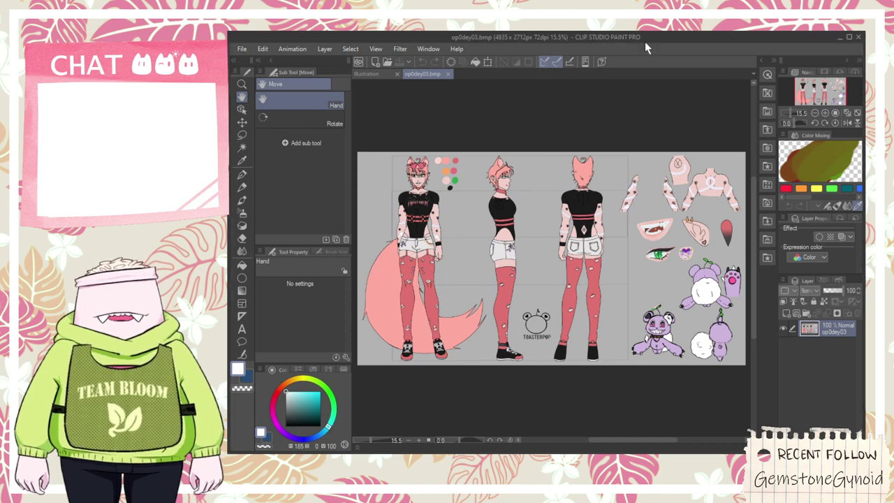
- Copy the entire character reference sheet from op0dey03.bmp and paste it into the Illustration canvas
{"action": "key", "text": "ctrl+a"}
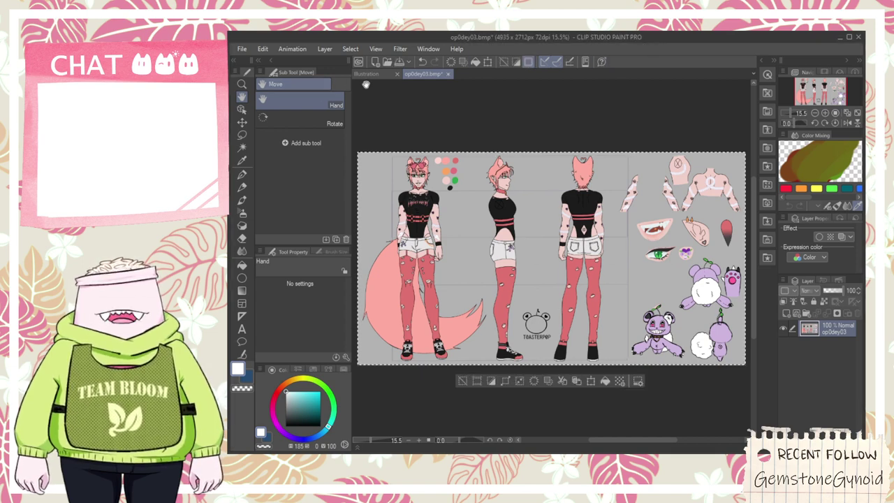
{"action": "left_click", "coordinate": [378, 69]}
{"action": "scroll", "coordinate": [531, 167], "scroll_direction": "down", "scroll_amount": 5}
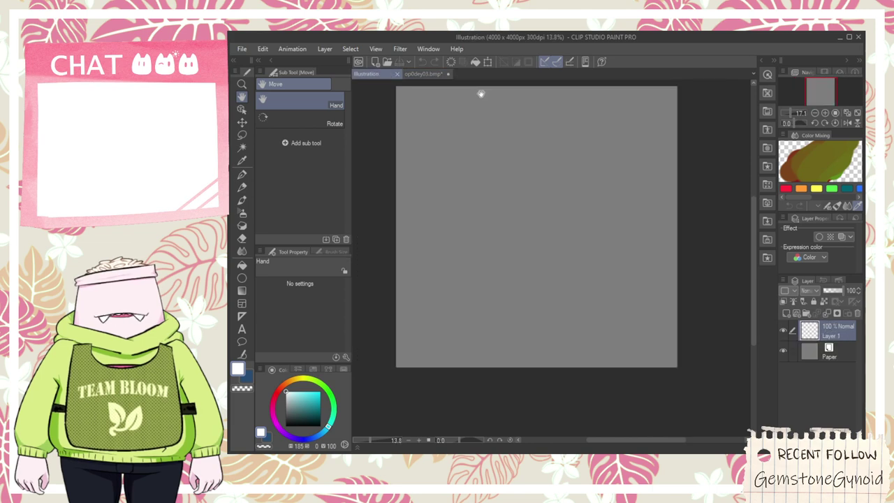
{"action": "key", "text": "ctrl+v"}
{"action": "scroll", "coordinate": [510, 159], "scroll_direction": "up", "scroll_amount": 3}
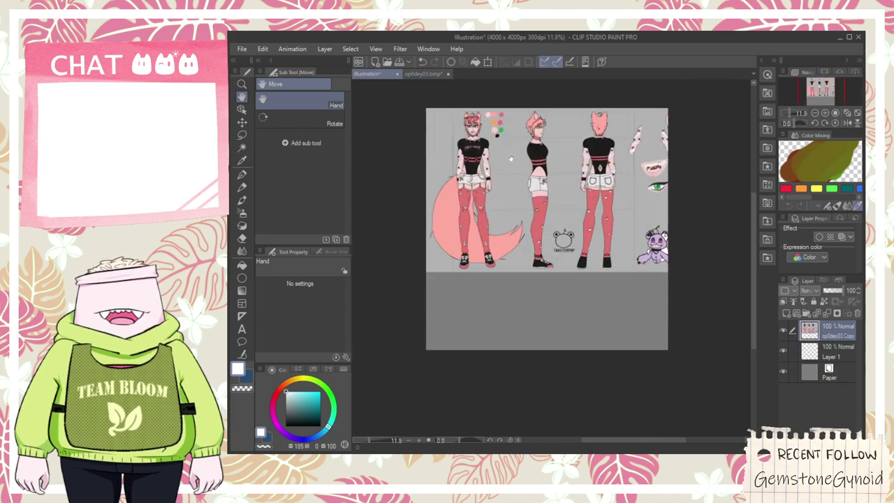
- Scale the pasted reference sheet down to about 39% and place it in the canvas's upper-right corner
{"action": "key", "text": "ctrl+t"}
{"action": "left_click_drag", "start_coordinate": [724, 273], "coordinate": [837, 333]}
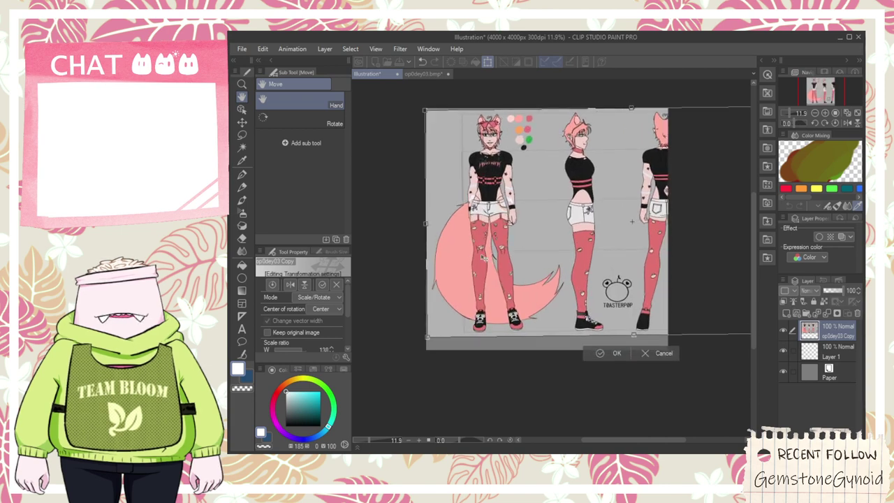
{"action": "left_click_drag", "start_coordinate": [465, 257], "coordinate": [611, 292]}
{"action": "left_click_drag", "start_coordinate": [568, 311], "coordinate": [564, 193]}
{"action": "left_click_drag", "start_coordinate": [519, 282], "coordinate": [607, 147]}
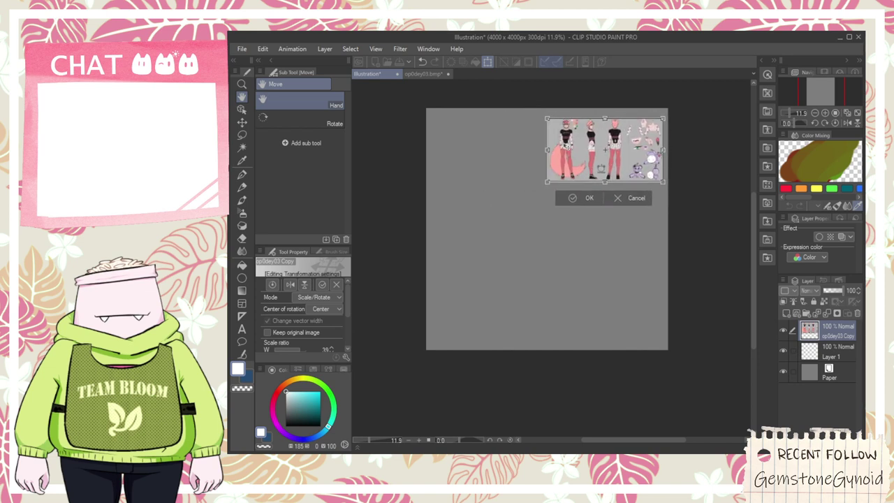
{"action": "left_click", "coordinate": [580, 196]}
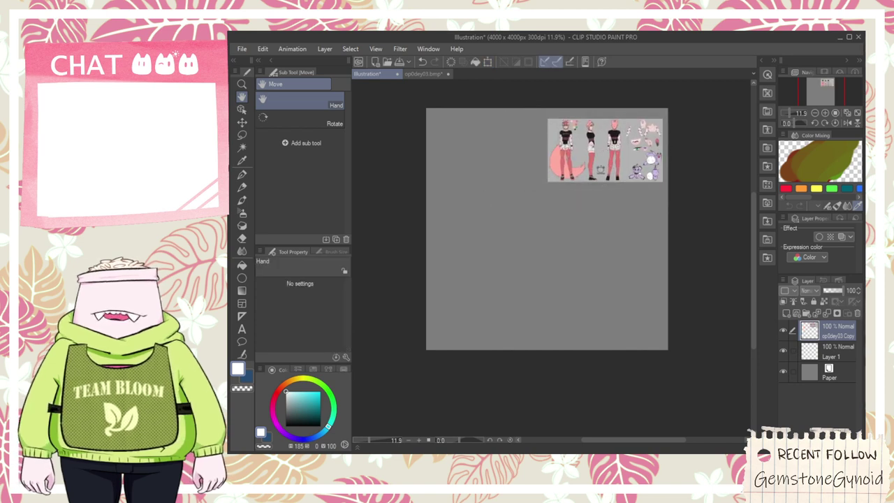
- Browse the 3D entire-body poses in the material library for a dynamic male pose
{"action": "left_click", "coordinate": [769, 140]}
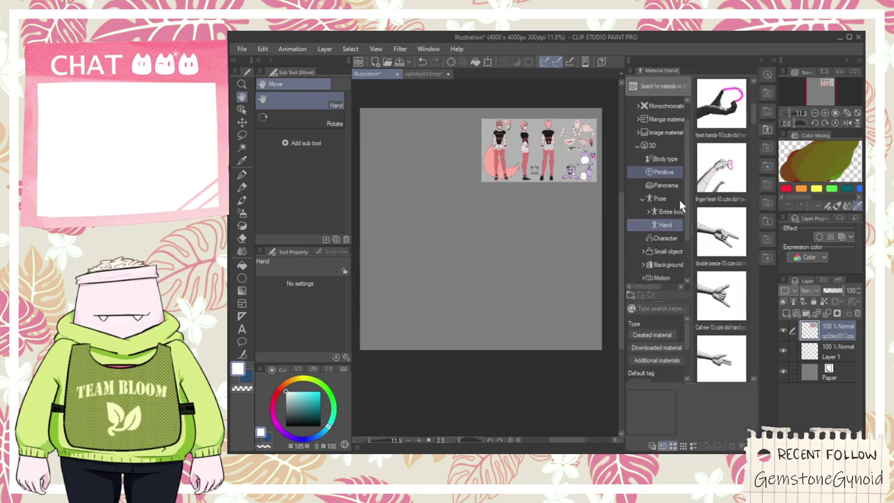
{"action": "left_click", "coordinate": [676, 211]}
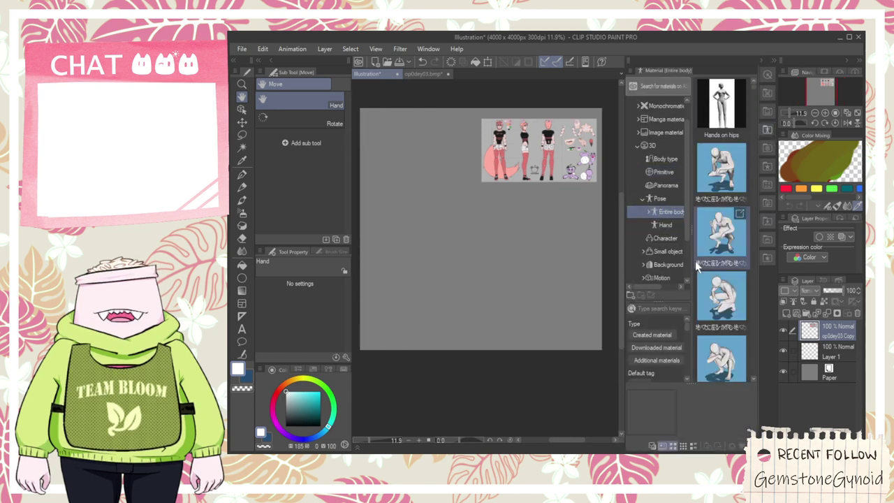
{"action": "scroll", "coordinate": [727, 259], "scroll_direction": "down", "scroll_amount": 10}
{"action": "scroll", "coordinate": [730, 260], "scroll_direction": "down", "scroll_amount": 6}
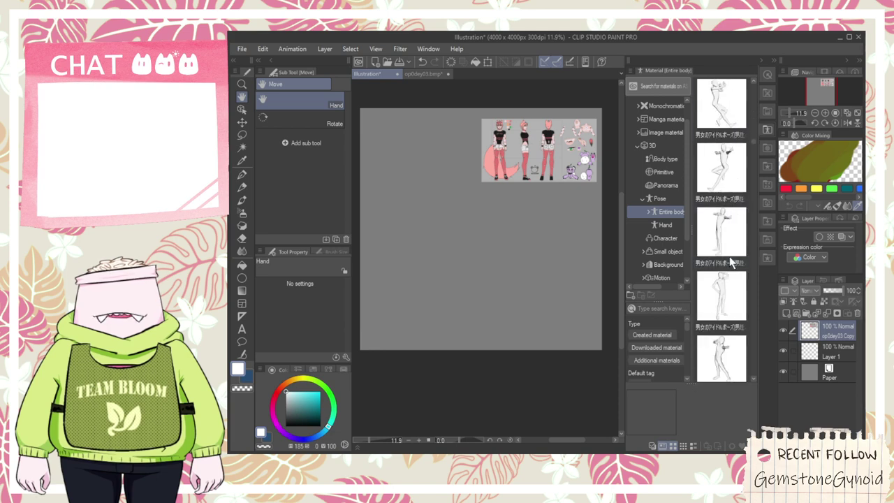
{"action": "scroll", "coordinate": [729, 256], "scroll_direction": "up", "scroll_amount": 5}
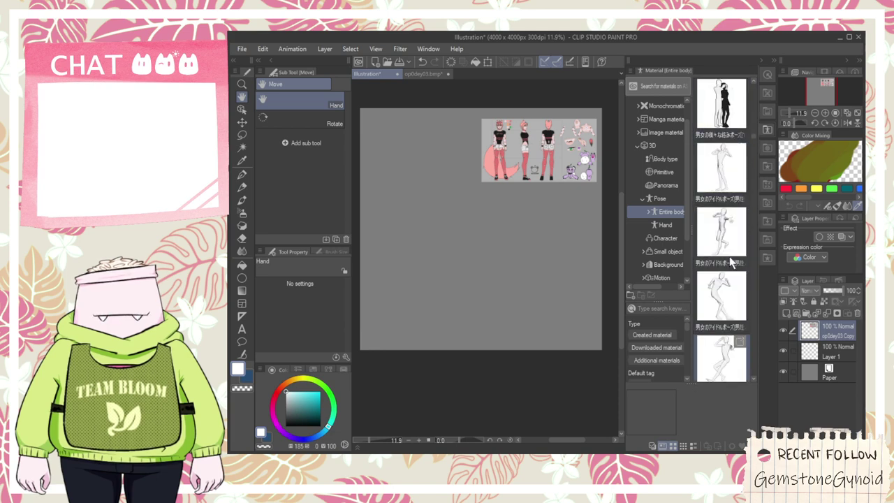
{"action": "scroll", "coordinate": [732, 252], "scroll_direction": "down", "scroll_amount": 2}
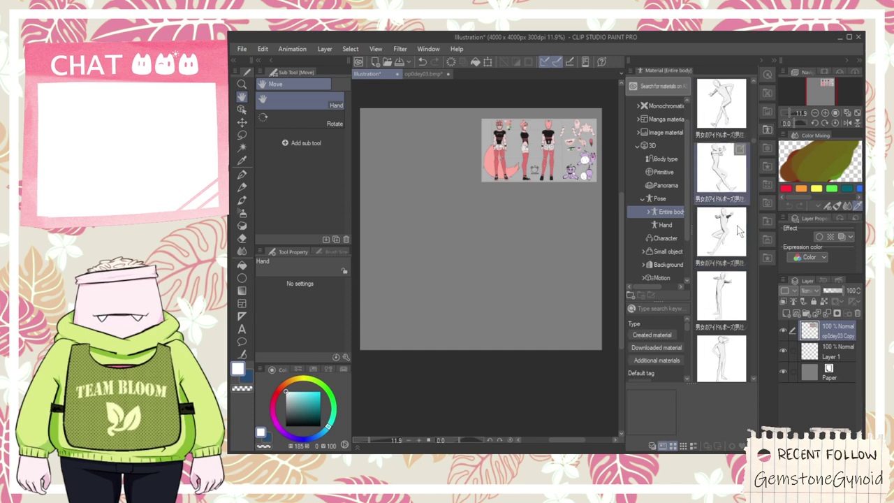
{"action": "scroll", "coordinate": [740, 231], "scroll_direction": "down", "scroll_amount": 3}
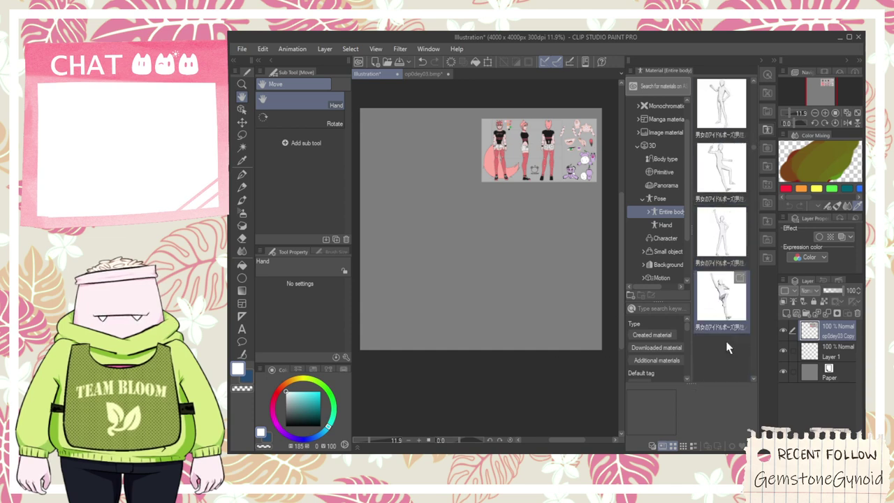
{"action": "scroll", "coordinate": [727, 343], "scroll_direction": "down", "scroll_amount": 2}
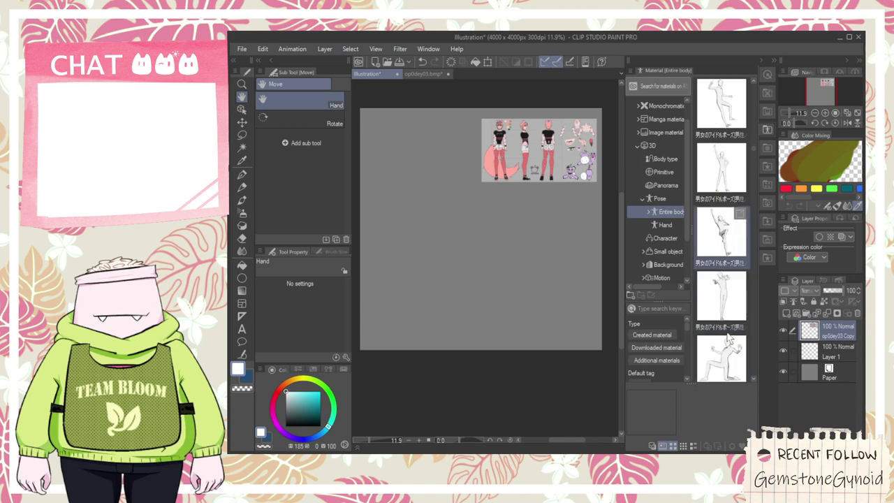
{"action": "scroll", "coordinate": [728, 337], "scroll_direction": "down", "scroll_amount": 1}
{"action": "scroll", "coordinate": [727, 338], "scroll_direction": "down", "scroll_amount": 4}
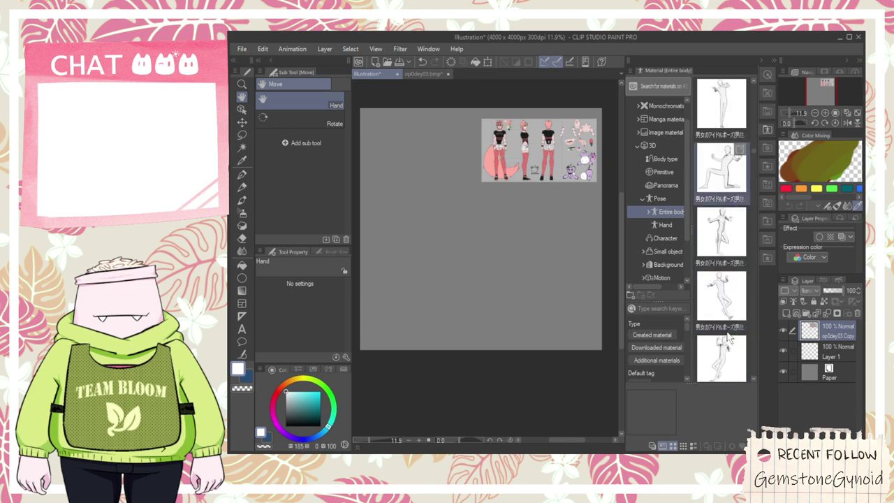
{"action": "scroll", "coordinate": [728, 338], "scroll_direction": "down", "scroll_amount": 5}
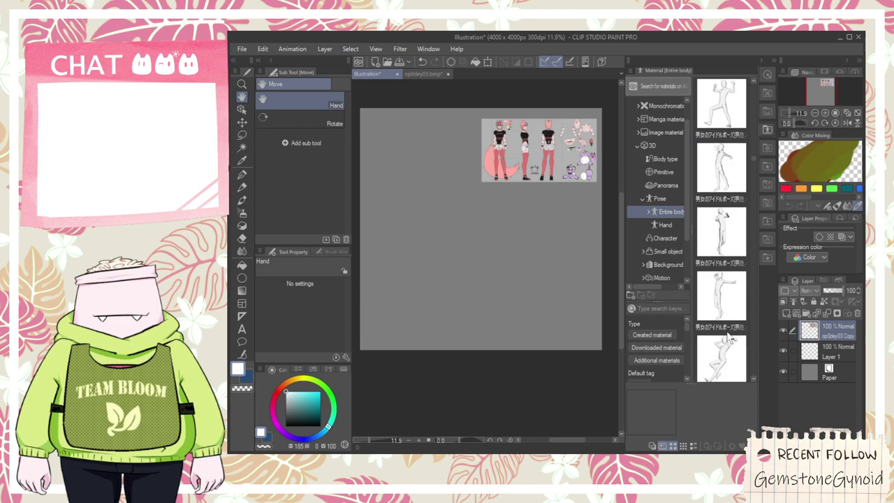
{"action": "scroll", "coordinate": [728, 337], "scroll_direction": "down", "scroll_amount": 2}
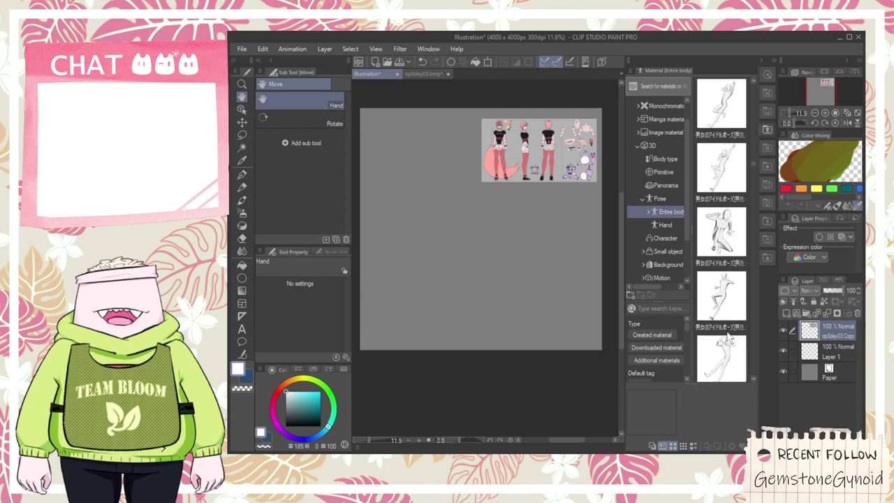
{"action": "scroll", "coordinate": [727, 338], "scroll_direction": "down", "scroll_amount": 2}
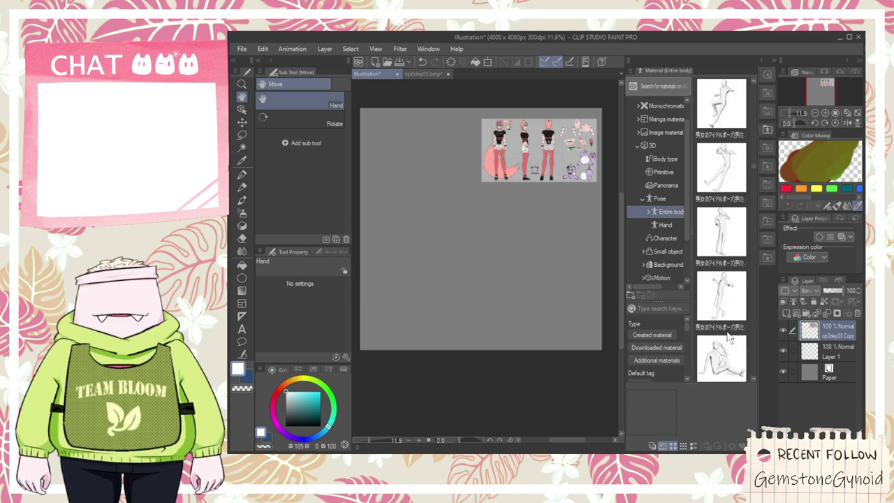
{"action": "scroll", "coordinate": [727, 338], "scroll_direction": "down", "scroll_amount": 2}
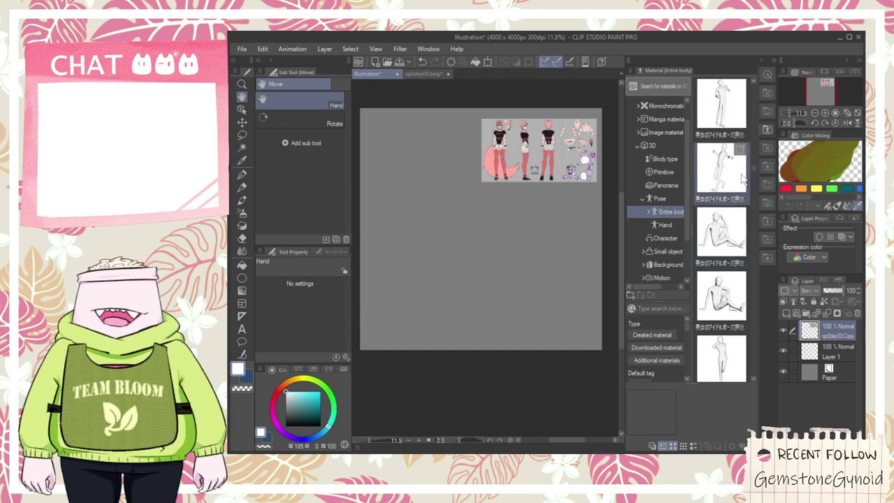
{"action": "scroll", "coordinate": [742, 180], "scroll_direction": "down", "scroll_amount": 2}
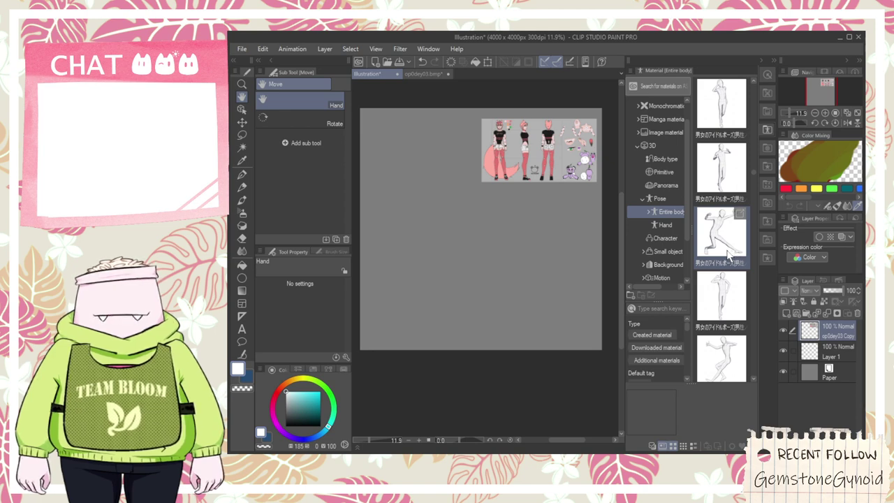
{"action": "scroll", "coordinate": [729, 256], "scroll_direction": "down", "scroll_amount": 4}
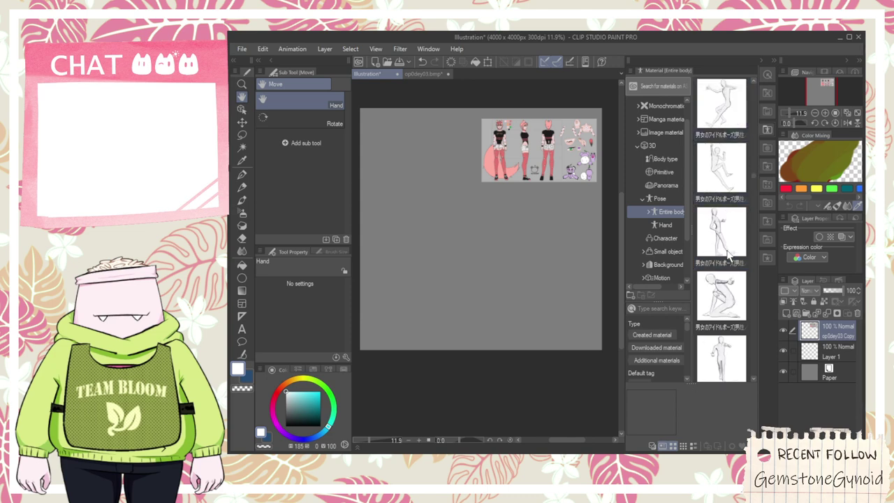
{"action": "scroll", "coordinate": [747, 339], "scroll_direction": "down", "scroll_amount": 2}
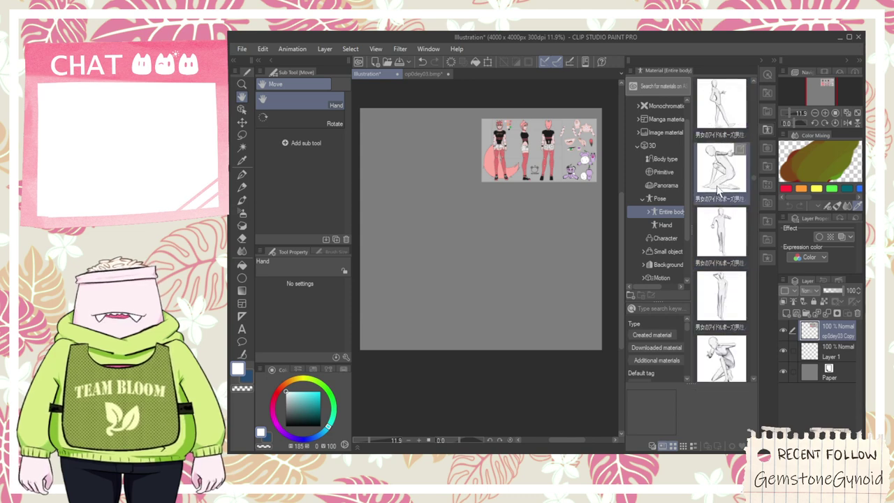
{"action": "scroll", "coordinate": [731, 306], "scroll_direction": "down", "scroll_amount": 3}
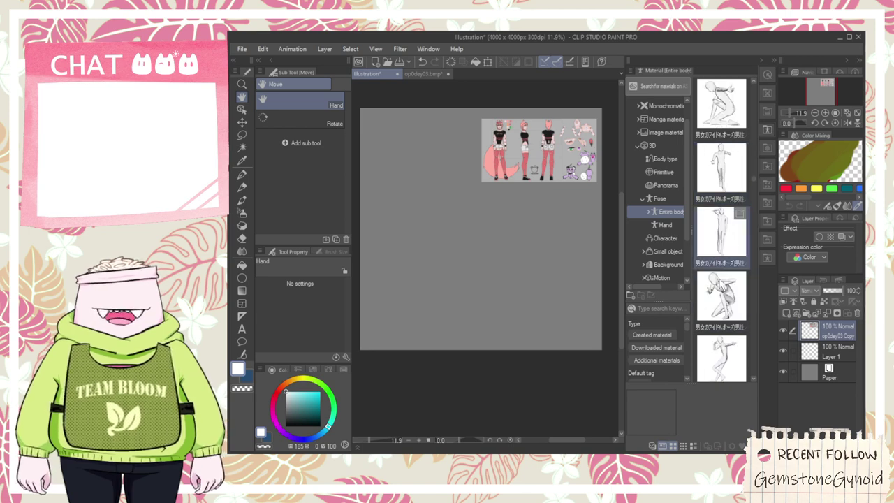
{"action": "scroll", "coordinate": [730, 301], "scroll_direction": "down", "scroll_amount": 1}
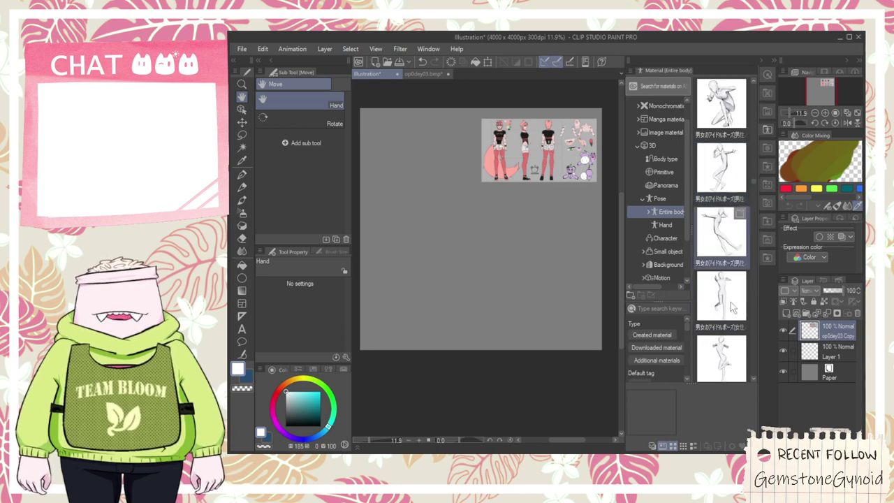
- Add the male idol pose with one arm stretched out and one leg extended to the canvas, and close the material library
{"action": "left_click_drag", "start_coordinate": [722, 237], "coordinate": [545, 306]}
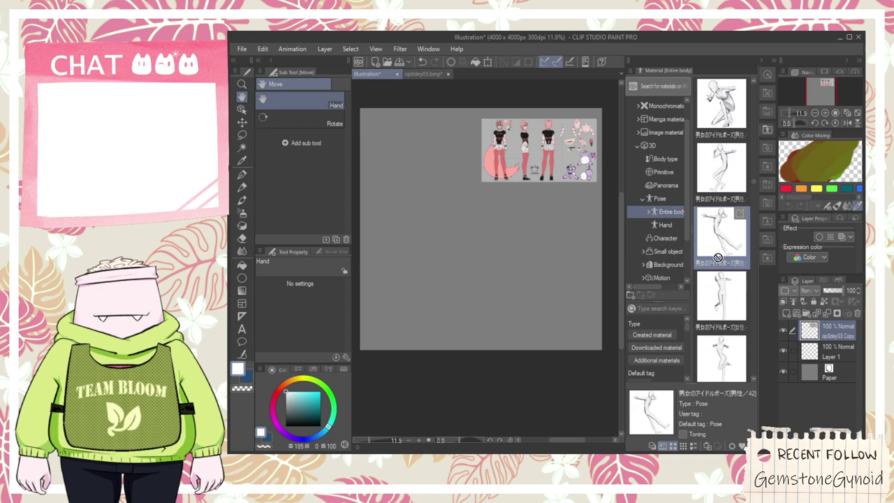
{"action": "scroll", "coordinate": [717, 257], "scroll_direction": "down", "scroll_amount": 2}
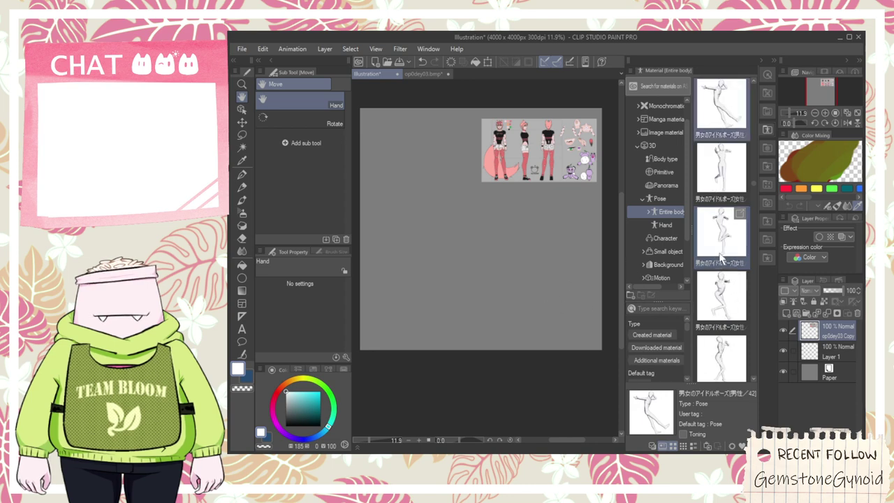
{"action": "left_click_drag", "start_coordinate": [722, 103], "coordinate": [504, 291]}
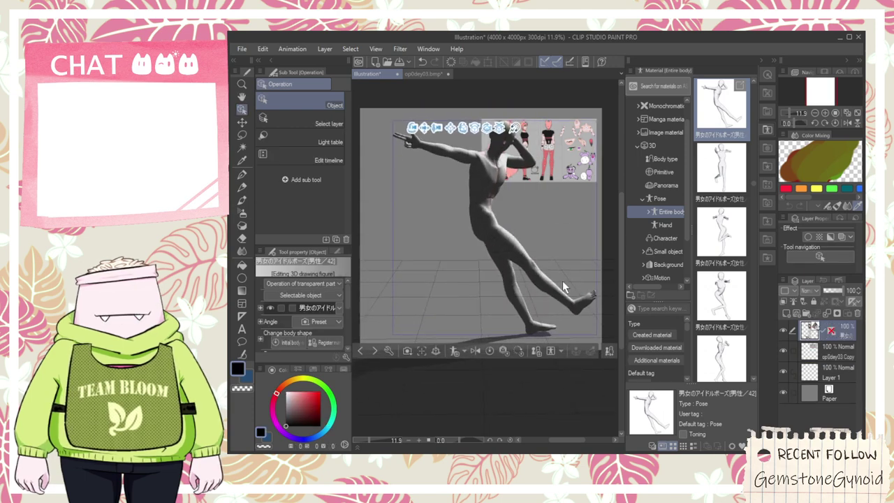
{"action": "scroll", "coordinate": [740, 283], "scroll_direction": "down", "scroll_amount": 1}
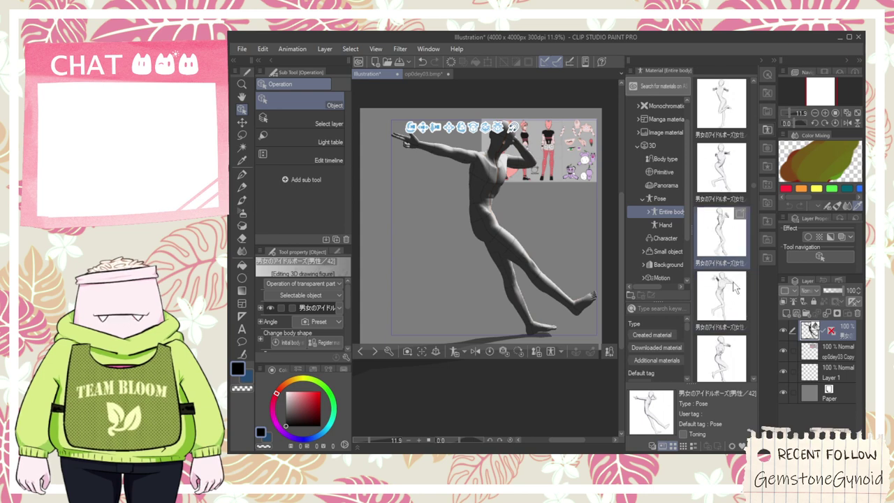
{"action": "scroll", "coordinate": [734, 287], "scroll_direction": "down", "scroll_amount": 6}
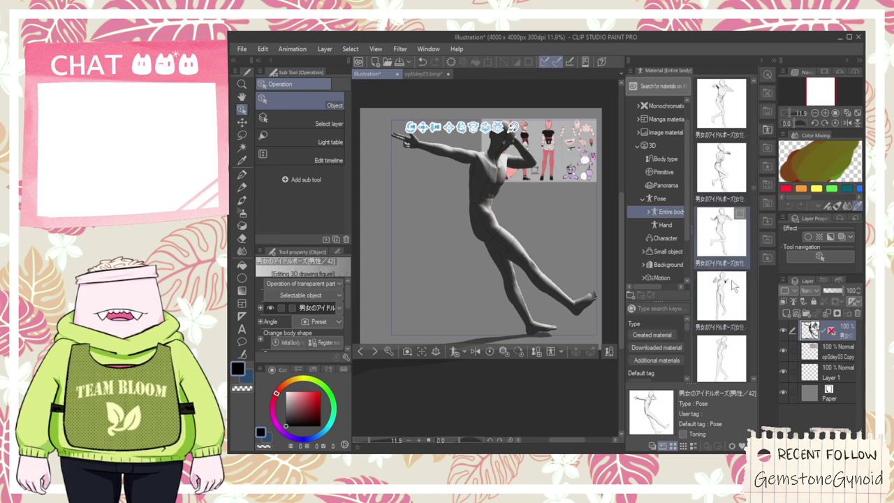
{"action": "scroll", "coordinate": [733, 286], "scroll_direction": "down", "scroll_amount": 5}
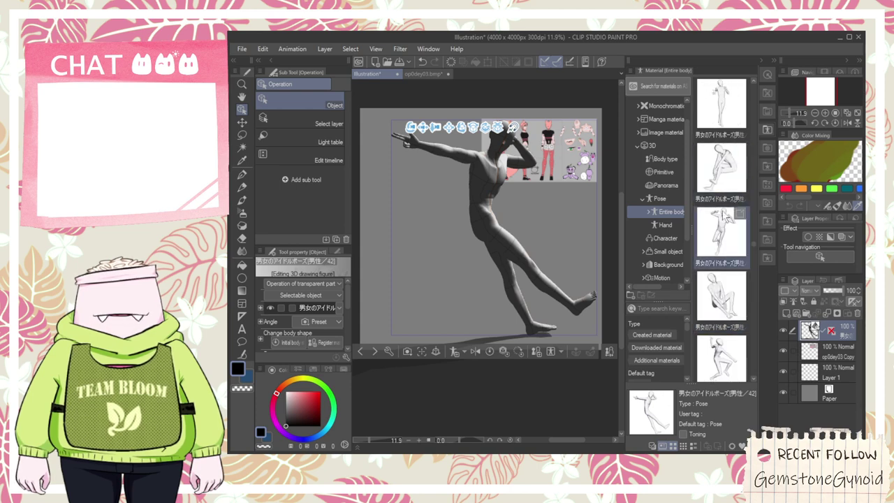
{"action": "left_click", "coordinate": [762, 58]}
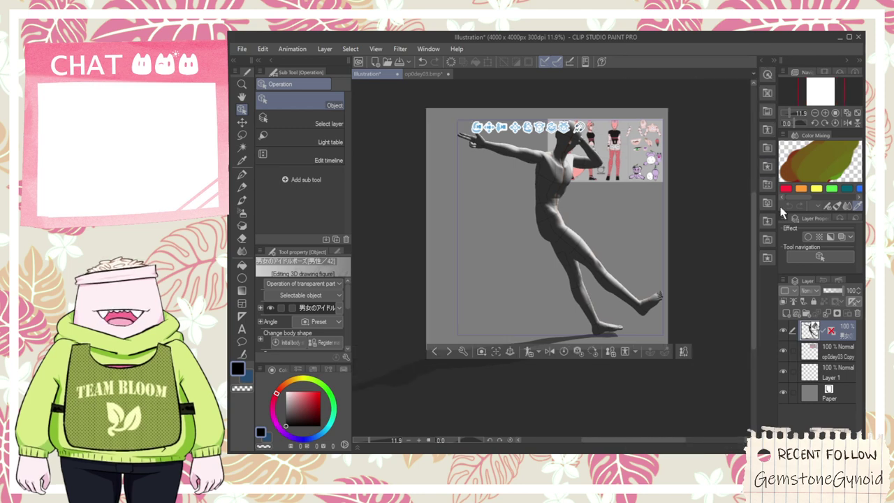
- Adjust the 3D camera's angle, distance and position so the figure appears larger, with its head and outstretched hand inside the canvas
{"action": "left_click_drag", "start_coordinate": [458, 190], "coordinate": [432, 225]}
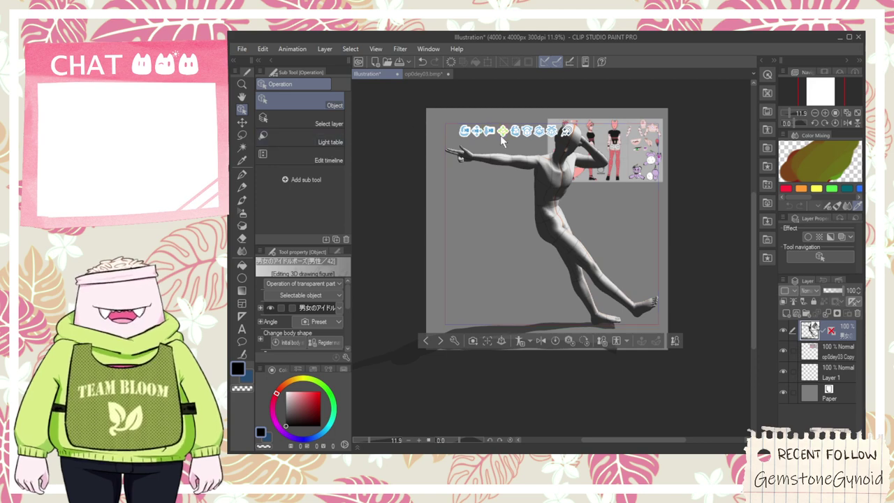
{"action": "left_click_drag", "start_coordinate": [491, 128], "coordinate": [476, 162]}
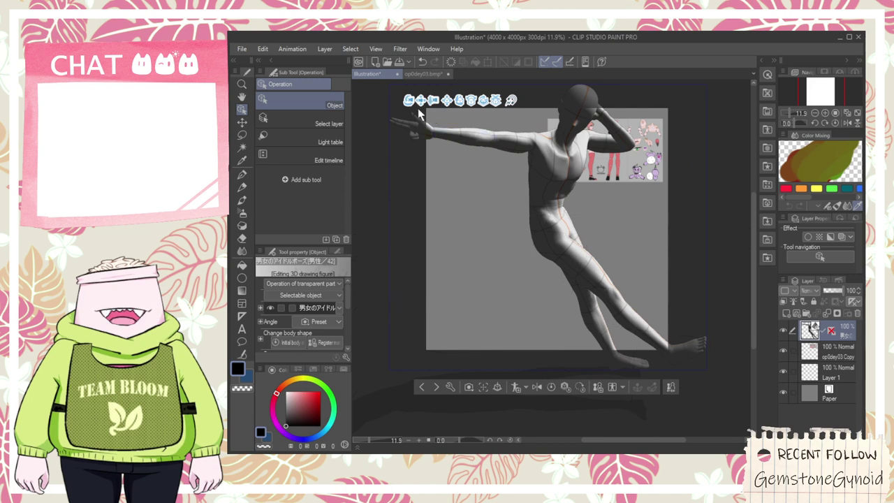
{"action": "left_click_drag", "start_coordinate": [419, 103], "coordinate": [507, 144]}
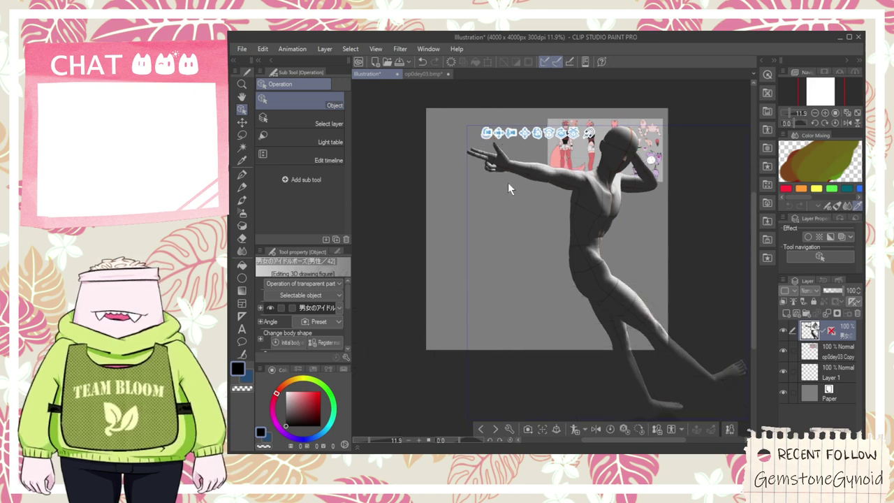
{"action": "left_click_drag", "start_coordinate": [487, 135], "coordinate": [454, 127]}
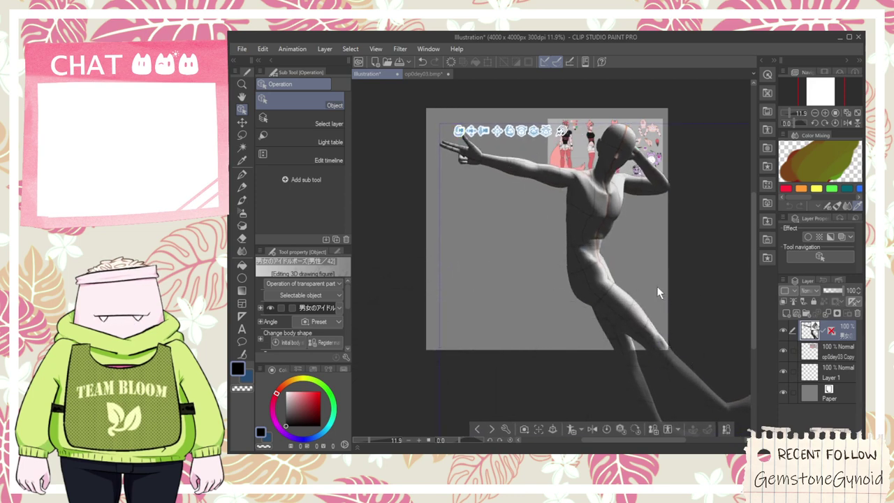
- Bend the figure's extended leg at the knee so the lower leg folds back behind the thigh
{"action": "left_click", "coordinate": [696, 383]}
{"action": "left_click_drag", "start_coordinate": [696, 353], "coordinate": [667, 383]}
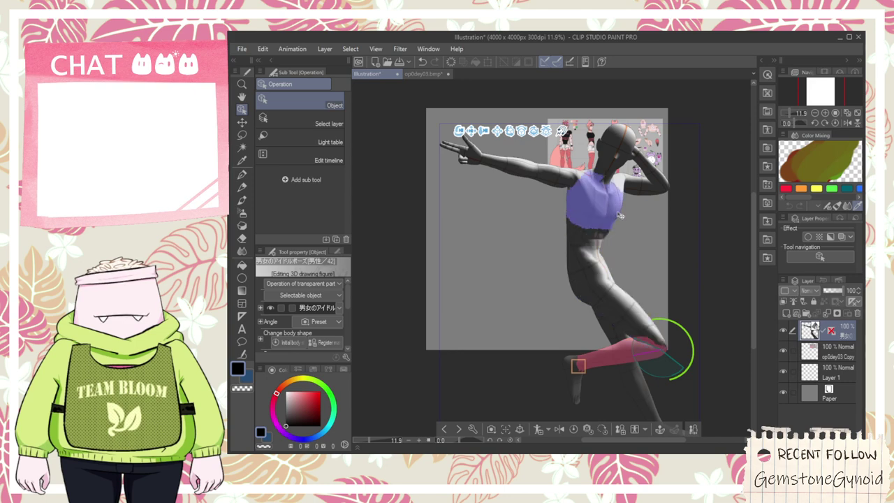
- Adjust the 3D camera angle around the figure while keeping the outstretched arm in view
{"action": "left_click_drag", "start_coordinate": [507, 133], "coordinate": [498, 157]}
{"action": "key", "text": "ctrl+z"}
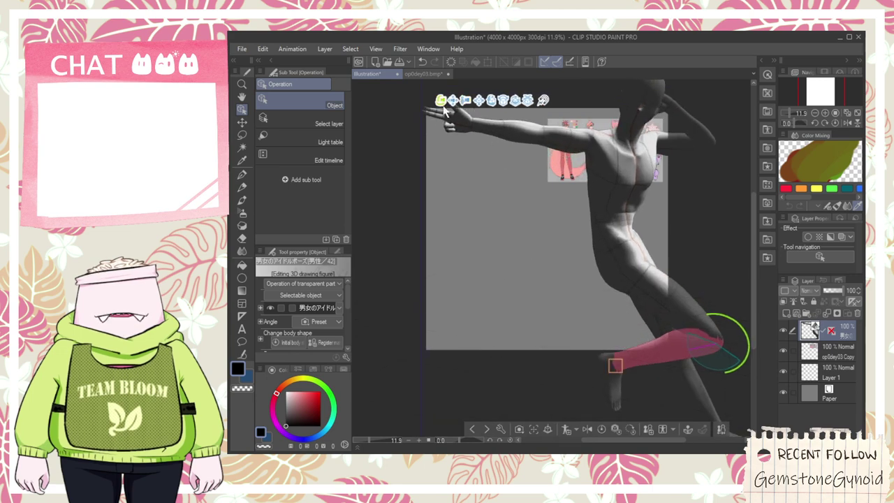
{"action": "left_click_drag", "start_coordinate": [443, 106], "coordinate": [467, 125]}
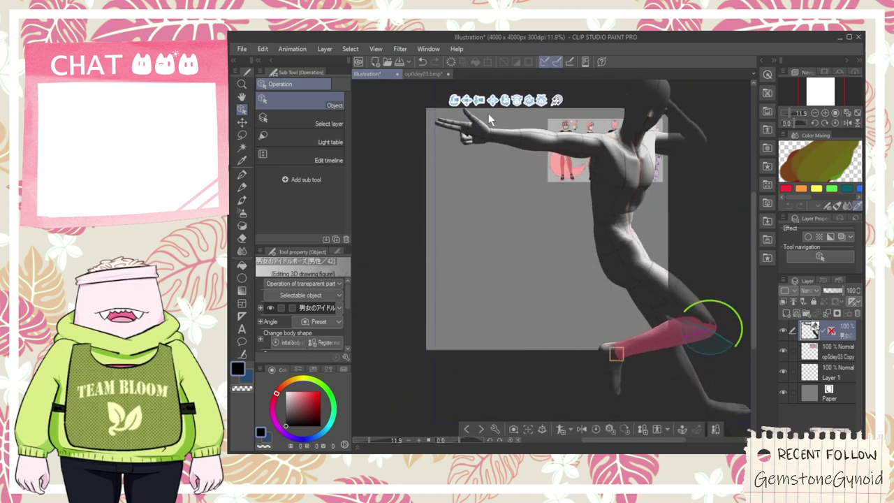
- Reposition and pull back the 3D camera so the whole figure, from head to feet, fits inside the canvas
{"action": "scroll", "coordinate": [490, 119], "scroll_direction": "down", "scroll_amount": 3}
{"action": "scroll", "coordinate": [493, 115], "scroll_direction": "up", "scroll_amount": 3}
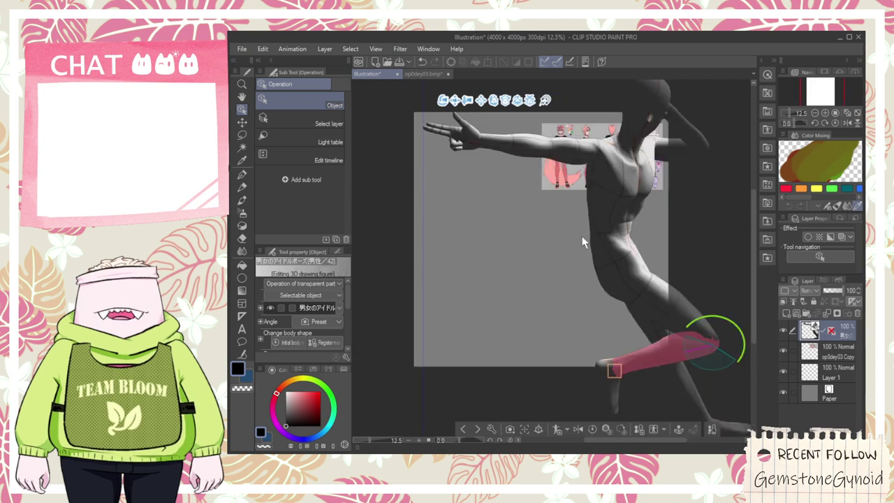
{"action": "scroll", "coordinate": [566, 213], "scroll_direction": "down", "scroll_amount": 2}
{"action": "scroll", "coordinate": [668, 206], "scroll_direction": "up", "scroll_amount": 2}
{"action": "scroll", "coordinate": [608, 250], "scroll_direction": "up", "scroll_amount": 2}
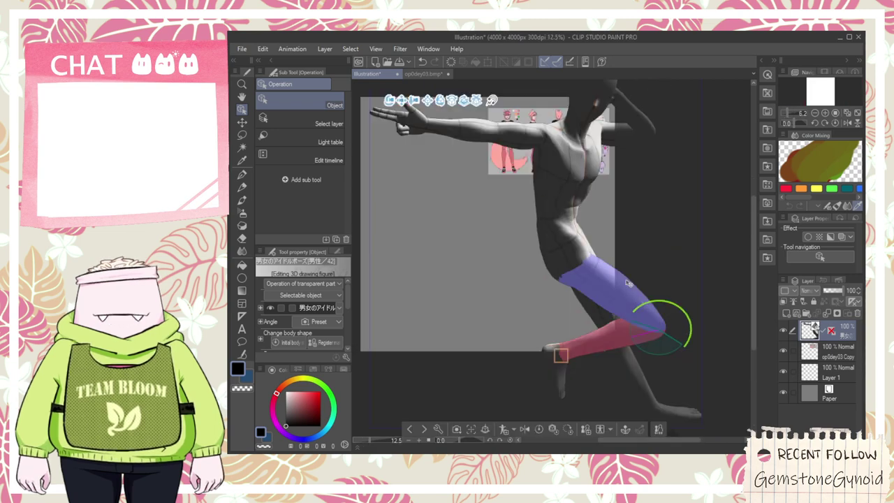
{"action": "scroll", "coordinate": [616, 301], "scroll_direction": "down", "scroll_amount": 2}
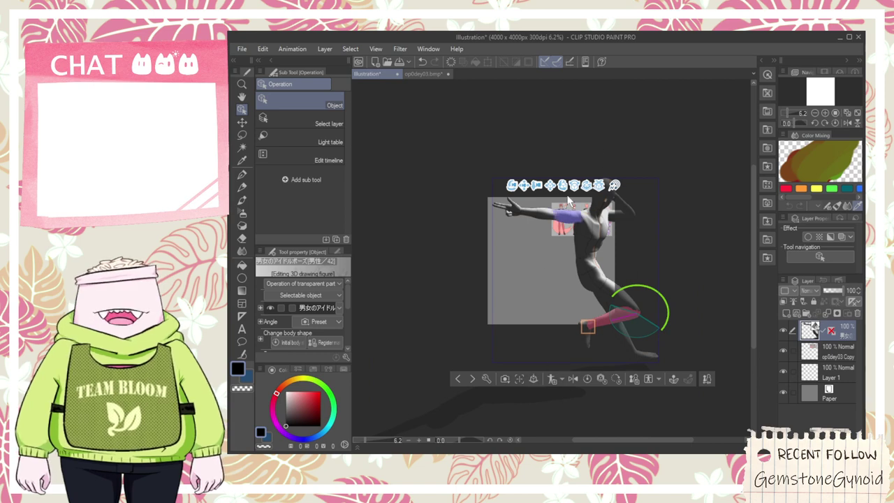
{"action": "scroll", "coordinate": [530, 241], "scroll_direction": "up", "scroll_amount": 2}
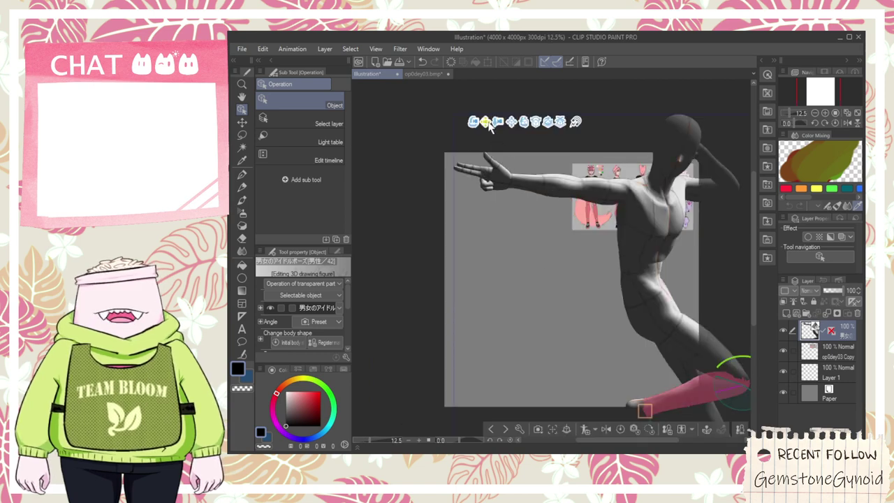
{"action": "left_click_drag", "start_coordinate": [500, 125], "coordinate": [496, 92]}
{"action": "mouse_move", "coordinate": [501, 160]}
{"action": "left_mouse_down"}
{"action": "mouse_move", "coordinate": [575, 132]}
{"action": "mouse_move", "coordinate": [560, 153]}
{"action": "mouse_move", "coordinate": [560, 166]}
{"action": "mouse_move", "coordinate": [571, 167]}
{"action": "mouse_move", "coordinate": [527, 171]}
{"action": "mouse_move", "coordinate": [507, 161]}
{"action": "mouse_move", "coordinate": [510, 176]}
{"action": "mouse_move", "coordinate": [493, 169]}
{"action": "left_mouse_up"}
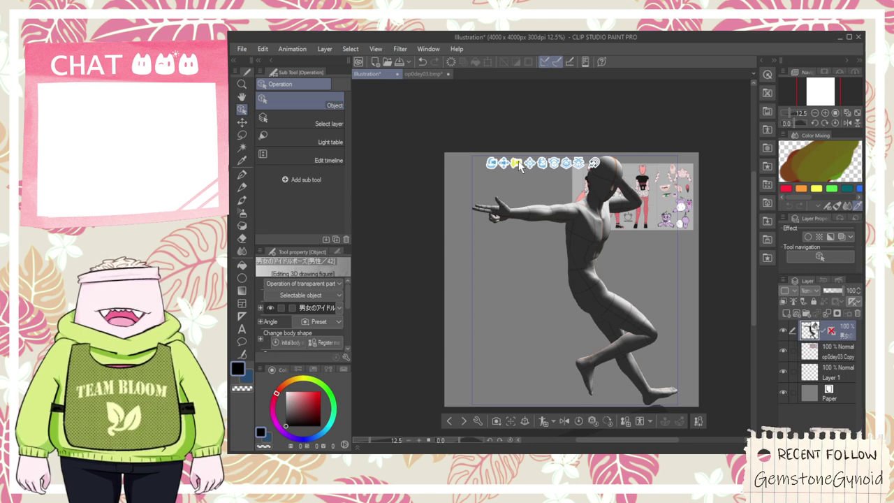
{"action": "mouse_move", "coordinate": [520, 166]}
{"action": "left_mouse_down"}
{"action": "mouse_move", "coordinate": [510, 172]}
{"action": "mouse_move", "coordinate": [515, 165]}
{"action": "left_mouse_up"}
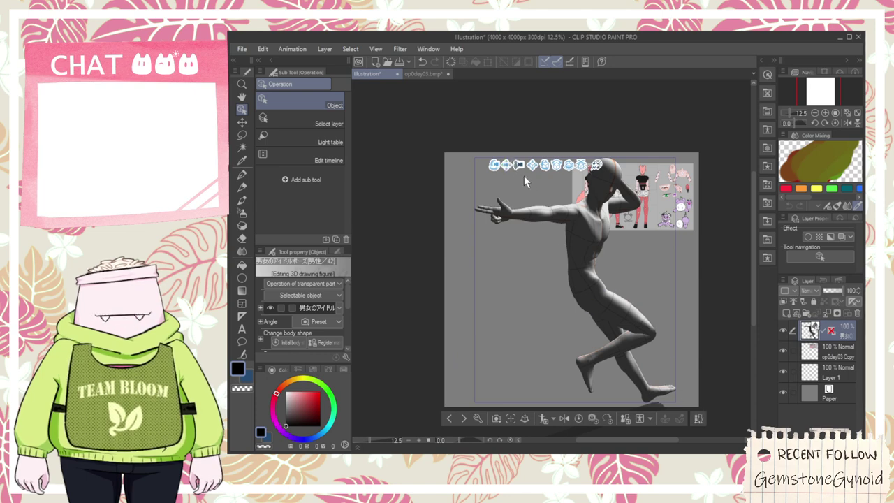
{"action": "left_click_drag", "start_coordinate": [545, 170], "coordinate": [512, 166]}
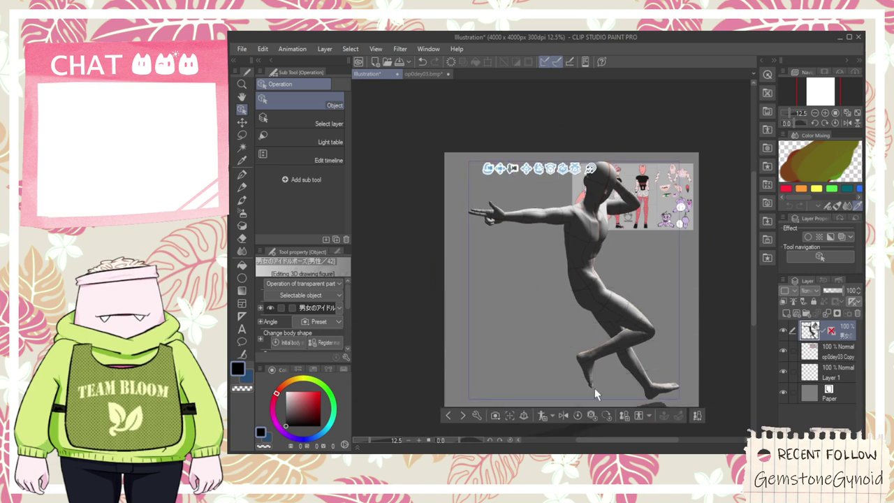
- Try the standing male idol pose 73 from the material library on the figure, and undo it
{"action": "left_click", "coordinate": [766, 129]}
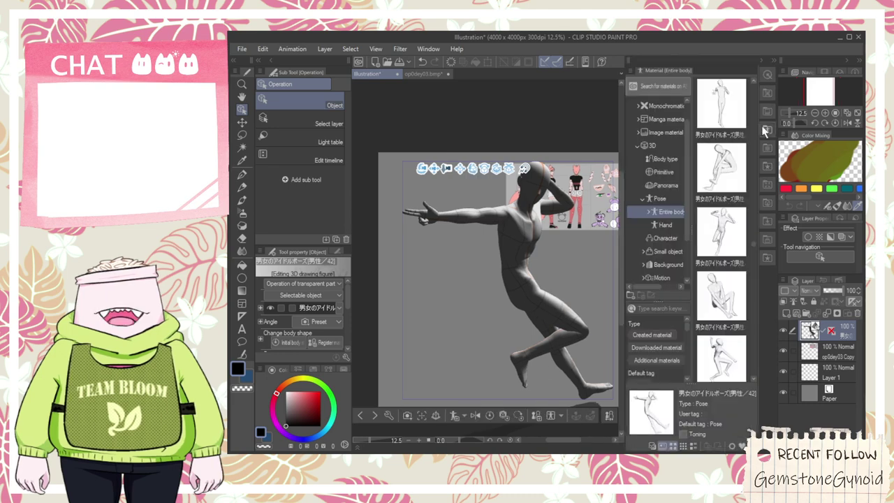
{"action": "scroll", "coordinate": [726, 342], "scroll_direction": "down", "scroll_amount": 2}
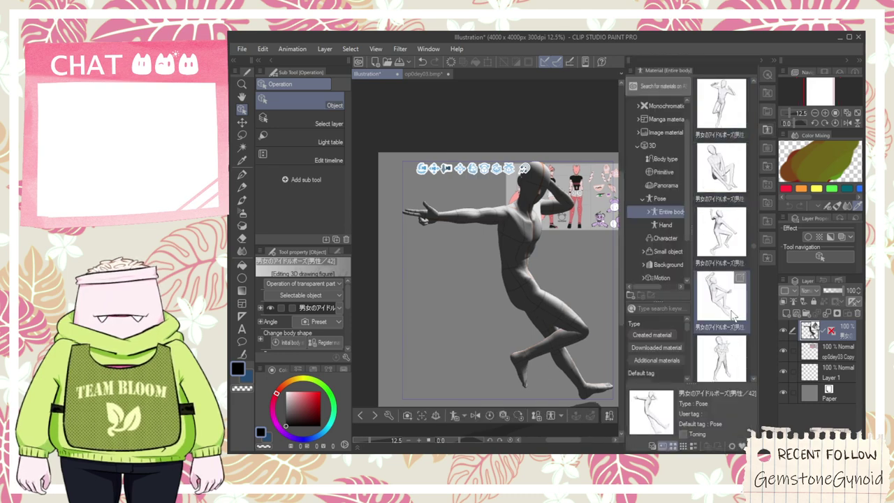
{"action": "scroll", "coordinate": [733, 316], "scroll_direction": "down", "scroll_amount": 1}
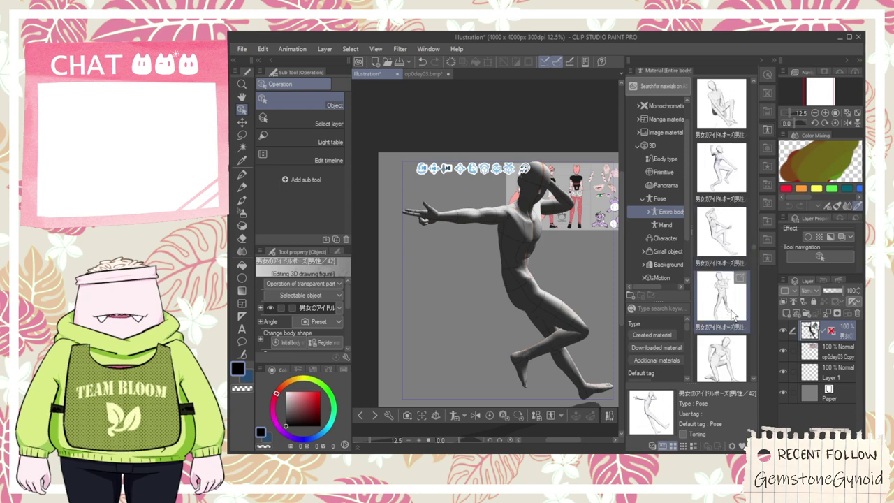
{"action": "scroll", "coordinate": [732, 316], "scroll_direction": "down", "scroll_amount": 1}
{"action": "left_click_drag", "start_coordinate": [721, 227], "coordinate": [574, 247]}
{"action": "left_click_drag", "start_coordinate": [710, 241], "coordinate": [712, 243]}
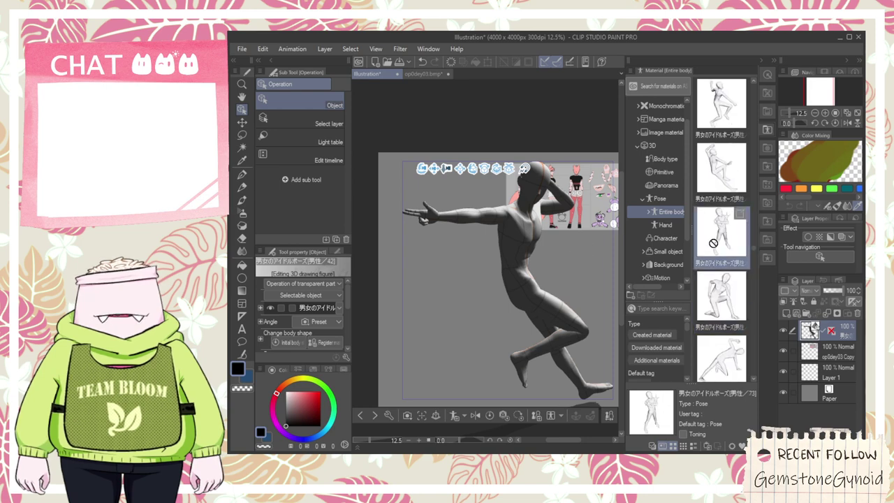
{"action": "scroll", "coordinate": [714, 245], "scroll_direction": "down", "scroll_amount": 2}
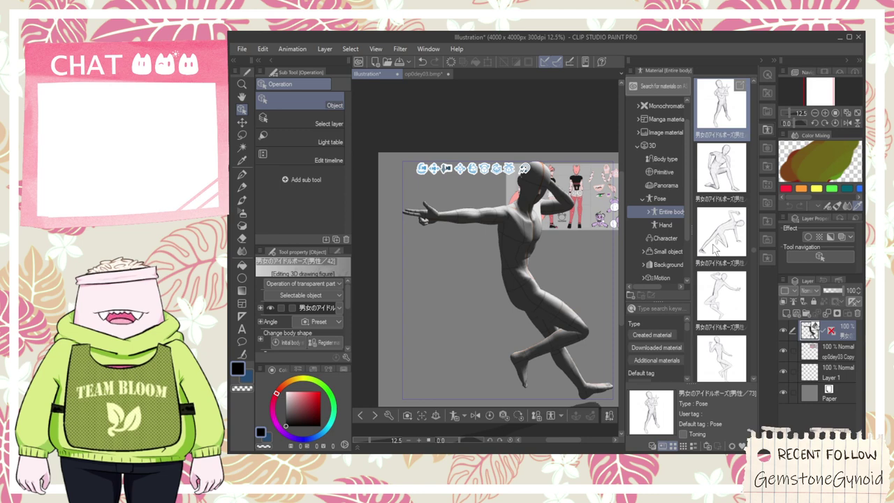
{"action": "scroll", "coordinate": [714, 247], "scroll_direction": "up", "scroll_amount": 1}
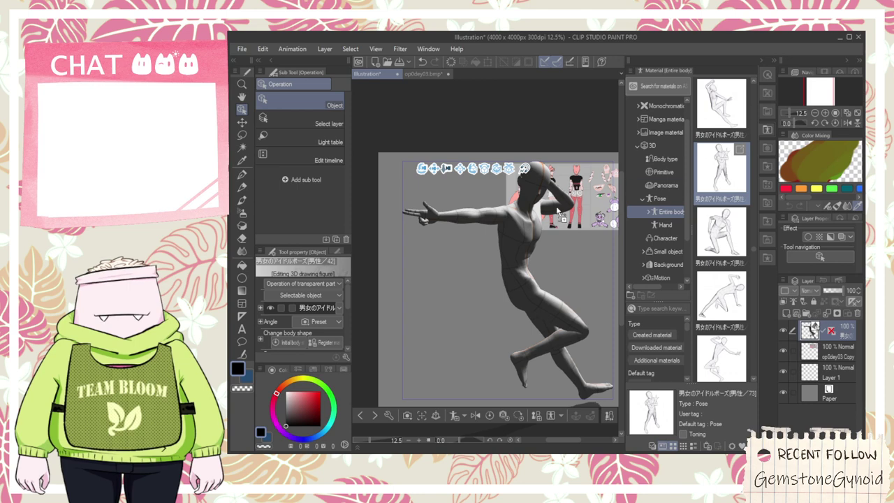
{"action": "left_click_drag", "start_coordinate": [529, 219], "coordinate": [525, 180]}
{"action": "key", "text": "ctrl+z"}
{"action": "key", "text": "ctrl+z"}
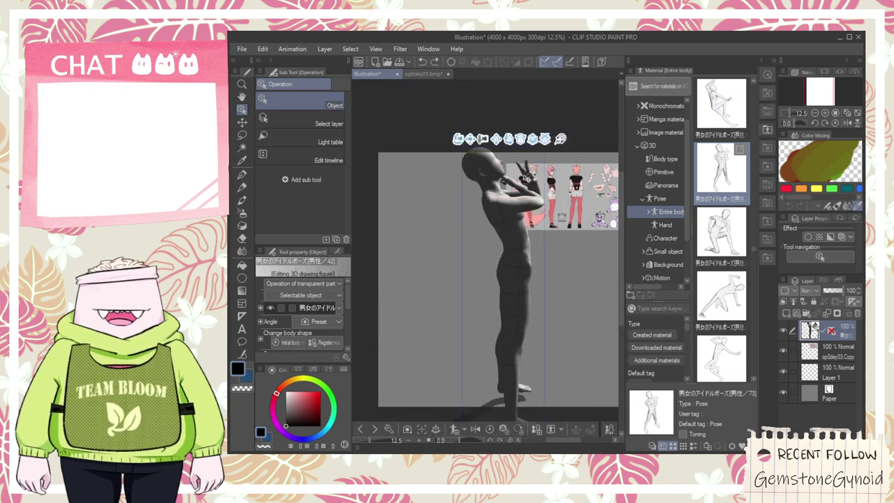
- Browse the remaining entire-body idol poses in the material library for an alternative, and close the library
{"action": "scroll", "coordinate": [723, 219], "scroll_direction": "down", "scroll_amount": 8}
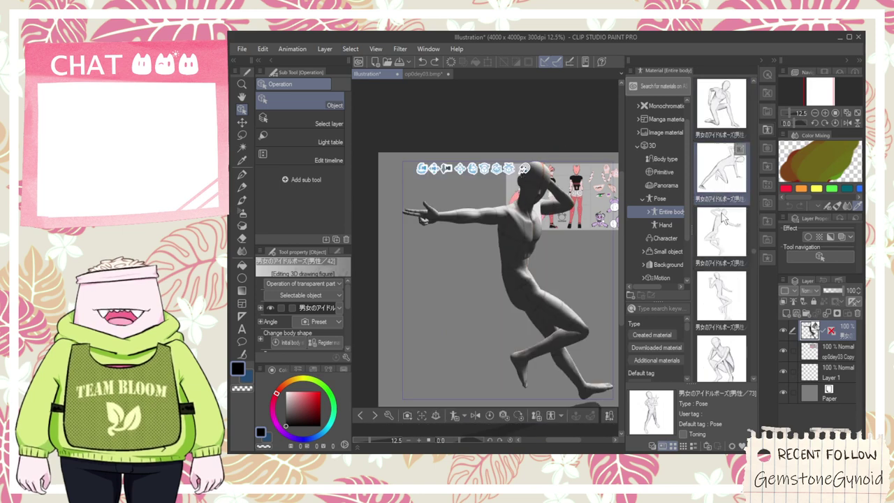
{"action": "scroll", "coordinate": [723, 219], "scroll_direction": "down", "scroll_amount": 5}
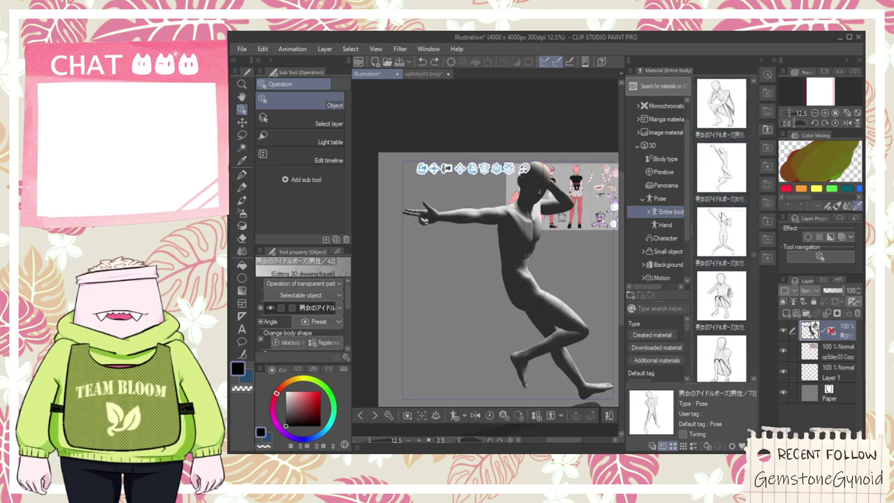
{"action": "scroll", "coordinate": [722, 215], "scroll_direction": "down", "scroll_amount": 4}
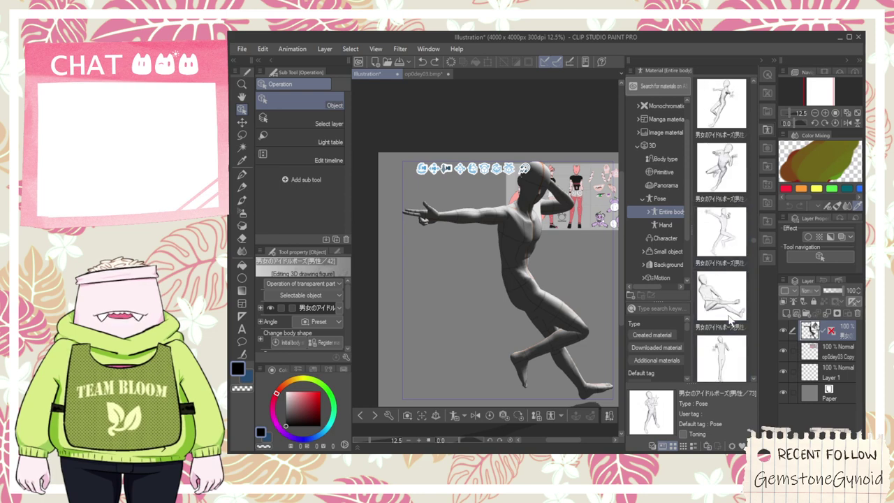
{"action": "scroll", "coordinate": [726, 287], "scroll_direction": "down", "scroll_amount": 4}
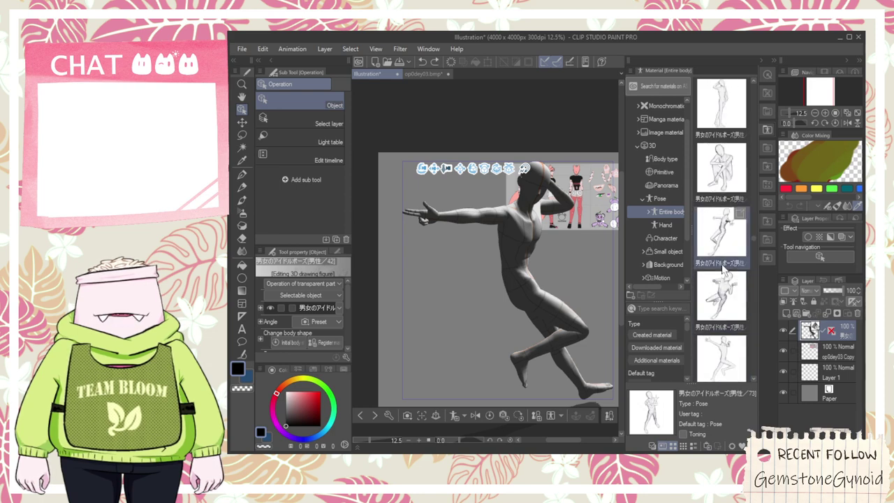
{"action": "scroll", "coordinate": [723, 268], "scroll_direction": "down", "scroll_amount": 4}
{"action": "scroll", "coordinate": [724, 269], "scroll_direction": "down", "scroll_amount": 3}
{"action": "scroll", "coordinate": [724, 269], "scroll_direction": "down", "scroll_amount": 2}
{"action": "scroll", "coordinate": [723, 268], "scroll_direction": "down", "scroll_amount": 2}
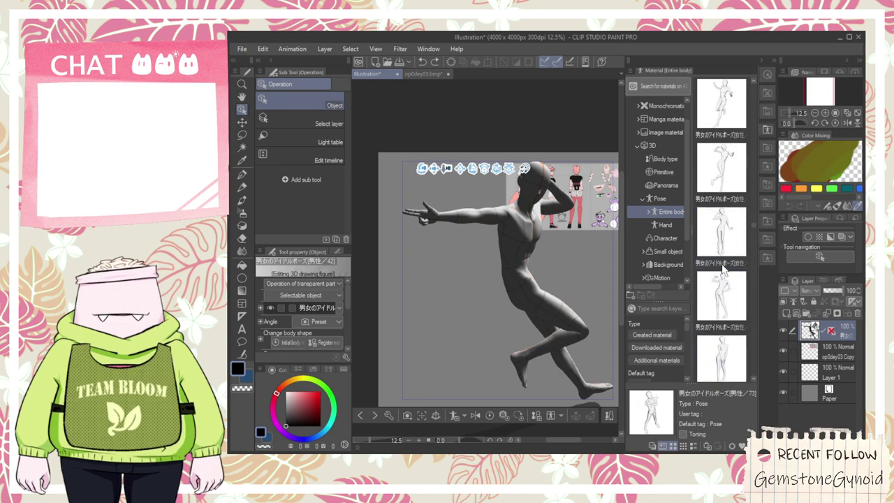
{"action": "scroll", "coordinate": [723, 269], "scroll_direction": "down", "scroll_amount": 4}
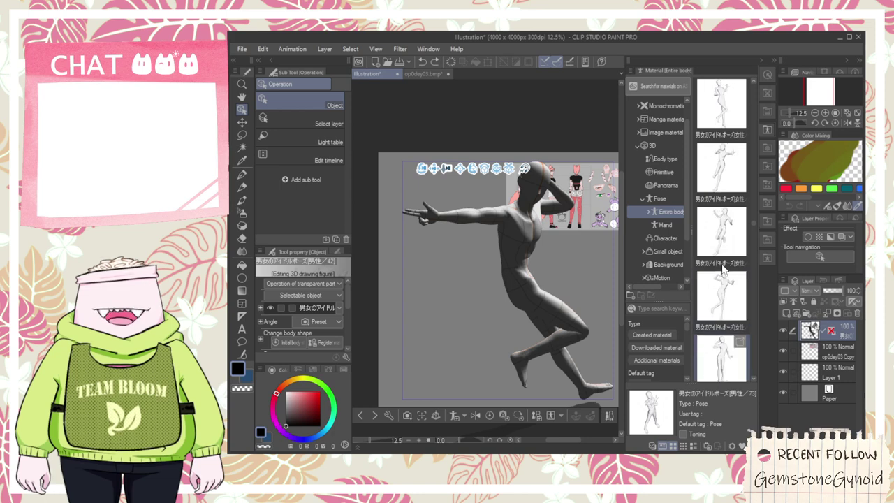
{"action": "scroll", "coordinate": [724, 269], "scroll_direction": "down", "scroll_amount": 4}
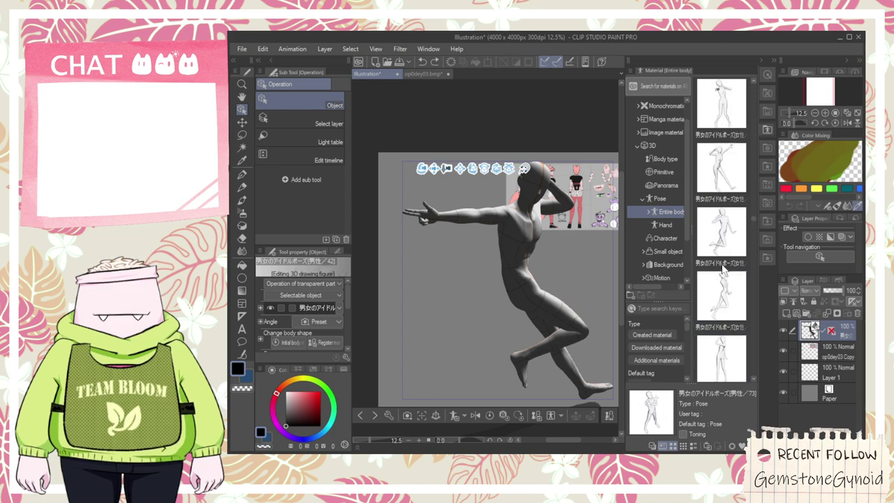
{"action": "scroll", "coordinate": [724, 269], "scroll_direction": "down", "scroll_amount": 4}
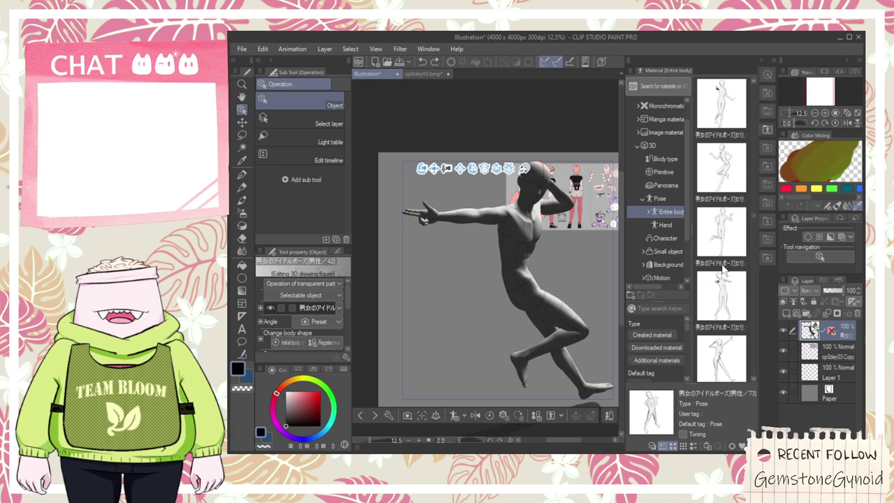
{"action": "scroll", "coordinate": [724, 269], "scroll_direction": "down", "scroll_amount": 2}
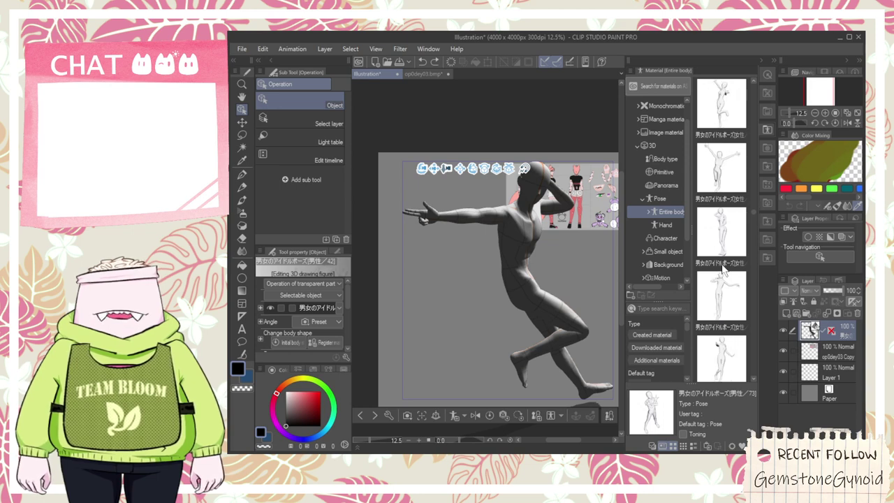
{"action": "scroll", "coordinate": [562, 244], "scroll_direction": "up", "scroll_amount": 3}
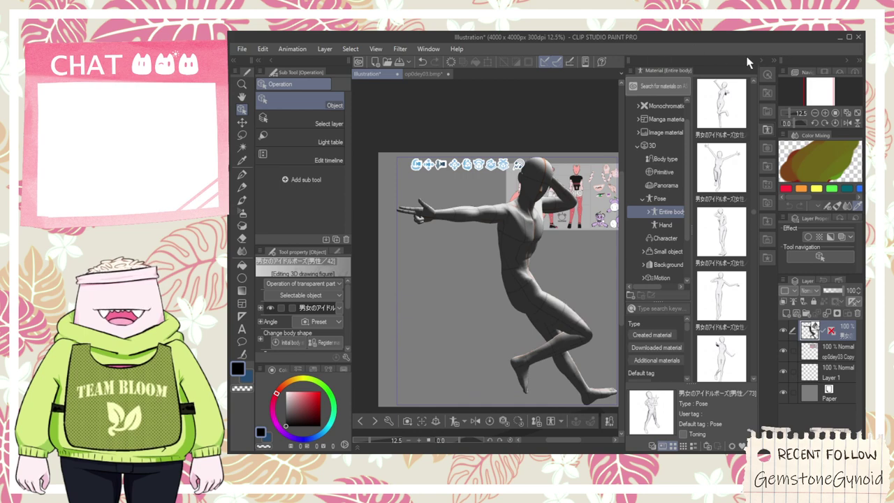
{"action": "left_click", "coordinate": [760, 60]}
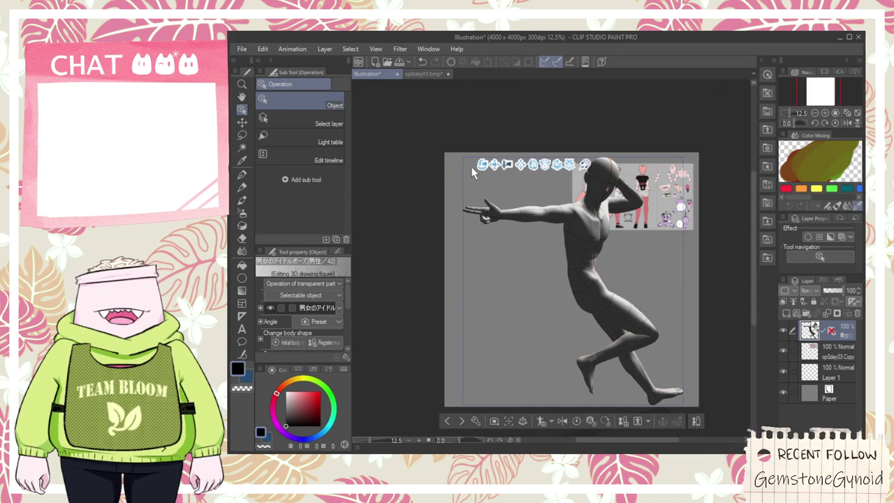
- Rotate and move the 3D camera to show more of the figure's front, with the head and outstretched hand inside the canvas
{"action": "left_click_drag", "start_coordinate": [493, 168], "coordinate": [411, 144]}
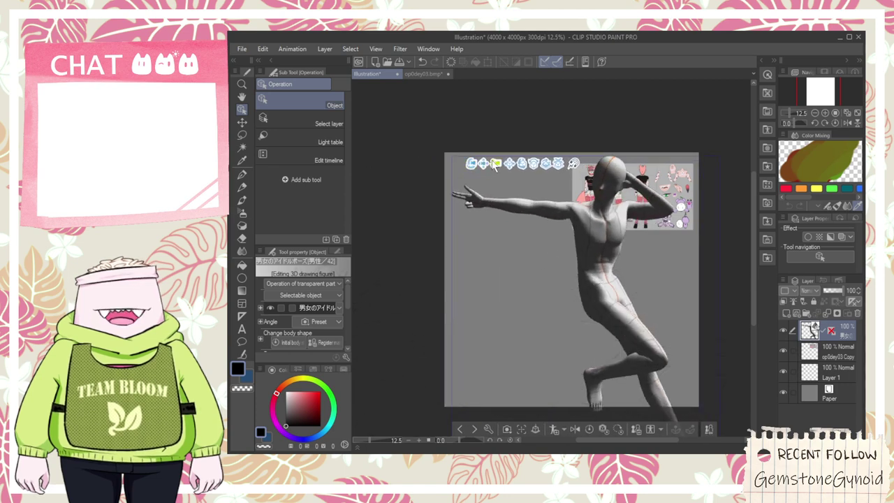
{"action": "left_click_drag", "start_coordinate": [496, 163], "coordinate": [424, 164]}
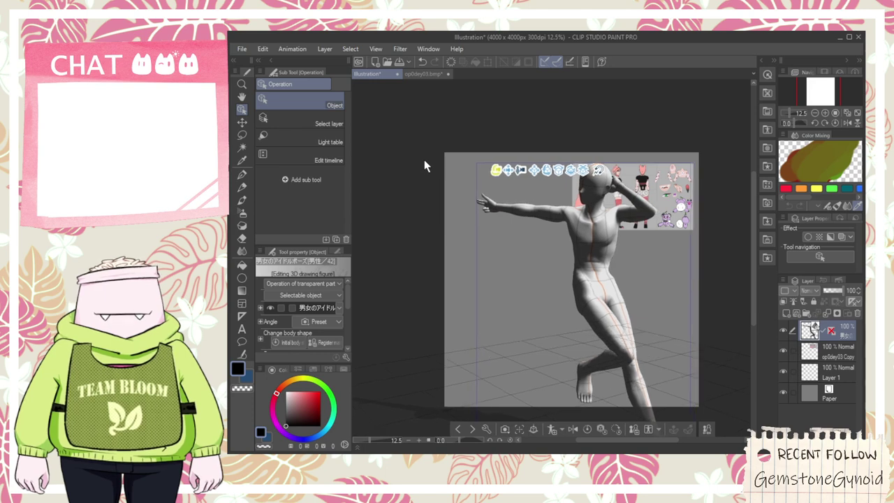
{"action": "left_click_drag", "start_coordinate": [503, 173], "coordinate": [525, 167]}
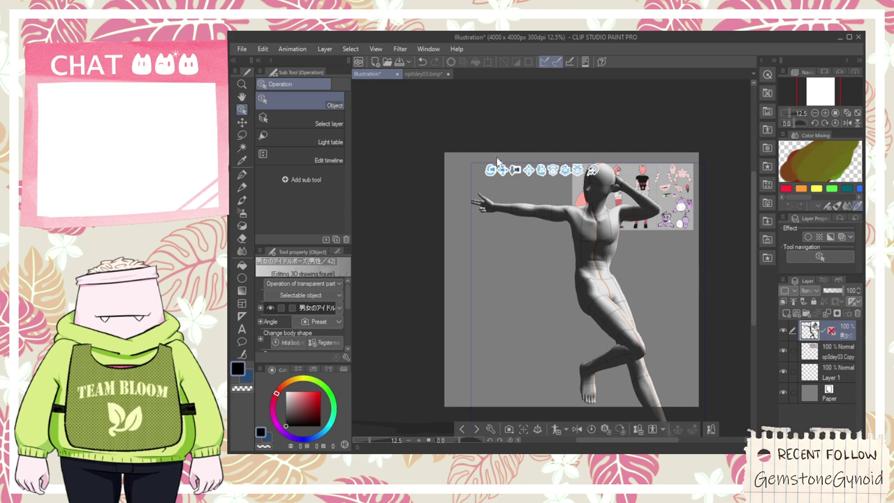
{"action": "left_click_drag", "start_coordinate": [491, 171], "coordinate": [548, 176]}
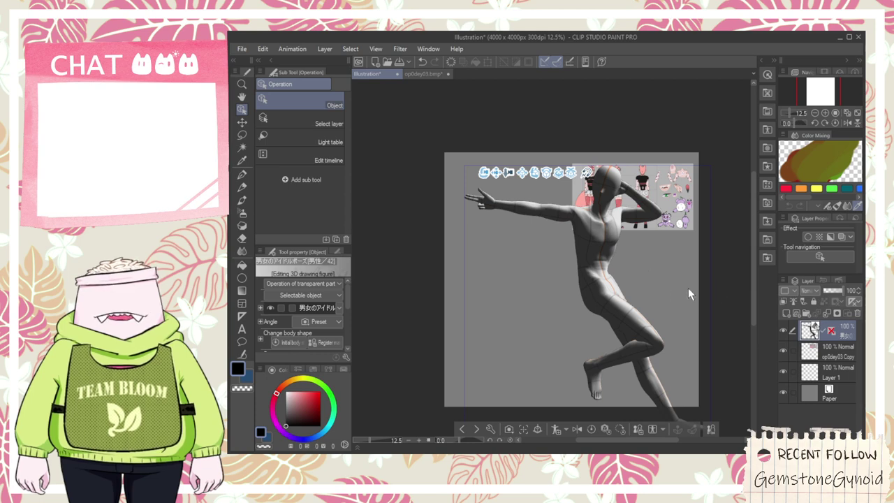
- Lower the 3D figure layer's opacity to 41% and add a new layer above it
{"action": "left_click", "coordinate": [838, 289]}
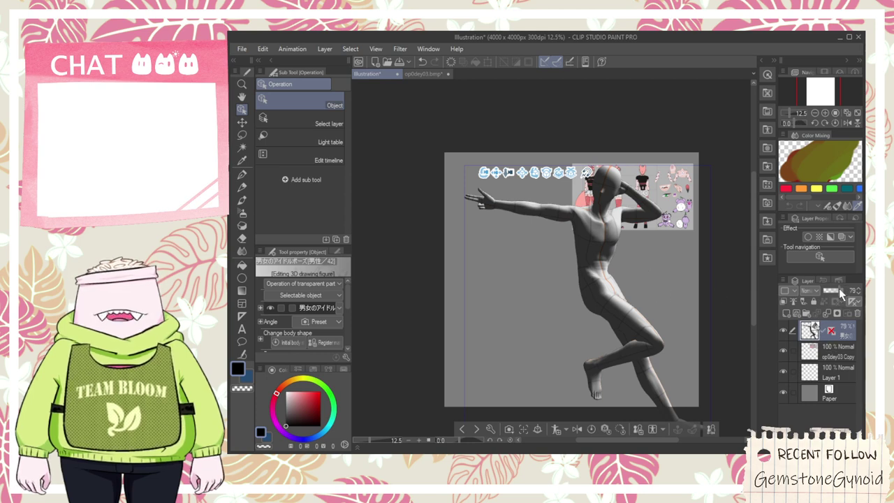
{"action": "left_click", "coordinate": [832, 291]}
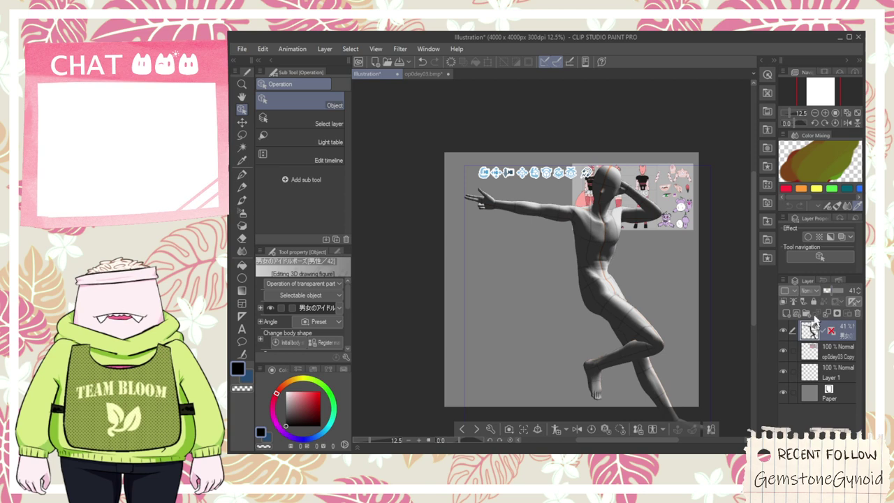
{"action": "left_click", "coordinate": [824, 314]}
- Move the character reference sheet to the canvas's lower-left area beside the figure's legs, and make Layer 2 active
{"action": "left_click", "coordinate": [824, 383]}
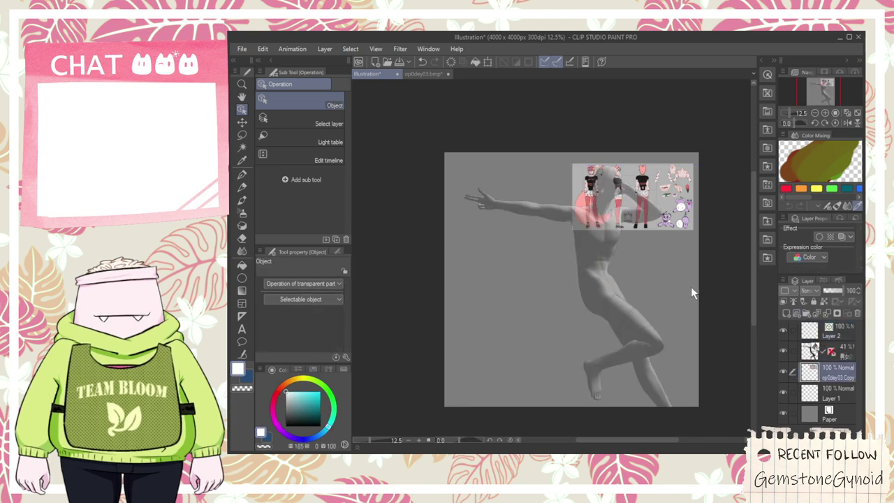
{"action": "key", "text": "k"}
{"action": "left_click_drag", "start_coordinate": [691, 288], "coordinate": [570, 398]}
{"action": "left_click", "coordinate": [804, 333]}
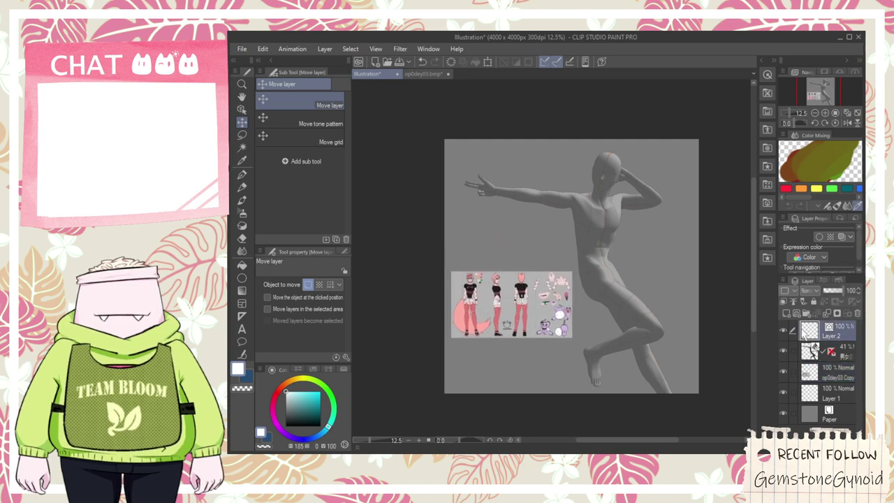
- Choose the G-pen and make black the drawing colour
{"action": "key", "text": "p"}
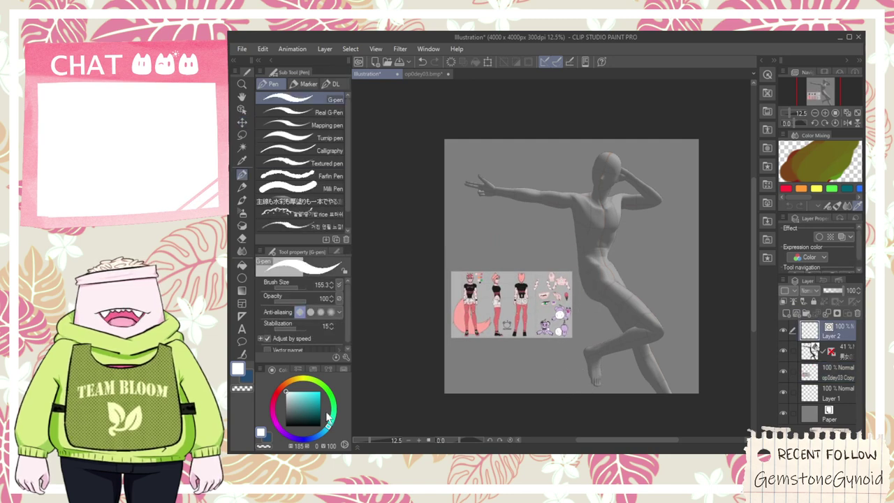
{"action": "left_click_drag", "start_coordinate": [305, 413], "coordinate": [259, 436]}
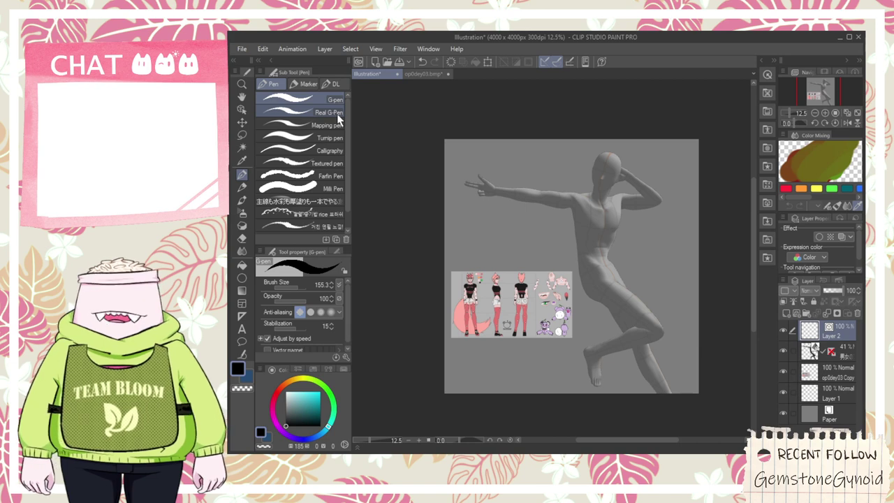
- Examine the posed figure's upper body and the character's head and outfit on the reference sheet
{"action": "key", "text": "h"}
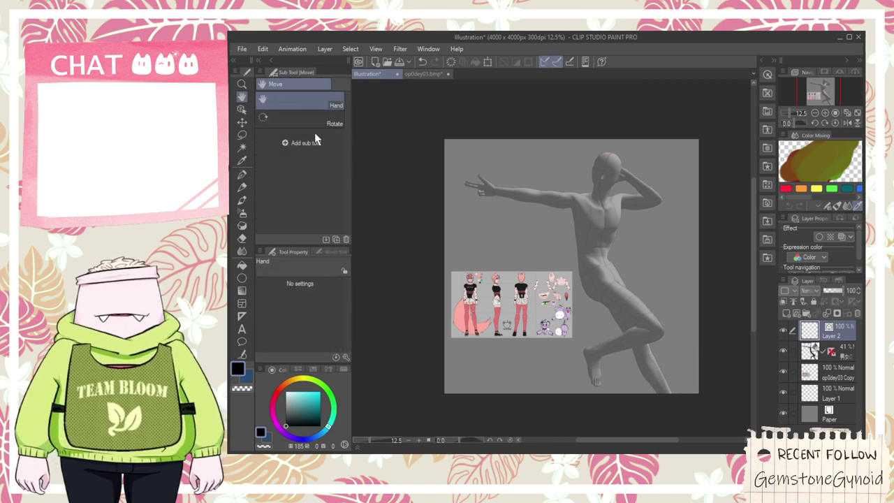
{"action": "left_click_drag", "start_coordinate": [657, 244], "coordinate": [604, 248]}
{"action": "scroll", "coordinate": [529, 175], "scroll_direction": "up", "scroll_amount": 4}
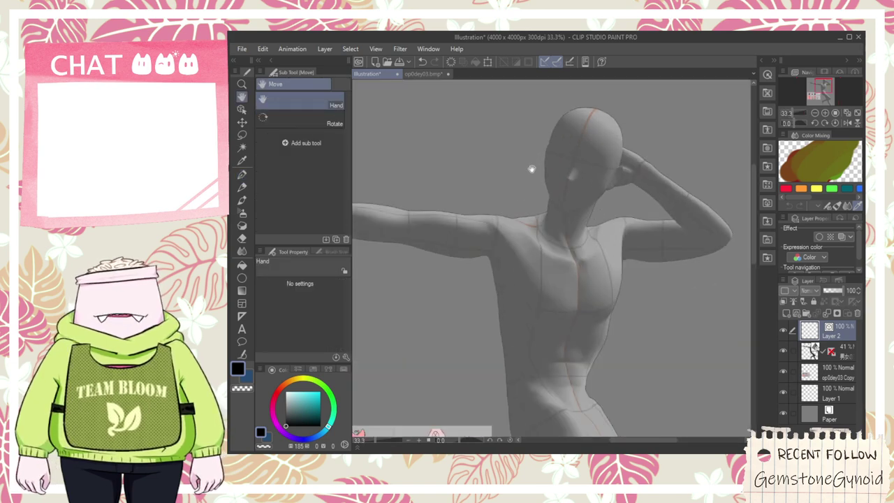
{"action": "scroll", "coordinate": [558, 220], "scroll_direction": "down", "scroll_amount": 2}
{"action": "scroll", "coordinate": [558, 223], "scroll_direction": "up", "scroll_amount": 4}
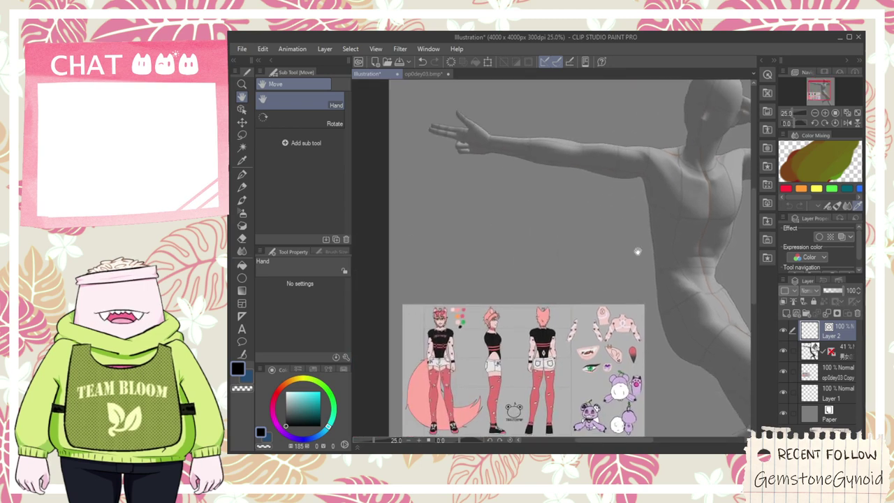
{"action": "scroll", "coordinate": [486, 257], "scroll_direction": "up", "scroll_amount": 2}
{"action": "scroll", "coordinate": [492, 258], "scroll_direction": "down", "scroll_amount": 3}
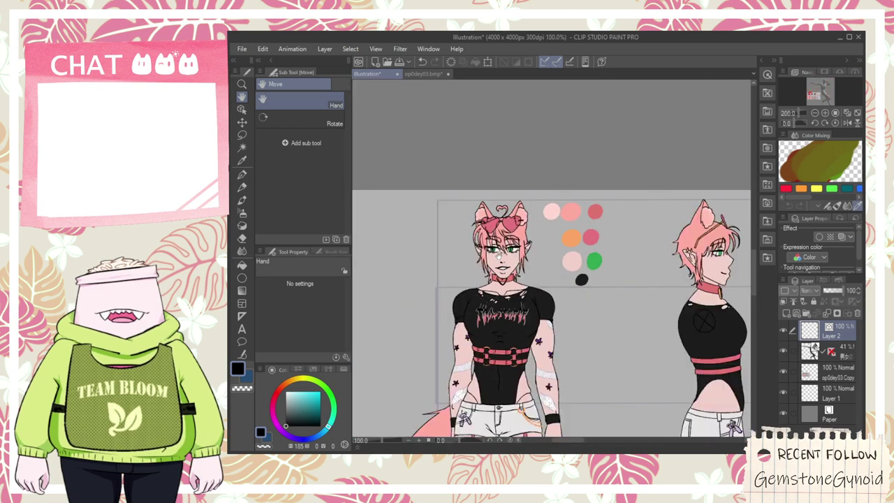
{"action": "mouse_move", "coordinate": [635, 171]}
{"action": "left_mouse_down"}
{"action": "mouse_move", "coordinate": [425, 336]}
{"action": "mouse_move", "coordinate": [371, 352]}
{"action": "left_mouse_up"}
{"action": "left_click_drag", "start_coordinate": [598, 238], "coordinate": [381, 347]}
{"action": "mouse_move", "coordinate": [537, 203]}
{"action": "left_mouse_down"}
{"action": "mouse_move", "coordinate": [454, 278]}
{"action": "mouse_move", "coordinate": [500, 245]}
{"action": "mouse_move", "coordinate": [489, 259]}
{"action": "left_mouse_up"}
- Set the G-pen's brush size to 19.5 for sketching the face, trying it with a test stroke
{"action": "scroll", "coordinate": [475, 244], "scroll_direction": "up", "scroll_amount": 2}
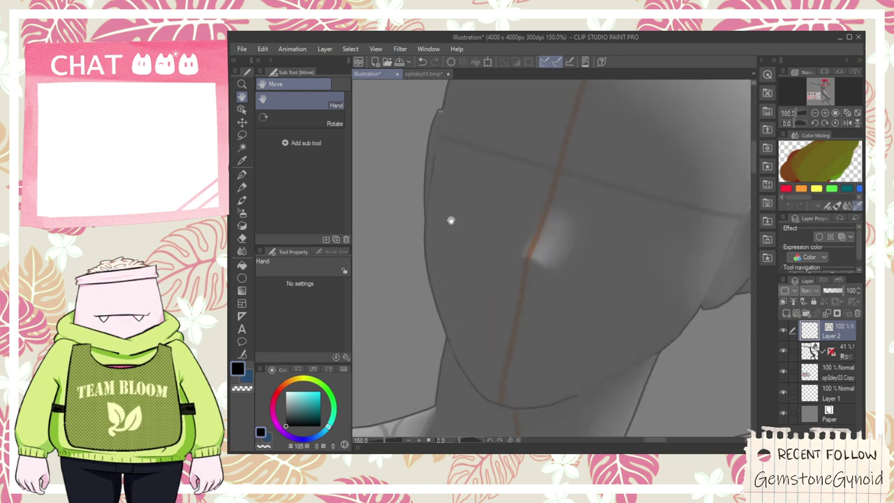
{"action": "key", "text": "p"}
{"action": "left_click_drag", "start_coordinate": [296, 288], "coordinate": [290, 288]}
{"action": "left_click_drag", "start_coordinate": [438, 111], "coordinate": [435, 314]}
{"action": "key", "text": "ctrl+z"}
{"action": "left_click_drag", "start_coordinate": [290, 283], "coordinate": [292, 287]}
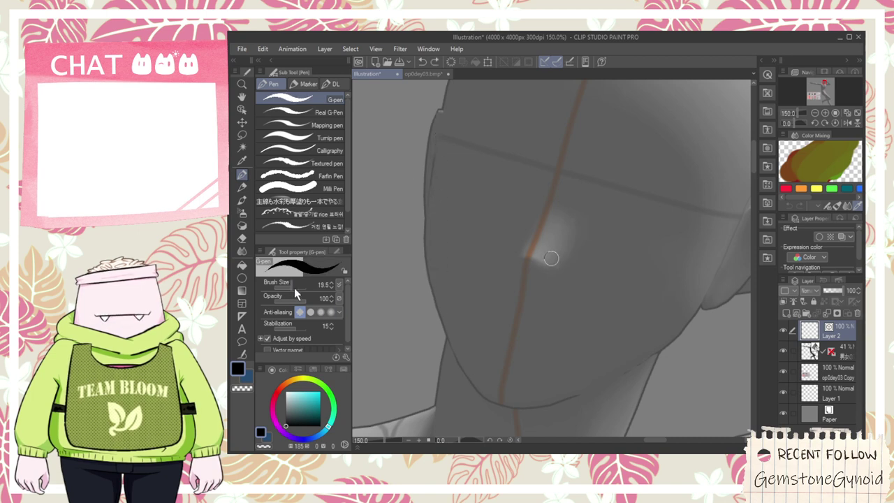
- Draw the face contour from temple to cheek on the side facing the outstretched arm, redoing the stroke until it fits
{"action": "left_click_drag", "start_coordinate": [440, 111], "coordinate": [425, 340]}
{"action": "key", "text": "ctrl+z"}
{"action": "left_click_drag", "start_coordinate": [443, 108], "coordinate": [424, 304]}
{"action": "key", "text": "ctrl+z"}
{"action": "left_click_drag", "start_coordinate": [438, 116], "coordinate": [417, 313]}
{"action": "key", "text": "ctrl+z"}
{"action": "left_click_drag", "start_coordinate": [451, 88], "coordinate": [427, 322]}
{"action": "key", "text": "ctrl+z"}
{"action": "key", "text": "ctrl+z"}
{"action": "left_click_drag", "start_coordinate": [448, 73], "coordinate": [419, 346]}
- Continue the far-side face contour with a line slanting from the cheek down towards the chin
{"action": "mouse_move", "coordinate": [421, 230]}
{"action": "left_mouse_down"}
{"action": "mouse_move", "coordinate": [420, 264]}
{"action": "mouse_move", "coordinate": [479, 400]}
{"action": "left_mouse_up"}
{"action": "key", "text": "ctrl+z"}
{"action": "left_click_drag", "start_coordinate": [424, 259], "coordinate": [468, 419]}
{"action": "key", "text": "ctrl+z"}
{"action": "left_click_drag", "start_coordinate": [418, 237], "coordinate": [466, 433]}
{"action": "key", "text": "ctrl+z"}
{"action": "mouse_move", "coordinate": [418, 237]}
{"action": "left_mouse_down"}
{"action": "mouse_move", "coordinate": [443, 356]}
{"action": "mouse_move", "coordinate": [467, 380]}
{"action": "mouse_move", "coordinate": [465, 233]}
{"action": "left_mouse_up"}
- Examine the side and back views and the detail drawings on the character reference sheet
{"action": "scroll", "coordinate": [463, 371], "scroll_direction": "down", "scroll_amount": 3}
{"action": "key", "text": "space"}
{"action": "left_click_drag", "start_coordinate": [471, 409], "coordinate": [509, 194]}
{"action": "left_click_drag", "start_coordinate": [475, 359], "coordinate": [658, 230]}
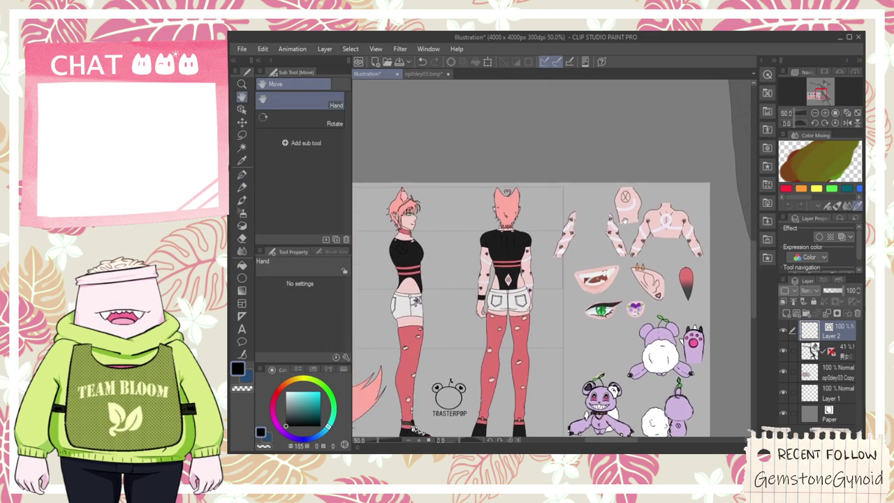
{"action": "left_click_drag", "start_coordinate": [520, 191], "coordinate": [610, 210]}
{"action": "scroll", "coordinate": [405, 228], "scroll_direction": "up", "scroll_amount": 2}
{"action": "scroll", "coordinate": [426, 232], "scroll_direction": "down", "scroll_amount": 2}
{"action": "left_click_drag", "start_coordinate": [595, 177], "coordinate": [460, 303]}
{"action": "left_click_drag", "start_coordinate": [663, 136], "coordinate": [429, 396]}
- Draw the short chin line and the long jawline rising from it along the near side of the face
{"action": "scroll", "coordinate": [517, 311], "scroll_direction": "up", "scroll_amount": 4}
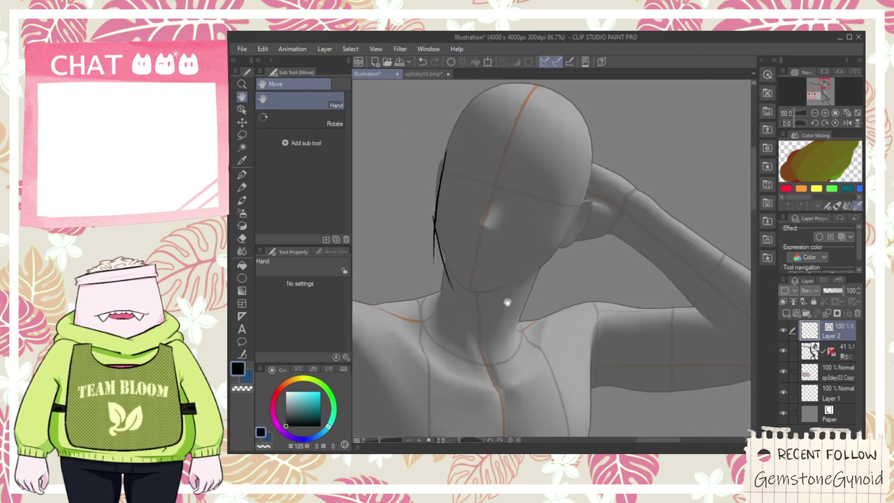
{"action": "key", "text": "p"}
{"action": "key", "text": "ctrl+z"}
{"action": "mouse_move", "coordinate": [427, 281]}
{"action": "left_mouse_down"}
{"action": "mouse_move", "coordinate": [522, 320]}
{"action": "mouse_move", "coordinate": [543, 315]}
{"action": "left_mouse_up"}
{"action": "key", "text": "ctrl+z"}
{"action": "mouse_move", "coordinate": [418, 273]}
{"action": "left_mouse_down"}
{"action": "mouse_move", "coordinate": [499, 323]}
{"action": "mouse_move", "coordinate": [510, 298]}
{"action": "mouse_move", "coordinate": [470, 347]}
{"action": "mouse_move", "coordinate": [558, 282]}
{"action": "mouse_move", "coordinate": [444, 341]}
{"action": "mouse_move", "coordinate": [664, 244]}
{"action": "left_mouse_up"}
{"action": "key", "text": "space"}
{"action": "scroll", "coordinate": [547, 268], "scroll_direction": "down", "scroll_amount": 1}
{"action": "key", "text": "ctrl+z"}
{"action": "left_click_drag", "start_coordinate": [434, 349], "coordinate": [642, 252]}
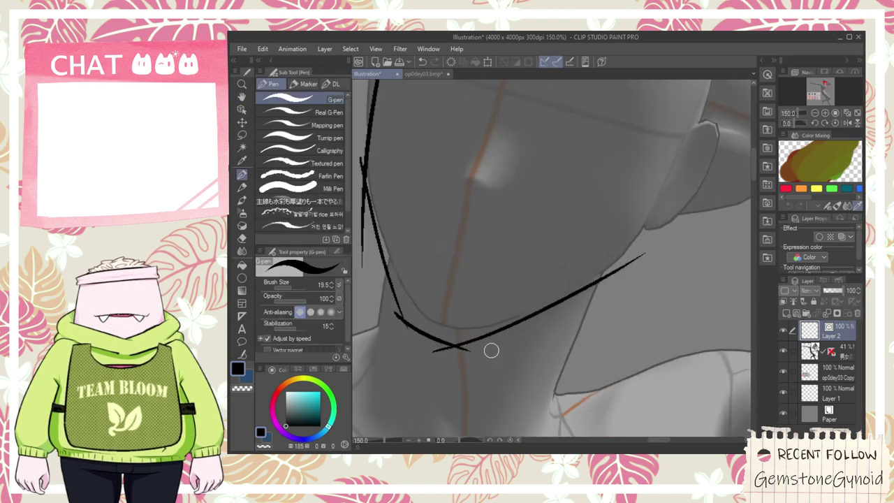
{"action": "key", "text": "ctrl+z"}
{"action": "left_click_drag", "start_coordinate": [435, 349], "coordinate": [622, 259]}
- Extend the jawline with a steeper stroke from the jaw corner up to the figure's ear
{"action": "key", "text": "space"}
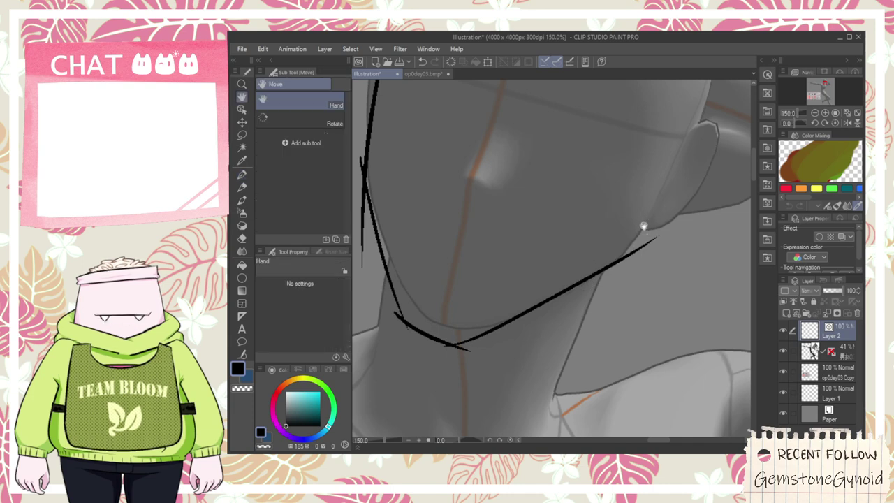
{"action": "left_click_drag", "start_coordinate": [643, 229], "coordinate": [572, 303]}
{"action": "left_click_drag", "start_coordinate": [546, 330], "coordinate": [638, 206]}
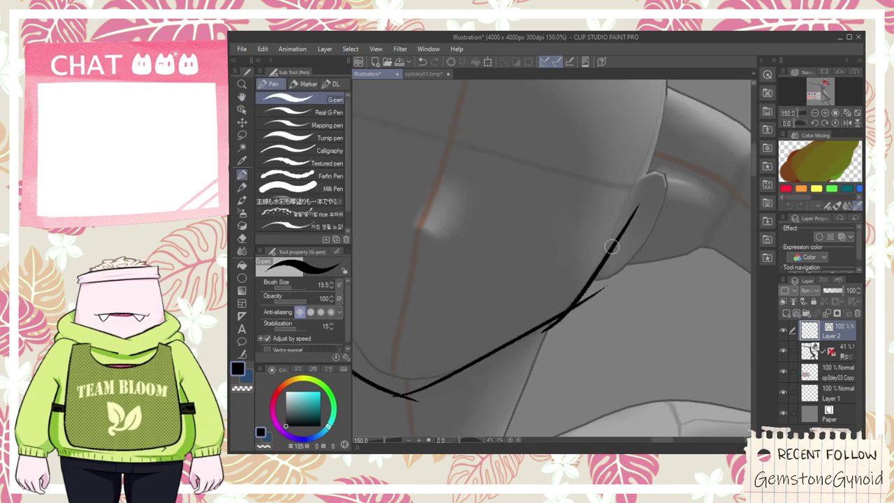
- Trim the overlapping line ends at the jaw corner, chin and far cheek with the Vector eraser
{"action": "key", "text": "e"}
{"action": "left_click", "coordinate": [324, 183]}
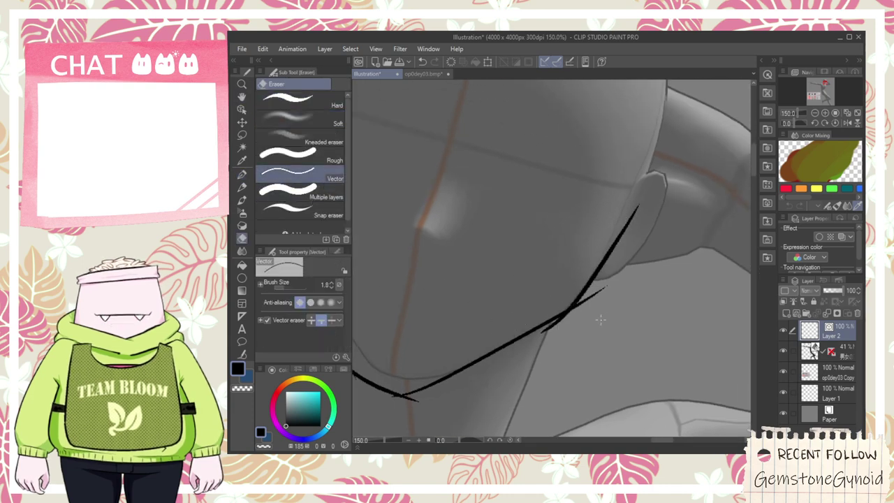
{"action": "scroll", "coordinate": [544, 322], "scroll_direction": "up", "scroll_amount": 1}
{"action": "left_click_drag", "start_coordinate": [574, 306], "coordinate": [594, 281]}
{"action": "scroll", "coordinate": [598, 289], "scroll_direction": "down", "scroll_amount": 1}
{"action": "key", "text": "space"}
{"action": "left_click_drag", "start_coordinate": [477, 302], "coordinate": [600, 237]}
{"action": "scroll", "coordinate": [509, 322], "scroll_direction": "up", "scroll_amount": 3}
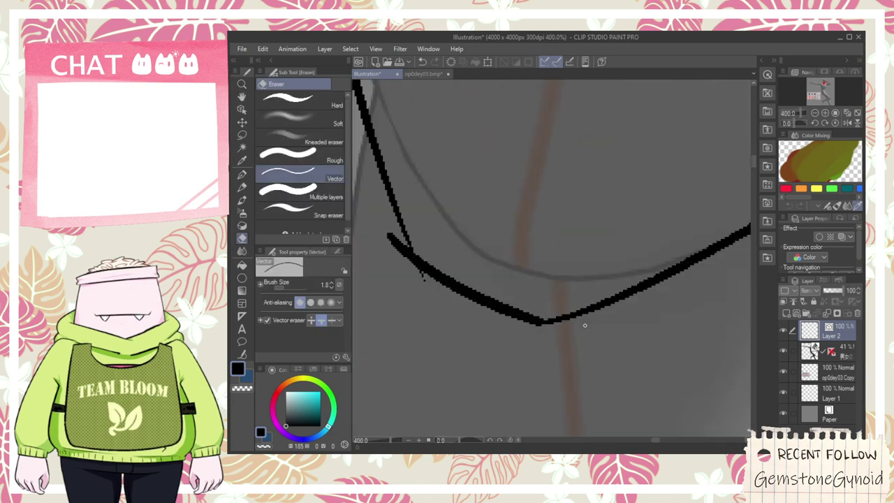
{"action": "scroll", "coordinate": [395, 254], "scroll_direction": "down", "scroll_amount": 2}
{"action": "key", "text": "space"}
{"action": "left_click_drag", "start_coordinate": [395, 251], "coordinate": [455, 285]}
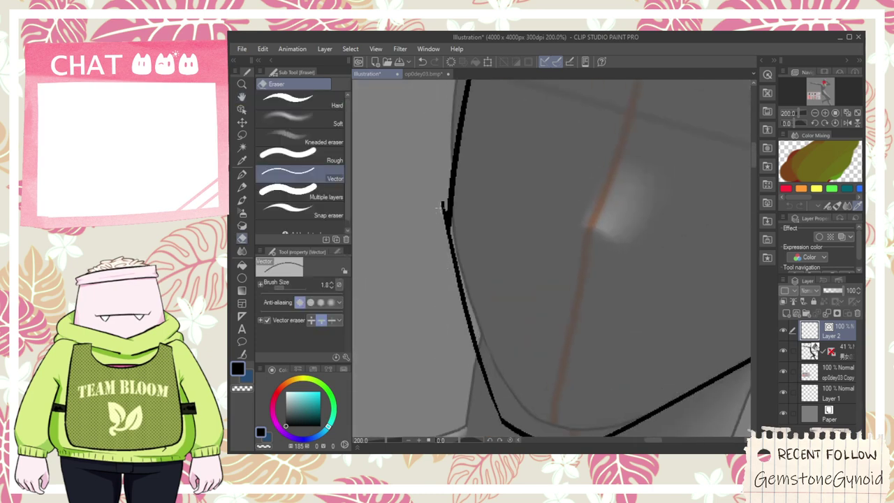
- Examine the front-view head and facial features on the character reference sheet
{"action": "scroll", "coordinate": [438, 216], "scroll_direction": "down", "scroll_amount": 5}
{"action": "key", "text": "space"}
{"action": "left_click_drag", "start_coordinate": [441, 315], "coordinate": [653, 243]}
{"action": "left_click_drag", "start_coordinate": [685, 210], "coordinate": [569, 203]}
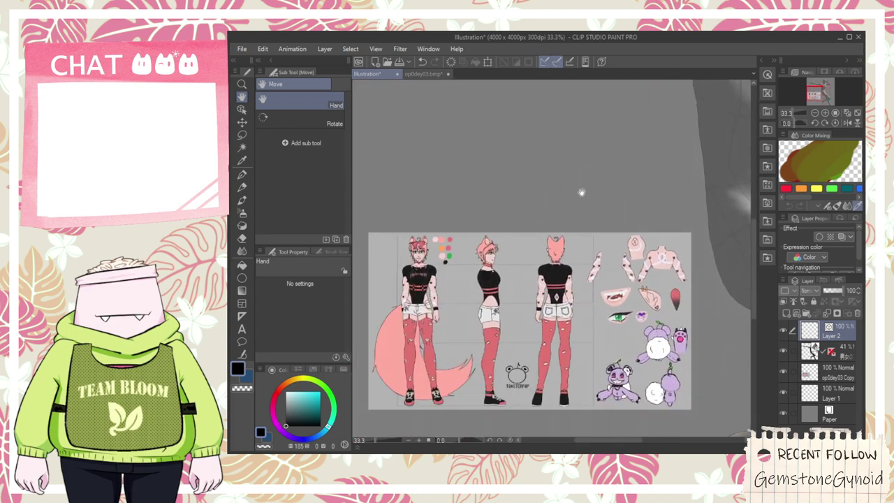
{"action": "scroll", "coordinate": [551, 282], "scroll_direction": "up", "scroll_amount": 8}
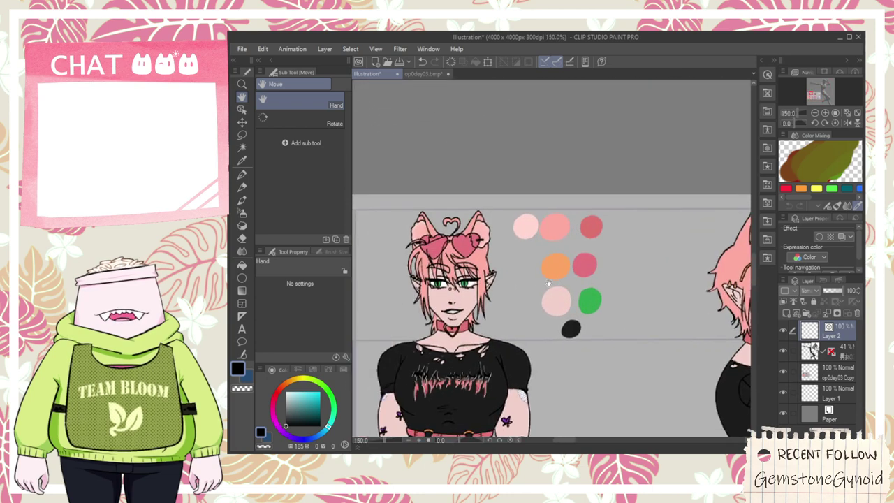
{"action": "scroll", "coordinate": [531, 279], "scroll_direction": "down", "scroll_amount": 4}
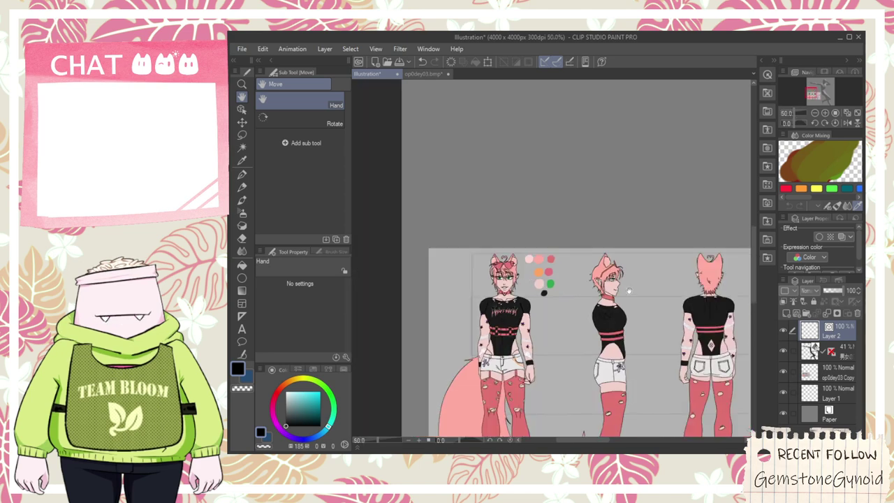
{"action": "scroll", "coordinate": [509, 266], "scroll_direction": "up", "scroll_amount": 4}
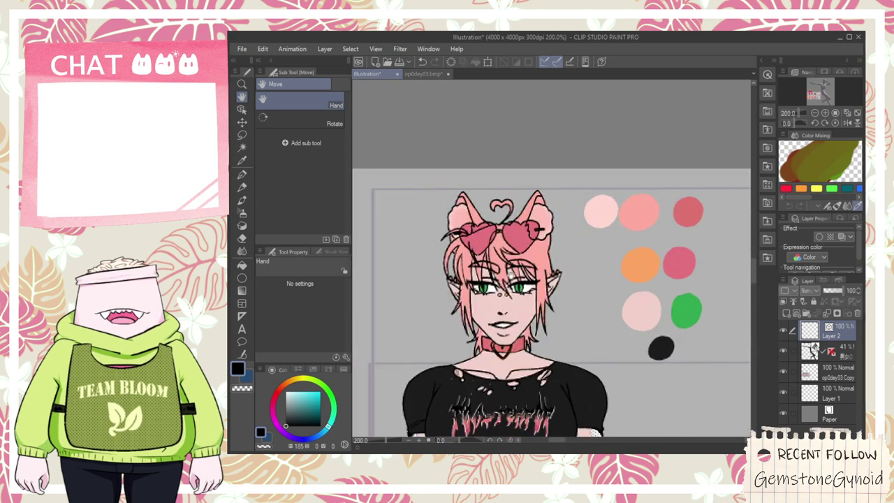
{"action": "scroll", "coordinate": [518, 287], "scroll_direction": "down", "scroll_amount": 5}
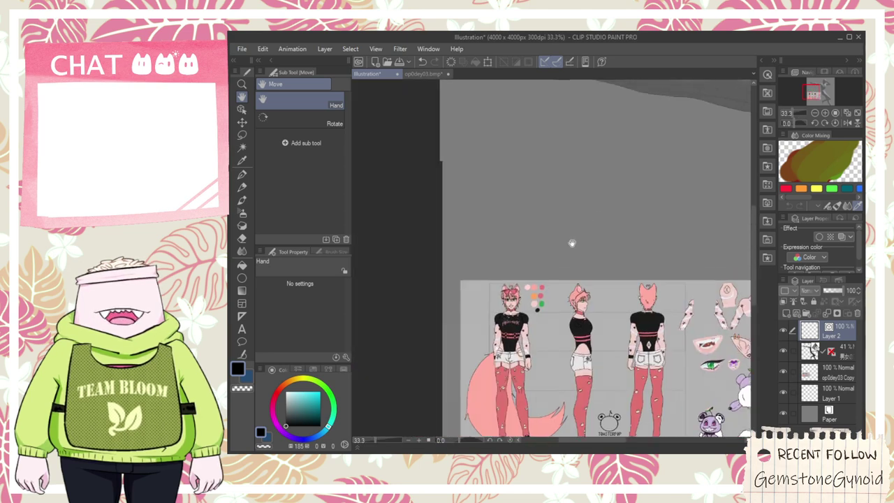
- Sketch the nose on the face with a slanted bridge line and two short nostril marks using the G-pen
{"action": "scroll", "coordinate": [503, 293], "scroll_direction": "up", "scroll_amount": 5}
{"action": "key", "text": "p"}
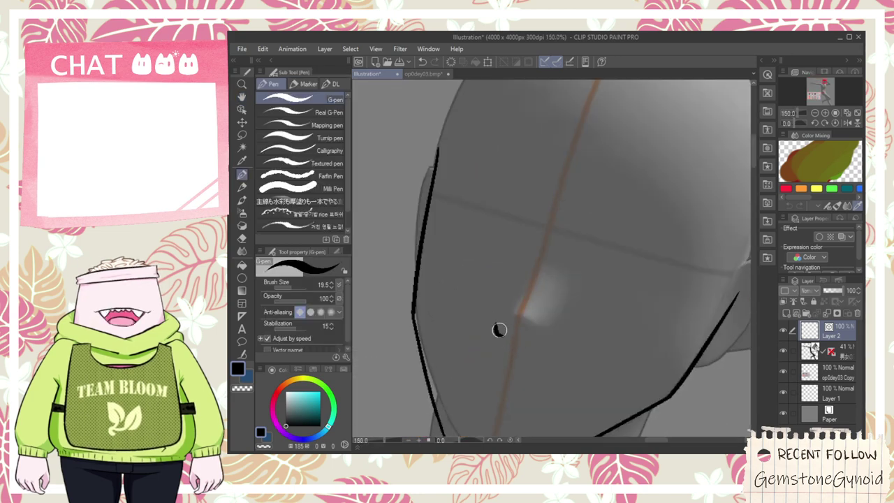
{"action": "key", "text": "ctrl+z"}
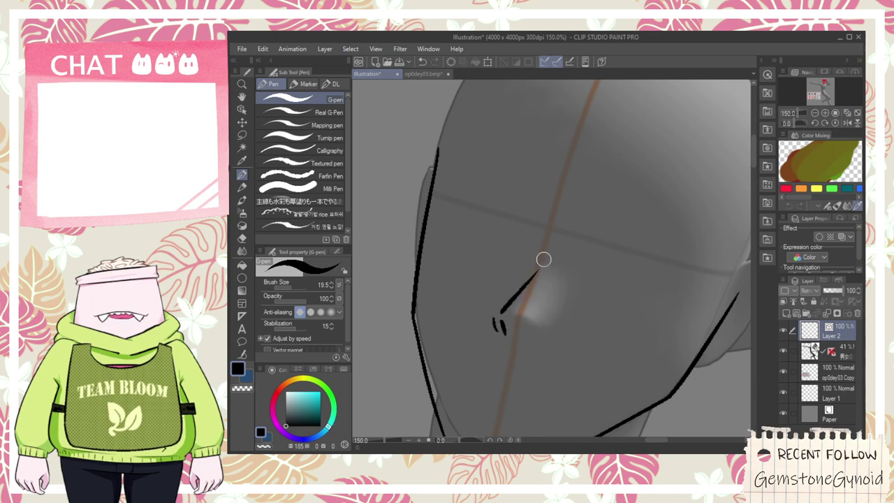
- Move the reference sheet to the canvas's right side beside the figure's torso, and make Layer 2 active again
{"action": "scroll", "coordinate": [543, 259], "scroll_direction": "down", "scroll_amount": 2}
{"action": "scroll", "coordinate": [536, 206], "scroll_direction": "down", "scroll_amount": 4}
{"action": "key", "text": "space"}
{"action": "left_click_drag", "start_coordinate": [543, 252], "coordinate": [569, 220]}
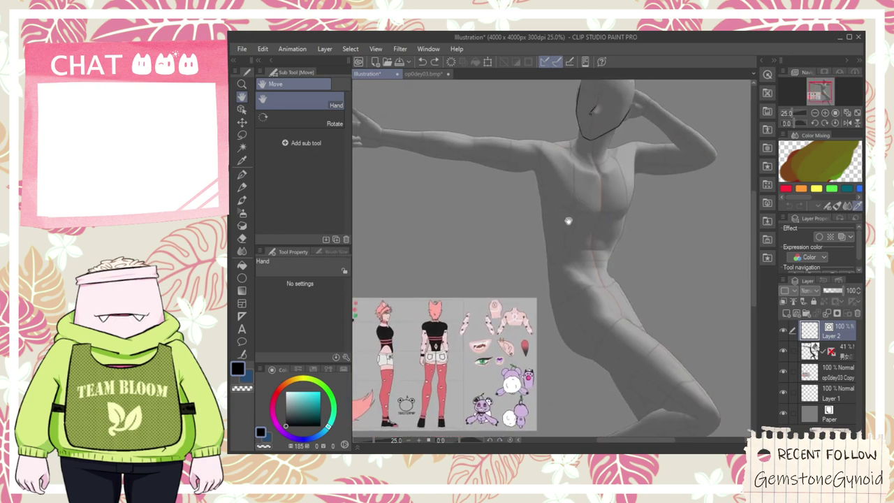
{"action": "left_click", "coordinate": [842, 376]}
{"action": "key", "text": "k"}
{"action": "left_click_drag", "start_coordinate": [452, 293], "coordinate": [572, 239]}
{"action": "left_click", "coordinate": [835, 333]}
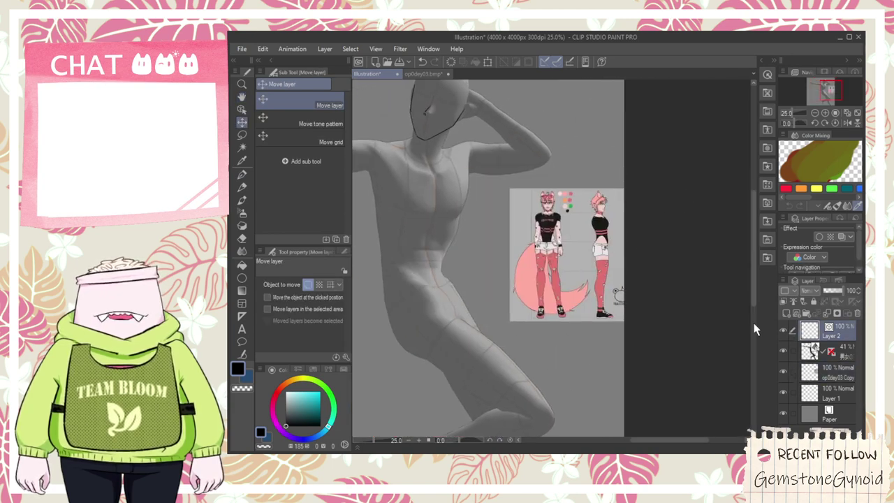
- Draw the slanted open mouth below the nose with an upper and a lower line, and tidy its corners
{"action": "key", "text": "h"}
{"action": "scroll", "coordinate": [541, 209], "scroll_direction": "up", "scroll_amount": 3}
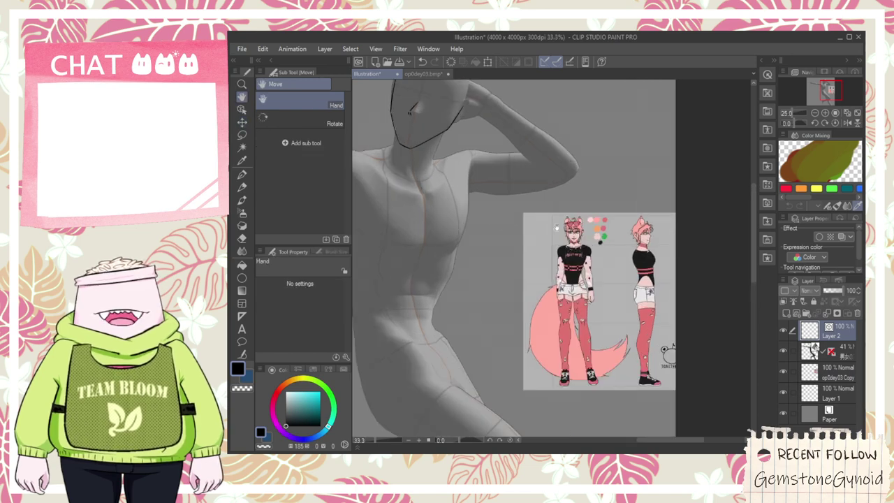
{"action": "scroll", "coordinate": [544, 213], "scroll_direction": "down", "scroll_amount": 1}
{"action": "left_click_drag", "start_coordinate": [505, 155], "coordinate": [661, 352]}
{"action": "left_click_drag", "start_coordinate": [589, 271], "coordinate": [509, 144]}
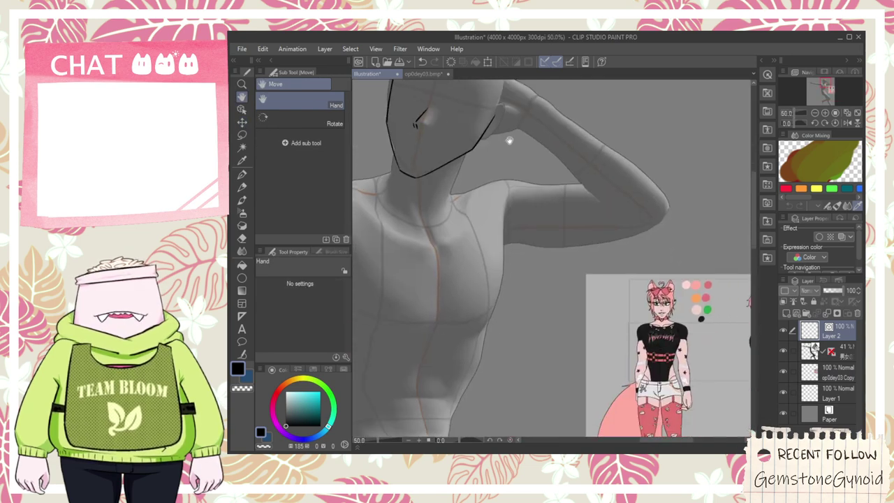
{"action": "left_click_drag", "start_coordinate": [442, 142], "coordinate": [525, 214]}
{"action": "scroll", "coordinate": [521, 217], "scroll_direction": "up", "scroll_amount": 3}
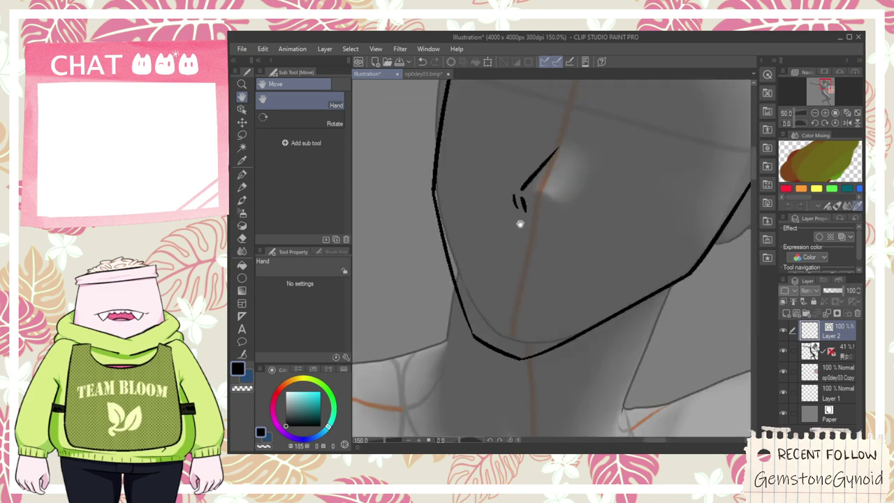
{"action": "key", "text": "p"}
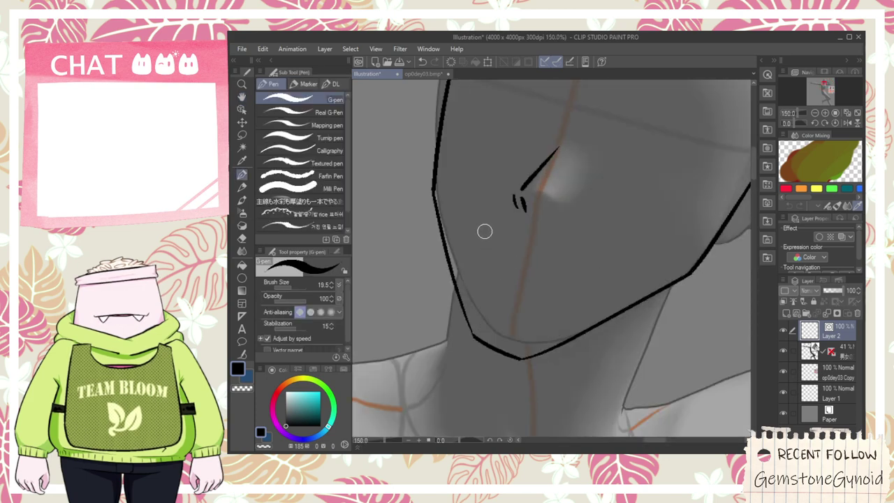
{"action": "key", "text": "ctrl+z"}
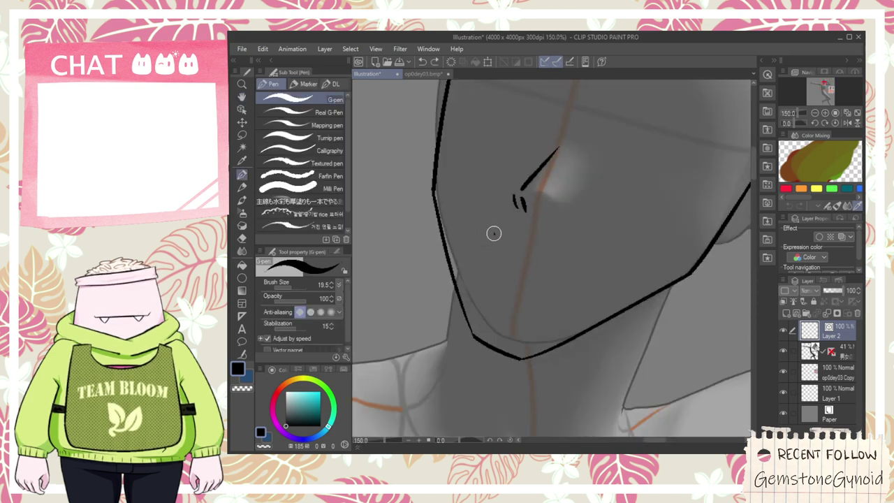
{"action": "left_click_drag", "start_coordinate": [493, 231], "coordinate": [572, 259]}
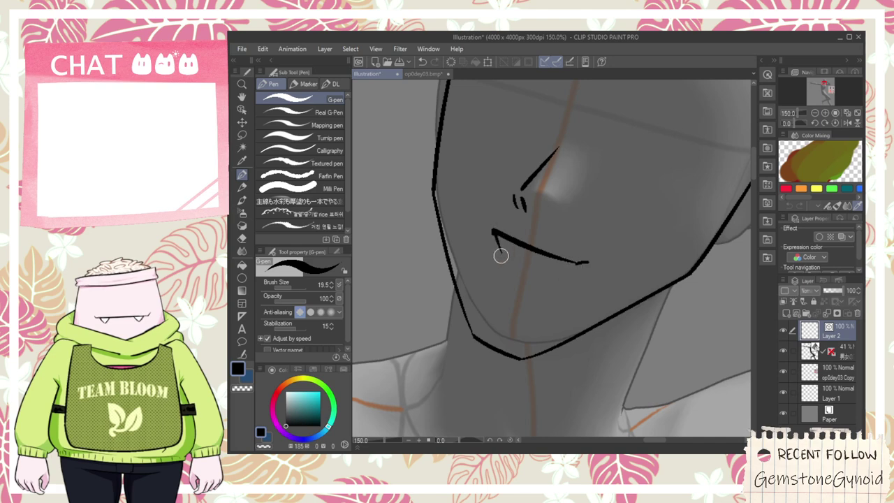
{"action": "left_click_drag", "start_coordinate": [501, 254], "coordinate": [587, 264]}
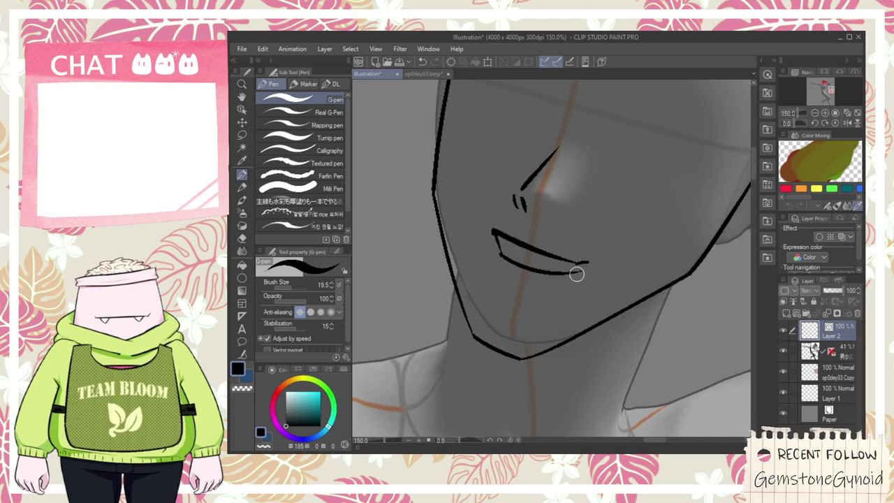
{"action": "key", "text": "e"}
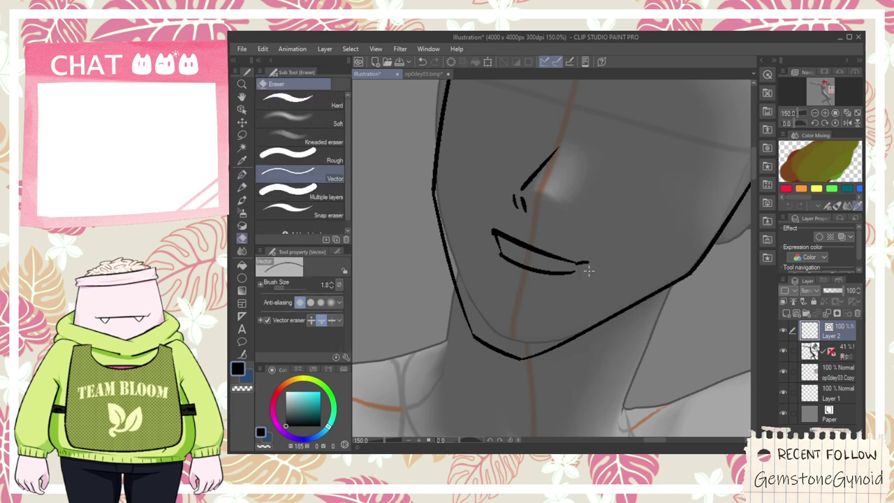
{"action": "scroll", "coordinate": [518, 260], "scroll_direction": "up", "scroll_amount": 3}
- Add two short strokes below the mouth for the lower lip's contour, using the G-pen
{"action": "key", "text": "p"}
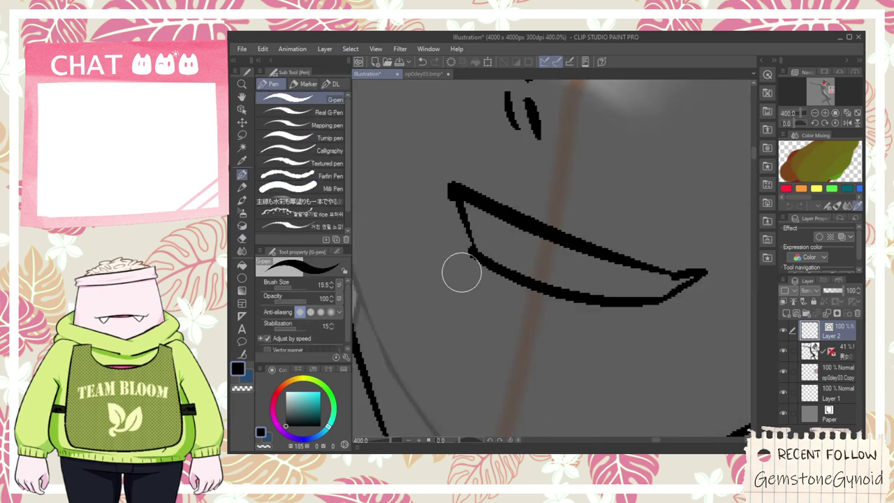
{"action": "left_click_drag", "start_coordinate": [475, 322], "coordinate": [529, 341]}
{"action": "left_click_drag", "start_coordinate": [441, 287], "coordinate": [458, 324]}
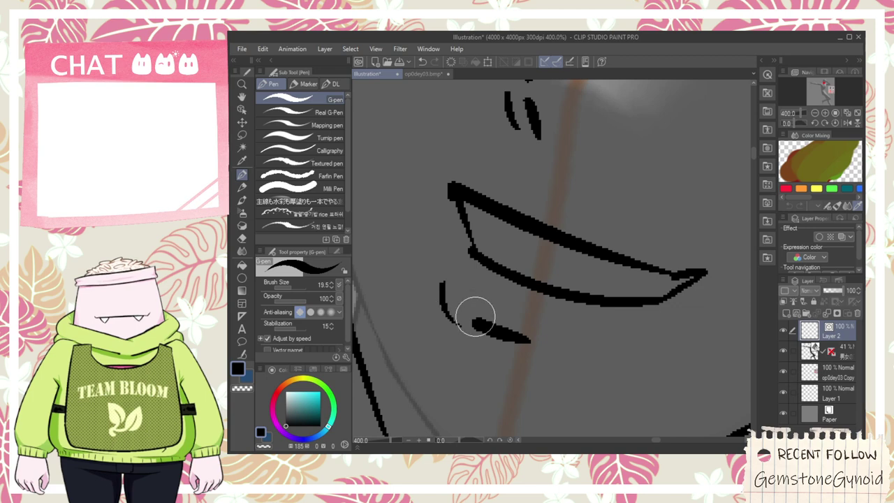
- Examine the nose and the piercings at its bridge on the reference sheet's front-view face
{"action": "scroll", "coordinate": [483, 315], "scroll_direction": "down", "scroll_amount": 6}
{"action": "key", "text": "space"}
{"action": "left_click_drag", "start_coordinate": [529, 364], "coordinate": [434, 150]}
{"action": "scroll", "coordinate": [639, 259], "scroll_direction": "up", "scroll_amount": 2}
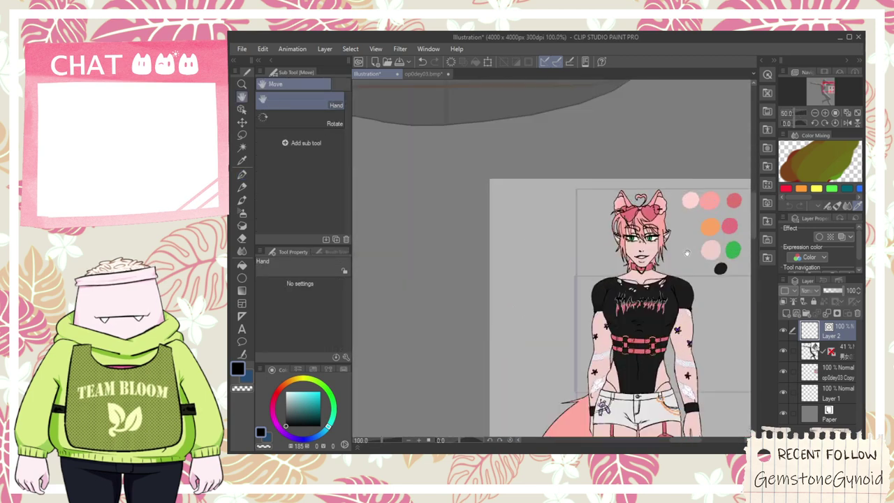
{"action": "scroll", "coordinate": [669, 248], "scroll_direction": "down", "scroll_amount": 2}
{"action": "scroll", "coordinate": [660, 244], "scroll_direction": "up", "scroll_amount": 6}
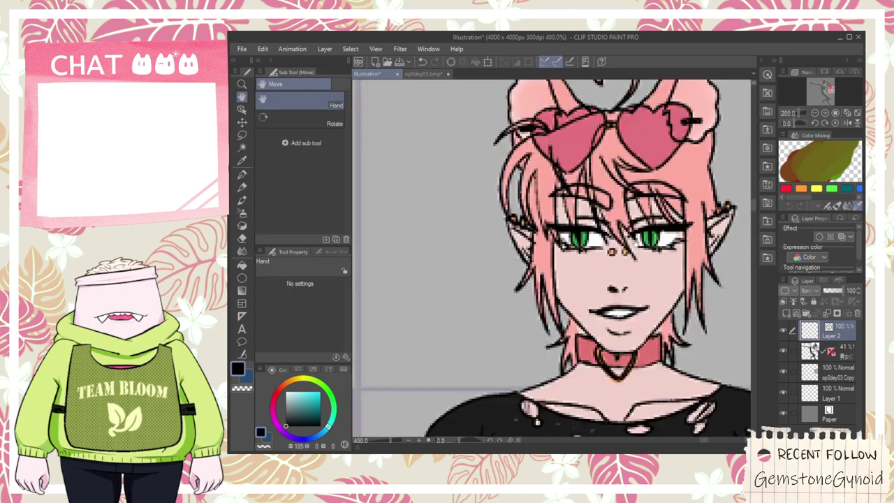
{"action": "scroll", "coordinate": [649, 243], "scroll_direction": "down", "scroll_amount": 4}
{"action": "left_click_drag", "start_coordinate": [527, 186], "coordinate": [633, 396]}
{"action": "scroll", "coordinate": [559, 263], "scroll_direction": "down", "scroll_amount": 1}
{"action": "left_click_drag", "start_coordinate": [498, 174], "coordinate": [617, 373]}
{"action": "scroll", "coordinate": [476, 299], "scroll_direction": "up", "scroll_amount": 1}
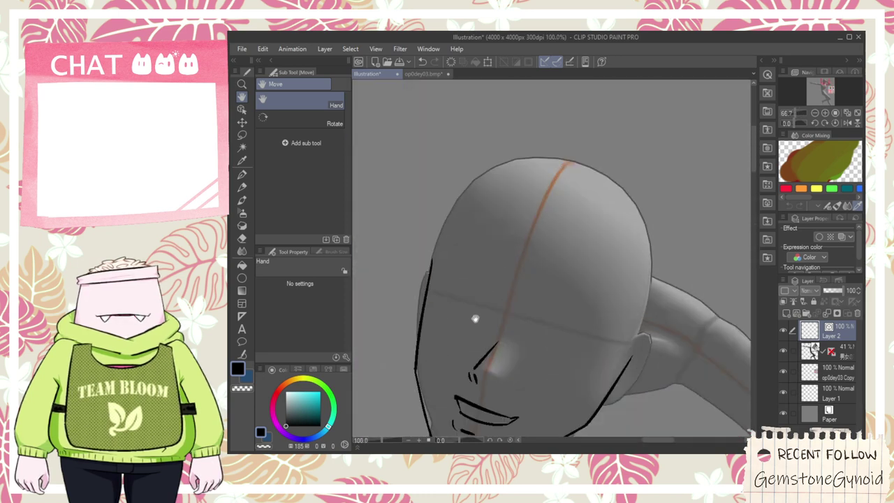
- Erase the slanted nose bridge line on the face with the vector eraser
{"action": "scroll", "coordinate": [489, 342], "scroll_direction": "up", "scroll_amount": 1}
{"action": "scroll", "coordinate": [497, 323], "scroll_direction": "up", "scroll_amount": 1}
{"action": "mouse_move", "coordinate": [495, 362]}
{"action": "left_mouse_down"}
{"action": "mouse_move", "coordinate": [513, 255]}
{"action": "mouse_move", "coordinate": [509, 304]}
{"action": "left_mouse_up"}
{"action": "key", "text": "e"}
{"action": "scroll", "coordinate": [510, 304], "scroll_direction": "down", "scroll_amount": 1}
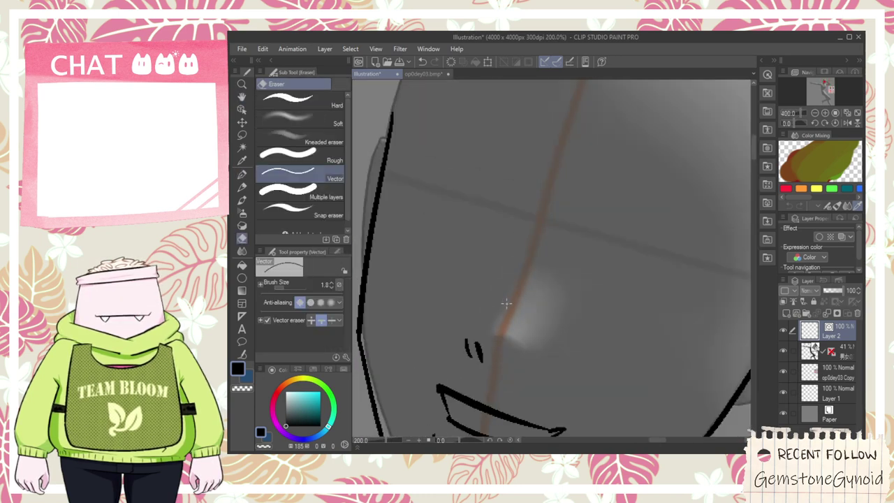
{"action": "key", "text": "p"}
{"action": "left_click_drag", "start_coordinate": [473, 336], "coordinate": [530, 246]}
{"action": "key", "text": "ctrl+z"}
{"action": "left_click_drag", "start_coordinate": [453, 333], "coordinate": [532, 202]}
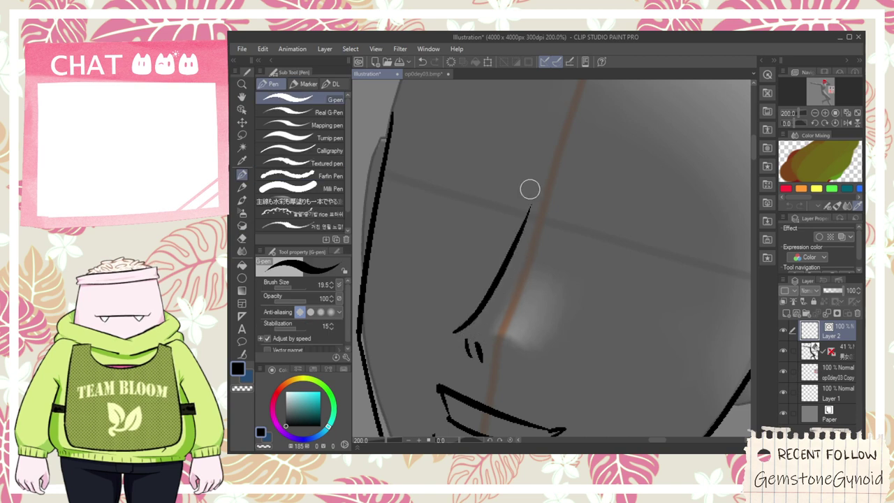
{"action": "key", "text": "ctrl+z"}
- Redraw the nose bridge as a longer slanted line and draw one small oval stud on each side of its upper end
{"action": "mouse_move", "coordinate": [472, 333]}
{"action": "left_mouse_down"}
{"action": "mouse_move", "coordinate": [543, 200]}
{"action": "mouse_move", "coordinate": [528, 227]}
{"action": "left_mouse_up"}
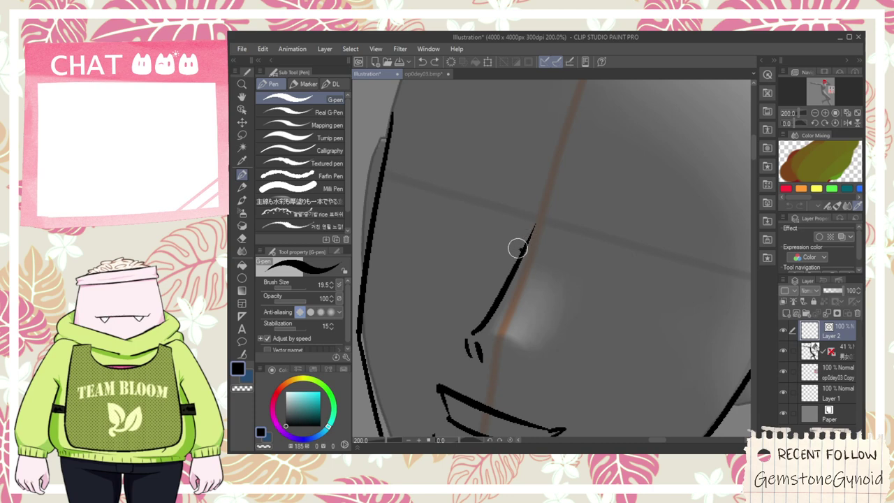
{"action": "key", "text": "ctrl+z"}
{"action": "key", "text": "ctrl+z"}
{"action": "scroll", "coordinate": [530, 242], "scroll_direction": "up", "scroll_amount": 2}
{"action": "mouse_move", "coordinate": [529, 273]}
{"action": "left_mouse_down"}
{"action": "mouse_move", "coordinate": [549, 214]}
{"action": "mouse_move", "coordinate": [544, 277]}
{"action": "mouse_move", "coordinate": [555, 252]}
{"action": "mouse_move", "coordinate": [508, 232]}
{"action": "left_mouse_up"}
{"action": "key", "text": "e"}
{"action": "scroll", "coordinate": [555, 245], "scroll_direction": "down", "scroll_amount": 1}
{"action": "key", "text": "p"}
{"action": "mouse_move", "coordinate": [567, 222]}
{"action": "left_mouse_down"}
{"action": "mouse_move", "coordinate": [594, 226]}
{"action": "mouse_move", "coordinate": [572, 220]}
{"action": "left_mouse_up"}
- Thicken the short line closing the mouth's left corner with the G-pen
{"action": "scroll", "coordinate": [569, 244], "scroll_direction": "down", "scroll_amount": 7}
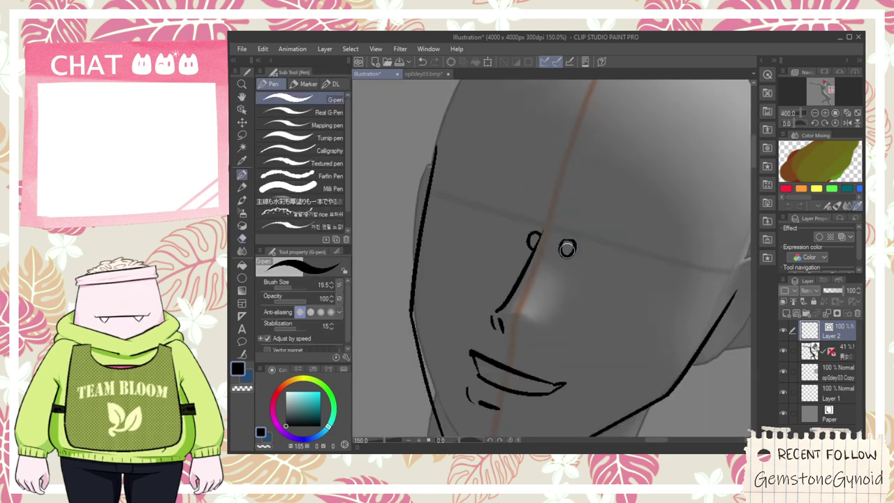
{"action": "key", "text": "h"}
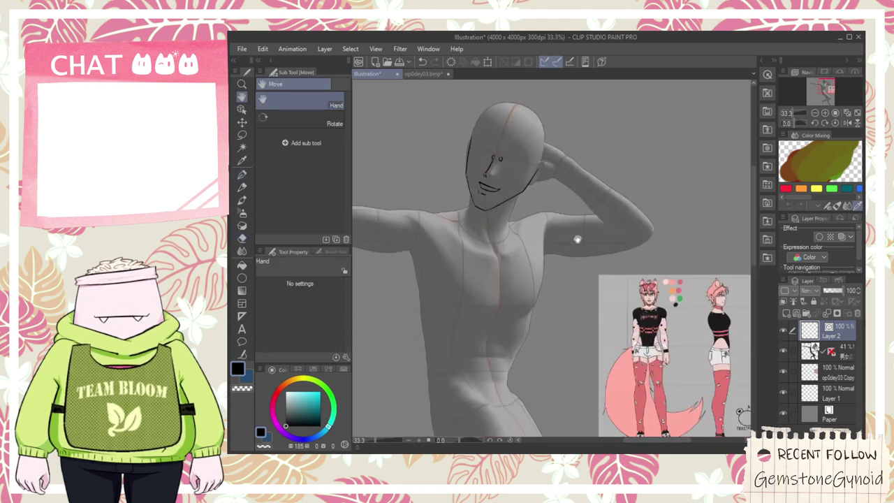
{"action": "scroll", "coordinate": [649, 301], "scroll_direction": "up", "scroll_amount": 3}
{"action": "scroll", "coordinate": [649, 301], "scroll_direction": "down", "scroll_amount": 2}
{"action": "left_click_drag", "start_coordinate": [386, 120], "coordinate": [535, 263]}
{"action": "scroll", "coordinate": [535, 264], "scroll_direction": "up", "scroll_amount": 1}
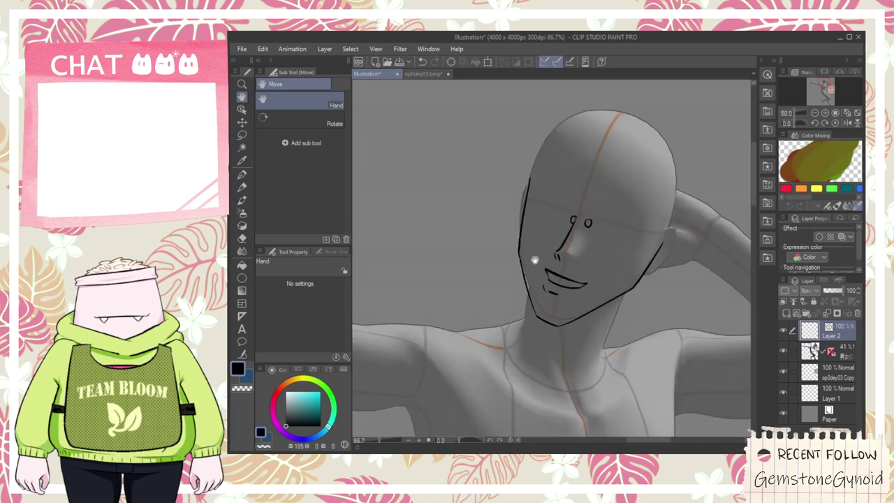
{"action": "scroll", "coordinate": [534, 262], "scroll_direction": "up", "scroll_amount": 3}
{"action": "key", "text": "p"}
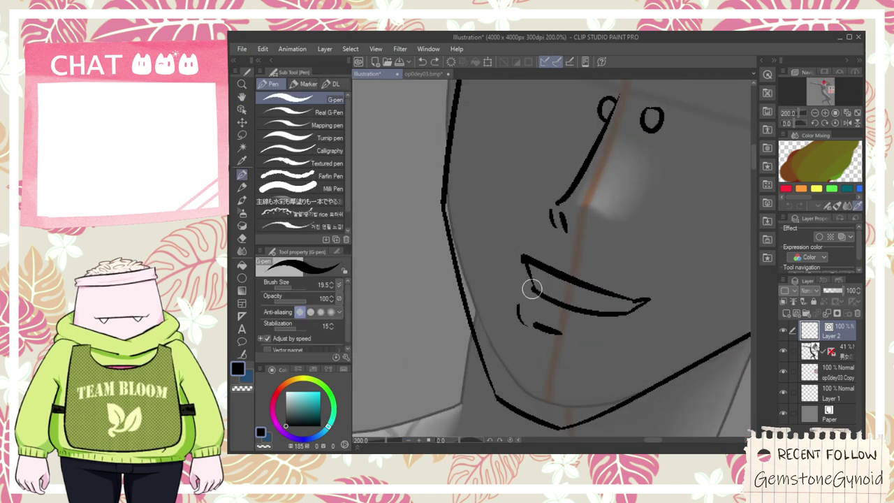
{"action": "key", "text": "e"}
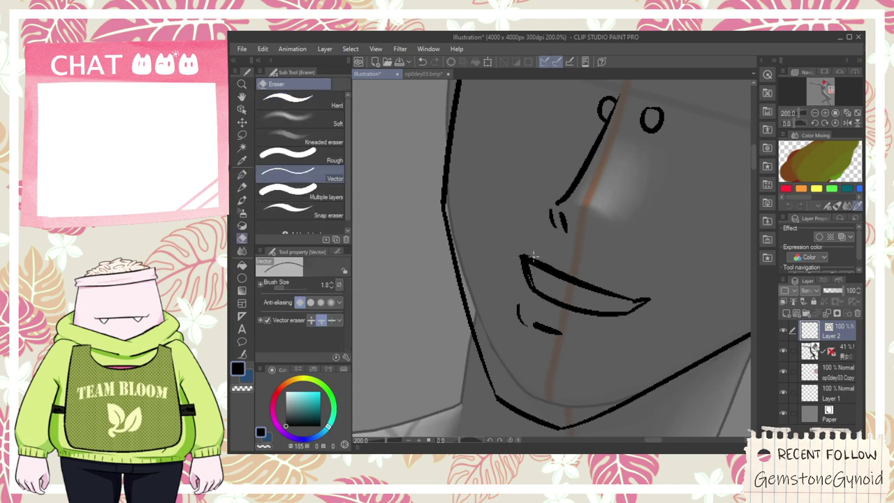
- Move the right oval stud closer to the nose bridge
{"action": "scroll", "coordinate": [542, 269], "scroll_direction": "down", "scroll_amount": 6}
{"action": "scroll", "coordinate": [570, 272], "scroll_direction": "down", "scroll_amount": 1}
{"action": "key", "text": "h"}
{"action": "left_click_drag", "start_coordinate": [573, 292], "coordinate": [545, 275]}
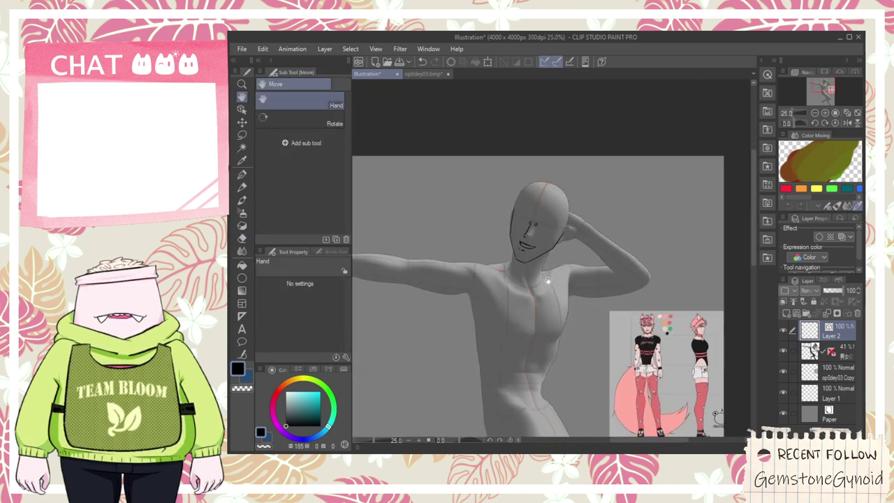
{"action": "scroll", "coordinate": [574, 292], "scroll_direction": "up", "scroll_amount": 2}
{"action": "left_click_drag", "start_coordinate": [528, 223], "coordinate": [534, 306]}
{"action": "scroll", "coordinate": [460, 202], "scroll_direction": "up", "scroll_amount": 5}
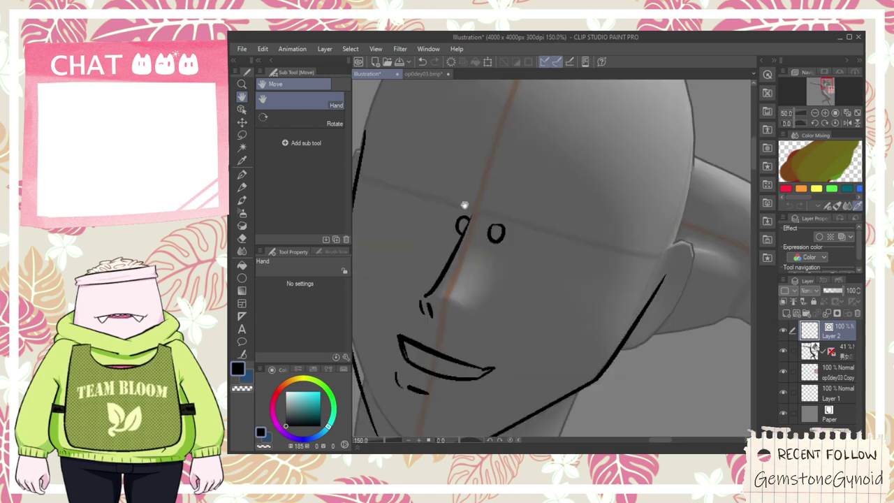
{"action": "key", "text": "o"}
{"action": "left_click_drag", "start_coordinate": [505, 237], "coordinate": [489, 242]}
{"action": "scroll", "coordinate": [489, 242], "scroll_direction": "down", "scroll_amount": 1}
{"action": "key", "text": "h"}
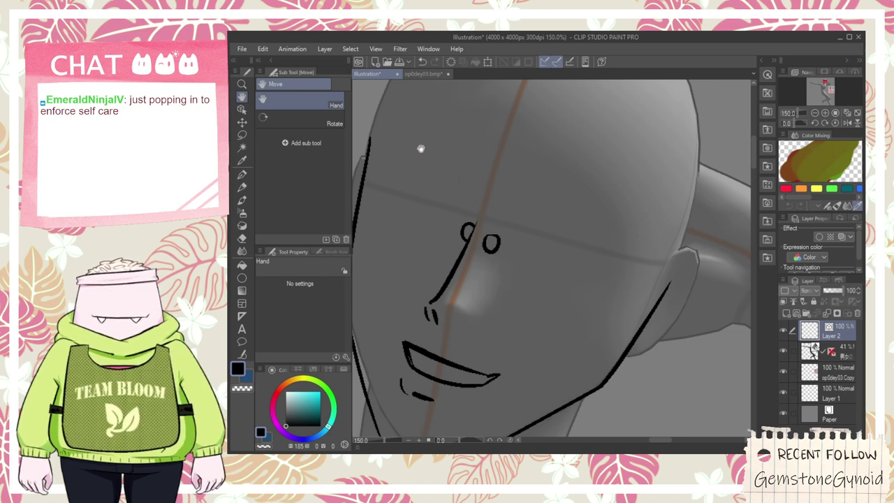
{"action": "scroll", "coordinate": [430, 175], "scroll_direction": "down", "scroll_amount": 1}
{"action": "left_click_drag", "start_coordinate": [430, 175], "coordinate": [477, 200]}
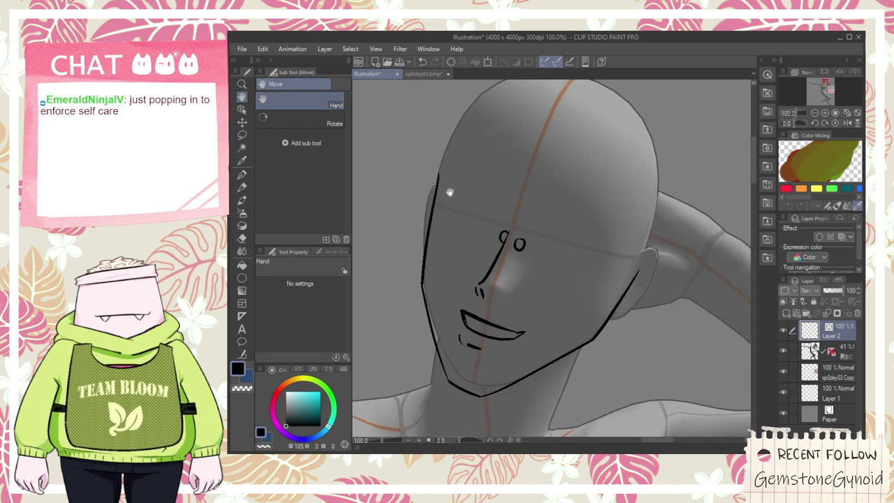
{"action": "key", "text": "p"}
{"action": "scroll", "coordinate": [465, 209], "scroll_direction": "up", "scroll_amount": 2}
{"action": "scroll", "coordinate": [451, 200], "scroll_direction": "down", "scroll_amount": 4}
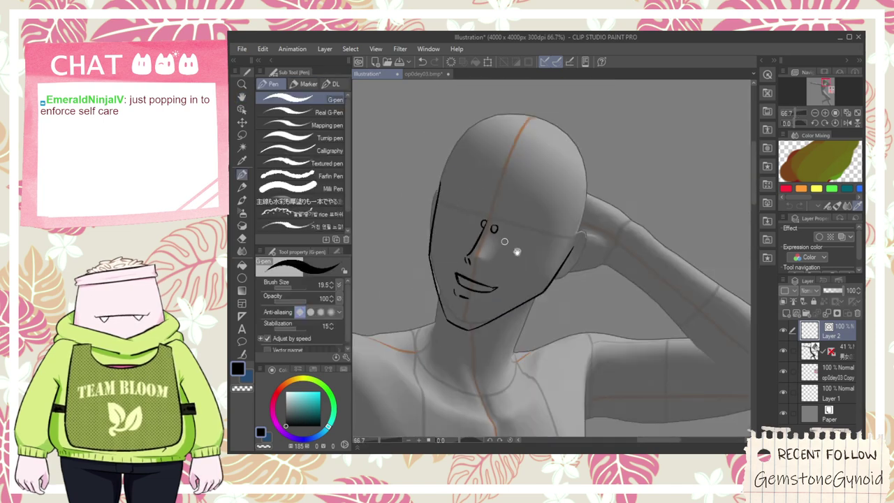
- Move the reference sheet layer left until its detail drawings lie within the canvas, and make Layer 2 active again
{"action": "key", "text": "h"}
{"action": "left_click_drag", "start_coordinate": [569, 259], "coordinate": [359, 211]}
{"action": "left_click_drag", "start_coordinate": [567, 323], "coordinate": [453, 154]}
{"action": "scroll", "coordinate": [461, 157], "scroll_direction": "down", "scroll_amount": 1}
{"action": "left_click_drag", "start_coordinate": [507, 224], "coordinate": [567, 266]}
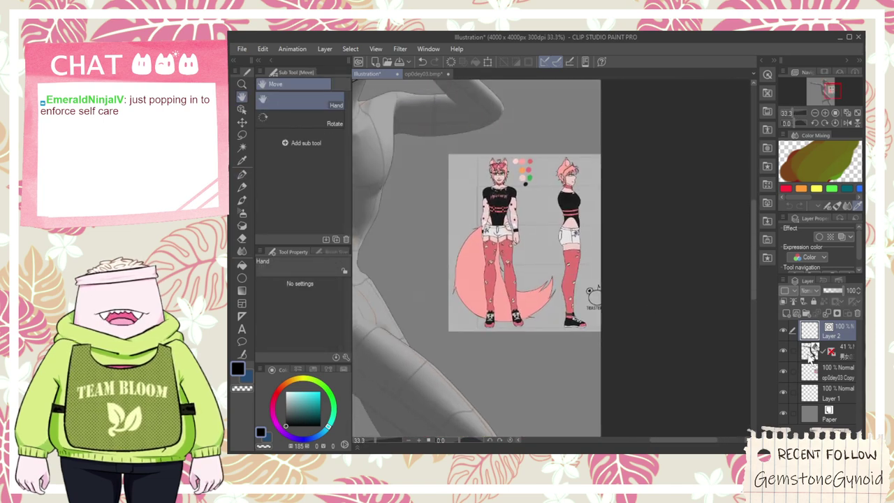
{"action": "left_click", "coordinate": [824, 374]}
{"action": "key", "text": "k"}
{"action": "left_click_drag", "start_coordinate": [552, 323], "coordinate": [384, 306]}
{"action": "key", "text": "alt+]"}
{"action": "key", "text": "alt+]"}
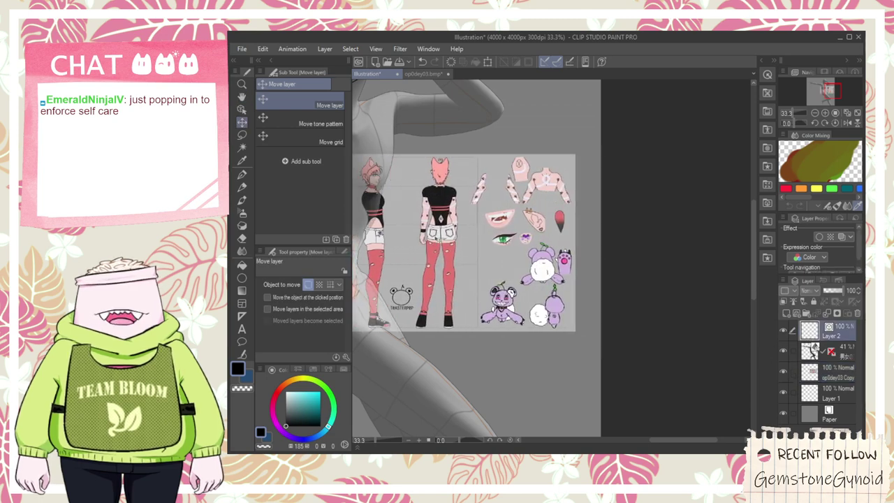
- Look over the character's detail drawings on the reference sheet
{"action": "scroll", "coordinate": [464, 239], "scroll_direction": "up", "scroll_amount": 3}
{"action": "scroll", "coordinate": [488, 307], "scroll_direction": "down", "scroll_amount": 1}
{"action": "scroll", "coordinate": [495, 305], "scroll_direction": "down", "scroll_amount": 1}
{"action": "key", "text": "h"}
{"action": "left_click_drag", "start_coordinate": [495, 305], "coordinate": [504, 347]}
{"action": "scroll", "coordinate": [468, 262], "scroll_direction": "down", "scroll_amount": 1}
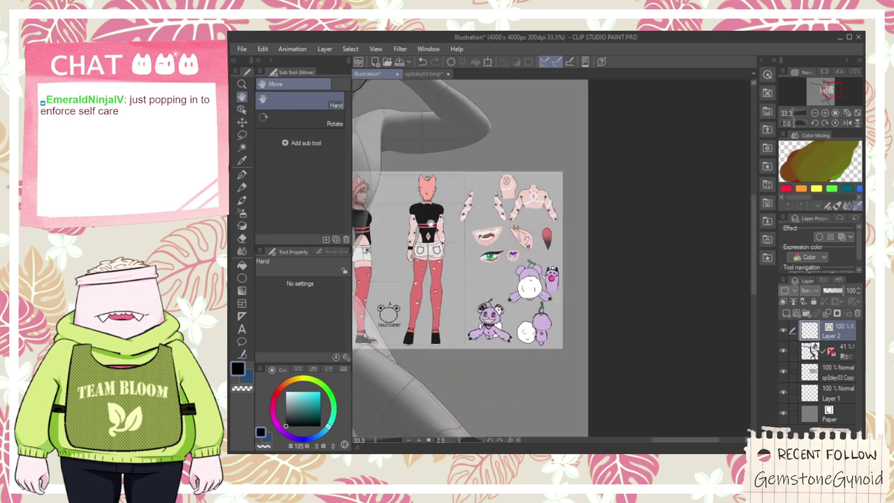
{"action": "left_click_drag", "start_coordinate": [432, 235], "coordinate": [574, 401]}
{"action": "scroll", "coordinate": [475, 233], "scroll_direction": "up", "scroll_amount": 5}
{"action": "key", "text": "p"}
{"action": "mouse_move", "coordinate": [447, 138]}
{"action": "left_mouse_down"}
{"action": "mouse_move", "coordinate": [482, 157]}
{"action": "mouse_move", "coordinate": [519, 196]}
{"action": "left_mouse_up"}
{"action": "key", "text": "ctrl+z"}
{"action": "key", "text": "ctrl+z"}
{"action": "left_click_drag", "start_coordinate": [447, 148], "coordinate": [509, 188]}
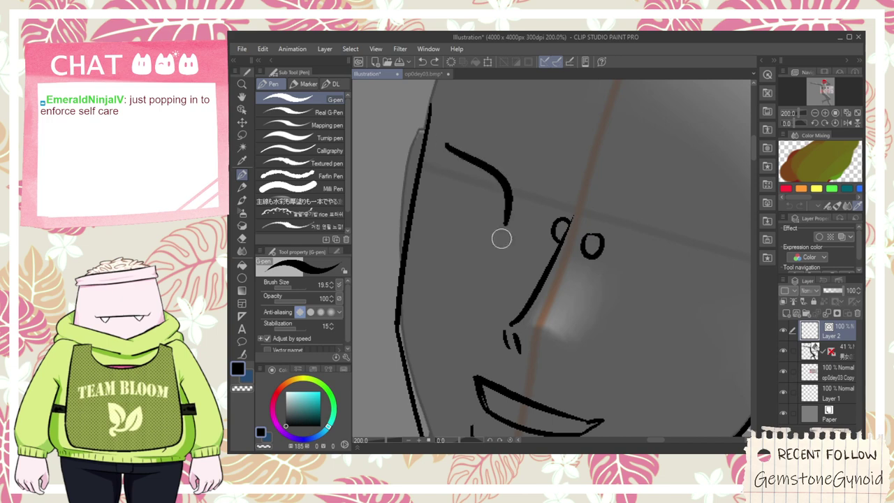
{"action": "key", "text": "ctrl+z"}
{"action": "mouse_move", "coordinate": [447, 148]}
{"action": "left_mouse_down"}
{"action": "mouse_move", "coordinate": [525, 230]}
{"action": "mouse_move", "coordinate": [455, 157]}
{"action": "mouse_move", "coordinate": [542, 207]}
{"action": "left_mouse_up"}
{"action": "key", "text": "ctrl+z"}
- Examine the close-up drawing of the eye on the reference sheet
{"action": "scroll", "coordinate": [513, 192], "scroll_direction": "down", "scroll_amount": 4}
{"action": "key", "text": "space"}
{"action": "left_click_drag", "start_coordinate": [591, 342], "coordinate": [450, 123]}
{"action": "scroll", "coordinate": [628, 308], "scroll_direction": "up", "scroll_amount": 1}
{"action": "scroll", "coordinate": [628, 307], "scroll_direction": "up", "scroll_amount": 2}
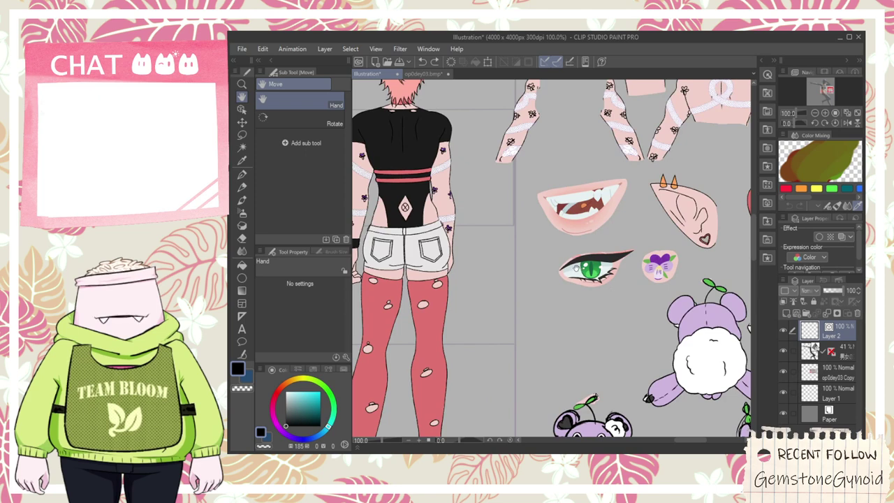
{"action": "scroll", "coordinate": [576, 268], "scroll_direction": "down", "scroll_amount": 1}
{"action": "left_click_drag", "start_coordinate": [503, 185], "coordinate": [688, 384]}
{"action": "left_click_drag", "start_coordinate": [482, 198], "coordinate": [564, 396]}
{"action": "scroll", "coordinate": [467, 239], "scroll_direction": "up", "scroll_amount": 1}
{"action": "scroll", "coordinate": [496, 240], "scroll_direction": "up", "scroll_amount": 1}
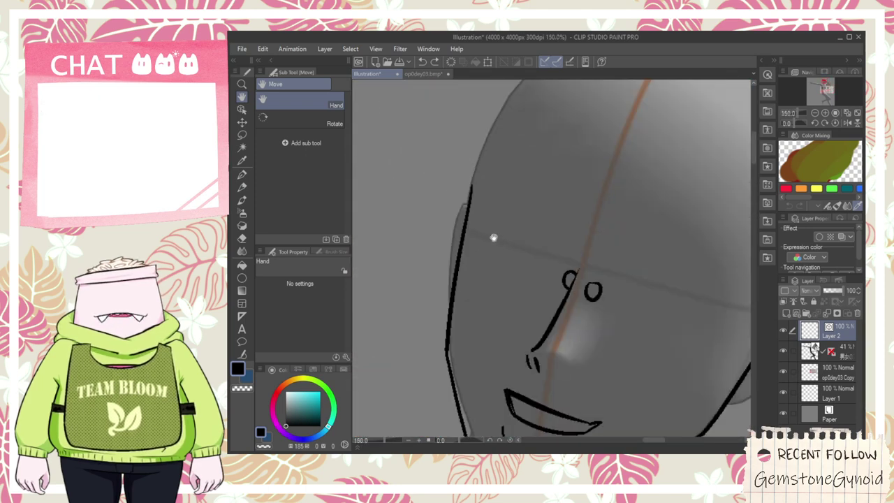
{"action": "scroll", "coordinate": [491, 238], "scroll_direction": "up", "scroll_amount": 1}
{"action": "mouse_move", "coordinate": [491, 241]}
{"action": "left_mouse_down"}
{"action": "mouse_move", "coordinate": [479, 211]}
{"action": "mouse_move", "coordinate": [555, 264]}
{"action": "left_mouse_up"}
{"action": "key", "text": "ctrl+z"}
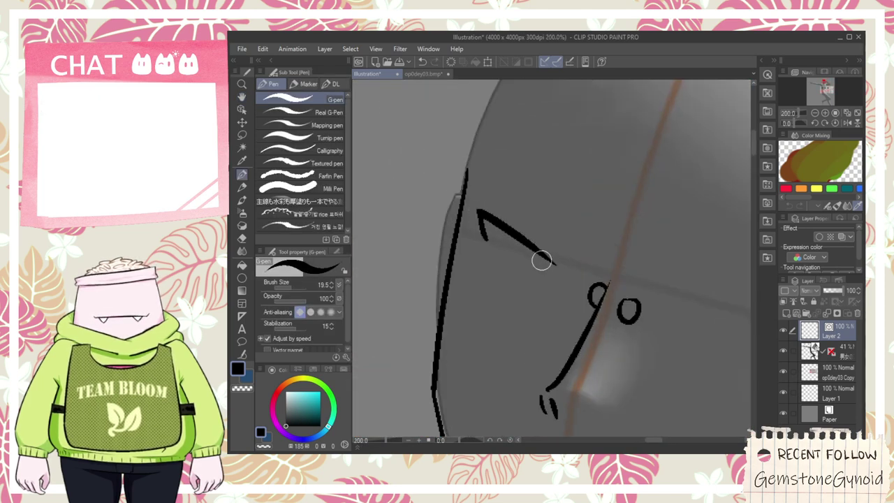
{"action": "key", "text": "ctrl+z"}
{"action": "key", "text": "ctrl+z"}
- Draw the left eye's upper lid as a tapered double line curving down toward the nose, with a U-shaped iris beneath
{"action": "mouse_move", "coordinate": [482, 236]}
{"action": "left_mouse_down"}
{"action": "mouse_move", "coordinate": [470, 213]}
{"action": "mouse_move", "coordinate": [567, 241]}
{"action": "left_mouse_up"}
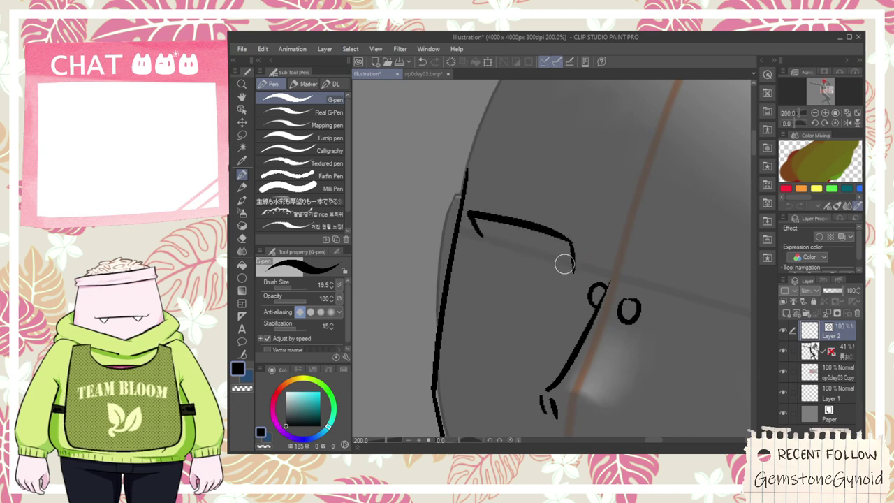
{"action": "left_click_drag", "start_coordinate": [482, 234], "coordinate": [569, 272]}
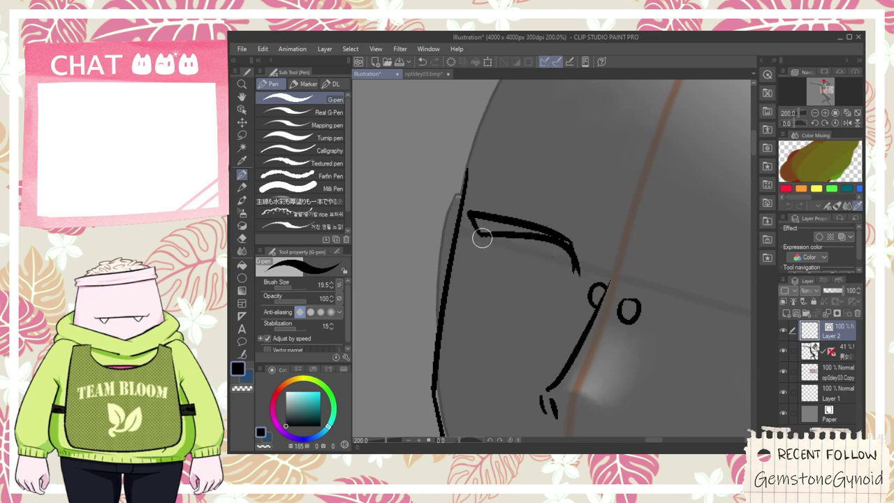
{"action": "mouse_move", "coordinate": [509, 238]}
{"action": "left_mouse_down"}
{"action": "mouse_move", "coordinate": [544, 242]}
{"action": "mouse_move", "coordinate": [535, 242]}
{"action": "left_mouse_up"}
{"action": "key", "text": "ctrl+z"}
{"action": "key", "text": "e"}
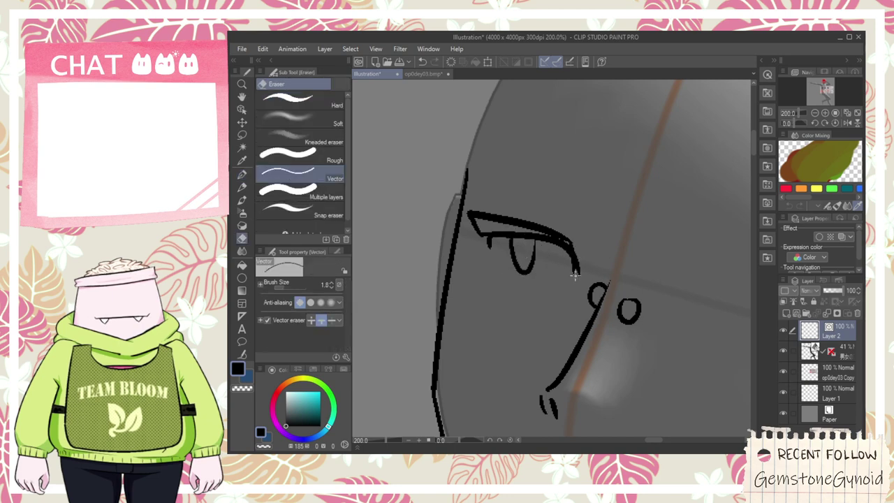
{"action": "key", "text": "ctrl+plus"}
{"action": "key", "text": "p"}
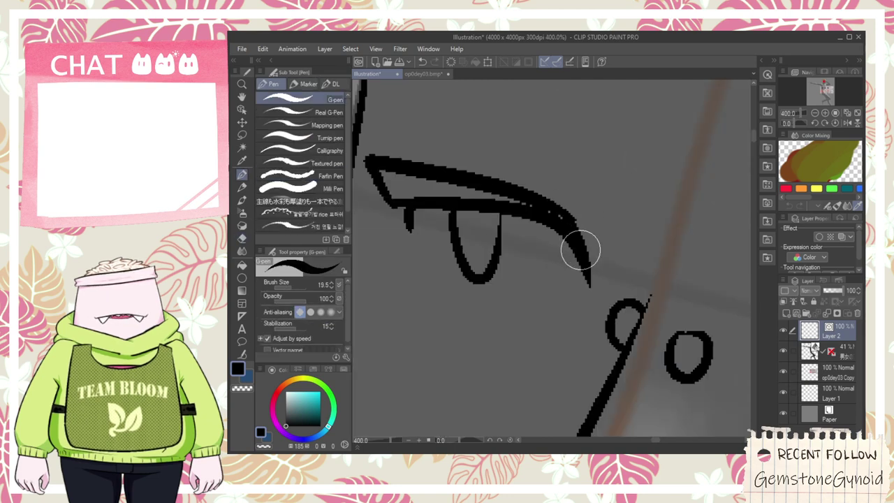
- Draw the left eye's outer edge slanting down from the lid corner, and erase the short stub beside it
{"action": "left_click_drag", "start_coordinate": [404, 209], "coordinate": [429, 303]}
{"action": "key", "text": "ctrl+z"}
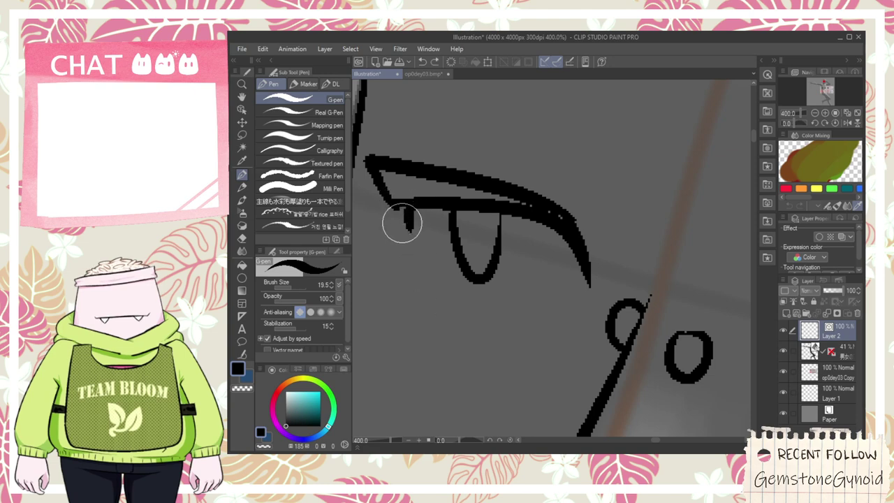
{"action": "left_click_drag", "start_coordinate": [391, 204], "coordinate": [430, 303]}
{"action": "key", "text": "e"}
{"action": "left_click_drag", "start_coordinate": [408, 218], "coordinate": [413, 227]}
- Compare the drawn eye with the lid, iris and lower lashes of the reference sheet's eye close-up
{"action": "scroll", "coordinate": [428, 241], "scroll_direction": "down", "scroll_amount": 7}
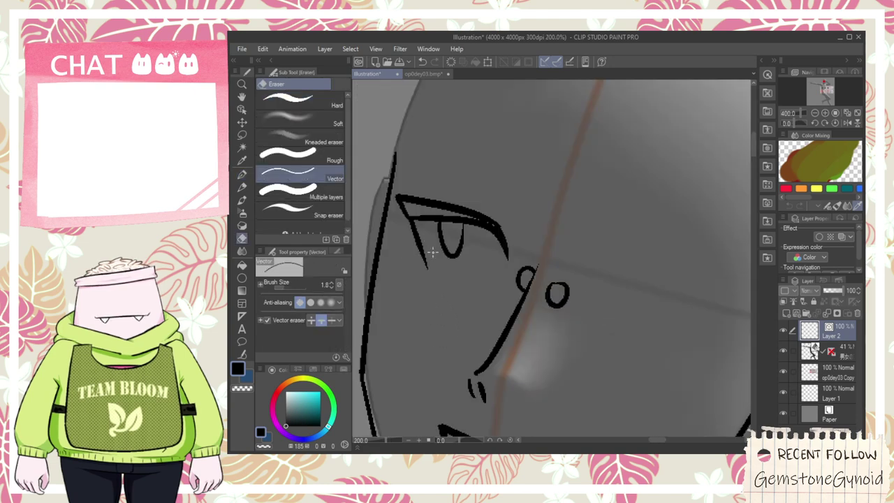
{"action": "key", "text": "space"}
{"action": "left_click_drag", "start_coordinate": [467, 333], "coordinate": [450, 224]}
{"action": "scroll", "coordinate": [552, 334], "scroll_direction": "up", "scroll_amount": 2}
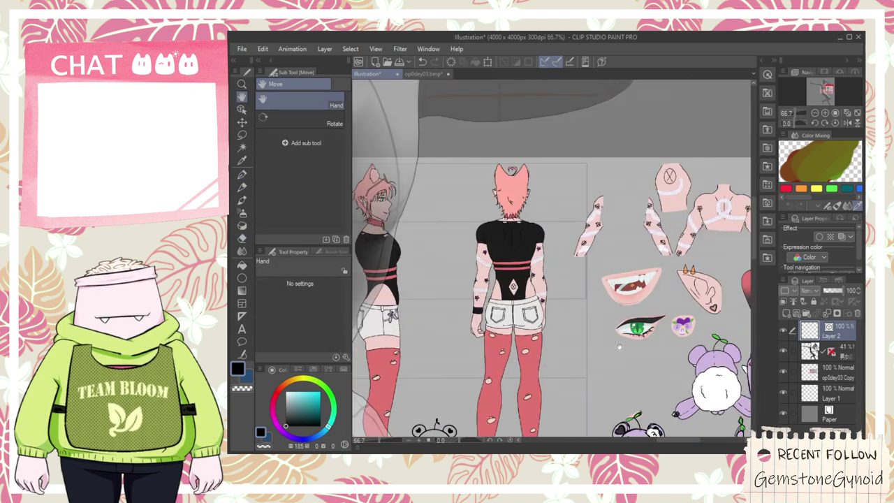
{"action": "scroll", "coordinate": [559, 331], "scroll_direction": "down", "scroll_amount": 1}
{"action": "left_click_drag", "start_coordinate": [386, 105], "coordinate": [427, 87]}
{"action": "scroll", "coordinate": [593, 343], "scroll_direction": "up", "scroll_amount": 4}
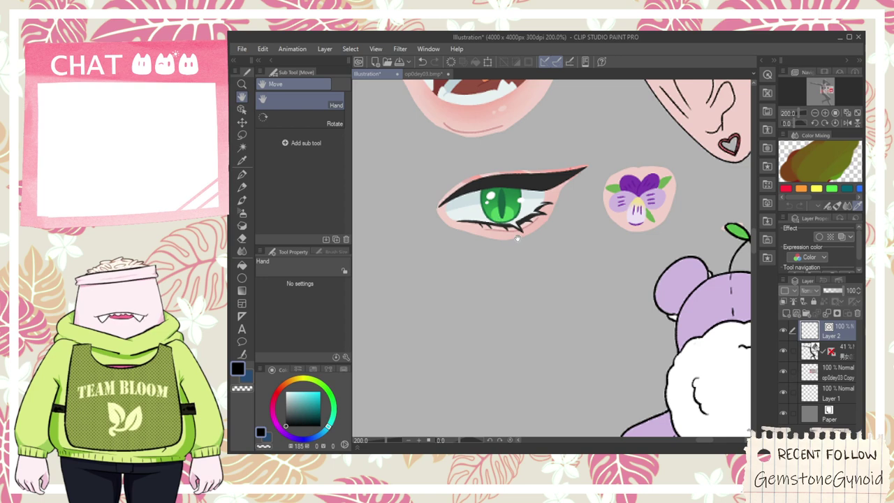
{"action": "scroll", "coordinate": [499, 241], "scroll_direction": "down", "scroll_amount": 3}
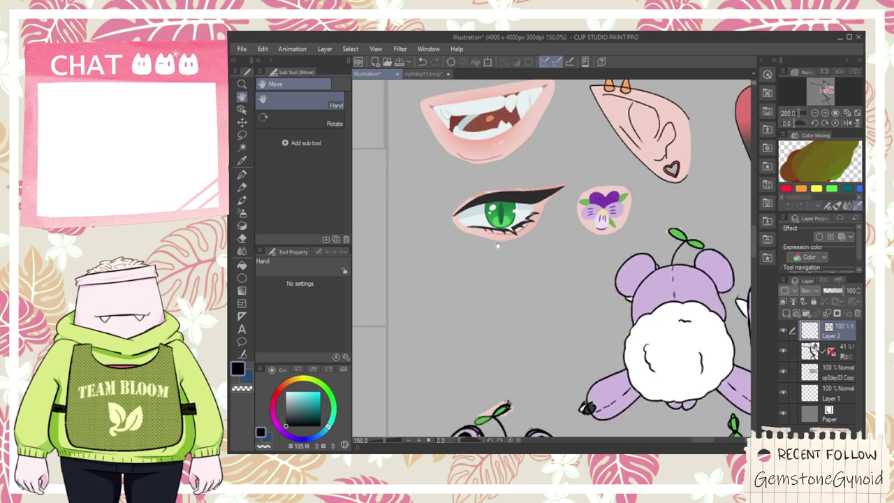
{"action": "left_click_drag", "start_coordinate": [435, 227], "coordinate": [535, 432]}
{"action": "left_click_drag", "start_coordinate": [451, 277], "coordinate": [579, 431]}
{"action": "left_click_drag", "start_coordinate": [399, 209], "coordinate": [496, 314]}
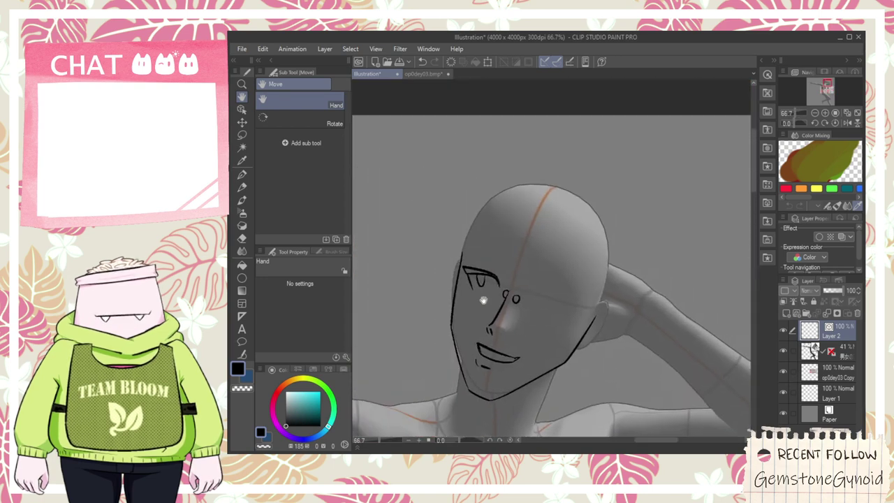
- Draw the left eye's lower lid as a thick tapered curve from the outer edge toward the nose, with pointed lashes beneath
{"action": "scroll", "coordinate": [492, 298], "scroll_direction": "up", "scroll_amount": 3}
{"action": "scroll", "coordinate": [504, 285], "scroll_direction": "up", "scroll_amount": 4}
{"action": "scroll", "coordinate": [451, 280], "scroll_direction": "down", "scroll_amount": 2}
{"action": "mouse_move", "coordinate": [481, 277]}
{"action": "left_mouse_down"}
{"action": "mouse_move", "coordinate": [457, 285]}
{"action": "mouse_move", "coordinate": [560, 273]}
{"action": "mouse_move", "coordinate": [537, 299]}
{"action": "left_mouse_up"}
{"action": "key", "text": "ctrl+z"}
{"action": "key", "text": "space"}
{"action": "key", "text": "ctrl+z"}
{"action": "mouse_move", "coordinate": [579, 273]}
{"action": "left_mouse_down"}
{"action": "mouse_move", "coordinate": [520, 294]}
{"action": "mouse_move", "coordinate": [446, 282]}
{"action": "left_mouse_up"}
{"action": "left_click_drag", "start_coordinate": [515, 274], "coordinate": [453, 253]}
{"action": "key", "text": "ctrl+z"}
{"action": "mouse_move", "coordinate": [539, 272]}
{"action": "left_mouse_down"}
{"action": "mouse_move", "coordinate": [454, 253]}
{"action": "mouse_move", "coordinate": [557, 269]}
{"action": "left_mouse_up"}
{"action": "key", "text": "ctrl+z"}
{"action": "key", "text": "ctrl+z"}
{"action": "left_click_drag", "start_coordinate": [429, 219], "coordinate": [554, 273]}
{"action": "key", "text": "ctrl+z"}
{"action": "left_click_drag", "start_coordinate": [450, 251], "coordinate": [603, 252]}
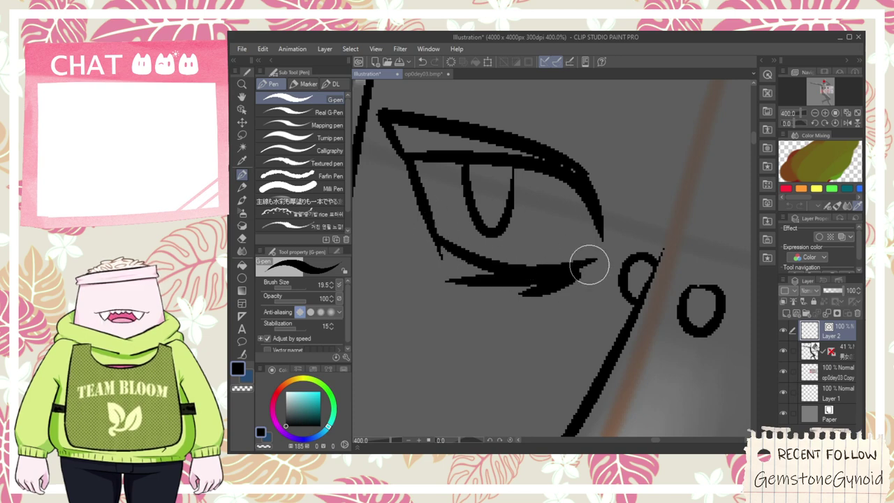
- Add short, pointed lashes sweeping outward from the lower lid's outer corner
{"action": "key", "text": "e"}
{"action": "key", "text": "p"}
{"action": "left_click_drag", "start_coordinate": [435, 237], "coordinate": [399, 234]}
{"action": "left_click_drag", "start_coordinate": [450, 253], "coordinate": [415, 257]}
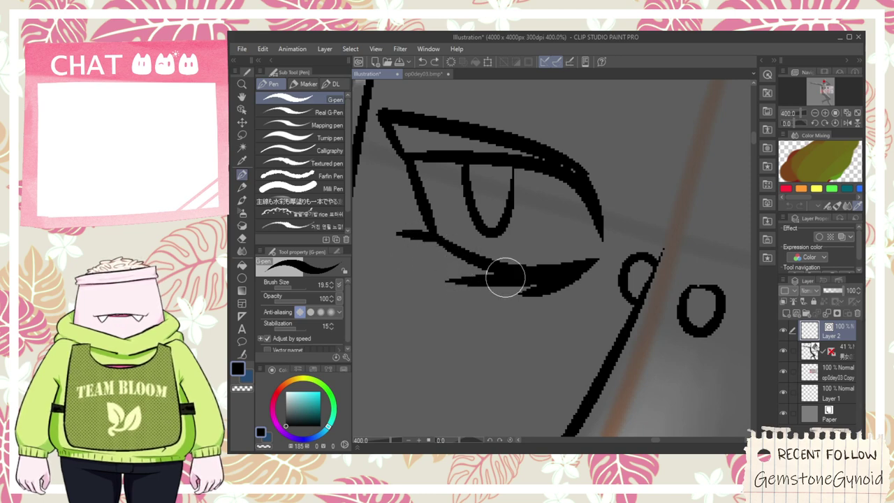
{"action": "left_click_drag", "start_coordinate": [485, 266], "coordinate": [420, 255]}
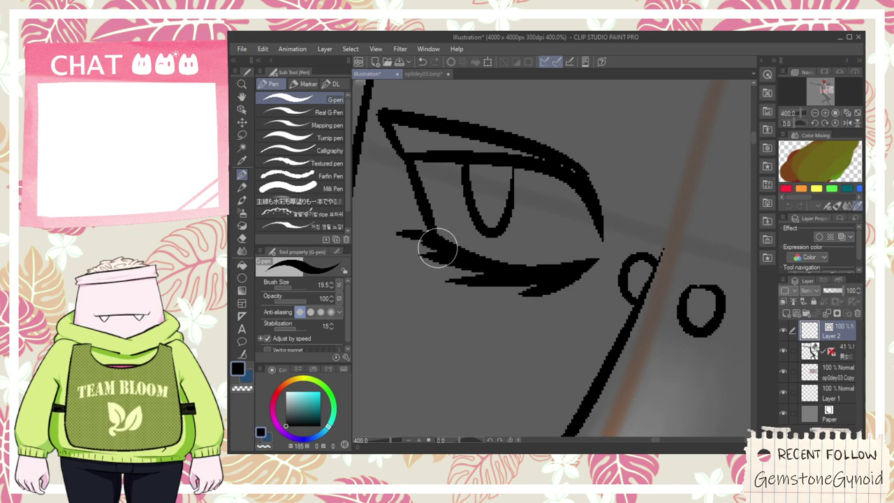
{"action": "key", "text": "e"}
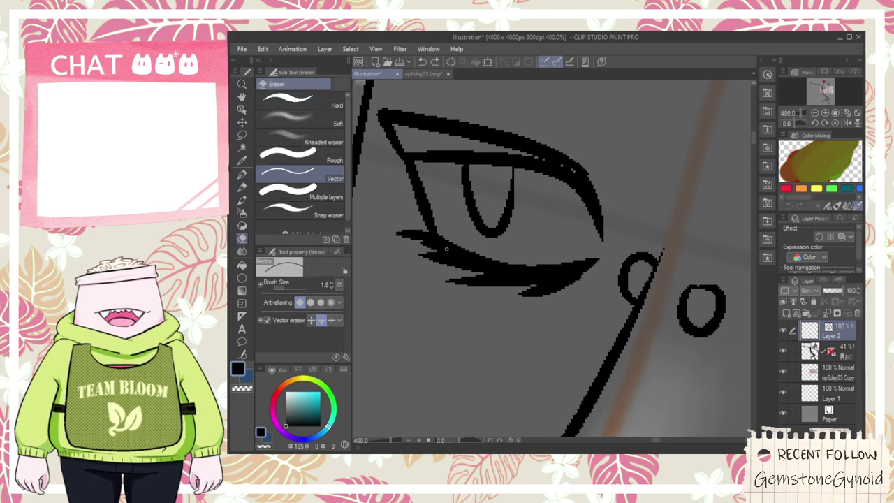
{"action": "key", "text": "p"}
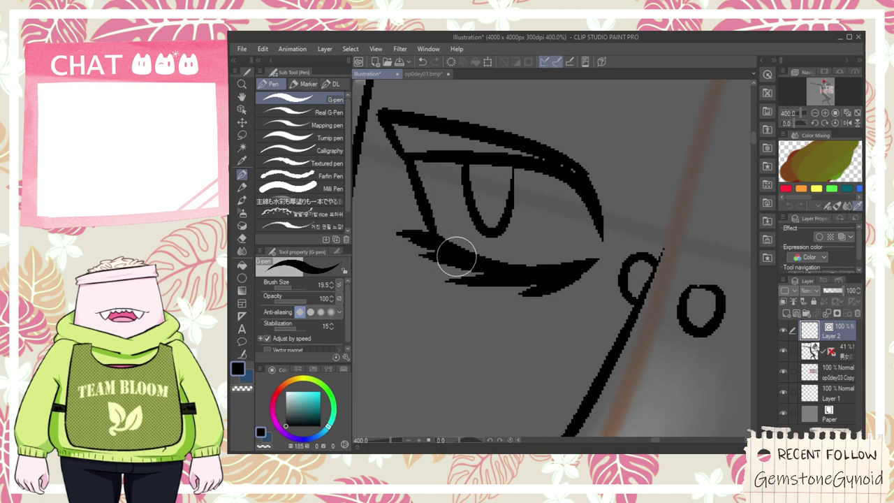
- Draw a smaller U-shaped pupil inside the left eye's iris
{"action": "key", "text": "e"}
{"action": "left_click_drag", "start_coordinate": [470, 192], "coordinate": [519, 223]}
{"action": "key", "text": "p"}
{"action": "mouse_move", "coordinate": [451, 157]}
{"action": "left_mouse_down"}
{"action": "mouse_move", "coordinate": [528, 178]}
{"action": "mouse_move", "coordinate": [458, 173]}
{"action": "mouse_move", "coordinate": [514, 162]}
{"action": "mouse_move", "coordinate": [505, 223]}
{"action": "mouse_move", "coordinate": [519, 164]}
{"action": "mouse_move", "coordinate": [500, 165]}
{"action": "left_mouse_up"}
{"action": "key", "text": "ctrl+z"}
{"action": "key", "text": "ctrl+z"}
{"action": "scroll", "coordinate": [500, 210], "scroll_direction": "down", "scroll_amount": 5}
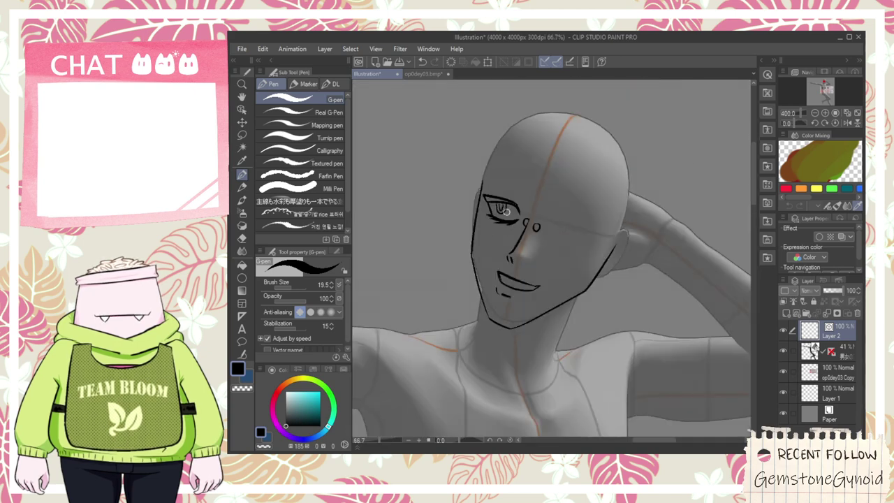
- Erase the lashes below the left eye so that only the thin lower lid curve is left
{"action": "key", "text": "space"}
{"action": "scroll", "coordinate": [513, 226], "scroll_direction": "up", "scroll_amount": 2}
{"action": "scroll", "coordinate": [472, 230], "scroll_direction": "up", "scroll_amount": 1}
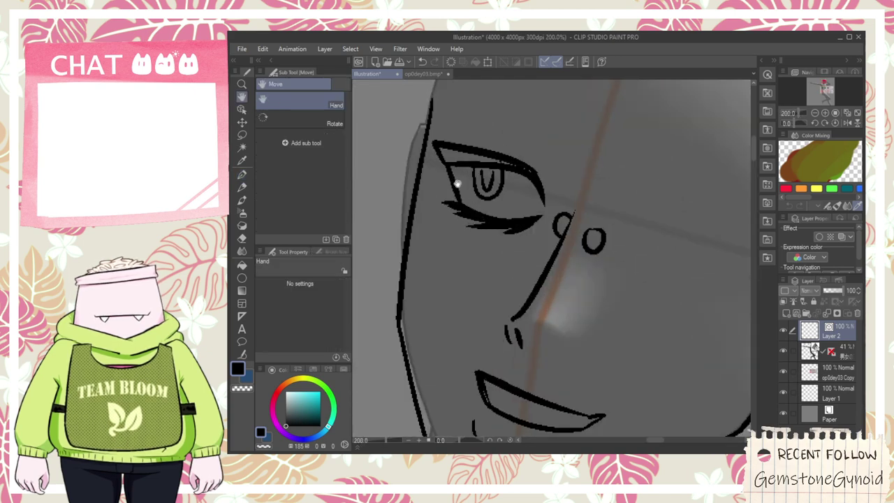
{"action": "key", "text": "e"}
{"action": "left_click", "coordinate": [447, 209]}
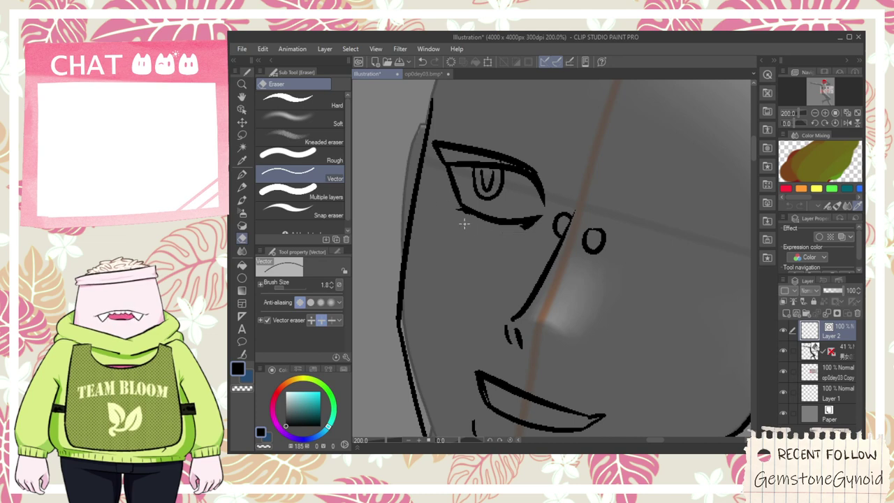
{"action": "scroll", "coordinate": [472, 227], "scroll_direction": "up", "scroll_amount": 2}
{"action": "mouse_move", "coordinate": [574, 244]}
{"action": "left_mouse_down"}
{"action": "mouse_move", "coordinate": [595, 235]}
{"action": "mouse_move", "coordinate": [523, 243]}
{"action": "left_mouse_up"}
{"action": "scroll", "coordinate": [596, 235], "scroll_direction": "down", "scroll_amount": 6}
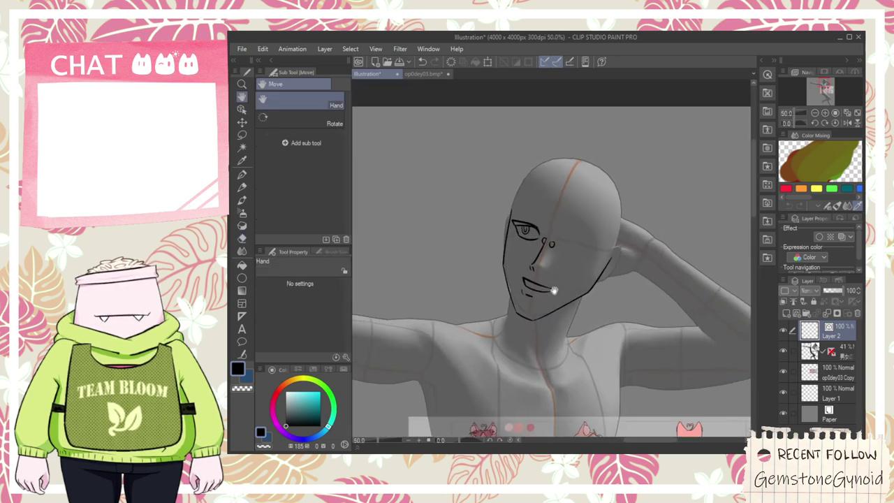
- Lasso the eye close-up on the op0dey03 Copy reference layer and move it beside the figure's face
{"action": "left_click_drag", "start_coordinate": [554, 288], "coordinate": [518, 107]}
{"action": "left_click_drag", "start_coordinate": [605, 244], "coordinate": [447, 111]}
{"action": "left_click_drag", "start_coordinate": [511, 169], "coordinate": [512, 183]}
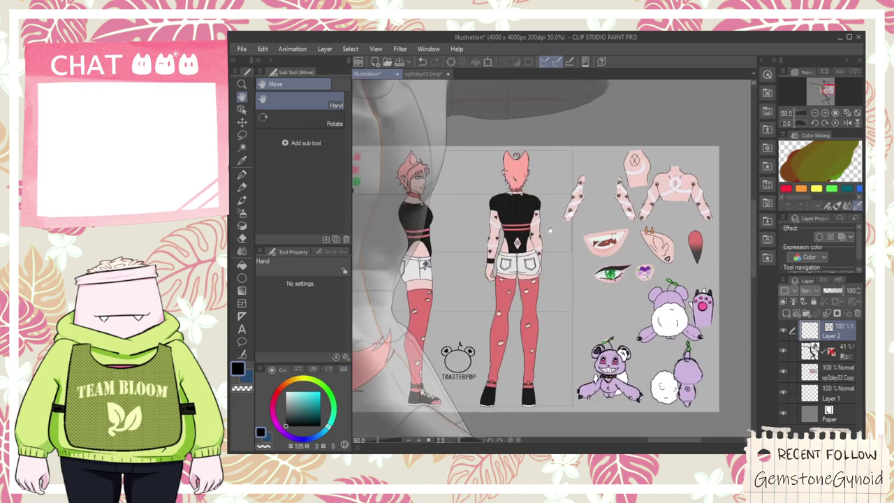
{"action": "scroll", "coordinate": [550, 230], "scroll_direction": "down", "scroll_amount": 1}
{"action": "left_click", "coordinate": [821, 382]}
{"action": "key", "text": "m"}
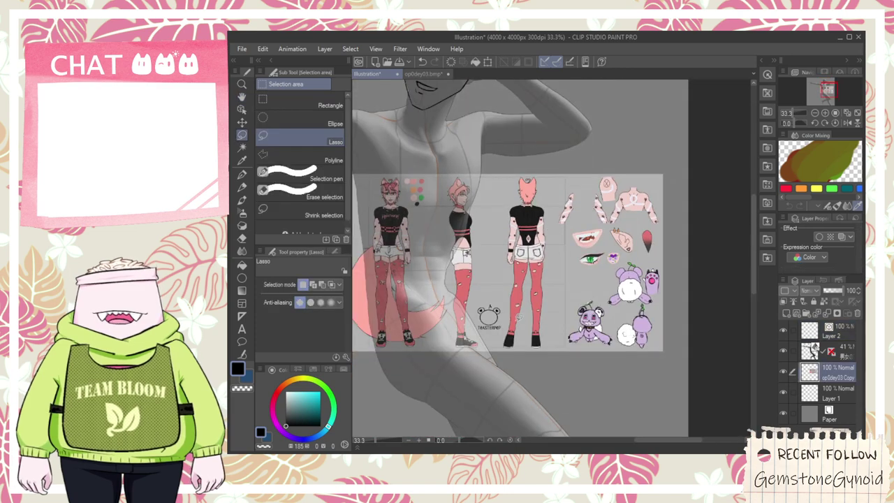
{"action": "mouse_move", "coordinate": [601, 230]}
{"action": "left_mouse_down"}
{"action": "mouse_move", "coordinate": [577, 286]}
{"action": "mouse_move", "coordinate": [610, 241]}
{"action": "left_mouse_up"}
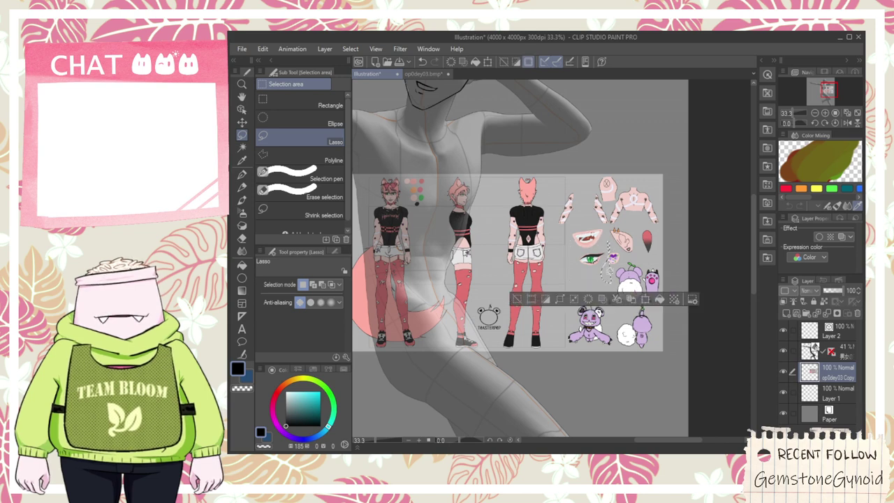
{"action": "left_click", "coordinate": [604, 246]}
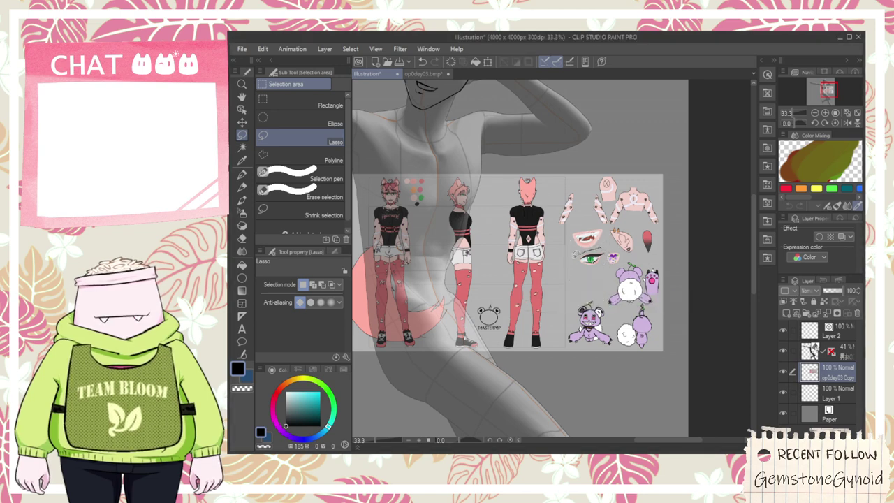
{"action": "mouse_move", "coordinate": [613, 250]}
{"action": "left_mouse_down"}
{"action": "mouse_move", "coordinate": [611, 259]}
{"action": "mouse_move", "coordinate": [616, 238]}
{"action": "left_mouse_up"}
{"action": "key", "text": "k"}
{"action": "left_click_drag", "start_coordinate": [589, 271], "coordinate": [370, 96]}
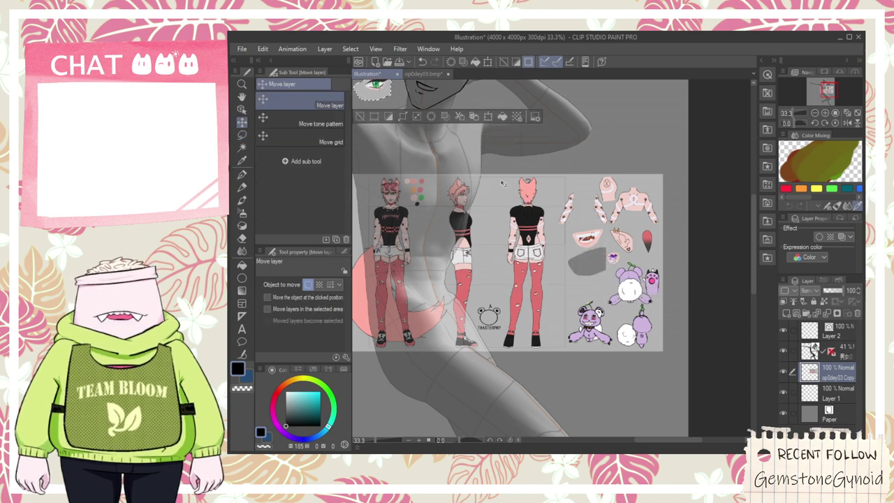
{"action": "key", "text": "h"}
{"action": "left_click_drag", "start_coordinate": [436, 137], "coordinate": [541, 238]}
{"action": "left_click", "coordinate": [396, 218]}
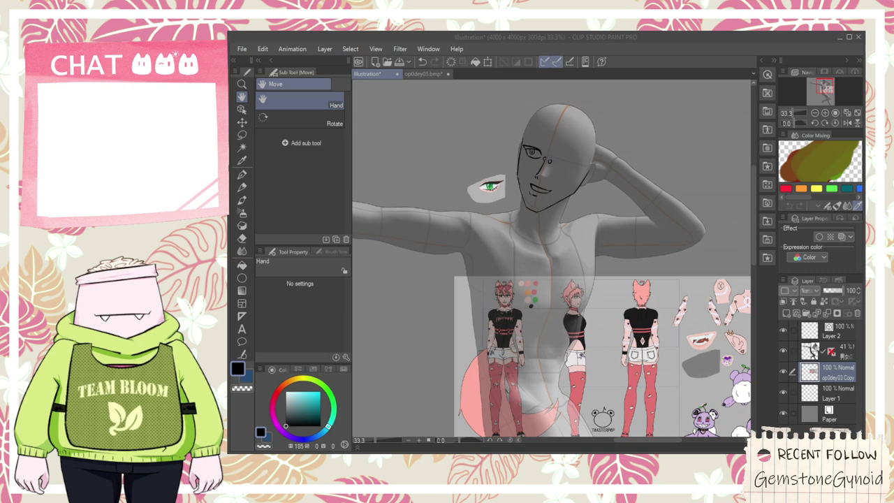
- View the brown eye image iukqckgd.bmp up close and return to the Illustration canvas
{"action": "scroll", "coordinate": [549, 245], "scroll_direction": "up", "scroll_amount": 5}
{"action": "scroll", "coordinate": [549, 246], "scroll_direction": "down", "scroll_amount": 1}
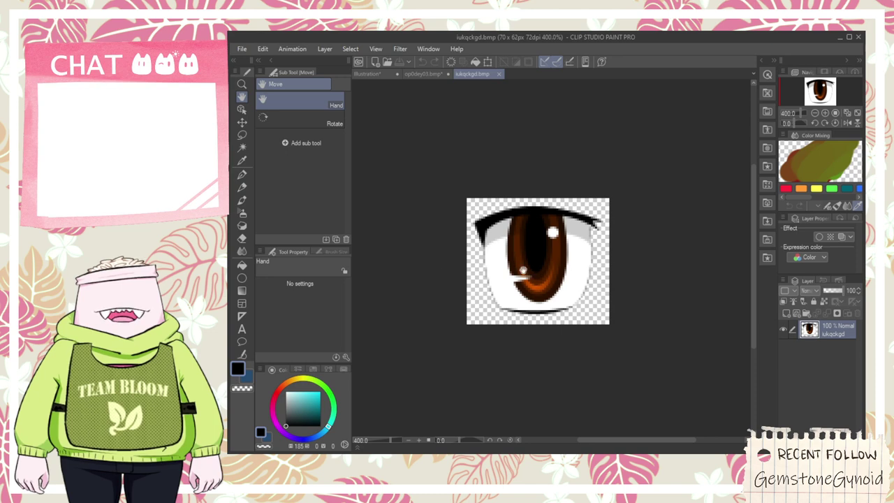
{"action": "left_click", "coordinate": [368, 74]}
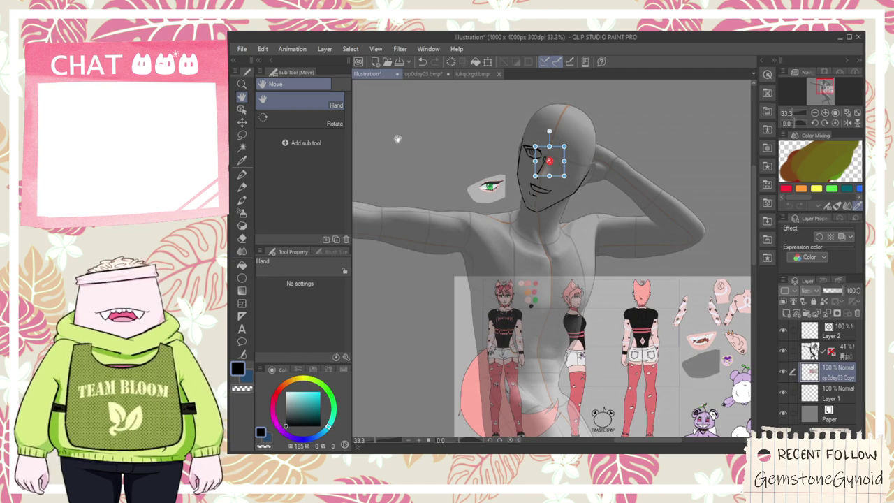
- Select the left eye's lid and iris strokes on vector Layer 2 as objects and delete them
{"action": "scroll", "coordinate": [444, 188], "scroll_direction": "up", "scroll_amount": 1}
{"action": "scroll", "coordinate": [526, 162], "scroll_direction": "up", "scroll_amount": 2}
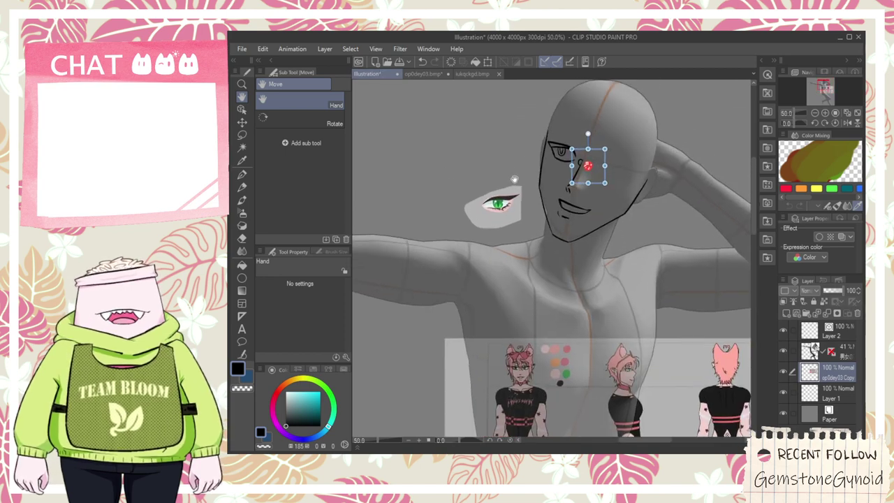
{"action": "key", "text": "p"}
{"action": "left_click", "coordinate": [242, 109]}
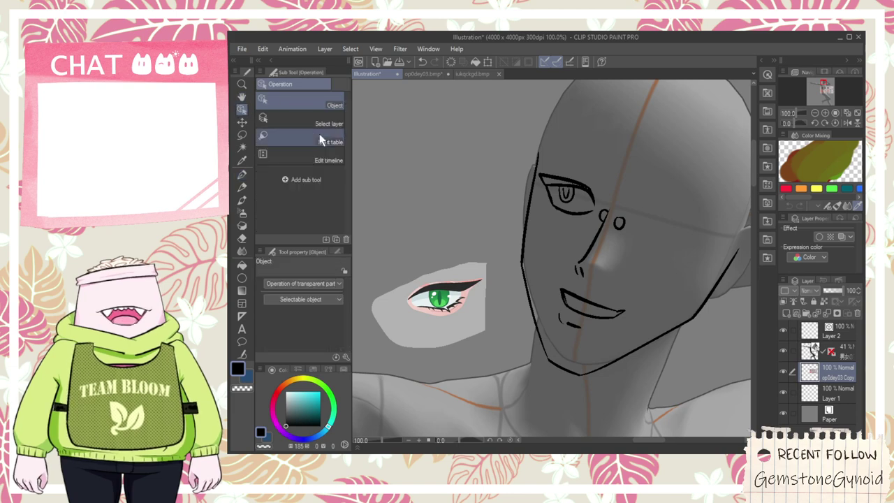
{"action": "left_click", "coordinate": [805, 335]}
{"action": "scroll", "coordinate": [571, 174], "scroll_direction": "up", "scroll_amount": 1}
{"action": "left_click_drag", "start_coordinate": [549, 155], "coordinate": [579, 260]}
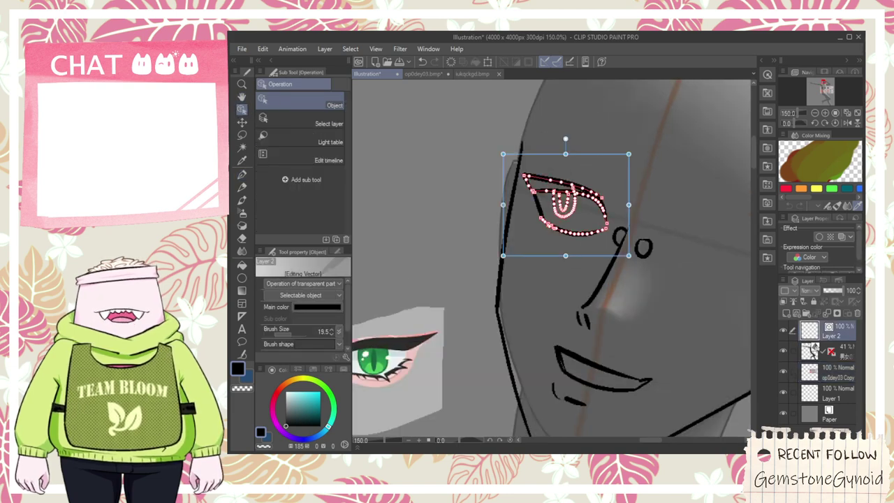
{"action": "key", "text": "Delete"}
- Delete the leftover vector strokes at the left eye's inner corner and outer edge
{"action": "left_click_drag", "start_coordinate": [581, 154], "coordinate": [606, 201]}
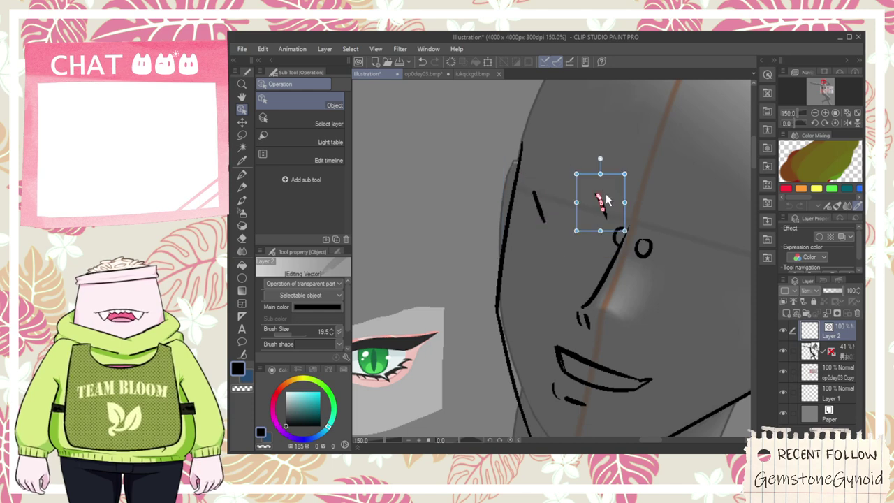
{"action": "key", "text": "Delete"}
{"action": "left_click", "coordinate": [604, 201]}
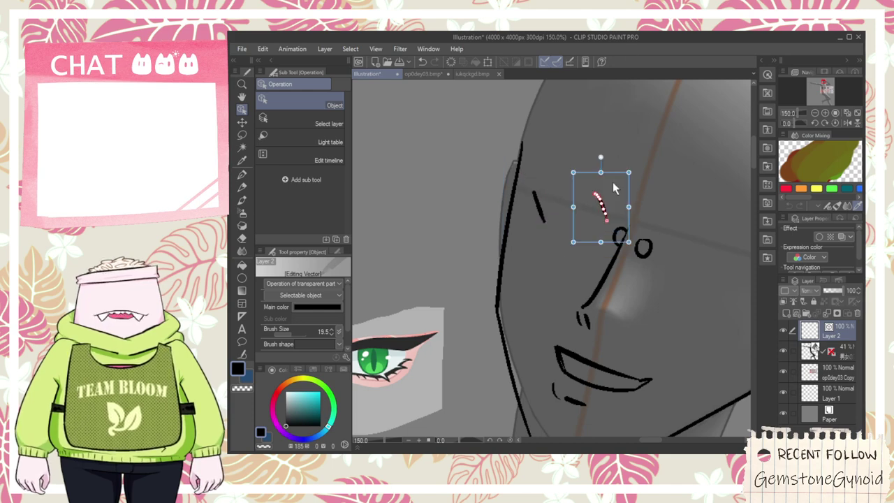
{"action": "left_click_drag", "start_coordinate": [601, 206], "coordinate": [537, 202]}
{"action": "key", "text": "Delete"}
{"action": "mouse_move", "coordinate": [567, 176]}
{"action": "left_mouse_down"}
{"action": "mouse_move", "coordinate": [536, 244]}
{"action": "mouse_move", "coordinate": [555, 239]}
{"action": "mouse_move", "coordinate": [555, 222]}
{"action": "left_mouse_up"}
{"action": "key", "text": "Delete"}
- Try out several G-pen strokes for the left eye's upper lid, sloping down from the face edge toward the nose
{"action": "key", "text": "space"}
{"action": "key", "text": "p"}
{"action": "left_click_drag", "start_coordinate": [579, 152], "coordinate": [639, 202]}
{"action": "key", "text": "ctrl+z"}
{"action": "mouse_move", "coordinate": [578, 154]}
{"action": "left_mouse_down"}
{"action": "mouse_move", "coordinate": [622, 175]}
{"action": "mouse_move", "coordinate": [642, 225]}
{"action": "left_mouse_up"}
{"action": "key", "text": "ctrl+z"}
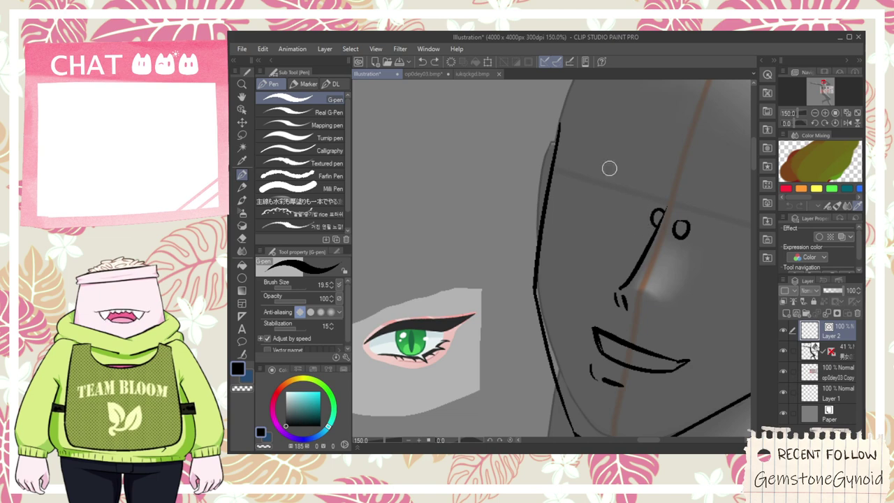
{"action": "mouse_move", "coordinate": [580, 151]}
{"action": "left_mouse_down"}
{"action": "mouse_move", "coordinate": [627, 181]}
{"action": "mouse_move", "coordinate": [638, 206]}
{"action": "left_mouse_up"}
{"action": "key", "text": "ctrl+z"}
{"action": "left_click_drag", "start_coordinate": [582, 156], "coordinate": [638, 203]}
{"action": "key", "text": "ctrl+z"}
{"action": "left_click_drag", "start_coordinate": [559, 143], "coordinate": [637, 193]}
{"action": "key", "text": "ctrl+z"}
- Draw the left eye's upper lid as a thick stroke whose inner end tapers down beside the nose piercing
{"action": "left_click_drag", "start_coordinate": [574, 158], "coordinate": [639, 215]}
{"action": "scroll", "coordinate": [629, 193], "scroll_direction": "up", "scroll_amount": 1}
{"action": "key", "text": "ctrl+z"}
{"action": "left_click_drag", "start_coordinate": [614, 180], "coordinate": [642, 224]}
{"action": "key", "text": "ctrl+z"}
{"action": "left_click_drag", "start_coordinate": [619, 185], "coordinate": [638, 209]}
{"action": "key", "text": "ctrl+z"}
{"action": "key", "text": "ctrl+z"}
{"action": "left_click_drag", "start_coordinate": [616, 180], "coordinate": [641, 220]}
{"action": "left_click_drag", "start_coordinate": [607, 178], "coordinate": [639, 218]}
{"action": "key", "text": "ctrl+z"}
{"action": "left_click_drag", "start_coordinate": [606, 180], "coordinate": [638, 216]}
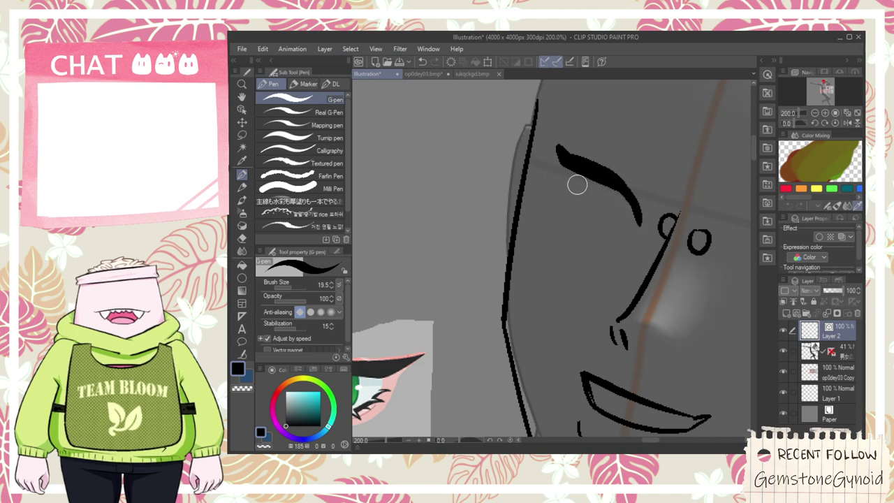
- Try a small mark below the upper lid's outer end, compare it with the reference eye, and erase it
{"action": "scroll", "coordinate": [578, 183], "scroll_direction": "down", "scroll_amount": 1}
{"action": "key", "text": "space"}
{"action": "scroll", "coordinate": [589, 199], "scroll_direction": "up", "scroll_amount": 1}
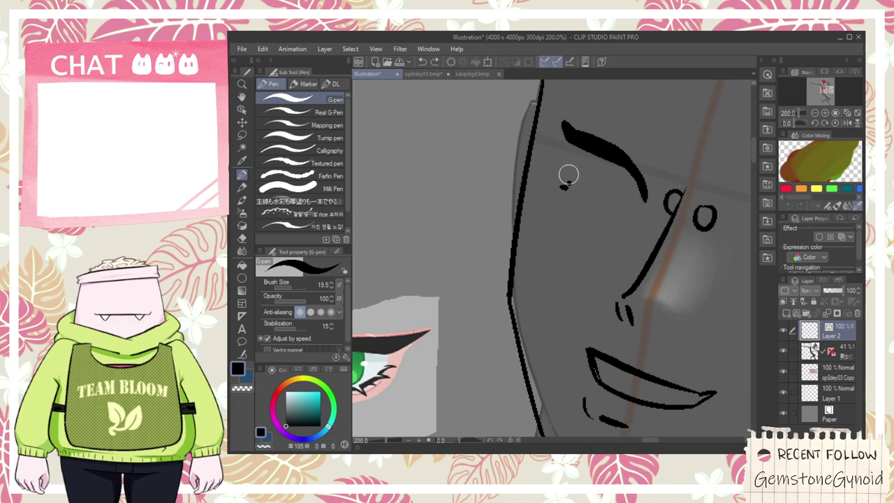
{"action": "key", "text": "space"}
{"action": "left_click_drag", "start_coordinate": [553, 192], "coordinate": [635, 152]}
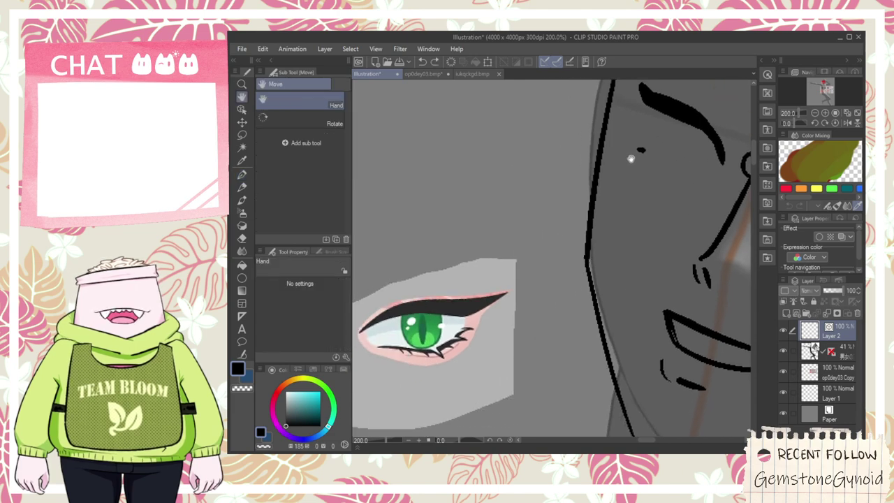
{"action": "key", "text": "e"}
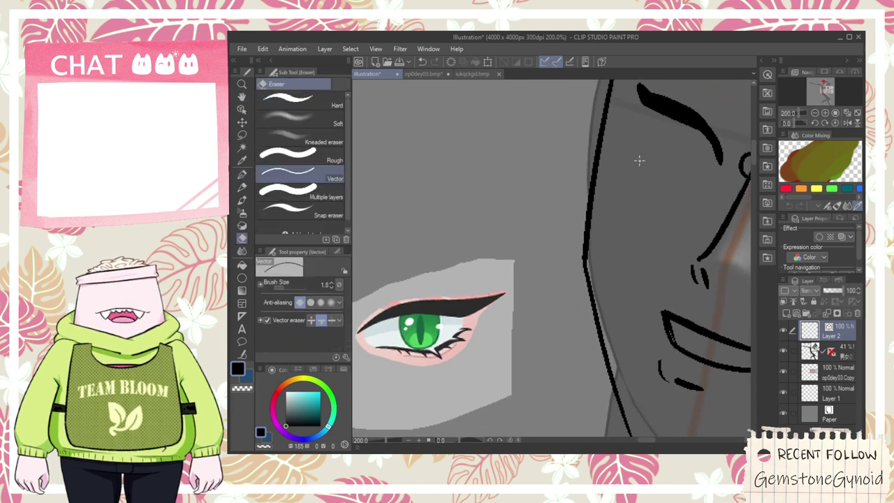
- Erase the thick upper lid stroke of the left eye, including its leftover inner end
{"action": "key", "text": "p"}
{"action": "mouse_move", "coordinate": [639, 134]}
{"action": "left_mouse_down"}
{"action": "mouse_move", "coordinate": [643, 150]}
{"action": "mouse_move", "coordinate": [691, 170]}
{"action": "mouse_move", "coordinate": [654, 165]}
{"action": "mouse_move", "coordinate": [712, 177]}
{"action": "mouse_move", "coordinate": [699, 170]}
{"action": "mouse_move", "coordinate": [713, 164]}
{"action": "left_mouse_up"}
{"action": "key", "text": "ctrl+z"}
{"action": "key", "text": "ctrl+z"}
{"action": "key", "text": "ctrl+z"}
{"action": "key", "text": "e"}
{"action": "mouse_move", "coordinate": [666, 127]}
{"action": "left_mouse_down"}
{"action": "mouse_move", "coordinate": [663, 102]}
{"action": "mouse_move", "coordinate": [682, 96]}
{"action": "mouse_move", "coordinate": [710, 160]}
{"action": "mouse_move", "coordinate": [714, 129]}
{"action": "left_mouse_up"}
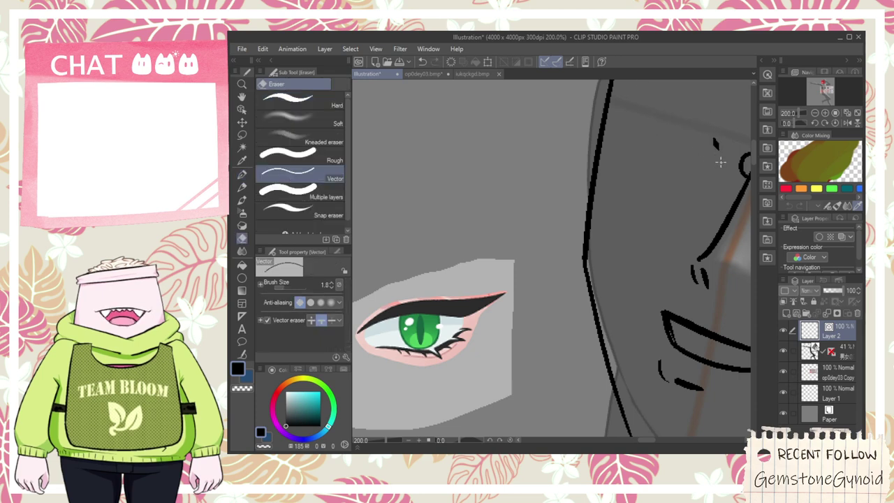
{"action": "left_click_drag", "start_coordinate": [710, 169], "coordinate": [645, 190]}
- Redraw the left eye's upper lid as a thick arch ending beside the nose piercing, with a small spur at its outer end
{"action": "key", "text": "p"}
{"action": "mouse_move", "coordinate": [573, 142]}
{"action": "left_mouse_down"}
{"action": "mouse_move", "coordinate": [599, 146]}
{"action": "mouse_move", "coordinate": [655, 189]}
{"action": "left_mouse_up"}
{"action": "mouse_move", "coordinate": [591, 158]}
{"action": "left_mouse_down"}
{"action": "mouse_move", "coordinate": [617, 146]}
{"action": "mouse_move", "coordinate": [600, 159]}
{"action": "mouse_move", "coordinate": [616, 174]}
{"action": "left_mouse_up"}
{"action": "key", "text": "ctrl+z"}
{"action": "key", "text": "ctrl+z"}
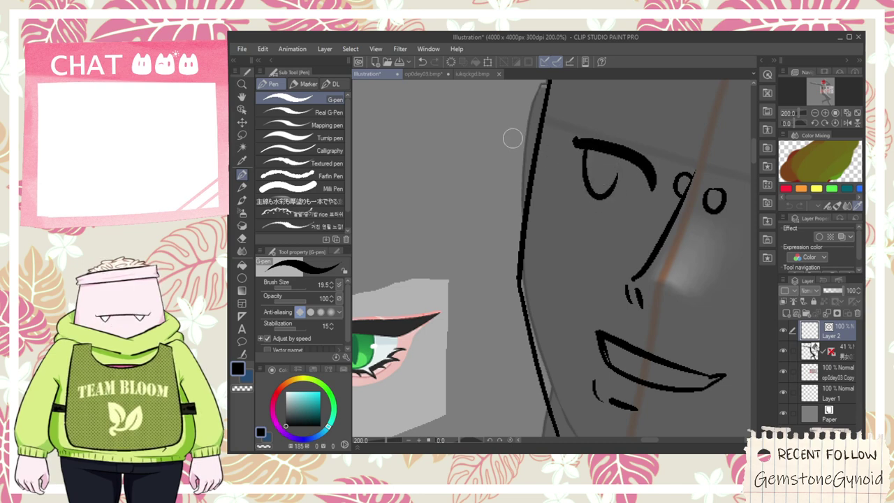
{"action": "key", "text": "ctrl+z"}
{"action": "left_click_drag", "start_coordinate": [579, 145], "coordinate": [574, 154]}
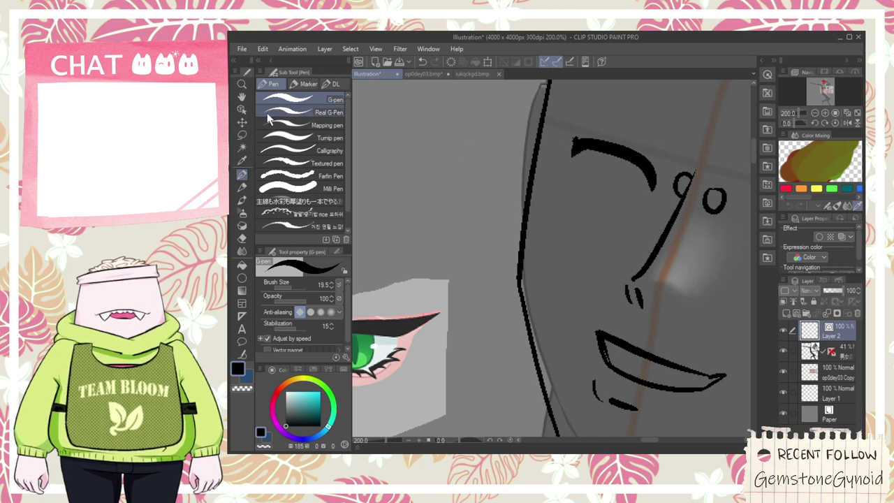
- Move the upper lid slightly up and outward, and draw a U-shaped iris with a narrow pupil beneath it
{"action": "key", "text": "o"}
{"action": "left_click", "coordinate": [608, 148]}
{"action": "mouse_move", "coordinate": [589, 116]}
{"action": "left_mouse_down"}
{"action": "mouse_move", "coordinate": [581, 189]}
{"action": "mouse_move", "coordinate": [595, 150]}
{"action": "mouse_move", "coordinate": [604, 168]}
{"action": "mouse_move", "coordinate": [573, 172]}
{"action": "mouse_move", "coordinate": [594, 146]}
{"action": "left_mouse_up"}
{"action": "key", "text": "p"}
{"action": "key", "text": "ctrl+z"}
{"action": "key", "text": "ctrl+z"}
{"action": "key", "text": "ctrl+z"}
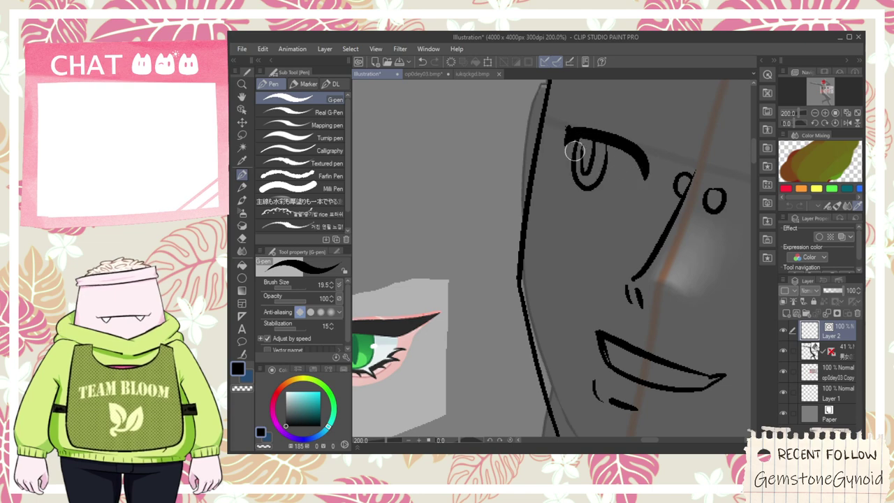
- Draw the left eye's lower lid as a thin curve from beside the iris up to the inner corner
{"action": "scroll", "coordinate": [594, 184], "scroll_direction": "down", "scroll_amount": 1}
{"action": "key", "text": "space"}
{"action": "left_click_drag", "start_coordinate": [594, 184], "coordinate": [582, 164]}
{"action": "scroll", "coordinate": [583, 164], "scroll_direction": "up", "scroll_amount": 1}
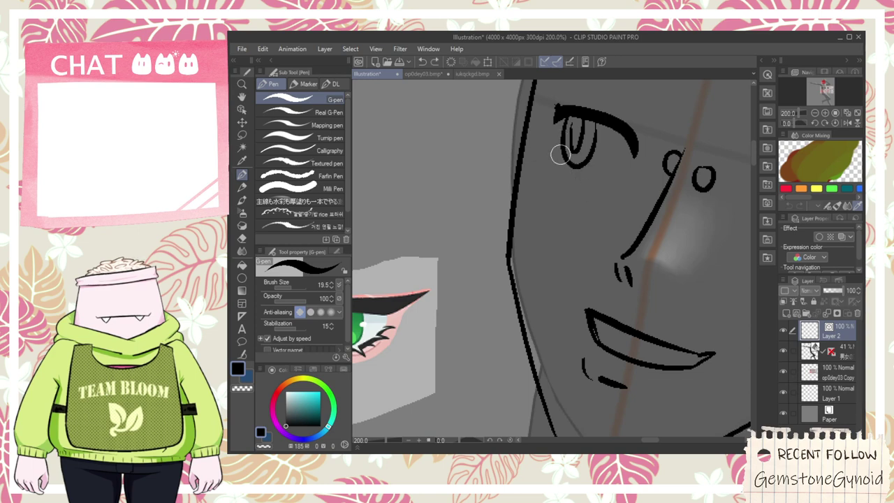
{"action": "scroll", "coordinate": [600, 189], "scroll_direction": "down", "scroll_amount": 1}
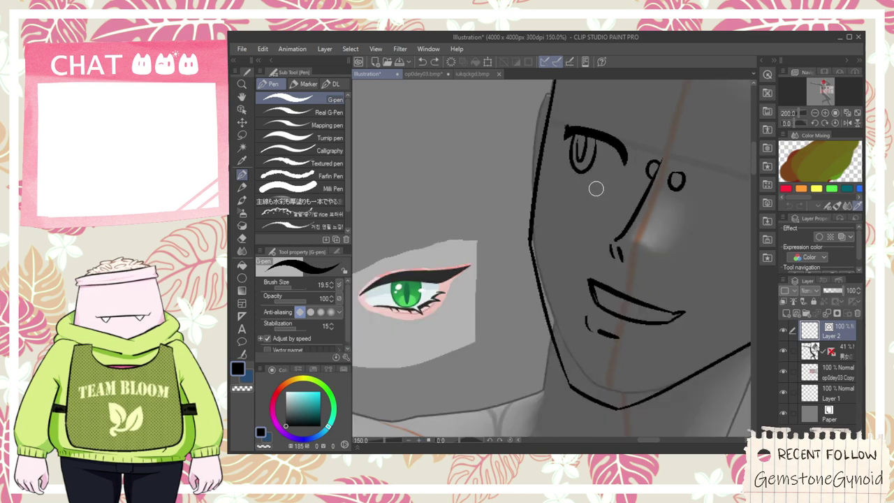
{"action": "left_click_drag", "start_coordinate": [595, 188], "coordinate": [611, 181]}
{"action": "mouse_move", "coordinate": [585, 148]}
{"action": "left_mouse_down"}
{"action": "mouse_move", "coordinate": [607, 172]}
{"action": "mouse_move", "coordinate": [630, 174]}
{"action": "left_mouse_up"}
{"action": "key", "text": "ctrl+z"}
{"action": "left_click_drag", "start_coordinate": [584, 148], "coordinate": [640, 169]}
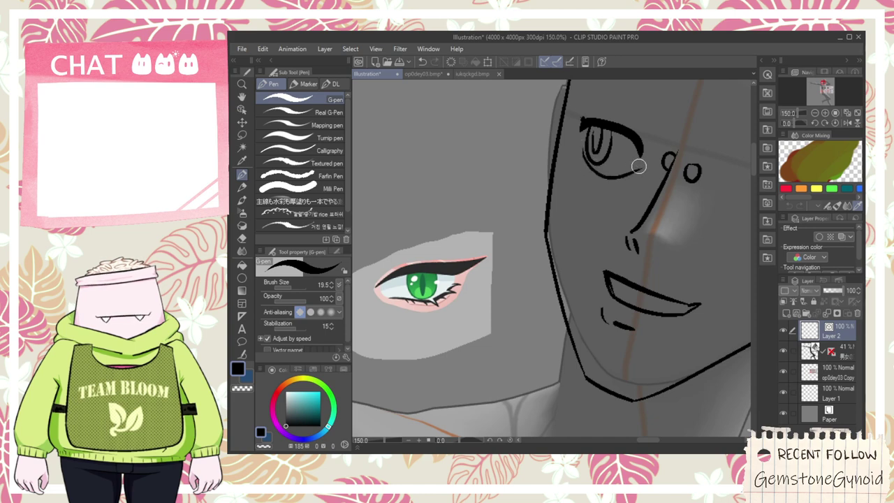
- Move the two lower-lip strokes under the mouth slightly down toward the chin
{"action": "left_click_drag", "start_coordinate": [625, 262], "coordinate": [610, 229]}
{"action": "left_click_drag", "start_coordinate": [605, 274], "coordinate": [563, 261]}
{"action": "left_click", "coordinate": [241, 109]}
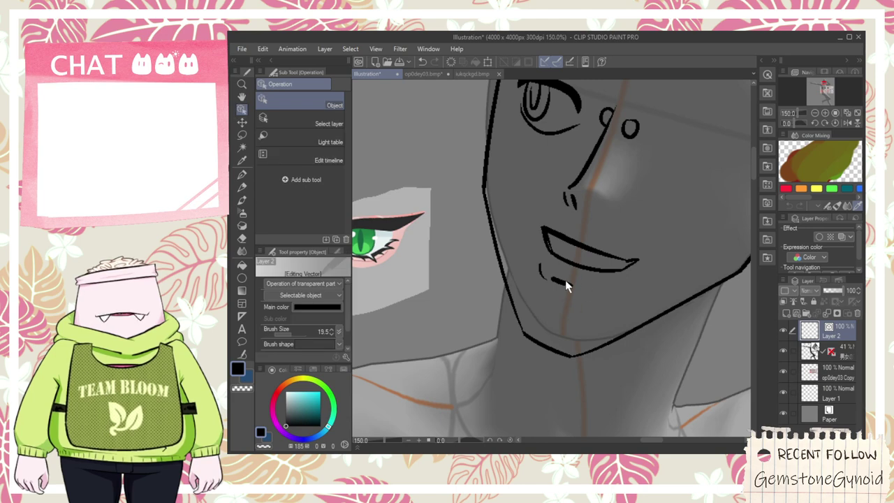
{"action": "left_click_drag", "start_coordinate": [556, 316], "coordinate": [555, 316]}
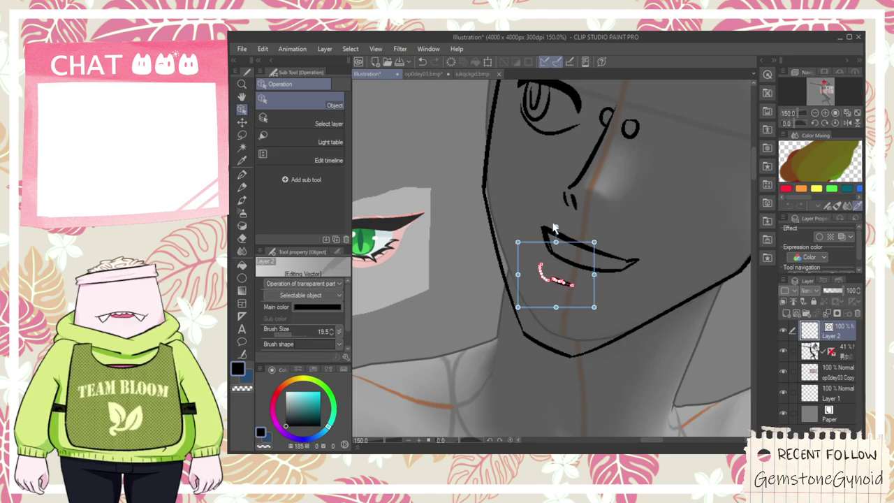
{"action": "left_click_drag", "start_coordinate": [565, 242], "coordinate": [565, 254]}
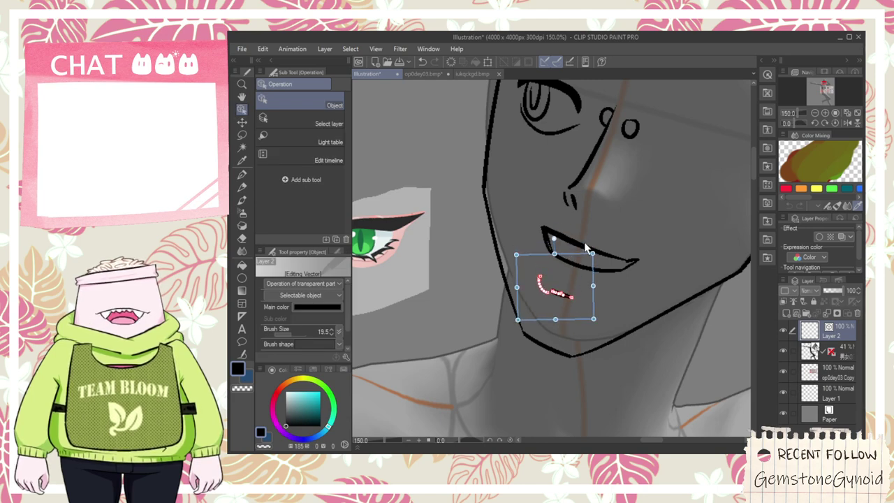
- Delete the old mouth outline and erase its leftover corner mark and the lower-lip strokes beneath it
{"action": "left_click", "coordinate": [522, 224]}
{"action": "left_click_drag", "start_coordinate": [523, 224], "coordinate": [589, 266]}
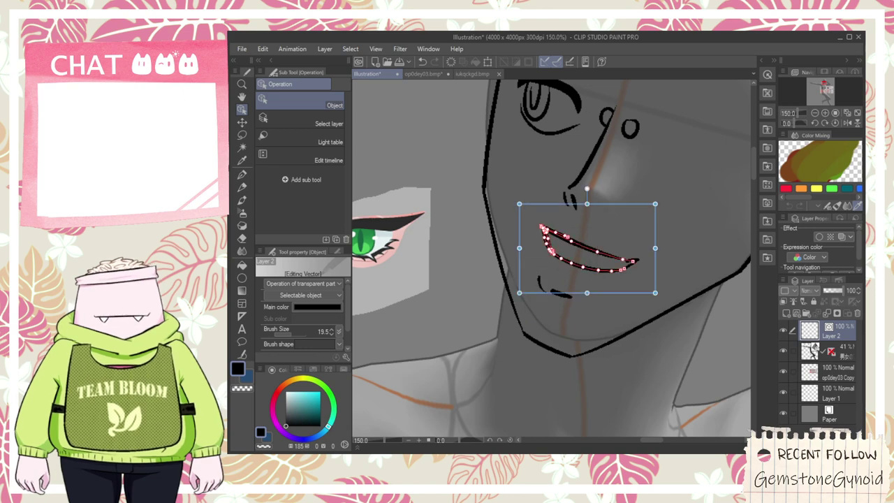
{"action": "key", "text": "Delete"}
{"action": "key", "text": "space"}
{"action": "left_click_drag", "start_coordinate": [479, 238], "coordinate": [457, 237]}
{"action": "key", "text": "p"}
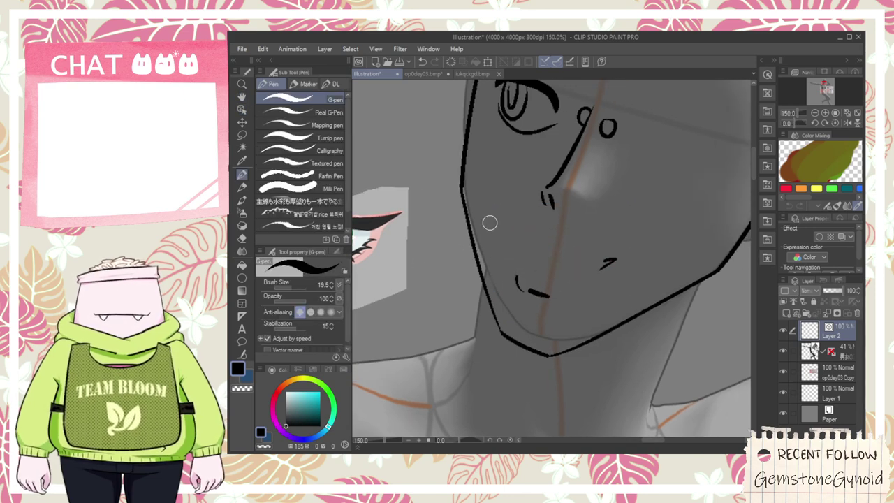
{"action": "key", "text": "e"}
{"action": "left_click", "coordinate": [610, 266]}
{"action": "key", "text": "p"}
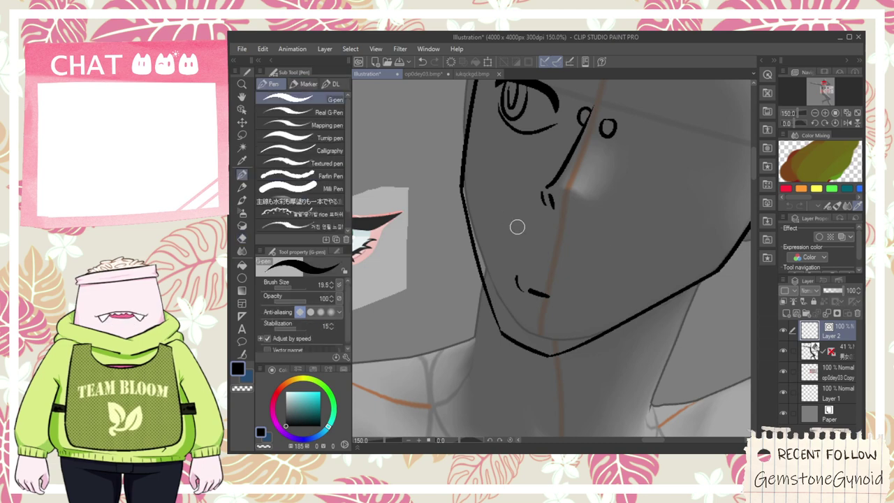
{"action": "key", "text": "e"}
{"action": "key", "text": "p"}
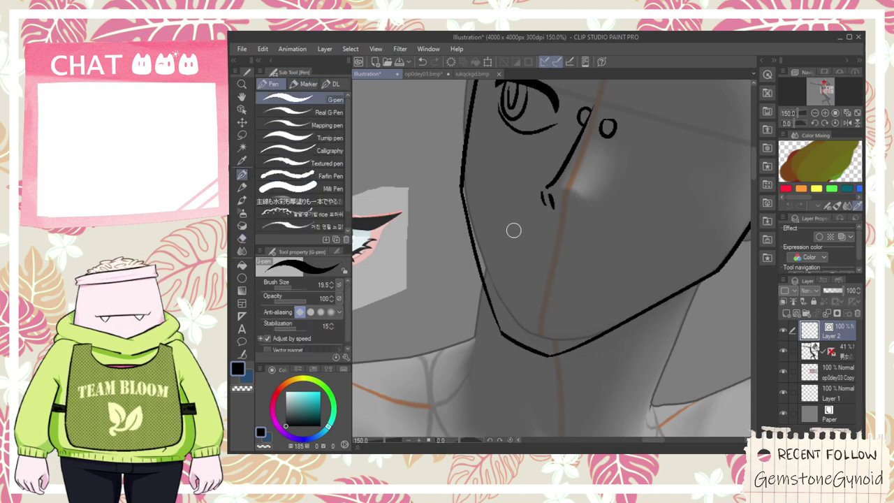
- Draw a long, slightly bowed line below the nose as the upper edge of the new mouth
{"action": "left_click_drag", "start_coordinate": [513, 222], "coordinate": [600, 252]}
{"action": "key", "text": "ctrl+z"}
{"action": "left_click_drag", "start_coordinate": [510, 222], "coordinate": [616, 237]}
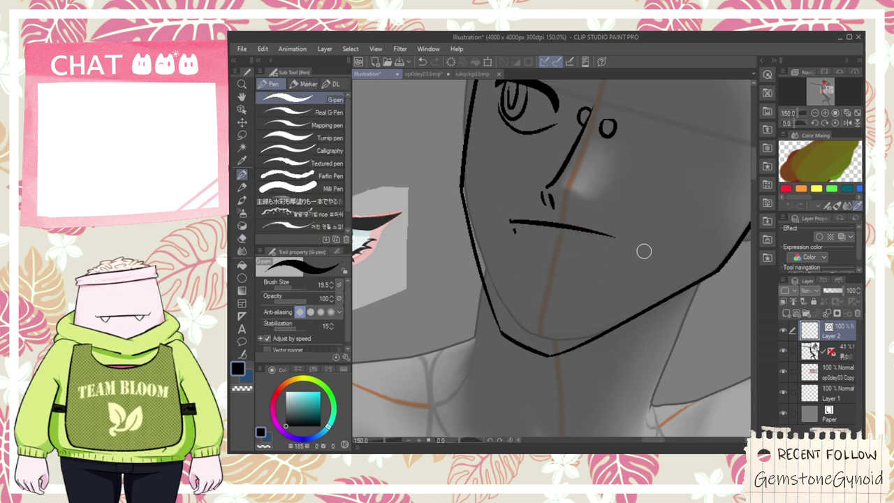
- Try a slanted stroke with a small corner fang under the mouth line, compare with the reference sheet, and erase the attempt
{"action": "left_click_drag", "start_coordinate": [522, 234], "coordinate": [591, 256]}
{"action": "scroll", "coordinate": [571, 250], "scroll_direction": "down", "scroll_amount": 3}
{"action": "key", "text": "space"}
{"action": "mouse_move", "coordinate": [585, 345]}
{"action": "left_mouse_down"}
{"action": "mouse_move", "coordinate": [552, 182]}
{"action": "mouse_move", "coordinate": [493, 67]}
{"action": "mouse_move", "coordinate": [435, 66]}
{"action": "left_mouse_up"}
{"action": "scroll", "coordinate": [671, 181], "scroll_direction": "up", "scroll_amount": 2}
{"action": "scroll", "coordinate": [651, 182], "scroll_direction": "down", "scroll_amount": 2}
{"action": "mouse_move", "coordinate": [604, 178]}
{"action": "left_mouse_down"}
{"action": "mouse_move", "coordinate": [606, 259]}
{"action": "mouse_move", "coordinate": [620, 293]}
{"action": "left_mouse_up"}
{"action": "scroll", "coordinate": [504, 189], "scroll_direction": "up", "scroll_amount": 4}
{"action": "key", "text": "e"}
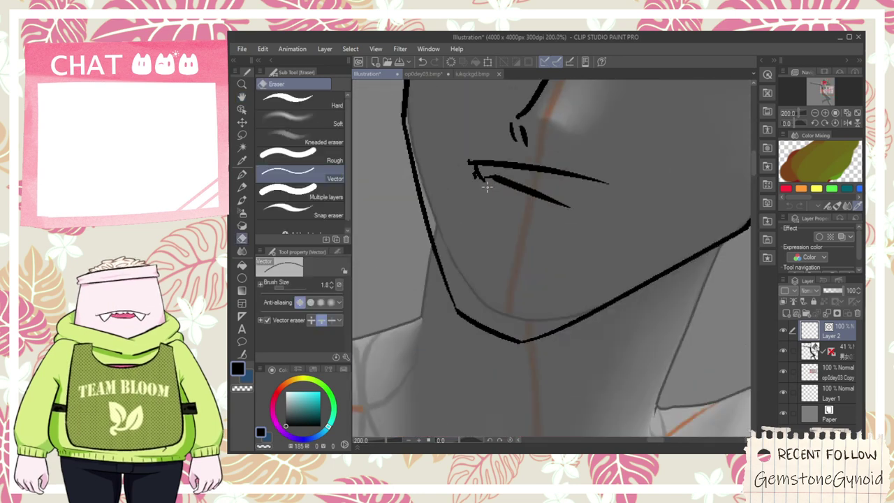
{"action": "scroll", "coordinate": [489, 185], "scroll_direction": "up", "scroll_amount": 2}
{"action": "left_click", "coordinate": [484, 186]}
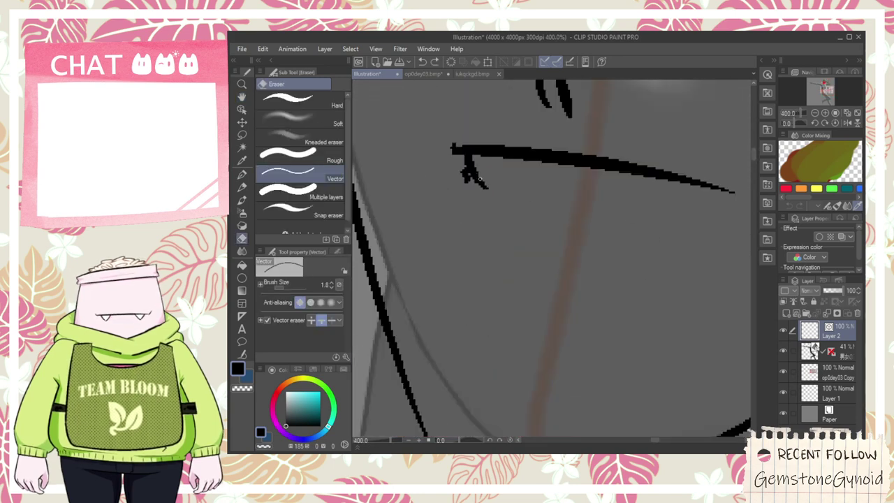
{"action": "left_click", "coordinate": [480, 177]}
- Draw a pointed fang at the mouth's left corner and a tapering upper-teeth line running from it toward the right corner
{"action": "key", "text": "p"}
{"action": "left_click_drag", "start_coordinate": [467, 157], "coordinate": [509, 229]}
{"action": "key", "text": "ctrl+z"}
{"action": "left_click_drag", "start_coordinate": [466, 156], "coordinate": [484, 205]}
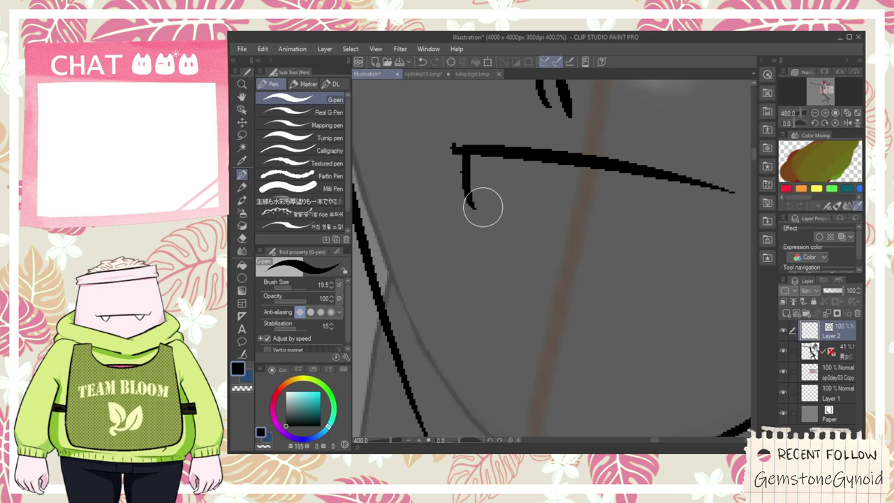
{"action": "key", "text": "ctrl+z"}
{"action": "mouse_move", "coordinate": [463, 150]}
{"action": "left_mouse_down"}
{"action": "mouse_move", "coordinate": [475, 193]}
{"action": "mouse_move", "coordinate": [495, 205]}
{"action": "mouse_move", "coordinate": [503, 180]}
{"action": "mouse_move", "coordinate": [594, 212]}
{"action": "left_mouse_up"}
{"action": "key", "text": "ctrl+z"}
{"action": "left_click_drag", "start_coordinate": [496, 180], "coordinate": [638, 213]}
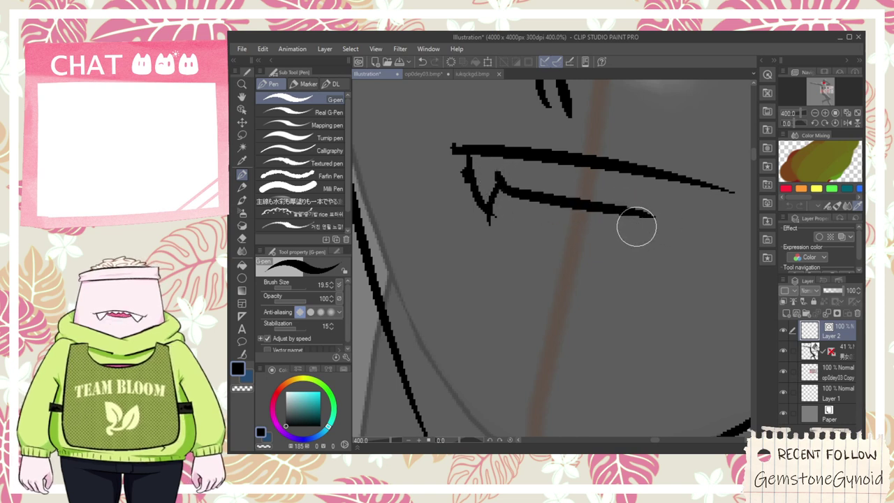
{"action": "key", "text": "ctrl+z"}
{"action": "mouse_move", "coordinate": [499, 178]}
{"action": "left_mouse_down"}
{"action": "mouse_move", "coordinate": [713, 237]}
{"action": "mouse_move", "coordinate": [727, 198]}
{"action": "left_mouse_up"}
- Draw the opposite upper fang as a hooked curve rising to the mouth's right corner
{"action": "left_click", "coordinate": [665, 215]}
{"action": "key", "text": "ctrl+z"}
{"action": "left_click_drag", "start_coordinate": [683, 224], "coordinate": [729, 187]}
{"action": "key", "text": "e"}
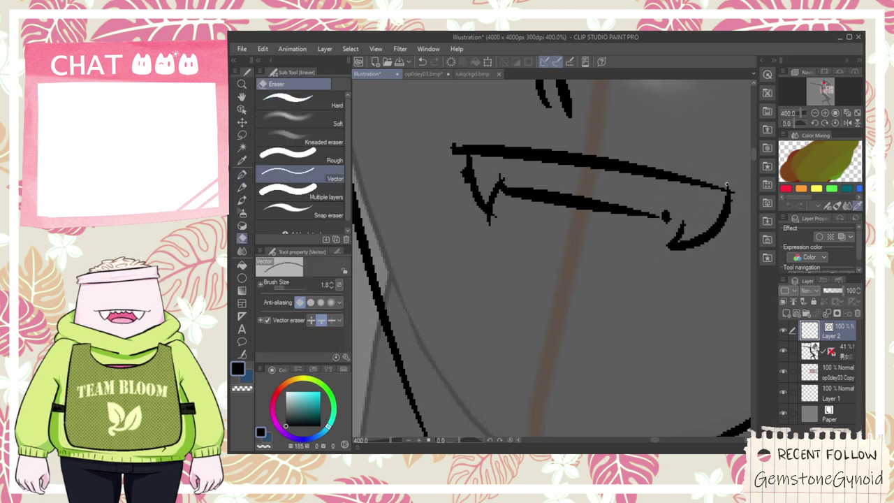
- Draw the mouth's left side with a lower fang, and a rounded bottom curve rising to the right corner
{"action": "key", "text": "p"}
{"action": "left_click_drag", "start_coordinate": [463, 146], "coordinate": [497, 272]}
{"action": "mouse_move", "coordinate": [499, 275]}
{"action": "left_mouse_down"}
{"action": "mouse_move", "coordinate": [491, 286]}
{"action": "mouse_move", "coordinate": [515, 296]}
{"action": "mouse_move", "coordinate": [499, 292]}
{"action": "left_mouse_up"}
{"action": "mouse_move", "coordinate": [506, 255]}
{"action": "left_mouse_down"}
{"action": "mouse_move", "coordinate": [584, 317]}
{"action": "mouse_move", "coordinate": [521, 315]}
{"action": "mouse_move", "coordinate": [660, 317]}
{"action": "left_mouse_up"}
{"action": "key", "text": "ctrl+z"}
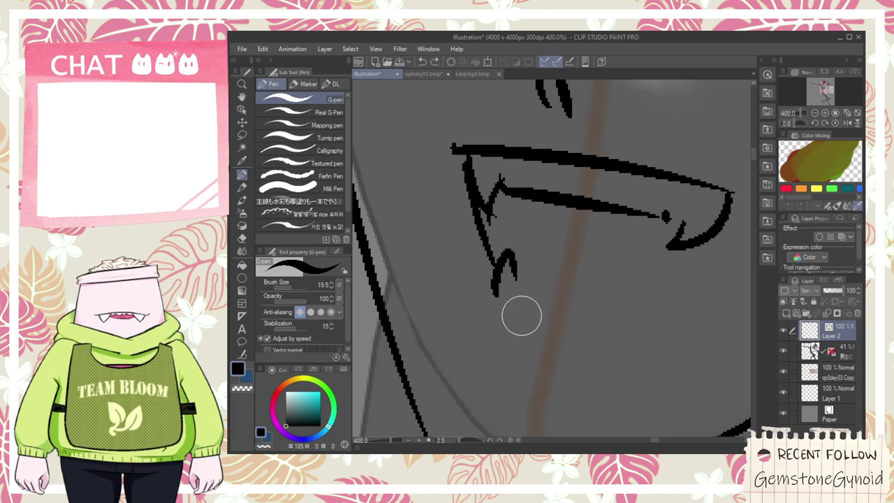
{"action": "left_click_drag", "start_coordinate": [497, 293], "coordinate": [669, 284]}
{"action": "key", "text": "ctrl+z"}
{"action": "mouse_move", "coordinate": [507, 300]}
{"action": "left_mouse_down"}
{"action": "mouse_move", "coordinate": [688, 269]}
{"action": "mouse_move", "coordinate": [662, 292]}
{"action": "mouse_move", "coordinate": [683, 288]}
{"action": "mouse_move", "coordinate": [714, 249]}
{"action": "mouse_move", "coordinate": [726, 209]}
{"action": "left_mouse_up"}
- Draw a row of small lower teeth ending in a larger right fang, and erase the stray tip of the upper-left fang
{"action": "mouse_move", "coordinate": [522, 298]}
{"action": "left_mouse_down"}
{"action": "mouse_move", "coordinate": [546, 275]}
{"action": "mouse_move", "coordinate": [542, 289]}
{"action": "mouse_move", "coordinate": [622, 305]}
{"action": "mouse_move", "coordinate": [658, 286]}
{"action": "mouse_move", "coordinate": [662, 307]}
{"action": "left_mouse_up"}
{"action": "key", "text": "ctrl+z"}
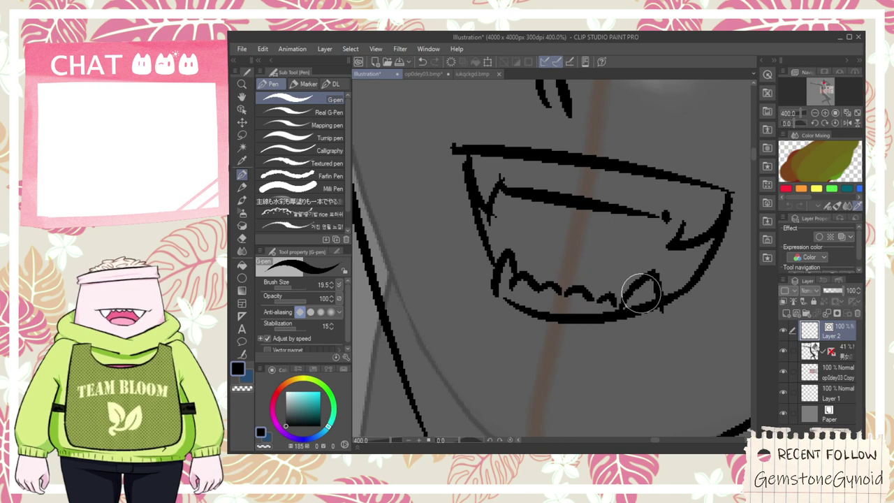
{"action": "key", "text": "e"}
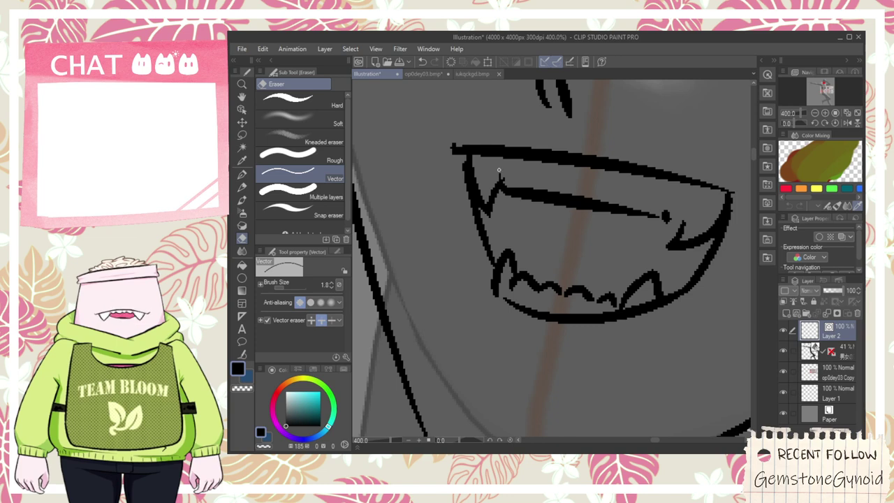
{"action": "key", "text": "p"}
- Draw a curved tongue with a round piercing inside the mouth, following the open-mouth detail on the reference sheet
{"action": "scroll", "coordinate": [561, 257], "scroll_direction": "down", "scroll_amount": 6}
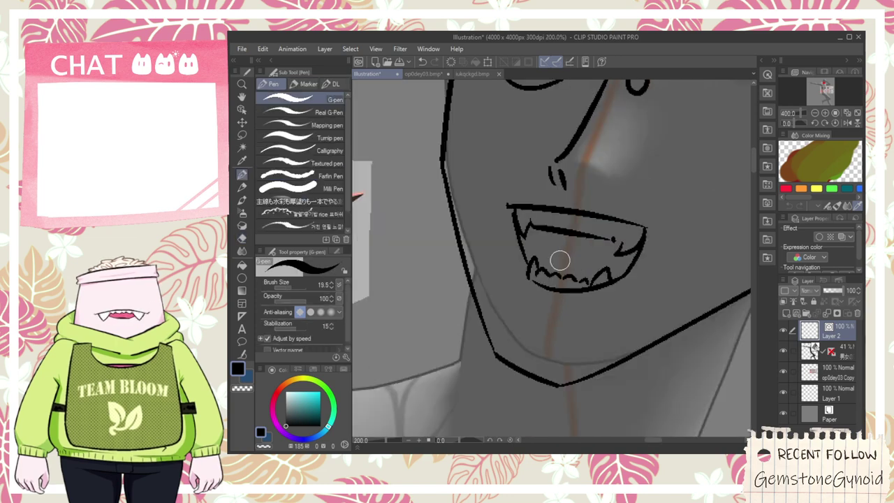
{"action": "key", "text": "space"}
{"action": "left_click_drag", "start_coordinate": [579, 333], "coordinate": [557, 198]}
{"action": "left_click_drag", "start_coordinate": [538, 336], "coordinate": [513, 242]}
{"action": "left_click_drag", "start_coordinate": [731, 294], "coordinate": [585, 247]}
{"action": "scroll", "coordinate": [608, 188], "scroll_direction": "up", "scroll_amount": 2}
{"action": "scroll", "coordinate": [607, 187], "scroll_direction": "down", "scroll_amount": 2}
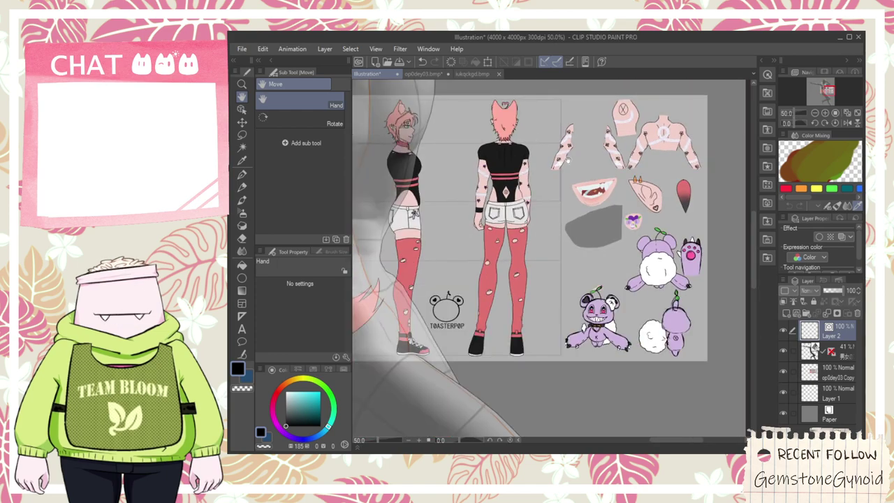
{"action": "scroll", "coordinate": [482, 223], "scroll_direction": "up", "scroll_amount": 8}
{"action": "scroll", "coordinate": [482, 223], "scroll_direction": "up", "scroll_amount": 2}
{"action": "key", "text": "p"}
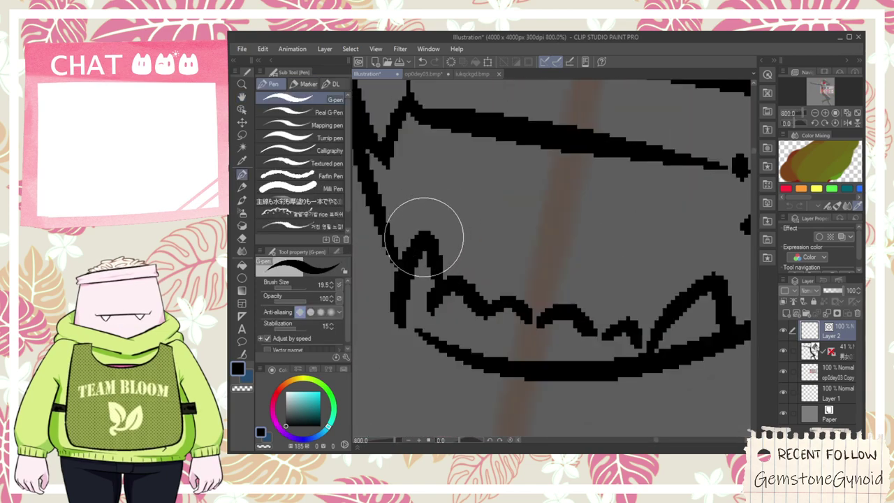
{"action": "mouse_move", "coordinate": [570, 176]}
{"action": "left_mouse_down"}
{"action": "mouse_move", "coordinate": [600, 170]}
{"action": "mouse_move", "coordinate": [587, 220]}
{"action": "left_mouse_up"}
{"action": "scroll", "coordinate": [587, 220], "scroll_direction": "down", "scroll_amount": 8}
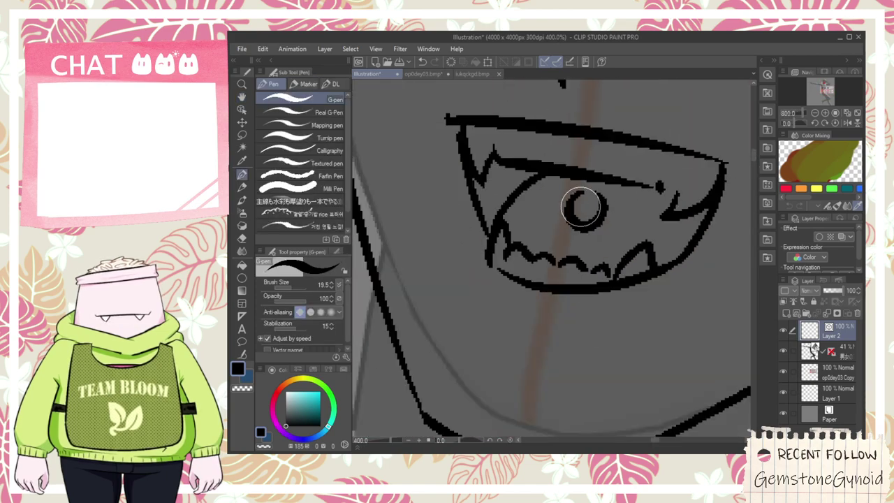
- Select all strokes of the left eye and enlarge the eye slightly
{"action": "key", "text": "h"}
{"action": "left_click_drag", "start_coordinate": [545, 292], "coordinate": [584, 291]}
{"action": "left_click_drag", "start_coordinate": [668, 373], "coordinate": [445, 106]}
{"action": "left_click_drag", "start_coordinate": [525, 155], "coordinate": [577, 292]}
{"action": "left_click_drag", "start_coordinate": [518, 128], "coordinate": [553, 275]}
{"action": "scroll", "coordinate": [486, 194], "scroll_direction": "up", "scroll_amount": 1}
{"action": "scroll", "coordinate": [486, 195], "scroll_direction": "up", "scroll_amount": 3}
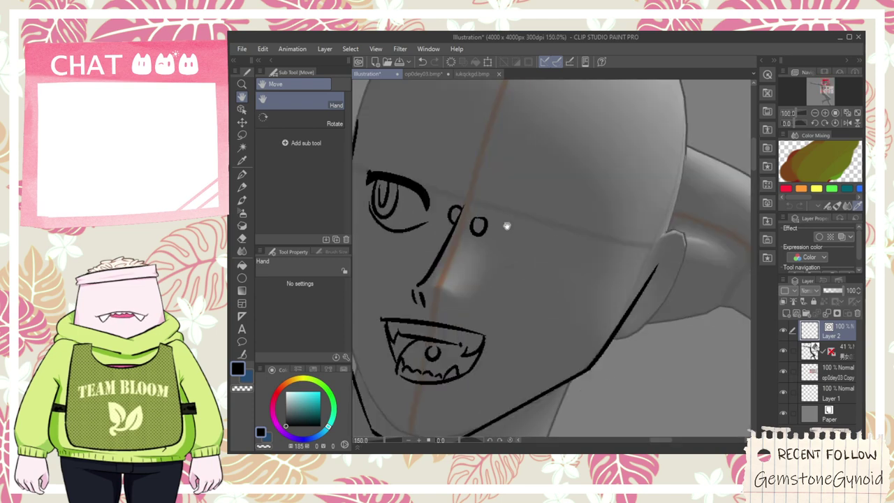
{"action": "key", "text": "o"}
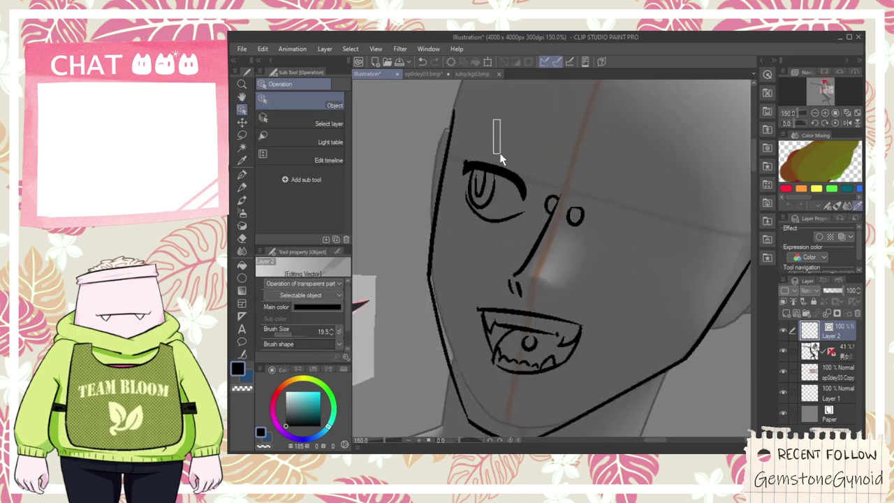
{"action": "left_click_drag", "start_coordinate": [498, 130], "coordinate": [461, 237]}
{"action": "mouse_move", "coordinate": [441, 139]}
{"action": "left_mouse_down"}
{"action": "mouse_move", "coordinate": [428, 111]}
{"action": "mouse_move", "coordinate": [469, 138]}
{"action": "left_mouse_up"}
{"action": "left_click_drag", "start_coordinate": [552, 246], "coordinate": [560, 262]}
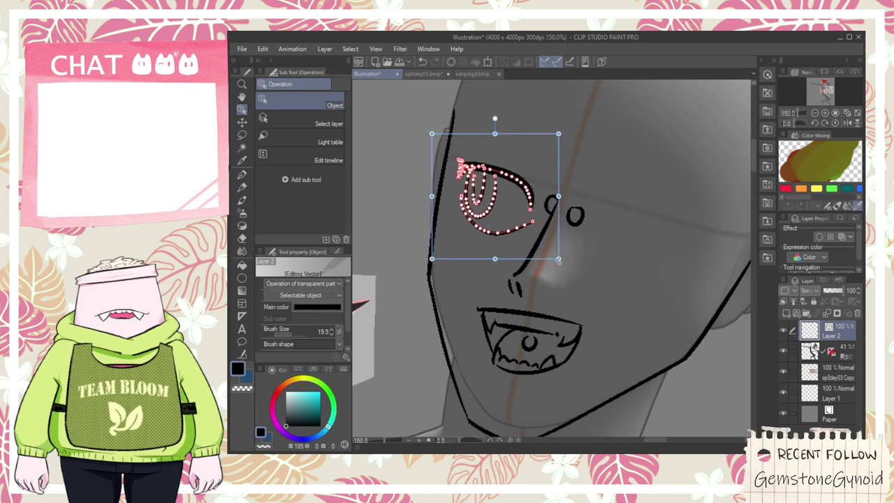
{"action": "left_click", "coordinate": [632, 157]}
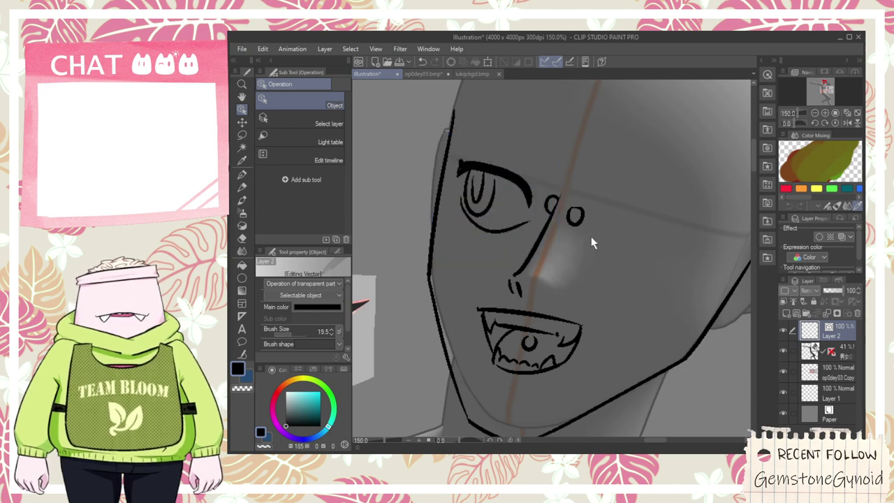
- Draw the right eye's upper lid as a thick arch sloping from beside the nose piercing down to the outer corner
{"action": "key", "text": "p"}
{"action": "mouse_move", "coordinate": [615, 220]}
{"action": "left_mouse_down"}
{"action": "mouse_move", "coordinate": [698, 209]}
{"action": "mouse_move", "coordinate": [619, 217]}
{"action": "mouse_move", "coordinate": [705, 234]}
{"action": "left_mouse_up"}
{"action": "key", "text": "ctrl+z"}
{"action": "key", "text": "ctrl+z"}
{"action": "left_click_drag", "start_coordinate": [606, 222], "coordinate": [698, 231]}
{"action": "key", "text": "ctrl+z"}
{"action": "left_click_drag", "start_coordinate": [617, 222], "coordinate": [680, 230]}
{"action": "key", "text": "ctrl+z"}
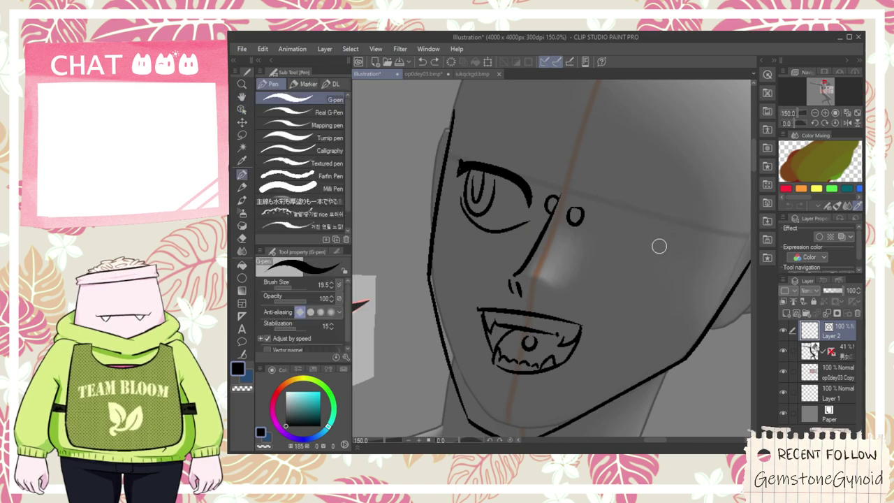
{"action": "left_click_drag", "start_coordinate": [608, 209], "coordinate": [668, 251]}
{"action": "key", "text": "ctrl+z"}
{"action": "left_click_drag", "start_coordinate": [612, 219], "coordinate": [701, 241]}
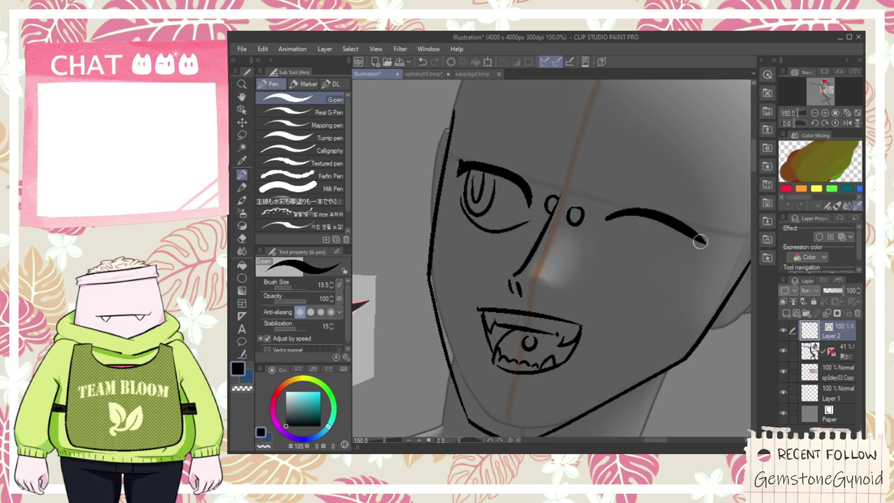
- Add a small outer spur to the right eye's upper lid, and draw its lower lid, U-shaped iris and narrow pupil
{"action": "key", "text": "ctrl+z"}
{"action": "left_click_drag", "start_coordinate": [608, 237], "coordinate": [678, 260]}
{"action": "mouse_move", "coordinate": [620, 215]}
{"action": "left_mouse_down"}
{"action": "mouse_move", "coordinate": [652, 228]}
{"action": "mouse_move", "coordinate": [613, 243]}
{"action": "mouse_move", "coordinate": [656, 226]}
{"action": "mouse_move", "coordinate": [650, 218]}
{"action": "left_mouse_up"}
{"action": "key", "text": "ctrl+z"}
{"action": "key", "text": "ctrl+z"}
{"action": "key", "text": "ctrl+z"}
{"action": "key", "text": "ctrl+z"}
{"action": "key", "text": "ctrl+z"}
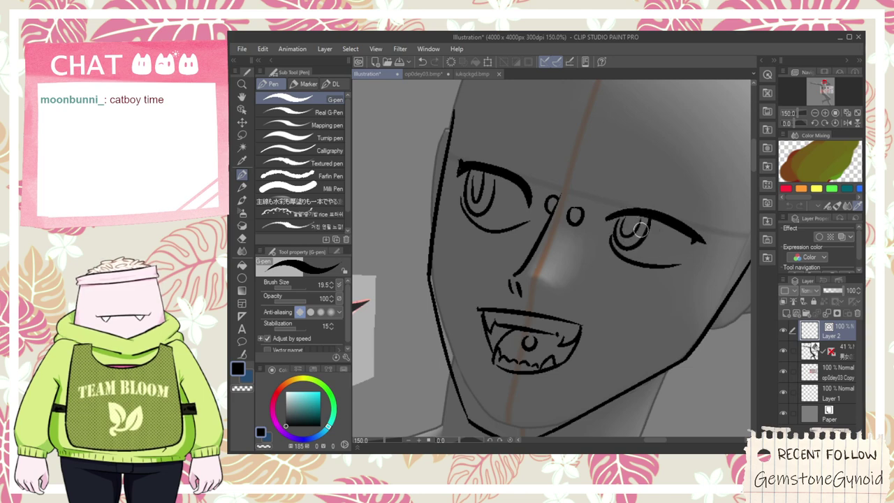
- Erase the right eye's iris and pupil and redraw them beneath the upper lid
{"action": "scroll", "coordinate": [641, 226], "scroll_direction": "down", "scroll_amount": 4}
{"action": "scroll", "coordinate": [638, 223], "scroll_direction": "up", "scroll_amount": 4}
{"action": "key", "text": "e"}
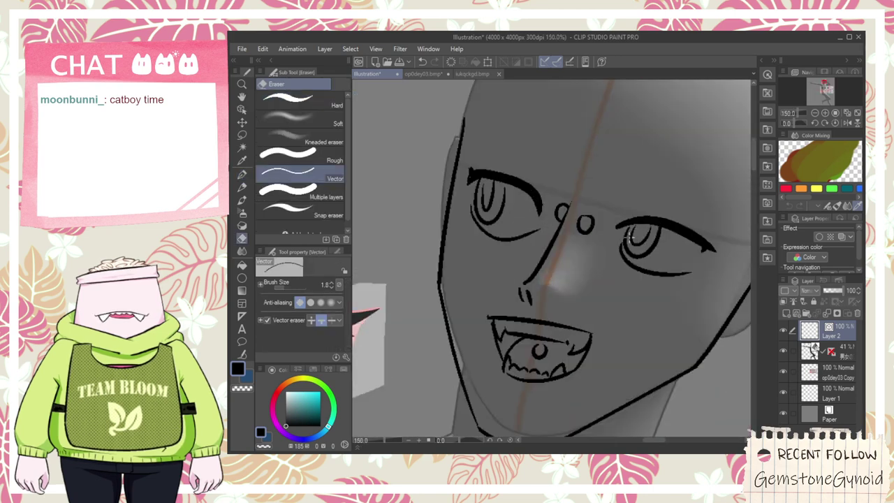
{"action": "scroll", "coordinate": [629, 237], "scroll_direction": "up", "scroll_amount": 1}
{"action": "left_click_drag", "start_coordinate": [641, 250], "coordinate": [658, 261]}
{"action": "key", "text": "p"}
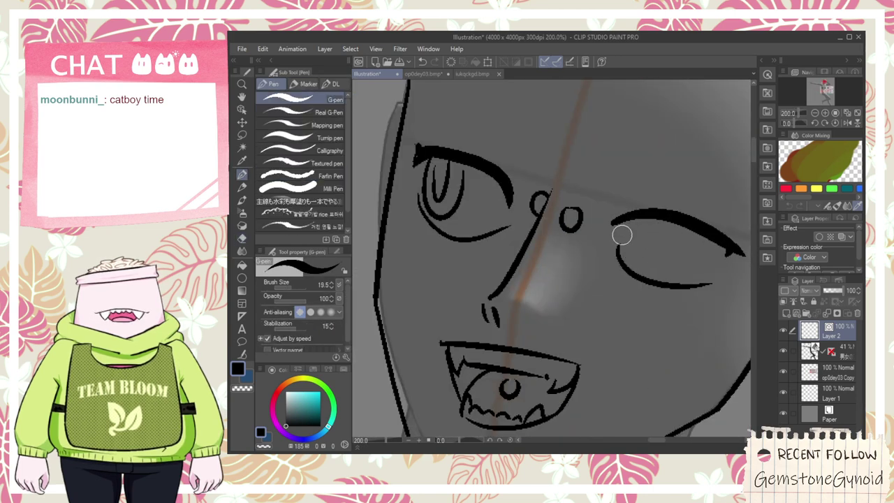
{"action": "key", "text": "ctrl+z"}
{"action": "mouse_move", "coordinate": [620, 236]}
{"action": "left_mouse_down"}
{"action": "mouse_move", "coordinate": [663, 239]}
{"action": "mouse_move", "coordinate": [660, 265]}
{"action": "mouse_move", "coordinate": [665, 241]}
{"action": "mouse_move", "coordinate": [649, 218]}
{"action": "left_mouse_up"}
{"action": "key", "text": "ctrl+z"}
- Erase the irises and pupils of both eyes, leaving only the lids
{"action": "scroll", "coordinate": [670, 287], "scroll_direction": "down", "scroll_amount": 4}
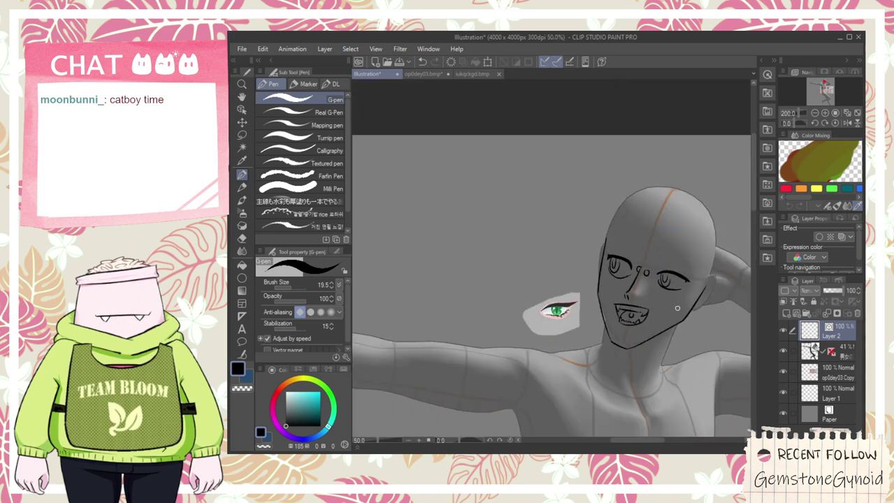
{"action": "key", "text": "space"}
{"action": "left_click_drag", "start_coordinate": [668, 333], "coordinate": [601, 302]}
{"action": "scroll", "coordinate": [563, 239], "scroll_direction": "up", "scroll_amount": 3}
{"action": "key", "text": "e"}
{"action": "mouse_move", "coordinate": [519, 216]}
{"action": "left_mouse_down"}
{"action": "mouse_move", "coordinate": [544, 241]}
{"action": "mouse_move", "coordinate": [530, 221]}
{"action": "left_mouse_up"}
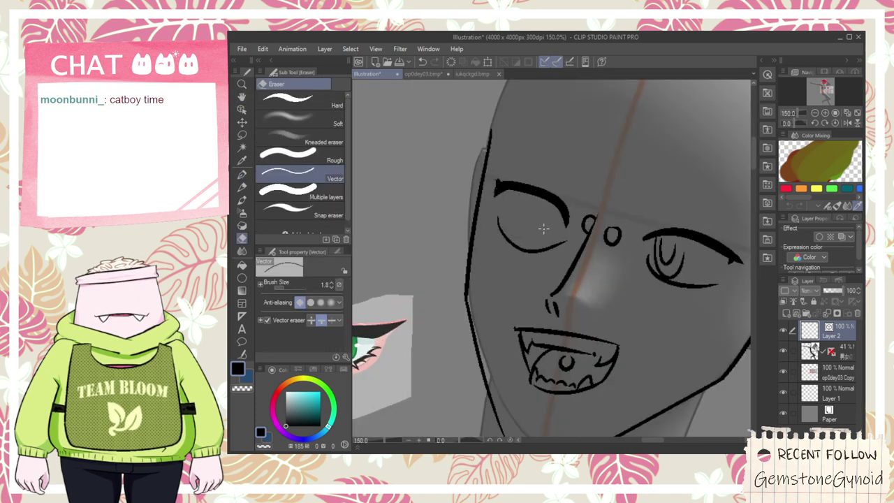
{"action": "mouse_move", "coordinate": [651, 259]}
{"action": "left_mouse_down"}
{"action": "mouse_move", "coordinate": [678, 280]}
{"action": "mouse_move", "coordinate": [657, 260]}
{"action": "left_mouse_up"}
{"action": "key", "text": "p"}
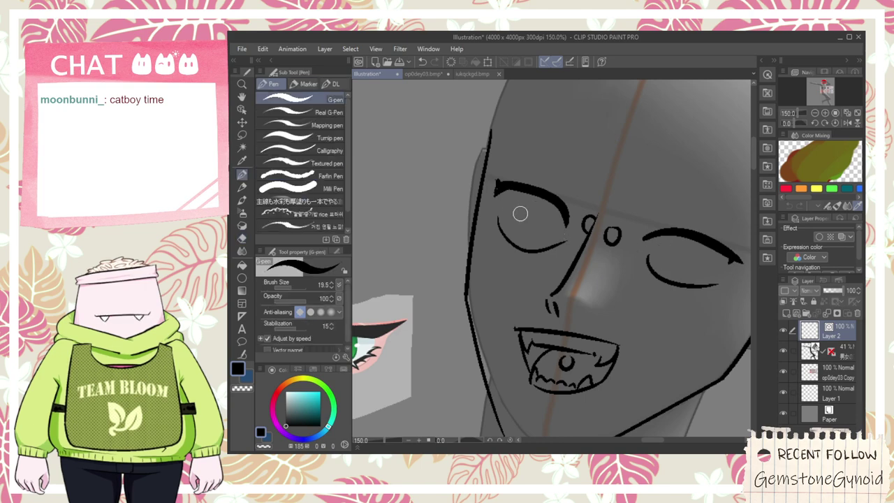
- Erase the right eye's lower lid and redraw it as a deeper curve with a short separate outer stroke
{"action": "key", "text": "e"}
{"action": "left_click_drag", "start_coordinate": [672, 292], "coordinate": [669, 281]}
{"action": "key", "text": "p"}
{"action": "mouse_move", "coordinate": [638, 256]}
{"action": "left_mouse_down"}
{"action": "mouse_move", "coordinate": [654, 281]}
{"action": "mouse_move", "coordinate": [649, 275]}
{"action": "mouse_move", "coordinate": [689, 296]}
{"action": "mouse_move", "coordinate": [711, 293]}
{"action": "left_mouse_up"}
- Try several freehand strokes for the left eye's iris beneath its upper lid
{"action": "left_click_drag", "start_coordinate": [507, 190], "coordinate": [537, 199]}
{"action": "key", "text": "ctrl+z"}
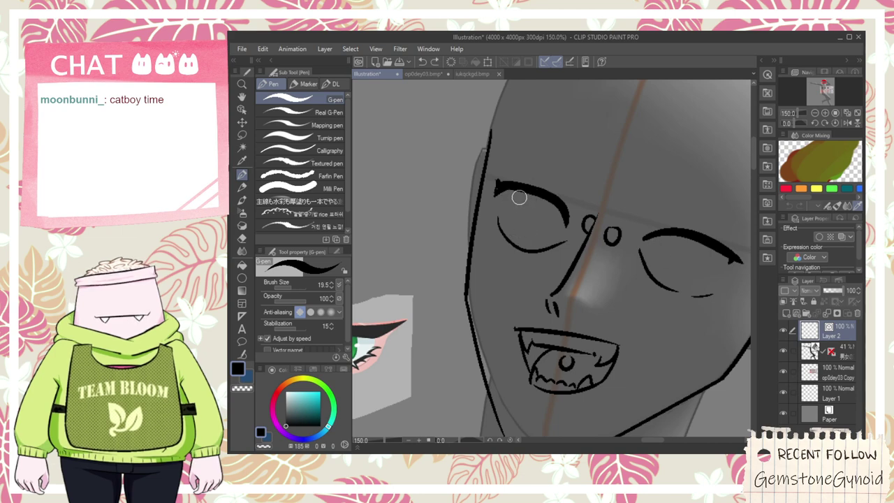
{"action": "key", "text": "ctrl+z"}
{"action": "mouse_move", "coordinate": [508, 191]}
{"action": "left_mouse_down"}
{"action": "mouse_move", "coordinate": [518, 228]}
{"action": "mouse_move", "coordinate": [511, 190]}
{"action": "mouse_move", "coordinate": [529, 187]}
{"action": "mouse_move", "coordinate": [530, 231]}
{"action": "left_mouse_up"}
{"action": "key", "text": "ctrl+z"}
{"action": "key", "text": "ctrl+z"}
{"action": "scroll", "coordinate": [536, 243], "scroll_direction": "down", "scroll_amount": 2}
{"action": "scroll", "coordinate": [534, 225], "scroll_direction": "up", "scroll_amount": 3}
{"action": "left_click_drag", "start_coordinate": [489, 259], "coordinate": [526, 282]}
{"action": "key", "text": "ctrl+z"}
{"action": "key", "text": "ctrl+z"}
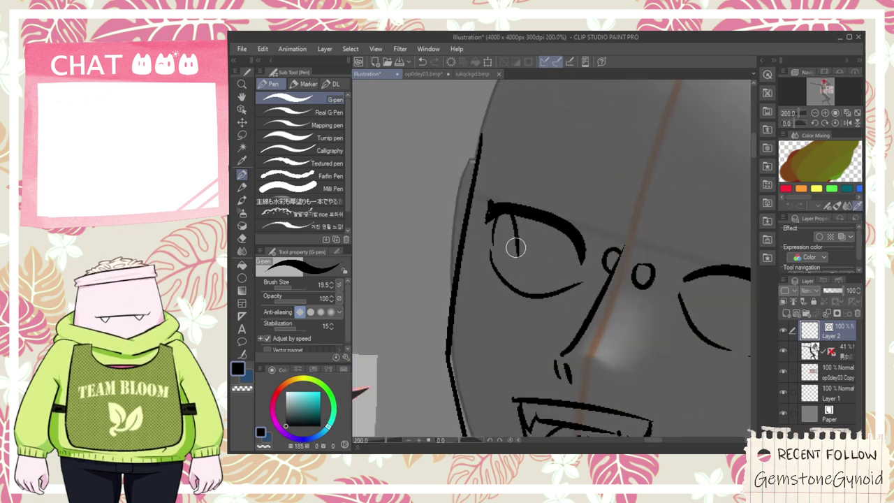
- Redraw the left eye's iris as a narrow oval beneath the upper lid, with a slit pupil inside it
{"action": "mouse_move", "coordinate": [512, 220]}
{"action": "left_mouse_down"}
{"action": "mouse_move", "coordinate": [514, 261]}
{"action": "mouse_move", "coordinate": [510, 256]}
{"action": "left_mouse_up"}
{"action": "key", "text": "ctrl+z"}
{"action": "key", "text": "ctrl+z"}
{"action": "key", "text": "ctrl+z"}
{"action": "mouse_move", "coordinate": [571, 290]}
{"action": "left_mouse_down"}
{"action": "mouse_move", "coordinate": [554, 290]}
{"action": "mouse_move", "coordinate": [537, 262]}
{"action": "left_mouse_up"}
{"action": "key", "text": "ctrl+z"}
{"action": "key", "text": "ctrl+z"}
{"action": "mouse_move", "coordinate": [472, 207]}
{"action": "left_mouse_down"}
{"action": "mouse_move", "coordinate": [482, 227]}
{"action": "mouse_move", "coordinate": [472, 219]}
{"action": "mouse_move", "coordinate": [473, 189]}
{"action": "left_mouse_up"}
{"action": "key", "text": "ctrl+z"}
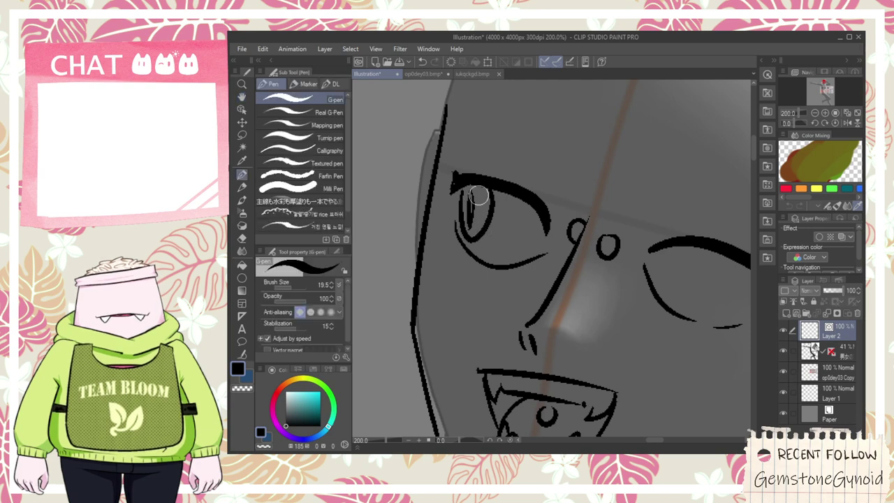
- Try a narrow iris with a slit pupil in the right eye, and erase the attempt
{"action": "left_click_drag", "start_coordinate": [568, 280], "coordinate": [511, 247]}
{"action": "key", "text": "ctrl+z"}
{"action": "mouse_move", "coordinate": [601, 215]}
{"action": "left_mouse_down"}
{"action": "mouse_move", "coordinate": [625, 217]}
{"action": "mouse_move", "coordinate": [614, 238]}
{"action": "mouse_move", "coordinate": [626, 255]}
{"action": "mouse_move", "coordinate": [625, 228]}
{"action": "mouse_move", "coordinate": [633, 247]}
{"action": "mouse_move", "coordinate": [617, 238]}
{"action": "mouse_move", "coordinate": [619, 253]}
{"action": "mouse_move", "coordinate": [611, 214]}
{"action": "left_mouse_up"}
{"action": "key", "text": "ctrl+z"}
{"action": "key", "text": "ctrl+z"}
{"action": "scroll", "coordinate": [610, 213], "scroll_direction": "down", "scroll_amount": 4}
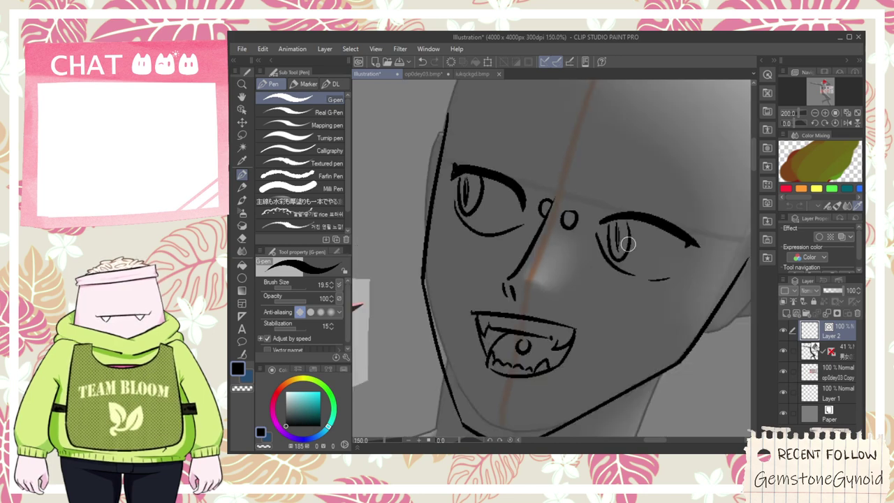
{"action": "scroll", "coordinate": [614, 230], "scroll_direction": "up", "scroll_amount": 3}
{"action": "key", "text": "e"}
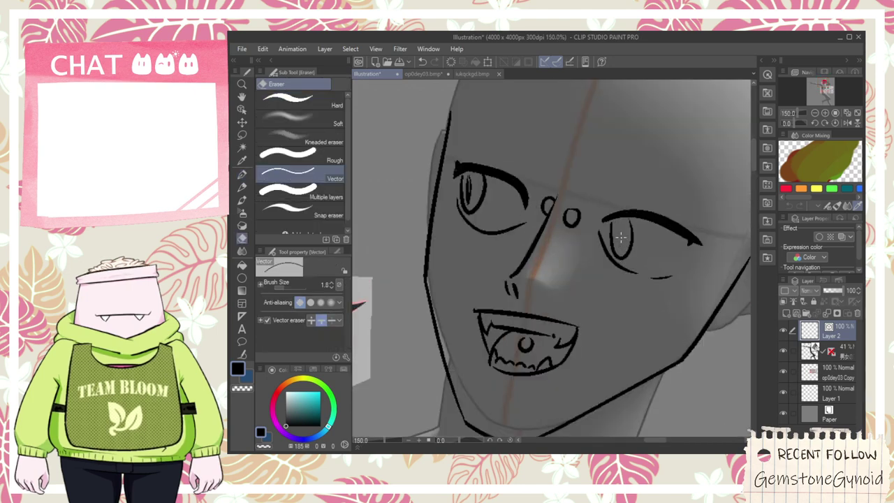
{"action": "scroll", "coordinate": [621, 239], "scroll_direction": "up", "scroll_amount": 1}
{"action": "left_click_drag", "start_coordinate": [609, 243], "coordinate": [630, 239]}
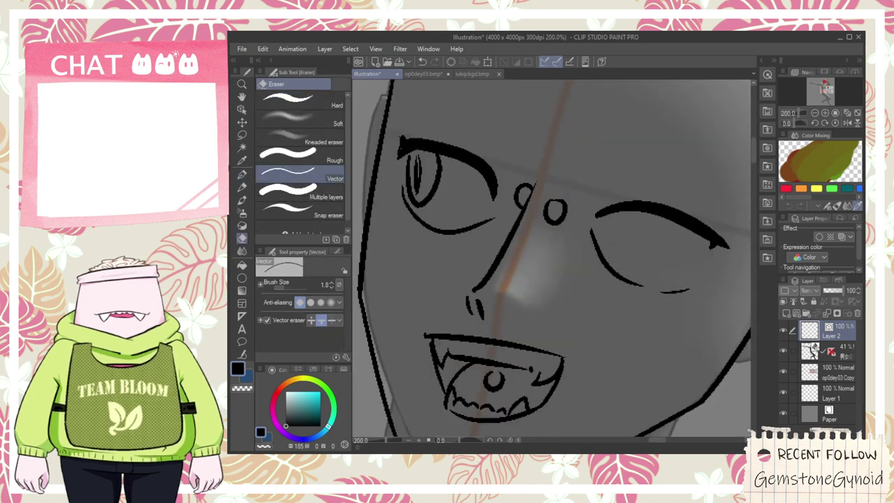
- Copy the left eye's iris and pupil strokes into the right eye, beneath its upper lid
{"action": "left_click", "coordinate": [242, 109]}
{"action": "left_click_drag", "start_coordinate": [451, 213], "coordinate": [408, 174]}
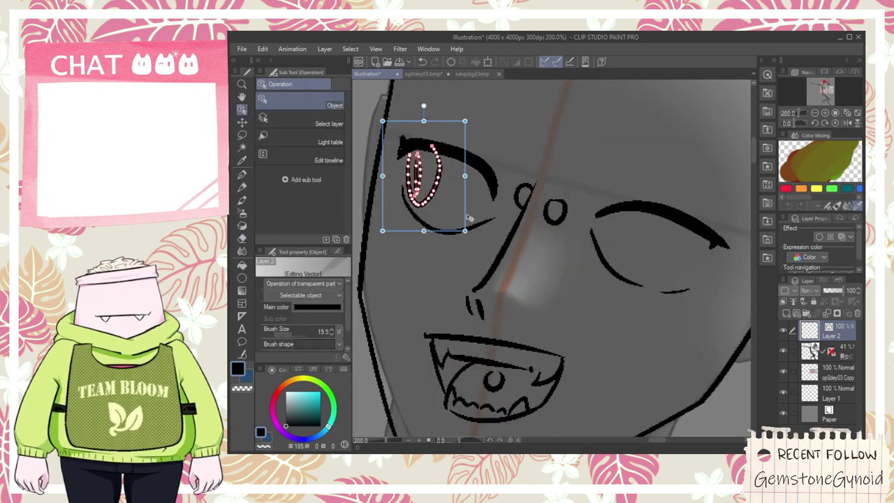
{"action": "mouse_move", "coordinate": [446, 121]}
{"action": "left_mouse_down"}
{"action": "mouse_move", "coordinate": [658, 160]}
{"action": "mouse_move", "coordinate": [637, 178]}
{"action": "mouse_move", "coordinate": [644, 183]}
{"action": "left_mouse_up"}
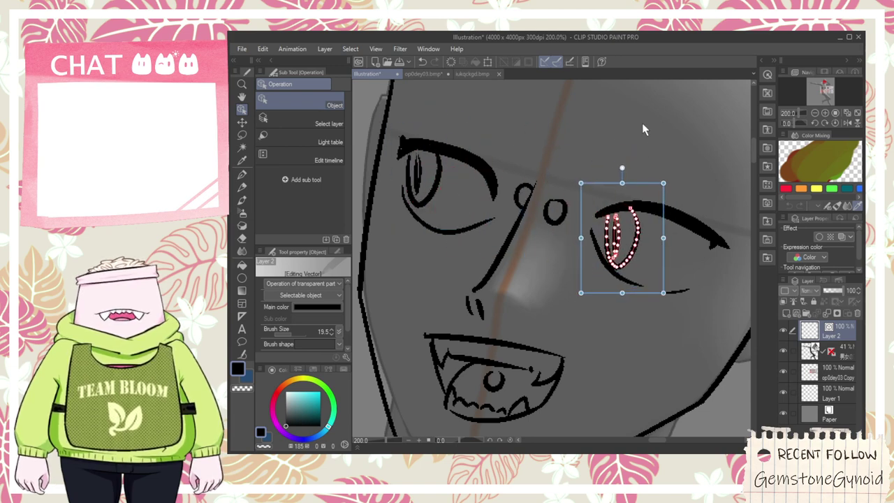
{"action": "left_click", "coordinate": [643, 125]}
- Draw a long curved hair lock framing the left side of the face from the forehead down to the cheek
{"action": "scroll", "coordinate": [606, 203], "scroll_direction": "down", "scroll_amount": 5}
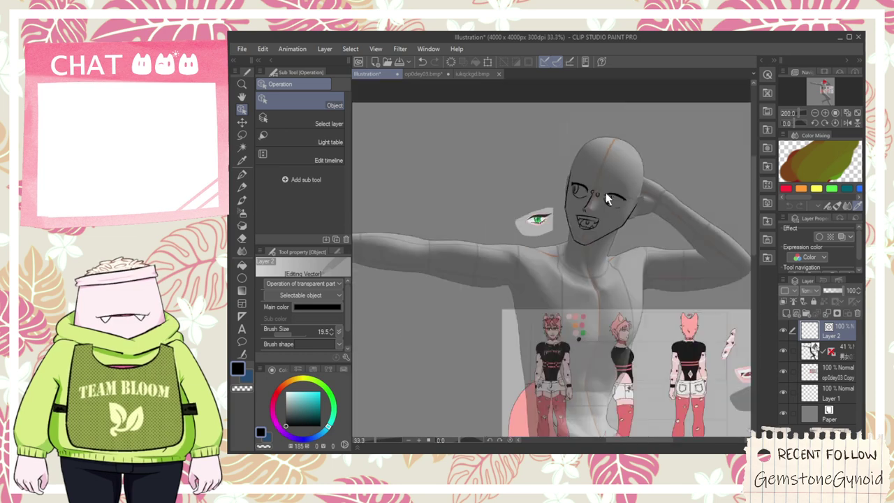
{"action": "key", "text": "space"}
{"action": "left_click_drag", "start_coordinate": [592, 268], "coordinate": [574, 263]}
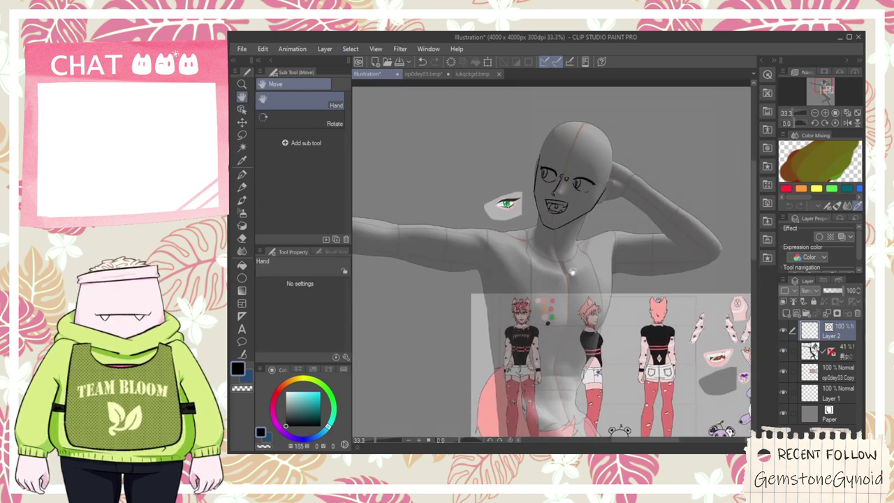
{"action": "scroll", "coordinate": [580, 281], "scroll_direction": "up", "scroll_amount": 2}
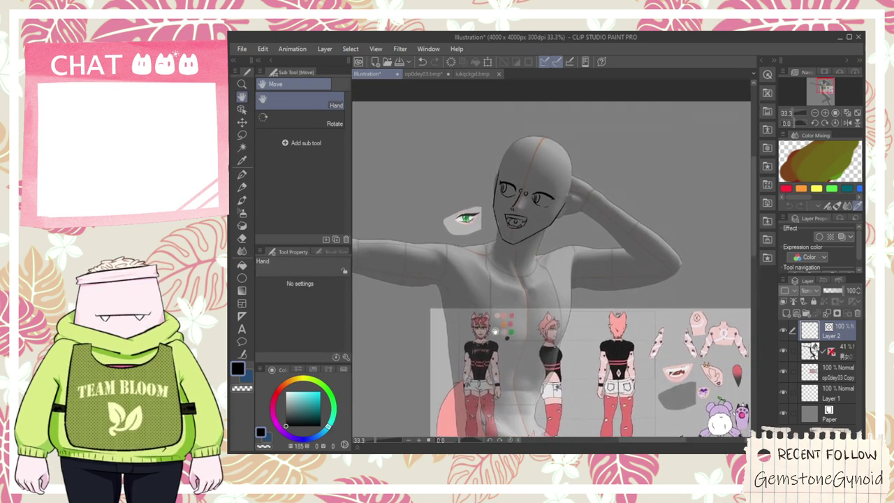
{"action": "left_click_drag", "start_coordinate": [583, 134], "coordinate": [516, 341]}
{"action": "scroll", "coordinate": [429, 193], "scroll_direction": "up", "scroll_amount": 2}
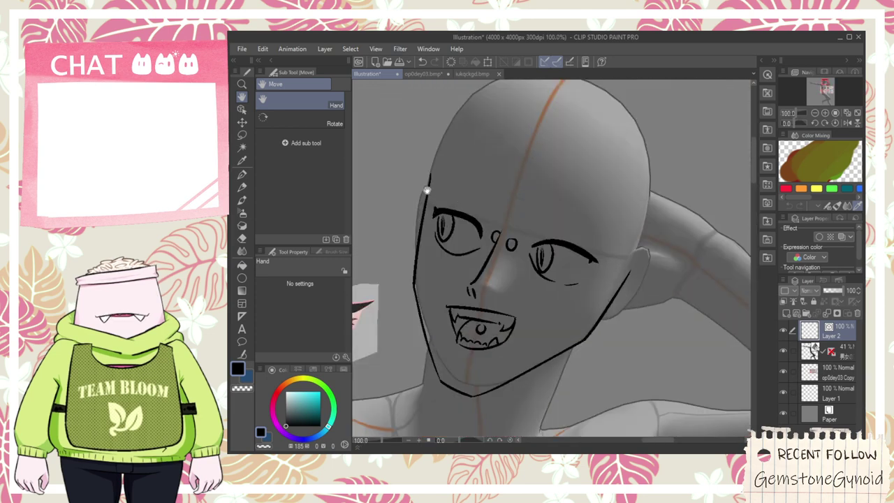
{"action": "left_click_drag", "start_coordinate": [449, 164], "coordinate": [406, 425]}
{"action": "key", "text": "ctrl+z"}
{"action": "left_click_drag", "start_coordinate": [449, 164], "coordinate": [426, 409]}
{"action": "key", "text": "ctrl+z"}
{"action": "mouse_move", "coordinate": [454, 145]}
{"action": "left_mouse_down"}
{"action": "mouse_move", "coordinate": [433, 358]}
{"action": "mouse_move", "coordinate": [403, 207]}
{"action": "left_mouse_up"}
{"action": "key", "text": "ctrl+z"}
{"action": "left_click_drag", "start_coordinate": [442, 362], "coordinate": [425, 211]}
{"action": "key", "text": "ctrl+z"}
{"action": "left_click_drag", "start_coordinate": [429, 349], "coordinate": [413, 176]}
{"action": "left_click_drag", "start_coordinate": [408, 303], "coordinate": [389, 436]}
- Add lower hair strands beside the left cheek and trim the overlapping lines with the Vector eraser
{"action": "key", "text": "space"}
{"action": "left_click_drag", "start_coordinate": [408, 333], "coordinate": [448, 230]}
{"action": "mouse_move", "coordinate": [443, 333]}
{"action": "left_mouse_down"}
{"action": "mouse_move", "coordinate": [441, 179]}
{"action": "mouse_move", "coordinate": [455, 192]}
{"action": "mouse_move", "coordinate": [451, 264]}
{"action": "left_mouse_up"}
{"action": "scroll", "coordinate": [451, 264], "scroll_direction": "down", "scroll_amount": 1}
{"action": "key", "text": "e"}
{"action": "scroll", "coordinate": [442, 324], "scroll_direction": "up", "scroll_amount": 1}
{"action": "left_click_drag", "start_coordinate": [462, 314], "coordinate": [495, 123]}
{"action": "left_click_drag", "start_coordinate": [450, 235], "coordinate": [454, 231]}
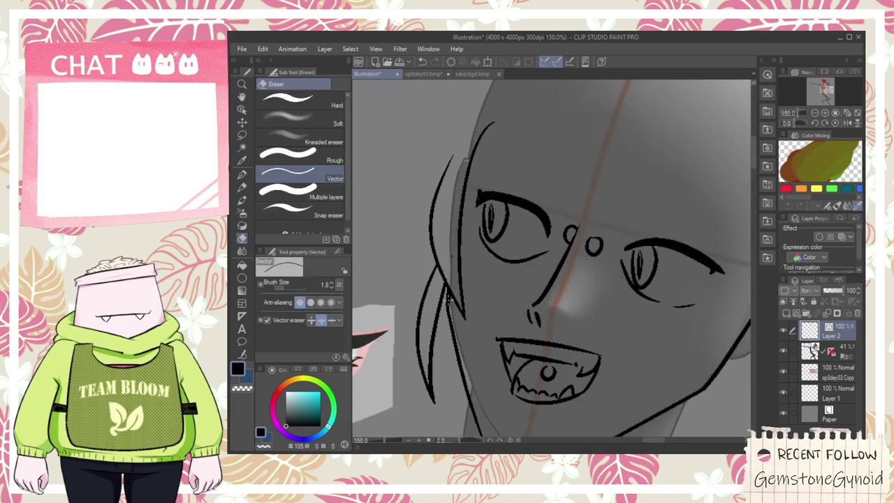
- Draw a small outward-flicking hair tip beside the left cheek, following the reference, and trim its overlap with the longer lock
{"action": "scroll", "coordinate": [448, 301], "scroll_direction": "up", "scroll_amount": 2}
{"action": "scroll", "coordinate": [461, 279], "scroll_direction": "down", "scroll_amount": 8}
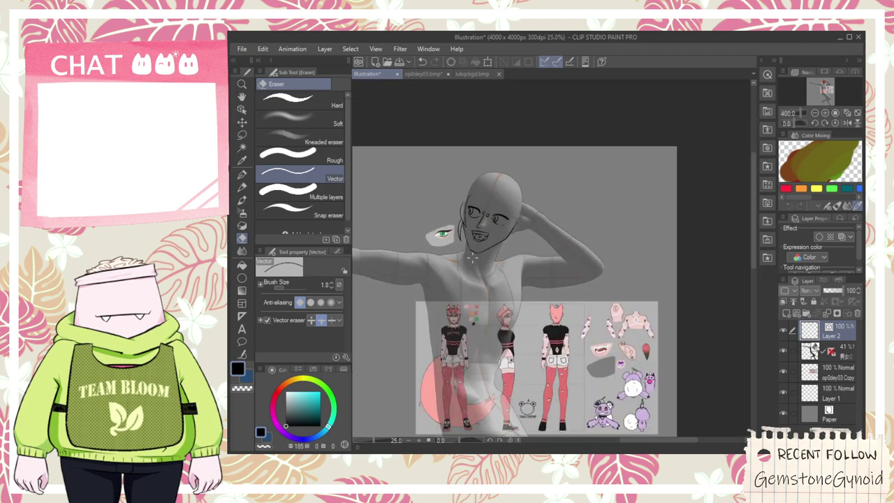
{"action": "key", "text": "space"}
{"action": "scroll", "coordinate": [470, 252], "scroll_direction": "up", "scroll_amount": 3}
{"action": "scroll", "coordinate": [442, 298], "scroll_direction": "up", "scroll_amount": 1}
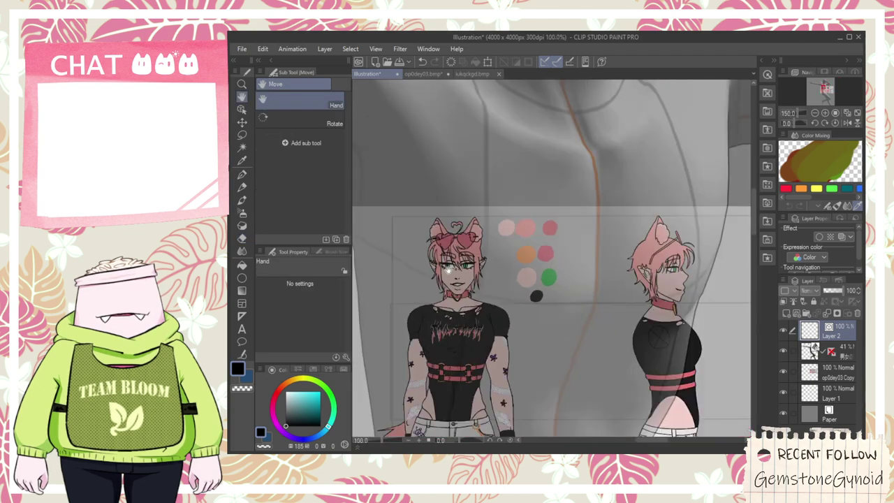
{"action": "left_click_drag", "start_coordinate": [463, 186], "coordinate": [451, 395]}
{"action": "left_click_drag", "start_coordinate": [480, 98], "coordinate": [477, 311]}
{"action": "scroll", "coordinate": [472, 317], "scroll_direction": "up", "scroll_amount": 2}
{"action": "key", "text": "p"}
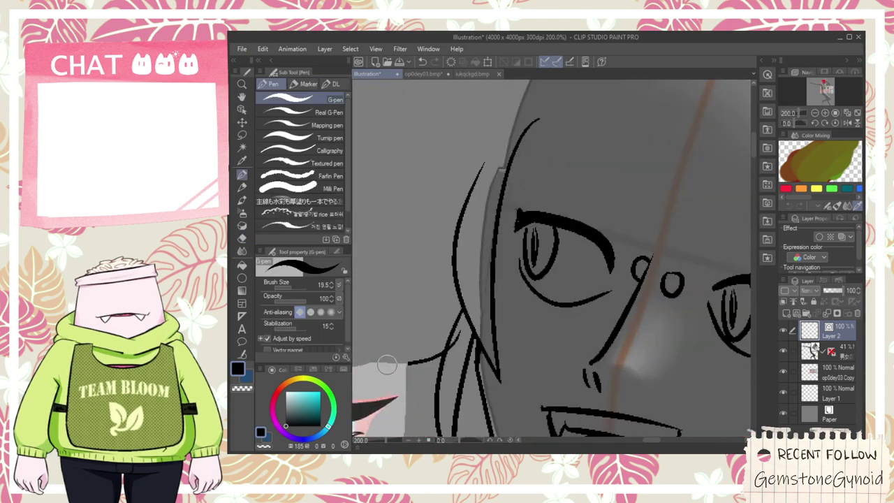
{"action": "left_click_drag", "start_coordinate": [403, 363], "coordinate": [479, 295]}
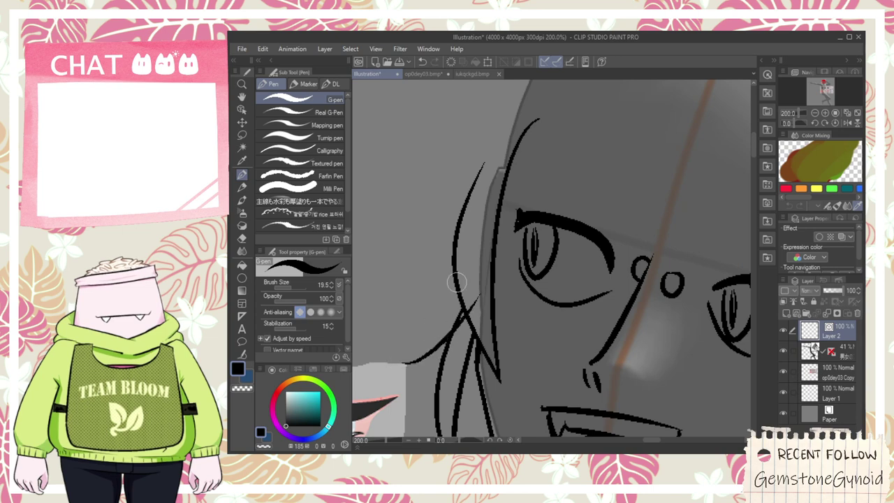
{"action": "left_click_drag", "start_coordinate": [406, 360], "coordinate": [454, 256]}
{"action": "key", "text": "e"}
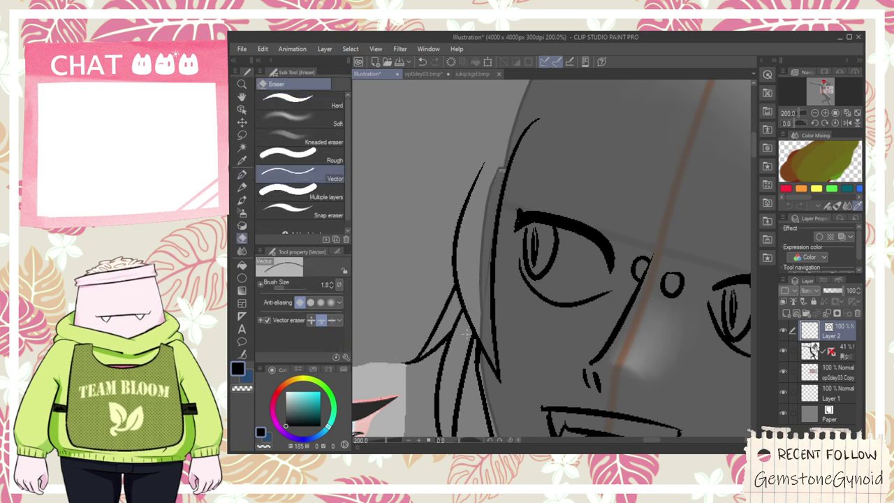
{"action": "scroll", "coordinate": [447, 349], "scroll_direction": "up", "scroll_amount": 2}
{"action": "scroll", "coordinate": [446, 337], "scroll_direction": "down", "scroll_amount": 6}
- Examine the front-view hairstyle on the character reference sheet and return to the face
{"action": "key", "text": "space"}
{"action": "left_click_drag", "start_coordinate": [461, 384], "coordinate": [464, 213]}
{"action": "scroll", "coordinate": [439, 236], "scroll_direction": "up", "scroll_amount": 1}
{"action": "scroll", "coordinate": [439, 237], "scroll_direction": "up", "scroll_amount": 3}
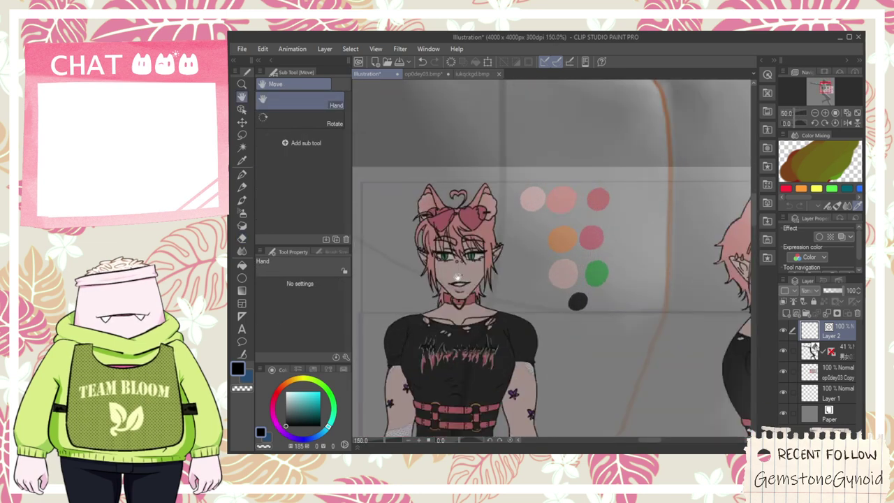
{"action": "scroll", "coordinate": [460, 276], "scroll_direction": "down", "scroll_amount": 3}
{"action": "scroll", "coordinate": [504, 209], "scroll_direction": "down", "scroll_amount": 1}
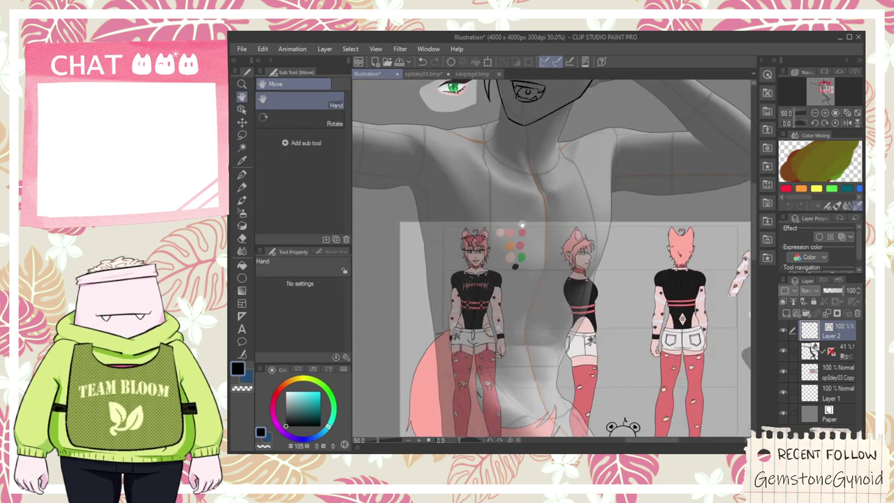
{"action": "left_click_drag", "start_coordinate": [522, 140], "coordinate": [437, 343]}
{"action": "scroll", "coordinate": [443, 237], "scroll_direction": "up", "scroll_amount": 3}
- Try several fringe strands falling from the forehead over the left eye, and undo them
{"action": "left_click_drag", "start_coordinate": [403, 159], "coordinate": [383, 211]}
{"action": "left_click_drag", "start_coordinate": [383, 265], "coordinate": [419, 303]}
{"action": "key", "text": "ctrl+z"}
{"action": "mouse_move", "coordinate": [405, 148]}
{"action": "left_mouse_down"}
{"action": "mouse_move", "coordinate": [447, 322]}
{"action": "mouse_move", "coordinate": [427, 188]}
{"action": "left_mouse_up"}
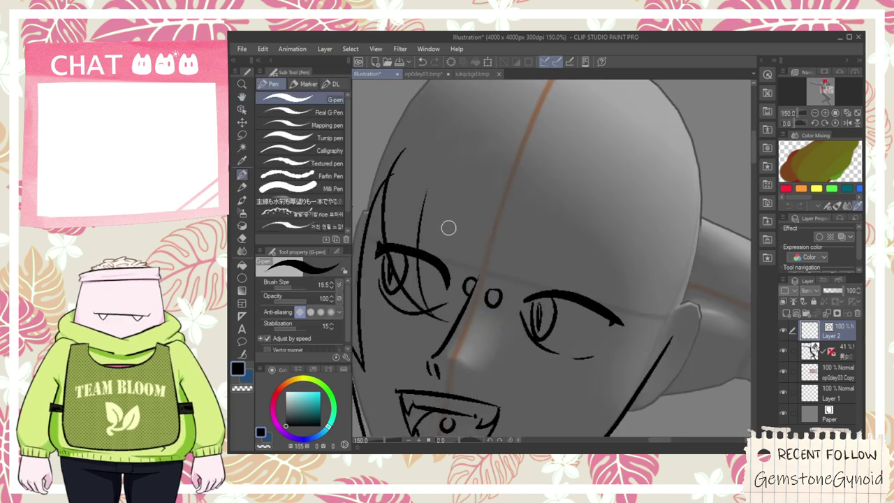
{"action": "key", "text": "ctrl+z"}
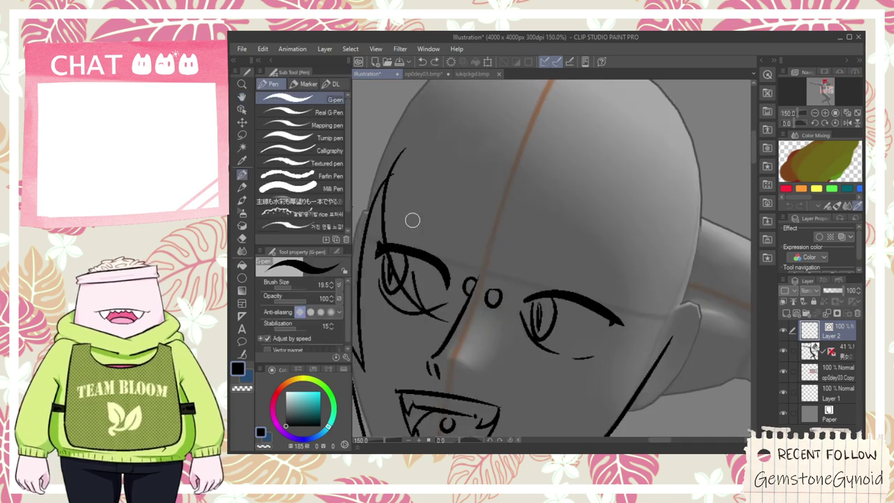
{"action": "left_click_drag", "start_coordinate": [422, 305], "coordinate": [417, 195]}
{"action": "key", "text": "ctrl+z"}
{"action": "mouse_move", "coordinate": [452, 325]}
{"action": "left_mouse_down"}
{"action": "mouse_move", "coordinate": [440, 145]}
{"action": "mouse_move", "coordinate": [467, 298]}
{"action": "left_mouse_up"}
{"action": "key", "text": "ctrl+z"}
{"action": "key", "text": "ctrl+z"}
{"action": "key", "text": "ctrl+z"}
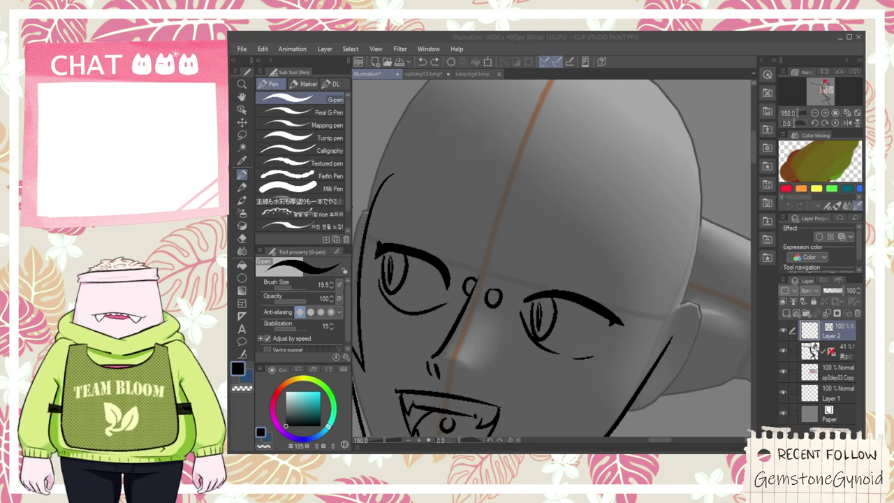
- Sketch two rounded boxes labelled L and R in the empty canvas beside the head, with a circled dot between them
{"action": "left_click", "coordinate": [717, 40]}
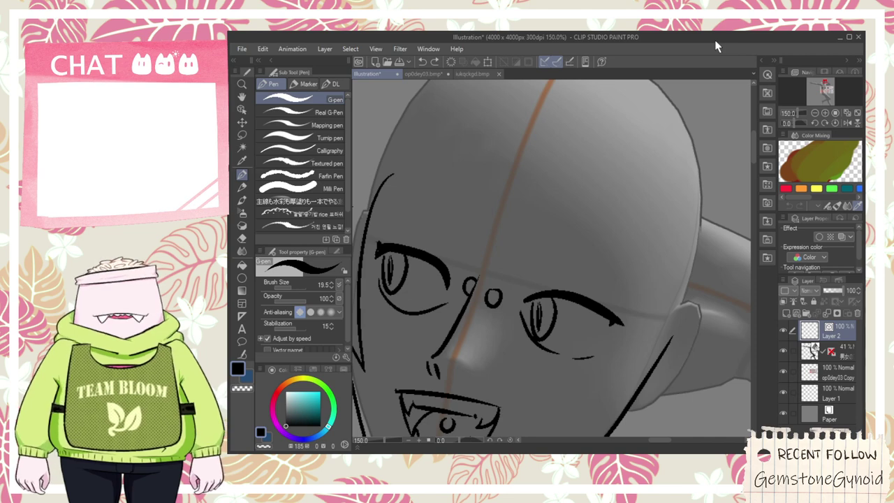
{"action": "key", "text": "ctrl+minus"}
{"action": "key", "text": "space"}
{"action": "mouse_move", "coordinate": [531, 95]}
{"action": "left_mouse_down"}
{"action": "mouse_move", "coordinate": [666, 235]}
{"action": "mouse_move", "coordinate": [759, 215]}
{"action": "left_mouse_up"}
{"action": "mouse_move", "coordinate": [421, 185]}
{"action": "left_mouse_down"}
{"action": "mouse_move", "coordinate": [488, 165]}
{"action": "mouse_move", "coordinate": [431, 175]}
{"action": "left_mouse_up"}
{"action": "mouse_move", "coordinate": [522, 169]}
{"action": "left_mouse_down"}
{"action": "mouse_move", "coordinate": [579, 166]}
{"action": "mouse_move", "coordinate": [512, 165]}
{"action": "left_mouse_up"}
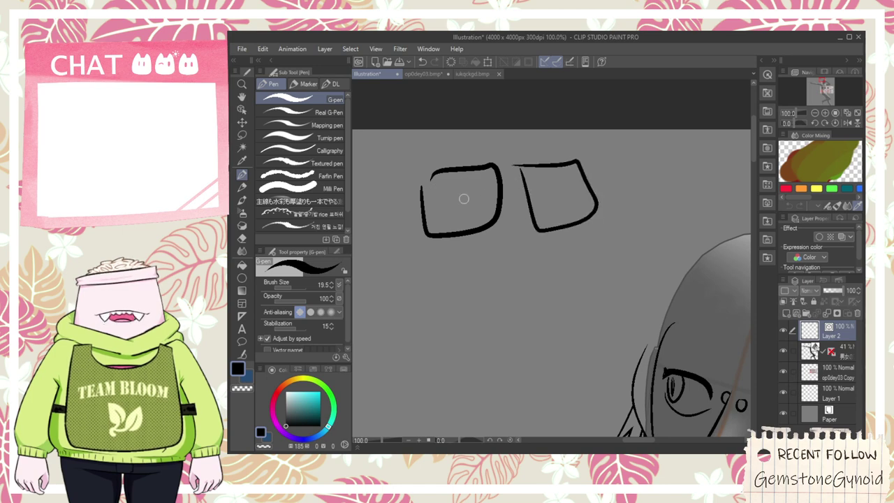
{"action": "scroll", "coordinate": [466, 205], "scroll_direction": "up", "scroll_amount": 1}
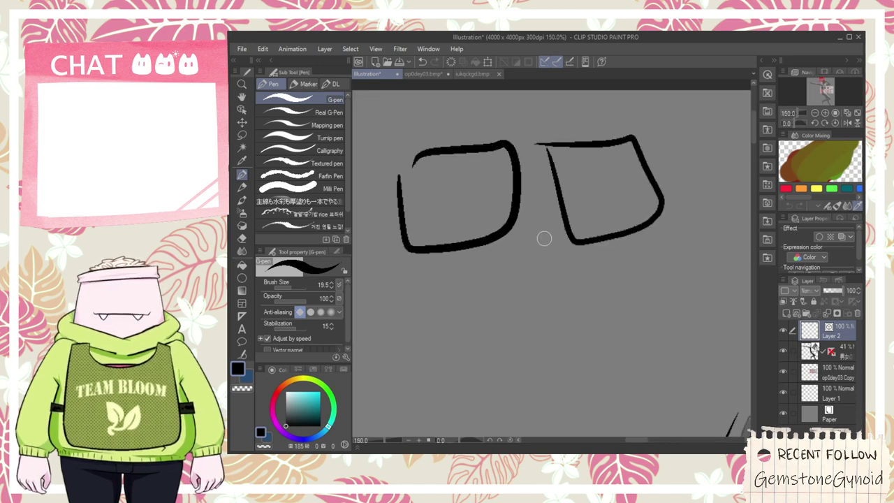
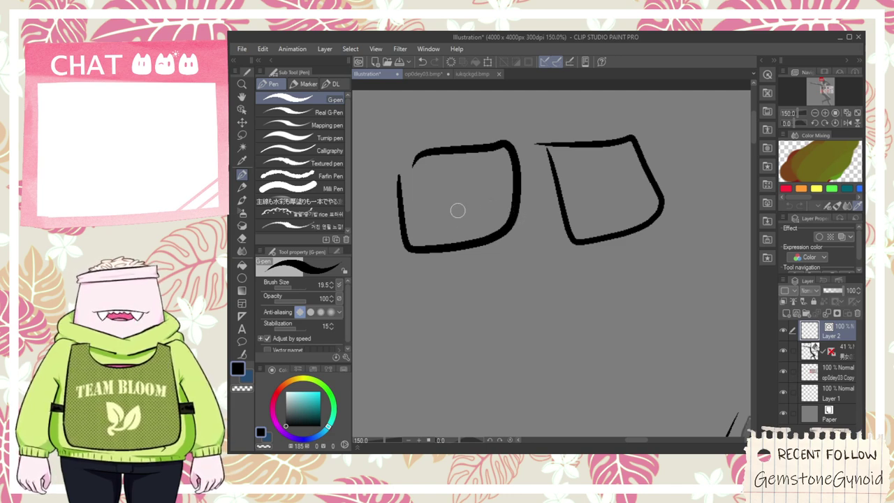
{"action": "left_click_drag", "start_coordinate": [442, 184], "coordinate": [481, 207]}
{"action": "mouse_move", "coordinate": [587, 169]}
{"action": "left_mouse_down"}
{"action": "mouse_move", "coordinate": [592, 204]}
{"action": "mouse_move", "coordinate": [595, 189]}
{"action": "mouse_move", "coordinate": [634, 208]}
{"action": "left_mouse_up"}
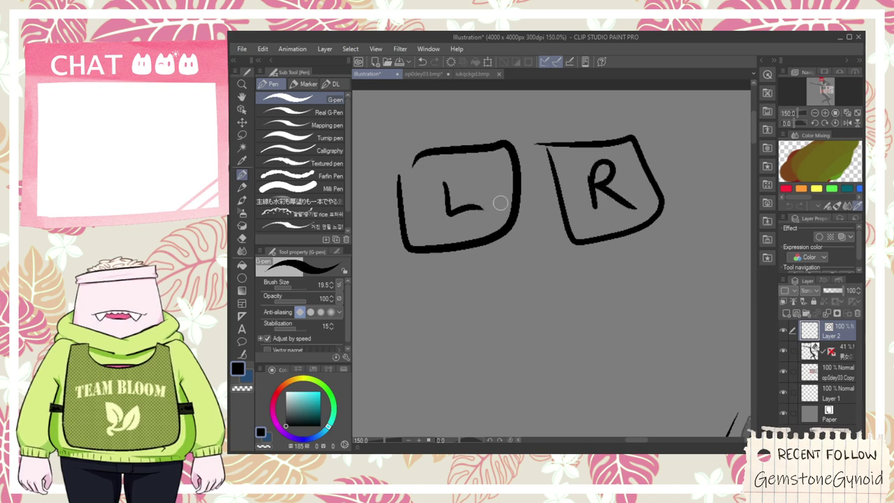
{"action": "left_click_drag", "start_coordinate": [515, 250], "coordinate": [535, 239]}
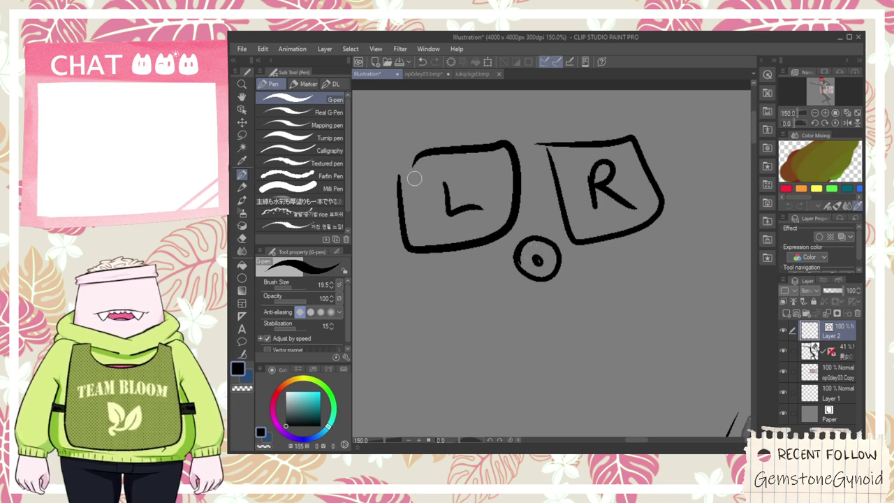
- Draw a smaller box around each of the letters L and R, with a small tab on its right side
{"action": "left_click_drag", "start_coordinate": [477, 203], "coordinate": [477, 163]}
{"action": "key", "text": "ctrl+z"}
{"action": "mouse_move", "coordinate": [430, 180]}
{"action": "left_mouse_down"}
{"action": "mouse_move", "coordinate": [493, 198]}
{"action": "mouse_move", "coordinate": [429, 187]}
{"action": "left_mouse_up"}
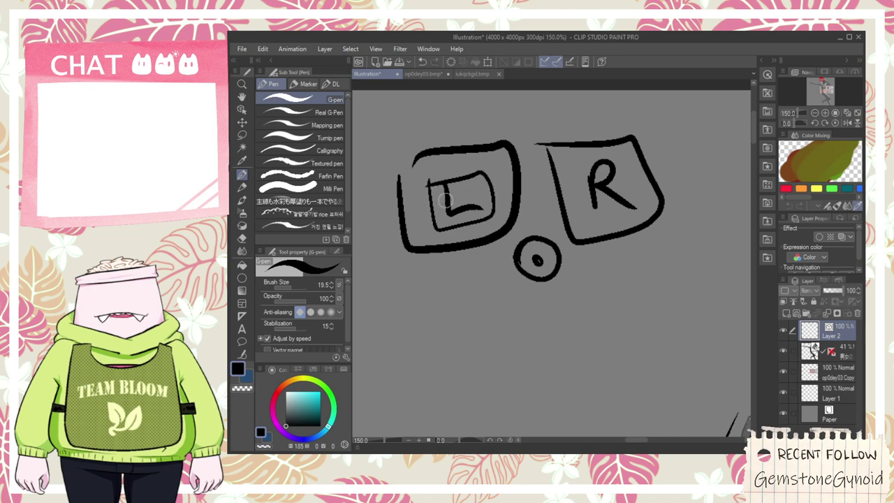
{"action": "mouse_move", "coordinate": [584, 180]}
{"action": "left_mouse_down"}
{"action": "mouse_move", "coordinate": [625, 202]}
{"action": "mouse_move", "coordinate": [570, 179]}
{"action": "left_mouse_up"}
{"action": "left_click_drag", "start_coordinate": [637, 183], "coordinate": [643, 167]}
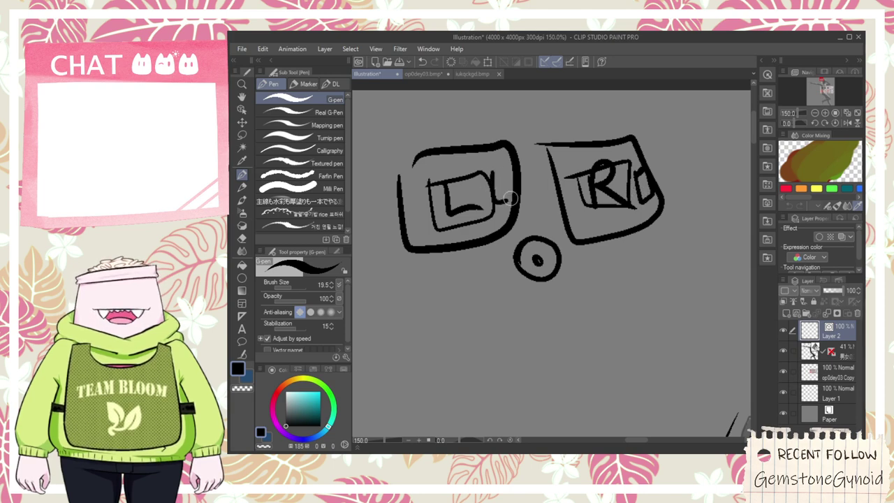
- Select all strokes of the L and R box diagram and delete them
{"action": "scroll", "coordinate": [510, 193], "scroll_direction": "down", "scroll_amount": 2}
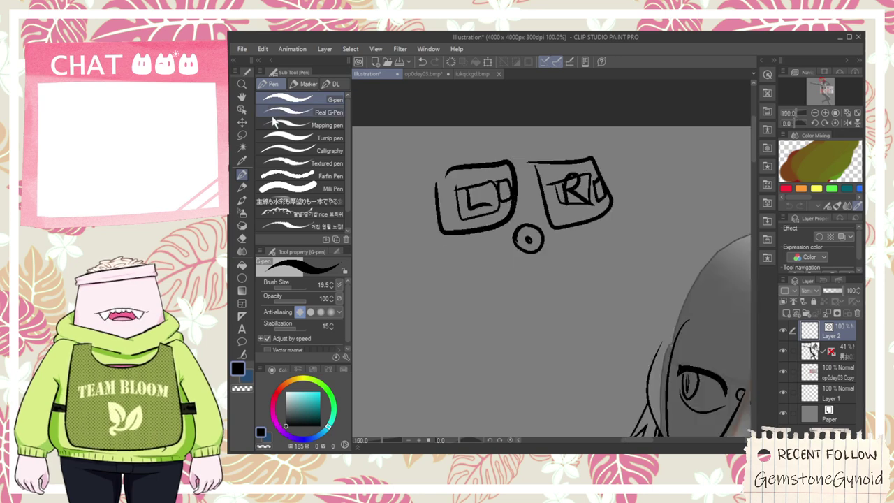
{"action": "key", "text": "o"}
{"action": "left_click_drag", "start_coordinate": [430, 272], "coordinate": [599, 119]}
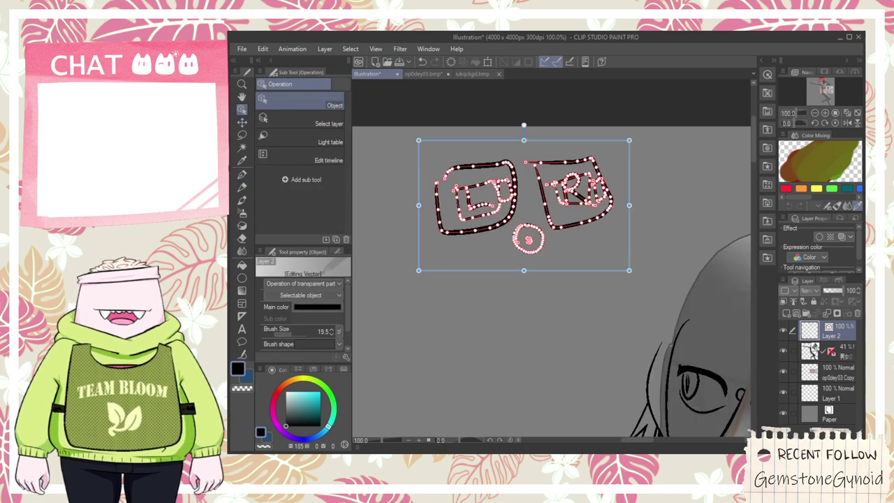
{"action": "key", "text": "Delete"}
- Compare the face sketch with the hair on the reference sheet, and return to the forehead with the G-pen
{"action": "scroll", "coordinate": [654, 181], "scroll_direction": "down", "scroll_amount": 1}
{"action": "key", "text": "h"}
{"action": "scroll", "coordinate": [655, 182], "scroll_direction": "down", "scroll_amount": 1}
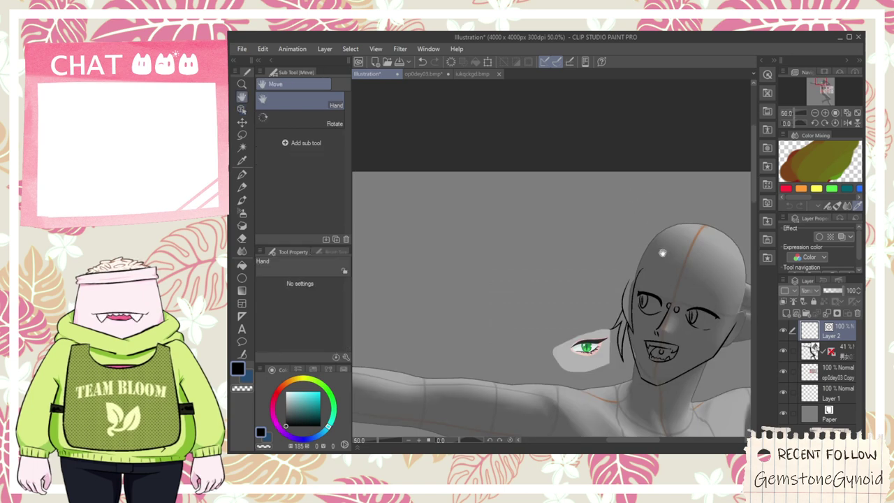
{"action": "left_click_drag", "start_coordinate": [572, 239], "coordinate": [513, 200]}
{"action": "scroll", "coordinate": [551, 233], "scroll_direction": "up", "scroll_amount": 1}
{"action": "scroll", "coordinate": [545, 243], "scroll_direction": "down", "scroll_amount": 1}
{"action": "left_click_drag", "start_coordinate": [576, 307], "coordinate": [447, 171]}
{"action": "scroll", "coordinate": [509, 279], "scroll_direction": "down", "scroll_amount": 1}
{"action": "scroll", "coordinate": [421, 300], "scroll_direction": "up", "scroll_amount": 4}
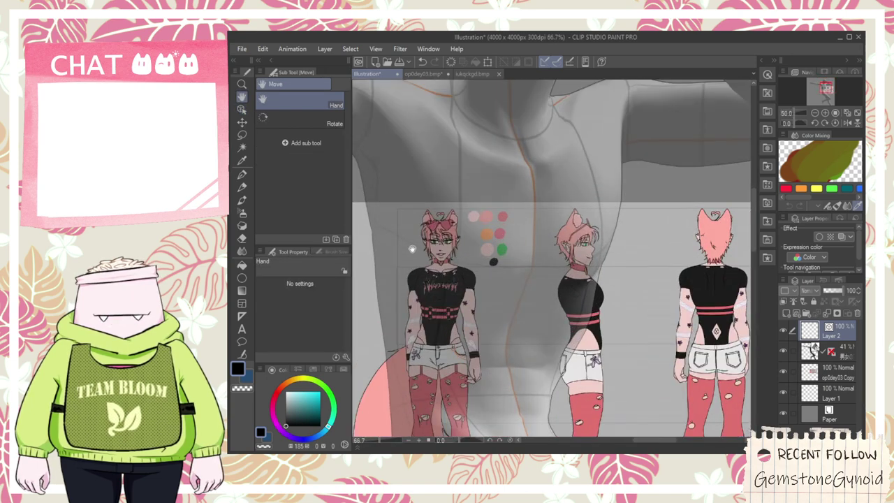
{"action": "scroll", "coordinate": [461, 232], "scroll_direction": "down", "scroll_amount": 3}
{"action": "left_click_drag", "start_coordinate": [515, 112], "coordinate": [505, 307]}
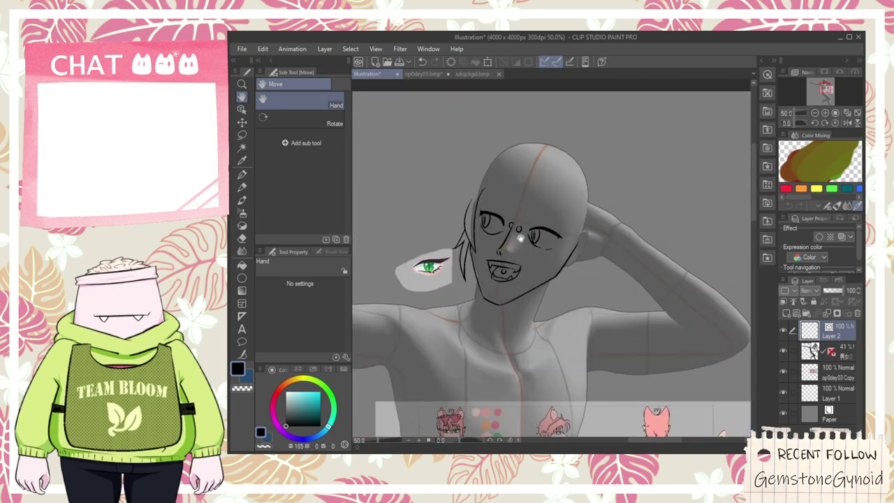
{"action": "scroll", "coordinate": [517, 216], "scroll_direction": "up", "scroll_amount": 1}
{"action": "left_click_drag", "start_coordinate": [520, 211], "coordinate": [508, 303]}
{"action": "scroll", "coordinate": [508, 303], "scroll_direction": "up", "scroll_amount": 4}
{"action": "key", "text": "p"}
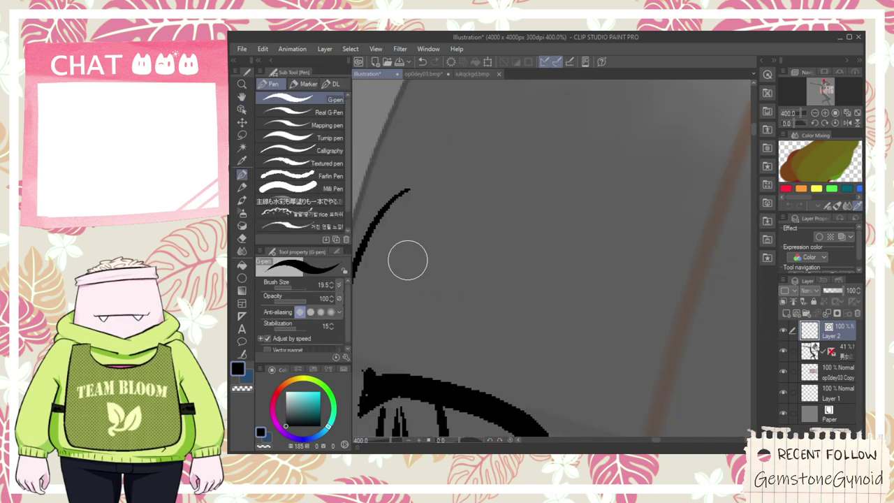
- Try a brow stroke above the left-hand eye, and check the face against the reference sheet
{"action": "left_click_drag", "start_coordinate": [443, 241], "coordinate": [583, 363]}
{"action": "scroll", "coordinate": [443, 294], "scroll_direction": "down", "scroll_amount": 2}
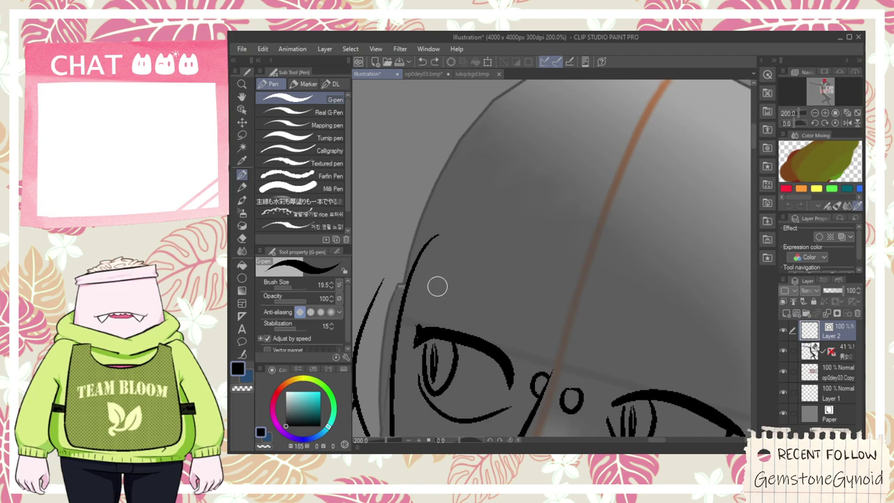
{"action": "scroll", "coordinate": [447, 293], "scroll_direction": "down", "scroll_amount": 4}
{"action": "left_click_drag", "start_coordinate": [461, 351], "coordinate": [527, 120]}
{"action": "left_click_drag", "start_coordinate": [513, 249], "coordinate": [533, 148]}
{"action": "scroll", "coordinate": [503, 209], "scroll_direction": "up", "scroll_amount": 1}
{"action": "scroll", "coordinate": [507, 189], "scroll_direction": "up", "scroll_amount": 2}
{"action": "scroll", "coordinate": [513, 179], "scroll_direction": "down", "scroll_amount": 2}
{"action": "left_click_drag", "start_coordinate": [513, 179], "coordinate": [457, 361]}
{"action": "scroll", "coordinate": [514, 116], "scroll_direction": "up", "scroll_amount": 1}
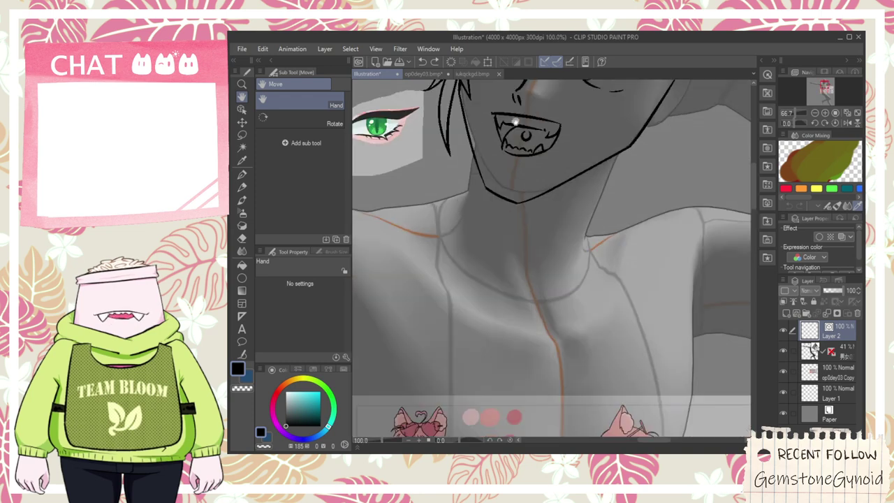
- Draw a curved lower-lip line beneath the open, fanged mouth with the G-pen
{"action": "scroll", "coordinate": [514, 115], "scroll_direction": "up", "scroll_amount": 4}
{"action": "key", "text": "p"}
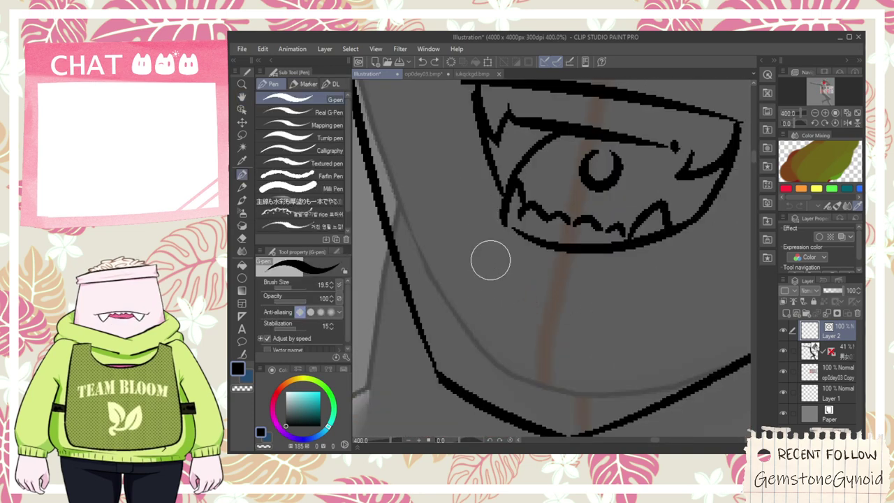
{"action": "left_click_drag", "start_coordinate": [478, 244], "coordinate": [624, 274]}
{"action": "scroll", "coordinate": [615, 296], "scroll_direction": "down", "scroll_amount": 2}
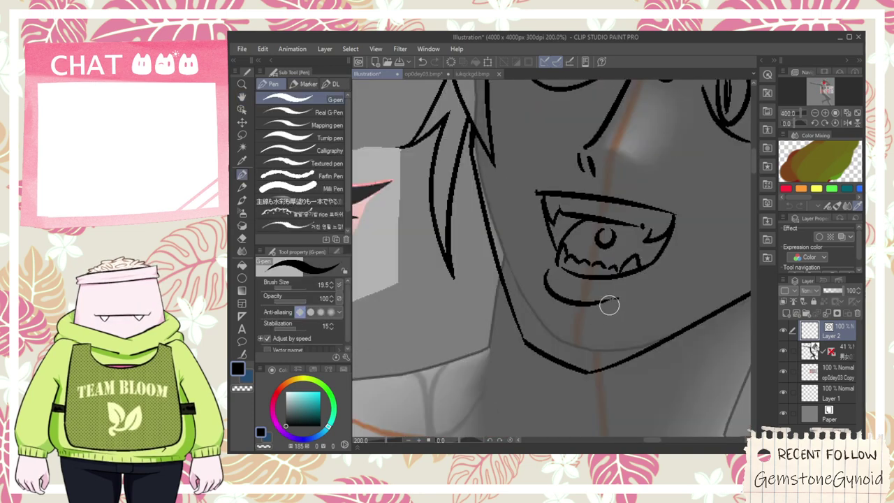
{"action": "scroll", "coordinate": [608, 305], "scroll_direction": "down", "scroll_amount": 2}
{"action": "scroll", "coordinate": [580, 286], "scroll_direction": "up", "scroll_amount": 2}
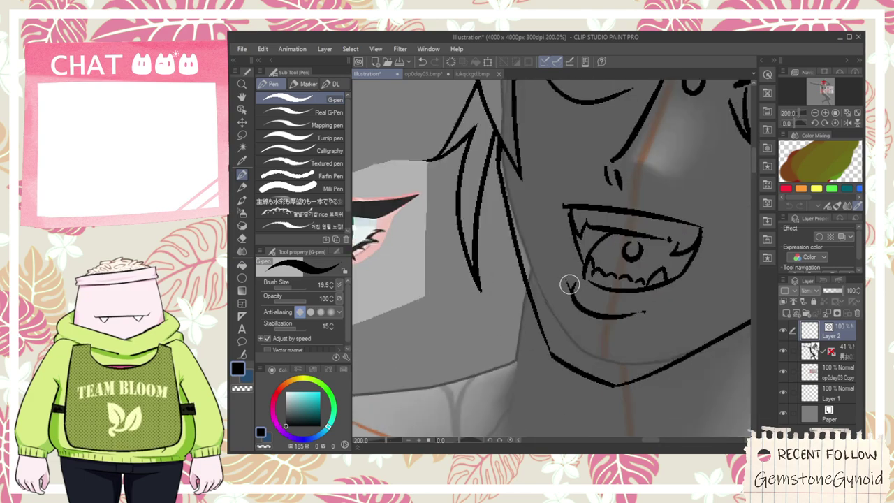
- Outline a thick, arched eyebrow above the left-hand eye with the G-pen, undoing the strokes that miss its shape
{"action": "scroll", "coordinate": [569, 283], "scroll_direction": "down", "scroll_amount": 8}
{"action": "key", "text": "h"}
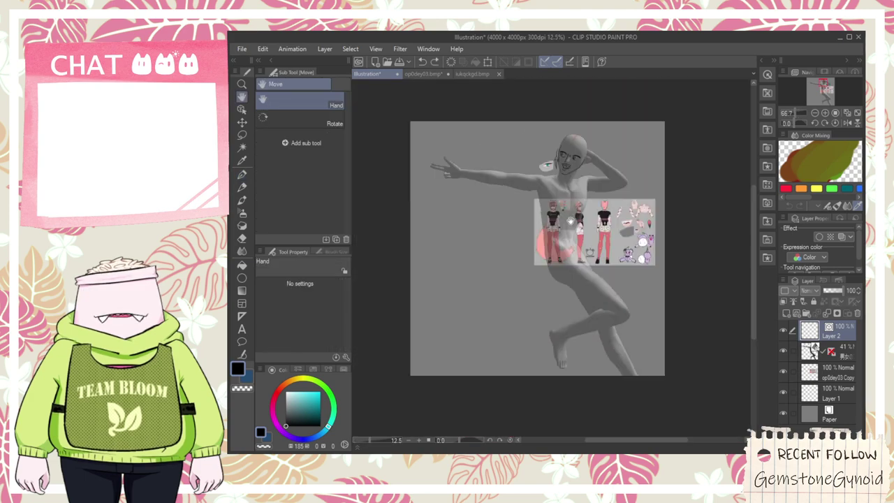
{"action": "scroll", "coordinate": [565, 218], "scroll_direction": "up", "scroll_amount": 4}
{"action": "left_click_drag", "start_coordinate": [552, 145], "coordinate": [499, 332]}
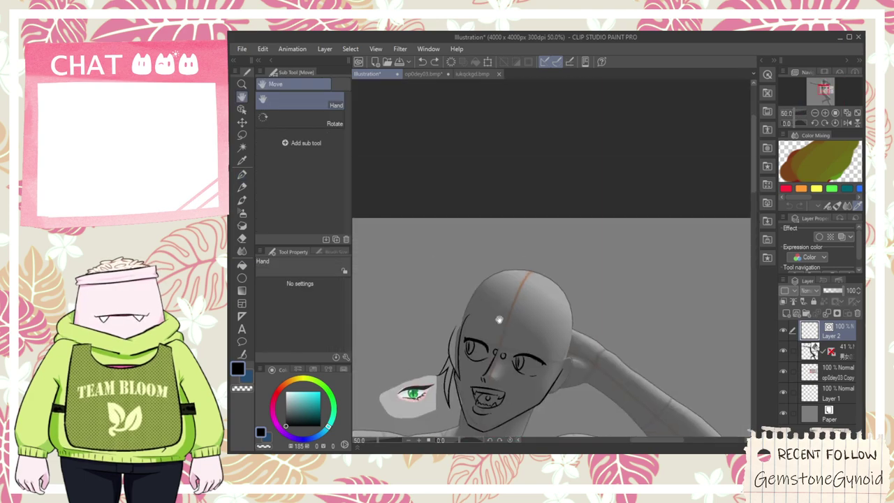
{"action": "scroll", "coordinate": [499, 333], "scroll_direction": "up", "scroll_amount": 4}
{"action": "key", "text": "p"}
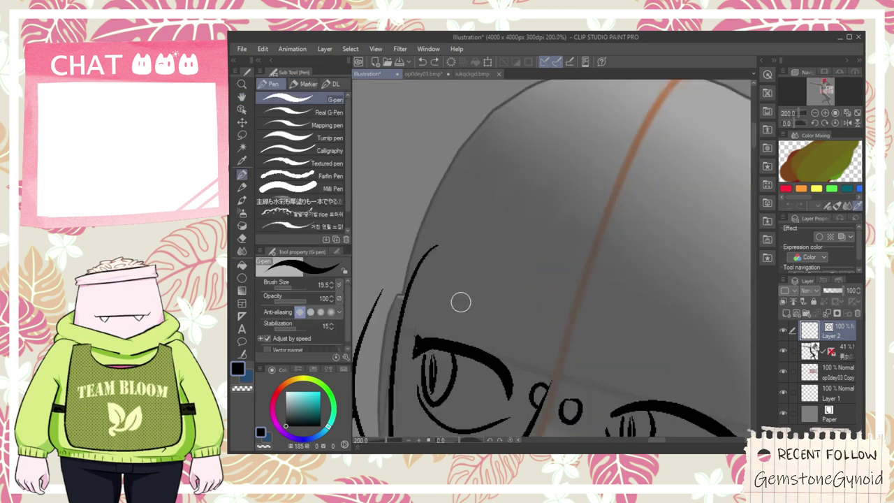
{"action": "left_click_drag", "start_coordinate": [454, 291], "coordinate": [540, 327]}
{"action": "key", "text": "ctrl+z"}
{"action": "mouse_move", "coordinate": [443, 299]}
{"action": "left_mouse_down"}
{"action": "mouse_move", "coordinate": [515, 365]}
{"action": "mouse_move", "coordinate": [463, 293]}
{"action": "mouse_move", "coordinate": [549, 358]}
{"action": "left_mouse_up"}
{"action": "key", "text": "ctrl+z"}
{"action": "mouse_move", "coordinate": [458, 308]}
{"action": "left_mouse_down"}
{"action": "mouse_move", "coordinate": [547, 358]}
{"action": "mouse_move", "coordinate": [519, 350]}
{"action": "mouse_move", "coordinate": [545, 354]}
{"action": "left_mouse_up"}
{"action": "key", "text": "ctrl+z"}
{"action": "key", "text": "ctrl+z"}
{"action": "key", "text": "e"}
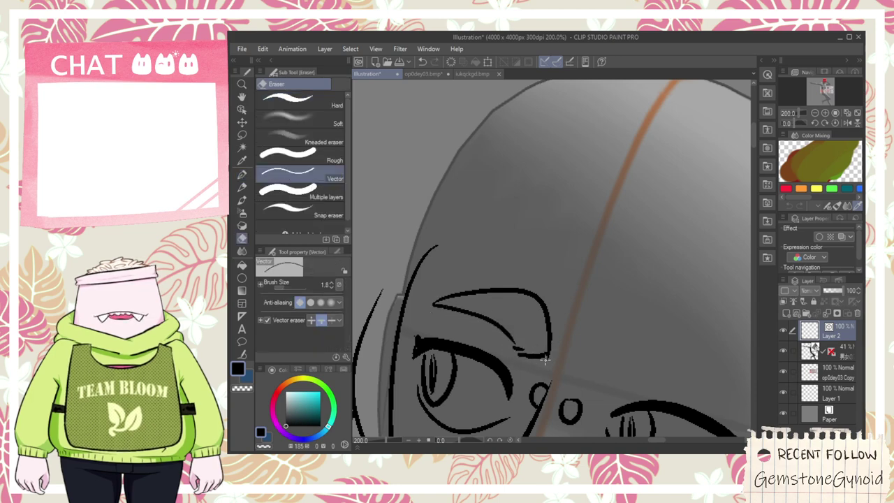
- Outline a matching arched eyebrow above the right-hand eye, tapering to a point toward the temple
{"action": "scroll", "coordinate": [589, 368], "scroll_direction": "down", "scroll_amount": 4}
{"action": "key", "text": "space"}
{"action": "left_click_drag", "start_coordinate": [578, 411], "coordinate": [562, 194]}
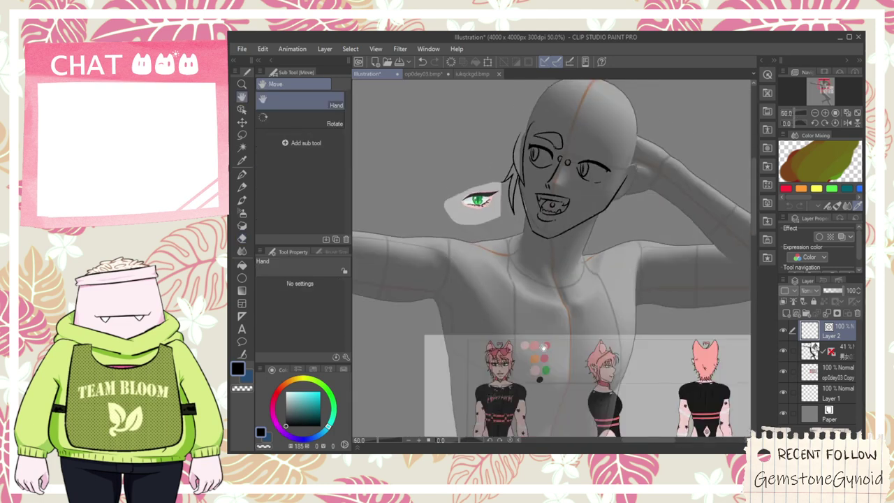
{"action": "scroll", "coordinate": [554, 329], "scroll_direction": "up", "scroll_amount": 4}
{"action": "mouse_move", "coordinate": [453, 287]}
{"action": "left_mouse_down"}
{"action": "mouse_move", "coordinate": [561, 259]}
{"action": "mouse_move", "coordinate": [528, 274]}
{"action": "left_mouse_up"}
{"action": "key", "text": "p"}
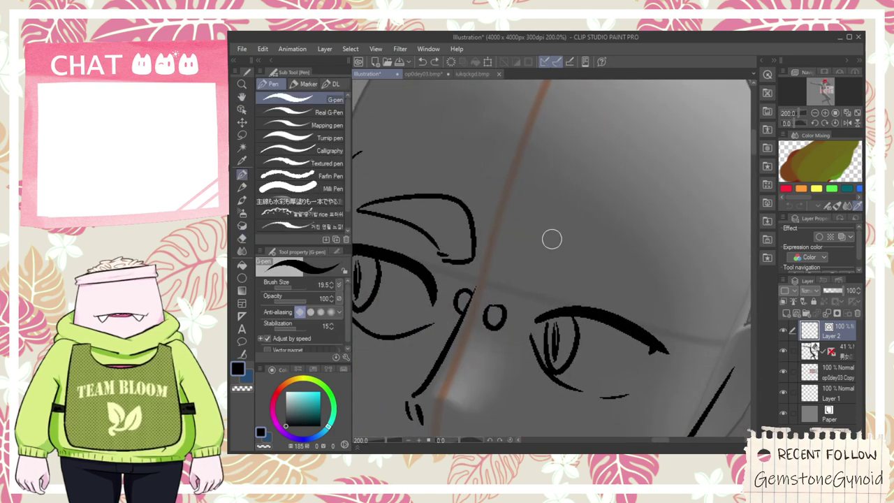
{"action": "left_click_drag", "start_coordinate": [565, 225], "coordinate": [665, 271]}
{"action": "key", "text": "ctrl+z"}
{"action": "mouse_move", "coordinate": [545, 239]}
{"action": "left_mouse_down"}
{"action": "mouse_move", "coordinate": [565, 224]}
{"action": "mouse_move", "coordinate": [711, 293]}
{"action": "left_mouse_up"}
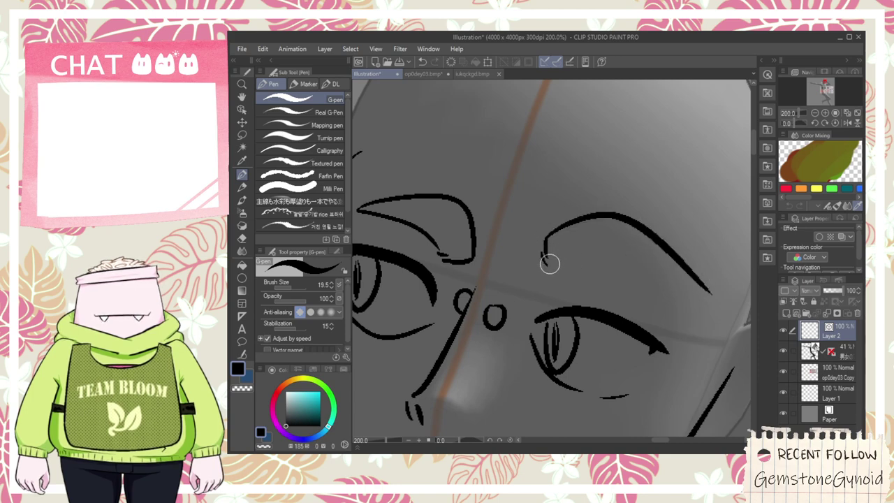
{"action": "left_click_drag", "start_coordinate": [544, 253], "coordinate": [699, 272]}
{"action": "left_click_drag", "start_coordinate": [613, 263], "coordinate": [709, 292]}
{"action": "key", "text": "e"}
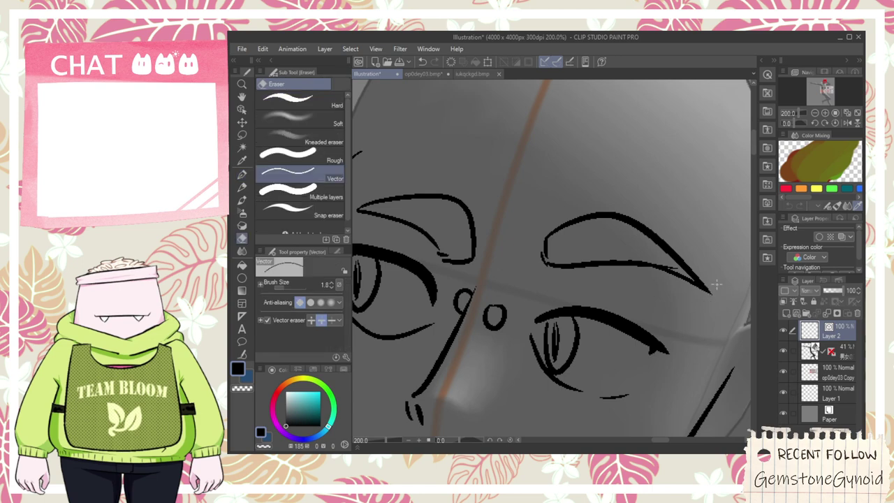
- Select all vector strokes of the mouth and lower lip with the Object tool
{"action": "scroll", "coordinate": [663, 265], "scroll_direction": "down", "scroll_amount": 3}
{"action": "key", "text": "space"}
{"action": "left_click_drag", "start_coordinate": [602, 340], "coordinate": [589, 307]}
{"action": "scroll", "coordinate": [614, 255], "scroll_direction": "up", "scroll_amount": 2}
{"action": "left_click", "coordinate": [242, 110]}
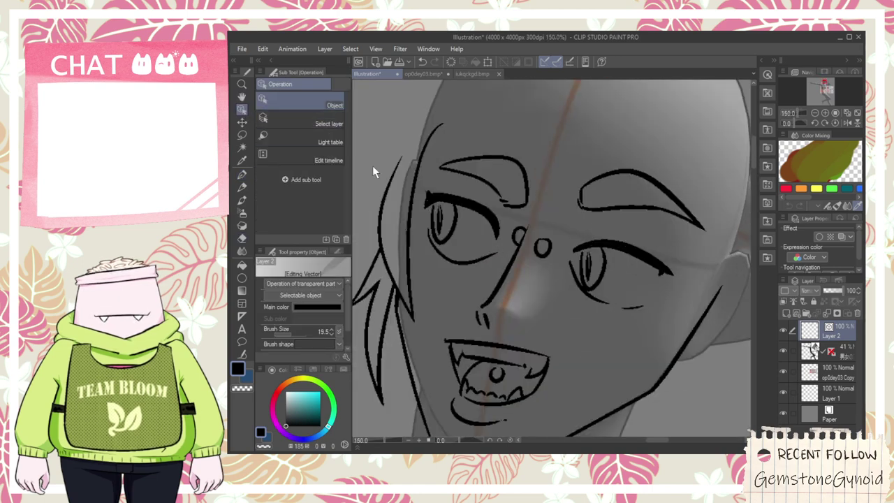
{"action": "scroll", "coordinate": [538, 310], "scroll_direction": "down", "scroll_amount": 2}
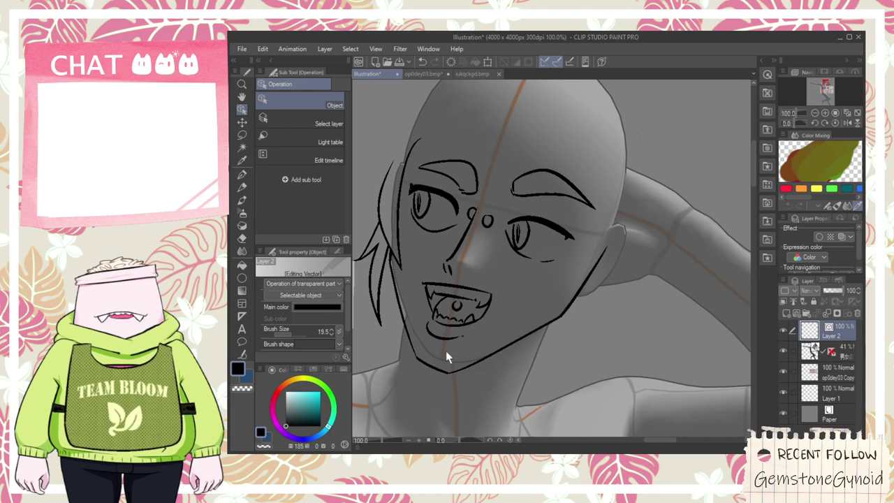
{"action": "left_click_drag", "start_coordinate": [444, 334], "coordinate": [480, 287]}
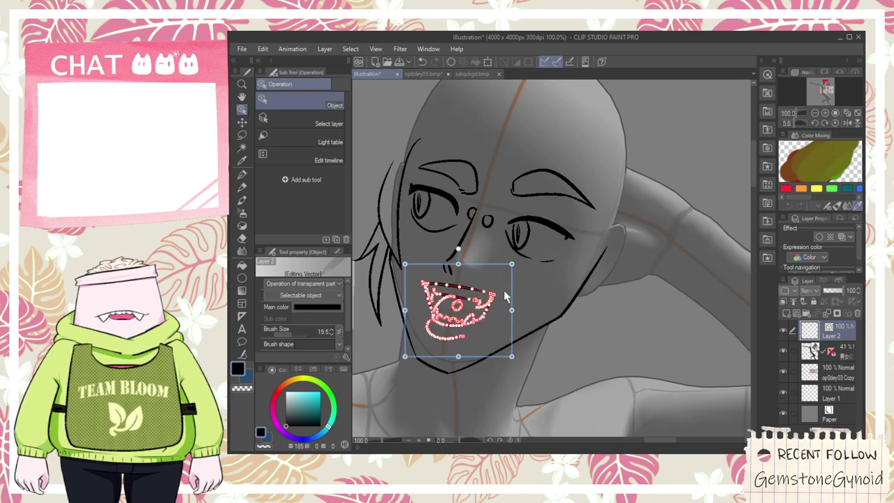
{"action": "left_click", "coordinate": [514, 319]}
{"action": "left_click", "coordinate": [421, 348]}
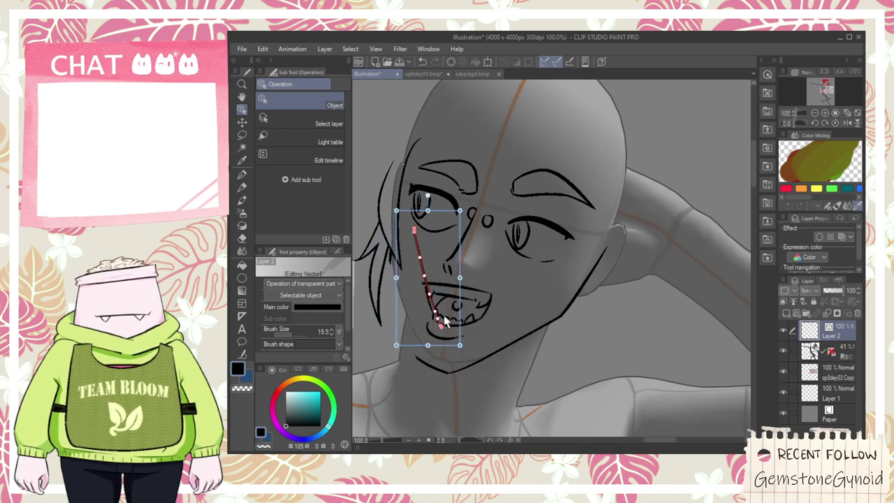
{"action": "left_click", "coordinate": [433, 345]}
{"action": "mouse_move", "coordinate": [419, 280]}
{"action": "left_mouse_down"}
{"action": "mouse_move", "coordinate": [431, 306]}
{"action": "mouse_move", "coordinate": [421, 285]}
{"action": "left_mouse_up"}
{"action": "left_click", "coordinate": [405, 306], "text": "shift"}
{"action": "key", "text": "ctrl+z"}
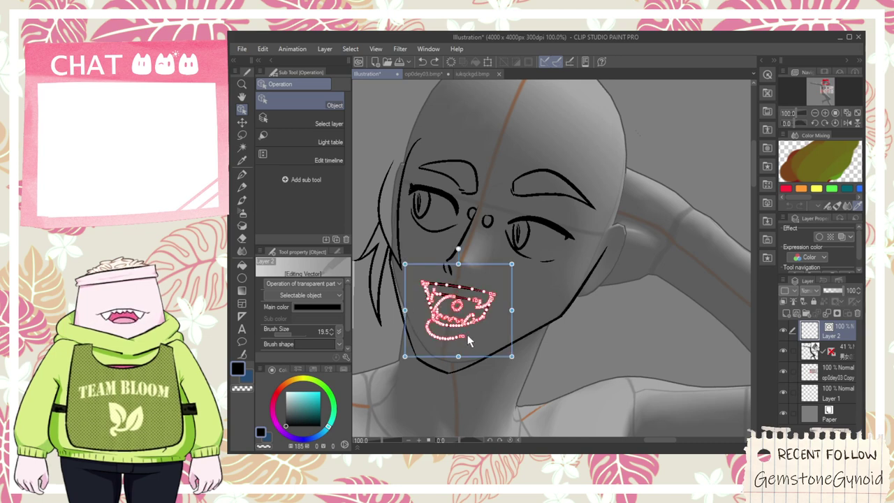
- Shift the selected mouth slightly down toward the left jaw, rotate it slightly clockwise, and adjust the lower-lip line
{"action": "left_click_drag", "start_coordinate": [468, 335], "coordinate": [461, 335]}
{"action": "left_click_drag", "start_coordinate": [505, 309], "coordinate": [511, 309]}
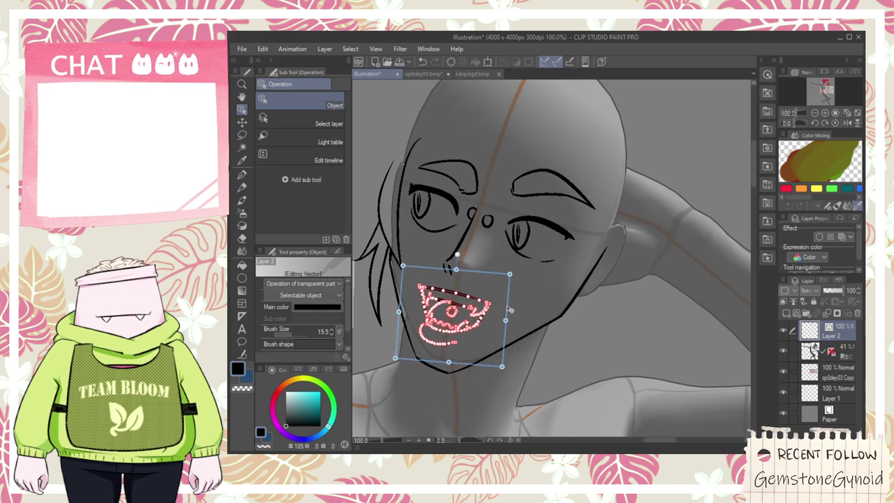
{"action": "left_click", "coordinate": [521, 290]}
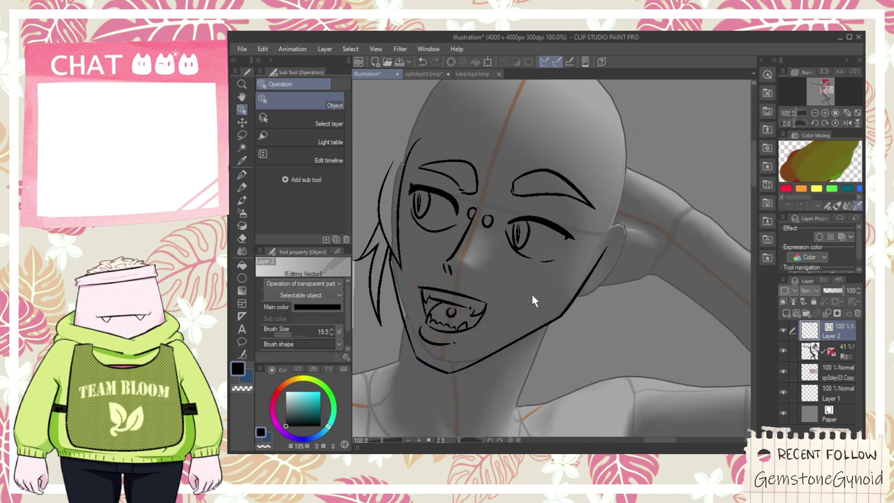
{"action": "left_click", "coordinate": [442, 342]}
{"action": "left_click_drag", "start_coordinate": [472, 335], "coordinate": [487, 336]}
{"action": "left_click", "coordinate": [530, 278]}
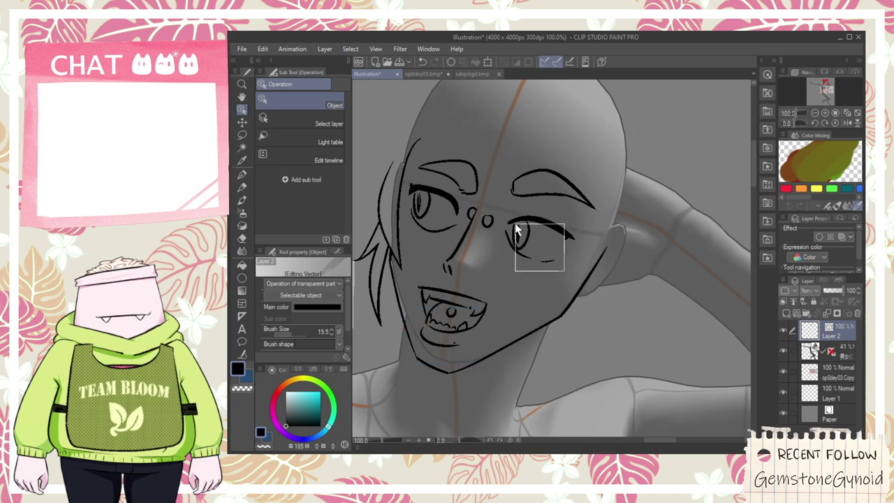
- Adjust the tilt of the right-hand eye, and rotate the strokes of the left-hand eye slightly clockwise
{"action": "left_click_drag", "start_coordinate": [516, 225], "coordinate": [515, 224]}
{"action": "left_click_drag", "start_coordinate": [595, 232], "coordinate": [596, 226]}
{"action": "left_click_drag", "start_coordinate": [442, 244], "coordinate": [402, 187]}
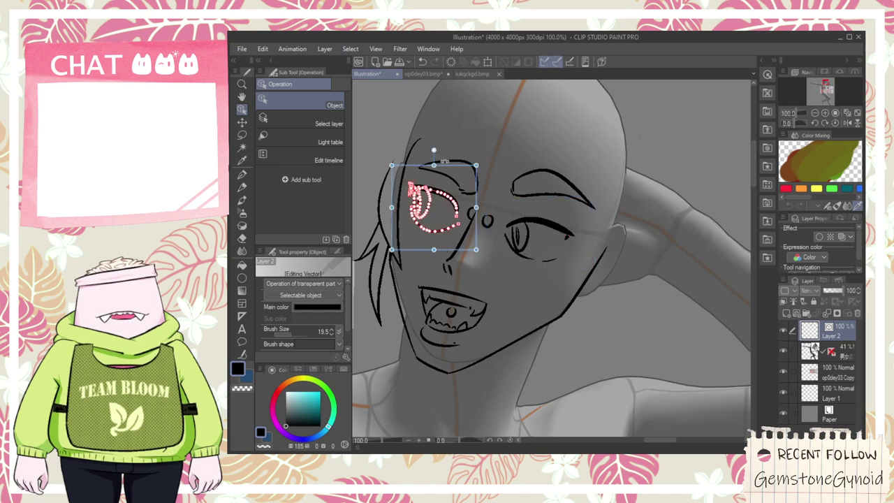
{"action": "left_click_drag", "start_coordinate": [450, 167], "coordinate": [454, 173]}
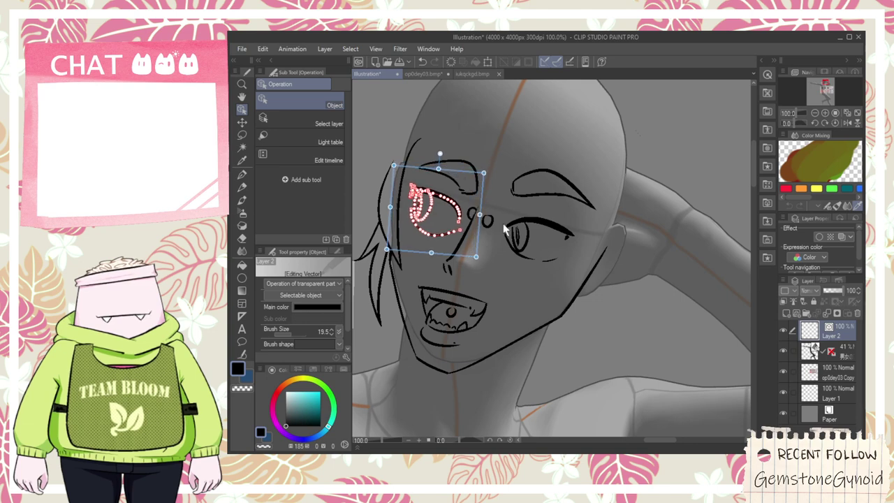
- Rotate the strokes of the right-hand eye slightly clockwise and move them a little closer to the nose
{"action": "left_click", "coordinate": [546, 275]}
{"action": "left_click_drag", "start_coordinate": [518, 241], "coordinate": [517, 240]}
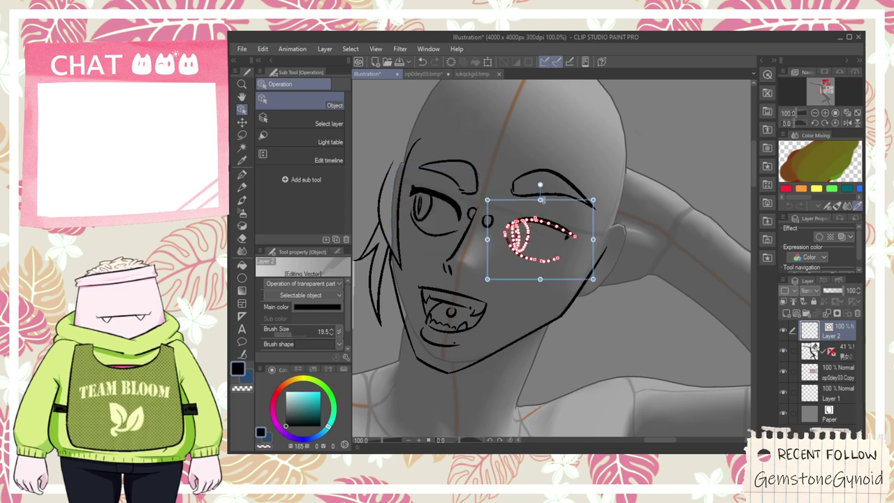
{"action": "left_click_drag", "start_coordinate": [550, 193], "coordinate": [556, 202]}
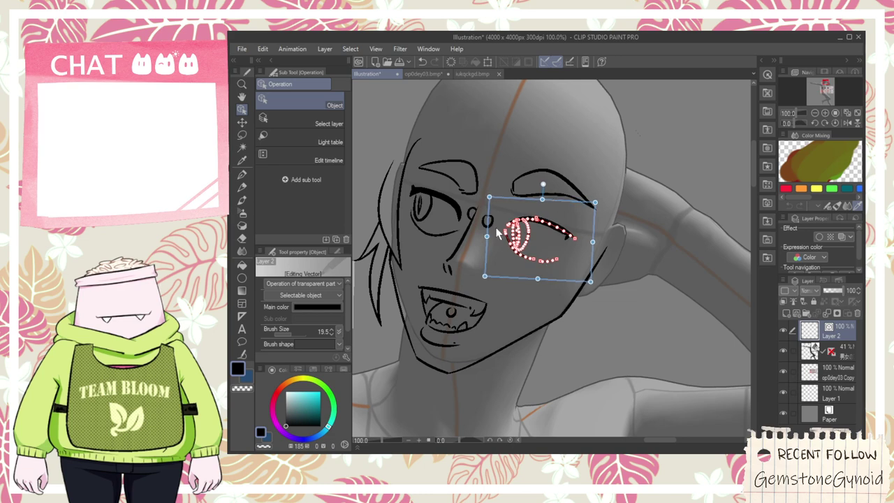
{"action": "left_click_drag", "start_coordinate": [485, 238], "coordinate": [481, 236]}
{"action": "left_click", "coordinate": [503, 168]}
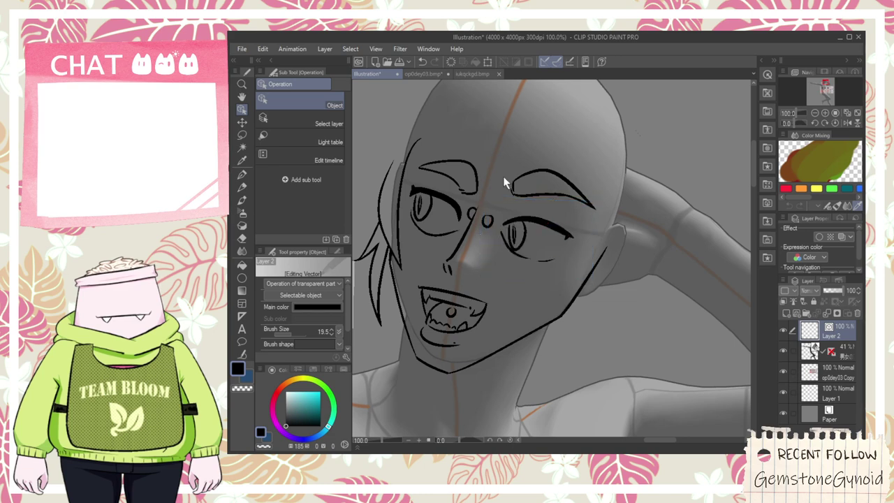
- Remove the iris and slit pupil of the right-hand eye with the vector eraser
{"action": "key", "text": "p"}
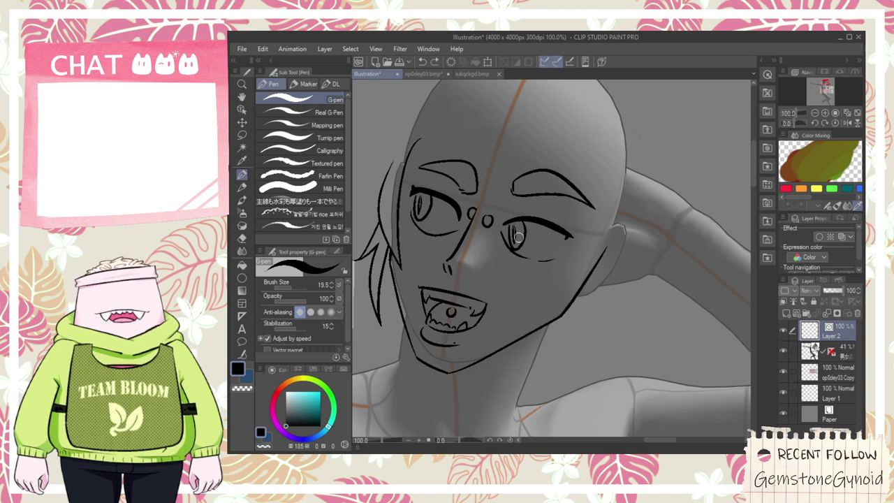
{"action": "scroll", "coordinate": [520, 232], "scroll_direction": "up", "scroll_amount": 5}
{"action": "scroll", "coordinate": [503, 226], "scroll_direction": "up", "scroll_amount": 1}
{"action": "key", "text": "e"}
{"action": "left_click_drag", "start_coordinate": [474, 219], "coordinate": [549, 243]}
{"action": "scroll", "coordinate": [549, 242], "scroll_direction": "down", "scroll_amount": 1}
{"action": "scroll", "coordinate": [585, 264], "scroll_direction": "down", "scroll_amount": 2}
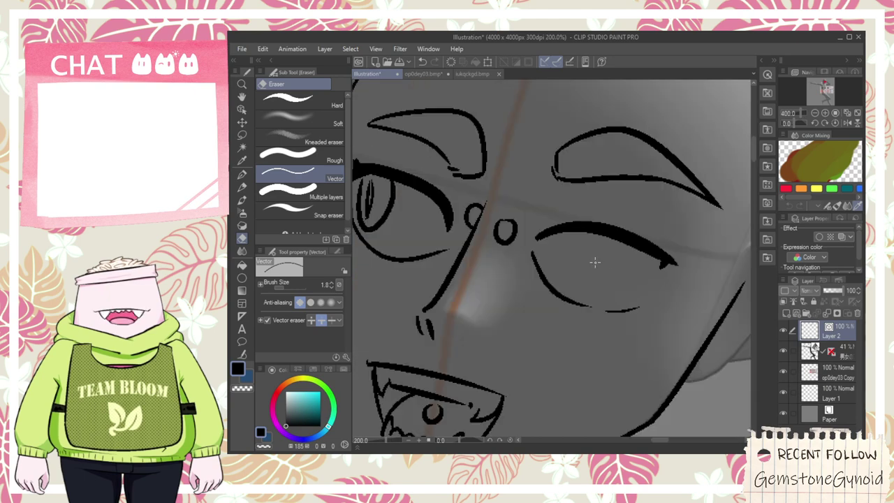
- Redraw the iris and slit pupil of the right-hand eye with the G-pen, undoing the surplus strokes
{"action": "mouse_move", "coordinate": [428, 229]}
{"action": "left_mouse_down"}
{"action": "mouse_move", "coordinate": [484, 224]}
{"action": "mouse_move", "coordinate": [558, 252]}
{"action": "mouse_move", "coordinate": [481, 242]}
{"action": "mouse_move", "coordinate": [489, 183]}
{"action": "mouse_move", "coordinate": [518, 205]}
{"action": "mouse_move", "coordinate": [509, 233]}
{"action": "left_mouse_up"}
{"action": "scroll", "coordinate": [559, 252], "scroll_direction": "up", "scroll_amount": 2}
{"action": "key", "text": "p"}
{"action": "left_click_drag", "start_coordinate": [495, 148], "coordinate": [555, 146]}
{"action": "key", "text": "ctrl+z"}
{"action": "mouse_move", "coordinate": [502, 141]}
{"action": "left_mouse_down"}
{"action": "mouse_move", "coordinate": [557, 204]}
{"action": "mouse_move", "coordinate": [526, 189]}
{"action": "mouse_move", "coordinate": [519, 173]}
{"action": "mouse_move", "coordinate": [507, 227]}
{"action": "left_mouse_up"}
{"action": "mouse_move", "coordinate": [513, 148]}
{"action": "left_mouse_down"}
{"action": "mouse_move", "coordinate": [515, 174]}
{"action": "mouse_move", "coordinate": [479, 169]}
{"action": "left_mouse_up"}
{"action": "scroll", "coordinate": [529, 176], "scroll_direction": "down", "scroll_amount": 2}
{"action": "mouse_move", "coordinate": [615, 199]}
{"action": "left_mouse_down"}
{"action": "mouse_move", "coordinate": [658, 185]}
{"action": "mouse_move", "coordinate": [625, 250]}
{"action": "mouse_move", "coordinate": [659, 194]}
{"action": "mouse_move", "coordinate": [650, 186]}
{"action": "mouse_move", "coordinate": [659, 198]}
{"action": "mouse_move", "coordinate": [621, 249]}
{"action": "left_mouse_up"}
{"action": "key", "text": "ctrl+z"}
{"action": "key", "text": "ctrl+z"}
{"action": "key", "text": "ctrl+z"}
{"action": "key", "text": "ctrl+z"}
- Compare the face sketch with the front and side views of the head on the reference sheet
{"action": "scroll", "coordinate": [645, 212], "scroll_direction": "down", "scroll_amount": 4}
{"action": "key", "text": "space"}
{"action": "scroll", "coordinate": [638, 219], "scroll_direction": "up", "scroll_amount": 2}
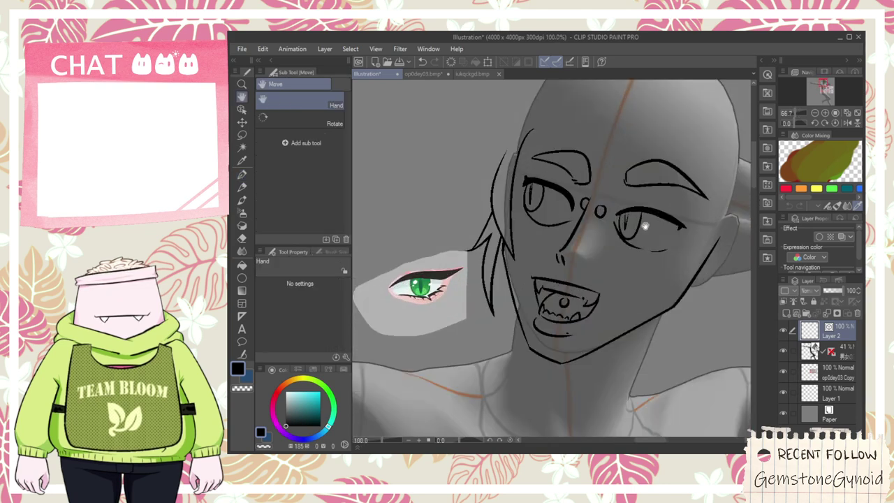
{"action": "scroll", "coordinate": [678, 273], "scroll_direction": "down", "scroll_amount": 2}
{"action": "left_click_drag", "start_coordinate": [660, 333], "coordinate": [572, 174]}
{"action": "left_click_drag", "start_coordinate": [653, 314], "coordinate": [541, 269]}
{"action": "scroll", "coordinate": [592, 260], "scroll_direction": "up", "scroll_amount": 5}
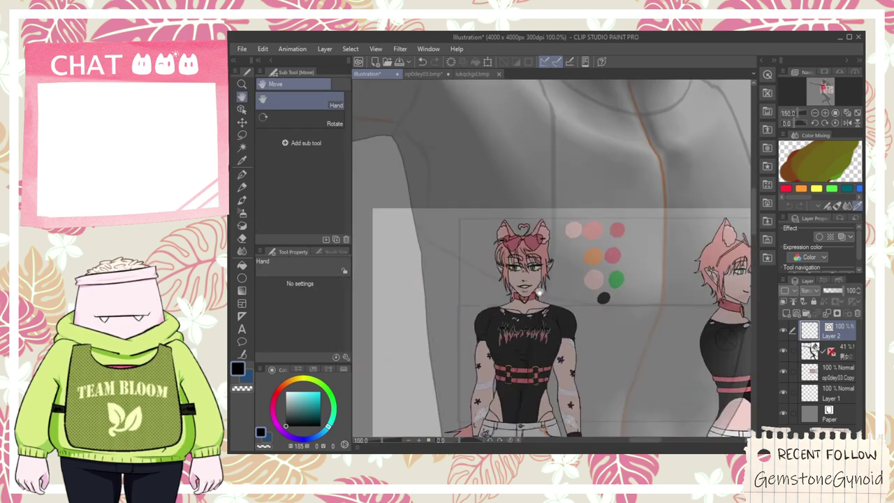
{"action": "left_click_drag", "start_coordinate": [640, 216], "coordinate": [552, 348]}
- Reshape the upper end of the right-hand jaw line so it bends upward in front of the ear
{"action": "scroll", "coordinate": [600, 195], "scroll_direction": "up", "scroll_amount": 4}
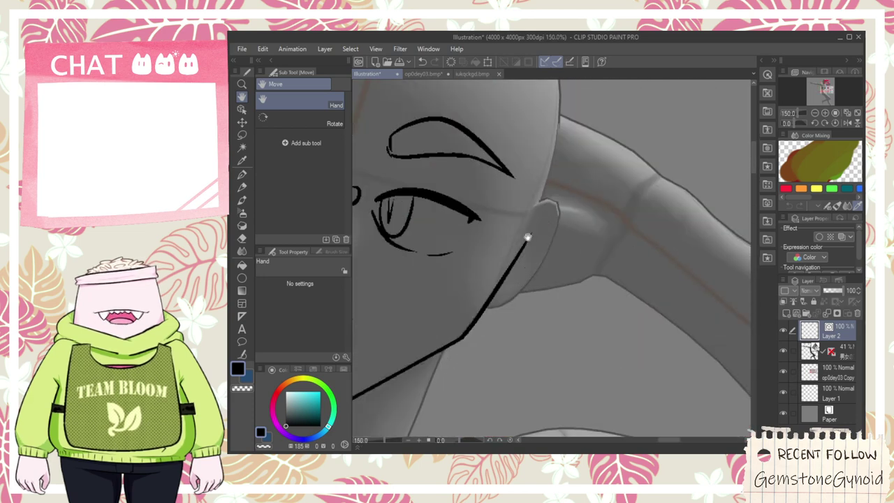
{"action": "left_click_drag", "start_coordinate": [491, 300], "coordinate": [526, 246]}
{"action": "mouse_move", "coordinate": [490, 304]}
{"action": "left_mouse_down"}
{"action": "mouse_move", "coordinate": [510, 289]}
{"action": "mouse_move", "coordinate": [538, 229]}
{"action": "left_mouse_up"}
{"action": "key", "text": "e"}
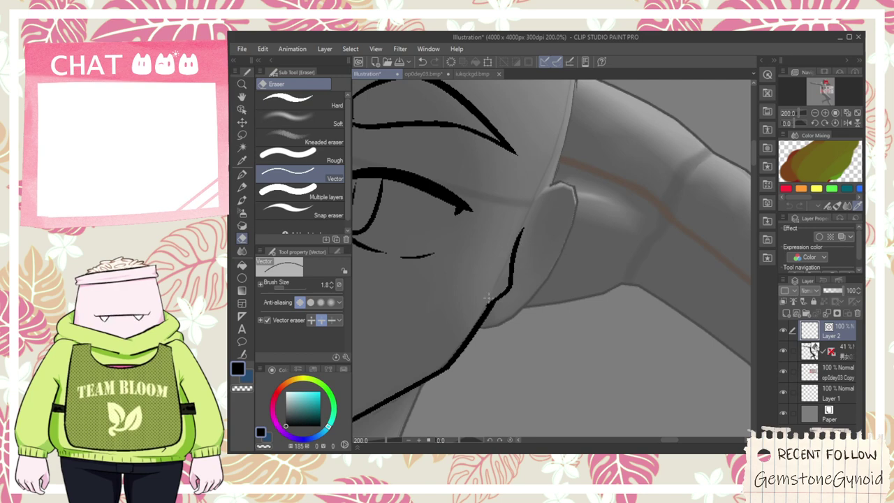
- Check the ear and side hair on the reference sheet, and return to the figure's ear with the G-pen
{"action": "scroll", "coordinate": [489, 300], "scroll_direction": "down", "scroll_amount": 5}
{"action": "key", "text": "h"}
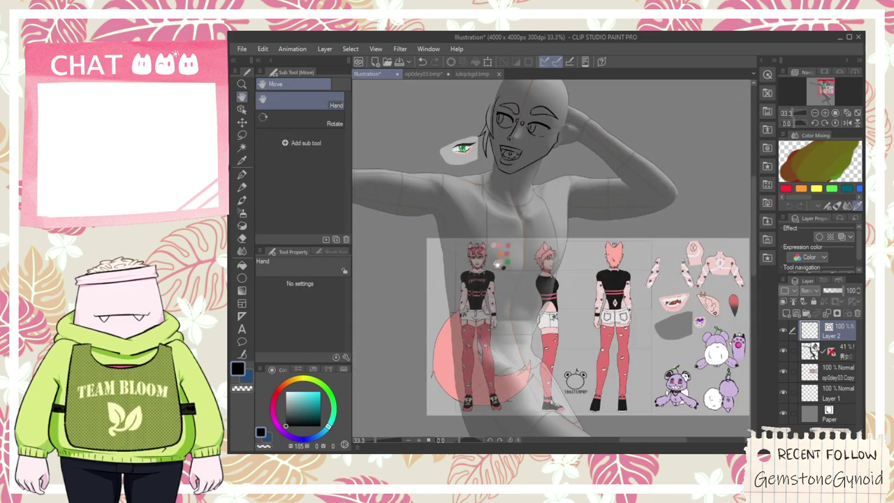
{"action": "scroll", "coordinate": [483, 267], "scroll_direction": "up", "scroll_amount": 2}
{"action": "left_click_drag", "start_coordinate": [614, 130], "coordinate": [550, 239]}
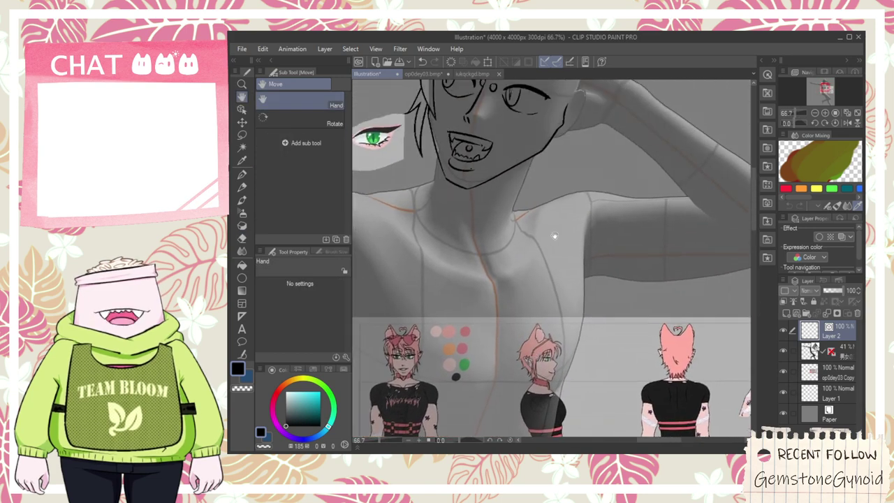
{"action": "scroll", "coordinate": [544, 238], "scroll_direction": "up", "scroll_amount": 3}
{"action": "key", "text": "p"}
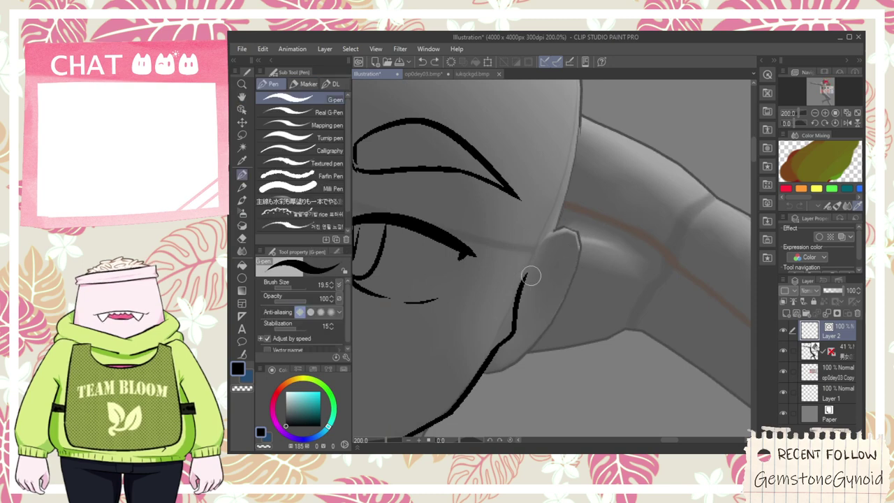
- Outline a long pointed ear with an earlobe over the figure's ear using the G-pen, undoing surplus strokes and trimming overlaps with the Vector eraser
{"action": "left_click_drag", "start_coordinate": [524, 281], "coordinate": [628, 220]}
{"action": "mouse_move", "coordinate": [537, 252]}
{"action": "left_mouse_down"}
{"action": "mouse_move", "coordinate": [649, 196]}
{"action": "mouse_move", "coordinate": [562, 334]}
{"action": "left_mouse_up"}
{"action": "key", "text": "ctrl+z"}
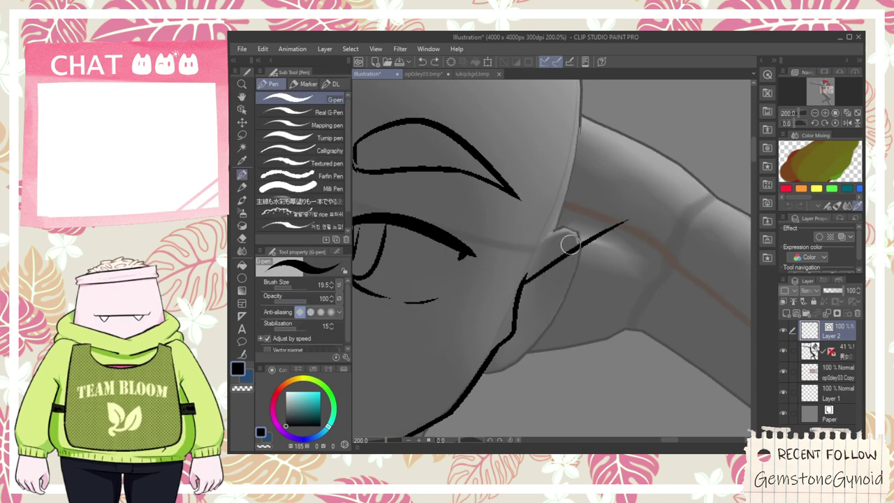
{"action": "left_click_drag", "start_coordinate": [523, 243], "coordinate": [481, 417]}
{"action": "left_click_drag", "start_coordinate": [468, 385], "coordinate": [534, 347]}
{"action": "key", "text": "ctrl+z"}
{"action": "left_click_drag", "start_coordinate": [467, 385], "coordinate": [601, 298]}
{"action": "key", "text": "ctrl+z"}
{"action": "left_click_drag", "start_coordinate": [500, 366], "coordinate": [585, 297]}
{"action": "key", "text": "e"}
{"action": "left_click_drag", "start_coordinate": [530, 347], "coordinate": [520, 377]}
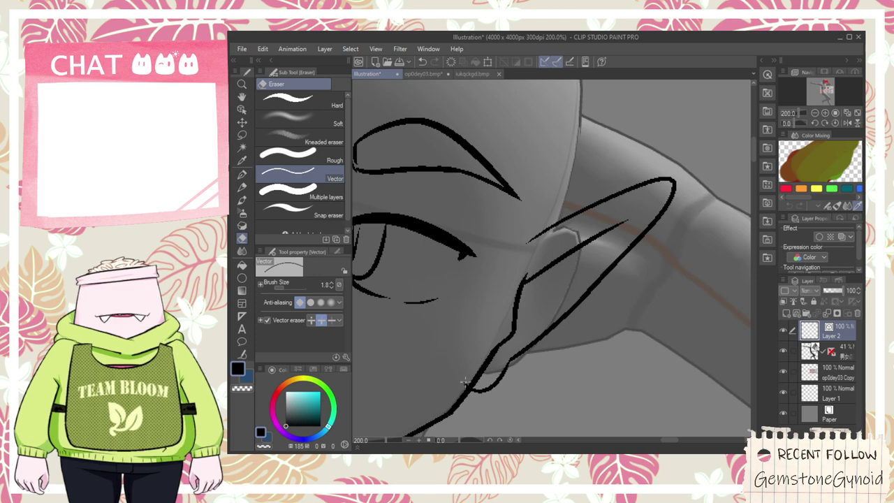
- Draw nested curved lines inside the base of the pointed ear with the G-pen
{"action": "scroll", "coordinate": [465, 381], "scroll_direction": "down", "scroll_amount": 2}
{"action": "key", "text": "space"}
{"action": "left_click_drag", "start_coordinate": [499, 347], "coordinate": [529, 299]}
{"action": "scroll", "coordinate": [529, 299], "scroll_direction": "down", "scroll_amount": 1}
{"action": "scroll", "coordinate": [529, 299], "scroll_direction": "down", "scroll_amount": 1}
{"action": "left_click_drag", "start_coordinate": [518, 381], "coordinate": [517, 402]}
{"action": "scroll", "coordinate": [529, 324], "scroll_direction": "up", "scroll_amount": 7}
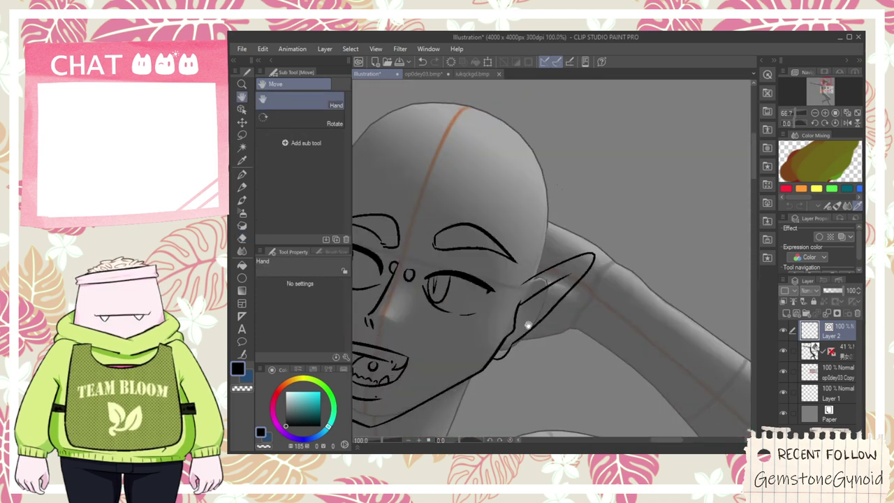
{"action": "key", "text": "p"}
{"action": "left_click_drag", "start_coordinate": [510, 264], "coordinate": [552, 320]}
{"action": "mouse_move", "coordinate": [495, 316]}
{"action": "left_mouse_down"}
{"action": "mouse_move", "coordinate": [523, 339]}
{"action": "mouse_move", "coordinate": [549, 335]}
{"action": "left_mouse_up"}
{"action": "scroll", "coordinate": [551, 332], "scroll_direction": "down", "scroll_amount": 2}
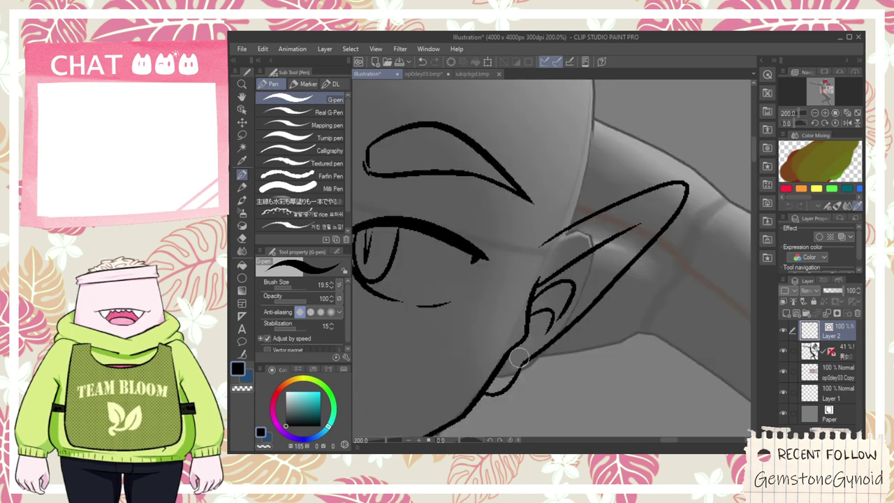
- Add an inner rim line along the lower edge of the pointed ear up toward its tip
{"action": "scroll", "coordinate": [637, 229], "scroll_direction": "down", "scroll_amount": 2}
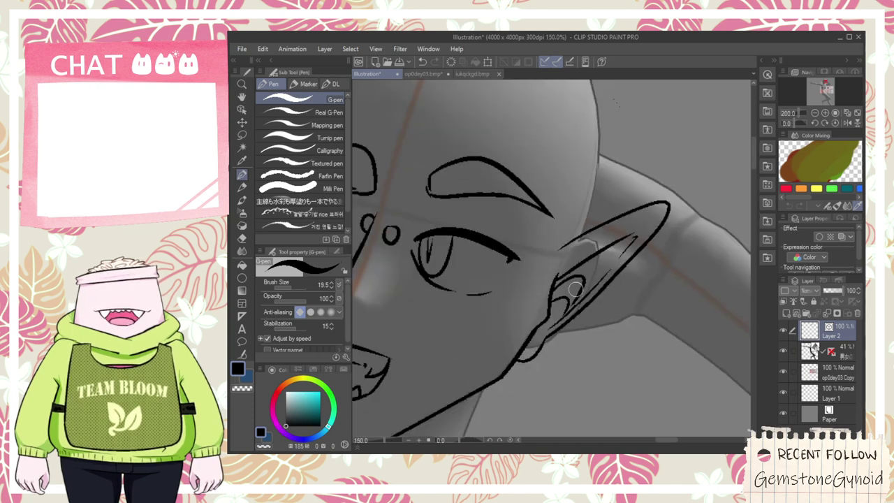
{"action": "key", "text": "h"}
{"action": "scroll", "coordinate": [549, 291], "scroll_direction": "up", "scroll_amount": 1}
{"action": "key", "text": "p"}
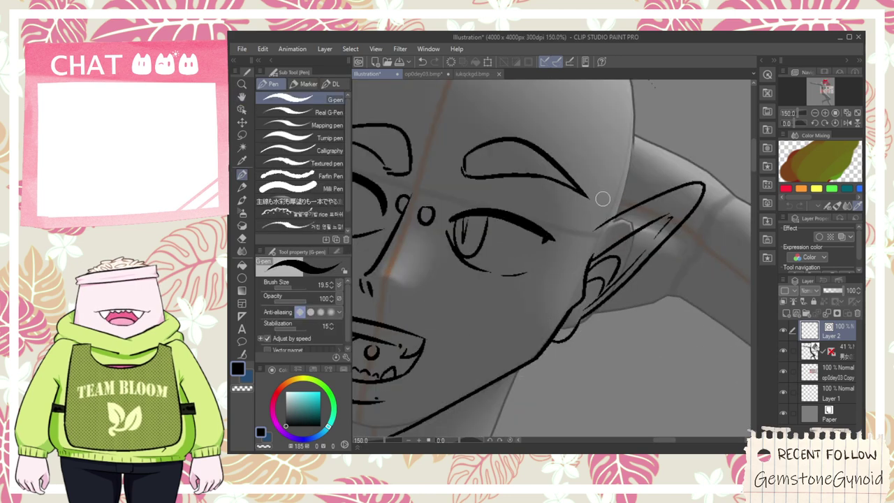
{"action": "left_click_drag", "start_coordinate": [570, 340], "coordinate": [632, 155]}
{"action": "scroll", "coordinate": [574, 237], "scroll_direction": "down", "scroll_amount": 5}
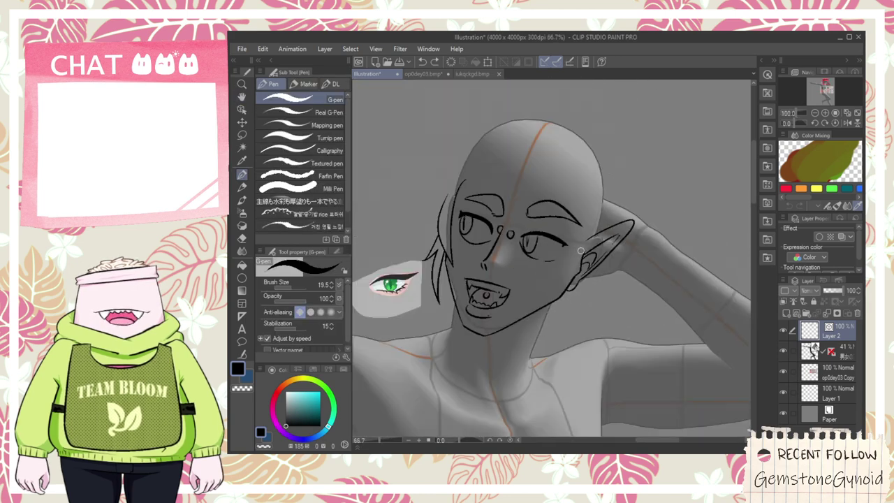
- Compare the face and new ear with the head, ears and hair in the reference sheet's front, side and back views
{"action": "key", "text": "space"}
{"action": "scroll", "coordinate": [538, 357], "scroll_direction": "up", "scroll_amount": 2}
{"action": "scroll", "coordinate": [538, 357], "scroll_direction": "up", "scroll_amount": 1}
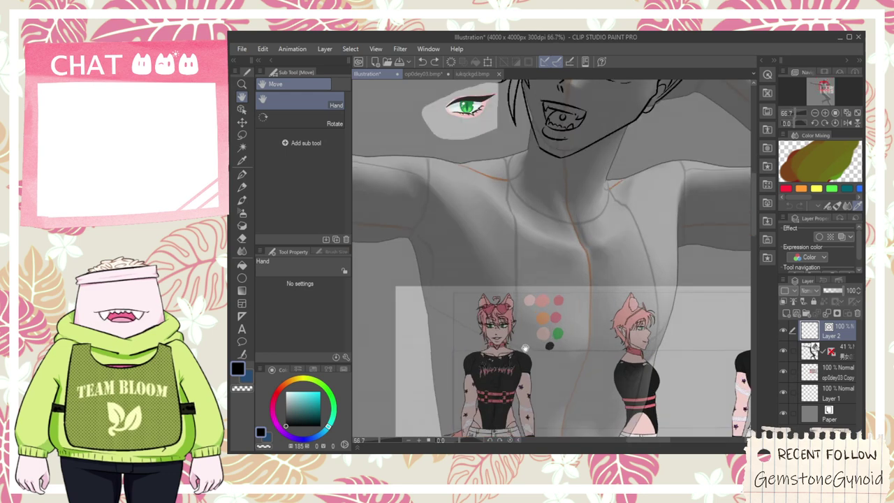
{"action": "left_click_drag", "start_coordinate": [554, 380], "coordinate": [525, 427]}
{"action": "scroll", "coordinate": [561, 291], "scroll_direction": "down", "scroll_amount": 1}
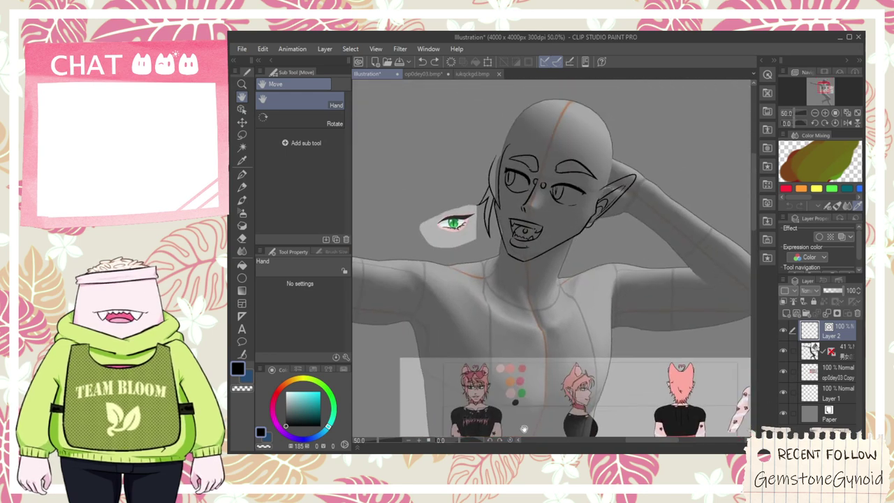
{"action": "left_click_drag", "start_coordinate": [588, 266], "coordinate": [568, 313]}
{"action": "scroll", "coordinate": [579, 248], "scroll_direction": "up", "scroll_amount": 3}
{"action": "scroll", "coordinate": [596, 210], "scroll_direction": "down", "scroll_amount": 1}
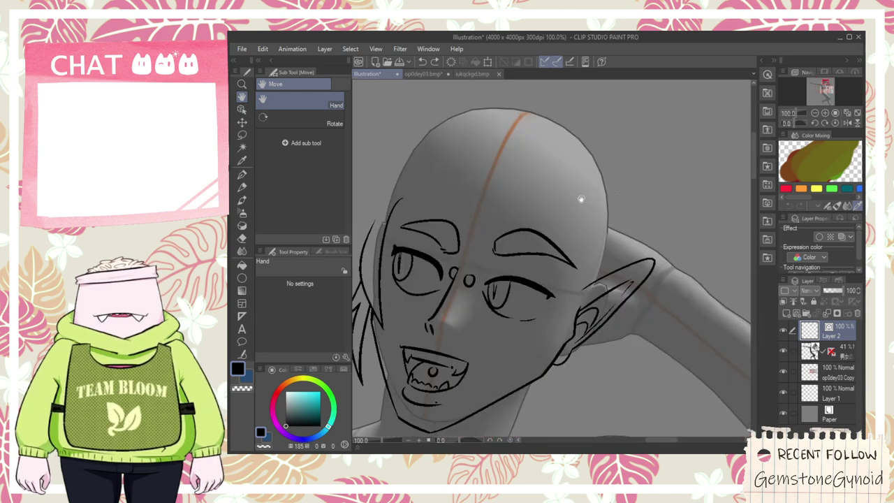
{"action": "scroll", "coordinate": [601, 255], "scroll_direction": "down", "scroll_amount": 1}
{"action": "scroll", "coordinate": [576, 278], "scroll_direction": "down", "scroll_amount": 1}
{"action": "scroll", "coordinate": [577, 283], "scroll_direction": "down", "scroll_amount": 1}
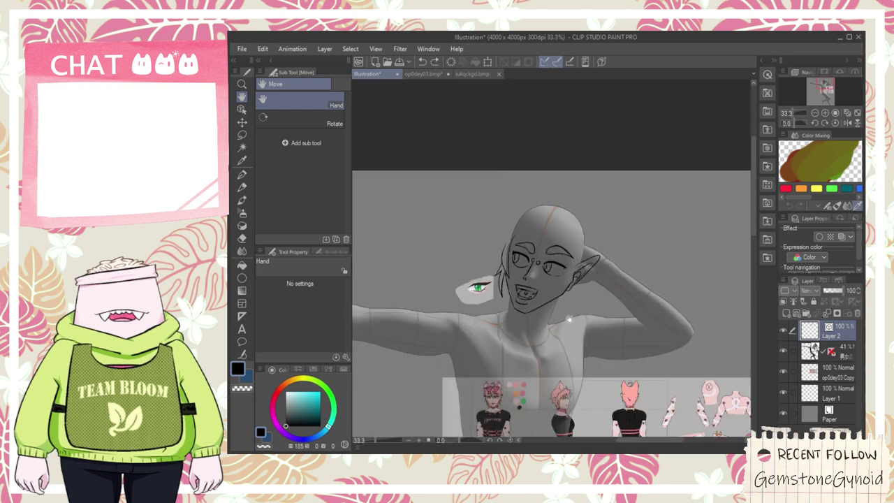
{"action": "left_click_drag", "start_coordinate": [566, 357], "coordinate": [563, 226]}
{"action": "scroll", "coordinate": [521, 267], "scroll_direction": "up", "scroll_amount": 2}
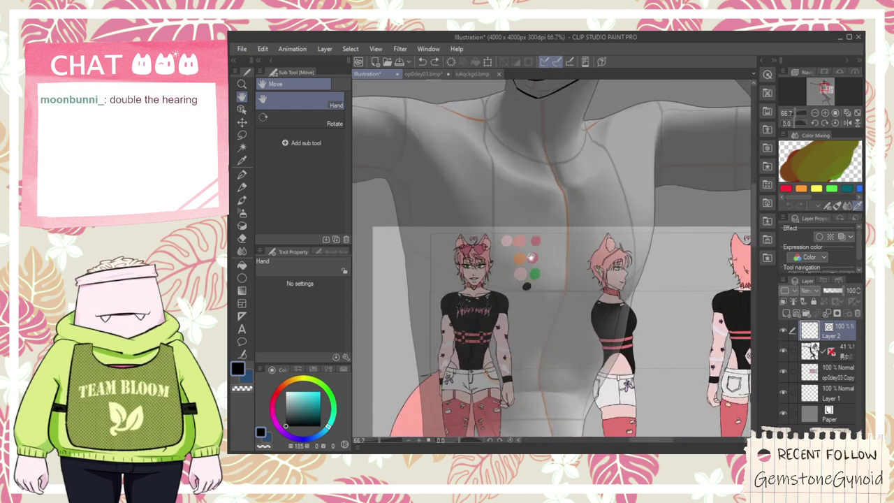
{"action": "left_click_drag", "start_coordinate": [590, 224], "coordinate": [569, 274]}
{"action": "scroll", "coordinate": [597, 206], "scroll_direction": "down", "scroll_amount": 1}
{"action": "scroll", "coordinate": [544, 235], "scroll_direction": "up", "scroll_amount": 1}
{"action": "scroll", "coordinate": [543, 249], "scroll_direction": "down", "scroll_amount": 1}
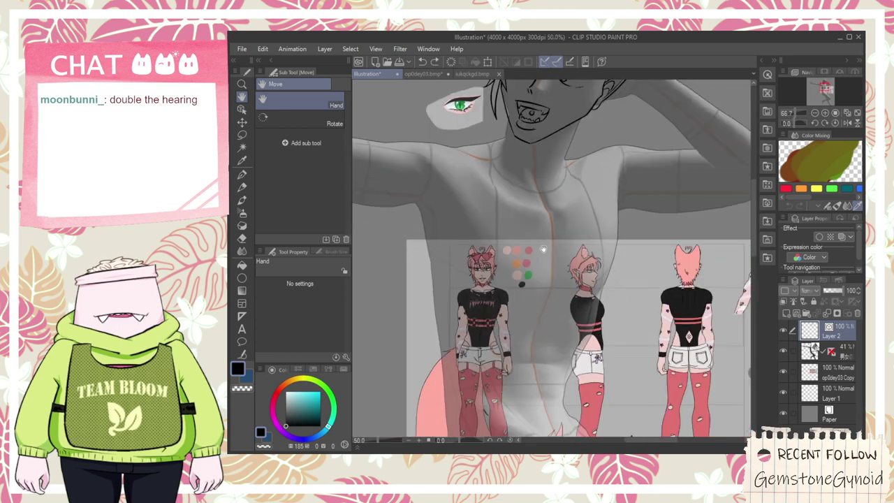
{"action": "left_click_drag", "start_coordinate": [585, 136], "coordinate": [559, 263]}
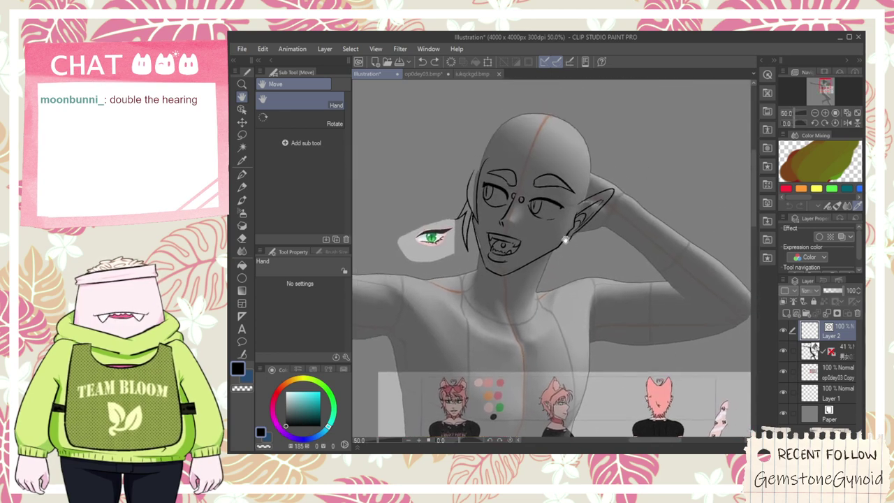
- Refine the junction of the ear and earlobe with a short G-pen line beside the jaw
{"action": "scroll", "coordinate": [564, 242], "scroll_direction": "up", "scroll_amount": 6}
{"action": "key", "text": "p"}
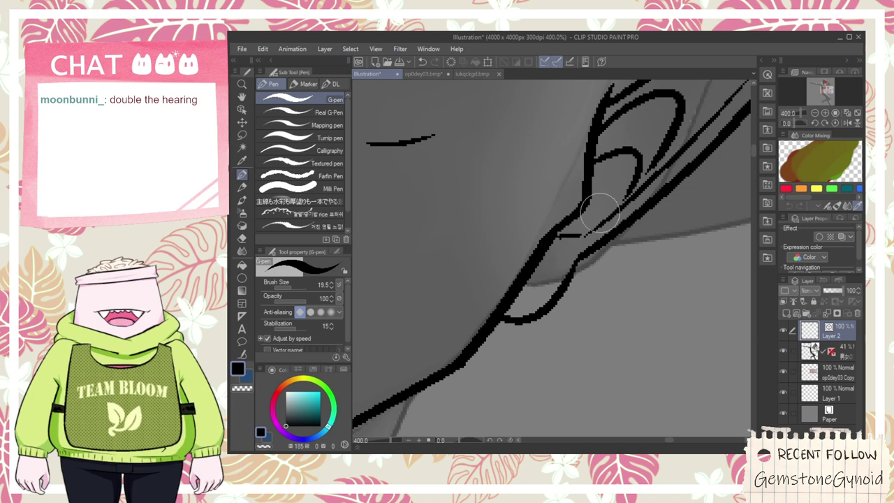
{"action": "scroll", "coordinate": [585, 229], "scroll_direction": "down", "scroll_amount": 8}
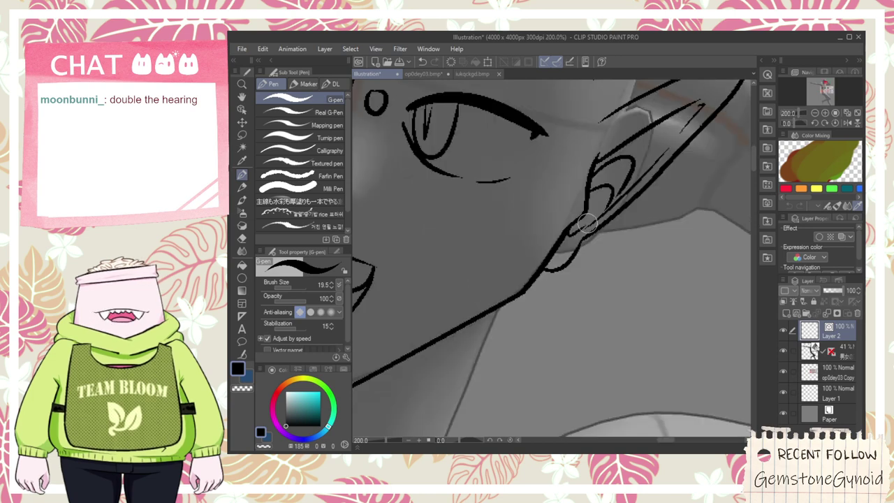
- Check the reference sheet's hair, and sketch the first long fringe strands over the left-hand brow and eye with the G-pen
{"action": "key", "text": "h"}
{"action": "left_click_drag", "start_coordinate": [564, 241], "coordinate": [560, 276]}
{"action": "left_click_drag", "start_coordinate": [545, 333], "coordinate": [565, 249]}
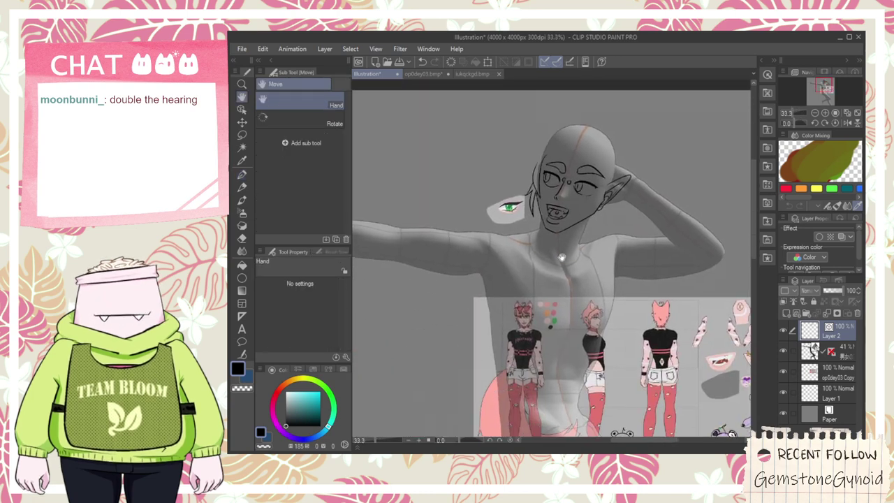
{"action": "scroll", "coordinate": [535, 307], "scroll_direction": "up", "scroll_amount": 3}
{"action": "scroll", "coordinate": [541, 272], "scroll_direction": "down", "scroll_amount": 2}
{"action": "left_click_drag", "start_coordinate": [606, 163], "coordinate": [495, 382]}
{"action": "scroll", "coordinate": [471, 270], "scroll_direction": "up", "scroll_amount": 3}
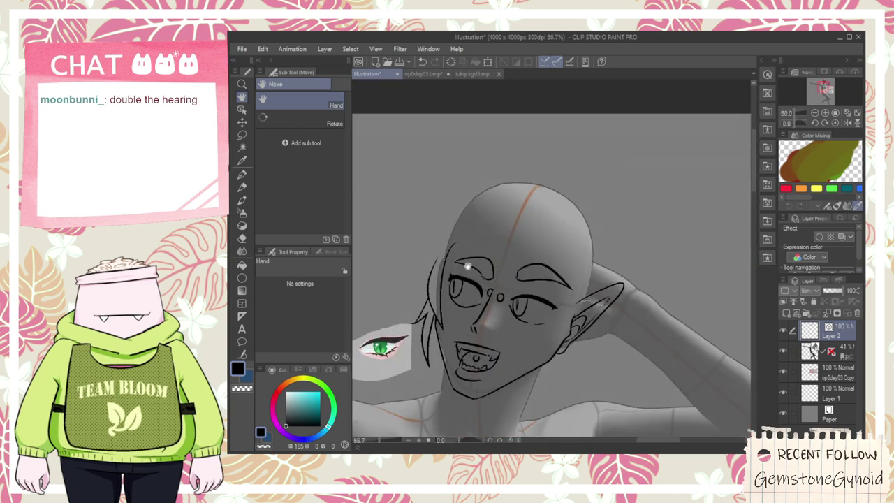
{"action": "key", "text": "p"}
{"action": "left_click_drag", "start_coordinate": [445, 197], "coordinate": [429, 339]}
{"action": "key", "text": "ctrl+z"}
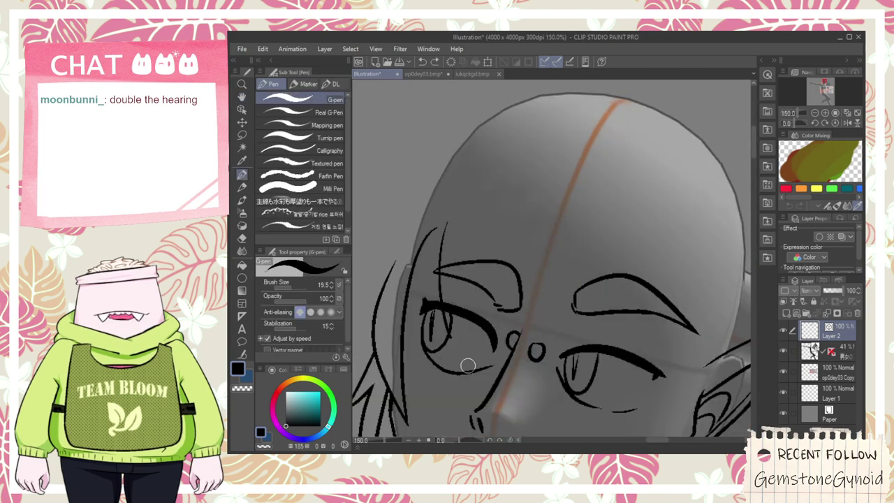
{"action": "left_click_drag", "start_coordinate": [482, 196], "coordinate": [469, 258]}
{"action": "mouse_move", "coordinate": [475, 325]}
{"action": "left_mouse_down"}
{"action": "mouse_move", "coordinate": [514, 401]}
{"action": "mouse_move", "coordinate": [509, 274]}
{"action": "left_mouse_up"}
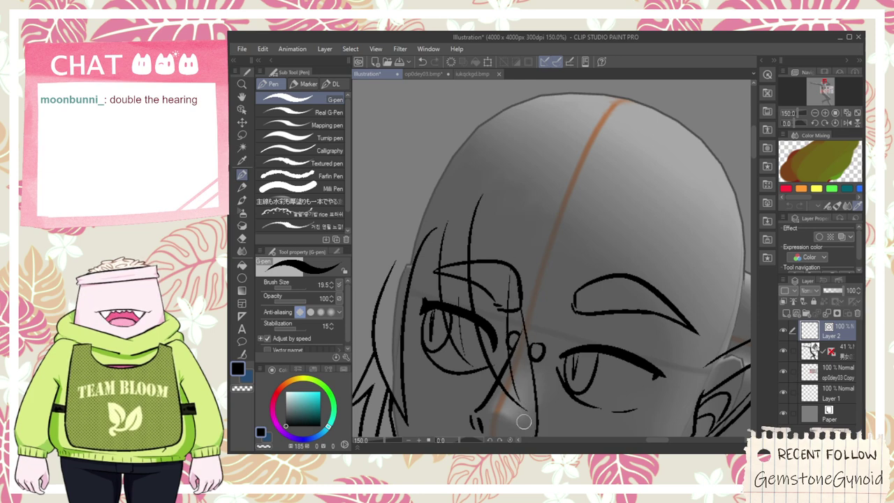
- Consult the reference hairstyle and add pointed fringe strands between the eyes and over the right-hand brow and eye, undoing surplus strokes
{"action": "scroll", "coordinate": [524, 432], "scroll_direction": "down", "scroll_amount": 3}
{"action": "key", "text": "space"}
{"action": "left_click_drag", "start_coordinate": [534, 431], "coordinate": [559, 177]}
{"action": "scroll", "coordinate": [520, 319], "scroll_direction": "up", "scroll_amount": 3}
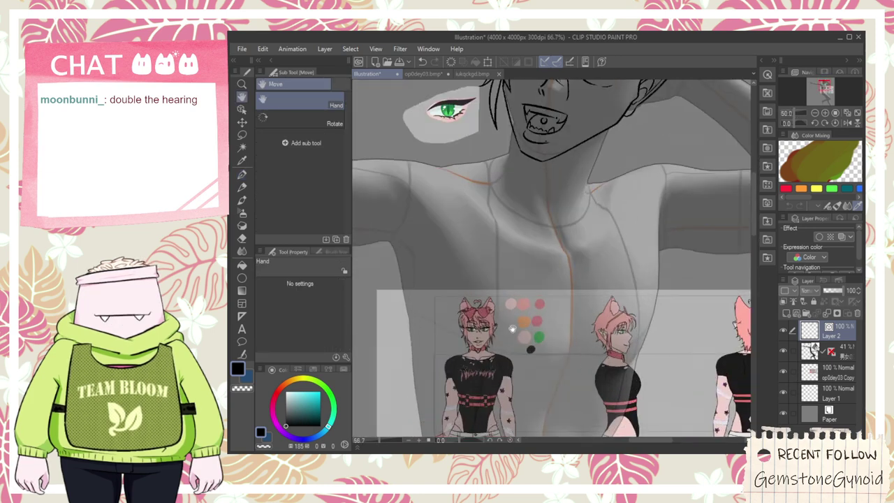
{"action": "scroll", "coordinate": [493, 342], "scroll_direction": "down", "scroll_amount": 1}
{"action": "mouse_move", "coordinate": [565, 167]}
{"action": "left_mouse_down"}
{"action": "mouse_move", "coordinate": [515, 298]}
{"action": "mouse_move", "coordinate": [511, 246]}
{"action": "left_mouse_up"}
{"action": "scroll", "coordinate": [504, 275], "scroll_direction": "up", "scroll_amount": 2}
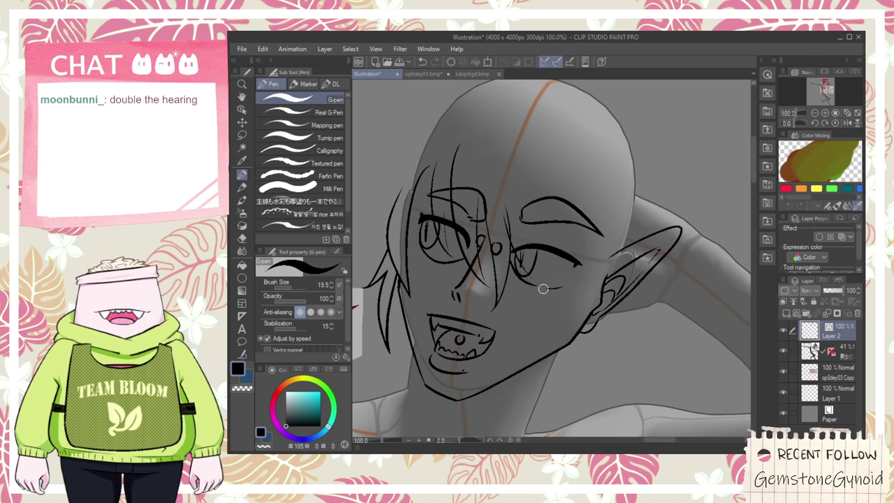
{"action": "key", "text": "ctrl+z"}
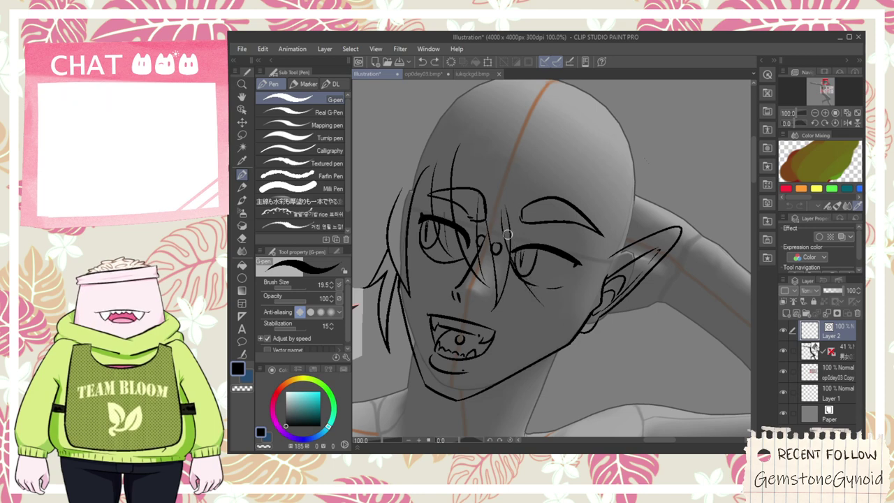
{"action": "mouse_move", "coordinate": [507, 206]}
{"action": "left_mouse_down"}
{"action": "mouse_move", "coordinate": [553, 290]}
{"action": "mouse_move", "coordinate": [552, 153]}
{"action": "mouse_move", "coordinate": [567, 300]}
{"action": "left_mouse_up"}
{"action": "key", "text": "ctrl+z"}
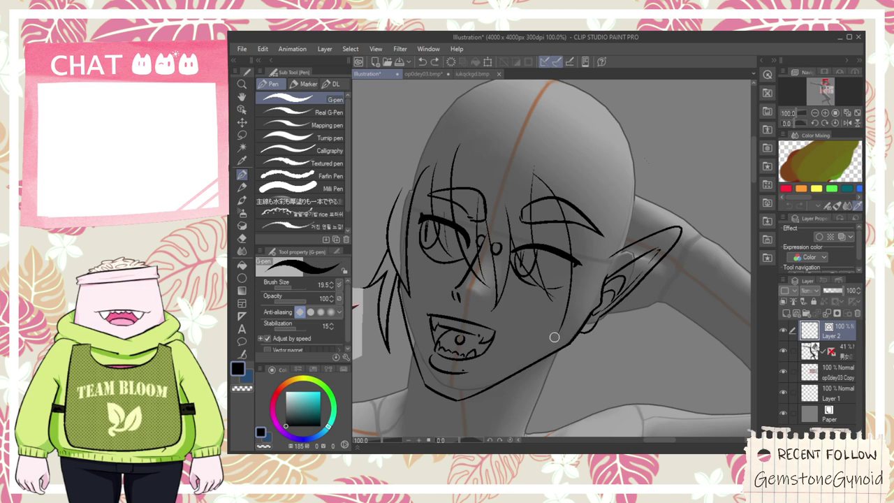
- Draw the side lock hanging in front of the pointed ear past the jaw, and its hair line above the ear
{"action": "mouse_move", "coordinate": [576, 283]}
{"action": "left_mouse_down"}
{"action": "mouse_move", "coordinate": [535, 412]}
{"action": "mouse_move", "coordinate": [584, 278]}
{"action": "left_mouse_up"}
{"action": "key", "text": "ctrl+z"}
{"action": "left_click_drag", "start_coordinate": [539, 406], "coordinate": [602, 236]}
{"action": "left_click", "coordinate": [597, 292], "text": "ctrl"}
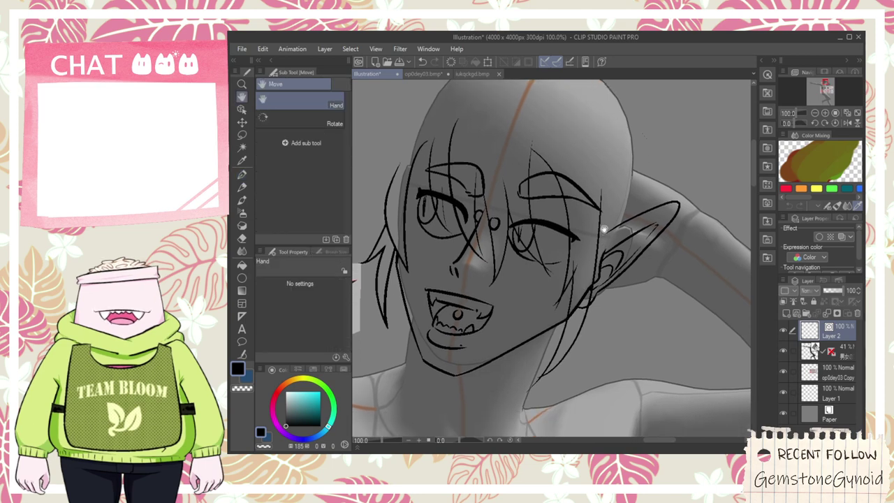
{"action": "left_click_drag", "start_coordinate": [615, 145], "coordinate": [601, 259]}
- Erase the jaw and earlobe lines crossing the side lock and trim the lock's lower tip with the Vector eraser
{"action": "key", "text": "e"}
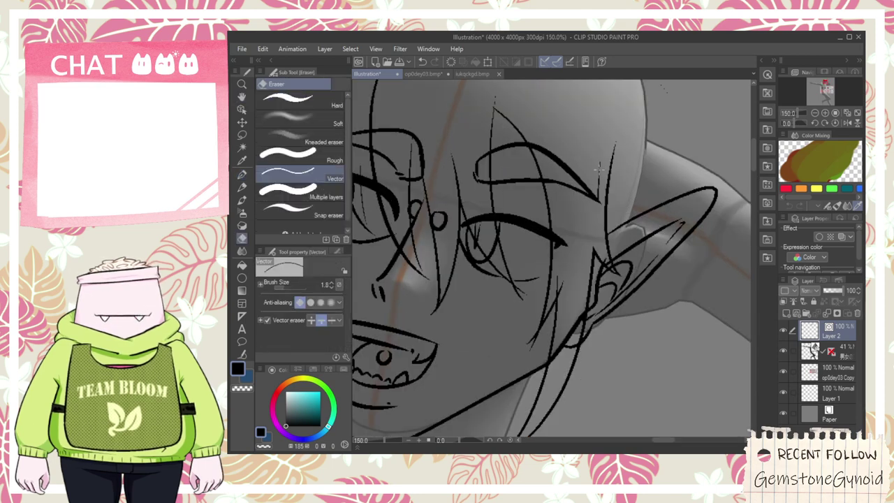
{"action": "left_click_drag", "start_coordinate": [564, 325], "coordinate": [573, 267]}
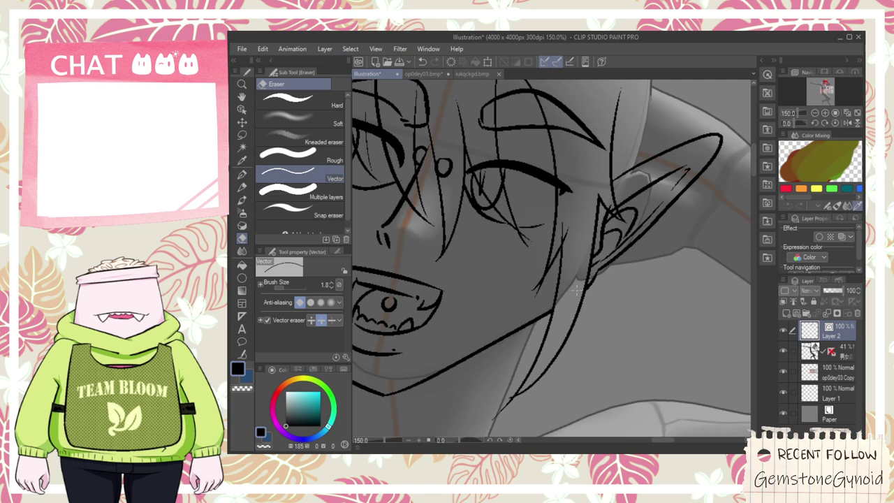
{"action": "scroll", "coordinate": [507, 414], "scroll_direction": "up", "scroll_amount": 1}
{"action": "left_click_drag", "start_coordinate": [547, 285], "coordinate": [561, 210]}
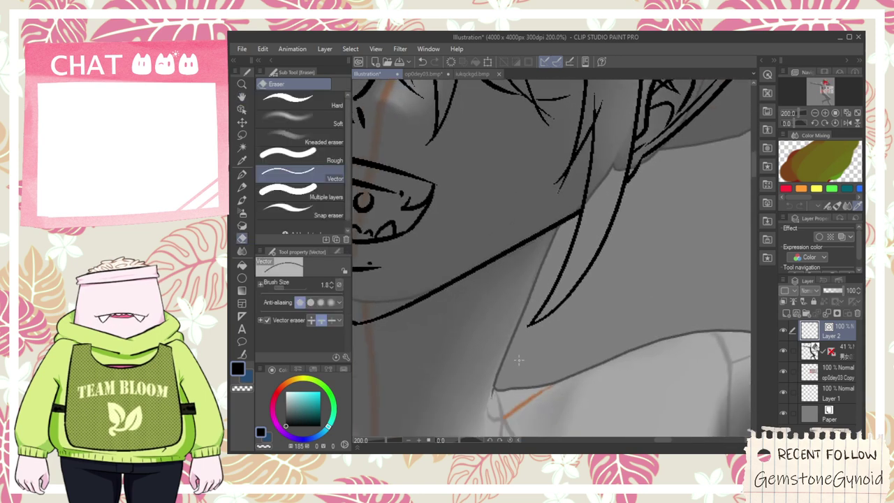
{"action": "scroll", "coordinate": [519, 343], "scroll_direction": "up", "scroll_amount": 2}
{"action": "mouse_move", "coordinate": [546, 272]}
{"action": "left_mouse_down"}
{"action": "mouse_move", "coordinate": [550, 262]}
{"action": "mouse_move", "coordinate": [549, 274]}
{"action": "left_mouse_up"}
{"action": "scroll", "coordinate": [549, 275], "scroll_direction": "down", "scroll_amount": 3}
{"action": "left_click_drag", "start_coordinate": [562, 157], "coordinate": [540, 311]}
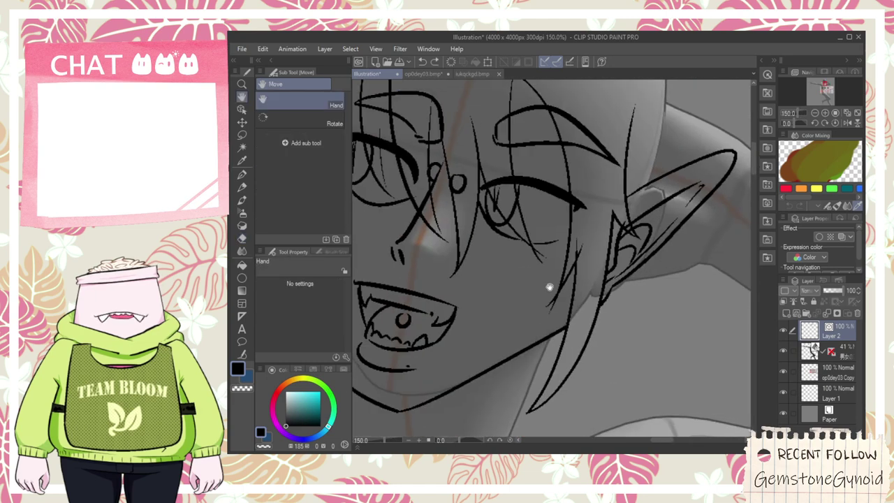
- Trim the overshooting strand ends on the cheek and below the right-hand eye with the Vector eraser
{"action": "scroll", "coordinate": [567, 261], "scroll_direction": "up", "scroll_amount": 2}
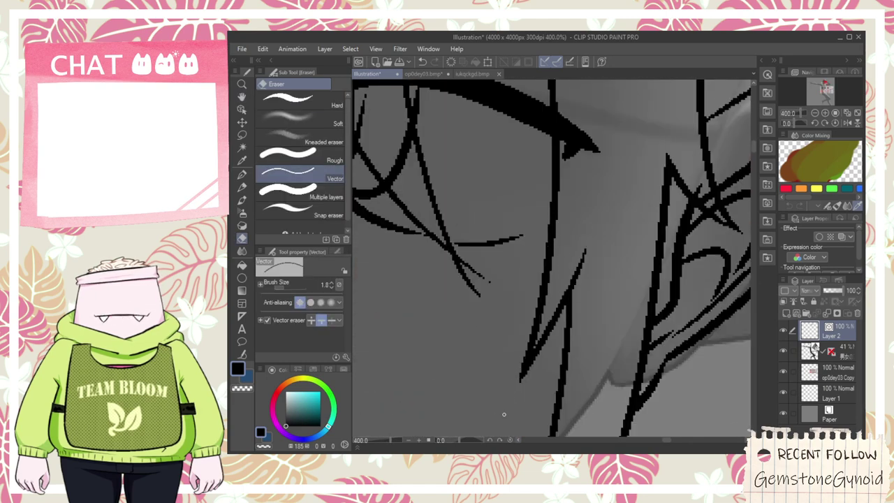
{"action": "scroll", "coordinate": [504, 412], "scroll_direction": "down", "scroll_amount": 3}
{"action": "key", "text": "space"}
{"action": "left_click_drag", "start_coordinate": [515, 303], "coordinate": [566, 353]}
{"action": "scroll", "coordinate": [535, 239], "scroll_direction": "up", "scroll_amount": 1}
{"action": "key", "text": "space"}
{"action": "left_click_drag", "start_coordinate": [548, 250], "coordinate": [537, 230]}
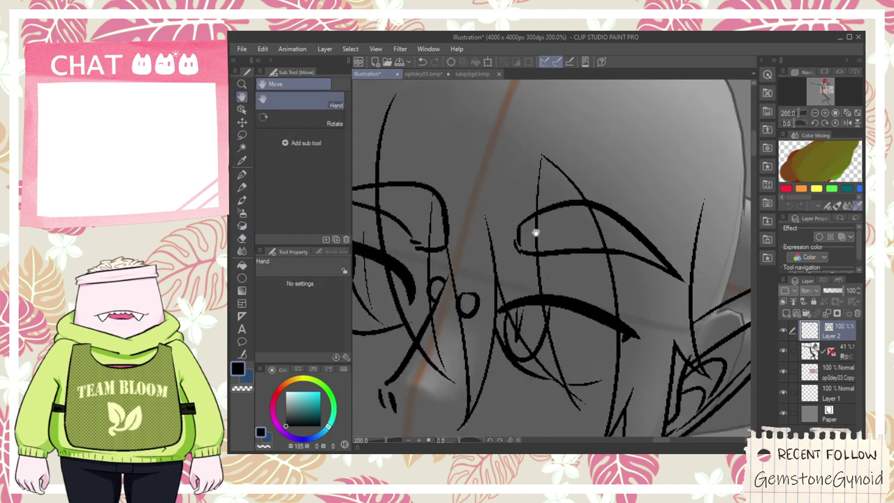
- Inspect the fringe strands crossing both eyes and their tips beside the nose at close range
{"action": "key", "text": "space"}
{"action": "left_click_drag", "start_coordinate": [495, 381], "coordinate": [541, 326]}
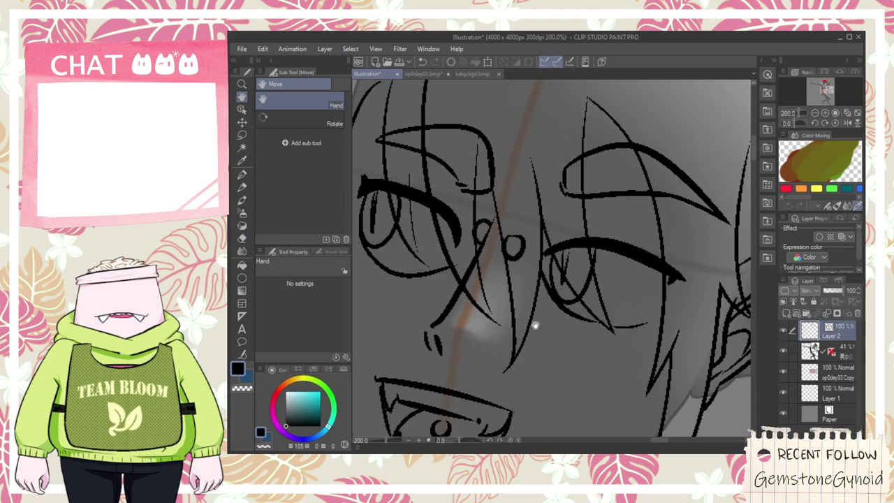
{"action": "left_click_drag", "start_coordinate": [501, 284], "coordinate": [546, 347]}
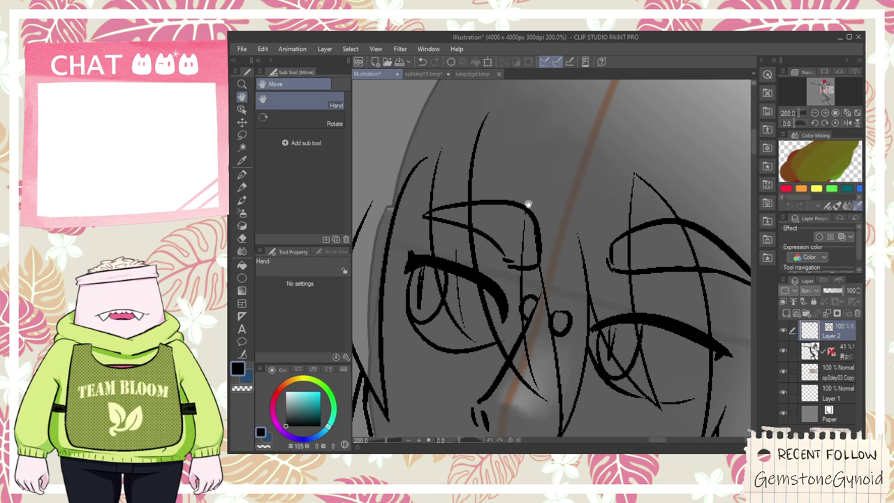
{"action": "scroll", "coordinate": [527, 203], "scroll_direction": "up", "scroll_amount": 5}
{"action": "key", "text": "p"}
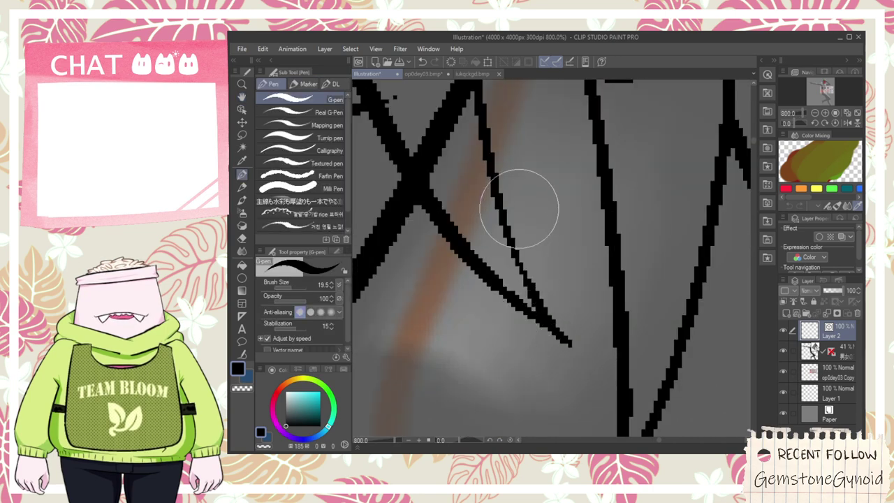
{"action": "scroll", "coordinate": [536, 257], "scroll_direction": "down", "scroll_amount": 6}
{"action": "key", "text": "e"}
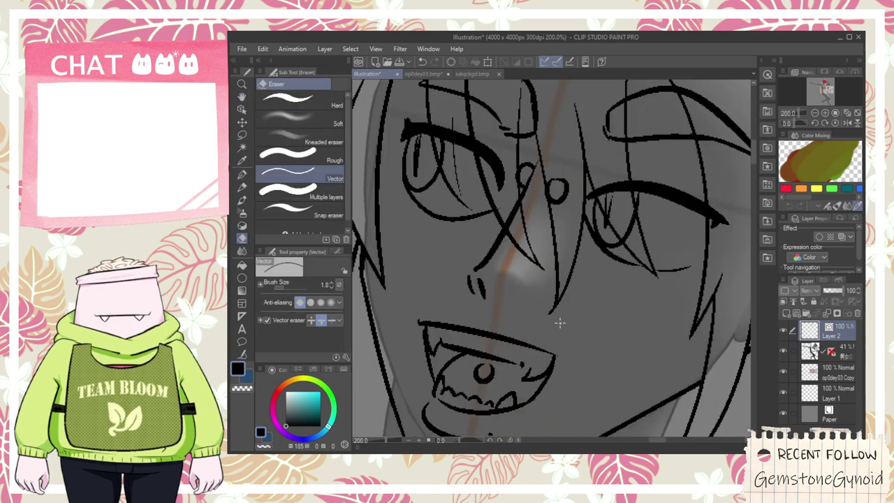
- Examine the front-view reference character's hair, side locks, cat ears and pierced pointed ears
{"action": "key", "text": "h"}
{"action": "scroll", "coordinate": [554, 322], "scroll_direction": "down", "scroll_amount": 5}
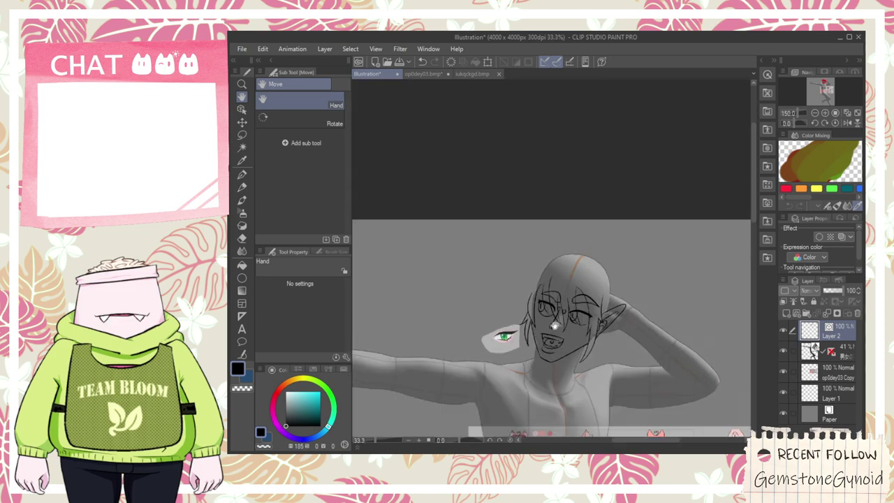
{"action": "left_click_drag", "start_coordinate": [568, 323], "coordinate": [540, 214]}
{"action": "scroll", "coordinate": [547, 286], "scroll_direction": "up", "scroll_amount": 3}
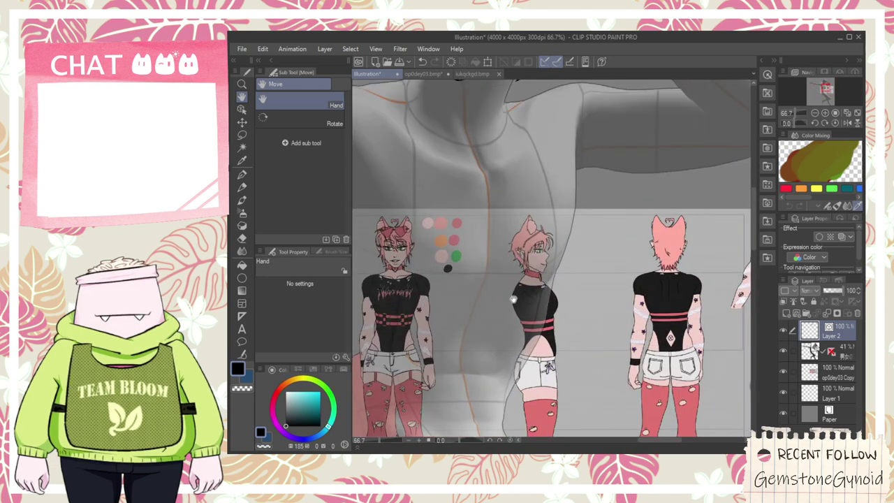
{"action": "left_click_drag", "start_coordinate": [512, 300], "coordinate": [599, 272]}
{"action": "scroll", "coordinate": [461, 232], "scroll_direction": "up", "scroll_amount": 3}
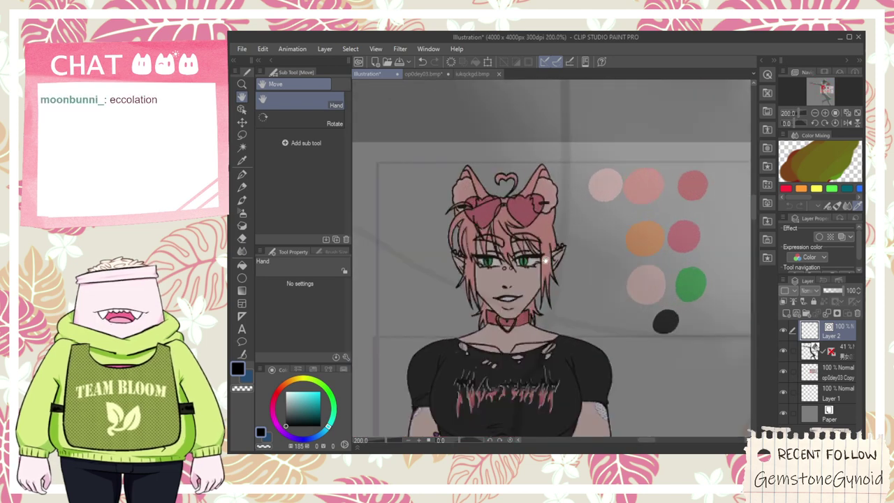
{"action": "scroll", "coordinate": [596, 215], "scroll_direction": "down", "scroll_amount": 3}
{"action": "left_click_drag", "start_coordinate": [596, 215], "coordinate": [547, 362]}
{"action": "left_click_drag", "start_coordinate": [554, 319], "coordinate": [597, 171]}
{"action": "scroll", "coordinate": [595, 285], "scroll_direction": "up", "scroll_amount": 1}
{"action": "scroll", "coordinate": [525, 279], "scroll_direction": "up", "scroll_amount": 2}
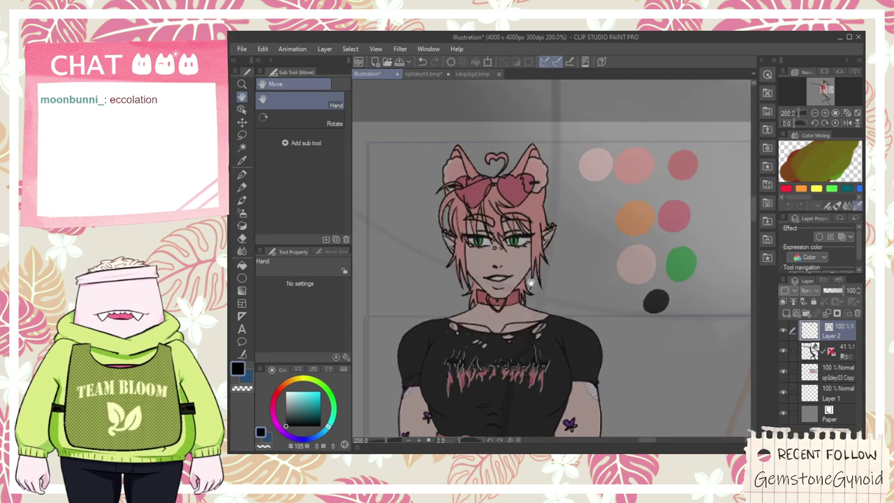
{"action": "scroll", "coordinate": [526, 279], "scroll_direction": "down", "scroll_amount": 4}
{"action": "left_click_drag", "start_coordinate": [575, 238], "coordinate": [554, 254]}
{"action": "scroll", "coordinate": [504, 328], "scroll_direction": "up", "scroll_amount": 6}
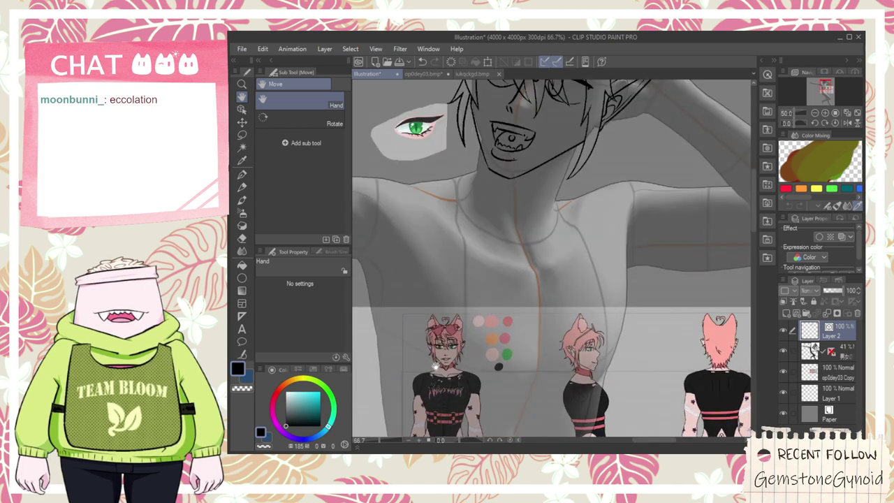
{"action": "left_click_drag", "start_coordinate": [498, 277], "coordinate": [602, 210]}
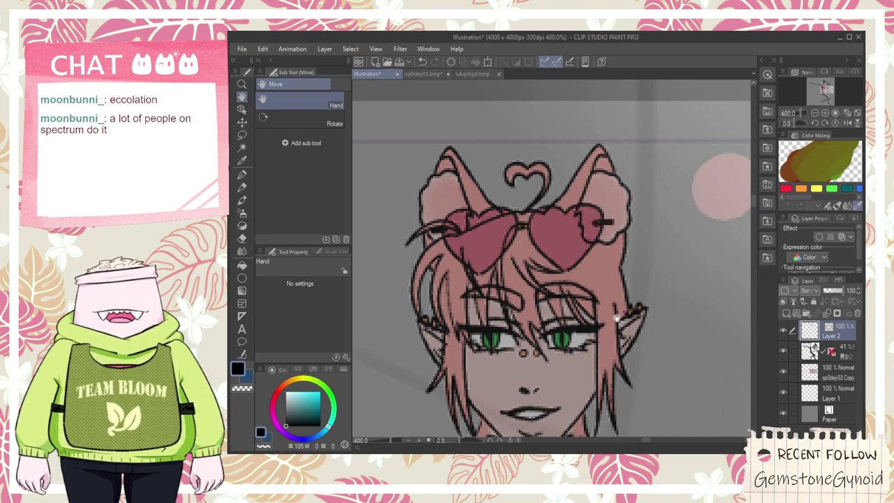
{"action": "scroll", "coordinate": [621, 276], "scroll_direction": "down", "scroll_amount": 3}
{"action": "scroll", "coordinate": [618, 216], "scroll_direction": "up", "scroll_amount": 3}
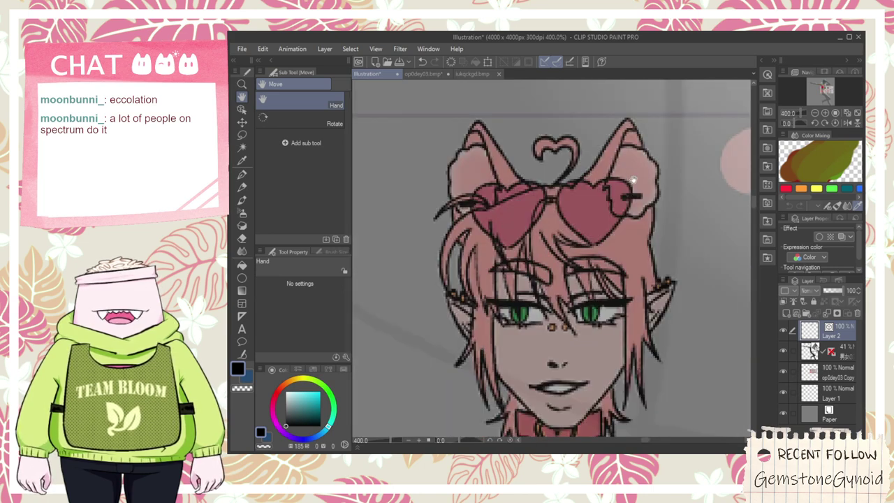
{"action": "scroll", "coordinate": [633, 186], "scroll_direction": "down", "scroll_amount": 3}
- Draw a pointed cat ear on top of the head and the hair contour across the crown beside it, undoing surplus strokes
{"action": "left_click_drag", "start_coordinate": [654, 156], "coordinate": [590, 341]}
{"action": "left_click_drag", "start_coordinate": [621, 226], "coordinate": [552, 423]}
{"action": "scroll", "coordinate": [553, 423], "scroll_direction": "down", "scroll_amount": 1}
{"action": "scroll", "coordinate": [539, 172], "scroll_direction": "up", "scroll_amount": 2}
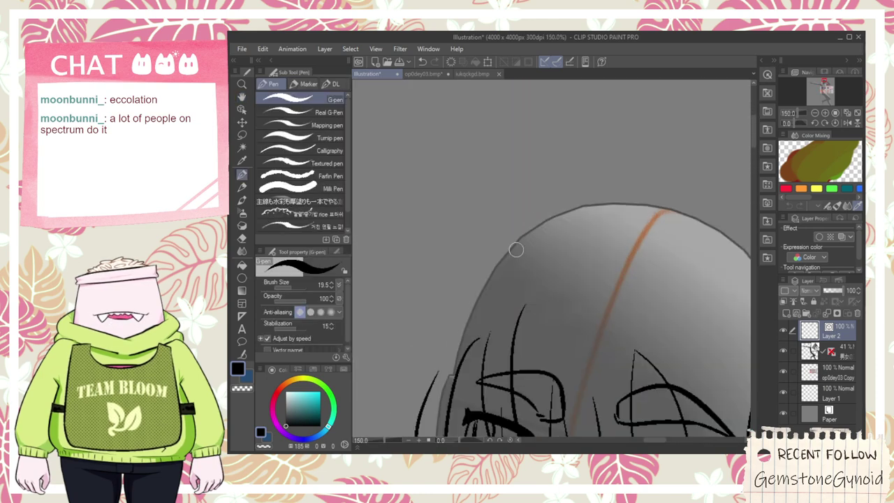
{"action": "left_click_drag", "start_coordinate": [514, 247], "coordinate": [645, 62]}
{"action": "key", "text": "ctrl+z"}
{"action": "left_click_drag", "start_coordinate": [604, 143], "coordinate": [575, 215]}
{"action": "mouse_move", "coordinate": [472, 333]}
{"action": "left_mouse_down"}
{"action": "mouse_move", "coordinate": [469, 228]}
{"action": "mouse_move", "coordinate": [566, 162]}
{"action": "mouse_move", "coordinate": [586, 300]}
{"action": "left_mouse_up"}
{"action": "key", "text": "ctrl+z"}
{"action": "mouse_move", "coordinate": [555, 143]}
{"action": "left_mouse_down"}
{"action": "mouse_move", "coordinate": [588, 262]}
{"action": "mouse_move", "coordinate": [719, 297]}
{"action": "left_mouse_up"}
{"action": "key", "text": "ctrl+z"}
{"action": "mouse_move", "coordinate": [564, 249]}
{"action": "left_mouse_down"}
{"action": "mouse_move", "coordinate": [645, 259]}
{"action": "mouse_move", "coordinate": [705, 296]}
{"action": "left_mouse_up"}
{"action": "scroll", "coordinate": [655, 268], "scroll_direction": "down", "scroll_amount": 4}
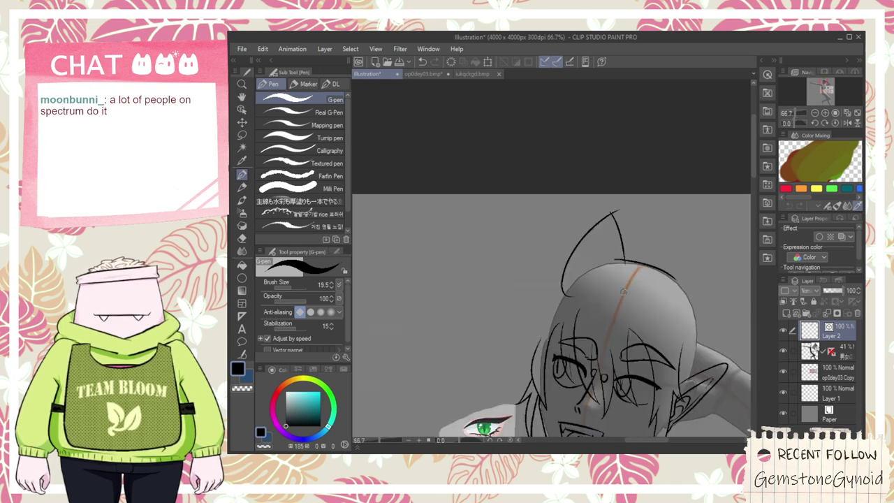
- Consult the front-view reference and draw a ring piercing around the upper edge of the pointed ear, undoing poor strokes
{"action": "left_click_drag", "start_coordinate": [623, 374], "coordinate": [614, 138]}
{"action": "scroll", "coordinate": [562, 210], "scroll_direction": "up", "scroll_amount": 5}
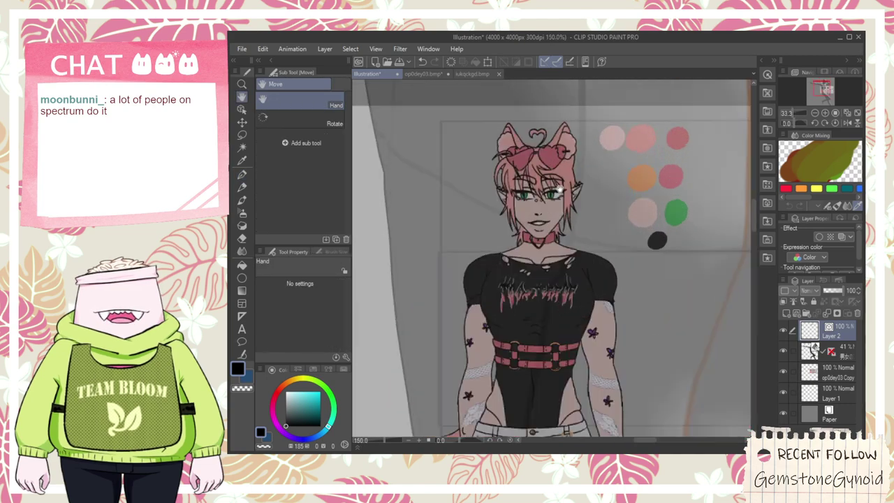
{"action": "scroll", "coordinate": [572, 220], "scroll_direction": "down", "scroll_amount": 2}
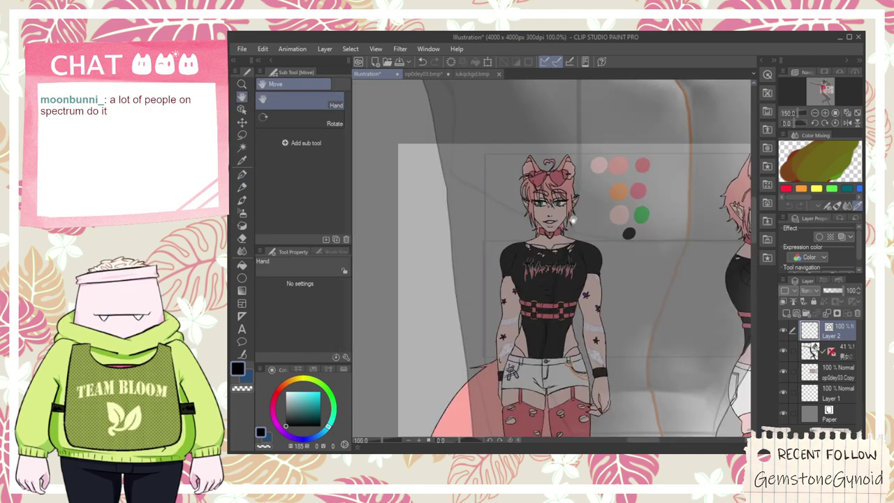
{"action": "left_click_drag", "start_coordinate": [660, 177], "coordinate": [589, 323]}
{"action": "left_click_drag", "start_coordinate": [634, 123], "coordinate": [593, 266]}
{"action": "scroll", "coordinate": [593, 267], "scroll_direction": "up", "scroll_amount": 5}
{"action": "mouse_move", "coordinate": [616, 188]}
{"action": "left_mouse_down"}
{"action": "mouse_move", "coordinate": [614, 168]}
{"action": "mouse_move", "coordinate": [628, 195]}
{"action": "mouse_move", "coordinate": [654, 126]}
{"action": "mouse_move", "coordinate": [686, 230]}
{"action": "left_mouse_up"}
{"action": "key", "text": "ctrl+z"}
{"action": "left_click_drag", "start_coordinate": [638, 184], "coordinate": [689, 210]}
{"action": "key", "text": "ctrl+z"}
{"action": "left_click_drag", "start_coordinate": [642, 184], "coordinate": [673, 213]}
- Erase the ear outline crossing the ring's band and clean up the ring's lower end with the Vector eraser
{"action": "key", "text": "e"}
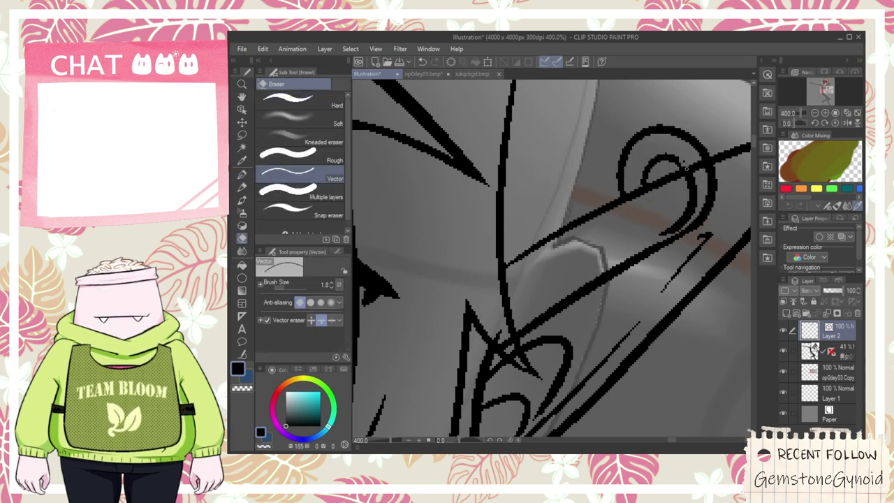
{"action": "scroll", "coordinate": [676, 234], "scroll_direction": "up", "scroll_amount": 3}
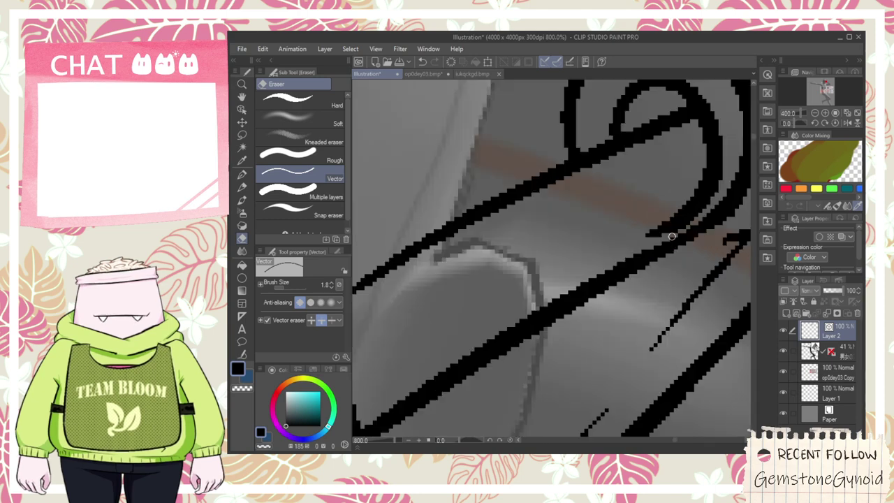
{"action": "scroll", "coordinate": [658, 237], "scroll_direction": "down", "scroll_amount": 5}
{"action": "mouse_move", "coordinate": [657, 228]}
{"action": "left_mouse_down"}
{"action": "mouse_move", "coordinate": [657, 238]}
{"action": "mouse_move", "coordinate": [606, 231]}
{"action": "left_mouse_up"}
- Draw a second ring piercing on the pointed ear, overlapping the first ring on the side nearer the face
{"action": "key", "text": "space"}
{"action": "scroll", "coordinate": [605, 231], "scroll_direction": "up", "scroll_amount": 3}
{"action": "key", "text": "p"}
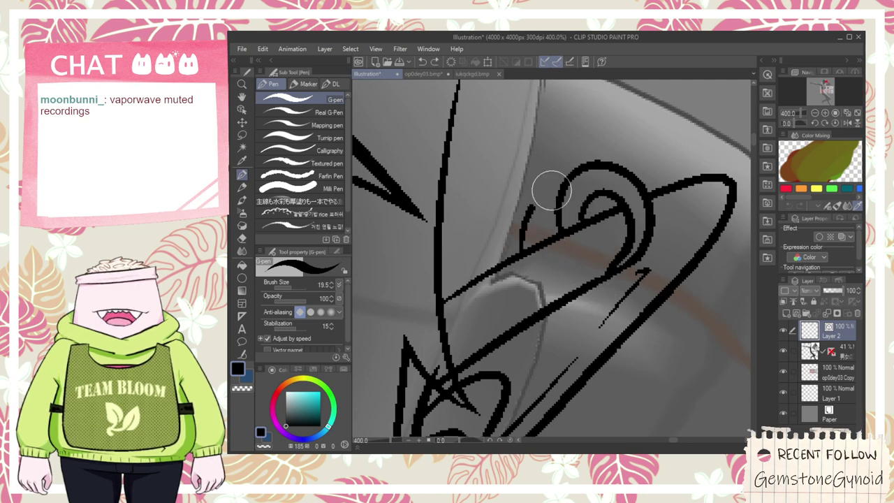
{"action": "mouse_move", "coordinate": [545, 253]}
{"action": "left_mouse_down"}
{"action": "mouse_move", "coordinate": [611, 288]}
{"action": "mouse_move", "coordinate": [564, 259]}
{"action": "left_mouse_up"}
{"action": "key", "text": "ctrl+z"}
{"action": "mouse_move", "coordinate": [563, 225]}
{"action": "left_mouse_down"}
{"action": "mouse_move", "coordinate": [595, 254]}
{"action": "mouse_move", "coordinate": [580, 227]}
{"action": "mouse_move", "coordinate": [599, 279]}
{"action": "left_mouse_up"}
- Erase the first ring's and the ear's lines crossing the second ring's band with the Vector eraser
{"action": "key", "text": "e"}
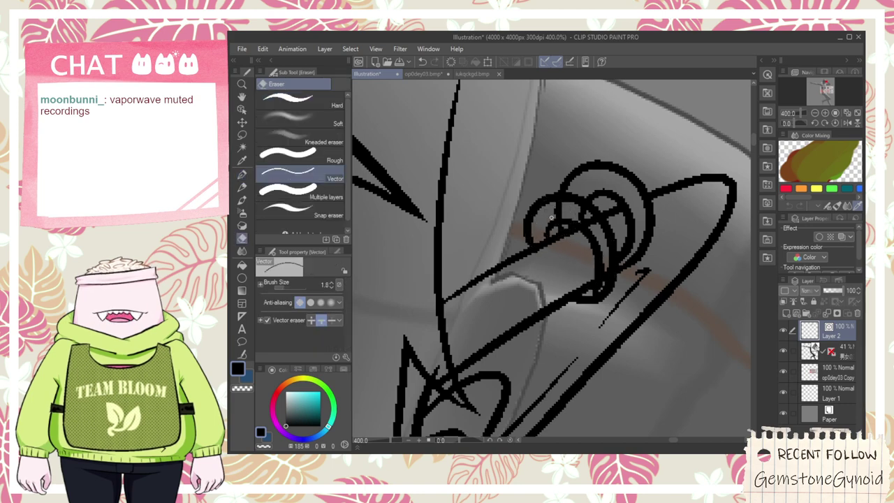
{"action": "scroll", "coordinate": [576, 233], "scroll_direction": "up", "scroll_amount": 2}
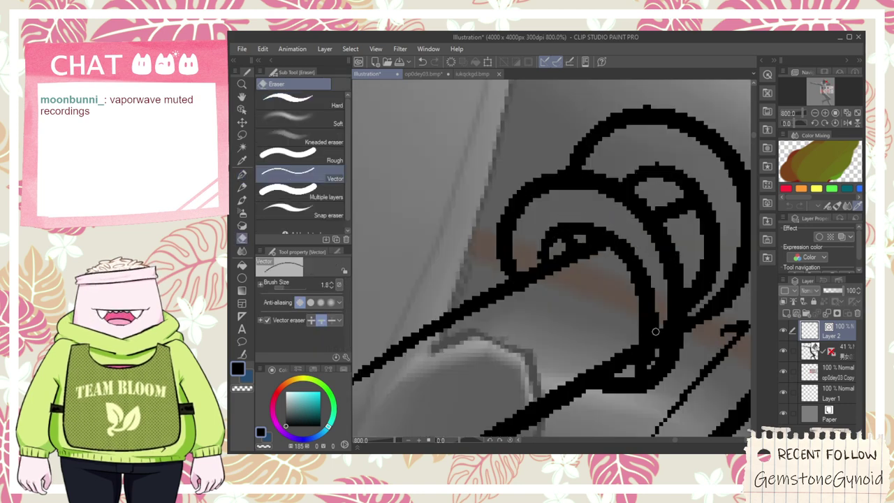
{"action": "key", "text": "ctrl+z"}
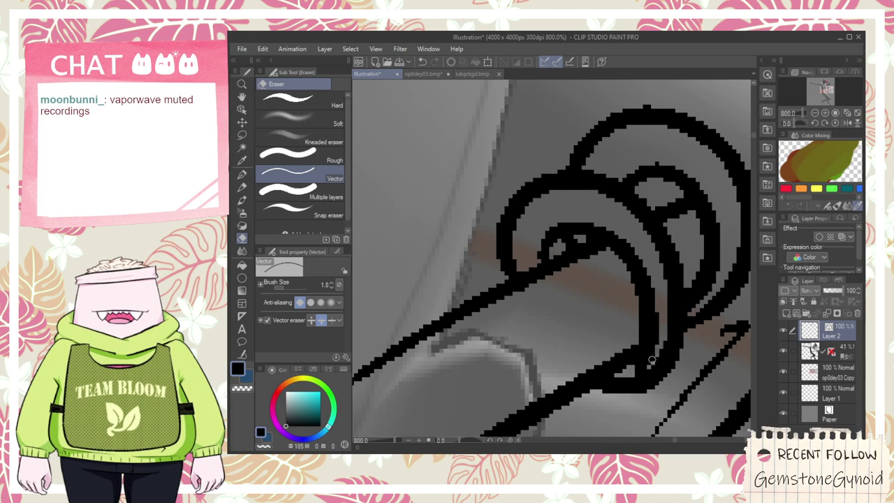
{"action": "scroll", "coordinate": [652, 359], "scroll_direction": "down", "scroll_amount": 3}
{"action": "scroll", "coordinate": [650, 360], "scroll_direction": "up", "scroll_amount": 3}
{"action": "scroll", "coordinate": [654, 356], "scroll_direction": "down", "scroll_amount": 10}
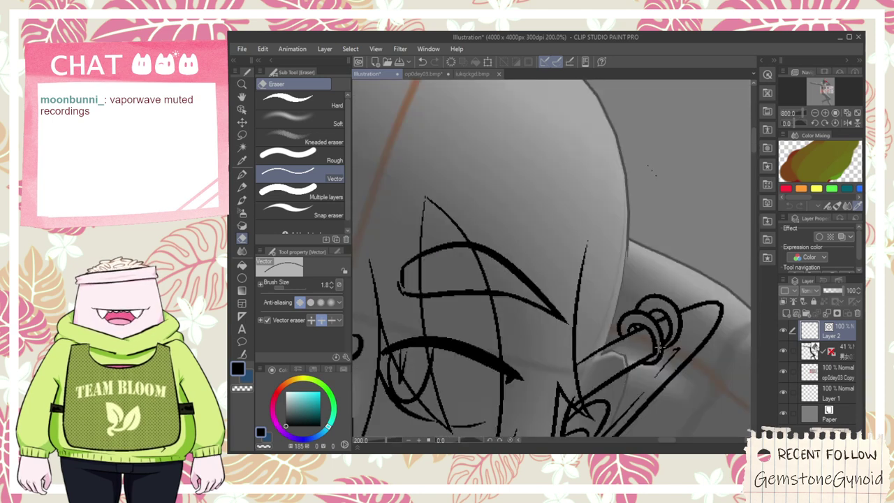
- Examine the reference sheet's close-up ear and compare its piercings and lobe with the drawn pointed ear
{"action": "key", "text": "space"}
{"action": "scroll", "coordinate": [619, 297], "scroll_direction": "up", "scroll_amount": 6}
{"action": "scroll", "coordinate": [525, 311], "scroll_direction": "down", "scroll_amount": 5}
{"action": "scroll", "coordinate": [610, 297], "scroll_direction": "up", "scroll_amount": 4}
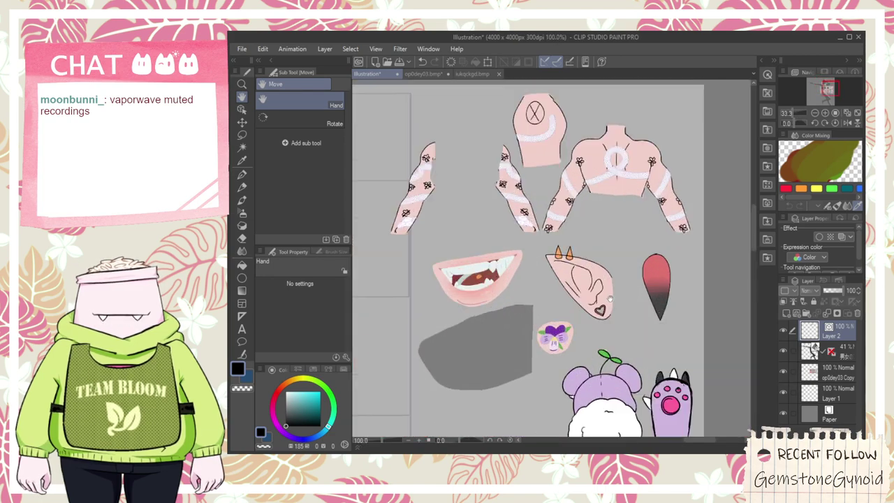
{"action": "scroll", "coordinate": [600, 309], "scroll_direction": "down", "scroll_amount": 3}
{"action": "scroll", "coordinate": [462, 313], "scroll_direction": "up", "scroll_amount": 8}
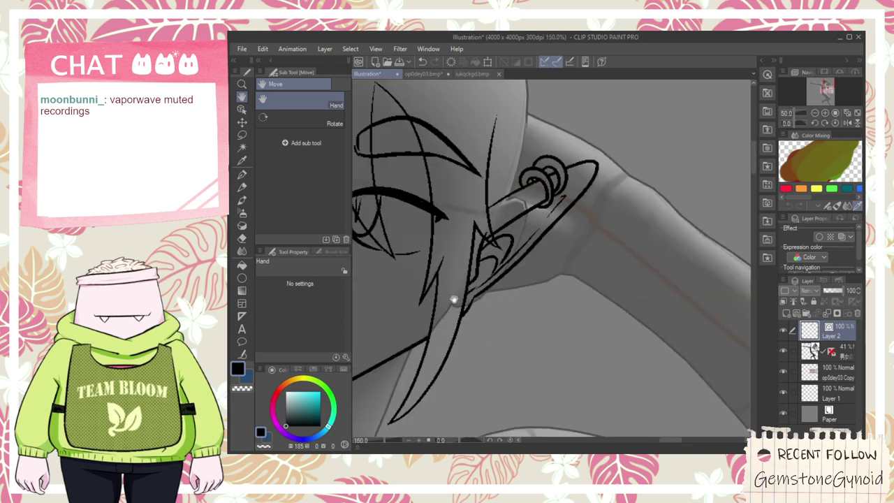
{"action": "scroll", "coordinate": [490, 332], "scroll_direction": "down", "scroll_amount": 2}
{"action": "key", "text": "p"}
{"action": "scroll", "coordinate": [486, 335], "scroll_direction": "up", "scroll_amount": 2}
{"action": "mouse_move", "coordinate": [481, 339]}
{"action": "left_mouse_down"}
{"action": "mouse_move", "coordinate": [491, 327]}
{"action": "mouse_move", "coordinate": [492, 344]}
{"action": "left_mouse_up"}
{"action": "scroll", "coordinate": [492, 344], "scroll_direction": "down", "scroll_amount": 5}
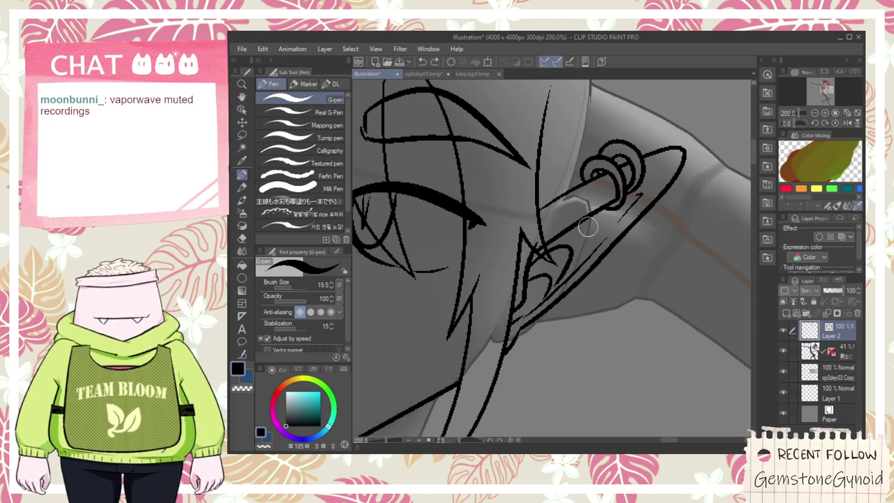
- Draw short pointed hair strands on the neck below the tip of the right-hand side lock, undoing unsatisfactory strokes
{"action": "scroll", "coordinate": [593, 245], "scroll_direction": "down", "scroll_amount": 5}
{"action": "key", "text": "space"}
{"action": "mouse_move", "coordinate": [572, 333]}
{"action": "left_mouse_down"}
{"action": "mouse_move", "coordinate": [573, 214]}
{"action": "mouse_move", "coordinate": [581, 272]}
{"action": "mouse_move", "coordinate": [534, 385]}
{"action": "left_mouse_up"}
{"action": "scroll", "coordinate": [507, 263], "scroll_direction": "up", "scroll_amount": 3}
{"action": "scroll", "coordinate": [544, 351], "scroll_direction": "up", "scroll_amount": 1}
{"action": "key", "text": "ctrl+z"}
{"action": "key", "text": "ctrl+z"}
{"action": "mouse_move", "coordinate": [519, 300]}
{"action": "left_mouse_down"}
{"action": "mouse_move", "coordinate": [568, 403]}
{"action": "mouse_move", "coordinate": [542, 324]}
{"action": "left_mouse_up"}
{"action": "key", "text": "ctrl+z"}
{"action": "left_click_drag", "start_coordinate": [573, 414], "coordinate": [533, 374]}
{"action": "key", "text": "ctrl+z"}
{"action": "mouse_move", "coordinate": [508, 342]}
{"action": "left_mouse_down"}
{"action": "mouse_move", "coordinate": [549, 388]}
{"action": "mouse_move", "coordinate": [521, 342]}
{"action": "mouse_move", "coordinate": [557, 369]}
{"action": "mouse_move", "coordinate": [585, 335]}
{"action": "left_mouse_up"}
{"action": "key", "text": "ctrl+z"}
{"action": "key", "text": "e"}
{"action": "key", "text": "p"}
{"action": "key", "text": "ctrl+z"}
{"action": "key", "text": "ctrl+z"}
{"action": "left_click_drag", "start_coordinate": [538, 363], "coordinate": [623, 289]}
{"action": "key", "text": "ctrl+z"}
{"action": "key", "text": "ctrl+z"}
{"action": "left_click_drag", "start_coordinate": [521, 331], "coordinate": [539, 373]}
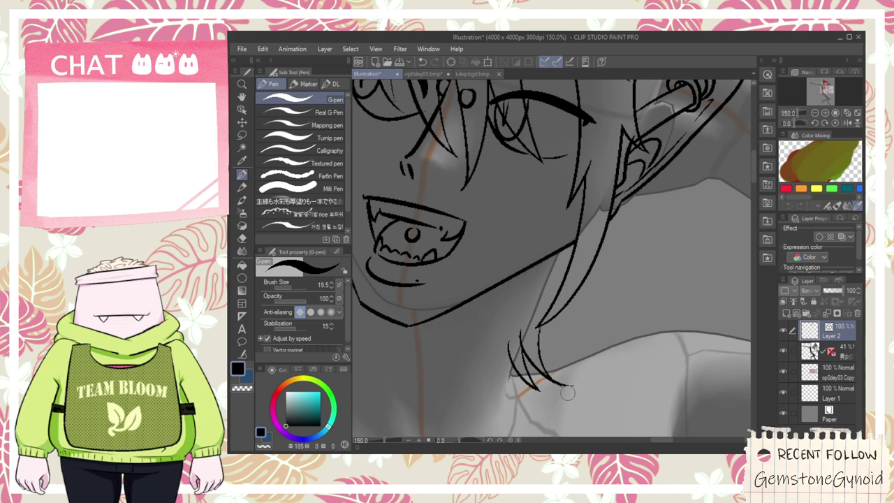
- Draw a thin inner strand beside the right-hand side lock, running from the jawline to the lock's tip
{"action": "key", "text": "e"}
{"action": "scroll", "coordinate": [543, 331], "scroll_direction": "up", "scroll_amount": 1}
{"action": "key", "text": "space"}
{"action": "left_click_drag", "start_coordinate": [550, 313], "coordinate": [550, 367]}
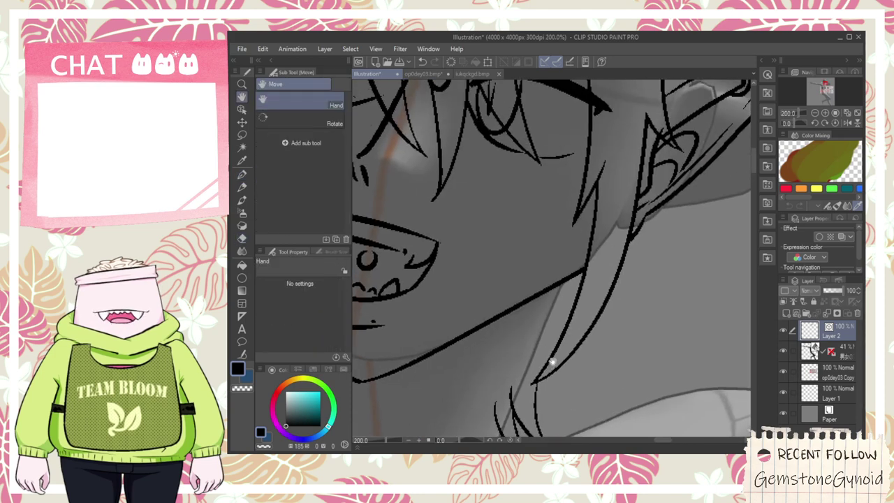
{"action": "key", "text": "p"}
{"action": "left_click_drag", "start_coordinate": [531, 407], "coordinate": [623, 289]}
{"action": "key", "text": "ctrl+z"}
{"action": "mouse_move", "coordinate": [531, 411]}
{"action": "left_mouse_down"}
{"action": "mouse_move", "coordinate": [536, 377]}
{"action": "mouse_move", "coordinate": [599, 277]}
{"action": "mouse_move", "coordinate": [564, 332]}
{"action": "mouse_move", "coordinate": [569, 285]}
{"action": "mouse_move", "coordinate": [606, 381]}
{"action": "left_mouse_up"}
{"action": "key", "text": "ctrl+z"}
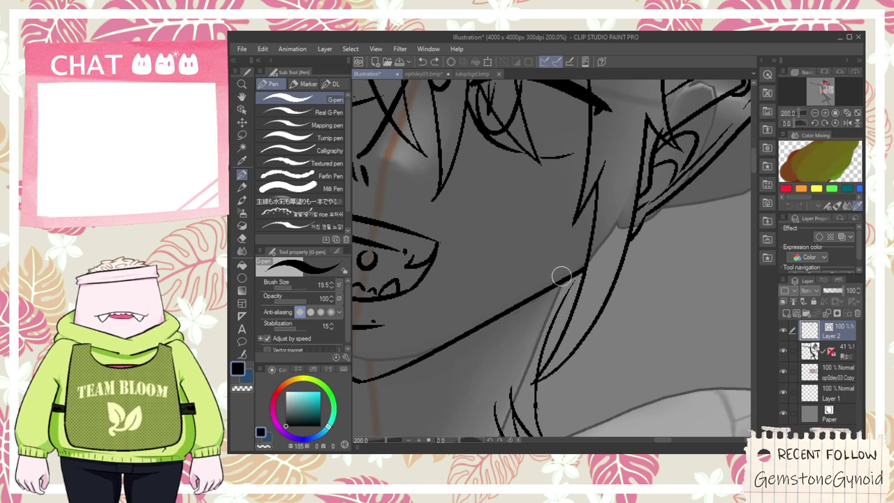
{"action": "mouse_move", "coordinate": [565, 274]}
{"action": "left_mouse_down"}
{"action": "mouse_move", "coordinate": [581, 312]}
{"action": "mouse_move", "coordinate": [548, 416]}
{"action": "left_mouse_up"}
- Add a small pointed spike of hair to the outer edge of the right-hand side lock, redrawing its stroke
{"action": "left_click_drag", "start_coordinate": [592, 390], "coordinate": [597, 237]}
{"action": "key", "text": "ctrl+z"}
{"action": "left_click_drag", "start_coordinate": [588, 384], "coordinate": [598, 227]}
{"action": "key", "text": "ctrl+z"}
{"action": "left_click_drag", "start_coordinate": [587, 384], "coordinate": [614, 204]}
- Trim the overlapping and overshooting lines around the right-hand side lock's spike and tip with the Vector eraser
{"action": "key", "text": "e"}
{"action": "left_click_drag", "start_coordinate": [602, 285], "coordinate": [614, 275]}
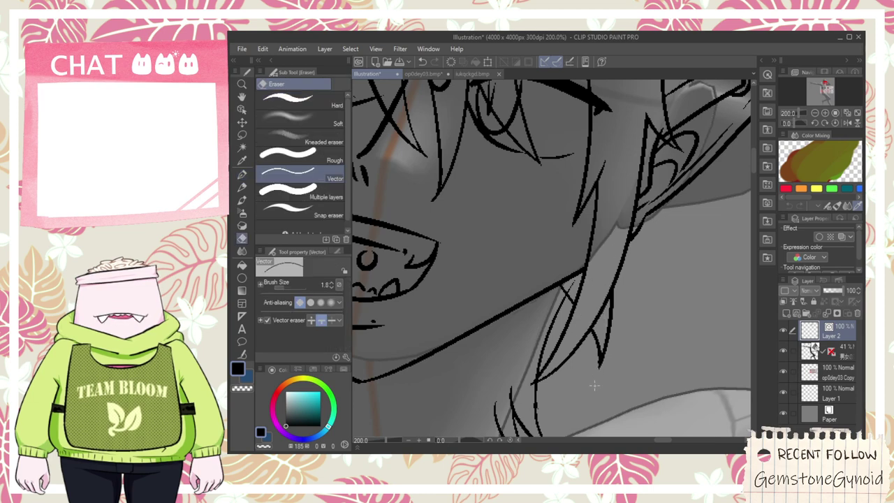
{"action": "scroll", "coordinate": [562, 347], "scroll_direction": "up", "scroll_amount": 6}
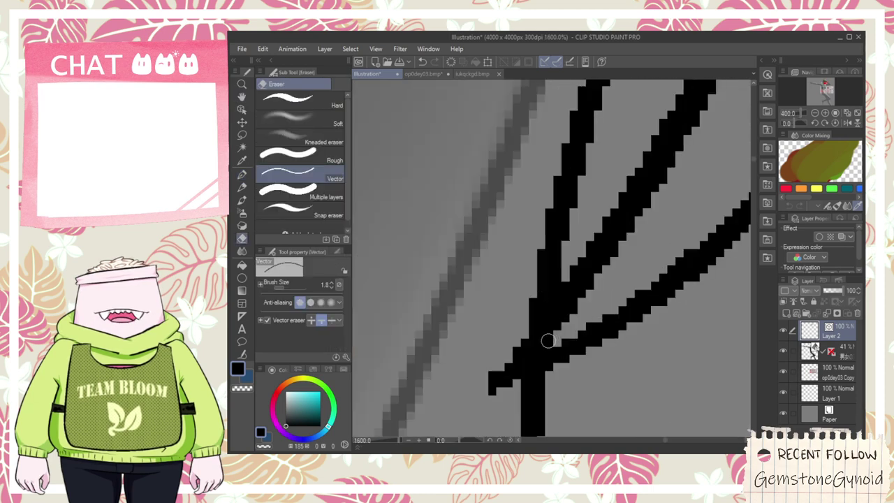
{"action": "key", "text": "ctrl+z"}
{"action": "scroll", "coordinate": [565, 335], "scroll_direction": "down", "scroll_amount": 4}
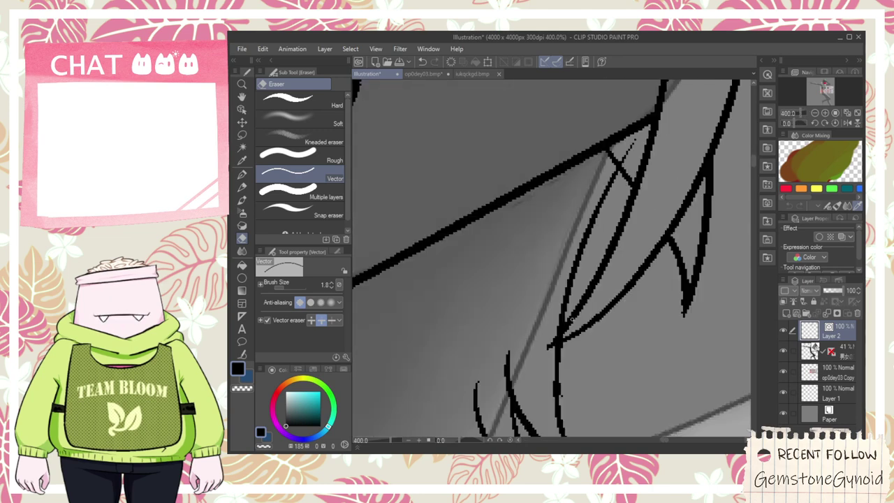
{"action": "scroll", "coordinate": [562, 234], "scroll_direction": "down", "scroll_amount": 4}
{"action": "scroll", "coordinate": [559, 316], "scroll_direction": "up", "scroll_amount": 4}
{"action": "mouse_move", "coordinate": [559, 316]}
{"action": "left_mouse_down"}
{"action": "mouse_move", "coordinate": [590, 317]}
{"action": "mouse_move", "coordinate": [619, 297]}
{"action": "mouse_move", "coordinate": [576, 321]}
{"action": "left_mouse_up"}
{"action": "scroll", "coordinate": [598, 302], "scroll_direction": "down", "scroll_amount": 2}
{"action": "scroll", "coordinate": [598, 305], "scroll_direction": "down", "scroll_amount": 5}
- Draw a short pointed hair strand beside the jaw, below the left-hand side lock, and trim its overlap with the Vector eraser
{"action": "key", "text": "space"}
{"action": "scroll", "coordinate": [524, 308], "scroll_direction": "up", "scroll_amount": 3}
{"action": "scroll", "coordinate": [529, 272], "scroll_direction": "up", "scroll_amount": 1}
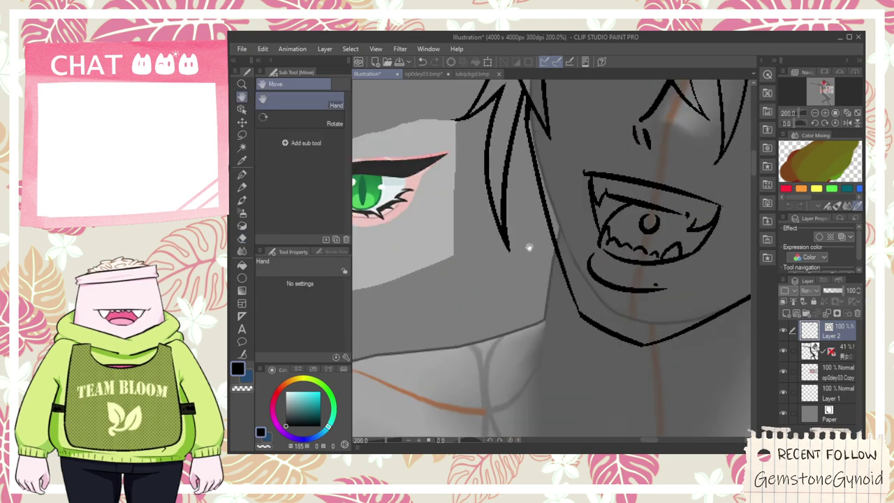
{"action": "key", "text": "p"}
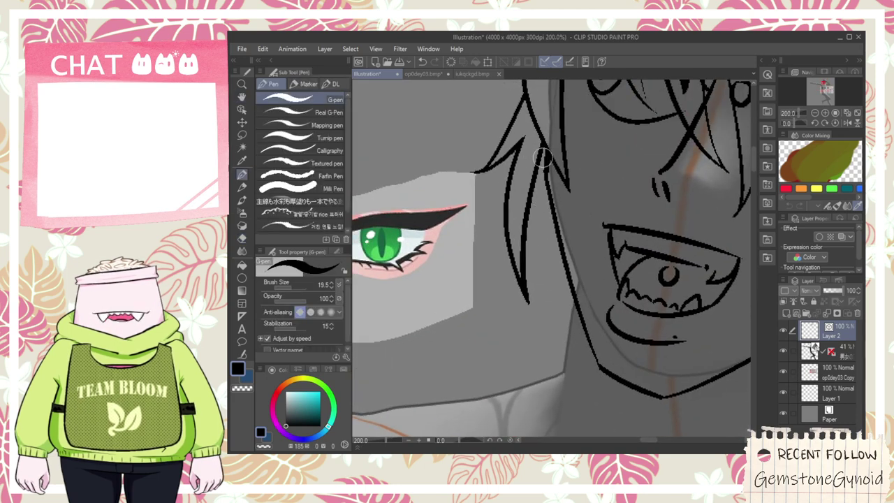
{"action": "left_click_drag", "start_coordinate": [553, 180], "coordinate": [507, 312]}
{"action": "key", "text": "ctrl+z"}
{"action": "left_click_drag", "start_coordinate": [563, 198], "coordinate": [481, 336]}
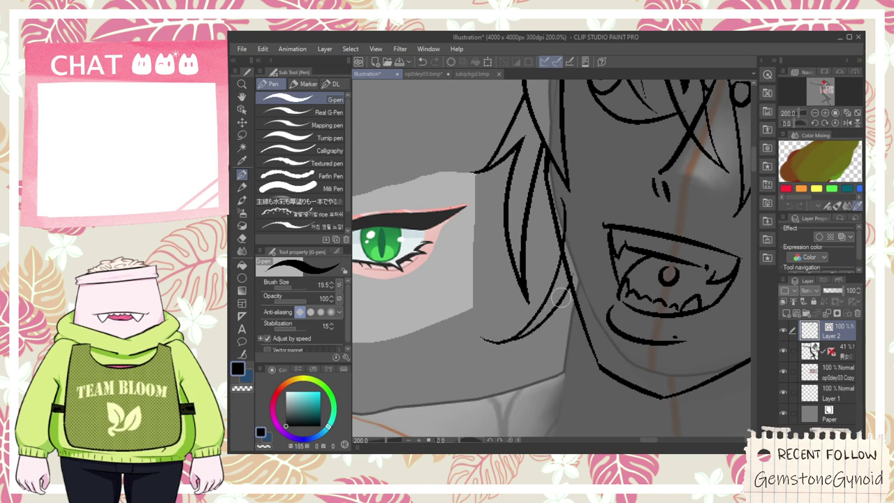
{"action": "key", "text": "ctrl+z"}
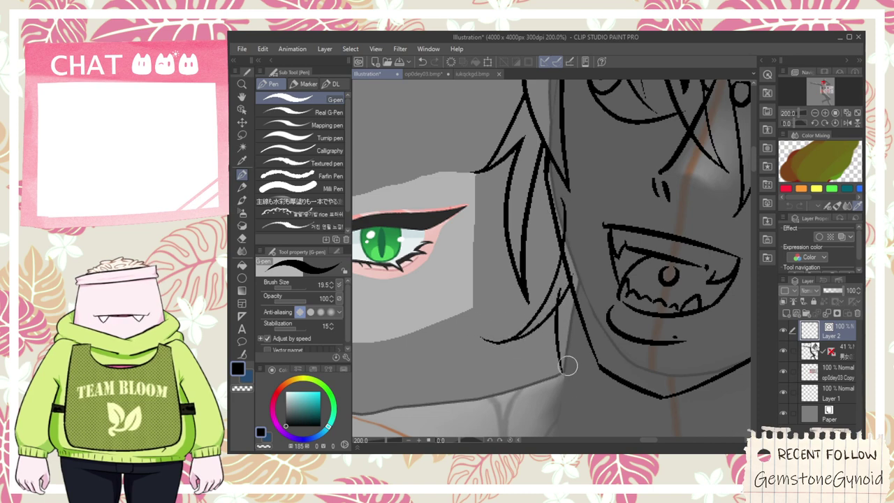
{"action": "scroll", "coordinate": [568, 367], "scroll_direction": "up", "scroll_amount": 1}
{"action": "key", "text": "e"}
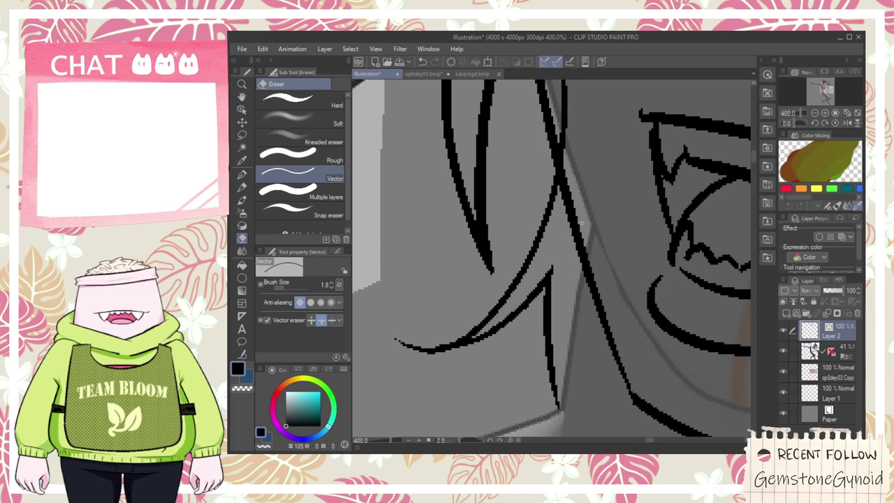
{"action": "scroll", "coordinate": [407, 305], "scroll_direction": "down", "scroll_amount": 5}
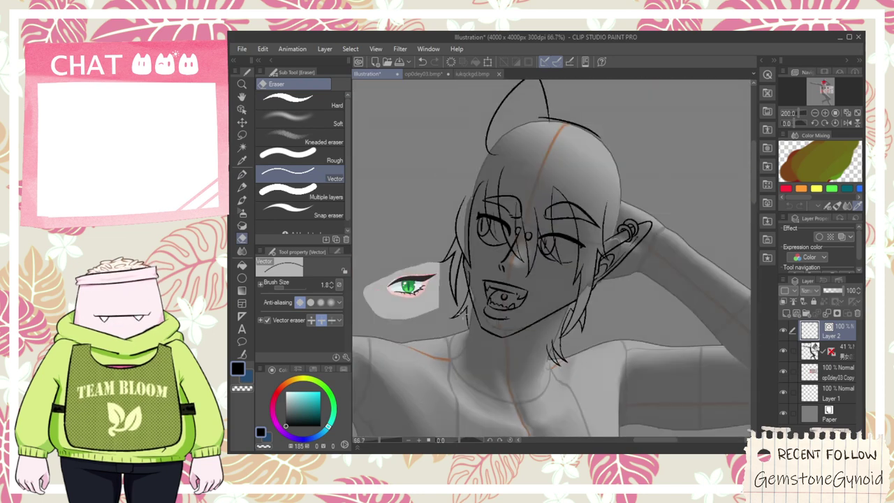
- Examine the front-view hairstyle on the reference sheet and compare it with the drawn head
{"action": "scroll", "coordinate": [521, 309], "scroll_direction": "down", "scroll_amount": 3}
{"action": "key", "text": "space"}
{"action": "left_click_drag", "start_coordinate": [554, 365], "coordinate": [631, 270]}
{"action": "scroll", "coordinate": [546, 285], "scroll_direction": "up", "scroll_amount": 3}
{"action": "scroll", "coordinate": [458, 265], "scroll_direction": "up", "scroll_amount": 1}
{"action": "scroll", "coordinate": [459, 264], "scroll_direction": "down", "scroll_amount": 1}
{"action": "scroll", "coordinate": [457, 266], "scroll_direction": "up", "scroll_amount": 1}
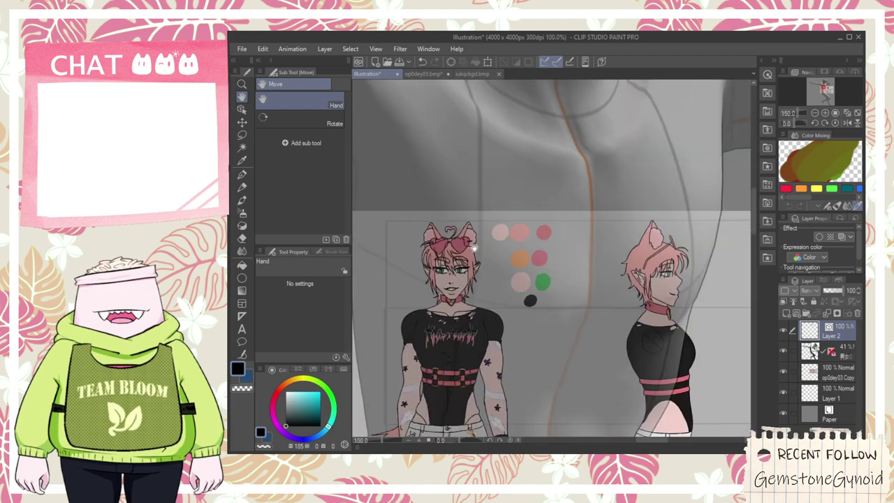
{"action": "scroll", "coordinate": [488, 244], "scroll_direction": "down", "scroll_amount": 1}
{"action": "left_click_drag", "start_coordinate": [572, 176], "coordinate": [535, 275]}
{"action": "left_click_drag", "start_coordinate": [476, 194], "coordinate": [552, 124]}
{"action": "scroll", "coordinate": [508, 300], "scroll_direction": "down", "scroll_amount": 1}
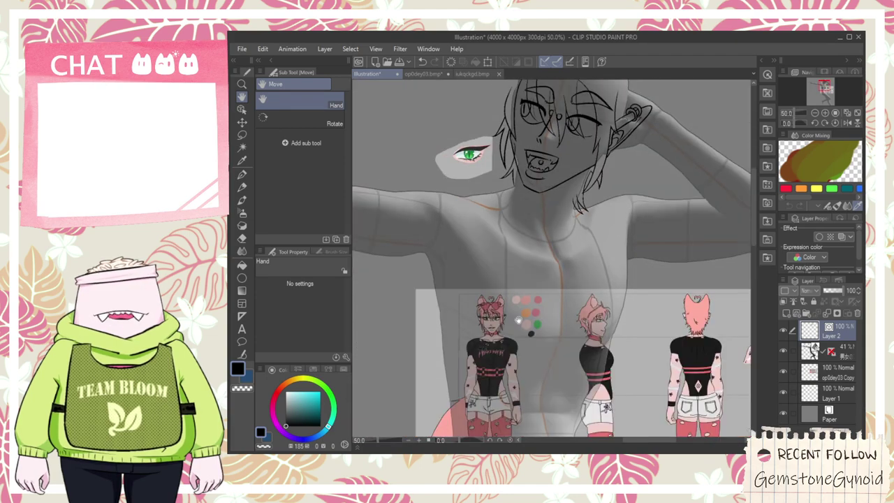
{"action": "scroll", "coordinate": [477, 307], "scroll_direction": "up", "scroll_amount": 2}
{"action": "scroll", "coordinate": [476, 307], "scroll_direction": "up", "scroll_amount": 1}
{"action": "left_click_drag", "start_coordinate": [573, 166], "coordinate": [537, 424]}
{"action": "left_click_drag", "start_coordinate": [582, 108], "coordinate": [545, 433]}
{"action": "left_click_drag", "start_coordinate": [560, 273], "coordinate": [556, 162]}
{"action": "scroll", "coordinate": [534, 299], "scroll_direction": "up", "scroll_amount": 1}
{"action": "scroll", "coordinate": [541, 339], "scroll_direction": "down", "scroll_amount": 1}
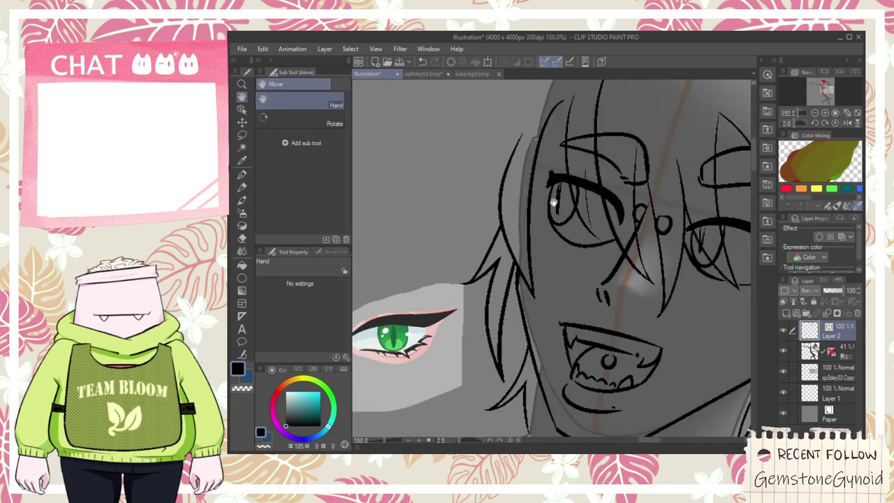
- Draw a curved, flicked-out hair strand beside the left-hand temple with the G-pen, undoing unsatisfactory strokes
{"action": "left_click_drag", "start_coordinate": [549, 214], "coordinate": [544, 407]}
{"action": "key", "text": "p"}
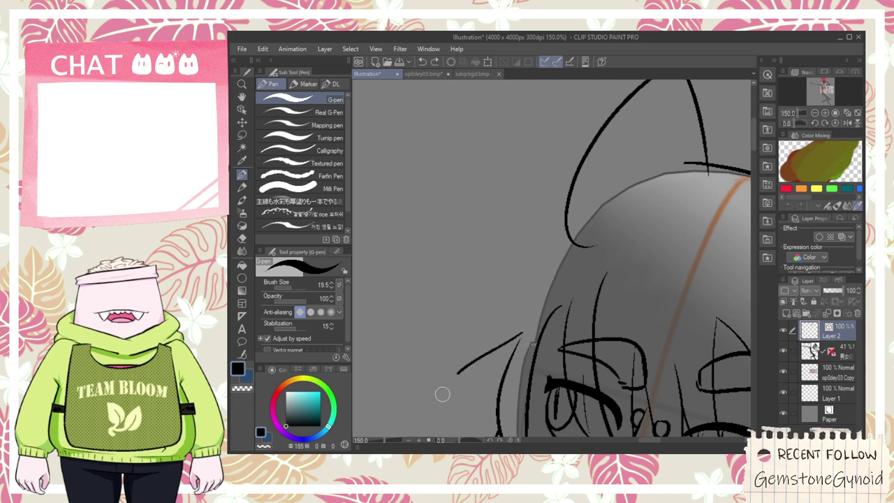
{"action": "key", "text": "ctrl+z"}
{"action": "left_click_drag", "start_coordinate": [452, 426], "coordinate": [526, 295]}
{"action": "key", "text": "ctrl+z"}
{"action": "left_click_drag", "start_coordinate": [471, 342], "coordinate": [548, 321]}
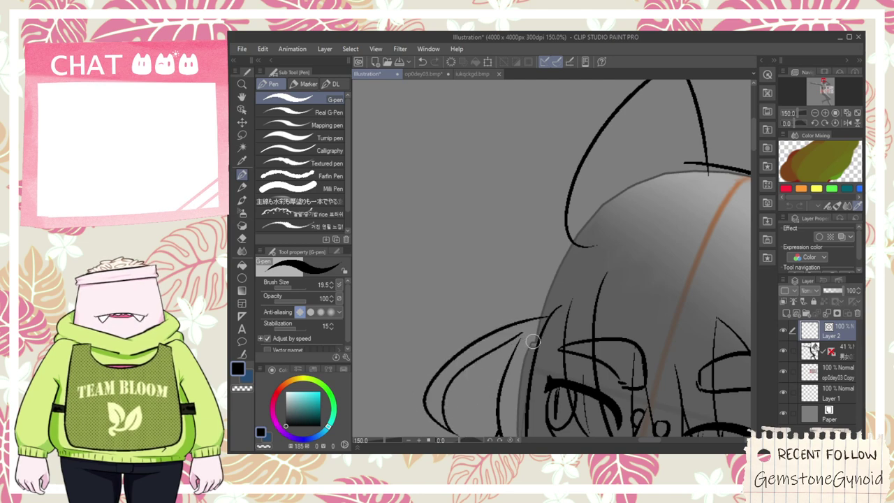
{"action": "scroll", "coordinate": [529, 339], "scroll_direction": "down", "scroll_amount": 1}
- Add a second, smaller curved strand beneath the flicked-out one at the left-hand temple, redrawing its strokes
{"action": "key", "text": "ctrl+z"}
{"action": "scroll", "coordinate": [491, 399], "scroll_direction": "up", "scroll_amount": 1}
{"action": "scroll", "coordinate": [471, 404], "scroll_direction": "up", "scroll_amount": 1}
{"action": "mouse_move", "coordinate": [476, 404]}
{"action": "left_mouse_down"}
{"action": "mouse_move", "coordinate": [550, 250]}
{"action": "mouse_move", "coordinate": [428, 327]}
{"action": "mouse_move", "coordinate": [574, 211]}
{"action": "left_mouse_up"}
{"action": "scroll", "coordinate": [557, 262], "scroll_direction": "down", "scroll_amount": 2}
{"action": "scroll", "coordinate": [552, 253], "scroll_direction": "up", "scroll_amount": 1}
{"action": "key", "text": "ctrl+z"}
{"action": "left_click_drag", "start_coordinate": [435, 340], "coordinate": [572, 283]}
{"action": "scroll", "coordinate": [567, 283], "scroll_direction": "down", "scroll_amount": 1}
{"action": "scroll", "coordinate": [566, 285], "scroll_direction": "down", "scroll_amount": 3}
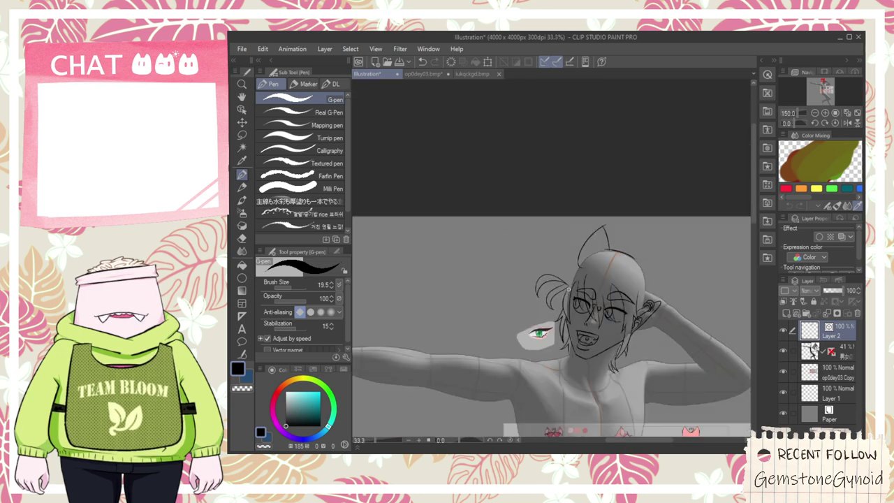
- Study how the hair flicks out around the front-view face on the reference sheet
{"action": "key", "text": "space"}
{"action": "left_click_drag", "start_coordinate": [568, 425], "coordinate": [559, 287]}
{"action": "scroll", "coordinate": [550, 325], "scroll_direction": "up", "scroll_amount": 3}
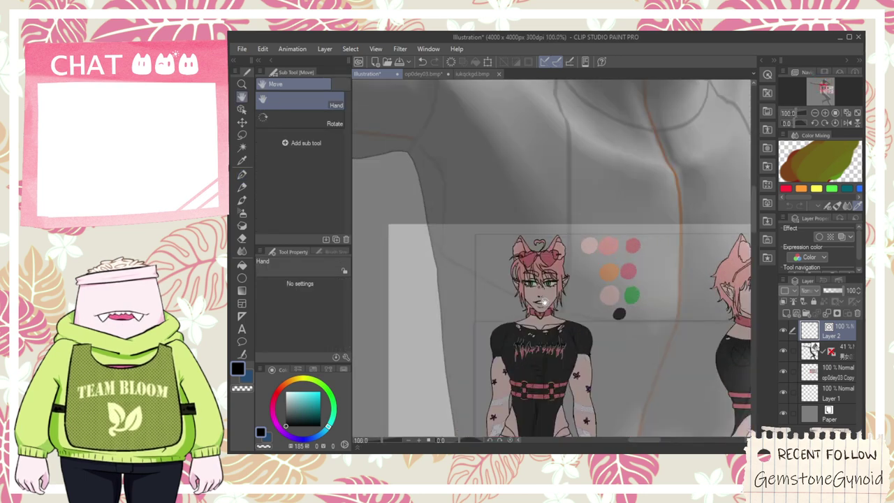
{"action": "scroll", "coordinate": [543, 279], "scroll_direction": "down", "scroll_amount": 1}
{"action": "left_click_drag", "start_coordinate": [576, 307], "coordinate": [559, 277]}
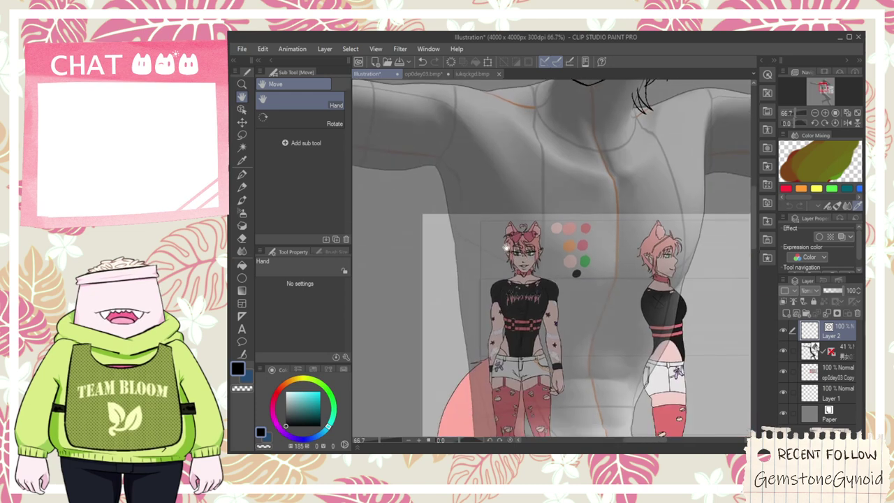
{"action": "scroll", "coordinate": [521, 253], "scroll_direction": "up", "scroll_amount": 3}
{"action": "scroll", "coordinate": [518, 230], "scroll_direction": "down", "scroll_amount": 3}
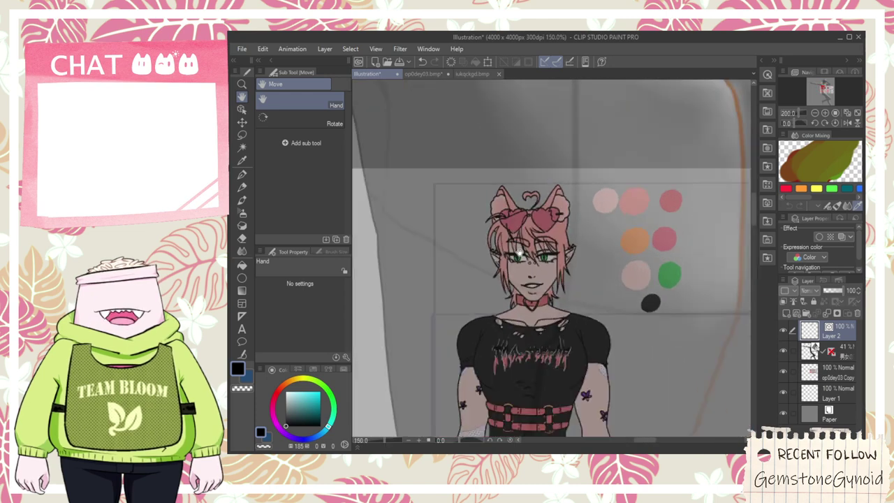
{"action": "left_click_drag", "start_coordinate": [518, 209], "coordinate": [552, 349]}
{"action": "scroll", "coordinate": [505, 255], "scroll_direction": "up", "scroll_amount": 1}
{"action": "scroll", "coordinate": [514, 233], "scroll_direction": "down", "scroll_amount": 2}
{"action": "left_click_drag", "start_coordinate": [575, 201], "coordinate": [551, 324]}
- Rotate the two curved strands downward with the Object tool and move them up closer to the cat ear's base
{"action": "left_click", "coordinate": [242, 109]}
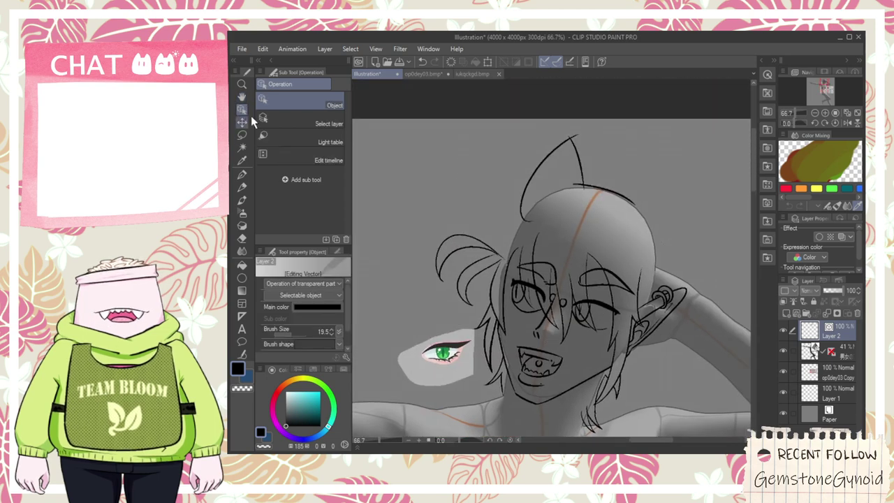
{"action": "left_click", "coordinate": [475, 317]}
{"action": "scroll", "coordinate": [479, 213], "scroll_direction": "up", "scroll_amount": 1}
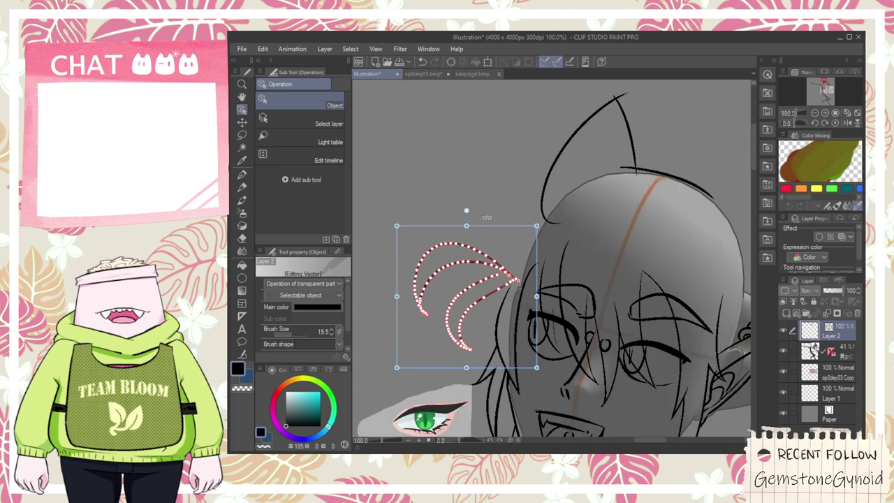
{"action": "left_click_drag", "start_coordinate": [475, 225], "coordinate": [515, 201]}
- Check the reference sheet's front view for the hair between the temple and the cat ear
{"action": "scroll", "coordinate": [513, 202], "scroll_direction": "down", "scroll_amount": 3}
{"action": "key", "text": "space"}
{"action": "scroll", "coordinate": [509, 280], "scroll_direction": "down", "scroll_amount": 1}
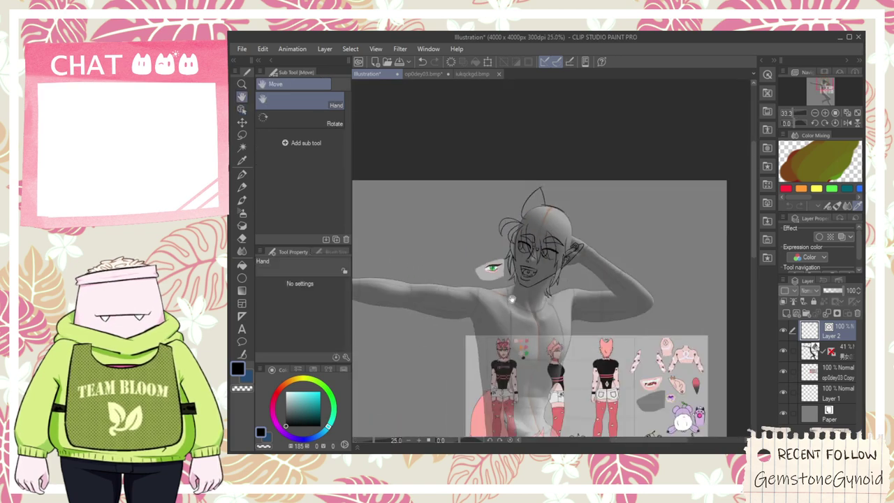
{"action": "left_click_drag", "start_coordinate": [509, 289], "coordinate": [498, 188]}
{"action": "scroll", "coordinate": [491, 252], "scroll_direction": "up", "scroll_amount": 3}
{"action": "scroll", "coordinate": [490, 235], "scroll_direction": "up", "scroll_amount": 1}
{"action": "scroll", "coordinate": [491, 231], "scroll_direction": "down", "scroll_amount": 1}
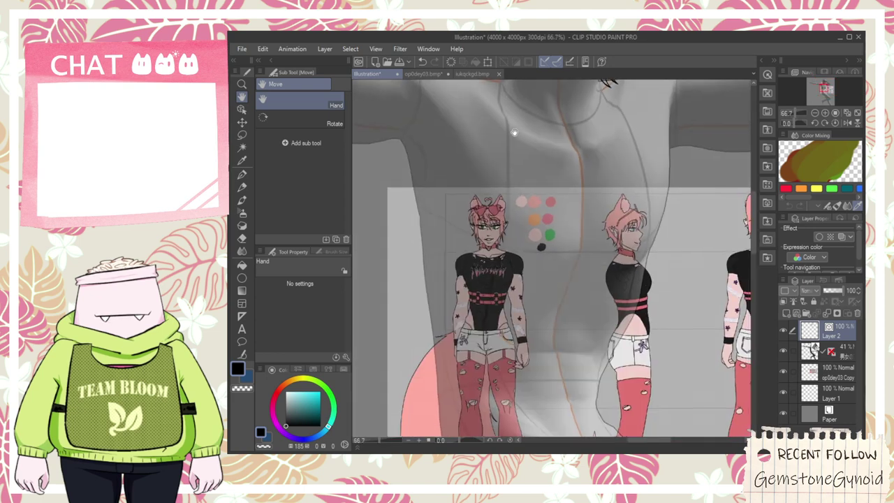
{"action": "left_click_drag", "start_coordinate": [519, 130], "coordinate": [480, 256]}
{"action": "scroll", "coordinate": [480, 257], "scroll_direction": "up", "scroll_amount": 1}
- Add a pointed hair tuft between the curved strands and the cat ear's base, trimming its crossing lines
{"action": "left_click_drag", "start_coordinate": [493, 143], "coordinate": [501, 301]}
{"action": "scroll", "coordinate": [501, 300], "scroll_direction": "up", "scroll_amount": 1}
{"action": "mouse_move", "coordinate": [516, 259]}
{"action": "left_mouse_down"}
{"action": "mouse_move", "coordinate": [449, 178]}
{"action": "mouse_move", "coordinate": [593, 233]}
{"action": "left_mouse_up"}
{"action": "key", "text": "e"}
{"action": "scroll", "coordinate": [530, 261], "scroll_direction": "up", "scroll_amount": 1}
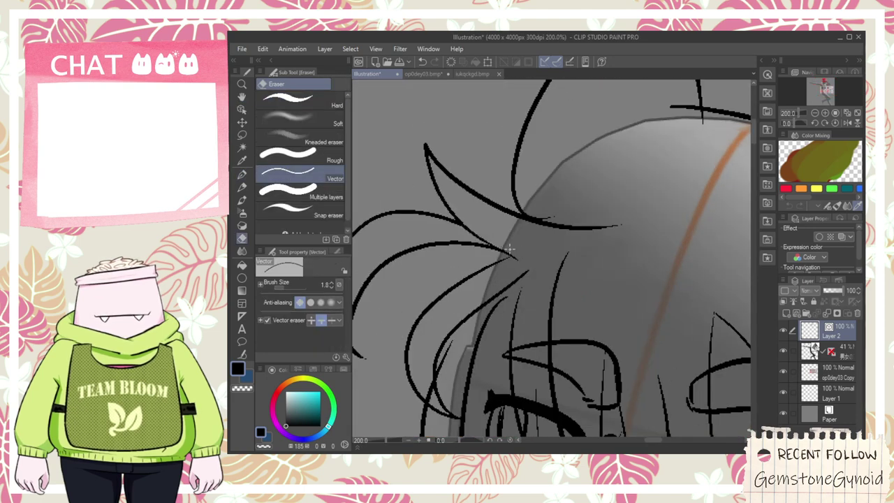
{"action": "scroll", "coordinate": [504, 244], "scroll_direction": "up", "scroll_amount": 2}
{"action": "scroll", "coordinate": [555, 238], "scroll_direction": "down", "scroll_amount": 3}
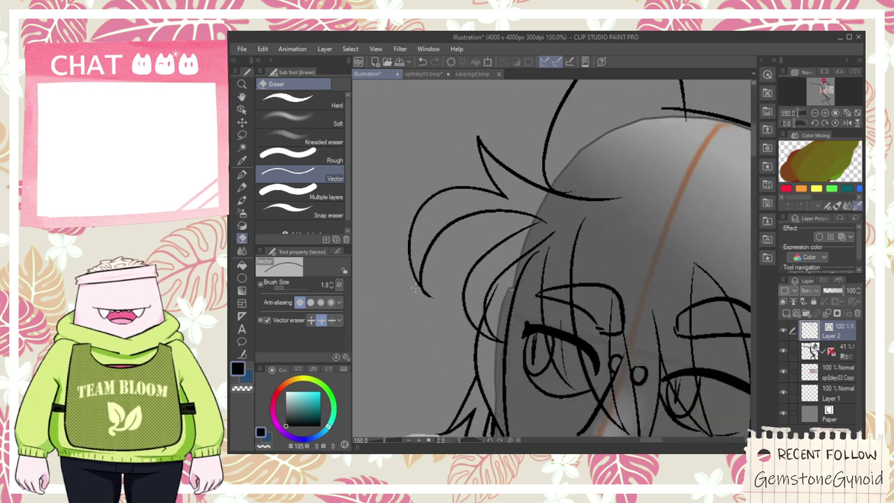
- Trim the side lock's line where it overlaps the tip of the lower curved strand with the Vector eraser
{"action": "scroll", "coordinate": [429, 296], "scroll_direction": "up", "scroll_amount": 1}
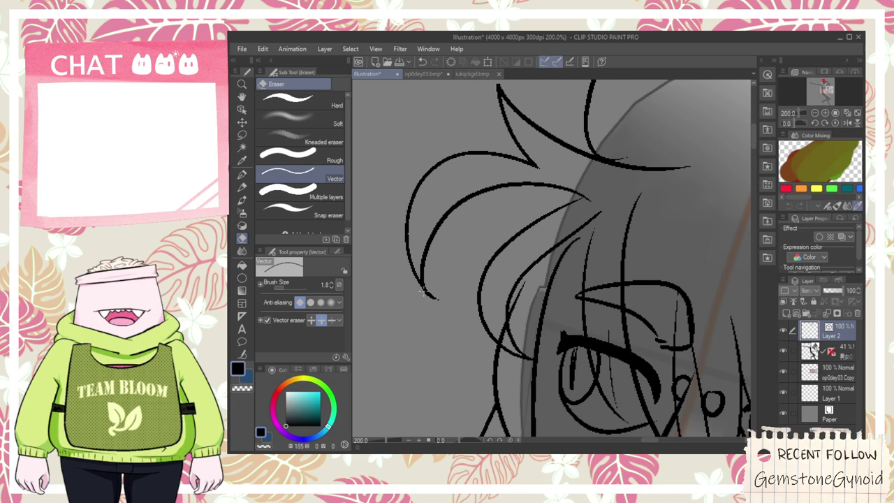
{"action": "scroll", "coordinate": [449, 310], "scroll_direction": "down", "scroll_amount": 1}
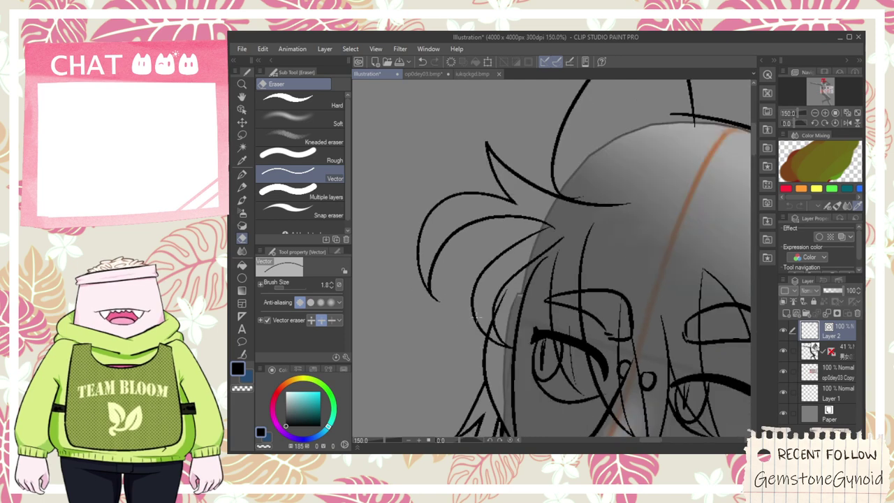
{"action": "scroll", "coordinate": [486, 322], "scroll_direction": "up", "scroll_amount": 3}
{"action": "left_click_drag", "start_coordinate": [487, 330], "coordinate": [502, 339]}
- Draw a thin inner line along the lower curved strand beside the left-hand temple, redoing the stroke once
{"action": "key", "text": "space"}
{"action": "left_click_drag", "start_coordinate": [548, 259], "coordinate": [513, 285]}
{"action": "key", "text": "p"}
{"action": "left_click_drag", "start_coordinate": [479, 309], "coordinate": [545, 175]}
{"action": "key", "text": "ctrl+z"}
{"action": "left_click_drag", "start_coordinate": [480, 312], "coordinate": [562, 160]}
- Examine the cat ears and surrounding hair on the reference sheet's front view
{"action": "scroll", "coordinate": [544, 180], "scroll_direction": "down", "scroll_amount": 8}
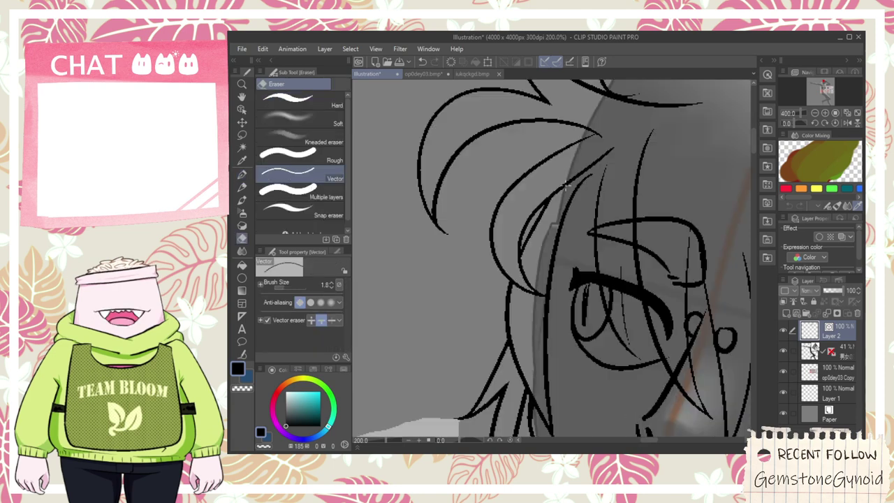
{"action": "key", "text": "h"}
{"action": "left_click_drag", "start_coordinate": [588, 261], "coordinate": [555, 195]}
{"action": "scroll", "coordinate": [542, 279], "scroll_direction": "up", "scroll_amount": 2}
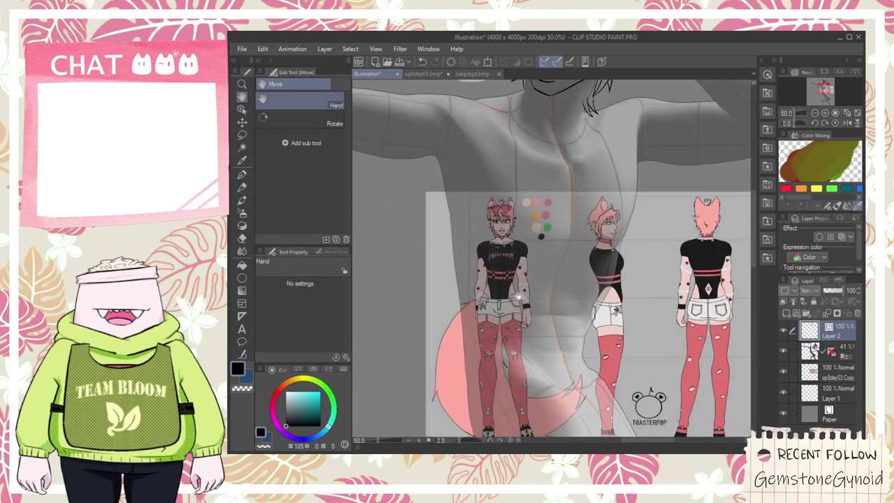
{"action": "scroll", "coordinate": [498, 238], "scroll_direction": "up", "scroll_amount": 4}
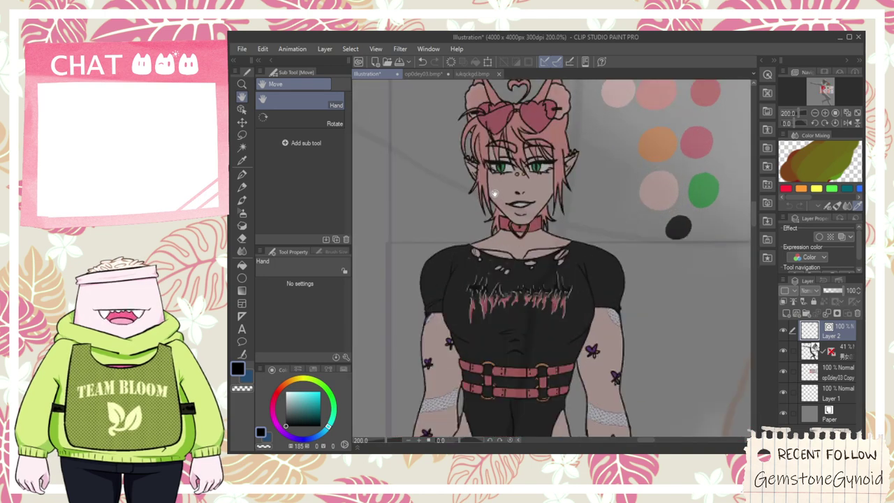
{"action": "scroll", "coordinate": [515, 201], "scroll_direction": "down", "scroll_amount": 4}
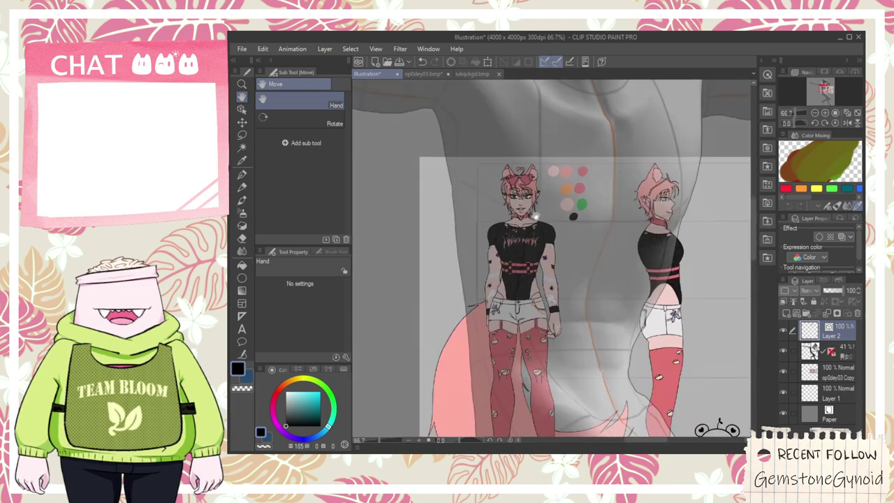
{"action": "left_click_drag", "start_coordinate": [567, 95], "coordinate": [484, 436]}
{"action": "left_click_drag", "start_coordinate": [546, 245], "coordinate": [559, 180]}
{"action": "left_click_drag", "start_coordinate": [566, 115], "coordinate": [557, 206]}
- Trim the overshooting lines at the cat ear's tip and at both ends of its base with the Vector eraser
{"action": "scroll", "coordinate": [557, 206], "scroll_direction": "up", "scroll_amount": 4}
{"action": "key", "text": "e"}
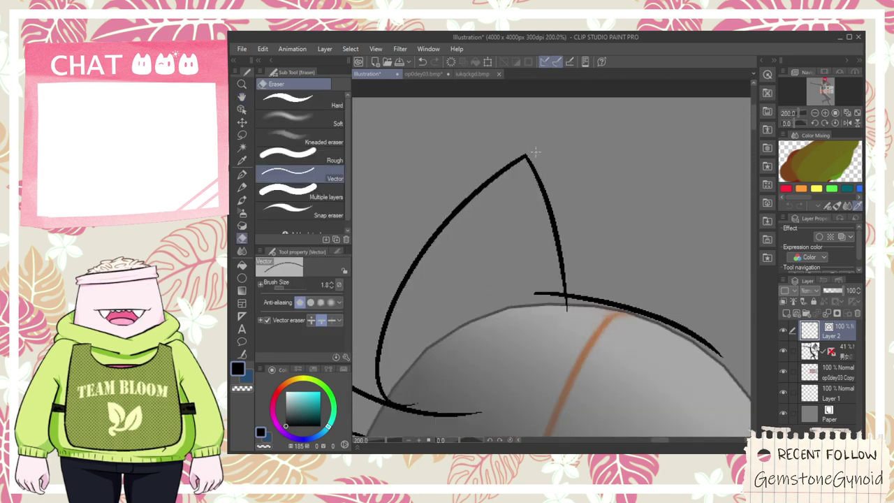
{"action": "scroll", "coordinate": [539, 309], "scroll_direction": "down", "scroll_amount": 1}
{"action": "scroll", "coordinate": [538, 309], "scroll_direction": "up", "scroll_amount": 1}
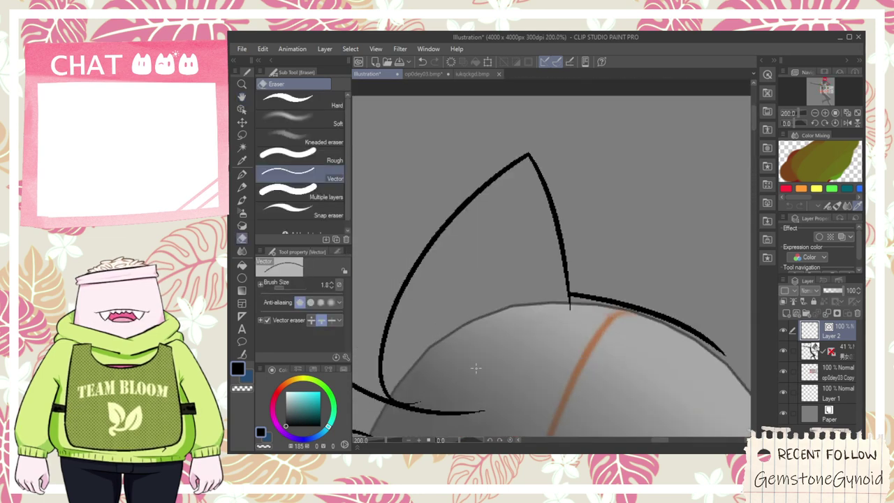
{"action": "scroll", "coordinate": [420, 406], "scroll_direction": "up", "scroll_amount": 2}
{"action": "left_click", "coordinate": [421, 403]}
{"action": "key", "text": "ctrl+z"}
{"action": "key", "text": "space"}
{"action": "left_click_drag", "start_coordinate": [419, 388], "coordinate": [507, 337]}
{"action": "key", "text": "p"}
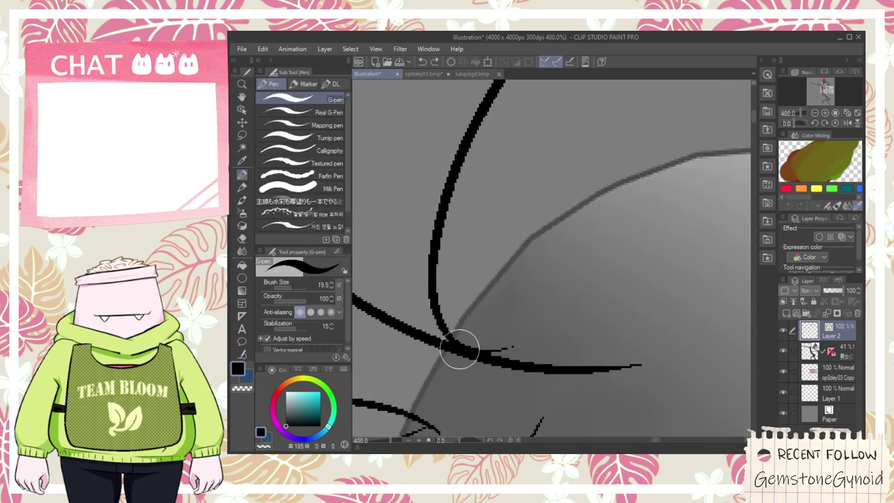
{"action": "scroll", "coordinate": [479, 357], "scroll_direction": "down", "scroll_amount": 2}
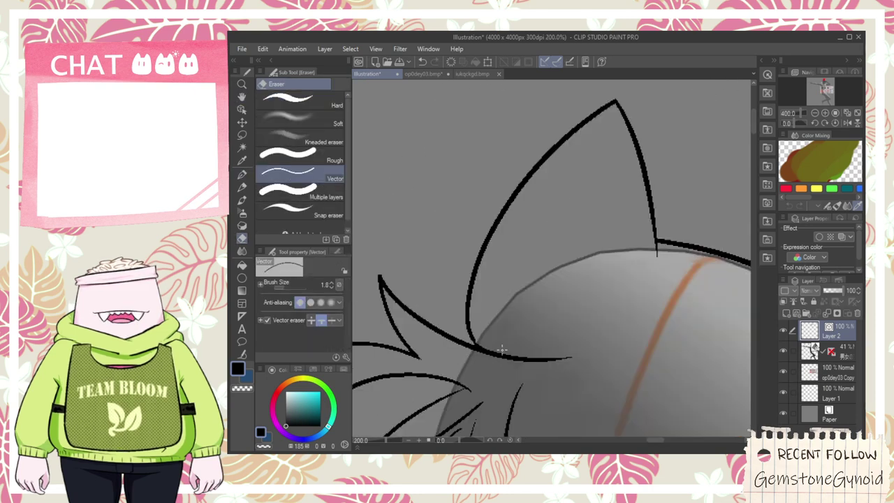
- Draw the cat ear's inner edge as a curve between its tip and the head, redoing the stroke once
{"action": "key", "text": "h"}
{"action": "key", "text": "p"}
{"action": "left_click_drag", "start_coordinate": [479, 356], "coordinate": [573, 158]}
{"action": "key", "text": "ctrl+z"}
{"action": "mouse_move", "coordinate": [522, 360]}
{"action": "left_mouse_down"}
{"action": "mouse_move", "coordinate": [598, 193]}
{"action": "mouse_move", "coordinate": [595, 122]}
{"action": "left_mouse_up"}
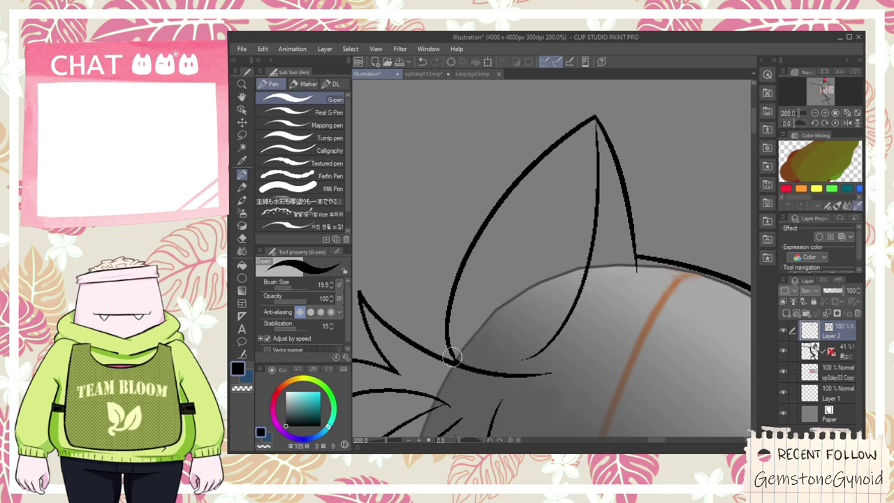
- Draw a scalloped fur line across the lower cat ear and erase the overlapping outline beneath it
{"action": "left_click_drag", "start_coordinate": [444, 357], "coordinate": [457, 323]}
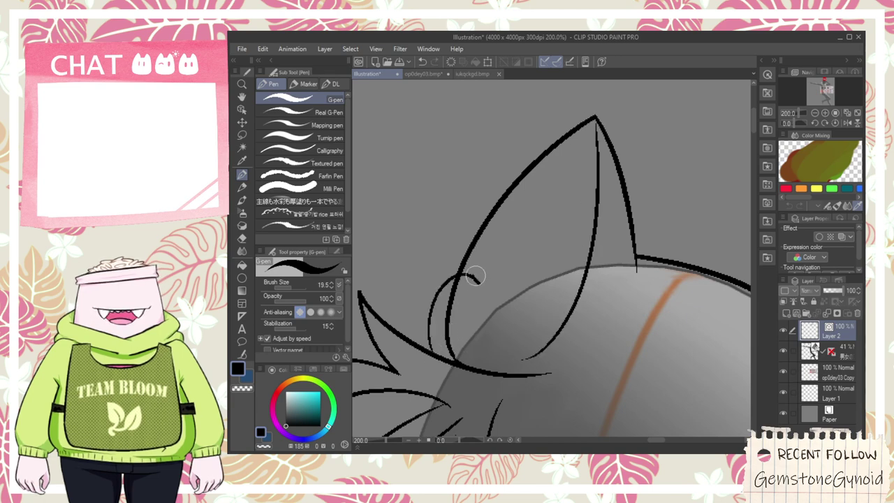
{"action": "mouse_move", "coordinate": [518, 265]}
{"action": "left_mouse_down"}
{"action": "mouse_move", "coordinate": [585, 260]}
{"action": "mouse_move", "coordinate": [605, 248]}
{"action": "mouse_move", "coordinate": [559, 233]}
{"action": "mouse_move", "coordinate": [593, 223]}
{"action": "left_mouse_up"}
{"action": "key", "text": "e"}
{"action": "scroll", "coordinate": [577, 261], "scroll_direction": "up", "scroll_amount": 2}
{"action": "key", "text": "space"}
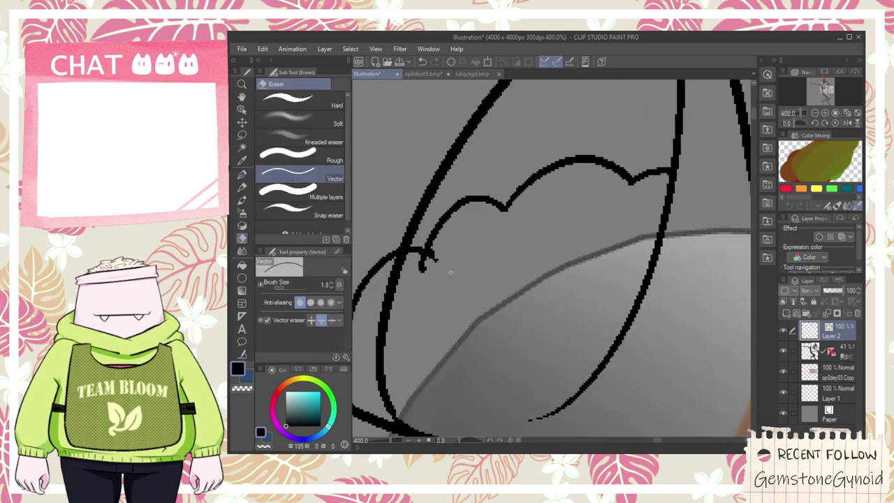
{"action": "mouse_move", "coordinate": [437, 260]}
{"action": "left_mouse_down"}
{"action": "mouse_move", "coordinate": [396, 310]}
{"action": "mouse_move", "coordinate": [386, 347]}
{"action": "left_mouse_up"}
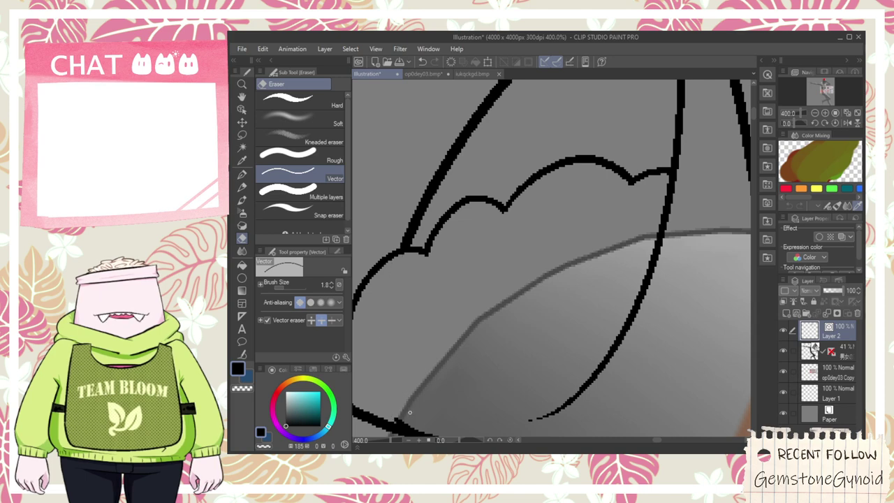
- Close the lower end of the cat ear with a curved line joining its base to the inner edge, and erase the excess line ends
{"action": "scroll", "coordinate": [414, 417], "scroll_direction": "down", "scroll_amount": 3}
{"action": "scroll", "coordinate": [422, 418], "scroll_direction": "up", "scroll_amount": 1}
{"action": "key", "text": "space"}
{"action": "left_click_drag", "start_coordinate": [460, 393], "coordinate": [453, 354]}
{"action": "scroll", "coordinate": [459, 377], "scroll_direction": "up", "scroll_amount": 2}
{"action": "key", "text": "p"}
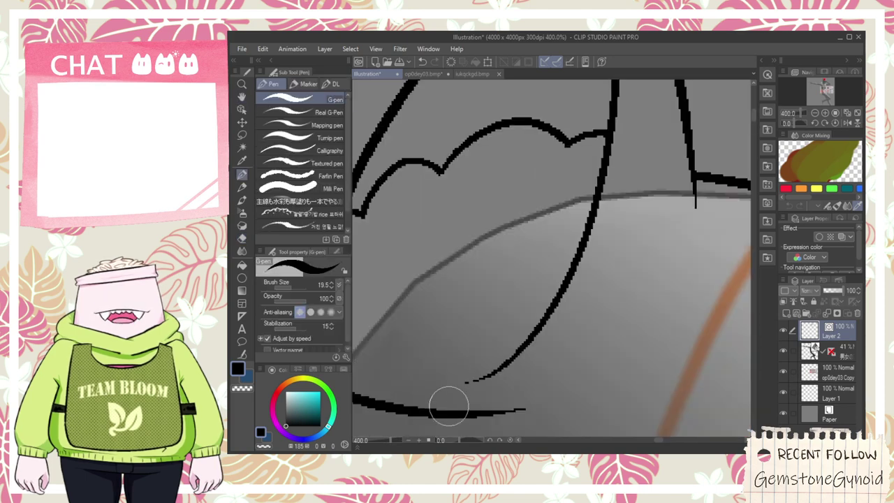
{"action": "left_click_drag", "start_coordinate": [464, 390], "coordinate": [525, 334]}
{"action": "key", "text": "ctrl+z"}
{"action": "mouse_move", "coordinate": [420, 411]}
{"action": "left_mouse_down"}
{"action": "mouse_move", "coordinate": [516, 343]}
{"action": "mouse_move", "coordinate": [528, 318]}
{"action": "mouse_move", "coordinate": [510, 362]}
{"action": "mouse_move", "coordinate": [531, 329]}
{"action": "left_mouse_up"}
{"action": "key", "text": "ctrl+z"}
{"action": "key", "text": "e"}
{"action": "left_click_drag", "start_coordinate": [487, 419], "coordinate": [473, 384]}
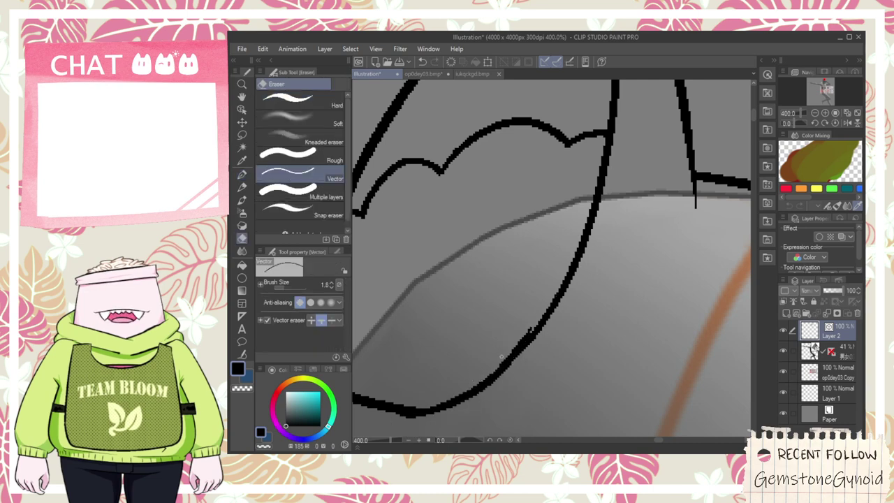
{"action": "mouse_move", "coordinate": [529, 333]}
{"action": "left_mouse_down"}
{"action": "mouse_move", "coordinate": [522, 335]}
{"action": "mouse_move", "coordinate": [528, 328]}
{"action": "left_mouse_up"}
{"action": "key", "text": "ctrl+z"}
- Examine the reference sheet's hair and ears and compare them with the head sketch as a whole
{"action": "scroll", "coordinate": [525, 340], "scroll_direction": "down", "scroll_amount": 3}
{"action": "key", "text": "space"}
{"action": "left_click_drag", "start_coordinate": [471, 252], "coordinate": [479, 289]}
{"action": "scroll", "coordinate": [485, 277], "scroll_direction": "up", "scroll_amount": 1}
{"action": "scroll", "coordinate": [491, 286], "scroll_direction": "down", "scroll_amount": 3}
{"action": "left_click_drag", "start_coordinate": [548, 362], "coordinate": [525, 213]}
{"action": "scroll", "coordinate": [518, 239], "scroll_direction": "down", "scroll_amount": 1}
{"action": "left_click_drag", "start_coordinate": [512, 347], "coordinate": [528, 219]}
{"action": "left_click_drag", "start_coordinate": [517, 317], "coordinate": [516, 271]}
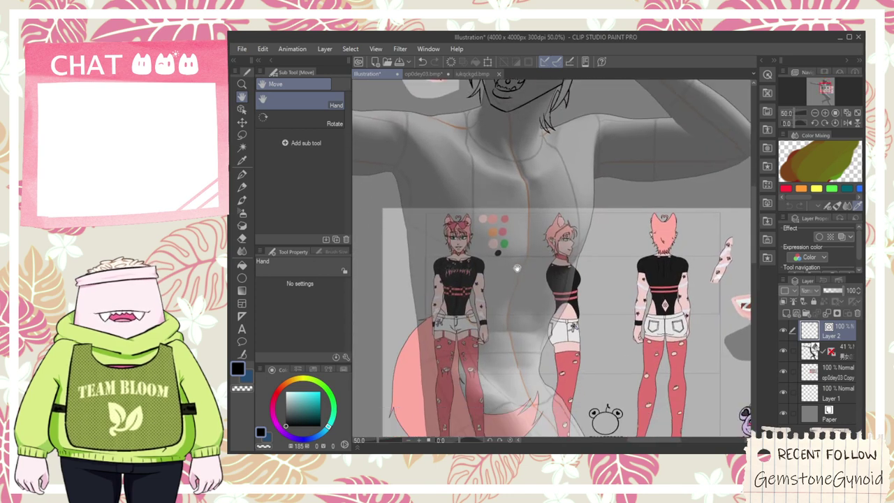
{"action": "left_click_drag", "start_coordinate": [558, 123], "coordinate": [525, 364]}
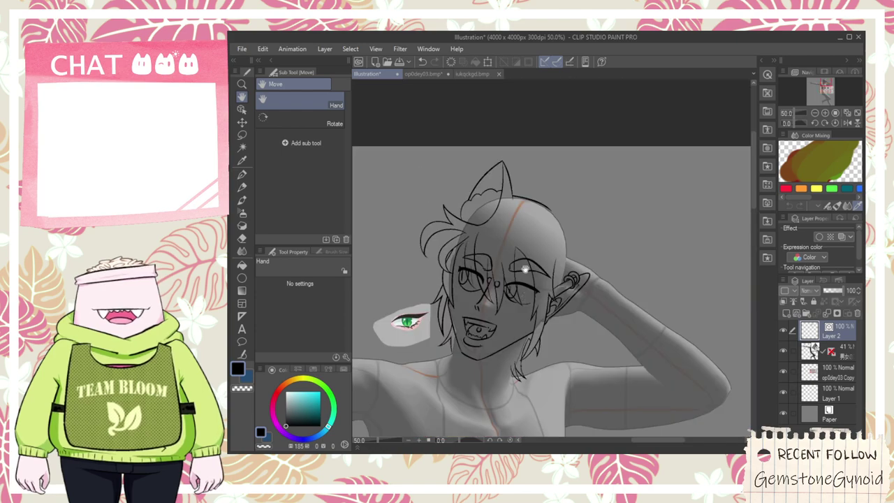
{"action": "scroll", "coordinate": [515, 187], "scroll_direction": "up", "scroll_amount": 2}
{"action": "scroll", "coordinate": [481, 211], "scroll_direction": "down", "scroll_amount": 3}
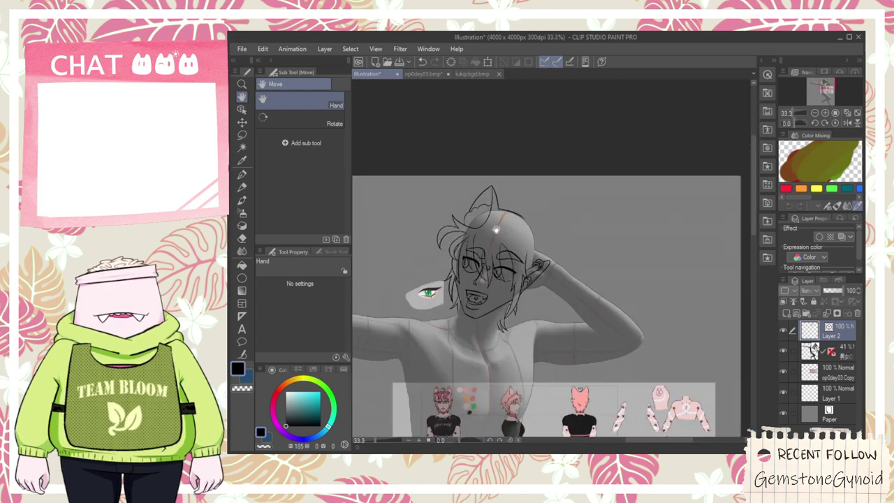
- Draw a curved line extending the temple hair strand up to the neighbouring strand's tip, redoing the stroke until it forms a point
{"action": "scroll", "coordinate": [492, 229], "scroll_direction": "up", "scroll_amount": 4}
{"action": "scroll", "coordinate": [442, 276], "scroll_direction": "up", "scroll_amount": 2}
{"action": "key", "text": "p"}
{"action": "scroll", "coordinate": [440, 286], "scroll_direction": "up", "scroll_amount": 2}
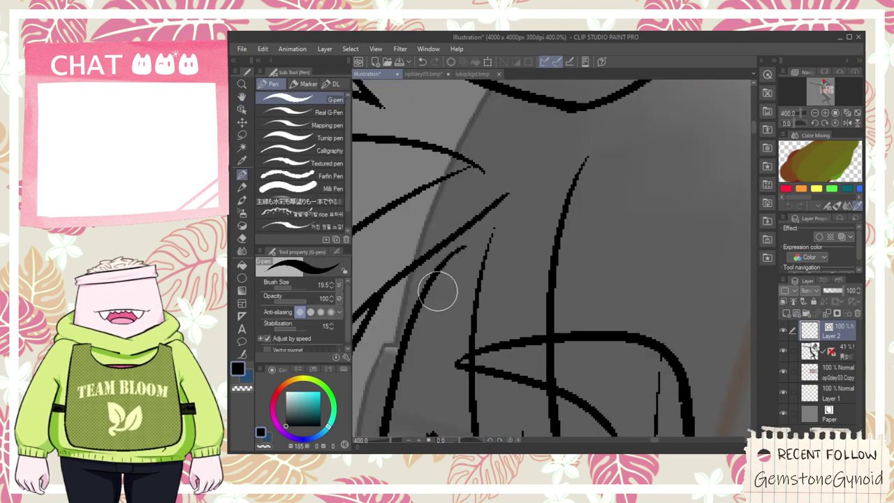
{"action": "left_click_drag", "start_coordinate": [425, 301], "coordinate": [528, 217]}
{"action": "key", "text": "ctrl+z"}
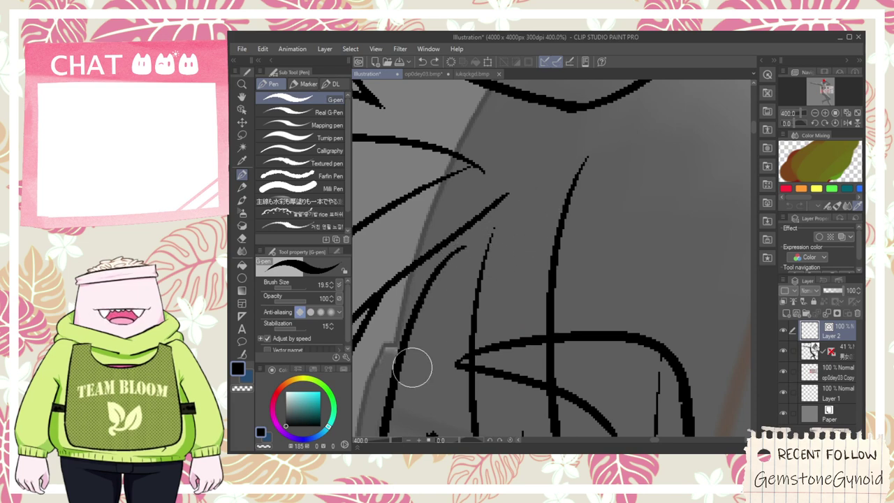
{"action": "left_click_drag", "start_coordinate": [397, 377], "coordinate": [564, 188]}
{"action": "key", "text": "ctrl+z"}
{"action": "key", "text": "e"}
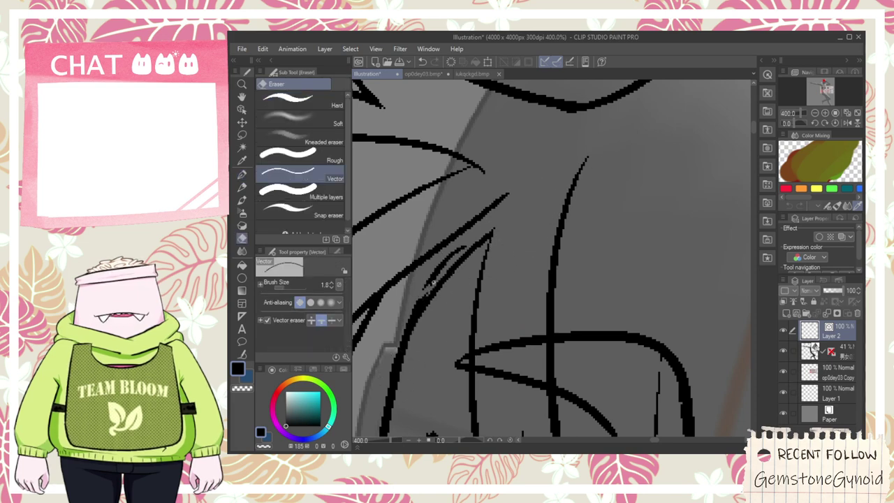
- Draw a hair line rising from the pierced ear along the outer side of the head to a tip
{"action": "scroll", "coordinate": [453, 272], "scroll_direction": "down", "scroll_amount": 8}
{"action": "key", "text": "h"}
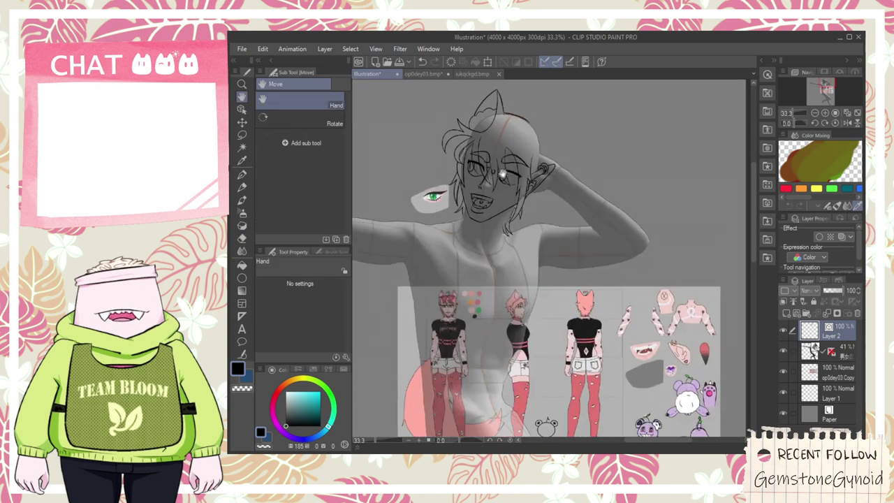
{"action": "left_click_drag", "start_coordinate": [505, 287], "coordinate": [511, 249]}
{"action": "scroll", "coordinate": [507, 272], "scroll_direction": "up", "scroll_amount": 3}
{"action": "scroll", "coordinate": [440, 252], "scroll_direction": "down", "scroll_amount": 1}
{"action": "scroll", "coordinate": [497, 210], "scroll_direction": "up", "scroll_amount": 4}
{"action": "key", "text": "p"}
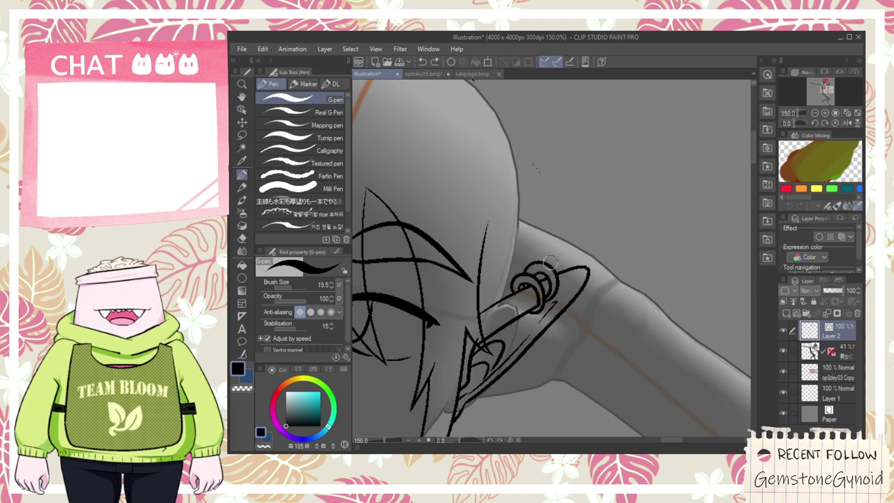
{"action": "left_click_drag", "start_coordinate": [562, 280], "coordinate": [512, 132]}
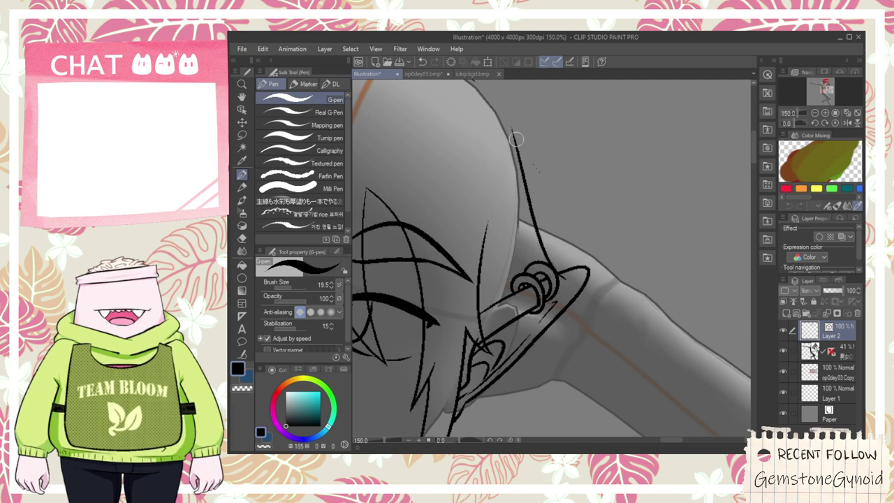
- Erase the overlapping line ends where the hair strands cross the pointed ear and its earrings
{"action": "key", "text": "e"}
{"action": "scroll", "coordinate": [569, 267], "scroll_direction": "up", "scroll_amount": 1}
{"action": "left_click_drag", "start_coordinate": [567, 282], "coordinate": [563, 287]}
{"action": "scroll", "coordinate": [564, 290], "scroll_direction": "down", "scroll_amount": 1}
{"action": "scroll", "coordinate": [564, 288], "scroll_direction": "down", "scroll_amount": 3}
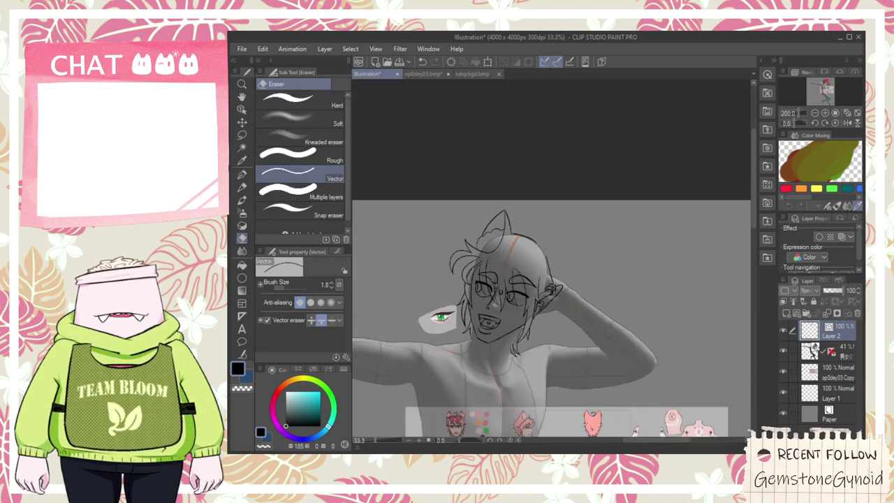
{"action": "scroll", "coordinate": [539, 299], "scroll_direction": "up", "scroll_amount": 5}
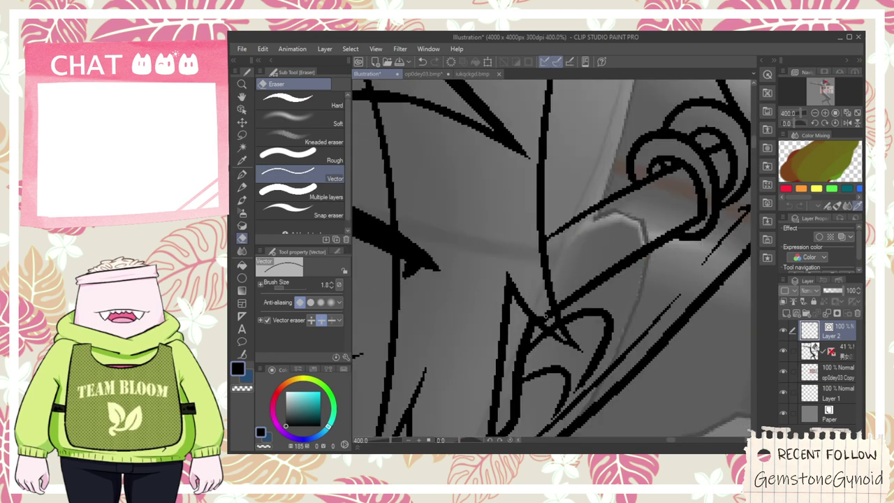
{"action": "scroll", "coordinate": [558, 321], "scroll_direction": "down", "scroll_amount": 7}
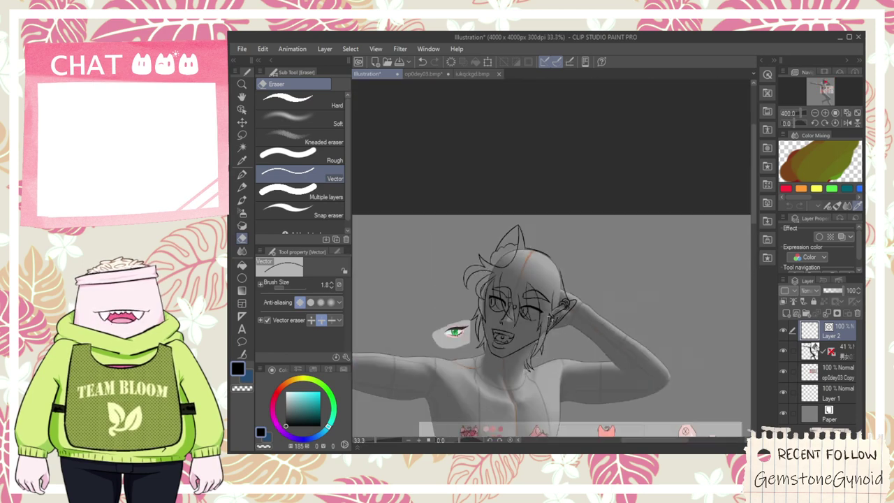
- Draw the outer outline of the right cat ear as two curves meeting in a pointed tip above the head
{"action": "key", "text": "space"}
{"action": "left_click_drag", "start_coordinate": [557, 316], "coordinate": [554, 214]}
{"action": "left_click_drag", "start_coordinate": [557, 289], "coordinate": [482, 301]}
{"action": "scroll", "coordinate": [493, 234], "scroll_direction": "up", "scroll_amount": 3}
{"action": "scroll", "coordinate": [491, 217], "scroll_direction": "down", "scroll_amount": 1}
{"action": "left_click_drag", "start_coordinate": [586, 116], "coordinate": [520, 218]}
{"action": "scroll", "coordinate": [520, 218], "scroll_direction": "up", "scroll_amount": 4}
{"action": "key", "text": "p"}
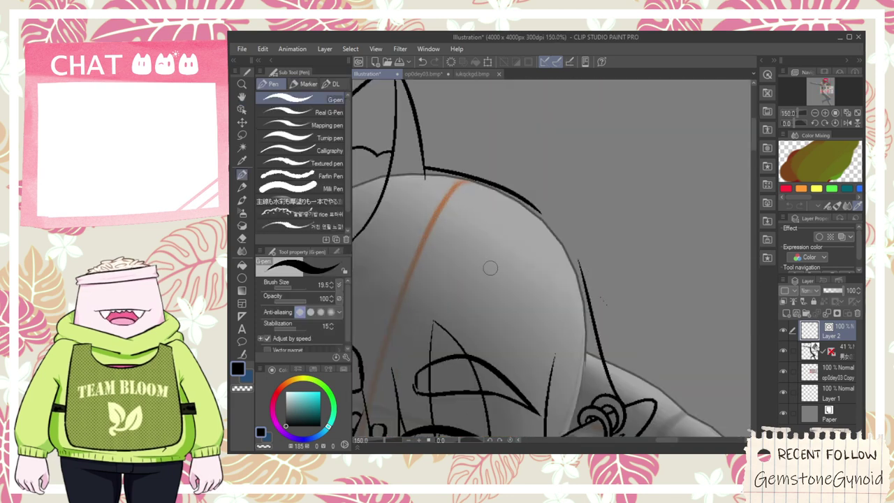
{"action": "left_click_drag", "start_coordinate": [472, 244], "coordinate": [657, 116]}
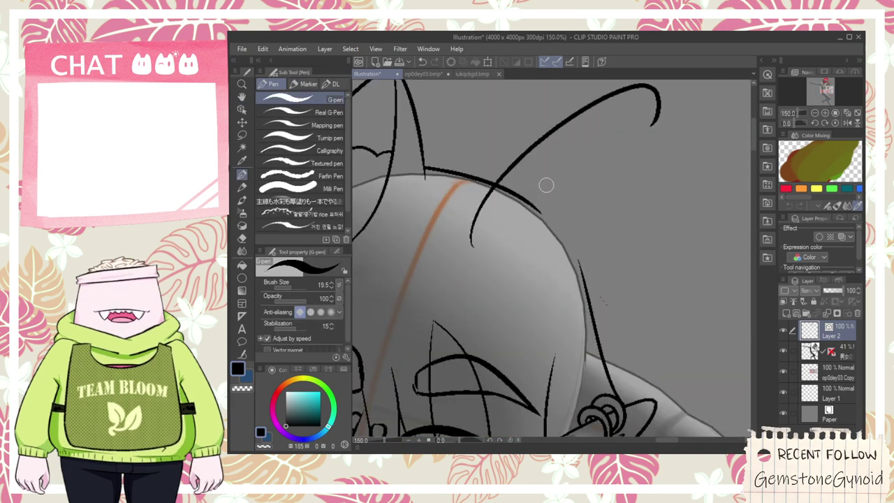
{"action": "key", "text": "ctrl+z"}
{"action": "left_click_drag", "start_coordinate": [478, 250], "coordinate": [685, 98]}
{"action": "key", "text": "ctrl+z"}
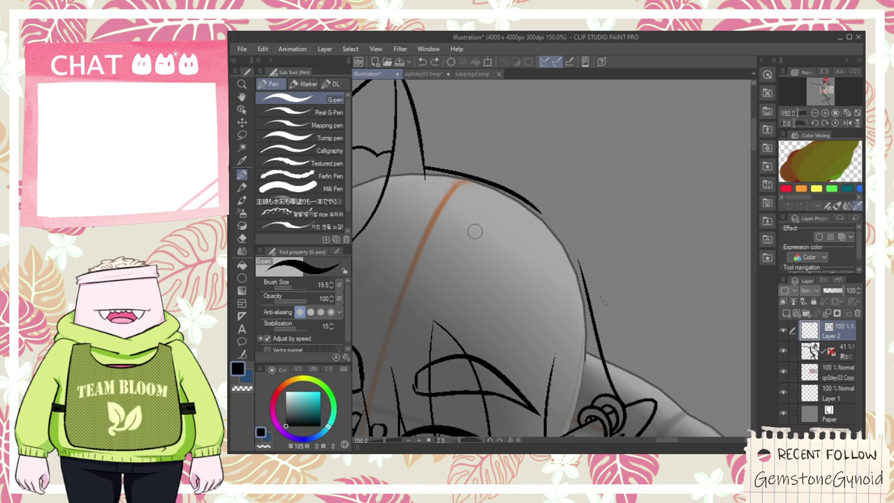
{"action": "left_click_drag", "start_coordinate": [475, 237], "coordinate": [646, 80]}
{"action": "left_click_drag", "start_coordinate": [558, 323], "coordinate": [626, 74]}
- Erase the ends of the hair and skull lines that cross the right cat ear's outline
{"action": "key", "text": "e"}
{"action": "key", "text": "space"}
{"action": "left_click_drag", "start_coordinate": [647, 135], "coordinate": [609, 196]}
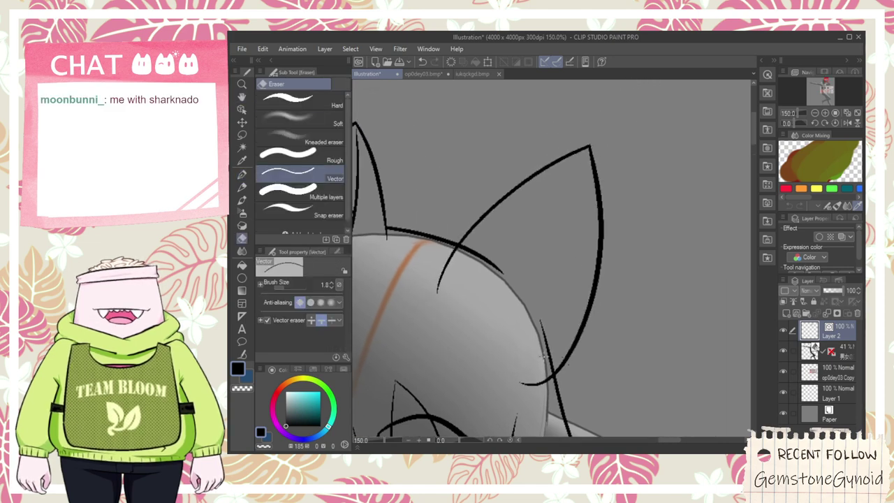
{"action": "scroll", "coordinate": [549, 337], "scroll_direction": "up", "scroll_amount": 1}
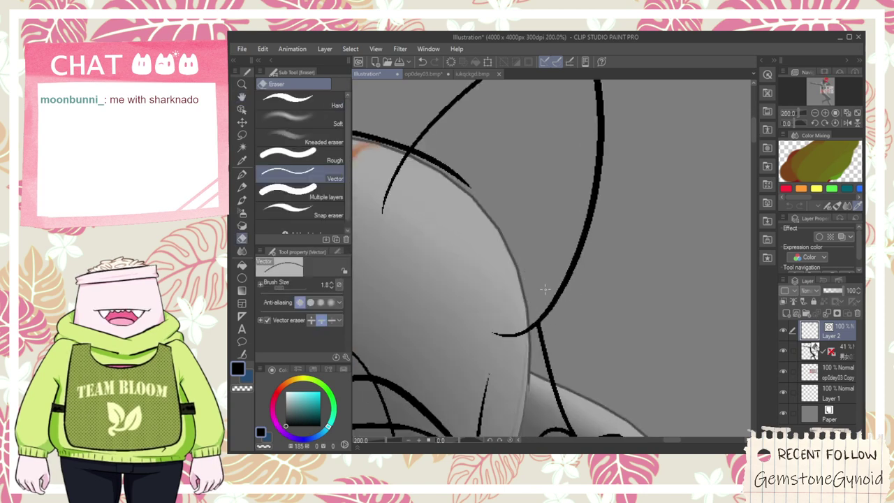
{"action": "scroll", "coordinate": [431, 203], "scroll_direction": "down", "scroll_amount": 3}
- Draw a curved inner fold line in the right cat ear from its lower base up to the tip
{"action": "key", "text": "space"}
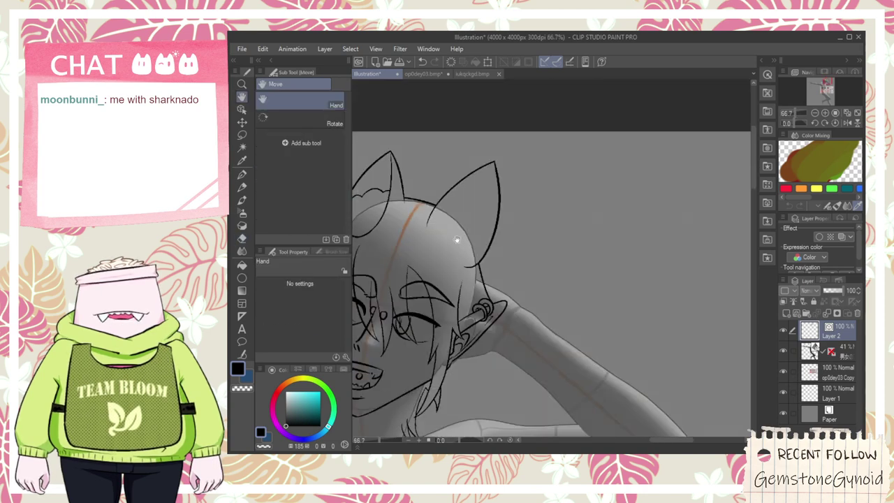
{"action": "left_click_drag", "start_coordinate": [456, 241], "coordinate": [488, 259]}
{"action": "scroll", "coordinate": [491, 265], "scroll_direction": "up", "scroll_amount": 2}
{"action": "key", "text": "p"}
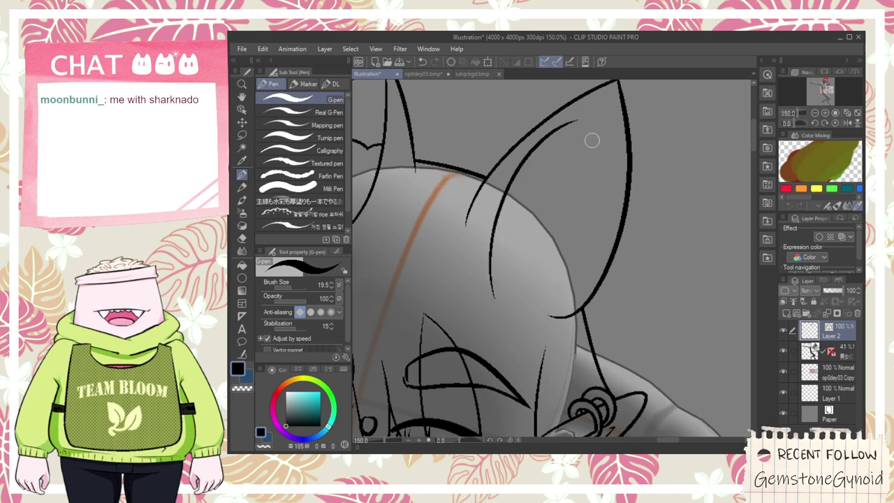
{"action": "left_click_drag", "start_coordinate": [504, 312], "coordinate": [622, 82]}
{"action": "key", "text": "ctrl+z"}
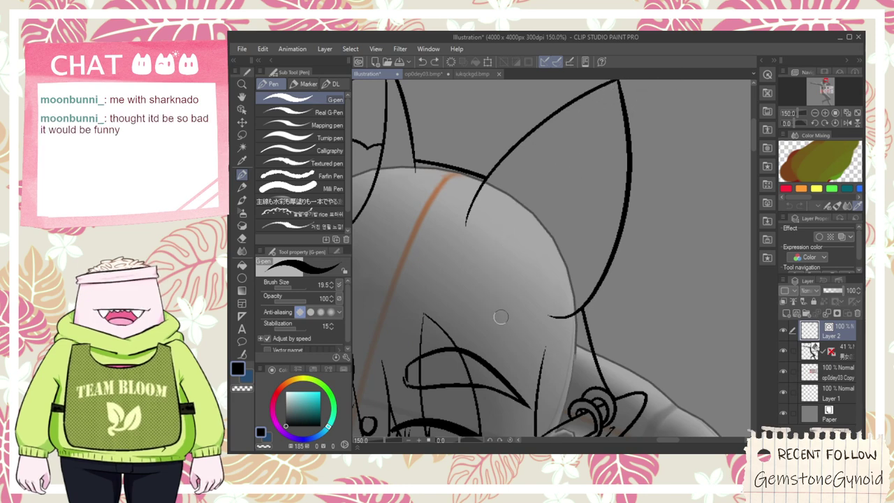
{"action": "left_click_drag", "start_coordinate": [537, 301], "coordinate": [628, 82]}
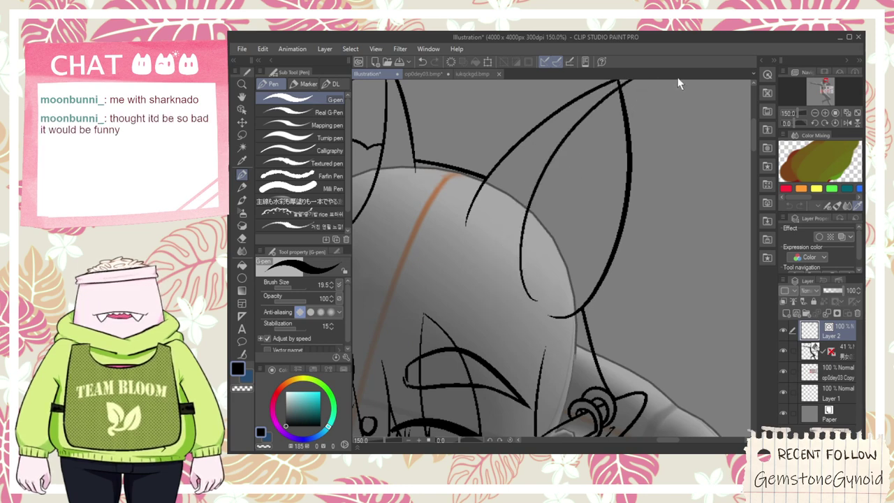
- Shift the right cat ear's inner fold line slightly toward the middle of the head
{"action": "key", "text": "h"}
{"action": "left_click_drag", "start_coordinate": [550, 151], "coordinate": [544, 216]}
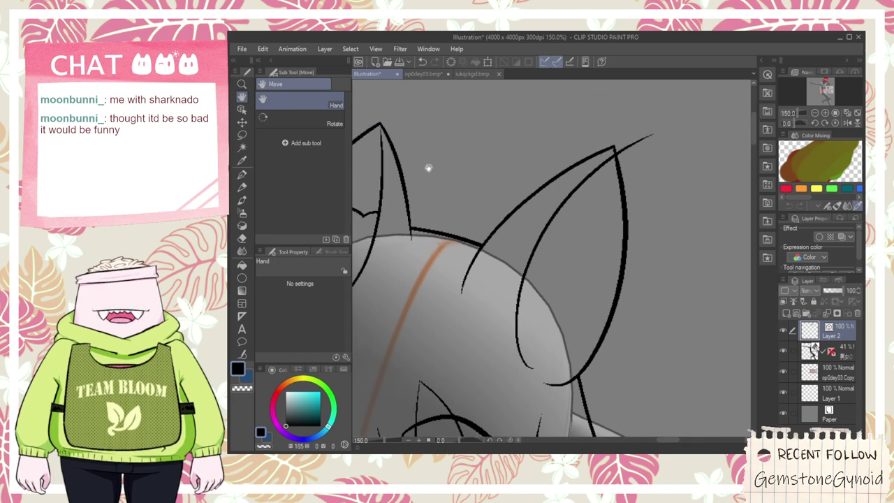
{"action": "left_click", "coordinate": [241, 109]}
{"action": "left_click", "coordinate": [518, 293]}
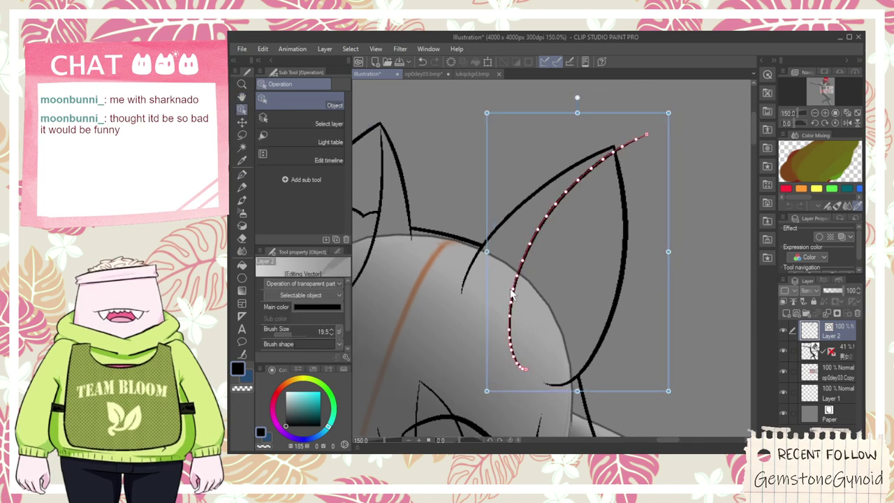
{"action": "key", "text": "h"}
{"action": "scroll", "coordinate": [482, 227], "scroll_direction": "down", "scroll_amount": 4}
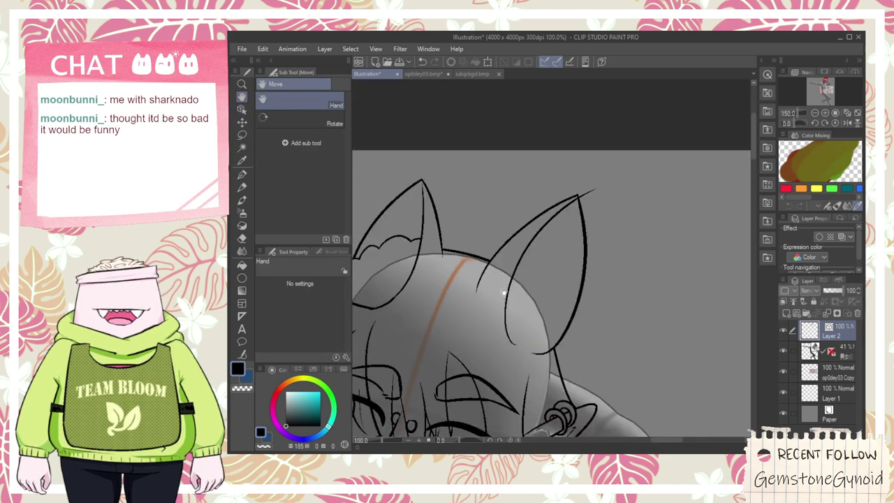
{"action": "scroll", "coordinate": [482, 227], "scroll_direction": "up", "scroll_amount": 5}
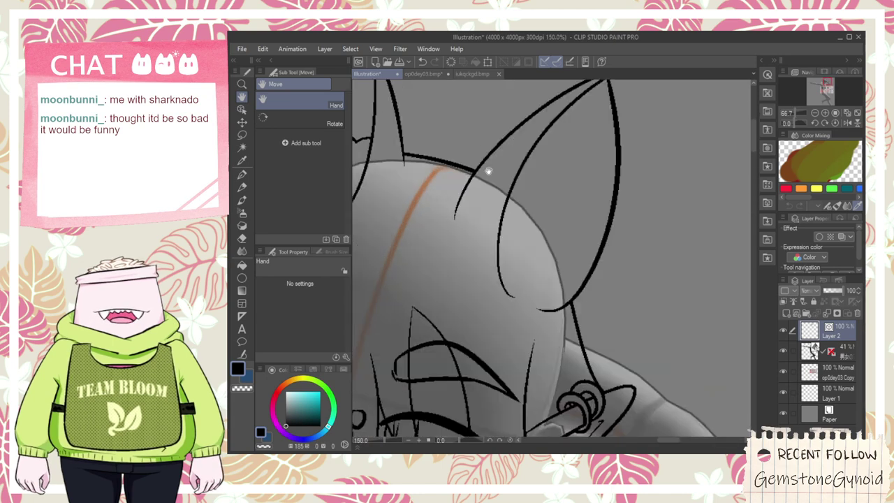
- Draw scalloped fur tuft curves inside the right cat ear and around its base
{"action": "key", "text": "p"}
{"action": "mouse_move", "coordinate": [556, 170]}
{"action": "left_mouse_down"}
{"action": "mouse_move", "coordinate": [612, 318]}
{"action": "mouse_move", "coordinate": [539, 347]}
{"action": "mouse_move", "coordinate": [609, 298]}
{"action": "left_mouse_up"}
{"action": "key", "text": "ctrl+z"}
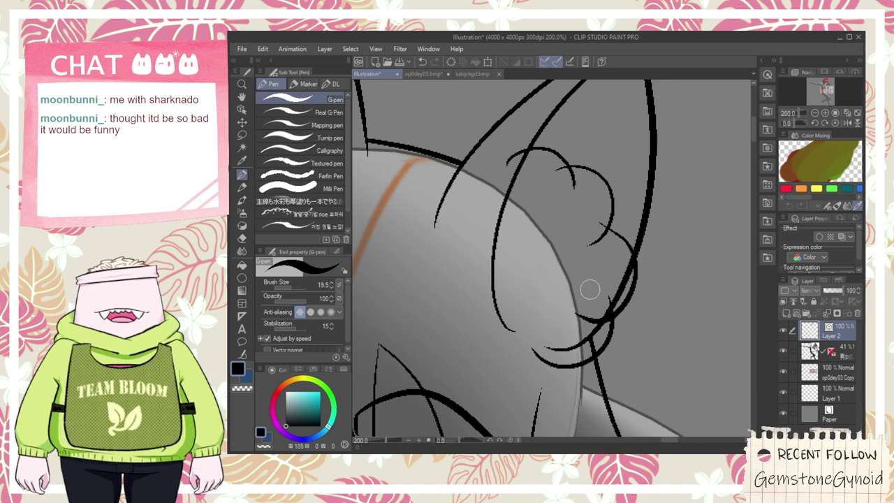
- Erase the overlapping line ends where the fur tufts meet each other and the right cat ear's outline
{"action": "key", "text": "e"}
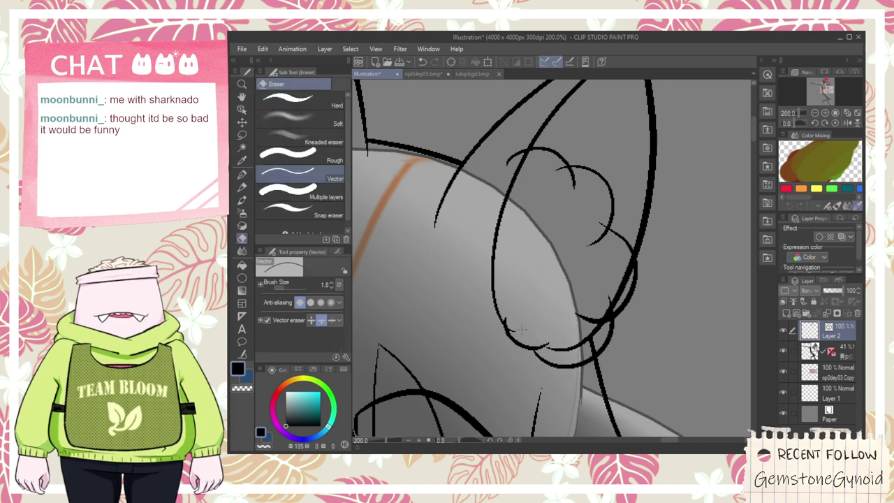
{"action": "mouse_move", "coordinate": [523, 328]}
{"action": "left_mouse_down"}
{"action": "mouse_move", "coordinate": [566, 346]}
{"action": "mouse_move", "coordinate": [590, 335]}
{"action": "left_mouse_up"}
{"action": "left_click_drag", "start_coordinate": [622, 305], "coordinate": [615, 309]}
{"action": "key", "text": "ctrl+z"}
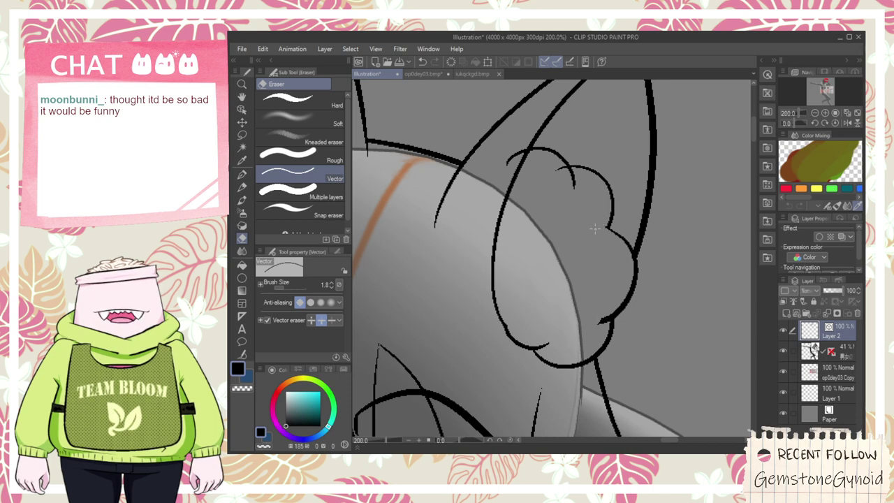
{"action": "scroll", "coordinate": [512, 152], "scroll_direction": "down", "scroll_amount": 4}
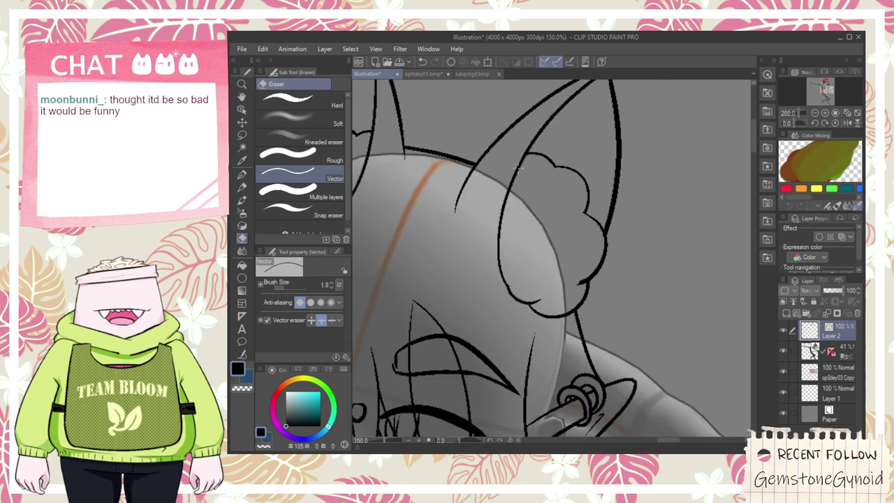
- Examine the sketched hair, face and both cat ears, close up and as a whole
{"action": "key", "text": "space"}
{"action": "scroll", "coordinate": [498, 180], "scroll_direction": "down", "scroll_amount": 1}
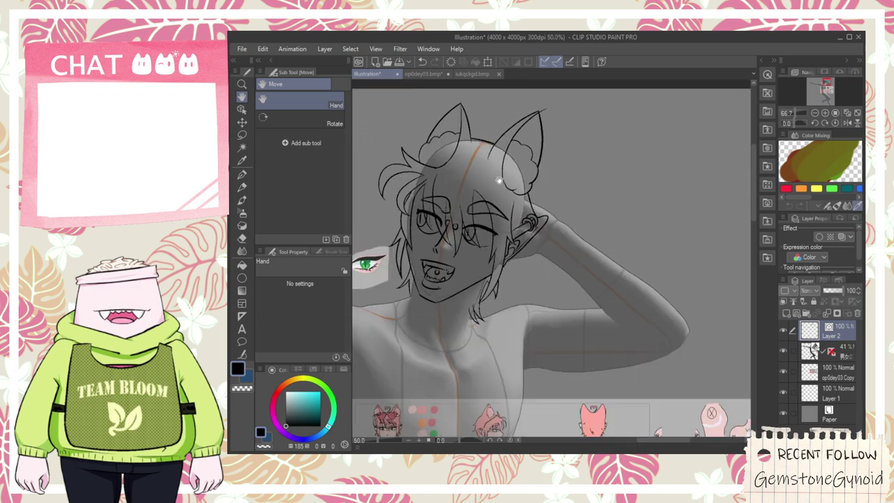
{"action": "left_click_drag", "start_coordinate": [481, 206], "coordinate": [513, 126]}
{"action": "left_click_drag", "start_coordinate": [447, 103], "coordinate": [480, 143]}
{"action": "scroll", "coordinate": [481, 143], "scroll_direction": "up", "scroll_amount": 4}
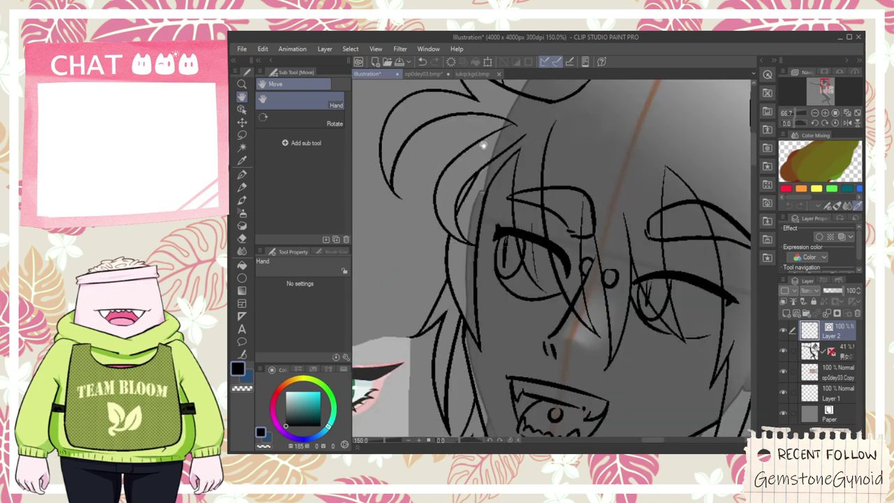
{"action": "scroll", "coordinate": [500, 163], "scroll_direction": "down", "scroll_amount": 4}
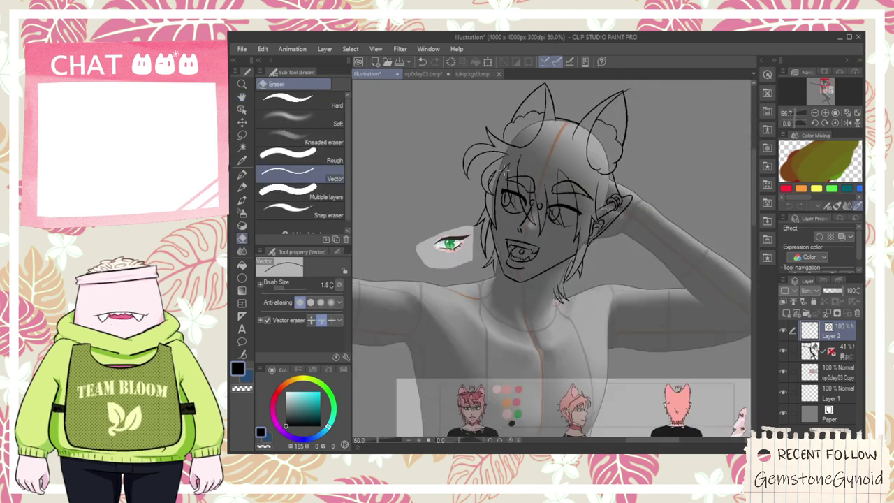
{"action": "key", "text": "space"}
{"action": "left_click_drag", "start_coordinate": [528, 289], "coordinate": [512, 199]}
{"action": "left_click_drag", "start_coordinate": [442, 266], "coordinate": [487, 243]}
{"action": "scroll", "coordinate": [487, 243], "scroll_direction": "up", "scroll_amount": 3}
{"action": "scroll", "coordinate": [487, 243], "scroll_direction": "down", "scroll_amount": 2}
{"action": "left_click_drag", "start_coordinate": [517, 178], "coordinate": [446, 387]}
{"action": "left_click_drag", "start_coordinate": [484, 103], "coordinate": [500, 350]}
{"action": "scroll", "coordinate": [485, 253], "scroll_direction": "up", "scroll_amount": 4}
{"action": "scroll", "coordinate": [493, 239], "scroll_direction": "down", "scroll_amount": 1}
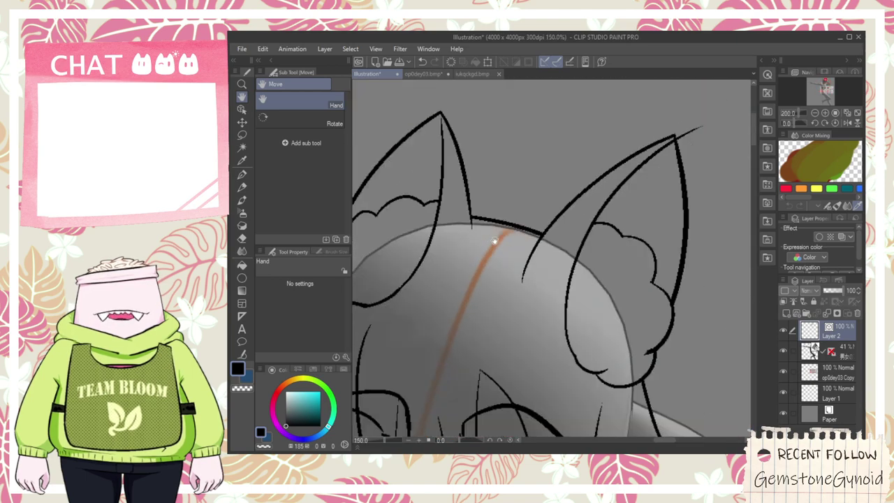
{"action": "left_click_drag", "start_coordinate": [520, 233], "coordinate": [543, 261]}
{"action": "key", "text": "p"}
{"action": "left_click_drag", "start_coordinate": [573, 224], "coordinate": [579, 179]}
{"action": "key", "text": "ctrl+z"}
{"action": "scroll", "coordinate": [572, 212], "scroll_direction": "down", "scroll_amount": 8}
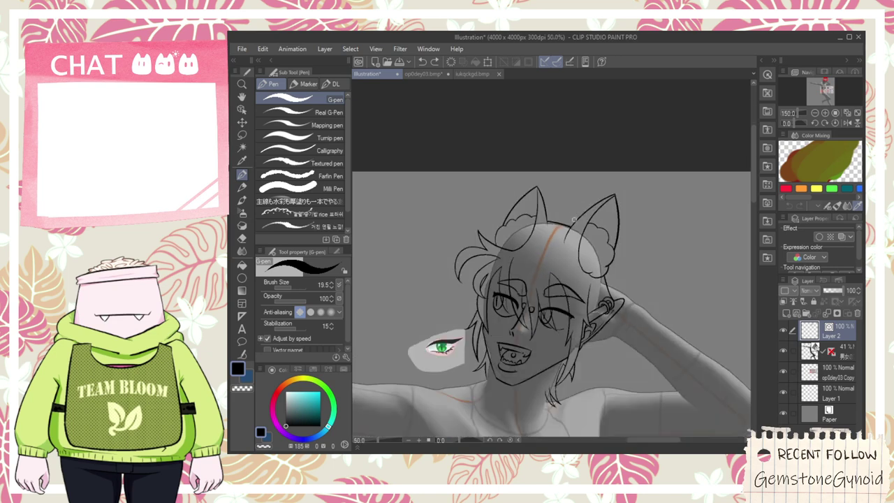
{"action": "scroll", "coordinate": [545, 198], "scroll_direction": "up", "scroll_amount": 7}
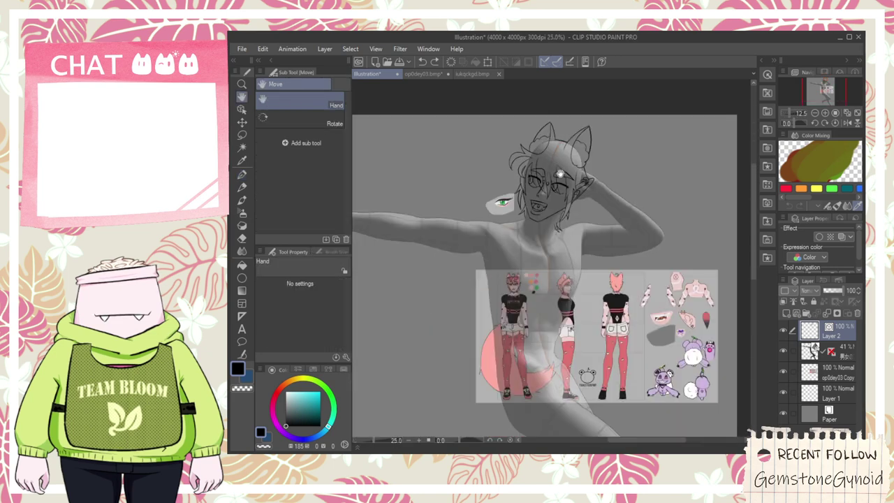
{"action": "key", "text": "p"}
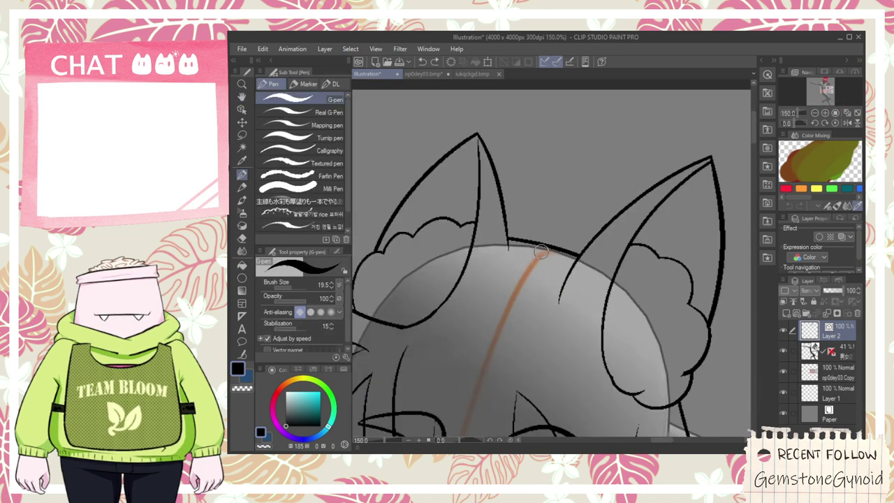
{"action": "scroll", "coordinate": [543, 248], "scroll_direction": "up", "scroll_amount": 1}
{"action": "key", "text": "h"}
{"action": "left_click_drag", "start_coordinate": [545, 214], "coordinate": [522, 236]}
{"action": "key", "text": "p"}
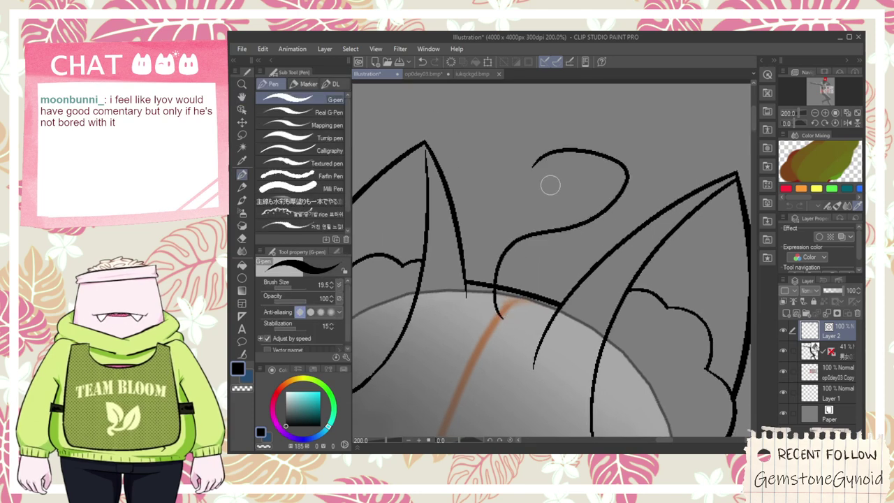
{"action": "scroll", "coordinate": [495, 284], "scroll_direction": "down", "scroll_amount": 1}
{"action": "scroll", "coordinate": [495, 285], "scroll_direction": "down", "scroll_amount": 4}
- Examine the hair between the ears of the front-view character on the reference sheet
{"action": "key", "text": "h"}
{"action": "left_click_drag", "start_coordinate": [491, 399], "coordinate": [587, 109]}
{"action": "scroll", "coordinate": [529, 168], "scroll_direction": "up", "scroll_amount": 3}
{"action": "scroll", "coordinate": [530, 159], "scroll_direction": "up", "scroll_amount": 1}
{"action": "scroll", "coordinate": [532, 162], "scroll_direction": "down", "scroll_amount": 3}
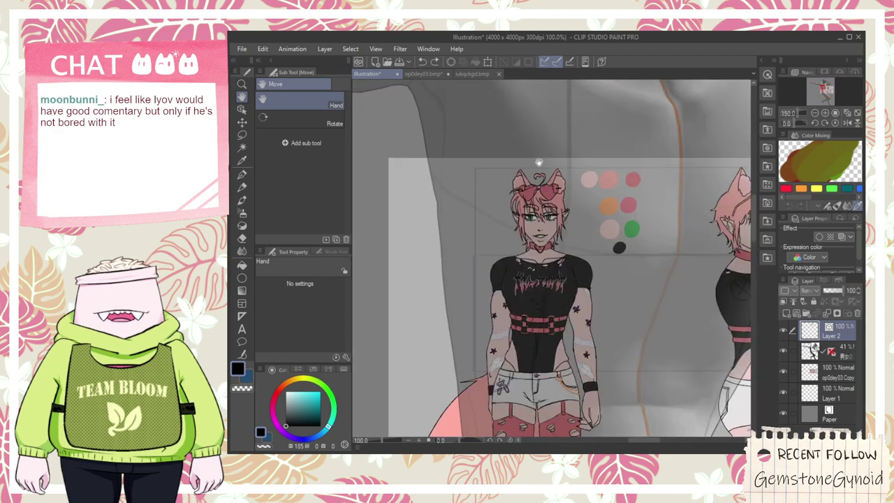
{"action": "left_click_drag", "start_coordinate": [573, 161], "coordinate": [508, 399]}
{"action": "scroll", "coordinate": [484, 251], "scroll_direction": "up", "scroll_amount": 1}
{"action": "scroll", "coordinate": [551, 214], "scroll_direction": "up", "scroll_amount": 1}
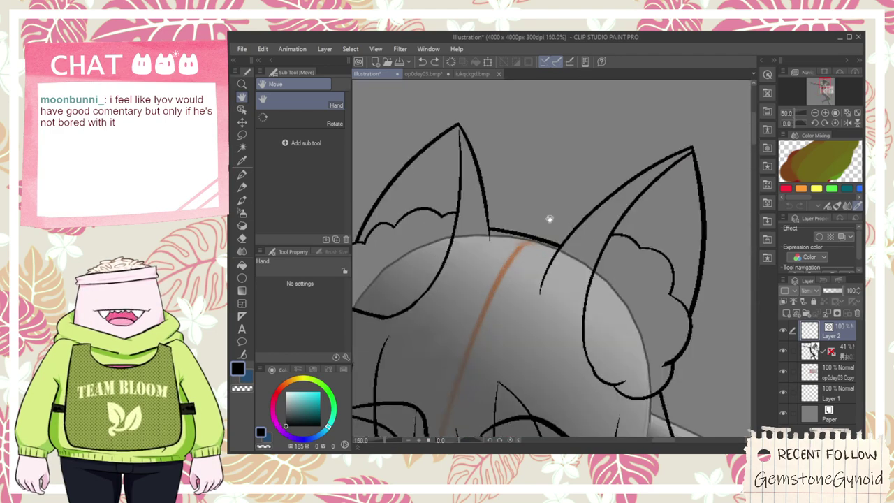
- Draw a heart-shaped hair strand curling up from the top of the head between the cat ears
{"action": "key", "text": "p"}
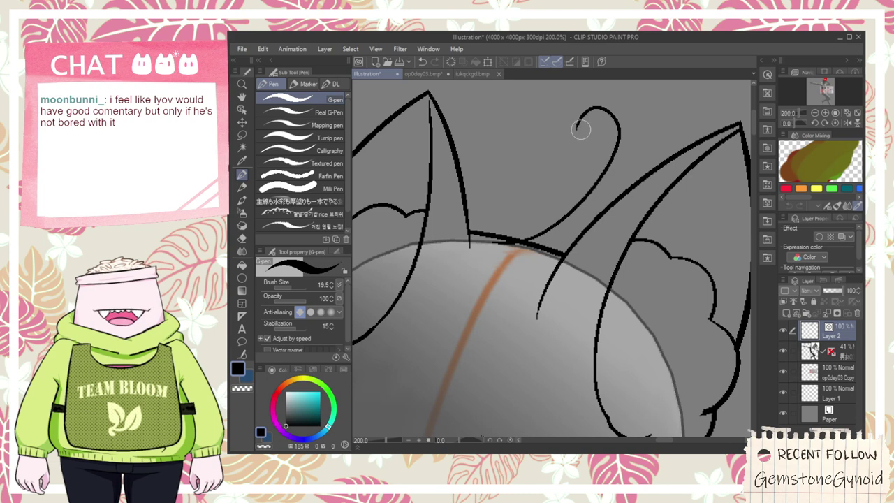
{"action": "left_click_drag", "start_coordinate": [581, 128], "coordinate": [505, 129]}
{"action": "left_click_drag", "start_coordinate": [520, 164], "coordinate": [607, 108]}
{"action": "key", "text": "ctrl+z"}
- Draw a larger arc around the left lobe of the heart-shaped strand and try a matching curve around its right lobe
{"action": "left_click_drag", "start_coordinate": [535, 144], "coordinate": [526, 218]}
{"action": "scroll", "coordinate": [526, 218], "scroll_direction": "up", "scroll_amount": 3}
{"action": "left_click_drag", "start_coordinate": [609, 78], "coordinate": [658, 123]}
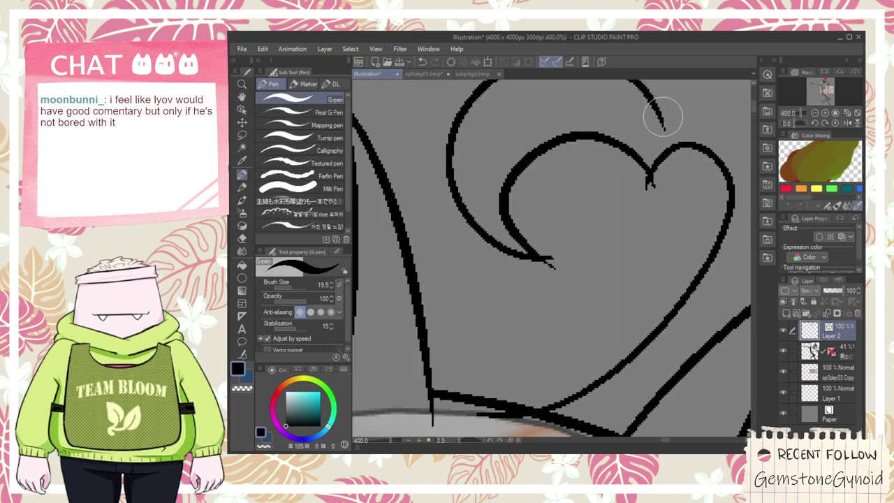
{"action": "left_click_drag", "start_coordinate": [684, 167], "coordinate": [555, 175]}
{"action": "scroll", "coordinate": [530, 179], "scroll_direction": "down", "scroll_amount": 3}
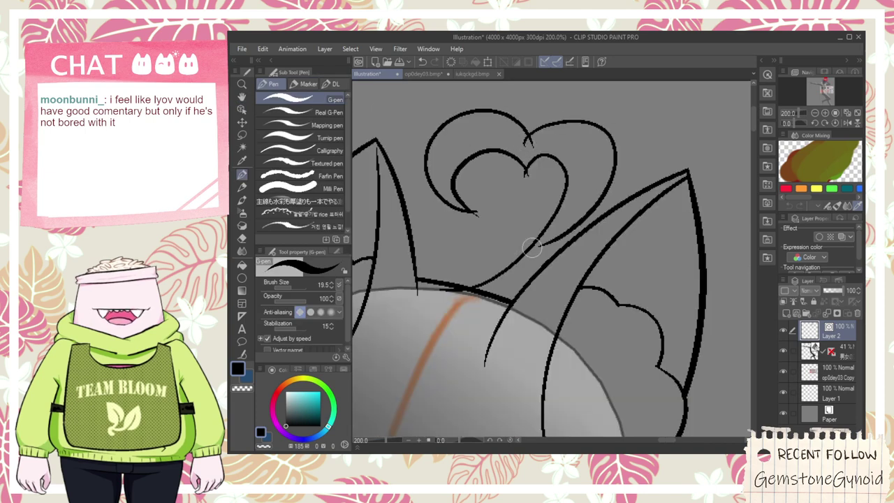
{"action": "key", "text": "space"}
- Make the strokes of the heart-shaped hair strand narrower by pulling its right side inward
{"action": "left_click", "coordinate": [242, 109]}
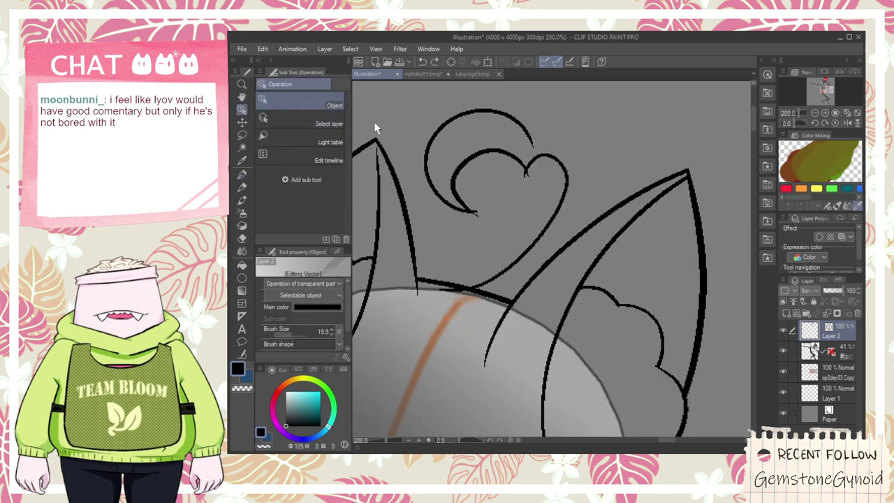
{"action": "left_click", "coordinate": [569, 218]}
{"action": "left_click_drag", "start_coordinate": [595, 165], "coordinate": [600, 163]}
{"action": "left_click_drag", "start_coordinate": [590, 212], "coordinate": [563, 187]}
- Draw the outer curve around the right lobe of the heart-shaped hair strand, running down to the top of the head
{"action": "key", "text": "p"}
{"action": "mouse_move", "coordinate": [553, 132]}
{"action": "left_mouse_down"}
{"action": "mouse_move", "coordinate": [457, 302]}
{"action": "mouse_move", "coordinate": [514, 139]}
{"action": "left_mouse_up"}
{"action": "key", "text": "ctrl+z"}
{"action": "key", "text": "ctrl+z"}
{"action": "mouse_move", "coordinate": [460, 300]}
{"action": "left_mouse_down"}
{"action": "mouse_move", "coordinate": [566, 172]}
{"action": "mouse_move", "coordinate": [520, 137]}
{"action": "mouse_move", "coordinate": [538, 239]}
{"action": "mouse_move", "coordinate": [524, 137]}
{"action": "left_mouse_up"}
{"action": "key", "text": "ctrl+z"}
{"action": "key", "text": "ctrl+z"}
{"action": "left_click_drag", "start_coordinate": [455, 296], "coordinate": [518, 140]}
{"action": "key", "text": "ctrl+z"}
{"action": "mouse_move", "coordinate": [456, 297]}
{"action": "left_mouse_down"}
{"action": "mouse_move", "coordinate": [508, 272]}
{"action": "mouse_move", "coordinate": [506, 149]}
{"action": "left_mouse_up"}
{"action": "key", "text": "ctrl+z"}
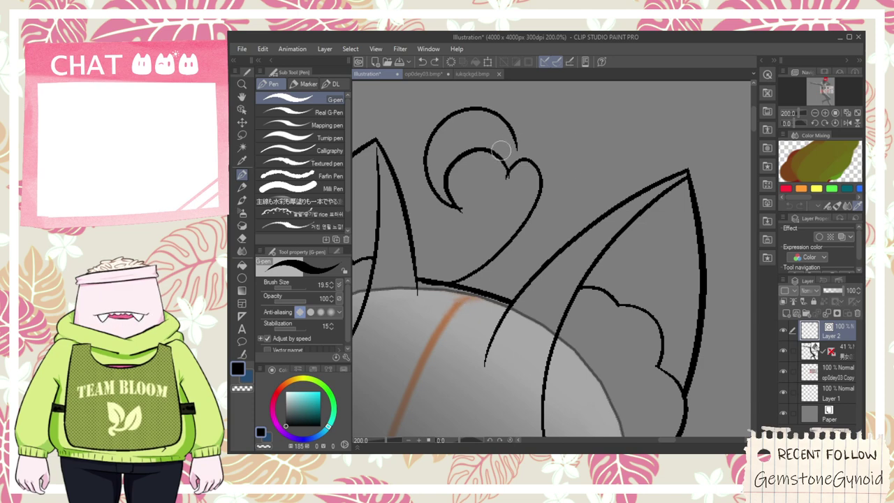
{"action": "left_click_drag", "start_coordinate": [571, 131], "coordinate": [492, 286]}
{"action": "key", "text": "ctrl+z"}
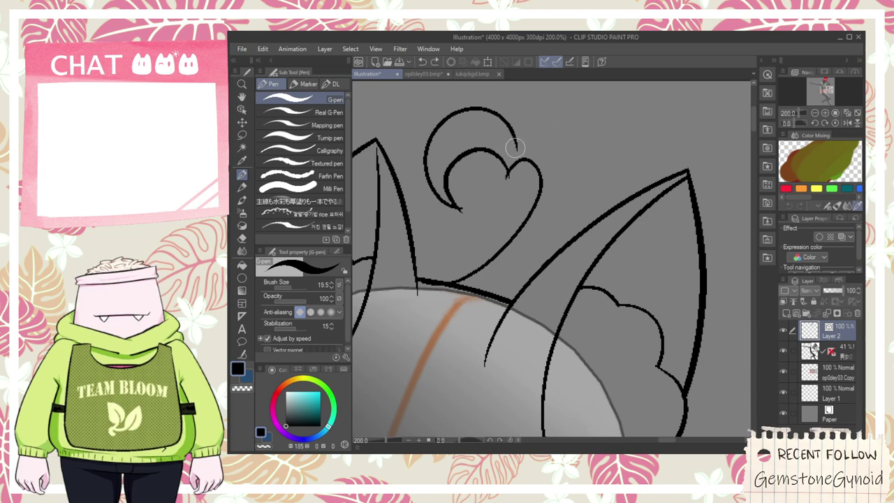
{"action": "left_click_drag", "start_coordinate": [532, 134], "coordinate": [557, 258]}
{"action": "key", "text": "ctrl+z"}
{"action": "left_click_drag", "start_coordinate": [529, 138], "coordinate": [433, 290]}
{"action": "key", "text": "ctrl+z"}
{"action": "mouse_move", "coordinate": [544, 129]}
{"action": "left_mouse_down"}
{"action": "mouse_move", "coordinate": [455, 294]}
{"action": "mouse_move", "coordinate": [537, 128]}
{"action": "mouse_move", "coordinate": [460, 311]}
{"action": "mouse_move", "coordinate": [440, 318]}
{"action": "mouse_move", "coordinate": [498, 149]}
{"action": "left_mouse_up"}
{"action": "key", "text": "ctrl+z"}
{"action": "key", "text": "ctrl+z"}
{"action": "key", "text": "ctrl+z"}
- Erase the overlapping line ends at the strand's outer notch and the head outline crossing the strand's base
{"action": "key", "text": "e"}
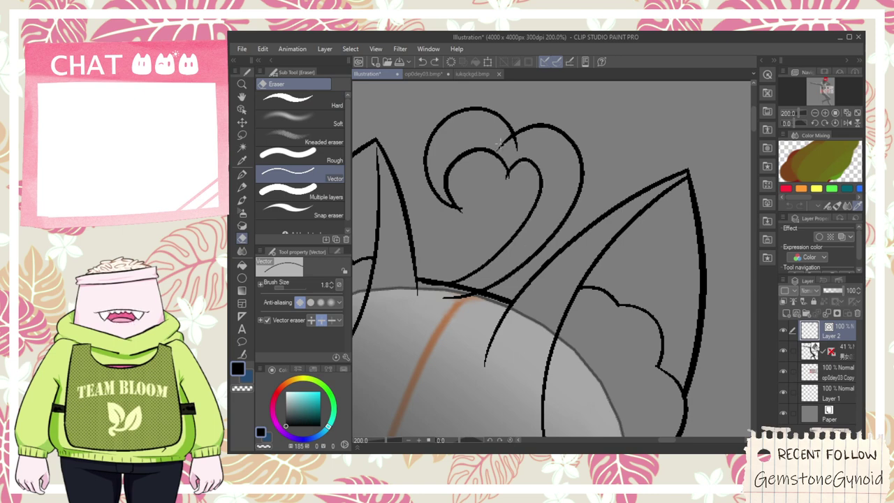
{"action": "scroll", "coordinate": [523, 155], "scroll_direction": "up", "scroll_amount": 3}
{"action": "scroll", "coordinate": [490, 161], "scroll_direction": "up", "scroll_amount": 2}
{"action": "left_click_drag", "start_coordinate": [508, 219], "coordinate": [498, 229]}
{"action": "scroll", "coordinate": [507, 225], "scroll_direction": "down", "scroll_amount": 2}
{"action": "key", "text": "space"}
{"action": "left_click_drag", "start_coordinate": [454, 256], "coordinate": [528, 248]}
{"action": "left_click_drag", "start_coordinate": [475, 287], "coordinate": [483, 279]}
{"action": "key", "text": "space"}
{"action": "left_click_drag", "start_coordinate": [486, 316], "coordinate": [519, 157]}
{"action": "left_click_drag", "start_coordinate": [513, 269], "coordinate": [509, 287]}
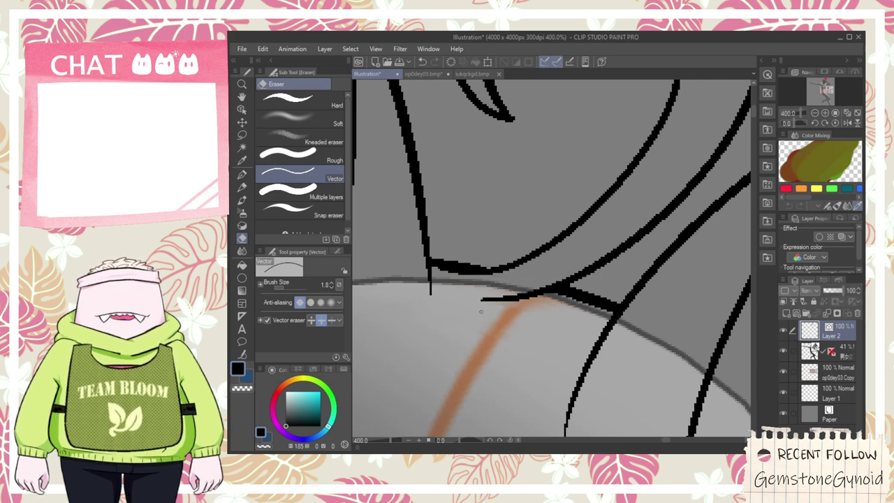
{"action": "key", "text": "ctrl+z"}
{"action": "scroll", "coordinate": [489, 287], "scroll_direction": "down", "scroll_amount": 4}
{"action": "scroll", "coordinate": [482, 276], "scroll_direction": "up", "scroll_amount": 4}
{"action": "scroll", "coordinate": [475, 270], "scroll_direction": "down", "scroll_amount": 2}
{"action": "scroll", "coordinate": [474, 267], "scroll_direction": "down", "scroll_amount": 5}
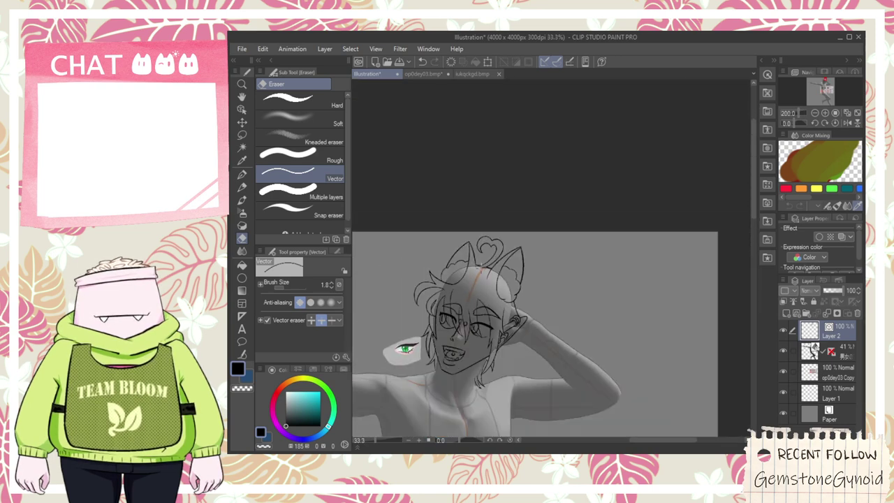
- Check the choker on the reference sheet and draw its lower edge curving across the character's neck
{"action": "left_click_drag", "start_coordinate": [498, 330], "coordinate": [497, 190]}
{"action": "left_click_drag", "start_coordinate": [476, 276], "coordinate": [468, 203]}
{"action": "scroll", "coordinate": [464, 222], "scroll_direction": "up", "scroll_amount": 2}
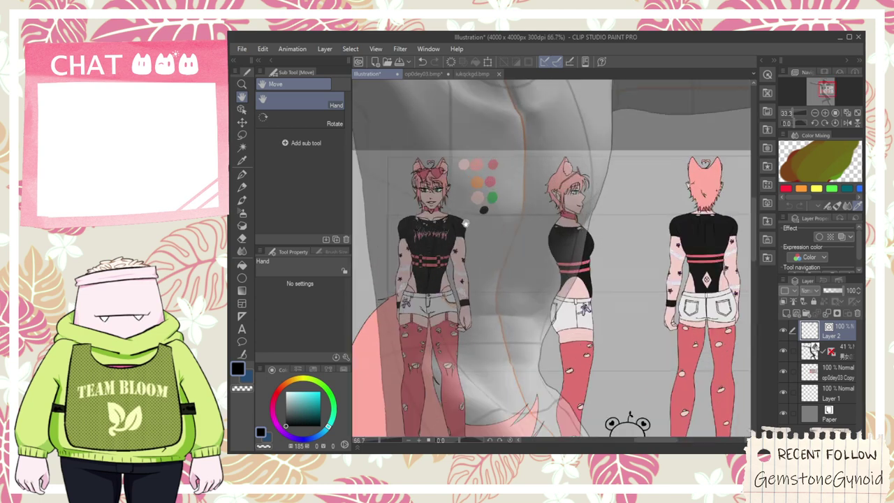
{"action": "left_click_drag", "start_coordinate": [486, 138], "coordinate": [472, 391]}
{"action": "scroll", "coordinate": [446, 285], "scroll_direction": "up", "scroll_amount": 2}
{"action": "key", "text": "p"}
{"action": "mouse_move", "coordinate": [417, 244]}
{"action": "left_mouse_down"}
{"action": "mouse_move", "coordinate": [429, 298]}
{"action": "mouse_move", "coordinate": [509, 352]}
{"action": "left_mouse_up"}
{"action": "key", "text": "ctrl+z"}
{"action": "left_click_drag", "start_coordinate": [416, 247], "coordinate": [503, 350]}
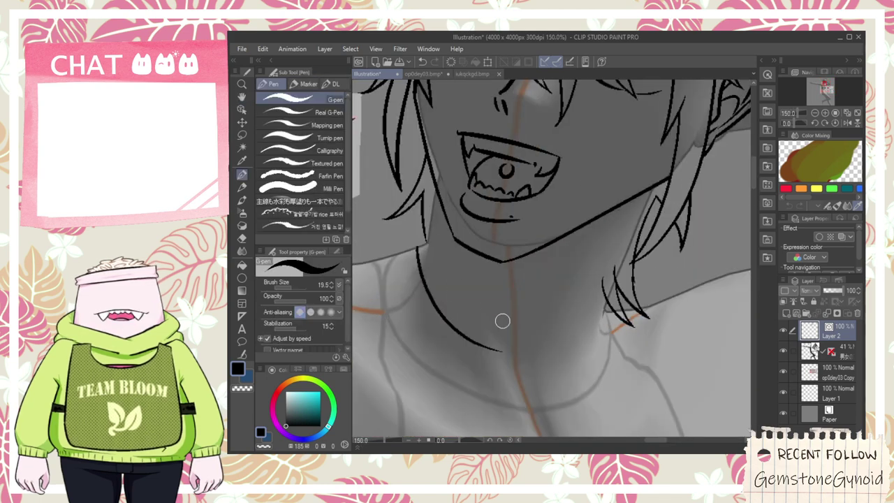
- Draw the choker's upper edge curving from the hair under the jaw toward the centre of the neck
{"action": "scroll", "coordinate": [414, 251], "scroll_direction": "up", "scroll_amount": 1}
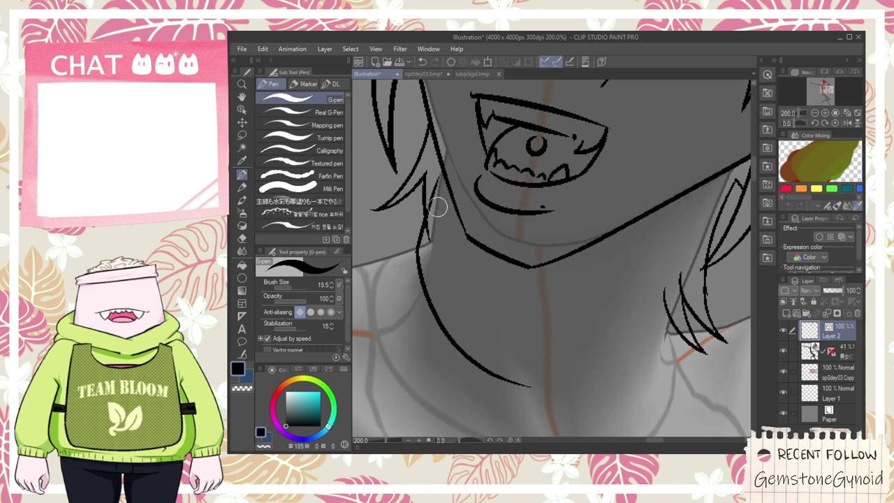
{"action": "left_click_drag", "start_coordinate": [438, 198], "coordinate": [532, 338]}
{"action": "key", "text": "ctrl+z"}
{"action": "left_click_drag", "start_coordinate": [440, 193], "coordinate": [598, 360]}
{"action": "key", "text": "ctrl+z"}
{"action": "left_click_drag", "start_coordinate": [439, 183], "coordinate": [552, 323]}
{"action": "key", "text": "ctrl+z"}
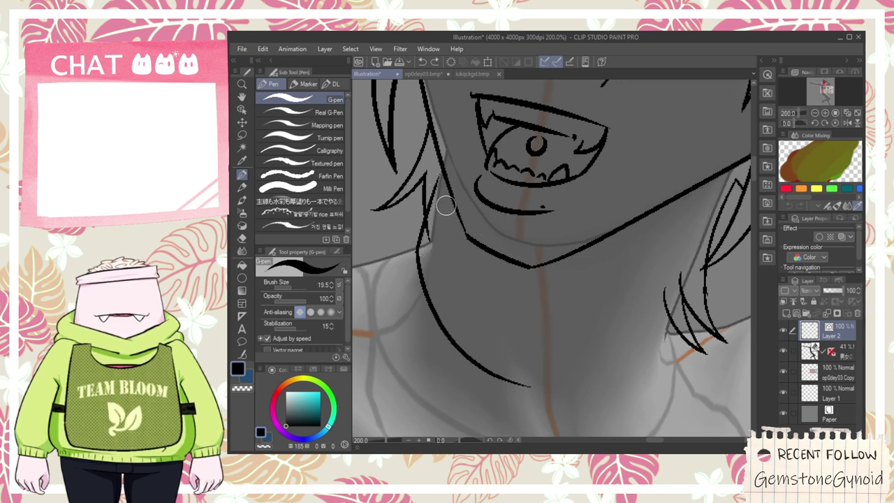
{"action": "left_click_drag", "start_coordinate": [444, 189], "coordinate": [590, 352]}
{"action": "key", "text": "ctrl+z"}
{"action": "mouse_move", "coordinate": [440, 185]}
{"action": "left_mouse_down"}
{"action": "mouse_move", "coordinate": [567, 321]}
{"action": "mouse_move", "coordinate": [482, 266]}
{"action": "left_mouse_up"}
- Draw a heart-shaped pendant at the centre of the neck, over the end of the choker's upper edge
{"action": "key", "text": "space"}
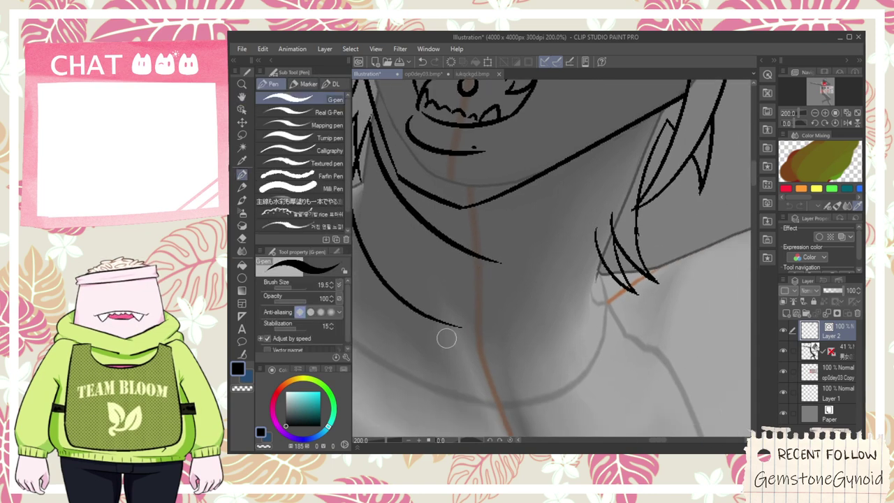
{"action": "mouse_move", "coordinate": [480, 347]}
{"action": "left_mouse_down"}
{"action": "mouse_move", "coordinate": [456, 311]}
{"action": "mouse_move", "coordinate": [491, 290]}
{"action": "mouse_move", "coordinate": [469, 327]}
{"action": "mouse_move", "coordinate": [496, 305]}
{"action": "left_mouse_up"}
{"action": "key", "text": "ctrl+z"}
{"action": "left_click_drag", "start_coordinate": [490, 272], "coordinate": [485, 355]}
{"action": "key", "text": "ctrl+z"}
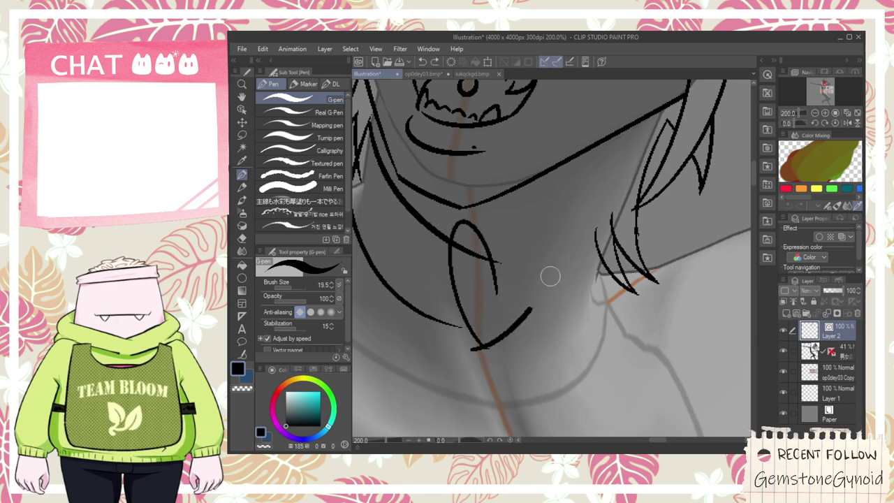
{"action": "mouse_move", "coordinate": [486, 264]}
{"action": "left_mouse_down"}
{"action": "mouse_move", "coordinate": [560, 243]}
{"action": "mouse_move", "coordinate": [477, 352]}
{"action": "left_mouse_up"}
- Erase the stray line ends at the heart pendant's notch and bottom tip
{"action": "key", "text": "e"}
{"action": "scroll", "coordinate": [478, 251], "scroll_direction": "up", "scroll_amount": 2}
{"action": "left_click_drag", "start_coordinate": [482, 250], "coordinate": [476, 266]}
{"action": "left_click_drag", "start_coordinate": [504, 296], "coordinate": [521, 287]}
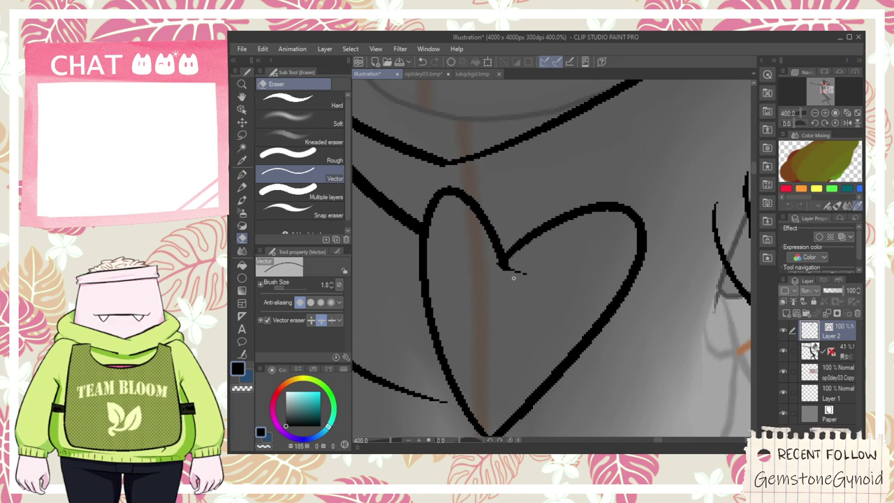
{"action": "scroll", "coordinate": [506, 272], "scroll_direction": "down", "scroll_amount": 3}
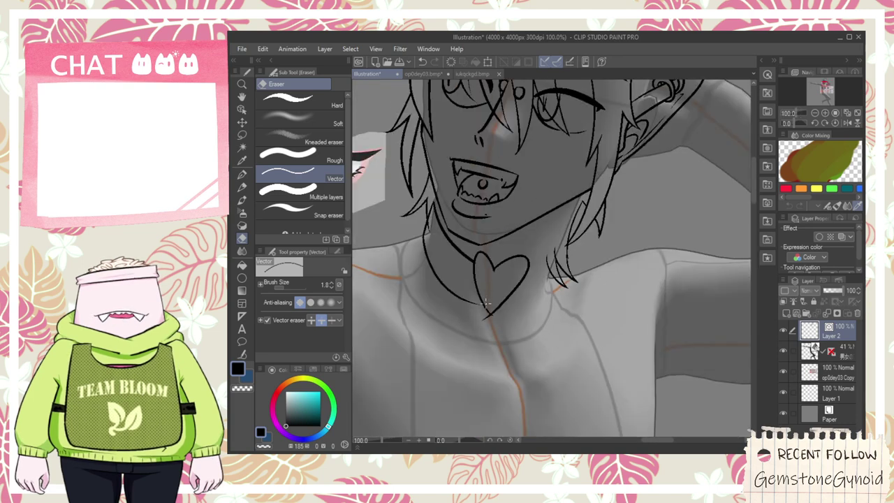
{"action": "scroll", "coordinate": [493, 322], "scroll_direction": "up", "scroll_amount": 3}
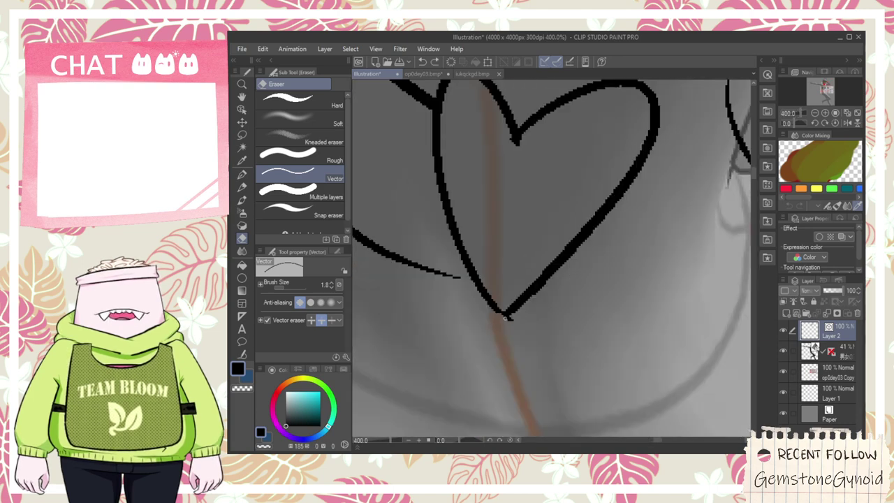
{"action": "left_click_drag", "start_coordinate": [502, 321], "coordinate": [511, 319]}
- Extend the choker's lower edge so that it meets the heart pendant
{"action": "scroll", "coordinate": [484, 310], "scroll_direction": "up", "scroll_amount": 1}
{"action": "key", "text": "p"}
{"action": "left_click_drag", "start_coordinate": [389, 236], "coordinate": [537, 273]}
{"action": "scroll", "coordinate": [452, 254], "scroll_direction": "down", "scroll_amount": 1}
{"action": "scroll", "coordinate": [453, 255], "scroll_direction": "down", "scroll_amount": 1}
{"action": "scroll", "coordinate": [435, 249], "scroll_direction": "up", "scroll_amount": 2}
{"action": "scroll", "coordinate": [527, 261], "scroll_direction": "down", "scroll_amount": 1}
- Draw the left lobe of a smaller heart inside the pendant
{"action": "key", "text": "space"}
{"action": "left_click_drag", "start_coordinate": [544, 224], "coordinate": [515, 291]}
{"action": "left_click_drag", "start_coordinate": [517, 337], "coordinate": [481, 163]}
{"action": "key", "text": "ctrl+z"}
{"action": "left_click_drag", "start_coordinate": [516, 338], "coordinate": [475, 168]}
{"action": "key", "text": "ctrl+z"}
{"action": "left_click_drag", "start_coordinate": [509, 314], "coordinate": [477, 148]}
{"action": "key", "text": "ctrl+z"}
{"action": "left_click_drag", "start_coordinate": [513, 314], "coordinate": [479, 168]}
{"action": "key", "text": "ctrl+z"}
{"action": "mouse_move", "coordinate": [515, 324]}
{"action": "left_mouse_down"}
{"action": "mouse_move", "coordinate": [472, 192]}
{"action": "mouse_move", "coordinate": [516, 273]}
{"action": "mouse_move", "coordinate": [484, 166]}
{"action": "mouse_move", "coordinate": [524, 286]}
{"action": "left_mouse_up"}
{"action": "key", "text": "ctrl+z"}
{"action": "mouse_move", "coordinate": [513, 255]}
{"action": "left_mouse_down"}
{"action": "mouse_move", "coordinate": [531, 307]}
{"action": "mouse_move", "coordinate": [628, 156]}
{"action": "mouse_move", "coordinate": [550, 225]}
{"action": "left_mouse_up"}
{"action": "key", "text": "ctrl+z"}
{"action": "key", "text": "ctrl+z"}
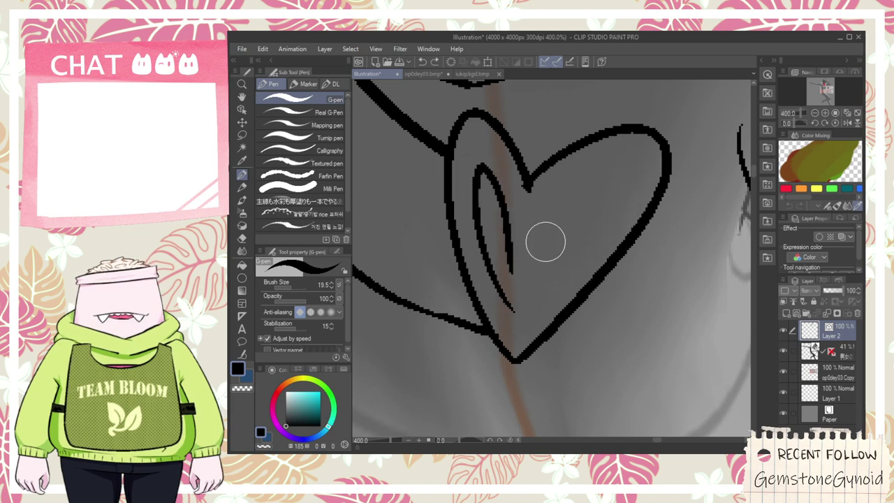
- Draw the right lobe of the smaller heart inside the pendant
{"action": "key", "text": "e"}
{"action": "scroll", "coordinate": [523, 189], "scroll_direction": "up", "scroll_amount": 2}
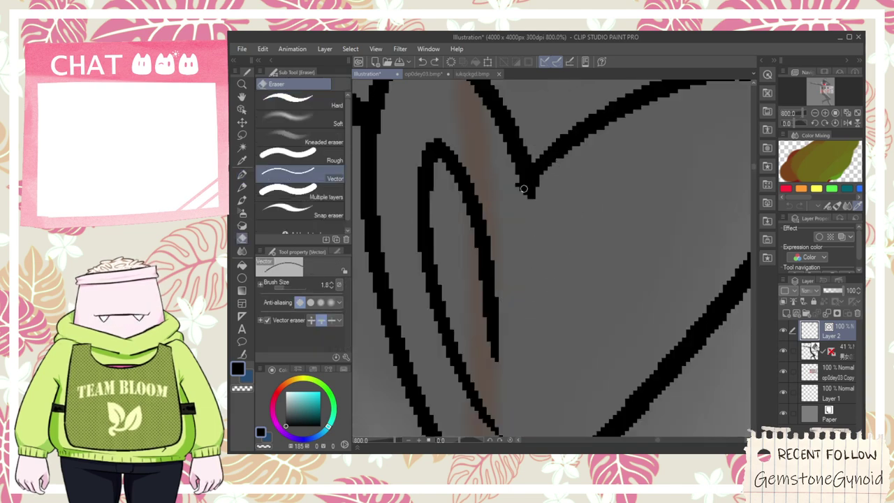
{"action": "scroll", "coordinate": [543, 203], "scroll_direction": "down", "scroll_amount": 2}
{"action": "key", "text": "p"}
{"action": "mouse_move", "coordinate": [511, 261]}
{"action": "left_mouse_down"}
{"action": "mouse_move", "coordinate": [642, 222]}
{"action": "mouse_move", "coordinate": [532, 307]}
{"action": "mouse_move", "coordinate": [582, 188]}
{"action": "mouse_move", "coordinate": [523, 243]}
{"action": "left_mouse_up"}
{"action": "key", "text": "ctrl+z"}
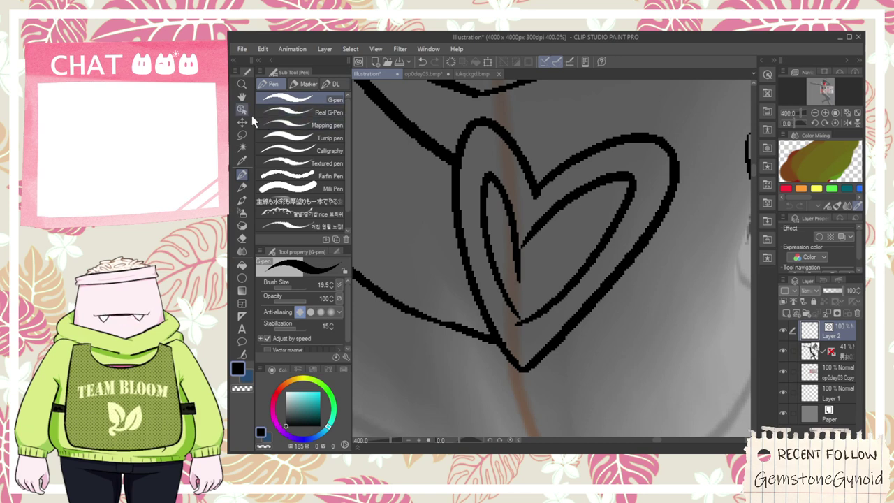
- Reposition the inner heart's left lobe stroke to line up with its right lobe
{"action": "key", "text": "o"}
{"action": "left_click", "coordinate": [519, 221]}
{"action": "left_click_drag", "start_coordinate": [569, 249], "coordinate": [585, 250]}
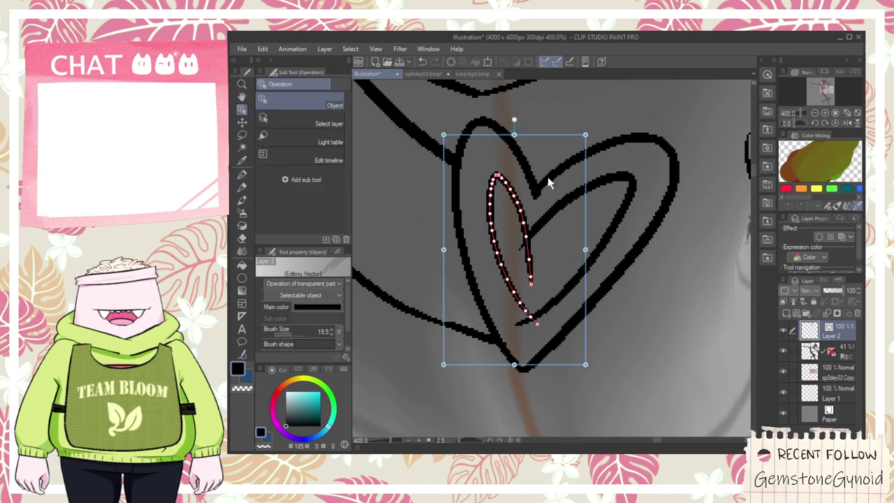
{"action": "left_click_drag", "start_coordinate": [546, 139], "coordinate": [539, 127]}
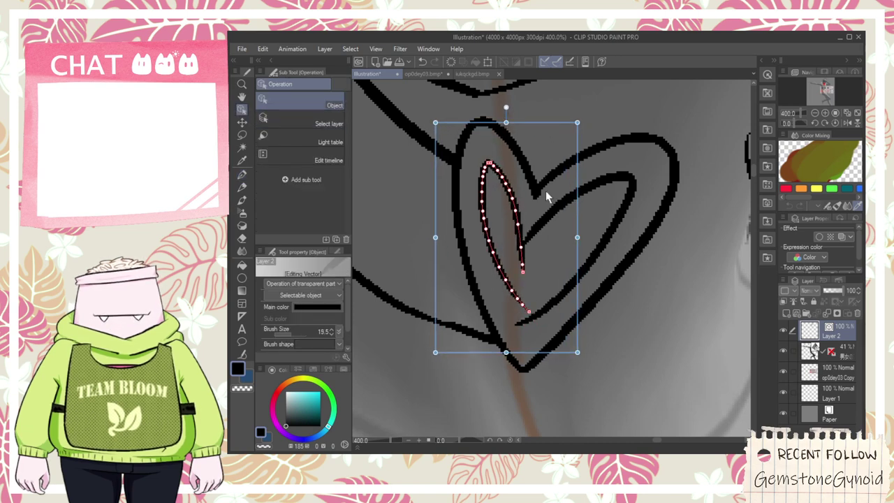
- Erase the inner heart strokes from the pendant
{"action": "key", "text": "e"}
{"action": "mouse_move", "coordinate": [512, 242]}
{"action": "left_mouse_down"}
{"action": "mouse_move", "coordinate": [524, 209]}
{"action": "mouse_move", "coordinate": [529, 247]}
{"action": "left_mouse_up"}
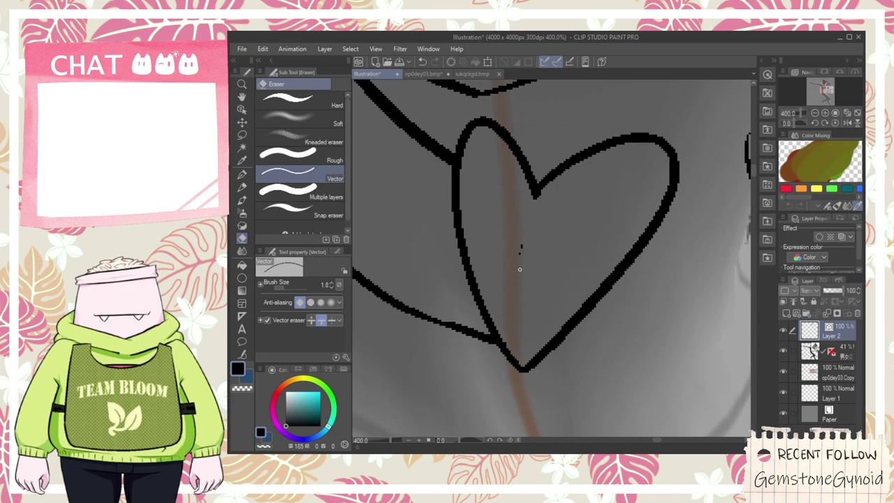
{"action": "scroll", "coordinate": [522, 251], "scroll_direction": "down", "scroll_amount": 5}
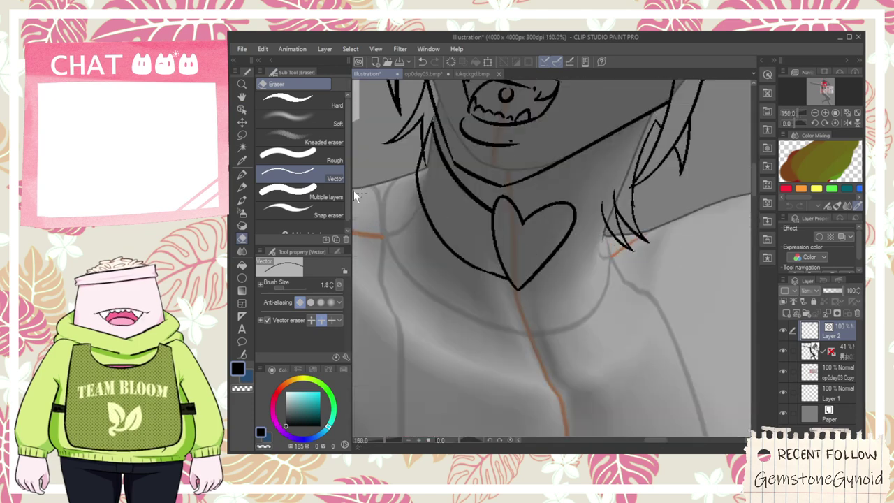
- Mirror the pendant's outer heart horizontally, tilt it clockwise and widen it slightly over the ends of the choker
{"action": "left_click", "coordinate": [241, 111]}
{"action": "left_click_drag", "start_coordinate": [579, 307], "coordinate": [516, 197]}
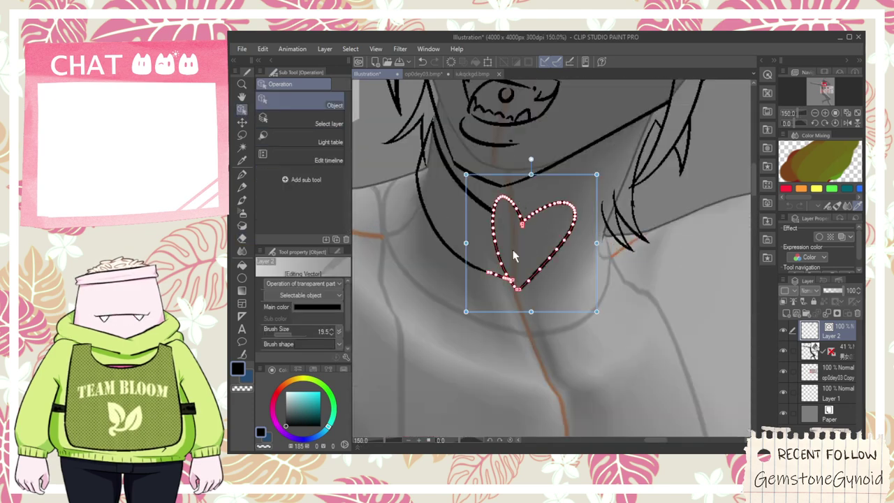
{"action": "left_click_drag", "start_coordinate": [591, 312], "coordinate": [519, 200]}
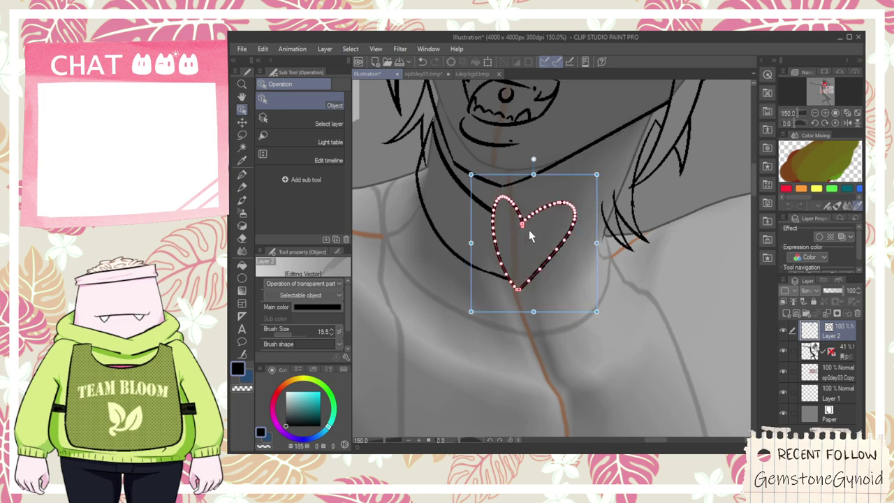
{"action": "left_click_drag", "start_coordinate": [476, 243], "coordinate": [714, 243]}
{"action": "left_click_drag", "start_coordinate": [700, 169], "coordinate": [571, 191]}
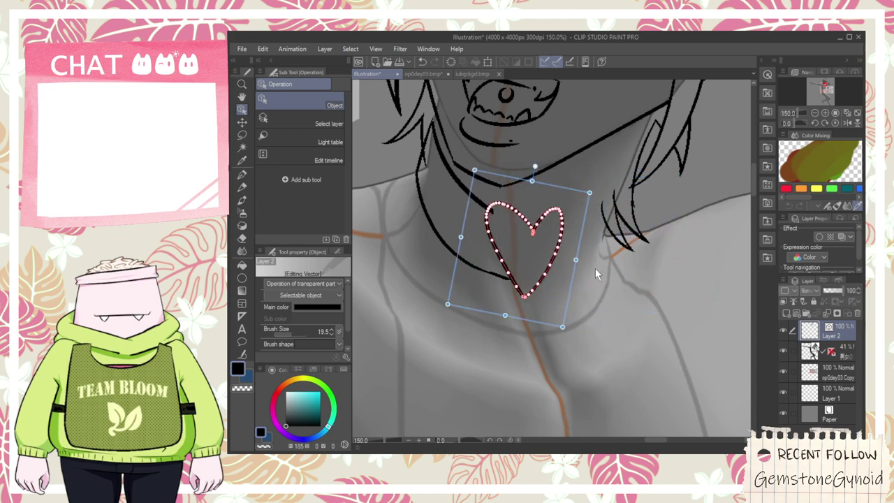
{"action": "left_click_drag", "start_coordinate": [576, 260], "coordinate": [586, 262]}
{"action": "left_click_drag", "start_coordinate": [537, 182], "coordinate": [562, 184]}
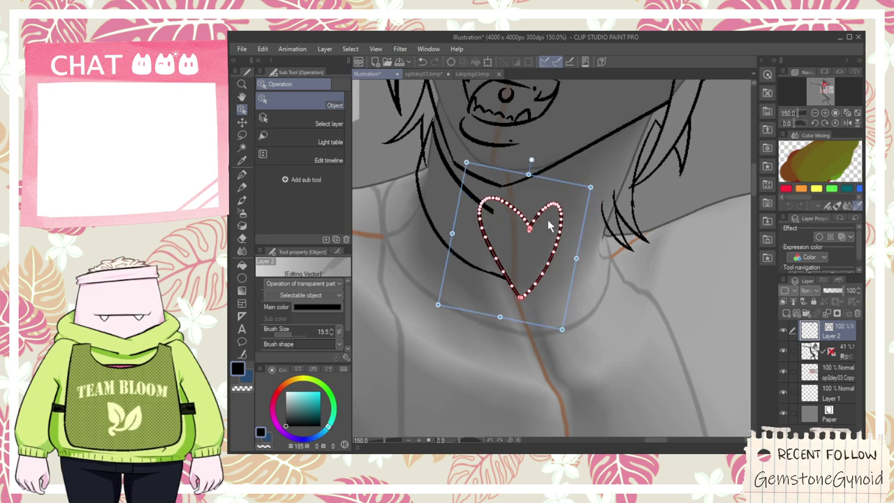
- Erase the end of the choker's upper edge that sticks into the mirrored heart
{"action": "key", "text": "e"}
{"action": "scroll", "coordinate": [520, 219], "scroll_direction": "up", "scroll_amount": 1}
{"action": "scroll", "coordinate": [520, 219], "scroll_direction": "up", "scroll_amount": 2}
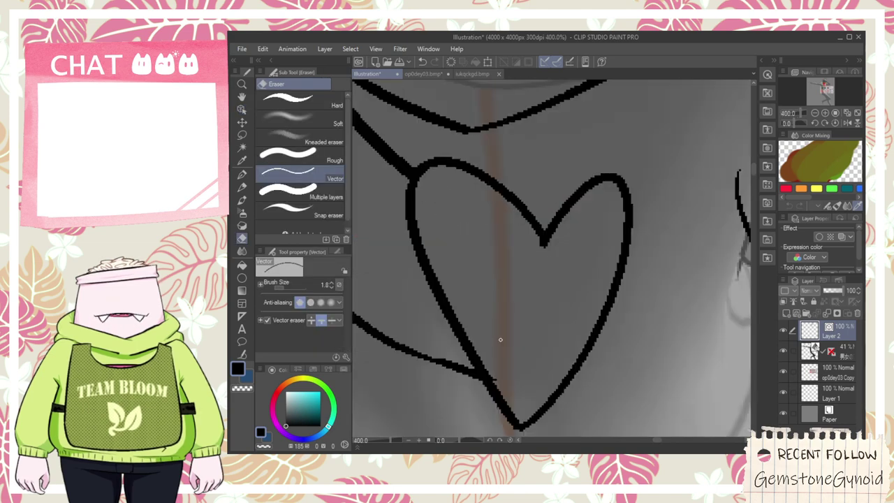
- Draw a smaller heart inside the mirrored pendant, following its tilt
{"action": "key", "text": "p"}
{"action": "left_click_drag", "start_coordinate": [523, 399], "coordinate": [492, 230]}
{"action": "key", "text": "ctrl+z"}
{"action": "key", "text": "ctrl+z"}
{"action": "mouse_move", "coordinate": [516, 371]}
{"action": "left_mouse_down"}
{"action": "mouse_move", "coordinate": [454, 204]}
{"action": "mouse_move", "coordinate": [460, 236]}
{"action": "mouse_move", "coordinate": [456, 199]}
{"action": "mouse_move", "coordinate": [523, 328]}
{"action": "mouse_move", "coordinate": [467, 256]}
{"action": "mouse_move", "coordinate": [543, 330]}
{"action": "left_mouse_up"}
{"action": "key", "text": "ctrl+z"}
{"action": "key", "text": "ctrl+z"}
{"action": "key", "text": "ctrl+z"}
{"action": "mouse_move", "coordinate": [536, 370]}
{"action": "left_mouse_down"}
{"action": "mouse_move", "coordinate": [534, 339]}
{"action": "mouse_move", "coordinate": [541, 365]}
{"action": "mouse_move", "coordinate": [559, 270]}
{"action": "mouse_move", "coordinate": [538, 357]}
{"action": "left_mouse_up"}
{"action": "key", "text": "ctrl+z"}
{"action": "key", "text": "ctrl+z"}
- Join the inner heart's two sides into a clean bottom point and trim the excess line
{"action": "key", "text": "e"}
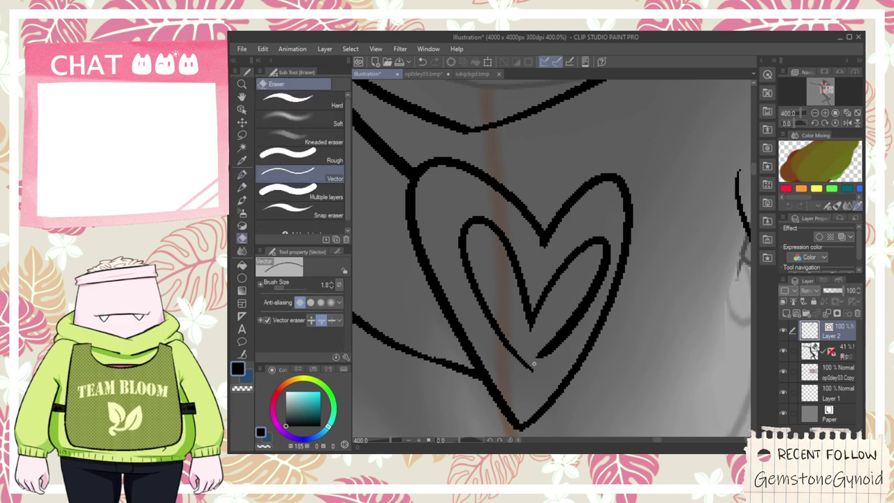
{"action": "scroll", "coordinate": [535, 371], "scroll_direction": "up", "scroll_amount": 2}
{"action": "key", "text": "p"}
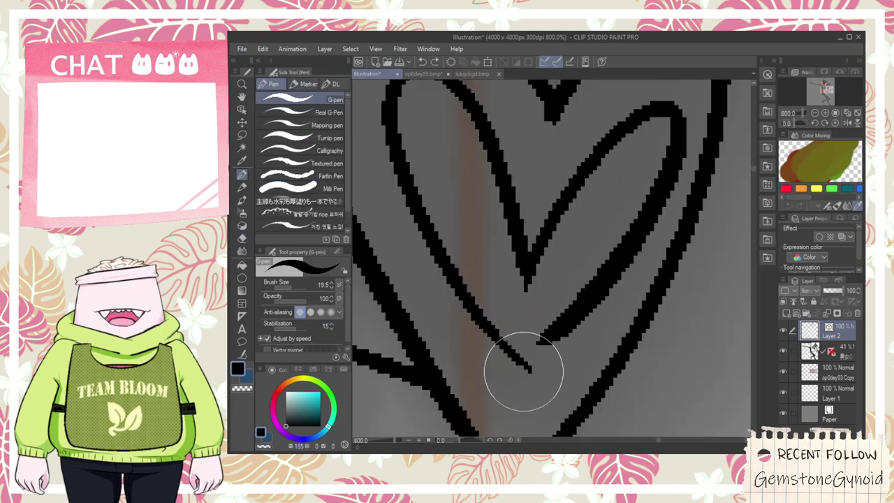
{"action": "key", "text": "e"}
{"action": "left_click_drag", "start_coordinate": [540, 338], "coordinate": [589, 288]}
{"action": "key", "text": "ctrl+z"}
{"action": "key", "text": "p"}
{"action": "key", "text": "e"}
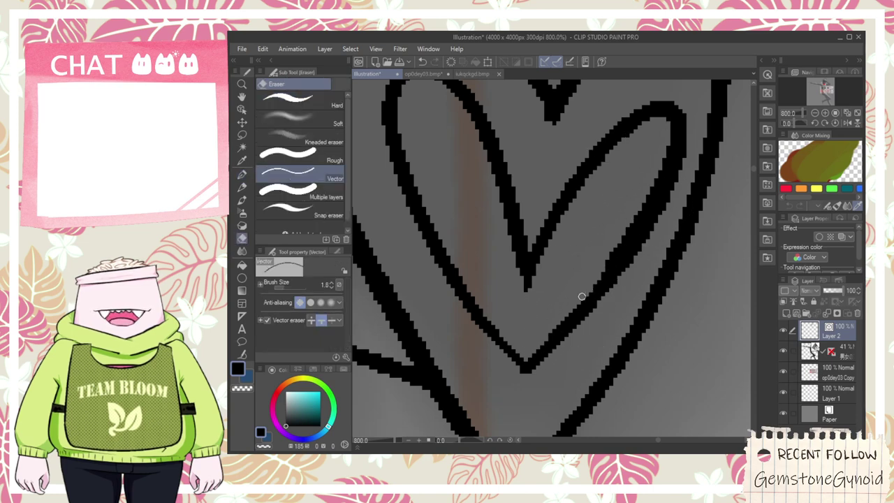
- Compare the choker and pendant with the front-view character on the reference sheet
{"action": "scroll", "coordinate": [586, 274], "scroll_direction": "down", "scroll_amount": 4}
{"action": "key", "text": "space"}
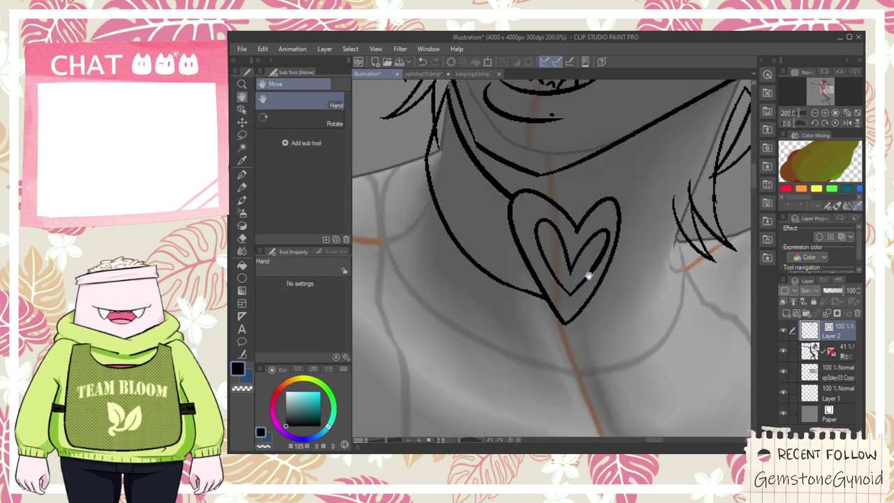
{"action": "scroll", "coordinate": [578, 269], "scroll_direction": "down", "scroll_amount": 4}
{"action": "left_click_drag", "start_coordinate": [548, 345], "coordinate": [548, 275]}
{"action": "scroll", "coordinate": [508, 325], "scroll_direction": "up", "scroll_amount": 4}
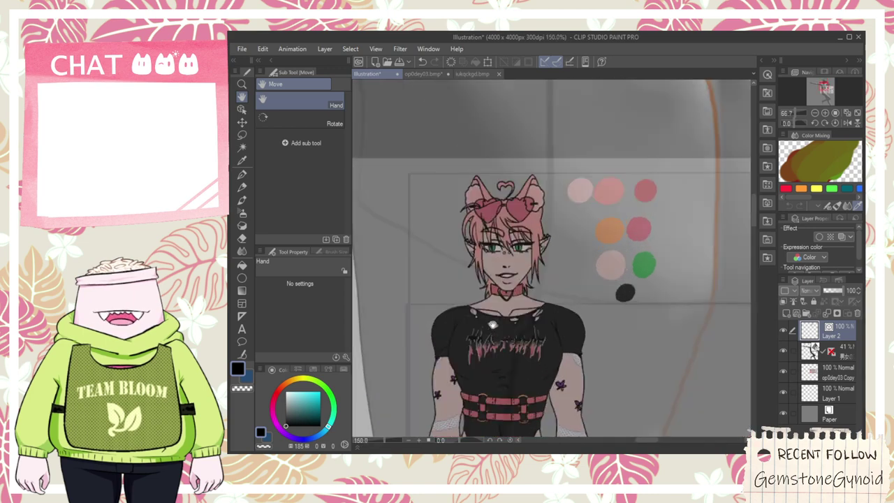
{"action": "scroll", "coordinate": [523, 281], "scroll_direction": "down", "scroll_amount": 2}
{"action": "left_click_drag", "start_coordinate": [608, 173], "coordinate": [568, 251]}
{"action": "scroll", "coordinate": [474, 266], "scroll_direction": "up", "scroll_amount": 2}
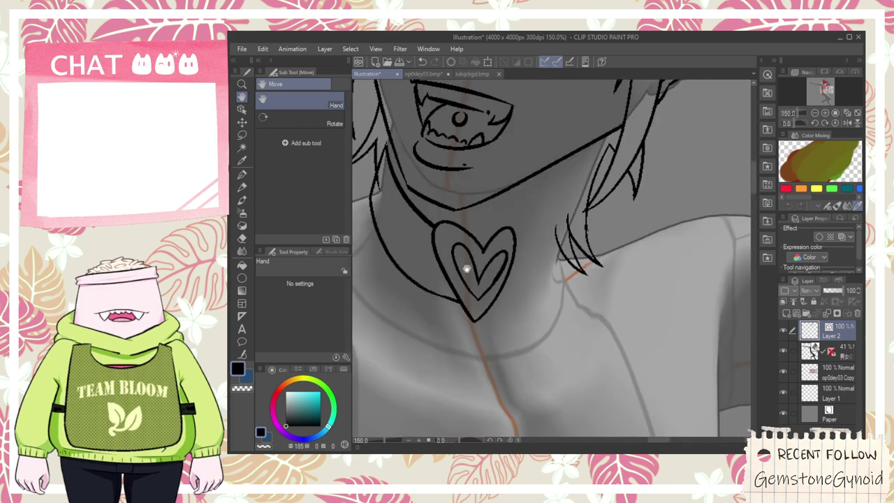
- Thin the choker's upper edge between the hair and the pendant with Adjust line width set to Narrow
{"action": "left_click_drag", "start_coordinate": [449, 240], "coordinate": [546, 295]}
{"action": "scroll", "coordinate": [433, 203], "scroll_direction": "up", "scroll_amount": 3}
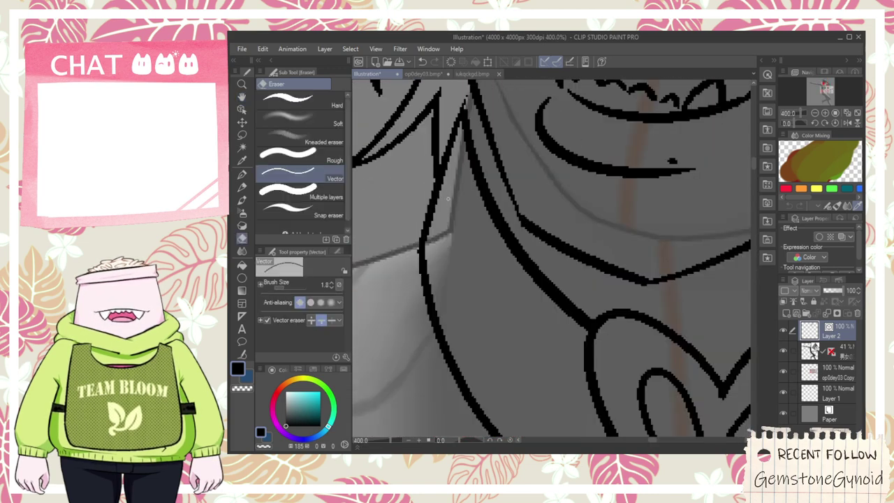
{"action": "left_click", "coordinate": [243, 353]}
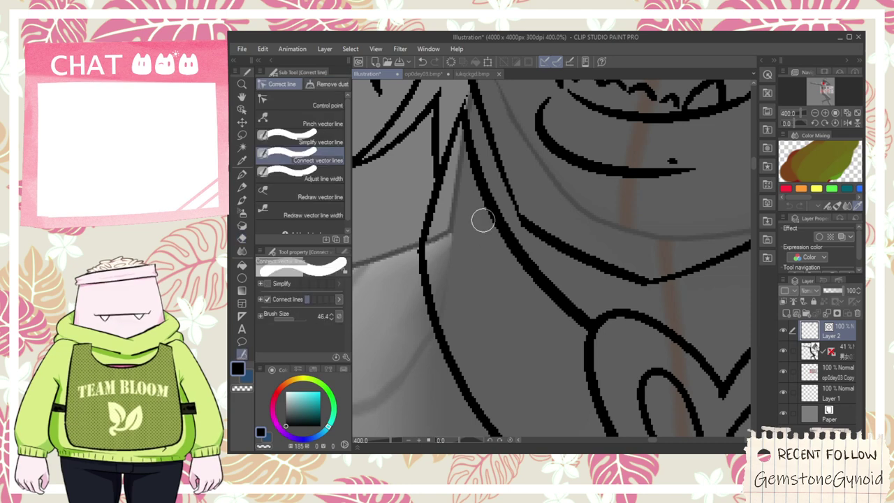
{"action": "left_click", "coordinate": [340, 182]}
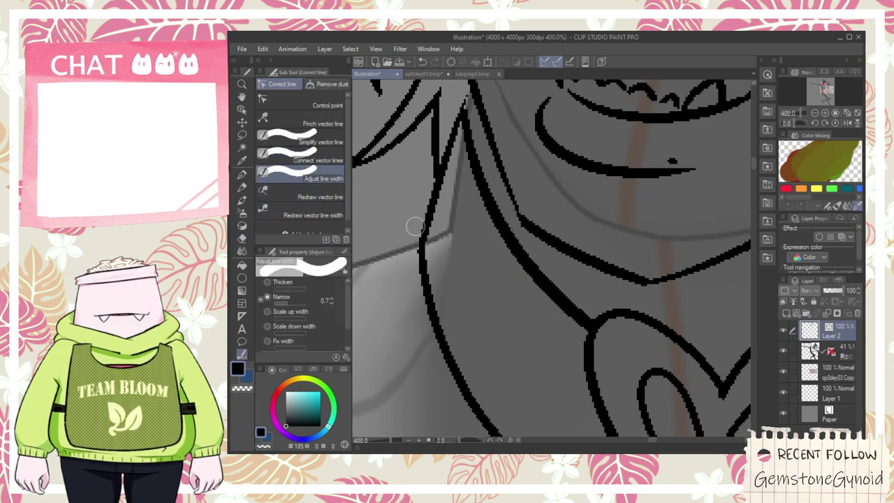
{"action": "left_click_drag", "start_coordinate": [535, 279], "coordinate": [568, 300]}
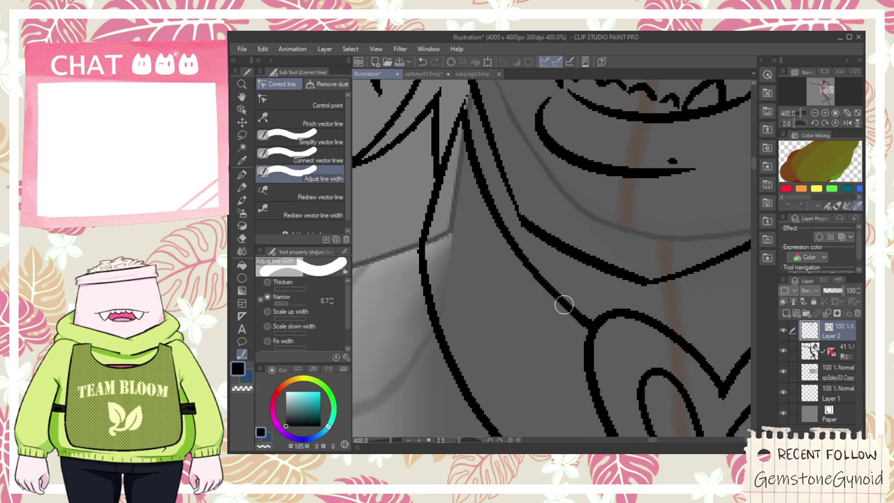
- Rotate the left curve of the inner heart slightly clockwise to fit the pendant's tilt
{"action": "scroll", "coordinate": [554, 300], "scroll_direction": "down", "scroll_amount": 4}
{"action": "key", "text": "space"}
{"action": "left_click_drag", "start_coordinate": [591, 334], "coordinate": [540, 296]}
{"action": "scroll", "coordinate": [561, 317], "scroll_direction": "up", "scroll_amount": 2}
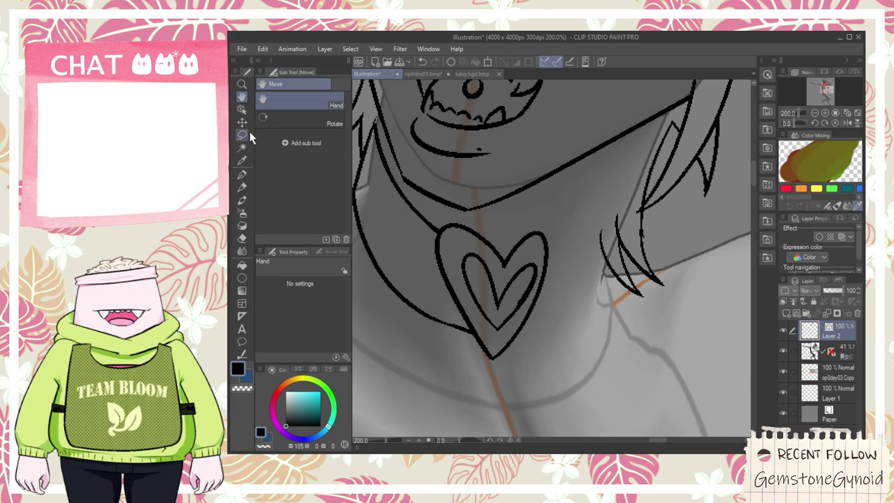
{"action": "left_click", "coordinate": [242, 109]}
{"action": "left_click", "coordinate": [489, 273]}
{"action": "left_click_drag", "start_coordinate": [535, 287], "coordinate": [531, 274]}
{"action": "left_click", "coordinate": [534, 278]}
{"action": "key", "text": "ctrl+z"}
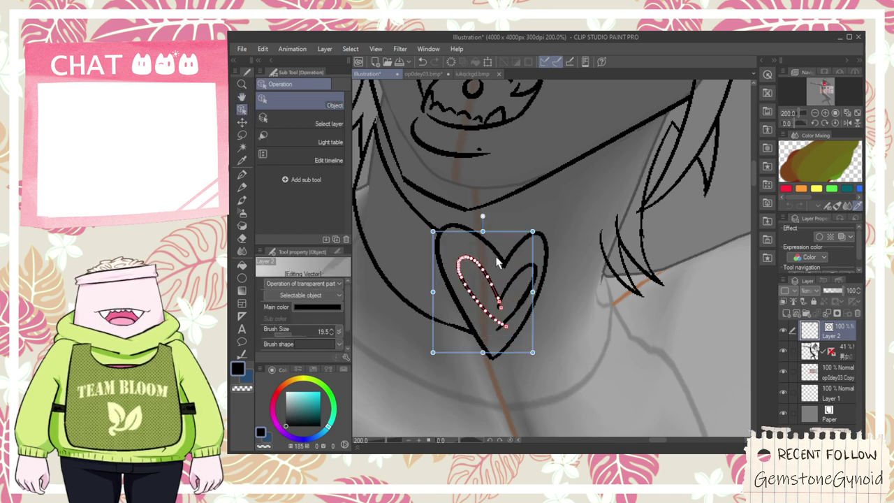
{"action": "mouse_move", "coordinate": [491, 232]}
{"action": "left_mouse_down"}
{"action": "mouse_move", "coordinate": [498, 217]}
{"action": "mouse_move", "coordinate": [501, 225]}
{"action": "left_mouse_up"}
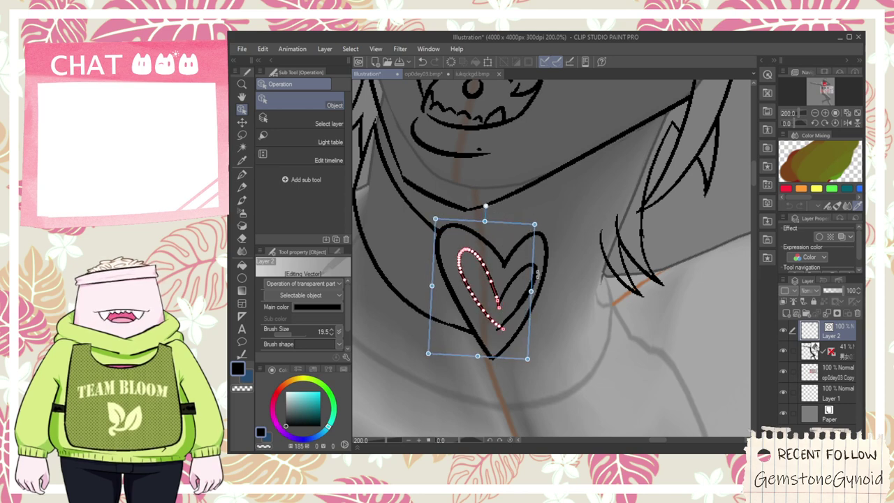
{"action": "scroll", "coordinate": [520, 288], "scroll_direction": "up", "scroll_amount": 4}
{"action": "key", "text": "e"}
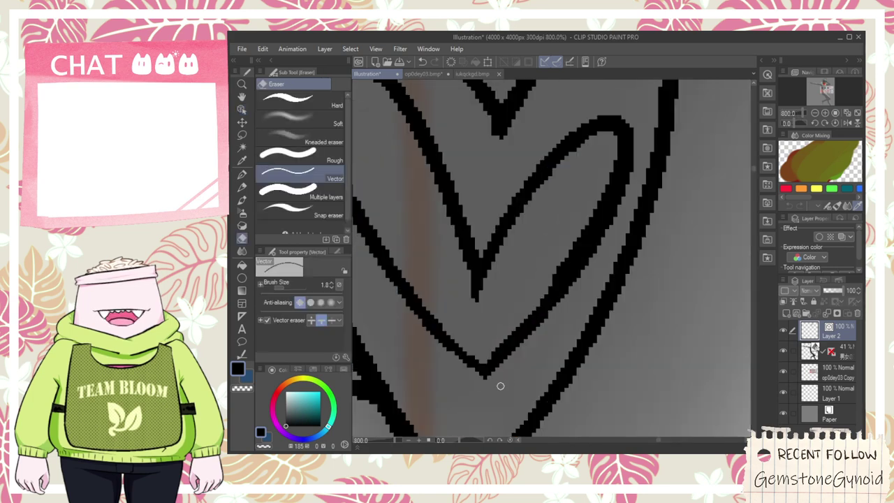
- Draw the choker's lower edge curving from the pendant's right side up to the hair tips
{"action": "scroll", "coordinate": [500, 385], "scroll_direction": "down", "scroll_amount": 6}
{"action": "key", "text": "space"}
{"action": "mouse_move", "coordinate": [504, 374]}
{"action": "left_mouse_down"}
{"action": "mouse_move", "coordinate": [474, 301]}
{"action": "mouse_move", "coordinate": [644, 234]}
{"action": "left_mouse_up"}
{"action": "scroll", "coordinate": [493, 305], "scroll_direction": "up", "scroll_amount": 3}
{"action": "key", "text": "p"}
{"action": "key", "text": "ctrl+z"}
{"action": "left_click_drag", "start_coordinate": [467, 318], "coordinate": [599, 257]}
{"action": "key", "text": "ctrl+z"}
{"action": "left_click_drag", "start_coordinate": [465, 320], "coordinate": [599, 256]}
{"action": "key", "text": "ctrl+z"}
{"action": "left_click_drag", "start_coordinate": [471, 314], "coordinate": [653, 236]}
{"action": "key", "text": "ctrl+z"}
{"action": "left_click_drag", "start_coordinate": [475, 312], "coordinate": [676, 203]}
{"action": "scroll", "coordinate": [645, 201], "scroll_direction": "down", "scroll_amount": 2}
{"action": "key", "text": "space"}
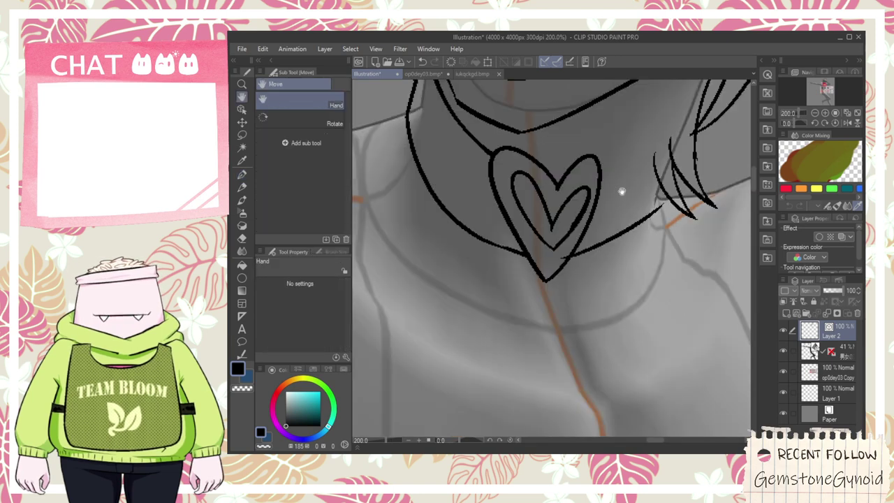
- Draw the choker's upper edge from the pendant's right lobe up to the hair strand
{"action": "left_click_drag", "start_coordinate": [620, 196], "coordinate": [553, 275]}
{"action": "scroll", "coordinate": [553, 272], "scroll_direction": "up", "scroll_amount": 2}
{"action": "left_click_drag", "start_coordinate": [518, 246], "coordinate": [706, 166]}
{"action": "key", "text": "ctrl+z"}
{"action": "mouse_move", "coordinate": [516, 248]}
{"action": "left_mouse_down"}
{"action": "mouse_move", "coordinate": [728, 165]}
{"action": "mouse_move", "coordinate": [658, 341]}
{"action": "mouse_move", "coordinate": [729, 163]}
{"action": "left_mouse_up"}
{"action": "key", "text": "ctrl+z"}
- Close the choker beside the hair along the neck's side, trimming overlapping hair tips and stray line ends
{"action": "key", "text": "e"}
{"action": "mouse_move", "coordinate": [646, 241]}
{"action": "left_mouse_down"}
{"action": "mouse_move", "coordinate": [681, 226]}
{"action": "mouse_move", "coordinate": [676, 243]}
{"action": "left_mouse_up"}
{"action": "key", "text": "space"}
{"action": "left_click_drag", "start_coordinate": [681, 211], "coordinate": [646, 221]}
{"action": "left_click_drag", "start_coordinate": [681, 178], "coordinate": [673, 187]}
{"action": "key", "text": "ctrl+z"}
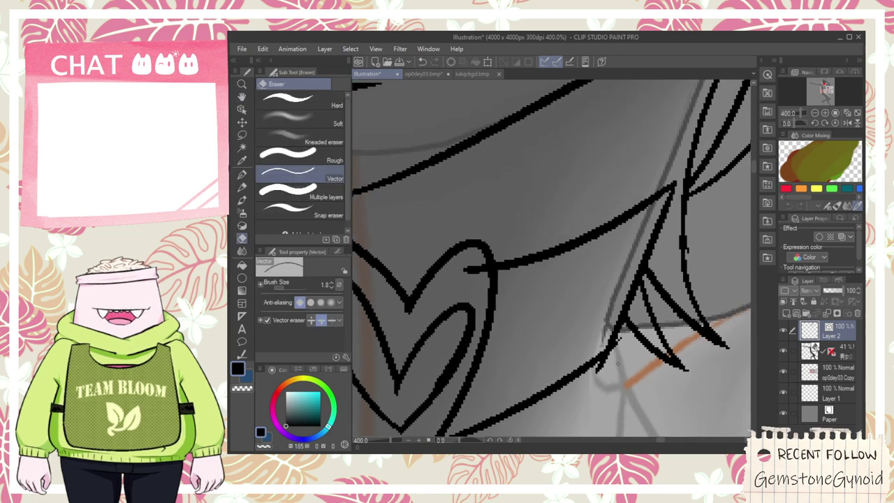
{"action": "scroll", "coordinate": [603, 370], "scroll_direction": "up", "scroll_amount": 2}
{"action": "left_click_drag", "start_coordinate": [604, 368], "coordinate": [595, 374]}
{"action": "left_click_drag", "start_coordinate": [636, 310], "coordinate": [642, 305]}
{"action": "scroll", "coordinate": [638, 309], "scroll_direction": "down", "scroll_amount": 6}
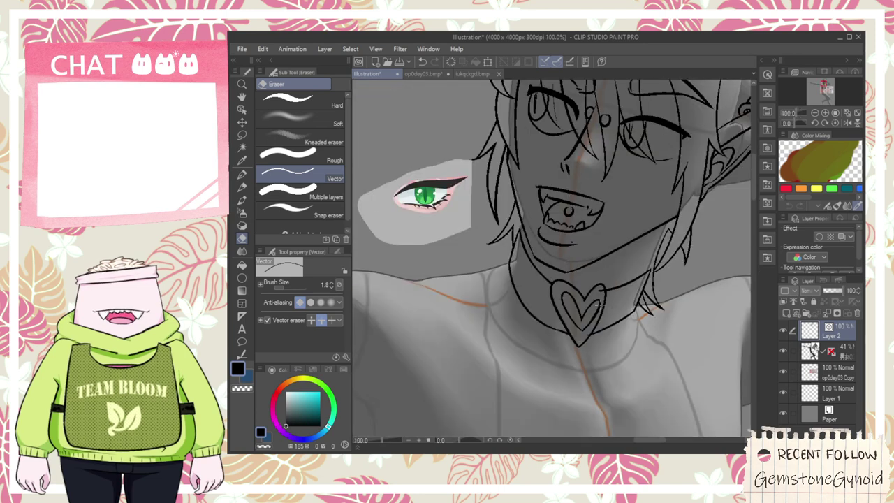
- Erase the inner heart, leaving only the pendant's outer outline
{"action": "scroll", "coordinate": [596, 302], "scroll_direction": "up", "scroll_amount": 2}
{"action": "scroll", "coordinate": [570, 328], "scroll_direction": "up", "scroll_amount": 2}
{"action": "left_click_drag", "start_coordinate": [546, 332], "coordinate": [527, 357]}
{"action": "left_click_drag", "start_coordinate": [582, 305], "coordinate": [595, 291]}
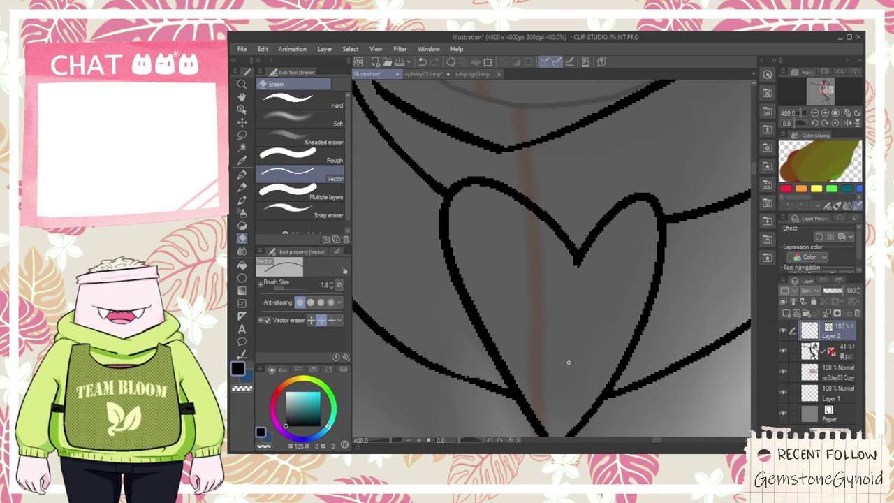
{"action": "scroll", "coordinate": [567, 364], "scroll_direction": "down", "scroll_amount": 4}
{"action": "scroll", "coordinate": [504, 283], "scroll_direction": "up", "scroll_amount": 4}
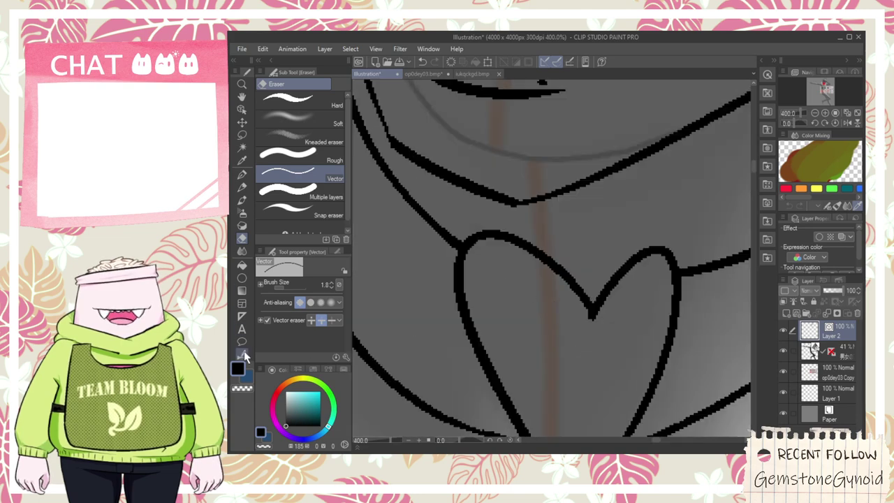
{"action": "left_click", "coordinate": [243, 353]}
{"action": "left_click", "coordinate": [242, 250]}
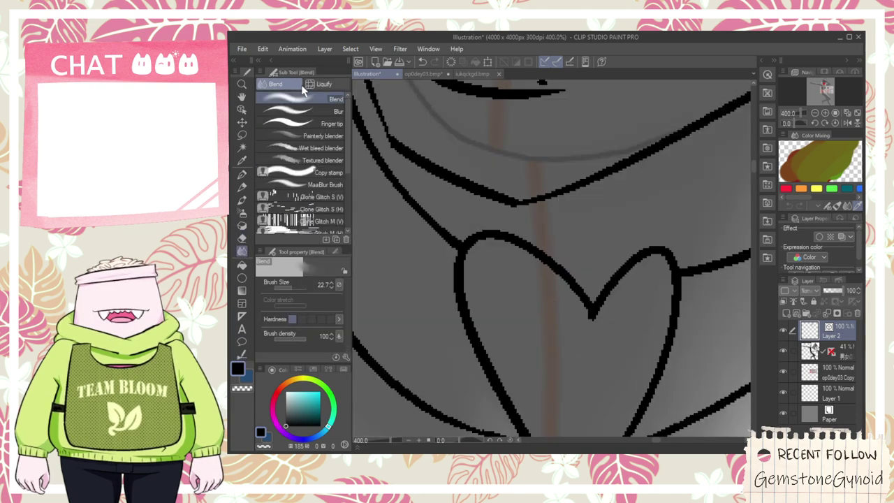
{"action": "left_click", "coordinate": [316, 85]}
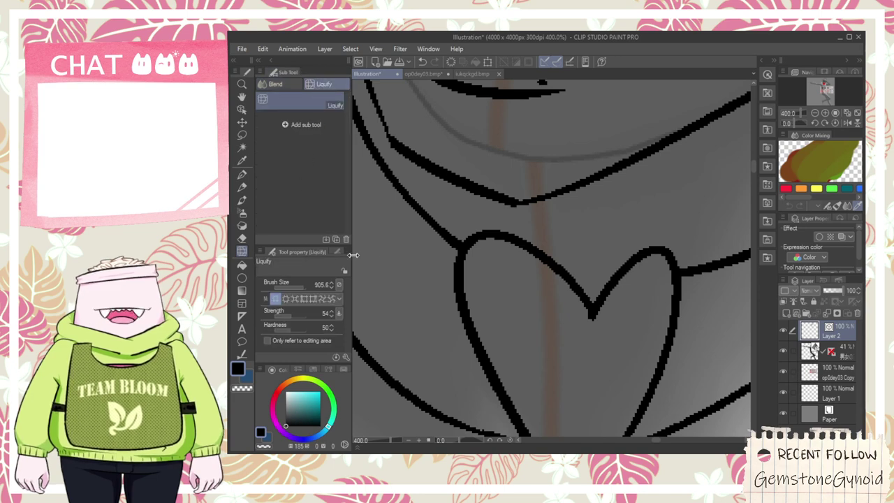
{"action": "left_click", "coordinate": [275, 83]}
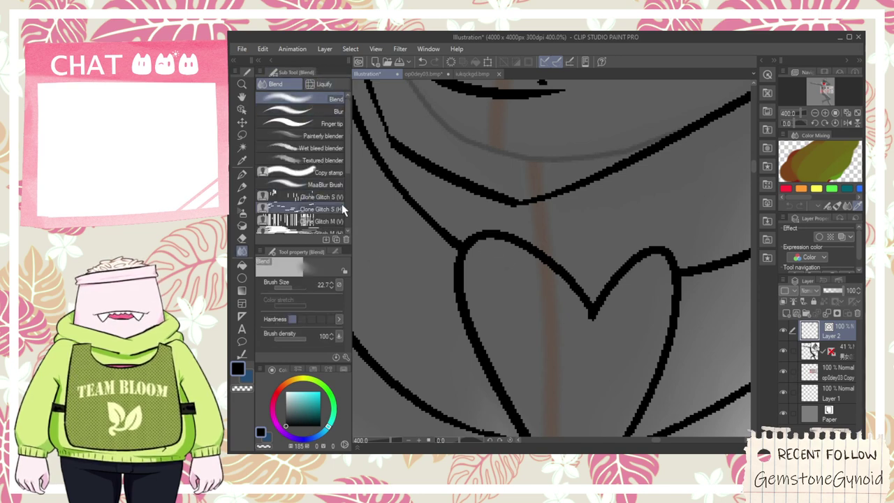
{"action": "left_click", "coordinate": [241, 354]}
{"action": "left_click", "coordinate": [307, 138]}
{"action": "left_click_drag", "start_coordinate": [488, 256], "coordinate": [499, 272]}
{"action": "key", "text": "ctrl+z"}
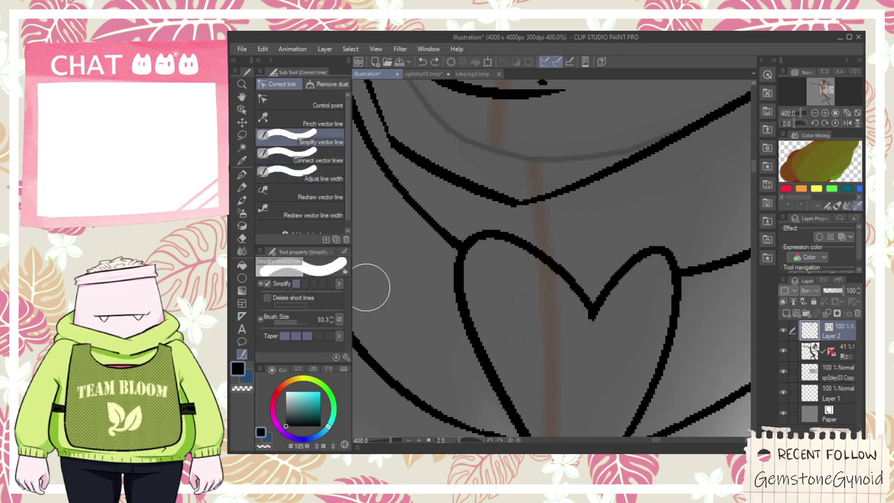
- Smooth the pendant's outer heart outline with Simplify vector line
{"action": "left_click_drag", "start_coordinate": [481, 325], "coordinate": [552, 250]}
{"action": "left_click_drag", "start_coordinate": [473, 344], "coordinate": [506, 246]}
{"action": "scroll", "coordinate": [493, 366], "scroll_direction": "down", "scroll_amount": 3}
{"action": "mouse_move", "coordinate": [493, 351]}
{"action": "left_mouse_down"}
{"action": "mouse_move", "coordinate": [518, 412]}
{"action": "mouse_move", "coordinate": [591, 284]}
{"action": "left_mouse_up"}
{"action": "scroll", "coordinate": [526, 399], "scroll_direction": "up", "scroll_amount": 1}
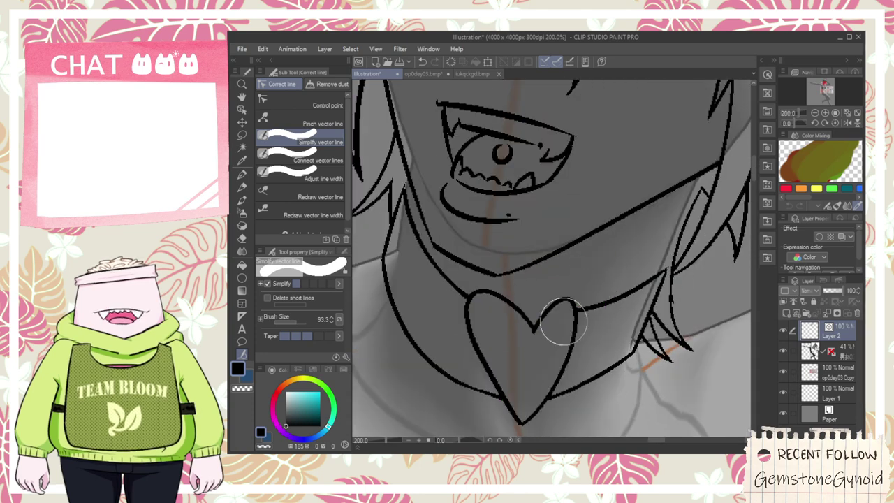
- Raise the Simplify strength one level and simplify the heart outline again to leave fewer control points
{"action": "left_click", "coordinate": [241, 109]}
{"action": "left_click", "coordinate": [491, 303]}
{"action": "scroll", "coordinate": [489, 304], "scroll_direction": "up", "scroll_amount": 3}
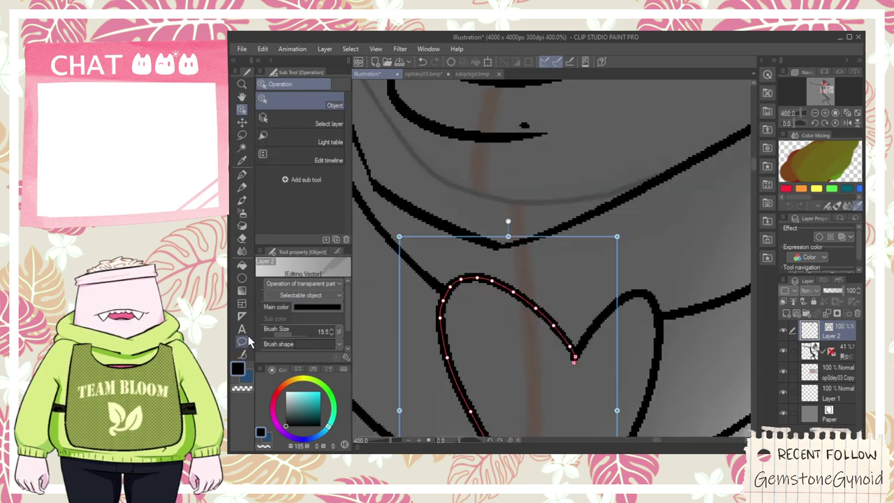
{"action": "left_click", "coordinate": [242, 355]}
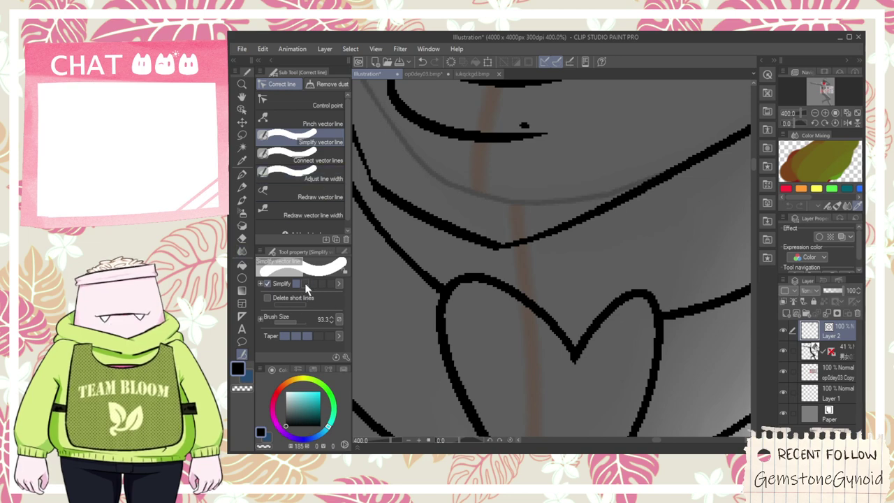
{"action": "scroll", "coordinate": [407, 332], "scroll_direction": "down", "scroll_amount": 3}
{"action": "mouse_move", "coordinate": [508, 370]}
{"action": "left_mouse_down"}
{"action": "mouse_move", "coordinate": [478, 283]}
{"action": "mouse_move", "coordinate": [508, 309]}
{"action": "mouse_move", "coordinate": [486, 300]}
{"action": "left_mouse_up"}
{"action": "left_click_drag", "start_coordinate": [516, 328], "coordinate": [554, 280]}
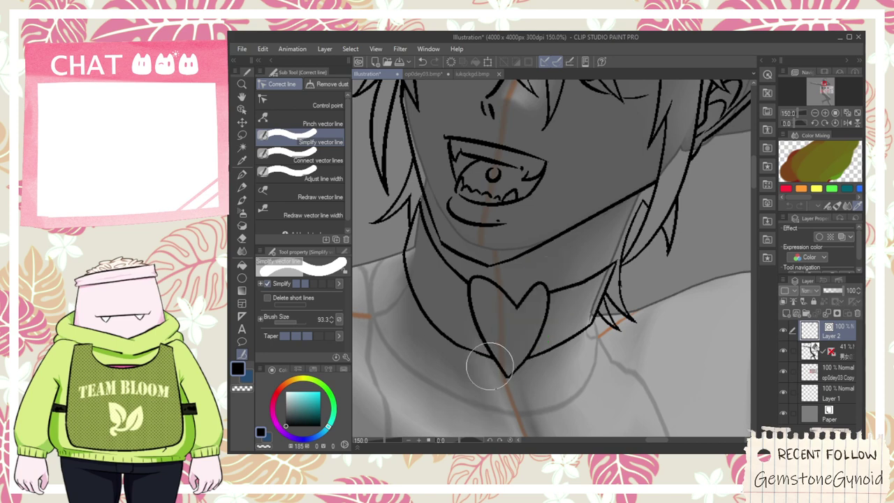
- Reshape the right half of the pendant heart by moving its control points outward into a fuller, rounder lobe
{"action": "left_click", "coordinate": [241, 109]}
{"action": "left_click", "coordinate": [527, 299]}
{"action": "scroll", "coordinate": [528, 300], "scroll_direction": "up", "scroll_amount": 5}
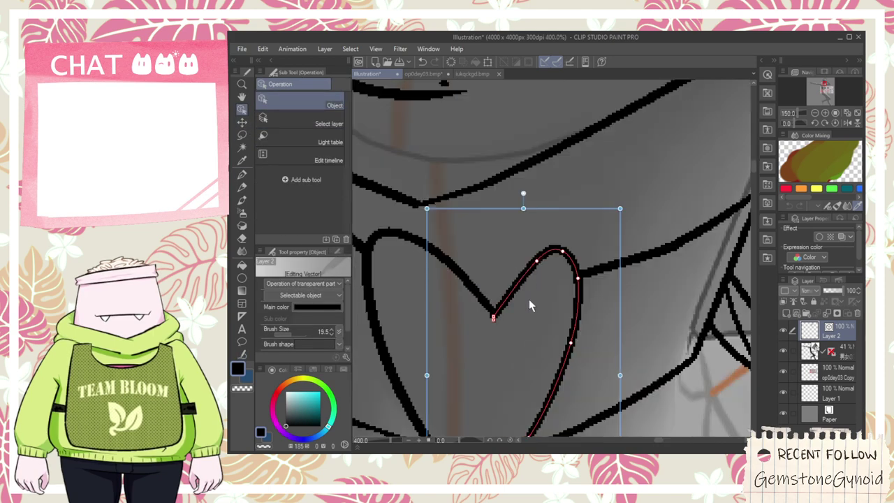
{"action": "scroll", "coordinate": [553, 263], "scroll_direction": "down", "scroll_amount": 3}
{"action": "scroll", "coordinate": [555, 294], "scroll_direction": "up", "scroll_amount": 1}
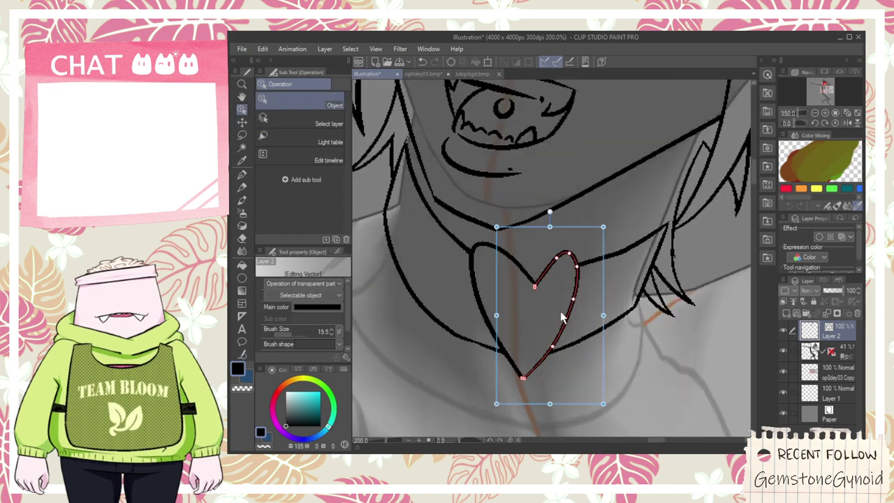
{"action": "left_click_drag", "start_coordinate": [565, 327], "coordinate": [566, 325]}
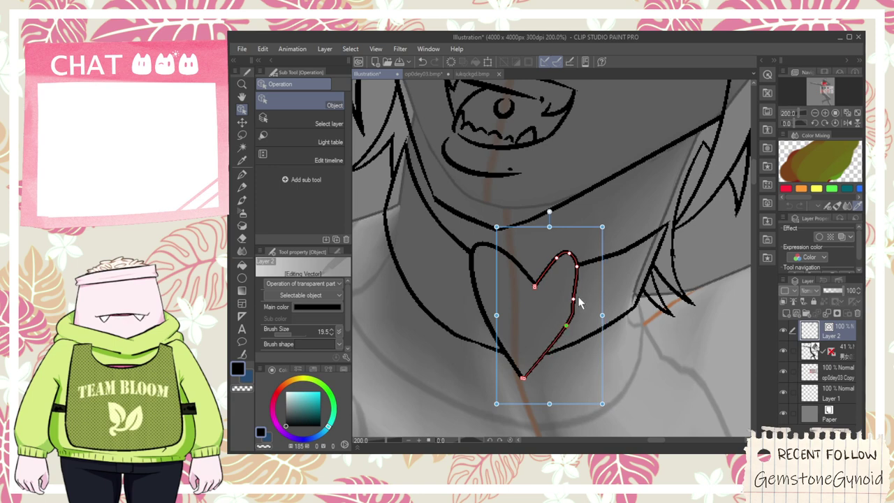
{"action": "left_click_drag", "start_coordinate": [583, 285], "coordinate": [571, 245]}
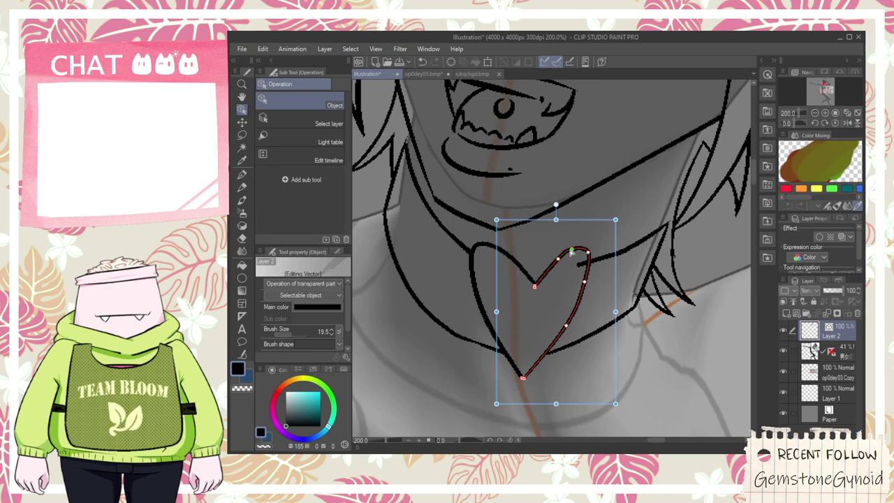
{"action": "left_click_drag", "start_coordinate": [573, 254], "coordinate": [585, 265]}
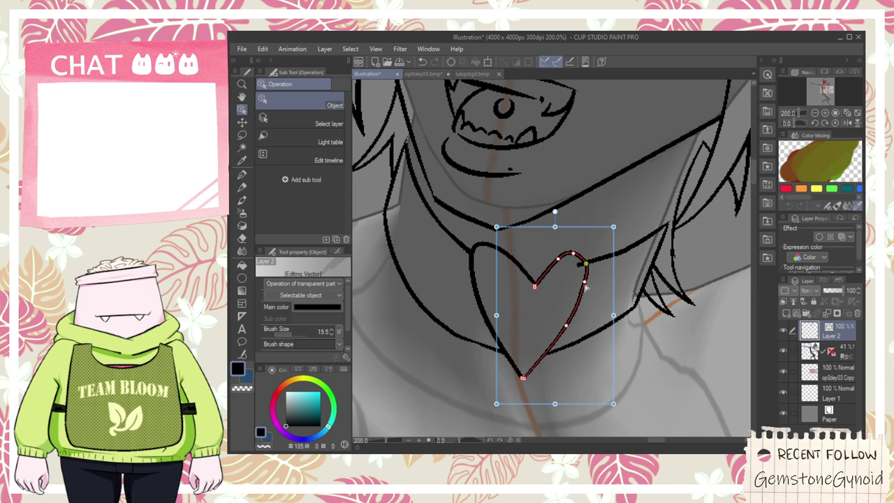
{"action": "left_click_drag", "start_coordinate": [582, 296], "coordinate": [582, 294]}
{"action": "left_click_drag", "start_coordinate": [562, 332], "coordinate": [560, 331]}
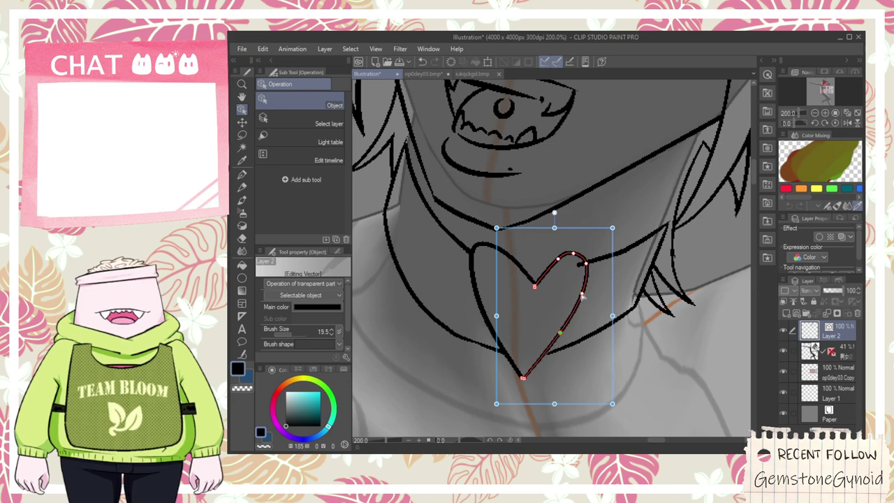
- Trim the choker's upper edge inside the reshaped heart and join the lower edge to the heart's outline
{"action": "key", "text": "e"}
{"action": "key", "text": "ctrl+plus"}
{"action": "key", "text": "space"}
{"action": "left_click_drag", "start_coordinate": [476, 314], "coordinate": [495, 256]}
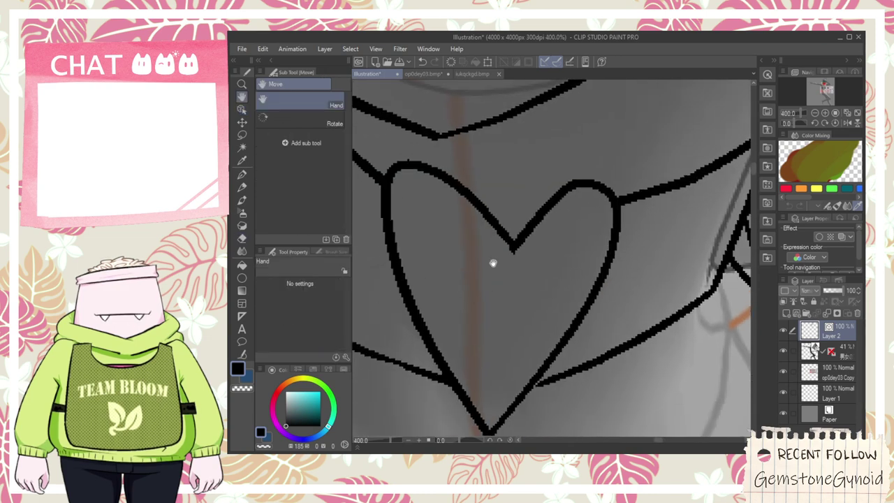
{"action": "key", "text": "p"}
{"action": "key", "text": "e"}
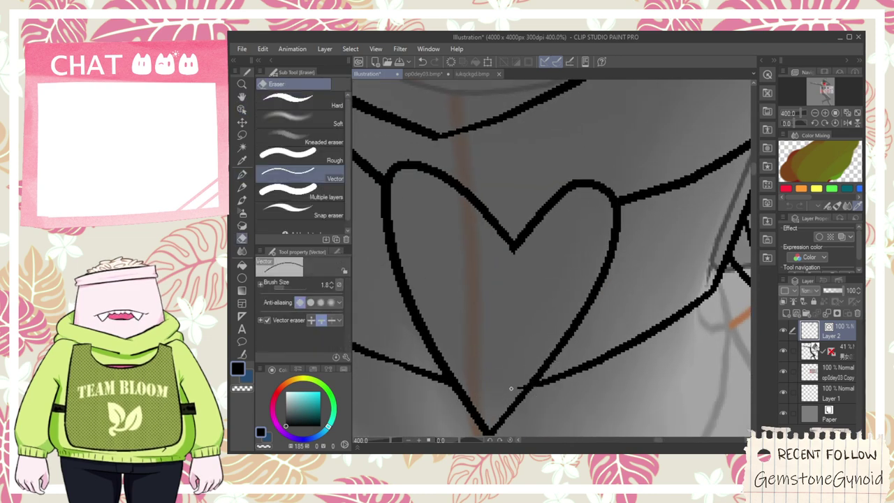
- Draw the left half of a smaller heart inside the pendant, retrying the stroke until it follows the outer outline
{"action": "key", "text": "p"}
{"action": "mouse_move", "coordinate": [496, 384]}
{"action": "left_mouse_down"}
{"action": "mouse_move", "coordinate": [437, 242]}
{"action": "mouse_move", "coordinate": [457, 337]}
{"action": "mouse_move", "coordinate": [433, 223]}
{"action": "left_mouse_up"}
{"action": "key", "text": "ctrl+z"}
{"action": "key", "text": "ctrl+z"}
{"action": "mouse_move", "coordinate": [483, 359]}
{"action": "left_mouse_down"}
{"action": "mouse_move", "coordinate": [425, 245]}
{"action": "mouse_move", "coordinate": [497, 334]}
{"action": "left_mouse_up"}
{"action": "key", "text": "ctrl+z"}
{"action": "mouse_move", "coordinate": [493, 385]}
{"action": "left_mouse_down"}
{"action": "mouse_move", "coordinate": [443, 250]}
{"action": "mouse_move", "coordinate": [503, 312]}
{"action": "mouse_move", "coordinate": [441, 202]}
{"action": "mouse_move", "coordinate": [495, 339]}
{"action": "mouse_move", "coordinate": [470, 331]}
{"action": "mouse_move", "coordinate": [459, 229]}
{"action": "mouse_move", "coordinate": [516, 373]}
{"action": "mouse_move", "coordinate": [454, 210]}
{"action": "mouse_move", "coordinate": [503, 340]}
{"action": "mouse_move", "coordinate": [588, 227]}
{"action": "mouse_move", "coordinate": [572, 241]}
{"action": "left_mouse_up"}
{"action": "key", "text": "ctrl+z"}
{"action": "key", "text": "ctrl+z"}
{"action": "key", "text": "ctrl+z"}
{"action": "key", "text": "ctrl+z"}
{"action": "key", "text": "ctrl+z"}
{"action": "mouse_move", "coordinate": [502, 307]}
{"action": "left_mouse_down"}
{"action": "mouse_move", "coordinate": [504, 353]}
{"action": "mouse_move", "coordinate": [490, 384]}
{"action": "mouse_move", "coordinate": [526, 307]}
{"action": "left_mouse_up"}
{"action": "key", "text": "ctrl+z"}
{"action": "key", "text": "ctrl+z"}
{"action": "key", "text": "ctrl+z"}
{"action": "key", "text": "ctrl+z"}
{"action": "left_click_drag", "start_coordinate": [493, 380], "coordinate": [456, 222]}
{"action": "key", "text": "ctrl+z"}
{"action": "left_click_drag", "start_coordinate": [497, 365], "coordinate": [512, 325]}
{"action": "key", "text": "ctrl+z"}
{"action": "left_click_drag", "start_coordinate": [489, 359], "coordinate": [523, 332]}
{"action": "key", "text": "ctrl+z"}
{"action": "mouse_move", "coordinate": [497, 385]}
{"action": "left_mouse_down"}
{"action": "mouse_move", "coordinate": [482, 353]}
{"action": "mouse_move", "coordinate": [518, 328]}
{"action": "left_mouse_up"}
{"action": "key", "text": "ctrl+z"}
{"action": "mouse_move", "coordinate": [487, 370]}
{"action": "left_mouse_down"}
{"action": "mouse_move", "coordinate": [411, 225]}
{"action": "mouse_move", "coordinate": [529, 326]}
{"action": "mouse_move", "coordinate": [447, 218]}
{"action": "mouse_move", "coordinate": [521, 344]}
{"action": "mouse_move", "coordinate": [442, 223]}
{"action": "mouse_move", "coordinate": [516, 311]}
{"action": "left_mouse_up"}
{"action": "key", "text": "ctrl+z"}
{"action": "key", "text": "ctrl+z"}
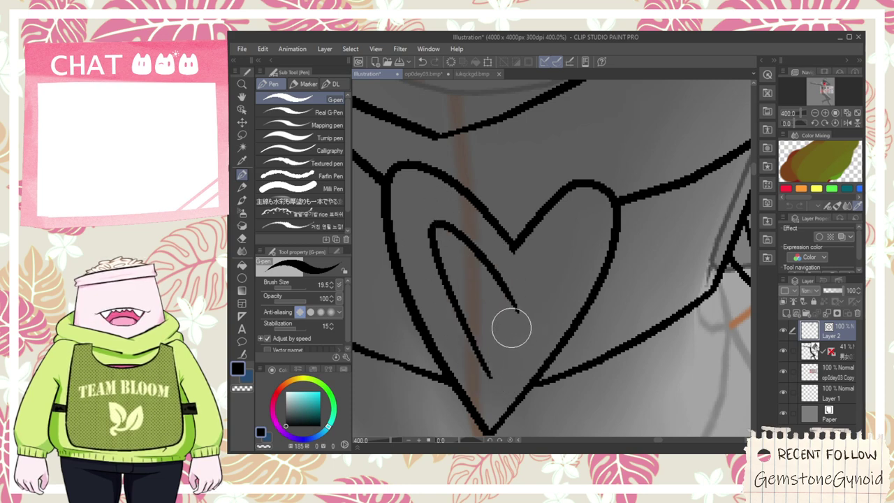
- Draw the right half of the inner heart, crossing the left half at the central notch
{"action": "mouse_move", "coordinate": [498, 379]}
{"action": "left_mouse_down"}
{"action": "mouse_move", "coordinate": [536, 343]}
{"action": "mouse_move", "coordinate": [574, 234]}
{"action": "mouse_move", "coordinate": [507, 311]}
{"action": "left_mouse_up"}
{"action": "key", "text": "ctrl+z"}
{"action": "key", "text": "ctrl+z"}
{"action": "mouse_move", "coordinate": [501, 313]}
{"action": "left_mouse_down"}
{"action": "mouse_move", "coordinate": [513, 292]}
{"action": "mouse_move", "coordinate": [494, 380]}
{"action": "left_mouse_up"}
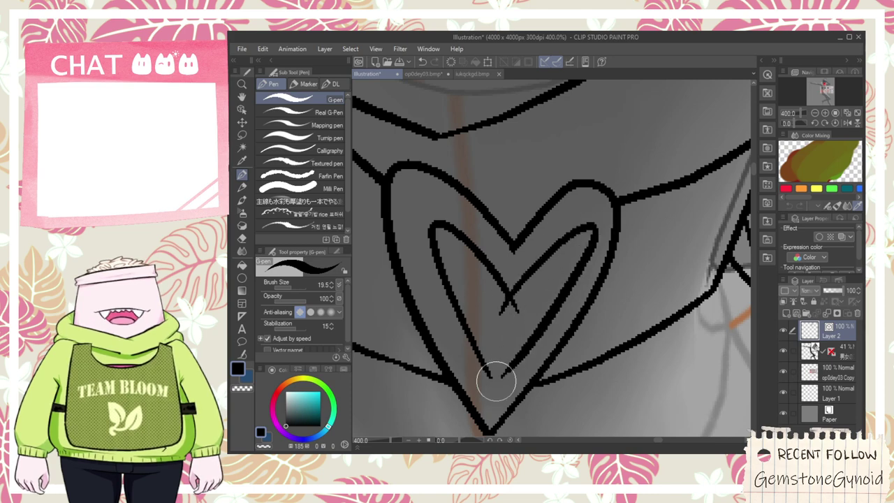
- Join the inner heart's halves at the bottom point and erase the crossed line ends at its notch
{"action": "scroll", "coordinate": [489, 375], "scroll_direction": "up", "scroll_amount": 3}
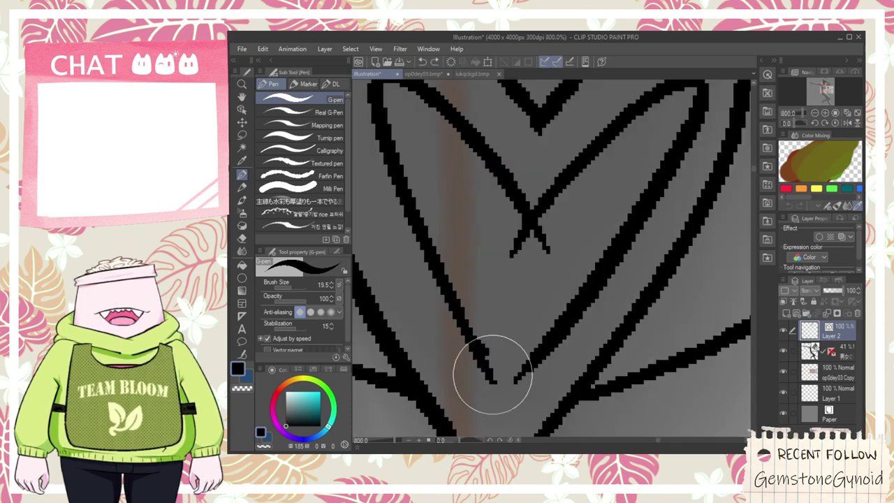
{"action": "key", "text": "e"}
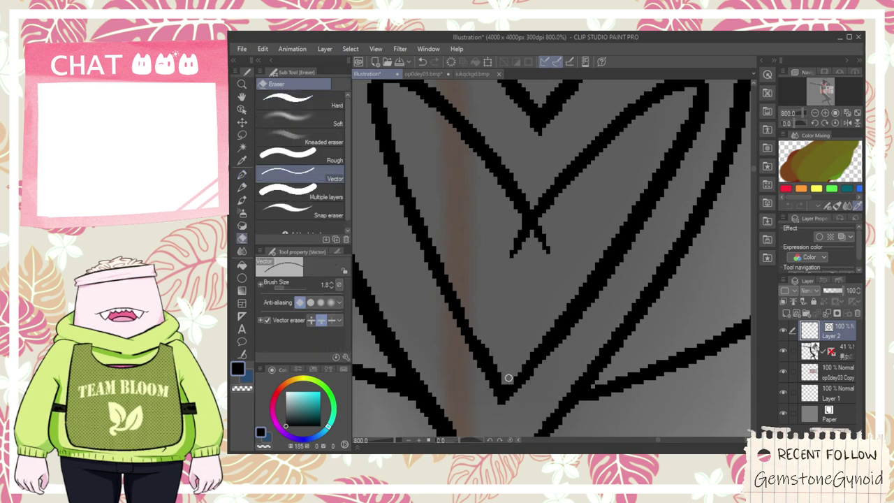
{"action": "left_click_drag", "start_coordinate": [543, 234], "coordinate": [548, 245]}
- Draw the neck line from the jaw to the choker beside the hair and connect the hair strand to it with a short stroke
{"action": "scroll", "coordinate": [549, 266], "scroll_direction": "down", "scroll_amount": 6}
{"action": "key", "text": "space"}
{"action": "left_click_drag", "start_coordinate": [565, 289], "coordinate": [562, 347]}
{"action": "scroll", "coordinate": [615, 271], "scroll_direction": "up", "scroll_amount": 1}
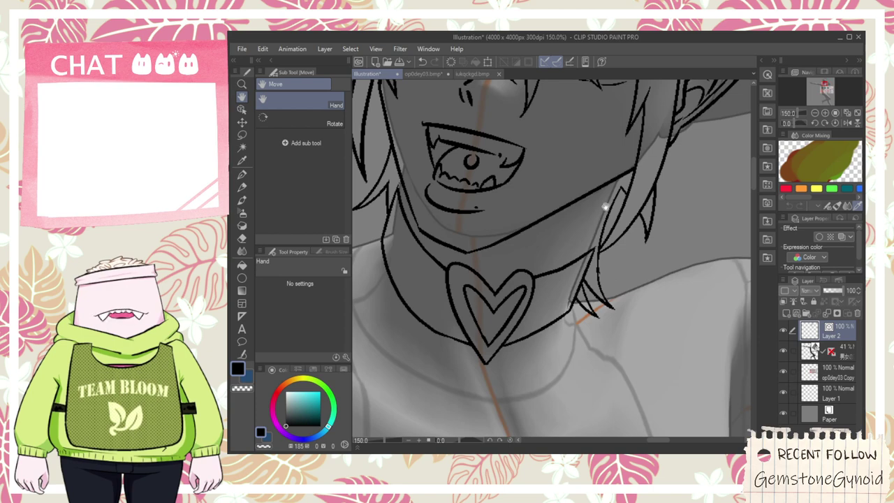
{"action": "left_click_drag", "start_coordinate": [605, 218], "coordinate": [548, 302]}
{"action": "scroll", "coordinate": [539, 317], "scroll_direction": "up", "scroll_amount": 1}
{"action": "key", "text": "p"}
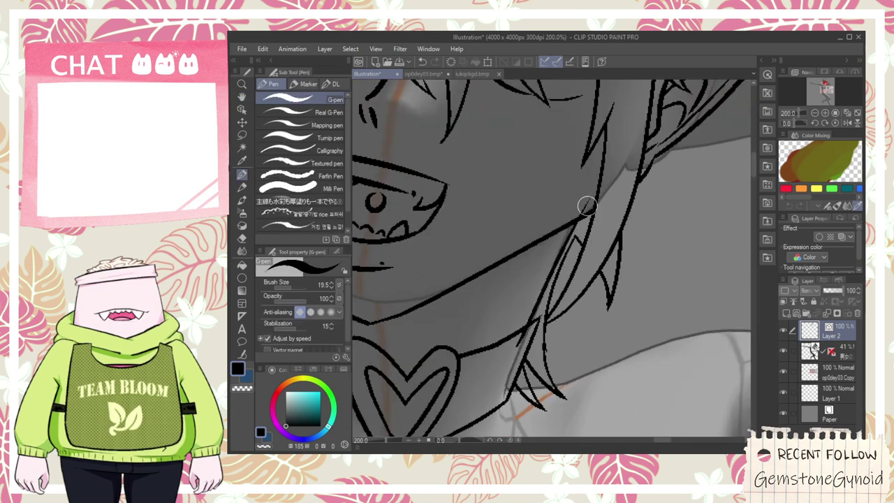
{"action": "key", "text": "e"}
{"action": "scroll", "coordinate": [552, 280], "scroll_direction": "up", "scroll_amount": 3}
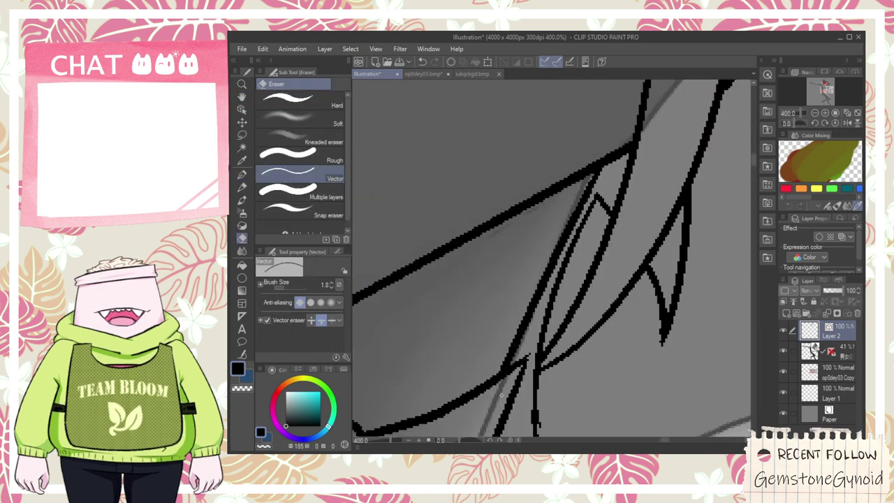
{"action": "key", "text": "p"}
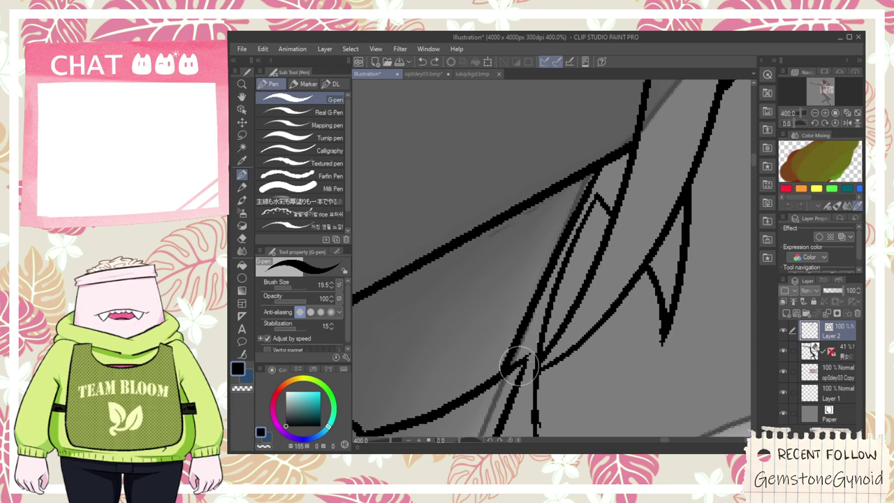
{"action": "key", "text": "e"}
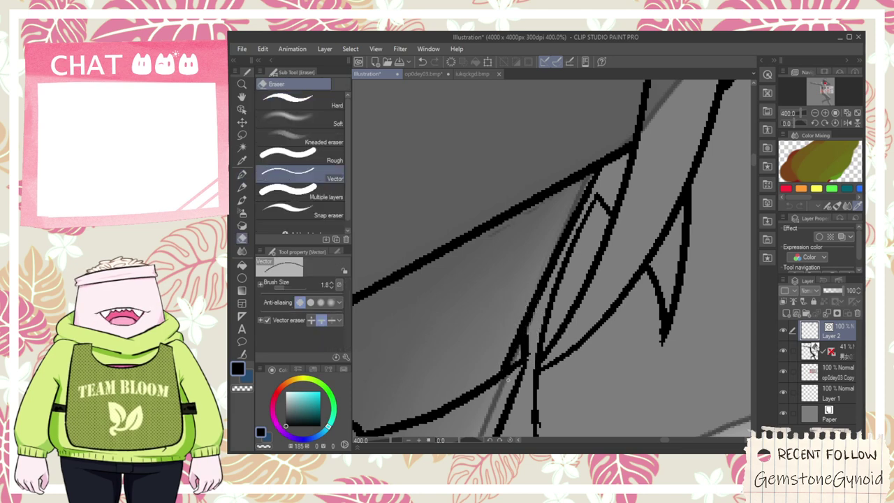
- Reshape the choker's upper edge right of the heart by moving its control points, and trim its overshooting end at the neck line
{"action": "scroll", "coordinate": [520, 349], "scroll_direction": "down", "scroll_amount": 3}
{"action": "left_click_drag", "start_coordinate": [463, 358], "coordinate": [527, 307]}
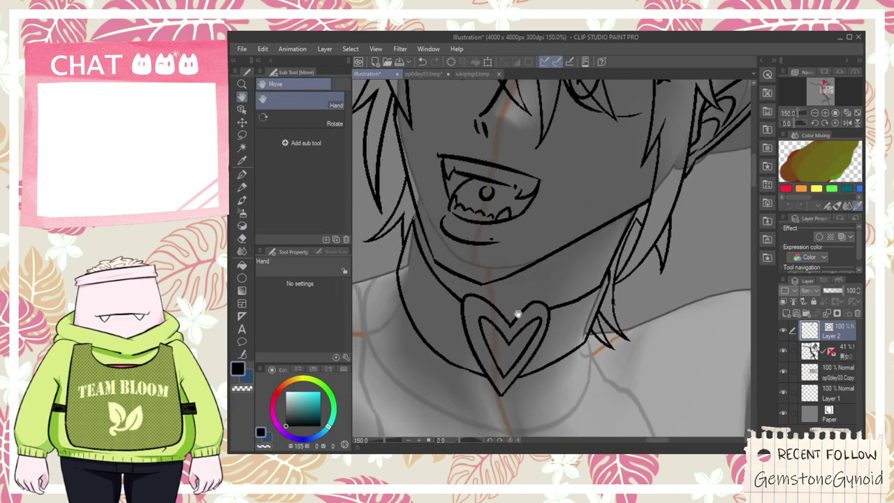
{"action": "key", "text": "y"}
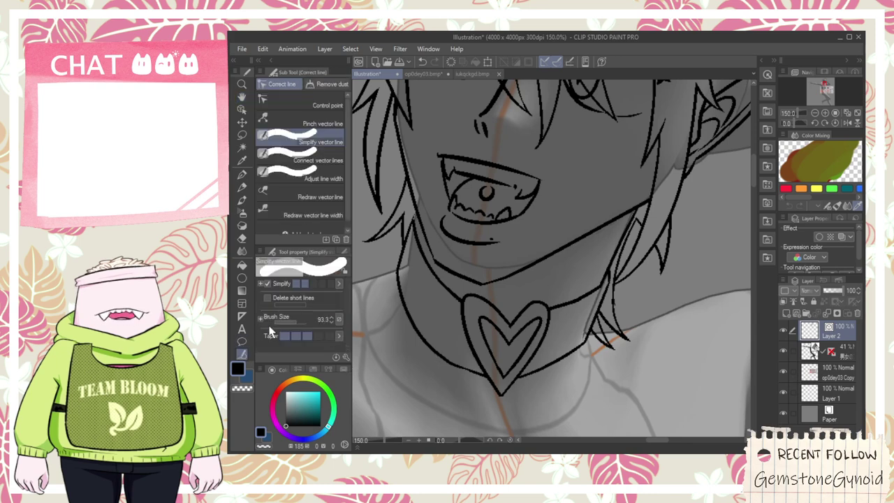
{"action": "scroll", "coordinate": [566, 284], "scroll_direction": "up", "scroll_amount": 1}
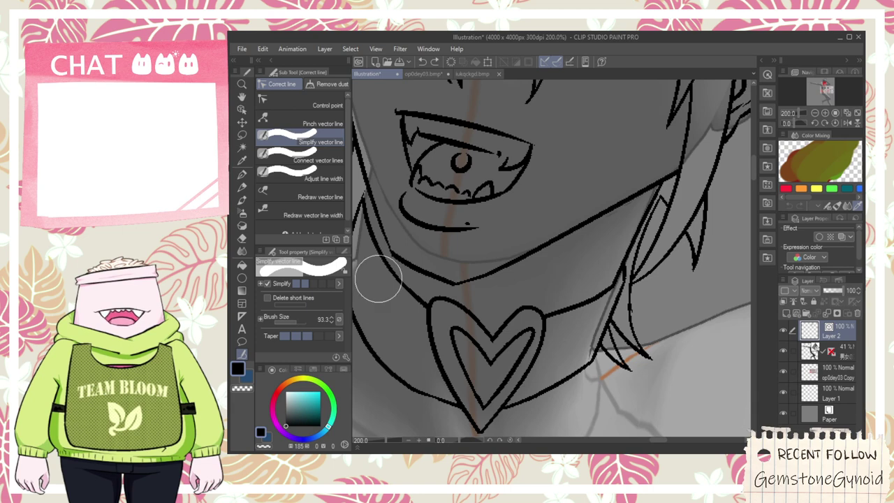
{"action": "left_click", "coordinate": [262, 101]}
{"action": "left_click", "coordinate": [241, 110]}
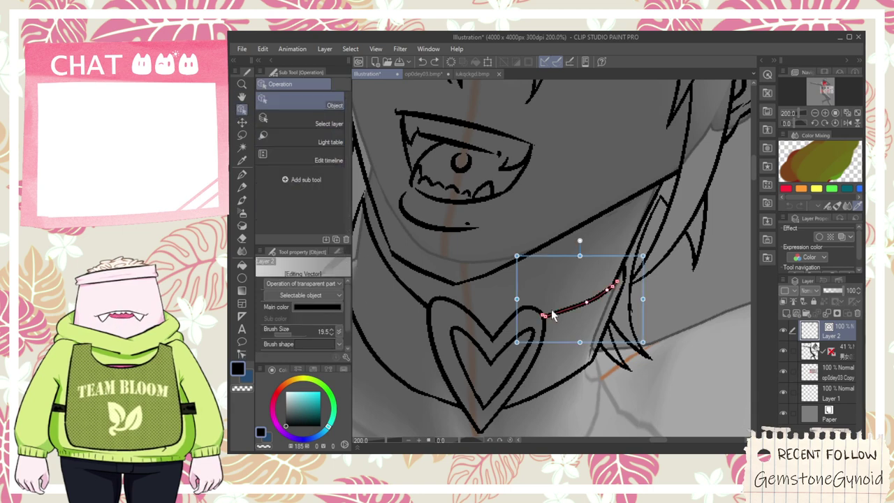
{"action": "left_click", "coordinate": [551, 315]}
{"action": "scroll", "coordinate": [571, 312], "scroll_direction": "up", "scroll_amount": 4}
{"action": "key", "text": "ctrl+z"}
{"action": "left_click", "coordinate": [610, 259]}
{"action": "left_click_drag", "start_coordinate": [606, 261], "coordinate": [568, 301]}
{"action": "left_click_drag", "start_coordinate": [707, 200], "coordinate": [696, 222]}
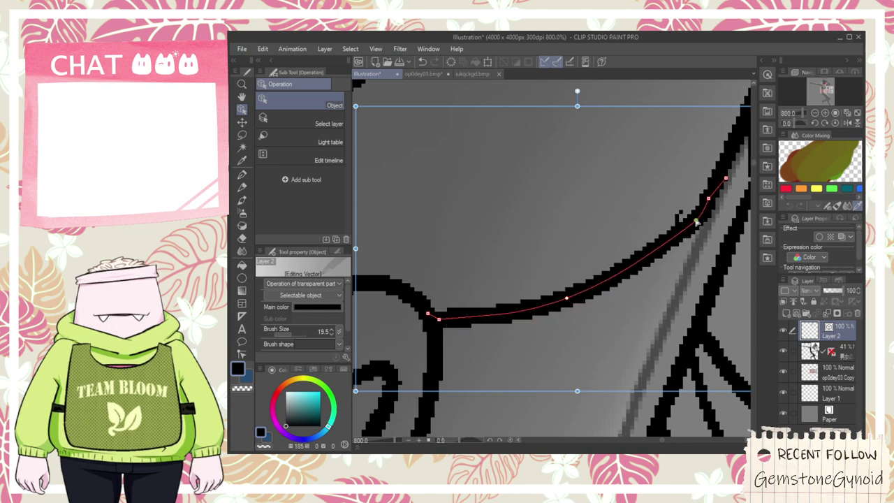
{"action": "key", "text": "e"}
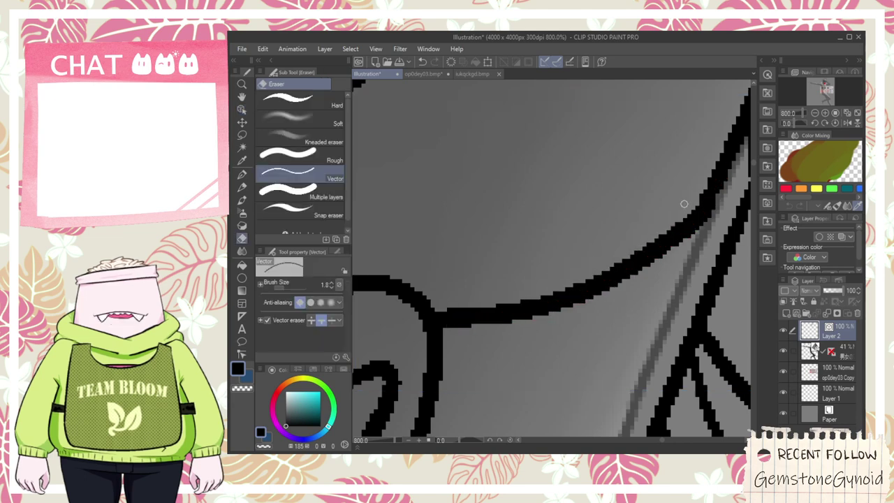
{"action": "scroll", "coordinate": [651, 211], "scroll_direction": "down", "scroll_amount": 6}
{"action": "scroll", "coordinate": [651, 211], "scroll_direction": "down", "scroll_amount": 3}
{"action": "key", "text": "space"}
{"action": "left_click_drag", "start_coordinate": [634, 218], "coordinate": [548, 164]}
{"action": "scroll", "coordinate": [562, 226], "scroll_direction": "up", "scroll_amount": 1}
{"action": "scroll", "coordinate": [548, 163], "scroll_direction": "up", "scroll_amount": 8}
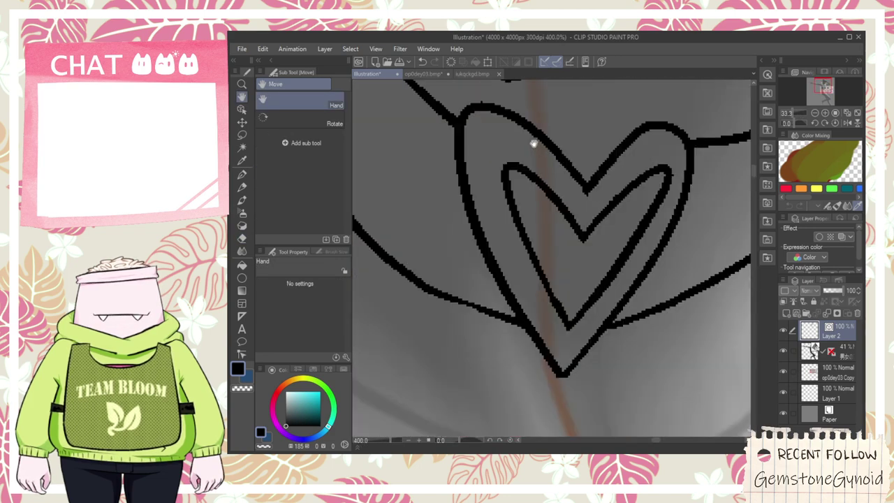
{"action": "key", "text": "p"}
{"action": "left_click_drag", "start_coordinate": [475, 131], "coordinate": [688, 150]}
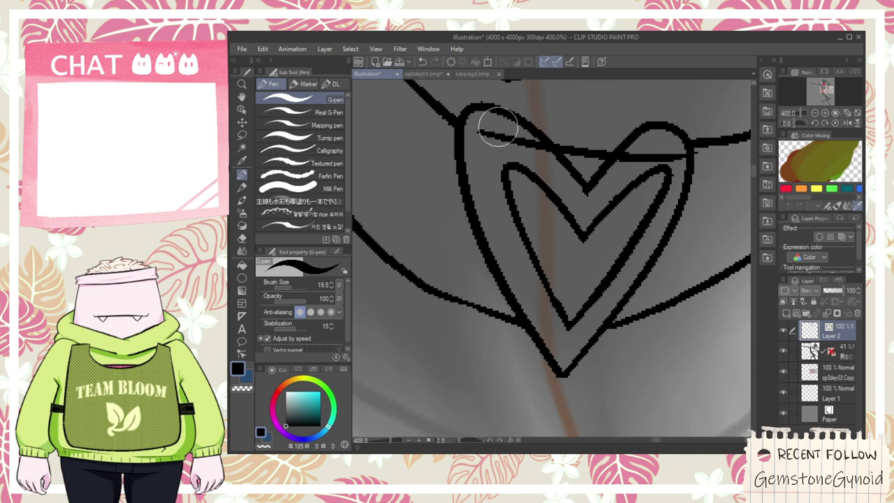
{"action": "key", "text": "ctrl+z"}
- Draw the choker's upper edge as one continuous curve passing behind the heart and erase the parts overlapping the pendant
{"action": "scroll", "coordinate": [513, 128], "scroll_direction": "down", "scroll_amount": 2}
{"action": "key", "text": "space"}
{"action": "left_click_drag", "start_coordinate": [524, 140], "coordinate": [501, 212]}
{"action": "scroll", "coordinate": [500, 212], "scroll_direction": "up", "scroll_amount": 2}
{"action": "key", "text": "p"}
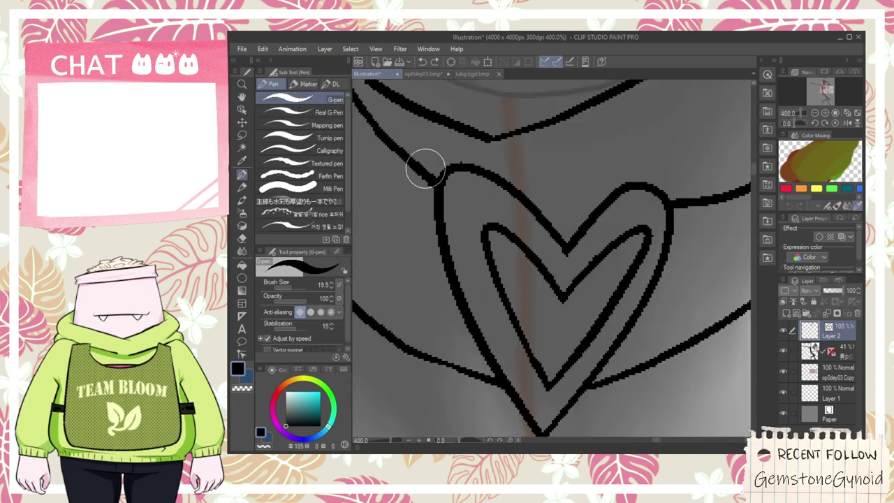
{"action": "scroll", "coordinate": [419, 164], "scroll_direction": "down", "scroll_amount": 2}
{"action": "mouse_move", "coordinate": [400, 151]}
{"action": "left_mouse_down"}
{"action": "mouse_move", "coordinate": [504, 189]}
{"action": "mouse_move", "coordinate": [612, 145]}
{"action": "left_mouse_up"}
{"action": "key", "text": "e"}
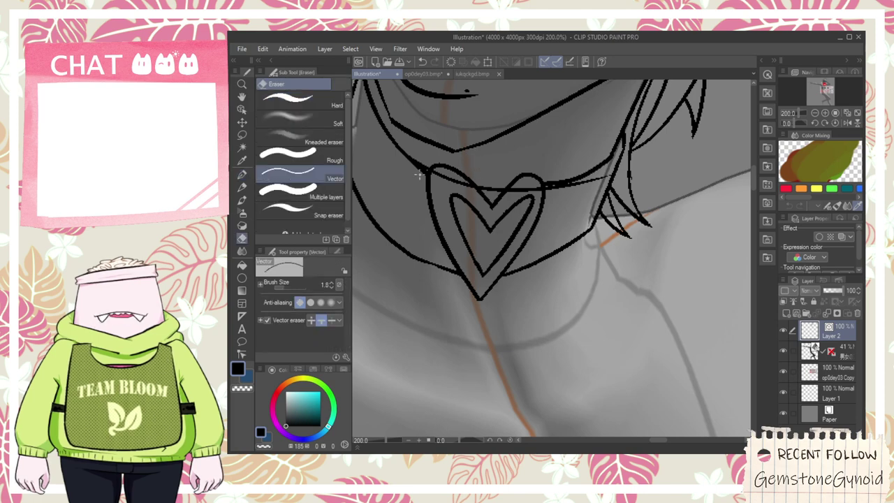
{"action": "scroll", "coordinate": [512, 195], "scroll_direction": "up", "scroll_amount": 4}
{"action": "left_click_drag", "start_coordinate": [516, 194], "coordinate": [534, 178]}
- Redraw the choker's upper edge from the heart's right lobe toward the hair, retrying the stroke, and erase the duplicate line below it
{"action": "scroll", "coordinate": [610, 185], "scroll_direction": "down", "scroll_amount": 2}
{"action": "key", "text": "space"}
{"action": "mouse_move", "coordinate": [618, 202]}
{"action": "left_mouse_down"}
{"action": "mouse_move", "coordinate": [536, 272]}
{"action": "mouse_move", "coordinate": [735, 159]}
{"action": "left_mouse_up"}
{"action": "key", "text": "p"}
{"action": "scroll", "coordinate": [534, 258], "scroll_direction": "up", "scroll_amount": 2}
{"action": "key", "text": "ctrl+z"}
{"action": "left_click_drag", "start_coordinate": [521, 250], "coordinate": [732, 144]}
{"action": "key", "text": "ctrl+z"}
{"action": "left_click_drag", "start_coordinate": [541, 249], "coordinate": [679, 187]}
{"action": "key", "text": "e"}
{"action": "left_click_drag", "start_coordinate": [551, 228], "coordinate": [566, 233]}
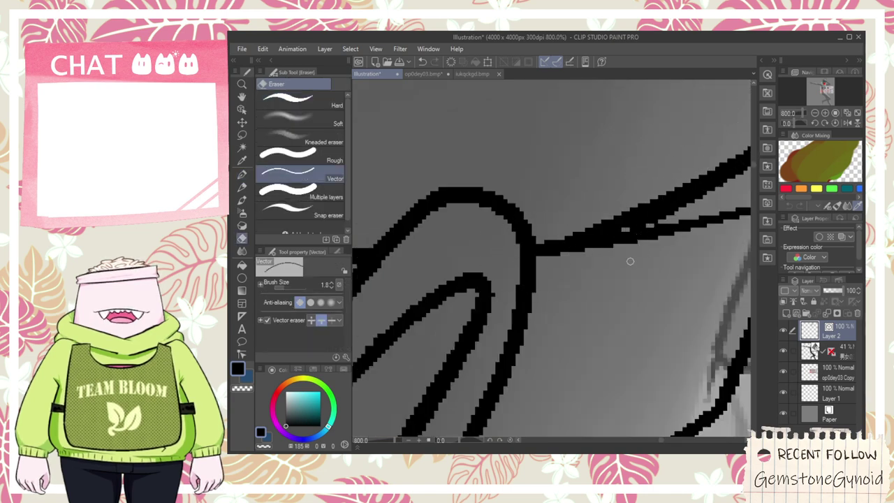
{"action": "left_click_drag", "start_coordinate": [670, 245], "coordinate": [674, 232]}
{"action": "key", "text": "p"}
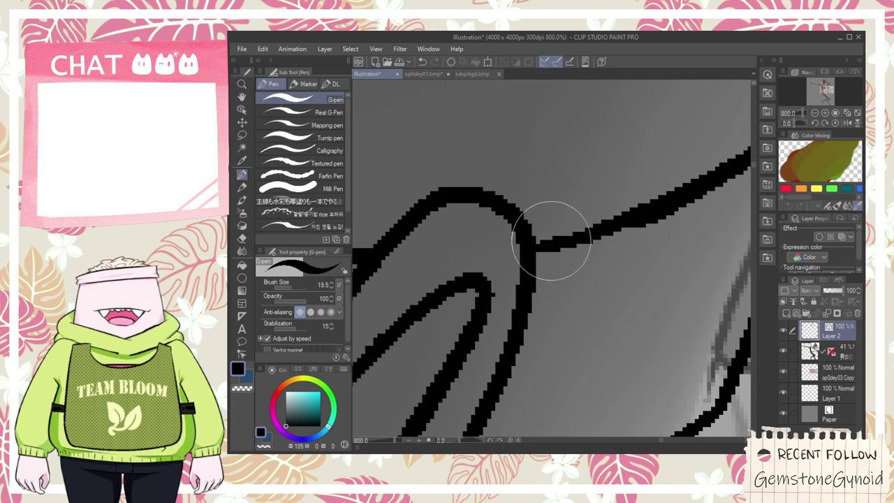
- Examine the outfit on the character reference sheet against the posed figure's neck and torso
{"action": "scroll", "coordinate": [559, 265], "scroll_direction": "down", "scroll_amount": 8}
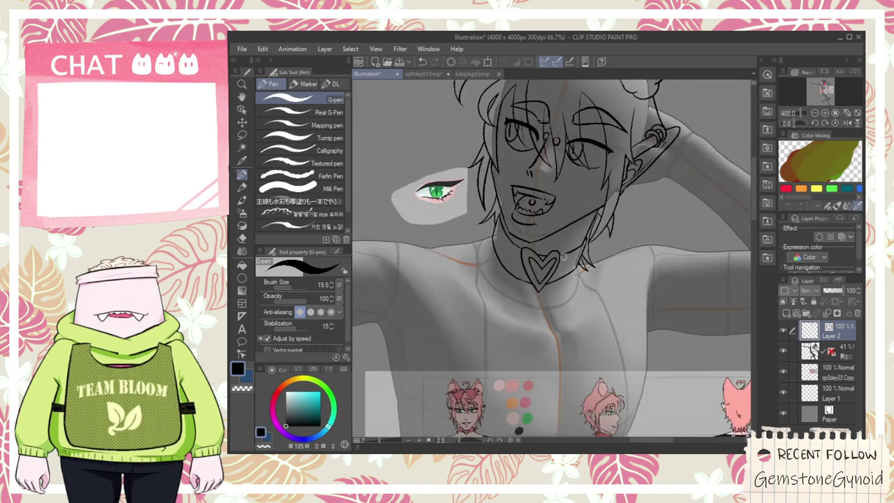
{"action": "key", "text": "h"}
{"action": "left_click_drag", "start_coordinate": [558, 304], "coordinate": [549, 271]}
{"action": "scroll", "coordinate": [537, 285], "scroll_direction": "down", "scroll_amount": 2}
{"action": "left_click_drag", "start_coordinate": [529, 301], "coordinate": [527, 249]}
{"action": "scroll", "coordinate": [523, 259], "scroll_direction": "up", "scroll_amount": 1}
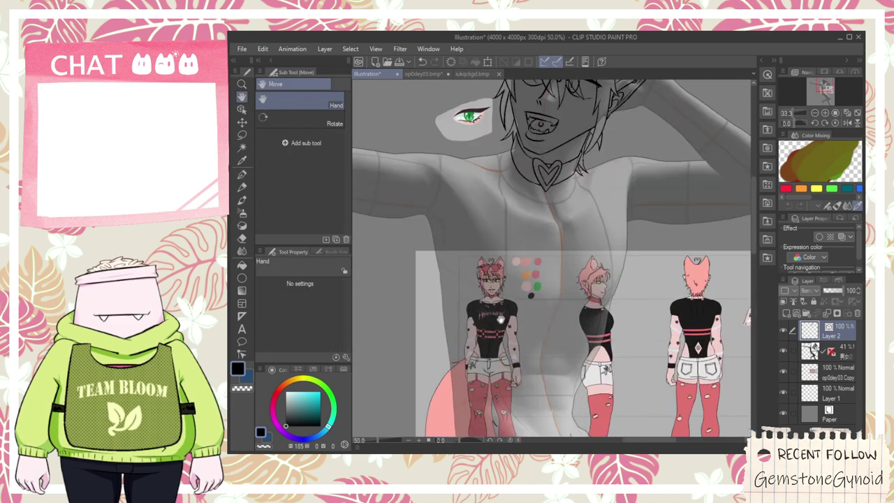
{"action": "scroll", "coordinate": [497, 311], "scroll_direction": "up", "scroll_amount": 2}
{"action": "left_click_drag", "start_coordinate": [508, 155], "coordinate": [472, 245]}
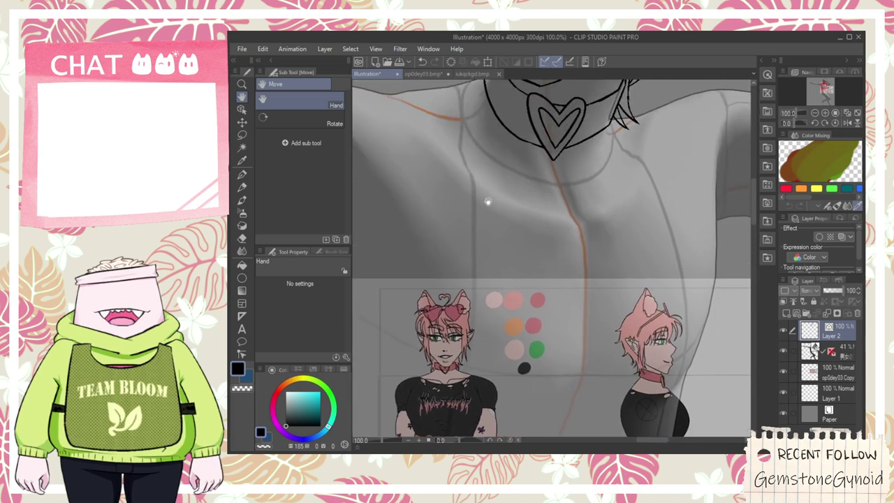
{"action": "scroll", "coordinate": [447, 162], "scroll_direction": "down", "scroll_amount": 2}
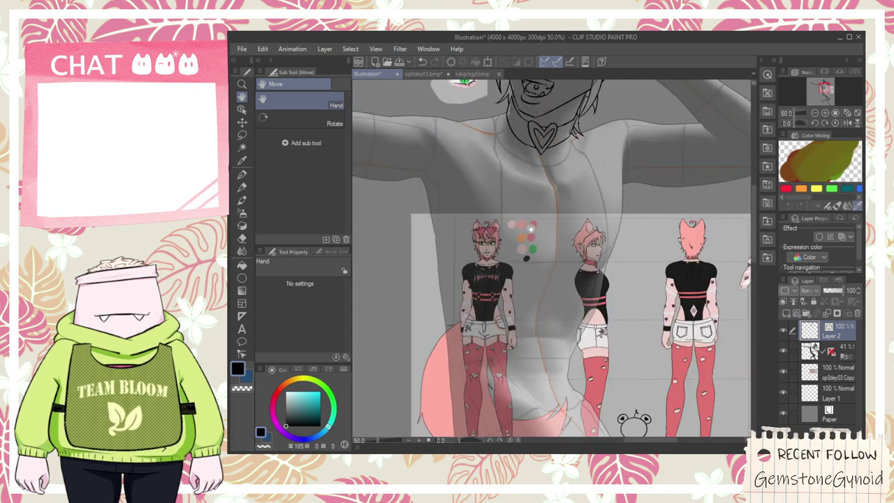
{"action": "scroll", "coordinate": [557, 268], "scroll_direction": "down", "scroll_amount": 2}
- Select the 3D figure's layer and change the figure's body shape to a more muscular build
{"action": "left_click", "coordinate": [810, 351]}
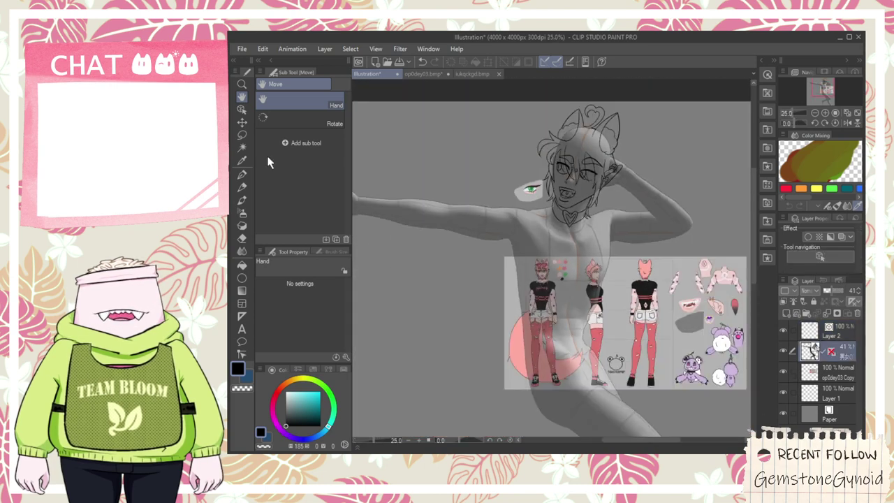
{"action": "left_click", "coordinate": [243, 109]}
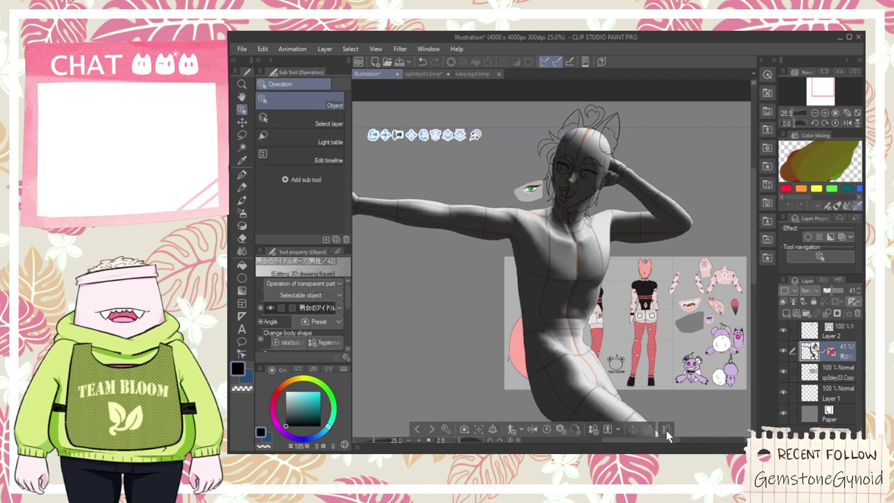
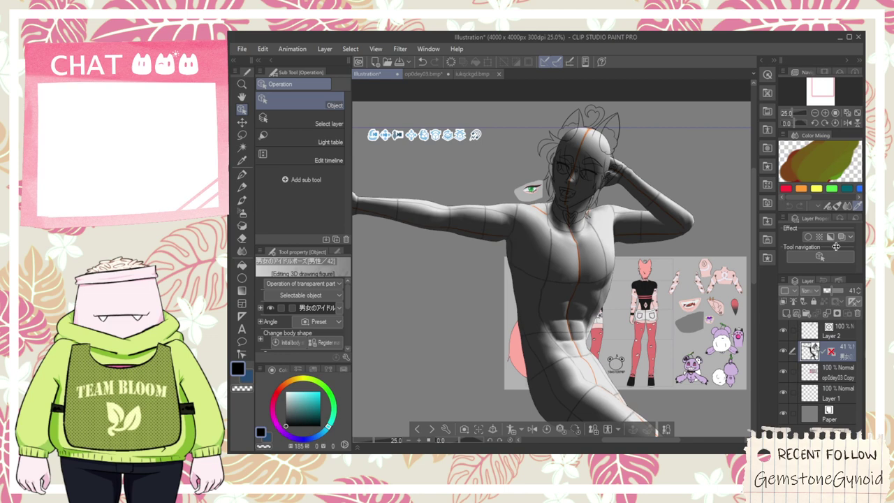
{"action": "key", "text": "h"}
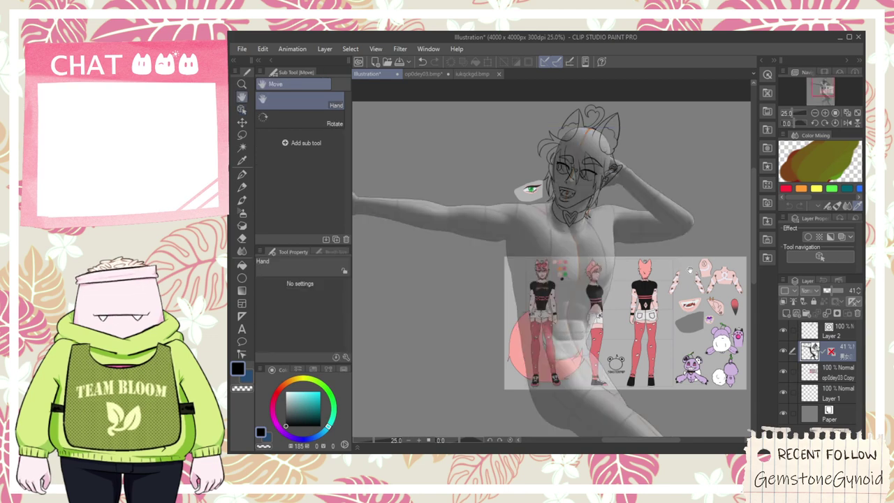
{"action": "left_click_drag", "start_coordinate": [696, 220], "coordinate": [684, 212]}
- On Layer 2, draw the shirt's wide rounded neckline across the chest below the choker, retrying the stroke until it fits
{"action": "left_click", "coordinate": [824, 335]}
{"action": "scroll", "coordinate": [575, 222], "scroll_direction": "up", "scroll_amount": 2}
{"action": "scroll", "coordinate": [473, 197], "scroll_direction": "down", "scroll_amount": 1}
{"action": "left_click_drag", "start_coordinate": [521, 288], "coordinate": [562, 265]}
{"action": "scroll", "coordinate": [562, 264], "scroll_direction": "up", "scroll_amount": 1}
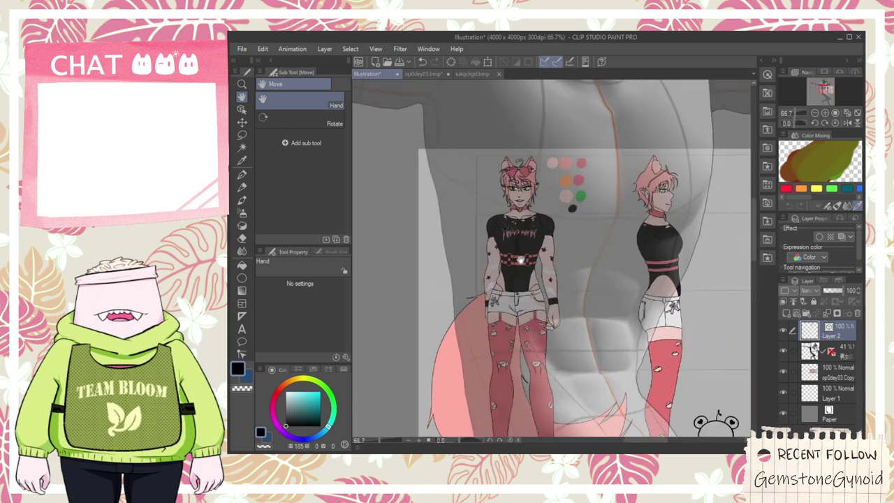
{"action": "left_click_drag", "start_coordinate": [587, 201], "coordinate": [607, 164]}
{"action": "scroll", "coordinate": [606, 164], "scroll_direction": "up", "scroll_amount": 1}
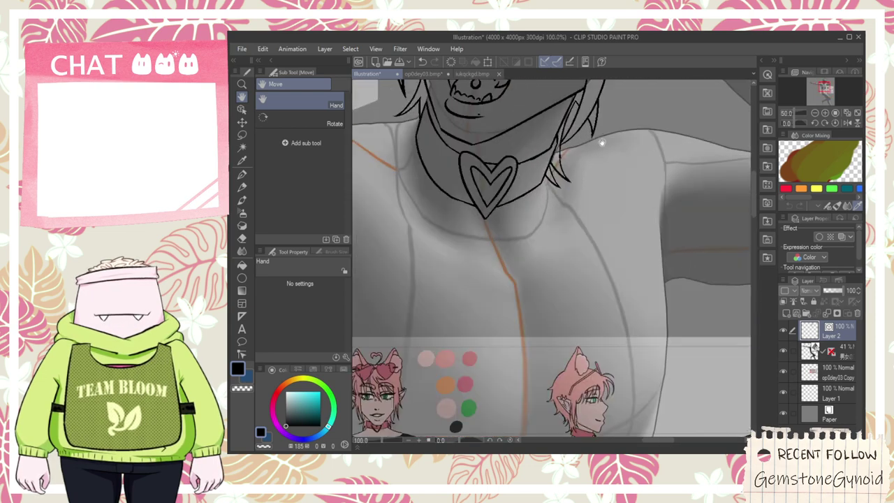
{"action": "left_click_drag", "start_coordinate": [433, 242], "coordinate": [465, 178]}
{"action": "key", "text": "ctrl+z"}
{"action": "left_click_drag", "start_coordinate": [436, 112], "coordinate": [673, 143]}
{"action": "key", "text": "ctrl+z"}
{"action": "left_click_drag", "start_coordinate": [436, 111], "coordinate": [671, 143]}
{"action": "key", "text": "ctrl+z"}
- Trim the neckline's right end where it meets the hair and delete the leftover segment crossing the hair and jaw
{"action": "mouse_move", "coordinate": [563, 211]}
{"action": "left_mouse_down"}
{"action": "mouse_move", "coordinate": [588, 90]}
{"action": "mouse_move", "coordinate": [593, 145]}
{"action": "left_mouse_up"}
{"action": "key", "text": "space"}
{"action": "scroll", "coordinate": [604, 144], "scroll_direction": "up", "scroll_amount": 2}
{"action": "key", "text": "e"}
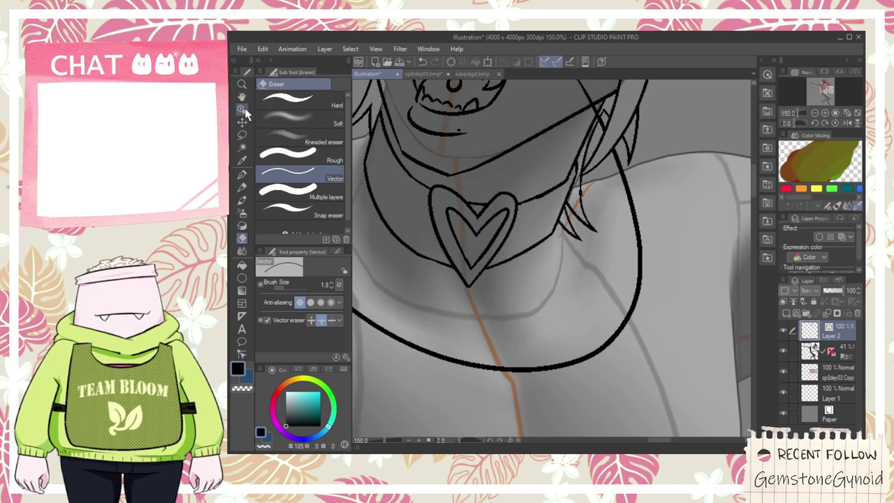
{"action": "key", "text": "o"}
{"action": "left_click", "coordinate": [582, 89]}
{"action": "key", "text": "Delete"}
- Draw the shoulder line from the neckline's left end to the neck and erase its overshoot beyond the hair
{"action": "key", "text": "space"}
{"action": "left_click_drag", "start_coordinate": [579, 223], "coordinate": [587, 254]}
{"action": "scroll", "coordinate": [585, 254], "scroll_direction": "up", "scroll_amount": 4}
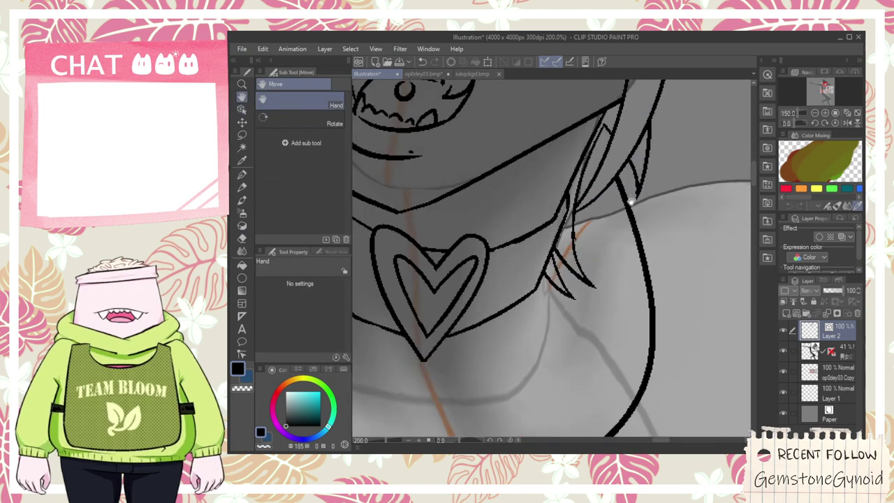
{"action": "scroll", "coordinate": [628, 210], "scroll_direction": "down", "scroll_amount": 6}
{"action": "scroll", "coordinate": [438, 251], "scroll_direction": "up", "scroll_amount": 3}
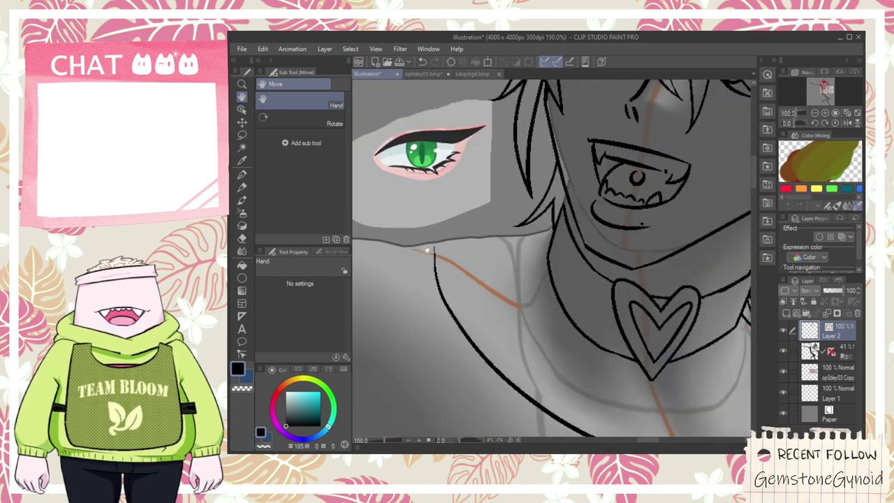
{"action": "key", "text": "p"}
{"action": "left_click_drag", "start_coordinate": [435, 245], "coordinate": [606, 239]}
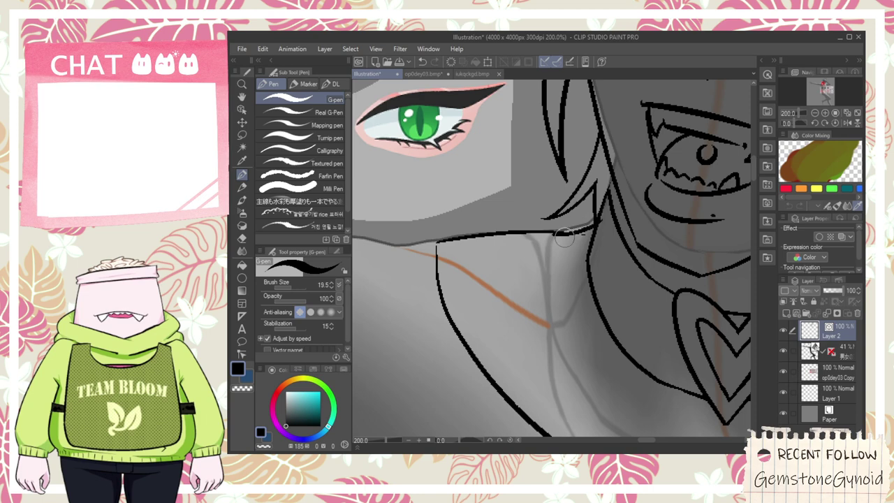
{"action": "scroll", "coordinate": [602, 217], "scroll_direction": "up", "scroll_amount": 3}
{"action": "key", "text": "e"}
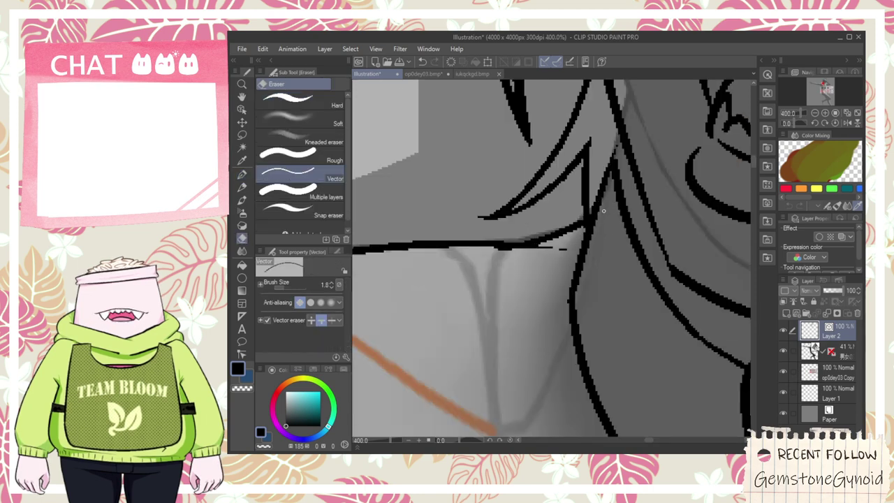
- Draw the shoulder line from the hair to the neckline's right end and trim the neckline segment above it
{"action": "scroll", "coordinate": [558, 245], "scroll_direction": "down", "scroll_amount": 6}
{"action": "key", "text": "h"}
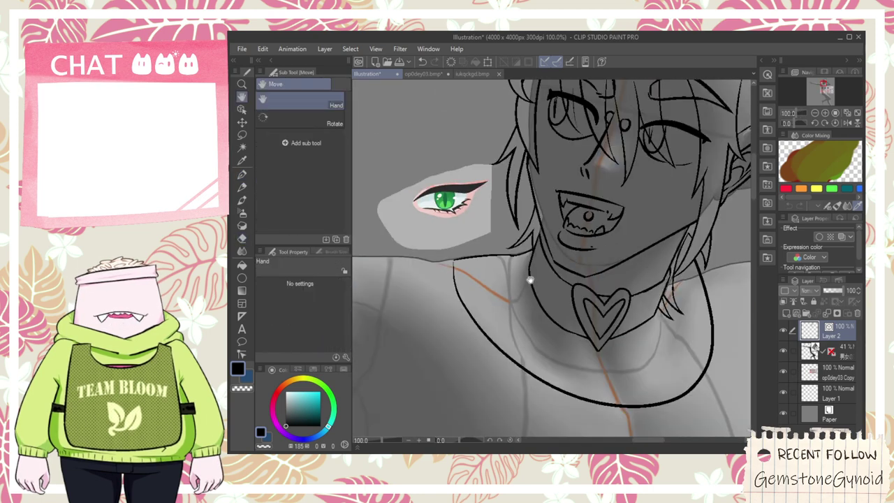
{"action": "left_click_drag", "start_coordinate": [593, 322], "coordinate": [533, 291]}
{"action": "scroll", "coordinate": [533, 292], "scroll_direction": "up", "scroll_amount": 6}
{"action": "key", "text": "e"}
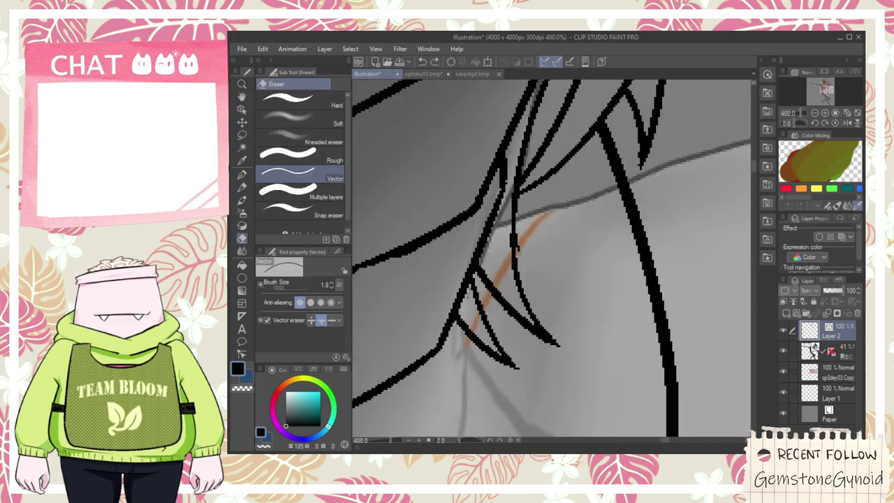
{"action": "scroll", "coordinate": [513, 237], "scroll_direction": "up", "scroll_amount": 2}
{"action": "key", "text": "p"}
{"action": "scroll", "coordinate": [521, 202], "scroll_direction": "down", "scroll_amount": 6}
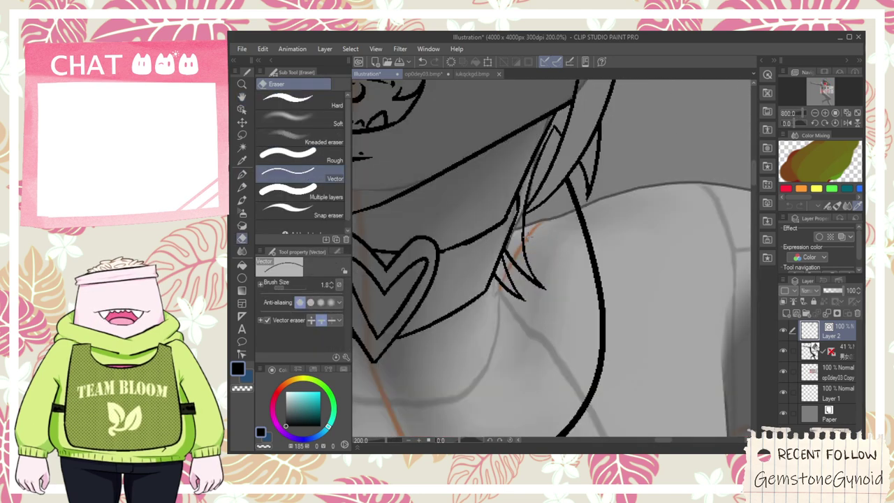
{"action": "key", "text": "h"}
{"action": "scroll", "coordinate": [545, 227], "scroll_direction": "up", "scroll_amount": 2}
{"action": "scroll", "coordinate": [545, 227], "scroll_direction": "up", "scroll_amount": 2}
{"action": "key", "text": "e"}
{"action": "scroll", "coordinate": [544, 227], "scroll_direction": "up", "scroll_amount": 2}
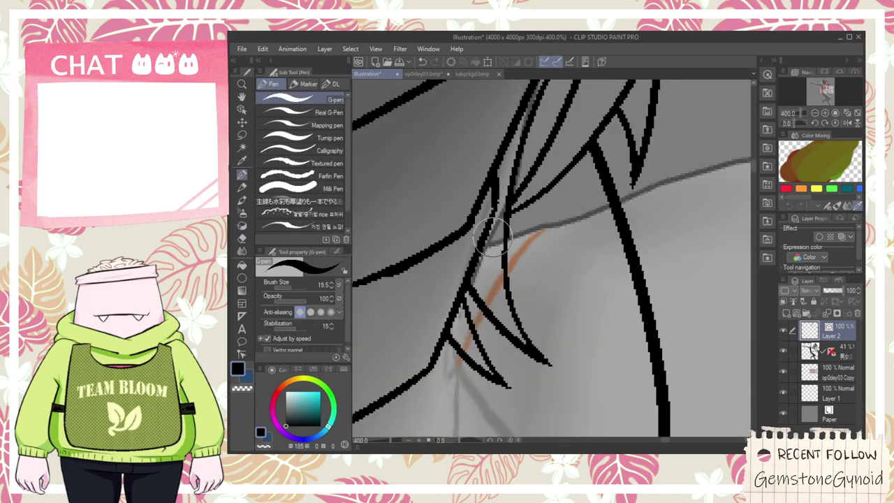
{"action": "left_click", "coordinate": [604, 188]}
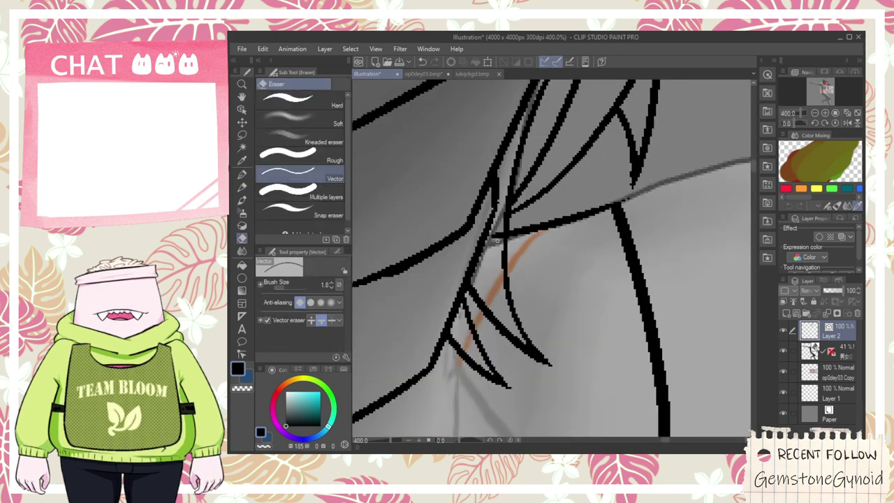
- Draw an oval rip on the neckline's left edge and a small round hole just below it, retrying strokes
{"action": "scroll", "coordinate": [526, 229], "scroll_direction": "down", "scroll_amount": 6}
{"action": "key", "text": "h"}
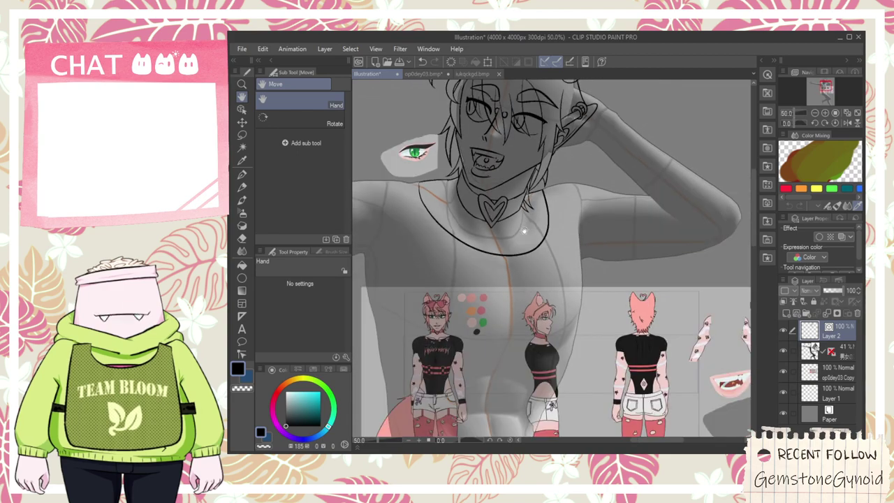
{"action": "left_click_drag", "start_coordinate": [524, 254], "coordinate": [552, 179]}
{"action": "scroll", "coordinate": [475, 271], "scroll_direction": "up", "scroll_amount": 2}
{"action": "scroll", "coordinate": [485, 241], "scroll_direction": "down", "scroll_amount": 1}
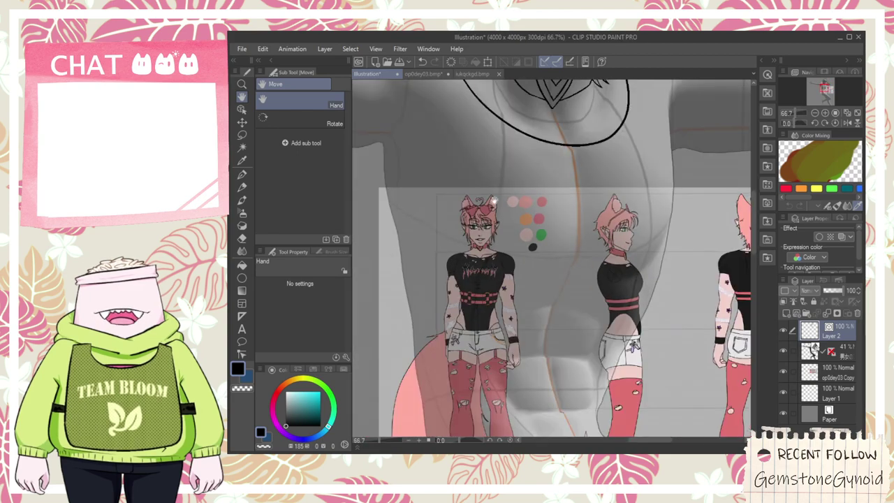
{"action": "scroll", "coordinate": [524, 328], "scroll_direction": "up", "scroll_amount": 3}
{"action": "key", "text": "p"}
{"action": "mouse_move", "coordinate": [516, 293]}
{"action": "left_mouse_down"}
{"action": "mouse_move", "coordinate": [502, 338]}
{"action": "mouse_move", "coordinate": [505, 301]}
{"action": "mouse_move", "coordinate": [535, 358]}
{"action": "mouse_move", "coordinate": [508, 293]}
{"action": "left_mouse_up"}
{"action": "key", "text": "ctrl+z"}
{"action": "scroll", "coordinate": [532, 321], "scroll_direction": "down", "scroll_amount": 1}
{"action": "scroll", "coordinate": [532, 321], "scroll_direction": "down", "scroll_amount": 1}
{"action": "left_click_drag", "start_coordinate": [549, 412], "coordinate": [530, 232]}
{"action": "scroll", "coordinate": [516, 170], "scroll_direction": "up", "scroll_amount": 4}
{"action": "mouse_move", "coordinate": [496, 158]}
{"action": "left_mouse_down"}
{"action": "mouse_move", "coordinate": [514, 189]}
{"action": "mouse_move", "coordinate": [491, 173]}
{"action": "mouse_move", "coordinate": [527, 198]}
{"action": "mouse_move", "coordinate": [493, 162]}
{"action": "left_mouse_up"}
{"action": "key", "text": "ctrl+z"}
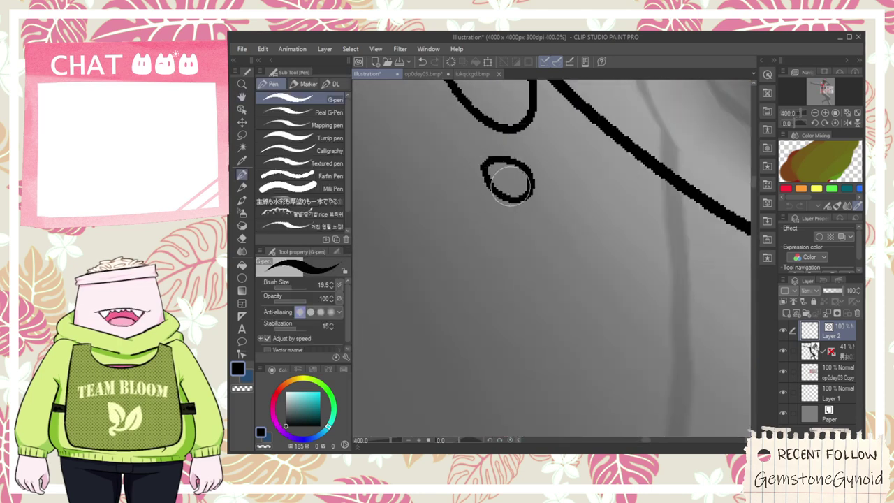
- Draw a wide rounded hole on the shirt's chest below the left part of the neckline and clean its closing overlap
{"action": "scroll", "coordinate": [517, 197], "scroll_direction": "down", "scroll_amount": 5}
{"action": "mouse_move", "coordinate": [563, 294]}
{"action": "left_mouse_down"}
{"action": "mouse_move", "coordinate": [549, 306]}
{"action": "mouse_move", "coordinate": [546, 300]}
{"action": "left_mouse_up"}
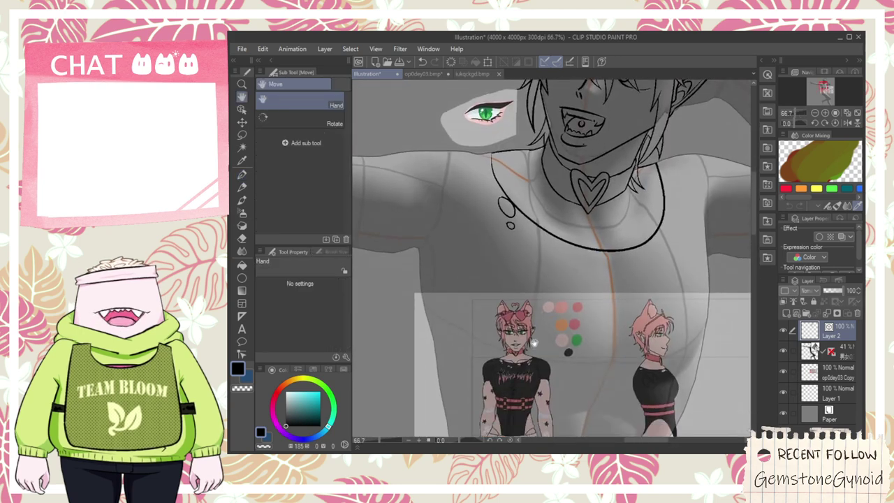
{"action": "left_click_drag", "start_coordinate": [512, 385], "coordinate": [524, 312]}
{"action": "scroll", "coordinate": [524, 311], "scroll_direction": "up", "scroll_amount": 3}
{"action": "scroll", "coordinate": [525, 309], "scroll_direction": "down", "scroll_amount": 2}
{"action": "scroll", "coordinate": [552, 223], "scroll_direction": "up", "scroll_amount": 1}
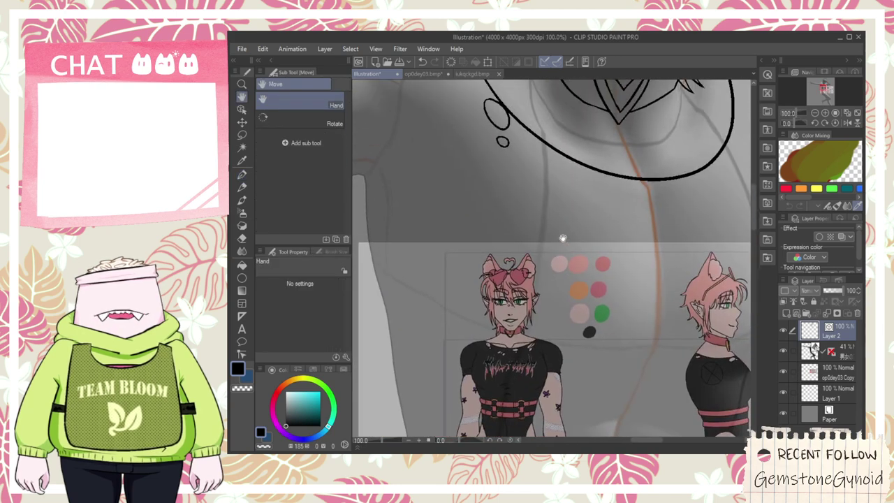
{"action": "scroll", "coordinate": [554, 196], "scroll_direction": "down", "scroll_amount": 1}
{"action": "scroll", "coordinate": [556, 184], "scroll_direction": "up", "scroll_amount": 2}
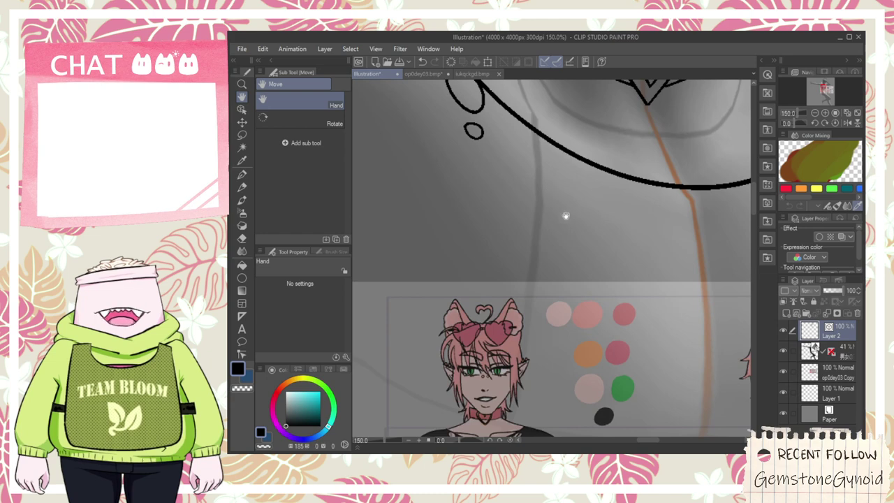
{"action": "key", "text": "p"}
{"action": "key", "text": "ctrl+z"}
{"action": "mouse_move", "coordinate": [562, 155]}
{"action": "left_mouse_down"}
{"action": "mouse_move", "coordinate": [551, 212]}
{"action": "mouse_move", "coordinate": [567, 155]}
{"action": "left_mouse_up"}
{"action": "key", "text": "e"}
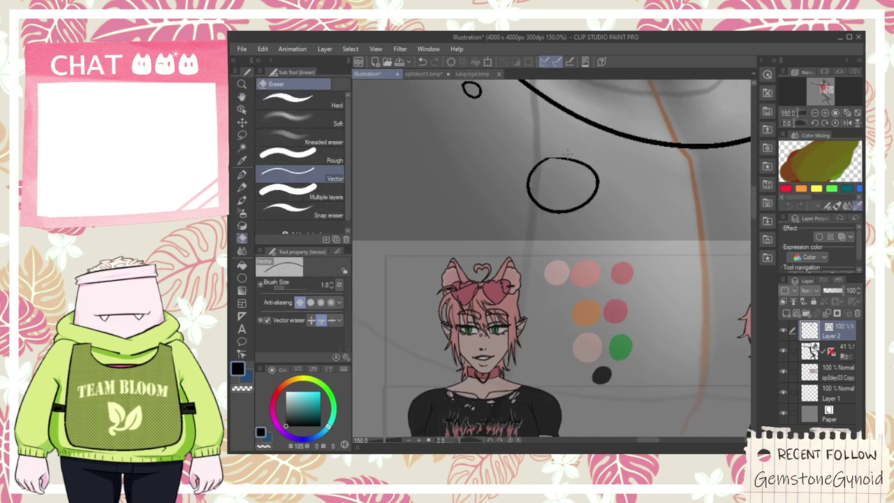
- Draw a narrow slanted teardrop hole beside the wide rounded chest hole, retrying the stroke, and trim its pointed tip
{"action": "key", "text": "p"}
{"action": "mouse_move", "coordinate": [618, 175]}
{"action": "left_mouse_down"}
{"action": "mouse_move", "coordinate": [608, 198]}
{"action": "mouse_move", "coordinate": [621, 186]}
{"action": "left_mouse_up"}
{"action": "key", "text": "ctrl+z"}
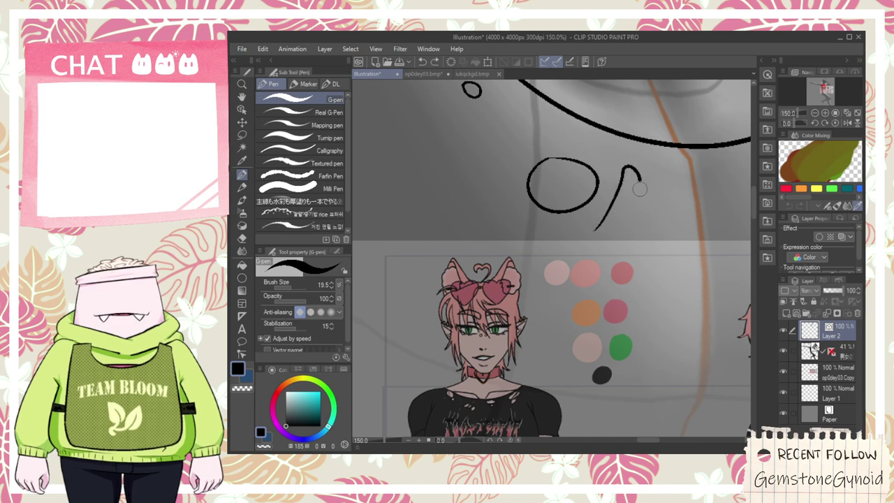
{"action": "key", "text": "ctrl+z"}
{"action": "left_click_drag", "start_coordinate": [593, 233], "coordinate": [630, 160]}
{"action": "key", "text": "e"}
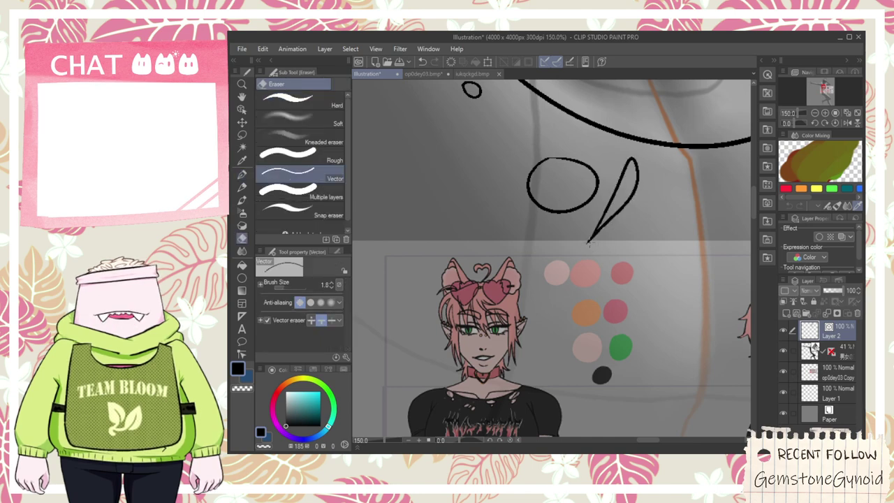
{"action": "left_click_drag", "start_coordinate": [592, 241], "coordinate": [578, 211]}
{"action": "key", "text": "p"}
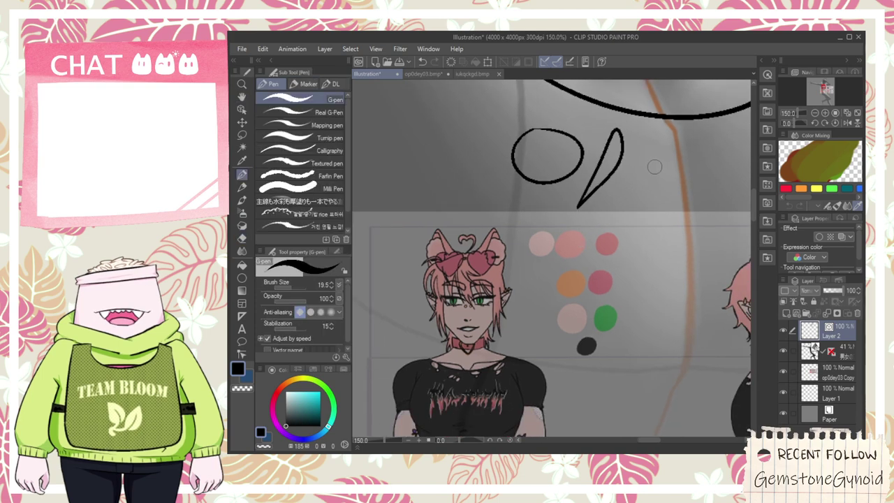
- Draw an elongated slanted oval hole beside the teardrop, near the chest's centre line
{"action": "left_click_drag", "start_coordinate": [655, 167], "coordinate": [634, 180]}
{"action": "scroll", "coordinate": [648, 195], "scroll_direction": "down", "scroll_amount": 2}
{"action": "key", "text": "space"}
{"action": "left_click_drag", "start_coordinate": [656, 211], "coordinate": [654, 190]}
{"action": "scroll", "coordinate": [653, 190], "scroll_direction": "up", "scroll_amount": 4}
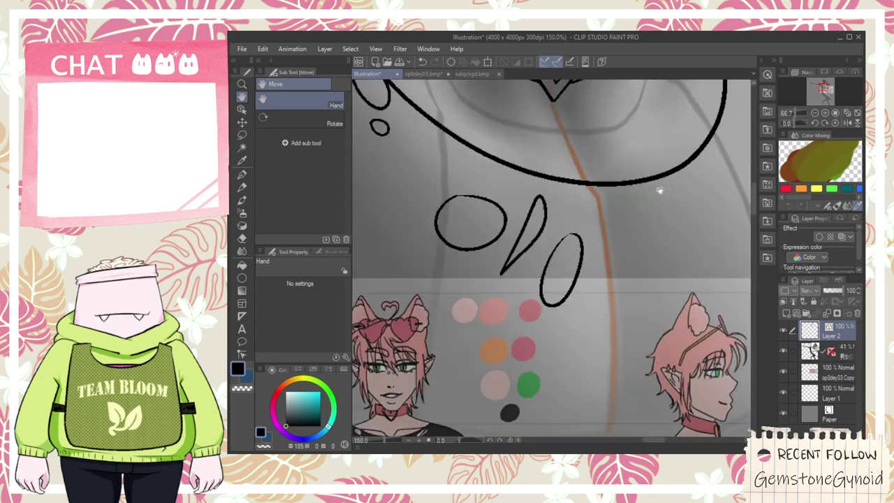
- Draw a large slanted oval hole below the right part of the neckline and trim its overlapping ends
{"action": "key", "text": "p"}
{"action": "left_click_drag", "start_coordinate": [702, 173], "coordinate": [685, 181]}
{"action": "scroll", "coordinate": [697, 191], "scroll_direction": "up", "scroll_amount": 3}
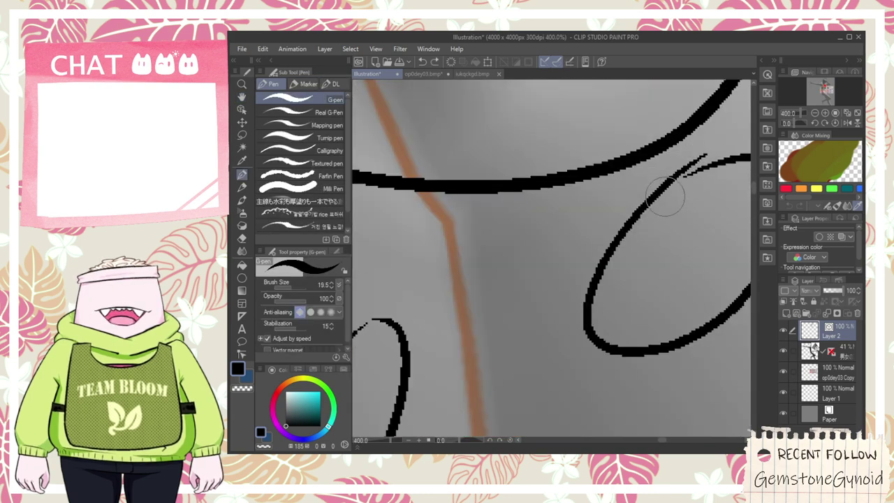
{"action": "key", "text": "h"}
{"action": "scroll", "coordinate": [677, 175], "scroll_direction": "down", "scroll_amount": 5}
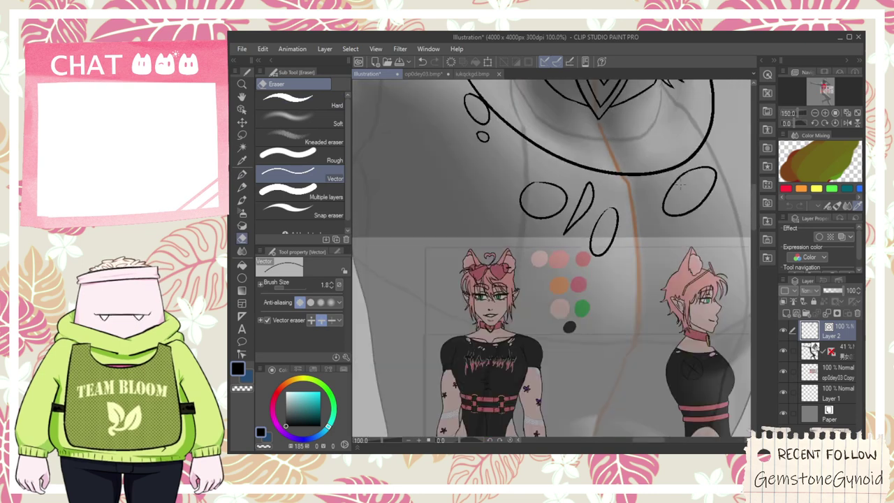
- Add a small round hole beside the lower end of the large slanted oval and clean its overlapping end
{"action": "scroll", "coordinate": [657, 200], "scroll_direction": "up", "scroll_amount": 2}
{"action": "key", "text": "p"}
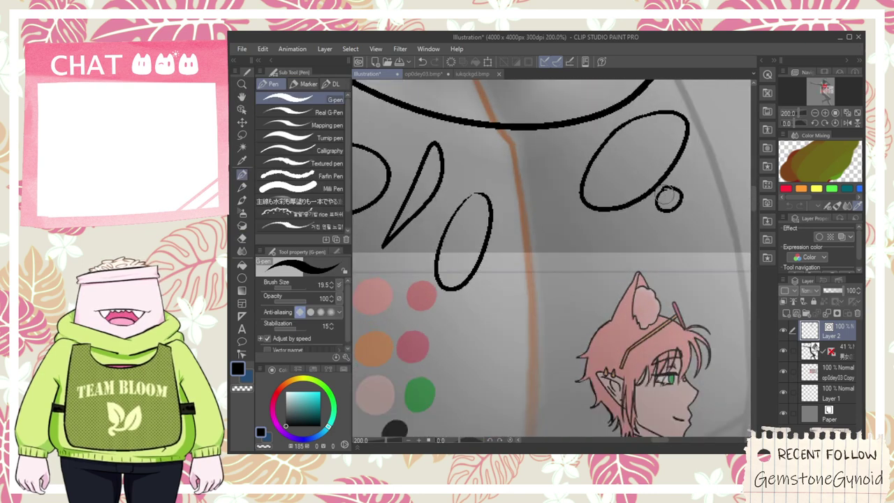
{"action": "scroll", "coordinate": [667, 199], "scroll_direction": "up", "scroll_amount": 4}
{"action": "key", "text": "e"}
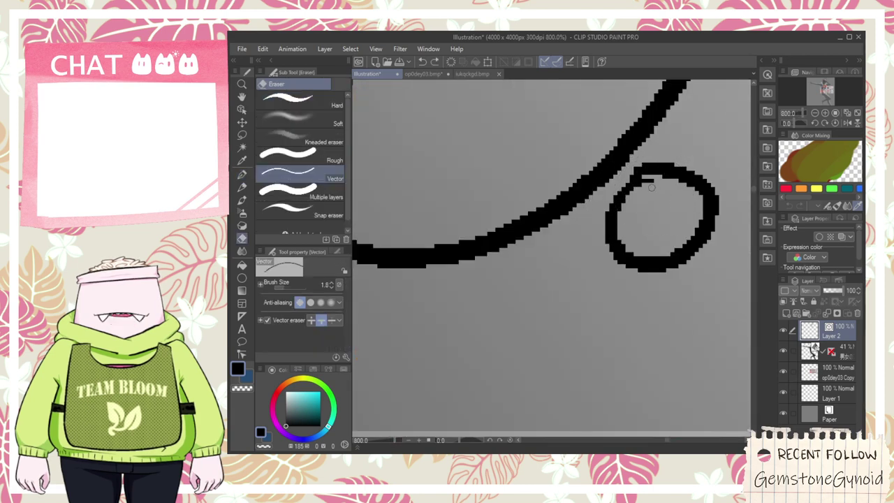
- Draw a tall pointed teardrop hole beyond the neckline's right side with a thinner oval beside it, trimming stray ends
{"action": "scroll", "coordinate": [655, 188], "scroll_direction": "down", "scroll_amount": 8}
{"action": "key", "text": "h"}
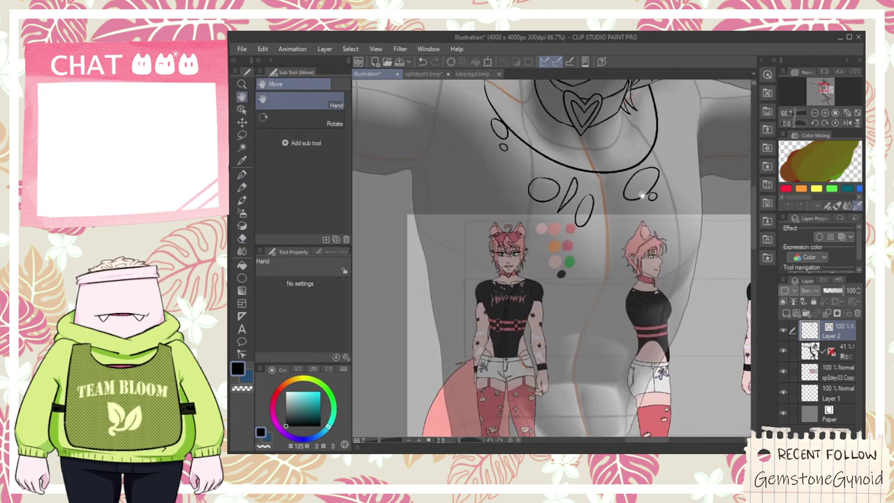
{"action": "scroll", "coordinate": [593, 207], "scroll_direction": "up", "scroll_amount": 2}
{"action": "scroll", "coordinate": [592, 204], "scroll_direction": "down", "scroll_amount": 1}
{"action": "scroll", "coordinate": [590, 201], "scroll_direction": "up", "scroll_amount": 3}
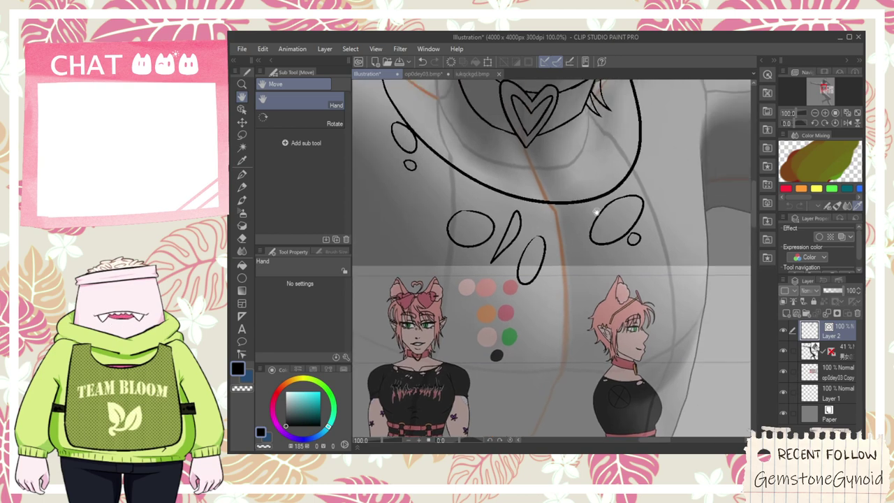
{"action": "scroll", "coordinate": [589, 199], "scroll_direction": "up", "scroll_amount": 1}
{"action": "key", "text": "p"}
{"action": "mouse_move", "coordinate": [588, 273]}
{"action": "left_mouse_down"}
{"action": "mouse_move", "coordinate": [596, 117]}
{"action": "mouse_move", "coordinate": [609, 258]}
{"action": "mouse_move", "coordinate": [594, 280]}
{"action": "mouse_move", "coordinate": [595, 124]}
{"action": "left_mouse_up"}
{"action": "key", "text": "ctrl+z"}
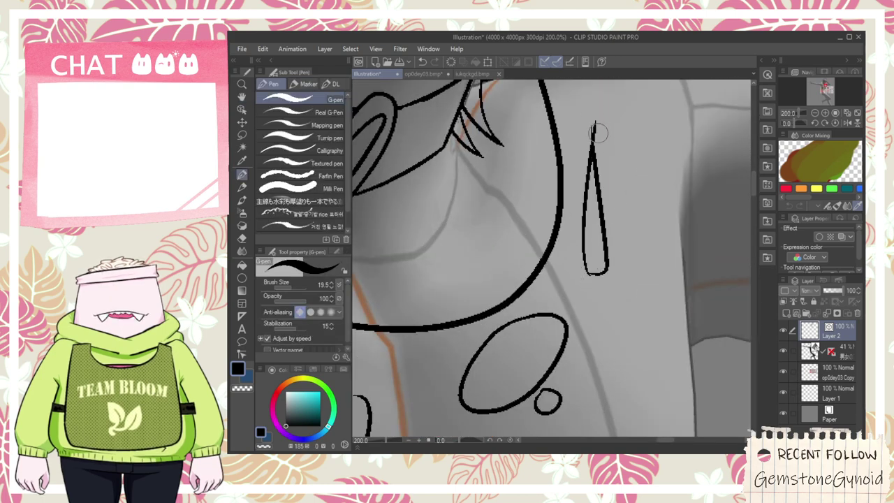
{"action": "key", "text": "e"}
{"action": "key", "text": "p"}
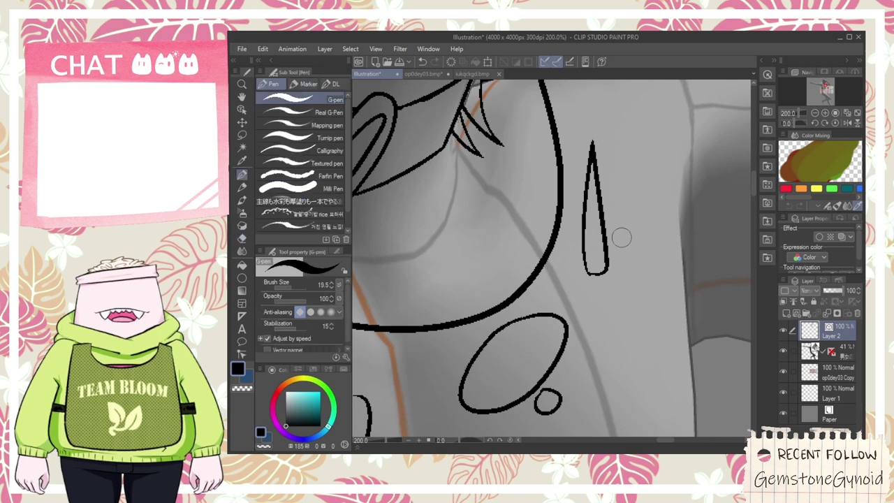
{"action": "scroll", "coordinate": [626, 251], "scroll_direction": "up", "scroll_amount": 2}
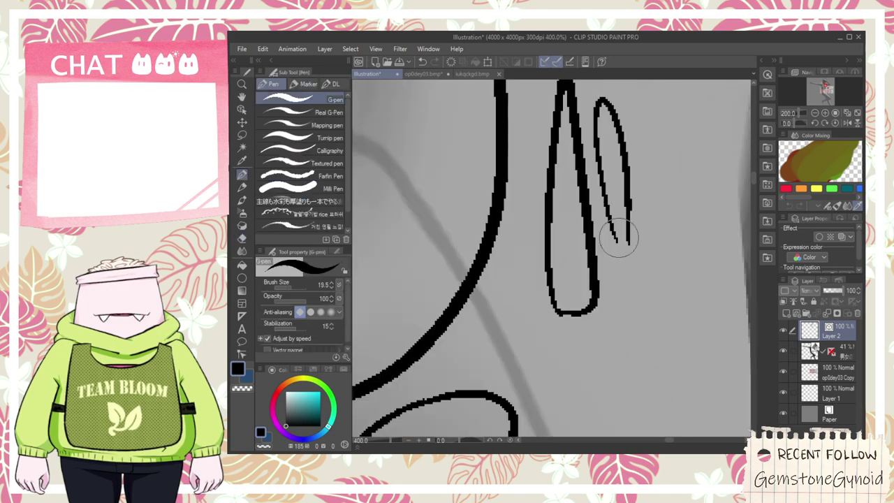
{"action": "key", "text": "e"}
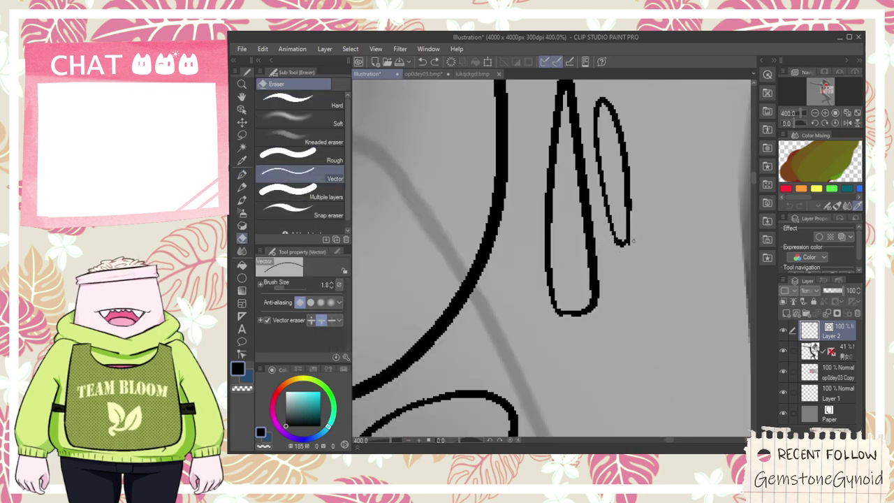
- Draw a jagged triangular rip beside the thin oval near the right shoulder, retrying the stroke, and trim its ends
{"action": "scroll", "coordinate": [634, 248], "scroll_direction": "down", "scroll_amount": 5}
{"action": "key", "text": "space"}
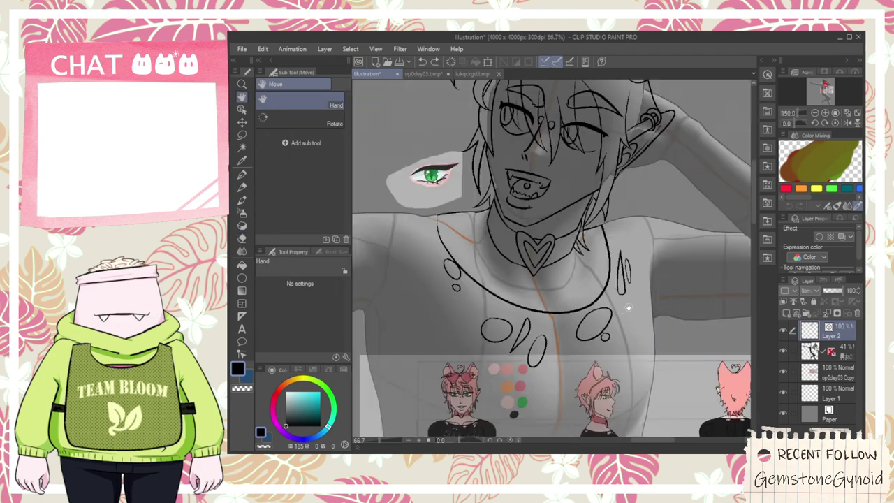
{"action": "left_click_drag", "start_coordinate": [619, 340], "coordinate": [624, 208]}
{"action": "scroll", "coordinate": [624, 207], "scroll_direction": "up", "scroll_amount": 3}
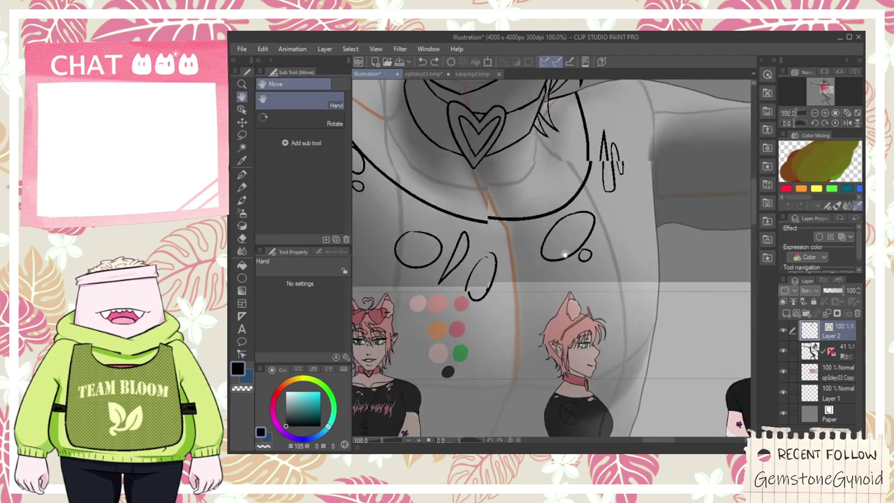
{"action": "scroll", "coordinate": [586, 229], "scroll_direction": "up", "scroll_amount": 3}
{"action": "key", "text": "p"}
{"action": "mouse_move", "coordinate": [589, 221]}
{"action": "left_mouse_down"}
{"action": "mouse_move", "coordinate": [636, 213]}
{"action": "mouse_move", "coordinate": [627, 277]}
{"action": "mouse_move", "coordinate": [581, 203]}
{"action": "mouse_move", "coordinate": [646, 171]}
{"action": "mouse_move", "coordinate": [632, 336]}
{"action": "left_mouse_up"}
{"action": "key", "text": "ctrl+z"}
{"action": "mouse_move", "coordinate": [577, 227]}
{"action": "left_mouse_down"}
{"action": "mouse_move", "coordinate": [629, 290]}
{"action": "mouse_move", "coordinate": [644, 342]}
{"action": "left_mouse_up"}
{"action": "key", "text": "e"}
- Draw both collarbone lines inside the neckline and two short strokes marking the notch between them, retrying strokes
{"action": "scroll", "coordinate": [629, 333], "scroll_direction": "down", "scroll_amount": 3}
{"action": "scroll", "coordinate": [627, 333], "scroll_direction": "down", "scroll_amount": 3}
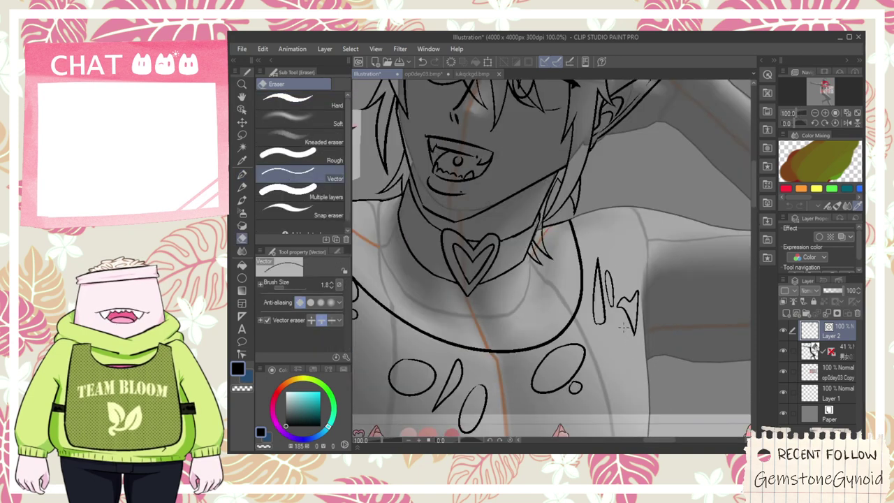
{"action": "key", "text": "space"}
{"action": "left_click_drag", "start_coordinate": [560, 370], "coordinate": [599, 255]}
{"action": "scroll", "coordinate": [544, 285], "scroll_direction": "up", "scroll_amount": 2}
{"action": "left_click_drag", "start_coordinate": [619, 188], "coordinate": [576, 174]}
{"action": "left_click_drag", "start_coordinate": [581, 130], "coordinate": [598, 155]}
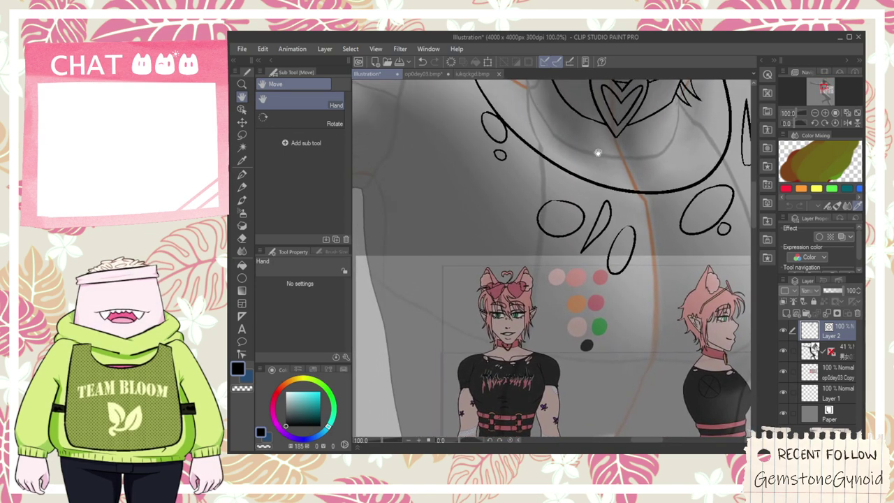
{"action": "scroll", "coordinate": [578, 130], "scroll_direction": "up", "scroll_amount": 2}
{"action": "key", "text": "p"}
{"action": "left_click_drag", "start_coordinate": [521, 140], "coordinate": [678, 197]}
{"action": "key", "text": "ctrl+z"}
{"action": "mouse_move", "coordinate": [532, 160]}
{"action": "left_mouse_down"}
{"action": "mouse_move", "coordinate": [658, 200]}
{"action": "mouse_move", "coordinate": [601, 238]}
{"action": "mouse_move", "coordinate": [676, 194]}
{"action": "left_mouse_up"}
{"action": "key", "text": "h"}
{"action": "key", "text": "p"}
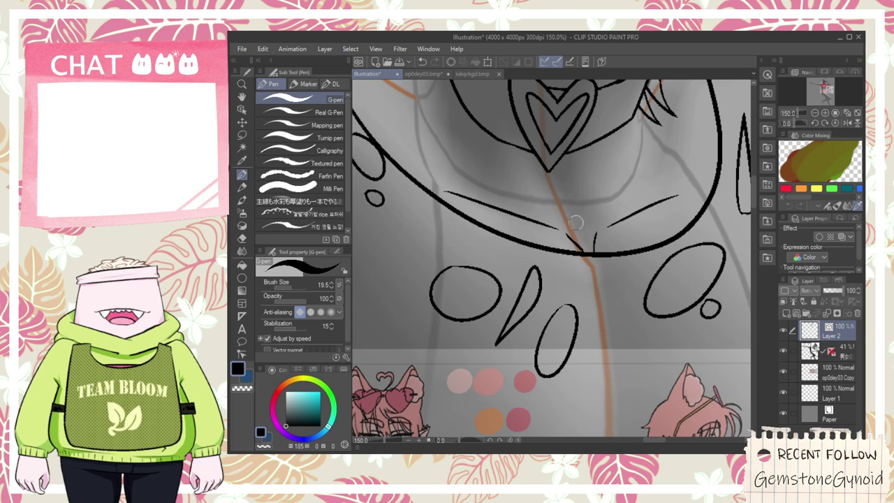
- Try drawing two neck muscle lines running from below the choker down to the collarbone notch
{"action": "left_click_drag", "start_coordinate": [528, 170], "coordinate": [564, 231]}
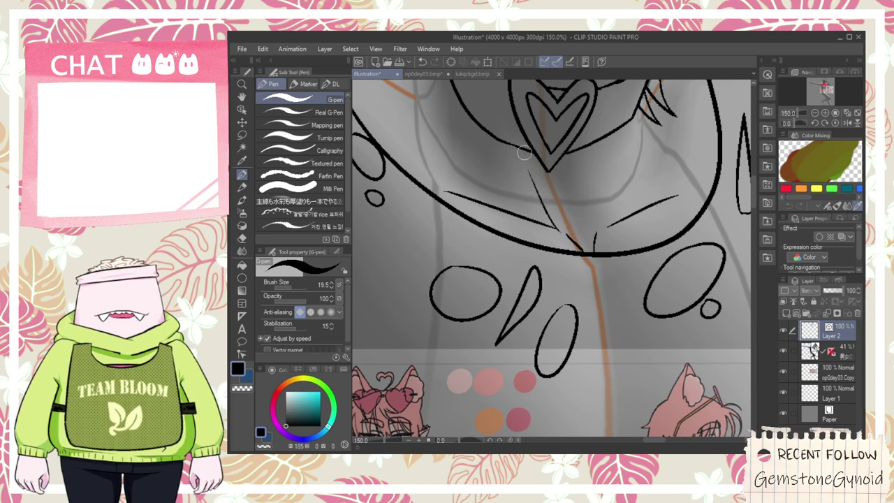
{"action": "key", "text": "space"}
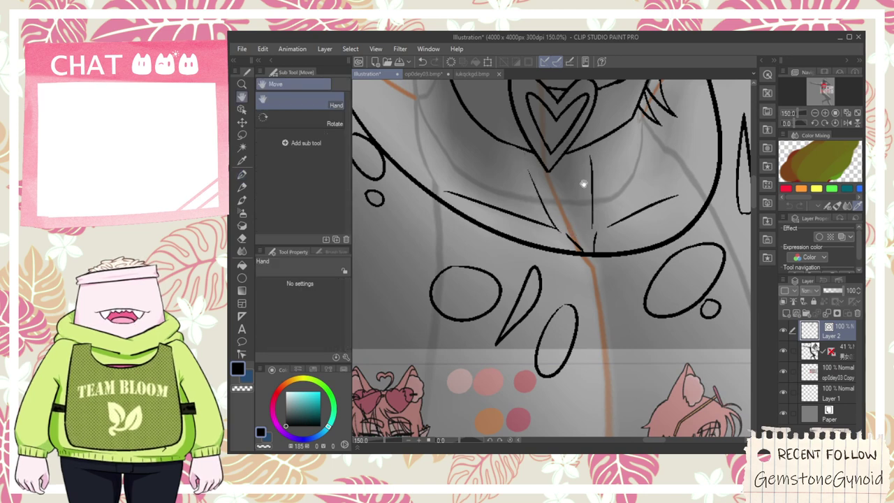
{"action": "left_click_drag", "start_coordinate": [554, 94], "coordinate": [579, 245]}
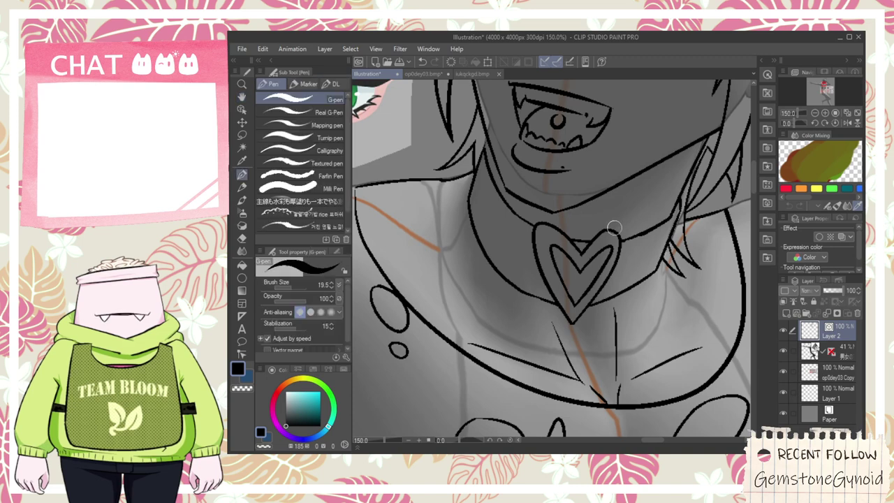
{"action": "key", "text": "ctrl+z"}
{"action": "key", "text": "ctrl+z"}
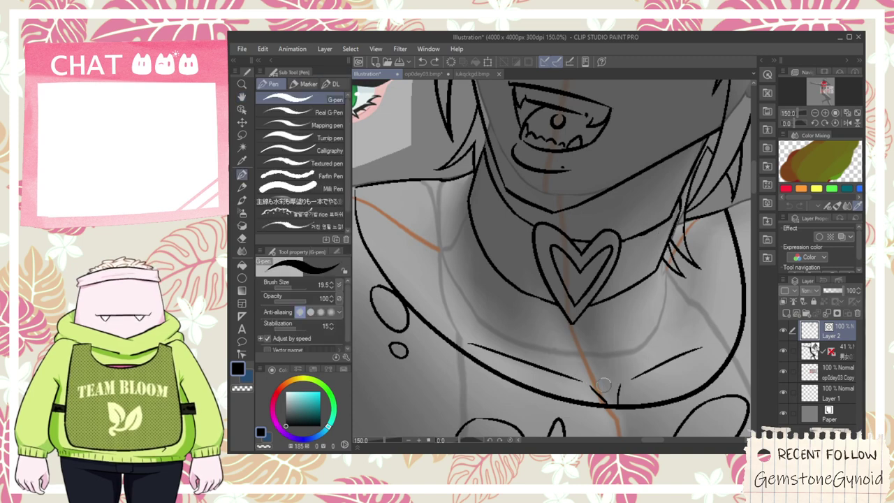
- Draw the left neck muscle line toward the collarbone notch and a curved neck-to-shoulder line inside the neckline's left side
{"action": "left_click_drag", "start_coordinate": [581, 379], "coordinate": [539, 306]}
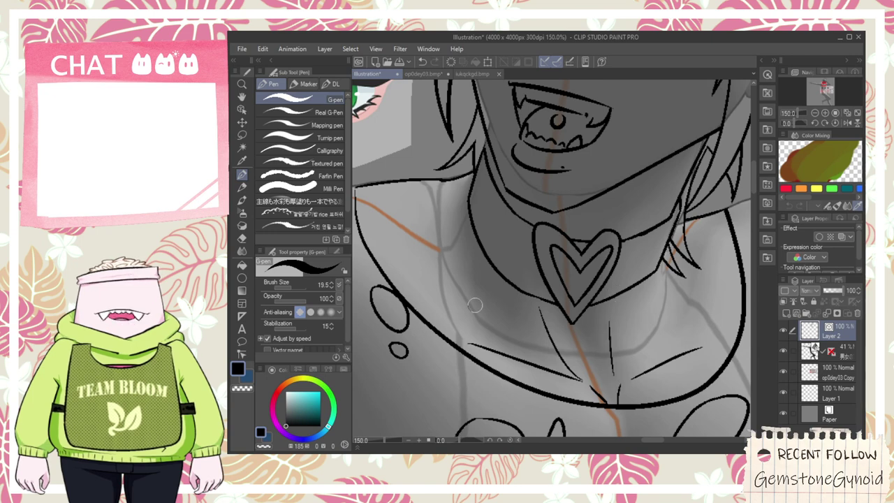
{"action": "left_click_drag", "start_coordinate": [468, 288], "coordinate": [508, 339]}
{"action": "scroll", "coordinate": [490, 237], "scroll_direction": "up", "scroll_amount": 1}
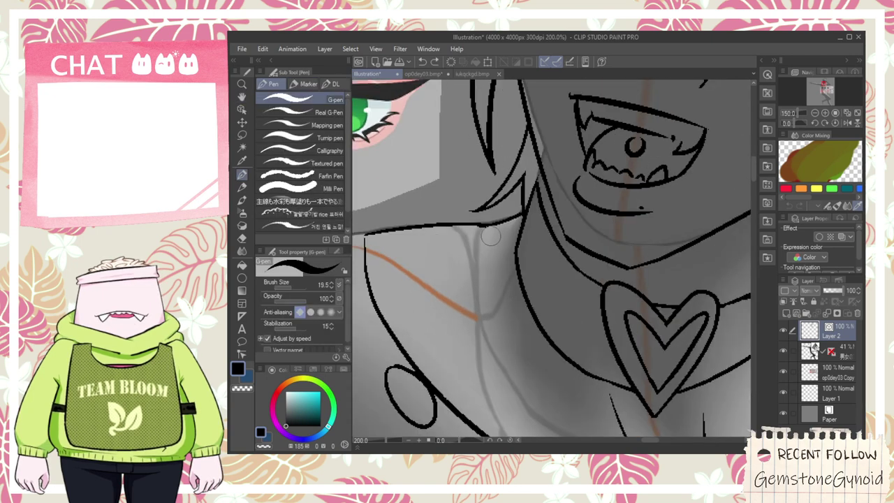
{"action": "left_click_drag", "start_coordinate": [480, 231], "coordinate": [495, 386]}
{"action": "key", "text": "ctrl+z"}
{"action": "left_click_drag", "start_coordinate": [477, 225], "coordinate": [488, 322]}
{"action": "key", "text": "ctrl+z"}
{"action": "mouse_move", "coordinate": [477, 253]}
{"action": "left_mouse_down"}
{"action": "mouse_move", "coordinate": [539, 411]}
{"action": "mouse_move", "coordinate": [506, 323]}
{"action": "left_mouse_up"}
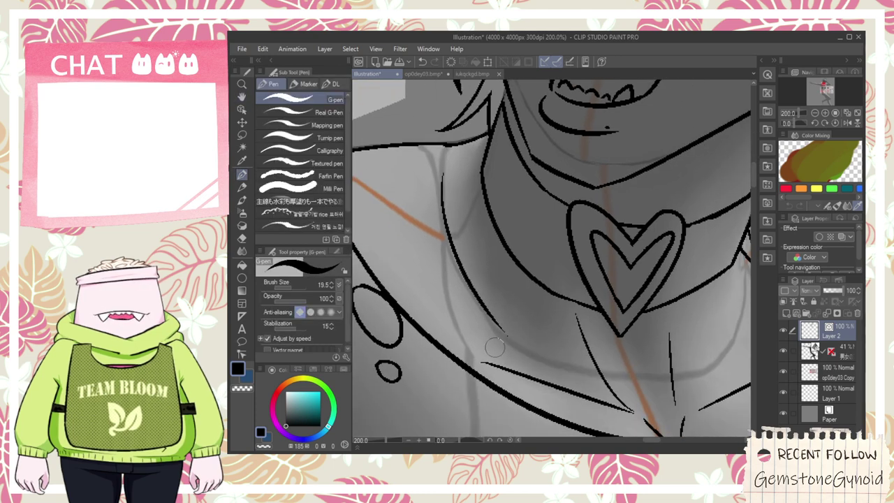
{"action": "key", "text": "ctrl+z"}
{"action": "key", "text": "ctrl+z"}
{"action": "left_click_drag", "start_coordinate": [479, 347], "coordinate": [449, 199]}
{"action": "mouse_move", "coordinate": [559, 302]}
{"action": "left_mouse_down"}
{"action": "mouse_move", "coordinate": [502, 284]}
{"action": "mouse_move", "coordinate": [457, 247]}
{"action": "left_mouse_up"}
- Draw a matching curved line from the right collarbone up toward the shoulder inside the neckline's right side
{"action": "left_click_drag", "start_coordinate": [661, 280], "coordinate": [608, 305]}
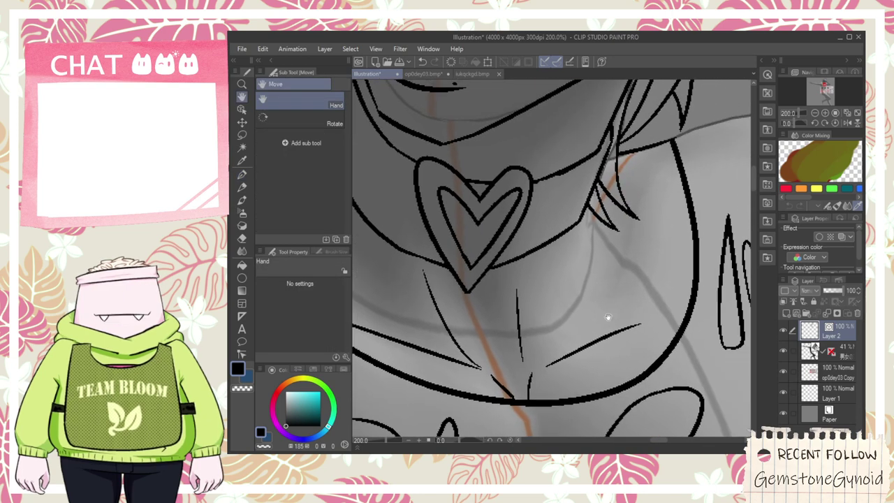
{"action": "key", "text": "p"}
{"action": "mouse_move", "coordinate": [538, 354]}
{"action": "left_mouse_down"}
{"action": "mouse_move", "coordinate": [652, 196]}
{"action": "mouse_move", "coordinate": [612, 258]}
{"action": "left_mouse_up"}
{"action": "key", "text": "ctrl+z"}
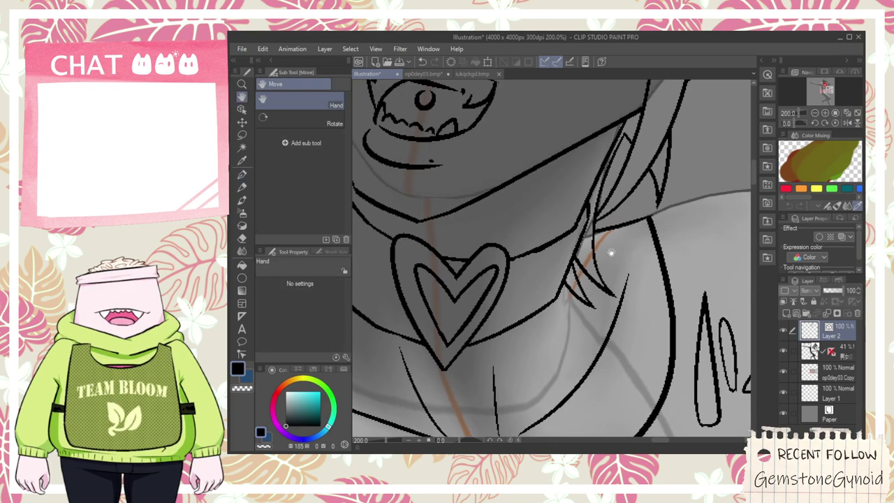
{"action": "scroll", "coordinate": [612, 258], "scroll_direction": "up", "scroll_amount": 2}
{"action": "scroll", "coordinate": [599, 241], "scroll_direction": "down", "scroll_amount": 5}
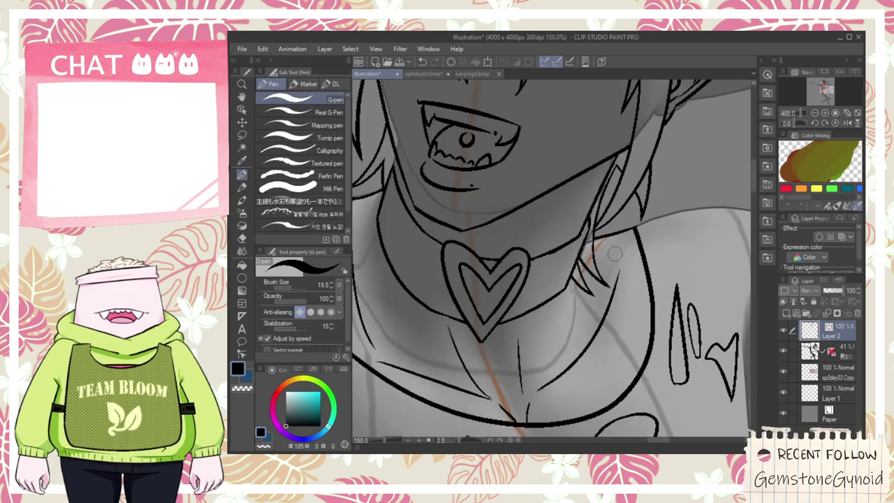
- Extend the left neck-to-shoulder line upward with a stroke running from the shoulder's top edge down to the curve
{"action": "key", "text": "space"}
{"action": "scroll", "coordinate": [549, 305], "scroll_direction": "up", "scroll_amount": 2}
{"action": "scroll", "coordinate": [528, 285], "scroll_direction": "down", "scroll_amount": 1}
{"action": "scroll", "coordinate": [531, 280], "scroll_direction": "up", "scroll_amount": 3}
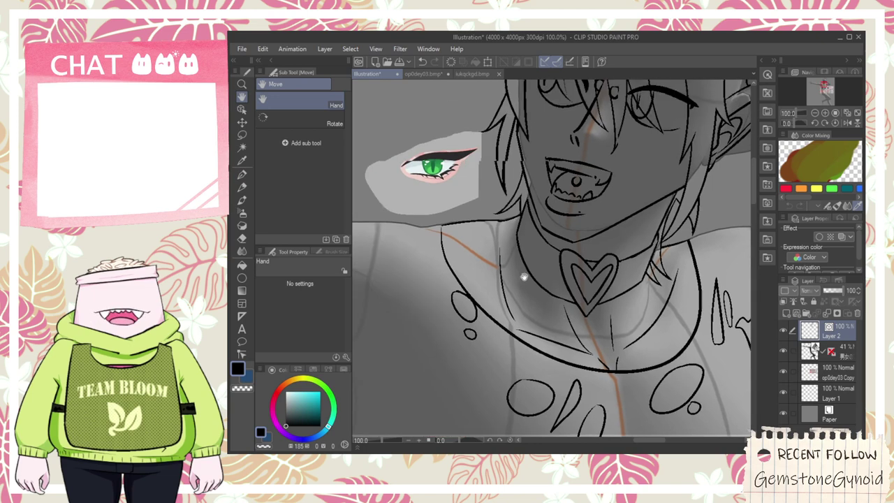
{"action": "key", "text": "e"}
{"action": "key", "text": "p"}
{"action": "left_click_drag", "start_coordinate": [524, 233], "coordinate": [522, 347]}
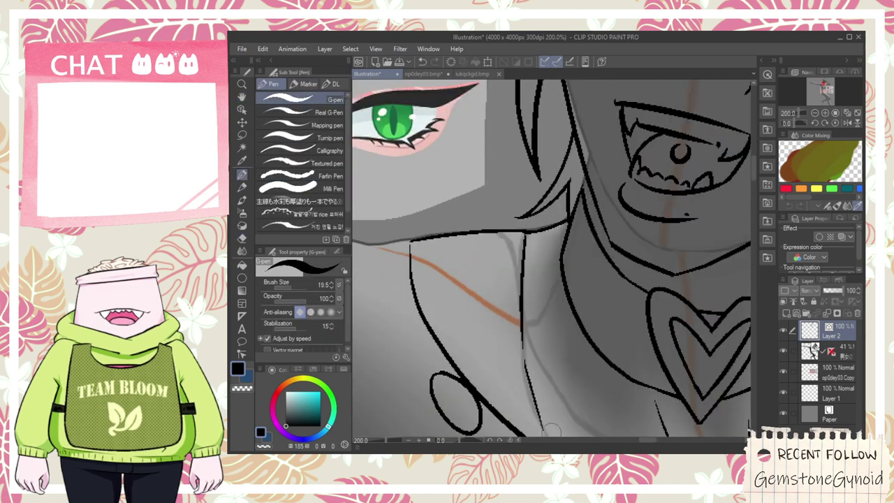
- Compare the drawn head, neckline and shirt holes with the outfit on the reference sheet
{"action": "scroll", "coordinate": [552, 431], "scroll_direction": "down", "scroll_amount": 1}
{"action": "scroll", "coordinate": [549, 419], "scroll_direction": "down", "scroll_amount": 3}
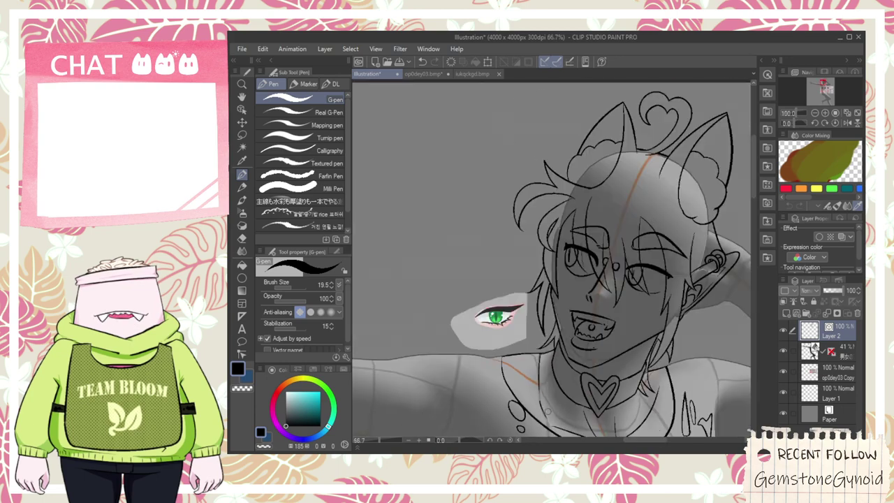
{"action": "key", "text": "space"}
{"action": "left_click_drag", "start_coordinate": [551, 409], "coordinate": [532, 230]}
{"action": "left_click_drag", "start_coordinate": [543, 262], "coordinate": [548, 209]}
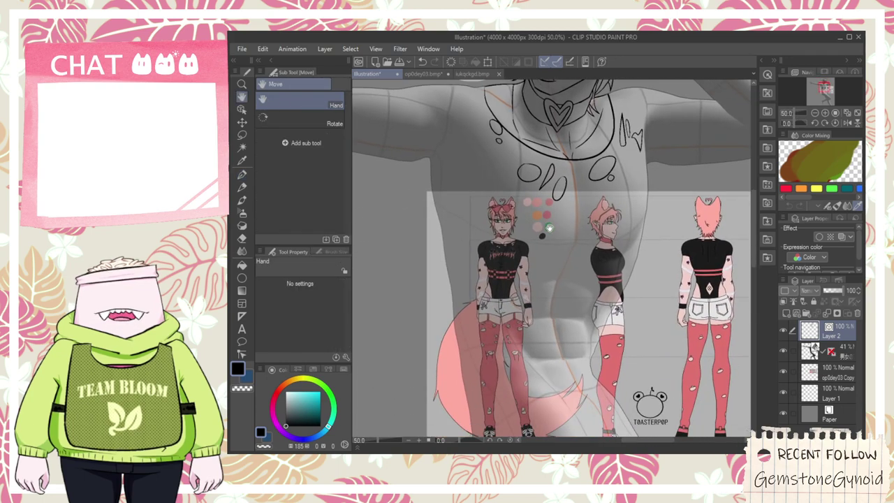
{"action": "scroll", "coordinate": [510, 236], "scroll_direction": "up", "scroll_amount": 2}
{"action": "scroll", "coordinate": [509, 236], "scroll_direction": "down", "scroll_amount": 1}
{"action": "scroll", "coordinate": [495, 244], "scroll_direction": "down", "scroll_amount": 1}
{"action": "scroll", "coordinate": [491, 219], "scroll_direction": "up", "scroll_amount": 1}
{"action": "scroll", "coordinate": [476, 195], "scroll_direction": "down", "scroll_amount": 1}
- Draw the short sleeve's curved hem across the left upper arm, retrying the stroke
{"action": "left_click_drag", "start_coordinate": [460, 171], "coordinate": [538, 213]}
{"action": "scroll", "coordinate": [599, 276], "scroll_direction": "up", "scroll_amount": 2}
{"action": "scroll", "coordinate": [583, 297], "scroll_direction": "up", "scroll_amount": 1}
{"action": "scroll", "coordinate": [577, 307], "scroll_direction": "down", "scroll_amount": 1}
{"action": "scroll", "coordinate": [512, 196], "scroll_direction": "up", "scroll_amount": 2}
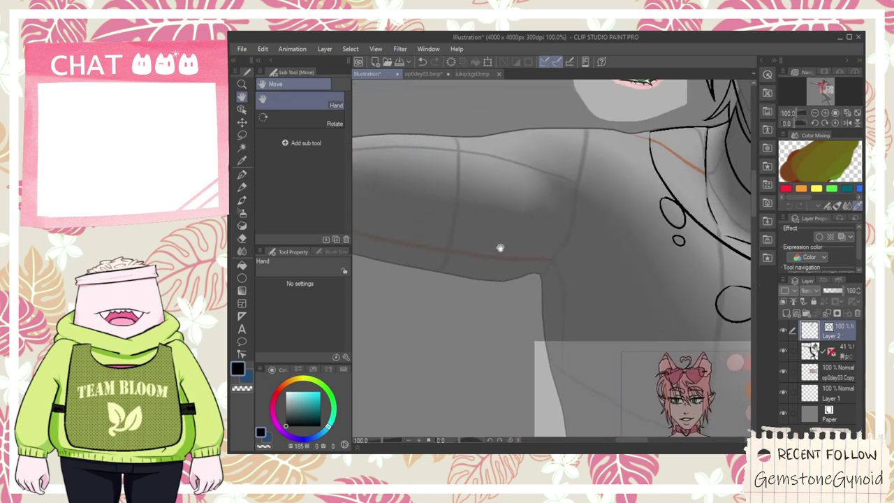
{"action": "scroll", "coordinate": [510, 198], "scroll_direction": "up", "scroll_amount": 1}
{"action": "key", "text": "p"}
{"action": "left_click_drag", "start_coordinate": [517, 168], "coordinate": [500, 306]}
{"action": "key", "text": "ctrl+z"}
{"action": "mouse_move", "coordinate": [512, 162]}
{"action": "left_mouse_down"}
{"action": "mouse_move", "coordinate": [488, 343]}
{"action": "mouse_move", "coordinate": [516, 222]}
{"action": "mouse_move", "coordinate": [502, 156]}
{"action": "mouse_move", "coordinate": [485, 329]}
{"action": "mouse_move", "coordinate": [487, 278]}
{"action": "left_mouse_up"}
{"action": "key", "text": "ctrl+z"}
{"action": "key", "text": "ctrl+z"}
{"action": "key", "text": "space"}
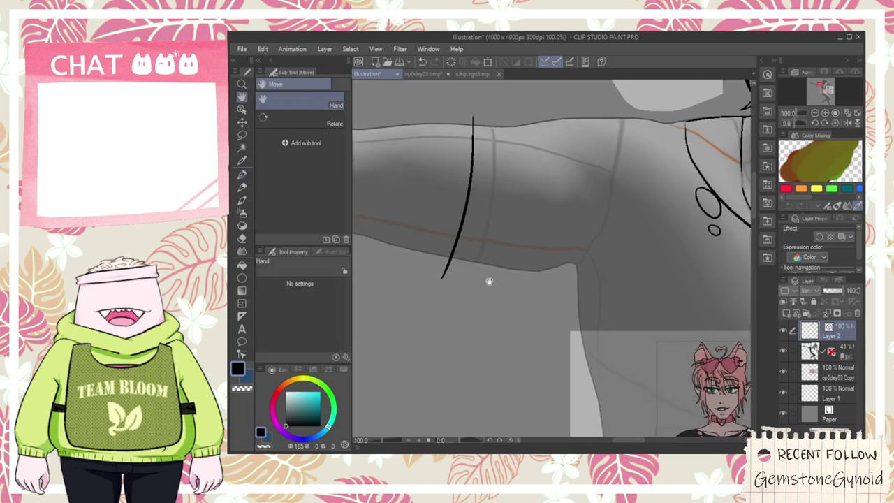
- Draw the sleeve's underside from the hem to the armpit and trim the overlapping ends at the hem corner
{"action": "scroll", "coordinate": [462, 263], "scroll_direction": "up", "scroll_amount": 1}
{"action": "left_click_drag", "start_coordinate": [438, 259], "coordinate": [620, 272]}
{"action": "key", "text": "ctrl+z"}
{"action": "mouse_move", "coordinate": [429, 259]}
{"action": "left_mouse_down"}
{"action": "mouse_move", "coordinate": [630, 269]}
{"action": "mouse_move", "coordinate": [645, 290]}
{"action": "left_mouse_up"}
{"action": "key", "text": "ctrl+z"}
{"action": "key", "text": "e"}
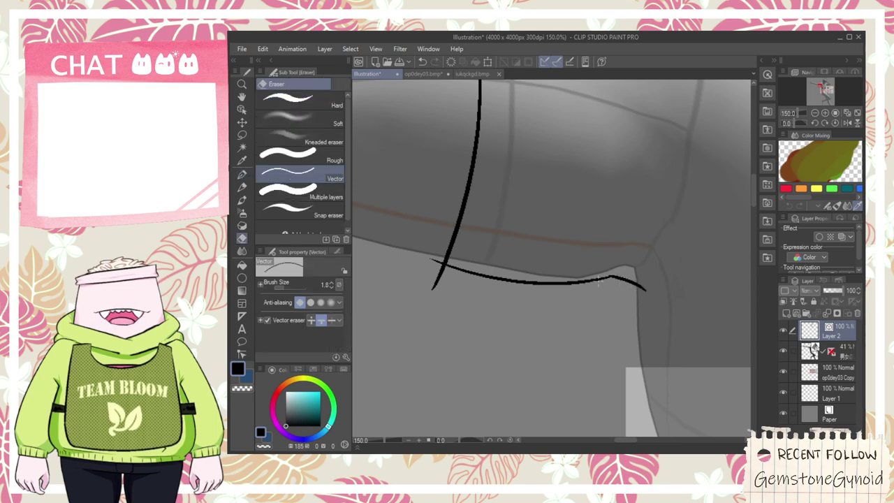
- Examine the sleeves and torso of the shirt on the front-view reference character
{"action": "scroll", "coordinate": [475, 259], "scroll_direction": "down", "scroll_amount": 3}
{"action": "key", "text": "space"}
{"action": "left_click_drag", "start_coordinate": [538, 264], "coordinate": [504, 192]}
{"action": "scroll", "coordinate": [545, 260], "scroll_direction": "up", "scroll_amount": 1}
{"action": "scroll", "coordinate": [544, 259], "scroll_direction": "up", "scroll_amount": 2}
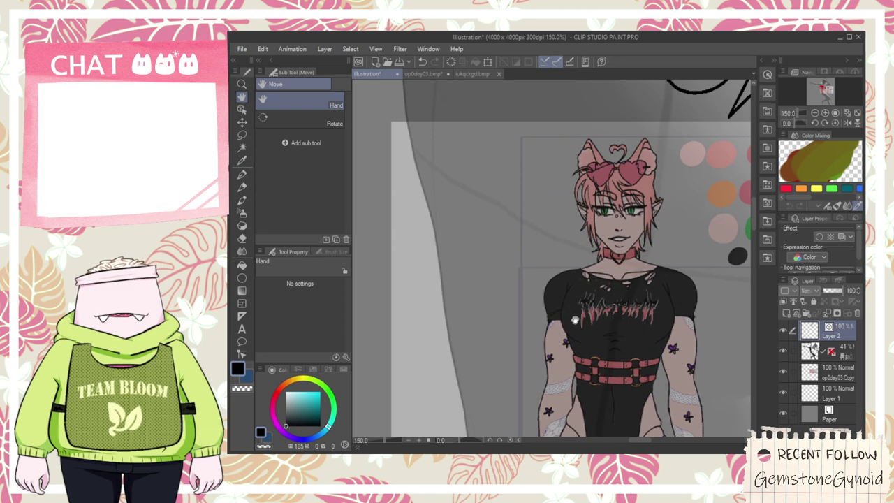
{"action": "scroll", "coordinate": [551, 316], "scroll_direction": "down", "scroll_amount": 1}
{"action": "scroll", "coordinate": [550, 317], "scroll_direction": "down", "scroll_amount": 2}
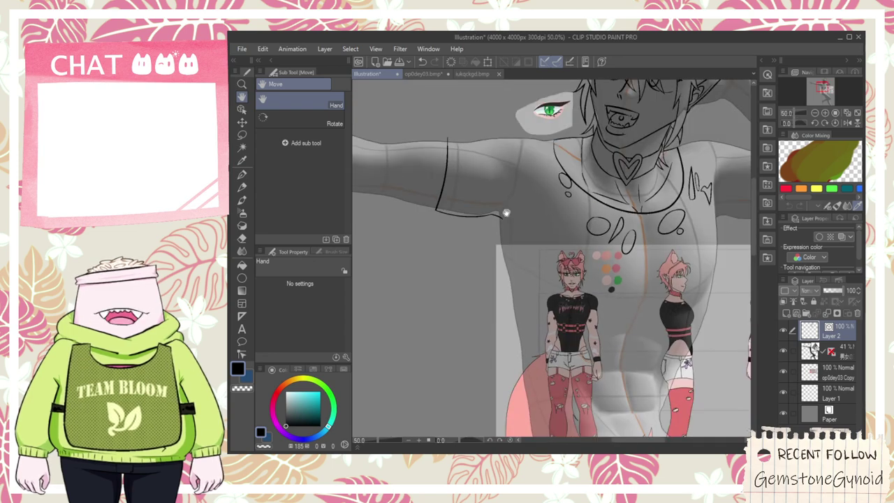
- Draw the sleeve's upper edge as one long stroke from the hem over the left shoulder, retrying until it flows
{"action": "left_click_drag", "start_coordinate": [507, 211], "coordinate": [512, 273]}
{"action": "scroll", "coordinate": [451, 201], "scroll_direction": "up", "scroll_amount": 3}
{"action": "key", "text": "p"}
{"action": "mouse_move", "coordinate": [463, 221]}
{"action": "left_mouse_down"}
{"action": "mouse_move", "coordinate": [510, 224]}
{"action": "mouse_move", "coordinate": [529, 213]}
{"action": "mouse_move", "coordinate": [538, 227]}
{"action": "mouse_move", "coordinate": [681, 206]}
{"action": "left_mouse_up"}
{"action": "key", "text": "ctrl+z"}
{"action": "scroll", "coordinate": [489, 226], "scroll_direction": "down", "scroll_amount": 2}
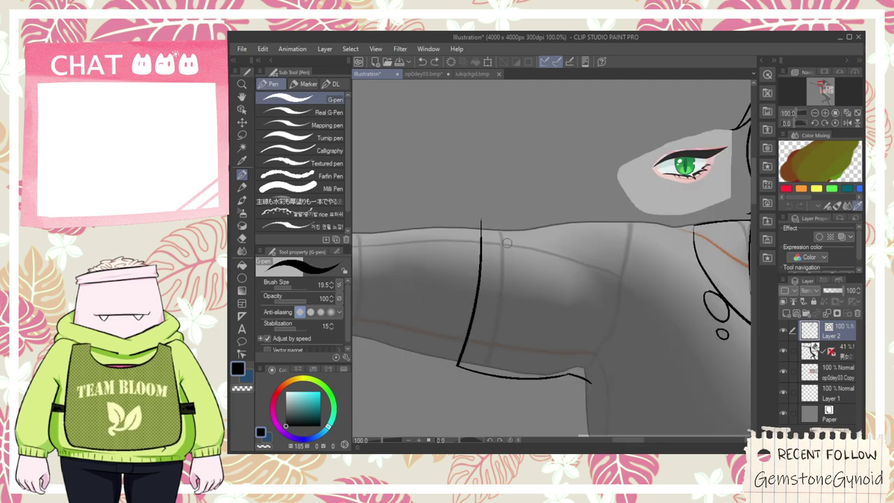
{"action": "left_click_drag", "start_coordinate": [454, 221], "coordinate": [589, 213]}
{"action": "key", "text": "ctrl+z"}
{"action": "left_click_drag", "start_coordinate": [437, 220], "coordinate": [535, 225]}
{"action": "key", "text": "ctrl+z"}
{"action": "left_click_drag", "start_coordinate": [433, 220], "coordinate": [667, 203]}
{"action": "key", "text": "ctrl+z"}
{"action": "left_click_drag", "start_coordinate": [443, 217], "coordinate": [652, 208]}
{"action": "key", "text": "ctrl+z"}
{"action": "left_click_drag", "start_coordinate": [526, 213], "coordinate": [657, 208]}
{"action": "key", "text": "ctrl+z"}
{"action": "mouse_move", "coordinate": [434, 218]}
{"action": "left_mouse_down"}
{"action": "mouse_move", "coordinate": [635, 190]}
{"action": "mouse_move", "coordinate": [687, 200]}
{"action": "left_mouse_up"}
{"action": "key", "text": "ctrl+z"}
{"action": "left_click_drag", "start_coordinate": [442, 215], "coordinate": [667, 200]}
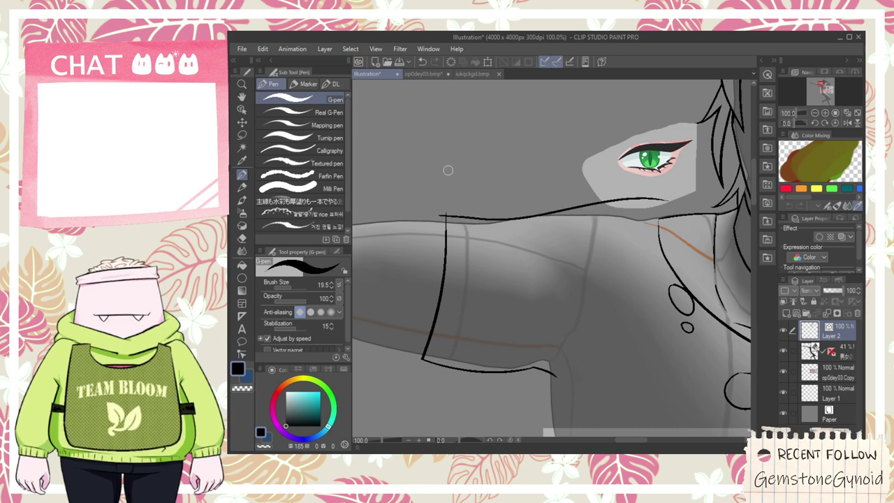
- Select the sleeve's upper-edge stroke as an object and shorten and reshape it along the shoulder
{"action": "key", "text": "o"}
{"action": "left_click", "coordinate": [486, 218]}
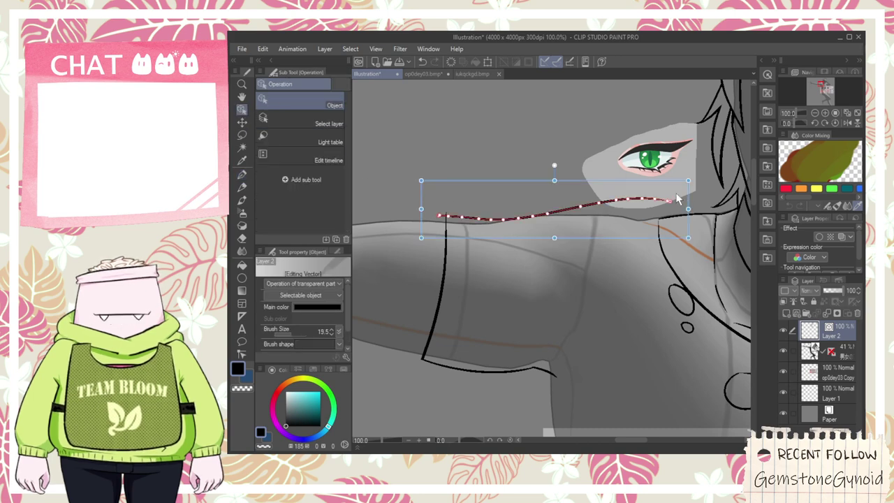
{"action": "left_click_drag", "start_coordinate": [687, 208], "coordinate": [602, 208]}
{"action": "left_click_drag", "start_coordinate": [555, 182], "coordinate": [557, 187]}
{"action": "left_click_drag", "start_coordinate": [605, 209], "coordinate": [480, 190]}
- Continue the sleeve's upper edge over the shoulder to meet the neckline, retrying the stroke, and trim its stray end
{"action": "key", "text": "space"}
{"action": "scroll", "coordinate": [479, 189], "scroll_direction": "up", "scroll_amount": 3}
{"action": "key", "text": "p"}
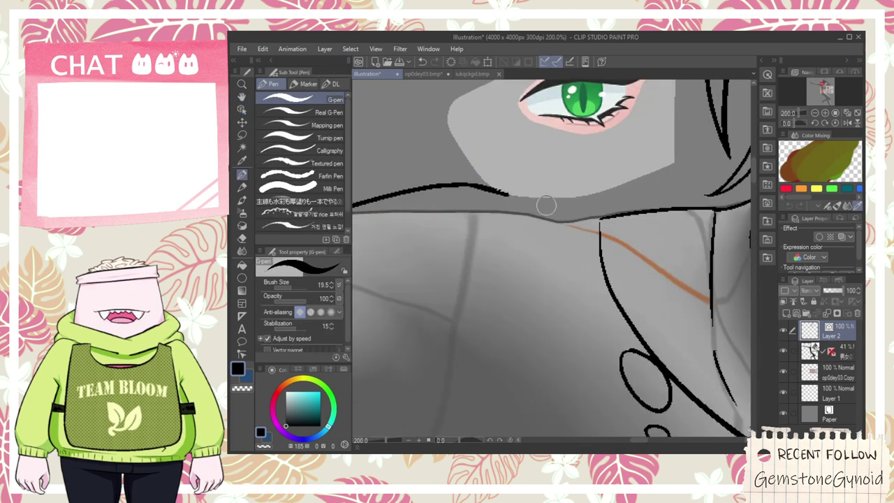
{"action": "left_click_drag", "start_coordinate": [556, 190], "coordinate": [620, 212]}
{"action": "key", "text": "ctrl+z"}
{"action": "left_click_drag", "start_coordinate": [458, 183], "coordinate": [539, 197]}
{"action": "key", "text": "ctrl+z"}
{"action": "left_click_drag", "start_coordinate": [460, 187], "coordinate": [653, 251]}
{"action": "key", "text": "ctrl+z"}
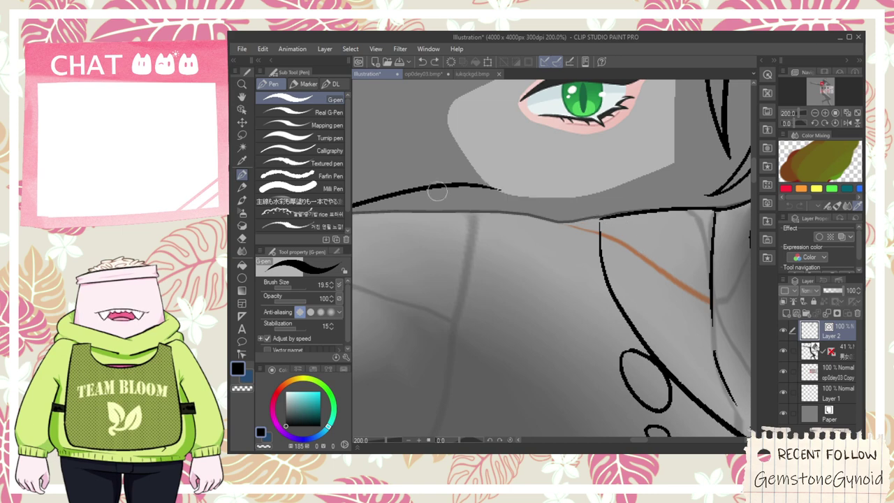
{"action": "left_click_drag", "start_coordinate": [455, 185], "coordinate": [610, 205]}
{"action": "key", "text": "ctrl+z"}
{"action": "left_click_drag", "start_coordinate": [453, 184], "coordinate": [640, 206]}
{"action": "key", "text": "ctrl+z"}
{"action": "left_click_drag", "start_coordinate": [448, 184], "coordinate": [668, 218]}
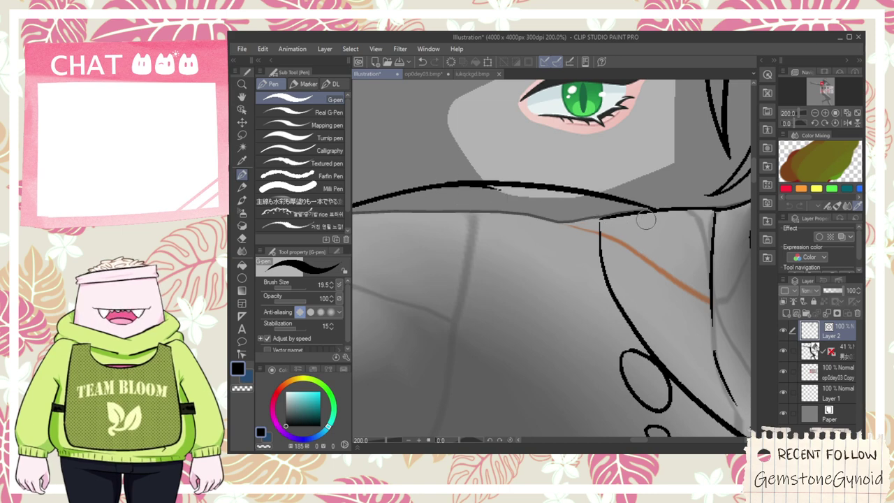
{"action": "key", "text": "e"}
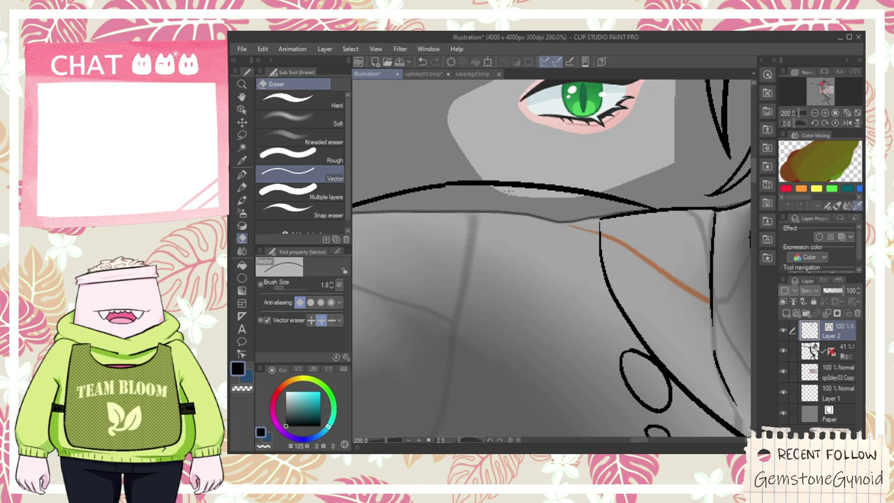
- Draw a crease line running down from the left armpit onto the side of the chest
{"action": "scroll", "coordinate": [510, 190], "scroll_direction": "down", "scroll_amount": 5}
{"action": "key", "text": "space"}
{"action": "scroll", "coordinate": [481, 241], "scroll_direction": "up", "scroll_amount": 1}
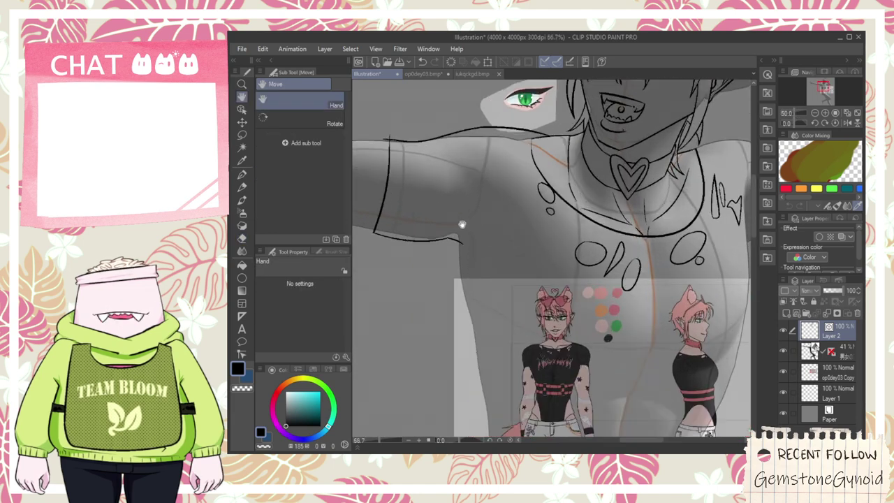
{"action": "key", "text": "p"}
{"action": "left_click_drag", "start_coordinate": [462, 196], "coordinate": [497, 296]}
{"action": "scroll", "coordinate": [509, 322], "scroll_direction": "down", "scroll_amount": 1}
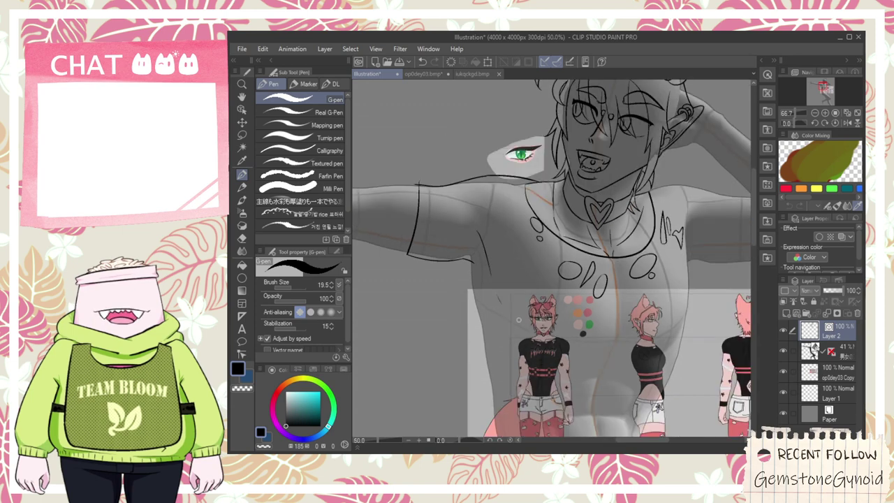
- Select the jagged rip near the right shoulder as an object, then narrow it and shift it slightly
{"action": "key", "text": "space"}
{"action": "left_click_drag", "start_coordinate": [567, 333], "coordinate": [474, 263]}
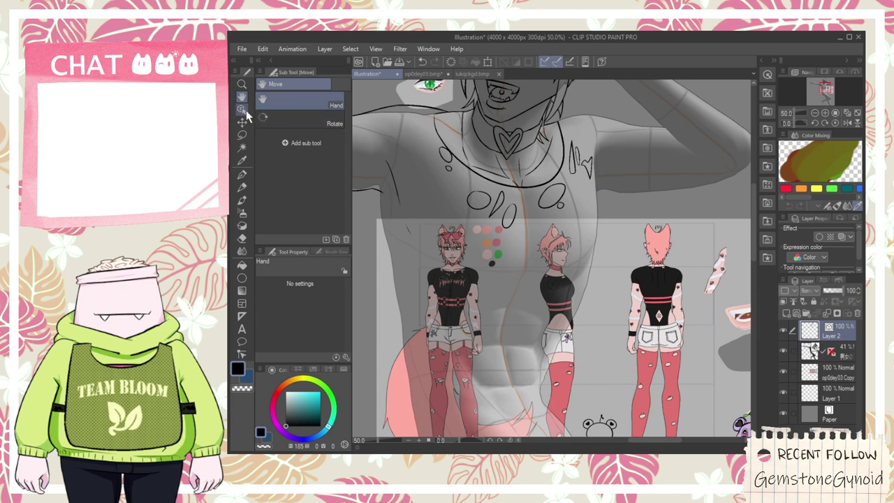
{"action": "key", "text": "o"}
{"action": "scroll", "coordinate": [604, 159], "scroll_direction": "up", "scroll_amount": 2}
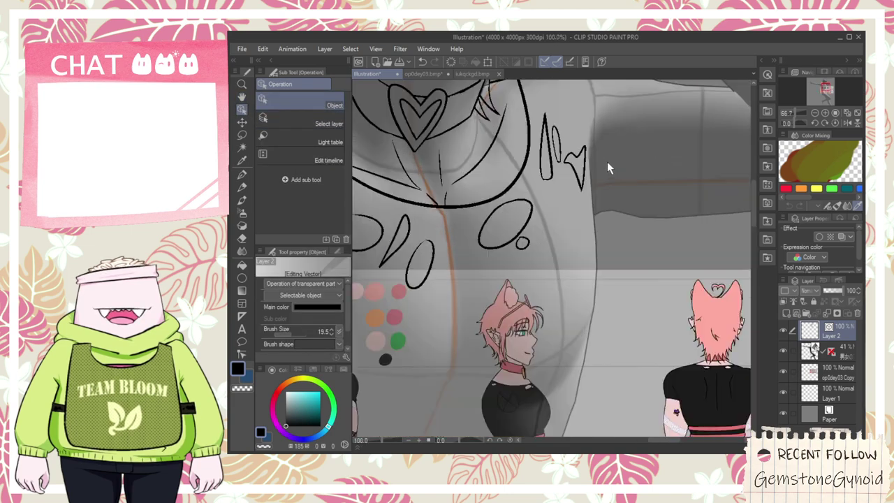
{"action": "left_click_drag", "start_coordinate": [598, 196], "coordinate": [564, 144]}
{"action": "left_click_drag", "start_coordinate": [604, 170], "coordinate": [594, 169]}
{"action": "left_click_drag", "start_coordinate": [583, 130], "coordinate": [580, 142]}
- Draw two slanted crease strokes rising from the right armpit, retrying the first stroke
{"action": "scroll", "coordinate": [599, 192], "scroll_direction": "down", "scroll_amount": 1}
{"action": "key", "text": "space"}
{"action": "mouse_move", "coordinate": [557, 250]}
{"action": "left_mouse_down"}
{"action": "mouse_move", "coordinate": [546, 197]}
{"action": "mouse_move", "coordinate": [569, 201]}
{"action": "mouse_move", "coordinate": [593, 227]}
{"action": "mouse_move", "coordinate": [640, 118]}
{"action": "left_mouse_up"}
{"action": "scroll", "coordinate": [641, 152], "scroll_direction": "up", "scroll_amount": 1}
{"action": "key", "text": "ctrl+z"}
{"action": "left_click_drag", "start_coordinate": [619, 216], "coordinate": [640, 134]}
{"action": "key", "text": "ctrl+z"}
{"action": "left_click_drag", "start_coordinate": [619, 224], "coordinate": [640, 97]}
{"action": "left_click_drag", "start_coordinate": [622, 200], "coordinate": [645, 135]}
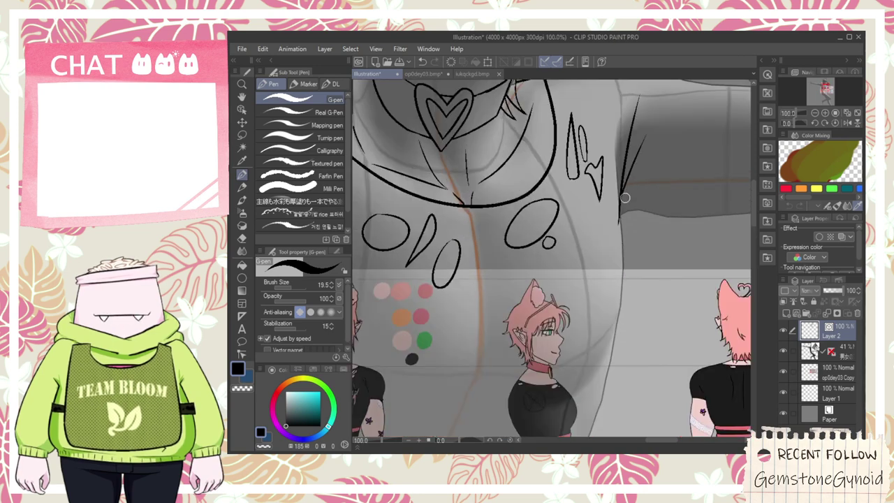
- Draw the shirt's right side as a long outward curve from the armpit toward the waist and trim its upper end
{"action": "left_click_drag", "start_coordinate": [623, 179], "coordinate": [609, 333]}
{"action": "key", "text": "ctrl+z"}
{"action": "left_click_drag", "start_coordinate": [620, 175], "coordinate": [610, 374]}
{"action": "key", "text": "ctrl+z"}
{"action": "mouse_move", "coordinate": [618, 157]}
{"action": "left_mouse_down"}
{"action": "mouse_move", "coordinate": [630, 220]}
{"action": "mouse_move", "coordinate": [604, 388]}
{"action": "left_mouse_up"}
{"action": "key", "text": "ctrl+z"}
{"action": "mouse_move", "coordinate": [617, 161]}
{"action": "left_mouse_down"}
{"action": "mouse_move", "coordinate": [627, 287]}
{"action": "mouse_move", "coordinate": [595, 372]}
{"action": "left_mouse_up"}
{"action": "key", "text": "ctrl+z"}
{"action": "left_click_drag", "start_coordinate": [615, 165], "coordinate": [599, 408]}
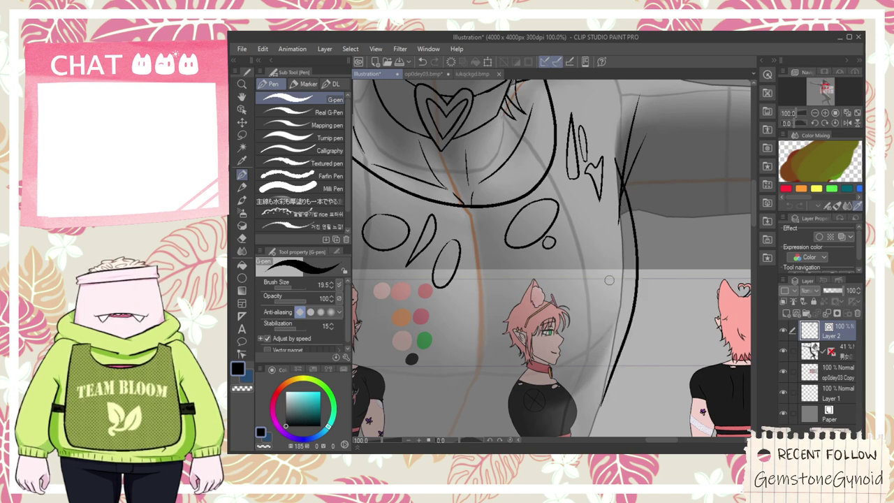
{"action": "key", "text": "e"}
{"action": "scroll", "coordinate": [613, 198], "scroll_direction": "up", "scroll_amount": 1}
{"action": "scroll", "coordinate": [611, 202], "scroll_direction": "down", "scroll_amount": 2}
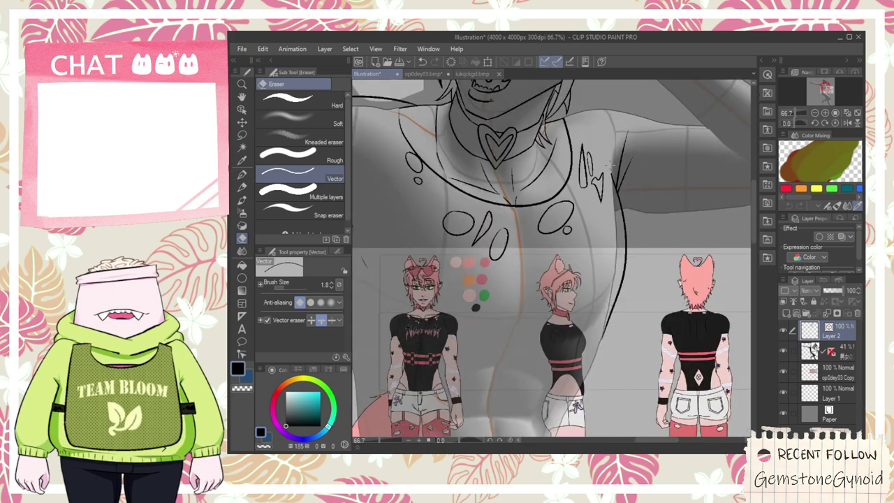
- Draw short fold strokes below the left armpit where the sleeve's underside meets the torso, retrying them
{"action": "key", "text": "space"}
{"action": "left_click_drag", "start_coordinate": [498, 260], "coordinate": [559, 208]}
{"action": "scroll", "coordinate": [443, 199], "scroll_direction": "up", "scroll_amount": 2}
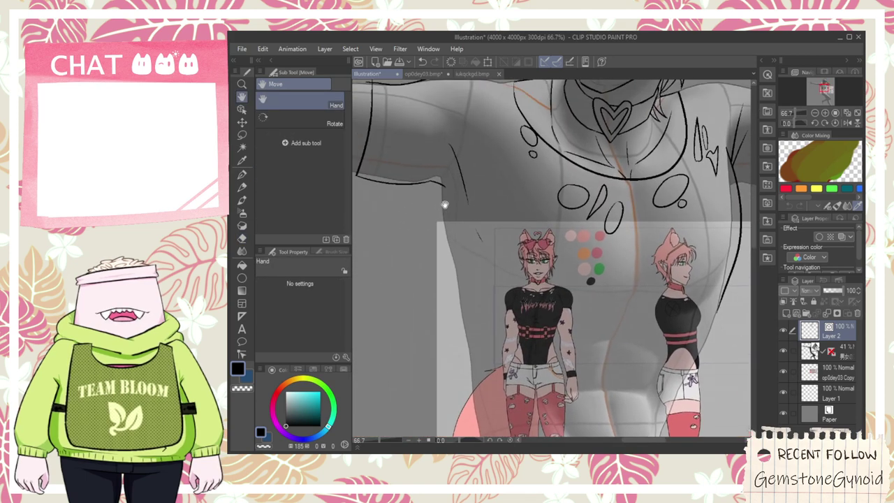
{"action": "key", "text": "ctrl+z"}
{"action": "left_click_drag", "start_coordinate": [427, 171], "coordinate": [447, 224]}
{"action": "mouse_move", "coordinate": [429, 179]}
{"action": "left_mouse_down"}
{"action": "mouse_move", "coordinate": [456, 317]}
{"action": "mouse_move", "coordinate": [481, 369]}
{"action": "left_mouse_up"}
{"action": "key", "text": "ctrl+z"}
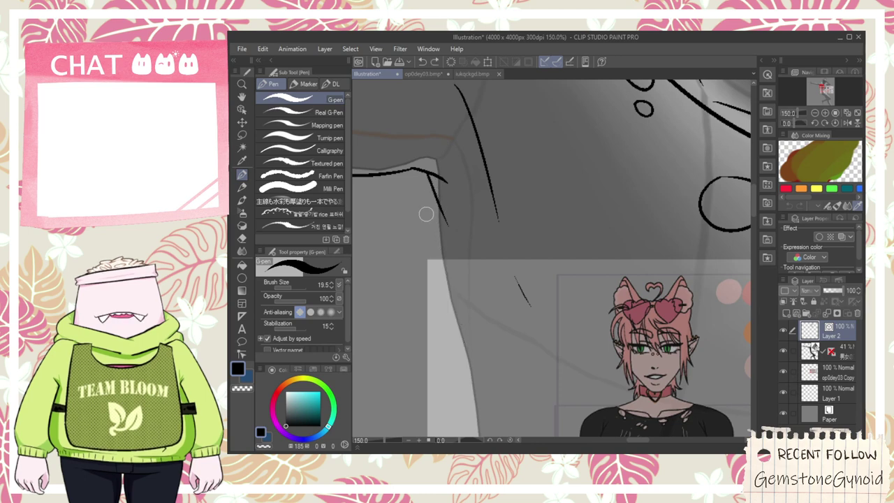
{"action": "mouse_move", "coordinate": [428, 176]}
{"action": "left_mouse_down"}
{"action": "mouse_move", "coordinate": [487, 375]}
{"action": "mouse_move", "coordinate": [470, 229]}
{"action": "left_mouse_up"}
{"action": "scroll", "coordinate": [491, 374], "scroll_direction": "down", "scroll_amount": 2}
{"action": "scroll", "coordinate": [399, 171], "scroll_direction": "up", "scroll_amount": 1}
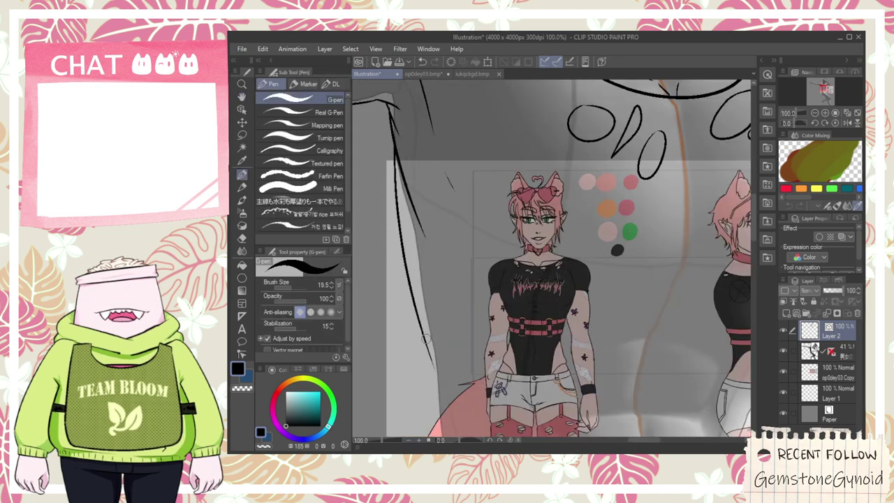
- Draw the shirt's left side as a long curve from the armpit down to the waist and erase the overlapping stroke
{"action": "left_click_drag", "start_coordinate": [396, 166], "coordinate": [435, 384]}
{"action": "key", "text": "ctrl+z"}
{"action": "left_click_drag", "start_coordinate": [397, 136], "coordinate": [434, 380]}
{"action": "key", "text": "ctrl+z"}
{"action": "left_click_drag", "start_coordinate": [396, 176], "coordinate": [438, 403]}
{"action": "key", "text": "e"}
{"action": "left_click_drag", "start_coordinate": [412, 209], "coordinate": [409, 183]}
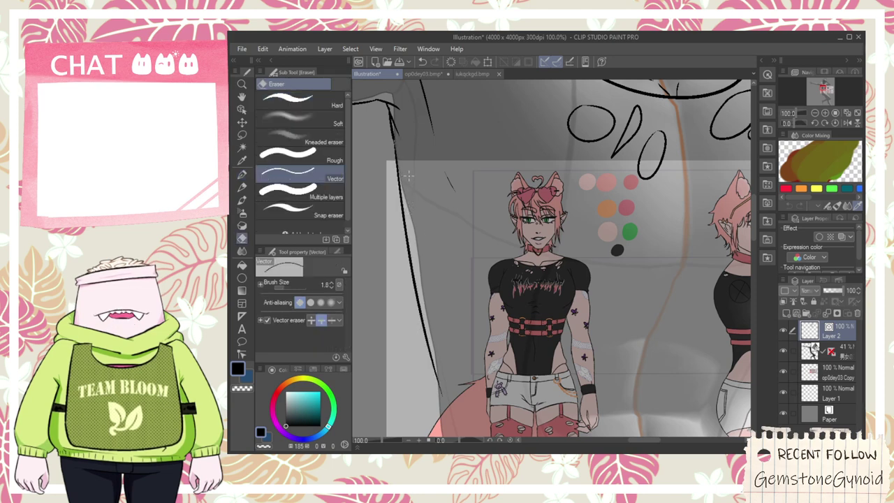
{"action": "scroll", "coordinate": [412, 177], "scroll_direction": "down", "scroll_amount": 2}
{"action": "left_click_drag", "start_coordinate": [481, 287], "coordinate": [455, 235]}
{"action": "left_click_drag", "start_coordinate": [546, 208], "coordinate": [539, 236]}
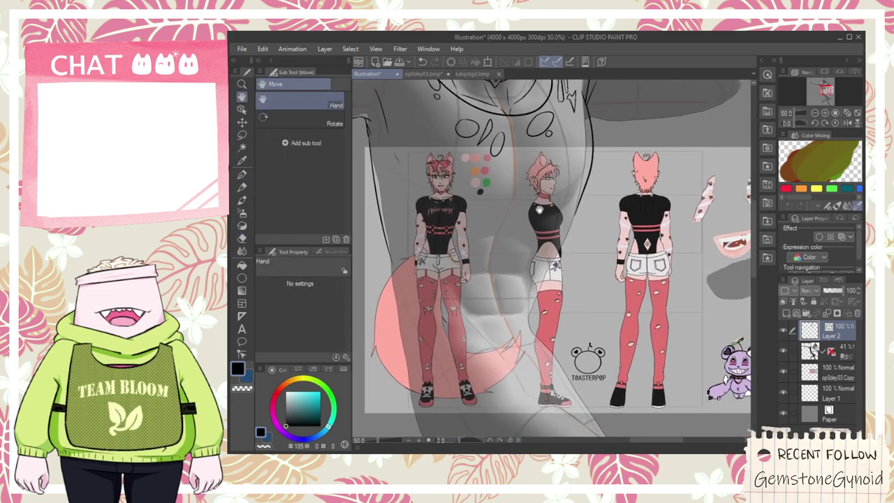
{"action": "left_click_drag", "start_coordinate": [490, 195], "coordinate": [497, 210]}
{"action": "scroll", "coordinate": [434, 217], "scroll_direction": "up", "scroll_amount": 1}
{"action": "left_click_drag", "start_coordinate": [434, 218], "coordinate": [446, 248]}
{"action": "key", "text": "p"}
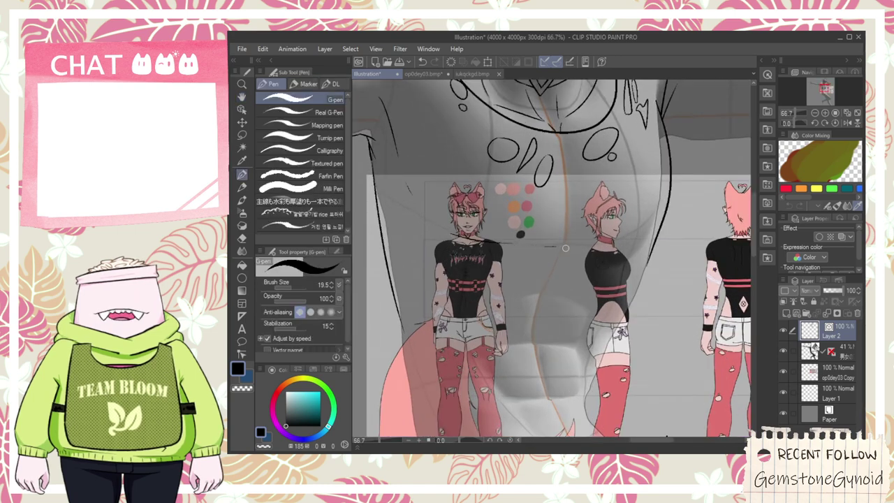
{"action": "key", "text": "e"}
{"action": "left_click_drag", "start_coordinate": [512, 239], "coordinate": [507, 246]}
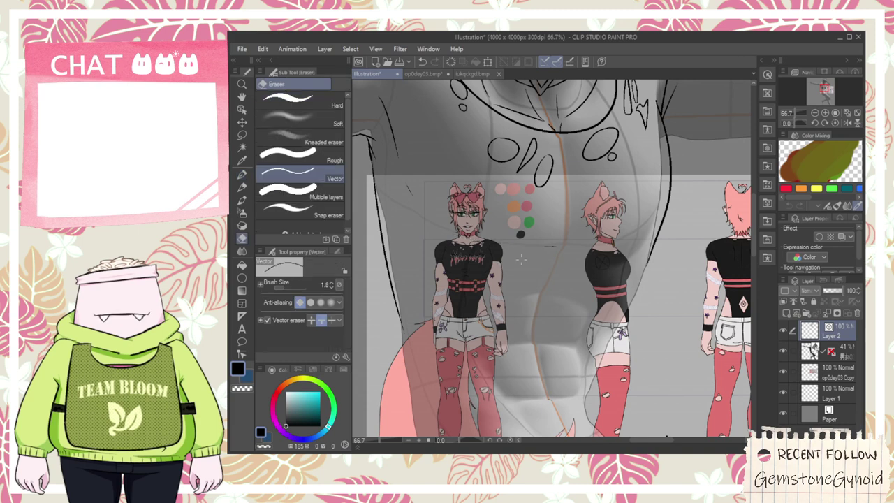
- Draw a long diagonal fold stroke running down from the left armpit into the torso, with a short stroke beside it
{"action": "key", "text": "space"}
{"action": "left_click_drag", "start_coordinate": [479, 219], "coordinate": [508, 218]}
{"action": "scroll", "coordinate": [467, 241], "scroll_direction": "up", "scroll_amount": 1}
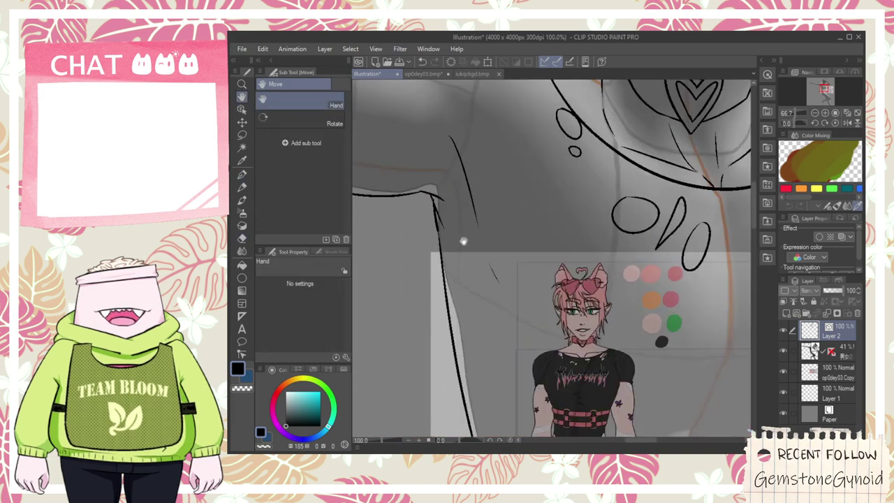
{"action": "scroll", "coordinate": [440, 224], "scroll_direction": "up", "scroll_amount": 1}
{"action": "key", "text": "p"}
{"action": "left_click_drag", "start_coordinate": [445, 222], "coordinate": [521, 342]}
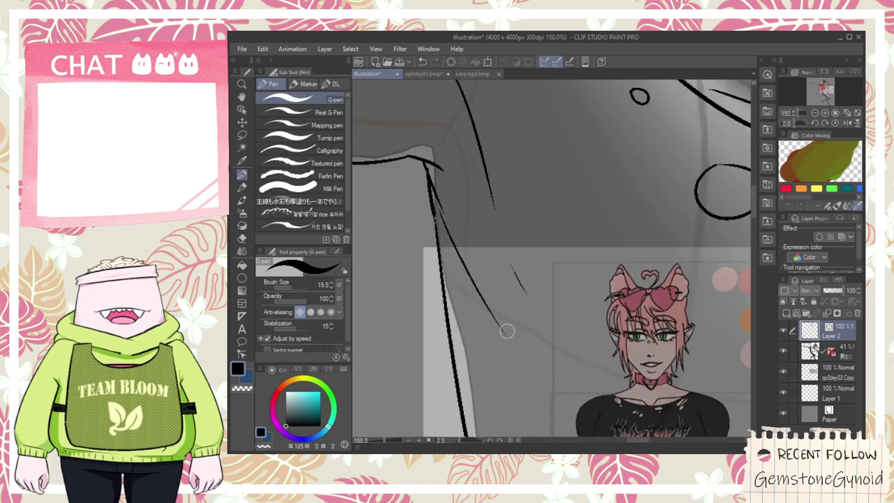
{"action": "mouse_move", "coordinate": [438, 221]}
{"action": "left_mouse_down"}
{"action": "mouse_move", "coordinate": [482, 370]}
{"action": "mouse_move", "coordinate": [469, 248]}
{"action": "left_mouse_up"}
- Draw the bodysuit's left leg opening as a long curve from the waist outline diagonally down across the hip, and clean up where they join
{"action": "scroll", "coordinate": [488, 391], "scroll_direction": "down", "scroll_amount": 1}
{"action": "scroll", "coordinate": [481, 376], "scroll_direction": "down", "scroll_amount": 1}
{"action": "key", "text": "h"}
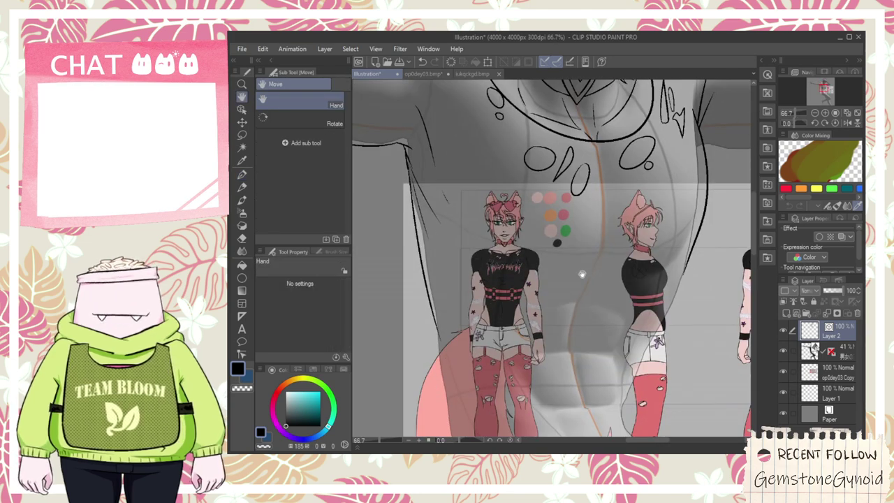
{"action": "left_click_drag", "start_coordinate": [560, 287], "coordinate": [496, 245]}
{"action": "scroll", "coordinate": [531, 252], "scroll_direction": "up", "scroll_amount": 3}
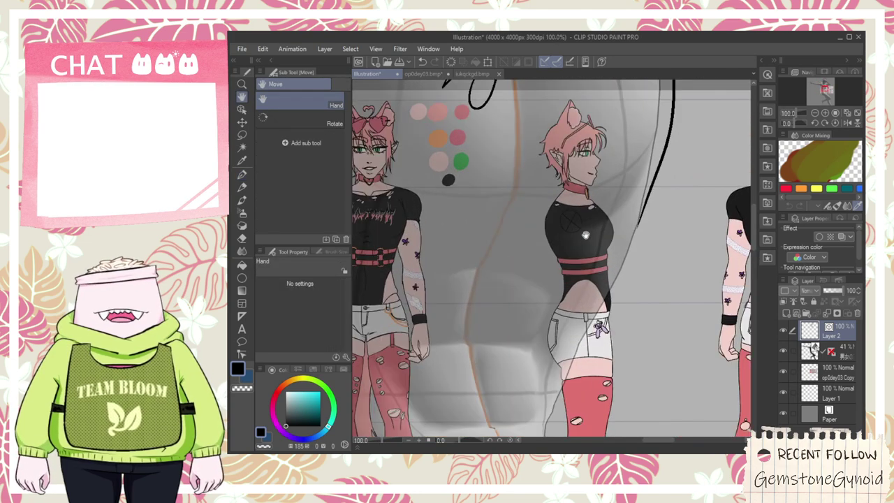
{"action": "scroll", "coordinate": [502, 223], "scroll_direction": "down", "scroll_amount": 5}
{"action": "scroll", "coordinate": [502, 224], "scroll_direction": "up", "scroll_amount": 1}
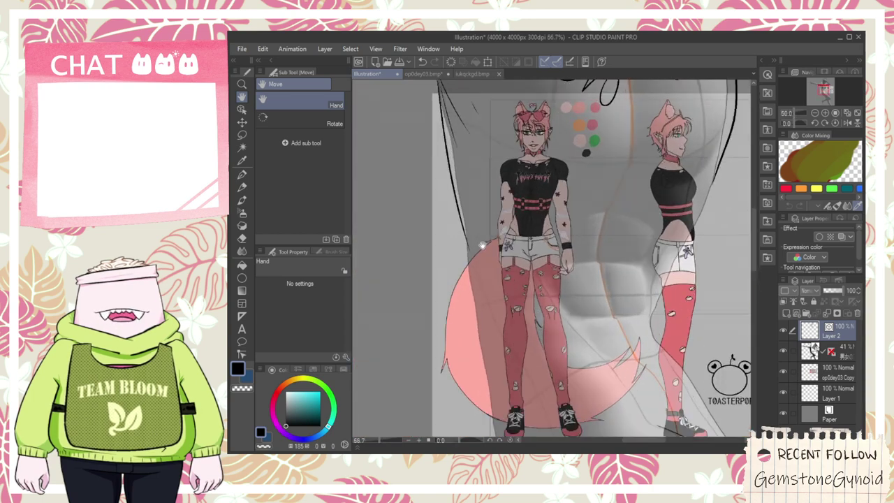
{"action": "key", "text": "p"}
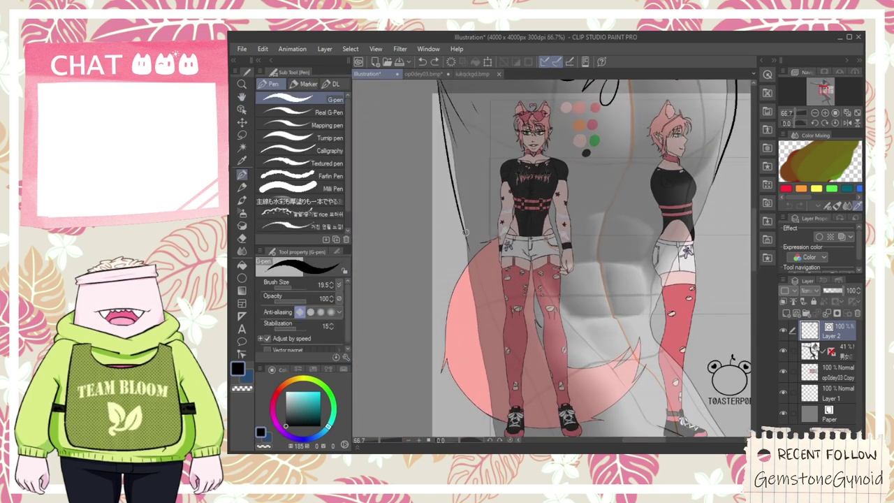
{"action": "mouse_move", "coordinate": [467, 241]}
{"action": "left_mouse_down"}
{"action": "mouse_move", "coordinate": [496, 243]}
{"action": "mouse_move", "coordinate": [589, 375]}
{"action": "left_mouse_up"}
{"action": "scroll", "coordinate": [480, 260], "scroll_direction": "up", "scroll_amount": 1}
{"action": "key", "text": "e"}
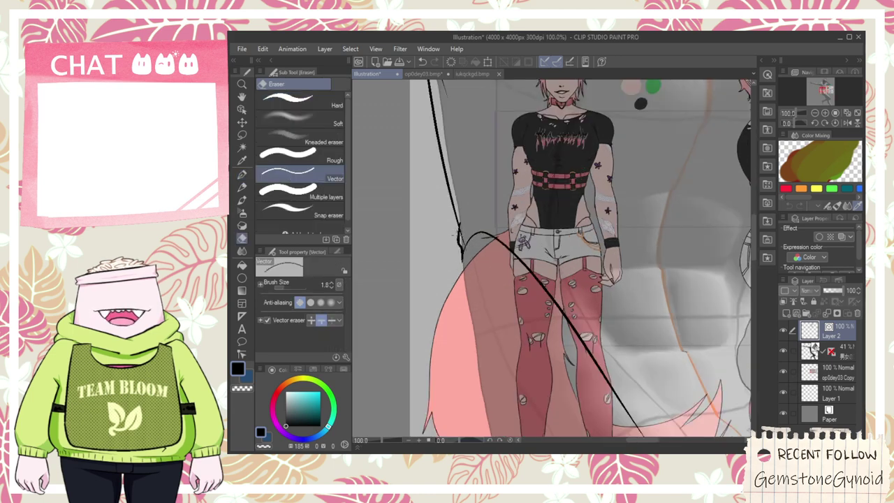
{"action": "scroll", "coordinate": [459, 241], "scroll_direction": "up", "scroll_amount": 1}
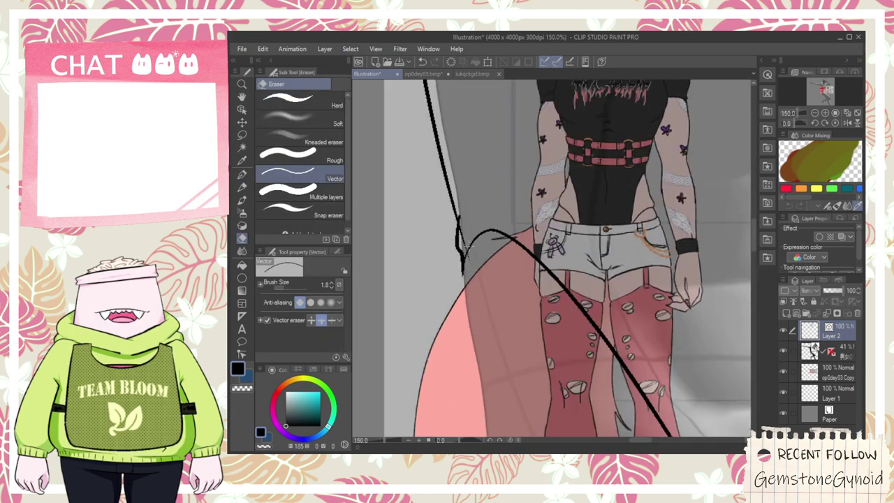
{"action": "scroll", "coordinate": [468, 210], "scroll_direction": "up", "scroll_amount": 1}
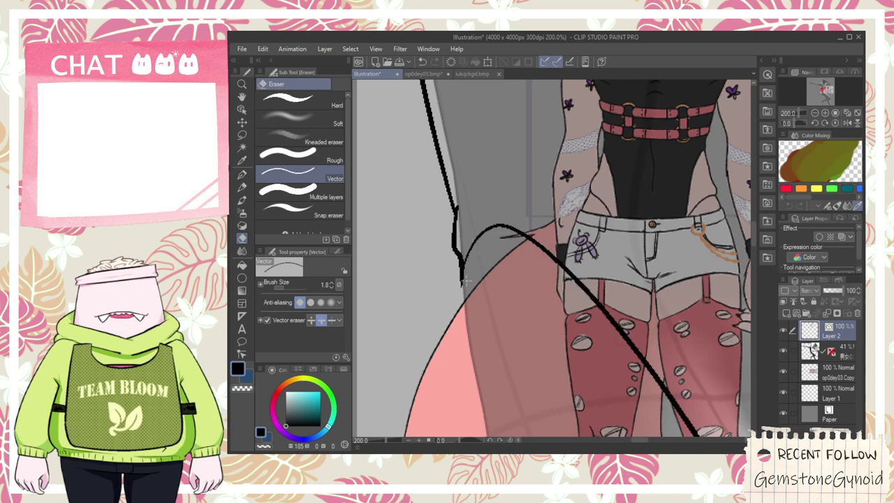
- Extend the torso's right side with a long slanted stroke running inward toward the hip, redrawing it once
{"action": "scroll", "coordinate": [458, 294], "scroll_direction": "down", "scroll_amount": 3}
{"action": "key", "text": "space"}
{"action": "mouse_move", "coordinate": [598, 258]}
{"action": "left_mouse_down"}
{"action": "mouse_move", "coordinate": [545, 158]}
{"action": "mouse_move", "coordinate": [549, 191]}
{"action": "mouse_move", "coordinate": [513, 205]}
{"action": "left_mouse_up"}
{"action": "scroll", "coordinate": [598, 174], "scroll_direction": "up", "scroll_amount": 1}
{"action": "mouse_move", "coordinate": [647, 105]}
{"action": "left_mouse_down"}
{"action": "mouse_move", "coordinate": [583, 307]}
{"action": "mouse_move", "coordinate": [557, 354]}
{"action": "left_mouse_up"}
{"action": "key", "text": "ctrl+z"}
{"action": "mouse_move", "coordinate": [648, 111]}
{"action": "left_mouse_down"}
{"action": "mouse_move", "coordinate": [532, 354]}
{"action": "mouse_move", "coordinate": [559, 285]}
{"action": "left_mouse_up"}
{"action": "scroll", "coordinate": [569, 334], "scroll_direction": "down", "scroll_amount": 1}
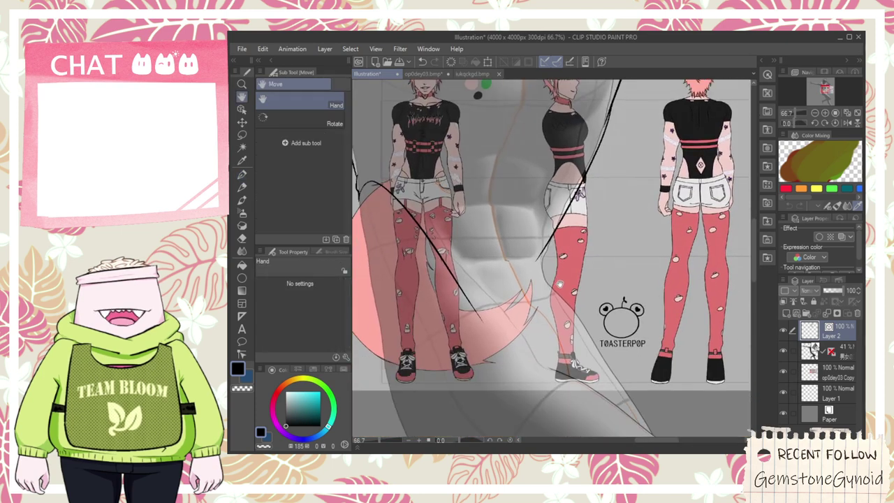
- Draw a short slanted stroke where the right outline bends inward at the hip, retrying it once
{"action": "scroll", "coordinate": [559, 290], "scroll_direction": "up", "scroll_amount": 1}
{"action": "key", "text": "p"}
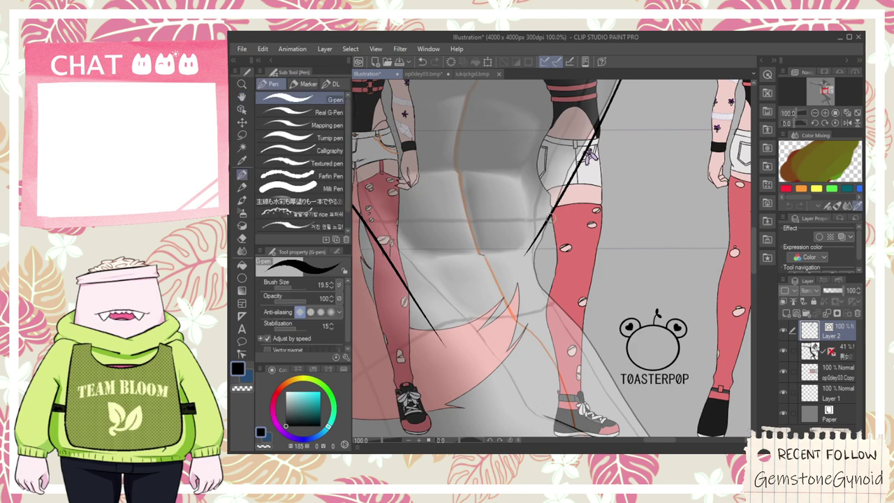
{"action": "left_click_drag", "start_coordinate": [559, 204], "coordinate": [507, 265]}
{"action": "key", "text": "ctrl+z"}
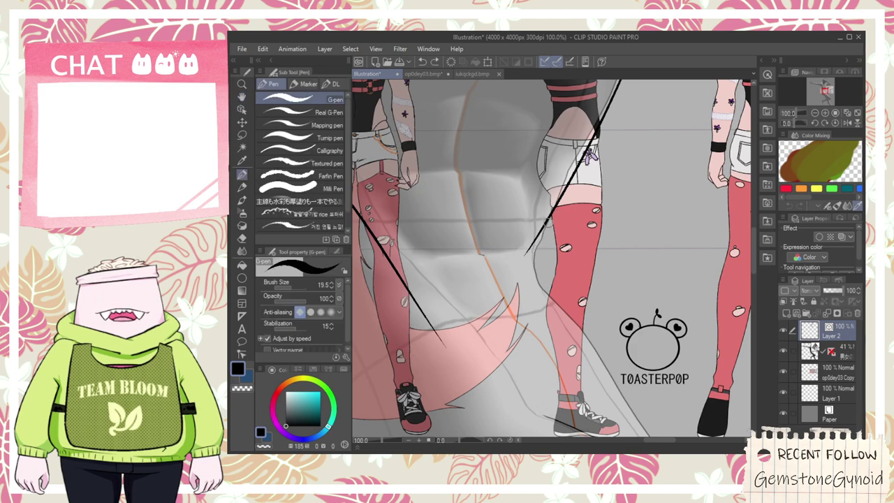
{"action": "key", "text": "e"}
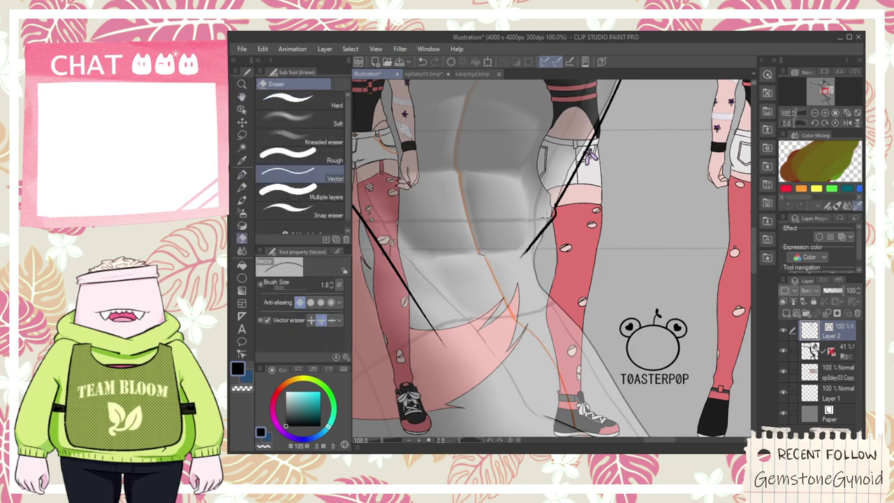
{"action": "scroll", "coordinate": [549, 214], "scroll_direction": "up", "scroll_amount": 3}
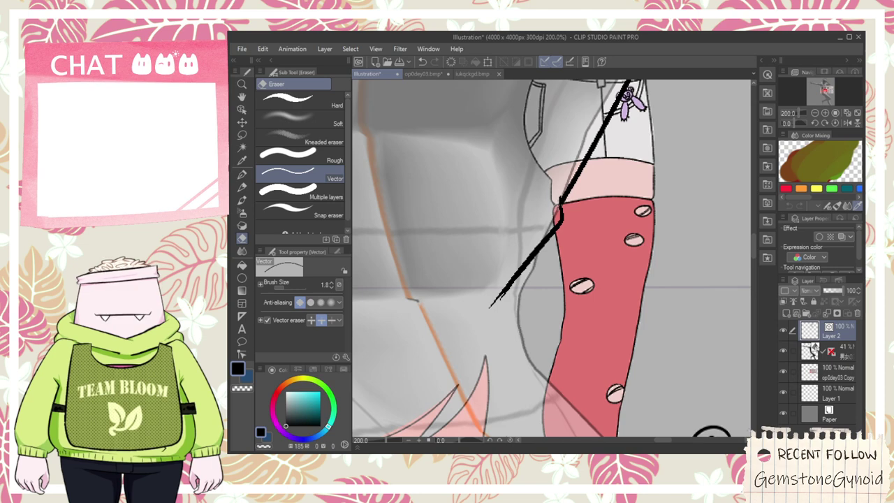
- Draw two short fold strokes fanning inward from the right hip and trim the doubled end of the outline
{"action": "key", "text": "p"}
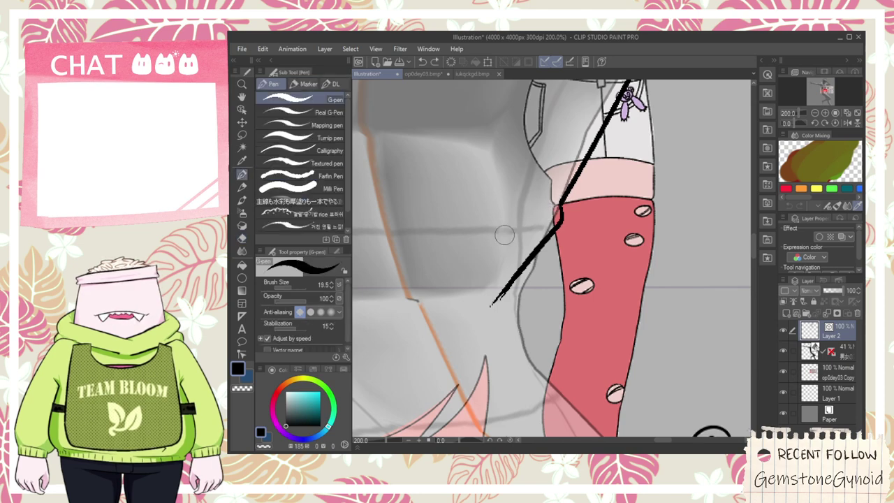
{"action": "mouse_move", "coordinate": [437, 281]}
{"action": "left_mouse_down"}
{"action": "mouse_move", "coordinate": [554, 180]}
{"action": "mouse_move", "coordinate": [455, 225]}
{"action": "left_mouse_up"}
{"action": "scroll", "coordinate": [481, 222], "scroll_direction": "down", "scroll_amount": 1}
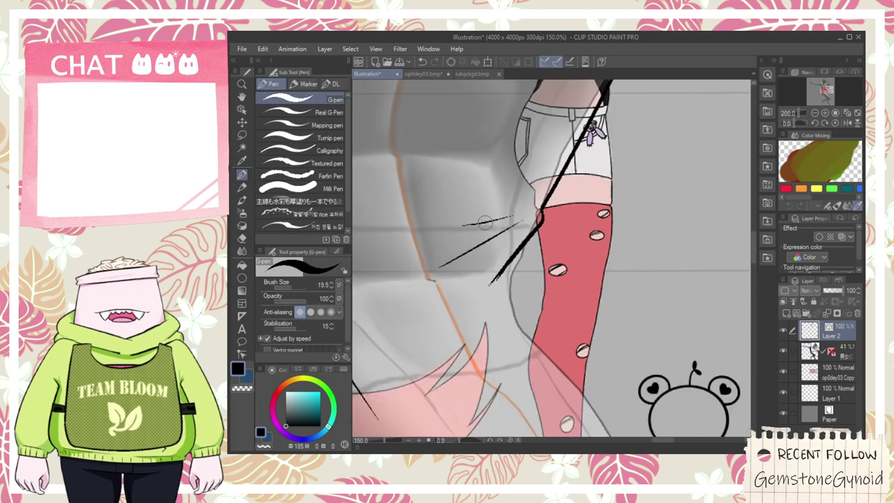
{"action": "key", "text": "space"}
{"action": "scroll", "coordinate": [524, 262], "scroll_direction": "down", "scroll_amount": 1}
{"action": "key", "text": "e"}
{"action": "scroll", "coordinate": [510, 277], "scroll_direction": "up", "scroll_amount": 1}
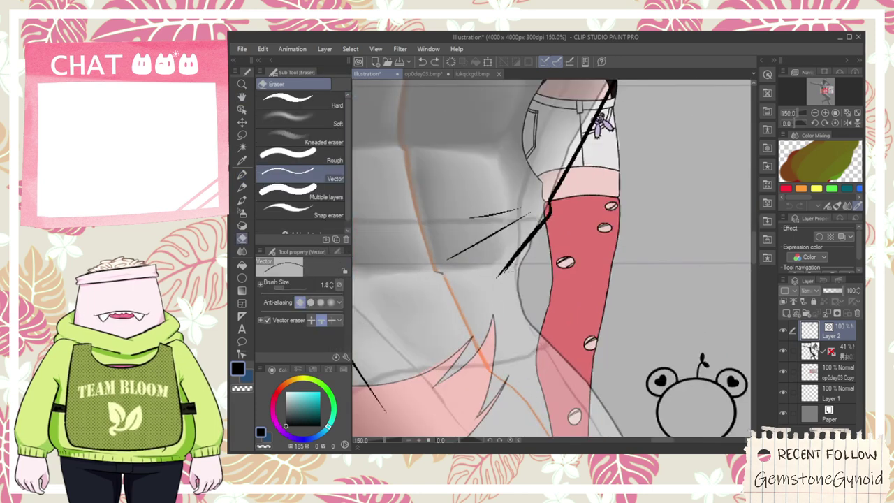
{"action": "key", "text": "ctrl+z"}
{"action": "left_click_drag", "start_coordinate": [514, 259], "coordinate": [507, 267]}
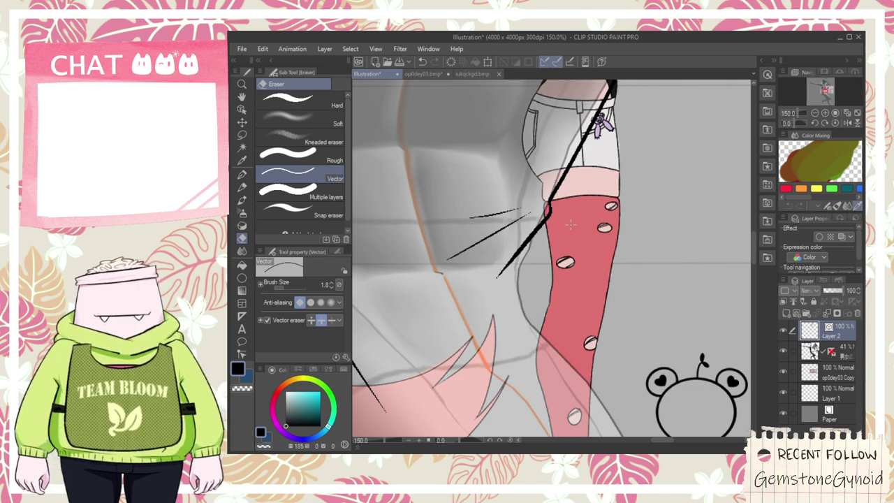
- Draw the right hip's lower lines as a short inward stroke and a long slanted curve down the thigh, retrying the strokes
{"action": "key", "text": "h"}
{"action": "mouse_move", "coordinate": [522, 210]}
{"action": "left_mouse_down"}
{"action": "mouse_move", "coordinate": [541, 87]}
{"action": "mouse_move", "coordinate": [537, 153]}
{"action": "mouse_move", "coordinate": [515, 213]}
{"action": "left_mouse_up"}
{"action": "key", "text": "p"}
{"action": "left_click_drag", "start_coordinate": [532, 152], "coordinate": [626, 351]}
{"action": "key", "text": "ctrl+z"}
{"action": "left_click_drag", "start_coordinate": [534, 147], "coordinate": [564, 207]}
{"action": "left_click_drag", "start_coordinate": [589, 256], "coordinate": [647, 362]}
{"action": "key", "text": "ctrl+z"}
{"action": "left_click_drag", "start_coordinate": [540, 150], "coordinate": [624, 388]}
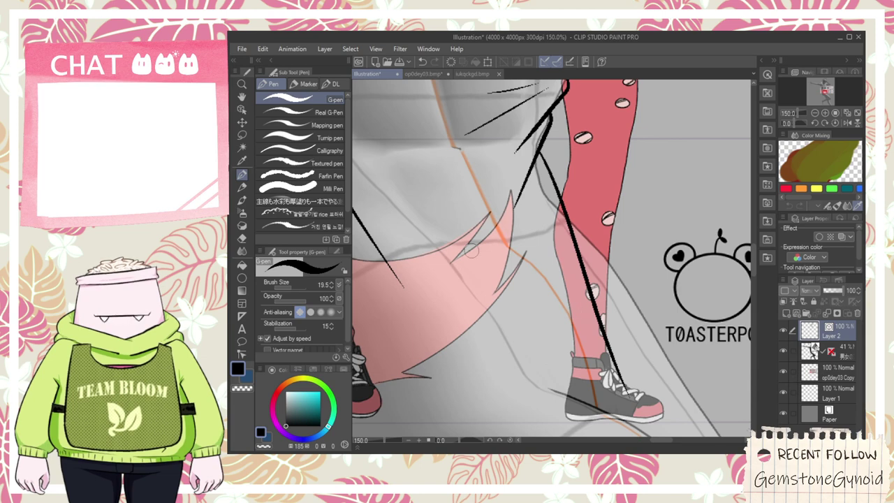
- Draw two curved fold strokes across the lower belly, starting from the left side of the waist
{"action": "key", "text": "space"}
{"action": "scroll", "coordinate": [456, 258], "scroll_direction": "down", "scroll_amount": 1}
{"action": "left_click_drag", "start_coordinate": [467, 257], "coordinate": [567, 296]}
{"action": "left_click_drag", "start_coordinate": [475, 275], "coordinate": [515, 292]}
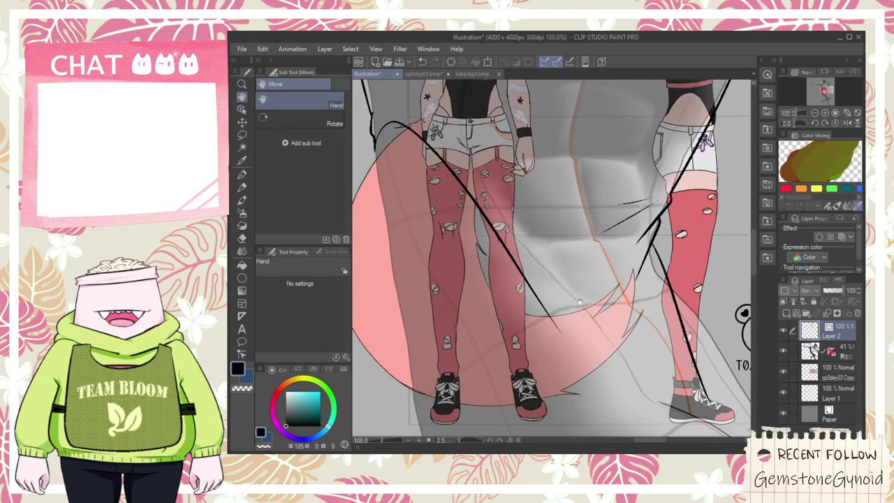
{"action": "scroll", "coordinate": [550, 256], "scroll_direction": "down", "scroll_amount": 1}
{"action": "left_click_drag", "start_coordinate": [550, 256], "coordinate": [537, 263]}
{"action": "scroll", "coordinate": [530, 253], "scroll_direction": "up", "scroll_amount": 1}
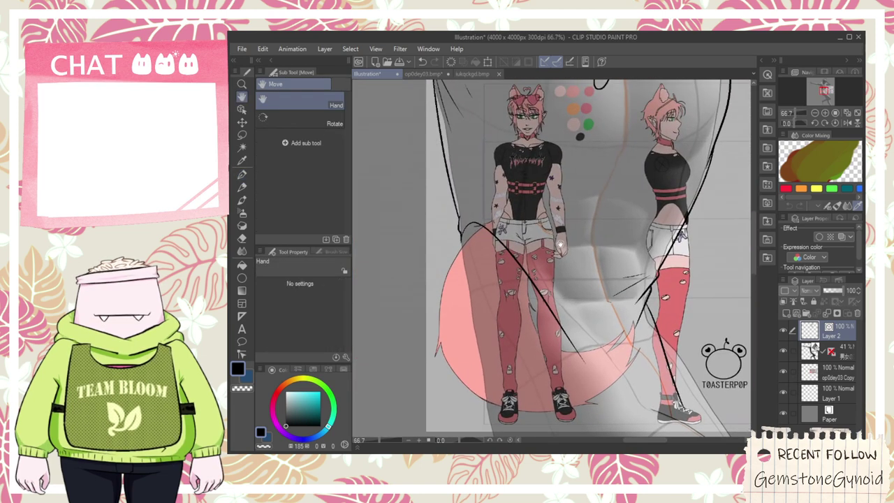
{"action": "scroll", "coordinate": [517, 241], "scroll_direction": "up", "scroll_amount": 2}
{"action": "key", "text": "e"}
{"action": "scroll", "coordinate": [478, 222], "scroll_direction": "down", "scroll_amount": 1}
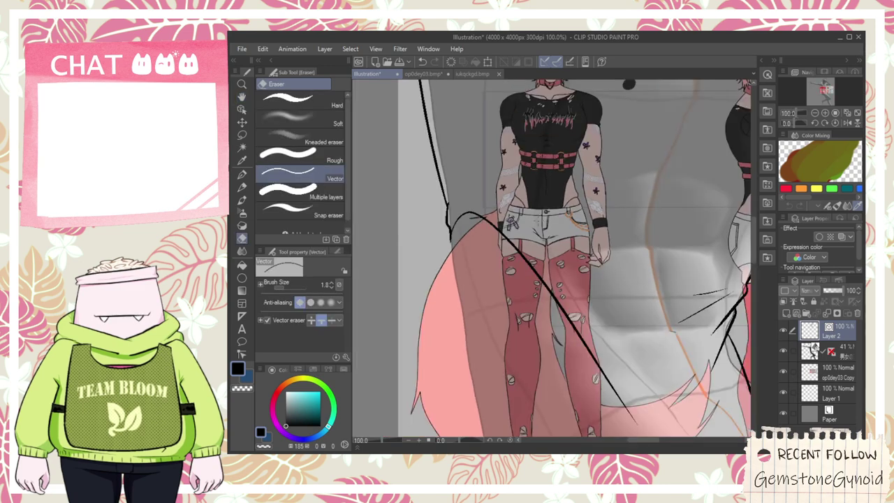
{"action": "key", "text": "space"}
{"action": "left_click_drag", "start_coordinate": [624, 262], "coordinate": [538, 240]}
{"action": "key", "text": "p"}
{"action": "scroll", "coordinate": [506, 300], "scroll_direction": "up", "scroll_amount": 2}
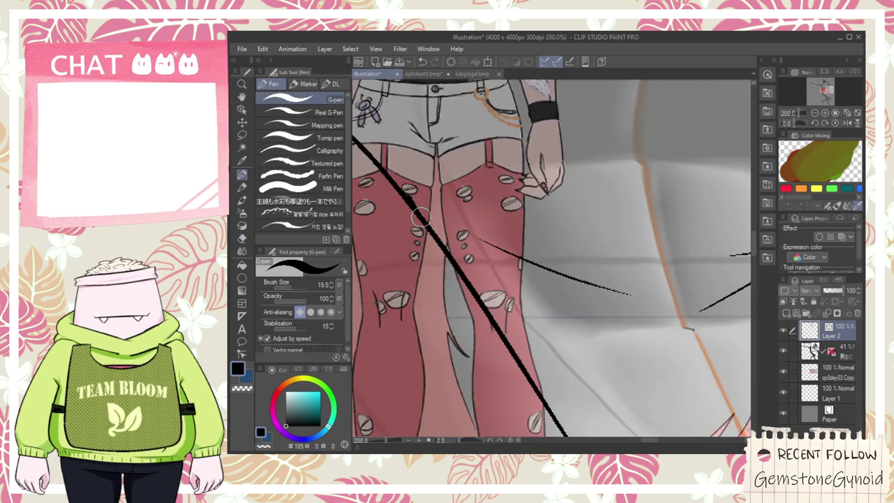
{"action": "left_click_drag", "start_coordinate": [544, 229], "coordinate": [664, 239]}
- Examine the torso line art and compare it with the shirt and harness details on the character reference sheet
{"action": "scroll", "coordinate": [688, 243], "scroll_direction": "down", "scroll_amount": 3}
{"action": "key", "text": "space"}
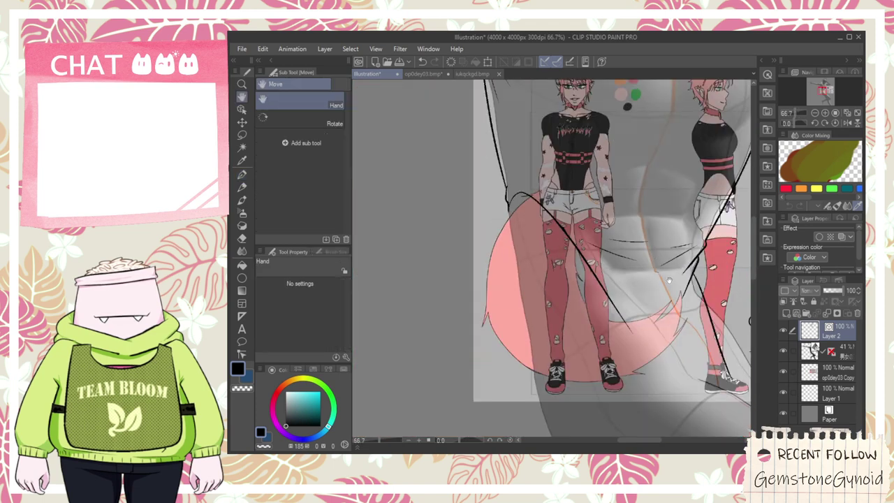
{"action": "scroll", "coordinate": [672, 288], "scroll_direction": "up", "scroll_amount": 1}
{"action": "left_click_drag", "start_coordinate": [710, 294], "coordinate": [664, 247]}
{"action": "scroll", "coordinate": [635, 225], "scroll_direction": "up", "scroll_amount": 1}
{"action": "left_click_drag", "start_coordinate": [636, 214], "coordinate": [678, 297]}
{"action": "scroll", "coordinate": [638, 257], "scroll_direction": "down", "scroll_amount": 2}
{"action": "key", "text": "space"}
{"action": "left_click_drag", "start_coordinate": [592, 140], "coordinate": [528, 357]}
{"action": "key", "text": "h"}
{"action": "scroll", "coordinate": [612, 238], "scroll_direction": "down", "scroll_amount": 1}
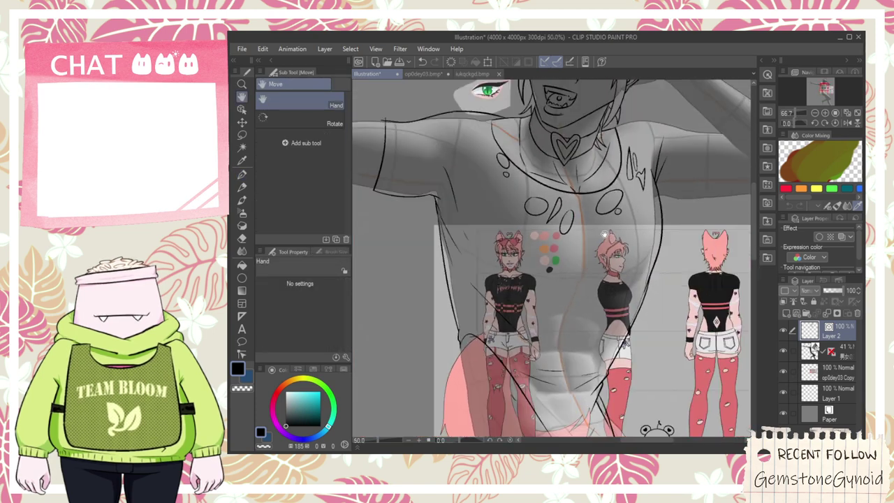
{"action": "left_click_drag", "start_coordinate": [594, 236], "coordinate": [470, 254]}
{"action": "scroll", "coordinate": [410, 302], "scroll_direction": "up", "scroll_amount": 4}
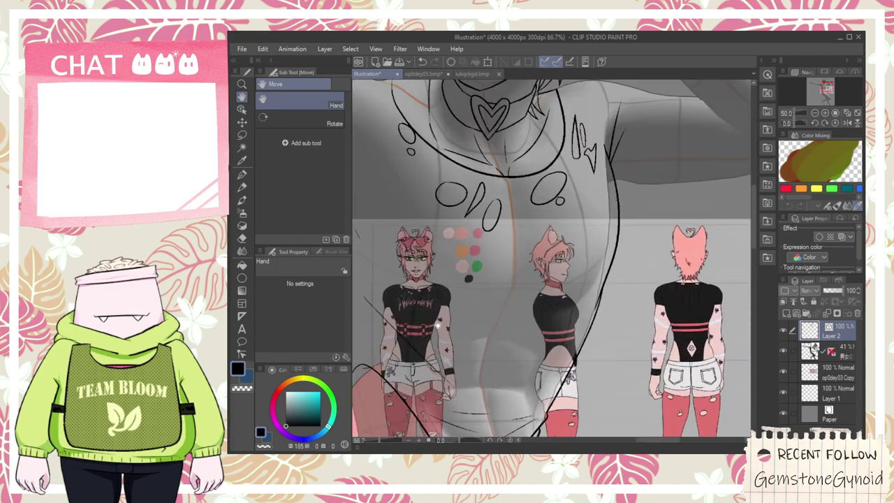
{"action": "scroll", "coordinate": [410, 302], "scroll_direction": "up", "scroll_amount": 2}
{"action": "scroll", "coordinate": [474, 268], "scroll_direction": "down", "scroll_amount": 5}
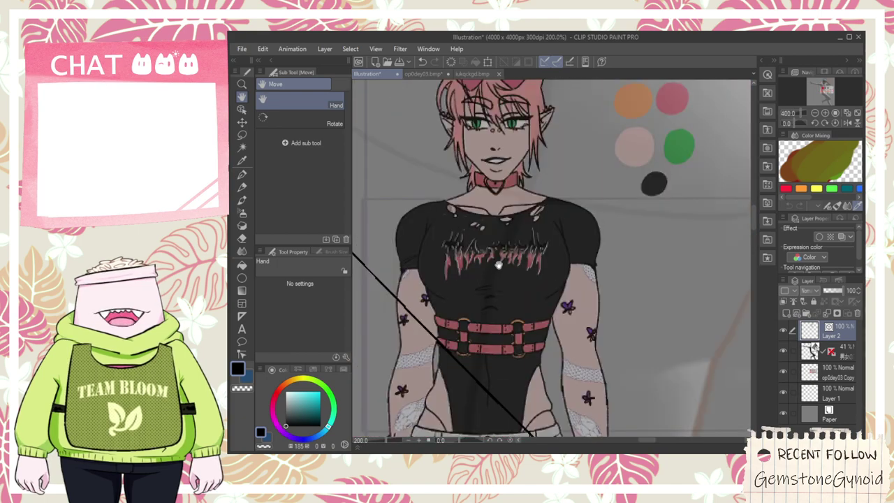
{"action": "scroll", "coordinate": [484, 259], "scroll_direction": "down", "scroll_amount": 3}
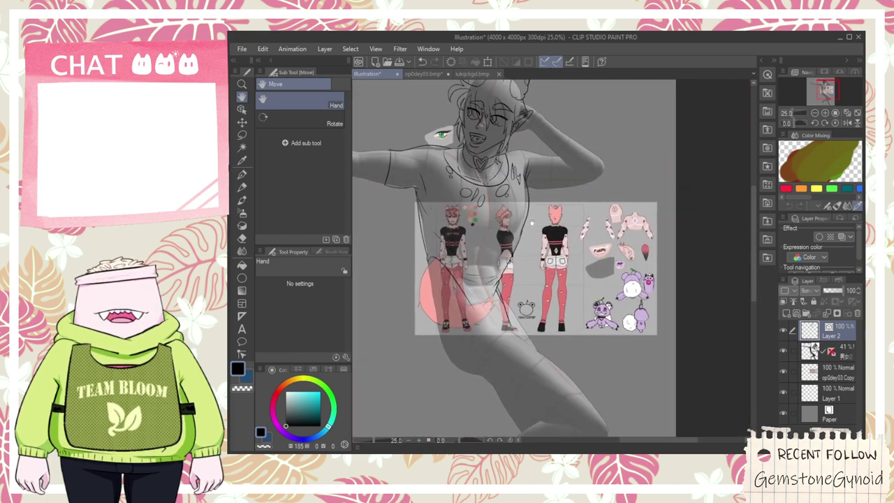
- Draw the shirt's right shoulder as an arched stroke from the neckline out to the raised upper arm
{"action": "scroll", "coordinate": [496, 171], "scroll_direction": "up", "scroll_amount": 2}
{"action": "scroll", "coordinate": [558, 155], "scroll_direction": "up", "scroll_amount": 3}
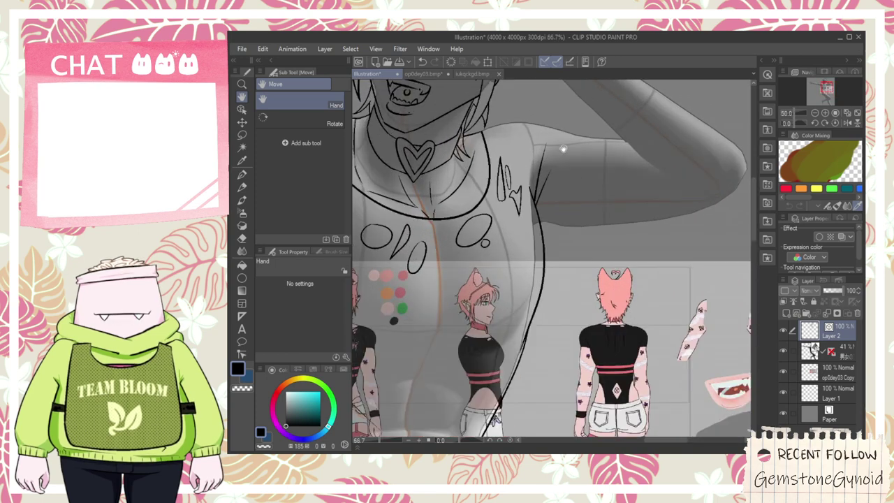
{"action": "scroll", "coordinate": [503, 130], "scroll_direction": "up", "scroll_amount": 2}
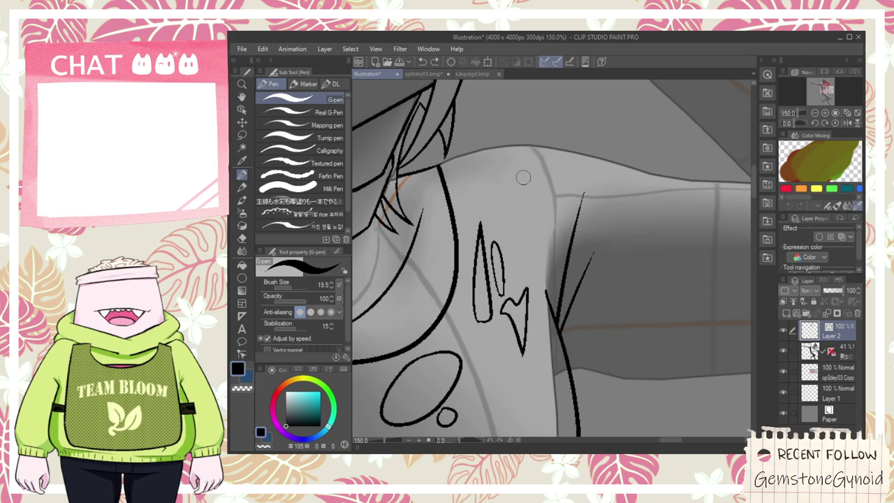
{"action": "left_click_drag", "start_coordinate": [444, 165], "coordinate": [683, 180]}
{"action": "key", "text": "space"}
{"action": "mouse_move", "coordinate": [623, 250]}
{"action": "left_mouse_down"}
{"action": "mouse_move", "coordinate": [564, 168]}
{"action": "mouse_move", "coordinate": [588, 297]}
{"action": "left_mouse_up"}
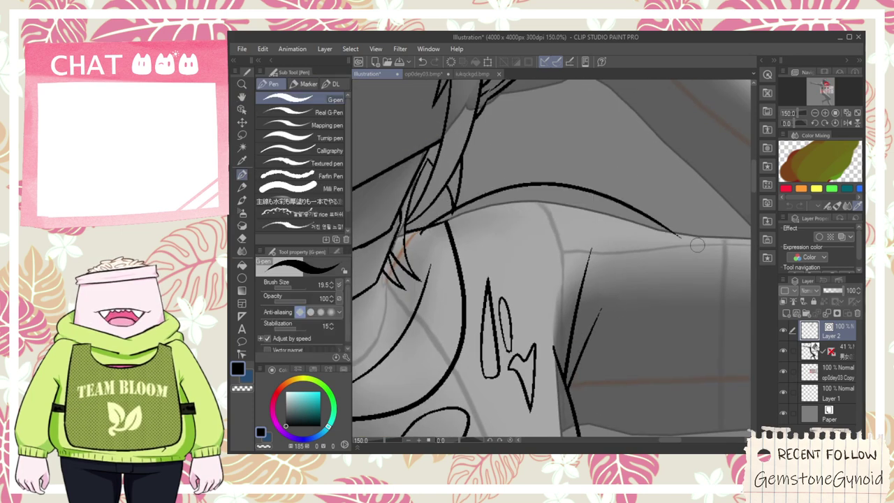
- Draw the right sleeve's underside as a shallow curve from the armpit along the upper arm, redrawing it once
{"action": "key", "text": "space"}
{"action": "left_click_drag", "start_coordinate": [597, 246], "coordinate": [455, 173]}
{"action": "mouse_move", "coordinate": [417, 362]}
{"action": "left_mouse_down"}
{"action": "mouse_move", "coordinate": [622, 347]}
{"action": "mouse_move", "coordinate": [646, 338]}
{"action": "left_mouse_up"}
{"action": "key", "text": "ctrl+z"}
{"action": "left_click_drag", "start_coordinate": [446, 348], "coordinate": [706, 336]}
- Draw the right sleeve's hem as a near-vertical stroke across the upper arm, redrawing it once
{"action": "left_click_drag", "start_coordinate": [605, 370], "coordinate": [605, 201]}
{"action": "key", "text": "ctrl+z"}
{"action": "left_click_drag", "start_coordinate": [610, 157], "coordinate": [609, 409]}
- Draw the right sleeve's top edge from the shoulder curve past the hem line, retrying the stroke twice
{"action": "left_click_drag", "start_coordinate": [513, 148], "coordinate": [664, 163]}
{"action": "key", "text": "ctrl+z"}
{"action": "left_click_drag", "start_coordinate": [515, 150], "coordinate": [681, 180]}
{"action": "key", "text": "ctrl+z"}
{"action": "left_click_drag", "start_coordinate": [509, 153], "coordinate": [663, 162]}
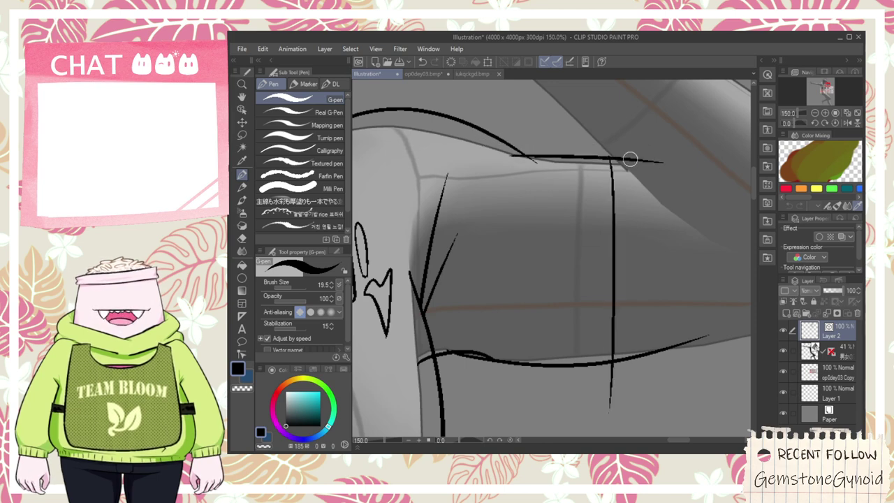
- Trim the overshooting line ends at the right sleeve's top edge, hem corner and armpit with the vector eraser
{"action": "key", "text": "e"}
{"action": "left_click", "coordinate": [516, 155]}
{"action": "left_click", "coordinate": [644, 165]}
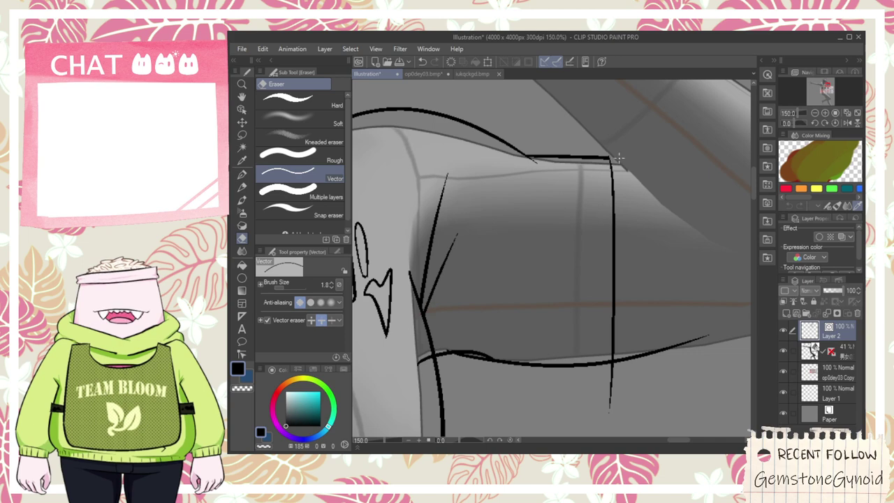
{"action": "left_click_drag", "start_coordinate": [609, 397], "coordinate": [663, 331]}
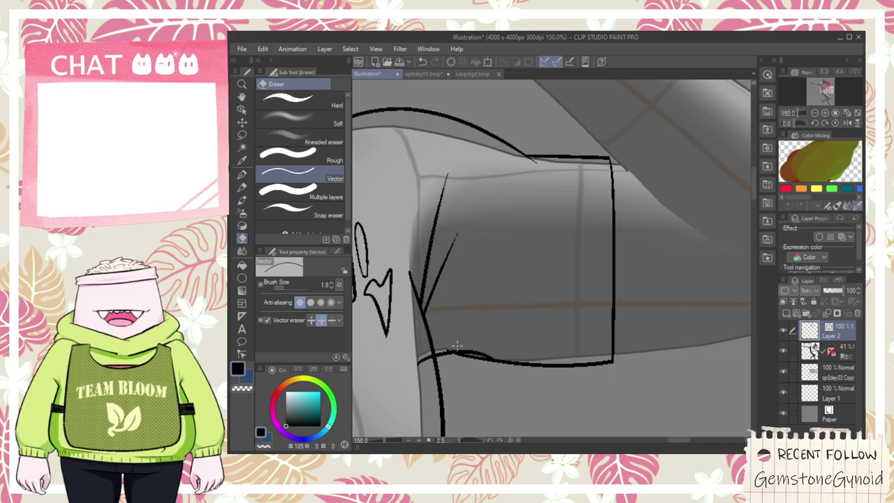
{"action": "left_click", "coordinate": [480, 353]}
{"action": "left_click", "coordinate": [426, 360]}
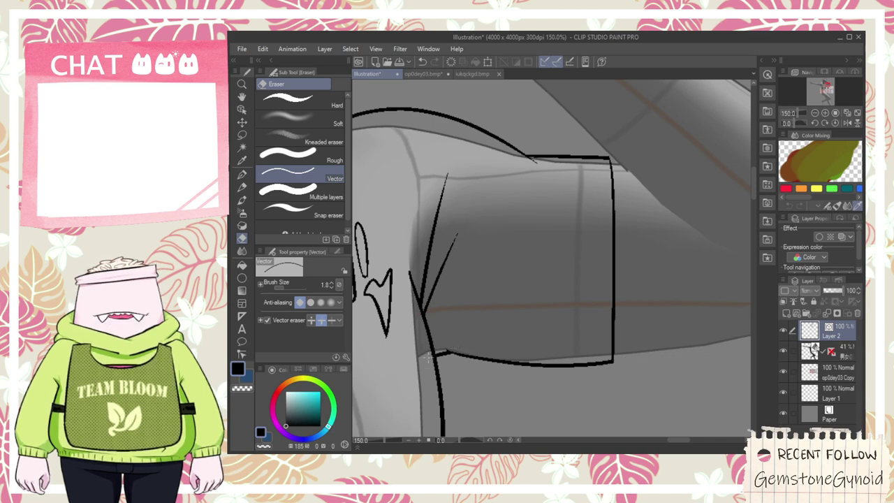
{"action": "scroll", "coordinate": [444, 264], "scroll_direction": "down", "scroll_amount": 2}
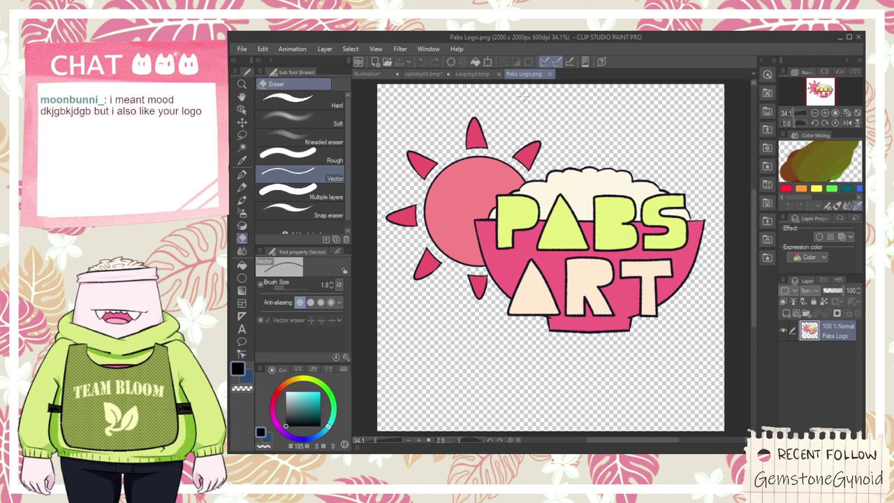
- Look at the op0dey03.bmp character reference sheet and return to the Illustration canvas
{"action": "left_click", "coordinate": [474, 74]}
{"action": "left_click", "coordinate": [427, 74]}
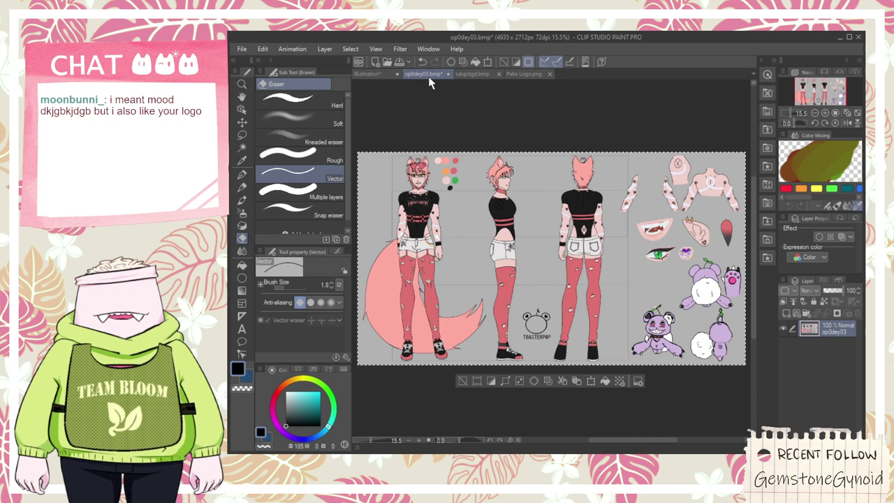
{"action": "left_click", "coordinate": [378, 75]}
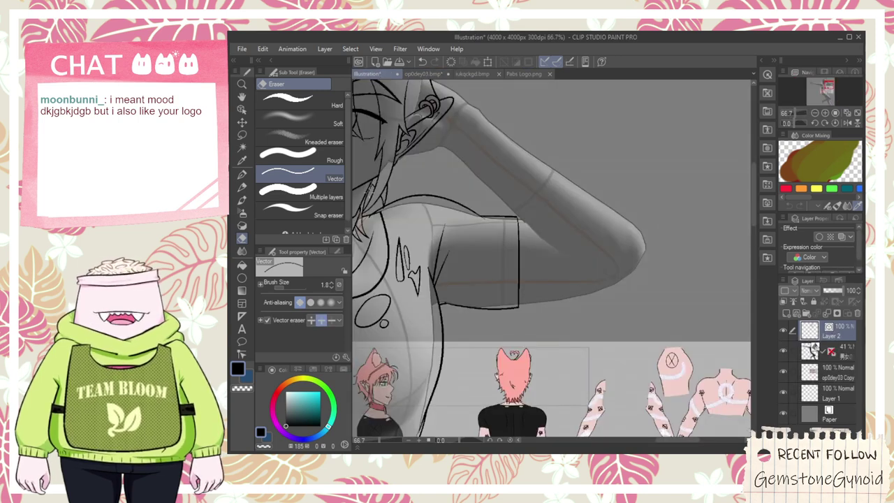
- Try a side line from the left hip notch curving inward over the upper thigh, retrying the stroke twice
{"action": "scroll", "coordinate": [461, 268], "scroll_direction": "down", "scroll_amount": 1}
{"action": "key", "text": "space"}
{"action": "left_click_drag", "start_coordinate": [471, 314], "coordinate": [490, 189]}
{"action": "left_click_drag", "start_coordinate": [472, 239], "coordinate": [538, 127]}
{"action": "left_click_drag", "start_coordinate": [446, 217], "coordinate": [500, 183]}
{"action": "scroll", "coordinate": [447, 194], "scroll_direction": "up", "scroll_amount": 1}
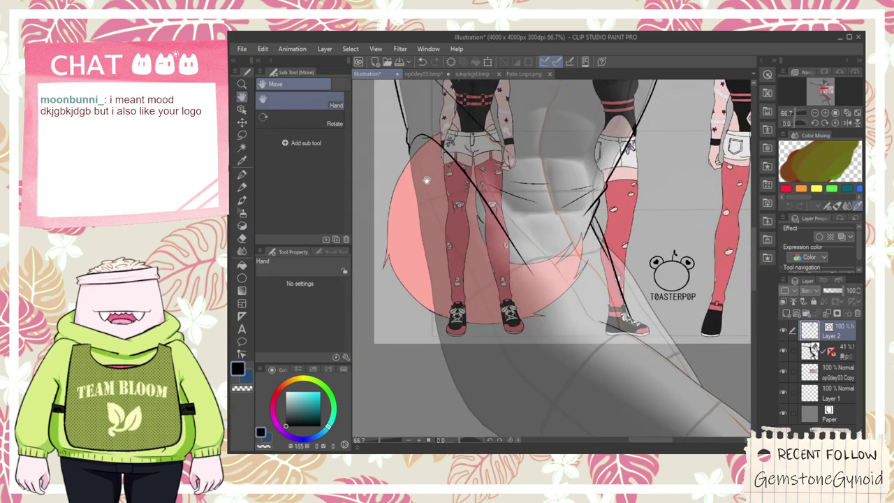
{"action": "scroll", "coordinate": [411, 155], "scroll_direction": "up", "scroll_amount": 1}
{"action": "mouse_move", "coordinate": [408, 145]}
{"action": "left_mouse_down"}
{"action": "mouse_move", "coordinate": [415, 238]}
{"action": "mouse_move", "coordinate": [472, 386]}
{"action": "left_mouse_up"}
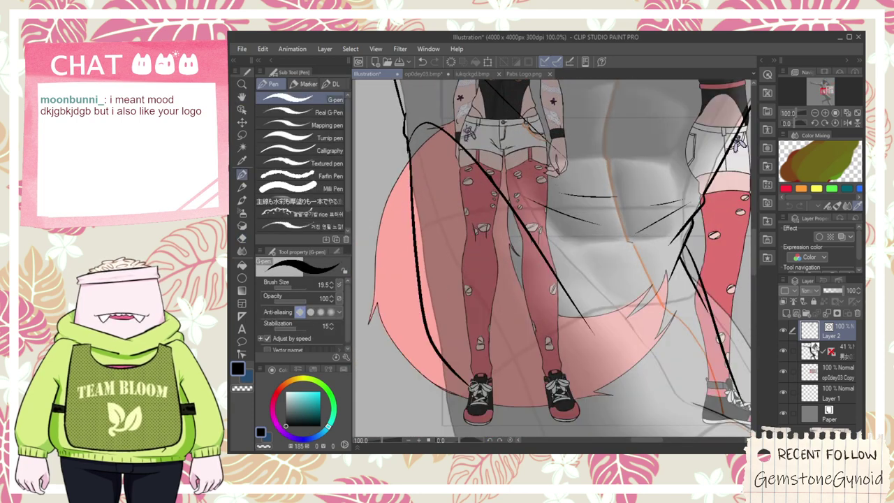
{"action": "key", "text": "ctrl+z"}
{"action": "left_click_drag", "start_coordinate": [408, 141], "coordinate": [497, 353]}
{"action": "key", "text": "ctrl+z"}
{"action": "mouse_move", "coordinate": [407, 143]}
{"action": "left_mouse_down"}
{"action": "mouse_move", "coordinate": [419, 252]}
{"action": "mouse_move", "coordinate": [505, 345]}
{"action": "left_mouse_up"}
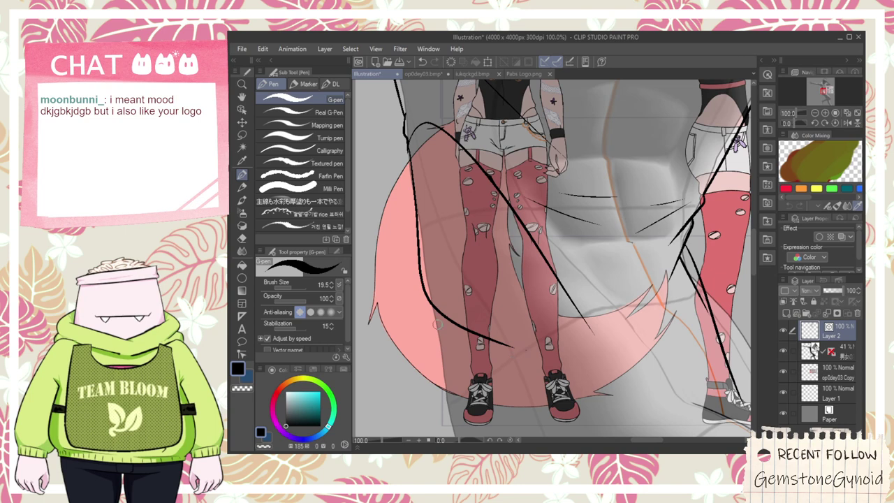
- Try a short outer thigh stroke below the left hip curve, undoing it together with the curve
{"action": "left_click_drag", "start_coordinate": [443, 383], "coordinate": [456, 438]}
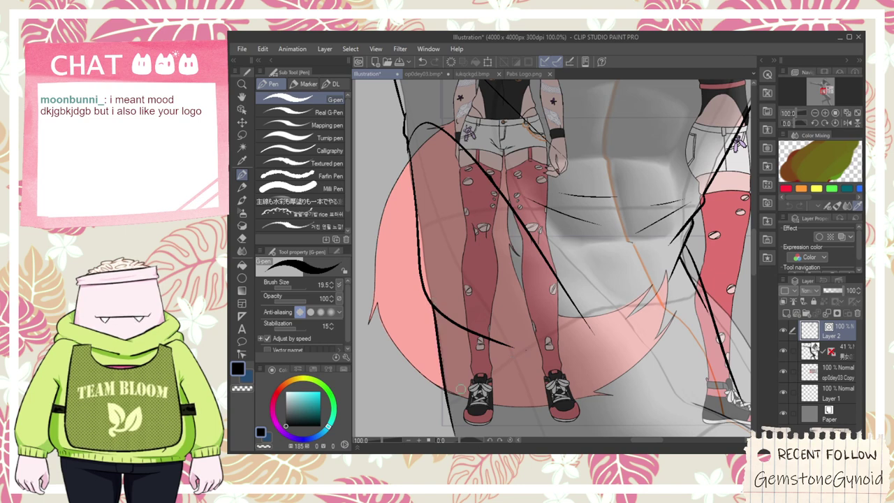
{"action": "scroll", "coordinate": [455, 381], "scroll_direction": "down", "scroll_amount": 2}
{"action": "scroll", "coordinate": [457, 374], "scroll_direction": "up", "scroll_amount": 1}
{"action": "key", "text": "space"}
{"action": "left_click_drag", "start_coordinate": [470, 368], "coordinate": [458, 325]}
{"action": "key", "text": "ctrl+z"}
{"action": "key", "text": "ctrl+z"}
- Try a shorter stroke down from the left hip notch and a diagonal stroke across the lower abdomen, undoing them
{"action": "key", "text": "space"}
{"action": "left_click_drag", "start_coordinate": [427, 186], "coordinate": [419, 215]}
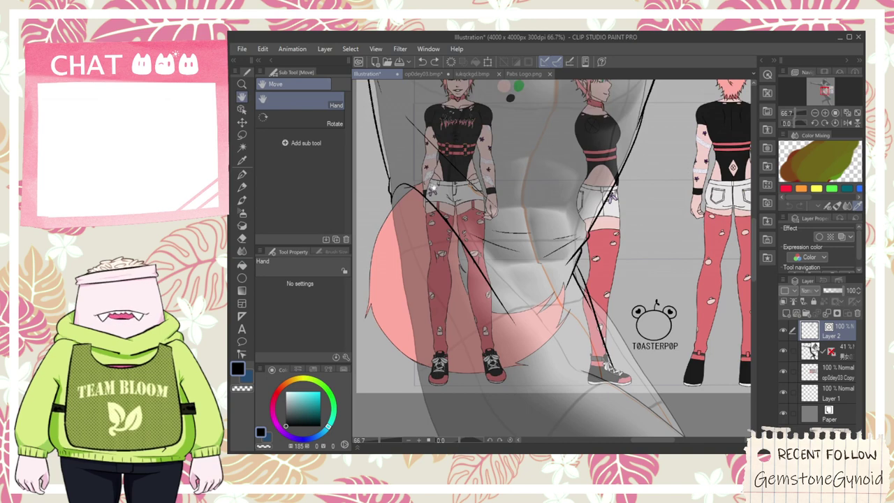
{"action": "scroll", "coordinate": [433, 181], "scroll_direction": "up", "scroll_amount": 2}
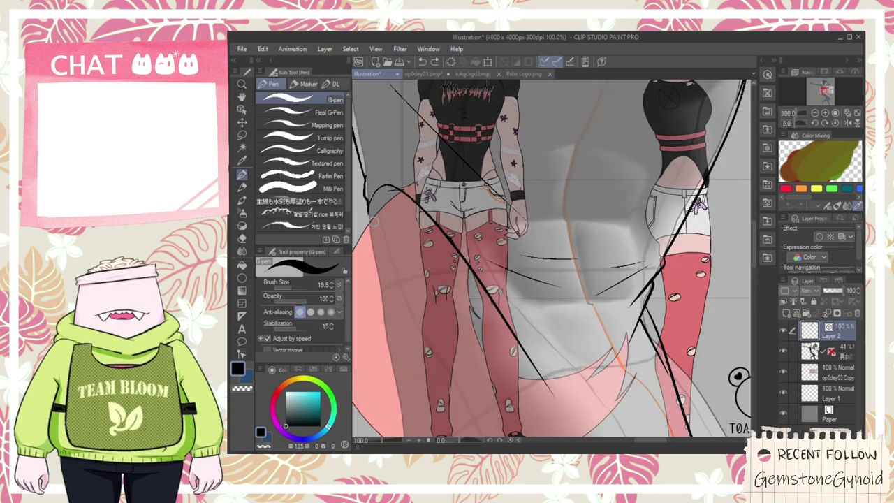
{"action": "left_click_drag", "start_coordinate": [372, 207], "coordinate": [386, 307]}
{"action": "mouse_move", "coordinate": [381, 213]}
{"action": "left_mouse_down"}
{"action": "mouse_move", "coordinate": [495, 383]}
{"action": "mouse_move", "coordinate": [470, 365]}
{"action": "left_mouse_up"}
{"action": "key", "text": "ctrl+z"}
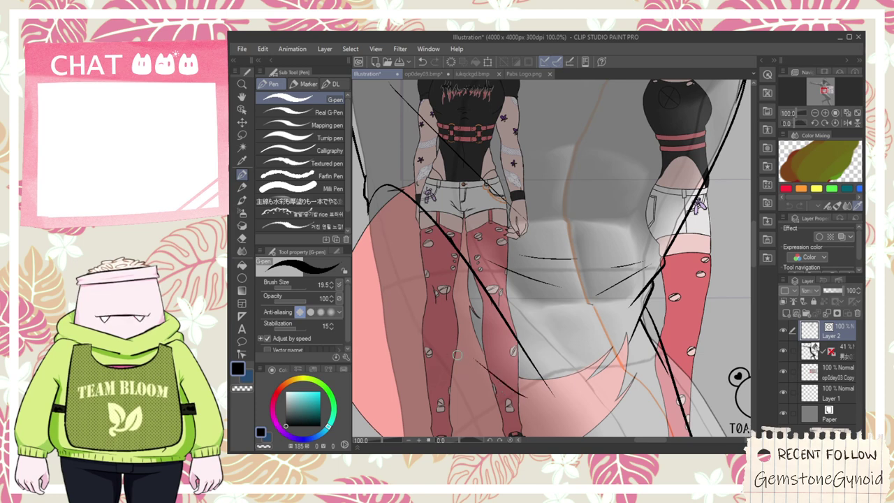
{"action": "key", "text": "space"}
{"action": "mouse_move", "coordinate": [511, 402]}
{"action": "left_mouse_down"}
{"action": "mouse_move", "coordinate": [471, 215]}
{"action": "mouse_move", "coordinate": [442, 275]}
{"action": "mouse_move", "coordinate": [639, 197]}
{"action": "left_mouse_up"}
{"action": "scroll", "coordinate": [425, 269], "scroll_direction": "down", "scroll_amount": 1}
{"action": "scroll", "coordinate": [413, 296], "scroll_direction": "up", "scroll_amount": 2}
{"action": "key", "text": "p"}
{"action": "key", "text": "ctrl+z"}
- Draw a long arched line across the lower abdomen from thigh to hip and erase the diagonal line ends below it
{"action": "left_click_drag", "start_coordinate": [371, 327], "coordinate": [646, 214]}
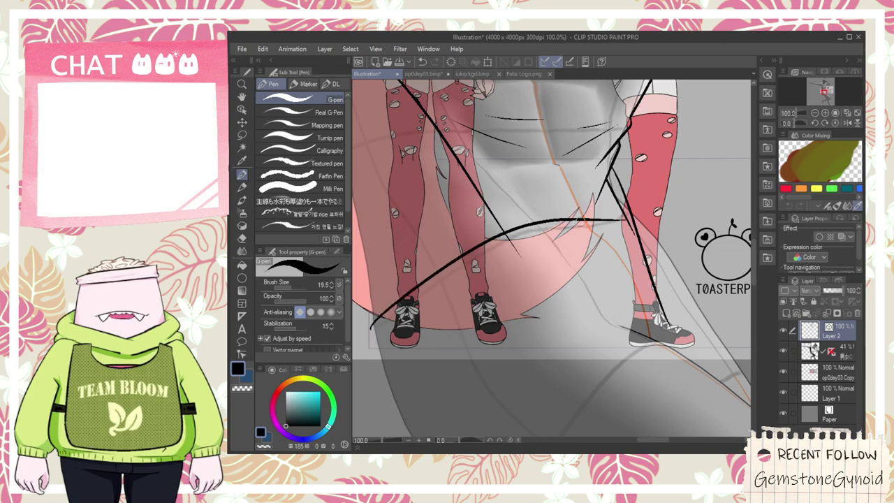
{"action": "key", "text": "e"}
{"action": "left_click_drag", "start_coordinate": [521, 239], "coordinate": [508, 246]}
{"action": "left_click_drag", "start_coordinate": [631, 217], "coordinate": [634, 220]}
{"action": "scroll", "coordinate": [634, 220], "scroll_direction": "down", "scroll_amount": 1}
{"action": "key", "text": "space"}
{"action": "left_click_drag", "start_coordinate": [471, 236], "coordinate": [485, 302]}
{"action": "scroll", "coordinate": [496, 292], "scroll_direction": "up", "scroll_amount": 1}
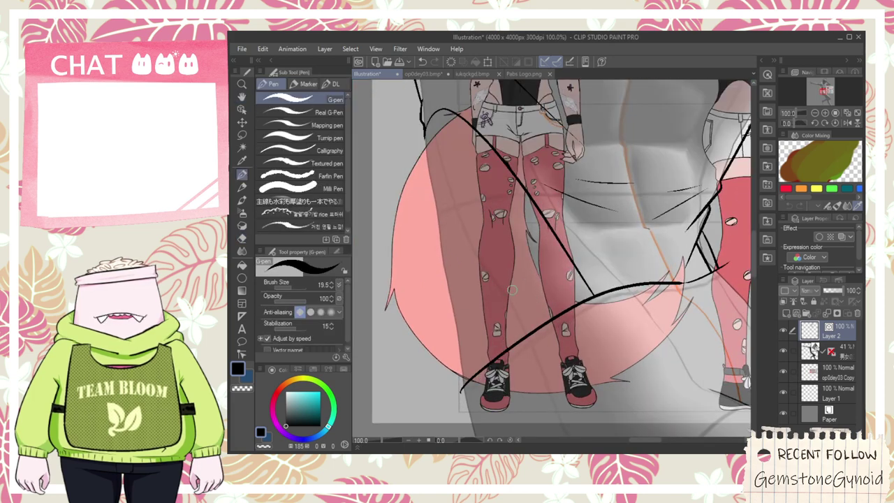
- Draw a shallow curved crease just above the left half of the lower abdomen's arched line
{"action": "key", "text": "space"}
{"action": "left_click_drag", "start_coordinate": [541, 255], "coordinate": [547, 292]}
{"action": "key", "text": "p"}
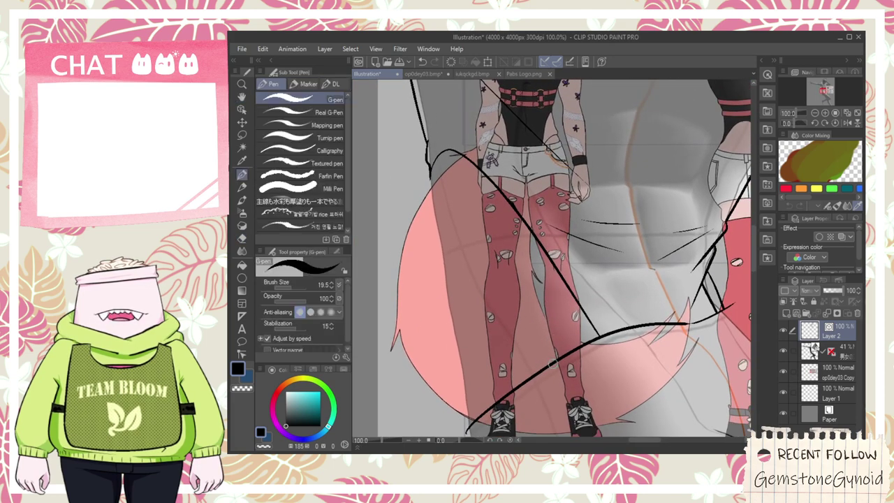
{"action": "left_click_drag", "start_coordinate": [573, 344], "coordinate": [511, 328]}
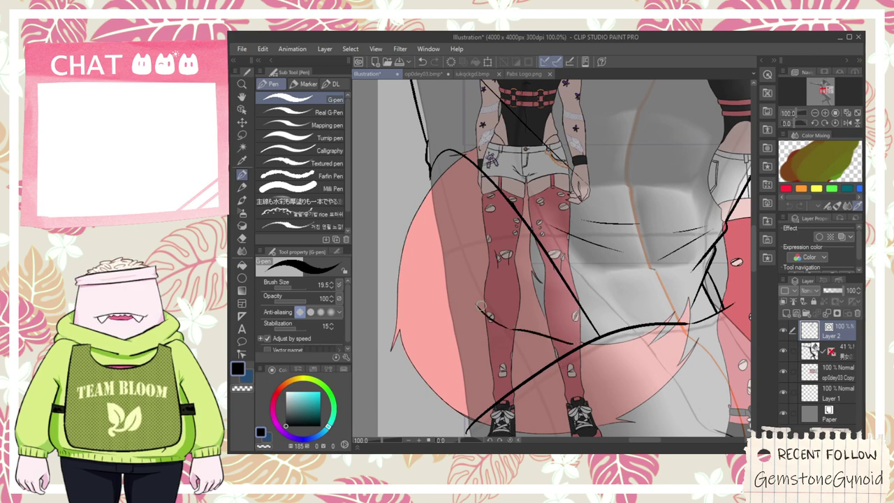
- Draw the left side outline as a nearly straight stroke between the arched line's lower end and the hip notch
{"action": "key", "text": "space"}
{"action": "left_click_drag", "start_coordinate": [469, 403], "coordinate": [449, 289]}
{"action": "scroll", "coordinate": [449, 289], "scroll_direction": "up", "scroll_amount": 1}
{"action": "left_click_drag", "start_coordinate": [446, 335], "coordinate": [432, 148]}
{"action": "scroll", "coordinate": [432, 202], "scroll_direction": "down", "scroll_amount": 1}
{"action": "key", "text": "space"}
{"action": "left_click_drag", "start_coordinate": [422, 109], "coordinate": [442, 242]}
- Try a curved hip stroke in place of the upper part of the left side outline, undoing the change
{"action": "left_click_drag", "start_coordinate": [431, 171], "coordinate": [455, 338]}
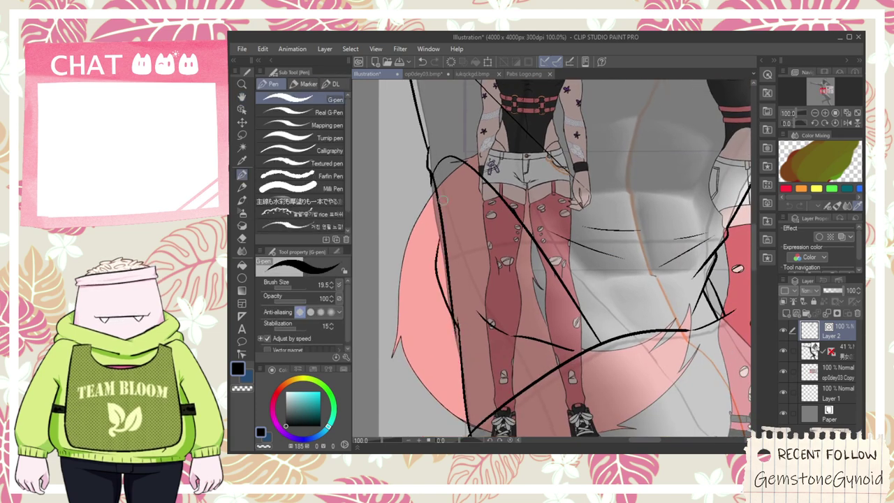
{"action": "key", "text": "e"}
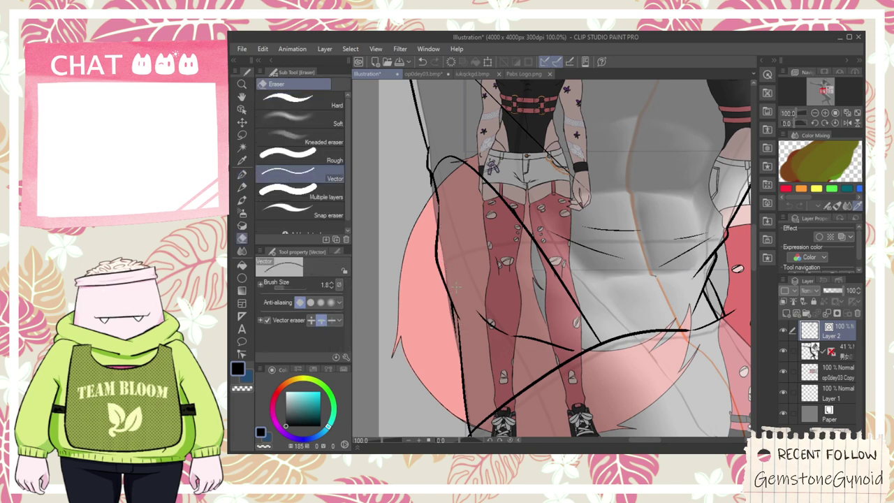
{"action": "scroll", "coordinate": [449, 314], "scroll_direction": "down", "scroll_amount": 2}
{"action": "key", "text": "ctrl+z"}
{"action": "key", "text": "ctrl+z"}
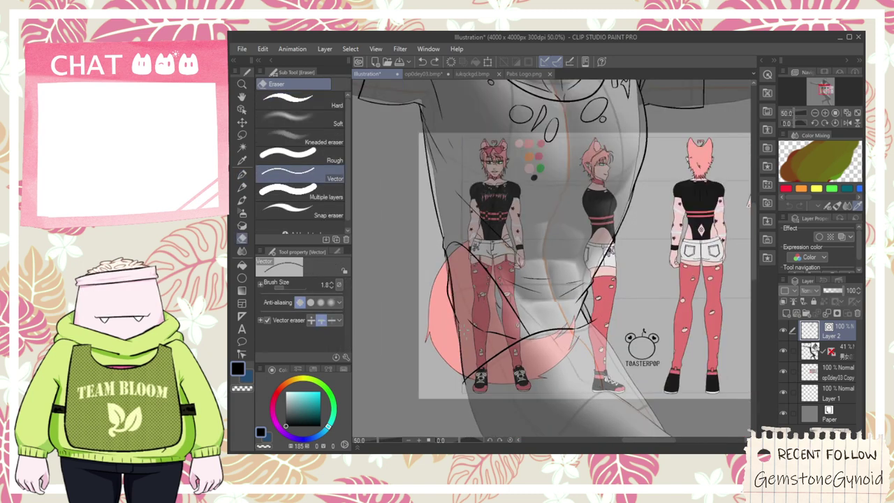
- Redraw the left hip contour from the notch down along the side outline, retrying once, and erase the overshooting end
{"action": "scroll", "coordinate": [463, 331], "scroll_direction": "up", "scroll_amount": 1}
{"action": "scroll", "coordinate": [463, 331], "scroll_direction": "up", "scroll_amount": 1}
{"action": "key", "text": "space"}
{"action": "left_click_drag", "start_coordinate": [456, 232], "coordinate": [468, 265]}
{"action": "key", "text": "p"}
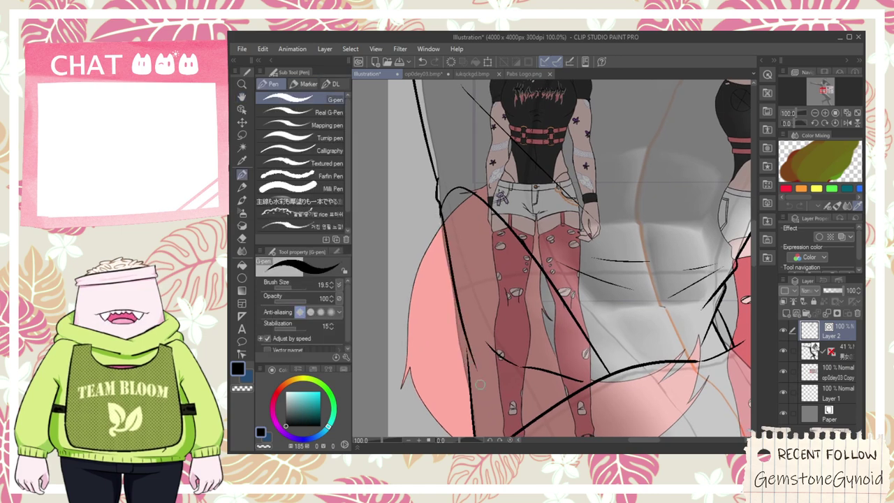
{"action": "left_click_drag", "start_coordinate": [441, 211], "coordinate": [458, 327]}
{"action": "key", "text": "ctrl+z"}
{"action": "left_click_drag", "start_coordinate": [440, 209], "coordinate": [466, 353]}
{"action": "key", "text": "e"}
{"action": "left_click_drag", "start_coordinate": [474, 388], "coordinate": [468, 367]}
{"action": "scroll", "coordinate": [467, 367], "scroll_direction": "down", "scroll_amount": 2}
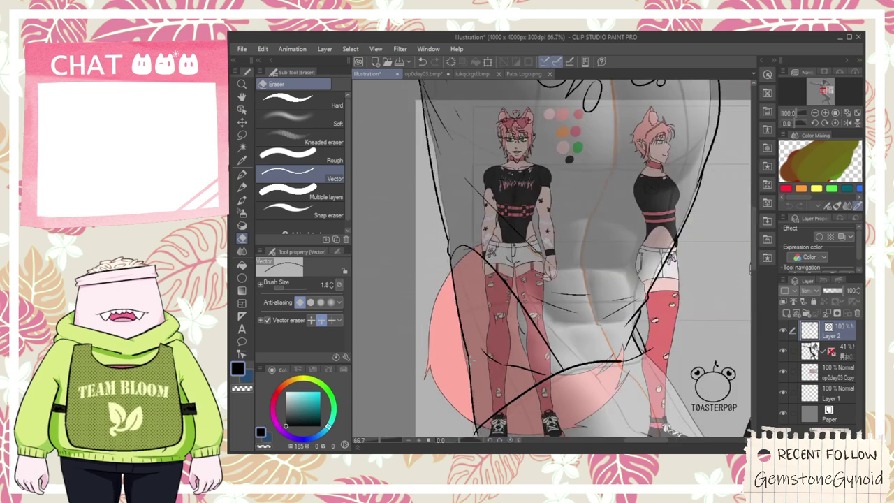
- Draw a second edge beside the short diagonal at the right hip, meeting the arched line, and erase its upper overshoot
{"action": "key", "text": "space"}
{"action": "scroll", "coordinate": [571, 354], "scroll_direction": "up", "scroll_amount": 1}
{"action": "left_click_drag", "start_coordinate": [571, 354], "coordinate": [543, 287]}
{"action": "scroll", "coordinate": [544, 286], "scroll_direction": "up", "scroll_amount": 4}
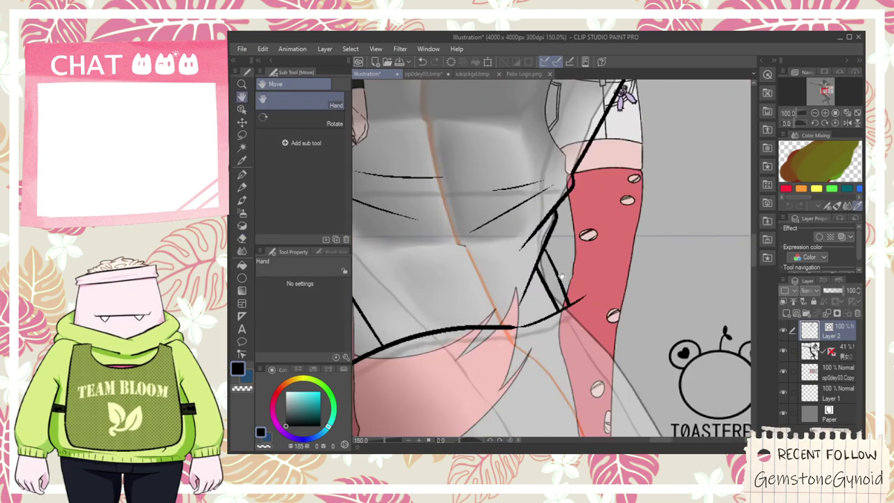
{"action": "key", "text": "e"}
{"action": "scroll", "coordinate": [578, 284], "scroll_direction": "up", "scroll_amount": 1}
{"action": "key", "text": "p"}
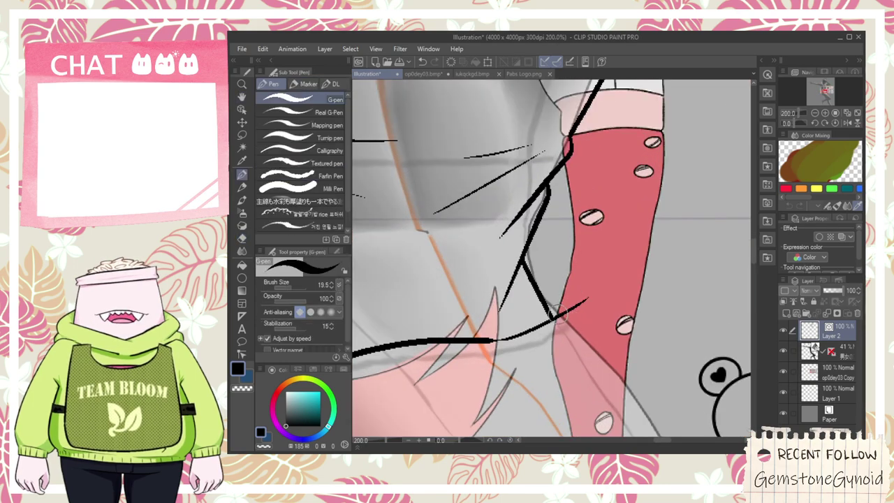
{"action": "left_click_drag", "start_coordinate": [551, 313], "coordinate": [518, 204]}
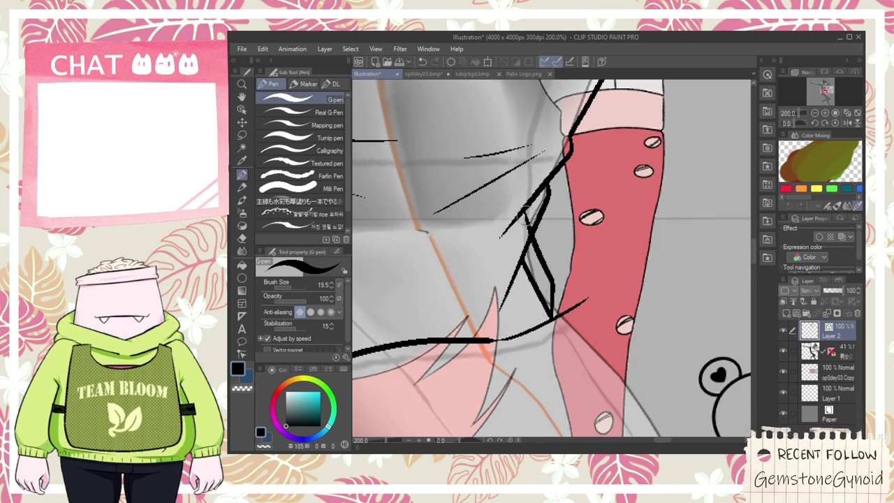
{"action": "key", "text": "e"}
- Add a short slanted stroke at the lower corner of the right hip's narrow strip and trim its overshooting end
{"action": "key", "text": "p"}
{"action": "left_click_drag", "start_coordinate": [555, 294], "coordinate": [576, 320]}
{"action": "key", "text": "e"}
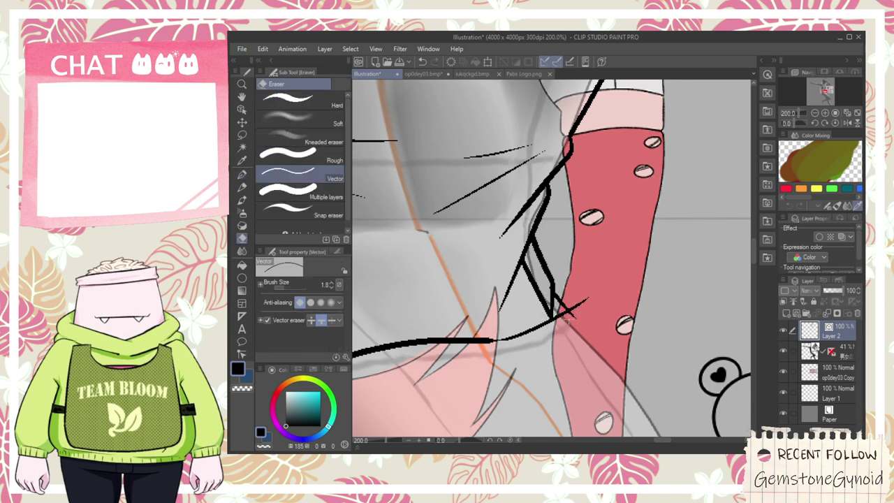
{"action": "left_click", "coordinate": [572, 317]}
{"action": "scroll", "coordinate": [550, 314], "scroll_direction": "up", "scroll_amount": 2}
{"action": "scroll", "coordinate": [549, 314], "scroll_direction": "down", "scroll_amount": 3}
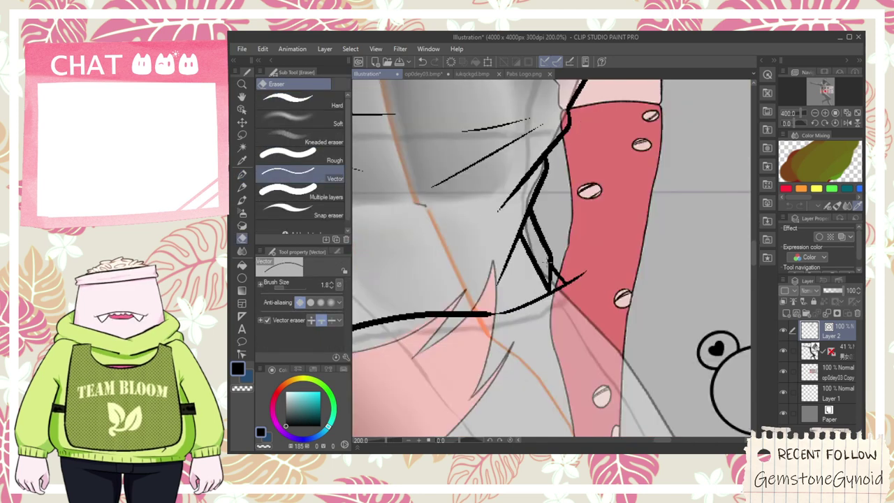
{"action": "scroll", "coordinate": [550, 315], "scroll_direction": "down", "scroll_amount": 1}
{"action": "scroll", "coordinate": [550, 257], "scroll_direction": "down", "scroll_amount": 2}
- Add a short, near-vertical crease just inside the left side outline, above the curved fold
{"action": "key", "text": "space"}
{"action": "left_click_drag", "start_coordinate": [450, 184], "coordinate": [467, 212]}
{"action": "scroll", "coordinate": [470, 215], "scroll_direction": "up", "scroll_amount": 2}
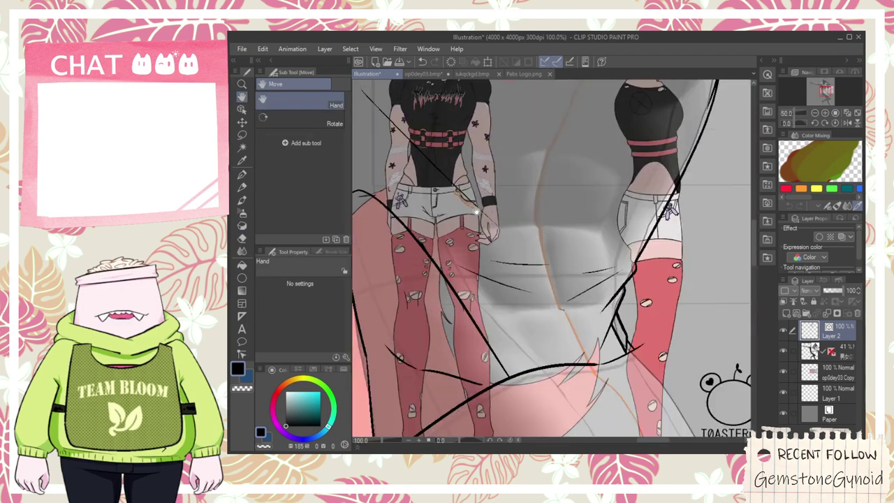
{"action": "scroll", "coordinate": [470, 215], "scroll_direction": "down", "scroll_amount": 1}
{"action": "scroll", "coordinate": [470, 214], "scroll_direction": "up", "scroll_amount": 3}
{"action": "scroll", "coordinate": [507, 234], "scroll_direction": "down", "scroll_amount": 3}
{"action": "scroll", "coordinate": [506, 234], "scroll_direction": "up", "scroll_amount": 3}
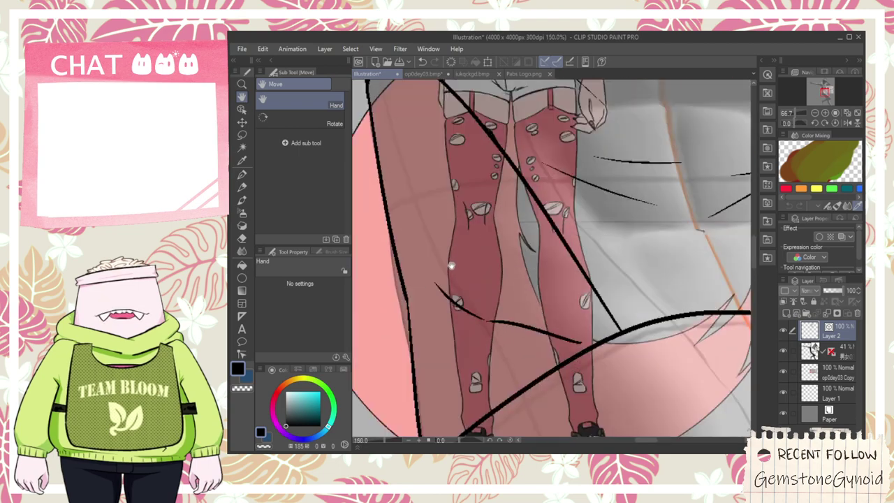
{"action": "key", "text": "p"}
{"action": "scroll", "coordinate": [427, 243], "scroll_direction": "down", "scroll_amount": 2}
{"action": "key", "text": "space"}
{"action": "left_click_drag", "start_coordinate": [454, 289], "coordinate": [481, 213]}
{"action": "scroll", "coordinate": [484, 246], "scroll_direction": "up", "scroll_amount": 1}
{"action": "key", "text": "e"}
{"action": "scroll", "coordinate": [433, 267], "scroll_direction": "up", "scroll_amount": 2}
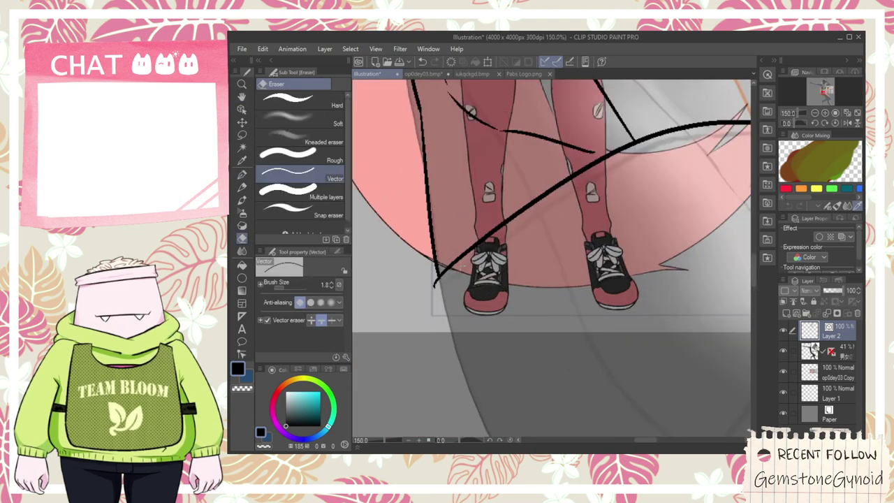
- Draw a slightly curved, near-vertical stroke rising from the thigh crease below the right hip
{"action": "scroll", "coordinate": [454, 269], "scroll_direction": "down", "scroll_amount": 3}
{"action": "key", "text": "space"}
{"action": "left_click_drag", "start_coordinate": [479, 176], "coordinate": [448, 182]}
{"action": "scroll", "coordinate": [428, 143], "scroll_direction": "up", "scroll_amount": 1}
{"action": "scroll", "coordinate": [428, 142], "scroll_direction": "up", "scroll_amount": 1}
{"action": "scroll", "coordinate": [447, 150], "scroll_direction": "down", "scroll_amount": 1}
{"action": "left_click_drag", "start_coordinate": [511, 282], "coordinate": [523, 339]}
{"action": "scroll", "coordinate": [443, 253], "scroll_direction": "up", "scroll_amount": 1}
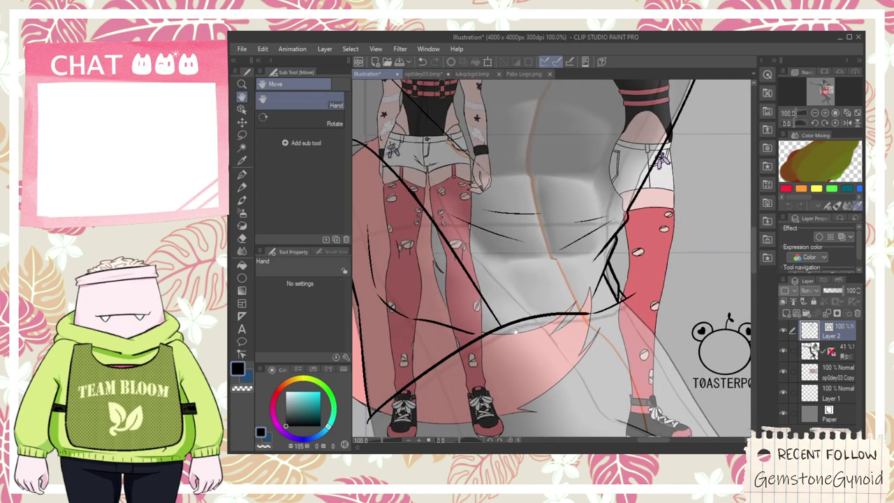
{"action": "scroll", "coordinate": [405, 174], "scroll_direction": "up", "scroll_amount": 4}
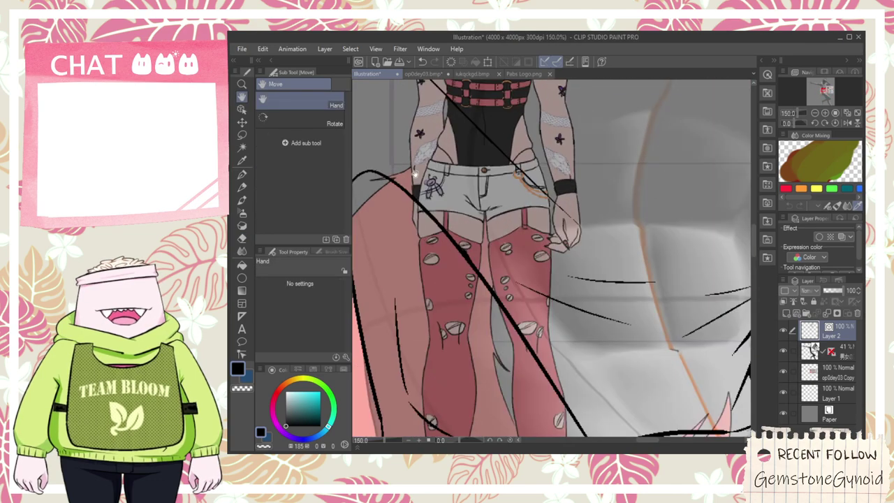
{"action": "scroll", "coordinate": [433, 184], "scroll_direction": "down", "scroll_amount": 5}
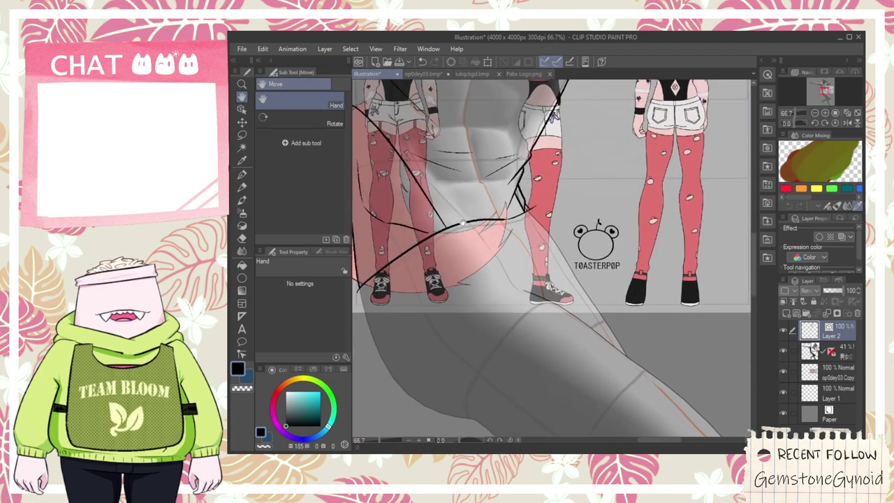
{"action": "scroll", "coordinate": [545, 293], "scroll_direction": "up", "scroll_amount": 2}
{"action": "key", "text": "p"}
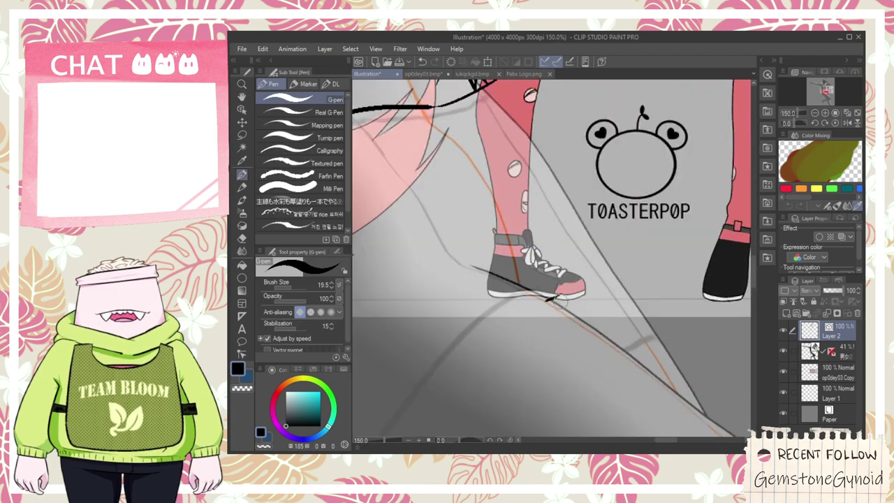
{"action": "mouse_move", "coordinate": [563, 282]}
{"action": "left_mouse_down"}
{"action": "mouse_move", "coordinate": [559, 223]}
{"action": "mouse_move", "coordinate": [541, 190]}
{"action": "left_mouse_up"}
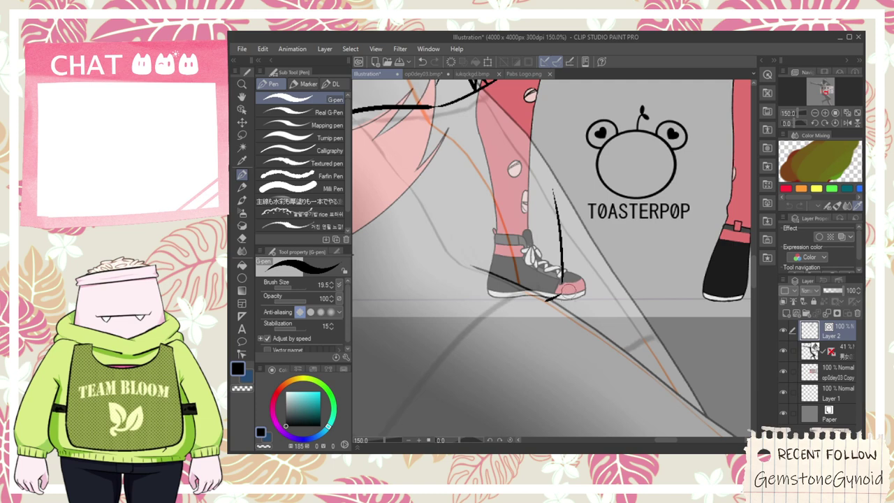
- Draw two slightly curved creases fanning out across the upper thigh from the fold below the right hip
{"action": "mouse_move", "coordinate": [447, 260]}
{"action": "left_mouse_down"}
{"action": "mouse_move", "coordinate": [545, 301]}
{"action": "mouse_move", "coordinate": [381, 294]}
{"action": "left_mouse_up"}
{"action": "key", "text": "ctrl+z"}
{"action": "key", "text": "space"}
{"action": "scroll", "coordinate": [508, 278], "scroll_direction": "down", "scroll_amount": 1}
{"action": "left_click_drag", "start_coordinate": [457, 287], "coordinate": [534, 279]}
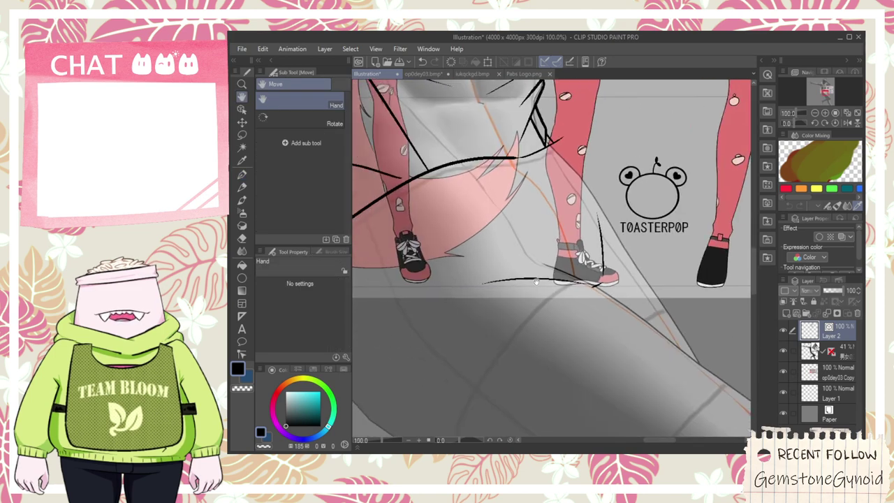
{"action": "left_click_drag", "start_coordinate": [588, 282], "coordinate": [503, 301]}
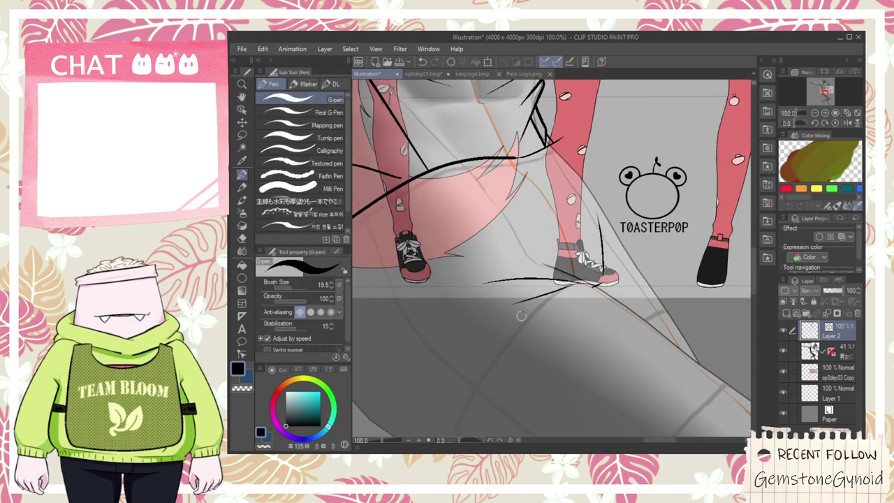
- Draw the rounded outline of the left hip and buttock from the arched line's left end down to the underside of the thigh
{"action": "scroll", "coordinate": [511, 310], "scroll_direction": "down", "scroll_amount": 1}
{"action": "key", "text": "space"}
{"action": "mouse_move", "coordinate": [420, 323]}
{"action": "left_mouse_down"}
{"action": "mouse_move", "coordinate": [443, 309]}
{"action": "mouse_move", "coordinate": [422, 311]}
{"action": "left_mouse_up"}
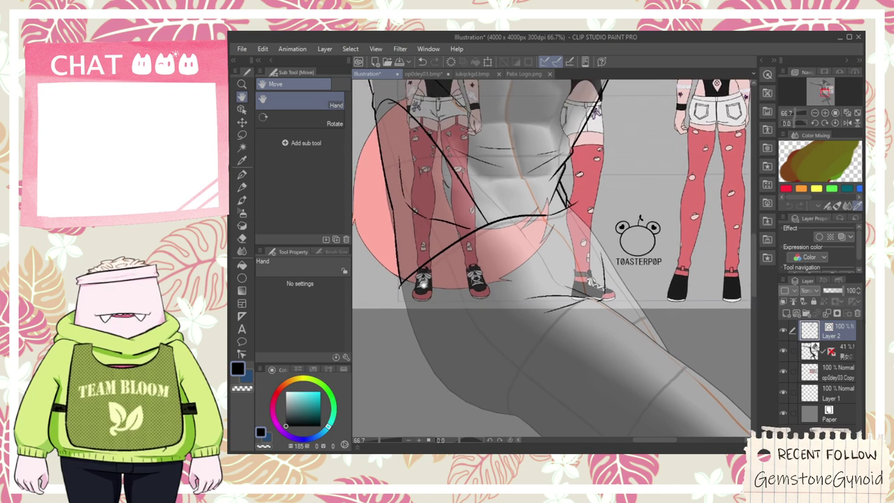
{"action": "scroll", "coordinate": [423, 282], "scroll_direction": "up", "scroll_amount": 2}
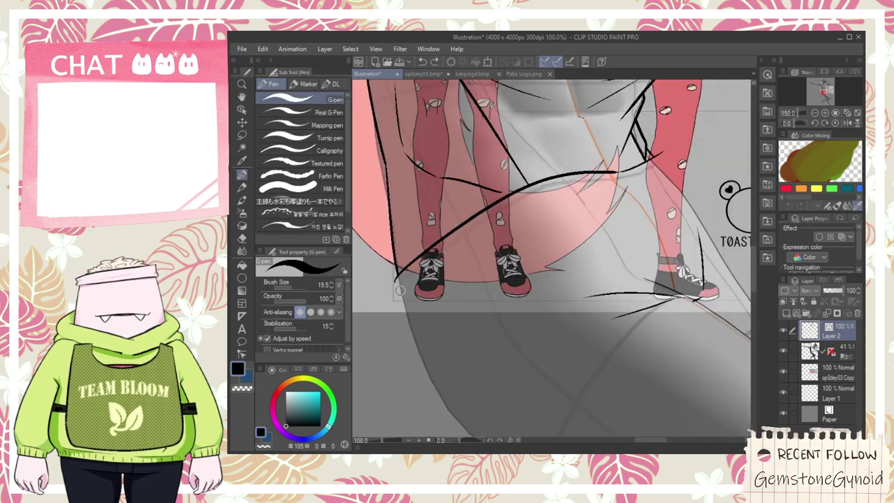
{"action": "left_click_drag", "start_coordinate": [396, 286], "coordinate": [398, 259]}
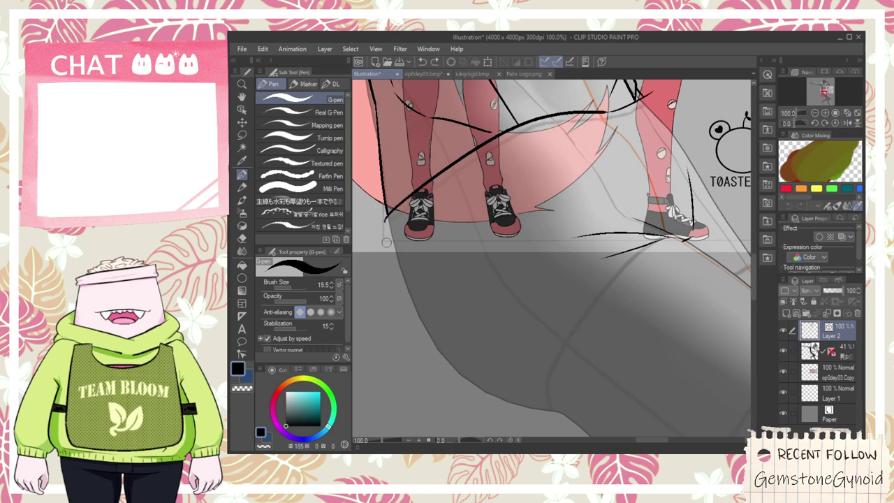
{"action": "left_click_drag", "start_coordinate": [384, 213], "coordinate": [550, 414]}
{"action": "mouse_move", "coordinate": [523, 377]}
{"action": "left_mouse_down"}
{"action": "mouse_move", "coordinate": [528, 356]}
{"action": "mouse_move", "coordinate": [506, 304]}
{"action": "mouse_move", "coordinate": [499, 315]}
{"action": "mouse_move", "coordinate": [508, 317]}
{"action": "mouse_move", "coordinate": [497, 315]}
{"action": "mouse_move", "coordinate": [537, 329]}
{"action": "left_mouse_up"}
- Erase the near-vertical crease inside the left side outline and replace it with a short slanted stroke above the curved fold
{"action": "scroll", "coordinate": [501, 315], "scroll_direction": "up", "scroll_amount": 1}
{"action": "scroll", "coordinate": [539, 329], "scroll_direction": "down", "scroll_amount": 2}
{"action": "key", "text": "space"}
{"action": "scroll", "coordinate": [525, 224], "scroll_direction": "up", "scroll_amount": 4}
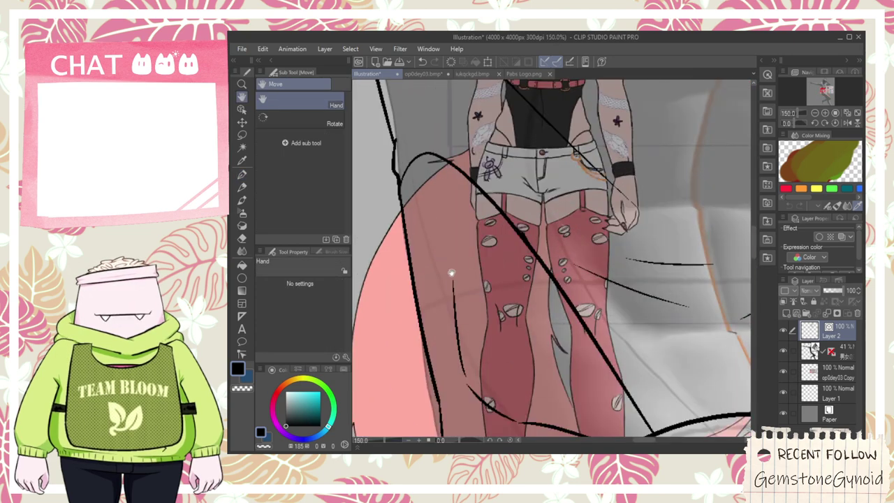
{"action": "key", "text": "e"}
{"action": "key", "text": "p"}
{"action": "key", "text": "e"}
{"action": "left_click", "coordinate": [458, 352]}
{"action": "key", "text": "p"}
{"action": "left_click_drag", "start_coordinate": [449, 342], "coordinate": [445, 225]}
{"action": "key", "text": "ctrl+z"}
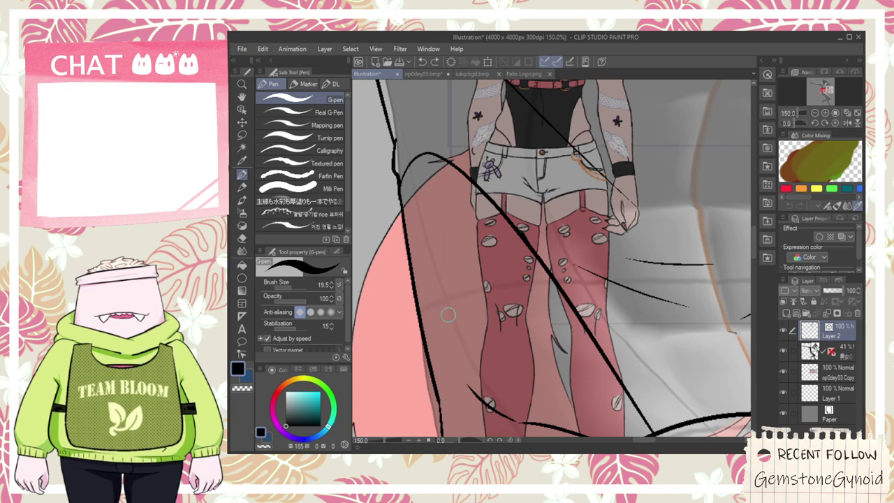
{"action": "left_click_drag", "start_coordinate": [459, 379], "coordinate": [431, 337]}
- Draw a short slanted stroke for the fly, descending from the right part of the arched waistband line
{"action": "scroll", "coordinate": [460, 358], "scroll_direction": "down", "scroll_amount": 2}
{"action": "key", "text": "space"}
{"action": "scroll", "coordinate": [485, 259], "scroll_direction": "up", "scroll_amount": 3}
{"action": "scroll", "coordinate": [478, 277], "scroll_direction": "down", "scroll_amount": 1}
{"action": "scroll", "coordinate": [480, 278], "scroll_direction": "down", "scroll_amount": 2}
{"action": "left_click_drag", "start_coordinate": [549, 362], "coordinate": [447, 141]}
{"action": "scroll", "coordinate": [498, 238], "scroll_direction": "up", "scroll_amount": 1}
{"action": "left_click_drag", "start_coordinate": [561, 264], "coordinate": [539, 290]}
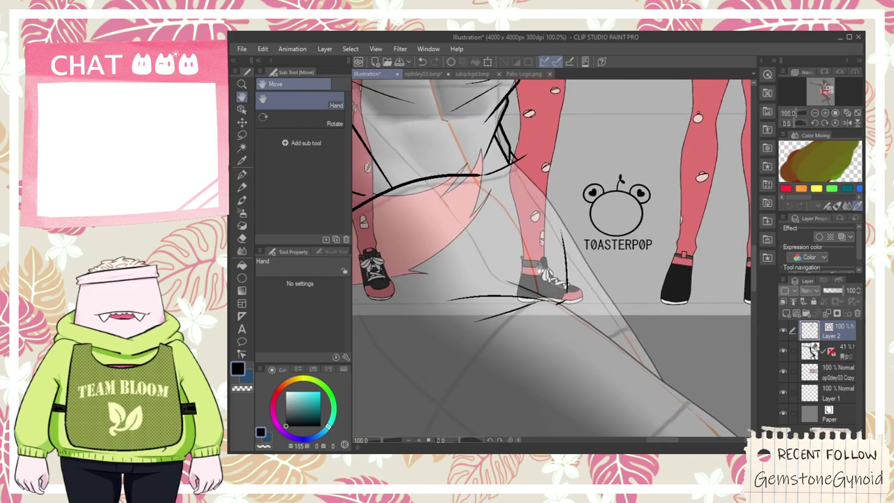
{"action": "scroll", "coordinate": [486, 185], "scroll_direction": "up", "scroll_amount": 2}
{"action": "scroll", "coordinate": [485, 184], "scroll_direction": "down", "scroll_amount": 3}
{"action": "left_click_drag", "start_coordinate": [472, 118], "coordinate": [526, 257]}
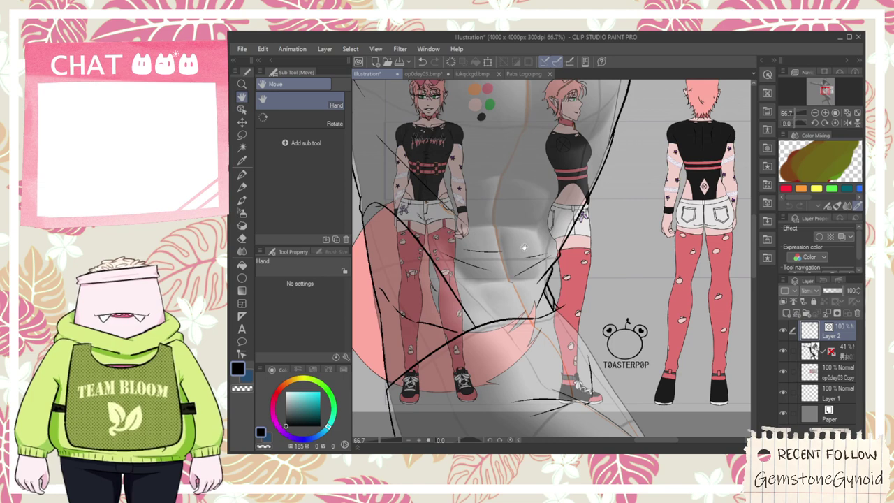
{"action": "scroll", "coordinate": [451, 212], "scroll_direction": "up", "scroll_amount": 1}
{"action": "scroll", "coordinate": [471, 213], "scroll_direction": "down", "scroll_amount": 1}
{"action": "mouse_move", "coordinate": [556, 322]}
{"action": "left_mouse_down"}
{"action": "mouse_move", "coordinate": [529, 273]}
{"action": "mouse_move", "coordinate": [527, 315]}
{"action": "left_mouse_up"}
{"action": "scroll", "coordinate": [527, 273], "scroll_direction": "up", "scroll_amount": 3}
{"action": "key", "text": "p"}
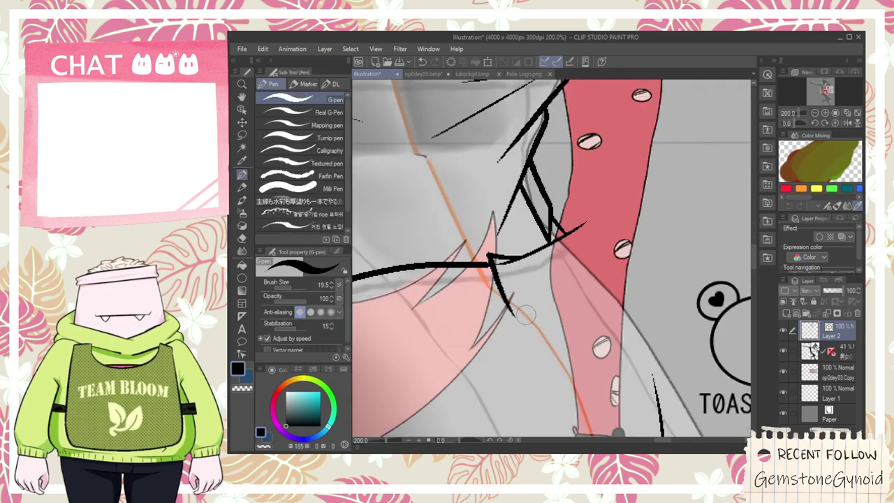
- Thicken the arched waistband line between the fly stroke and the right hip to close the gap in it
{"action": "scroll", "coordinate": [510, 273], "scroll_direction": "up", "scroll_amount": 2}
{"action": "key", "text": "e"}
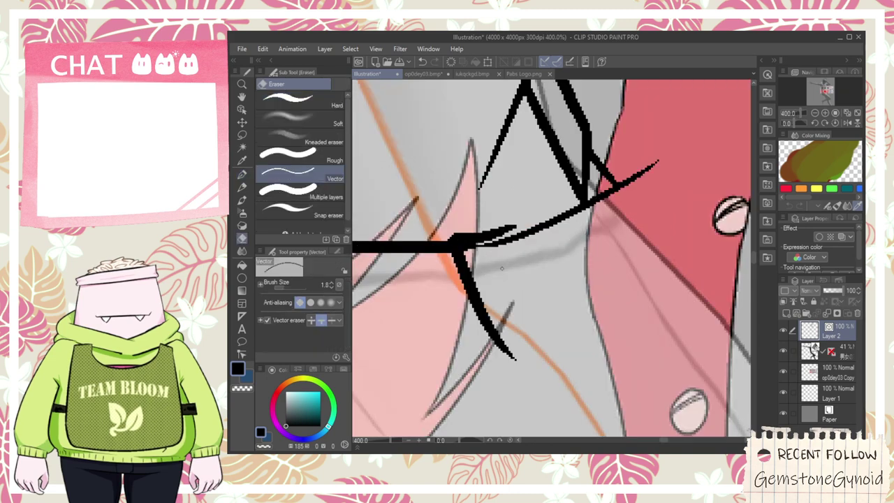
{"action": "key", "text": "p"}
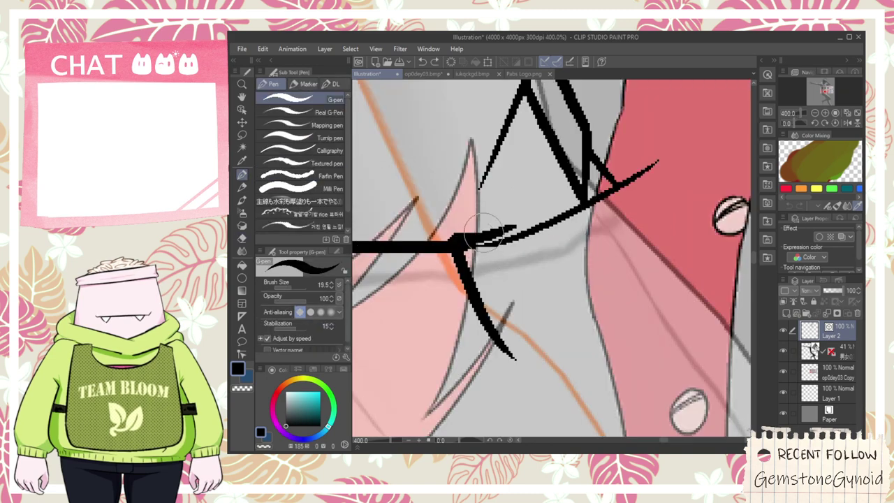
{"action": "left_click_drag", "start_coordinate": [587, 212], "coordinate": [489, 233]}
{"action": "key", "text": "e"}
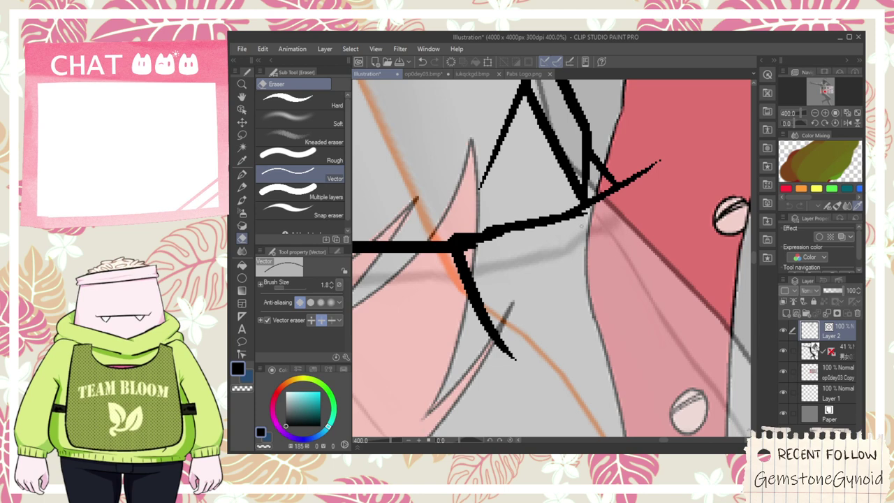
{"action": "scroll", "coordinate": [476, 251], "scroll_direction": "down", "scroll_amount": 2}
- Draw the shorts' button as two concentric circles under the waistband and continue the fly line down toward the thigh crease
{"action": "key", "text": "p"}
{"action": "scroll", "coordinate": [505, 268], "scroll_direction": "up", "scroll_amount": 2}
{"action": "mouse_move", "coordinate": [505, 244]}
{"action": "left_mouse_down"}
{"action": "mouse_move", "coordinate": [510, 287]}
{"action": "mouse_move", "coordinate": [479, 275]}
{"action": "mouse_move", "coordinate": [513, 234]}
{"action": "mouse_move", "coordinate": [520, 293]}
{"action": "mouse_move", "coordinate": [518, 261]}
{"action": "left_mouse_up"}
{"action": "key", "text": "ctrl+z"}
{"action": "scroll", "coordinate": [529, 272], "scroll_direction": "down", "scroll_amount": 2}
{"action": "scroll", "coordinate": [525, 272], "scroll_direction": "down", "scroll_amount": 3}
{"action": "key", "text": "space"}
{"action": "left_click_drag", "start_coordinate": [469, 210], "coordinate": [532, 275]}
{"action": "scroll", "coordinate": [479, 224], "scroll_direction": "up", "scroll_amount": 5}
{"action": "scroll", "coordinate": [479, 224], "scroll_direction": "down", "scroll_amount": 5}
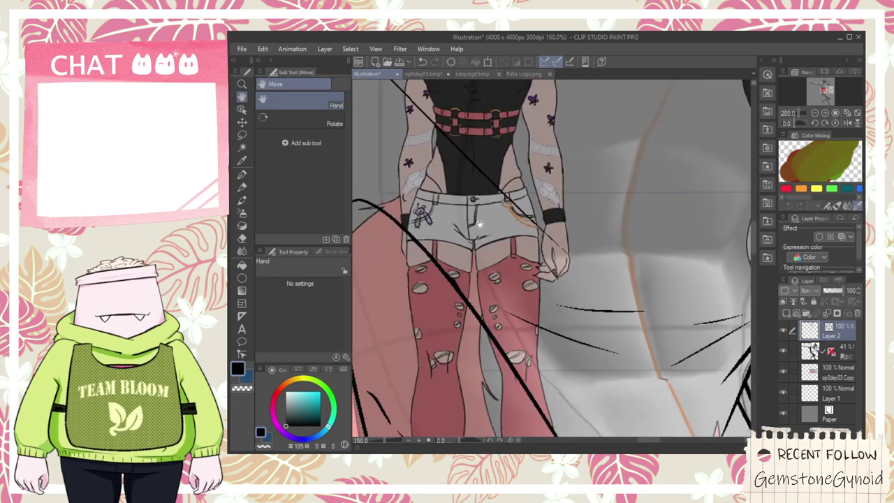
{"action": "mouse_move", "coordinate": [592, 345]}
{"action": "left_mouse_down"}
{"action": "mouse_move", "coordinate": [533, 236]}
{"action": "mouse_move", "coordinate": [535, 220]}
{"action": "mouse_move", "coordinate": [570, 258]}
{"action": "mouse_move", "coordinate": [640, 401]}
{"action": "left_mouse_up"}
{"action": "scroll", "coordinate": [536, 219], "scroll_direction": "up", "scroll_amount": 3}
{"action": "key", "text": "space"}
{"action": "left_click_drag", "start_coordinate": [578, 294], "coordinate": [491, 261]}
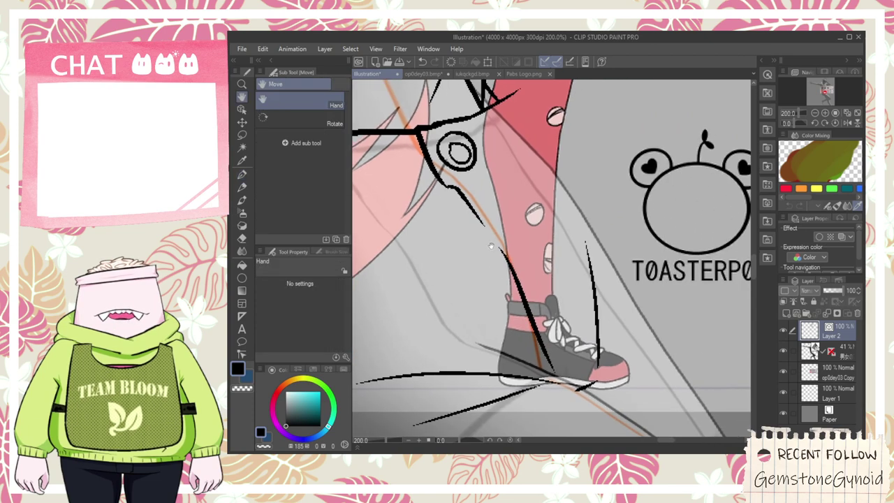
- Add a short line beneath the button and a long curved fold running from the right hip to the thigh crease
{"action": "mouse_move", "coordinate": [446, 186]}
{"action": "left_mouse_down"}
{"action": "mouse_move", "coordinate": [493, 174]}
{"action": "mouse_move", "coordinate": [598, 353]}
{"action": "left_mouse_up"}
{"action": "key", "text": "ctrl+z"}
{"action": "left_click_drag", "start_coordinate": [525, 163], "coordinate": [588, 381]}
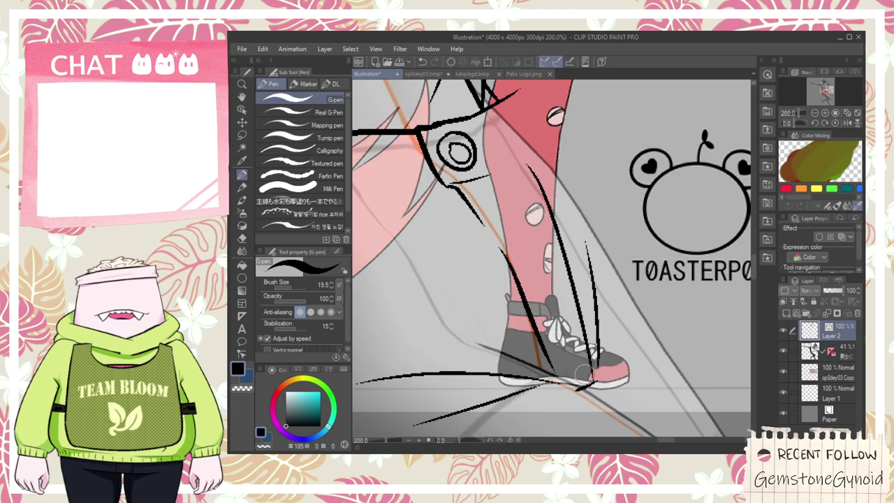
{"action": "scroll", "coordinate": [569, 349], "scroll_direction": "down", "scroll_amount": 4}
{"action": "left_click_drag", "start_coordinate": [359, 322], "coordinate": [430, 244]}
{"action": "key", "text": "ctrl+z"}
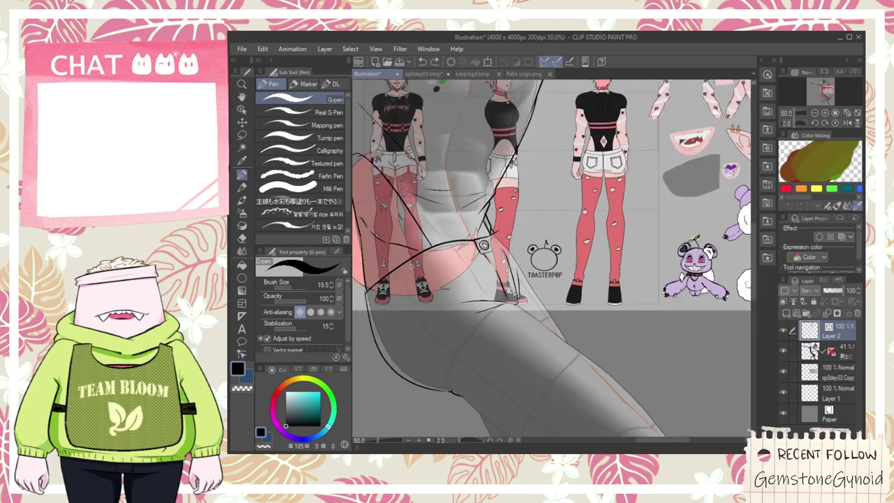
{"action": "key", "text": "space"}
{"action": "left_click_drag", "start_coordinate": [507, 268], "coordinate": [533, 300]}
{"action": "scroll", "coordinate": [533, 301], "scroll_direction": "up", "scroll_amount": 3}
{"action": "key", "text": "p"}
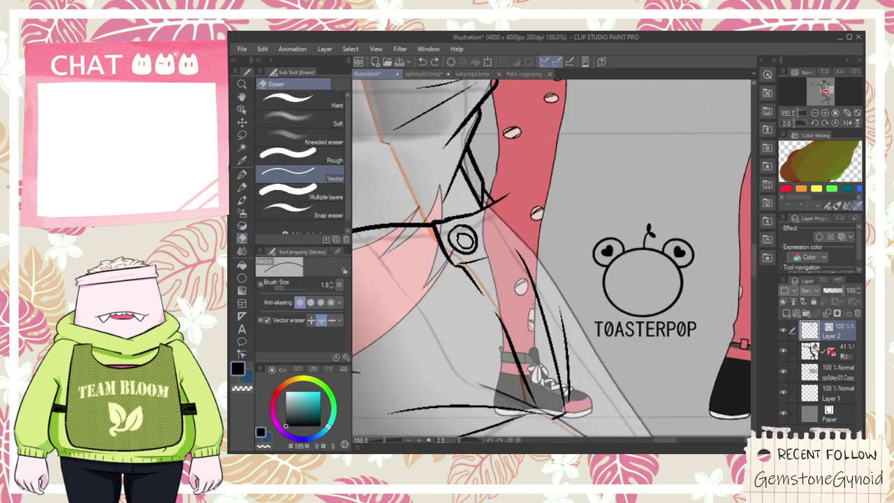
{"action": "left_click_drag", "start_coordinate": [505, 257], "coordinate": [569, 409]}
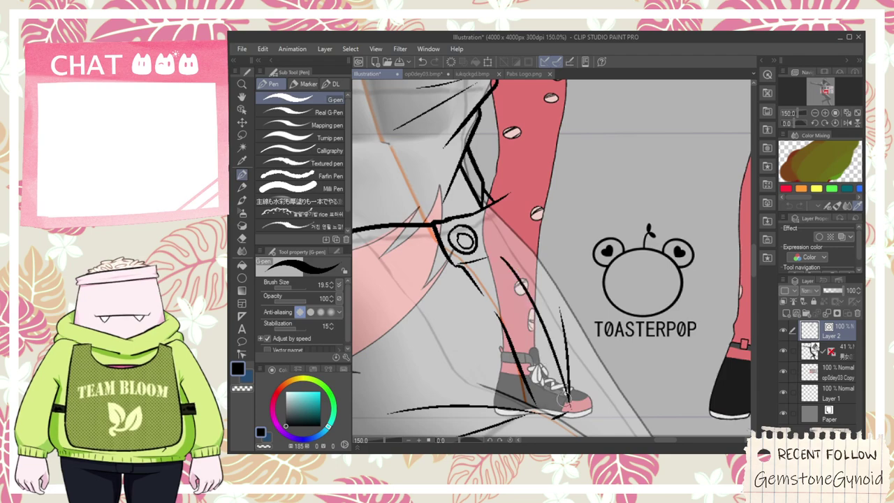
{"action": "scroll", "coordinate": [513, 275], "scroll_direction": "up", "scroll_amount": 1}
{"action": "mouse_move", "coordinate": [492, 248]}
{"action": "left_mouse_down"}
{"action": "mouse_move", "coordinate": [486, 215]}
{"action": "mouse_move", "coordinate": [491, 229]}
{"action": "left_mouse_up"}
- Draw a belt loop hanging from the middle of the waistband with two slanted parallel strokes and a short end stroke
{"action": "scroll", "coordinate": [500, 228], "scroll_direction": "down", "scroll_amount": 3}
{"action": "key", "text": "space"}
{"action": "left_click_drag", "start_coordinate": [424, 207], "coordinate": [594, 218]}
{"action": "scroll", "coordinate": [500, 110], "scroll_direction": "up", "scroll_amount": 2}
{"action": "scroll", "coordinate": [533, 112], "scroll_direction": "down", "scroll_amount": 2}
{"action": "left_click_drag", "start_coordinate": [592, 179], "coordinate": [528, 147]}
{"action": "scroll", "coordinate": [538, 232], "scroll_direction": "up", "scroll_amount": 3}
{"action": "left_click_drag", "start_coordinate": [501, 235], "coordinate": [533, 301]}
{"action": "key", "text": "ctrl+z"}
{"action": "key", "text": "ctrl+z"}
{"action": "left_click_drag", "start_coordinate": [493, 220], "coordinate": [526, 296]}
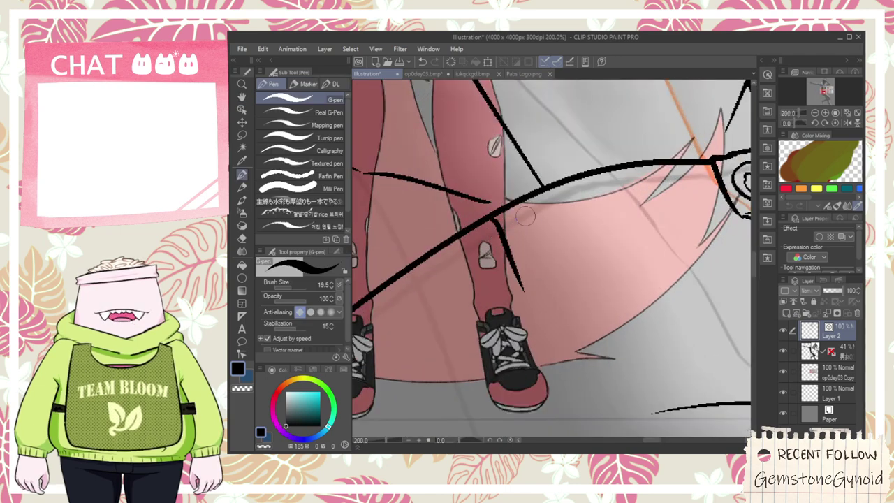
{"action": "left_click_drag", "start_coordinate": [520, 205], "coordinate": [551, 286]}
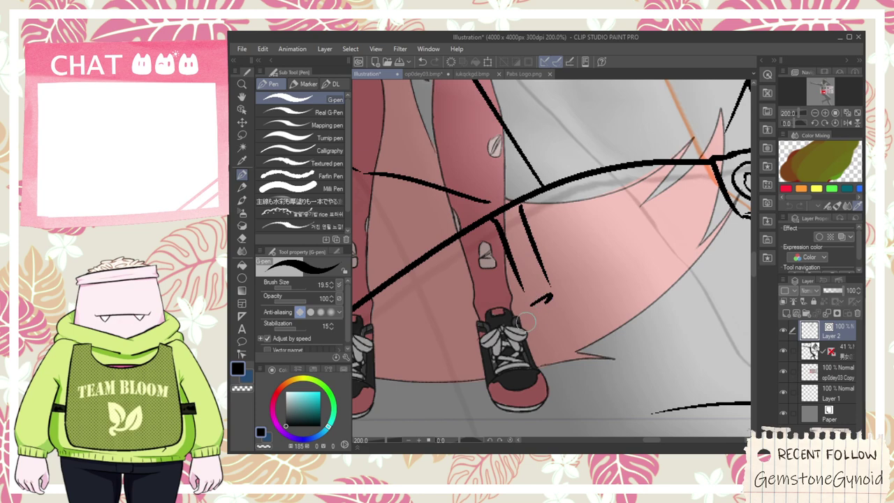
- Draw the waistband's lower edge as a broken line from the middle belt loop toward the button
{"action": "scroll", "coordinate": [547, 306], "scroll_direction": "down", "scroll_amount": 1}
{"action": "left_click_drag", "start_coordinate": [560, 292], "coordinate": [638, 260]}
{"action": "key", "text": "ctrl+z"}
{"action": "left_click_drag", "start_coordinate": [567, 294], "coordinate": [674, 248]}
- Draw a belt loop at the waistband's left end and continue the waistband's lower edge from it toward the middle loop
{"action": "scroll", "coordinate": [668, 244], "scroll_direction": "down", "scroll_amount": 1}
{"action": "key", "text": "space"}
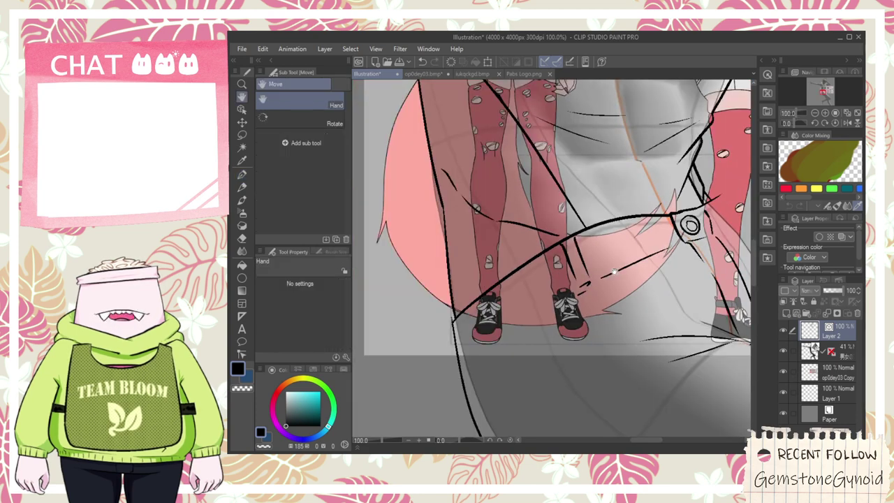
{"action": "left_click_drag", "start_coordinate": [594, 290], "coordinate": [613, 285]}
{"action": "left_click_drag", "start_coordinate": [545, 251], "coordinate": [556, 312]}
{"action": "left_click_drag", "start_coordinate": [628, 310], "coordinate": [523, 317]}
{"action": "scroll", "coordinate": [433, 323], "scroll_direction": "up", "scroll_amount": 2}
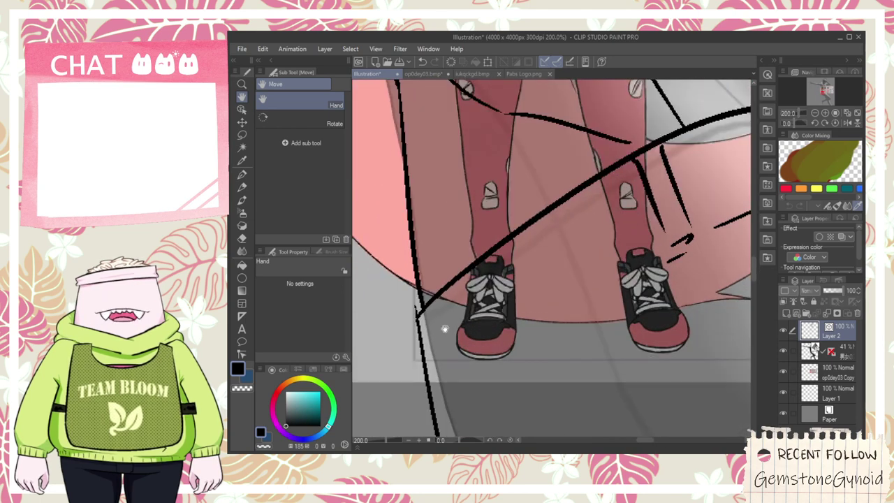
{"action": "mouse_move", "coordinate": [431, 308]}
{"action": "left_mouse_down"}
{"action": "mouse_move", "coordinate": [437, 353]}
{"action": "mouse_move", "coordinate": [468, 380]}
{"action": "mouse_move", "coordinate": [446, 301]}
{"action": "left_mouse_up"}
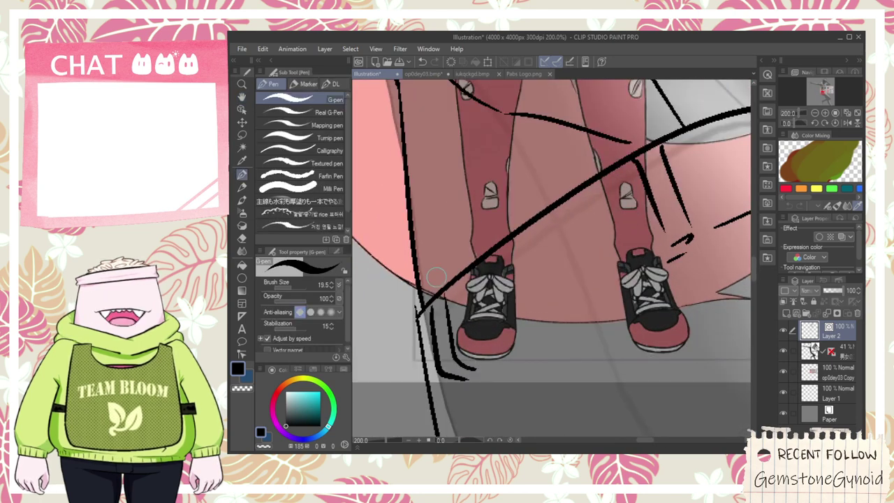
{"action": "scroll", "coordinate": [454, 314], "scroll_direction": "down", "scroll_amount": 2}
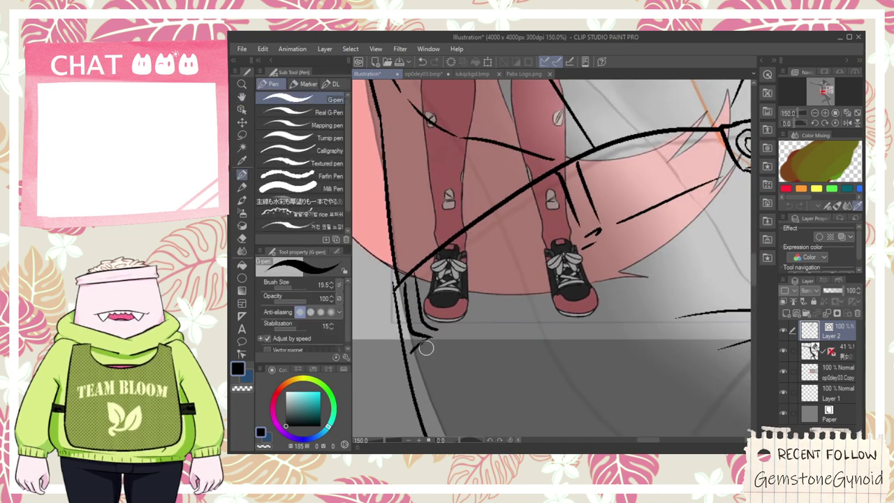
{"action": "left_click_drag", "start_coordinate": [440, 332], "coordinate": [509, 285]}
- Continue the waistband's lower edge past the button with a short stroke at the right hip
{"action": "scroll", "coordinate": [580, 240], "scroll_direction": "down", "scroll_amount": 1}
{"action": "key", "text": "space"}
{"action": "left_click_drag", "start_coordinate": [719, 167], "coordinate": [564, 205]}
{"action": "scroll", "coordinate": [563, 205], "scroll_direction": "up", "scroll_amount": 2}
{"action": "scroll", "coordinate": [557, 230], "scroll_direction": "up", "scroll_amount": 2}
{"action": "left_click_drag", "start_coordinate": [546, 249], "coordinate": [586, 232]}
- Draw the belt loop at the right hip, curving its outer edge over from the end of the waistband line
{"action": "mouse_move", "coordinate": [554, 134]}
{"action": "left_mouse_down"}
{"action": "mouse_move", "coordinate": [619, 232]}
{"action": "mouse_move", "coordinate": [591, 125]}
{"action": "mouse_move", "coordinate": [600, 229]}
{"action": "left_mouse_up"}
{"action": "key", "text": "ctrl+z"}
{"action": "mouse_move", "coordinate": [562, 93]}
{"action": "left_mouse_down"}
{"action": "mouse_move", "coordinate": [625, 115]}
{"action": "mouse_move", "coordinate": [618, 244]}
{"action": "left_mouse_up"}
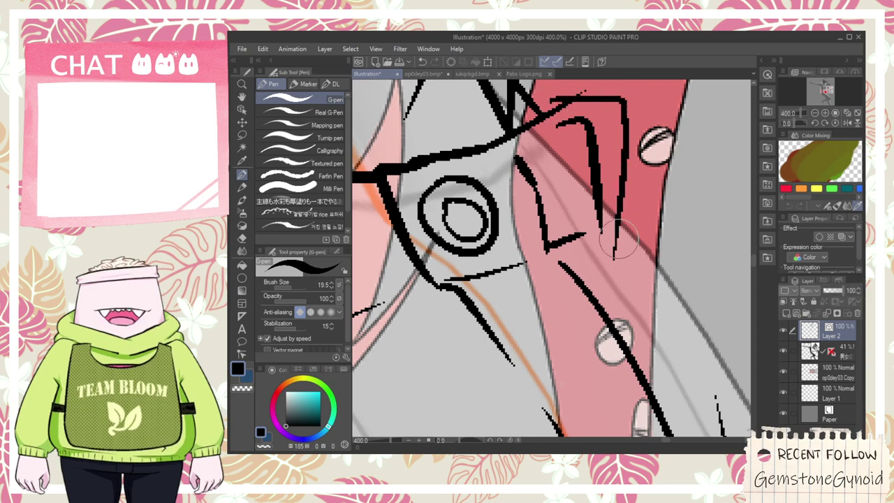
{"action": "key", "text": "ctrl+z"}
{"action": "left_click_drag", "start_coordinate": [583, 100], "coordinate": [638, 240]}
{"action": "key", "text": "ctrl+z"}
{"action": "mouse_move", "coordinate": [555, 124]}
{"action": "left_mouse_down"}
{"action": "mouse_move", "coordinate": [605, 100]}
{"action": "mouse_move", "coordinate": [616, 250]}
{"action": "left_mouse_up"}
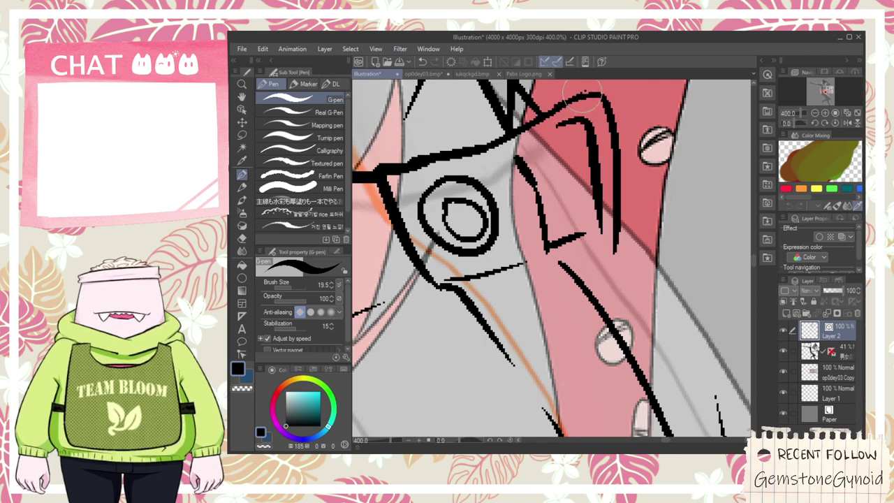
- Rework the upper end of the right belt loop's inner edge with a short curved stroke
{"action": "key", "text": "e"}
{"action": "key", "text": "p"}
{"action": "left_click_drag", "start_coordinate": [560, 126], "coordinate": [596, 245]}
{"action": "key", "text": "ctrl+z"}
{"action": "left_click_drag", "start_coordinate": [561, 126], "coordinate": [597, 216]}
{"action": "key", "text": "ctrl+z"}
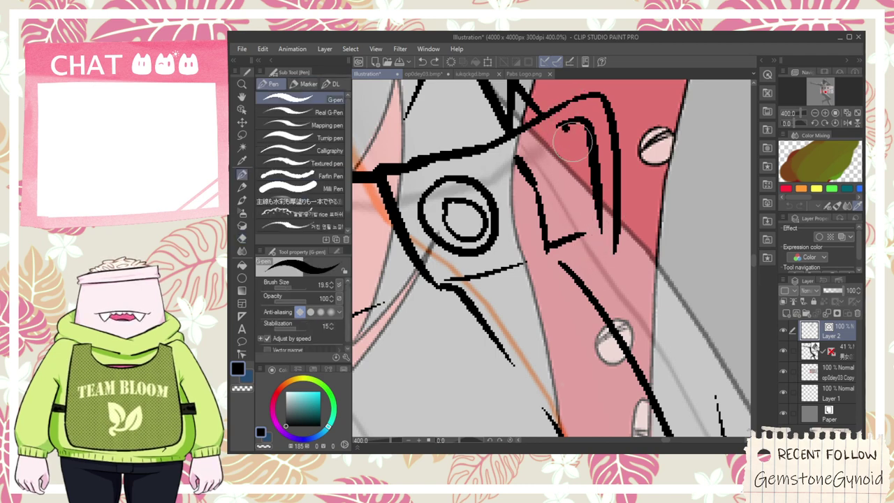
{"action": "left_click_drag", "start_coordinate": [562, 127], "coordinate": [598, 209]}
{"action": "key", "text": "e"}
- Examine the line art of the shorts from the left waist down to the thighs
{"action": "scroll", "coordinate": [608, 213], "scroll_direction": "down", "scroll_amount": 4}
{"action": "scroll", "coordinate": [602, 210], "scroll_direction": "down", "scroll_amount": 1}
{"action": "key", "text": "space"}
{"action": "mouse_move", "coordinate": [523, 197]}
{"action": "left_mouse_down"}
{"action": "mouse_move", "coordinate": [554, 216]}
{"action": "mouse_move", "coordinate": [556, 245]}
{"action": "left_mouse_up"}
{"action": "left_click_drag", "start_coordinate": [543, 302], "coordinate": [538, 229]}
{"action": "left_click_drag", "start_coordinate": [519, 178], "coordinate": [529, 216]}
{"action": "scroll", "coordinate": [491, 110], "scroll_direction": "up", "scroll_amount": 1}
{"action": "scroll", "coordinate": [474, 91], "scroll_direction": "up", "scroll_amount": 1}
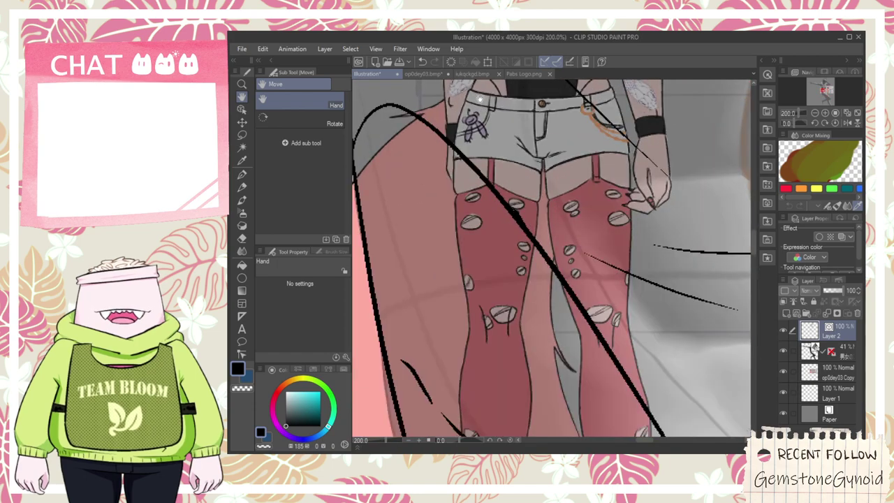
{"action": "scroll", "coordinate": [496, 136], "scroll_direction": "down", "scroll_amount": 3}
{"action": "scroll", "coordinate": [542, 219], "scroll_direction": "up", "scroll_amount": 3}
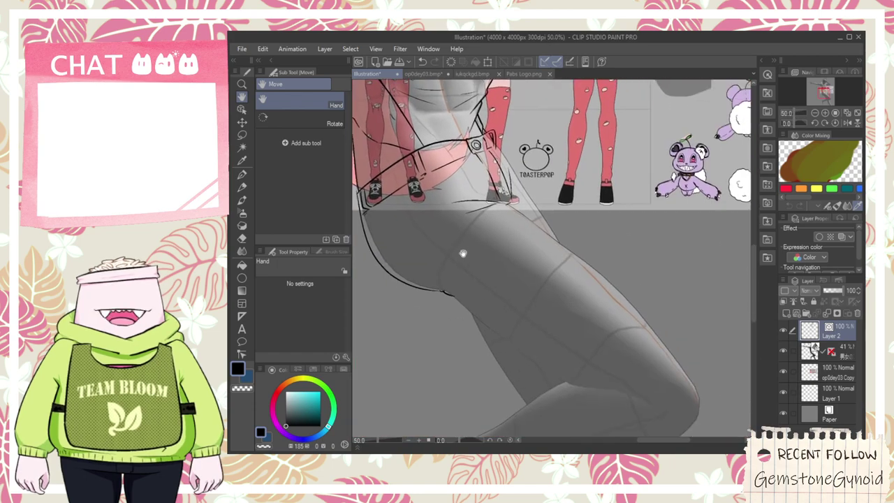
- Draw the shorts' leg hem as a curved line from the buttock outline up to the right thigh crease and erase its overshoot
{"action": "key", "text": "p"}
{"action": "mouse_move", "coordinate": [444, 313]}
{"action": "left_mouse_down"}
{"action": "mouse_move", "coordinate": [583, 140]}
{"action": "mouse_move", "coordinate": [606, 137]}
{"action": "left_mouse_up"}
{"action": "key", "text": "ctrl+z"}
{"action": "left_click_drag", "start_coordinate": [442, 313], "coordinate": [608, 142]}
{"action": "key", "text": "e"}
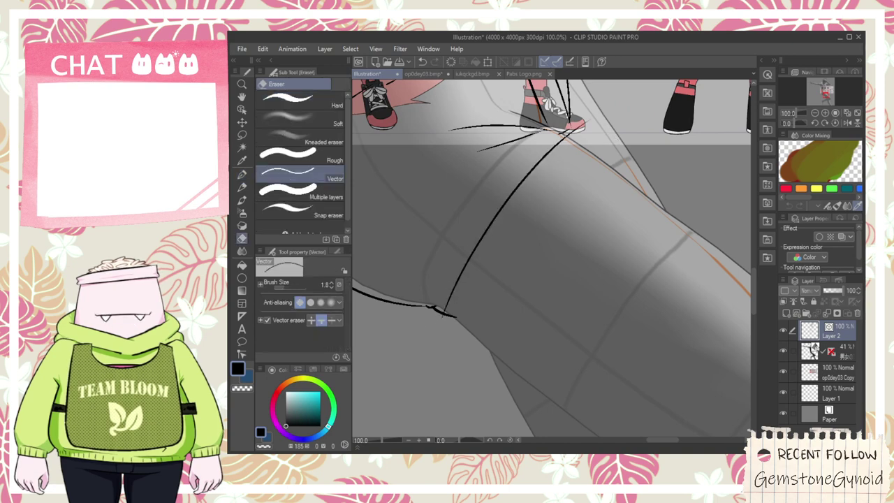
{"action": "scroll", "coordinate": [566, 149], "scroll_direction": "up", "scroll_amount": 5}
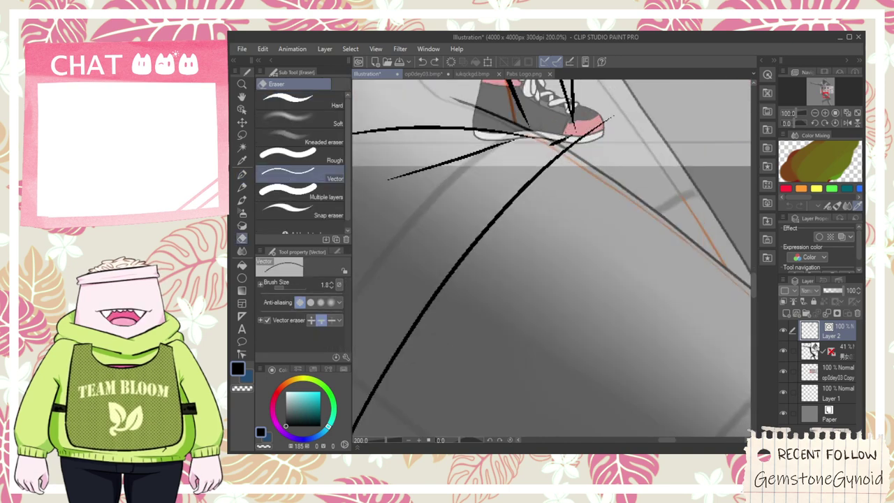
{"action": "key", "text": "p"}
{"action": "key", "text": "e"}
{"action": "left_click", "coordinate": [594, 133]}
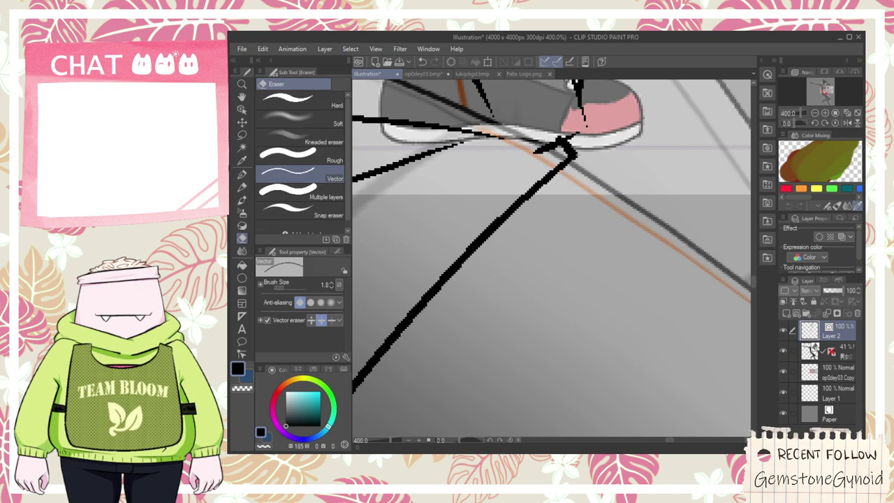
{"action": "scroll", "coordinate": [548, 125], "scroll_direction": "down", "scroll_amount": 6}
{"action": "key", "text": "space"}
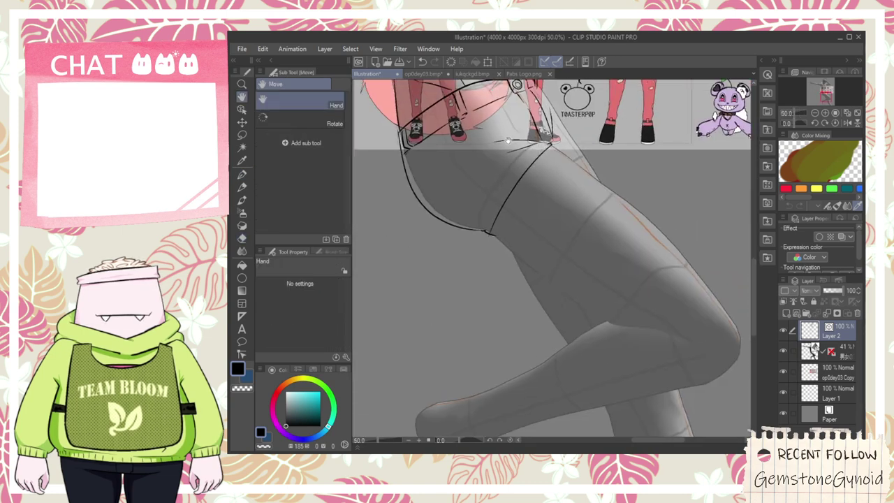
{"action": "left_click_drag", "start_coordinate": [547, 124], "coordinate": [580, 310]}
{"action": "scroll", "coordinate": [457, 202], "scroll_direction": "up", "scroll_amount": 1}
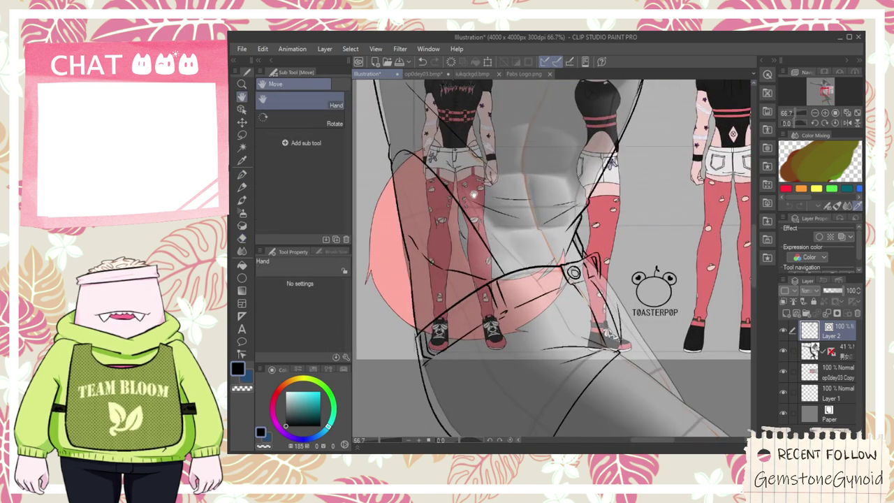
- Draw the shorts' right outer edge as a long diagonal line from the right belt loop down past the thigh crease
{"action": "left_click_drag", "start_coordinate": [577, 278], "coordinate": [558, 210]}
{"action": "scroll", "coordinate": [565, 212], "scroll_direction": "up", "scroll_amount": 2}
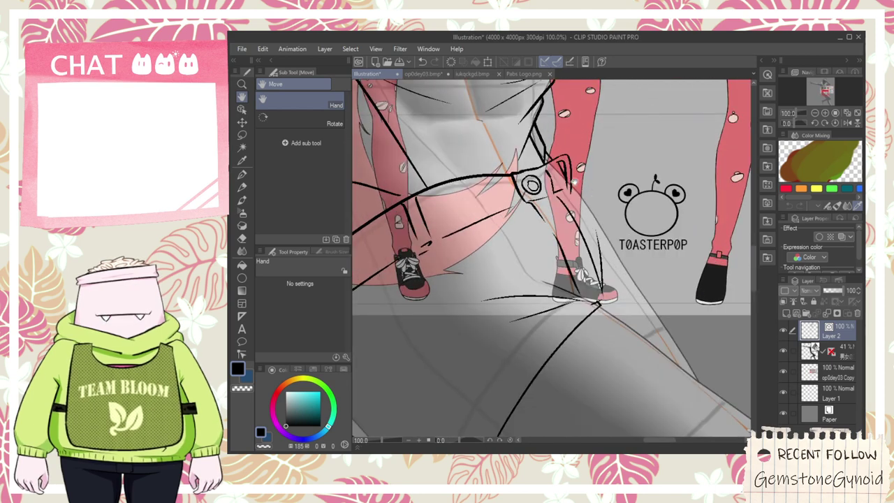
{"action": "scroll", "coordinate": [542, 199], "scroll_direction": "up", "scroll_amount": 1}
{"action": "key", "text": "p"}
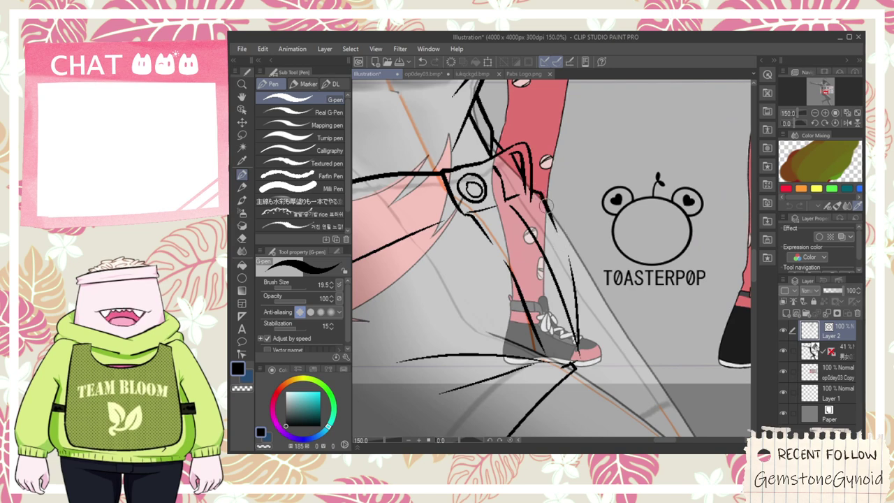
{"action": "left_click_drag", "start_coordinate": [546, 205], "coordinate": [672, 386]}
{"action": "scroll", "coordinate": [611, 357], "scroll_direction": "up", "scroll_amount": 3}
{"action": "key", "text": "e"}
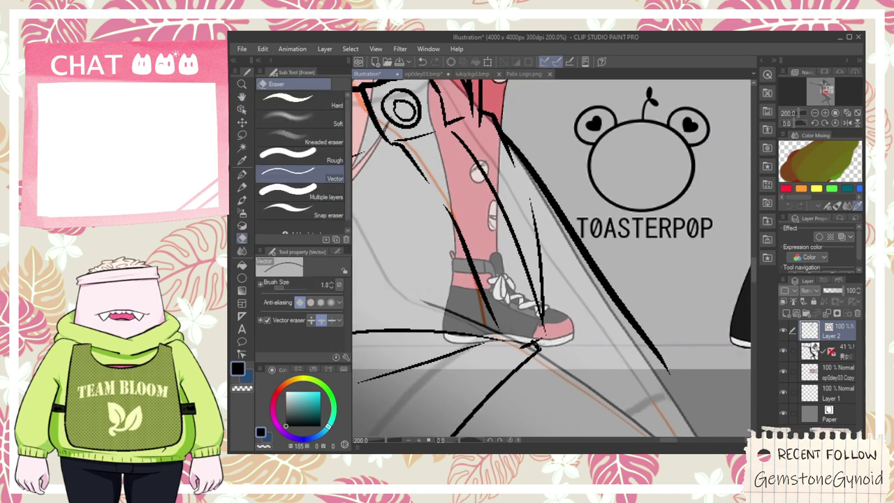
{"action": "left_click", "coordinate": [533, 341]}
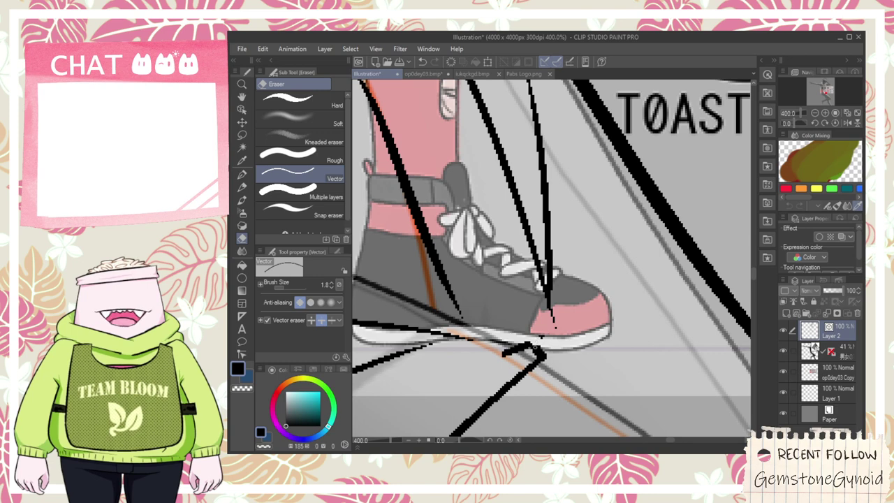
{"action": "scroll", "coordinate": [433, 286], "scroll_direction": "down", "scroll_amount": 2}
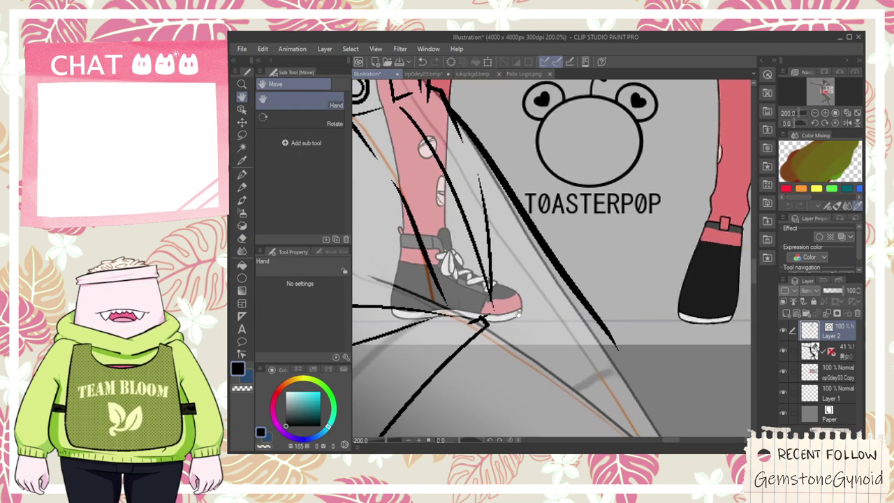
{"action": "key", "text": "p"}
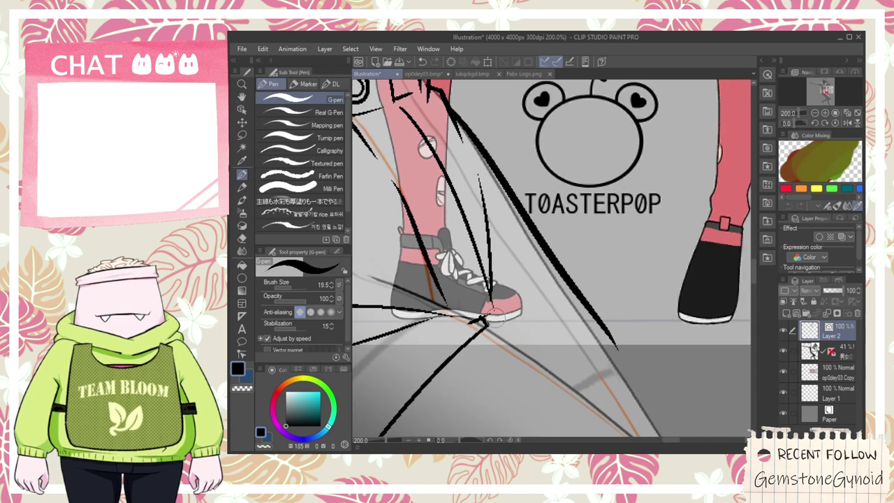
{"action": "left_click_drag", "start_coordinate": [489, 319], "coordinate": [608, 306]}
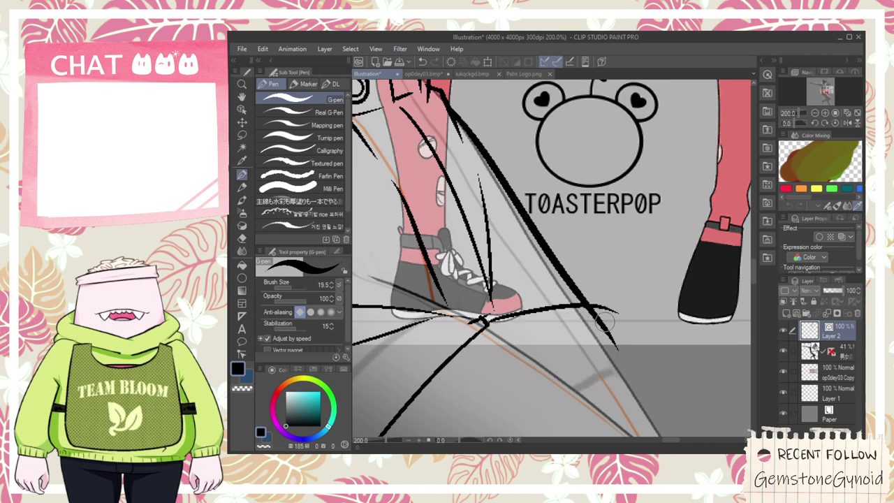
{"action": "key", "text": "e"}
{"action": "scroll", "coordinate": [489, 318], "scroll_direction": "up", "scroll_amount": 3}
{"action": "scroll", "coordinate": [496, 310], "scroll_direction": "down", "scroll_amount": 3}
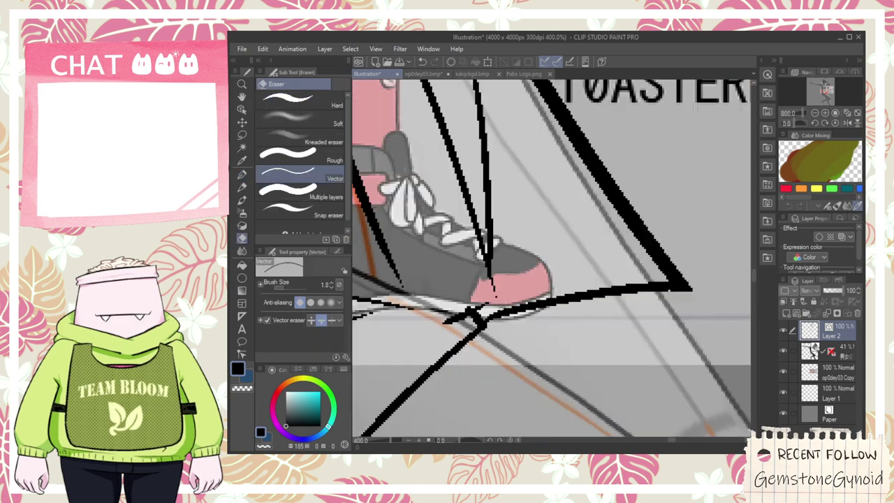
{"action": "key", "text": "ctrl+z"}
{"action": "key", "text": "ctrl+z"}
{"action": "key", "text": "p"}
{"action": "left_click_drag", "start_coordinate": [489, 296], "coordinate": [609, 286]}
{"action": "key", "text": "ctrl+z"}
{"action": "key", "text": "ctrl+z"}
- Draw the right leg hem from the thigh crease to the shorts' outer edge and erase the lines overshooting the corner
{"action": "mouse_move", "coordinate": [487, 305]}
{"action": "left_mouse_down"}
{"action": "mouse_move", "coordinate": [606, 292]}
{"action": "mouse_move", "coordinate": [605, 278]}
{"action": "left_mouse_up"}
{"action": "key", "text": "e"}
{"action": "left_click", "coordinate": [602, 313]}
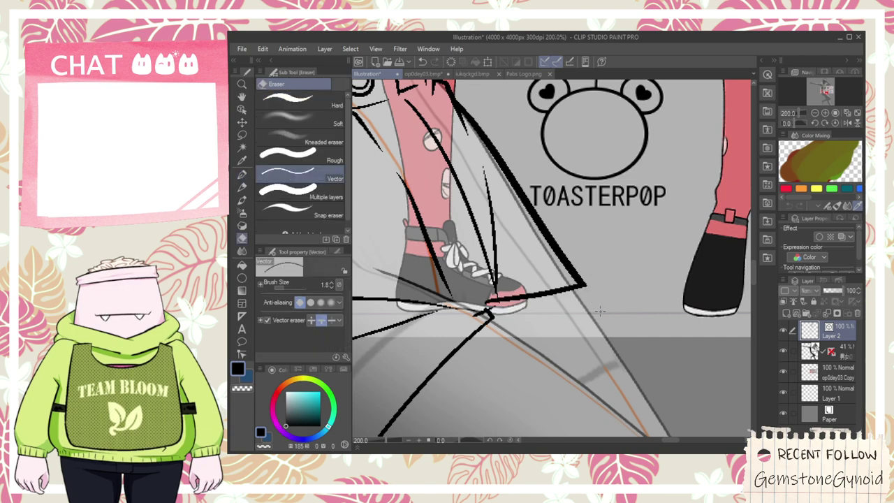
- Examine the shorts' line art from the waistband and left belt loop down to the buttock outline
{"action": "scroll", "coordinate": [498, 301], "scroll_direction": "down", "scroll_amount": 5}
{"action": "key", "text": "h"}
{"action": "scroll", "coordinate": [471, 268], "scroll_direction": "up", "scroll_amount": 2}
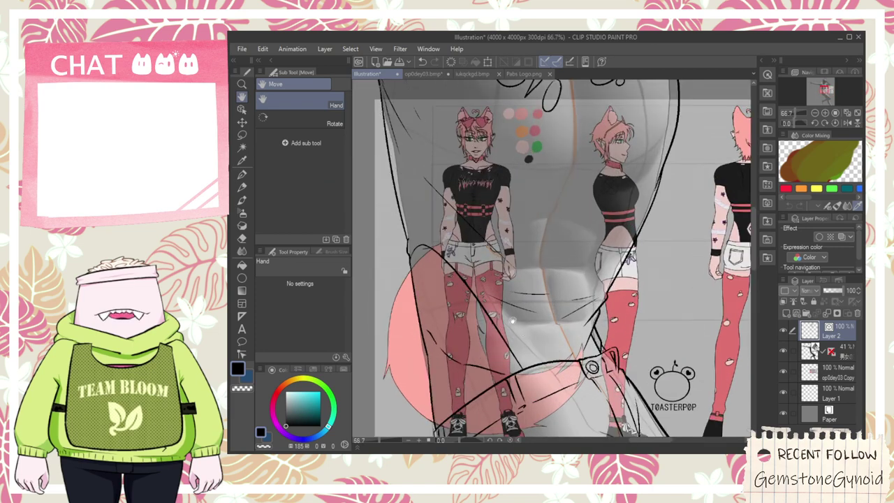
{"action": "scroll", "coordinate": [510, 295], "scroll_direction": "up", "scroll_amount": 2}
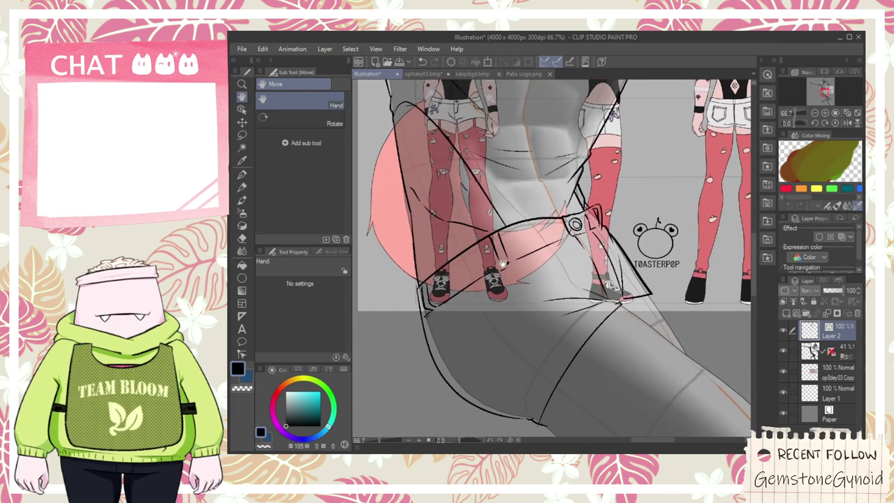
{"action": "scroll", "coordinate": [407, 291], "scroll_direction": "up", "scroll_amount": 4}
{"action": "key", "text": "e"}
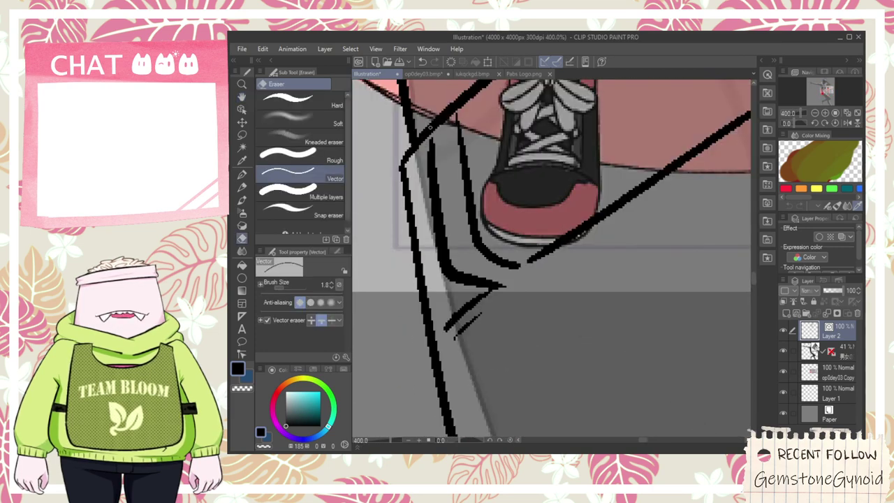
{"action": "scroll", "coordinate": [451, 132], "scroll_direction": "down", "scroll_amount": 5}
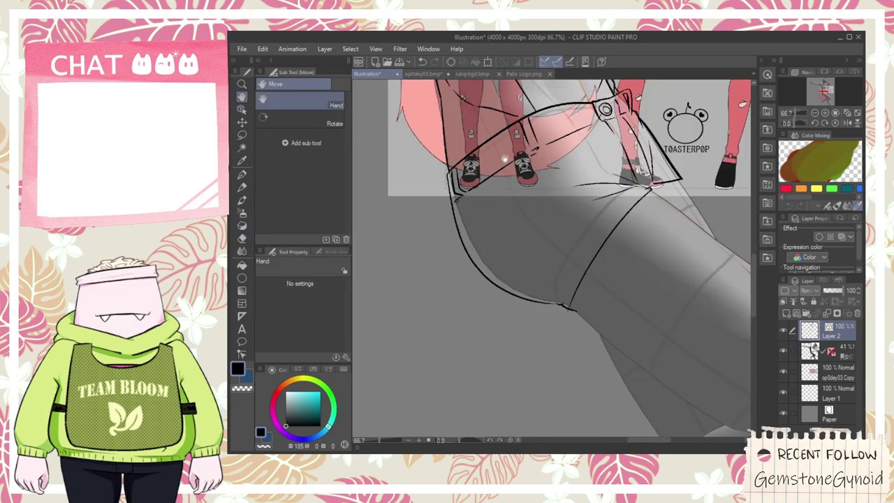
{"action": "key", "text": "h"}
{"action": "scroll", "coordinate": [481, 237], "scroll_direction": "down", "scroll_amount": 1}
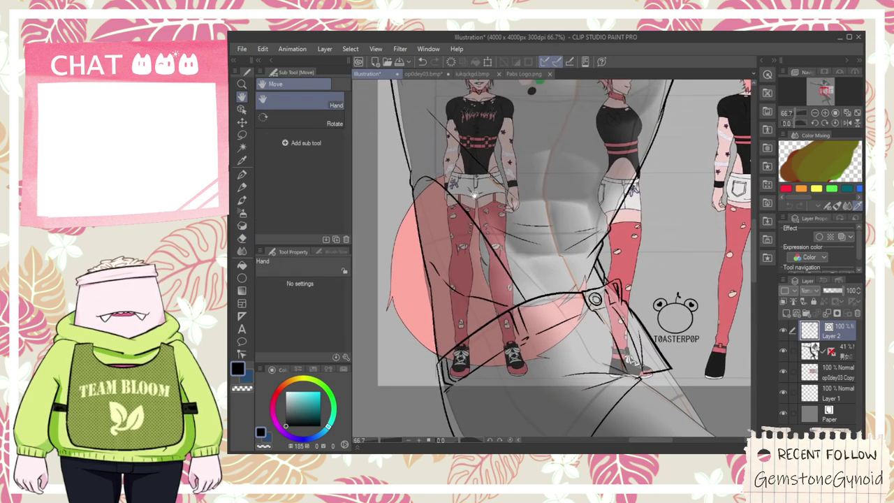
{"action": "left_click_drag", "start_coordinate": [482, 237], "coordinate": [481, 203]}
- Add fold lines fanning out from the thigh crease across the front of the shorts, with one long curved stroke towards the left hip
{"action": "scroll", "coordinate": [481, 204], "scroll_direction": "up", "scroll_amount": 4}
{"action": "key", "text": "p"}
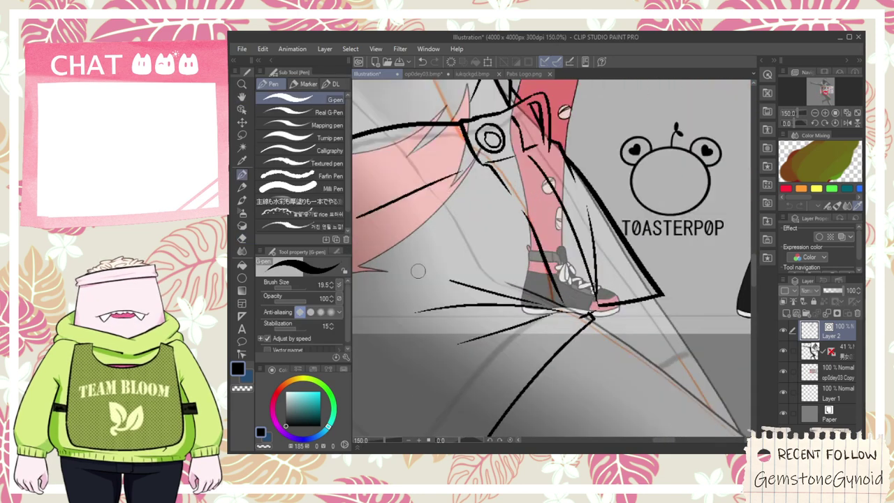
{"action": "scroll", "coordinate": [573, 297], "scroll_direction": "down", "scroll_amount": 1}
{"action": "key", "text": "h"}
{"action": "left_click_drag", "start_coordinate": [365, 295], "coordinate": [499, 315]}
{"action": "key", "text": "p"}
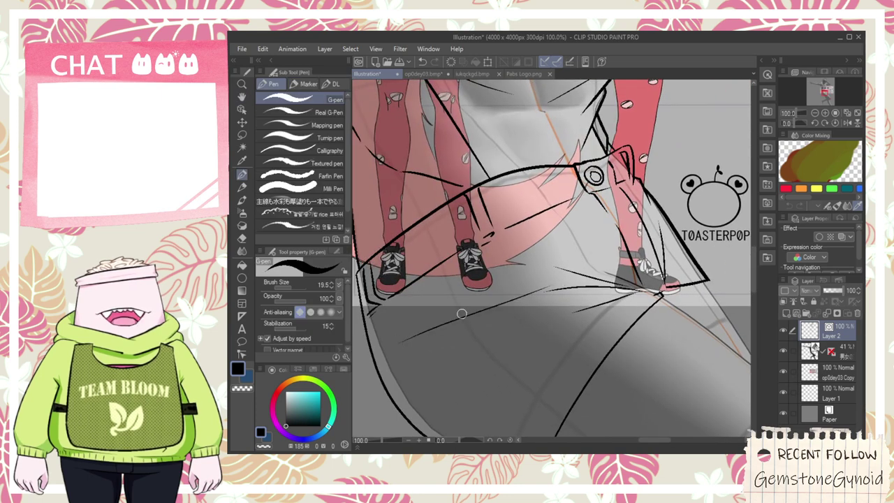
{"action": "key", "text": "ctrl+z"}
{"action": "left_click_drag", "start_coordinate": [571, 281], "coordinate": [493, 293]}
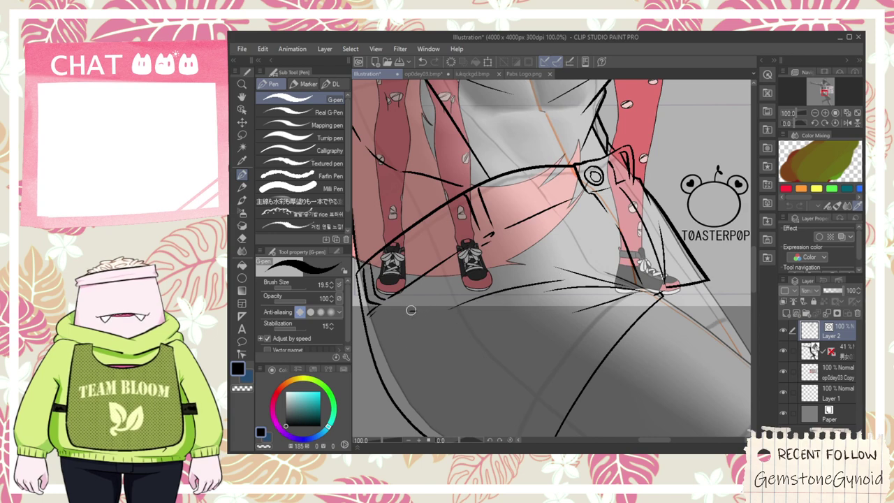
- Draw a broken line inside the buttock outline from the left belt loop towards the leg hem and erase the hem's overshoot
{"action": "scroll", "coordinate": [400, 294], "scroll_direction": "down", "scroll_amount": 1}
{"action": "key", "text": "h"}
{"action": "left_click_drag", "start_coordinate": [468, 347], "coordinate": [485, 370]}
{"action": "left_click_drag", "start_coordinate": [532, 391], "coordinate": [514, 183]}
{"action": "scroll", "coordinate": [487, 255], "scroll_direction": "up", "scroll_amount": 1}
{"action": "key", "text": "p"}
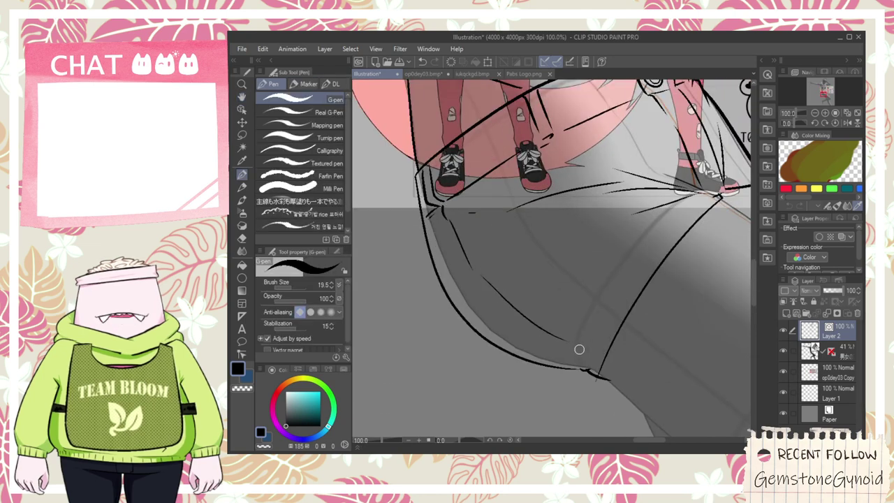
{"action": "key", "text": "e"}
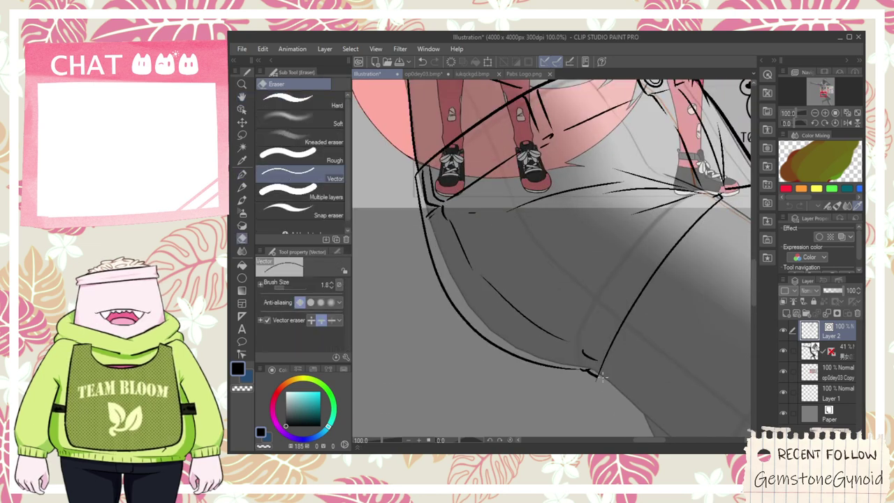
{"action": "scroll", "coordinate": [603, 377], "scroll_direction": "down", "scroll_amount": 2}
{"action": "key", "text": "space"}
{"action": "left_click_drag", "start_coordinate": [650, 311], "coordinate": [589, 313]}
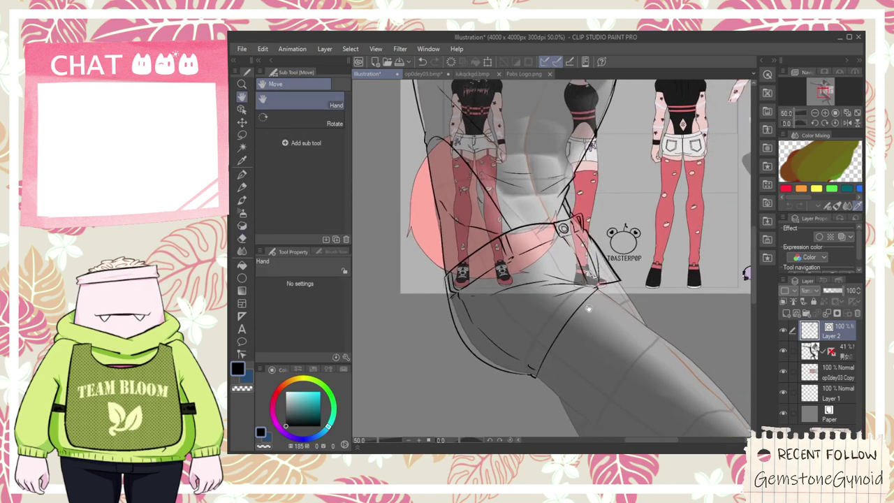
{"action": "left_click_drag", "start_coordinate": [604, 280], "coordinate": [610, 291]}
{"action": "scroll", "coordinate": [507, 183], "scroll_direction": "up", "scroll_amount": 2}
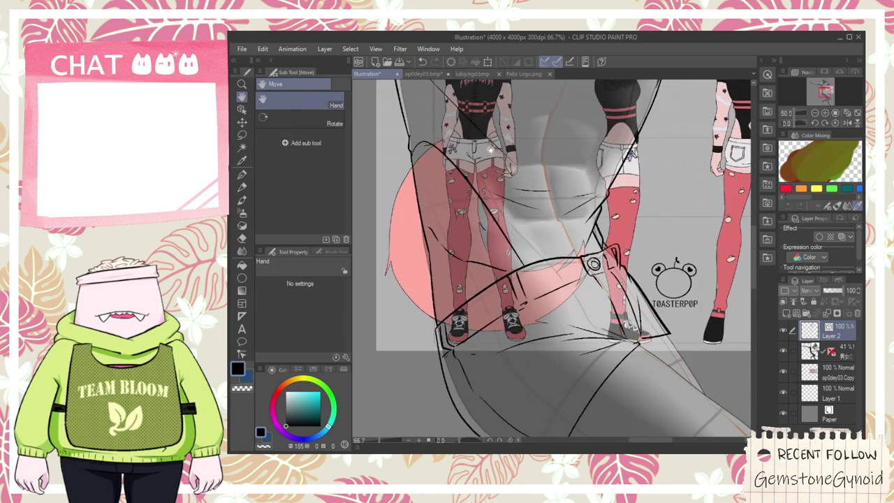
{"action": "scroll", "coordinate": [552, 187], "scroll_direction": "down", "scroll_amount": 1}
{"action": "left_click_drag", "start_coordinate": [641, 280], "coordinate": [561, 224]}
{"action": "scroll", "coordinate": [594, 289], "scroll_direction": "up", "scroll_amount": 4}
{"action": "key", "text": "p"}
{"action": "left_click_drag", "start_coordinate": [513, 328], "coordinate": [728, 341]}
{"action": "key", "text": "ctrl+z"}
{"action": "left_click_drag", "start_coordinate": [516, 325], "coordinate": [722, 272]}
{"action": "key", "text": "ctrl+z"}
- Redraw the right leg hem as a steeper upward curve from the thigh crease to the outer edge and erase the surplus lines
{"action": "scroll", "coordinate": [508, 326], "scroll_direction": "down", "scroll_amount": 2}
{"action": "mouse_move", "coordinate": [541, 319]}
{"action": "left_mouse_down"}
{"action": "mouse_move", "coordinate": [573, 328]}
{"action": "mouse_move", "coordinate": [600, 231]}
{"action": "left_mouse_up"}
{"action": "key", "text": "e"}
{"action": "left_click_drag", "start_coordinate": [544, 268], "coordinate": [569, 245]}
{"action": "left_click_drag", "start_coordinate": [572, 228], "coordinate": [567, 244]}
{"action": "scroll", "coordinate": [573, 247], "scroll_direction": "up", "scroll_amount": 2}
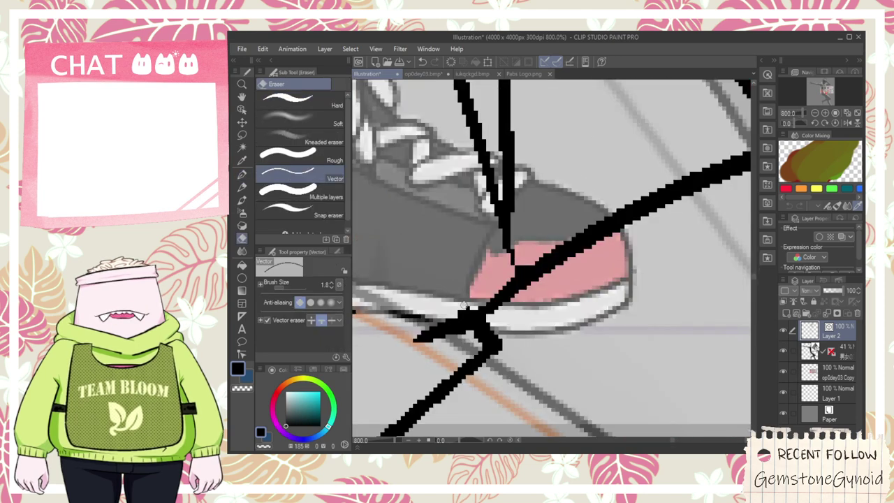
- Erase the stray stub at the thigh crease and extend the middle fold line to meet the hem corner
{"action": "scroll", "coordinate": [573, 247], "scroll_direction": "down", "scroll_amount": 1}
{"action": "scroll", "coordinate": [444, 329], "scroll_direction": "down", "scroll_amount": 2}
{"action": "scroll", "coordinate": [445, 329], "scroll_direction": "up", "scroll_amount": 3}
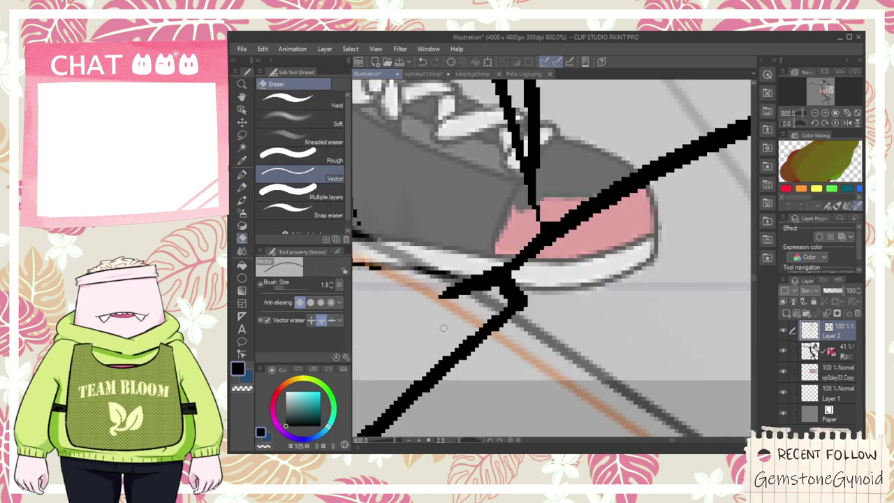
{"action": "scroll", "coordinate": [468, 288], "scroll_direction": "down", "scroll_amount": 2}
{"action": "mouse_move", "coordinate": [448, 299]}
{"action": "left_mouse_down"}
{"action": "mouse_move", "coordinate": [466, 285]}
{"action": "mouse_move", "coordinate": [593, 316]}
{"action": "left_mouse_up"}
{"action": "scroll", "coordinate": [470, 289], "scroll_direction": "up", "scroll_amount": 1}
{"action": "key", "text": "space"}
{"action": "key", "text": "p"}
{"action": "mouse_move", "coordinate": [495, 305]}
{"action": "left_mouse_down"}
{"action": "mouse_move", "coordinate": [583, 308]}
{"action": "mouse_move", "coordinate": [590, 321]}
{"action": "left_mouse_up"}
{"action": "key", "text": "ctrl+z"}
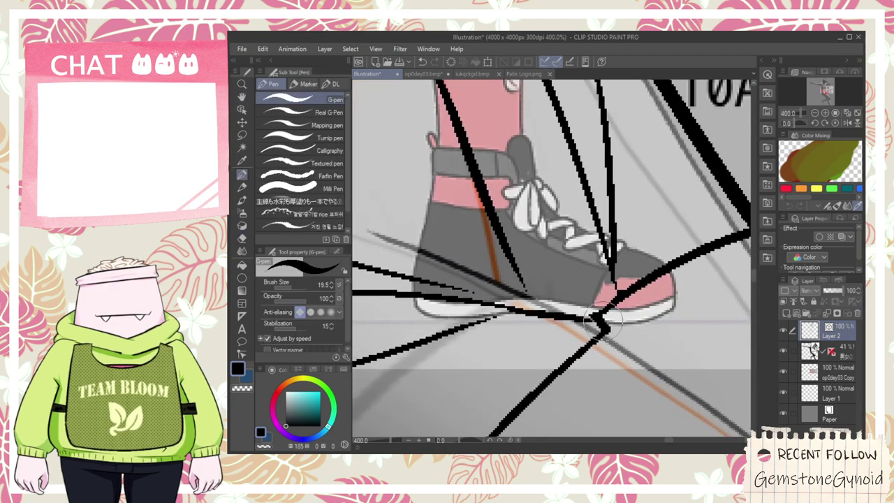
- Examine the drawn shorts and compare them with the shorts on the front-view character reference
{"action": "scroll", "coordinate": [591, 319], "scroll_direction": "down", "scroll_amount": 3}
{"action": "key", "text": "space"}
{"action": "mouse_move", "coordinate": [529, 300]}
{"action": "left_mouse_down"}
{"action": "mouse_move", "coordinate": [458, 231]}
{"action": "mouse_move", "coordinate": [516, 297]}
{"action": "left_mouse_up"}
{"action": "scroll", "coordinate": [457, 181], "scroll_direction": "up", "scroll_amount": 3}
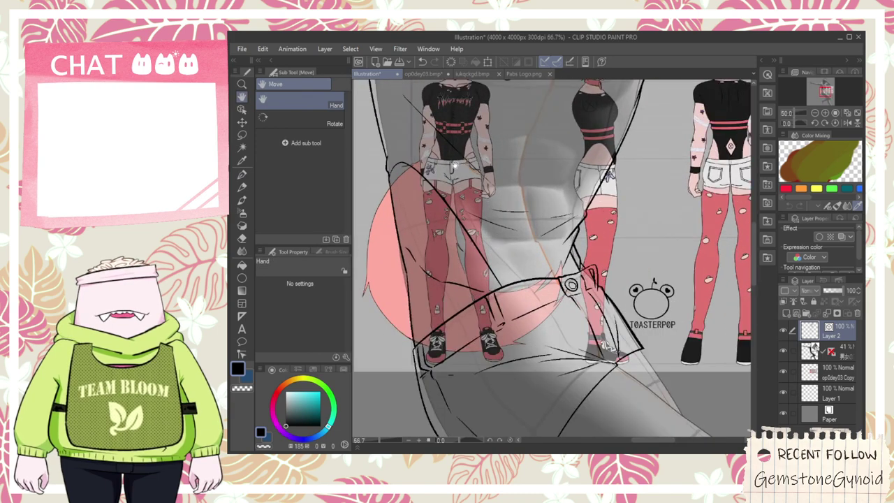
{"action": "scroll", "coordinate": [462, 133], "scroll_direction": "down", "scroll_amount": 1}
{"action": "left_click_drag", "start_coordinate": [519, 312], "coordinate": [543, 311]}
{"action": "scroll", "coordinate": [511, 357], "scroll_direction": "up", "scroll_amount": 1}
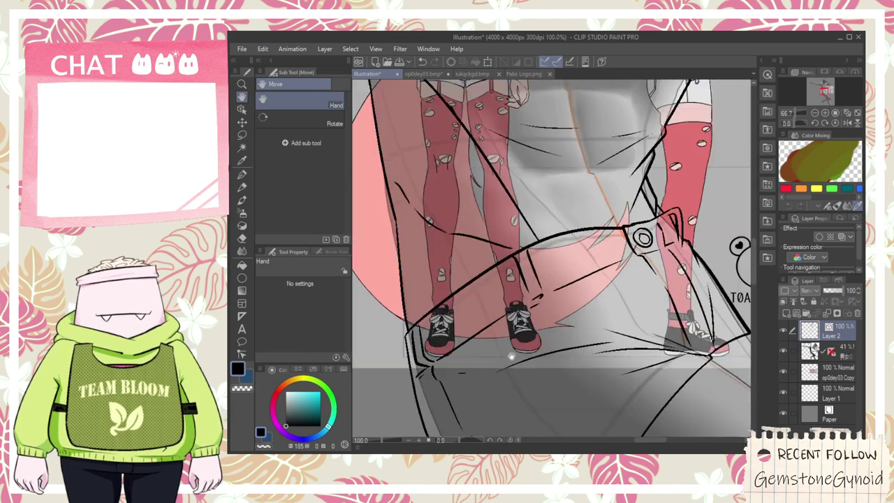
{"action": "key", "text": "space"}
{"action": "left_click_drag", "start_coordinate": [477, 236], "coordinate": [506, 315]}
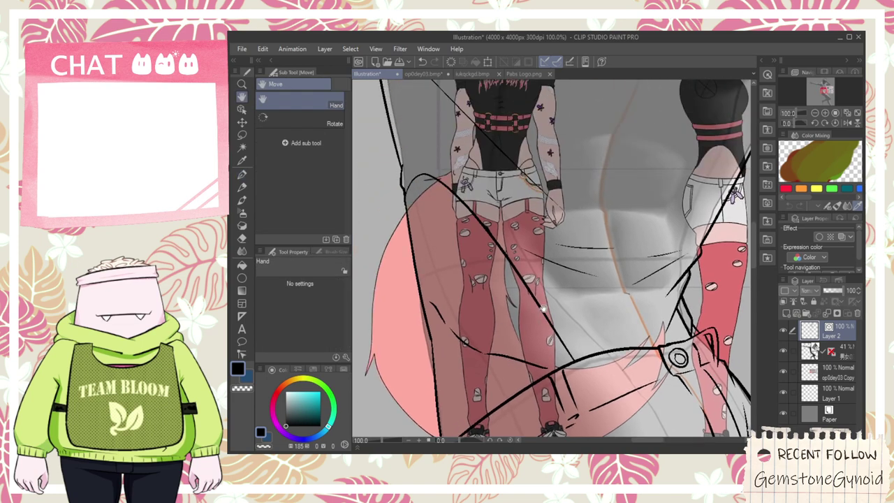
- Draw the front pocket opening as a curve from the waistband's lower edge that turns into a diagonal towards the buttock
{"action": "mouse_move", "coordinate": [533, 435]}
{"action": "left_mouse_down"}
{"action": "mouse_move", "coordinate": [519, 403]}
{"action": "mouse_move", "coordinate": [519, 326]}
{"action": "left_mouse_up"}
{"action": "left_click_drag", "start_coordinate": [518, 374], "coordinate": [513, 315]}
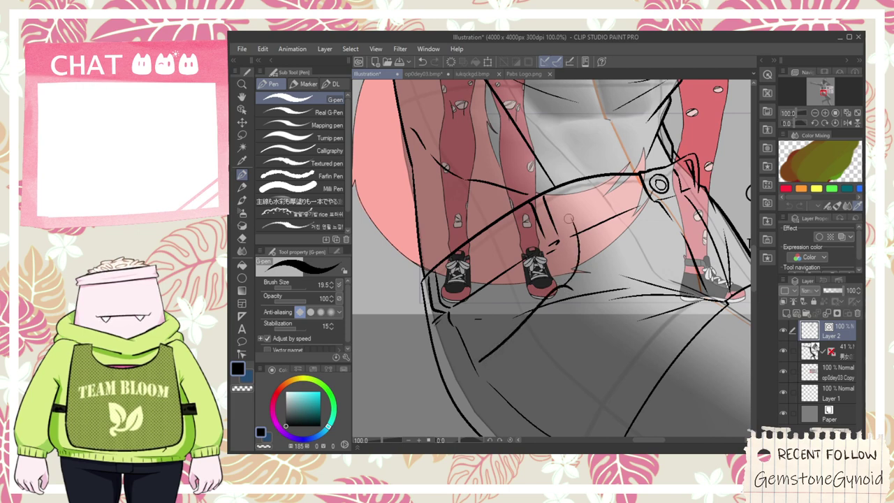
{"action": "key", "text": "e"}
{"action": "scroll", "coordinate": [567, 302], "scroll_direction": "up", "scroll_amount": 2}
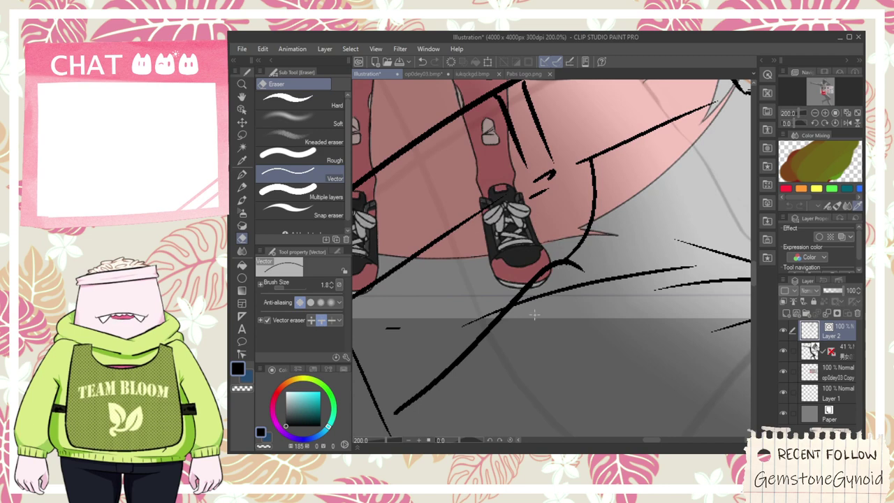
{"action": "scroll", "coordinate": [493, 320], "scroll_direction": "down", "scroll_amount": 1}
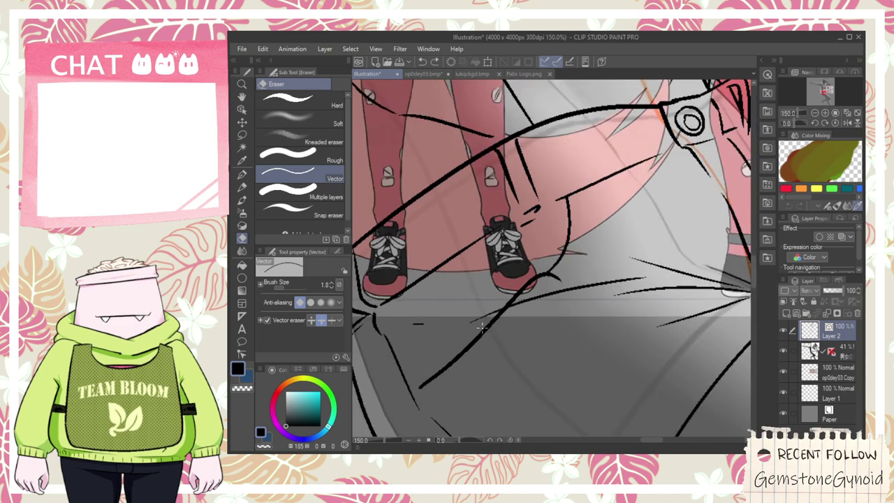
- Add thin stitch lines alongside the pocket opening, then erase the fold line crossing the pocket and the stray dash near the left hip
{"action": "key", "text": "p"}
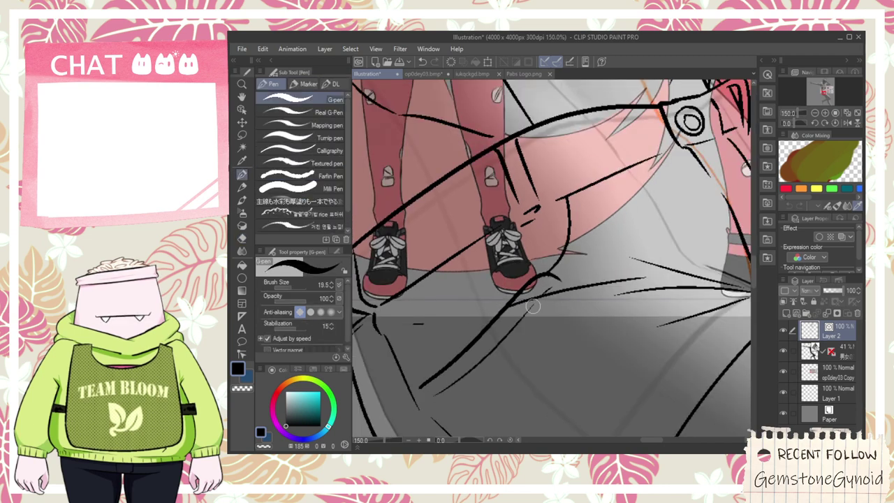
{"action": "key", "text": "e"}
{"action": "scroll", "coordinate": [502, 318], "scroll_direction": "up", "scroll_amount": 1}
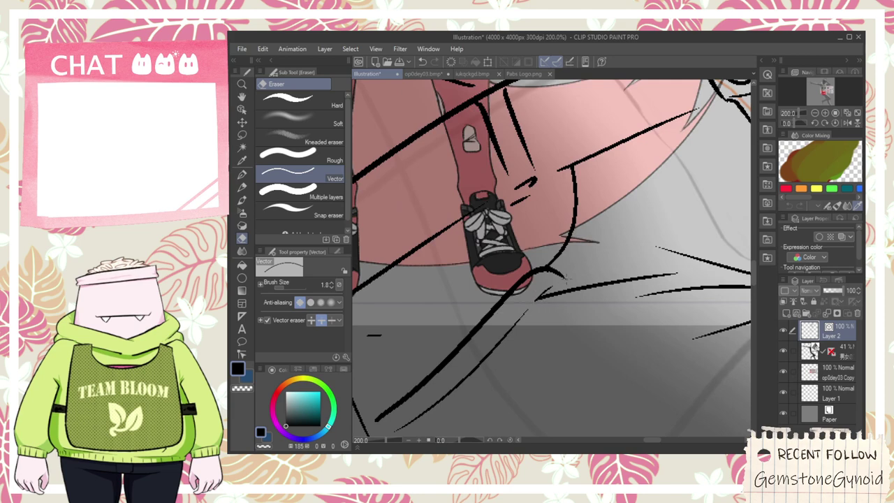
{"action": "key", "text": "p"}
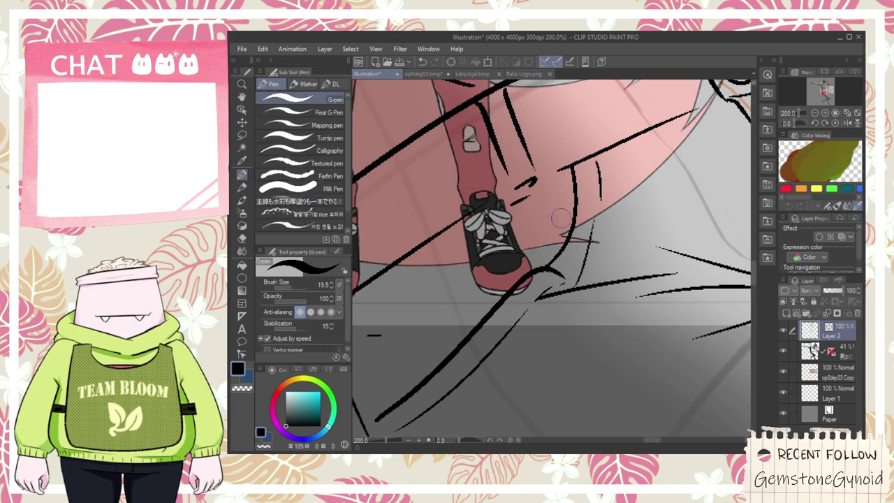
{"action": "left_click_drag", "start_coordinate": [417, 318], "coordinate": [493, 294]}
{"action": "key", "text": "e"}
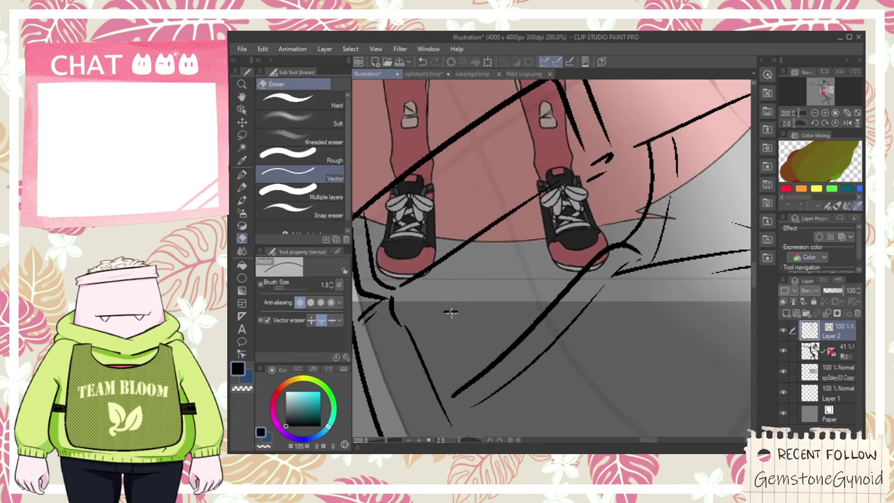
- Examine the shorts on the front-view character reference up close
{"action": "scroll", "coordinate": [458, 304], "scroll_direction": "down", "scroll_amount": 2}
{"action": "left_click_drag", "start_coordinate": [457, 144], "coordinate": [513, 291]}
{"action": "scroll", "coordinate": [462, 171], "scroll_direction": "up", "scroll_amount": 2}
{"action": "scroll", "coordinate": [461, 172], "scroll_direction": "down", "scroll_amount": 3}
{"action": "scroll", "coordinate": [506, 296], "scroll_direction": "up", "scroll_amount": 1}
{"action": "left_click_drag", "start_coordinate": [512, 184], "coordinate": [547, 338]}
{"action": "scroll", "coordinate": [493, 221], "scroll_direction": "up", "scroll_amount": 2}
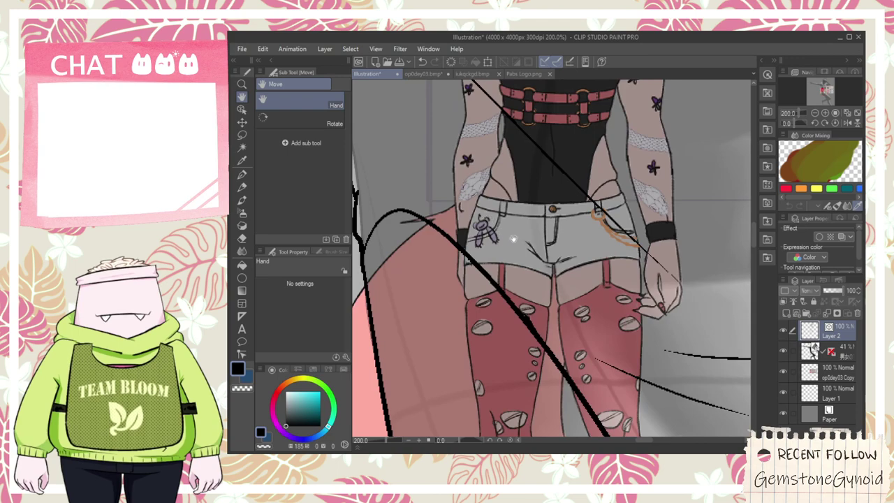
- Draw an oval bear head with a curved mouth line on the shorts' near hip, beside the diagonal pocket opening
{"action": "scroll", "coordinate": [514, 245], "scroll_direction": "down", "scroll_amount": 2}
{"action": "left_click_drag", "start_coordinate": [559, 394], "coordinate": [484, 127]}
{"action": "scroll", "coordinate": [479, 263], "scroll_direction": "up", "scroll_amount": 2}
{"action": "mouse_move", "coordinate": [478, 345]}
{"action": "left_mouse_down"}
{"action": "mouse_move", "coordinate": [523, 268]}
{"action": "mouse_move", "coordinate": [504, 327]}
{"action": "left_mouse_up"}
{"action": "scroll", "coordinate": [489, 327], "scroll_direction": "up", "scroll_amount": 2}
{"action": "mouse_move", "coordinate": [428, 307]}
{"action": "left_mouse_down"}
{"action": "mouse_move", "coordinate": [457, 315]}
{"action": "mouse_move", "coordinate": [501, 280]}
{"action": "mouse_move", "coordinate": [506, 257]}
{"action": "left_mouse_up"}
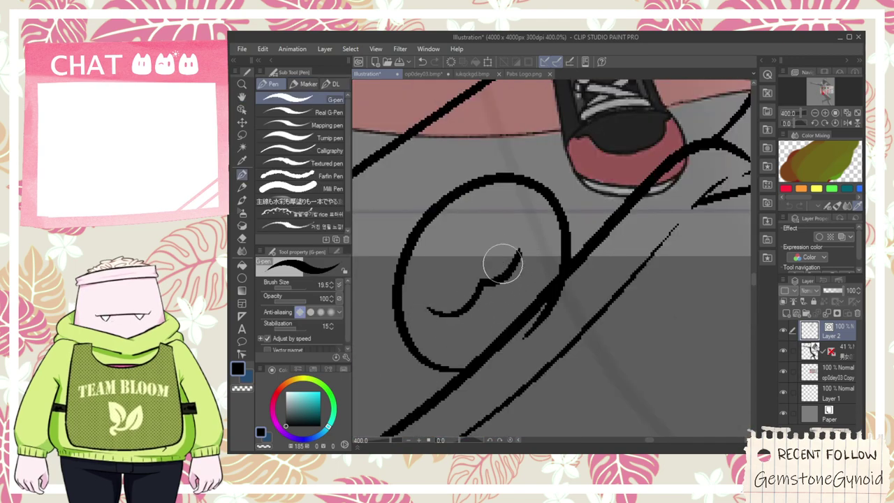
{"action": "scroll", "coordinate": [437, 277], "scroll_direction": "down", "scroll_amount": 7}
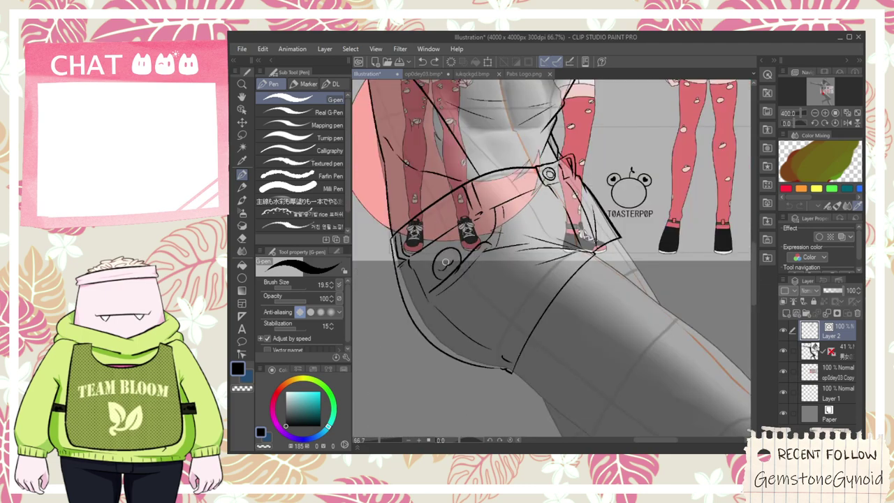
- Add two round button eyes with stitched crosses to the bear's head and erase the head outline running through them
{"action": "scroll", "coordinate": [589, 214], "scroll_direction": "up", "scroll_amount": 3}
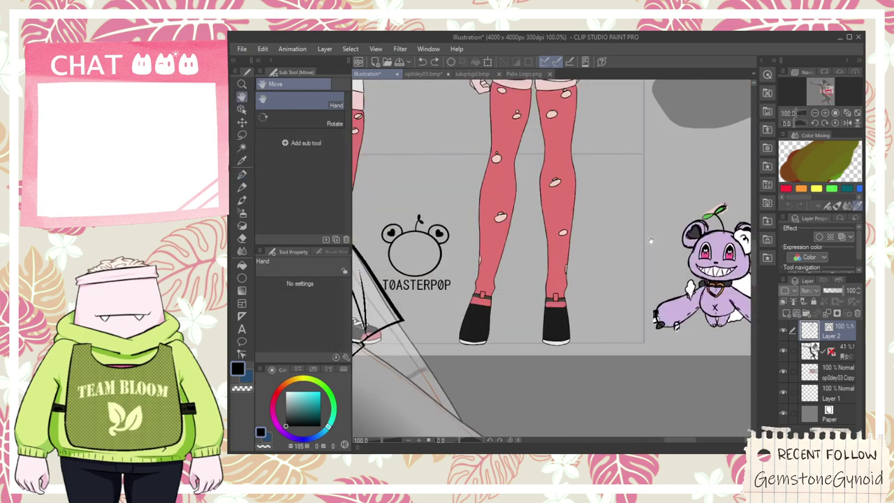
{"action": "scroll", "coordinate": [552, 246], "scroll_direction": "down", "scroll_amount": 2}
{"action": "left_click_drag", "start_coordinate": [387, 307], "coordinate": [538, 229]}
{"action": "scroll", "coordinate": [539, 233], "scroll_direction": "up", "scroll_amount": 6}
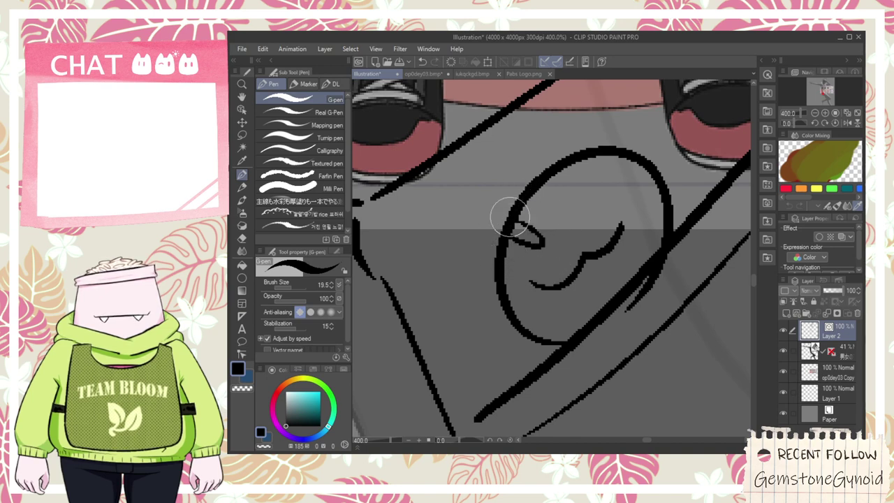
{"action": "key", "text": "e"}
{"action": "mouse_move", "coordinate": [514, 199]}
{"action": "left_mouse_down"}
{"action": "mouse_move", "coordinate": [546, 212]}
{"action": "mouse_move", "coordinate": [506, 234]}
{"action": "left_mouse_up"}
{"action": "key", "text": "p"}
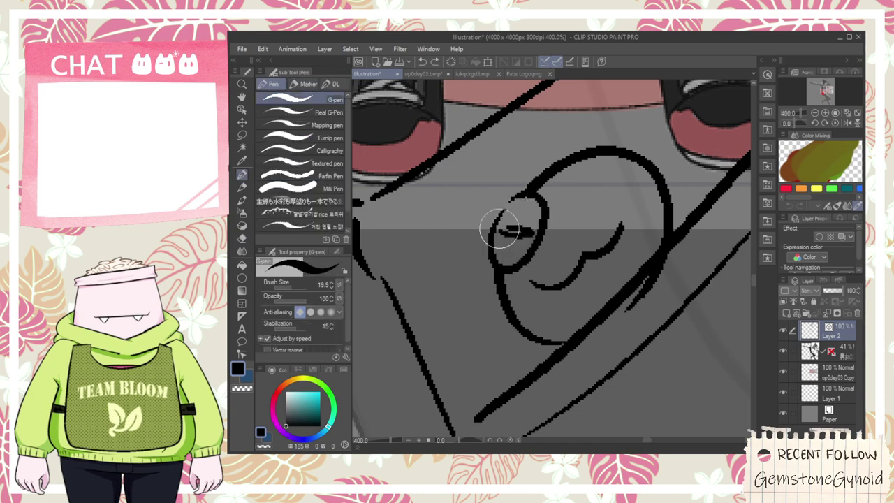
{"action": "mouse_move", "coordinate": [598, 144]}
{"action": "left_mouse_down"}
{"action": "mouse_move", "coordinate": [583, 155]}
{"action": "mouse_move", "coordinate": [598, 133]}
{"action": "mouse_move", "coordinate": [599, 176]}
{"action": "mouse_move", "coordinate": [599, 138]}
{"action": "mouse_move", "coordinate": [606, 154]}
{"action": "mouse_move", "coordinate": [598, 163]}
{"action": "left_mouse_up"}
{"action": "key", "text": "ctrl+z"}
{"action": "key", "text": "e"}
{"action": "key", "text": "p"}
{"action": "key", "text": "ctrl+z"}
{"action": "key", "text": "e"}
{"action": "scroll", "coordinate": [601, 165], "scroll_direction": "down", "scroll_amount": 3}
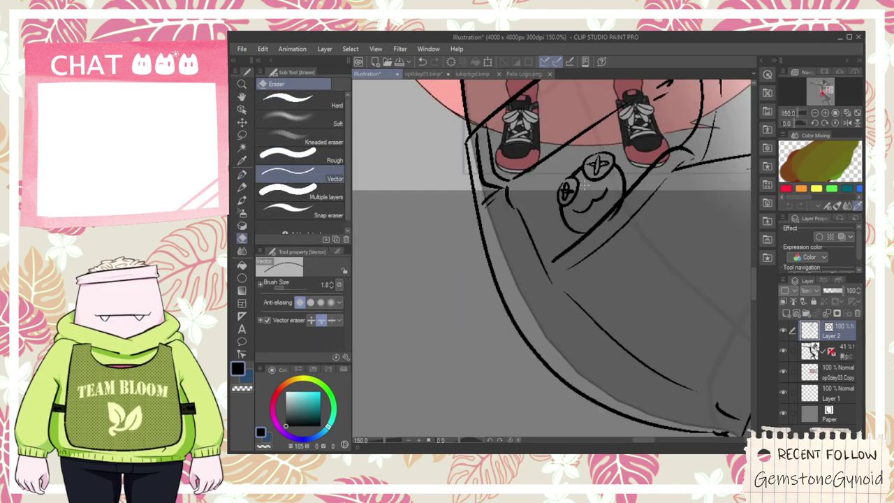
- Draw a rounded ear behind each button eye of the bear and clean up the overlapping lines
{"action": "scroll", "coordinate": [571, 191], "scroll_direction": "up", "scroll_amount": 5}
{"action": "mouse_move", "coordinate": [541, 202]}
{"action": "left_mouse_down"}
{"action": "mouse_move", "coordinate": [524, 426]}
{"action": "mouse_move", "coordinate": [503, 245]}
{"action": "left_mouse_up"}
{"action": "scroll", "coordinate": [544, 209], "scroll_direction": "down", "scroll_amount": 2}
{"action": "scroll", "coordinate": [545, 210], "scroll_direction": "down", "scroll_amount": 5}
{"action": "key", "text": "space"}
{"action": "scroll", "coordinate": [495, 237], "scroll_direction": "up", "scroll_amount": 3}
{"action": "scroll", "coordinate": [495, 238], "scroll_direction": "down", "scroll_amount": 1}
{"action": "scroll", "coordinate": [503, 248], "scroll_direction": "up", "scroll_amount": 4}
{"action": "key", "text": "p"}
{"action": "left_click_drag", "start_coordinate": [474, 297], "coordinate": [503, 220]}
{"action": "mouse_move", "coordinate": [564, 152]}
{"action": "left_mouse_down"}
{"action": "mouse_move", "coordinate": [603, 125]}
{"action": "mouse_move", "coordinate": [616, 202]}
{"action": "left_mouse_up"}
{"action": "key", "text": "e"}
{"action": "key", "text": "space"}
- Draw a curved stem topped with a small two-leaf sprout rising from the bear's head
{"action": "mouse_move", "coordinate": [526, 185]}
{"action": "left_mouse_down"}
{"action": "mouse_move", "coordinate": [558, 243]}
{"action": "mouse_move", "coordinate": [490, 111]}
{"action": "left_mouse_up"}
{"action": "key", "text": "p"}
{"action": "key", "text": "ctrl+z"}
{"action": "mouse_move", "coordinate": [545, 252]}
{"action": "left_mouse_down"}
{"action": "mouse_move", "coordinate": [499, 142]}
{"action": "mouse_move", "coordinate": [500, 151]}
{"action": "left_mouse_up"}
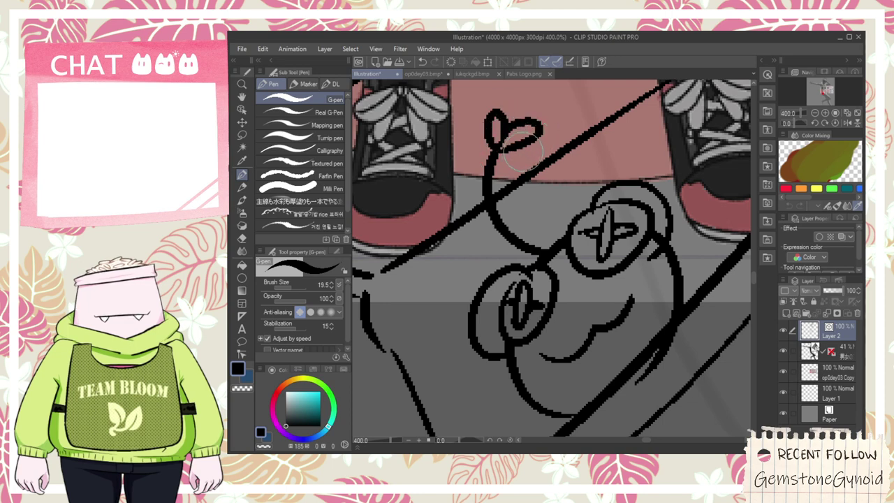
{"action": "scroll", "coordinate": [527, 176], "scroll_direction": "down", "scroll_amount": 4}
- Draw the bear's first arm as a long rounded shape reaching from the chin towards the outer edge of the shorts
{"action": "scroll", "coordinate": [530, 229], "scroll_direction": "up", "scroll_amount": 1}
{"action": "left_click_drag", "start_coordinate": [527, 238], "coordinate": [471, 361]}
{"action": "key", "text": "ctrl+z"}
{"action": "left_click_drag", "start_coordinate": [529, 236], "coordinate": [457, 336]}
{"action": "key", "text": "ctrl+z"}
{"action": "mouse_move", "coordinate": [535, 232]}
{"action": "left_mouse_down"}
{"action": "mouse_move", "coordinate": [525, 256]}
{"action": "mouse_move", "coordinate": [550, 224]}
{"action": "left_mouse_up"}
{"action": "key", "text": "ctrl+z"}
{"action": "scroll", "coordinate": [583, 195], "scroll_direction": "up", "scroll_amount": 1}
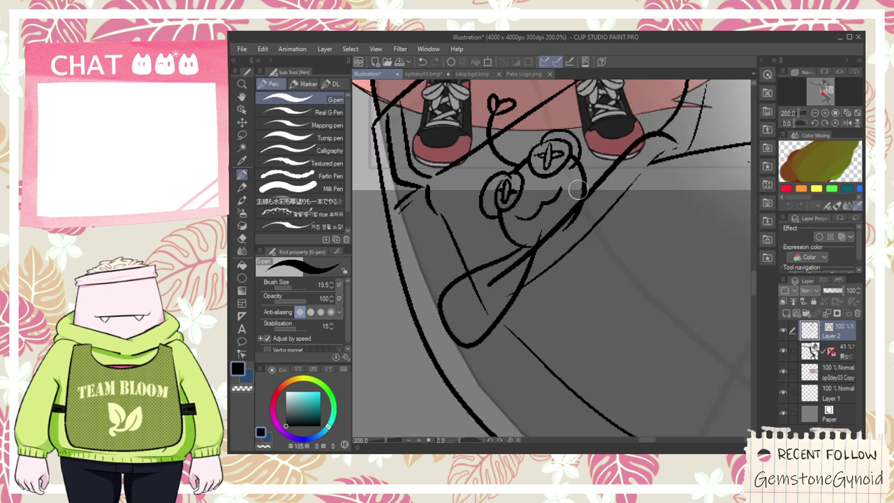
- Draw the bear's second arm hanging down beside the first and erase the pocket and arm lines that overlap it
{"action": "mouse_move", "coordinate": [584, 199]}
{"action": "left_mouse_down"}
{"action": "mouse_move", "coordinate": [569, 306]}
{"action": "mouse_move", "coordinate": [595, 180]}
{"action": "mouse_move", "coordinate": [518, 274]}
{"action": "left_mouse_up"}
{"action": "key", "text": "ctrl+z"}
{"action": "key", "text": "ctrl+z"}
{"action": "mouse_move", "coordinate": [580, 200]}
{"action": "left_mouse_down"}
{"action": "mouse_move", "coordinate": [516, 312]}
{"action": "mouse_move", "coordinate": [568, 303]}
{"action": "mouse_move", "coordinate": [586, 182]}
{"action": "left_mouse_up"}
{"action": "key", "text": "e"}
{"action": "mouse_move", "coordinate": [557, 263]}
{"action": "left_mouse_down"}
{"action": "mouse_move", "coordinate": [572, 220]}
{"action": "mouse_move", "coordinate": [558, 236]}
{"action": "left_mouse_up"}
{"action": "scroll", "coordinate": [569, 217], "scroll_direction": "up", "scroll_amount": 2}
{"action": "mouse_move", "coordinate": [456, 308]}
{"action": "left_mouse_down"}
{"action": "mouse_move", "coordinate": [486, 340]}
{"action": "mouse_move", "coordinate": [509, 304]}
{"action": "left_mouse_up"}
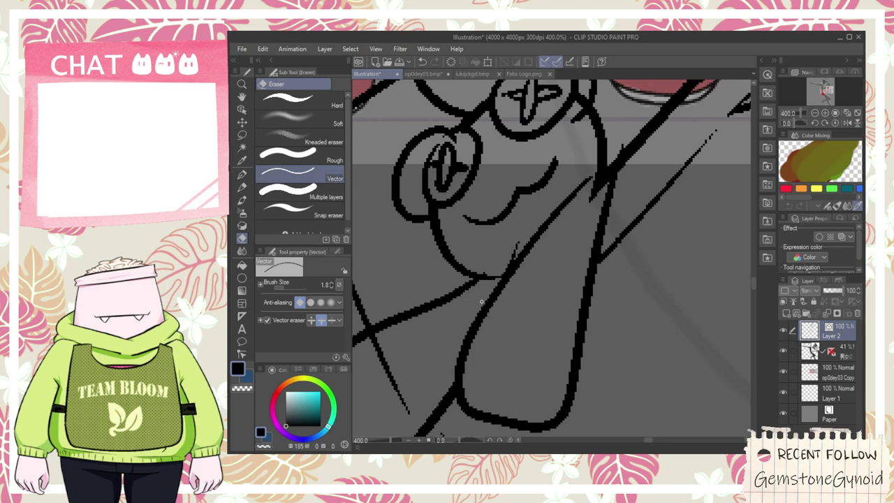
- Erase the seam line crossing the bear's first arm and draw an oval pad on its paw
{"action": "key", "text": "space"}
{"action": "key", "text": "space"}
{"action": "mouse_move", "coordinate": [382, 370]}
{"action": "left_mouse_down"}
{"action": "mouse_move", "coordinate": [463, 355]}
{"action": "mouse_move", "coordinate": [461, 302]}
{"action": "mouse_move", "coordinate": [455, 321]}
{"action": "mouse_move", "coordinate": [424, 321]}
{"action": "left_mouse_up"}
{"action": "scroll", "coordinate": [440, 347], "scroll_direction": "down", "scroll_amount": 3}
{"action": "scroll", "coordinate": [463, 353], "scroll_direction": "up", "scroll_amount": 3}
{"action": "key", "text": "p"}
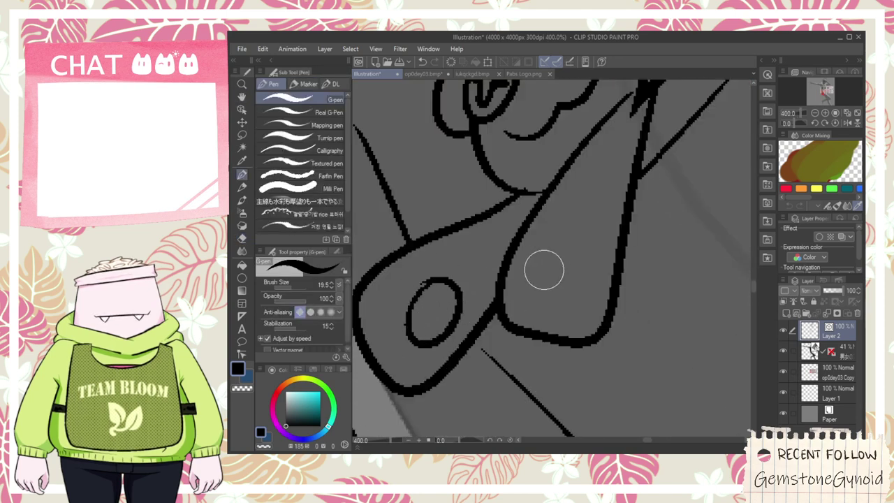
- Draw three narrow claws at the end of the bear's second arm and erase the arm outline inside them
{"action": "scroll", "coordinate": [541, 301], "scroll_direction": "down", "scroll_amount": 3}
{"action": "scroll", "coordinate": [524, 318], "scroll_direction": "up", "scroll_amount": 3}
{"action": "mouse_move", "coordinate": [535, 296]}
{"action": "left_mouse_down"}
{"action": "mouse_move", "coordinate": [544, 340]}
{"action": "mouse_move", "coordinate": [538, 310]}
{"action": "mouse_move", "coordinate": [560, 301]}
{"action": "mouse_move", "coordinate": [565, 317]}
{"action": "mouse_move", "coordinate": [570, 297]}
{"action": "mouse_move", "coordinate": [596, 333]}
{"action": "mouse_move", "coordinate": [599, 310]}
{"action": "mouse_move", "coordinate": [602, 332]}
{"action": "mouse_move", "coordinate": [618, 337]}
{"action": "mouse_move", "coordinate": [600, 315]}
{"action": "left_mouse_up"}
{"action": "key", "text": "ctrl+z"}
{"action": "key", "text": "e"}
{"action": "key", "text": "p"}
{"action": "key", "text": "e"}
{"action": "scroll", "coordinate": [607, 324], "scroll_direction": "up", "scroll_amount": 2}
{"action": "left_click_drag", "start_coordinate": [562, 283], "coordinate": [565, 296]}
{"action": "mouse_move", "coordinate": [513, 269]}
{"action": "left_mouse_down"}
{"action": "mouse_move", "coordinate": [506, 282]}
{"action": "mouse_move", "coordinate": [573, 272]}
{"action": "left_mouse_up"}
{"action": "scroll", "coordinate": [511, 294], "scroll_direction": "down", "scroll_amount": 2}
- Draw three claws on the bear's padded paw and erase the overlapping lines between them
{"action": "key", "text": "space"}
{"action": "key", "text": "space"}
{"action": "key", "text": "p"}
{"action": "mouse_move", "coordinate": [462, 271]}
{"action": "left_mouse_down"}
{"action": "mouse_move", "coordinate": [459, 303]}
{"action": "mouse_move", "coordinate": [460, 290]}
{"action": "mouse_move", "coordinate": [476, 282]}
{"action": "mouse_move", "coordinate": [453, 348]}
{"action": "mouse_move", "coordinate": [494, 314]}
{"action": "mouse_move", "coordinate": [477, 384]}
{"action": "mouse_move", "coordinate": [502, 335]}
{"action": "left_mouse_up"}
{"action": "key", "text": "ctrl+z"}
{"action": "key", "text": "e"}
{"action": "scroll", "coordinate": [490, 350], "scroll_direction": "up", "scroll_amount": 2}
{"action": "left_click_drag", "start_coordinate": [441, 300], "coordinate": [466, 272]}
{"action": "left_click_drag", "start_coordinate": [410, 250], "coordinate": [437, 230]}
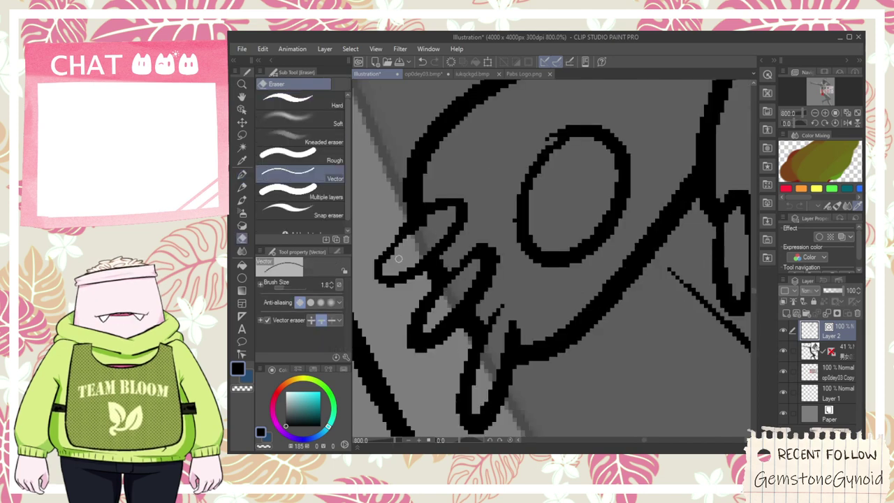
{"action": "scroll", "coordinate": [411, 247], "scroll_direction": "down", "scroll_amount": 2}
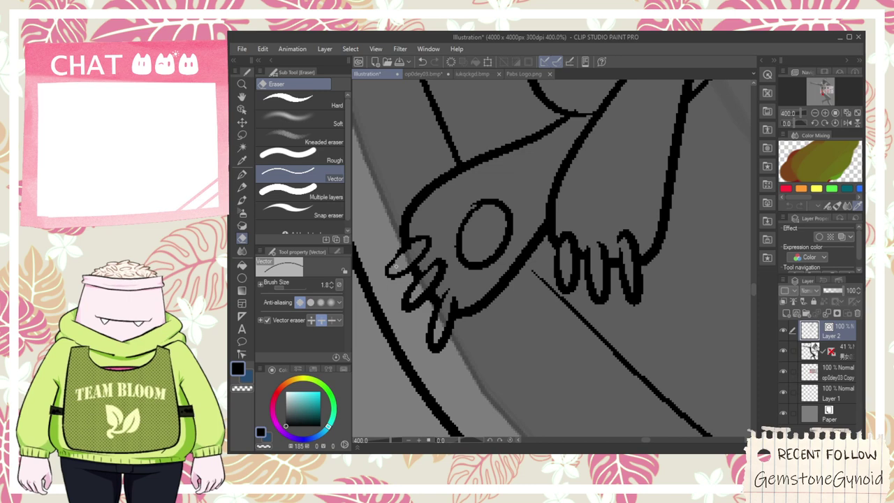
{"action": "scroll", "coordinate": [396, 266], "scroll_direction": "down", "scroll_amount": 4}
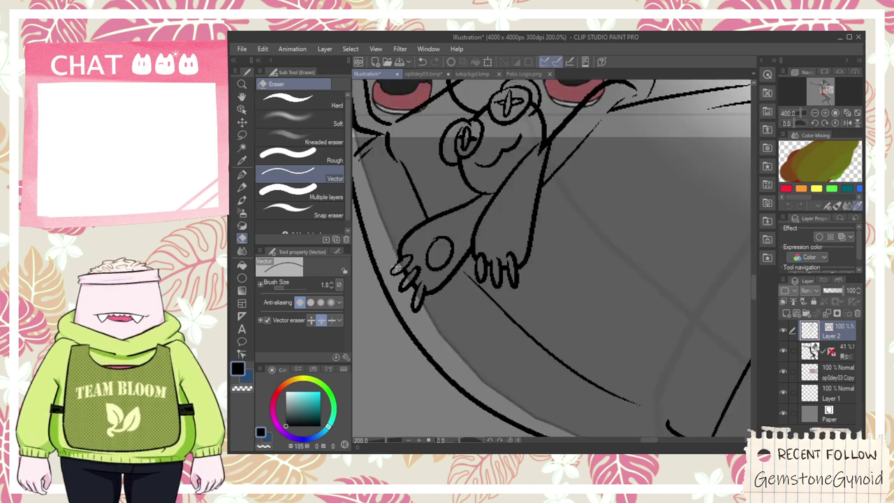
- Draw a broken hem line inside the near leg opening of the shorts, running parallel to its edge
{"action": "scroll", "coordinate": [501, 231], "scroll_direction": "down", "scroll_amount": 1}
{"action": "key", "text": "space"}
{"action": "scroll", "coordinate": [500, 164], "scroll_direction": "up", "scroll_amount": 4}
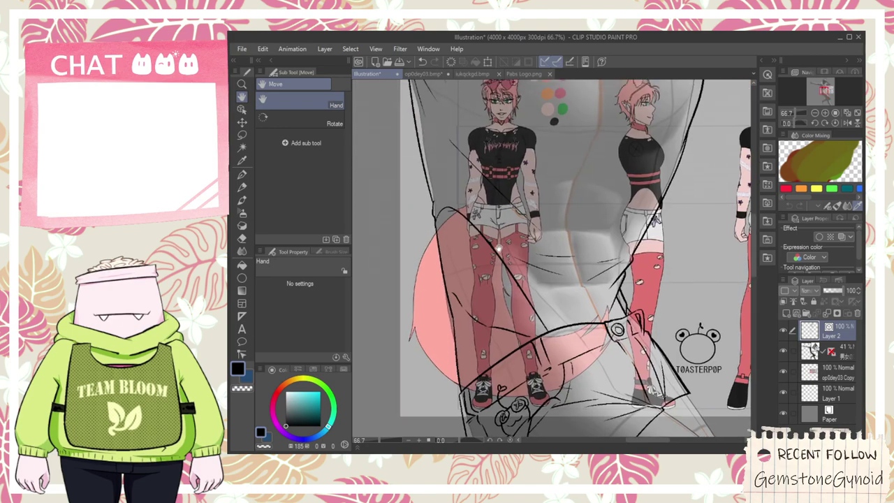
{"action": "scroll", "coordinate": [500, 235], "scroll_direction": "down", "scroll_amount": 4}
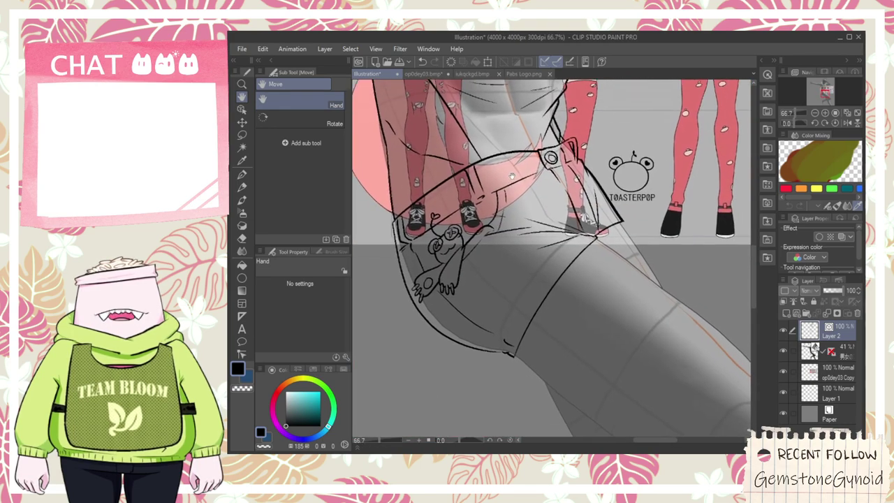
{"action": "scroll", "coordinate": [529, 325], "scroll_direction": "up", "scroll_amount": 3}
{"action": "left_click_drag", "start_coordinate": [487, 349], "coordinate": [589, 127]}
{"action": "key", "text": "ctrl+z"}
{"action": "left_click_drag", "start_coordinate": [478, 362], "coordinate": [547, 224]}
{"action": "key", "text": "ctrl+z"}
{"action": "left_click_drag", "start_coordinate": [491, 352], "coordinate": [578, 188]}
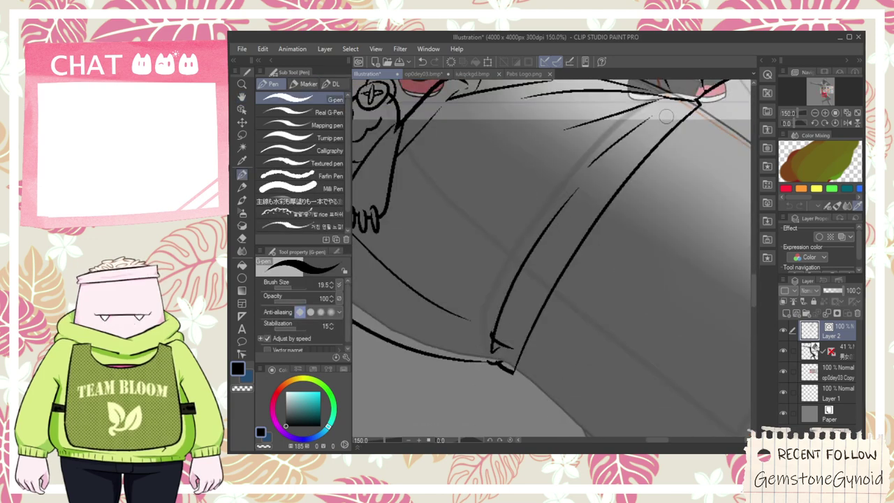
{"action": "scroll", "coordinate": [668, 113], "scroll_direction": "down", "scroll_amount": 2}
{"action": "mouse_move", "coordinate": [667, 116]}
{"action": "left_mouse_down"}
{"action": "mouse_move", "coordinate": [562, 279]}
{"action": "mouse_move", "coordinate": [599, 262]}
{"action": "left_mouse_up"}
{"action": "scroll", "coordinate": [561, 280], "scroll_direction": "up", "scroll_amount": 3}
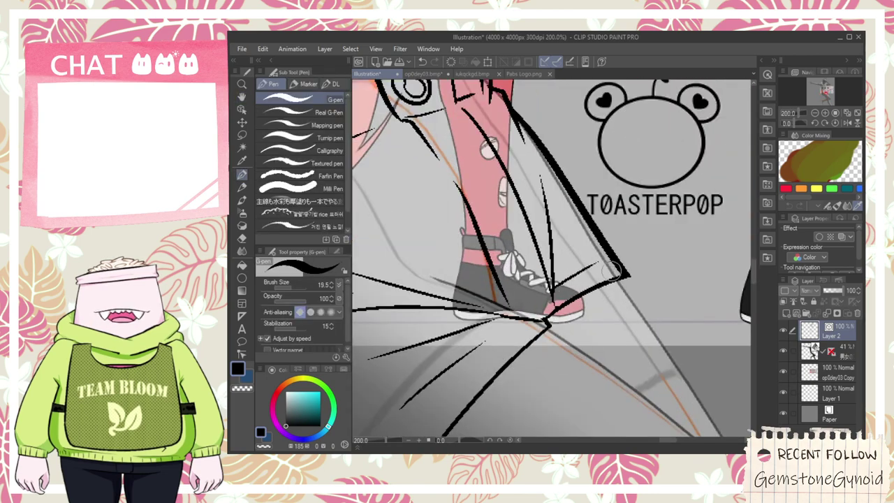
- Connect the inner hem line to the shorts' outline with a short stroke at the underside of the near thigh
{"action": "scroll", "coordinate": [604, 262], "scroll_direction": "down", "scroll_amount": 3}
{"action": "left_click_drag", "start_coordinate": [413, 161], "coordinate": [529, 276]}
{"action": "scroll", "coordinate": [520, 215], "scroll_direction": "up", "scroll_amount": 2}
{"action": "scroll", "coordinate": [525, 216], "scroll_direction": "down", "scroll_amount": 3}
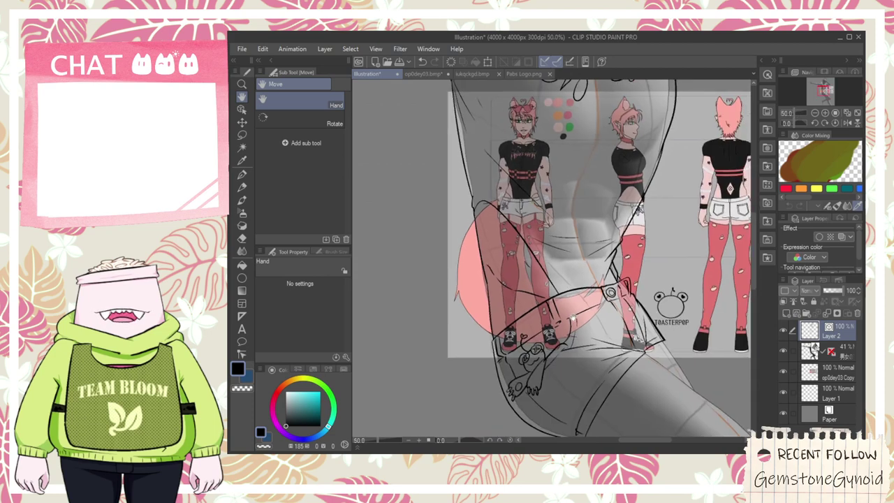
{"action": "left_click_drag", "start_coordinate": [605, 393], "coordinate": [515, 243]}
{"action": "scroll", "coordinate": [488, 273], "scroll_direction": "up", "scroll_amount": 2}
{"action": "scroll", "coordinate": [480, 274], "scroll_direction": "up", "scroll_amount": 2}
{"action": "key", "text": "e"}
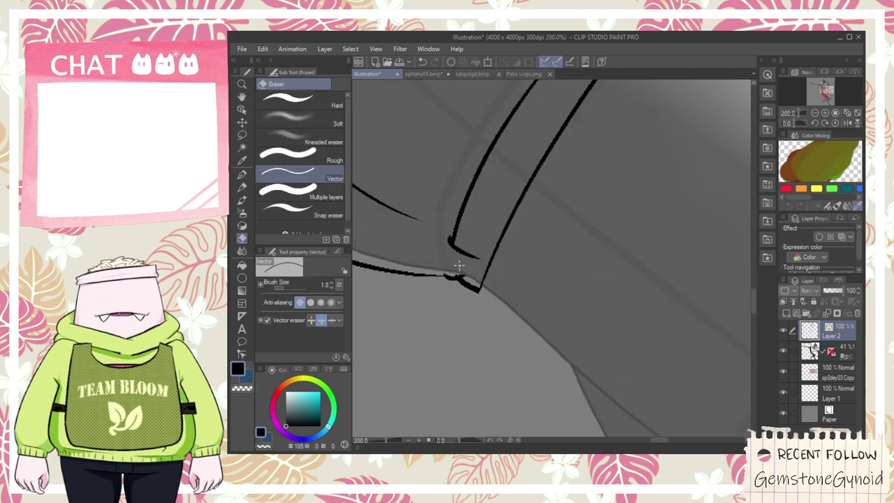
{"action": "scroll", "coordinate": [457, 260], "scroll_direction": "up", "scroll_amount": 4}
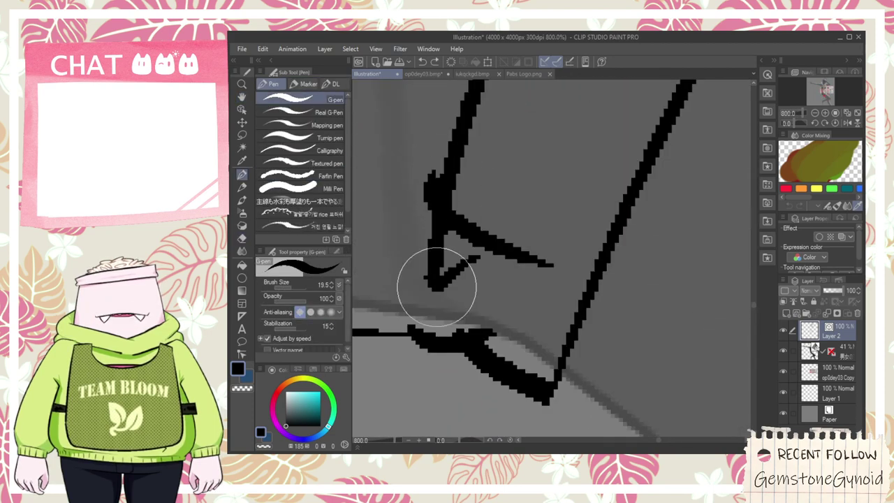
{"action": "left_click_drag", "start_coordinate": [443, 256], "coordinate": [456, 276]}
{"action": "scroll", "coordinate": [454, 269], "scroll_direction": "down", "scroll_amount": 4}
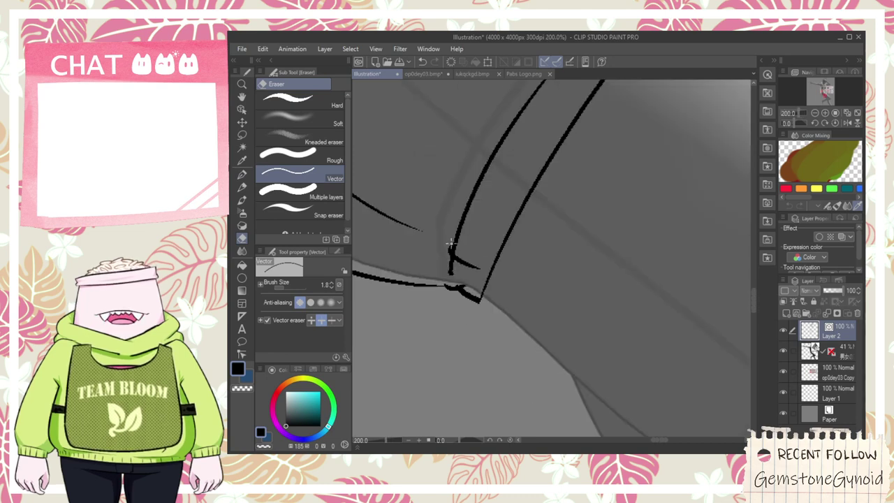
- Draw a short curve for the underside of the near thigh, starting at the lower corner of the shorts' hem
{"action": "scroll", "coordinate": [454, 239], "scroll_direction": "down", "scroll_amount": 2}
{"action": "key", "text": "h"}
{"action": "scroll", "coordinate": [541, 223], "scroll_direction": "down", "scroll_amount": 3}
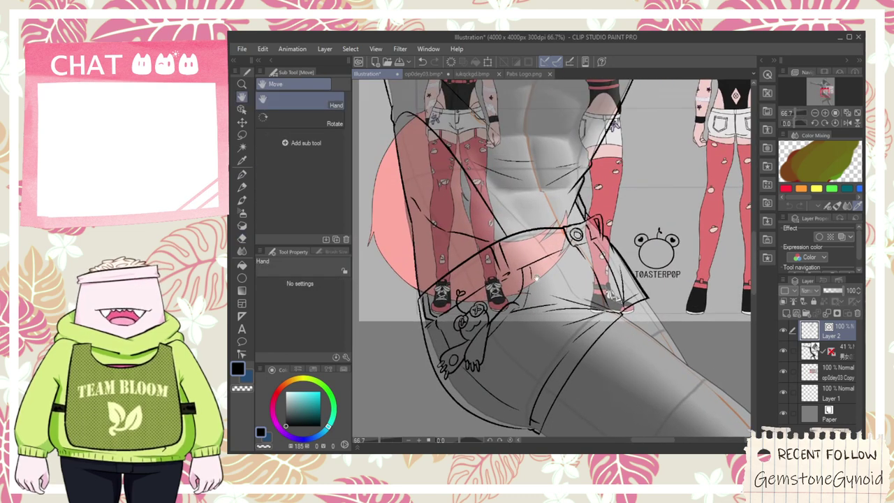
{"action": "left_click_drag", "start_coordinate": [572, 339], "coordinate": [473, 222]}
{"action": "scroll", "coordinate": [466, 297], "scroll_direction": "up", "scroll_amount": 1}
{"action": "key", "text": "p"}
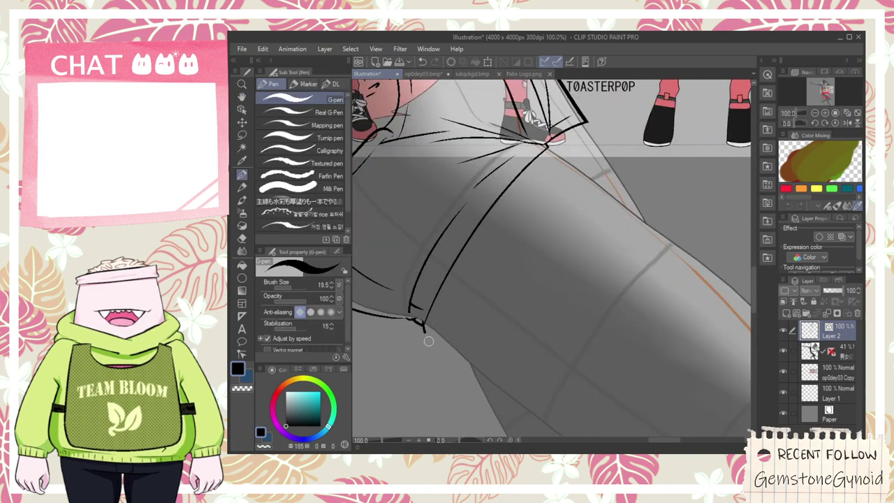
{"action": "left_click_drag", "start_coordinate": [428, 327], "coordinate": [524, 370]}
{"action": "key", "text": "ctrl+z"}
{"action": "mouse_move", "coordinate": [423, 320]}
{"action": "left_mouse_down"}
{"action": "mouse_move", "coordinate": [501, 377]}
{"action": "mouse_move", "coordinate": [586, 201]}
{"action": "left_mouse_up"}
{"action": "key", "text": "ctrl+z"}
{"action": "key", "text": "ctrl+z"}
{"action": "left_click_drag", "start_coordinate": [417, 322], "coordinate": [489, 363]}
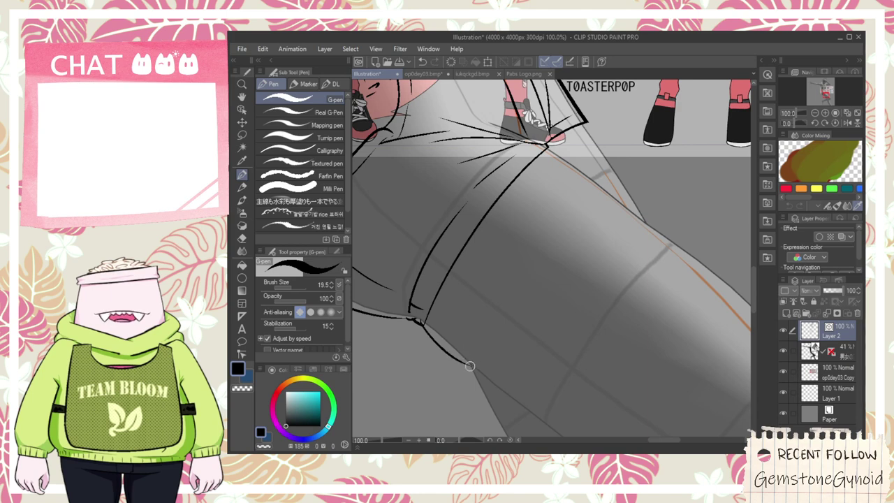
{"action": "left_click_drag", "start_coordinate": [467, 364], "coordinate": [550, 194]}
{"action": "key", "text": "ctrl+z"}
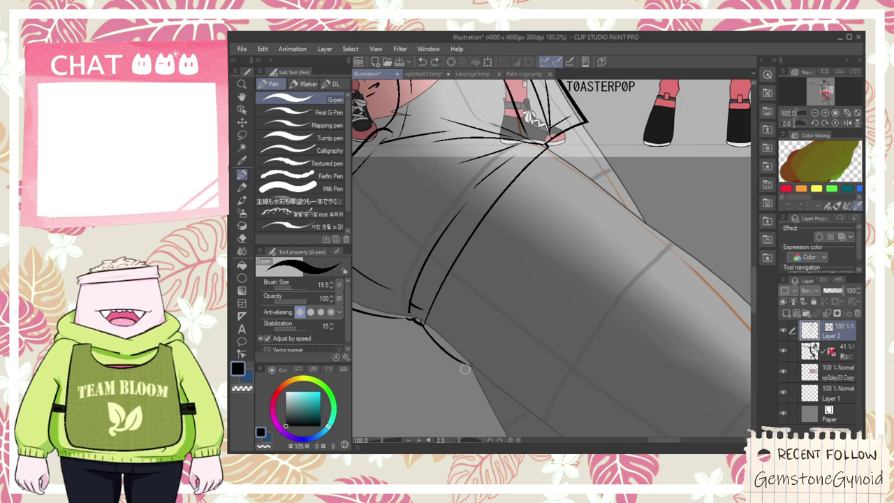
- Adjust the short thigh curve as an object and trim its overlap at the hem corner
{"action": "left_click", "coordinate": [241, 109]}
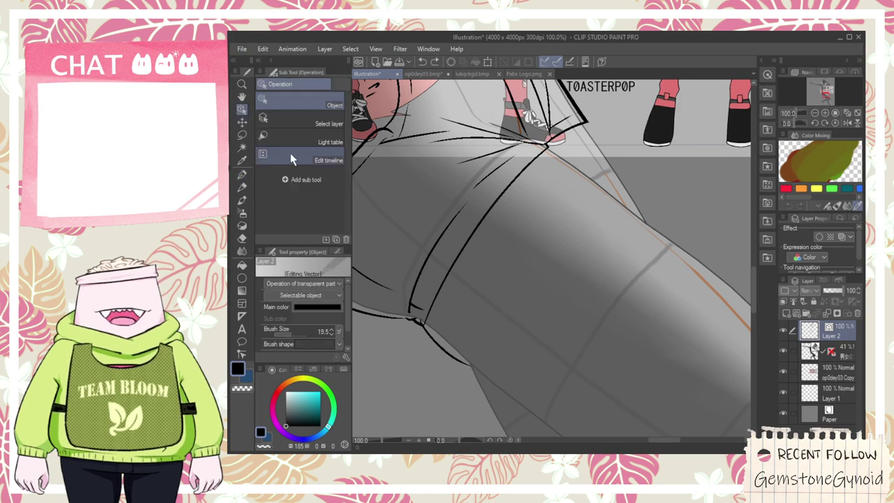
{"action": "left_click", "coordinate": [455, 353]}
{"action": "mouse_move", "coordinate": [446, 385]}
{"action": "left_mouse_down"}
{"action": "mouse_move", "coordinate": [495, 369]}
{"action": "mouse_move", "coordinate": [495, 361]}
{"action": "left_mouse_up"}
{"action": "key", "text": "e"}
{"action": "scroll", "coordinate": [427, 320], "scroll_direction": "up", "scroll_amount": 2}
{"action": "left_click_drag", "start_coordinate": [419, 310], "coordinate": [416, 322]}
{"action": "scroll", "coordinate": [411, 332], "scroll_direction": "down", "scroll_amount": 1}
{"action": "scroll", "coordinate": [404, 338], "scroll_direction": "down", "scroll_amount": 2}
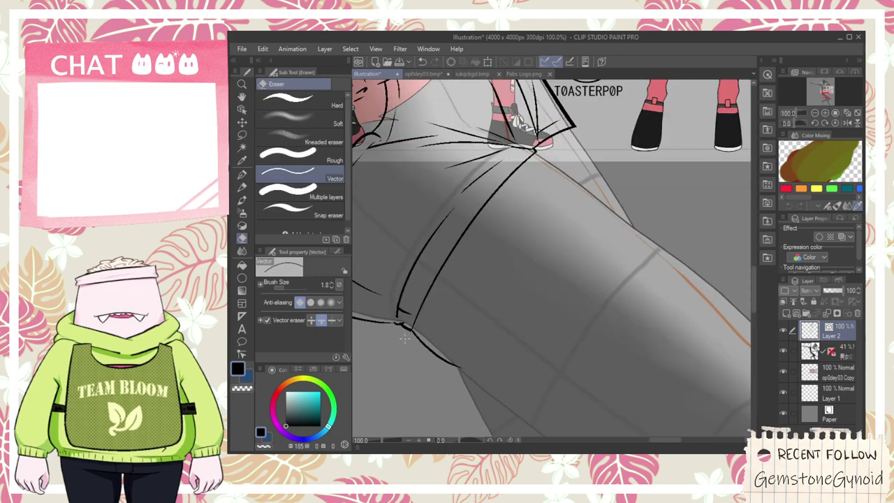
- Draw a long curved stocking edge from the end of the thigh's underside curve up across the near thigh
{"action": "scroll", "coordinate": [420, 378], "scroll_direction": "up", "scroll_amount": 2}
{"action": "key", "text": "p"}
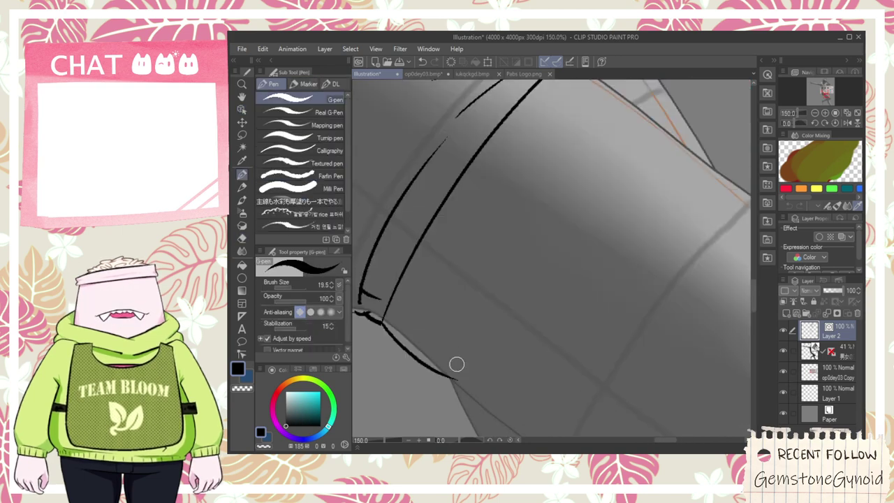
{"action": "mouse_move", "coordinate": [454, 373]}
{"action": "left_mouse_down"}
{"action": "mouse_move", "coordinate": [498, 348]}
{"action": "mouse_move", "coordinate": [606, 158]}
{"action": "left_mouse_up"}
{"action": "key", "text": "ctrl+z"}
{"action": "left_click_drag", "start_coordinate": [451, 377], "coordinate": [584, 153]}
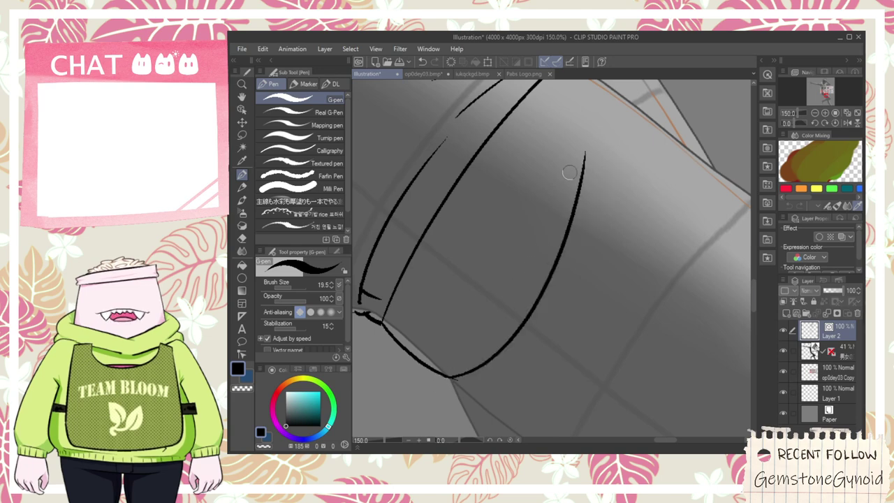
- Draw two curves from the shorts' hem, one down to the stocking edge and one towards the inner thigh, and trim the overshoots
{"action": "scroll", "coordinate": [566, 185], "scroll_direction": "down", "scroll_amount": 1}
{"action": "key", "text": "space"}
{"action": "left_click_drag", "start_coordinate": [565, 182], "coordinate": [543, 276]}
{"action": "scroll", "coordinate": [542, 234], "scroll_direction": "up", "scroll_amount": 1}
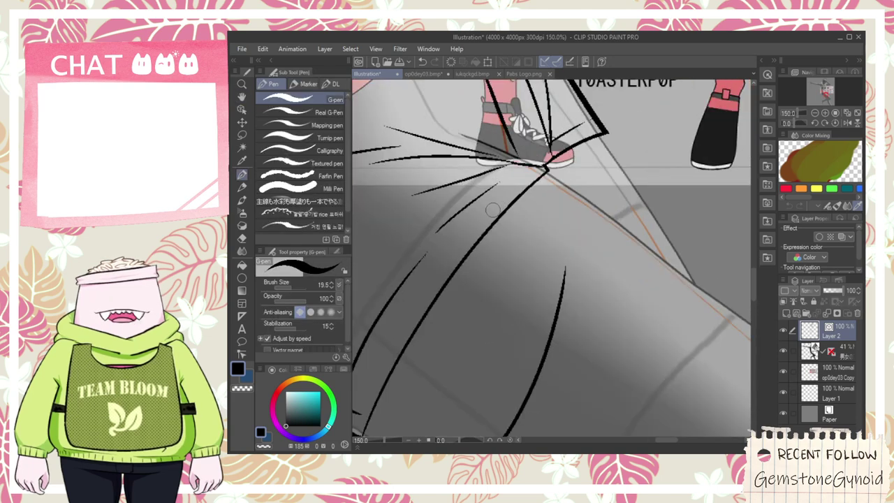
{"action": "left_click_drag", "start_coordinate": [491, 217], "coordinate": [564, 357]}
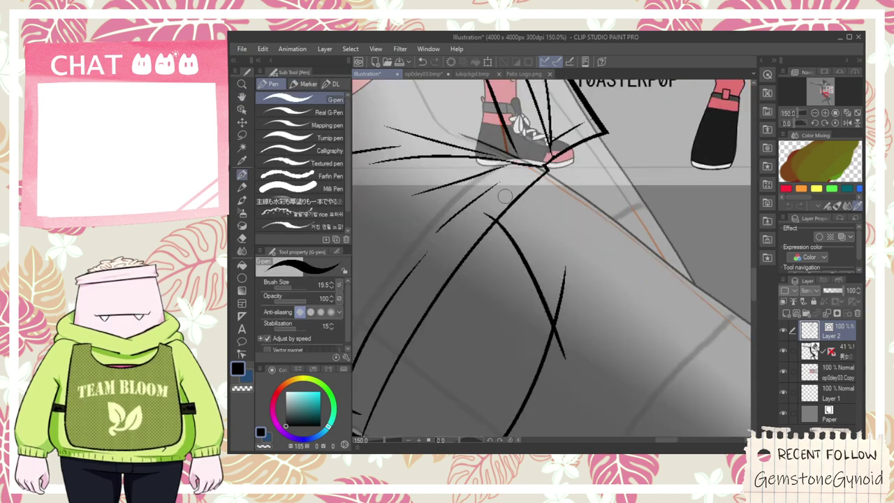
{"action": "left_click_drag", "start_coordinate": [504, 201], "coordinate": [674, 257]}
{"action": "key", "text": "e"}
{"action": "left_click", "coordinate": [489, 222]}
{"action": "key", "text": "ctrl+z"}
- Examine the shorts, garter straps and stocking tops on the front-view character reference and compare them with the drawing
{"action": "scroll", "coordinate": [544, 352], "scroll_direction": "down", "scroll_amount": 4}
{"action": "left_click_drag", "start_coordinate": [556, 366], "coordinate": [526, 305]}
{"action": "key", "text": "space"}
{"action": "scroll", "coordinate": [462, 163], "scroll_direction": "up", "scroll_amount": 2}
{"action": "scroll", "coordinate": [462, 162], "scroll_direction": "up", "scroll_amount": 4}
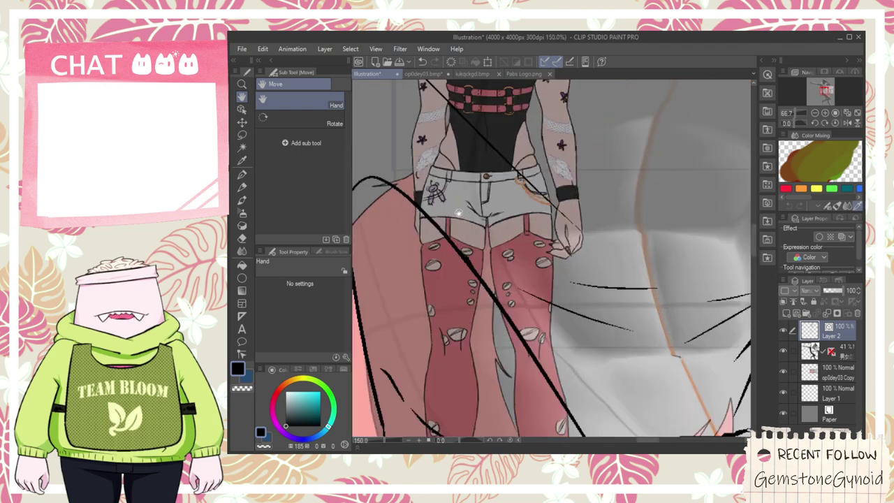
{"action": "scroll", "coordinate": [468, 215], "scroll_direction": "down", "scroll_amount": 2}
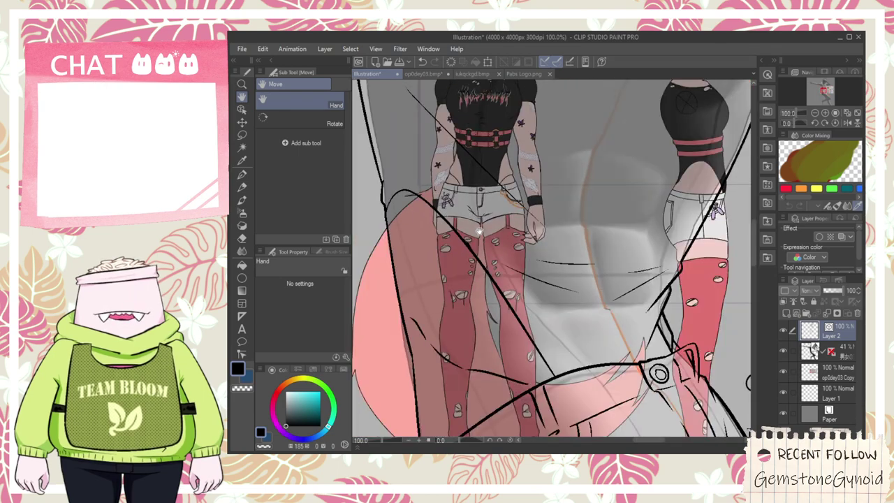
{"action": "scroll", "coordinate": [461, 215], "scroll_direction": "down", "scroll_amount": 1}
{"action": "left_click_drag", "start_coordinate": [623, 411], "coordinate": [548, 256]}
{"action": "scroll", "coordinate": [548, 259], "scroll_direction": "up", "scroll_amount": 3}
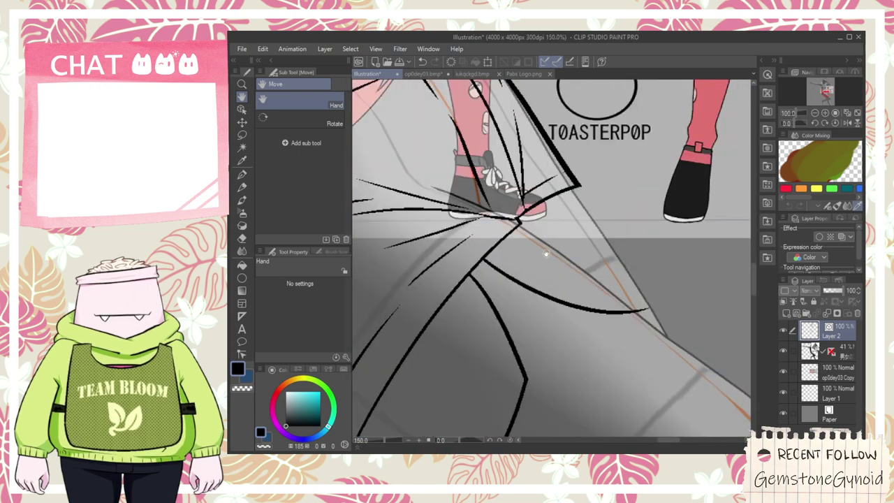
- Draw the near thigh's inner contour as a curve from the crotch corner of the hem to the end of the stocking edge
{"action": "mouse_move", "coordinate": [512, 216]}
{"action": "left_mouse_down"}
{"action": "mouse_move", "coordinate": [603, 265]}
{"action": "mouse_move", "coordinate": [648, 344]}
{"action": "left_mouse_up"}
{"action": "key", "text": "ctrl+z"}
{"action": "mouse_move", "coordinate": [512, 216]}
{"action": "left_mouse_down"}
{"action": "mouse_move", "coordinate": [668, 298]}
{"action": "mouse_move", "coordinate": [682, 332]}
{"action": "left_mouse_up"}
{"action": "key", "text": "ctrl+z"}
{"action": "mouse_move", "coordinate": [509, 215]}
{"action": "left_mouse_down"}
{"action": "mouse_move", "coordinate": [619, 256]}
{"action": "mouse_move", "coordinate": [687, 337]}
{"action": "left_mouse_up"}
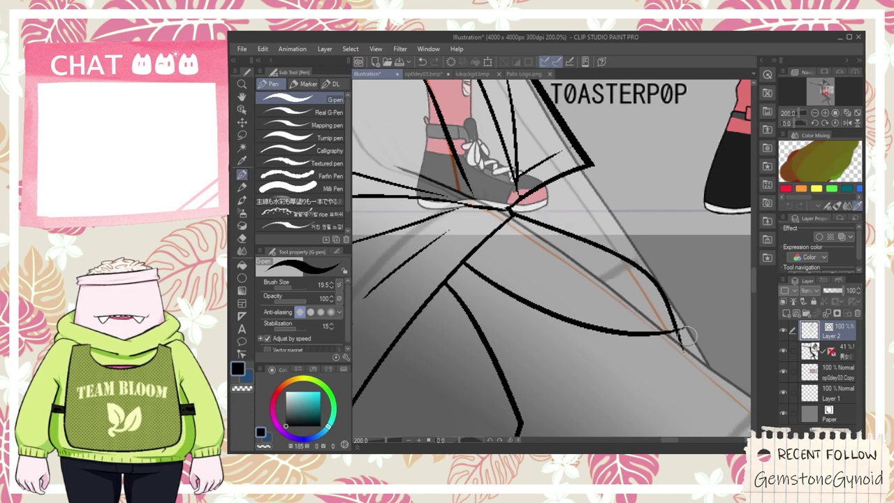
- Undo the near thigh's inner contour and redraw it flatter from the crotch corner of the hem to the end of the stocking edge
{"action": "key", "text": "ctrl+z"}
{"action": "left_click_drag", "start_coordinate": [510, 214], "coordinate": [684, 333]}
{"action": "key", "text": "e"}
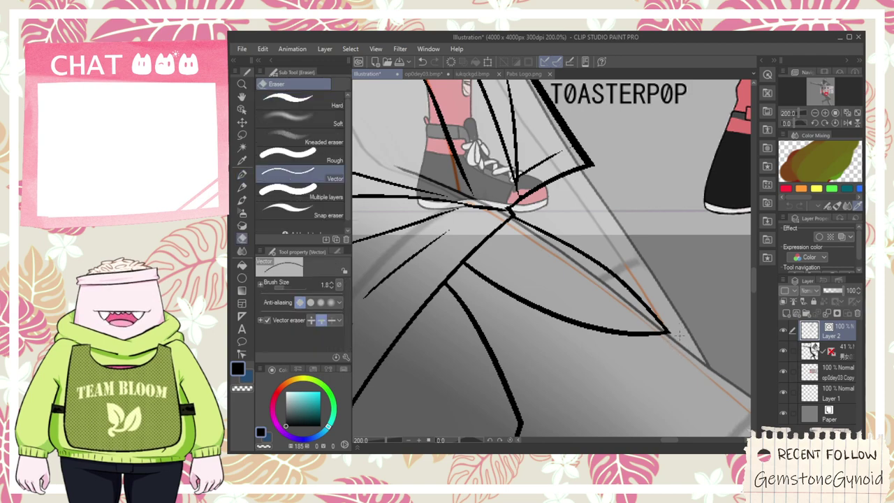
- Compare the drawn shorts hem, thigh and stocking top with the legs on the character reference sheet
{"action": "scroll", "coordinate": [653, 325], "scroll_direction": "down", "scroll_amount": 4}
{"action": "key", "text": "space"}
{"action": "left_click_drag", "start_coordinate": [601, 353], "coordinate": [624, 377]}
{"action": "scroll", "coordinate": [619, 388], "scroll_direction": "up", "scroll_amount": 2}
{"action": "scroll", "coordinate": [587, 365], "scroll_direction": "down", "scroll_amount": 1}
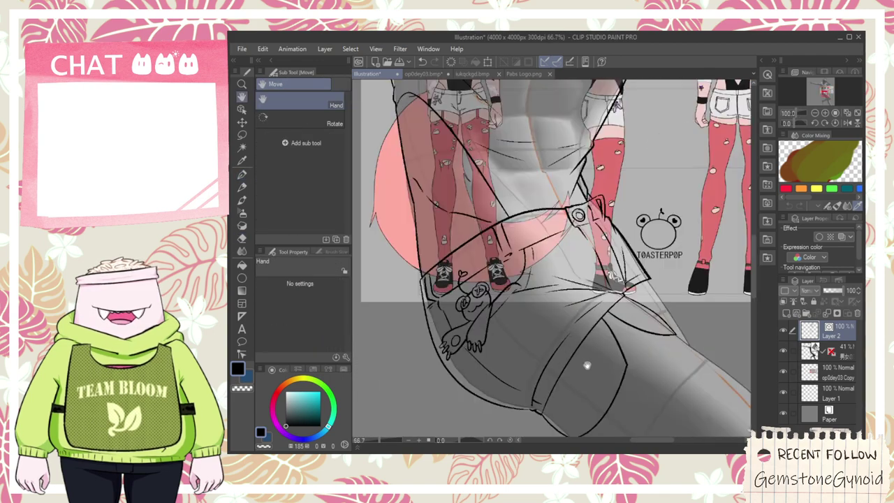
{"action": "scroll", "coordinate": [587, 366], "scroll_direction": "down", "scroll_amount": 1}
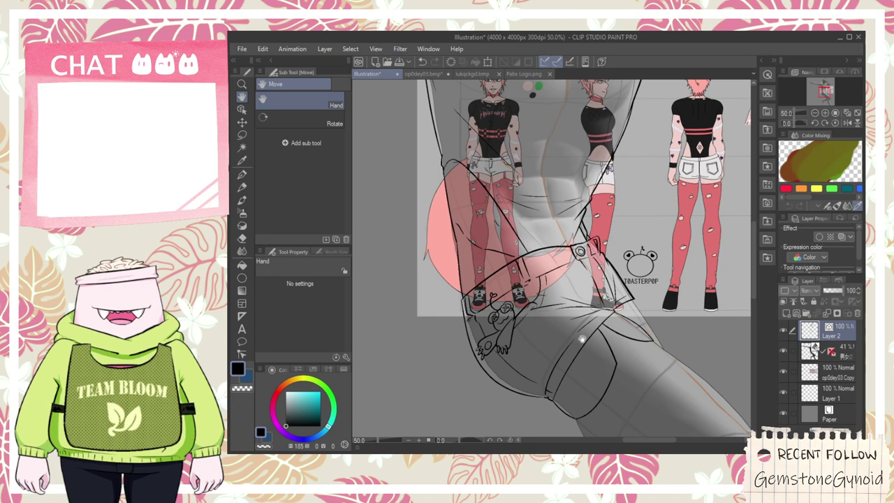
{"action": "scroll", "coordinate": [463, 148], "scroll_direction": "up", "scroll_amount": 1}
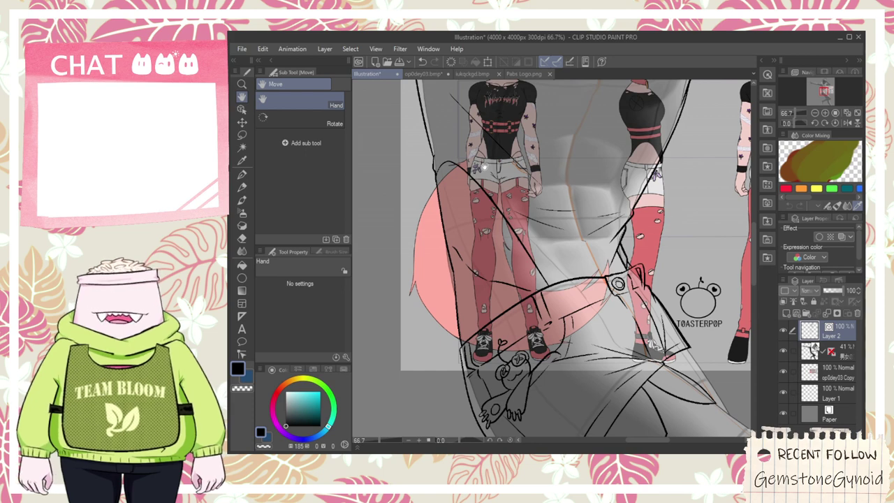
{"action": "scroll", "coordinate": [483, 167], "scroll_direction": "down", "scroll_amount": 1}
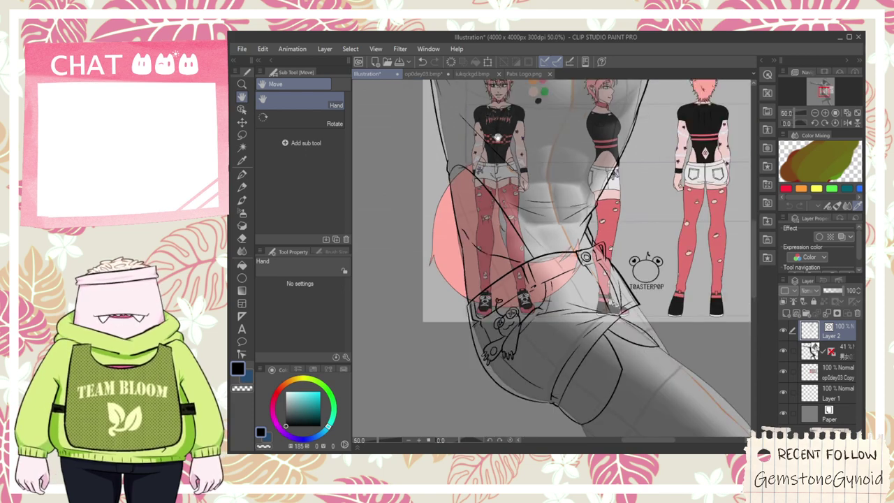
{"action": "scroll", "coordinate": [498, 140], "scroll_direction": "up", "scroll_amount": 2}
{"action": "scroll", "coordinate": [498, 156], "scroll_direction": "down", "scroll_amount": 2}
{"action": "left_click_drag", "start_coordinate": [561, 285], "coordinate": [479, 203]}
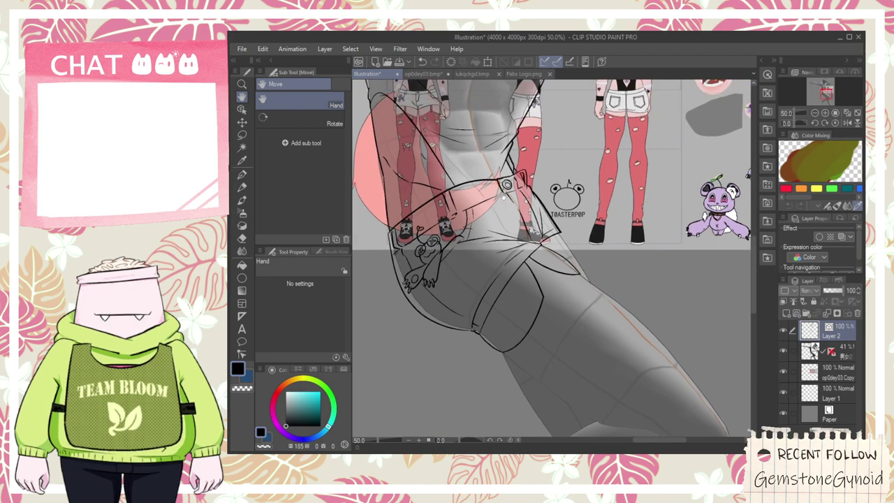
{"action": "scroll", "coordinate": [428, 130], "scroll_direction": "up", "scroll_amount": 2}
{"action": "scroll", "coordinate": [587, 309], "scroll_direction": "down", "scroll_amount": 2}
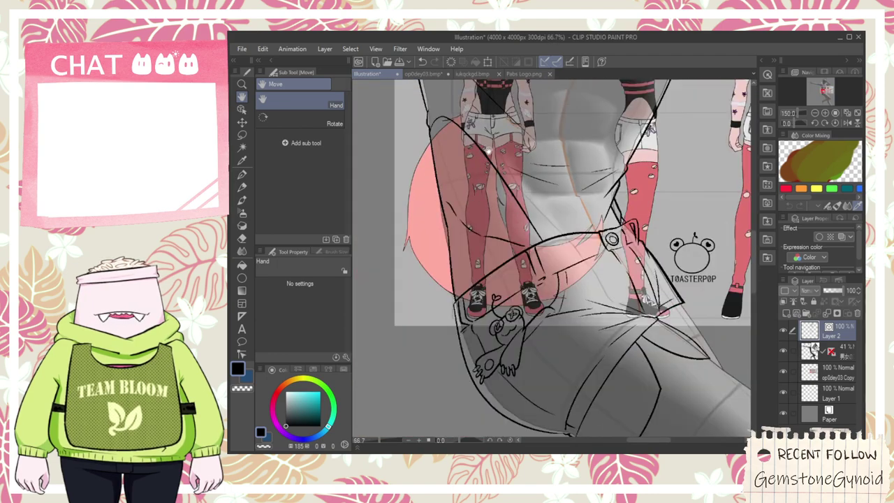
- Add a few short crease strokes on the near thigh just below the curved stocking edge
{"action": "scroll", "coordinate": [509, 245], "scroll_direction": "up", "scroll_amount": 3}
{"action": "key", "text": "p"}
{"action": "scroll", "coordinate": [456, 197], "scroll_direction": "up", "scroll_amount": 2}
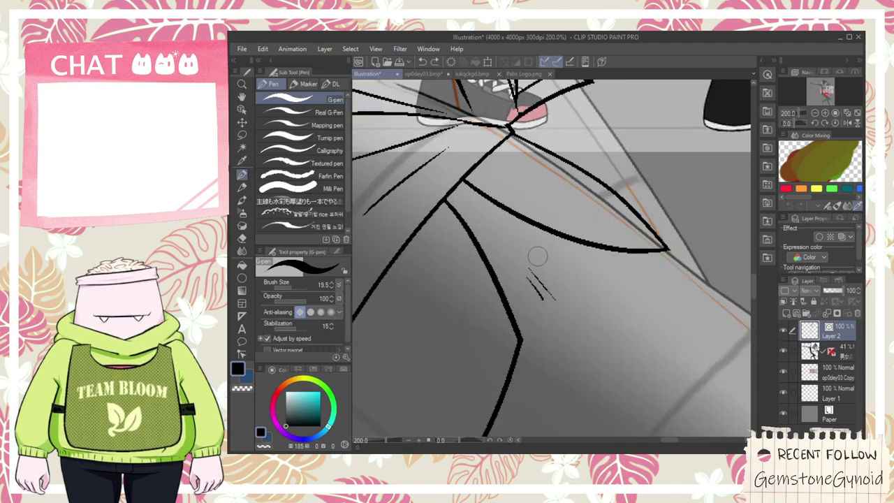
{"action": "scroll", "coordinate": [613, 260], "scroll_direction": "down", "scroll_amount": 4}
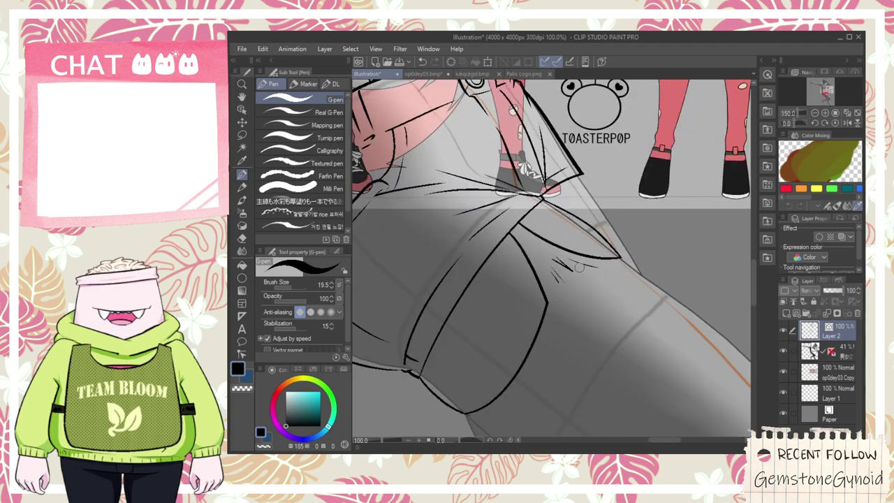
- Draw the near leg's upper contour from the stocking edge towards the knee and its underside contour from the lower end of the stocking edge
{"action": "key", "text": "h"}
{"action": "scroll", "coordinate": [542, 297], "scroll_direction": "up", "scroll_amount": 1}
{"action": "left_click_drag", "start_coordinate": [570, 387], "coordinate": [456, 217]}
{"action": "mouse_move", "coordinate": [537, 190]}
{"action": "left_mouse_down"}
{"action": "mouse_move", "coordinate": [463, 170]}
{"action": "mouse_move", "coordinate": [712, 379]}
{"action": "left_mouse_up"}
{"action": "key", "text": "p"}
{"action": "scroll", "coordinate": [513, 151], "scroll_direction": "up", "scroll_amount": 1}
{"action": "scroll", "coordinate": [544, 285], "scroll_direction": "down", "scroll_amount": 1}
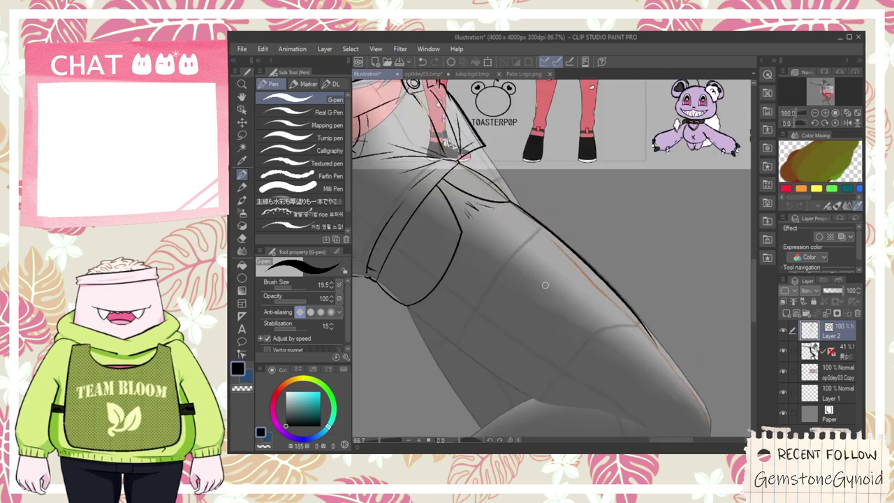
{"action": "left_click_drag", "start_coordinate": [407, 307], "coordinate": [639, 429]}
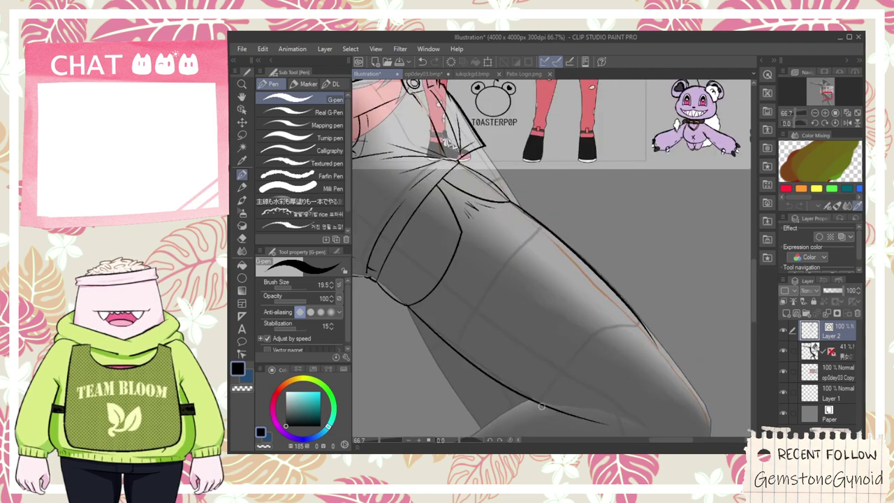
- Extend the inked underside of the thigh along the sketch towards the back of the knee with the G-pen
{"action": "scroll", "coordinate": [549, 411], "scroll_direction": "up", "scroll_amount": 3}
{"action": "left_click_drag", "start_coordinate": [535, 354], "coordinate": [577, 377]}
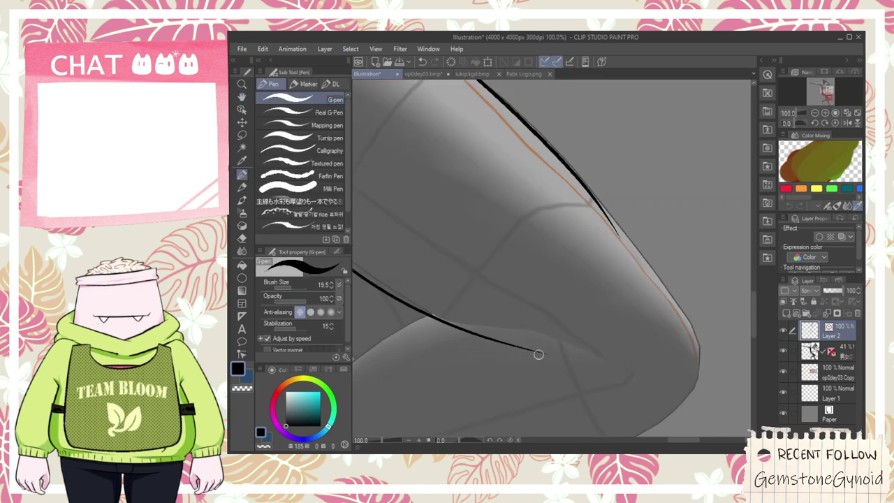
{"action": "scroll", "coordinate": [451, 321], "scroll_direction": "down", "scroll_amount": 1}
{"action": "left_click_drag", "start_coordinate": [427, 259], "coordinate": [550, 308]}
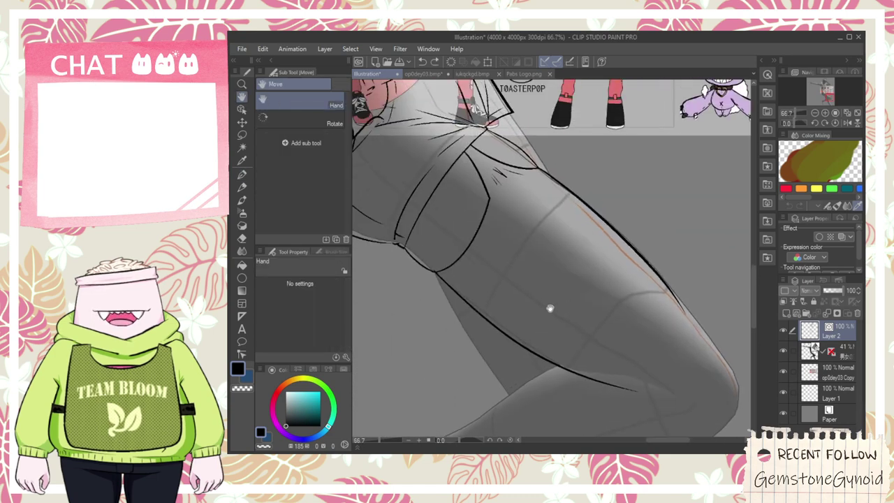
{"action": "left_click", "coordinate": [241, 109]}
{"action": "left_click", "coordinate": [581, 383]}
{"action": "left_click_drag", "start_coordinate": [548, 411], "coordinate": [553, 403]}
{"action": "key", "text": "space"}
{"action": "scroll", "coordinate": [563, 338], "scroll_direction": "up", "scroll_amount": 1}
{"action": "mouse_move", "coordinate": [622, 371]}
{"action": "left_mouse_down"}
{"action": "mouse_move", "coordinate": [564, 338]}
{"action": "mouse_move", "coordinate": [676, 370]}
{"action": "left_mouse_up"}
{"action": "key", "text": "p"}
{"action": "key", "text": "ctrl+z"}
{"action": "left_click_drag", "start_coordinate": [507, 334], "coordinate": [653, 372]}
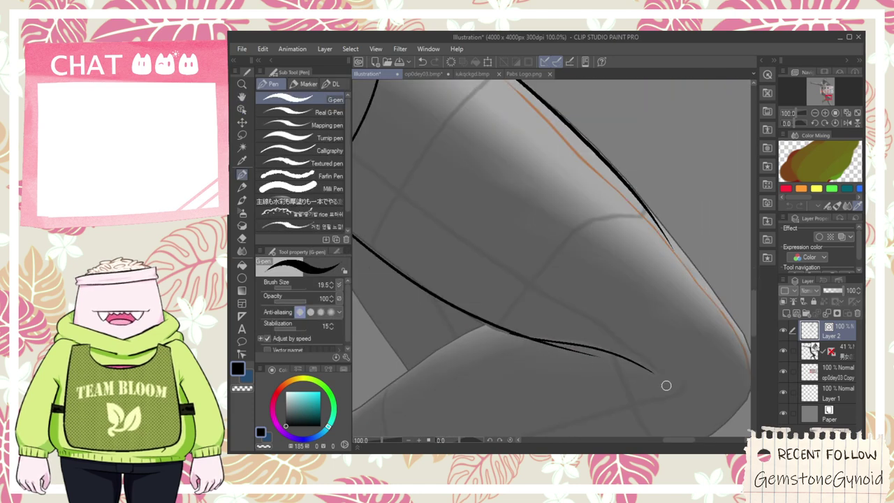
- Trim the overlapping stub on the thigh's underside line with the Vector eraser
{"action": "key", "text": "e"}
{"action": "scroll", "coordinate": [591, 354], "scroll_direction": "up", "scroll_amount": 3}
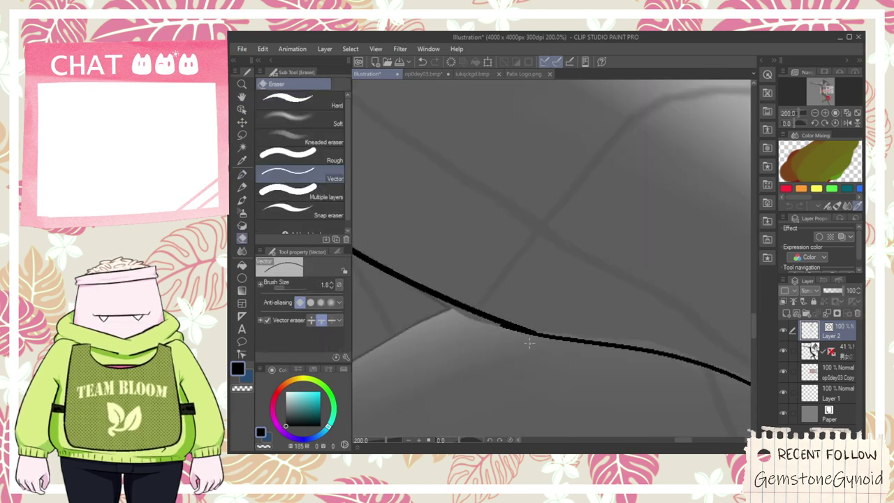
{"action": "scroll", "coordinate": [524, 338], "scroll_direction": "down", "scroll_amount": 3}
{"action": "scroll", "coordinate": [525, 339], "scroll_direction": "down", "scroll_amount": 3}
- Ink the front contour from the lower thigh down over the knee with the G-pen
{"action": "key", "text": "space"}
{"action": "left_click_drag", "start_coordinate": [581, 320], "coordinate": [559, 307]}
{"action": "scroll", "coordinate": [558, 308], "scroll_direction": "up", "scroll_amount": 3}
{"action": "key", "text": "p"}
{"action": "left_click_drag", "start_coordinate": [510, 241], "coordinate": [667, 427]}
{"action": "key", "text": "ctrl+z"}
{"action": "left_click_drag", "start_coordinate": [528, 261], "coordinate": [634, 434]}
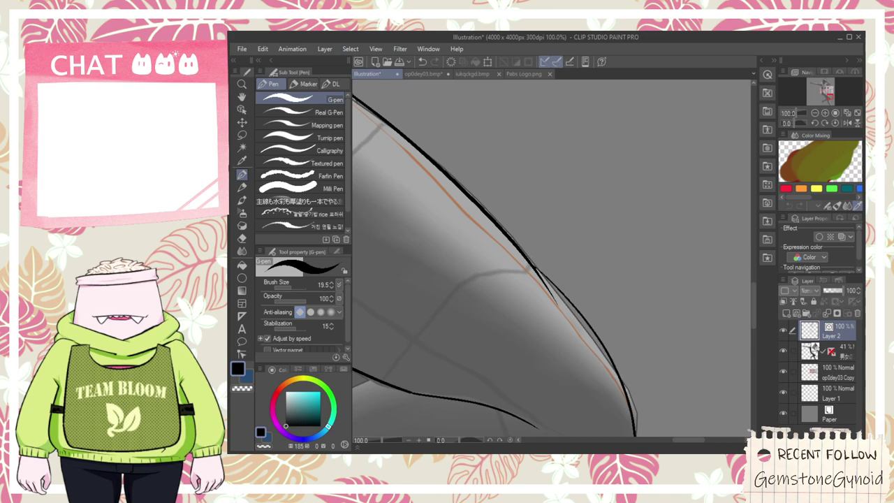
- Ink the curve under the knee from the lower leg up to the front knee contour
{"action": "key", "text": "h"}
{"action": "mouse_move", "coordinate": [605, 396]}
{"action": "left_mouse_down"}
{"action": "mouse_move", "coordinate": [565, 293]}
{"action": "mouse_move", "coordinate": [629, 244]}
{"action": "mouse_move", "coordinate": [472, 341]}
{"action": "mouse_move", "coordinate": [433, 346]}
{"action": "mouse_move", "coordinate": [668, 222]}
{"action": "left_mouse_up"}
{"action": "key", "text": "p"}
{"action": "key", "text": "ctrl+z"}
{"action": "key", "text": "ctrl+z"}
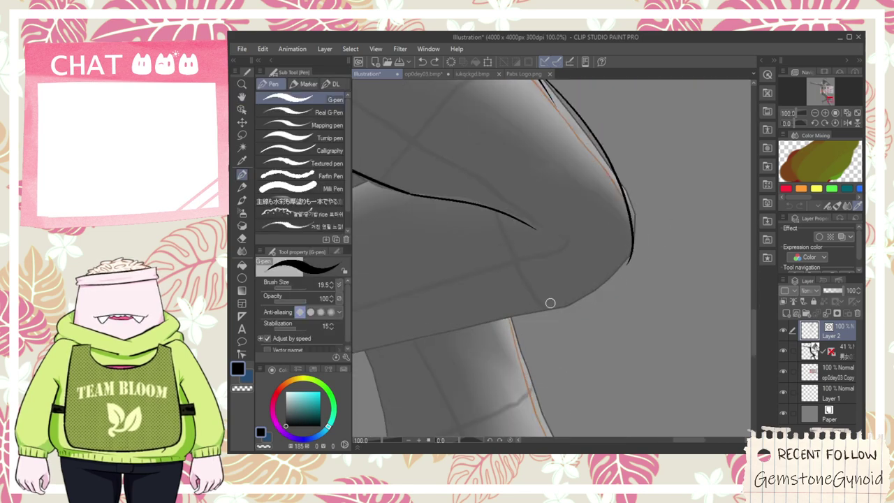
{"action": "left_click_drag", "start_coordinate": [543, 306], "coordinate": [644, 177]}
{"action": "key", "text": "ctrl+z"}
{"action": "left_click_drag", "start_coordinate": [523, 308], "coordinate": [645, 210]}
{"action": "key", "text": "ctrl+z"}
{"action": "left_click_drag", "start_coordinate": [530, 314], "coordinate": [632, 210]}
{"action": "key", "text": "ctrl+z"}
{"action": "left_click_drag", "start_coordinate": [529, 317], "coordinate": [648, 199]}
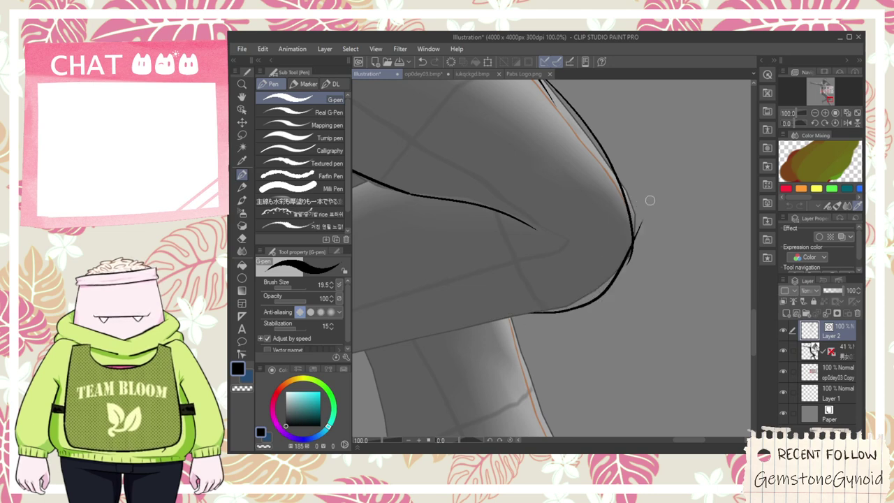
- Erase the overhanging line ends at the knee and where the two front thigh strokes cross
{"action": "key", "text": "e"}
{"action": "scroll", "coordinate": [638, 235], "scroll_direction": "down", "scroll_amount": 1}
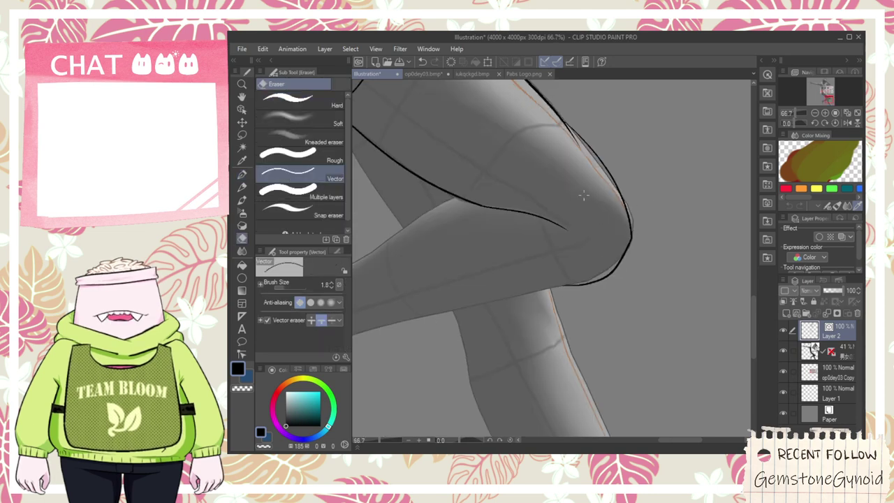
{"action": "left_click_drag", "start_coordinate": [584, 195], "coordinate": [584, 251]}
{"action": "scroll", "coordinate": [571, 227], "scroll_direction": "up", "scroll_amount": 3}
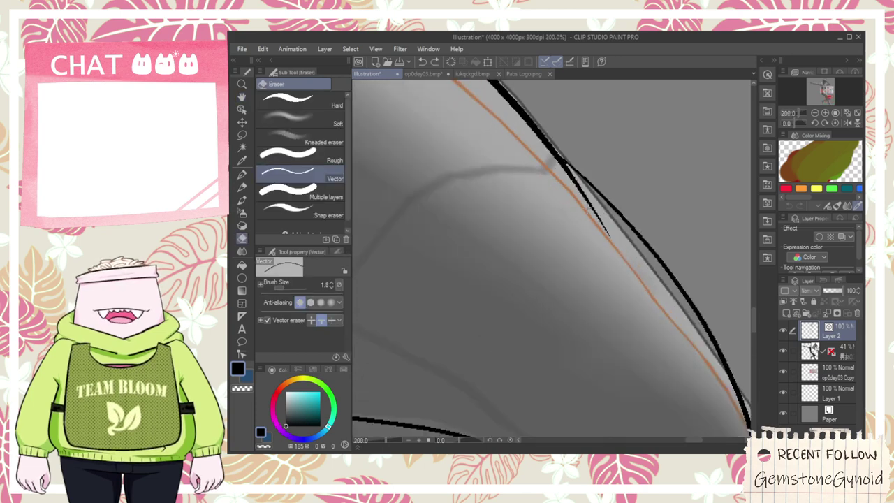
{"action": "scroll", "coordinate": [564, 196], "scroll_direction": "down", "scroll_amount": 1}
{"action": "key", "text": "space"}
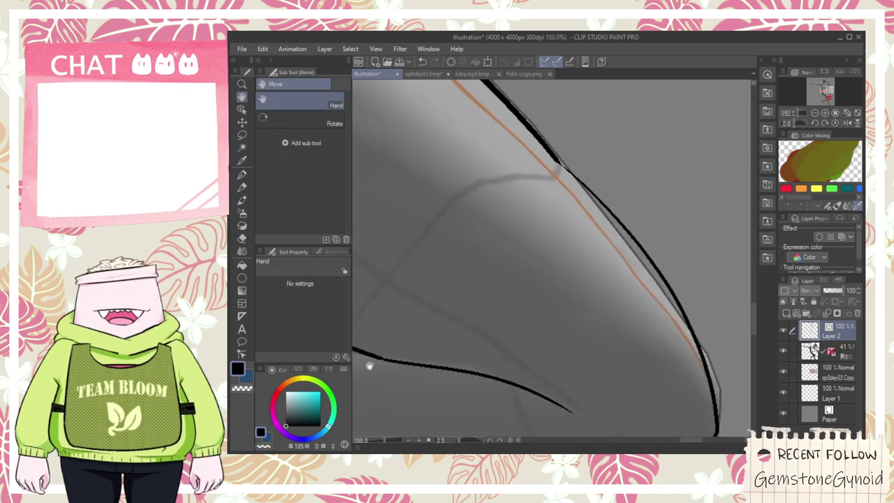
- Join the two front thigh strokes above the knee with Connect vector lines
{"action": "left_click", "coordinate": [241, 354]}
{"action": "left_click", "coordinate": [300, 160]}
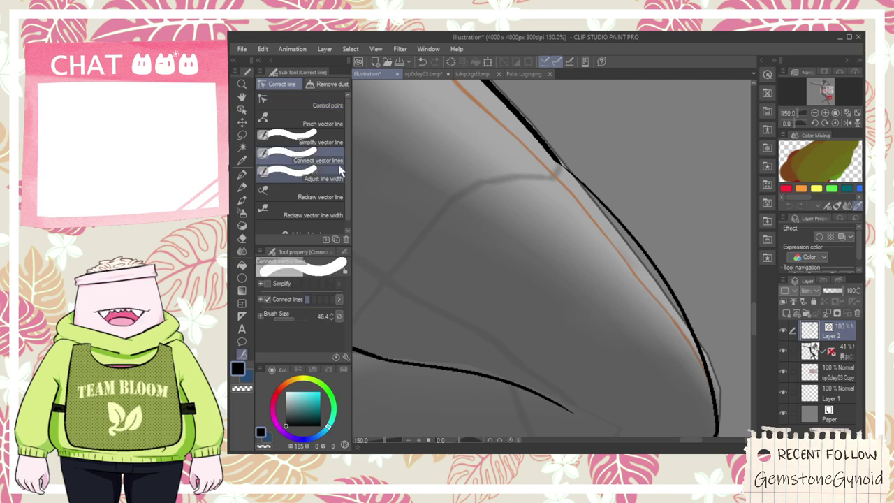
{"action": "left_click_drag", "start_coordinate": [534, 142], "coordinate": [567, 184]}
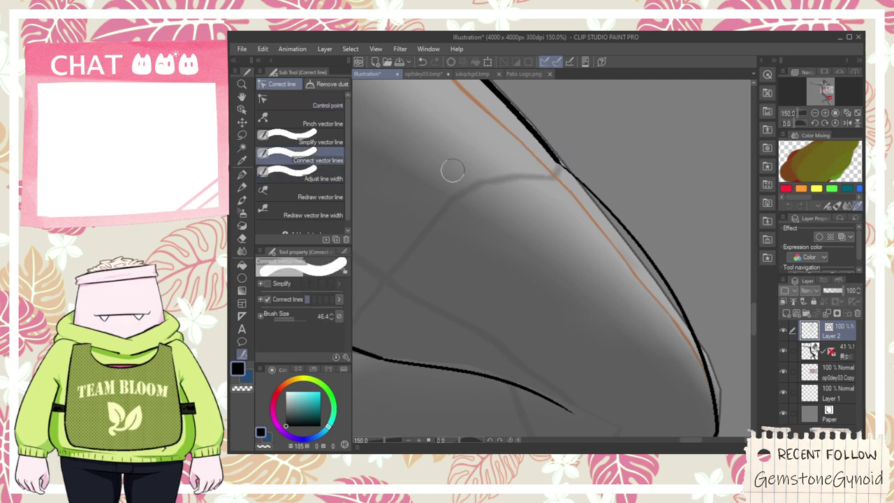
- Inspect the control points of the front thigh line at the joint above the knee
{"action": "left_click", "coordinate": [242, 109]}
{"action": "left_click", "coordinate": [556, 174]}
{"action": "scroll", "coordinate": [555, 171], "scroll_direction": "up", "scroll_amount": 3}
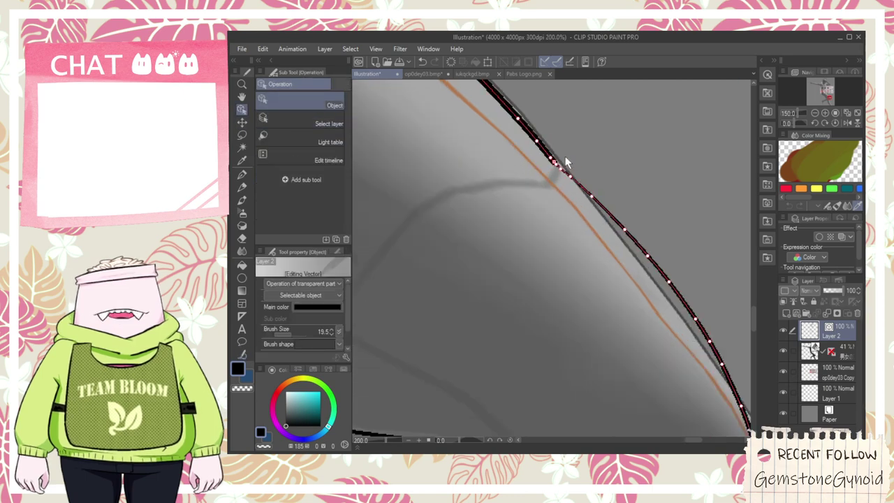
{"action": "left_click", "coordinate": [242, 353]}
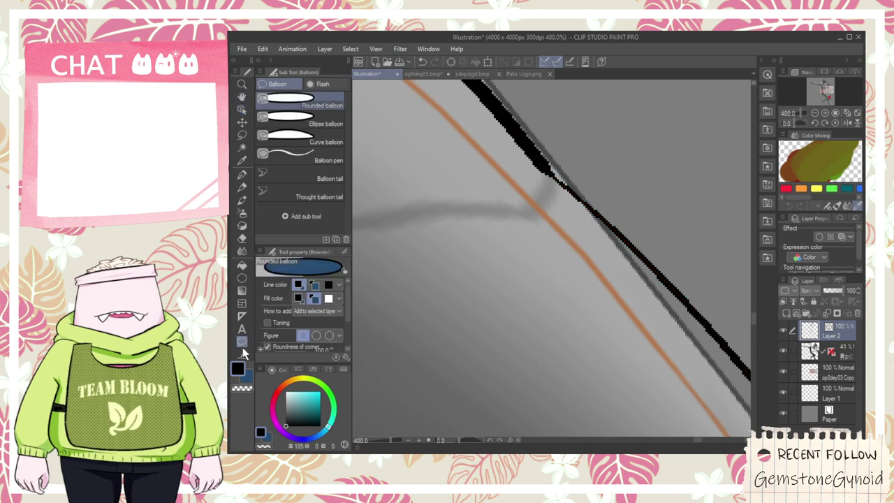
{"action": "left_click", "coordinate": [301, 98]}
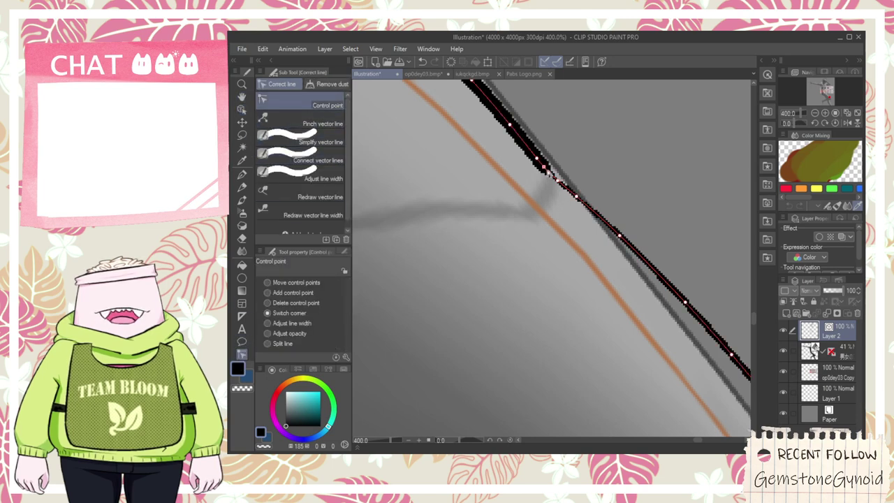
{"action": "scroll", "coordinate": [552, 175], "scroll_direction": "up", "scroll_amount": 4}
{"action": "scroll", "coordinate": [430, 178], "scroll_direction": "down", "scroll_amount": 6}
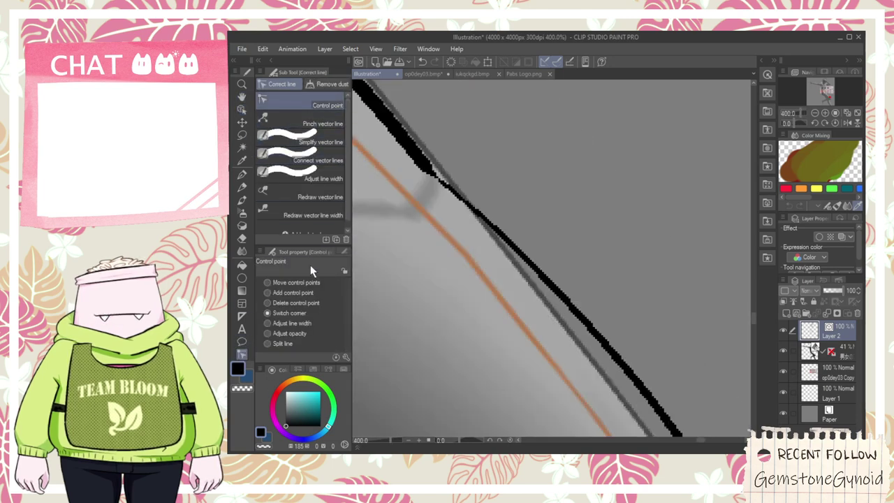
- Thicken the thin joint in the front thigh line with Adjust line width
{"action": "left_click", "coordinate": [316, 162]}
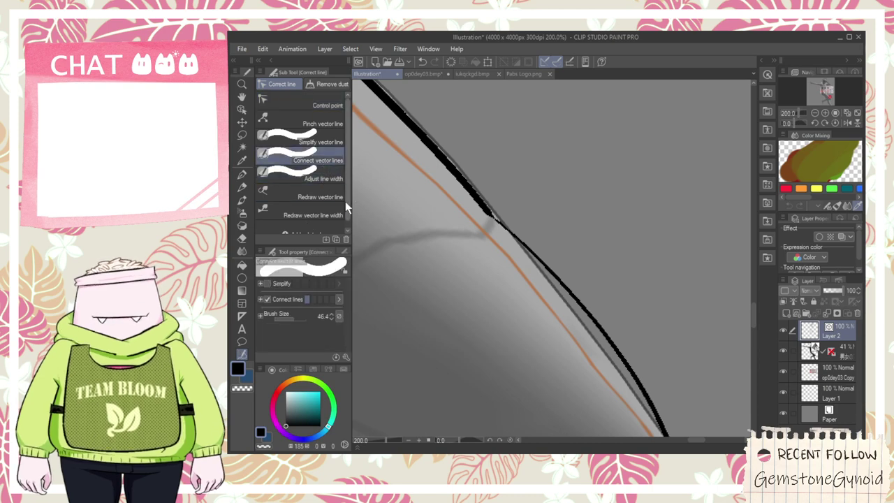
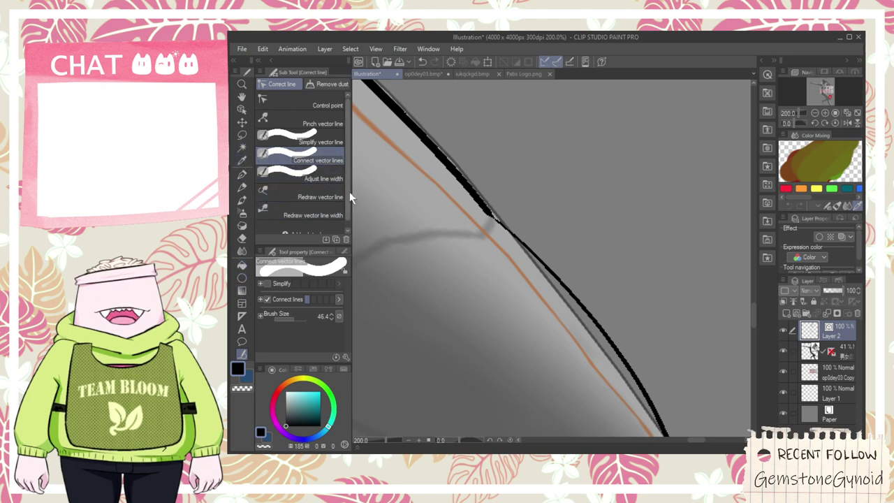
{"action": "left_click", "coordinate": [296, 181]}
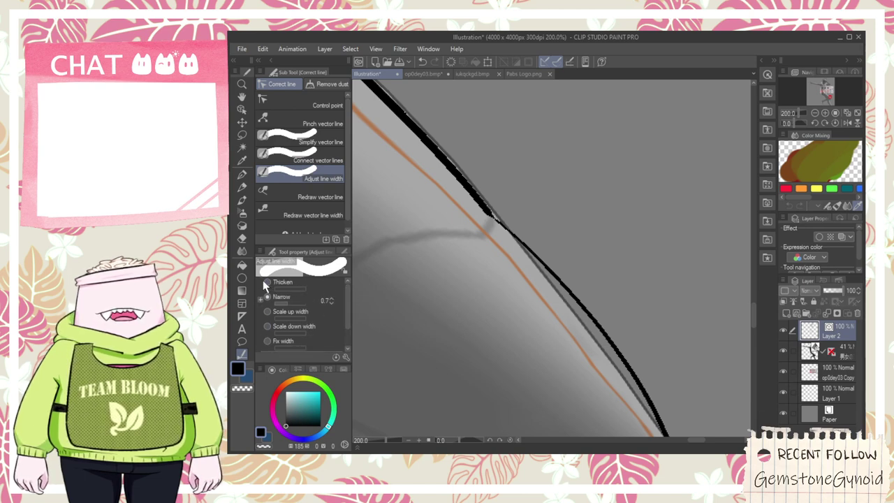
{"action": "left_click_drag", "start_coordinate": [349, 306], "coordinate": [351, 344]}
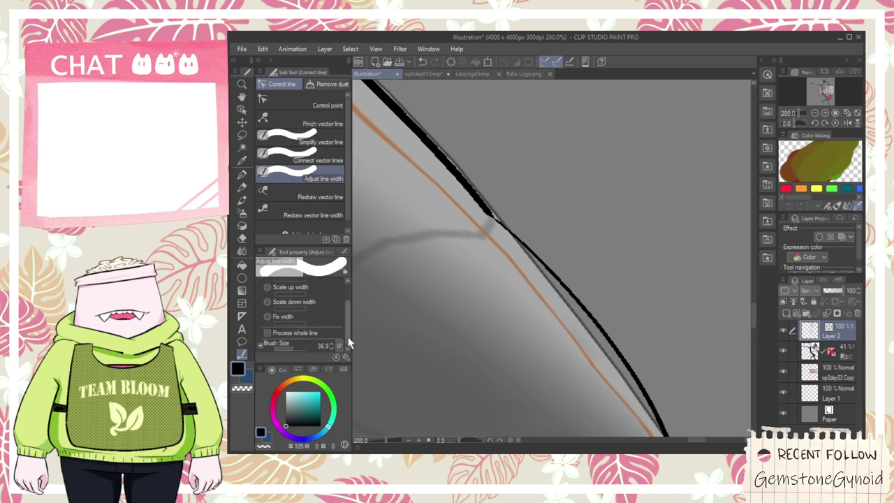
{"action": "mouse_move", "coordinate": [497, 222]}
{"action": "left_mouse_down"}
{"action": "mouse_move", "coordinate": [479, 200]}
{"action": "mouse_move", "coordinate": [495, 220]}
{"action": "left_mouse_up"}
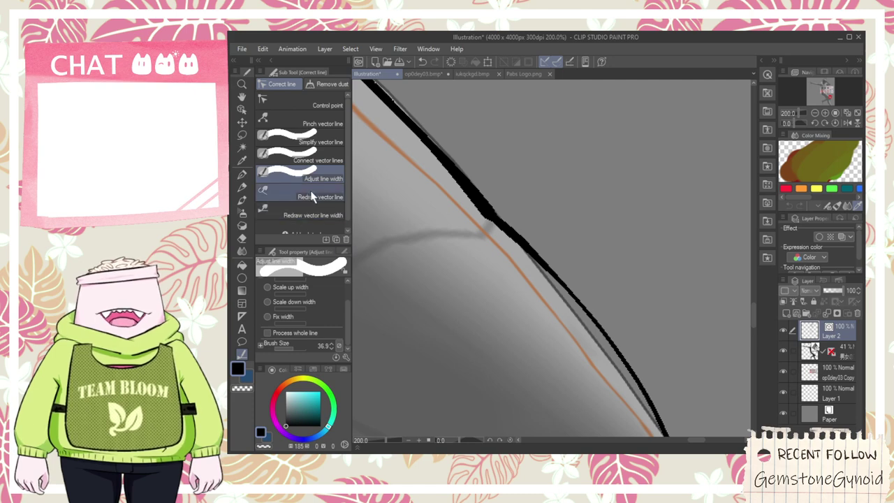
- Try to connect and simplify the vector line across the joint above the knee
{"action": "left_click", "coordinate": [329, 165]}
{"action": "left_click_drag", "start_coordinate": [465, 204], "coordinate": [514, 240]}
{"action": "left_click", "coordinate": [326, 142]}
{"action": "left_click_drag", "start_coordinate": [423, 160], "coordinate": [509, 250]}
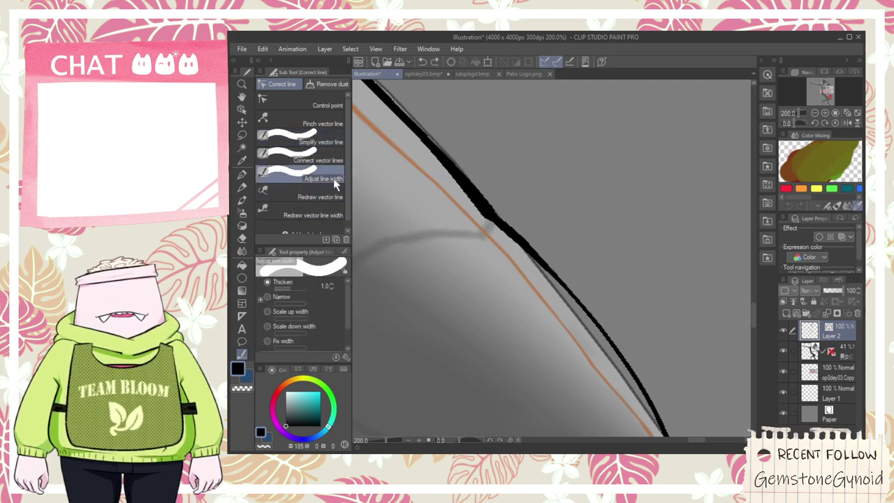
- Even out the stroke thickness across the front thigh joint with Redraw vector line width
{"action": "left_click", "coordinate": [334, 198]}
{"action": "left_click", "coordinate": [335, 212]}
{"action": "scroll", "coordinate": [386, 205], "scroll_direction": "down", "scroll_amount": 1}
{"action": "left_click_drag", "start_coordinate": [424, 139], "coordinate": [534, 268]}
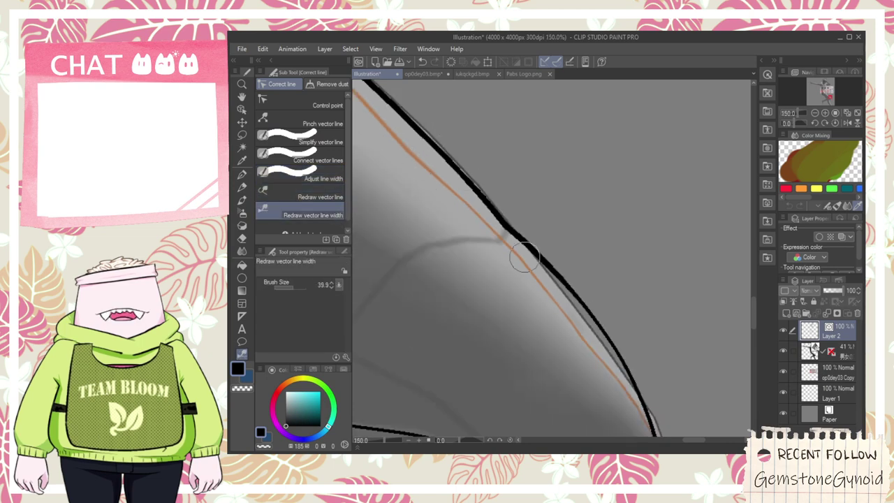
- Reduce the control points along the front thigh contour with Simplify vector line
{"action": "left_click", "coordinate": [242, 109]}
{"action": "left_click", "coordinate": [510, 239]}
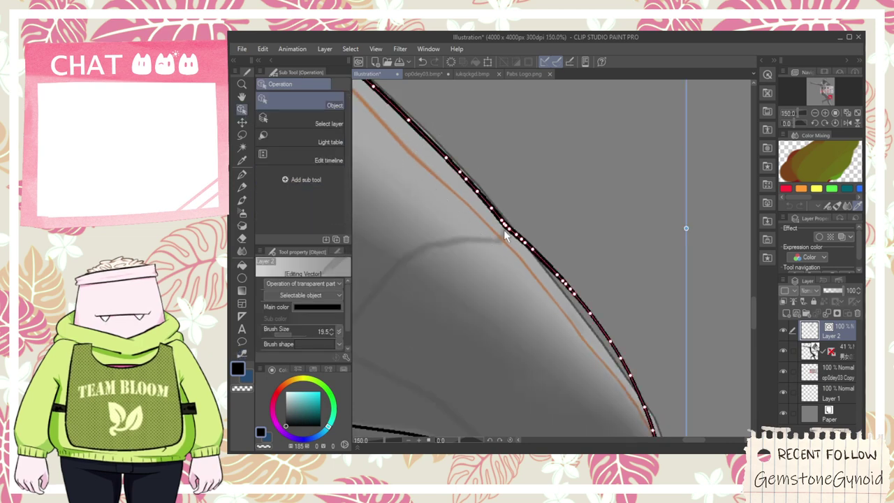
{"action": "scroll", "coordinate": [504, 227], "scroll_direction": "up", "scroll_amount": 4}
{"action": "key", "text": "ctrl+minus"}
{"action": "key", "text": "ctrl+minus"}
{"action": "key", "text": "ctrl+minus"}
{"action": "left_click", "coordinate": [241, 354]}
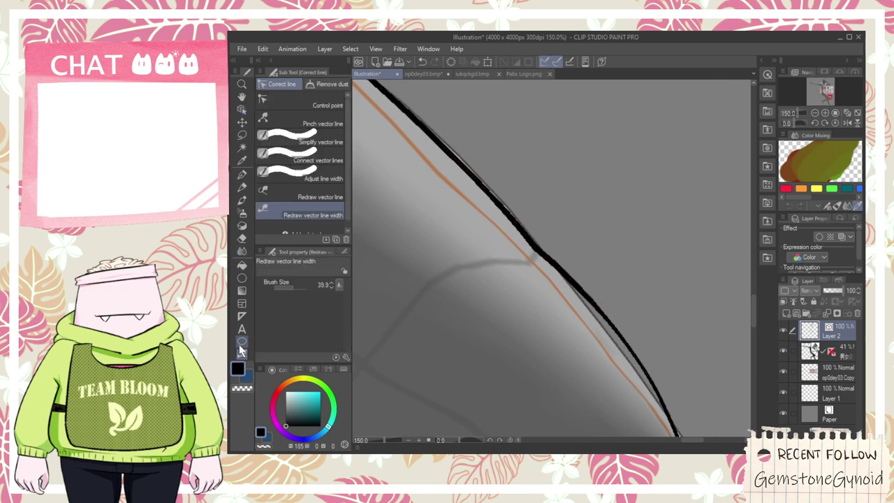
{"action": "left_click", "coordinate": [315, 138]}
{"action": "key", "text": "ctrl+minus"}
{"action": "key", "text": "ctrl+minus"}
{"action": "key", "text": "ctrl+minus"}
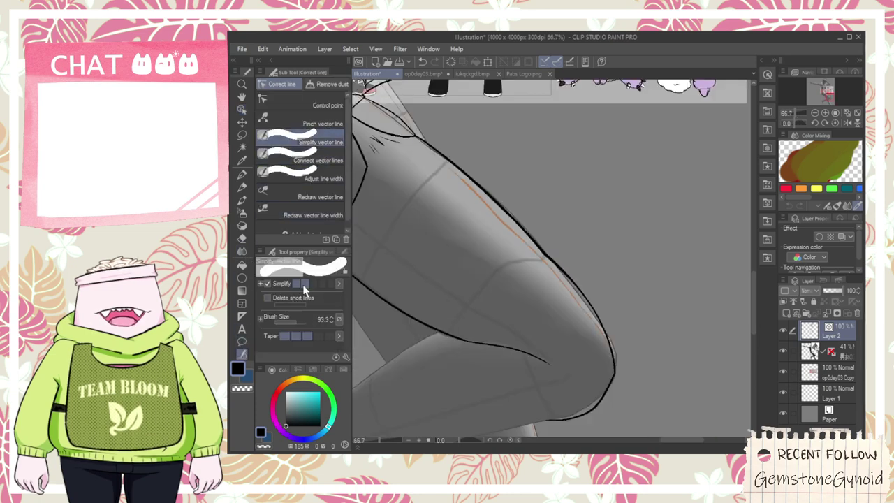
{"action": "mouse_move", "coordinate": [449, 203]}
{"action": "left_mouse_down"}
{"action": "mouse_move", "coordinate": [475, 204]}
{"action": "mouse_move", "coordinate": [554, 290]}
{"action": "mouse_move", "coordinate": [530, 293]}
{"action": "left_mouse_up"}
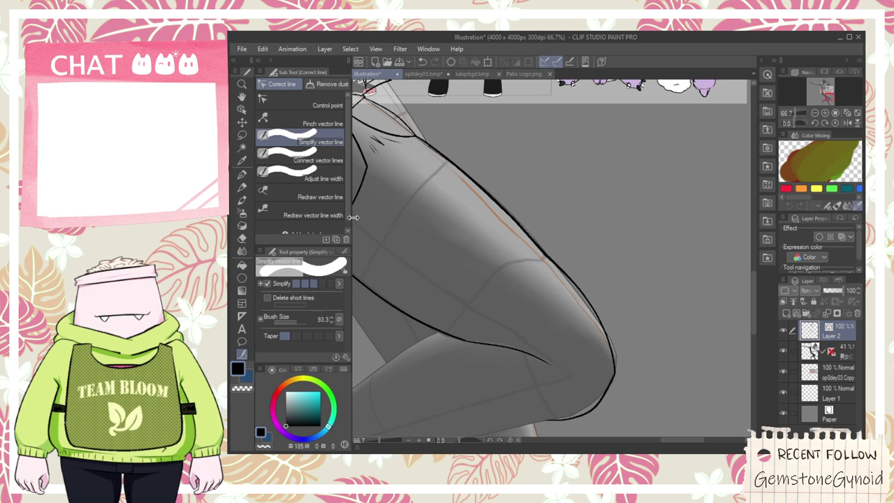
- Reposition the control points at the joint above the knee to smooth the front thigh contour
{"action": "left_click", "coordinate": [241, 109]}
{"action": "left_click", "coordinate": [539, 246]}
{"action": "scroll", "coordinate": [537, 231], "scroll_direction": "up", "scroll_amount": 3}
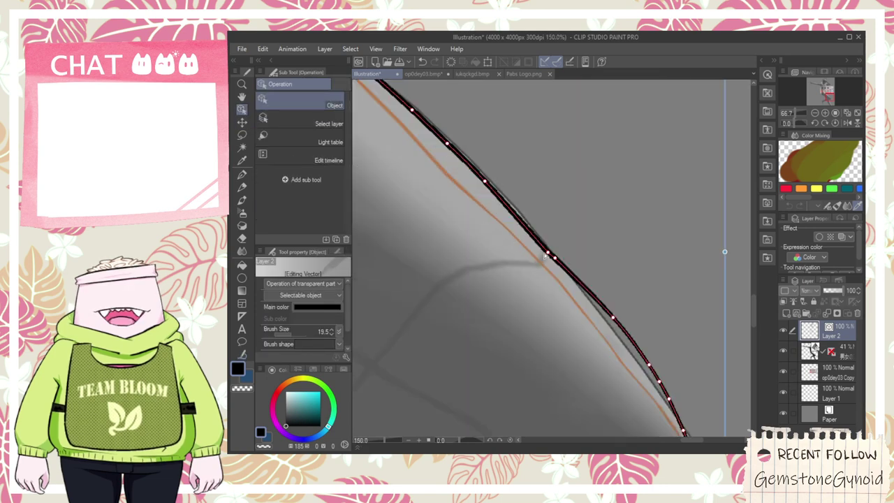
{"action": "left_click_drag", "start_coordinate": [537, 229], "coordinate": [530, 224]}
{"action": "left_click_drag", "start_coordinate": [558, 260], "coordinate": [578, 277]}
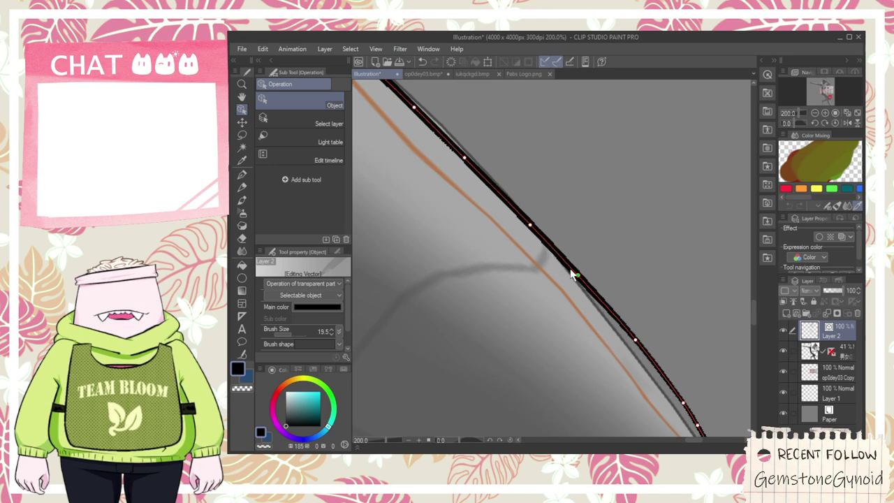
{"action": "scroll", "coordinate": [571, 274], "scroll_direction": "down", "scroll_amount": 4}
{"action": "key", "text": "h"}
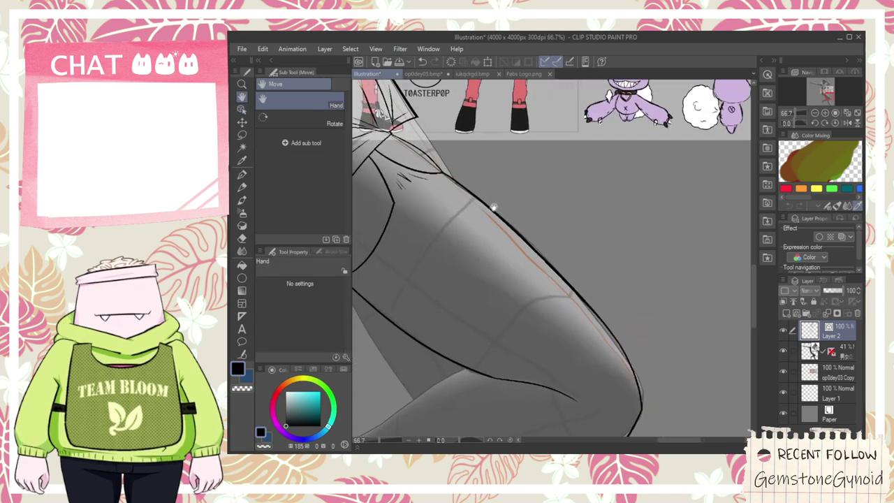
- Ink short crease lines behind the knee, branching off the thigh's underside line
{"action": "left_click_drag", "start_coordinate": [499, 293], "coordinate": [489, 161]}
{"action": "scroll", "coordinate": [535, 275], "scroll_direction": "up", "scroll_amount": 2}
{"action": "key", "text": "p"}
{"action": "left_click_drag", "start_coordinate": [532, 270], "coordinate": [569, 304]}
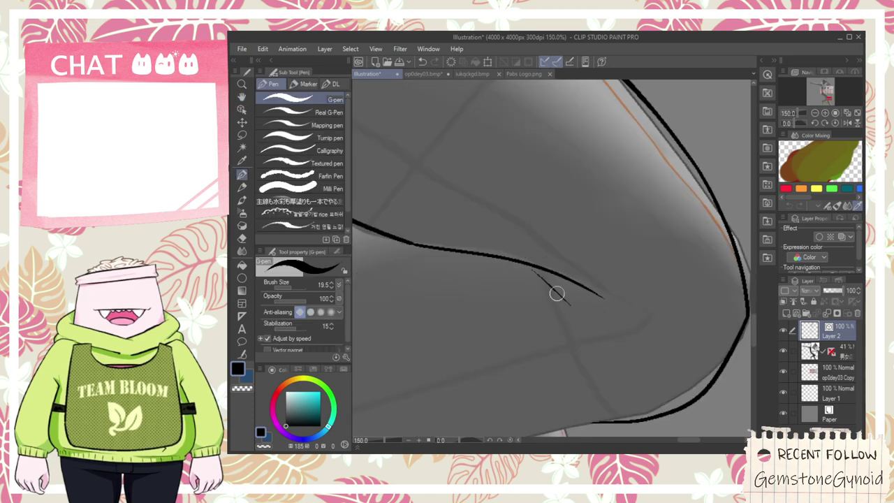
{"action": "left_click_drag", "start_coordinate": [513, 259], "coordinate": [580, 338]}
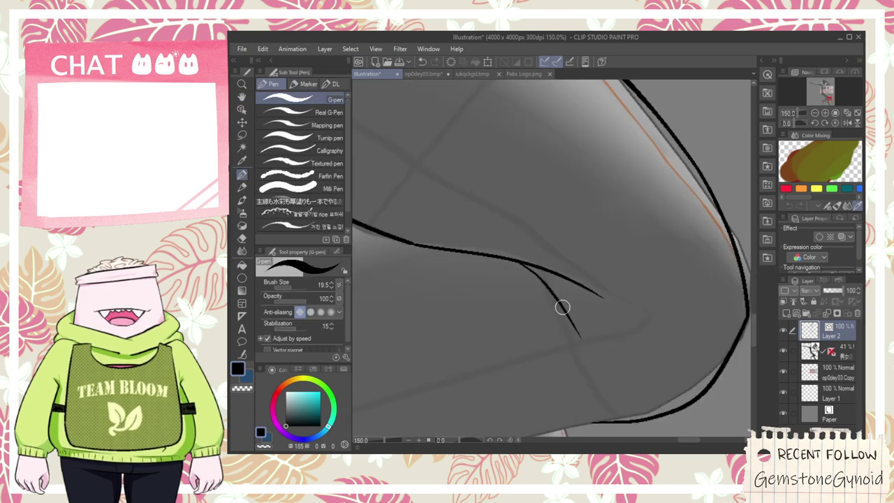
{"action": "key", "text": "ctrl+z"}
{"action": "mouse_move", "coordinate": [561, 288]}
{"action": "left_mouse_down"}
{"action": "mouse_move", "coordinate": [601, 339]}
{"action": "mouse_move", "coordinate": [580, 245]}
{"action": "left_mouse_up"}
{"action": "scroll", "coordinate": [578, 313], "scroll_direction": "down", "scroll_amount": 3}
{"action": "scroll", "coordinate": [580, 245], "scroll_direction": "up", "scroll_amount": 2}
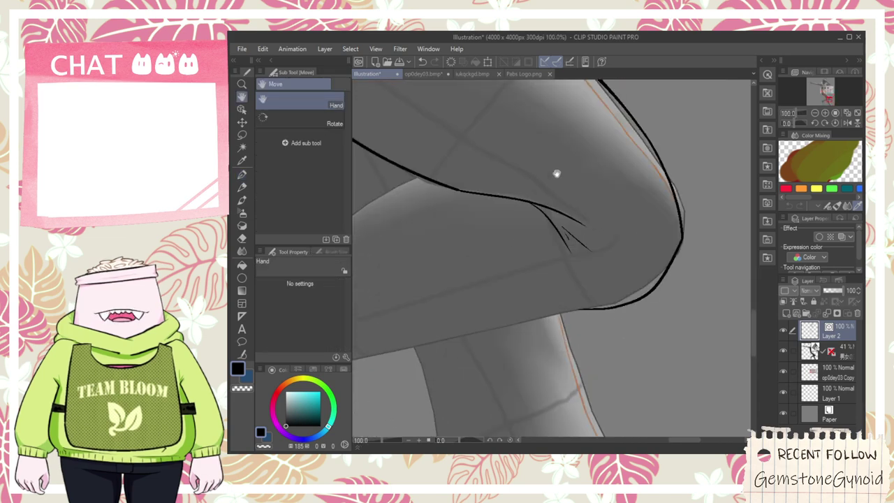
{"action": "scroll", "coordinate": [686, 218], "scroll_direction": "up", "scroll_amount": 2}
{"action": "left_click_drag", "start_coordinate": [675, 209], "coordinate": [660, 311]}
{"action": "key", "text": "ctrl+z"}
{"action": "mouse_move", "coordinate": [671, 194]}
{"action": "left_mouse_down"}
{"action": "mouse_move", "coordinate": [662, 285]}
{"action": "mouse_move", "coordinate": [642, 322]}
{"action": "left_mouse_up"}
{"action": "key", "text": "ctrl+z"}
{"action": "left_click_drag", "start_coordinate": [672, 185], "coordinate": [619, 388]}
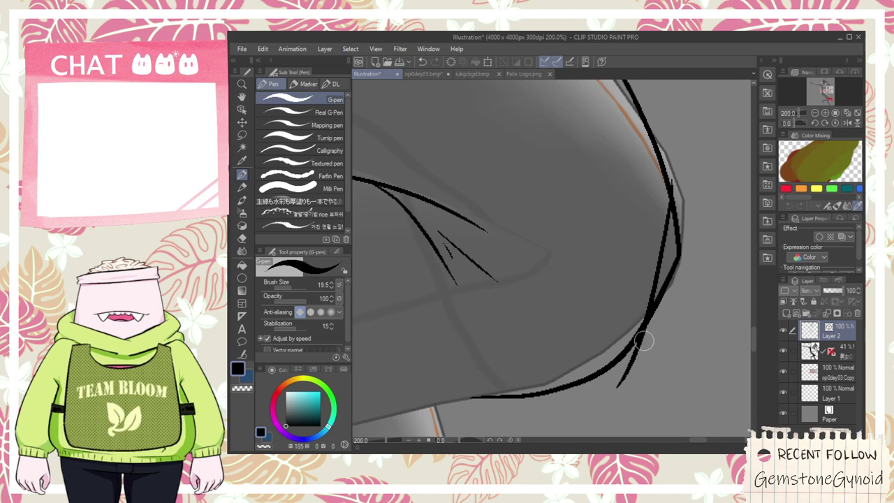
{"action": "key", "text": "e"}
{"action": "key", "text": "ctrl+z"}
- Redraw the front of the kneecap as a smoother curve and erase the overlapping line segments
{"action": "scroll", "coordinate": [672, 251], "scroll_direction": "up", "scroll_amount": 2}
{"action": "scroll", "coordinate": [665, 218], "scroll_direction": "down", "scroll_amount": 2}
{"action": "left_click_drag", "start_coordinate": [667, 195], "coordinate": [642, 300]}
{"action": "key", "text": "p"}
{"action": "key", "text": "ctrl+z"}
{"action": "mouse_move", "coordinate": [614, 223]}
{"action": "left_mouse_down"}
{"action": "mouse_move", "coordinate": [641, 319]}
{"action": "mouse_move", "coordinate": [655, 328]}
{"action": "mouse_move", "coordinate": [633, 376]}
{"action": "left_mouse_up"}
{"action": "key", "text": "e"}
{"action": "mouse_move", "coordinate": [630, 275]}
{"action": "left_mouse_down"}
{"action": "mouse_move", "coordinate": [643, 311]}
{"action": "mouse_move", "coordinate": [672, 269]}
{"action": "left_mouse_up"}
{"action": "scroll", "coordinate": [625, 276], "scroll_direction": "down", "scroll_amount": 3}
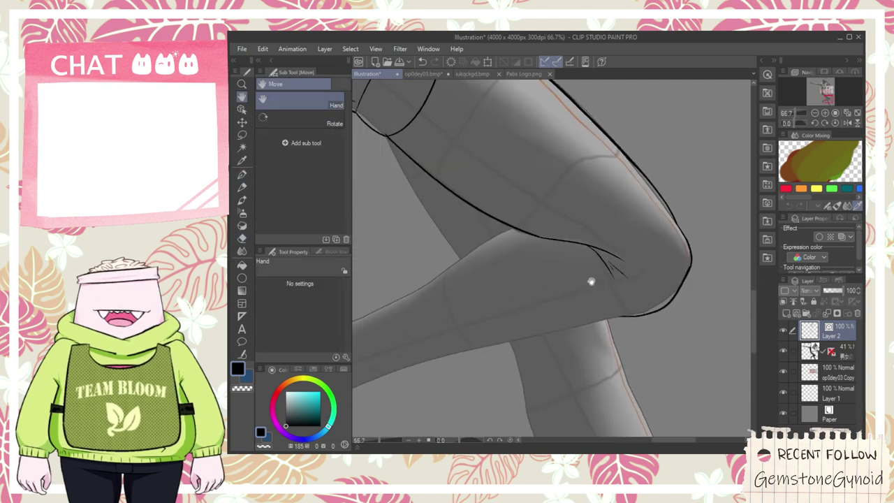
- Redraw the lower contour of the knee so it follows the reference from the calf's underside up to the kneecap
{"action": "scroll", "coordinate": [684, 290], "scroll_direction": "up", "scroll_amount": 3}
{"action": "scroll", "coordinate": [626, 313], "scroll_direction": "up", "scroll_amount": 2}
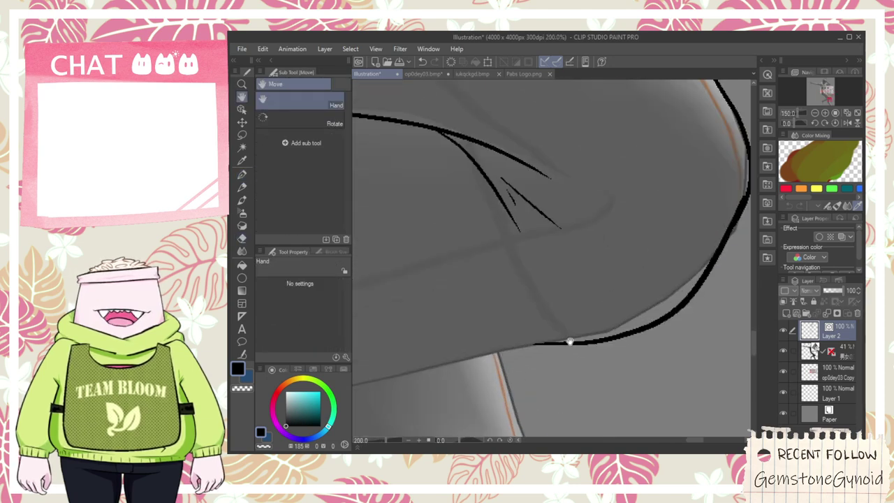
{"action": "key", "text": "p"}
{"action": "key", "text": "ctrl+z"}
{"action": "left_click_drag", "start_coordinate": [537, 346], "coordinate": [752, 235]}
{"action": "key", "text": "ctrl+z"}
{"action": "left_click_drag", "start_coordinate": [618, 331], "coordinate": [689, 261]}
{"action": "key", "text": "ctrl+z"}
{"action": "left_click_drag", "start_coordinate": [535, 345], "coordinate": [733, 227]}
{"action": "key", "text": "e"}
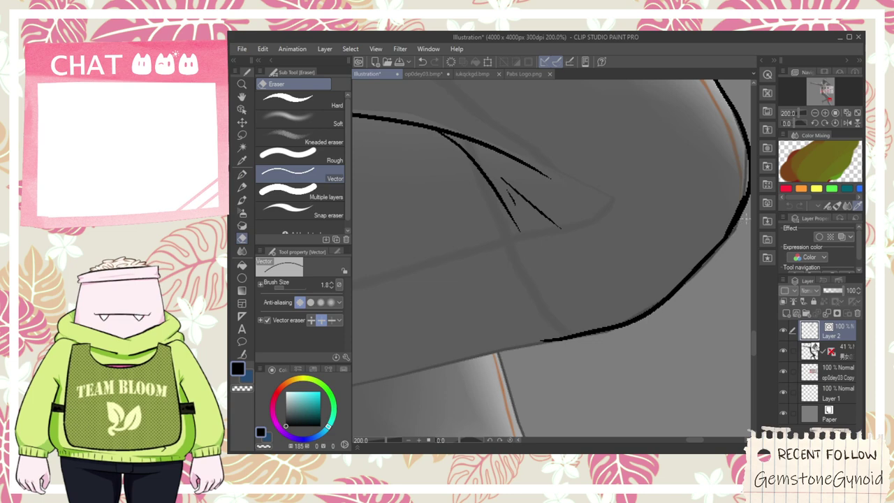
- Ink a short curved line over the back of the raised foot's ankle as the top of the shoe opening
{"action": "scroll", "coordinate": [746, 217], "scroll_direction": "down", "scroll_amount": 3}
{"action": "left_click_drag", "start_coordinate": [487, 248], "coordinate": [613, 249]}
{"action": "scroll", "coordinate": [578, 241], "scroll_direction": "down", "scroll_amount": 4}
{"action": "left_click_drag", "start_coordinate": [517, 180], "coordinate": [468, 253]}
{"action": "scroll", "coordinate": [503, 225], "scroll_direction": "up", "scroll_amount": 4}
{"action": "left_click_drag", "start_coordinate": [594, 272], "coordinate": [425, 193]}
{"action": "left_click_drag", "start_coordinate": [534, 271], "coordinate": [639, 48]}
{"action": "scroll", "coordinate": [489, 273], "scroll_direction": "up", "scroll_amount": 3}
{"action": "scroll", "coordinate": [460, 268], "scroll_direction": "down", "scroll_amount": 1}
{"action": "scroll", "coordinate": [462, 271], "scroll_direction": "down", "scroll_amount": 2}
{"action": "scroll", "coordinate": [507, 307], "scroll_direction": "up", "scroll_amount": 2}
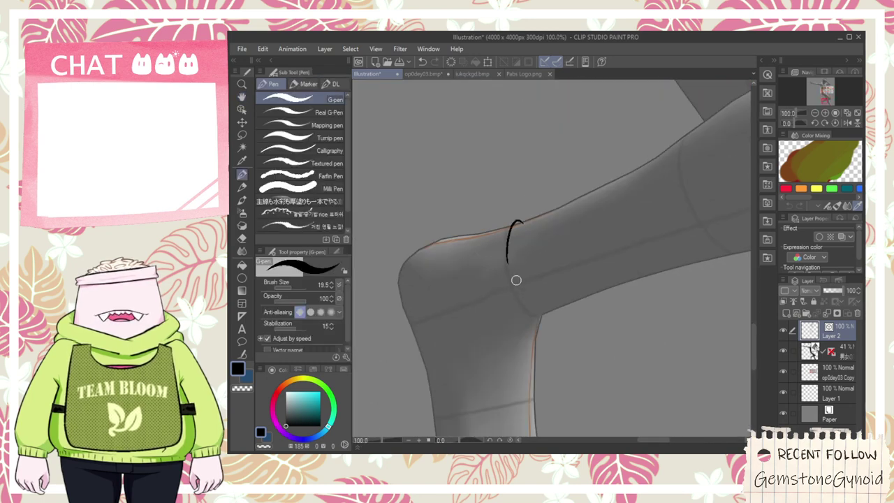
- Examine the sneakers on the character reference sheet and compare them with the raised foot
{"action": "scroll", "coordinate": [541, 313], "scroll_direction": "down", "scroll_amount": 3}
{"action": "left_click_drag", "start_coordinate": [581, 223], "coordinate": [539, 343]}
{"action": "scroll", "coordinate": [568, 182], "scroll_direction": "up", "scroll_amount": 3}
{"action": "left_click_drag", "start_coordinate": [481, 271], "coordinate": [649, 262]}
{"action": "scroll", "coordinate": [649, 262], "scroll_direction": "down", "scroll_amount": 1}
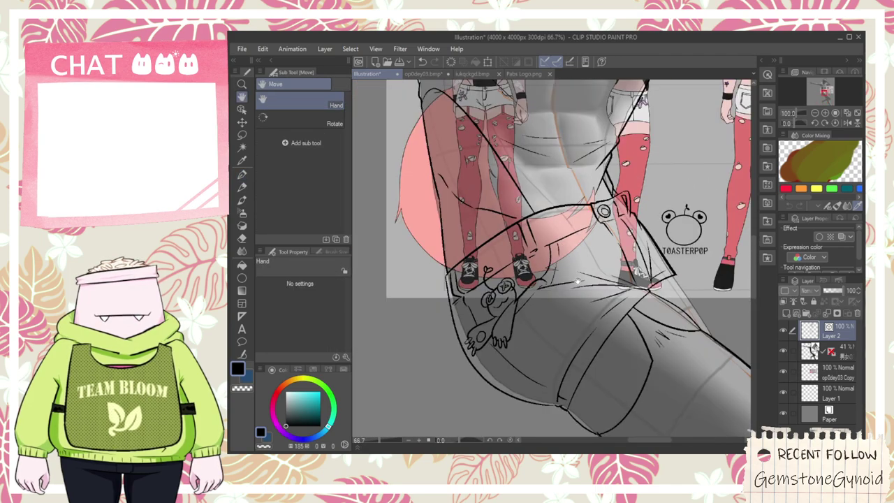
{"action": "scroll", "coordinate": [517, 266], "scroll_direction": "up", "scroll_amount": 2}
{"action": "scroll", "coordinate": [541, 275], "scroll_direction": "down", "scroll_amount": 3}
{"action": "left_click_drag", "start_coordinate": [548, 370], "coordinate": [525, 138]}
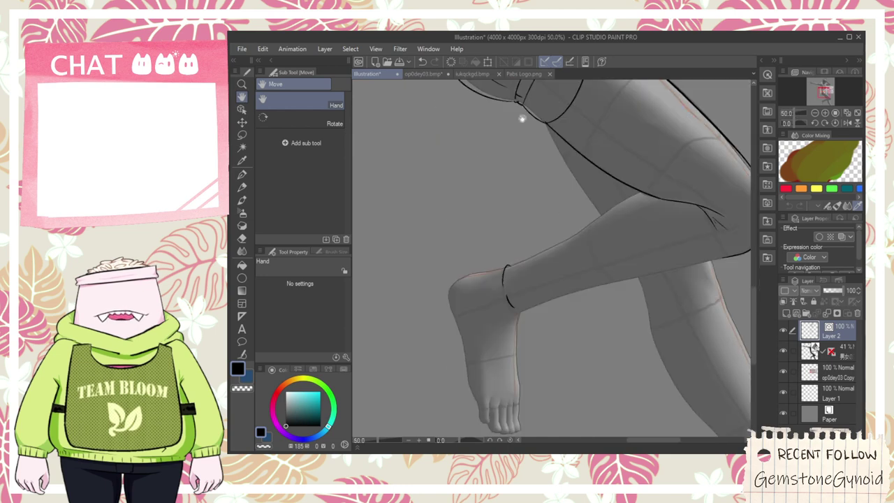
- Try to extend the ankle line down toward the front of the raised foot's ankle
{"action": "scroll", "coordinate": [543, 270], "scroll_direction": "up", "scroll_amount": 3}
{"action": "scroll", "coordinate": [463, 277], "scroll_direction": "up", "scroll_amount": 1}
{"action": "key", "text": "p"}
{"action": "key", "text": "ctrl+z"}
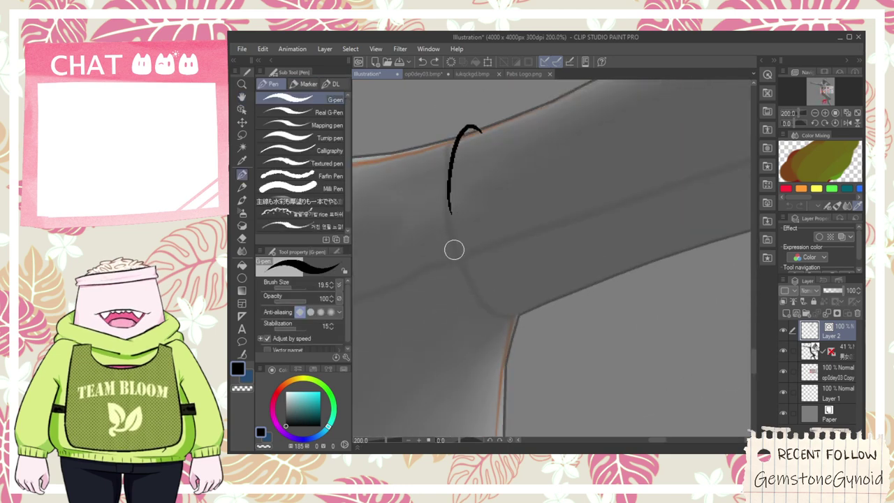
{"action": "left_click_drag", "start_coordinate": [450, 192], "coordinate": [498, 351]}
{"action": "key", "text": "ctrl+z"}
{"action": "mouse_move", "coordinate": [449, 210]}
{"action": "left_mouse_down"}
{"action": "mouse_move", "coordinate": [472, 296]}
{"action": "mouse_move", "coordinate": [512, 323]}
{"action": "left_mouse_up"}
{"action": "key", "text": "ctrl+z"}
- Move the short curved ankle line slightly up the leg, away from the heel
{"action": "scroll", "coordinate": [490, 277], "scroll_direction": "down", "scroll_amount": 2}
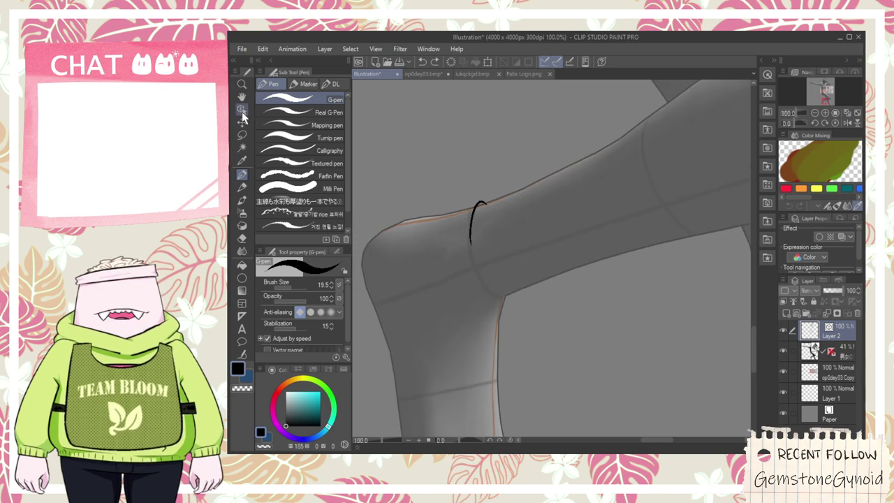
{"action": "left_click", "coordinate": [241, 109]}
{"action": "left_click_drag", "start_coordinate": [477, 222], "coordinate": [500, 210]}
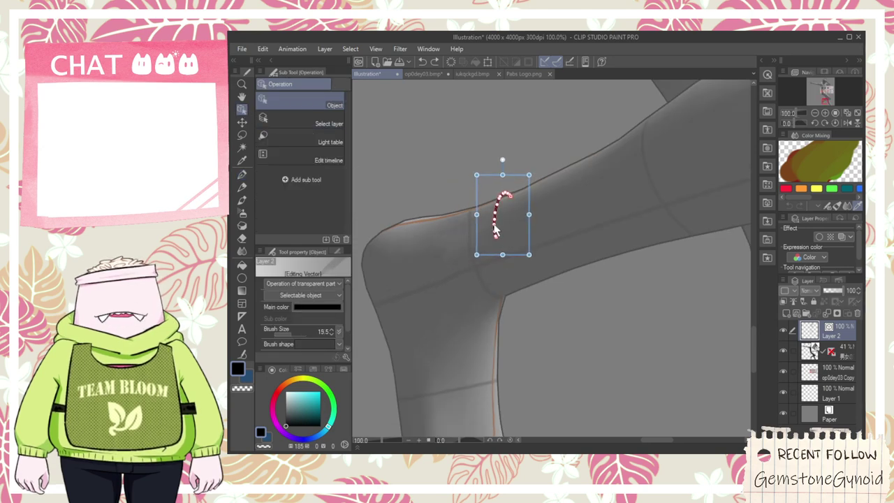
{"action": "key", "text": "p"}
{"action": "key", "text": "ctrl+z"}
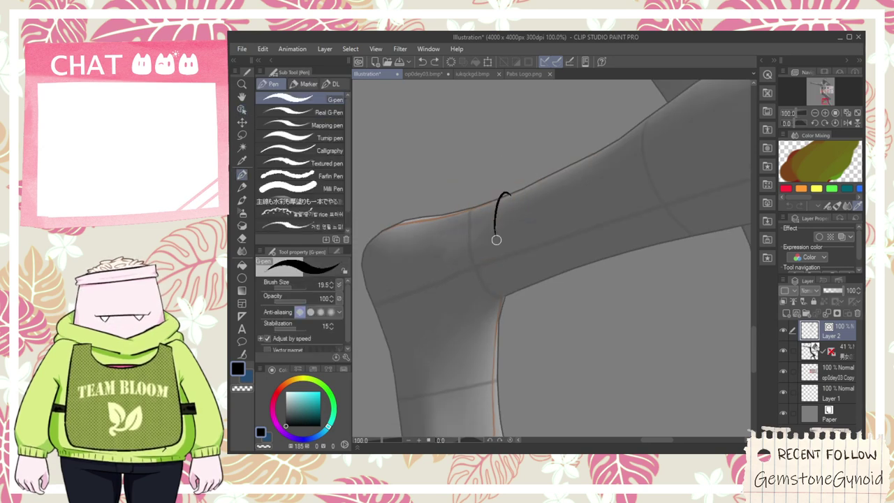
{"action": "key", "text": "o"}
{"action": "left_click_drag", "start_coordinate": [500, 220], "coordinate": [488, 227]}
- Ink the lower half of the shoe opening from the curved ankle line down to the front of the ankle
{"action": "key", "text": "p"}
{"action": "mouse_move", "coordinate": [507, 285]}
{"action": "left_mouse_down"}
{"action": "mouse_move", "coordinate": [487, 314]}
{"action": "mouse_move", "coordinate": [485, 305]}
{"action": "left_mouse_up"}
{"action": "key", "text": "ctrl+z"}
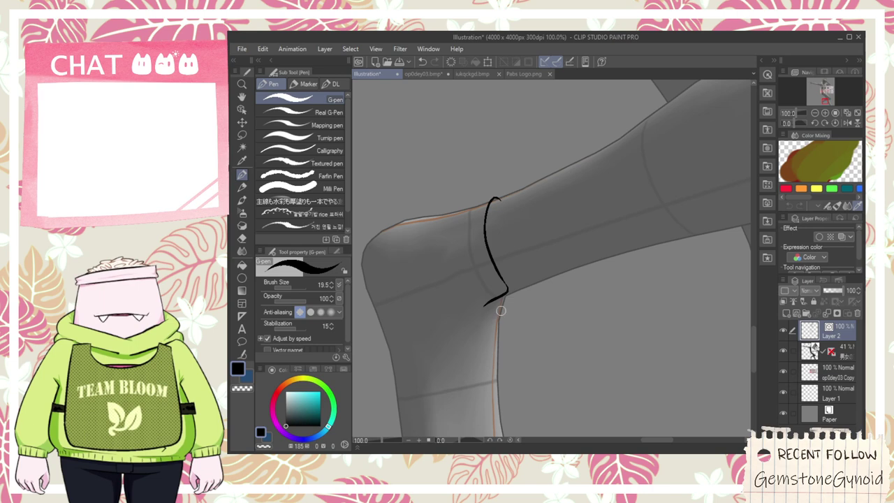
{"action": "scroll", "coordinate": [494, 320], "scroll_direction": "down", "scroll_amount": 2}
{"action": "key", "text": "space"}
{"action": "scroll", "coordinate": [502, 318], "scroll_direction": "up", "scroll_amount": 2}
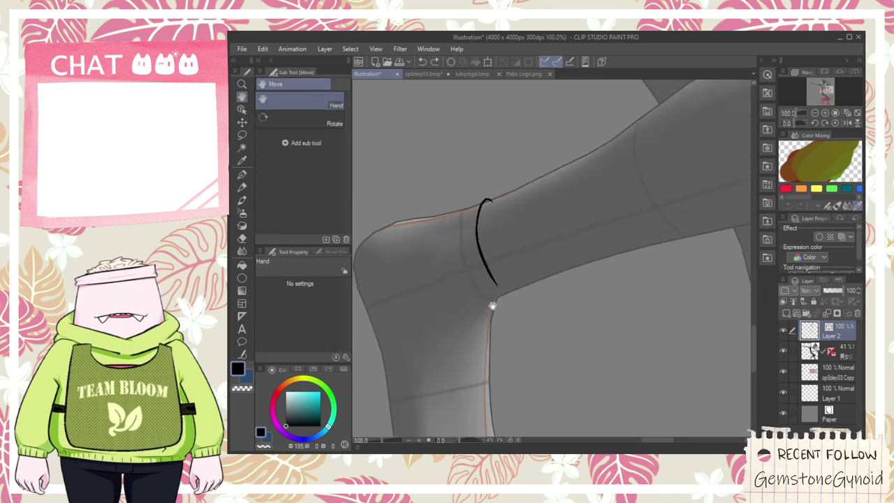
- Ink the hooked end of the shoe opening and two slanted strokes for the tongue at the front of the ankle
{"action": "scroll", "coordinate": [492, 306], "scroll_direction": "up", "scroll_amount": 2}
{"action": "left_click_drag", "start_coordinate": [507, 283], "coordinate": [478, 352]}
{"action": "left_click_drag", "start_coordinate": [538, 290], "coordinate": [489, 323]}
{"action": "key", "text": "ctrl+z"}
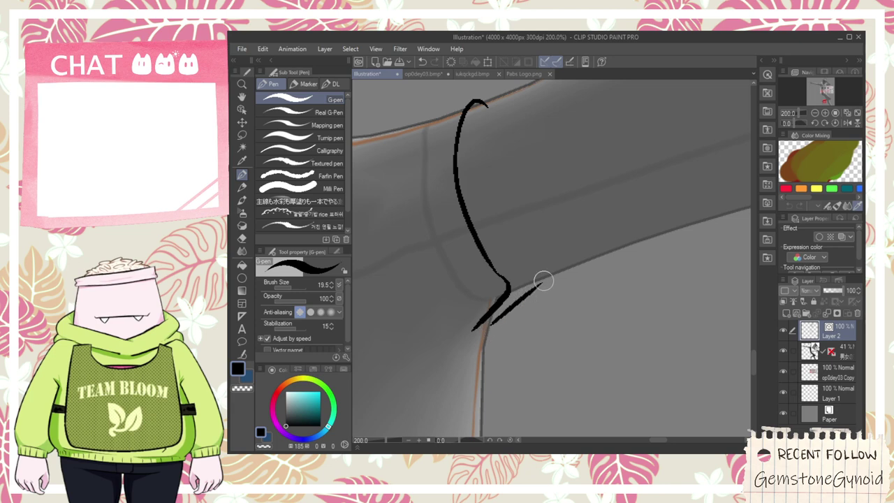
{"action": "left_click_drag", "start_coordinate": [565, 291], "coordinate": [512, 345]}
{"action": "scroll", "coordinate": [506, 325], "scroll_direction": "down", "scroll_amount": 2}
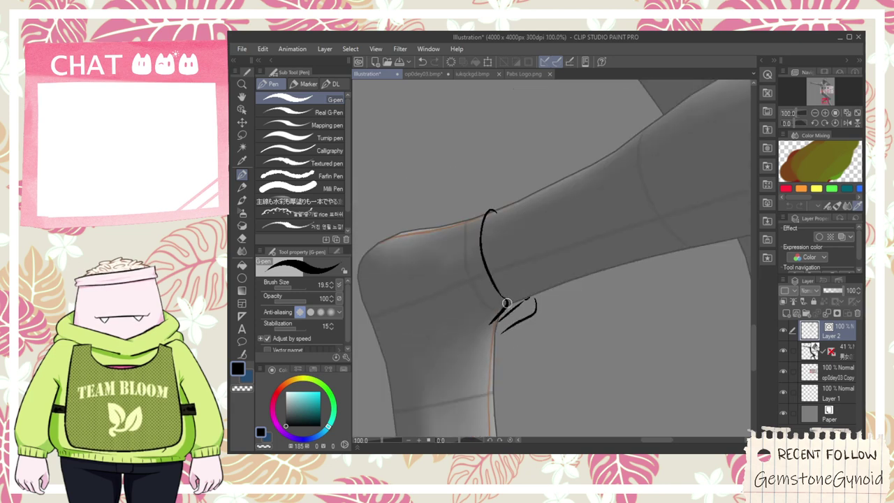
- Ink a long rounded tongue shape projecting from the front of the ankle and erase the stray strokes beneath it
{"action": "scroll", "coordinate": [506, 307], "scroll_direction": "up", "scroll_amount": 2}
{"action": "left_click_drag", "start_coordinate": [493, 286], "coordinate": [502, 340]}
{"action": "key", "text": "ctrl+z"}
{"action": "left_click_drag", "start_coordinate": [484, 287], "coordinate": [551, 311]}
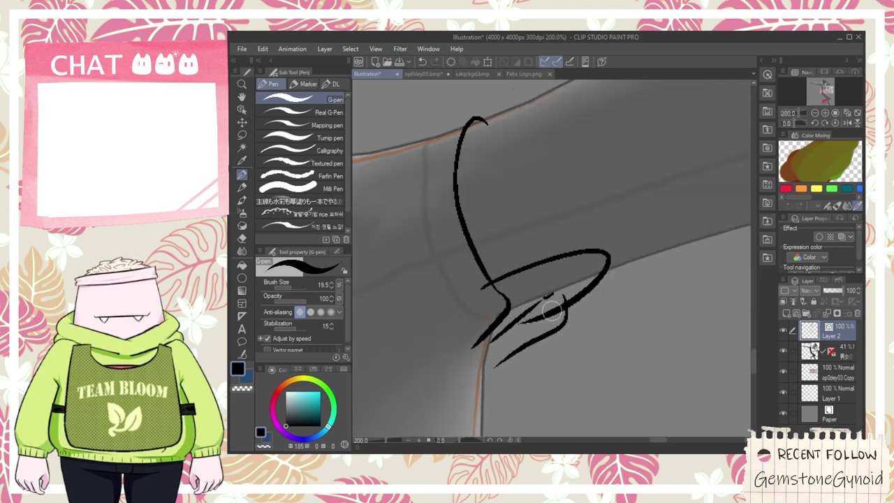
{"action": "scroll", "coordinate": [530, 321], "scroll_direction": "up", "scroll_amount": 5}
{"action": "key", "text": "e"}
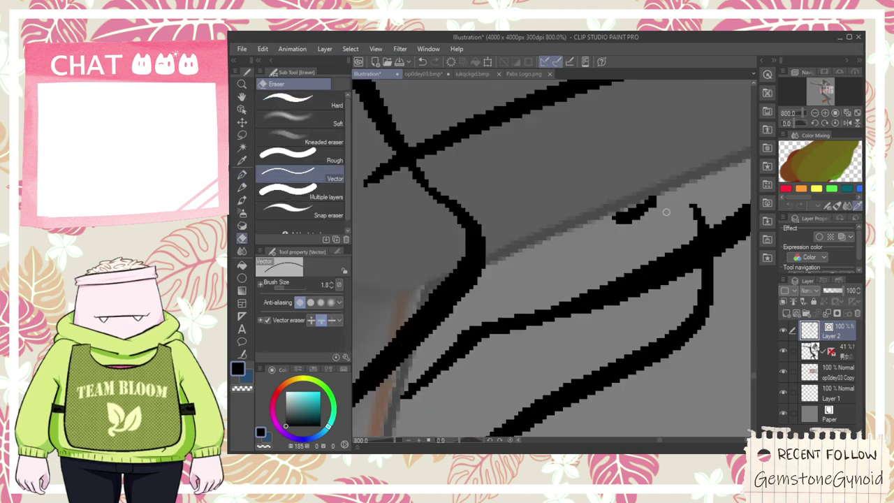
{"action": "scroll", "coordinate": [642, 227], "scroll_direction": "down", "scroll_amount": 5}
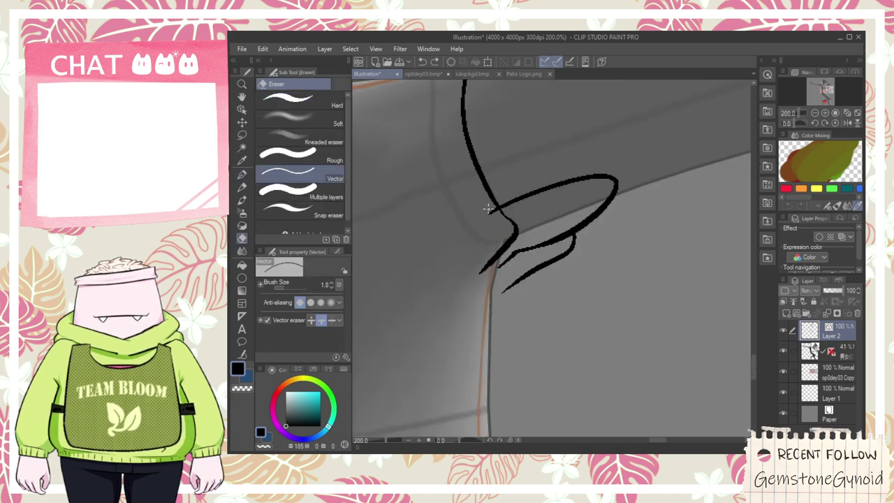
- Examine the reference sheet's sneakers again to check how the tongue and opening are shaped
{"action": "scroll", "coordinate": [497, 229], "scroll_direction": "down", "scroll_amount": 3}
{"action": "key", "text": "space"}
{"action": "left_click_drag", "start_coordinate": [541, 116], "coordinate": [506, 282]}
{"action": "scroll", "coordinate": [497, 224], "scroll_direction": "up", "scroll_amount": 2}
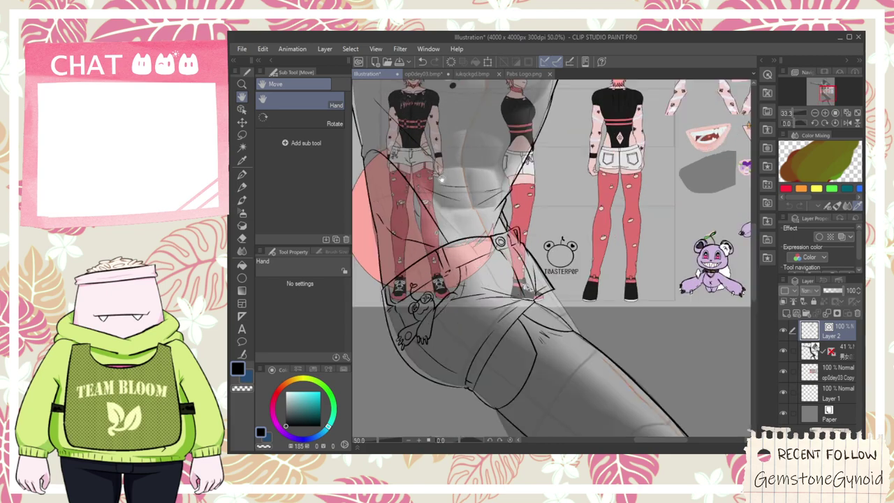
{"action": "left_click_drag", "start_coordinate": [445, 184], "coordinate": [445, 266]}
{"action": "left_click_drag", "start_coordinate": [386, 318], "coordinate": [457, 265]}
{"action": "scroll", "coordinate": [458, 264], "scroll_direction": "up", "scroll_amount": 2}
{"action": "scroll", "coordinate": [458, 264], "scroll_direction": "down", "scroll_amount": 3}
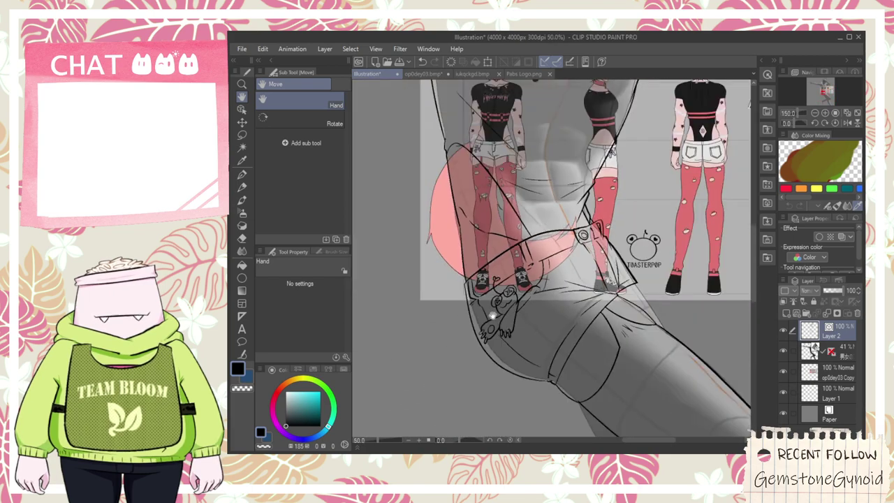
{"action": "left_click_drag", "start_coordinate": [469, 419], "coordinate": [486, 184]}
{"action": "scroll", "coordinate": [520, 304], "scroll_direction": "up", "scroll_amount": 4}
- Ink a small rounded tip at the end of the shoe tongue and erase the excess line segments
{"action": "key", "text": "p"}
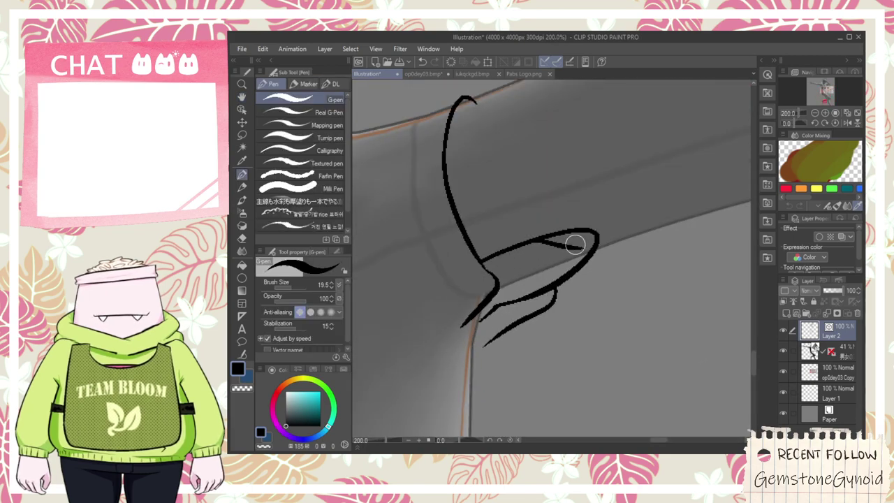
{"action": "left_click_drag", "start_coordinate": [552, 233], "coordinate": [592, 258]}
{"action": "key", "text": "e"}
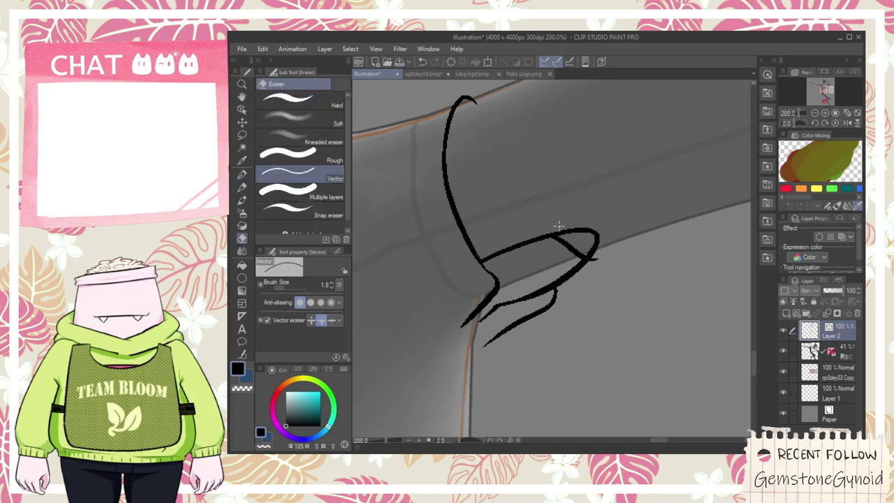
{"action": "scroll", "coordinate": [590, 258], "scroll_direction": "up", "scroll_amount": 3}
{"action": "key", "text": "p"}
{"action": "mouse_move", "coordinate": [571, 221]}
{"action": "left_mouse_down"}
{"action": "mouse_move", "coordinate": [550, 217]}
{"action": "mouse_move", "coordinate": [569, 206]}
{"action": "mouse_move", "coordinate": [600, 212]}
{"action": "mouse_move", "coordinate": [613, 232]}
{"action": "mouse_move", "coordinate": [516, 266]}
{"action": "left_mouse_up"}
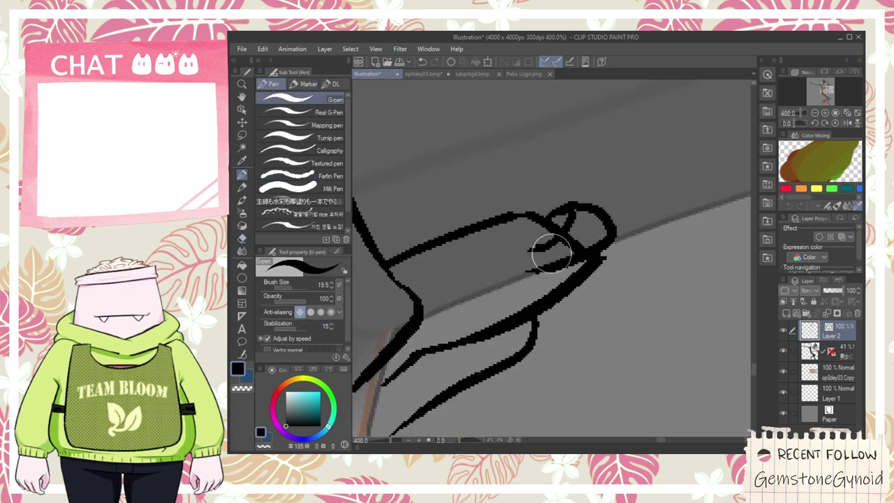
{"action": "key", "text": "e"}
{"action": "scroll", "coordinate": [566, 240], "scroll_direction": "down", "scroll_amount": 3}
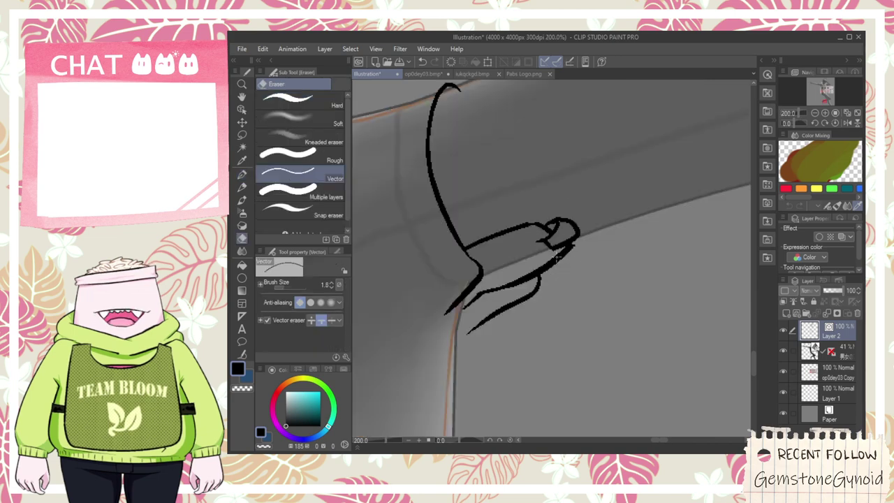
- Erase the overlapping line ends inside the rounded tip of the shoe tongue
{"action": "scroll", "coordinate": [568, 244], "scroll_direction": "up", "scroll_amount": 4}
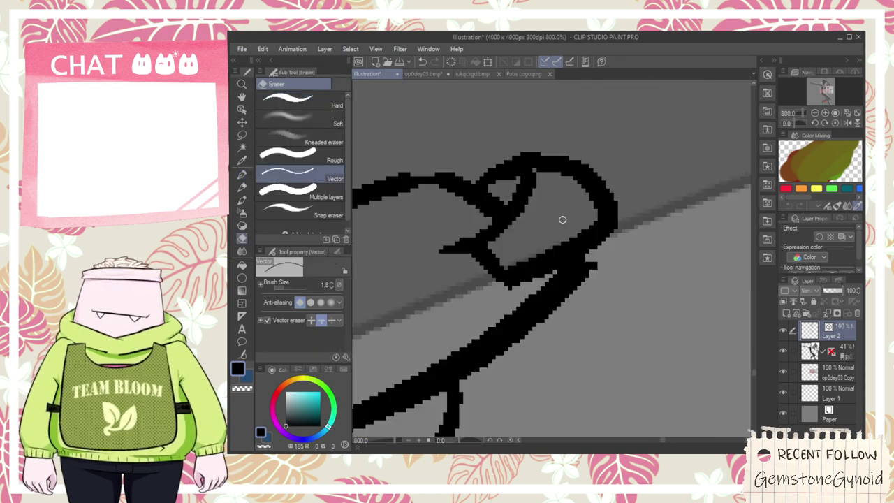
{"action": "scroll", "coordinate": [551, 207], "scroll_direction": "down", "scroll_amount": 4}
{"action": "scroll", "coordinate": [513, 209], "scroll_direction": "up", "scroll_amount": 2}
{"action": "scroll", "coordinate": [510, 210], "scroll_direction": "down", "scroll_amount": 2}
{"action": "scroll", "coordinate": [510, 210], "scroll_direction": "down", "scroll_amount": 3}
{"action": "key", "text": "space"}
{"action": "left_click_drag", "start_coordinate": [512, 202], "coordinate": [512, 224]}
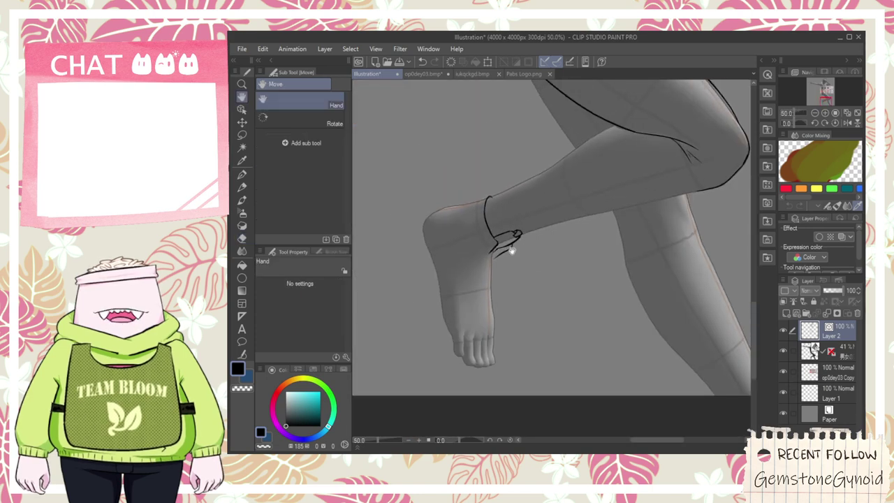
- Redraw the lower edge beneath the shoe tongue as a straighter line and erase the old and overshooting segments
{"action": "scroll", "coordinate": [491, 253], "scroll_direction": "up", "scroll_amount": 2}
{"action": "scroll", "coordinate": [491, 252], "scroll_direction": "up", "scroll_amount": 2}
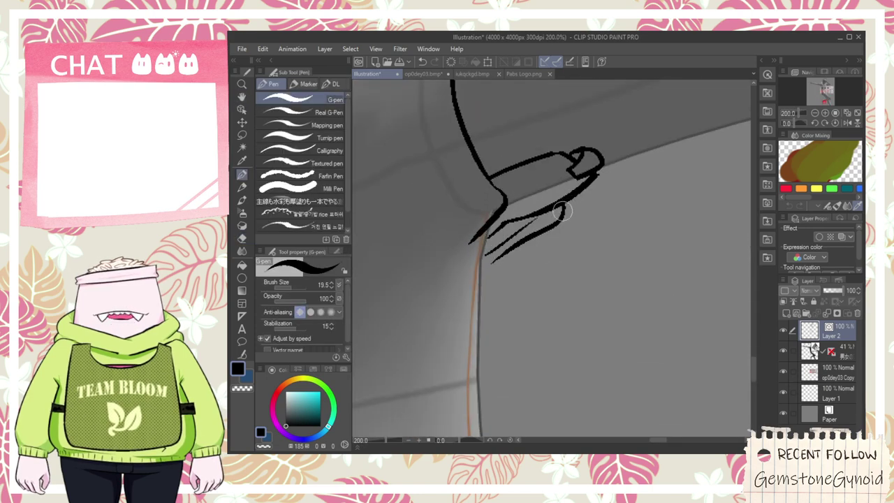
{"action": "left_click_drag", "start_coordinate": [489, 249], "coordinate": [592, 218]}
{"action": "key", "text": "ctrl+z"}
{"action": "mouse_move", "coordinate": [482, 251]}
{"action": "left_mouse_down"}
{"action": "mouse_move", "coordinate": [570, 214]}
{"action": "mouse_move", "coordinate": [603, 193]}
{"action": "left_mouse_up"}
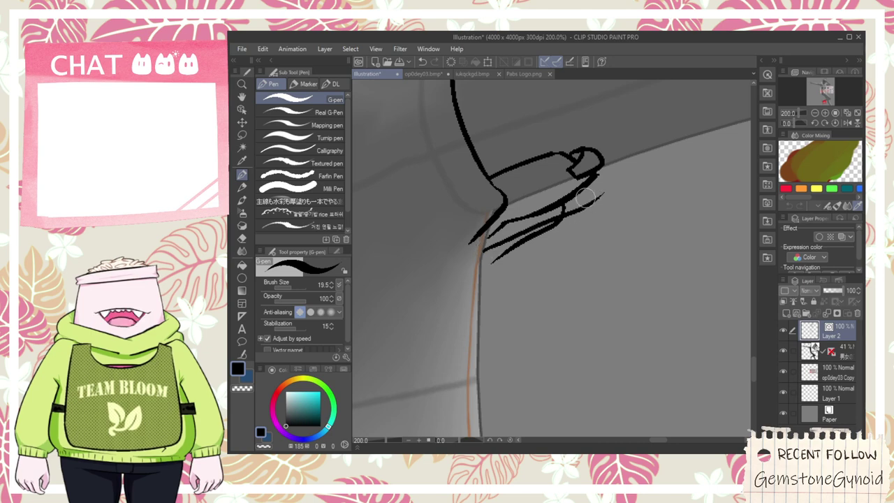
{"action": "key", "text": "e"}
{"action": "left_click", "coordinate": [530, 236]}
{"action": "scroll", "coordinate": [519, 227], "scroll_direction": "down", "scroll_amount": 5}
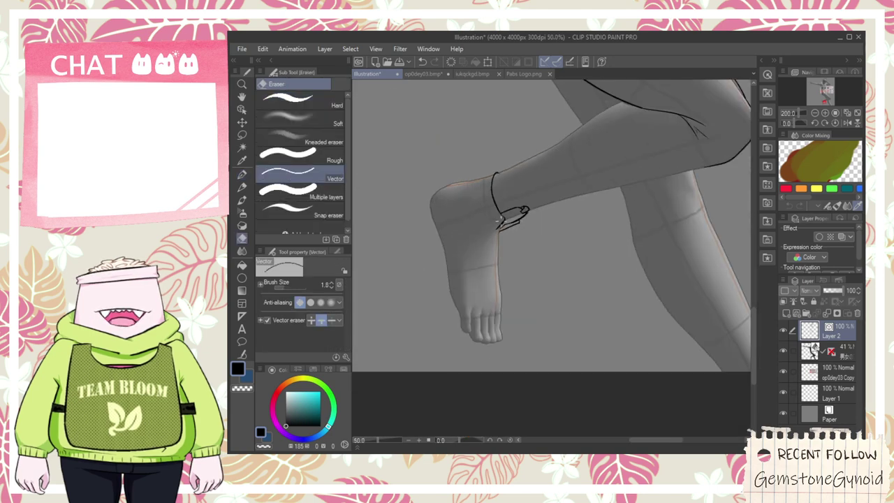
- Redraw the inner end of the long crease beside the shorts' pocket and erase the old line end
{"action": "key", "text": "space"}
{"action": "left_click_drag", "start_coordinate": [517, 191], "coordinate": [515, 263]}
{"action": "left_click_drag", "start_coordinate": [539, 213], "coordinate": [534, 241]}
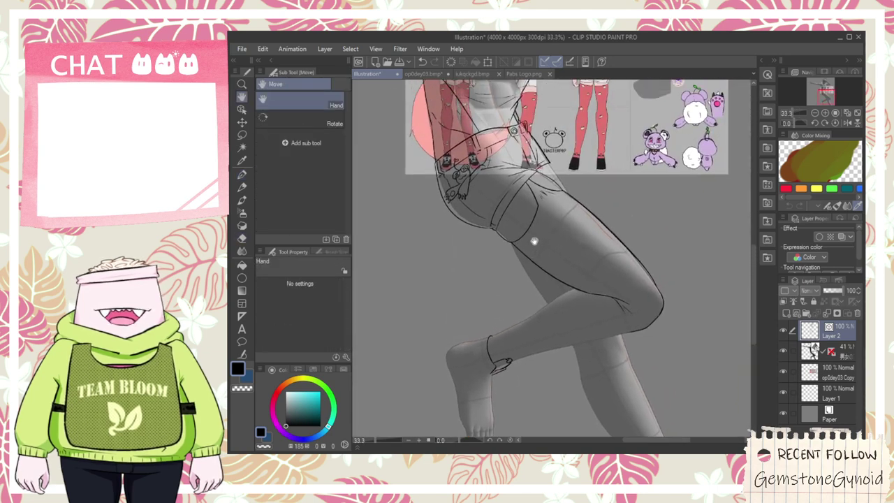
{"action": "left_click_drag", "start_coordinate": [545, 200], "coordinate": [546, 306]}
{"action": "scroll", "coordinate": [498, 175], "scroll_direction": "up", "scroll_amount": 2}
{"action": "scroll", "coordinate": [477, 193], "scroll_direction": "down", "scroll_amount": 1}
{"action": "left_click_drag", "start_coordinate": [461, 316], "coordinate": [492, 270]}
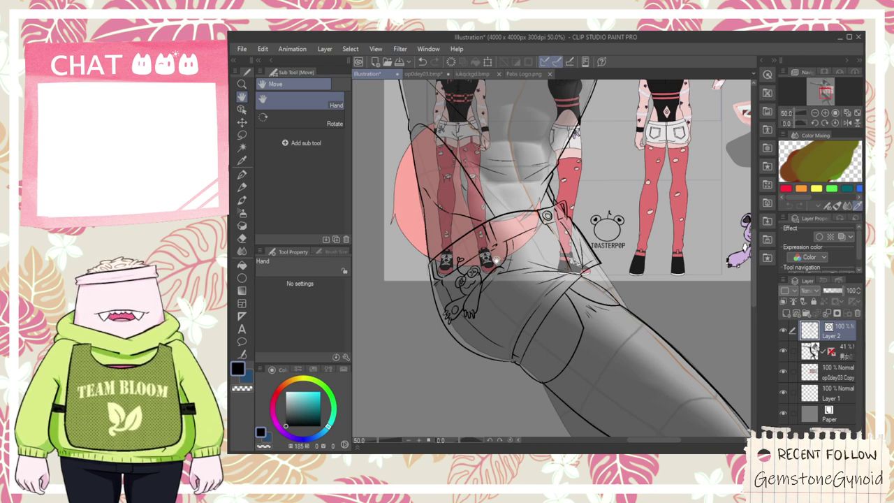
{"action": "scroll", "coordinate": [496, 263], "scroll_direction": "up", "scroll_amount": 4}
{"action": "key", "text": "e"}
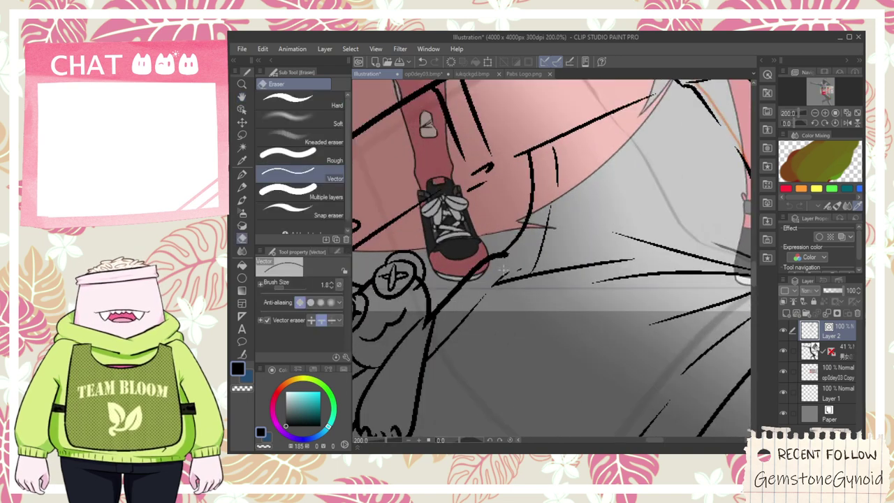
{"action": "scroll", "coordinate": [516, 274], "scroll_direction": "up", "scroll_amount": 2}
{"action": "key", "text": "p"}
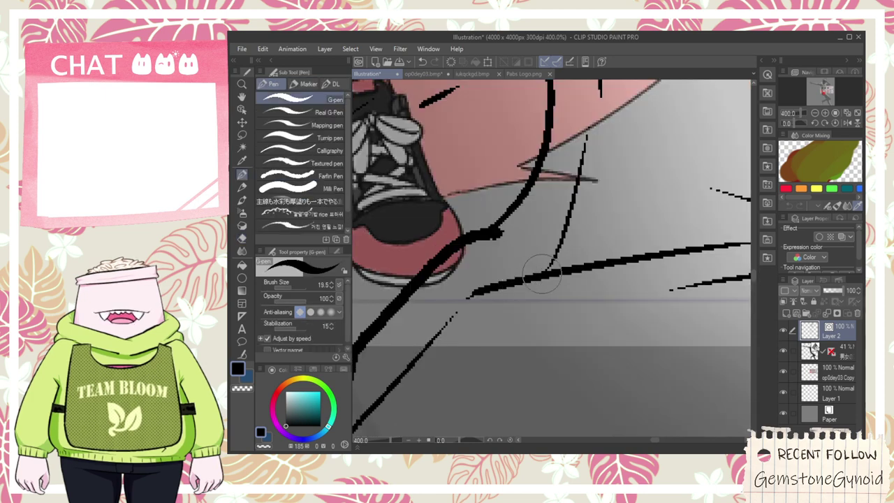
{"action": "left_click_drag", "start_coordinate": [511, 254], "coordinate": [594, 261]}
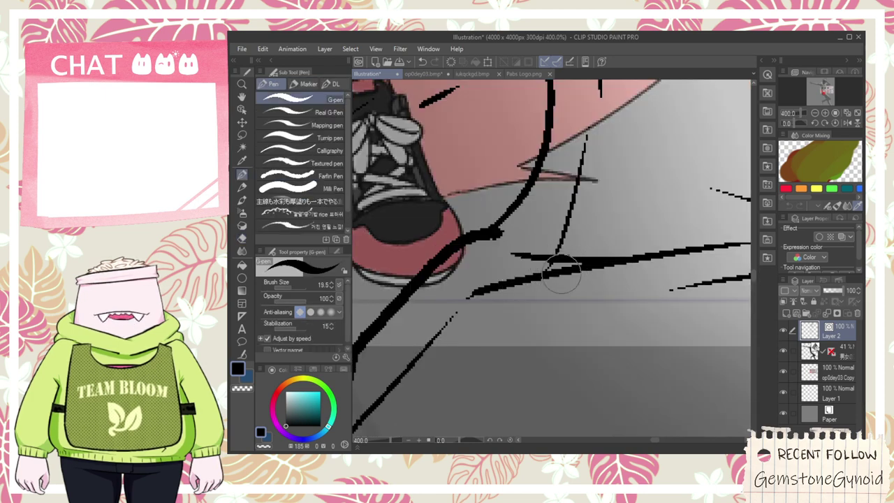
{"action": "key", "text": "e"}
{"action": "scroll", "coordinate": [552, 259], "scroll_direction": "down", "scroll_amount": 4}
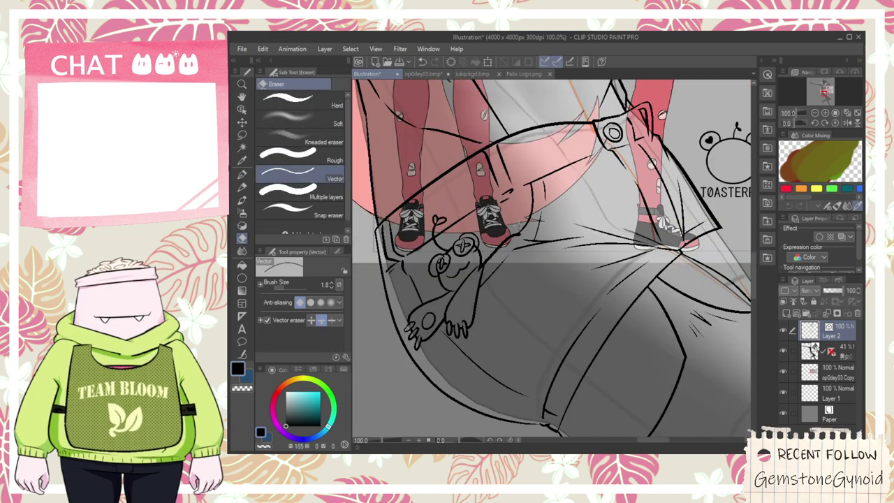
- Compare the inked shoe opening and tongue at the ankle with the sneakers on the reference sheet
{"action": "scroll", "coordinate": [519, 233], "scroll_direction": "down", "scroll_amount": 2}
{"action": "key", "text": "space"}
{"action": "left_click_drag", "start_coordinate": [518, 245], "coordinate": [496, 203]}
{"action": "left_click_drag", "start_coordinate": [491, 307], "coordinate": [496, 127]}
{"action": "scroll", "coordinate": [542, 225], "scroll_direction": "up", "scroll_amount": 3}
{"action": "scroll", "coordinate": [619, 271], "scroll_direction": "up", "scroll_amount": 1}
{"action": "key", "text": "p"}
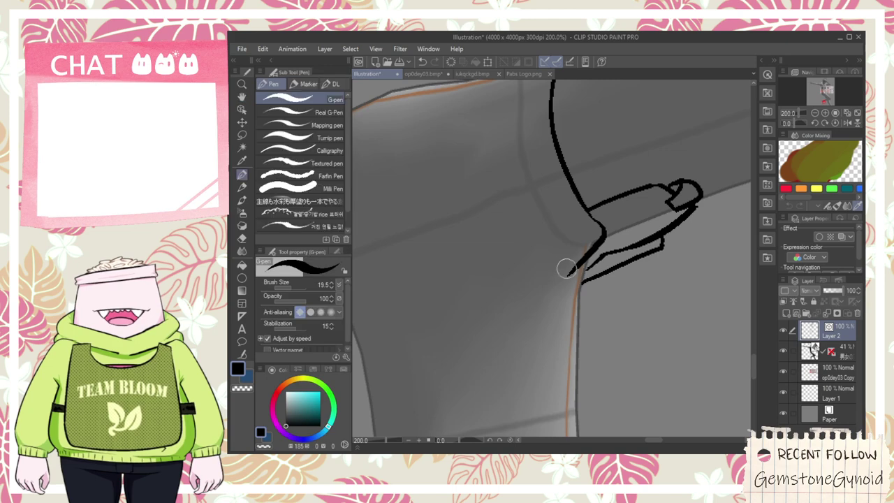
{"action": "scroll", "coordinate": [553, 262], "scroll_direction": "down", "scroll_amount": 4}
{"action": "key", "text": "space"}
{"action": "left_click_drag", "start_coordinate": [507, 172], "coordinate": [518, 326]}
{"action": "scroll", "coordinate": [556, 252], "scroll_direction": "up", "scroll_amount": 1}
{"action": "scroll", "coordinate": [556, 252], "scroll_direction": "up", "scroll_amount": 2}
{"action": "scroll", "coordinate": [541, 262], "scroll_direction": "down", "scroll_amount": 3}
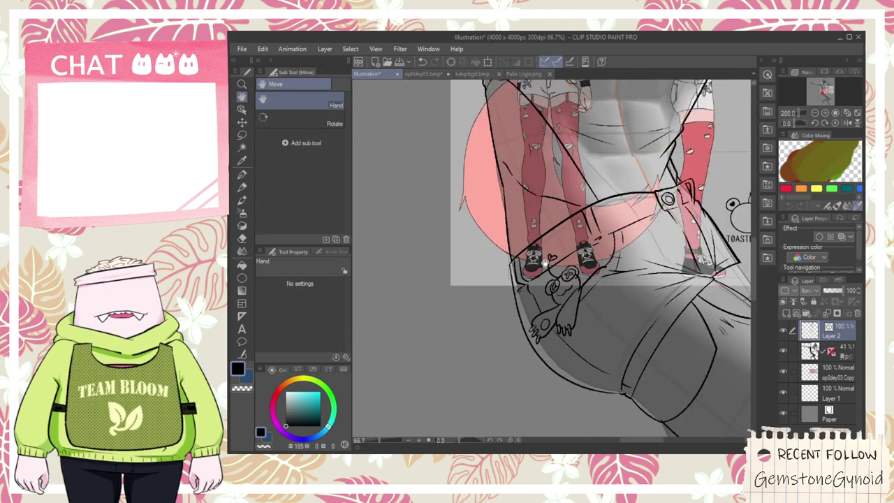
- Ink a shoelace knot below the shoe tongue and a long double-lined bow loop hanging from it
{"action": "scroll", "coordinate": [558, 254], "scroll_direction": "up", "scroll_amount": 5}
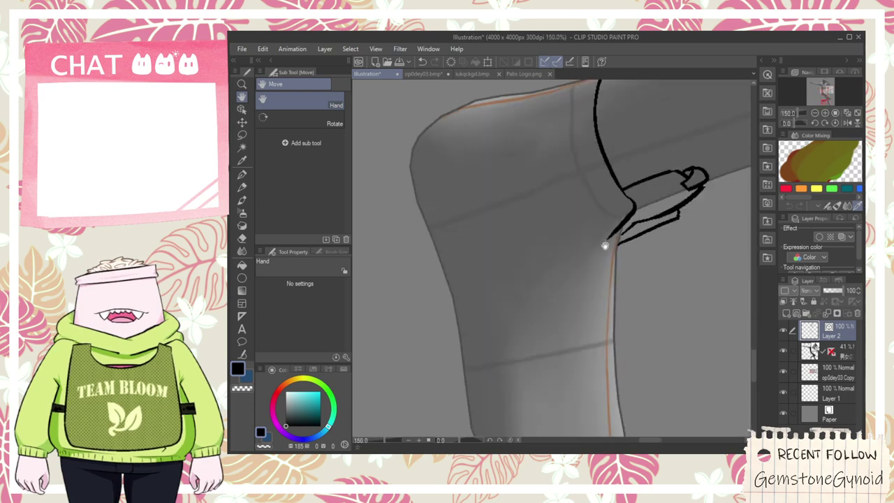
{"action": "key", "text": "p"}
{"action": "left_click_drag", "start_coordinate": [594, 250], "coordinate": [574, 357]}
{"action": "key", "text": "ctrl+z"}
{"action": "mouse_move", "coordinate": [609, 236]}
{"action": "left_mouse_down"}
{"action": "mouse_move", "coordinate": [616, 230]}
{"action": "mouse_move", "coordinate": [590, 362]}
{"action": "mouse_move", "coordinate": [606, 280]}
{"action": "left_mouse_up"}
{"action": "key", "text": "ctrl+z"}
{"action": "key", "text": "ctrl+z"}
{"action": "mouse_move", "coordinate": [580, 318]}
{"action": "left_mouse_down"}
{"action": "mouse_move", "coordinate": [602, 381]}
{"action": "mouse_move", "coordinate": [615, 236]}
{"action": "mouse_move", "coordinate": [567, 175]}
{"action": "left_mouse_up"}
{"action": "scroll", "coordinate": [621, 267], "scroll_direction": "up", "scroll_amount": 1}
{"action": "scroll", "coordinate": [605, 220], "scroll_direction": "down", "scroll_amount": 1}
{"action": "scroll", "coordinate": [596, 212], "scroll_direction": "up", "scroll_amount": 1}
- Clean up the upper ends of the hanging bow loop where they join the knot
{"action": "key", "text": "e"}
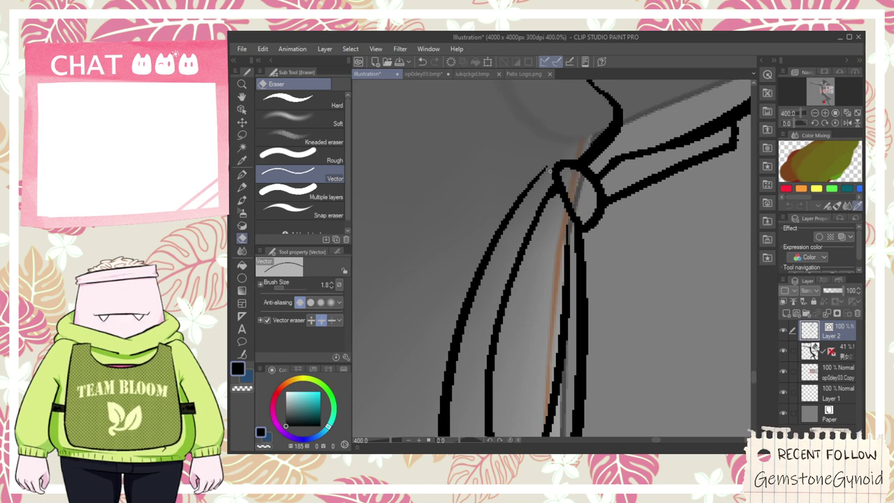
{"action": "scroll", "coordinate": [552, 170], "scroll_direction": "up", "scroll_amount": 2}
{"action": "key", "text": "p"}
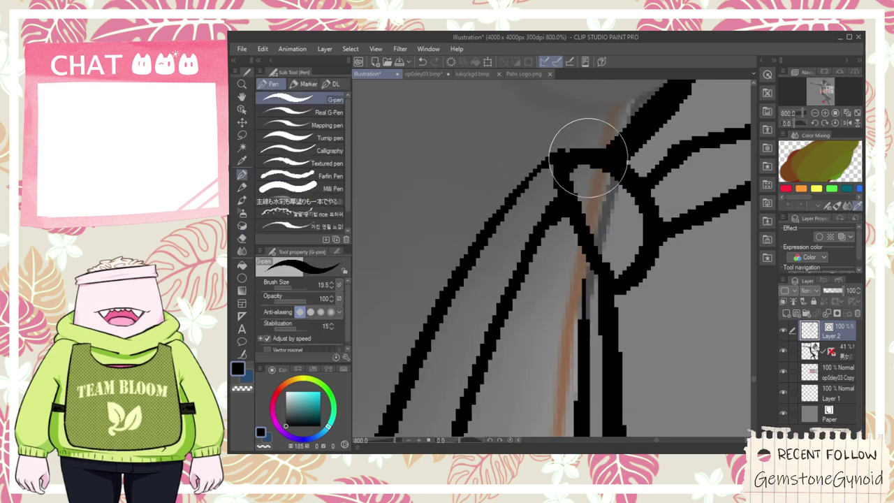
{"action": "scroll", "coordinate": [583, 159], "scroll_direction": "down", "scroll_amount": 2}
{"action": "scroll", "coordinate": [602, 248], "scroll_direction": "down", "scroll_amount": 2}
{"action": "key", "text": "e"}
{"action": "key", "text": "p"}
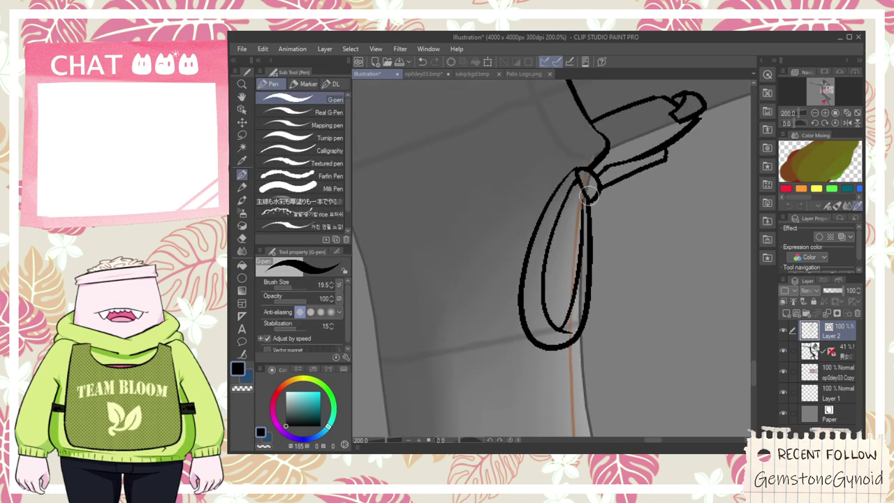
- Ink a second, narrower double-lined bow loop hanging from the knot beside the first one
{"action": "left_click_drag", "start_coordinate": [579, 181], "coordinate": [614, 259]}
{"action": "key", "text": "ctrl+z"}
{"action": "mouse_move", "coordinate": [582, 184]}
{"action": "left_mouse_down"}
{"action": "mouse_move", "coordinate": [604, 203]}
{"action": "mouse_move", "coordinate": [590, 185]}
{"action": "left_mouse_up"}
{"action": "key", "text": "ctrl+z"}
{"action": "key", "text": "ctrl+z"}
{"action": "scroll", "coordinate": [605, 301], "scroll_direction": "up", "scroll_amount": 2}
{"action": "mouse_move", "coordinate": [581, 262]}
{"action": "left_mouse_down"}
{"action": "mouse_move", "coordinate": [635, 283]}
{"action": "mouse_move", "coordinate": [592, 138]}
{"action": "left_mouse_up"}
{"action": "key", "text": "ctrl+z"}
{"action": "left_click_drag", "start_coordinate": [605, 192], "coordinate": [605, 234]}
{"action": "left_click_drag", "start_coordinate": [574, 330], "coordinate": [626, 324]}
{"action": "key", "text": "ctrl+z"}
{"action": "left_click_drag", "start_coordinate": [599, 158], "coordinate": [595, 138]}
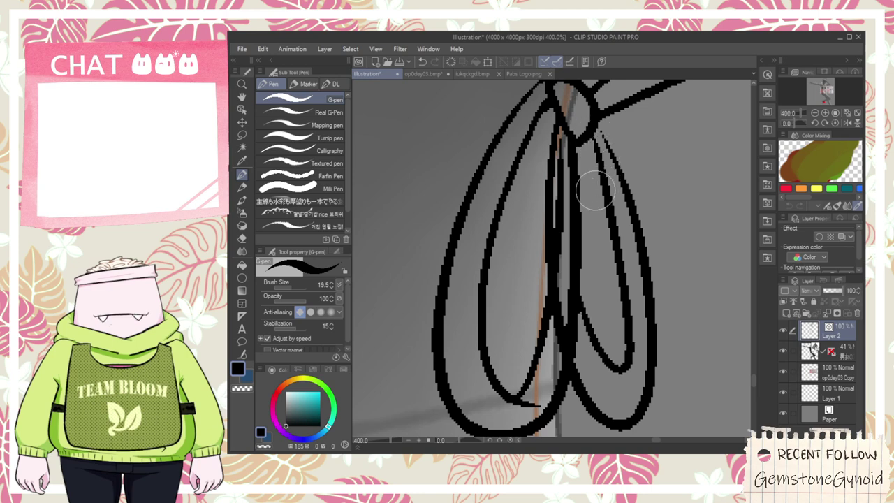
{"action": "key", "text": "e"}
- Compare the inked bow loops with the laces of the sneakers on the reference sheet
{"action": "scroll", "coordinate": [578, 232], "scroll_direction": "down", "scroll_amount": 6}
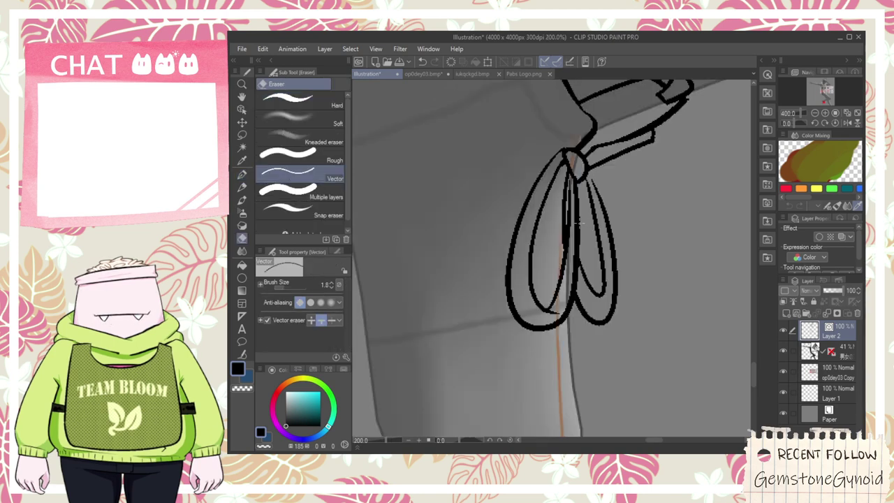
{"action": "key", "text": "space"}
{"action": "left_click_drag", "start_coordinate": [592, 215], "coordinate": [591, 282]}
{"action": "scroll", "coordinate": [592, 280], "scroll_direction": "down", "scroll_amount": 1}
{"action": "left_click_drag", "start_coordinate": [602, 189], "coordinate": [593, 338]}
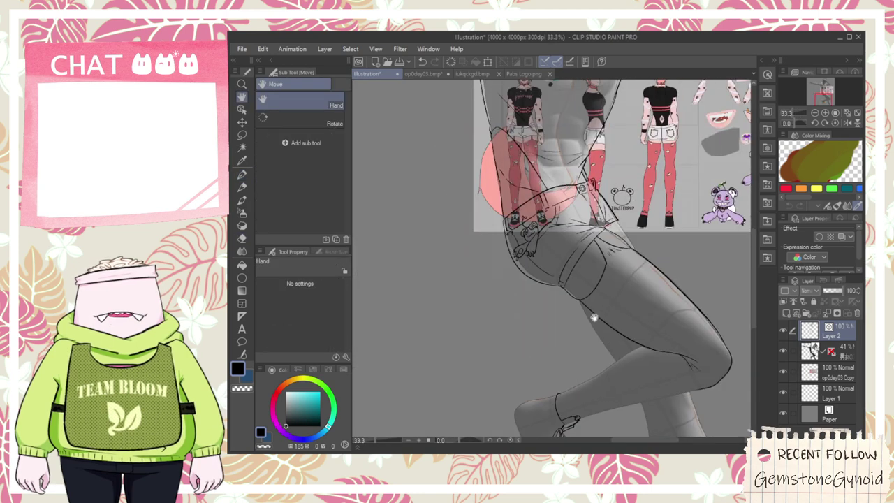
{"action": "scroll", "coordinate": [587, 161], "scroll_direction": "up", "scroll_amount": 3}
{"action": "scroll", "coordinate": [446, 274], "scroll_direction": "up", "scroll_amount": 2}
{"action": "scroll", "coordinate": [459, 261], "scroll_direction": "down", "scroll_amount": 3}
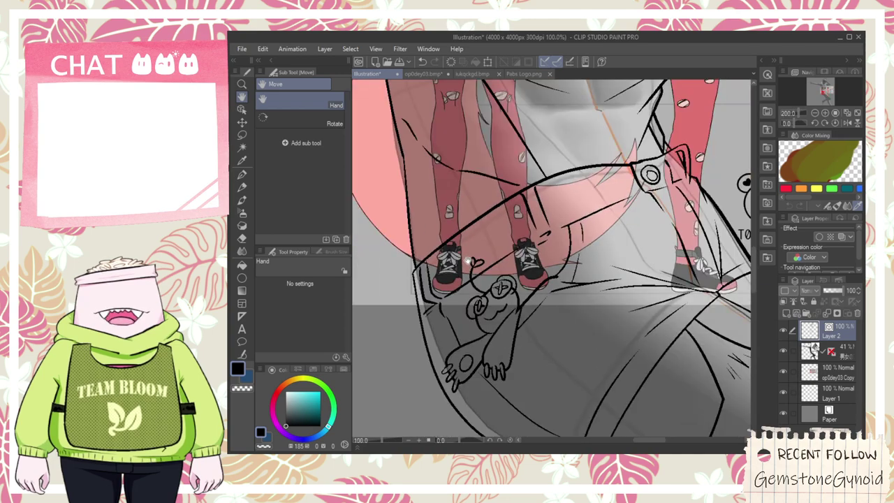
{"action": "left_click_drag", "start_coordinate": [524, 309], "coordinate": [512, 62]}
{"action": "scroll", "coordinate": [515, 286], "scroll_direction": "up", "scroll_amount": 3}
{"action": "scroll", "coordinate": [479, 241], "scroll_direction": "down", "scroll_amount": 4}
{"action": "scroll", "coordinate": [495, 221], "scroll_direction": "down", "scroll_amount": 1}
{"action": "left_click_drag", "start_coordinate": [525, 160], "coordinate": [543, 453]}
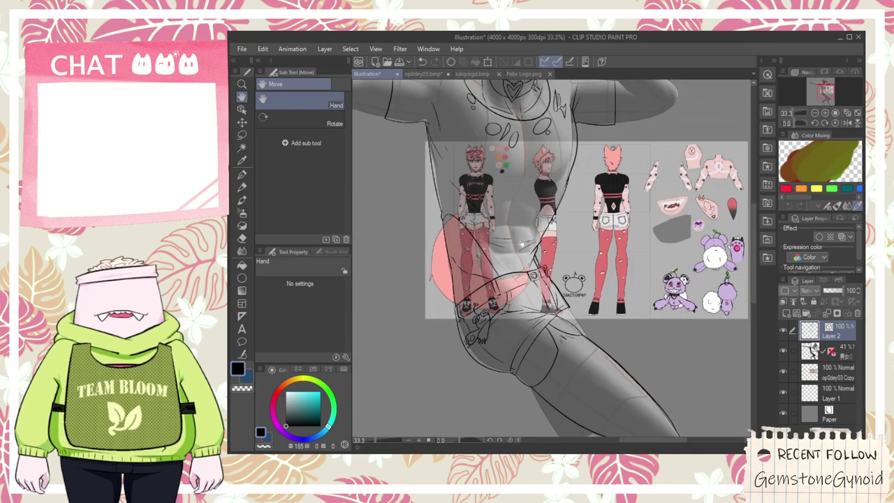
{"action": "left_click_drag", "start_coordinate": [514, 134], "coordinate": [535, 224]}
{"action": "left_click_drag", "start_coordinate": [554, 409], "coordinate": [553, 199]}
{"action": "left_click_drag", "start_coordinate": [535, 276], "coordinate": [566, 268]}
{"action": "scroll", "coordinate": [525, 192], "scroll_direction": "up", "scroll_amount": 4}
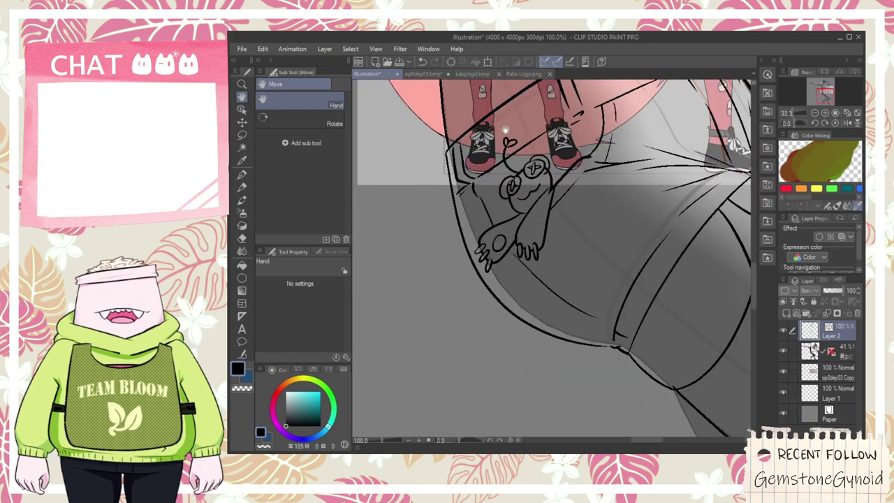
{"action": "scroll", "coordinate": [507, 143], "scroll_direction": "down", "scroll_amount": 2}
{"action": "scroll", "coordinate": [510, 151], "scroll_direction": "down", "scroll_amount": 1}
{"action": "left_click_drag", "start_coordinate": [531, 366], "coordinate": [507, 84]}
{"action": "scroll", "coordinate": [540, 186], "scroll_direction": "up", "scroll_amount": 4}
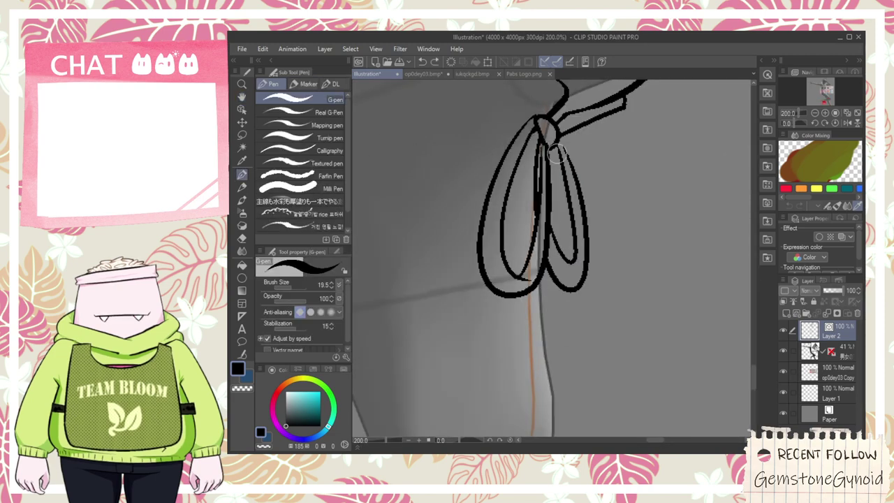
- Ink a curved lace end with a narrow tip spreading out behind the second bow loop and erase its overlaps
{"action": "left_click_drag", "start_coordinate": [546, 155], "coordinate": [665, 222]}
{"action": "key", "text": "ctrl+z"}
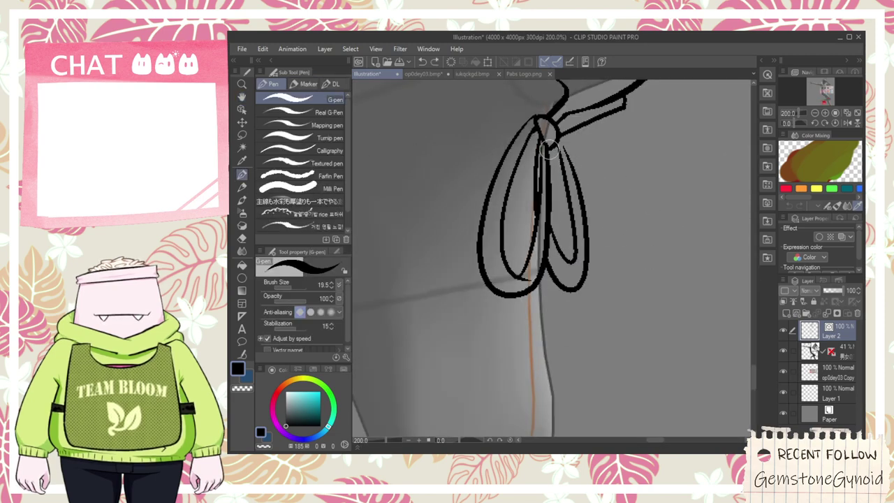
{"action": "left_click_drag", "start_coordinate": [552, 149], "coordinate": [641, 239]}
{"action": "left_click_drag", "start_coordinate": [556, 166], "coordinate": [643, 246]}
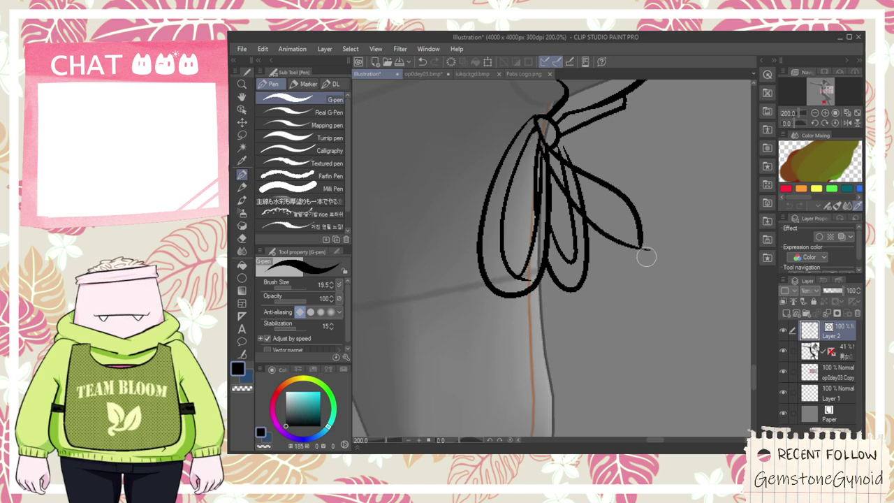
{"action": "scroll", "coordinate": [638, 233], "scroll_direction": "up", "scroll_amount": 2}
{"action": "key", "text": "e"}
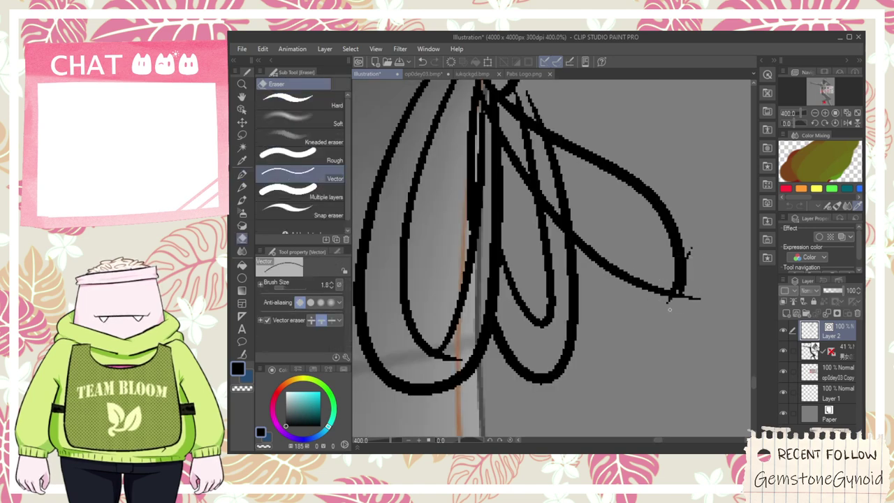
{"action": "key", "text": "p"}
{"action": "left_click_drag", "start_coordinate": [679, 283], "coordinate": [732, 320]}
{"action": "mouse_move", "coordinate": [732, 320]}
{"action": "left_mouse_down"}
{"action": "mouse_move", "coordinate": [734, 293]}
{"action": "mouse_move", "coordinate": [664, 241]}
{"action": "left_mouse_up"}
{"action": "key", "text": "e"}
{"action": "key", "text": "space"}
{"action": "mouse_move", "coordinate": [576, 195]}
{"action": "left_mouse_down"}
{"action": "mouse_move", "coordinate": [620, 275]}
{"action": "mouse_move", "coordinate": [592, 299]}
{"action": "left_mouse_up"}
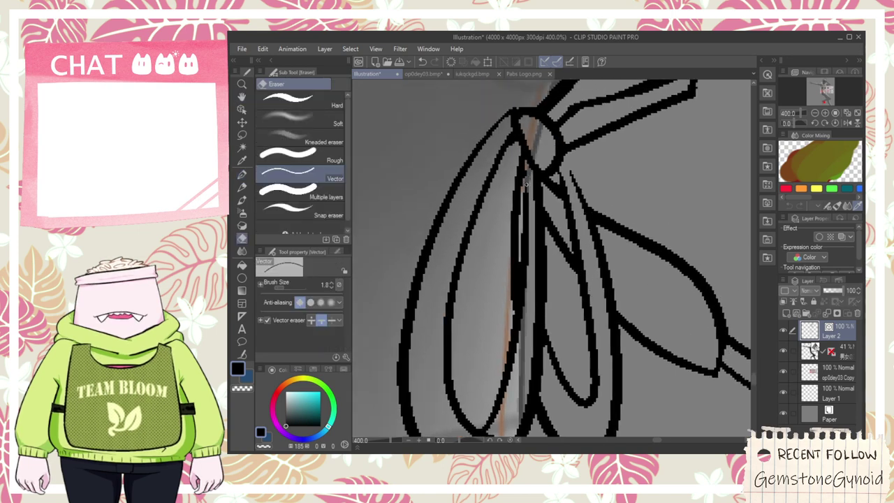
- Ink the body of a second, shorter lace end below the first one, behind the narrower bow loop
{"action": "left_click_drag", "start_coordinate": [528, 174], "coordinate": [524, 227]}
{"action": "key", "text": "ctrl+z"}
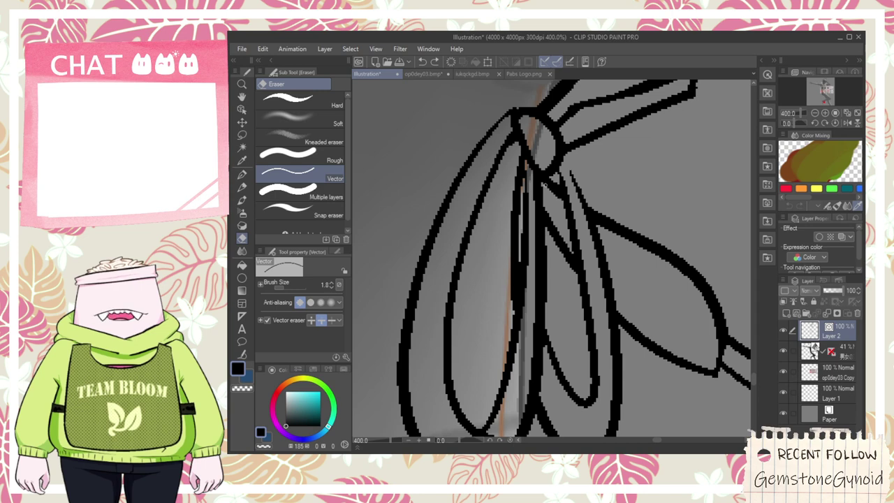
{"action": "scroll", "coordinate": [545, 181], "scroll_direction": "down", "scroll_amount": 3}
{"action": "scroll", "coordinate": [545, 180], "scroll_direction": "up", "scroll_amount": 1}
{"action": "key", "text": "p"}
{"action": "mouse_move", "coordinate": [524, 166]}
{"action": "left_mouse_down"}
{"action": "mouse_move", "coordinate": [538, 241]}
{"action": "mouse_move", "coordinate": [612, 294]}
{"action": "mouse_move", "coordinate": [631, 369]}
{"action": "left_mouse_up"}
- Add a narrow tip to the shorter lace end and erase the overlapping line pieces around it
{"action": "scroll", "coordinate": [583, 309], "scroll_direction": "up", "scroll_amount": 2}
{"action": "mouse_move", "coordinate": [607, 317]}
{"action": "left_mouse_down"}
{"action": "mouse_move", "coordinate": [644, 370]}
{"action": "mouse_move", "coordinate": [621, 377]}
{"action": "mouse_move", "coordinate": [650, 345]}
{"action": "left_mouse_up"}
{"action": "key", "text": "e"}
{"action": "mouse_move", "coordinate": [589, 333]}
{"action": "left_mouse_down"}
{"action": "mouse_move", "coordinate": [606, 308]}
{"action": "mouse_move", "coordinate": [601, 322]}
{"action": "left_mouse_up"}
{"action": "mouse_move", "coordinate": [616, 371]}
{"action": "left_mouse_down"}
{"action": "mouse_move", "coordinate": [623, 378]}
{"action": "mouse_move", "coordinate": [646, 360]}
{"action": "left_mouse_up"}
{"action": "left_click_drag", "start_coordinate": [650, 351], "coordinate": [644, 345]}
{"action": "key", "text": "space"}
{"action": "left_click_drag", "start_coordinate": [558, 279], "coordinate": [588, 319]}
{"action": "key", "text": "e"}
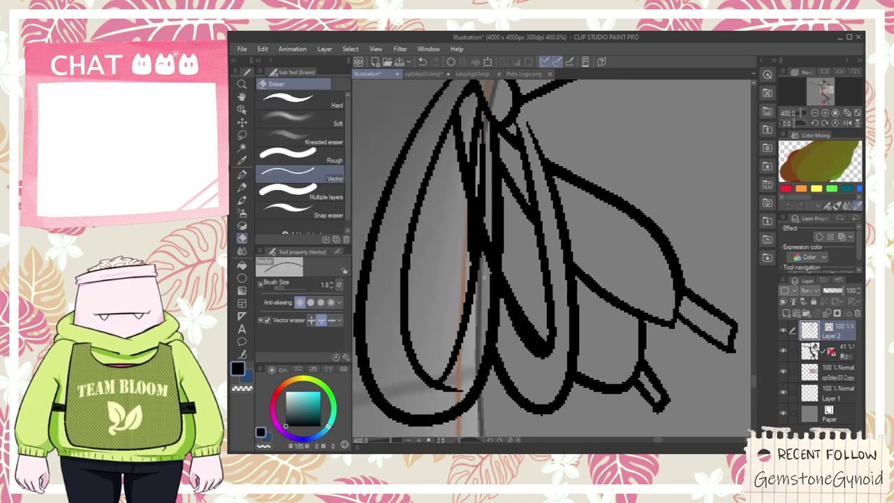
{"action": "left_click_drag", "start_coordinate": [484, 275], "coordinate": [481, 221]}
{"action": "scroll", "coordinate": [480, 220], "scroll_direction": "down", "scroll_amount": 3}
{"action": "scroll", "coordinate": [471, 186], "scroll_direction": "up", "scroll_amount": 3}
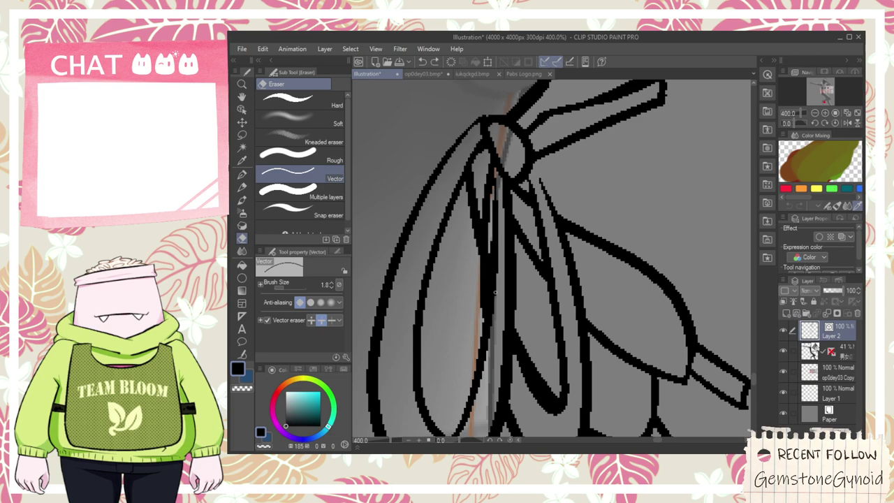
- Study the laces and front panels of the reference sheet's sneakers against the inked bow
{"action": "scroll", "coordinate": [496, 268], "scroll_direction": "down", "scroll_amount": 10}
{"action": "key", "text": "space"}
{"action": "left_click_drag", "start_coordinate": [517, 290], "coordinate": [532, 380]}
{"action": "mouse_move", "coordinate": [543, 250]}
{"action": "left_mouse_down"}
{"action": "mouse_move", "coordinate": [539, 349]}
{"action": "mouse_move", "coordinate": [557, 363]}
{"action": "left_mouse_up"}
{"action": "scroll", "coordinate": [539, 278], "scroll_direction": "up", "scroll_amount": 2}
{"action": "scroll", "coordinate": [462, 303], "scroll_direction": "down", "scroll_amount": 2}
{"action": "scroll", "coordinate": [464, 302], "scroll_direction": "up", "scroll_amount": 5}
{"action": "left_click_drag", "start_coordinate": [476, 318], "coordinate": [521, 238]}
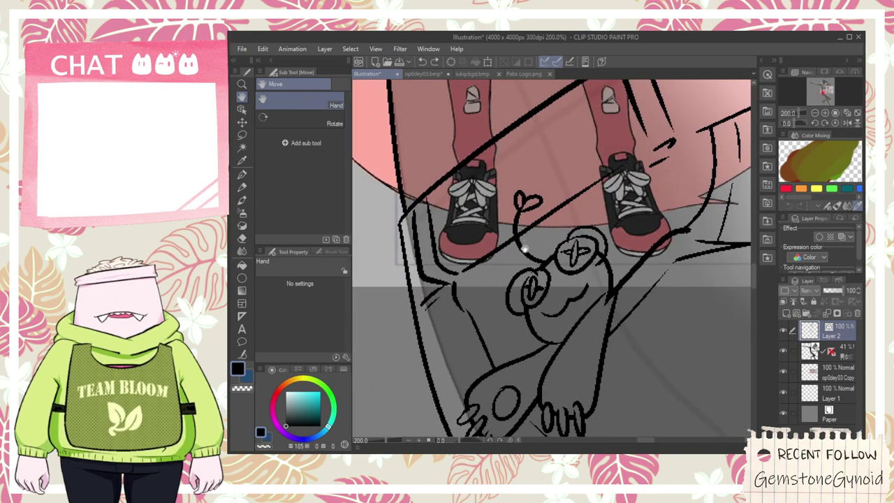
{"action": "scroll", "coordinate": [526, 250], "scroll_direction": "down", "scroll_amount": 4}
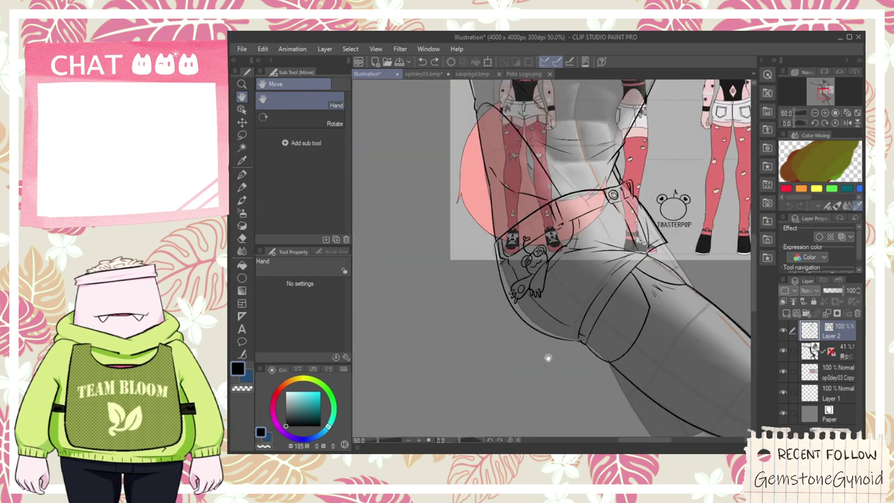
{"action": "left_click_drag", "start_coordinate": [540, 341], "coordinate": [550, 263]}
{"action": "scroll", "coordinate": [550, 262], "scroll_direction": "up", "scroll_amount": 4}
- Ink a line parallel to the shoe opening's edge and two long lines running down the foot behind the bow
{"action": "key", "text": "p"}
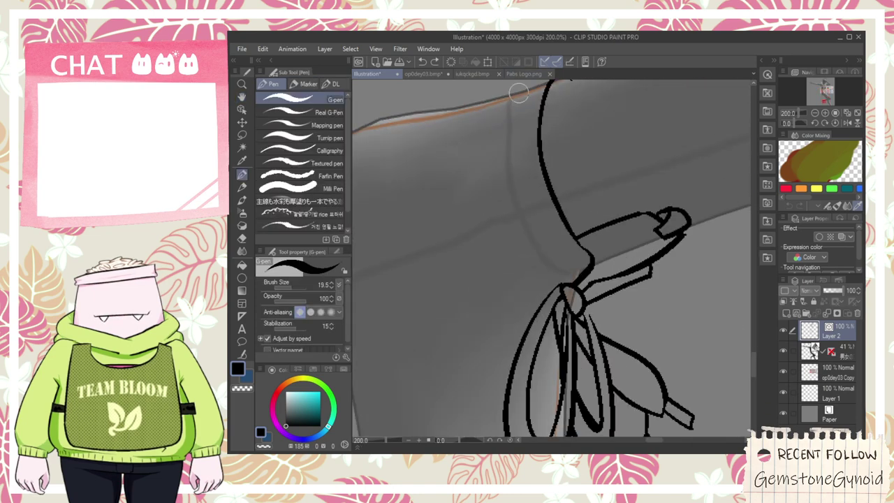
{"action": "key", "text": "ctrl+z"}
{"action": "left_click_drag", "start_coordinate": [522, 91], "coordinate": [568, 273]}
{"action": "key", "text": "space"}
{"action": "scroll", "coordinate": [530, 301], "scroll_direction": "down", "scroll_amount": 1}
{"action": "mouse_move", "coordinate": [534, 299]}
{"action": "left_mouse_down"}
{"action": "mouse_move", "coordinate": [579, 172]}
{"action": "mouse_move", "coordinate": [572, 373]}
{"action": "left_mouse_up"}
{"action": "key", "text": "ctrl+z"}
{"action": "left_click_drag", "start_coordinate": [599, 141], "coordinate": [562, 356]}
{"action": "left_click_drag", "start_coordinate": [611, 149], "coordinate": [576, 332]}
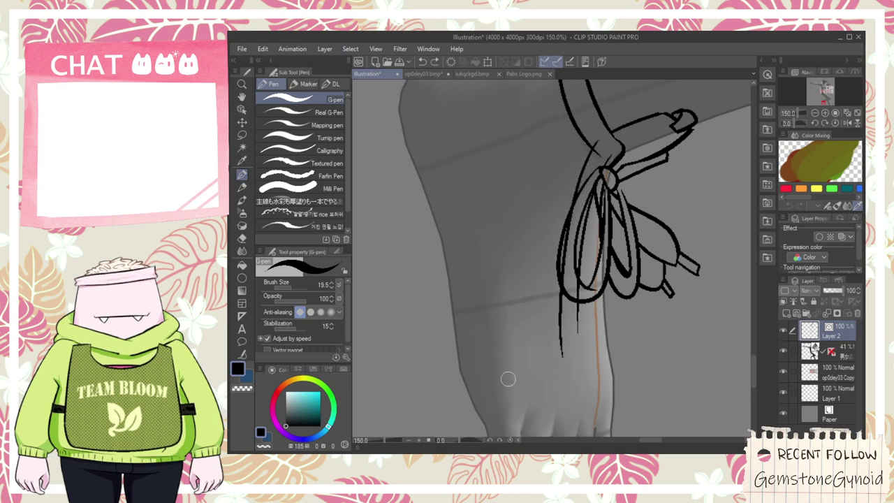
- Ink a peaked line across the foot above the toes and erase the long lines' overshoots and bow overlaps
{"action": "mouse_move", "coordinate": [501, 378]}
{"action": "left_mouse_down"}
{"action": "mouse_move", "coordinate": [567, 346]}
{"action": "mouse_move", "coordinate": [622, 381]}
{"action": "left_mouse_up"}
{"action": "key", "text": "e"}
{"action": "scroll", "coordinate": [601, 349], "scroll_direction": "up", "scroll_amount": 1}
{"action": "key", "text": "space"}
{"action": "left_click_drag", "start_coordinate": [592, 261], "coordinate": [564, 306]}
{"action": "left_click", "coordinate": [531, 295]}
{"action": "key", "text": "ctrl+z"}
{"action": "left_click", "coordinate": [536, 287]}
{"action": "key", "text": "ctrl+z"}
{"action": "left_click", "coordinate": [532, 262]}
{"action": "key", "text": "ctrl+z"}
{"action": "left_click", "coordinate": [536, 287]}
{"action": "scroll", "coordinate": [552, 272], "scroll_direction": "up", "scroll_amount": 1}
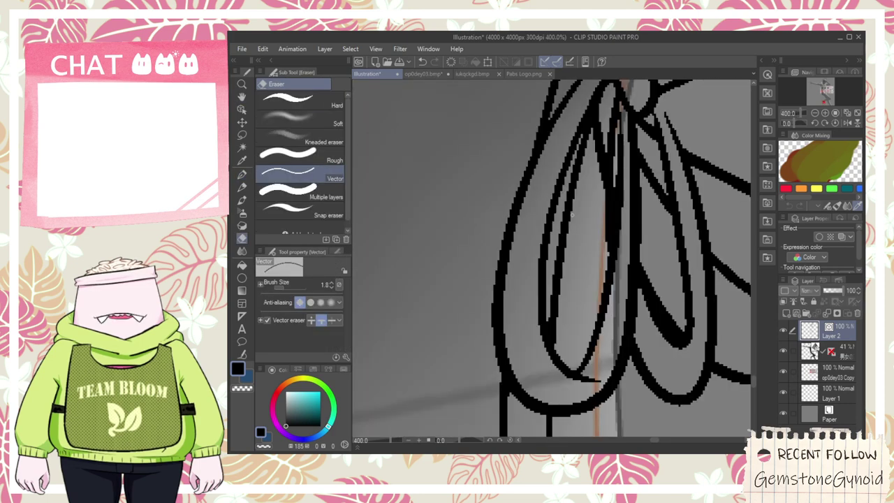
- Erase the remaining pieces of the long lines inside the bow loops and above the knot
{"action": "key", "text": "space"}
{"action": "left_click_drag", "start_coordinate": [567, 218], "coordinate": [554, 262]}
{"action": "scroll", "coordinate": [554, 261], "scroll_direction": "down", "scroll_amount": 1}
{"action": "scroll", "coordinate": [554, 261], "scroll_direction": "down", "scroll_amount": 1}
{"action": "scroll", "coordinate": [552, 230], "scroll_direction": "up", "scroll_amount": 1}
{"action": "scroll", "coordinate": [562, 174], "scroll_direction": "up", "scroll_amount": 1}
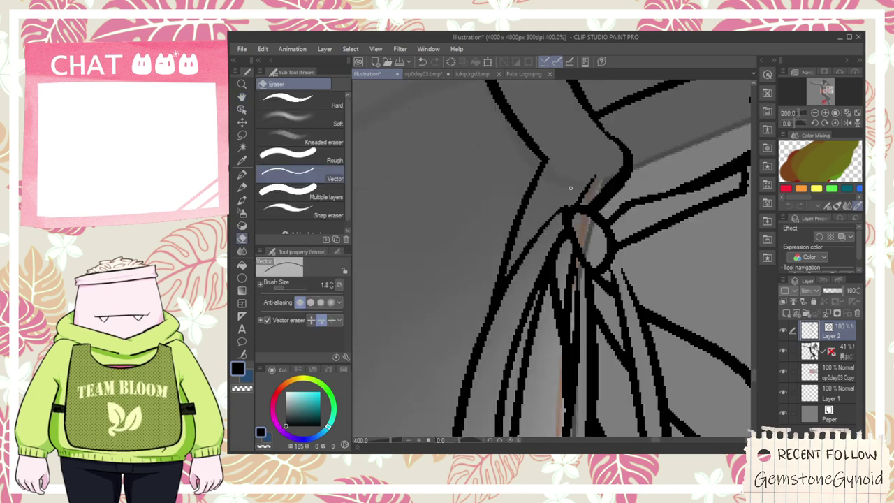
{"action": "scroll", "coordinate": [573, 185], "scroll_direction": "down", "scroll_amount": 2}
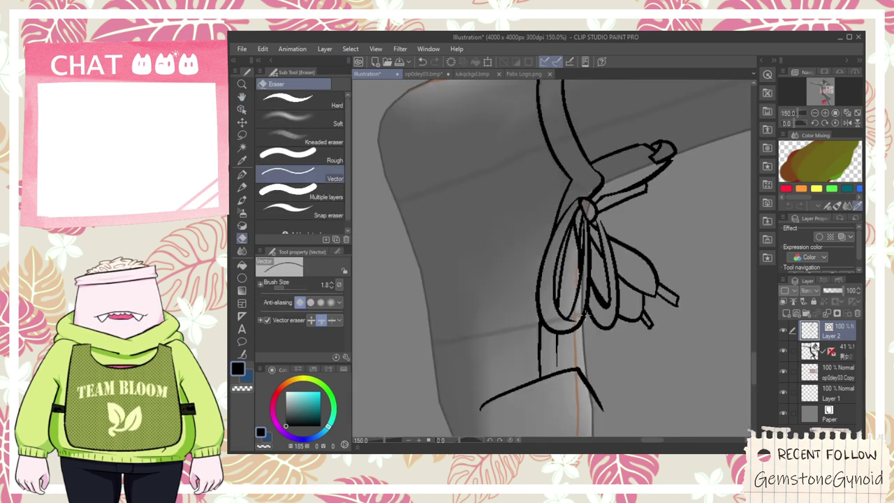
- Ink the lacing panel's far-side lines from the bow down to the peaked line and erase their overlaps
{"action": "key", "text": "p"}
{"action": "scroll", "coordinate": [579, 307], "scroll_direction": "up", "scroll_amount": 1}
{"action": "mouse_move", "coordinate": [585, 321]}
{"action": "left_mouse_down"}
{"action": "mouse_move", "coordinate": [590, 402]}
{"action": "mouse_move", "coordinate": [606, 423]}
{"action": "left_mouse_up"}
{"action": "key", "text": "space"}
{"action": "left_click_drag", "start_coordinate": [601, 389], "coordinate": [581, 335]}
{"action": "key", "text": "e"}
{"action": "scroll", "coordinate": [582, 259], "scroll_direction": "up", "scroll_amount": 2}
{"action": "mouse_move", "coordinate": [582, 270]}
{"action": "left_mouse_down"}
{"action": "mouse_move", "coordinate": [584, 283]}
{"action": "mouse_move", "coordinate": [576, 219]}
{"action": "left_mouse_up"}
{"action": "key", "text": "space"}
{"action": "left_click_drag", "start_coordinate": [555, 400], "coordinate": [561, 390]}
- Examine the inked laces and shoe front in relation to the whole figure
{"action": "scroll", "coordinate": [559, 379], "scroll_direction": "down", "scroll_amount": 3}
{"action": "scroll", "coordinate": [556, 375], "scroll_direction": "down", "scroll_amount": 3}
{"action": "key", "text": "space"}
{"action": "left_click_drag", "start_coordinate": [520, 119], "coordinate": [533, 137]}
{"action": "scroll", "coordinate": [453, 334], "scroll_direction": "up", "scroll_amount": 4}
{"action": "scroll", "coordinate": [440, 287], "scroll_direction": "down", "scroll_amount": 5}
{"action": "scroll", "coordinate": [517, 306], "scroll_direction": "up", "scroll_amount": 1}
{"action": "scroll", "coordinate": [516, 306], "scroll_direction": "up", "scroll_amount": 4}
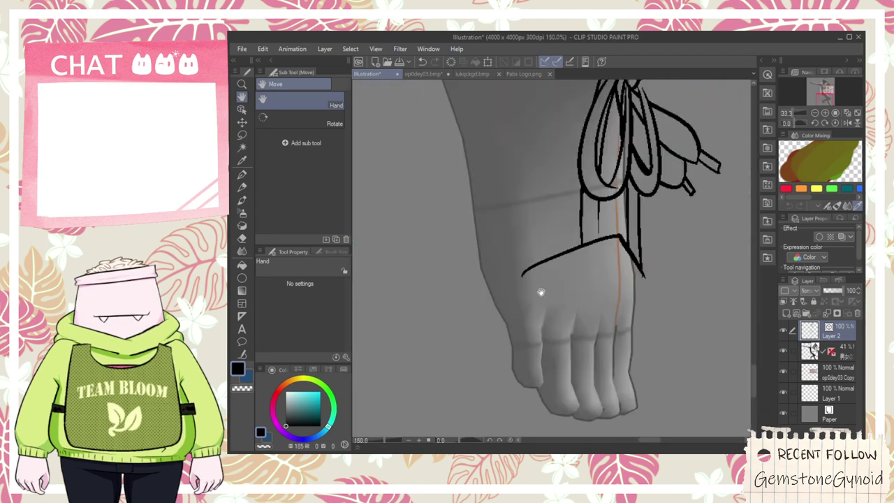
- Extend the peaked line above the toes out to the foot's outer edge
{"action": "key", "text": "p"}
{"action": "key", "text": "ctrl+z"}
{"action": "mouse_move", "coordinate": [461, 309]}
{"action": "left_mouse_down"}
{"action": "mouse_move", "coordinate": [562, 290]}
{"action": "mouse_move", "coordinate": [552, 258]}
{"action": "left_mouse_up"}
{"action": "key", "text": "space"}
{"action": "left_click_drag", "start_coordinate": [538, 300], "coordinate": [538, 246]}
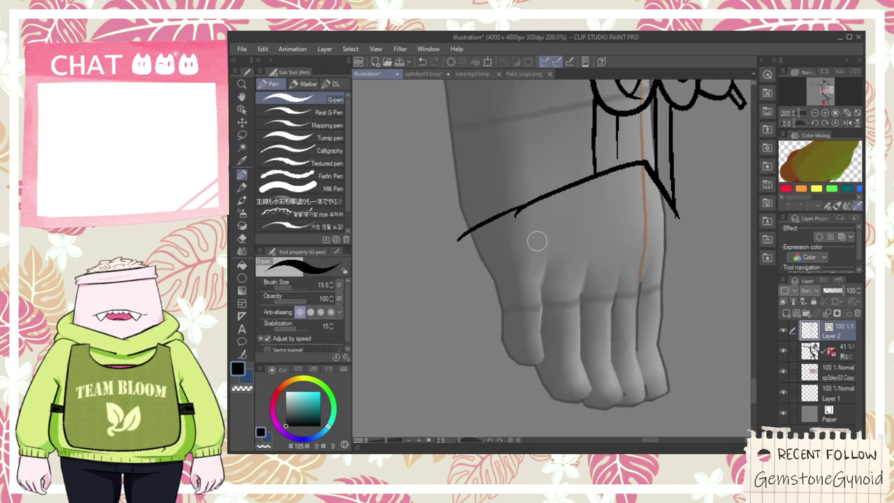
- Ink a rounded U-shaped panel over the toes, hanging from the peaked line
{"action": "left_click_drag", "start_coordinate": [532, 202], "coordinate": [614, 342]}
{"action": "key", "text": "ctrl+z"}
{"action": "left_click_drag", "start_coordinate": [534, 202], "coordinate": [656, 230]}
{"action": "key", "text": "ctrl+z"}
{"action": "mouse_move", "coordinate": [538, 192]}
{"action": "left_mouse_down"}
{"action": "mouse_move", "coordinate": [663, 287]}
{"action": "mouse_move", "coordinate": [663, 173]}
{"action": "mouse_move", "coordinate": [666, 196]}
{"action": "left_mouse_up"}
{"action": "key", "text": "ctrl+z"}
{"action": "mouse_move", "coordinate": [542, 197]}
{"action": "left_mouse_down"}
{"action": "mouse_move", "coordinate": [679, 194]}
{"action": "mouse_move", "coordinate": [673, 360]}
{"action": "mouse_move", "coordinate": [683, 352]}
{"action": "mouse_move", "coordinate": [685, 363]}
{"action": "mouse_move", "coordinate": [621, 405]}
{"action": "mouse_move", "coordinate": [583, 404]}
{"action": "left_mouse_up"}
- Ink the rounded outer outline of the shoe's toe around the toes and erase the overshooting line ends
{"action": "left_click_drag", "start_coordinate": [469, 234], "coordinate": [649, 408]}
{"action": "key", "text": "ctrl+z"}
{"action": "mouse_move", "coordinate": [462, 222]}
{"action": "left_mouse_down"}
{"action": "mouse_move", "coordinate": [505, 366]}
{"action": "mouse_move", "coordinate": [663, 398]}
{"action": "left_mouse_up"}
{"action": "key", "text": "e"}
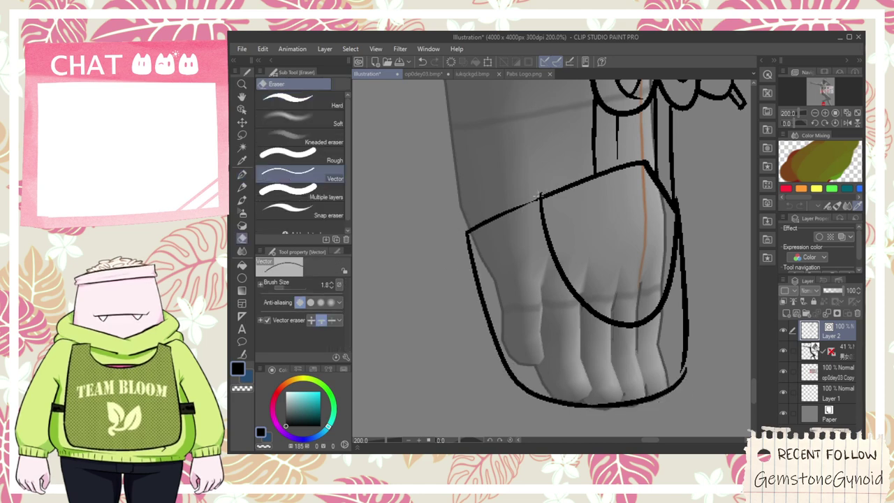
{"action": "scroll", "coordinate": [651, 198], "scroll_direction": "down", "scroll_amount": 3}
{"action": "key", "text": "space"}
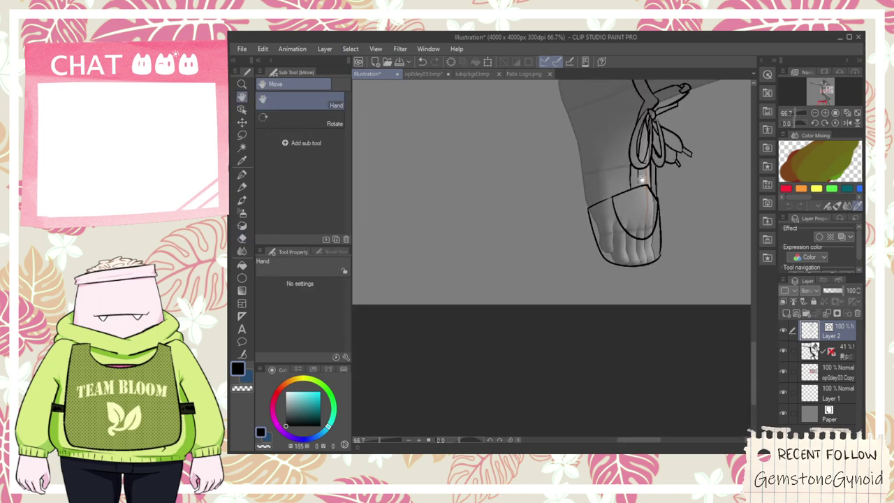
- Ink a flatter line above the toes out to the foot's outer edge and erase the old peaked line
{"action": "left_click_drag", "start_coordinate": [650, 175], "coordinate": [621, 227]}
{"action": "scroll", "coordinate": [622, 229], "scroll_direction": "up", "scroll_amount": 3}
{"action": "key", "text": "p"}
{"action": "left_click_drag", "start_coordinate": [524, 252], "coordinate": [615, 243]}
{"action": "key", "text": "ctrl+z"}
{"action": "left_click_drag", "start_coordinate": [504, 273], "coordinate": [660, 290]}
{"action": "key", "text": "ctrl+z"}
{"action": "left_click_drag", "start_coordinate": [509, 262], "coordinate": [672, 235]}
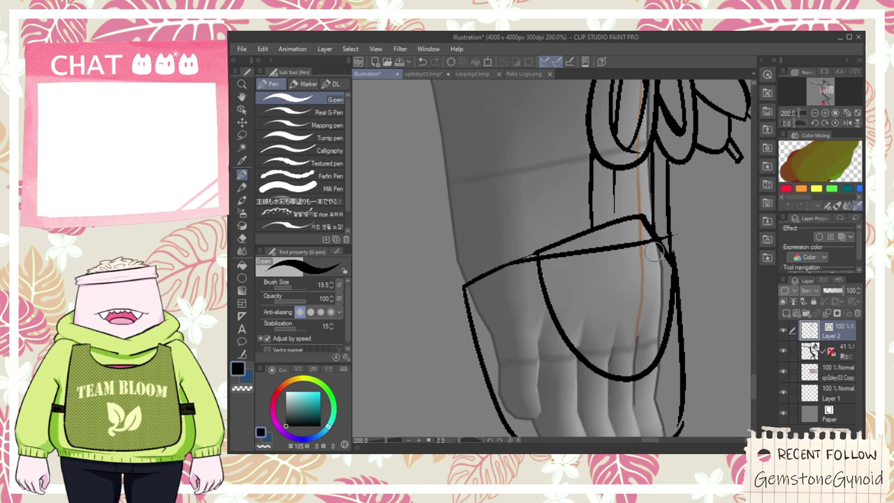
{"action": "key", "text": "e"}
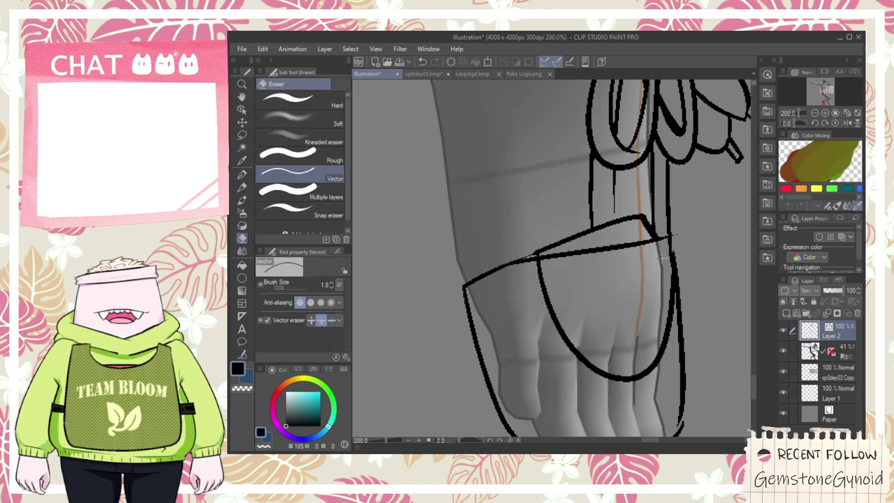
{"action": "left_click_drag", "start_coordinate": [634, 213], "coordinate": [597, 216]}
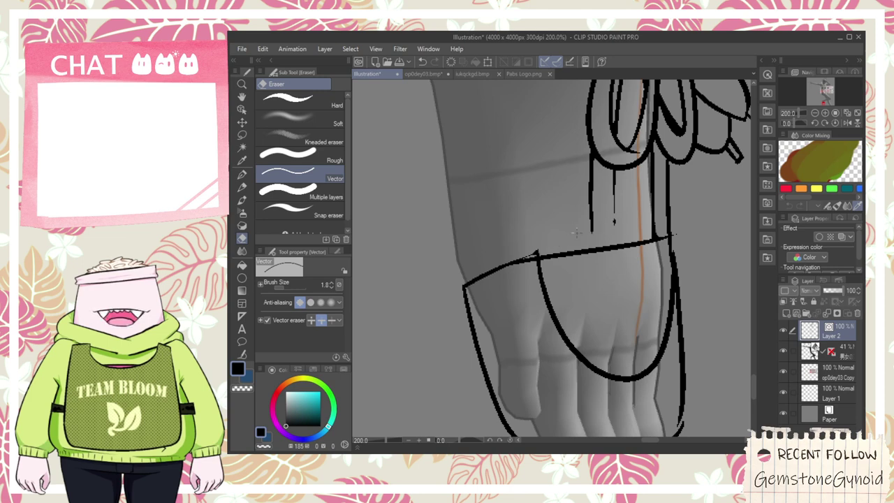
{"action": "left_click_drag", "start_coordinate": [542, 250], "coordinate": [532, 254]}
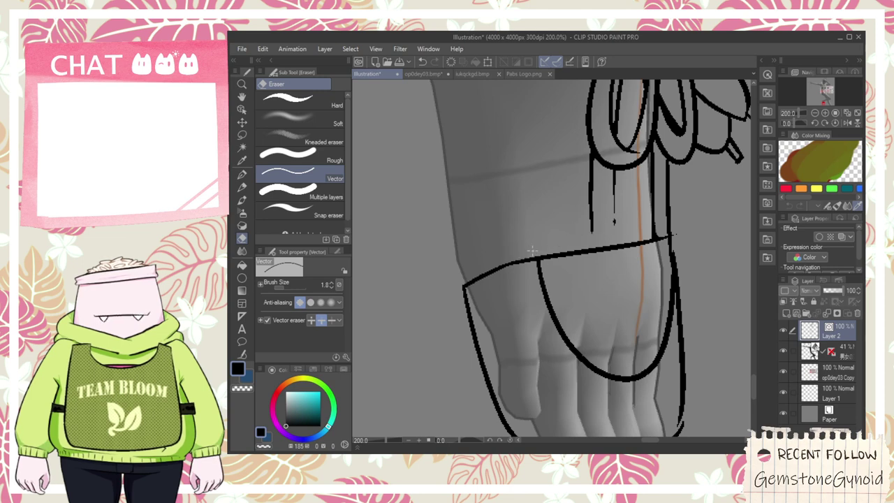
- Extend the lace panel's inner vertical line down past the line above the toes
{"action": "scroll", "coordinate": [615, 223], "scroll_direction": "up", "scroll_amount": 4}
{"action": "key", "text": "p"}
{"action": "mouse_move", "coordinate": [599, 206]}
{"action": "left_mouse_down"}
{"action": "mouse_move", "coordinate": [608, 289]}
{"action": "mouse_move", "coordinate": [610, 213]}
{"action": "left_mouse_up"}
{"action": "scroll", "coordinate": [611, 218], "scroll_direction": "down", "scroll_amount": 4}
{"action": "scroll", "coordinate": [541, 272], "scroll_direction": "up", "scroll_amount": 2}
{"action": "left_click_drag", "start_coordinate": [535, 243], "coordinate": [657, 186]}
{"action": "key", "text": "ctrl+z"}
{"action": "left_click_drag", "start_coordinate": [536, 236], "coordinate": [681, 178]}
{"action": "left_click_drag", "start_coordinate": [641, 148], "coordinate": [626, 231]}
{"action": "key", "text": "ctrl+z"}
{"action": "key", "text": "ctrl+z"}
{"action": "left_click_drag", "start_coordinate": [681, 171], "coordinate": [676, 280]}
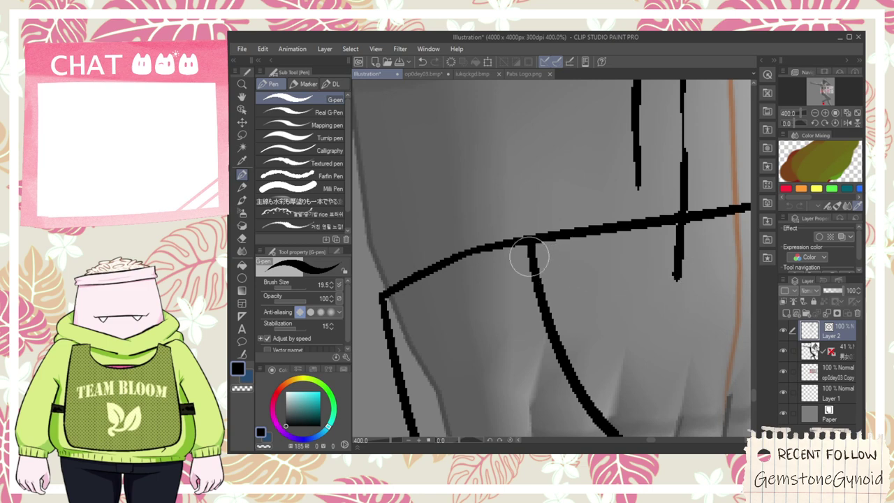
- Ink a curved band above the toes that joins the lace panel's vertical lines, and erase the leftover segments of the old line
{"action": "left_click_drag", "start_coordinate": [455, 259], "coordinate": [667, 279]}
{"action": "mouse_move", "coordinate": [389, 299]}
{"action": "left_mouse_down"}
{"action": "mouse_move", "coordinate": [383, 245]}
{"action": "mouse_move", "coordinate": [533, 205]}
{"action": "mouse_move", "coordinate": [628, 222]}
{"action": "left_mouse_up"}
{"action": "mouse_move", "coordinate": [637, 185]}
{"action": "left_mouse_down"}
{"action": "mouse_move", "coordinate": [635, 230]}
{"action": "mouse_move", "coordinate": [656, 227]}
{"action": "left_mouse_up"}
{"action": "key", "text": "e"}
{"action": "left_click_drag", "start_coordinate": [585, 223], "coordinate": [581, 238]}
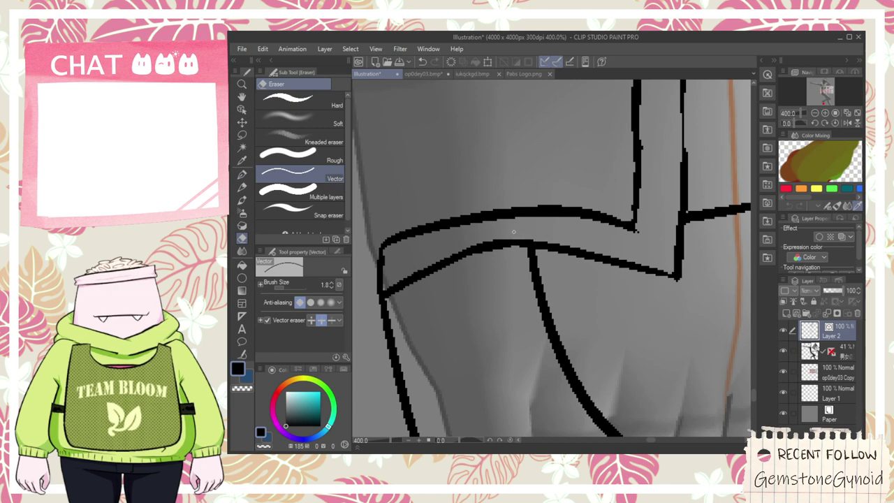
{"action": "scroll", "coordinate": [552, 231], "scroll_direction": "down", "scroll_amount": 3}
{"action": "scroll", "coordinate": [612, 237], "scroll_direction": "up", "scroll_amount": 3}
{"action": "mouse_move", "coordinate": [643, 223]}
{"action": "left_mouse_down"}
{"action": "mouse_move", "coordinate": [612, 238]}
{"action": "mouse_move", "coordinate": [617, 301]}
{"action": "mouse_move", "coordinate": [636, 272]}
{"action": "left_mouse_up"}
{"action": "key", "text": "p"}
{"action": "key", "text": "e"}
{"action": "scroll", "coordinate": [610, 222], "scroll_direction": "down", "scroll_amount": 6}
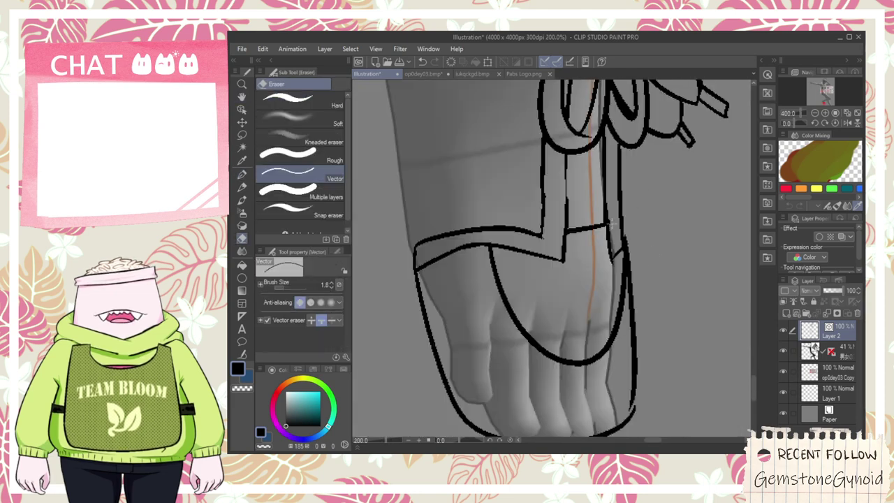
- Ink a flat oval across the lower end of the lace panel and erase the panel lines running through it
{"action": "left_click_drag", "start_coordinate": [610, 222], "coordinate": [587, 356]}
{"action": "mouse_move", "coordinate": [615, 126]}
{"action": "left_mouse_down"}
{"action": "mouse_move", "coordinate": [602, 297]}
{"action": "mouse_move", "coordinate": [573, 333]}
{"action": "left_mouse_up"}
{"action": "scroll", "coordinate": [513, 290], "scroll_direction": "up", "scroll_amount": 4}
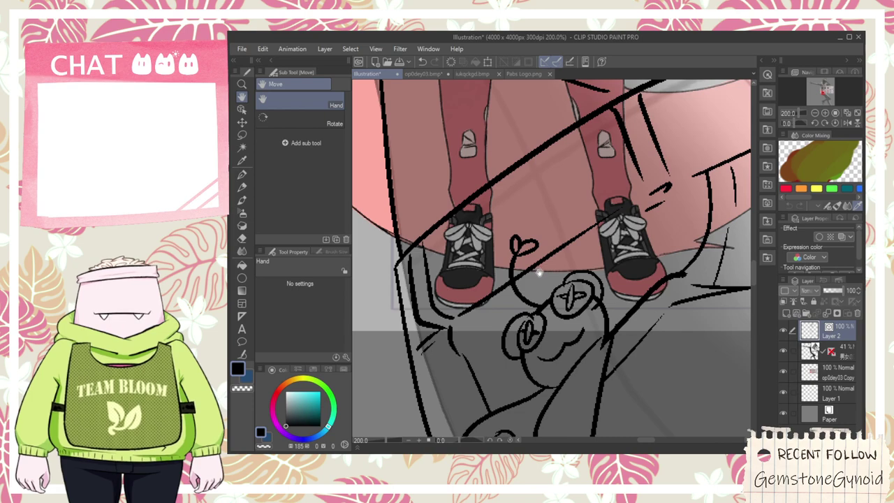
{"action": "scroll", "coordinate": [540, 271], "scroll_direction": "down", "scroll_amount": 4}
{"action": "left_click_drag", "start_coordinate": [528, 365], "coordinate": [529, 237]}
{"action": "scroll", "coordinate": [611, 321], "scroll_direction": "up", "scroll_amount": 4}
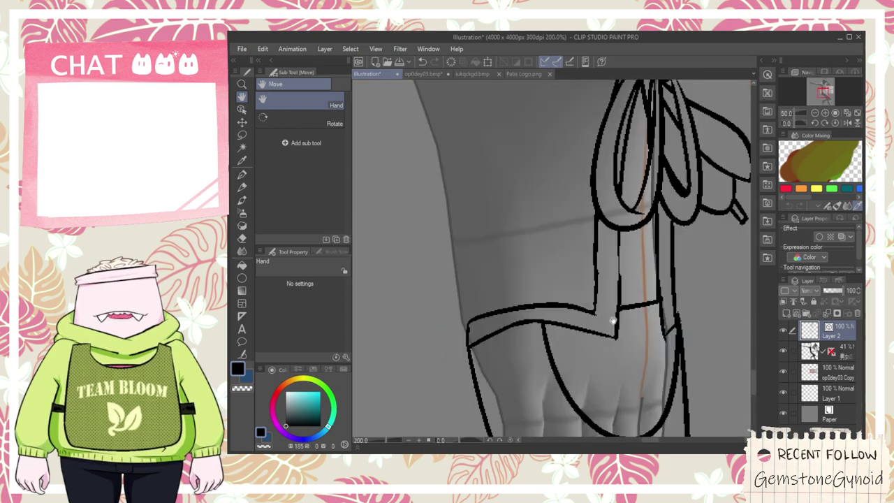
{"action": "scroll", "coordinate": [618, 309], "scroll_direction": "up", "scroll_amount": 2}
{"action": "key", "text": "p"}
{"action": "mouse_move", "coordinate": [588, 305]}
{"action": "left_mouse_down"}
{"action": "mouse_move", "coordinate": [728, 302]}
{"action": "mouse_move", "coordinate": [626, 321]}
{"action": "mouse_move", "coordinate": [728, 295]}
{"action": "mouse_move", "coordinate": [732, 263]}
{"action": "mouse_move", "coordinate": [743, 275]}
{"action": "mouse_move", "coordinate": [726, 292]}
{"action": "mouse_move", "coordinate": [727, 276]}
{"action": "left_mouse_up"}
{"action": "key", "text": "ctrl+z"}
{"action": "key", "text": "e"}
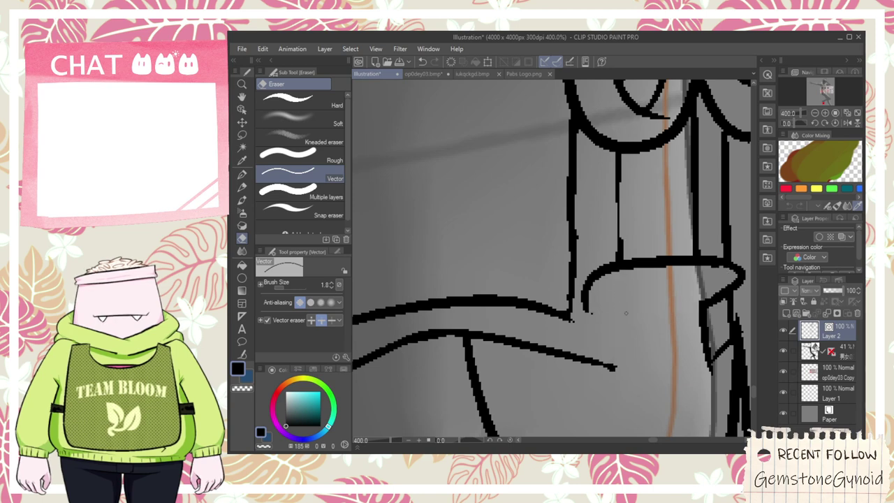
{"action": "key", "text": "h"}
{"action": "key", "text": "p"}
- Ink crossed lace diagonals just above the oval and erase their overlaps so the laces pass over and under
{"action": "mouse_move", "coordinate": [637, 264]}
{"action": "left_mouse_down"}
{"action": "mouse_move", "coordinate": [584, 306]}
{"action": "mouse_move", "coordinate": [661, 204]}
{"action": "left_mouse_up"}
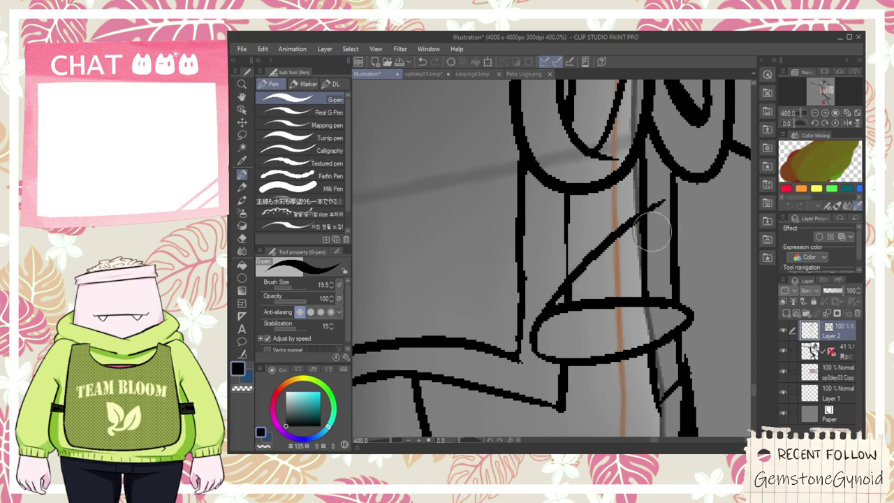
{"action": "left_click_drag", "start_coordinate": [581, 325], "coordinate": [668, 218]}
{"action": "key", "text": "ctrl+z"}
{"action": "mouse_move", "coordinate": [665, 320]}
{"action": "left_mouse_down"}
{"action": "mouse_move", "coordinate": [551, 222]}
{"action": "mouse_move", "coordinate": [667, 311]}
{"action": "left_mouse_up"}
{"action": "left_click_drag", "start_coordinate": [550, 201], "coordinate": [681, 330]}
{"action": "key", "text": "e"}
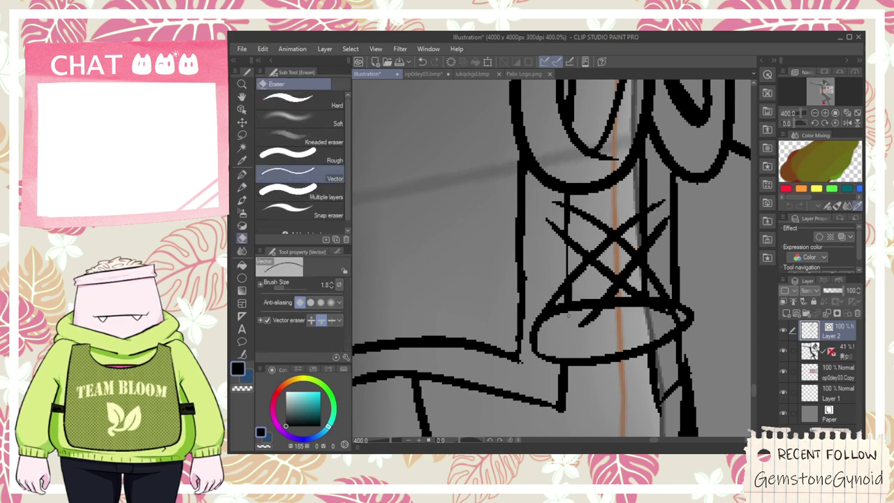
{"action": "left_click_drag", "start_coordinate": [605, 274], "coordinate": [630, 244]}
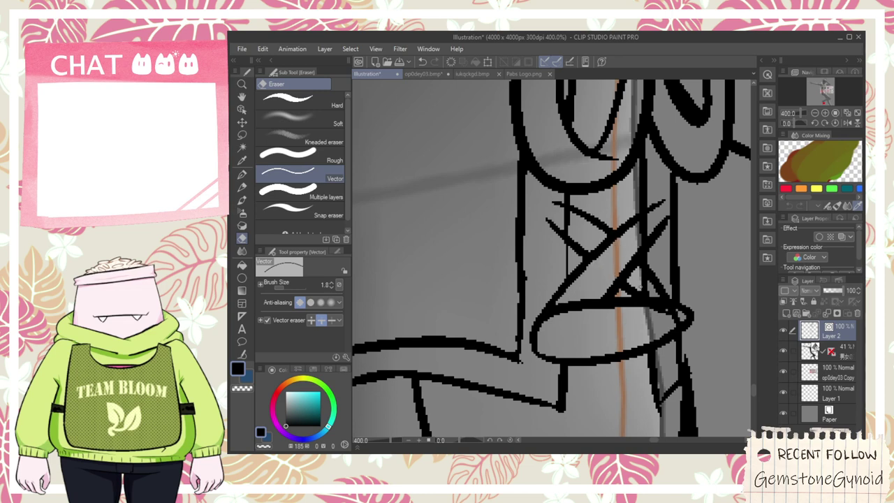
- Ink another set of crossed laces higher on the panel, running up behind the bow loops
{"action": "key", "text": "space"}
{"action": "mouse_move", "coordinate": [631, 243]}
{"action": "left_mouse_down"}
{"action": "mouse_move", "coordinate": [647, 229]}
{"action": "mouse_move", "coordinate": [656, 299]}
{"action": "left_mouse_up"}
{"action": "key", "text": "p"}
{"action": "mouse_move", "coordinate": [579, 273]}
{"action": "left_mouse_down"}
{"action": "mouse_move", "coordinate": [558, 290]}
{"action": "mouse_move", "coordinate": [701, 170]}
{"action": "left_mouse_up"}
{"action": "key", "text": "ctrl+z"}
{"action": "left_click_drag", "start_coordinate": [564, 250], "coordinate": [667, 168]}
{"action": "mouse_move", "coordinate": [608, 203]}
{"action": "left_mouse_down"}
{"action": "mouse_move", "coordinate": [579, 152]}
{"action": "mouse_move", "coordinate": [671, 268]}
{"action": "left_mouse_up"}
{"action": "key", "text": "ctrl+z"}
{"action": "mouse_move", "coordinate": [584, 153]}
{"action": "left_mouse_down"}
{"action": "mouse_move", "coordinate": [637, 194]}
{"action": "mouse_move", "coordinate": [675, 274]}
{"action": "left_mouse_up"}
{"action": "key", "text": "space"}
{"action": "left_click_drag", "start_coordinate": [619, 203], "coordinate": [617, 229]}
- Erase the lace segments that cut across the bow loops and delete the leftover stroke in the smaller loop
{"action": "key", "text": "e"}
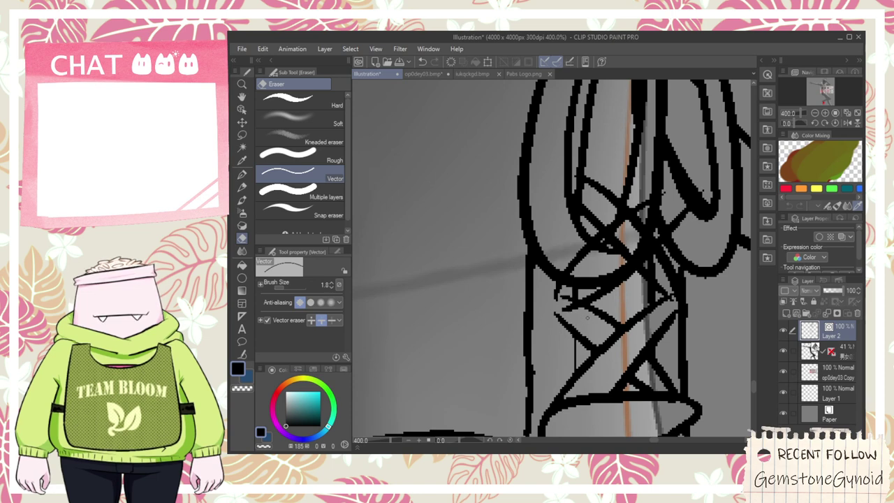
{"action": "mouse_move", "coordinate": [607, 259]}
{"action": "left_mouse_down"}
{"action": "mouse_move", "coordinate": [583, 287]}
{"action": "mouse_move", "coordinate": [607, 244]}
{"action": "left_mouse_up"}
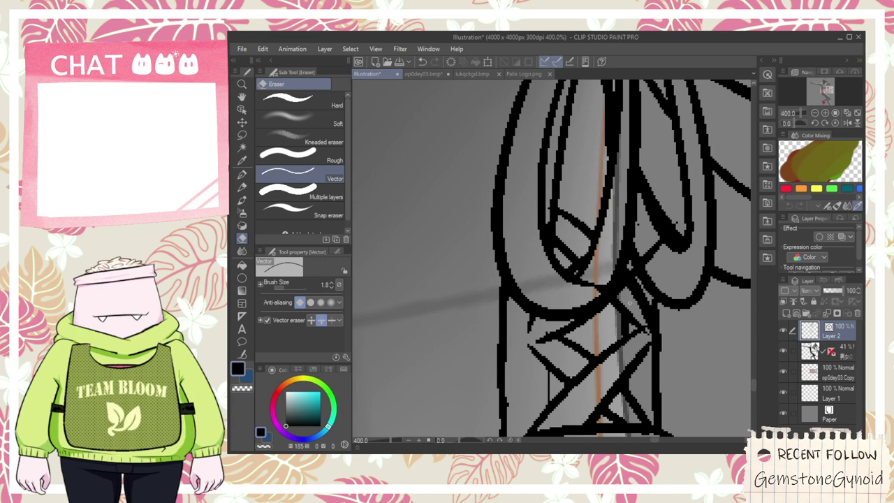
{"action": "left_click", "coordinate": [242, 110]}
{"action": "left_click", "coordinate": [651, 253]}
{"action": "key", "text": "Delete"}
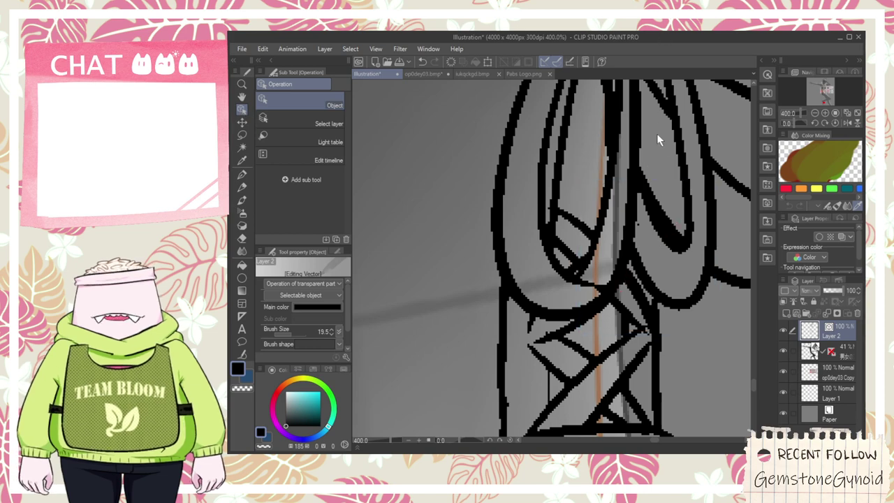
- Ink more crossed laces up through the opening of the larger bow loop
{"action": "scroll", "coordinate": [582, 253], "scroll_direction": "down", "scroll_amount": 3}
{"action": "scroll", "coordinate": [586, 240], "scroll_direction": "up", "scroll_amount": 3}
{"action": "key", "text": "p"}
{"action": "left_click_drag", "start_coordinate": [551, 253], "coordinate": [594, 207]}
{"action": "key", "text": "ctrl+z"}
{"action": "mouse_move", "coordinate": [550, 254]}
{"action": "left_mouse_down"}
{"action": "mouse_move", "coordinate": [596, 211]}
{"action": "mouse_move", "coordinate": [595, 172]}
{"action": "left_mouse_up"}
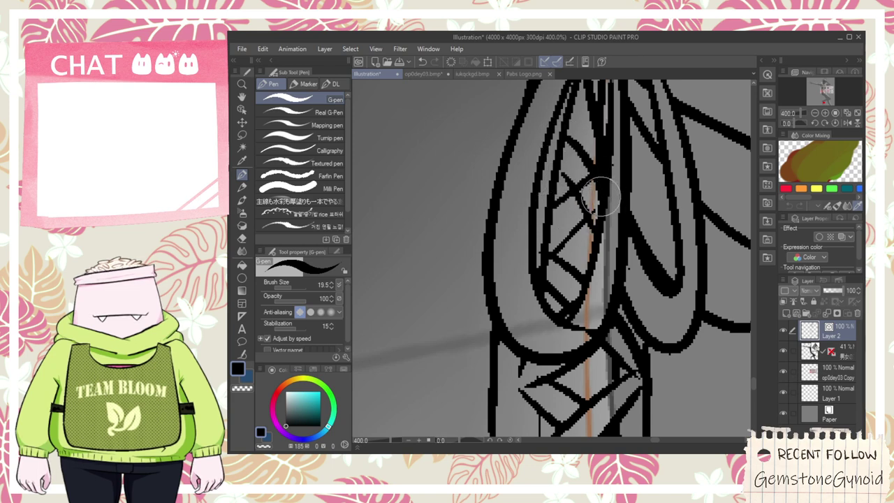
{"action": "key", "text": "e"}
{"action": "scroll", "coordinate": [614, 163], "scroll_direction": "down", "scroll_amount": 6}
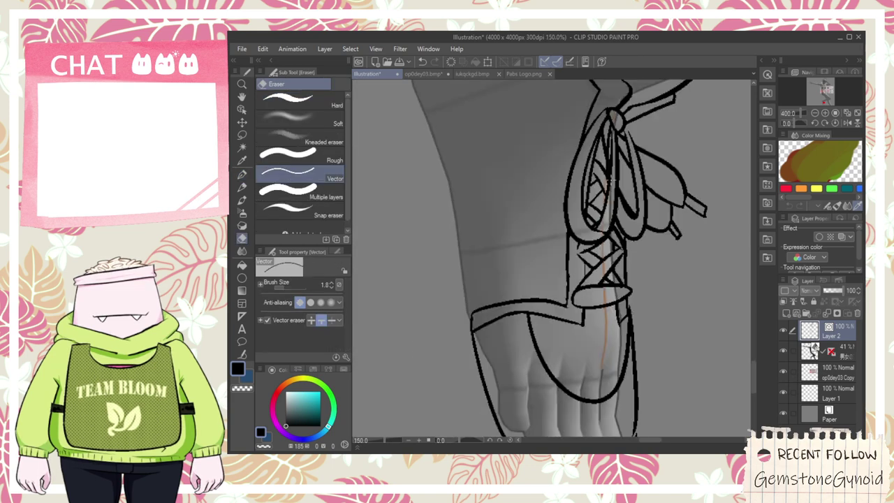
- Examine the side-view sneaker on the character reference sheet against the inked foot
{"action": "key", "text": "h"}
{"action": "left_click_drag", "start_coordinate": [600, 215], "coordinate": [593, 280]}
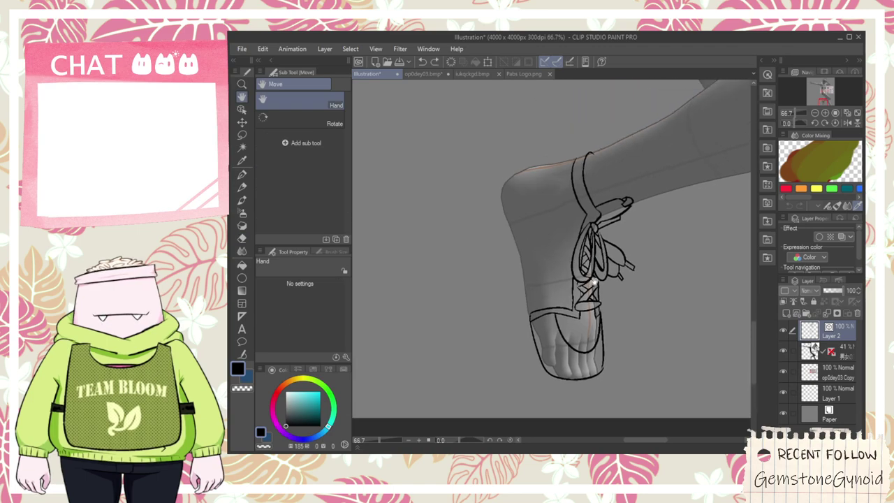
{"action": "scroll", "coordinate": [545, 244], "scroll_direction": "down", "scroll_amount": 1}
{"action": "scroll", "coordinate": [586, 158], "scroll_direction": "up", "scroll_amount": 6}
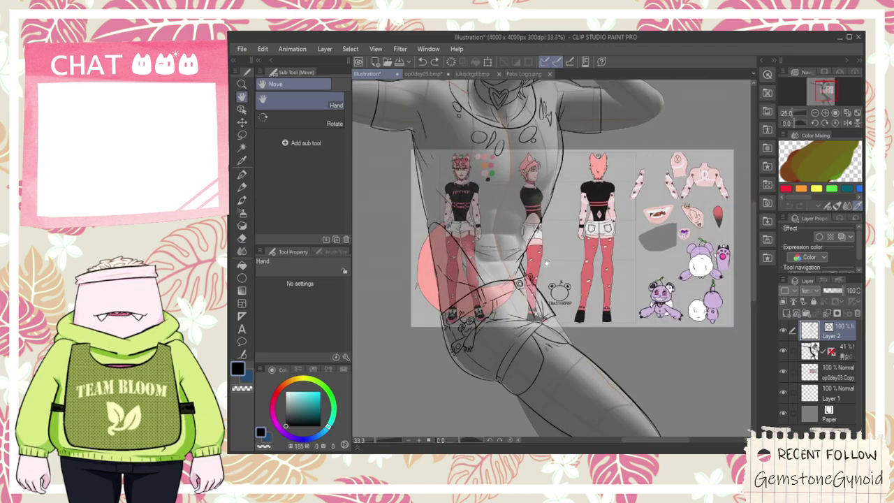
{"action": "scroll", "coordinate": [540, 269], "scroll_direction": "up", "scroll_amount": 2}
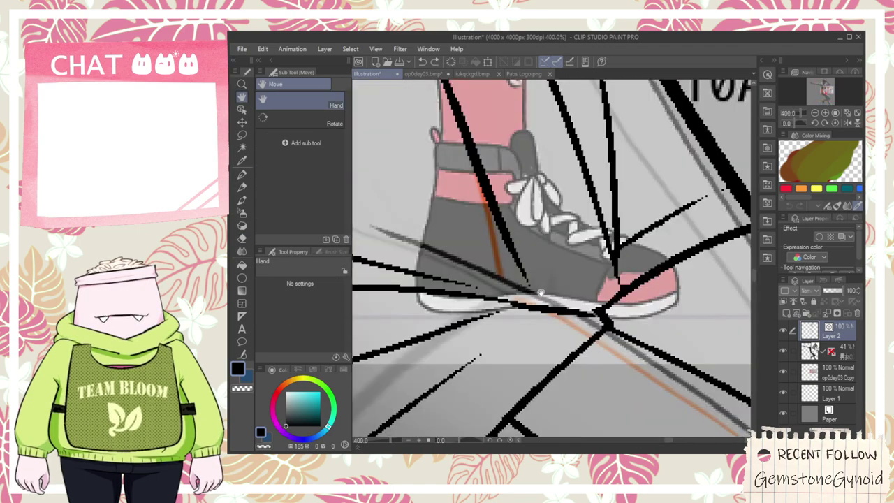
{"action": "scroll", "coordinate": [538, 294], "scroll_direction": "down", "scroll_amount": 5}
{"action": "left_click_drag", "start_coordinate": [507, 396], "coordinate": [560, 111]}
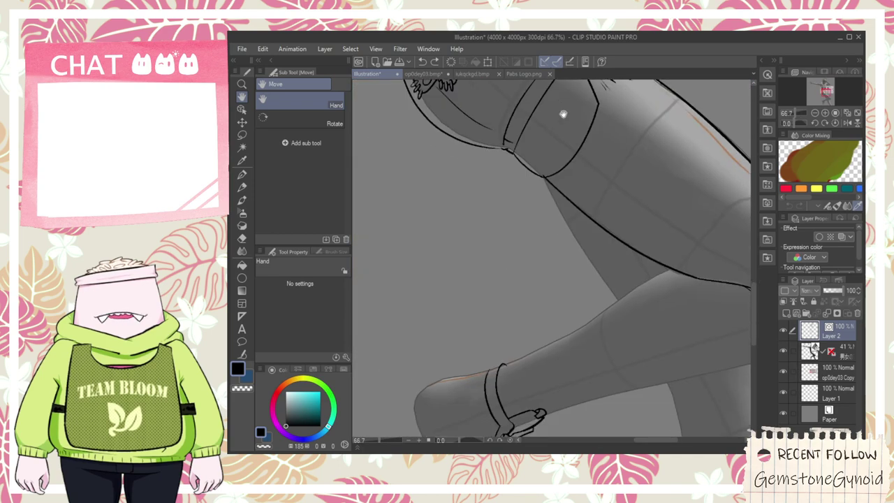
- Ink a wider cuff band on the heel side of the ankle strap, round off both tops and erase the overshooting ends
{"action": "left_click_drag", "start_coordinate": [462, 418], "coordinate": [486, 342]}
{"action": "scroll", "coordinate": [486, 342], "scroll_direction": "up", "scroll_amount": 3}
{"action": "key", "text": "p"}
{"action": "mouse_move", "coordinate": [562, 384]}
{"action": "left_mouse_down"}
{"action": "mouse_move", "coordinate": [551, 381]}
{"action": "mouse_move", "coordinate": [482, 162]}
{"action": "left_mouse_up"}
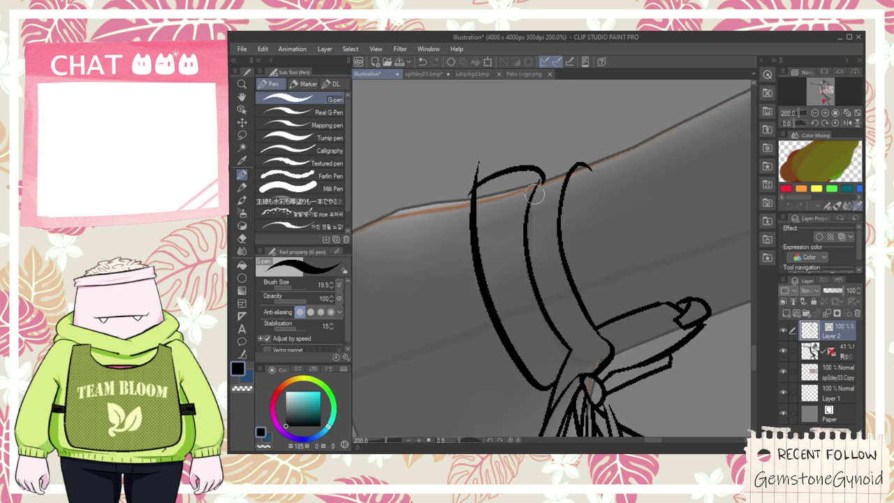
{"action": "scroll", "coordinate": [534, 196], "scroll_direction": "up", "scroll_amount": 2}
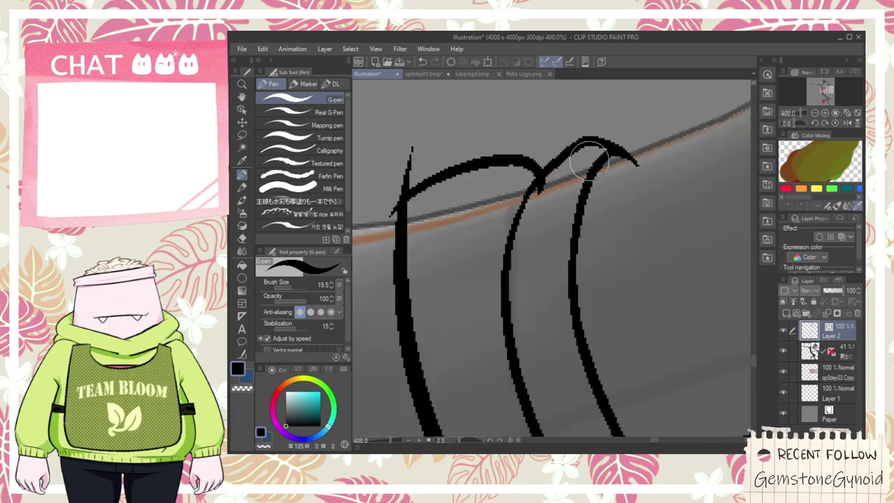
{"action": "key", "text": "e"}
{"action": "left_click_drag", "start_coordinate": [414, 167], "coordinate": [392, 212]}
{"action": "scroll", "coordinate": [398, 217], "scroll_direction": "down", "scroll_amount": 6}
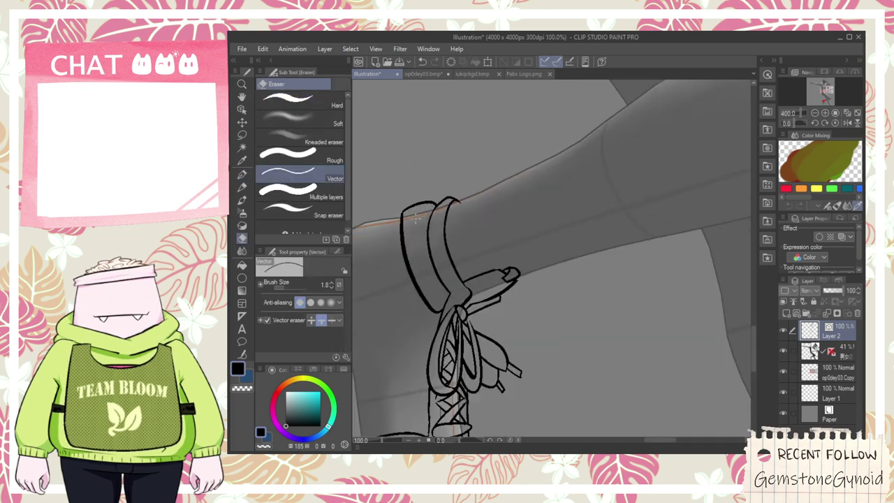
- Examine the reference sheet's sneakers from the side and back for the shape of the heel and cuff
{"action": "key", "text": "space"}
{"action": "left_click_drag", "start_coordinate": [505, 162], "coordinate": [487, 188]}
{"action": "scroll", "coordinate": [487, 188], "scroll_direction": "up", "scroll_amount": 4}
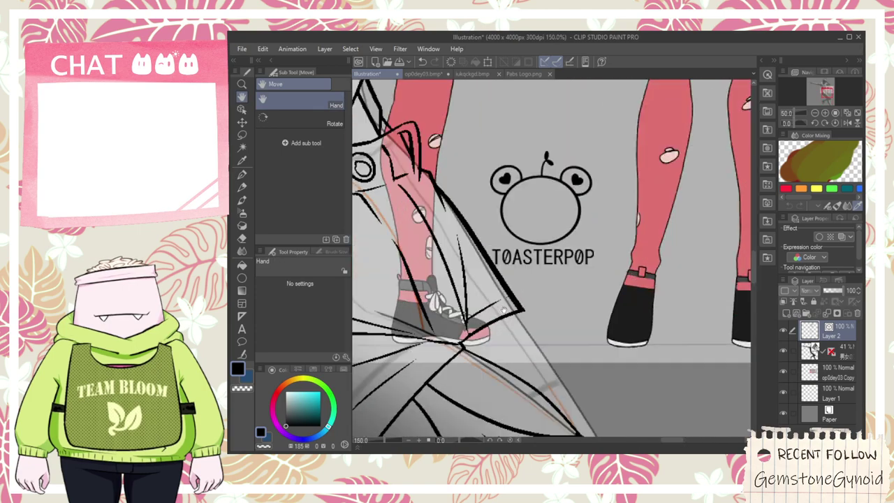
{"action": "left_click_drag", "start_coordinate": [467, 312], "coordinate": [477, 299]}
{"action": "scroll", "coordinate": [474, 320], "scroll_direction": "down", "scroll_amount": 4}
{"action": "scroll", "coordinate": [489, 311], "scroll_direction": "up", "scroll_amount": 2}
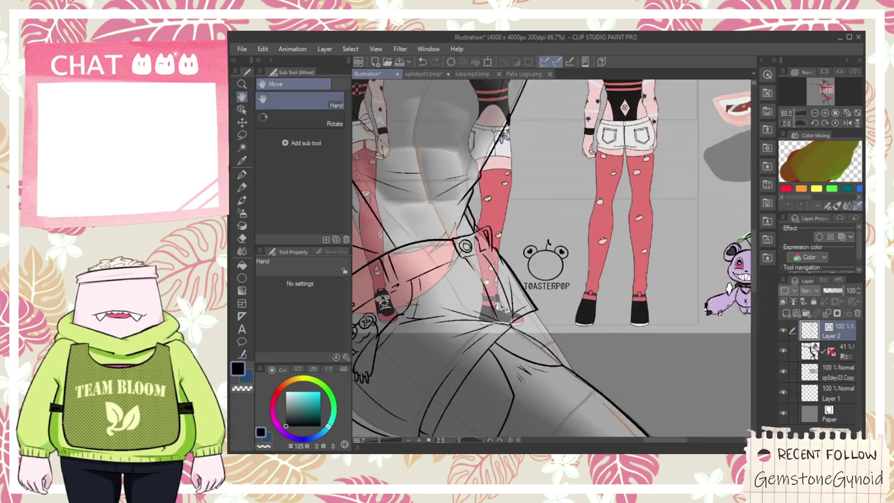
{"action": "scroll", "coordinate": [497, 302], "scroll_direction": "up", "scroll_amount": 3}
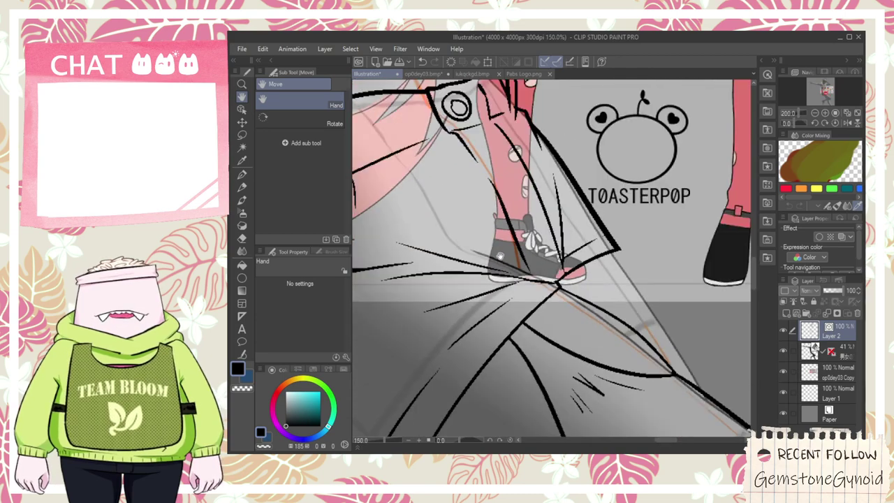
{"action": "scroll", "coordinate": [500, 257], "scroll_direction": "down", "scroll_amount": 3}
{"action": "left_click_drag", "start_coordinate": [518, 339], "coordinate": [577, 91]}
- Ink the shoe's back outline from the toe band up along the foot's edge towards the heel
{"action": "scroll", "coordinate": [506, 394], "scroll_direction": "up", "scroll_amount": 3}
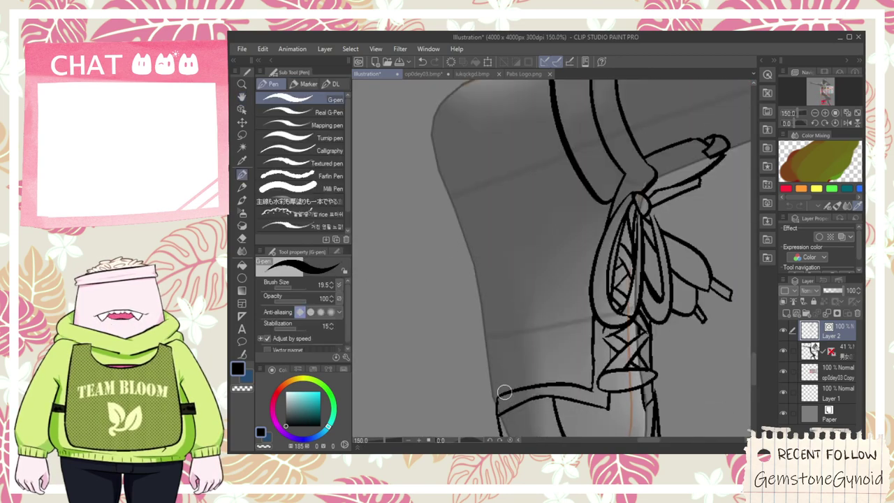
{"action": "left_click_drag", "start_coordinate": [496, 401], "coordinate": [482, 265]}
{"action": "key", "text": "ctrl+z"}
{"action": "left_click_drag", "start_coordinate": [495, 389], "coordinate": [469, 210]}
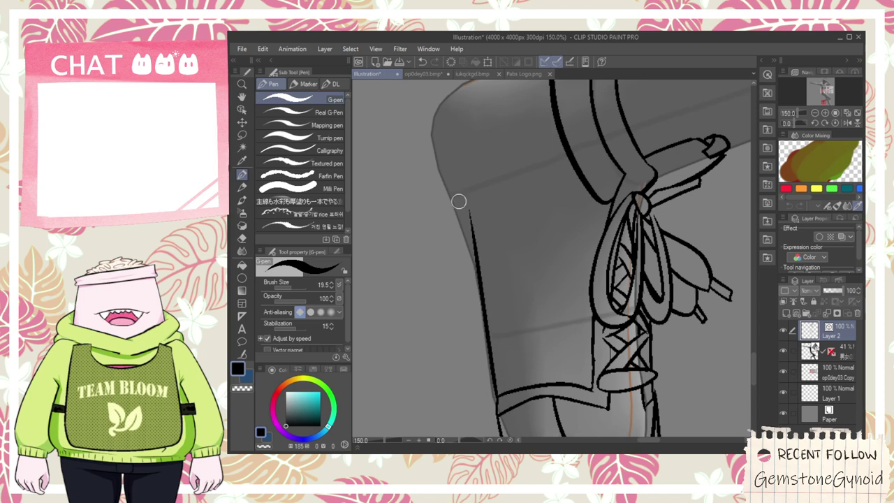
- Ink the curved heel outline joining the shoe's back line and erase the overlapping line end
{"action": "left_click_drag", "start_coordinate": [479, 275], "coordinate": [505, 345]}
{"action": "left_click_drag", "start_coordinate": [458, 247], "coordinate": [510, 420]}
{"action": "key", "text": "ctrl+z"}
{"action": "left_click_drag", "start_coordinate": [451, 261], "coordinate": [513, 422]}
{"action": "key", "text": "ctrl+z"}
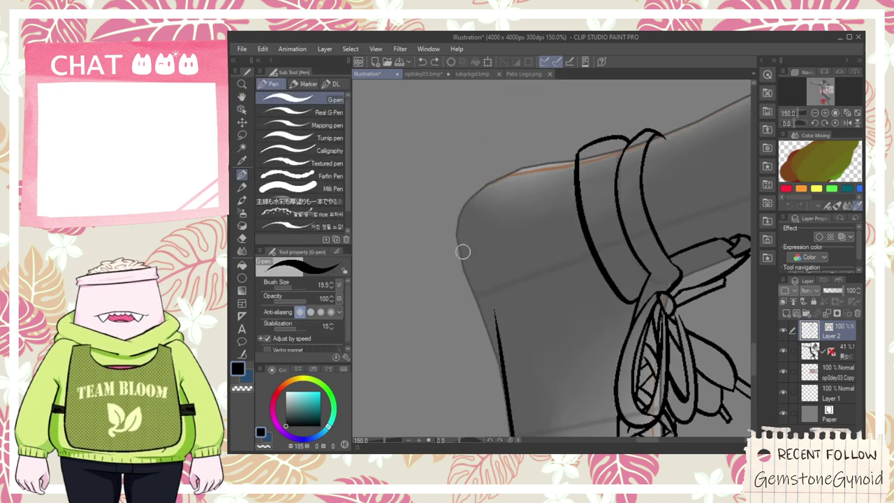
{"action": "left_click_drag", "start_coordinate": [458, 191], "coordinate": [522, 412]}
{"action": "key", "text": "e"}
{"action": "left_click_drag", "start_coordinate": [495, 326], "coordinate": [520, 402]}
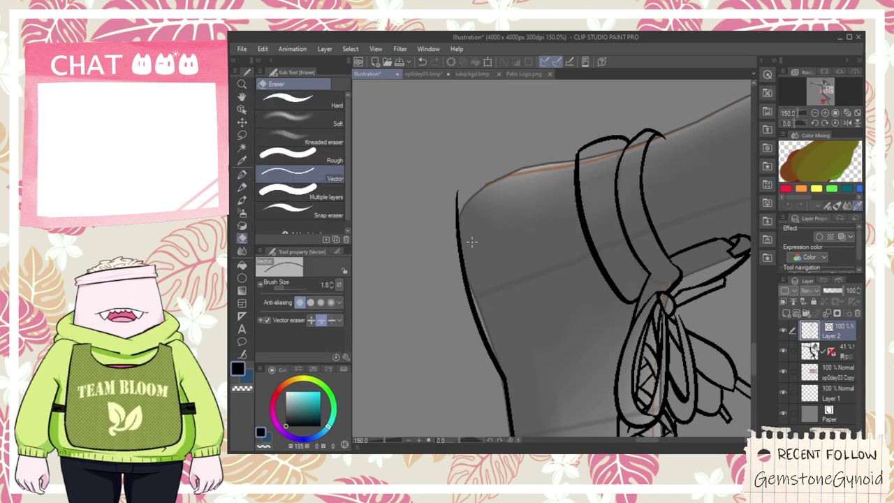
- Ink the shoe's upper edge from the heel corner to the ankle cuff and erase the overshooting ends
{"action": "scroll", "coordinate": [459, 210], "scroll_direction": "up", "scroll_amount": 1}
{"action": "key", "text": "p"}
{"action": "left_click_drag", "start_coordinate": [449, 214], "coordinate": [637, 136]}
{"action": "key", "text": "ctrl+z"}
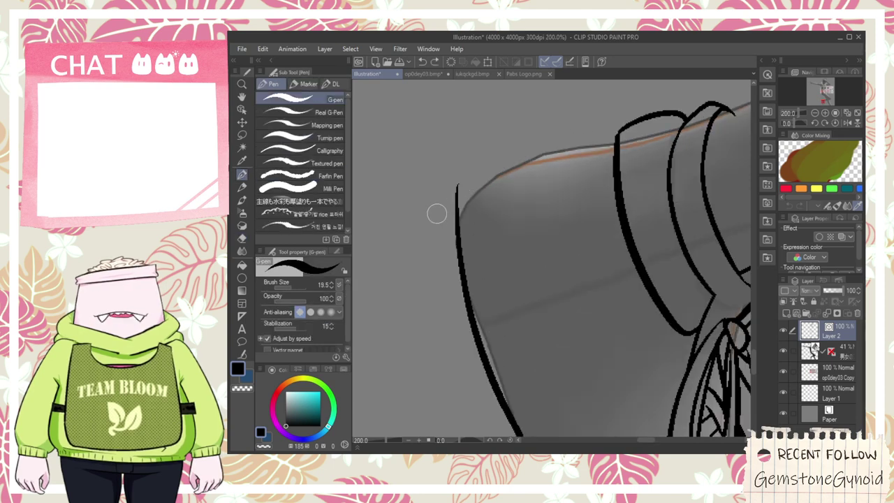
{"action": "left_click_drag", "start_coordinate": [441, 208], "coordinate": [676, 138]}
{"action": "key", "text": "e"}
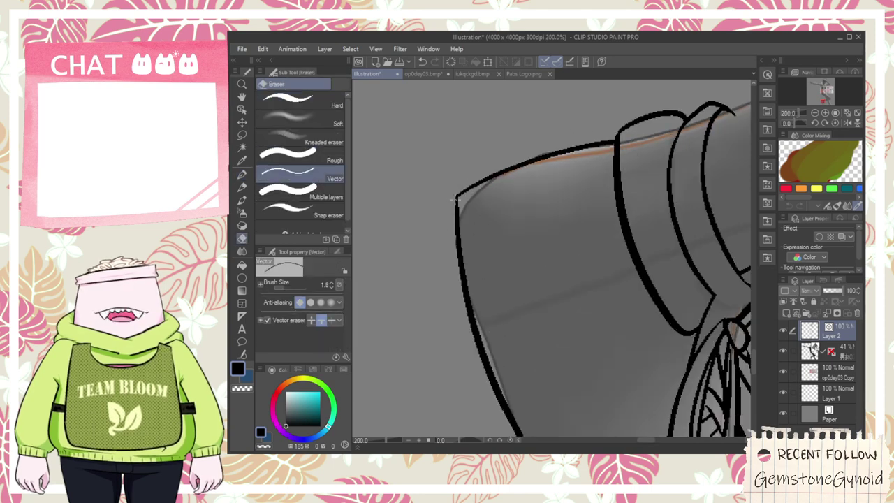
{"action": "scroll", "coordinate": [460, 195], "scroll_direction": "down", "scroll_amount": 3}
{"action": "key", "text": "space"}
{"action": "left_click_drag", "start_coordinate": [483, 285], "coordinate": [493, 233]}
{"action": "scroll", "coordinate": [493, 233], "scroll_direction": "up", "scroll_amount": 2}
{"action": "left_click_drag", "start_coordinate": [473, 135], "coordinate": [503, 243]}
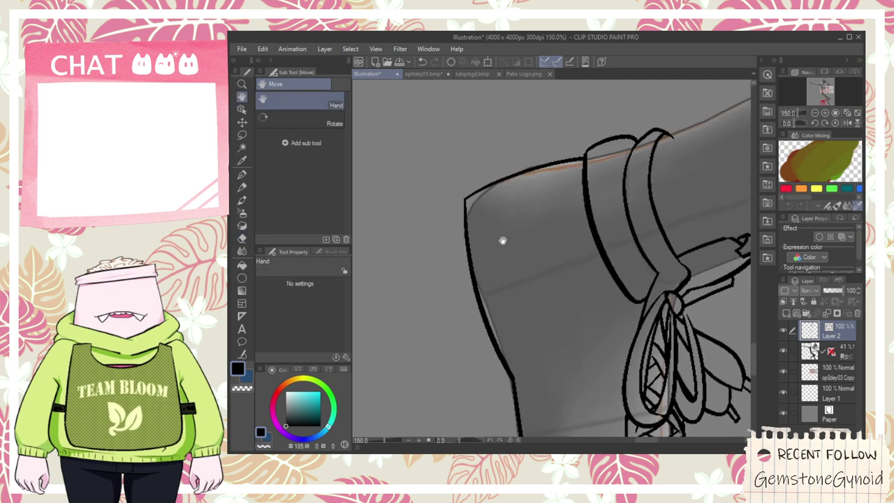
- Ink the sneaker's outer sole line from the heel down and around the toe, and erase the overlapping ends at the toe
{"action": "key", "text": "p"}
{"action": "mouse_move", "coordinate": [437, 199]}
{"action": "left_mouse_down"}
{"action": "mouse_move", "coordinate": [479, 395]}
{"action": "mouse_move", "coordinate": [482, 245]}
{"action": "mouse_move", "coordinate": [508, 435]}
{"action": "left_mouse_up"}
{"action": "key", "text": "space"}
{"action": "key", "text": "ctrl+z"}
{"action": "mouse_move", "coordinate": [461, 225]}
{"action": "left_mouse_down"}
{"action": "mouse_move", "coordinate": [471, 306]}
{"action": "mouse_move", "coordinate": [463, 230]}
{"action": "mouse_move", "coordinate": [462, 326]}
{"action": "mouse_move", "coordinate": [572, 355]}
{"action": "mouse_move", "coordinate": [530, 356]}
{"action": "mouse_move", "coordinate": [595, 342]}
{"action": "mouse_move", "coordinate": [575, 346]}
{"action": "mouse_move", "coordinate": [626, 315]}
{"action": "left_mouse_up"}
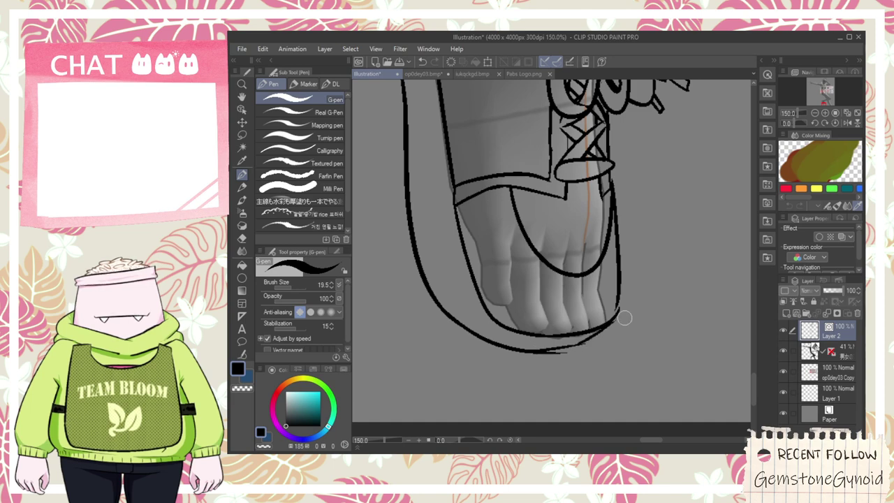
{"action": "left_click_drag", "start_coordinate": [475, 335], "coordinate": [592, 341]}
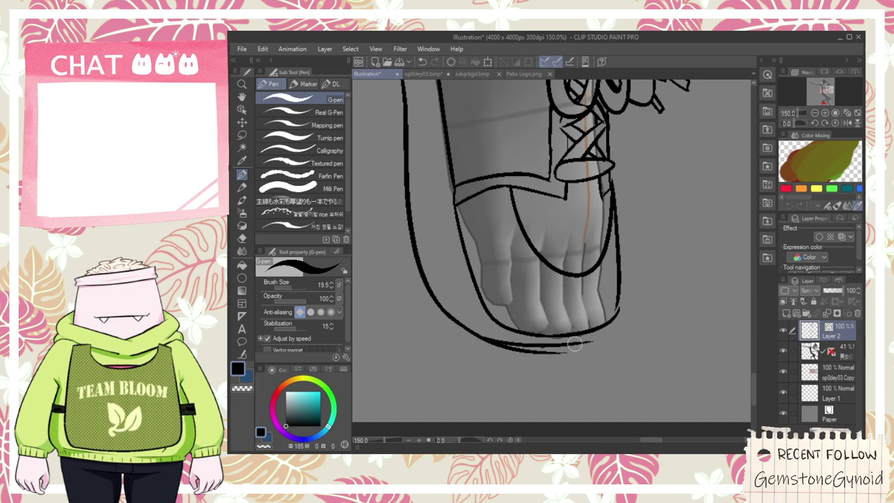
{"action": "key", "text": "e"}
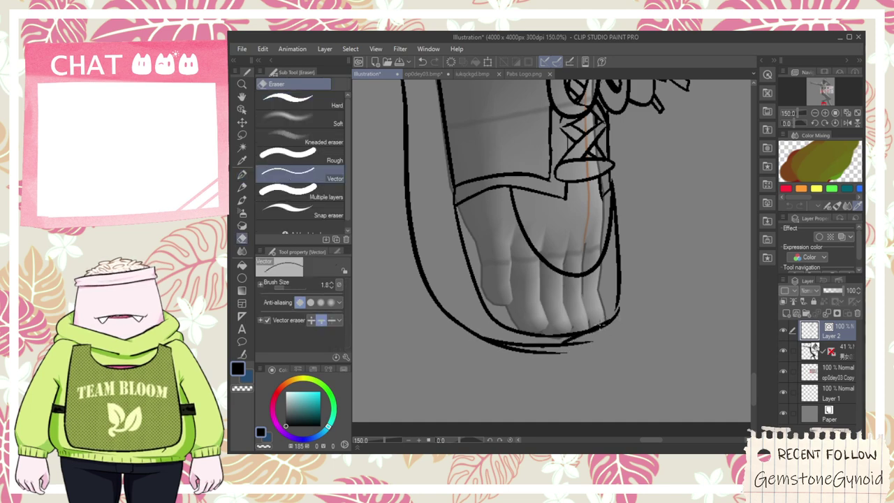
{"action": "left_click_drag", "start_coordinate": [561, 355], "coordinate": [581, 340]}
{"action": "scroll", "coordinate": [569, 355], "scroll_direction": "down", "scroll_amount": 3}
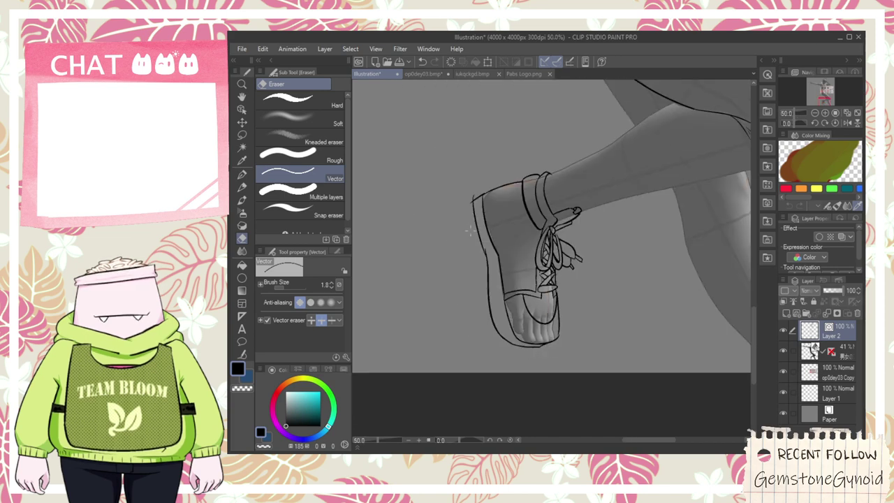
- Clean up the sole outline at the heel so it meets the shoe's upper edge in a closed corner
{"action": "scroll", "coordinate": [481, 245], "scroll_direction": "up", "scroll_amount": 2}
{"action": "scroll", "coordinate": [481, 246], "scroll_direction": "up", "scroll_amount": 2}
{"action": "scroll", "coordinate": [497, 272], "scroll_direction": "down", "scroll_amount": 1}
{"action": "left_click_drag", "start_coordinate": [485, 234], "coordinate": [500, 319]}
{"action": "mouse_move", "coordinate": [466, 219]}
{"action": "left_mouse_down"}
{"action": "mouse_move", "coordinate": [476, 215]}
{"action": "mouse_move", "coordinate": [479, 195]}
{"action": "left_mouse_up"}
{"action": "key", "text": "ctrl+z"}
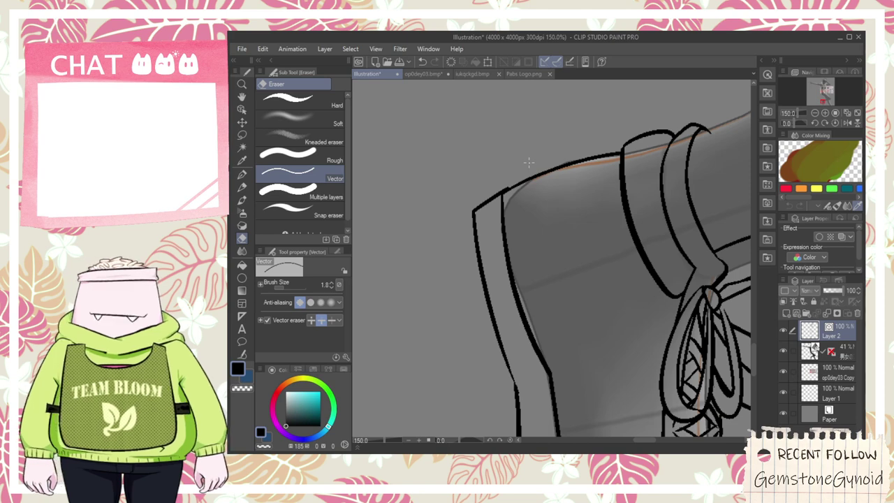
- Examine the ripped stockings on the reference sheet and compare them with the inked leg
{"action": "scroll", "coordinate": [529, 162], "scroll_direction": "down", "scroll_amount": 4}
{"action": "scroll", "coordinate": [528, 163], "scroll_direction": "down", "scroll_amount": 1}
{"action": "key", "text": "space"}
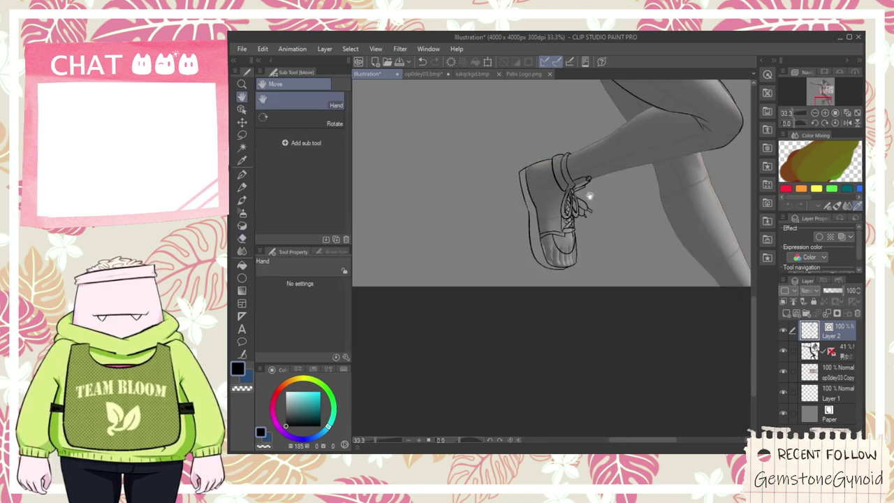
{"action": "left_click_drag", "start_coordinate": [606, 185], "coordinate": [541, 311]}
{"action": "left_click_drag", "start_coordinate": [581, 223], "coordinate": [576, 307]}
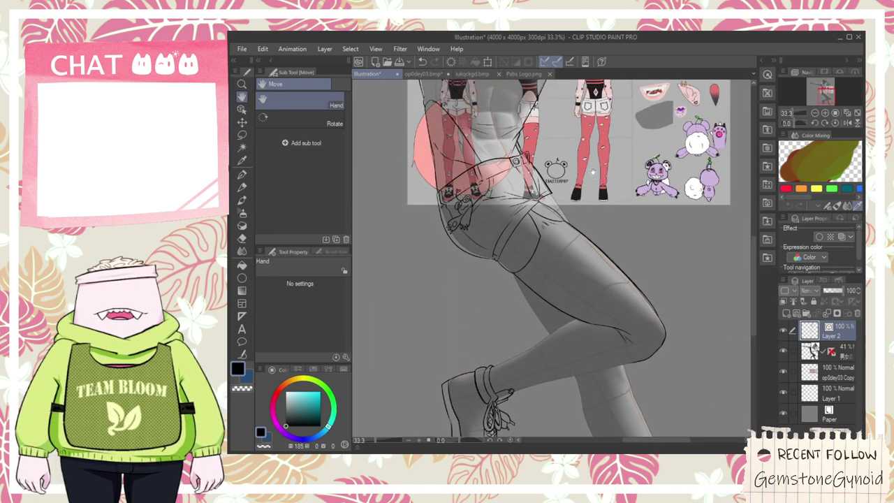
{"action": "scroll", "coordinate": [590, 189], "scroll_direction": "up", "scroll_amount": 5}
{"action": "scroll", "coordinate": [681, 297], "scroll_direction": "down", "scroll_amount": 3}
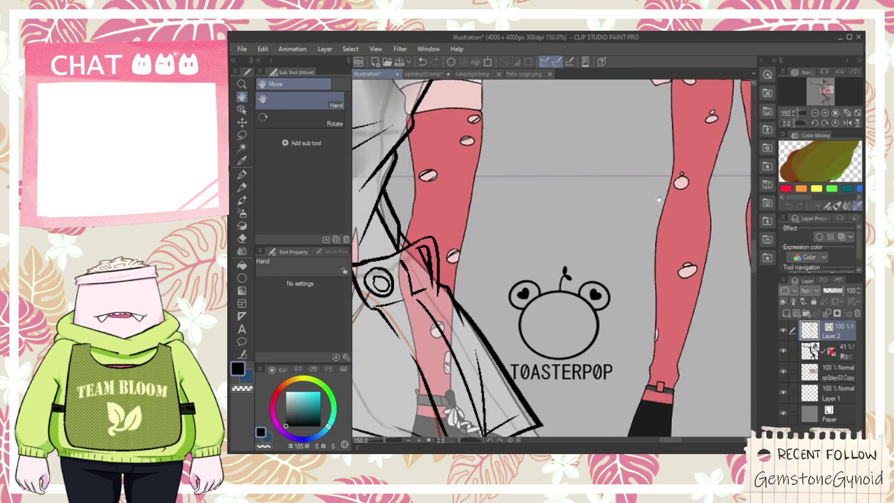
{"action": "left_click_drag", "start_coordinate": [682, 297], "coordinate": [604, 171]}
{"action": "left_click_drag", "start_coordinate": [603, 319], "coordinate": [672, 91]}
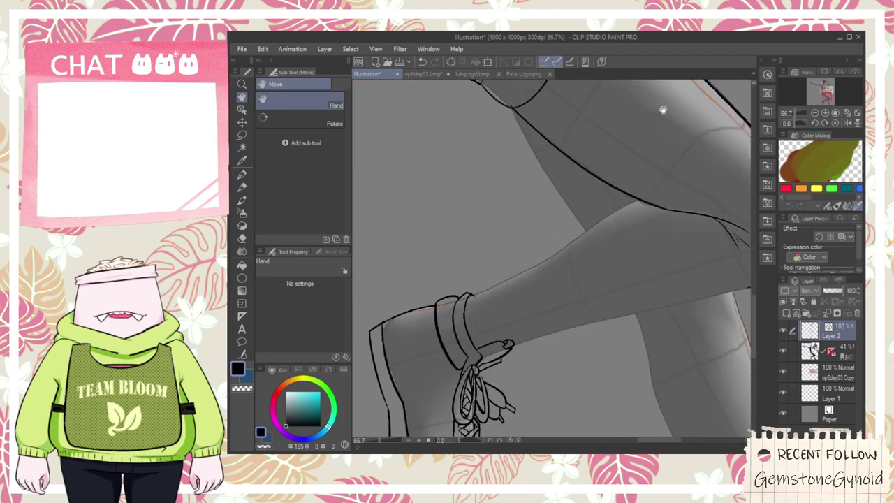
- Ink the raised leg's calf line from the ankle cuff up to the thigh and erase the end crossing the thigh
{"action": "scroll", "coordinate": [526, 252], "scroll_direction": "up", "scroll_amount": 1}
{"action": "scroll", "coordinate": [463, 325], "scroll_direction": "down", "scroll_amount": 1}
{"action": "left_click_drag", "start_coordinate": [463, 324], "coordinate": [713, 203]}
{"action": "key", "text": "p"}
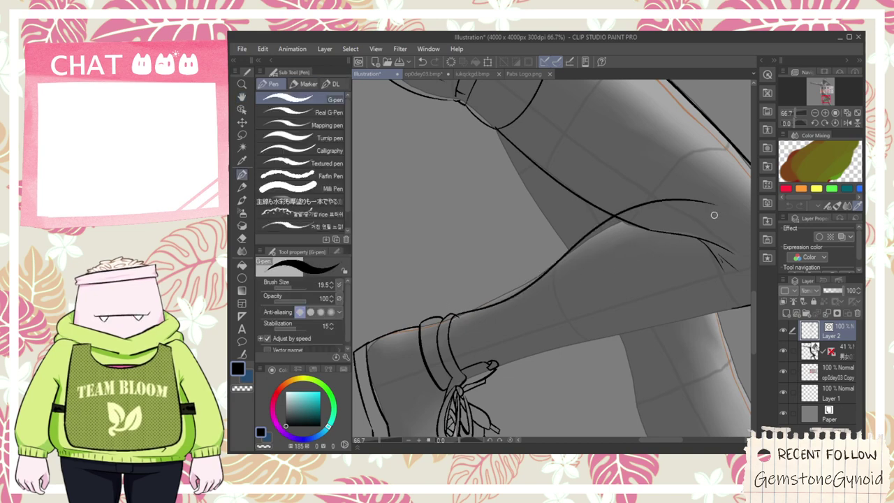
{"action": "key", "text": "e"}
{"action": "key", "text": "space"}
{"action": "scroll", "coordinate": [454, 326], "scroll_direction": "up", "scroll_amount": 2}
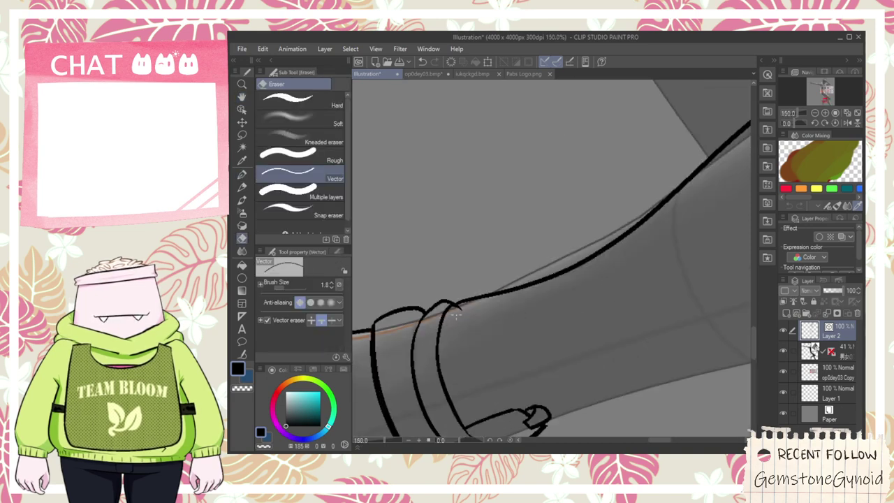
{"action": "scroll", "coordinate": [483, 313], "scroll_direction": "down", "scroll_amount": 2}
{"action": "scroll", "coordinate": [495, 321], "scroll_direction": "up", "scroll_amount": 3}
- Rework the calf line where it meets the ankle cuff with a new stroke and erase the duplicate line end
{"action": "key", "text": "p"}
{"action": "left_click_drag", "start_coordinate": [460, 287], "coordinate": [576, 261]}
{"action": "key", "text": "ctrl+z"}
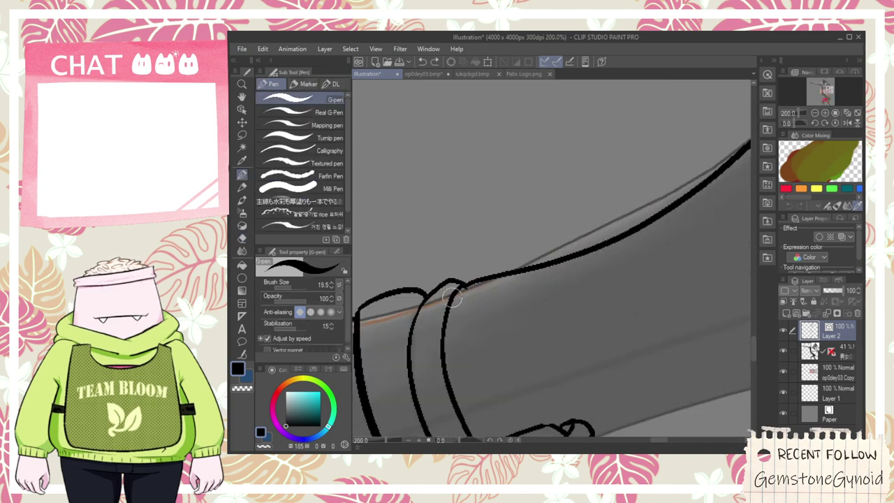
{"action": "key", "text": "e"}
{"action": "scroll", "coordinate": [591, 257], "scroll_direction": "up", "scroll_amount": 2}
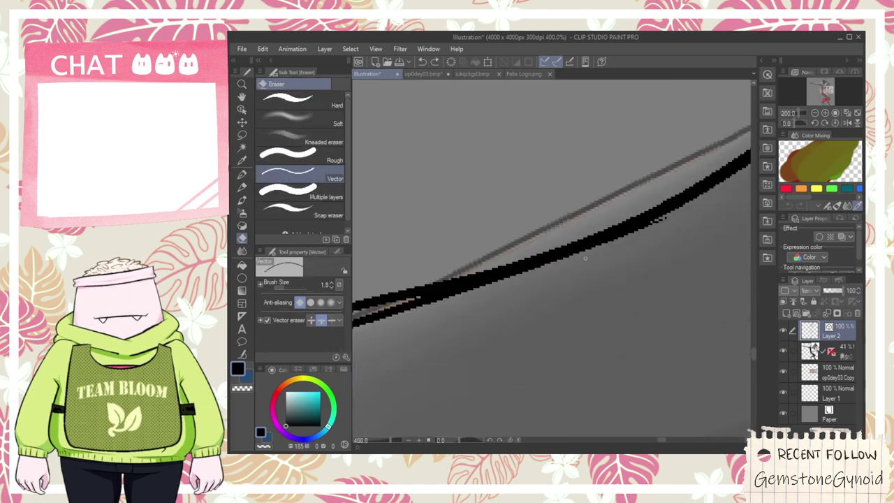
{"action": "scroll", "coordinate": [591, 257], "scroll_direction": "down", "scroll_amount": 2}
{"action": "left_click", "coordinate": [244, 111]}
{"action": "left_click", "coordinate": [506, 278]}
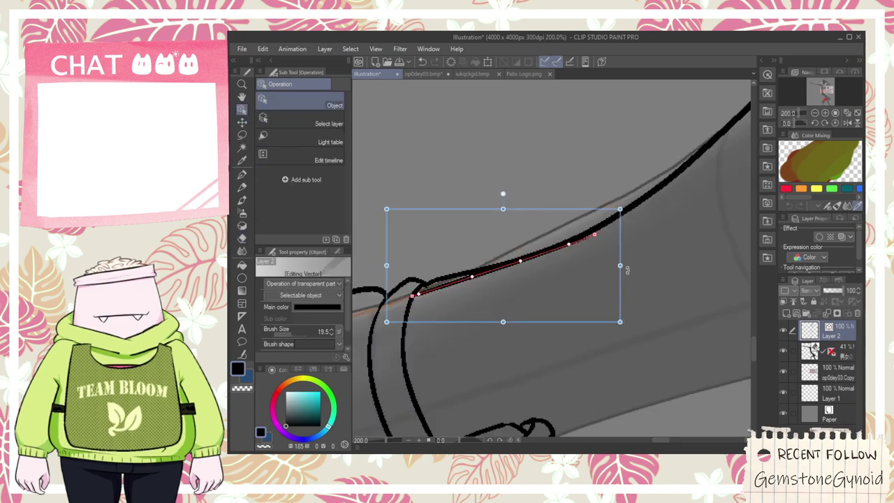
{"action": "key", "text": "e"}
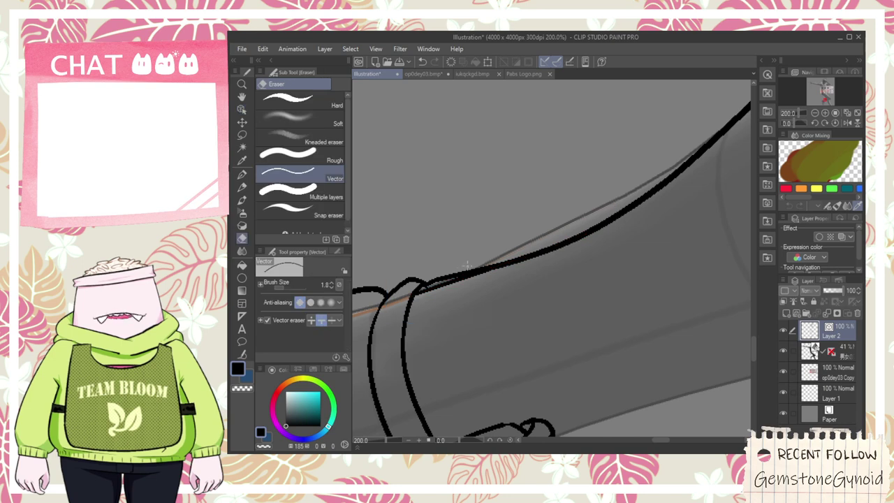
{"action": "scroll", "coordinate": [433, 274], "scroll_direction": "up", "scroll_amount": 4}
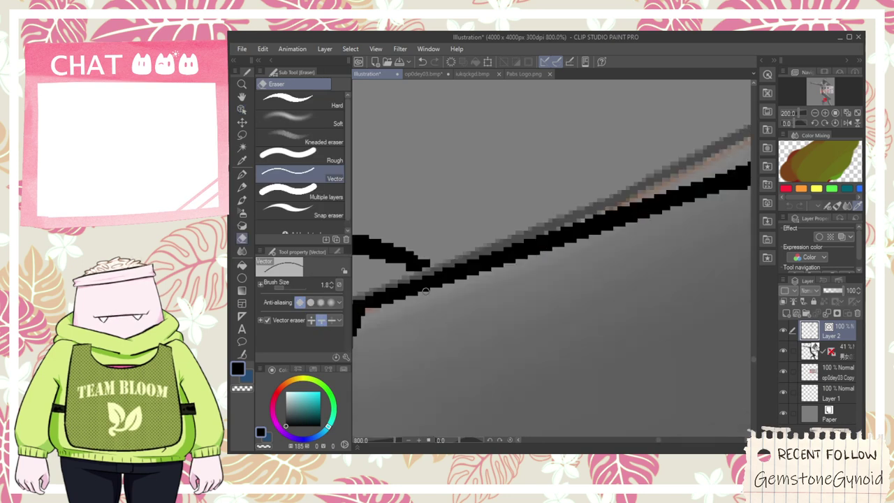
{"action": "key", "text": "p"}
- Ink the raised leg's shin line from the shoelaces to the knee and erase the overlap at the knee
{"action": "scroll", "coordinate": [461, 262], "scroll_direction": "down", "scroll_amount": 8}
{"action": "key", "text": "h"}
{"action": "left_click_drag", "start_coordinate": [521, 312], "coordinate": [745, 258]}
{"action": "key", "text": "space"}
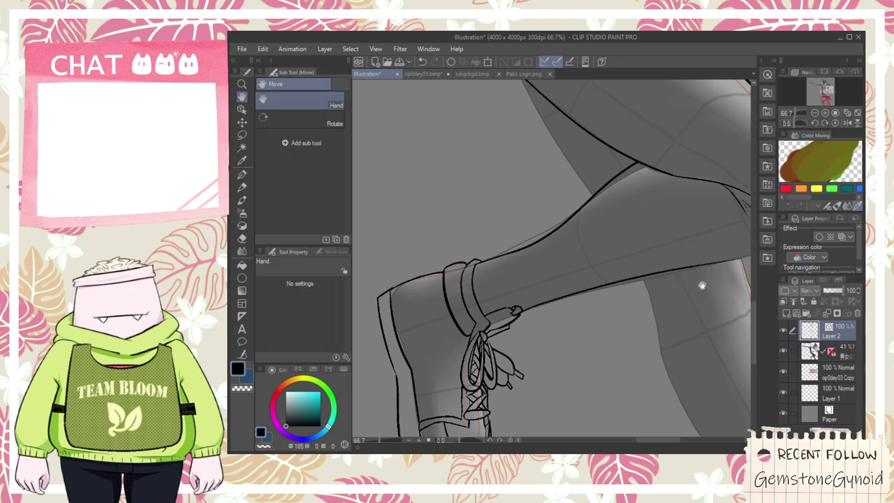
{"action": "left_click_drag", "start_coordinate": [706, 283], "coordinate": [515, 288]}
{"action": "scroll", "coordinate": [516, 288], "scroll_direction": "up", "scroll_amount": 1}
{"action": "scroll", "coordinate": [515, 288], "scroll_direction": "up", "scroll_amount": 2}
{"action": "key", "text": "e"}
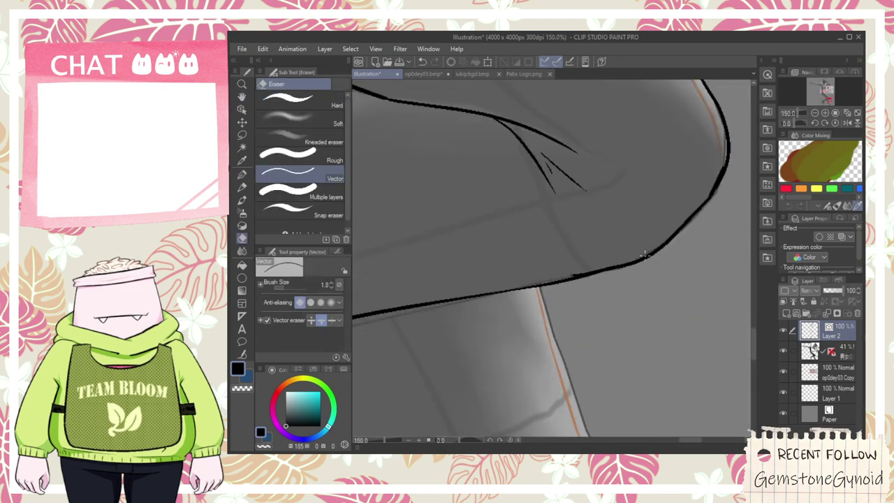
{"action": "scroll", "coordinate": [571, 276], "scroll_direction": "down", "scroll_amount": 5}
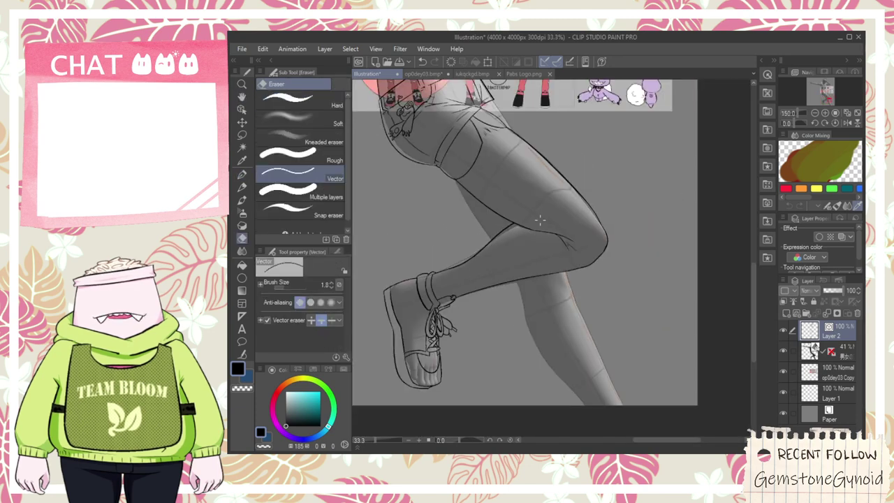
- Ink the far thigh's front line from the shorts' hem corner down to the near thigh and erase the overshooting end
{"action": "key", "text": "h"}
{"action": "left_click_drag", "start_coordinate": [583, 323], "coordinate": [537, 198]}
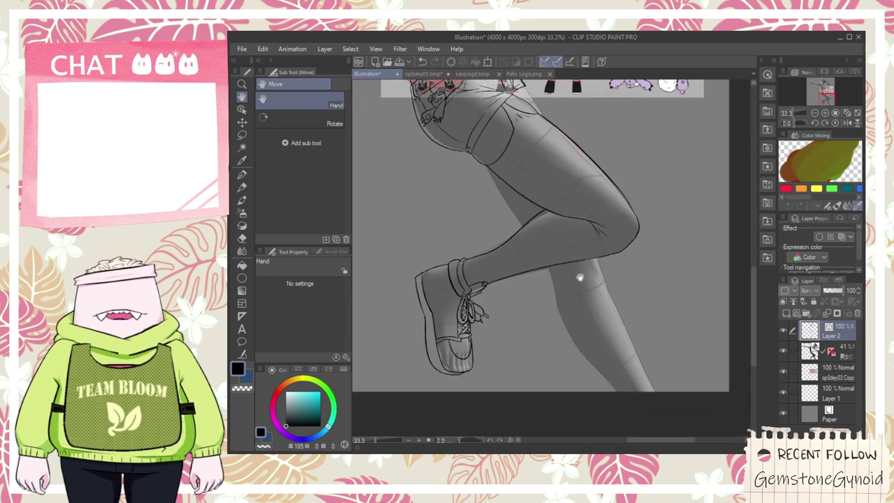
{"action": "scroll", "coordinate": [622, 321], "scroll_direction": "down", "scroll_amount": 3}
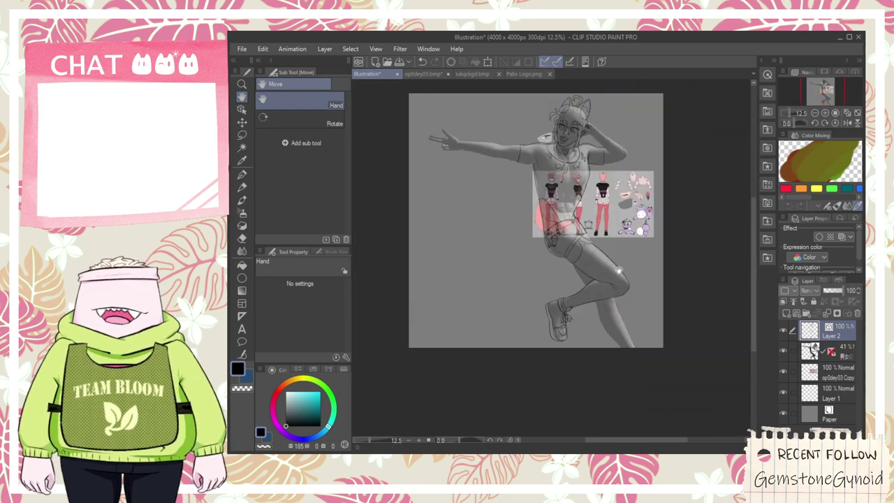
{"action": "left_click_drag", "start_coordinate": [612, 246], "coordinate": [612, 312]}
{"action": "scroll", "coordinate": [613, 312], "scroll_direction": "up", "scroll_amount": 5}
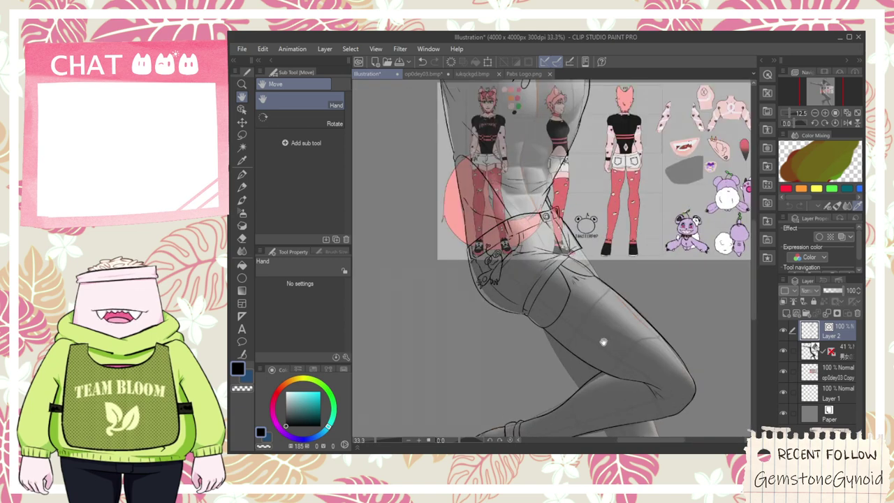
{"action": "scroll", "coordinate": [572, 232], "scroll_direction": "up", "scroll_amount": 4}
{"action": "key", "text": "p"}
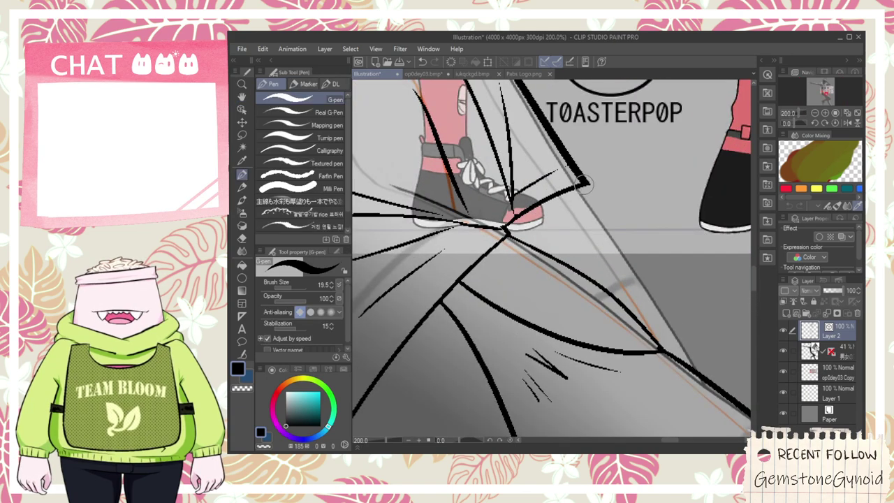
{"action": "mouse_move", "coordinate": [585, 189]}
{"action": "left_mouse_down"}
{"action": "mouse_move", "coordinate": [694, 364]}
{"action": "mouse_move", "coordinate": [694, 388]}
{"action": "mouse_move", "coordinate": [583, 190]}
{"action": "mouse_move", "coordinate": [648, 310]}
{"action": "left_mouse_up"}
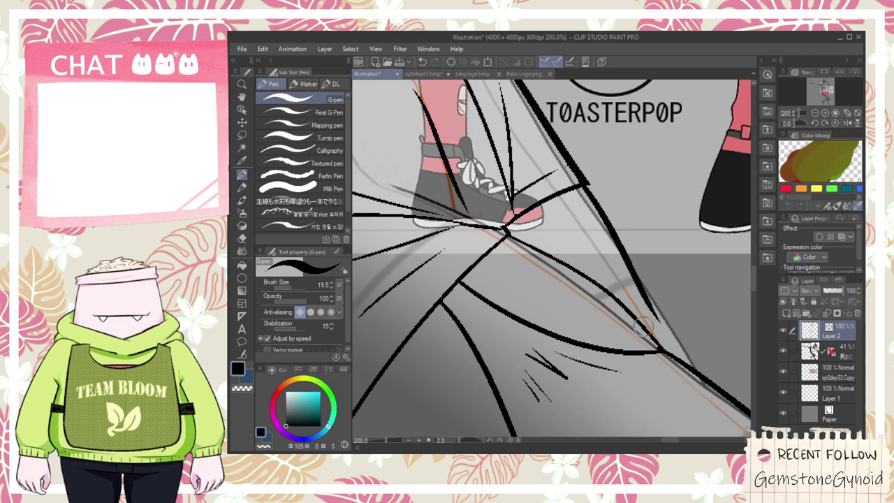
{"action": "key", "text": "ctrl+z"}
{"action": "mouse_move", "coordinate": [585, 184]}
{"action": "left_mouse_down"}
{"action": "mouse_move", "coordinate": [658, 315]}
{"action": "mouse_move", "coordinate": [649, 297]}
{"action": "mouse_move", "coordinate": [636, 326]}
{"action": "mouse_move", "coordinate": [658, 310]}
{"action": "mouse_move", "coordinate": [695, 384]}
{"action": "left_mouse_up"}
{"action": "key", "text": "e"}
{"action": "left_click", "coordinate": [693, 381]}
- Try to ink the far thigh's back line from the shorts hem down to the raised calf
{"action": "scroll", "coordinate": [684, 373], "scroll_direction": "down", "scroll_amount": 4}
{"action": "key", "text": "space"}
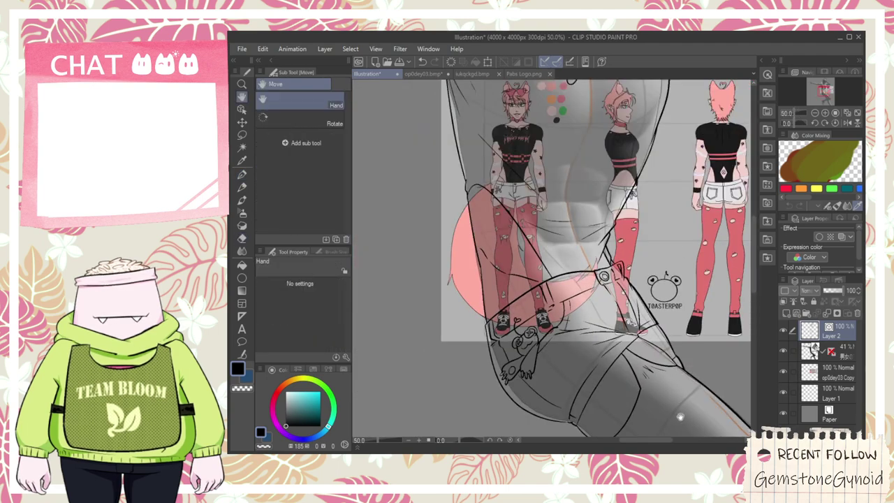
{"action": "left_click_drag", "start_coordinate": [682, 414], "coordinate": [581, 231]}
{"action": "scroll", "coordinate": [545, 206], "scroll_direction": "up", "scroll_amount": 2}
{"action": "key", "text": "e"}
{"action": "key", "text": "p"}
{"action": "scroll", "coordinate": [478, 153], "scroll_direction": "up", "scroll_amount": 1}
{"action": "key", "text": "e"}
{"action": "scroll", "coordinate": [474, 150], "scroll_direction": "down", "scroll_amount": 1}
{"action": "key", "text": "p"}
{"action": "left_click_drag", "start_coordinate": [469, 149], "coordinate": [624, 321]}
{"action": "key", "text": "ctrl+z"}
{"action": "left_click_drag", "start_coordinate": [469, 152], "coordinate": [632, 371]}
{"action": "key", "text": "e"}
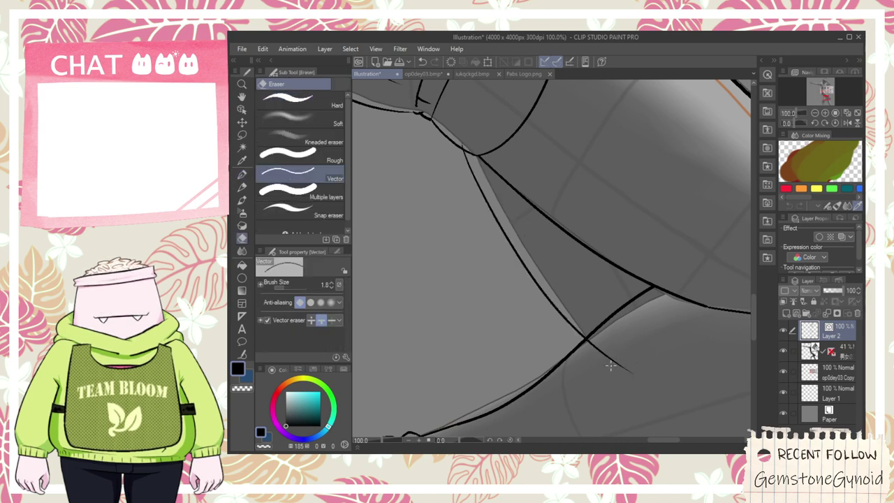
{"action": "scroll", "coordinate": [467, 148], "scroll_direction": "down", "scroll_amount": 4}
{"action": "left_click_drag", "start_coordinate": [515, 174], "coordinate": [552, 246]}
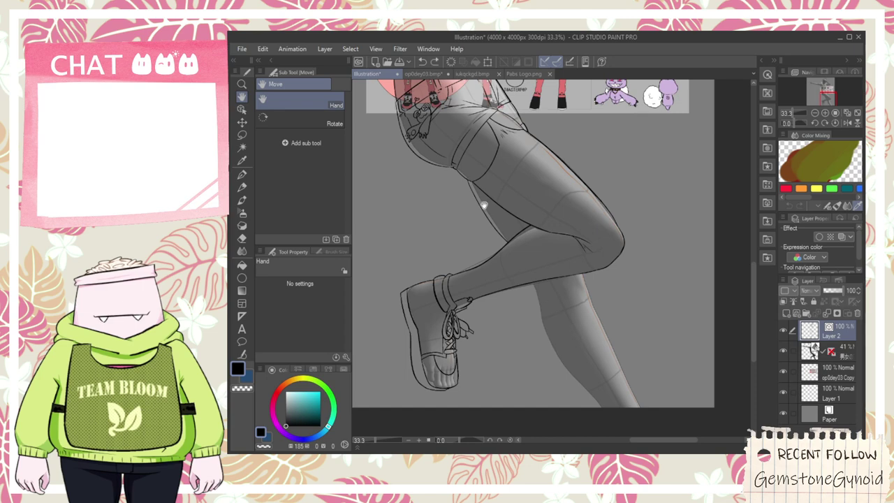
{"action": "scroll", "coordinate": [482, 203], "scroll_direction": "up", "scroll_amount": 2}
{"action": "key", "text": "p"}
{"action": "key", "text": "ctrl+z"}
- Redraw the far thigh's back line between the shorts hem and the raised calf, and erase the end overlapping the calf
{"action": "mouse_move", "coordinate": [462, 150]}
{"action": "left_mouse_down"}
{"action": "mouse_move", "coordinate": [521, 249]}
{"action": "mouse_move", "coordinate": [569, 285]}
{"action": "left_mouse_up"}
{"action": "key", "text": "ctrl+z"}
{"action": "left_click_drag", "start_coordinate": [458, 152], "coordinate": [495, 228]}
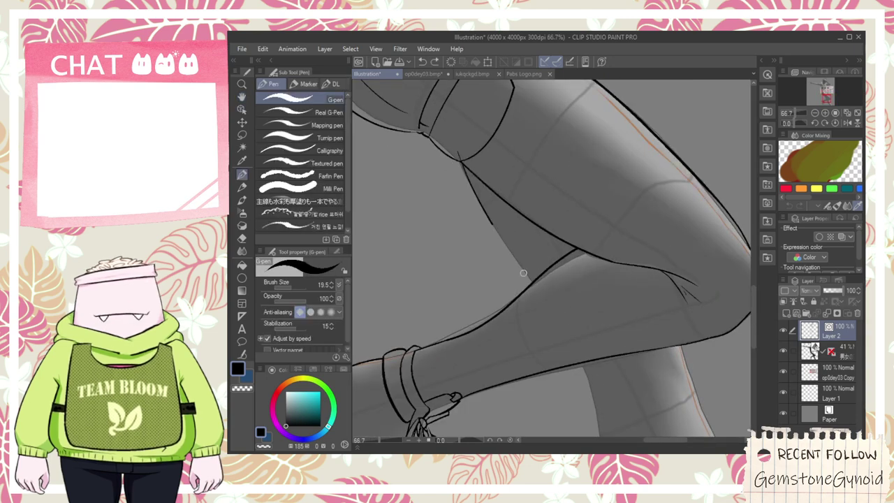
{"action": "left_click_drag", "start_coordinate": [457, 147], "coordinate": [549, 292]}
{"action": "key", "text": "e"}
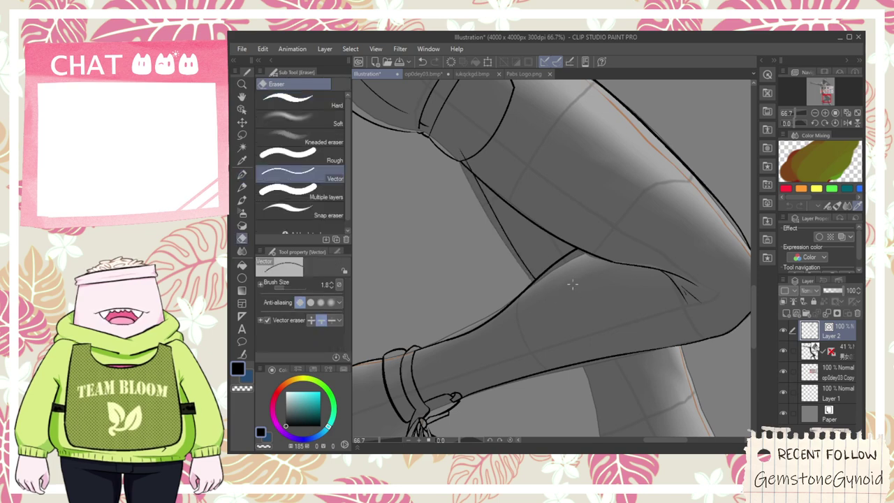
{"action": "scroll", "coordinate": [454, 153], "scroll_direction": "up", "scroll_amount": 3}
{"action": "scroll", "coordinate": [500, 205], "scroll_direction": "down", "scroll_amount": 3}
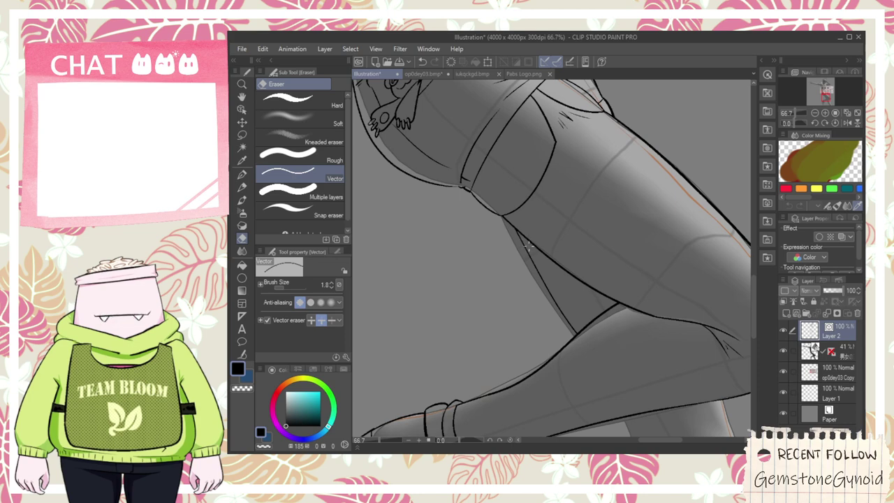
- Ink the standing leg's calf line from the raised shin down past the canvas's lower edge, replacing the first stroke
{"action": "scroll", "coordinate": [527, 244], "scroll_direction": "down", "scroll_amount": 1}
{"action": "key", "text": "space"}
{"action": "left_click_drag", "start_coordinate": [556, 283], "coordinate": [530, 215]}
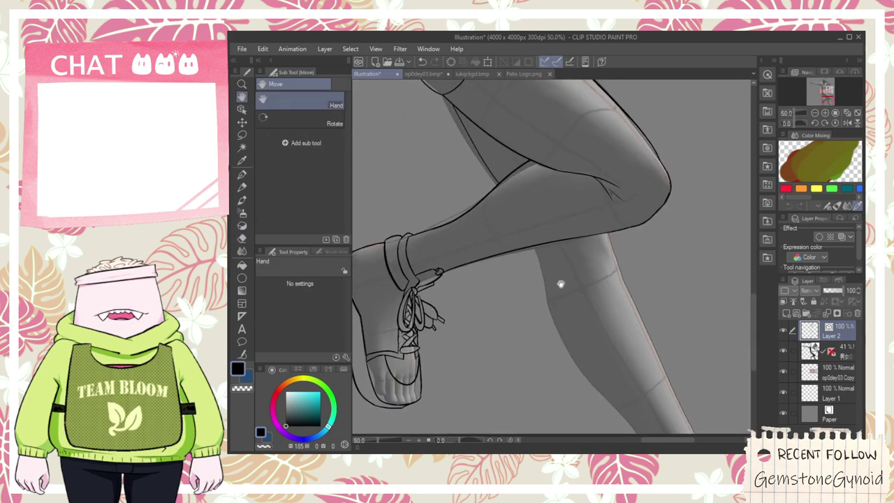
{"action": "left_click_drag", "start_coordinate": [560, 282], "coordinate": [542, 248]}
{"action": "left_click_drag", "start_coordinate": [517, 215], "coordinate": [649, 430]}
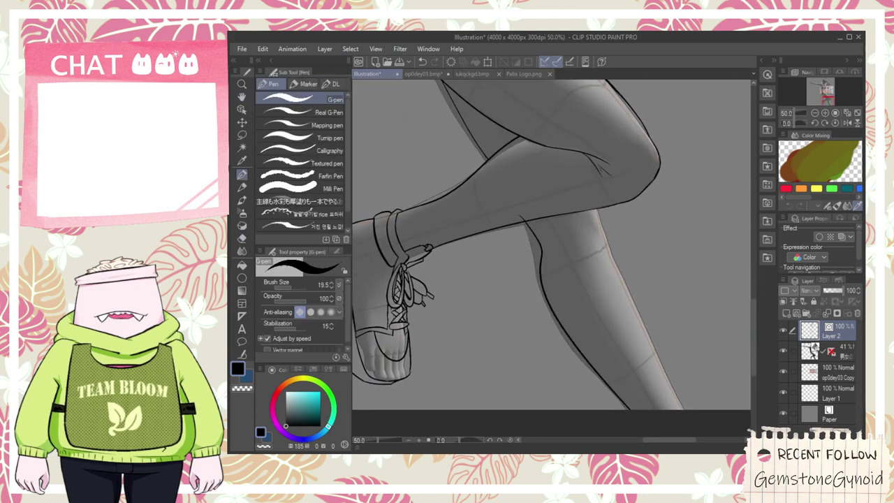
{"action": "key", "text": "ctrl+z"}
{"action": "mouse_move", "coordinate": [524, 212]}
{"action": "left_mouse_down"}
{"action": "mouse_move", "coordinate": [580, 341]}
{"action": "mouse_move", "coordinate": [643, 417]}
{"action": "left_mouse_up"}
- Rotate and shift the standing leg's calf line to fit the grey reference, ending it at the raised shin
{"action": "key", "text": "o"}
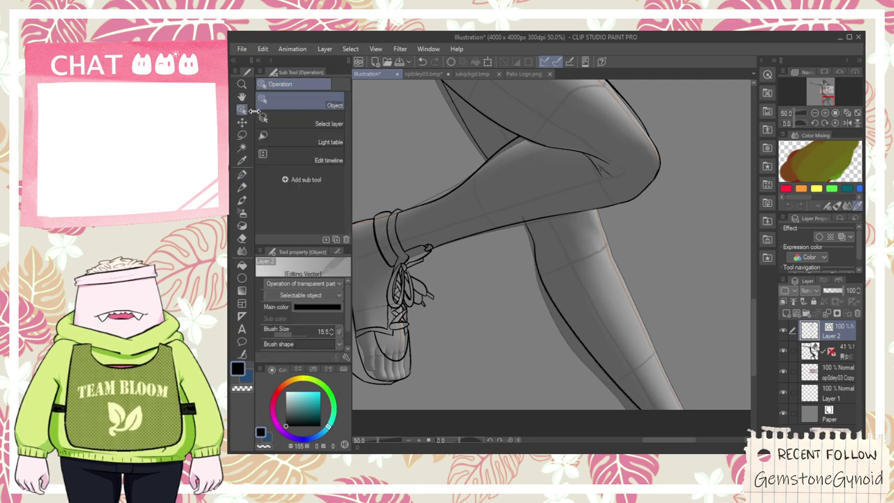
{"action": "left_click", "coordinate": [549, 299]}
{"action": "mouse_move", "coordinate": [558, 194]}
{"action": "left_mouse_down"}
{"action": "mouse_move", "coordinate": [552, 191]}
{"action": "mouse_move", "coordinate": [563, 212]}
{"action": "mouse_move", "coordinate": [560, 201]}
{"action": "left_mouse_up"}
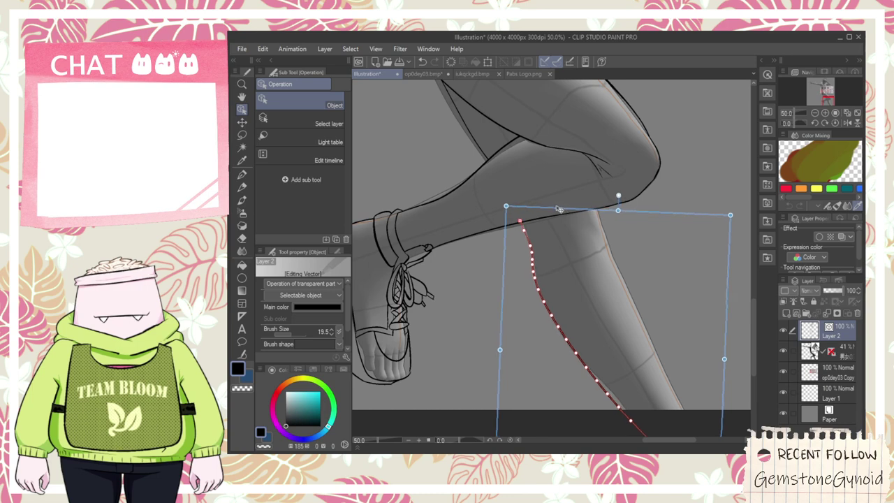
{"action": "key", "text": "p"}
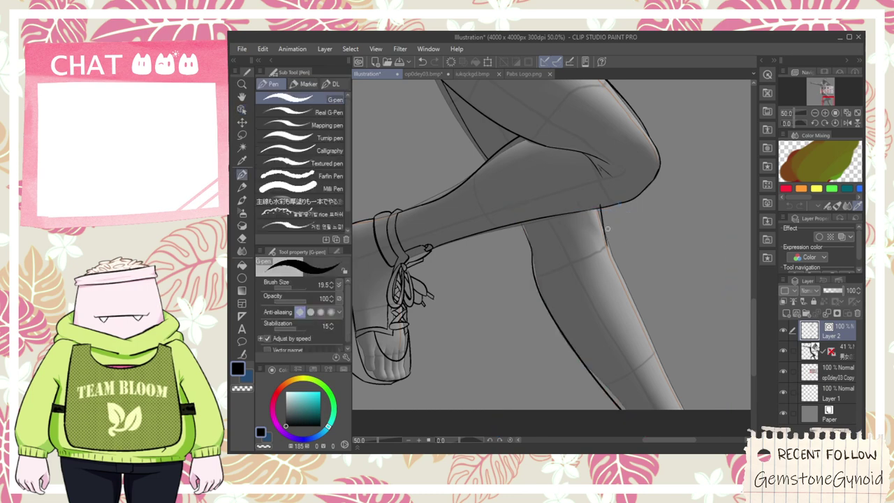
- Ink the standing leg's front line from just under the raised knee down past the canvas's lower edge, redrawing it until it fits
{"action": "left_click_drag", "start_coordinate": [613, 255], "coordinate": [643, 349]}
{"action": "left_click_drag", "start_coordinate": [602, 229], "coordinate": [686, 410]}
{"action": "key", "text": "ctrl+z"}
{"action": "left_click_drag", "start_coordinate": [604, 230], "coordinate": [671, 409]}
{"action": "key", "text": "ctrl+z"}
{"action": "left_click_drag", "start_coordinate": [657, 378], "coordinate": [678, 410]}
{"action": "left_click_drag", "start_coordinate": [605, 236], "coordinate": [687, 409]}
{"action": "key", "text": "ctrl+z"}
{"action": "left_click_drag", "start_coordinate": [605, 231], "coordinate": [685, 410]}
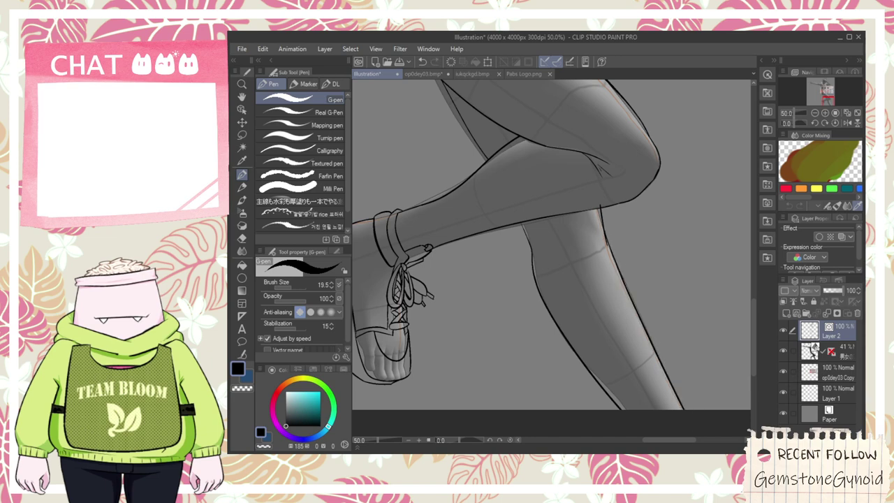
- Erase the end of the standing leg's front line overlapping the raised shin, and touch up the leg lines where they meet it
{"action": "scroll", "coordinate": [607, 223], "scroll_direction": "up", "scroll_amount": 5}
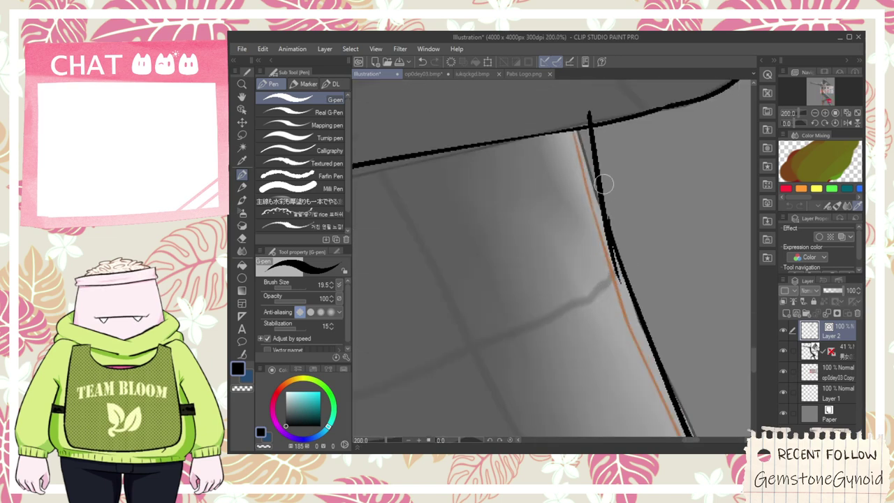
{"action": "key", "text": "e"}
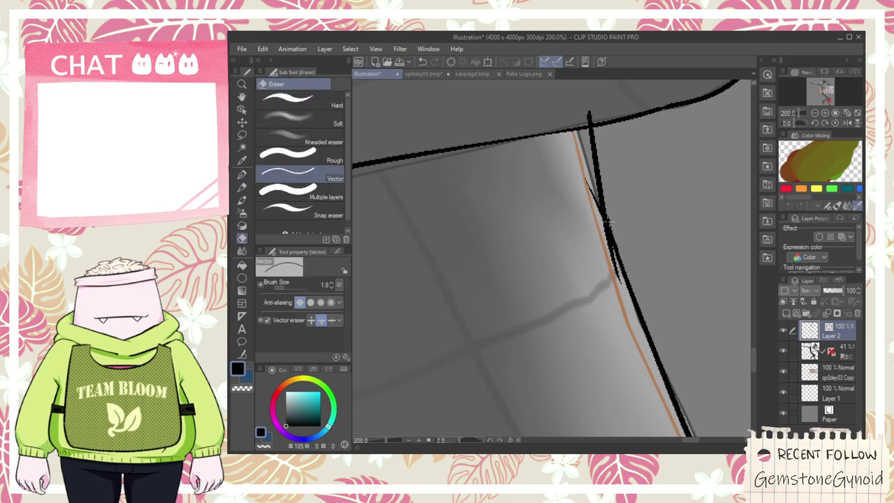
{"action": "scroll", "coordinate": [577, 166], "scroll_direction": "down", "scroll_amount": 2}
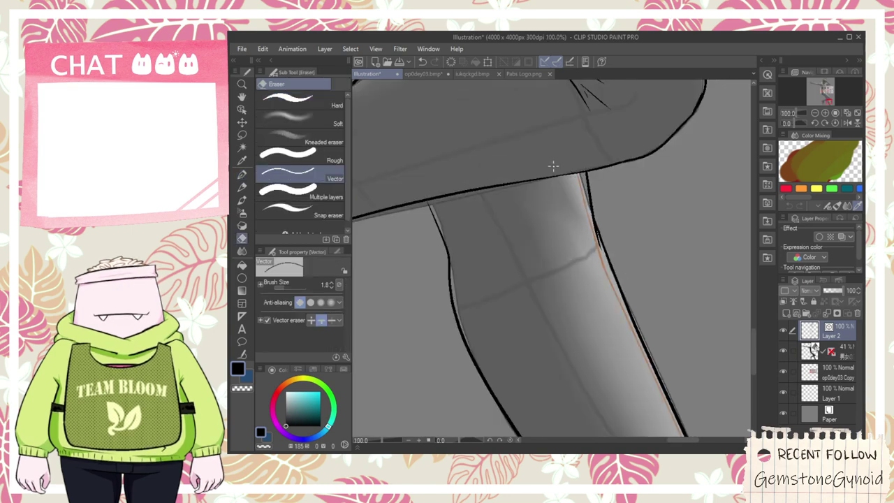
{"action": "scroll", "coordinate": [401, 196], "scroll_direction": "up", "scroll_amount": 4}
{"action": "key", "text": "p"}
{"action": "left_click_drag", "start_coordinate": [445, 180], "coordinate": [477, 266]}
{"action": "key", "text": "e"}
{"action": "mouse_move", "coordinate": [449, 202]}
{"action": "left_mouse_down"}
{"action": "mouse_move", "coordinate": [458, 202]}
{"action": "mouse_move", "coordinate": [489, 277]}
{"action": "left_mouse_up"}
{"action": "key", "text": "p"}
{"action": "key", "text": "e"}
{"action": "scroll", "coordinate": [464, 198], "scroll_direction": "down", "scroll_amount": 3}
{"action": "mouse_move", "coordinate": [435, 203]}
{"action": "left_mouse_down"}
{"action": "mouse_move", "coordinate": [453, 197]}
{"action": "mouse_move", "coordinate": [608, 378]}
{"action": "left_mouse_up"}
- Ink the underside of the raised upper arm from the sleeve hem to the elbow, redoing the stroke until it fits
{"action": "scroll", "coordinate": [482, 210], "scroll_direction": "down", "scroll_amount": 5}
{"action": "key", "text": "space"}
{"action": "left_click_drag", "start_coordinate": [584, 291], "coordinate": [625, 395]}
{"action": "scroll", "coordinate": [614, 277], "scroll_direction": "up", "scroll_amount": 3}
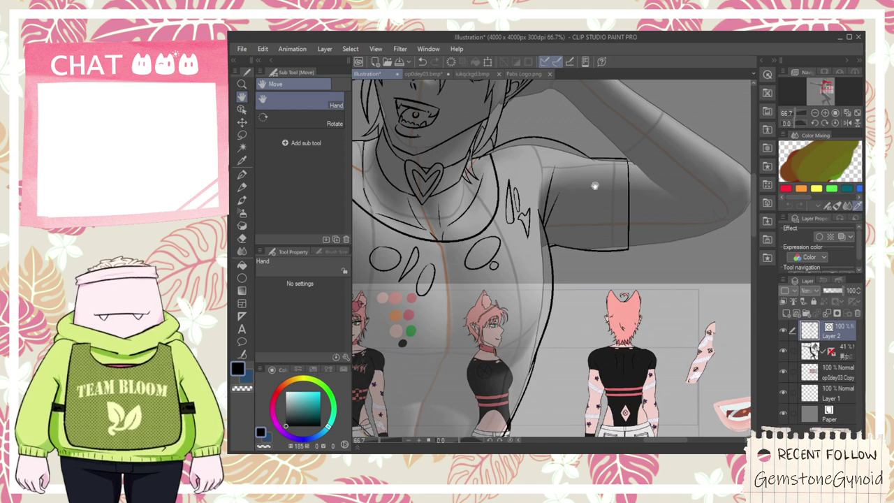
{"action": "left_click_drag", "start_coordinate": [665, 242], "coordinate": [597, 299]}
{"action": "scroll", "coordinate": [596, 274], "scroll_direction": "up", "scroll_amount": 2}
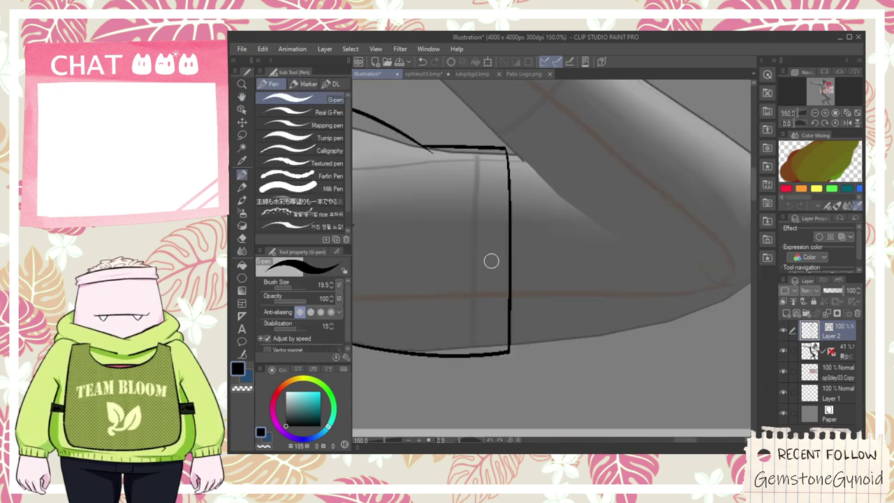
{"action": "left_click_drag", "start_coordinate": [502, 350], "coordinate": [754, 264]}
{"action": "key", "text": "ctrl+z"}
{"action": "mouse_move", "coordinate": [493, 346]}
{"action": "left_mouse_down"}
{"action": "mouse_move", "coordinate": [682, 285]}
{"action": "mouse_move", "coordinate": [754, 246]}
{"action": "left_mouse_up"}
{"action": "key", "text": "ctrl+z"}
{"action": "mouse_move", "coordinate": [493, 347]}
{"action": "left_mouse_down"}
{"action": "mouse_move", "coordinate": [752, 260]}
{"action": "mouse_move", "coordinate": [590, 338]}
{"action": "mouse_move", "coordinate": [733, 286]}
{"action": "left_mouse_up"}
{"action": "key", "text": "ctrl+z"}
{"action": "key", "text": "ctrl+z"}
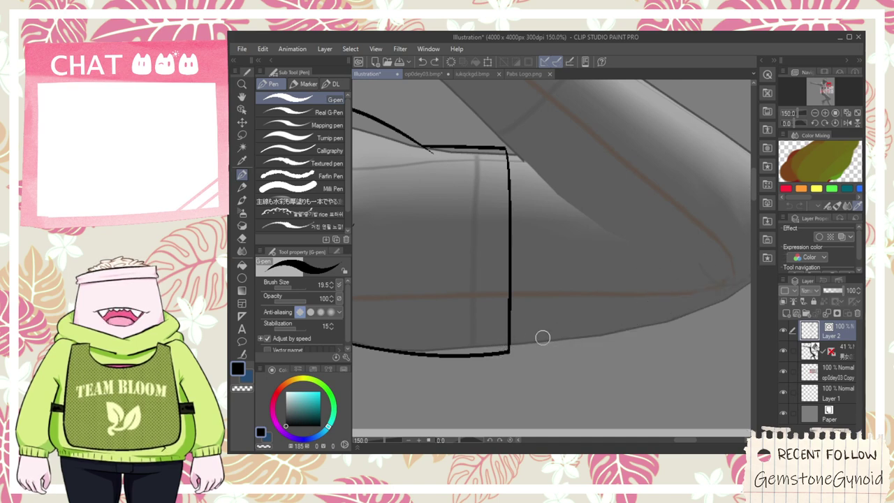
{"action": "left_click_drag", "start_coordinate": [507, 349], "coordinate": [749, 264]}
{"action": "key", "text": "ctrl+z"}
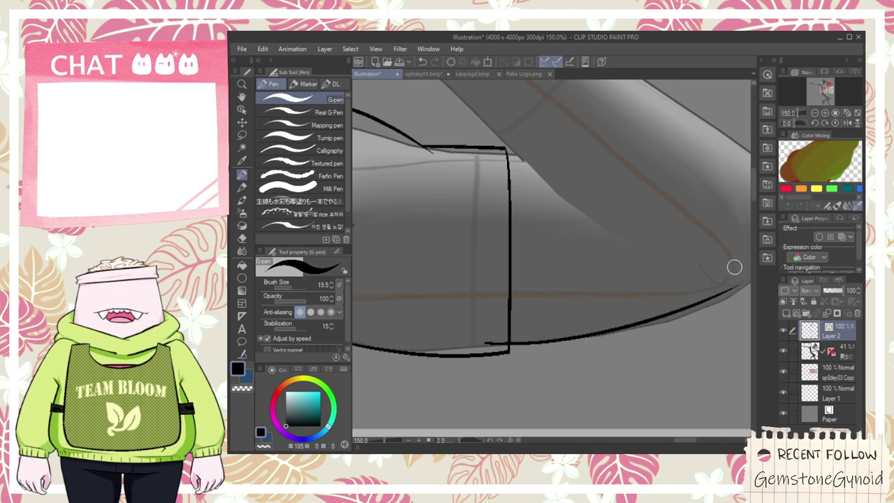
{"action": "left_click_drag", "start_coordinate": [494, 349], "coordinate": [751, 290]}
- Ink a short line for the top of the raised upper arm, extending out from the sleeve hem's upper corner
{"action": "key", "text": "space"}
{"action": "left_click_drag", "start_coordinate": [548, 221], "coordinate": [616, 326]}
{"action": "scroll", "coordinate": [596, 287], "scroll_direction": "up", "scroll_amount": 1}
{"action": "key", "text": "p"}
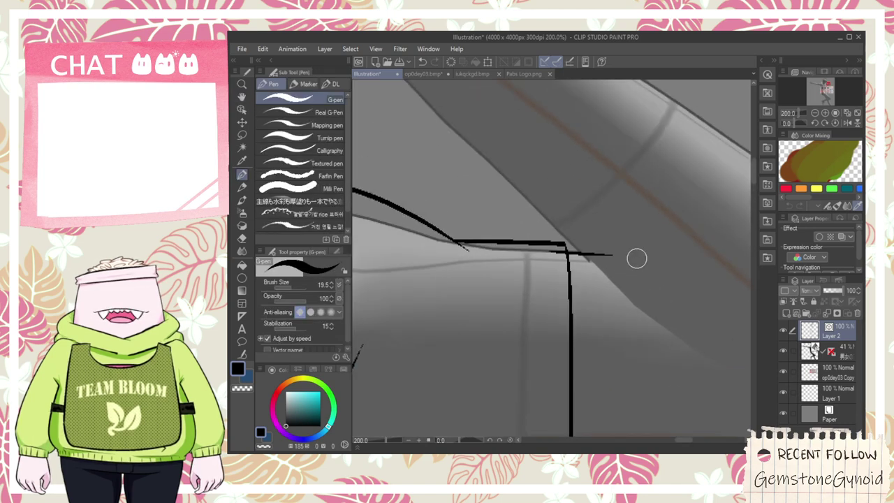
{"action": "left_click_drag", "start_coordinate": [542, 251], "coordinate": [621, 256]}
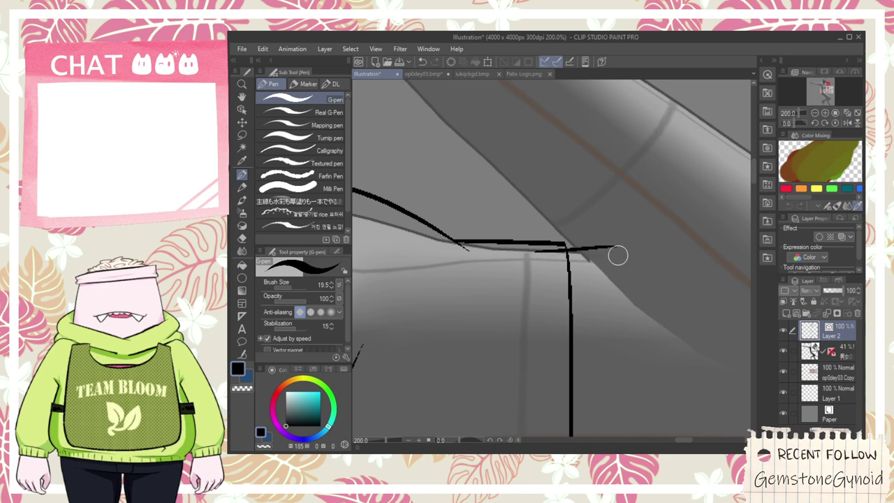
{"action": "left_click_drag", "start_coordinate": [549, 250], "coordinate": [618, 258]}
{"action": "key", "text": "ctrl+z"}
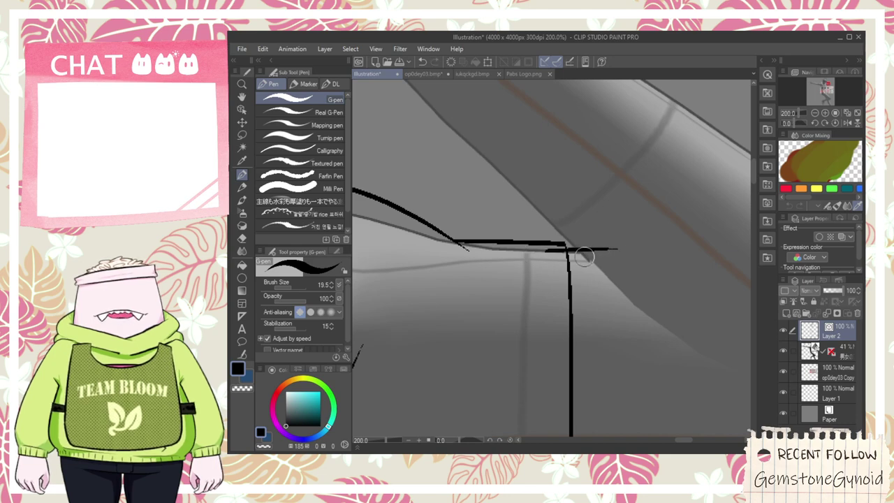
- Erase the ends of the upper arm's top and underside lines that run inside the sleeve hem
{"action": "key", "text": "e"}
{"action": "left_click_drag", "start_coordinate": [555, 256], "coordinate": [553, 248]}
{"action": "scroll", "coordinate": [572, 269], "scroll_direction": "down", "scroll_amount": 1}
{"action": "key", "text": "space"}
{"action": "left_click_drag", "start_coordinate": [558, 332], "coordinate": [555, 233]}
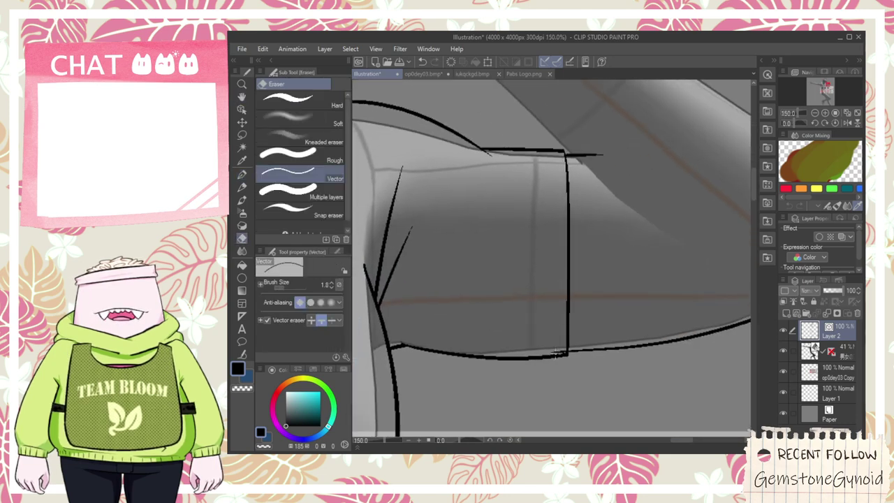
{"action": "scroll", "coordinate": [557, 351], "scroll_direction": "up", "scroll_amount": 3}
{"action": "scroll", "coordinate": [565, 342], "scroll_direction": "down", "scroll_amount": 4}
{"action": "scroll", "coordinate": [593, 177], "scroll_direction": "up", "scroll_amount": 1}
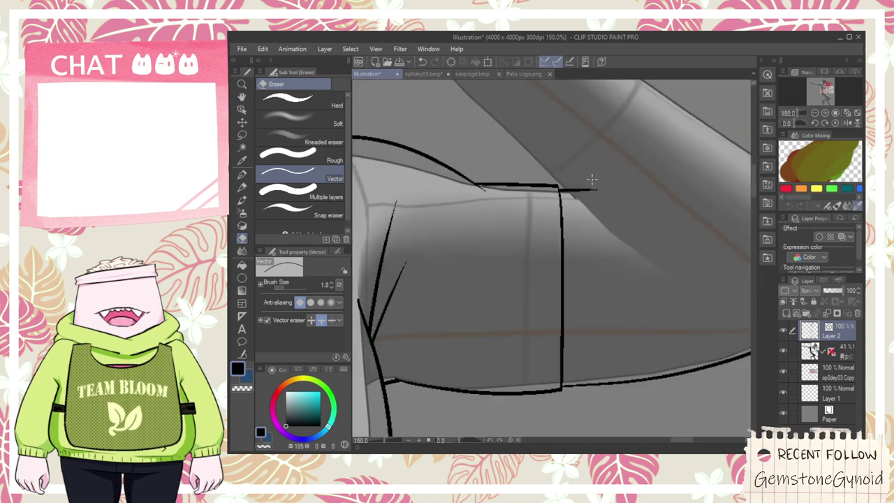
- Ink a curved line across the raised forearm behind the ear as the wrist edge of the cuff
{"action": "scroll", "coordinate": [592, 182], "scroll_direction": "down", "scroll_amount": 1}
{"action": "key", "text": "space"}
{"action": "left_click_drag", "start_coordinate": [556, 161], "coordinate": [685, 292]}
{"action": "key", "text": "p"}
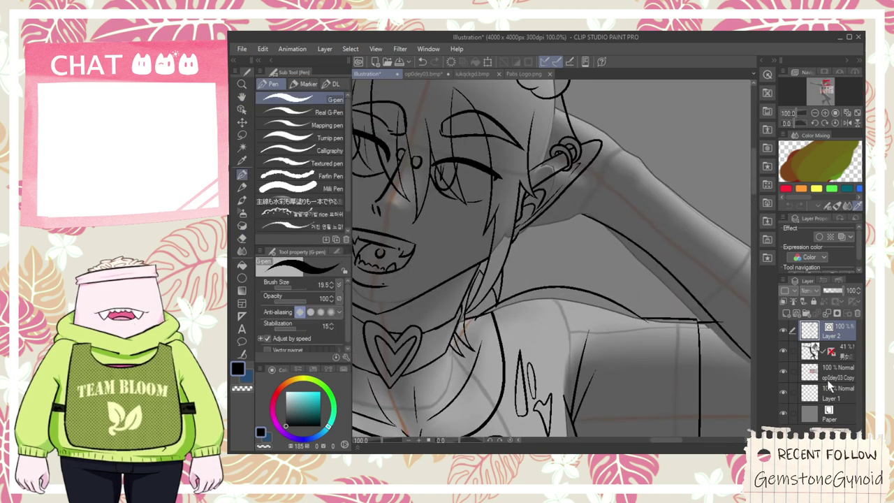
{"action": "scroll", "coordinate": [637, 262], "scroll_direction": "down", "scroll_amount": 3}
{"action": "scroll", "coordinate": [637, 261], "scroll_direction": "down", "scroll_amount": 2}
{"action": "key", "text": "space"}
{"action": "left_click_drag", "start_coordinate": [701, 317], "coordinate": [653, 287]}
{"action": "scroll", "coordinate": [608, 301], "scroll_direction": "up", "scroll_amount": 2}
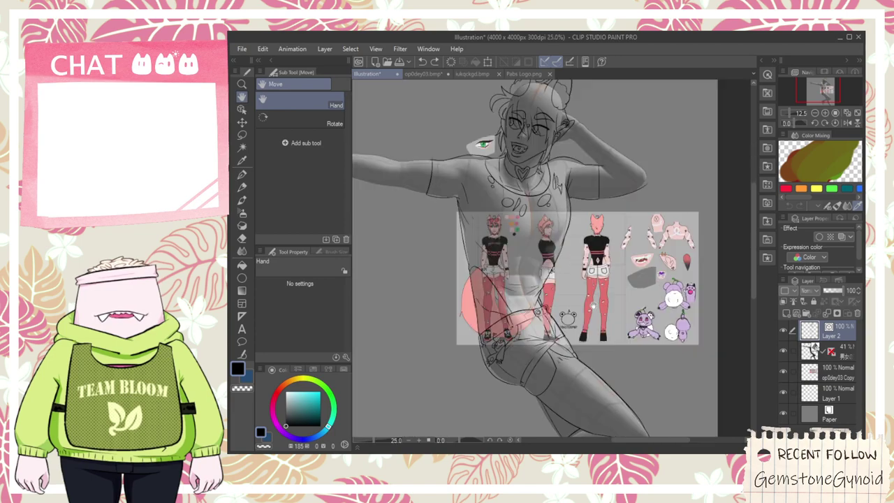
{"action": "scroll", "coordinate": [541, 287], "scroll_direction": "up", "scroll_amount": 3}
{"action": "left_click_drag", "start_coordinate": [511, 253], "coordinate": [545, 243]}
{"action": "left_click_drag", "start_coordinate": [564, 184], "coordinate": [581, 452]}
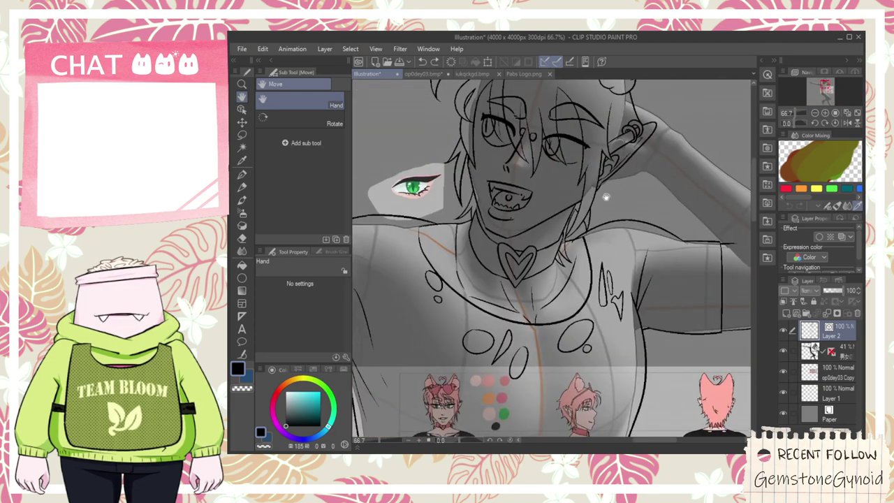
{"action": "scroll", "coordinate": [606, 194], "scroll_direction": "up", "scroll_amount": 5}
{"action": "key", "text": "p"}
{"action": "mouse_move", "coordinate": [479, 268]}
{"action": "left_mouse_down"}
{"action": "mouse_move", "coordinate": [554, 122]}
{"action": "mouse_move", "coordinate": [584, 83]}
{"action": "left_mouse_up"}
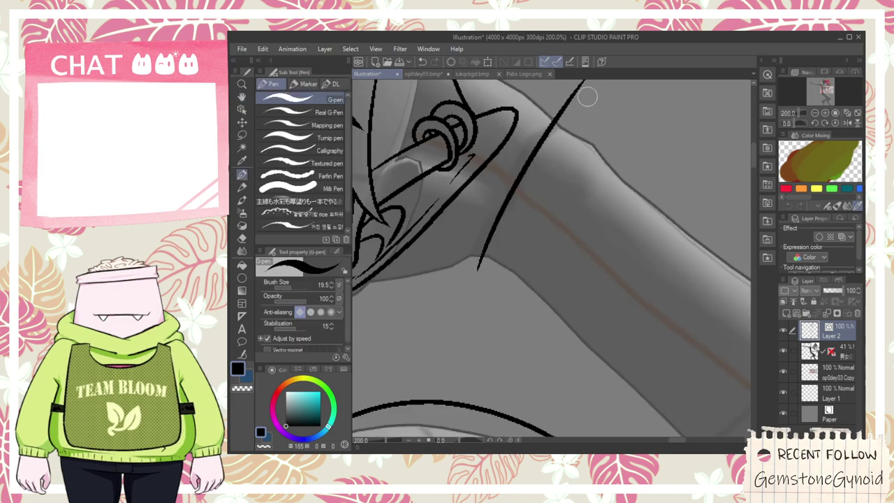
- Ink the cuff's outer side line along the forearm's upper contour, replacing the unsatisfactory strokes
{"action": "key", "text": "ctrl+z"}
{"action": "mouse_move", "coordinate": [562, 114]}
{"action": "left_mouse_down"}
{"action": "mouse_move", "coordinate": [686, 206]}
{"action": "mouse_move", "coordinate": [706, 246]}
{"action": "left_mouse_up"}
{"action": "key", "text": "ctrl+z"}
{"action": "left_click_drag", "start_coordinate": [550, 117], "coordinate": [722, 233]}
{"action": "key", "text": "ctrl+z"}
{"action": "left_click_drag", "start_coordinate": [555, 110], "coordinate": [691, 222]}
{"action": "key", "text": "ctrl+z"}
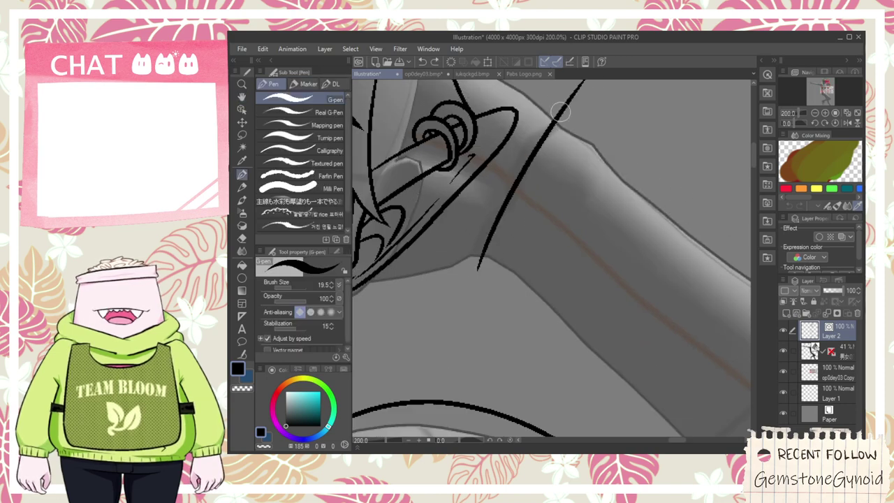
{"action": "mouse_move", "coordinate": [560, 112]}
{"action": "left_mouse_down"}
{"action": "mouse_move", "coordinate": [602, 166]}
{"action": "mouse_move", "coordinate": [730, 243]}
{"action": "left_mouse_up"}
- Ink the cuff's inner side and its curved edge nearest the elbow, and erase the overshooting line ends at the corners
{"action": "left_click_drag", "start_coordinate": [475, 254], "coordinate": [599, 379]}
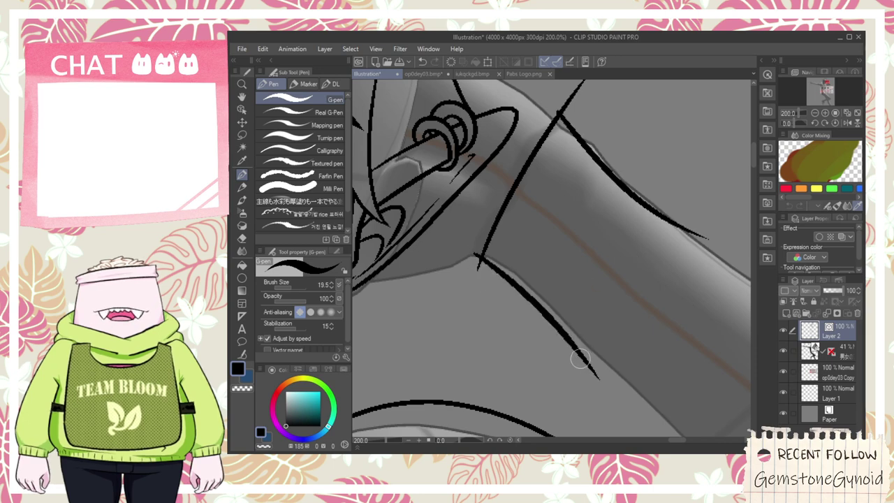
{"action": "left_click_drag", "start_coordinate": [568, 353], "coordinate": [699, 185]}
{"action": "key", "text": "e"}
{"action": "key", "text": "space"}
{"action": "left_click_drag", "start_coordinate": [605, 135], "coordinate": [618, 187]}
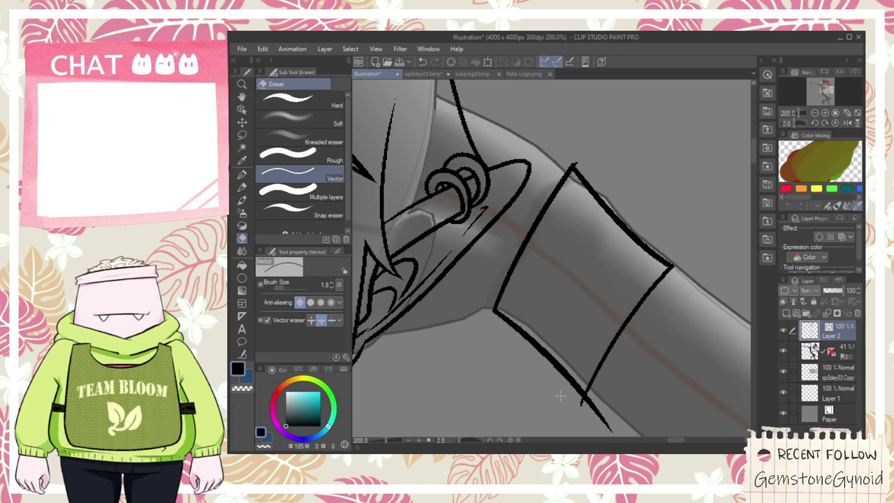
{"action": "scroll", "coordinate": [585, 412], "scroll_direction": "down", "scroll_amount": 2}
{"action": "key", "text": "space"}
{"action": "left_click_drag", "start_coordinate": [627, 404], "coordinate": [535, 232]}
{"action": "scroll", "coordinate": [545, 256], "scroll_direction": "up", "scroll_amount": 1}
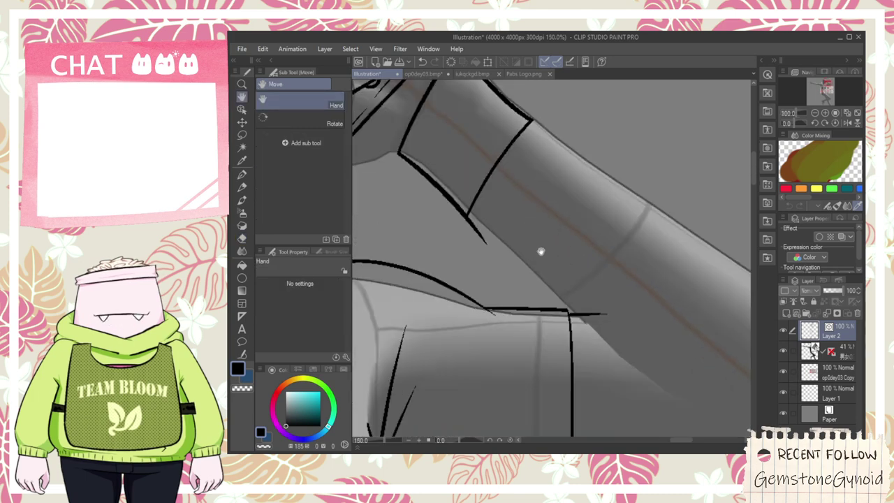
{"action": "left_click_drag", "start_coordinate": [464, 221], "coordinate": [476, 199]}
- Ink the forearm's inner line from the cuff past the sleeve hem to the elbow crease
{"action": "key", "text": "p"}
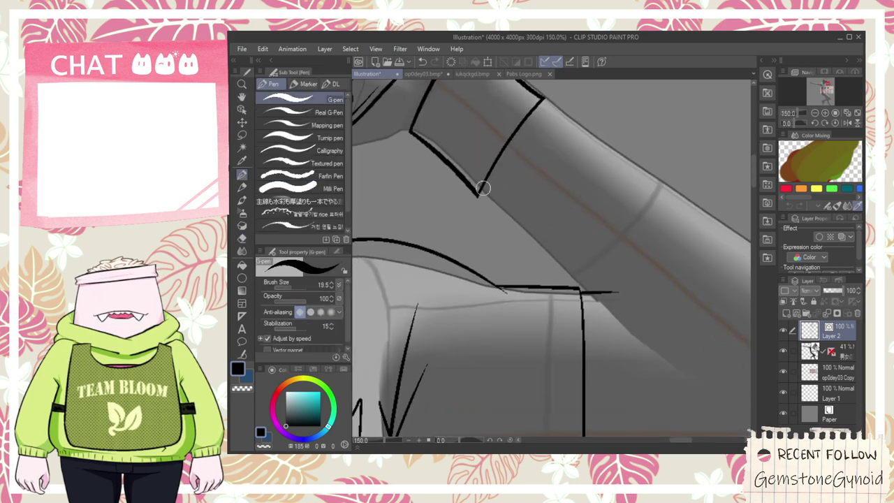
{"action": "left_click_drag", "start_coordinate": [630, 309], "coordinate": [686, 364]}
{"action": "key", "text": "ctrl+z"}
{"action": "mouse_move", "coordinate": [480, 188]}
{"action": "left_mouse_down"}
{"action": "mouse_move", "coordinate": [602, 321]}
{"action": "mouse_move", "coordinate": [757, 377]}
{"action": "mouse_move", "coordinate": [743, 399]}
{"action": "left_mouse_up"}
{"action": "key", "text": "ctrl+z"}
{"action": "left_click_drag", "start_coordinate": [562, 262], "coordinate": [750, 413]}
- Ink the raised forearm's outer line from the cuff toward the elbow
{"action": "key", "text": "space"}
{"action": "scroll", "coordinate": [684, 361], "scroll_direction": "down", "scroll_amount": 1}
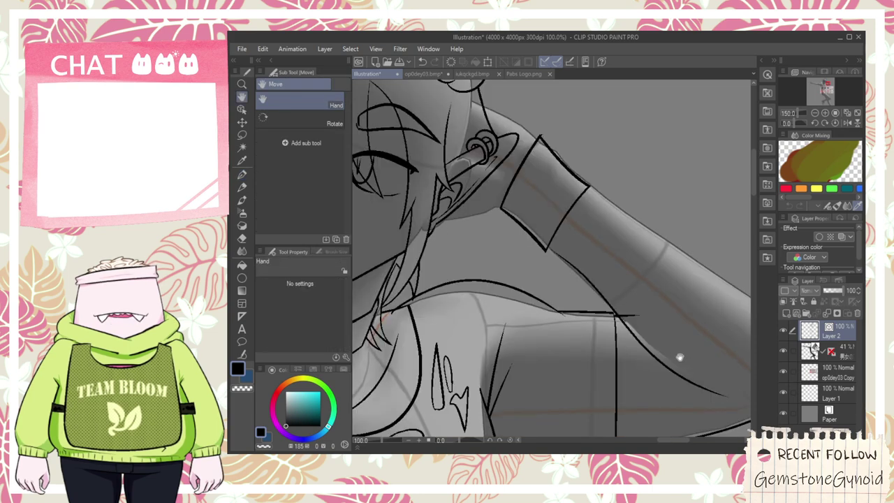
{"action": "left_click_drag", "start_coordinate": [676, 356], "coordinate": [599, 324]}
{"action": "scroll", "coordinate": [519, 205], "scroll_direction": "up", "scroll_amount": 1}
{"action": "mouse_move", "coordinate": [514, 135]}
{"action": "left_mouse_down"}
{"action": "mouse_move", "coordinate": [782, 317]}
{"action": "mouse_move", "coordinate": [537, 249]}
{"action": "left_mouse_up"}
{"action": "scroll", "coordinate": [704, 287], "scroll_direction": "down", "scroll_amount": 1}
{"action": "key", "text": "space"}
{"action": "scroll", "coordinate": [535, 249], "scroll_direction": "up", "scroll_amount": 2}
- Ink the elbow's outer curve joining the forearm and upper arm lines, and erase the crossing ends
{"action": "key", "text": "p"}
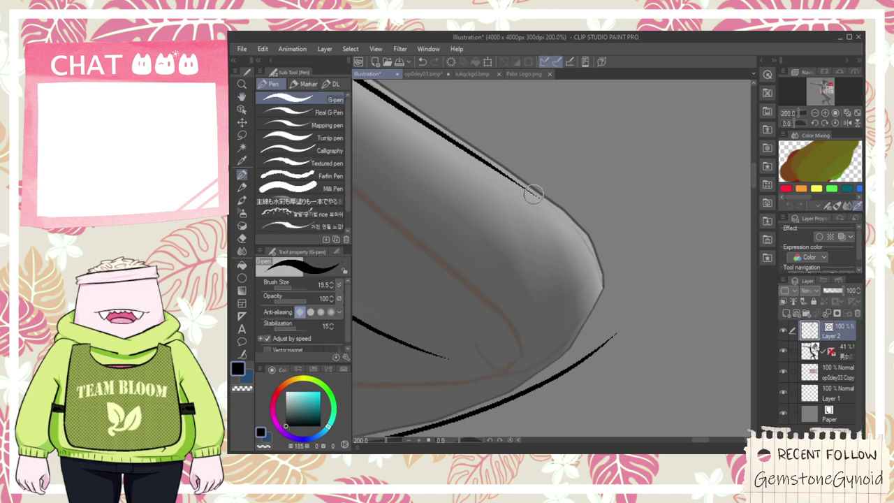
{"action": "left_click_drag", "start_coordinate": [559, 209], "coordinate": [604, 283]}
{"action": "key", "text": "ctrl+z"}
{"action": "mouse_move", "coordinate": [514, 189]}
{"action": "left_mouse_down"}
{"action": "mouse_move", "coordinate": [600, 285]}
{"action": "mouse_move", "coordinate": [599, 374]}
{"action": "left_mouse_up"}
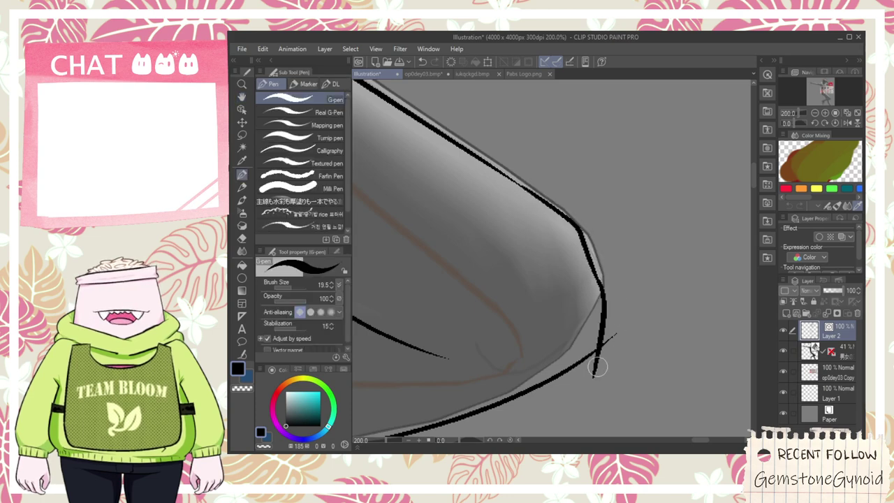
{"action": "key", "text": "e"}
{"action": "scroll", "coordinate": [630, 303], "scroll_direction": "down", "scroll_amount": 2}
- Ink the lower edge of the hand from the ear's base to the cuff, and erase the end overlapping the ear
{"action": "key", "text": "h"}
{"action": "mouse_move", "coordinate": [549, 269]}
{"action": "left_mouse_down"}
{"action": "mouse_move", "coordinate": [570, 286]}
{"action": "mouse_move", "coordinate": [576, 319]}
{"action": "left_mouse_up"}
{"action": "scroll", "coordinate": [576, 320], "scroll_direction": "up", "scroll_amount": 2}
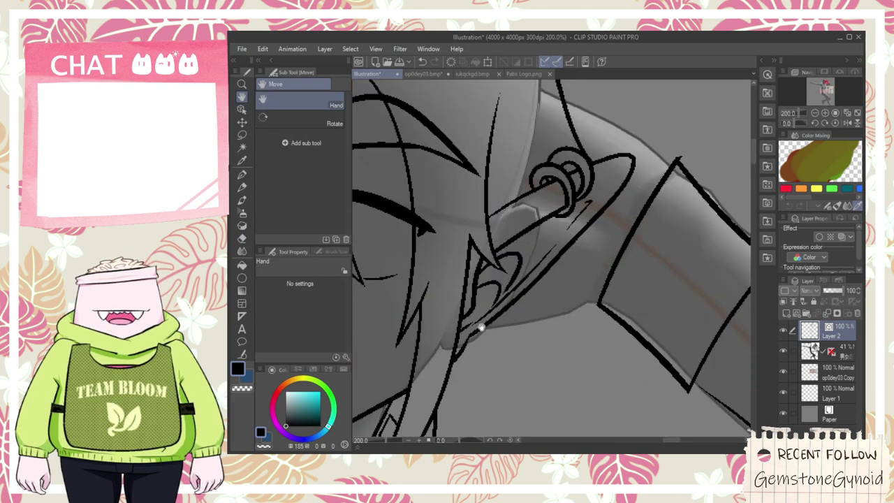
{"action": "key", "text": "p"}
{"action": "left_click_drag", "start_coordinate": [462, 329], "coordinate": [632, 307]}
{"action": "key", "text": "ctrl+z"}
{"action": "mouse_move", "coordinate": [463, 329]}
{"action": "left_mouse_down"}
{"action": "mouse_move", "coordinate": [598, 306]}
{"action": "mouse_move", "coordinate": [640, 321]}
{"action": "left_mouse_up"}
{"action": "key", "text": "ctrl+z"}
{"action": "left_click_drag", "start_coordinate": [463, 329], "coordinate": [618, 302]}
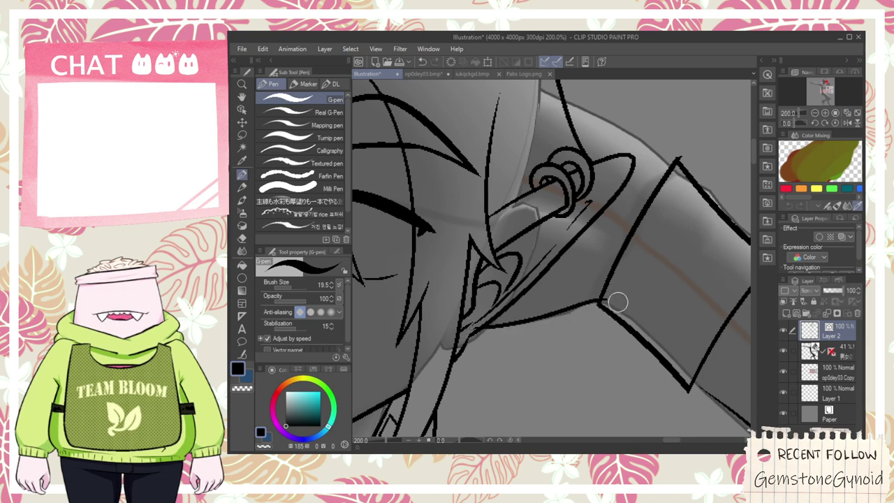
{"action": "key", "text": "e"}
{"action": "scroll", "coordinate": [464, 335], "scroll_direction": "up", "scroll_amount": 4}
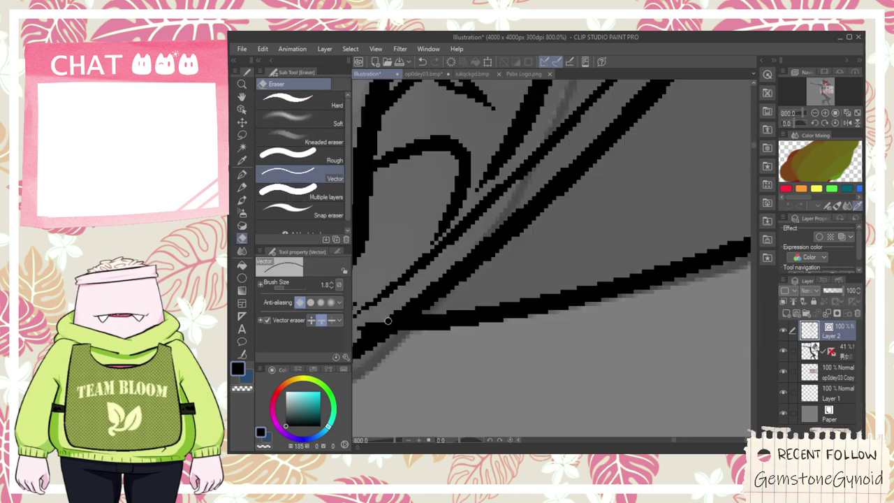
{"action": "left_click_drag", "start_coordinate": [388, 322], "coordinate": [446, 297]}
- Ink a short crease line on the hand just beside the ear's outer edge
{"action": "scroll", "coordinate": [444, 297], "scroll_direction": "down", "scroll_amount": 4}
{"action": "mouse_move", "coordinate": [599, 184]}
{"action": "left_mouse_down"}
{"action": "mouse_move", "coordinate": [584, 263]}
{"action": "mouse_move", "coordinate": [601, 303]}
{"action": "left_mouse_up"}
{"action": "scroll", "coordinate": [562, 277], "scroll_direction": "up", "scroll_amount": 2}
{"action": "key", "text": "p"}
{"action": "key", "text": "ctrl+z"}
{"action": "mouse_move", "coordinate": [548, 269]}
{"action": "left_mouse_down"}
{"action": "mouse_move", "coordinate": [621, 295]}
{"action": "mouse_move", "coordinate": [627, 285]}
{"action": "left_mouse_up"}
{"action": "key", "text": "ctrl+z"}
{"action": "scroll", "coordinate": [600, 271], "scroll_direction": "down", "scroll_amount": 2}
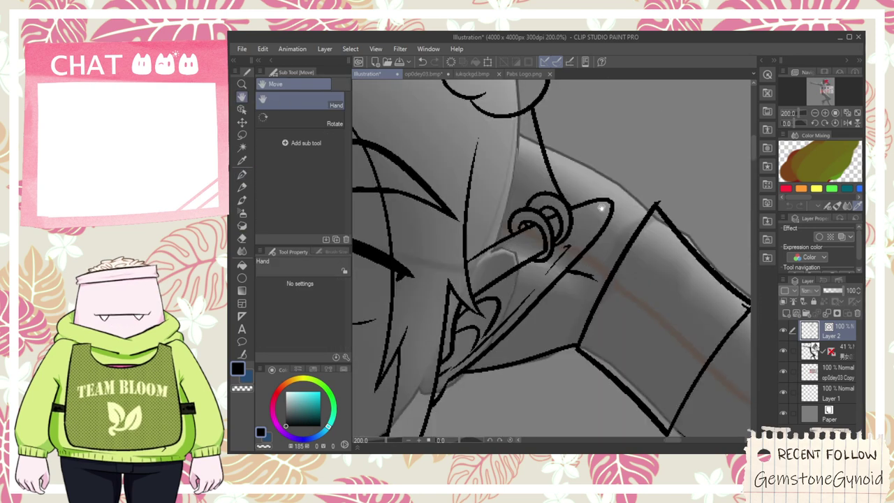
- Ink the back of the hand from the hair to the cuff, and erase the ends overlapping both
{"action": "left_click_drag", "start_coordinate": [600, 207], "coordinate": [584, 250]}
{"action": "left_click_drag", "start_coordinate": [501, 178], "coordinate": [639, 257]}
{"action": "key", "text": "ctrl+z"}
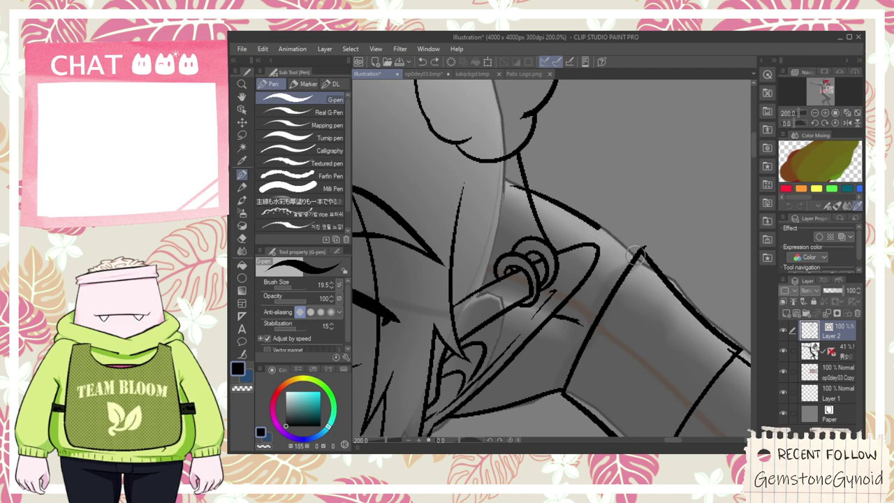
{"action": "key", "text": "e"}
{"action": "scroll", "coordinate": [564, 245], "scroll_direction": "up", "scroll_amount": 3}
{"action": "left_click_drag", "start_coordinate": [467, 124], "coordinate": [462, 138]}
{"action": "left_click_drag", "start_coordinate": [561, 242], "coordinate": [491, 230]}
{"action": "left_click_drag", "start_coordinate": [646, 237], "coordinate": [652, 245]}
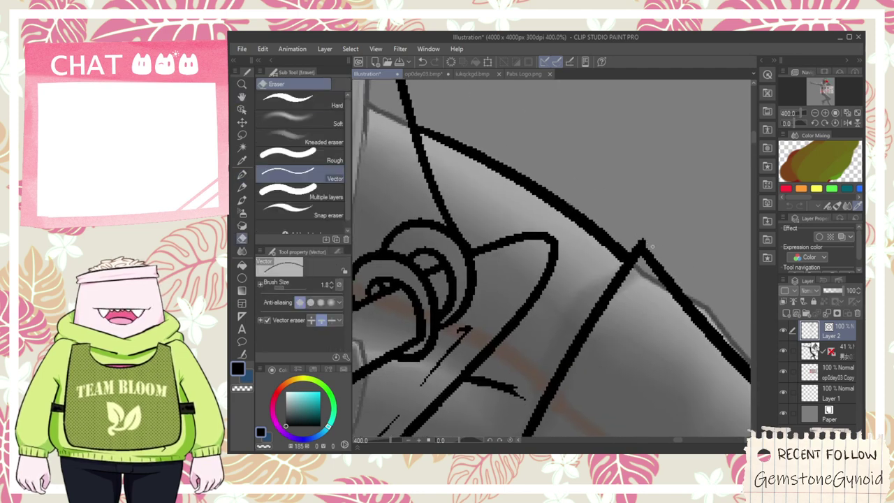
- Ink a short crease line branching off the end of the inner forearm line at the elbow fold
{"action": "scroll", "coordinate": [644, 245], "scroll_direction": "down", "scroll_amount": 7}
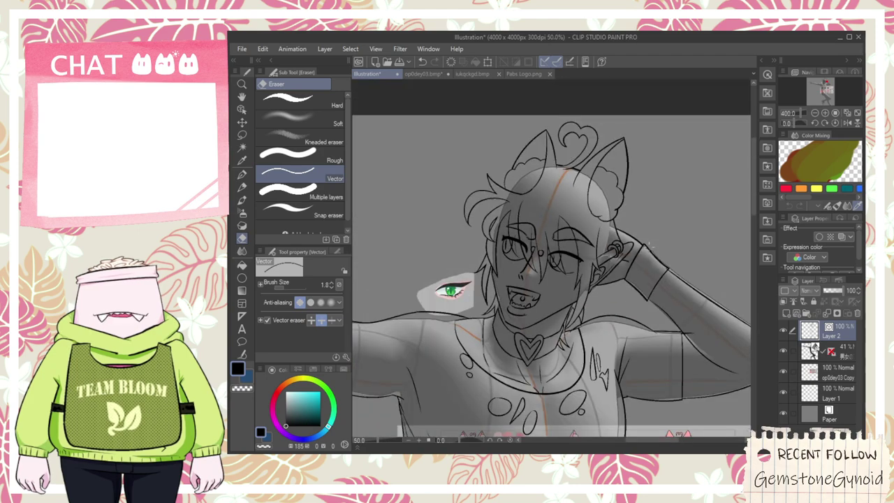
{"action": "left_click_drag", "start_coordinate": [676, 310], "coordinate": [655, 274]}
{"action": "scroll", "coordinate": [655, 274], "scroll_direction": "up", "scroll_amount": 1}
{"action": "scroll", "coordinate": [643, 266], "scroll_direction": "up", "scroll_amount": 5}
{"action": "scroll", "coordinate": [600, 248], "scroll_direction": "up", "scroll_amount": 3}
{"action": "scroll", "coordinate": [583, 249], "scroll_direction": "down", "scroll_amount": 4}
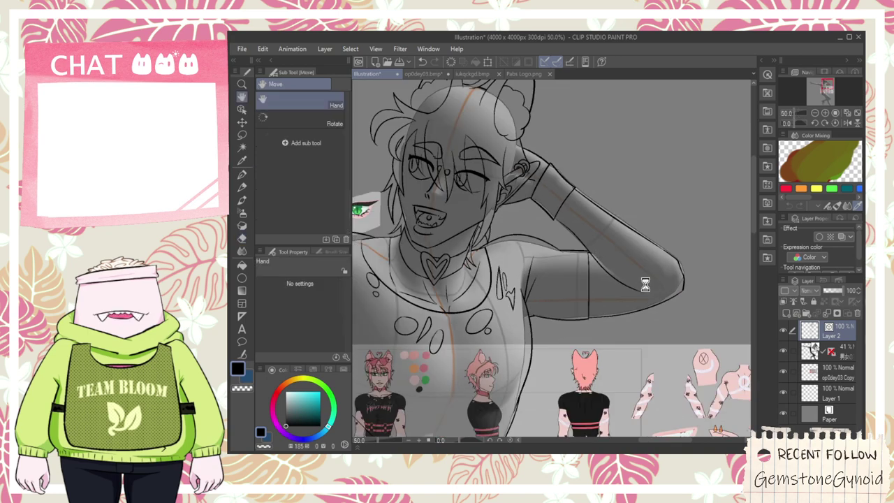
{"action": "scroll", "coordinate": [641, 292], "scroll_direction": "up", "scroll_amount": 3}
{"action": "scroll", "coordinate": [640, 298], "scroll_direction": "up", "scroll_amount": 1}
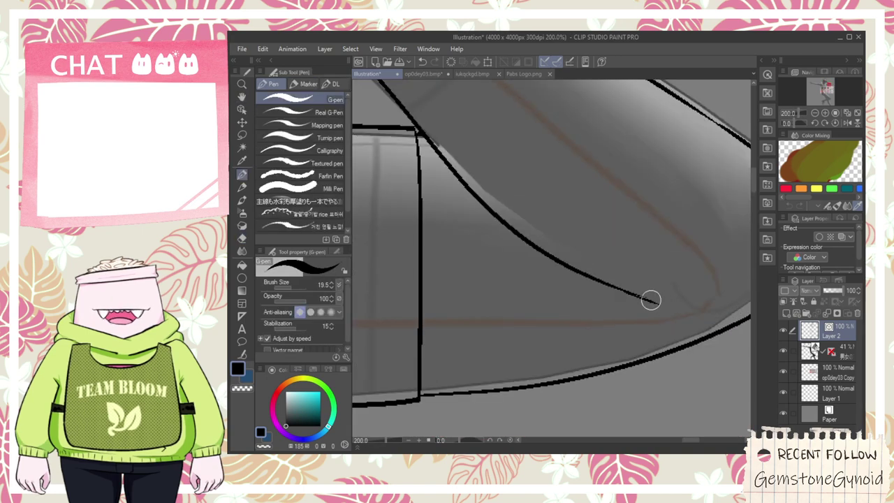
{"action": "key", "text": "ctrl+z"}
{"action": "left_click_drag", "start_coordinate": [613, 286], "coordinate": [657, 315]}
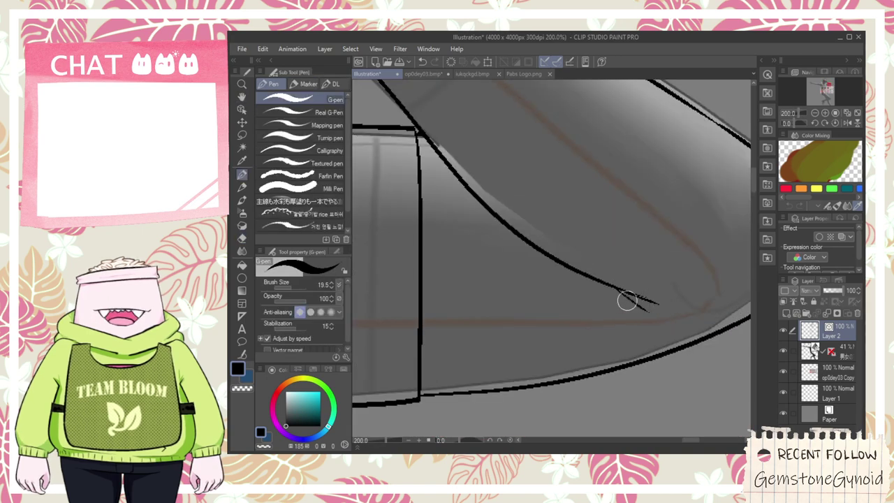
- Ink the two side edges and the lower edge of a wristband on the outstretched arm
{"action": "scroll", "coordinate": [639, 320], "scroll_direction": "down", "scroll_amount": 5}
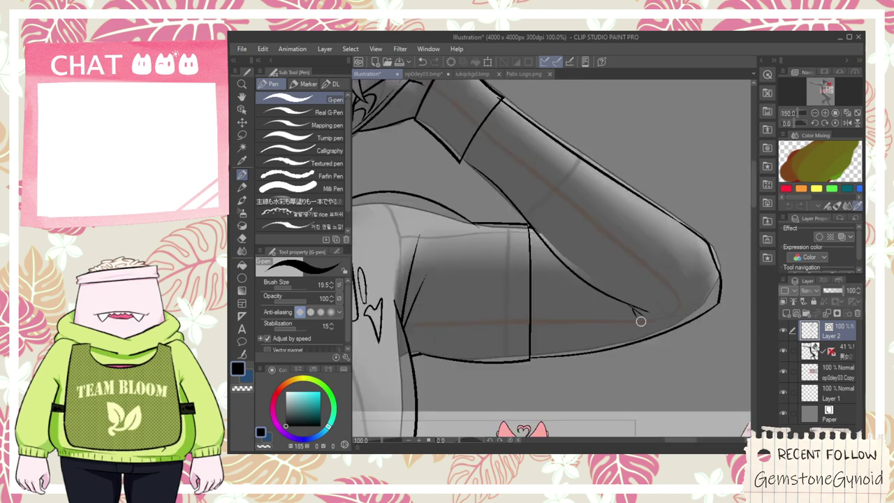
{"action": "left_click_drag", "start_coordinate": [640, 319], "coordinate": [715, 249]}
{"action": "scroll", "coordinate": [715, 250], "scroll_direction": "up", "scroll_amount": 4}
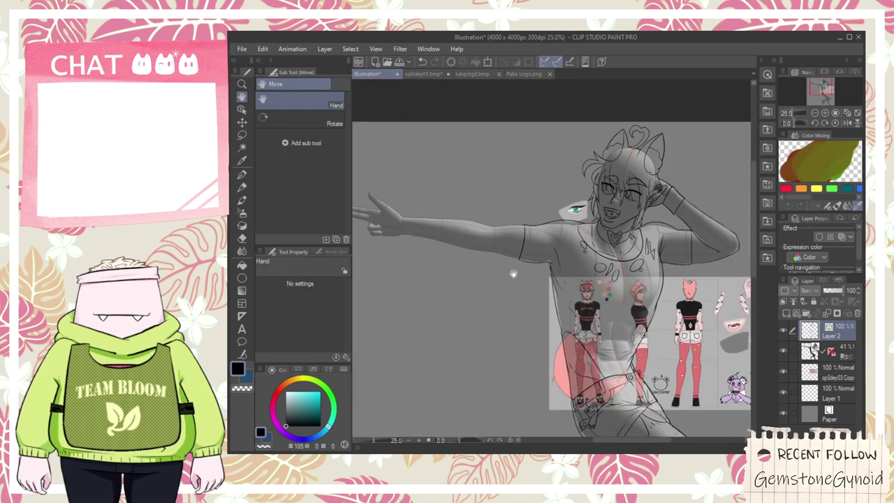
{"action": "scroll", "coordinate": [539, 205], "scroll_direction": "up", "scroll_amount": 1}
{"action": "key", "text": "p"}
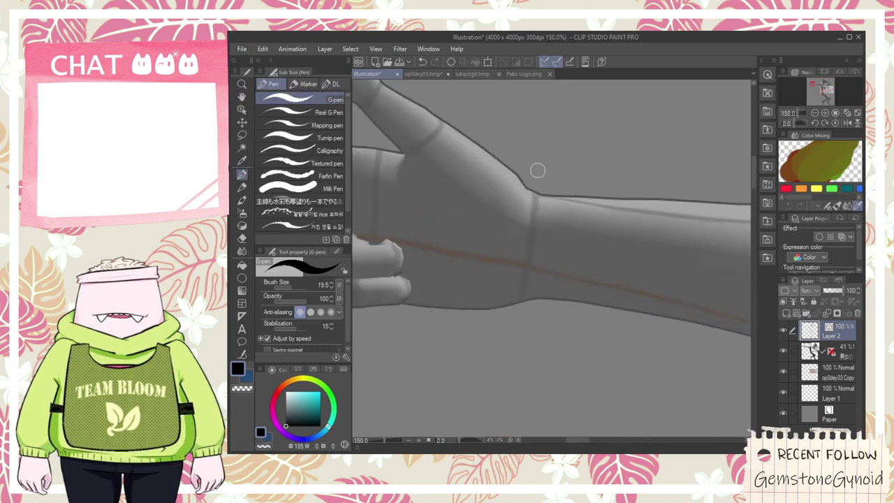
{"action": "left_click_drag", "start_coordinate": [536, 172], "coordinate": [525, 373]}
{"action": "left_click_drag", "start_coordinate": [522, 304], "coordinate": [693, 328]}
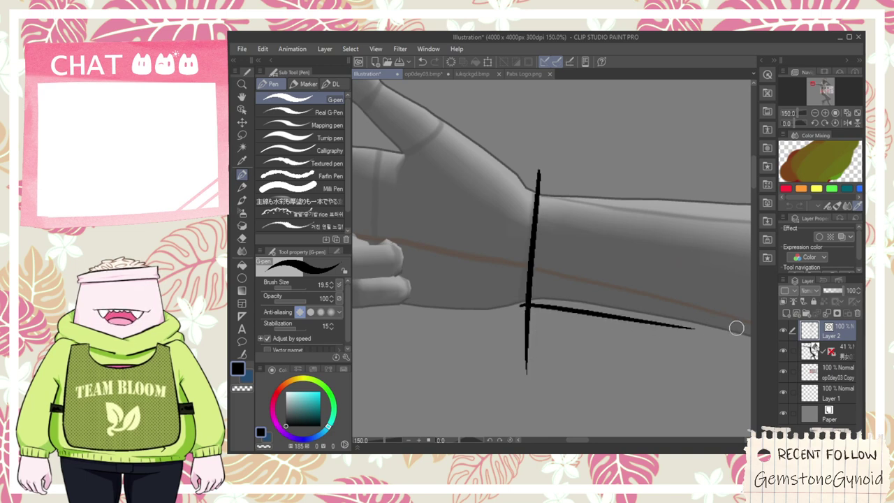
{"action": "key", "text": "ctrl+z"}
{"action": "left_click_drag", "start_coordinate": [674, 173], "coordinate": [676, 295]}
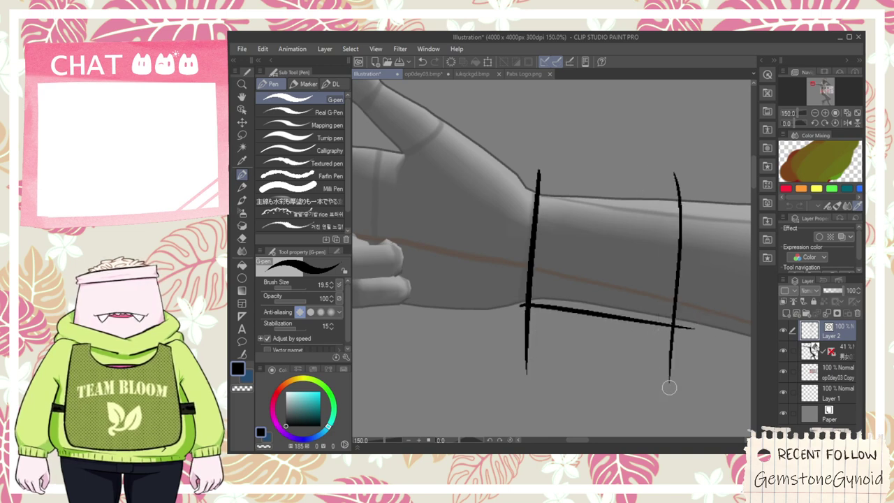
- Ink the wristband's upper edge and erase the line ends overshooting its corners
{"action": "left_click_drag", "start_coordinate": [586, 196], "coordinate": [726, 191]}
{"action": "key", "text": "ctrl+z"}
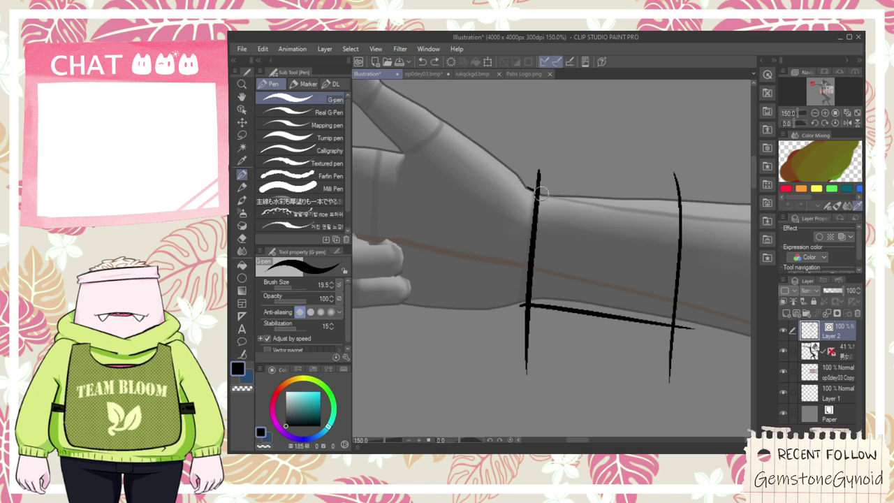
{"action": "left_click_drag", "start_coordinate": [532, 187], "coordinate": [678, 188]}
{"action": "key", "text": "e"}
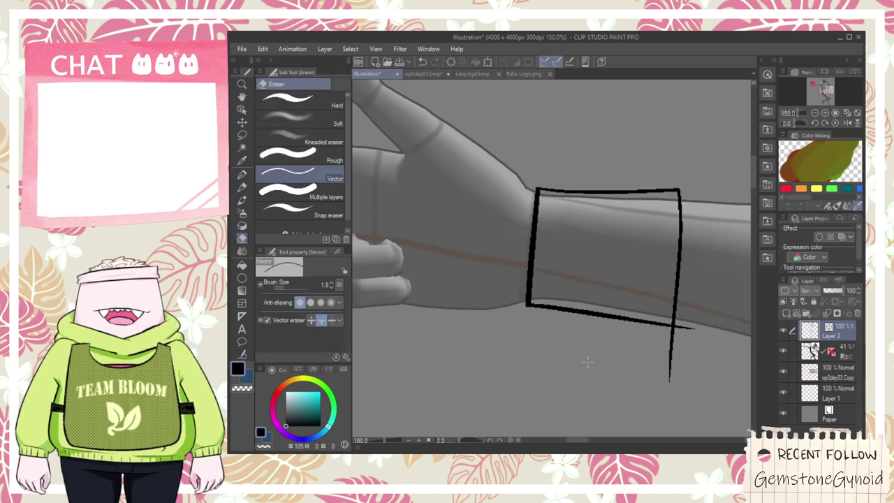
{"action": "left_click", "coordinate": [689, 327]}
- Ink the upper edge of the outstretched forearm from the wristband to the elbow
{"action": "scroll", "coordinate": [689, 328], "scroll_direction": "down", "scroll_amount": 3}
{"action": "left_click_drag", "start_coordinate": [713, 326], "coordinate": [468, 282]}
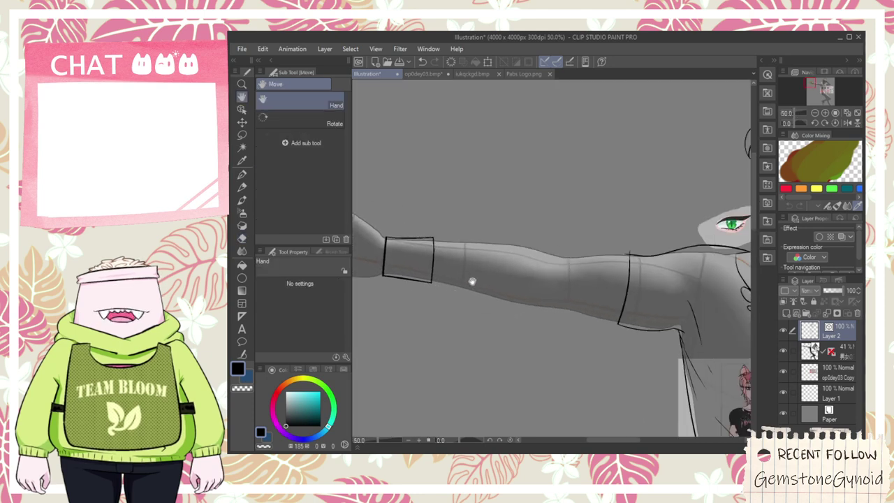
{"action": "scroll", "coordinate": [467, 282], "scroll_direction": "up", "scroll_amount": 1}
{"action": "scroll", "coordinate": [422, 235], "scroll_direction": "up", "scroll_amount": 1}
{"action": "key", "text": "p"}
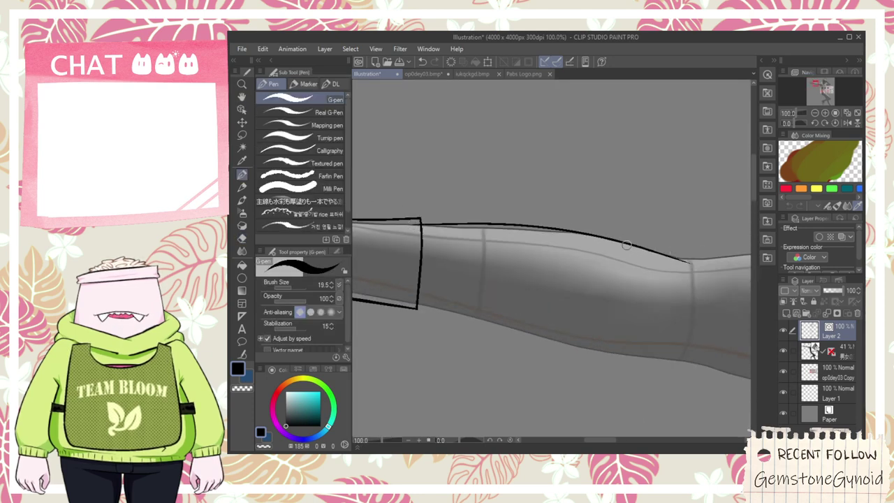
- Ink the lower edge of the outstretched forearm from the wristband to just past the elbow
{"action": "left_click_drag", "start_coordinate": [416, 303], "coordinate": [726, 334]}
{"action": "key", "text": "ctrl+z"}
{"action": "left_click_drag", "start_coordinate": [412, 300], "coordinate": [727, 334]}
{"action": "key", "text": "ctrl+z"}
{"action": "left_click_drag", "start_coordinate": [416, 305], "coordinate": [583, 354]}
{"action": "key", "text": "ctrl+z"}
{"action": "left_click_drag", "start_coordinate": [419, 305], "coordinate": [712, 363]}
{"action": "key", "text": "ctrl+z"}
{"action": "left_click_drag", "start_coordinate": [417, 318], "coordinate": [734, 306]}
{"action": "key", "text": "ctrl+z"}
{"action": "left_click_drag", "start_coordinate": [417, 302], "coordinate": [733, 349]}
{"action": "key", "text": "ctrl+z"}
{"action": "left_click_drag", "start_coordinate": [426, 311], "coordinate": [698, 370]}
{"action": "key", "text": "ctrl+z"}
{"action": "left_click_drag", "start_coordinate": [478, 321], "coordinate": [720, 335]}
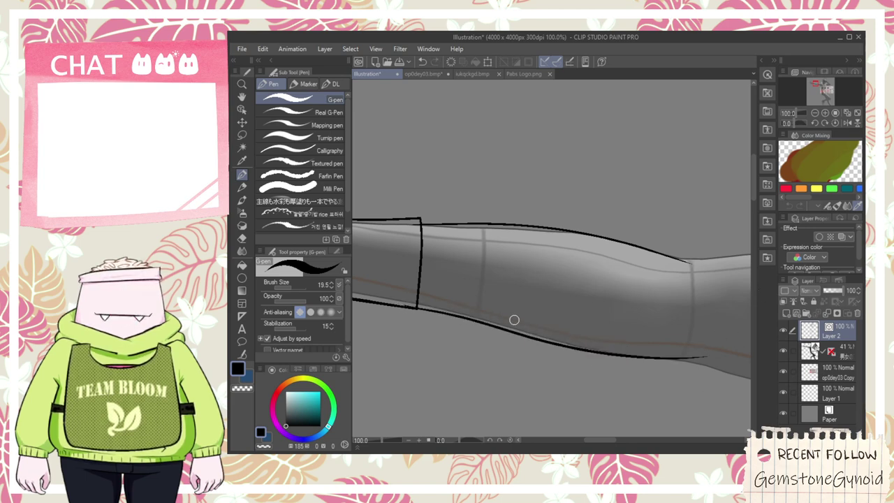
- Rotate the lower forearm line slightly clockwise so it follows the grey reference more closely
{"action": "key", "text": "o"}
{"action": "left_click", "coordinate": [475, 321]}
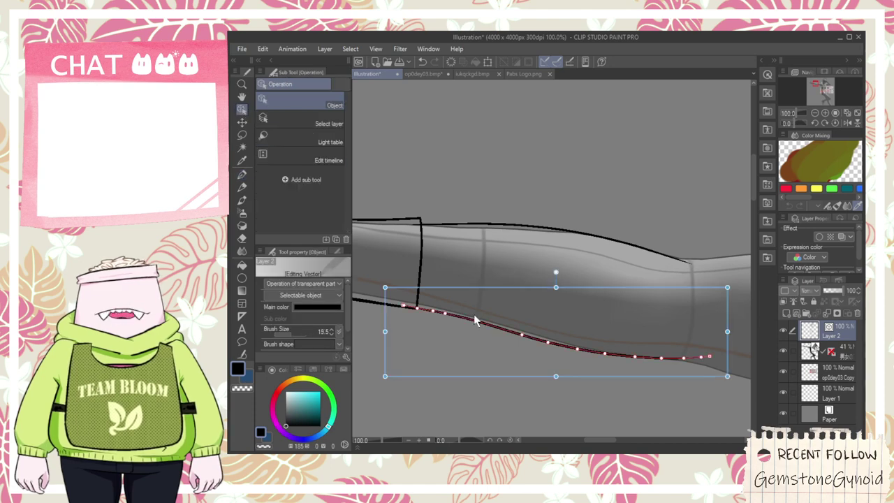
{"action": "left_click_drag", "start_coordinate": [465, 284], "coordinate": [468, 279]}
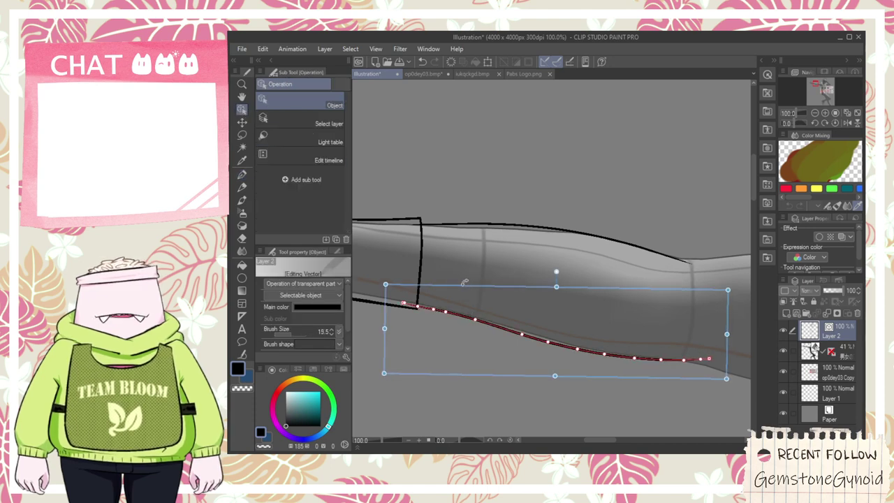
{"action": "key", "text": "e"}
- Ink the lower edge of the upper arm from the elbow to the sleeve hem, and erase the end overlapping the sleeve
{"action": "key", "text": "space"}
{"action": "left_click_drag", "start_coordinate": [459, 309], "coordinate": [389, 265]}
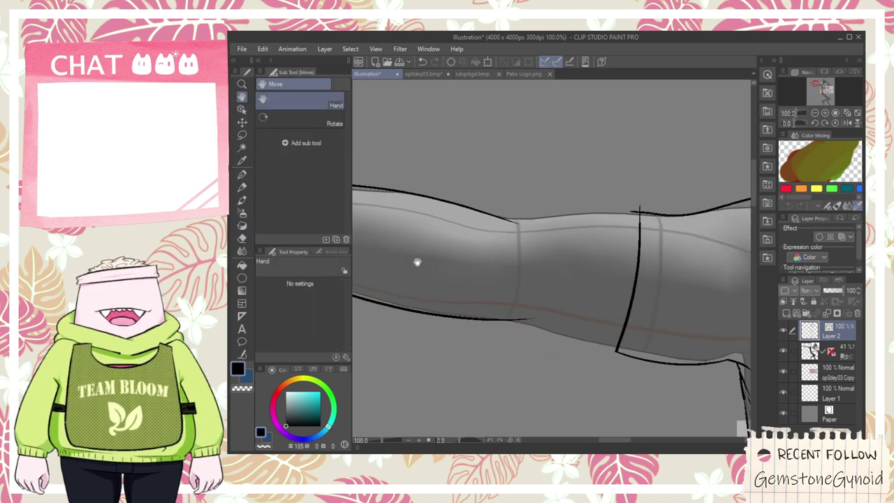
{"action": "scroll", "coordinate": [529, 319], "scroll_direction": "up", "scroll_amount": 2}
{"action": "key", "text": "p"}
{"action": "left_click_drag", "start_coordinate": [465, 312], "coordinate": [662, 347]}
{"action": "key", "text": "ctrl+z"}
{"action": "left_click_drag", "start_coordinate": [468, 308], "coordinate": [643, 346]}
{"action": "key", "text": "ctrl+z"}
{"action": "left_click_drag", "start_coordinate": [468, 309], "coordinate": [661, 353]}
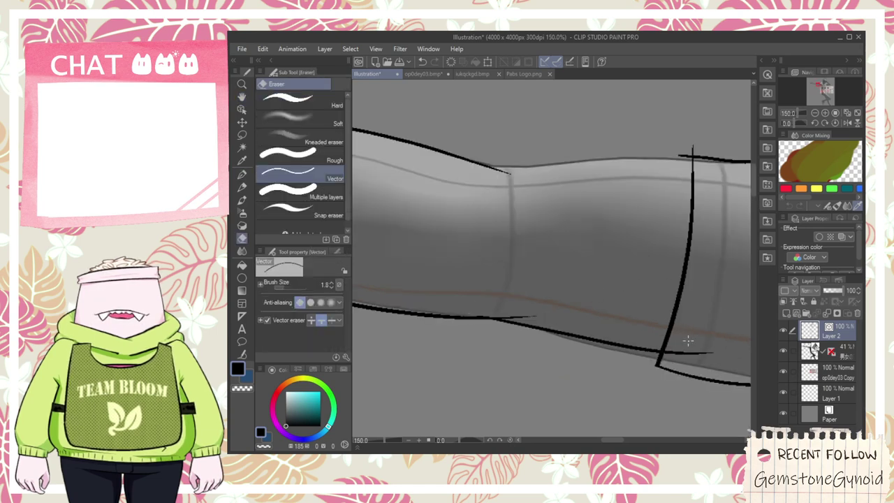
{"action": "key", "text": "ctrl+z"}
{"action": "left_click_drag", "start_coordinate": [475, 313], "coordinate": [689, 364]}
{"action": "key", "text": "ctrl+z"}
{"action": "left_click_drag", "start_coordinate": [465, 315], "coordinate": [702, 347]}
{"action": "key", "text": "ctrl+z"}
{"action": "left_click_drag", "start_coordinate": [460, 312], "coordinate": [661, 350]}
{"action": "key", "text": "ctrl+z"}
{"action": "left_click_drag", "start_coordinate": [476, 319], "coordinate": [714, 354]}
{"action": "key", "text": "e"}
{"action": "left_click", "coordinate": [678, 353]}
- Ink the upper edge of the upper arm from the elbow across the sleeve hem
{"action": "key", "text": "p"}
{"action": "left_click_drag", "start_coordinate": [473, 170], "coordinate": [699, 185]}
{"action": "key", "text": "ctrl+z"}
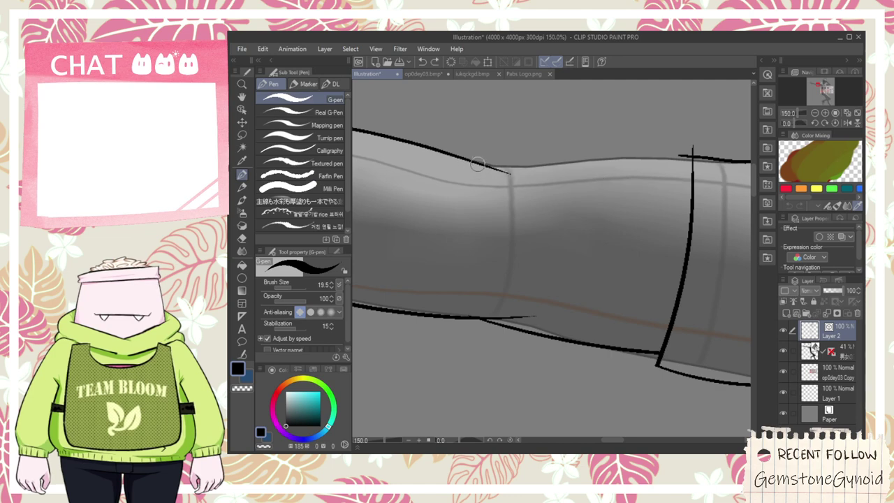
{"action": "left_click_drag", "start_coordinate": [569, 157], "coordinate": [749, 163]}
{"action": "key", "text": "ctrl+z"}
{"action": "left_click_drag", "start_coordinate": [470, 161], "coordinate": [750, 180]}
{"action": "key", "text": "ctrl+z"}
{"action": "left_click_drag", "start_coordinate": [434, 148], "coordinate": [751, 183]}
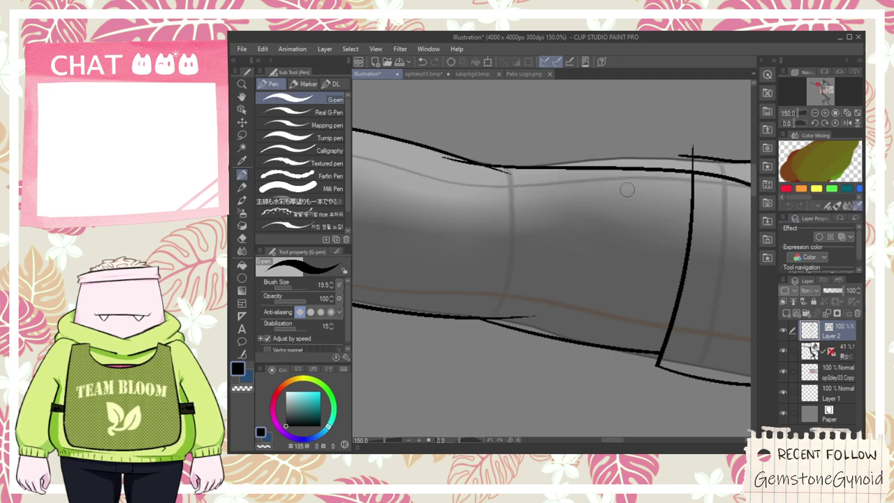
- Rotate and shift the upper arm's top line onto the reference edge, and erase the ends overlapping the forearm and sleeve
{"action": "key", "text": "ctrl+minus"}
{"action": "left_click", "coordinate": [245, 108]}
{"action": "left_click", "coordinate": [658, 205]}
{"action": "left_click_drag", "start_coordinate": [599, 239], "coordinate": [594, 221]}
{"action": "mouse_move", "coordinate": [564, 168]}
{"action": "left_mouse_down"}
{"action": "mouse_move", "coordinate": [609, 172]}
{"action": "mouse_move", "coordinate": [607, 184]}
{"action": "mouse_move", "coordinate": [616, 178]}
{"action": "left_mouse_up"}
{"action": "scroll", "coordinate": [563, 168], "scroll_direction": "up", "scroll_amount": 1}
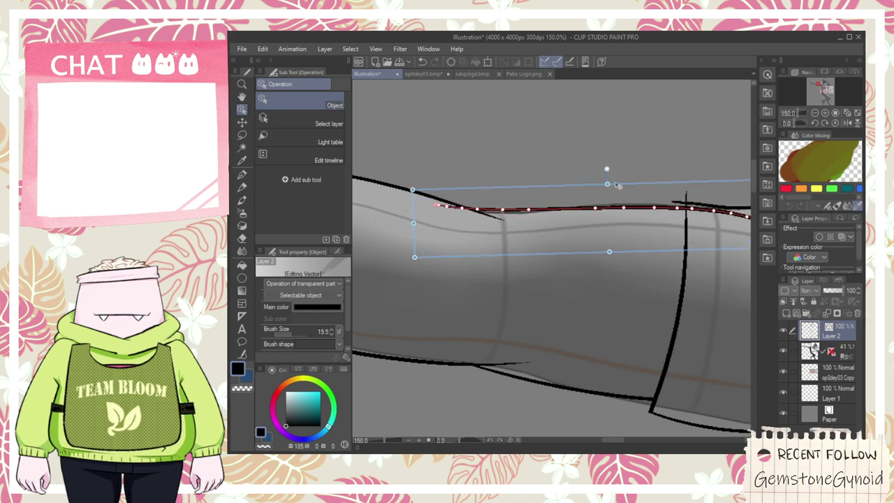
{"action": "key", "text": "e"}
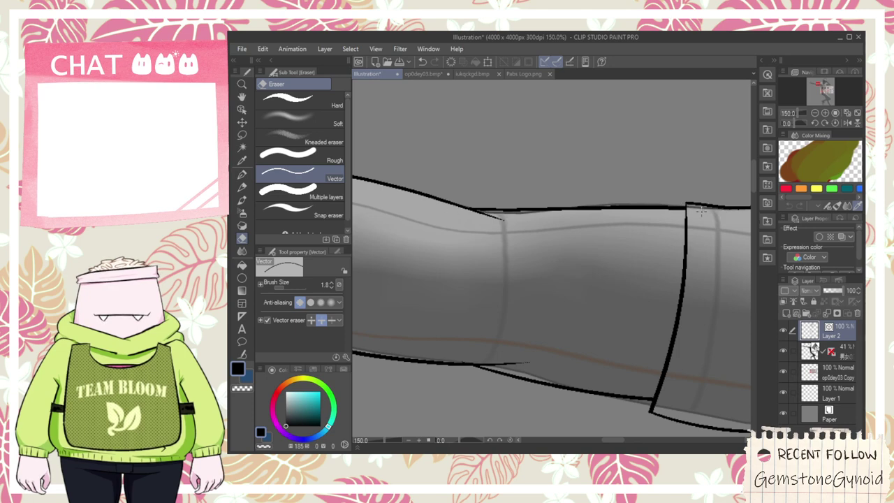
- Ink the outline of the upper curled finger on the pointing hand, including the fold above it
{"action": "scroll", "coordinate": [701, 211], "scroll_direction": "down", "scroll_amount": 5}
{"action": "key", "text": "space"}
{"action": "left_click_drag", "start_coordinate": [662, 276], "coordinate": [647, 275]}
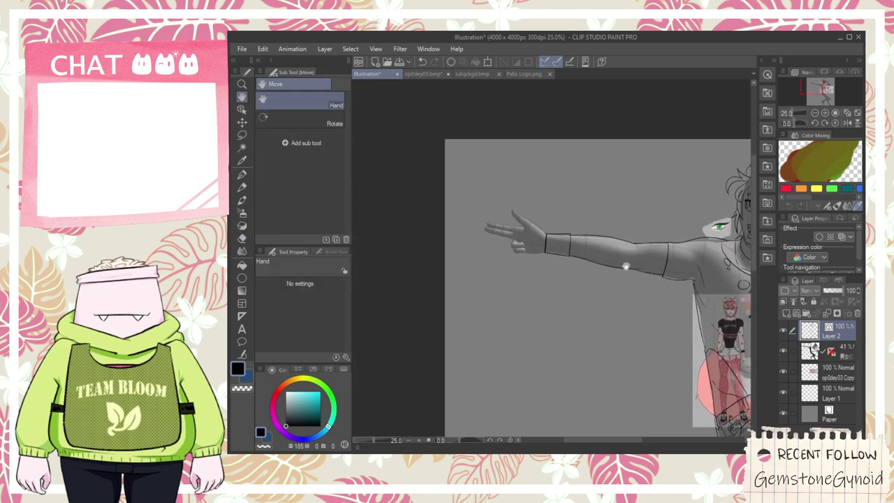
{"action": "scroll", "coordinate": [545, 256], "scroll_direction": "up", "scroll_amount": 1}
{"action": "scroll", "coordinate": [548, 247], "scroll_direction": "up", "scroll_amount": 1}
{"action": "scroll", "coordinate": [558, 253], "scroll_direction": "down", "scroll_amount": 1}
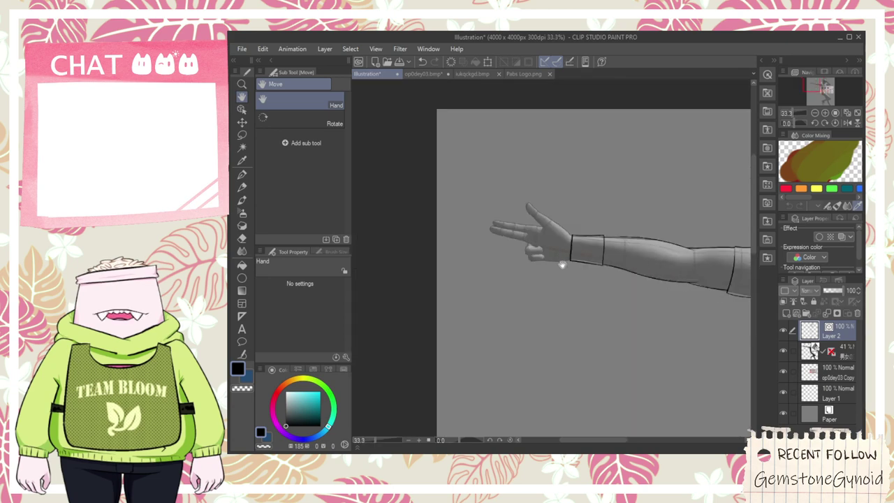
{"action": "scroll", "coordinate": [561, 264], "scroll_direction": "up", "scroll_amount": 6}
{"action": "key", "text": "p"}
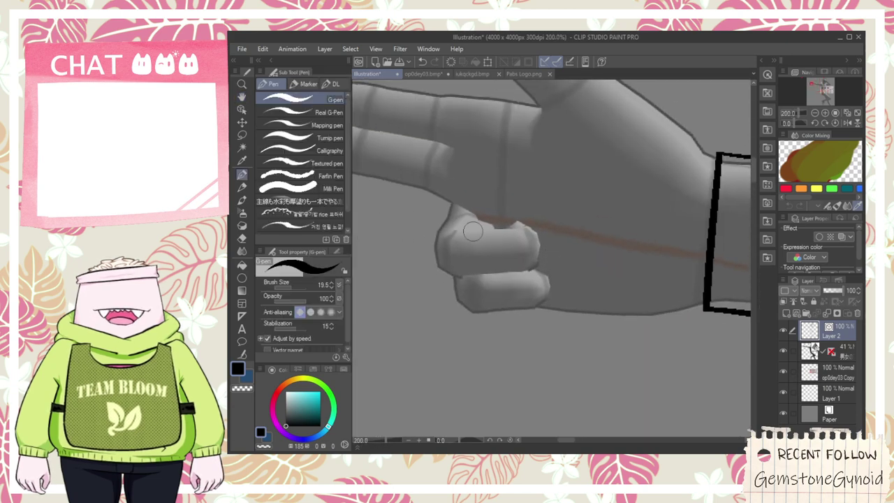
{"action": "key", "text": "ctrl+z"}
{"action": "mouse_move", "coordinate": [445, 207]}
{"action": "left_mouse_down"}
{"action": "mouse_move", "coordinate": [431, 235]}
{"action": "mouse_move", "coordinate": [443, 268]}
{"action": "mouse_move", "coordinate": [482, 279]}
{"action": "left_mouse_up"}
{"action": "scroll", "coordinate": [454, 224], "scroll_direction": "up", "scroll_amount": 2}
{"action": "mouse_move", "coordinate": [485, 212]}
{"action": "left_mouse_down"}
{"action": "mouse_move", "coordinate": [516, 252]}
{"action": "mouse_move", "coordinate": [495, 214]}
{"action": "mouse_move", "coordinate": [517, 242]}
{"action": "mouse_move", "coordinate": [563, 242]}
{"action": "mouse_move", "coordinate": [598, 226]}
{"action": "mouse_move", "coordinate": [613, 325]}
{"action": "left_mouse_up"}
{"action": "key", "text": "ctrl+z"}
- Erase the stray line end overshooting the tip of the upper curled finger
{"action": "key", "text": "e"}
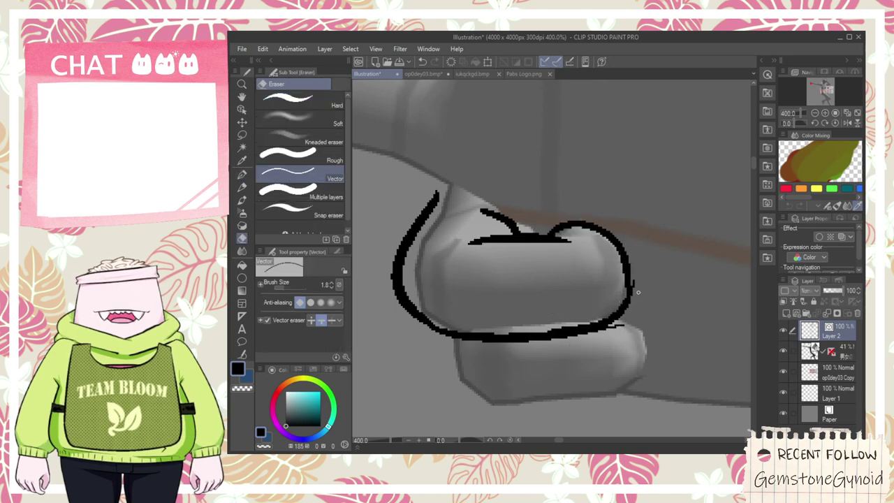
{"action": "left_click", "coordinate": [616, 326]}
{"action": "key", "text": "ctrl+z"}
{"action": "scroll", "coordinate": [569, 333], "scroll_direction": "up", "scroll_amount": 2}
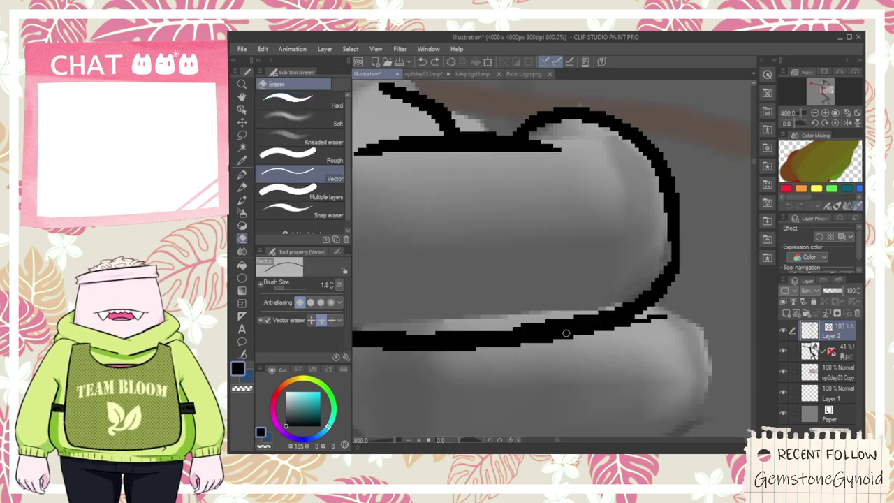
{"action": "key", "text": "p"}
{"action": "scroll", "coordinate": [597, 342], "scroll_direction": "down", "scroll_amount": 2}
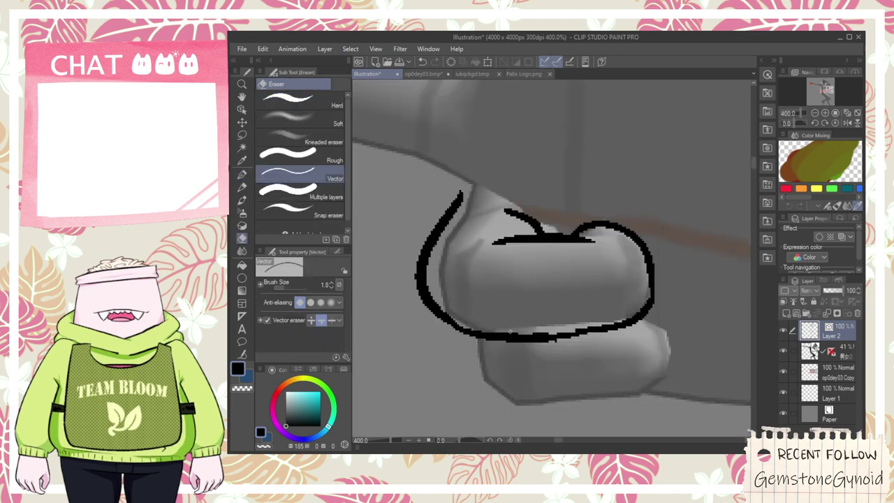
- Ink the outline of the lower curled finger beneath the first one, and clean up its overlapping ends
{"action": "left_click_drag", "start_coordinate": [469, 330], "coordinate": [627, 382]}
{"action": "key", "text": "ctrl+z"}
{"action": "mouse_move", "coordinate": [479, 330]}
{"action": "left_mouse_down"}
{"action": "mouse_move", "coordinate": [694, 379]}
{"action": "mouse_move", "coordinate": [693, 387]}
{"action": "mouse_move", "coordinate": [664, 332]}
{"action": "mouse_move", "coordinate": [633, 315]}
{"action": "mouse_move", "coordinate": [615, 407]}
{"action": "left_mouse_up"}
{"action": "key", "text": "ctrl+z"}
{"action": "key", "text": "ctrl+z"}
{"action": "left_click_drag", "start_coordinate": [634, 318], "coordinate": [634, 413]}
{"action": "key", "text": "e"}
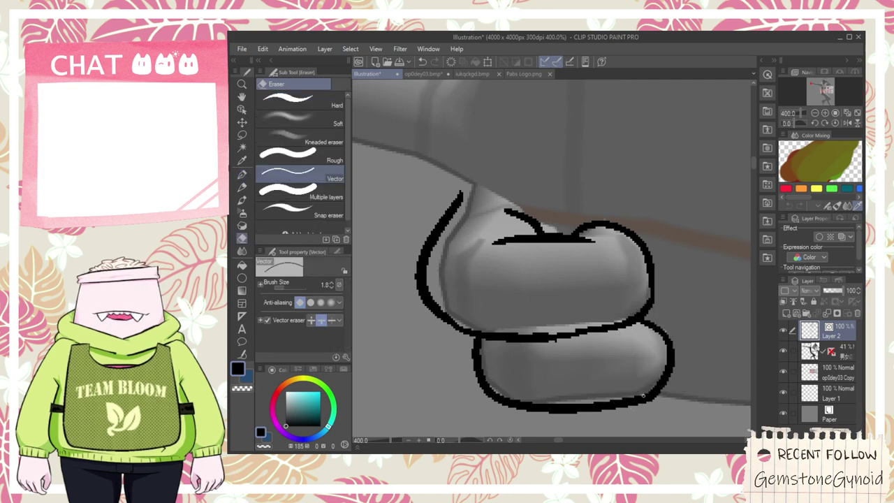
- Ink the underside of the lower pointing finger from its tip to the outline of the curled finger
{"action": "scroll", "coordinate": [630, 321], "scroll_direction": "down", "scroll_amount": 3}
{"action": "key", "text": "space"}
{"action": "left_click_drag", "start_coordinate": [611, 289], "coordinate": [614, 312]}
{"action": "scroll", "coordinate": [563, 288], "scroll_direction": "up", "scroll_amount": 3}
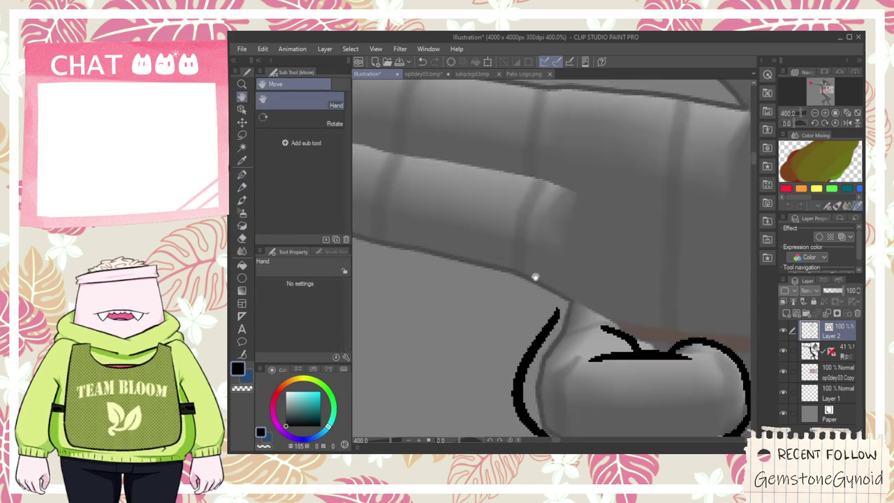
{"action": "scroll", "coordinate": [545, 281], "scroll_direction": "down", "scroll_amount": 4}
{"action": "key", "text": "p"}
{"action": "left_click_drag", "start_coordinate": [491, 268], "coordinate": [634, 282]}
{"action": "key", "text": "ctrl+z"}
{"action": "mouse_move", "coordinate": [428, 232]}
{"action": "left_mouse_down"}
{"action": "mouse_move", "coordinate": [432, 246]}
{"action": "mouse_move", "coordinate": [635, 298]}
{"action": "left_mouse_up"}
{"action": "key", "text": "ctrl+z"}
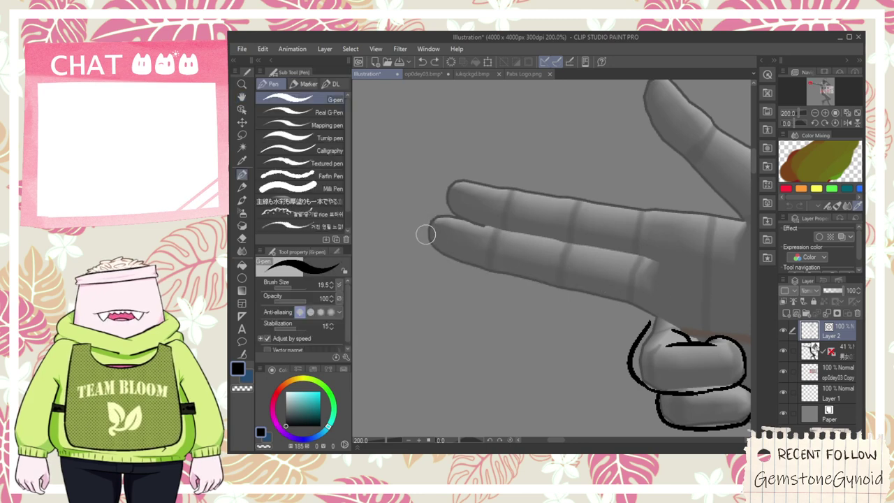
{"action": "scroll", "coordinate": [426, 235], "scroll_direction": "up", "scroll_amount": 3}
{"action": "left_click_drag", "start_coordinate": [428, 227], "coordinate": [573, 314]}
{"action": "key", "text": "ctrl+z"}
{"action": "mouse_move", "coordinate": [428, 224]}
{"action": "left_mouse_down"}
{"action": "mouse_move", "coordinate": [488, 289]}
{"action": "mouse_move", "coordinate": [528, 286]}
{"action": "left_mouse_up"}
{"action": "key", "text": "ctrl+z"}
{"action": "mouse_move", "coordinate": [430, 216]}
{"action": "left_mouse_down"}
{"action": "mouse_move", "coordinate": [542, 313]}
{"action": "mouse_move", "coordinate": [587, 299]}
{"action": "left_mouse_up"}
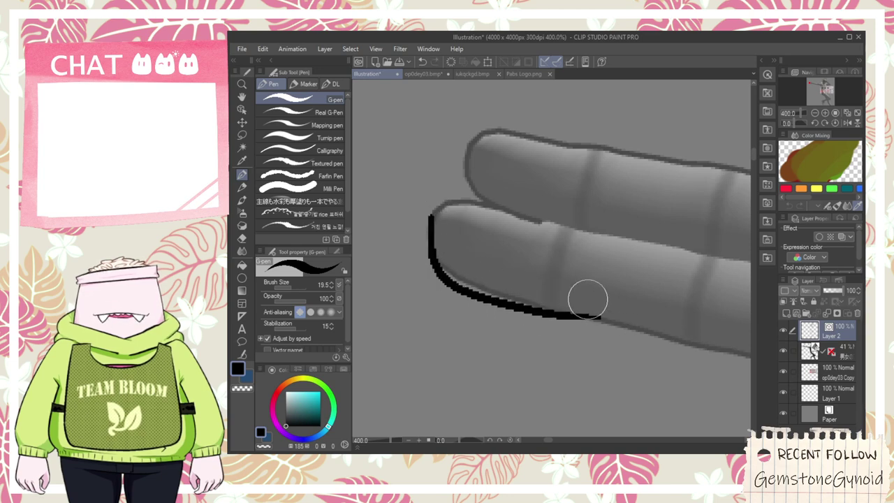
{"action": "key", "text": "ctrl+z"}
{"action": "mouse_move", "coordinate": [429, 221]}
{"action": "left_mouse_down"}
{"action": "mouse_move", "coordinate": [575, 320]}
{"action": "mouse_move", "coordinate": [594, 302]}
{"action": "left_mouse_up"}
{"action": "key", "text": "ctrl+z"}
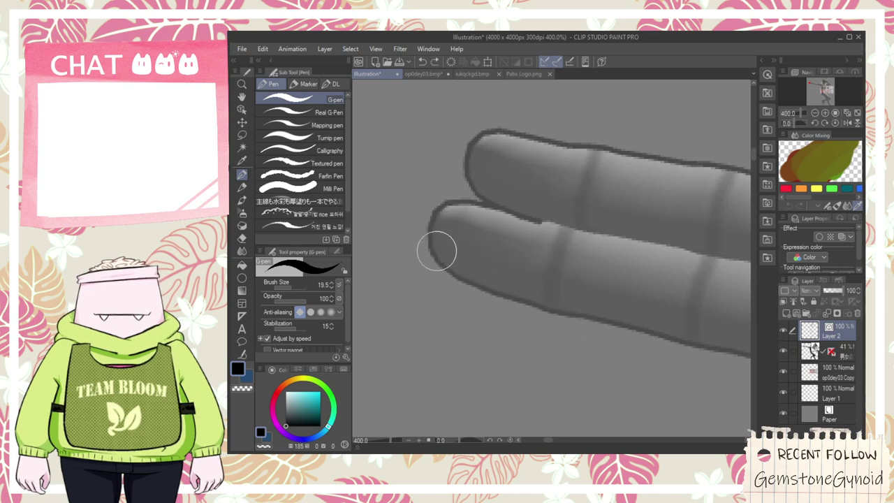
{"action": "mouse_move", "coordinate": [431, 251]}
{"action": "left_mouse_down"}
{"action": "mouse_move", "coordinate": [560, 319]}
{"action": "mouse_move", "coordinate": [452, 277]}
{"action": "mouse_move", "coordinate": [550, 324]}
{"action": "mouse_move", "coordinate": [719, 387]}
{"action": "left_mouse_up"}
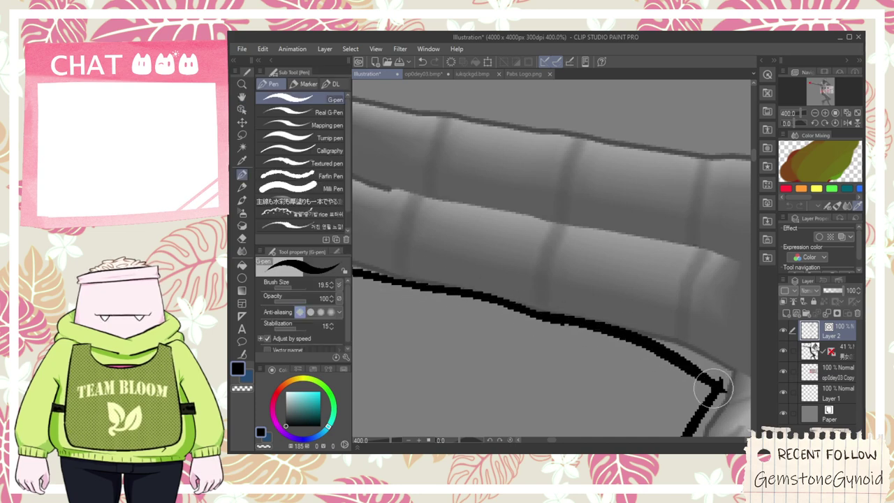
- Erase the overshooting line ends where the pointing finger's underside meets the curled finger
{"action": "scroll", "coordinate": [677, 374], "scroll_direction": "down", "scroll_amount": 3}
{"action": "scroll", "coordinate": [679, 373], "scroll_direction": "up", "scroll_amount": 3}
{"action": "key", "text": "e"}
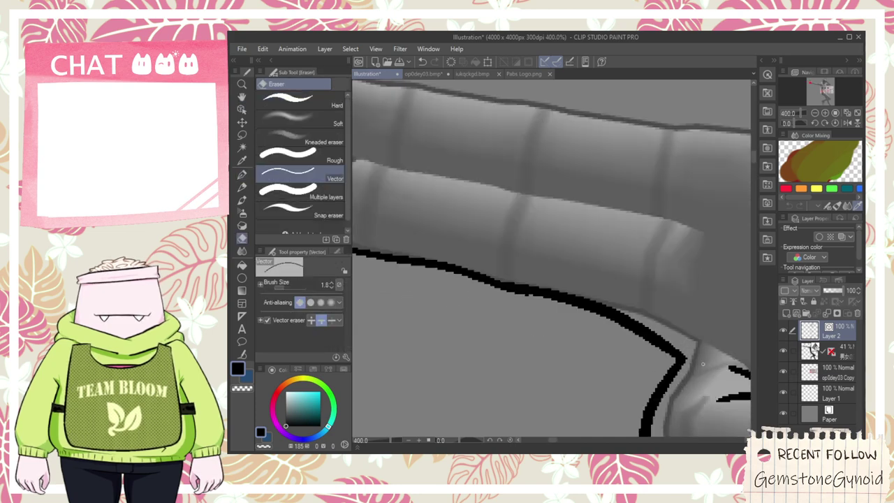
{"action": "scroll", "coordinate": [697, 358], "scroll_direction": "down", "scroll_amount": 2}
{"action": "scroll", "coordinate": [486, 273], "scroll_direction": "up", "scroll_amount": 2}
{"action": "mouse_move", "coordinate": [486, 272]}
{"action": "left_mouse_down"}
{"action": "mouse_move", "coordinate": [467, 273]}
{"action": "mouse_move", "coordinate": [653, 264]}
{"action": "mouse_move", "coordinate": [483, 250]}
{"action": "left_mouse_up"}
- Ink the lower pointing finger's upper edge from the tip to its base, ending in a short downward crease
{"action": "key", "text": "p"}
{"action": "scroll", "coordinate": [652, 264], "scroll_direction": "down", "scroll_amount": 3}
{"action": "left_click_drag", "start_coordinate": [492, 238], "coordinate": [659, 269]}
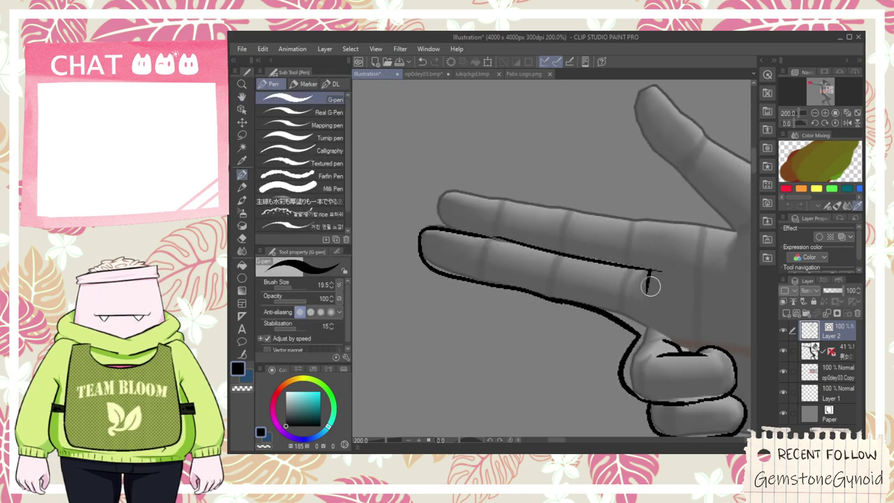
{"action": "left_click_drag", "start_coordinate": [650, 272], "coordinate": [654, 297]}
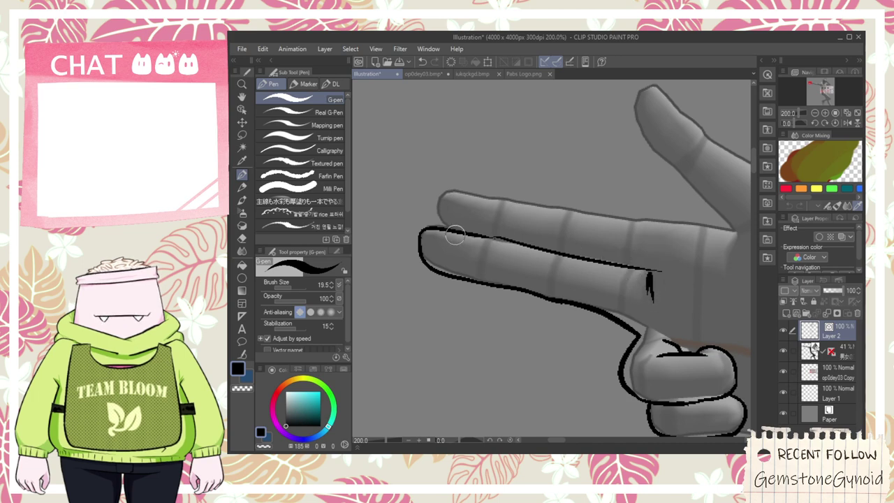
- Ink the rounded tip of the upper pointing finger and the first part of its upper edge
{"action": "left_click_drag", "start_coordinate": [441, 224], "coordinate": [459, 186]}
{"action": "left_click_drag", "start_coordinate": [509, 197], "coordinate": [522, 194]}
{"action": "key", "text": "ctrl+z"}
{"action": "left_click_drag", "start_coordinate": [447, 188], "coordinate": [622, 226]}
{"action": "key", "text": "ctrl+z"}
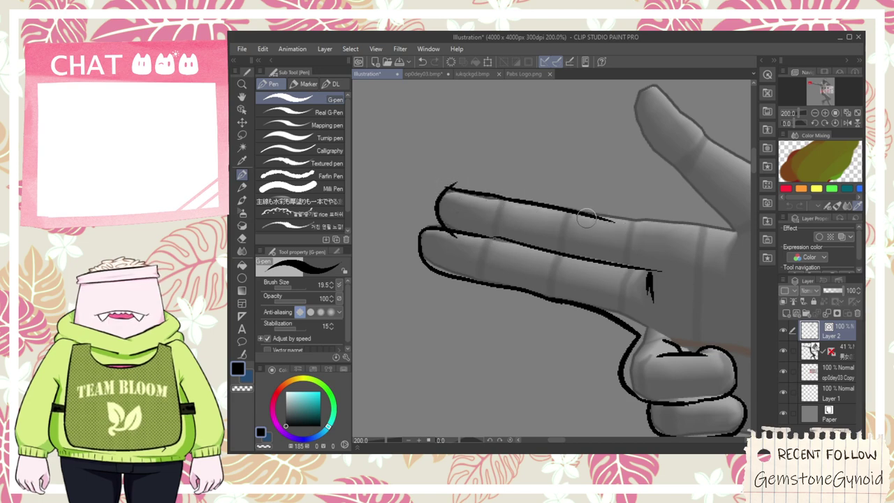
- Continue the upper pointing finger's upper edge along the hand to the base of the thumb
{"action": "left_click_drag", "start_coordinate": [562, 207], "coordinate": [649, 216]}
{"action": "key", "text": "ctrl+z"}
{"action": "left_click_drag", "start_coordinate": [569, 212], "coordinate": [730, 230]}
{"action": "key", "text": "ctrl+z"}
{"action": "left_click_drag", "start_coordinate": [614, 216], "coordinate": [732, 234]}
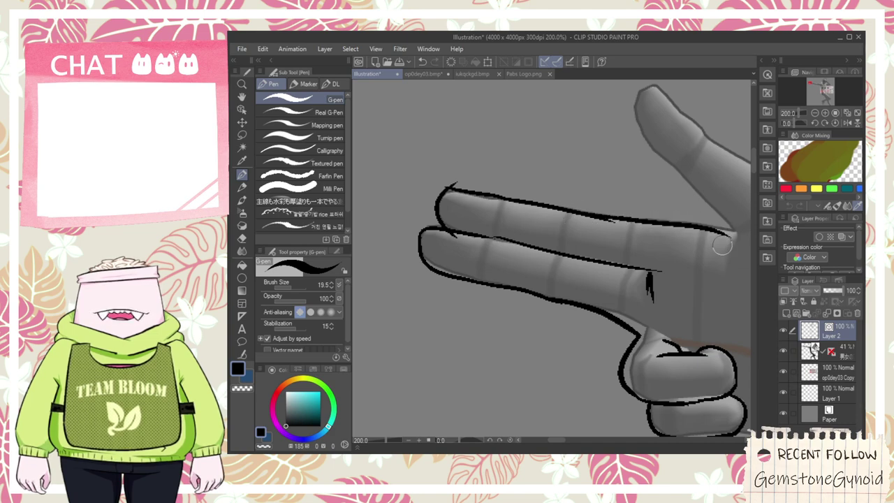
- Delete the stray overlapping stroke along the upper pointing finger's upper edge
{"action": "key", "text": "ctrl+z"}
{"action": "mouse_move", "coordinate": [623, 221]}
{"action": "left_mouse_down"}
{"action": "mouse_move", "coordinate": [703, 229]}
{"action": "mouse_move", "coordinate": [764, 251]}
{"action": "mouse_move", "coordinate": [716, 224]}
{"action": "mouse_move", "coordinate": [752, 233]}
{"action": "left_mouse_up"}
{"action": "key", "text": "ctrl+z"}
{"action": "key", "text": "e"}
{"action": "scroll", "coordinate": [593, 218], "scroll_direction": "up", "scroll_amount": 2}
{"action": "left_click_drag", "start_coordinate": [632, 223], "coordinate": [648, 228]}
{"action": "key", "text": "ctrl+z"}
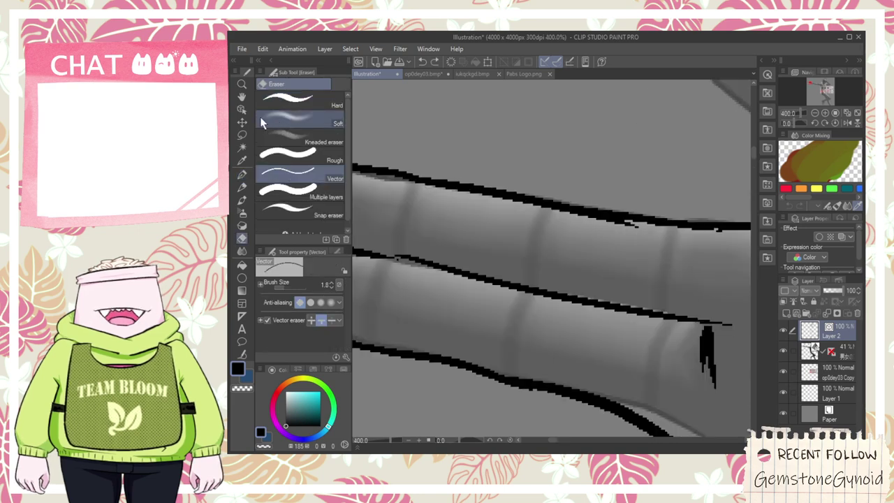
{"action": "left_click", "coordinate": [241, 109]}
{"action": "left_click", "coordinate": [552, 214]}
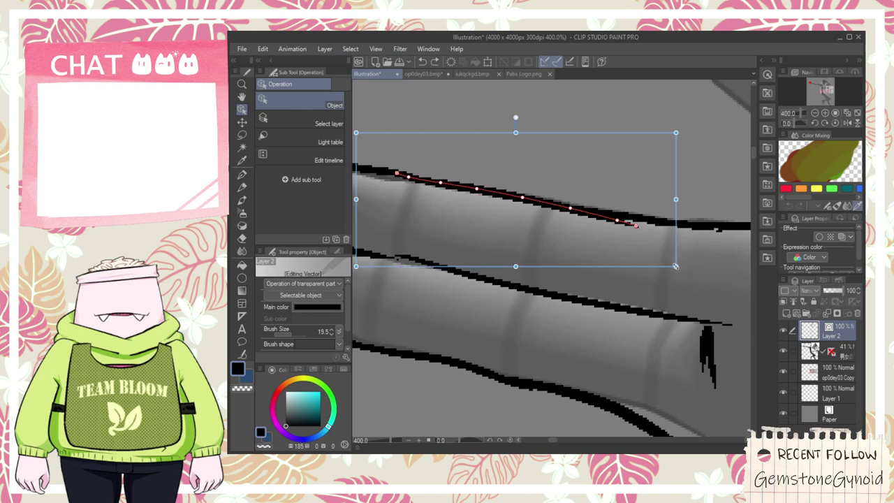
{"action": "key", "text": "e"}
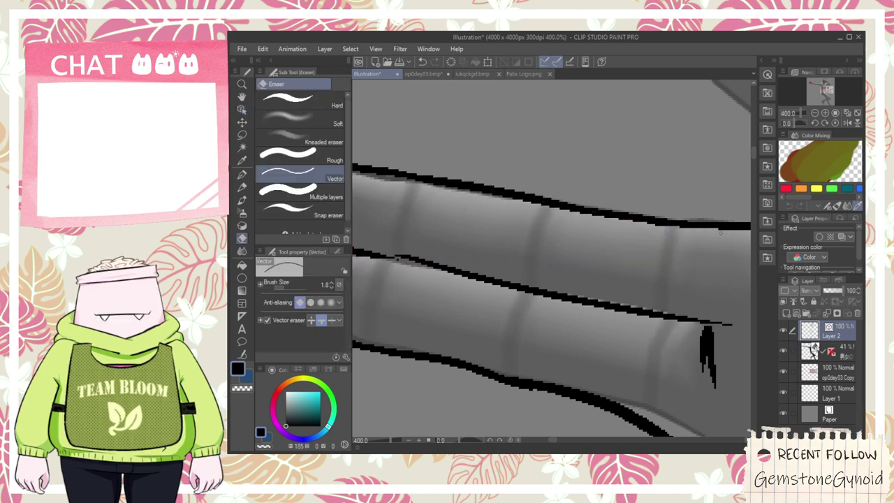
- Trim the overshooting line ends at the upper pointing finger's tip and ink its rounded underside against the lower finger
{"action": "scroll", "coordinate": [720, 233], "scroll_direction": "down", "scroll_amount": 3}
{"action": "scroll", "coordinate": [492, 199], "scroll_direction": "up", "scroll_amount": 2}
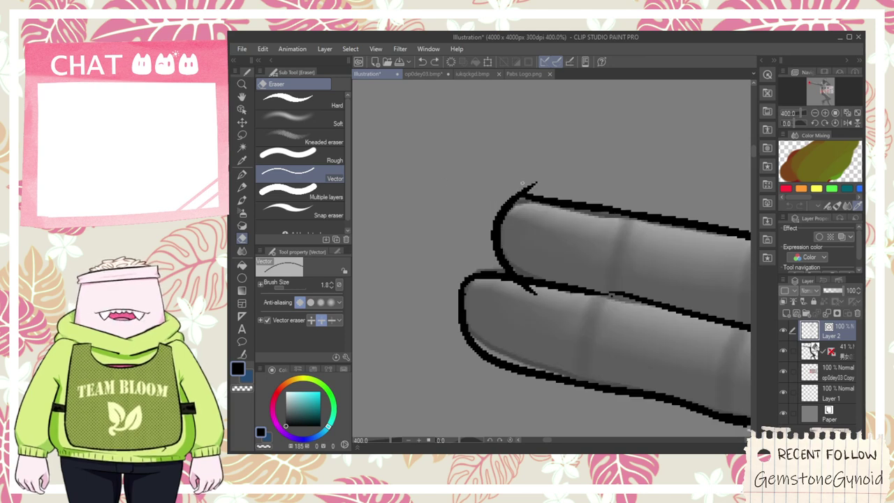
{"action": "key", "text": "p"}
{"action": "mouse_move", "coordinate": [530, 285]}
{"action": "left_mouse_down"}
{"action": "mouse_move", "coordinate": [471, 269]}
{"action": "mouse_move", "coordinate": [593, 269]}
{"action": "left_mouse_up"}
{"action": "key", "text": "e"}
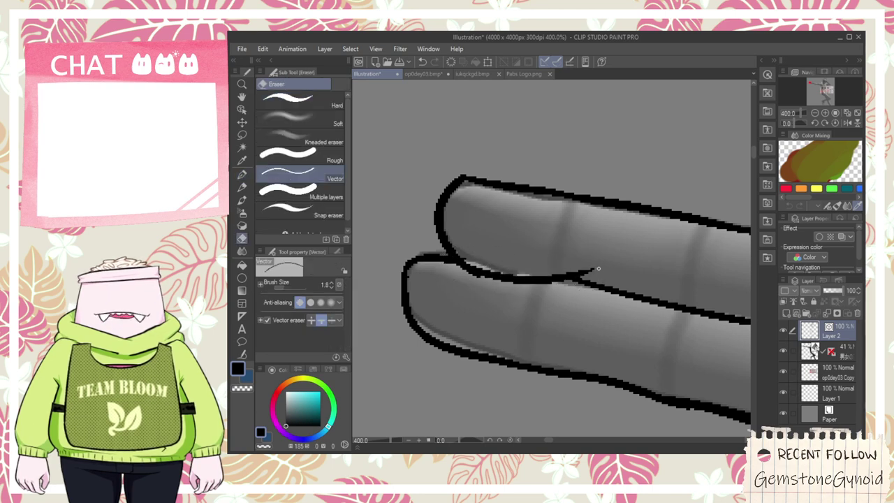
{"action": "scroll", "coordinate": [565, 266], "scroll_direction": "down", "scroll_amount": 4}
{"action": "left_click_drag", "start_coordinate": [595, 279], "coordinate": [535, 275]}
- Ink the rounded thumb tip with both edges running down to the thumb's first joint
{"action": "scroll", "coordinate": [552, 275], "scroll_direction": "up", "scroll_amount": 1}
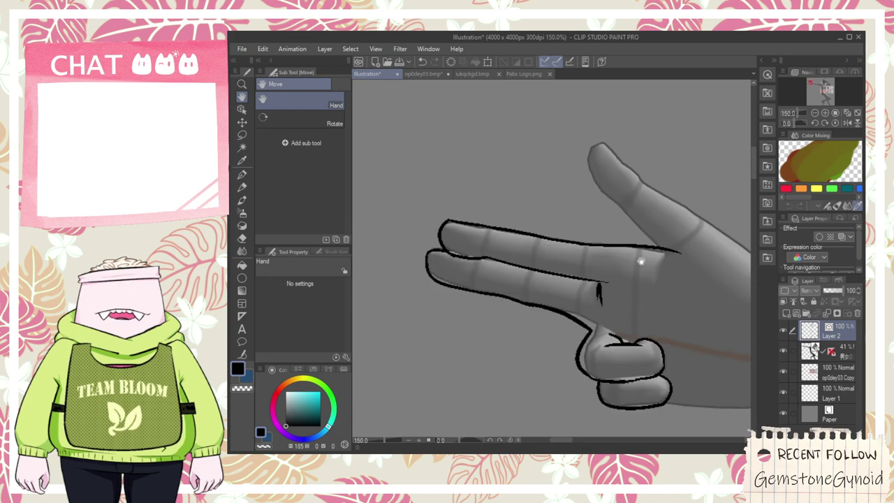
{"action": "left_click_drag", "start_coordinate": [636, 251], "coordinate": [527, 248]}
{"action": "scroll", "coordinate": [514, 208], "scroll_direction": "up", "scroll_amount": 4}
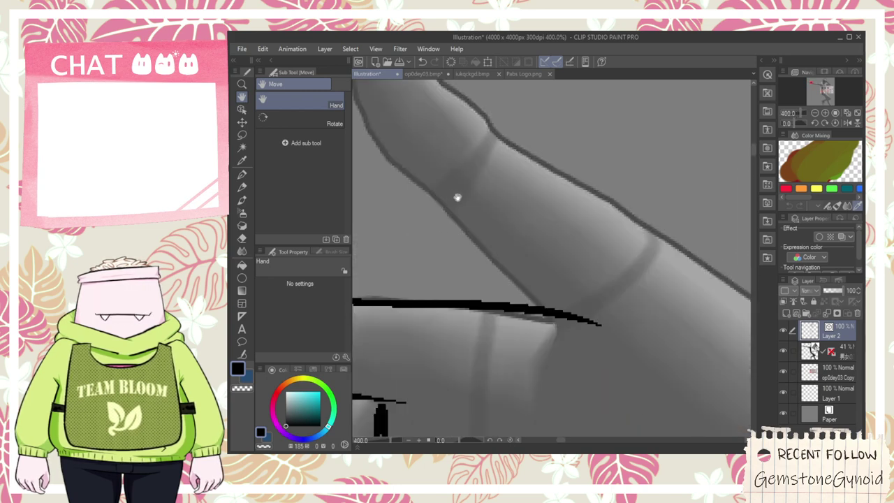
{"action": "scroll", "coordinate": [463, 196], "scroll_direction": "down", "scroll_amount": 2}
{"action": "mouse_move", "coordinate": [459, 202]}
{"action": "left_mouse_down"}
{"action": "mouse_move", "coordinate": [489, 232]}
{"action": "mouse_move", "coordinate": [423, 144]}
{"action": "left_mouse_up"}
{"action": "key", "text": "ctrl+z"}
{"action": "mouse_move", "coordinate": [474, 228]}
{"action": "left_mouse_down"}
{"action": "mouse_move", "coordinate": [452, 215]}
{"action": "mouse_move", "coordinate": [451, 152]}
{"action": "left_mouse_up"}
{"action": "key", "text": "ctrl+z"}
{"action": "left_click_drag", "start_coordinate": [483, 239], "coordinate": [446, 125]}
{"action": "key", "text": "ctrl+z"}
{"action": "mouse_move", "coordinate": [486, 240]}
{"action": "left_mouse_down"}
{"action": "mouse_move", "coordinate": [456, 230]}
{"action": "mouse_move", "coordinate": [458, 148]}
{"action": "left_mouse_up"}
{"action": "key", "text": "ctrl+z"}
{"action": "mouse_move", "coordinate": [483, 240]}
{"action": "left_mouse_down"}
{"action": "mouse_move", "coordinate": [460, 148]}
{"action": "mouse_move", "coordinate": [447, 149]}
{"action": "mouse_move", "coordinate": [521, 207]}
{"action": "left_mouse_up"}
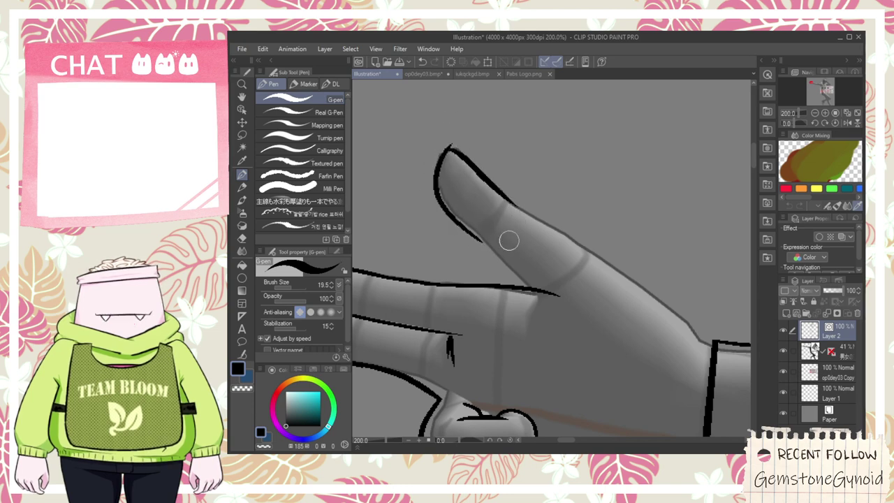
- Ink the thumb's inner edge from the first joint to the web, just past the finger's upper edge
{"action": "left_click_drag", "start_coordinate": [477, 242], "coordinate": [527, 295]}
{"action": "key", "text": "ctrl+z"}
{"action": "mouse_move", "coordinate": [475, 237]}
{"action": "left_mouse_down"}
{"action": "mouse_move", "coordinate": [493, 265]}
{"action": "mouse_move", "coordinate": [570, 305]}
{"action": "left_mouse_up"}
{"action": "key", "text": "ctrl+z"}
{"action": "left_click_drag", "start_coordinate": [491, 255], "coordinate": [576, 308]}
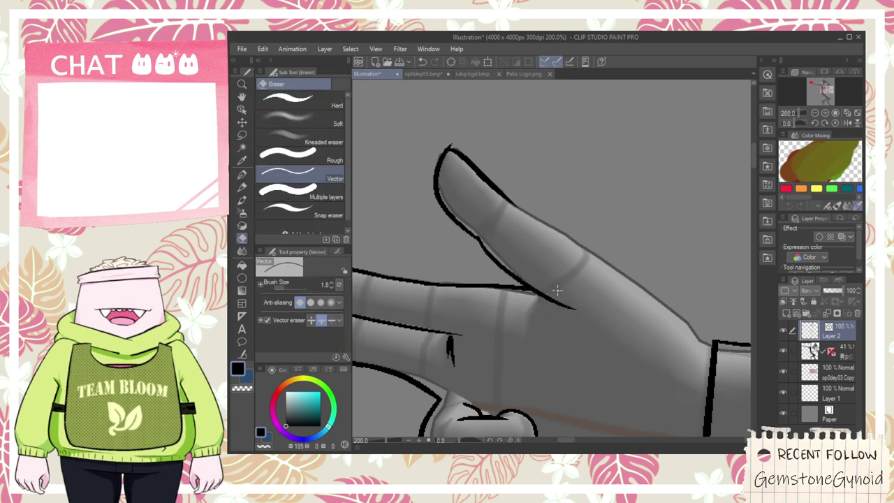
- Ink the thumb's outer edge from the first joint to just beyond the second knuckle crease
{"action": "left_click_drag", "start_coordinate": [519, 209], "coordinate": [660, 315]}
{"action": "key", "text": "space"}
{"action": "mouse_move", "coordinate": [615, 280]}
{"action": "left_mouse_down"}
{"action": "mouse_move", "coordinate": [493, 246]}
{"action": "mouse_move", "coordinate": [619, 343]}
{"action": "left_mouse_up"}
{"action": "key", "text": "ctrl+z"}
{"action": "key", "text": "ctrl+z"}
{"action": "mouse_move", "coordinate": [482, 225]}
{"action": "left_mouse_down"}
{"action": "mouse_move", "coordinate": [562, 266]}
{"action": "mouse_move", "coordinate": [587, 309]}
{"action": "left_mouse_up"}
{"action": "key", "text": "ctrl+z"}
{"action": "left_click_drag", "start_coordinate": [479, 226], "coordinate": [590, 311]}
{"action": "key", "text": "ctrl+z"}
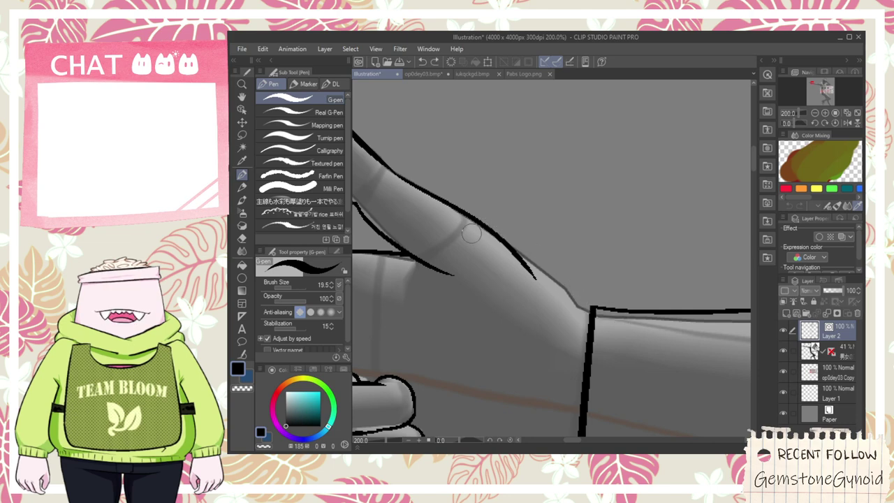
- Continue the thumb's outer edge along the hand to the wristband and erase the stray stroke end inside the hand
{"action": "mouse_move", "coordinate": [469, 219]}
{"action": "left_mouse_down"}
{"action": "mouse_move", "coordinate": [550, 263]}
{"action": "mouse_move", "coordinate": [625, 344]}
{"action": "left_mouse_up"}
{"action": "key", "text": "e"}
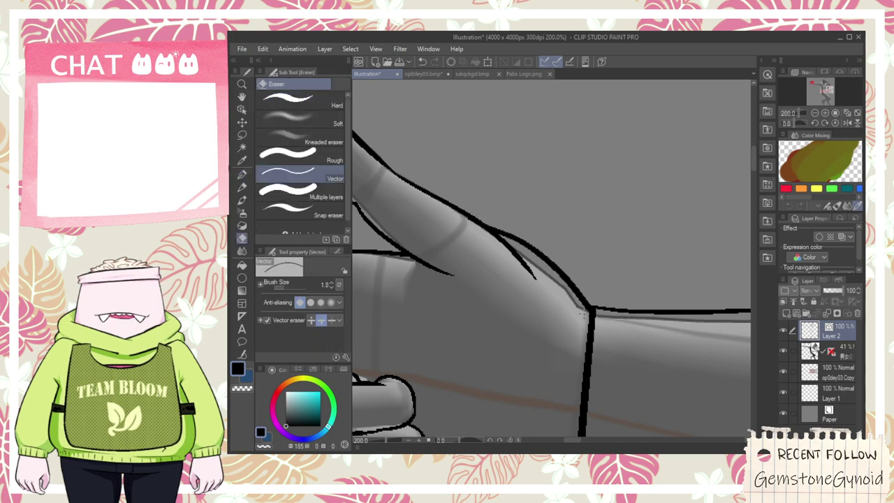
{"action": "scroll", "coordinate": [502, 278], "scroll_direction": "up", "scroll_amount": 2}
{"action": "left_click", "coordinate": [524, 232]}
{"action": "scroll", "coordinate": [537, 290], "scroll_direction": "down", "scroll_amount": 2}
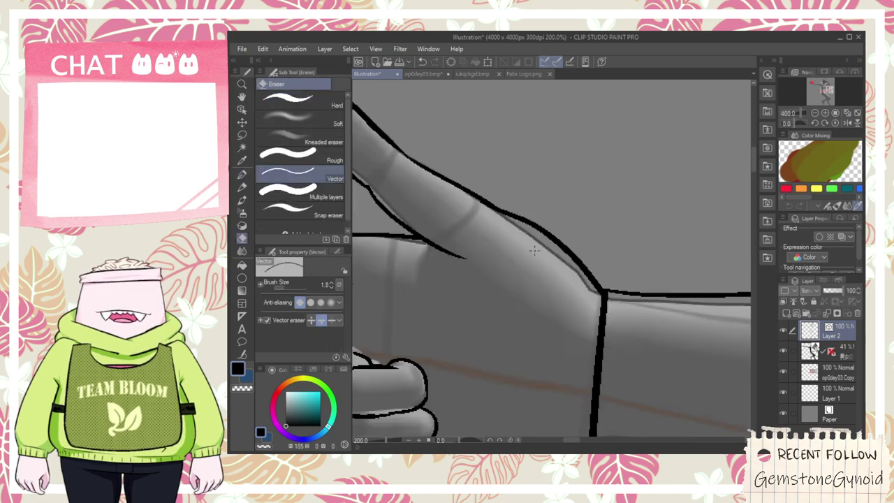
- Add a short crease at the thumb's web and ink two curved crease lines around the thumb mound on the palm
{"action": "key", "text": "p"}
{"action": "left_click_drag", "start_coordinate": [536, 290], "coordinate": [557, 286]}
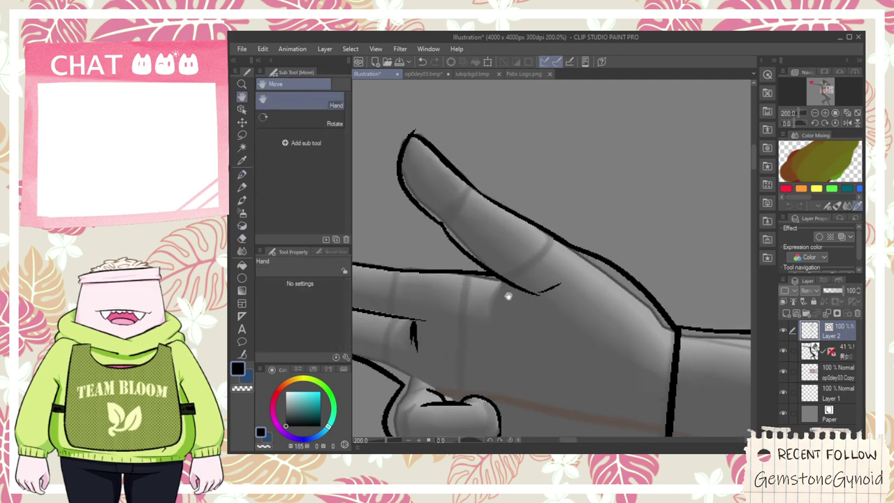
{"action": "left_click_drag", "start_coordinate": [504, 345], "coordinate": [512, 261]}
{"action": "mouse_move", "coordinate": [486, 211]}
{"action": "left_mouse_down"}
{"action": "mouse_move", "coordinate": [564, 342]}
{"action": "mouse_move", "coordinate": [509, 273]}
{"action": "mouse_move", "coordinate": [632, 360]}
{"action": "left_mouse_up"}
{"action": "key", "text": "ctrl+z"}
{"action": "left_click_drag", "start_coordinate": [497, 248], "coordinate": [578, 356]}
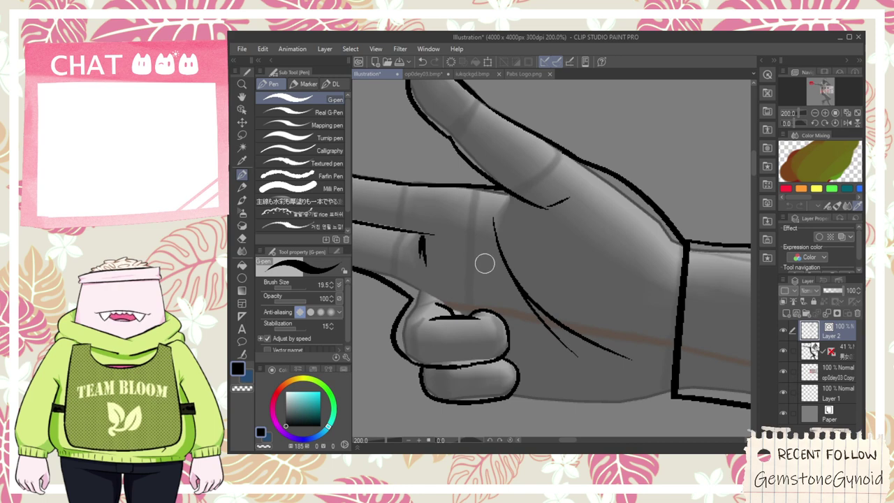
- Ink two thin vertical crease lines on the palm above the curled fingers
{"action": "mouse_move", "coordinate": [466, 254]}
{"action": "left_mouse_down"}
{"action": "mouse_move", "coordinate": [469, 283]}
{"action": "mouse_move", "coordinate": [469, 243]}
{"action": "left_mouse_up"}
{"action": "key", "text": "ctrl+z"}
{"action": "key", "text": "ctrl+z"}
{"action": "left_click_drag", "start_coordinate": [431, 294], "coordinate": [429, 210]}
{"action": "left_click_drag", "start_coordinate": [478, 318], "coordinate": [471, 227]}
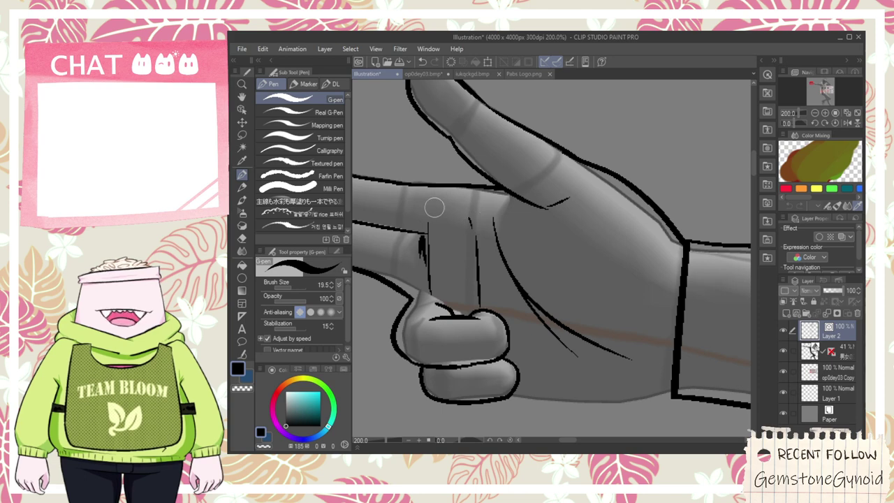
- Ink the palm's lower edge from the lowest curled finger to the wristband and erase the overshooting line ends
{"action": "scroll", "coordinate": [489, 220], "scroll_direction": "down", "scroll_amount": 3}
{"action": "scroll", "coordinate": [508, 271], "scroll_direction": "up", "scroll_amount": 3}
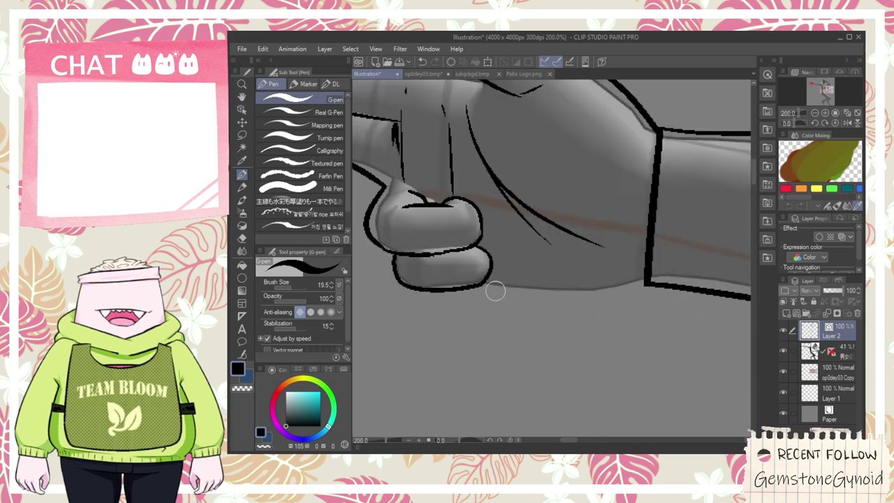
{"action": "left_click_drag", "start_coordinate": [472, 282], "coordinate": [576, 297]}
{"action": "key", "text": "ctrl+z"}
{"action": "key", "text": "ctrl+z"}
{"action": "mouse_move", "coordinate": [484, 282]}
{"action": "left_mouse_down"}
{"action": "mouse_move", "coordinate": [639, 309]}
{"action": "mouse_move", "coordinate": [630, 289]}
{"action": "left_mouse_up"}
{"action": "mouse_move", "coordinate": [574, 296]}
{"action": "left_mouse_down"}
{"action": "mouse_move", "coordinate": [655, 280]}
{"action": "mouse_move", "coordinate": [675, 269]}
{"action": "left_mouse_up"}
{"action": "key", "text": "e"}
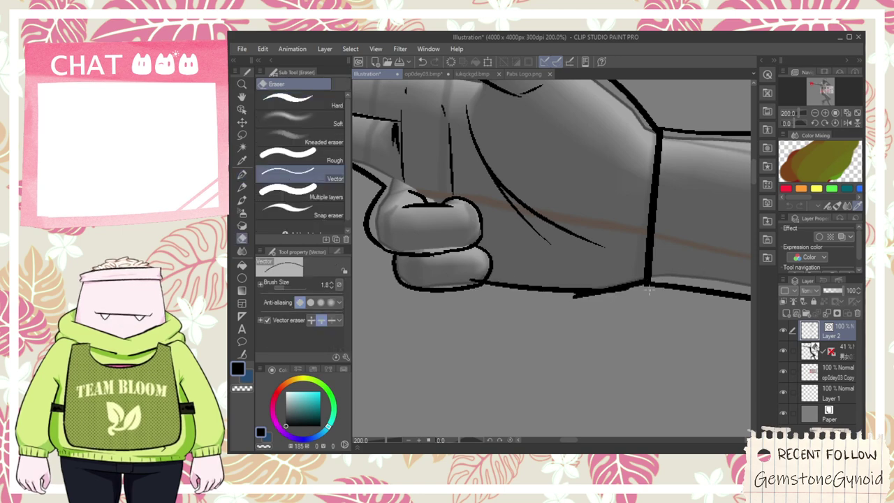
{"action": "scroll", "coordinate": [565, 298], "scroll_direction": "up", "scroll_amount": 2}
{"action": "left_click_drag", "start_coordinate": [566, 297], "coordinate": [630, 294]}
{"action": "scroll", "coordinate": [668, 283], "scroll_direction": "down", "scroll_amount": 2}
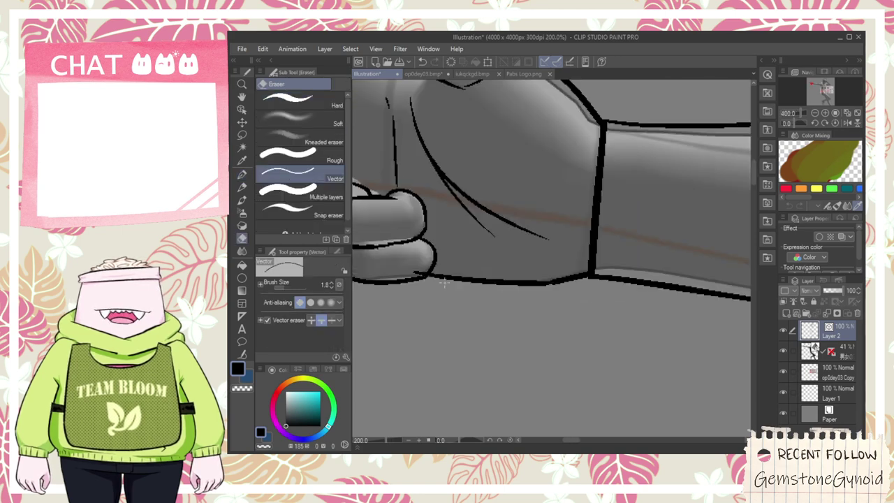
{"action": "scroll", "coordinate": [431, 267], "scroll_direction": "down", "scroll_amount": 2}
- Add short crease marks at the inner elbow of the outstretched arm
{"action": "scroll", "coordinate": [433, 267], "scroll_direction": "down", "scroll_amount": 3}
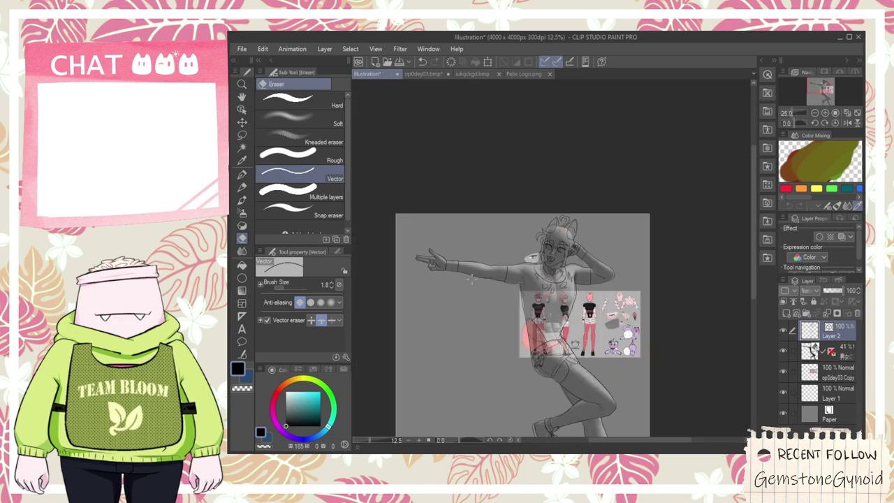
{"action": "key", "text": "space"}
{"action": "left_click_drag", "start_coordinate": [492, 273], "coordinate": [483, 273]}
{"action": "scroll", "coordinate": [487, 271], "scroll_direction": "up", "scroll_amount": 4}
{"action": "key", "text": "p"}
{"action": "scroll", "coordinate": [507, 274], "scroll_direction": "up", "scroll_amount": 3}
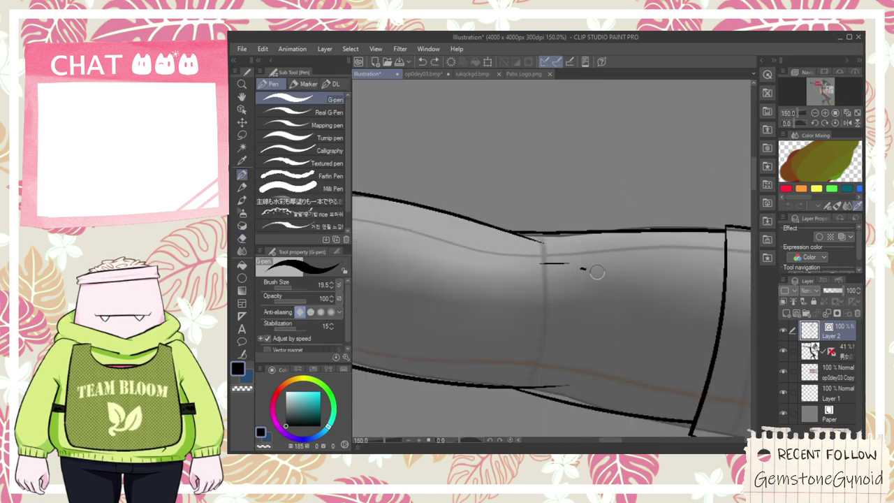
{"action": "scroll", "coordinate": [657, 293], "scroll_direction": "down", "scroll_amount": 5}
- Hide the grey pose reference and the character reference sheet so only the line art shows
{"action": "key", "text": "space"}
{"action": "left_click_drag", "start_coordinate": [608, 285], "coordinate": [557, 287]}
{"action": "scroll", "coordinate": [559, 289], "scroll_direction": "up", "scroll_amount": 2}
{"action": "scroll", "coordinate": [564, 290], "scroll_direction": "down", "scroll_amount": 2}
{"action": "left_click_drag", "start_coordinate": [573, 352], "coordinate": [580, 147]}
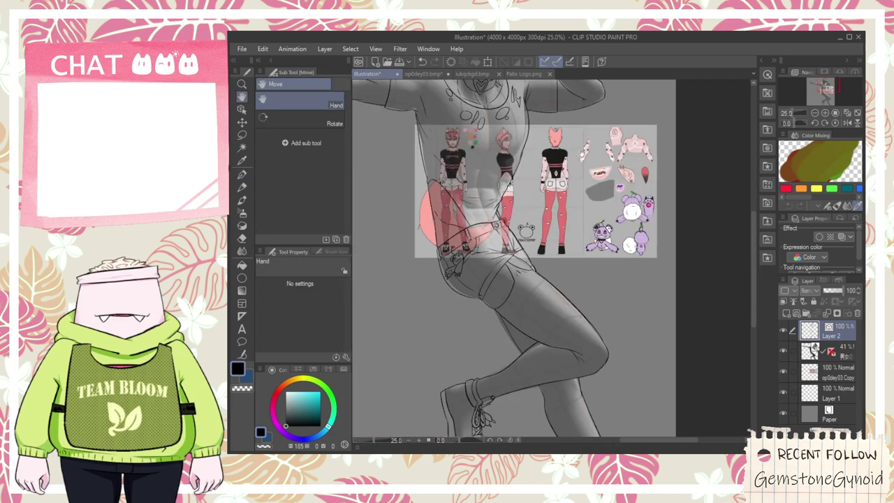
{"action": "mouse_move", "coordinate": [574, 215]}
{"action": "left_mouse_down"}
{"action": "mouse_move", "coordinate": [576, 222]}
{"action": "mouse_move", "coordinate": [584, 207]}
{"action": "left_mouse_up"}
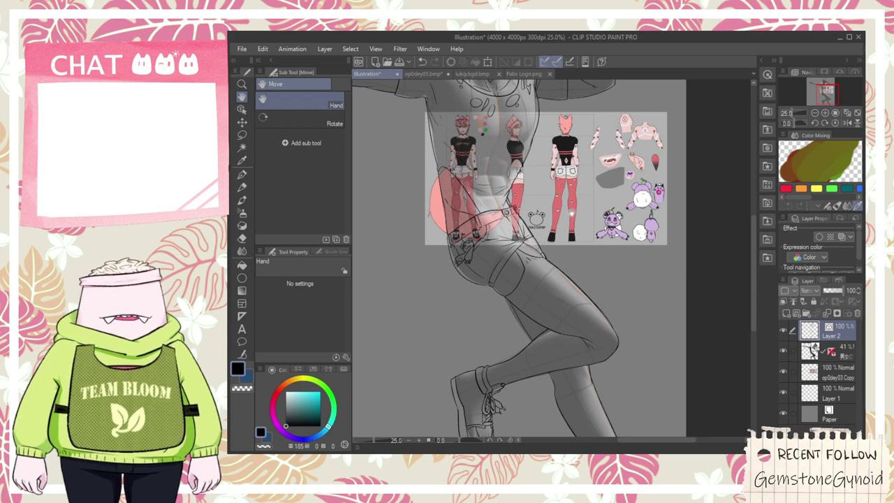
{"action": "left_click", "coordinate": [783, 350]}
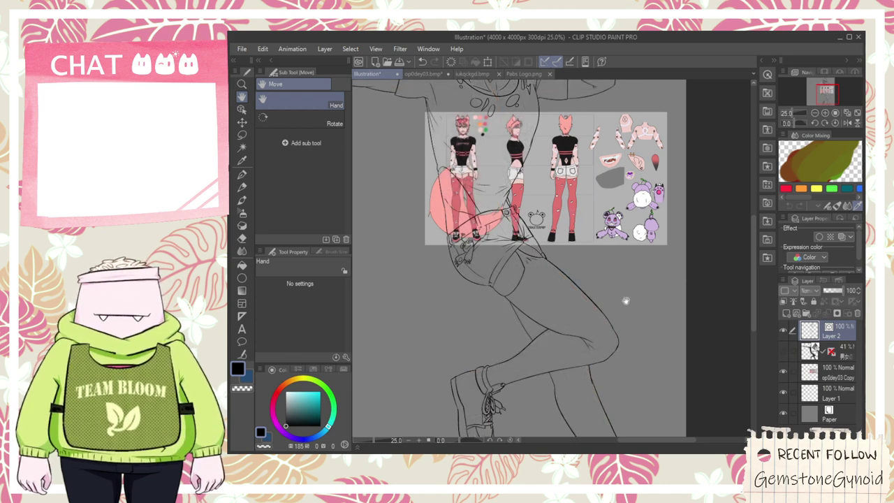
{"action": "left_click", "coordinate": [782, 372]}
{"action": "key", "text": "ctrl+minus"}
{"action": "key", "text": "ctrl+minus"}
{"action": "left_click_drag", "start_coordinate": [491, 292], "coordinate": [533, 266]}
{"action": "key", "text": "ctrl+plus"}
{"action": "key", "text": "ctrl+plus"}
{"action": "mouse_move", "coordinate": [544, 183]}
{"action": "left_mouse_down"}
{"action": "mouse_move", "coordinate": [534, 258]}
{"action": "mouse_move", "coordinate": [529, 244]}
{"action": "mouse_move", "coordinate": [521, 259]}
{"action": "mouse_move", "coordinate": [560, 293]}
{"action": "mouse_move", "coordinate": [549, 283]}
{"action": "left_mouse_up"}
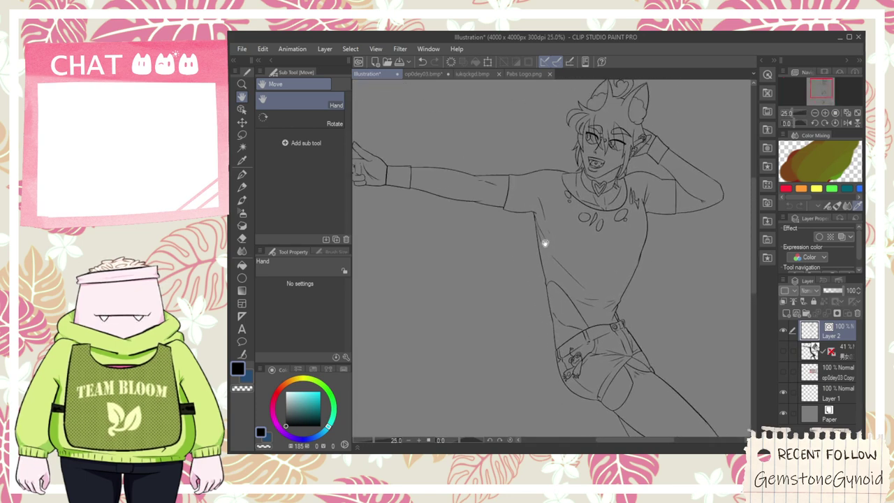
- Ink the curved lower lip line beneath the open mouth and add a small mark above the upper lip
{"action": "scroll", "coordinate": [594, 143], "scroll_direction": "up", "scroll_amount": 2}
{"action": "scroll", "coordinate": [594, 143], "scroll_direction": "up", "scroll_amount": 4}
{"action": "key", "text": "p"}
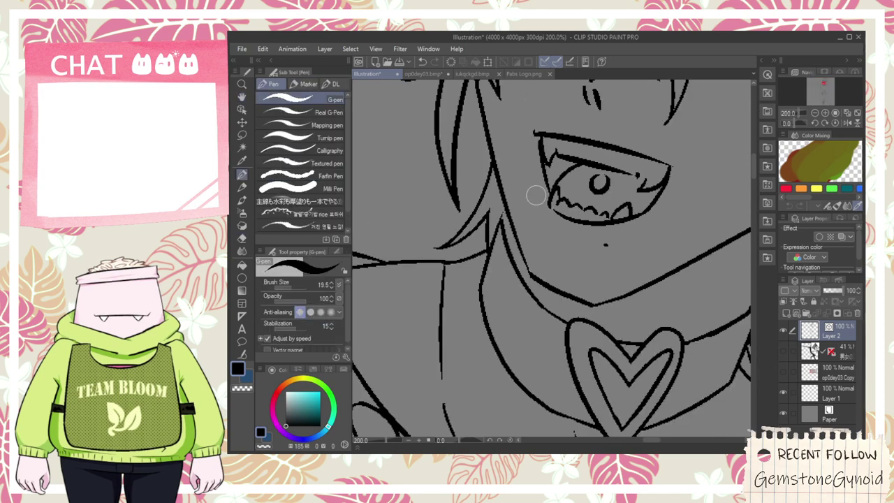
{"action": "left_click_drag", "start_coordinate": [545, 203], "coordinate": [590, 247]}
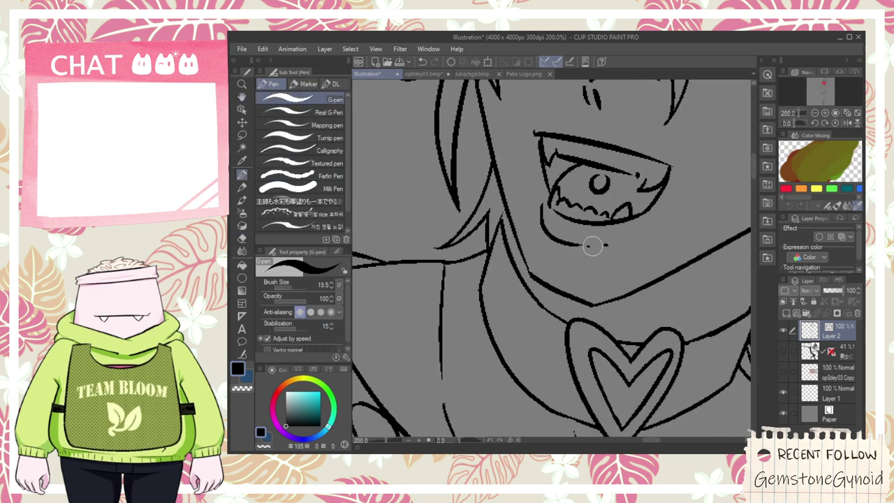
{"action": "scroll", "coordinate": [594, 249], "scroll_direction": "down", "scroll_amount": 4}
{"action": "scroll", "coordinate": [585, 221], "scroll_direction": "up", "scroll_amount": 3}
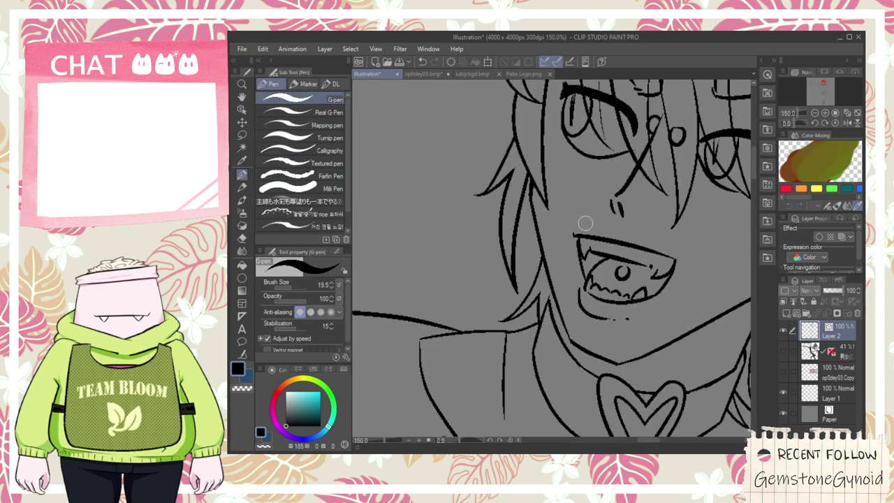
{"action": "scroll", "coordinate": [585, 221], "scroll_direction": "up", "scroll_amount": 1}
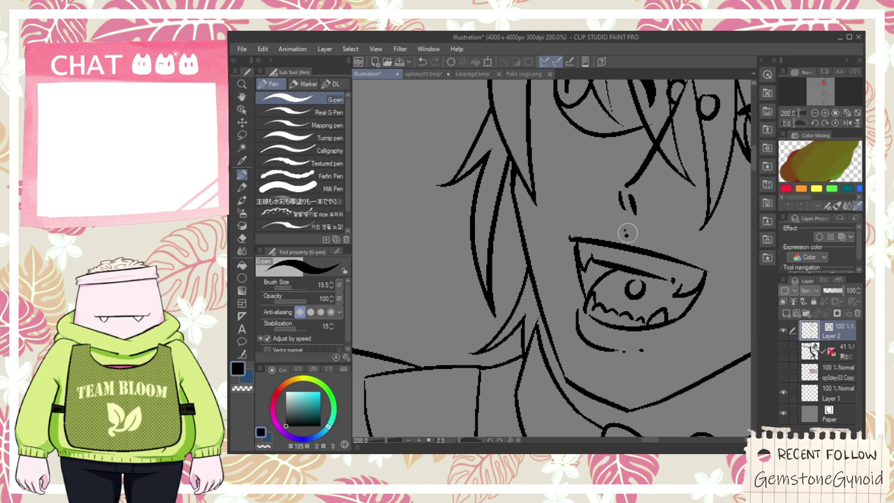
- Examine the inked face and the whole figure's line art with the references hidden
{"action": "scroll", "coordinate": [626, 232], "scroll_direction": "down", "scroll_amount": 6}
{"action": "key", "text": "space"}
{"action": "scroll", "coordinate": [656, 270], "scroll_direction": "up", "scroll_amount": 1}
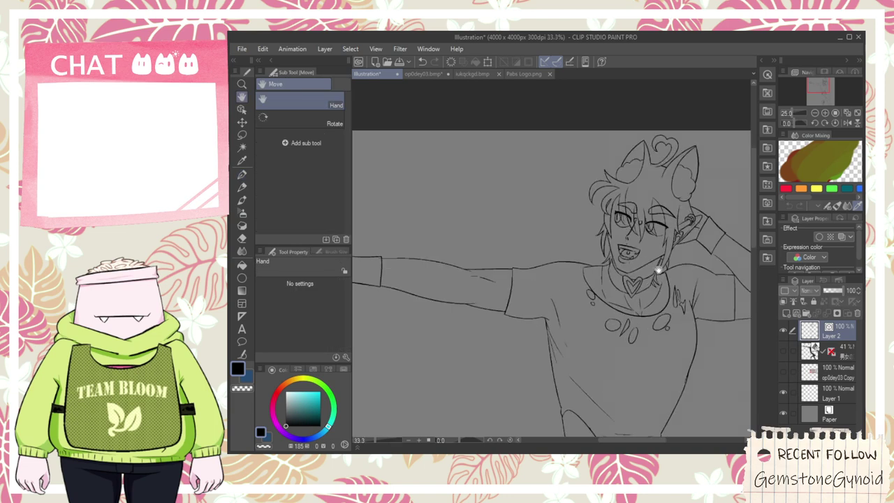
{"action": "scroll", "coordinate": [655, 266], "scroll_direction": "up", "scroll_amount": 4}
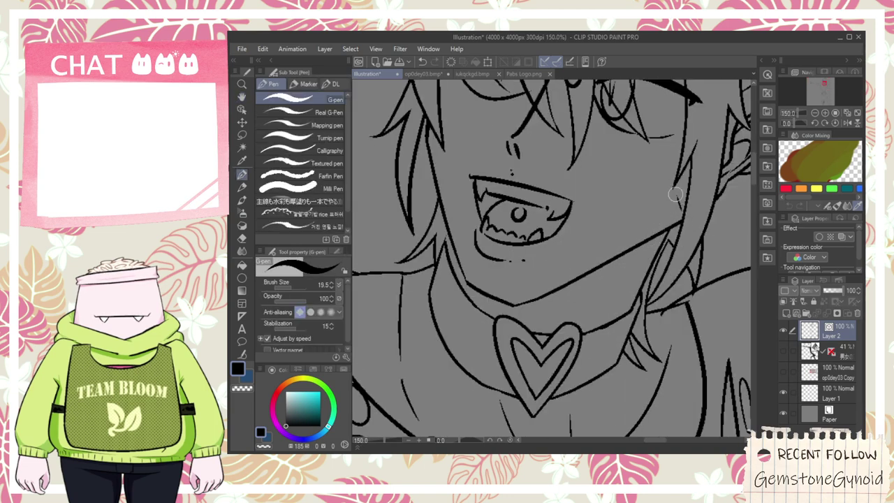
{"action": "scroll", "coordinate": [677, 209], "scroll_direction": "down", "scroll_amount": 5}
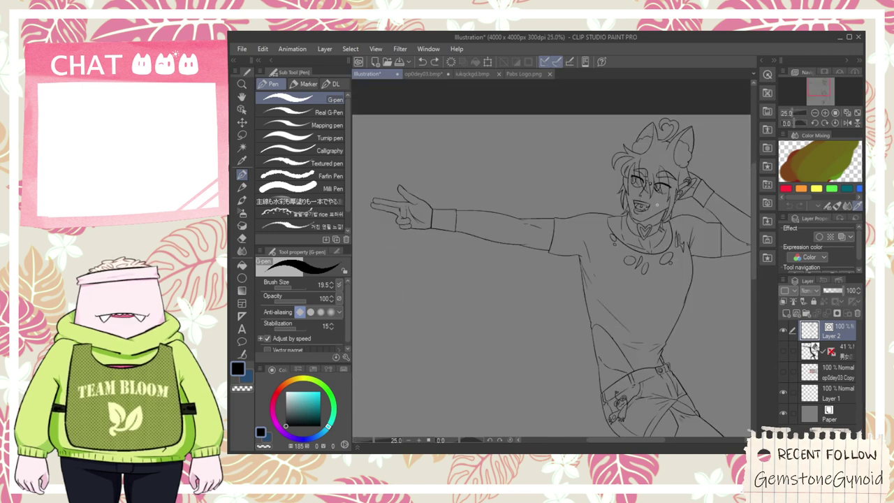
{"action": "key", "text": "h"}
{"action": "left_click_drag", "start_coordinate": [591, 214], "coordinate": [507, 194]}
{"action": "scroll", "coordinate": [558, 273], "scroll_direction": "down", "scroll_amount": 2}
{"action": "scroll", "coordinate": [576, 294], "scroll_direction": "up", "scroll_amount": 3}
{"action": "scroll", "coordinate": [550, 260], "scroll_direction": "down", "scroll_amount": 1}
{"action": "scroll", "coordinate": [560, 259], "scroll_direction": "down", "scroll_amount": 2}
- Show the grey pose reference briefly to compare it with the inked legs and hide it again
{"action": "left_click", "coordinate": [783, 350]}
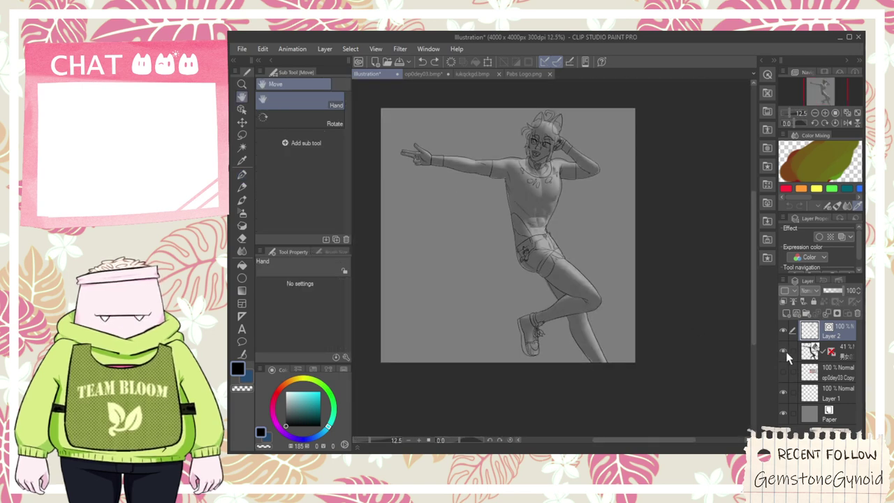
{"action": "scroll", "coordinate": [538, 299], "scroll_direction": "up", "scroll_amount": 2}
{"action": "scroll", "coordinate": [538, 299], "scroll_direction": "up", "scroll_amount": 1}
{"action": "left_click_drag", "start_coordinate": [632, 261], "coordinate": [522, 293]}
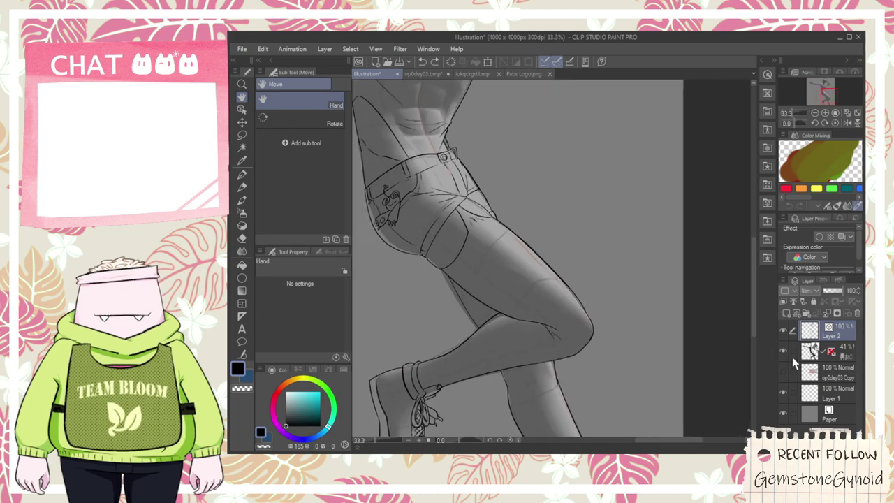
{"action": "left_click", "coordinate": [783, 350]}
- Ink two rounded holes hanging from the front thigh's upper edge and clean up their line ends
{"action": "scroll", "coordinate": [498, 204], "scroll_direction": "up", "scroll_amount": 5}
{"action": "key", "text": "p"}
{"action": "mouse_move", "coordinate": [562, 135]}
{"action": "left_mouse_down"}
{"action": "mouse_move", "coordinate": [489, 291]}
{"action": "mouse_move", "coordinate": [628, 183]}
{"action": "mouse_move", "coordinate": [692, 214]}
{"action": "mouse_move", "coordinate": [625, 194]}
{"action": "left_mouse_up"}
{"action": "key", "text": "e"}
{"action": "scroll", "coordinate": [635, 227], "scroll_direction": "down", "scroll_amount": 2}
{"action": "left_click_drag", "start_coordinate": [566, 291], "coordinate": [574, 226]}
- Ink small droplet marks between the two upper thigh holes and thin threads across the larger hole
{"action": "scroll", "coordinate": [604, 222], "scroll_direction": "up", "scroll_amount": 1}
{"action": "key", "text": "p"}
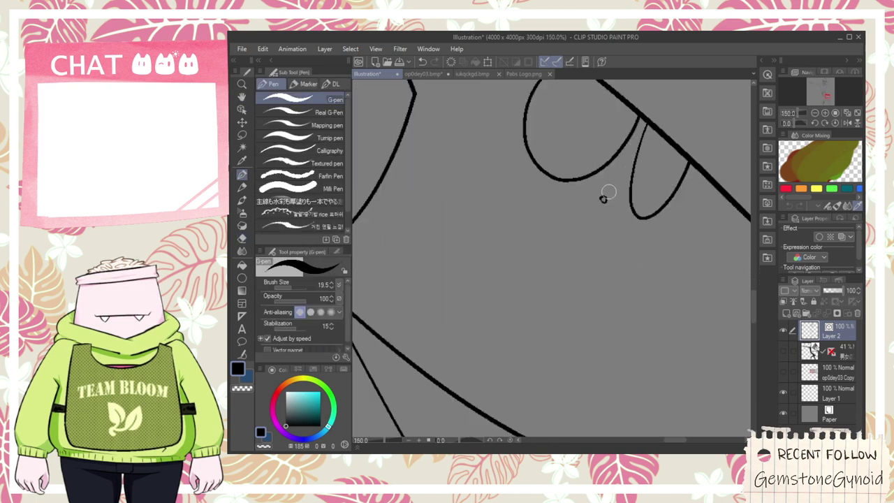
{"action": "scroll", "coordinate": [608, 190], "scroll_direction": "down", "scroll_amount": 3}
{"action": "scroll", "coordinate": [584, 167], "scroll_direction": "up", "scroll_amount": 2}
{"action": "mouse_move", "coordinate": [595, 178]}
{"action": "left_mouse_down"}
{"action": "mouse_move", "coordinate": [584, 168]}
{"action": "mouse_move", "coordinate": [575, 180]}
{"action": "left_mouse_up"}
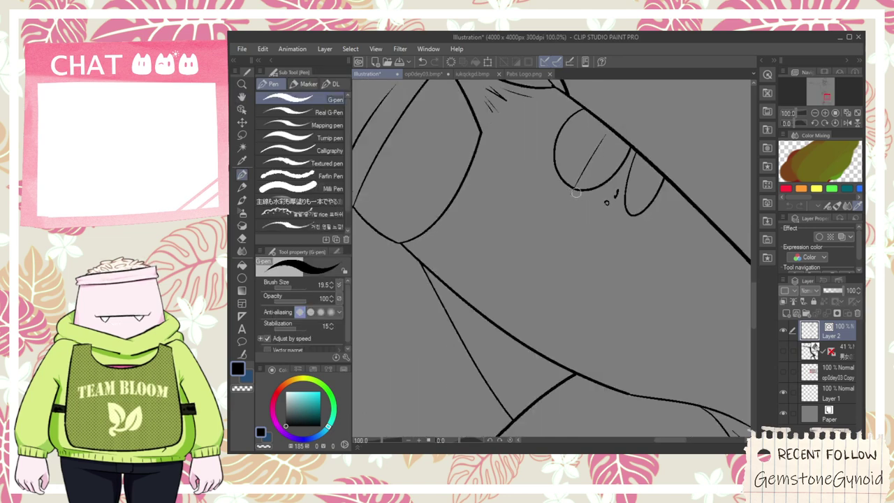
- Ink a rounded hole on the front thigh's lower edge and trim its line ends with the vector eraser
{"action": "left_click_drag", "start_coordinate": [591, 288], "coordinate": [578, 223]}
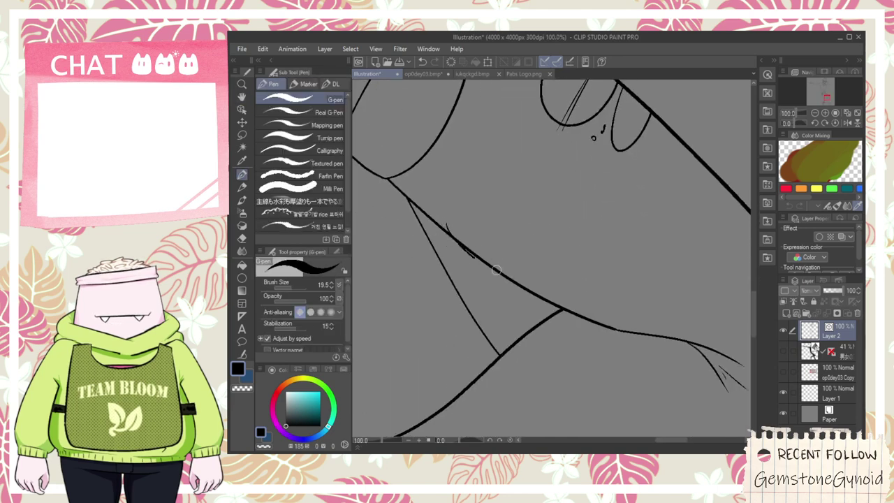
{"action": "left_click_drag", "start_coordinate": [446, 236], "coordinate": [498, 271]}
{"action": "key", "text": "e"}
{"action": "scroll", "coordinate": [498, 271], "scroll_direction": "up", "scroll_amount": 1}
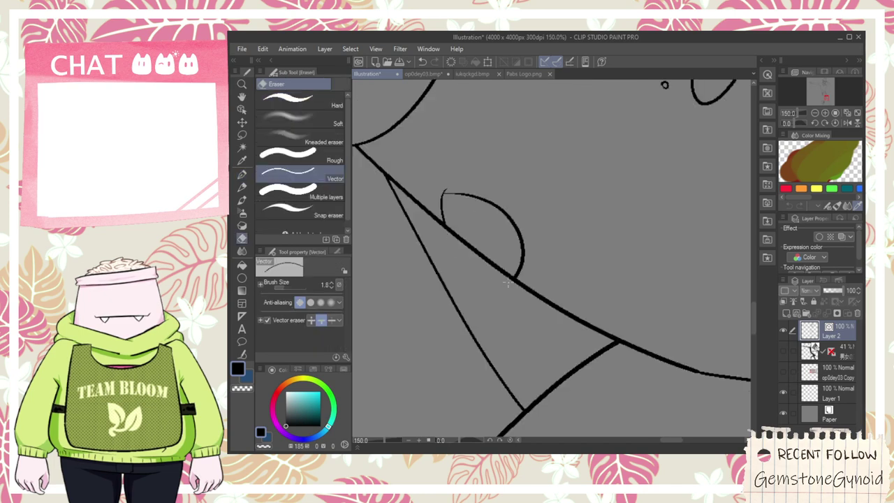
- Ink short thread lines inside the lower thigh hole and a tiny round hole in the middle of the thigh
{"action": "key", "text": "p"}
{"action": "scroll", "coordinate": [472, 197], "scroll_direction": "down", "scroll_amount": 3}
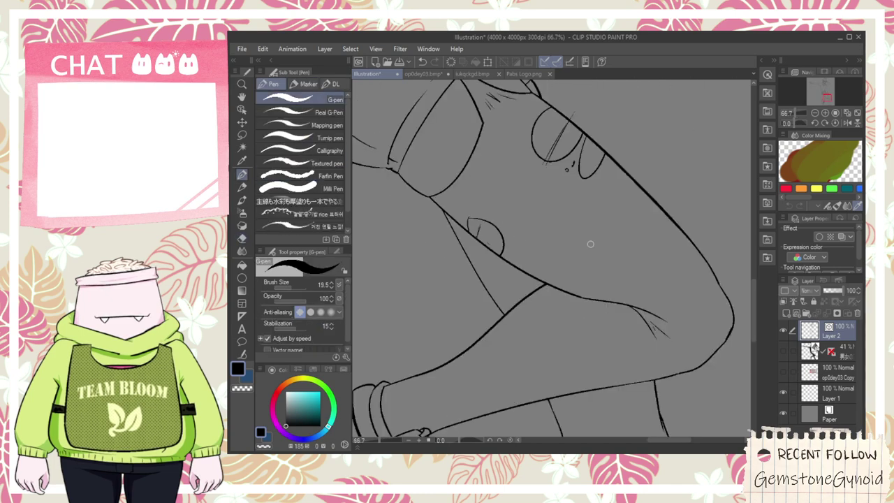
{"action": "key", "text": "h"}
{"action": "left_click_drag", "start_coordinate": [624, 287], "coordinate": [558, 249]}
{"action": "key", "text": "ctrl+minus"}
{"action": "key", "text": "ctrl+minus"}
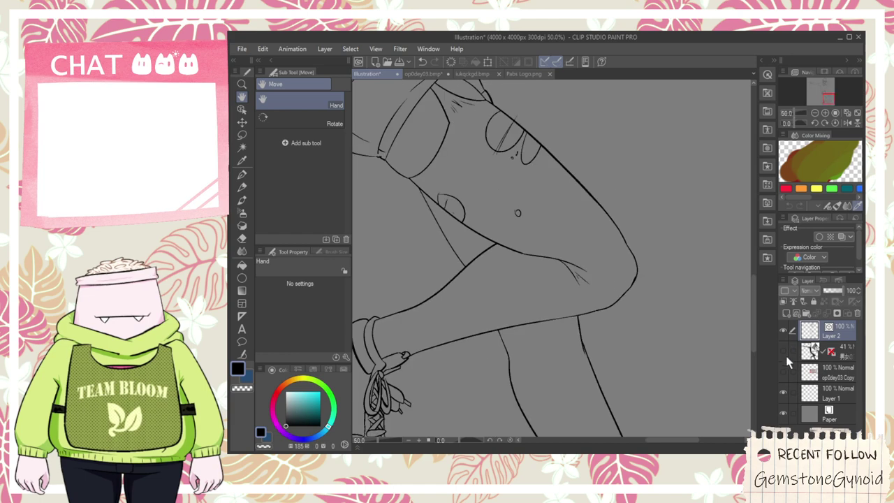
- Show the character reference sheet and examine where the holes sit on the red stockings
{"action": "left_click", "coordinate": [783, 371]}
{"action": "left_click", "coordinate": [792, 372]}
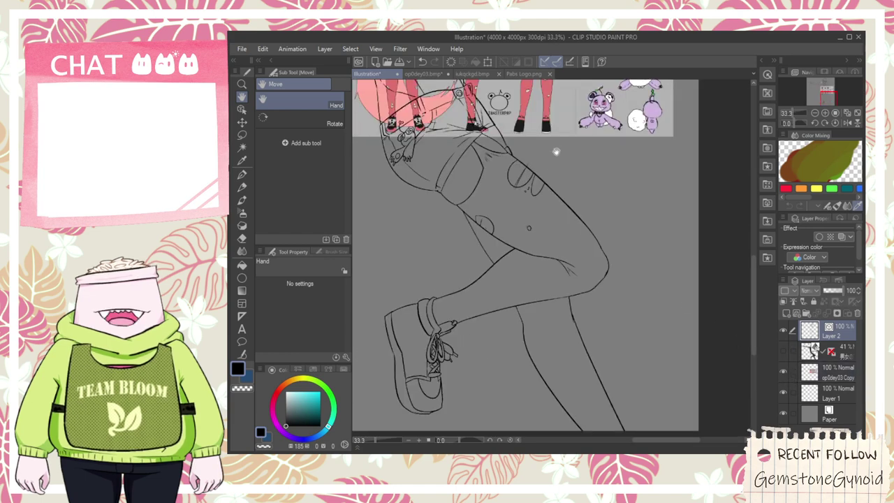
{"action": "scroll", "coordinate": [545, 148], "scroll_direction": "up", "scroll_amount": 3}
{"action": "scroll", "coordinate": [576, 251], "scroll_direction": "down", "scroll_amount": 1}
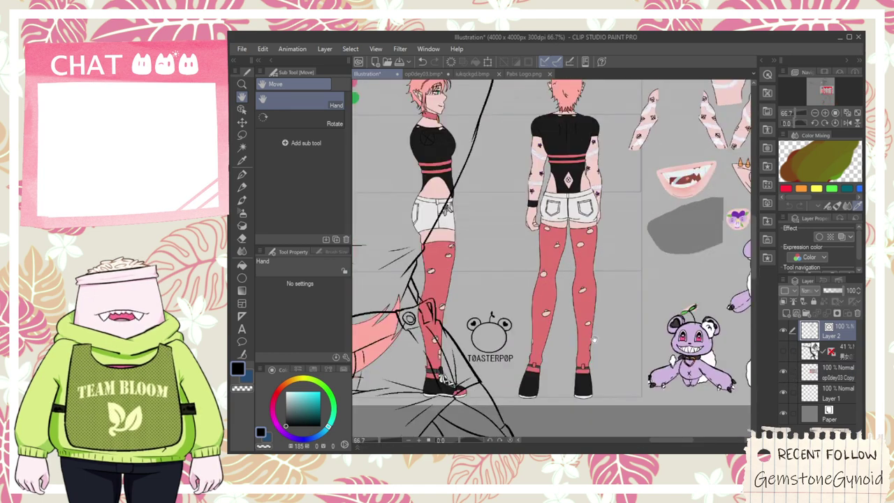
{"action": "left_click_drag", "start_coordinate": [593, 339], "coordinate": [569, 259]}
{"action": "left_click_drag", "start_coordinate": [571, 319], "coordinate": [501, 72]}
{"action": "scroll", "coordinate": [549, 259], "scroll_direction": "up", "scroll_amount": 1}
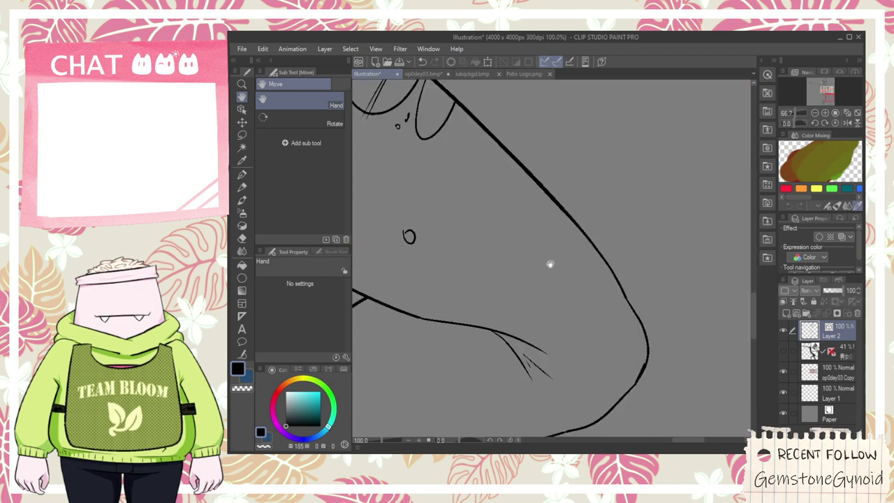
- Ink a rounded hole on the thigh's front edge above the knee and ragged tear lines across the bent knee
{"action": "key", "text": "p"}
{"action": "scroll", "coordinate": [626, 294], "scroll_direction": "down", "scroll_amount": 1}
{"action": "scroll", "coordinate": [626, 295], "scroll_direction": "down", "scroll_amount": 1}
{"action": "left_click_drag", "start_coordinate": [522, 166], "coordinate": [633, 320]}
{"action": "scroll", "coordinate": [489, 201], "scroll_direction": "up", "scroll_amount": 1}
{"action": "scroll", "coordinate": [491, 203], "scroll_direction": "down", "scroll_amount": 1}
{"action": "left_click_drag", "start_coordinate": [578, 327], "coordinate": [407, 85]}
{"action": "scroll", "coordinate": [539, 228], "scroll_direction": "up", "scroll_amount": 3}
{"action": "key", "text": "p"}
{"action": "left_click_drag", "start_coordinate": [505, 373], "coordinate": [569, 385]}
{"action": "mouse_move", "coordinate": [479, 327]}
{"action": "left_mouse_down"}
{"action": "mouse_move", "coordinate": [567, 382]}
{"action": "mouse_move", "coordinate": [597, 344]}
{"action": "left_mouse_up"}
{"action": "key", "text": "ctrl+z"}
{"action": "key", "text": "ctrl+z"}
{"action": "mouse_move", "coordinate": [580, 378]}
{"action": "left_mouse_down"}
{"action": "mouse_move", "coordinate": [440, 310]}
{"action": "mouse_move", "coordinate": [461, 294]}
{"action": "mouse_move", "coordinate": [572, 364]}
{"action": "mouse_move", "coordinate": [579, 326]}
{"action": "mouse_move", "coordinate": [652, 293]}
{"action": "left_mouse_up"}
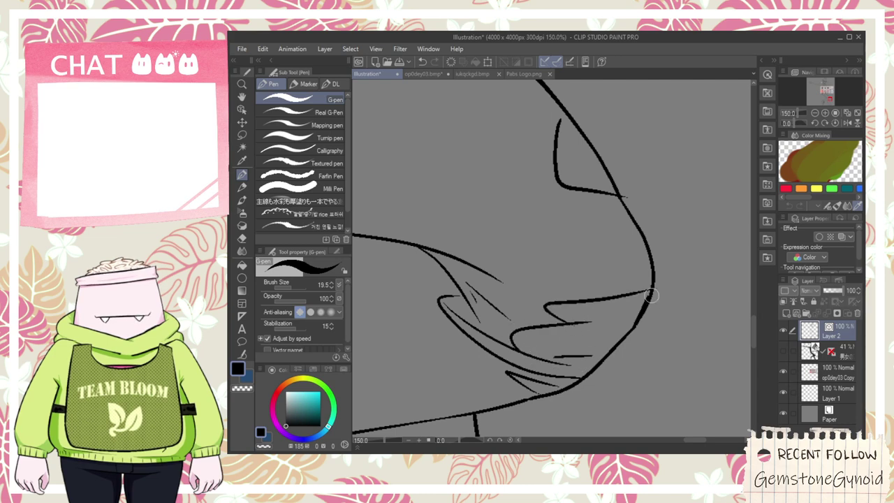
- Extend the knee tear with long tapered strands reaching the knee's front edge and a small loop between them
{"action": "left_click_drag", "start_coordinate": [543, 317], "coordinate": [528, 319]}
{"action": "left_click_drag", "start_coordinate": [514, 286], "coordinate": [639, 271]}
{"action": "left_click_drag", "start_coordinate": [581, 282], "coordinate": [645, 270]}
{"action": "key", "text": "ctrl+z"}
{"action": "left_click_drag", "start_coordinate": [529, 286], "coordinate": [651, 261]}
{"action": "scroll", "coordinate": [617, 284], "scroll_direction": "down", "scroll_amount": 2}
{"action": "scroll", "coordinate": [520, 286], "scroll_direction": "up", "scroll_amount": 2}
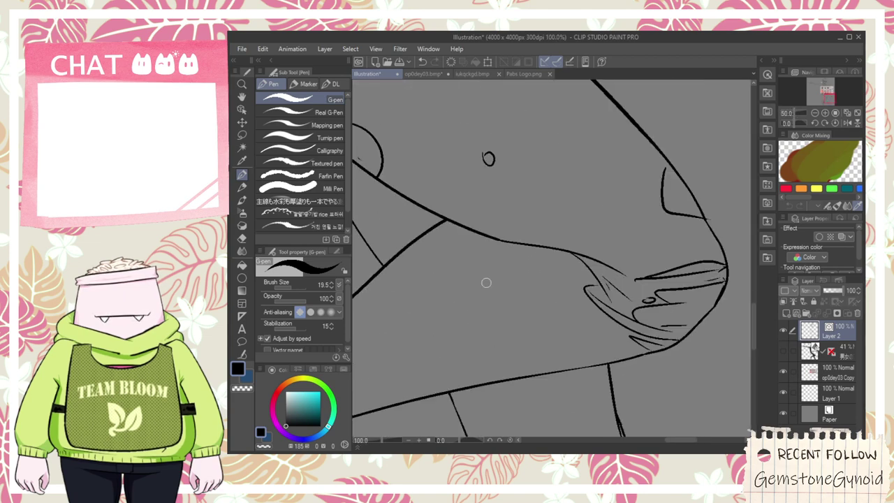
- Ink a ragged, pointed hole with inner thread lines on the raised calf behind the knee
{"action": "key", "text": "ctrl+z"}
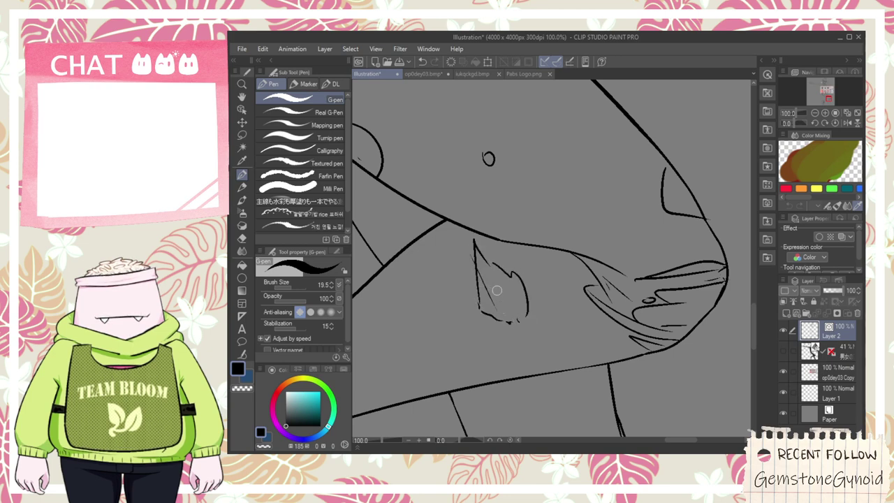
{"action": "left_click_drag", "start_coordinate": [478, 259], "coordinate": [487, 282]}
{"action": "scroll", "coordinate": [512, 320], "scroll_direction": "down", "scroll_amount": 2}
{"action": "left_click_drag", "start_coordinate": [465, 314], "coordinate": [546, 279]}
{"action": "scroll", "coordinate": [510, 170], "scroll_direction": "down", "scroll_amount": 2}
- Ink small jagged tears on the raised calf's lower edge and beside the ankle cuff
{"action": "left_click_drag", "start_coordinate": [504, 136], "coordinate": [503, 128]}
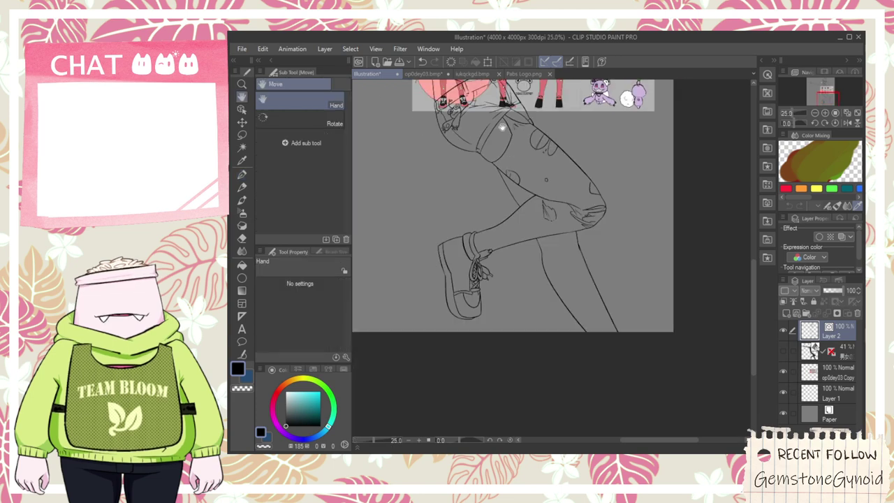
{"action": "scroll", "coordinate": [492, 210], "scroll_direction": "up", "scroll_amount": 3}
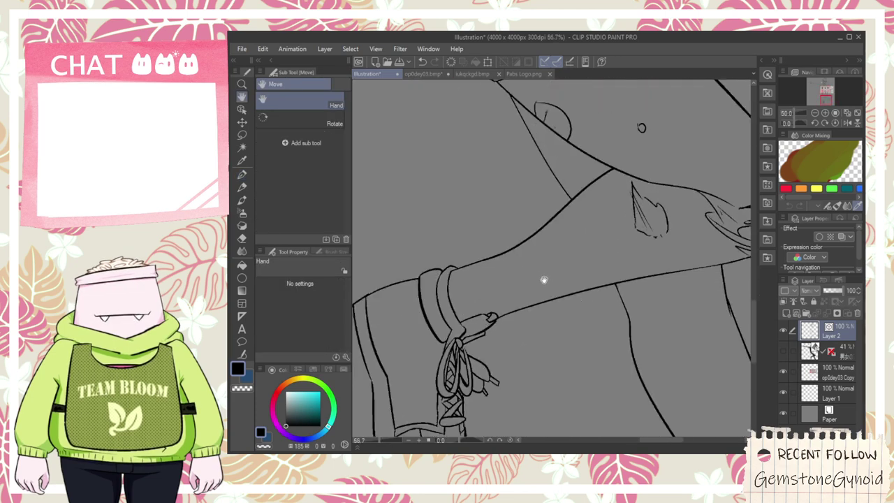
{"action": "scroll", "coordinate": [547, 279], "scroll_direction": "up", "scroll_amount": 1}
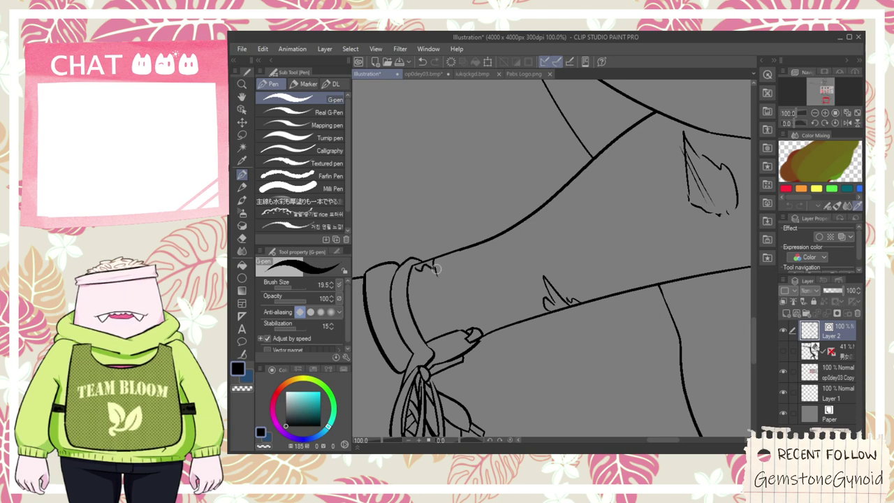
{"action": "left_click_drag", "start_coordinate": [443, 270], "coordinate": [444, 257]}
{"action": "scroll", "coordinate": [457, 253], "scroll_direction": "down", "scroll_amount": 2}
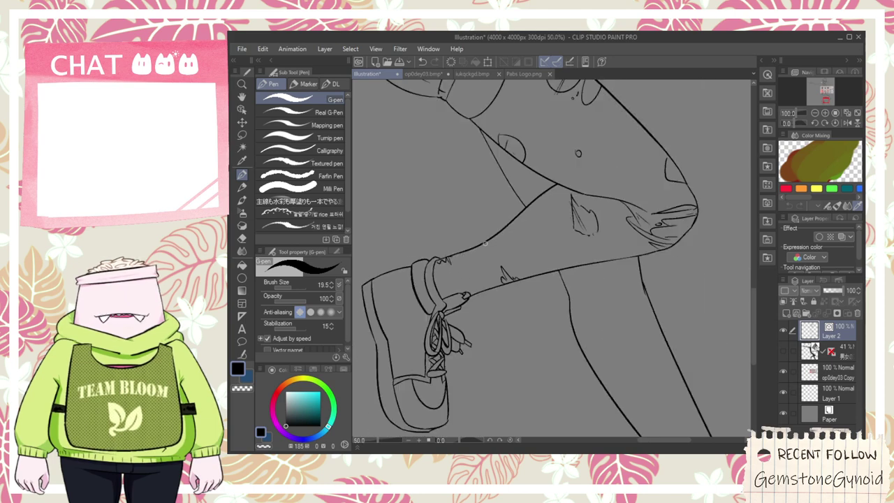
- Erase the long outer curve of the knee tear and ink shorter pointed strands along the knee's underside
{"action": "key", "text": "space"}
{"action": "left_click_drag", "start_coordinate": [636, 224], "coordinate": [577, 235]}
{"action": "scroll", "coordinate": [577, 235], "scroll_direction": "up", "scroll_amount": 1}
{"action": "scroll", "coordinate": [620, 241], "scroll_direction": "up", "scroll_amount": 1}
{"action": "key", "text": "e"}
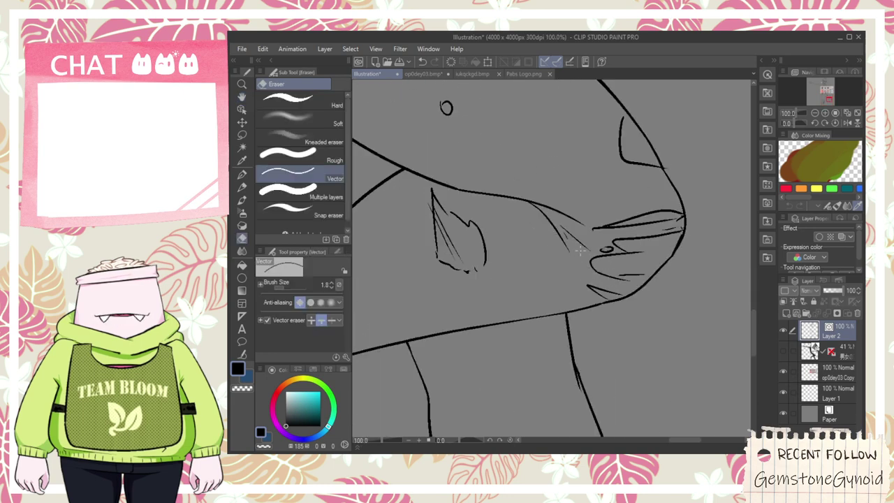
{"action": "scroll", "coordinate": [579, 255], "scroll_direction": "up", "scroll_amount": 1}
{"action": "key", "text": "p"}
{"action": "left_click_drag", "start_coordinate": [606, 284], "coordinate": [644, 289]}
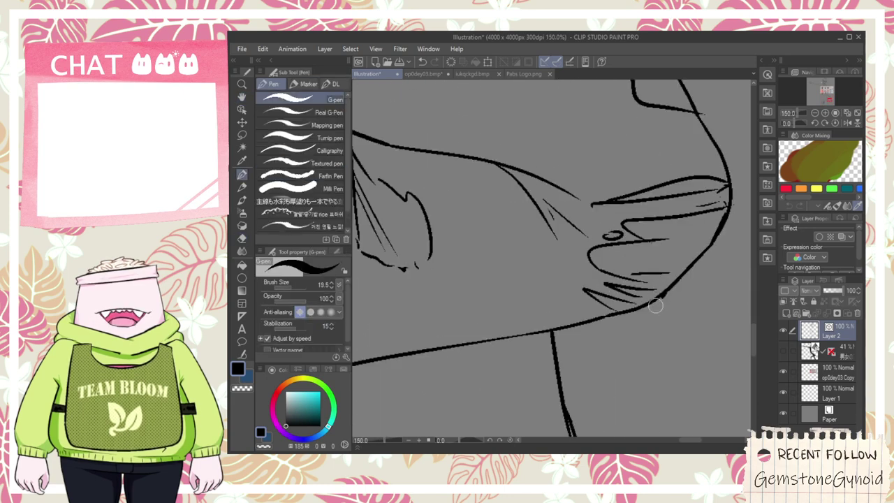
{"action": "left_click_drag", "start_coordinate": [642, 288], "coordinate": [669, 281]}
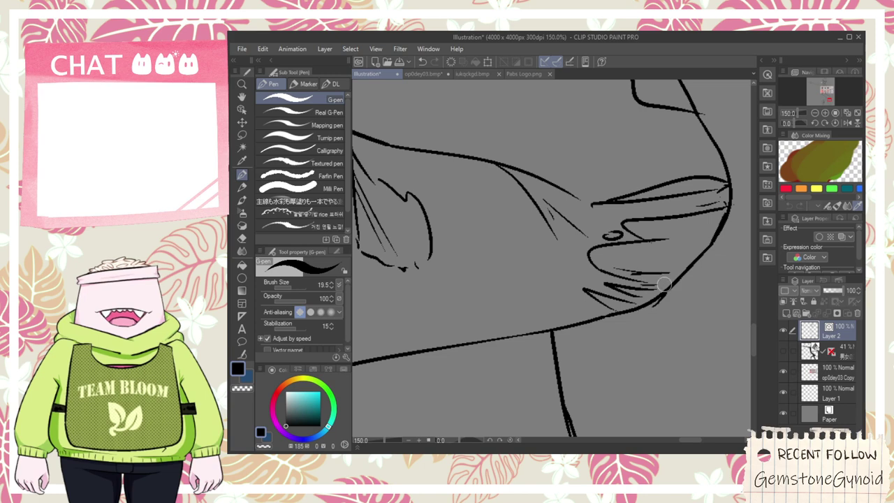
- Try to ink a large curved hole on the far leg between the front thigh and the raised calf
{"action": "scroll", "coordinate": [634, 284], "scroll_direction": "down", "scroll_amount": 3}
{"action": "key", "text": "space"}
{"action": "scroll", "coordinate": [574, 315], "scroll_direction": "down", "scroll_amount": 2}
{"action": "scroll", "coordinate": [552, 296], "scroll_direction": "up", "scroll_amount": 8}
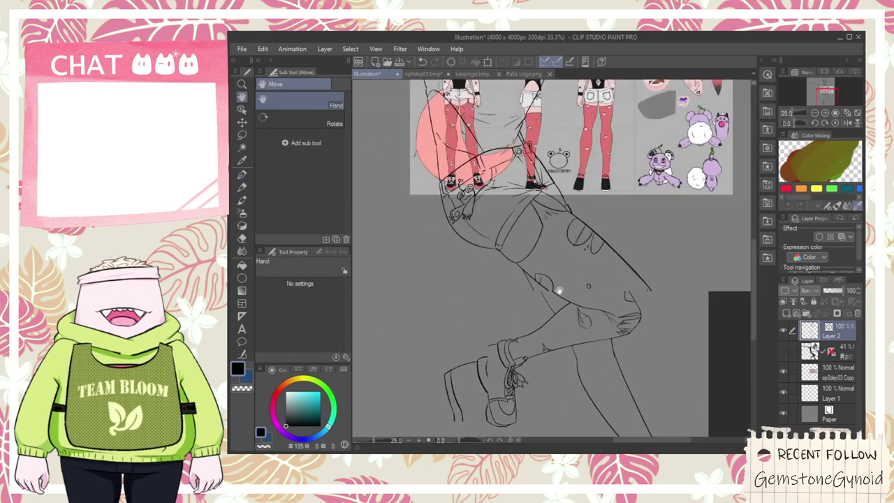
{"action": "left_click_drag", "start_coordinate": [567, 296], "coordinate": [605, 360]}
{"action": "key", "text": "ctrl+z"}
{"action": "mouse_move", "coordinate": [579, 306]}
{"action": "left_mouse_down"}
{"action": "mouse_move", "coordinate": [581, 331]}
{"action": "mouse_move", "coordinate": [653, 388]}
{"action": "left_mouse_up"}
{"action": "key", "text": "ctrl+z"}
{"action": "left_click_drag", "start_coordinate": [545, 270], "coordinate": [640, 383]}
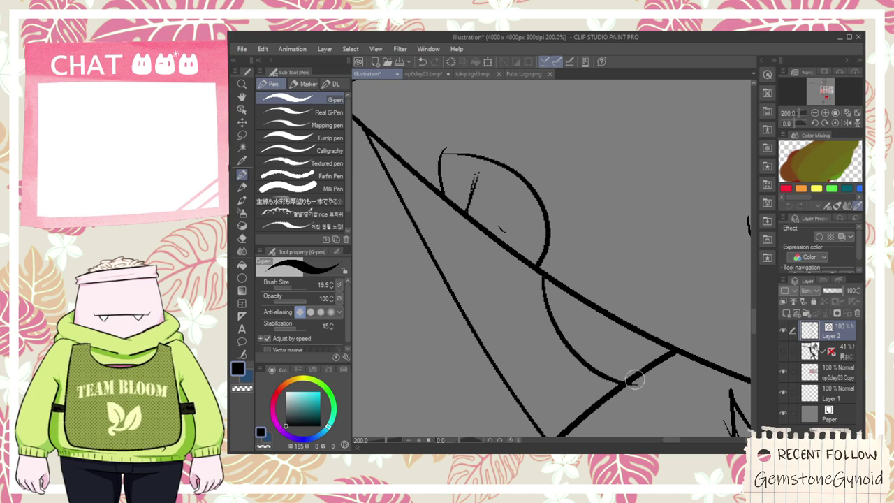
{"action": "left_click_drag", "start_coordinate": [588, 368], "coordinate": [637, 343]}
{"action": "left_click_drag", "start_coordinate": [599, 363], "coordinate": [643, 338]}
- Undo the curved hole strokes on the far leg
{"action": "scroll", "coordinate": [632, 368], "scroll_direction": "down", "scroll_amount": 1}
{"action": "scroll", "coordinate": [565, 388], "scroll_direction": "down", "scroll_amount": 3}
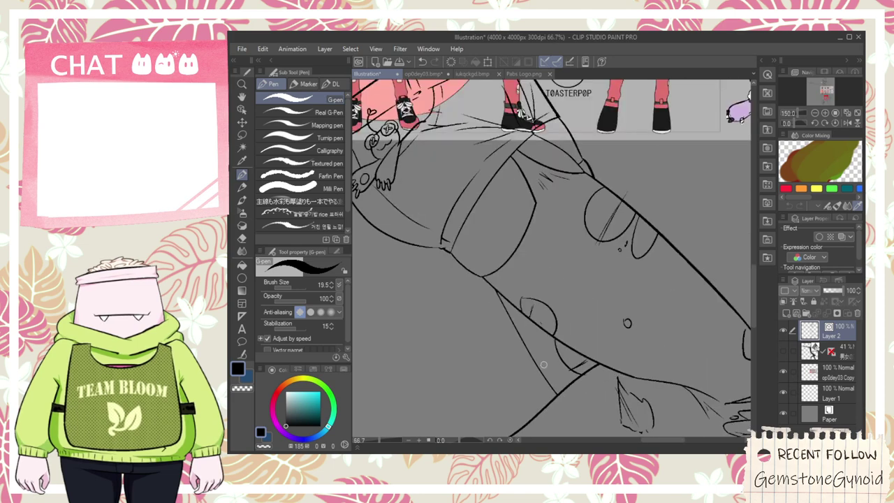
{"action": "key", "text": "space"}
{"action": "left_click_drag", "start_coordinate": [569, 395], "coordinate": [545, 354]}
{"action": "scroll", "coordinate": [540, 354], "scroll_direction": "up", "scroll_amount": 2}
{"action": "key", "text": "ctrl+z"}
{"action": "key", "text": "ctrl+z"}
{"action": "key", "text": "ctrl+z"}
- Ink a small hole on the far leg just above the raised calf's upper edge
{"action": "scroll", "coordinate": [506, 299], "scroll_direction": "up", "scroll_amount": 3}
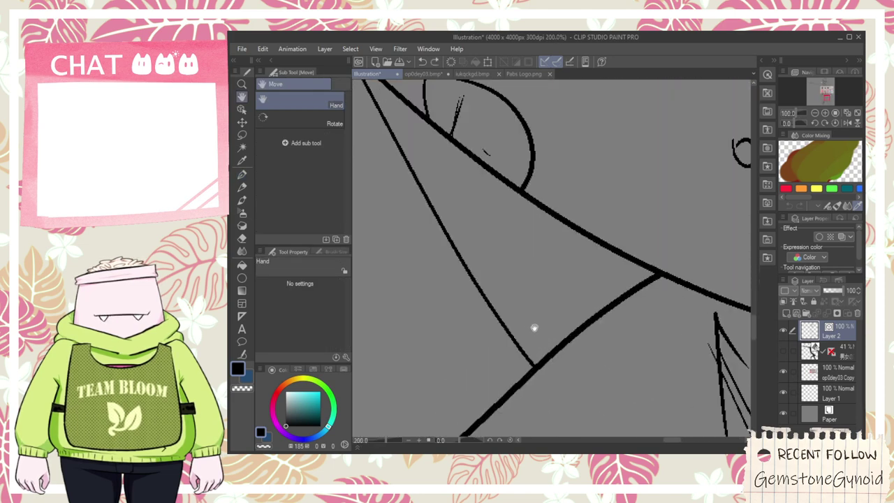
{"action": "key", "text": "p"}
{"action": "mouse_move", "coordinate": [520, 340]}
{"action": "left_mouse_down"}
{"action": "mouse_move", "coordinate": [535, 333]}
{"action": "mouse_move", "coordinate": [571, 277]}
{"action": "mouse_move", "coordinate": [536, 354]}
{"action": "left_mouse_up"}
{"action": "key", "text": "ctrl+z"}
{"action": "mouse_move", "coordinate": [507, 319]}
{"action": "left_mouse_down"}
{"action": "mouse_move", "coordinate": [528, 307]}
{"action": "mouse_move", "coordinate": [568, 278]}
{"action": "left_mouse_up"}
{"action": "left_click_drag", "start_coordinate": [528, 355], "coordinate": [553, 346]}
- Ink jagged tear strands on the standing leg's front edge just below the bent knee
{"action": "scroll", "coordinate": [545, 350], "scroll_direction": "down", "scroll_amount": 6}
{"action": "key", "text": "space"}
{"action": "scroll", "coordinate": [525, 262], "scroll_direction": "up", "scroll_amount": 4}
{"action": "mouse_move", "coordinate": [587, 405]}
{"action": "left_mouse_down"}
{"action": "mouse_move", "coordinate": [524, 265]}
{"action": "mouse_move", "coordinate": [552, 240]}
{"action": "mouse_move", "coordinate": [483, 252]}
{"action": "left_mouse_up"}
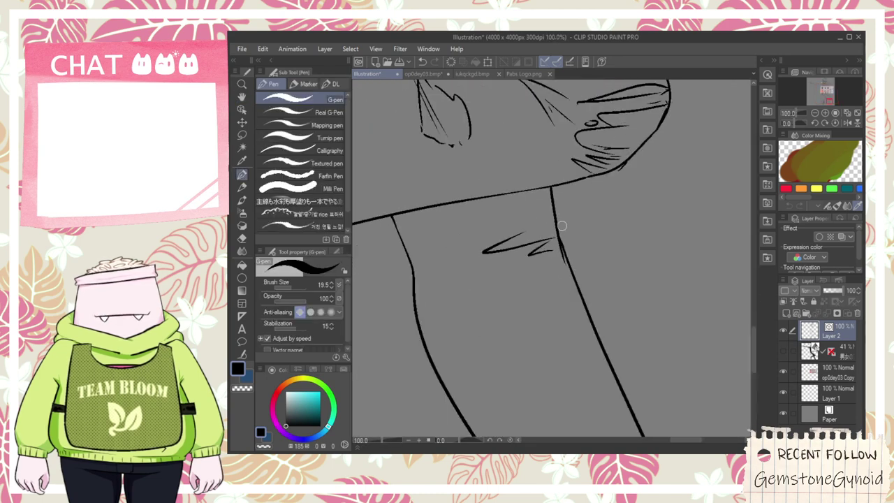
{"action": "mouse_move", "coordinate": [538, 224]}
{"action": "left_mouse_down"}
{"action": "mouse_move", "coordinate": [535, 209]}
{"action": "mouse_move", "coordinate": [557, 214]}
{"action": "left_mouse_up"}
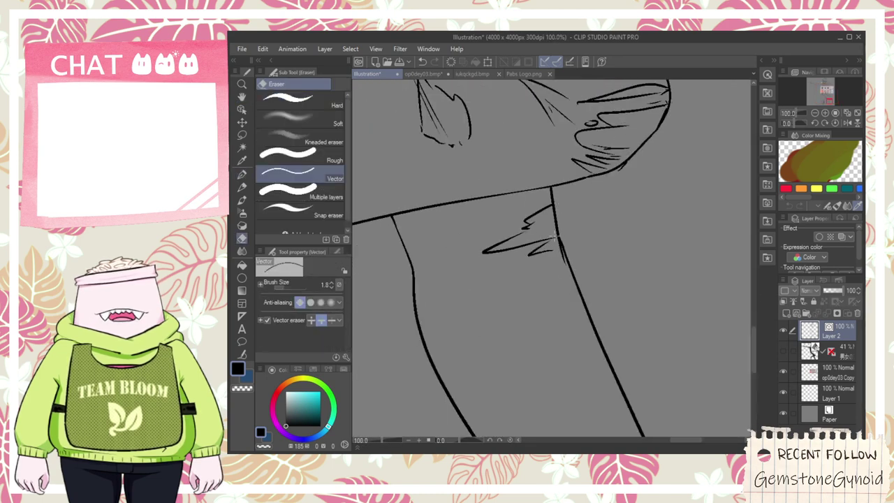
- Ink a slender oval slit and a small corner notch above the standing leg's jagged tear
{"action": "mouse_move", "coordinate": [477, 226]}
{"action": "left_mouse_down"}
{"action": "mouse_move", "coordinate": [517, 213]}
{"action": "mouse_move", "coordinate": [485, 209]}
{"action": "mouse_move", "coordinate": [535, 197]}
{"action": "left_mouse_up"}
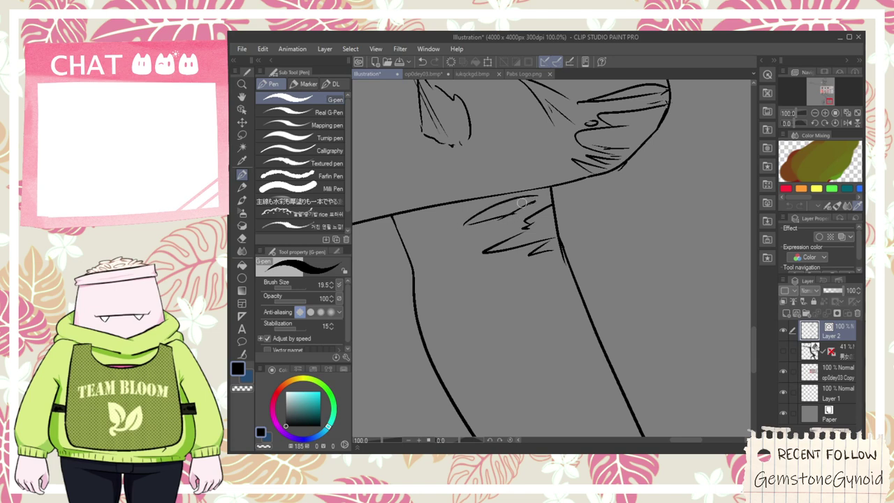
{"action": "key", "text": "ctrl+z"}
{"action": "key", "text": "ctrl+z"}
{"action": "left_click_drag", "start_coordinate": [463, 226], "coordinate": [513, 211]}
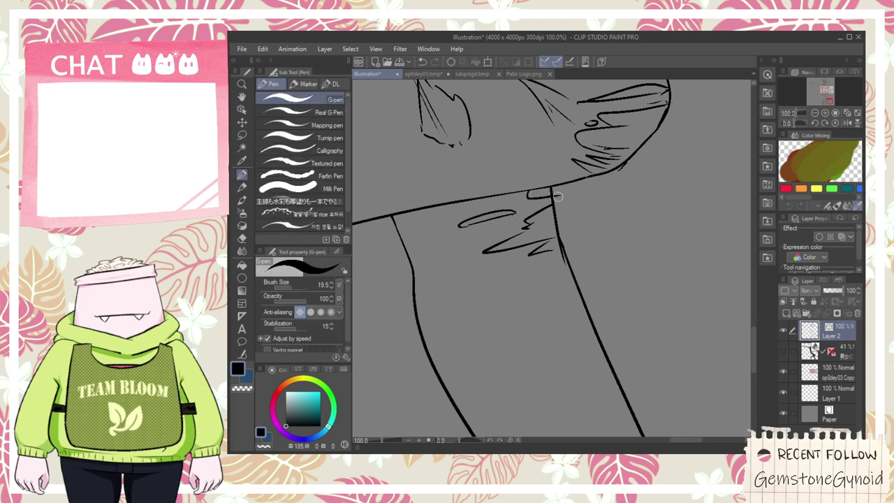
{"action": "key", "text": "e"}
- Compare the inked stocking tears with the character reference sheet, checking the whole legs and the close-up lines
{"action": "scroll", "coordinate": [559, 209], "scroll_direction": "down", "scroll_amount": 2}
{"action": "scroll", "coordinate": [562, 210], "scroll_direction": "down", "scroll_amount": 2}
{"action": "key", "text": "space"}
{"action": "left_click_drag", "start_coordinate": [557, 129], "coordinate": [557, 287]}
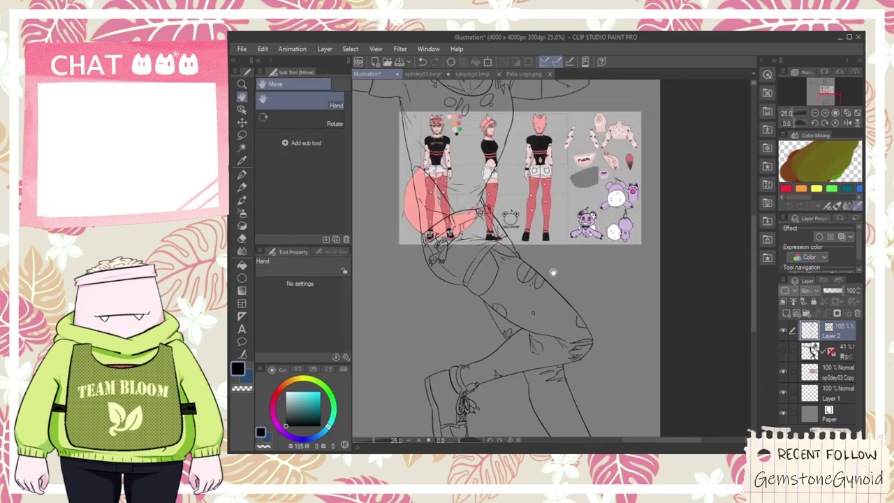
{"action": "scroll", "coordinate": [569, 401], "scroll_direction": "up", "scroll_amount": 4}
{"action": "left_click_drag", "start_coordinate": [545, 370], "coordinate": [543, 319]}
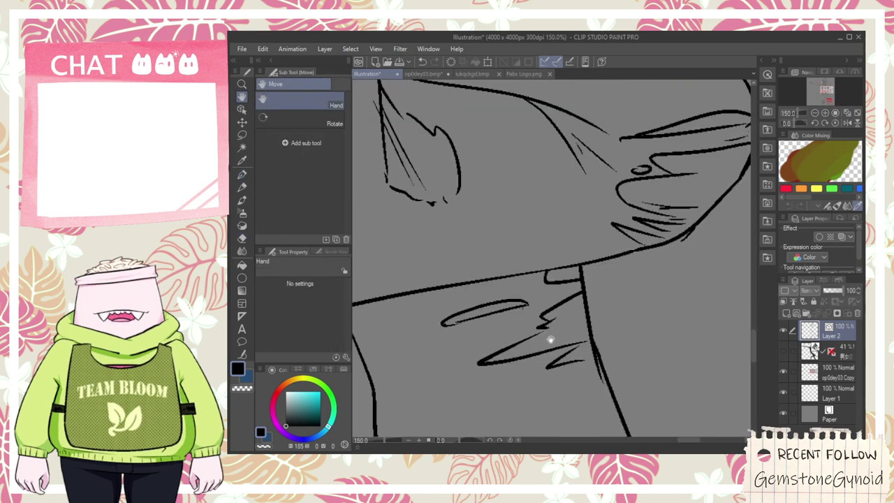
{"action": "scroll", "coordinate": [542, 325], "scroll_direction": "down", "scroll_amount": 3}
{"action": "left_click_drag", "start_coordinate": [575, 248], "coordinate": [587, 310]}
{"action": "scroll", "coordinate": [510, 182], "scroll_direction": "up", "scroll_amount": 2}
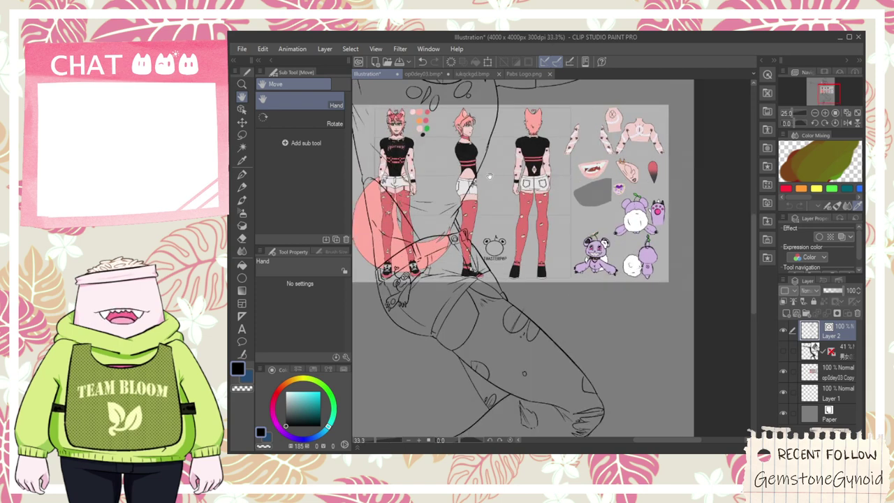
- Ink a rounded hole on the standing leg's back edge with small droplet marks beside it
{"action": "left_click_drag", "start_coordinate": [543, 356], "coordinate": [498, 251]}
{"action": "scroll", "coordinate": [498, 251], "scroll_direction": "up", "scroll_amount": 3}
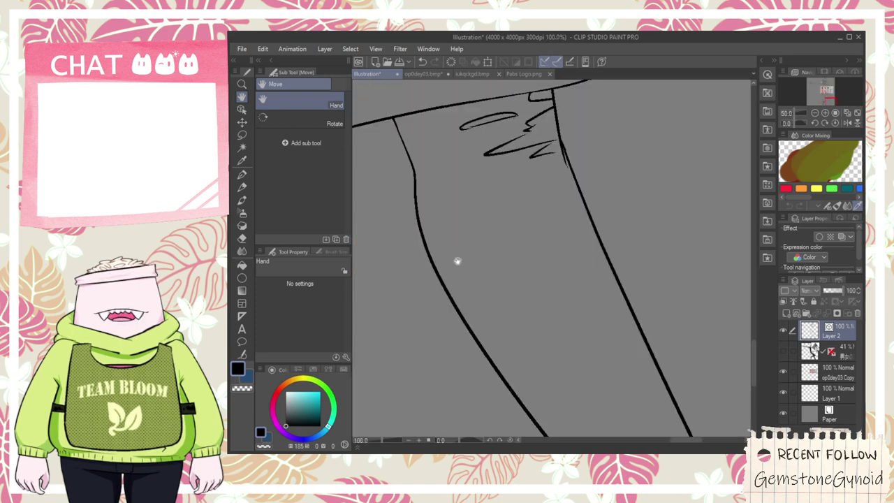
{"action": "key", "text": "p"}
{"action": "mouse_move", "coordinate": [421, 239]}
{"action": "left_mouse_down"}
{"action": "mouse_move", "coordinate": [437, 239]}
{"action": "mouse_move", "coordinate": [449, 307]}
{"action": "left_mouse_up"}
{"action": "key", "text": "ctrl+z"}
{"action": "left_click_drag", "start_coordinate": [417, 217], "coordinate": [474, 319]}
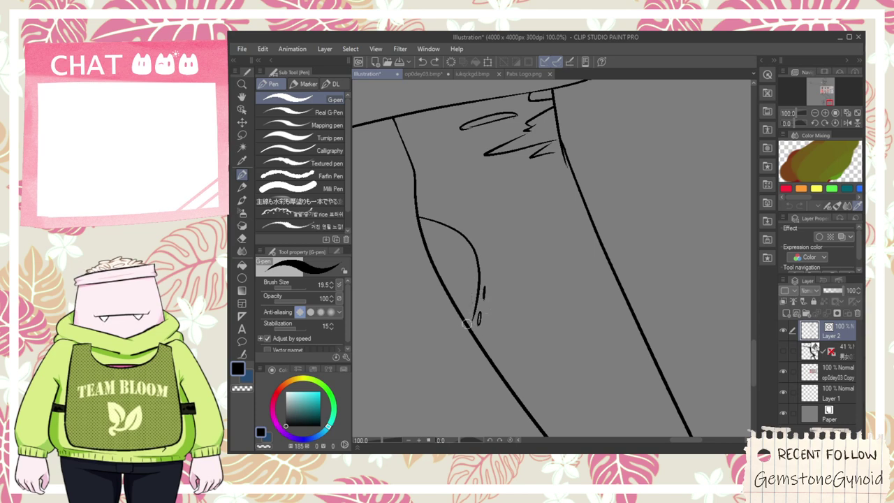
- Ink short frayed strands at the lower tip of the standing leg's rounded hole and clean up the crossing lines
{"action": "scroll", "coordinate": [470, 327], "scroll_direction": "up", "scroll_amount": 2}
{"action": "mouse_move", "coordinate": [465, 322]}
{"action": "left_mouse_down"}
{"action": "mouse_move", "coordinate": [456, 355]}
{"action": "mouse_move", "coordinate": [478, 327]}
{"action": "left_mouse_up"}
{"action": "key", "text": "ctrl+z"}
{"action": "key", "text": "e"}
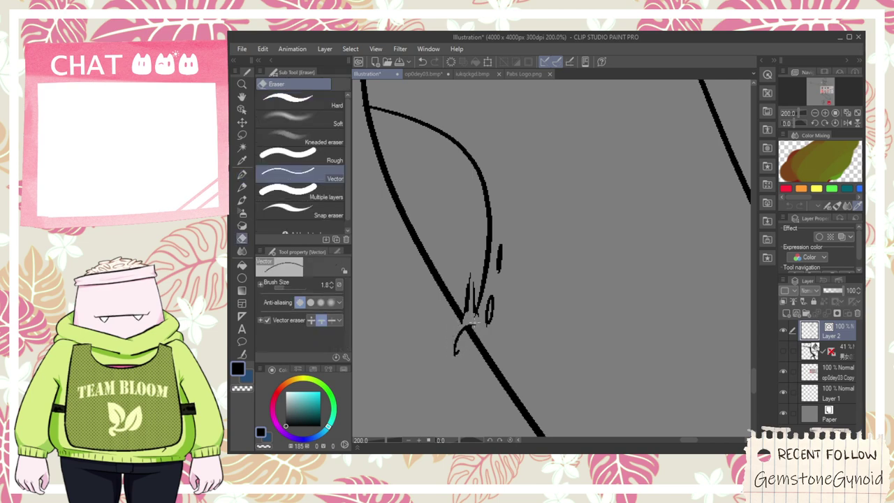
{"action": "scroll", "coordinate": [477, 327], "scroll_direction": "down", "scroll_amount": 5}
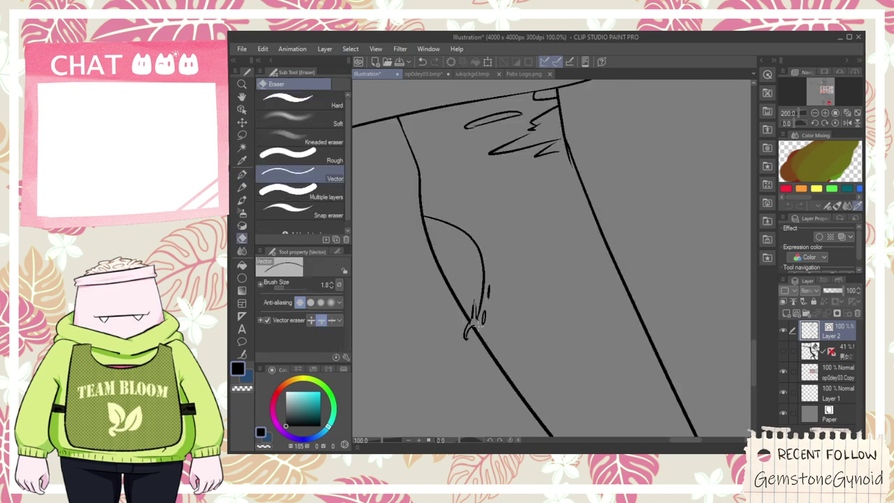
- Examine the standing leg's inked holes and its empty lower part alongside the reference sheet
{"action": "key", "text": "space"}
{"action": "scroll", "coordinate": [493, 315], "scroll_direction": "down", "scroll_amount": 3}
{"action": "left_click_drag", "start_coordinate": [497, 318], "coordinate": [514, 353]}
{"action": "scroll", "coordinate": [509, 269], "scroll_direction": "up", "scroll_amount": 3}
{"action": "left_click_drag", "start_coordinate": [508, 268], "coordinate": [539, 361]}
{"action": "scroll", "coordinate": [540, 362], "scroll_direction": "down", "scroll_amount": 1}
{"action": "scroll", "coordinate": [499, 239], "scroll_direction": "up", "scroll_amount": 5}
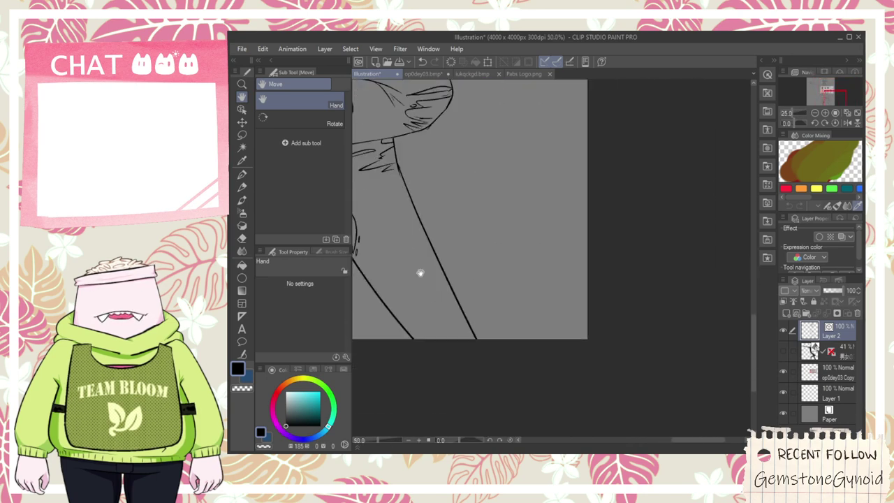
- Ink a small curved hole with a hooked frayed strand beside it along the standing leg's lower edge
{"action": "key", "text": "p"}
{"action": "left_click_drag", "start_coordinate": [453, 266], "coordinate": [458, 292]}
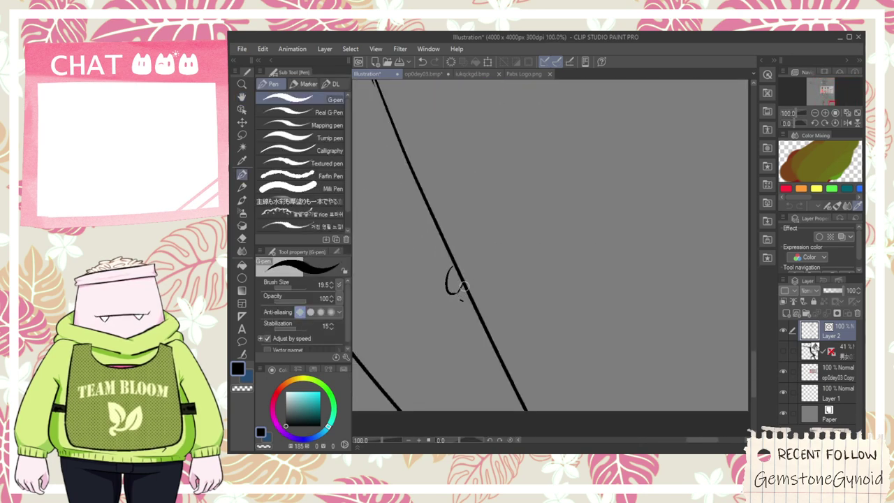
{"action": "key", "text": "e"}
{"action": "scroll", "coordinate": [480, 323], "scroll_direction": "up", "scroll_amount": 4}
{"action": "key", "text": "p"}
{"action": "left_click_drag", "start_coordinate": [421, 306], "coordinate": [454, 306]}
{"action": "scroll", "coordinate": [459, 303], "scroll_direction": "down", "scroll_amount": 5}
{"action": "key", "text": "space"}
{"action": "mouse_move", "coordinate": [461, 339]}
{"action": "left_mouse_down"}
{"action": "mouse_move", "coordinate": [465, 350]}
{"action": "mouse_move", "coordinate": [484, 292]}
{"action": "left_mouse_up"}
{"action": "scroll", "coordinate": [437, 322], "scroll_direction": "up", "scroll_amount": 1}
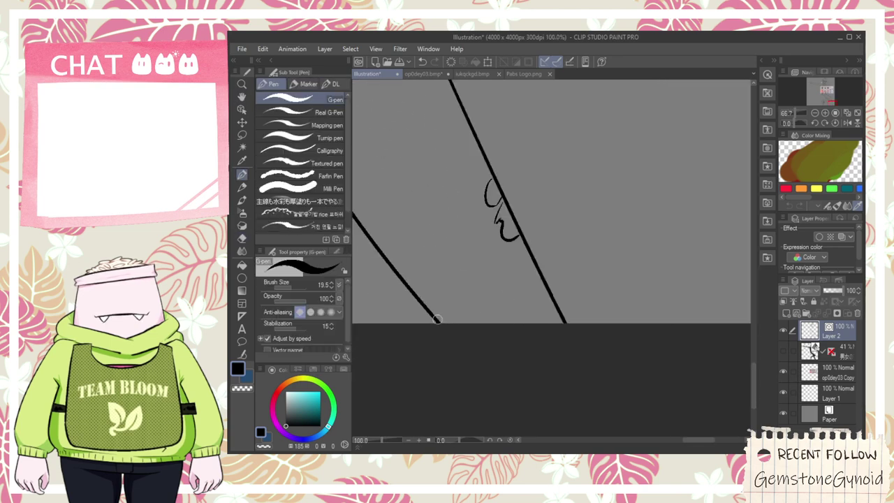
{"action": "scroll", "coordinate": [454, 326], "scroll_direction": "down", "scroll_amount": 6}
{"action": "key", "text": "h"}
{"action": "left_click_drag", "start_coordinate": [428, 274], "coordinate": [471, 311]}
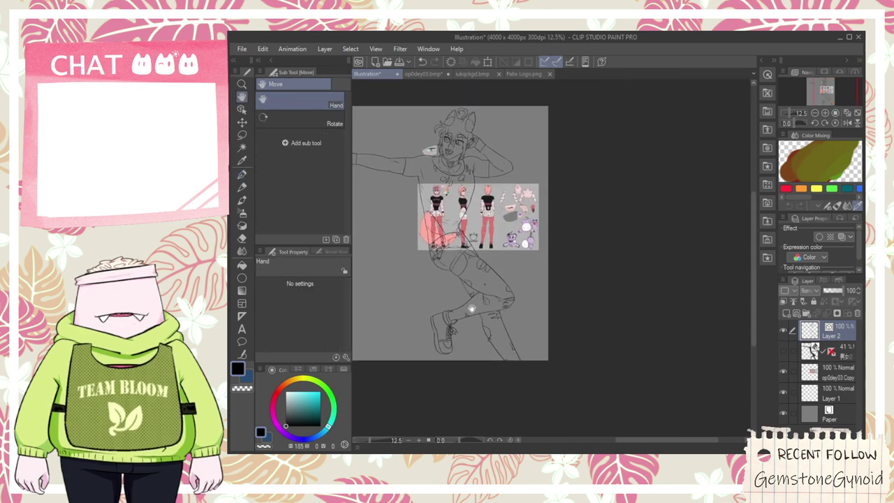
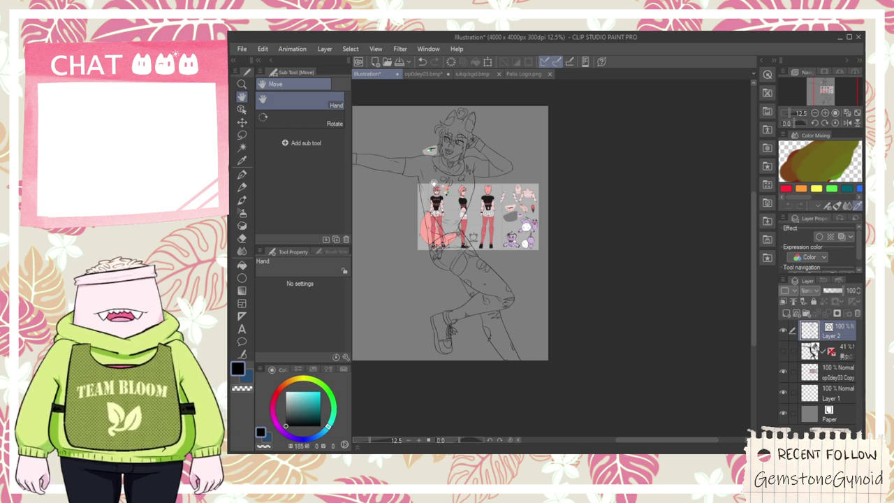
{"action": "left_click", "coordinate": [244, 199]}
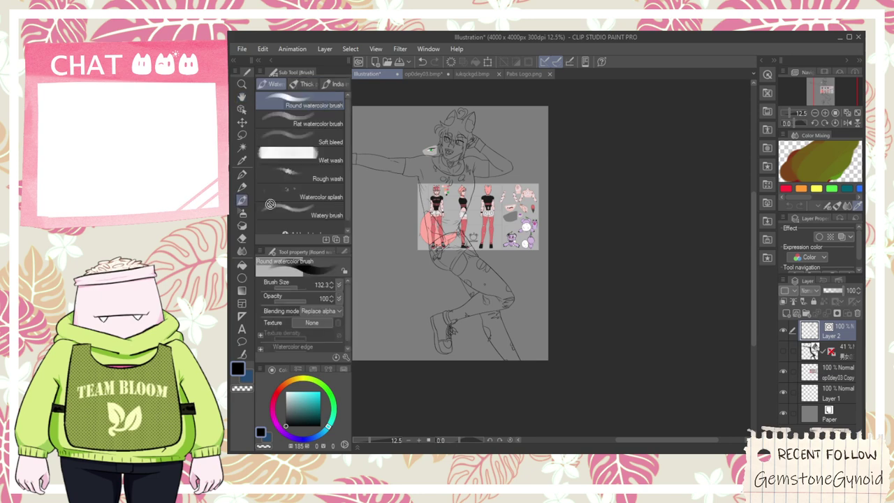
{"action": "left_click_drag", "start_coordinate": [428, 206], "coordinate": [491, 241]}
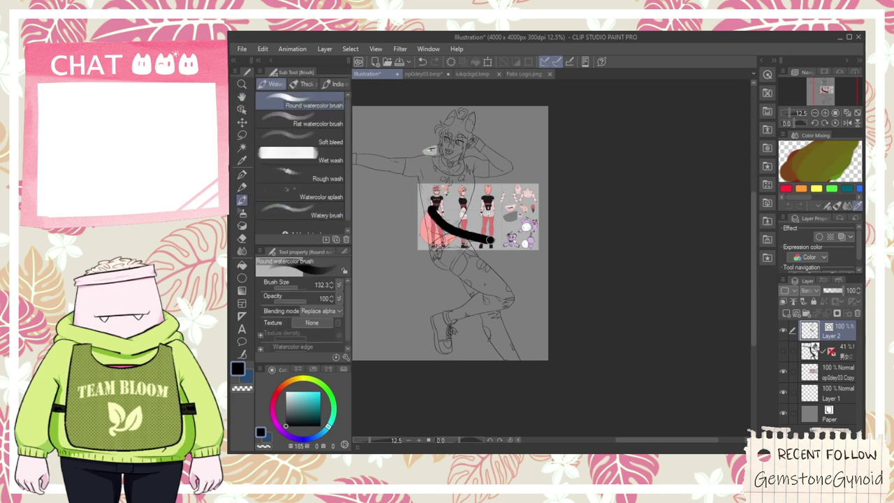
{"action": "key", "text": "ctrl+z"}
- Move the character reference sheet layer off the torso into the empty area under the outstretched arm
{"action": "key", "text": "space"}
{"action": "mouse_move", "coordinate": [422, 236]}
{"action": "left_mouse_down"}
{"action": "mouse_move", "coordinate": [519, 225]}
{"action": "mouse_move", "coordinate": [638, 257]}
{"action": "mouse_move", "coordinate": [542, 308]}
{"action": "left_mouse_up"}
{"action": "scroll", "coordinate": [469, 237], "scroll_direction": "up", "scroll_amount": 2}
{"action": "left_click", "coordinate": [824, 377]}
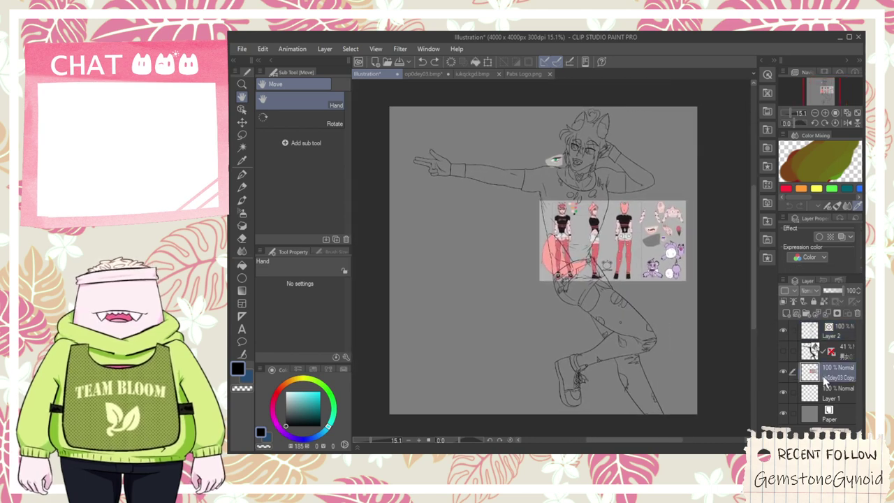
{"action": "key", "text": "b"}
{"action": "key", "text": "k"}
{"action": "mouse_move", "coordinate": [684, 303]}
{"action": "left_mouse_down"}
{"action": "mouse_move", "coordinate": [512, 391]}
{"action": "mouse_move", "coordinate": [537, 389]}
{"action": "mouse_move", "coordinate": [533, 327]}
{"action": "left_mouse_up"}
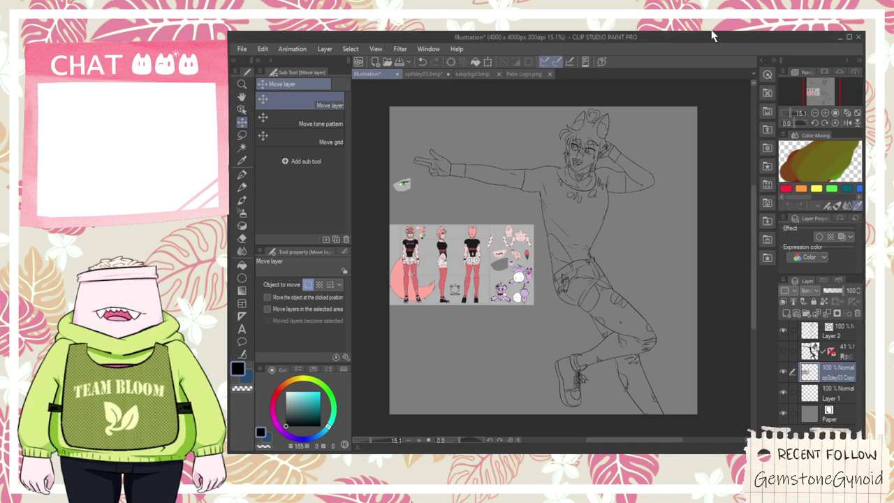
{"action": "left_click", "coordinate": [662, 222]}
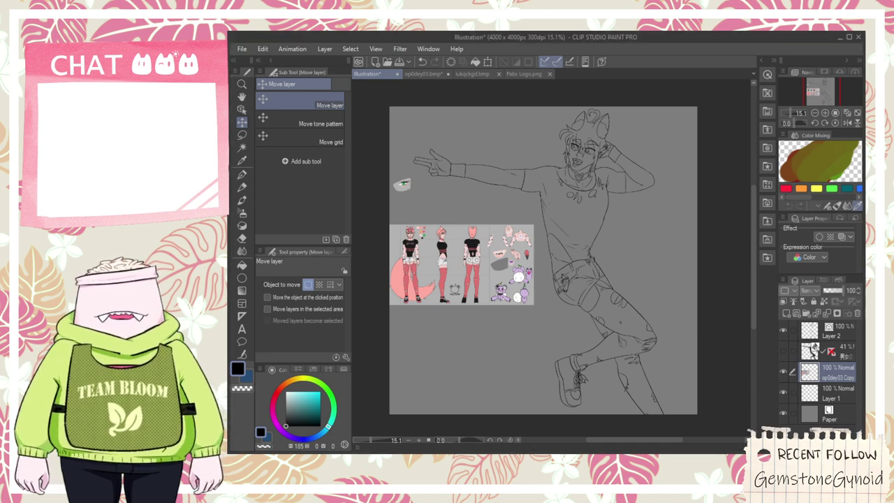
- Sketch a doodle of two linked circles in the empty area beneath the reference sheet and delete it using a lasso selection
{"action": "key", "text": "space"}
{"action": "left_click_drag", "start_coordinate": [567, 255], "coordinate": [632, 175]}
{"action": "scroll", "coordinate": [525, 270], "scroll_direction": "up", "scroll_amount": 3}
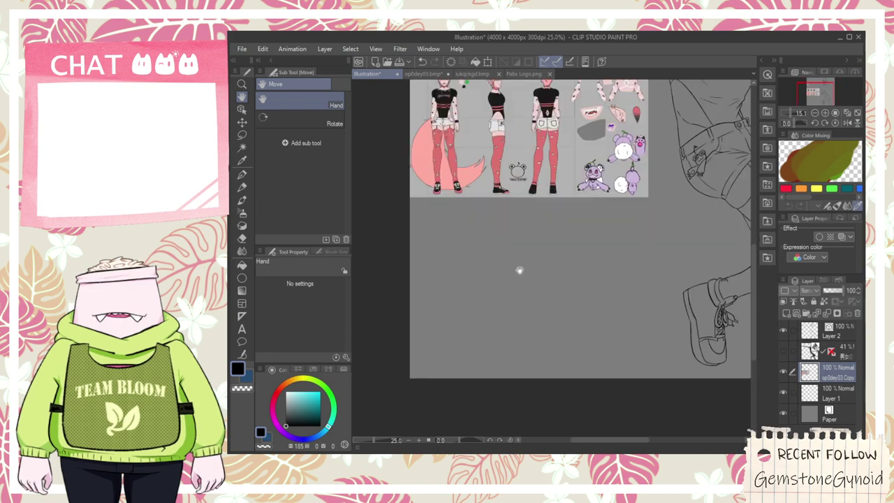
{"action": "scroll", "coordinate": [524, 270], "scroll_direction": "up", "scroll_amount": 1}
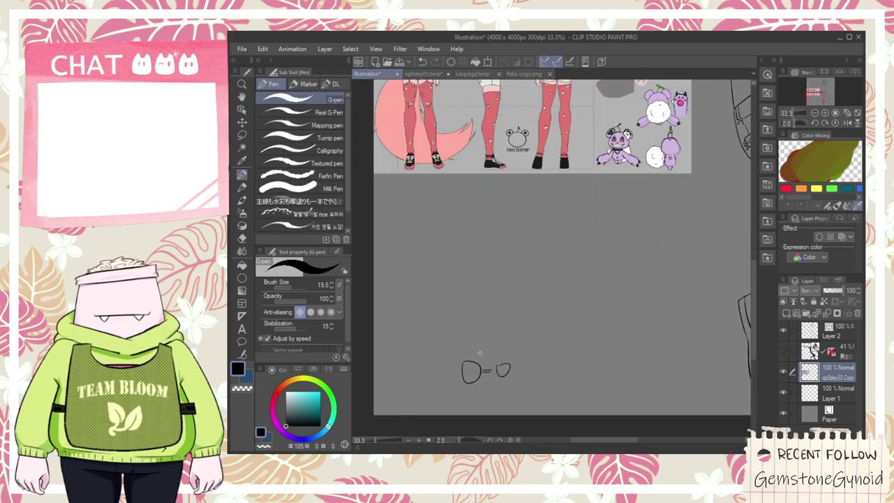
{"action": "key", "text": "ctrl+z"}
{"action": "left_click_drag", "start_coordinate": [444, 263], "coordinate": [466, 332]}
{"action": "key", "text": "ctrl+z"}
{"action": "key", "text": "ctrl+z"}
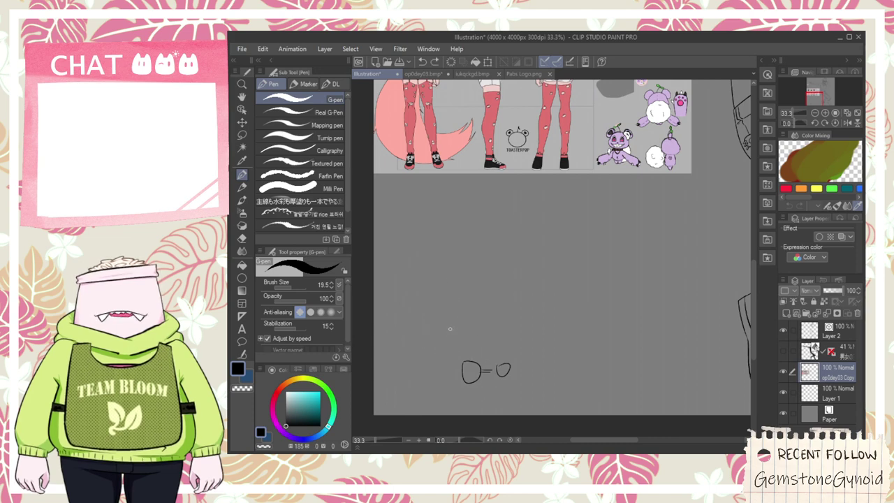
{"action": "key", "text": "e"}
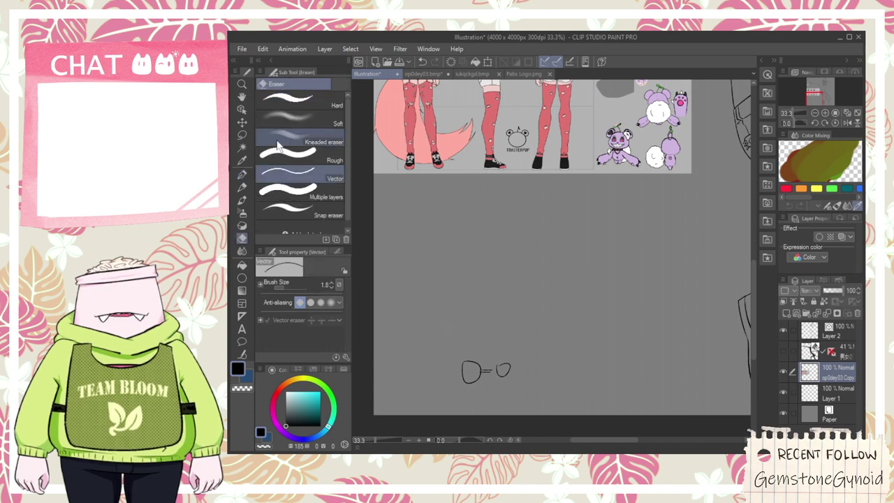
{"action": "left_click", "coordinate": [242, 134]}
{"action": "left_click_drag", "start_coordinate": [458, 388], "coordinate": [458, 422]}
{"action": "key", "text": "Delete"}
- Make the line art layer, Layer 2, active and clear the selection
{"action": "left_click", "coordinate": [838, 335]}
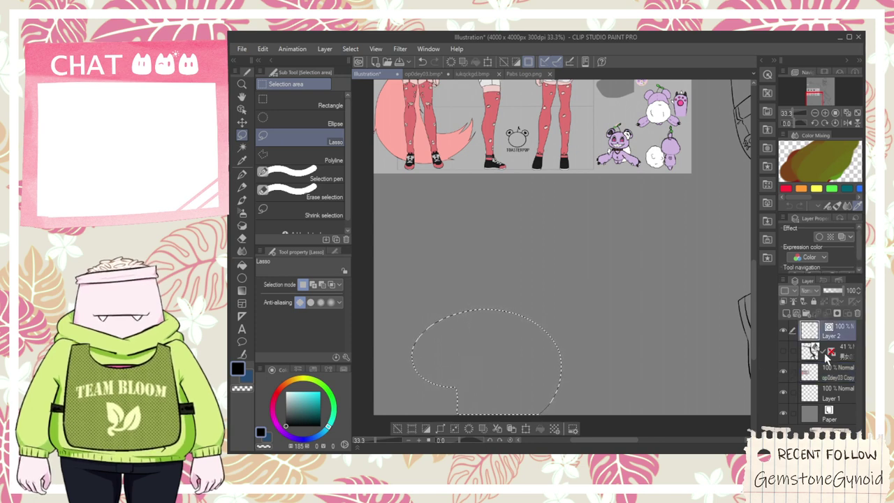
{"action": "left_click", "coordinate": [398, 429]}
{"action": "key", "text": "p"}
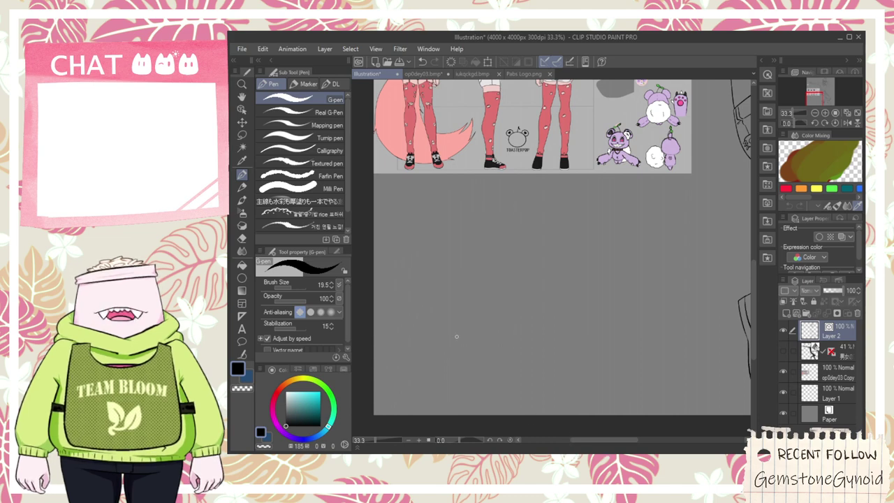
- Sketch a loose doodle of a round head with thin limbs beneath the reference sheet and delete all its strokes
{"action": "left_click_drag", "start_coordinate": [456, 325], "coordinate": [472, 329]}
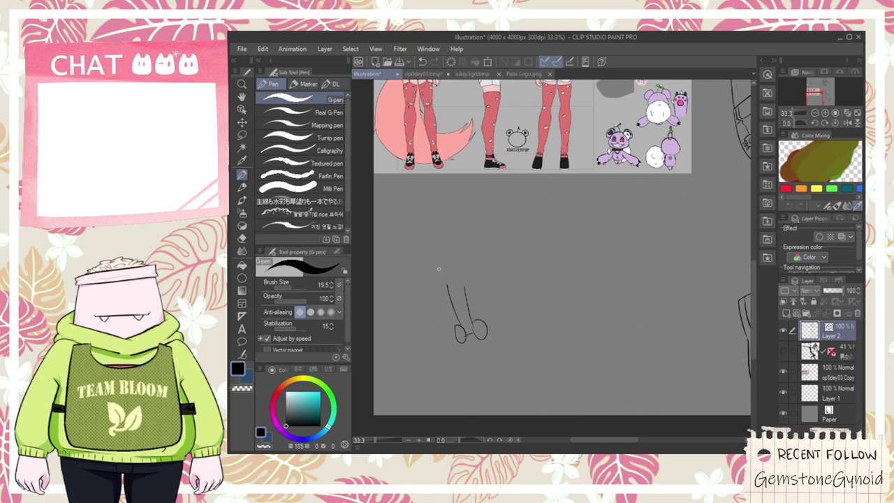
{"action": "left_click_drag", "start_coordinate": [464, 259], "coordinate": [482, 278]}
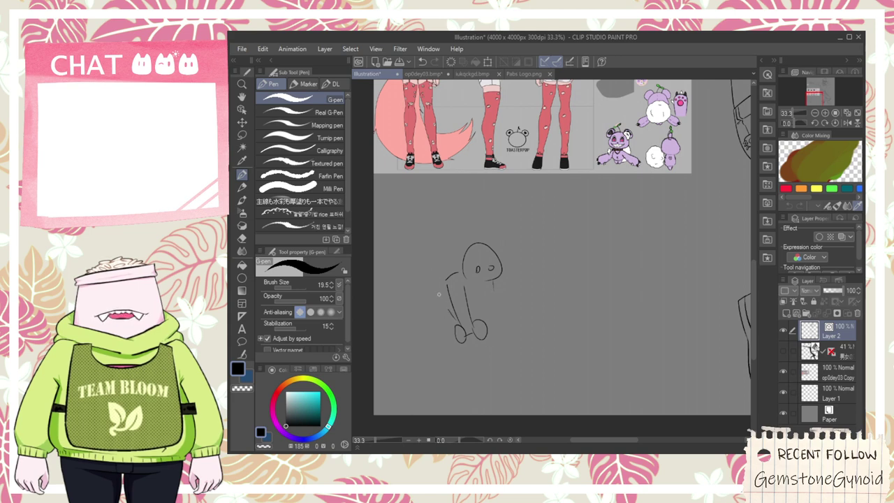
{"action": "left_click_drag", "start_coordinate": [447, 309], "coordinate": [418, 213]}
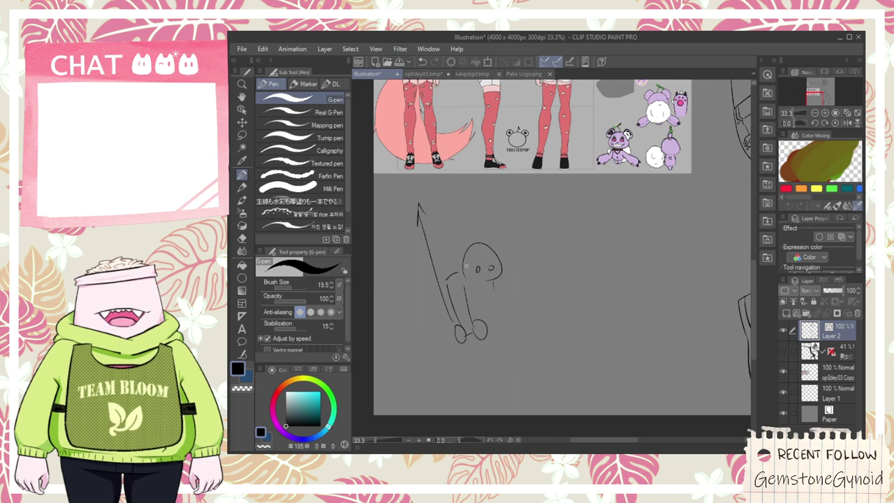
{"action": "left_click_drag", "start_coordinate": [452, 199], "coordinate": [442, 272]}
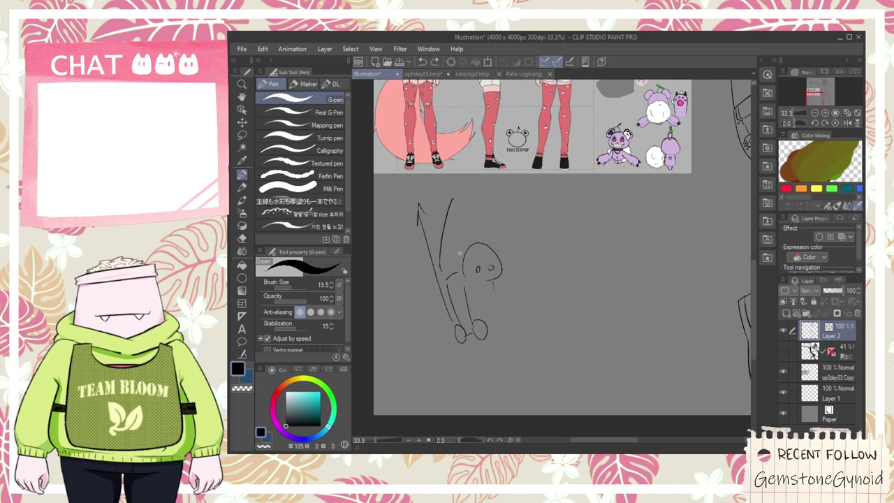
{"action": "mouse_move", "coordinate": [435, 207]}
{"action": "left_mouse_down"}
{"action": "mouse_move", "coordinate": [465, 186]}
{"action": "mouse_move", "coordinate": [466, 207]}
{"action": "left_mouse_up"}
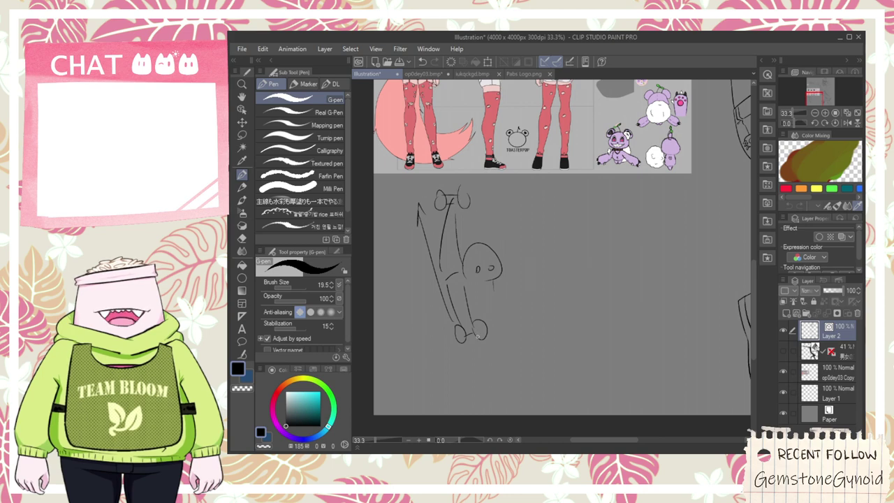
{"action": "key", "text": "o"}
{"action": "left_click_drag", "start_coordinate": [412, 343], "coordinate": [483, 162]}
{"action": "key", "text": "Delete"}
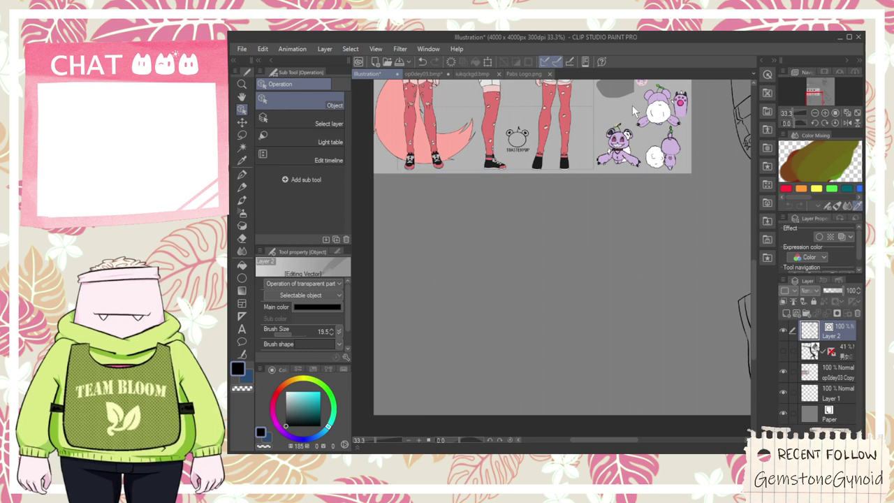
- Examine the reference sheet's ear and teardrop-shaped close-ups and the front figure's head, including the heart-shaped glasses
{"action": "key", "text": "ctrl+minus"}
{"action": "scroll", "coordinate": [621, 155], "scroll_direction": "down", "scroll_amount": 2}
{"action": "key", "text": "space"}
{"action": "left_click_drag", "start_coordinate": [664, 115], "coordinate": [624, 201]}
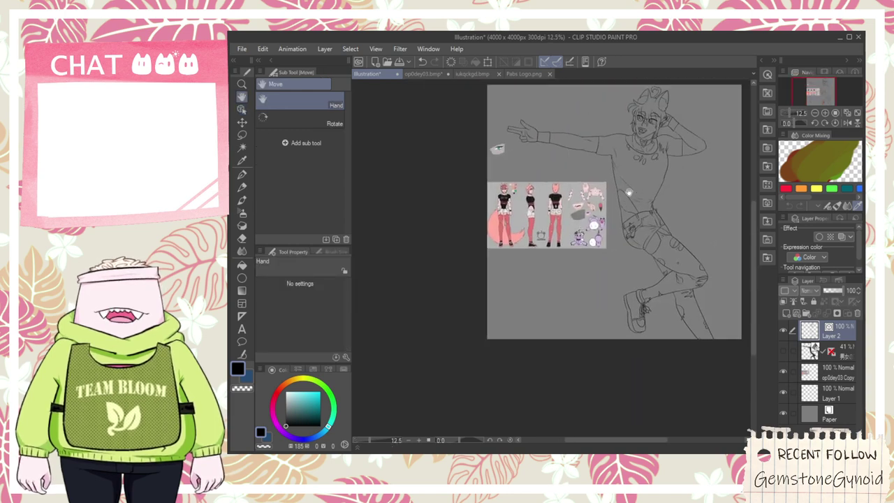
{"action": "scroll", "coordinate": [625, 189], "scroll_direction": "up", "scroll_amount": 2}
{"action": "left_click_drag", "start_coordinate": [538, 233], "coordinate": [538, 237]}
{"action": "scroll", "coordinate": [574, 231], "scroll_direction": "up", "scroll_amount": 6}
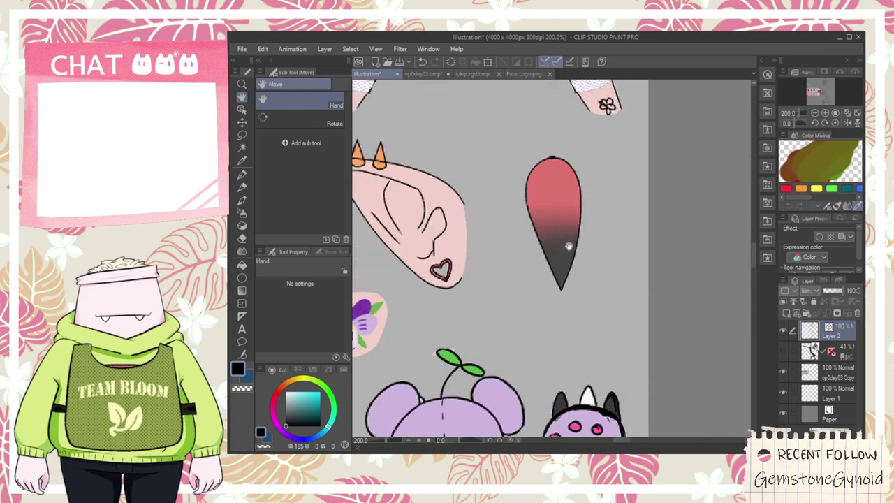
{"action": "scroll", "coordinate": [567, 245], "scroll_direction": "down", "scroll_amount": 4}
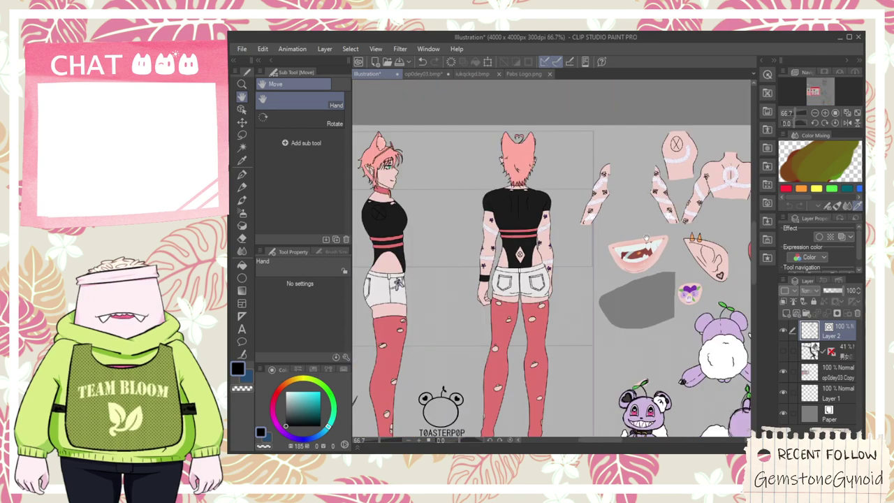
{"action": "scroll", "coordinate": [538, 257], "scroll_direction": "up", "scroll_amount": 4}
{"action": "scroll", "coordinate": [621, 239], "scroll_direction": "down", "scroll_amount": 4}
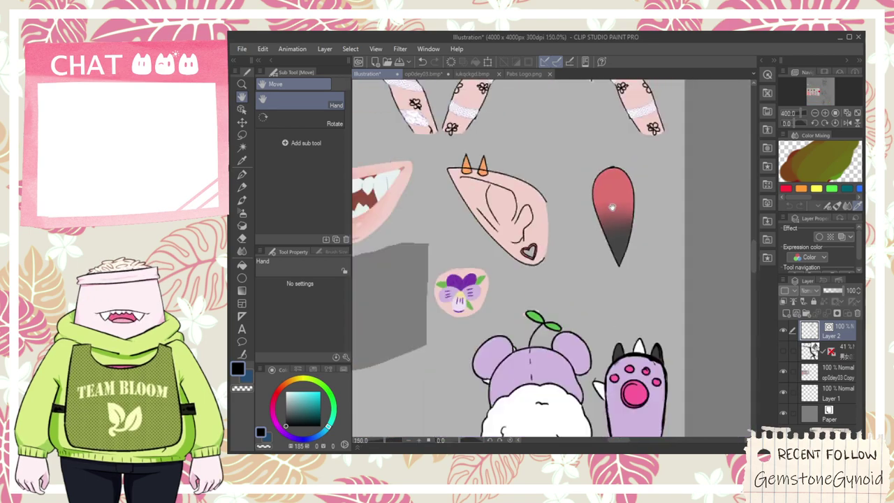
{"action": "left_click_drag", "start_coordinate": [443, 192], "coordinate": [580, 235]}
{"action": "scroll", "coordinate": [503, 213], "scroll_direction": "up", "scroll_amount": 1}
{"action": "left_click_drag", "start_coordinate": [419, 182], "coordinate": [567, 231]}
{"action": "left_click_drag", "start_coordinate": [380, 199], "coordinate": [598, 222]}
{"action": "left_click_drag", "start_coordinate": [535, 224], "coordinate": [563, 180]}
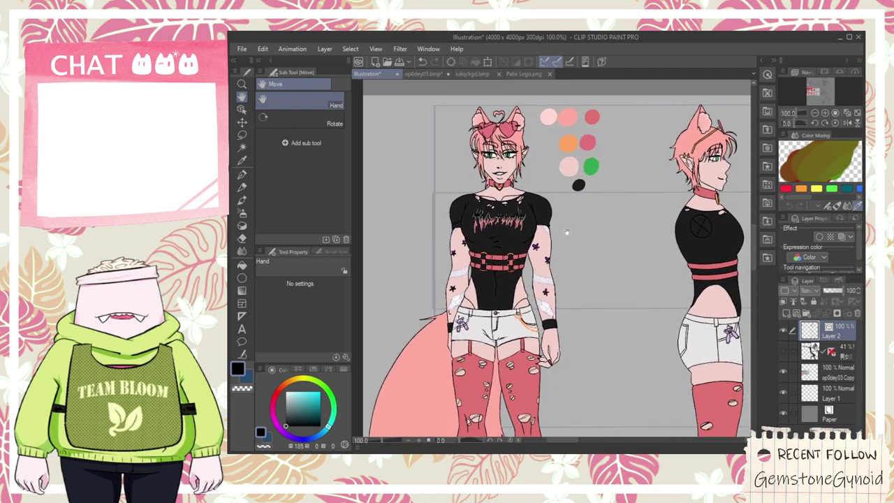
{"action": "left_click_drag", "start_coordinate": [566, 257], "coordinate": [576, 163]}
{"action": "scroll", "coordinate": [579, 166], "scroll_direction": "down", "scroll_amount": 2}
{"action": "left_click_drag", "start_coordinate": [737, 199], "coordinate": [597, 241]}
{"action": "scroll", "coordinate": [618, 242], "scroll_direction": "down", "scroll_amount": 1}
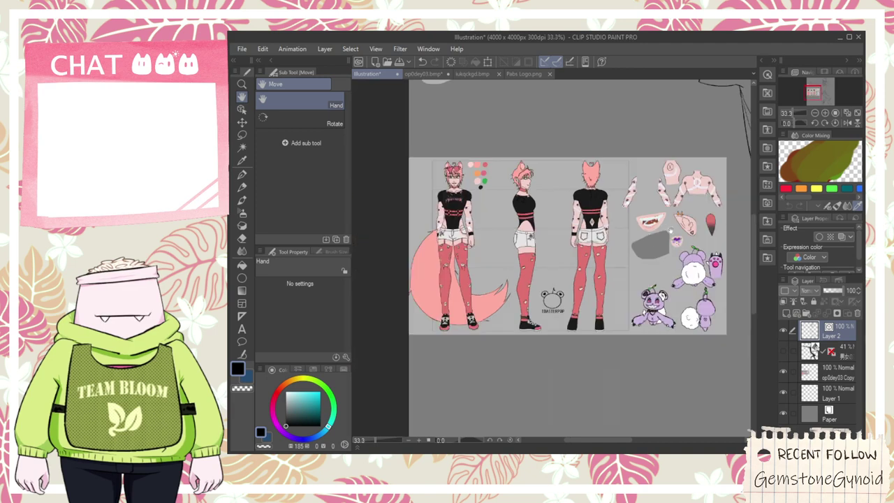
{"action": "left_click_drag", "start_coordinate": [666, 231], "coordinate": [582, 260]}
{"action": "left_click_drag", "start_coordinate": [628, 209], "coordinate": [659, 264]}
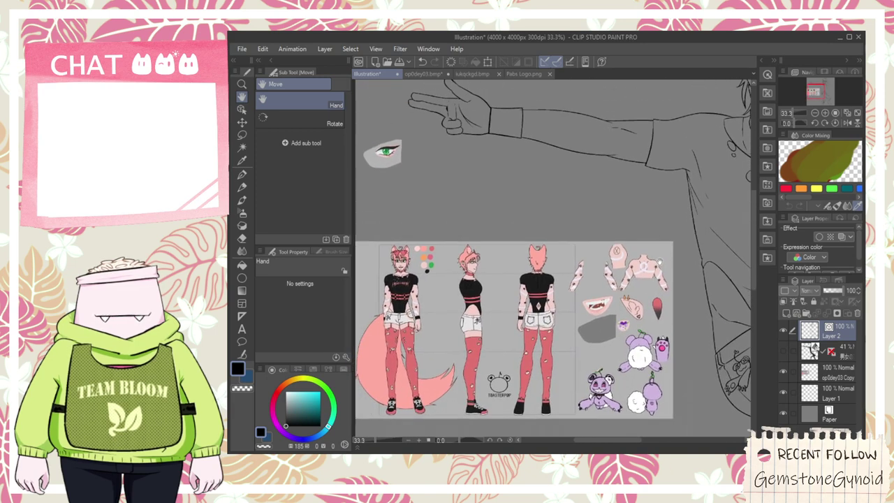
- Ink a heart-shaped glasses lens on the character's forehead below the ear and trim its overshooting line ends
{"action": "left_click_drag", "start_coordinate": [682, 167], "coordinate": [509, 233]}
{"action": "left_click_drag", "start_coordinate": [648, 95], "coordinate": [547, 167]}
{"action": "scroll", "coordinate": [548, 166], "scroll_direction": "up", "scroll_amount": 2}
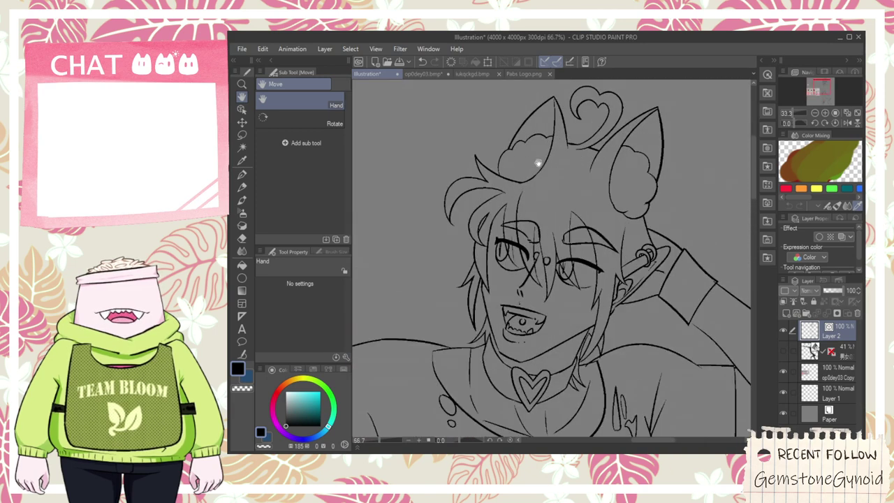
{"action": "scroll", "coordinate": [547, 166], "scroll_direction": "up", "scroll_amount": 2}
{"action": "key", "text": "p"}
{"action": "scroll", "coordinate": [548, 166], "scroll_direction": "up", "scroll_amount": 2}
{"action": "mouse_move", "coordinate": [533, 252]}
{"action": "left_mouse_down"}
{"action": "mouse_move", "coordinate": [564, 166]}
{"action": "mouse_move", "coordinate": [534, 250]}
{"action": "left_mouse_up"}
{"action": "key", "text": "e"}
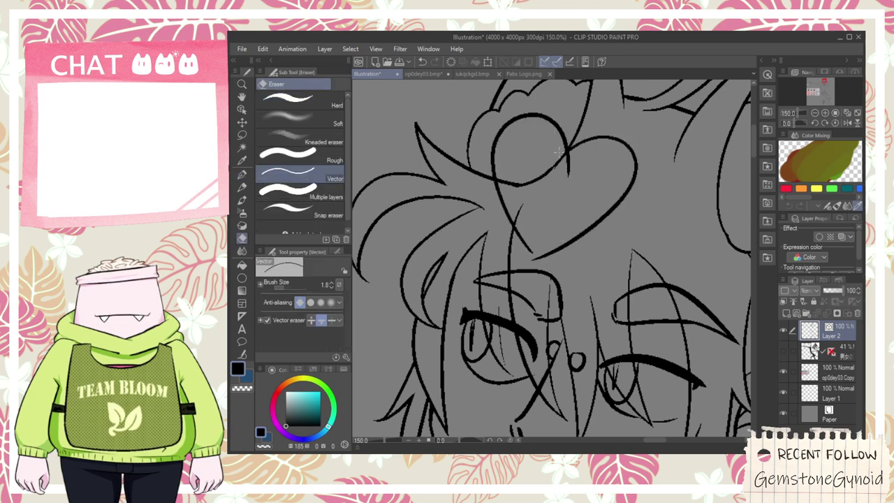
{"action": "key", "text": "p"}
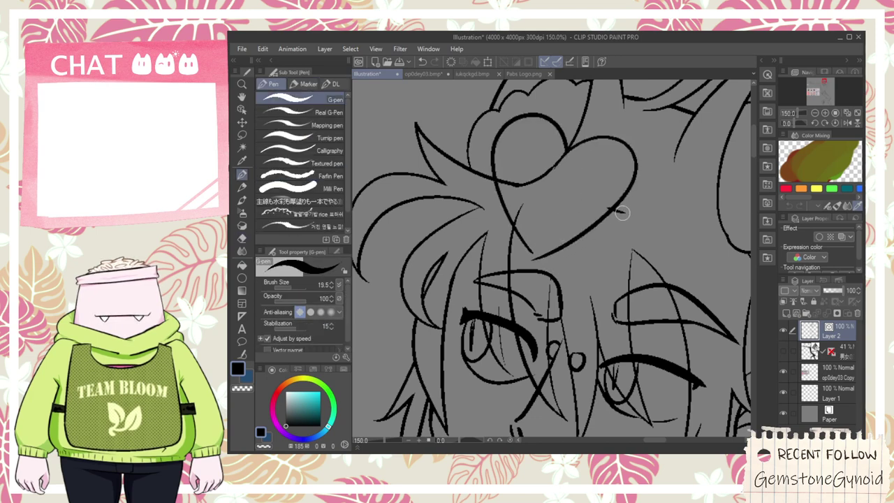
{"action": "scroll", "coordinate": [573, 247], "scroll_direction": "up", "scroll_amount": 1}
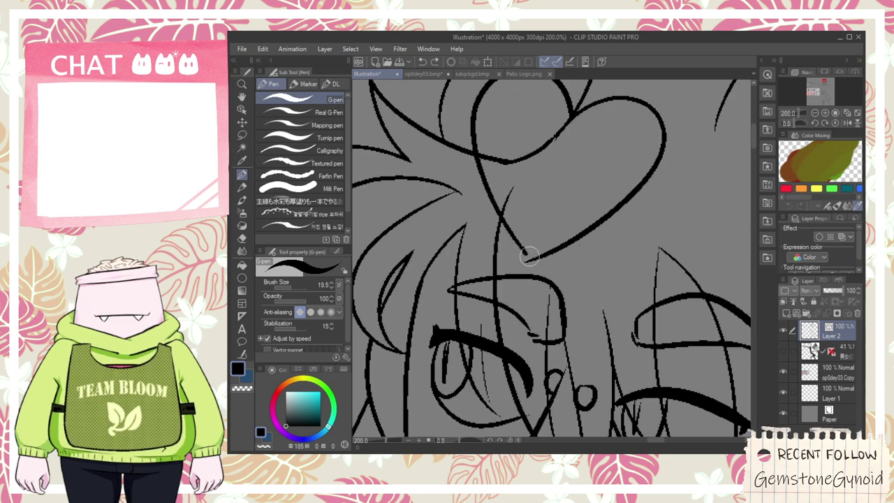
{"action": "key", "text": "e"}
{"action": "scroll", "coordinate": [537, 259], "scroll_direction": "down", "scroll_amount": 2}
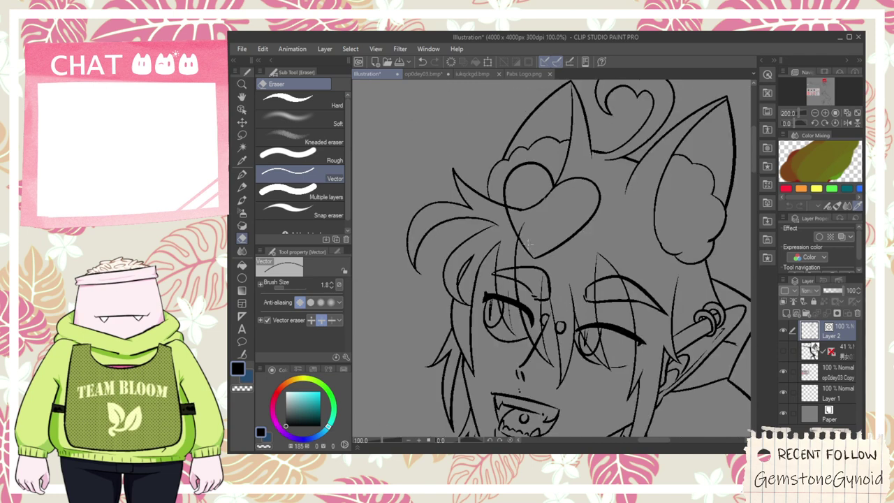
- Select the heart lens's strokes, adjust their shape, and place a second heart beside it over the other eyebrow
{"action": "left_click", "coordinate": [241, 109]}
{"action": "left_click", "coordinate": [533, 260]}
{"action": "left_click", "coordinate": [579, 225], "text": "shift"}
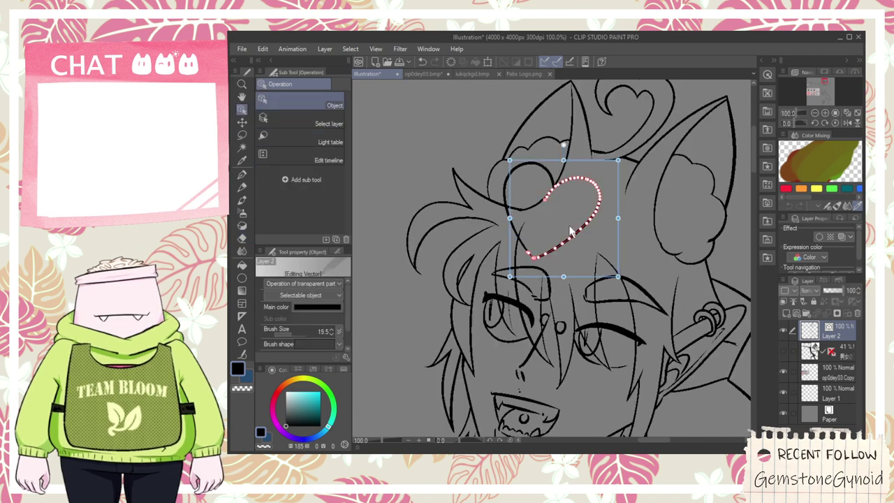
{"action": "left_click", "coordinate": [537, 195], "text": "shift"}
{"action": "left_click_drag", "start_coordinate": [614, 188], "coordinate": [604, 187]}
{"action": "left_click_drag", "start_coordinate": [601, 187], "coordinate": [696, 225]}
{"action": "key", "text": "p"}
{"action": "scroll", "coordinate": [563, 214], "scroll_direction": "up", "scroll_amount": 2}
{"action": "left_click_drag", "start_coordinate": [574, 207], "coordinate": [653, 235]}
{"action": "key", "text": "ctrl+z"}
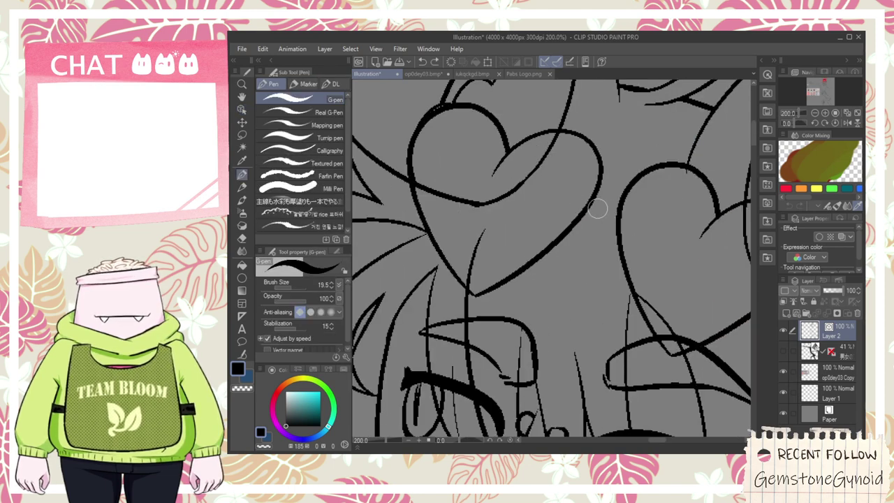
- Examine the heart-shaped glasses on the reference sheet's front figure, including the bridge between the lenses
{"action": "scroll", "coordinate": [597, 208], "scroll_direction": "down", "scroll_amount": 5}
{"action": "key", "text": "space"}
{"action": "left_click_drag", "start_coordinate": [531, 300], "coordinate": [659, 92]}
{"action": "scroll", "coordinate": [420, 297], "scroll_direction": "up", "scroll_amount": 1}
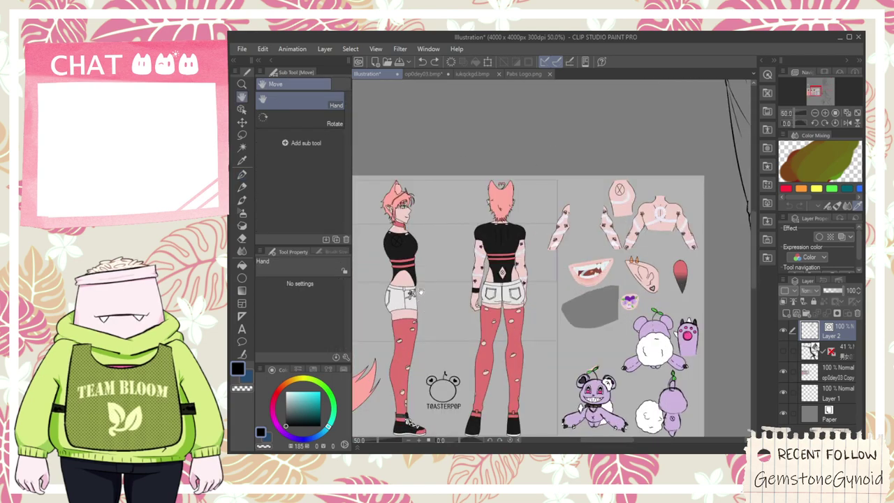
{"action": "scroll", "coordinate": [420, 296], "scroll_direction": "up", "scroll_amount": 1}
{"action": "left_click_drag", "start_coordinate": [420, 297], "coordinate": [586, 307]}
{"action": "scroll", "coordinate": [412, 209], "scroll_direction": "up", "scroll_amount": 6}
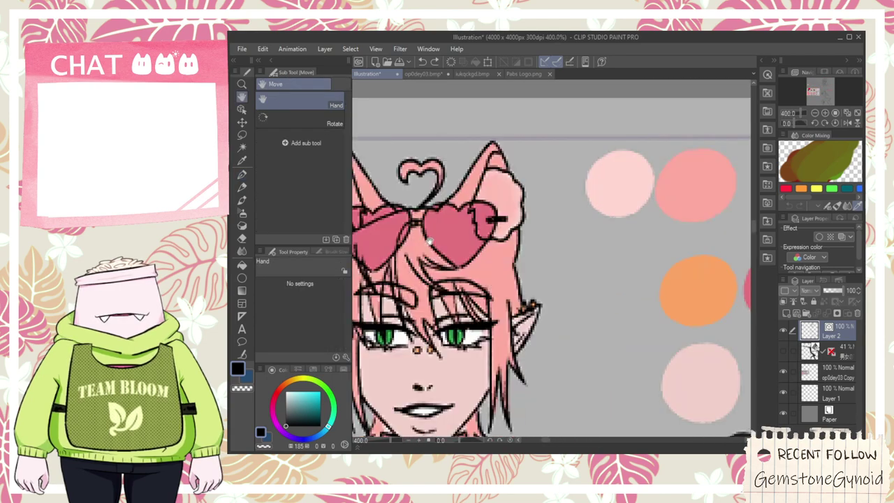
{"action": "scroll", "coordinate": [428, 240], "scroll_direction": "down", "scroll_amount": 6}
- Ink a short bar as the bridge joining the two heart lenses and erase the lens outline it overlaps
{"action": "left_click_drag", "start_coordinate": [542, 186], "coordinate": [331, 335]}
{"action": "left_click_drag", "start_coordinate": [647, 196], "coordinate": [459, 256]}
{"action": "scroll", "coordinate": [489, 224], "scroll_direction": "up", "scroll_amount": 6}
{"action": "key", "text": "p"}
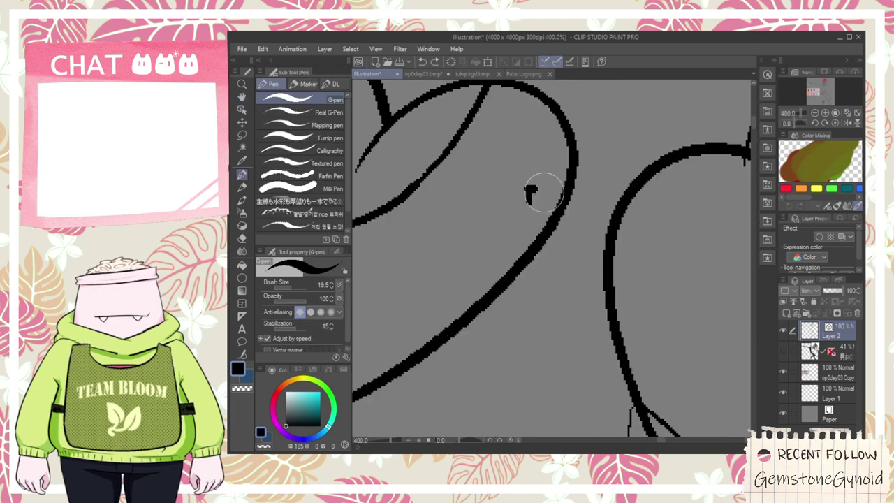
{"action": "mouse_move", "coordinate": [635, 254]}
{"action": "left_mouse_down"}
{"action": "mouse_move", "coordinate": [662, 237]}
{"action": "mouse_move", "coordinate": [503, 179]}
{"action": "left_mouse_up"}
{"action": "key", "text": "e"}
{"action": "left_click", "coordinate": [561, 203]}
{"action": "scroll", "coordinate": [559, 203], "scroll_direction": "down", "scroll_amount": 4}
{"action": "scroll", "coordinate": [504, 180], "scroll_direction": "up", "scroll_amount": 2}
{"action": "key", "text": "p"}
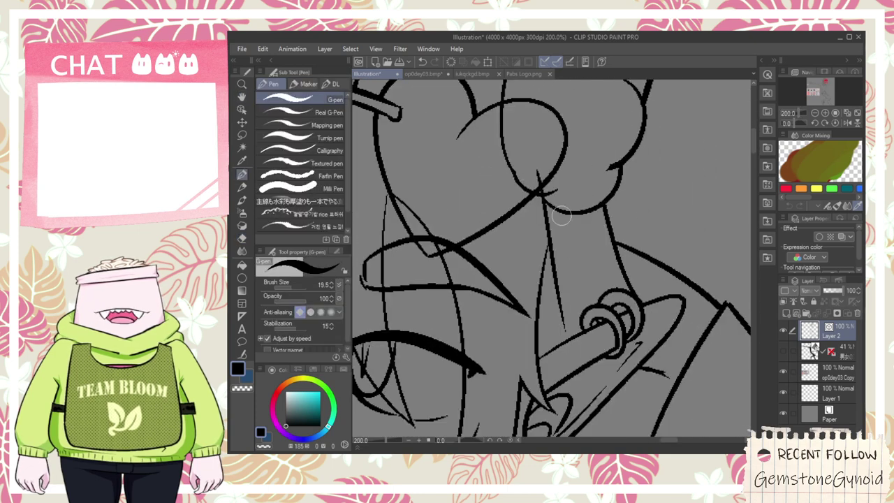
{"action": "key", "text": "ctrl+z"}
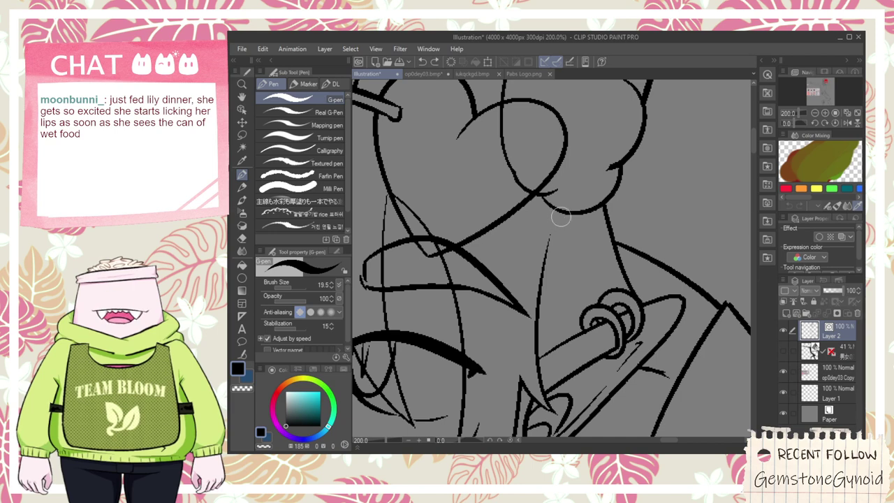
- Examine the reference sheet's figures, including the side profile's head with the temple arm of the glasses
{"action": "scroll", "coordinate": [542, 192], "scroll_direction": "down", "scroll_amount": 5}
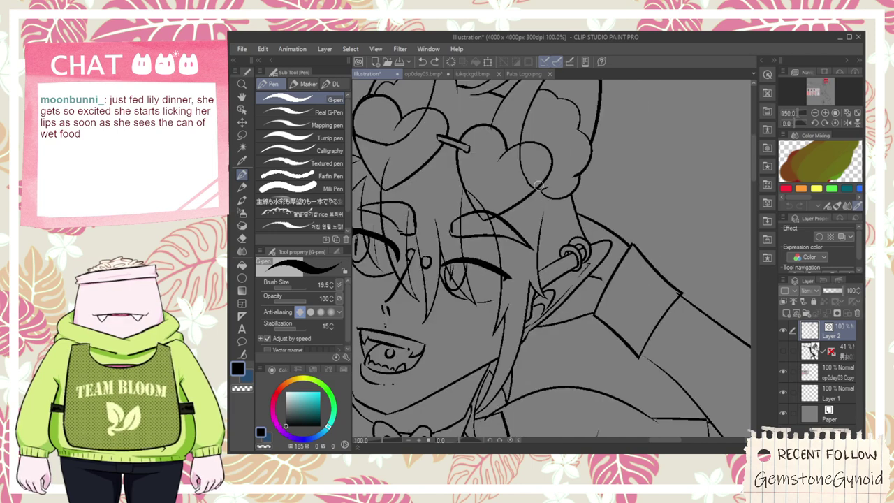
{"action": "key", "text": "space"}
{"action": "left_click_drag", "start_coordinate": [571, 142], "coordinate": [695, 59]}
{"action": "scroll", "coordinate": [475, 191], "scroll_direction": "up", "scroll_amount": 3}
{"action": "scroll", "coordinate": [484, 202], "scroll_direction": "down", "scroll_amount": 2}
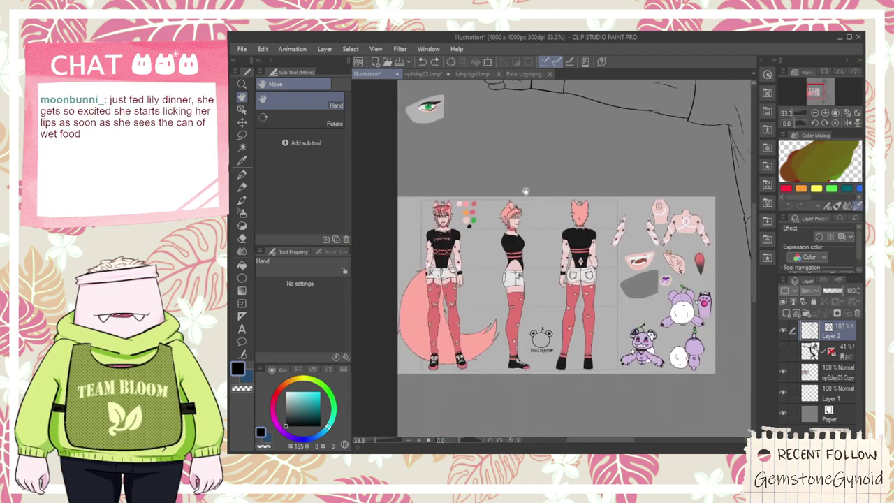
{"action": "scroll", "coordinate": [509, 189], "scroll_direction": "up", "scroll_amount": 3}
{"action": "scroll", "coordinate": [541, 175], "scroll_direction": "down", "scroll_amount": 3}
{"action": "left_click_drag", "start_coordinate": [663, 133], "coordinate": [305, 320]}
{"action": "scroll", "coordinate": [533, 178], "scroll_direction": "up", "scroll_amount": 3}
{"action": "scroll", "coordinate": [534, 179], "scroll_direction": "down", "scroll_amount": 3}
{"action": "scroll", "coordinate": [533, 179], "scroll_direction": "down", "scroll_amount": 2}
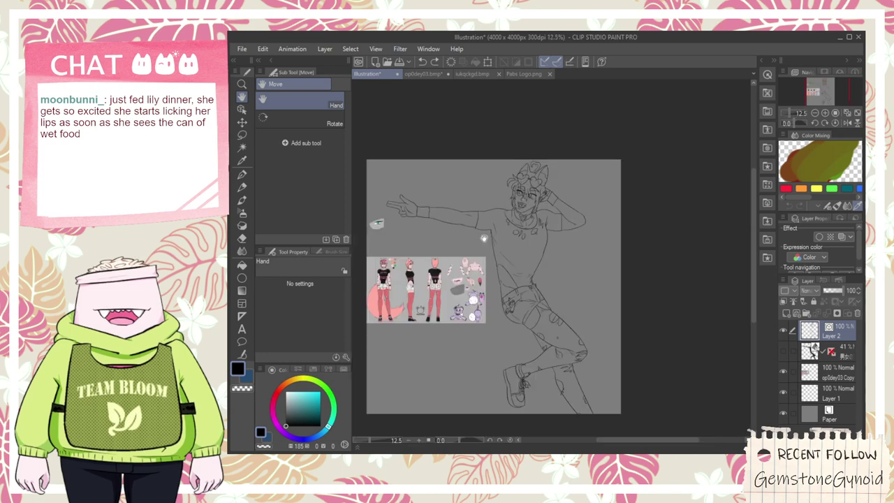
{"action": "scroll", "coordinate": [487, 231], "scroll_direction": "up", "scroll_amount": 4}
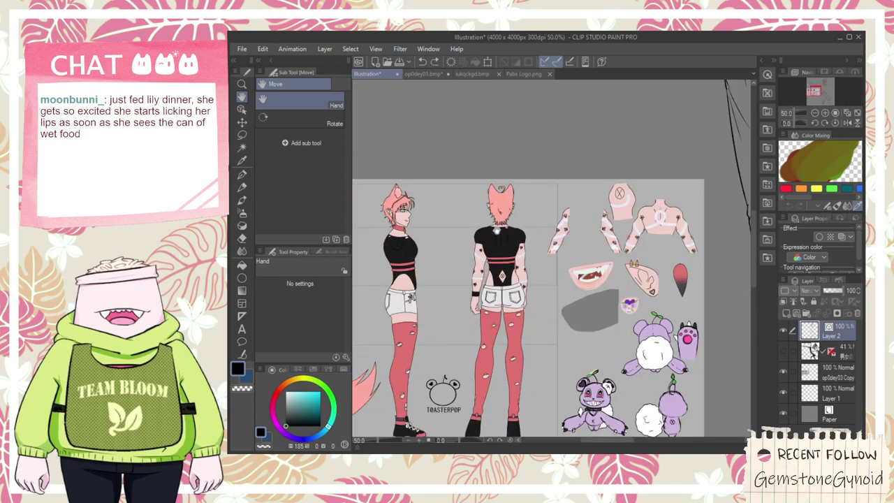
{"action": "scroll", "coordinate": [508, 235], "scroll_direction": "up", "scroll_amount": 1}
{"action": "scroll", "coordinate": [523, 250], "scroll_direction": "up", "scroll_amount": 3}
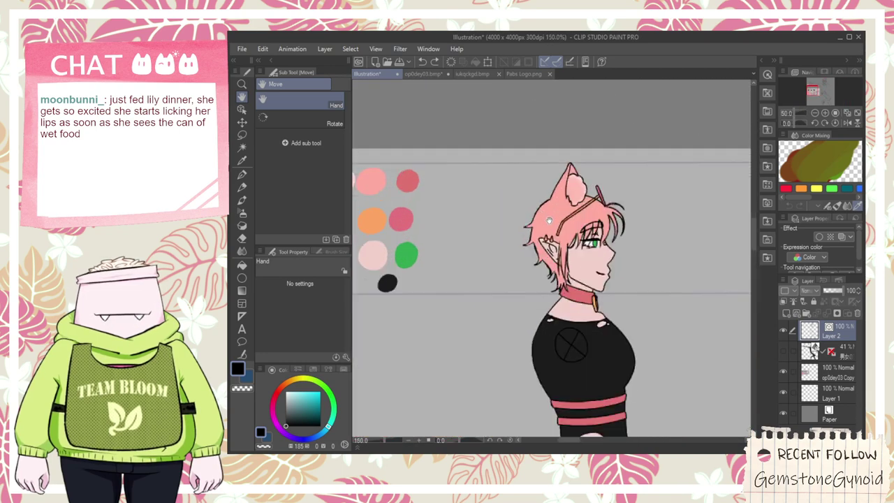
{"action": "scroll", "coordinate": [546, 226], "scroll_direction": "down", "scroll_amount": 3}
- Ink the glasses' temple arm as two nearly parallel lines from the lens nearest the pointed ear down to the ear's rings
{"action": "left_click_drag", "start_coordinate": [627, 190], "coordinate": [272, 328]}
{"action": "left_click_drag", "start_coordinate": [529, 195], "coordinate": [356, 301]}
{"action": "scroll", "coordinate": [569, 132], "scroll_direction": "up", "scroll_amount": 5}
{"action": "key", "text": "p"}
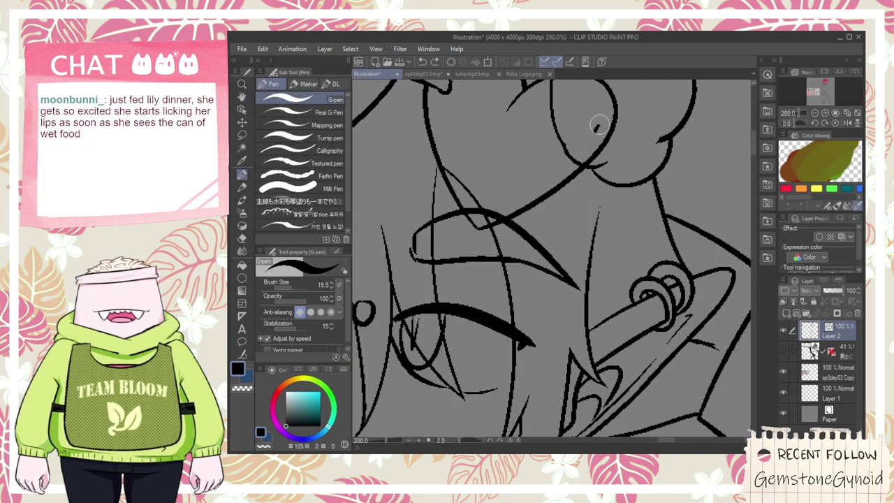
{"action": "left_click_drag", "start_coordinate": [592, 123], "coordinate": [656, 249]}
{"action": "left_click_drag", "start_coordinate": [599, 133], "coordinate": [653, 260]}
{"action": "key", "text": "ctrl+z"}
{"action": "left_click_drag", "start_coordinate": [594, 124], "coordinate": [652, 261]}
{"action": "scroll", "coordinate": [656, 254], "scroll_direction": "up", "scroll_amount": 2}
{"action": "key", "text": "e"}
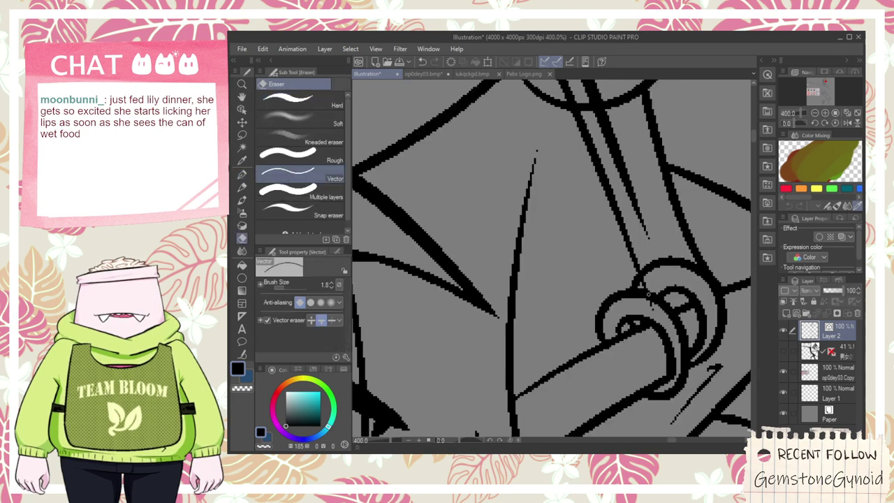
{"action": "scroll", "coordinate": [650, 260], "scroll_direction": "up", "scroll_amount": 1}
{"action": "scroll", "coordinate": [637, 271], "scroll_direction": "down", "scroll_amount": 1}
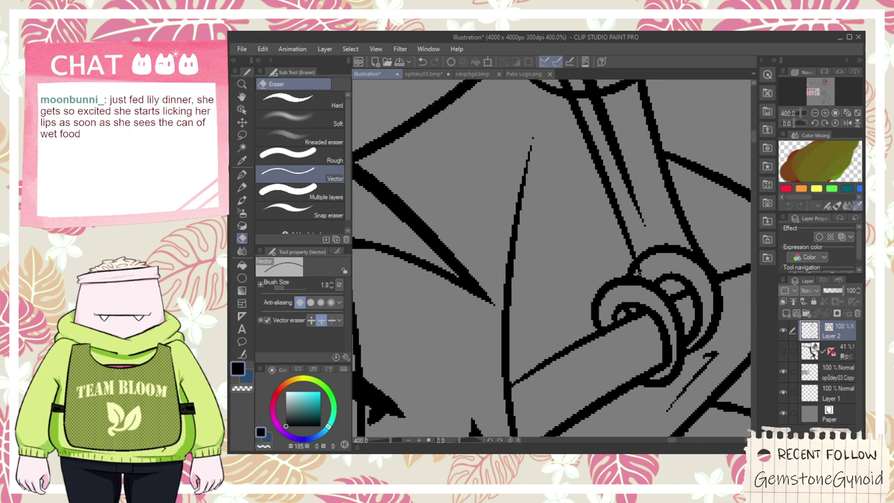
{"action": "key", "text": "p"}
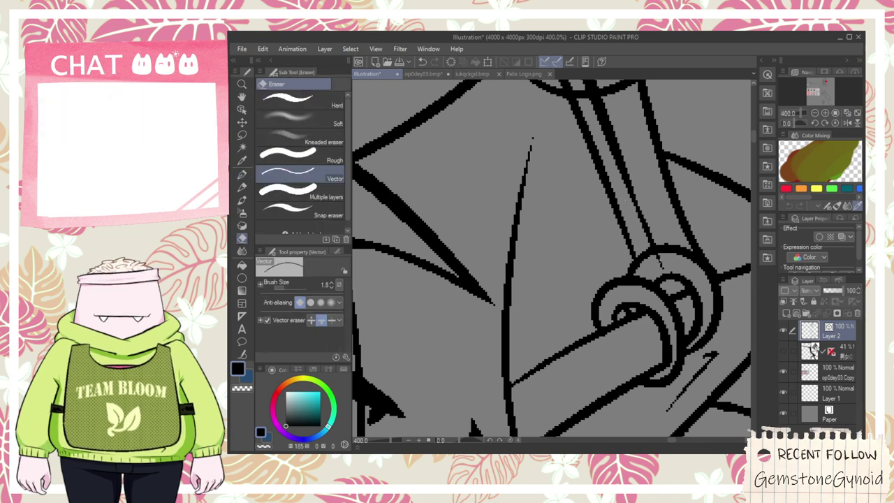
- Finish the hinge end where the temple arm meets the heart lens and erase the overlapping line
{"action": "key", "text": "e"}
{"action": "scroll", "coordinate": [660, 262], "scroll_direction": "down", "scroll_amount": 2}
{"action": "key", "text": "space"}
{"action": "left_click_drag", "start_coordinate": [628, 192], "coordinate": [644, 292]}
{"action": "scroll", "coordinate": [620, 240], "scroll_direction": "up", "scroll_amount": 2}
{"action": "mouse_move", "coordinate": [624, 233]}
{"action": "left_mouse_down"}
{"action": "mouse_move", "coordinate": [591, 219]}
{"action": "mouse_move", "coordinate": [616, 199]}
{"action": "mouse_move", "coordinate": [572, 194]}
{"action": "mouse_move", "coordinate": [582, 186]}
{"action": "mouse_move", "coordinate": [616, 195]}
{"action": "mouse_move", "coordinate": [598, 203]}
{"action": "mouse_move", "coordinate": [598, 222]}
{"action": "mouse_move", "coordinate": [563, 209]}
{"action": "mouse_move", "coordinate": [570, 187]}
{"action": "mouse_move", "coordinate": [619, 189]}
{"action": "left_mouse_up"}
{"action": "key", "text": "p"}
{"action": "key", "text": "ctrl+z"}
{"action": "key", "text": "e"}
{"action": "left_click", "coordinate": [587, 201]}
{"action": "key", "text": "p"}
- Ink a small hinge on the outer edge of the other heart lens and erase the lens outline crossing it
{"action": "scroll", "coordinate": [602, 197], "scroll_direction": "down", "scroll_amount": 6}
{"action": "key", "text": "space"}
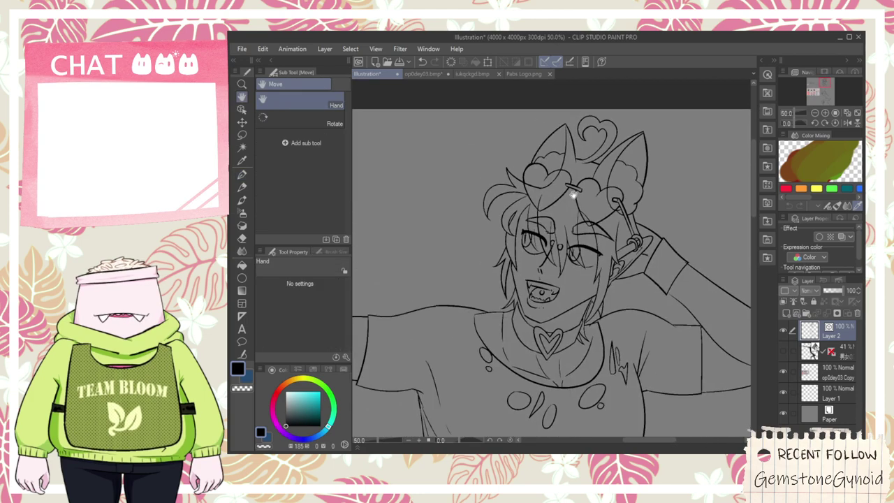
{"action": "scroll", "coordinate": [561, 190], "scroll_direction": "up", "scroll_amount": 6}
{"action": "key", "text": "e"}
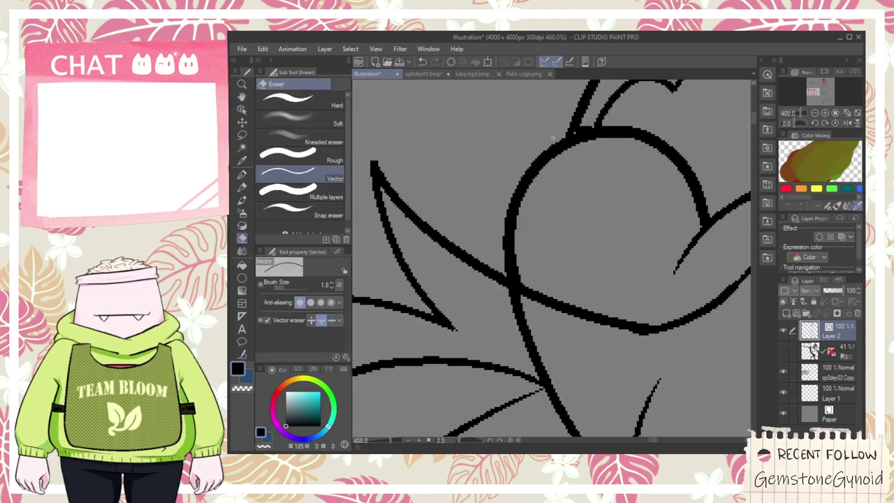
{"action": "key", "text": "p"}
{"action": "scroll", "coordinate": [528, 209], "scroll_direction": "down", "scroll_amount": 2}
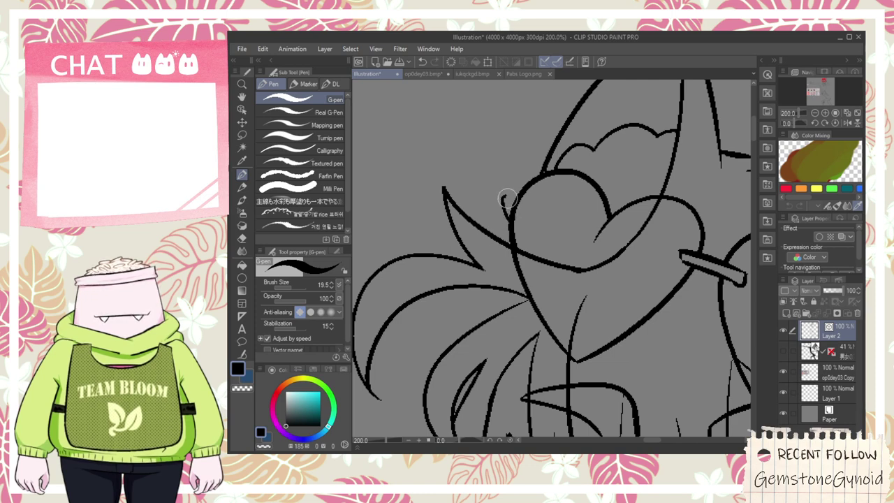
{"action": "scroll", "coordinate": [527, 202], "scroll_direction": "up", "scroll_amount": 2}
{"action": "left_click_drag", "start_coordinate": [540, 202], "coordinate": [538, 217]}
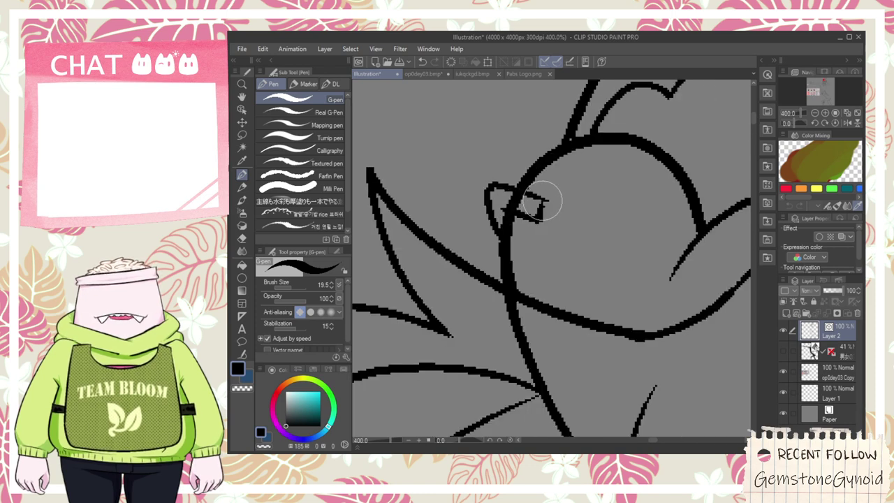
{"action": "key", "text": "e"}
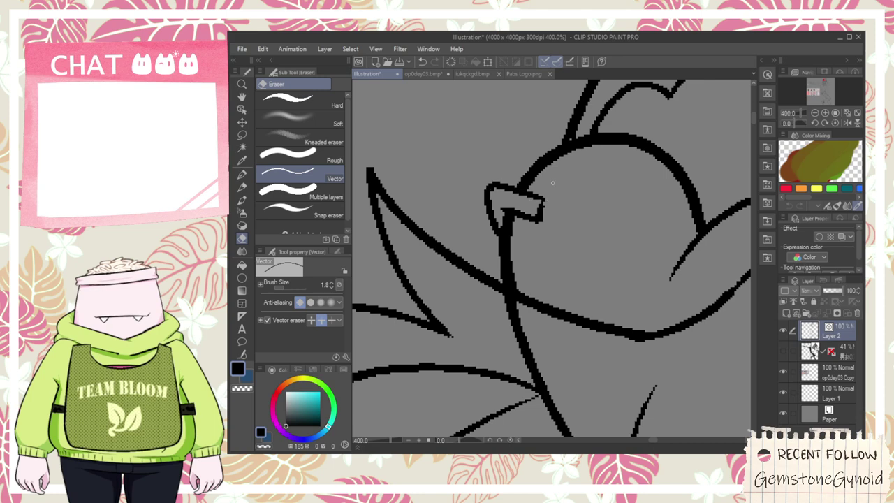
- Compare the inked figure with the reference sheet's front, side and back views
{"action": "scroll", "coordinate": [551, 190], "scroll_direction": "down", "scroll_amount": 5}
{"action": "key", "text": "space"}
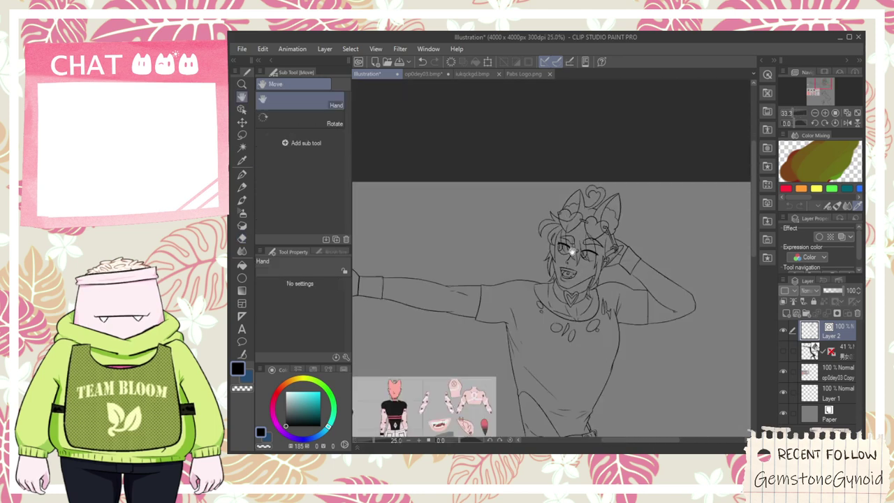
{"action": "scroll", "coordinate": [573, 280], "scroll_direction": "down", "scroll_amount": 4}
{"action": "left_click_drag", "start_coordinate": [569, 318], "coordinate": [547, 222]}
{"action": "scroll", "coordinate": [532, 220], "scroll_direction": "up", "scroll_amount": 4}
{"action": "left_click_drag", "start_coordinate": [455, 251], "coordinate": [515, 241]}
{"action": "left_click_drag", "start_coordinate": [451, 220], "coordinate": [497, 254]}
{"action": "scroll", "coordinate": [487, 256], "scroll_direction": "up", "scroll_amount": 1}
{"action": "scroll", "coordinate": [430, 208], "scroll_direction": "up", "scroll_amount": 1}
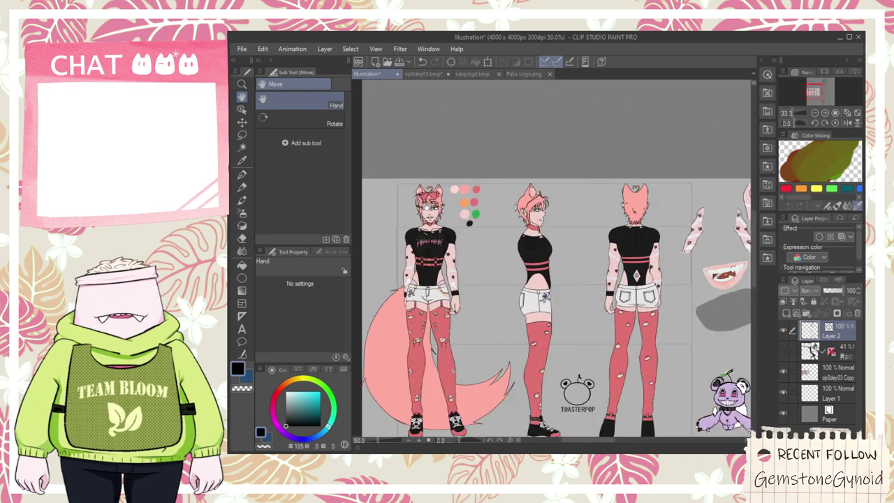
{"action": "scroll", "coordinate": [427, 209], "scroll_direction": "up", "scroll_amount": 2}
{"action": "scroll", "coordinate": [443, 214], "scroll_direction": "down", "scroll_amount": 1}
{"action": "scroll", "coordinate": [493, 204], "scroll_direction": "down", "scroll_amount": 1}
- Erase the ring piercings on the upper edge of the pointed ear below the temple arm
{"action": "left_click_drag", "start_coordinate": [647, 164], "coordinate": [495, 282]}
{"action": "left_click_drag", "start_coordinate": [669, 122], "coordinate": [381, 251]}
{"action": "left_click_drag", "start_coordinate": [600, 201], "coordinate": [479, 237]}
{"action": "scroll", "coordinate": [479, 237], "scroll_direction": "up", "scroll_amount": 1}
{"action": "scroll", "coordinate": [536, 205], "scroll_direction": "up", "scroll_amount": 3}
{"action": "key", "text": "e"}
{"action": "left_click_drag", "start_coordinate": [570, 199], "coordinate": [636, 159]}
{"action": "scroll", "coordinate": [587, 216], "scroll_direction": "up", "scroll_amount": 2}
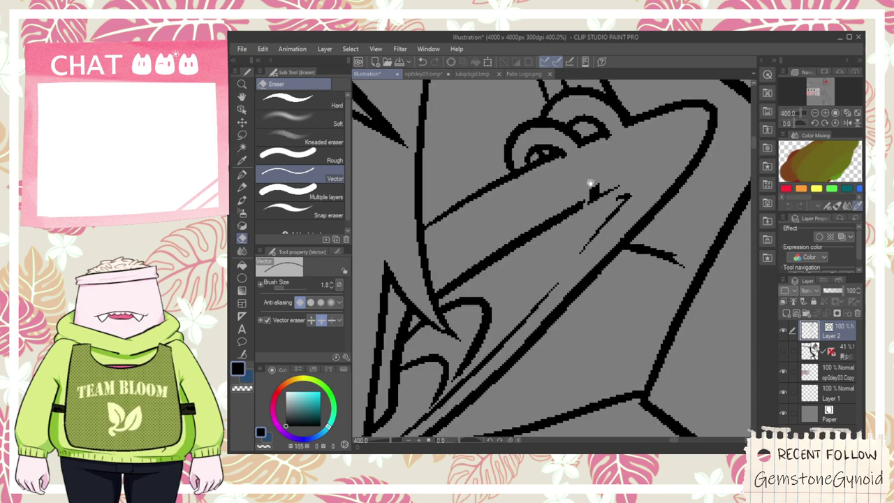
{"action": "left_click_drag", "start_coordinate": [559, 144], "coordinate": [537, 213]}
{"action": "mouse_move", "coordinate": [479, 219]}
{"action": "left_mouse_down"}
{"action": "mouse_move", "coordinate": [506, 226]}
{"action": "mouse_move", "coordinate": [497, 210]}
{"action": "mouse_move", "coordinate": [564, 185]}
{"action": "left_mouse_up"}
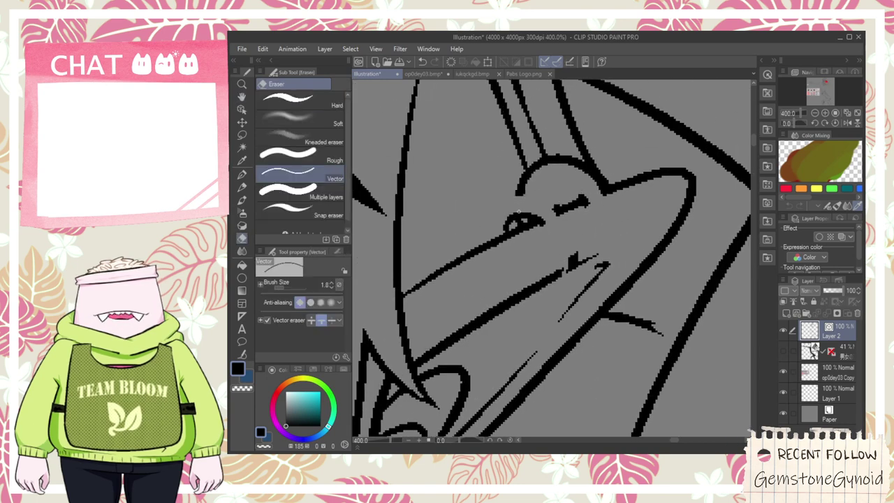
{"action": "left_click_drag", "start_coordinate": [535, 172], "coordinate": [545, 161]}
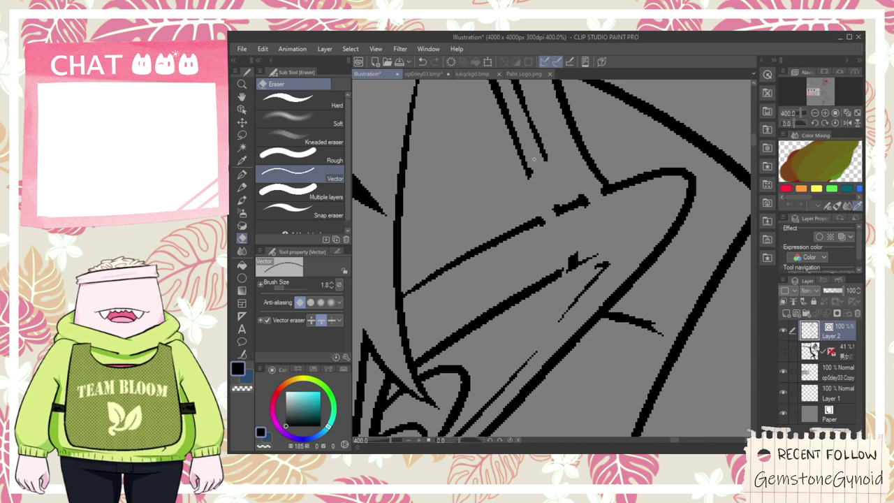
- Ink a pointed spike with a rounded base on the ear's upper edge and trim the ear line around it
{"action": "key", "text": "p"}
{"action": "left_click_drag", "start_coordinate": [544, 232], "coordinate": [592, 154]}
{"action": "key", "text": "ctrl+z"}
{"action": "mouse_move", "coordinate": [545, 233]}
{"action": "left_mouse_down"}
{"action": "mouse_move", "coordinate": [577, 253]}
{"action": "mouse_move", "coordinate": [547, 245]}
{"action": "mouse_move", "coordinate": [602, 148]}
{"action": "left_mouse_up"}
{"action": "key", "text": "ctrl+z"}
{"action": "key", "text": "ctrl+z"}
{"action": "mouse_move", "coordinate": [537, 230]}
{"action": "left_mouse_down"}
{"action": "mouse_move", "coordinate": [624, 140]}
{"action": "mouse_move", "coordinate": [554, 249]}
{"action": "mouse_move", "coordinate": [544, 235]}
{"action": "mouse_move", "coordinate": [604, 146]}
{"action": "mouse_move", "coordinate": [554, 229]}
{"action": "mouse_move", "coordinate": [610, 195]}
{"action": "mouse_move", "coordinate": [545, 252]}
{"action": "mouse_move", "coordinate": [560, 216]}
{"action": "left_mouse_up"}
{"action": "key", "text": "ctrl+z"}
{"action": "key", "text": "ctrl+z"}
{"action": "key", "text": "e"}
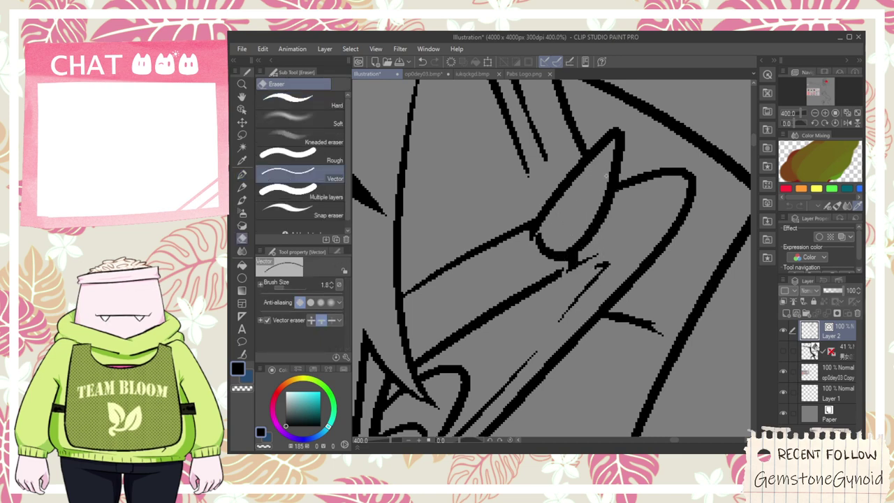
- Redraw the broken inner ear line so it runs continuously beneath the spike
{"action": "scroll", "coordinate": [562, 271], "scroll_direction": "up", "scroll_amount": 2}
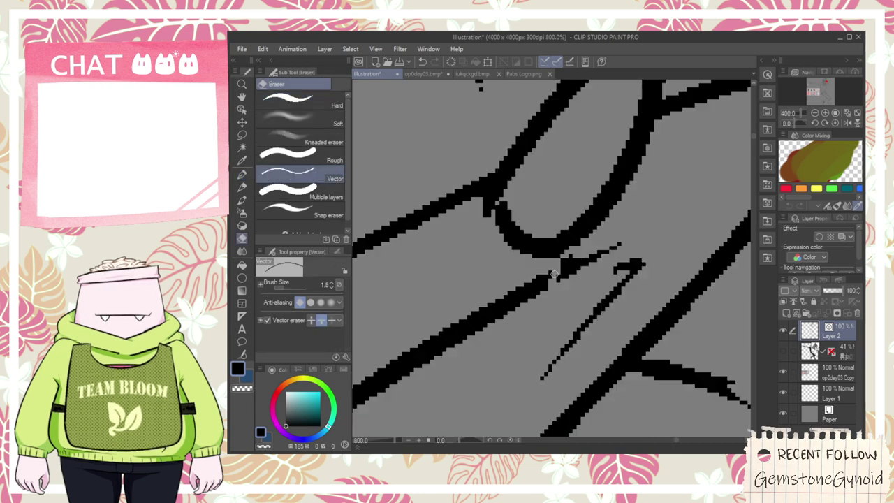
{"action": "key", "text": "p"}
{"action": "mouse_move", "coordinate": [529, 286]}
{"action": "left_mouse_down"}
{"action": "mouse_move", "coordinate": [669, 222]}
{"action": "mouse_move", "coordinate": [699, 189]}
{"action": "mouse_move", "coordinate": [669, 183]}
{"action": "mouse_move", "coordinate": [602, 218]}
{"action": "left_mouse_up"}
{"action": "key", "text": "ctrl+z"}
{"action": "scroll", "coordinate": [679, 208], "scroll_direction": "down", "scroll_amount": 2}
- Ink a second pointed spike nearer the ear's tip and erase the lines crossing its inside
{"action": "key", "text": "space"}
{"action": "key", "text": "p"}
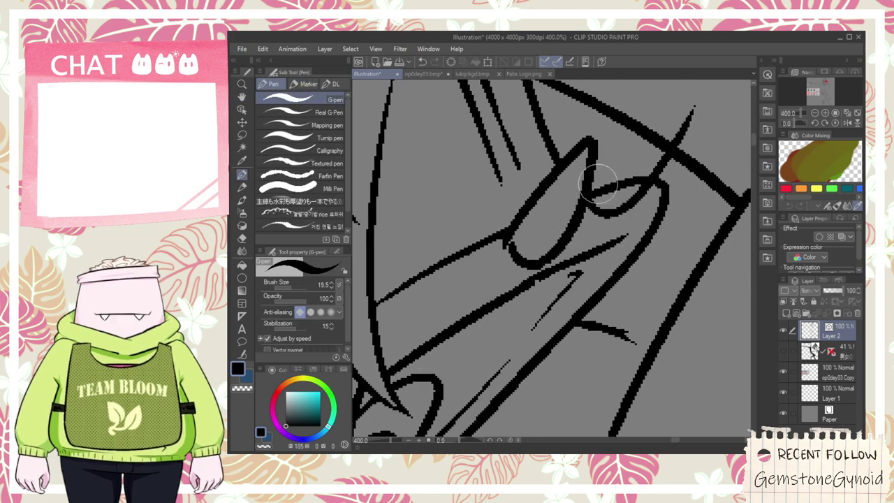
{"action": "left_click_drag", "start_coordinate": [618, 225], "coordinate": [675, 99]}
{"action": "key", "text": "ctrl+z"}
{"action": "mouse_move", "coordinate": [585, 183]}
{"action": "left_mouse_down"}
{"action": "mouse_move", "coordinate": [690, 103]}
{"action": "mouse_move", "coordinate": [633, 184]}
{"action": "left_mouse_up"}
{"action": "key", "text": "e"}
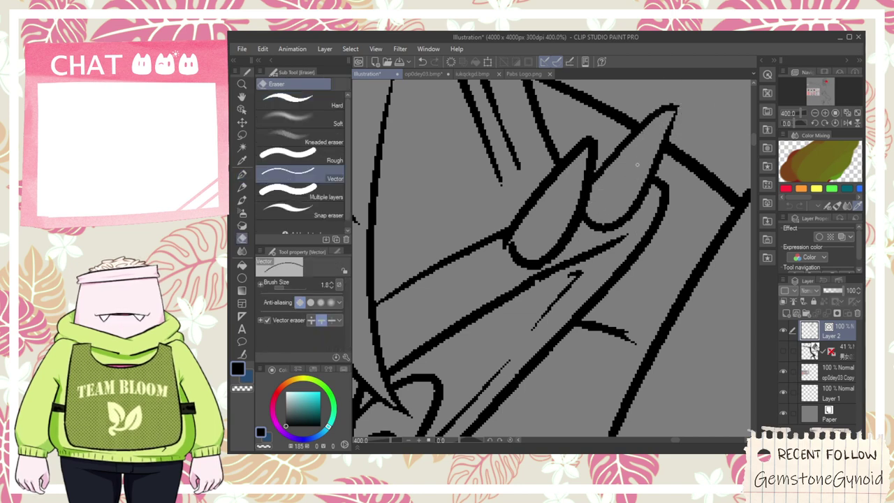
- Check the whole figure against the reference sheet's full-body views
{"action": "scroll", "coordinate": [634, 169], "scroll_direction": "down", "scroll_amount": 4}
{"action": "scroll", "coordinate": [633, 167], "scroll_direction": "down", "scroll_amount": 4}
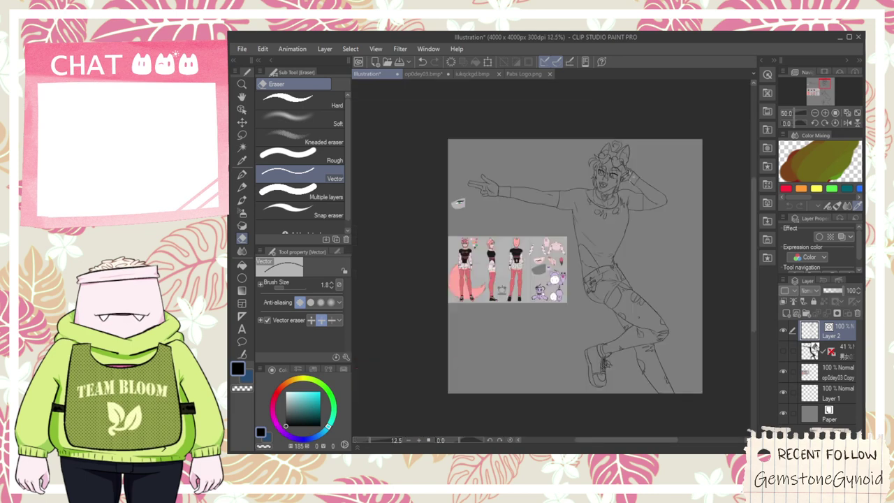
{"action": "key", "text": "space"}
{"action": "scroll", "coordinate": [617, 171], "scroll_direction": "up", "scroll_amount": 2}
{"action": "scroll", "coordinate": [617, 179], "scroll_direction": "down", "scroll_amount": 3}
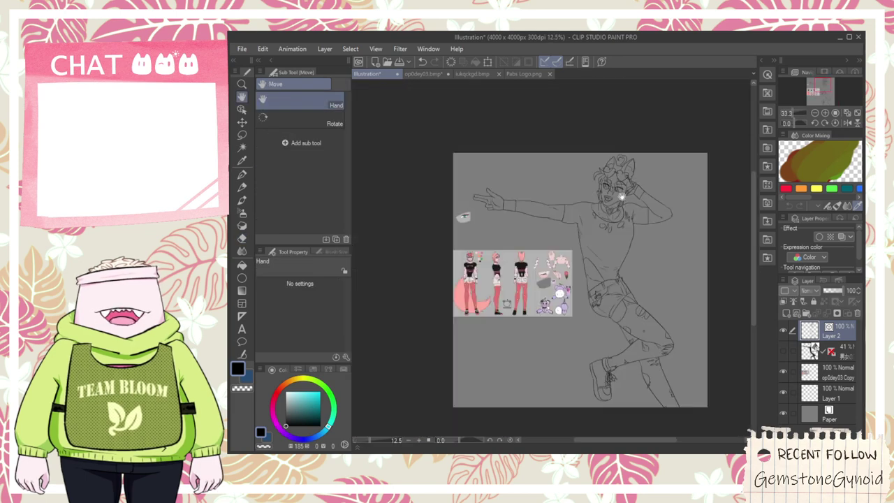
{"action": "scroll", "coordinate": [596, 256], "scroll_direction": "up", "scroll_amount": 3}
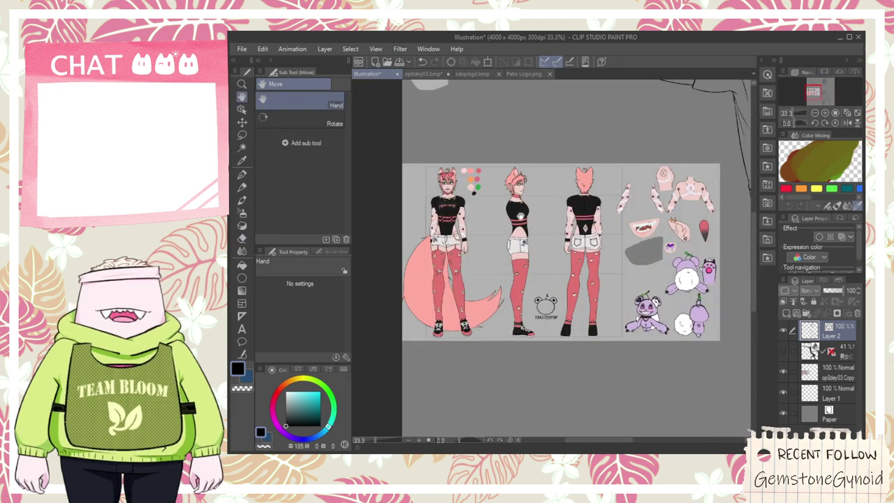
{"action": "mouse_move", "coordinate": [610, 247]}
{"action": "left_mouse_down"}
{"action": "mouse_move", "coordinate": [620, 309]}
{"action": "mouse_move", "coordinate": [445, 288]}
{"action": "left_mouse_up"}
{"action": "left_click_drag", "start_coordinate": [515, 266], "coordinate": [605, 293]}
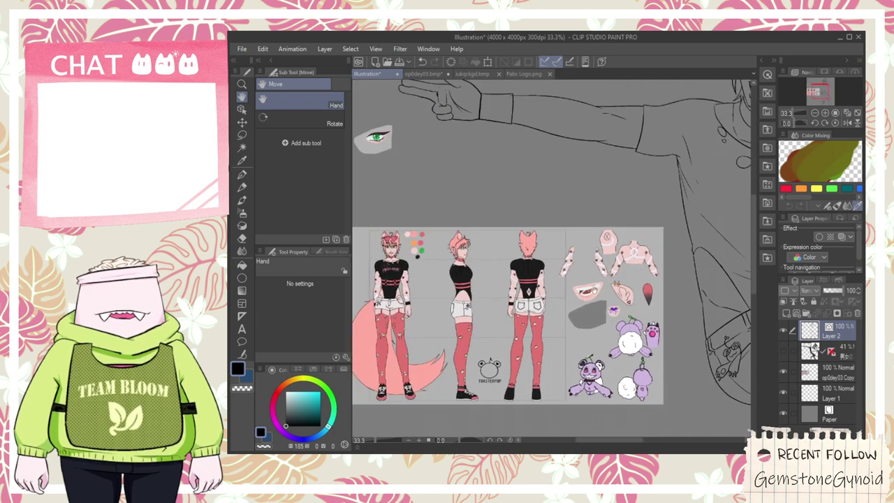
{"action": "scroll", "coordinate": [449, 293], "scroll_direction": "up", "scroll_amount": 3}
{"action": "left_click_drag", "start_coordinate": [450, 294], "coordinate": [575, 278]}
- Move the reference sheet layer across the canvas so its full-body views sit over the character's hips and thighs
{"action": "scroll", "coordinate": [574, 278], "scroll_direction": "down", "scroll_amount": 2}
{"action": "scroll", "coordinate": [557, 281], "scroll_direction": "down", "scroll_amount": 2}
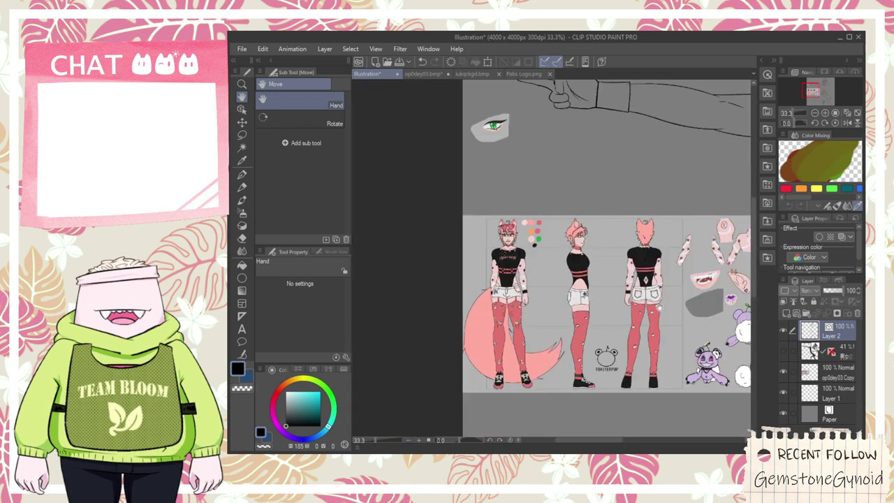
{"action": "scroll", "coordinate": [711, 368], "scroll_direction": "up", "scroll_amount": 1}
{"action": "left_click", "coordinate": [822, 376]}
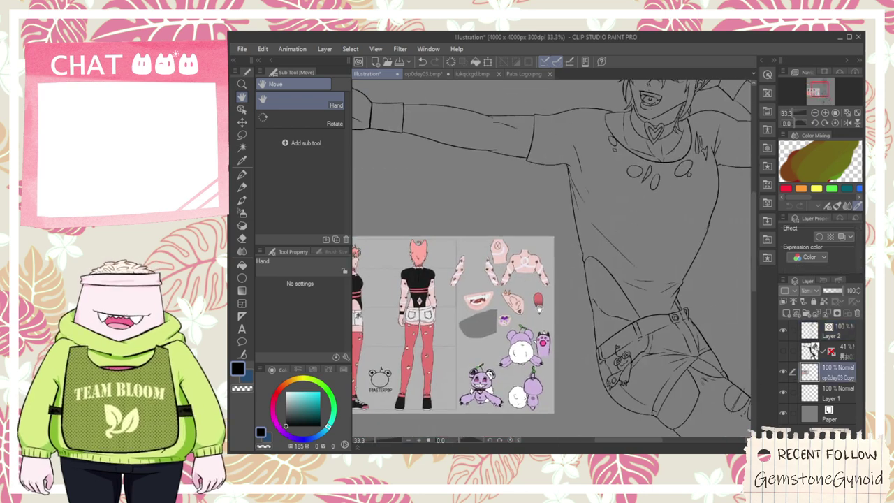
{"action": "key", "text": "j"}
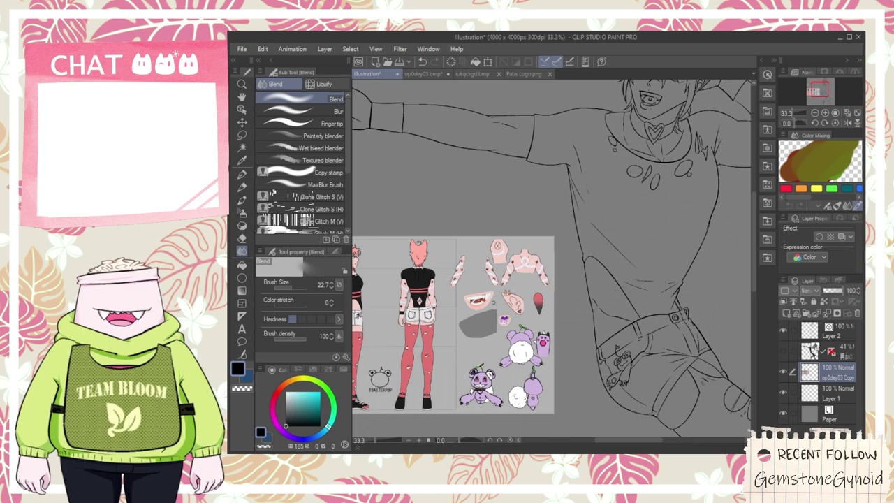
{"action": "scroll", "coordinate": [500, 305], "scroll_direction": "down", "scroll_amount": 1}
{"action": "key", "text": "space"}
{"action": "left_click_drag", "start_coordinate": [497, 313], "coordinate": [591, 283]}
{"action": "left_click_drag", "start_coordinate": [668, 308], "coordinate": [562, 312]}
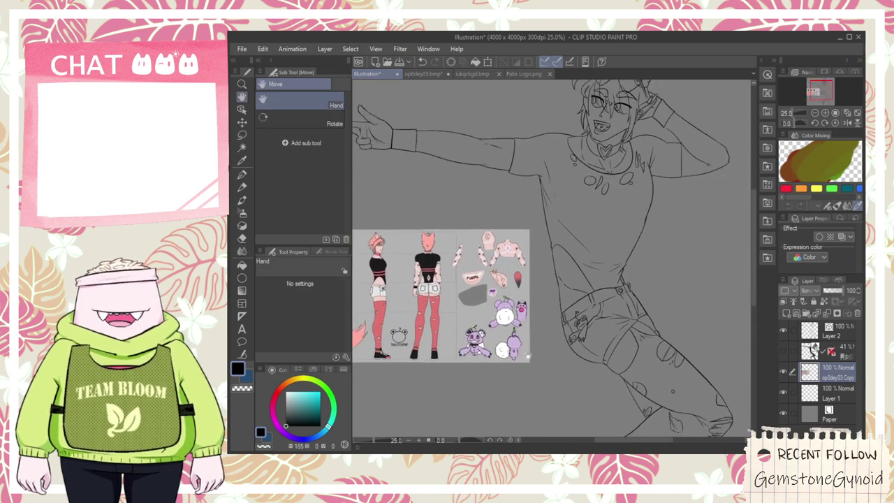
{"action": "key", "text": "k"}
{"action": "left_click_drag", "start_coordinate": [531, 356], "coordinate": [711, 423]}
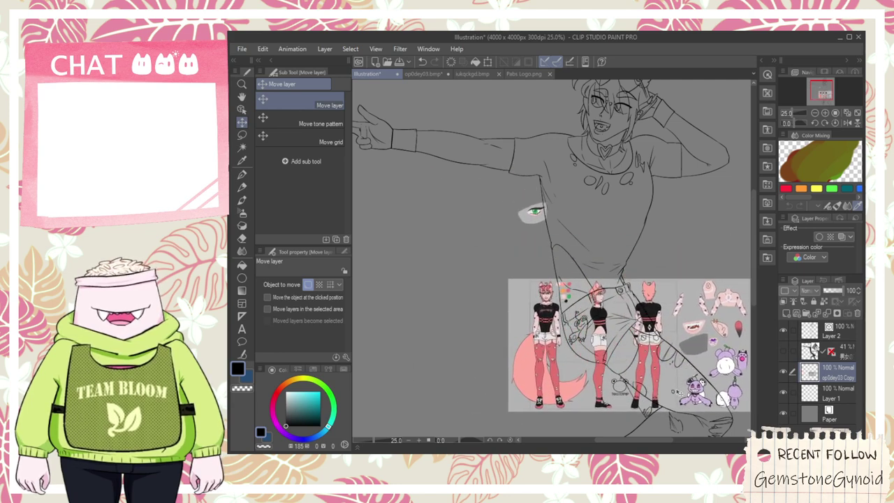
- On Layer 2, ink the upper edge of the shirt's band as a downward-curving G-pen line from the torso's side seam
{"action": "left_click", "coordinate": [835, 332]}
{"action": "key", "text": "space"}
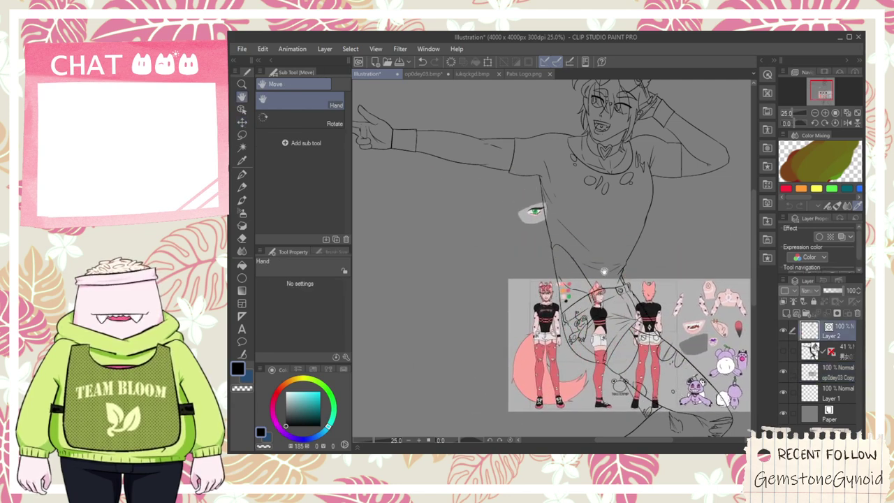
{"action": "scroll", "coordinate": [608, 276], "scroll_direction": "up", "scroll_amount": 2}
{"action": "mouse_move", "coordinate": [605, 229]}
{"action": "left_mouse_down"}
{"action": "mouse_move", "coordinate": [571, 293]}
{"action": "mouse_move", "coordinate": [580, 264]}
{"action": "mouse_move", "coordinate": [569, 266]}
{"action": "left_mouse_up"}
{"action": "key", "text": "p"}
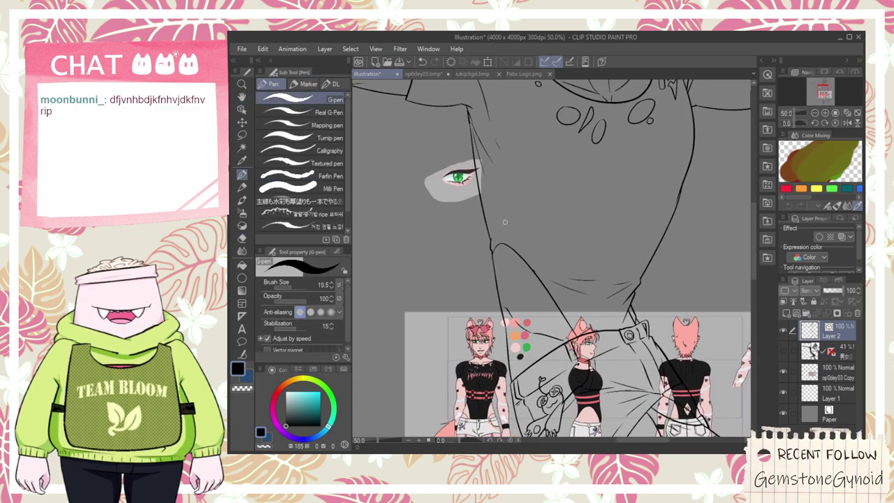
{"action": "scroll", "coordinate": [482, 354], "scroll_direction": "up", "scroll_amount": 2}
{"action": "key", "text": "space"}
{"action": "left_click_drag", "start_coordinate": [480, 429], "coordinate": [528, 258]}
{"action": "scroll", "coordinate": [527, 258], "scroll_direction": "up", "scroll_amount": 2}
{"action": "scroll", "coordinate": [527, 258], "scroll_direction": "down", "scroll_amount": 2}
{"action": "left_click_drag", "start_coordinate": [538, 217], "coordinate": [423, 481]}
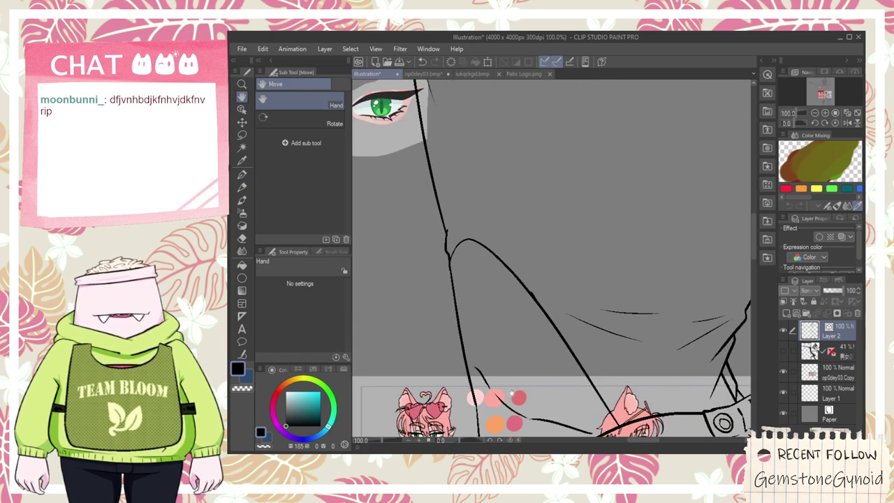
{"action": "left_click_drag", "start_coordinate": [539, 269], "coordinate": [524, 423]}
{"action": "left_click_drag", "start_coordinate": [541, 329], "coordinate": [707, 355]}
- Ink the band's lower edge as a second curve roughly parallel beneath the first, redrawing it until the spacing fits
{"action": "left_click_drag", "start_coordinate": [403, 292], "coordinate": [725, 390]}
{"action": "key", "text": "ctrl+z"}
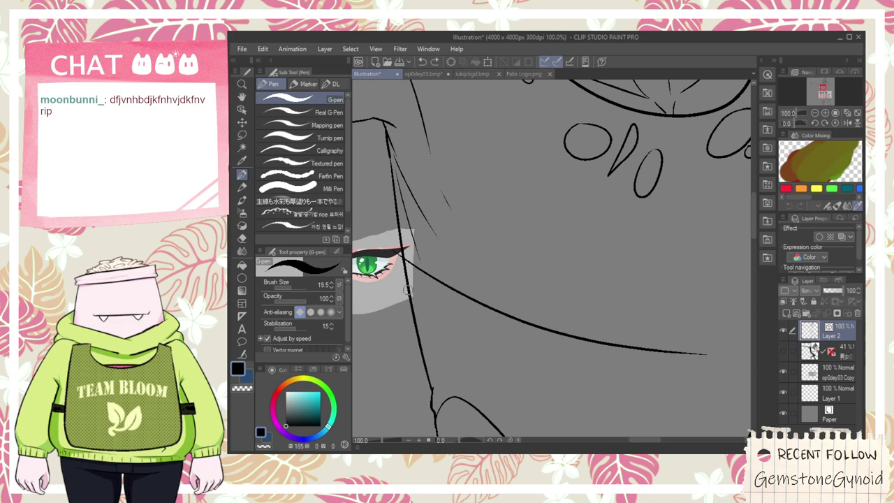
{"action": "left_click_drag", "start_coordinate": [516, 344], "coordinate": [671, 369]}
{"action": "key", "text": "ctrl+z"}
{"action": "left_click_drag", "start_coordinate": [418, 301], "coordinate": [713, 400]}
{"action": "key", "text": "ctrl+z"}
{"action": "left_click_drag", "start_coordinate": [401, 280], "coordinate": [674, 378]}
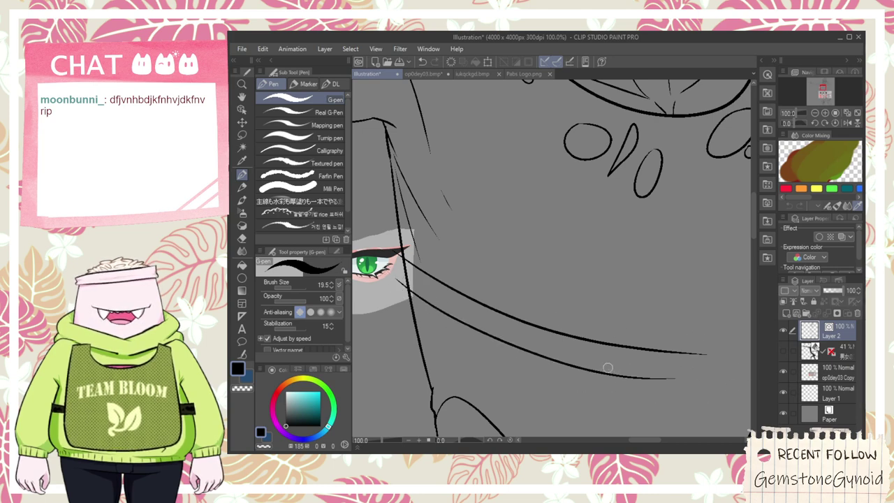
- Try to extend the lower strap line across the torso to its far edge with the G-pen
{"action": "scroll", "coordinate": [607, 368], "scroll_direction": "down", "scroll_amount": 3}
{"action": "left_click_drag", "start_coordinate": [604, 358], "coordinate": [616, 168]}
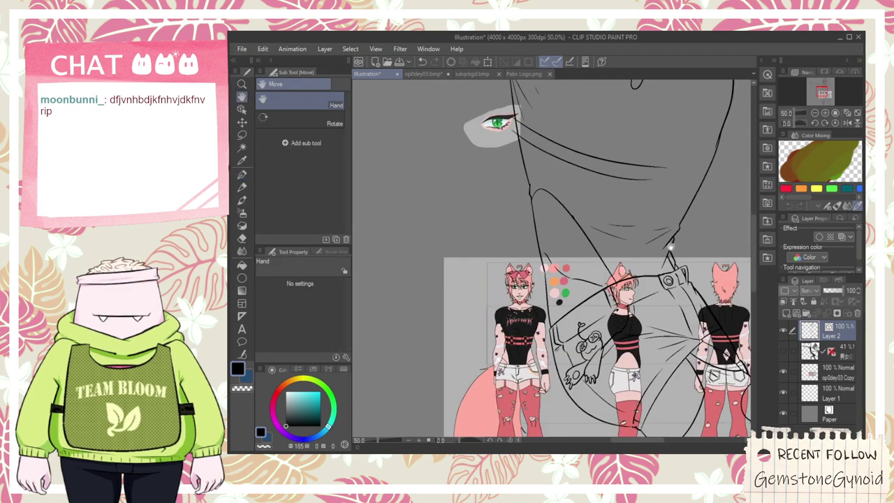
{"action": "scroll", "coordinate": [607, 300], "scroll_direction": "up", "scroll_amount": 4}
{"action": "scroll", "coordinate": [608, 300], "scroll_direction": "down", "scroll_amount": 2}
{"action": "scroll", "coordinate": [581, 380], "scroll_direction": "up", "scroll_amount": 2}
{"action": "key", "text": "p"}
{"action": "left_click_drag", "start_coordinate": [405, 236], "coordinate": [729, 250]}
{"action": "key", "text": "ctrl+z"}
{"action": "left_click_drag", "start_coordinate": [476, 249], "coordinate": [761, 199]}
{"action": "key", "text": "ctrl+z"}
{"action": "left_click_drag", "start_coordinate": [474, 249], "coordinate": [761, 199]}
{"action": "key", "text": "ctrl+z"}
{"action": "left_click_drag", "start_coordinate": [477, 249], "coordinate": [742, 232]}
{"action": "key", "text": "ctrl+z"}
{"action": "mouse_move", "coordinate": [476, 249]}
{"action": "left_mouse_down"}
{"action": "mouse_move", "coordinate": [649, 249]}
{"action": "mouse_move", "coordinate": [740, 227]}
{"action": "left_mouse_up"}
{"action": "key", "text": "ctrl+z"}
{"action": "left_click_drag", "start_coordinate": [460, 247], "coordinate": [690, 218]}
{"action": "key", "text": "ctrl+z"}
- Extend both chest strap lines across the torso past its far side outline with the G-pen
{"action": "left_click_drag", "start_coordinate": [479, 249], "coordinate": [739, 242]}
{"action": "left_click_drag", "start_coordinate": [489, 210], "coordinate": [742, 193]}
{"action": "key", "text": "ctrl+z"}
{"action": "left_click_drag", "start_coordinate": [598, 214], "coordinate": [747, 199]}
- Trim the ends of both strap lines that overshoot the torso's side outlines with the vector eraser
{"action": "key", "text": "e"}
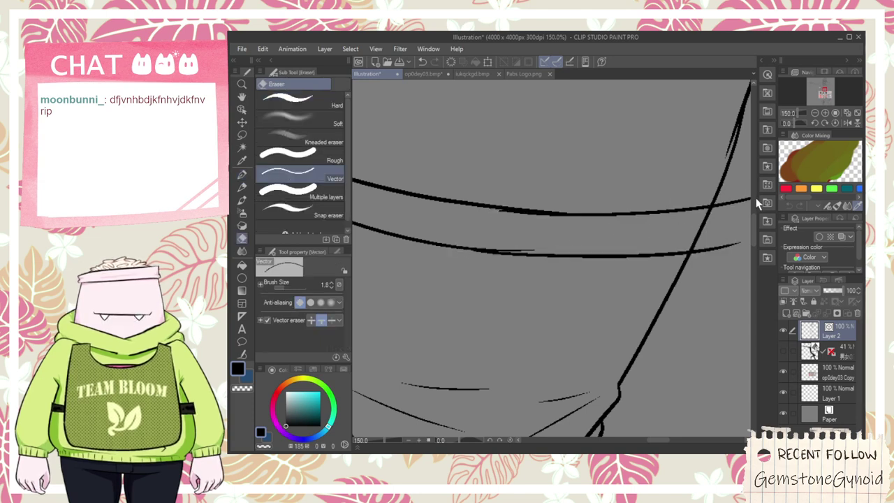
{"action": "scroll", "coordinate": [522, 256], "scroll_direction": "up", "scroll_amount": 1}
{"action": "left_click_drag", "start_coordinate": [497, 201], "coordinate": [515, 200]}
{"action": "scroll", "coordinate": [509, 209], "scroll_direction": "down", "scroll_amount": 4}
{"action": "key", "text": "space"}
{"action": "left_click_drag", "start_coordinate": [506, 269], "coordinate": [547, 222]}
{"action": "left_click_drag", "start_coordinate": [433, 350], "coordinate": [500, 273]}
{"action": "scroll", "coordinate": [500, 273], "scroll_direction": "up", "scroll_amount": 2}
{"action": "scroll", "coordinate": [500, 273], "scroll_direction": "up", "scroll_amount": 1}
{"action": "scroll", "coordinate": [500, 273], "scroll_direction": "down", "scroll_amount": 1}
{"action": "scroll", "coordinate": [500, 273], "scroll_direction": "down", "scroll_amount": 2}
{"action": "scroll", "coordinate": [561, 249], "scroll_direction": "up", "scroll_amount": 2}
{"action": "left_click_drag", "start_coordinate": [610, 120], "coordinate": [553, 267]}
{"action": "scroll", "coordinate": [561, 262], "scroll_direction": "down", "scroll_amount": 2}
{"action": "scroll", "coordinate": [405, 209], "scroll_direction": "up", "scroll_amount": 3}
{"action": "scroll", "coordinate": [447, 196], "scroll_direction": "up", "scroll_amount": 6}
{"action": "key", "text": "e"}
{"action": "scroll", "coordinate": [452, 173], "scroll_direction": "down", "scroll_amount": 9}
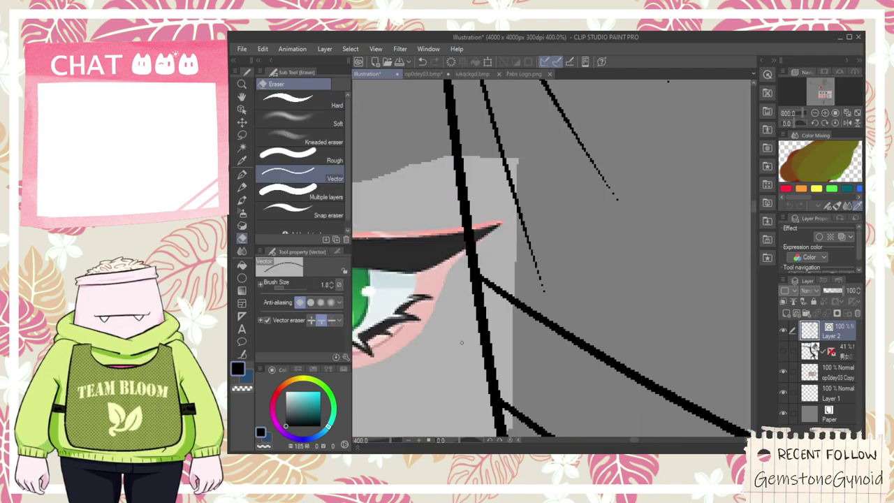
- Join the separate segments of each chest strap line using Connect vector lines
{"action": "key", "text": "h"}
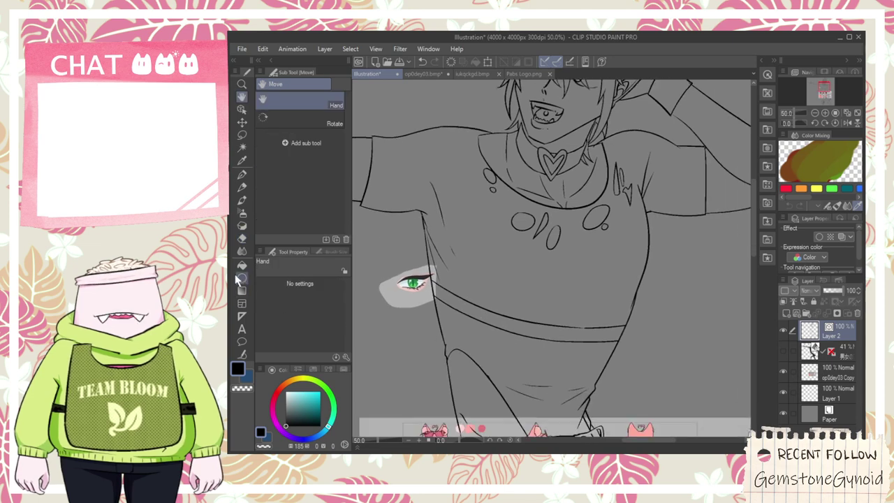
{"action": "left_click", "coordinate": [243, 262]}
{"action": "left_click", "coordinate": [246, 354]}
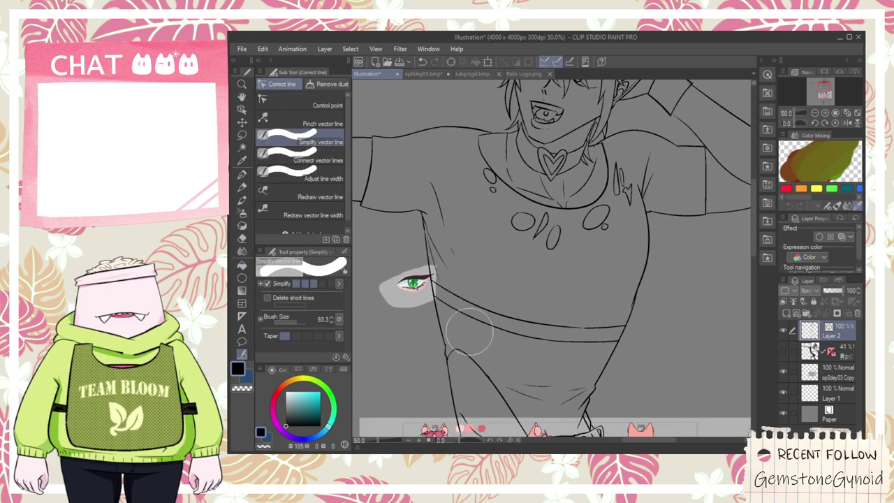
{"action": "left_click", "coordinate": [307, 160]}
{"action": "scroll", "coordinate": [530, 325], "scroll_direction": "up", "scroll_amount": 2}
{"action": "mouse_move", "coordinate": [457, 277]}
{"action": "left_mouse_down"}
{"action": "mouse_move", "coordinate": [592, 323]}
{"action": "mouse_move", "coordinate": [634, 320]}
{"action": "left_mouse_up"}
{"action": "left_click_drag", "start_coordinate": [428, 323], "coordinate": [631, 358]}
{"action": "scroll", "coordinate": [631, 361], "scroll_direction": "down", "scroll_amount": 3}
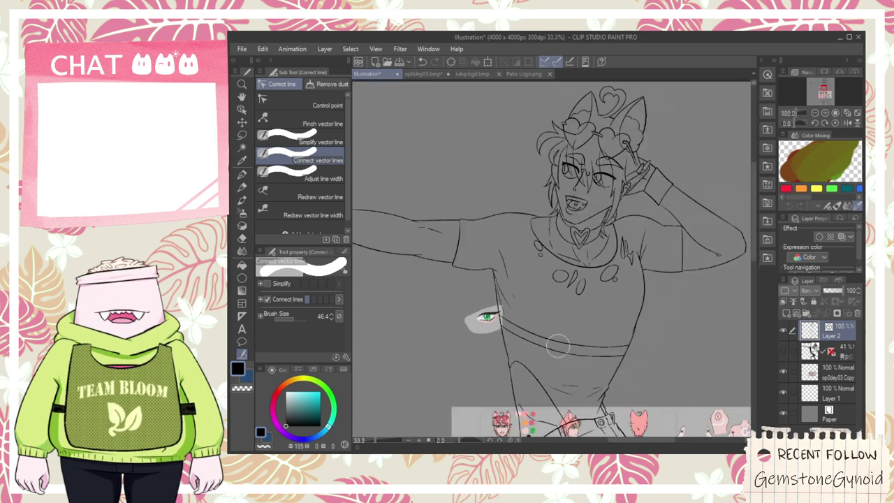
- Duplicate the two chest strap lines and place the copy below them as a second parallel strap
{"action": "left_click", "coordinate": [246, 110]}
{"action": "left_click_drag", "start_coordinate": [581, 370], "coordinate": [585, 295]}
{"action": "left_click_drag", "start_coordinate": [642, 325], "coordinate": [650, 323]}
{"action": "left_click_drag", "start_coordinate": [487, 318], "coordinate": [481, 320]}
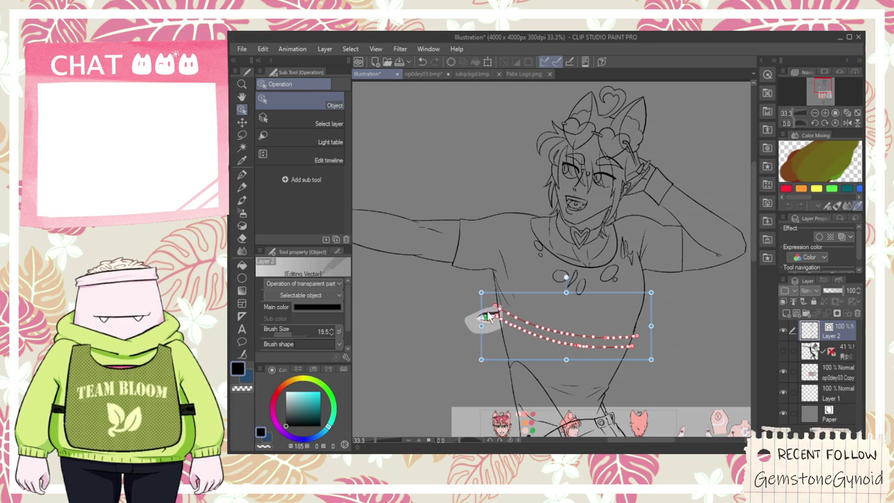
{"action": "left_click_drag", "start_coordinate": [550, 293], "coordinate": [550, 321]}
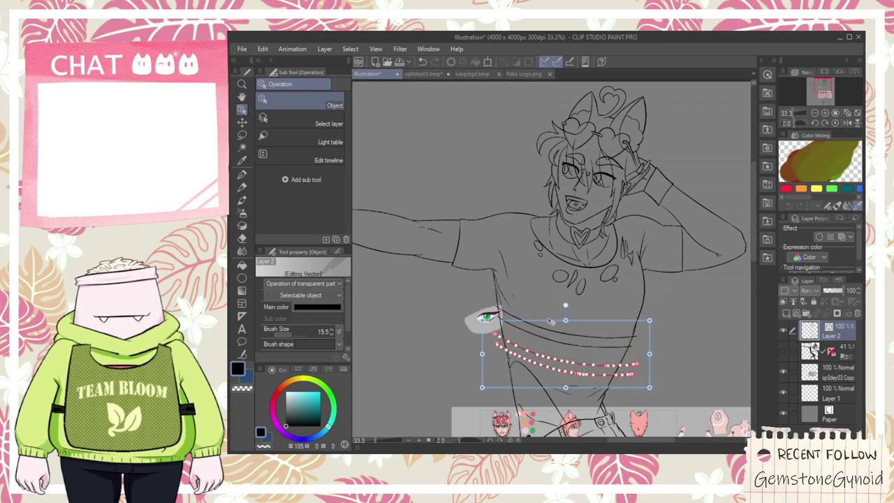
{"action": "left_click", "coordinate": [442, 355]}
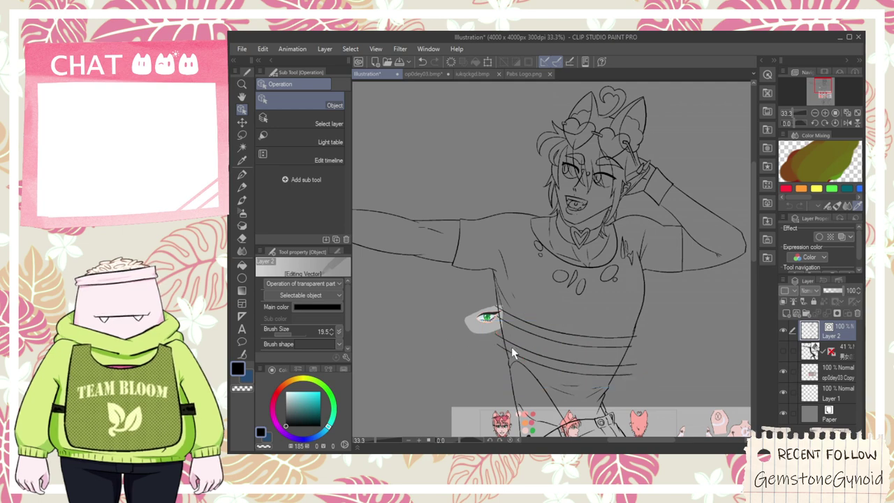
- Trim the lower strap's line ends that stick out past the torso's side outlines
{"action": "scroll", "coordinate": [508, 353], "scroll_direction": "up", "scroll_amount": 2}
{"action": "key", "text": "e"}
{"action": "key", "text": "space"}
{"action": "mouse_move", "coordinate": [580, 368]}
{"action": "left_mouse_down"}
{"action": "mouse_move", "coordinate": [526, 357]}
{"action": "mouse_move", "coordinate": [389, 297]}
{"action": "left_mouse_up"}
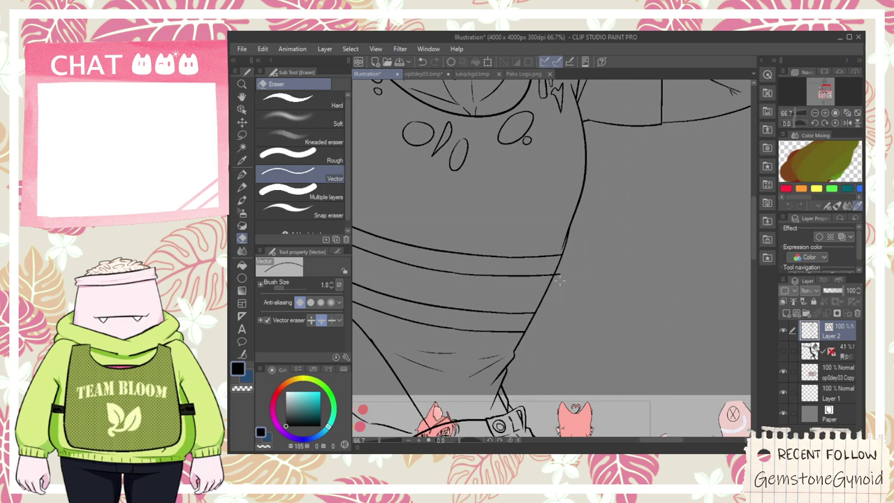
- Draw an upright oval ring over the upper chest strap with the G-pen, using the reference sheet as a guide
{"action": "scroll", "coordinate": [561, 279], "scroll_direction": "down", "scroll_amount": 3}
{"action": "key", "text": "space"}
{"action": "left_click_drag", "start_coordinate": [478, 346], "coordinate": [501, 272]}
{"action": "scroll", "coordinate": [502, 269], "scroll_direction": "up", "scroll_amount": 4}
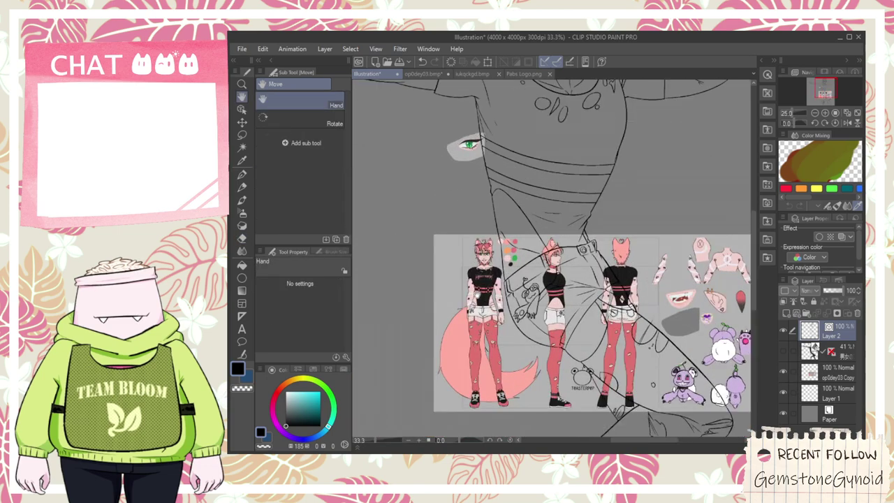
{"action": "scroll", "coordinate": [497, 297], "scroll_direction": "down", "scroll_amount": 2}
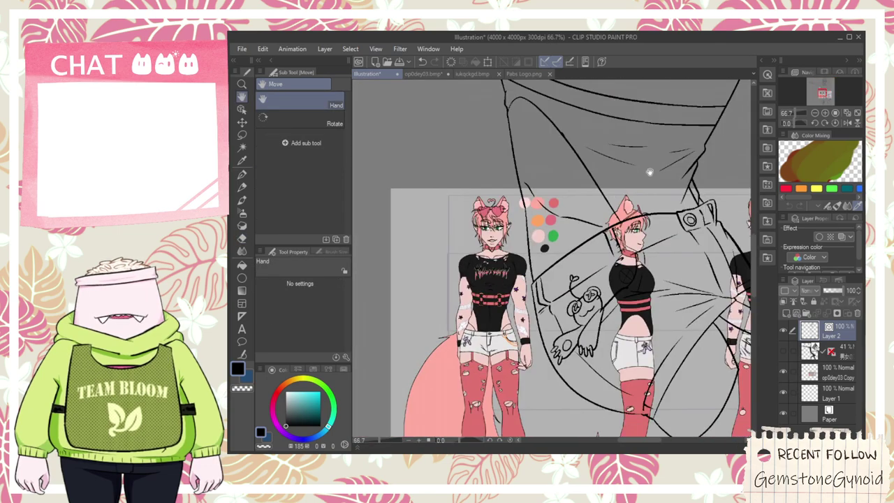
{"action": "scroll", "coordinate": [526, 244], "scroll_direction": "up", "scroll_amount": 4}
{"action": "key", "text": "p"}
{"action": "mouse_move", "coordinate": [489, 171]}
{"action": "left_mouse_down"}
{"action": "mouse_move", "coordinate": [493, 270]}
{"action": "mouse_move", "coordinate": [443, 243]}
{"action": "mouse_move", "coordinate": [482, 166]}
{"action": "left_mouse_up"}
{"action": "key", "text": "ctrl+z"}
{"action": "scroll", "coordinate": [505, 195], "scroll_direction": "up", "scroll_amount": 1}
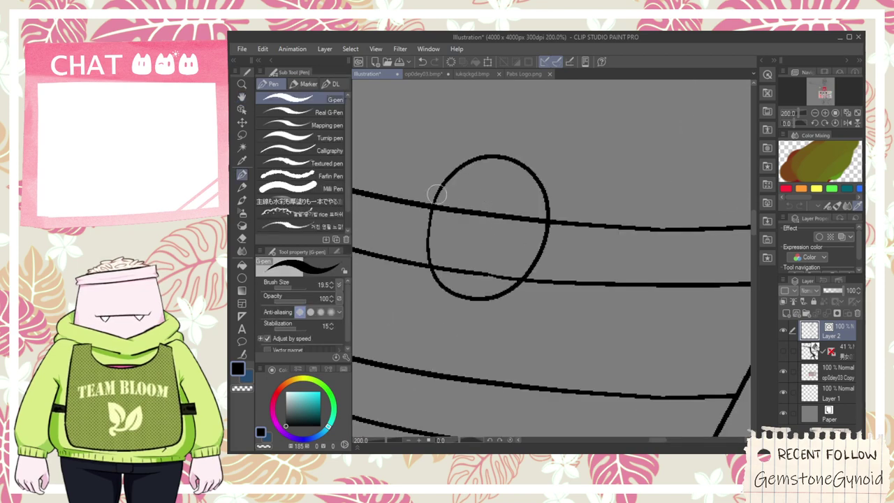
{"action": "key", "text": "ctrl+z"}
{"action": "key", "text": "space"}
{"action": "left_click_drag", "start_coordinate": [468, 259], "coordinate": [556, 273]}
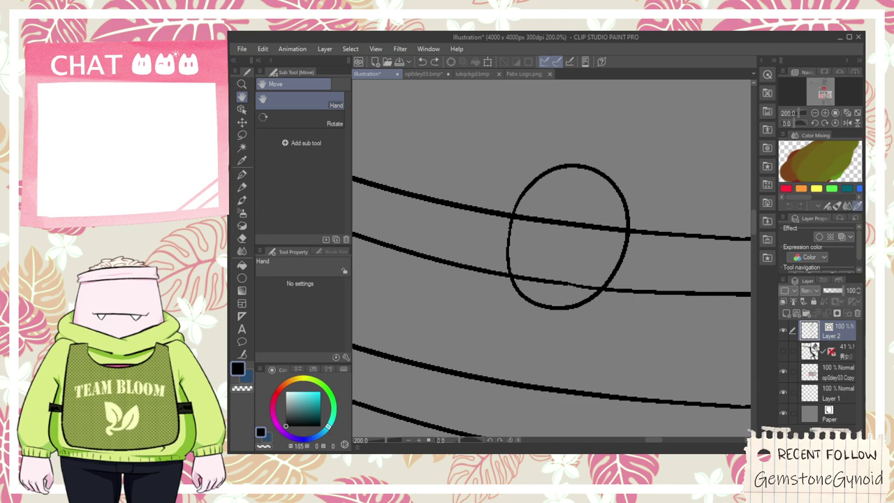
- Duplicate the oval and scale the copy down inside it to form the ring's inner edge
{"action": "left_click", "coordinate": [241, 109]}
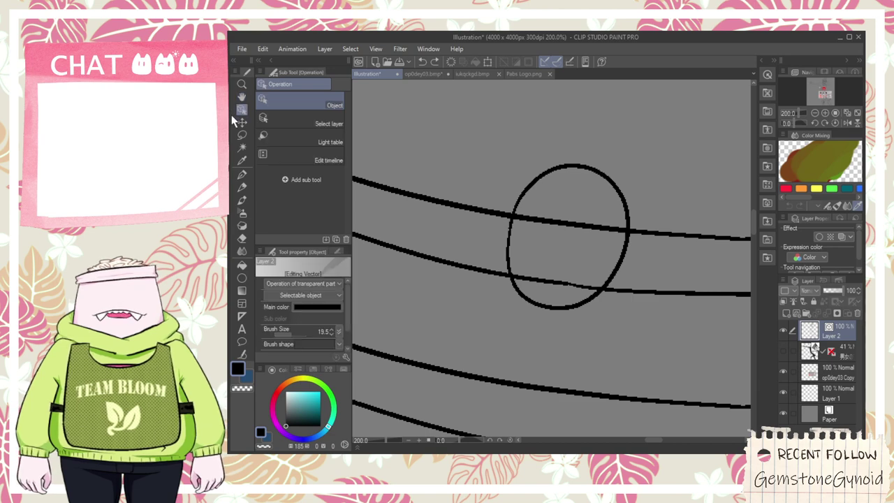
{"action": "left_click", "coordinate": [553, 184]}
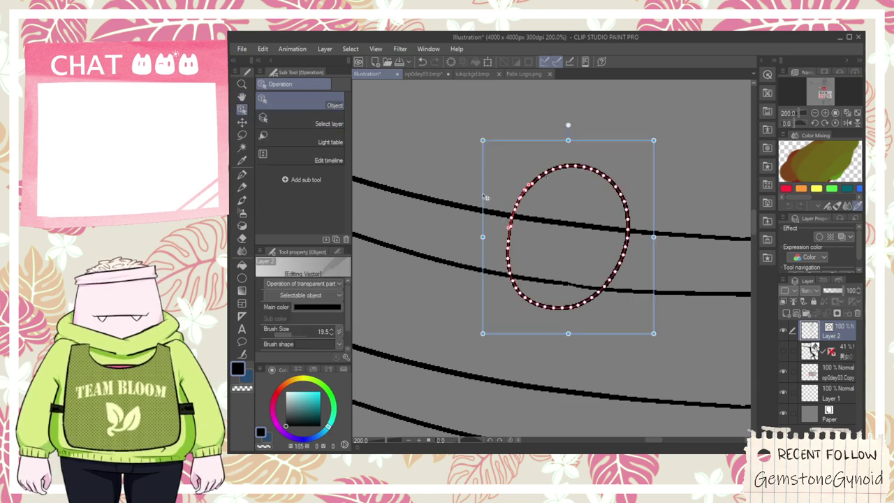
{"action": "left_click_drag", "start_coordinate": [480, 137], "coordinate": [497, 157]}
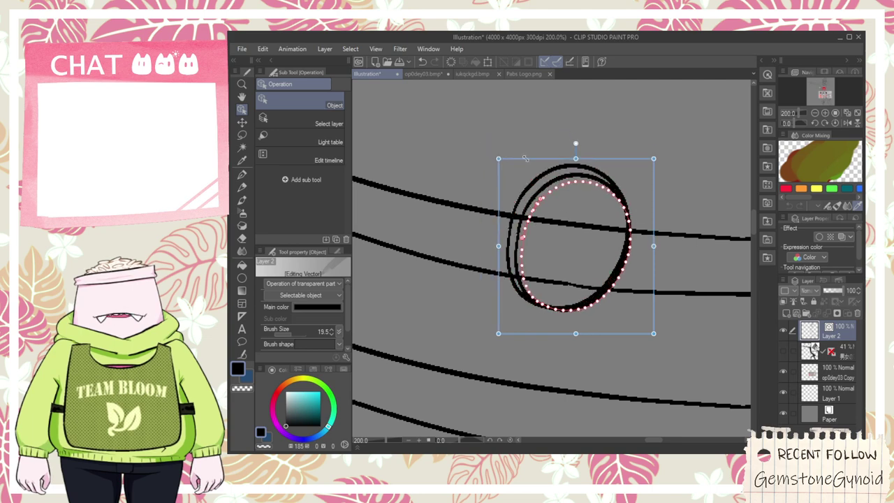
{"action": "left_click_drag", "start_coordinate": [654, 333], "coordinate": [638, 317]}
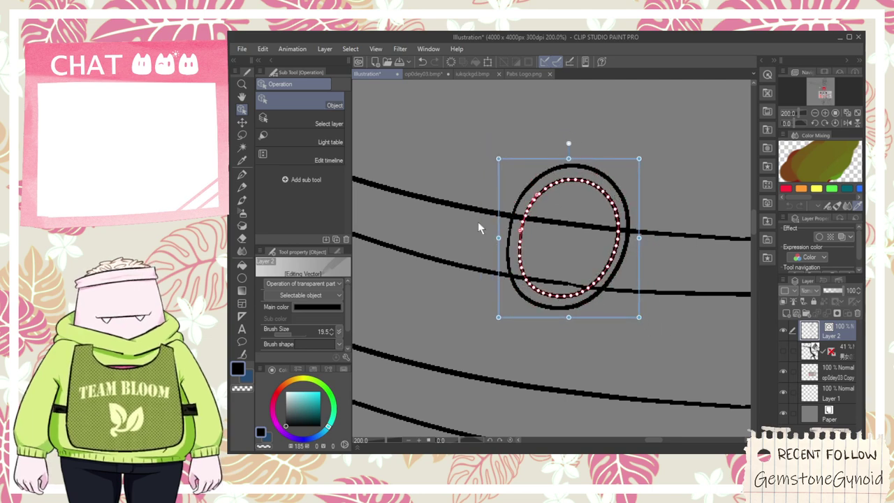
- Move both ovals slightly down over the strap and erase the strap lines within the ring's rim
{"action": "left_click", "coordinate": [539, 174], "text": "shift"}
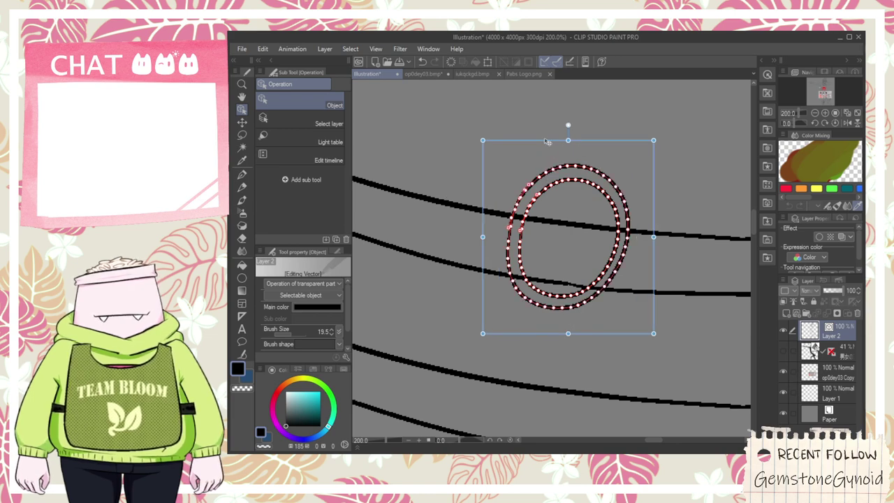
{"action": "left_click_drag", "start_coordinate": [546, 141], "coordinate": [547, 156]}
{"action": "key", "text": "e"}
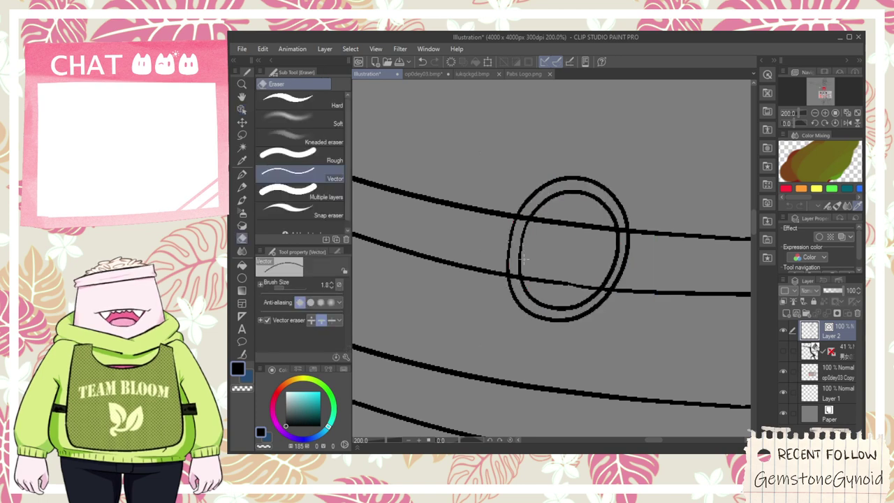
{"action": "scroll", "coordinate": [523, 280], "scroll_direction": "up", "scroll_amount": 2}
{"action": "left_click_drag", "start_coordinate": [493, 279], "coordinate": [496, 254]}
{"action": "scroll", "coordinate": [498, 228], "scroll_direction": "down", "scroll_amount": 1}
{"action": "left_click_drag", "start_coordinate": [513, 167], "coordinate": [495, 217]}
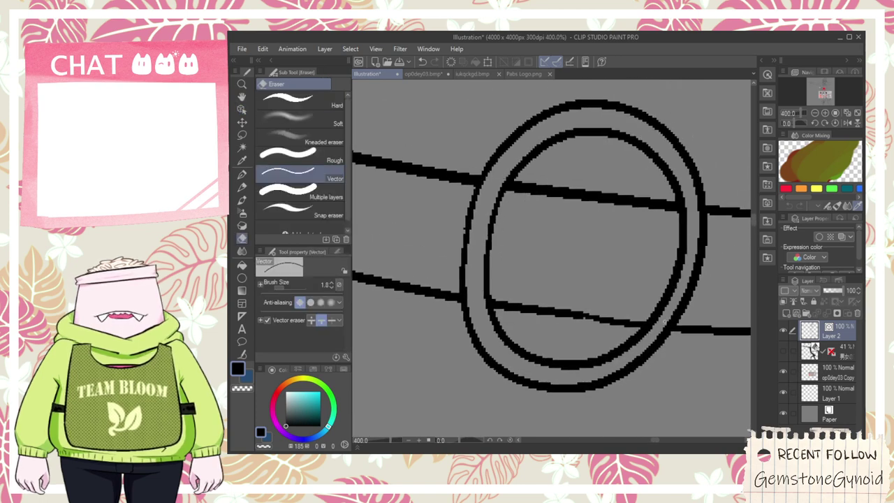
- Examine the harness rings on the character reference sheet and compare them with the drawn ring
{"action": "scroll", "coordinate": [663, 323], "scroll_direction": "down", "scroll_amount": 4}
{"action": "mouse_move", "coordinate": [670, 349]}
{"action": "left_mouse_down"}
{"action": "mouse_move", "coordinate": [601, 290]}
{"action": "mouse_move", "coordinate": [595, 226]}
{"action": "left_mouse_up"}
{"action": "scroll", "coordinate": [602, 291], "scroll_direction": "down", "scroll_amount": 2}
{"action": "left_click_drag", "start_coordinate": [467, 389], "coordinate": [512, 312]}
{"action": "scroll", "coordinate": [512, 311], "scroll_direction": "up", "scroll_amount": 2}
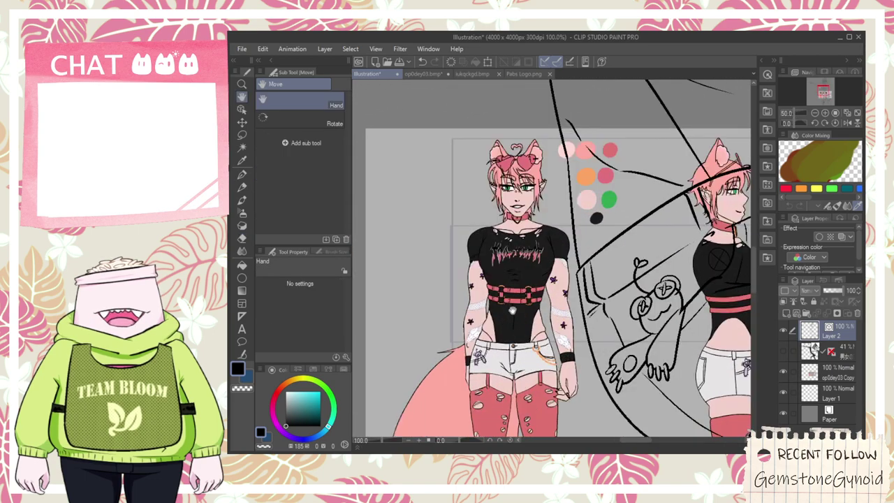
{"action": "scroll", "coordinate": [512, 312], "scroll_direction": "up", "scroll_amount": 4}
{"action": "scroll", "coordinate": [508, 279], "scroll_direction": "down", "scroll_amount": 3}
{"action": "mouse_move", "coordinate": [619, 165]}
{"action": "left_mouse_down"}
{"action": "mouse_move", "coordinate": [461, 341]}
{"action": "mouse_move", "coordinate": [477, 359]}
{"action": "left_mouse_up"}
{"action": "left_click_drag", "start_coordinate": [579, 162], "coordinate": [536, 296]}
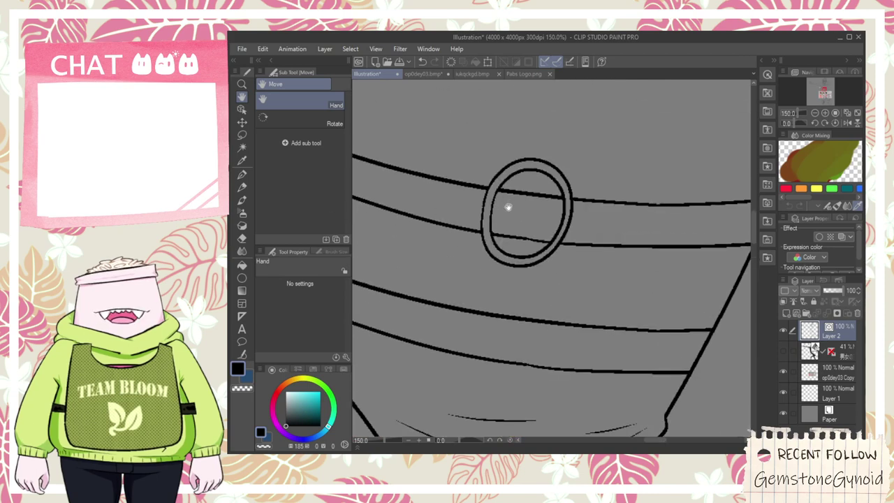
{"action": "scroll", "coordinate": [508, 206], "scroll_direction": "up", "scroll_amount": 1}
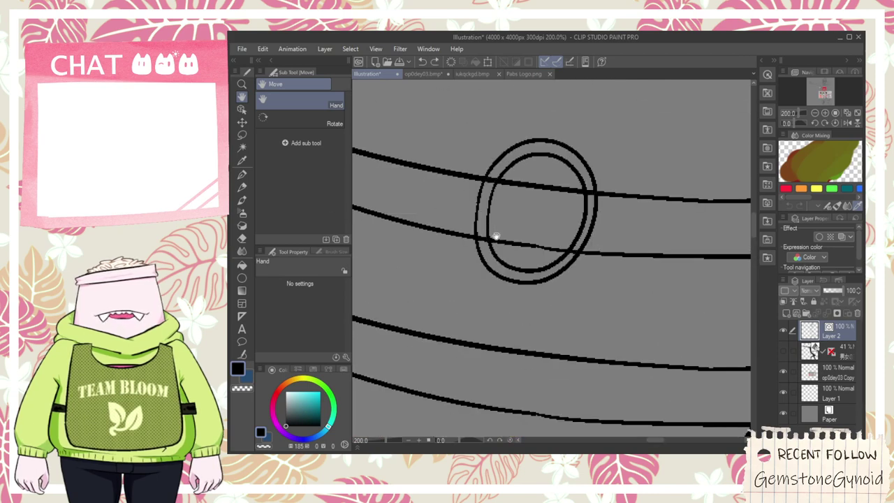
- Erase the strap lines inside the ring's opening, keeping them across the rim
{"action": "key", "text": "e"}
{"action": "scroll", "coordinate": [479, 209], "scroll_direction": "up", "scroll_amount": 2}
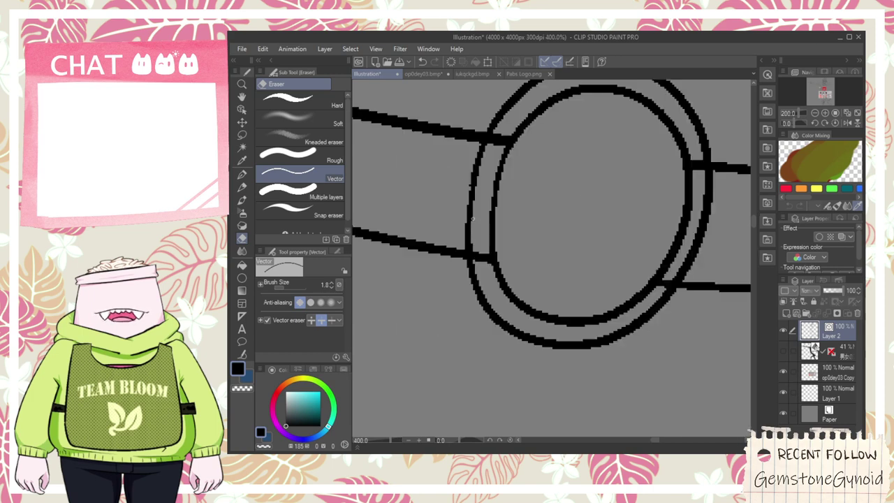
{"action": "scroll", "coordinate": [472, 219], "scroll_direction": "up", "scroll_amount": 2}
{"action": "scroll", "coordinate": [455, 217], "scroll_direction": "down", "scroll_amount": 2}
- Draw short curved strokes beside both sides of the outer oval, between the upper strap's lines
{"action": "key", "text": "p"}
{"action": "left_click_drag", "start_coordinate": [450, 238], "coordinate": [463, 183]}
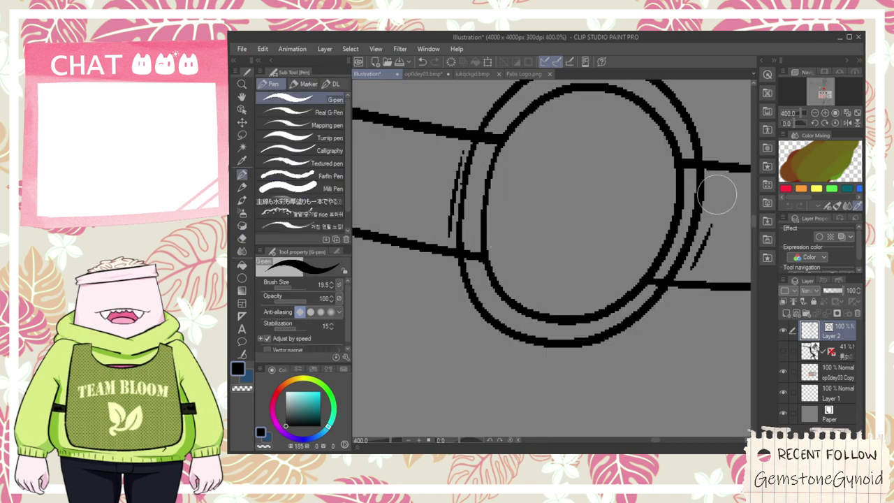
{"action": "mouse_move", "coordinate": [683, 272]}
{"action": "left_mouse_down"}
{"action": "mouse_move", "coordinate": [716, 190]}
{"action": "mouse_move", "coordinate": [697, 258]}
{"action": "mouse_move", "coordinate": [715, 163]}
{"action": "mouse_move", "coordinate": [686, 271]}
{"action": "mouse_move", "coordinate": [702, 180]}
{"action": "mouse_move", "coordinate": [689, 272]}
{"action": "left_mouse_up"}
{"action": "key", "text": "ctrl+z"}
{"action": "key", "text": "ctrl+z"}
{"action": "key", "text": "ctrl+z"}
{"action": "key", "text": "ctrl+z"}
- Erase the outer oval's left side where the strap wraps over the ring
{"action": "scroll", "coordinate": [684, 269], "scroll_direction": "down", "scroll_amount": 4}
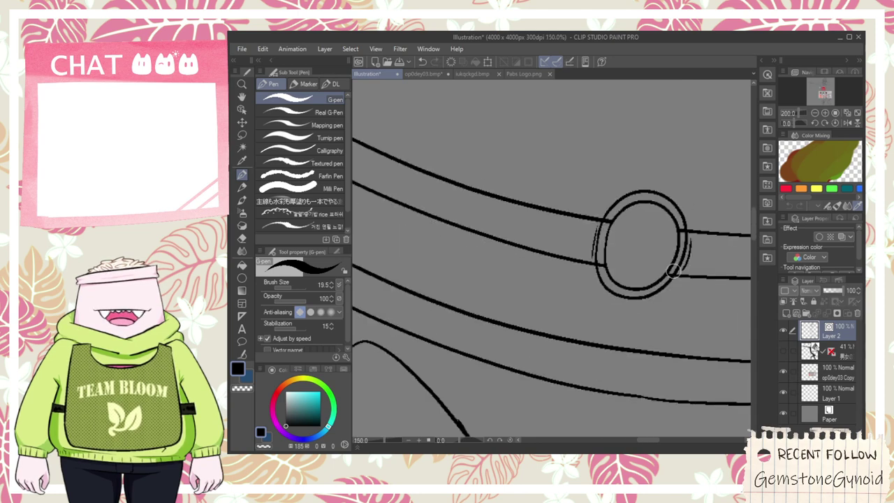
{"action": "key", "text": "space"}
{"action": "left_click_drag", "start_coordinate": [678, 329], "coordinate": [619, 246]}
{"action": "scroll", "coordinate": [619, 245], "scroll_direction": "up", "scroll_amount": 1}
{"action": "scroll", "coordinate": [619, 245], "scroll_direction": "up", "scroll_amount": 4}
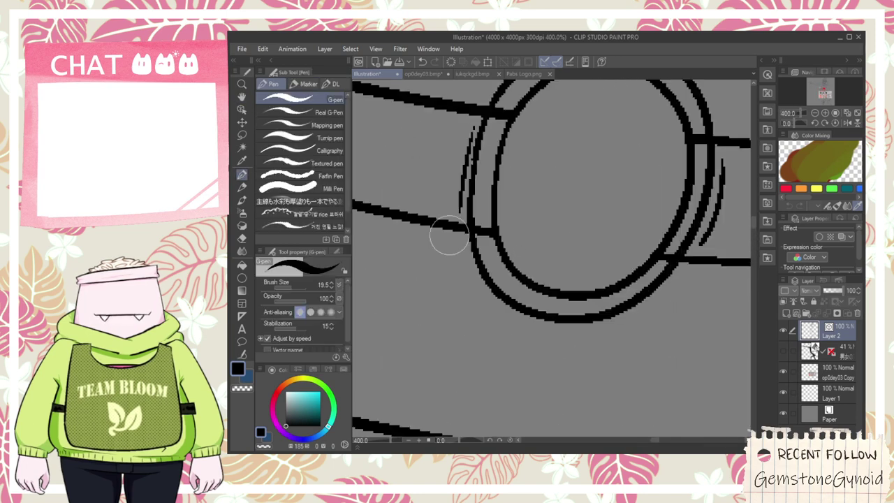
{"action": "scroll", "coordinate": [459, 239], "scroll_direction": "down", "scroll_amount": 2}
{"action": "key", "text": "e"}
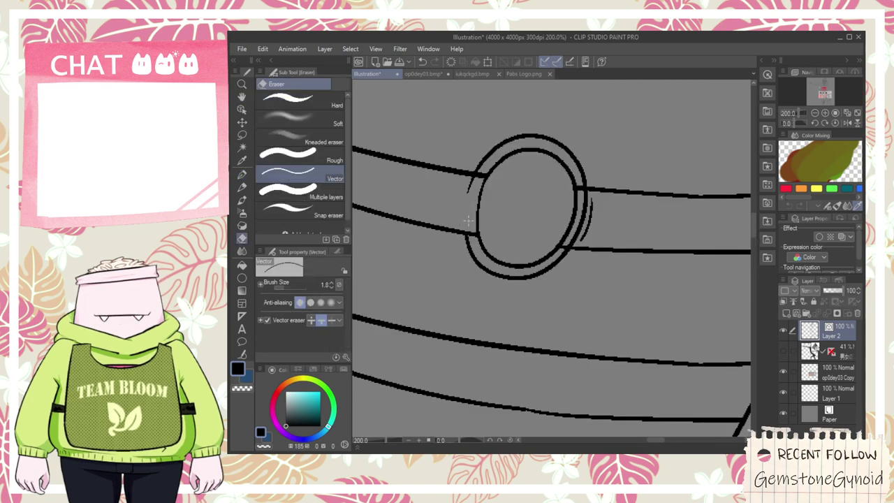
- Undo the ring's erasing, added strokes and shift, back to two complete ovals crossed by the strap lines
{"action": "key", "text": "ctrl+z"}
{"action": "key", "text": "ctrl+z"}
{"action": "key", "text": "ctrl+z"}
{"action": "key", "text": "ctrl+z"}
{"action": "key", "text": "ctrl+z"}
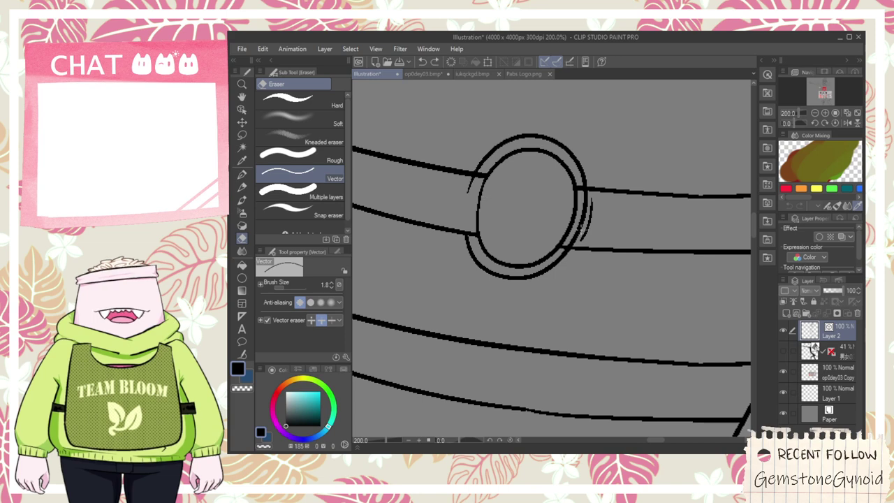
{"action": "key", "text": "ctrl+z"}
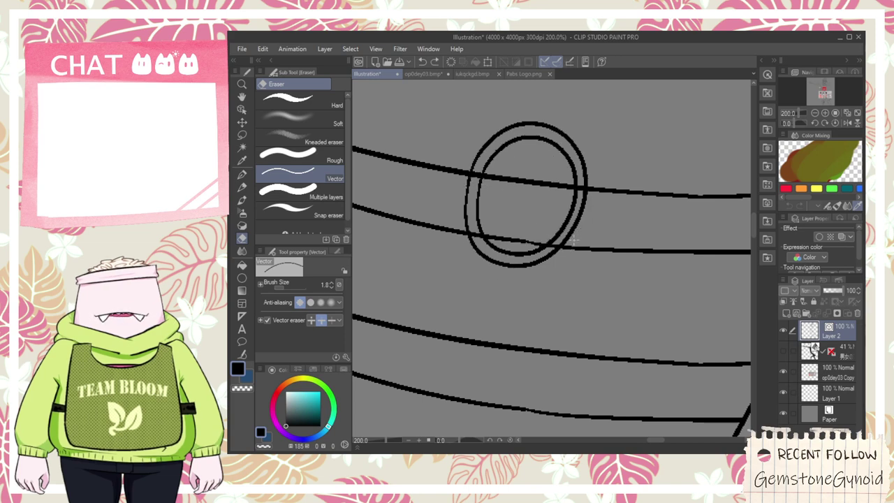
- Shrink the inner oval and slightly widen the outer one to give the ring a thicker rim
{"action": "left_click", "coordinate": [242, 109]}
{"action": "left_click", "coordinate": [516, 157]}
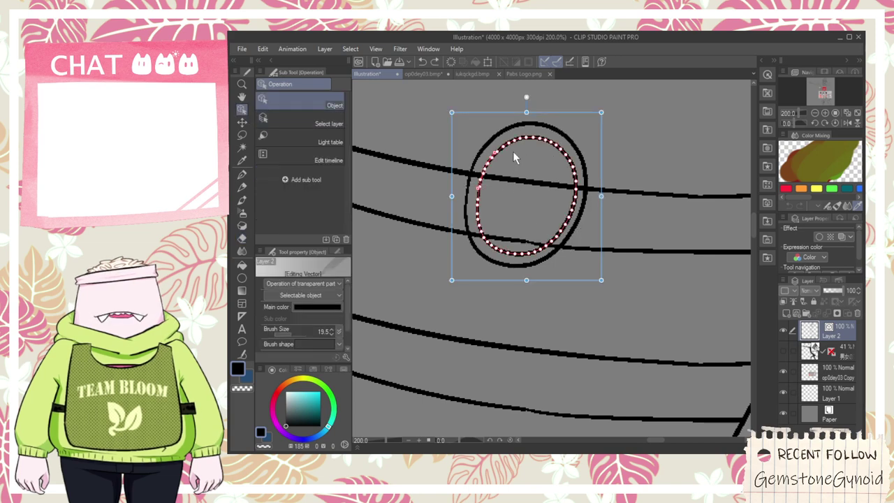
{"action": "left_click_drag", "start_coordinate": [452, 113], "coordinate": [489, 124]}
{"action": "left_click", "coordinate": [468, 171]}
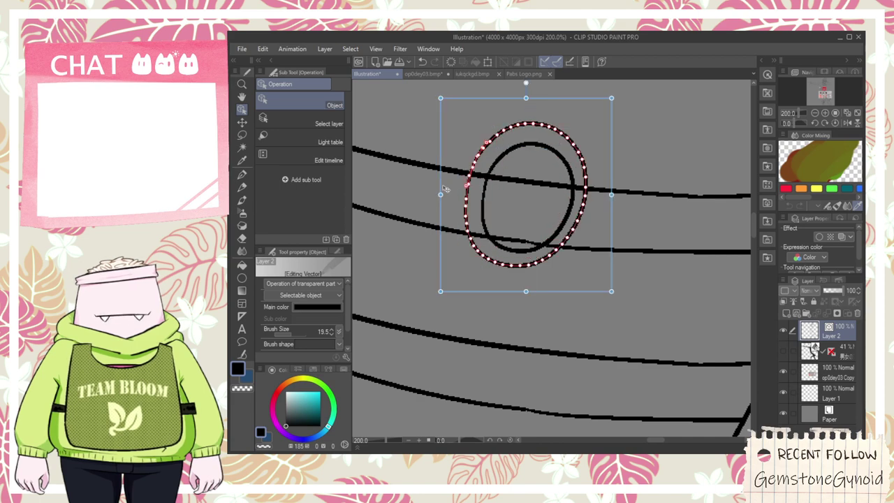
{"action": "left_click_drag", "start_coordinate": [440, 196], "coordinate": [438, 195]}
{"action": "left_click", "coordinate": [496, 244]}
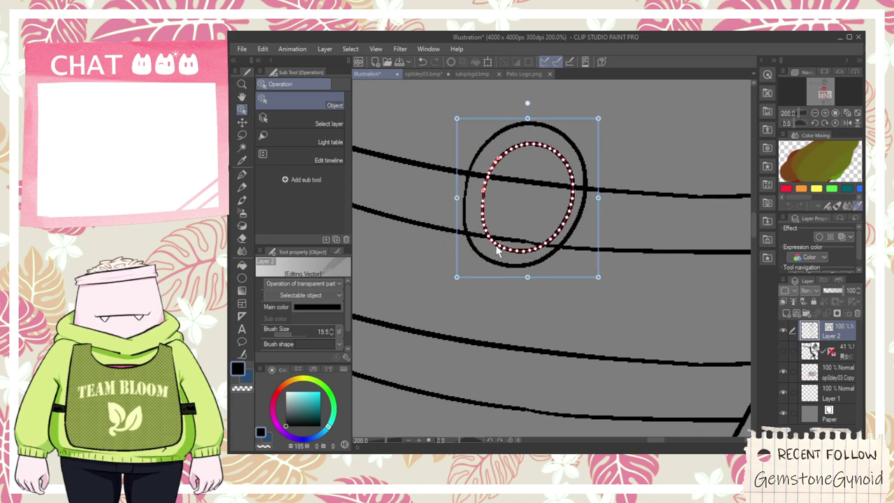
{"action": "left_click_drag", "start_coordinate": [525, 275], "coordinate": [525, 272]}
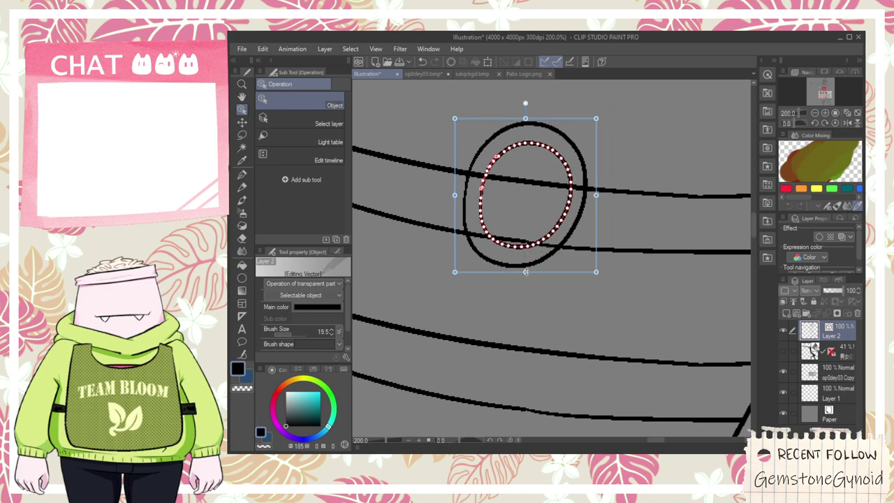
- Narrow the ring's inner oval slightly and shift both ovals together a little lower on the upper strap
{"action": "left_click_drag", "start_coordinate": [455, 195], "coordinate": [464, 195]}
{"action": "left_click_drag", "start_coordinate": [500, 125], "coordinate": [525, 155]}
{"action": "left_click", "coordinate": [501, 128], "text": "shift"}
{"action": "left_click", "coordinate": [503, 103]}
{"action": "left_click_drag", "start_coordinate": [508, 99], "coordinate": [512, 113]}
- Duplicate the two-oval ring and place the copy on the lower strap beneath the original
{"action": "key", "text": "ctrl+b"}
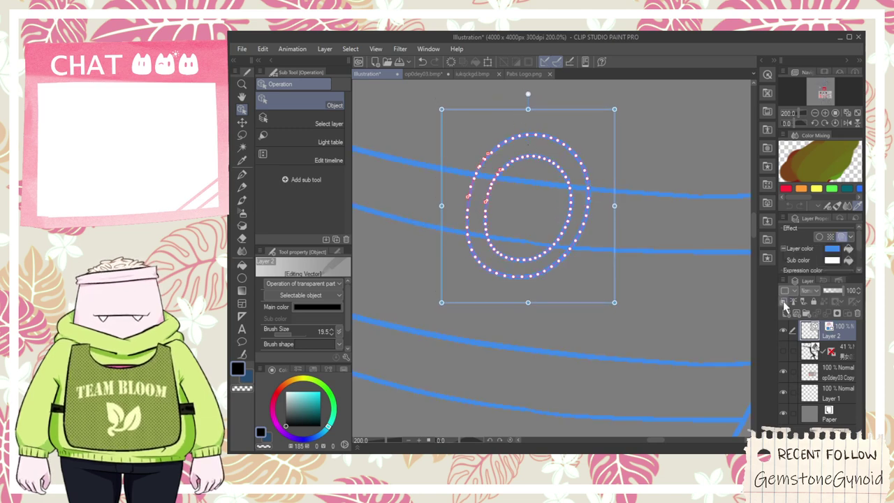
{"action": "left_click", "coordinate": [842, 238]}
{"action": "left_click_drag", "start_coordinate": [557, 110], "coordinate": [528, 274]}
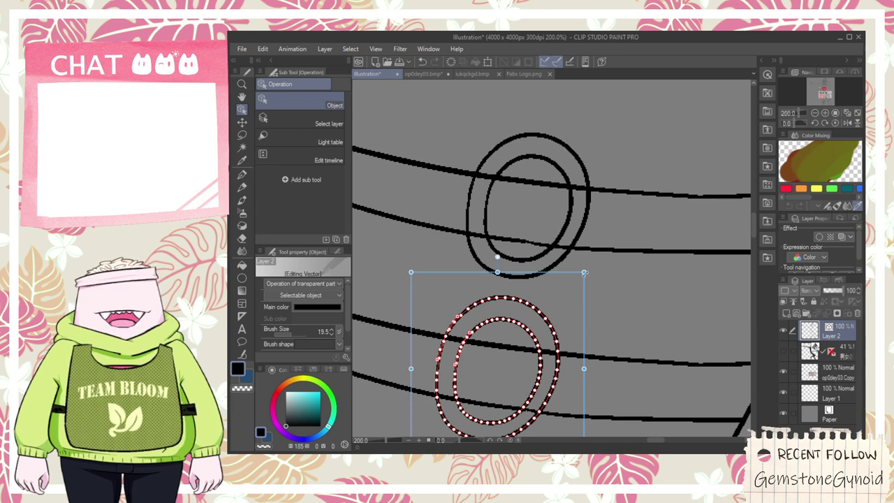
{"action": "scroll", "coordinate": [566, 270], "scroll_direction": "down", "scroll_amount": 4}
{"action": "scroll", "coordinate": [567, 270], "scroll_direction": "up", "scroll_amount": 2}
{"action": "left_click_drag", "start_coordinate": [570, 250], "coordinate": [577, 270]}
{"action": "scroll", "coordinate": [577, 270], "scroll_direction": "down", "scroll_amount": 2}
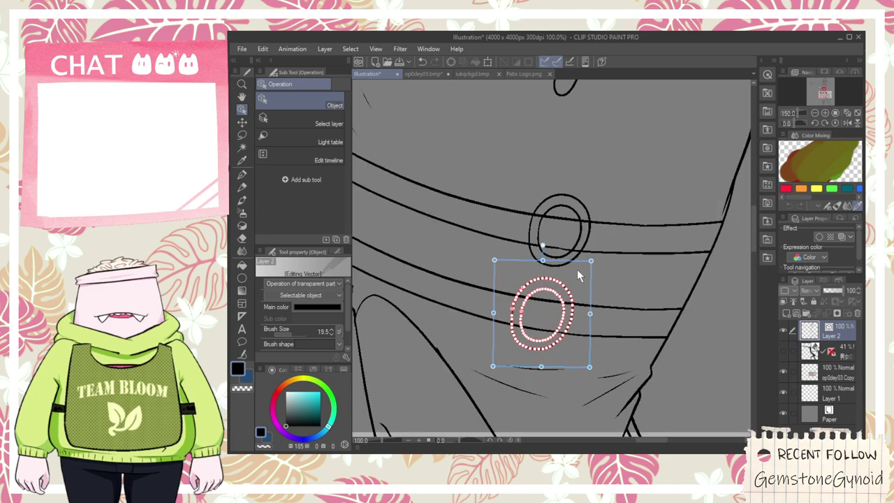
- Place another copy of the ring where the lower strap meets the torso's right outline
{"action": "left_click_drag", "start_coordinate": [568, 263], "coordinate": [694, 275]}
{"action": "left_click_drag", "start_coordinate": [718, 323], "coordinate": [706, 324]}
{"action": "key", "text": "b"}
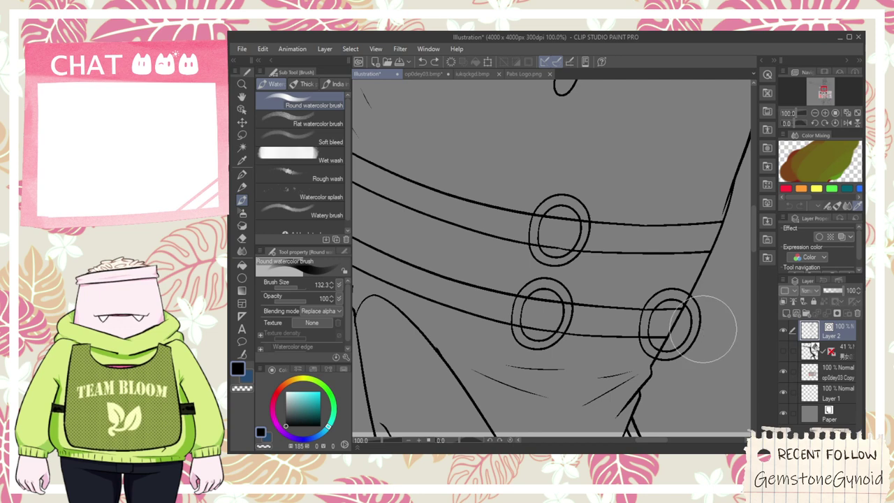
- Redraw part of the slanted opening edge above the waistband with a small bend and erase the overshoot
{"action": "scroll", "coordinate": [607, 286], "scroll_direction": "down", "scroll_amount": 2}
{"action": "key", "text": "space"}
{"action": "left_click_drag", "start_coordinate": [478, 422], "coordinate": [498, 262]}
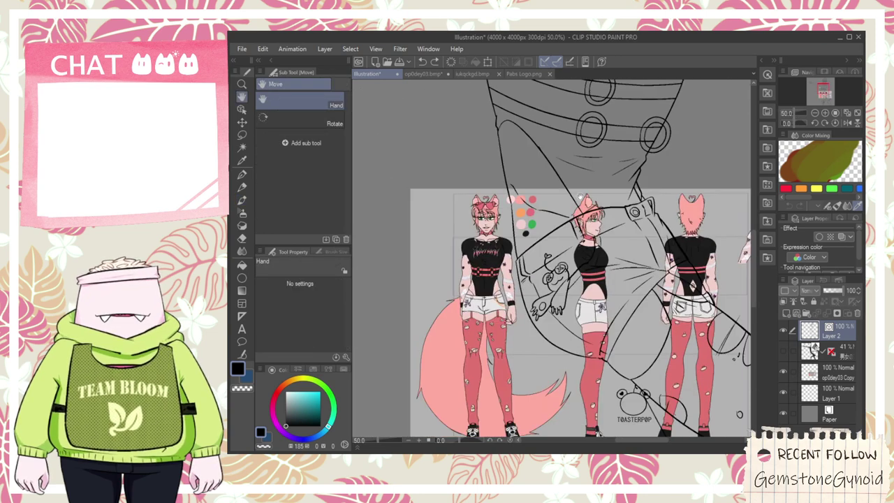
{"action": "scroll", "coordinate": [492, 285], "scroll_direction": "up", "scroll_amount": 2}
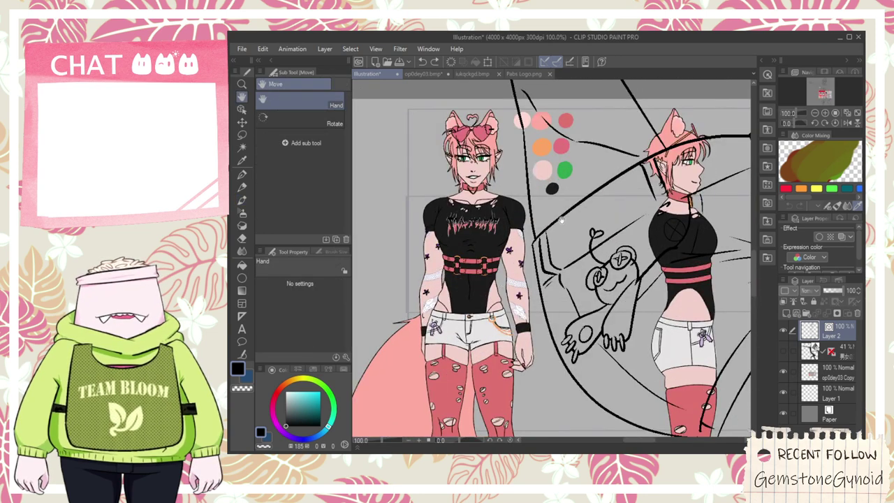
{"action": "left_click_drag", "start_coordinate": [592, 186], "coordinate": [405, 409]}
{"action": "left_click_drag", "start_coordinate": [549, 337], "coordinate": [545, 285]}
{"action": "key", "text": "p"}
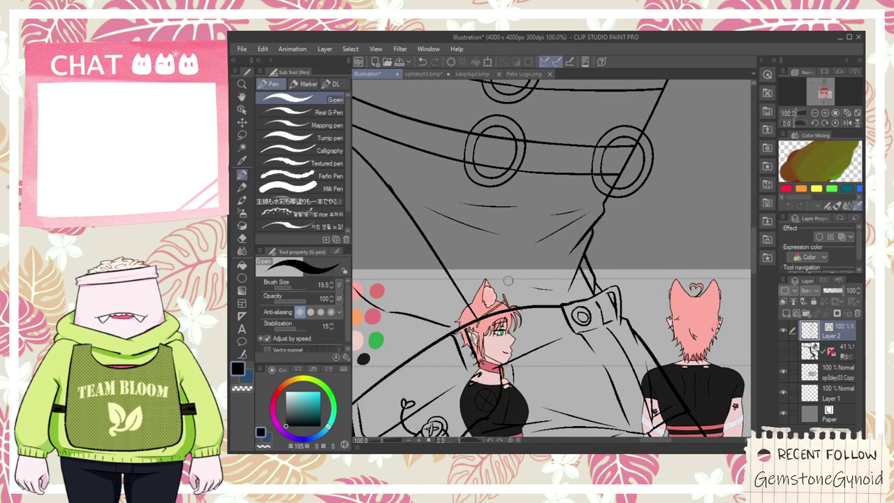
{"action": "scroll", "coordinate": [429, 268], "scroll_direction": "up", "scroll_amount": 2}
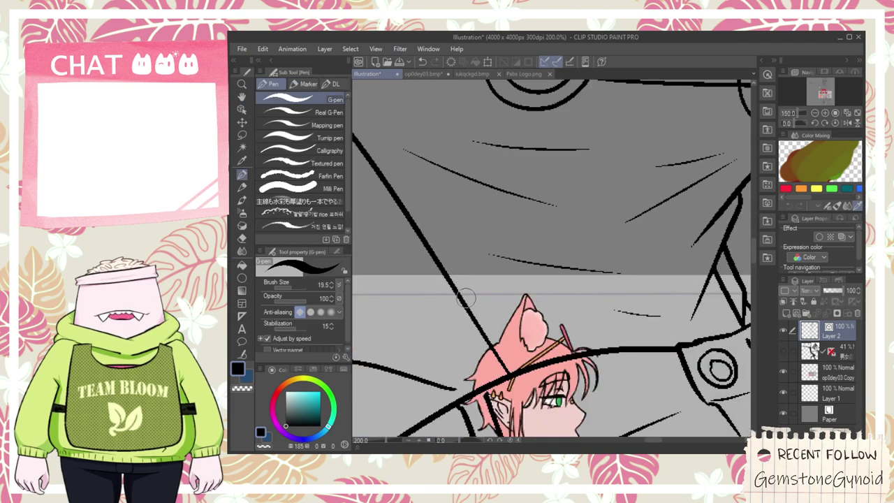
{"action": "key", "text": "e"}
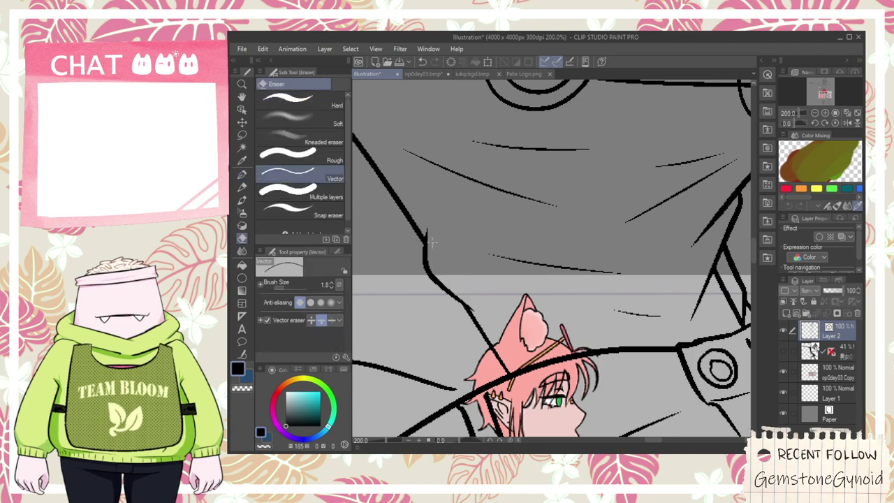
{"action": "left_click_drag", "start_coordinate": [432, 239], "coordinate": [424, 232]}
- Examine the three rings' placement on the straps against the whole figure and the reference sheet
{"action": "scroll", "coordinate": [459, 246], "scroll_direction": "down", "scroll_amount": 5}
{"action": "key", "text": "space"}
{"action": "left_click_drag", "start_coordinate": [494, 218], "coordinate": [509, 284]}
{"action": "scroll", "coordinate": [509, 285], "scroll_direction": "up", "scroll_amount": 4}
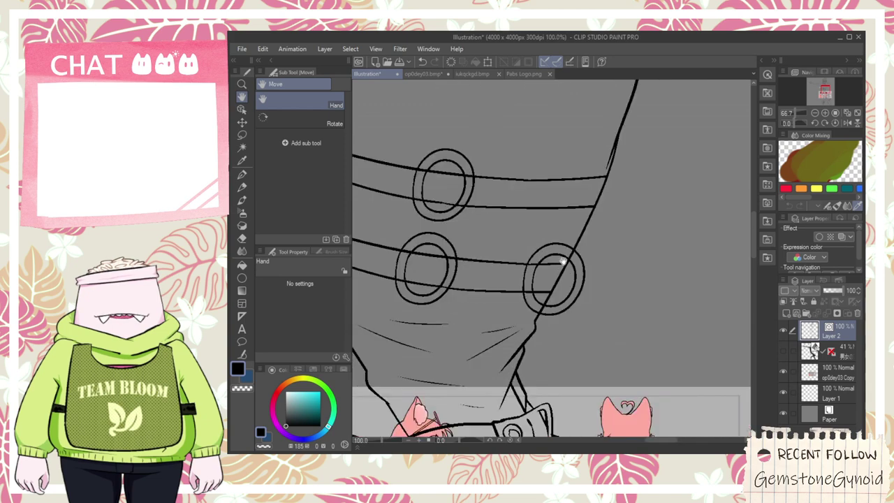
{"action": "scroll", "coordinate": [562, 261], "scroll_direction": "up", "scroll_amount": 2}
{"action": "key", "text": "p"}
{"action": "scroll", "coordinate": [562, 261], "scroll_direction": "up", "scroll_amount": 2}
{"action": "scroll", "coordinate": [517, 234], "scroll_direction": "down", "scroll_amount": 3}
{"action": "scroll", "coordinate": [516, 234], "scroll_direction": "down", "scroll_amount": 1}
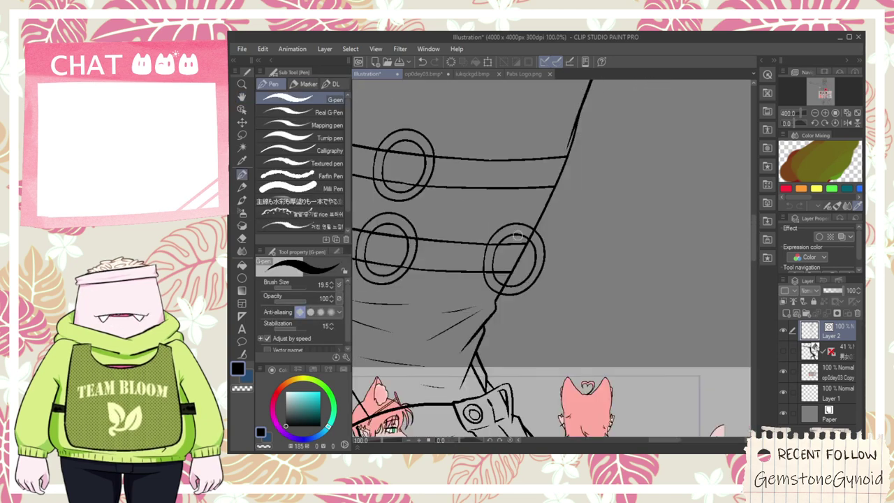
{"action": "left_click", "coordinate": [241, 109]}
{"action": "scroll", "coordinate": [409, 230], "scroll_direction": "down", "scroll_amount": 3}
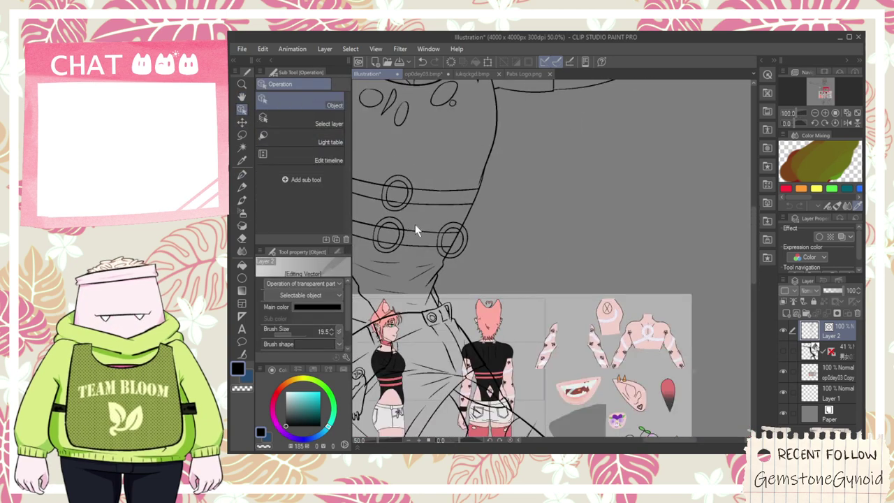
{"action": "scroll", "coordinate": [423, 227], "scroll_direction": "down", "scroll_amount": 1}
{"action": "key", "text": "space"}
{"action": "left_click_drag", "start_coordinate": [433, 242], "coordinate": [552, 151]}
{"action": "scroll", "coordinate": [446, 241], "scroll_direction": "up", "scroll_amount": 4}
{"action": "scroll", "coordinate": [426, 256], "scroll_direction": "up", "scroll_amount": 1}
{"action": "scroll", "coordinate": [433, 257], "scroll_direction": "down", "scroll_amount": 2}
{"action": "left_click_drag", "start_coordinate": [468, 244], "coordinate": [377, 370]}
{"action": "left_click_drag", "start_coordinate": [602, 128], "coordinate": [529, 232]}
- Try drawing curved lines inside the side ring where it crosses the torso outline
{"action": "scroll", "coordinate": [495, 287], "scroll_direction": "up", "scroll_amount": 6}
{"action": "scroll", "coordinate": [498, 321], "scroll_direction": "down", "scroll_amount": 2}
{"action": "left_click_drag", "start_coordinate": [498, 321], "coordinate": [518, 212]}
{"action": "left_click_drag", "start_coordinate": [499, 289], "coordinate": [579, 242]}
{"action": "key", "text": "ctrl+z"}
{"action": "key", "text": "ctrl+z"}
{"action": "mouse_move", "coordinate": [496, 287]}
{"action": "left_mouse_down"}
{"action": "mouse_move", "coordinate": [591, 231]}
{"action": "mouse_move", "coordinate": [616, 151]}
{"action": "left_mouse_up"}
{"action": "key", "text": "ctrl+z"}
{"action": "mouse_move", "coordinate": [494, 286]}
{"action": "left_mouse_down"}
{"action": "mouse_move", "coordinate": [549, 282]}
{"action": "mouse_move", "coordinate": [643, 80]}
{"action": "left_mouse_up"}
{"action": "key", "text": "ctrl+z"}
{"action": "left_click_drag", "start_coordinate": [495, 286], "coordinate": [599, 120]}
{"action": "key", "text": "space"}
{"action": "left_click_drag", "start_coordinate": [562, 202], "coordinate": [567, 284]}
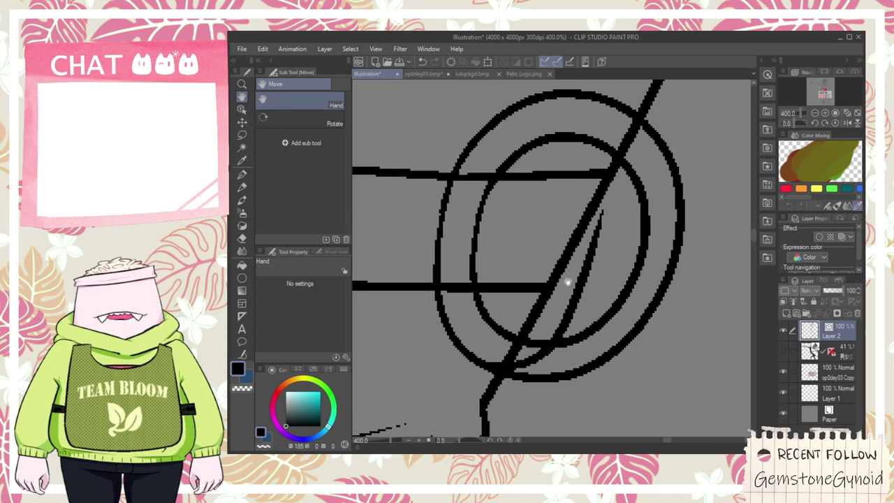
{"action": "key", "text": "p"}
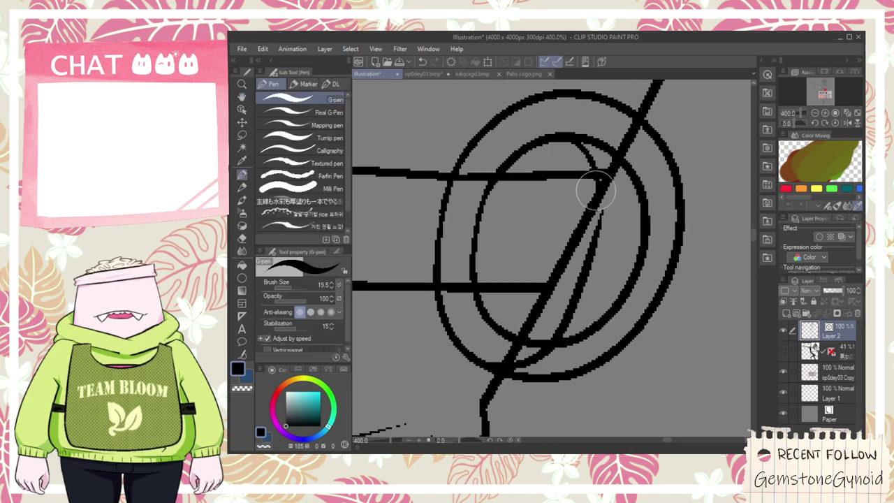
{"action": "key", "text": "ctrl+z"}
{"action": "left_click_drag", "start_coordinate": [497, 369], "coordinate": [649, 202]}
{"action": "key", "text": "ctrl+z"}
- Try erasing the side ring's part beyond the torso outline and drawing a curved rim along that edge
{"action": "key", "text": "e"}
{"action": "left_click_drag", "start_coordinate": [576, 277], "coordinate": [646, 358]}
{"action": "key", "text": "p"}
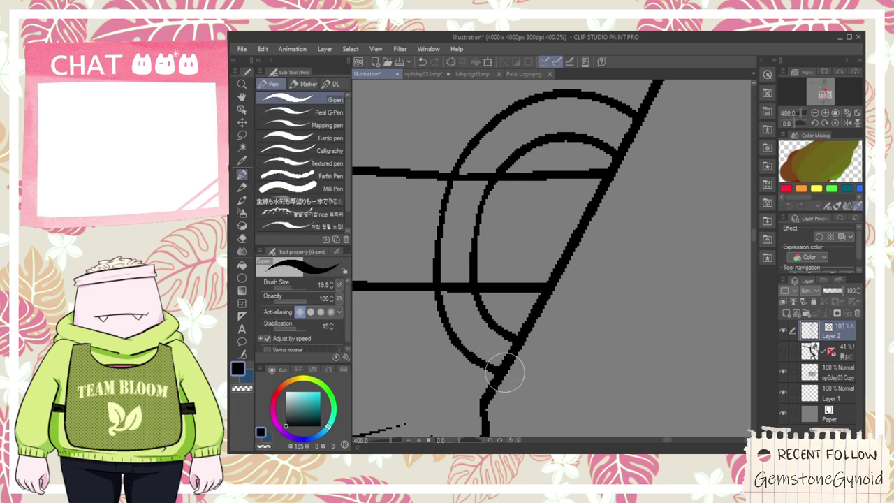
{"action": "left_click_drag", "start_coordinate": [489, 363], "coordinate": [578, 283]}
{"action": "key", "text": "ctrl+z"}
{"action": "left_click_drag", "start_coordinate": [485, 359], "coordinate": [570, 296]}
{"action": "key", "text": "ctrl+z"}
{"action": "left_click_drag", "start_coordinate": [493, 368], "coordinate": [588, 277]}
{"action": "left_click_drag", "start_coordinate": [518, 335], "coordinate": [550, 327]}
{"action": "key", "text": "ctrl+z"}
{"action": "key", "text": "ctrl+z"}
{"action": "scroll", "coordinate": [516, 377], "scroll_direction": "down", "scroll_amount": 7}
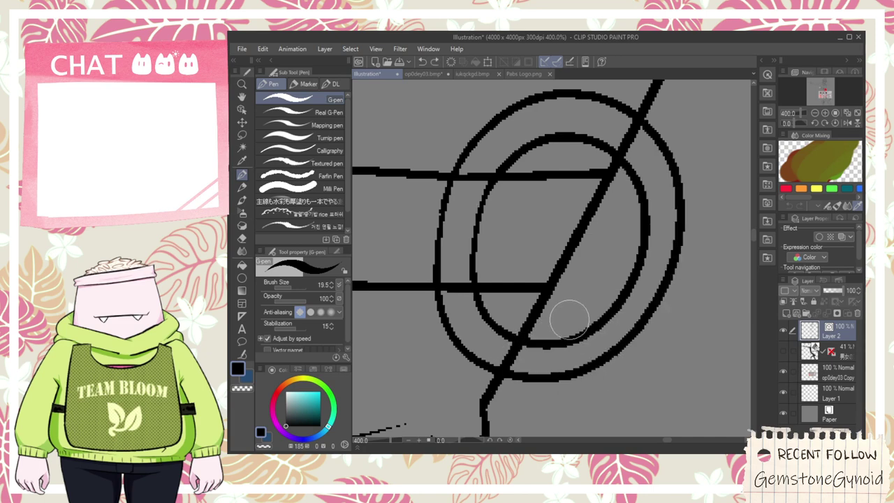
- Delete the copied ring at the torso's right outline
{"action": "key", "text": "space"}
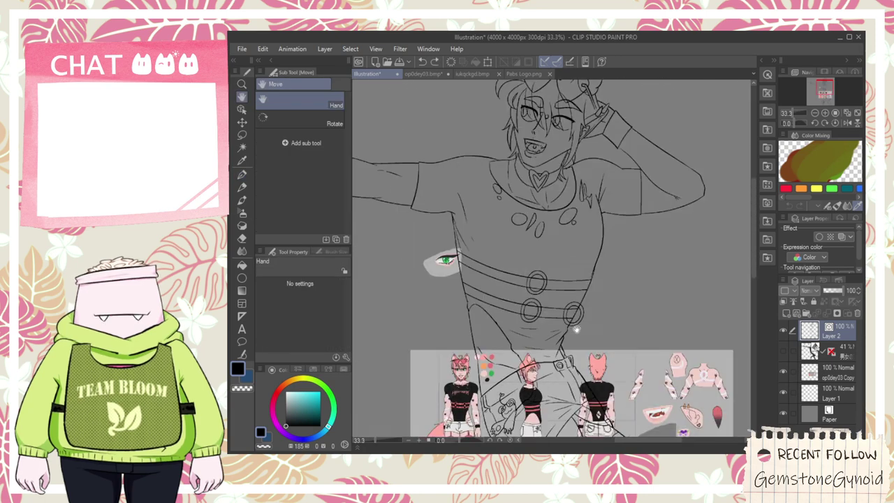
{"action": "scroll", "coordinate": [577, 336], "scroll_direction": "up", "scroll_amount": 5}
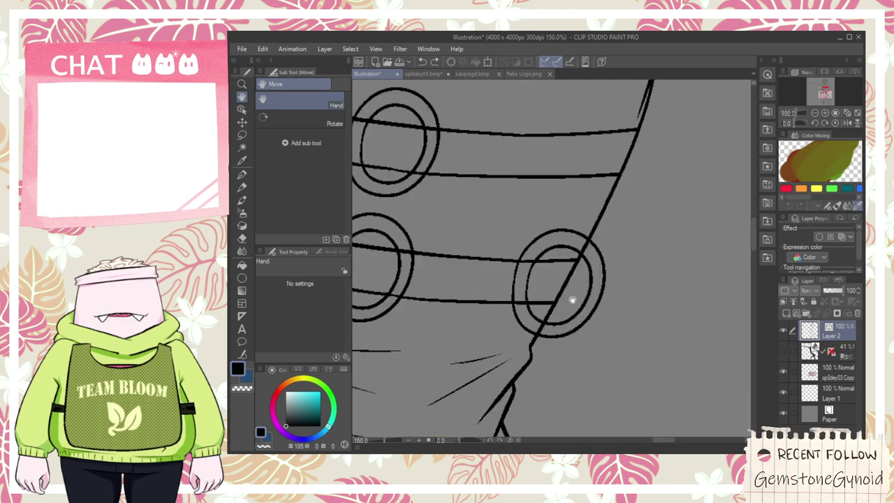
{"action": "scroll", "coordinate": [565, 294], "scroll_direction": "down", "scroll_amount": 1}
{"action": "left_click", "coordinate": [243, 111]}
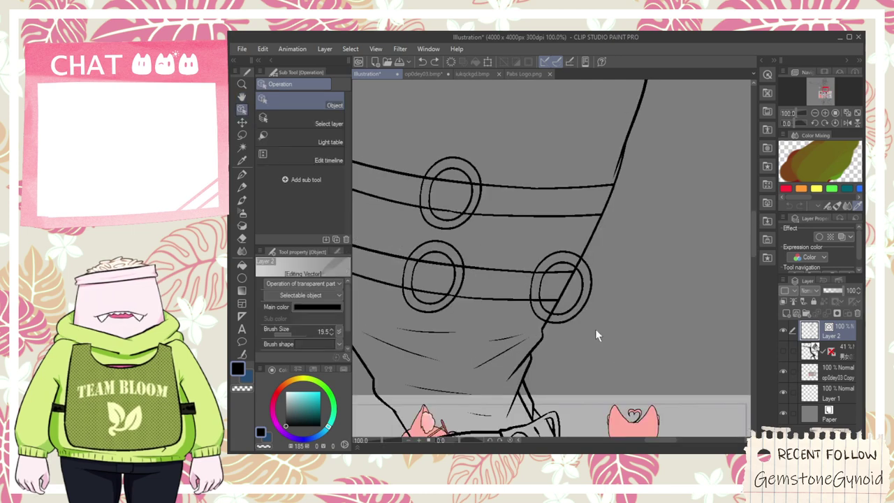
{"action": "left_click", "coordinate": [578, 302]}
{"action": "key", "text": "Delete"}
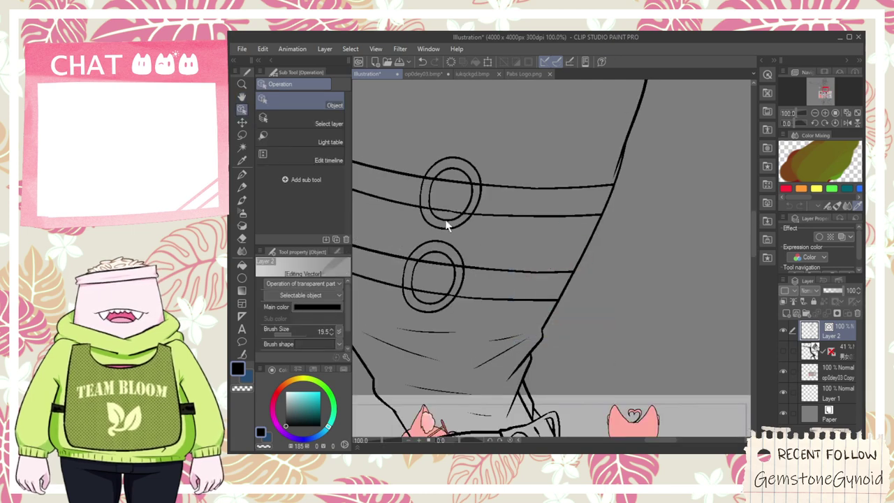
{"action": "left_click_drag", "start_coordinate": [480, 235], "coordinate": [528, 207]}
{"action": "key", "text": "ctrl+z"}
{"action": "left_click", "coordinate": [547, 264]}
{"action": "key", "text": "Delete"}
{"action": "key", "text": "ctrl+z"}
{"action": "key", "text": "Delete"}
{"action": "scroll", "coordinate": [544, 300], "scroll_direction": "up", "scroll_amount": 2}
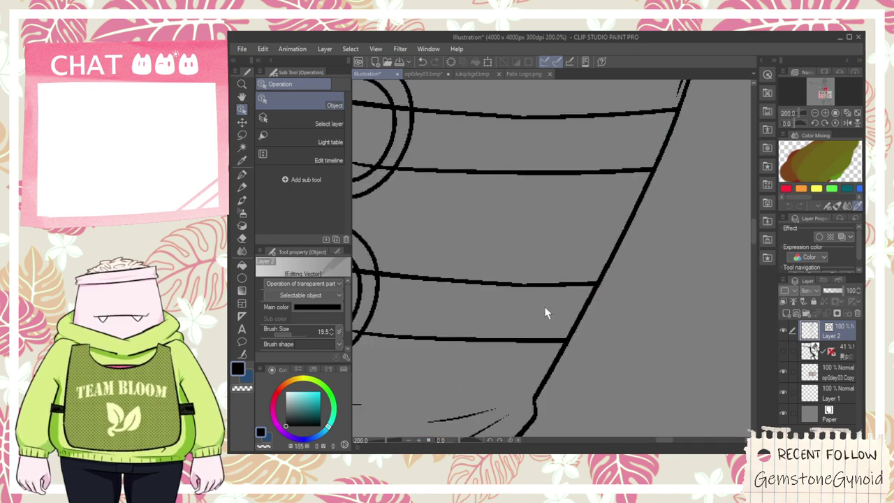
- Draw the left rim and inner curve of a narrow slanted ring where the lower strap meets the torso's right outline
{"action": "key", "text": "p"}
{"action": "key", "text": "ctrl+z"}
{"action": "mouse_move", "coordinate": [541, 306]}
{"action": "left_mouse_down"}
{"action": "mouse_move", "coordinate": [609, 231]}
{"action": "mouse_move", "coordinate": [539, 373]}
{"action": "mouse_move", "coordinate": [613, 291]}
{"action": "left_mouse_up"}
{"action": "key", "text": "ctrl+z"}
{"action": "left_click_drag", "start_coordinate": [630, 219], "coordinate": [586, 335]}
{"action": "scroll", "coordinate": [586, 335], "scroll_direction": "up", "scroll_amount": 2}
{"action": "mouse_move", "coordinate": [558, 391]}
{"action": "left_mouse_down"}
{"action": "mouse_move", "coordinate": [668, 135]}
{"action": "mouse_move", "coordinate": [609, 271]}
{"action": "left_mouse_up"}
{"action": "left_click_drag", "start_coordinate": [552, 361], "coordinate": [621, 253]}
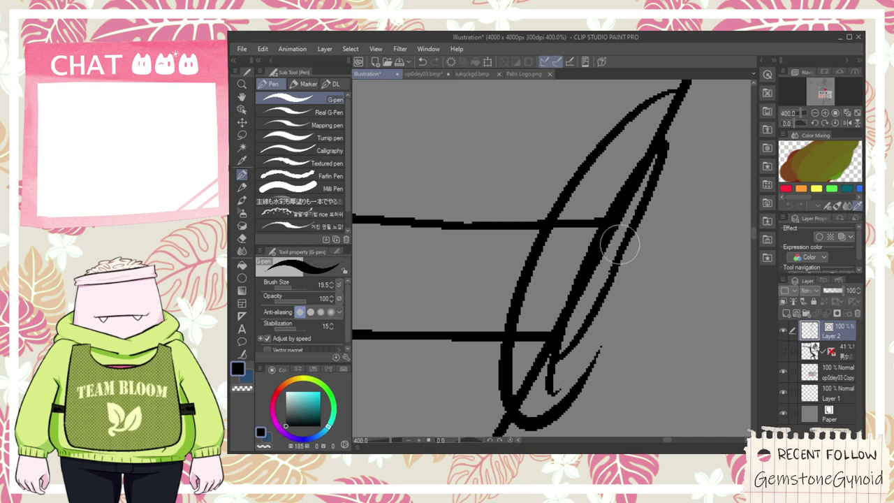
{"action": "key", "text": "ctrl+z"}
{"action": "mouse_move", "coordinate": [563, 349]}
{"action": "left_mouse_down"}
{"action": "mouse_move", "coordinate": [597, 311]}
{"action": "mouse_move", "coordinate": [633, 240]}
{"action": "mouse_move", "coordinate": [621, 221]}
{"action": "left_mouse_up"}
{"action": "key", "text": "ctrl+z"}
{"action": "key", "text": "ctrl+z"}
- Erase the lower strap's lines and the torso outline inside the narrow side ring
{"action": "key", "text": "e"}
{"action": "left_click_drag", "start_coordinate": [537, 323], "coordinate": [532, 348]}
{"action": "left_click_drag", "start_coordinate": [582, 203], "coordinate": [536, 376]}
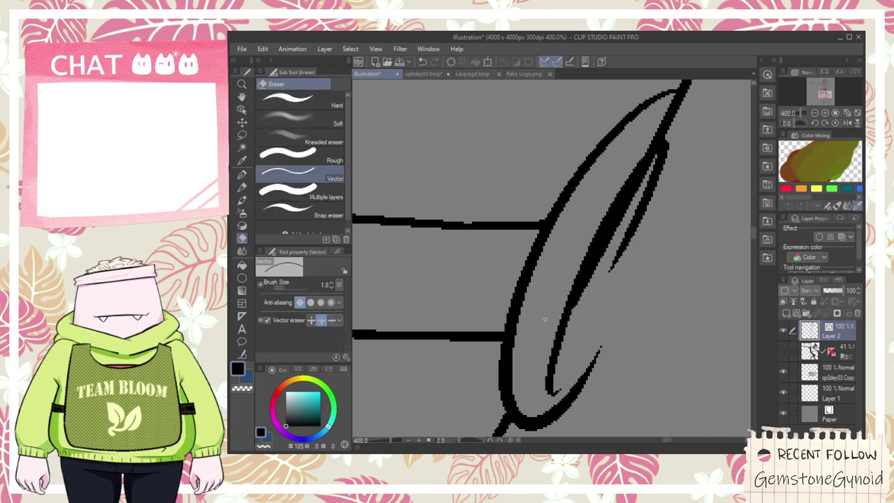
{"action": "left_click_drag", "start_coordinate": [590, 255], "coordinate": [608, 264]}
{"action": "key", "text": "ctrl+z"}
{"action": "scroll", "coordinate": [599, 259], "scroll_direction": "down", "scroll_amount": 2}
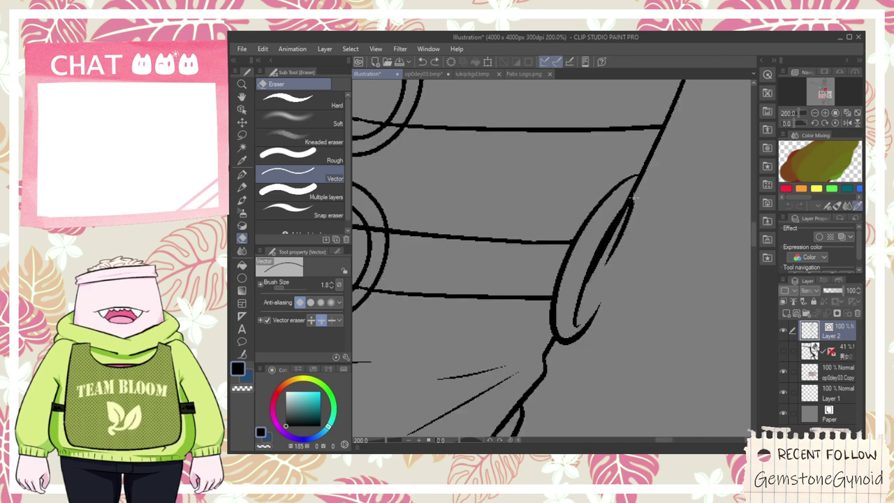
- Draw the narrow side ring's rounded top and right rim to close its outer oval
{"action": "scroll", "coordinate": [628, 203], "scroll_direction": "up", "scroll_amount": 2}
{"action": "key", "text": "p"}
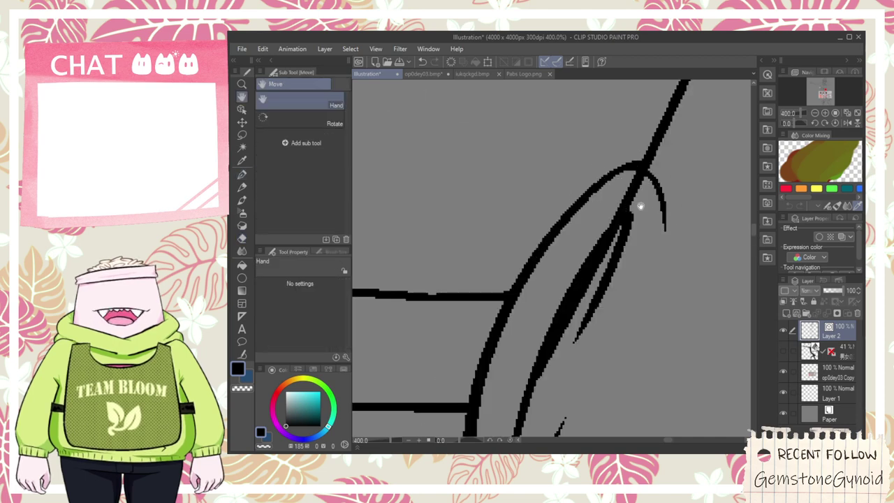
{"action": "left_click_drag", "start_coordinate": [644, 202], "coordinate": [662, 142]}
{"action": "mouse_move", "coordinate": [672, 104]}
{"action": "left_mouse_down"}
{"action": "mouse_move", "coordinate": [611, 302]}
{"action": "mouse_move", "coordinate": [576, 341]}
{"action": "left_mouse_up"}
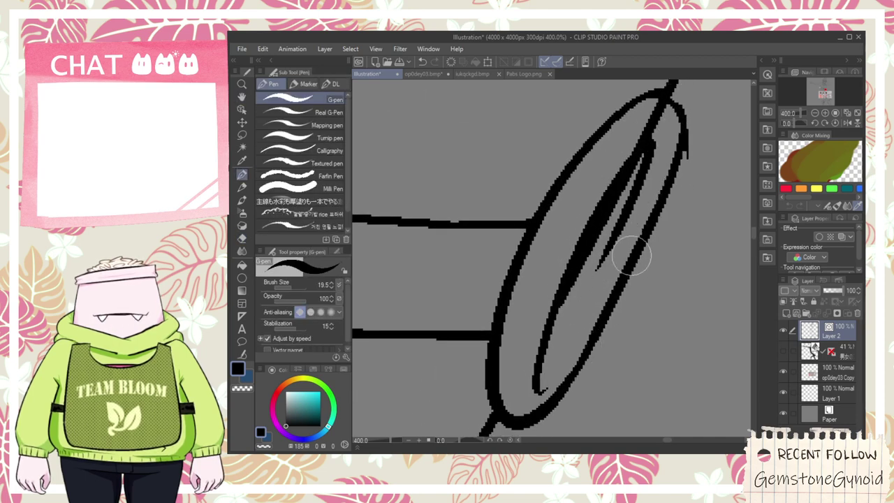
- Erase the torso outline and extra inner stroke within the side ring, and finish the inner curve's top with a short hook
{"action": "key", "text": "e"}
{"action": "left_click_drag", "start_coordinate": [656, 123], "coordinate": [617, 192]}
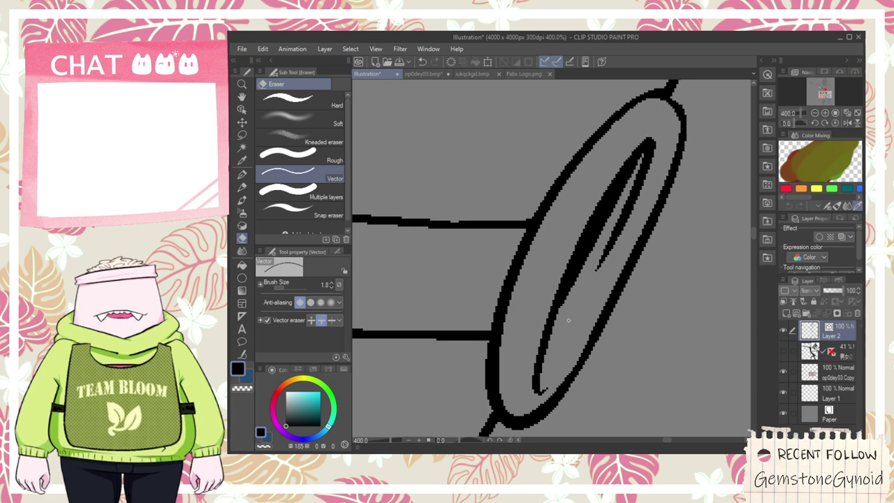
{"action": "left_click_drag", "start_coordinate": [597, 269], "coordinate": [628, 202]}
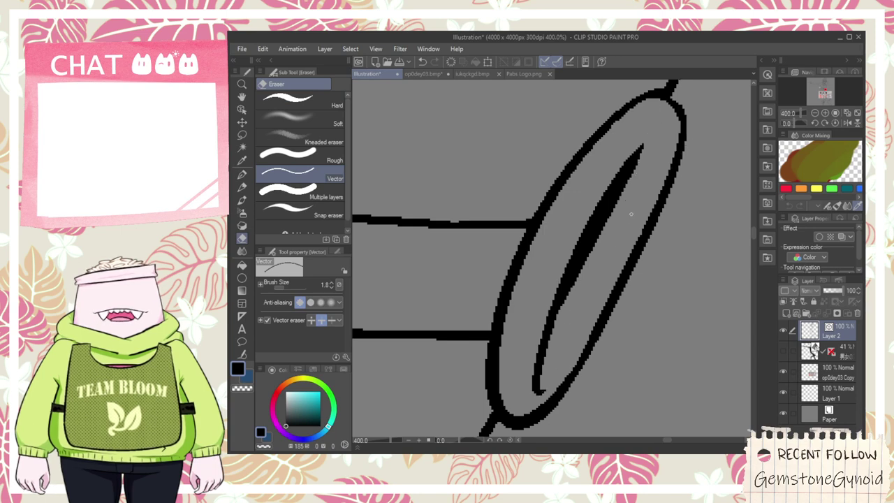
{"action": "key", "text": "p"}
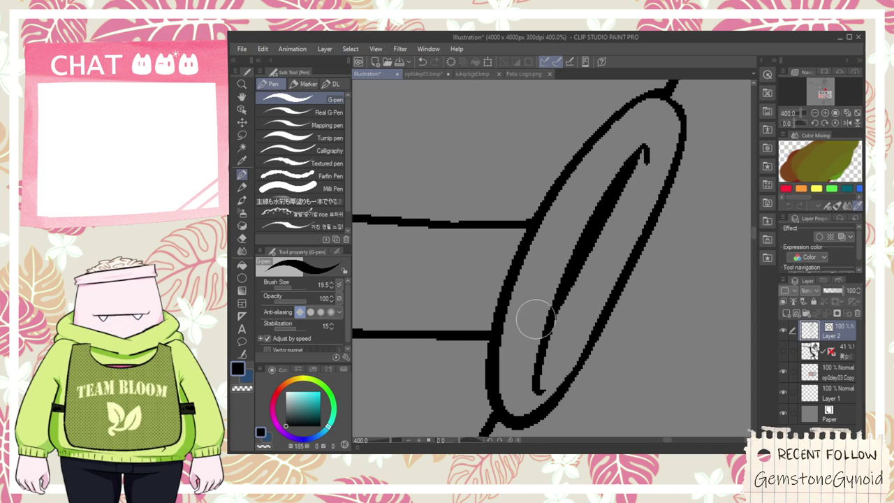
- Extend both lower strap lines over the side ring's left rim to its inner curve, and erase the rim between them
{"action": "left_click_drag", "start_coordinate": [486, 336], "coordinate": [552, 336]}
{"action": "key", "text": "ctrl+z"}
{"action": "mouse_move", "coordinate": [495, 333]}
{"action": "left_mouse_down"}
{"action": "mouse_move", "coordinate": [567, 332]}
{"action": "mouse_move", "coordinate": [551, 334]}
{"action": "left_mouse_up"}
{"action": "key", "text": "ctrl+z"}
{"action": "left_click_drag", "start_coordinate": [528, 223], "coordinate": [593, 211]}
{"action": "key", "text": "e"}
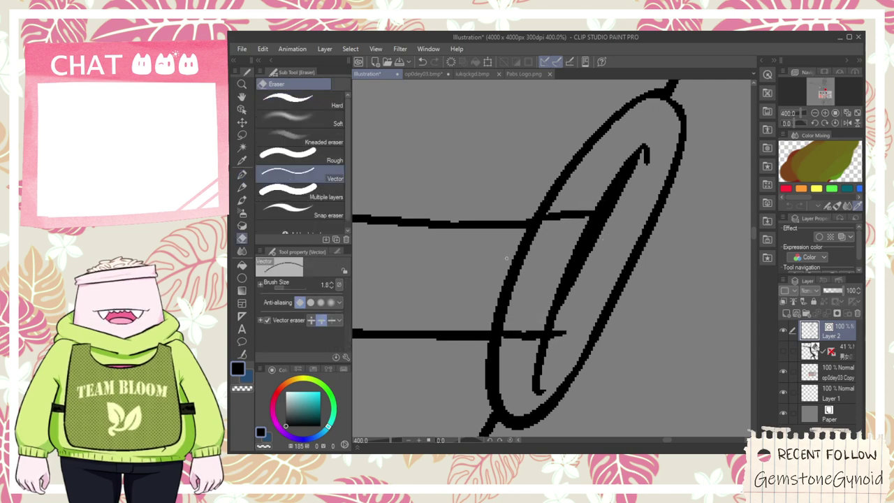
{"action": "left_click_drag", "start_coordinate": [510, 279], "coordinate": [528, 280]}
- Draw two thin curved fold marks on the lower strap where it wraps around the side ring
{"action": "key", "text": "p"}
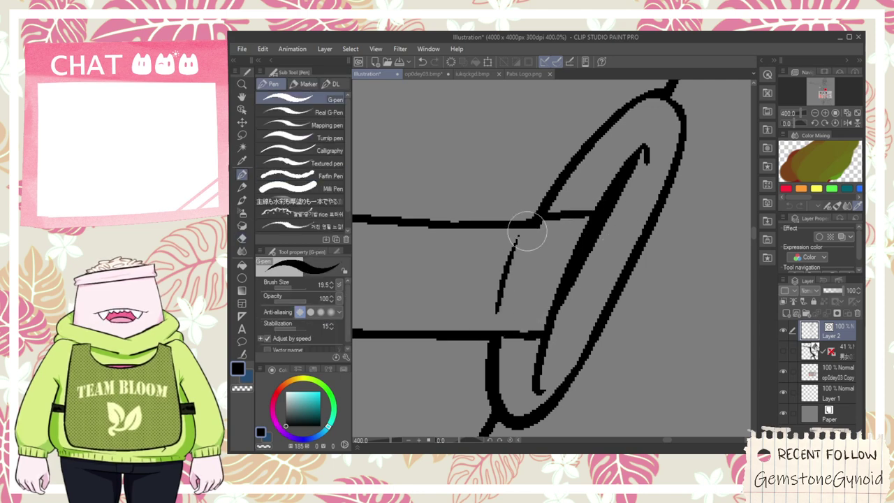
{"action": "left_click_drag", "start_coordinate": [495, 319], "coordinate": [520, 231]}
{"action": "left_click_drag", "start_coordinate": [491, 300], "coordinate": [510, 231]}
{"action": "scroll", "coordinate": [540, 259], "scroll_direction": "down", "scroll_amount": 2}
{"action": "scroll", "coordinate": [585, 250], "scroll_direction": "up", "scroll_amount": 2}
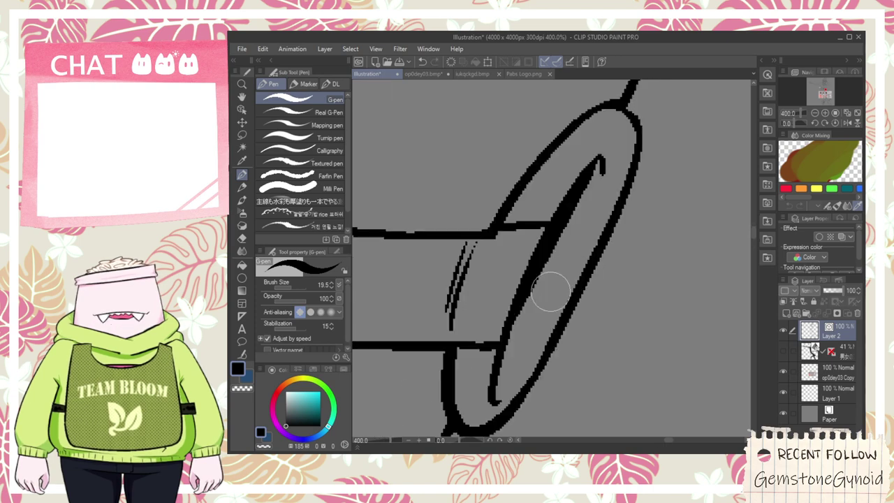
- Draw two short strap lines from the side ring's inner curve across its opening and right rim
{"action": "left_click_drag", "start_coordinate": [522, 311], "coordinate": [584, 323]}
{"action": "key", "text": "ctrl+z"}
{"action": "left_click_drag", "start_coordinate": [498, 342], "coordinate": [597, 342]}
{"action": "left_click_drag", "start_coordinate": [587, 218], "coordinate": [627, 229]}
{"action": "key", "text": "e"}
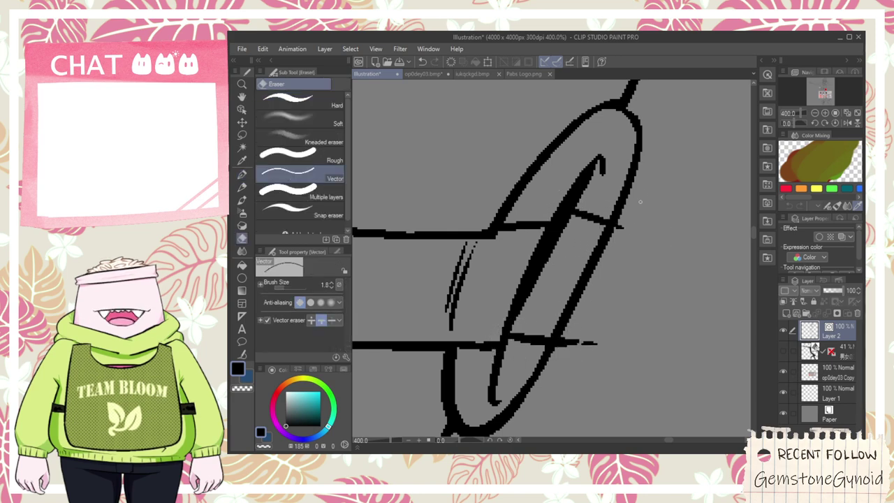
- Erase the strap lines inside the lower front ring's opening and the outer rim segments that cross the strap on both sides
{"action": "scroll", "coordinate": [622, 236], "scroll_direction": "down", "scroll_amount": 7}
{"action": "key", "text": "h"}
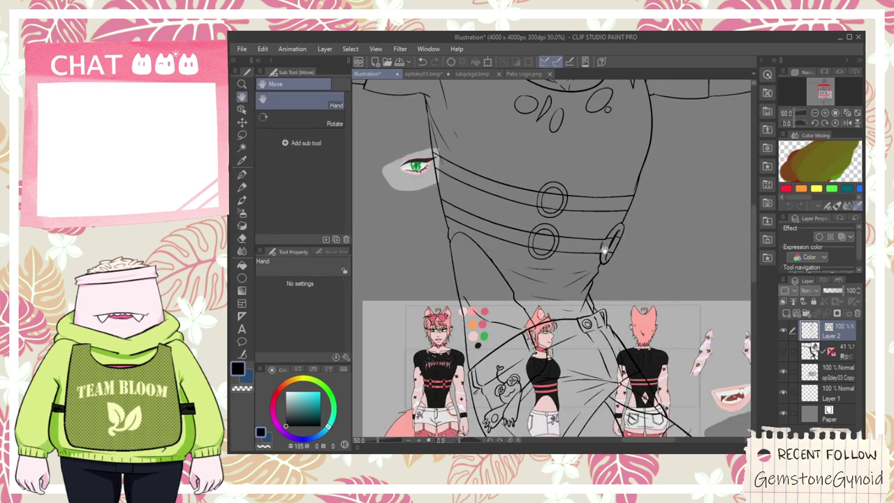
{"action": "scroll", "coordinate": [604, 249], "scroll_direction": "up", "scroll_amount": 5}
{"action": "key", "text": "e"}
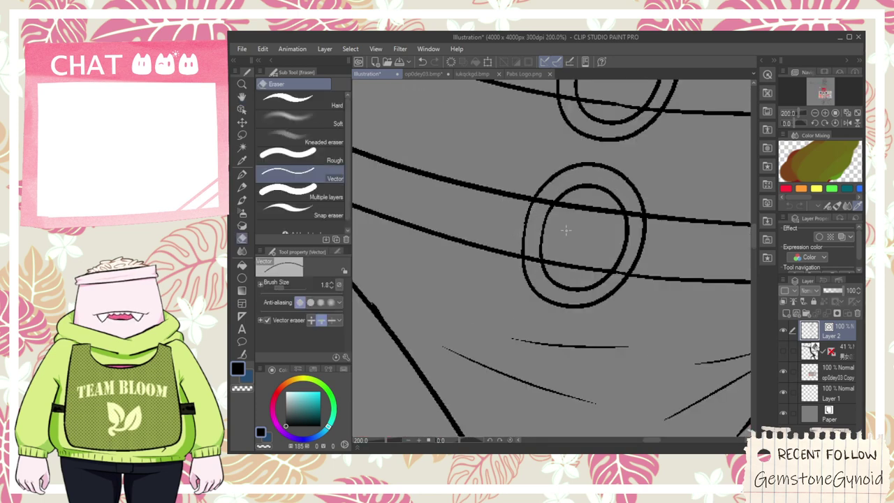
{"action": "scroll", "coordinate": [559, 227], "scroll_direction": "up", "scroll_amount": 2}
{"action": "left_click", "coordinate": [479, 228]}
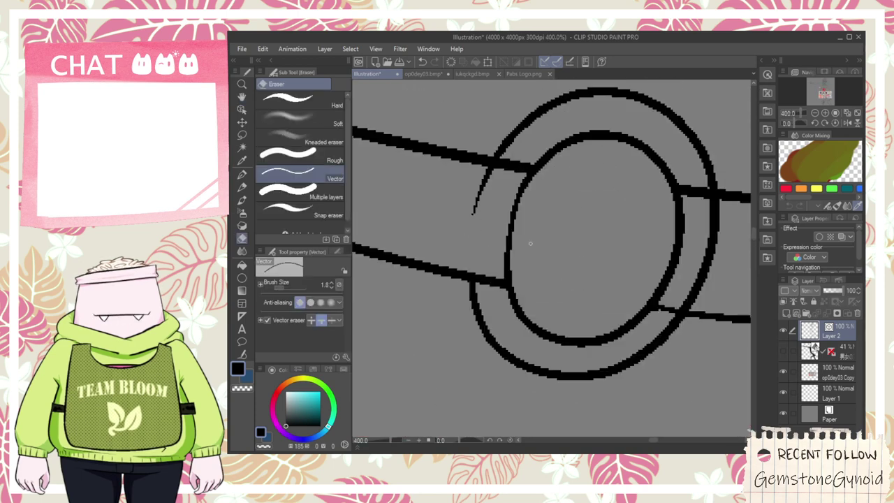
{"action": "left_click", "coordinate": [702, 282]}
- Draw thin curved fold marks on the lower strap on both sides of the lower front ring
{"action": "key", "text": "space"}
{"action": "mouse_move", "coordinate": [483, 250]}
{"action": "left_mouse_down"}
{"action": "mouse_move", "coordinate": [544, 312]}
{"action": "mouse_move", "coordinate": [515, 280]}
{"action": "mouse_move", "coordinate": [523, 276]}
{"action": "mouse_move", "coordinate": [513, 318]}
{"action": "left_mouse_up"}
{"action": "key", "text": "p"}
{"action": "left_click_drag", "start_coordinate": [534, 219], "coordinate": [523, 265]}
{"action": "scroll", "coordinate": [534, 257], "scroll_direction": "down", "scroll_amount": 2}
{"action": "key", "text": "space"}
{"action": "left_click_drag", "start_coordinate": [587, 292], "coordinate": [479, 281]}
{"action": "scroll", "coordinate": [555, 251], "scroll_direction": "up", "scroll_amount": 3}
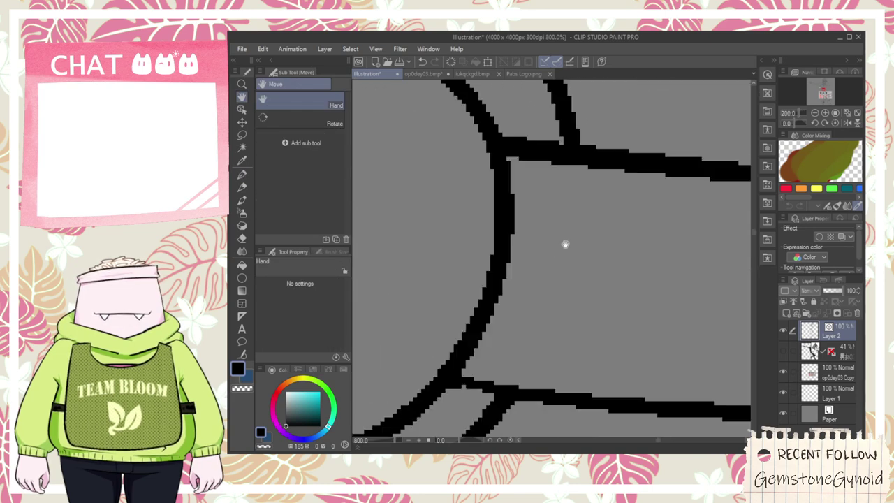
{"action": "key", "text": "p"}
{"action": "left_click_drag", "start_coordinate": [593, 186], "coordinate": [552, 363]}
- Erase both upper strap lines where they cross the opening of the upper front ring
{"action": "scroll", "coordinate": [548, 356], "scroll_direction": "down", "scroll_amount": 5}
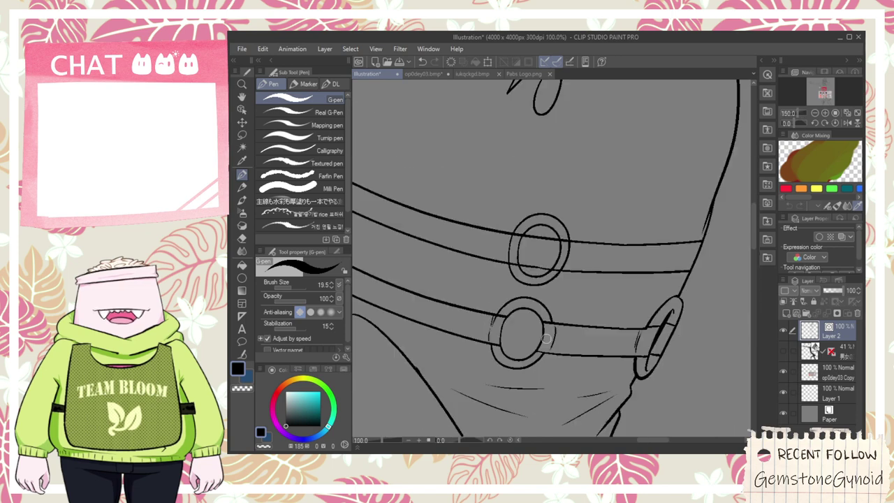
{"action": "scroll", "coordinate": [546, 338], "scroll_direction": "down", "scroll_amount": 1}
{"action": "key", "text": "space"}
{"action": "left_click_drag", "start_coordinate": [568, 330], "coordinate": [564, 356]}
{"action": "scroll", "coordinate": [522, 244], "scroll_direction": "up", "scroll_amount": 4}
{"action": "left_click_drag", "start_coordinate": [445, 291], "coordinate": [509, 303]}
{"action": "key", "text": "e"}
{"action": "scroll", "coordinate": [508, 331], "scroll_direction": "down", "scroll_amount": 2}
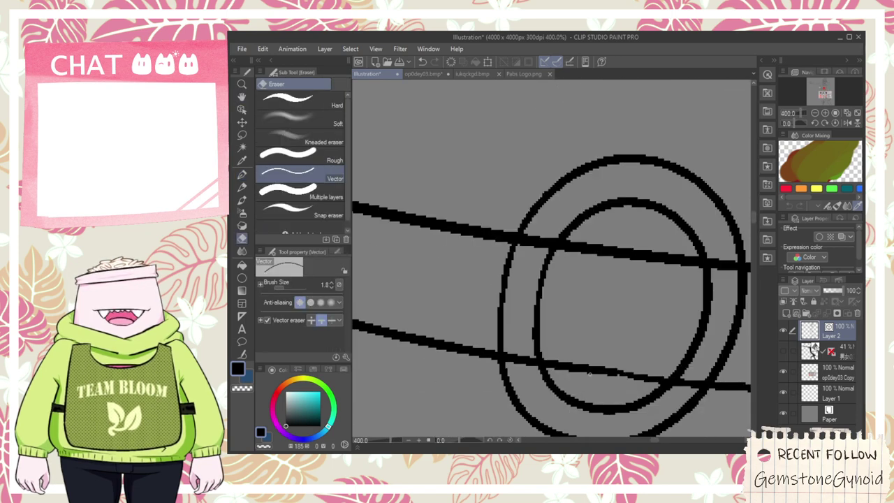
{"action": "mouse_move", "coordinate": [588, 372]}
{"action": "left_mouse_down"}
{"action": "mouse_move", "coordinate": [591, 282]}
{"action": "mouse_move", "coordinate": [627, 238]}
{"action": "left_mouse_up"}
- Draw thin fold marks on the upper strap just left of the upper front ring
{"action": "key", "text": "p"}
{"action": "left_click_drag", "start_coordinate": [493, 354], "coordinate": [498, 279]}
{"action": "mouse_move", "coordinate": [501, 239]}
{"action": "left_mouse_down"}
{"action": "mouse_move", "coordinate": [492, 305]}
{"action": "mouse_move", "coordinate": [484, 306]}
{"action": "mouse_move", "coordinate": [503, 241]}
{"action": "mouse_move", "coordinate": [500, 286]}
{"action": "left_mouse_up"}
{"action": "key", "text": "ctrl+z"}
- Erase the upper front ring's outer rim where it crosses the strap, and draw a curved fold mark on the strap's right part
{"action": "key", "text": "e"}
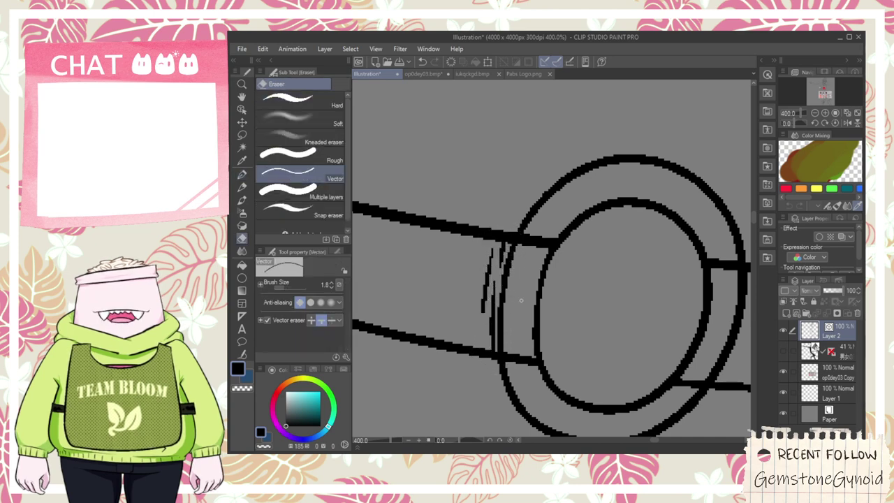
{"action": "key", "text": "space"}
{"action": "left_click_drag", "start_coordinate": [538, 319], "coordinate": [523, 294]}
{"action": "left_click_drag", "start_coordinate": [481, 260], "coordinate": [492, 268]}
{"action": "key", "text": "space"}
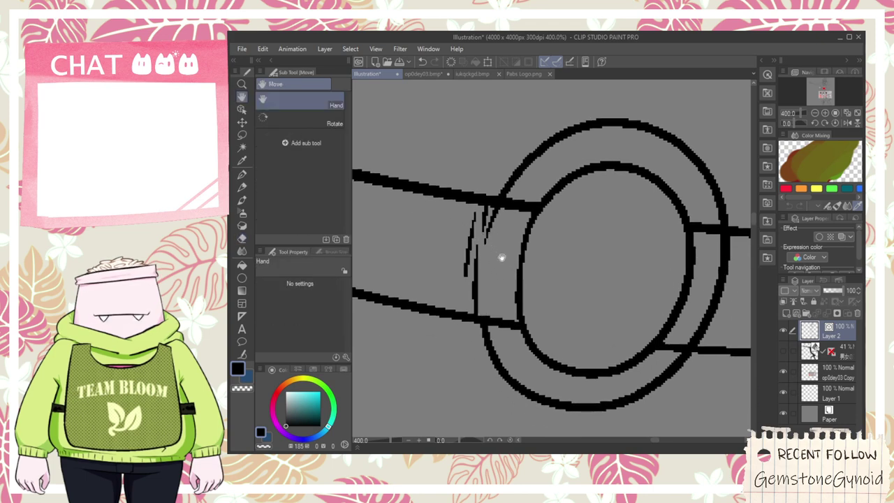
{"action": "left_click_drag", "start_coordinate": [600, 322], "coordinate": [509, 309]}
{"action": "key", "text": "p"}
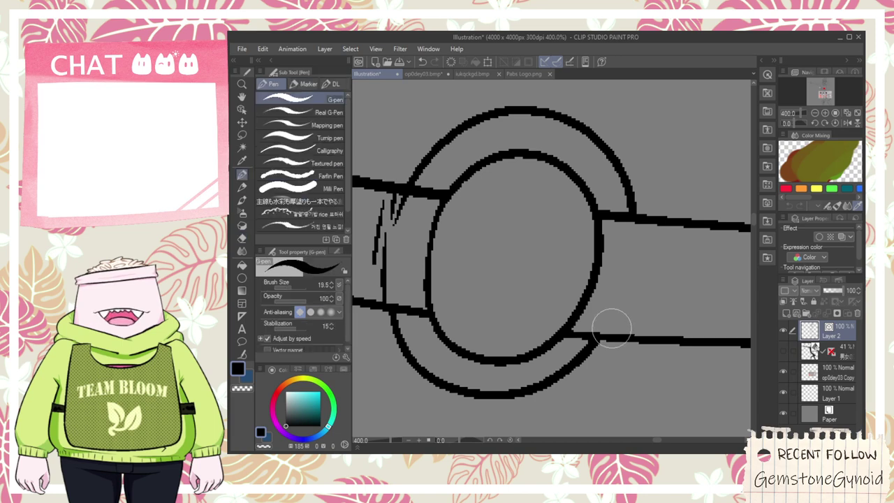
{"action": "mouse_move", "coordinate": [637, 229]}
{"action": "left_mouse_down"}
{"action": "mouse_move", "coordinate": [605, 326]}
{"action": "mouse_move", "coordinate": [537, 333]}
{"action": "mouse_move", "coordinate": [535, 319]}
{"action": "left_mouse_up"}
- Shorten the lower side ring's inner curve with a lower hook, and draw a shorter rounded top arc inside its rim
{"action": "scroll", "coordinate": [609, 331], "scroll_direction": "down", "scroll_amount": 5}
{"action": "key", "text": "space"}
{"action": "scroll", "coordinate": [613, 312], "scroll_direction": "up", "scroll_amount": 1}
{"action": "scroll", "coordinate": [612, 312], "scroll_direction": "up", "scroll_amount": 2}
{"action": "left_click_drag", "start_coordinate": [614, 310], "coordinate": [531, 233]}
{"action": "scroll", "coordinate": [555, 246], "scroll_direction": "down", "scroll_amount": 2}
{"action": "scroll", "coordinate": [554, 210], "scroll_direction": "up", "scroll_amount": 2}
{"action": "scroll", "coordinate": [531, 297], "scroll_direction": "up", "scroll_amount": 4}
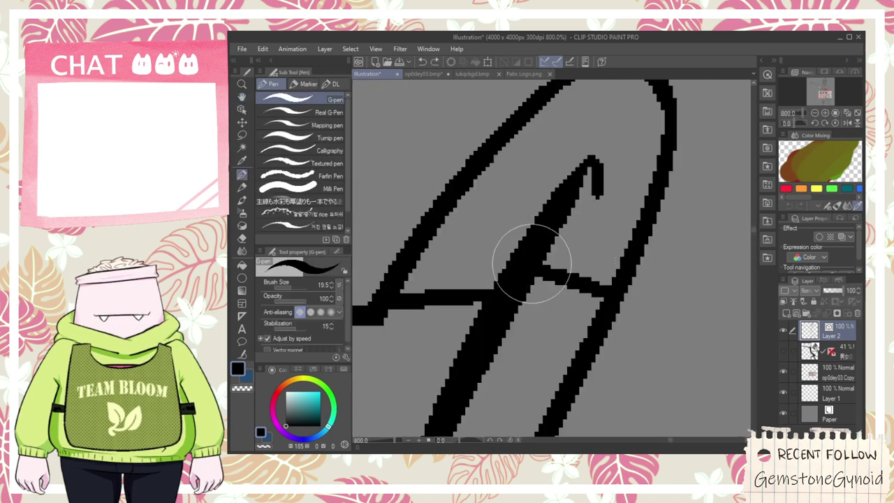
{"action": "mouse_move", "coordinate": [547, 244]}
{"action": "left_mouse_down"}
{"action": "mouse_move", "coordinate": [574, 215]}
{"action": "mouse_move", "coordinate": [582, 236]}
{"action": "left_mouse_up"}
{"action": "scroll", "coordinate": [575, 222], "scroll_direction": "down", "scroll_amount": 2}
{"action": "left_click_drag", "start_coordinate": [528, 192], "coordinate": [611, 213]}
{"action": "key", "text": "ctrl+z"}
{"action": "left_click_drag", "start_coordinate": [540, 189], "coordinate": [602, 240]}
{"action": "key", "text": "e"}
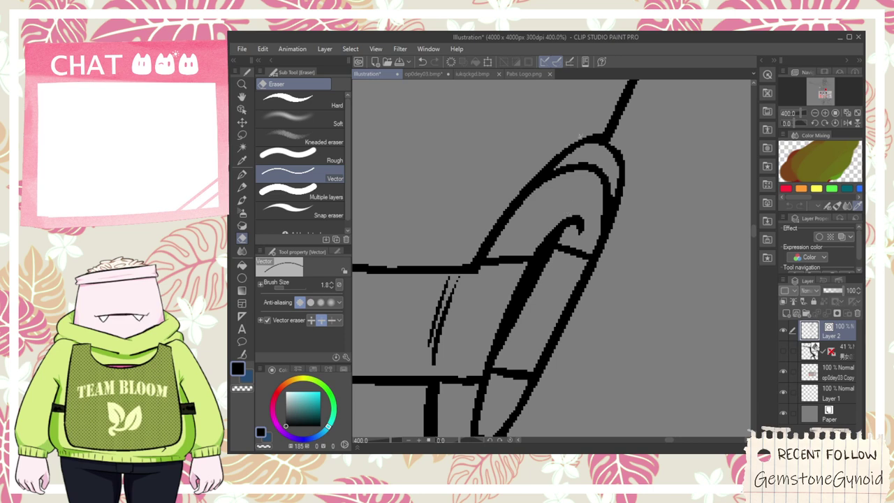
- Erase the old taller top rim of the lower side ring outside the new rounded arc
{"action": "left_click_drag", "start_coordinate": [556, 161], "coordinate": [537, 176]}
{"action": "left_click_drag", "start_coordinate": [563, 165], "coordinate": [522, 187]}
{"action": "key", "text": "ctrl+z"}
{"action": "key", "text": "ctrl+z"}
{"action": "key", "text": "p"}
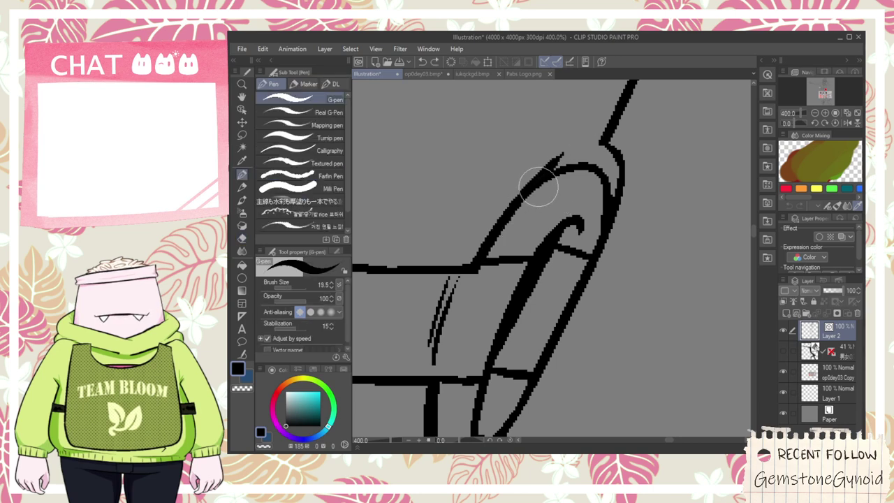
{"action": "key", "text": "e"}
{"action": "left_click", "coordinate": [621, 188]}
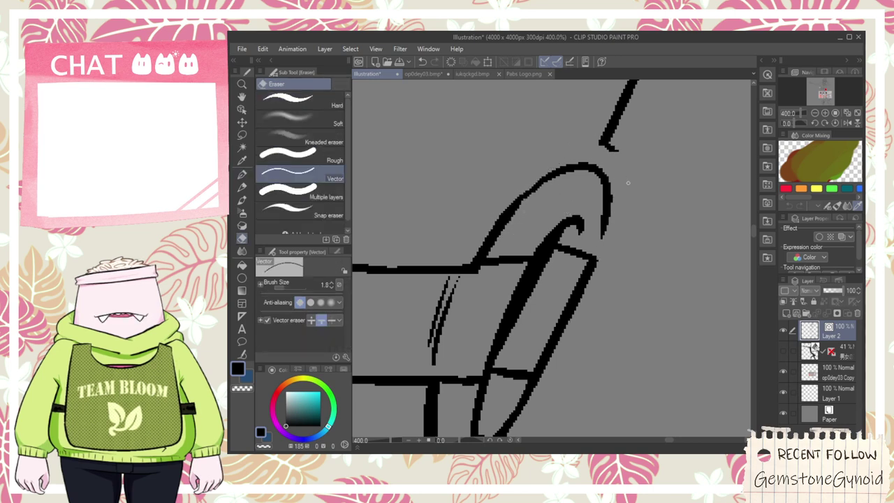
{"action": "key", "text": "ctrl+z"}
{"action": "key", "text": "p"}
{"action": "key", "text": "e"}
{"action": "left_click", "coordinate": [611, 237]}
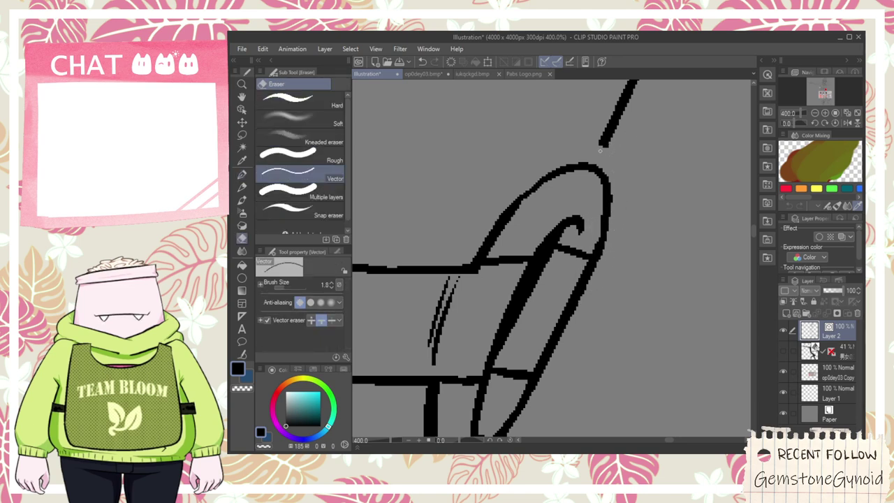
- Extend the torso outline down to the lower side ring's new top and erase any overshoot inside the ring
{"action": "key", "text": "p"}
{"action": "left_click_drag", "start_coordinate": [604, 140], "coordinate": [590, 169]}
{"action": "key", "text": "e"}
{"action": "left_click", "coordinate": [585, 181]}
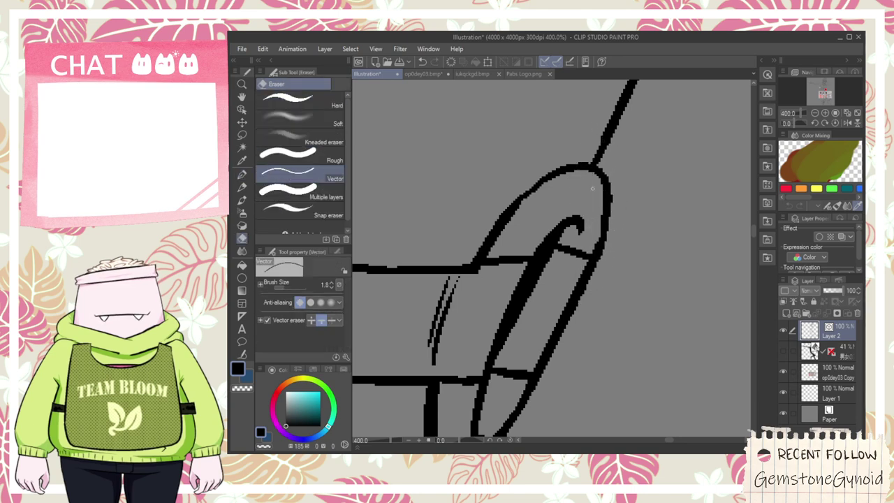
{"action": "scroll", "coordinate": [590, 185], "scroll_direction": "down", "scroll_amount": 4}
{"action": "key", "text": "space"}
{"action": "left_click_drag", "start_coordinate": [597, 124], "coordinate": [589, 219]}
{"action": "scroll", "coordinate": [590, 220], "scroll_direction": "up", "scroll_amount": 2}
{"action": "key", "text": "p"}
{"action": "mouse_move", "coordinate": [630, 165]}
{"action": "left_mouse_down"}
{"action": "mouse_move", "coordinate": [602, 186]}
{"action": "mouse_move", "coordinate": [598, 249]}
{"action": "left_mouse_up"}
{"action": "key", "text": "ctrl+z"}
{"action": "left_click_drag", "start_coordinate": [615, 179], "coordinate": [602, 271]}
{"action": "key", "text": "ctrl+z"}
{"action": "mouse_move", "coordinate": [613, 178]}
{"action": "left_mouse_down"}
{"action": "mouse_move", "coordinate": [569, 271]}
{"action": "mouse_move", "coordinate": [626, 177]}
{"action": "mouse_move", "coordinate": [623, 198]}
{"action": "left_mouse_up"}
{"action": "key", "text": "ctrl+z"}
{"action": "scroll", "coordinate": [616, 211], "scroll_direction": "up", "scroll_amount": 2}
{"action": "key", "text": "ctrl+z"}
{"action": "left_click_drag", "start_coordinate": [639, 136], "coordinate": [570, 323]}
{"action": "key", "text": "ctrl+z"}
{"action": "mouse_move", "coordinate": [654, 116]}
{"action": "left_mouse_down"}
{"action": "mouse_move", "coordinate": [555, 204]}
{"action": "mouse_move", "coordinate": [599, 308]}
{"action": "left_mouse_up"}
{"action": "key", "text": "ctrl+z"}
{"action": "mouse_move", "coordinate": [635, 127]}
{"action": "left_mouse_down"}
{"action": "mouse_move", "coordinate": [600, 296]}
{"action": "mouse_move", "coordinate": [587, 181]}
{"action": "mouse_move", "coordinate": [650, 224]}
{"action": "mouse_move", "coordinate": [620, 143]}
{"action": "mouse_move", "coordinate": [554, 175]}
{"action": "mouse_move", "coordinate": [573, 162]}
{"action": "mouse_move", "coordinate": [562, 336]}
{"action": "left_mouse_up"}
{"action": "key", "text": "ctrl+z"}
{"action": "key", "text": "ctrl+z"}
{"action": "key", "text": "ctrl+z"}
{"action": "mouse_move", "coordinate": [614, 161]}
{"action": "left_mouse_down"}
{"action": "mouse_move", "coordinate": [600, 264]}
{"action": "mouse_move", "coordinate": [611, 204]}
{"action": "mouse_move", "coordinate": [544, 347]}
{"action": "mouse_move", "coordinate": [571, 330]}
{"action": "mouse_move", "coordinate": [559, 325]}
{"action": "mouse_move", "coordinate": [554, 343]}
{"action": "mouse_move", "coordinate": [614, 174]}
{"action": "mouse_move", "coordinate": [585, 299]}
{"action": "mouse_move", "coordinate": [560, 337]}
{"action": "mouse_move", "coordinate": [569, 296]}
{"action": "mouse_move", "coordinate": [532, 352]}
{"action": "mouse_move", "coordinate": [618, 164]}
{"action": "left_mouse_up"}
{"action": "key", "text": "ctrl+z"}
{"action": "key", "text": "ctrl+z"}
{"action": "key", "text": "ctrl+z"}
{"action": "key", "text": "ctrl+z"}
{"action": "key", "text": "ctrl+z"}
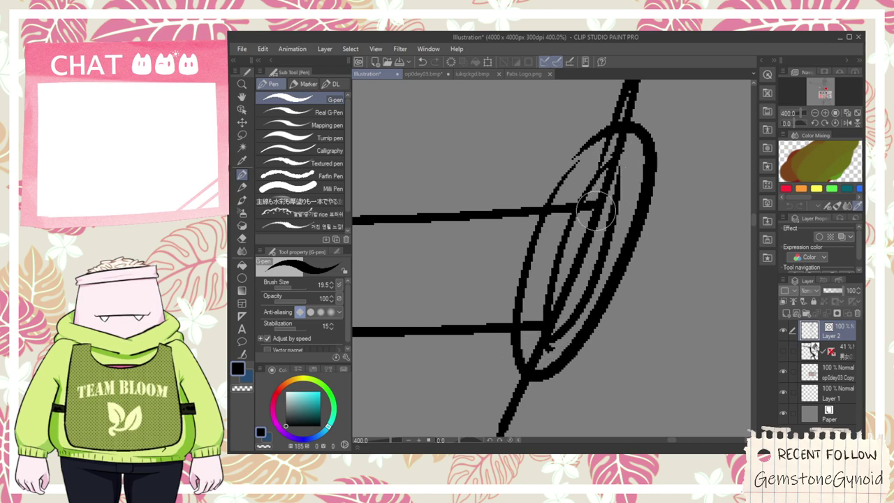
- Erase the strap lines, torso outline and extra inner curve within the upper side ring, and add a short hook to its inner curve
{"action": "key", "text": "e"}
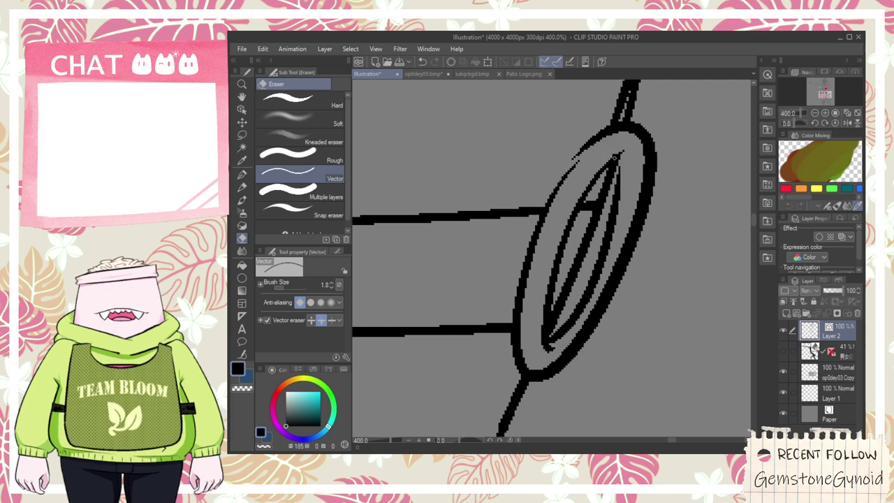
{"action": "left_click_drag", "start_coordinate": [612, 303], "coordinate": [593, 306]}
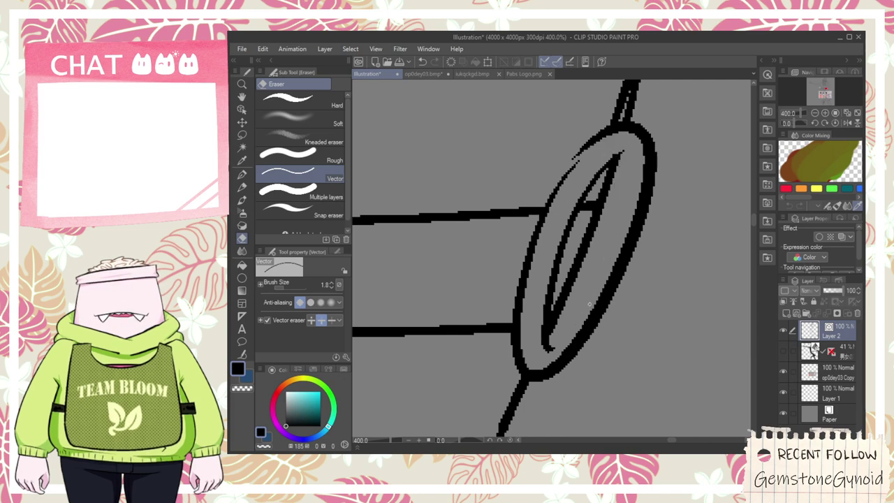
{"action": "key", "text": "p"}
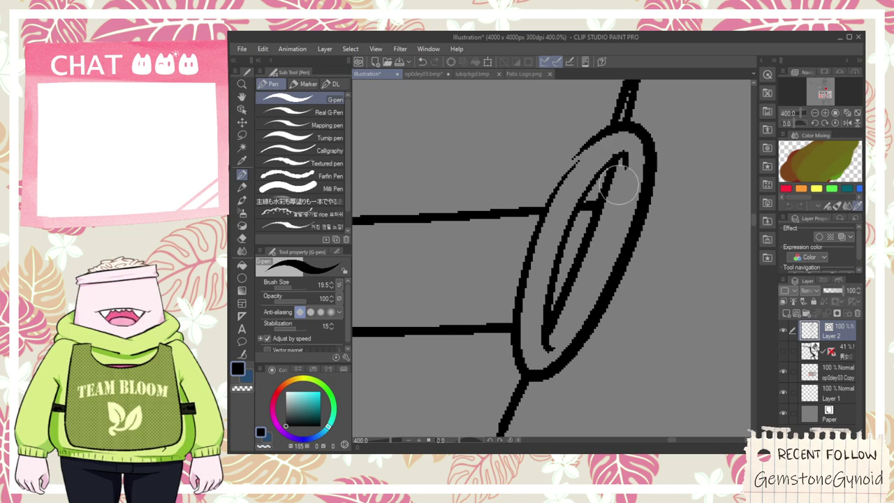
{"action": "mouse_move", "coordinate": [547, 360]}
{"action": "left_mouse_down"}
{"action": "mouse_move", "coordinate": [543, 338]}
{"action": "mouse_move", "coordinate": [580, 285]}
{"action": "left_mouse_up"}
{"action": "key", "text": "e"}
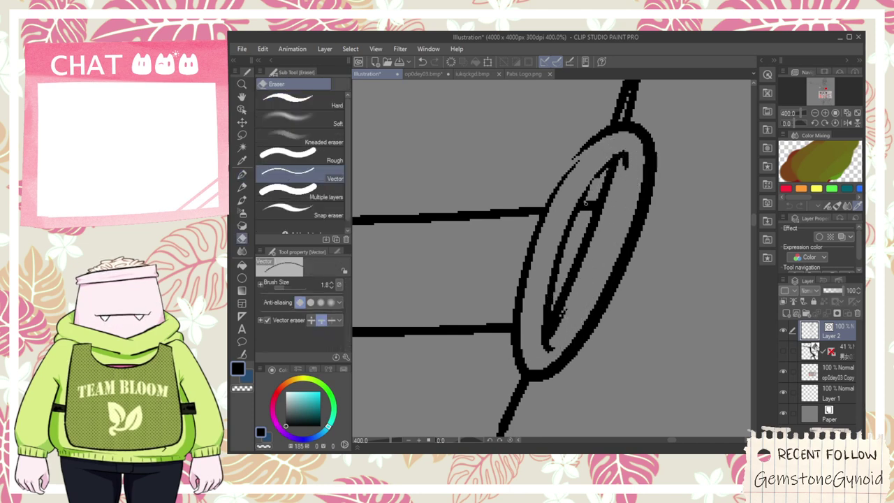
- Redraw the upper side ring's right rim thinner and closer to the inner curve, and erase the old rim
{"action": "key", "text": "p"}
{"action": "left_click_drag", "start_coordinate": [643, 142], "coordinate": [593, 291]}
{"action": "key", "text": "ctrl+z"}
{"action": "mouse_move", "coordinate": [635, 131]}
{"action": "left_mouse_down"}
{"action": "mouse_move", "coordinate": [639, 173]}
{"action": "mouse_move", "coordinate": [573, 351]}
{"action": "left_mouse_up"}
{"action": "key", "text": "ctrl+z"}
{"action": "key", "text": "e"}
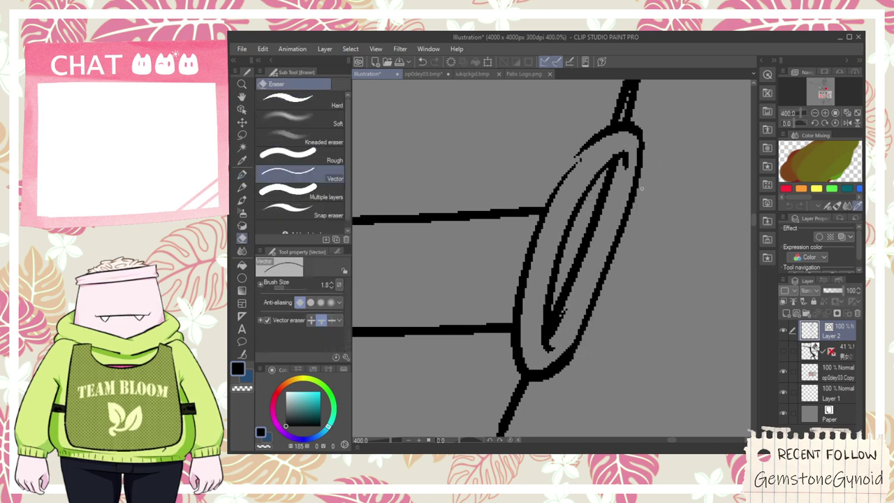
{"action": "scroll", "coordinate": [564, 369], "scroll_direction": "up", "scroll_amount": 1}
{"action": "key", "text": "p"}
{"action": "key", "text": "e"}
{"action": "scroll", "coordinate": [575, 357], "scroll_direction": "down", "scroll_amount": 1}
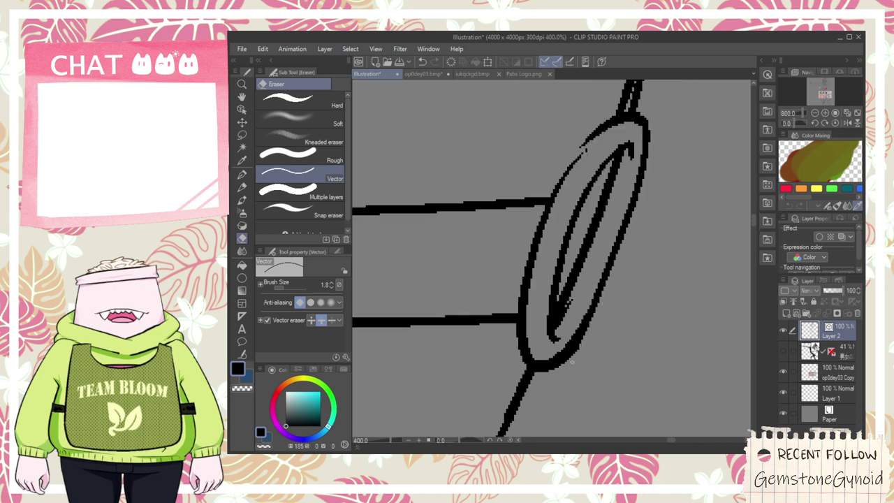
- Extend both upper strap lines to the upper side ring's inner curve, and erase the left rim between them and the stray pixels
{"action": "scroll", "coordinate": [601, 300], "scroll_direction": "down", "scroll_amount": 2}
{"action": "scroll", "coordinate": [606, 266], "scroll_direction": "up", "scroll_amount": 4}
{"action": "key", "text": "p"}
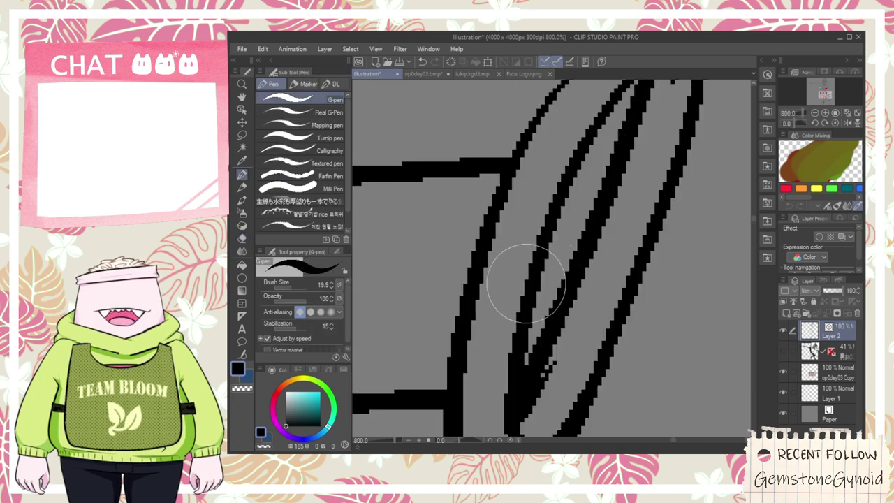
{"action": "scroll", "coordinate": [515, 258], "scroll_direction": "down", "scroll_amount": 2}
{"action": "key", "text": "e"}
{"action": "scroll", "coordinate": [480, 391], "scroll_direction": "up", "scroll_amount": 2}
{"action": "key", "text": "p"}
{"action": "left_click_drag", "start_coordinate": [479, 386], "coordinate": [530, 377]}
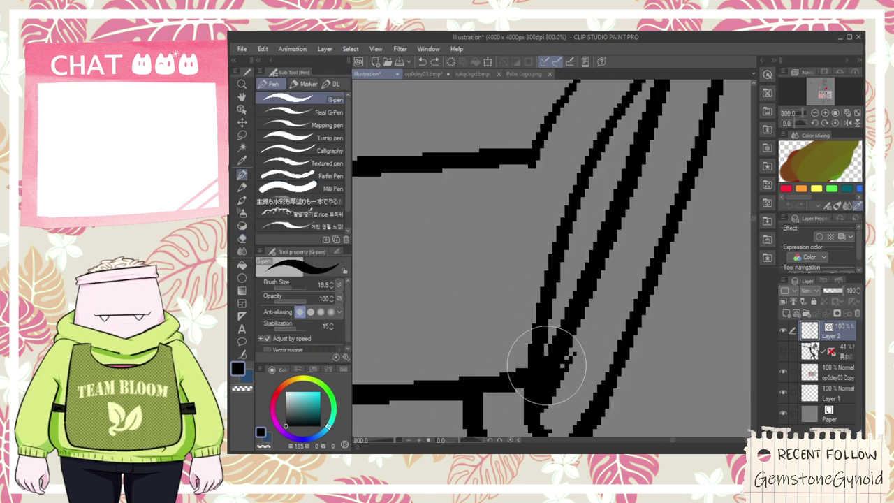
{"action": "left_click_drag", "start_coordinate": [528, 167], "coordinate": [603, 171]}
{"action": "key", "text": "ctrl+z"}
{"action": "left_click_drag", "start_coordinate": [535, 145], "coordinate": [603, 141]}
{"action": "key", "text": "e"}
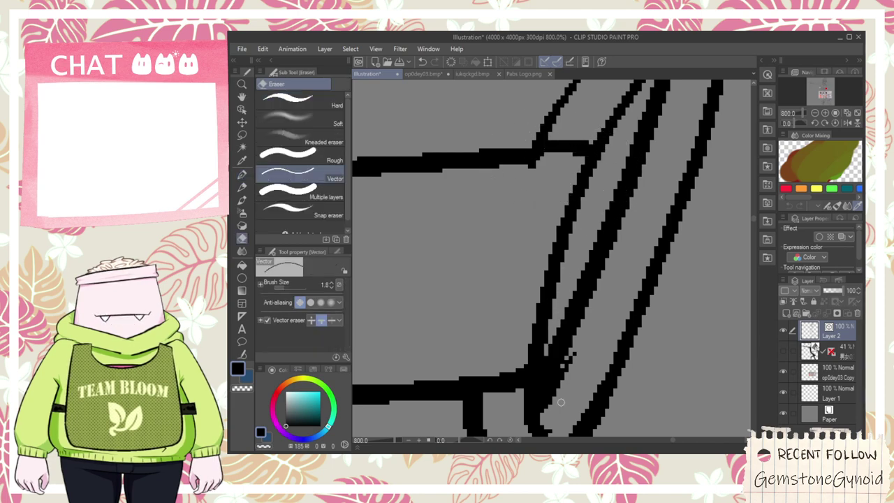
{"action": "scroll", "coordinate": [563, 391], "scroll_direction": "down", "scroll_amount": 2}
{"action": "scroll", "coordinate": [568, 319], "scroll_direction": "up", "scroll_amount": 2}
- Draw two short strap lines from the upper side ring's inner curve to its right rim and trim the overshoot
{"action": "key", "text": "p"}
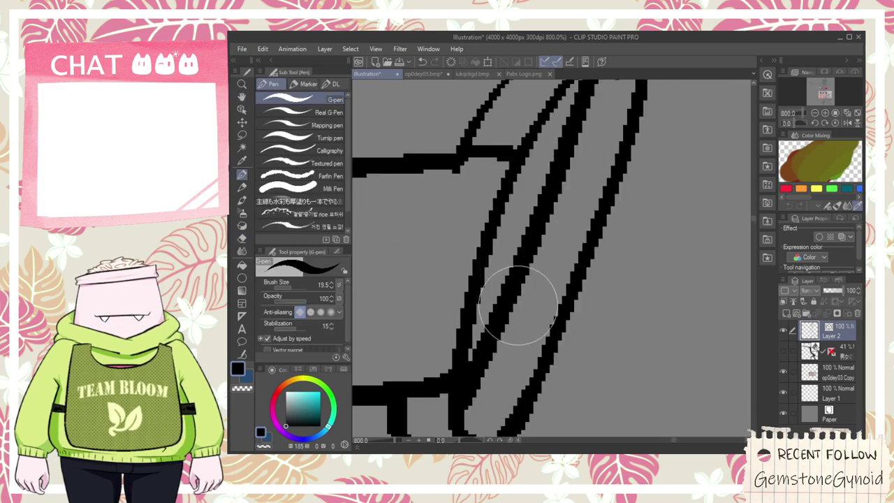
{"action": "left_click_drag", "start_coordinate": [492, 346], "coordinate": [590, 339]}
{"action": "left_click_drag", "start_coordinate": [587, 128], "coordinate": [638, 124]}
{"action": "key", "text": "ctrl+z"}
{"action": "key", "text": "e"}
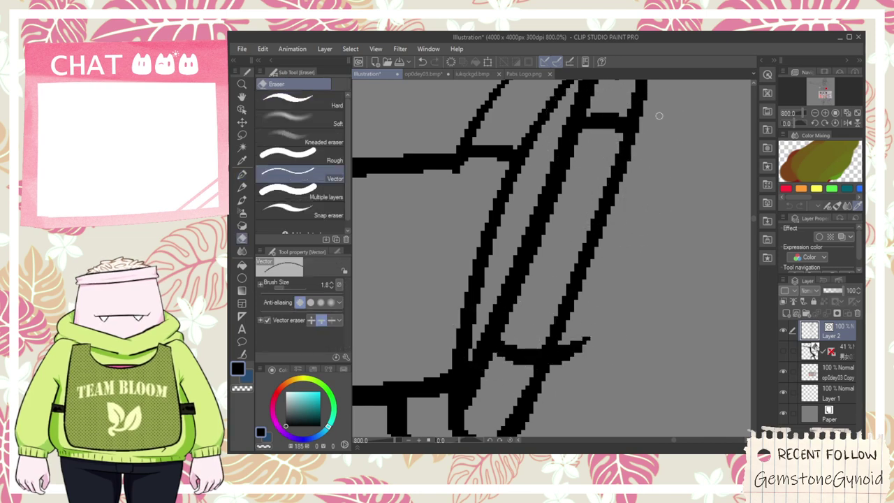
- Draw a vertical connecting strap between the upper and lower front rings, with two side lines and closed ends
{"action": "scroll", "coordinate": [574, 359], "scroll_direction": "down", "scroll_amount": 8}
{"action": "key", "text": "space"}
{"action": "left_click_drag", "start_coordinate": [544, 316], "coordinate": [566, 226]}
{"action": "scroll", "coordinate": [525, 271], "scroll_direction": "up", "scroll_amount": 2}
{"action": "scroll", "coordinate": [520, 286], "scroll_direction": "up", "scroll_amount": 4}
{"action": "key", "text": "p"}
{"action": "left_click_drag", "start_coordinate": [483, 148], "coordinate": [458, 236]}
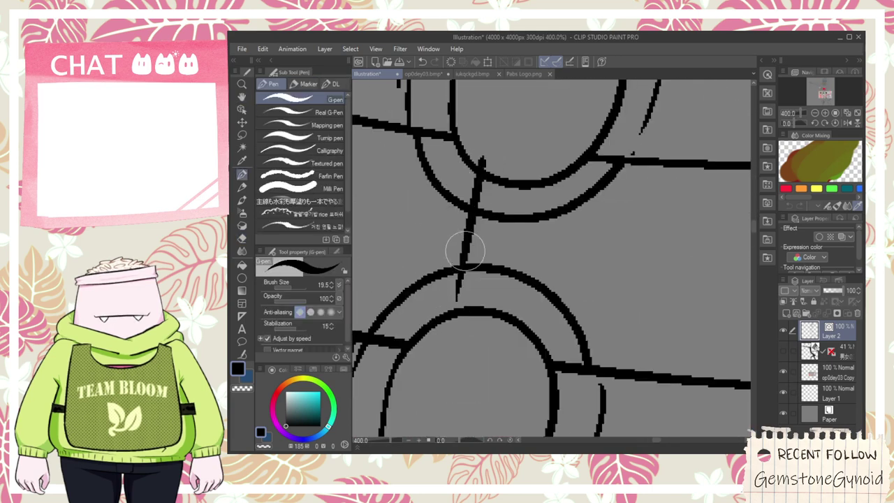
{"action": "left_click_drag", "start_coordinate": [445, 302], "coordinate": [445, 320]}
{"action": "mouse_move", "coordinate": [539, 341]}
{"action": "left_mouse_down"}
{"action": "mouse_move", "coordinate": [545, 171]}
{"action": "mouse_move", "coordinate": [556, 193]}
{"action": "mouse_move", "coordinate": [561, 158]}
{"action": "left_mouse_up"}
{"action": "key", "text": "ctrl+z"}
{"action": "left_click_drag", "start_coordinate": [480, 158], "coordinate": [590, 168]}
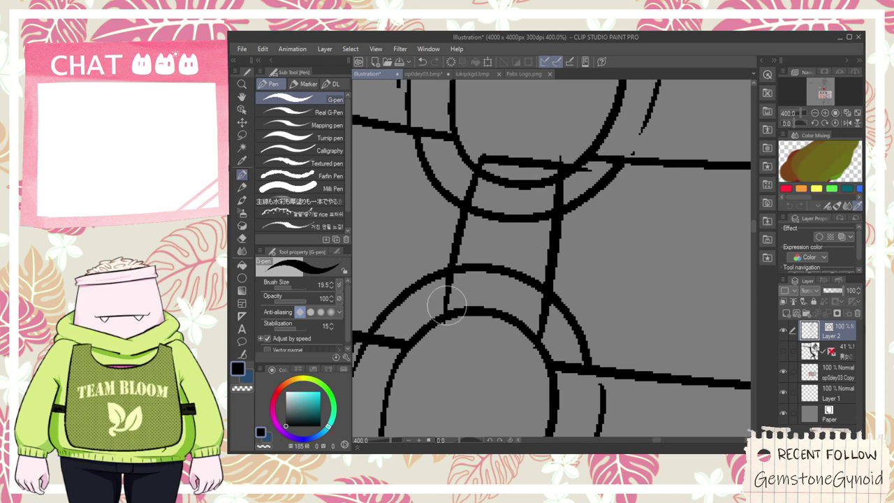
{"action": "left_click_drag", "start_coordinate": [444, 321], "coordinate": [544, 340]}
- Erase the ring rims inside the vertical connecting strap and trim the overshooting line ends at its upper corner
{"action": "key", "text": "e"}
{"action": "left_click_drag", "start_coordinate": [499, 263], "coordinate": [493, 316]}
{"action": "left_click_drag", "start_coordinate": [513, 225], "coordinate": [527, 180]}
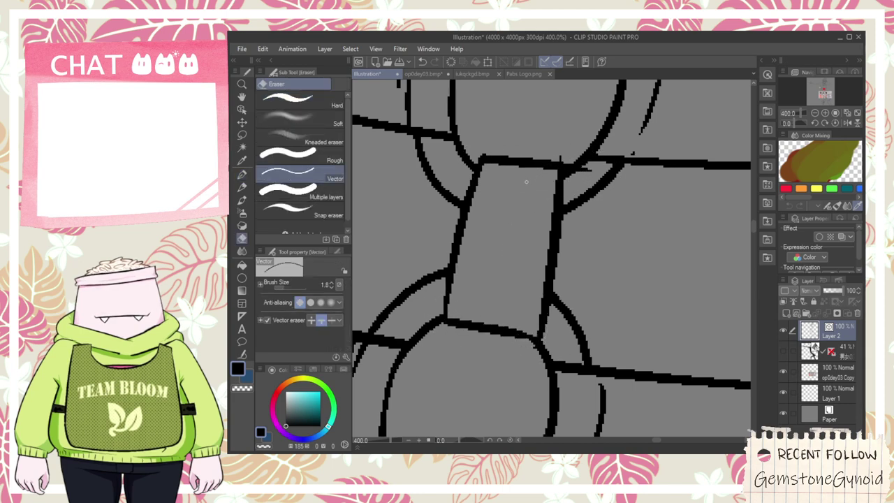
{"action": "scroll", "coordinate": [560, 160], "scroll_direction": "up", "scroll_amount": 3}
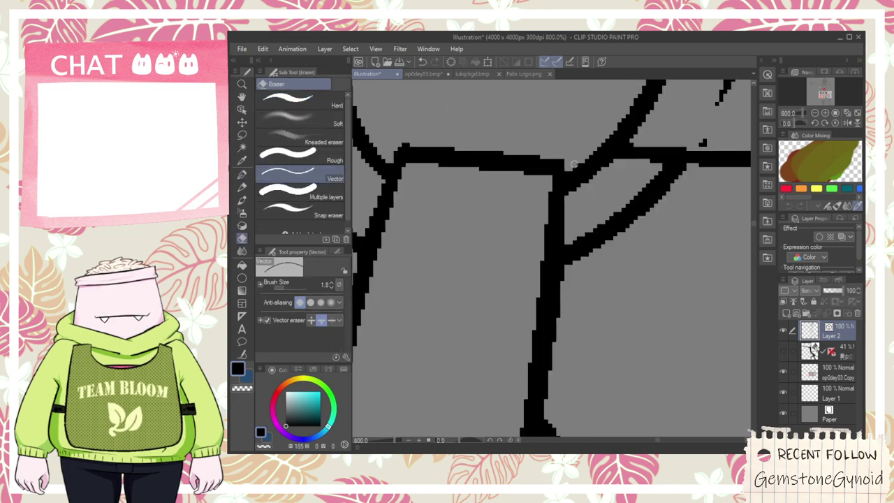
{"action": "scroll", "coordinate": [574, 162], "scroll_direction": "down", "scroll_amount": 3}
{"action": "scroll", "coordinate": [497, 147], "scroll_direction": "down", "scroll_amount": 5}
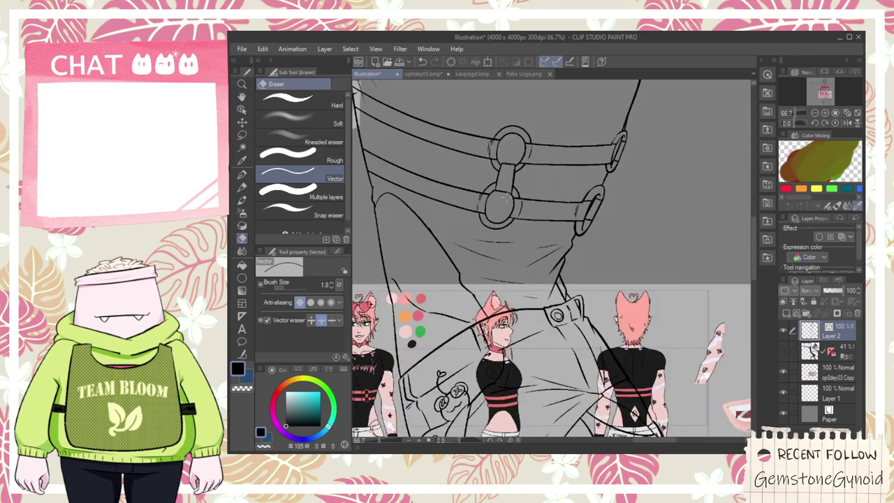
- Examine the chest harness in the reference sheet's front view and compare it with the drawn straps
{"action": "key", "text": "space"}
{"action": "left_click_drag", "start_coordinate": [356, 419], "coordinate": [447, 298]}
{"action": "scroll", "coordinate": [447, 299], "scroll_direction": "up", "scroll_amount": 1}
{"action": "scroll", "coordinate": [461, 283], "scroll_direction": "up", "scroll_amount": 4}
{"action": "scroll", "coordinate": [469, 248], "scroll_direction": "down", "scroll_amount": 5}
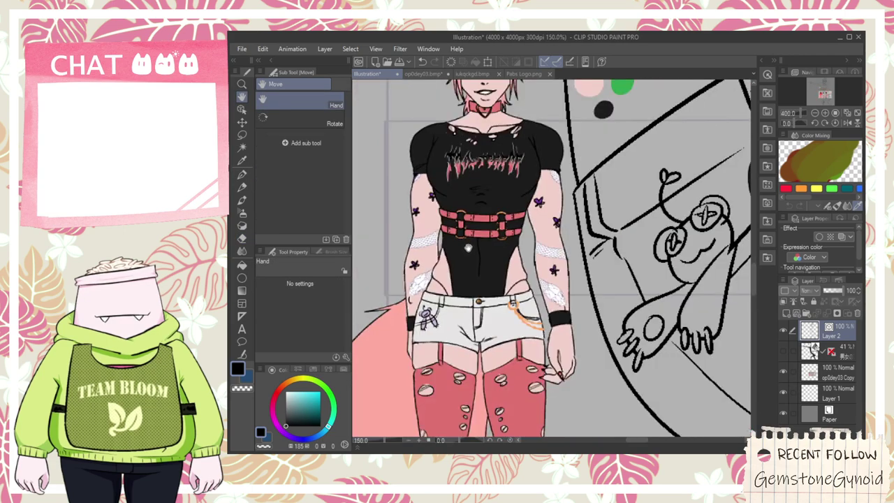
{"action": "left_click_drag", "start_coordinate": [678, 236], "coordinate": [586, 267]}
{"action": "scroll", "coordinate": [587, 266], "scroll_direction": "down", "scroll_amount": 1}
{"action": "left_click_drag", "start_coordinate": [587, 228], "coordinate": [592, 261]}
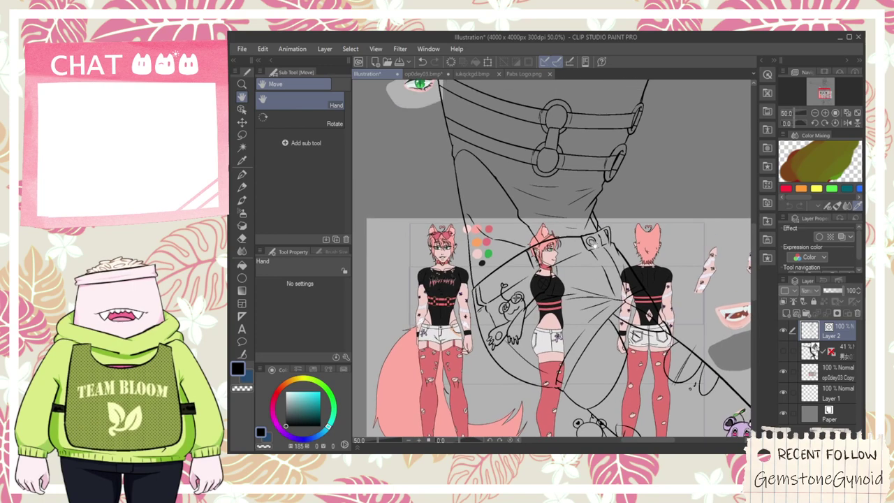
- Draw a narrow connecting strap between the upper and lower side rings, with two side lines and closed ends
{"action": "left_click_drag", "start_coordinate": [603, 209], "coordinate": [584, 248]}
{"action": "left_click_drag", "start_coordinate": [610, 159], "coordinate": [562, 292]}
{"action": "scroll", "coordinate": [563, 294], "scroll_direction": "up", "scroll_amount": 7}
{"action": "key", "text": "p"}
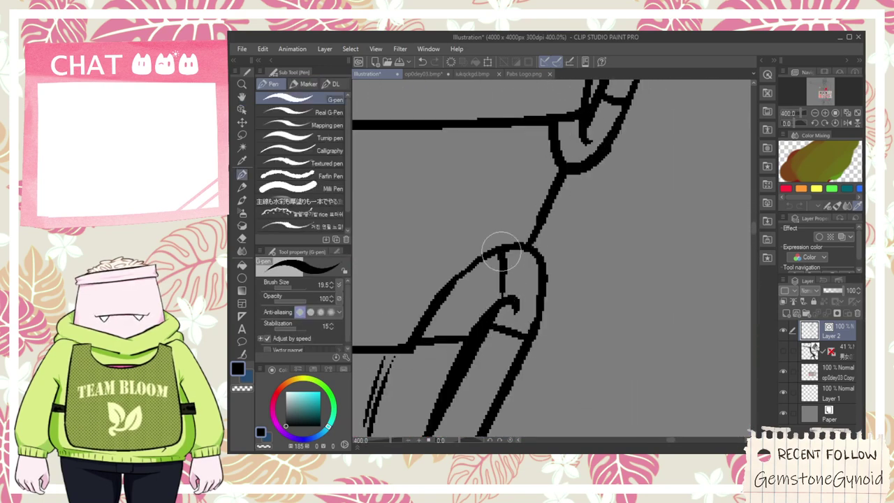
{"action": "left_click_drag", "start_coordinate": [498, 296], "coordinate": [565, 145]}
{"action": "key", "text": "ctrl+z"}
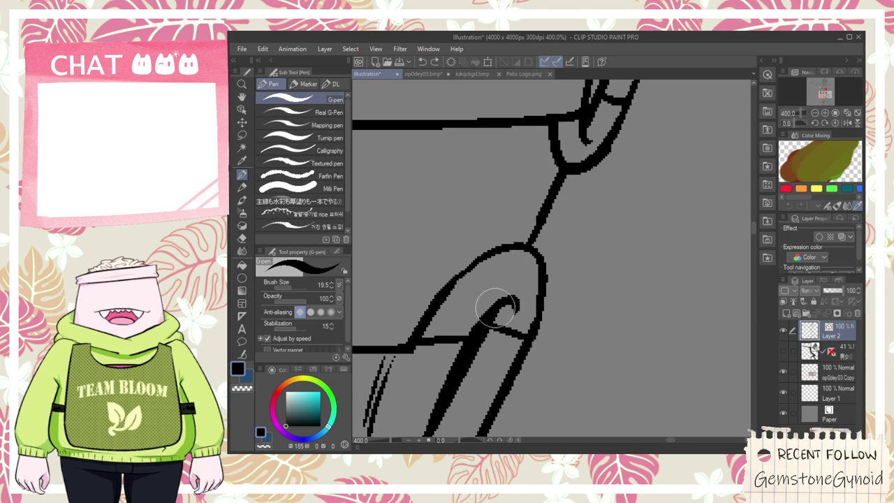
{"action": "mouse_move", "coordinate": [491, 254]}
{"action": "left_mouse_down"}
{"action": "mouse_move", "coordinate": [548, 133]}
{"action": "mouse_move", "coordinate": [544, 162]}
{"action": "mouse_move", "coordinate": [557, 147]}
{"action": "mouse_move", "coordinate": [605, 130]}
{"action": "mouse_move", "coordinate": [529, 293]}
{"action": "mouse_move", "coordinate": [557, 278]}
{"action": "mouse_move", "coordinate": [545, 281]}
{"action": "mouse_move", "coordinate": [540, 217]}
{"action": "left_mouse_up"}
{"action": "key", "text": "ctrl+z"}
{"action": "key", "text": "ctrl+z"}
{"action": "key", "text": "e"}
{"action": "left_click_drag", "start_coordinate": [563, 155], "coordinate": [557, 163]}
{"action": "key", "text": "p"}
{"action": "scroll", "coordinate": [581, 179], "scroll_direction": "down", "scroll_amount": 7}
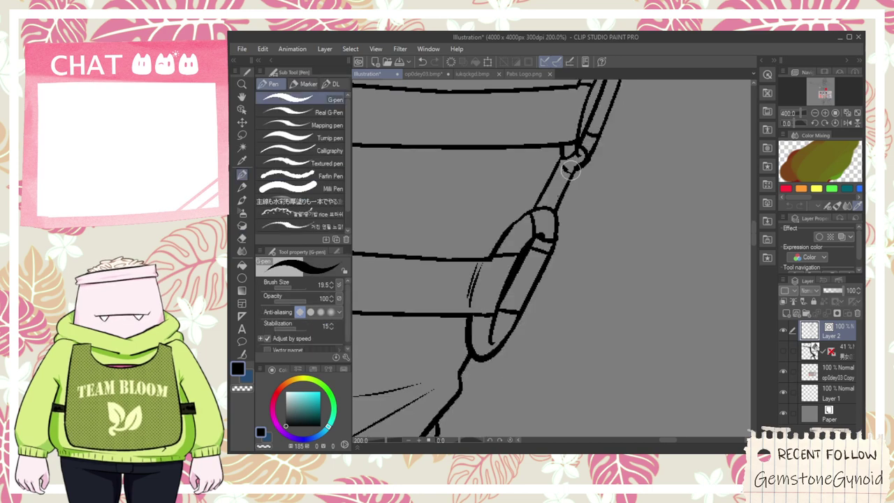
- Redraw the inner edge line of the side connecting strap and erase the lower side ring's rim where the strap crosses it
{"action": "key", "text": "h"}
{"action": "scroll", "coordinate": [499, 226], "scroll_direction": "up", "scroll_amount": 4}
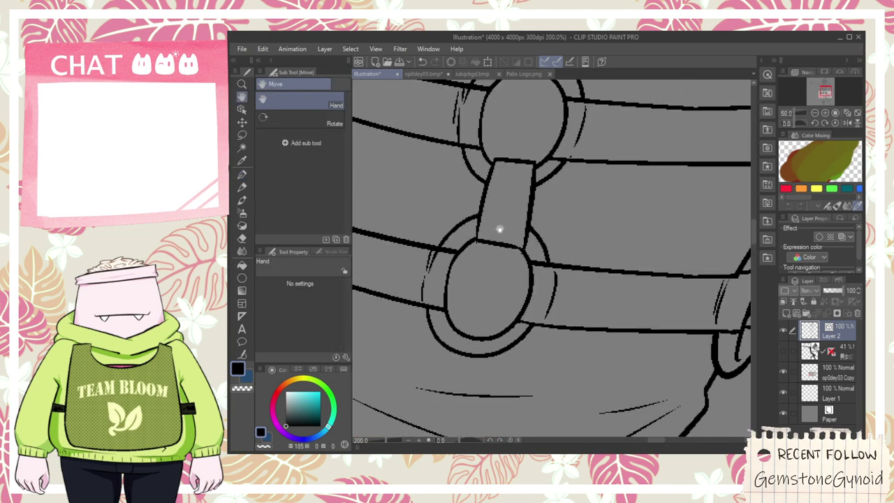
{"action": "key", "text": "p"}
{"action": "scroll", "coordinate": [569, 216], "scroll_direction": "down", "scroll_amount": 2}
{"action": "scroll", "coordinate": [650, 265], "scroll_direction": "up", "scroll_amount": 2}
{"action": "scroll", "coordinate": [649, 266], "scroll_direction": "up", "scroll_amount": 2}
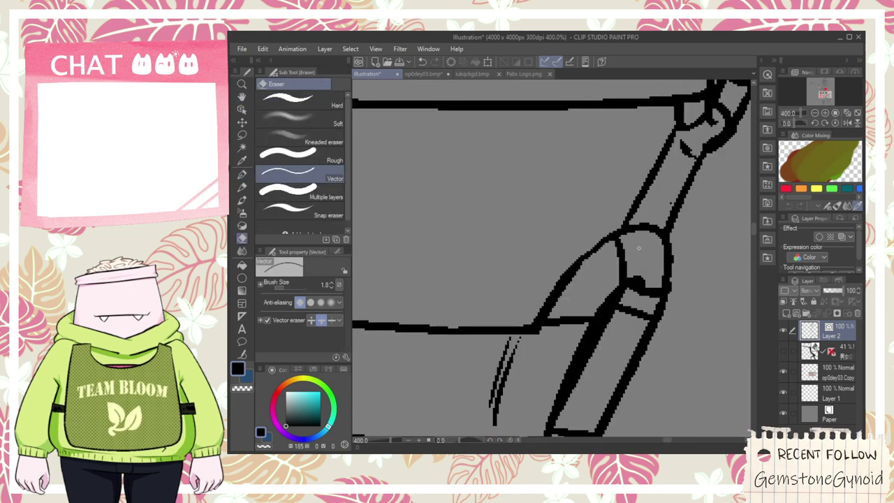
{"action": "key", "text": "e"}
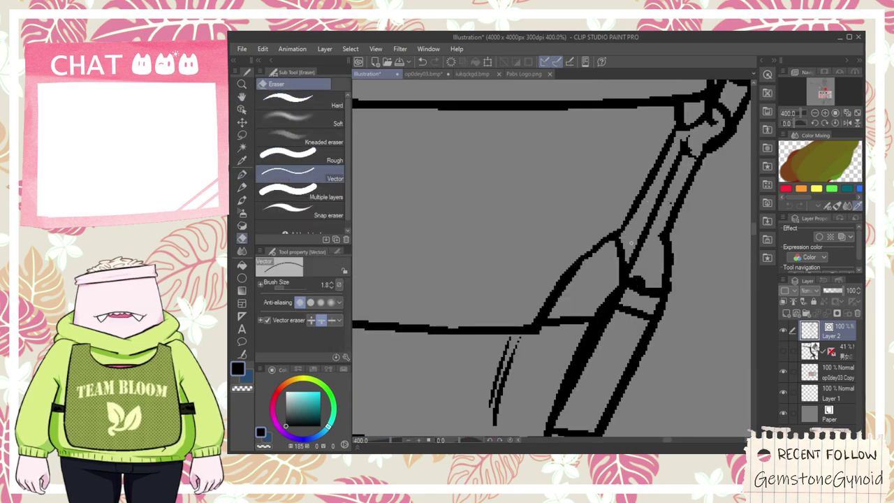
{"action": "scroll", "coordinate": [612, 255], "scroll_direction": "up", "scroll_amount": 2}
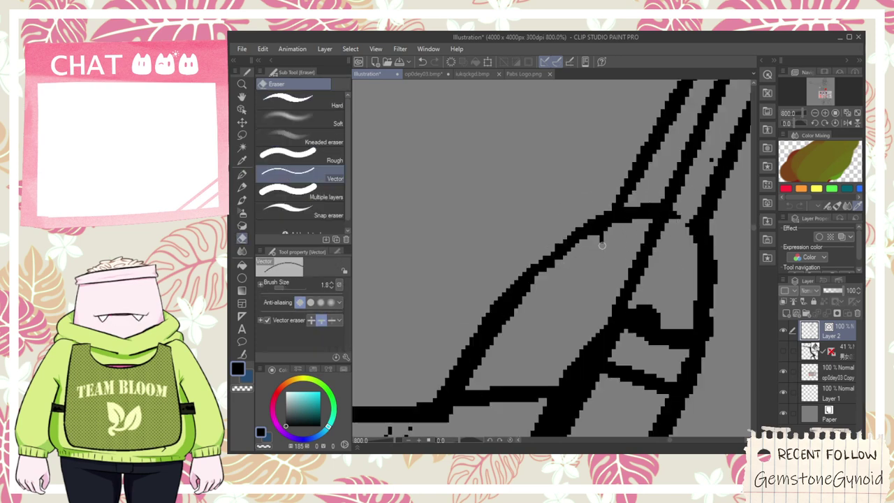
{"action": "scroll", "coordinate": [693, 214], "scroll_direction": "down", "scroll_amount": 2}
- Redraw the side connecting strap's outer edge up to the upper side ring and erase the old edge and rim inside it
{"action": "key", "text": "p"}
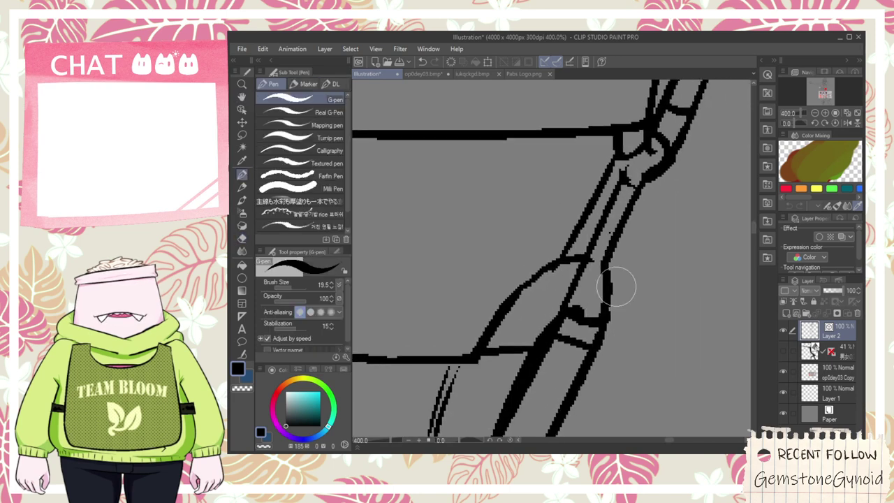
{"action": "left_click_drag", "start_coordinate": [606, 314], "coordinate": [665, 133]}
{"action": "key", "text": "ctrl+z"}
{"action": "left_click_drag", "start_coordinate": [602, 316], "coordinate": [675, 116]}
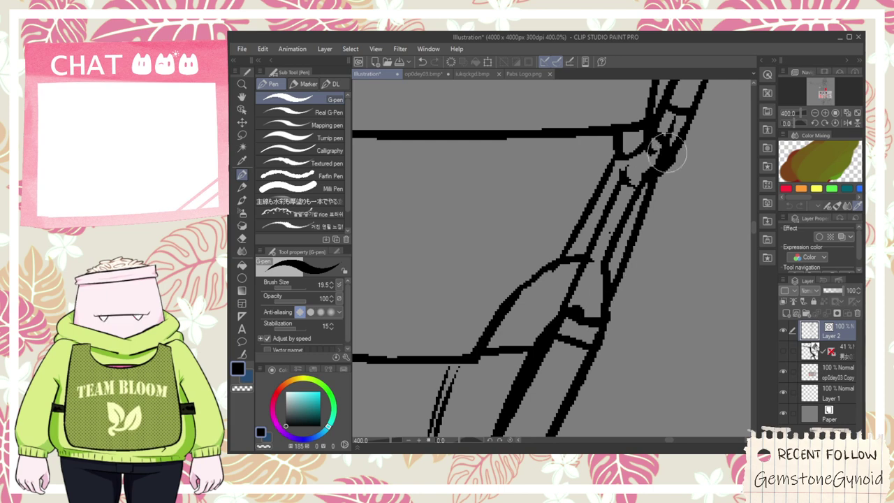
{"action": "key", "text": "e"}
{"action": "left_click_drag", "start_coordinate": [651, 155], "coordinate": [611, 253]}
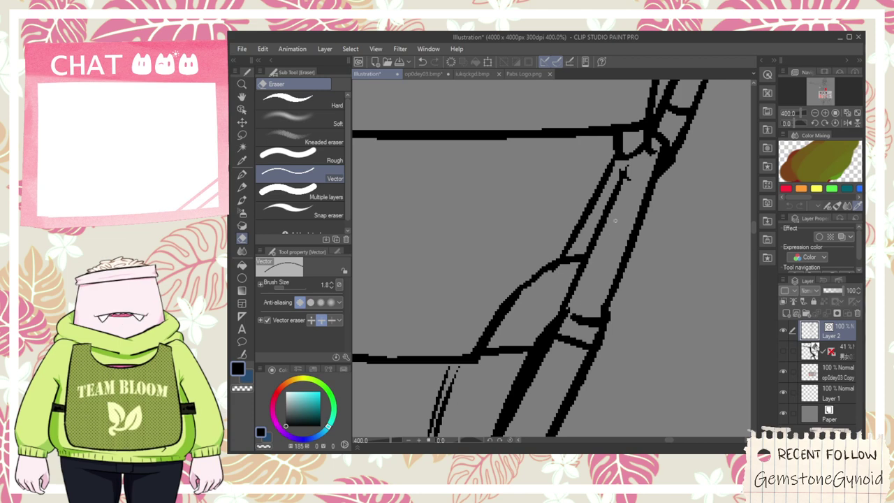
- Clean up the side connecting strap's upper end and redraw its inner corner where it meets the upper side ring
{"action": "scroll", "coordinate": [627, 176], "scroll_direction": "up", "scroll_amount": 2}
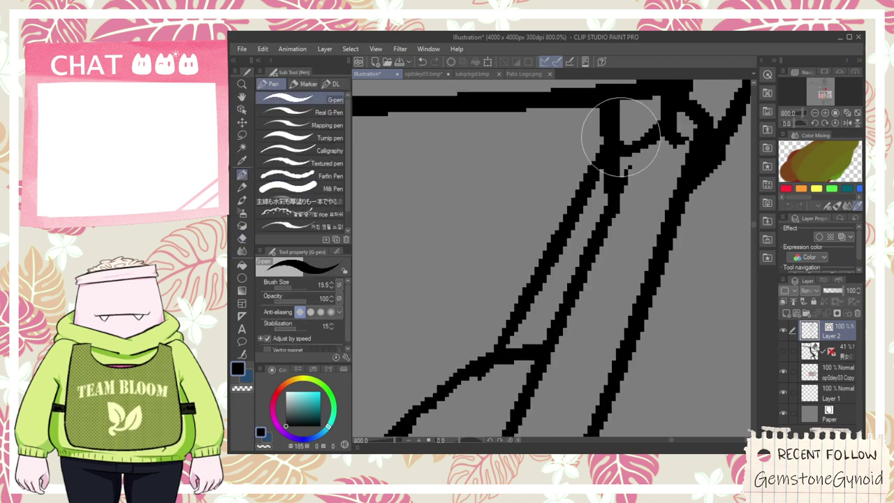
{"action": "left_click_drag", "start_coordinate": [627, 151], "coordinate": [657, 138]}
{"action": "key", "text": "p"}
{"action": "key", "text": "ctrl+z"}
{"action": "left_click_drag", "start_coordinate": [606, 219], "coordinate": [657, 114]}
{"action": "key", "text": "ctrl+z"}
{"action": "left_click_drag", "start_coordinate": [602, 234], "coordinate": [660, 122]}
- Examine the harness straps and rings in the reference sheet's front view and compare them with the drawn harness
{"action": "scroll", "coordinate": [658, 152], "scroll_direction": "down", "scroll_amount": 7}
{"action": "key", "text": "space"}
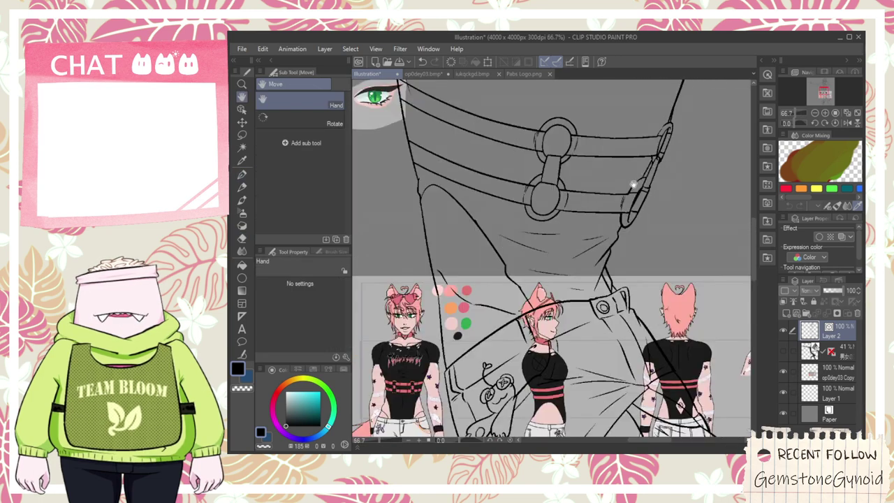
{"action": "scroll", "coordinate": [636, 183], "scroll_direction": "up", "scroll_amount": 4}
{"action": "scroll", "coordinate": [530, 167], "scroll_direction": "down", "scroll_amount": 2}
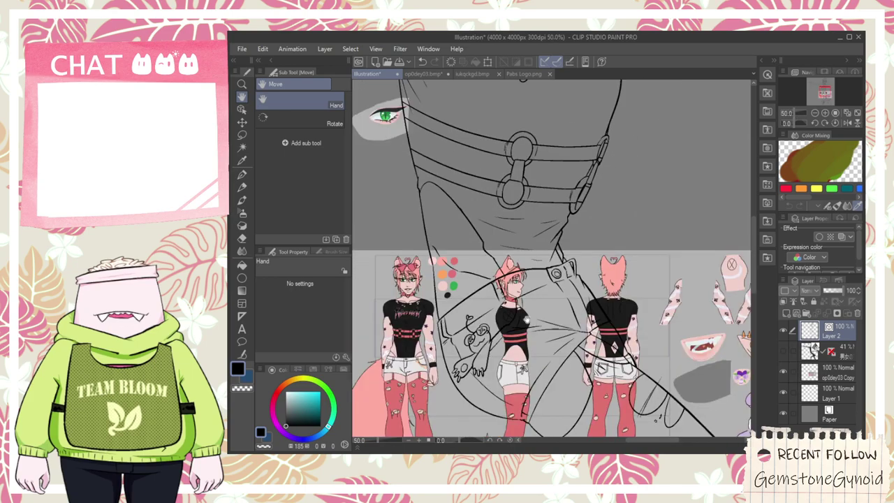
{"action": "left_click_drag", "start_coordinate": [411, 337], "coordinate": [423, 271]}
{"action": "scroll", "coordinate": [423, 271], "scroll_direction": "up", "scroll_amount": 3}
{"action": "scroll", "coordinate": [446, 277], "scroll_direction": "down", "scroll_amount": 2}
{"action": "scroll", "coordinate": [442, 278], "scroll_direction": "up", "scroll_amount": 4}
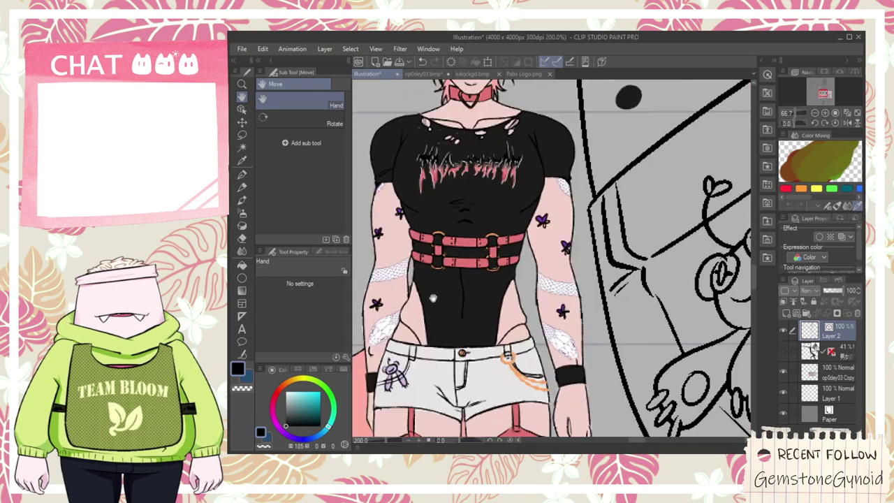
{"action": "scroll", "coordinate": [442, 278], "scroll_direction": "down", "scroll_amount": 2}
{"action": "scroll", "coordinate": [440, 278], "scroll_direction": "up", "scroll_amount": 2}
{"action": "scroll", "coordinate": [441, 279], "scroll_direction": "up", "scroll_amount": 2}
{"action": "scroll", "coordinate": [441, 279], "scroll_direction": "down", "scroll_amount": 3}
{"action": "scroll", "coordinate": [536, 365], "scroll_direction": "up", "scroll_amount": 4}
{"action": "scroll", "coordinate": [536, 365], "scroll_direction": "up", "scroll_amount": 3}
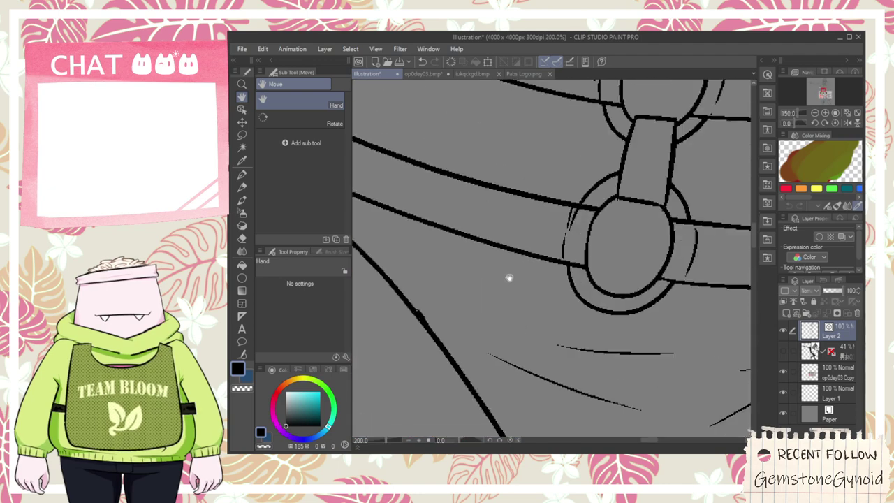
- Draw a rounded strap tab left of the lower front ring and erase the old strap and ring lines inside it
{"action": "key", "text": "p"}
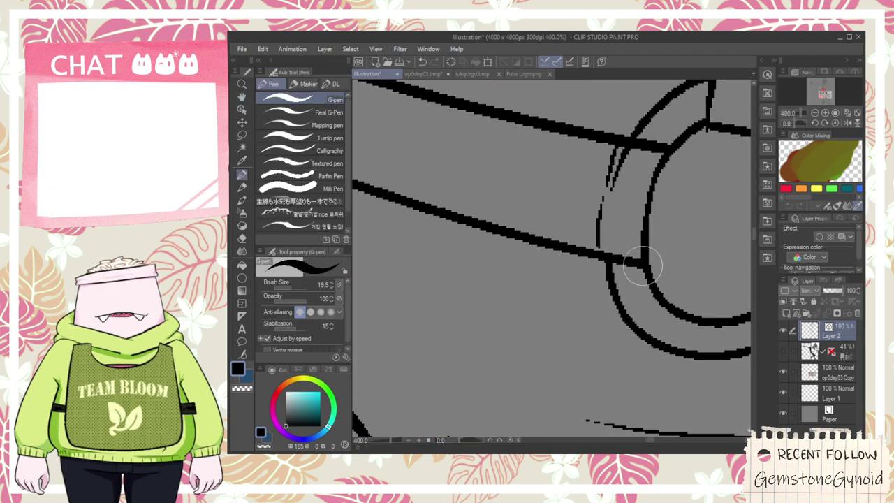
{"action": "left_click_drag", "start_coordinate": [637, 266], "coordinate": [543, 107]}
{"action": "key", "text": "e"}
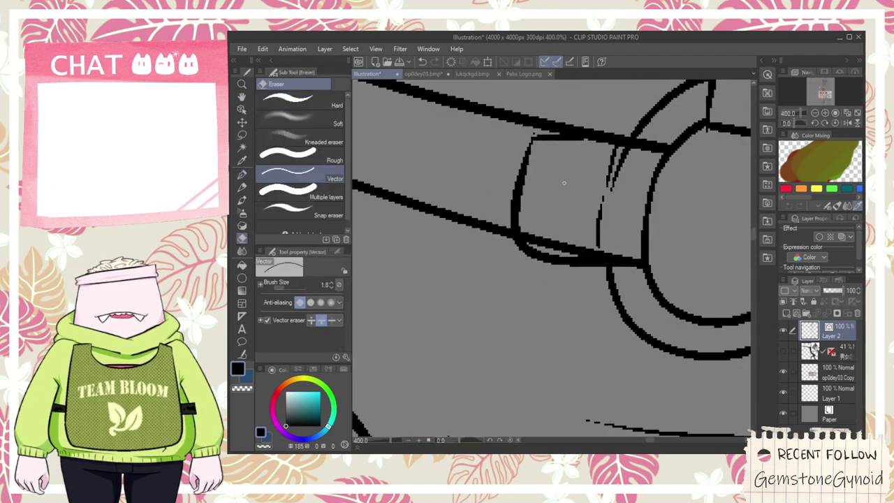
{"action": "left_click", "coordinate": [571, 237]}
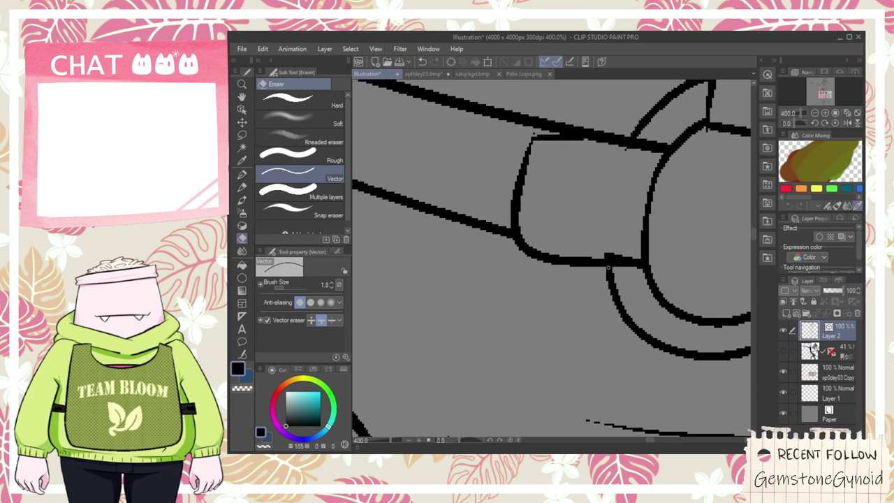
{"action": "key", "text": "p"}
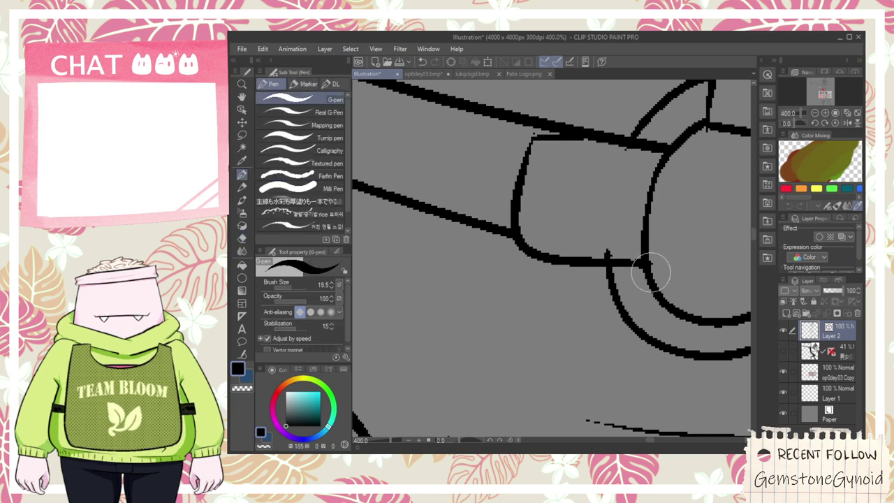
{"action": "mouse_move", "coordinate": [651, 283]}
{"action": "left_mouse_down"}
{"action": "mouse_move", "coordinate": [678, 172]}
{"action": "mouse_move", "coordinate": [664, 194]}
{"action": "mouse_move", "coordinate": [671, 141]}
{"action": "left_mouse_up"}
{"action": "key", "text": "e"}
{"action": "mouse_move", "coordinate": [641, 174]}
{"action": "left_mouse_down"}
{"action": "mouse_move", "coordinate": [606, 252]}
{"action": "mouse_move", "coordinate": [645, 258]}
{"action": "mouse_move", "coordinate": [648, 195]}
{"action": "mouse_move", "coordinate": [667, 155]}
{"action": "left_mouse_up"}
{"action": "key", "text": "p"}
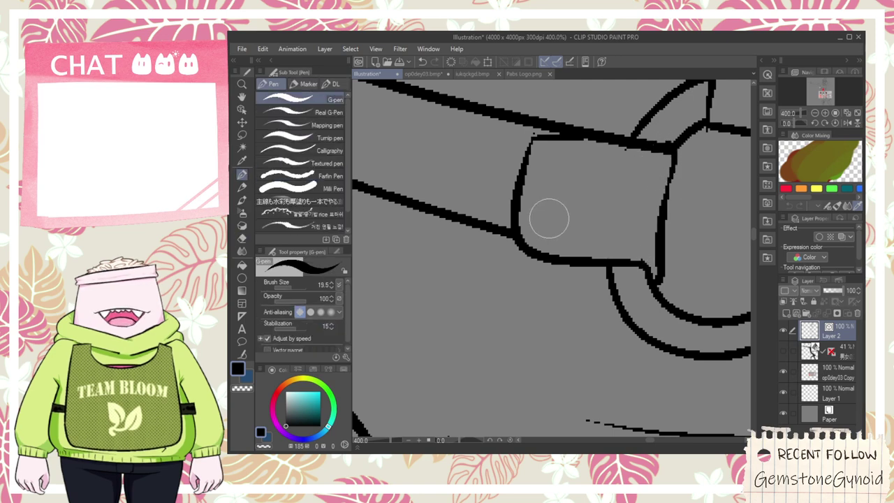
- Add two small rivet dots to the strap tab left of the lower front ring and check the whole harness
{"action": "left_click_drag", "start_coordinate": [546, 222], "coordinate": [552, 219]}
{"action": "left_click_drag", "start_coordinate": [549, 166], "coordinate": [550, 162]}
{"action": "scroll", "coordinate": [576, 173], "scroll_direction": "down", "scroll_amount": 5}
{"action": "key", "text": "space"}
{"action": "mouse_move", "coordinate": [446, 408]}
{"action": "left_mouse_down"}
{"action": "mouse_move", "coordinate": [466, 348]}
{"action": "mouse_move", "coordinate": [491, 319]}
{"action": "left_mouse_up"}
{"action": "scroll", "coordinate": [491, 319], "scroll_direction": "up", "scroll_amount": 1}
{"action": "scroll", "coordinate": [566, 242], "scroll_direction": "up", "scroll_amount": 10}
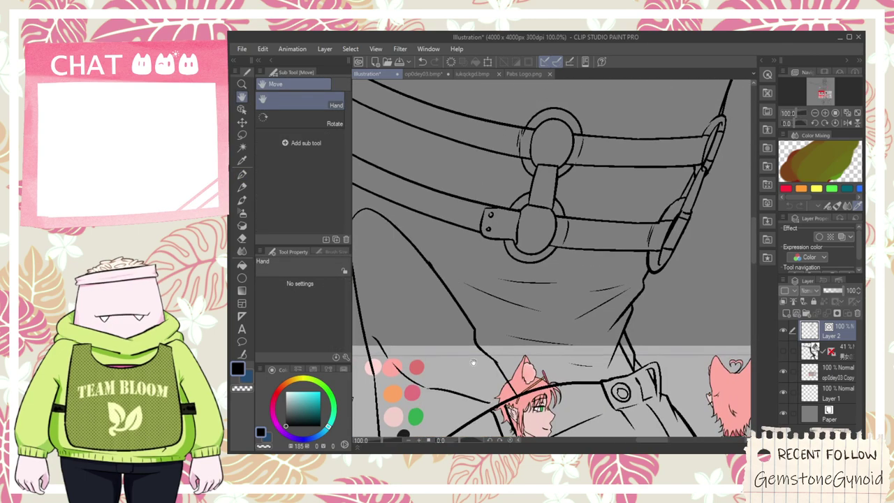
- Outline a matching strap tab right of the lower front ring, with a folded ring edge, upper edge and vertical end line
{"action": "key", "text": "p"}
{"action": "mouse_move", "coordinate": [527, 267]}
{"action": "left_mouse_down"}
{"action": "mouse_move", "coordinate": [542, 232]}
{"action": "mouse_move", "coordinate": [547, 179]}
{"action": "mouse_move", "coordinate": [594, 139]}
{"action": "mouse_move", "coordinate": [651, 153]}
{"action": "left_mouse_up"}
{"action": "key", "text": "ctrl+z"}
{"action": "mouse_move", "coordinate": [540, 230]}
{"action": "left_mouse_down"}
{"action": "mouse_move", "coordinate": [550, 142]}
{"action": "mouse_move", "coordinate": [668, 183]}
{"action": "left_mouse_up"}
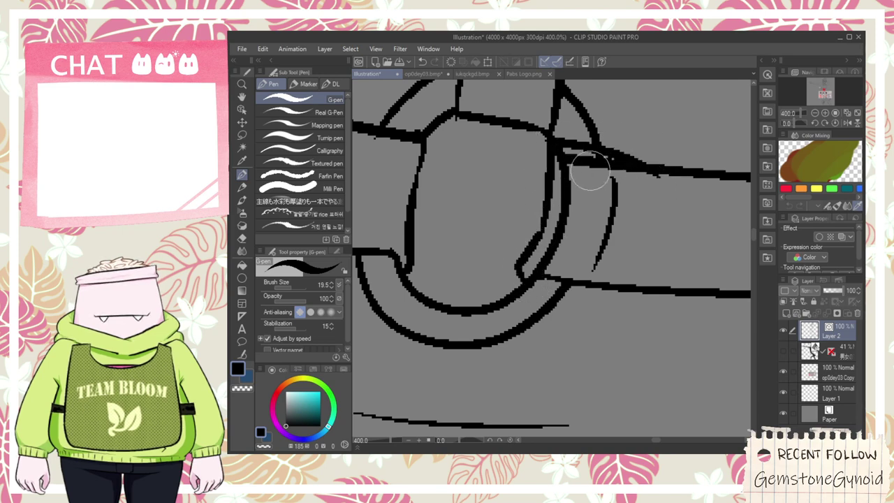
{"action": "key", "text": "ctrl+z"}
{"action": "mouse_move", "coordinate": [540, 232]}
{"action": "left_mouse_down"}
{"action": "mouse_move", "coordinate": [550, 146]}
{"action": "mouse_move", "coordinate": [643, 163]}
{"action": "mouse_move", "coordinate": [664, 175]}
{"action": "left_mouse_up"}
{"action": "key", "text": "ctrl+z"}
{"action": "mouse_move", "coordinate": [546, 237]}
{"action": "left_mouse_down"}
{"action": "mouse_move", "coordinate": [542, 161]}
{"action": "mouse_move", "coordinate": [552, 148]}
{"action": "mouse_move", "coordinate": [692, 173]}
{"action": "left_mouse_up"}
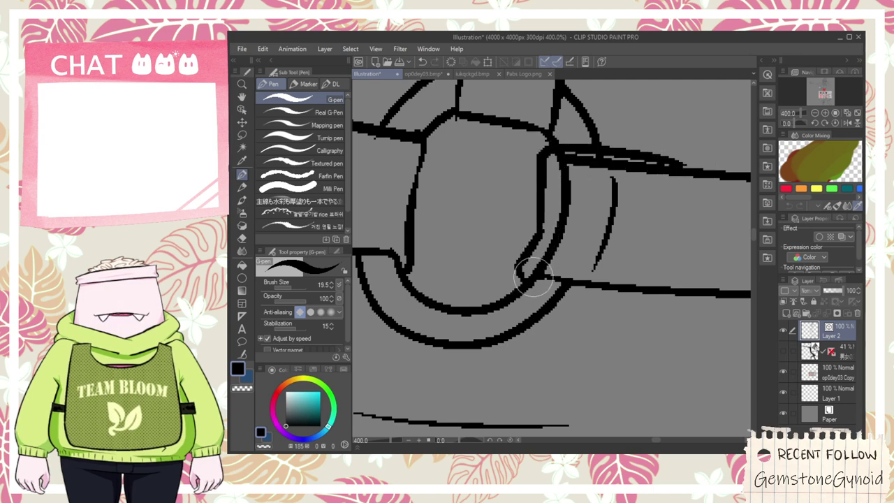
{"action": "left_click_drag", "start_coordinate": [667, 290], "coordinate": [698, 168]}
{"action": "key", "text": "ctrl+z"}
{"action": "mouse_move", "coordinate": [667, 288]}
{"action": "left_mouse_down"}
{"action": "mouse_move", "coordinate": [674, 237]}
{"action": "mouse_move", "coordinate": [671, 162]}
{"action": "left_mouse_up"}
- Erase the old strap and ring lines inside the tab right of the lower front ring and add small rivet circles
{"action": "key", "text": "e"}
{"action": "left_click", "coordinate": [618, 176]}
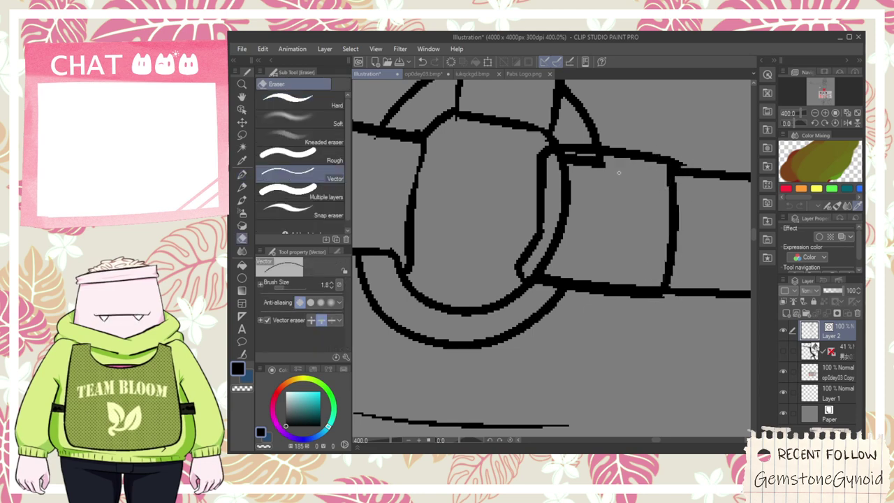
{"action": "left_click_drag", "start_coordinate": [594, 164], "coordinate": [561, 165]}
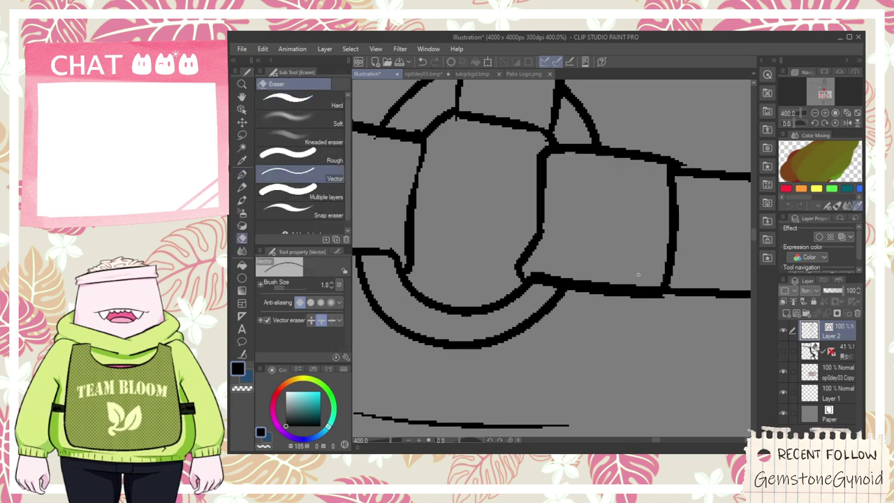
{"action": "key", "text": "p"}
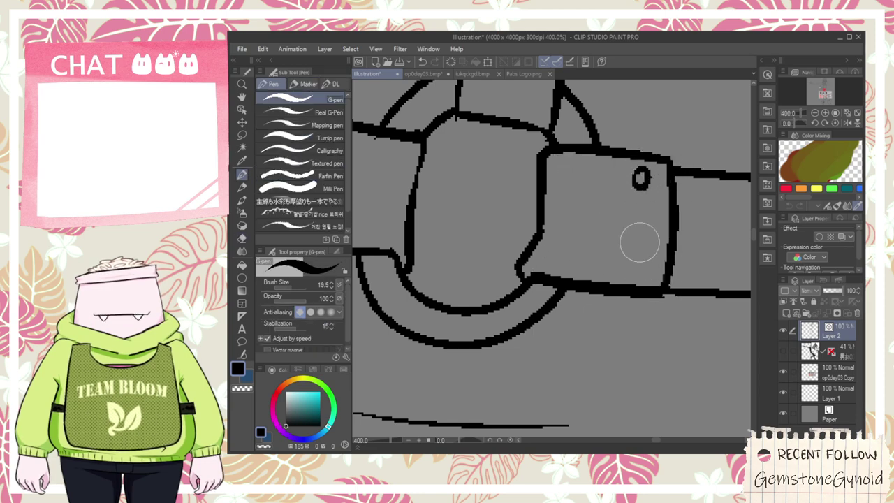
{"action": "mouse_move", "coordinate": [643, 252]}
{"action": "left_mouse_down"}
{"action": "mouse_move", "coordinate": [633, 261]}
{"action": "mouse_move", "coordinate": [492, 222]}
{"action": "left_mouse_up"}
{"action": "scroll", "coordinate": [646, 265], "scroll_direction": "down", "scroll_amount": 4}
{"action": "key", "text": "space"}
{"action": "left_click_drag", "start_coordinate": [601, 247], "coordinate": [580, 240]}
{"action": "scroll", "coordinate": [579, 240], "scroll_direction": "up", "scroll_amount": 4}
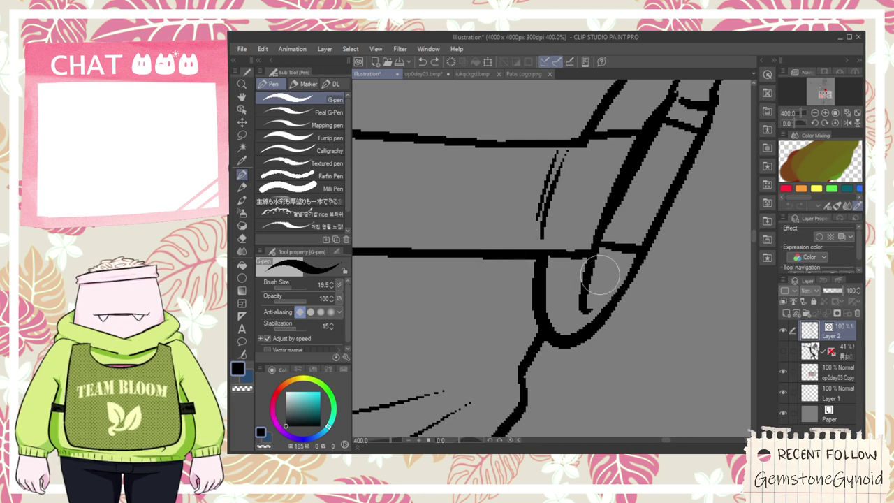
{"action": "left_click_drag", "start_coordinate": [595, 264], "coordinate": [628, 200]}
{"action": "key", "text": "ctrl+z"}
{"action": "mouse_move", "coordinate": [591, 265]}
{"action": "left_mouse_down"}
{"action": "mouse_move", "coordinate": [638, 178]}
{"action": "mouse_move", "coordinate": [637, 138]}
{"action": "mouse_move", "coordinate": [612, 243]}
{"action": "mouse_move", "coordinate": [644, 157]}
{"action": "left_mouse_up"}
{"action": "key", "text": "ctrl+z"}
{"action": "mouse_move", "coordinate": [588, 276]}
{"action": "left_mouse_down"}
{"action": "mouse_move", "coordinate": [479, 236]}
{"action": "mouse_move", "coordinate": [529, 105]}
{"action": "mouse_move", "coordinate": [591, 129]}
{"action": "left_mouse_up"}
{"action": "key", "text": "ctrl+z"}
{"action": "mouse_move", "coordinate": [524, 107]}
{"action": "left_mouse_down"}
{"action": "mouse_move", "coordinate": [634, 140]}
{"action": "mouse_move", "coordinate": [627, 152]}
{"action": "left_mouse_up"}
{"action": "key", "text": "e"}
{"action": "left_click_drag", "start_coordinate": [539, 131], "coordinate": [551, 165]}
{"action": "key", "text": "ctrl+z"}
{"action": "key", "text": "ctrl+z"}
{"action": "key", "text": "ctrl+z"}
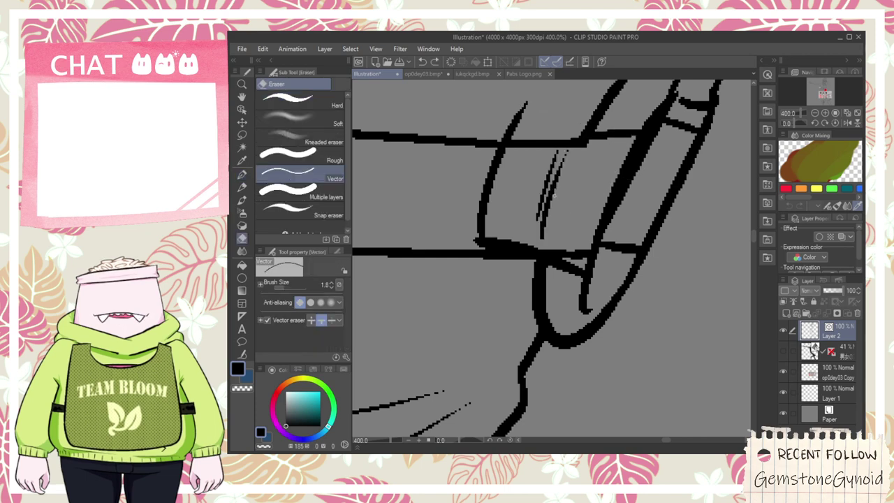
{"action": "key", "text": "ctrl+z"}
{"action": "key", "text": "p"}
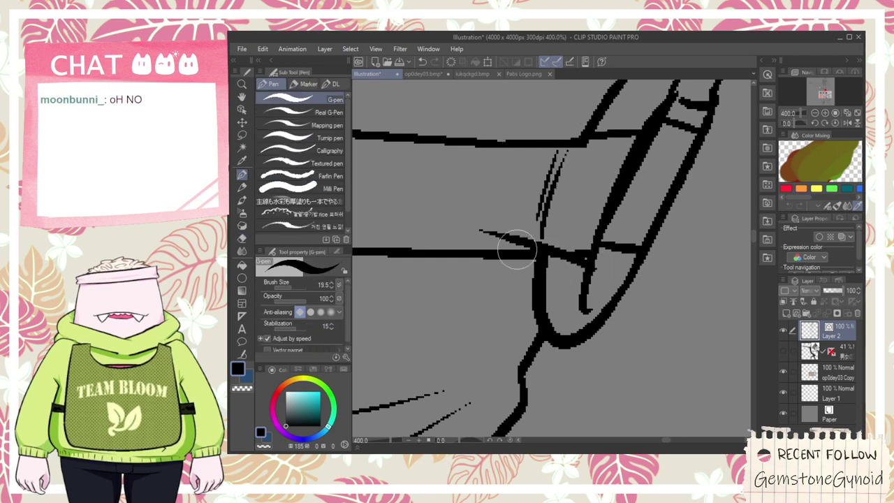
{"action": "mouse_move", "coordinate": [478, 234]}
{"action": "left_mouse_down"}
{"action": "mouse_move", "coordinate": [608, 270]}
{"action": "mouse_move", "coordinate": [463, 229]}
{"action": "mouse_move", "coordinate": [607, 243]}
{"action": "left_mouse_up"}
{"action": "key", "text": "ctrl+z"}
{"action": "key", "text": "ctrl+z"}
{"action": "key", "text": "ctrl+z"}
- Outline a flared strap tab beside the lower side ring, with a slanted lower edge, an end line and a curved upper edge
{"action": "mouse_move", "coordinate": [597, 278]}
{"action": "left_mouse_down"}
{"action": "mouse_move", "coordinate": [500, 240]}
{"action": "mouse_move", "coordinate": [605, 275]}
{"action": "left_mouse_up"}
{"action": "key", "text": "ctrl+z"}
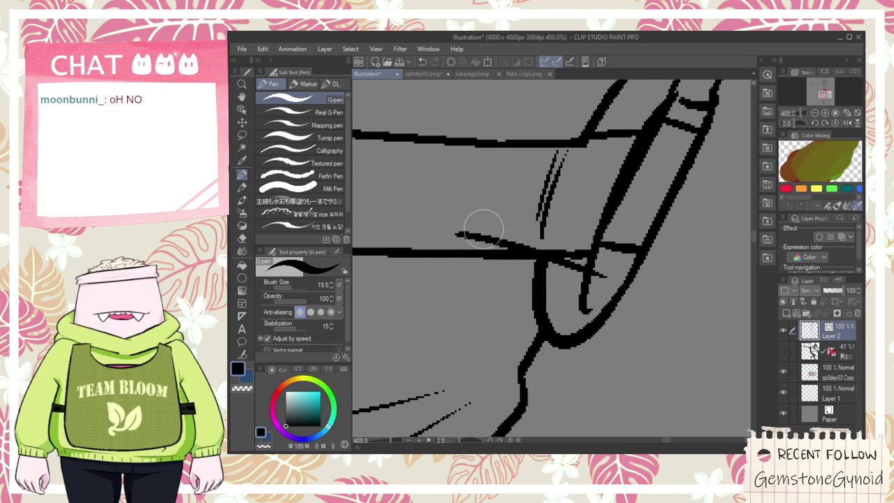
{"action": "mouse_move", "coordinate": [486, 204]}
{"action": "left_mouse_down"}
{"action": "mouse_move", "coordinate": [532, 143]}
{"action": "mouse_move", "coordinate": [657, 185]}
{"action": "left_mouse_up"}
{"action": "key", "text": "ctrl+z"}
{"action": "left_click_drag", "start_coordinate": [483, 231], "coordinate": [674, 140]}
{"action": "key", "text": "ctrl+z"}
{"action": "mouse_move", "coordinate": [476, 233]}
{"action": "left_mouse_down"}
{"action": "mouse_move", "coordinate": [505, 138]}
{"action": "mouse_move", "coordinate": [650, 137]}
{"action": "left_mouse_up"}
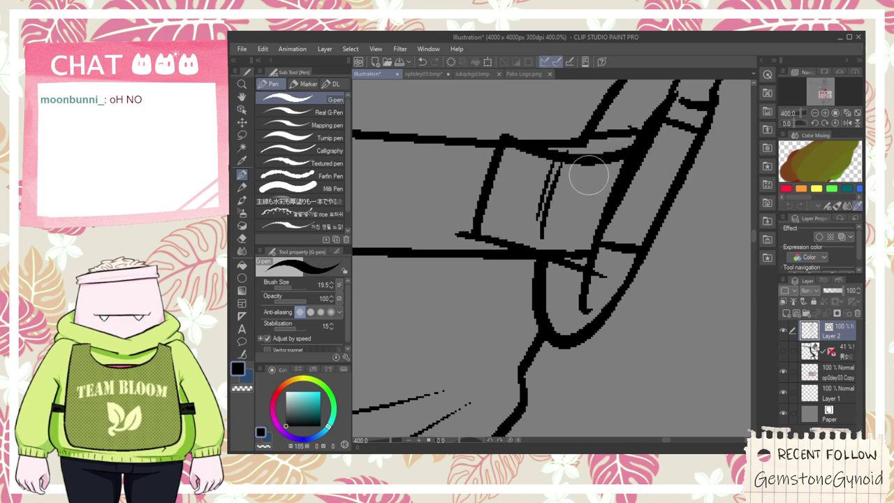
- Erase the old strap and shading lines inside the lower side ring's tab and trim the overshoot at its lower corner
{"action": "key", "text": "e"}
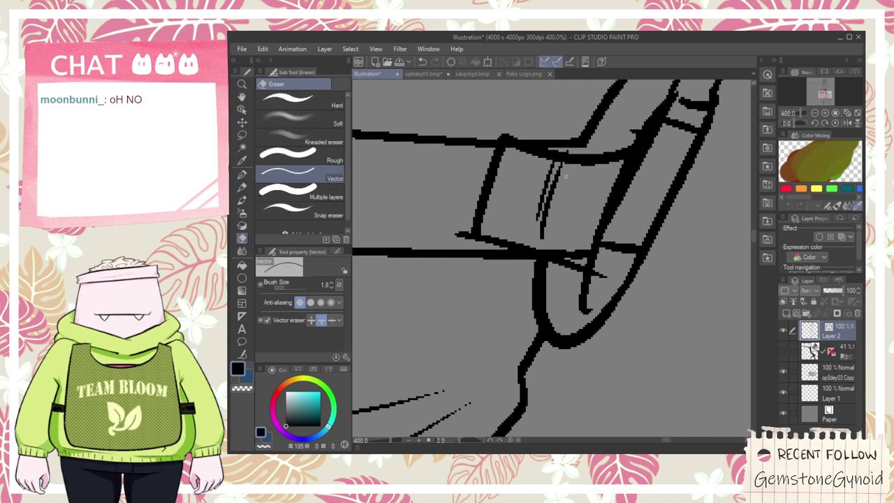
{"action": "left_click_drag", "start_coordinate": [588, 159], "coordinate": [546, 191]}
{"action": "key", "text": "p"}
{"action": "left_click_drag", "start_coordinate": [468, 231], "coordinate": [473, 242]}
{"action": "key", "text": "ctrl+z"}
{"action": "key", "text": "e"}
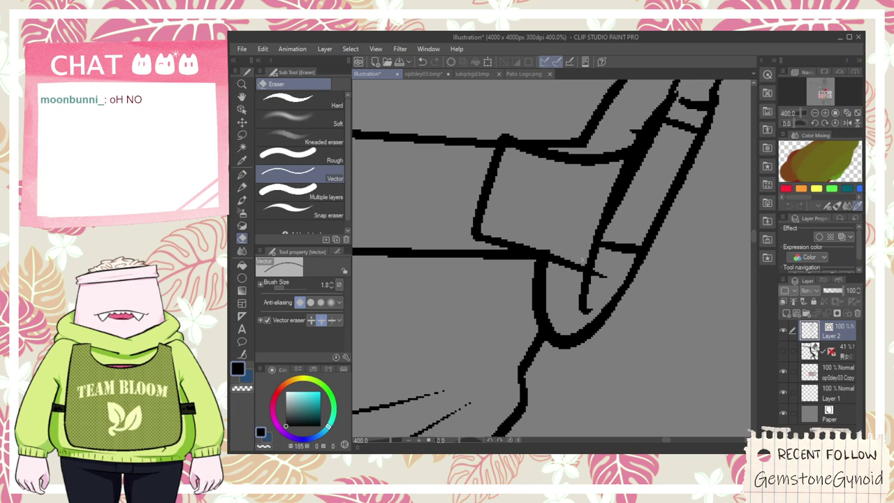
- Draw the tab's slanted edge across the lower side ring and erase the ring's inner line that runs through the tab
{"action": "key", "text": "p"}
{"action": "left_click_drag", "start_coordinate": [600, 273], "coordinate": [657, 145]}
{"action": "key", "text": "ctrl+z"}
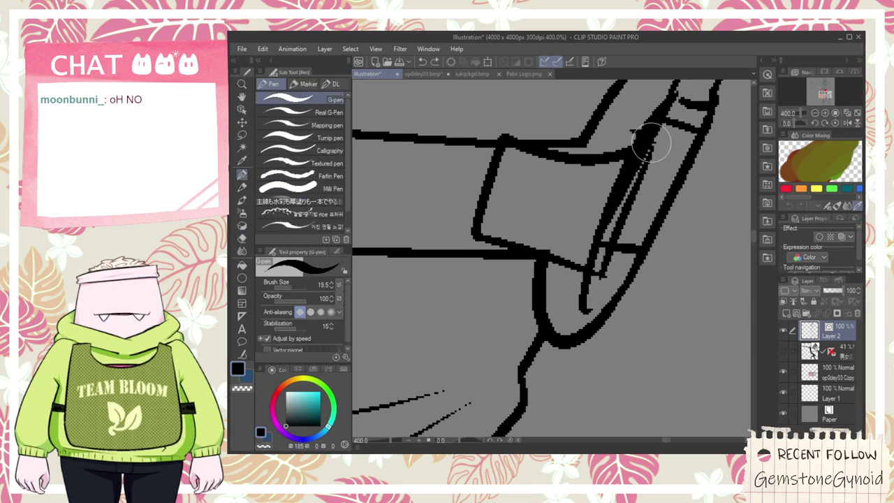
{"action": "left_click_drag", "start_coordinate": [651, 153], "coordinate": [652, 145]}
{"action": "key", "text": "e"}
{"action": "left_click_drag", "start_coordinate": [604, 227], "coordinate": [591, 250]}
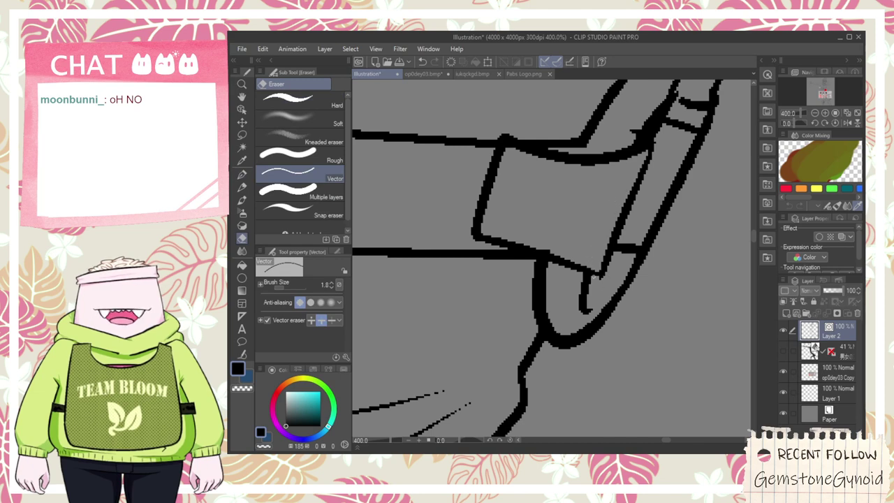
- Extend the lower side ring's outer line down to meet the curved upper edge of its strap tab
{"action": "key", "text": "space"}
{"action": "left_click_drag", "start_coordinate": [586, 147], "coordinate": [588, 182]}
{"action": "scroll", "coordinate": [589, 182], "scroll_direction": "up", "scroll_amount": 1}
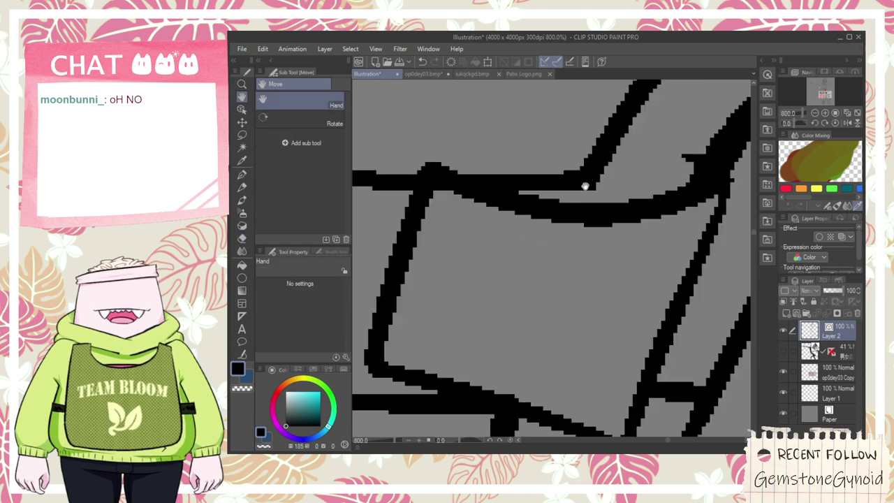
{"action": "key", "text": "p"}
{"action": "left_click_drag", "start_coordinate": [569, 226], "coordinate": [632, 113]}
{"action": "key", "text": "e"}
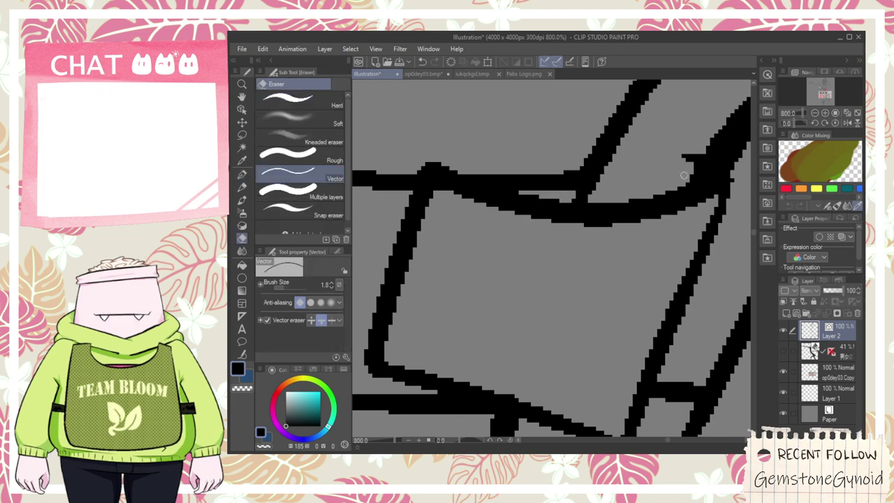
- Add two small rivet circles near the end line of the lower side ring's strap tab
{"action": "scroll", "coordinate": [683, 164], "scroll_direction": "down", "scroll_amount": 2}
{"action": "key", "text": "space"}
{"action": "left_click_drag", "start_coordinate": [707, 153], "coordinate": [651, 216]}
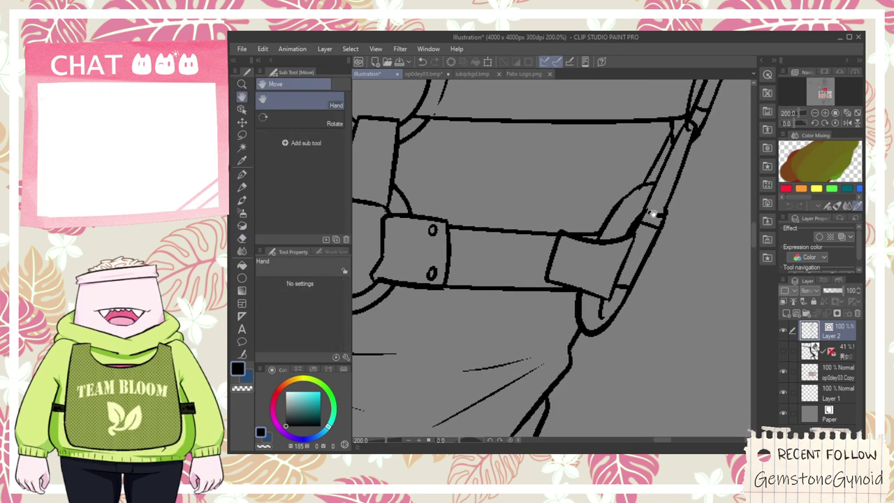
{"action": "left_click_drag", "start_coordinate": [693, 138], "coordinate": [671, 120]}
{"action": "scroll", "coordinate": [650, 193], "scroll_direction": "up", "scroll_amount": 2}
{"action": "scroll", "coordinate": [650, 192], "scroll_direction": "down", "scroll_amount": 1}
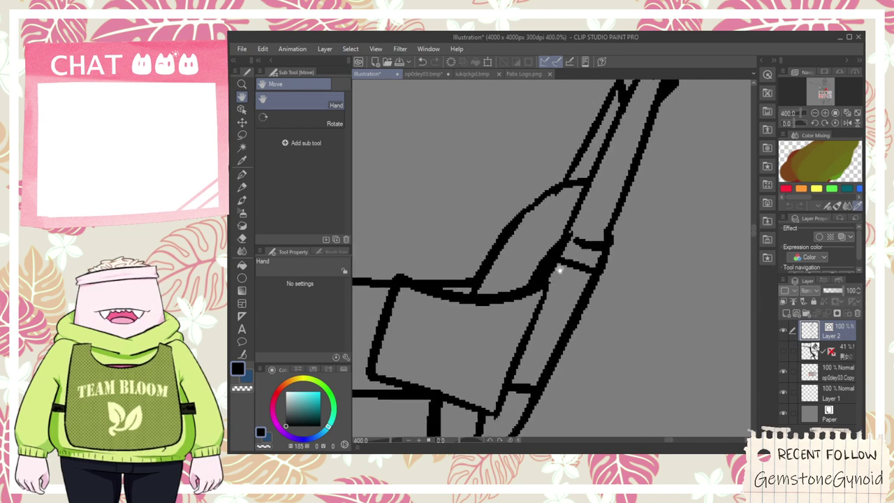
{"action": "scroll", "coordinate": [580, 283], "scroll_direction": "down", "scroll_amount": 2}
{"action": "scroll", "coordinate": [550, 305], "scroll_direction": "up", "scroll_amount": 2}
{"action": "left_click_drag", "start_coordinate": [541, 303], "coordinate": [543, 302]}
{"action": "left_click_drag", "start_coordinate": [556, 247], "coordinate": [558, 247]}
- Outline a strap tab on the strap right of the upper front ring, with an end line, lower and upper edges and a curved inner edge
{"action": "scroll", "coordinate": [561, 231], "scroll_direction": "down", "scroll_amount": 2}
{"action": "left_click_drag", "start_coordinate": [513, 183], "coordinate": [546, 261]}
{"action": "scroll", "coordinate": [546, 259], "scroll_direction": "up", "scroll_amount": 3}
{"action": "key", "text": "p"}
{"action": "mouse_move", "coordinate": [485, 260]}
{"action": "left_mouse_down"}
{"action": "mouse_move", "coordinate": [538, 248]}
{"action": "mouse_move", "coordinate": [613, 268]}
{"action": "left_mouse_up"}
{"action": "key", "text": "ctrl+z"}
{"action": "left_click_drag", "start_coordinate": [479, 255], "coordinate": [684, 250]}
{"action": "key", "text": "ctrl+z"}
{"action": "mouse_move", "coordinate": [482, 260]}
{"action": "left_mouse_down"}
{"action": "mouse_move", "coordinate": [638, 269]}
{"action": "mouse_move", "coordinate": [592, 277]}
{"action": "mouse_move", "coordinate": [635, 254]}
{"action": "mouse_move", "coordinate": [639, 149]}
{"action": "left_mouse_up"}
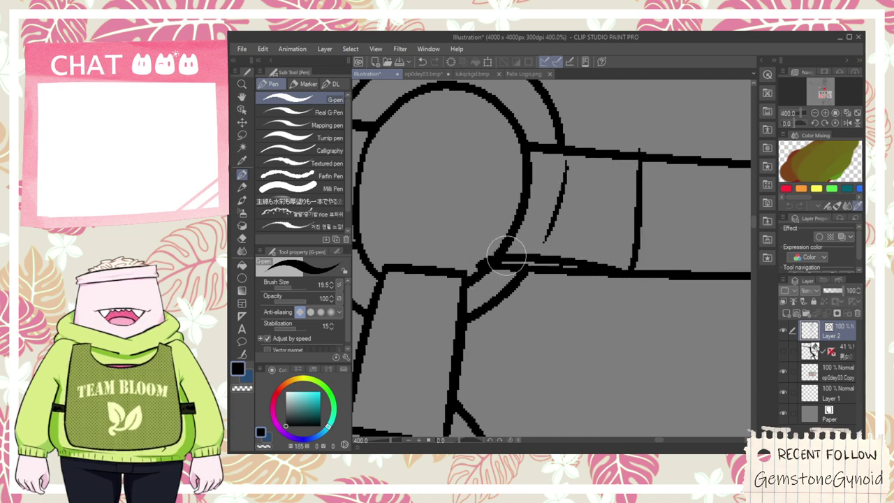
{"action": "mouse_move", "coordinate": [488, 269]}
{"action": "left_mouse_down"}
{"action": "mouse_move", "coordinate": [507, 138]}
{"action": "mouse_move", "coordinate": [652, 150]}
{"action": "left_mouse_up"}
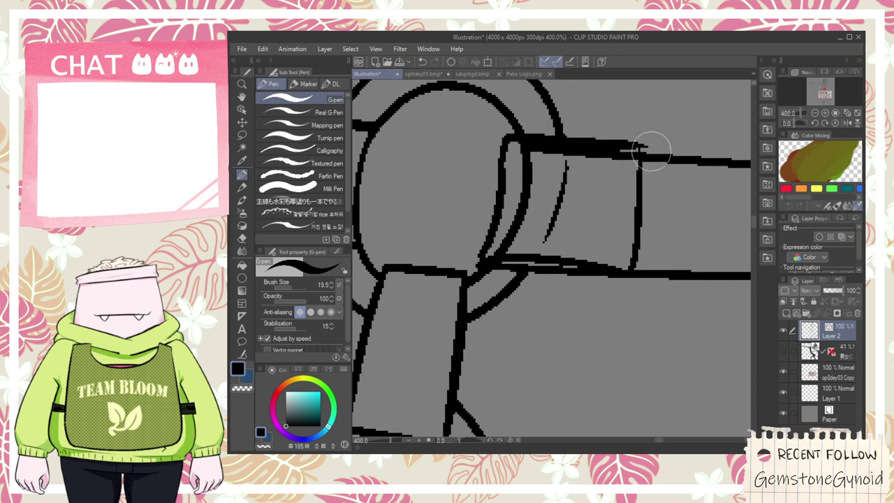
- Erase the old strap, ring and shading lines inside the tab right of the upper front ring
{"action": "key", "text": "e"}
{"action": "left_click", "coordinate": [617, 156]}
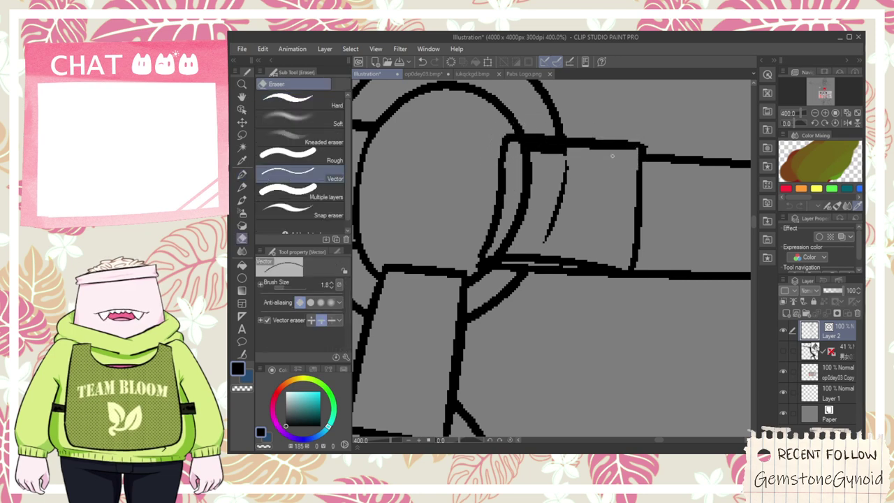
{"action": "left_click", "coordinate": [528, 182]}
{"action": "left_click_drag", "start_coordinate": [522, 148], "coordinate": [546, 150]}
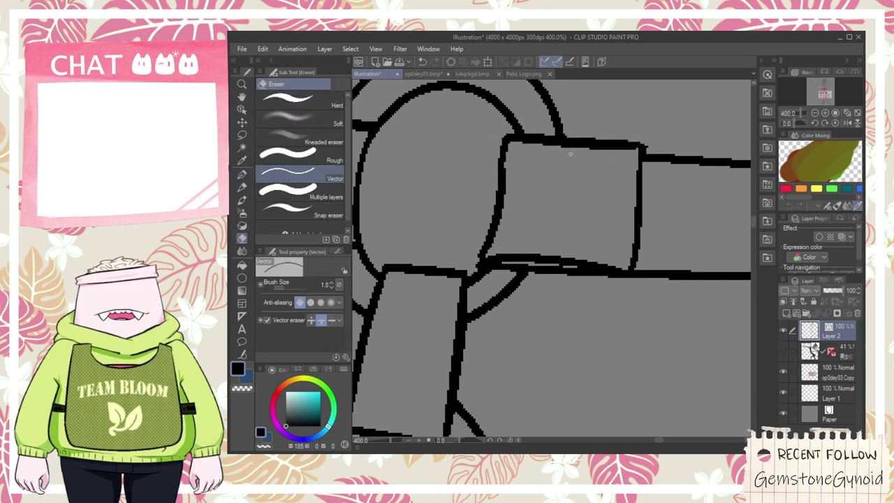
- Add two small rivet circles near the end line of the tab right of the upper front ring
{"action": "scroll", "coordinate": [515, 265], "scroll_direction": "up", "scroll_amount": 2}
{"action": "key", "text": "p"}
{"action": "left_click_drag", "start_coordinate": [533, 282], "coordinate": [584, 203]}
{"action": "key", "text": "ctrl+z"}
{"action": "mouse_move", "coordinate": [511, 300]}
{"action": "left_mouse_down"}
{"action": "mouse_move", "coordinate": [573, 191]}
{"action": "mouse_move", "coordinate": [488, 259]}
{"action": "left_mouse_up"}
{"action": "key", "text": "ctrl+z"}
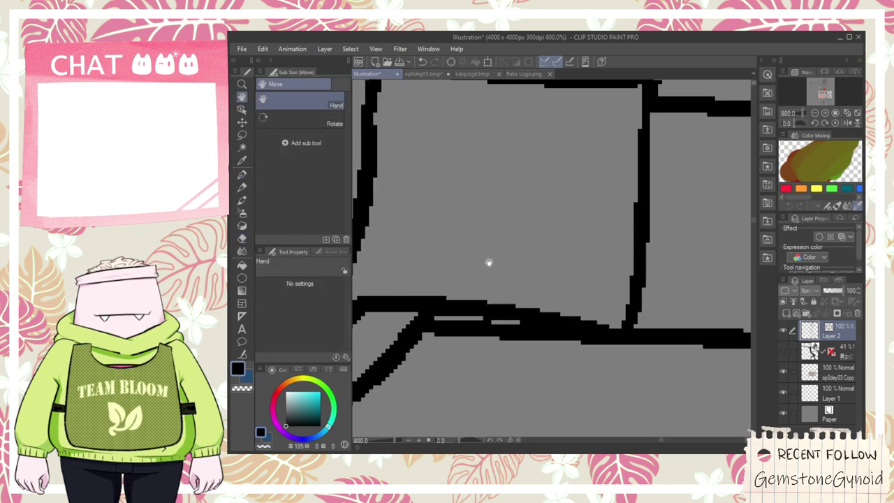
{"action": "left_click_drag", "start_coordinate": [588, 264], "coordinate": [594, 260]}
{"action": "mouse_move", "coordinate": [609, 128]}
{"action": "left_mouse_down"}
{"action": "mouse_move", "coordinate": [593, 218]}
{"action": "mouse_move", "coordinate": [578, 210]}
{"action": "left_mouse_up"}
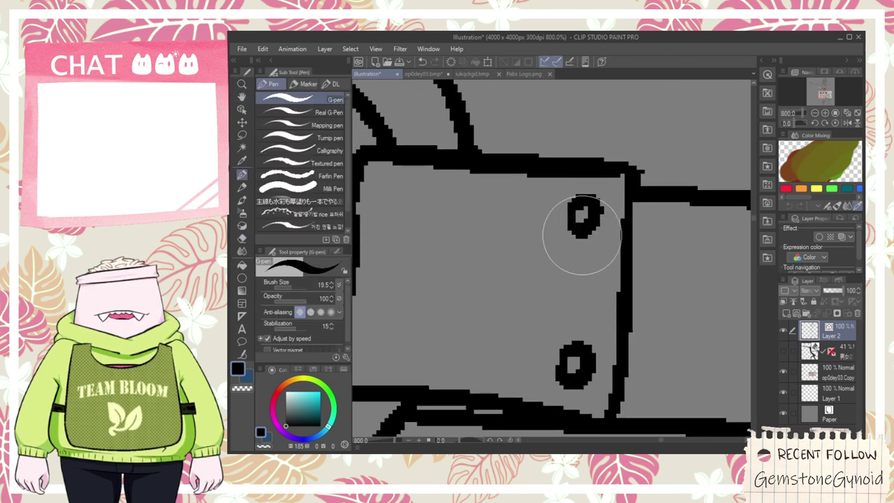
- Erase the old strap end, ring and shading lines where the strap meets the upper front ring on its left
{"action": "scroll", "coordinate": [597, 235], "scroll_direction": "down", "scroll_amount": 4}
{"action": "scroll", "coordinate": [598, 236], "scroll_direction": "down", "scroll_amount": 2}
{"action": "left_click_drag", "start_coordinate": [559, 254], "coordinate": [592, 272]}
{"action": "scroll", "coordinate": [559, 267], "scroll_direction": "up", "scroll_amount": 4}
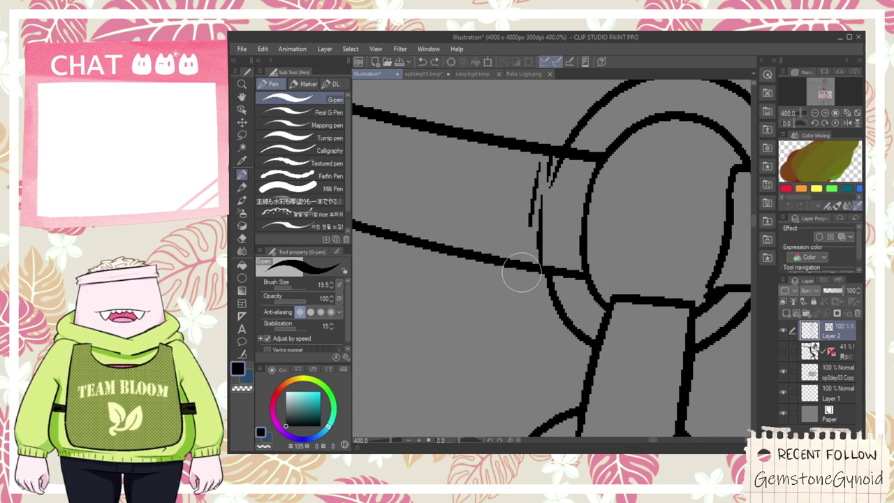
{"action": "key", "text": "e"}
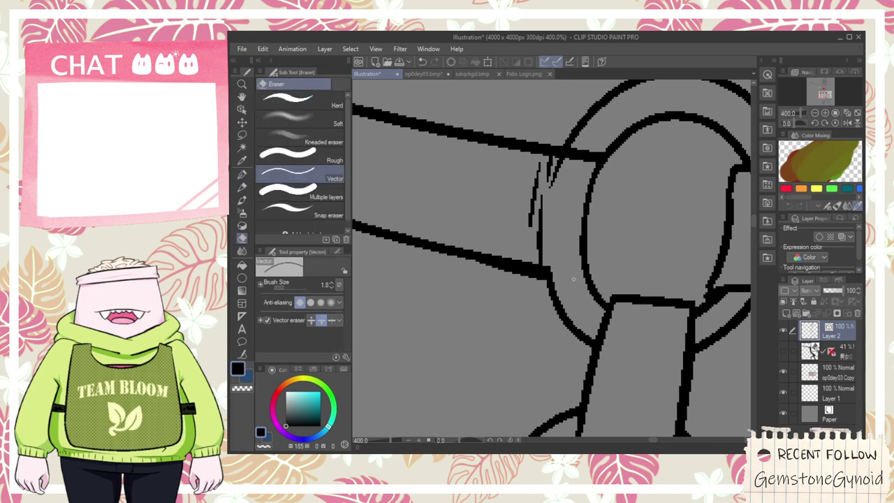
{"action": "key", "text": "p"}
{"action": "key", "text": "e"}
{"action": "mouse_move", "coordinate": [514, 266]}
{"action": "left_mouse_down"}
{"action": "mouse_move", "coordinate": [581, 275]}
{"action": "mouse_move", "coordinate": [548, 264]}
{"action": "left_mouse_up"}
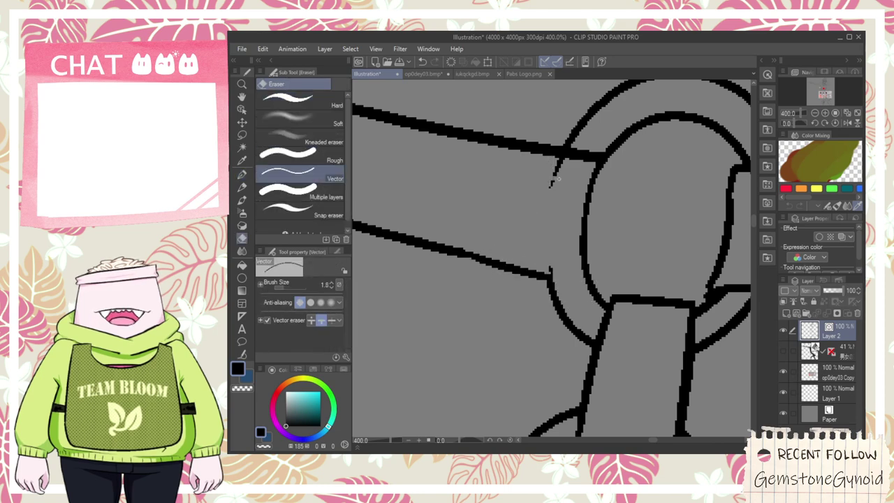
{"action": "left_click_drag", "start_coordinate": [562, 159], "coordinate": [550, 187]}
- Outline a strap tab left of the upper front ring, with a slanted lower edge and a curved end line up to the strap's upper edge
{"action": "key", "text": "p"}
{"action": "left_click_drag", "start_coordinate": [587, 277], "coordinate": [480, 229]}
{"action": "key", "text": "ctrl+z"}
{"action": "left_click_drag", "start_coordinate": [588, 277], "coordinate": [479, 237]}
{"action": "key", "text": "ctrl+z"}
{"action": "left_click_drag", "start_coordinate": [591, 287], "coordinate": [479, 249]}
{"action": "key", "text": "ctrl+z"}
{"action": "left_click_drag", "start_coordinate": [587, 287], "coordinate": [514, 237]}
{"action": "key", "text": "ctrl+z"}
{"action": "left_click_drag", "start_coordinate": [599, 280], "coordinate": [457, 225]}
{"action": "key", "text": "ctrl+z"}
{"action": "mouse_move", "coordinate": [590, 283]}
{"action": "left_mouse_down"}
{"action": "mouse_move", "coordinate": [479, 243]}
{"action": "mouse_move", "coordinate": [504, 149]}
{"action": "left_mouse_up"}
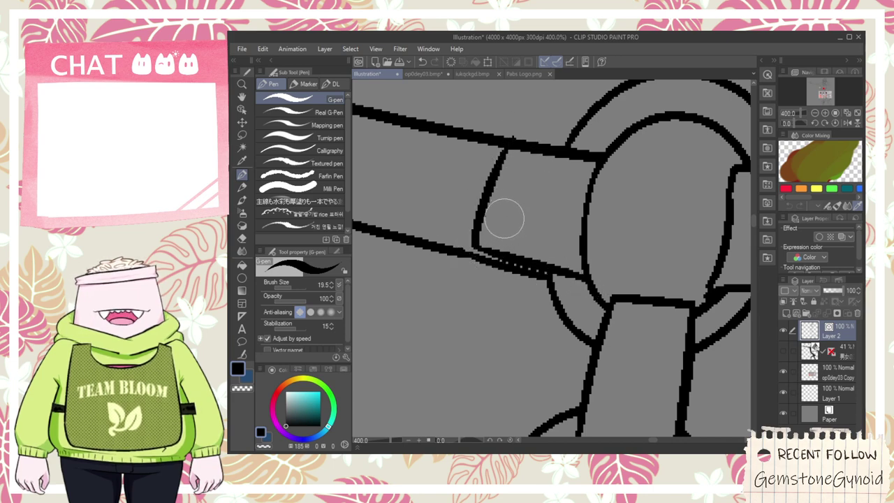
- Add two small rivet circles and short shading strokes inside the tab left of the upper front ring
{"action": "left_click_drag", "start_coordinate": [497, 226], "coordinate": [498, 227]}
{"action": "left_click_drag", "start_coordinate": [518, 156], "coordinate": [531, 158]}
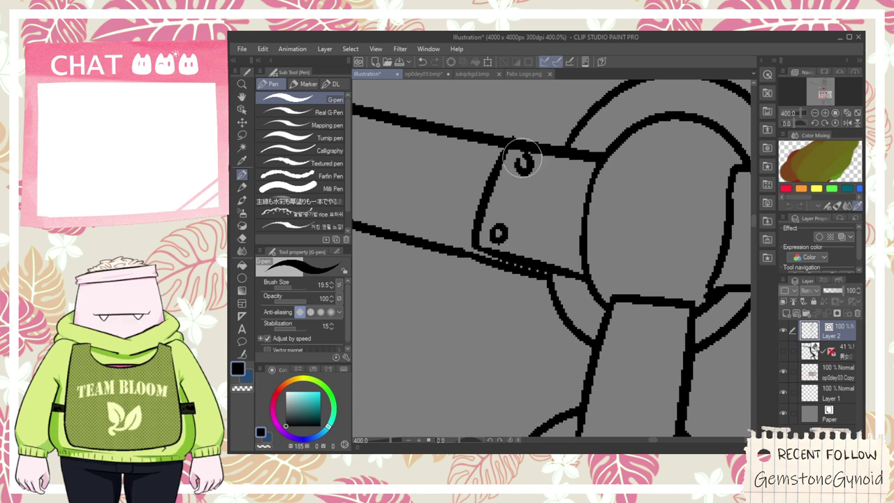
{"action": "left_click_drag", "start_coordinate": [542, 245], "coordinate": [546, 188]}
{"action": "left_click_drag", "start_coordinate": [542, 229], "coordinate": [556, 157]}
{"action": "key", "text": "ctrl+z"}
{"action": "left_click_drag", "start_coordinate": [526, 236], "coordinate": [547, 172]}
{"action": "scroll", "coordinate": [547, 202], "scroll_direction": "down", "scroll_amount": 4}
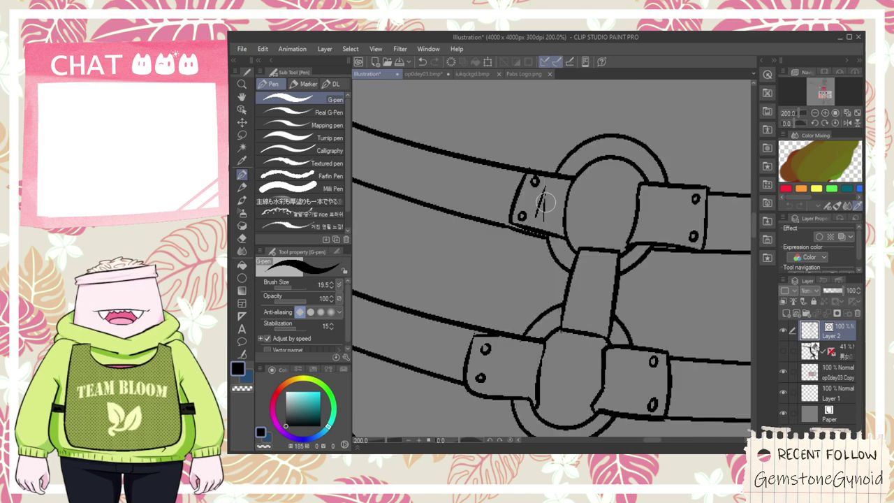
- Outline a strap tab beside the upper side ring with a curved lower edge and an end line, and trim the overshoot above the strap
{"action": "key", "text": "space"}
{"action": "left_click_drag", "start_coordinate": [616, 227], "coordinate": [579, 221]}
{"action": "scroll", "coordinate": [572, 221], "scroll_direction": "down", "scroll_amount": 1}
{"action": "left_click_drag", "start_coordinate": [642, 221], "coordinate": [630, 224]}
{"action": "scroll", "coordinate": [630, 223], "scroll_direction": "up", "scroll_amount": 6}
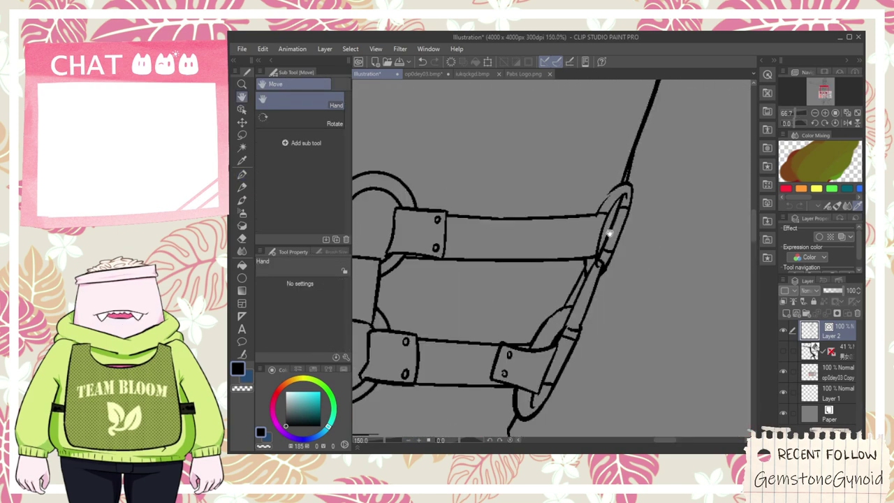
{"action": "key", "text": "p"}
{"action": "mouse_move", "coordinate": [521, 293]}
{"action": "left_mouse_down"}
{"action": "mouse_move", "coordinate": [586, 289]}
{"action": "mouse_move", "coordinate": [518, 310]}
{"action": "left_mouse_up"}
{"action": "key", "text": "ctrl+z"}
{"action": "mouse_move", "coordinate": [589, 287]}
{"action": "left_mouse_down"}
{"action": "mouse_move", "coordinate": [507, 300]}
{"action": "mouse_move", "coordinate": [525, 169]}
{"action": "left_mouse_up"}
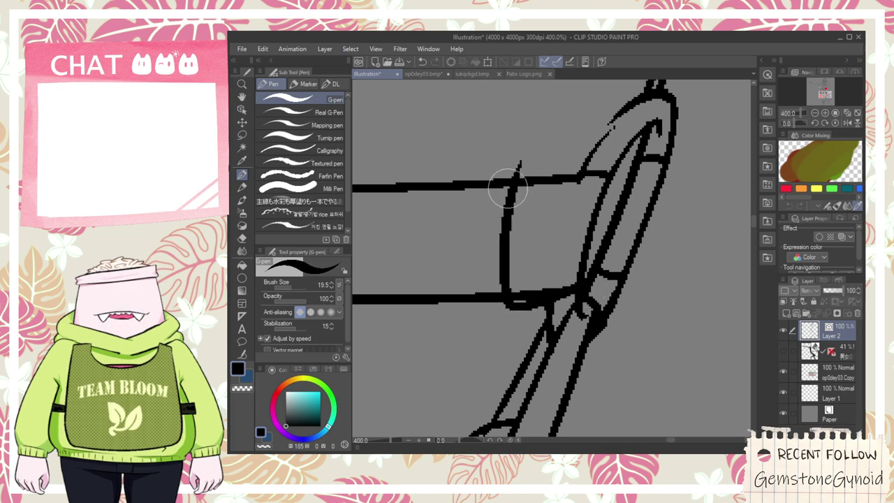
{"action": "key", "text": "e"}
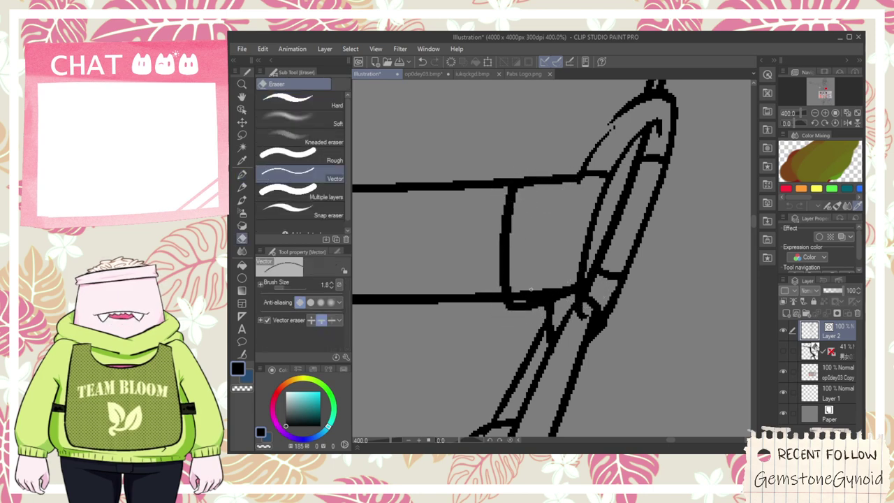
- Add two small rivet circles near the end line of the upper side ring's tab
{"action": "key", "text": "p"}
{"action": "left_click_drag", "start_coordinate": [531, 272], "coordinate": [530, 283]}
{"action": "key", "text": "ctrl+z"}
{"action": "left_click_drag", "start_coordinate": [526, 201], "coordinate": [522, 205]}
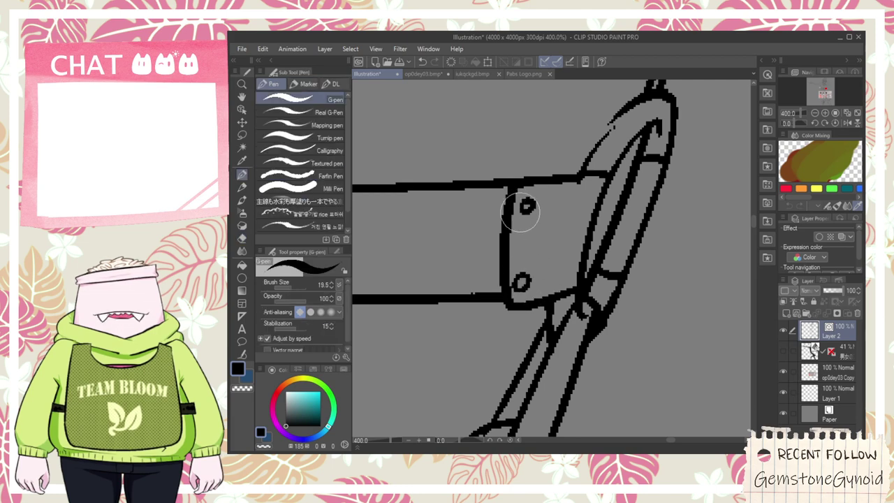
- Clean up the upper outer corner of the tab left of the lower front ring
{"action": "scroll", "coordinate": [540, 235], "scroll_direction": "down", "scroll_amount": 8}
{"action": "key", "text": "space"}
{"action": "left_click_drag", "start_coordinate": [528, 268], "coordinate": [529, 323]}
{"action": "scroll", "coordinate": [503, 205], "scroll_direction": "up", "scroll_amount": 5}
{"action": "scroll", "coordinate": [532, 329], "scroll_direction": "up", "scroll_amount": 3}
{"action": "key", "text": "p"}
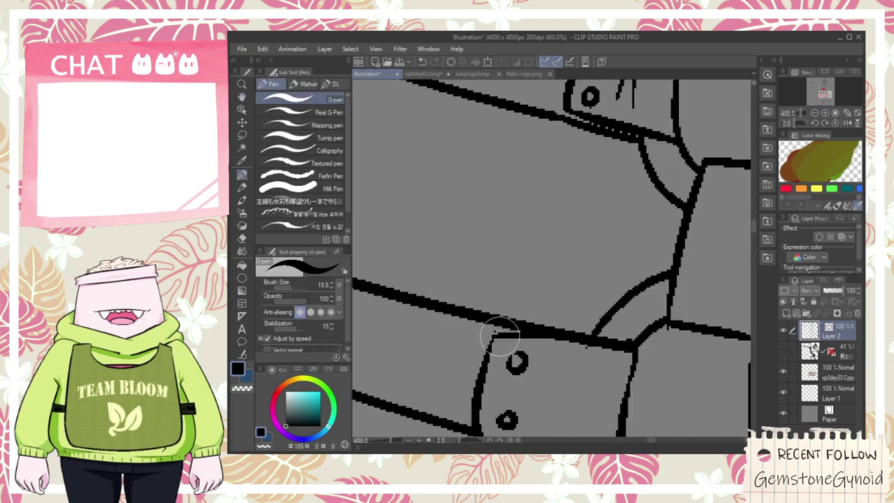
{"action": "key", "text": "e"}
{"action": "scroll", "coordinate": [514, 332], "scroll_direction": "down", "scroll_amount": 5}
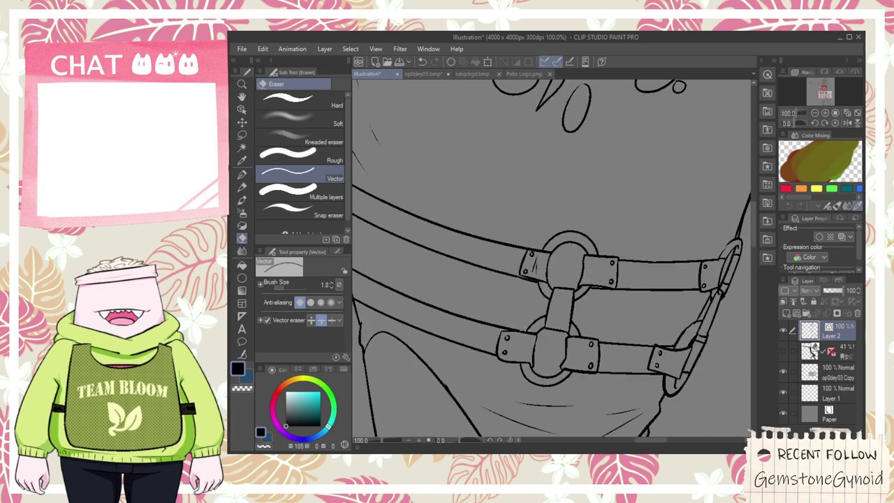
- Compare the inked harness with the chest harness straps and rings on the character reference sheet
{"action": "key", "text": "h"}
{"action": "scroll", "coordinate": [512, 334], "scroll_direction": "up", "scroll_amount": 5}
{"action": "scroll", "coordinate": [493, 338], "scroll_direction": "down", "scroll_amount": 4}
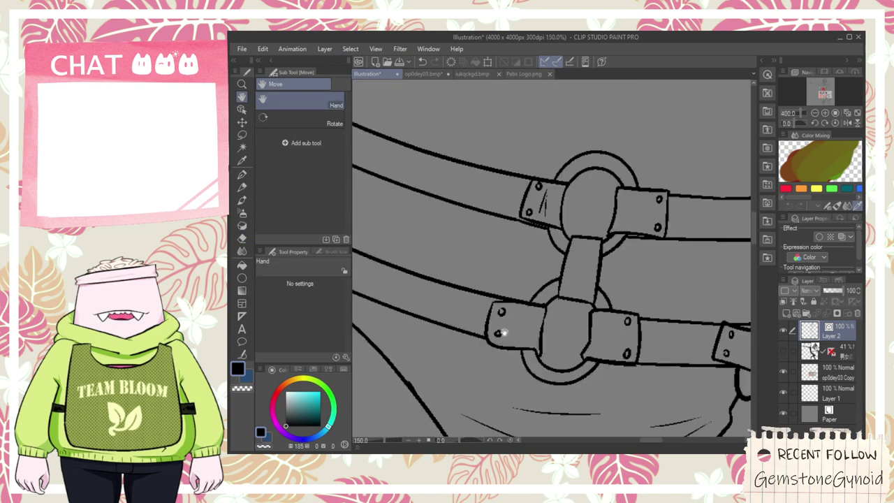
{"action": "scroll", "coordinate": [575, 299], "scroll_direction": "down", "scroll_amount": 3}
{"action": "scroll", "coordinate": [575, 295], "scroll_direction": "up", "scroll_amount": 3}
{"action": "scroll", "coordinate": [567, 291], "scroll_direction": "down", "scroll_amount": 4}
{"action": "left_click_drag", "start_coordinate": [569, 292], "coordinate": [569, 107]}
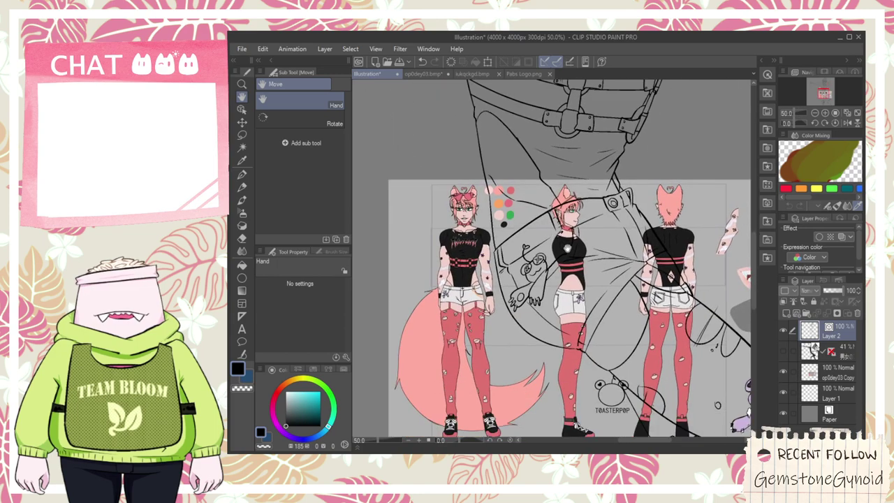
{"action": "scroll", "coordinate": [552, 258], "scroll_direction": "up", "scroll_amount": 4}
{"action": "scroll", "coordinate": [552, 258], "scroll_direction": "down", "scroll_amount": 3}
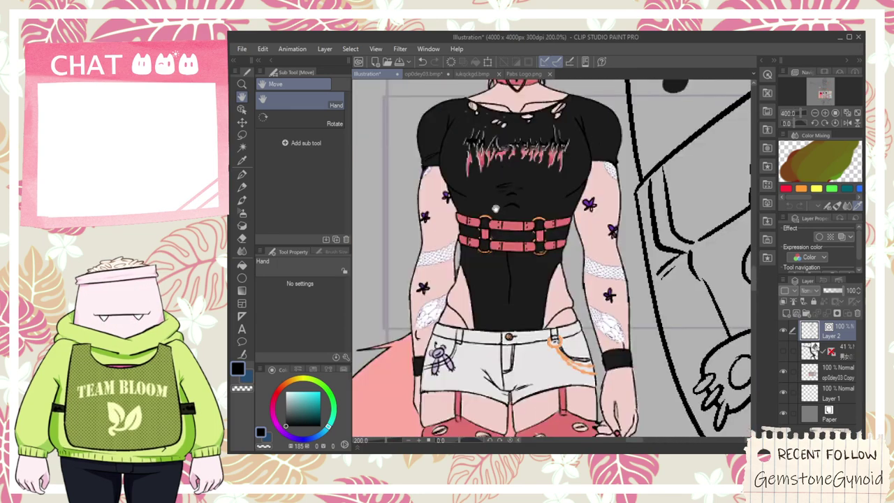
{"action": "scroll", "coordinate": [573, 194], "scroll_direction": "up", "scroll_amount": 8}
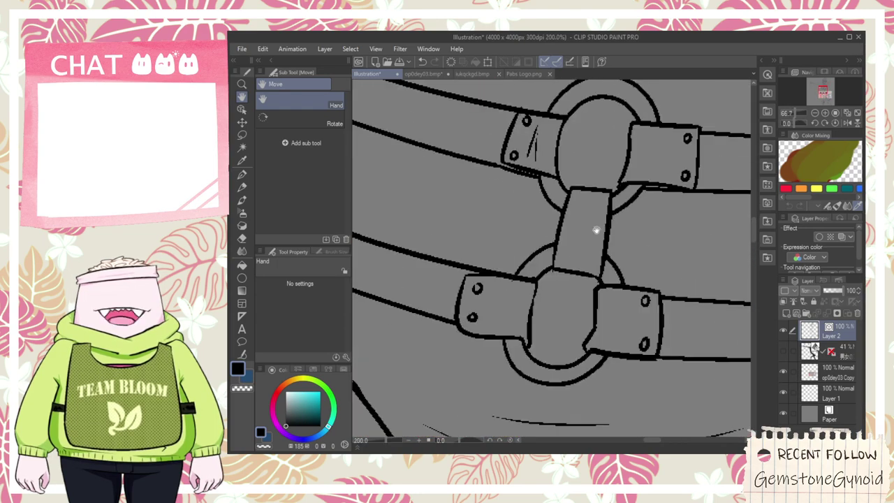
- Add pairs of small rivet circles at the upper and lower ends of the strap connecting the two front rings
{"action": "key", "text": "p"}
{"action": "left_click_drag", "start_coordinate": [565, 194], "coordinate": [580, 199]}
{"action": "key", "text": "ctrl+z"}
{"action": "key", "text": "ctrl+z"}
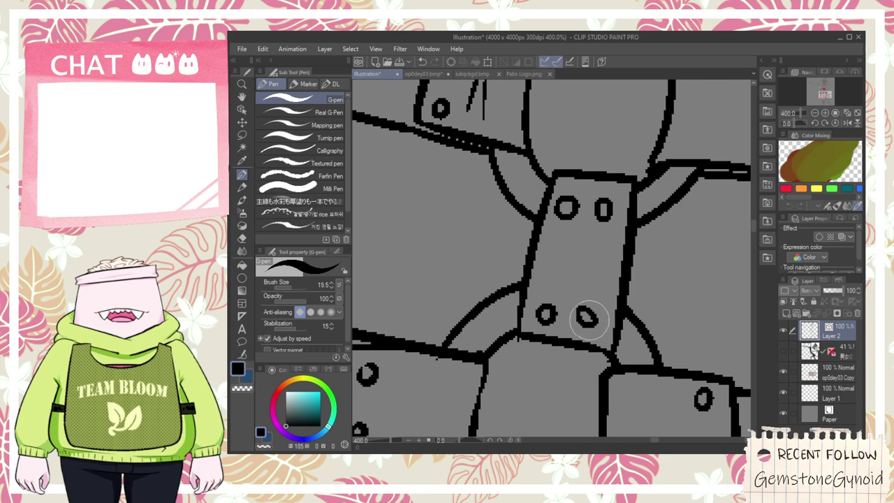
{"action": "left_click_drag", "start_coordinate": [578, 332], "coordinate": [586, 318]}
{"action": "scroll", "coordinate": [584, 318], "scroll_direction": "down", "scroll_amount": 4}
- Add narrow rivet ovals at both ends of the strap connecting the two side rings
{"action": "key", "text": "space"}
{"action": "left_click_drag", "start_coordinate": [706, 340], "coordinate": [553, 314]}
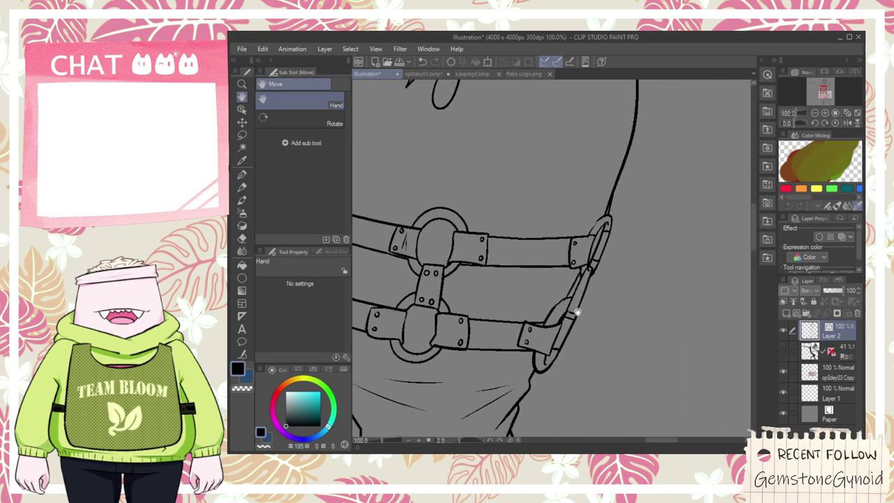
{"action": "scroll", "coordinate": [553, 312], "scroll_direction": "up", "scroll_amount": 4}
{"action": "key", "text": "p"}
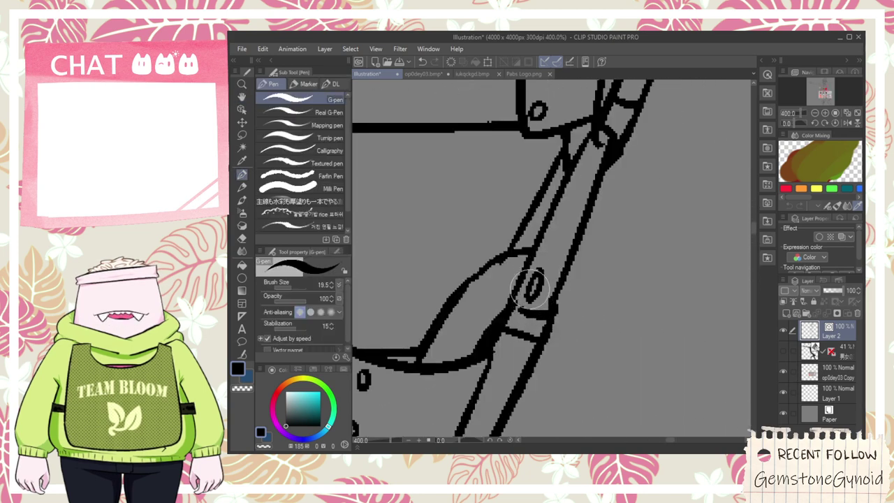
{"action": "left_click_drag", "start_coordinate": [581, 180], "coordinate": [556, 255]}
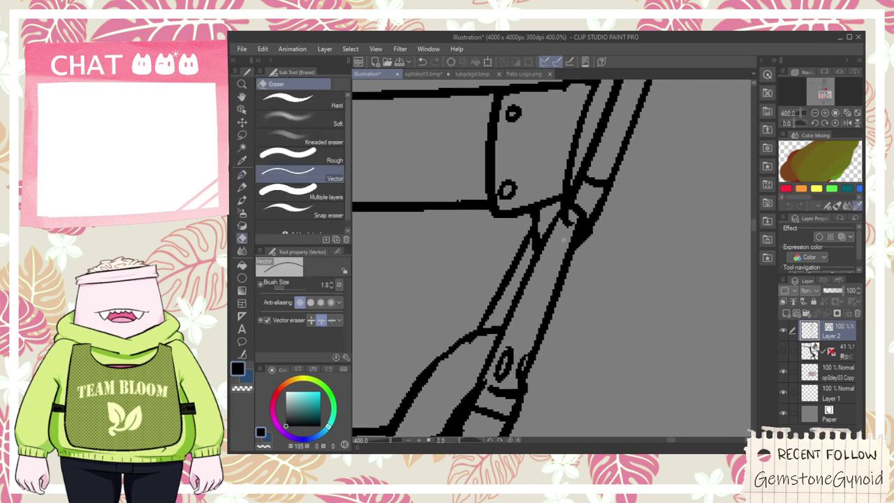
{"action": "scroll", "coordinate": [570, 261], "scroll_direction": "down", "scroll_amount": 6}
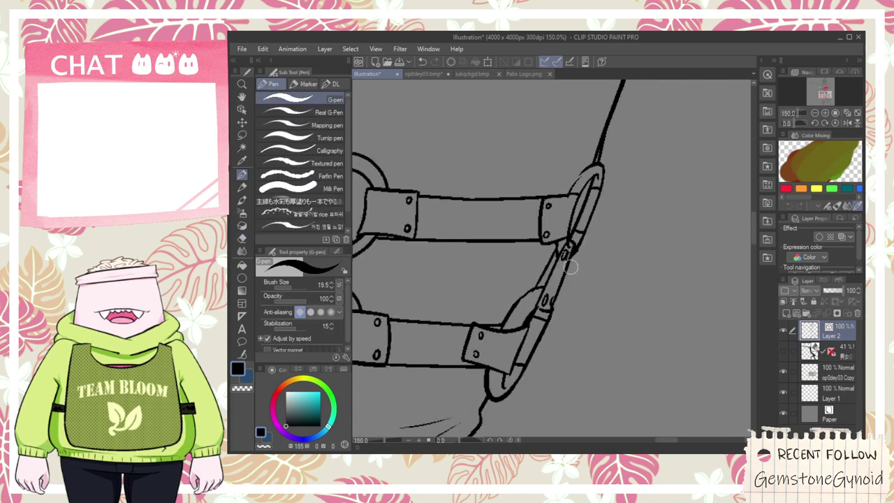
{"action": "scroll", "coordinate": [561, 280], "scroll_direction": "up", "scroll_amount": 6}
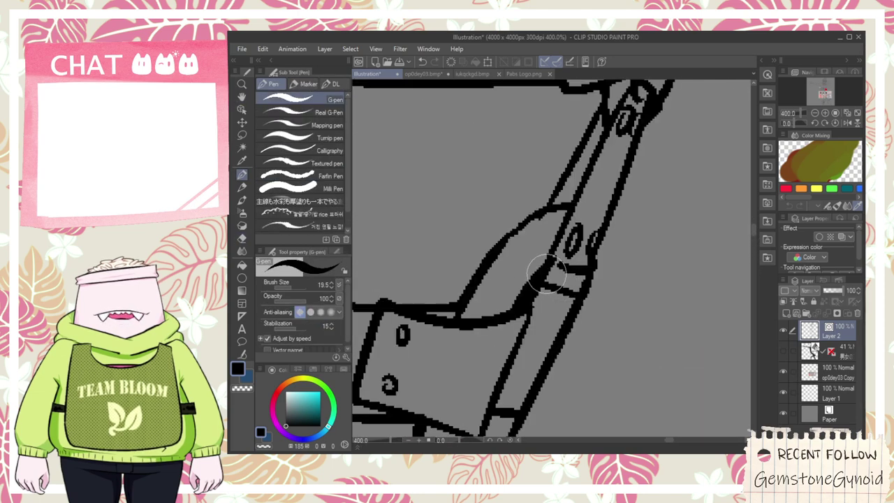
- Trim the thick line at the lower end of the side connecting strap and check the whole figure
{"action": "key", "text": "e"}
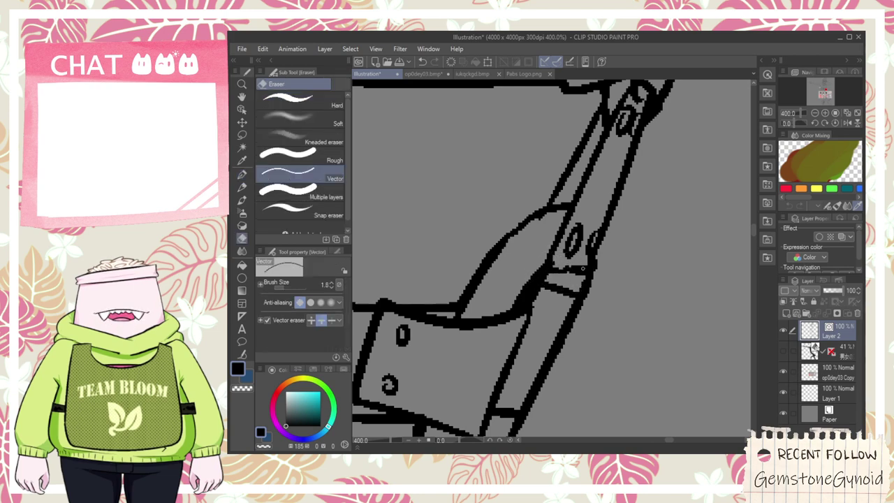
{"action": "scroll", "coordinate": [581, 267], "scroll_direction": "down", "scroll_amount": 6}
{"action": "key", "text": "space"}
{"action": "left_click_drag", "start_coordinate": [542, 253], "coordinate": [545, 281]}
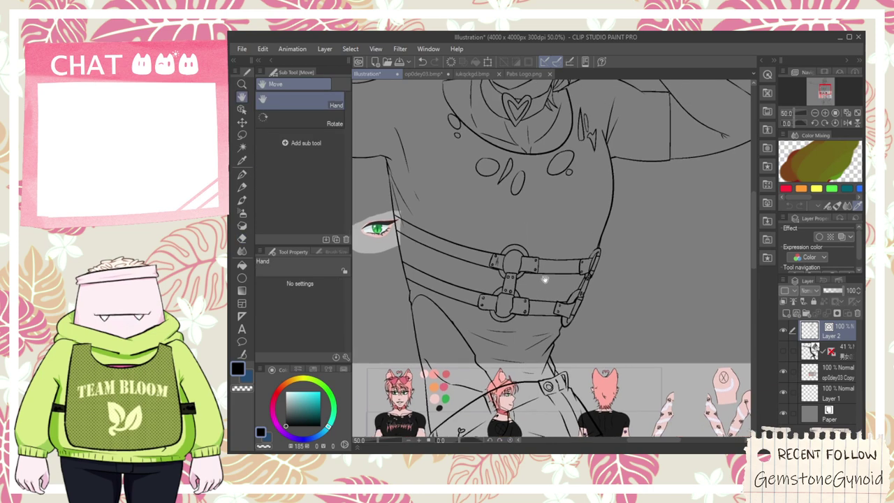
{"action": "scroll", "coordinate": [593, 259], "scroll_direction": "up", "scroll_amount": 1}
{"action": "scroll", "coordinate": [592, 260], "scroll_direction": "down", "scroll_amount": 3}
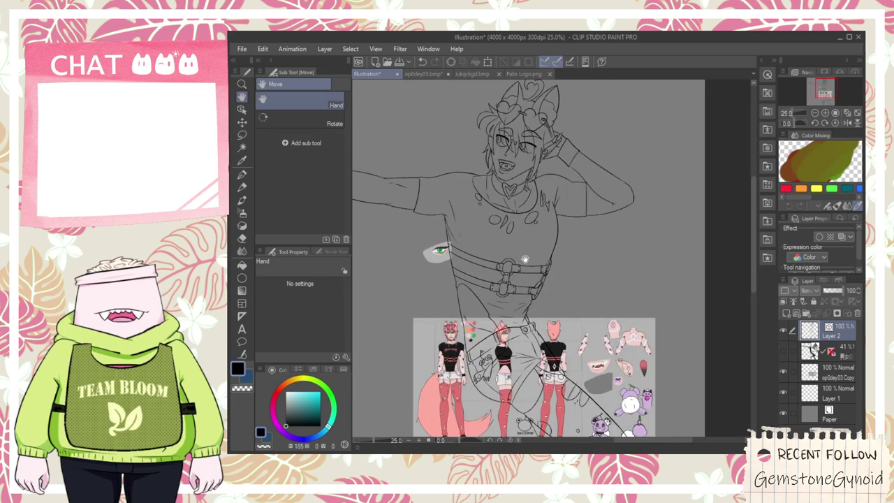
- Ink thin crease lines above the upper chest strap and inside both straps near the torso's side
{"action": "left_click_drag", "start_coordinate": [530, 286], "coordinate": [553, 232]}
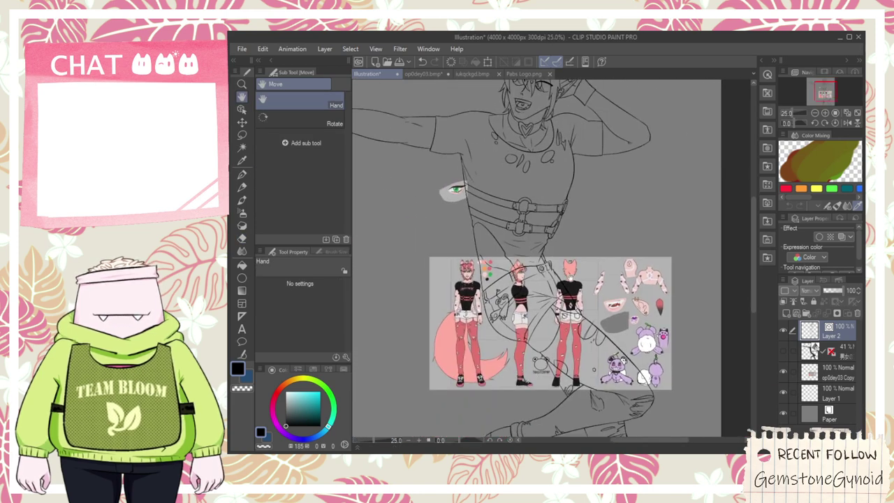
{"action": "left_click_drag", "start_coordinate": [556, 319], "coordinate": [597, 287]}
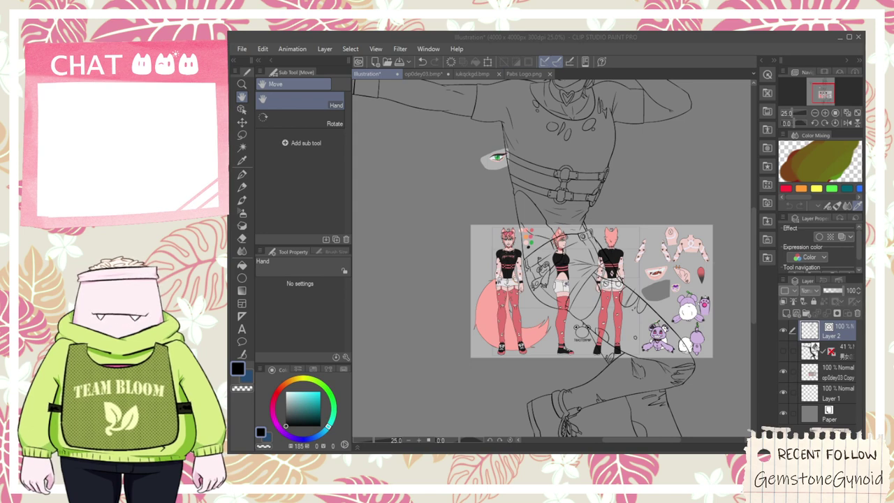
{"action": "left_click", "coordinate": [579, 44]}
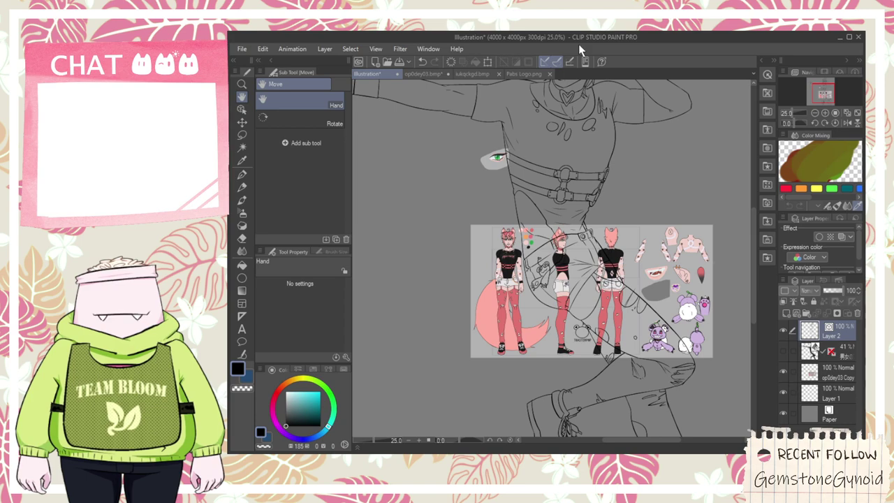
{"action": "scroll", "coordinate": [579, 261], "scroll_direction": "up", "scroll_amount": 3}
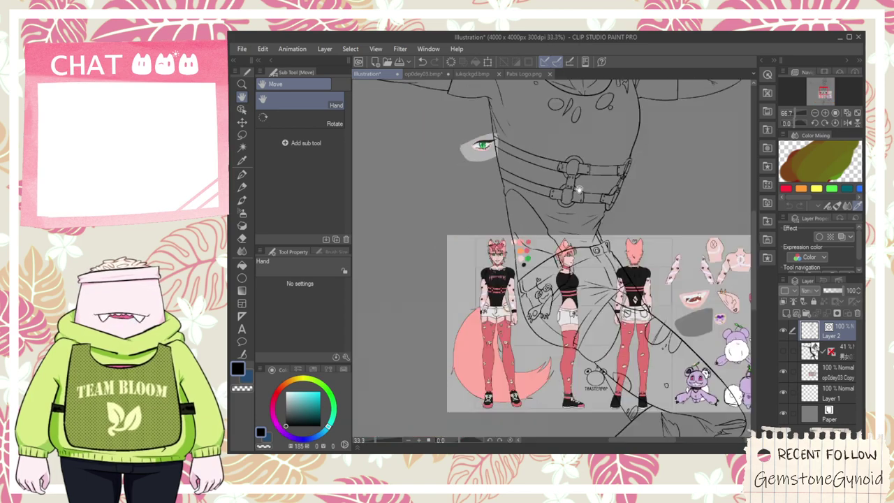
{"action": "scroll", "coordinate": [613, 266], "scroll_direction": "up", "scroll_amount": 1}
{"action": "scroll", "coordinate": [410, 200], "scroll_direction": "up", "scroll_amount": 1}
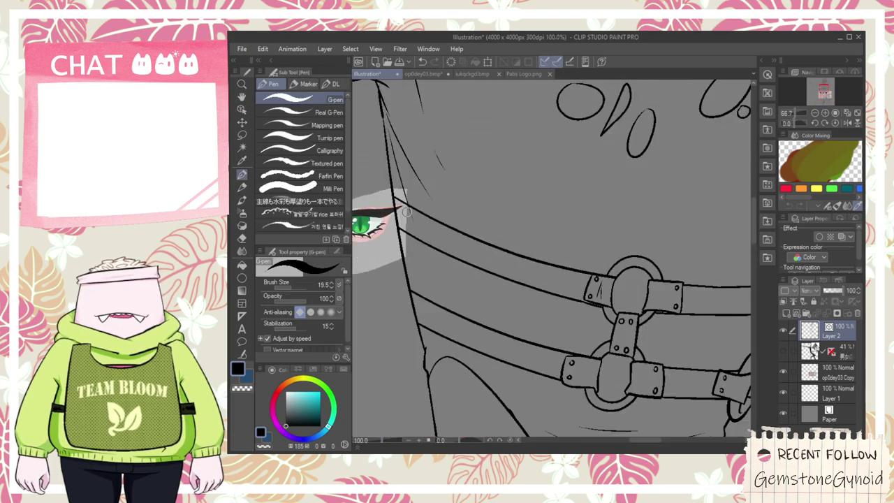
{"action": "left_click_drag", "start_coordinate": [449, 208], "coordinate": [510, 249]}
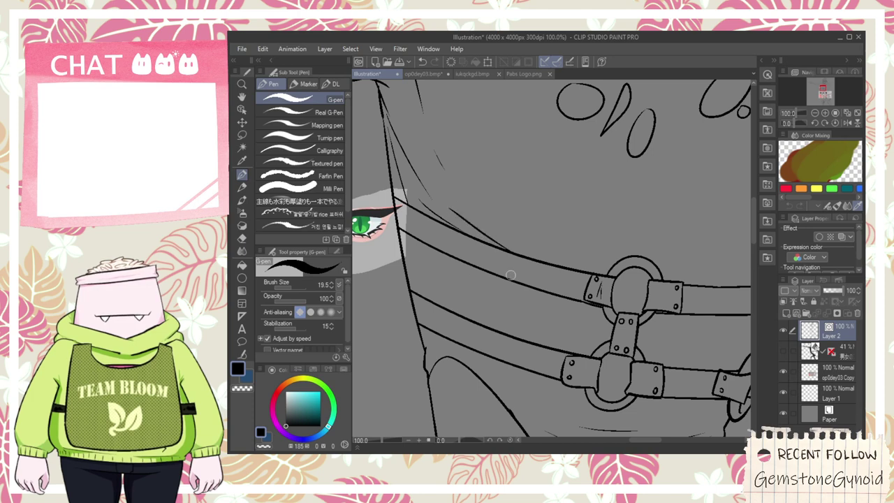
{"action": "left_click_drag", "start_coordinate": [494, 279], "coordinate": [515, 287]}
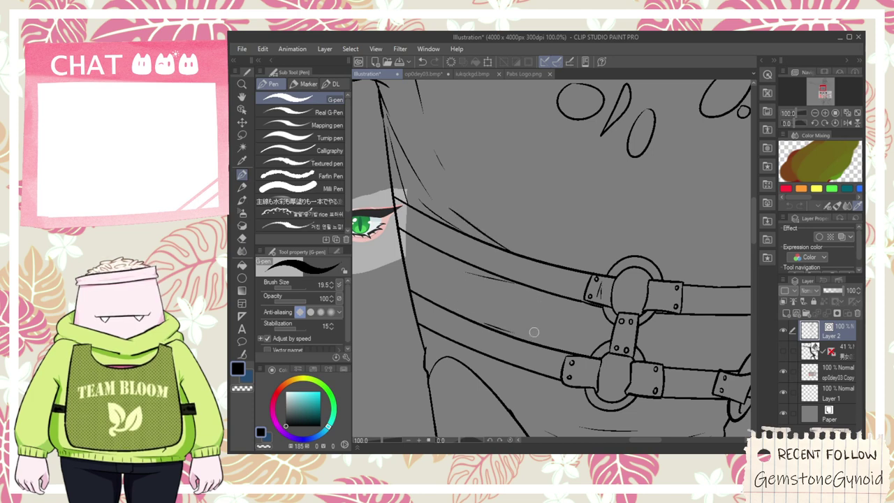
- Simplify the vector lines of the lower front ring's strap tab, using a lower simplification strength
{"action": "scroll", "coordinate": [578, 346], "scroll_direction": "down", "scroll_amount": 1}
{"action": "key", "text": "space"}
{"action": "left_click_drag", "start_coordinate": [638, 361], "coordinate": [569, 345]}
{"action": "scroll", "coordinate": [602, 347], "scroll_direction": "down", "scroll_amount": 2}
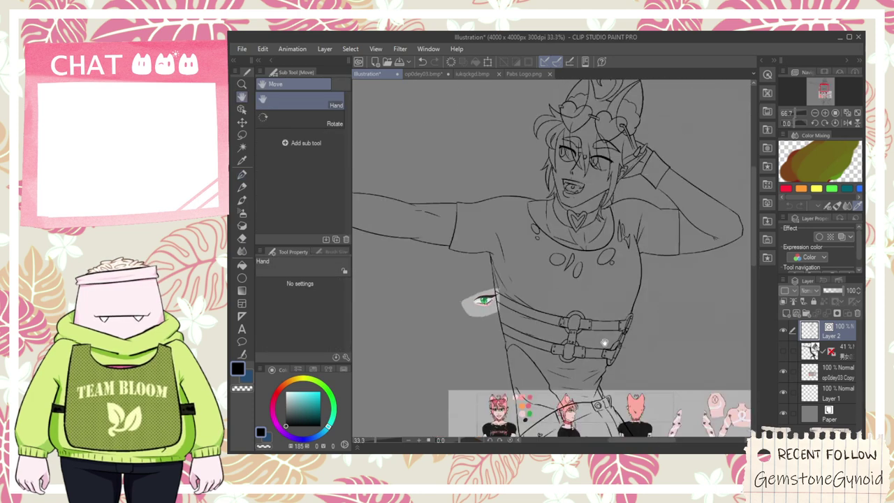
{"action": "scroll", "coordinate": [604, 342], "scroll_direction": "up", "scroll_amount": 3}
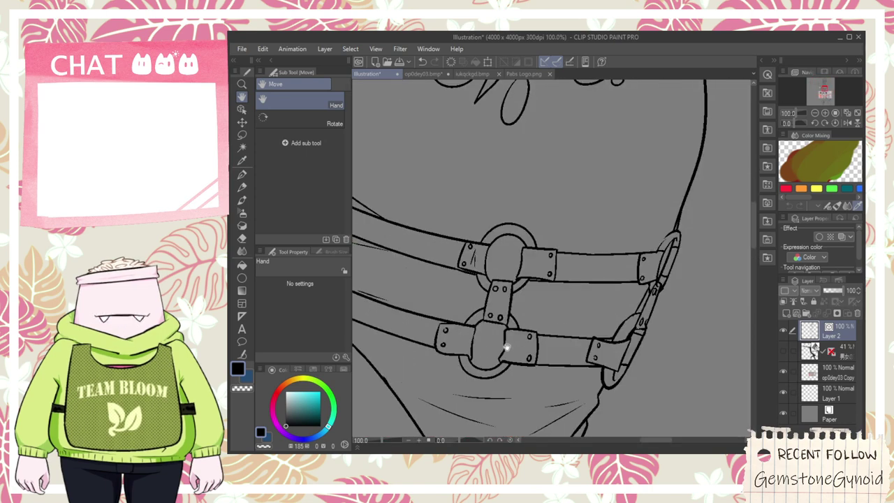
{"action": "scroll", "coordinate": [469, 350], "scroll_direction": "up", "scroll_amount": 2}
{"action": "key", "text": "e"}
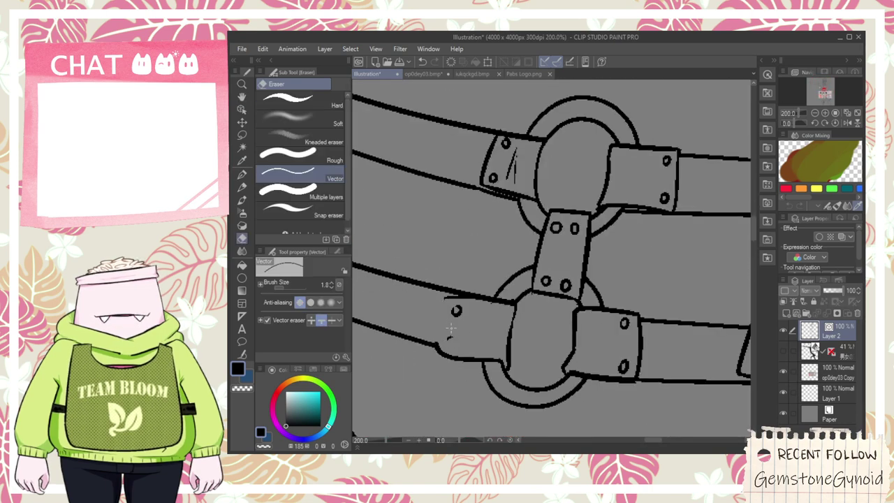
{"action": "scroll", "coordinate": [454, 334], "scroll_direction": "down", "scroll_amount": 1}
{"action": "left_click", "coordinate": [242, 353]}
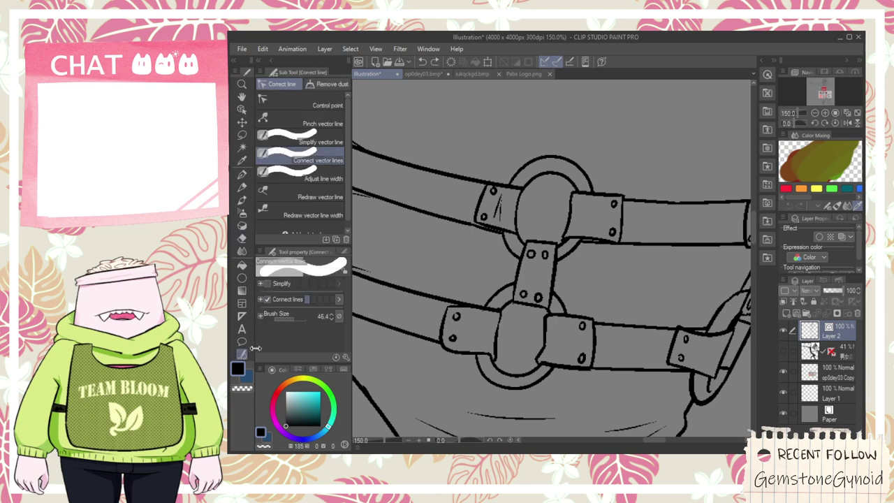
{"action": "left_click", "coordinate": [315, 144]}
{"action": "scroll", "coordinate": [455, 299], "scroll_direction": "down", "scroll_amount": 1}
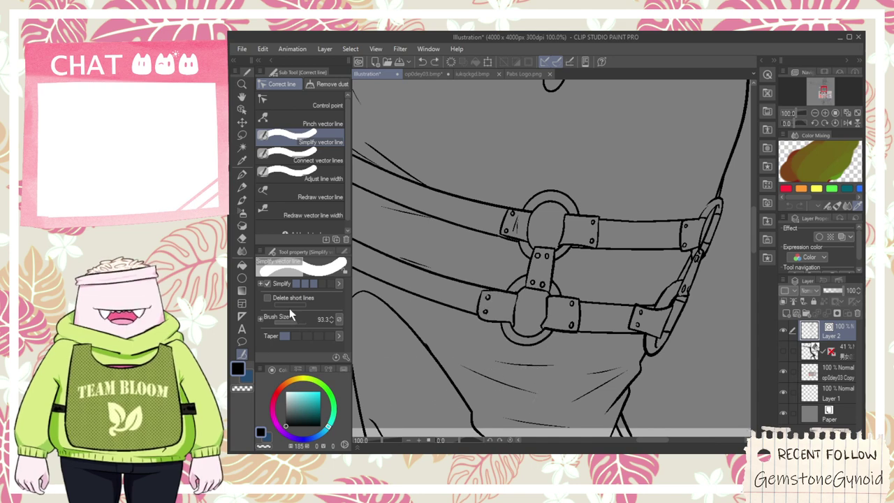
{"action": "mouse_move", "coordinate": [494, 328]}
{"action": "left_mouse_down"}
{"action": "mouse_move", "coordinate": [483, 297]}
{"action": "mouse_move", "coordinate": [506, 333]}
{"action": "left_mouse_up"}
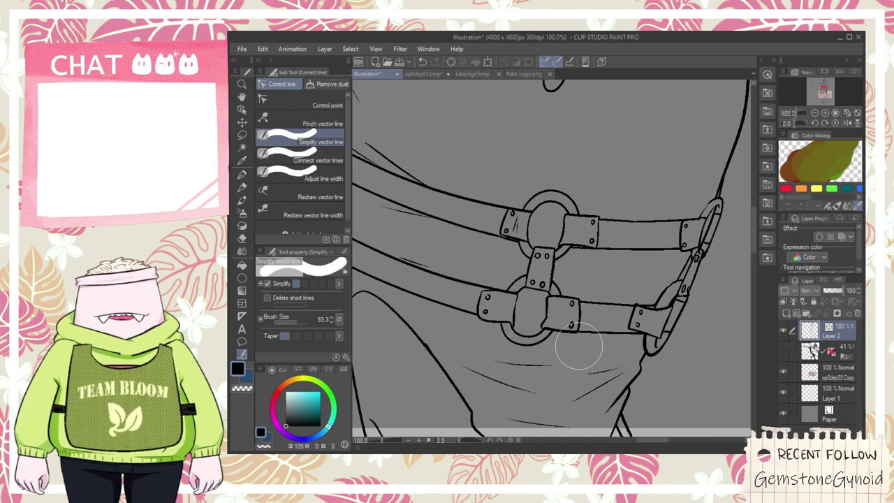
- Extend the lower front ring's outer curve up to its strap tab and erase the overshooting line ends
{"action": "scroll", "coordinate": [565, 329], "scroll_direction": "up", "scroll_amount": 2}
{"action": "key", "text": "p"}
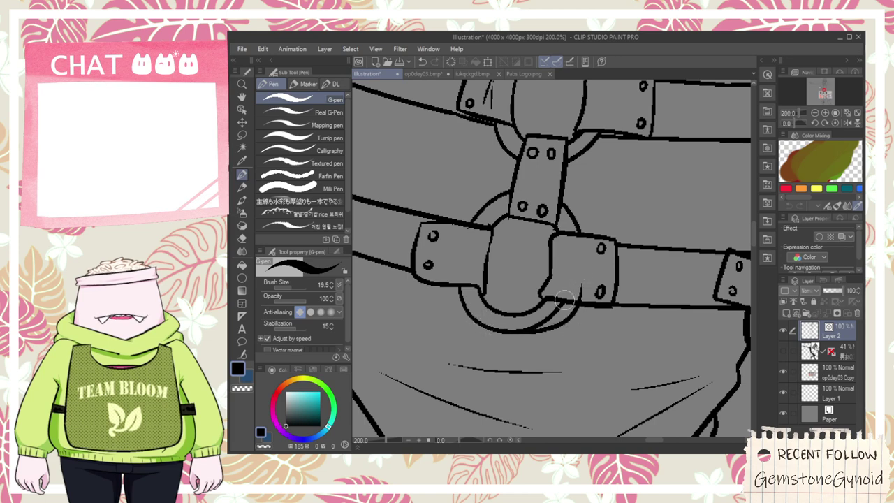
{"action": "key", "text": "e"}
{"action": "left_click_drag", "start_coordinate": [549, 307], "coordinate": [560, 303]}
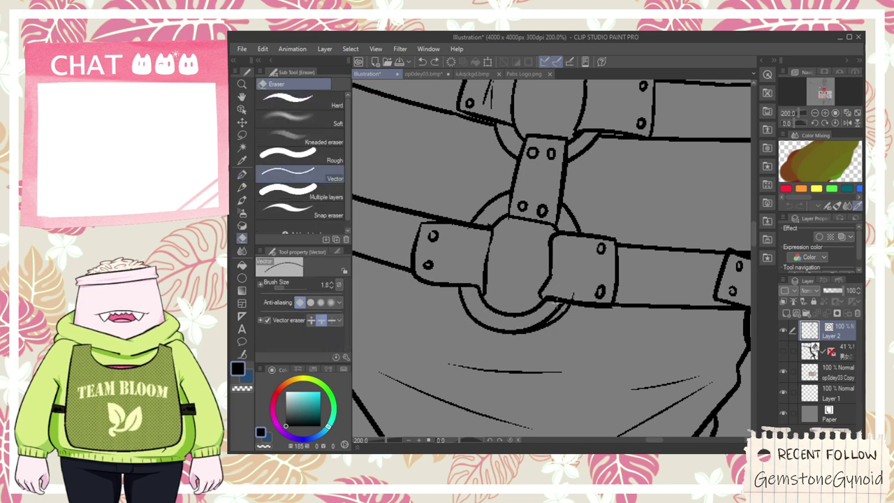
{"action": "key", "text": "ctrl+z"}
{"action": "scroll", "coordinate": [523, 329], "scroll_direction": "up", "scroll_amount": 2}
{"action": "key", "text": "p"}
{"action": "key", "text": "e"}
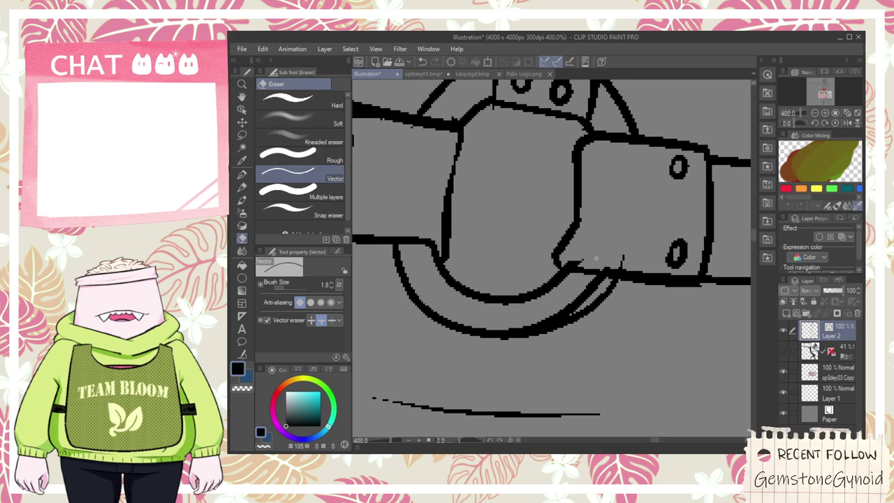
{"action": "left_click_drag", "start_coordinate": [600, 276], "coordinate": [581, 287]}
- Redraw the upper front ring's lower curve to meet its strap tab and erase the overlapping line ends
{"action": "scroll", "coordinate": [580, 287], "scroll_direction": "down", "scroll_amount": 2}
{"action": "key", "text": "space"}
{"action": "left_click_drag", "start_coordinate": [570, 246], "coordinate": [558, 269]}
{"action": "scroll", "coordinate": [562, 268], "scroll_direction": "down", "scroll_amount": 2}
{"action": "left_click_drag", "start_coordinate": [658, 281], "coordinate": [584, 281]}
{"action": "scroll", "coordinate": [585, 281], "scroll_direction": "up", "scroll_amount": 1}
{"action": "left_click_drag", "start_coordinate": [604, 187], "coordinate": [665, 283]}
{"action": "scroll", "coordinate": [516, 273], "scroll_direction": "up", "scroll_amount": 1}
{"action": "scroll", "coordinate": [521, 303], "scroll_direction": "up", "scroll_amount": 2}
{"action": "key", "text": "p"}
{"action": "left_click_drag", "start_coordinate": [478, 291], "coordinate": [612, 220]}
{"action": "key", "text": "ctrl+z"}
{"action": "left_click_drag", "start_coordinate": [478, 290], "coordinate": [590, 202]}
{"action": "key", "text": "e"}
{"action": "left_click", "coordinate": [497, 283]}
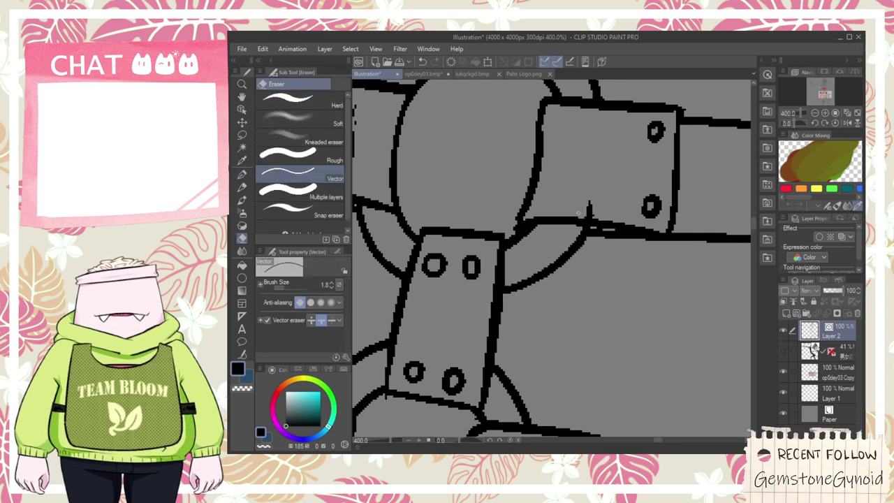
- Ink the upper side ring's outer edge where it meets the strap tab and clean up the join
{"action": "scroll", "coordinate": [578, 214], "scroll_direction": "down", "scroll_amount": 2}
{"action": "key", "text": "h"}
{"action": "scroll", "coordinate": [605, 311], "scroll_direction": "down", "scroll_amount": 4}
{"action": "scroll", "coordinate": [589, 292], "scroll_direction": "up", "scroll_amount": 5}
{"action": "key", "text": "p"}
{"action": "scroll", "coordinate": [584, 223], "scroll_direction": "up", "scroll_amount": 1}
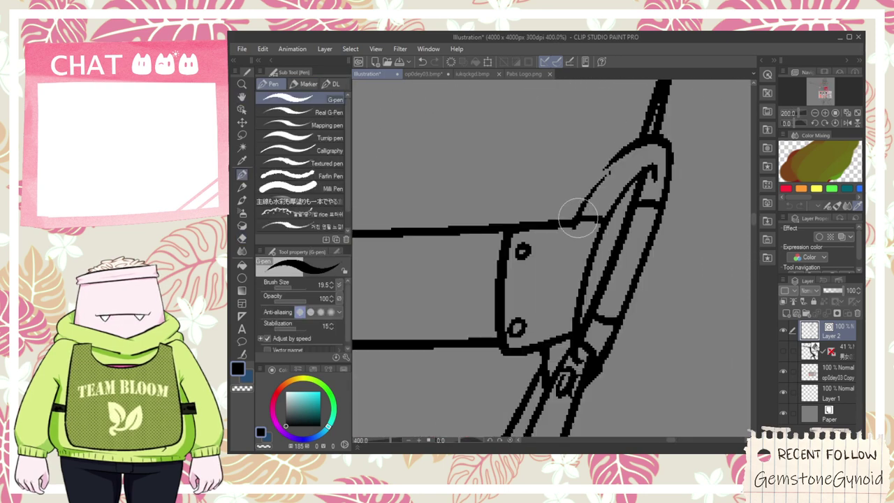
{"action": "key", "text": "e"}
{"action": "scroll", "coordinate": [606, 172], "scroll_direction": "down", "scroll_amount": 5}
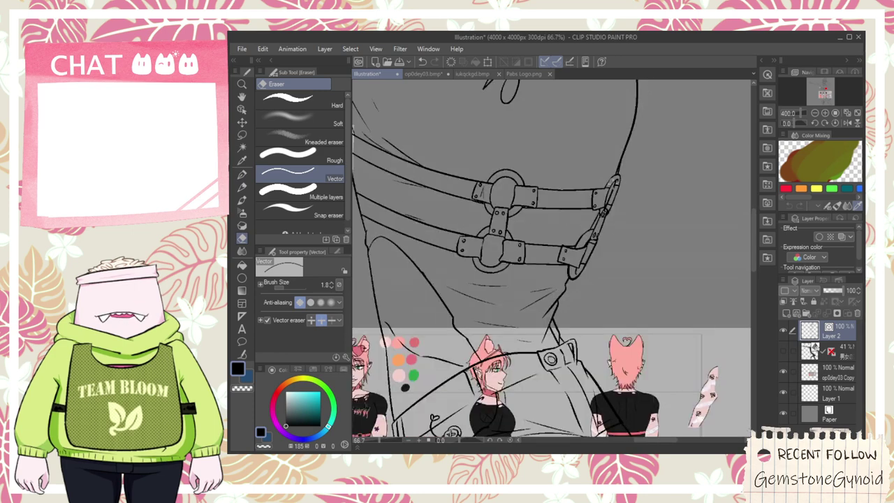
- Ink thin under-chest creases above the upper strap and thicken the torso outline just above the side ring
{"action": "key", "text": "h"}
{"action": "scroll", "coordinate": [547, 305], "scroll_direction": "up", "scroll_amount": 3}
{"action": "key", "text": "p"}
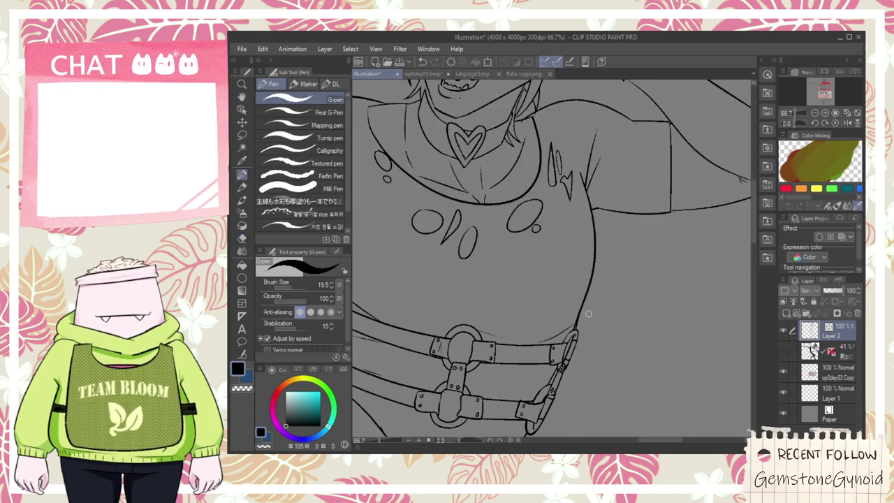
{"action": "scroll", "coordinate": [572, 327], "scroll_direction": "up", "scroll_amount": 2}
{"action": "key", "text": "ctrl+z"}
{"action": "mouse_move", "coordinate": [574, 330]}
{"action": "left_mouse_down"}
{"action": "mouse_move", "coordinate": [587, 286]}
{"action": "mouse_move", "coordinate": [585, 294]}
{"action": "left_mouse_up"}
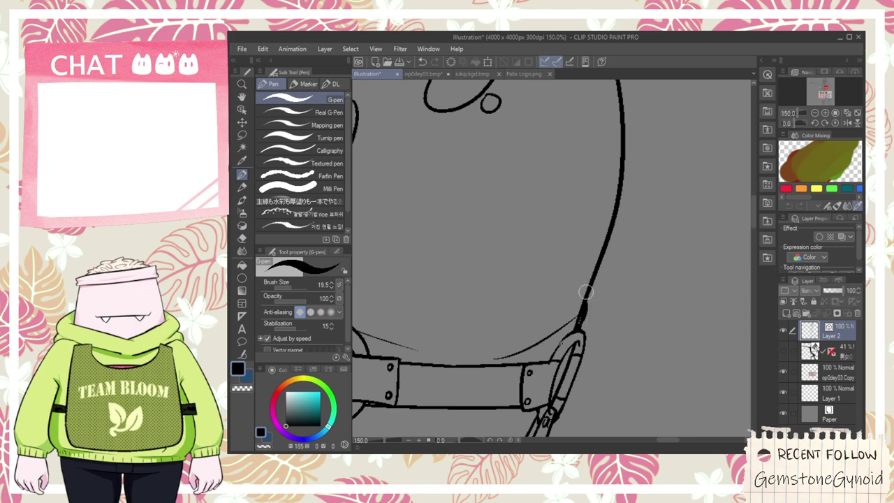
{"action": "scroll", "coordinate": [577, 322], "scroll_direction": "down", "scroll_amount": 2}
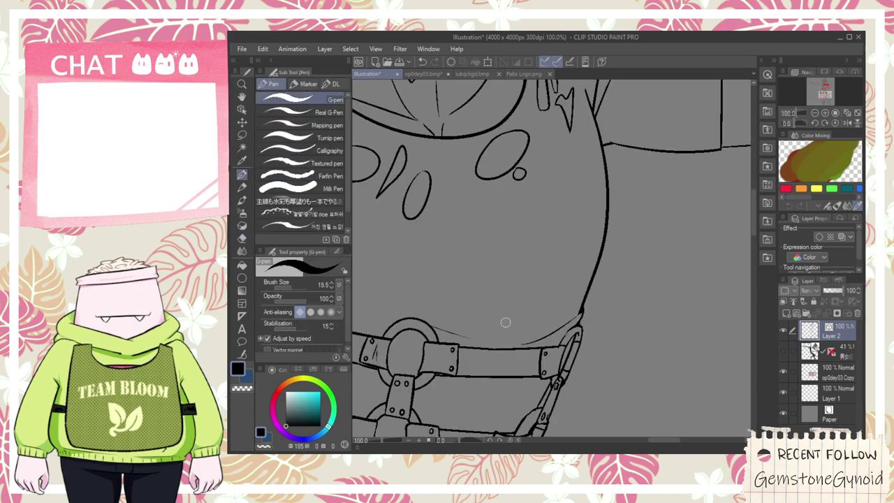
- Ink thin body-contour lines inside the bodysuit's waist cutout above the shorts
{"action": "scroll", "coordinate": [558, 314], "scroll_direction": "down", "scroll_amount": 3}
{"action": "key", "text": "space"}
{"action": "left_click_drag", "start_coordinate": [516, 283], "coordinate": [550, 309]}
{"action": "scroll", "coordinate": [552, 310], "scroll_direction": "down", "scroll_amount": 1}
{"action": "left_click_drag", "start_coordinate": [540, 408], "coordinate": [493, 259]}
{"action": "scroll", "coordinate": [478, 244], "scroll_direction": "up", "scroll_amount": 4}
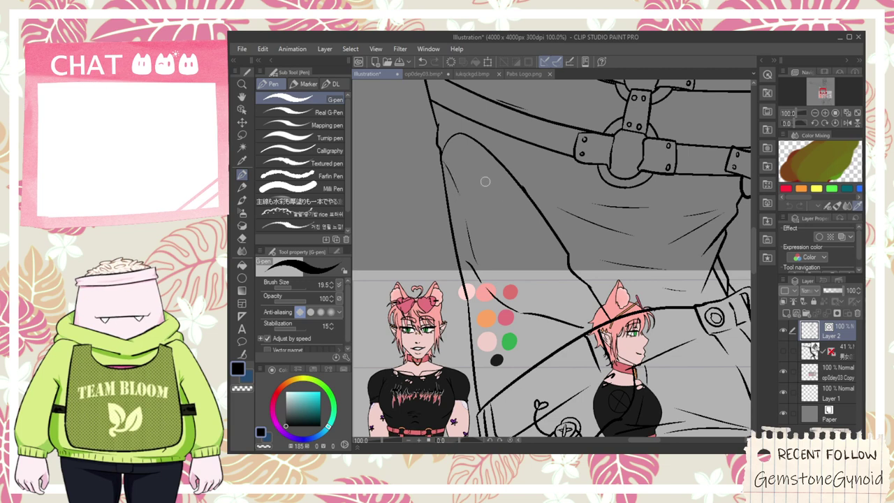
{"action": "scroll", "coordinate": [514, 211], "scroll_direction": "down", "scroll_amount": 2}
{"action": "key", "text": "space"}
{"action": "scroll", "coordinate": [506, 201], "scroll_direction": "up", "scroll_amount": 1}
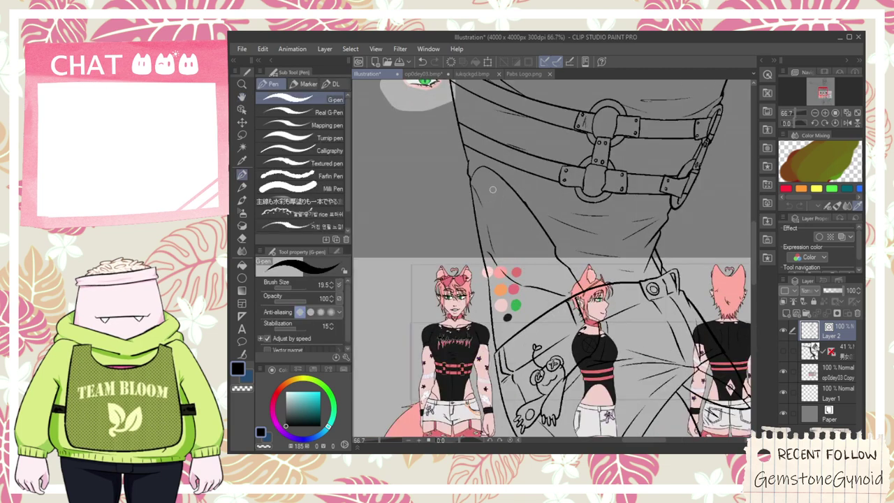
- Examine the reference sheet's full-body views and its arm, mouth, ear and nail details against the inked figure
{"action": "scroll", "coordinate": [501, 183], "scroll_direction": "down", "scroll_amount": 3}
{"action": "left_click_drag", "start_coordinate": [516, 106], "coordinate": [666, 287]}
{"action": "scroll", "coordinate": [521, 236], "scroll_direction": "down", "scroll_amount": 4}
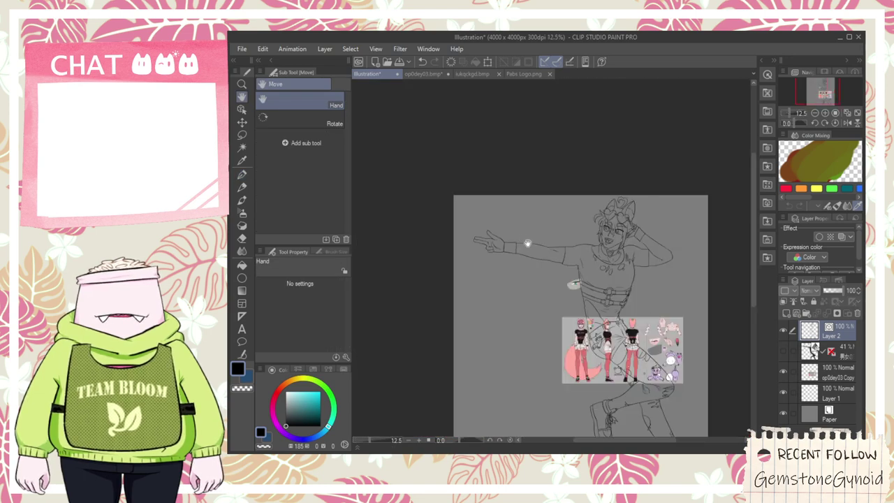
{"action": "scroll", "coordinate": [573, 310], "scroll_direction": "up", "scroll_amount": 2}
{"action": "scroll", "coordinate": [529, 296], "scroll_direction": "up", "scroll_amount": 8}
{"action": "scroll", "coordinate": [529, 296], "scroll_direction": "down", "scroll_amount": 4}
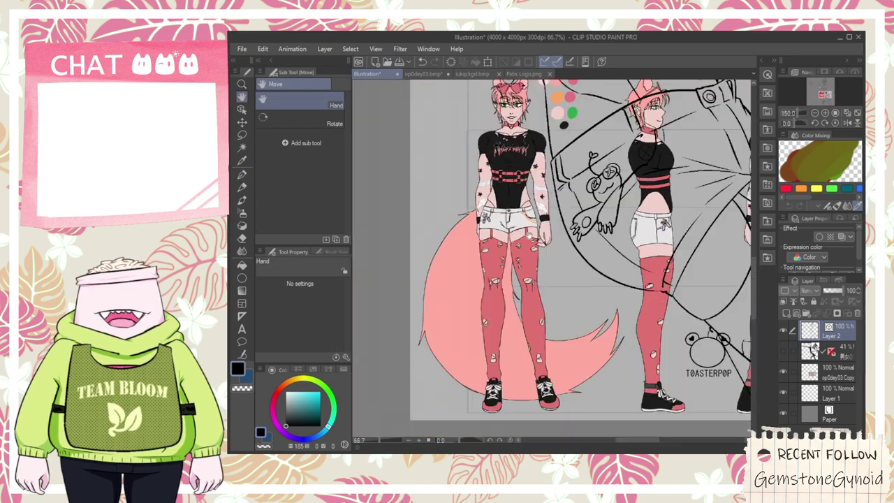
{"action": "left_click_drag", "start_coordinate": [620, 183], "coordinate": [475, 206]}
{"action": "scroll", "coordinate": [606, 241], "scroll_direction": "up", "scroll_amount": 2}
{"action": "scroll", "coordinate": [590, 272], "scroll_direction": "down", "scroll_amount": 2}
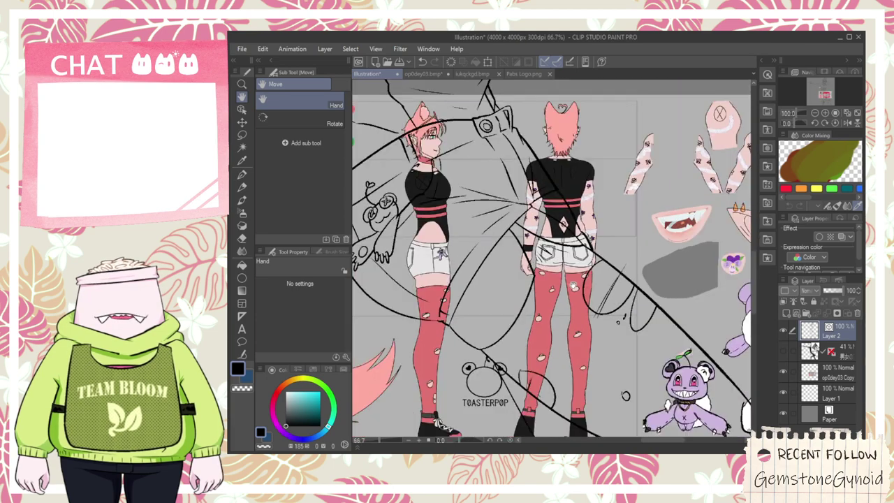
{"action": "left_click_drag", "start_coordinate": [668, 270], "coordinate": [542, 265]}
{"action": "scroll", "coordinate": [618, 231], "scroll_direction": "up", "scroll_amount": 3}
{"action": "scroll", "coordinate": [618, 229], "scroll_direction": "down", "scroll_amount": 4}
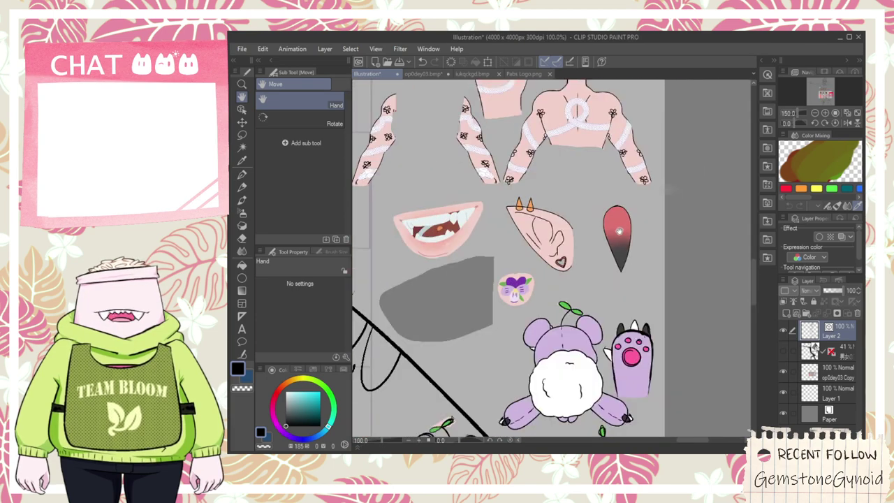
{"action": "left_click_drag", "start_coordinate": [531, 216], "coordinate": [623, 292]}
{"action": "left_click_drag", "start_coordinate": [584, 135], "coordinate": [596, 330]}
{"action": "left_click_drag", "start_coordinate": [601, 277], "coordinate": [602, 305]}
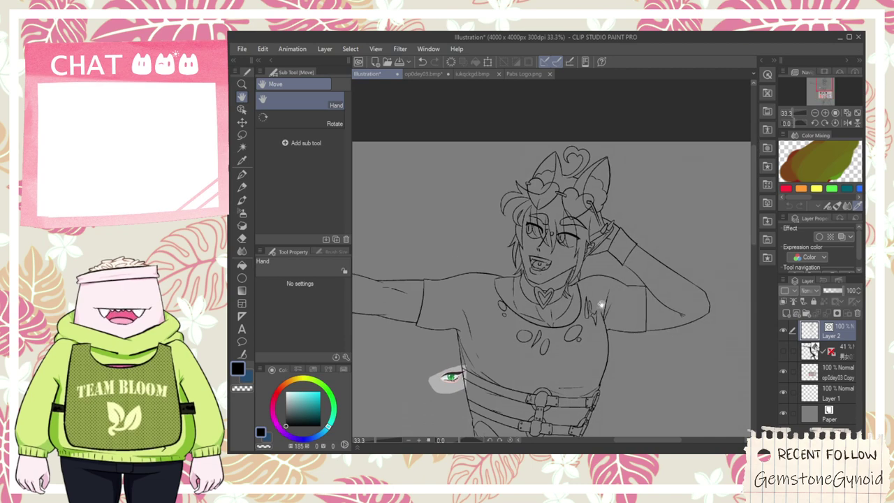
- Draw a pointed nail on the lower extended finger of the outstretched hand and trim its overlapping line
{"action": "left_click_drag", "start_coordinate": [532, 305], "coordinate": [703, 284]}
{"action": "left_click_drag", "start_coordinate": [501, 293], "coordinate": [618, 303]}
{"action": "scroll", "coordinate": [486, 258], "scroll_direction": "up", "scroll_amount": 5}
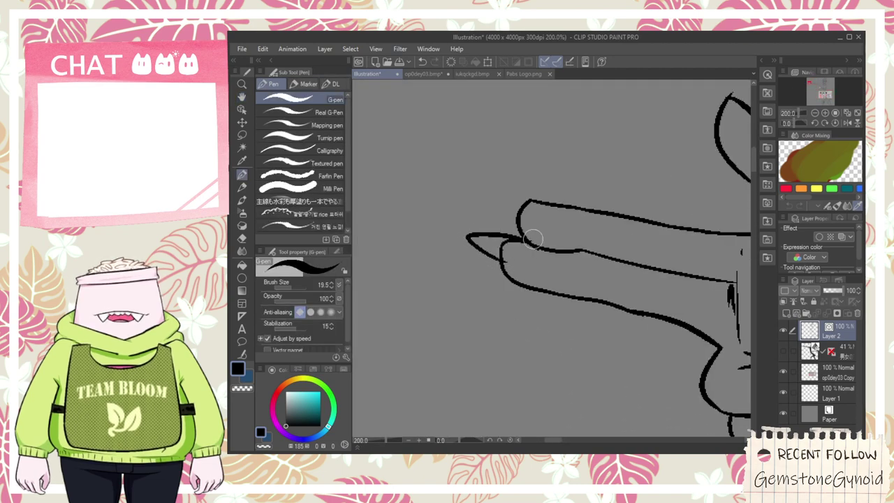
{"action": "key", "text": "e"}
{"action": "scroll", "coordinate": [508, 264], "scroll_direction": "up", "scroll_amount": 3}
{"action": "left_click_drag", "start_coordinate": [499, 255], "coordinate": [501, 250]}
- Draw a pointed nail on the upper extended finger, blending its top edge into the finger outline
{"action": "mouse_move", "coordinate": [529, 193]}
{"action": "left_mouse_down"}
{"action": "mouse_move", "coordinate": [529, 276]}
{"action": "mouse_move", "coordinate": [460, 201]}
{"action": "left_mouse_up"}
{"action": "key", "text": "p"}
{"action": "key", "text": "e"}
{"action": "key", "text": "p"}
{"action": "key", "text": "ctrl+z"}
{"action": "left_click_drag", "start_coordinate": [546, 269], "coordinate": [445, 195]}
{"action": "key", "text": "ctrl+z"}
{"action": "mouse_move", "coordinate": [508, 245]}
{"action": "left_mouse_down"}
{"action": "mouse_move", "coordinate": [456, 184]}
{"action": "mouse_move", "coordinate": [609, 237]}
{"action": "left_mouse_up"}
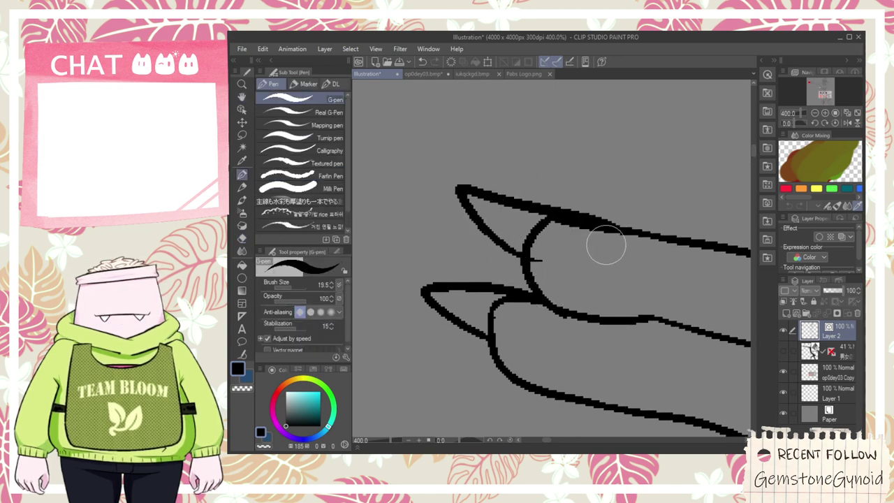
{"action": "key", "text": "e"}
{"action": "scroll", "coordinate": [558, 253], "scroll_direction": "down", "scroll_amount": 3}
{"action": "scroll", "coordinate": [559, 253], "scroll_direction": "down", "scroll_amount": 2}
{"action": "scroll", "coordinate": [515, 211], "scroll_direction": "up", "scroll_amount": 4}
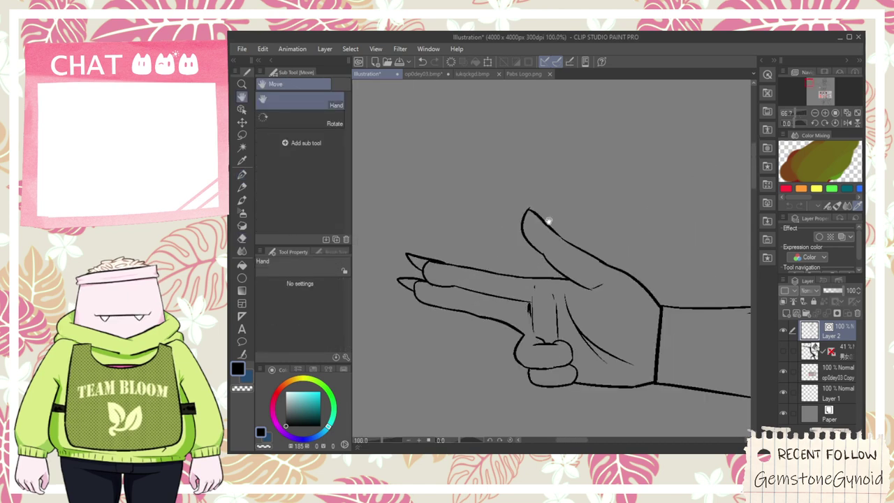
- Draw a long pointed nail on the thumb of the outstretched hand and erase the overlapping line ends
{"action": "key", "text": "p"}
{"action": "left_click_drag", "start_coordinate": [478, 153], "coordinate": [594, 255]}
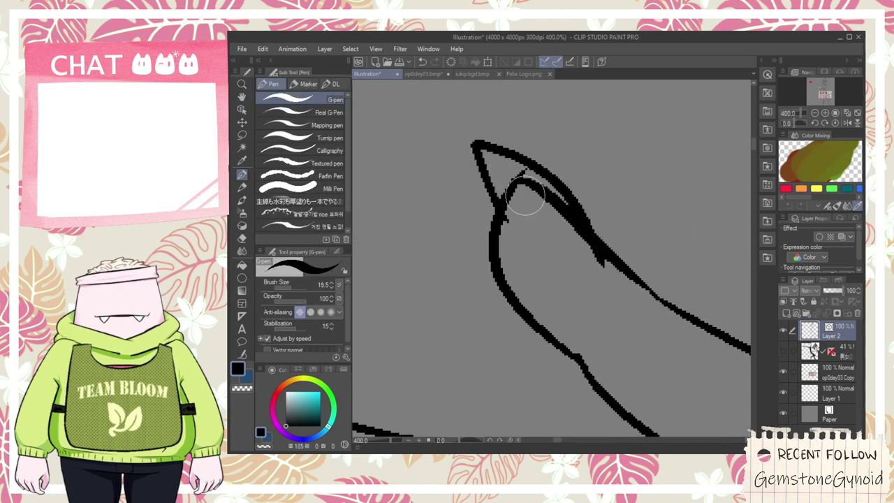
{"action": "key", "text": "ctrl+z"}
{"action": "mouse_move", "coordinate": [493, 209]}
{"action": "left_mouse_down"}
{"action": "mouse_move", "coordinate": [469, 105]}
{"action": "mouse_move", "coordinate": [535, 186]}
{"action": "left_mouse_up"}
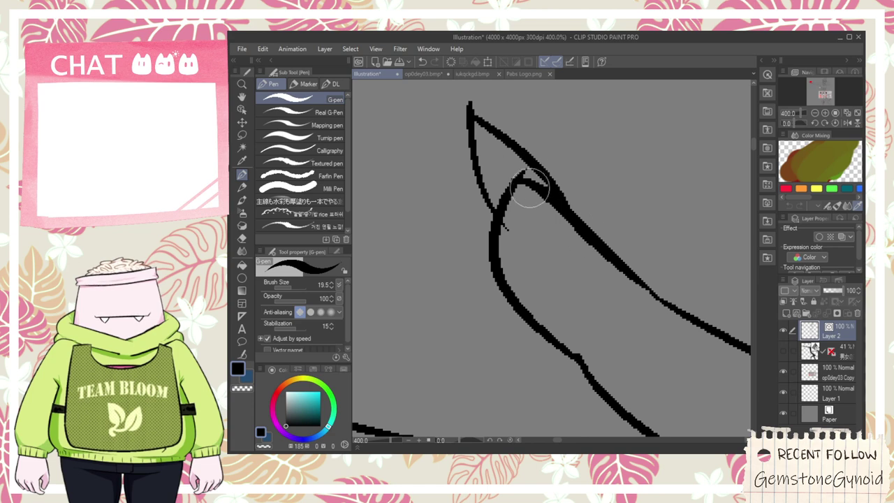
{"action": "key", "text": "e"}
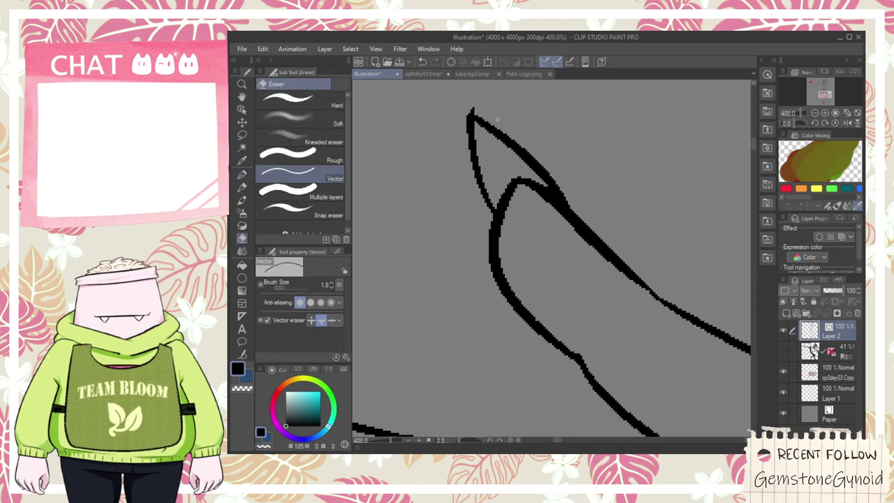
{"action": "scroll", "coordinate": [497, 118], "scroll_direction": "down", "scroll_amount": 3}
{"action": "left_click", "coordinate": [496, 130]}
{"action": "key", "text": "ctrl+z"}
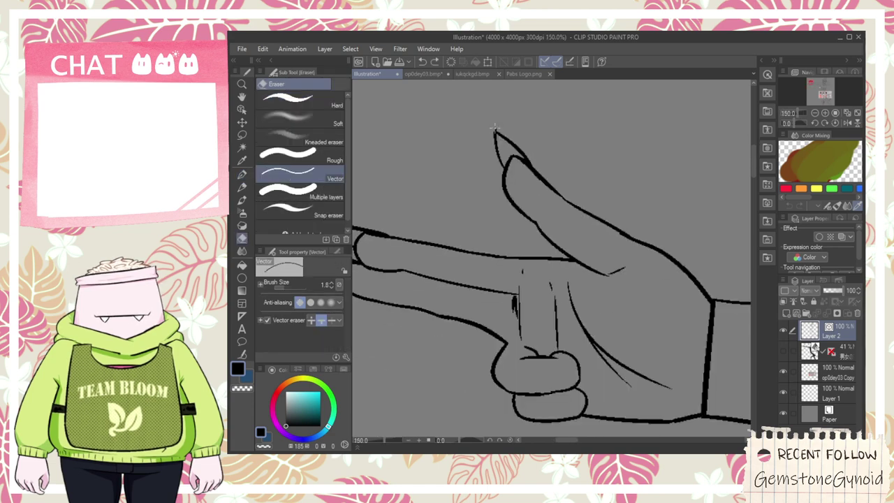
- Add short crease marks along the edges of the two curled fingers on the outstretched hand
{"action": "mouse_move", "coordinate": [544, 354]}
{"action": "left_mouse_down"}
{"action": "mouse_move", "coordinate": [512, 259]}
{"action": "mouse_move", "coordinate": [540, 252]}
{"action": "mouse_move", "coordinate": [535, 264]}
{"action": "left_mouse_up"}
{"action": "scroll", "coordinate": [513, 260], "scroll_direction": "up", "scroll_amount": 3}
{"action": "key", "text": "p"}
{"action": "key", "text": "e"}
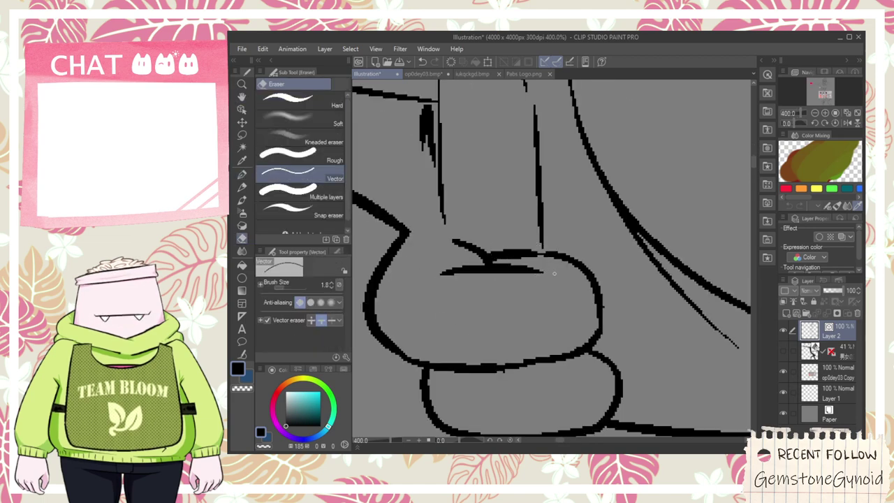
{"action": "scroll", "coordinate": [551, 272], "scroll_direction": "down", "scroll_amount": 2}
{"action": "scroll", "coordinate": [498, 300], "scroll_direction": "up", "scroll_amount": 2}
{"action": "key", "text": "p"}
{"action": "left_click_drag", "start_coordinate": [447, 292], "coordinate": [475, 317]}
{"action": "left_click_drag", "start_coordinate": [628, 267], "coordinate": [635, 287]}
{"action": "mouse_move", "coordinate": [638, 264]}
{"action": "left_mouse_down"}
{"action": "mouse_move", "coordinate": [649, 291]}
{"action": "mouse_move", "coordinate": [617, 228]}
{"action": "left_mouse_up"}
{"action": "left_click_drag", "start_coordinate": [458, 273], "coordinate": [471, 293]}
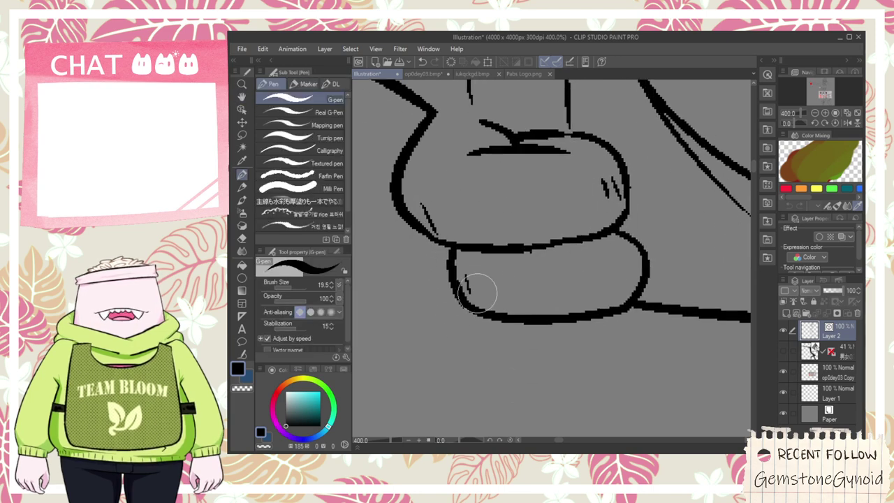
- Inspect the inked outstretched arm, neck and chest, and the figure as a whole for missing details
{"action": "mouse_move", "coordinate": [629, 254]}
{"action": "left_mouse_down"}
{"action": "mouse_move", "coordinate": [633, 287]}
{"action": "mouse_move", "coordinate": [606, 261]}
{"action": "mouse_move", "coordinate": [535, 248]}
{"action": "left_mouse_up"}
{"action": "scroll", "coordinate": [626, 268], "scroll_direction": "down", "scroll_amount": 6}
{"action": "scroll", "coordinate": [625, 264], "scroll_direction": "down", "scroll_amount": 1}
{"action": "key", "text": "space"}
{"action": "scroll", "coordinate": [606, 261], "scroll_direction": "down", "scroll_amount": 3}
{"action": "scroll", "coordinate": [532, 226], "scroll_direction": "up", "scroll_amount": 2}
{"action": "key", "text": "ctrl+plus"}
{"action": "key", "text": "ctrl+plus"}
{"action": "key", "text": "ctrl+plus"}
{"action": "key", "text": "ctrl+plus"}
{"action": "key", "text": "p"}
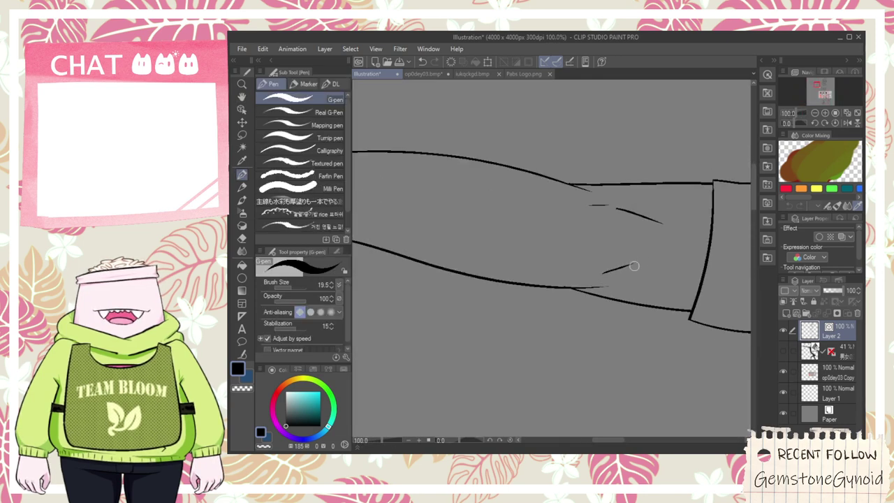
{"action": "scroll", "coordinate": [628, 266], "scroll_direction": "down", "scroll_amount": 6}
{"action": "key", "text": "space"}
{"action": "left_click_drag", "start_coordinate": [704, 260], "coordinate": [605, 203]}
{"action": "key", "text": "ctrl+plus"}
{"action": "key", "text": "ctrl+plus"}
{"action": "key", "text": "ctrl+plus"}
{"action": "key", "text": "ctrl+plus"}
{"action": "key", "text": "ctrl+plus"}
{"action": "key", "text": "ctrl+plus"}
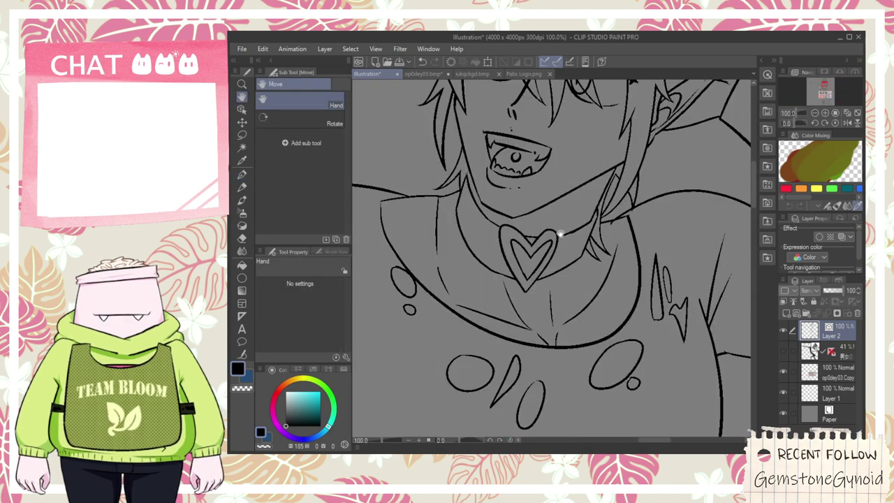
{"action": "key", "text": "ctrl+minus"}
{"action": "key", "text": "ctrl+minus"}
{"action": "key", "text": "ctrl+minus"}
{"action": "key", "text": "ctrl+minus"}
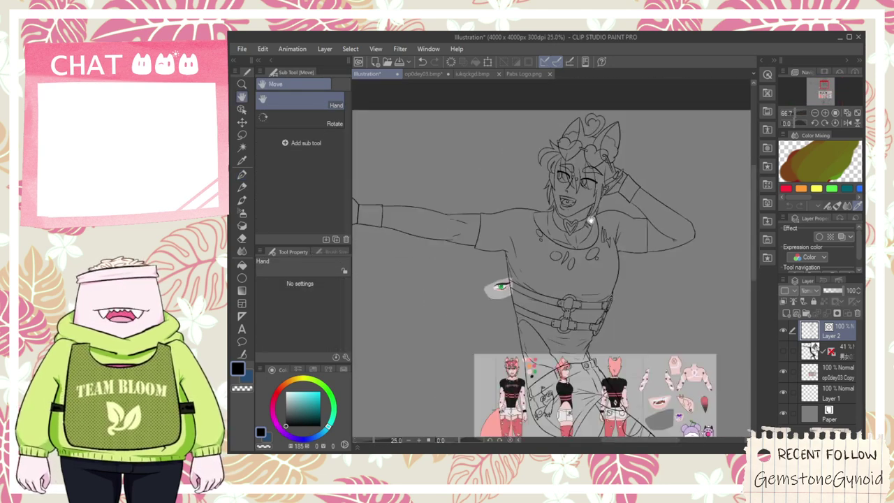
- Compare the figure's torso, shorts and legs with the full-body views on the reference sheet
{"action": "left_click_drag", "start_coordinate": [619, 294], "coordinate": [567, 182]}
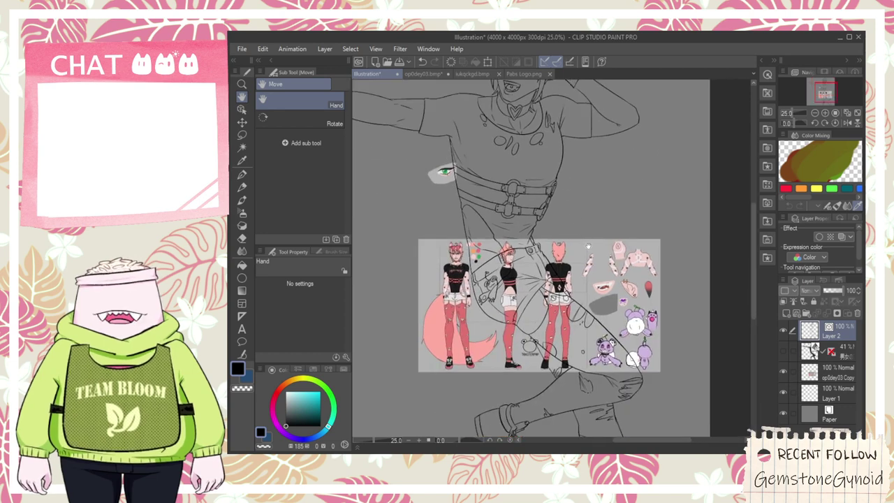
{"action": "key", "text": "ctrl+plus"}
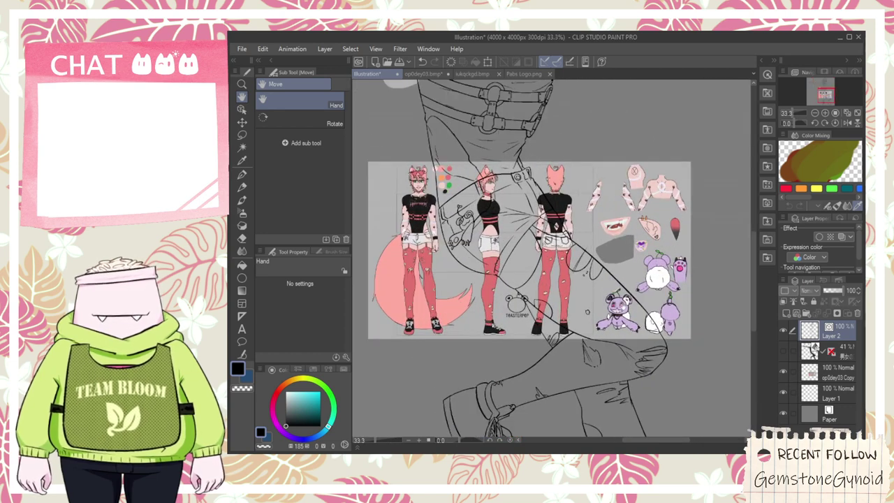
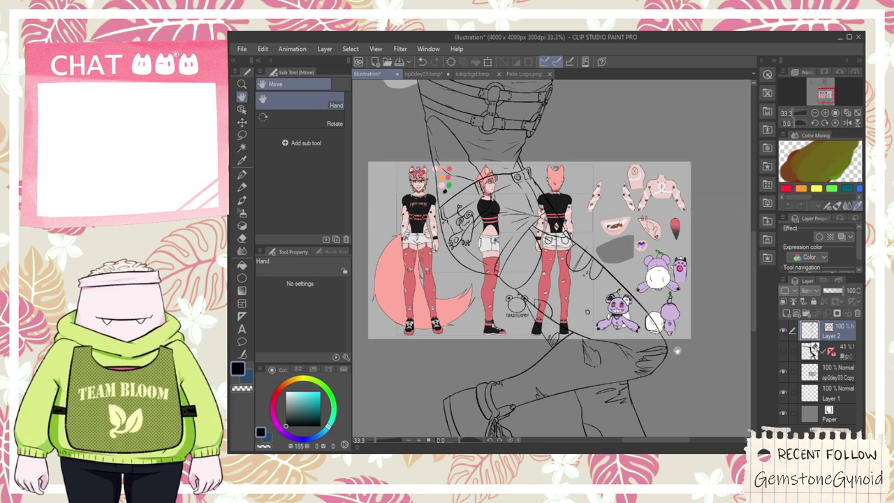
{"action": "left_click_drag", "start_coordinate": [626, 310], "coordinate": [638, 351]}
{"action": "scroll", "coordinate": [638, 351], "scroll_direction": "down", "scroll_amount": 3}
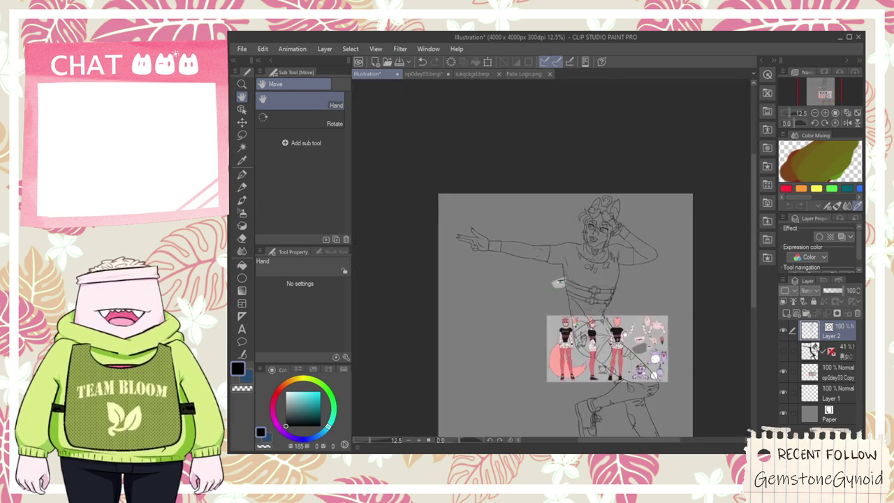
{"action": "scroll", "coordinate": [573, 286], "scroll_direction": "up", "scroll_amount": 2}
{"action": "scroll", "coordinate": [573, 286], "scroll_direction": "up", "scroll_amount": 1}
{"action": "left_click_drag", "start_coordinate": [611, 409], "coordinate": [554, 290]}
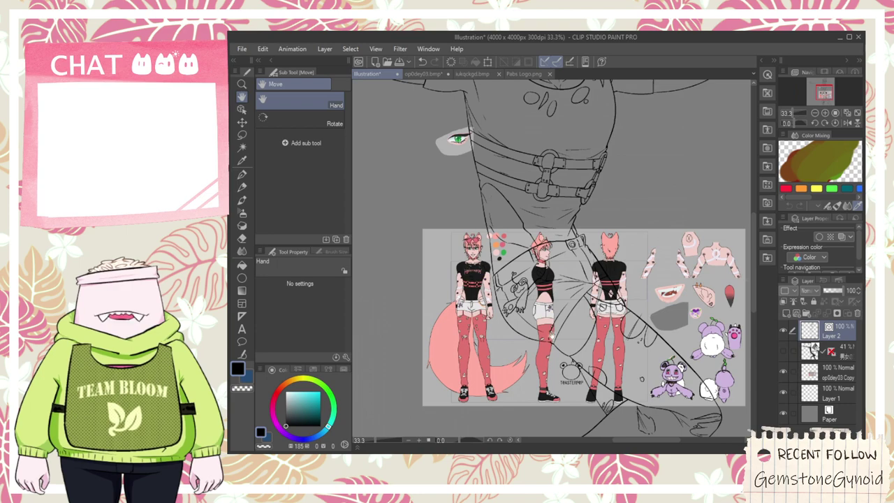
{"action": "scroll", "coordinate": [624, 367], "scroll_direction": "up", "scroll_amount": 2}
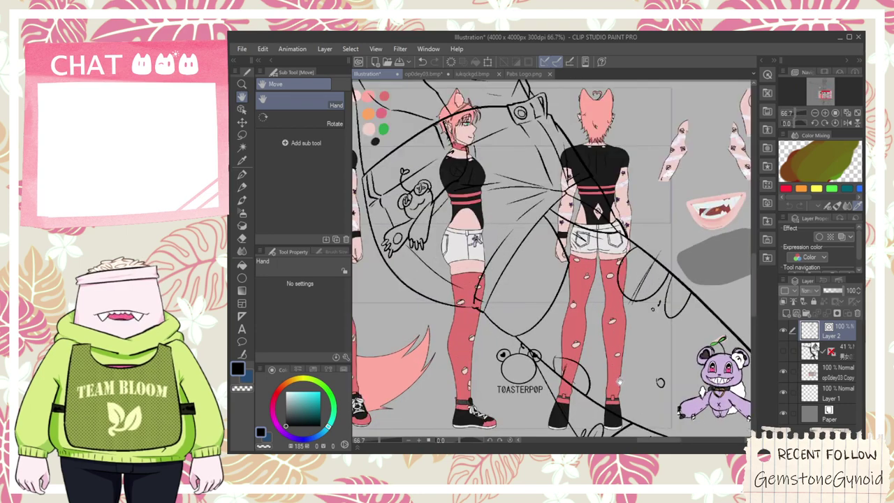
{"action": "left_click_drag", "start_coordinate": [643, 399], "coordinate": [585, 346]}
- Draw a small folded tab at the back of the shoe's ankle band and trim its overlapping line ends
{"action": "scroll", "coordinate": [585, 346], "scroll_direction": "down", "scroll_amount": 2}
{"action": "left_click_drag", "start_coordinate": [524, 431], "coordinate": [524, 312]}
{"action": "scroll", "coordinate": [522, 312], "scroll_direction": "up", "scroll_amount": 4}
{"action": "key", "text": "p"}
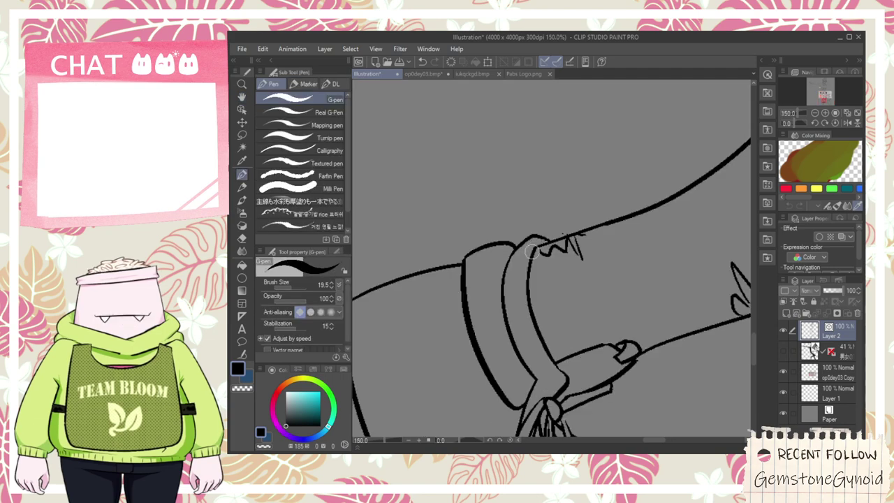
{"action": "key", "text": "ctrl+z"}
{"action": "scroll", "coordinate": [527, 240], "scroll_direction": "up", "scroll_amount": 1}
{"action": "key", "text": "ctrl+z"}
{"action": "mouse_move", "coordinate": [518, 240]}
{"action": "left_mouse_down"}
{"action": "mouse_move", "coordinate": [544, 241]}
{"action": "mouse_move", "coordinate": [525, 214]}
{"action": "mouse_move", "coordinate": [536, 253]}
{"action": "left_mouse_up"}
{"action": "key", "text": "ctrl+z"}
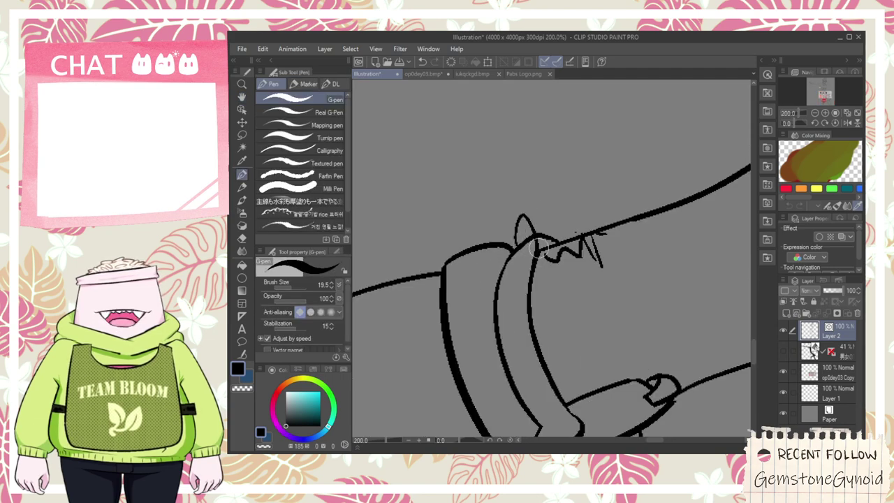
{"action": "key", "text": "ctrl+z"}
{"action": "mouse_move", "coordinate": [523, 217]}
{"action": "left_mouse_down"}
{"action": "mouse_move", "coordinate": [572, 216]}
{"action": "mouse_move", "coordinate": [554, 209]}
{"action": "mouse_move", "coordinate": [556, 244]}
{"action": "left_mouse_up"}
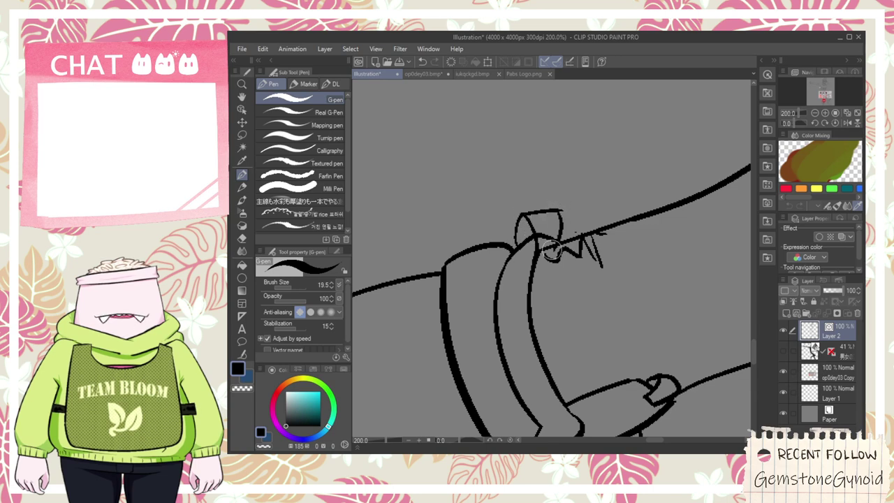
{"action": "key", "text": "e"}
{"action": "scroll", "coordinate": [550, 237], "scroll_direction": "up", "scroll_amount": 4}
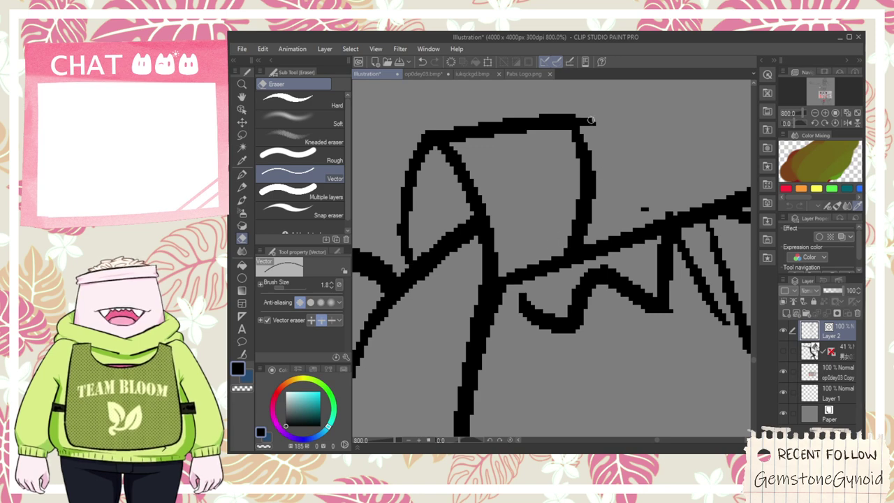
- Examine the reference sheet's front, side and back views against the inked legs and hips
{"action": "scroll", "coordinate": [590, 130], "scroll_direction": "down", "scroll_amount": 8}
{"action": "key", "text": "space"}
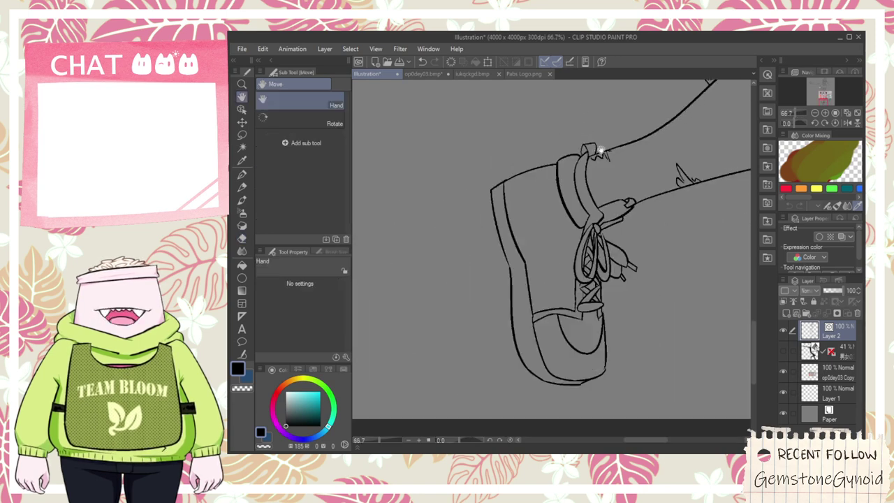
{"action": "left_click_drag", "start_coordinate": [607, 168], "coordinate": [558, 272]}
{"action": "scroll", "coordinate": [572, 228], "scroll_direction": "down", "scroll_amount": 1}
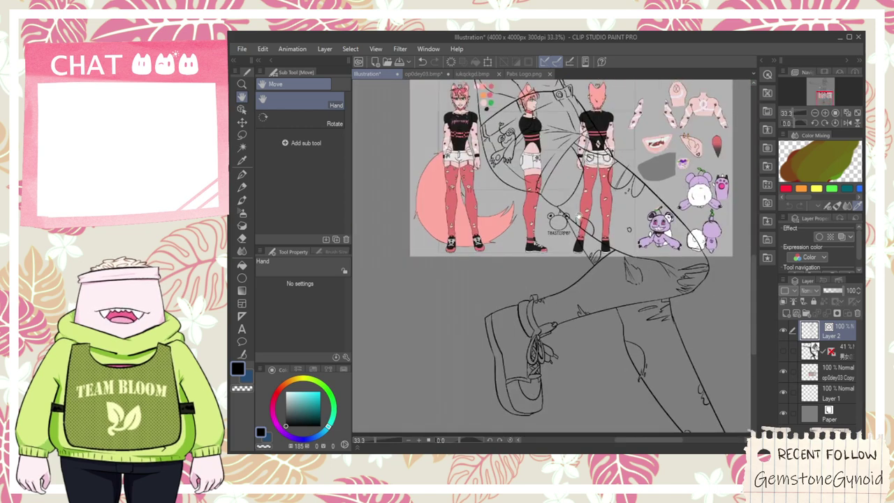
{"action": "left_click_drag", "start_coordinate": [583, 189], "coordinate": [582, 239]}
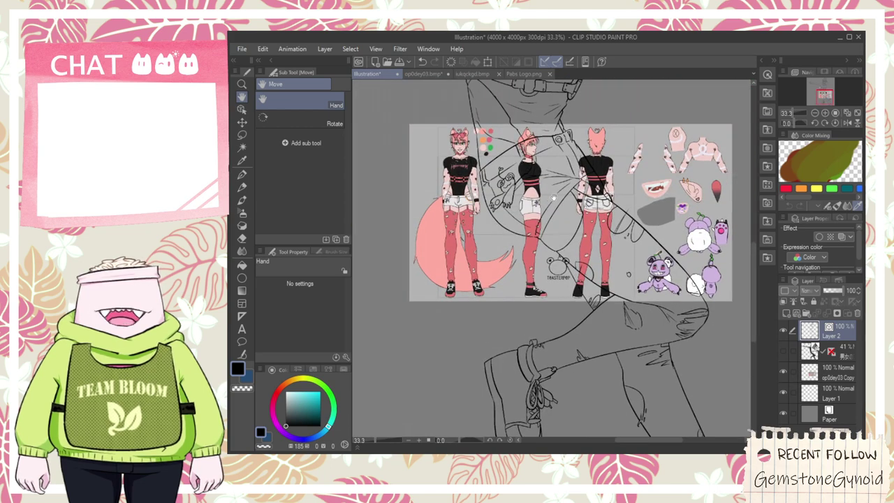
{"action": "scroll", "coordinate": [561, 186], "scroll_direction": "up", "scroll_amount": 1}
{"action": "left_click_drag", "start_coordinate": [561, 186], "coordinate": [583, 287]}
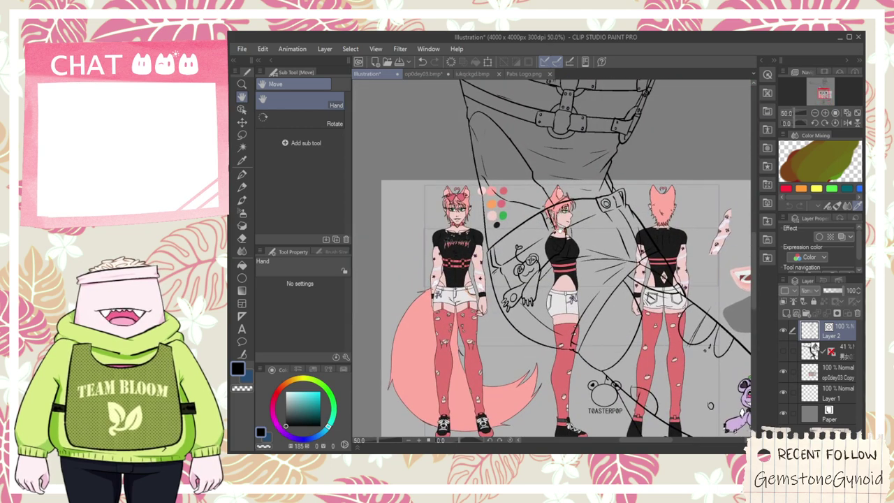
{"action": "scroll", "coordinate": [500, 256], "scroll_direction": "down", "scroll_amount": 1}
{"action": "left_click_drag", "start_coordinate": [501, 256], "coordinate": [601, 222]}
{"action": "scroll", "coordinate": [574, 181], "scroll_direction": "down", "scroll_amount": 1}
{"action": "scroll", "coordinate": [588, 223], "scroll_direction": "down", "scroll_amount": 2}
{"action": "scroll", "coordinate": [588, 219], "scroll_direction": "up", "scroll_amount": 3}
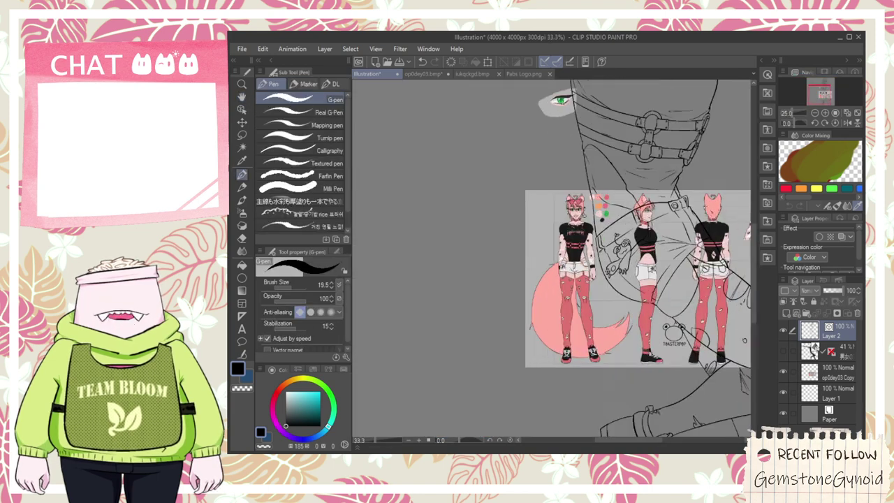
- Draw the large tail's long curve from the hips, its inner curl, pointed tip and arching upper edge
{"action": "scroll", "coordinate": [584, 227], "scroll_direction": "down", "scroll_amount": 1}
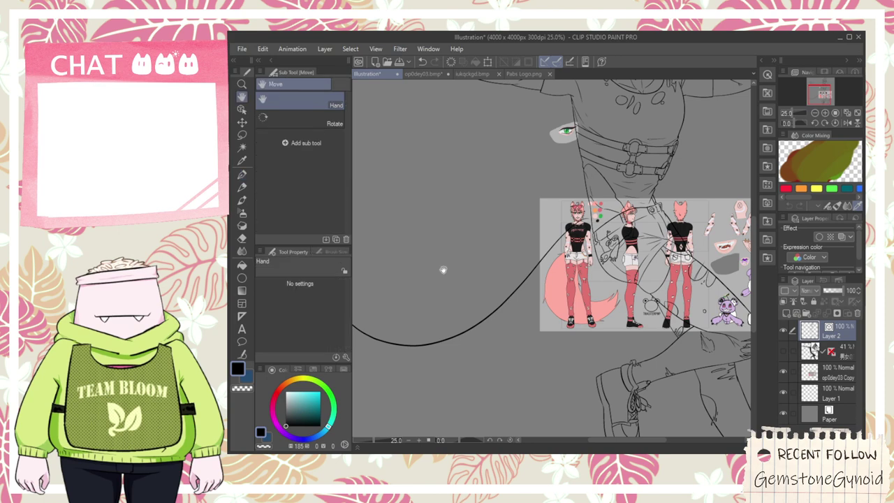
{"action": "left_click_drag", "start_coordinate": [440, 270], "coordinate": [483, 267]}
{"action": "key", "text": "ctrl+z"}
{"action": "left_click_drag", "start_coordinate": [564, 301], "coordinate": [539, 185]}
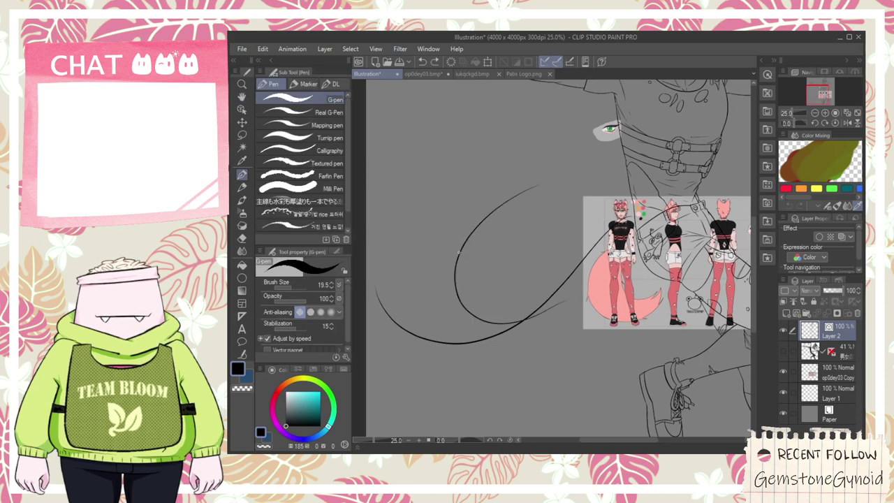
{"action": "left_click_drag", "start_coordinate": [529, 238], "coordinate": [551, 209]}
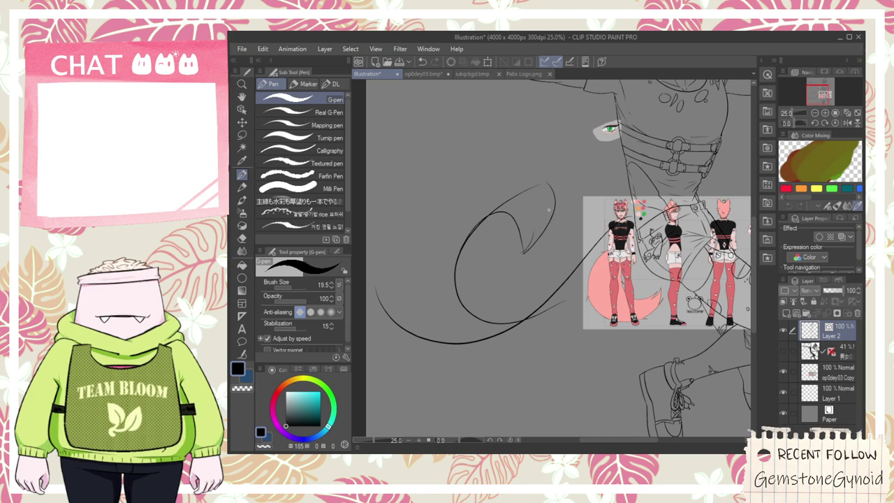
{"action": "key", "text": "ctrl+z"}
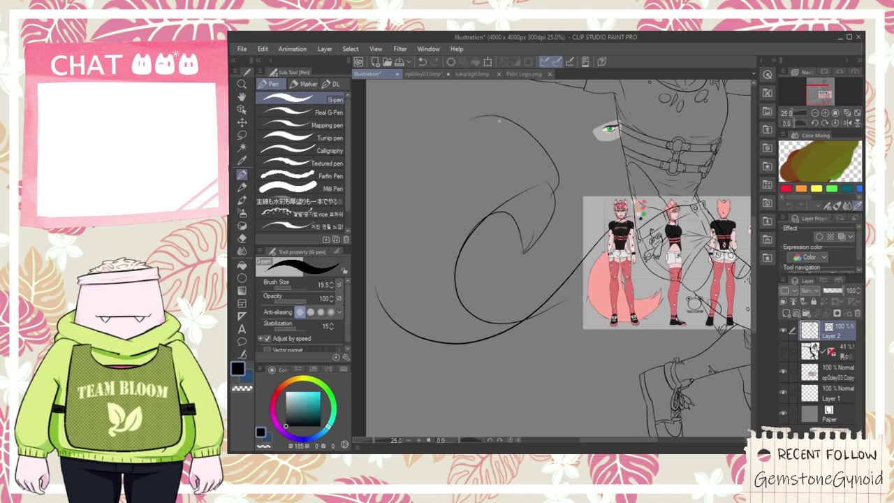
{"action": "left_click_drag", "start_coordinate": [493, 109], "coordinate": [418, 149]}
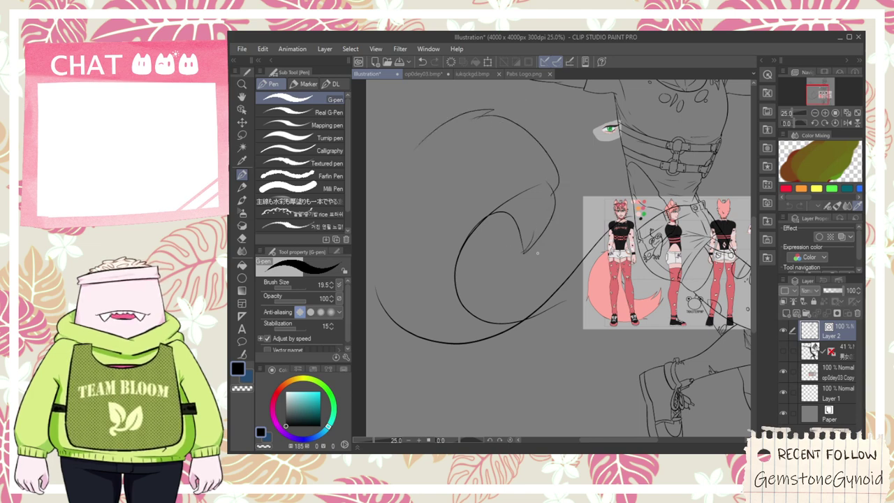
- Check the tail on the reference sheet's front view and draw a second tail curve sweeping down from the hips
{"action": "key", "text": "space"}
{"action": "scroll", "coordinate": [633, 219], "scroll_direction": "up", "scroll_amount": 4}
{"action": "left_click_drag", "start_coordinate": [595, 217], "coordinate": [651, 197]}
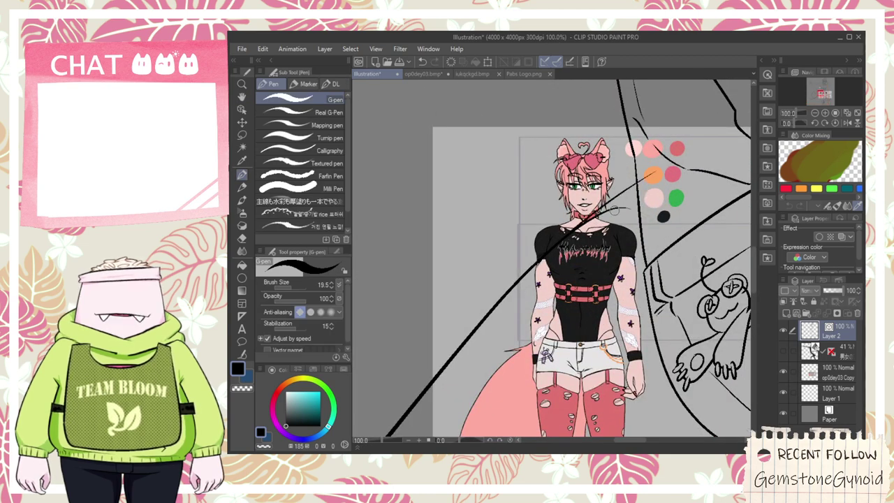
{"action": "scroll", "coordinate": [615, 209], "scroll_direction": "up", "scroll_amount": 1}
{"action": "scroll", "coordinate": [617, 240], "scroll_direction": "down", "scroll_amount": 3}
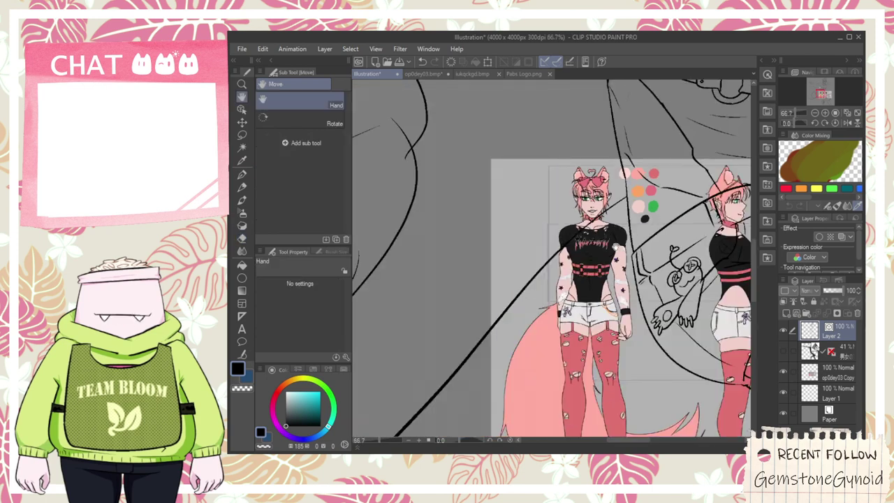
{"action": "scroll", "coordinate": [616, 240], "scroll_direction": "down", "scroll_amount": 3}
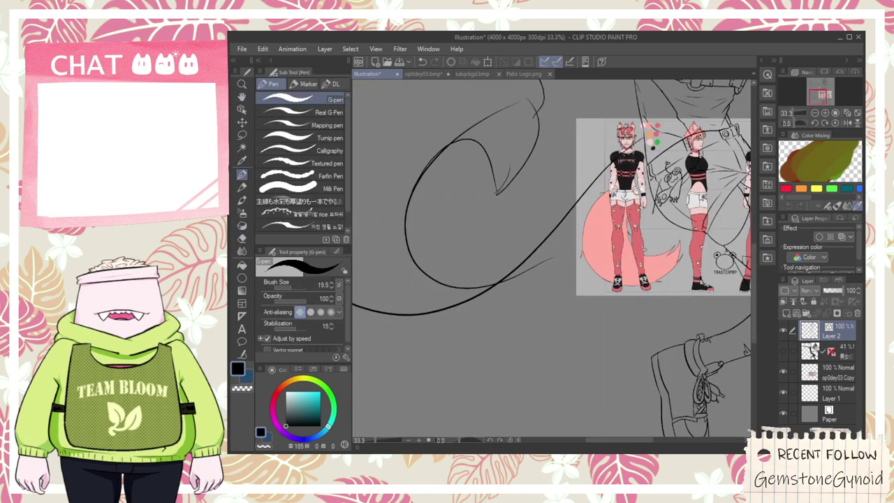
{"action": "left_click_drag", "start_coordinate": [660, 168], "coordinate": [514, 428]}
{"action": "key", "text": "ctrl+z"}
{"action": "left_click_drag", "start_coordinate": [656, 175], "coordinate": [501, 373]}
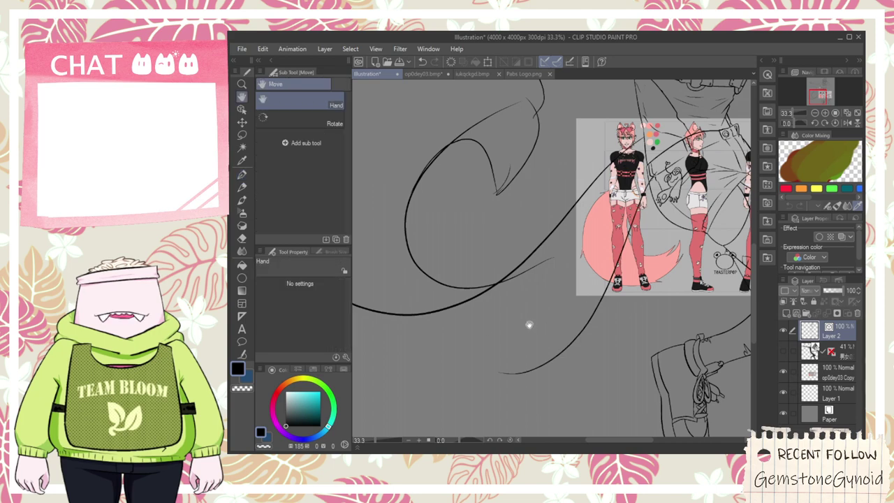
- Add a fur tuft line under the tail and extend its lower outline in a wide curve to the canvas edge
{"action": "left_click_drag", "start_coordinate": [531, 323], "coordinate": [611, 282]}
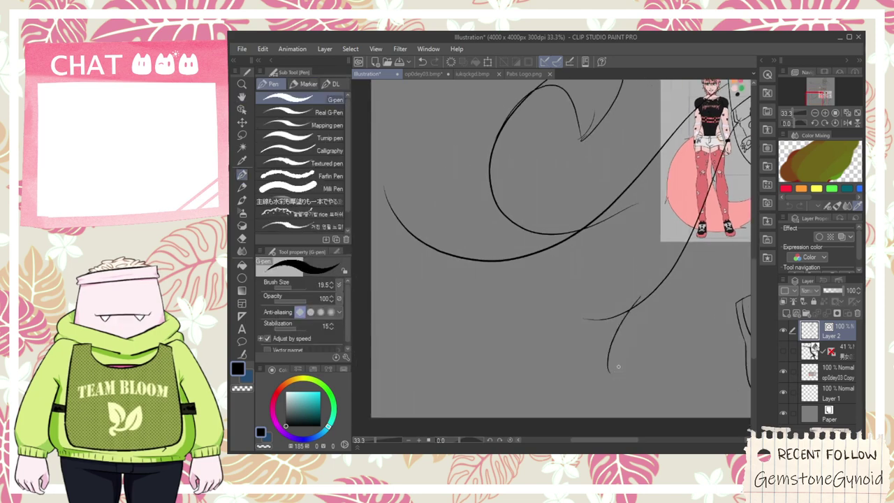
{"action": "left_click_drag", "start_coordinate": [613, 318], "coordinate": [377, 274]}
{"action": "mouse_move", "coordinate": [463, 214]}
{"action": "left_mouse_down"}
{"action": "mouse_move", "coordinate": [515, 282]}
{"action": "mouse_move", "coordinate": [481, 203]}
{"action": "mouse_move", "coordinate": [514, 251]}
{"action": "left_mouse_up"}
{"action": "key", "text": "e"}
{"action": "scroll", "coordinate": [515, 335], "scroll_direction": "down", "scroll_amount": 1}
{"action": "left_click_drag", "start_coordinate": [591, 343], "coordinate": [595, 355]}
{"action": "key", "text": "ctrl+z"}
- Draw the tail's outer edge from the canvas border up to a pointed fur tuft joining the arching top line
{"action": "key", "text": "p"}
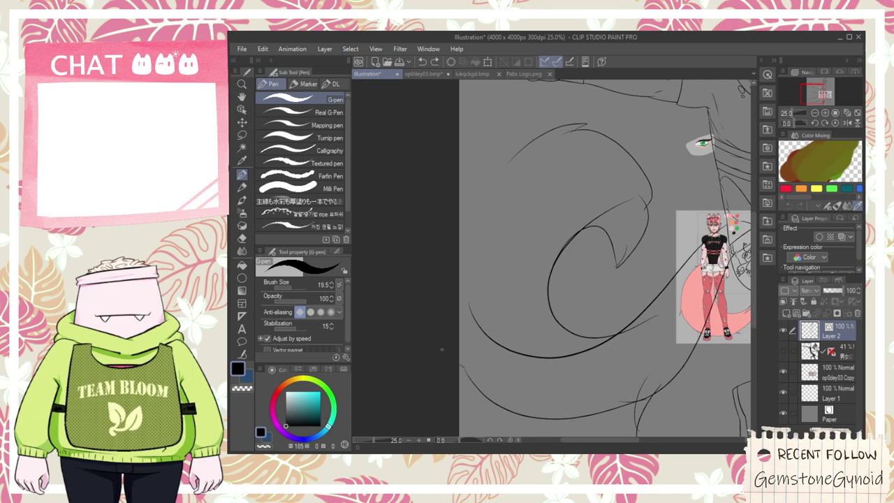
{"action": "key", "text": "space"}
{"action": "left_click_drag", "start_coordinate": [462, 250], "coordinate": [456, 294]}
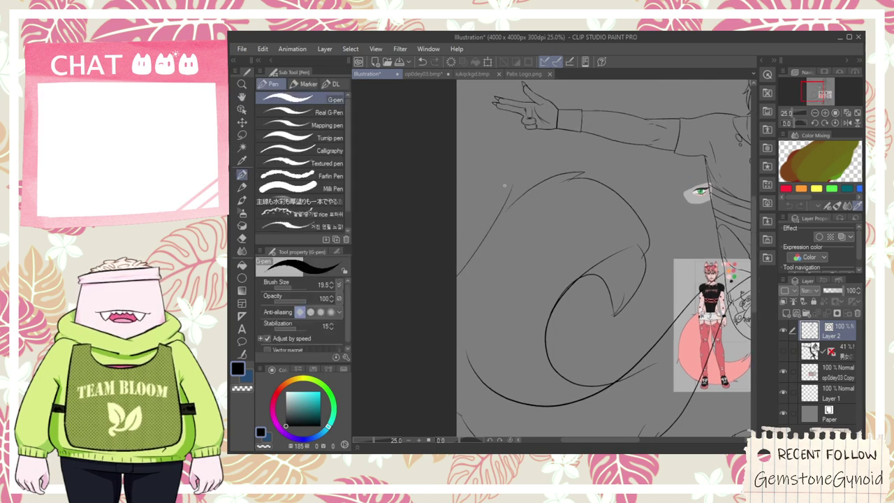
{"action": "scroll", "coordinate": [504, 185], "scroll_direction": "up", "scroll_amount": 2}
- Trim the overshooting line ends at the fur tuft on the tail's upper outer edge with the Vector eraser
{"action": "key", "text": "e"}
{"action": "scroll", "coordinate": [499, 246], "scroll_direction": "up", "scroll_amount": 1}
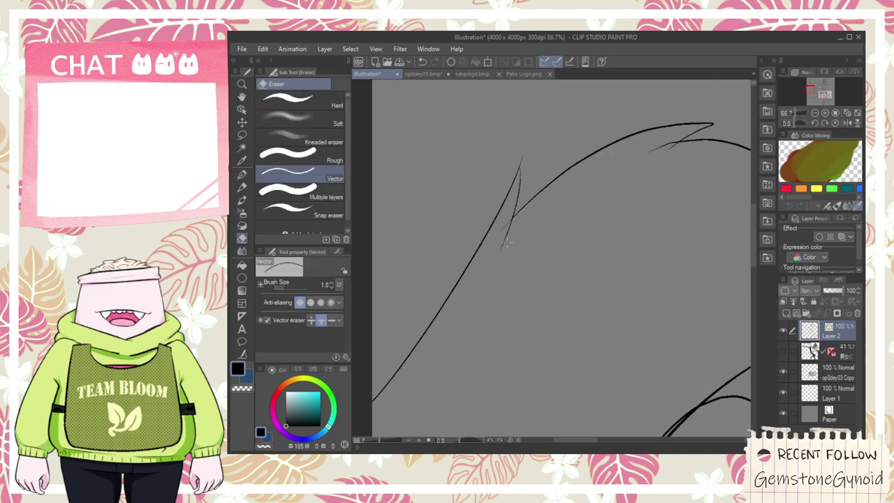
{"action": "scroll", "coordinate": [525, 218], "scroll_direction": "up", "scroll_amount": 1}
{"action": "left_click", "coordinate": [500, 217]}
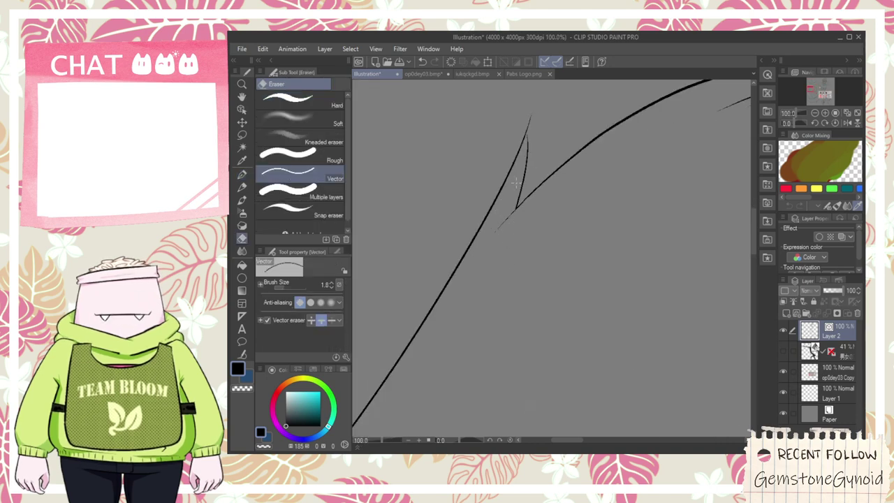
{"action": "scroll", "coordinate": [527, 120], "scroll_direction": "up", "scroll_amount": 2}
{"action": "key", "text": "p"}
{"action": "key", "text": "e"}
{"action": "mouse_move", "coordinate": [526, 190]}
{"action": "left_mouse_down"}
{"action": "mouse_move", "coordinate": [511, 113]}
{"action": "mouse_move", "coordinate": [536, 105]}
{"action": "left_mouse_up"}
- Erase the extra line running from the tail's inner curl toward the notch in the outer edge
{"action": "scroll", "coordinate": [542, 145], "scroll_direction": "down", "scroll_amount": 1}
{"action": "scroll", "coordinate": [541, 145], "scroll_direction": "down", "scroll_amount": 4}
{"action": "key", "text": "space"}
{"action": "left_click_drag", "start_coordinate": [616, 126], "coordinate": [582, 144]}
{"action": "scroll", "coordinate": [583, 146], "scroll_direction": "up", "scroll_amount": 3}
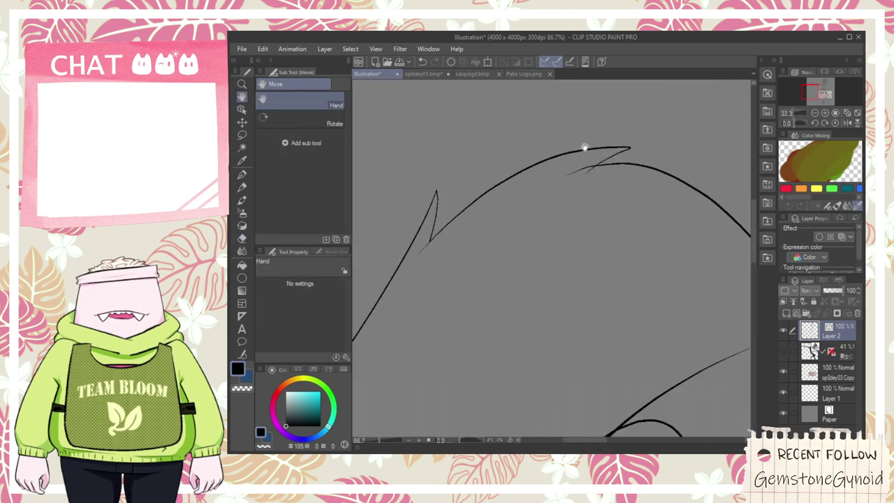
{"action": "scroll", "coordinate": [607, 187], "scroll_direction": "down", "scroll_amount": 3}
{"action": "key", "text": "space"}
{"action": "left_click_drag", "start_coordinate": [617, 244], "coordinate": [552, 222]}
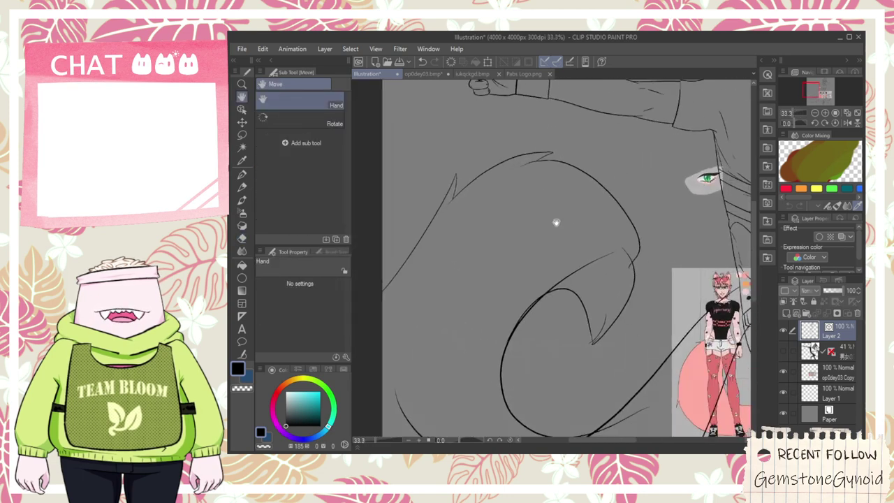
{"action": "scroll", "coordinate": [584, 246], "scroll_direction": "up", "scroll_amount": 1}
{"action": "left_click_drag", "start_coordinate": [563, 288], "coordinate": [589, 280]}
- Erase the doubled stroke along the left side of the tail's inner curl
{"action": "scroll", "coordinate": [522, 333], "scroll_direction": "up", "scroll_amount": 2}
{"action": "left_click_drag", "start_coordinate": [507, 343], "coordinate": [504, 285]}
{"action": "scroll", "coordinate": [523, 258], "scroll_direction": "up", "scroll_amount": 2}
{"action": "key", "text": "p"}
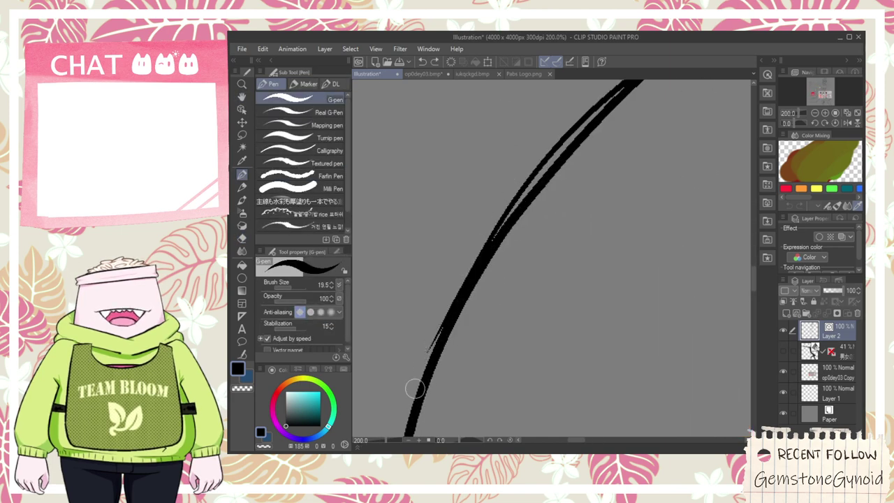
{"action": "left_click_drag", "start_coordinate": [415, 414], "coordinate": [412, 422]}
{"action": "key", "text": "ctrl+z"}
{"action": "left_click_drag", "start_coordinate": [441, 354], "coordinate": [506, 250]}
{"action": "left_click_drag", "start_coordinate": [519, 201], "coordinate": [462, 422]}
{"action": "key", "text": "e"}
{"action": "left_click_drag", "start_coordinate": [486, 264], "coordinate": [504, 258]}
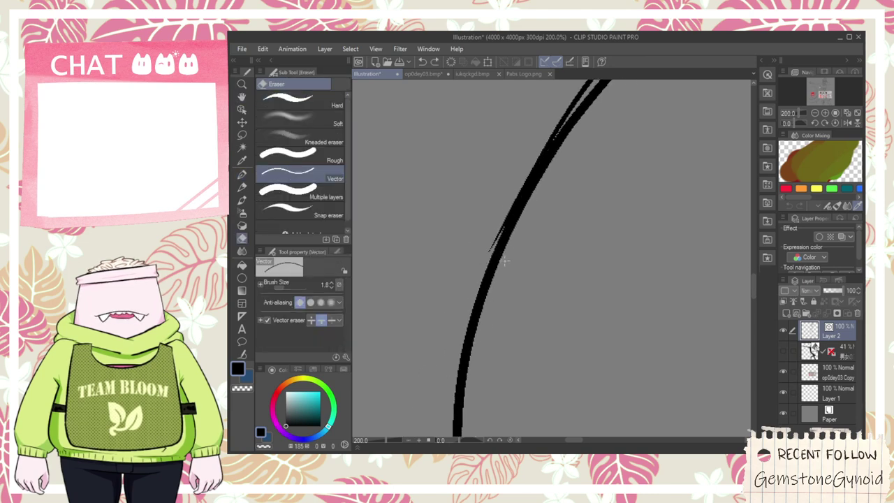
{"action": "key", "text": "p"}
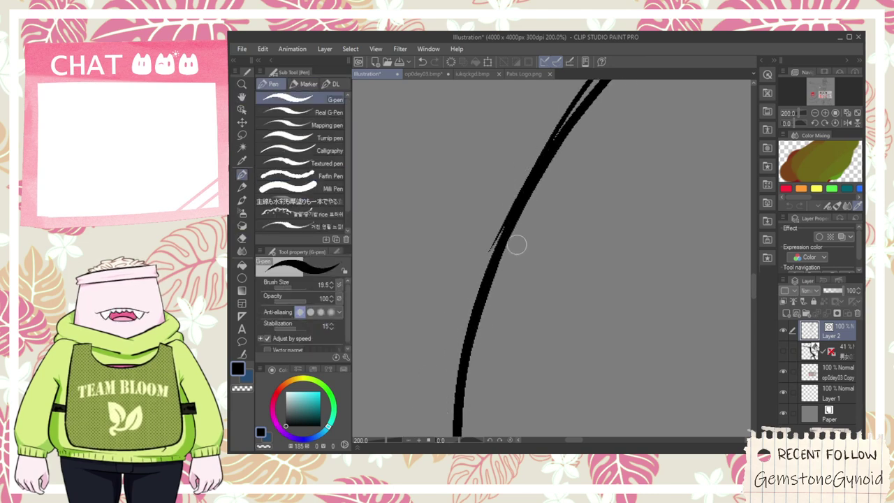
{"action": "key", "text": "e"}
{"action": "left_click_drag", "start_coordinate": [529, 192], "coordinate": [524, 201]}
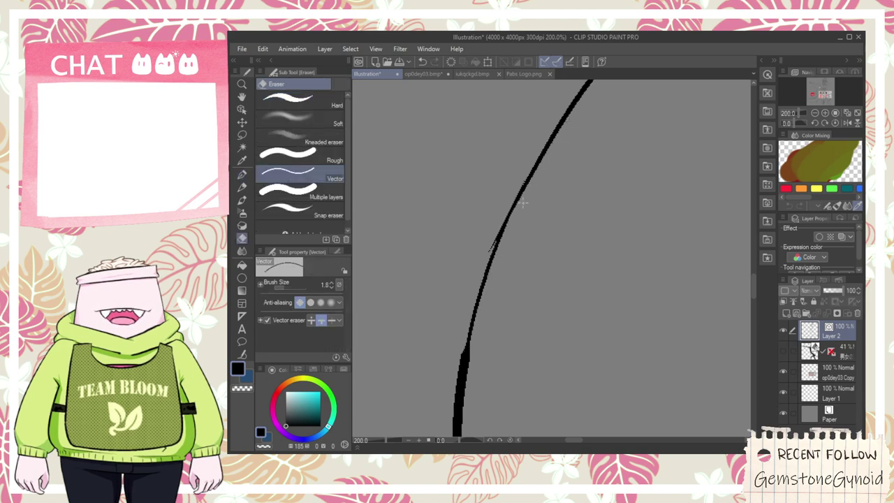
- Apply Connect vector lines to the thin and thick segments on the left side of the tail's inner curl
{"action": "scroll", "coordinate": [486, 306], "scroll_direction": "down", "scroll_amount": 5}
{"action": "key", "text": "space"}
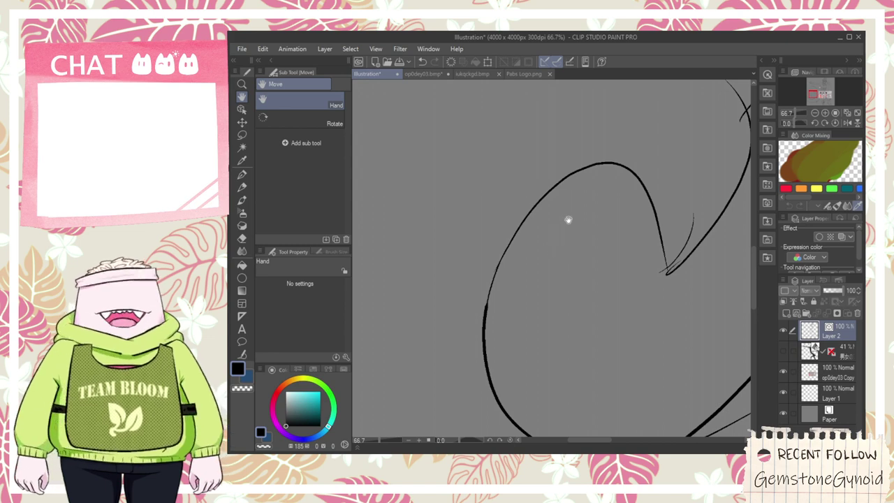
{"action": "left_click", "coordinate": [241, 354]}
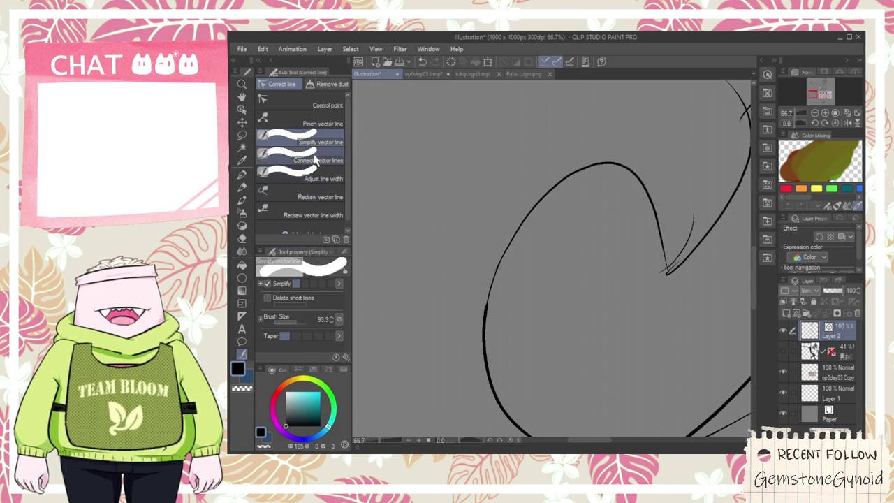
{"action": "left_click", "coordinate": [312, 162]}
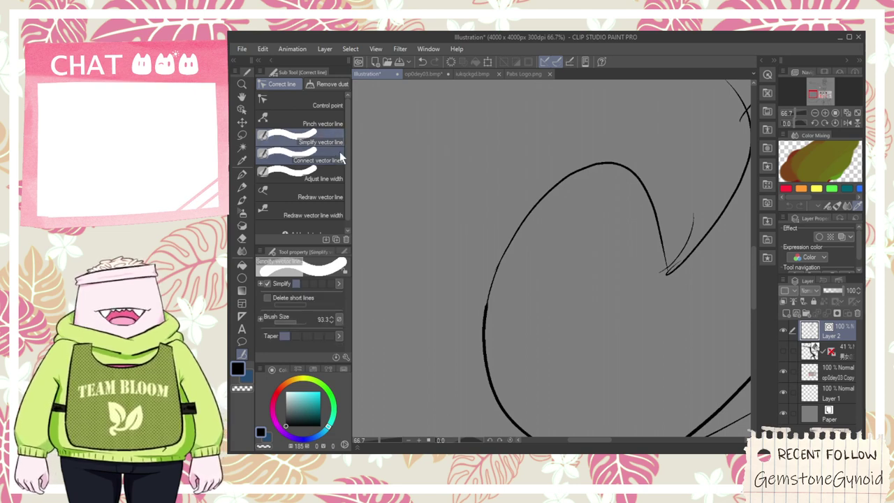
{"action": "left_click_drag", "start_coordinate": [481, 367], "coordinate": [512, 245]}
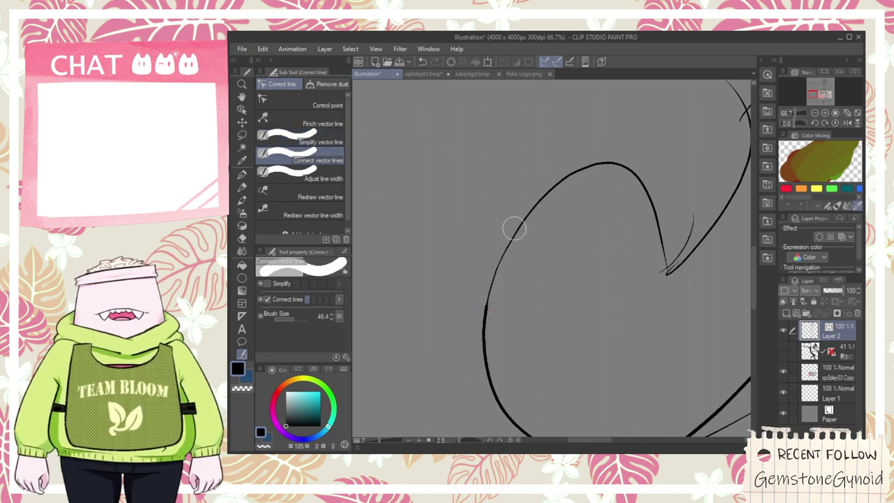
- Erase the leftover line end inside the notch on the tail's outer edge
{"action": "key", "text": "space"}
{"action": "left_click_drag", "start_coordinate": [627, 259], "coordinate": [406, 326]}
{"action": "key", "text": "e"}
{"action": "left_click_drag", "start_coordinate": [527, 155], "coordinate": [511, 171]}
- Clean up the overlapping lines at the tail's pointed tip, keeping one short fur line rising from it
{"action": "key", "text": "space"}
{"action": "left_click_drag", "start_coordinate": [461, 312], "coordinate": [479, 225]}
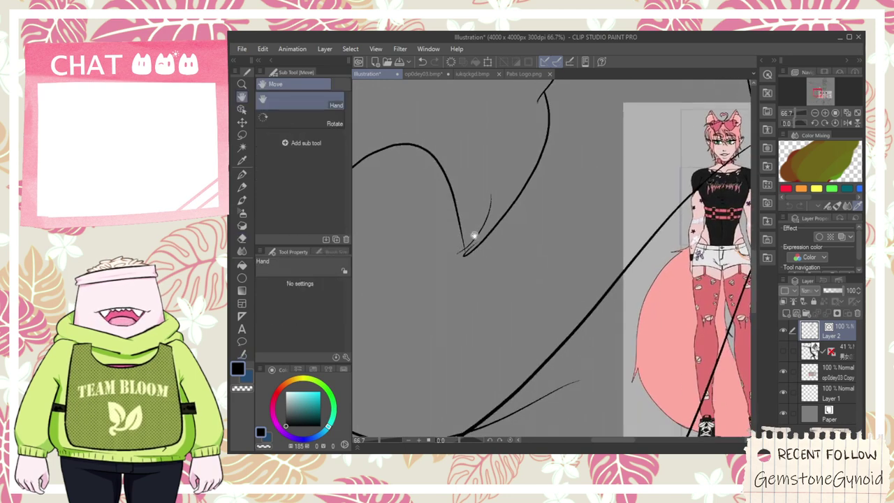
{"action": "scroll", "coordinate": [460, 252], "scroll_direction": "up", "scroll_amount": 2}
{"action": "scroll", "coordinate": [478, 246], "scroll_direction": "up", "scroll_amount": 3}
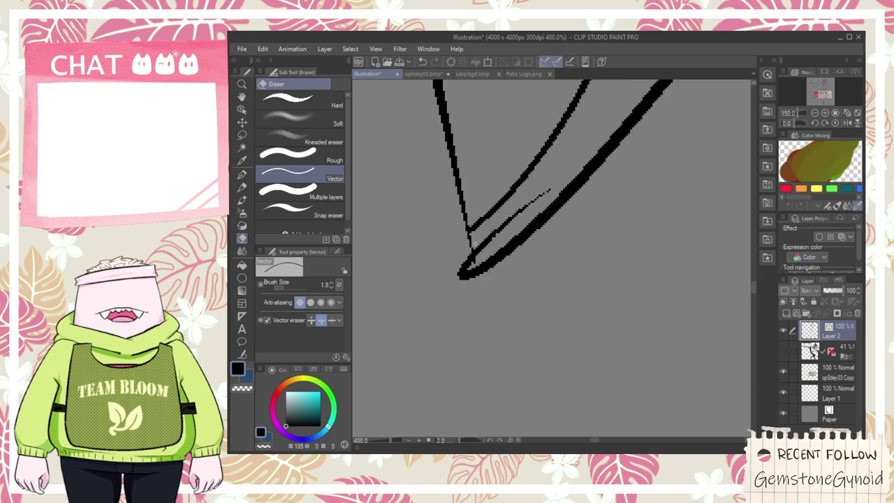
{"action": "scroll", "coordinate": [478, 248], "scroll_direction": "down", "scroll_amount": 3}
{"action": "key", "text": "p"}
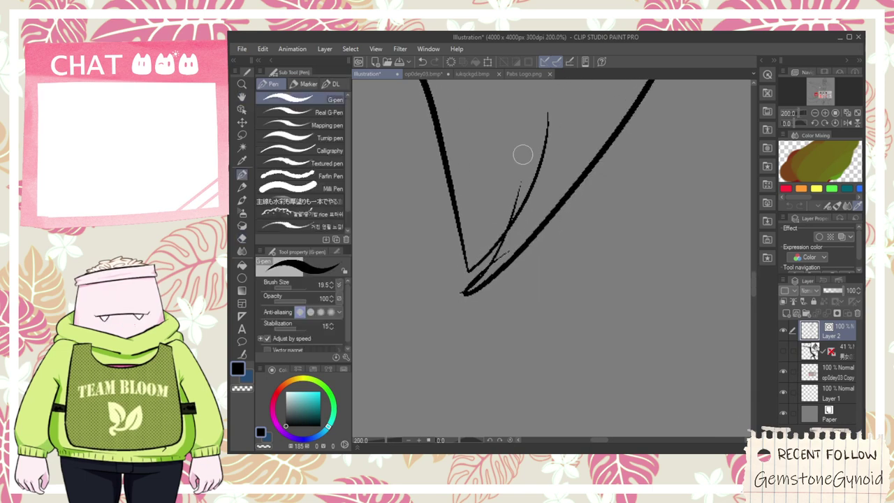
{"action": "mouse_move", "coordinate": [461, 290]}
{"action": "left_mouse_down"}
{"action": "mouse_move", "coordinate": [517, 160]}
{"action": "mouse_move", "coordinate": [516, 190]}
{"action": "left_mouse_up"}
{"action": "key", "text": "e"}
{"action": "scroll", "coordinate": [514, 185], "scroll_direction": "down", "scroll_amount": 4}
- Draw short fur marks inside the tail beside the notch on its outer edge
{"action": "key", "text": "space"}
{"action": "left_click_drag", "start_coordinate": [523, 123], "coordinate": [526, 248]}
{"action": "scroll", "coordinate": [536, 209], "scroll_direction": "up", "scroll_amount": 1}
{"action": "key", "text": "p"}
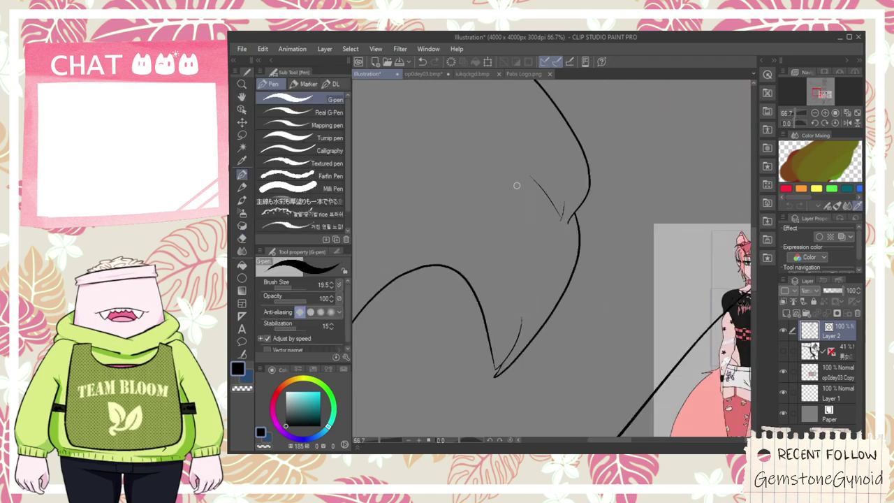
- Erase the overlapping lines where the tail's inner curl crosses the long curve from the hips
{"action": "scroll", "coordinate": [515, 182], "scroll_direction": "down", "scroll_amount": 2}
{"action": "key", "text": "space"}
{"action": "left_click_drag", "start_coordinate": [482, 187], "coordinate": [519, 149]}
{"action": "left_click_drag", "start_coordinate": [469, 290], "coordinate": [495, 209]}
{"action": "scroll", "coordinate": [520, 255], "scroll_direction": "up", "scroll_amount": 1}
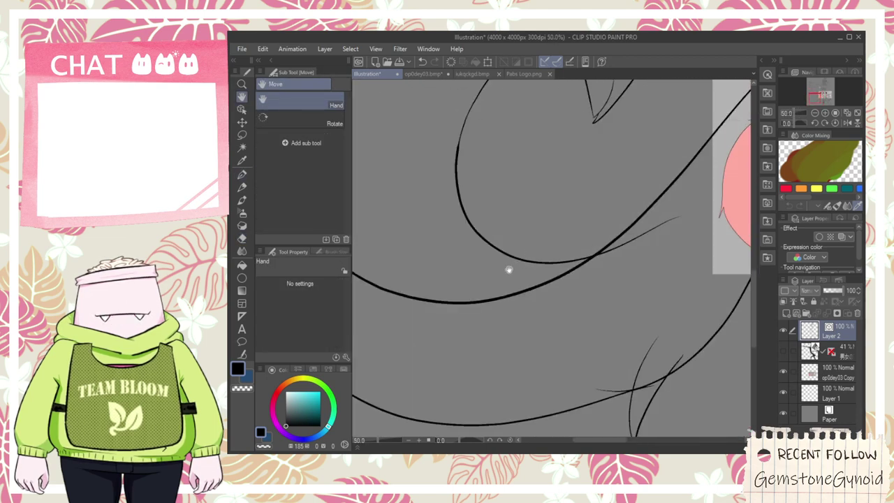
{"action": "key", "text": "e"}
{"action": "scroll", "coordinate": [552, 251], "scroll_direction": "down", "scroll_amount": 4}
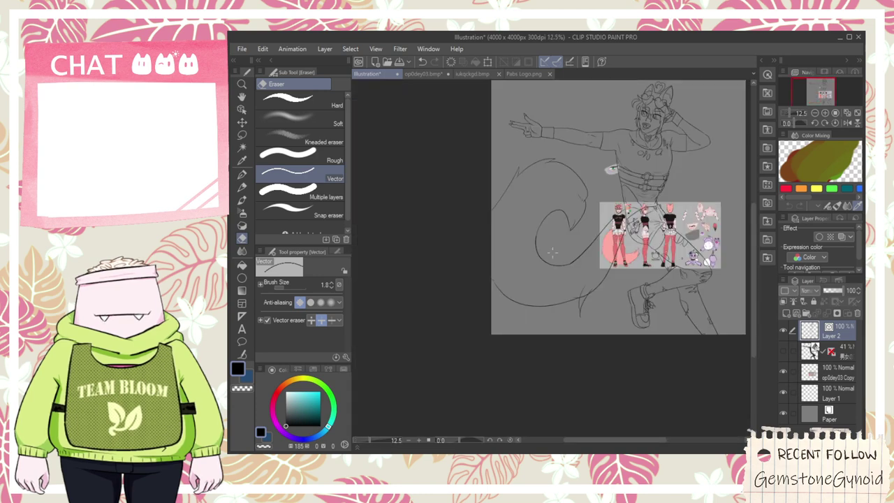
- Trim the crossing line ends around the fur tuft on the tail's underside into a clean point
{"action": "key", "text": "h"}
{"action": "left_click_drag", "start_coordinate": [559, 210], "coordinate": [536, 217]}
{"action": "scroll", "coordinate": [570, 287], "scroll_direction": "up", "scroll_amount": 5}
{"action": "key", "text": "e"}
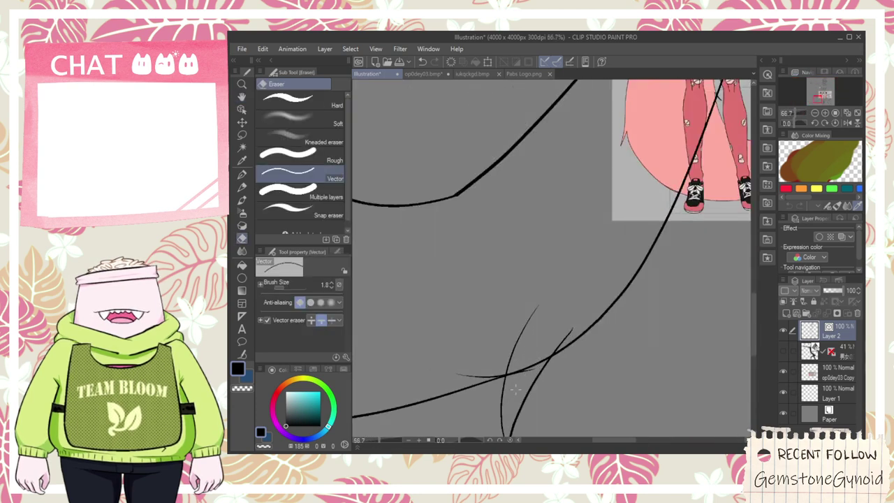
{"action": "left_click_drag", "start_coordinate": [505, 355], "coordinate": [492, 277]}
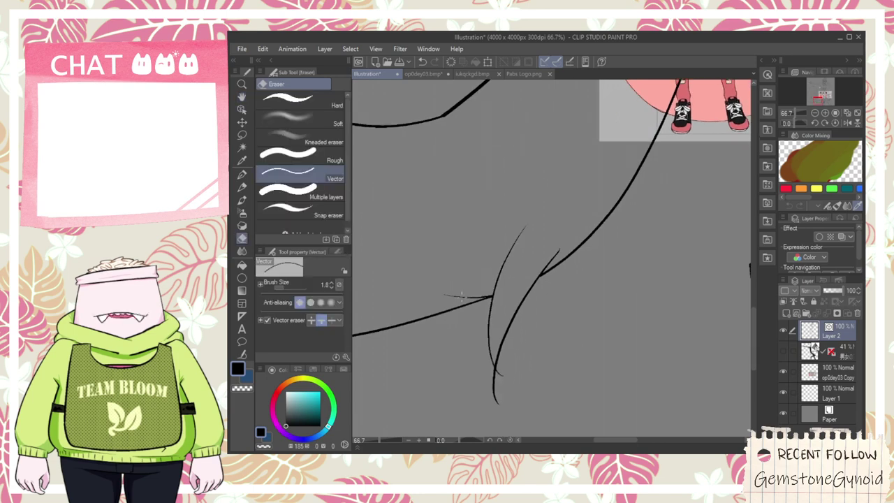
{"action": "scroll", "coordinate": [511, 358], "scroll_direction": "up", "scroll_amount": 2}
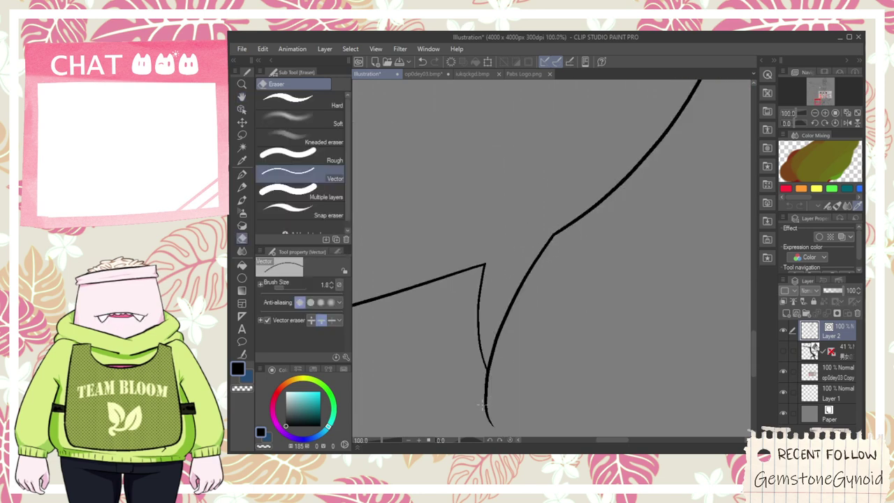
{"action": "left_click_drag", "start_coordinate": [484, 401], "coordinate": [495, 400]}
{"action": "scroll", "coordinate": [513, 374], "scroll_direction": "down", "scroll_amount": 2}
- Draw short fur strokes with a small zigzag end inside the tail's wide body, left of the inner curl
{"action": "mouse_move", "coordinate": [480, 297]}
{"action": "left_mouse_down"}
{"action": "mouse_move", "coordinate": [569, 273]}
{"action": "mouse_move", "coordinate": [557, 285]}
{"action": "mouse_move", "coordinate": [681, 332]}
{"action": "left_mouse_up"}
{"action": "key", "text": "p"}
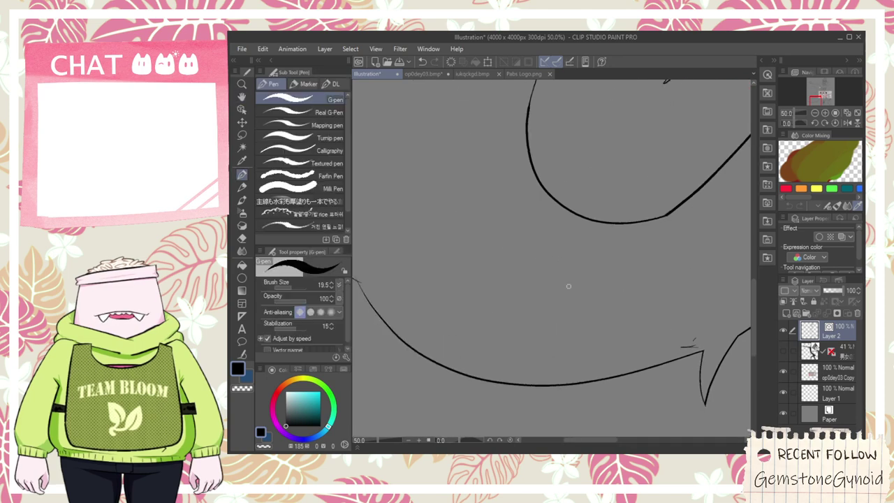
{"action": "left_click_drag", "start_coordinate": [472, 237], "coordinate": [444, 173]}
{"action": "left_click_drag", "start_coordinate": [450, 135], "coordinate": [523, 266]}
{"action": "scroll", "coordinate": [517, 216], "scroll_direction": "down", "scroll_amount": 1}
{"action": "scroll", "coordinate": [525, 268], "scroll_direction": "up", "scroll_amount": 1}
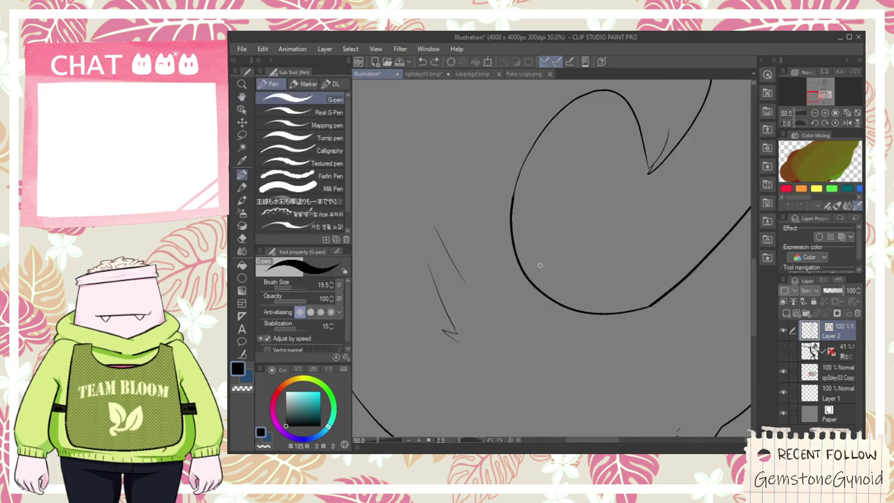
- Add thin broken fur lines following the outer left side of the tail's inner curl
{"action": "scroll", "coordinate": [533, 268], "scroll_direction": "down", "scroll_amount": 1}
{"action": "key", "text": "space"}
{"action": "scroll", "coordinate": [521, 220], "scroll_direction": "up", "scroll_amount": 1}
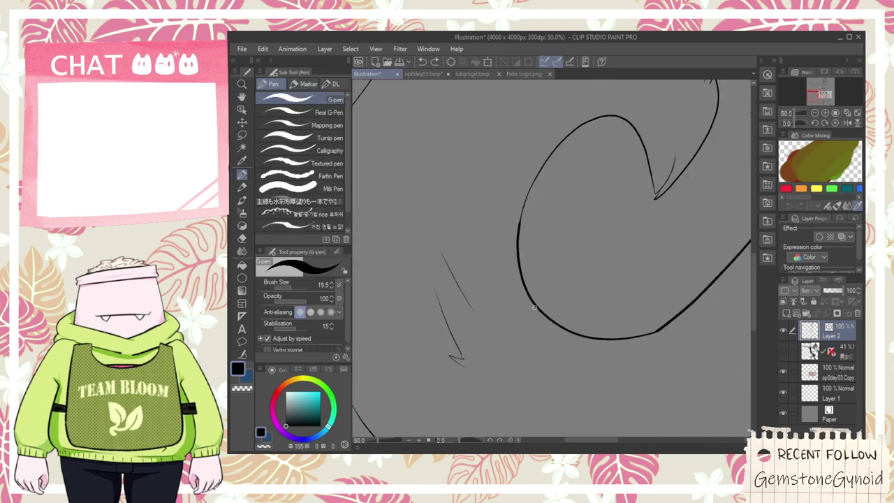
{"action": "left_click_drag", "start_coordinate": [517, 140], "coordinate": [497, 252]}
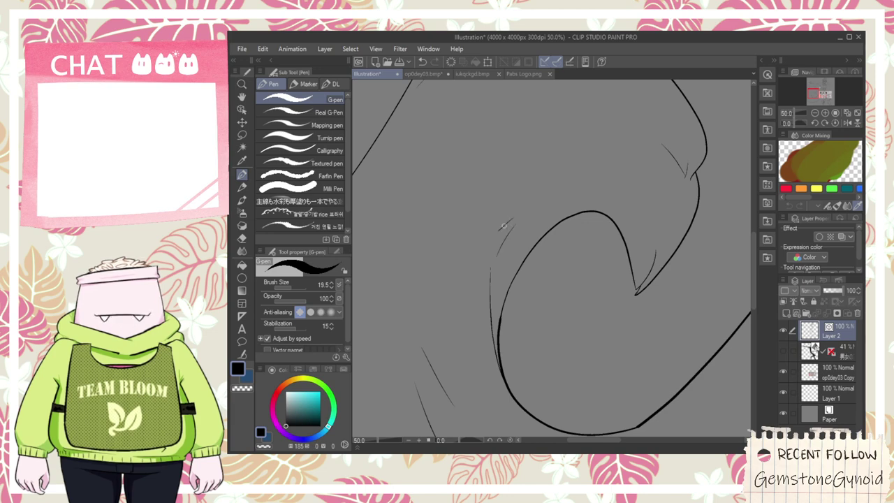
{"action": "scroll", "coordinate": [632, 225], "scroll_direction": "down", "scroll_amount": 2}
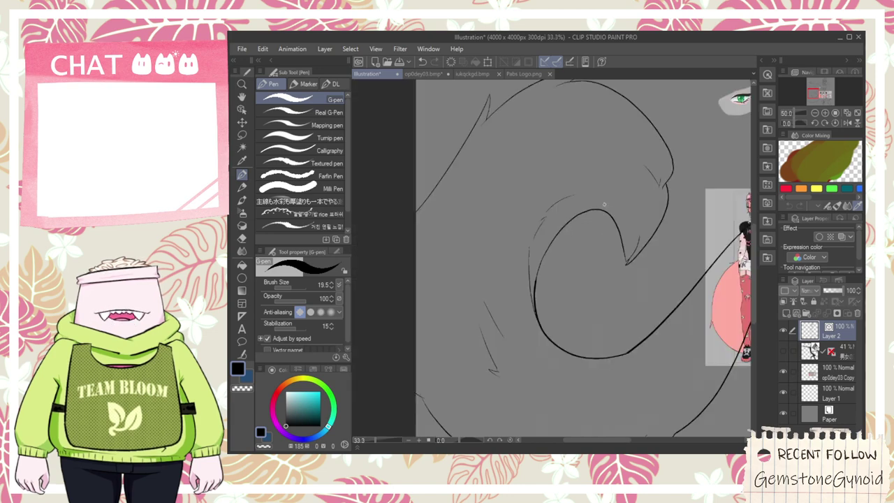
- Erase the fur marks beside the outer edge's notch and trim the notch's line ends
{"action": "left_click_drag", "start_coordinate": [598, 201], "coordinate": [491, 236]}
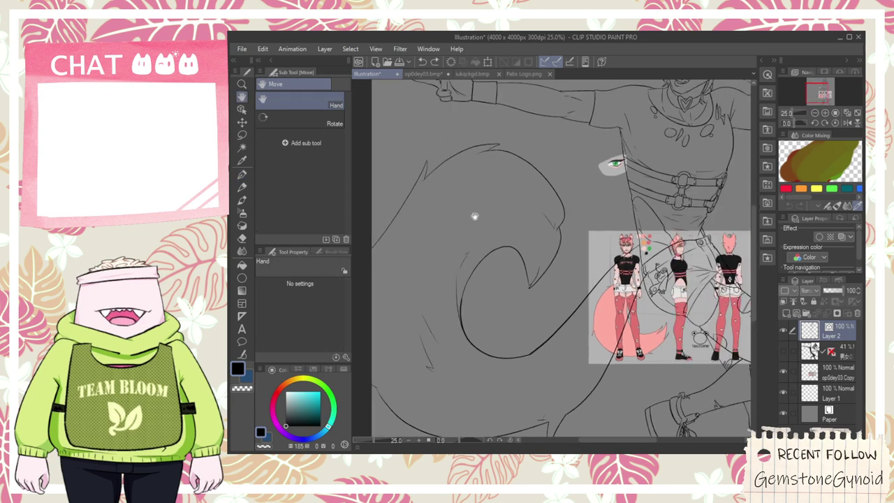
{"action": "scroll", "coordinate": [482, 212], "scroll_direction": "up", "scroll_amount": 2}
{"action": "key", "text": "e"}
{"action": "scroll", "coordinate": [555, 238], "scroll_direction": "up", "scroll_amount": 1}
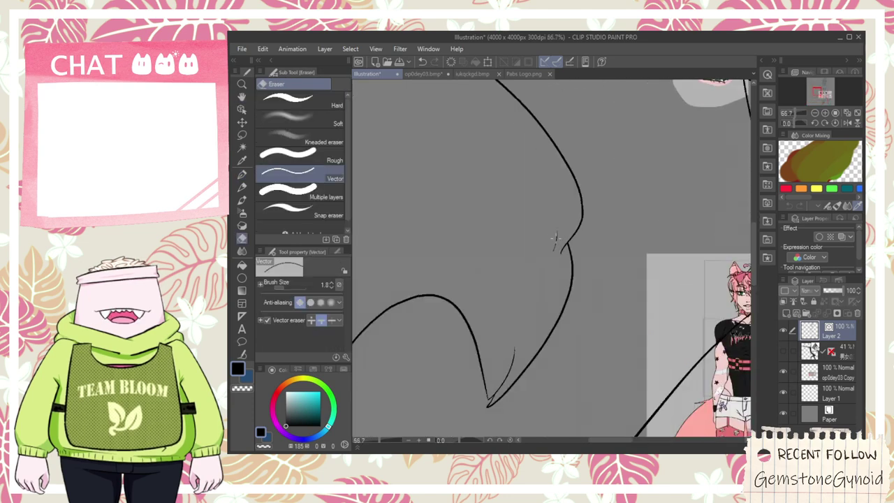
{"action": "key", "text": "p"}
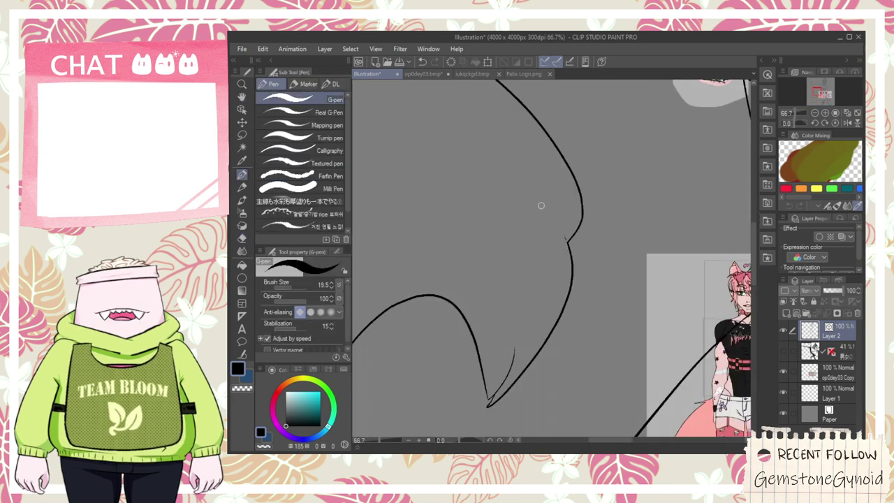
- Examine the inked tail's outline and compare it with the front view on the reference sheet
{"action": "scroll", "coordinate": [545, 208], "scroll_direction": "down", "scroll_amount": 1}
{"action": "key", "text": "h"}
{"action": "scroll", "coordinate": [539, 211], "scroll_direction": "down", "scroll_amount": 1}
{"action": "scroll", "coordinate": [487, 160], "scroll_direction": "up", "scroll_amount": 1}
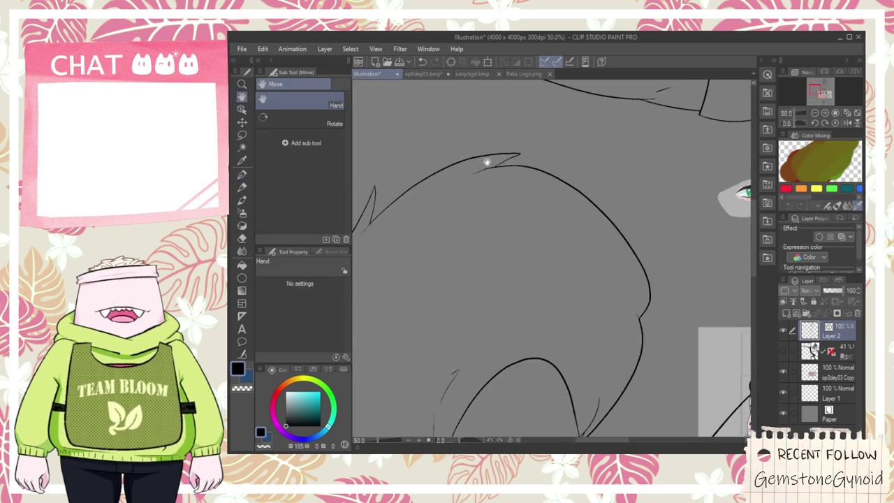
{"action": "left_click_drag", "start_coordinate": [483, 180], "coordinate": [546, 156]}
{"action": "scroll", "coordinate": [519, 185], "scroll_direction": "down", "scroll_amount": 2}
{"action": "mouse_move", "coordinate": [573, 243]}
{"action": "left_mouse_down"}
{"action": "mouse_move", "coordinate": [485, 207]}
{"action": "mouse_move", "coordinate": [476, 187]}
{"action": "left_mouse_up"}
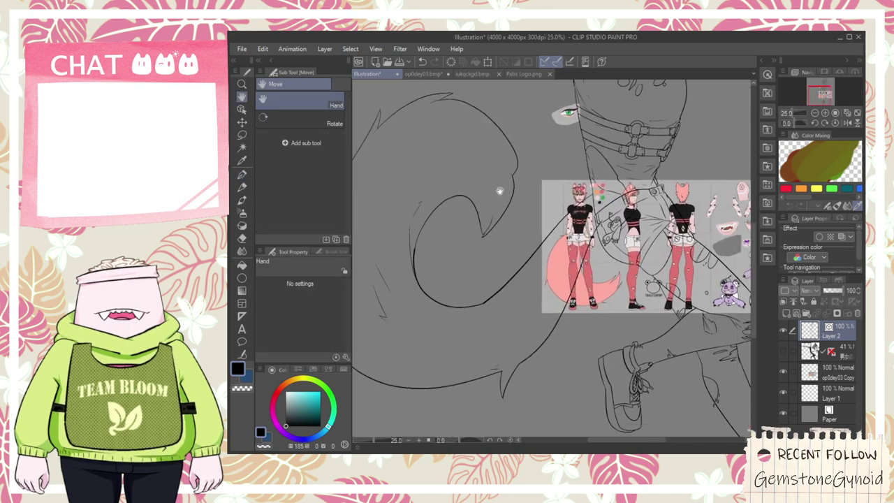
{"action": "scroll", "coordinate": [562, 162], "scroll_direction": "up", "scroll_amount": 4}
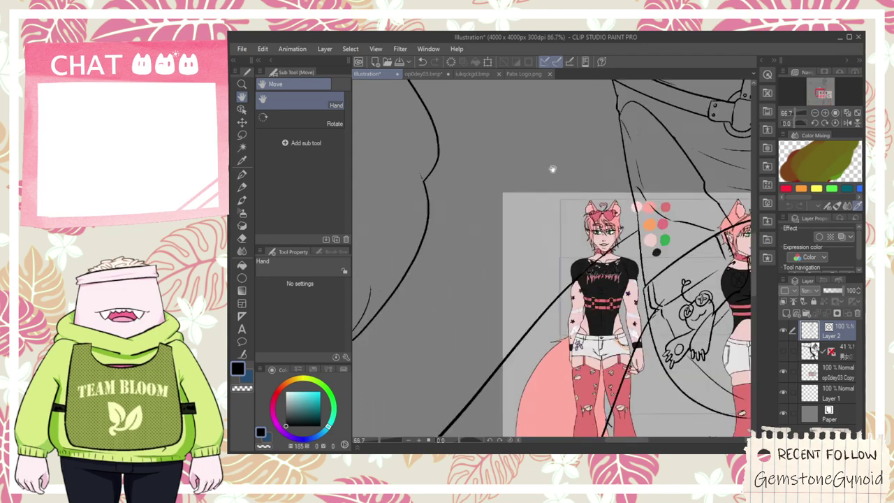
{"action": "scroll", "coordinate": [584, 220], "scroll_direction": "down", "scroll_amount": 2}
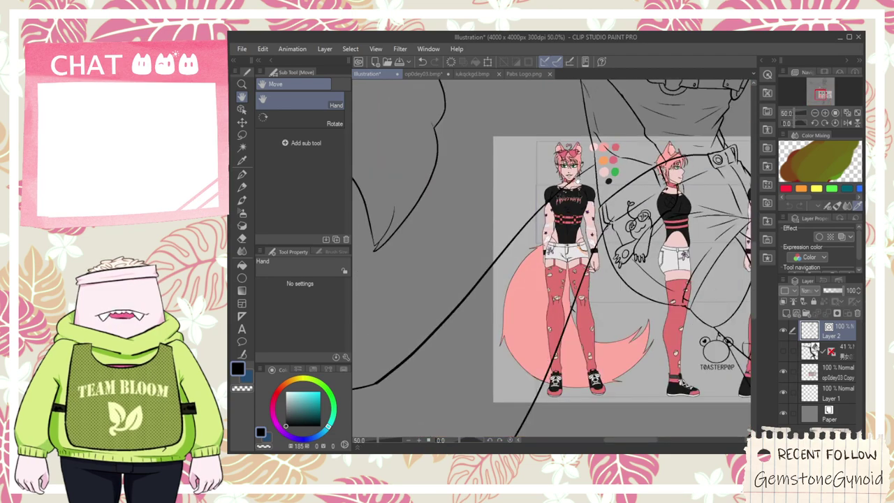
- Select all of the tail's vector lines with the Object tool and slightly reduce their width and height, shifting them up
{"action": "scroll", "coordinate": [582, 188], "scroll_direction": "down", "scroll_amount": 1}
{"action": "left_click_drag", "start_coordinate": [598, 205], "coordinate": [591, 226]}
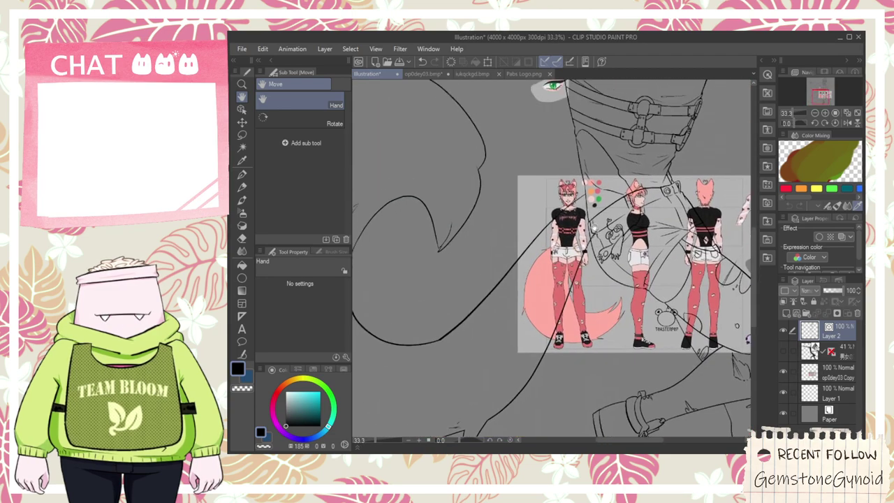
{"action": "scroll", "coordinate": [585, 225], "scroll_direction": "up", "scroll_amount": 1}
{"action": "scroll", "coordinate": [588, 227], "scroll_direction": "up", "scroll_amount": 1}
{"action": "scroll", "coordinate": [590, 230], "scroll_direction": "down", "scroll_amount": 3}
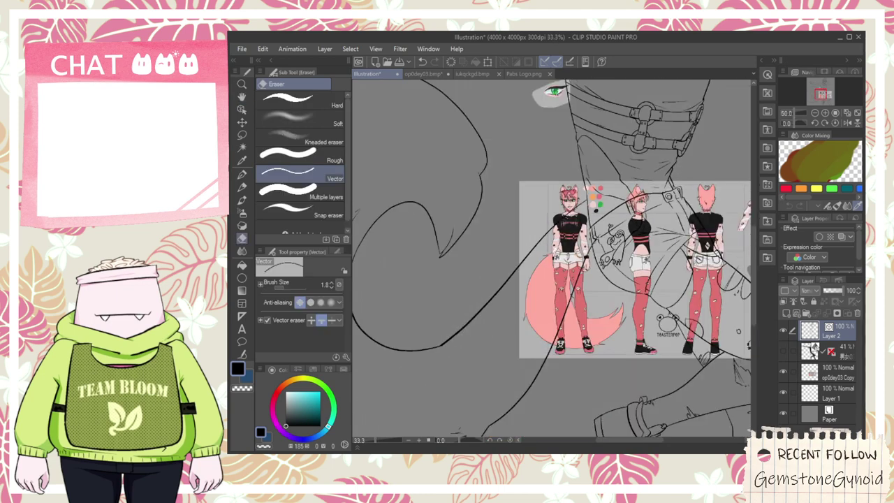
{"action": "scroll", "coordinate": [518, 224], "scroll_direction": "down", "scroll_amount": 1}
{"action": "left_click", "coordinate": [242, 110]}
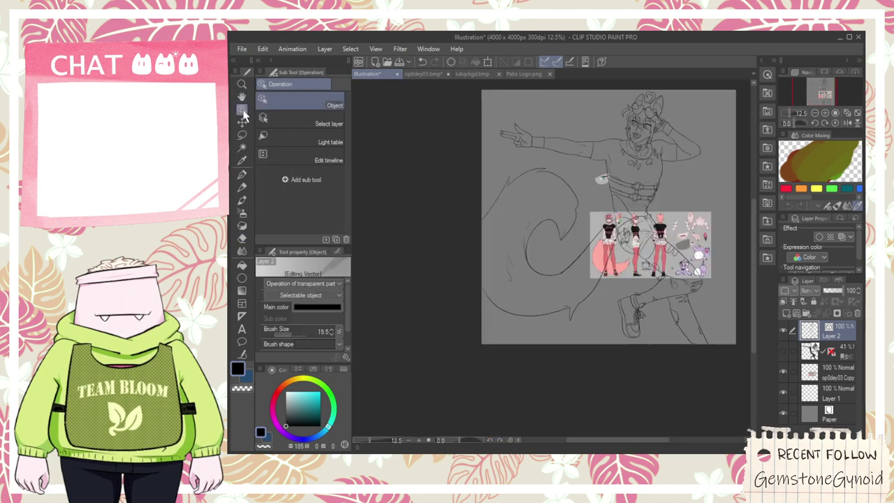
{"action": "mouse_move", "coordinate": [420, 159]}
{"action": "left_mouse_down"}
{"action": "mouse_move", "coordinate": [547, 289]}
{"action": "mouse_move", "coordinate": [573, 336]}
{"action": "left_mouse_up"}
{"action": "mouse_move", "coordinate": [414, 335]}
{"action": "left_mouse_down"}
{"action": "mouse_move", "coordinate": [465, 267]}
{"action": "mouse_move", "coordinate": [597, 251]}
{"action": "left_mouse_up"}
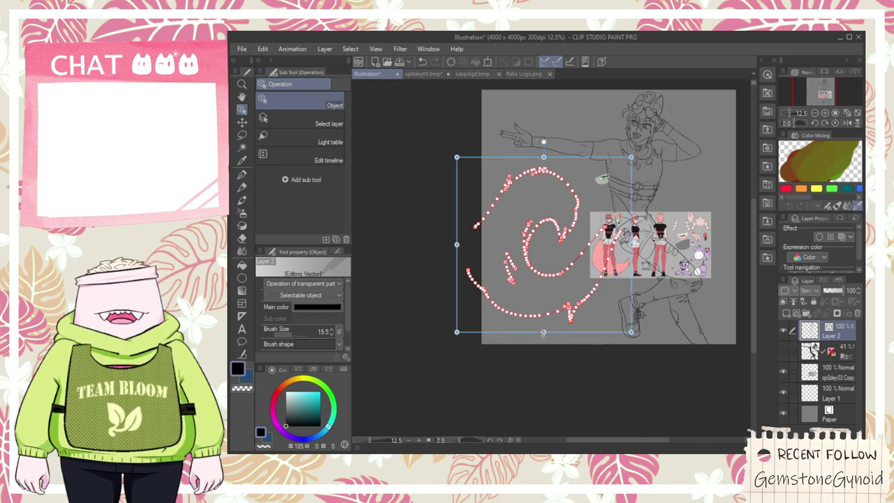
{"action": "left_click_drag", "start_coordinate": [457, 244], "coordinate": [462, 244]}
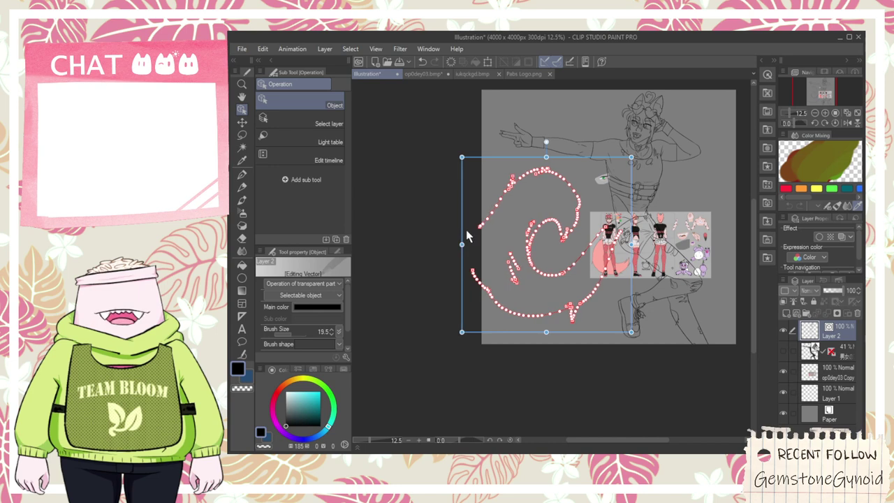
{"action": "mouse_move", "coordinate": [548, 153]}
{"action": "left_mouse_down"}
{"action": "mouse_move", "coordinate": [556, 166]}
{"action": "mouse_move", "coordinate": [562, 158]}
{"action": "left_mouse_up"}
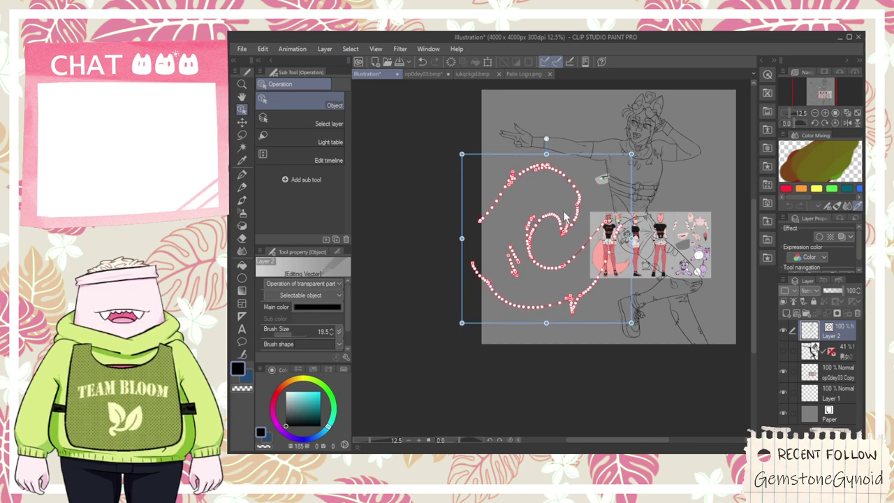
- Nudge the short line segment at the tail's upper root so it lines up with the end of the long tail line
{"action": "scroll", "coordinate": [612, 216], "scroll_direction": "up", "scroll_amount": 3}
{"action": "scroll", "coordinate": [614, 230], "scroll_direction": "up", "scroll_amount": 1}
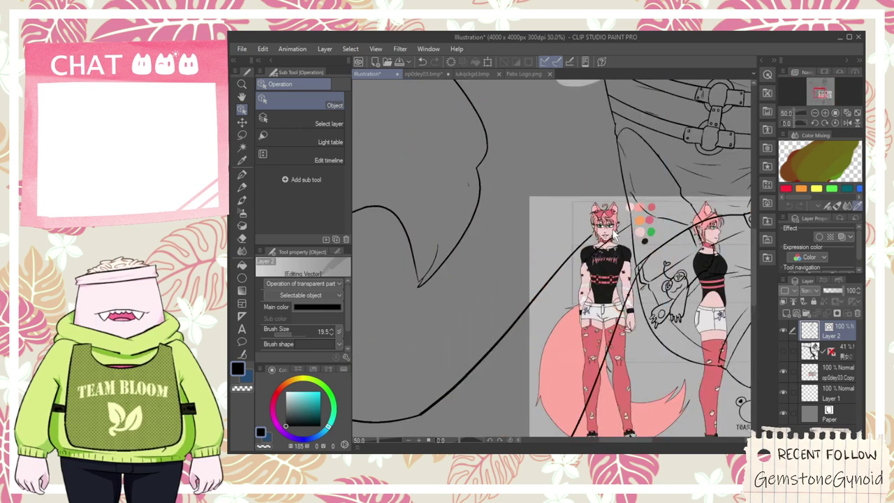
{"action": "left_click", "coordinate": [615, 222]}
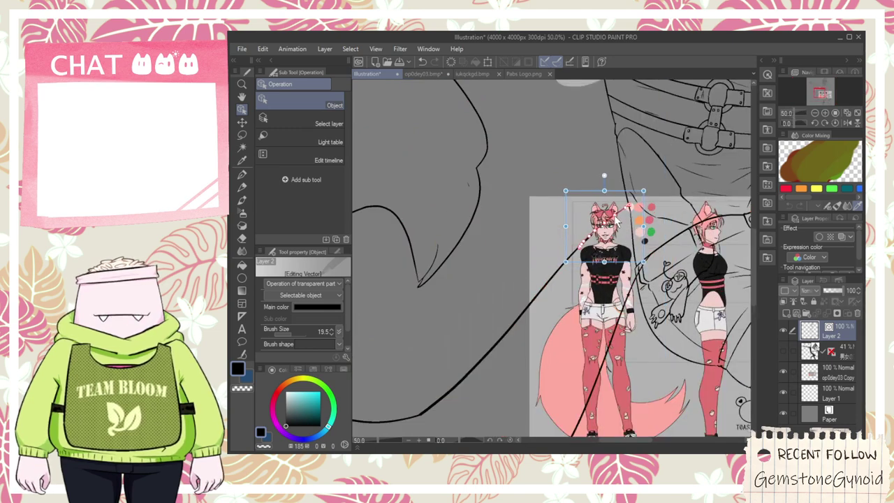
{"action": "left_click_drag", "start_coordinate": [616, 219], "coordinate": [616, 220]}
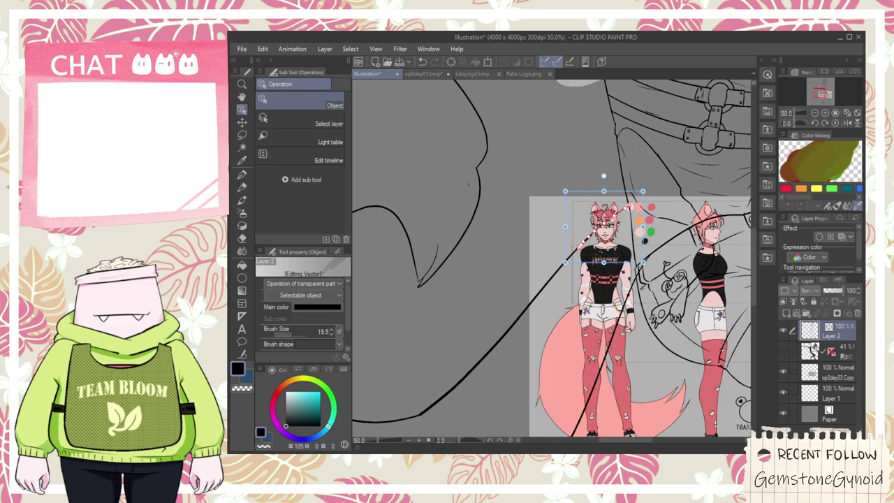
{"action": "key", "text": "e"}
{"action": "scroll", "coordinate": [619, 217], "scroll_direction": "up", "scroll_amount": 3}
{"action": "scroll", "coordinate": [438, 213], "scroll_direction": "down", "scroll_amount": 1}
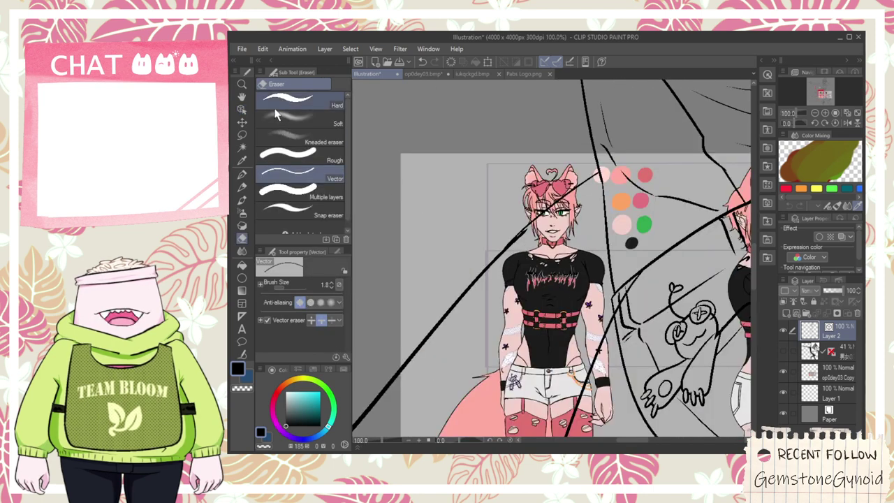
{"action": "key", "text": "o"}
{"action": "left_click_drag", "start_coordinate": [560, 208], "coordinate": [561, 205]}
{"action": "key", "text": "e"}
{"action": "key", "text": "ctrl+plus"}
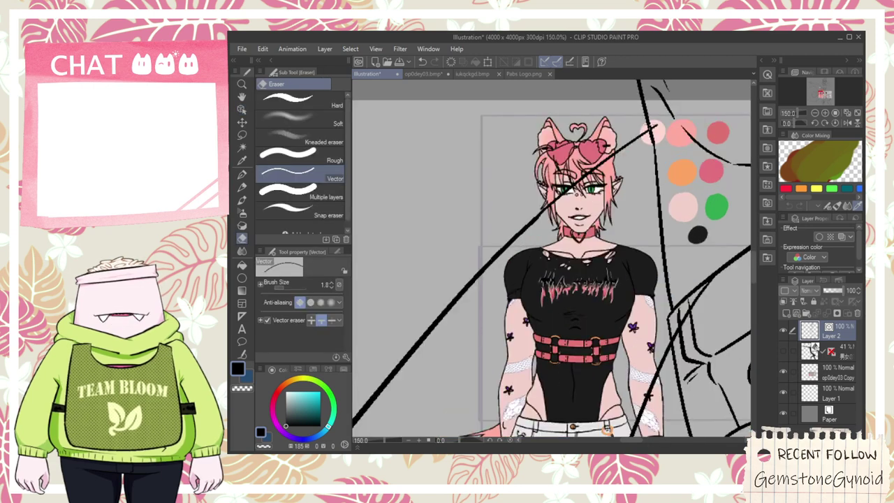
- Trim the overlapping end of the tail's lower line where it meets the clothing lines beside the character's hip
{"action": "scroll", "coordinate": [675, 171], "scroll_direction": "down", "scroll_amount": 1}
{"action": "key", "text": "space"}
{"action": "left_click_drag", "start_coordinate": [706, 249], "coordinate": [599, 223]}
{"action": "scroll", "coordinate": [592, 229], "scroll_direction": "up", "scroll_amount": 4}
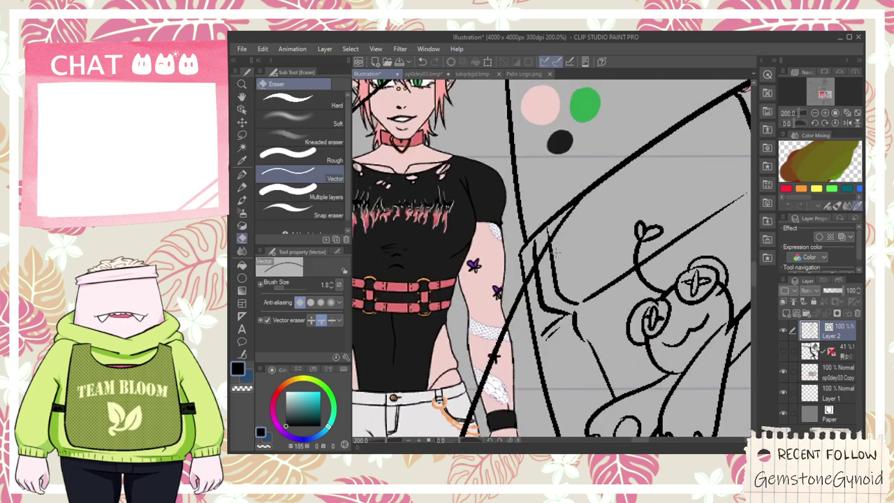
{"action": "mouse_move", "coordinate": [534, 229]}
{"action": "left_mouse_down"}
{"action": "mouse_move", "coordinate": [564, 202]}
{"action": "mouse_move", "coordinate": [573, 225]}
{"action": "left_mouse_up"}
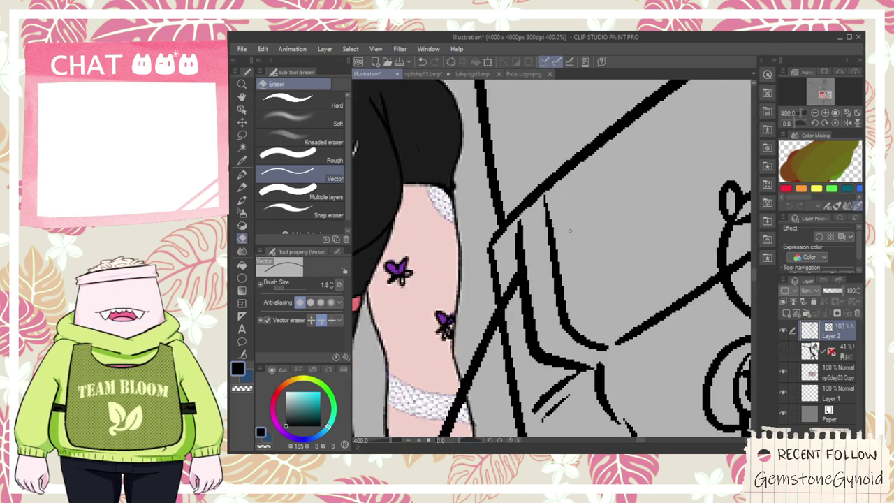
{"action": "scroll", "coordinate": [508, 278], "scroll_direction": "down", "scroll_amount": 8}
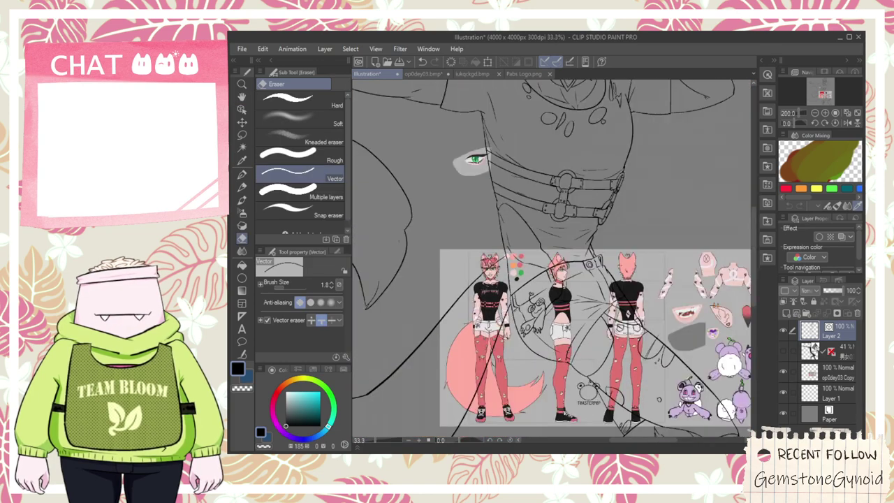
- Draw a smoother G-pen curve over the lower right bend of the tail's inner curl, redoing the stroke until it fits
{"action": "key", "text": "space"}
{"action": "left_click_drag", "start_coordinate": [399, 340], "coordinate": [431, 240]}
{"action": "scroll", "coordinate": [431, 239], "scroll_direction": "up", "scroll_amount": 3}
{"action": "left_click_drag", "start_coordinate": [433, 297], "coordinate": [560, 256]}
{"action": "key", "text": "p"}
{"action": "left_click_drag", "start_coordinate": [435, 273], "coordinate": [614, 217]}
{"action": "key", "text": "ctrl+z"}
{"action": "left_click_drag", "start_coordinate": [399, 274], "coordinate": [598, 228]}
{"action": "key", "text": "ctrl+z"}
{"action": "left_click_drag", "start_coordinate": [397, 267], "coordinate": [631, 195]}
{"action": "key", "text": "ctrl+z"}
{"action": "left_click_drag", "start_coordinate": [480, 269], "coordinate": [657, 174]}
- Erase the old bend and the doubled line beside the new curve at the bottom of the inner curl
{"action": "key", "text": "e"}
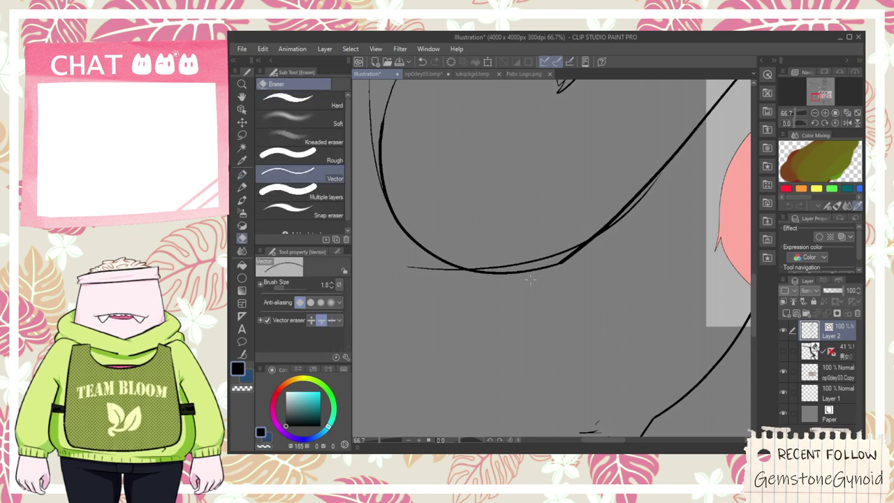
{"action": "left_click_drag", "start_coordinate": [550, 267], "coordinate": [529, 277]}
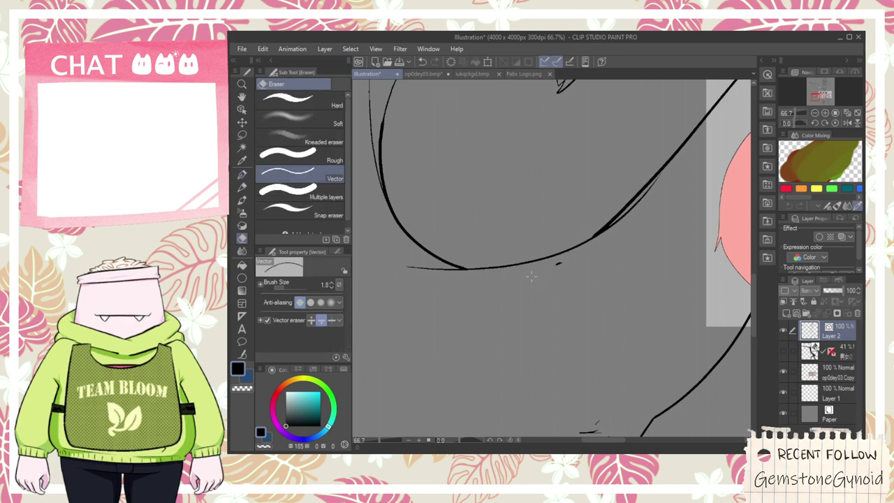
{"action": "scroll", "coordinate": [550, 269], "scroll_direction": "up", "scroll_amount": 4}
{"action": "key", "text": "p"}
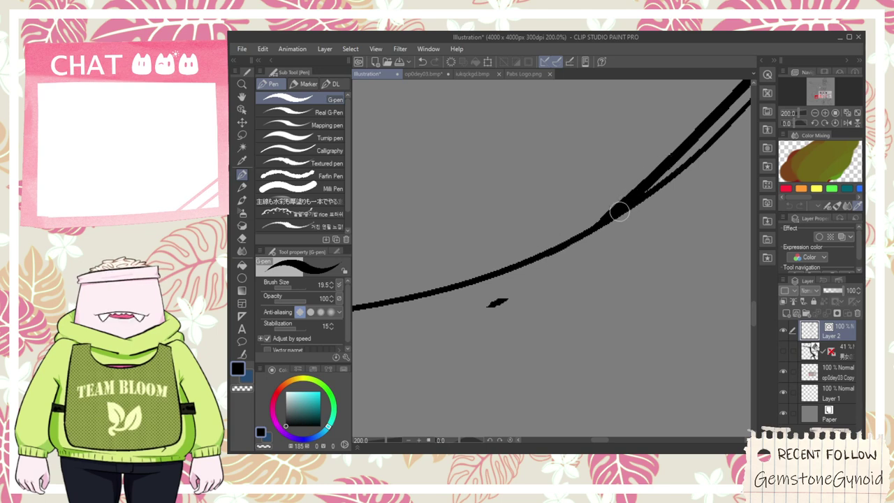
{"action": "key", "text": "e"}
{"action": "left_click_drag", "start_coordinate": [619, 211], "coordinate": [667, 181]}
{"action": "scroll", "coordinate": [506, 292], "scroll_direction": "down", "scroll_amount": 4}
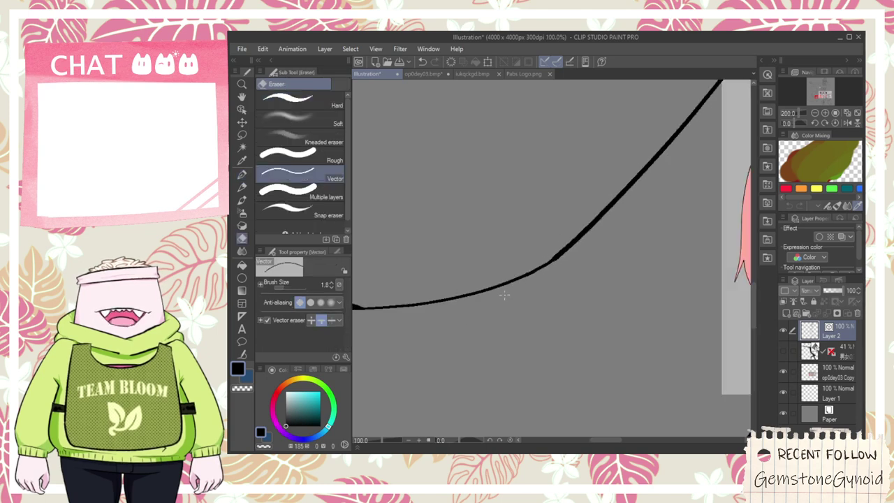
- Erase the stray overlapping line ends along the bottom and left side of the tail's inner curl
{"action": "key", "text": "space"}
{"action": "left_click_drag", "start_coordinate": [419, 270], "coordinate": [499, 285]}
{"action": "left_click_drag", "start_coordinate": [417, 287], "coordinate": [471, 328]}
{"action": "left_click_drag", "start_coordinate": [424, 341], "coordinate": [445, 279]}
{"action": "mouse_move", "coordinate": [504, 180]}
{"action": "left_mouse_down"}
{"action": "mouse_move", "coordinate": [488, 222]}
{"action": "mouse_move", "coordinate": [495, 211]}
{"action": "left_mouse_up"}
{"action": "left_click", "coordinate": [537, 356]}
{"action": "scroll", "coordinate": [516, 162], "scroll_direction": "down", "scroll_amount": 2}
{"action": "mouse_move", "coordinate": [517, 153]}
{"action": "left_mouse_down"}
{"action": "mouse_move", "coordinate": [512, 164]}
{"action": "mouse_move", "coordinate": [540, 184]}
{"action": "left_mouse_up"}
- Draw the tail's outer left edge inside the canvas as one long curve rising from the lower outline
{"action": "key", "text": "space"}
{"action": "scroll", "coordinate": [413, 283], "scroll_direction": "up", "scroll_amount": 1}
{"action": "key", "text": "p"}
{"action": "left_click_drag", "start_coordinate": [440, 324], "coordinate": [454, 114]}
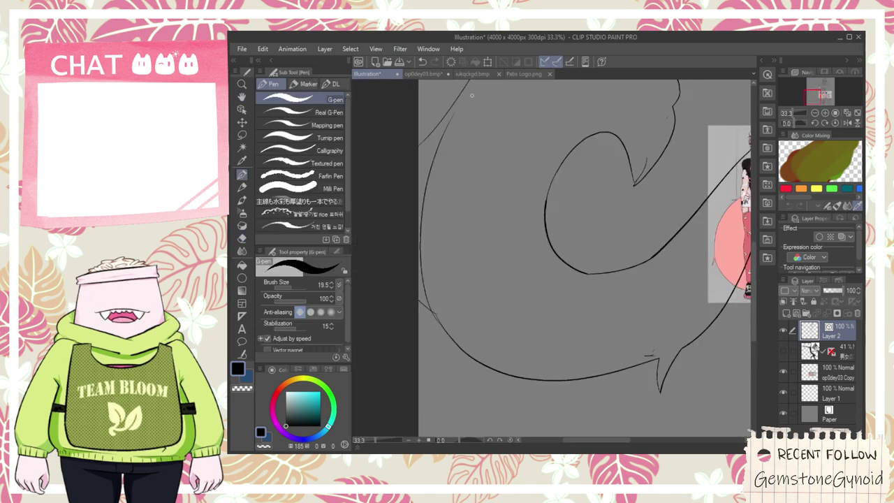
- Draw a line joining the new left edge to the tail's upper outline below the fur spike, redoing it until it flows smoothly
{"action": "key", "text": "space"}
{"action": "scroll", "coordinate": [458, 230], "scroll_direction": "up", "scroll_amount": 3}
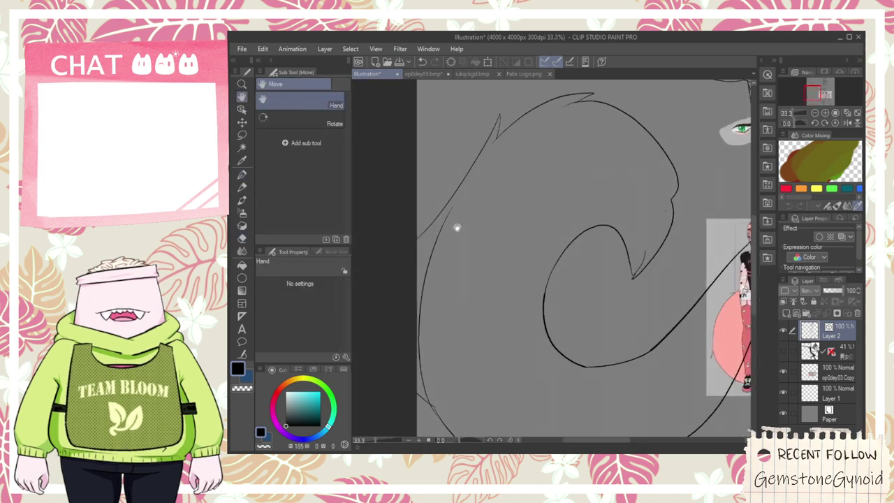
{"action": "key", "text": "p"}
{"action": "left_click_drag", "start_coordinate": [415, 334], "coordinate": [484, 174]}
{"action": "key", "text": "ctrl+z"}
{"action": "left_click_drag", "start_coordinate": [411, 337], "coordinate": [508, 134]}
{"action": "key", "text": "ctrl+z"}
{"action": "left_click_drag", "start_coordinate": [402, 360], "coordinate": [493, 181]}
{"action": "key", "text": "ctrl+z"}
{"action": "left_click_drag", "start_coordinate": [422, 311], "coordinate": [497, 152]}
{"action": "key", "text": "ctrl+z"}
{"action": "left_click_drag", "start_coordinate": [403, 349], "coordinate": [491, 165]}
{"action": "key", "text": "ctrl+z"}
{"action": "left_click_drag", "start_coordinate": [406, 353], "coordinate": [482, 179]}
- Adjust the joining line on the tail's upper left edge and erase the overlapping ends at its joints
{"action": "key", "text": "e"}
{"action": "left_click_drag", "start_coordinate": [401, 298], "coordinate": [413, 300]}
{"action": "left_click", "coordinate": [238, 133]}
{"action": "left_click", "coordinate": [242, 109]}
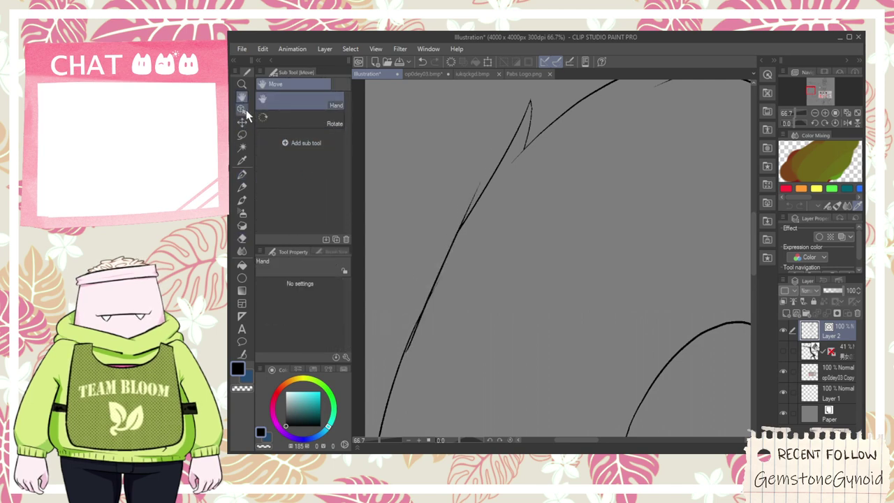
{"action": "left_click", "coordinate": [431, 281]}
{"action": "left_click_drag", "start_coordinate": [504, 263], "coordinate": [497, 281]}
{"action": "key", "text": "e"}
{"action": "scroll", "coordinate": [458, 245], "scroll_direction": "up", "scroll_amount": 1}
{"action": "left_click_drag", "start_coordinate": [453, 220], "coordinate": [465, 214]}
{"action": "scroll", "coordinate": [460, 216], "scroll_direction": "down", "scroll_amount": 2}
- Erase the old line ends that cross the tail's outline at its lower left, next to the canvas edge
{"action": "scroll", "coordinate": [459, 216], "scroll_direction": "down", "scroll_amount": 2}
{"action": "key", "text": "space"}
{"action": "left_click_drag", "start_coordinate": [479, 256], "coordinate": [467, 212]}
{"action": "scroll", "coordinate": [428, 275], "scroll_direction": "up", "scroll_amount": 2}
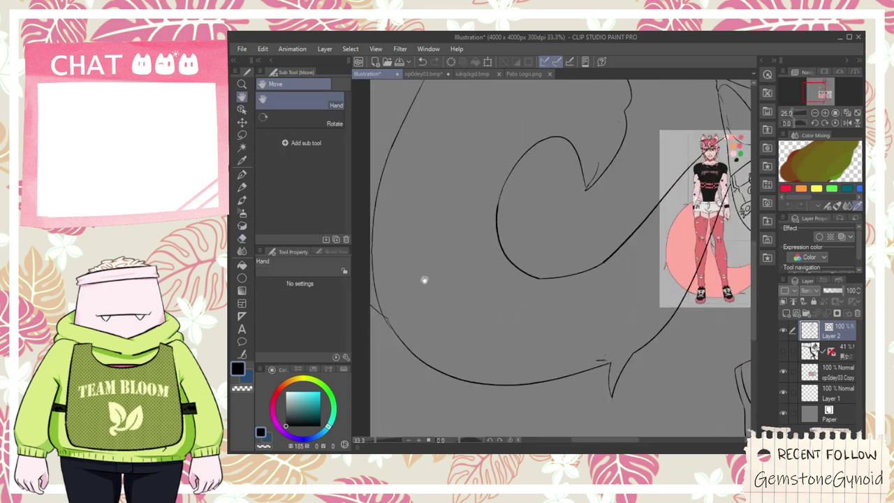
{"action": "mouse_move", "coordinate": [351, 304]}
{"action": "left_mouse_down"}
{"action": "mouse_move", "coordinate": [372, 304]}
{"action": "mouse_move", "coordinate": [357, 306]}
{"action": "left_mouse_up"}
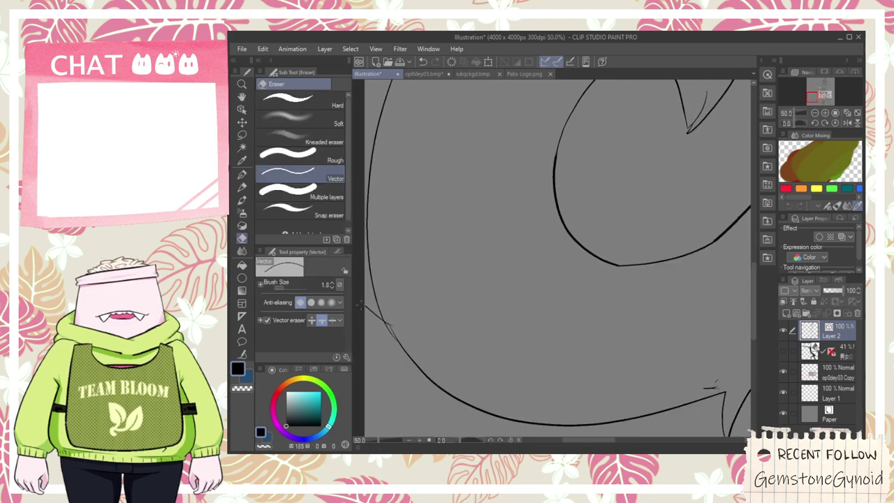
{"action": "scroll", "coordinate": [388, 316], "scroll_direction": "up", "scroll_amount": 1}
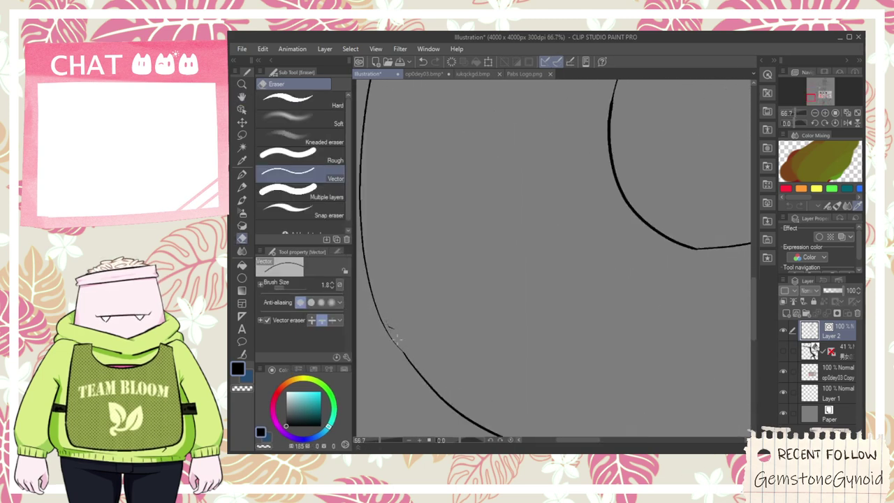
{"action": "scroll", "coordinate": [392, 322], "scroll_direction": "down", "scroll_amount": 2}
- Erase the small stray marks beside the notch on the tail's lower edge
{"action": "key", "text": "space"}
{"action": "left_click_drag", "start_coordinate": [451, 231], "coordinate": [423, 249]}
{"action": "left_click_drag", "start_coordinate": [472, 323], "coordinate": [440, 152]}
{"action": "scroll", "coordinate": [467, 219], "scroll_direction": "up", "scroll_amount": 2}
{"action": "left_click_drag", "start_coordinate": [528, 386], "coordinate": [536, 374]}
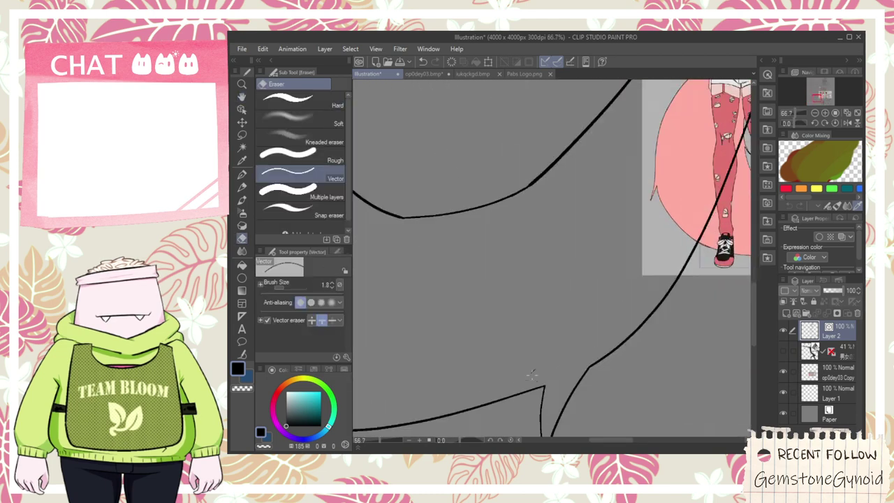
- Join the line segments along the bottom of the inner curl with Connect vector lines at brush size 46.4
{"action": "scroll", "coordinate": [537, 365], "scroll_direction": "down", "scroll_amount": 2}
{"action": "key", "text": "space"}
{"action": "scroll", "coordinate": [592, 277], "scroll_direction": "down", "scroll_amount": 3}
{"action": "scroll", "coordinate": [549, 258], "scroll_direction": "up", "scroll_amount": 2}
{"action": "key", "text": "y"}
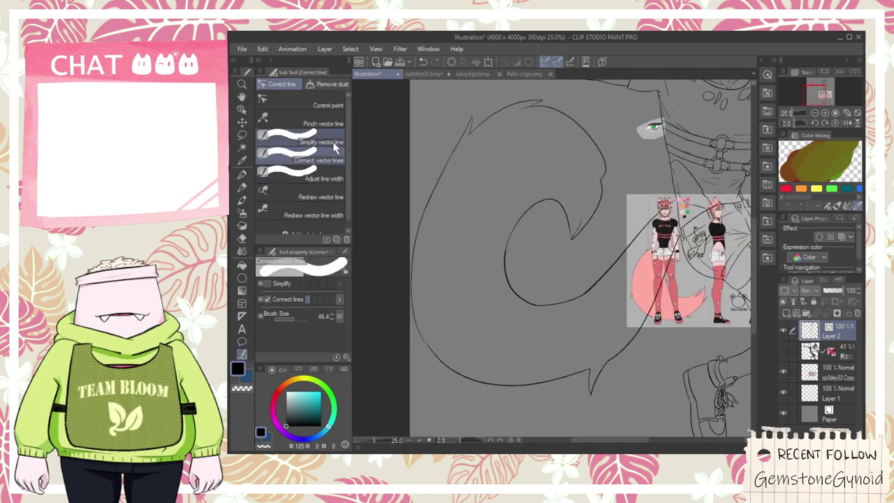
{"action": "mouse_move", "coordinate": [506, 232]}
{"action": "left_mouse_down"}
{"action": "mouse_move", "coordinate": [586, 308]}
{"action": "mouse_move", "coordinate": [577, 310]}
{"action": "left_mouse_up"}
- Simplify the inner curl's lower line with Simplify vector line at brush size 93.3, raising the simplification to its highest level
{"action": "left_click", "coordinate": [317, 141]}
{"action": "left_click_drag", "start_coordinate": [507, 274], "coordinate": [595, 279]}
{"action": "mouse_move", "coordinate": [532, 208]}
{"action": "left_mouse_down"}
{"action": "mouse_move", "coordinate": [527, 246]}
{"action": "mouse_move", "coordinate": [530, 303]}
{"action": "mouse_move", "coordinate": [569, 291]}
{"action": "left_mouse_up"}
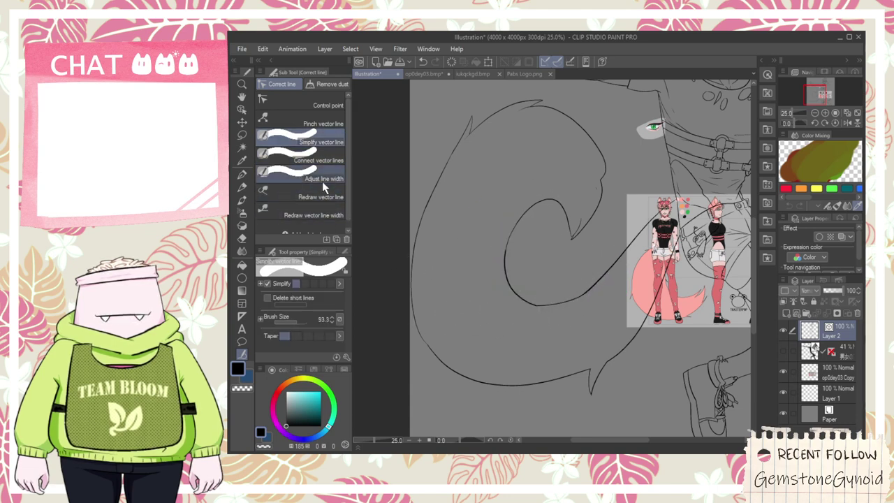
{"action": "mouse_move", "coordinate": [520, 273]}
{"action": "left_mouse_down"}
{"action": "mouse_move", "coordinate": [568, 302]}
{"action": "mouse_move", "coordinate": [611, 276]}
{"action": "left_mouse_up"}
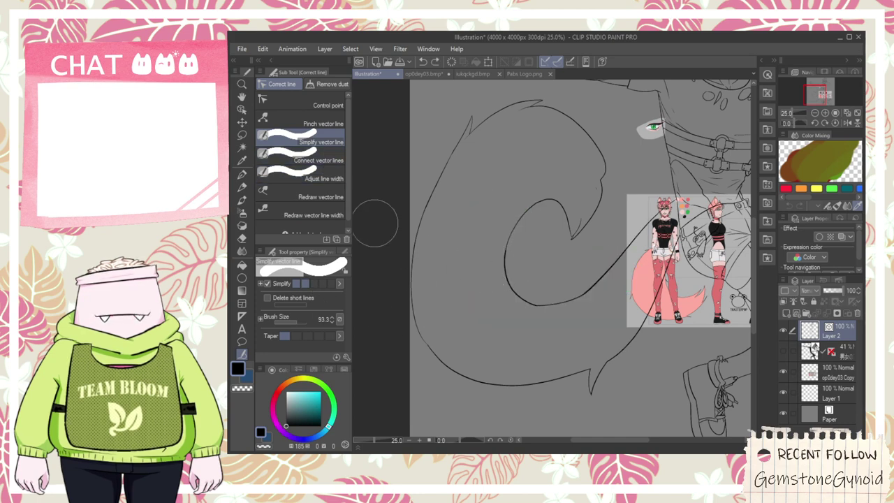
{"action": "mouse_move", "coordinate": [484, 300]}
{"action": "left_mouse_down"}
{"action": "mouse_move", "coordinate": [522, 260]}
{"action": "mouse_move", "coordinate": [552, 307]}
{"action": "left_mouse_up"}
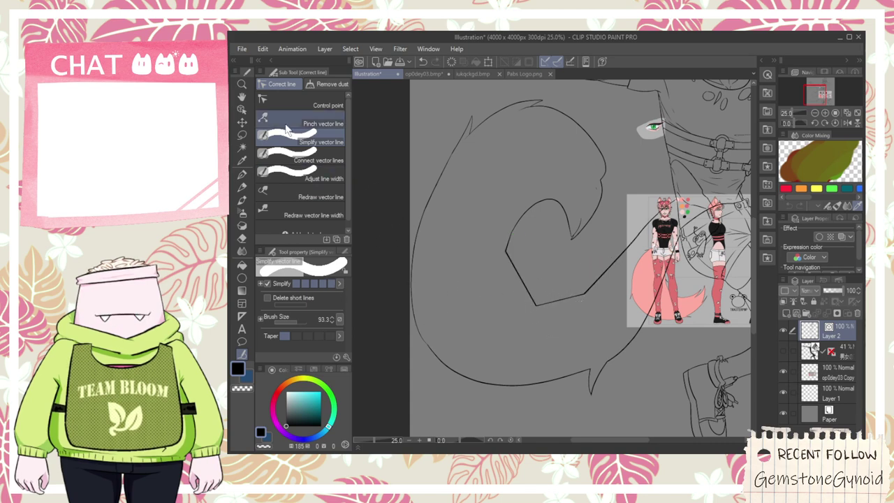
- Show the simplified inner curl's control points and turn its left corner point into a smooth curve with Switch corner
{"action": "left_click", "coordinate": [241, 111]}
{"action": "left_click", "coordinate": [537, 311]}
{"action": "scroll", "coordinate": [537, 312], "scroll_direction": "up", "scroll_amount": 2}
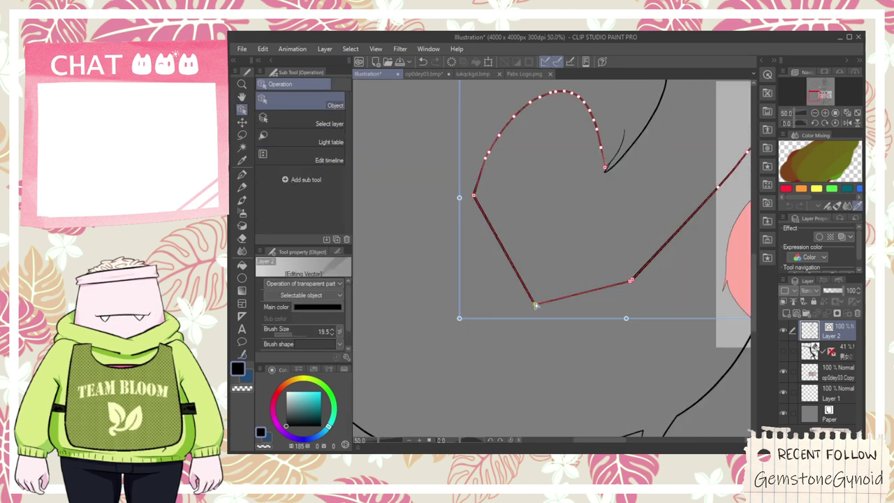
{"action": "scroll", "coordinate": [535, 312], "scroll_direction": "up", "scroll_amount": 2}
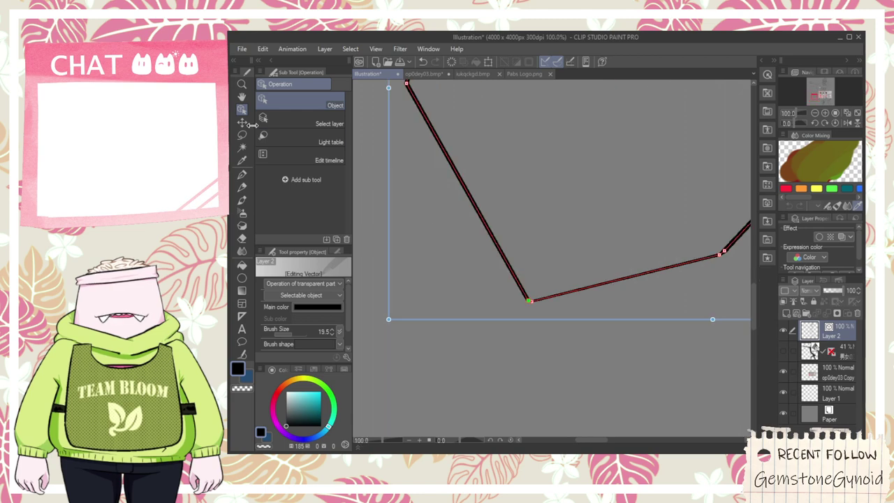
{"action": "left_click", "coordinate": [242, 353]}
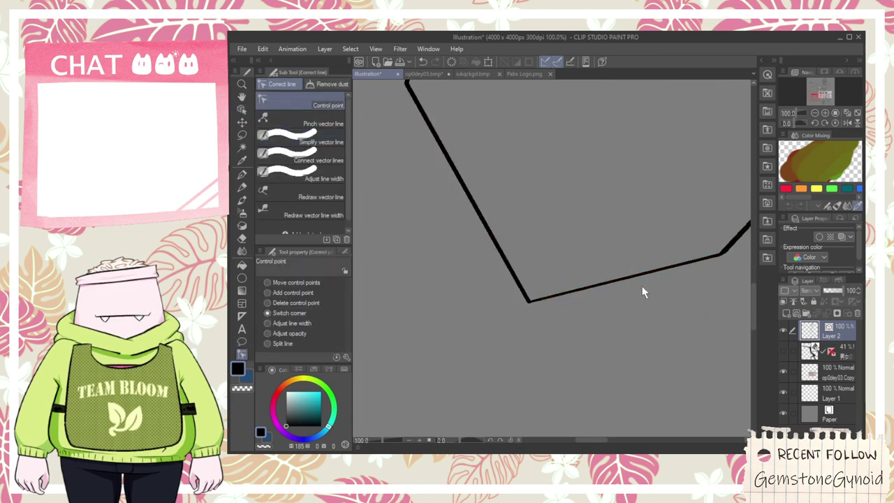
{"action": "scroll", "coordinate": [660, 279], "scroll_direction": "down", "scroll_amount": 1}
{"action": "left_click", "coordinate": [702, 263]}
{"action": "scroll", "coordinate": [639, 220], "scroll_direction": "down", "scroll_amount": 5}
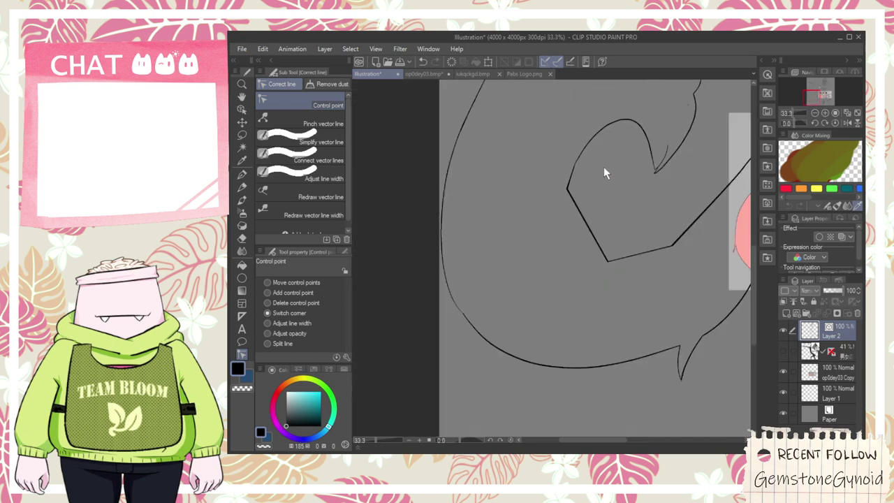
{"action": "scroll", "coordinate": [625, 160], "scroll_direction": "up", "scroll_amount": 4}
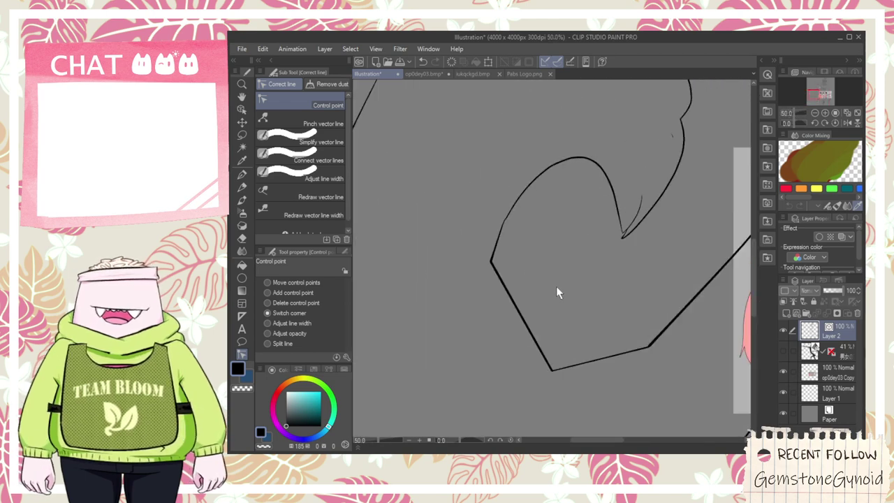
{"action": "left_click", "coordinate": [492, 263]}
{"action": "scroll", "coordinate": [506, 226], "scroll_direction": "up", "scroll_amount": 3}
{"action": "scroll", "coordinate": [507, 228], "scroll_direction": "down", "scroll_amount": 4}
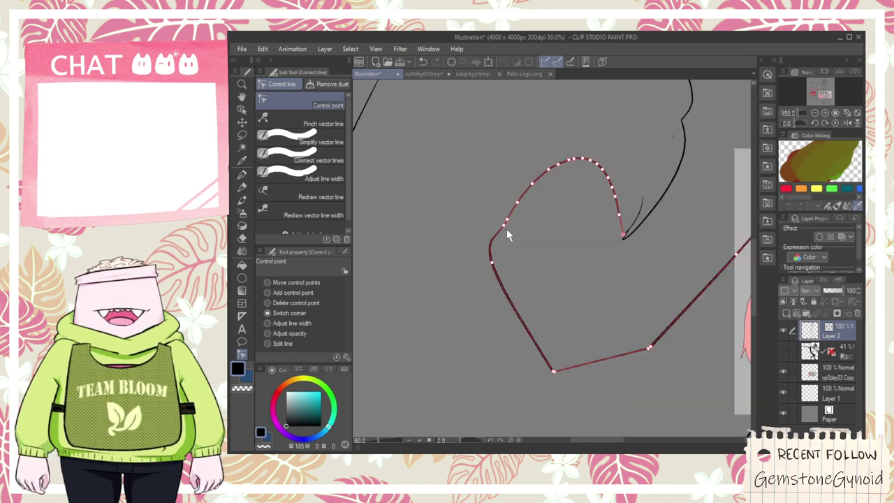
- Round out the inner curl's left side and bottom by repositioning its control points with the Object tool
{"action": "left_click", "coordinate": [243, 109]}
{"action": "left_click", "coordinate": [516, 292]}
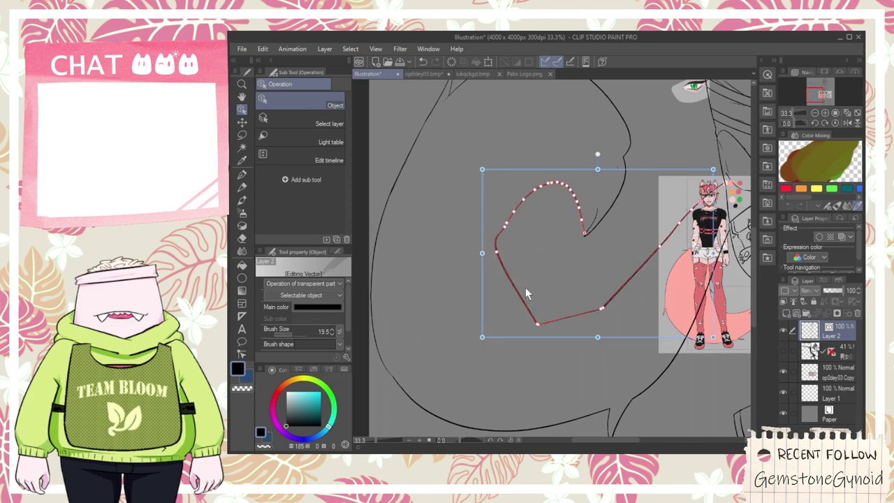
{"action": "scroll", "coordinate": [524, 290], "scroll_direction": "up", "scroll_amount": 1}
{"action": "left_click_drag", "start_coordinate": [494, 269], "coordinate": [495, 269]}
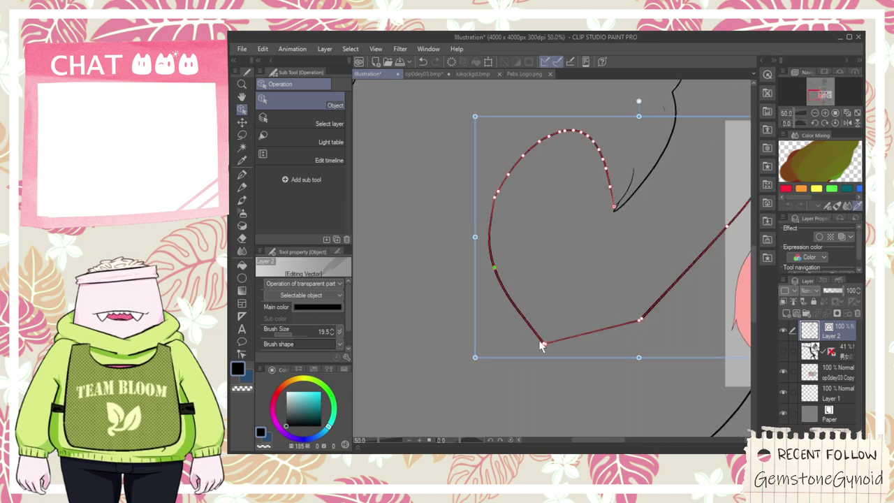
{"action": "left_click_drag", "start_coordinate": [544, 343], "coordinate": [584, 338]}
{"action": "left_click_drag", "start_coordinate": [640, 320], "coordinate": [515, 315]}
{"action": "left_click_drag", "start_coordinate": [495, 271], "coordinate": [485, 252]}
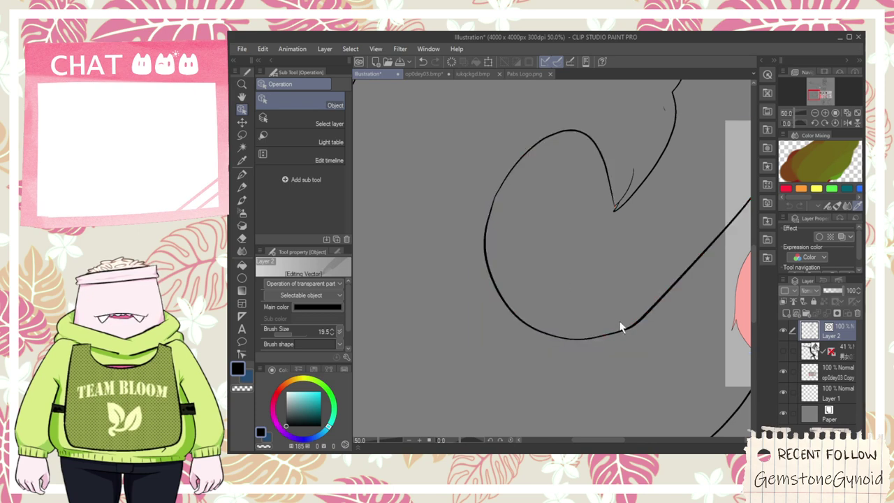
{"action": "scroll", "coordinate": [627, 329], "scroll_direction": "up", "scroll_amount": 1}
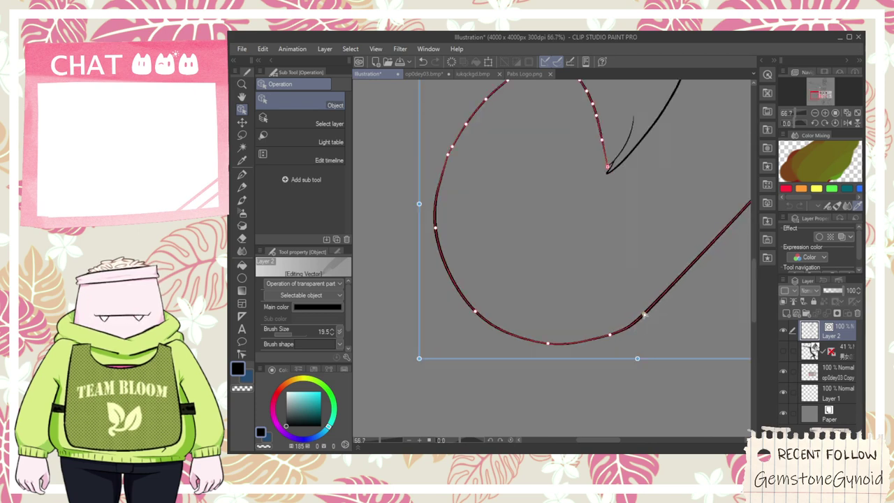
{"action": "left_click_drag", "start_coordinate": [612, 335], "coordinate": [604, 340]}
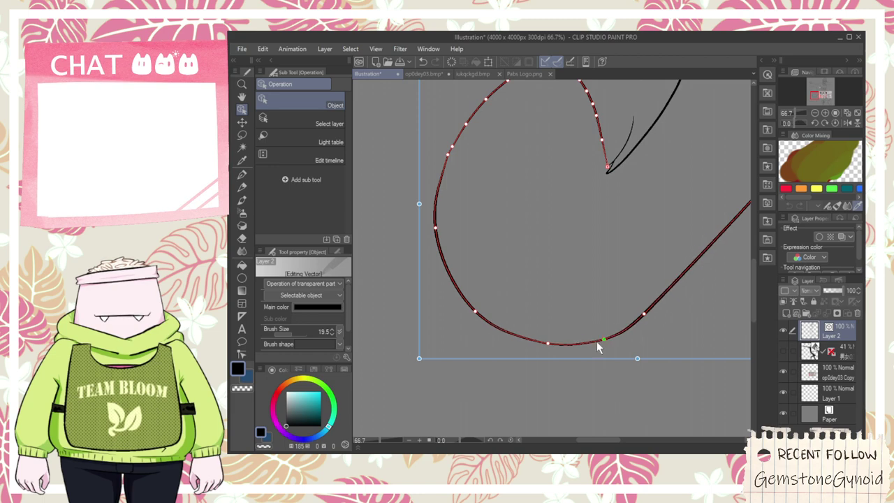
- Redraw the tail's left side with the G-pen so its outline runs off the canvas edge
{"action": "scroll", "coordinate": [564, 291], "scroll_direction": "down", "scroll_amount": 7}
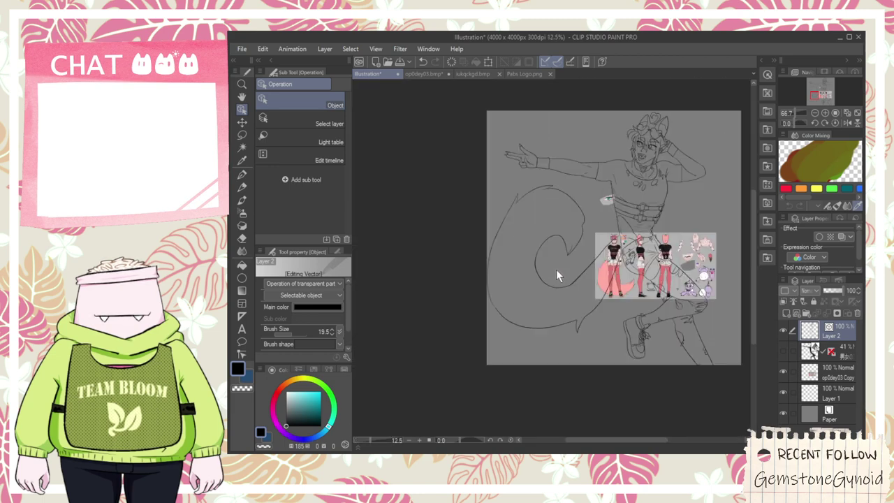
{"action": "key", "text": "space"}
{"action": "left_click_drag", "start_coordinate": [554, 250], "coordinate": [529, 266]}
{"action": "scroll", "coordinate": [528, 261], "scroll_direction": "up", "scroll_amount": 3}
{"action": "left_click_drag", "start_coordinate": [471, 350], "coordinate": [529, 363]}
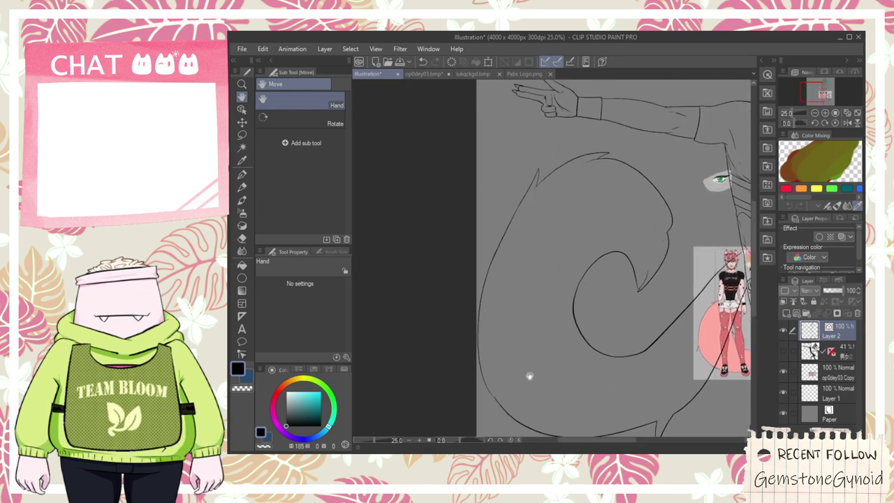
{"action": "scroll", "coordinate": [481, 346], "scroll_direction": "up", "scroll_amount": 1}
{"action": "key", "text": "p"}
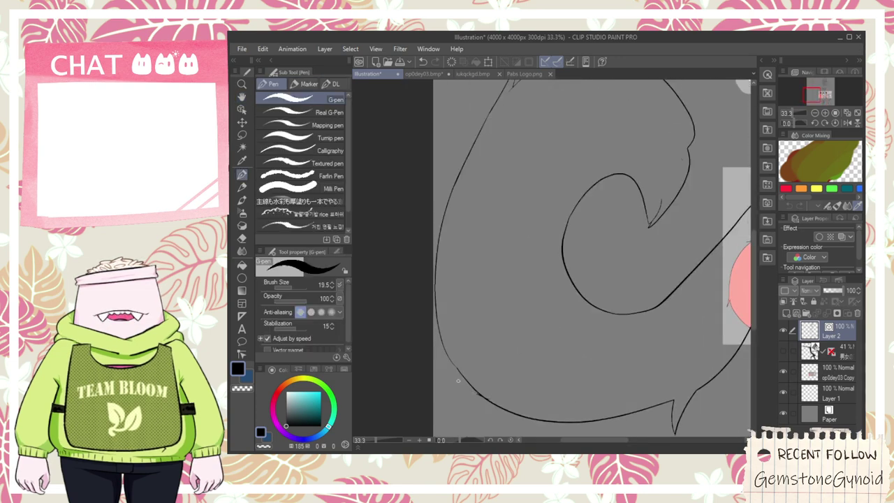
{"action": "key", "text": "space"}
{"action": "mouse_move", "coordinate": [472, 213]}
{"action": "left_mouse_down"}
{"action": "mouse_move", "coordinate": [471, 349]}
{"action": "mouse_move", "coordinate": [461, 291]}
{"action": "mouse_move", "coordinate": [518, 225]}
{"action": "left_mouse_up"}
- Erase the old curve on the tail's left side and clean up the lower join with the Vector eraser
{"action": "key", "text": "e"}
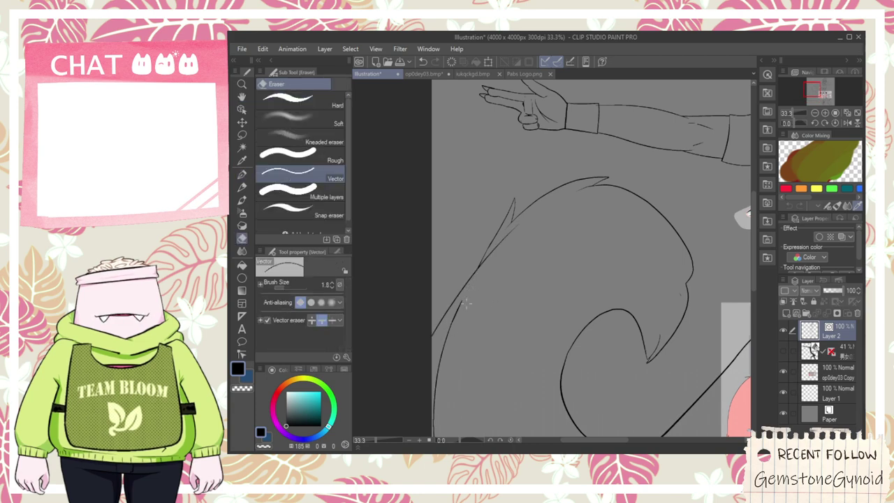
{"action": "mouse_move", "coordinate": [487, 268]}
{"action": "left_mouse_down"}
{"action": "mouse_move", "coordinate": [438, 353]}
{"action": "mouse_move", "coordinate": [462, 298]}
{"action": "mouse_move", "coordinate": [454, 325]}
{"action": "mouse_move", "coordinate": [461, 303]}
{"action": "left_mouse_up"}
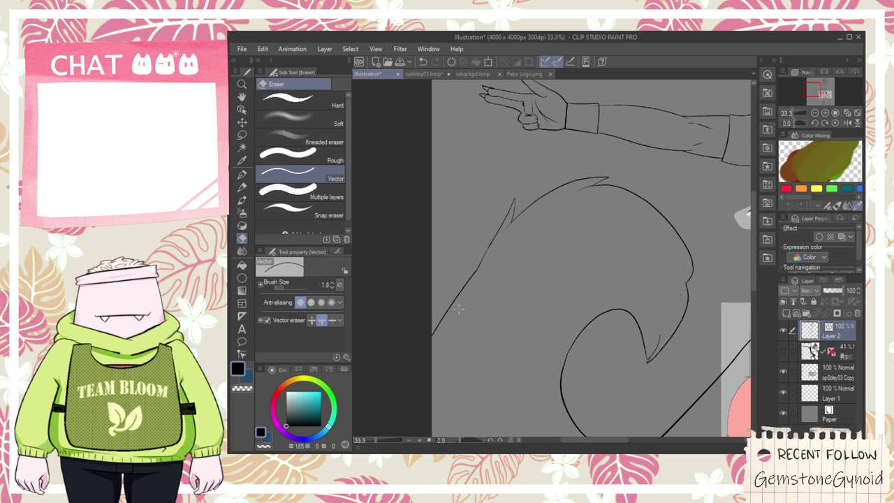
{"action": "left_click_drag", "start_coordinate": [462, 375], "coordinate": [490, 198]}
{"action": "scroll", "coordinate": [467, 283], "scroll_direction": "up", "scroll_amount": 1}
{"action": "left_click_drag", "start_coordinate": [504, 361], "coordinate": [520, 358]}
{"action": "scroll", "coordinate": [526, 377], "scroll_direction": "up", "scroll_amount": 2}
{"action": "left_click_drag", "start_coordinate": [556, 399], "coordinate": [561, 407]}
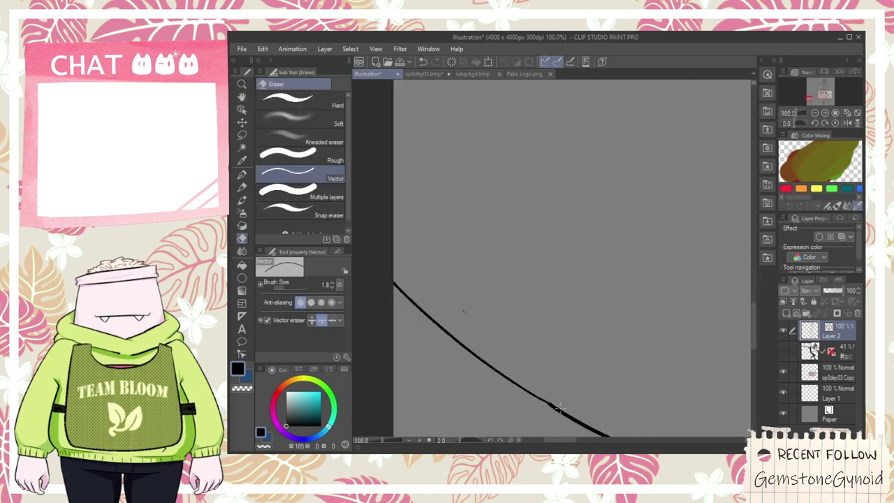
{"action": "scroll", "coordinate": [470, 321], "scroll_direction": "down", "scroll_amount": 5}
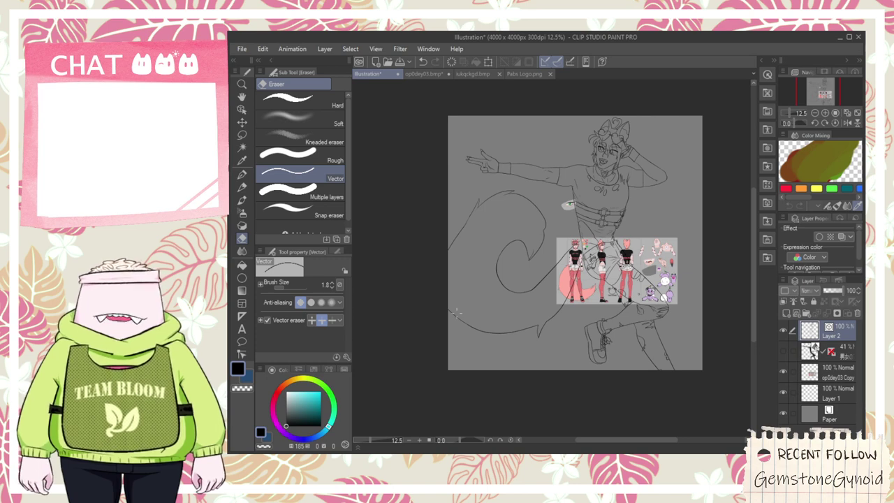
- Ink short fur strokes just below the tail's inner curl with the G-pen
{"action": "scroll", "coordinate": [457, 318], "scroll_direction": "up", "scroll_amount": 4}
{"action": "key", "text": "p"}
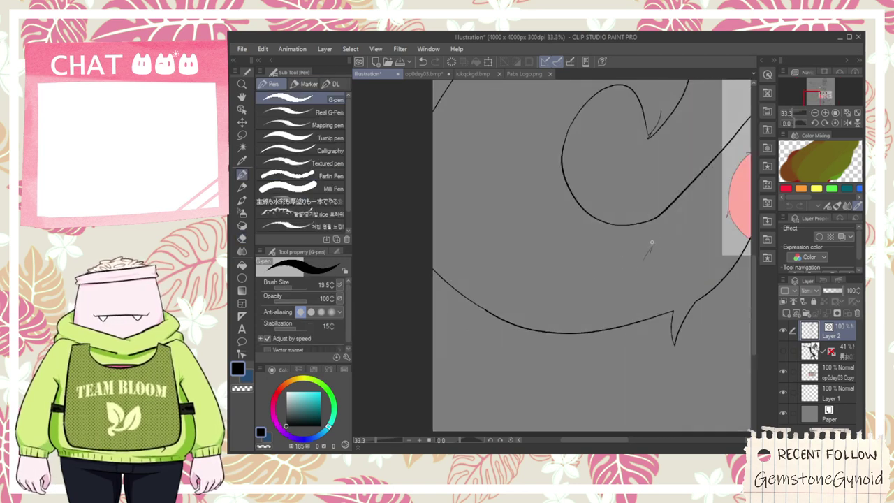
{"action": "scroll", "coordinate": [645, 231], "scroll_direction": "down", "scroll_amount": 3}
- Examine the tail, outfit and colour palette on the character reference sheet
{"action": "key", "text": "space"}
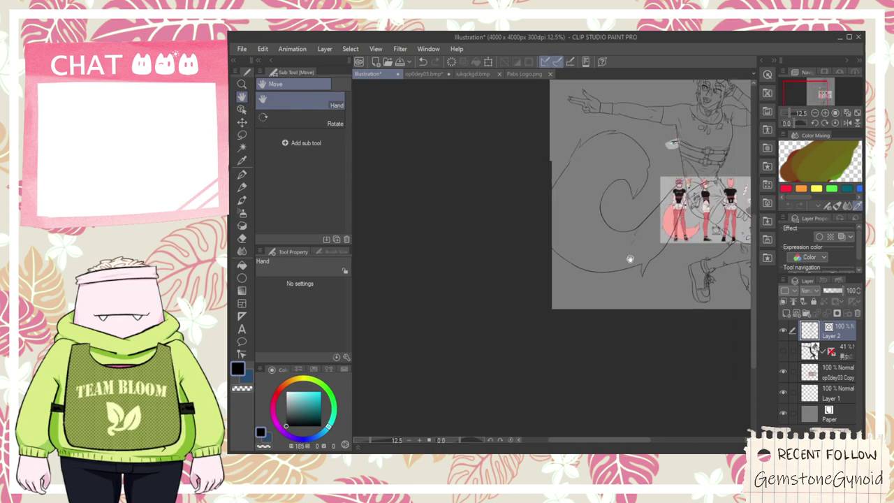
{"action": "scroll", "coordinate": [652, 240], "scroll_direction": "up", "scroll_amount": 3}
{"action": "left_click_drag", "start_coordinate": [590, 231], "coordinate": [548, 277]}
{"action": "left_click_drag", "start_coordinate": [678, 261], "coordinate": [567, 306]}
{"action": "scroll", "coordinate": [567, 306], "scroll_direction": "up", "scroll_amount": 5}
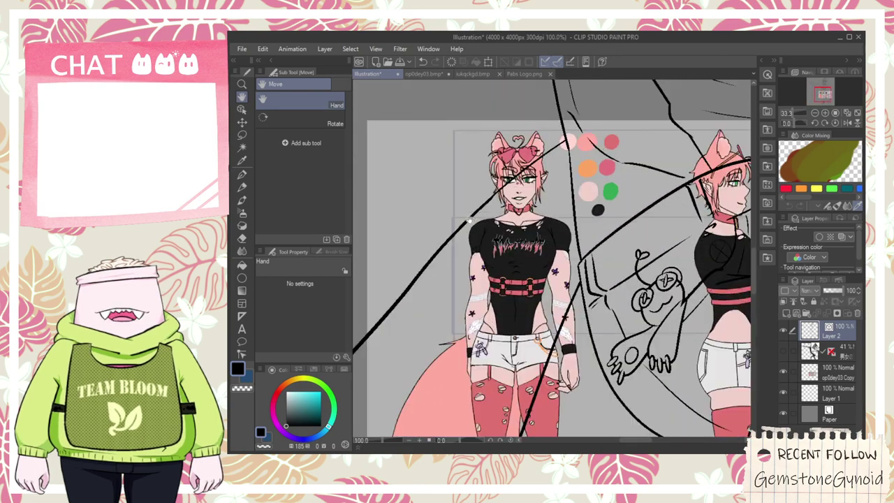
{"action": "scroll", "coordinate": [548, 187], "scroll_direction": "down", "scroll_amount": 2}
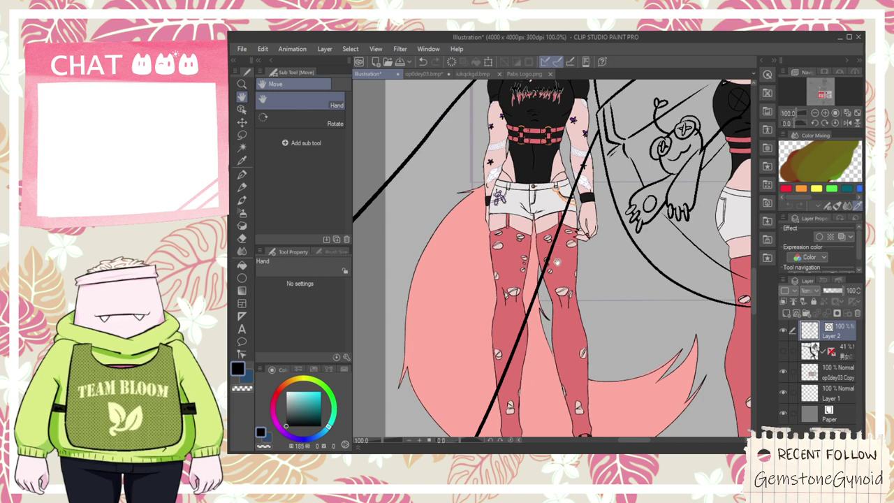
{"action": "scroll", "coordinate": [555, 264], "scroll_direction": "down", "scroll_amount": 1}
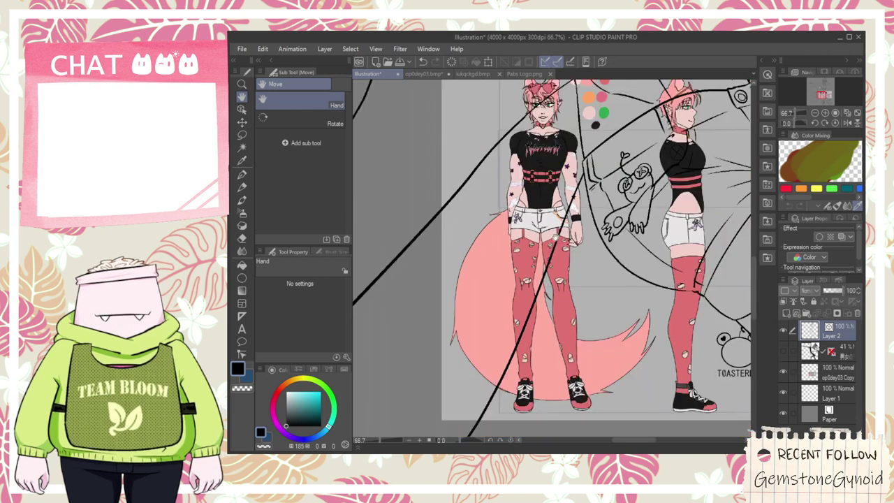
{"action": "left_click_drag", "start_coordinate": [554, 243], "coordinate": [555, 284]}
{"action": "left_click_drag", "start_coordinate": [557, 192], "coordinate": [557, 252]}
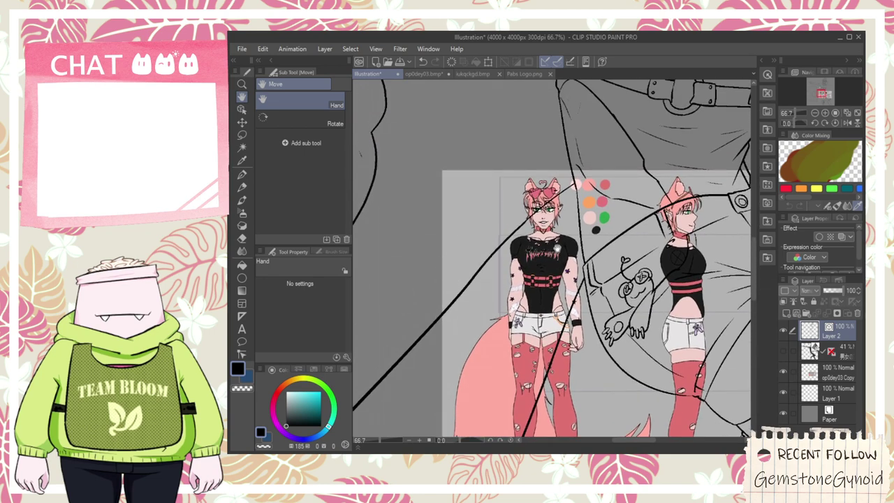
{"action": "scroll", "coordinate": [556, 248], "scroll_direction": "down", "scroll_amount": 5}
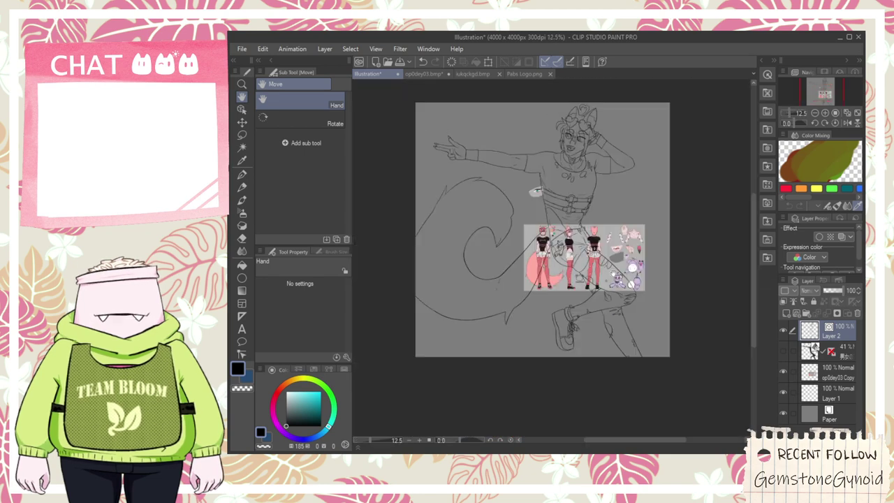
- Move the op0dey03 Copy reference layer up and to the right, clear of the character's body
{"action": "left_click_drag", "start_coordinate": [611, 270], "coordinate": [620, 293]}
{"action": "left_click", "coordinate": [817, 371]}
{"action": "key", "text": "k"}
{"action": "left_click_drag", "start_coordinate": [544, 215], "coordinate": [642, 173]}
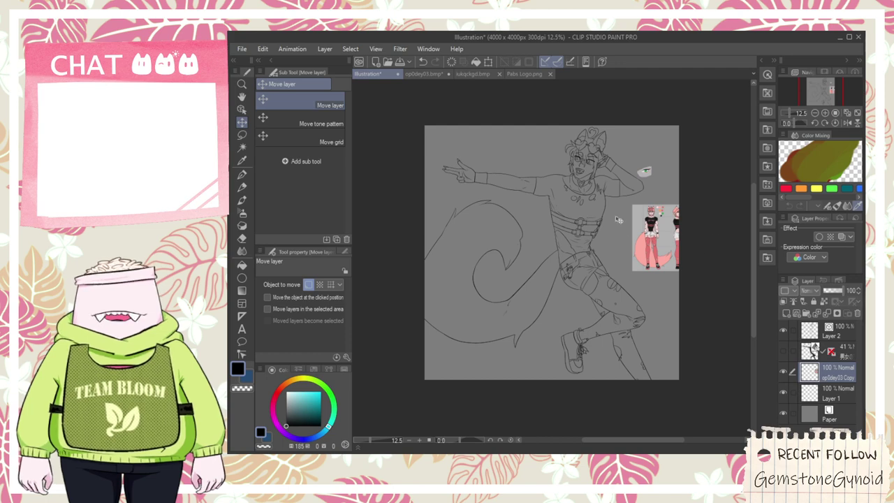
- Look over the inked torso, shorts and tail without the reference sheet covering them
{"action": "scroll", "coordinate": [585, 215], "scroll_direction": "up", "scroll_amount": 2}
{"action": "key", "text": "space"}
{"action": "left_click_drag", "start_coordinate": [569, 233], "coordinate": [580, 288]}
{"action": "left_click_drag", "start_coordinate": [588, 240], "coordinate": [596, 202]}
{"action": "scroll", "coordinate": [591, 246], "scroll_direction": "up", "scroll_amount": 1}
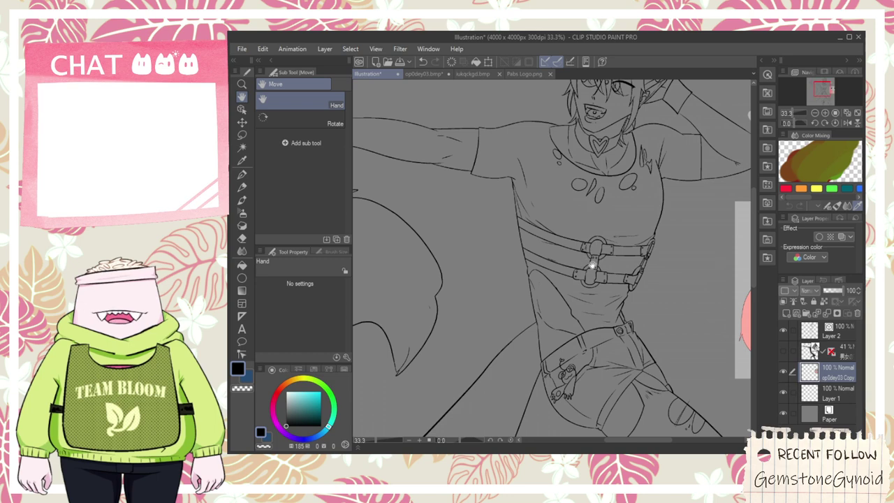
{"action": "scroll", "coordinate": [593, 265], "scroll_direction": "down", "scroll_amount": 1}
{"action": "mouse_move", "coordinate": [601, 270]}
{"action": "left_mouse_down"}
{"action": "mouse_move", "coordinate": [624, 219]}
{"action": "mouse_move", "coordinate": [651, 222]}
{"action": "left_mouse_up"}
{"action": "scroll", "coordinate": [520, 304], "scroll_direction": "up", "scroll_amount": 1}
{"action": "key", "text": "e"}
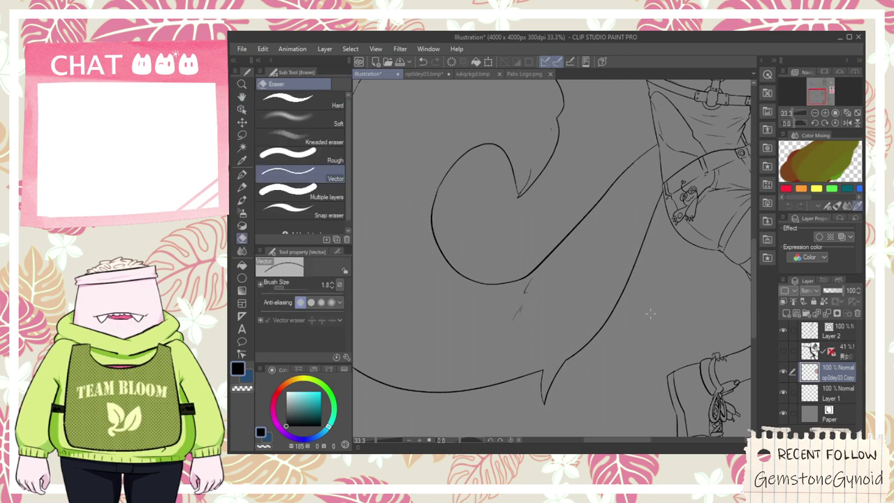
{"action": "key", "text": "ctrl+minus"}
{"action": "key", "text": "ctrl+minus"}
{"action": "key", "text": "ctrl+minus"}
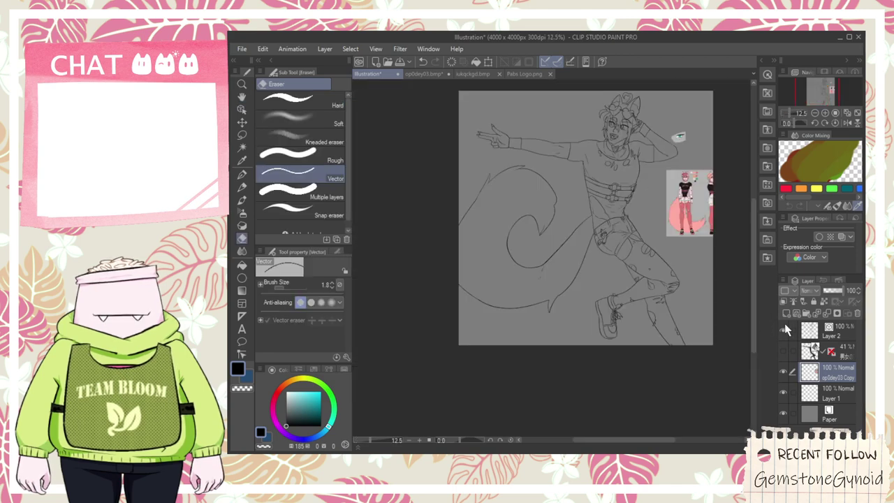
- Add a new raster layer above the reference layer and sample the light pink from the reference sheet's colour palette
{"action": "left_click", "coordinate": [787, 315]}
{"action": "key", "text": "space"}
{"action": "left_click_drag", "start_coordinate": [632, 273], "coordinate": [627, 356]}
{"action": "scroll", "coordinate": [583, 289], "scroll_direction": "up", "scroll_amount": 2}
{"action": "scroll", "coordinate": [580, 229], "scroll_direction": "up", "scroll_amount": 1}
{"action": "scroll", "coordinate": [581, 229], "scroll_direction": "down", "scroll_amount": 1}
{"action": "left_click_drag", "start_coordinate": [649, 262], "coordinate": [595, 274]}
{"action": "key", "text": "i"}
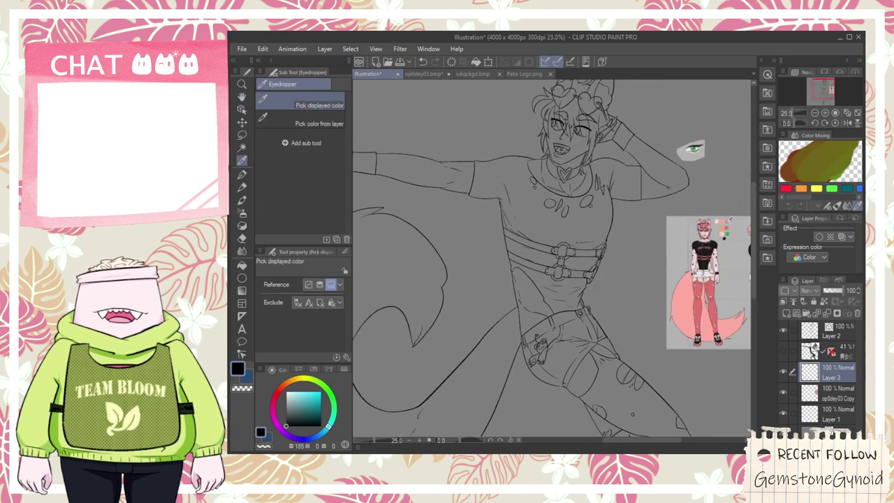
{"action": "scroll", "coordinate": [727, 223], "scroll_direction": "up", "scroll_amount": 3}
{"action": "left_click", "coordinate": [727, 222]}
{"action": "scroll", "coordinate": [679, 236], "scroll_direction": "down", "scroll_amount": 3}
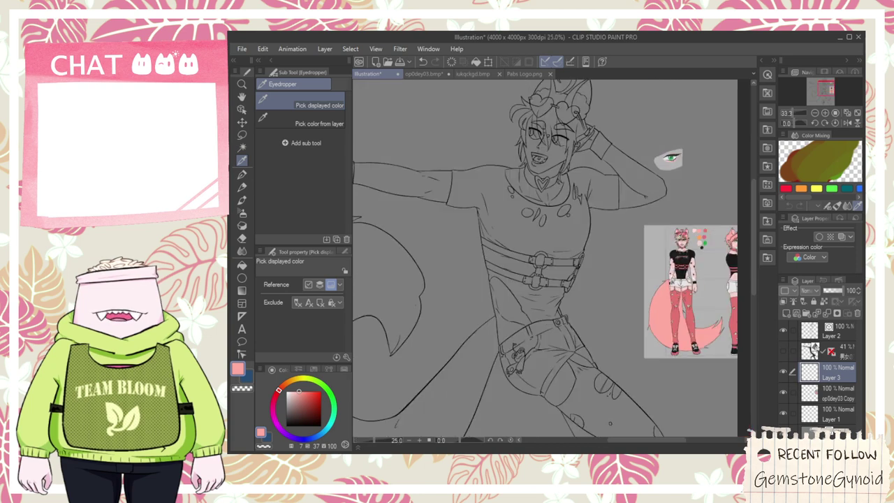
- Fill the tail and its upper-left fur tuft with the light pink using the Refer other layers fill
{"action": "key", "text": "h"}
{"action": "left_click_drag", "start_coordinate": [640, 303], "coordinate": [724, 244]}
{"action": "key", "text": "g"}
{"action": "left_click", "coordinate": [545, 341]}
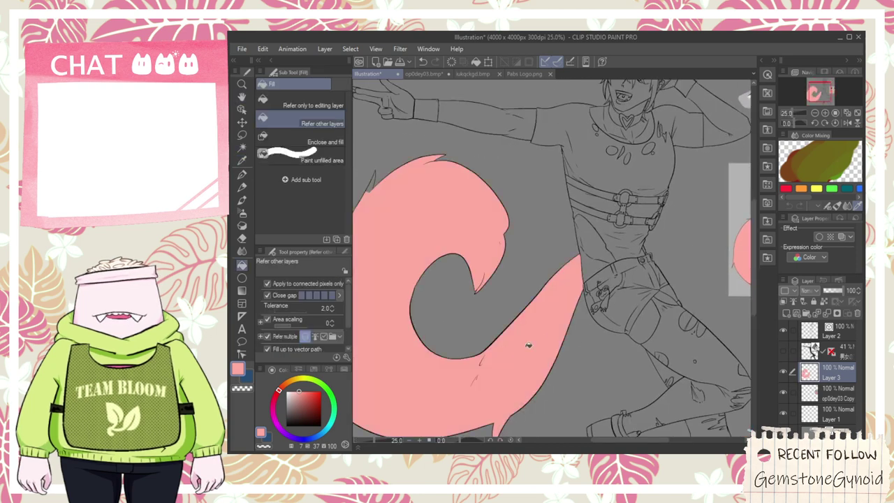
{"action": "key", "text": "space"}
{"action": "left_click_drag", "start_coordinate": [404, 242], "coordinate": [532, 317]}
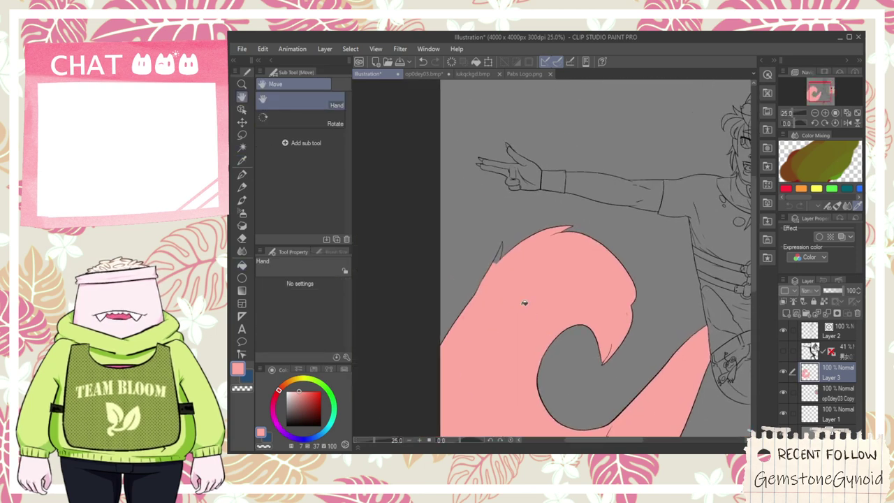
{"action": "scroll", "coordinate": [499, 266], "scroll_direction": "up", "scroll_amount": 2}
{"action": "scroll", "coordinate": [498, 241], "scroll_direction": "up", "scroll_amount": 1}
{"action": "left_click", "coordinate": [498, 247]}
{"action": "scroll", "coordinate": [517, 271], "scroll_direction": "down", "scroll_amount": 7}
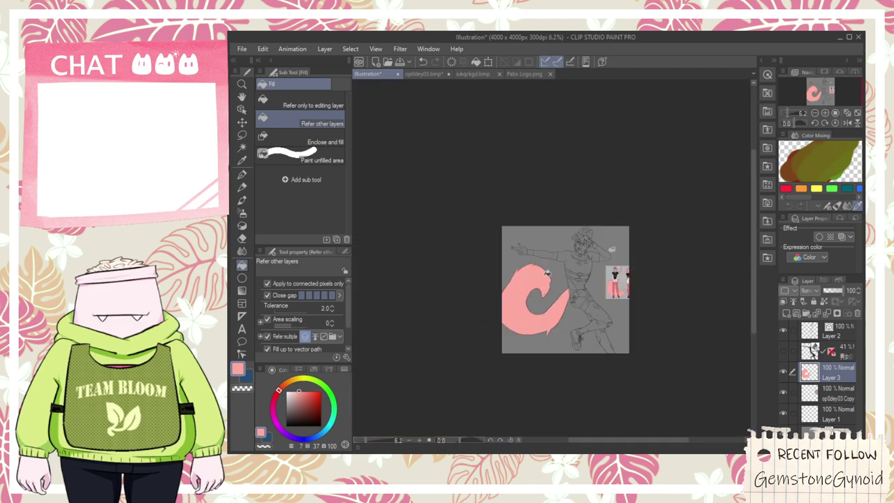
- Fill the hair strands along the left side of the face with the light pink
{"action": "key", "text": "space"}
{"action": "scroll", "coordinate": [567, 320], "scroll_direction": "up", "scroll_amount": 2}
{"action": "scroll", "coordinate": [566, 321], "scroll_direction": "up", "scroll_amount": 3}
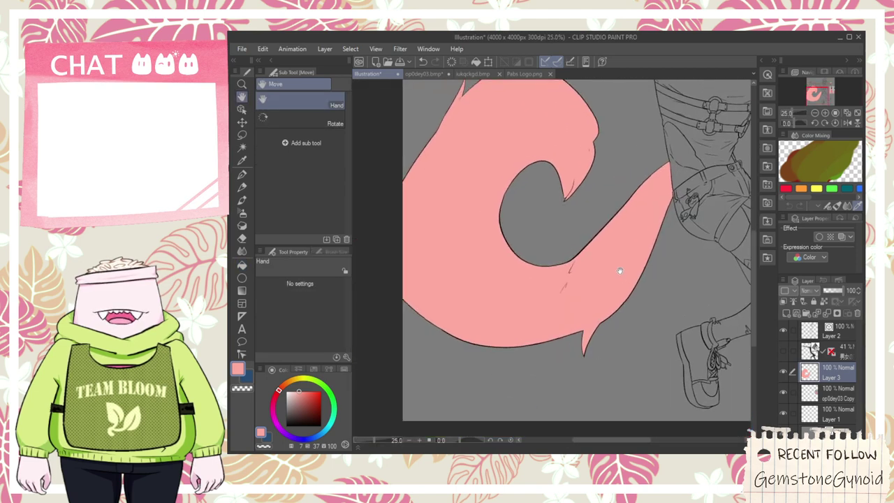
{"action": "left_click_drag", "start_coordinate": [717, 140], "coordinate": [625, 310]}
{"action": "left_click_drag", "start_coordinate": [675, 295], "coordinate": [583, 243]}
{"action": "scroll", "coordinate": [583, 242], "scroll_direction": "up", "scroll_amount": 1}
{"action": "left_click_drag", "start_coordinate": [580, 156], "coordinate": [628, 335]}
{"action": "scroll", "coordinate": [541, 206], "scroll_direction": "up", "scroll_amount": 3}
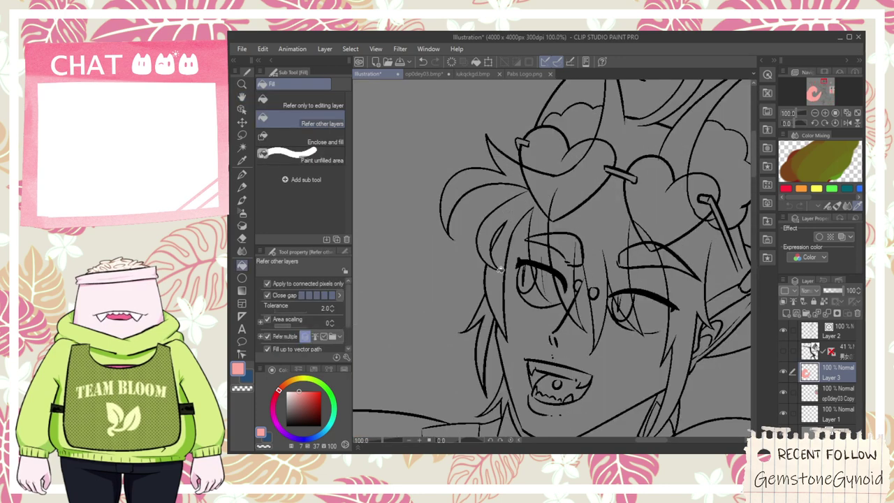
{"action": "left_click", "coordinate": [494, 296]}
{"action": "left_click", "coordinate": [483, 336]}
{"action": "scroll", "coordinate": [500, 238], "scroll_direction": "up", "scroll_amount": 1}
{"action": "left_click", "coordinate": [509, 186]}
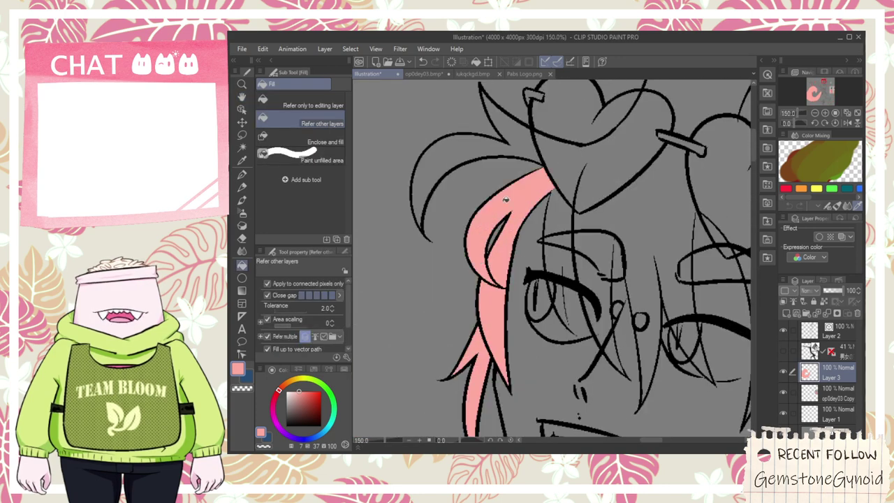
- Fill the upper curled hair strands and the strand crossing the left eyebrow with light pink, and switch to the G-pen
{"action": "left_click", "coordinate": [515, 140]}
{"action": "left_click", "coordinate": [475, 151]}
{"action": "left_click", "coordinate": [574, 212]}
{"action": "left_click", "coordinate": [568, 239]}
{"action": "scroll", "coordinate": [569, 276], "scroll_direction": "up", "scroll_amount": 3}
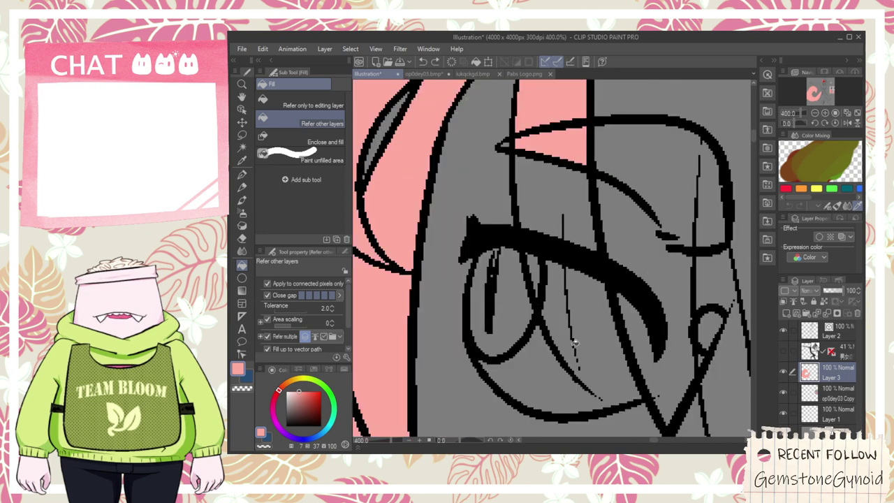
{"action": "key", "text": "p"}
{"action": "left_click_drag", "start_coordinate": [598, 397], "coordinate": [581, 174]}
{"action": "key", "text": "ctrl+z"}
{"action": "left_click_drag", "start_coordinate": [597, 402], "coordinate": [571, 139]}
{"action": "key", "text": "ctrl+z"}
{"action": "mouse_move", "coordinate": [590, 398]}
{"action": "left_mouse_down"}
{"action": "mouse_move", "coordinate": [555, 230]}
{"action": "mouse_move", "coordinate": [569, 171]}
{"action": "left_mouse_up"}
{"action": "key", "text": "ctrl+z"}
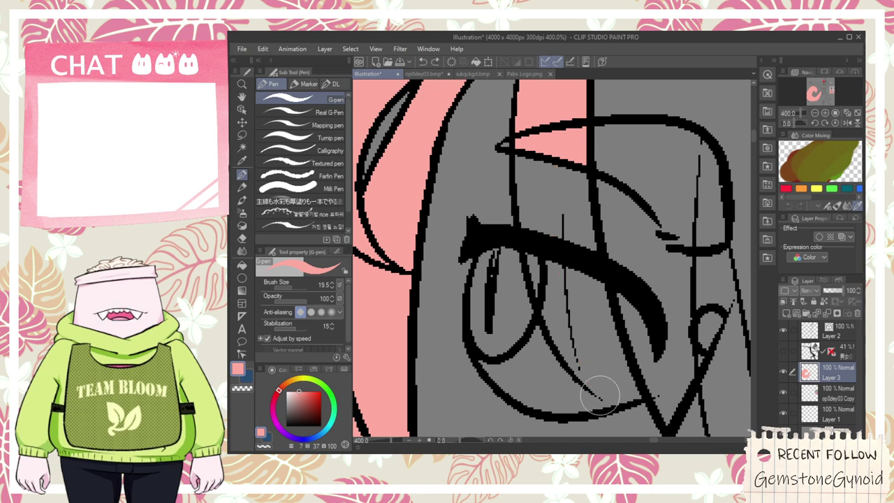
- Paint the open edge of the hair strand over the left eye in pink with the G-pen and fill the strand's inside
{"action": "left_click_drag", "start_coordinate": [592, 400], "coordinate": [572, 171]}
{"action": "key", "text": "g"}
{"action": "left_click", "coordinate": [562, 306]}
{"action": "left_click", "coordinate": [549, 204]}
{"action": "left_click", "coordinate": [536, 261]}
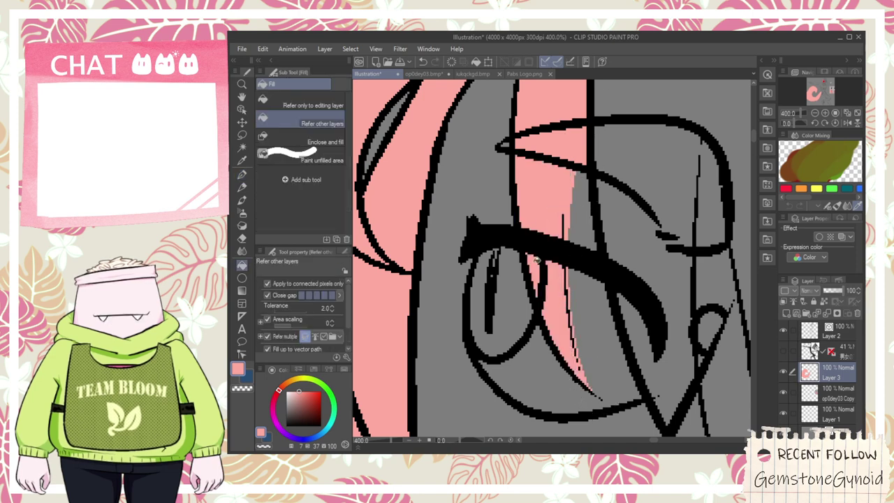
- Fill the eyebrow above the left eye with the light pink
{"action": "left_click", "coordinate": [510, 146]}
{"action": "left_click", "coordinate": [657, 161]}
{"action": "scroll", "coordinate": [656, 173], "scroll_direction": "down", "scroll_amount": 3}
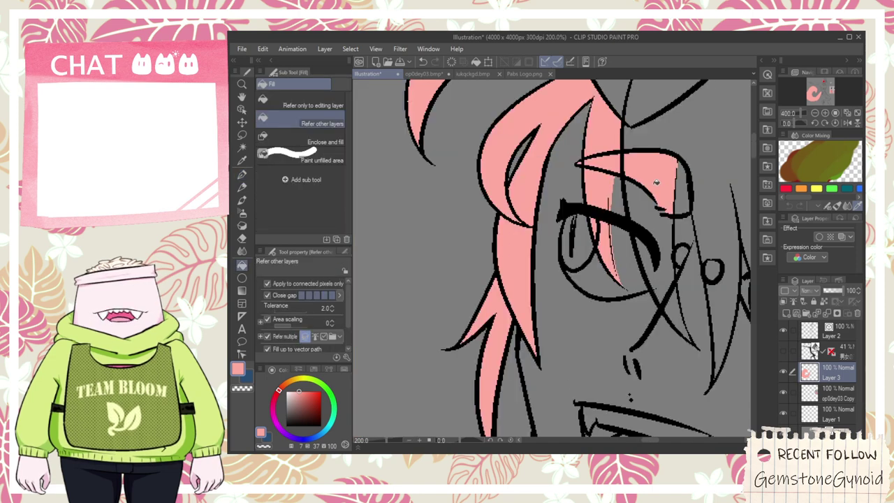
- Erase the stray pink along the open edge of the hair strand over the left eye with the Hard eraser
{"action": "key", "text": "space"}
{"action": "left_click_drag", "start_coordinate": [665, 198], "coordinate": [659, 207]}
{"action": "scroll", "coordinate": [594, 259], "scroll_direction": "up", "scroll_amount": 4}
{"action": "key", "text": "e"}
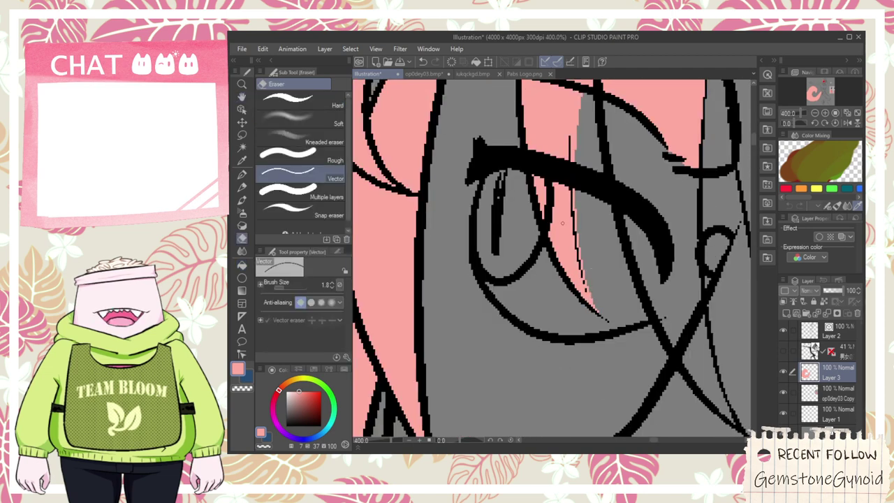
{"action": "left_click", "coordinate": [274, 106]}
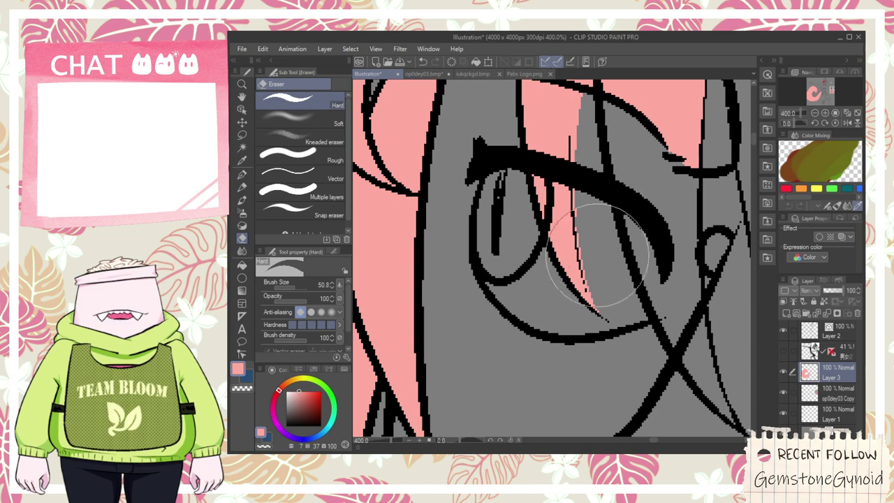
{"action": "mouse_move", "coordinate": [615, 313]}
{"action": "left_mouse_down"}
{"action": "mouse_move", "coordinate": [593, 173]}
{"action": "mouse_move", "coordinate": [600, 274]}
{"action": "mouse_move", "coordinate": [588, 109]}
{"action": "left_mouse_up"}
{"action": "scroll", "coordinate": [586, 135], "scroll_direction": "down", "scroll_amount": 4}
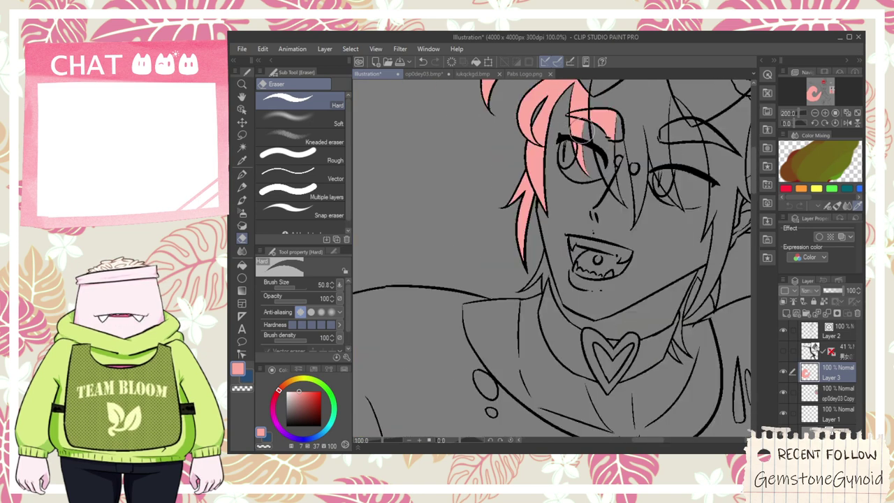
- Fill the hair strand crossing the left eyebrow's outer end and the forehead hair with the light pink, referring to other layers
{"action": "key", "text": "space"}
{"action": "left_click_drag", "start_coordinate": [549, 140], "coordinate": [548, 200]}
{"action": "key", "text": "g"}
{"action": "scroll", "coordinate": [547, 201], "scroll_direction": "up", "scroll_amount": 2}
{"action": "left_click_drag", "start_coordinate": [616, 296], "coordinate": [629, 353]}
{"action": "left_click", "coordinate": [604, 267]}
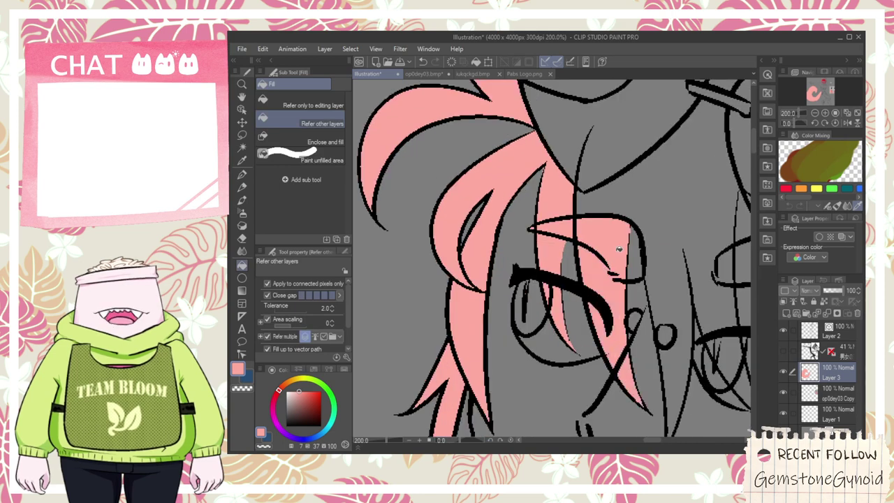
{"action": "left_click", "coordinate": [646, 221]}
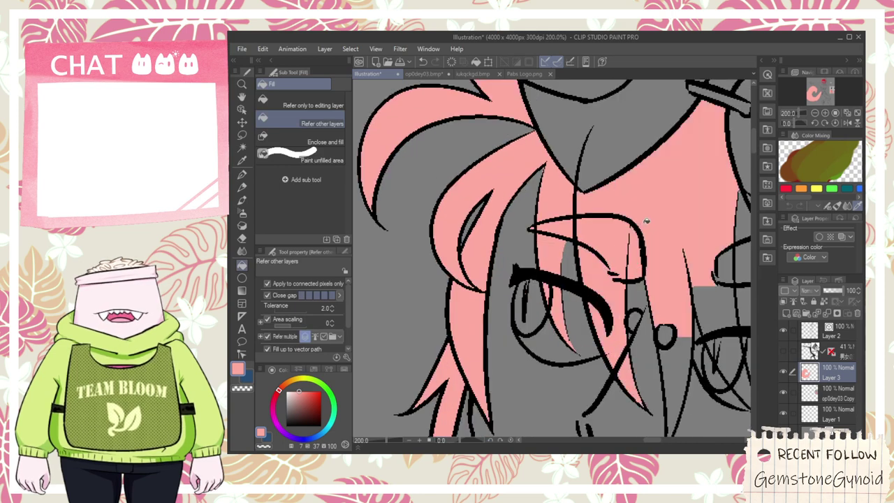
- Fill the tip of the strand between the eyes, the strand over the right eye and the right eyebrow with light pink
{"action": "key", "text": "space"}
{"action": "left_click_drag", "start_coordinate": [664, 259], "coordinate": [557, 169]}
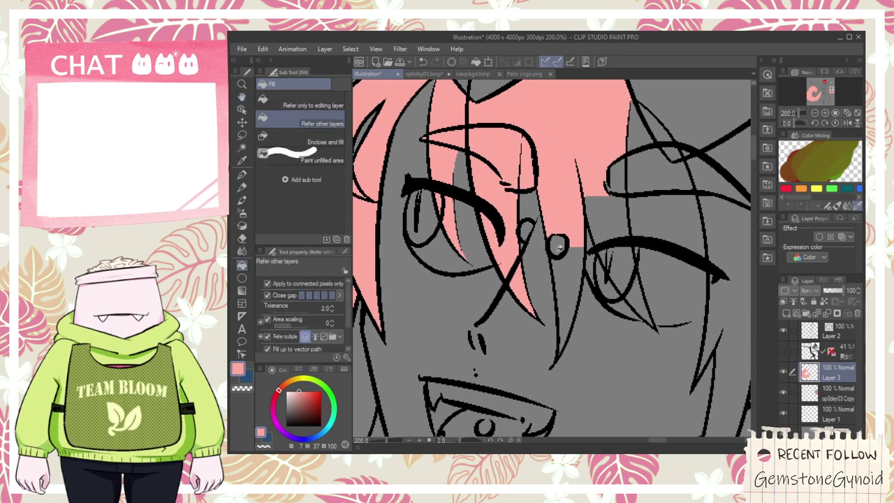
{"action": "left_click", "coordinate": [572, 255]}
{"action": "scroll", "coordinate": [563, 252], "scroll_direction": "up", "scroll_amount": 2}
{"action": "left_click", "coordinate": [564, 245]}
{"action": "scroll", "coordinate": [572, 238], "scroll_direction": "down", "scroll_amount": 2}
{"action": "key", "text": "space"}
{"action": "left_click_drag", "start_coordinate": [595, 212], "coordinate": [552, 222]}
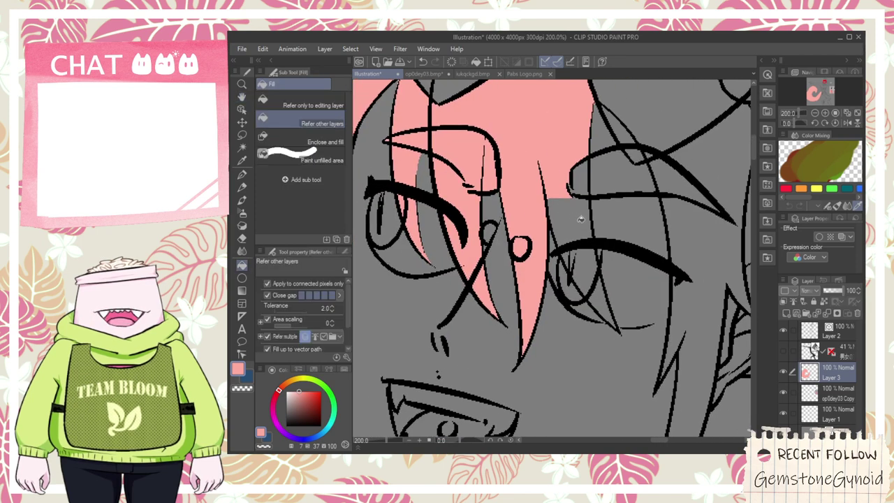
{"action": "left_click", "coordinate": [580, 219]}
{"action": "left_click", "coordinate": [599, 171]}
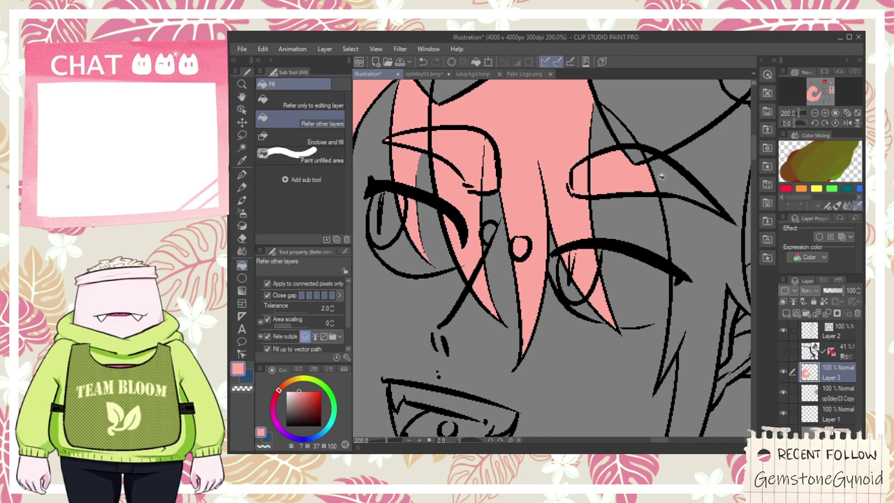
- Handwrite "DR Klondike $3" in pink with the G-pen on the empty canvas beside the head
{"action": "scroll", "coordinate": [656, 174], "scroll_direction": "down", "scroll_amount": 1}
{"action": "key", "text": "space"}
{"action": "left_click_drag", "start_coordinate": [498, 175], "coordinate": [574, 168]}
{"action": "scroll", "coordinate": [489, 178], "scroll_direction": "down", "scroll_amount": 1}
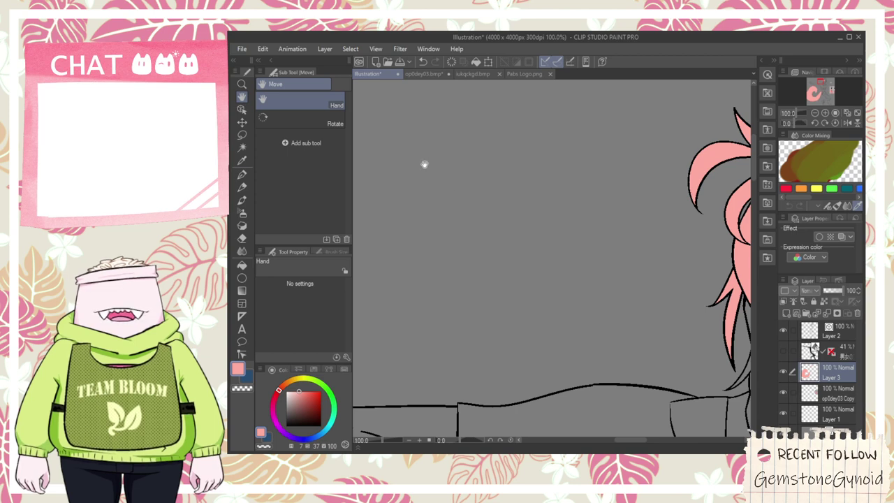
{"action": "key", "text": "p"}
{"action": "mouse_move", "coordinate": [410, 180]}
{"action": "left_mouse_down"}
{"action": "mouse_move", "coordinate": [412, 203]}
{"action": "mouse_move", "coordinate": [436, 203]}
{"action": "left_mouse_up"}
{"action": "mouse_move", "coordinate": [438, 175]}
{"action": "left_mouse_down"}
{"action": "mouse_move", "coordinate": [442, 195]}
{"action": "mouse_move", "coordinate": [459, 203]}
{"action": "left_mouse_up"}
{"action": "mouse_move", "coordinate": [492, 170]}
{"action": "left_mouse_down"}
{"action": "mouse_move", "coordinate": [494, 207]}
{"action": "mouse_move", "coordinate": [518, 205]}
{"action": "left_mouse_up"}
{"action": "mouse_move", "coordinate": [521, 169]}
{"action": "left_mouse_down"}
{"action": "mouse_move", "coordinate": [521, 207]}
{"action": "mouse_move", "coordinate": [532, 194]}
{"action": "left_mouse_up"}
{"action": "mouse_move", "coordinate": [540, 204]}
{"action": "left_mouse_down"}
{"action": "mouse_move", "coordinate": [562, 179]}
{"action": "mouse_move", "coordinate": [564, 203]}
{"action": "left_mouse_up"}
{"action": "left_click_drag", "start_coordinate": [566, 159], "coordinate": [573, 204]}
{"action": "left_click_drag", "start_coordinate": [580, 173], "coordinate": [578, 203]}
{"action": "left_click_drag", "start_coordinate": [587, 183], "coordinate": [610, 203]}
{"action": "mouse_move", "coordinate": [647, 167]}
{"action": "left_mouse_down"}
{"action": "mouse_move", "coordinate": [639, 186]}
{"action": "mouse_move", "coordinate": [645, 192]}
{"action": "left_mouse_up"}
{"action": "mouse_move", "coordinate": [655, 167]}
{"action": "left_mouse_down"}
{"action": "mouse_move", "coordinate": [662, 183]}
{"action": "mouse_move", "coordinate": [650, 200]}
{"action": "left_mouse_up"}
{"action": "mouse_move", "coordinate": [399, 222]}
{"action": "left_mouse_down"}
{"action": "mouse_move", "coordinate": [621, 213]}
{"action": "mouse_move", "coordinate": [700, 197]}
{"action": "mouse_move", "coordinate": [669, 118]}
{"action": "mouse_move", "coordinate": [423, 147]}
{"action": "mouse_move", "coordinate": [392, 222]}
{"action": "left_mouse_up"}
{"action": "key", "text": "ctrl+z"}
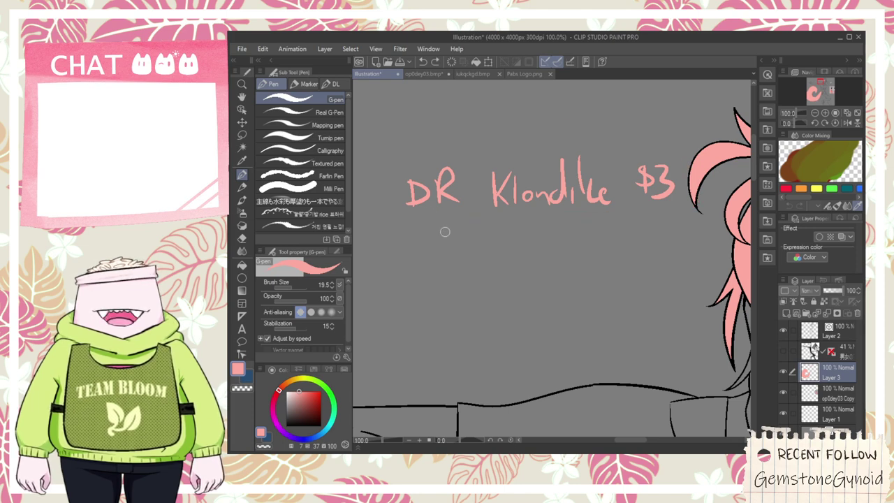
- Handwrite "CR Cash $3" below the first line of the note, with the amount set further over
{"action": "mouse_move", "coordinate": [469, 227]}
{"action": "left_mouse_down"}
{"action": "mouse_move", "coordinate": [473, 252]}
{"action": "mouse_move", "coordinate": [499, 255]}
{"action": "mouse_move", "coordinate": [473, 242]}
{"action": "mouse_move", "coordinate": [494, 257]}
{"action": "mouse_move", "coordinate": [525, 257]}
{"action": "left_mouse_up"}
{"action": "scroll", "coordinate": [525, 234], "scroll_direction": "up", "scroll_amount": 2}
{"action": "left_click_drag", "start_coordinate": [553, 210], "coordinate": [569, 257]}
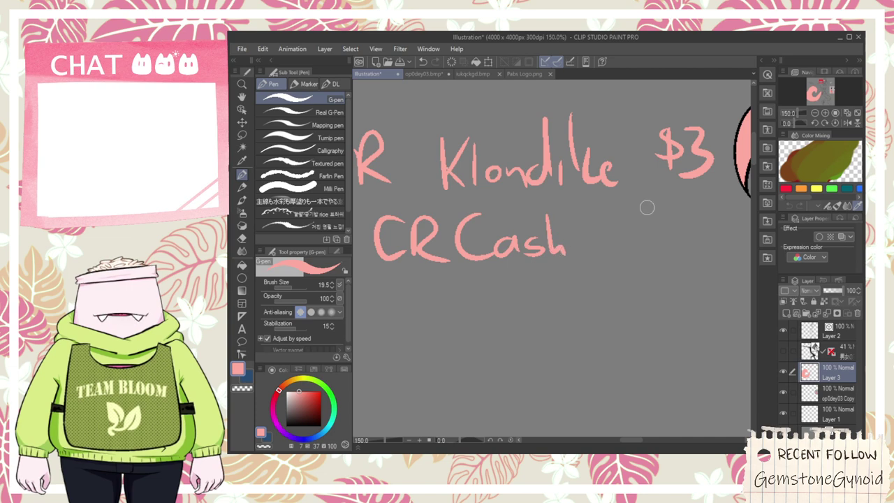
{"action": "mouse_move", "coordinate": [708, 211]}
{"action": "left_mouse_down"}
{"action": "mouse_move", "coordinate": [615, 220]}
{"action": "mouse_move", "coordinate": [643, 219]}
{"action": "mouse_move", "coordinate": [637, 235]}
{"action": "left_mouse_up"}
{"action": "left_click_drag", "start_coordinate": [648, 204], "coordinate": [646, 255]}
{"action": "mouse_move", "coordinate": [676, 208]}
{"action": "left_mouse_down"}
{"action": "mouse_move", "coordinate": [687, 247]}
{"action": "mouse_move", "coordinate": [669, 253]}
{"action": "left_mouse_up"}
- Draw a box around the two $3 amounts and a crossed-out circle with a double underline below it
{"action": "left_click_drag", "start_coordinate": [562, 285], "coordinate": [706, 266]}
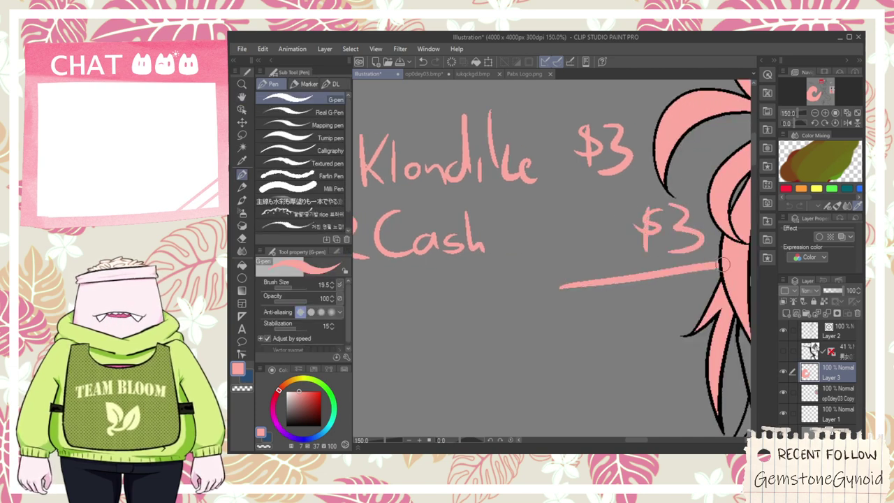
{"action": "mouse_move", "coordinate": [560, 275]}
{"action": "left_mouse_down"}
{"action": "mouse_move", "coordinate": [554, 98]}
{"action": "mouse_move", "coordinate": [690, 84]}
{"action": "left_mouse_up"}
{"action": "left_click_drag", "start_coordinate": [691, 87], "coordinate": [709, 269]}
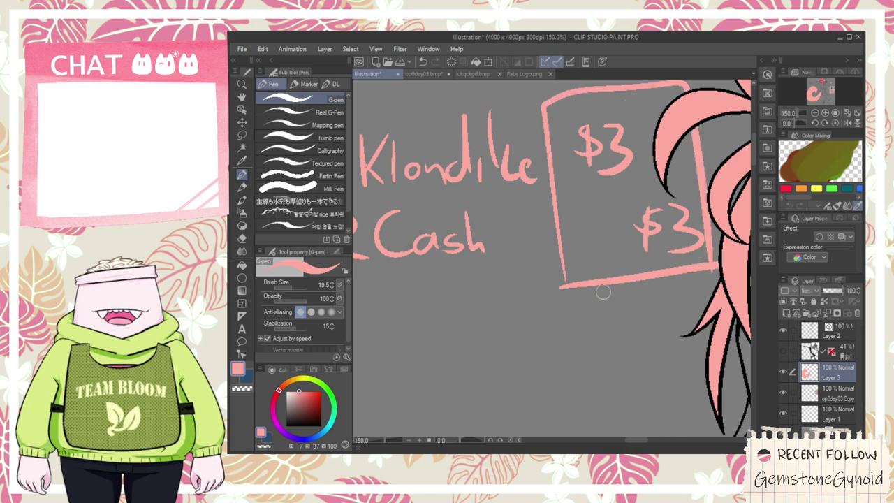
{"action": "mouse_move", "coordinate": [624, 320]}
{"action": "left_mouse_down"}
{"action": "mouse_move", "coordinate": [647, 313]}
{"action": "mouse_move", "coordinate": [640, 342]}
{"action": "left_mouse_up"}
{"action": "scroll", "coordinate": [672, 373], "scroll_direction": "down", "scroll_amount": 1}
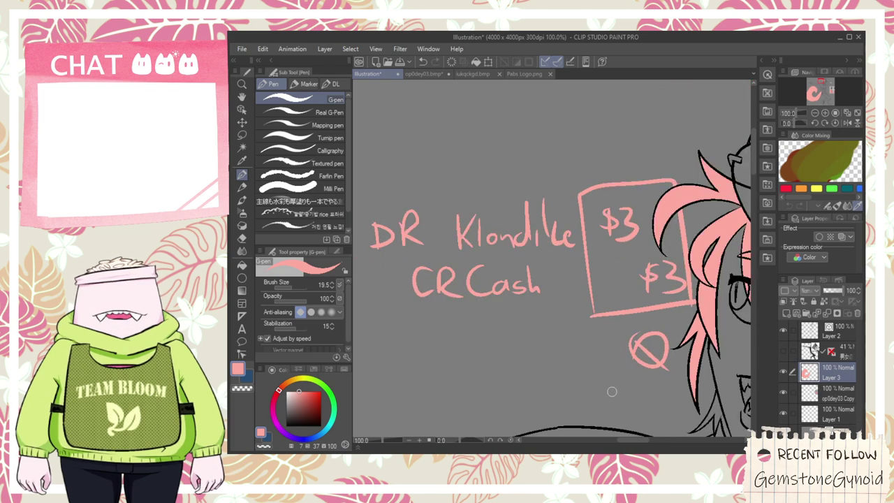
{"action": "scroll", "coordinate": [572, 343], "scroll_direction": "down", "scroll_amount": 1}
{"action": "key", "text": "space"}
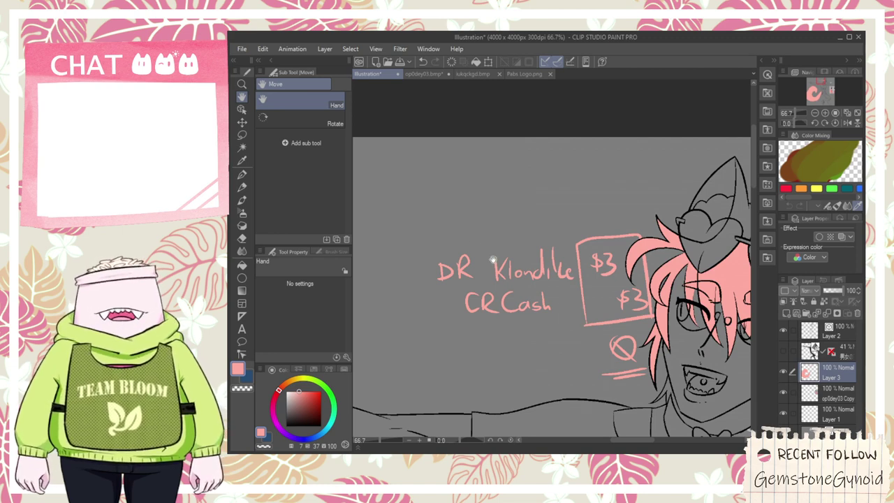
- Undo all the strokes of the handwritten note beside the head
{"action": "key", "text": "ctrl+z"}
{"action": "key", "text": "ctrl+z"}
{"action": "key", "text": "ctrl+z"}
{"action": "key", "text": "ctrl+z"}
{"action": "key", "text": "ctrl+z"}
{"action": "key", "text": "ctrl+z"}
{"action": "key", "text": "ctrl+z"}
{"action": "key", "text": "ctrl+z"}
{"action": "key", "text": "ctrl+z"}
{"action": "key", "text": "ctrl+z"}
{"action": "key", "text": "ctrl+z"}
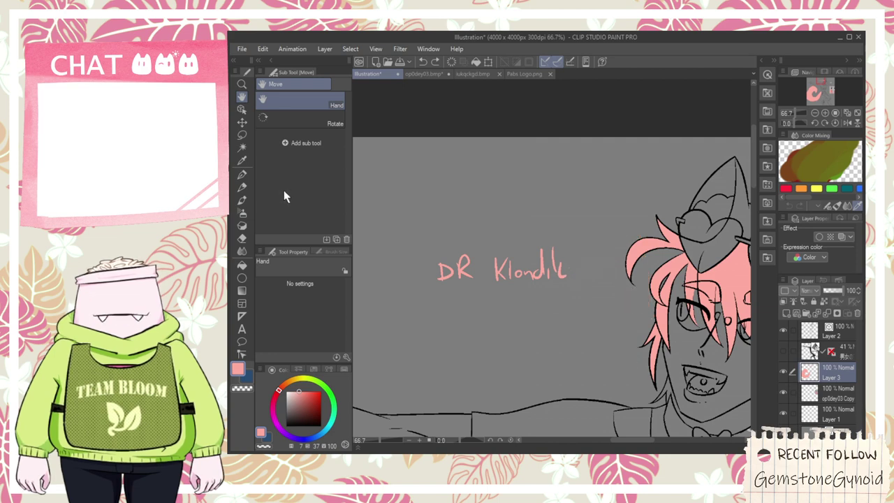
{"action": "key", "text": "ctrl+z"}
{"action": "key", "text": "ctrl+z"}
{"action": "key", "text": "ctrl+z"}
{"action": "key", "text": "ctrl+z"}
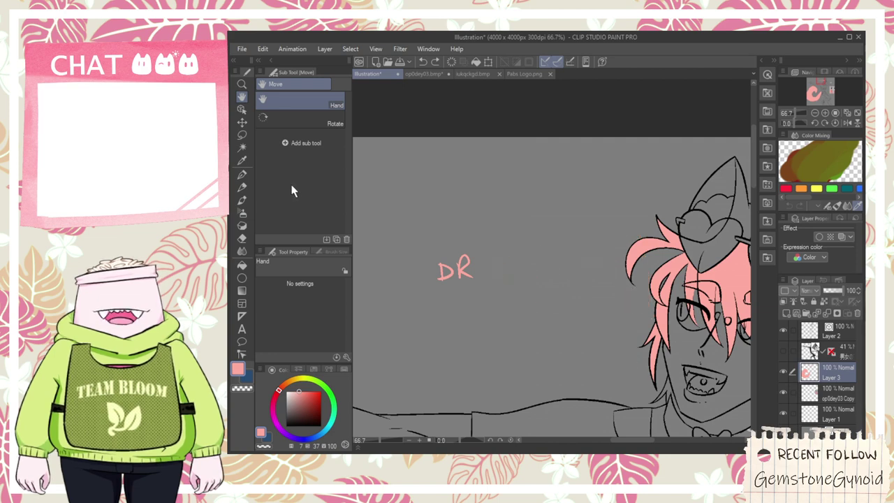
{"action": "key", "text": "ctrl+z"}
{"action": "key", "text": "ctrl+z"}
- Fill the hair on the right side of the face up to the long hairpin, undoing the fill inside the pin
{"action": "scroll", "coordinate": [383, 245], "scroll_direction": "down", "scroll_amount": 1}
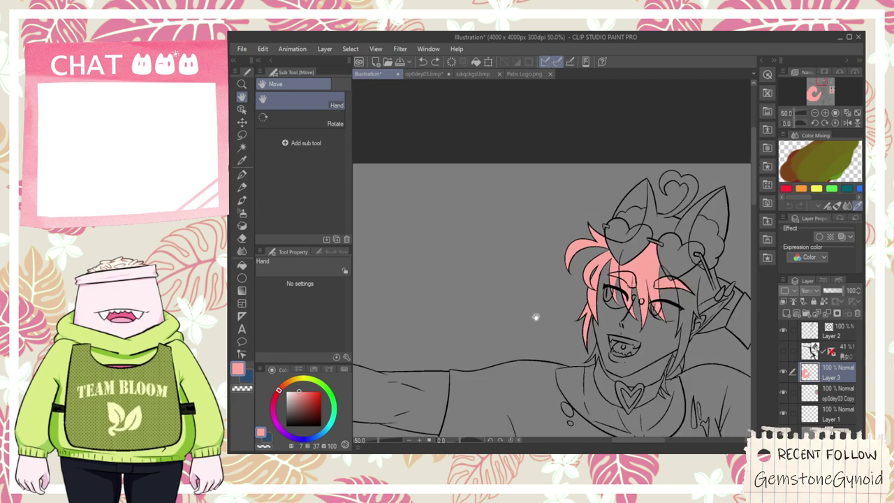
{"action": "left_click_drag", "start_coordinate": [629, 323], "coordinate": [474, 283]}
{"action": "key", "text": "g"}
{"action": "scroll", "coordinate": [517, 244], "scroll_direction": "up", "scroll_amount": 4}
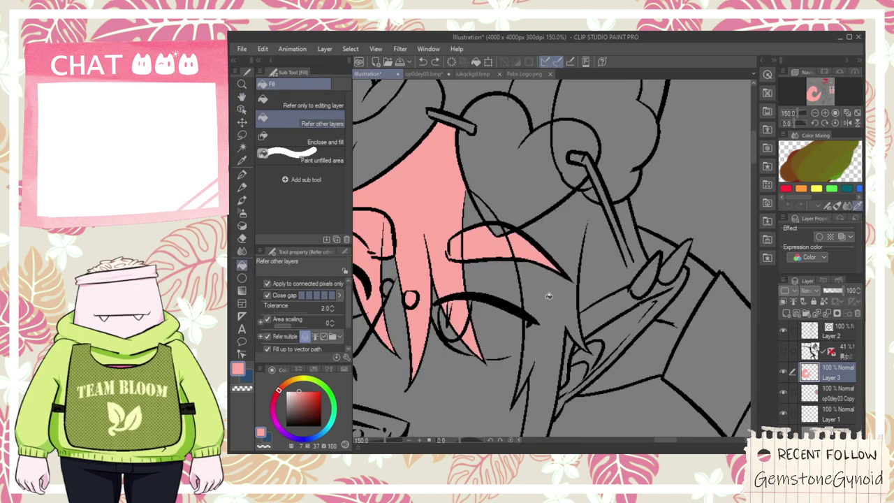
{"action": "left_click", "coordinate": [548, 292]}
{"action": "left_click", "coordinate": [567, 250]}
{"action": "left_click", "coordinate": [596, 264]}
{"action": "left_click", "coordinate": [644, 256]}
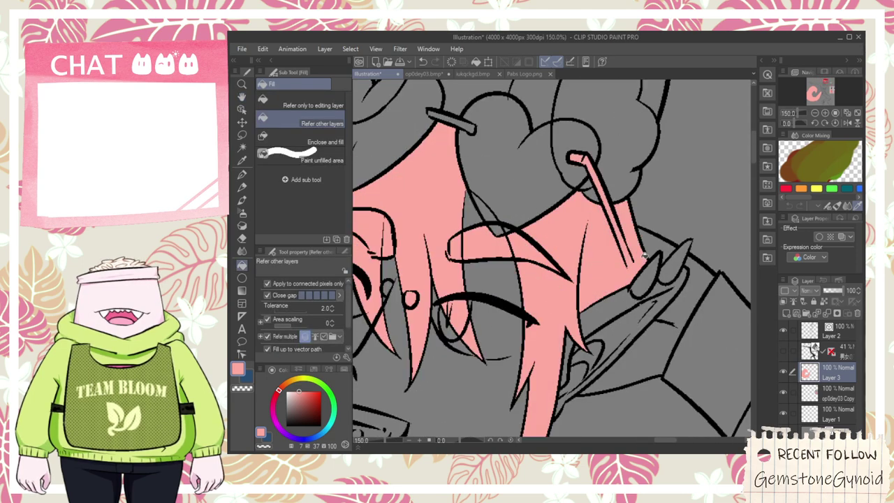
{"action": "key", "text": "ctrl+z"}
- Paint the gap at the hairpin's lower end in pink with the G-pen and fill the hair behind the pin
{"action": "scroll", "coordinate": [620, 229], "scroll_direction": "up", "scroll_amount": 3}
{"action": "key", "text": "p"}
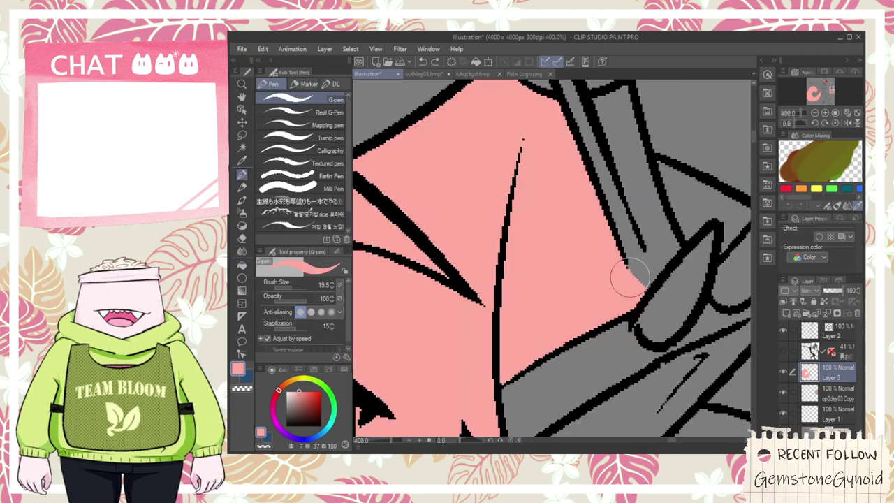
{"action": "left_click_drag", "start_coordinate": [640, 241], "coordinate": [646, 276]}
{"action": "key", "text": "g"}
{"action": "left_click", "coordinate": [651, 227]}
{"action": "key", "text": "ctrl+z"}
{"action": "key", "text": "p"}
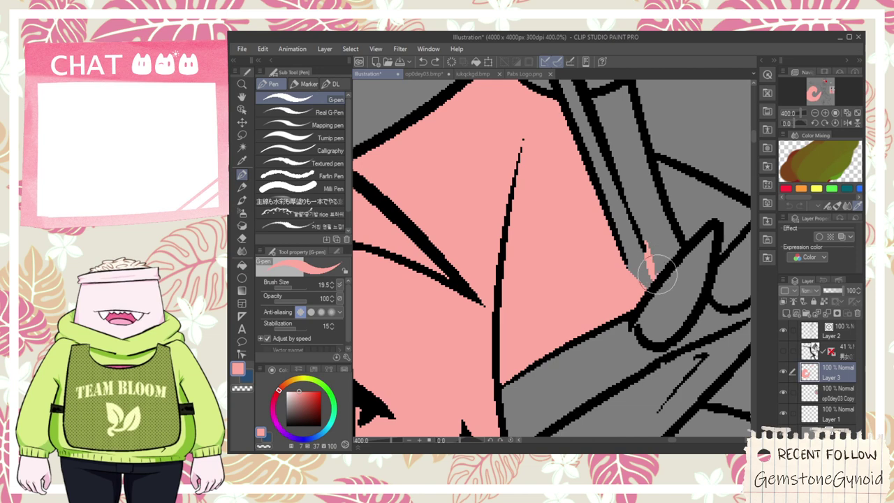
{"action": "key", "text": "h"}
{"action": "scroll", "coordinate": [649, 280], "scroll_direction": "down", "scroll_amount": 4}
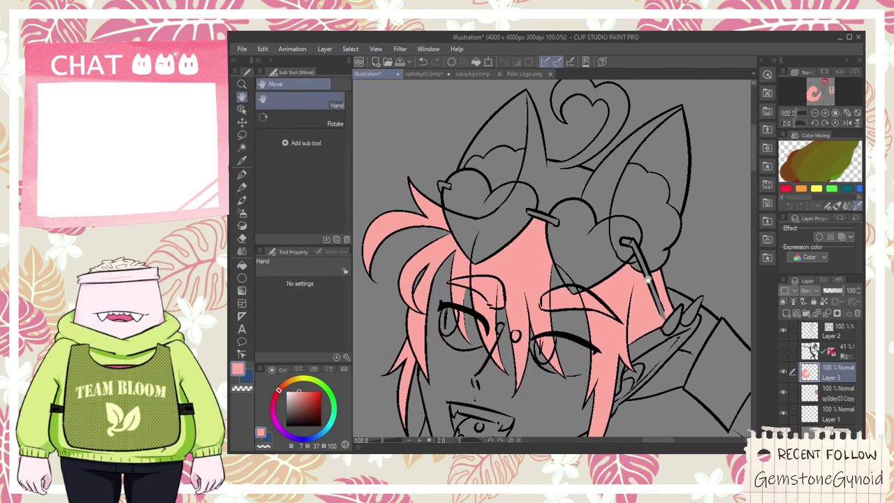
- Fill the hair between the ears, the heart-shaped curl above it and the inner side of the right ear with light pink
{"action": "left_click_drag", "start_coordinate": [633, 243], "coordinate": [621, 293]}
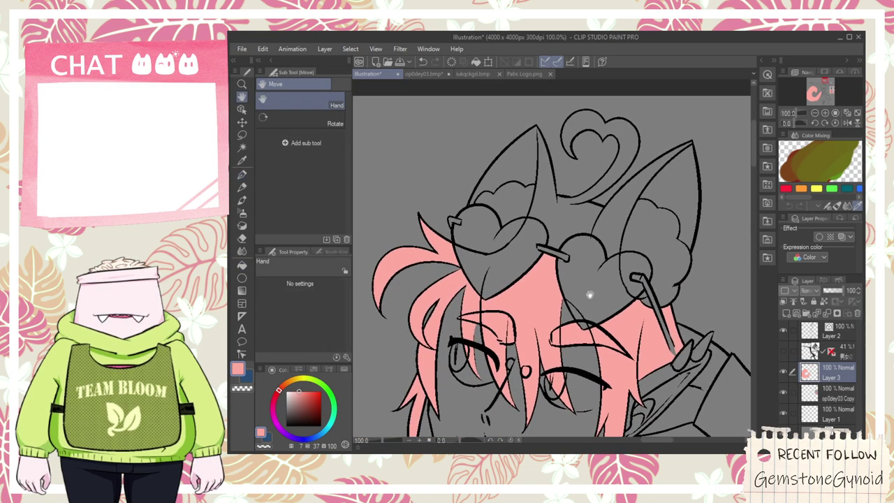
{"action": "key", "text": "g"}
{"action": "left_click", "coordinate": [583, 208]}
{"action": "left_click", "coordinate": [587, 193]}
{"action": "left_click", "coordinate": [626, 162]}
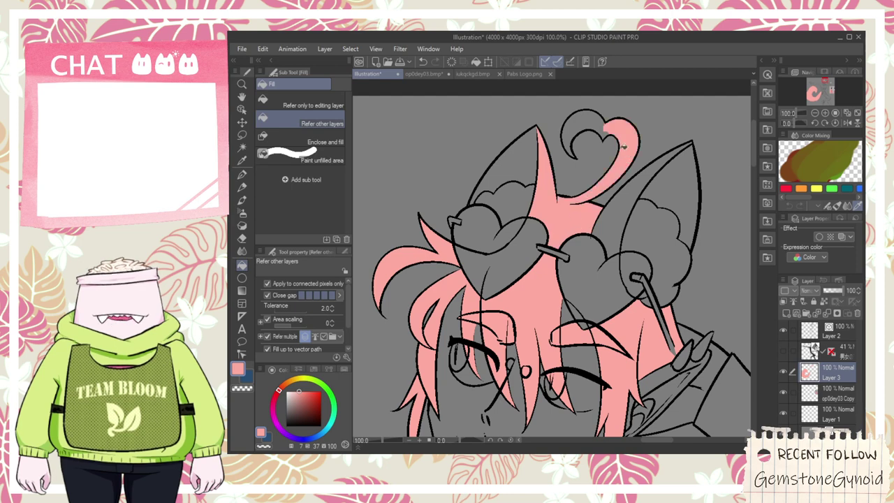
{"action": "left_click", "coordinate": [600, 122]}
{"action": "left_click", "coordinate": [617, 212]}
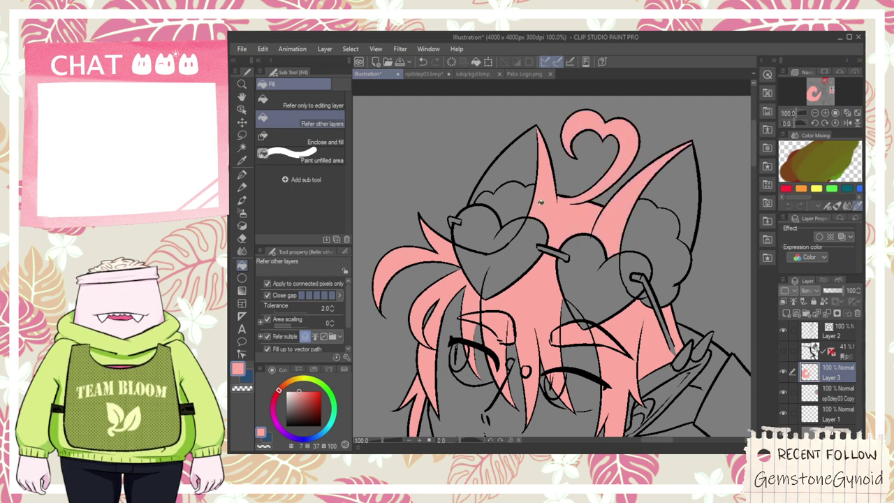
- Fill the outer left ear, the lower part of the left heart and most of the right heart with light pink
{"action": "left_click", "coordinate": [524, 163]}
{"action": "left_click", "coordinate": [509, 257]}
{"action": "left_click", "coordinate": [486, 275]}
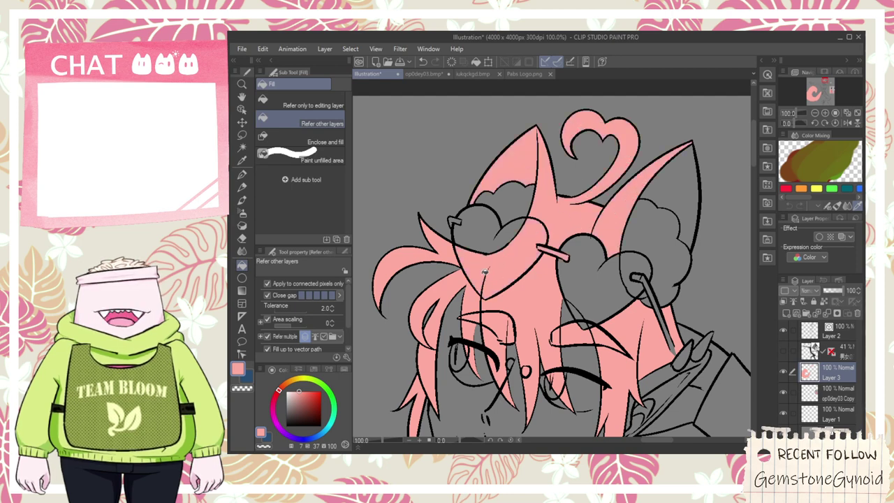
{"action": "left_click", "coordinate": [586, 283]}
- Fill the rest of the right heart around the pin, the right ear's fluff and its outer section with light pink
{"action": "scroll", "coordinate": [584, 301], "scroll_direction": "up", "scroll_amount": 2}
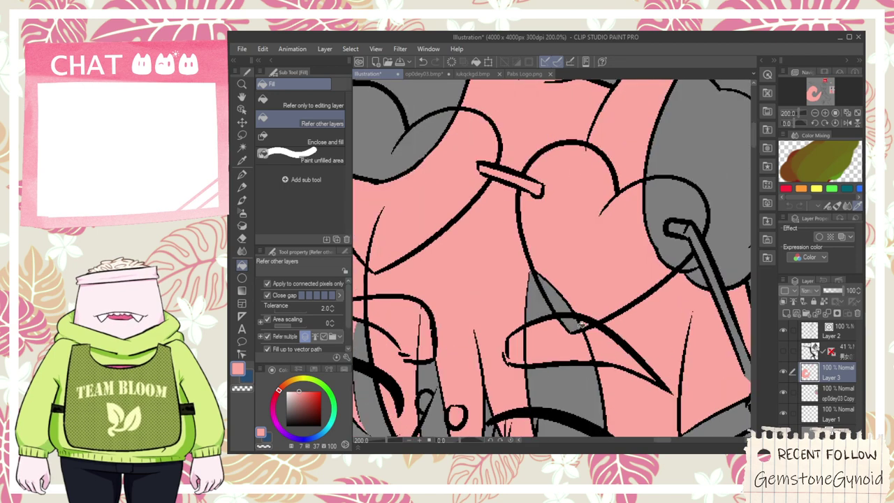
{"action": "left_click_drag", "start_coordinate": [609, 306], "coordinate": [522, 372]}
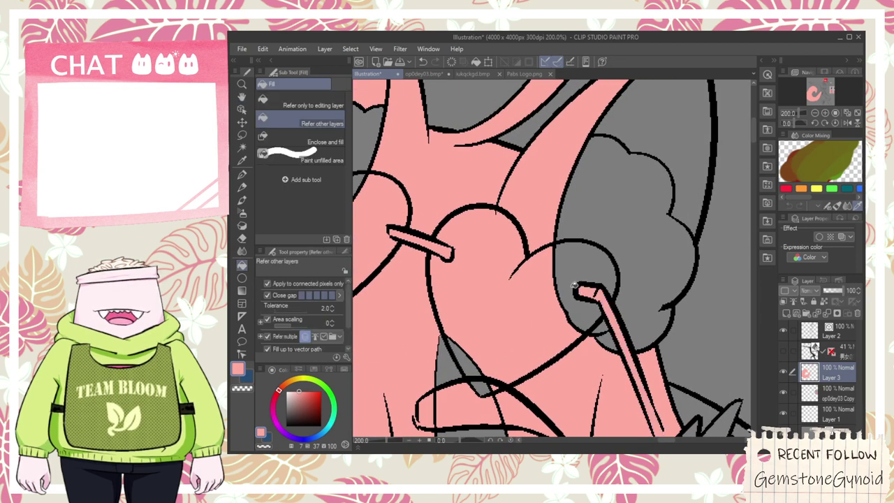
{"action": "left_click", "coordinate": [582, 307]}
{"action": "left_click", "coordinate": [608, 325]}
{"action": "left_click", "coordinate": [602, 257]}
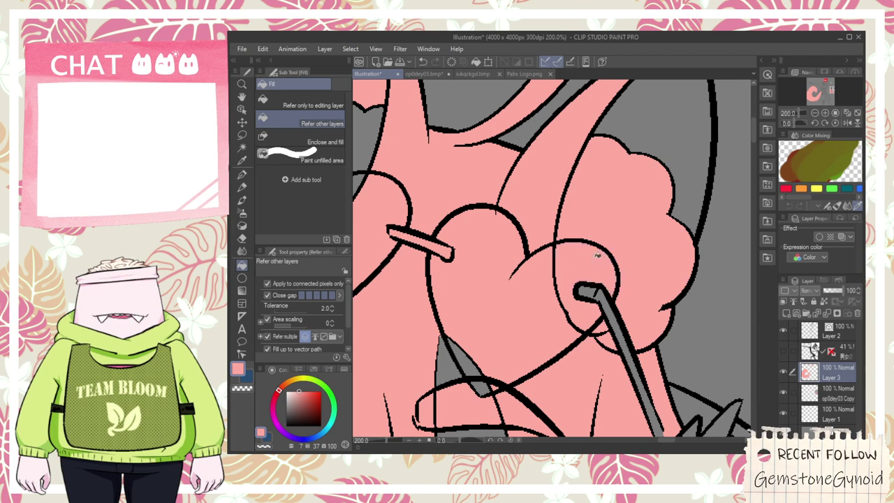
{"action": "left_click", "coordinate": [652, 160]}
- Fill the left ear's inner fluff and the remaining upper part of the left heart with light pink
{"action": "scroll", "coordinate": [660, 160], "scroll_direction": "down", "scroll_amount": 1}
{"action": "left_click_drag", "start_coordinate": [449, 159], "coordinate": [534, 235]}
{"action": "left_click", "coordinate": [513, 222]}
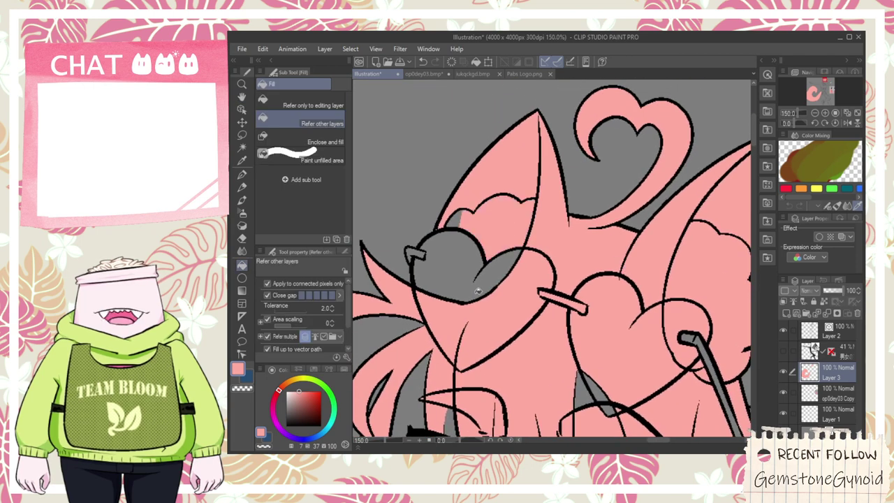
{"action": "left_click", "coordinate": [478, 287]}
- Fill the small hair tip beside the choker on the right side of the neck with light pink
{"action": "scroll", "coordinate": [461, 221], "scroll_direction": "down", "scroll_amount": 3}
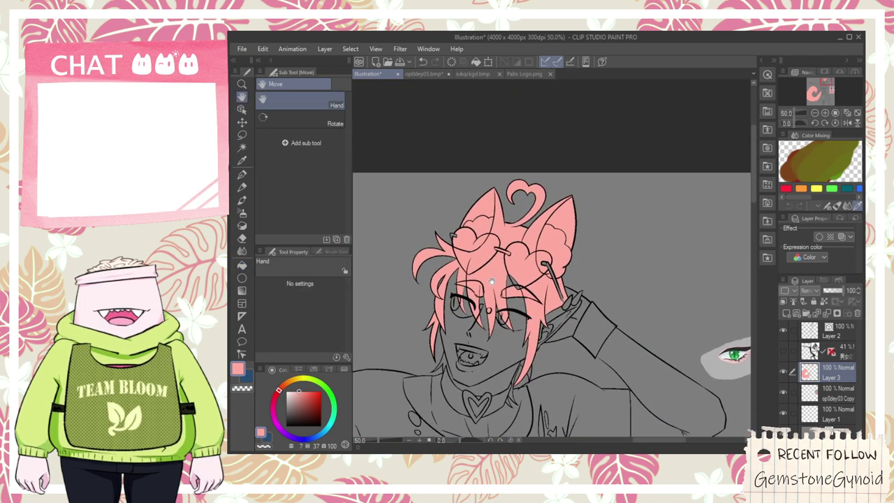
{"action": "left_click_drag", "start_coordinate": [527, 314], "coordinate": [518, 260]}
{"action": "scroll", "coordinate": [561, 273], "scroll_direction": "up", "scroll_amount": 2}
{"action": "scroll", "coordinate": [547, 270], "scroll_direction": "down", "scroll_amount": 2}
{"action": "scroll", "coordinate": [525, 311], "scroll_direction": "up", "scroll_amount": 2}
{"action": "scroll", "coordinate": [525, 310], "scroll_direction": "up", "scroll_amount": 1}
{"action": "left_click_drag", "start_coordinate": [504, 419], "coordinate": [538, 319]}
{"action": "scroll", "coordinate": [538, 319], "scroll_direction": "up", "scroll_amount": 1}
{"action": "left_click_drag", "start_coordinate": [518, 367], "coordinate": [546, 302]}
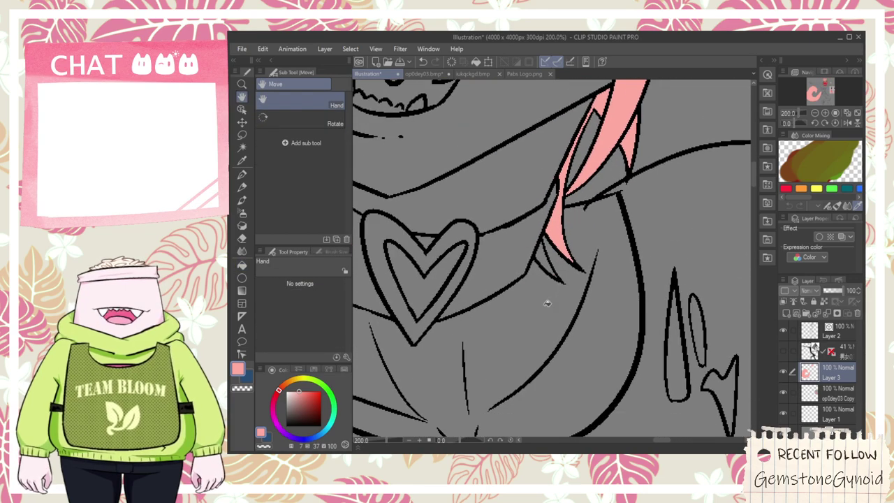
{"action": "left_click", "coordinate": [543, 258]}
- Fill the small hair tuft beside the left side of the jaw with light pink
{"action": "scroll", "coordinate": [544, 257], "scroll_direction": "down", "scroll_amount": 3}
{"action": "left_click_drag", "start_coordinate": [446, 208], "coordinate": [486, 259]}
{"action": "scroll", "coordinate": [485, 259], "scroll_direction": "up", "scroll_amount": 1}
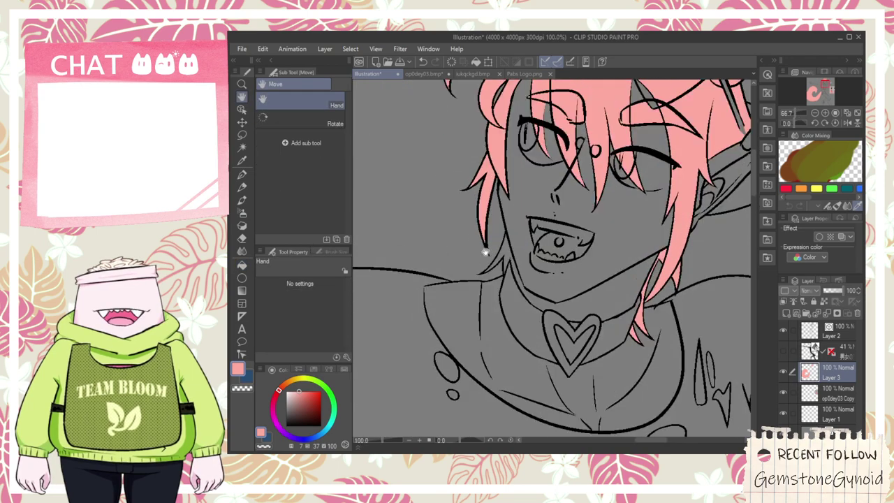
{"action": "scroll", "coordinate": [486, 259], "scroll_direction": "up", "scroll_amount": 1}
{"action": "scroll", "coordinate": [523, 257], "scroll_direction": "down", "scroll_amount": 2}
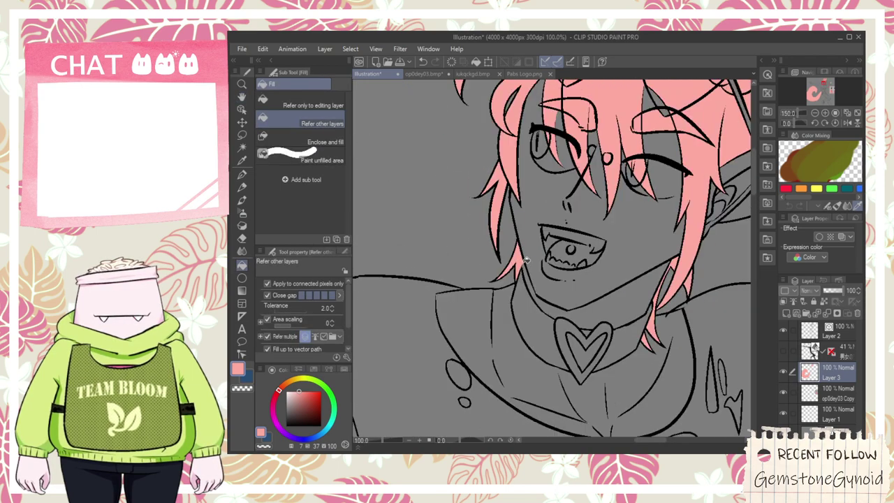
- Pick the pale pink skin colour from the swatches beside the character reference
{"action": "left_click_drag", "start_coordinate": [538, 223], "coordinate": [532, 251]}
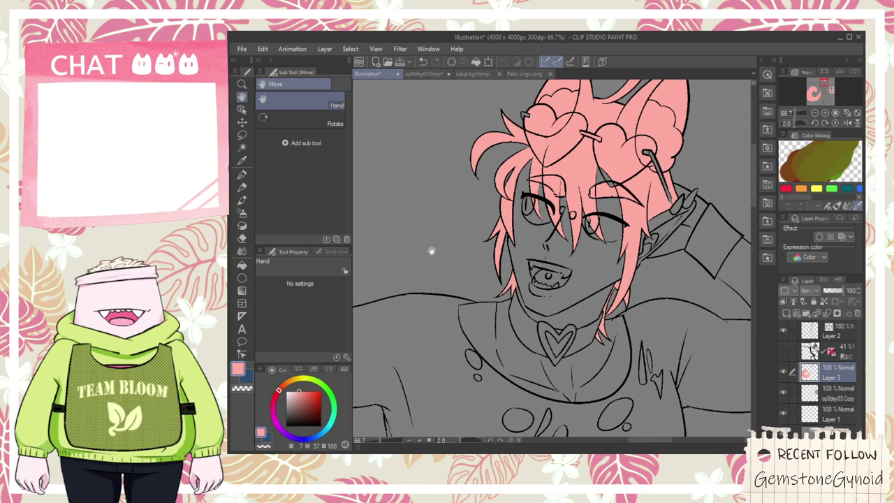
{"action": "scroll", "coordinate": [432, 252], "scroll_direction": "down", "scroll_amount": 2}
{"action": "left_click_drag", "start_coordinate": [621, 327], "coordinate": [505, 233]}
{"action": "scroll", "coordinate": [590, 272], "scroll_direction": "up", "scroll_amount": 3}
{"action": "key", "text": "alt"}
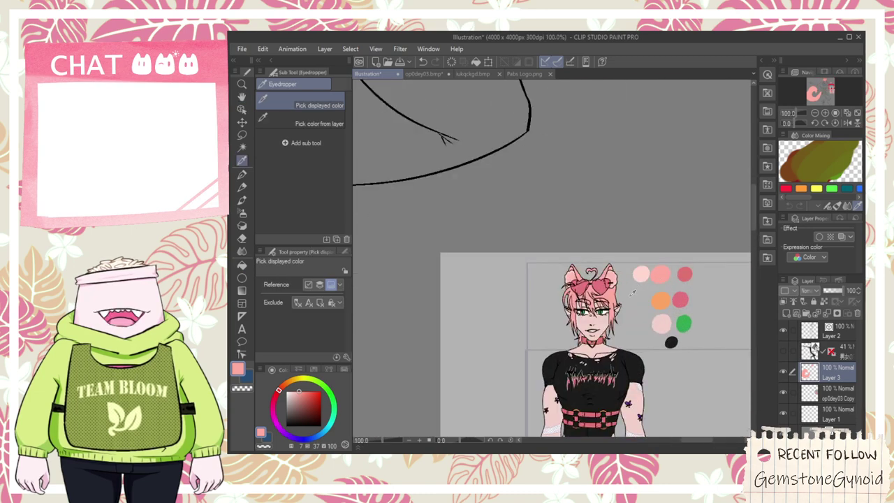
{"action": "scroll", "coordinate": [637, 286], "scroll_direction": "up", "scroll_amount": 2}
{"action": "scroll", "coordinate": [629, 286], "scroll_direction": "down", "scroll_amount": 1}
{"action": "scroll", "coordinate": [621, 287], "scroll_direction": "down", "scroll_amount": 2}
{"action": "scroll", "coordinate": [614, 285], "scroll_direction": "up", "scroll_amount": 2}
{"action": "left_click", "coordinate": [586, 273]}
- Fill the face and the visible strip of neck above the choker with the pale pink skin colour
{"action": "scroll", "coordinate": [591, 274], "scroll_direction": "down", "scroll_amount": 3}
{"action": "left_click_drag", "start_coordinate": [454, 168], "coordinate": [604, 324]}
{"action": "scroll", "coordinate": [525, 344], "scroll_direction": "up", "scroll_amount": 2}
{"action": "left_click", "coordinate": [507, 374]}
{"action": "left_click", "coordinate": [512, 388]}
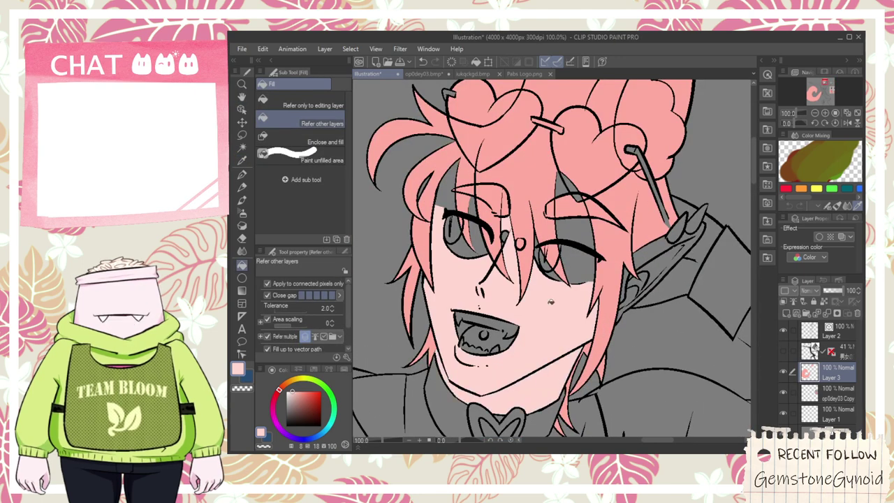
- Fill the forehead gaps between the hair strands above and below the right eyebrow with pale pink
{"action": "scroll", "coordinate": [568, 180], "scroll_direction": "up", "scroll_amount": 1}
{"action": "left_click", "coordinate": [577, 204], "text": "alt"}
{"action": "scroll", "coordinate": [581, 201], "scroll_direction": "up", "scroll_amount": 3}
{"action": "left_click", "coordinate": [583, 201]}
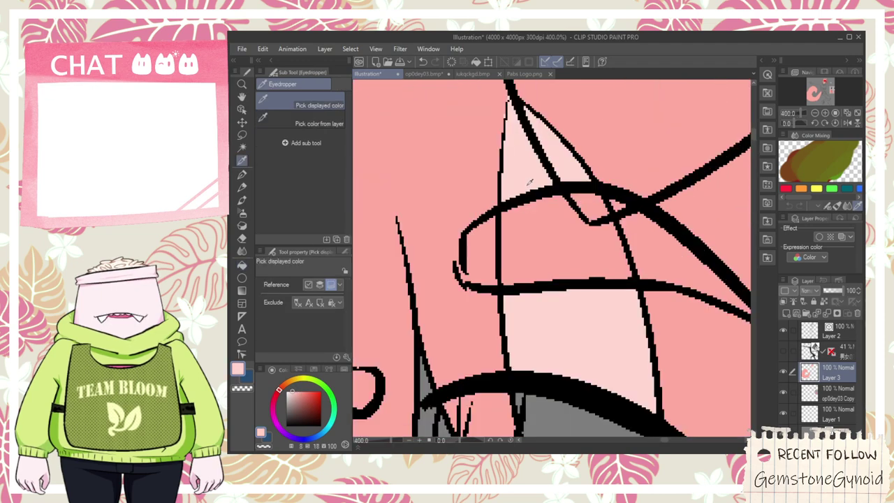
{"action": "scroll", "coordinate": [530, 181], "scroll_direction": "down", "scroll_amount": 3}
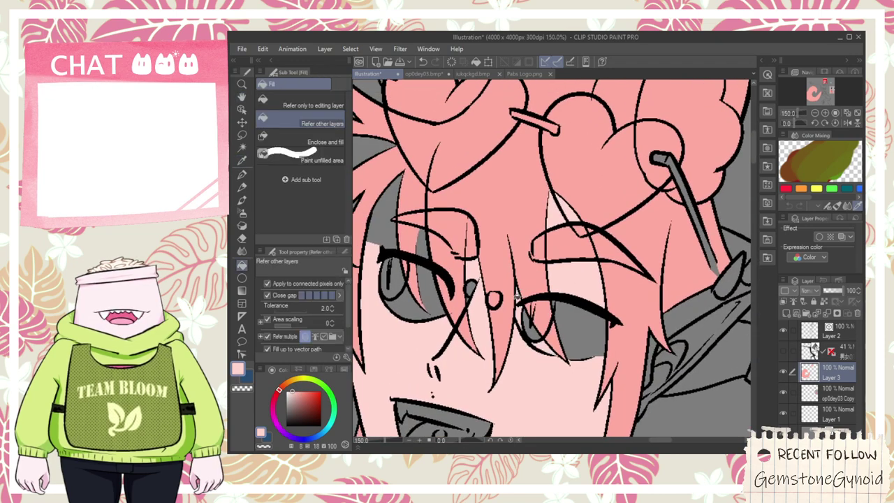
{"action": "scroll", "coordinate": [518, 301], "scroll_direction": "up", "scroll_amount": 3}
{"action": "key", "text": "p"}
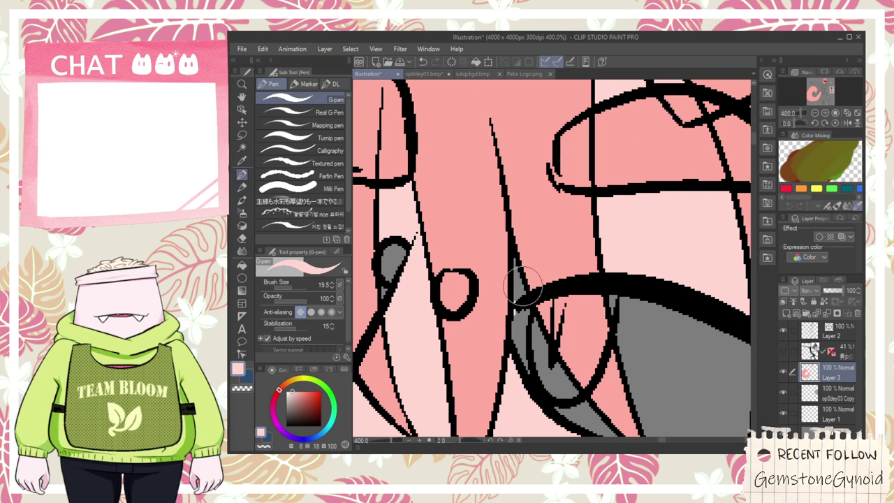
{"action": "key", "text": "g"}
{"action": "scroll", "coordinate": [518, 293], "scroll_direction": "down", "scroll_amount": 3}
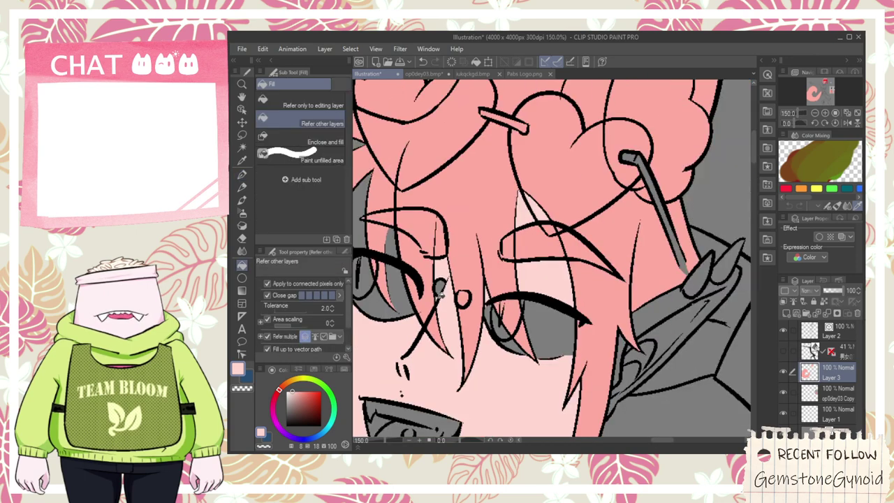
- Fill the unpainted skin gap between the hair strands over the left-hand eye with the pale pink skin colour
{"action": "key", "text": "p"}
{"action": "scroll", "coordinate": [443, 287], "scroll_direction": "up", "scroll_amount": 3}
{"action": "key", "text": "g"}
{"action": "left_click", "coordinate": [500, 298]}
{"action": "scroll", "coordinate": [500, 301], "scroll_direction": "down", "scroll_amount": 3}
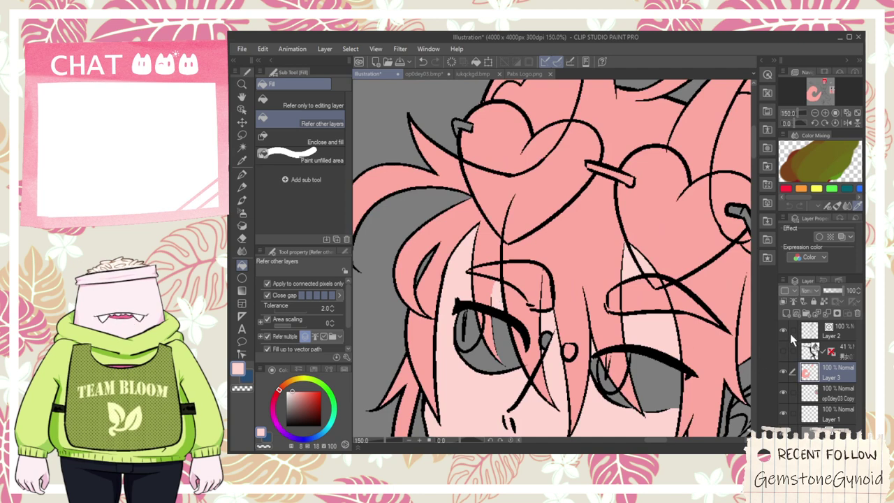
- Make Layer 2 active and select the left-hand eye's upper lash line with the Object tool
{"action": "left_click", "coordinate": [786, 334]}
{"action": "left_click", "coordinate": [792, 330]}
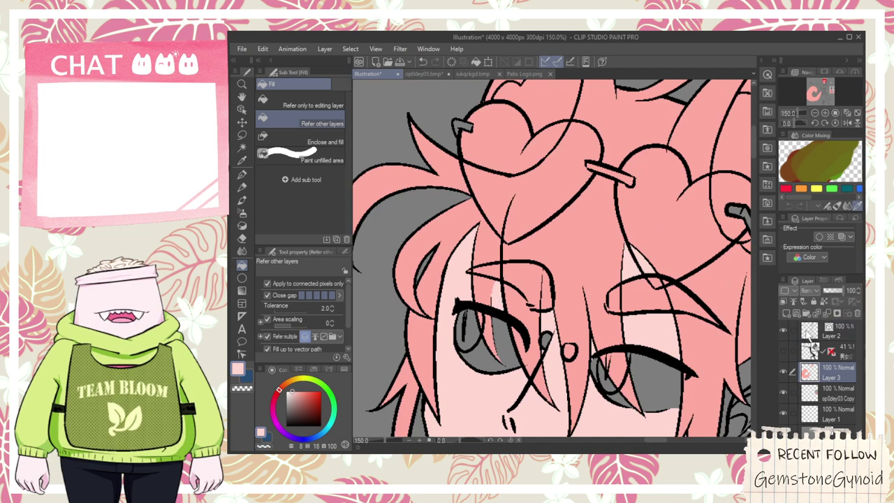
{"action": "left_click", "coordinate": [812, 334]}
{"action": "left_click", "coordinate": [241, 109]}
{"action": "scroll", "coordinate": [442, 275], "scroll_direction": "up", "scroll_amount": 5}
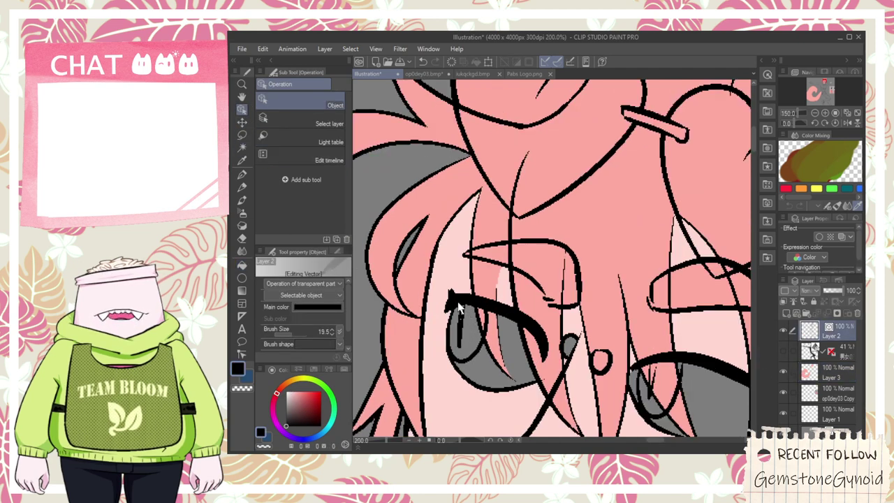
{"action": "left_click", "coordinate": [442, 276]}
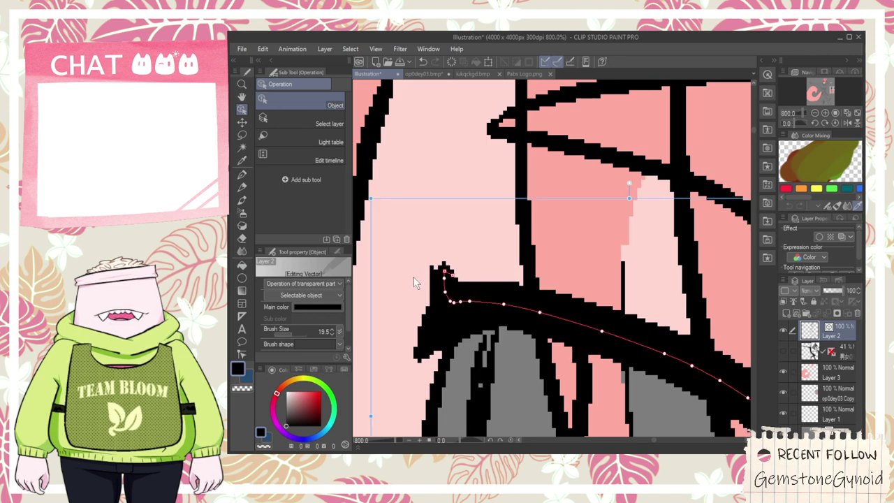
- Try to erase the spur at the outer end of the left-hand upper lash with the Vector eraser
{"action": "key", "text": "e"}
{"action": "left_click", "coordinate": [295, 180]}
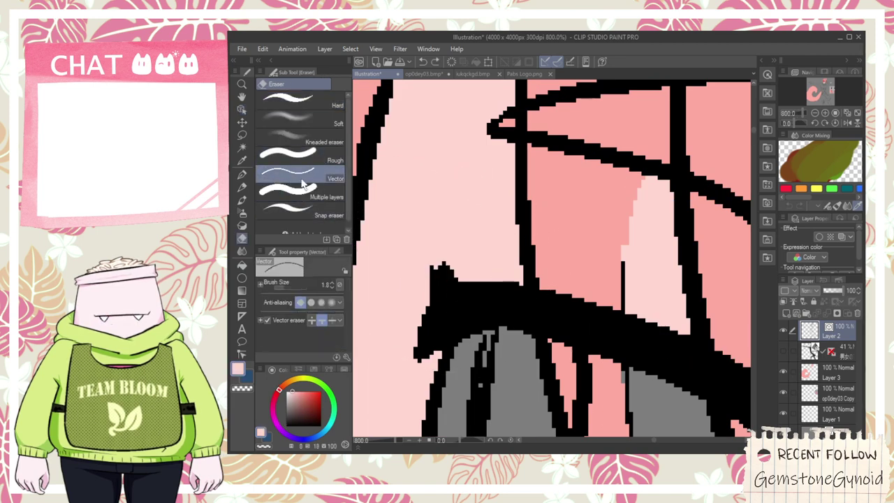
{"action": "left_click_drag", "start_coordinate": [433, 294], "coordinate": [449, 281]}
{"action": "key", "text": "ctrl+z"}
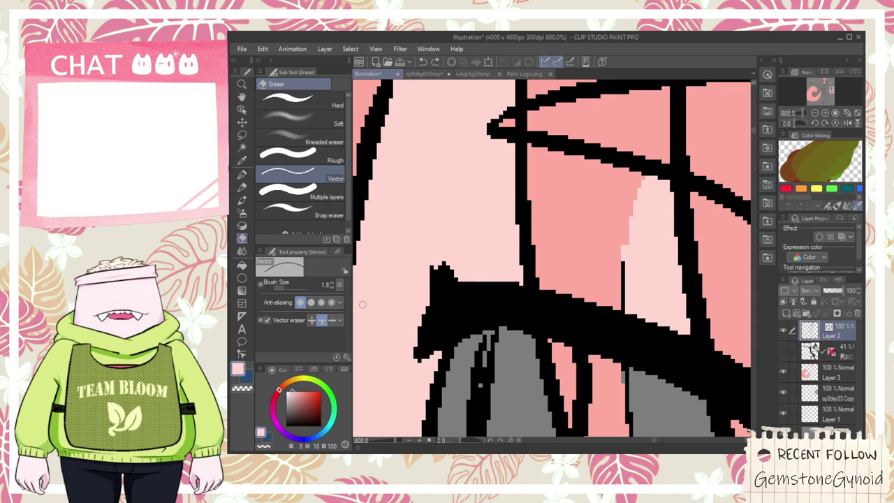
{"action": "left_click", "coordinate": [241, 108]}
{"action": "left_click", "coordinate": [459, 297]}
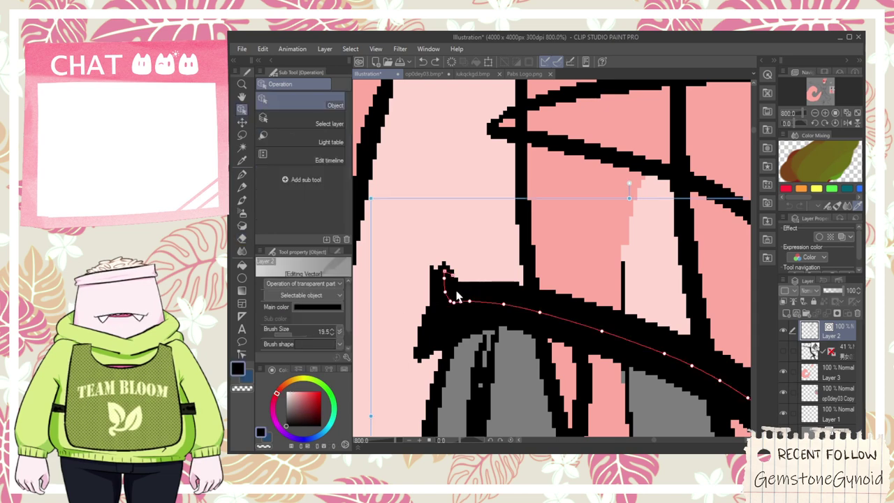
{"action": "left_click", "coordinate": [242, 354]}
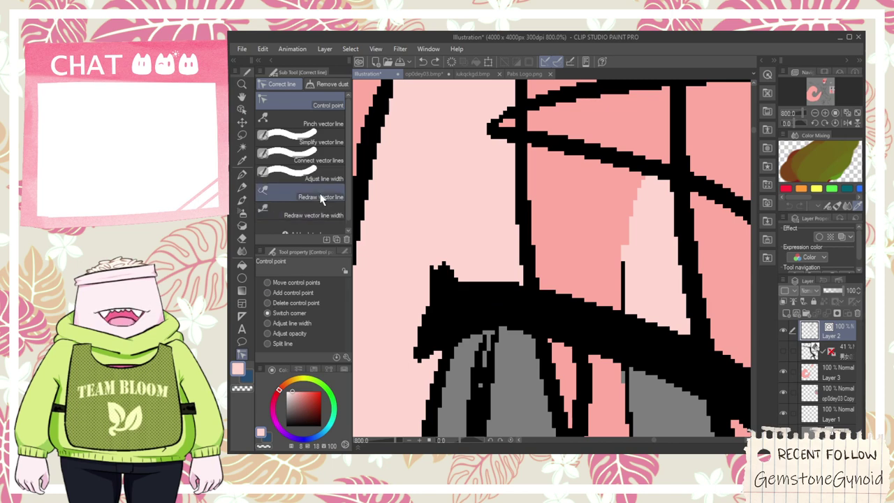
{"action": "left_click", "coordinate": [314, 123]}
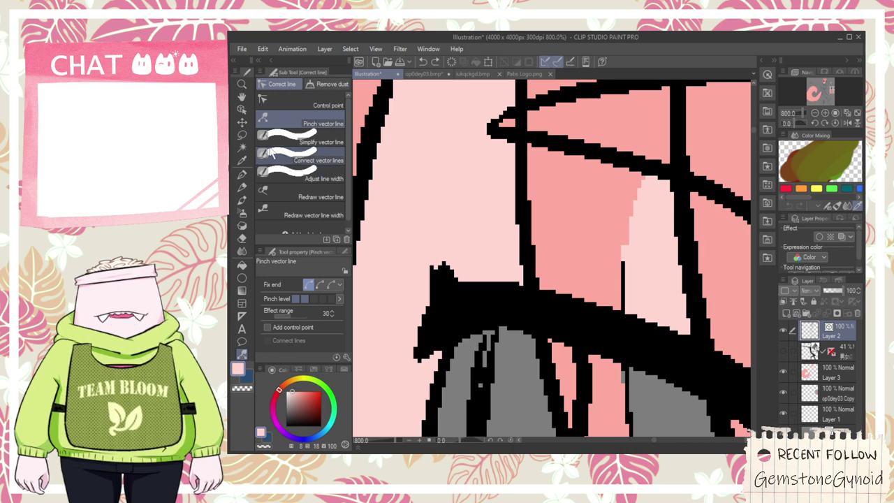
{"action": "left_click", "coordinate": [241, 109]}
{"action": "left_click", "coordinate": [483, 302]}
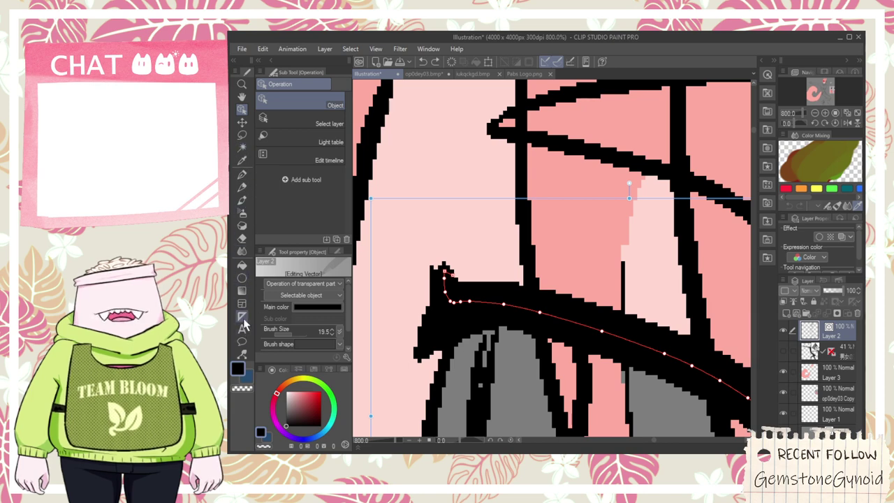
- Merge the outer end of the left-hand upper lash with Connect vector lines to remove the protruding spur
{"action": "left_click", "coordinate": [241, 304]}
{"action": "left_click", "coordinate": [296, 161]}
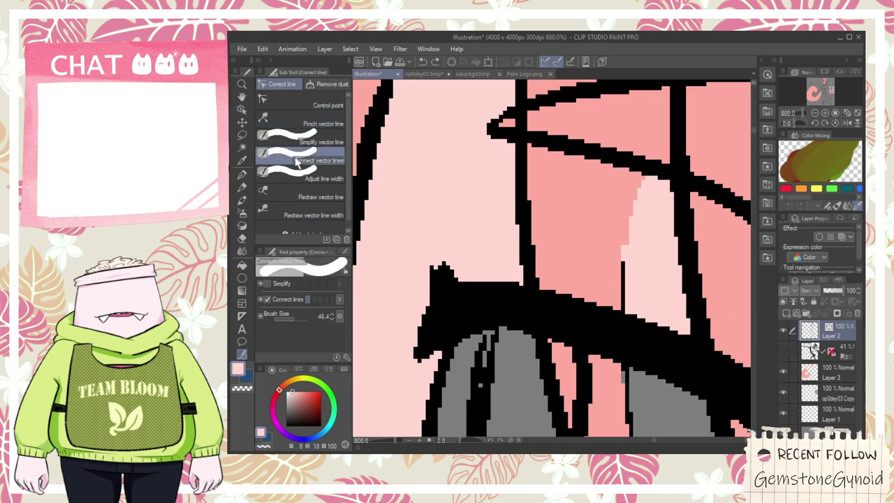
{"action": "left_click_drag", "start_coordinate": [449, 310], "coordinate": [516, 308]}
{"action": "left_click_drag", "start_coordinate": [452, 298], "coordinate": [449, 231]}
- Redraw the outer end of the left-hand upper lash in black with the G-pen at size 19.5
{"action": "key", "text": "p"}
{"action": "left_click_drag", "start_coordinate": [443, 239], "coordinate": [431, 261]}
{"action": "key", "text": "ctrl+z"}
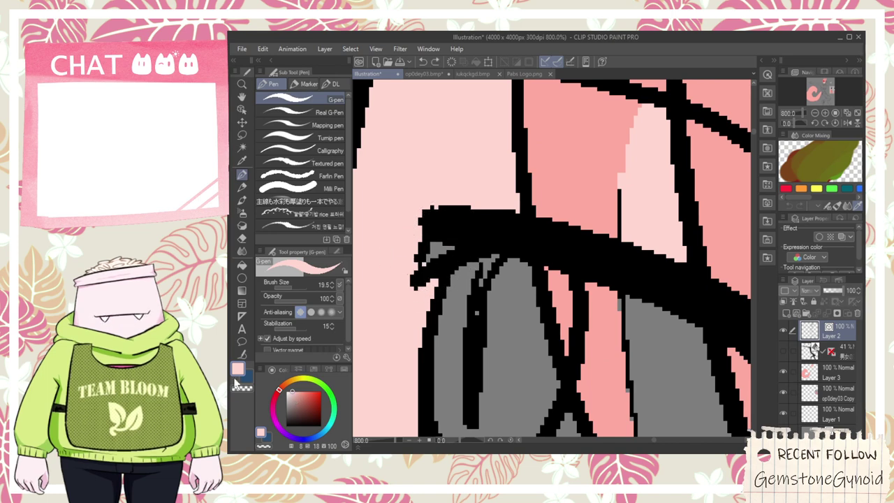
{"action": "left_click", "coordinate": [248, 379]}
{"action": "mouse_move", "coordinate": [429, 224]}
{"action": "left_mouse_down"}
{"action": "mouse_move", "coordinate": [438, 250]}
{"action": "mouse_move", "coordinate": [427, 274]}
{"action": "mouse_move", "coordinate": [477, 246]}
{"action": "mouse_move", "coordinate": [427, 278]}
{"action": "mouse_move", "coordinate": [432, 203]}
{"action": "mouse_move", "coordinate": [424, 265]}
{"action": "mouse_move", "coordinate": [424, 204]}
{"action": "mouse_move", "coordinate": [535, 225]}
{"action": "left_mouse_up"}
- Examine the right-hand eye, the torso line art and the character reference sheet
{"action": "scroll", "coordinate": [499, 228], "scroll_direction": "down", "scroll_amount": 7}
{"action": "key", "text": "space"}
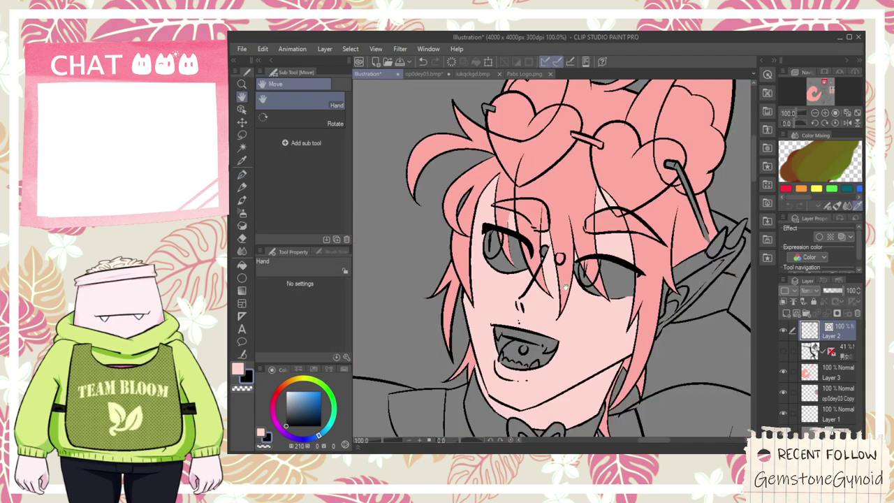
{"action": "left_click_drag", "start_coordinate": [618, 290], "coordinate": [581, 243]}
{"action": "scroll", "coordinate": [581, 243], "scroll_direction": "up", "scroll_amount": 5}
{"action": "scroll", "coordinate": [572, 250], "scroll_direction": "down", "scroll_amount": 4}
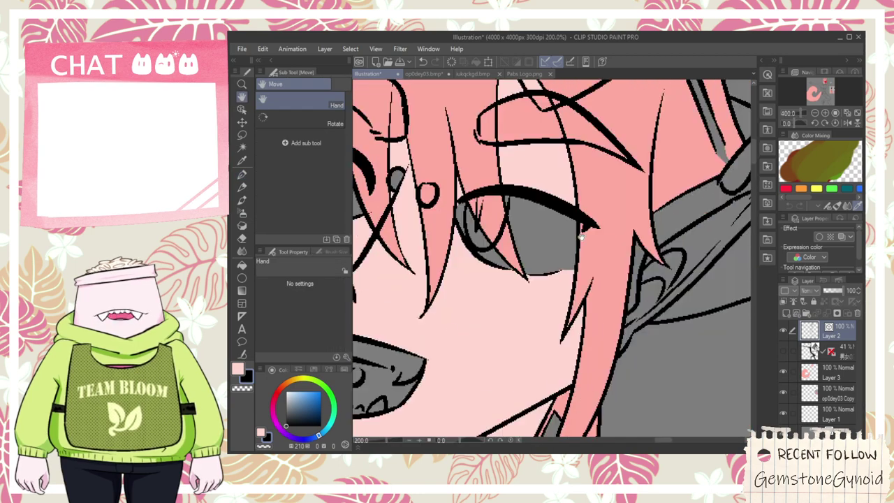
{"action": "scroll", "coordinate": [571, 251], "scroll_direction": "down", "scroll_amount": 6}
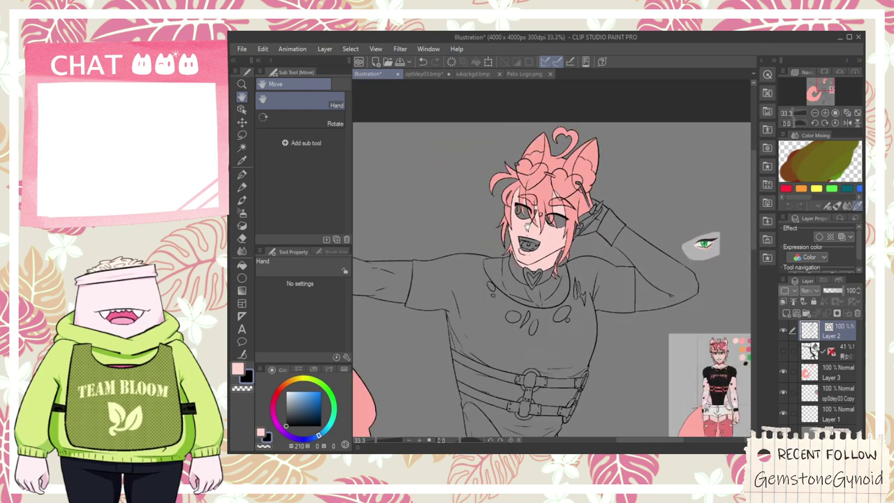
{"action": "left_click_drag", "start_coordinate": [621, 265], "coordinate": [505, 161]}
{"action": "scroll", "coordinate": [553, 210], "scroll_direction": "up", "scroll_amount": 3}
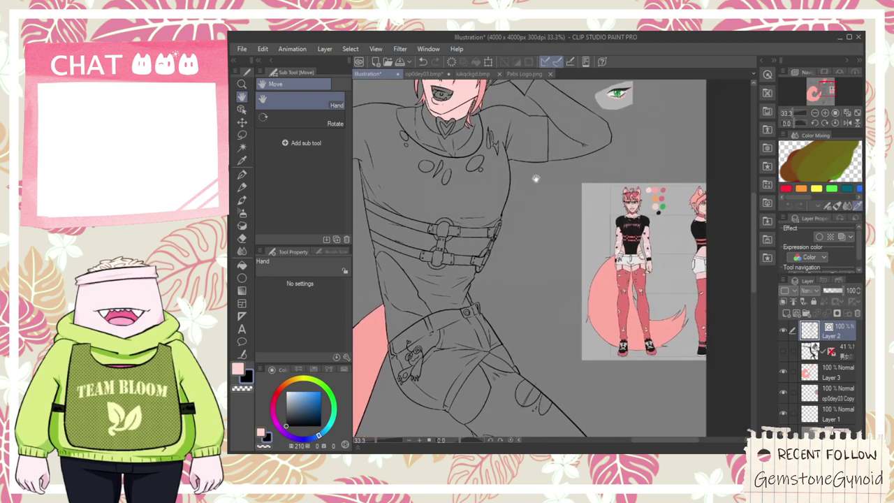
{"action": "left_click_drag", "start_coordinate": [482, 110], "coordinate": [649, 339]}
{"action": "scroll", "coordinate": [471, 321], "scroll_direction": "up", "scroll_amount": 5}
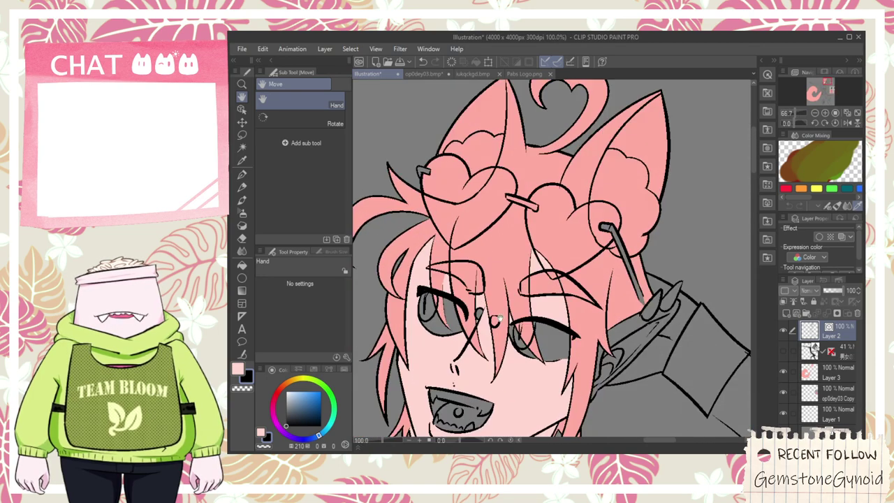
- Draw a short black lash on the outer lower lid of the left-hand eye with the G-pen at size 19.5
{"action": "left_click_drag", "start_coordinate": [370, 322], "coordinate": [510, 280]}
{"action": "scroll", "coordinate": [510, 279], "scroll_direction": "up", "scroll_amount": 2}
{"action": "left_click_drag", "start_coordinate": [366, 282], "coordinate": [443, 288]}
{"action": "key", "text": "ctrl+z"}
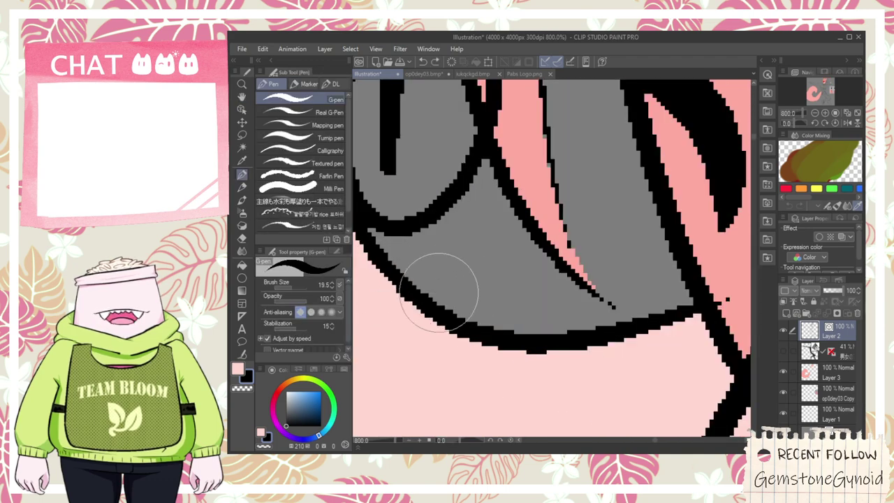
{"action": "left_click_drag", "start_coordinate": [358, 307], "coordinate": [459, 277]}
{"action": "left_click_drag", "start_coordinate": [365, 310], "coordinate": [484, 303]}
{"action": "key", "text": "e"}
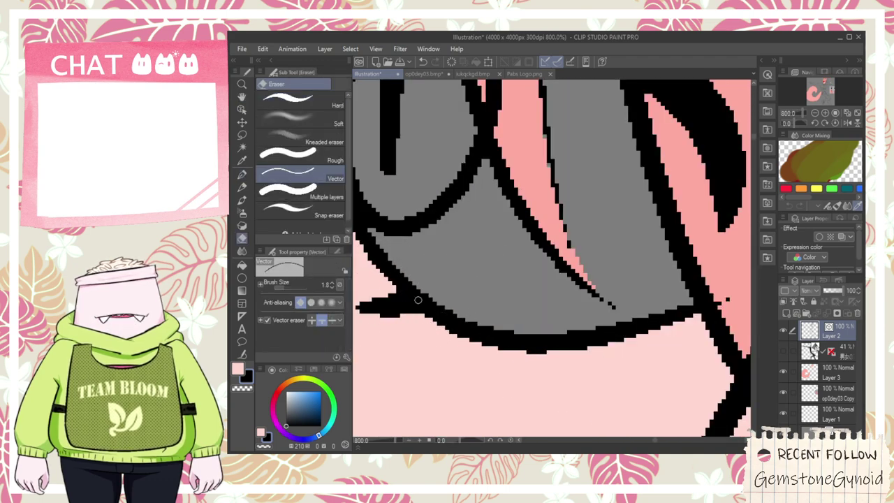
- Add a matching short lower lash under the right-hand eye and erase its overlap inside the eye with the Vector eraser
{"action": "scroll", "coordinate": [417, 301], "scroll_direction": "down", "scroll_amount": 5}
{"action": "left_click_drag", "start_coordinate": [640, 337], "coordinate": [493, 282]}
{"action": "scroll", "coordinate": [493, 278], "scroll_direction": "up", "scroll_amount": 3}
{"action": "key", "text": "p"}
{"action": "key", "text": "e"}
{"action": "scroll", "coordinate": [502, 255], "scroll_direction": "up", "scroll_amount": 2}
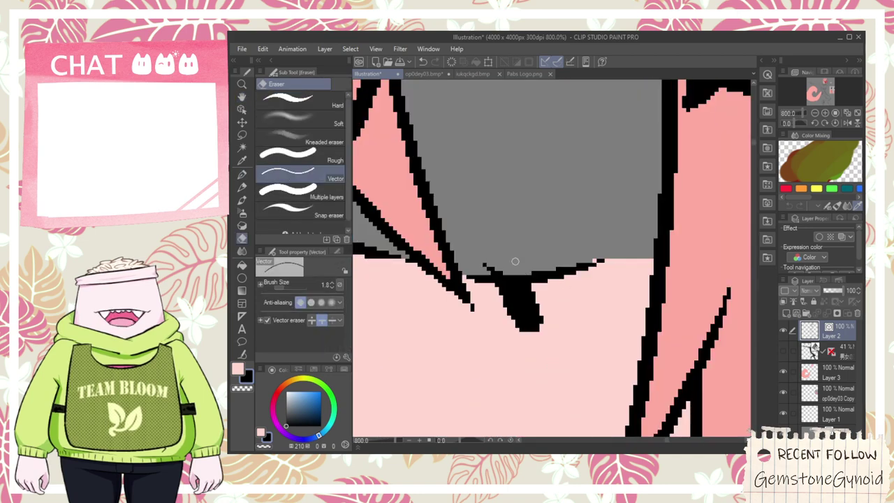
{"action": "scroll", "coordinate": [520, 266], "scroll_direction": "down", "scroll_amount": 7}
- Pick up the pale pink skin colour and make Layer 3 active
{"action": "key", "text": "g"}
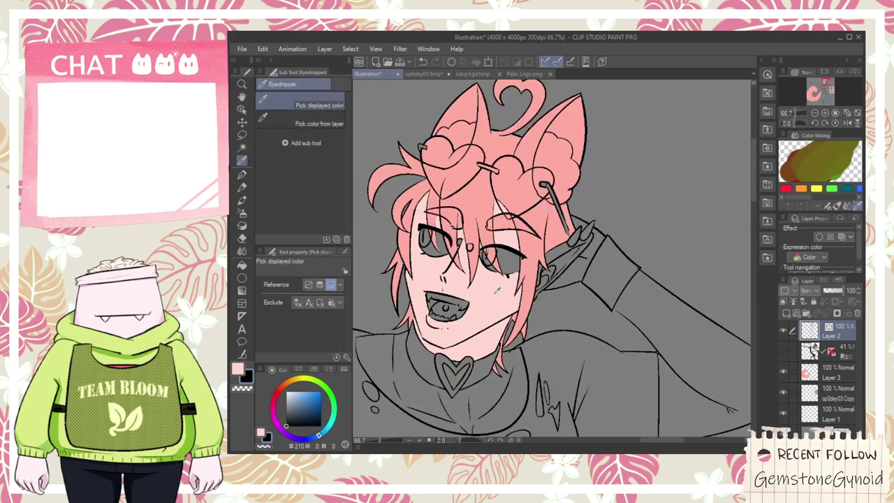
{"action": "scroll", "coordinate": [523, 279], "scroll_direction": "up", "scroll_amount": 3}
{"action": "left_click", "coordinate": [831, 375]}
{"action": "scroll", "coordinate": [544, 231], "scroll_direction": "up", "scroll_amount": 1}
{"action": "scroll", "coordinate": [543, 231], "scroll_direction": "up", "scroll_amount": 2}
{"action": "mouse_move", "coordinate": [524, 235]}
{"action": "left_mouse_down"}
{"action": "mouse_move", "coordinate": [506, 289]}
{"action": "mouse_move", "coordinate": [598, 197]}
{"action": "left_mouse_up"}
{"action": "scroll", "coordinate": [534, 268], "scroll_direction": "up", "scroll_amount": 2}
- Try to close off the right-hand eye's lower outer corner with a skin-coloured stroke and fill
{"action": "key", "text": "p"}
{"action": "key", "text": "g"}
{"action": "left_click", "coordinate": [573, 270]}
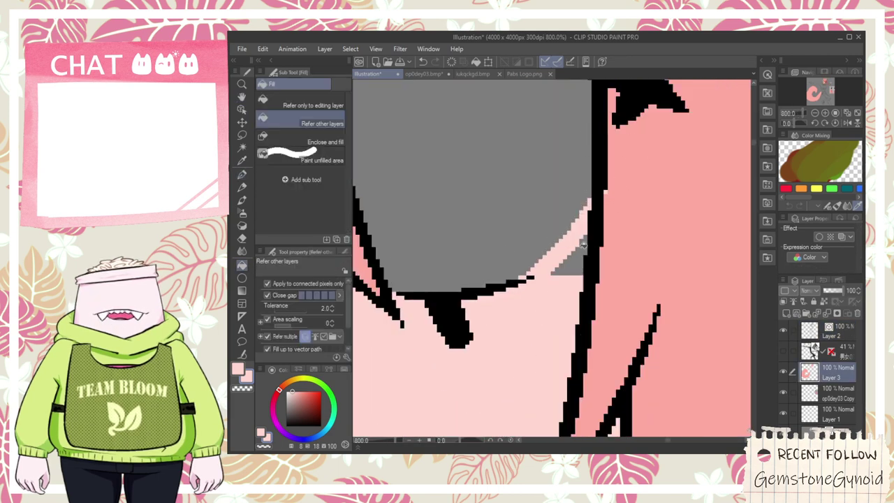
{"action": "key", "text": "ctrl+z"}
{"action": "key", "text": "ctrl+z"}
- Round off the right-hand eye's lower outer corner beside the hair strand with a skin-coloured G-pen stroke
{"action": "key", "text": "p"}
{"action": "left_click_drag", "start_coordinate": [516, 282], "coordinate": [583, 204]}
{"action": "key", "text": "ctrl+z"}
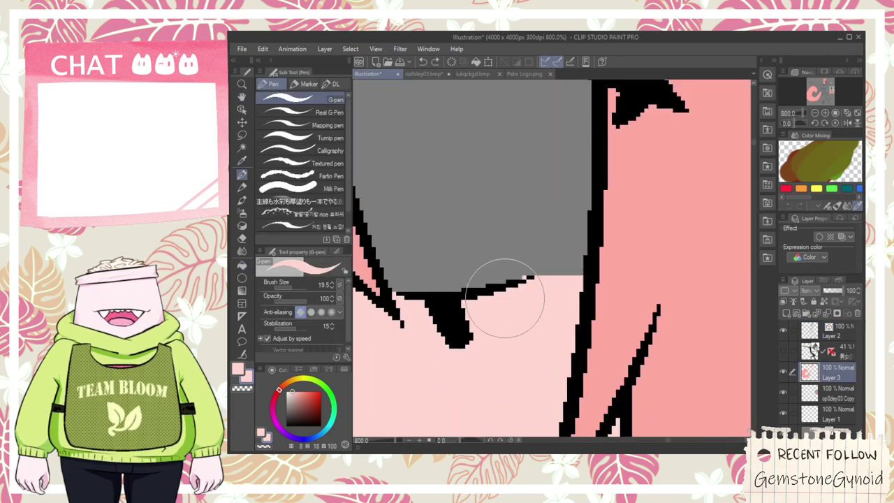
{"action": "left_click_drag", "start_coordinate": [520, 282], "coordinate": [593, 190]}
{"action": "key", "text": "h"}
{"action": "scroll", "coordinate": [446, 264], "scroll_direction": "down", "scroll_amount": 6}
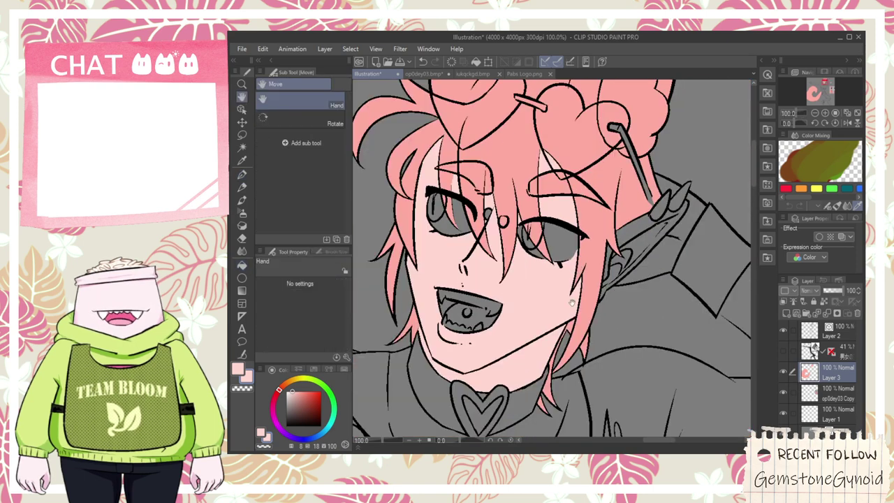
- Fill all sections of the pointed ear with the pale pink skin colour, referring to other layers
{"action": "key", "text": "g"}
{"action": "scroll", "coordinate": [507, 205], "scroll_direction": "up", "scroll_amount": 2}
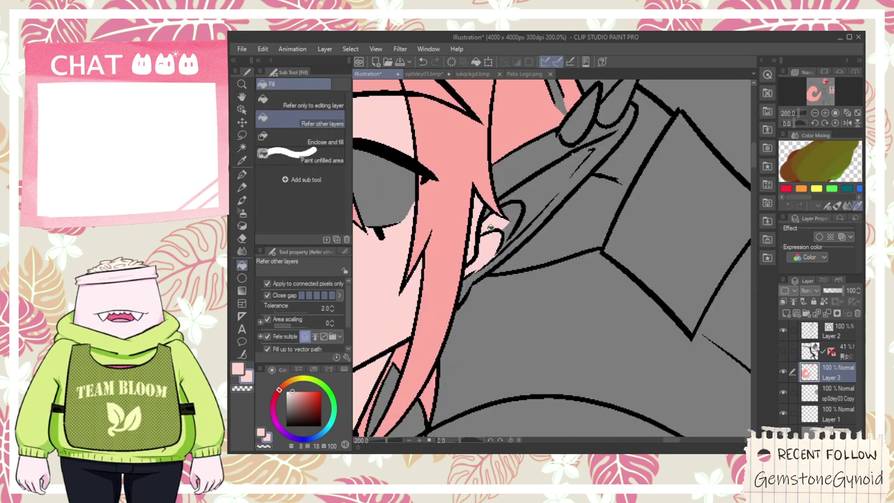
{"action": "mouse_move", "coordinate": [485, 267]}
{"action": "left_mouse_down"}
{"action": "mouse_move", "coordinate": [513, 243]}
{"action": "mouse_move", "coordinate": [527, 210]}
{"action": "mouse_move", "coordinate": [501, 229]}
{"action": "left_mouse_up"}
{"action": "mouse_move", "coordinate": [495, 200]}
{"action": "left_mouse_down"}
{"action": "mouse_move", "coordinate": [511, 177]}
{"action": "mouse_move", "coordinate": [542, 198]}
{"action": "mouse_move", "coordinate": [600, 142]}
{"action": "mouse_move", "coordinate": [577, 148]}
{"action": "left_mouse_up"}
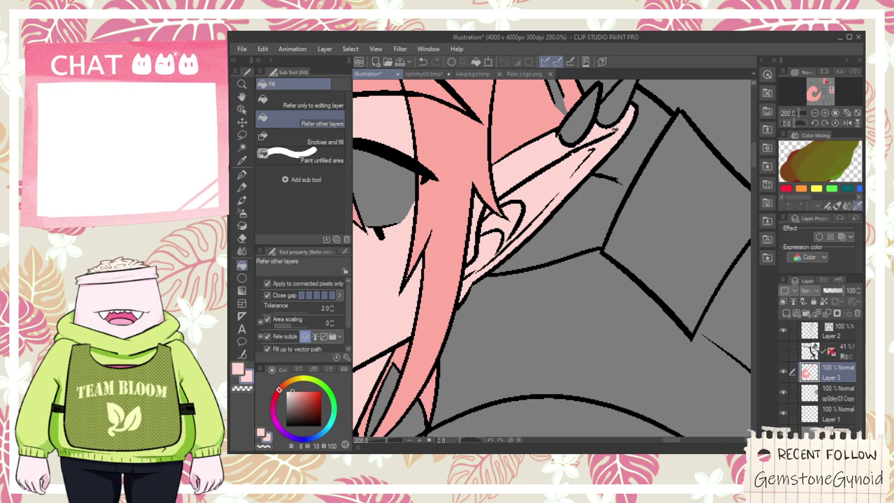
- Fill the exposed upper chest and collarbone areas inside the shirt's neckline with the pale pink skin colour
{"action": "scroll", "coordinate": [590, 137], "scroll_direction": "down", "scroll_amount": 3}
{"action": "key", "text": "space"}
{"action": "left_click_drag", "start_coordinate": [435, 118], "coordinate": [509, 162]}
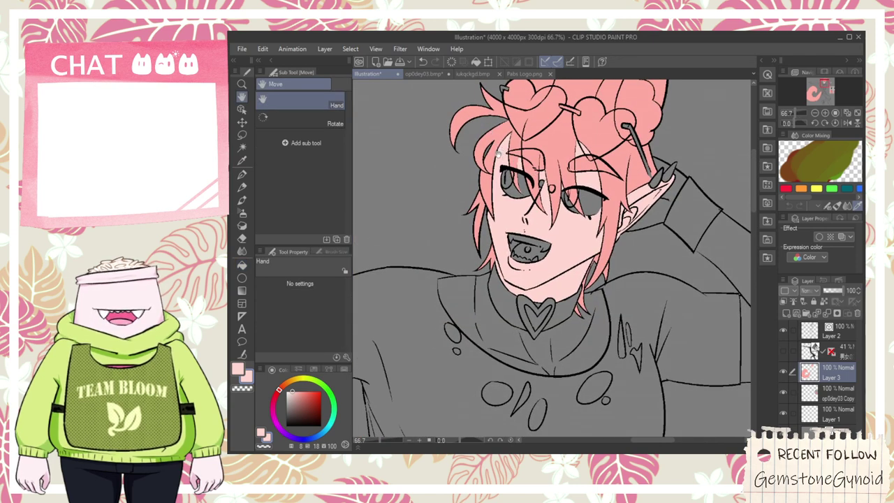
{"action": "left_click_drag", "start_coordinate": [566, 217], "coordinate": [525, 202]}
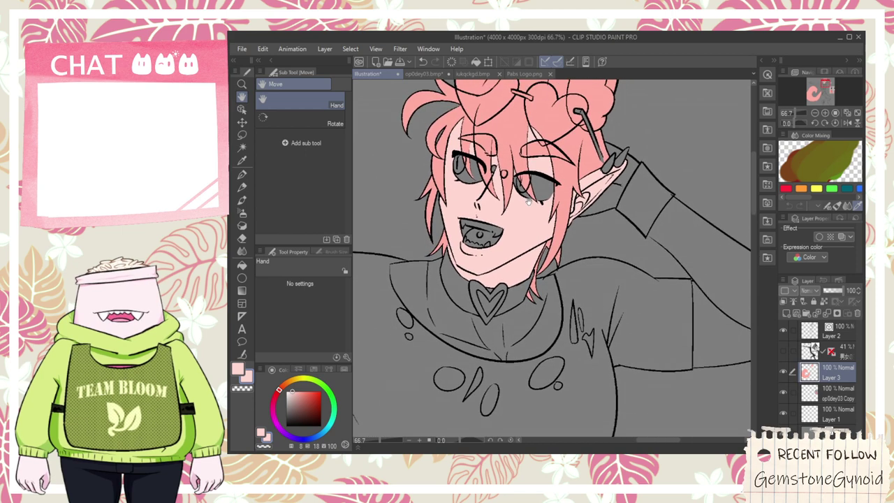
{"action": "left_click", "coordinate": [518, 322]}
{"action": "left_click", "coordinate": [482, 342]}
{"action": "left_click", "coordinate": [427, 323]}
{"action": "left_click", "coordinate": [410, 290]}
{"action": "left_click", "coordinate": [450, 313]}
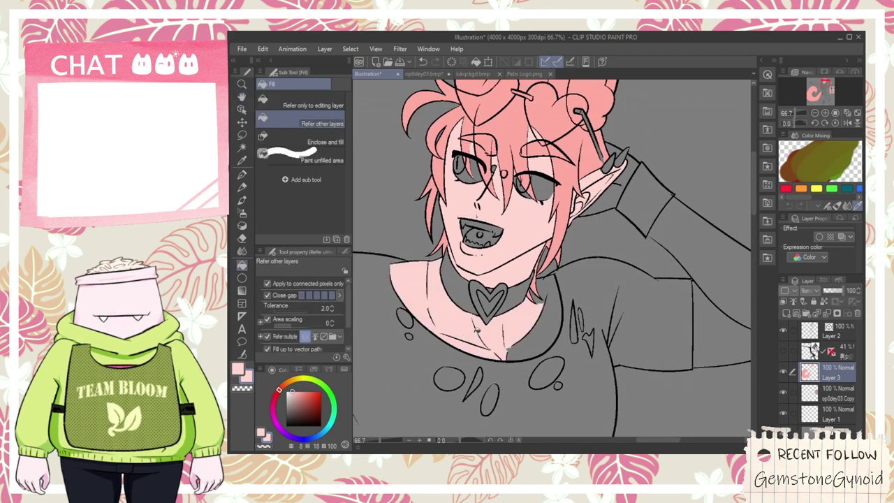
{"action": "left_click", "coordinate": [531, 333]}
- Fill the raised arm and the hand behind the ear with the pale pink skin colour, leaving the wristband unpainted
{"action": "scroll", "coordinate": [537, 312], "scroll_direction": "up", "scroll_amount": 2}
{"action": "scroll", "coordinate": [538, 314], "scroll_direction": "down", "scroll_amount": 3}
{"action": "left_click_drag", "start_coordinate": [535, 324], "coordinate": [412, 309]}
{"action": "left_click", "coordinate": [565, 301]}
{"action": "scroll", "coordinate": [470, 204], "scroll_direction": "up", "scroll_amount": 3}
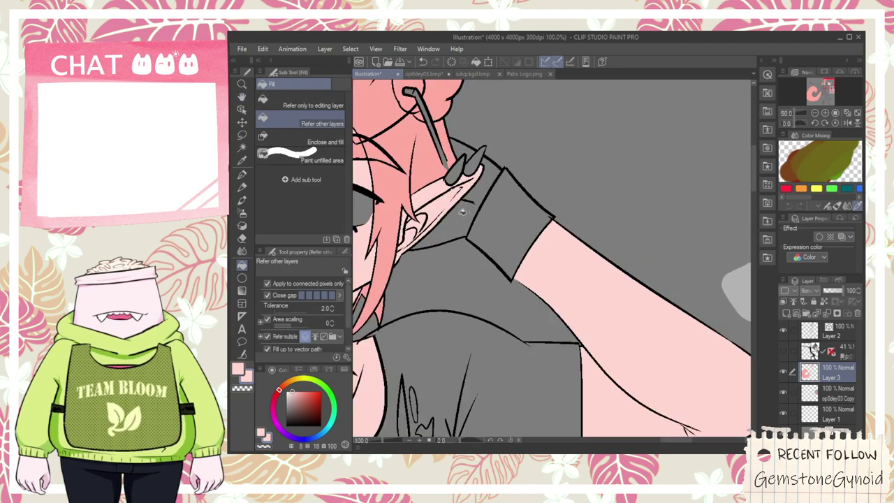
{"action": "left_click", "coordinate": [471, 205]}
{"action": "left_click", "coordinate": [496, 172]}
- Fill the round holes and jagged tears across the shirt's chest with the pale pink skin colour
{"action": "scroll", "coordinate": [489, 140], "scroll_direction": "down", "scroll_amount": 6}
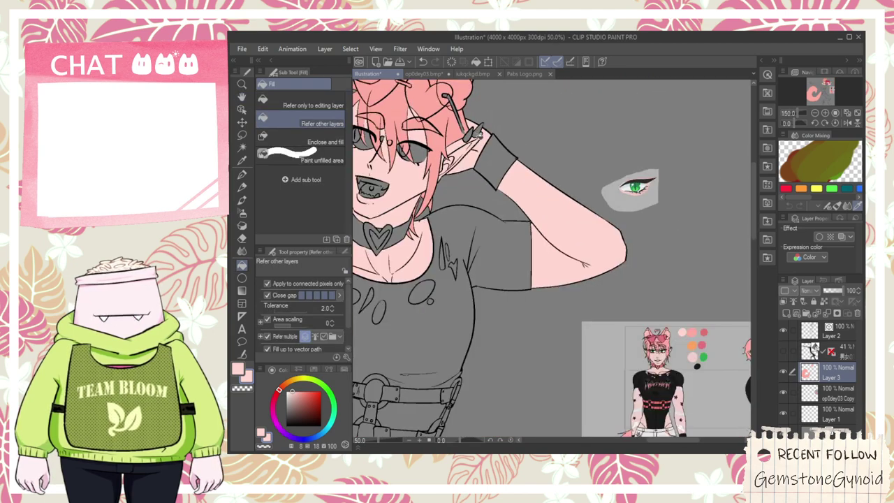
{"action": "key", "text": "h"}
{"action": "key", "text": "g"}
{"action": "scroll", "coordinate": [520, 189], "scroll_direction": "up", "scroll_amount": 4}
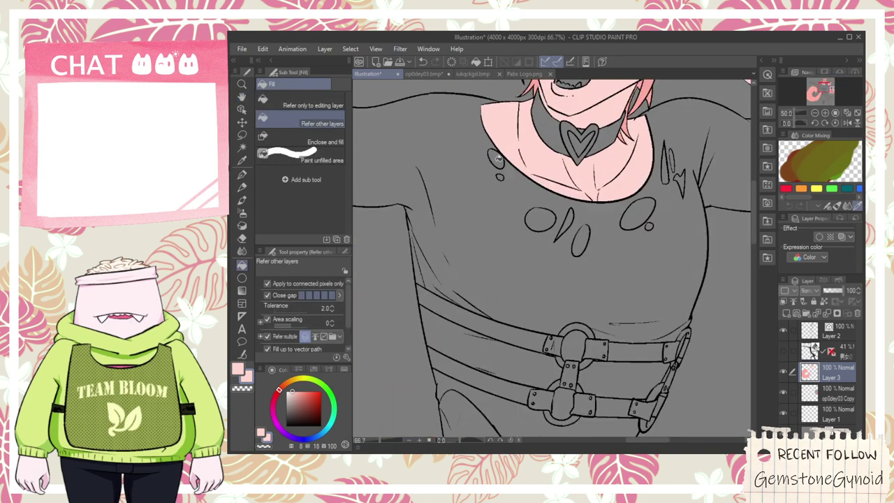
{"action": "left_click", "coordinate": [562, 249]}
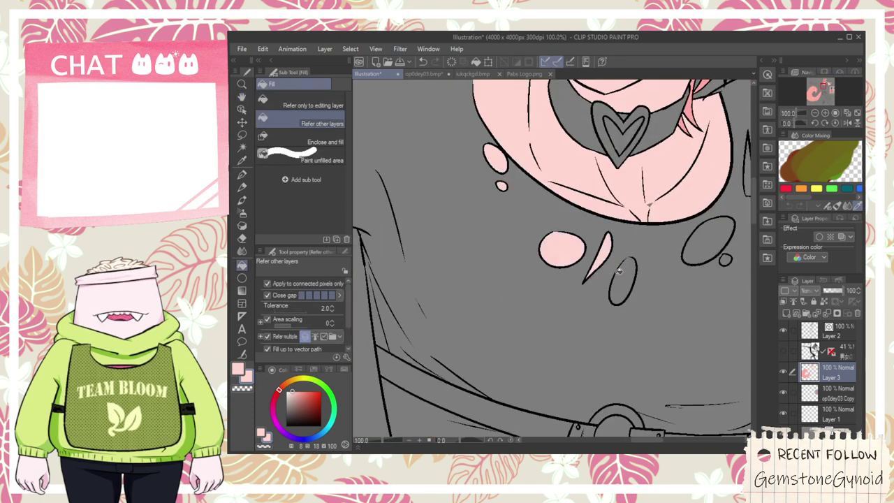
{"action": "left_click", "coordinate": [619, 271]}
{"action": "left_click", "coordinate": [701, 252]}
{"action": "left_click_drag", "start_coordinate": [725, 259], "coordinate": [588, 284]}
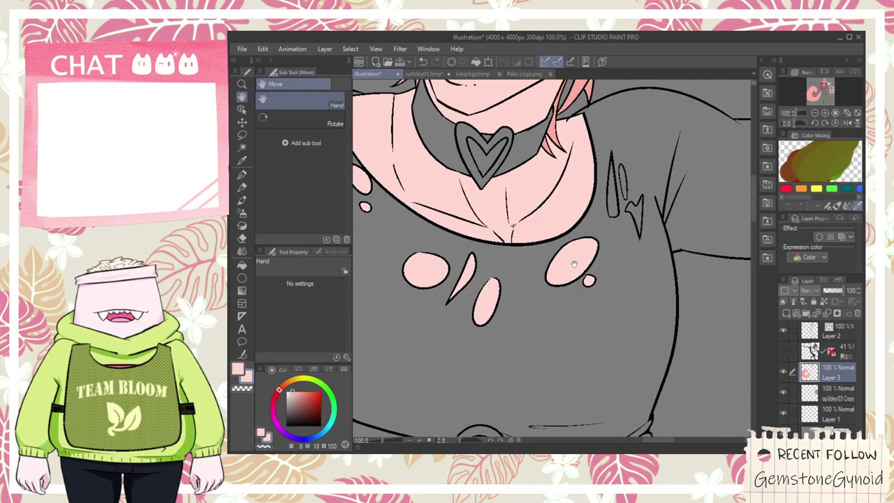
{"action": "left_click", "coordinate": [615, 192]}
{"action": "left_click", "coordinate": [637, 213]}
{"action": "left_click", "coordinate": [626, 185]}
- Fill the outstretched arm between the sleeve and the wristband with the pale pink skin colour
{"action": "scroll", "coordinate": [626, 185], "scroll_direction": "down", "scroll_amount": 2}
{"action": "left_click_drag", "start_coordinate": [408, 154], "coordinate": [632, 242]}
{"action": "left_click", "coordinate": [562, 262]}
{"action": "left_click_drag", "start_coordinate": [377, 252], "coordinate": [473, 249]}
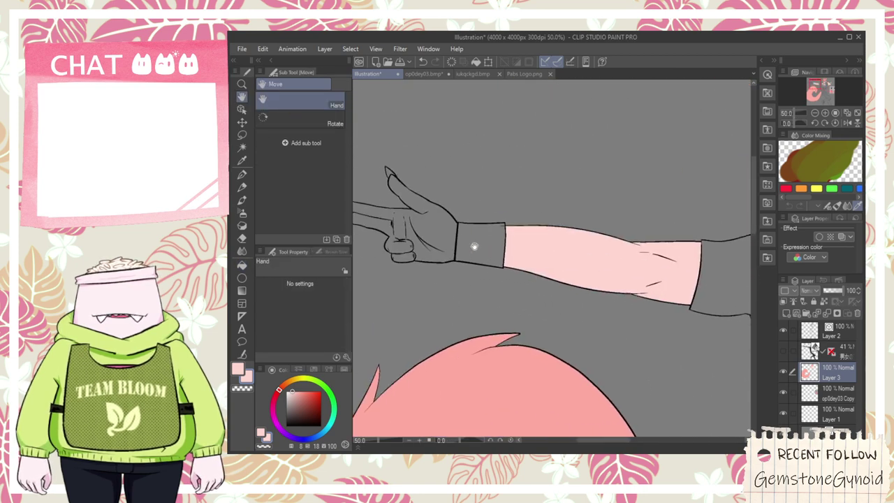
- Fill the outstretched hand's palm and fingers with the pale pink skin colour, leaving the wristband and nails unpainted
{"action": "scroll", "coordinate": [473, 248], "scroll_direction": "up", "scroll_amount": 1}
{"action": "left_click", "coordinate": [469, 242]}
{"action": "left_click", "coordinate": [444, 232]}
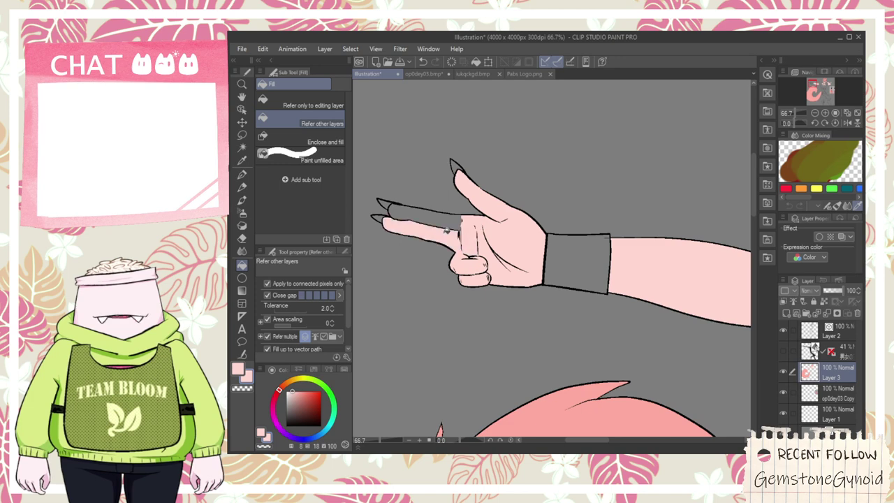
{"action": "left_click", "coordinate": [438, 218]}
{"action": "left_click", "coordinate": [478, 220]}
- Fill the bare hip and the narrow waist sliver between the shirt and the shorts with the pale pink skin colour
{"action": "scroll", "coordinate": [489, 239], "scroll_direction": "down", "scroll_amount": 2}
{"action": "scroll", "coordinate": [489, 239], "scroll_direction": "down", "scroll_amount": 5}
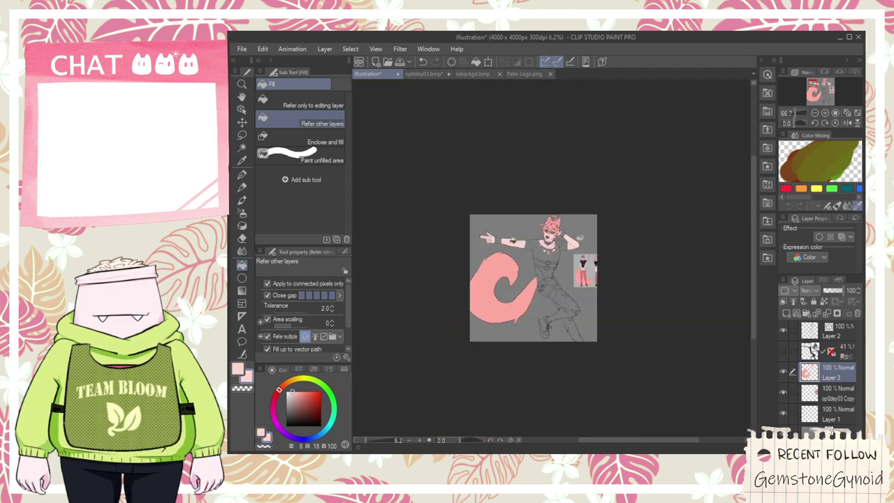
{"action": "key", "text": "space"}
{"action": "left_click_drag", "start_coordinate": [550, 286], "coordinate": [519, 275]}
{"action": "scroll", "coordinate": [519, 275], "scroll_direction": "up", "scroll_amount": 2}
{"action": "scroll", "coordinate": [486, 235], "scroll_direction": "up", "scroll_amount": 5}
{"action": "left_click", "coordinate": [473, 259]}
{"action": "left_click", "coordinate": [472, 294]}
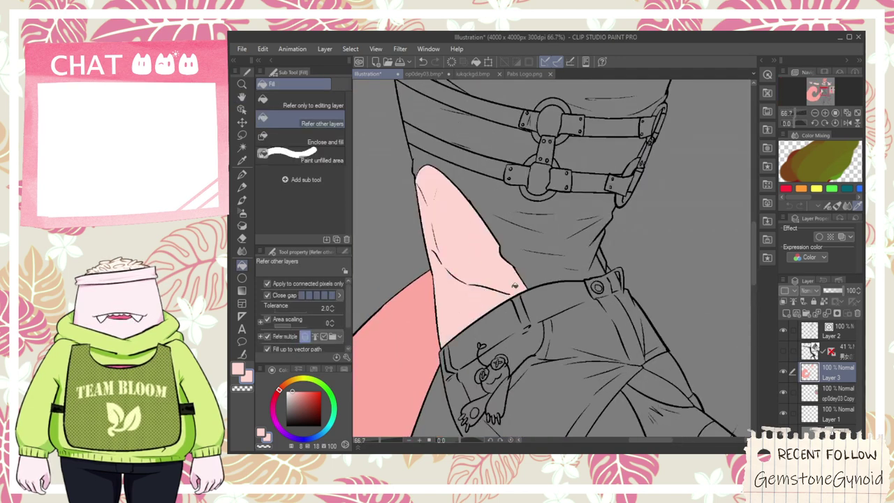
{"action": "scroll", "coordinate": [606, 264], "scroll_direction": "up", "scroll_amount": 2}
{"action": "scroll", "coordinate": [611, 278], "scroll_direction": "down", "scroll_amount": 4}
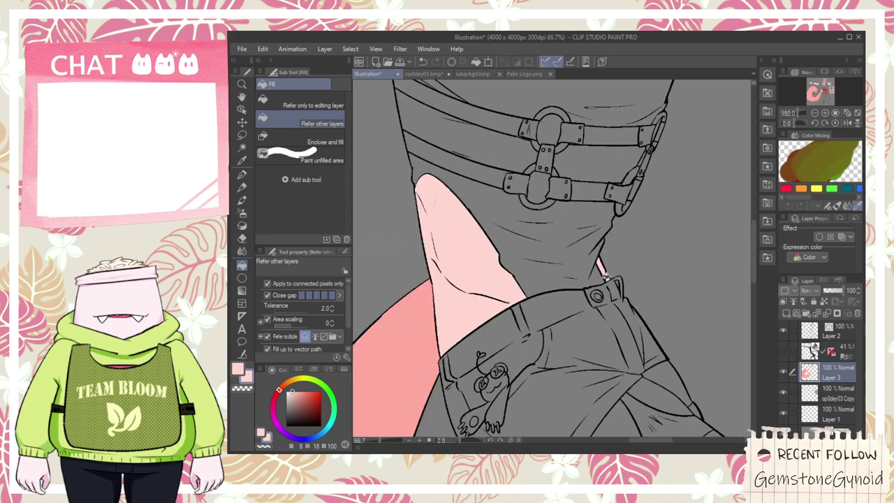
- Fill the bare thigh below the shorts' leg opening and the stocking tear beneath it with pale pink
{"action": "key", "text": "space"}
{"action": "left_click_drag", "start_coordinate": [633, 389], "coordinate": [576, 283]}
{"action": "scroll", "coordinate": [578, 282], "scroll_direction": "up", "scroll_amount": 1}
{"action": "left_click", "coordinate": [548, 273]}
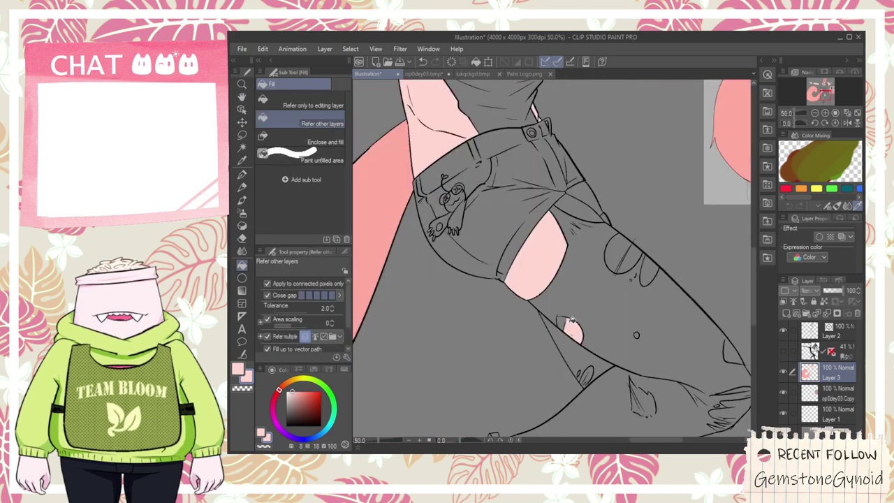
- Fill the large and small holes across the raised thigh's stocking with pale pink, painting the tiniest gap with the G-pen
{"action": "scroll", "coordinate": [630, 257], "scroll_direction": "up", "scroll_amount": 2}
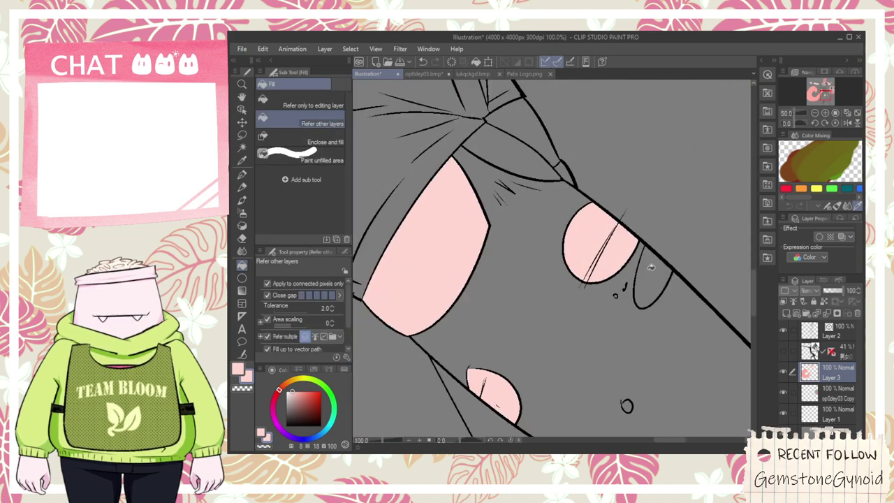
{"action": "scroll", "coordinate": [614, 294], "scroll_direction": "up", "scroll_amount": 2}
{"action": "key", "text": "p"}
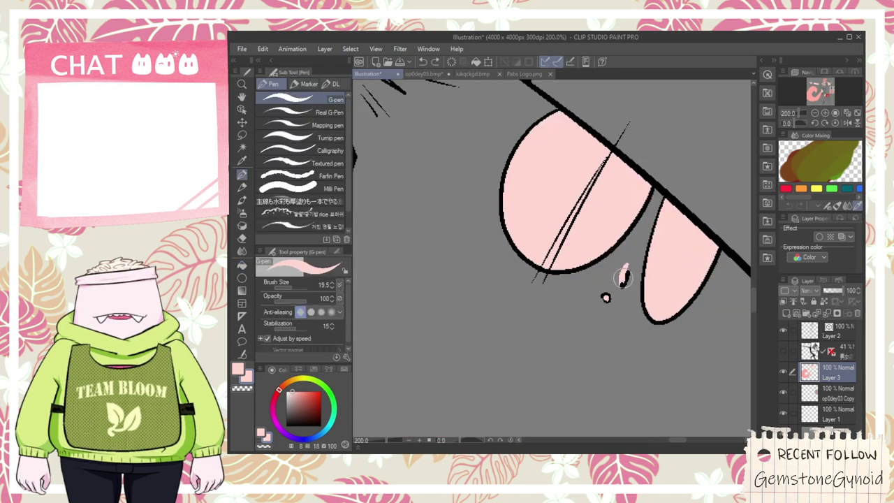
{"action": "scroll", "coordinate": [623, 278], "scroll_direction": "down", "scroll_amount": 3}
{"action": "key", "text": "g"}
{"action": "scroll", "coordinate": [621, 342], "scroll_direction": "up", "scroll_amount": 2}
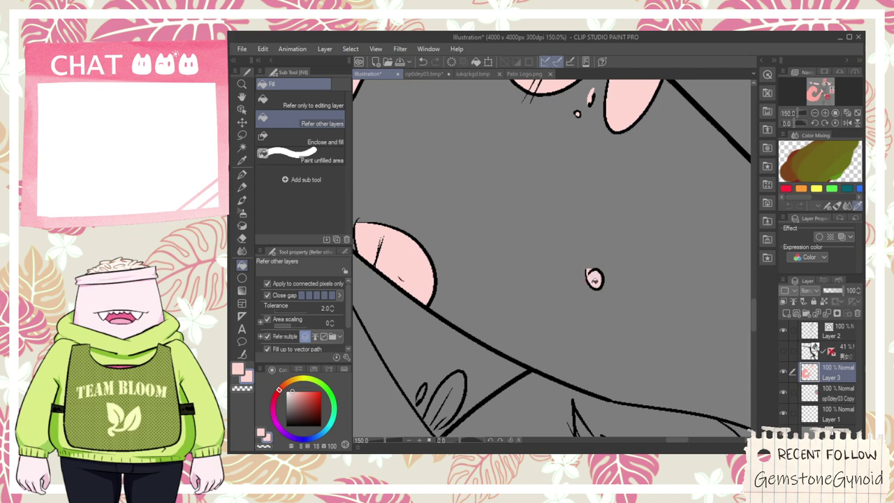
- Fill the jagged tear on the bent leg's calf with pale pink and touch up its open lower edge with the G-pen
{"action": "scroll", "coordinate": [594, 280], "scroll_direction": "down", "scroll_amount": 3}
{"action": "key", "text": "space"}
{"action": "left_click_drag", "start_coordinate": [621, 317], "coordinate": [586, 285]}
{"action": "scroll", "coordinate": [573, 322], "scroll_direction": "up", "scroll_amount": 2}
{"action": "left_click", "coordinate": [568, 309]}
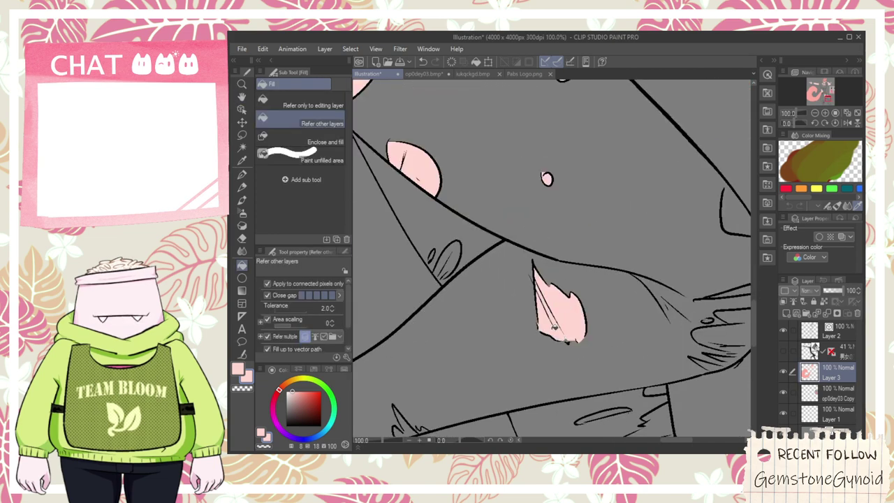
{"action": "scroll", "coordinate": [566, 337], "scroll_direction": "up", "scroll_amount": 2}
{"action": "key", "text": "p"}
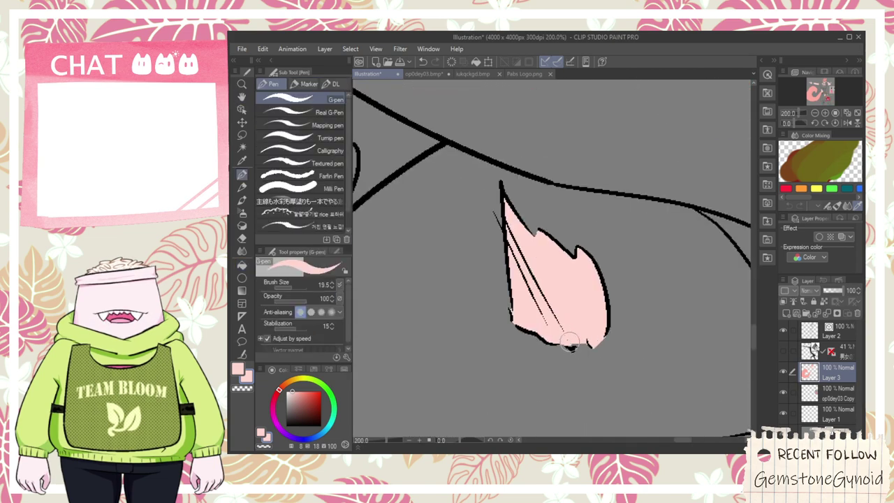
- Fill the frayed tears on the bent knee and the hole just above it with the pale pink skin colour
{"action": "scroll", "coordinate": [569, 335], "scroll_direction": "down", "scroll_amount": 2}
{"action": "key", "text": "g"}
{"action": "scroll", "coordinate": [614, 321], "scroll_direction": "up", "scroll_amount": 1}
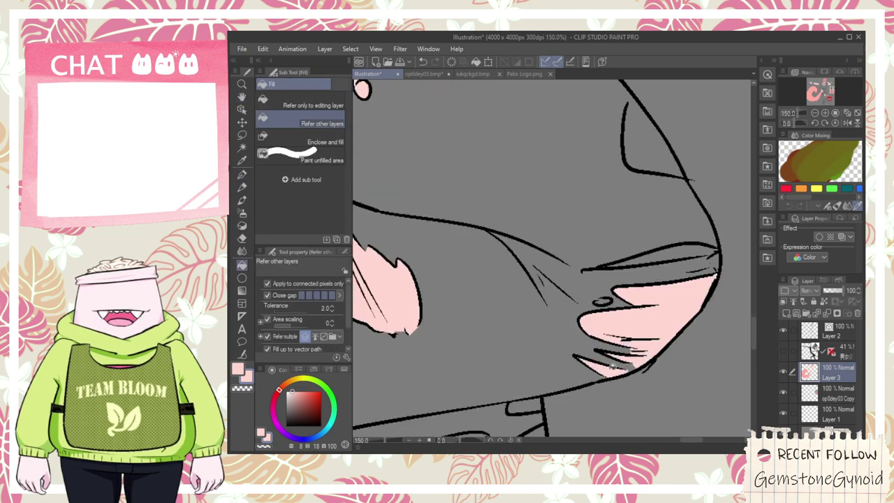
{"action": "scroll", "coordinate": [656, 158], "scroll_direction": "down", "scroll_amount": 3}
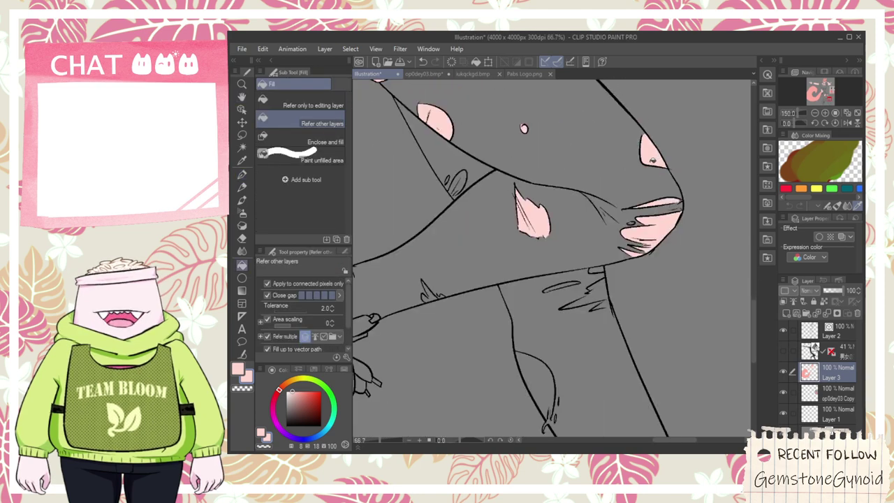
- Fill the spiky stocking tears on the lower calf and beside the shoe's ankle, painting leftover gaps with the G-pen
{"action": "key", "text": "space"}
{"action": "left_click_drag", "start_coordinate": [492, 243], "coordinate": [532, 229]}
{"action": "scroll", "coordinate": [525, 243], "scroll_direction": "up", "scroll_amount": 3}
{"action": "left_click", "coordinate": [535, 259]}
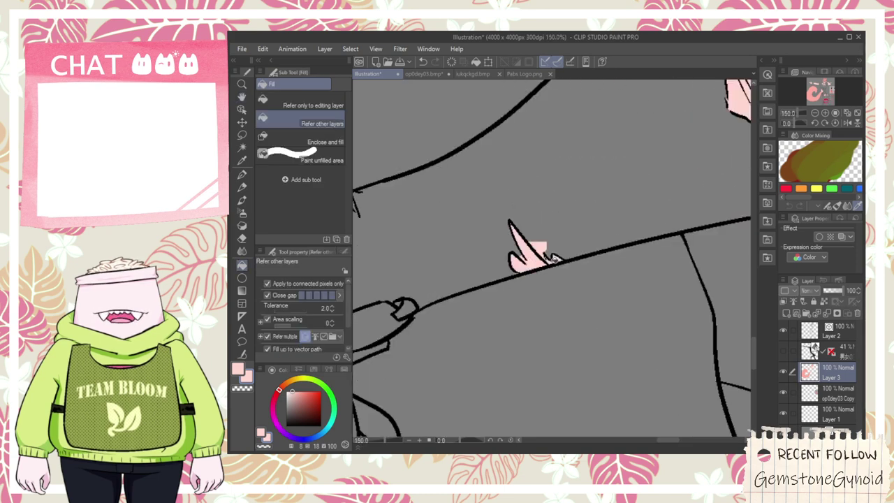
{"action": "key", "text": "space"}
{"action": "left_click_drag", "start_coordinate": [423, 221], "coordinate": [539, 243]}
{"action": "left_click", "coordinate": [447, 224]}
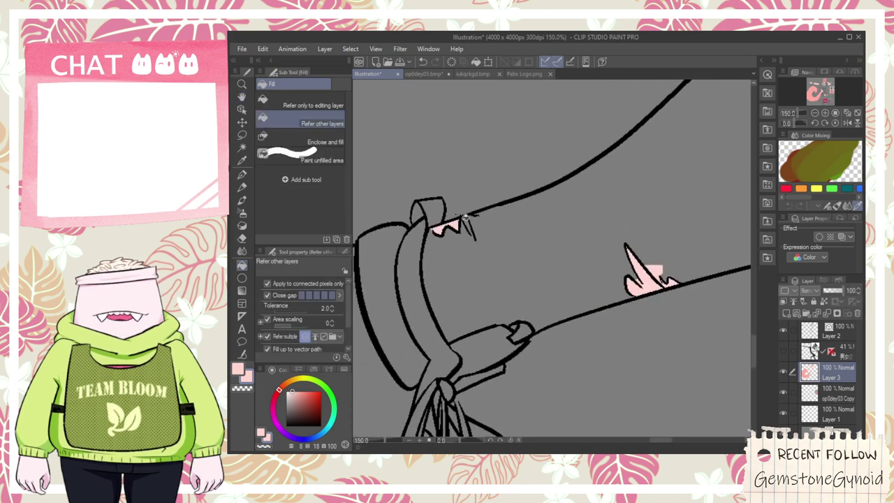
{"action": "key", "text": "p"}
{"action": "scroll", "coordinate": [464, 216], "scroll_direction": "up", "scroll_amount": 1}
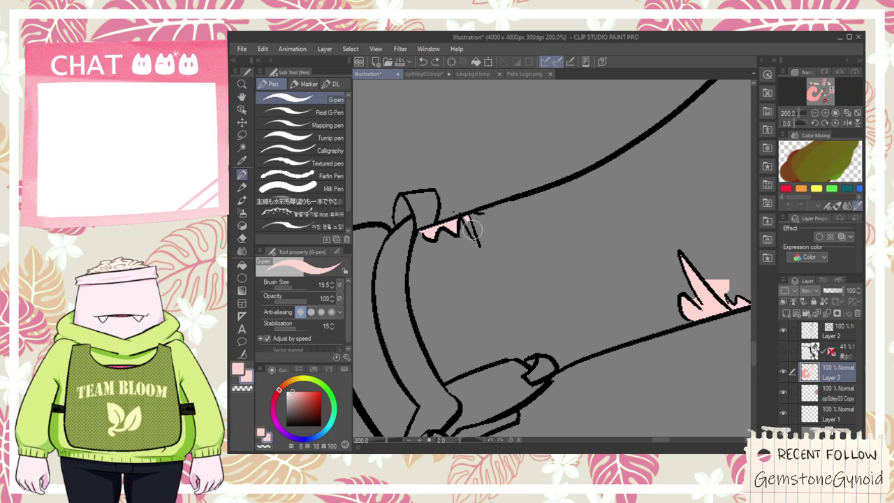
{"action": "key", "text": "space"}
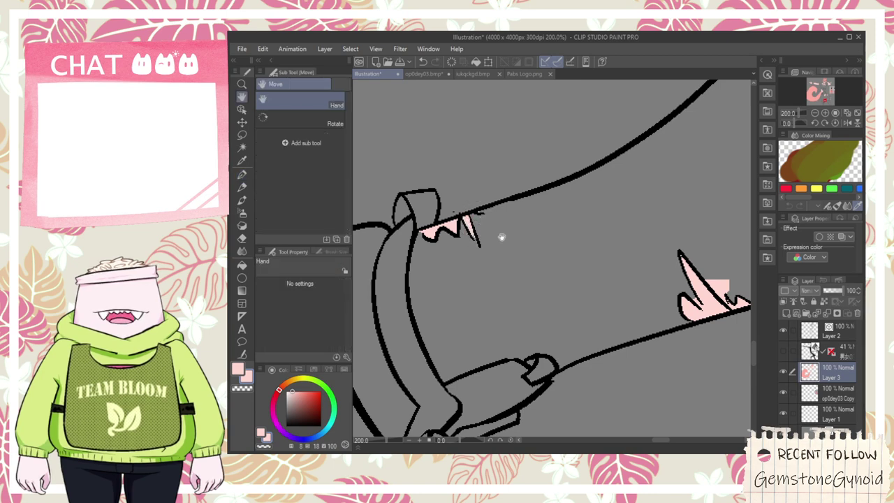
- Fill the large and small oval tears behind the bent knee with the pale pink skin colour
{"action": "scroll", "coordinate": [503, 239], "scroll_direction": "down", "scroll_amount": 4}
{"action": "left_click_drag", "start_coordinate": [571, 160], "coordinate": [573, 195]}
{"action": "scroll", "coordinate": [573, 196], "scroll_direction": "up", "scroll_amount": 3}
{"action": "key", "text": "g"}
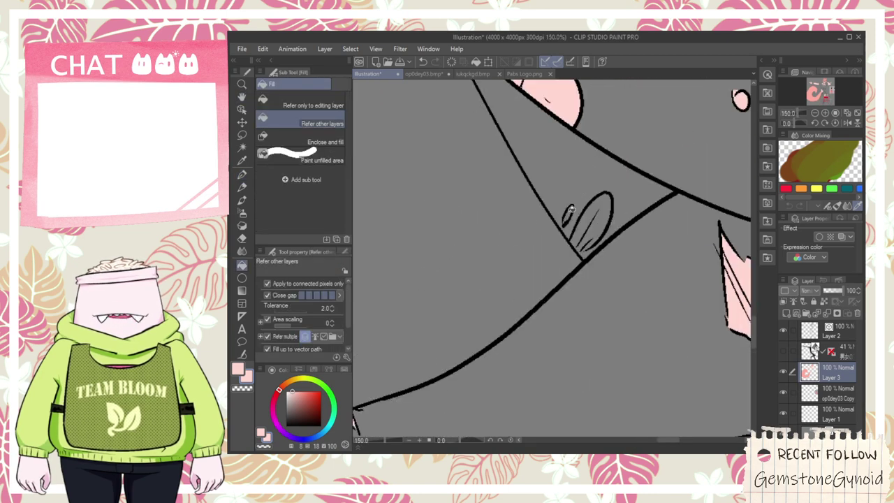
{"action": "scroll", "coordinate": [570, 209], "scroll_direction": "up", "scroll_amount": 3}
{"action": "left_click", "coordinate": [613, 245]}
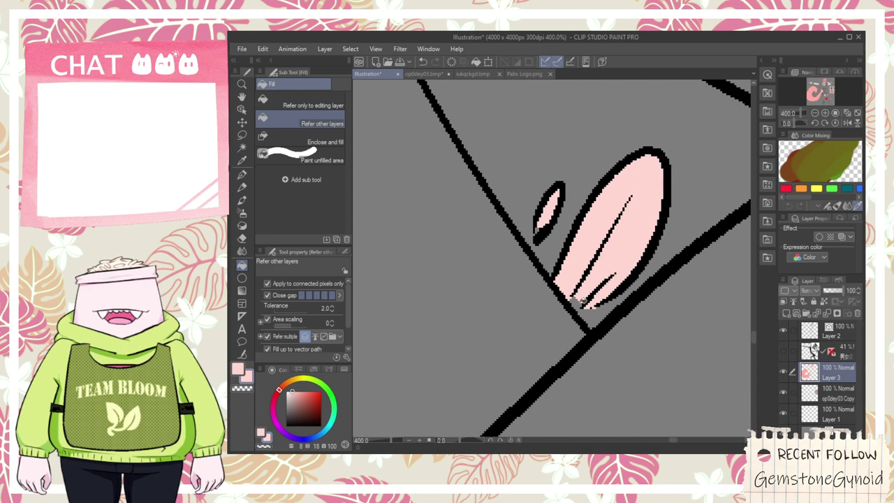
- Fill the curved tear along the other leg's inner shin edge with the pale pink skin colour
{"action": "scroll", "coordinate": [600, 293], "scroll_direction": "down", "scroll_amount": 5}
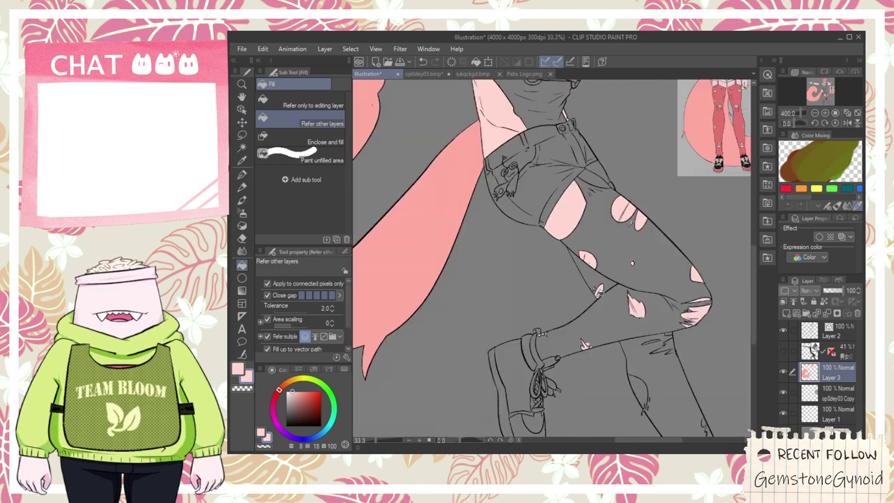
{"action": "scroll", "coordinate": [531, 205], "scroll_direction": "up", "scroll_amount": 1}
{"action": "scroll", "coordinate": [531, 204], "scroll_direction": "up", "scroll_amount": 1}
{"action": "left_click", "coordinate": [533, 197]}
{"action": "left_click_drag", "start_coordinate": [573, 133], "coordinate": [564, 189]}
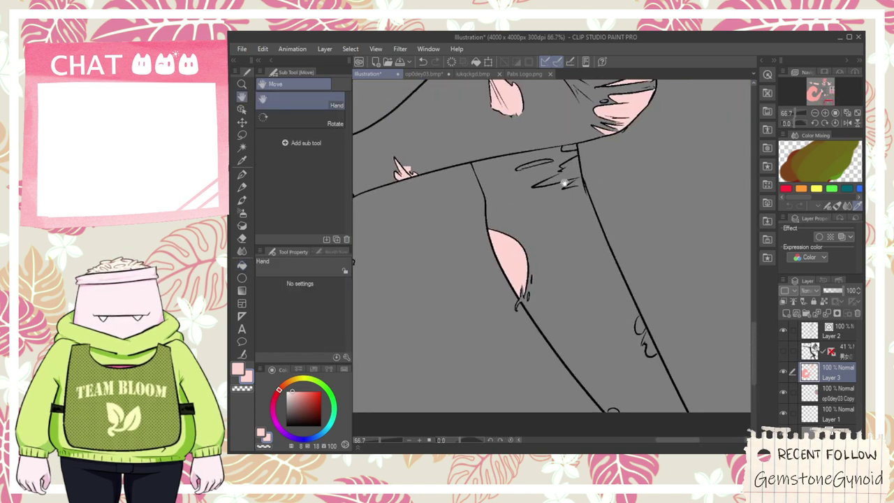
- Fill the jagged tears below the other leg's knee with pale pink, closing the open gap with the G-pen
{"action": "scroll", "coordinate": [567, 183], "scroll_direction": "up", "scroll_amount": 2}
{"action": "left_click", "coordinate": [575, 164]}
{"action": "scroll", "coordinate": [590, 191], "scroll_direction": "up", "scroll_amount": 3}
{"action": "key", "text": "p"}
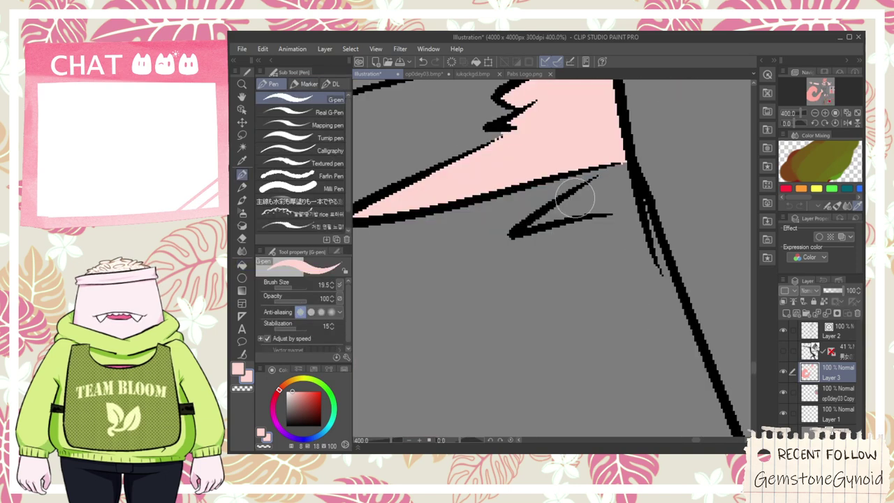
{"action": "left_click_drag", "start_coordinate": [595, 214], "coordinate": [650, 209]}
{"action": "key", "text": "g"}
{"action": "left_click", "coordinate": [610, 196]}
- Fill the elongated oval tear beside the jagged knee tears with the pale pink skin colour
{"action": "scroll", "coordinate": [610, 198], "scroll_direction": "down", "scroll_amount": 3}
{"action": "left_click_drag", "start_coordinate": [606, 183], "coordinate": [625, 257]}
{"action": "scroll", "coordinate": [545, 225], "scroll_direction": "up", "scroll_amount": 1}
{"action": "left_click", "coordinate": [543, 233]}
{"action": "left_click", "coordinate": [634, 186]}
- Fill the rounded and ragged tears along the other leg's outer shin edge with the pale pink skin colour
{"action": "scroll", "coordinate": [623, 185], "scroll_direction": "down", "scroll_amount": 3}
{"action": "left_click_drag", "start_coordinate": [656, 316], "coordinate": [563, 203]}
{"action": "scroll", "coordinate": [590, 237], "scroll_direction": "up", "scroll_amount": 3}
{"action": "key", "text": "g"}
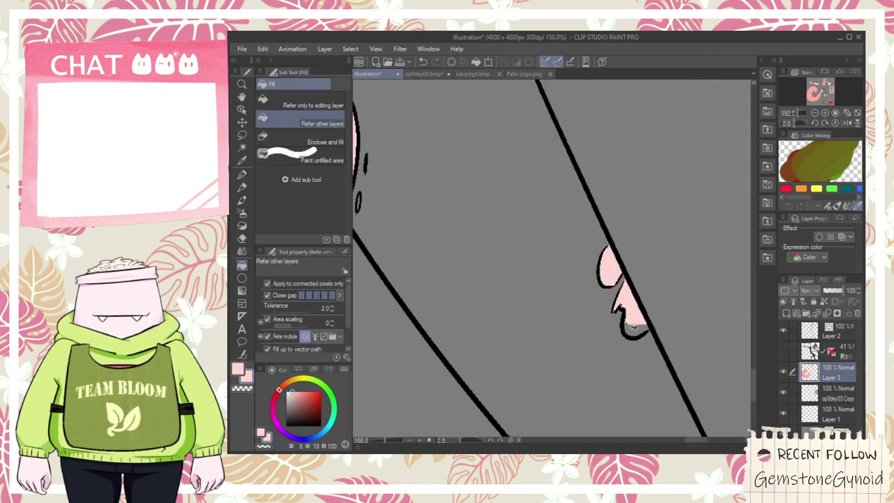
{"action": "left_click_drag", "start_coordinate": [615, 313], "coordinate": [595, 139]}
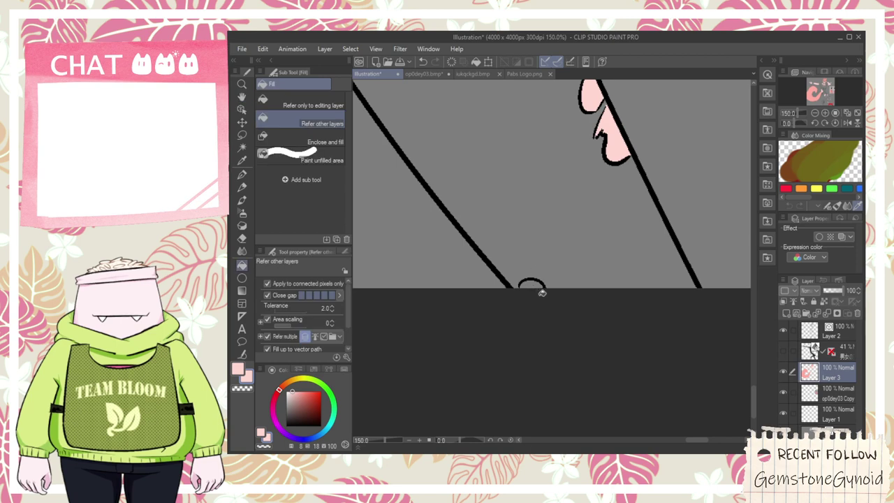
- Fill the two skin areas between the shorts' front hem and the stocking tops with the pale pink skin colour
{"action": "scroll", "coordinate": [544, 296], "scroll_direction": "down", "scroll_amount": 3}
{"action": "key", "text": "space"}
{"action": "left_click_drag", "start_coordinate": [528, 195], "coordinate": [581, 326]}
{"action": "left_click_drag", "start_coordinate": [538, 243], "coordinate": [572, 335]}
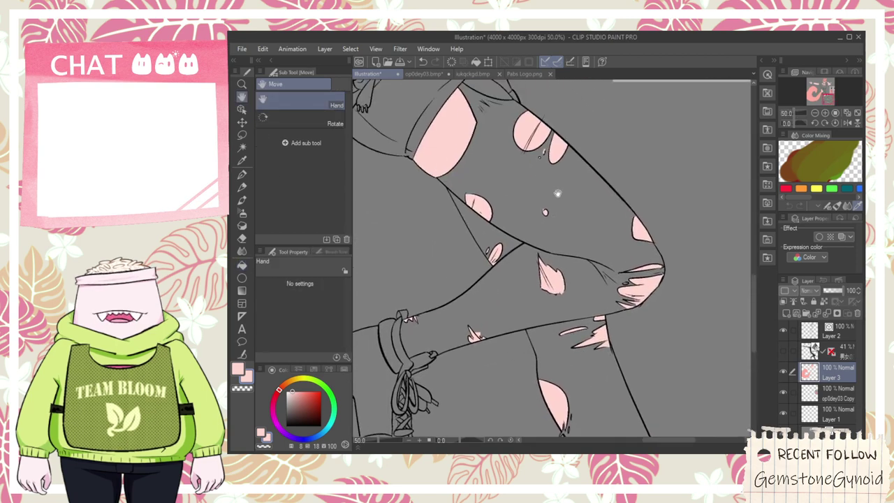
{"action": "left_click_drag", "start_coordinate": [558, 185], "coordinate": [611, 335]}
{"action": "scroll", "coordinate": [567, 250], "scroll_direction": "up", "scroll_amount": 3}
{"action": "left_click", "coordinate": [550, 245]}
{"action": "left_click", "coordinate": [552, 206]}
{"action": "scroll", "coordinate": [562, 210], "scroll_direction": "down", "scroll_amount": 1}
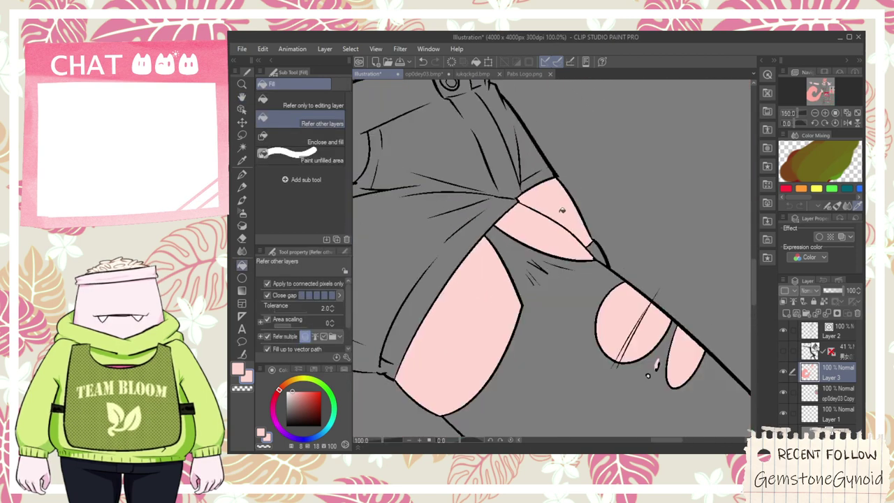
- Draw a garter strap line in black on Layer 2 from the shorts' front hem to the stocking clip and trim its excess
{"action": "scroll", "coordinate": [562, 210], "scroll_direction": "down", "scroll_amount": 3}
{"action": "left_click_drag", "start_coordinate": [562, 210], "coordinate": [577, 237]}
{"action": "scroll", "coordinate": [576, 236], "scroll_direction": "up", "scroll_amount": 2}
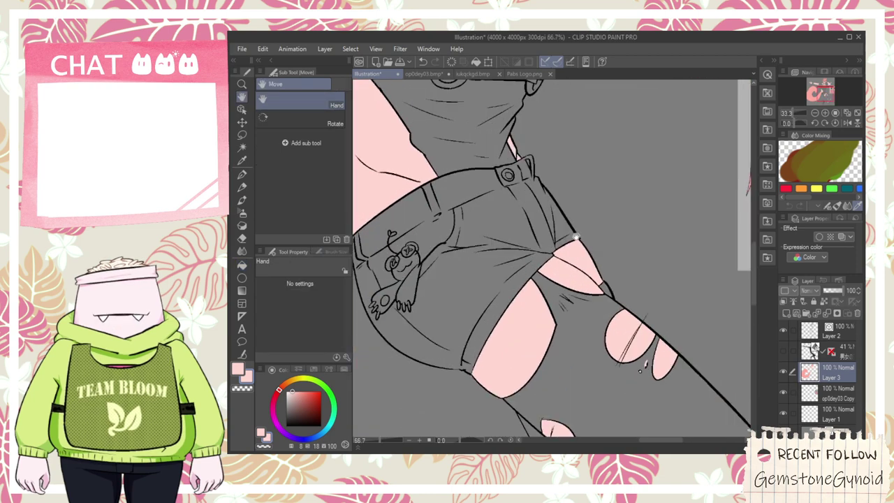
{"action": "scroll", "coordinate": [577, 237], "scroll_direction": "up", "scroll_amount": 1}
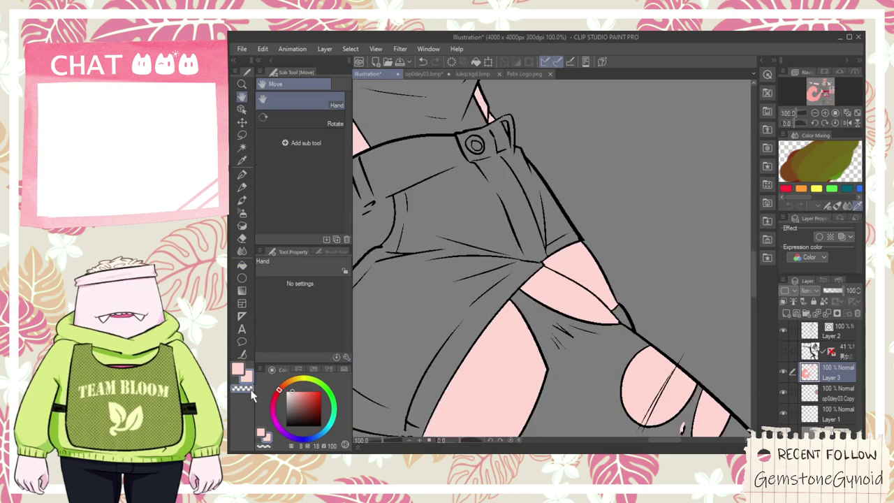
{"action": "left_click", "coordinate": [831, 331]}
{"action": "scroll", "coordinate": [559, 297], "scroll_direction": "up", "scroll_amount": 2}
{"action": "key", "text": "p"}
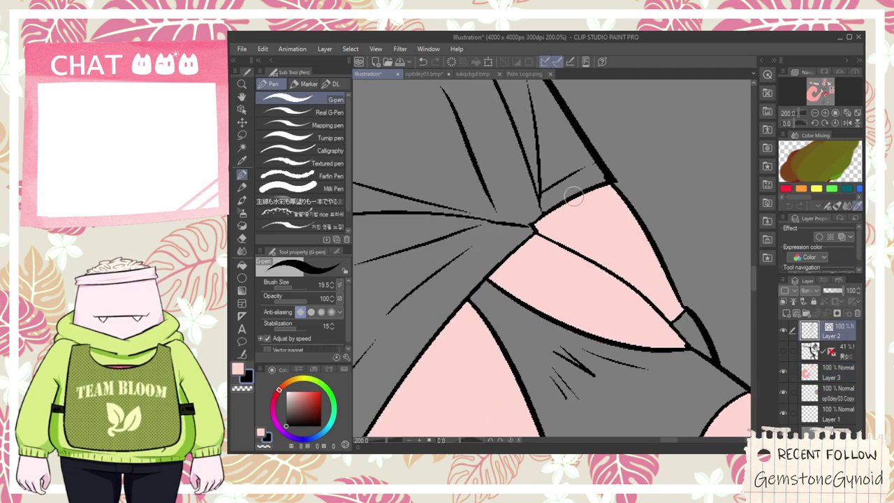
{"action": "key", "text": "e"}
{"action": "left_click_drag", "start_coordinate": [674, 313], "coordinate": [696, 320]}
- Add a second, shorter garter strap line below the shorts' hem and erase the overlapping bits with the Vector eraser
{"action": "scroll", "coordinate": [690, 317], "scroll_direction": "up", "scroll_amount": 2}
{"action": "scroll", "coordinate": [672, 301], "scroll_direction": "down", "scroll_amount": 3}
{"action": "scroll", "coordinate": [603, 257], "scroll_direction": "up", "scroll_amount": 1}
{"action": "scroll", "coordinate": [586, 238], "scroll_direction": "up", "scroll_amount": 2}
{"action": "key", "text": "p"}
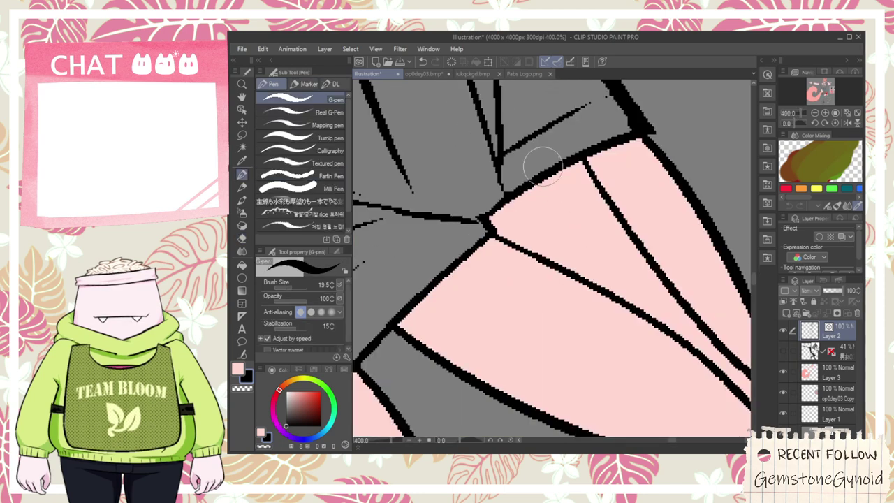
{"action": "key", "text": "e"}
{"action": "left_click", "coordinate": [582, 310]}
{"action": "left_click", "coordinate": [541, 164]}
{"action": "scroll", "coordinate": [571, 158], "scroll_direction": "down", "scroll_amount": 6}
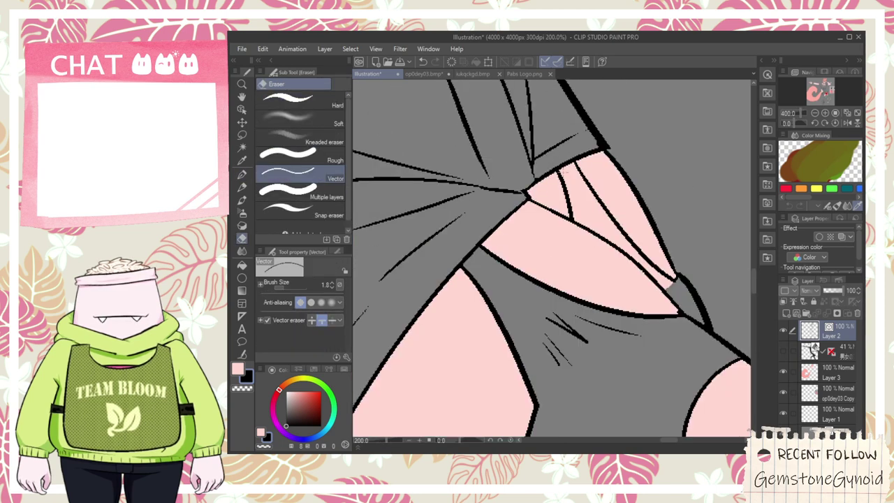
- Pick the off-white colour of the shorts from the character reference sheet
{"action": "key", "text": "space"}
{"action": "mouse_move", "coordinate": [571, 176]}
{"action": "left_mouse_down"}
{"action": "mouse_move", "coordinate": [593, 212]}
{"action": "mouse_move", "coordinate": [608, 193]}
{"action": "mouse_move", "coordinate": [486, 269]}
{"action": "left_mouse_up"}
{"action": "scroll", "coordinate": [592, 213], "scroll_direction": "down", "scroll_amount": 1}
{"action": "key", "text": "i"}
{"action": "scroll", "coordinate": [598, 196], "scroll_direction": "up", "scroll_amount": 3}
{"action": "left_click", "coordinate": [597, 197]}
- Fill the near leg of the shorts with the picked off-white on Layer 3
{"action": "scroll", "coordinate": [597, 198], "scroll_direction": "down", "scroll_amount": 2}
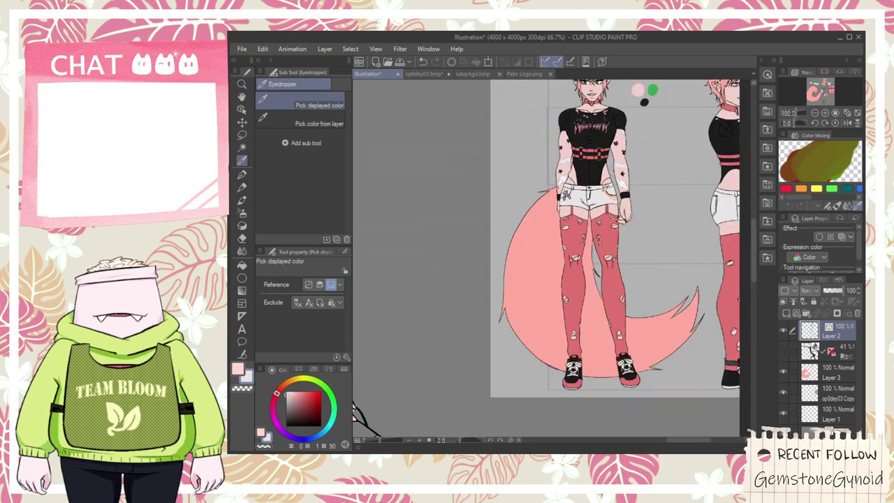
{"action": "key", "text": "space"}
{"action": "left_click_drag", "start_coordinate": [545, 293], "coordinate": [647, 139]}
{"action": "key", "text": "g"}
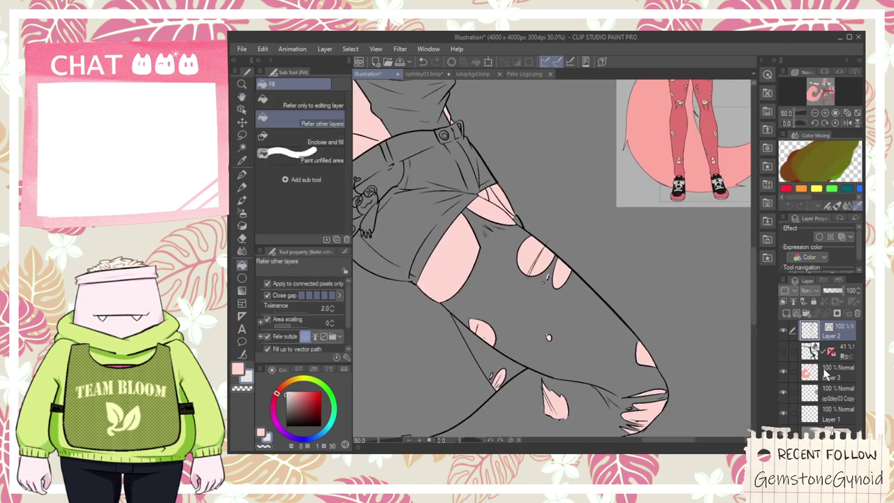
{"action": "left_click", "coordinate": [826, 375]}
{"action": "left_click", "coordinate": [405, 230]}
{"action": "left_click", "coordinate": [444, 216]}
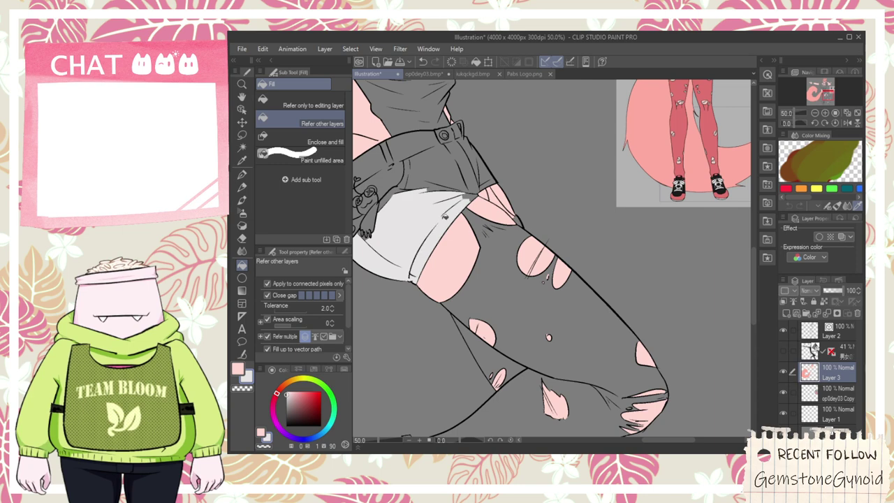
- Fill the front panel and far leg of the shorts with the off-white on Layer 3
{"action": "scroll", "coordinate": [409, 282], "scroll_direction": "up", "scroll_amount": 4}
{"action": "scroll", "coordinate": [430, 267], "scroll_direction": "down", "scroll_amount": 3}
{"action": "key", "text": "space"}
{"action": "left_click_drag", "start_coordinate": [483, 122], "coordinate": [471, 227]}
{"action": "left_click", "coordinate": [475, 224]}
{"action": "left_click", "coordinate": [501, 213]}
{"action": "left_click", "coordinate": [515, 239]}
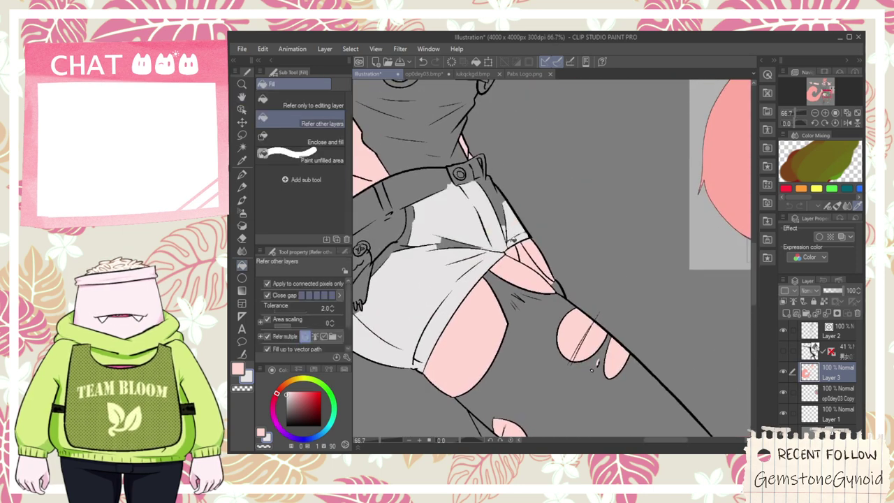
{"action": "scroll", "coordinate": [482, 171], "scroll_direction": "up", "scroll_amount": 4}
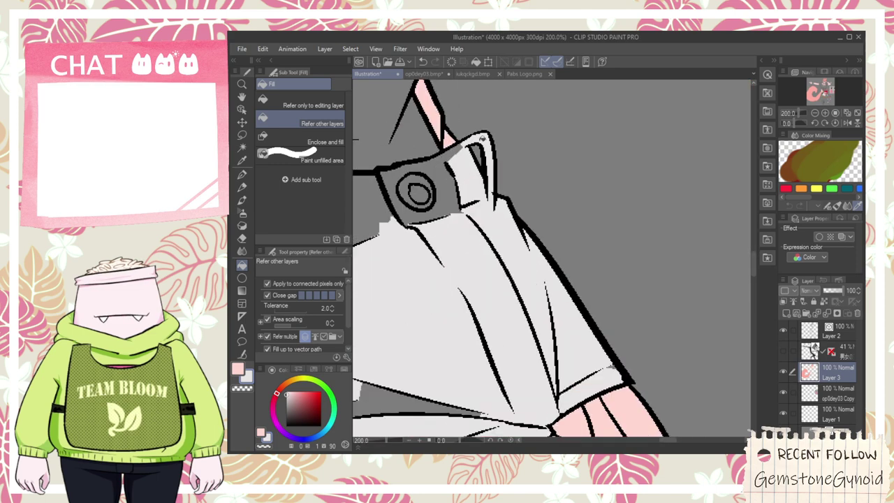
- Fill the waistband tab around the shorts' button and the leftover gaps among the crotch folds with off-white
{"action": "left_click", "coordinate": [448, 165]}
{"action": "left_click", "coordinate": [444, 185]}
{"action": "scroll", "coordinate": [441, 179], "scroll_direction": "down", "scroll_amount": 1}
{"action": "left_click", "coordinate": [422, 205]}
{"action": "scroll", "coordinate": [413, 204], "scroll_direction": "down", "scroll_amount": 1}
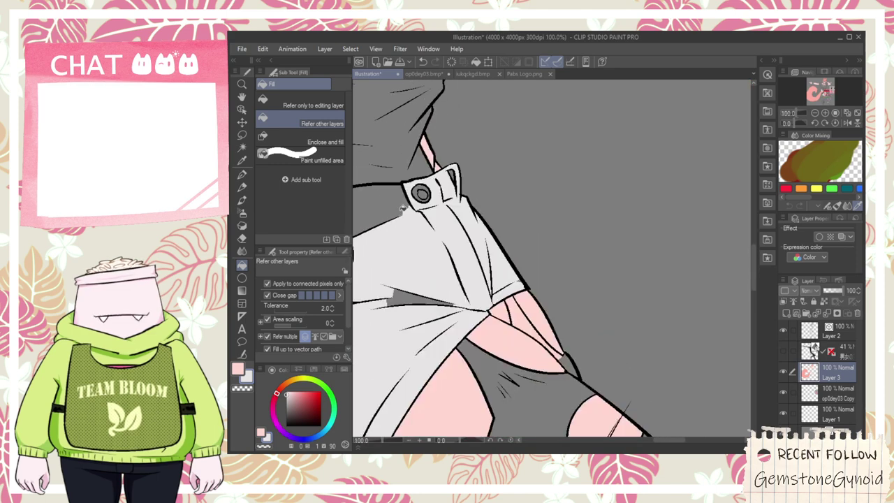
{"action": "key", "text": "space"}
{"action": "left_click_drag", "start_coordinate": [405, 252], "coordinate": [509, 210]}
{"action": "left_click", "coordinate": [507, 256]}
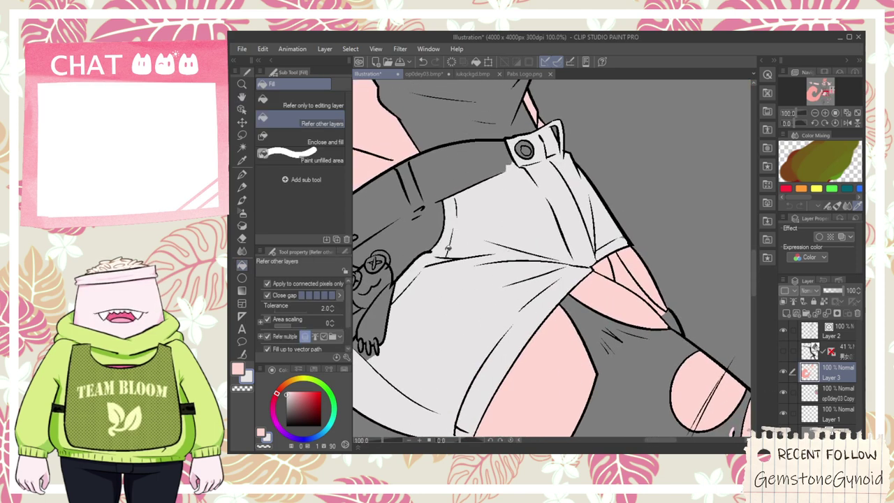
- Fill the shorts' hip, pocket and side waistband areas around the frog charm with off-white
{"action": "key", "text": "space"}
{"action": "left_click_drag", "start_coordinate": [440, 266], "coordinate": [564, 227]}
{"action": "scroll", "coordinate": [470, 298], "scroll_direction": "up", "scroll_amount": 1}
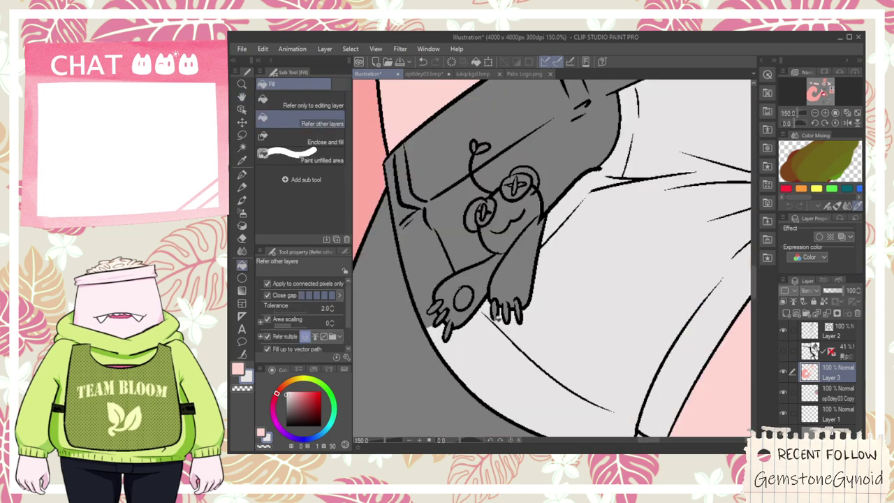
{"action": "left_click", "coordinate": [425, 307]}
{"action": "left_click", "coordinate": [457, 245]}
{"action": "key", "text": "space"}
{"action": "left_click_drag", "start_coordinate": [421, 214], "coordinate": [432, 240]}
{"action": "left_click", "coordinate": [428, 242]}
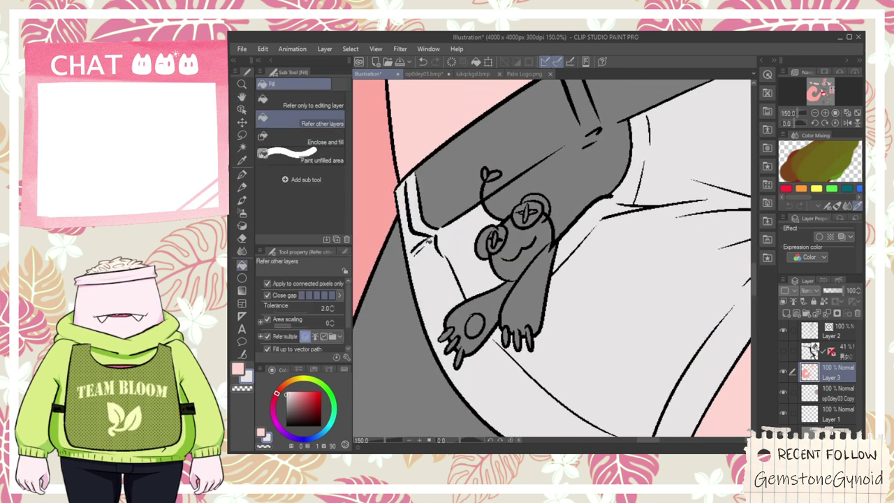
{"action": "left_click", "coordinate": [430, 212]}
{"action": "left_click", "coordinate": [573, 192]}
{"action": "key", "text": "space"}
{"action": "left_click_drag", "start_coordinate": [576, 183], "coordinate": [518, 241]}
- Erase the messy line overlap where the pocket edge meets the frog charm on Layer 2 with the Vector eraser
{"action": "left_click", "coordinate": [809, 332]}
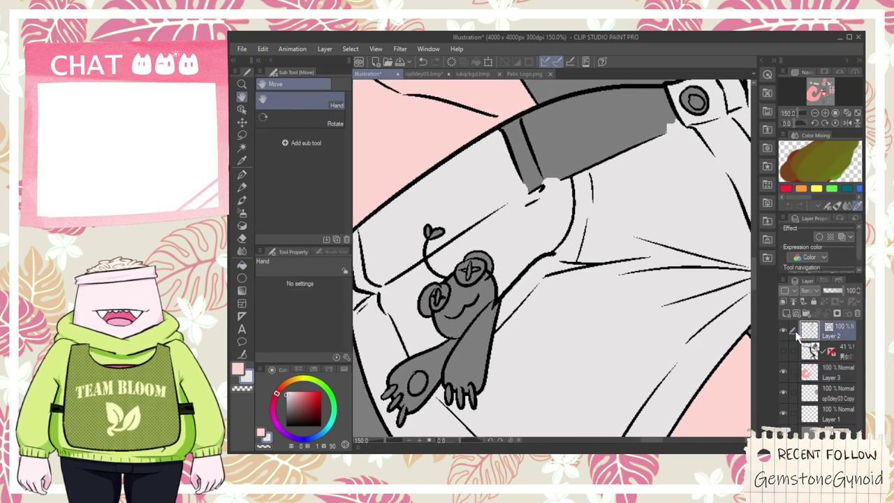
{"action": "key", "text": "e"}
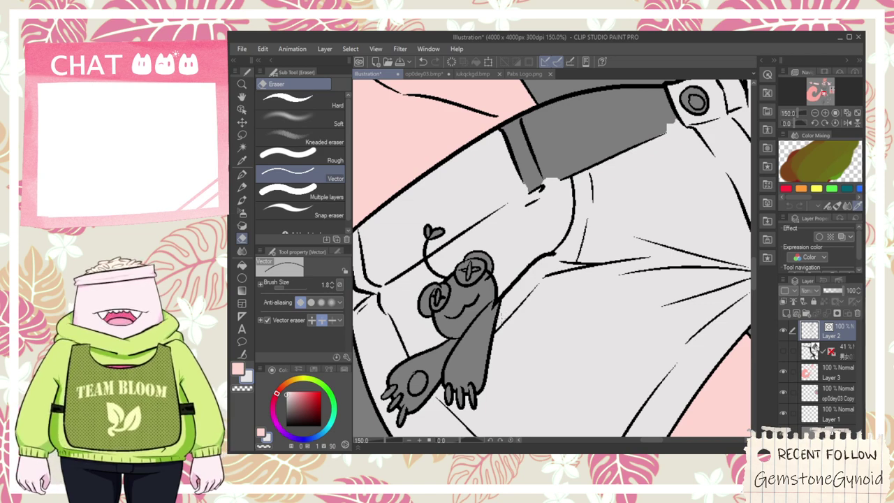
{"action": "scroll", "coordinate": [489, 306], "scroll_direction": "up", "scroll_amount": 3}
{"action": "scroll", "coordinate": [483, 301], "scroll_direction": "up", "scroll_amount": 2}
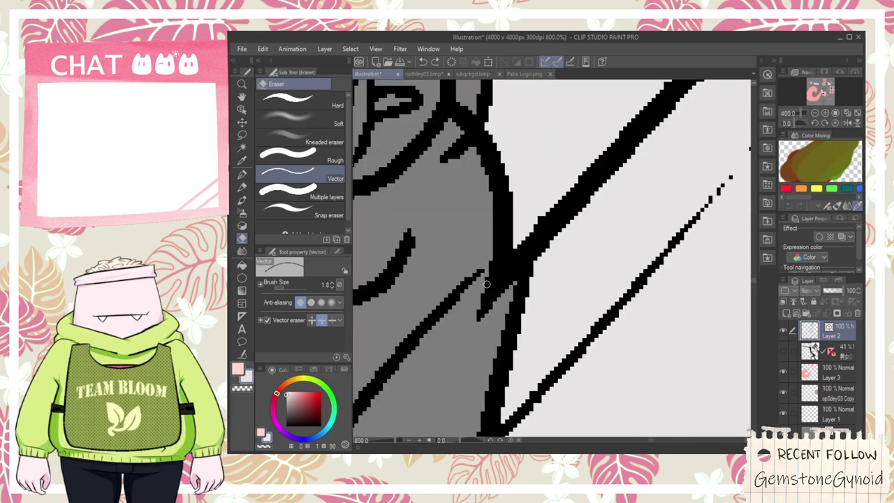
{"action": "left_click", "coordinate": [494, 267]}
{"action": "key", "text": "ctrl+z"}
- Redraw the junction of the pocket edge and the frog charm with a short black G-pen stroke
{"action": "key", "text": "p"}
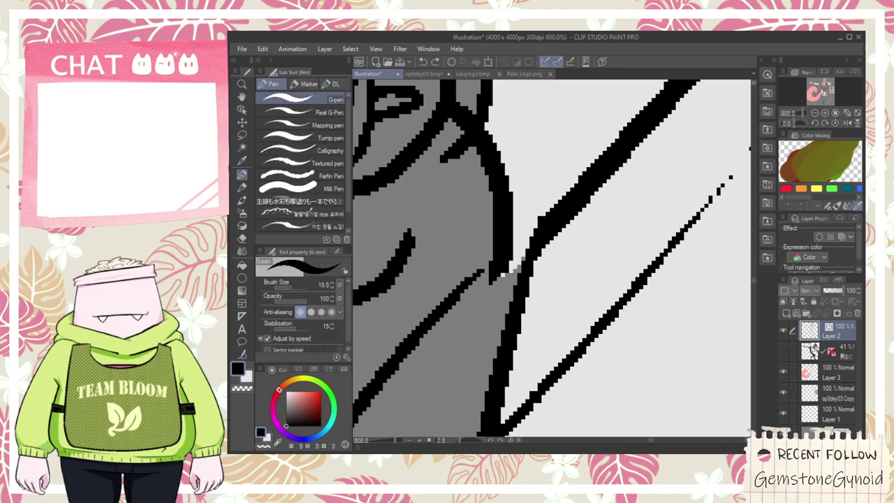
{"action": "key", "text": "ctrl+z"}
{"action": "left_click_drag", "start_coordinate": [495, 277], "coordinate": [553, 219]}
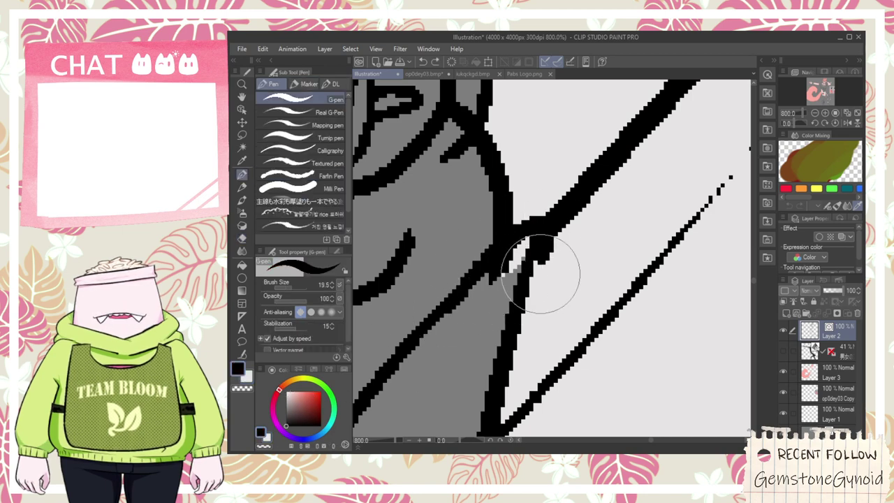
{"action": "key", "text": "ctrl+z"}
{"action": "left_click_drag", "start_coordinate": [442, 313], "coordinate": [535, 229]}
{"action": "key", "text": "ctrl+z"}
{"action": "left_click_drag", "start_coordinate": [460, 303], "coordinate": [534, 230]}
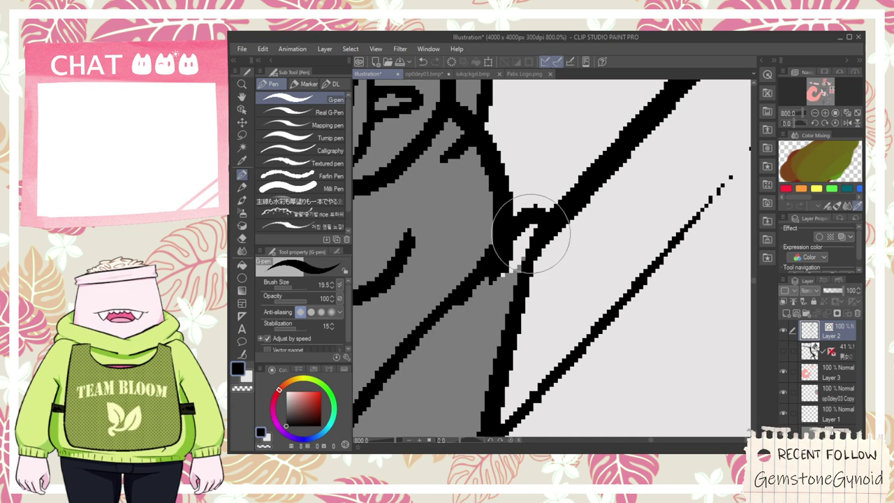
{"action": "key", "text": "e"}
{"action": "scroll", "coordinate": [489, 279], "scroll_direction": "down", "scroll_amount": 10}
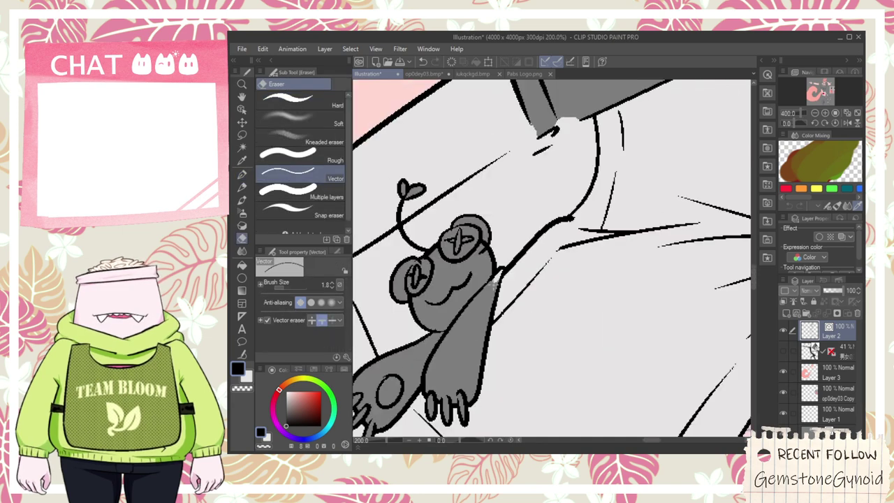
- Fill the remaining front waistband and belt loop of the shorts with off-white on Layer 3
{"action": "left_click", "coordinate": [830, 372]}
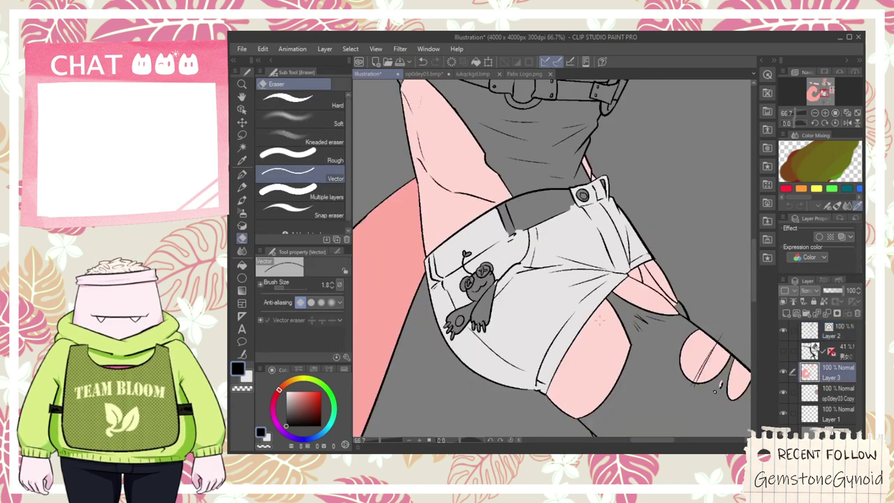
{"action": "key", "text": "g"}
{"action": "left_click", "coordinate": [531, 217]}
{"action": "scroll", "coordinate": [536, 218], "scroll_direction": "up", "scroll_amount": 2}
{"action": "left_click", "coordinate": [470, 218]}
- Pick the near-black of the shirt from the character reference sheet
{"action": "left_click_drag", "start_coordinate": [635, 186], "coordinate": [543, 283]}
{"action": "scroll", "coordinate": [548, 217], "scroll_direction": "down", "scroll_amount": 1}
{"action": "scroll", "coordinate": [548, 218], "scroll_direction": "down", "scroll_amount": 3}
{"action": "scroll", "coordinate": [543, 283], "scroll_direction": "up", "scroll_amount": 2}
{"action": "scroll", "coordinate": [543, 281], "scroll_direction": "down", "scroll_amount": 1}
{"action": "scroll", "coordinate": [542, 278], "scroll_direction": "down", "scroll_amount": 2}
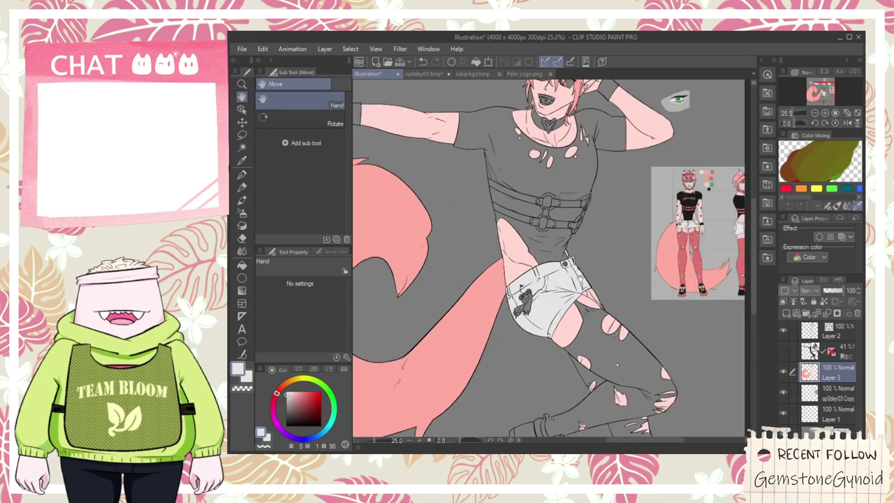
{"action": "left_click_drag", "start_coordinate": [518, 234], "coordinate": [549, 254]}
{"action": "key", "text": "i"}
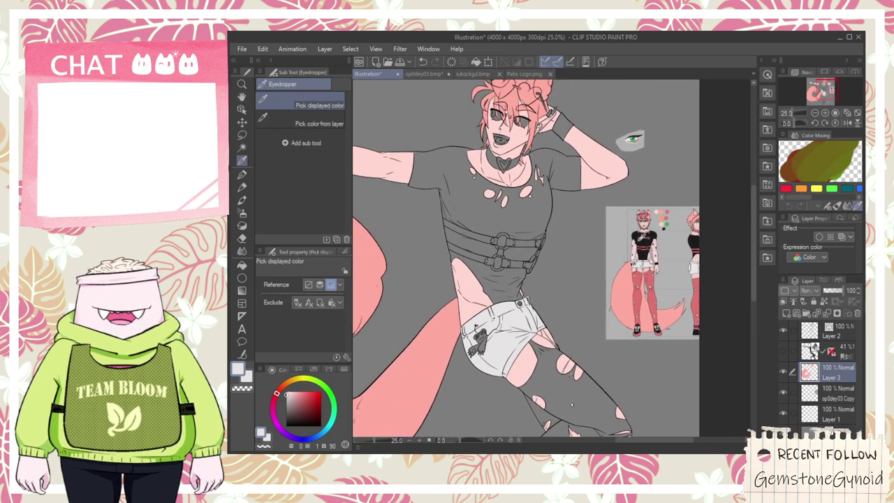
{"action": "scroll", "coordinate": [648, 240], "scroll_direction": "up", "scroll_amount": 3}
{"action": "scroll", "coordinate": [641, 252], "scroll_direction": "down", "scroll_amount": 1}
{"action": "scroll", "coordinate": [642, 251], "scroll_direction": "up", "scroll_amount": 4}
{"action": "left_click", "coordinate": [661, 253]}
{"action": "scroll", "coordinate": [661, 252], "scroll_direction": "down", "scroll_amount": 2}
{"action": "scroll", "coordinate": [660, 258], "scroll_direction": "down", "scroll_amount": 3}
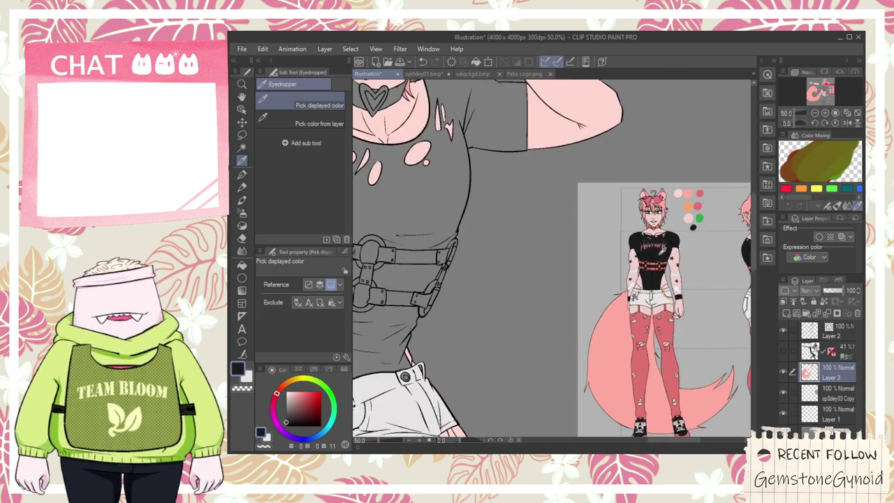
- Fill the shirt's waist, the area between the harness straps and the ring openings with the picked near-black
{"action": "left_click_drag", "start_coordinate": [584, 314], "coordinate": [658, 306]}
{"action": "key", "text": "g"}
{"action": "scroll", "coordinate": [593, 319], "scroll_direction": "up", "scroll_amount": 2}
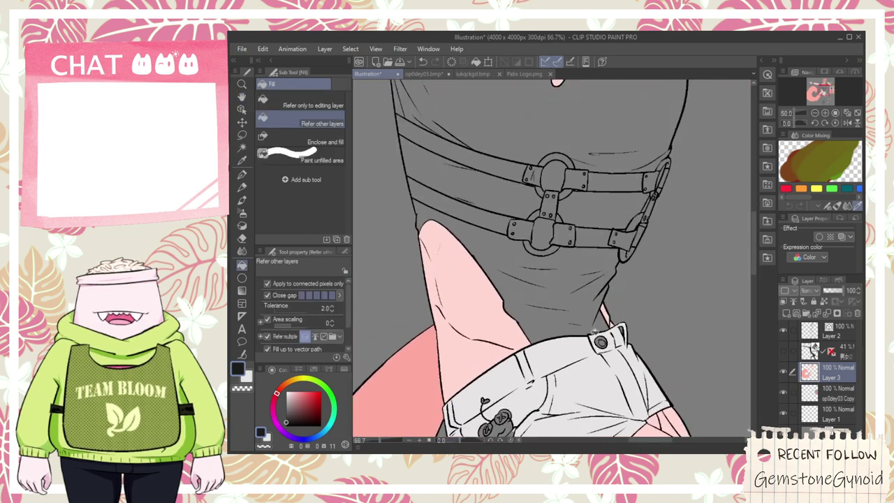
{"action": "left_click", "coordinate": [595, 317]}
{"action": "left_click_drag", "start_coordinate": [577, 273], "coordinate": [627, 356]}
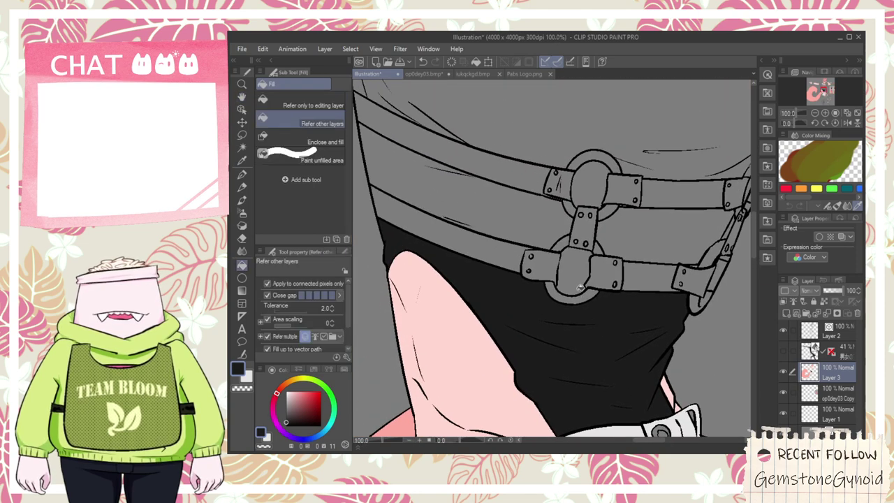
{"action": "left_click", "coordinate": [640, 238]}
{"action": "left_click", "coordinate": [533, 214]}
{"action": "scroll", "coordinate": [584, 174], "scroll_direction": "up", "scroll_amount": 1}
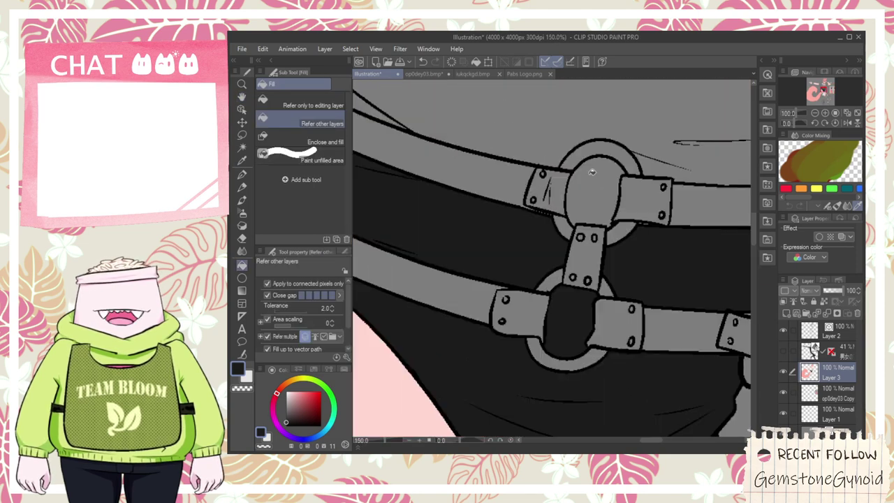
{"action": "left_click", "coordinate": [603, 197]}
- Fill the shirt's chest, sleeves and the small gaps beside the harness with near-black
{"action": "scroll", "coordinate": [603, 196], "scroll_direction": "down", "scroll_amount": 1}
{"action": "scroll", "coordinate": [603, 197], "scroll_direction": "down", "scroll_amount": 1}
{"action": "left_click_drag", "start_coordinate": [586, 185], "coordinate": [645, 299]}
{"action": "left_click", "coordinate": [579, 226]}
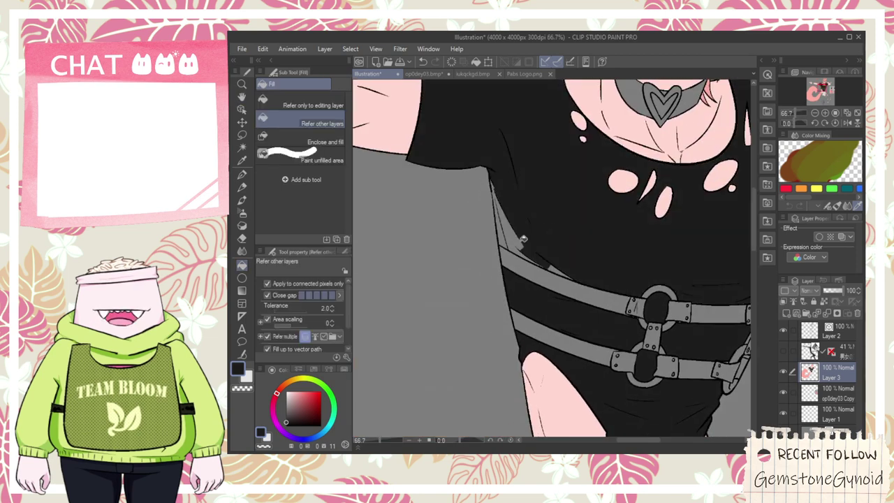
{"action": "left_click_drag", "start_coordinate": [702, 261], "coordinate": [605, 221]}
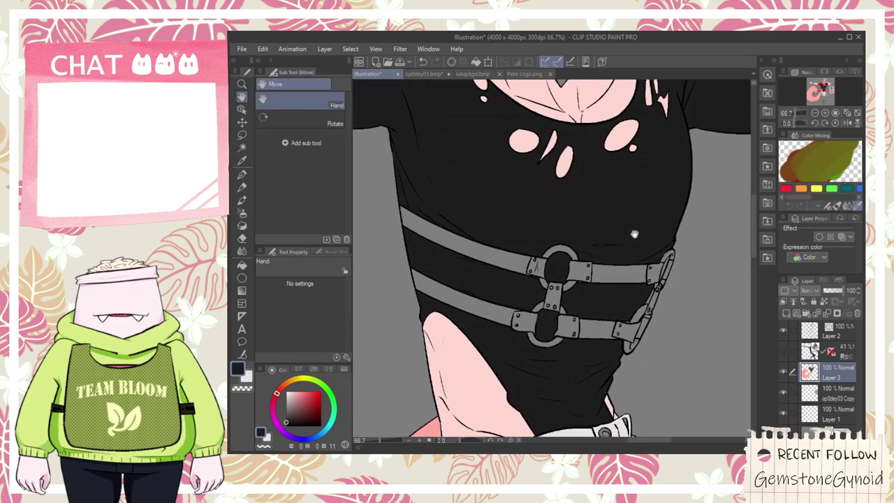
{"action": "scroll", "coordinate": [672, 291], "scroll_direction": "up", "scroll_amount": 1}
{"action": "scroll", "coordinate": [655, 284], "scroll_direction": "up", "scroll_amount": 2}
{"action": "scroll", "coordinate": [655, 284], "scroll_direction": "down", "scroll_amount": 1}
{"action": "scroll", "coordinate": [669, 250], "scroll_direction": "down", "scroll_amount": 3}
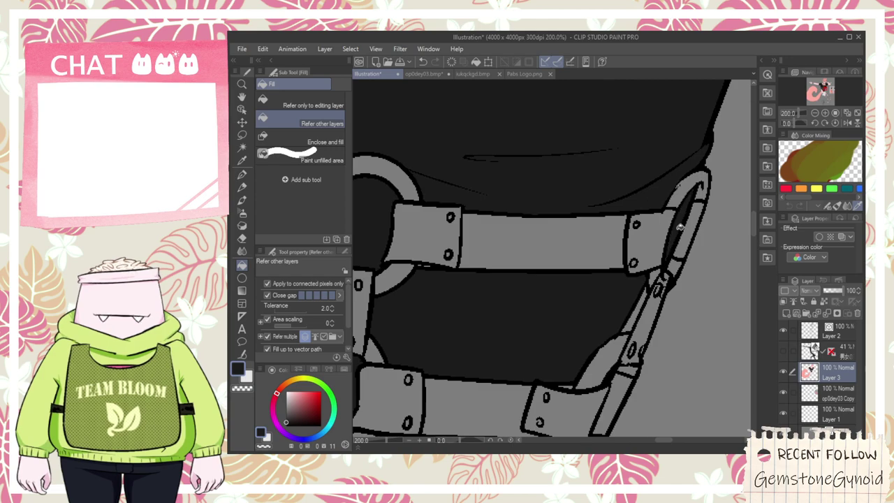
{"action": "scroll", "coordinate": [660, 288], "scroll_direction": "down", "scroll_amount": 1}
{"action": "scroll", "coordinate": [660, 288], "scroll_direction": "up", "scroll_amount": 1}
- Pick a pinkish red for the harness from the character reference sheet
{"action": "left_click_drag", "start_coordinate": [662, 195], "coordinate": [584, 357]}
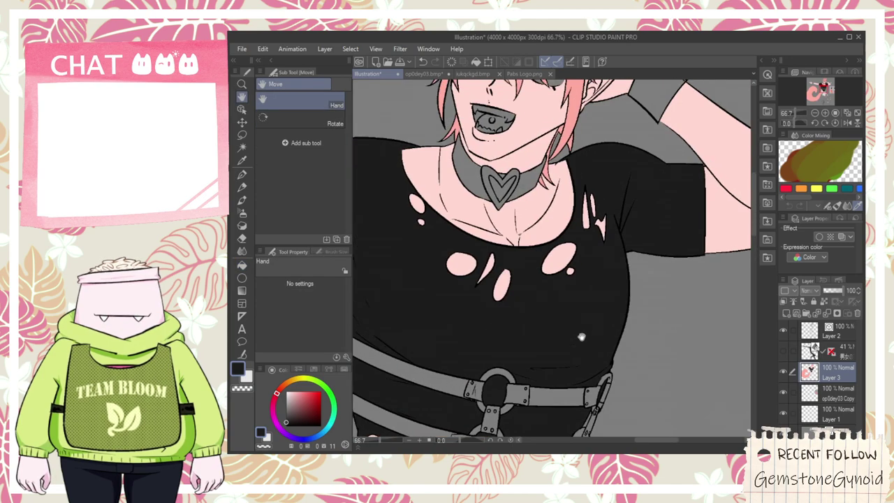
{"action": "scroll", "coordinate": [606, 269], "scroll_direction": "down", "scroll_amount": 2}
{"action": "scroll", "coordinate": [601, 225], "scroll_direction": "up", "scroll_amount": 3}
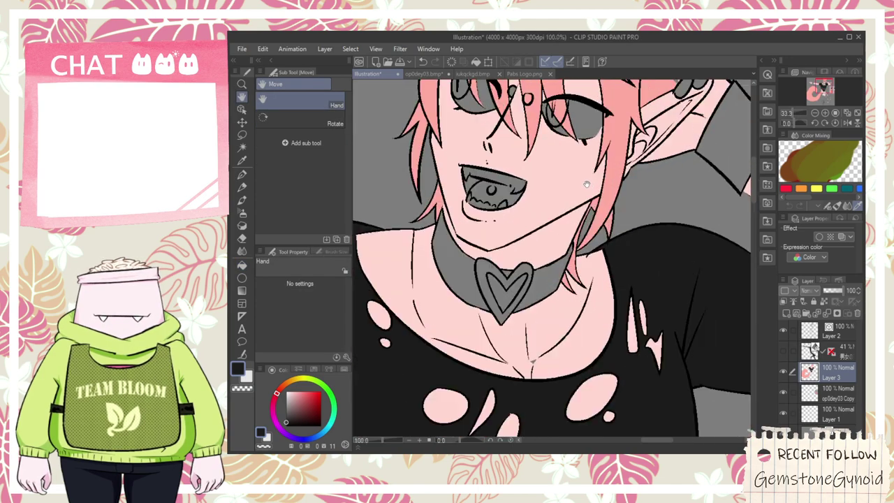
{"action": "scroll", "coordinate": [586, 223], "scroll_direction": "down", "scroll_amount": 2}
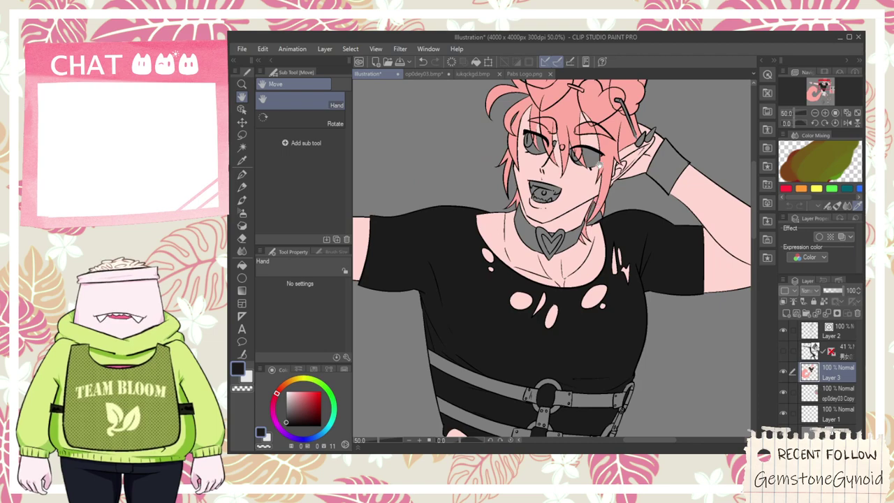
{"action": "scroll", "coordinate": [598, 163], "scroll_direction": "down", "scroll_amount": 2}
{"action": "left_click_drag", "start_coordinate": [641, 314], "coordinate": [593, 255]}
{"action": "key", "text": "i"}
{"action": "scroll", "coordinate": [666, 213], "scroll_direction": "up", "scroll_amount": 4}
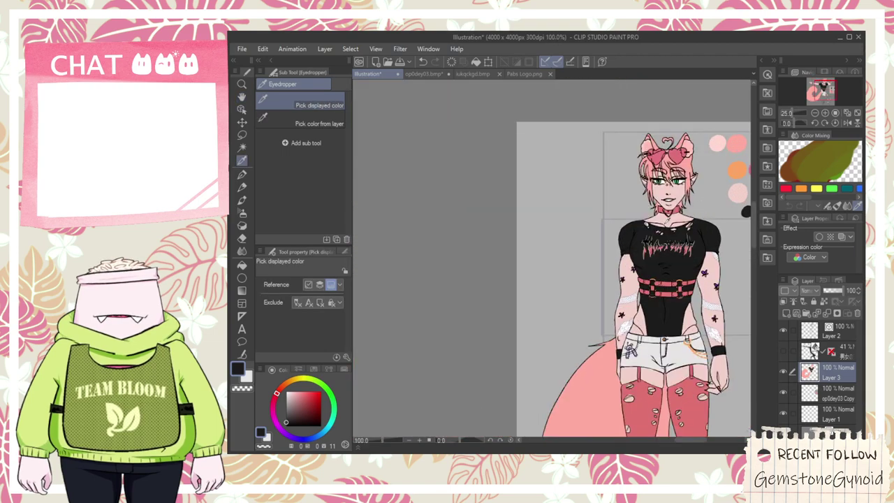
{"action": "scroll", "coordinate": [666, 214], "scroll_direction": "up", "scroll_amount": 3}
{"action": "left_click", "coordinate": [666, 214]}
{"action": "scroll", "coordinate": [666, 214], "scroll_direction": "down", "scroll_amount": 2}
{"action": "left_click_drag", "start_coordinate": [681, 245], "coordinate": [520, 281]}
{"action": "scroll", "coordinate": [642, 183], "scroll_direction": "down", "scroll_amount": 3}
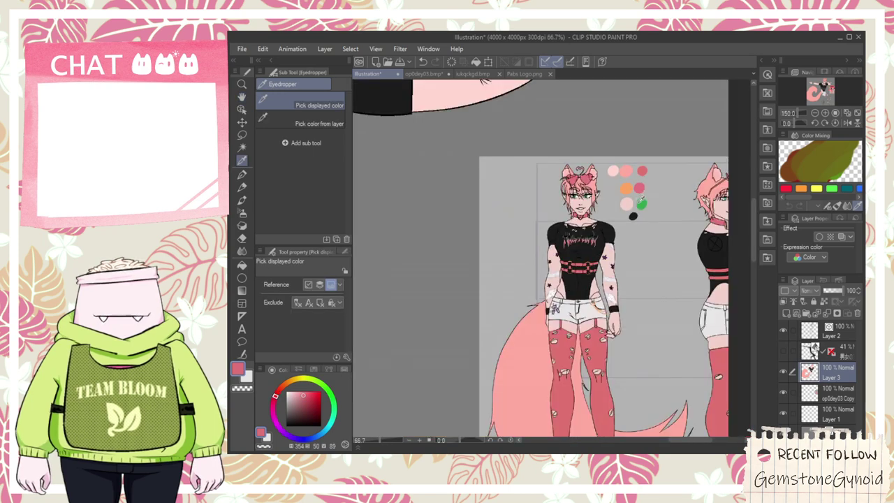
- Pick the warmer red of the harness straps from the reference sheet as the drawing colour
{"action": "scroll", "coordinate": [637, 194], "scroll_direction": "up", "scroll_amount": 3}
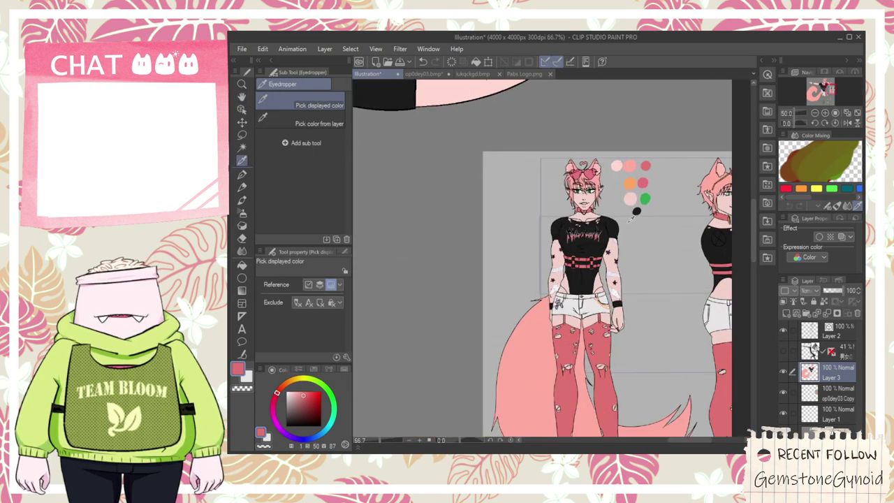
{"action": "scroll", "coordinate": [642, 183], "scroll_direction": "up", "scroll_amount": 2}
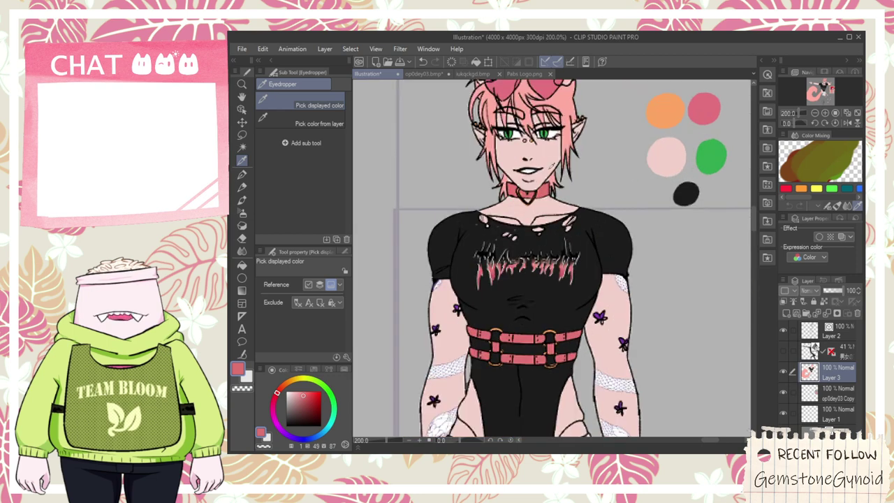
{"action": "scroll", "coordinate": [610, 139], "scroll_direction": "down", "scroll_amount": 2}
{"action": "scroll", "coordinate": [610, 139], "scroll_direction": "up", "scroll_amount": 1}
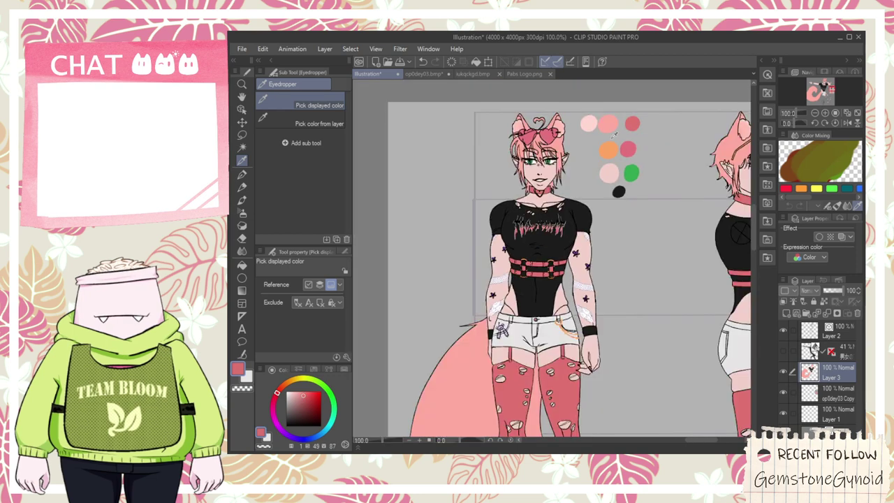
- Fill the long segment of the upper harness strap with the picked red on Layer 3
{"action": "scroll", "coordinate": [627, 135], "scroll_direction": "down", "scroll_amount": 4}
{"action": "left_click_drag", "start_coordinate": [542, 197], "coordinate": [675, 301]}
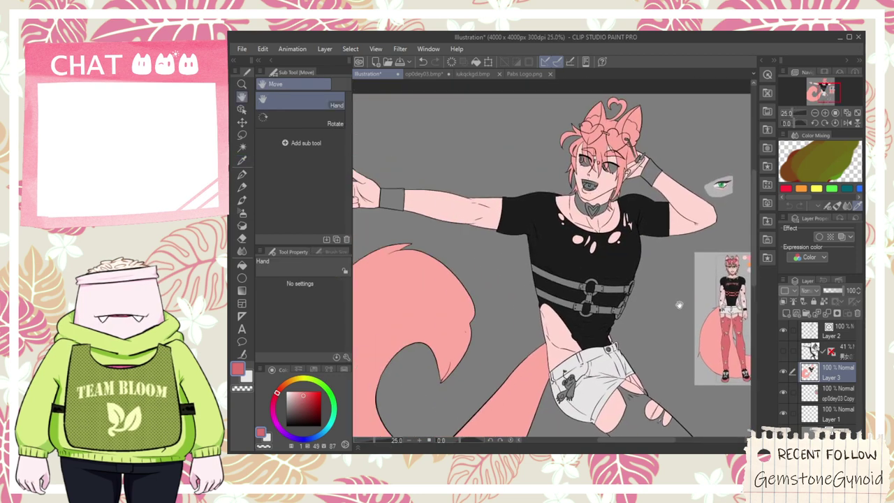
{"action": "key", "text": "g"}
{"action": "scroll", "coordinate": [575, 260], "scroll_direction": "up", "scroll_amount": 1}
{"action": "scroll", "coordinate": [540, 276], "scroll_direction": "up", "scroll_amount": 2}
{"action": "left_click", "coordinate": [540, 286]}
{"action": "scroll", "coordinate": [540, 286], "scroll_direction": "down", "scroll_amount": 3}
{"action": "key", "text": "space"}
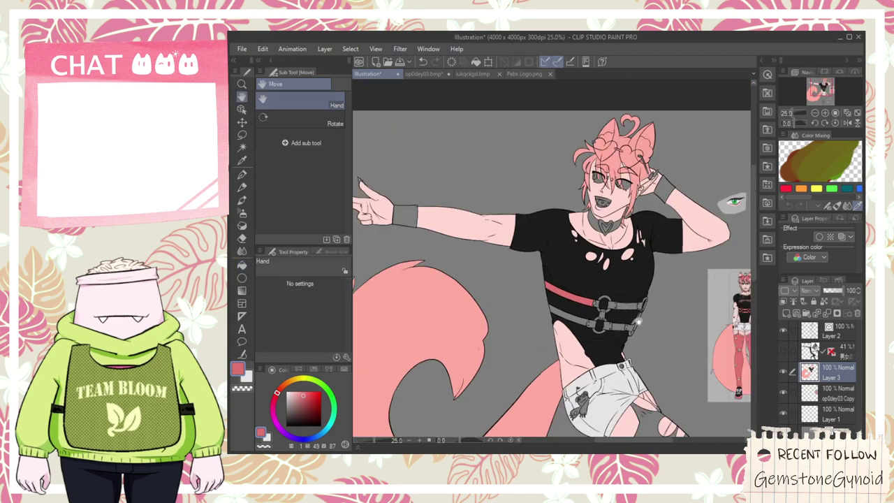
- Check the harness colouring on the reference sheet and fill the riveted end plate of the upper strap with red
{"action": "left_click_drag", "start_coordinate": [745, 307], "coordinate": [704, 284]}
{"action": "scroll", "coordinate": [713, 285], "scroll_direction": "up", "scroll_amount": 2}
{"action": "scroll", "coordinate": [674, 279], "scroll_direction": "up", "scroll_amount": 4}
{"action": "key", "text": "i"}
{"action": "scroll", "coordinate": [673, 280], "scroll_direction": "up", "scroll_amount": 3}
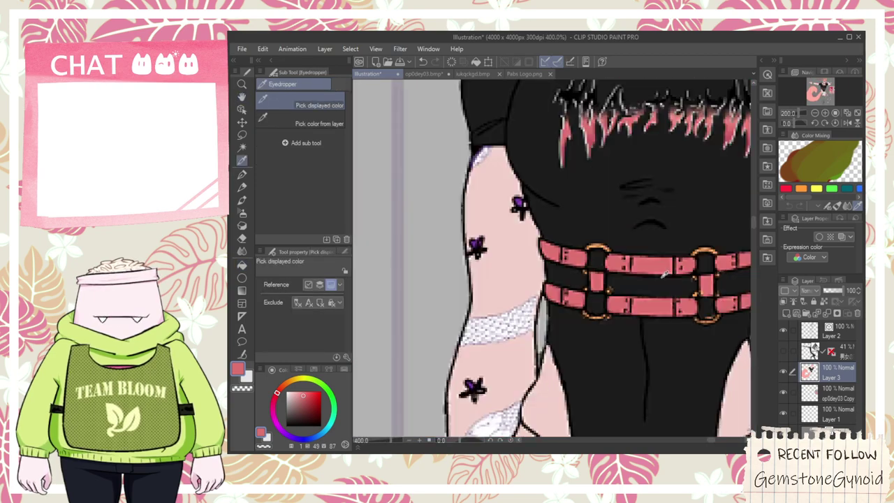
{"action": "scroll", "coordinate": [659, 264], "scroll_direction": "down", "scroll_amount": 6}
{"action": "key", "text": "space"}
{"action": "left_click_drag", "start_coordinate": [549, 275], "coordinate": [669, 298]}
{"action": "scroll", "coordinate": [560, 283], "scroll_direction": "up", "scroll_amount": 4}
{"action": "key", "text": "g"}
{"action": "left_click", "coordinate": [570, 256]}
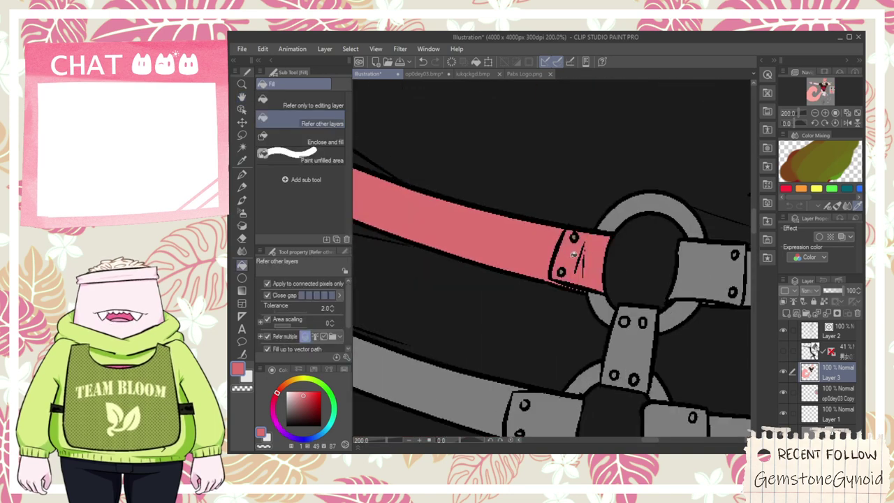
- Fill the upper harness strap's riveted plate and long segment beyond the ring with the picked red
{"action": "left_click", "coordinate": [715, 277]}
{"action": "key", "text": "h"}
{"action": "left_click_drag", "start_coordinate": [715, 278], "coordinate": [582, 259]}
{"action": "key", "text": "g"}
{"action": "left_click", "coordinate": [586, 262]}
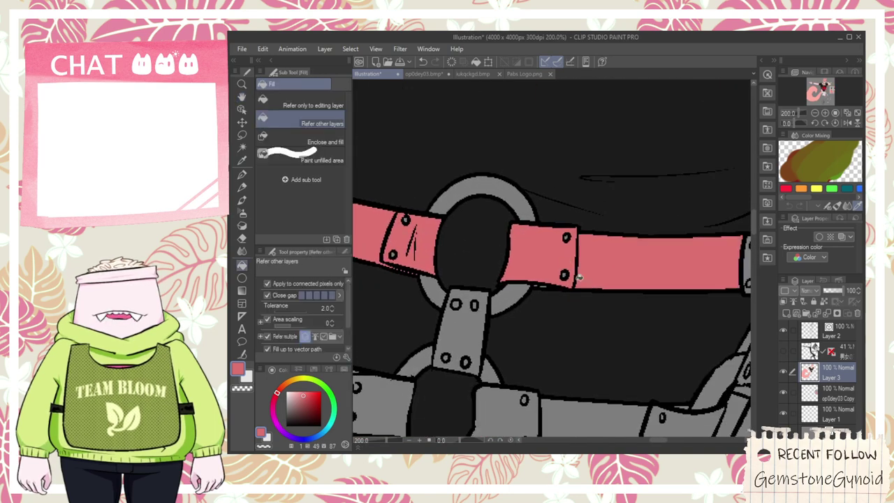
- Fill the short riveted connector between the rings and the neighbouring lower strap pieces with red
{"action": "scroll", "coordinate": [541, 283], "scroll_direction": "down", "scroll_amount": 1}
{"action": "key", "text": "h"}
{"action": "left_click_drag", "start_coordinate": [541, 283], "coordinate": [666, 255]}
{"action": "key", "text": "g"}
{"action": "left_click", "coordinate": [569, 264]}
{"action": "key", "text": "h"}
{"action": "key", "text": "g"}
{"action": "left_click", "coordinate": [628, 291]}
{"action": "left_click", "coordinate": [582, 280]}
- Fill the far end of the lower harness strap and the narrow straps along the torso's side with red
{"action": "scroll", "coordinate": [617, 298], "scroll_direction": "down", "scroll_amount": 1}
{"action": "left_click", "coordinate": [691, 302]}
{"action": "key", "text": "h"}
{"action": "left_click_drag", "start_coordinate": [692, 302], "coordinate": [555, 269]}
{"action": "key", "text": "g"}
{"action": "left_click", "coordinate": [615, 281]}
{"action": "scroll", "coordinate": [657, 272], "scroll_direction": "up", "scroll_amount": 1}
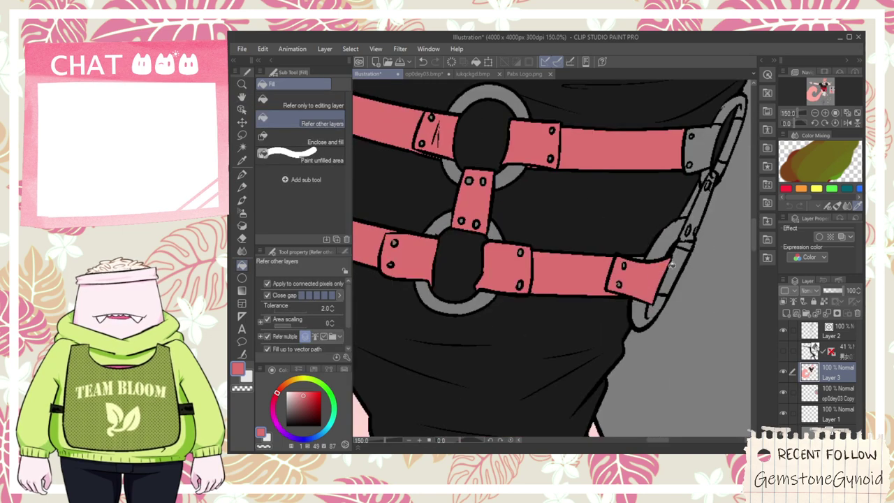
{"action": "scroll", "coordinate": [637, 253], "scroll_direction": "up", "scroll_amount": 1}
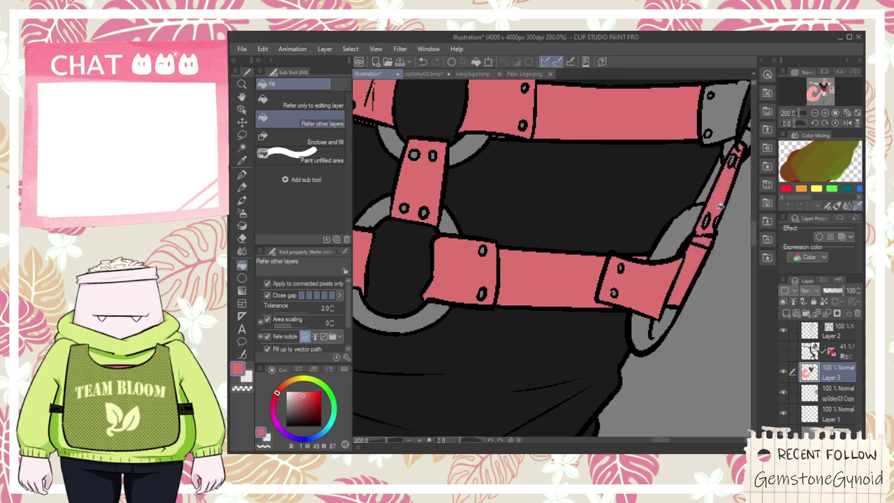
- Undo the narrow side strap's fill, close its lower gap with a pen stroke, and refill the strap with red
{"action": "key", "text": "h"}
{"action": "key", "text": "ctrl+z"}
{"action": "left_click_drag", "start_coordinate": [712, 225], "coordinate": [662, 289]}
{"action": "scroll", "coordinate": [662, 289], "scroll_direction": "up", "scroll_amount": 4}
{"action": "key", "text": "p"}
{"action": "left_click_drag", "start_coordinate": [606, 313], "coordinate": [645, 307]}
{"action": "key", "text": "g"}
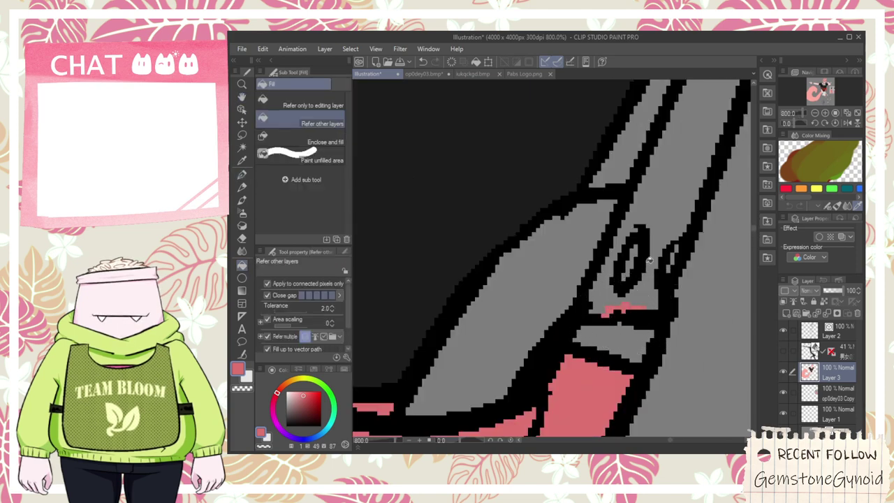
{"action": "left_click", "coordinate": [645, 270]}
- Fill the upper strap's last riveted end plate and the adjoining upper side strap segment with red
{"action": "scroll", "coordinate": [661, 243], "scroll_direction": "down", "scroll_amount": 2}
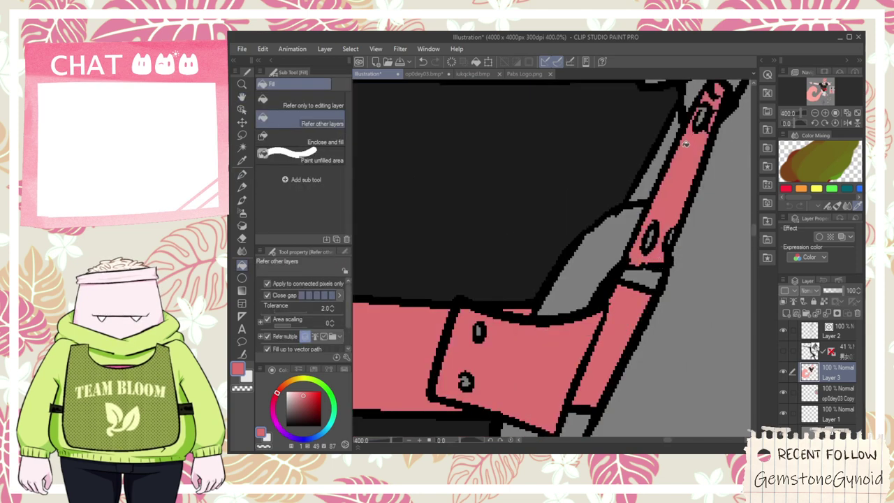
{"action": "scroll", "coordinate": [685, 146], "scroll_direction": "down", "scroll_amount": 4}
{"action": "scroll", "coordinate": [682, 216], "scroll_direction": "up", "scroll_amount": 4}
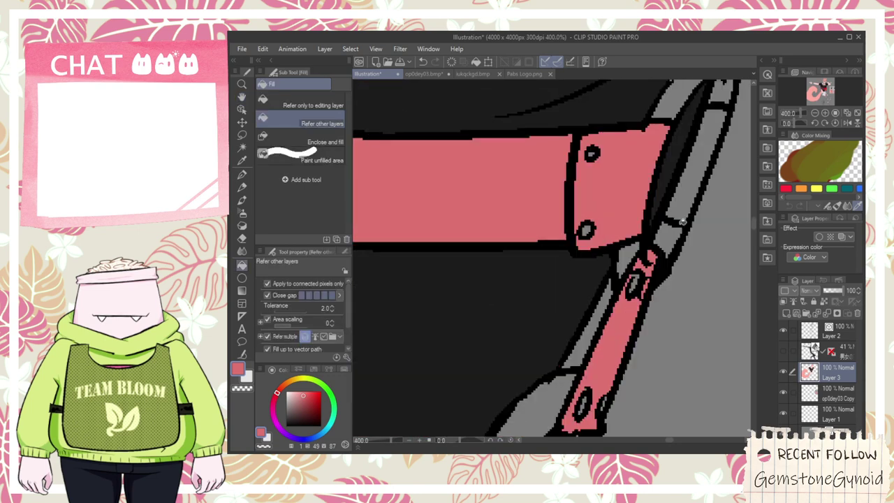
{"action": "scroll", "coordinate": [683, 216], "scroll_direction": "down", "scroll_amount": 3}
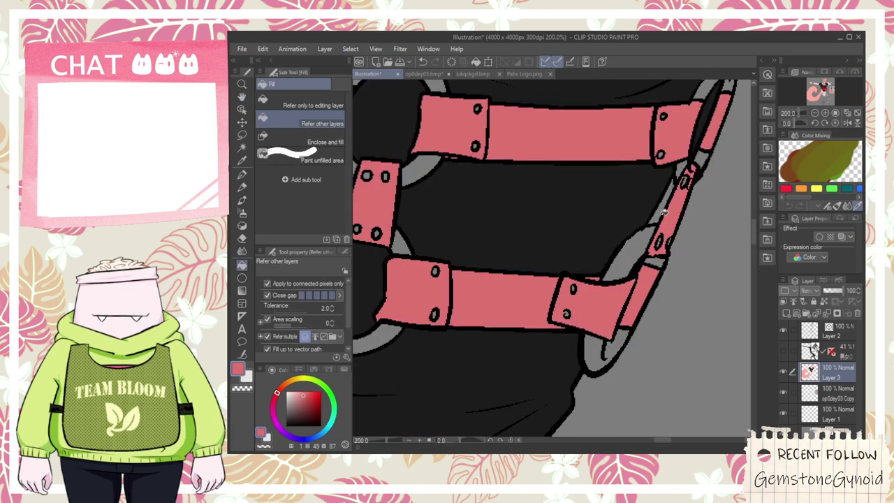
{"action": "scroll", "coordinate": [659, 208], "scroll_direction": "down", "scroll_amount": 4}
- Fill the choker band on both sides of the heart and the heart's inner area with red
{"action": "left_click_drag", "start_coordinate": [644, 134], "coordinate": [676, 376]}
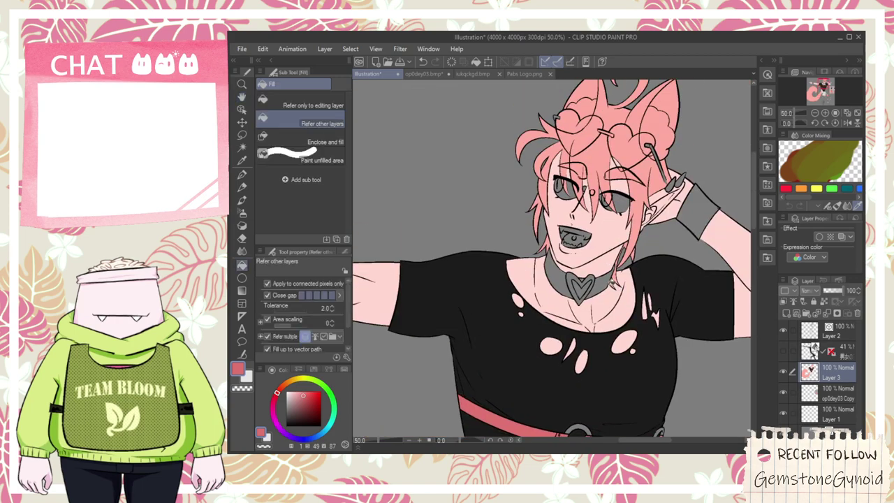
{"action": "scroll", "coordinate": [632, 155], "scroll_direction": "up", "scroll_amount": 3}
{"action": "scroll", "coordinate": [576, 289], "scroll_direction": "up", "scroll_amount": 1}
{"action": "left_click", "coordinate": [567, 287]}
{"action": "left_click", "coordinate": [528, 279]}
{"action": "left_click", "coordinate": [602, 275]}
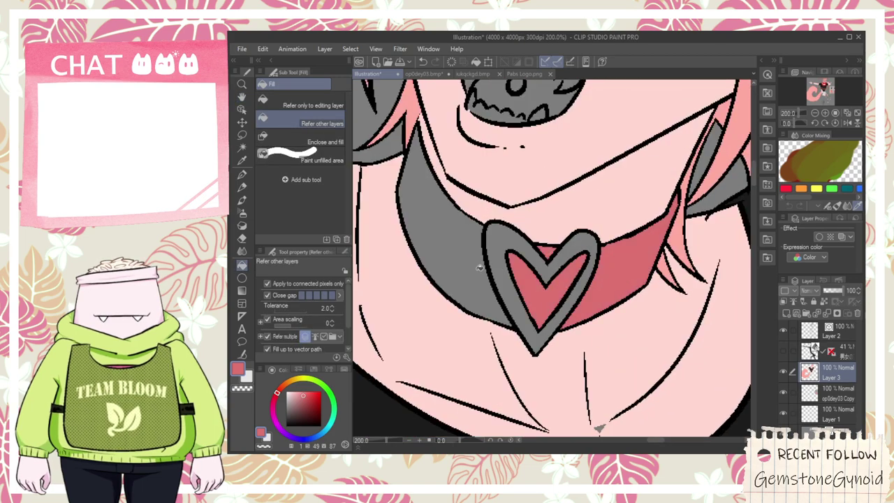
{"action": "left_click", "coordinate": [472, 268]}
- Fill the front thigh's torn stocking below the shorts with red, including the small leftover areas near its upper edge
{"action": "scroll", "coordinate": [516, 254], "scroll_direction": "down", "scroll_amount": 1}
{"action": "scroll", "coordinate": [515, 254], "scroll_direction": "down", "scroll_amount": 6}
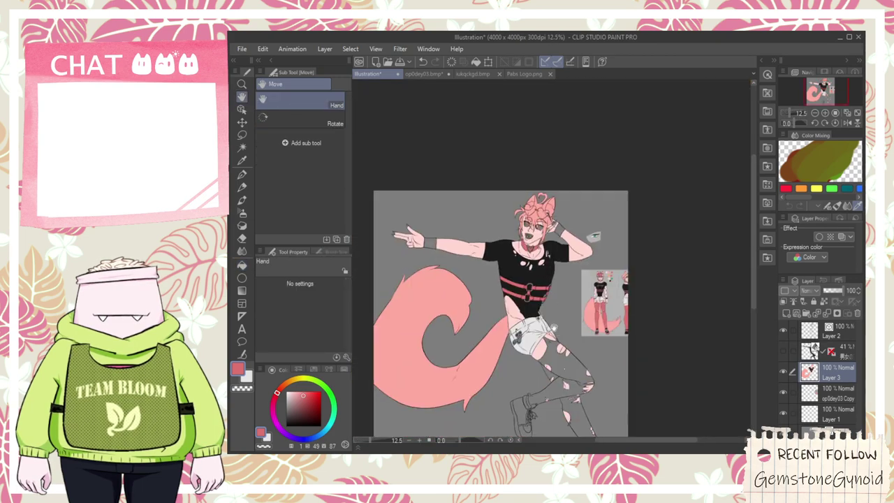
{"action": "left_click_drag", "start_coordinate": [558, 348], "coordinate": [560, 261]}
{"action": "scroll", "coordinate": [560, 260], "scroll_direction": "up", "scroll_amount": 2}
{"action": "key", "text": "g"}
{"action": "left_click", "coordinate": [559, 260]}
{"action": "scroll", "coordinate": [559, 260], "scroll_direction": "up", "scroll_amount": 3}
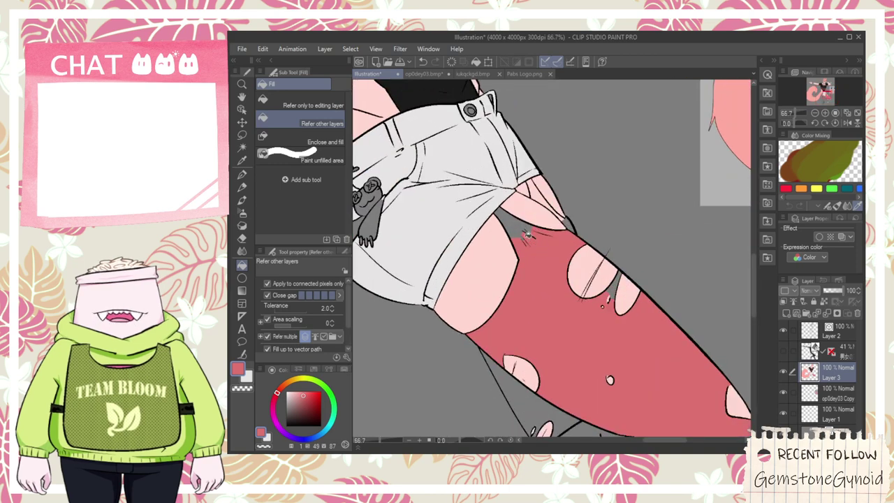
{"action": "scroll", "coordinate": [562, 243], "scroll_direction": "up", "scroll_amount": 3}
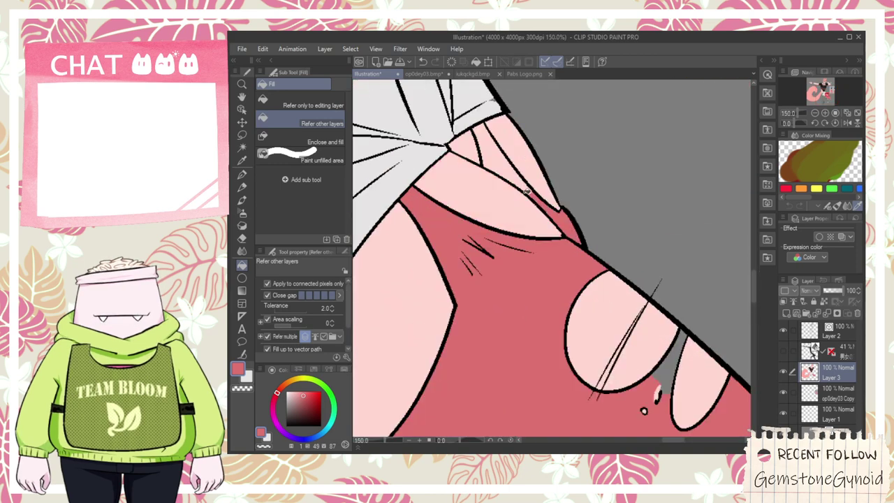
- Fill the leftover gap beside the thigh tears and the bent leg's lower stocking with red
{"action": "scroll", "coordinate": [537, 203], "scroll_direction": "down", "scroll_amount": 1}
{"action": "left_click_drag", "start_coordinate": [608, 384], "coordinate": [554, 156]}
{"action": "scroll", "coordinate": [554, 156], "scroll_direction": "down", "scroll_amount": 1}
{"action": "left_click", "coordinate": [620, 288]}
{"action": "left_click", "coordinate": [658, 285]}
{"action": "scroll", "coordinate": [656, 283], "scroll_direction": "up", "scroll_amount": 1}
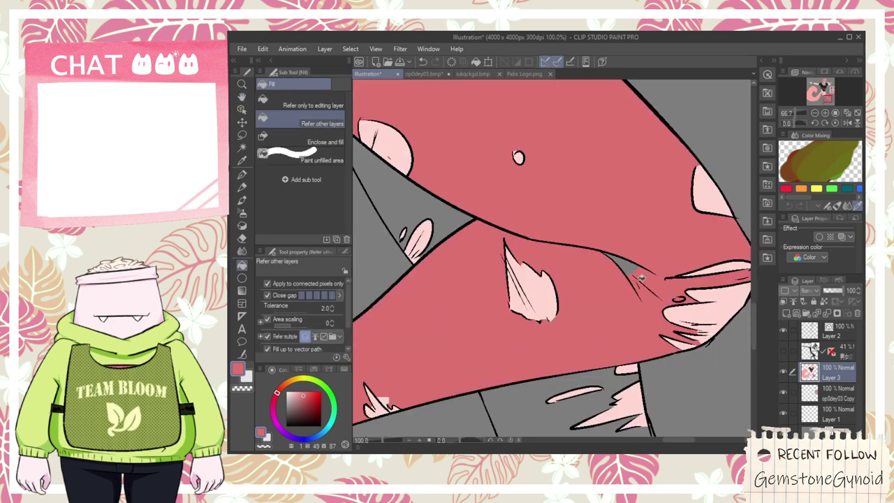
- Fill the stocking of the rear standing leg with the same red
{"action": "scroll", "coordinate": [626, 267], "scroll_direction": "down", "scroll_amount": 2}
{"action": "mouse_move", "coordinate": [626, 384]}
{"action": "left_mouse_down"}
{"action": "mouse_move", "coordinate": [591, 308]}
{"action": "mouse_move", "coordinate": [694, 375]}
{"action": "mouse_move", "coordinate": [722, 421]}
{"action": "mouse_move", "coordinate": [559, 273]}
{"action": "mouse_move", "coordinate": [625, 378]}
{"action": "left_mouse_up"}
{"action": "scroll", "coordinate": [611, 286], "scroll_direction": "up", "scroll_amount": 1}
{"action": "left_click", "coordinate": [609, 279]}
- Pick the light skin tone from the drawing and fill a missed tear in the stocking with it
{"action": "scroll", "coordinate": [626, 287], "scroll_direction": "down", "scroll_amount": 1}
{"action": "left_click", "coordinate": [626, 288], "text": "alt"}
{"action": "scroll", "coordinate": [650, 308], "scroll_direction": "down", "scroll_amount": 1}
{"action": "scroll", "coordinate": [614, 327], "scroll_direction": "up", "scroll_amount": 1}
{"action": "scroll", "coordinate": [606, 327], "scroll_direction": "up", "scroll_amount": 3}
{"action": "left_click", "coordinate": [574, 329]}
{"action": "scroll", "coordinate": [580, 326], "scroll_direction": "down", "scroll_amount": 5}
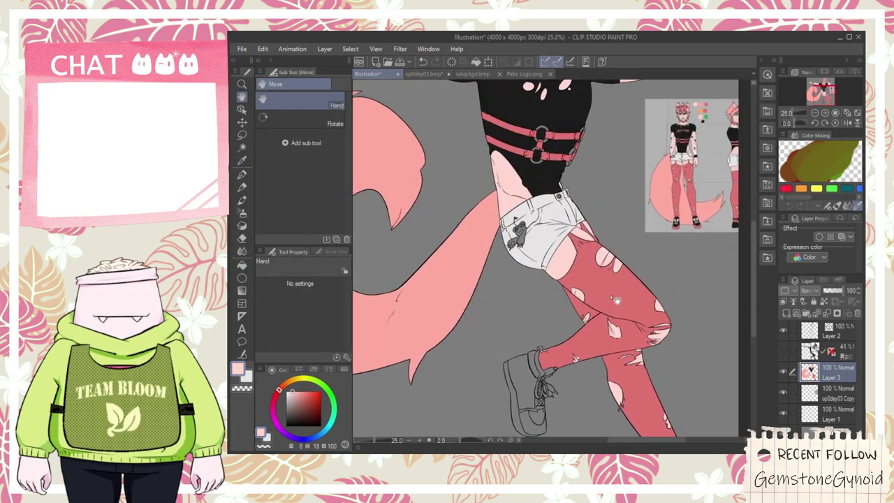
- Pick the dark grey of the sneaker trim from the character reference sheet
{"action": "left_click_drag", "start_coordinate": [619, 299], "coordinate": [606, 324]}
{"action": "scroll", "coordinate": [668, 243], "scroll_direction": "up", "scroll_amount": 8}
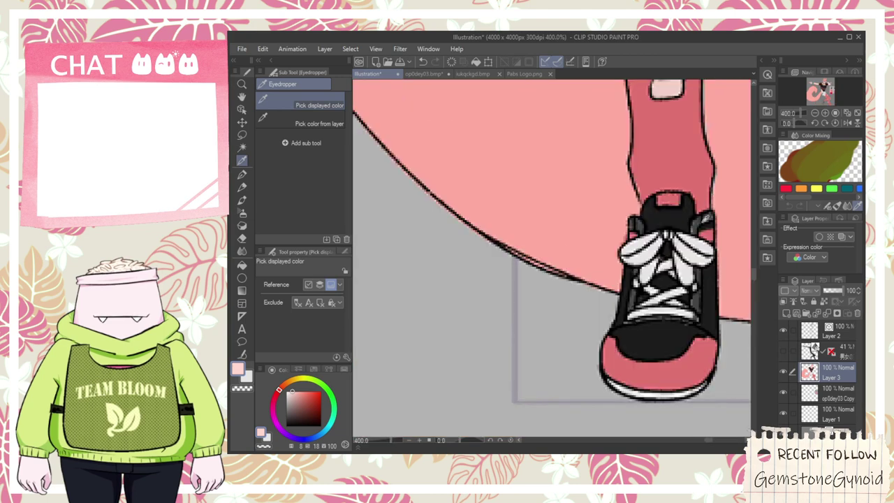
{"action": "scroll", "coordinate": [644, 222], "scroll_direction": "down", "scroll_amount": 6}
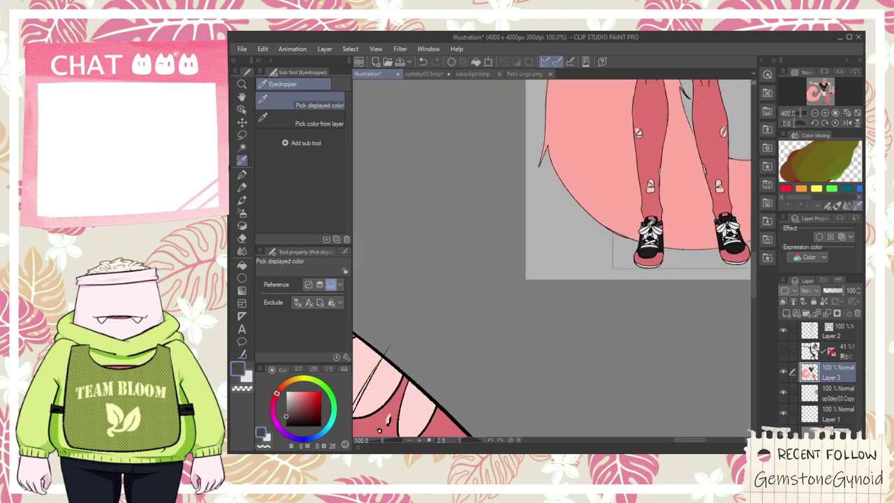
{"action": "left_click_drag", "start_coordinate": [578, 280], "coordinate": [642, 96]}
{"action": "scroll", "coordinate": [493, 309], "scroll_direction": "up", "scroll_amount": 2}
{"action": "scroll", "coordinate": [459, 305], "scroll_direction": "up", "scroll_amount": 1}
- Fill the raised shoe's ankle trim, lace panel and toe seam band with dark grey, closing a line gap with the pen
{"action": "left_click", "coordinate": [438, 307]}
{"action": "left_click_drag", "start_coordinate": [435, 359], "coordinate": [544, 151]}
{"action": "scroll", "coordinate": [502, 277], "scroll_direction": "up", "scroll_amount": 4}
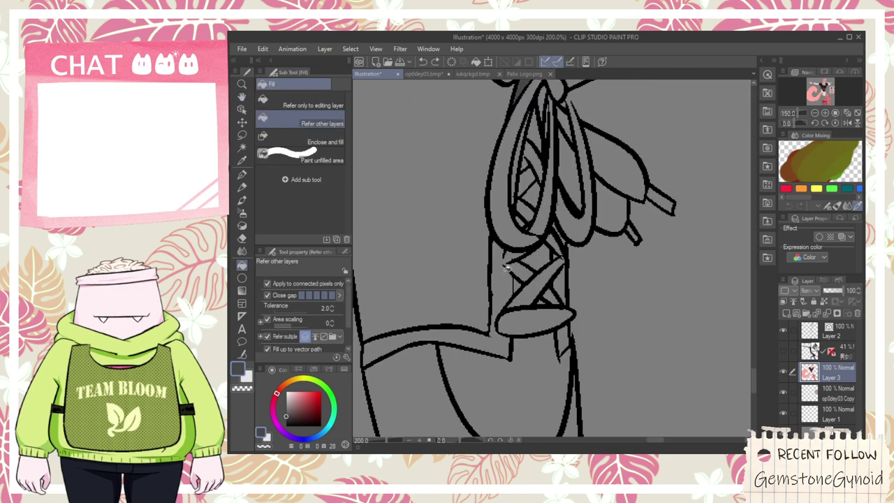
{"action": "key", "text": "p"}
{"action": "left_click_drag", "start_coordinate": [501, 250], "coordinate": [504, 236]}
{"action": "key", "text": "g"}
{"action": "left_click", "coordinate": [500, 281]}
{"action": "scroll", "coordinate": [501, 300], "scroll_direction": "down", "scroll_amount": 2}
{"action": "left_click", "coordinate": [500, 377]}
{"action": "key", "text": "ctrl+z"}
{"action": "left_click", "coordinate": [494, 361]}
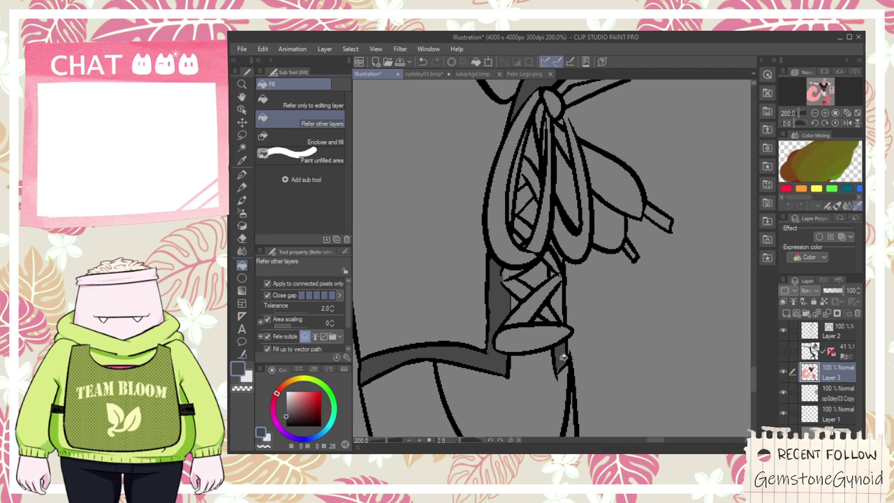
- Touch up and fill the tiny gaps between the crossed laces and the lace panel's edge with dark grey
{"action": "scroll", "coordinate": [559, 266], "scroll_direction": "up", "scroll_amount": 4}
{"action": "key", "text": "p"}
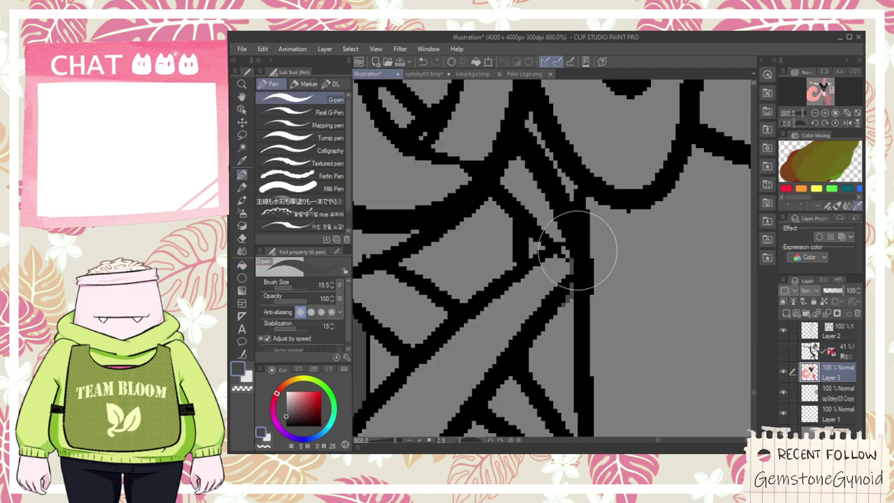
{"action": "key", "text": "g"}
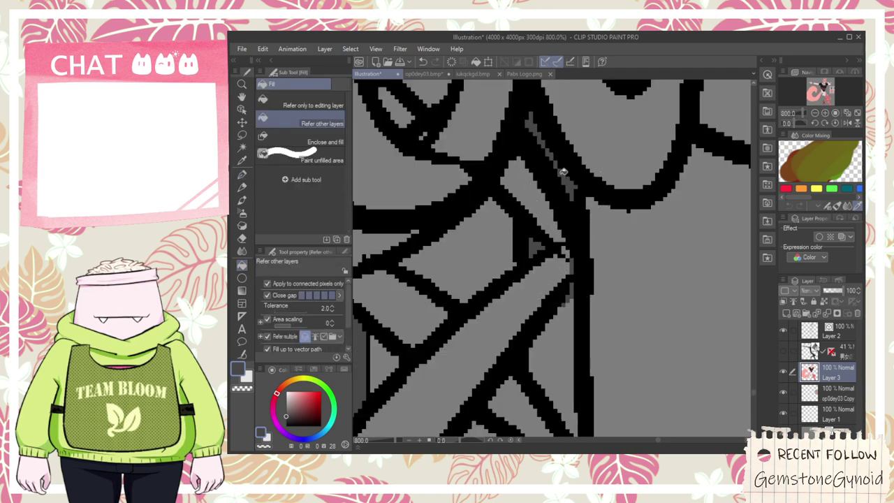
{"action": "key", "text": "p"}
{"action": "key", "text": "g"}
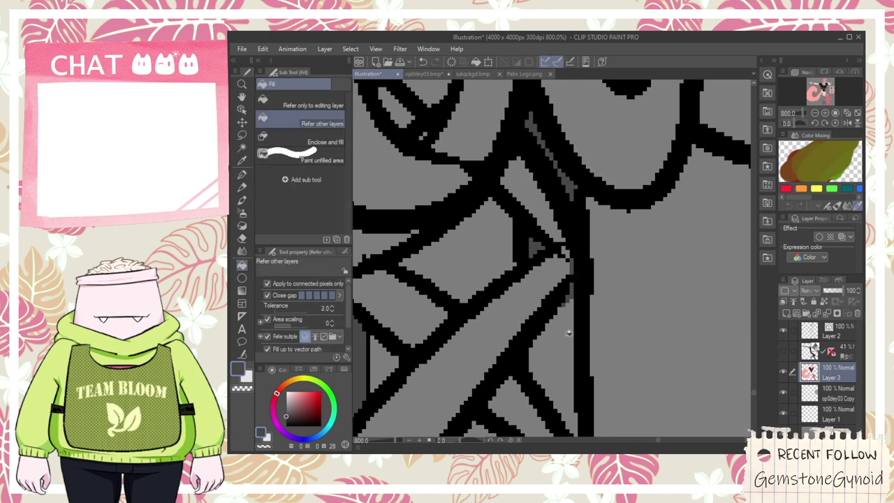
{"action": "left_click", "coordinate": [563, 339]}
- Fill the openings inside and around the shoelace bow's loops with dark grey
{"action": "scroll", "coordinate": [562, 339], "scroll_direction": "down", "scroll_amount": 4}
{"action": "key", "text": "space"}
{"action": "left_click_drag", "start_coordinate": [563, 340], "coordinate": [552, 250]}
{"action": "scroll", "coordinate": [539, 216], "scroll_direction": "down", "scroll_amount": 1}
{"action": "left_click_drag", "start_coordinate": [539, 216], "coordinate": [543, 375]}
{"action": "scroll", "coordinate": [551, 323], "scroll_direction": "up", "scroll_amount": 3}
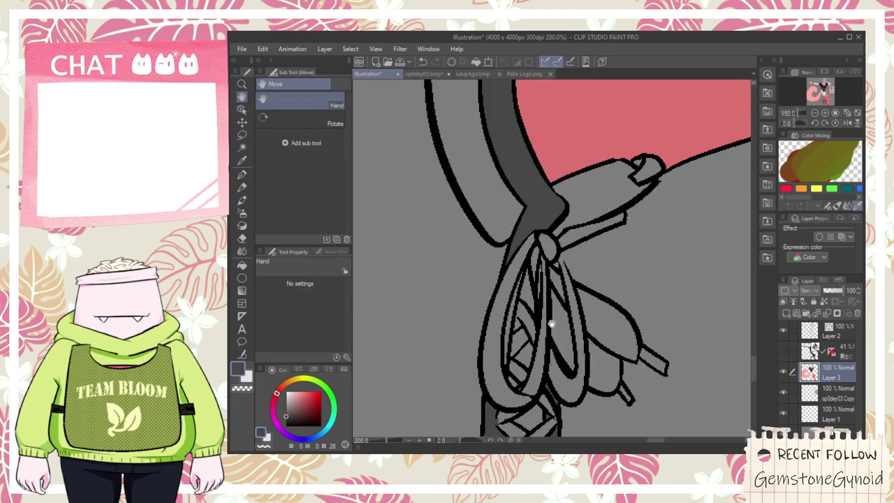
{"action": "scroll", "coordinate": [551, 326], "scroll_direction": "down", "scroll_amount": 3}
{"action": "scroll", "coordinate": [522, 334], "scroll_direction": "up", "scroll_amount": 1}
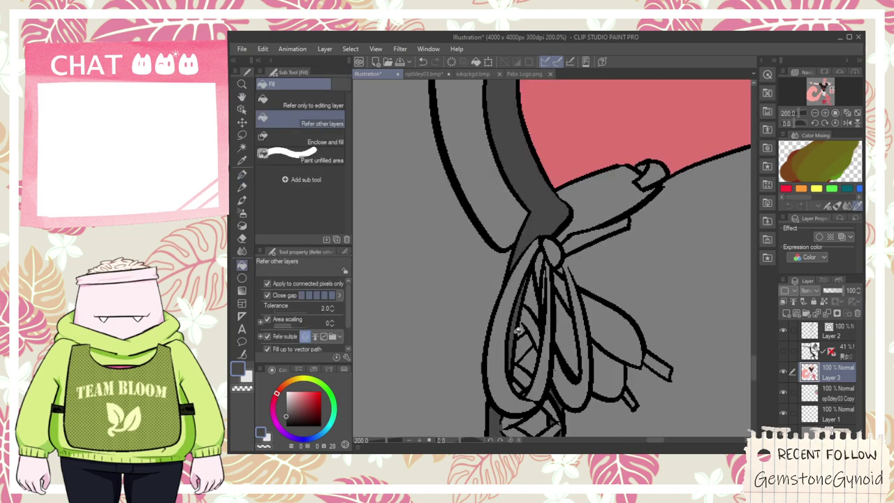
{"action": "scroll", "coordinate": [535, 276], "scroll_direction": "down", "scroll_amount": 6}
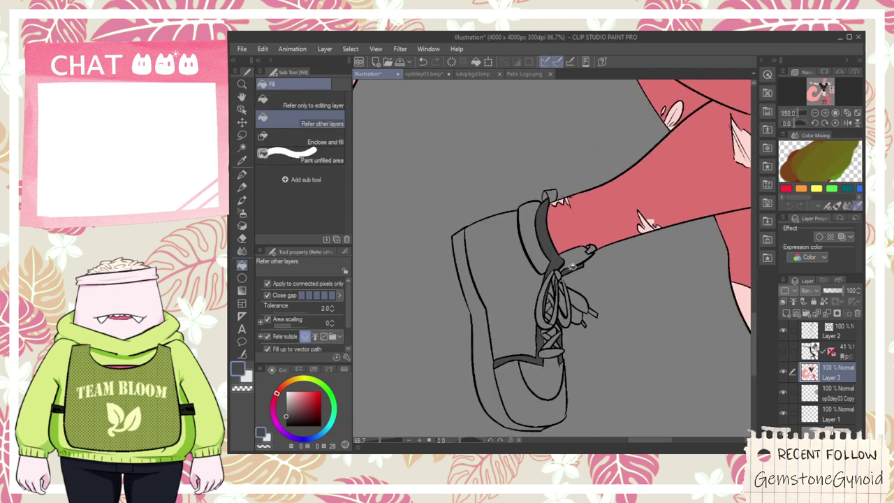
- Examine the sneaker colours on the reference sheet and compare them with the drawn shoe
{"action": "scroll", "coordinate": [566, 264], "scroll_direction": "down", "scroll_amount": 2}
{"action": "key", "text": "space"}
{"action": "scroll", "coordinate": [632, 184], "scroll_direction": "up", "scroll_amount": 5}
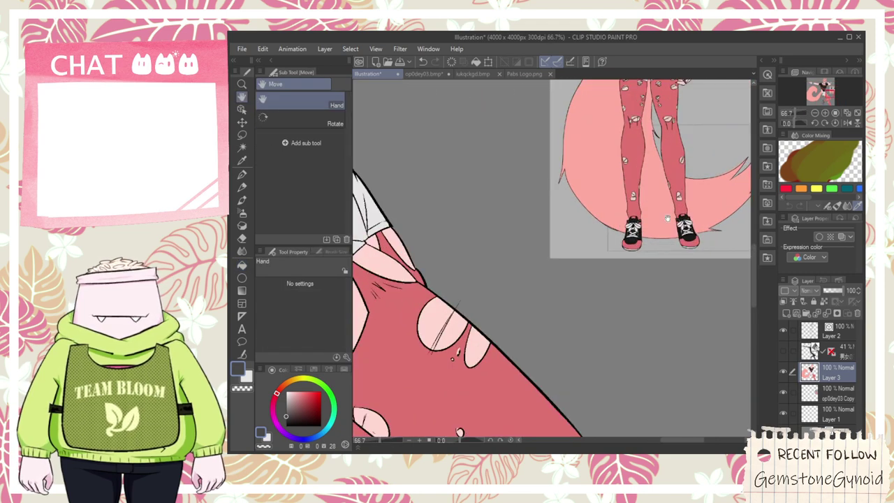
{"action": "left_click_drag", "start_coordinate": [682, 245], "coordinate": [522, 275]}
{"action": "scroll", "coordinate": [626, 282], "scroll_direction": "up", "scroll_amount": 4}
{"action": "scroll", "coordinate": [621, 285], "scroll_direction": "down", "scroll_amount": 4}
{"action": "left_click_drag", "start_coordinate": [478, 361], "coordinate": [678, 178]}
{"action": "left_click_drag", "start_coordinate": [449, 375], "coordinate": [543, 364]}
{"action": "scroll", "coordinate": [500, 257], "scroll_direction": "down", "scroll_amount": 3}
{"action": "scroll", "coordinate": [622, 279], "scroll_direction": "up", "scroll_amount": 4}
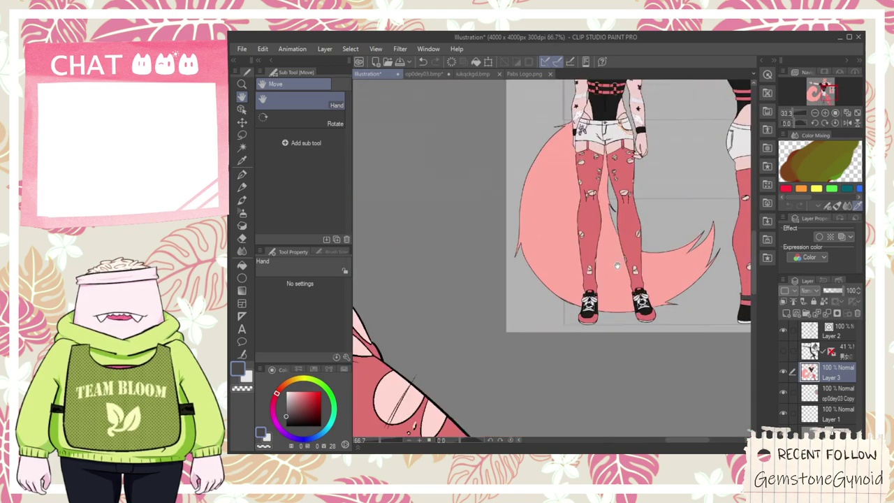
- Pick the red of the reference sneakers and fill the raised shoe's padded ankle collar with it
{"action": "left_click_drag", "start_coordinate": [628, 305], "coordinate": [475, 310]}
{"action": "scroll", "coordinate": [628, 316], "scroll_direction": "up", "scroll_amount": 2}
{"action": "left_click", "coordinate": [627, 314]}
{"action": "scroll", "coordinate": [626, 316], "scroll_direction": "down", "scroll_amount": 4}
{"action": "left_click_drag", "start_coordinate": [546, 369], "coordinate": [663, 179]}
{"action": "left_click_drag", "start_coordinate": [526, 367], "coordinate": [680, 172]}
{"action": "scroll", "coordinate": [513, 212], "scroll_direction": "up", "scroll_amount": 2}
{"action": "left_click", "coordinate": [479, 214]}
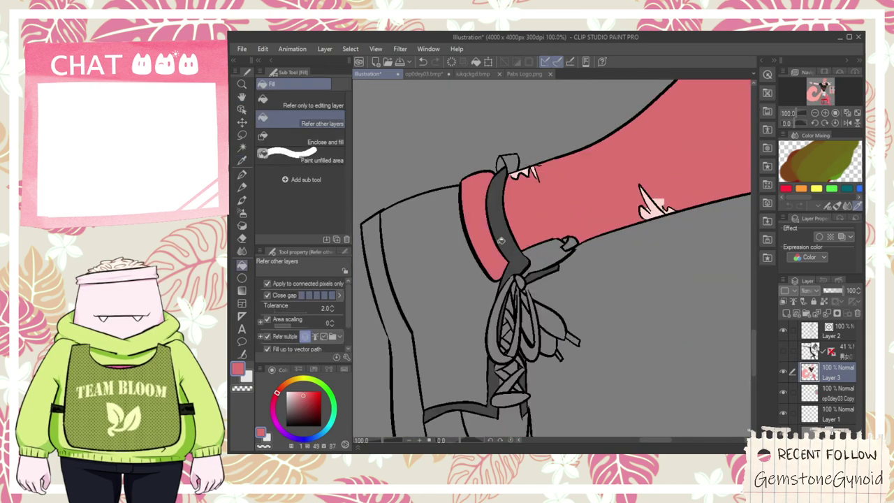
- Pick the near-black from the reference's side-view shoe and fill the raised shoe's side panel
{"action": "scroll", "coordinate": [516, 248], "scroll_direction": "down", "scroll_amount": 3}
{"action": "left_click_drag", "start_coordinate": [682, 131], "coordinate": [440, 419]}
{"action": "key", "text": "i"}
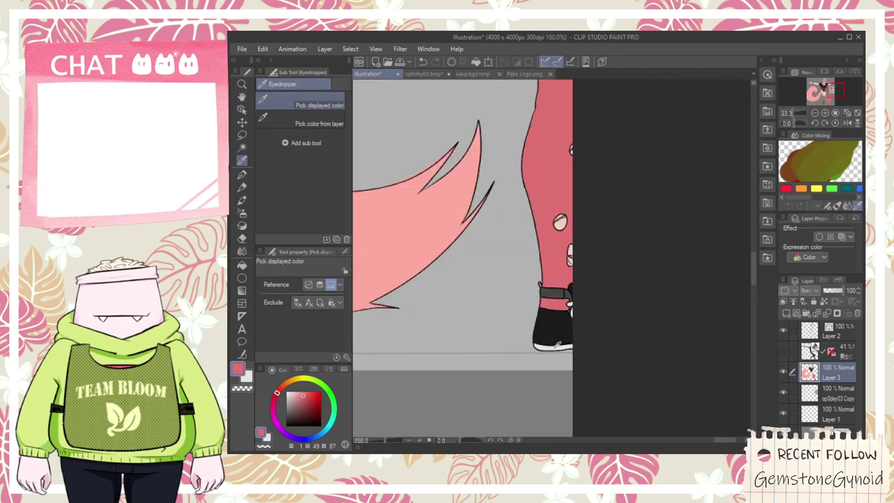
{"action": "left_click_drag", "start_coordinate": [517, 371], "coordinate": [640, 133]}
{"action": "left_click_drag", "start_coordinate": [392, 405], "coordinate": [605, 244]}
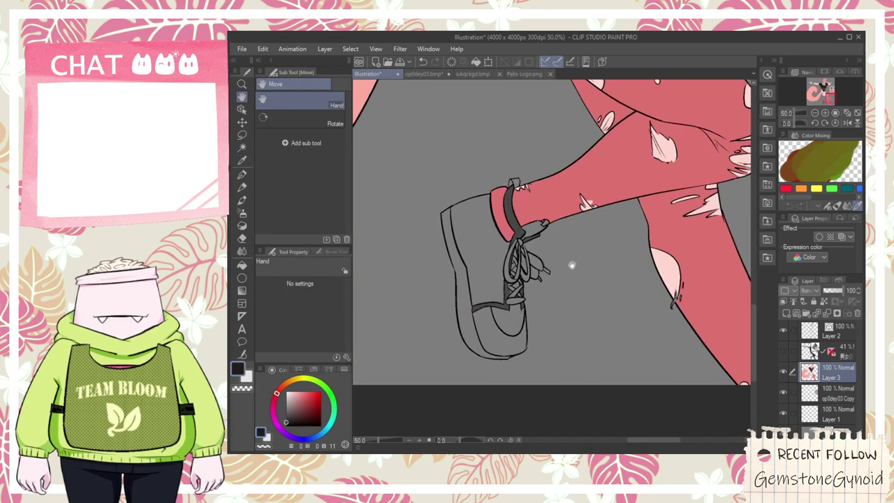
{"action": "scroll", "coordinate": [504, 258], "scroll_direction": "up", "scroll_amount": 1}
{"action": "scroll", "coordinate": [508, 266], "scroll_direction": "down", "scroll_amount": 2}
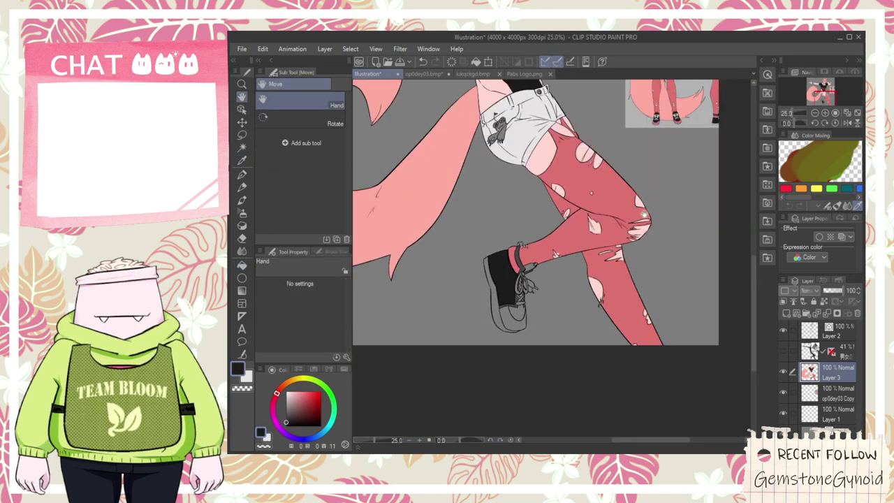
- Check the reference sneakers and fill the front sections of the raised shoe with near-black
{"action": "left_click_drag", "start_coordinate": [670, 138], "coordinate": [538, 273]}
{"action": "scroll", "coordinate": [535, 265], "scroll_direction": "up", "scroll_amount": 3}
{"action": "key", "text": "i"}
{"action": "scroll", "coordinate": [547, 218], "scroll_direction": "down", "scroll_amount": 5}
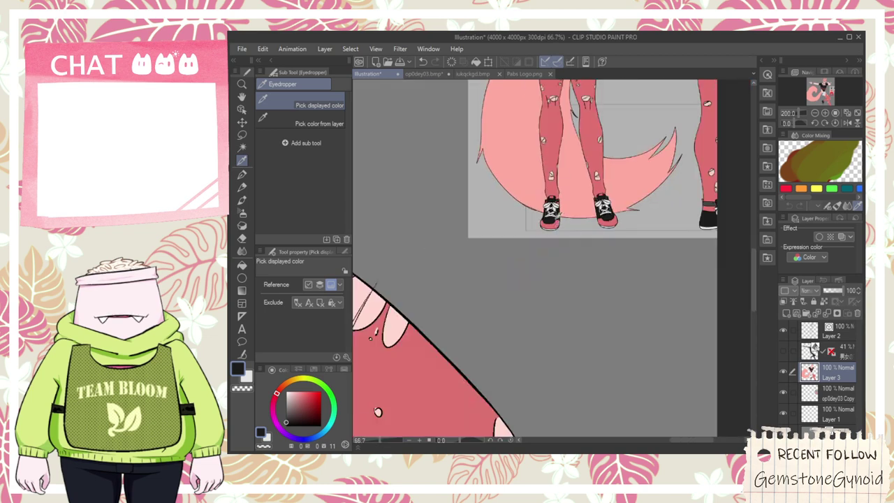
{"action": "left_click_drag", "start_coordinate": [486, 377], "coordinate": [634, 142]}
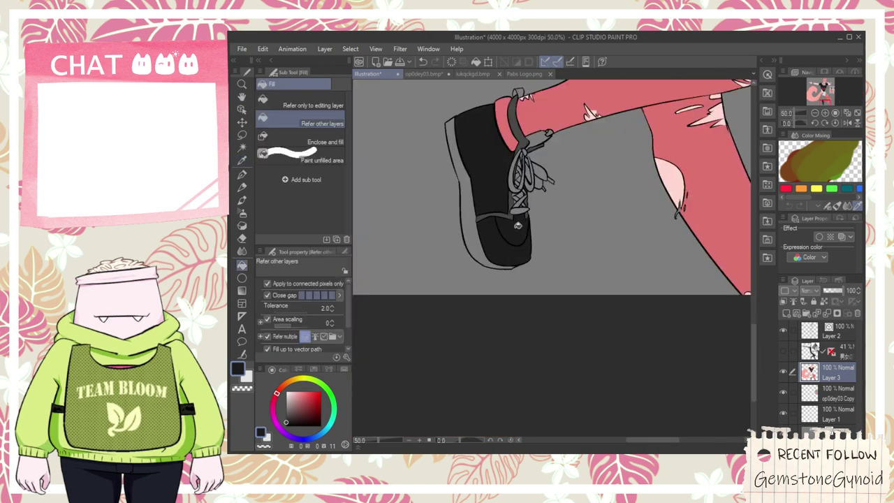
- Pick the red from the reference sneaker's toe and fill the raised shoe's outer toe cap with it
{"action": "key", "text": "i"}
{"action": "mouse_move", "coordinate": [544, 193]}
{"action": "left_mouse_down"}
{"action": "mouse_move", "coordinate": [492, 365]}
{"action": "mouse_move", "coordinate": [643, 155]}
{"action": "left_mouse_up"}
{"action": "scroll", "coordinate": [586, 204], "scroll_direction": "up", "scroll_amount": 3}
{"action": "scroll", "coordinate": [627, 213], "scroll_direction": "up", "scroll_amount": 2}
{"action": "left_click", "coordinate": [631, 214]}
{"action": "scroll", "coordinate": [627, 213], "scroll_direction": "down", "scroll_amount": 2}
{"action": "left_click_drag", "start_coordinate": [492, 370], "coordinate": [678, 106]}
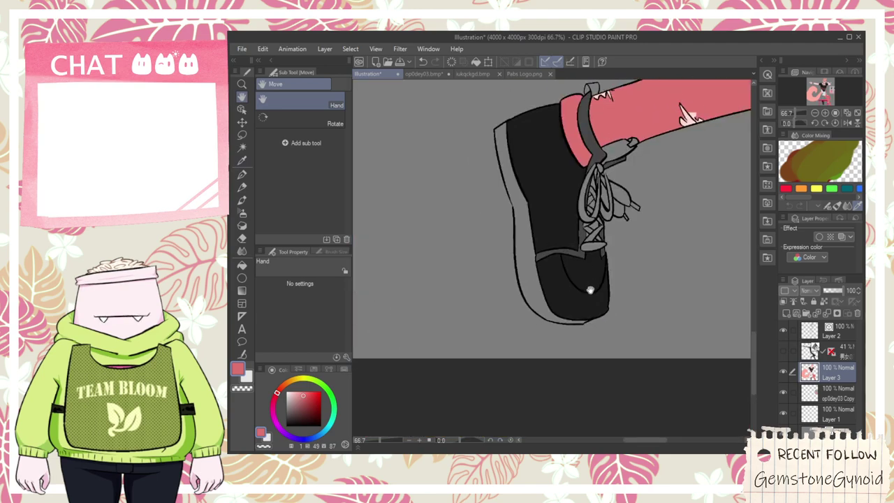
{"action": "scroll", "coordinate": [592, 282], "scroll_direction": "up", "scroll_amount": 1}
{"action": "left_click", "coordinate": [594, 303]}
- Pick the off-white of the shoe sole from the reference sheet and return to the raised shoe with the Fill tool
{"action": "scroll", "coordinate": [586, 304], "scroll_direction": "down", "scroll_amount": 3}
{"action": "scroll", "coordinate": [632, 208], "scroll_direction": "up", "scroll_amount": 1}
{"action": "left_click_drag", "start_coordinate": [634, 205], "coordinate": [552, 349]}
{"action": "left_click_drag", "start_coordinate": [660, 149], "coordinate": [526, 325]}
{"action": "scroll", "coordinate": [642, 260], "scroll_direction": "up", "scroll_amount": 2}
{"action": "key", "text": "i"}
{"action": "scroll", "coordinate": [632, 267], "scroll_direction": "up", "scroll_amount": 2}
{"action": "scroll", "coordinate": [618, 255], "scroll_direction": "down", "scroll_amount": 3}
{"action": "scroll", "coordinate": [619, 254], "scroll_direction": "down", "scroll_amount": 1}
{"action": "scroll", "coordinate": [721, 256], "scroll_direction": "up", "scroll_amount": 6}
{"action": "left_click", "coordinate": [735, 258]}
{"action": "scroll", "coordinate": [735, 258], "scroll_direction": "down", "scroll_amount": 2}
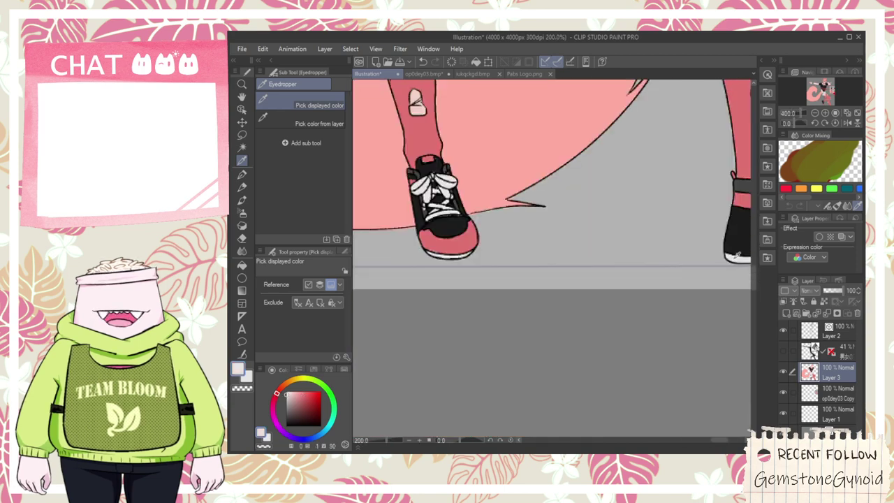
{"action": "scroll", "coordinate": [687, 236], "scroll_direction": "down", "scroll_amount": 5}
{"action": "left_click_drag", "start_coordinate": [446, 427], "coordinate": [570, 294]}
{"action": "key", "text": "g"}
{"action": "scroll", "coordinate": [572, 298], "scroll_direction": "up", "scroll_amount": 1}
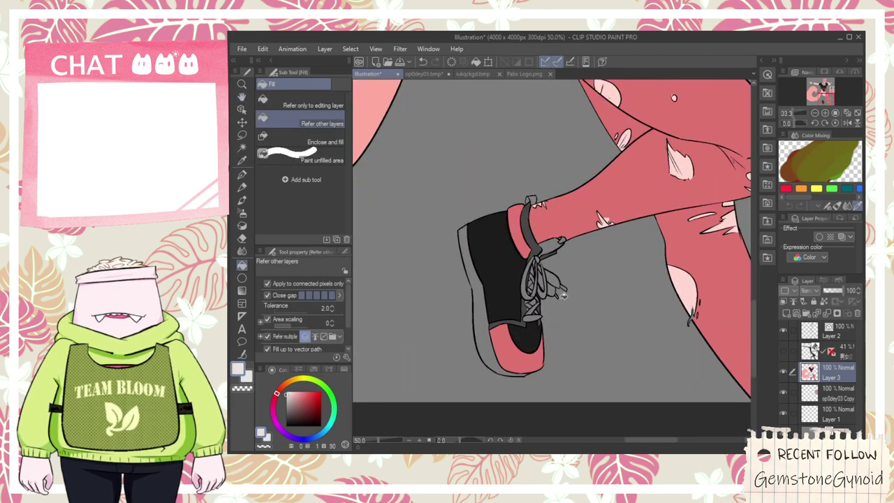
- Fill the raised shoe's sole and the loops, knot and ends of its lace bow with off-white
{"action": "scroll", "coordinate": [571, 298], "scroll_direction": "up", "scroll_amount": 2}
{"action": "scroll", "coordinate": [571, 266], "scroll_direction": "down", "scroll_amount": 4}
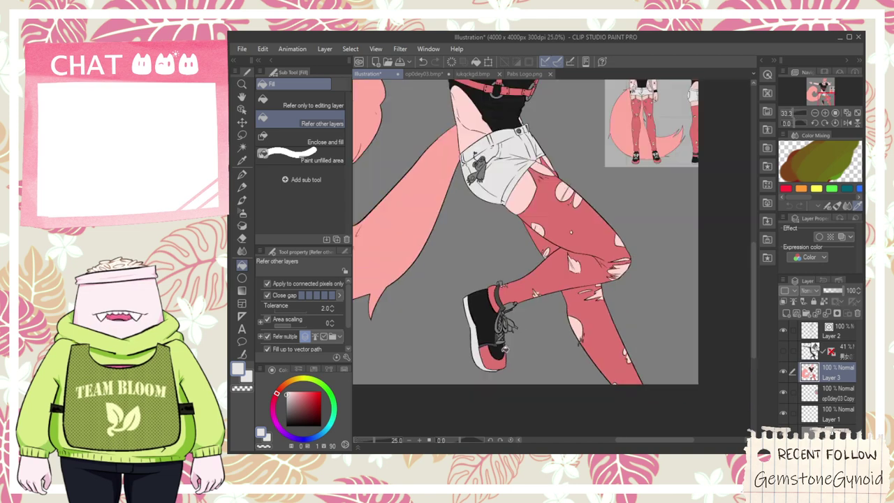
{"action": "scroll", "coordinate": [513, 332], "scroll_direction": "up", "scroll_amount": 5}
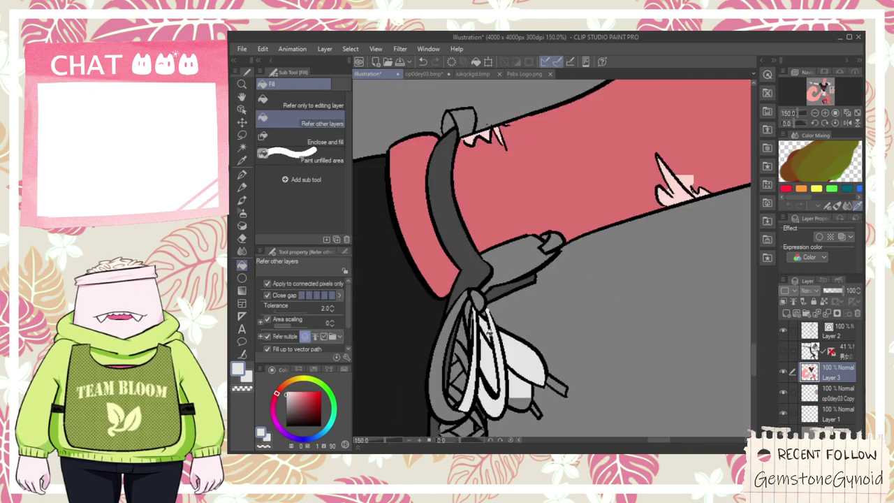
{"action": "scroll", "coordinate": [525, 370], "scroll_direction": "up", "scroll_amount": 3}
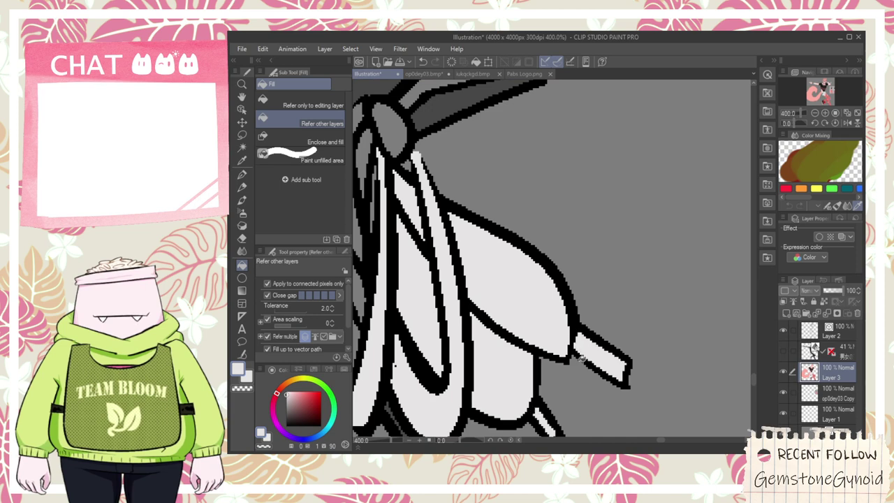
{"action": "scroll", "coordinate": [582, 356], "scroll_direction": "down", "scroll_amount": 3}
{"action": "scroll", "coordinate": [554, 380], "scroll_direction": "up", "scroll_amount": 3}
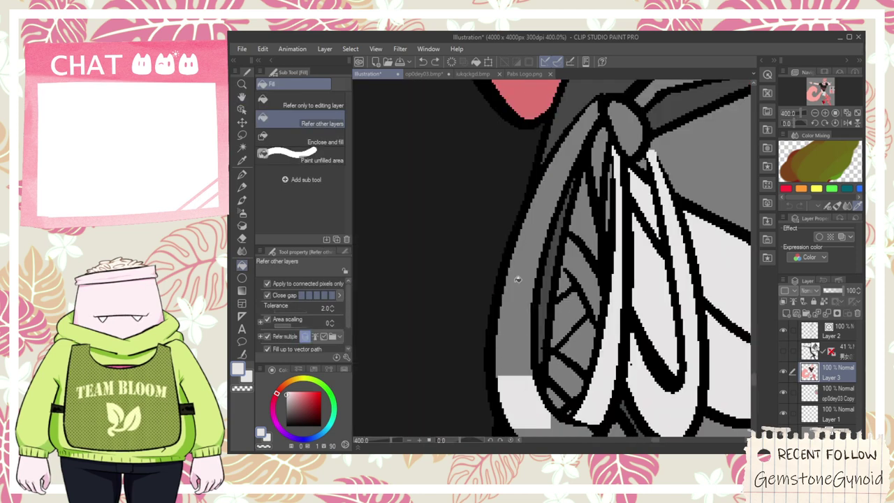
{"action": "scroll", "coordinate": [540, 373], "scroll_direction": "down", "scroll_amount": 2}
{"action": "scroll", "coordinate": [569, 259], "scroll_direction": "up", "scroll_amount": 2}
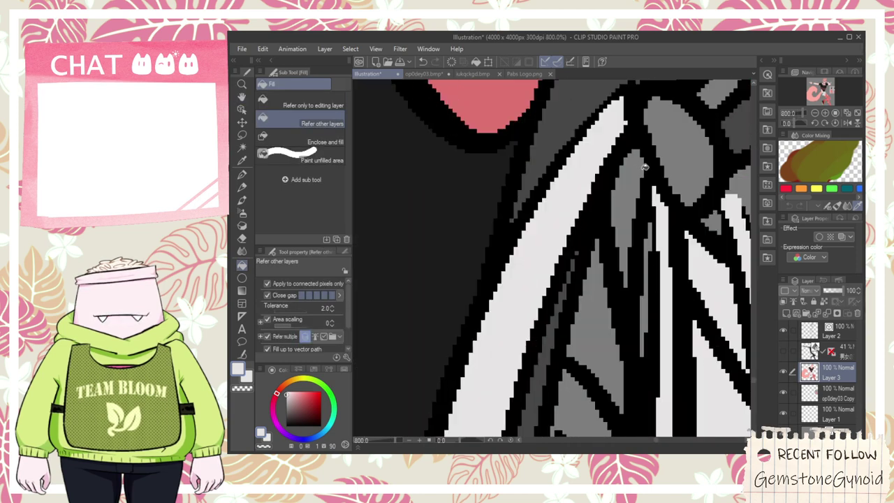
{"action": "scroll", "coordinate": [664, 165], "scroll_direction": "down", "scroll_amount": 2}
{"action": "scroll", "coordinate": [656, 199], "scroll_direction": "up", "scroll_amount": 2}
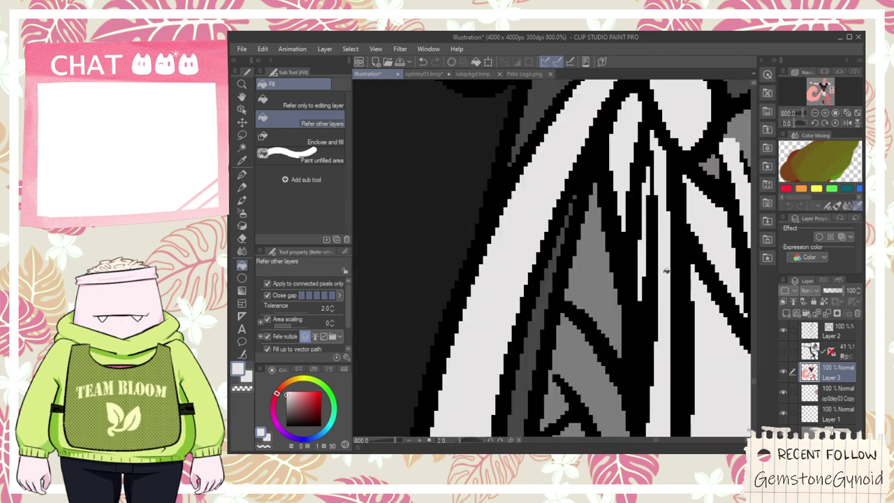
- Fill the crossed laces below and behind the bow on the raised shoe with off-white
{"action": "scroll", "coordinate": [666, 275], "scroll_direction": "down", "scroll_amount": 2}
{"action": "key", "text": "space"}
{"action": "left_click_drag", "start_coordinate": [658, 356], "coordinate": [633, 241]}
{"action": "scroll", "coordinate": [628, 340], "scroll_direction": "up", "scroll_amount": 1}
{"action": "left_click", "coordinate": [625, 340]}
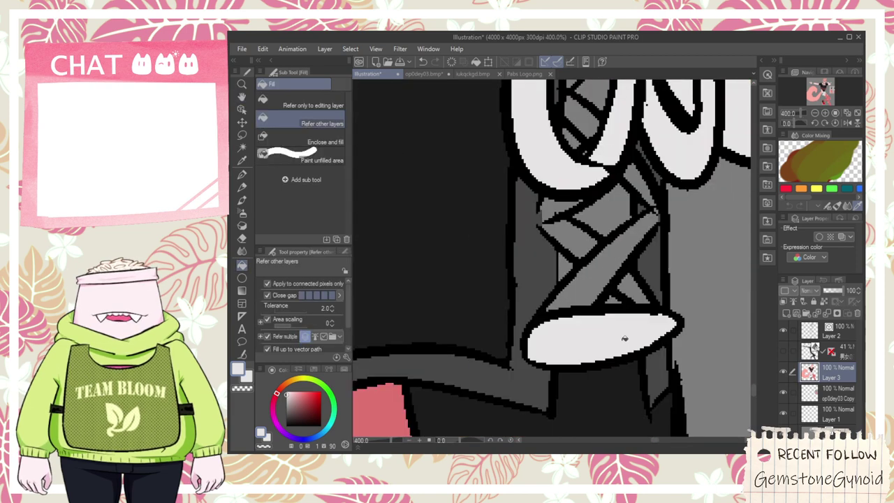
{"action": "key", "text": "space"}
{"action": "left_click_drag", "start_coordinate": [632, 168], "coordinate": [648, 244]}
{"action": "left_click", "coordinate": [606, 190]}
{"action": "key", "text": "space"}
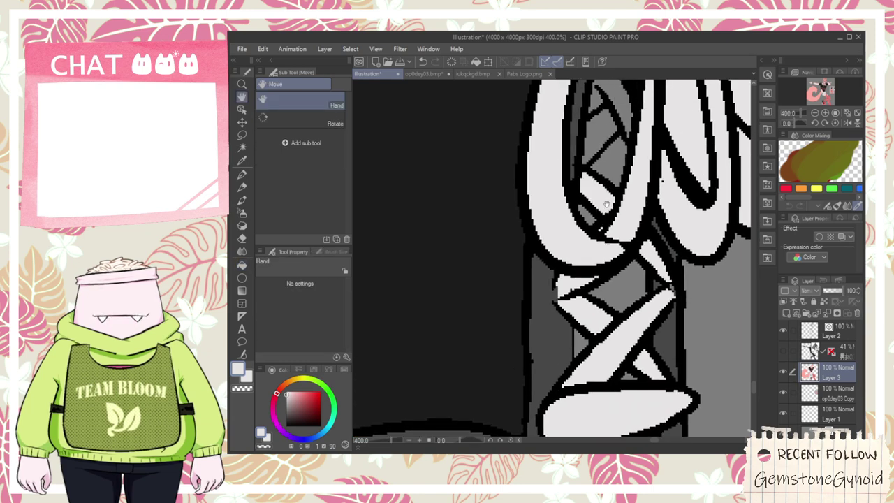
{"action": "left_click_drag", "start_coordinate": [597, 129], "coordinate": [594, 226]}
{"action": "key", "text": "p"}
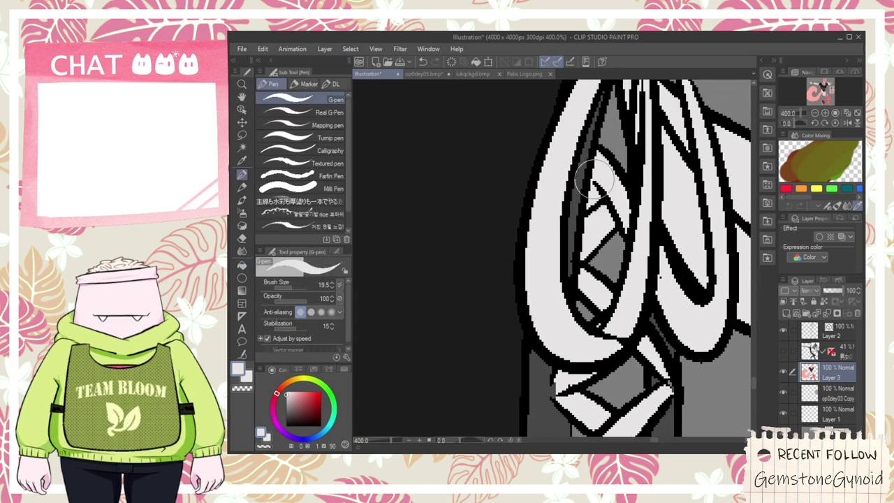
- Pick the near-black from between the laces of the reference's front-view sneaker and return to the raised shoe with the Fill tool
{"action": "scroll", "coordinate": [629, 216], "scroll_direction": "down", "scroll_amount": 3}
{"action": "key", "text": "space"}
{"action": "scroll", "coordinate": [630, 216], "scroll_direction": "down", "scroll_amount": 3}
{"action": "left_click_drag", "start_coordinate": [630, 215], "coordinate": [481, 437]}
{"action": "scroll", "coordinate": [632, 213], "scroll_direction": "up", "scroll_amount": 4}
{"action": "scroll", "coordinate": [629, 218], "scroll_direction": "up", "scroll_amount": 2}
{"action": "key", "text": "i"}
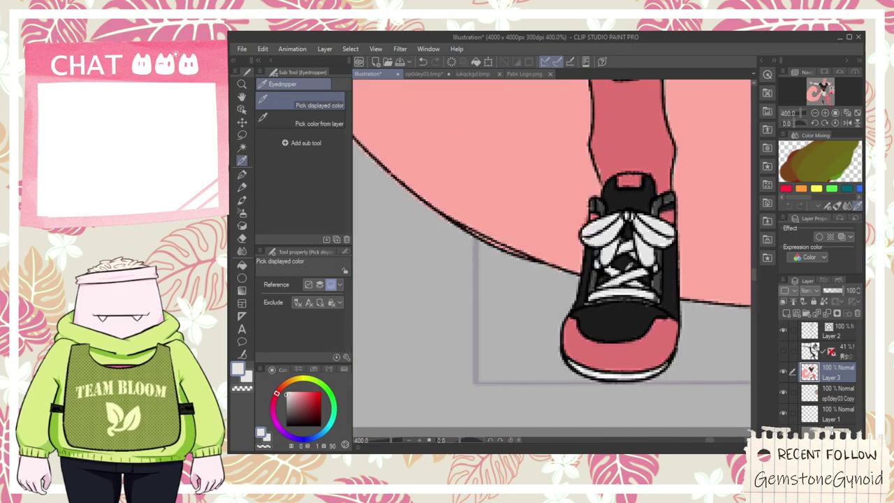
{"action": "left_click", "coordinate": [627, 261]}
{"action": "scroll", "coordinate": [626, 262], "scroll_direction": "down", "scroll_amount": 8}
{"action": "scroll", "coordinate": [626, 261], "scroll_direction": "down", "scroll_amount": 2}
{"action": "key", "text": "space"}
{"action": "left_click_drag", "start_coordinate": [559, 340], "coordinate": [579, 294]}
{"action": "scroll", "coordinate": [579, 294], "scroll_direction": "up", "scroll_amount": 7}
{"action": "key", "text": "g"}
{"action": "scroll", "coordinate": [579, 292], "scroll_direction": "up", "scroll_amount": 3}
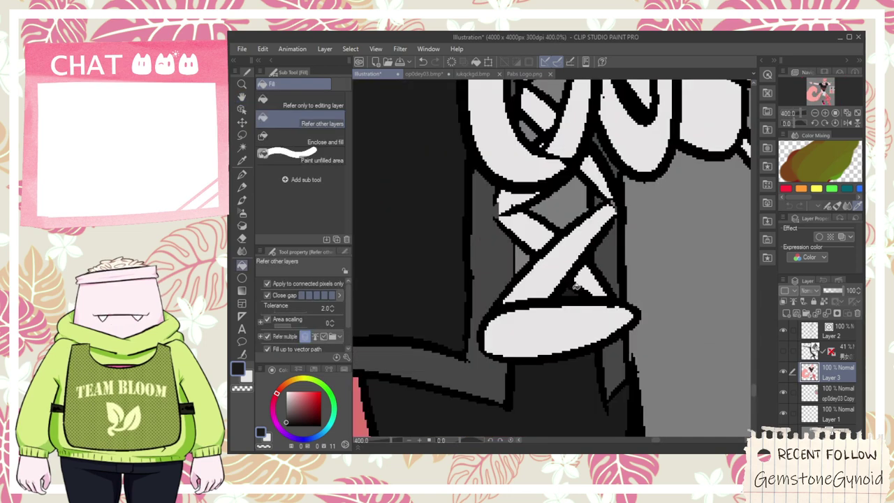
- Fill the gaps between the crossed laces and inside the bow loop of the raised shoe with near-black
{"action": "left_click_drag", "start_coordinate": [563, 209], "coordinate": [583, 338]}
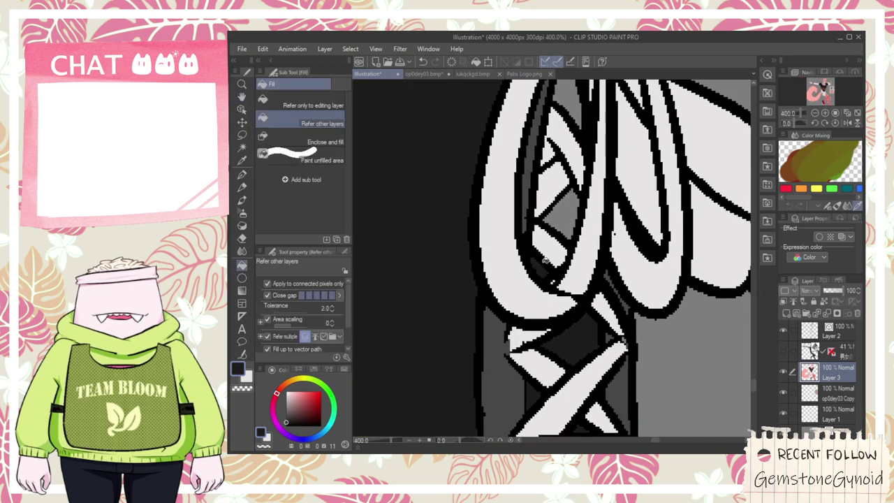
{"action": "key", "text": "space"}
{"action": "left_click_drag", "start_coordinate": [569, 183], "coordinate": [577, 329]}
{"action": "scroll", "coordinate": [559, 289], "scroll_direction": "up", "scroll_amount": 2}
{"action": "key", "text": "p"}
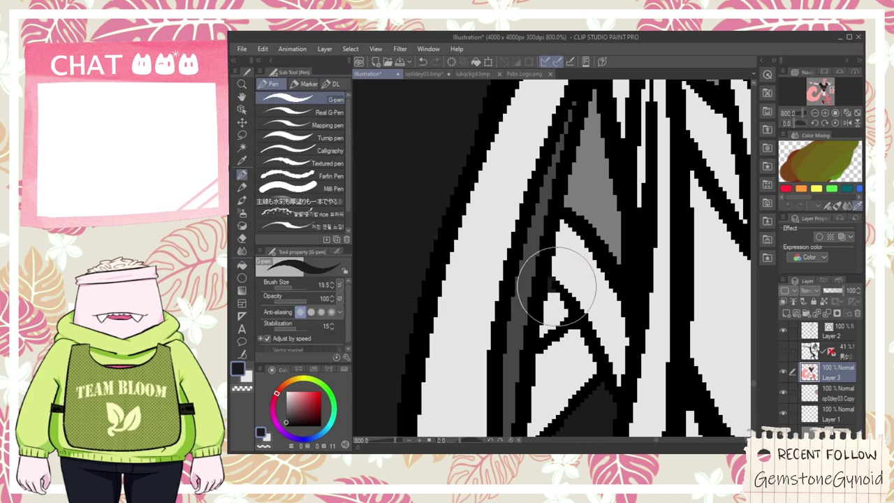
{"action": "key", "text": "g"}
{"action": "left_click", "coordinate": [556, 290]}
{"action": "scroll", "coordinate": [556, 287], "scroll_direction": "down", "scroll_amount": 8}
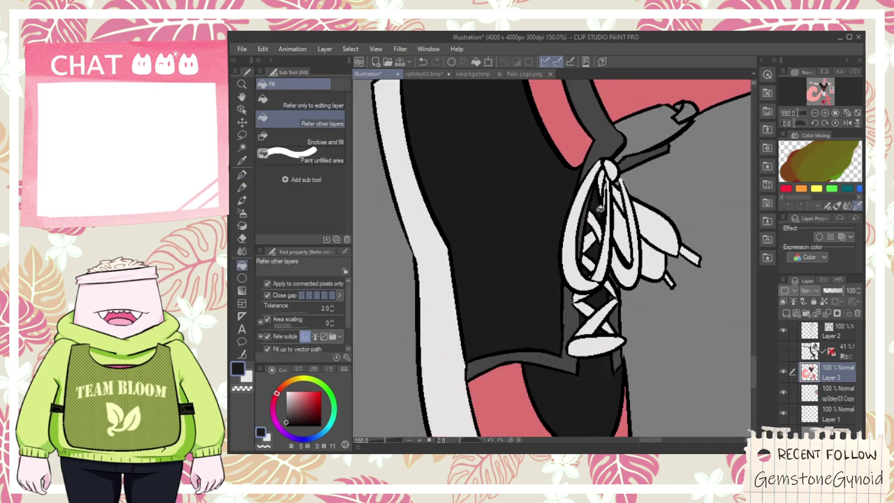
- Pick the red from the reference's front-view sneaker for the raised shoe's small ankle loops
{"action": "scroll", "coordinate": [647, 169], "scroll_direction": "down", "scroll_amount": 4}
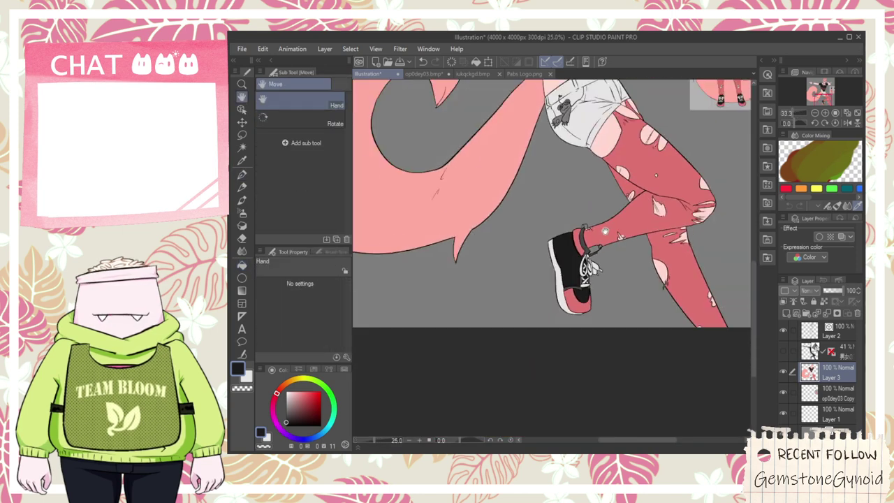
{"action": "scroll", "coordinate": [646, 169], "scroll_direction": "up", "scroll_amount": 5}
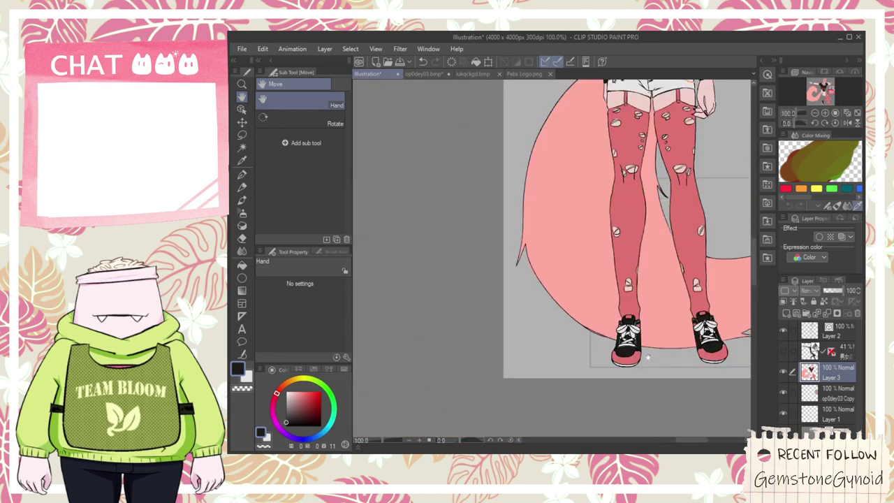
{"action": "mouse_move", "coordinate": [678, 363]}
{"action": "left_mouse_down"}
{"action": "mouse_move", "coordinate": [547, 298]}
{"action": "mouse_move", "coordinate": [704, 184]}
{"action": "left_mouse_up"}
{"action": "left_click_drag", "start_coordinate": [472, 405], "coordinate": [606, 227]}
{"action": "scroll", "coordinate": [421, 307], "scroll_direction": "up", "scroll_amount": 2}
{"action": "left_click", "coordinate": [431, 300]}
{"action": "scroll", "coordinate": [461, 304], "scroll_direction": "down", "scroll_amount": 4}
{"action": "scroll", "coordinate": [493, 301], "scroll_direction": "down", "scroll_amount": 1}
{"action": "key", "text": "space"}
{"action": "left_click_drag", "start_coordinate": [592, 232], "coordinate": [582, 273]}
{"action": "scroll", "coordinate": [597, 208], "scroll_direction": "up", "scroll_amount": 5}
{"action": "scroll", "coordinate": [599, 229], "scroll_direction": "down", "scroll_amount": 1}
{"action": "scroll", "coordinate": [599, 230], "scroll_direction": "up", "scroll_amount": 2}
{"action": "scroll", "coordinate": [599, 230], "scroll_direction": "down", "scroll_amount": 2}
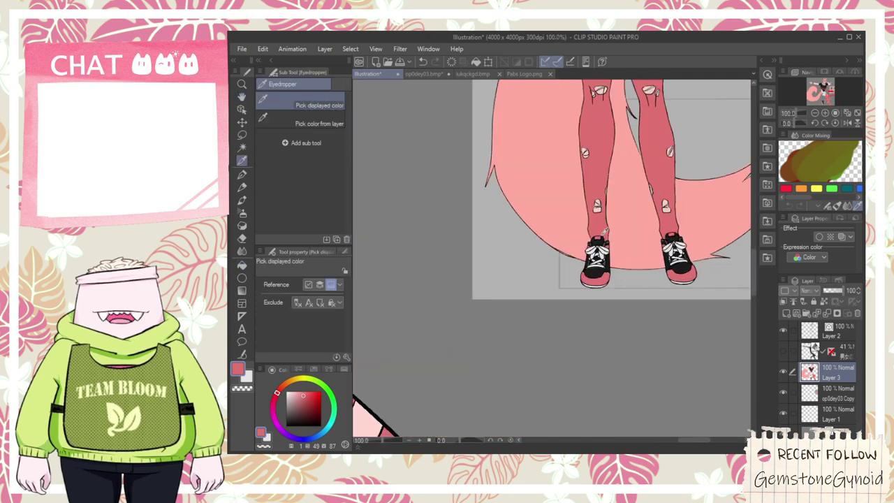
- Check the ankle area of the reference sneakers and fill the raised shoe's heel and tongue pull loops with red
{"action": "key", "text": "alt"}
{"action": "scroll", "coordinate": [601, 238], "scroll_direction": "up", "scroll_amount": 4}
{"action": "scroll", "coordinate": [591, 233], "scroll_direction": "down", "scroll_amount": 1}
{"action": "scroll", "coordinate": [591, 233], "scroll_direction": "down", "scroll_amount": 8}
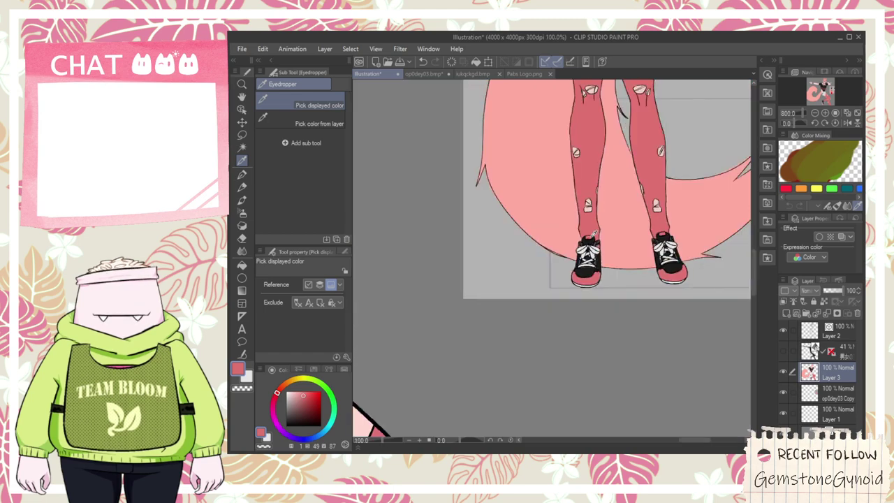
{"action": "key", "text": "space"}
{"action": "left_click_drag", "start_coordinate": [570, 325], "coordinate": [586, 242]}
{"action": "scroll", "coordinate": [584, 242], "scroll_direction": "up", "scroll_amount": 3}
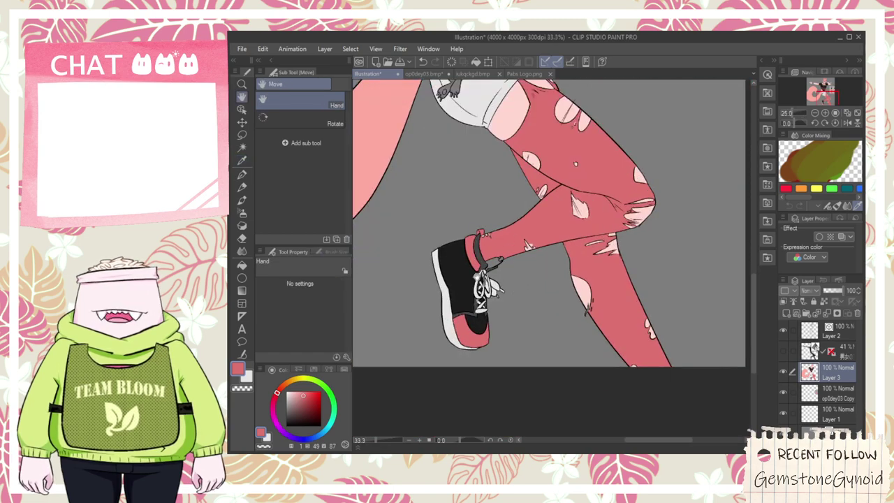
{"action": "key", "text": "g"}
{"action": "scroll", "coordinate": [517, 246], "scroll_direction": "up", "scroll_amount": 3}
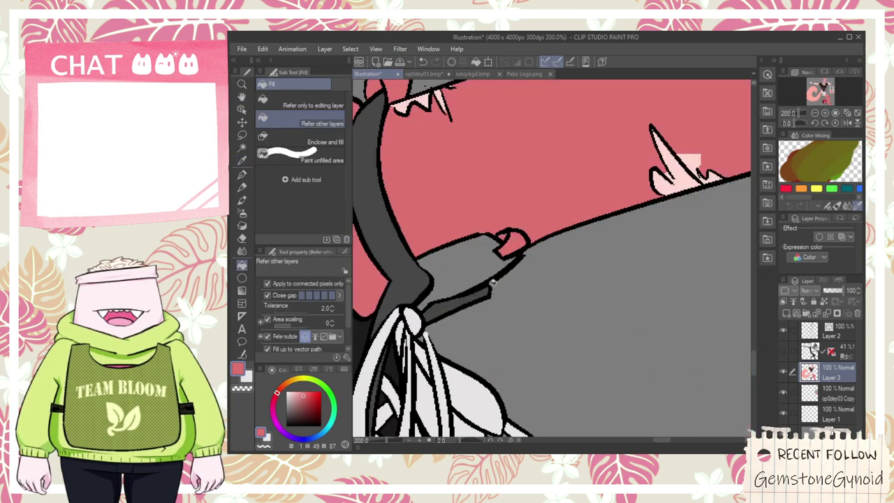
- Pick the near-black from the reference's front-view sneaker for the raised shoe's tongue
{"action": "scroll", "coordinate": [495, 279], "scroll_direction": "down", "scroll_amount": 5}
{"action": "key", "text": "space"}
{"action": "left_click_drag", "start_coordinate": [626, 115], "coordinate": [578, 248]}
{"action": "scroll", "coordinate": [577, 248], "scroll_direction": "up", "scroll_amount": 1}
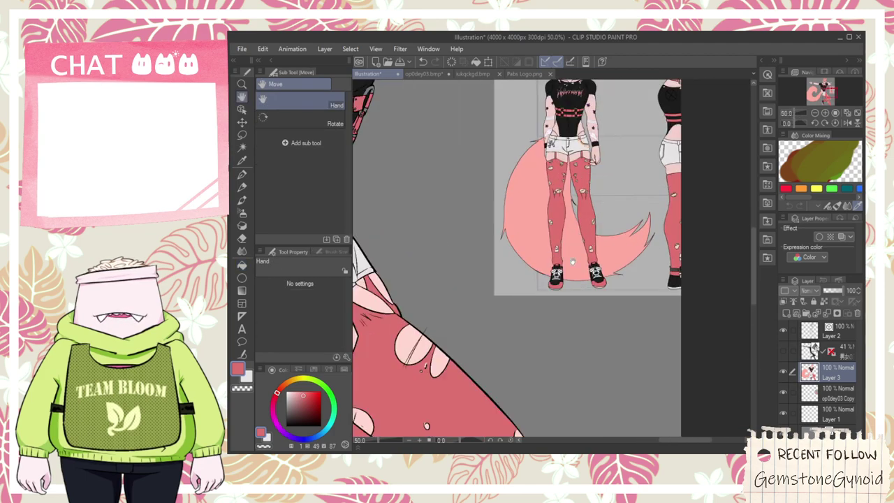
{"action": "scroll", "coordinate": [563, 267], "scroll_direction": "up", "scroll_amount": 6}
{"action": "key", "text": "i"}
{"action": "left_click", "coordinate": [536, 245]}
{"action": "scroll", "coordinate": [536, 245], "scroll_direction": "down", "scroll_amount": 5}
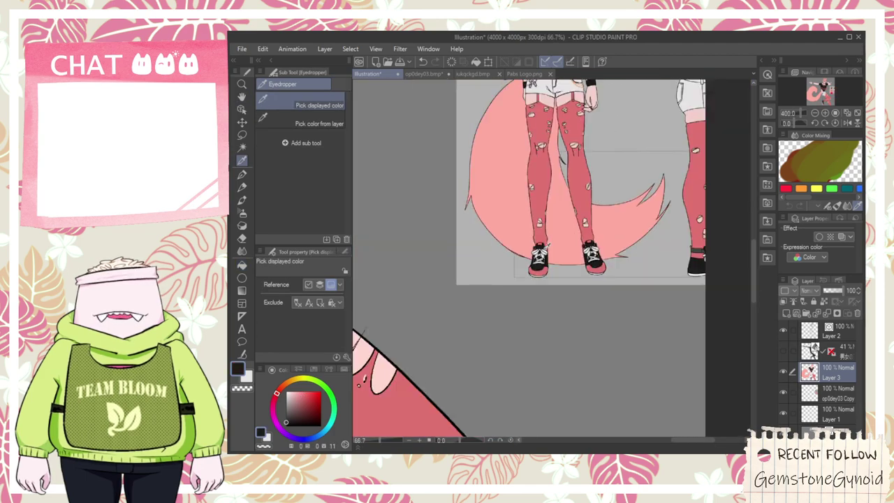
- Fill the tongue of the raised shoe with near-black
{"action": "scroll", "coordinate": [543, 253], "scroll_direction": "down", "scroll_amount": 2}
{"action": "key", "text": "space"}
{"action": "left_click_drag", "start_coordinate": [419, 412], "coordinate": [559, 217]}
{"action": "scroll", "coordinate": [525, 253], "scroll_direction": "up", "scroll_amount": 4}
{"action": "key", "text": "g"}
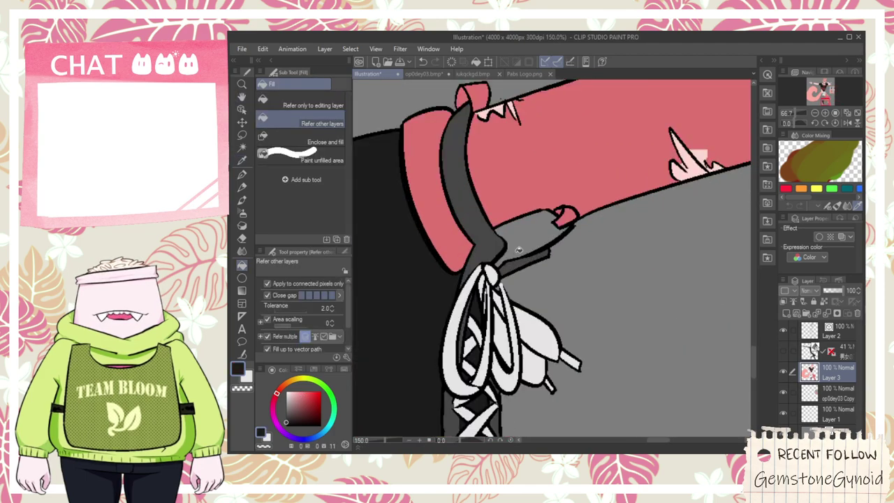
{"action": "scroll", "coordinate": [538, 240], "scroll_direction": "down", "scroll_amount": 1}
{"action": "scroll", "coordinate": [544, 232], "scroll_direction": "up", "scroll_amount": 2}
{"action": "key", "text": "p"}
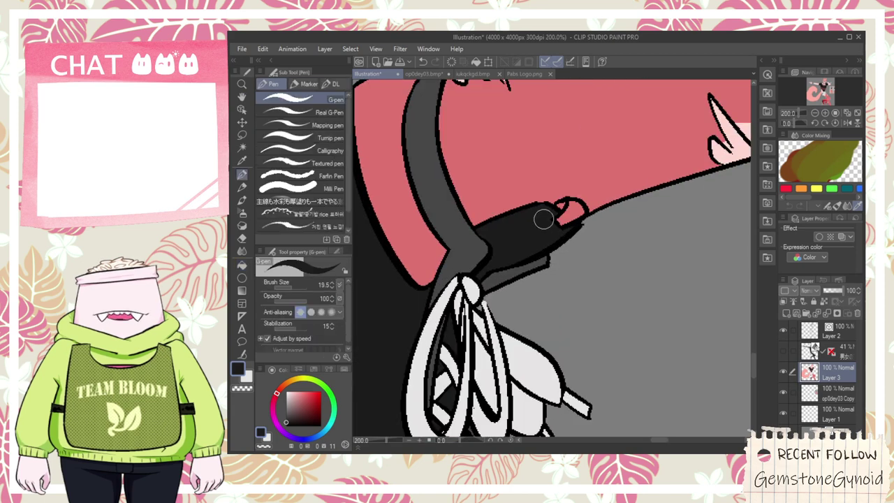
- Fill the wristband on the character's bent arm behind the head with near-black
{"action": "scroll", "coordinate": [547, 222], "scroll_direction": "down", "scroll_amount": 1}
{"action": "scroll", "coordinate": [547, 221], "scroll_direction": "down", "scroll_amount": 5}
{"action": "left_click_drag", "start_coordinate": [587, 221], "coordinate": [625, 447]}
{"action": "scroll", "coordinate": [594, 300], "scroll_direction": "up", "scroll_amount": 1}
{"action": "mouse_move", "coordinate": [635, 267]}
{"action": "left_mouse_down"}
{"action": "mouse_move", "coordinate": [498, 293]}
{"action": "mouse_move", "coordinate": [495, 359]}
{"action": "left_mouse_up"}
{"action": "left_click_drag", "start_coordinate": [583, 277], "coordinate": [615, 316]}
{"action": "scroll", "coordinate": [447, 300], "scroll_direction": "up", "scroll_amount": 1}
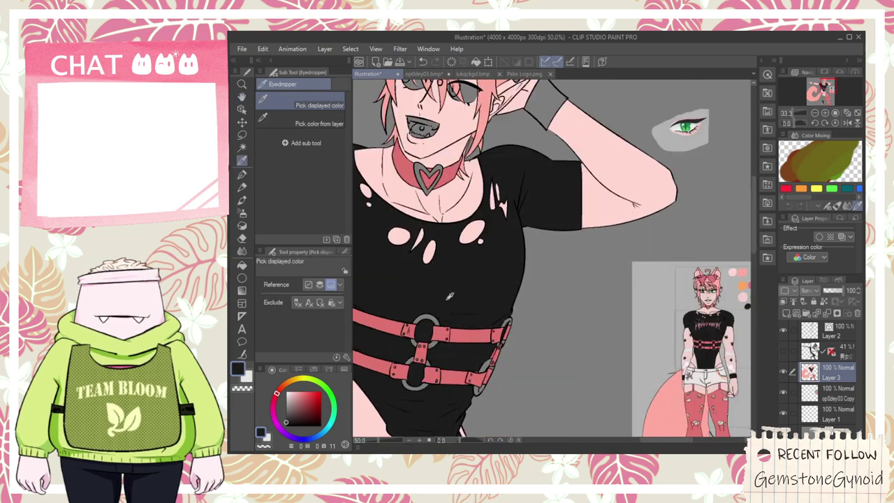
{"action": "left_click_drag", "start_coordinate": [600, 147], "coordinate": [588, 310]}
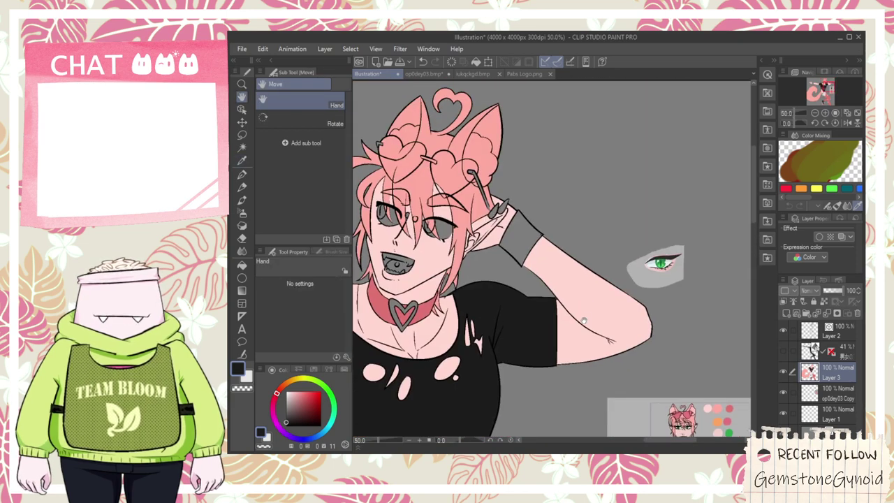
{"action": "scroll", "coordinate": [534, 245], "scroll_direction": "up", "scroll_amount": 2}
{"action": "scroll", "coordinate": [537, 238], "scroll_direction": "down", "scroll_amount": 4}
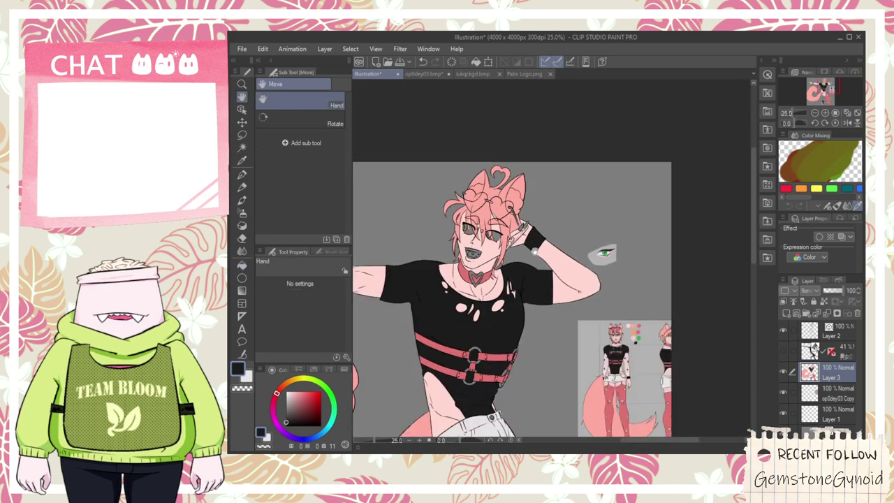
- Fill the wristband on the outstretched pointing arm with near-black
{"action": "left_click_drag", "start_coordinate": [537, 238], "coordinate": [718, 203]}
{"action": "left_click_drag", "start_coordinate": [479, 236], "coordinate": [598, 264]}
{"action": "scroll", "coordinate": [598, 264], "scroll_direction": "up", "scroll_amount": 1}
{"action": "scroll", "coordinate": [598, 264], "scroll_direction": "up", "scroll_amount": 1}
{"action": "left_click", "coordinate": [588, 245]}
{"action": "scroll", "coordinate": [599, 255], "scroll_direction": "down", "scroll_amount": 6}
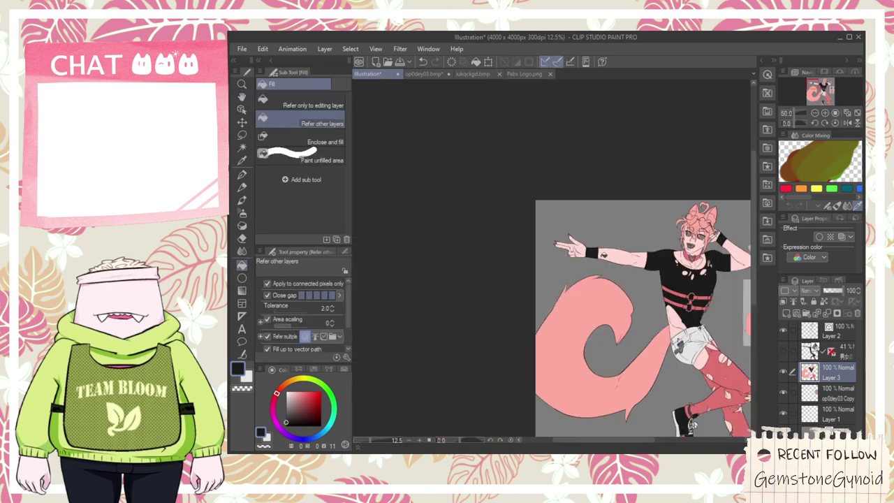
- Pick the white from the eye of the reference's front-view face
{"action": "scroll", "coordinate": [652, 275], "scroll_direction": "up", "scroll_amount": 2}
{"action": "left_click_drag", "start_coordinate": [665, 272], "coordinate": [549, 274]}
{"action": "scroll", "coordinate": [651, 276], "scroll_direction": "up", "scroll_amount": 3}
{"action": "scroll", "coordinate": [614, 258], "scroll_direction": "up", "scroll_amount": 5}
{"action": "key", "text": "i"}
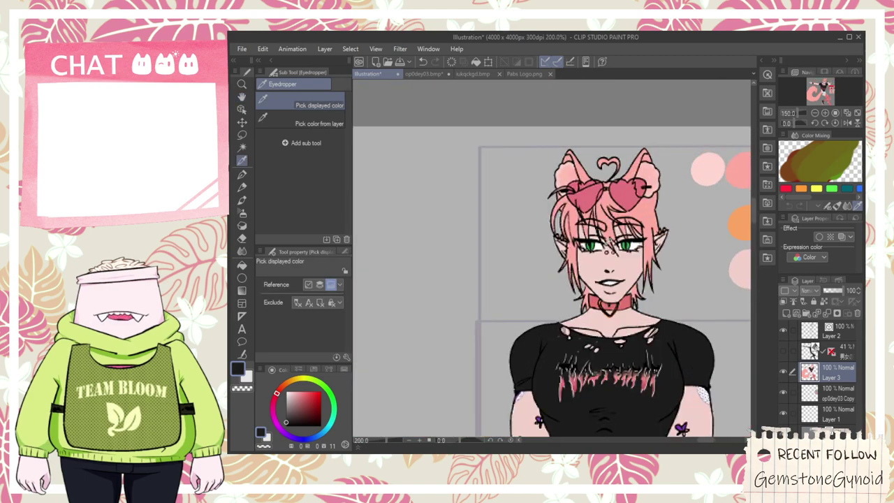
{"action": "scroll", "coordinate": [607, 244], "scroll_direction": "up", "scroll_amount": 2}
{"action": "left_click", "coordinate": [593, 248]}
{"action": "scroll", "coordinate": [592, 249], "scroll_direction": "down", "scroll_amount": 5}
- Fill both of the character's eyes, including the irises and the slivers between hair strands, with white
{"action": "left_click_drag", "start_coordinate": [520, 210], "coordinate": [727, 375]}
{"action": "left_click_drag", "start_coordinate": [544, 230], "coordinate": [654, 350]}
{"action": "key", "text": "g"}
{"action": "scroll", "coordinate": [615, 250], "scroll_direction": "up", "scroll_amount": 2}
{"action": "left_click", "coordinate": [649, 254]}
{"action": "scroll", "coordinate": [629, 245], "scroll_direction": "up", "scroll_amount": 3}
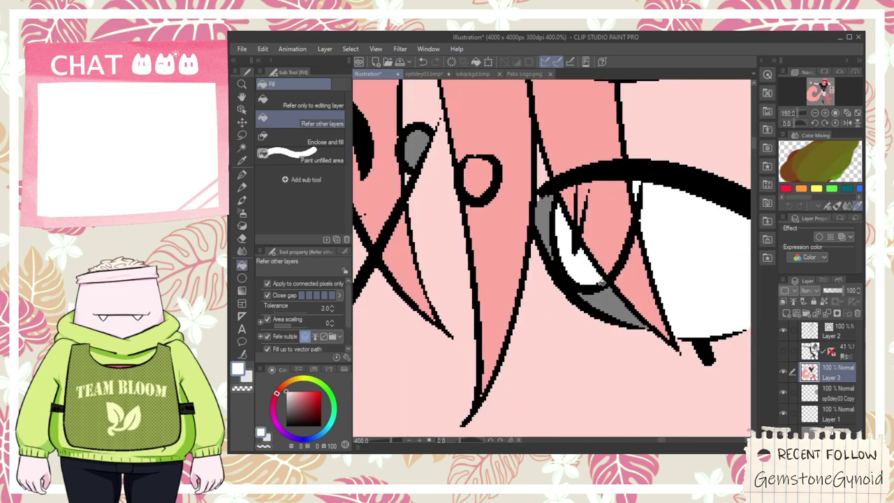
{"action": "scroll", "coordinate": [564, 246], "scroll_direction": "down", "scroll_amount": 2}
{"action": "left_click_drag", "start_coordinate": [564, 246], "coordinate": [663, 255]}
{"action": "left_click", "coordinate": [524, 239]}
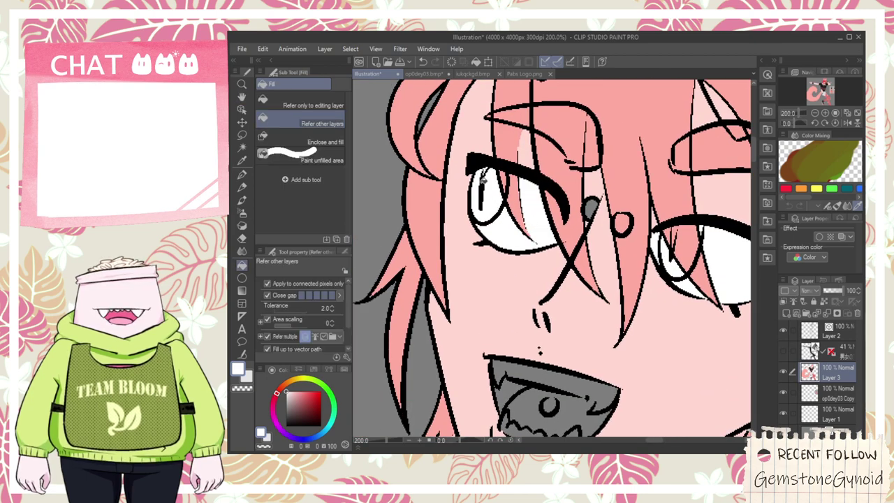
- Examine the white shorts and their hanging chain on the reference's front-view figure
{"action": "scroll", "coordinate": [487, 197], "scroll_direction": "down", "scroll_amount": 1}
{"action": "scroll", "coordinate": [532, 256], "scroll_direction": "down", "scroll_amount": 1}
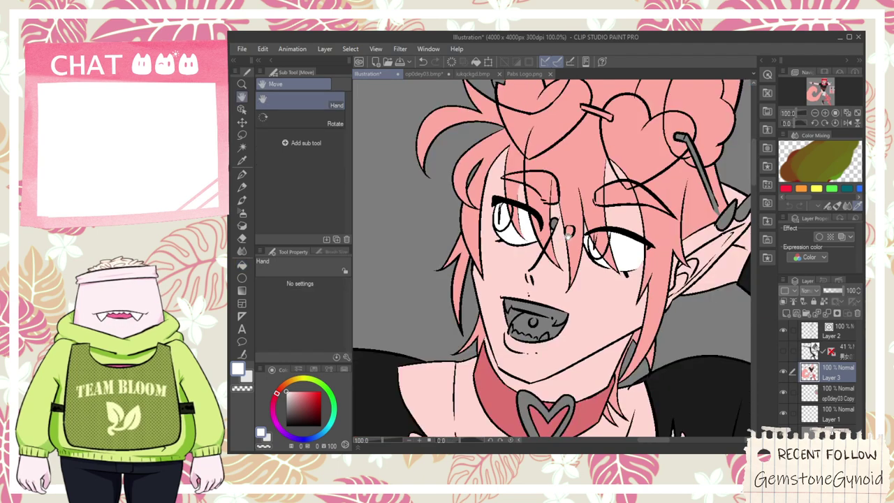
{"action": "scroll", "coordinate": [567, 236], "scroll_direction": "down", "scroll_amount": 2}
{"action": "scroll", "coordinate": [564, 279], "scroll_direction": "down", "scroll_amount": 1}
{"action": "left_click_drag", "start_coordinate": [587, 290], "coordinate": [360, 134]}
{"action": "left_click_drag", "start_coordinate": [556, 316], "coordinate": [620, 236]}
{"action": "scroll", "coordinate": [590, 227], "scroll_direction": "up", "scroll_amount": 7}
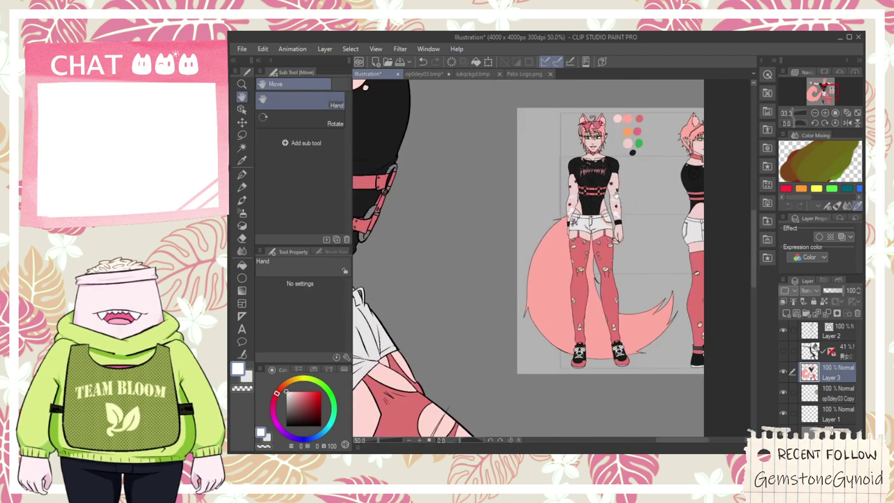
{"action": "key", "text": "i"}
{"action": "scroll", "coordinate": [626, 233], "scroll_direction": "down", "scroll_amount": 6}
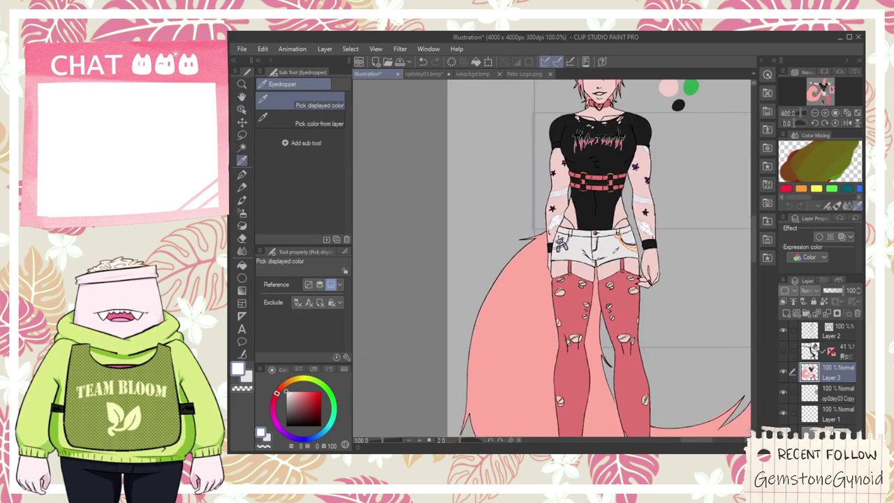
{"action": "key", "text": "space"}
{"action": "left_click_drag", "start_coordinate": [523, 290], "coordinate": [688, 279]}
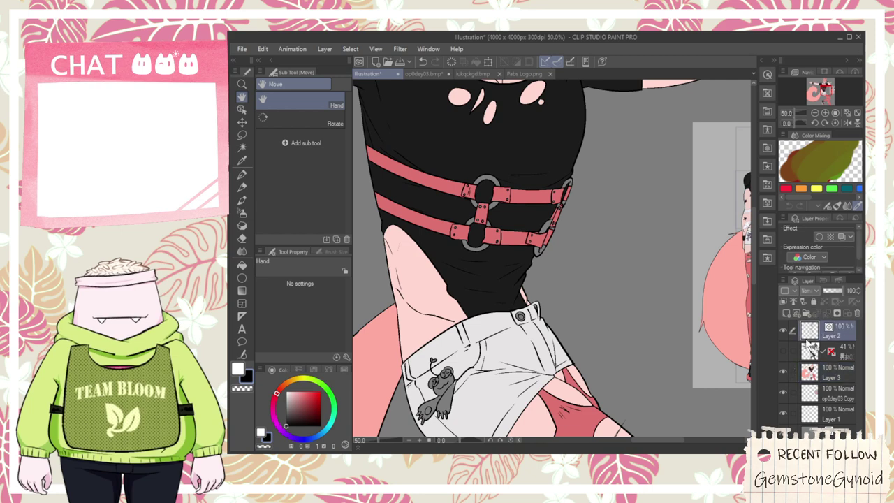
{"action": "scroll", "coordinate": [538, 321], "scroll_direction": "up", "scroll_amount": 6}
{"action": "key", "text": "p"}
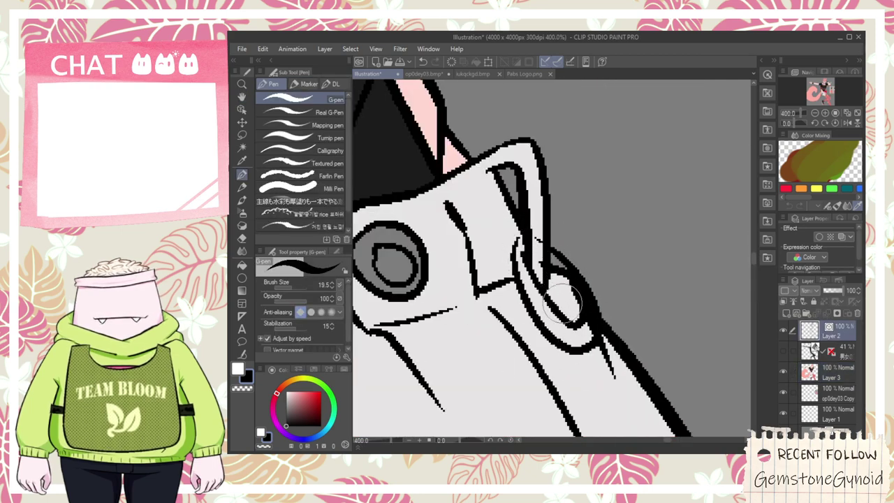
{"action": "key", "text": "e"}
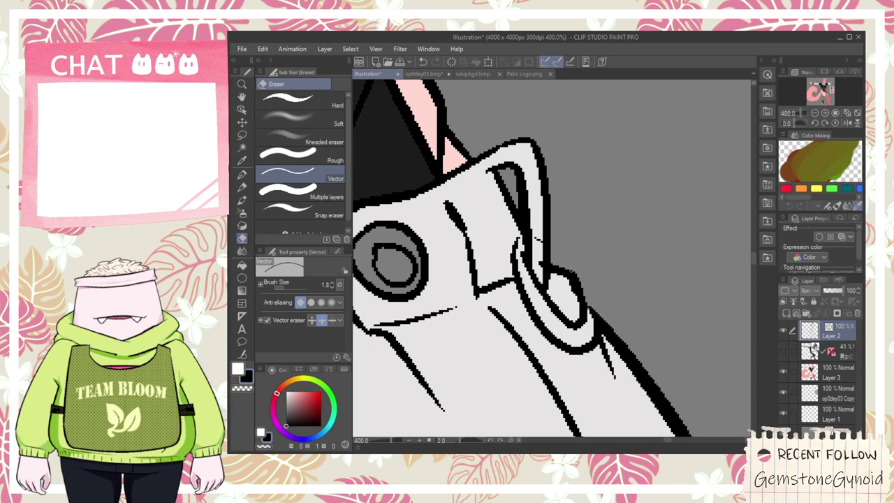
{"action": "key", "text": "ctrl+z"}
{"action": "key", "text": "ctrl+z"}
- Draw a wide double-outlined oval ring through the belt loop at the shorts' waistband and erase the overlapping lines
{"action": "key", "text": "p"}
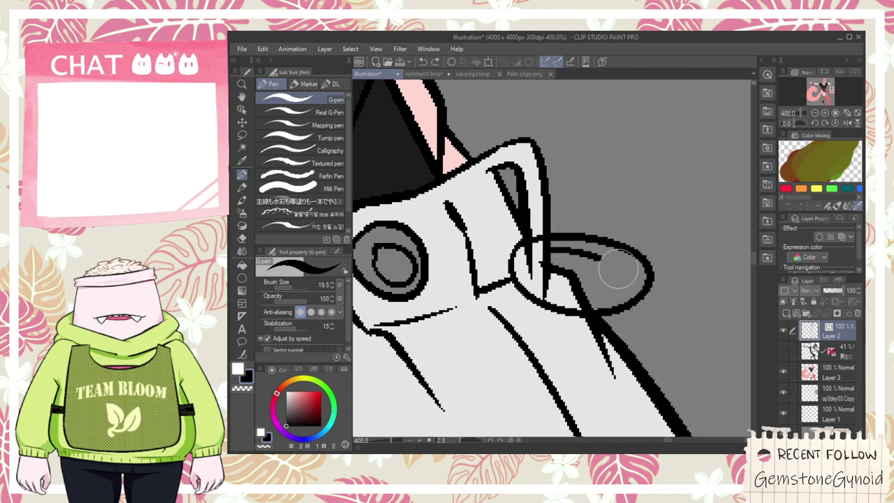
{"action": "key", "text": "e"}
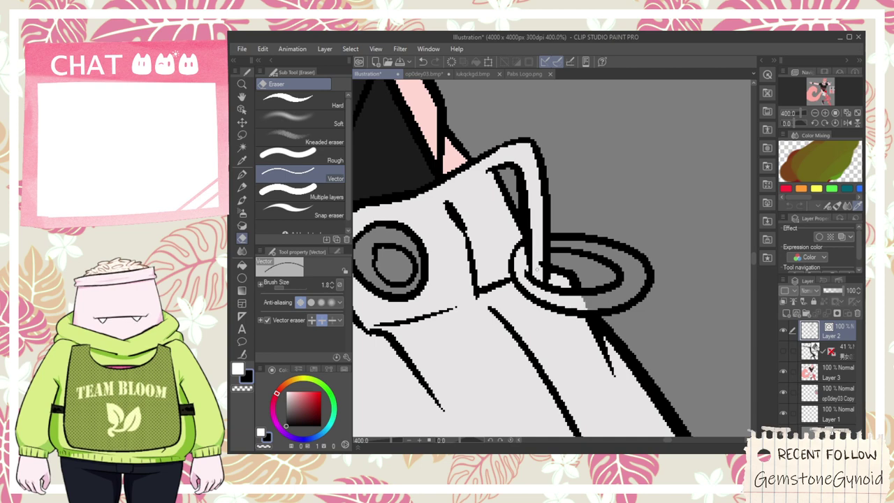
{"action": "scroll", "coordinate": [552, 257], "scroll_direction": "down", "scroll_amount": 3}
{"action": "key", "text": "p"}
- Draw a long drooping guide curve for a chain, running outward from the belt-loop ring and bending back toward the shorts
{"action": "scroll", "coordinate": [574, 258], "scroll_direction": "down", "scroll_amount": 4}
{"action": "key", "text": "space"}
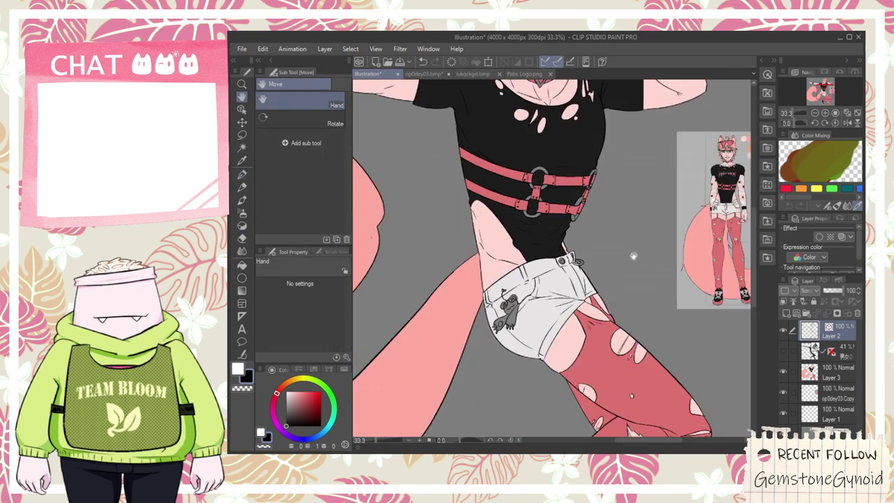
{"action": "left_click_drag", "start_coordinate": [657, 241], "coordinate": [576, 254]}
{"action": "scroll", "coordinate": [577, 254], "scroll_direction": "up", "scroll_amount": 1}
{"action": "scroll", "coordinate": [588, 309], "scroll_direction": "up", "scroll_amount": 5}
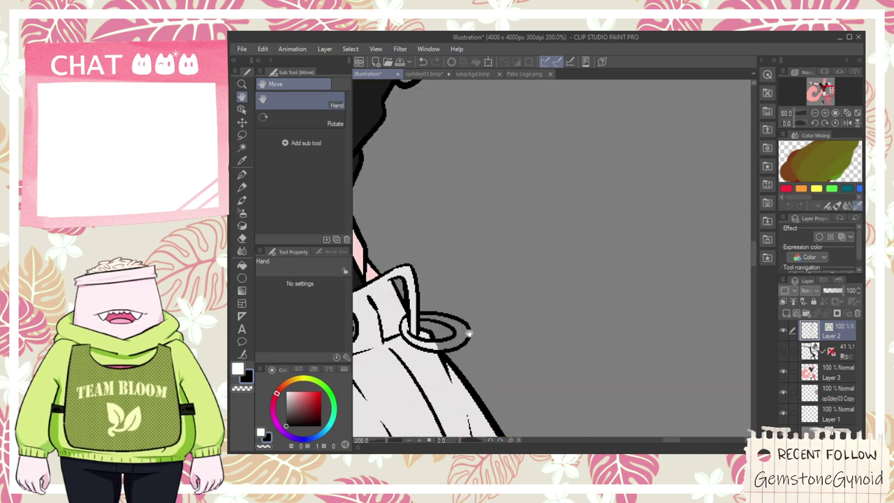
{"action": "key", "text": "p"}
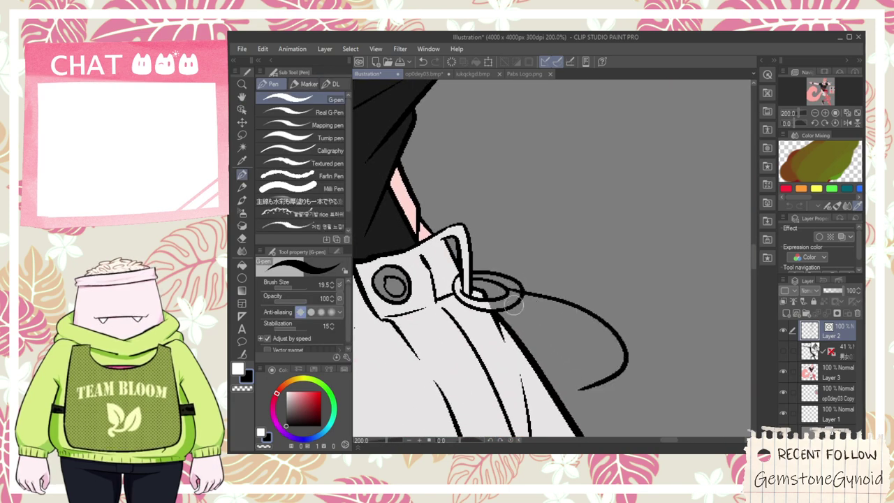
- Draw the first small chain link joining the belt-loop ring to the guide curve, cleaning up stray line ends
{"action": "scroll", "coordinate": [510, 296], "scroll_direction": "up", "scroll_amount": 4}
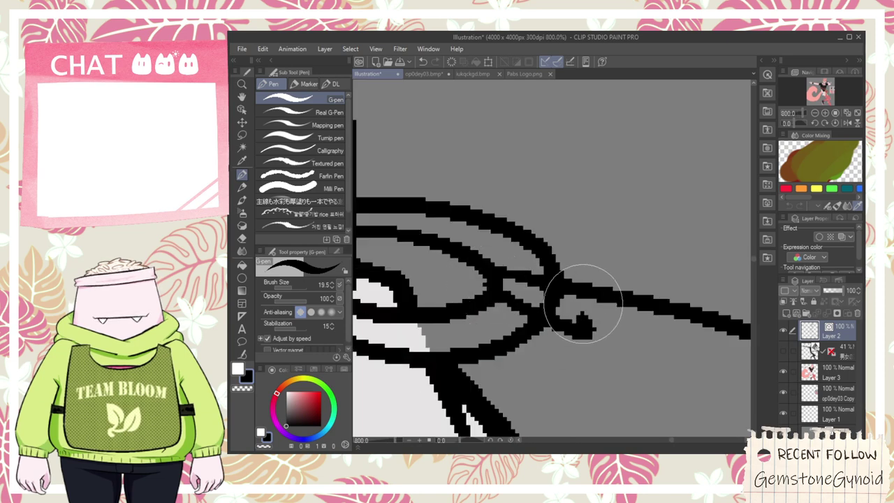
{"action": "key", "text": "e"}
{"action": "key", "text": "space"}
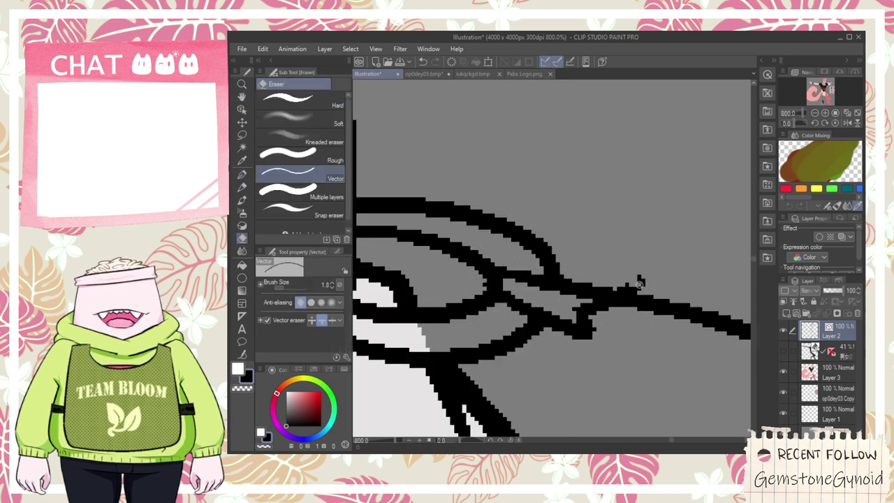
{"action": "left_click_drag", "start_coordinate": [629, 275], "coordinate": [644, 288]}
{"action": "scroll", "coordinate": [656, 287], "scroll_direction": "down", "scroll_amount": 2}
{"action": "key", "text": "space"}
{"action": "left_click_drag", "start_coordinate": [646, 323], "coordinate": [524, 244]}
{"action": "key", "text": "ctrl+z"}
{"action": "left_click_drag", "start_coordinate": [504, 228], "coordinate": [528, 241]}
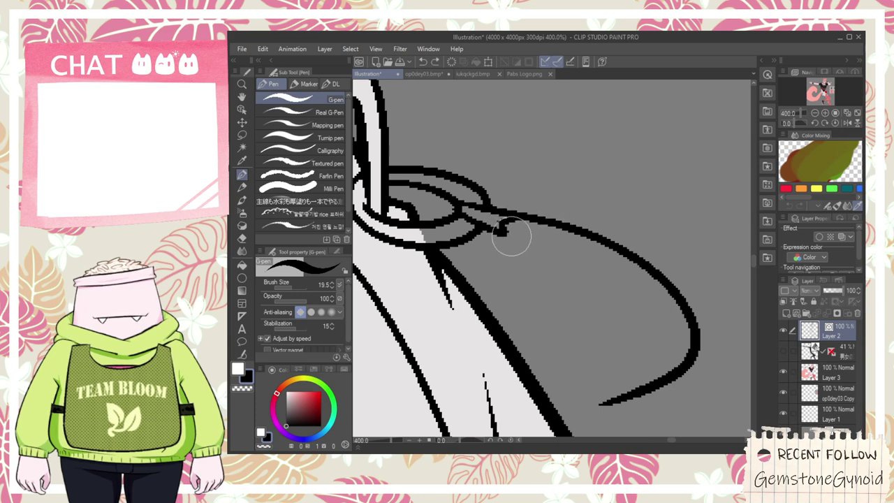
- Draw the second chain link along the guide curve and erase the guide inside it
{"action": "scroll", "coordinate": [508, 227], "scroll_direction": "up", "scroll_amount": 2}
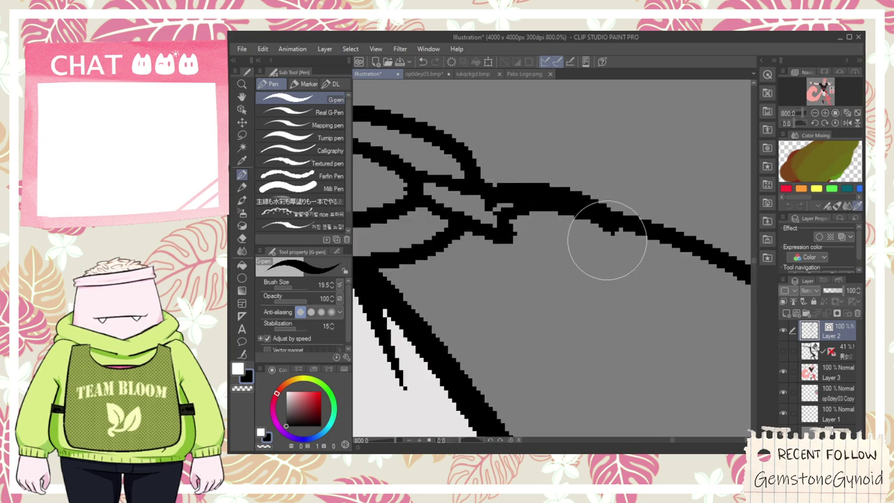
{"action": "mouse_move", "coordinate": [501, 223]}
{"action": "left_mouse_down"}
{"action": "mouse_move", "coordinate": [608, 227]}
{"action": "mouse_move", "coordinate": [512, 212]}
{"action": "mouse_move", "coordinate": [564, 210]}
{"action": "left_mouse_up"}
{"action": "key", "text": "e"}
{"action": "key", "text": "space"}
{"action": "mouse_move", "coordinate": [600, 235]}
{"action": "left_mouse_down"}
{"action": "mouse_move", "coordinate": [493, 182]}
{"action": "mouse_move", "coordinate": [597, 210]}
{"action": "left_mouse_up"}
{"action": "key", "text": "p"}
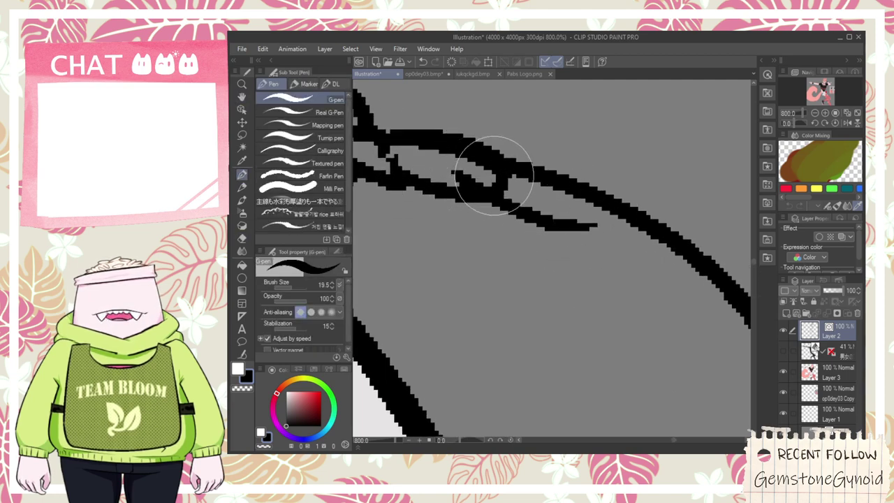
- Draw the upper and lower outlines of the third chain link, overlapping the end of the second
{"action": "left_click_drag", "start_coordinate": [494, 175], "coordinate": [580, 200]}
{"action": "left_click_drag", "start_coordinate": [490, 153], "coordinate": [615, 209]}
{"action": "key", "text": "e"}
{"action": "left_click_drag", "start_coordinate": [562, 190], "coordinate": [538, 172]}
{"action": "key", "text": "ctrl+z"}
{"action": "key", "text": "space"}
{"action": "left_click_drag", "start_coordinate": [623, 225], "coordinate": [569, 186]}
{"action": "key", "text": "p"}
{"action": "mouse_move", "coordinate": [517, 156]}
{"action": "left_mouse_down"}
{"action": "mouse_move", "coordinate": [553, 148]}
{"action": "mouse_move", "coordinate": [627, 196]}
{"action": "mouse_move", "coordinate": [597, 158]}
{"action": "mouse_move", "coordinate": [636, 204]}
{"action": "left_mouse_up"}
{"action": "key", "text": "ctrl+z"}
{"action": "mouse_move", "coordinate": [516, 186]}
{"action": "left_mouse_down"}
{"action": "mouse_move", "coordinate": [640, 219]}
{"action": "mouse_move", "coordinate": [559, 202]}
{"action": "mouse_move", "coordinate": [587, 218]}
{"action": "left_mouse_up"}
{"action": "key", "text": "ctrl+z"}
{"action": "key", "text": "e"}
{"action": "left_click", "coordinate": [580, 173]}
{"action": "key", "text": "ctrl+z"}
- Outline the fourth chain link, erase the guide curve inside it and add a short inner stroke
{"action": "key", "text": "p"}
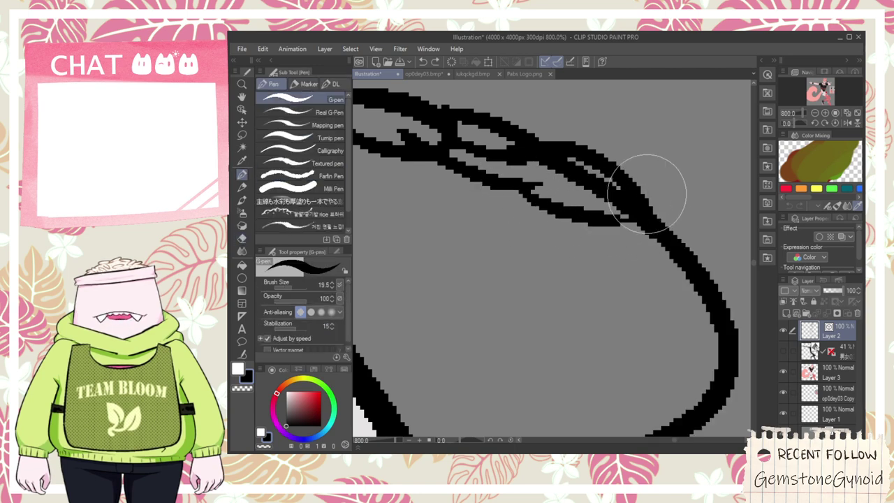
{"action": "key", "text": "e"}
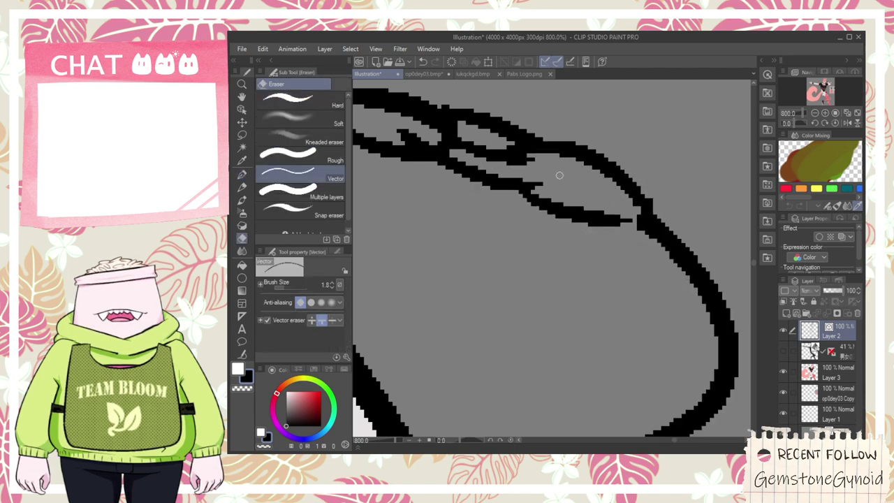
{"action": "key", "text": "p"}
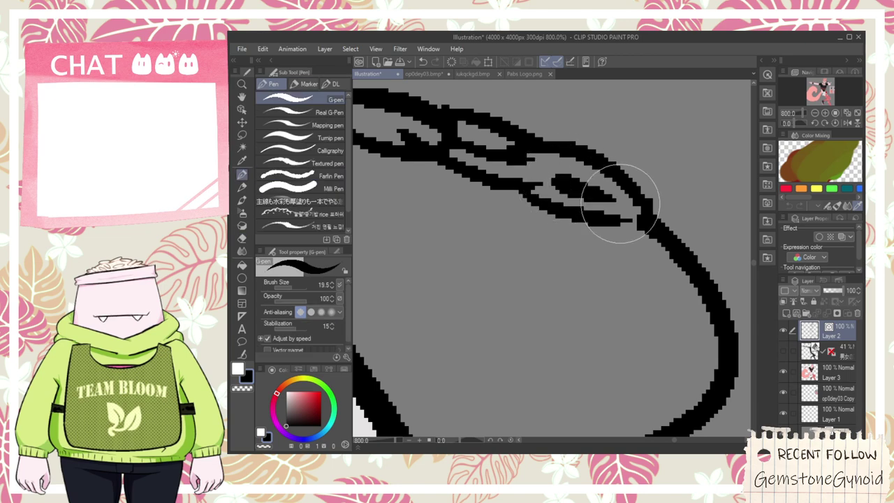
- Outline the fifth chain link where the curve turns downward, erase the guide inside it and add an inner stroke
{"action": "mouse_move", "coordinate": [620, 204]}
{"action": "left_mouse_down"}
{"action": "mouse_move", "coordinate": [542, 159]}
{"action": "mouse_move", "coordinate": [668, 247]}
{"action": "left_mouse_up"}
{"action": "mouse_move", "coordinate": [549, 186]}
{"action": "left_mouse_down"}
{"action": "mouse_move", "coordinate": [584, 222]}
{"action": "mouse_move", "coordinate": [625, 225]}
{"action": "left_mouse_up"}
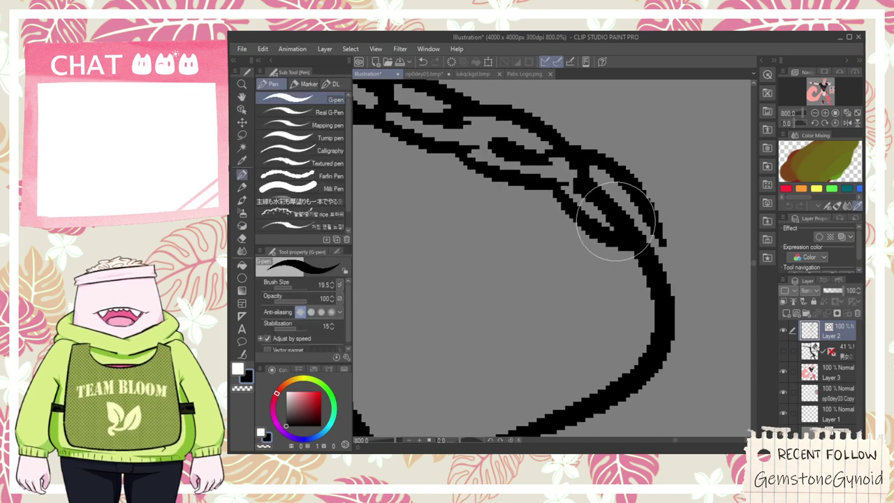
{"action": "key", "text": "e"}
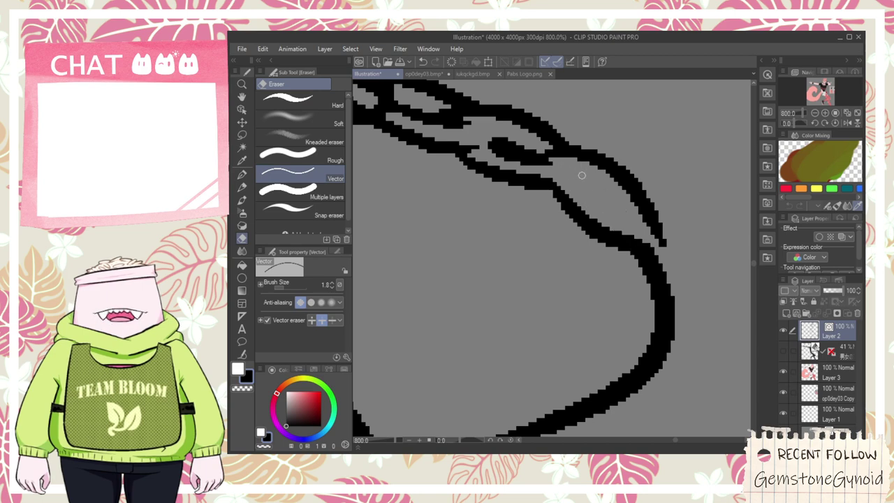
{"action": "key", "text": "p"}
{"action": "left_click_drag", "start_coordinate": [556, 174], "coordinate": [616, 217]}
{"action": "key", "text": "space"}
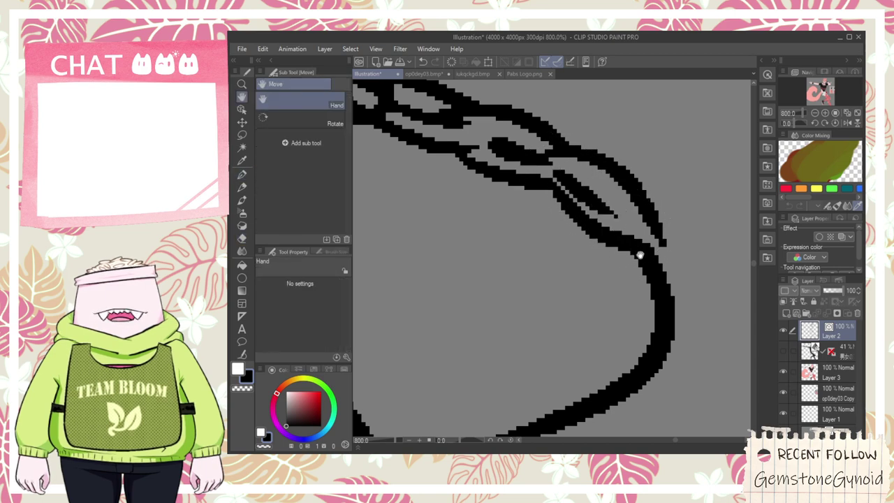
{"action": "left_click_drag", "start_coordinate": [637, 249], "coordinate": [619, 219]}
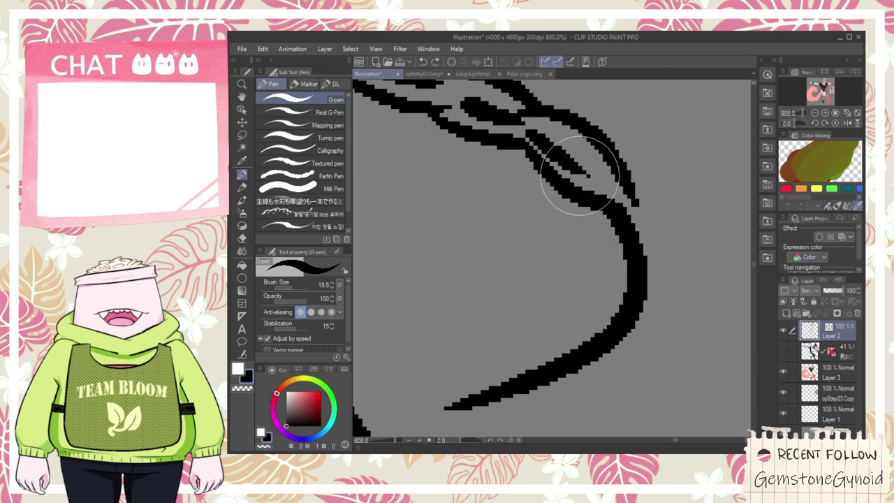
- Draw the sixth chain link's sides down the outer bend and round off its joint with the previous link
{"action": "left_click_drag", "start_coordinate": [581, 178], "coordinate": [635, 225]}
{"action": "left_click_drag", "start_coordinate": [649, 162], "coordinate": [659, 319]}
{"action": "key", "text": "e"}
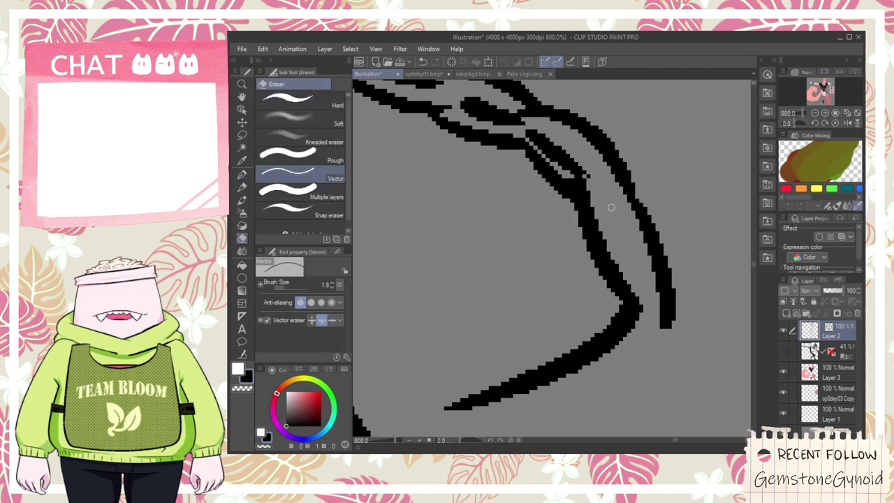
{"action": "key", "text": "p"}
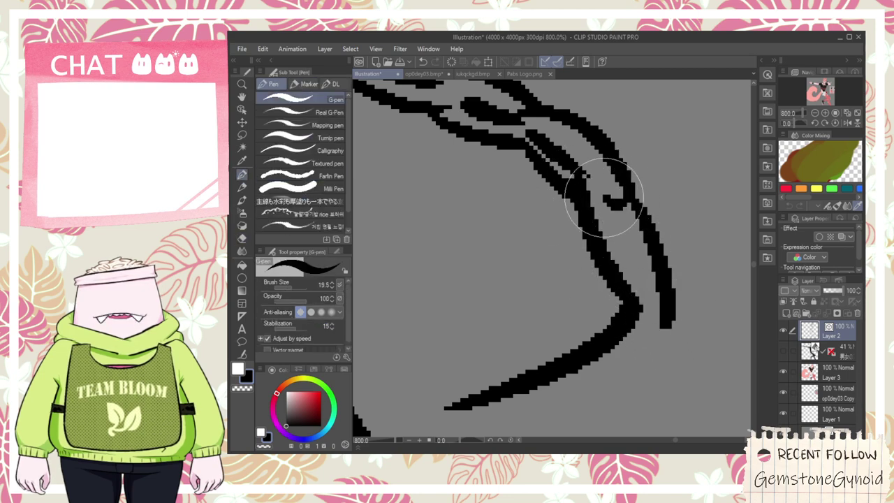
{"action": "left_click_drag", "start_coordinate": [628, 244], "coordinate": [614, 187]}
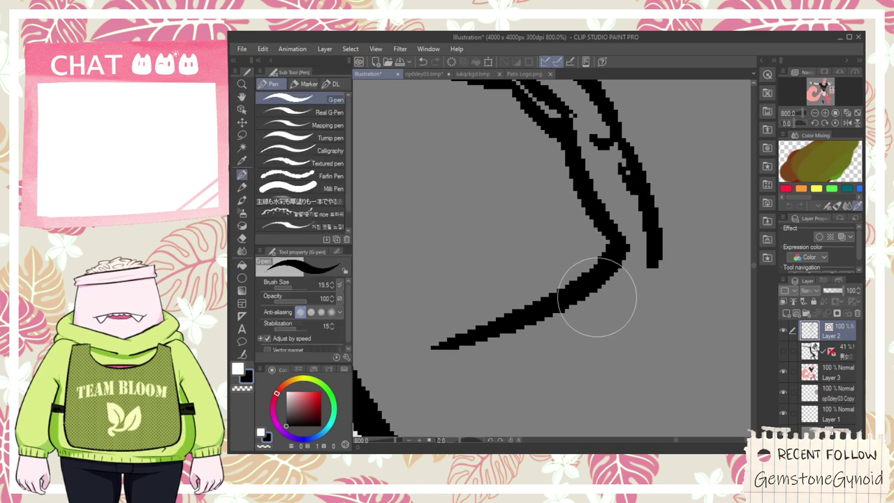
- Draw the seventh chain link around the bend toward the shorts, erase the guide inside it and detail the joint
{"action": "mouse_move", "coordinate": [599, 225]}
{"action": "left_mouse_down"}
{"action": "mouse_move", "coordinate": [575, 343]}
{"action": "mouse_move", "coordinate": [642, 211]}
{"action": "left_mouse_up"}
{"action": "key", "text": "e"}
{"action": "left_click_drag", "start_coordinate": [660, 241], "coordinate": [650, 264]}
{"action": "key", "text": "p"}
{"action": "key", "text": "e"}
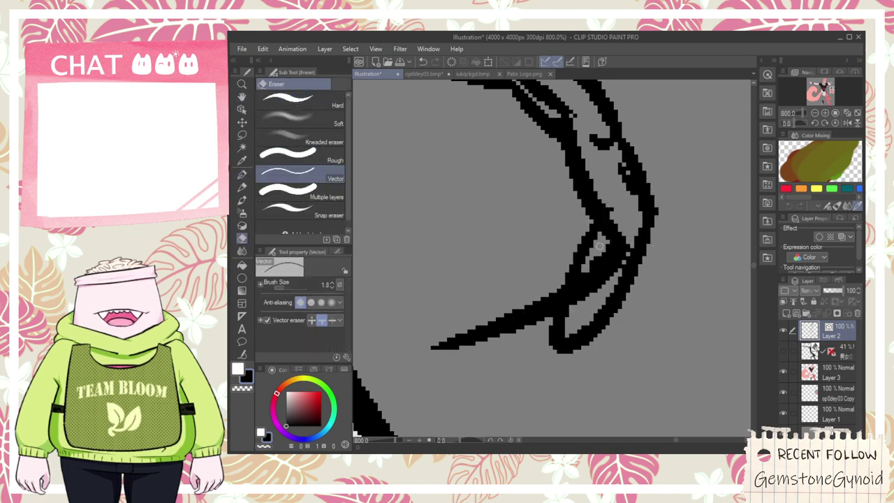
{"action": "key", "text": "p"}
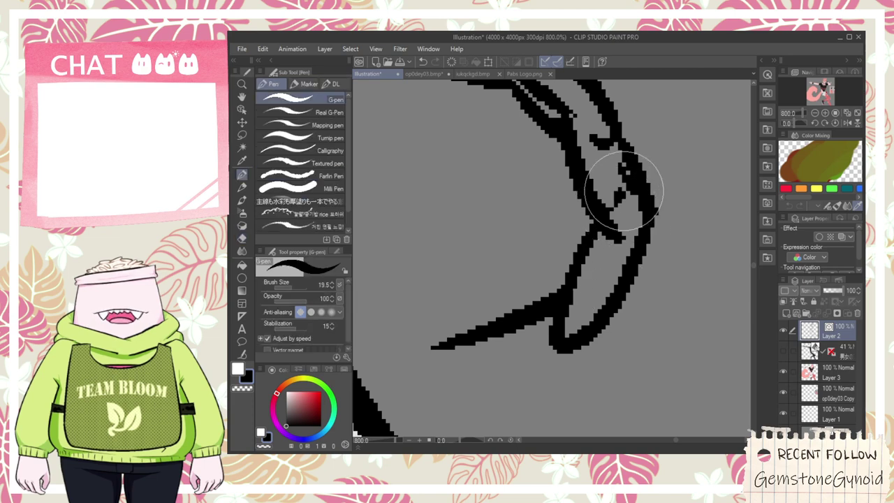
{"action": "left_click_drag", "start_coordinate": [604, 153], "coordinate": [618, 192]}
- Remove the leftover tail of the guide curve beyond the last chain link
{"action": "scroll", "coordinate": [625, 194], "scroll_direction": "down", "scroll_amount": 2}
{"action": "key", "text": "space"}
{"action": "left_click_drag", "start_coordinate": [608, 244], "coordinate": [666, 234]}
{"action": "scroll", "coordinate": [667, 234], "scroll_direction": "up", "scroll_amount": 2}
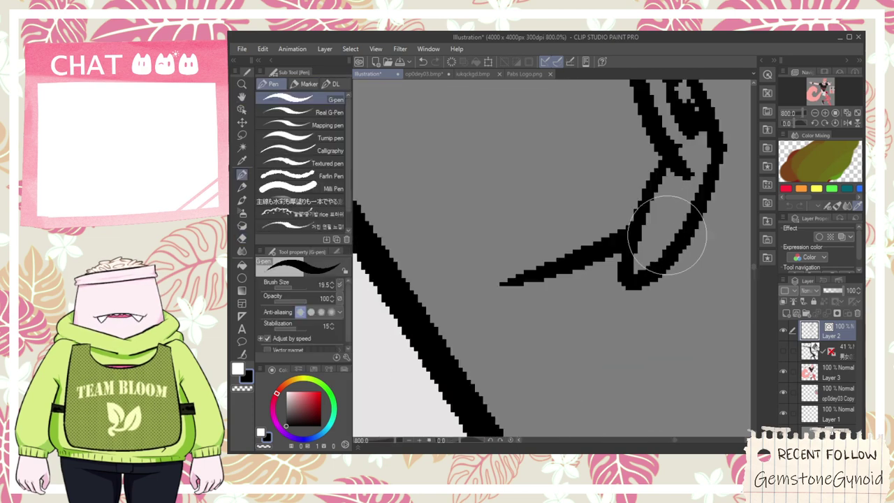
{"action": "left_click_drag", "start_coordinate": [678, 173], "coordinate": [667, 239]}
{"action": "scroll", "coordinate": [657, 262], "scroll_direction": "down", "scroll_amount": 2}
{"action": "key", "text": "space"}
{"action": "left_click_drag", "start_coordinate": [649, 272], "coordinate": [671, 260]}
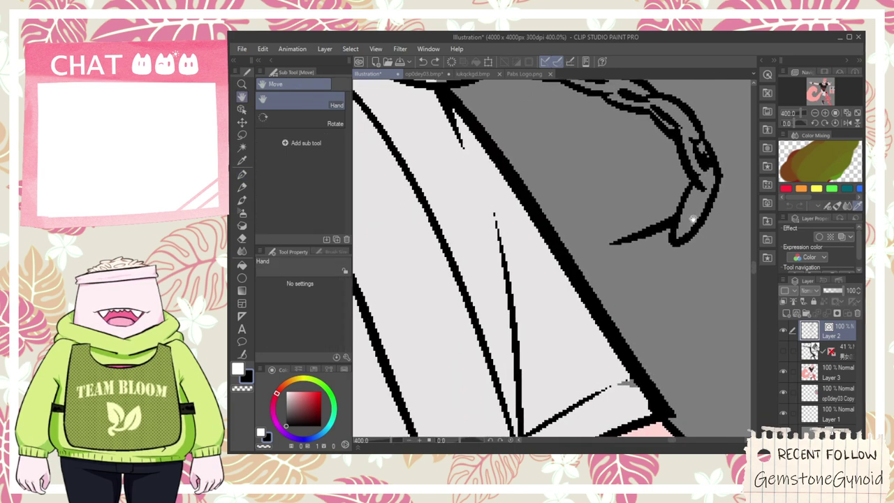
{"action": "scroll", "coordinate": [671, 259], "scroll_direction": "up", "scroll_amount": 2}
{"action": "key", "text": "ctrl+z"}
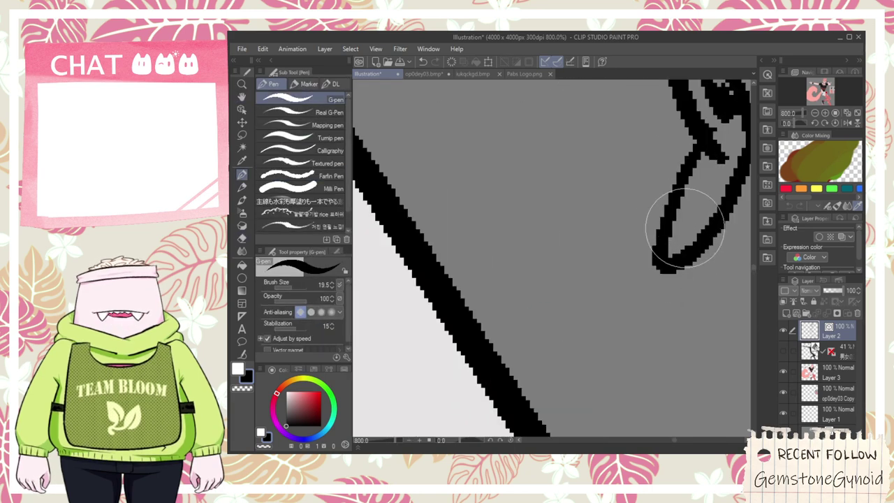
- Draw the next chain link angled toward the shorts' outer edge and erase the lines overlapping the previous link
{"action": "left_click_drag", "start_coordinate": [688, 218], "coordinate": [628, 323]}
{"action": "mouse_move", "coordinate": [695, 251]}
{"action": "left_mouse_down"}
{"action": "mouse_move", "coordinate": [635, 319]}
{"action": "mouse_move", "coordinate": [604, 328]}
{"action": "left_mouse_up"}
{"action": "key", "text": "e"}
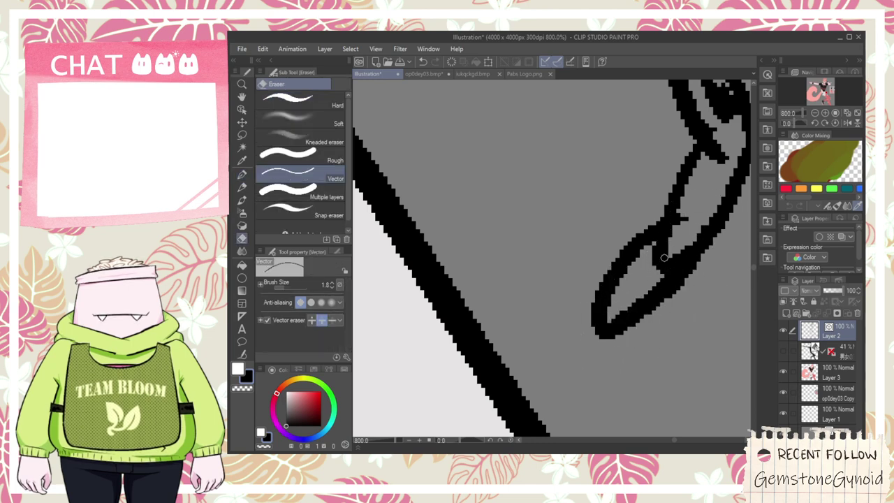
{"action": "left_click_drag", "start_coordinate": [699, 227], "coordinate": [718, 229]}
{"action": "key", "text": "p"}
{"action": "key", "text": "ctrl+z"}
{"action": "key", "text": "e"}
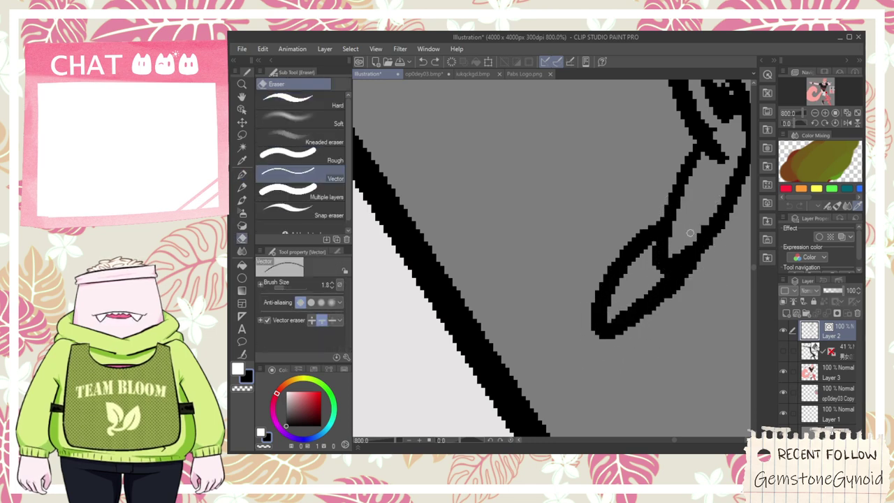
{"action": "key", "text": "p"}
{"action": "mouse_move", "coordinate": [609, 304]}
{"action": "left_mouse_down"}
{"action": "mouse_move", "coordinate": [650, 260]}
{"action": "mouse_move", "coordinate": [548, 335]}
{"action": "mouse_move", "coordinate": [675, 224]}
{"action": "left_mouse_up"}
{"action": "key", "text": "ctrl+z"}
{"action": "key", "text": "ctrl+z"}
- Draw the last chain link connecting the chain to the shorts' outer edge and erase the overlap at its joint
{"action": "mouse_move", "coordinate": [542, 320]}
{"action": "left_mouse_down"}
{"action": "mouse_move", "coordinate": [615, 267]}
{"action": "mouse_move", "coordinate": [660, 254]}
{"action": "left_mouse_up"}
{"action": "left_click_drag", "start_coordinate": [569, 359], "coordinate": [672, 245]}
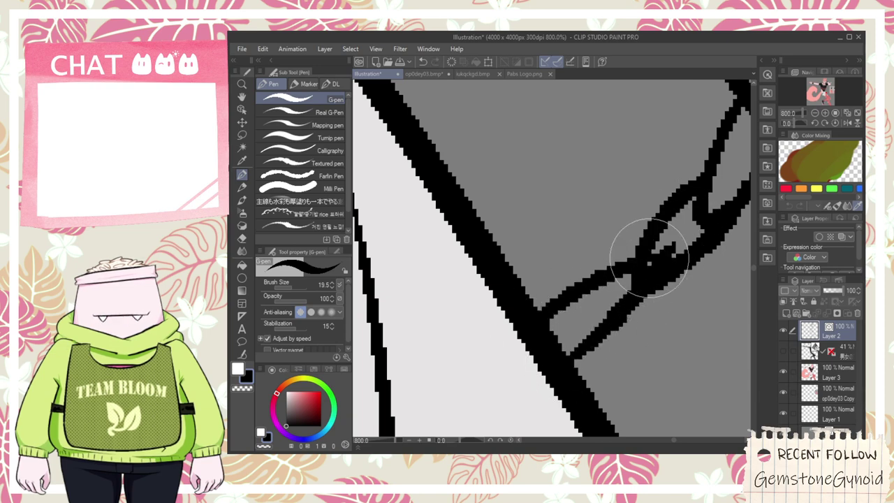
{"action": "key", "text": "e"}
{"action": "key", "text": "p"}
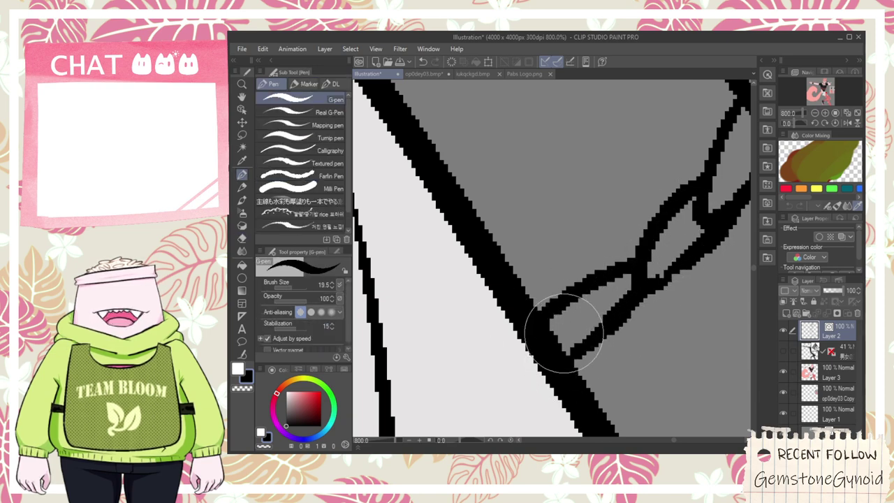
- Draw the inner detail lines of the last chain link and erase the excess line at its joint with the previous link
{"action": "left_click_drag", "start_coordinate": [569, 327], "coordinate": [628, 276]}
{"action": "key", "text": "e"}
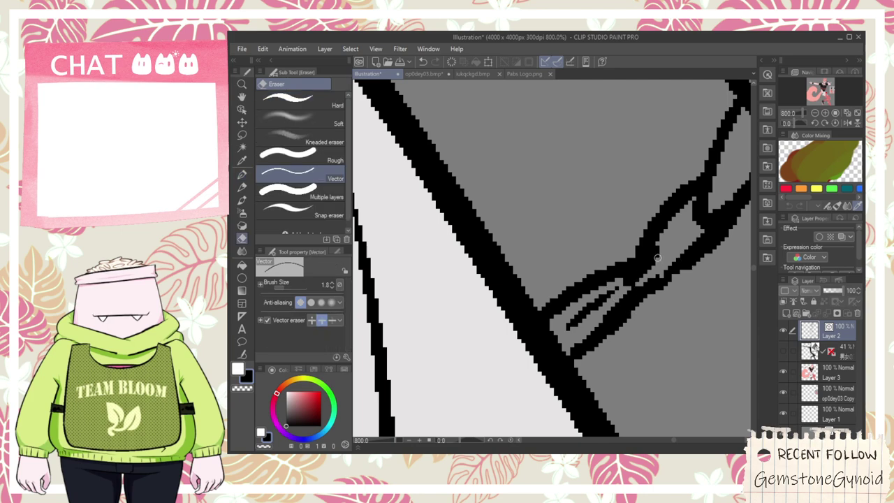
{"action": "left_click_drag", "start_coordinate": [649, 264], "coordinate": [641, 270]}
{"action": "key", "text": "p"}
{"action": "scroll", "coordinate": [656, 280], "scroll_direction": "down", "scroll_amount": 8}
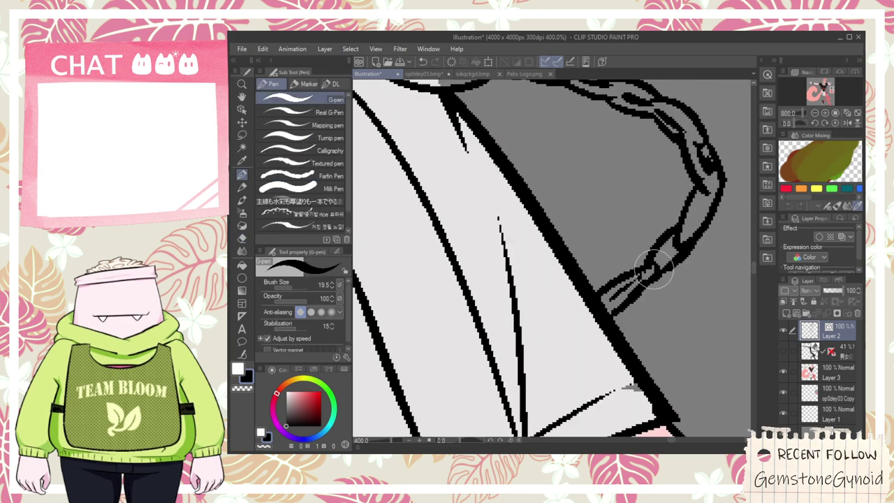
- Examine how the chain hangs from the shorts on the reference sheet and compare it with the drawn chain
{"action": "scroll", "coordinate": [681, 252], "scroll_direction": "down", "scroll_amount": 2}
{"action": "key", "text": "space"}
{"action": "scroll", "coordinate": [666, 245], "scroll_direction": "up", "scroll_amount": 2}
{"action": "scroll", "coordinate": [665, 245], "scroll_direction": "down", "scroll_amount": 2}
{"action": "scroll", "coordinate": [551, 236], "scroll_direction": "up", "scroll_amount": 5}
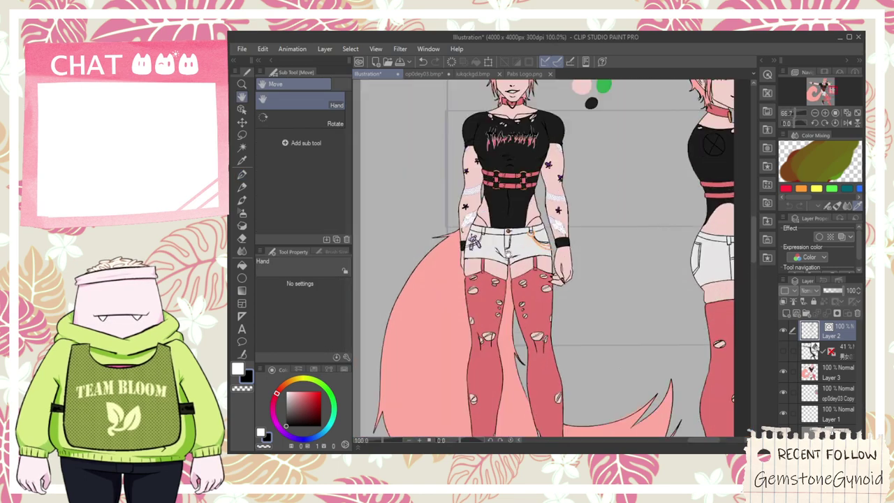
{"action": "scroll", "coordinate": [546, 246], "scroll_direction": "down", "scroll_amount": 2}
{"action": "left_click_drag", "start_coordinate": [391, 293], "coordinate": [608, 257]}
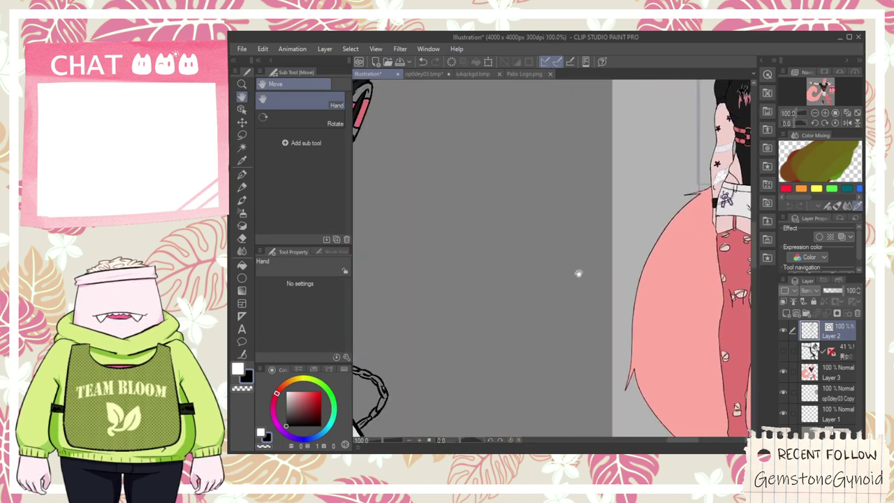
{"action": "left_click_drag", "start_coordinate": [386, 384], "coordinate": [585, 227]}
- Duplicate the chain's vector lines and reshape the copy into a second strand hanging along the shorts' outer edge
{"action": "scroll", "coordinate": [584, 228], "scroll_direction": "up", "scroll_amount": 1}
{"action": "key", "text": "o"}
{"action": "mouse_move", "coordinate": [629, 297]}
{"action": "left_mouse_down"}
{"action": "mouse_move", "coordinate": [643, 311]}
{"action": "mouse_move", "coordinate": [649, 304]}
{"action": "left_mouse_up"}
{"action": "left_click_drag", "start_coordinate": [540, 147], "coordinate": [531, 249]}
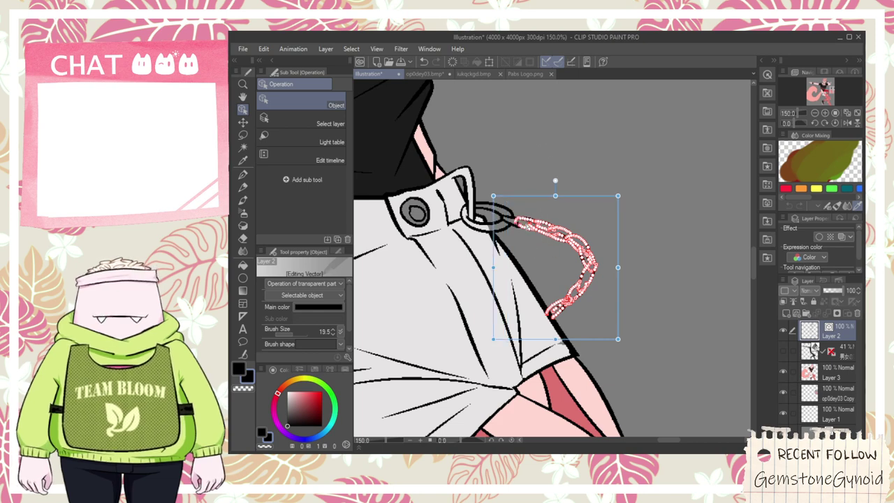
{"action": "mouse_move", "coordinate": [617, 338]}
{"action": "left_mouse_down"}
{"action": "mouse_move", "coordinate": [640, 365]}
{"action": "mouse_move", "coordinate": [604, 351]}
{"action": "left_mouse_up"}
{"action": "mouse_move", "coordinate": [603, 298]}
{"action": "left_mouse_down"}
{"action": "mouse_move", "coordinate": [608, 320]}
{"action": "mouse_move", "coordinate": [590, 317]}
{"action": "left_mouse_up"}
{"action": "left_click", "coordinate": [599, 309]}
{"action": "scroll", "coordinate": [548, 230], "scroll_direction": "up", "scroll_amount": 5}
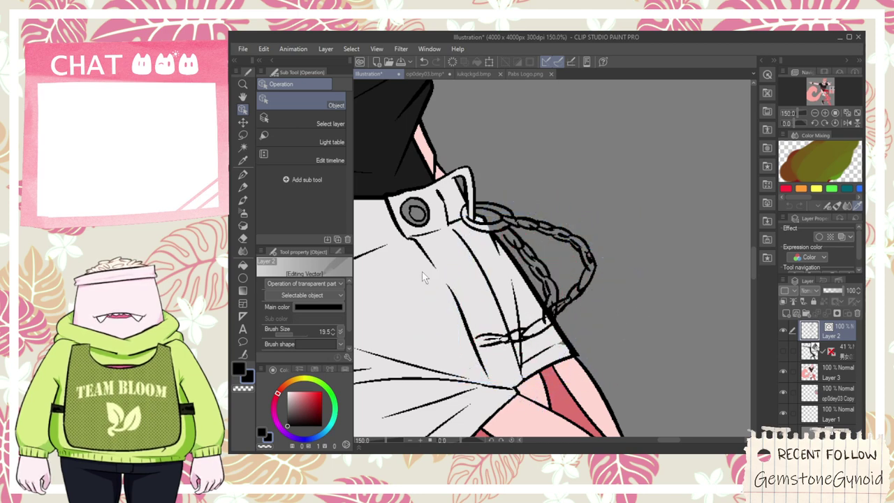
- Redraw the first link of the second strand hooked onto the belt-loop ring and erase the lines overlapping it
{"action": "key", "text": "p"}
{"action": "key", "text": "x"}
{"action": "scroll", "coordinate": [547, 231], "scroll_direction": "down", "scroll_amount": 3}
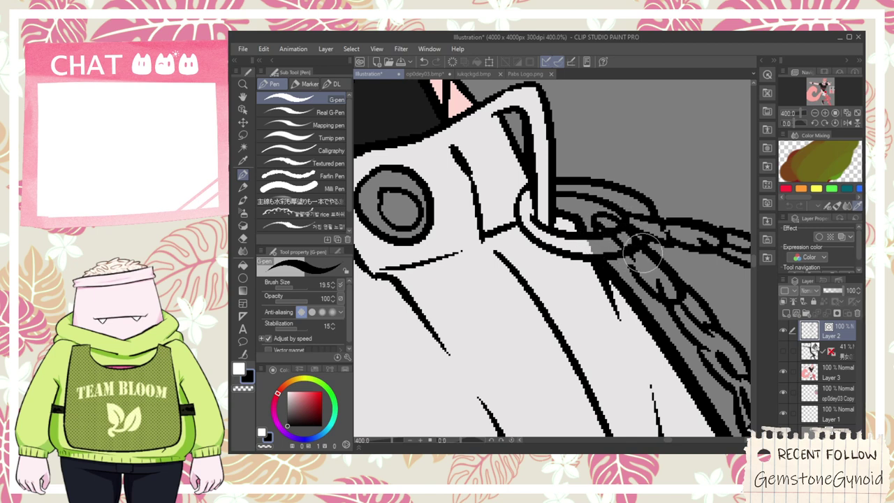
{"action": "scroll", "coordinate": [637, 258], "scroll_direction": "up", "scroll_amount": 3}
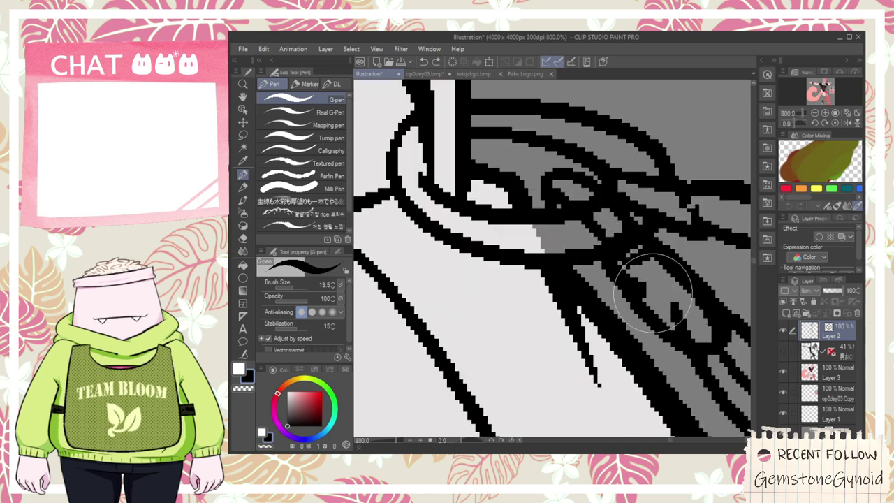
{"action": "key", "text": "e"}
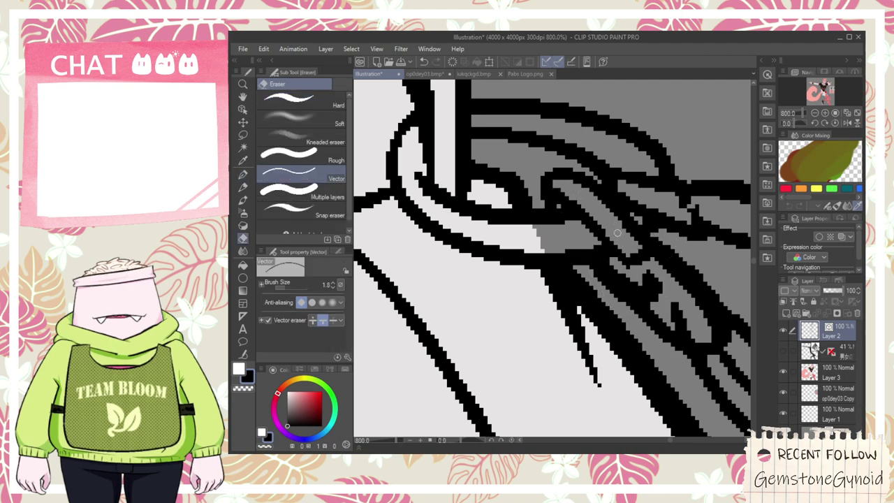
{"action": "scroll", "coordinate": [619, 234], "scroll_direction": "down", "scroll_amount": 4}
{"action": "scroll", "coordinate": [629, 243], "scroll_direction": "up", "scroll_amount": 4}
{"action": "scroll", "coordinate": [623, 253], "scroll_direction": "down", "scroll_amount": 4}
{"action": "scroll", "coordinate": [633, 268], "scroll_direction": "up", "scroll_amount": 4}
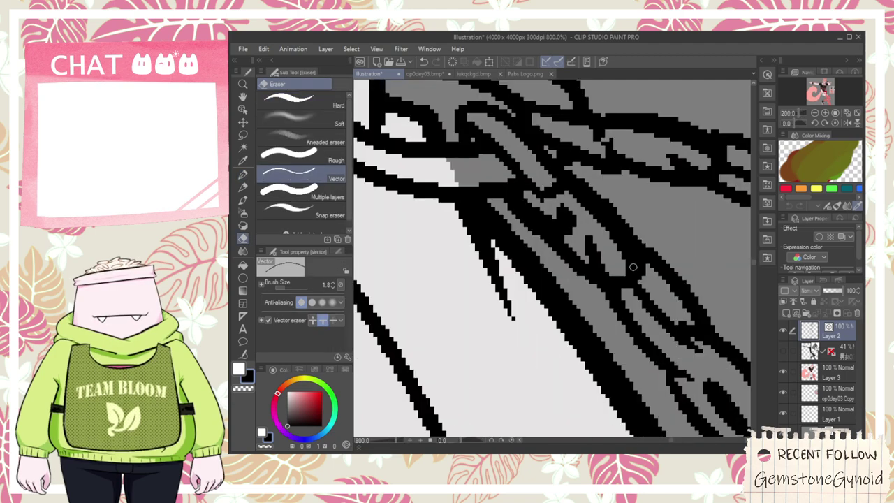
{"action": "scroll", "coordinate": [633, 268], "scroll_direction": "up", "scroll_amount": 2}
{"action": "scroll", "coordinate": [590, 263], "scroll_direction": "down", "scroll_amount": 8}
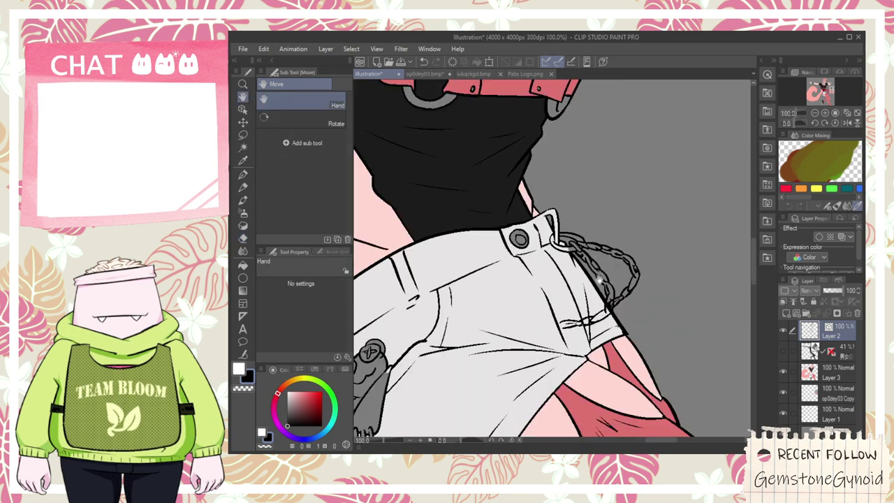
- Erase the leftover chain links of the copied strand lying across the shorts near the hem
{"action": "left_click_drag", "start_coordinate": [596, 267], "coordinate": [545, 160]}
{"action": "scroll", "coordinate": [537, 162], "scroll_direction": "up", "scroll_amount": 2}
{"action": "scroll", "coordinate": [643, 253], "scroll_direction": "up", "scroll_amount": 1}
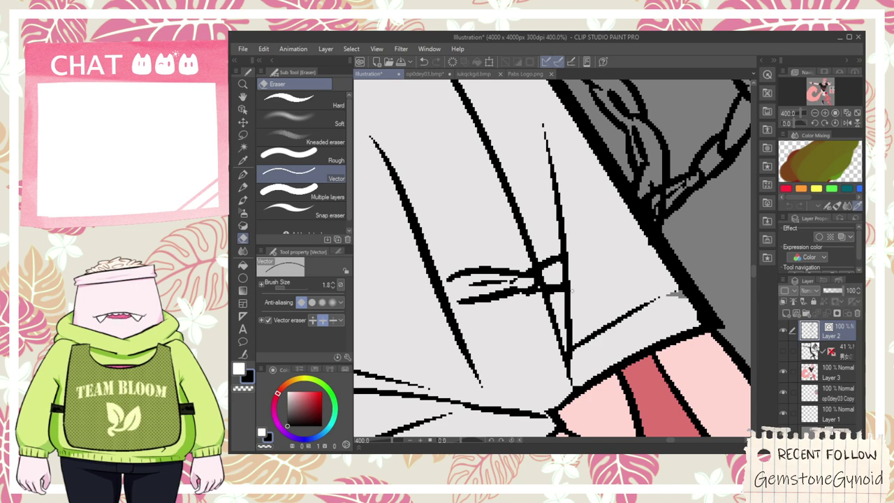
{"action": "left_click_drag", "start_coordinate": [553, 255], "coordinate": [553, 294]}
{"action": "left_click_drag", "start_coordinate": [492, 262], "coordinate": [490, 303]}
{"action": "left_click_drag", "start_coordinate": [532, 275], "coordinate": [531, 306]}
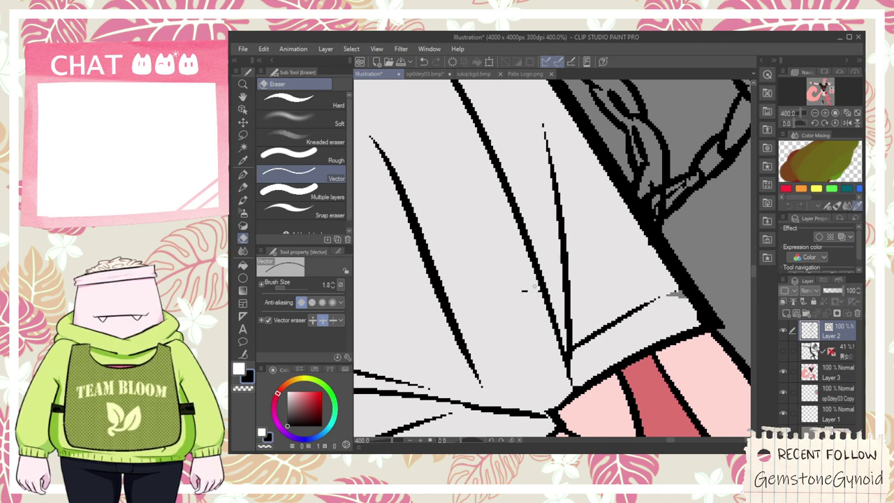
{"action": "scroll", "coordinate": [518, 286], "scroll_direction": "down", "scroll_amount": 1}
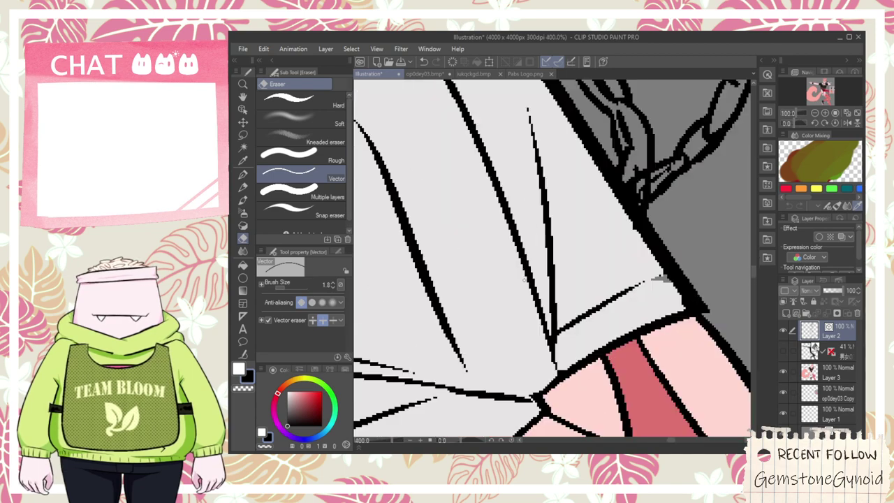
- Sample the shorts' off-white and fill the unpainted gap beside the hem on Layer 3
{"action": "scroll", "coordinate": [594, 279], "scroll_direction": "up", "scroll_amount": 1}
{"action": "key", "text": "i"}
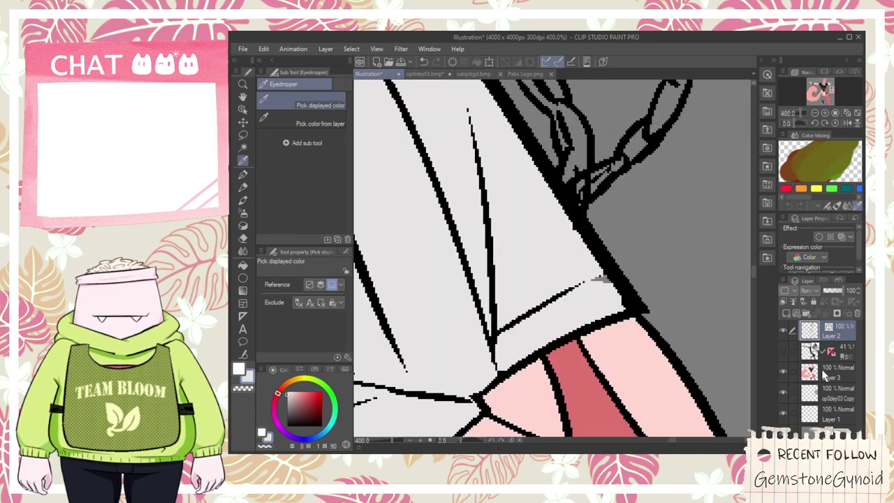
{"action": "left_click", "coordinate": [823, 372]}
{"action": "key", "text": "g"}
{"action": "scroll", "coordinate": [599, 279], "scroll_direction": "up", "scroll_amount": 1}
{"action": "scroll", "coordinate": [602, 253], "scroll_direction": "down", "scroll_amount": 2}
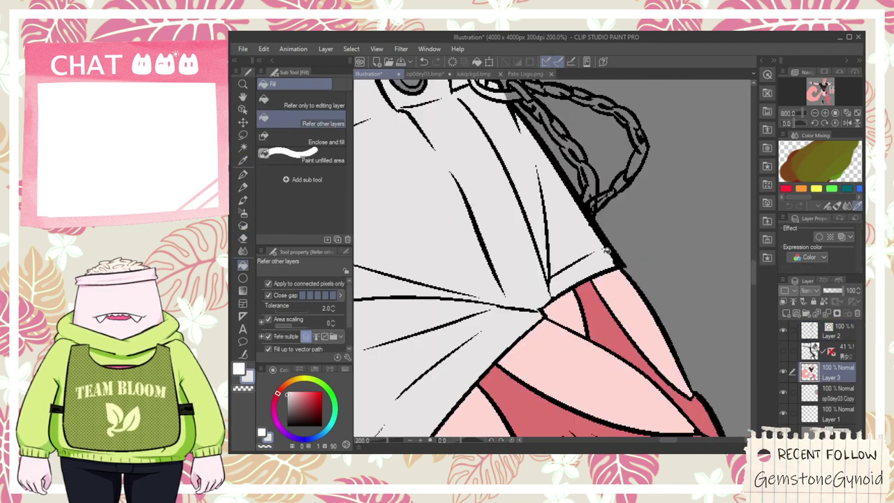
- Pick the orange of the chain on the reference character's shorts as the drawing colour
{"action": "scroll", "coordinate": [605, 247], "scroll_direction": "down", "scroll_amount": 5}
{"action": "key", "text": "h"}
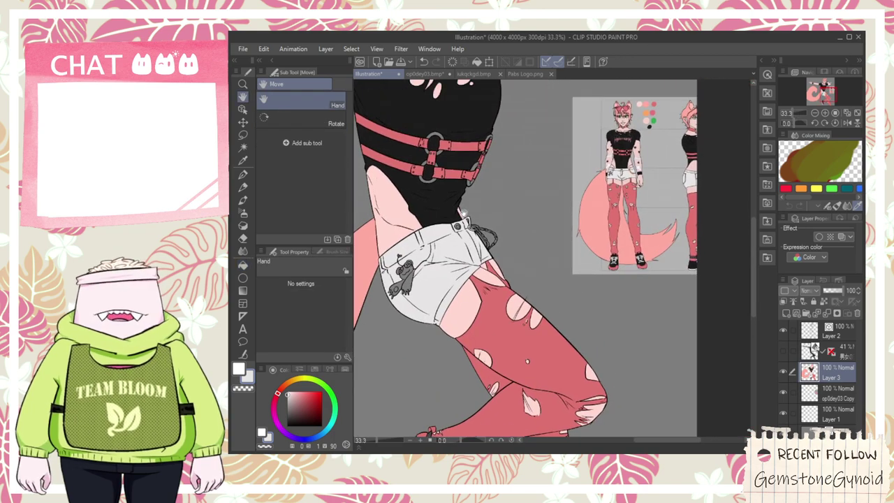
{"action": "scroll", "coordinate": [632, 199], "scroll_direction": "up", "scroll_amount": 8}
{"action": "key", "text": "i"}
{"action": "scroll", "coordinate": [650, 208], "scroll_direction": "up", "scroll_amount": 2}
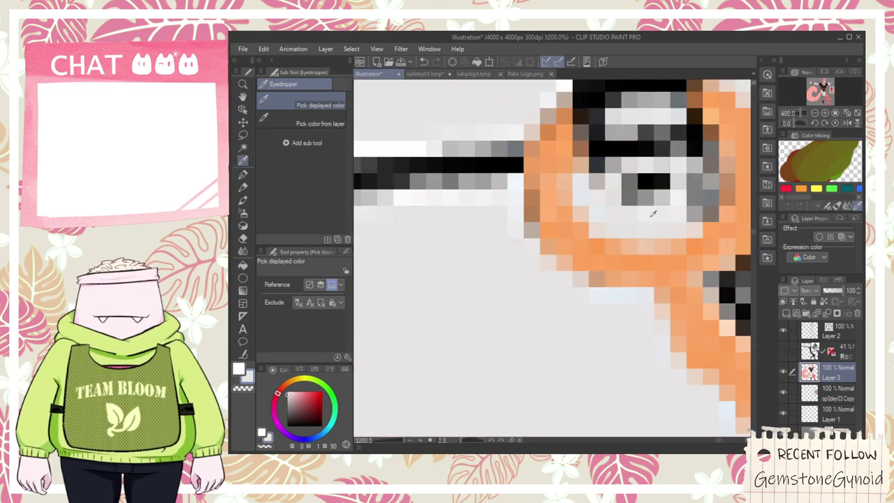
{"action": "left_click", "coordinate": [653, 209]}
{"action": "scroll", "coordinate": [656, 223], "scroll_direction": "down", "scroll_amount": 7}
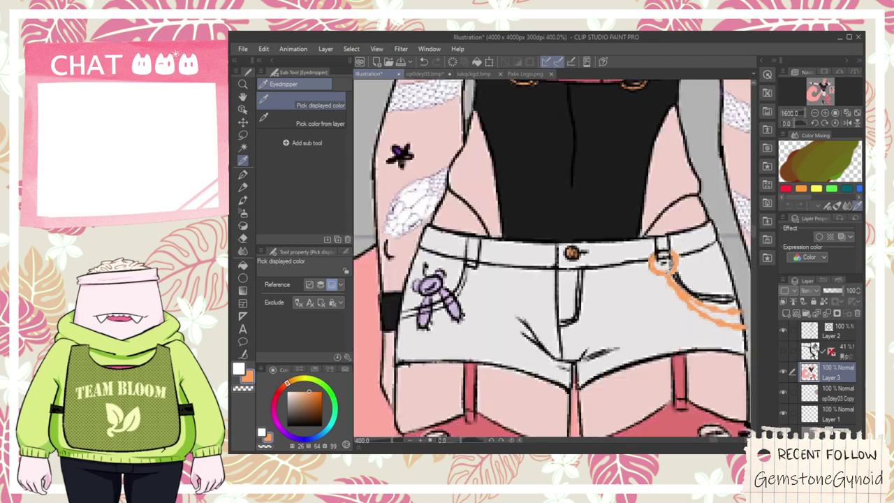
{"action": "scroll", "coordinate": [656, 244], "scroll_direction": "down", "scroll_amount": 7}
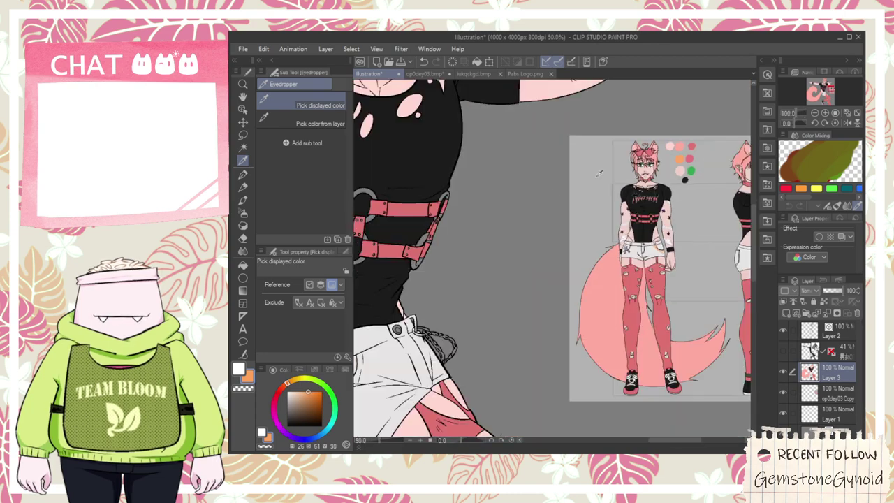
- Fill the belt-loop ring and the links of both chain strands with the sampled orange
{"action": "key", "text": "g"}
{"action": "scroll", "coordinate": [518, 225], "scroll_direction": "up", "scroll_amount": 5}
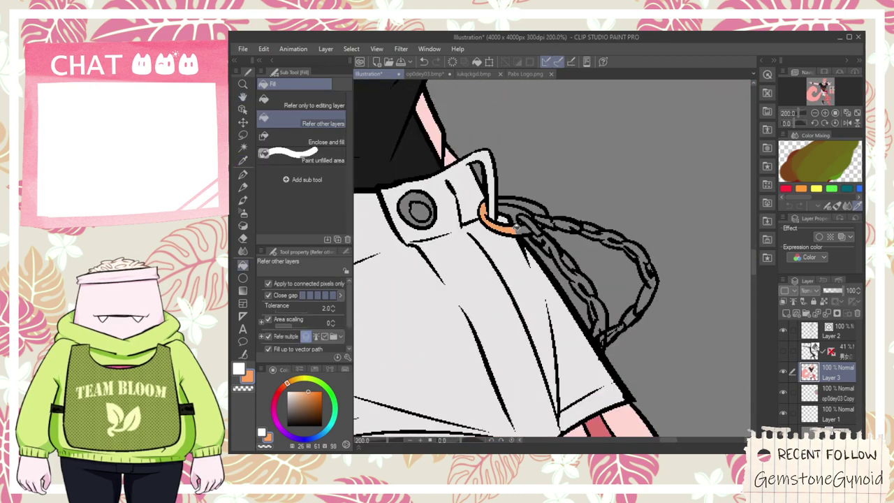
{"action": "scroll", "coordinate": [529, 225], "scroll_direction": "up", "scroll_amount": 4}
{"action": "left_click", "coordinate": [523, 231]}
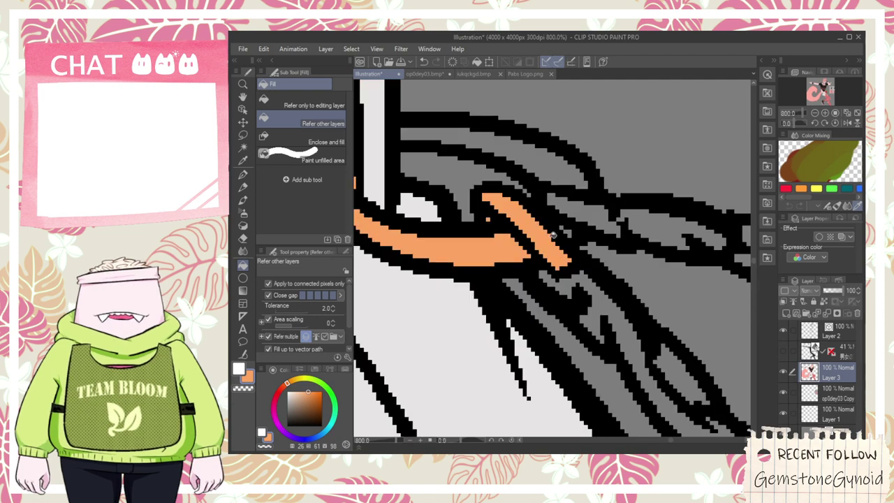
{"action": "left_click_drag", "start_coordinate": [556, 206], "coordinate": [552, 168]}
{"action": "left_click", "coordinate": [599, 299]}
{"action": "left_click_drag", "start_coordinate": [676, 367], "coordinate": [552, 287]}
{"action": "left_click", "coordinate": [554, 288]}
{"action": "scroll", "coordinate": [590, 334], "scroll_direction": "down", "scroll_amount": 4}
{"action": "left_click", "coordinate": [622, 287]}
{"action": "left_click", "coordinate": [657, 323]}
{"action": "scroll", "coordinate": [645, 363], "scroll_direction": "up", "scroll_amount": 2}
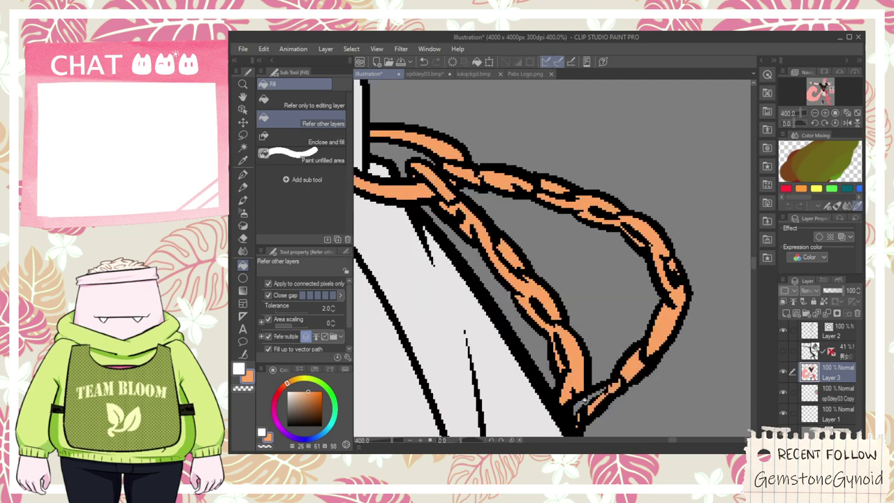
- Erase the stray lines in the inner strand's last link on Layer 2 and paint its remaining gaps orange on Layer 3
{"action": "left_click", "coordinate": [828, 329]}
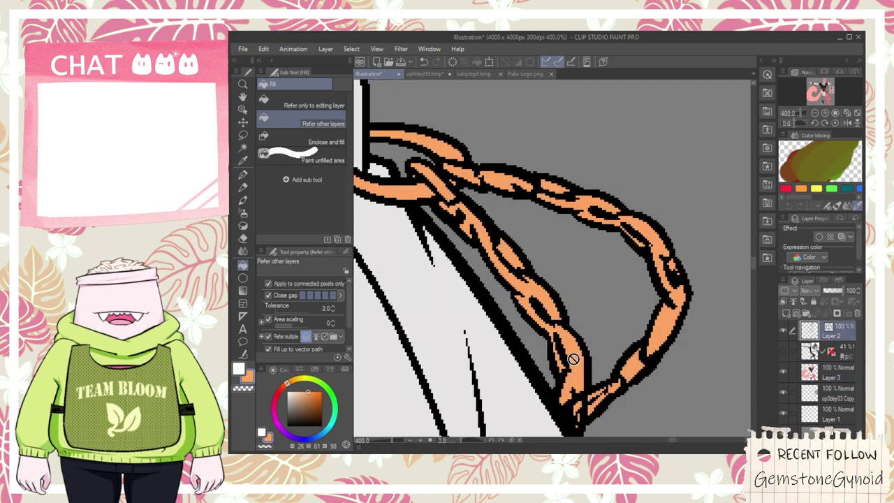
{"action": "key", "text": "e"}
{"action": "scroll", "coordinate": [534, 301], "scroll_direction": "up", "scroll_amount": 2}
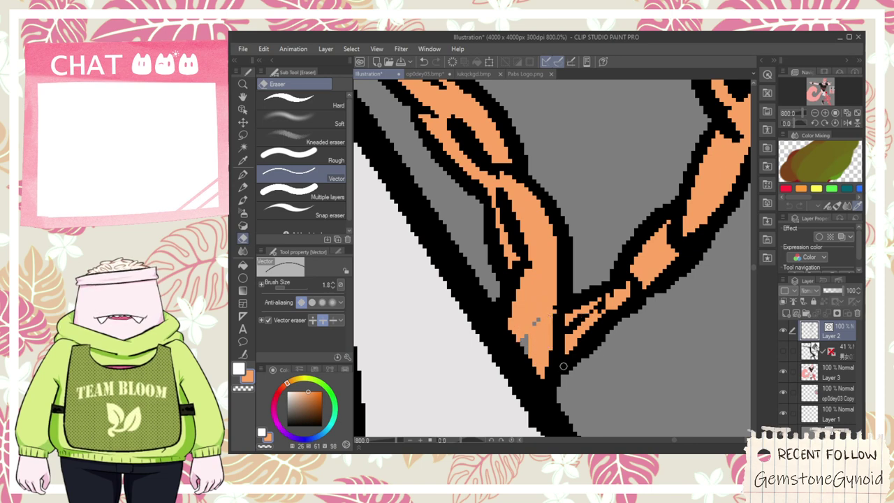
{"action": "left_click", "coordinate": [823, 370]}
{"action": "key", "text": "g"}
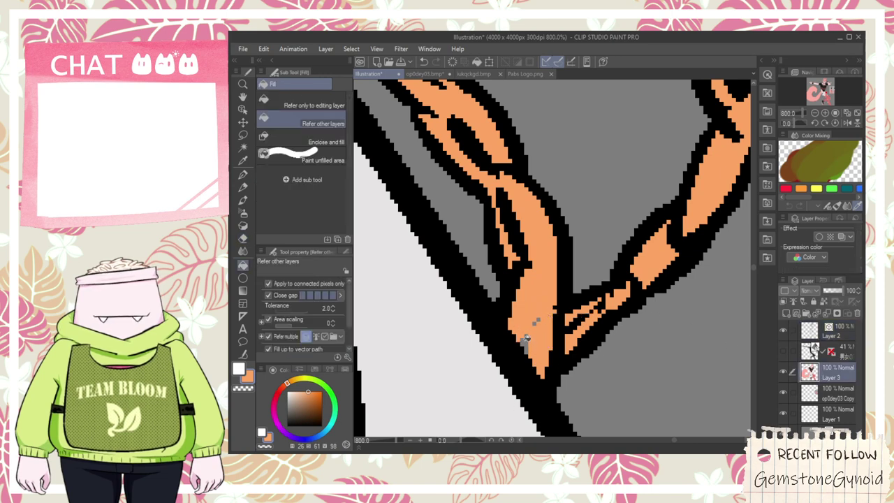
{"action": "key", "text": "p"}
{"action": "left_click_drag", "start_coordinate": [526, 323], "coordinate": [534, 349]}
{"action": "scroll", "coordinate": [534, 349], "scroll_direction": "down", "scroll_amount": 8}
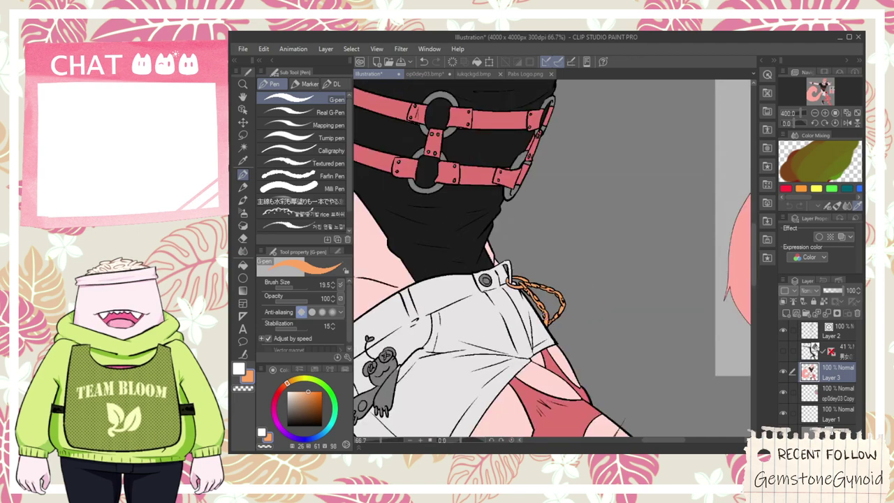
- Fill the button on the shorts' waistband with the same orange
{"action": "key", "text": "g"}
{"action": "scroll", "coordinate": [501, 287], "scroll_direction": "up", "scroll_amount": 1}
{"action": "left_click", "coordinate": [501, 288]}
{"action": "scroll", "coordinate": [500, 288], "scroll_direction": "up", "scroll_amount": 2}
{"action": "scroll", "coordinate": [501, 289], "scroll_direction": "down", "scroll_amount": 4}
- Fill all visible sections of the two front harness rings on the torso with orange
{"action": "left_click_drag", "start_coordinate": [501, 291], "coordinate": [529, 370]}
{"action": "scroll", "coordinate": [531, 241], "scroll_direction": "down", "scroll_amount": 1}
{"action": "scroll", "coordinate": [528, 363], "scroll_direction": "up", "scroll_amount": 1}
{"action": "scroll", "coordinate": [525, 287], "scroll_direction": "up", "scroll_amount": 3}
{"action": "left_click", "coordinate": [529, 293]}
{"action": "left_click", "coordinate": [541, 372]}
{"action": "left_click", "coordinate": [580, 302]}
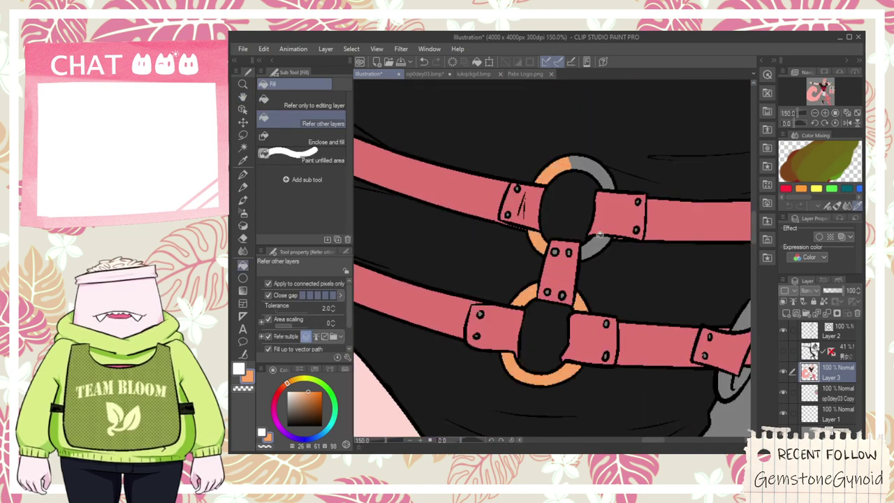
{"action": "left_click", "coordinate": [596, 162]}
- Fill the two side harness rings at the torso's edge with orange and touch up the upper ring's unfilled specks
{"action": "left_click_drag", "start_coordinate": [662, 242], "coordinate": [479, 221]}
{"action": "scroll", "coordinate": [563, 300], "scroll_direction": "up", "scroll_amount": 1}
{"action": "left_click", "coordinate": [571, 285]}
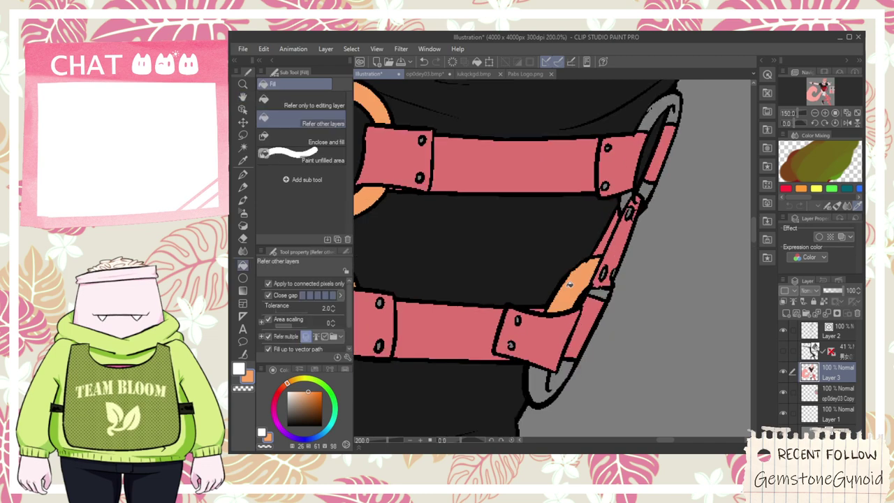
{"action": "left_click", "coordinate": [557, 381]}
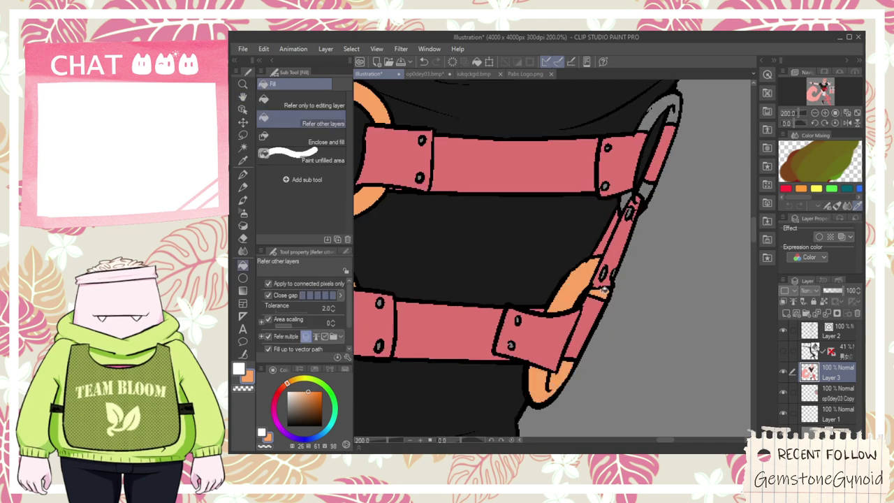
{"action": "left_click", "coordinate": [656, 112]}
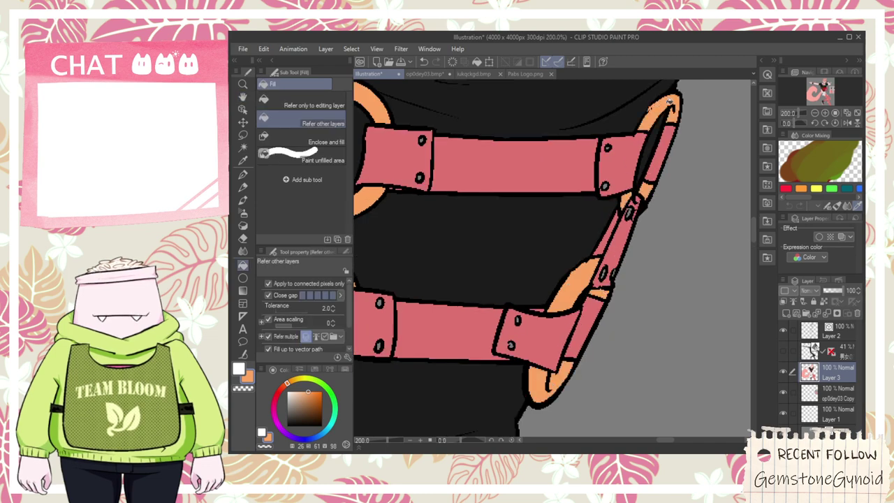
{"action": "scroll", "coordinate": [650, 106], "scroll_direction": "up", "scroll_amount": 5}
{"action": "key", "text": "p"}
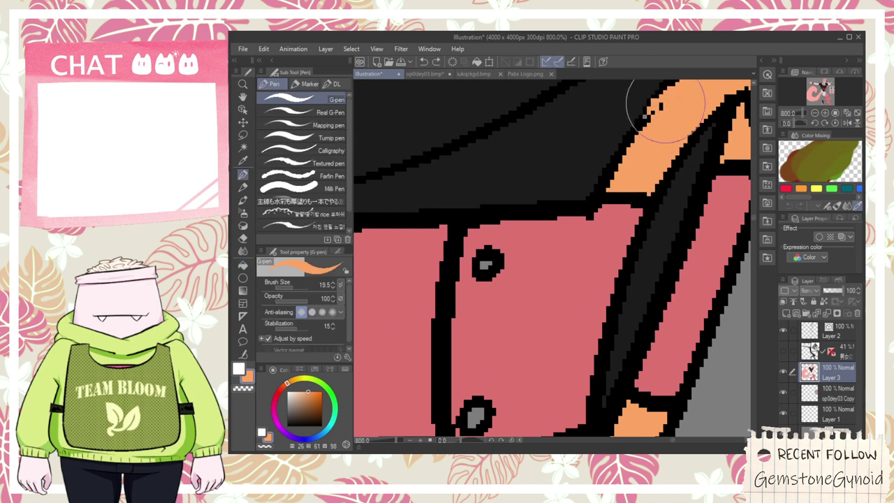
{"action": "scroll", "coordinate": [652, 136], "scroll_direction": "down", "scroll_amount": 5}
- Fill the rivets on the upper front harness strap and the short connector between the two front rings with orange
{"action": "key", "text": "g"}
{"action": "scroll", "coordinate": [547, 190], "scroll_direction": "up", "scroll_amount": 1}
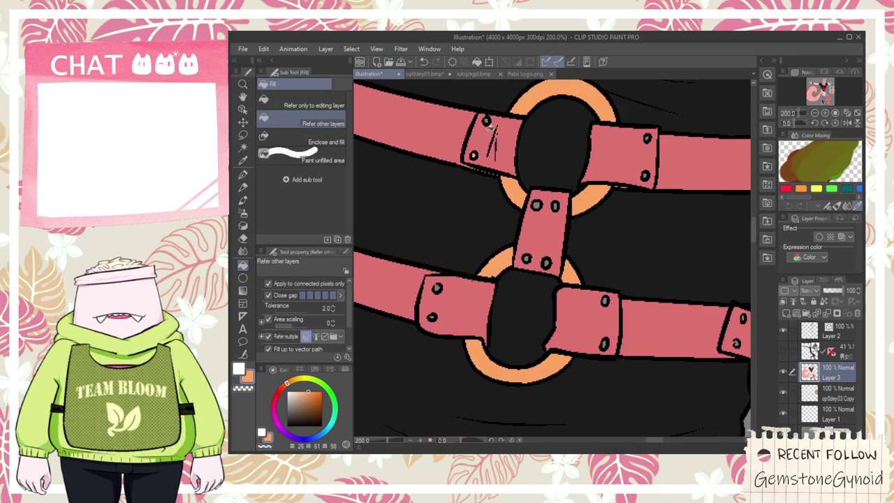
{"action": "key", "text": "p"}
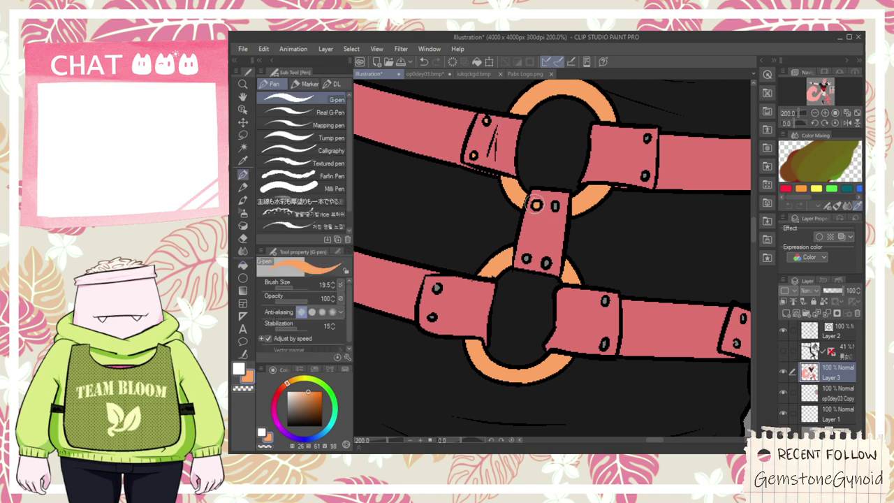
{"action": "scroll", "coordinate": [545, 208], "scroll_direction": "up", "scroll_amount": 2}
{"action": "key", "text": "g"}
{"action": "left_click", "coordinate": [510, 309]}
- Fill the rivets on both lower strap ends around the lower front ring with the same orange
{"action": "left_click_drag", "start_coordinate": [422, 361], "coordinate": [533, 230]}
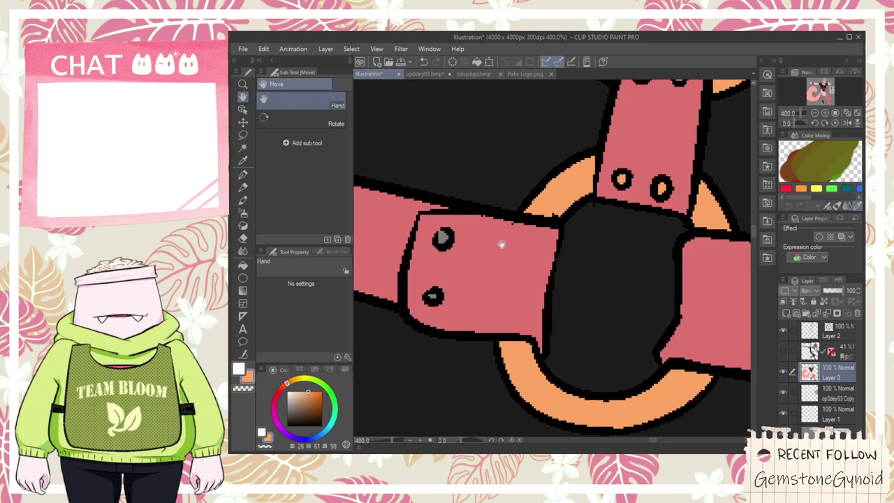
{"action": "left_click", "coordinate": [438, 305]}
{"action": "key", "text": "ctrl+z"}
{"action": "left_click", "coordinate": [434, 296]}
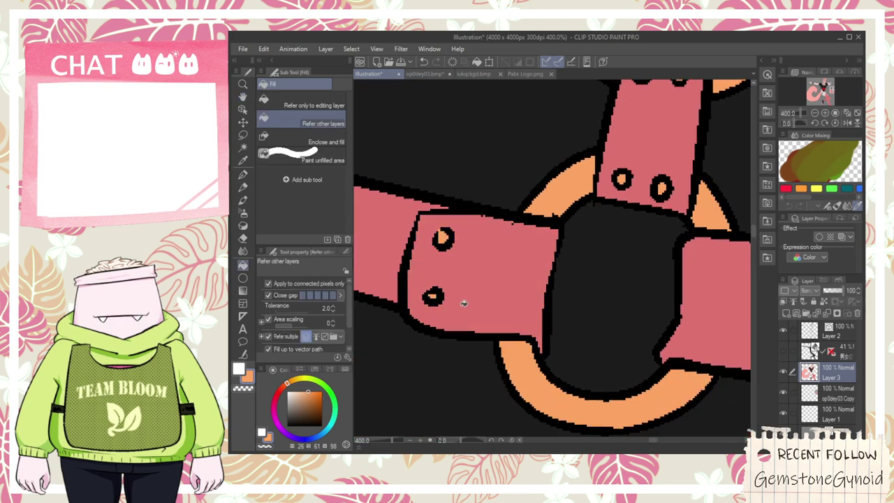
{"action": "left_click_drag", "start_coordinate": [574, 314], "coordinate": [319, 312]}
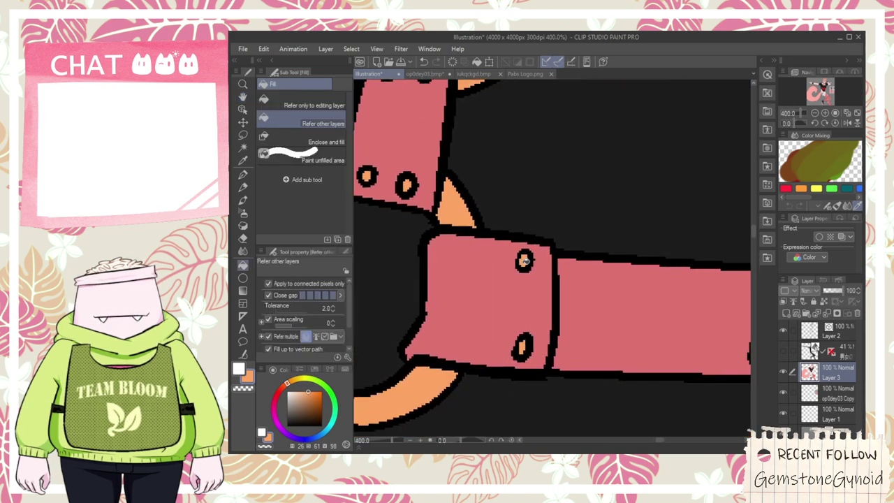
{"action": "scroll", "coordinate": [531, 217], "scroll_direction": "down", "scroll_amount": 2}
{"action": "scroll", "coordinate": [537, 203], "scroll_direction": "up", "scroll_amount": 4}
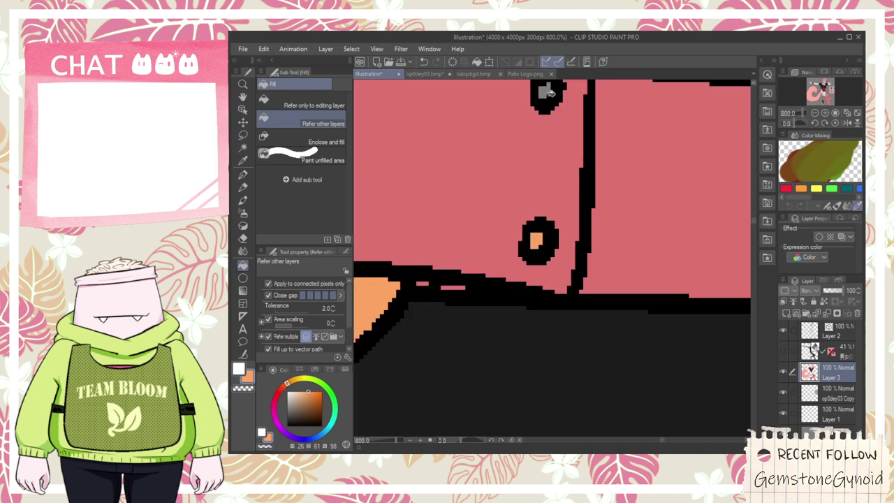
- Continue along the harness, filling the rivets on the lower strap end beside the side ring with orange
{"action": "scroll", "coordinate": [553, 99], "scroll_direction": "down", "scroll_amount": 3}
{"action": "left_click_drag", "start_coordinate": [691, 134], "coordinate": [617, 142]}
{"action": "scroll", "coordinate": [616, 141], "scroll_direction": "up", "scroll_amount": 3}
{"action": "left_click_drag", "start_coordinate": [736, 148], "coordinate": [528, 267]}
{"action": "scroll", "coordinate": [578, 222], "scroll_direction": "down", "scroll_amount": 3}
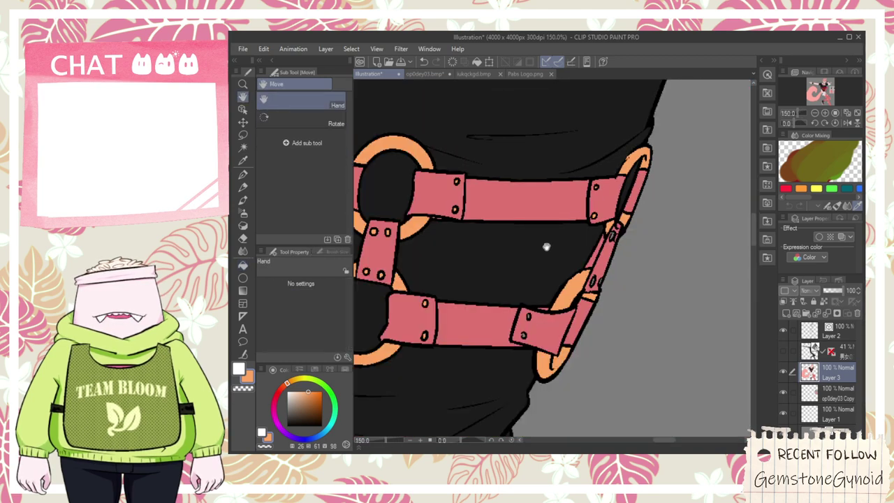
{"action": "scroll", "coordinate": [547, 291], "scroll_direction": "up", "scroll_amount": 3}
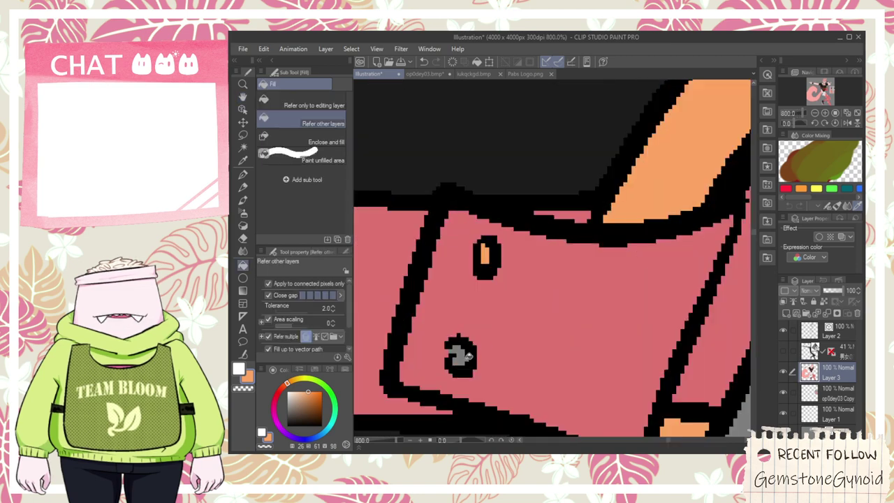
{"action": "left_click", "coordinate": [461, 357]}
- Fill the rivets on the upper strap's side end and on the narrow side connector strap with orange
{"action": "scroll", "coordinate": [461, 357], "scroll_direction": "down", "scroll_amount": 2}
{"action": "left_click_drag", "start_coordinate": [541, 319], "coordinate": [527, 295]}
{"action": "scroll", "coordinate": [527, 295], "scroll_direction": "up", "scroll_amount": 2}
{"action": "left_click", "coordinate": [527, 296]}
{"action": "left_click", "coordinate": [574, 292]}
{"action": "key", "text": "p"}
{"action": "left_click", "coordinate": [550, 256], "text": "alt"}
{"action": "key", "text": "b"}
{"action": "key", "text": "i"}
{"action": "left_click", "coordinate": [495, 250]}
{"action": "scroll", "coordinate": [495, 249], "scroll_direction": "down", "scroll_amount": 2}
{"action": "scroll", "coordinate": [496, 250], "scroll_direction": "up", "scroll_amount": 2}
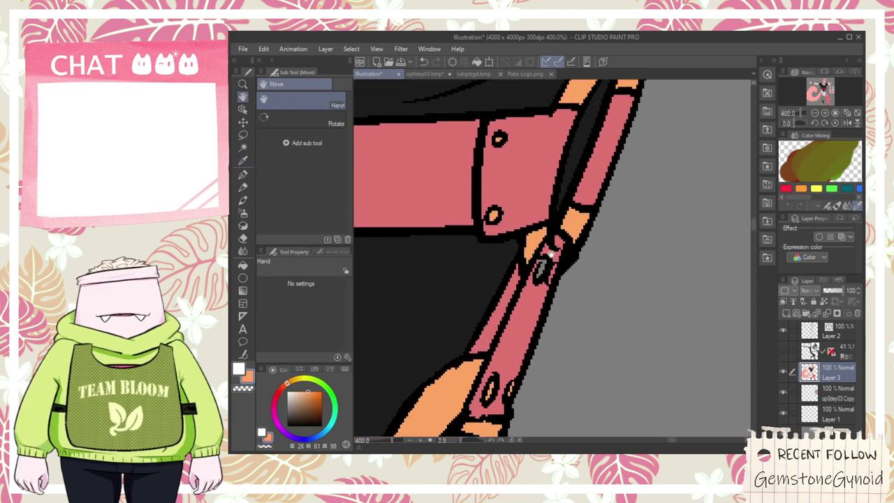
- Touch up the side connector strap around its upper rivet with the strap's pink, using the G-pen
{"action": "key", "text": "b"}
{"action": "key", "text": "i"}
{"action": "key", "text": "p"}
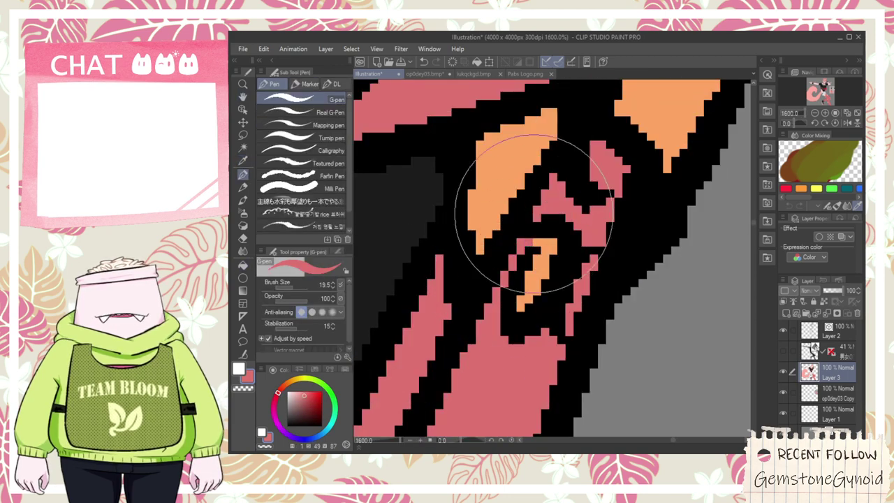
{"action": "scroll", "coordinate": [535, 192], "scroll_direction": "down", "scroll_amount": 5}
{"action": "scroll", "coordinate": [544, 225], "scroll_direction": "down", "scroll_amount": 1}
- Redraw the shirt's bumpy edge along the bare waist as a smooth black line on Layer 2 and erase the old line
{"action": "key", "text": "space"}
{"action": "left_click_drag", "start_coordinate": [504, 204], "coordinate": [550, 244]}
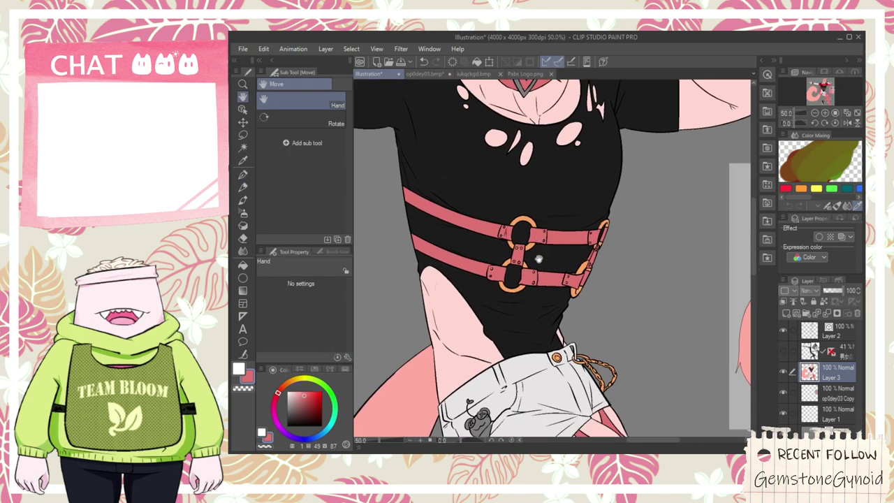
{"action": "scroll", "coordinate": [538, 252], "scroll_direction": "up", "scroll_amount": 3}
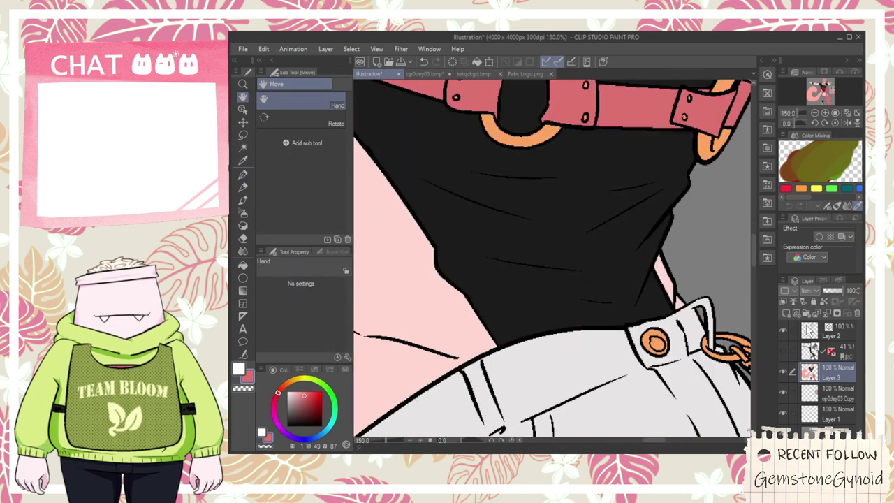
{"action": "left_click", "coordinate": [837, 332]}
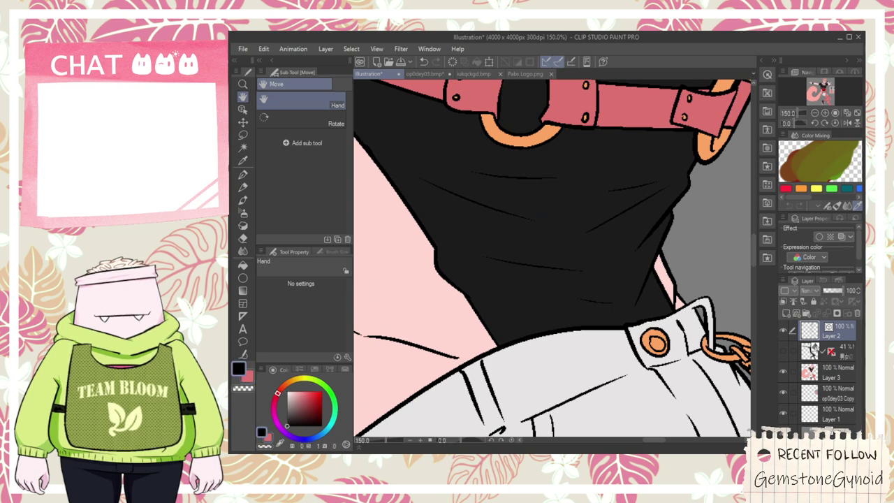
{"action": "scroll", "coordinate": [443, 264], "scroll_direction": "up", "scroll_amount": 3}
{"action": "left_click_drag", "start_coordinate": [423, 224], "coordinate": [534, 378]}
{"action": "key", "text": "ctrl+z"}
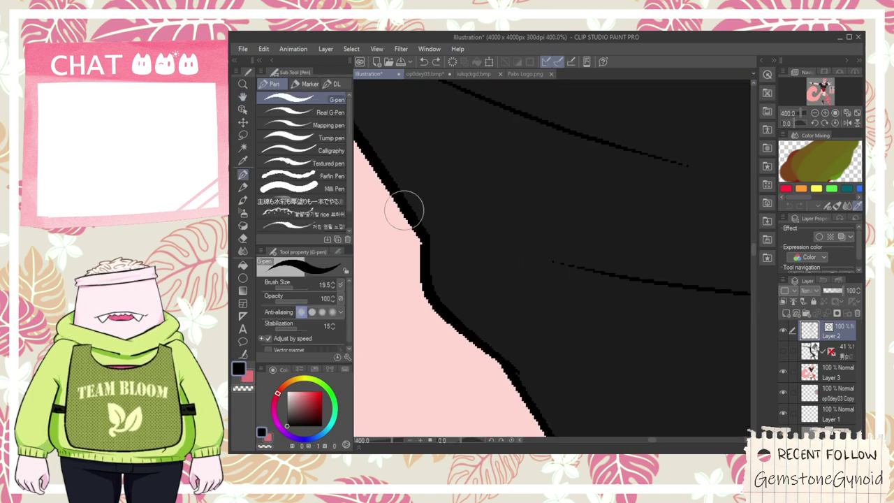
{"action": "left_click_drag", "start_coordinate": [396, 203], "coordinate": [521, 388]}
{"action": "key", "text": "e"}
{"action": "left_click", "coordinate": [483, 336]}
{"action": "scroll", "coordinate": [462, 303], "scroll_direction": "down", "scroll_amount": 2}
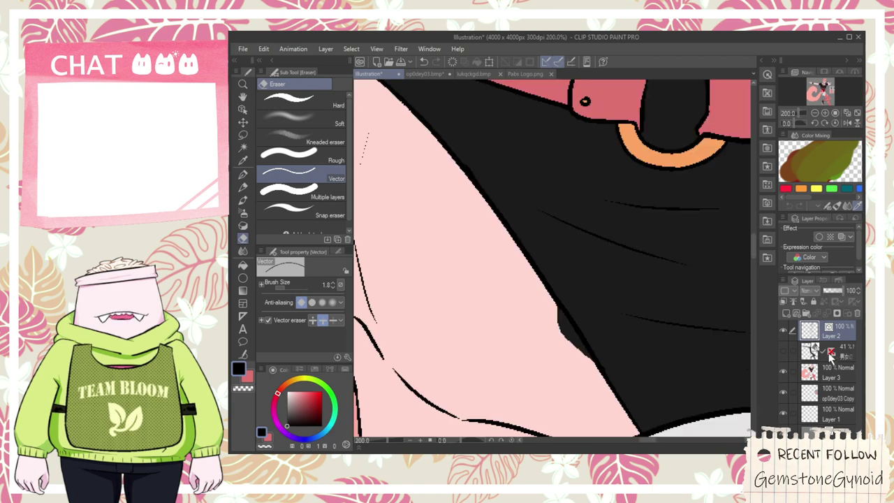
- Fill the leftover black sliver beside the new waist line with the sampled skin pink on Layer 3
{"action": "left_click", "coordinate": [822, 374]}
{"action": "key", "text": "g"}
{"action": "left_click", "coordinate": [498, 365], "text": "alt"}
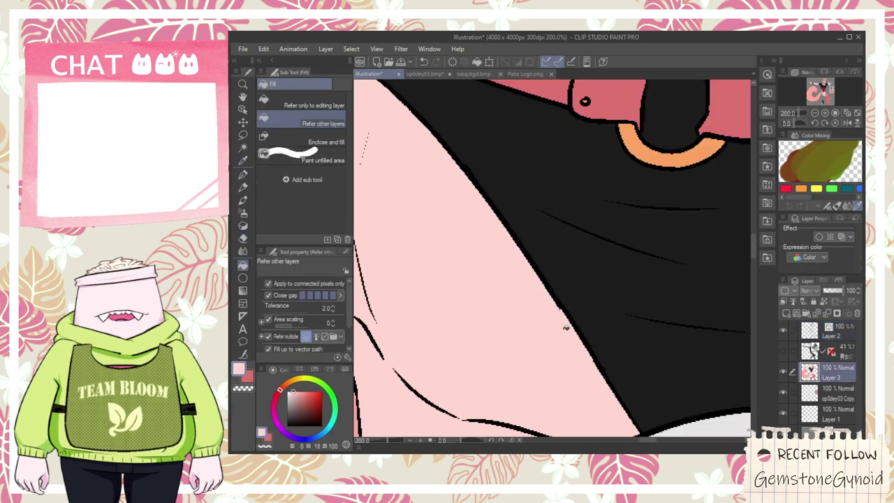
{"action": "scroll", "coordinate": [566, 325], "scroll_direction": "down", "scroll_amount": 6}
- Move the op0dey03 Copy reference sheet leftward so its mouth detail and back views lie within the canvas
{"action": "key", "text": "h"}
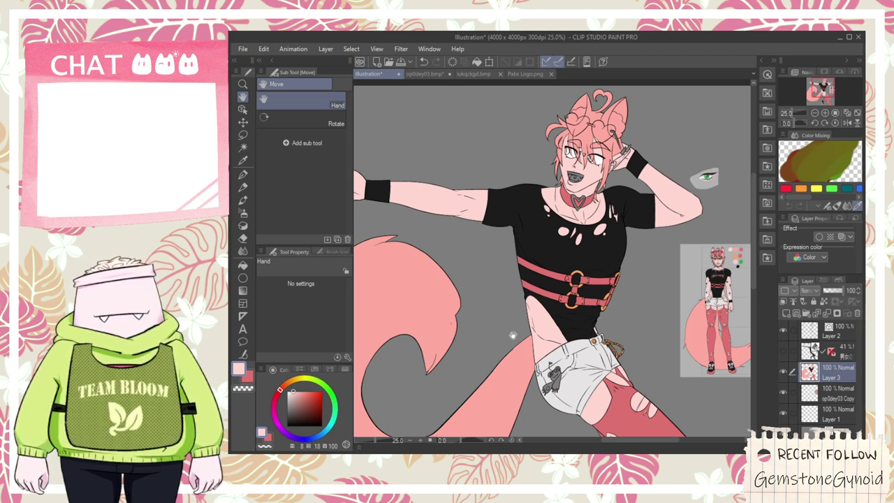
{"action": "left_click_drag", "start_coordinate": [604, 236], "coordinate": [472, 217]}
{"action": "left_click", "coordinate": [830, 398]}
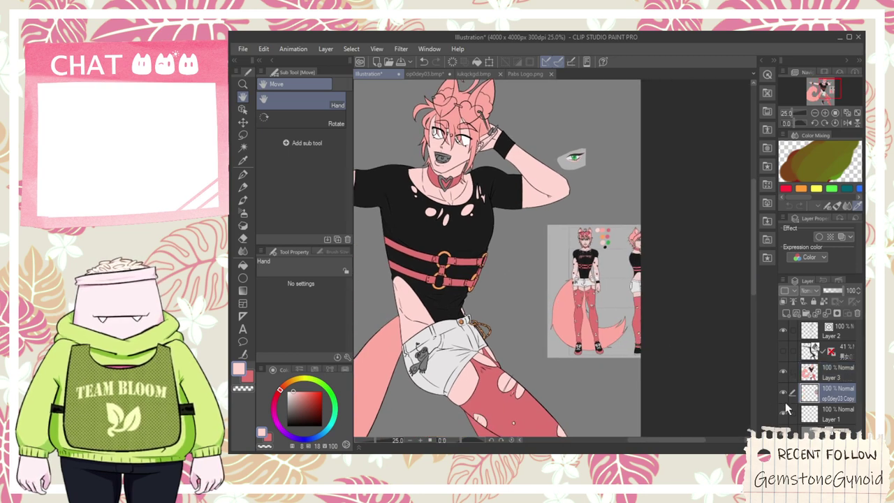
{"action": "key", "text": "k"}
{"action": "left_click_drag", "start_coordinate": [668, 375], "coordinate": [598, 343]}
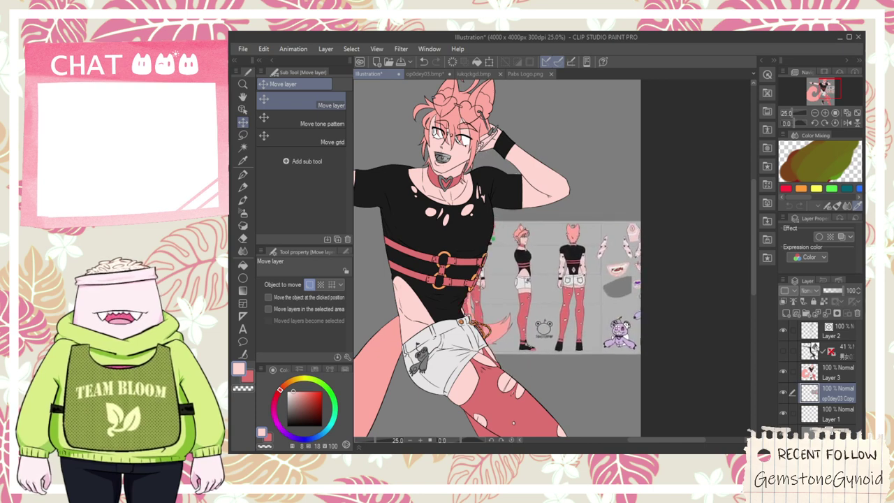
{"action": "left_click_drag", "start_coordinate": [605, 285], "coordinate": [620, 312]}
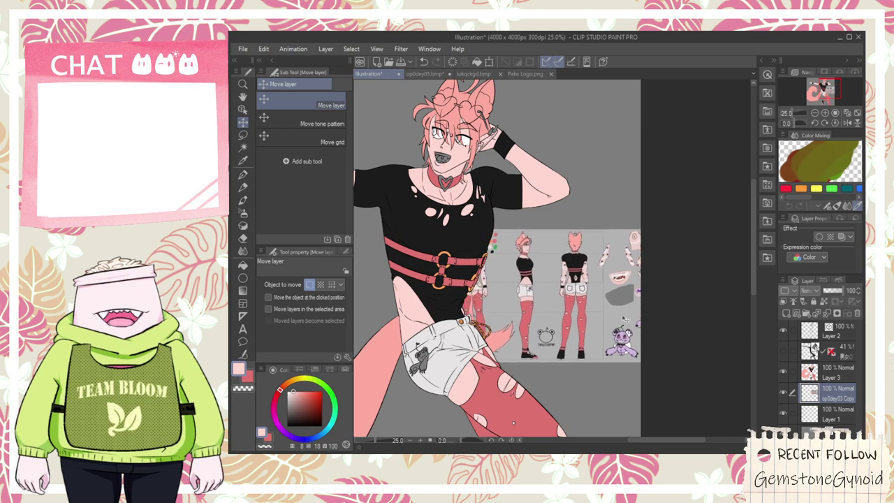
- Examine the reference sheet's side and back views, mouth detail and colour swatches
{"action": "key", "text": "i"}
{"action": "scroll", "coordinate": [619, 281], "scroll_direction": "up", "scroll_amount": 3}
{"action": "scroll", "coordinate": [617, 293], "scroll_direction": "up", "scroll_amount": 2}
{"action": "scroll", "coordinate": [617, 294], "scroll_direction": "down", "scroll_amount": 3}
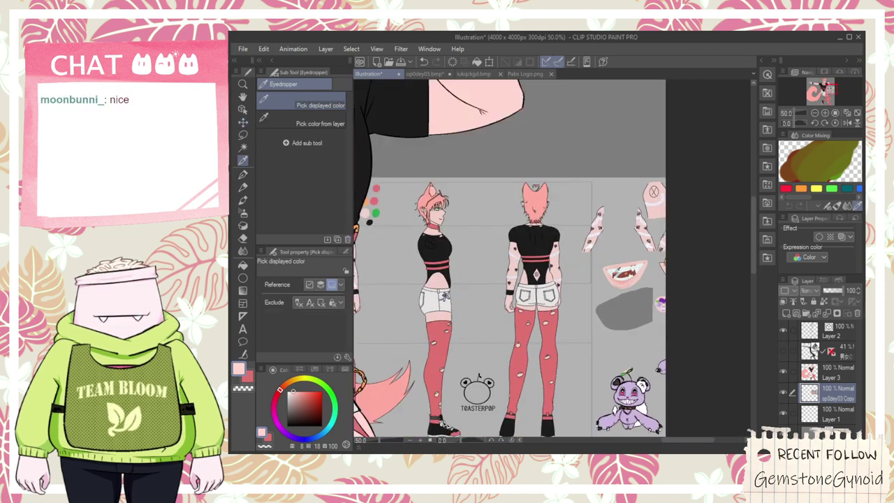
{"action": "key", "text": "space"}
{"action": "left_click_drag", "start_coordinate": [538, 261], "coordinate": [660, 283]}
{"action": "scroll", "coordinate": [511, 219], "scroll_direction": "up", "scroll_amount": 1}
{"action": "scroll", "coordinate": [511, 219], "scroll_direction": "down", "scroll_amount": 2}
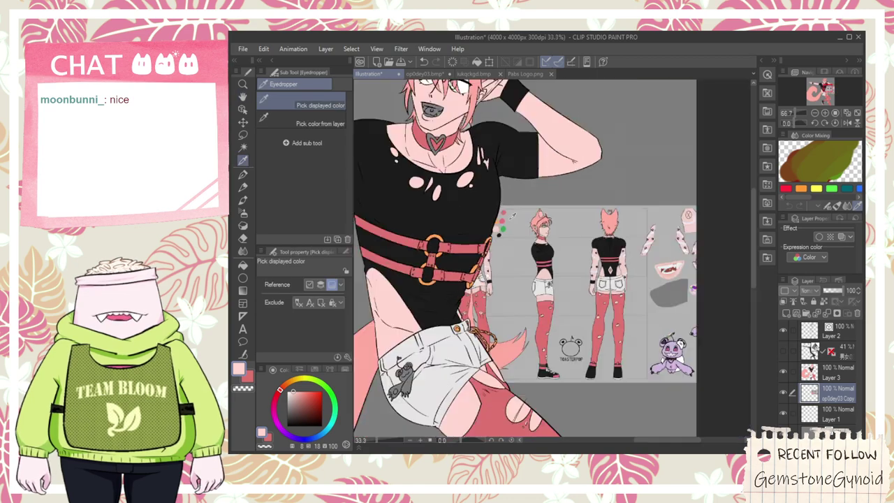
- Sample the orange from the harness ring and fill the heart outline on the collar with it
{"action": "scroll", "coordinate": [512, 215], "scroll_direction": "up", "scroll_amount": 3}
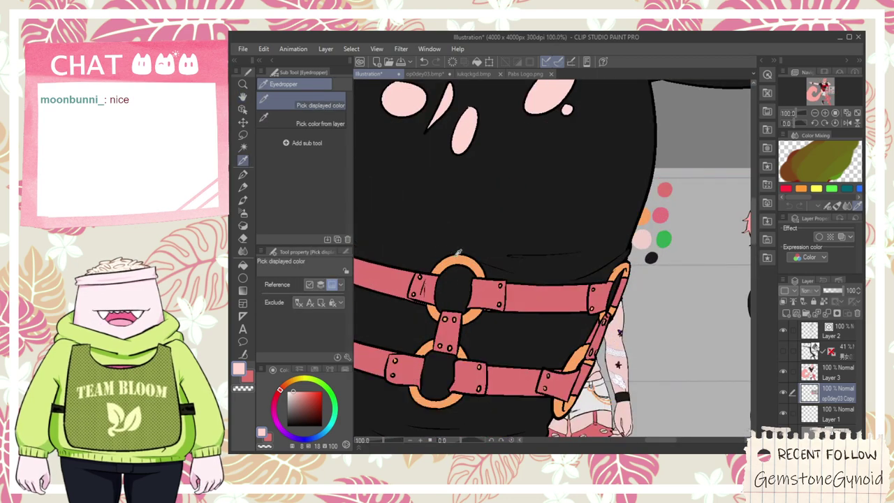
{"action": "left_click", "coordinate": [458, 261]}
{"action": "scroll", "coordinate": [458, 261], "scroll_direction": "down", "scroll_amount": 2}
{"action": "key", "text": "space"}
{"action": "left_click_drag", "start_coordinate": [458, 143], "coordinate": [564, 300]}
{"action": "key", "text": "g"}
{"action": "scroll", "coordinate": [563, 294], "scroll_direction": "up", "scroll_amount": 3}
{"action": "left_click", "coordinate": [566, 288]}
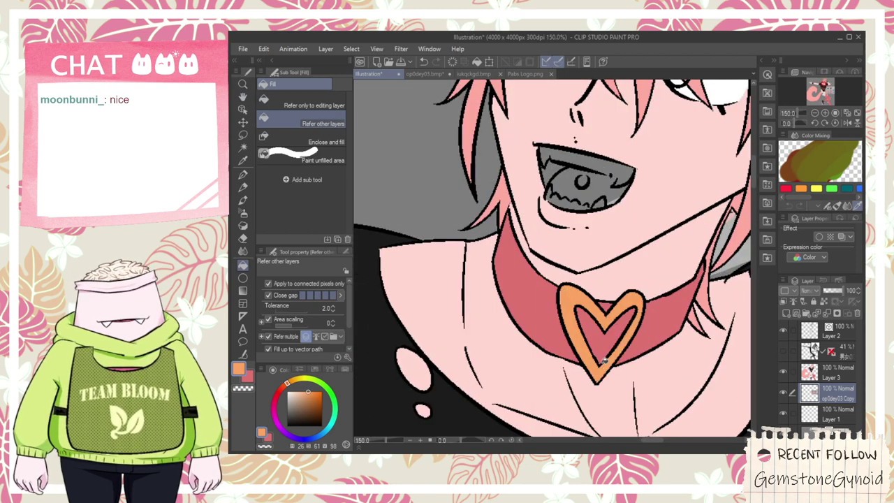
- Fill the round tongue piercing in the open mouth with orange, undoing any fill that spills across the tongue
{"action": "scroll", "coordinate": [599, 367], "scroll_direction": "down", "scroll_amount": 5}
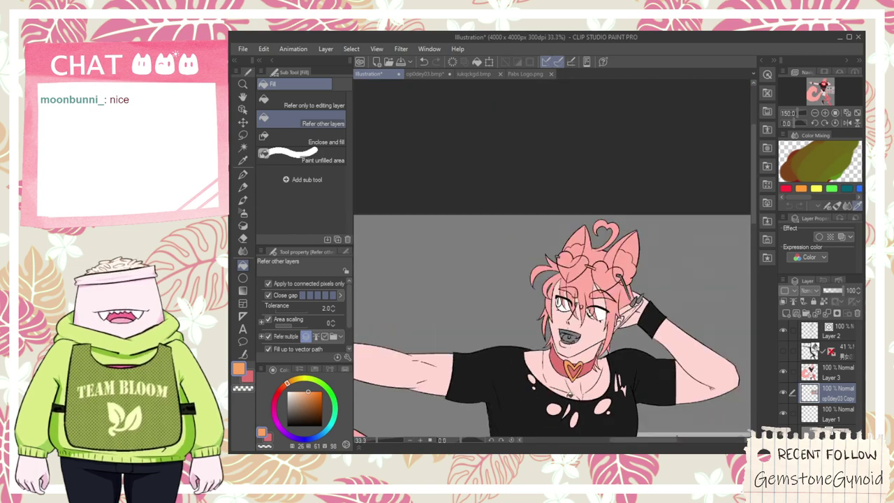
{"action": "key", "text": "space"}
{"action": "left_click_drag", "start_coordinate": [620, 422], "coordinate": [537, 313]}
{"action": "scroll", "coordinate": [601, 373], "scroll_direction": "up", "scroll_amount": 2}
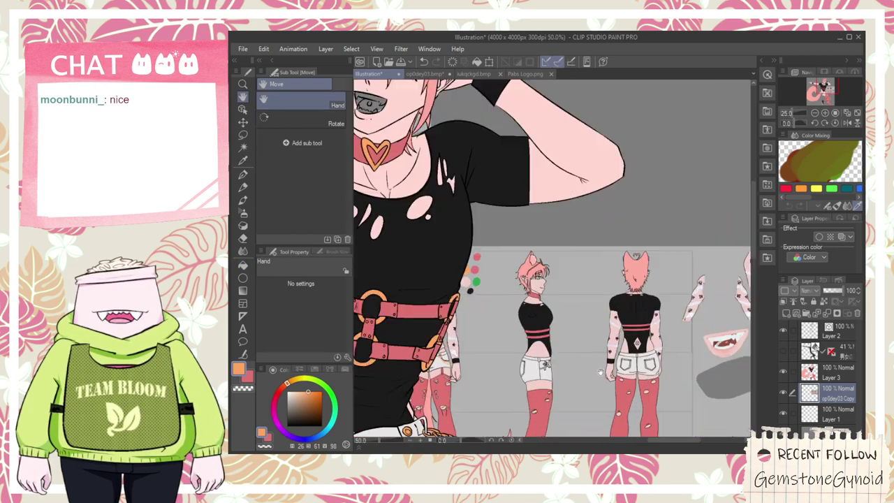
{"action": "left_click_drag", "start_coordinate": [495, 241], "coordinate": [644, 431]}
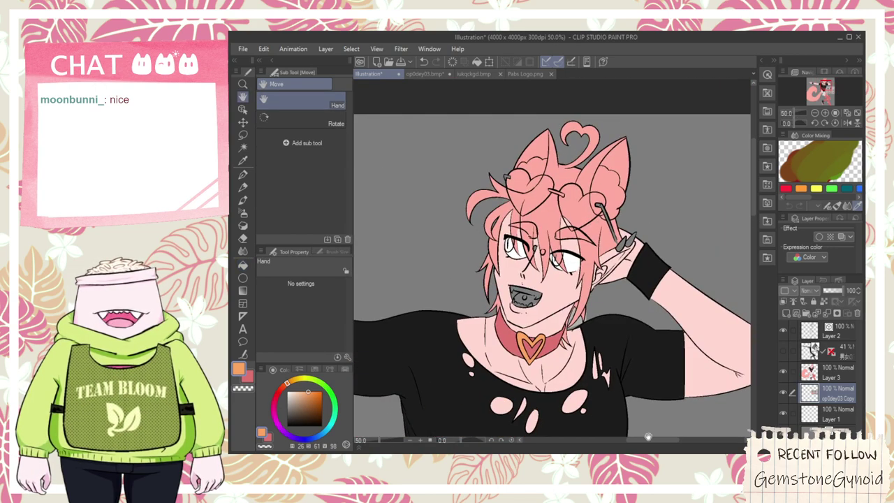
{"action": "scroll", "coordinate": [513, 266], "scroll_direction": "up", "scroll_amount": 6}
{"action": "left_click", "coordinate": [524, 279]}
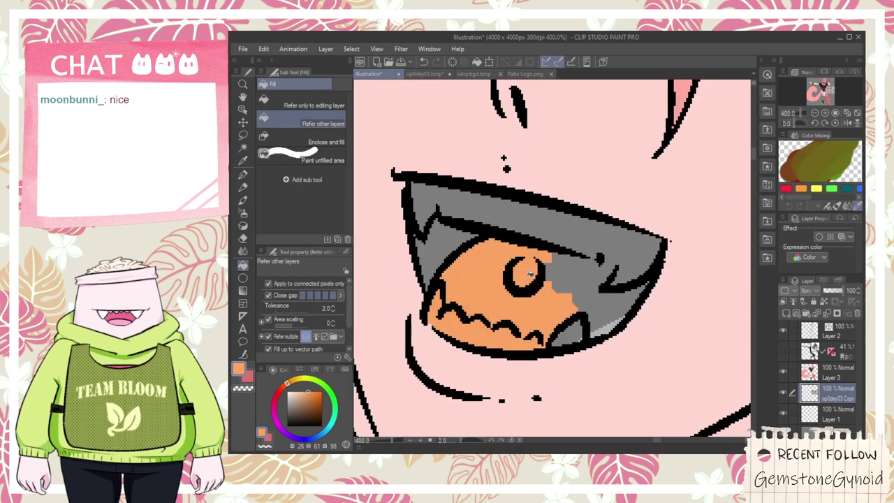
{"action": "key", "text": "ctrl+z"}
{"action": "key", "text": "p"}
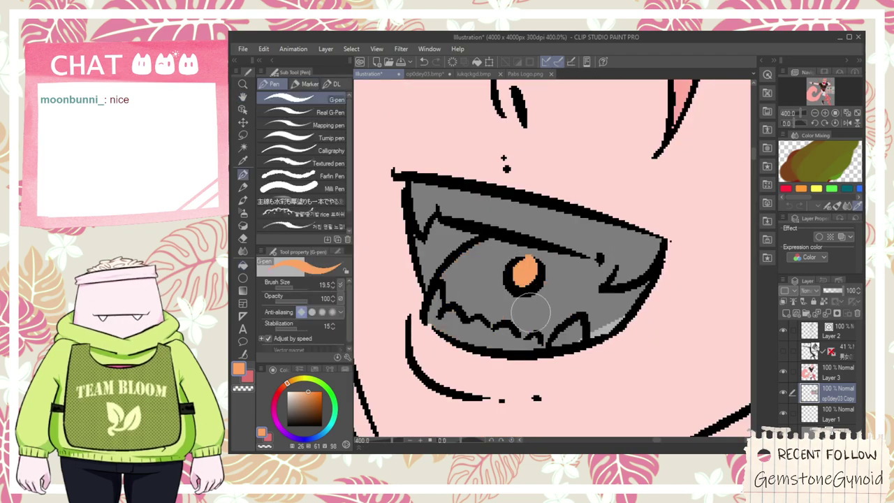
{"action": "scroll", "coordinate": [525, 306], "scroll_direction": "down", "scroll_amount": 6}
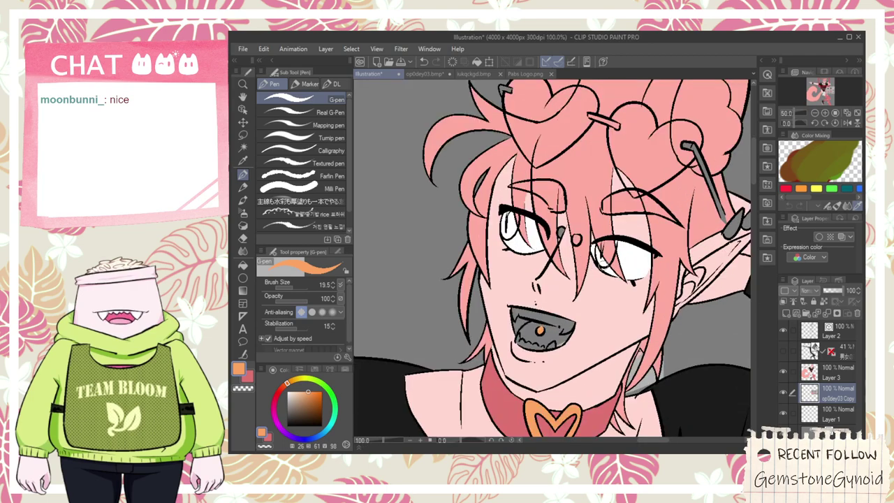
- Fill the upper row of teeth with white, closing the gap near the mouth's corner and including the fang
{"action": "key", "text": "g"}
{"action": "scroll", "coordinate": [537, 307], "scroll_direction": "up", "scroll_amount": 3}
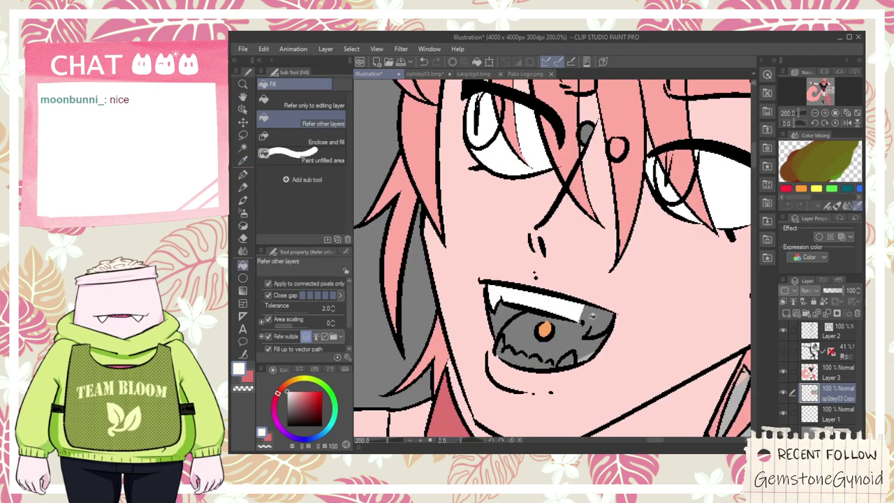
{"action": "scroll", "coordinate": [585, 317], "scroll_direction": "up", "scroll_amount": 4}
{"action": "key", "text": "p"}
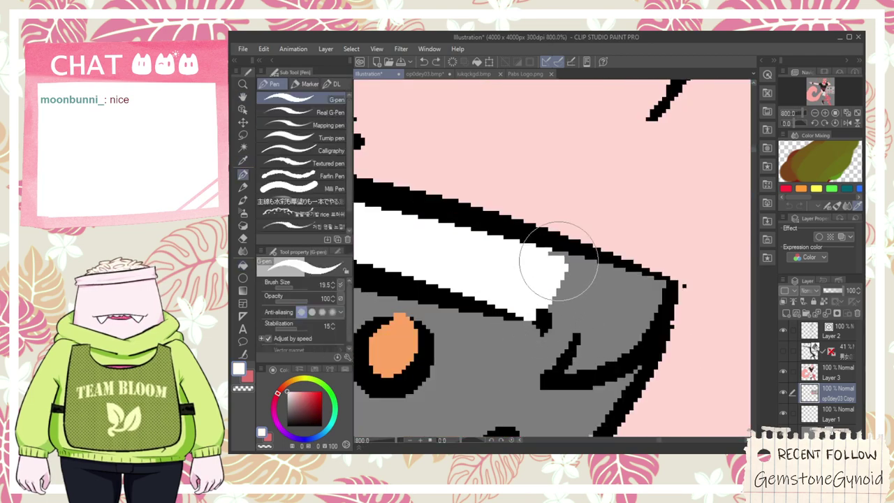
{"action": "key", "text": "g"}
{"action": "left_click", "coordinate": [609, 320]}
{"action": "scroll", "coordinate": [597, 324], "scroll_direction": "down", "scroll_amount": 2}
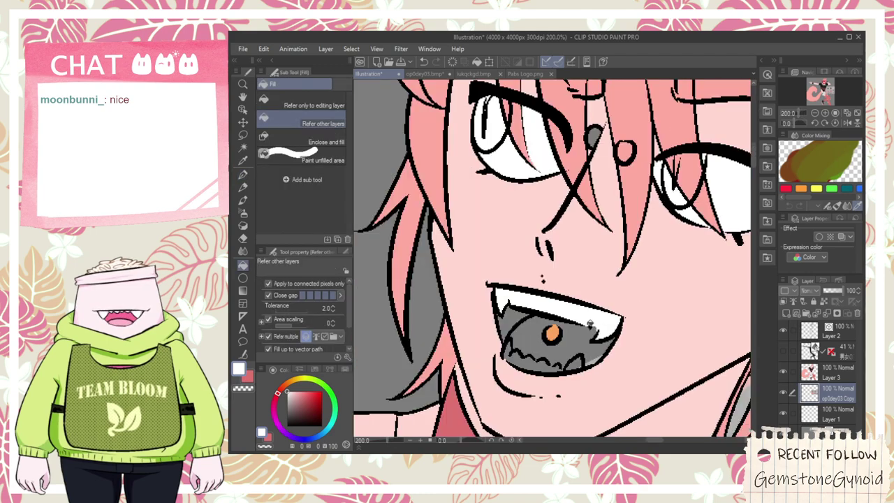
- Fill the lower teeth and their fangs with white
{"action": "scroll", "coordinate": [593, 325], "scroll_direction": "up", "scroll_amount": 2}
{"action": "key", "text": "p"}
{"action": "scroll", "coordinate": [602, 319], "scroll_direction": "down", "scroll_amount": 1}
{"action": "key", "text": "g"}
{"action": "scroll", "coordinate": [602, 315], "scroll_direction": "down", "scroll_amount": 4}
{"action": "scroll", "coordinate": [568, 370], "scroll_direction": "up", "scroll_amount": 5}
{"action": "left_click", "coordinate": [479, 224]}
{"action": "left_click", "coordinate": [662, 285]}
{"action": "left_click_drag", "start_coordinate": [662, 285], "coordinate": [557, 297]}
{"action": "left_click", "coordinate": [632, 291]}
- Sample a muted dark rose from the reference sheet for colouring the mouth
{"action": "scroll", "coordinate": [636, 293], "scroll_direction": "down", "scroll_amount": 5}
{"action": "scroll", "coordinate": [657, 304], "scroll_direction": "down", "scroll_amount": 2}
{"action": "key", "text": "space"}
{"action": "left_click_drag", "start_coordinate": [663, 325], "coordinate": [544, 246]}
{"action": "scroll", "coordinate": [660, 342], "scroll_direction": "up", "scroll_amount": 1}
{"action": "scroll", "coordinate": [661, 342], "scroll_direction": "up", "scroll_amount": 2}
{"action": "scroll", "coordinate": [646, 336], "scroll_direction": "down", "scroll_amount": 2}
{"action": "scroll", "coordinate": [688, 359], "scroll_direction": "up", "scroll_amount": 1}
{"action": "left_click_drag", "start_coordinate": [690, 362], "coordinate": [512, 305]}
{"action": "key", "text": "i"}
{"action": "scroll", "coordinate": [683, 347], "scroll_direction": "up", "scroll_amount": 2}
{"action": "scroll", "coordinate": [658, 347], "scroll_direction": "down", "scroll_amount": 3}
- Fill the tongue around the orange piercing with the collar's pinkish red
{"action": "key", "text": "space"}
{"action": "left_click_drag", "start_coordinate": [386, 166], "coordinate": [640, 333]}
{"action": "scroll", "coordinate": [638, 334], "scroll_direction": "up", "scroll_amount": 4}
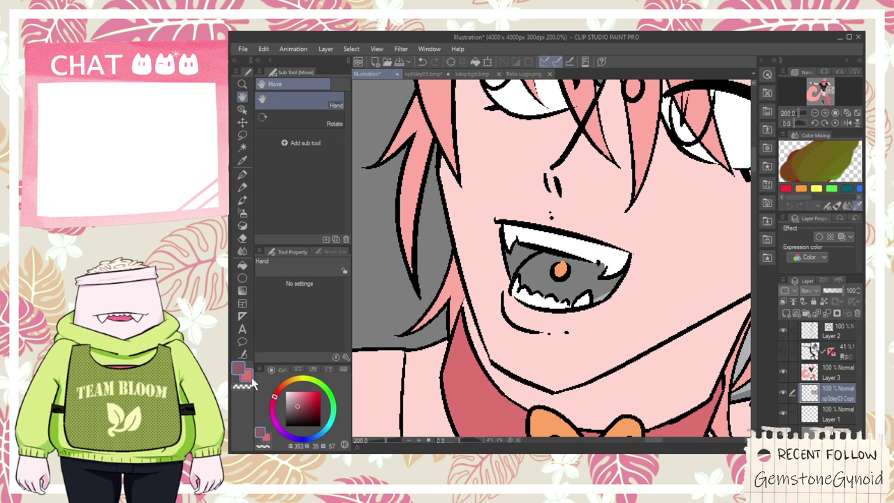
{"action": "key", "text": "p"}
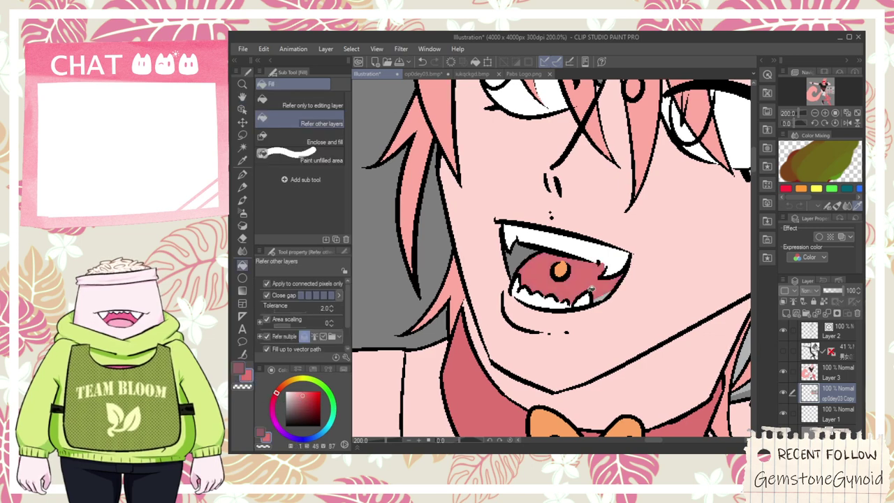
- Shift the sampled tongue colour to a darker rose (HSV 351, 60, 77) and fill the back of the mouth
{"action": "scroll", "coordinate": [597, 299], "scroll_direction": "up", "scroll_amount": 4}
{"action": "mouse_move", "coordinate": [639, 268]}
{"action": "left_mouse_down"}
{"action": "mouse_move", "coordinate": [597, 307]}
{"action": "mouse_move", "coordinate": [565, 305]}
{"action": "left_mouse_up"}
{"action": "left_click", "coordinate": [548, 311], "text": "alt"}
{"action": "key", "text": "i"}
{"action": "left_click", "coordinate": [602, 265]}
{"action": "scroll", "coordinate": [580, 258], "scroll_direction": "down", "scroll_amount": 4}
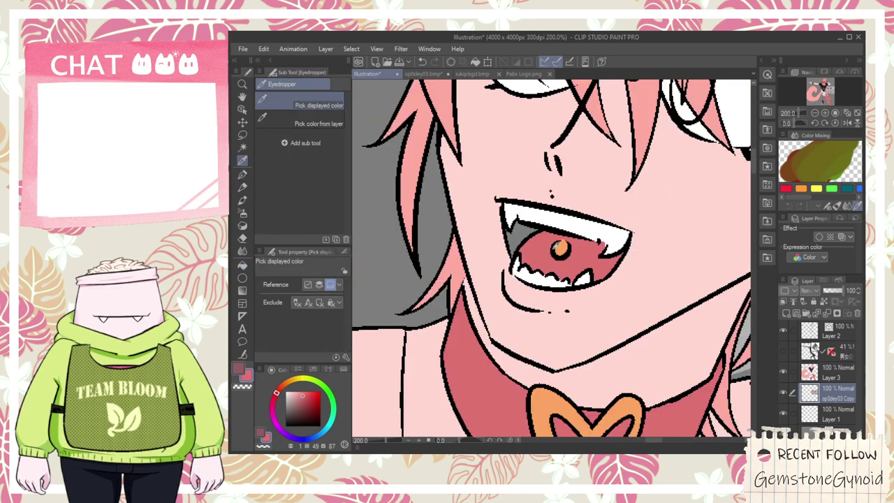
{"action": "left_click", "coordinate": [274, 400]}
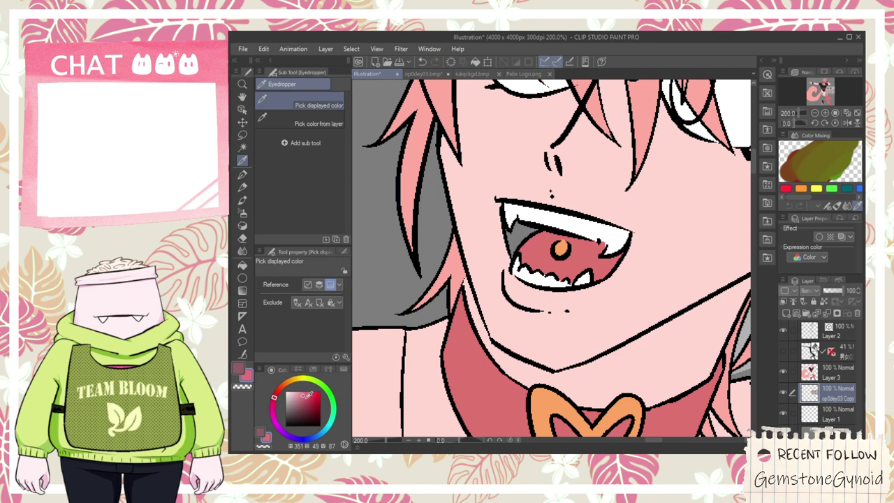
{"action": "key", "text": "g"}
{"action": "left_click", "coordinate": [520, 233]}
{"action": "scroll", "coordinate": [520, 245], "scroll_direction": "down", "scroll_amount": 3}
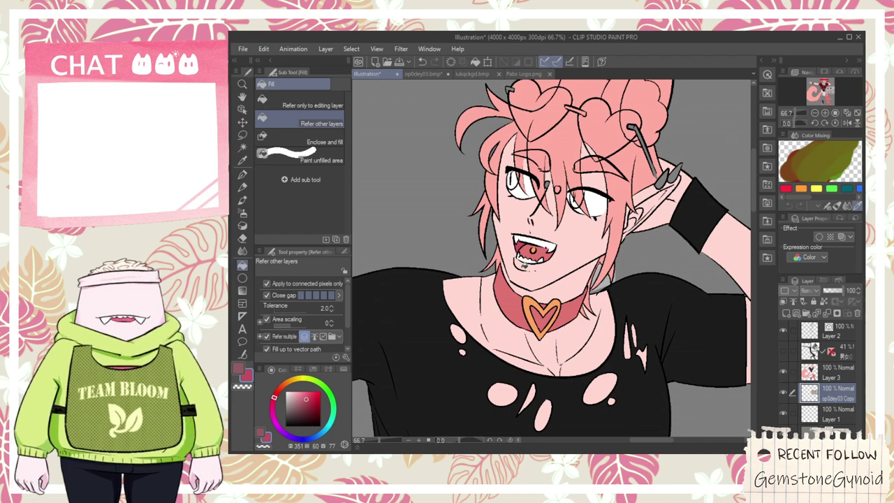
- Sample the pendant's orange and fill the left piercing between the eyes
{"action": "key", "text": "i"}
{"action": "scroll", "coordinate": [517, 279], "scroll_direction": "up", "scroll_amount": 3}
{"action": "left_click", "coordinate": [509, 290]}
{"action": "scroll", "coordinate": [509, 290], "scroll_direction": "down", "scroll_amount": 3}
{"action": "key", "text": "g"}
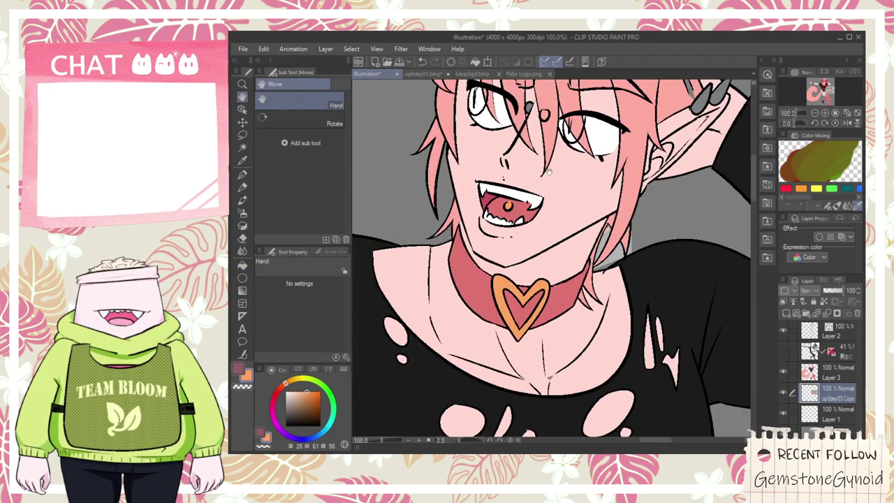
{"action": "scroll", "coordinate": [548, 238], "scroll_direction": "up", "scroll_amount": 5}
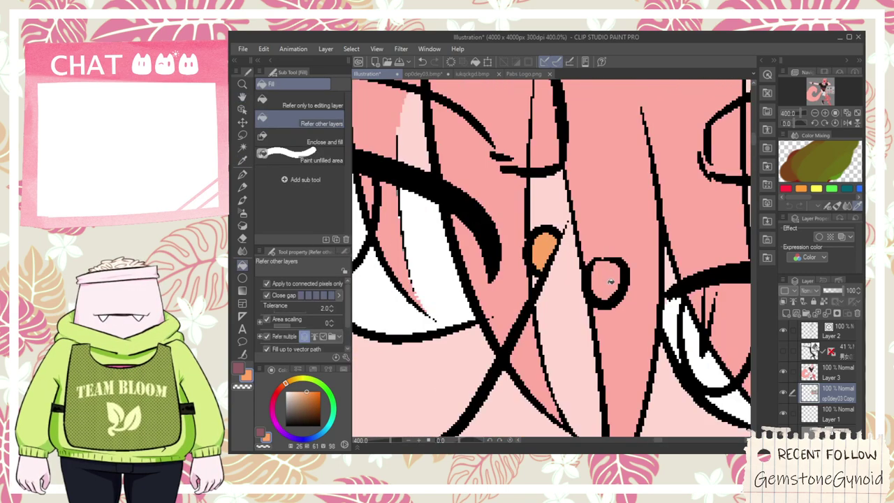
{"action": "scroll", "coordinate": [609, 281], "scroll_direction": "down", "scroll_amount": 7}
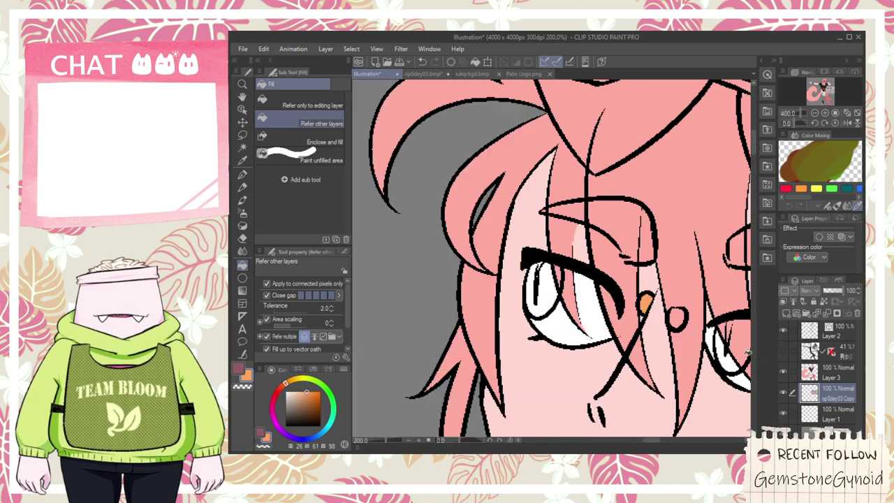
{"action": "key", "text": "space"}
{"action": "scroll", "coordinate": [720, 402], "scroll_direction": "down", "scroll_amount": 2}
{"action": "left_click_drag", "start_coordinate": [683, 397], "coordinate": [483, 256]}
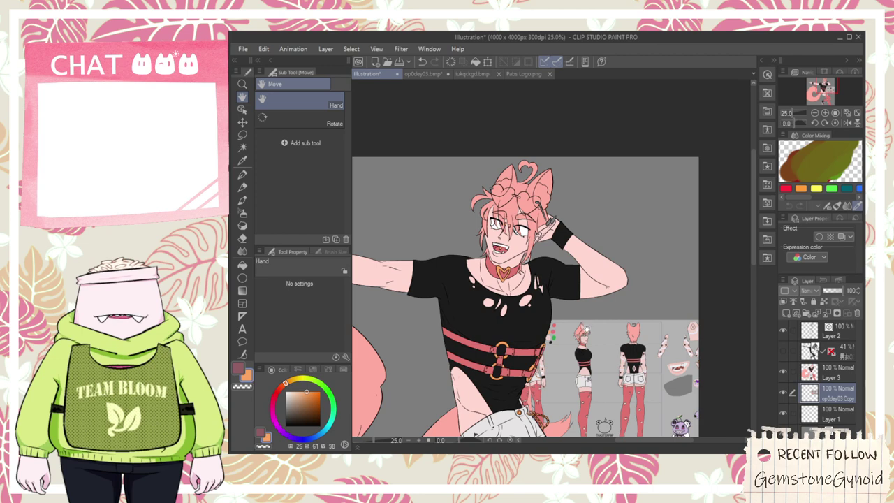
- Hide the reference copy layer, check which fills are missing, and make Layer 3 the active layer
{"action": "left_click", "coordinate": [783, 394]}
{"action": "left_click_drag", "start_coordinate": [625, 352], "coordinate": [641, 378]}
{"action": "scroll", "coordinate": [575, 230], "scroll_direction": "up", "scroll_amount": 4}
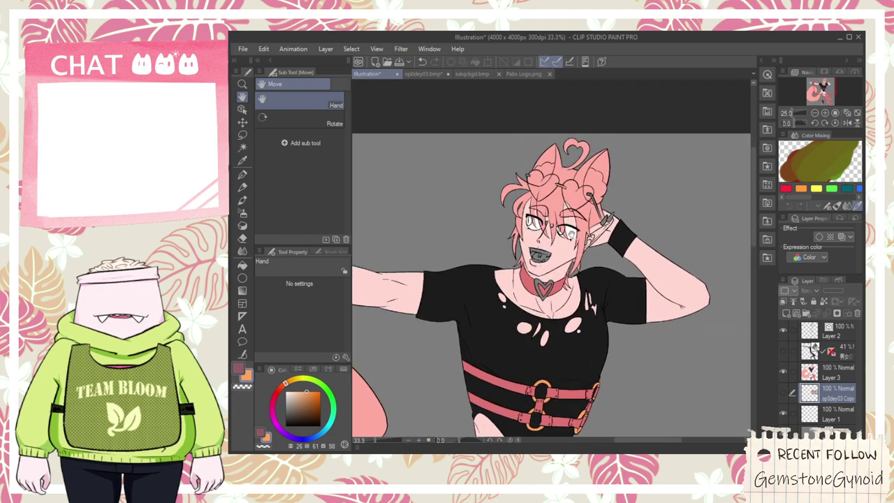
{"action": "left_click_drag", "start_coordinate": [549, 383], "coordinate": [592, 127]}
{"action": "scroll", "coordinate": [592, 127], "scroll_direction": "down", "scroll_amount": 1}
{"action": "key", "text": "i"}
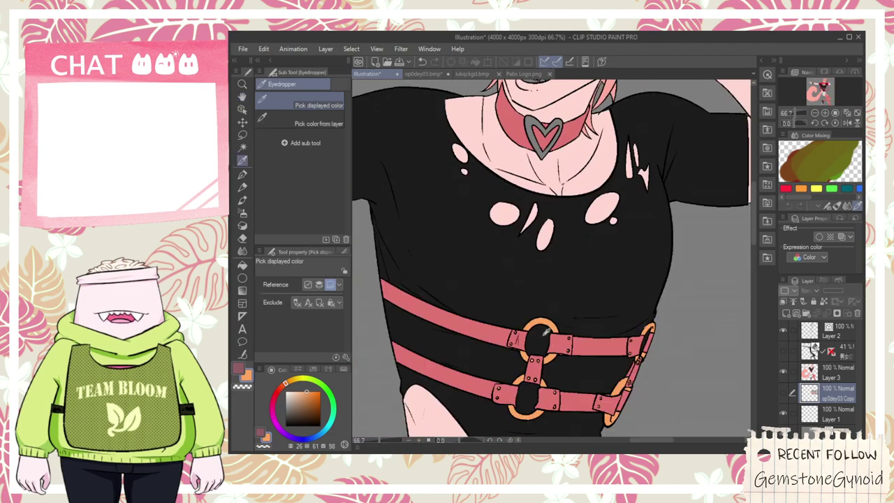
{"action": "scroll", "coordinate": [545, 309], "scroll_direction": "up", "scroll_amount": 1}
{"action": "scroll", "coordinate": [546, 313], "scroll_direction": "down", "scroll_amount": 1}
{"action": "key", "text": "h"}
{"action": "left_click_drag", "start_coordinate": [547, 312], "coordinate": [535, 412]}
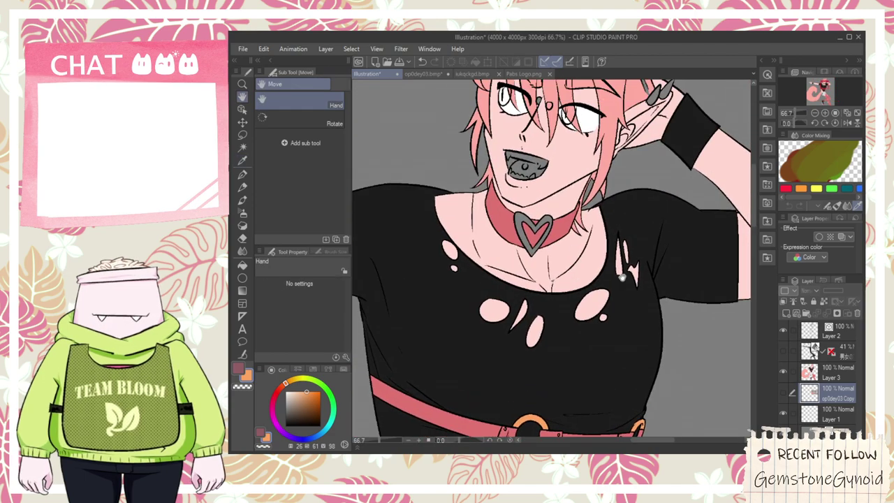
{"action": "left_click", "coordinate": [828, 378]}
- Fill the outline of the collar's heart pendant with orange on Layer 3
{"action": "left_click_drag", "start_coordinate": [541, 246], "coordinate": [567, 361]}
{"action": "scroll", "coordinate": [559, 343], "scroll_direction": "up", "scroll_amount": 3}
{"action": "left_click", "coordinate": [544, 316]}
{"action": "left_click", "coordinate": [591, 393]}
{"action": "key", "text": "space"}
{"action": "left_click_drag", "start_coordinate": [651, 187], "coordinate": [544, 363]}
- Fill the two pointed shapes at the ear's tip and both piercings between the eyes with orange
{"action": "scroll", "coordinate": [585, 302], "scroll_direction": "down", "scroll_amount": 1}
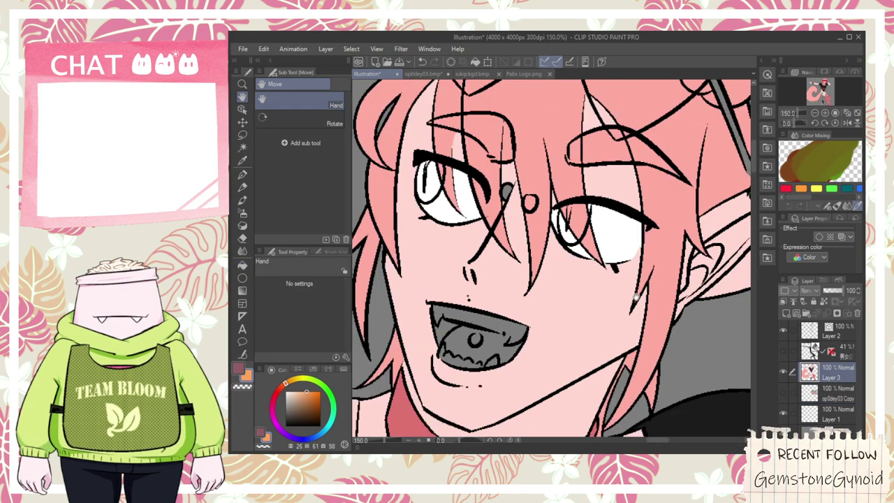
{"action": "left_click_drag", "start_coordinate": [631, 296], "coordinate": [564, 318]}
{"action": "left_click", "coordinate": [694, 199]}
{"action": "left_click", "coordinate": [716, 187]}
{"action": "key", "text": "space"}
{"action": "left_click_drag", "start_coordinate": [451, 233], "coordinate": [571, 235]}
{"action": "scroll", "coordinate": [571, 236], "scroll_direction": "up", "scroll_amount": 3}
{"action": "left_click", "coordinate": [534, 191]}
{"action": "key", "text": "ctrl+z"}
{"action": "scroll", "coordinate": [585, 197], "scroll_direction": "down", "scroll_amount": 4}
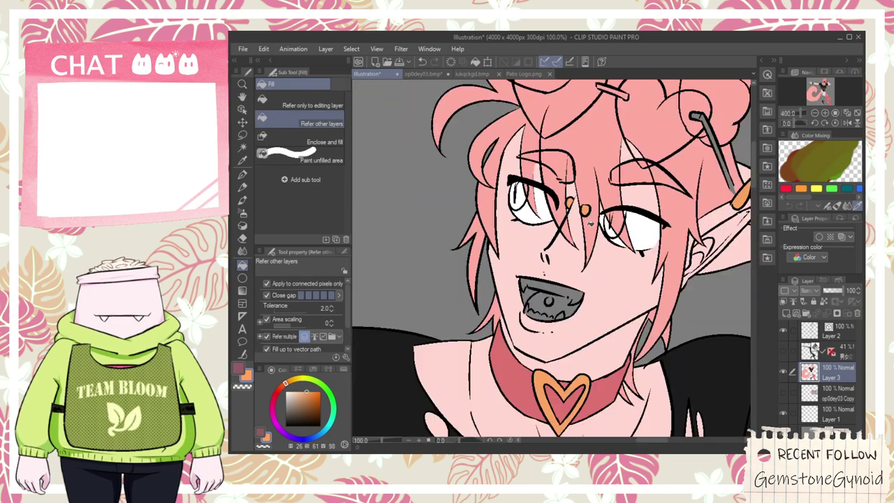
- Sample white from the eye and fill the upper teeth, closing the gap by the fang at the mouth's corner
{"action": "key", "text": "h"}
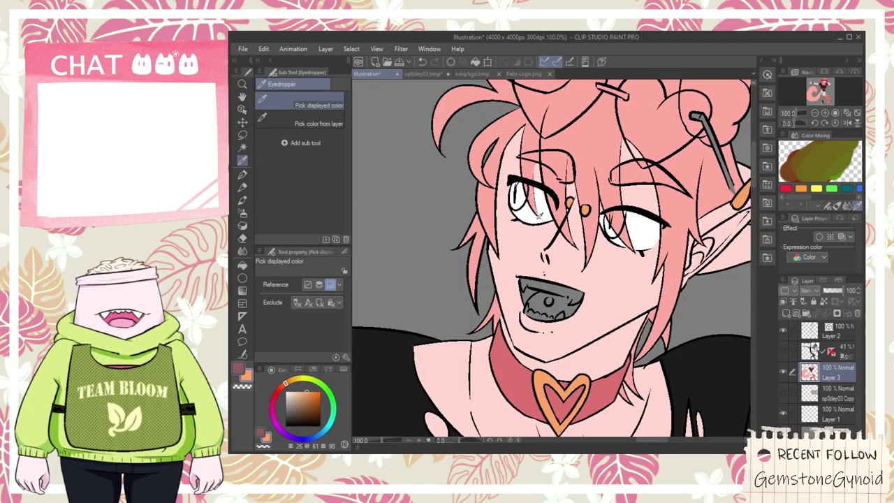
{"action": "left_click", "coordinate": [538, 214], "text": "alt"}
{"action": "scroll", "coordinate": [546, 283], "scroll_direction": "up", "scroll_amount": 2}
{"action": "left_click", "coordinate": [542, 290]}
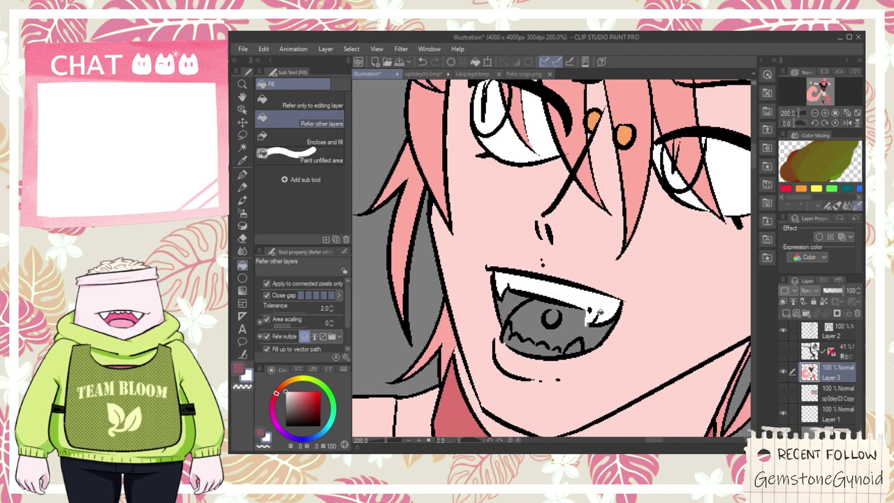
{"action": "scroll", "coordinate": [596, 309], "scroll_direction": "up", "scroll_amount": 2}
{"action": "key", "text": "p"}
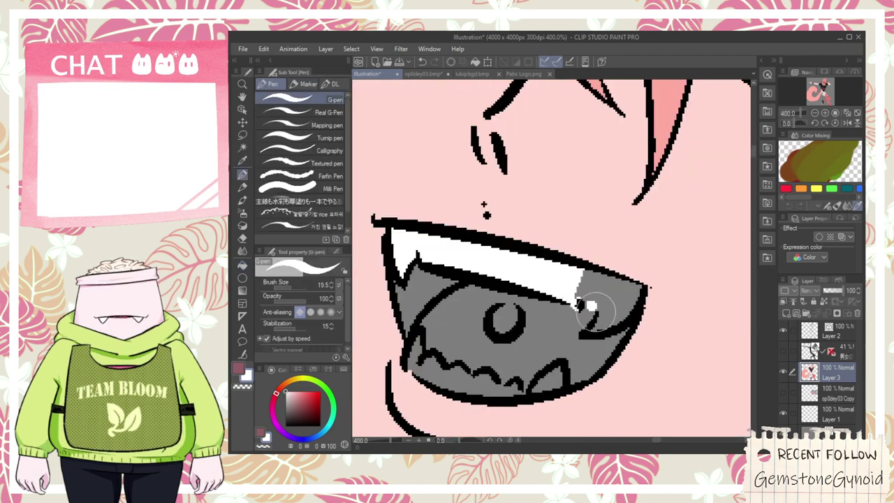
{"action": "key", "text": "h"}
- Fill the tongue with the collar's pinkish red and try to fill its piercing with orange
{"action": "scroll", "coordinate": [586, 305], "scroll_direction": "down", "scroll_amount": 6}
{"action": "left_click", "coordinate": [527, 343], "text": "alt"}
{"action": "scroll", "coordinate": [550, 287], "scroll_direction": "up", "scroll_amount": 2}
{"action": "left_click", "coordinate": [549, 282]}
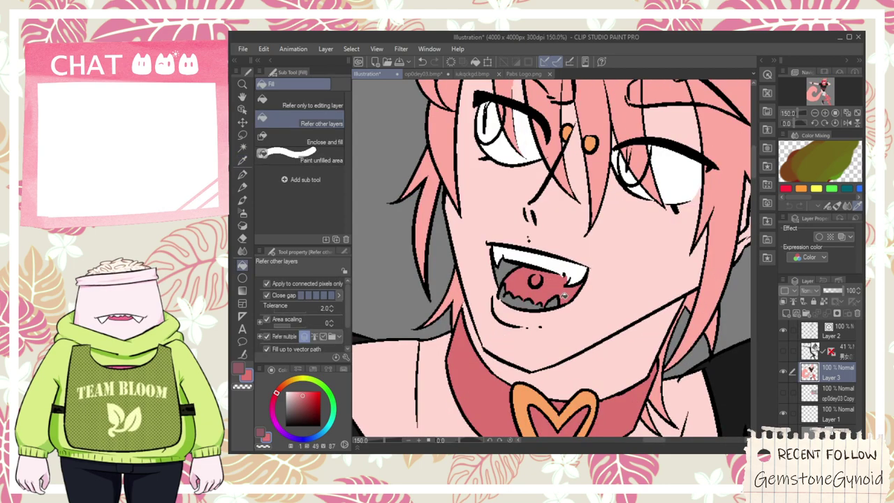
{"action": "left_click", "coordinate": [597, 139], "text": "alt"}
{"action": "left_click", "coordinate": [544, 283]}
- Recolour the tongue with a light pink sampled from the character
{"action": "scroll", "coordinate": [537, 280], "scroll_direction": "down", "scroll_amount": 2}
{"action": "scroll", "coordinate": [538, 280], "scroll_direction": "down", "scroll_amount": 3}
{"action": "key", "text": "space"}
{"action": "left_click_drag", "start_coordinate": [512, 379], "coordinate": [567, 139]}
{"action": "left_click", "coordinate": [525, 302], "text": "alt"}
{"action": "key", "text": "space"}
{"action": "left_click_drag", "start_coordinate": [585, 98], "coordinate": [515, 282]}
{"action": "scroll", "coordinate": [517, 279], "scroll_direction": "up", "scroll_amount": 4}
{"action": "left_click", "coordinate": [526, 236]}
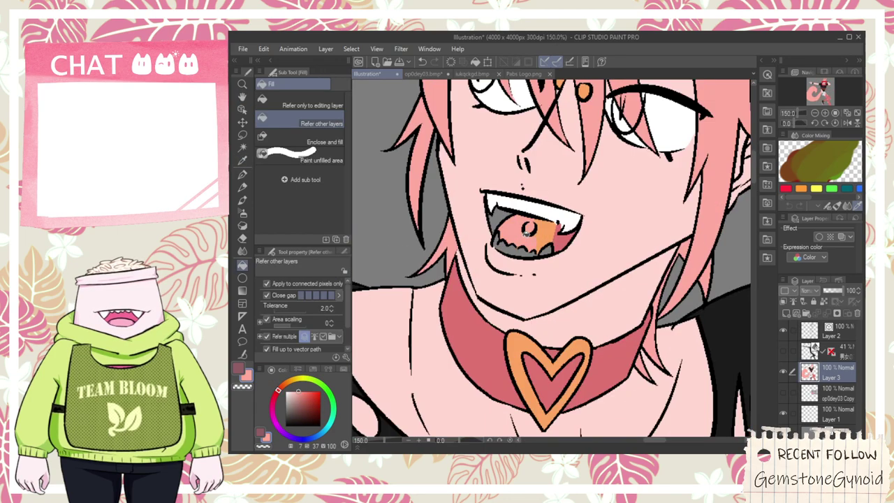
{"action": "scroll", "coordinate": [534, 232], "scroll_direction": "up", "scroll_amount": 1}
{"action": "scroll", "coordinate": [543, 240], "scroll_direction": "down", "scroll_amount": 1}
- Sample the pendant's orange and paint in the tongue piercing with the G-pen
{"action": "left_click", "coordinate": [525, 345], "text": "alt"}
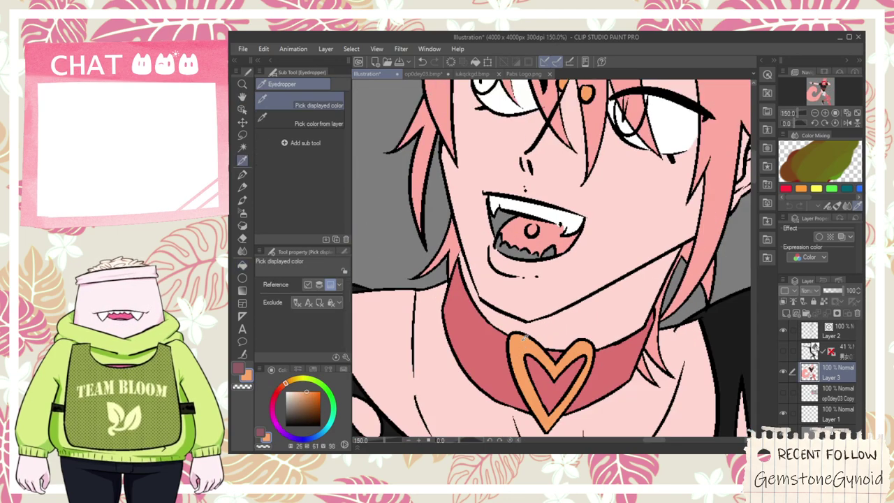
{"action": "scroll", "coordinate": [523, 343], "scroll_direction": "up", "scroll_amount": 1}
{"action": "key", "text": "p"}
{"action": "scroll", "coordinate": [533, 204], "scroll_direction": "up", "scroll_amount": 2}
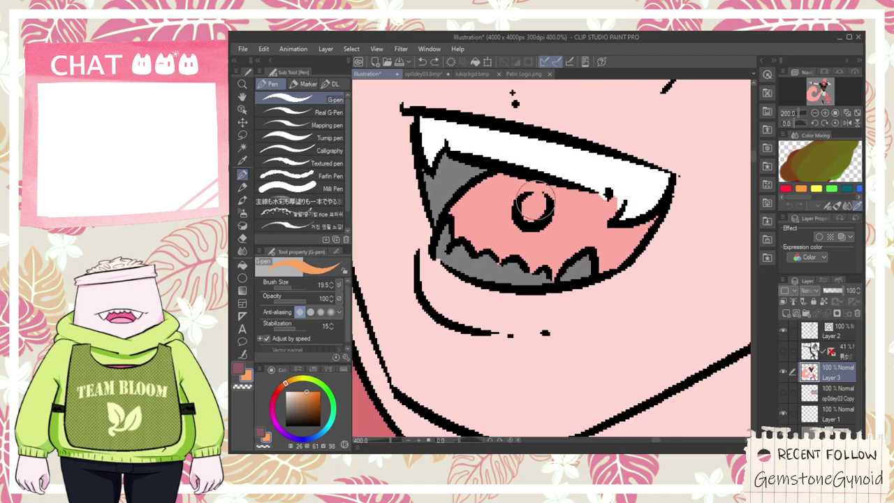
{"action": "scroll", "coordinate": [530, 207], "scroll_direction": "down", "scroll_amount": 4}
- Choose a pinkish red (HSV 355, 55, 86) and fill the tongue around the piercing
{"action": "key", "text": "space"}
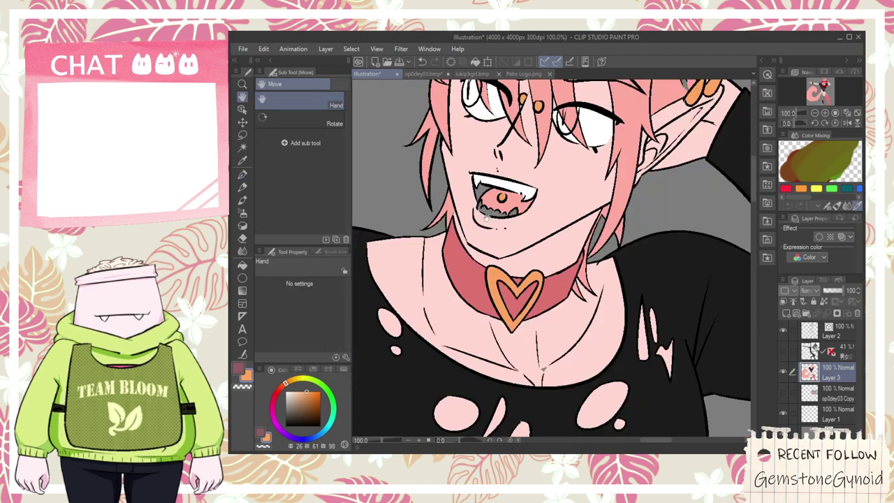
{"action": "scroll", "coordinate": [462, 230], "scroll_direction": "up", "scroll_amount": 1}
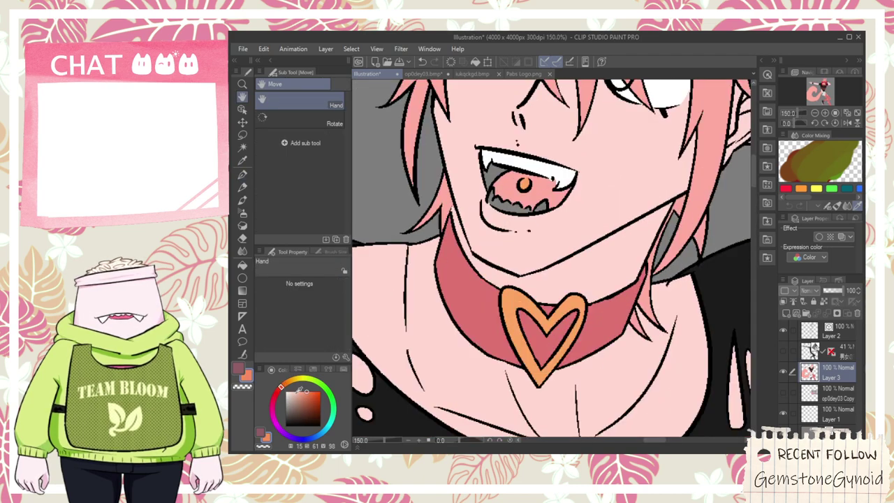
{"action": "left_click", "coordinate": [278, 395]}
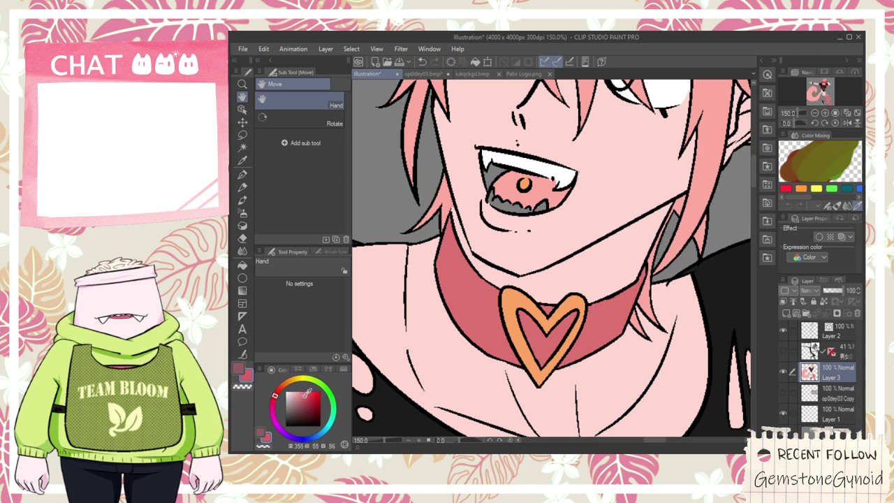
{"action": "key", "text": "g"}
{"action": "left_click", "coordinate": [524, 183]}
{"action": "left_click", "coordinate": [525, 185]}
- Choose a dark magenta (HSV 334, 58, 55) and fill the back of the mouth behind the tongue
{"action": "scroll", "coordinate": [516, 175], "scroll_direction": "up", "scroll_amount": 4}
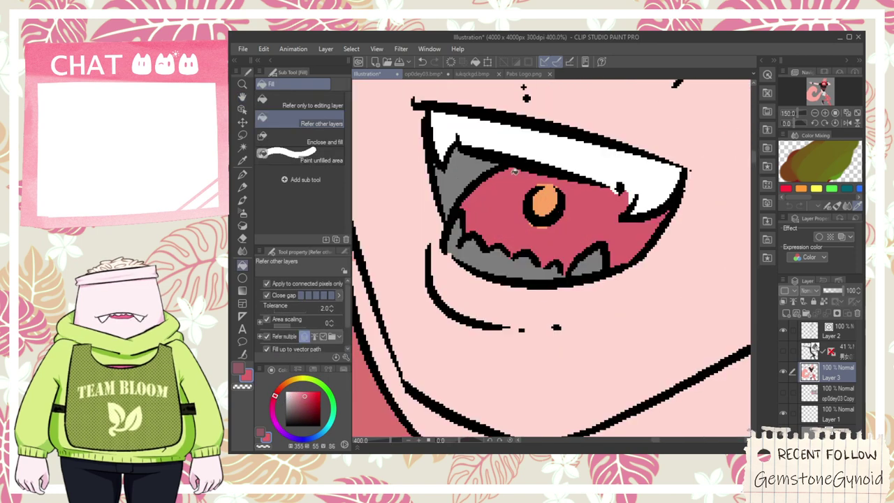
{"action": "key", "text": "p"}
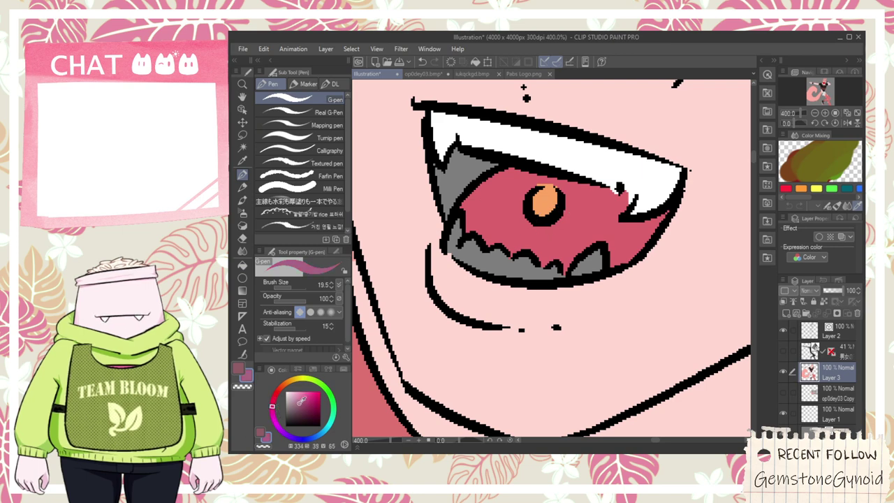
{"action": "key", "text": "g"}
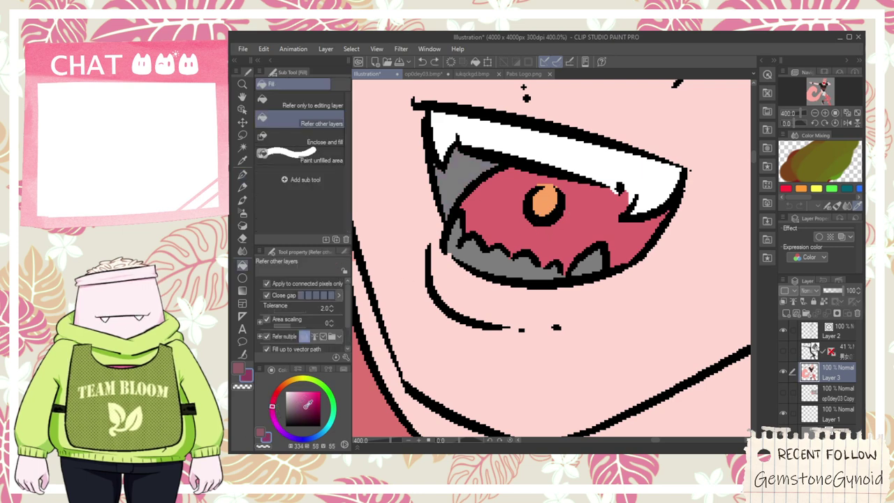
{"action": "left_click", "coordinate": [467, 179]}
- Sample white from the upper teeth and fill the lower teeth and their fang
{"action": "left_click", "coordinate": [529, 139], "text": "alt"}
{"action": "left_click", "coordinate": [518, 266]}
{"action": "left_click", "coordinate": [580, 265]}
{"action": "scroll", "coordinate": [579, 264], "scroll_direction": "down", "scroll_amount": 2}
{"action": "scroll", "coordinate": [578, 263], "scroll_direction": "down", "scroll_amount": 3}
- Sample orange from beside the ear and fill the temple arm of the heart-shaped glasses down to its tip
{"action": "key", "text": "space"}
{"action": "left_click_drag", "start_coordinate": [579, 263], "coordinate": [551, 260]}
{"action": "left_click_drag", "start_coordinate": [583, 231], "coordinate": [541, 253]}
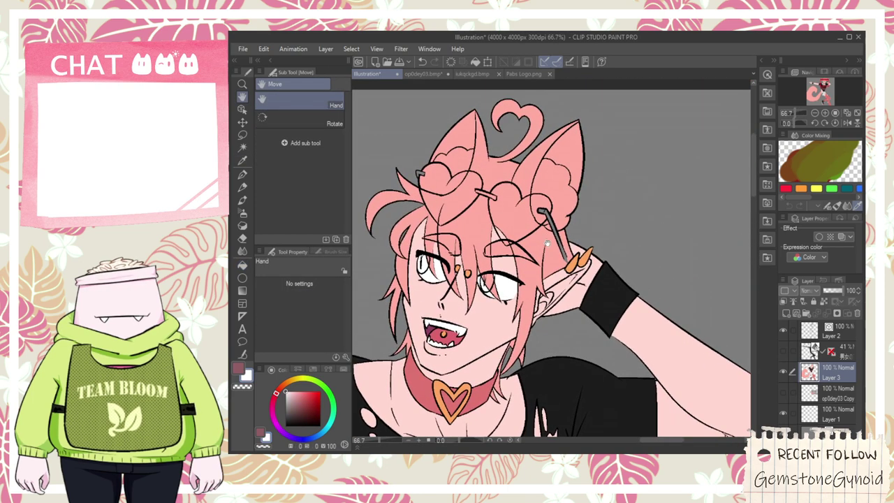
{"action": "scroll", "coordinate": [539, 229], "scroll_direction": "up", "scroll_amount": 3}
{"action": "left_click", "coordinate": [563, 261], "text": "alt"}
{"action": "key", "text": "g"}
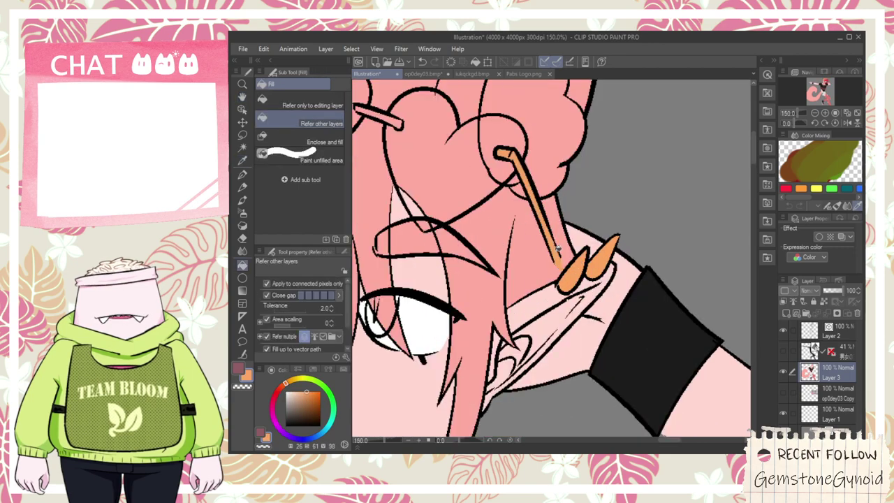
{"action": "scroll", "coordinate": [563, 261], "scroll_direction": "up", "scroll_amount": 2}
{"action": "key", "text": "p"}
{"action": "scroll", "coordinate": [541, 269], "scroll_direction": "down", "scroll_amount": 2}
- Fill the bridge between the two heart-shaped lenses with the same orange
{"action": "left_click_drag", "start_coordinate": [395, 208], "coordinate": [526, 284]}
{"action": "key", "text": "g"}
{"action": "scroll", "coordinate": [509, 188], "scroll_direction": "up", "scroll_amount": 1}
{"action": "left_click", "coordinate": [507, 188]}
{"action": "left_click_drag", "start_coordinate": [491, 183], "coordinate": [624, 222]}
- Show the reference copy layer again and sample the bear's lavender from the reference sheet
{"action": "scroll", "coordinate": [447, 157], "scroll_direction": "down", "scroll_amount": 6}
{"action": "left_click_drag", "start_coordinate": [459, 241], "coordinate": [652, 262]}
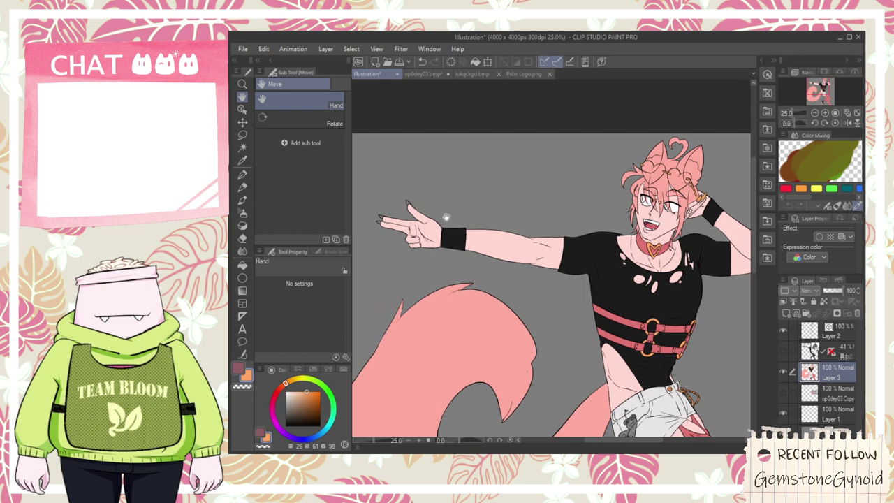
{"action": "left_click", "coordinate": [783, 393]}
{"action": "left_click_drag", "start_coordinate": [741, 391], "coordinate": [622, 329]}
{"action": "scroll", "coordinate": [651, 331], "scroll_direction": "up", "scroll_amount": 2}
{"action": "left_click_drag", "start_coordinate": [726, 369], "coordinate": [538, 314]}
{"action": "key", "text": "i"}
{"action": "scroll", "coordinate": [574, 318], "scroll_direction": "up", "scroll_amount": 3}
{"action": "left_click", "coordinate": [573, 312]}
- Fill the limbs and head of the small plush on the shorts with lavender
{"action": "scroll", "coordinate": [573, 312], "scroll_direction": "down", "scroll_amount": 2}
{"action": "scroll", "coordinate": [574, 307], "scroll_direction": "down", "scroll_amount": 1}
{"action": "left_click_drag", "start_coordinate": [391, 307], "coordinate": [693, 265]}
{"action": "scroll", "coordinate": [508, 252], "scroll_direction": "up", "scroll_amount": 1}
{"action": "key", "text": "g"}
{"action": "scroll", "coordinate": [508, 252], "scroll_direction": "up", "scroll_amount": 2}
{"action": "left_click", "coordinate": [508, 251]}
{"action": "left_click", "coordinate": [539, 235]}
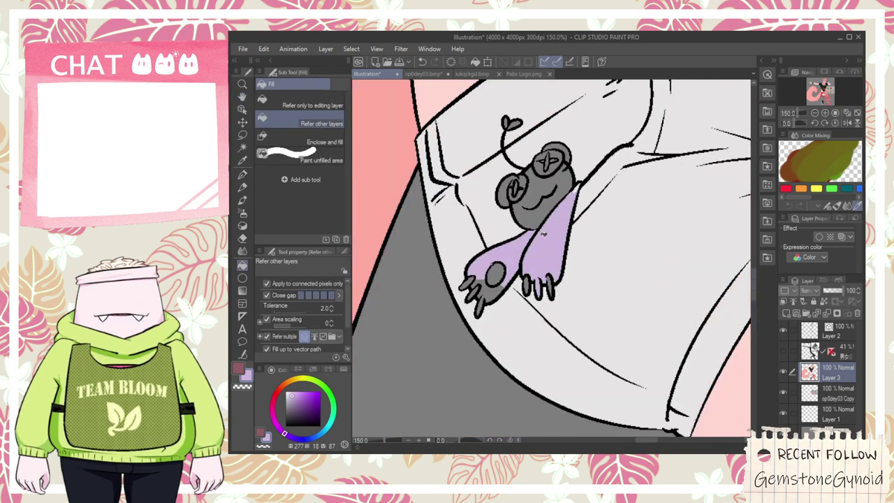
{"action": "left_click", "coordinate": [542, 212]}
{"action": "left_click", "coordinate": [552, 176]}
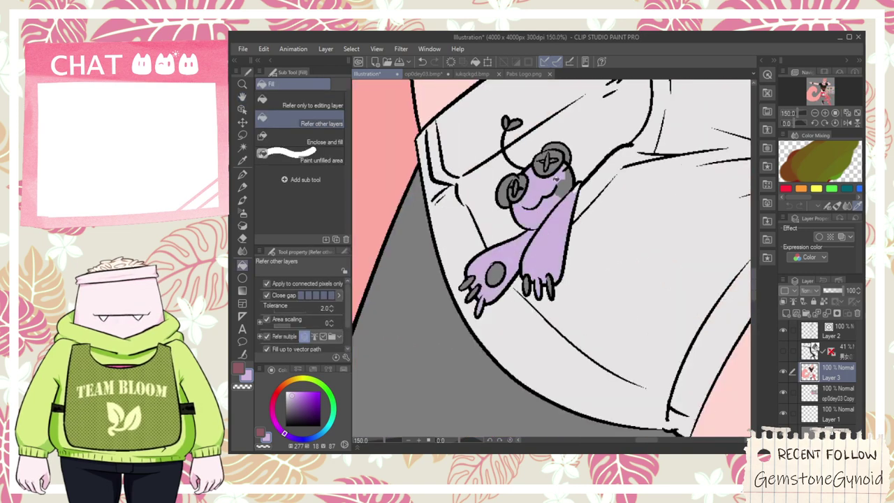
- Fill the plush's ears and the left button shape with the same lavender on Layer 3
{"action": "scroll", "coordinate": [569, 153], "scroll_direction": "up", "scroll_amount": 3}
{"action": "left_click", "coordinate": [813, 331]}
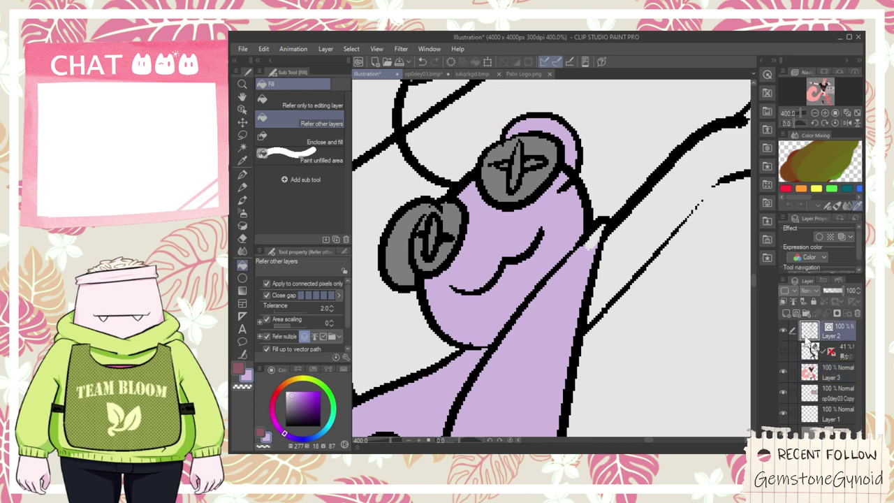
{"action": "key", "text": "e"}
{"action": "left_click", "coordinate": [823, 377]}
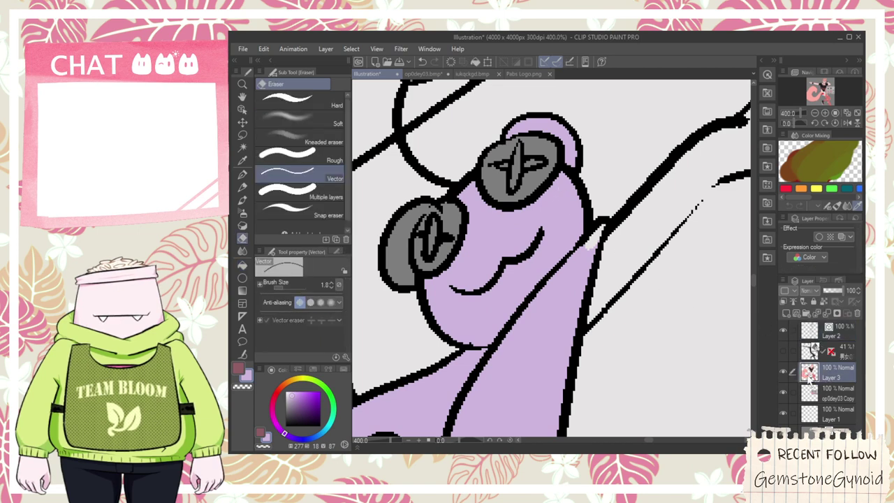
{"action": "key", "text": "g"}
{"action": "left_click", "coordinate": [412, 250]}
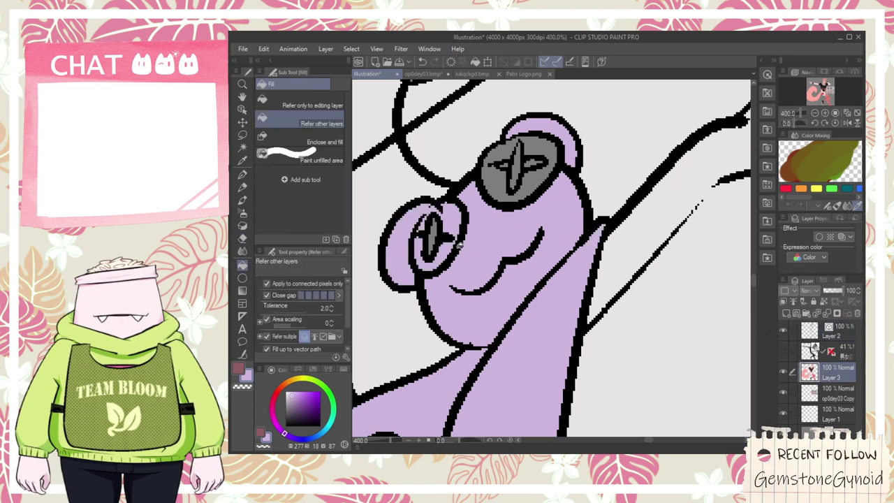
- Sample a dark grey from the bear on the reference sheet for colouring the plush's details
{"action": "scroll", "coordinate": [459, 249], "scroll_direction": "down", "scroll_amount": 6}
{"action": "scroll", "coordinate": [476, 229], "scroll_direction": "down", "scroll_amount": 1}
{"action": "key", "text": "space"}
{"action": "left_click_drag", "start_coordinate": [545, 228], "coordinate": [486, 278]}
{"action": "scroll", "coordinate": [660, 289], "scroll_direction": "up", "scroll_amount": 4}
{"action": "key", "text": "i"}
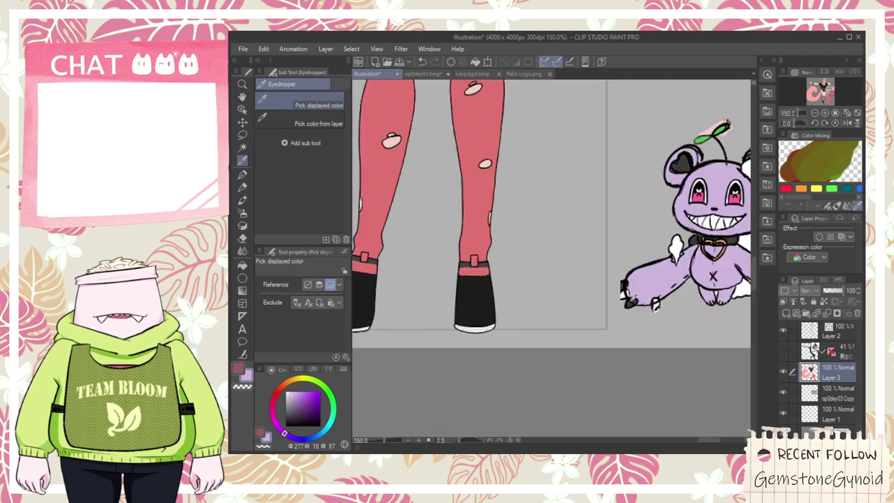
{"action": "scroll", "coordinate": [627, 294], "scroll_direction": "up", "scroll_amount": 5}
{"action": "scroll", "coordinate": [627, 301], "scroll_direction": "down", "scroll_amount": 7}
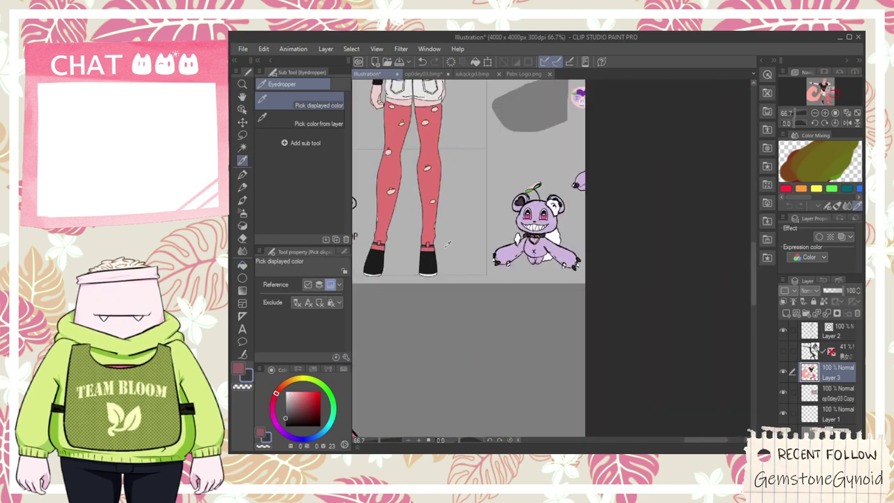
- Fill the outer claws on both of the small plush's paws with the sampled dark grey
{"action": "key", "text": "space"}
{"action": "left_click_drag", "start_coordinate": [449, 241], "coordinate": [638, 258]}
{"action": "left_click_drag", "start_coordinate": [370, 314], "coordinate": [582, 259]}
{"action": "scroll", "coordinate": [405, 244], "scroll_direction": "up", "scroll_amount": 6}
{"action": "key", "text": "g"}
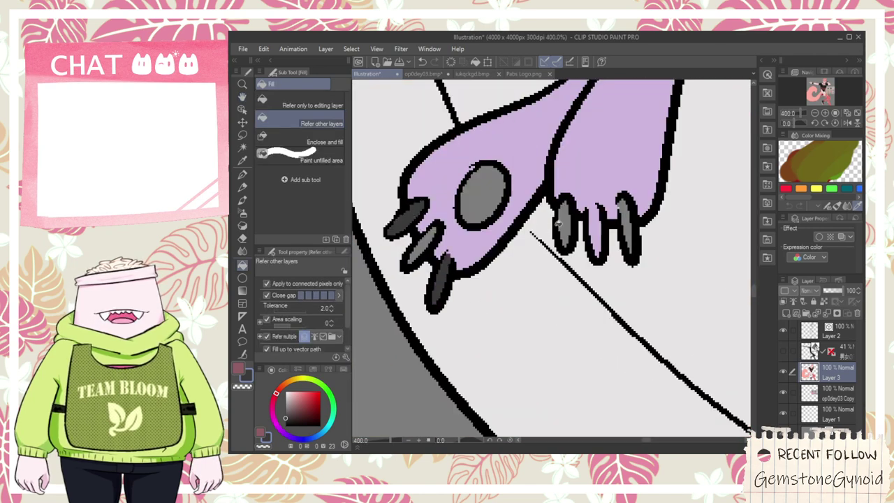
{"action": "left_click", "coordinate": [574, 217]}
{"action": "scroll", "coordinate": [619, 224], "scroll_direction": "down", "scroll_amount": 4}
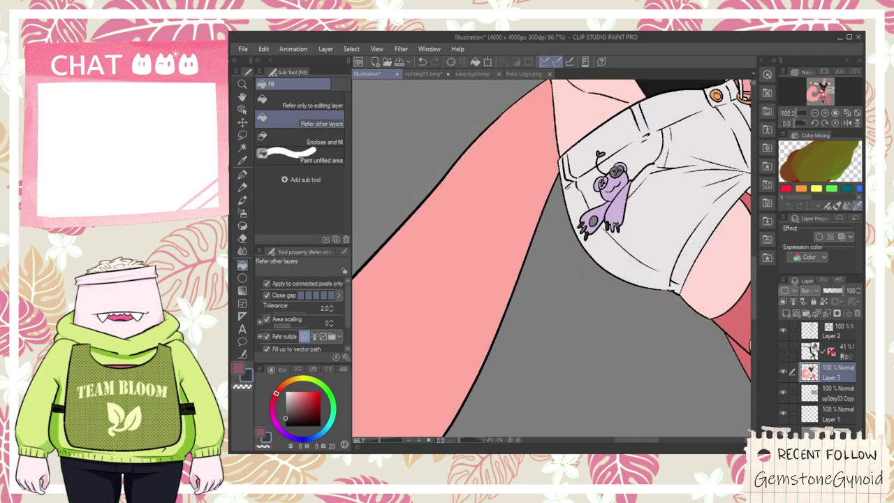
- Sample white from the bear on the reference sheet for the plush's remaining claws
{"action": "key", "text": "space"}
{"action": "left_click_drag", "start_coordinate": [644, 233], "coordinate": [475, 301]}
{"action": "left_click_drag", "start_coordinate": [712, 260], "coordinate": [592, 288]}
{"action": "scroll", "coordinate": [591, 288], "scroll_direction": "up", "scroll_amount": 9}
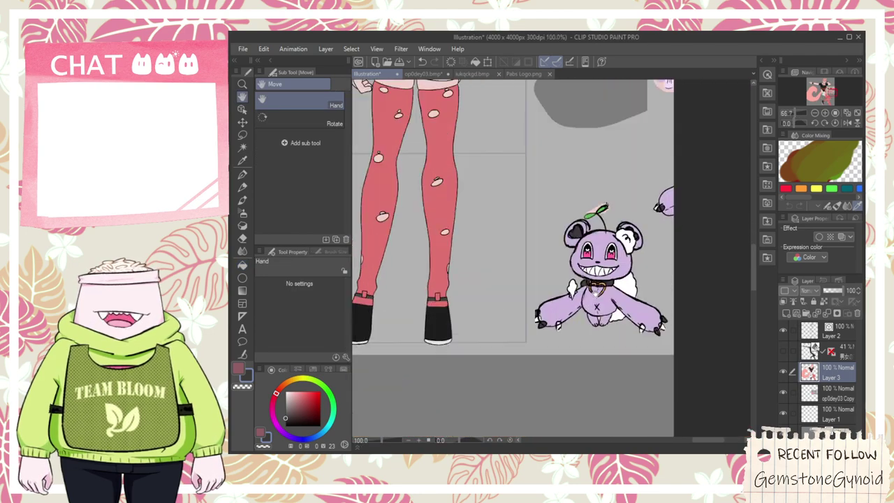
{"action": "key", "text": "i"}
{"action": "scroll", "coordinate": [513, 246], "scroll_direction": "down", "scroll_amount": 9}
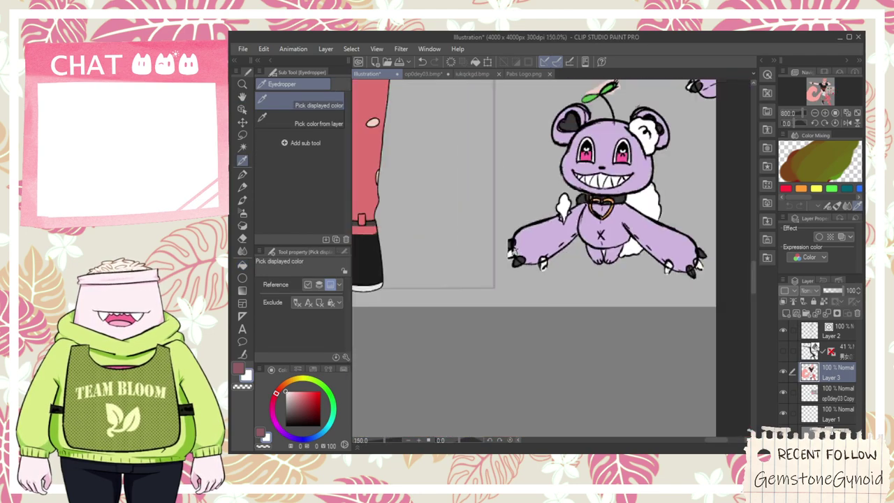
- Fill the middle claw of each plush paw with white, adding a short G-pen stroke where the fill spreads out
{"action": "key", "text": "space"}
{"action": "left_click_drag", "start_coordinate": [398, 283], "coordinate": [527, 262]}
{"action": "left_click_drag", "start_coordinate": [398, 277], "coordinate": [502, 261]}
{"action": "scroll", "coordinate": [516, 265], "scroll_direction": "up", "scroll_amount": 7}
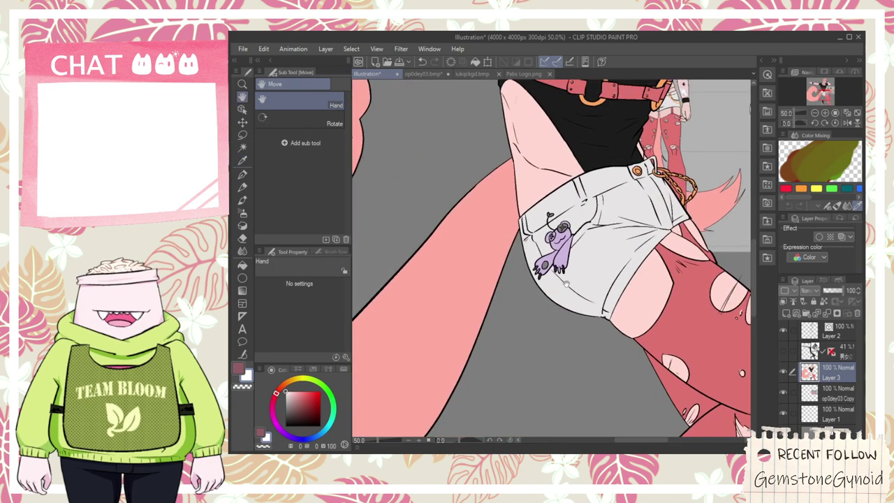
{"action": "key", "text": "g"}
{"action": "left_click", "coordinate": [615, 265]}
{"action": "key", "text": "ctrl+z"}
{"action": "key", "text": "p"}
{"action": "left_click_drag", "start_coordinate": [609, 244], "coordinate": [618, 249]}
{"action": "key", "text": "g"}
{"action": "left_click", "coordinate": [614, 266]}
- Doodle the shoulders and hood of a small figure in white with the G-pen on the empty grey area below the shorts
{"action": "scroll", "coordinate": [615, 266], "scroll_direction": "down", "scroll_amount": 2}
{"action": "scroll", "coordinate": [609, 263], "scroll_direction": "down", "scroll_amount": 1}
{"action": "key", "text": "space"}
{"action": "left_click_drag", "start_coordinate": [505, 354], "coordinate": [510, 175]}
{"action": "left_click_drag", "start_coordinate": [507, 353], "coordinate": [501, 174]}
{"action": "key", "text": "p"}
{"action": "left_click_drag", "start_coordinate": [466, 229], "coordinate": [498, 289]}
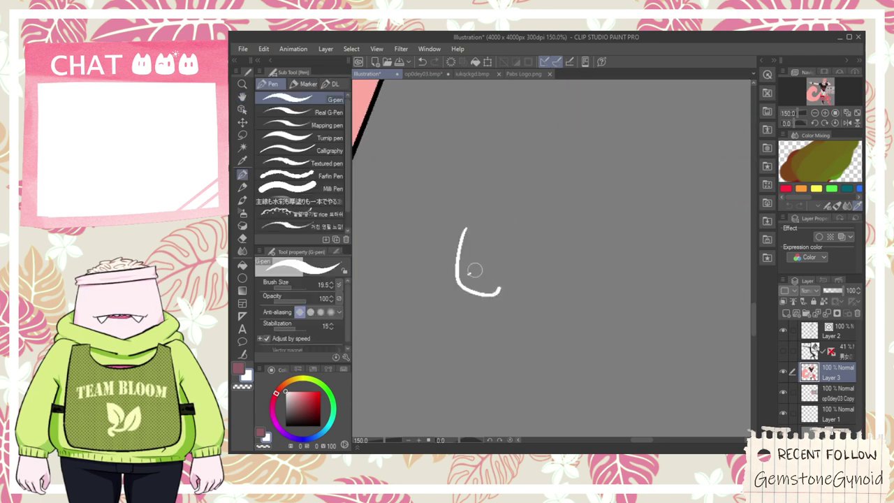
{"action": "mouse_move", "coordinate": [479, 226]}
{"action": "left_mouse_down"}
{"action": "mouse_move", "coordinate": [538, 221]}
{"action": "mouse_move", "coordinate": [548, 252]}
{"action": "mouse_move", "coordinate": [550, 241]}
{"action": "left_mouse_up"}
{"action": "key", "text": "ctrl+z"}
{"action": "key", "text": "ctrl+z"}
{"action": "mouse_move", "coordinate": [486, 222]}
{"action": "left_mouse_down"}
{"action": "mouse_move", "coordinate": [541, 224]}
{"action": "mouse_move", "coordinate": [506, 192]}
{"action": "mouse_move", "coordinate": [516, 223]}
{"action": "mouse_move", "coordinate": [554, 218]}
{"action": "mouse_move", "coordinate": [565, 271]}
{"action": "left_mouse_up"}
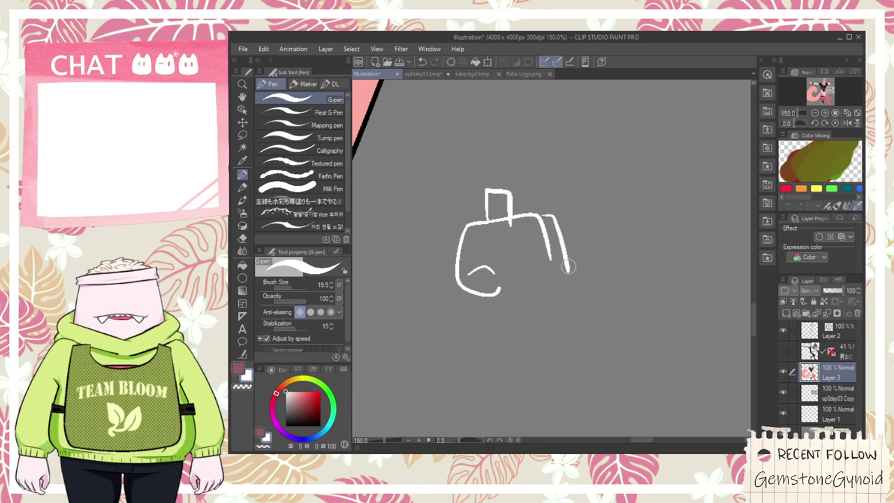
{"action": "key", "text": "ctrl+z"}
{"action": "key", "text": "ctrl+z"}
{"action": "key", "text": "ctrl+z"}
{"action": "mouse_move", "coordinate": [462, 247]}
{"action": "left_mouse_down"}
{"action": "mouse_move", "coordinate": [454, 211]}
{"action": "mouse_move", "coordinate": [476, 194]}
{"action": "mouse_move", "coordinate": [503, 269]}
{"action": "left_mouse_up"}
{"action": "key", "text": "ctrl+z"}
{"action": "mouse_move", "coordinate": [485, 221]}
{"action": "left_mouse_down"}
{"action": "mouse_move", "coordinate": [496, 259]}
{"action": "mouse_move", "coordinate": [546, 259]}
{"action": "left_mouse_up"}
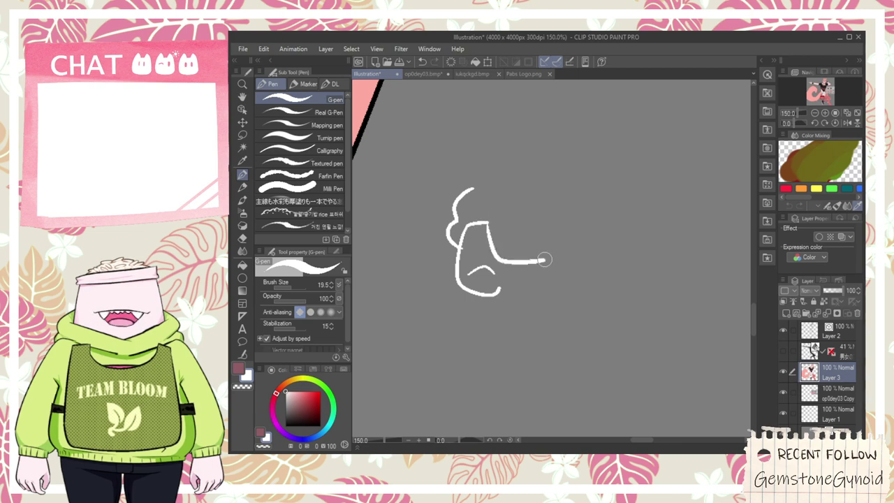
{"action": "key", "text": "ctrl+z"}
{"action": "mouse_move", "coordinate": [485, 222]}
{"action": "left_mouse_down"}
{"action": "mouse_move", "coordinate": [502, 239]}
{"action": "mouse_move", "coordinate": [553, 224]}
{"action": "left_mouse_up"}
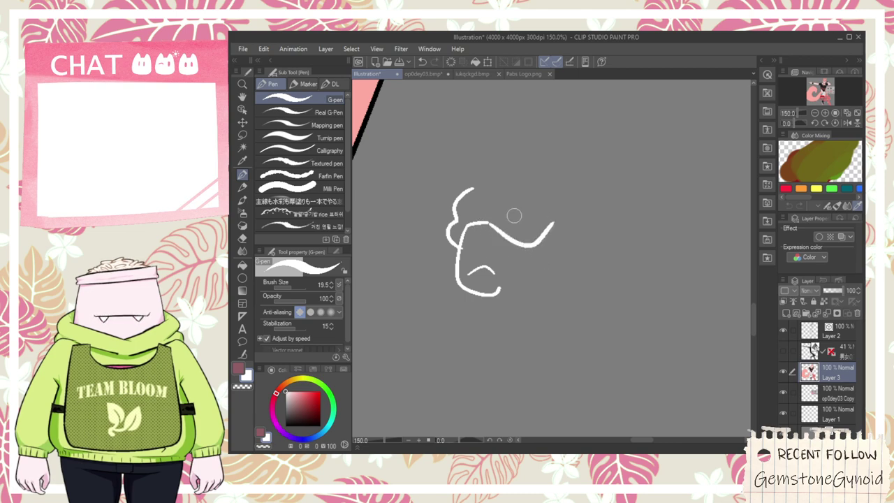
{"action": "left_click_drag", "start_coordinate": [481, 201], "coordinate": [513, 213]}
- Add the flat-topped head, grumpy eyes, arms, curved hands and shirt hem to the white doodle
{"action": "mouse_move", "coordinate": [478, 162]}
{"action": "left_mouse_down"}
{"action": "mouse_move", "coordinate": [544, 159]}
{"action": "mouse_move", "coordinate": [551, 202]}
{"action": "mouse_move", "coordinate": [568, 213]}
{"action": "mouse_move", "coordinate": [562, 233]}
{"action": "mouse_move", "coordinate": [571, 267]}
{"action": "mouse_move", "coordinate": [617, 271]}
{"action": "mouse_move", "coordinate": [595, 270]}
{"action": "mouse_move", "coordinate": [624, 281]}
{"action": "mouse_move", "coordinate": [595, 274]}
{"action": "mouse_move", "coordinate": [630, 292]}
{"action": "mouse_move", "coordinate": [622, 273]}
{"action": "mouse_move", "coordinate": [590, 266]}
{"action": "left_mouse_up"}
{"action": "key", "text": "ctrl+z"}
{"action": "key", "text": "e"}
{"action": "key", "text": "p"}
{"action": "mouse_move", "coordinate": [511, 259]}
{"action": "left_mouse_down"}
{"action": "mouse_move", "coordinate": [512, 311]}
{"action": "mouse_move", "coordinate": [502, 269]}
{"action": "mouse_move", "coordinate": [523, 284]}
{"action": "mouse_move", "coordinate": [505, 295]}
{"action": "mouse_move", "coordinate": [524, 274]}
{"action": "left_mouse_up"}
{"action": "key", "text": "ctrl+z"}
{"action": "key", "text": "e"}
{"action": "key", "text": "p"}
{"action": "left_click_drag", "start_coordinate": [502, 196], "coordinate": [548, 195]}
{"action": "mouse_move", "coordinate": [479, 159]}
{"action": "left_mouse_down"}
{"action": "mouse_move", "coordinate": [507, 147]}
{"action": "mouse_move", "coordinate": [537, 157]}
{"action": "left_mouse_up"}
{"action": "left_click_drag", "start_coordinate": [508, 292], "coordinate": [566, 290]}
- Sketch the blocky legs and feet of the white doodle below its shirt hem
{"action": "left_click", "coordinate": [466, 306]}
{"action": "mouse_move", "coordinate": [488, 294]}
{"action": "left_mouse_down"}
{"action": "mouse_move", "coordinate": [509, 343]}
{"action": "mouse_move", "coordinate": [499, 334]}
{"action": "mouse_move", "coordinate": [487, 347]}
{"action": "mouse_move", "coordinate": [519, 347]}
{"action": "left_mouse_up"}
{"action": "key", "text": "ctrl+z"}
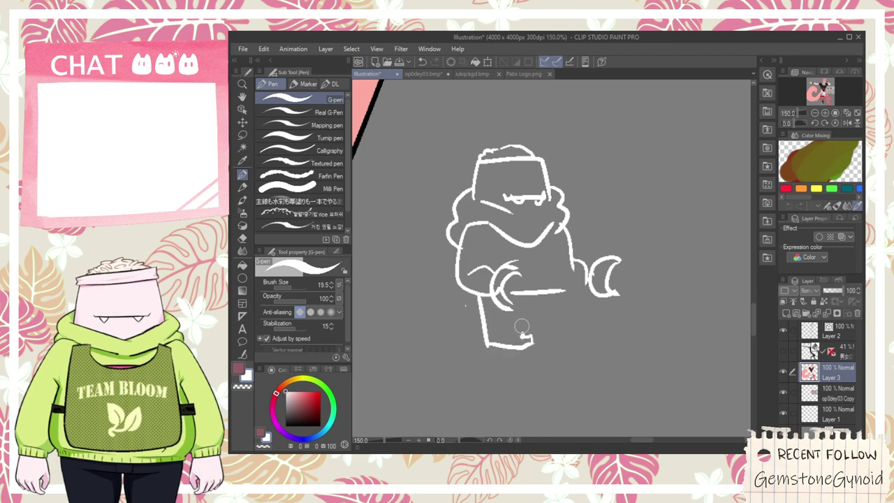
{"action": "key", "text": "ctrl+z"}
{"action": "key", "text": "ctrl+z"}
{"action": "left_click_drag", "start_coordinate": [487, 344], "coordinate": [531, 354]}
{"action": "key", "text": "ctrl+z"}
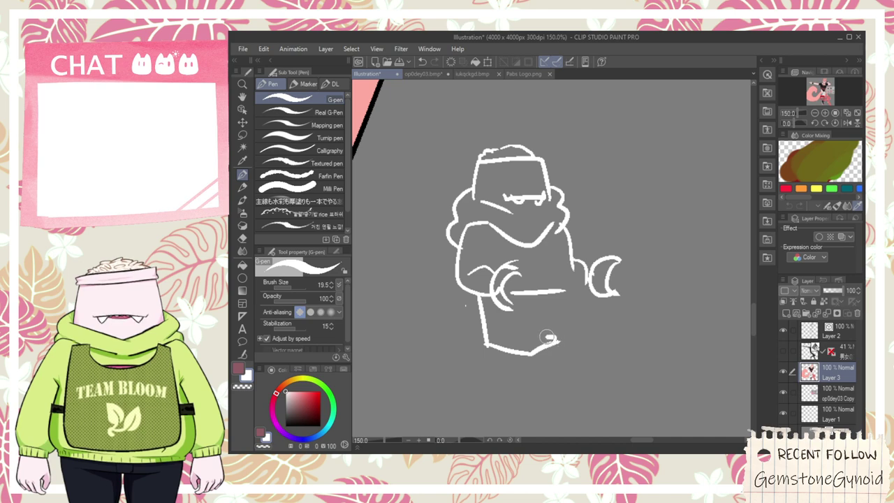
{"action": "mouse_move", "coordinate": [537, 300]}
{"action": "left_mouse_down"}
{"action": "mouse_move", "coordinate": [554, 347]}
{"action": "mouse_move", "coordinate": [576, 339]}
{"action": "mouse_move", "coordinate": [564, 292]}
{"action": "left_mouse_up"}
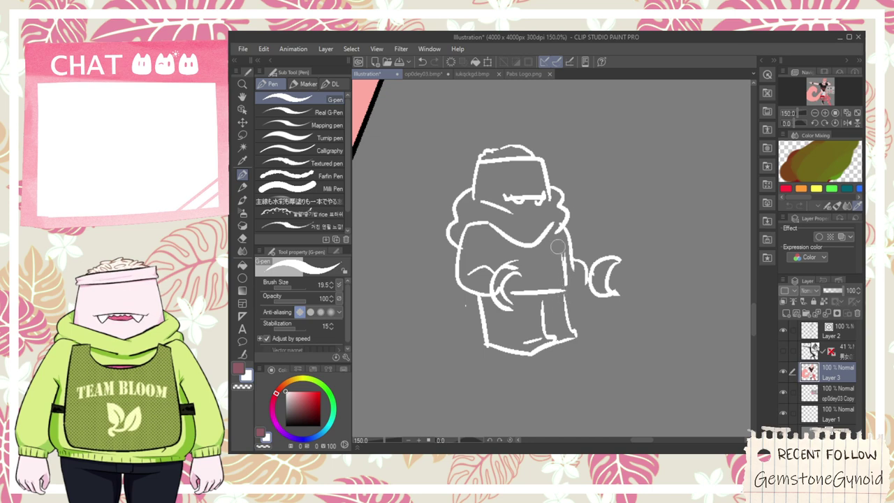
- Lasso the whole white doodle, delete it and clear the selection
{"action": "scroll", "coordinate": [558, 276], "scroll_direction": "down", "scroll_amount": 2}
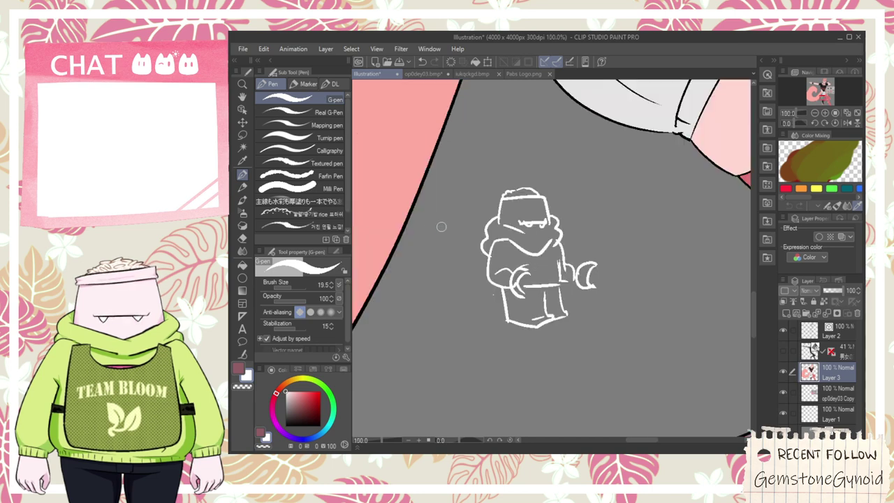
{"action": "left_click", "coordinate": [242, 135]}
{"action": "mouse_move", "coordinate": [505, 363]}
{"action": "left_mouse_down"}
{"action": "mouse_move", "coordinate": [469, 171]}
{"action": "mouse_move", "coordinate": [672, 345]}
{"action": "left_mouse_up"}
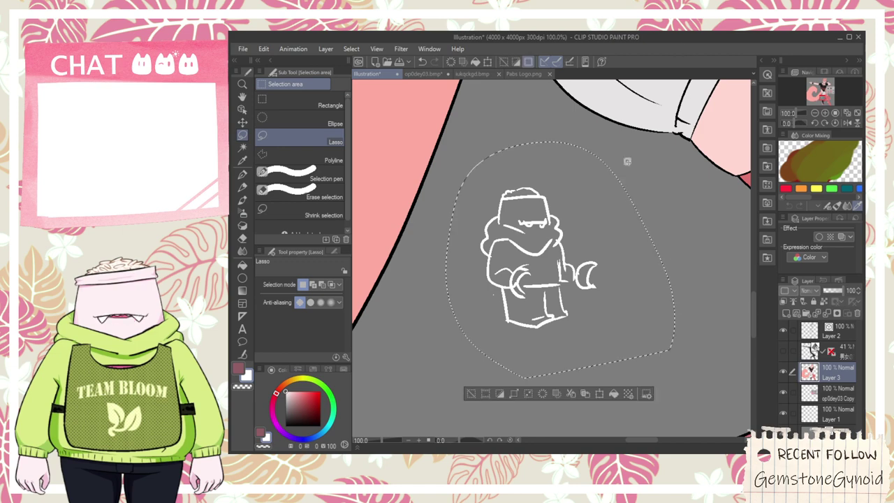
{"action": "key", "text": "Delete"}
{"action": "scroll", "coordinate": [528, 204], "scroll_direction": "down", "scroll_amount": 3}
{"action": "left_click", "coordinate": [438, 305]}
- Compare the small plush on the shorts with the bear on the reference sheet
{"action": "key", "text": "space"}
{"action": "left_click_drag", "start_coordinate": [501, 235], "coordinate": [487, 300]}
{"action": "scroll", "coordinate": [486, 300], "scroll_direction": "up", "scroll_amount": 1}
{"action": "left_click_drag", "start_coordinate": [585, 230], "coordinate": [485, 298]}
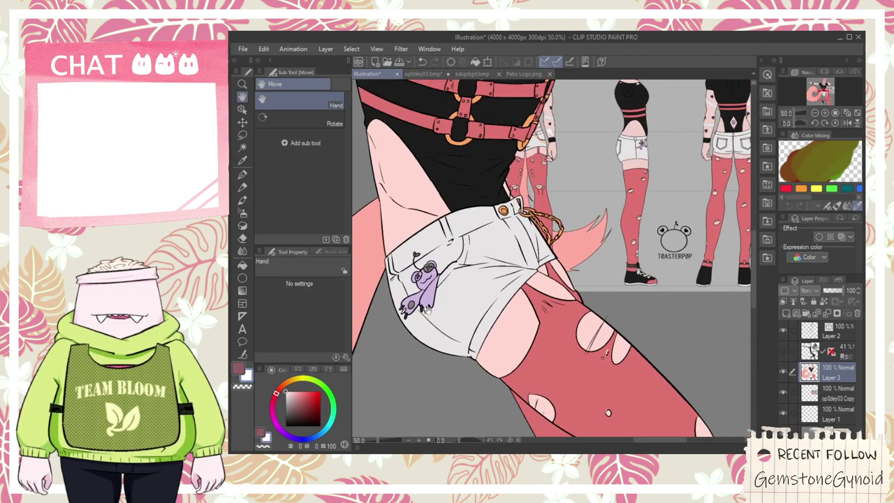
{"action": "left_click_drag", "start_coordinate": [653, 187], "coordinate": [510, 189]}
{"action": "left_click_drag", "start_coordinate": [586, 178], "coordinate": [507, 218]}
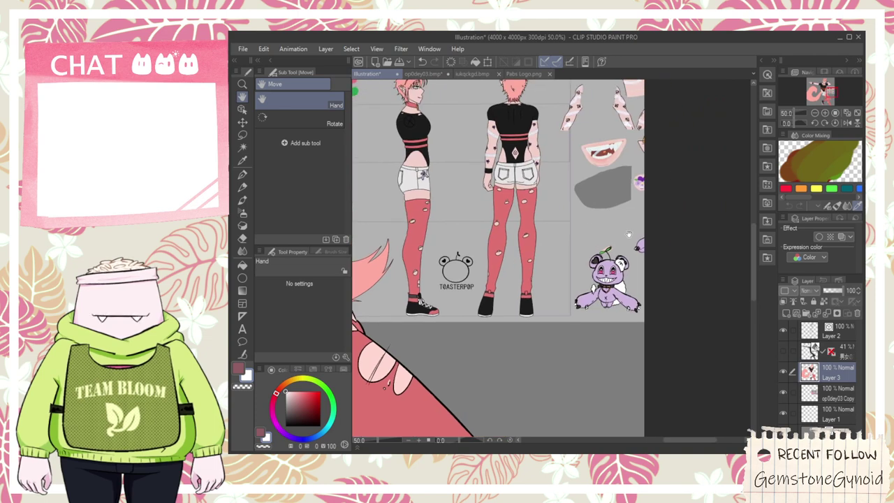
{"action": "scroll", "coordinate": [671, 272], "scroll_direction": "down", "scroll_amount": 1}
{"action": "left_click_drag", "start_coordinate": [625, 225], "coordinate": [608, 233]}
{"action": "left_click_drag", "start_coordinate": [502, 138], "coordinate": [600, 254]}
{"action": "scroll", "coordinate": [600, 255], "scroll_direction": "down", "scroll_amount": 1}
{"action": "left_click_drag", "start_coordinate": [527, 430], "coordinate": [586, 329]}
{"action": "left_click_drag", "start_coordinate": [560, 357], "coordinate": [560, 301]}
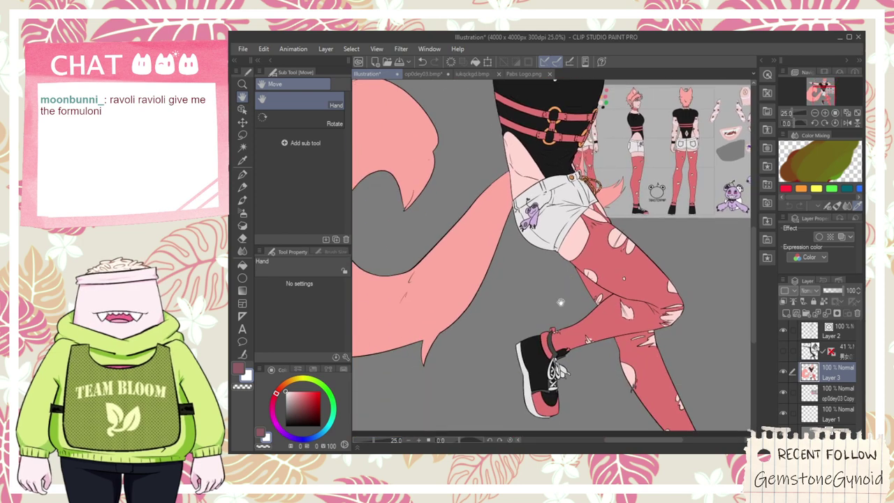
{"action": "scroll", "coordinate": [531, 222], "scroll_direction": "up", "scroll_amount": 4}
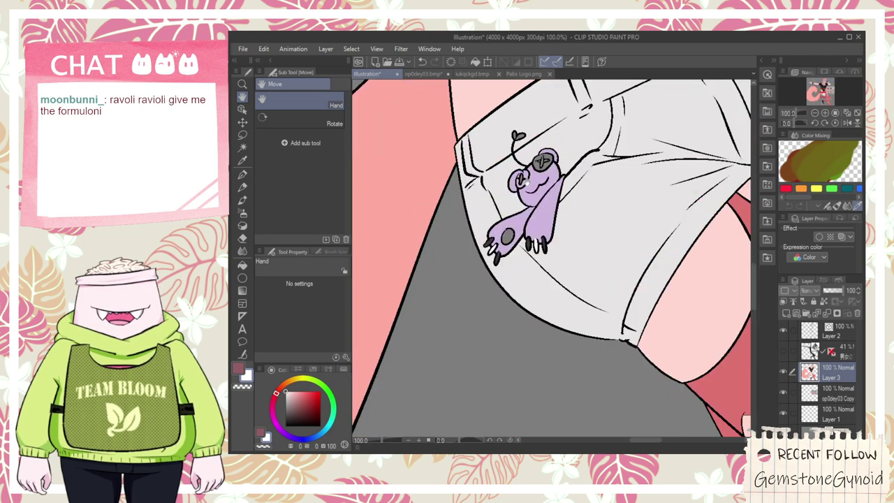
{"action": "scroll", "coordinate": [543, 163], "scroll_direction": "down", "scroll_amount": 2}
{"action": "scroll", "coordinate": [543, 164], "scroll_direction": "up", "scroll_amount": 3}
{"action": "scroll", "coordinate": [543, 163], "scroll_direction": "down", "scroll_amount": 4}
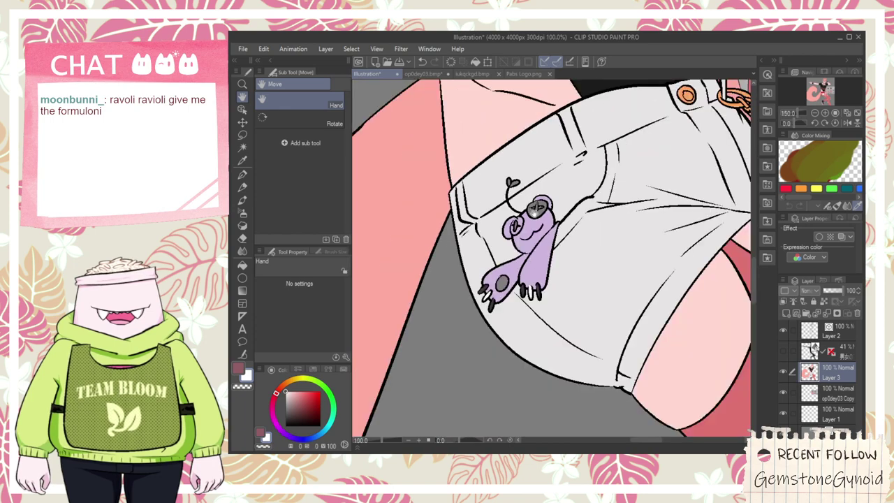
- Sample the bright pink from the bear's eyes on the reference sheet
{"action": "left_click_drag", "start_coordinate": [682, 242], "coordinate": [403, 286]}
{"action": "key", "text": "i"}
{"action": "scroll", "coordinate": [615, 243], "scroll_direction": "up", "scroll_amount": 8}
{"action": "left_click", "coordinate": [614, 254]}
{"action": "scroll", "coordinate": [613, 255], "scroll_direction": "down", "scroll_amount": 7}
- Fill both button eyes of the small plush with the bright pink
{"action": "left_click_drag", "start_coordinate": [524, 258], "coordinate": [664, 239]}
{"action": "left_click_drag", "start_coordinate": [359, 223], "coordinate": [640, 249]}
{"action": "scroll", "coordinate": [509, 285], "scroll_direction": "up", "scroll_amount": 5}
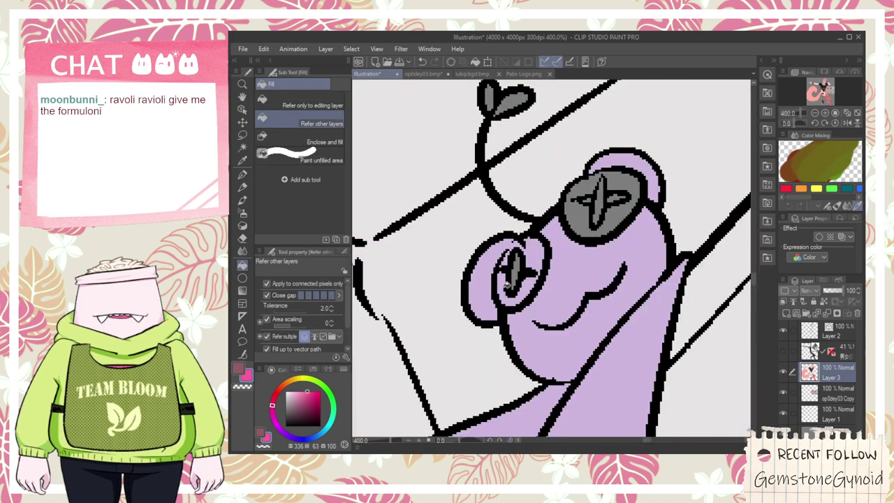
{"action": "scroll", "coordinate": [536, 258], "scroll_direction": "up", "scroll_amount": 2}
{"action": "key", "text": "p"}
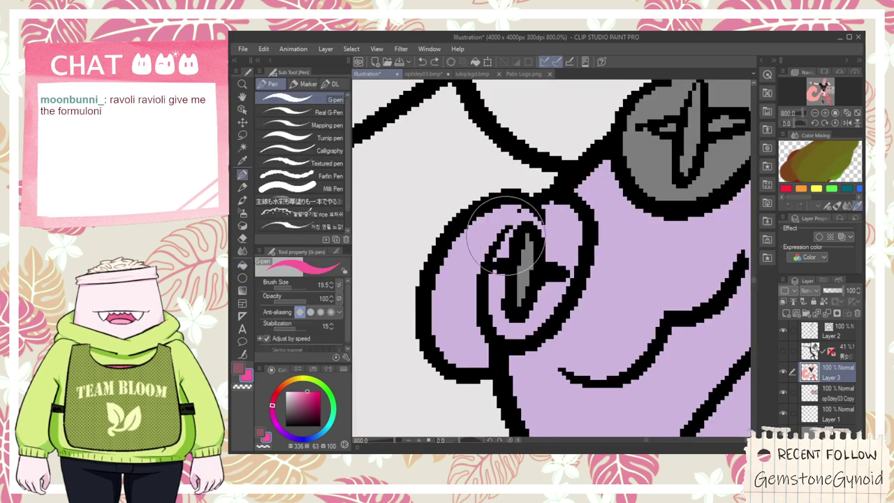
{"action": "key", "text": "g"}
{"action": "left_click", "coordinate": [550, 224]}
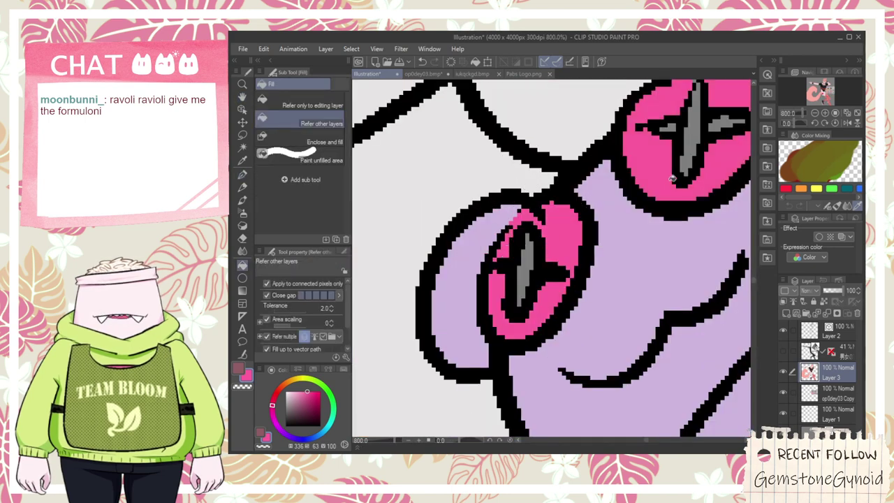
- Sample white from the artwork and fill the upright stitch openings in the plush's two button eyes with it
{"action": "key", "text": "h"}
{"action": "scroll", "coordinate": [657, 210], "scroll_direction": "down", "scroll_amount": 6}
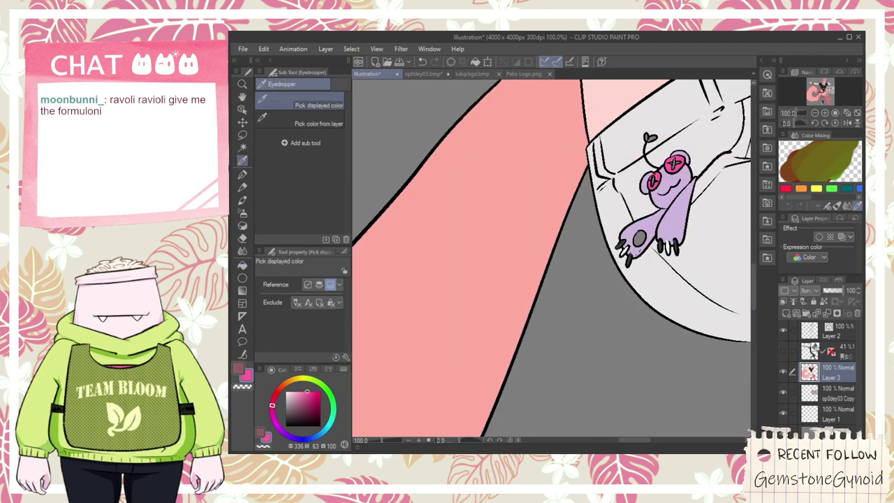
{"action": "scroll", "coordinate": [630, 254], "scroll_direction": "up", "scroll_amount": 3}
{"action": "key", "text": "i"}
{"action": "left_click", "coordinate": [614, 241]}
{"action": "scroll", "coordinate": [615, 239], "scroll_direction": "down", "scroll_amount": 2}
{"action": "left_click_drag", "start_coordinate": [684, 117], "coordinate": [587, 252]}
{"action": "key", "text": "g"}
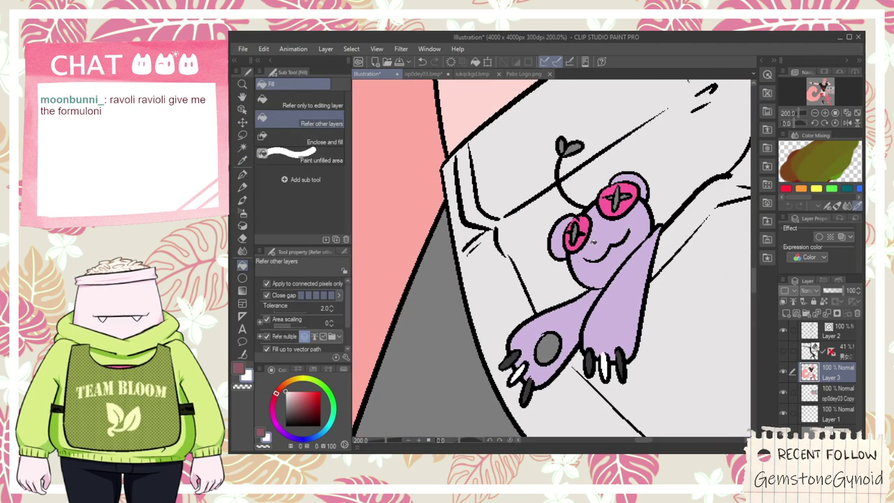
{"action": "scroll", "coordinate": [586, 250], "scroll_direction": "up", "scroll_amount": 3}
{"action": "scroll", "coordinate": [564, 197], "scroll_direction": "down", "scroll_amount": 2}
{"action": "left_click", "coordinate": [619, 137]}
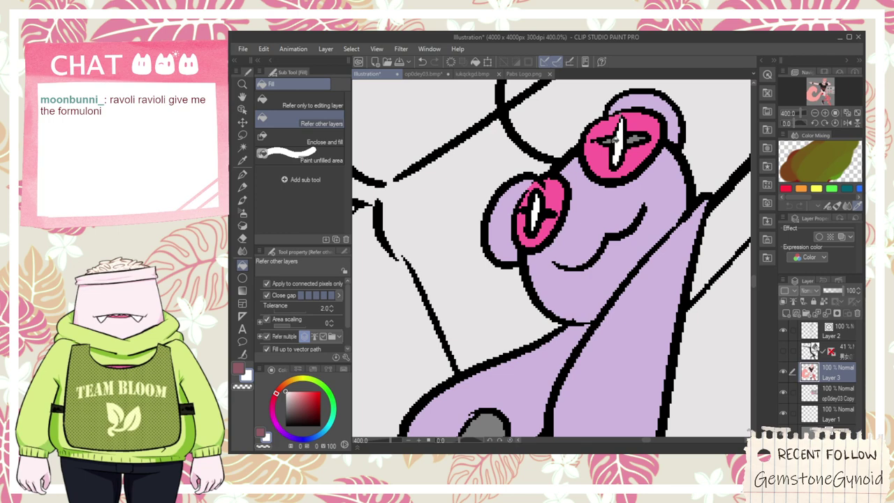
- Sample the green from the leaf sprout on the reference bear's head
{"action": "scroll", "coordinate": [639, 139], "scroll_direction": "down", "scroll_amount": 6}
{"action": "left_click_drag", "start_coordinate": [733, 188], "coordinate": [562, 289]}
{"action": "scroll", "coordinate": [602, 222], "scroll_direction": "up", "scroll_amount": 9}
{"action": "key", "text": "i"}
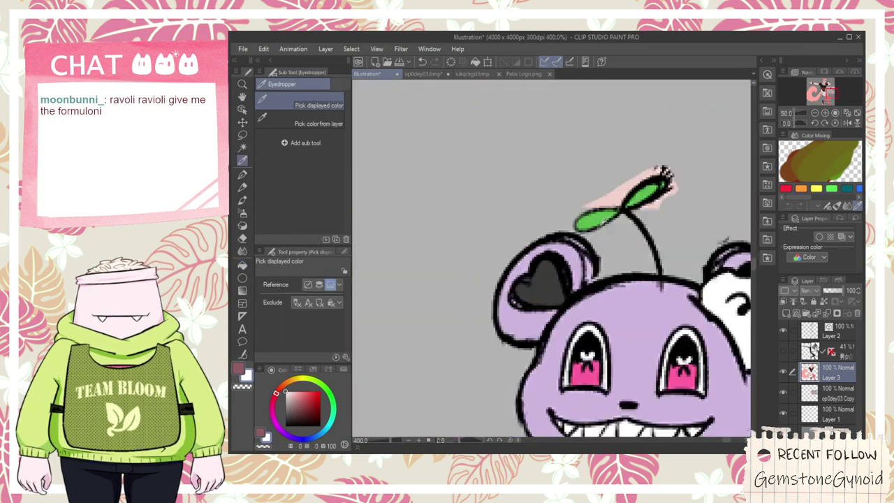
{"action": "left_click", "coordinate": [597, 216]}
{"action": "scroll", "coordinate": [600, 220], "scroll_direction": "down", "scroll_amount": 8}
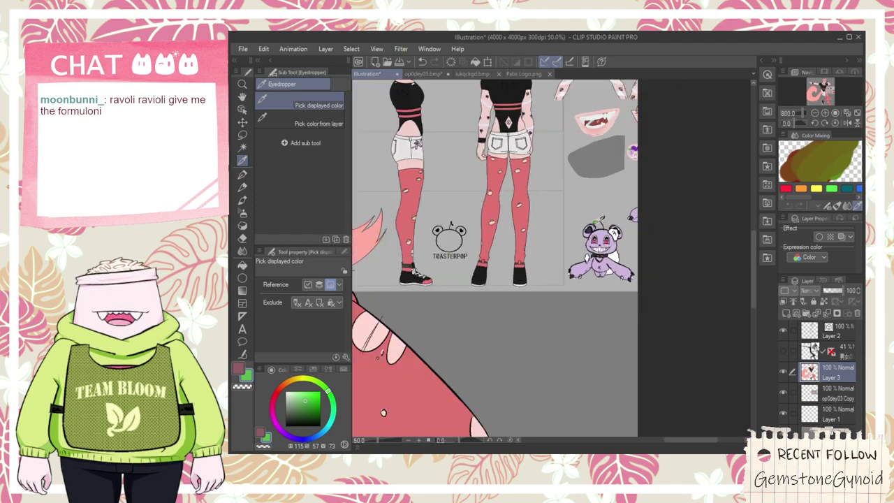
- Fill the sprout leaves on the small plush's head with the sampled green
{"action": "key", "text": "h"}
{"action": "scroll", "coordinate": [629, 233], "scroll_direction": "up", "scroll_amount": 6}
{"action": "key", "text": "g"}
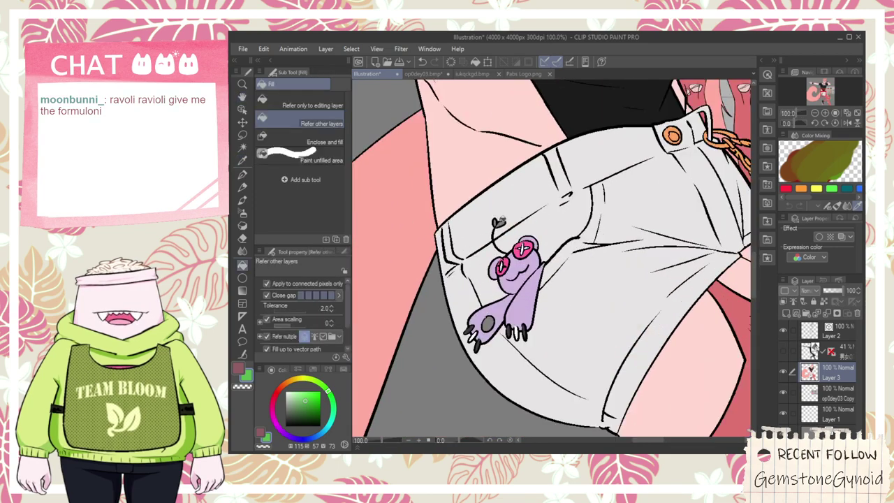
{"action": "scroll", "coordinate": [510, 277], "scroll_direction": "down", "scroll_amount": 8}
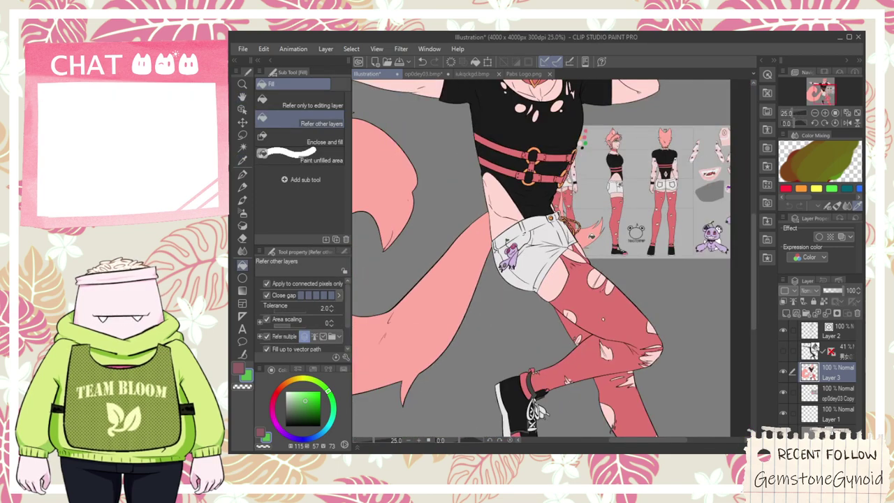
- Move the op0dey03 Copy reference layer sideways so the other bear views fit on the canvas
{"action": "key", "text": "h"}
{"action": "left_click", "coordinate": [820, 391]}
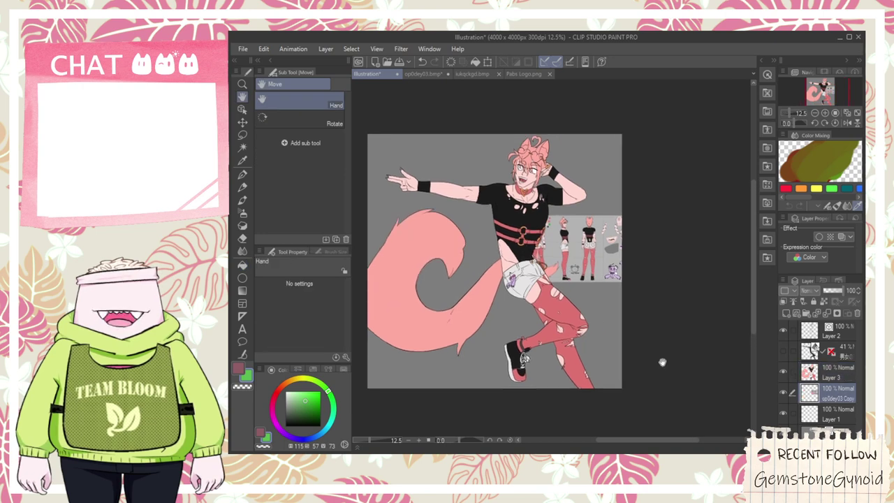
{"action": "key", "text": "k"}
{"action": "left_click_drag", "start_coordinate": [645, 308], "coordinate": [587, 307]}
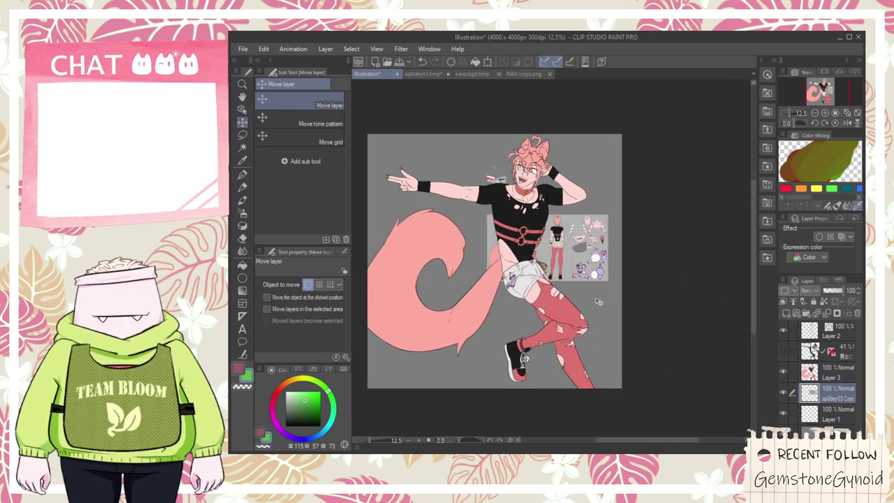
{"action": "scroll", "coordinate": [585, 277], "scroll_direction": "up", "scroll_amount": 4}
- Sample the pink of the bear's paw pad from the reference sheet
{"action": "key", "text": "h"}
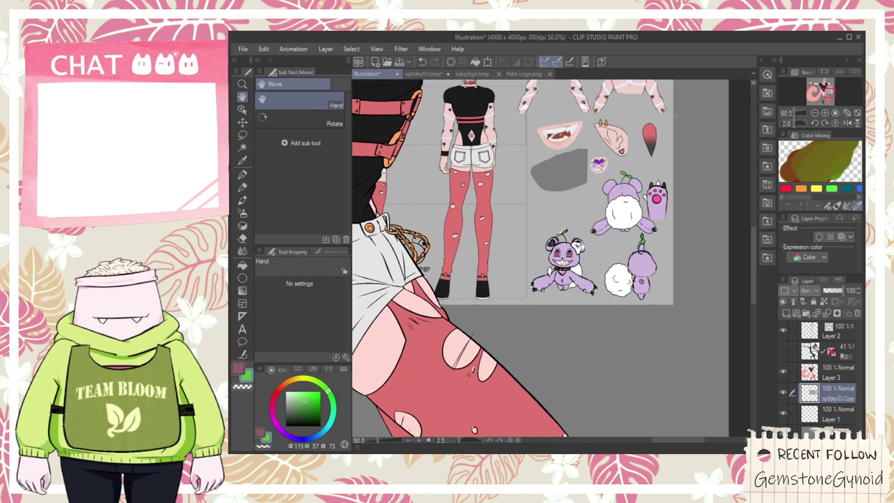
{"action": "scroll", "coordinate": [631, 202], "scroll_direction": "up", "scroll_amount": 2}
{"action": "key", "text": "i"}
{"action": "left_click", "coordinate": [676, 187]}
{"action": "scroll", "coordinate": [664, 186], "scroll_direction": "down", "scroll_amount": 2}
{"action": "key", "text": "h"}
{"action": "left_click_drag", "start_coordinate": [475, 227], "coordinate": [641, 170]}
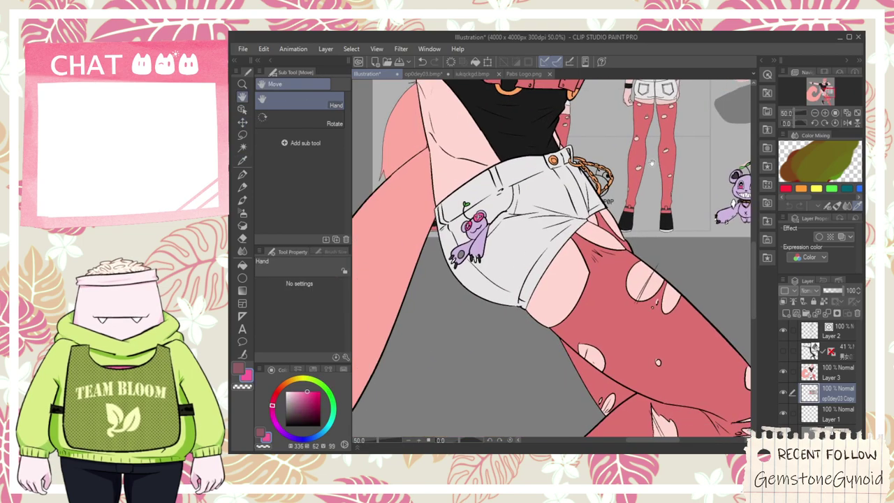
- Fill the round paw pad of the small plush with the sampled pink
{"action": "key", "text": "g"}
{"action": "scroll", "coordinate": [472, 245], "scroll_direction": "up", "scroll_amount": 3}
{"action": "left_click", "coordinate": [452, 259]}
{"action": "scroll", "coordinate": [469, 253], "scroll_direction": "down", "scroll_amount": 1}
{"action": "scroll", "coordinate": [469, 254], "scroll_direction": "down", "scroll_amount": 2}
{"action": "scroll", "coordinate": [457, 258], "scroll_direction": "up", "scroll_amount": 4}
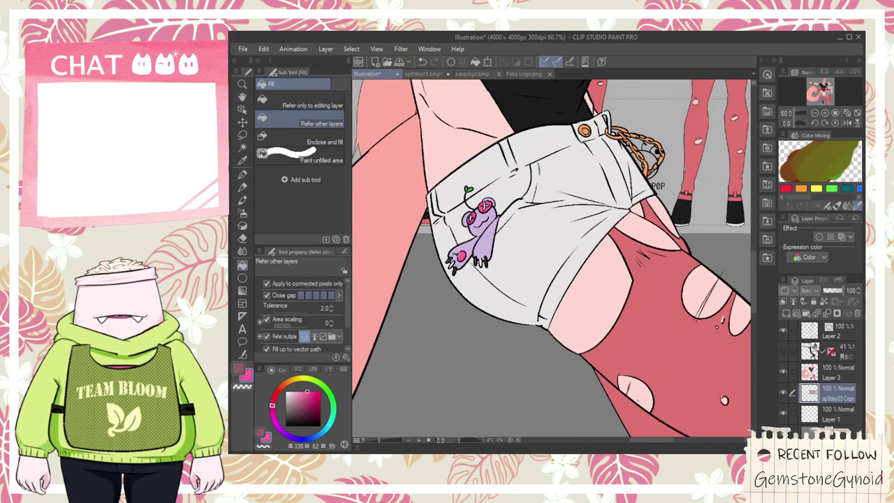
{"action": "key", "text": "p"}
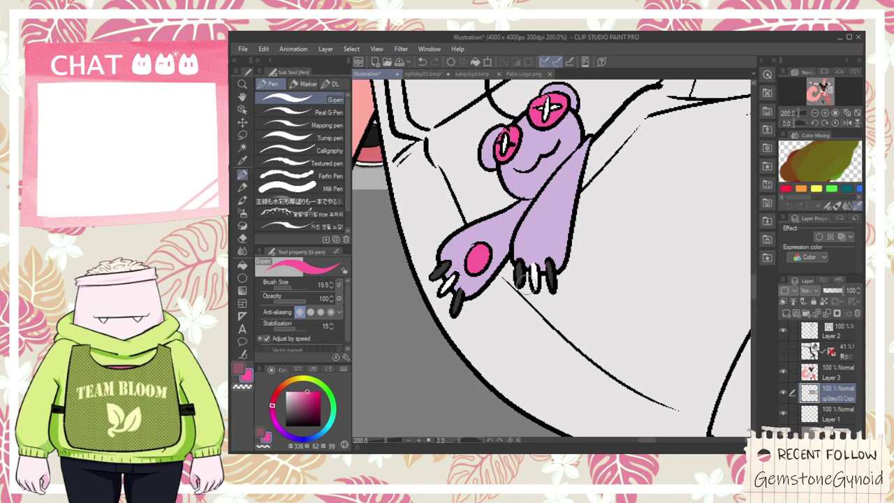
- Undo the paw pad fill, then hide the op0dey03 Copy reference layer and make Layer 3 active
{"action": "key", "text": "ctrl+z"}
{"action": "left_click", "coordinate": [782, 391]}
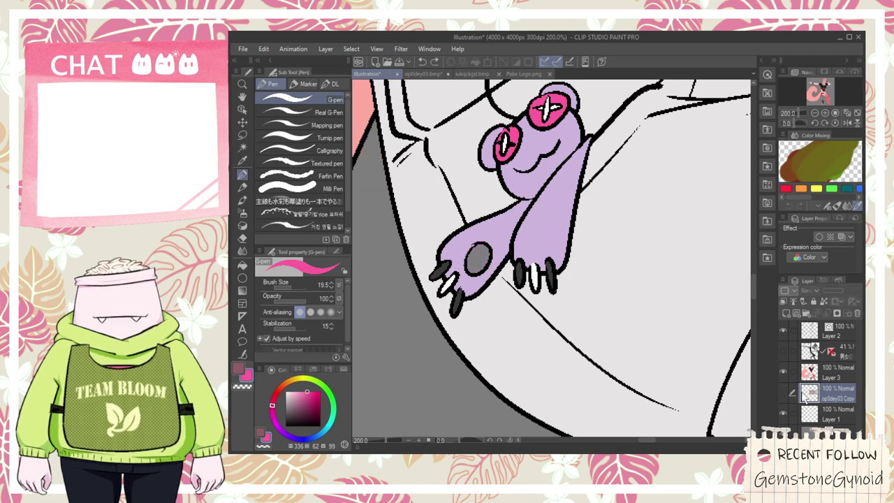
{"action": "left_click", "coordinate": [825, 374]}
{"action": "key", "text": "ctrl+minus"}
{"action": "key", "text": "ctrl+minus"}
{"action": "key", "text": "ctrl+minus"}
{"action": "key", "text": "ctrl+minus"}
{"action": "left_click", "coordinate": [783, 393]}
{"action": "left_click", "coordinate": [782, 392]}
- Fill the small plush's round paw pad with pink on Layer 3
{"action": "key", "text": "ctrl+plus"}
{"action": "key", "text": "ctrl+plus"}
{"action": "key", "text": "ctrl+plus"}
{"action": "key", "text": "g"}
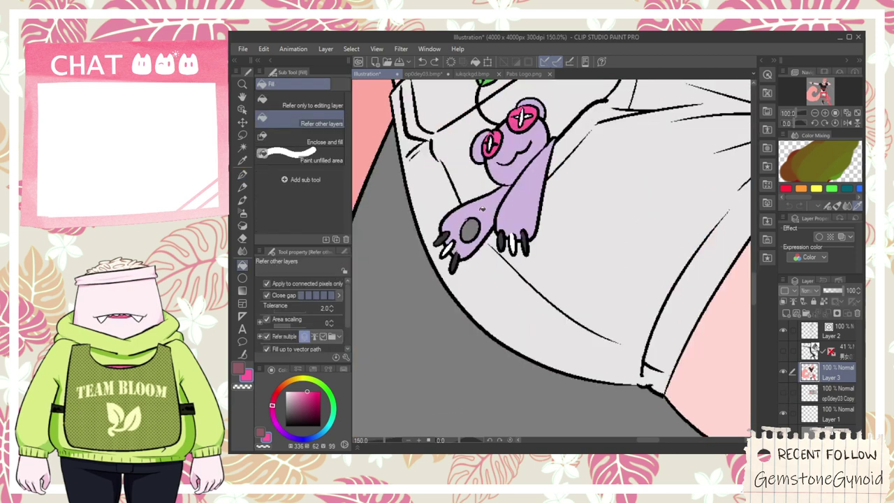
{"action": "left_click", "coordinate": [469, 230]}
{"action": "scroll", "coordinate": [469, 230], "scroll_direction": "up", "scroll_amount": 1}
{"action": "scroll", "coordinate": [450, 225], "scroll_direction": "up", "scroll_amount": 2}
- Dot three small pink toe beans around the plush's paw pad with the G-pen
{"action": "key", "text": "p"}
{"action": "left_click_drag", "start_coordinate": [452, 228], "coordinate": [459, 250]}
{"action": "left_click", "coordinate": [454, 225]}
{"action": "left_click", "coordinate": [458, 259]}
{"action": "left_click", "coordinate": [476, 285]}
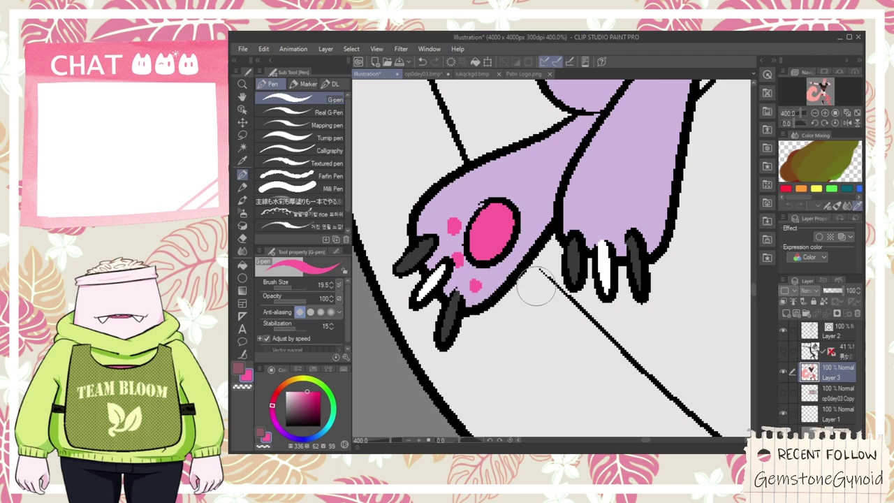
- Show the reference layer and sample the green iris from the eye close-up
{"action": "scroll", "coordinate": [585, 281], "scroll_direction": "down", "scroll_amount": 8}
{"action": "key", "text": "space"}
{"action": "scroll", "coordinate": [505, 267], "scroll_direction": "down", "scroll_amount": 1}
{"action": "left_click_drag", "start_coordinate": [614, 268], "coordinate": [567, 285]}
{"action": "scroll", "coordinate": [541, 250], "scroll_direction": "up", "scroll_amount": 1}
{"action": "left_click_drag", "start_coordinate": [560, 237], "coordinate": [606, 338]}
{"action": "scroll", "coordinate": [606, 338], "scroll_direction": "up", "scroll_amount": 1}
{"action": "scroll", "coordinate": [605, 338], "scroll_direction": "up", "scroll_amount": 1}
{"action": "scroll", "coordinate": [606, 338], "scroll_direction": "down", "scroll_amount": 1}
{"action": "left_click", "coordinate": [782, 372]}
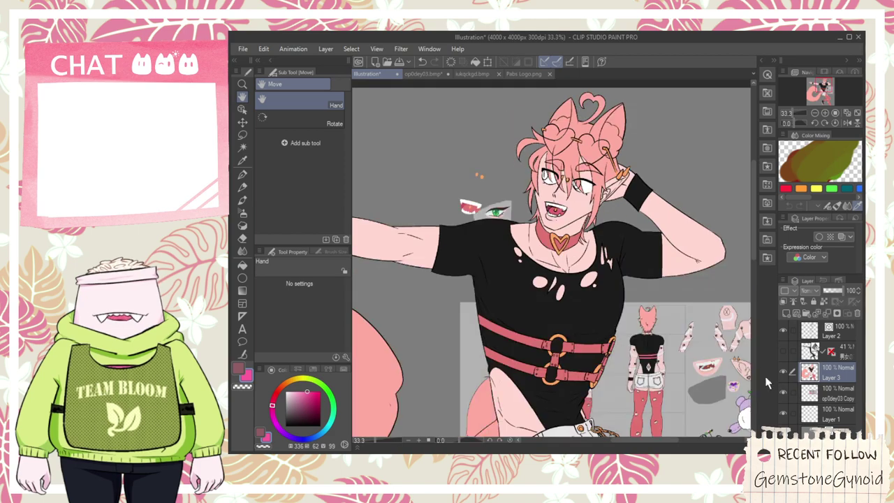
{"action": "key", "text": "i"}
{"action": "scroll", "coordinate": [489, 223], "scroll_direction": "up", "scroll_amount": 6}
{"action": "left_click", "coordinate": [488, 225]}
- Fill the irises of both of the character's eyes with the sampled green
{"action": "scroll", "coordinate": [488, 226], "scroll_direction": "down", "scroll_amount": 4}
{"action": "left_click_drag", "start_coordinate": [681, 170], "coordinate": [556, 254]}
{"action": "scroll", "coordinate": [541, 195], "scroll_direction": "up", "scroll_amount": 2}
{"action": "key", "text": "g"}
{"action": "left_click", "coordinate": [472, 177]}
{"action": "left_click", "coordinate": [679, 257]}
{"action": "left_click", "coordinate": [691, 224]}
{"action": "key", "text": "ctrl+z"}
{"action": "key", "text": "p"}
{"action": "scroll", "coordinate": [689, 227], "scroll_direction": "down", "scroll_amount": 5}
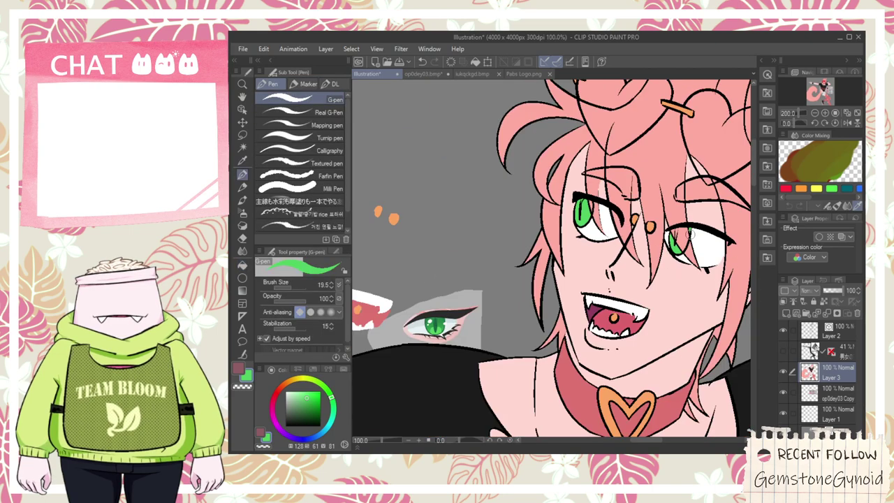
- Hide the op0dey03 Copy reference layer and make Layer 3 active with the whole figure in view
{"action": "scroll", "coordinate": [671, 306], "scroll_direction": "down", "scroll_amount": 3}
{"action": "key", "text": "space"}
{"action": "left_click_drag", "start_coordinate": [682, 350], "coordinate": [583, 247]}
{"action": "scroll", "coordinate": [555, 259], "scroll_direction": "up", "scroll_amount": 4}
{"action": "scroll", "coordinate": [555, 258], "scroll_direction": "down", "scroll_amount": 2}
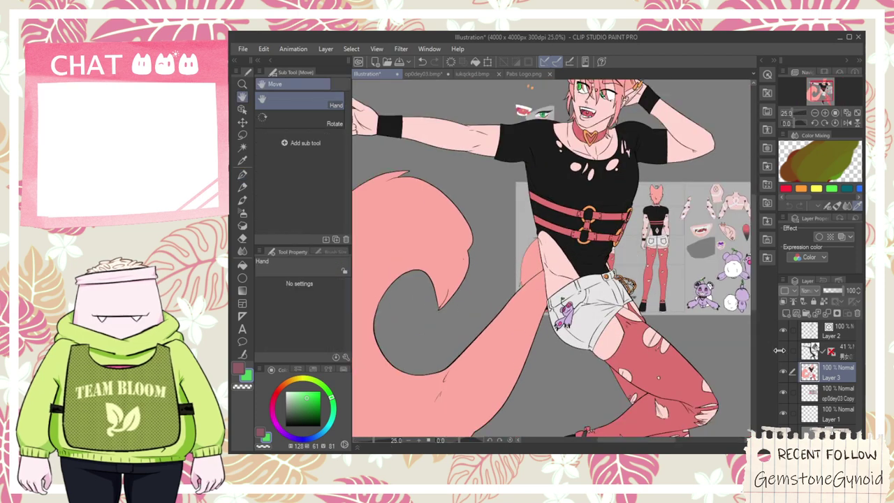
{"action": "left_click", "coordinate": [782, 371]}
{"action": "left_click", "coordinate": [782, 371]}
{"action": "left_click", "coordinate": [791, 394]}
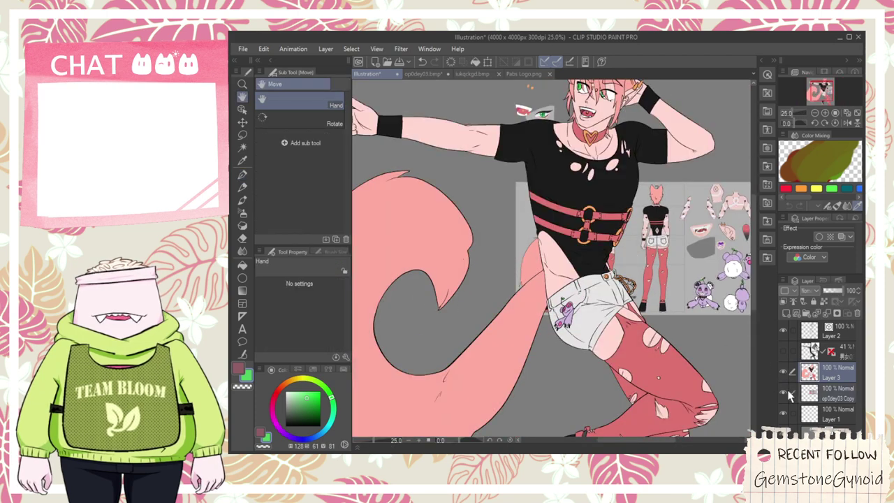
{"action": "key", "text": "ctrl+minus"}
{"action": "key", "text": "ctrl+minus"}
{"action": "left_click", "coordinate": [784, 393]}
{"action": "left_click", "coordinate": [818, 373]}
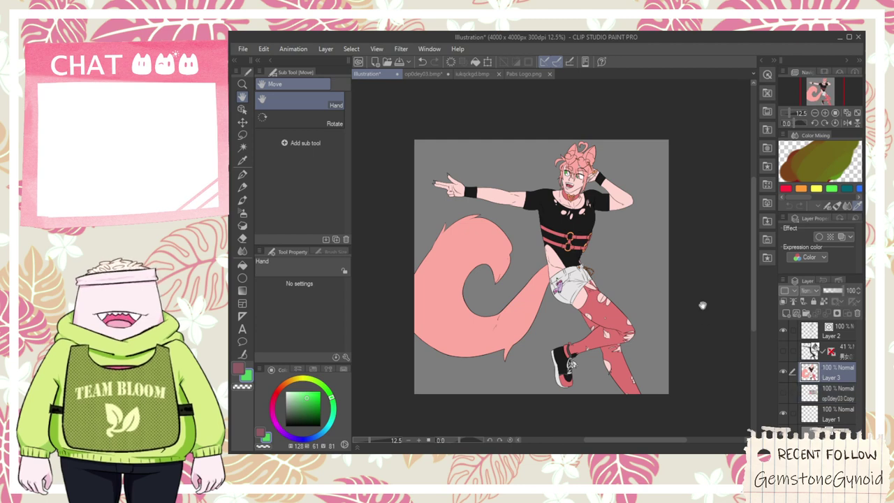
- Shift the hue of Layer 3 so the character's colours turn magenta pink
{"action": "key", "text": "ctrl+u"}
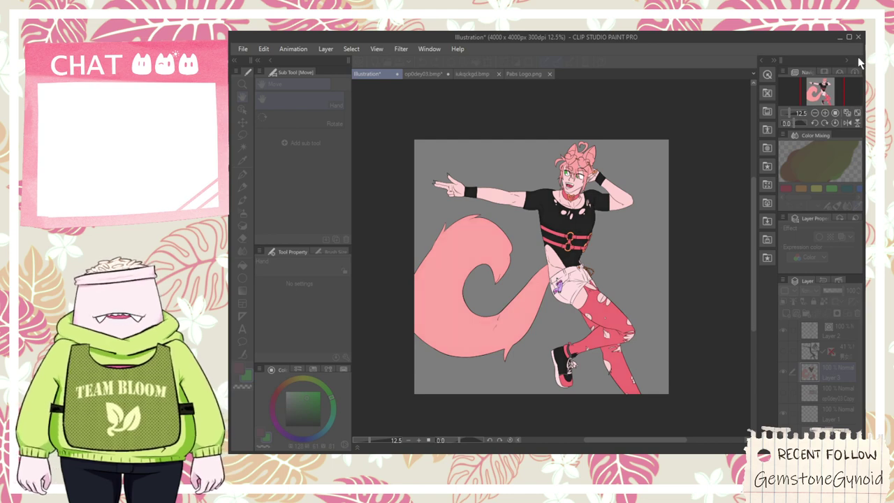
{"action": "left_click_drag", "start_coordinate": [859, 59], "coordinate": [857, 59]}
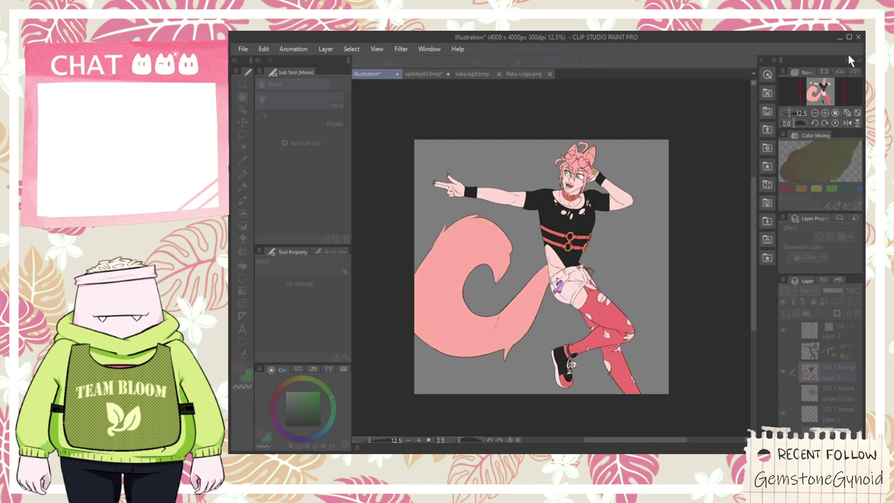
{"action": "mouse_move", "coordinate": [840, 60]}
{"action": "left_mouse_down"}
{"action": "mouse_move", "coordinate": [792, 52]}
{"action": "mouse_move", "coordinate": [862, 59]}
{"action": "mouse_move", "coordinate": [848, 56]}
{"action": "left_mouse_up"}
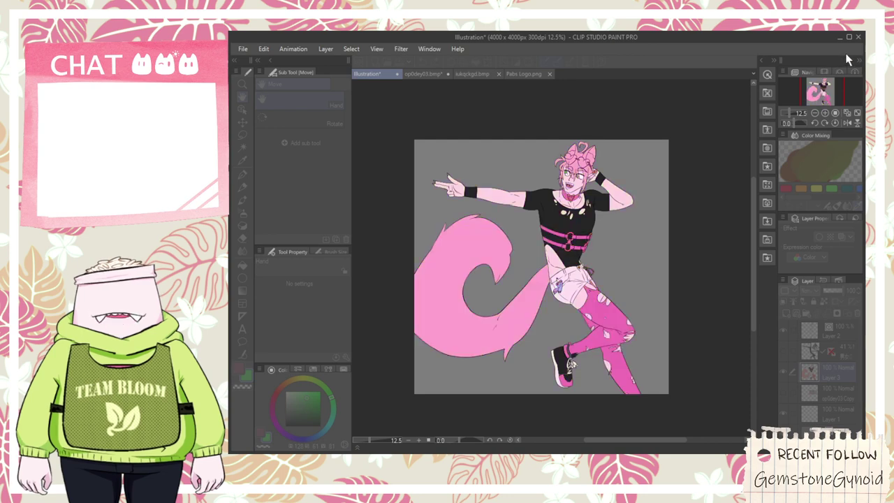
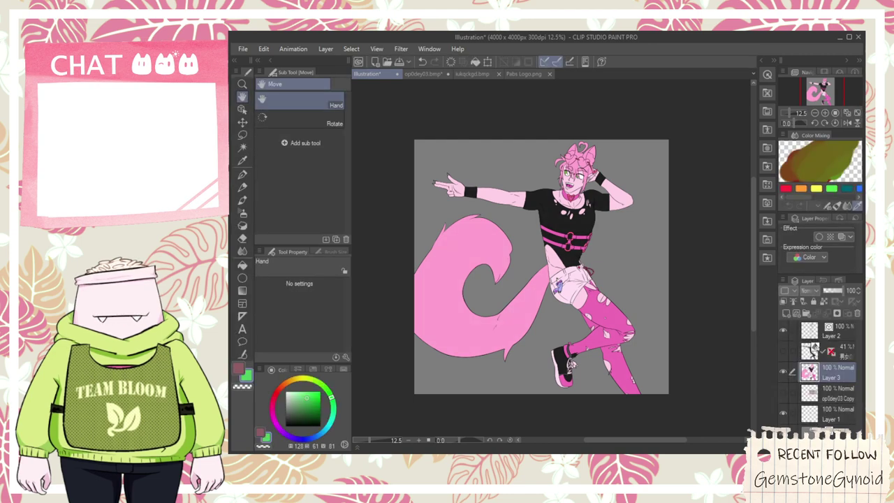
- Keep the magenta version as a hidden copy of Layer 3 and restore the original colours on Layer 3
{"action": "key", "text": "ctrl+v"}
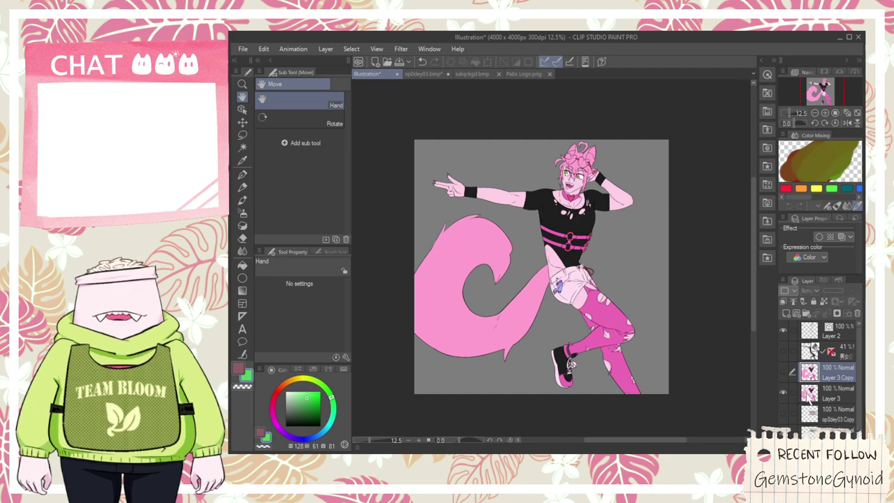
{"action": "key", "text": "ctrl+z"}
{"action": "key", "text": "ctrl+z"}
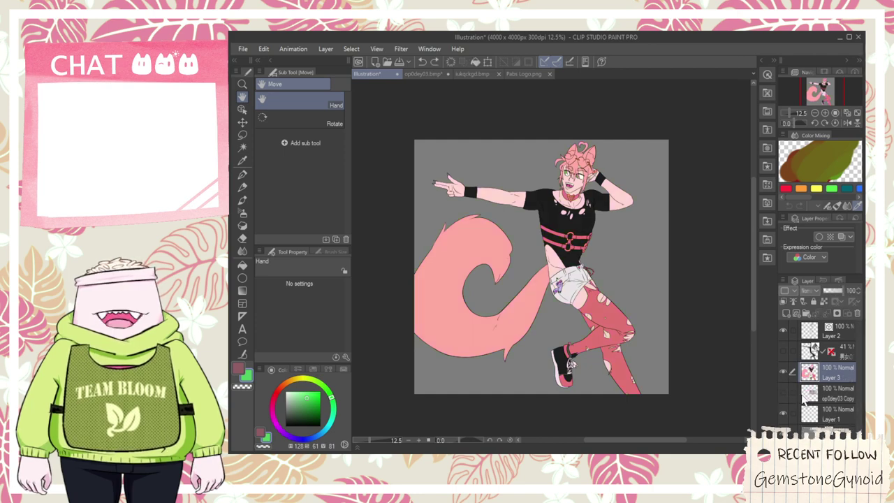
{"action": "key", "text": "ctrl+y"}
{"action": "left_click", "coordinate": [783, 371]}
{"action": "left_click", "coordinate": [810, 395]}
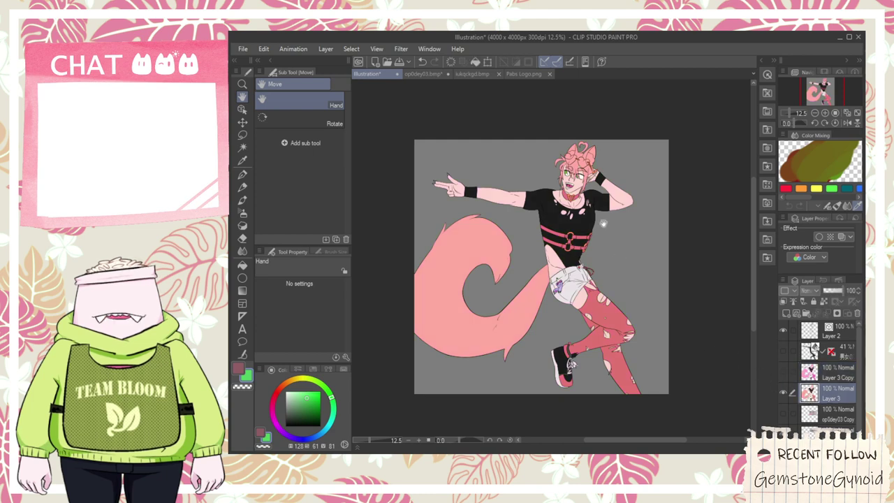
- Look over the coloured torso and show the op0dey03 Copy reference layer again
{"action": "left_click_drag", "start_coordinate": [574, 225], "coordinate": [616, 272]}
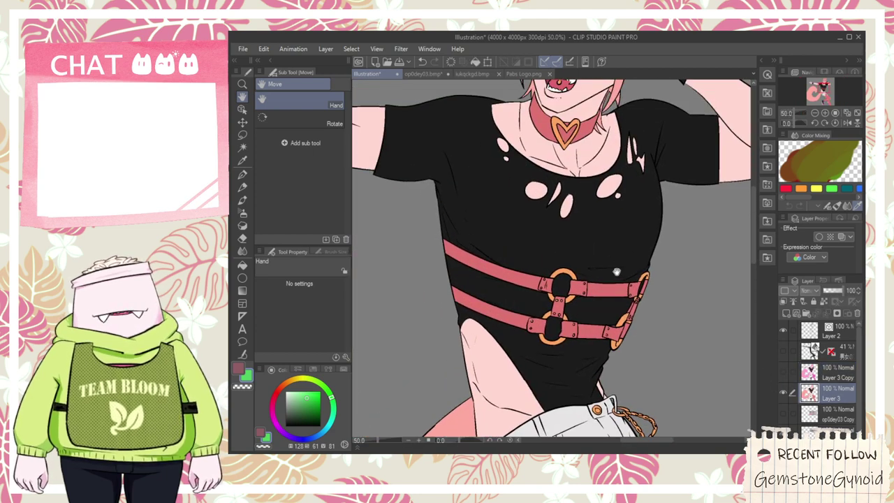
{"action": "left_click_drag", "start_coordinate": [592, 291], "coordinate": [603, 330]}
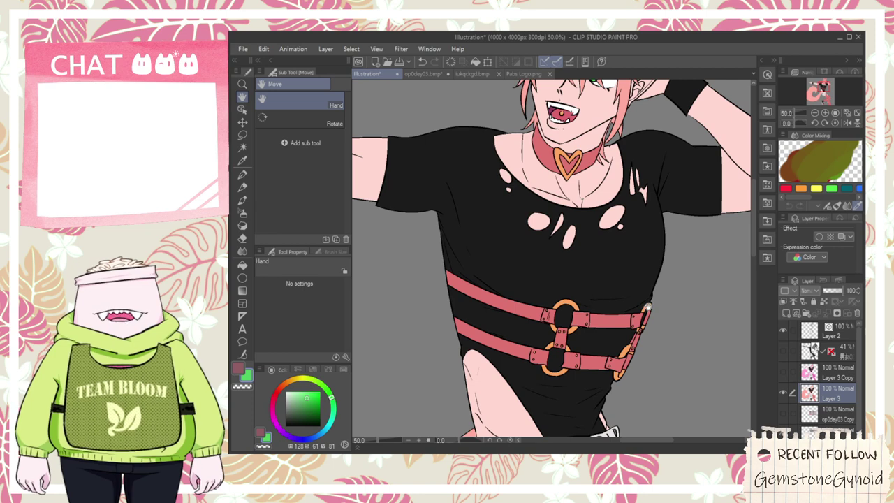
{"action": "scroll", "coordinate": [648, 307], "scroll_direction": "down", "scroll_amount": 4}
{"action": "left_click_drag", "start_coordinate": [651, 326], "coordinate": [612, 291]}
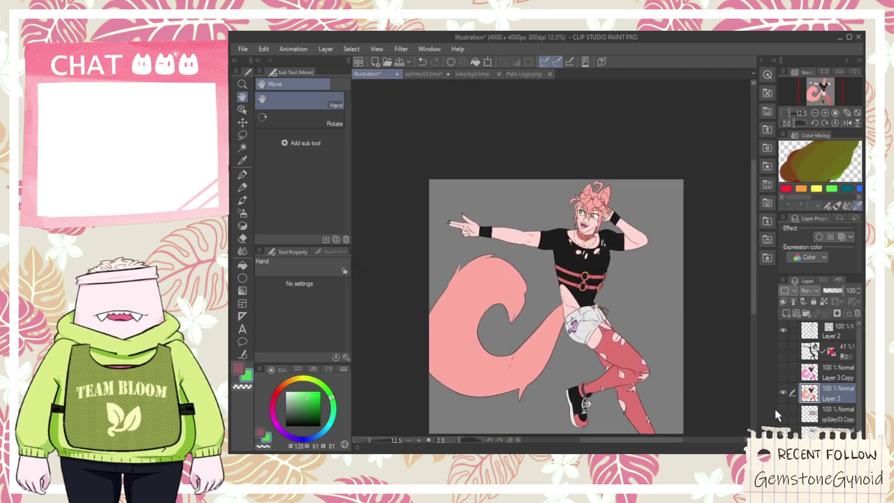
{"action": "left_click", "coordinate": [783, 414]}
{"action": "scroll", "coordinate": [638, 292], "scroll_direction": "up", "scroll_amount": 3}
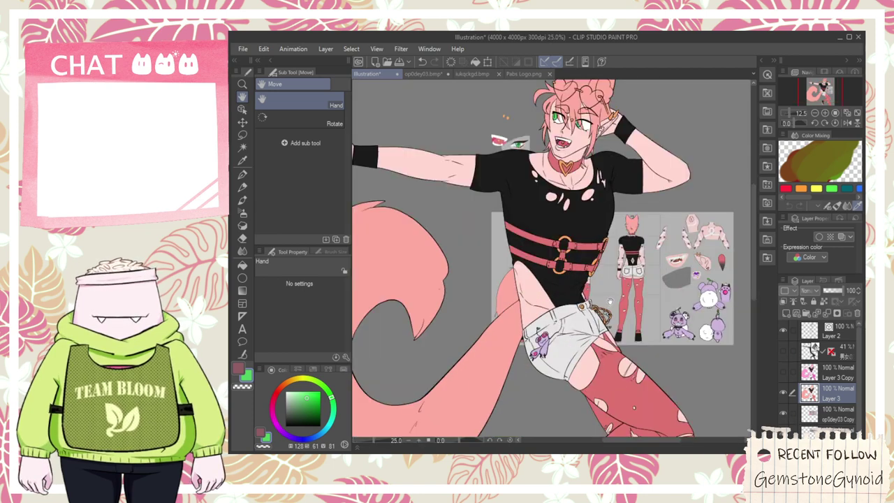
- Move the op0dey03 Copy reference layer sideways so its front and side character views sit beside the figure
{"action": "key", "text": "k"}
{"action": "left_click_drag", "start_coordinate": [632, 308], "coordinate": [709, 318]}
{"action": "key", "text": "ctrl+z"}
{"action": "left_click", "coordinate": [827, 375]}
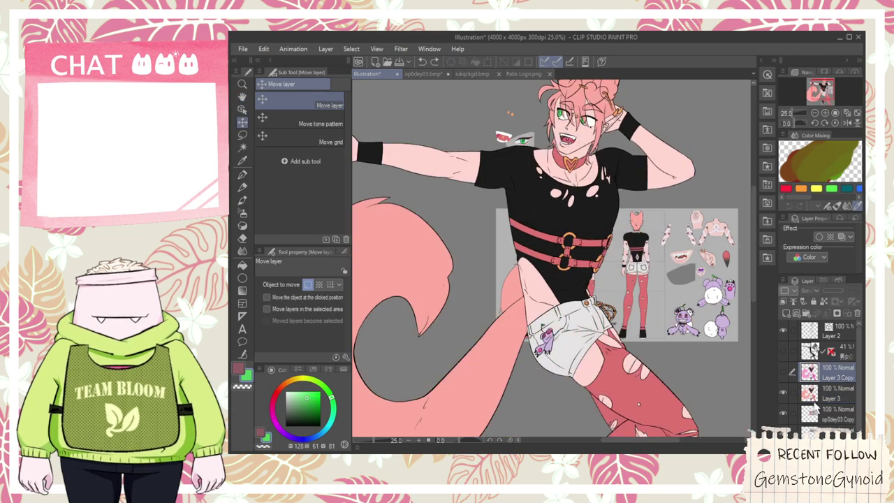
{"action": "left_click", "coordinate": [817, 422]}
{"action": "left_click_drag", "start_coordinate": [708, 359], "coordinate": [548, 352]}
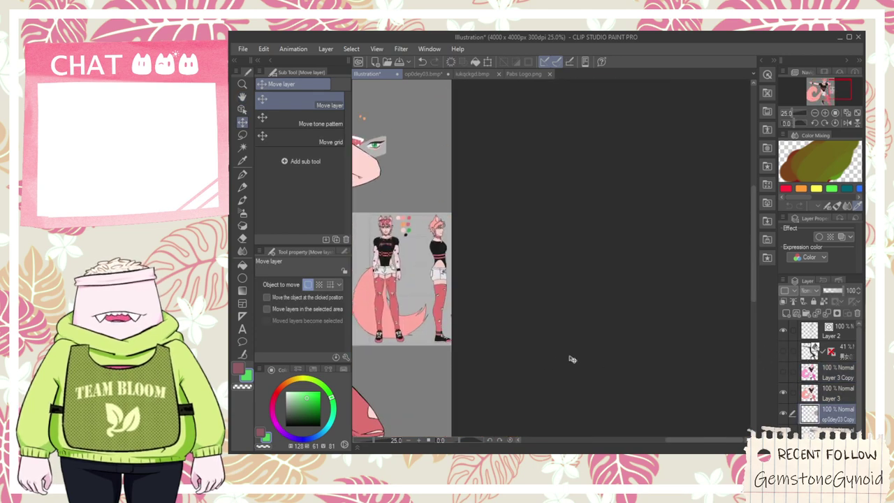
{"action": "left_click_drag", "start_coordinate": [543, 315], "coordinate": [673, 373]}
- Compare the character's face with the mouth and eye close-ups on the reference layer
{"action": "key", "text": "space"}
{"action": "scroll", "coordinate": [552, 323], "scroll_direction": "up", "scroll_amount": 1}
{"action": "scroll", "coordinate": [606, 202], "scroll_direction": "up", "scroll_amount": 2}
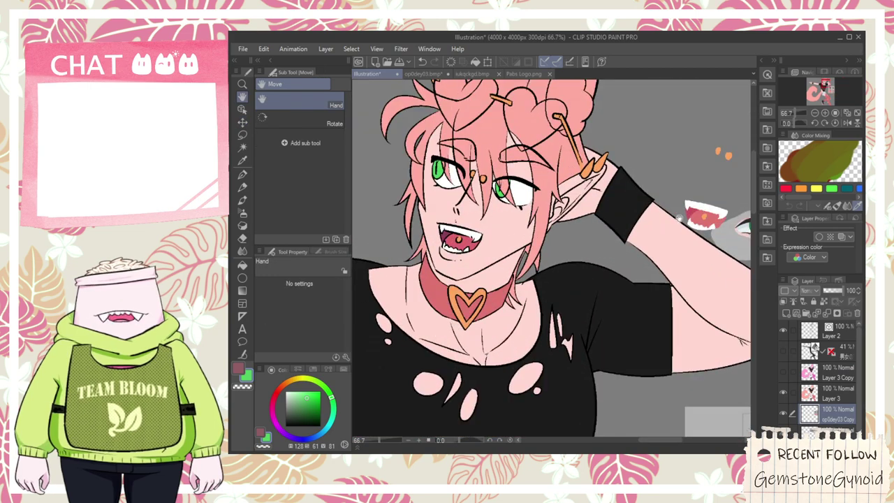
{"action": "scroll", "coordinate": [643, 221], "scroll_direction": "up", "scroll_amount": 5}
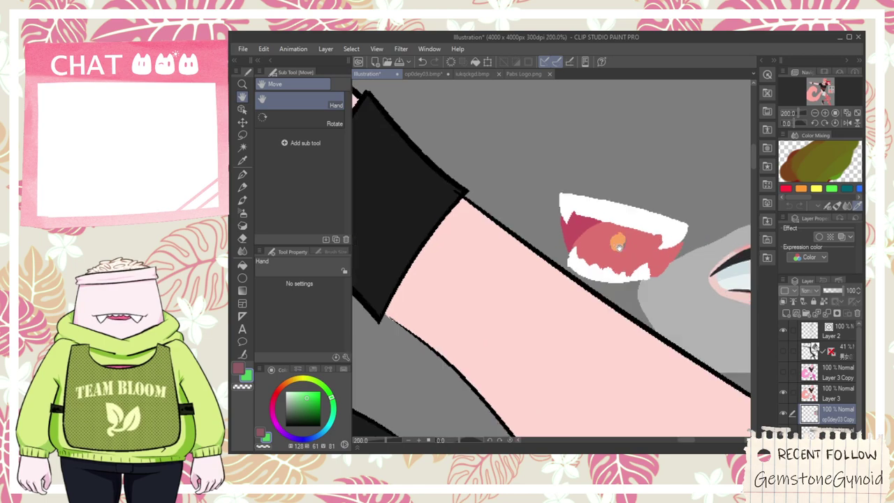
{"action": "scroll", "coordinate": [663, 224], "scroll_direction": "down", "scroll_amount": 5}
{"action": "scroll", "coordinate": [663, 223], "scroll_direction": "down", "scroll_amount": 2}
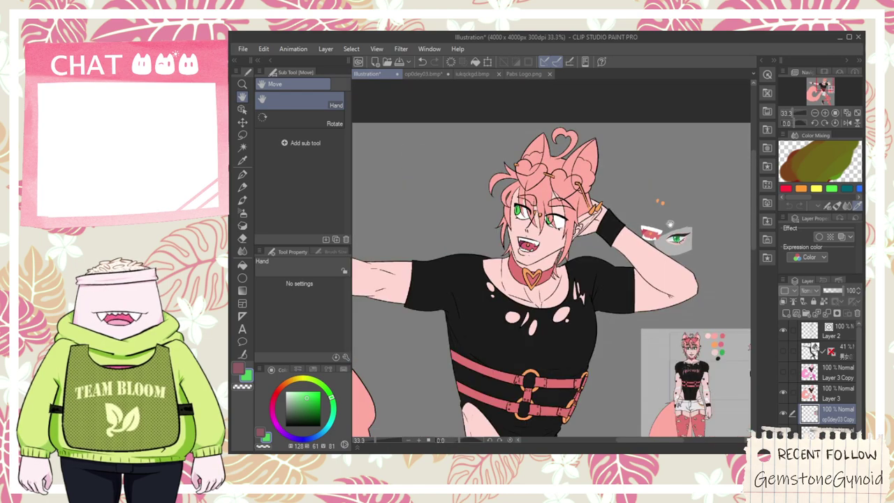
{"action": "scroll", "coordinate": [665, 235], "scroll_direction": "up", "scroll_amount": 2}
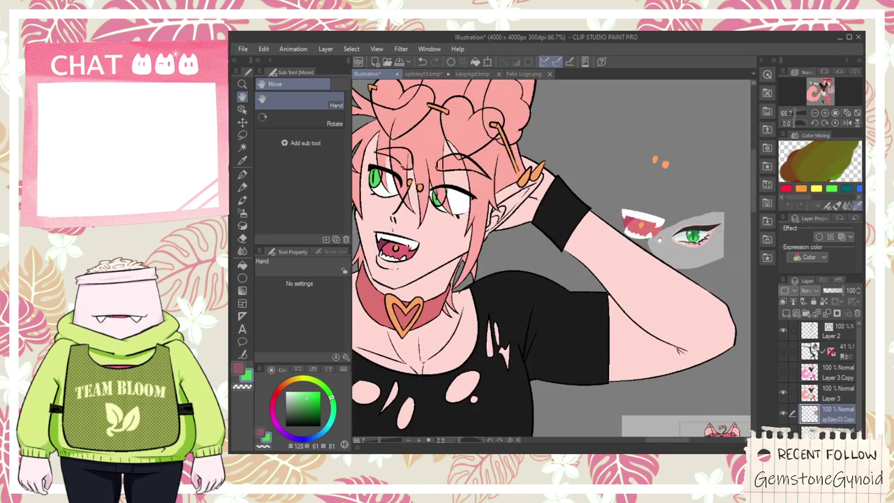
{"action": "scroll", "coordinate": [655, 240], "scroll_direction": "down", "scroll_amount": 2}
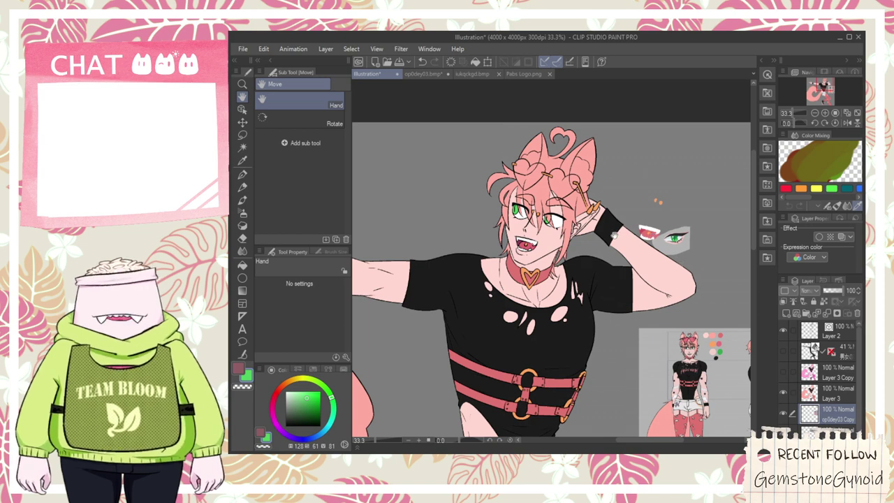
{"action": "scroll", "coordinate": [548, 232], "scroll_direction": "up", "scroll_amount": 1}
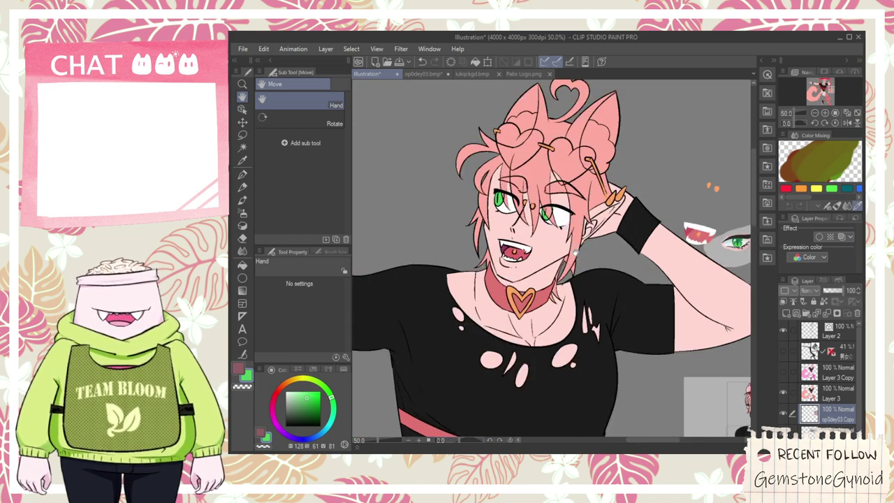
{"action": "scroll", "coordinate": [523, 292], "scroll_direction": "up", "scroll_amount": 4}
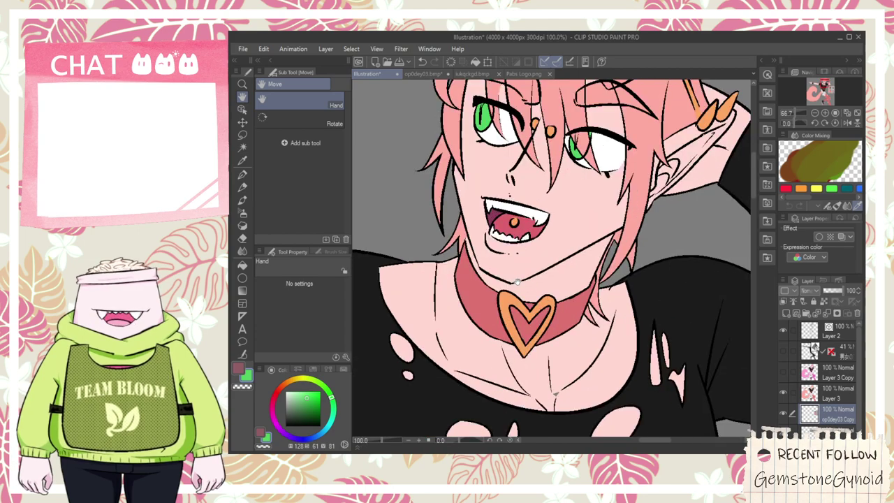
{"action": "scroll", "coordinate": [527, 293], "scroll_direction": "down", "scroll_amount": 5}
- Select the black shirt area above the harness on Layer 3 with Auto select
{"action": "left_click_drag", "start_coordinate": [584, 334], "coordinate": [528, 239]}
{"action": "key", "text": "w"}
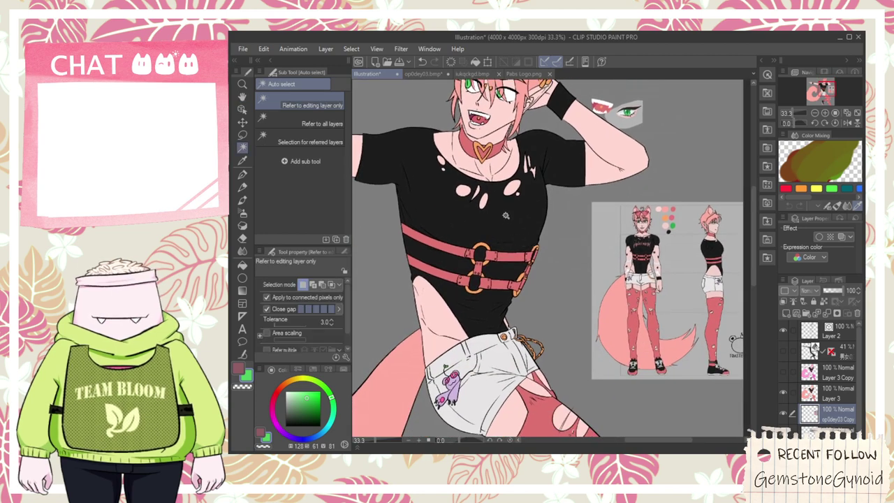
{"action": "left_click", "coordinate": [515, 229]}
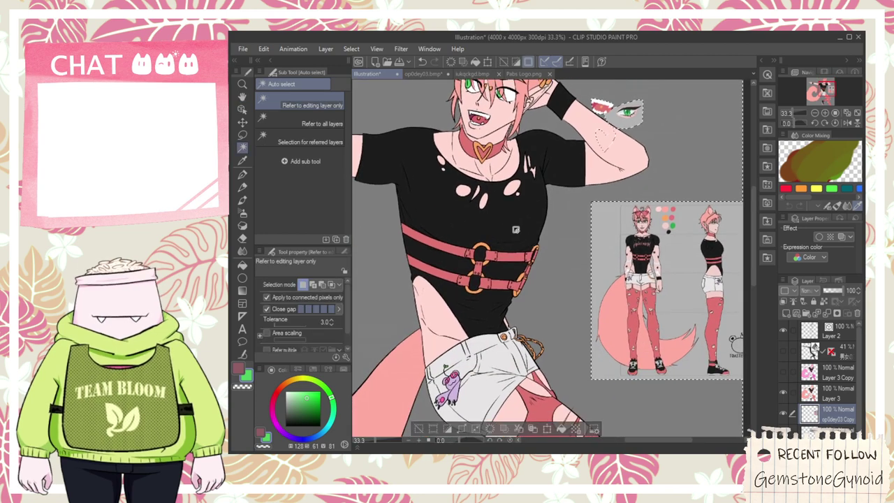
{"action": "left_click", "coordinate": [419, 429]}
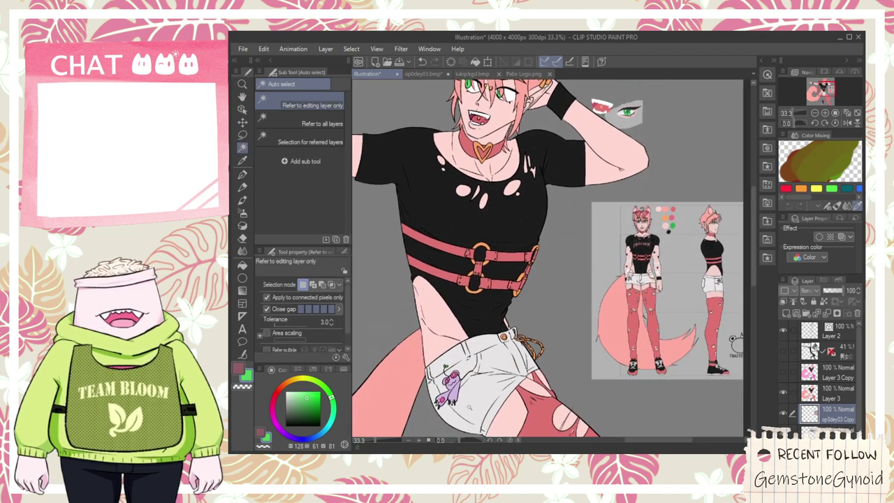
{"action": "left_click", "coordinate": [828, 397]}
{"action": "left_click", "coordinate": [517, 235]}
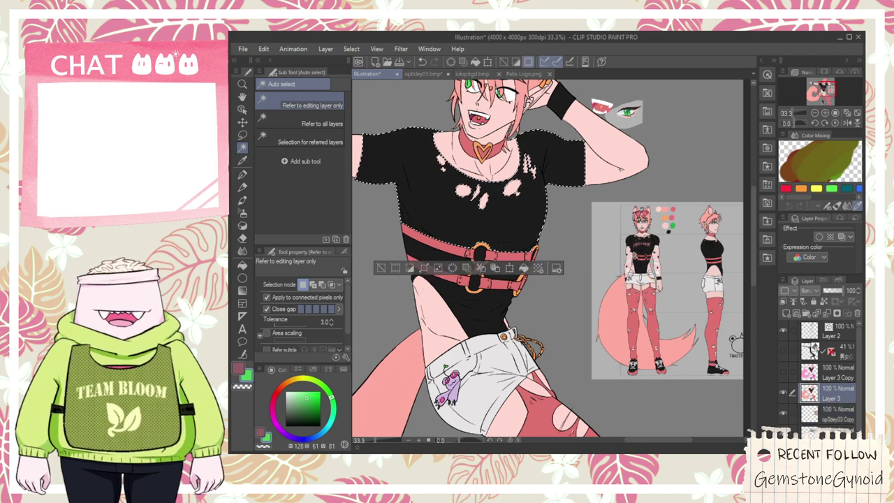
- Examine the dripping lettering on the shirt in the reference sheet's front view
{"action": "scroll", "coordinate": [637, 241], "scroll_direction": "up", "scroll_amount": 5}
{"action": "scroll", "coordinate": [637, 243], "scroll_direction": "down", "scroll_amount": 1}
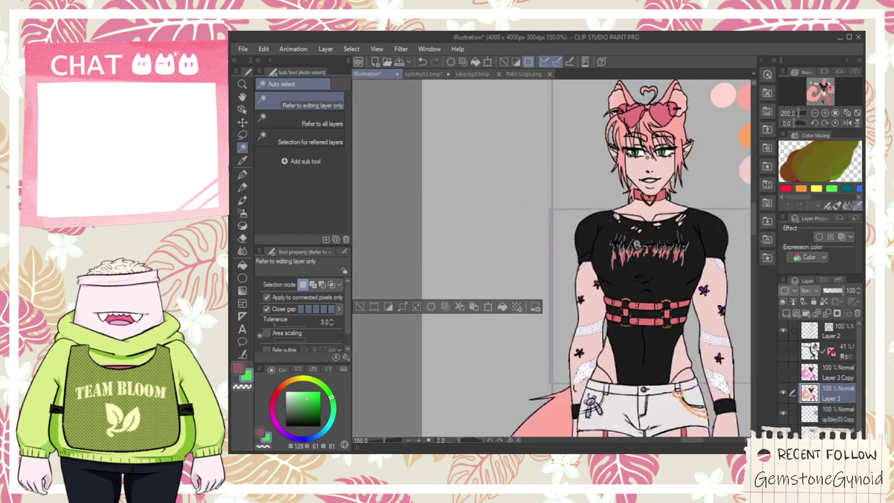
{"action": "scroll", "coordinate": [638, 241], "scroll_direction": "up", "scroll_amount": 4}
{"action": "scroll", "coordinate": [637, 241], "scroll_direction": "down", "scroll_amount": 4}
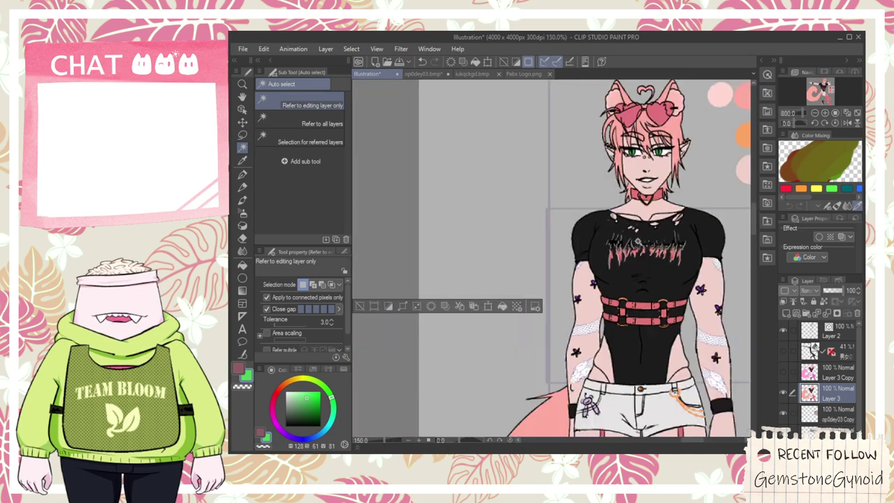
{"action": "scroll", "coordinate": [644, 255], "scroll_direction": "up", "scroll_amount": 5}
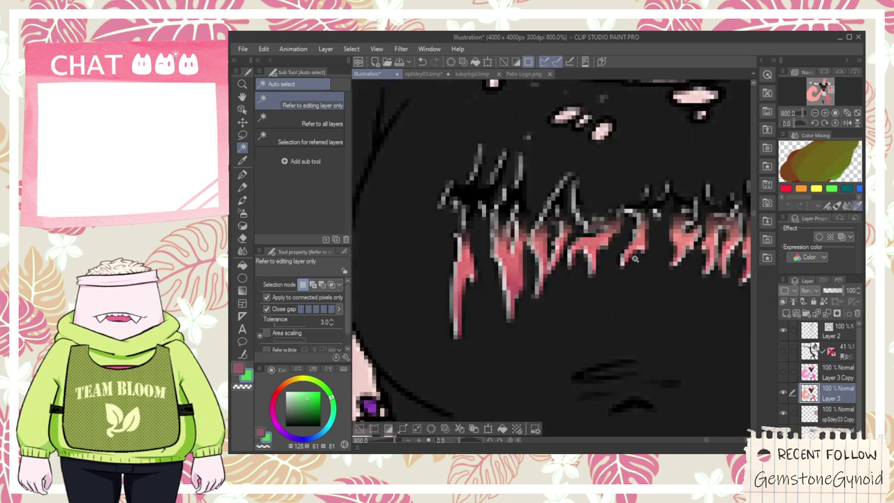
- Sample the near-black line colour from the shirt just above the harness and set the Calligraphy pen to brush size 33.6
{"action": "scroll", "coordinate": [634, 259], "scroll_direction": "down", "scroll_amount": 5}
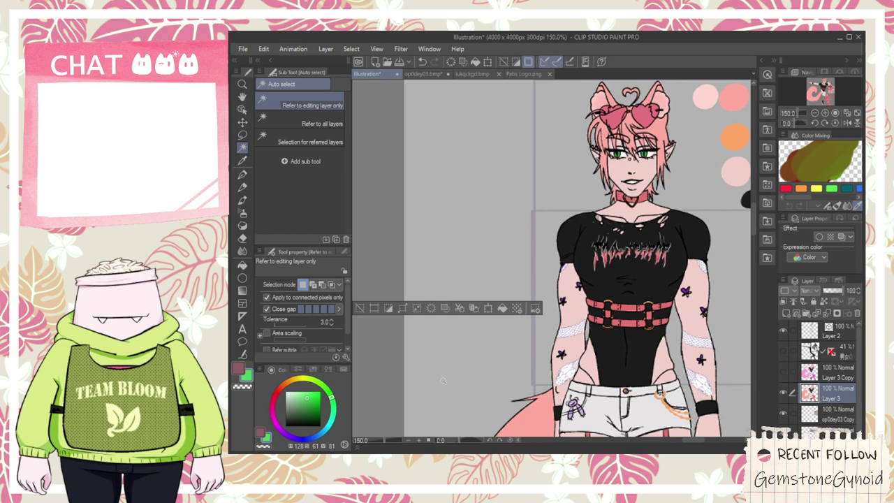
{"action": "scroll", "coordinate": [578, 282], "scroll_direction": "down", "scroll_amount": 1}
{"action": "left_click_drag", "start_coordinate": [502, 257], "coordinate": [757, 307]}
{"action": "left_click", "coordinate": [444, 316], "text": "alt"}
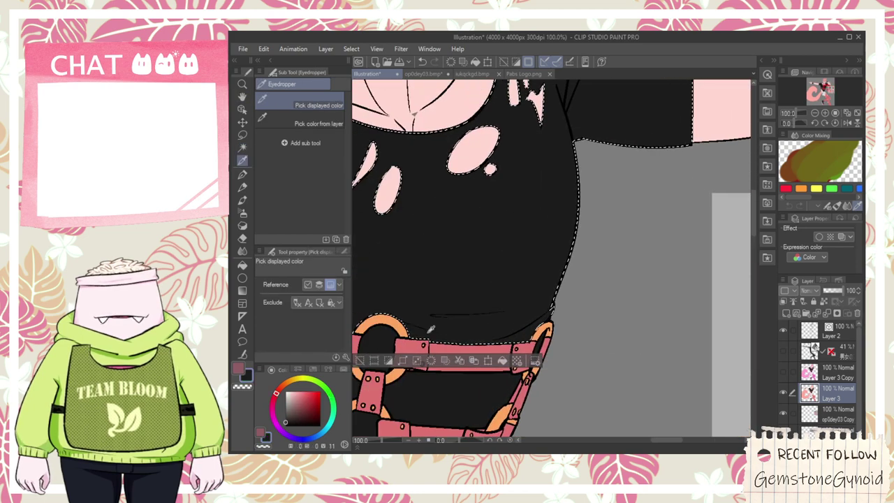
{"action": "key", "text": "p"}
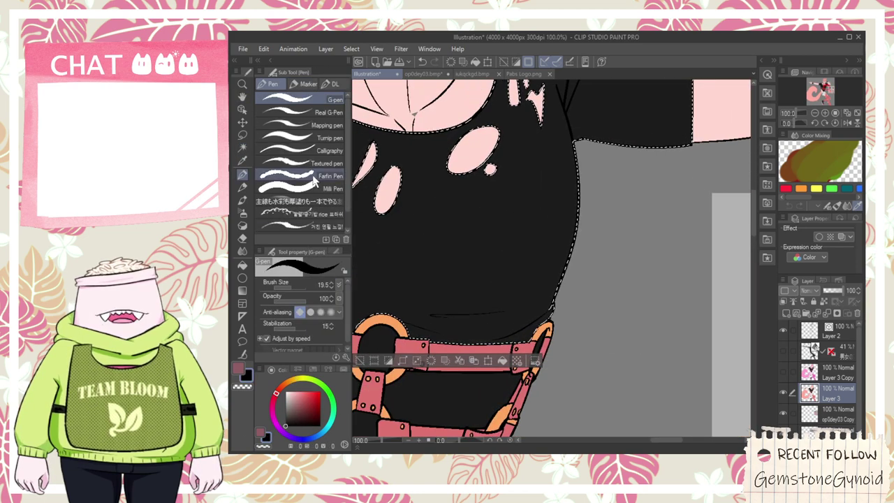
{"action": "left_click", "coordinate": [315, 150]}
{"action": "left_click_drag", "start_coordinate": [299, 286], "coordinate": [294, 286]}
{"action": "scroll", "coordinate": [405, 246], "scroll_direction": "down", "scroll_amount": 2}
{"action": "scroll", "coordinate": [577, 252], "scroll_direction": "up", "scroll_amount": 2}
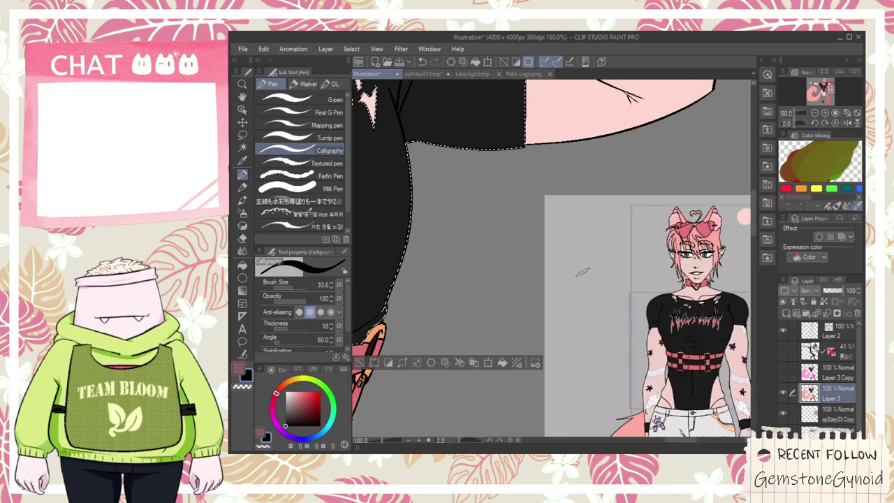
{"action": "scroll", "coordinate": [582, 273], "scroll_direction": "down", "scroll_amount": 2}
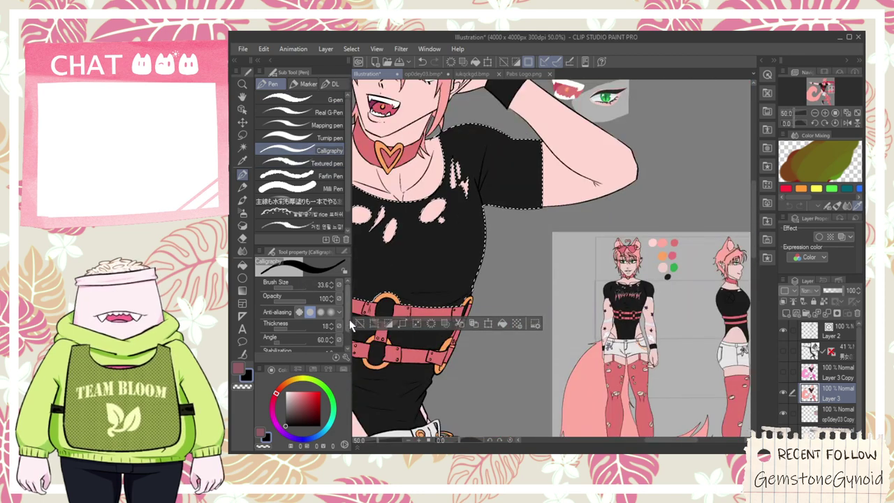
- Clear the shirt selection and add a new raster layer directly above Layer 3
{"action": "key", "text": "ctrl+d"}
{"action": "key", "text": "space"}
{"action": "left_click_drag", "start_coordinate": [629, 280], "coordinate": [551, 240]}
{"action": "scroll", "coordinate": [551, 241], "scroll_direction": "up", "scroll_amount": 1}
{"action": "scroll", "coordinate": [478, 319], "scroll_direction": "up", "scroll_amount": 1}
{"action": "left_click_drag", "start_coordinate": [477, 319], "coordinate": [546, 275]}
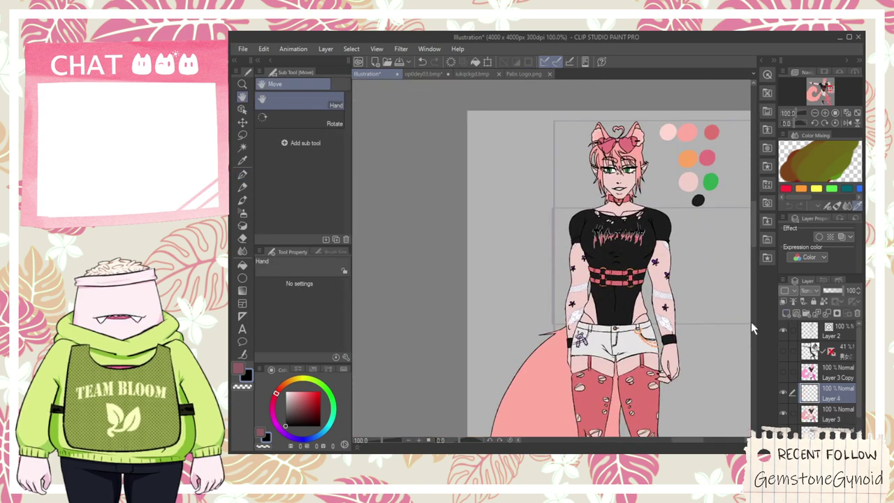
- Draw thick black strokes with the Calligraphy pen on the new layer, in the empty area beside the reference's front view
{"action": "key", "text": "p"}
{"action": "scroll", "coordinate": [492, 210], "scroll_direction": "up", "scroll_amount": 1}
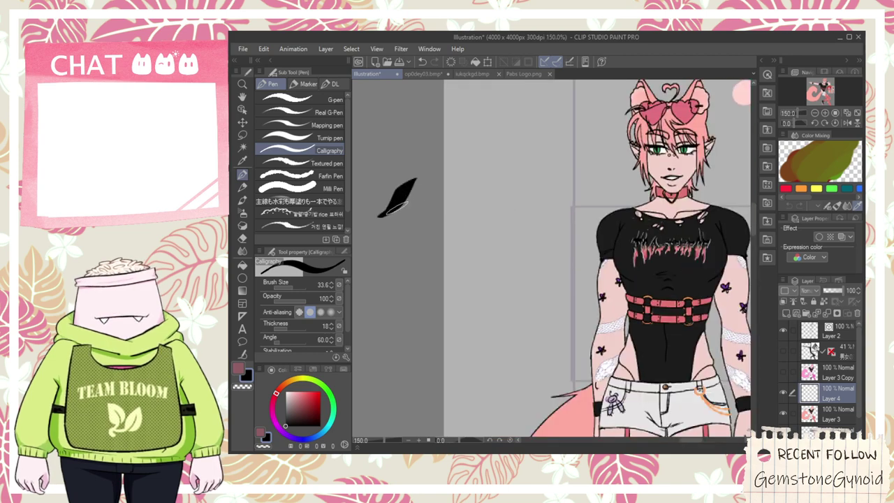
{"action": "left_click_drag", "start_coordinate": [395, 206], "coordinate": [482, 189]}
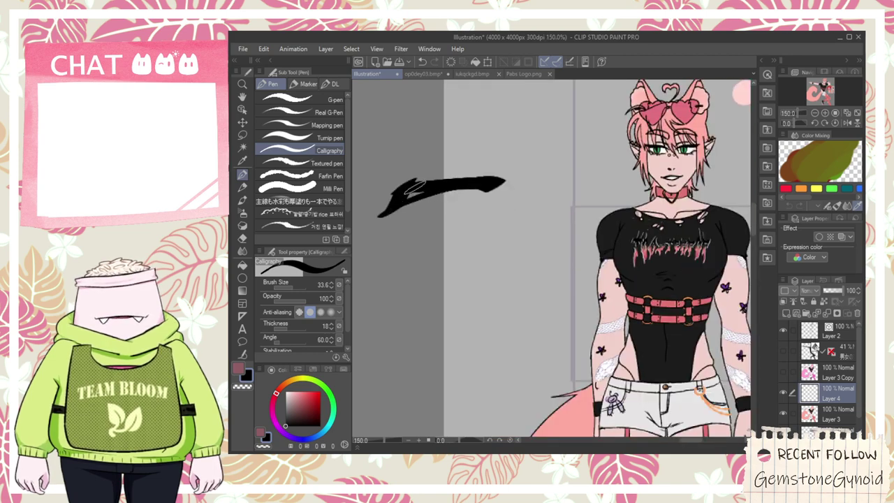
{"action": "mouse_move", "coordinate": [427, 187]}
{"action": "left_mouse_down"}
{"action": "mouse_move", "coordinate": [447, 140]}
{"action": "mouse_move", "coordinate": [406, 328]}
{"action": "left_mouse_up"}
{"action": "key", "text": "ctrl+z"}
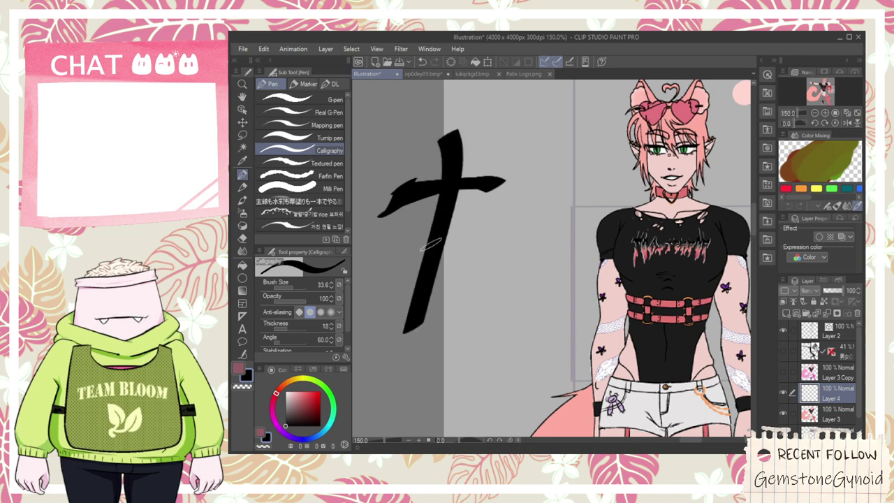
{"action": "key", "text": "ctrl+z"}
- Lasso the leftover black calligraphy stroke beside the character, delete it and clear the selection
{"action": "scroll", "coordinate": [429, 222], "scroll_direction": "down", "scroll_amount": 2}
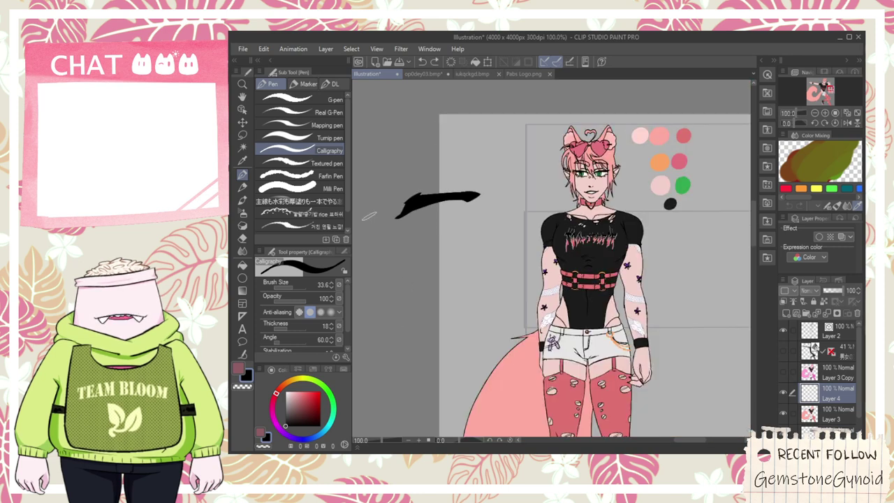
{"action": "key", "text": "m"}
{"action": "mouse_move", "coordinate": [379, 211]}
{"action": "left_mouse_down"}
{"action": "mouse_move", "coordinate": [429, 162]}
{"action": "mouse_move", "coordinate": [375, 238]}
{"action": "left_mouse_up"}
{"action": "left_click", "coordinate": [461, 277]}
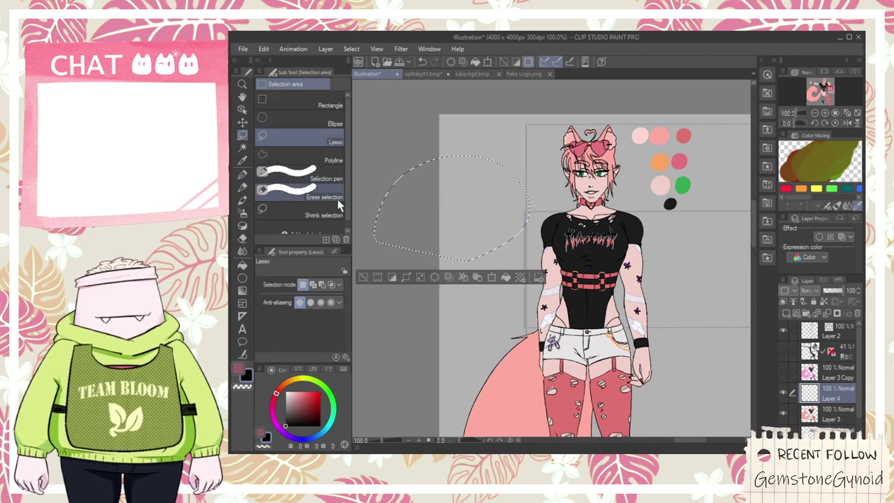
{"action": "key", "text": "ctrl+d"}
- Try test strokes beside the character with the Mapping pen, raising its brush size to 33.6, and undo them
{"action": "key", "text": "p"}
{"action": "left_click", "coordinate": [318, 149]}
{"action": "left_click", "coordinate": [325, 125]}
{"action": "left_click_drag", "start_coordinate": [401, 208], "coordinate": [465, 211]}
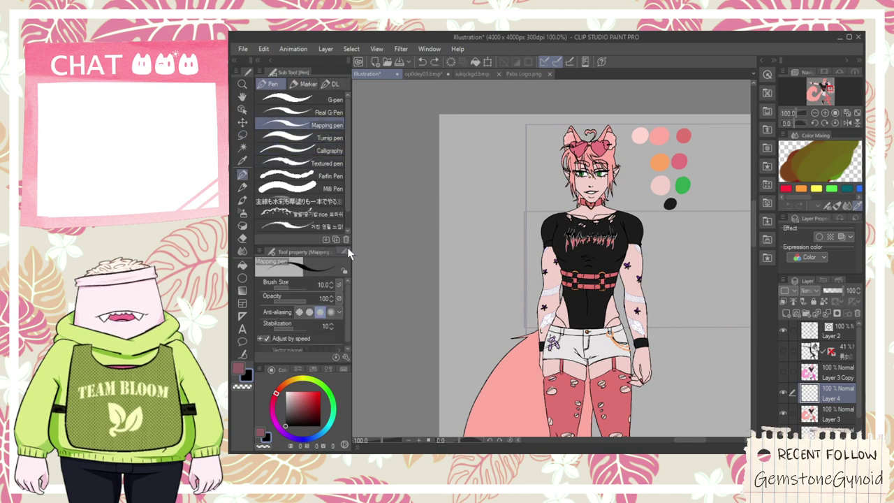
{"action": "left_click_drag", "start_coordinate": [292, 284], "coordinate": [309, 284]}
{"action": "mouse_move", "coordinate": [383, 224]}
{"action": "left_mouse_down"}
{"action": "mouse_move", "coordinate": [444, 219]}
{"action": "mouse_move", "coordinate": [442, 231]}
{"action": "mouse_move", "coordinate": [490, 236]}
{"action": "left_mouse_up"}
{"action": "key", "text": "ctrl+z"}
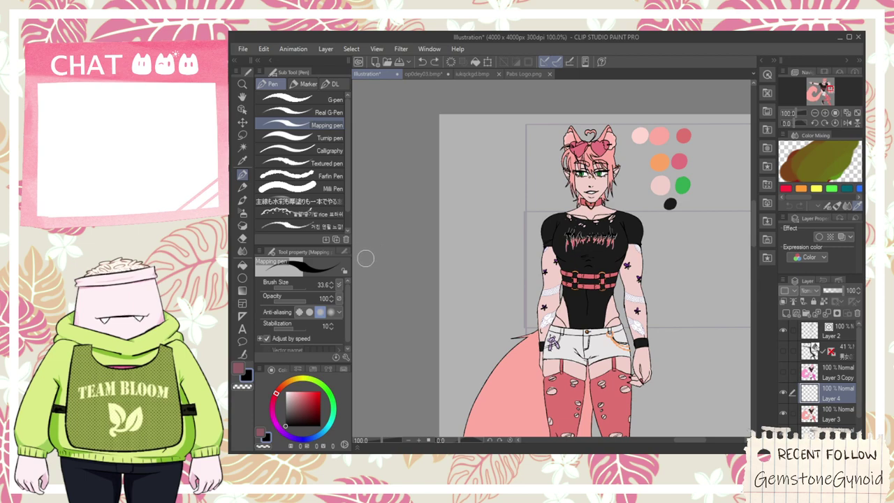
- Try the rough-edged pen at brush size 500 with broad black strokes over the character, and undo them all
{"action": "left_click", "coordinate": [312, 228]}
{"action": "mouse_move", "coordinate": [403, 240]}
{"action": "left_mouse_down"}
{"action": "mouse_move", "coordinate": [461, 263]}
{"action": "mouse_move", "coordinate": [435, 192]}
{"action": "mouse_move", "coordinate": [513, 264]}
{"action": "mouse_move", "coordinate": [419, 294]}
{"action": "mouse_move", "coordinate": [426, 241]}
{"action": "mouse_move", "coordinate": [446, 259]}
{"action": "mouse_move", "coordinate": [461, 252]}
{"action": "left_mouse_up"}
{"action": "mouse_move", "coordinate": [637, 222]}
{"action": "left_mouse_down"}
{"action": "mouse_move", "coordinate": [663, 271]}
{"action": "mouse_move", "coordinate": [630, 230]}
{"action": "mouse_move", "coordinate": [555, 189]}
{"action": "mouse_move", "coordinate": [473, 218]}
{"action": "mouse_move", "coordinate": [447, 315]}
{"action": "mouse_move", "coordinate": [525, 259]}
{"action": "mouse_move", "coordinate": [572, 274]}
{"action": "mouse_move", "coordinate": [439, 348]}
{"action": "mouse_move", "coordinate": [432, 328]}
{"action": "mouse_move", "coordinate": [509, 215]}
{"action": "mouse_move", "coordinate": [455, 325]}
{"action": "left_mouse_up"}
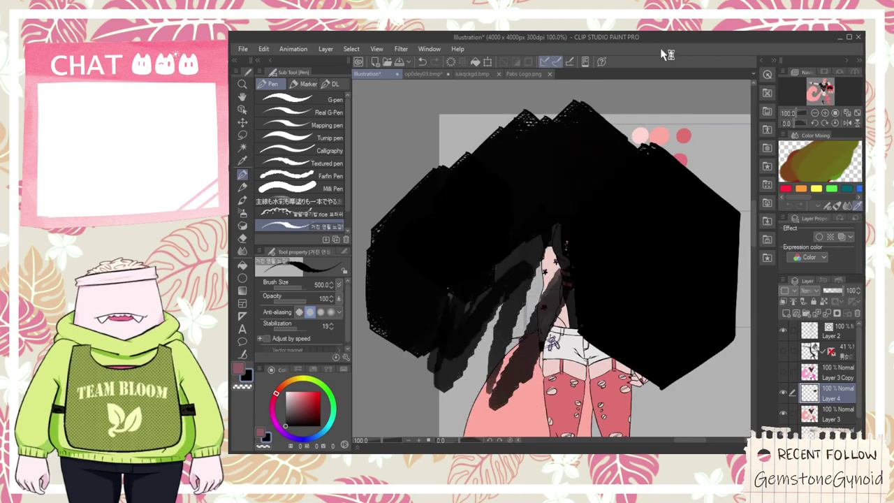
{"action": "key", "text": "Delete"}
{"action": "key", "text": "ctrl+z"}
{"action": "key", "text": "ctrl+z"}
{"action": "key", "text": "ctrl+z"}
{"action": "key", "text": "ctrl+z"}
{"action": "key", "text": "ctrl+z"}
{"action": "key", "text": "ctrl+z"}
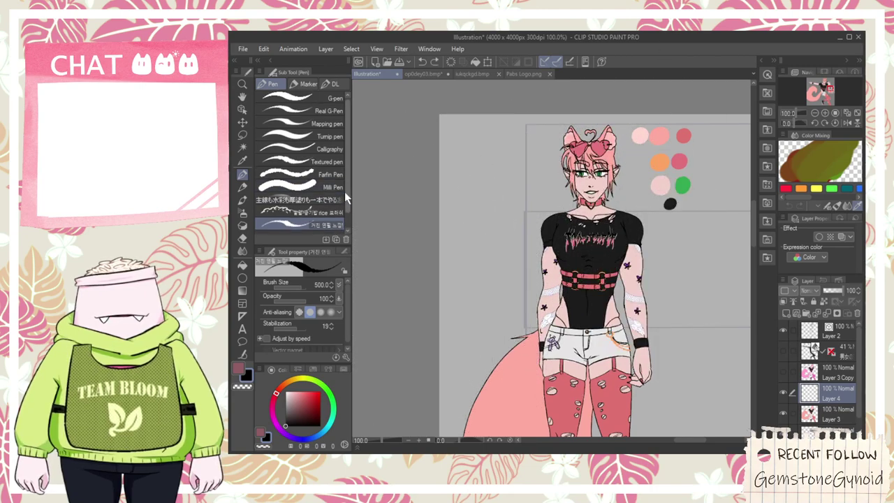
- Set the Mapping pen to brush size 259.1 and paint a short slanted stroke near the canvas edge to start a letter T
{"action": "scroll", "coordinate": [344, 191], "scroll_direction": "down", "scroll_amount": 2}
{"action": "scroll", "coordinate": [348, 202], "scroll_direction": "up", "scroll_amount": 3}
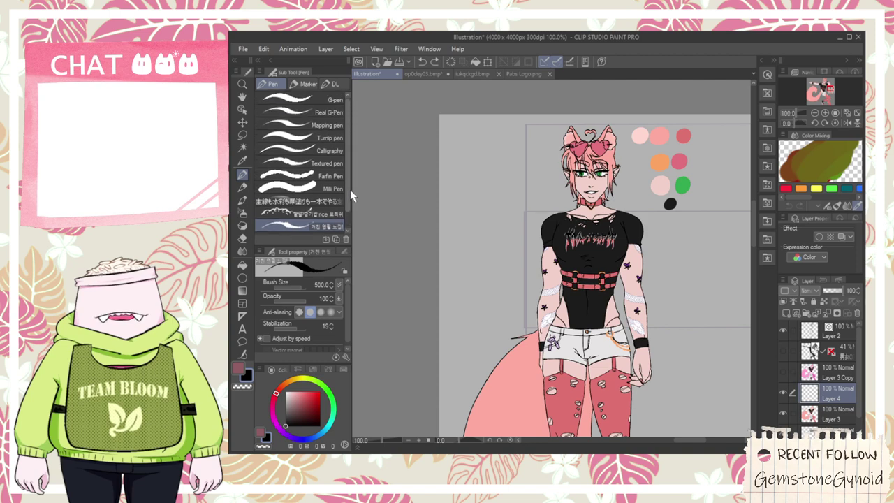
{"action": "left_click", "coordinate": [326, 125]}
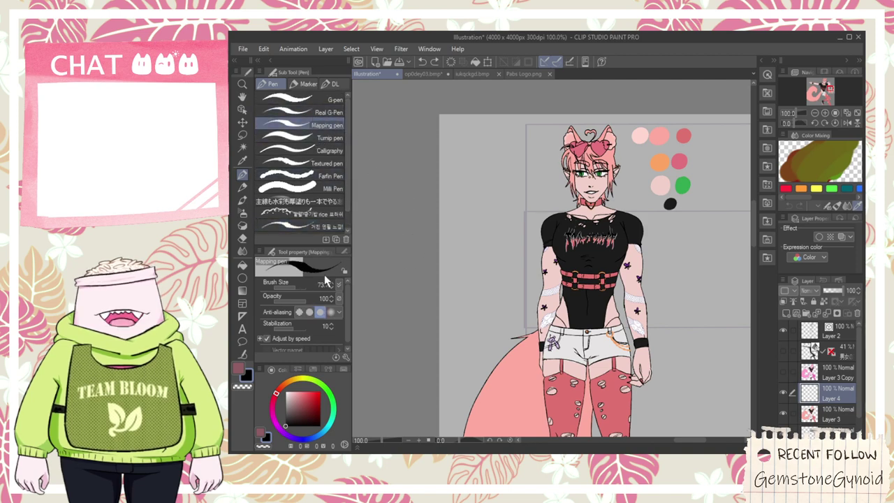
{"action": "left_click", "coordinate": [300, 284]}
{"action": "mouse_move", "coordinate": [402, 257]}
{"action": "left_mouse_down"}
{"action": "mouse_move", "coordinate": [430, 199]}
{"action": "mouse_move", "coordinate": [454, 222]}
{"action": "left_mouse_up"}
{"action": "scroll", "coordinate": [438, 231], "scroll_direction": "up", "scroll_amount": 1}
{"action": "key", "text": "ctrl+z"}
{"action": "scroll", "coordinate": [463, 239], "scroll_direction": "up", "scroll_amount": 1}
{"action": "scroll", "coordinate": [445, 251], "scroll_direction": "down", "scroll_amount": 1}
{"action": "left_click_drag", "start_coordinate": [432, 196], "coordinate": [464, 260]}
{"action": "key", "text": "ctrl+z"}
- Paint the letter's long curved stem, with a branch near its base and a small spur on the outer side
{"action": "left_click_drag", "start_coordinate": [458, 215], "coordinate": [423, 434]}
{"action": "scroll", "coordinate": [475, 356], "scroll_direction": "down", "scroll_amount": 3}
{"action": "key", "text": "ctrl+z"}
{"action": "left_click_drag", "start_coordinate": [502, 224], "coordinate": [495, 381]}
{"action": "scroll", "coordinate": [493, 318], "scroll_direction": "up", "scroll_amount": 2}
{"action": "left_click_drag", "start_coordinate": [483, 238], "coordinate": [520, 383]}
{"action": "key", "text": "ctrl+z"}
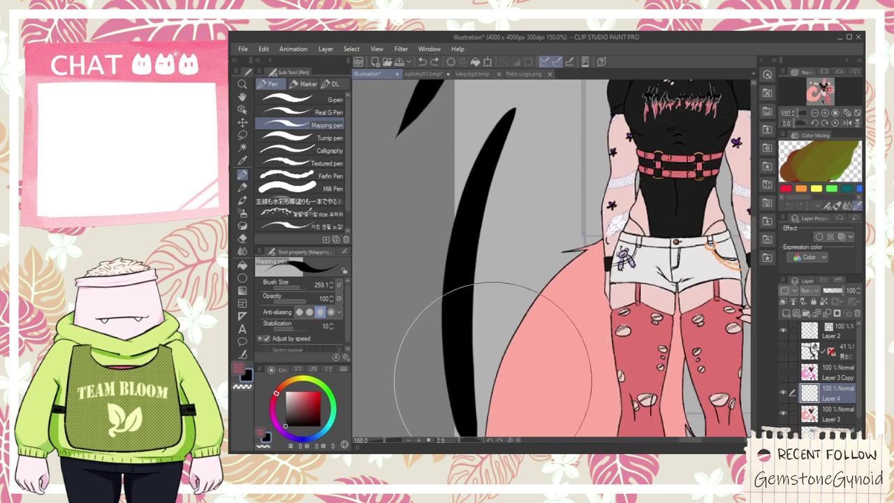
{"action": "left_click_drag", "start_coordinate": [463, 309], "coordinate": [504, 403]}
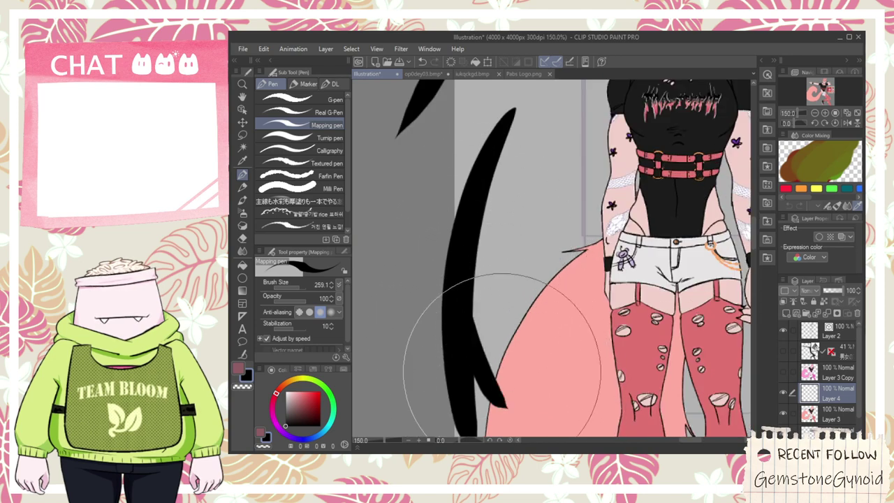
{"action": "key", "text": "space"}
{"action": "left_click_drag", "start_coordinate": [503, 253], "coordinate": [484, 329]}
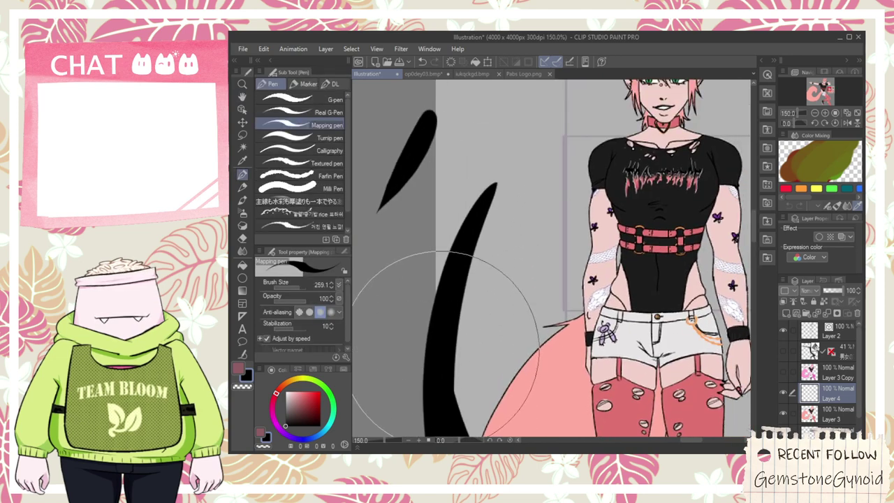
{"action": "scroll", "coordinate": [444, 384], "scroll_direction": "down", "scroll_amount": 2}
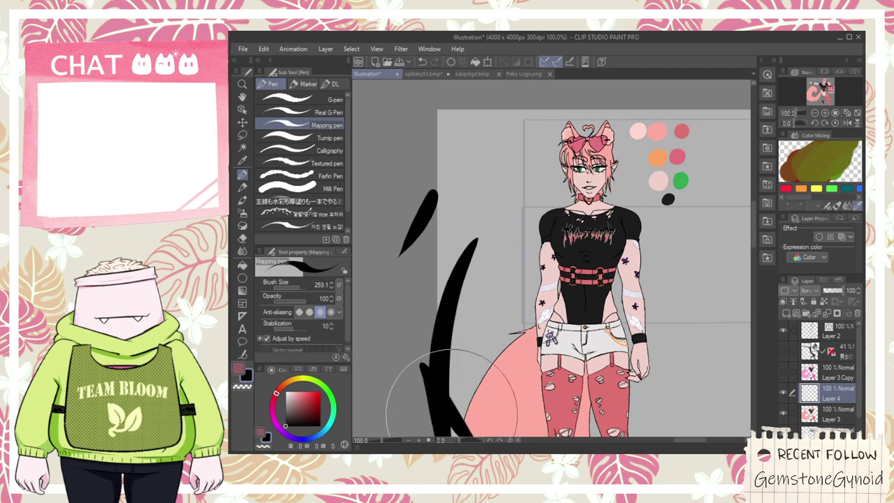
- Paint the T's thick crossbar from the short slanted stroke over the stem, finishing its far end with a pointed serif
{"action": "key", "text": "space"}
{"action": "left_click_drag", "start_coordinate": [469, 382], "coordinate": [482, 293]}
{"action": "scroll", "coordinate": [473, 231], "scroll_direction": "up", "scroll_amount": 1}
{"action": "left_click_drag", "start_coordinate": [473, 230], "coordinate": [471, 308]}
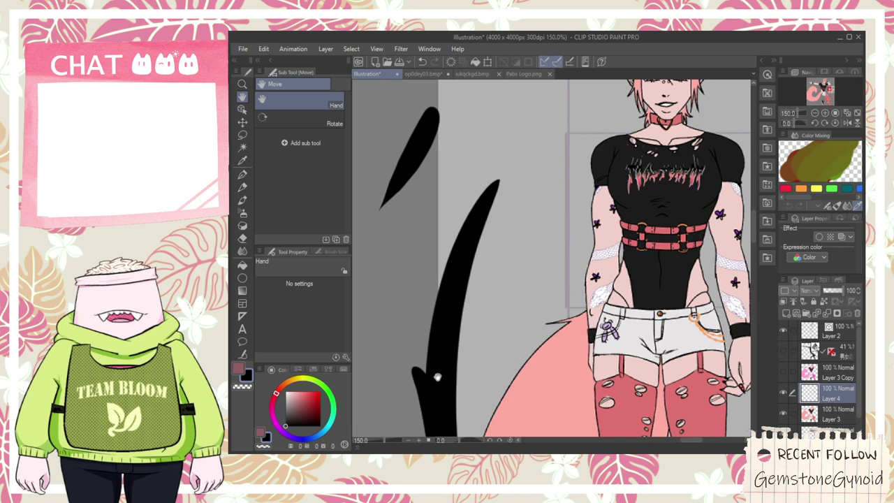
{"action": "mouse_move", "coordinate": [442, 267]}
{"action": "left_mouse_down"}
{"action": "mouse_move", "coordinate": [416, 162]}
{"action": "mouse_move", "coordinate": [572, 166]}
{"action": "left_mouse_up"}
{"action": "left_click_drag", "start_coordinate": [444, 171], "coordinate": [451, 234]}
{"action": "left_click_drag", "start_coordinate": [457, 185], "coordinate": [472, 190]}
{"action": "key", "text": "ctrl+z"}
{"action": "mouse_move", "coordinate": [438, 142]}
{"action": "left_mouse_down"}
{"action": "mouse_move", "coordinate": [576, 155]}
{"action": "mouse_move", "coordinate": [599, 109]}
{"action": "left_mouse_up"}
{"action": "key", "text": "ctrl+z"}
{"action": "mouse_move", "coordinate": [563, 150]}
{"action": "left_mouse_down"}
{"action": "mouse_move", "coordinate": [584, 127]}
{"action": "mouse_move", "coordinate": [562, 190]}
{"action": "left_mouse_up"}
{"action": "key", "text": "ctrl+z"}
{"action": "left_click_drag", "start_coordinate": [592, 123], "coordinate": [564, 229]}
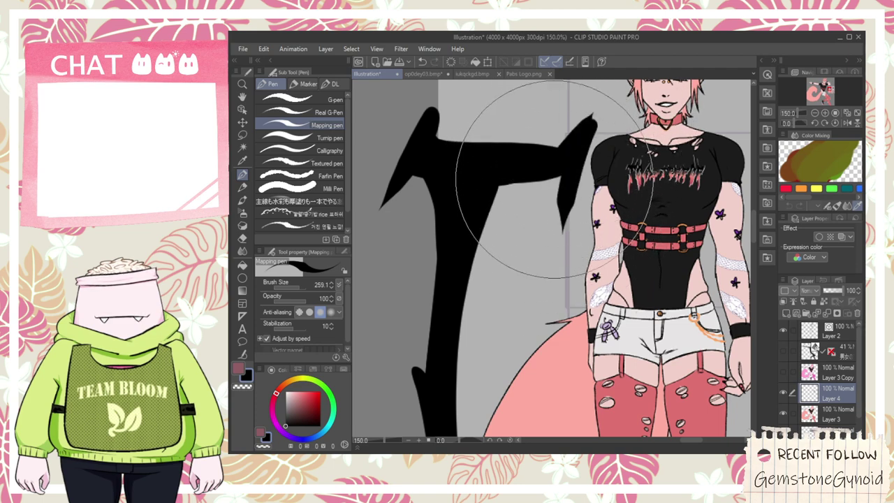
- Add a pointed horn rising from the middle of the T's crossbar
{"action": "mouse_move", "coordinate": [492, 143]}
{"action": "left_mouse_down"}
{"action": "mouse_move", "coordinate": [525, 85]}
{"action": "mouse_move", "coordinate": [501, 145]}
{"action": "left_mouse_up"}
{"action": "mouse_move", "coordinate": [516, 97]}
{"action": "left_mouse_down"}
{"action": "mouse_move", "coordinate": [459, 149]}
{"action": "mouse_move", "coordinate": [498, 90]}
{"action": "mouse_move", "coordinate": [500, 168]}
{"action": "left_mouse_up"}
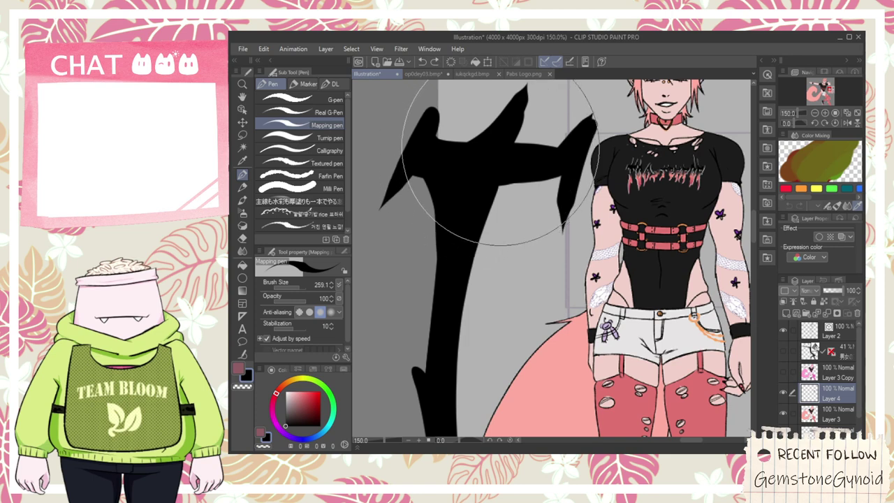
{"action": "mouse_move", "coordinate": [518, 102]}
{"action": "left_mouse_down"}
{"action": "mouse_move", "coordinate": [479, 186]}
{"action": "mouse_move", "coordinate": [486, 180]}
{"action": "left_mouse_up"}
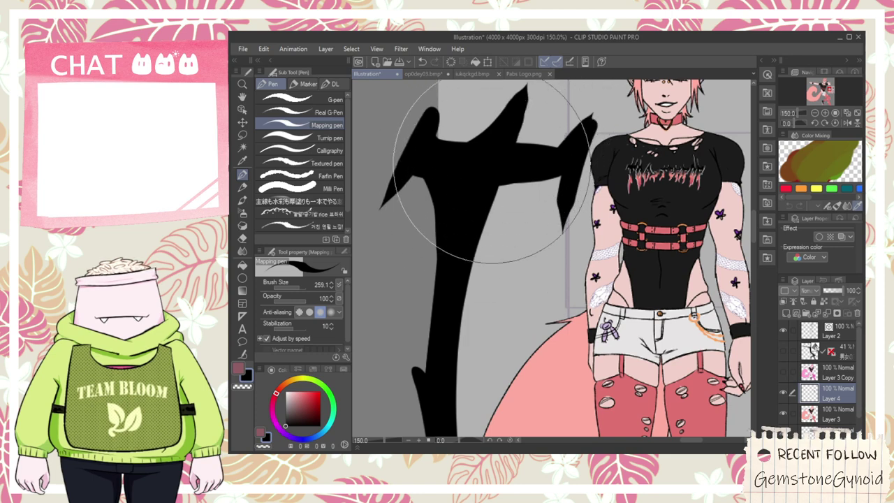
{"action": "left_click_drag", "start_coordinate": [585, 134], "coordinate": [557, 145]}
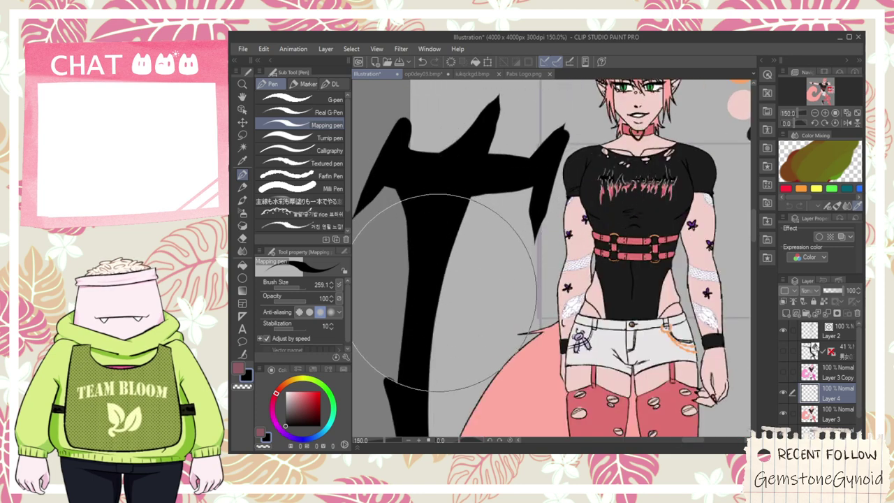
- Add a diagonal stroke at the T's foot, and clear the whole brushed letter from the layer
{"action": "scroll", "coordinate": [445, 292], "scroll_direction": "down", "scroll_amount": 2}
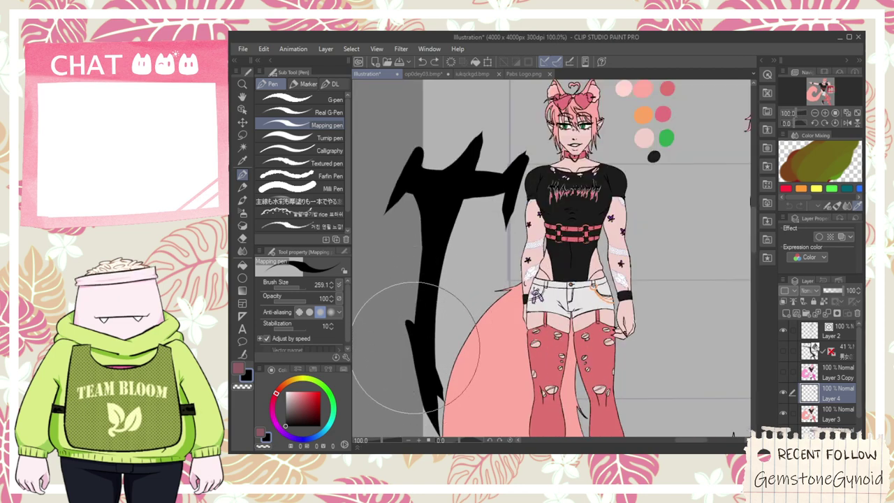
{"action": "left_click_drag", "start_coordinate": [417, 356], "coordinate": [412, 427]}
{"action": "left_click_drag", "start_coordinate": [430, 389], "coordinate": [493, 322]}
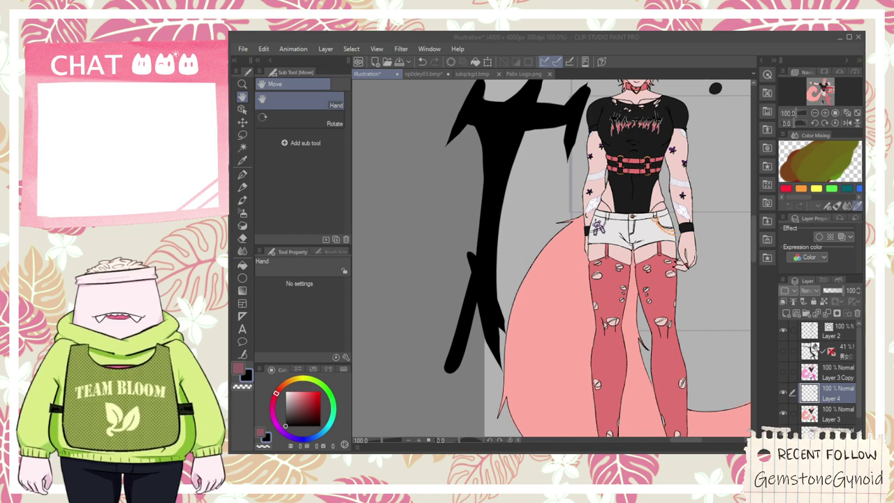
{"action": "key", "text": "alt+Tab"}
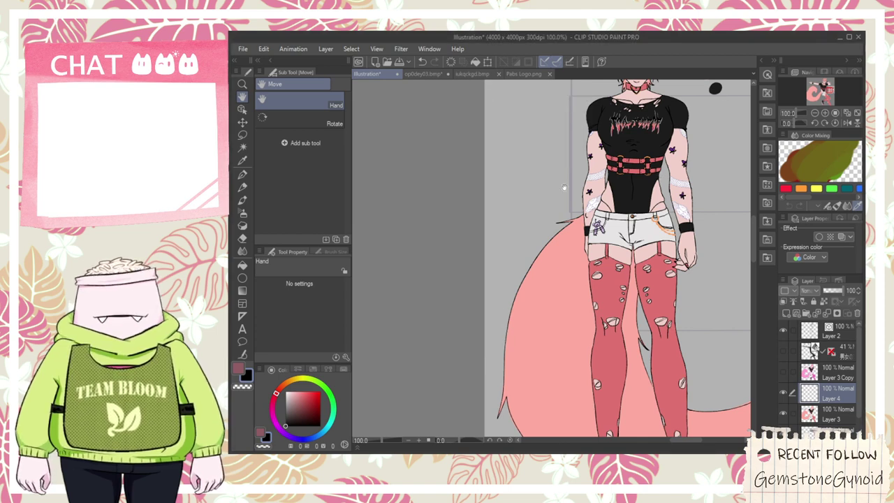
- Select the G-pen, undo its trial strokes beside the character, and add a new vector layer above Layer 4
{"action": "key", "text": "p"}
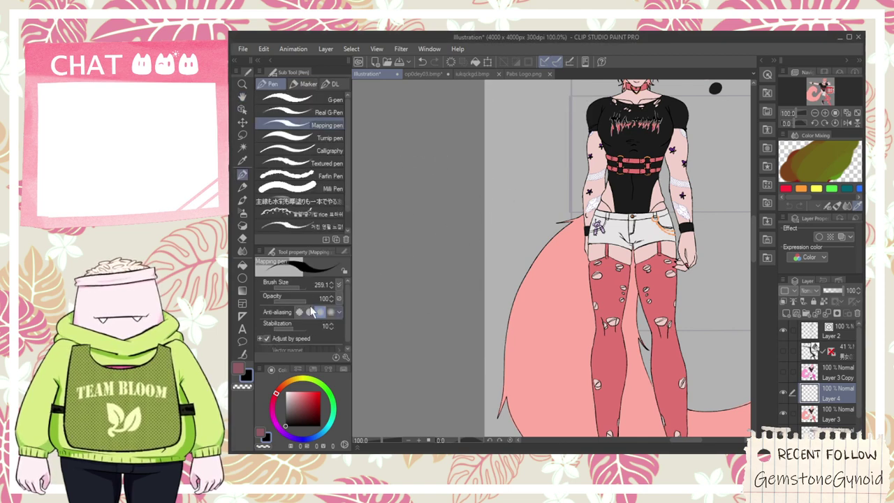
{"action": "left_click", "coordinate": [323, 102]}
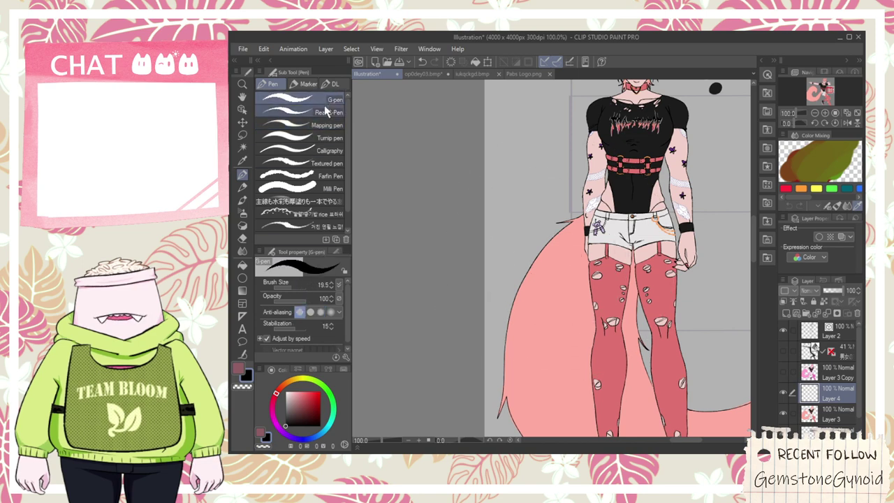
{"action": "left_click_drag", "start_coordinate": [441, 148], "coordinate": [408, 222]}
{"action": "key", "text": "ctrl+z"}
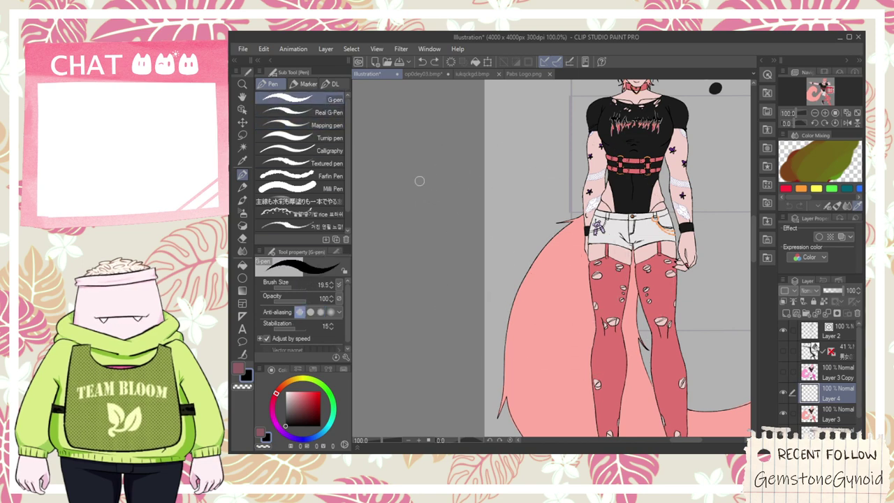
{"action": "left_click_drag", "start_coordinate": [412, 162], "coordinate": [525, 149]}
{"action": "key", "text": "ctrl+z"}
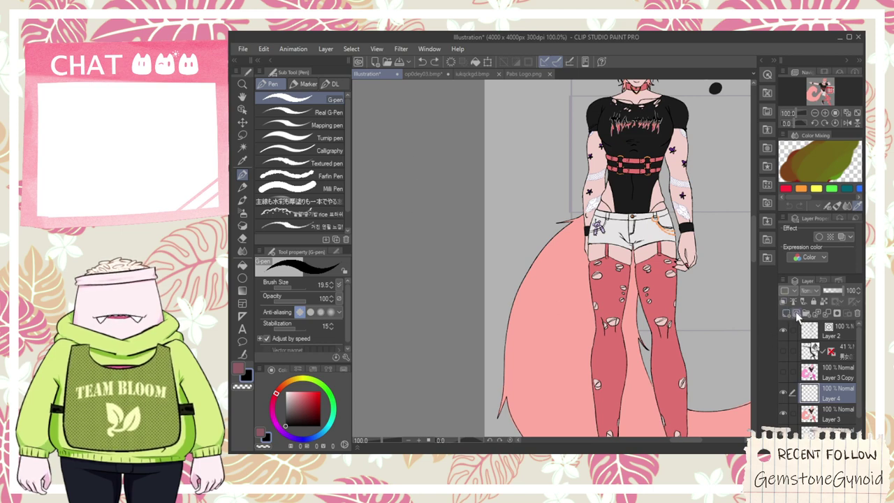
{"action": "left_click", "coordinate": [797, 315]}
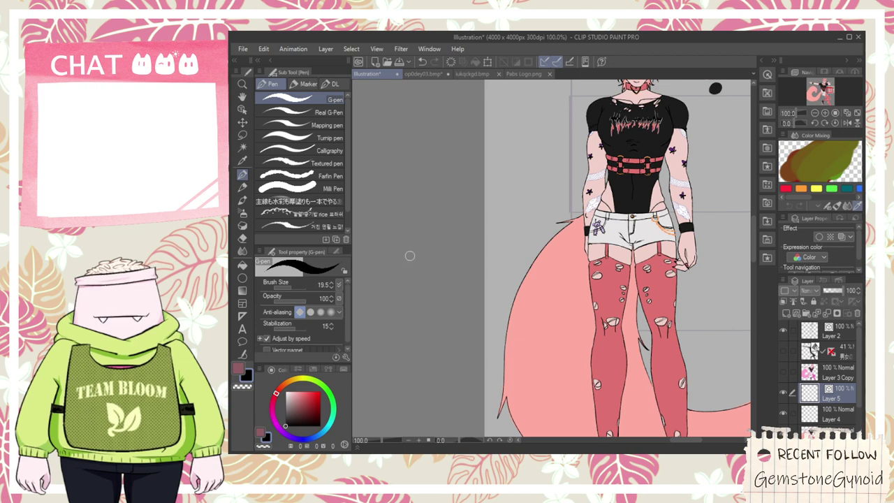
- Outline the slanted crossbar of a block letter T above and beside the character's head with the G-pen
{"action": "scroll", "coordinate": [471, 258], "scroll_direction": "down", "scroll_amount": 1}
{"action": "scroll", "coordinate": [588, 167], "scroll_direction": "down", "scroll_amount": 1}
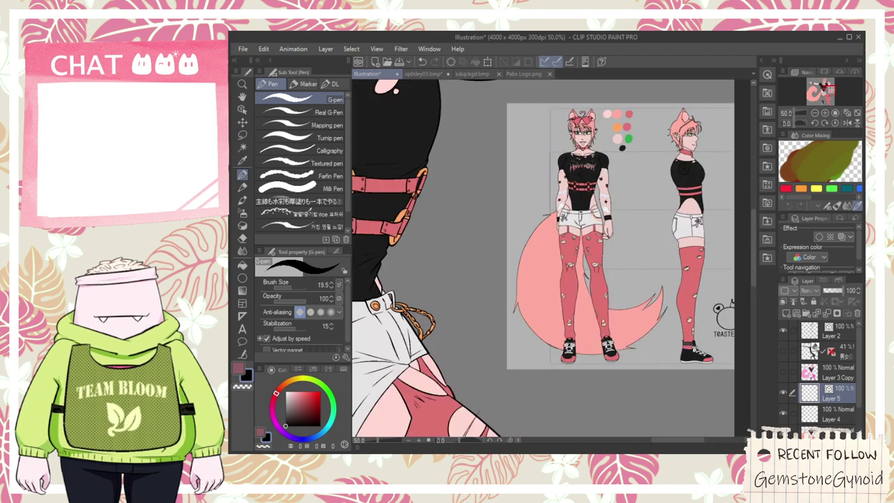
{"action": "key", "text": "space"}
{"action": "left_click_drag", "start_coordinate": [545, 156], "coordinate": [535, 212]}
{"action": "scroll", "coordinate": [535, 209], "scroll_direction": "up", "scroll_amount": 2}
{"action": "scroll", "coordinate": [506, 163], "scroll_direction": "up", "scroll_amount": 1}
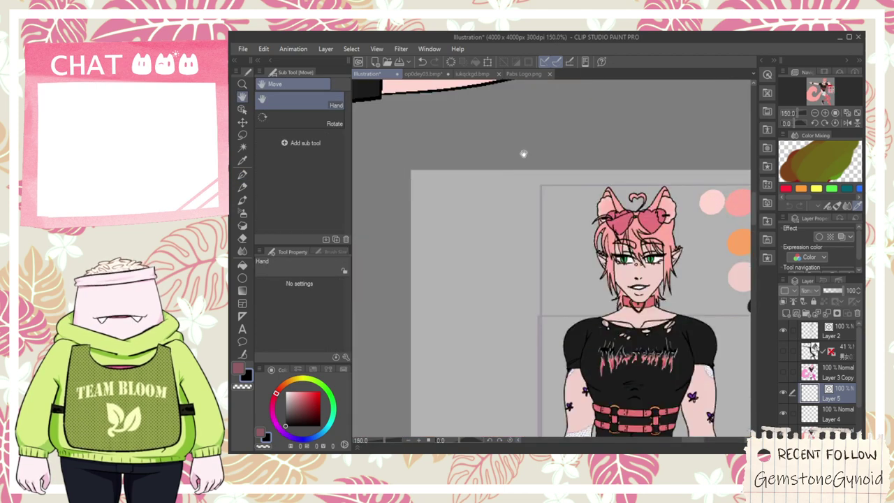
{"action": "left_click_drag", "start_coordinate": [422, 231], "coordinate": [394, 239]}
{"action": "key", "text": "p"}
{"action": "mouse_move", "coordinate": [399, 199]}
{"action": "left_mouse_down"}
{"action": "mouse_move", "coordinate": [429, 142]}
{"action": "mouse_move", "coordinate": [556, 117]}
{"action": "mouse_move", "coordinate": [525, 186]}
{"action": "left_mouse_up"}
{"action": "mouse_move", "coordinate": [384, 198]}
{"action": "left_mouse_down"}
{"action": "mouse_move", "coordinate": [482, 173]}
{"action": "mouse_move", "coordinate": [442, 409]}
{"action": "left_mouse_up"}
{"action": "key", "text": "ctrl+z"}
- Outline the T's curved stem with two long side lines and a slanted base, and close the crossbar's far end
{"action": "mouse_move", "coordinate": [459, 159]}
{"action": "left_mouse_down"}
{"action": "mouse_move", "coordinate": [436, 419]}
{"action": "mouse_move", "coordinate": [493, 366]}
{"action": "left_mouse_up"}
{"action": "mouse_move", "coordinate": [495, 149]}
{"action": "left_mouse_down"}
{"action": "mouse_move", "coordinate": [478, 266]}
{"action": "mouse_move", "coordinate": [485, 400]}
{"action": "left_mouse_up"}
{"action": "key", "text": "ctrl+z"}
{"action": "left_click_drag", "start_coordinate": [512, 124], "coordinate": [484, 401]}
{"action": "left_click_drag", "start_coordinate": [483, 174], "coordinate": [546, 159]}
- Trim the overlapping line ends at the T's corners and stem joints with the Vector eraser
{"action": "key", "text": "e"}
{"action": "left_click", "coordinate": [314, 179]}
{"action": "mouse_move", "coordinate": [556, 126]}
{"action": "left_mouse_down"}
{"action": "mouse_move", "coordinate": [538, 96]}
{"action": "mouse_move", "coordinate": [557, 113]}
{"action": "left_mouse_up"}
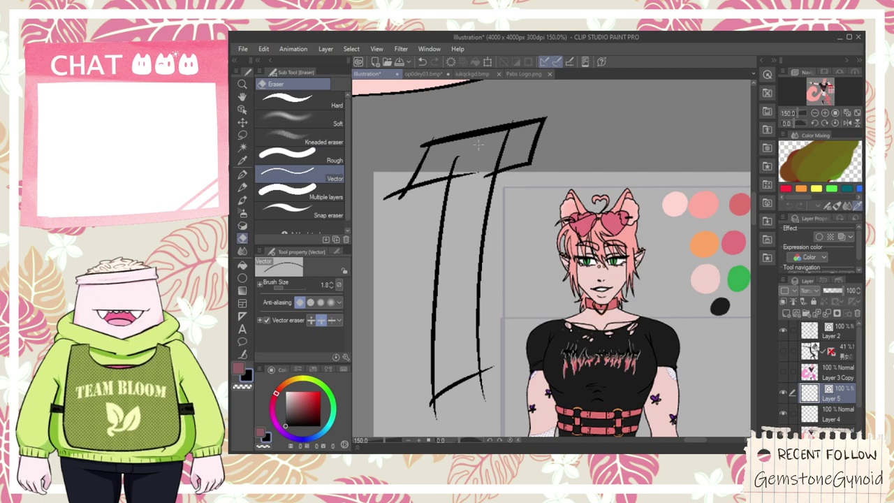
{"action": "left_click", "coordinate": [454, 165]}
{"action": "left_click", "coordinate": [500, 154]}
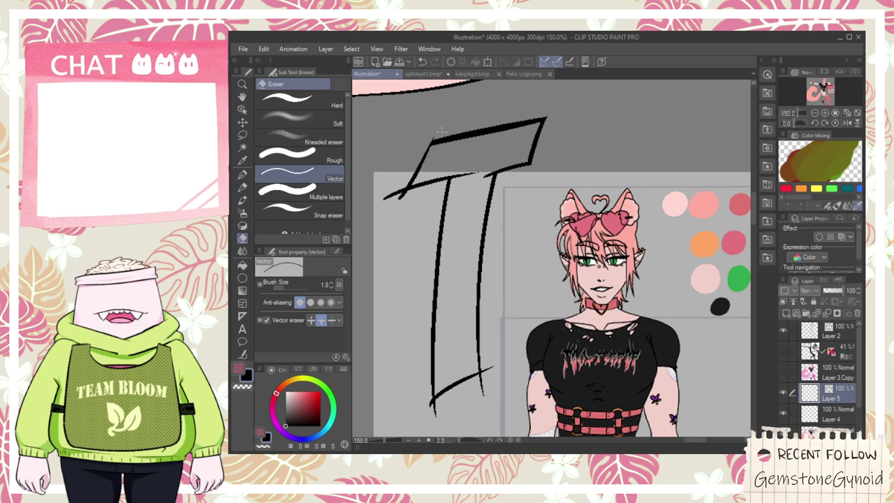
{"action": "left_click", "coordinate": [399, 192]}
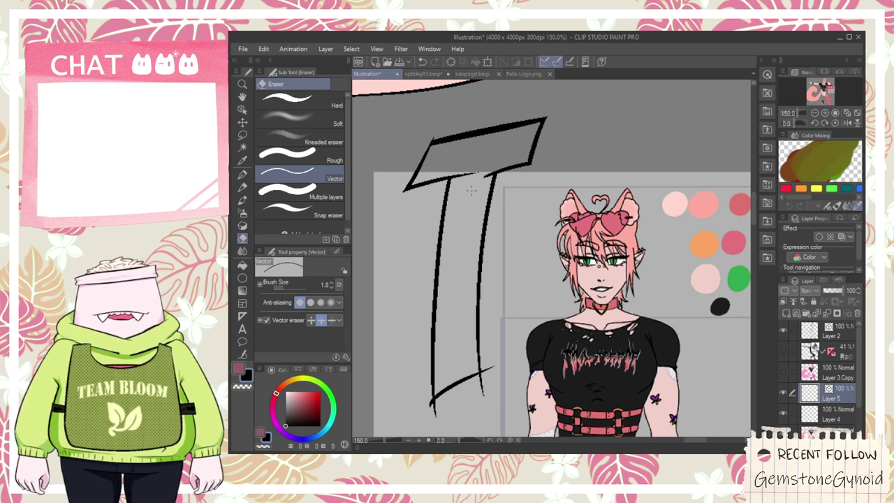
{"action": "left_click_drag", "start_coordinate": [451, 284], "coordinate": [461, 206]}
{"action": "left_click_drag", "start_coordinate": [436, 324], "coordinate": [454, 334]}
{"action": "left_click_drag", "start_coordinate": [554, 200], "coordinate": [497, 282]}
- Draw a tall, pointed oval outline for the second letter beside the T with the G-pen, redoing curves until they fit
{"action": "key", "text": "p"}
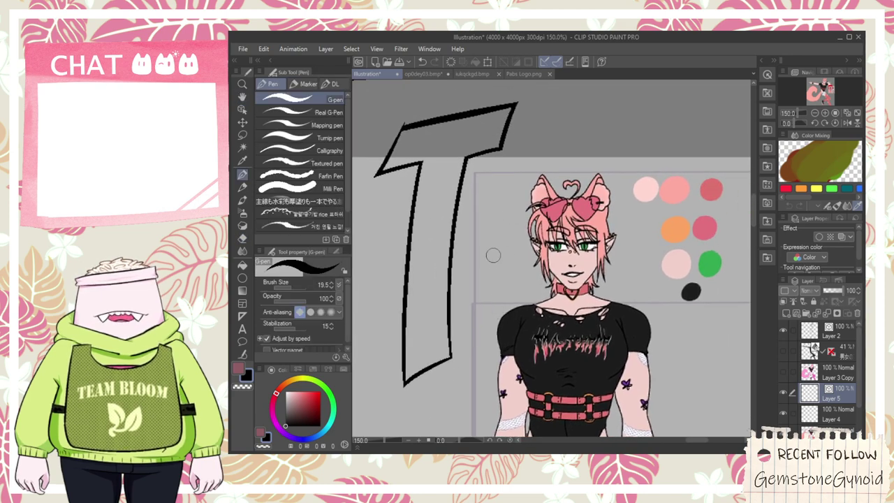
{"action": "left_click_drag", "start_coordinate": [472, 272], "coordinate": [541, 125]}
{"action": "key", "text": "ctrl+z"}
{"action": "mouse_move", "coordinate": [468, 272]}
{"action": "left_mouse_down"}
{"action": "mouse_move", "coordinate": [543, 125]}
{"action": "mouse_move", "coordinate": [551, 241]}
{"action": "left_mouse_up"}
{"action": "key", "text": "ctrl+z"}
{"action": "mouse_move", "coordinate": [472, 277]}
{"action": "left_mouse_down"}
{"action": "mouse_move", "coordinate": [505, 186]}
{"action": "mouse_move", "coordinate": [552, 286]}
{"action": "left_mouse_up"}
{"action": "key", "text": "ctrl+z"}
{"action": "mouse_move", "coordinate": [482, 281]}
{"action": "left_mouse_down"}
{"action": "mouse_move", "coordinate": [568, 183]}
{"action": "mouse_move", "coordinate": [562, 324]}
{"action": "left_mouse_up"}
{"action": "left_click_drag", "start_coordinate": [483, 233], "coordinate": [559, 311]}
{"action": "key", "text": "ctrl+z"}
{"action": "mouse_move", "coordinate": [483, 233]}
{"action": "left_mouse_down"}
{"action": "mouse_move", "coordinate": [534, 363]}
{"action": "mouse_move", "coordinate": [558, 310]}
{"action": "left_mouse_up"}
{"action": "key", "text": "ctrl+z"}
{"action": "mouse_move", "coordinate": [477, 205]}
{"action": "left_mouse_down"}
{"action": "mouse_move", "coordinate": [531, 354]}
{"action": "mouse_move", "coordinate": [553, 224]}
{"action": "left_mouse_up"}
{"action": "key", "text": "ctrl+z"}
- Trim the overhanging line ends off the oval with the Vector eraser, and switch to the Connect vector lines tool
{"action": "key", "text": "e"}
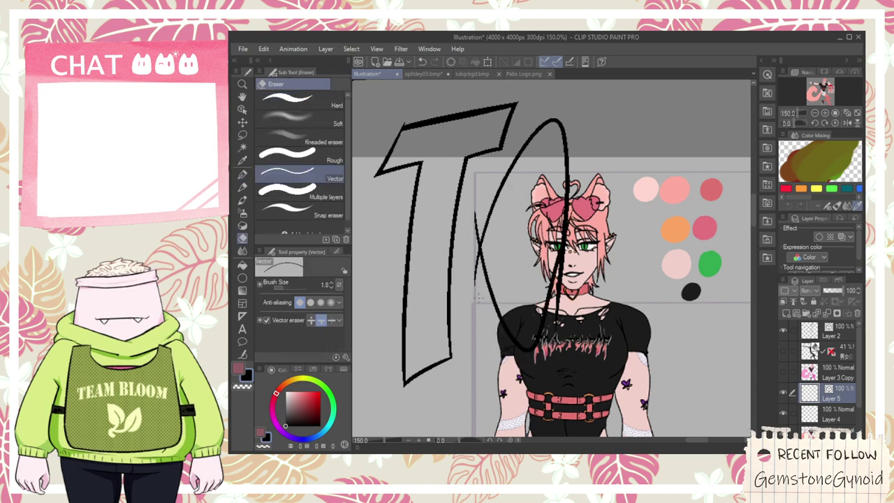
{"action": "mouse_move", "coordinate": [563, 308]}
{"action": "left_mouse_down"}
{"action": "mouse_move", "coordinate": [551, 306]}
{"action": "mouse_move", "coordinate": [556, 311]}
{"action": "left_mouse_up"}
{"action": "key", "text": "ctrl+z"}
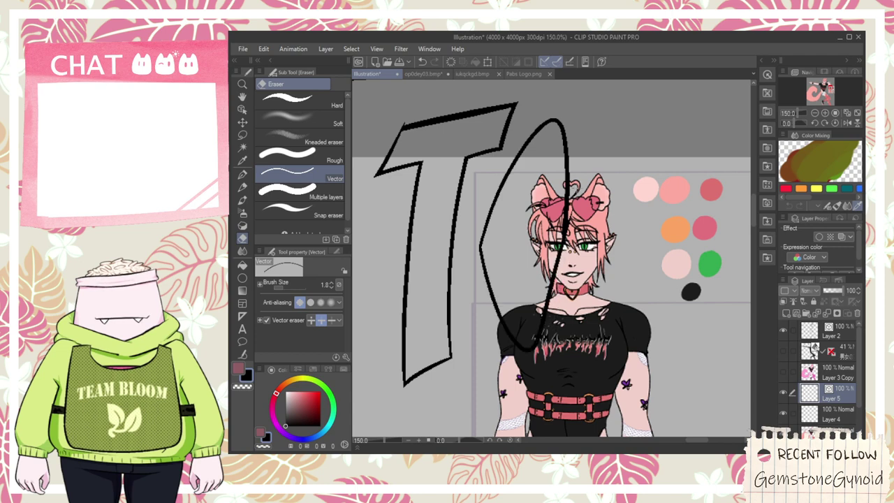
{"action": "left_click", "coordinate": [242, 354]}
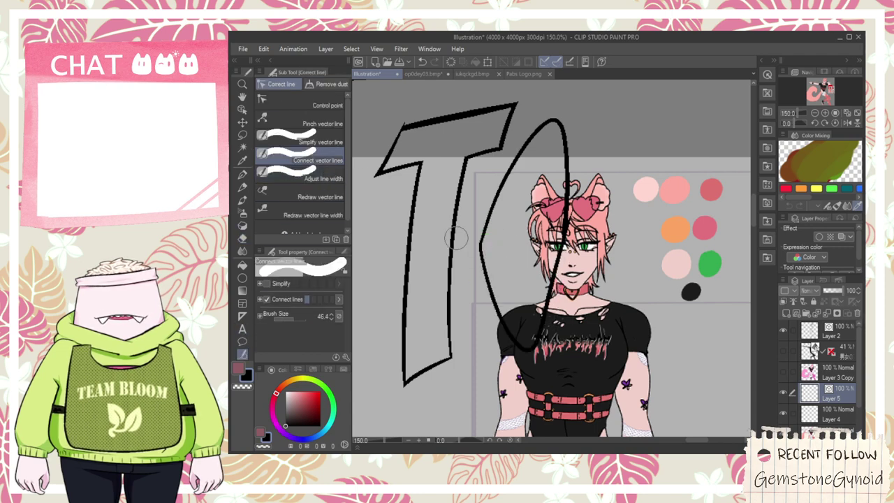
- Smooth the sharp corner on the oval's outer edge by moving its vector control points into an even curve
{"action": "left_click", "coordinate": [328, 141]}
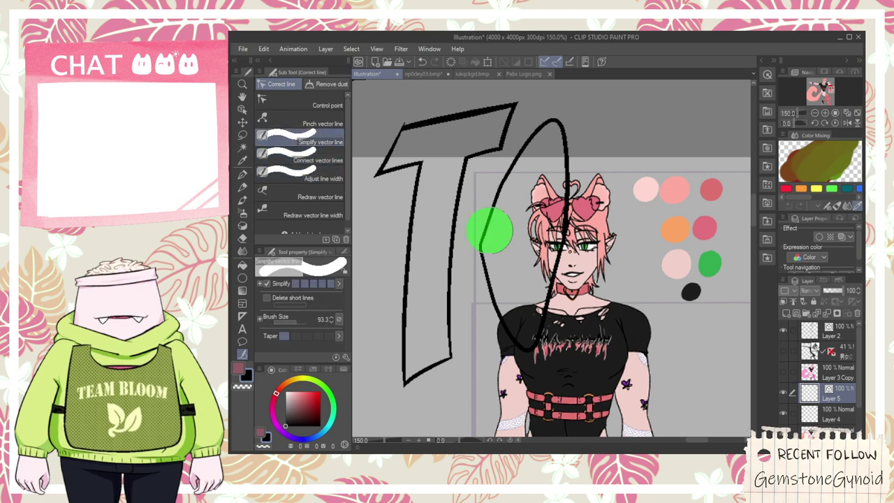
{"action": "left_click", "coordinate": [242, 109]}
{"action": "left_click", "coordinate": [481, 251]}
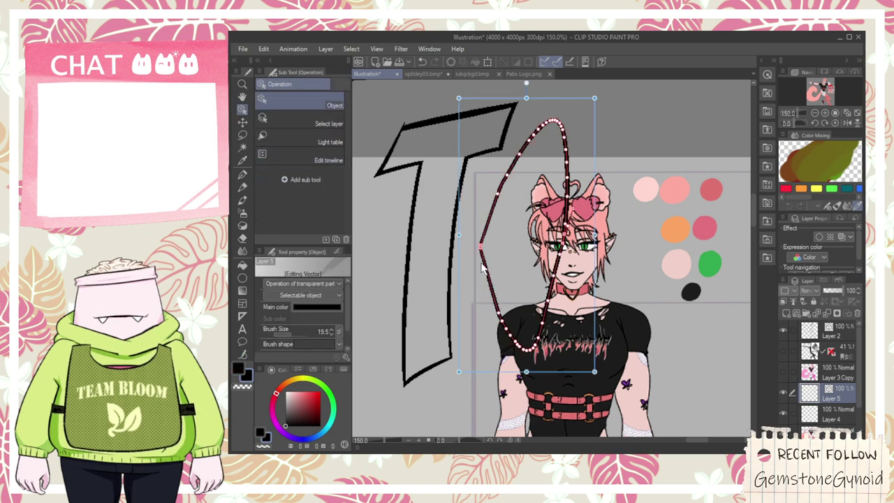
{"action": "scroll", "coordinate": [482, 251], "scroll_direction": "up", "scroll_amount": 3}
{"action": "left_click", "coordinate": [242, 354]}
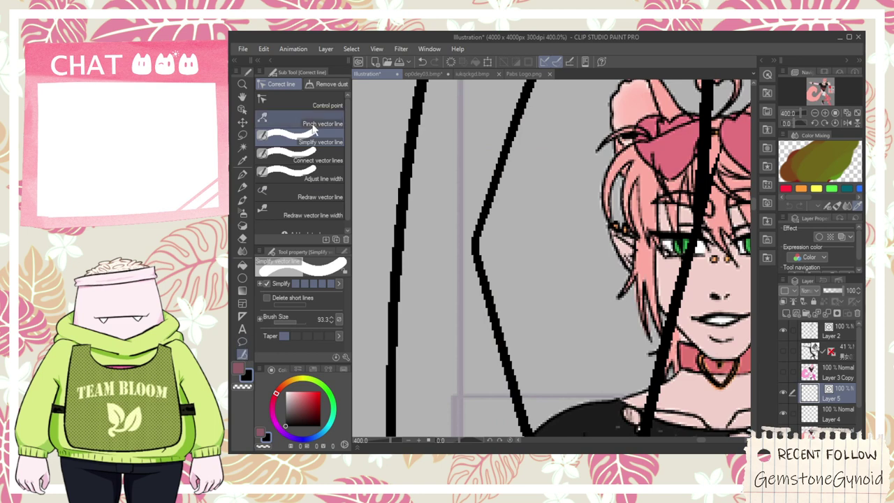
{"action": "left_click", "coordinate": [301, 102]}
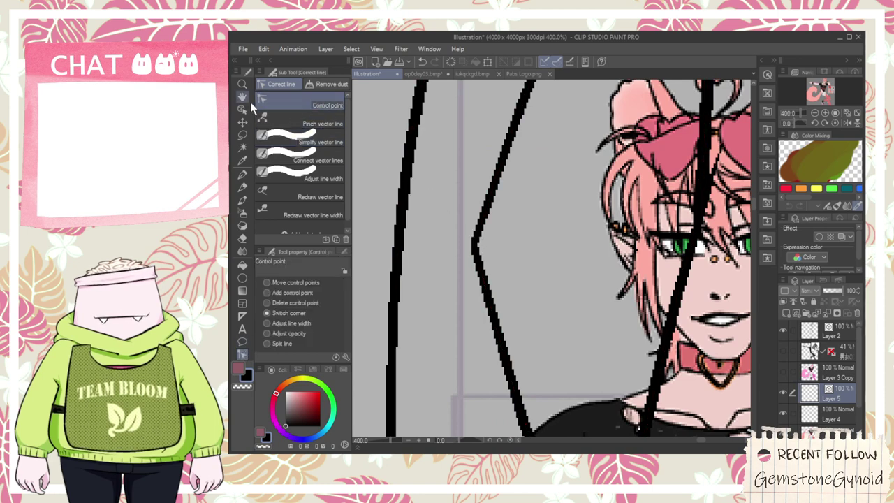
{"action": "key", "text": "o"}
{"action": "left_click_drag", "start_coordinate": [481, 200], "coordinate": [491, 189]}
{"action": "left_click_drag", "start_coordinate": [475, 248], "coordinate": [488, 325]}
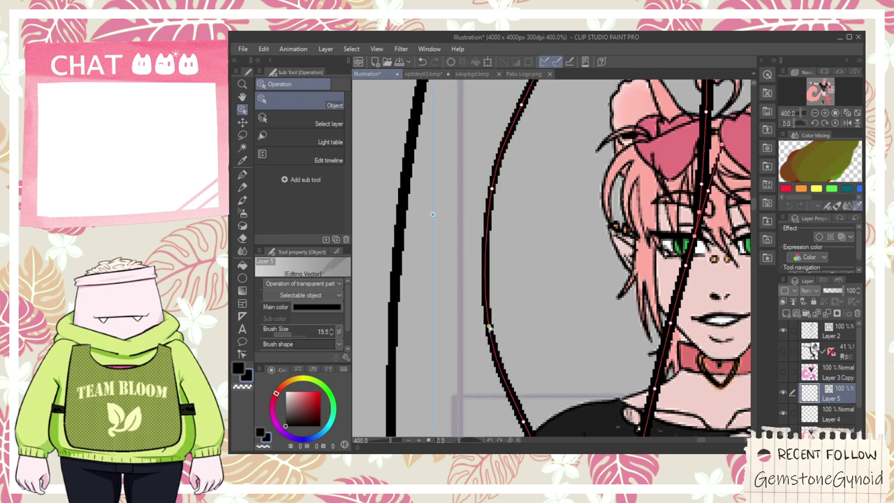
- Draw a narrow oval counter inside the second letter with the G-pen and trim its overhanging end with the Vector eraser
{"action": "key", "text": "p"}
{"action": "scroll", "coordinate": [479, 315], "scroll_direction": "down", "scroll_amount": 3}
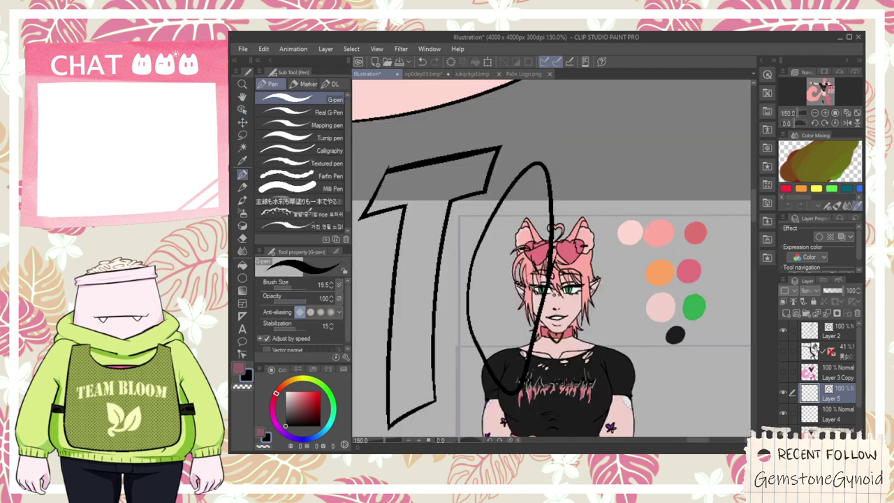
{"action": "scroll", "coordinate": [528, 369], "scroll_direction": "up", "scroll_amount": 1}
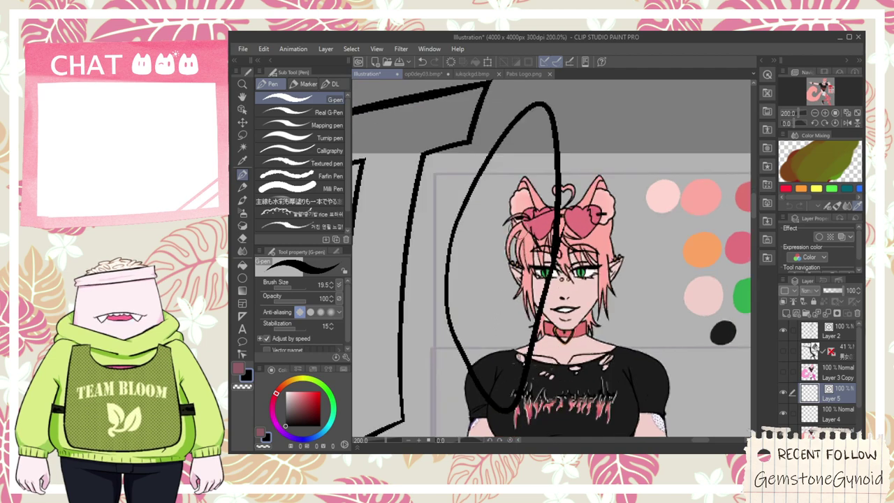
{"action": "left_click_drag", "start_coordinate": [522, 187], "coordinate": [498, 199]}
{"action": "scroll", "coordinate": [513, 197], "scroll_direction": "up", "scroll_amount": 4}
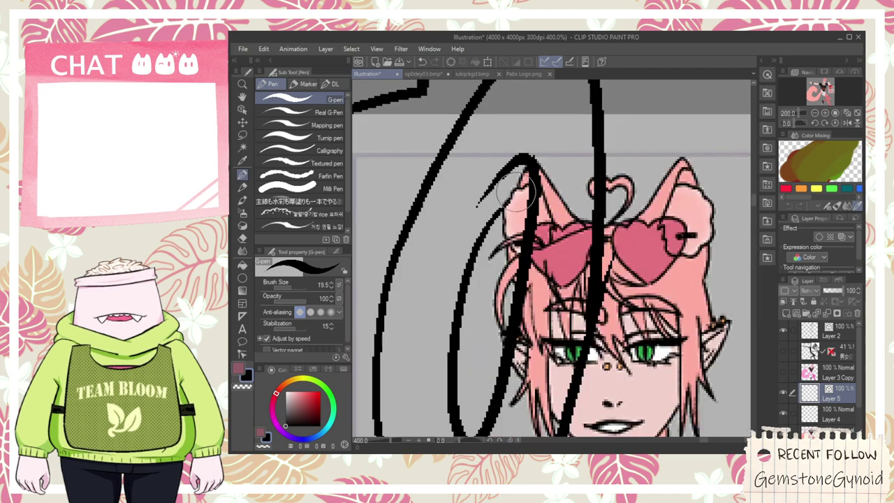
{"action": "key", "text": "e"}
{"action": "left_click_drag", "start_coordinate": [538, 141], "coordinate": [552, 104]}
- Examine the lettering on the character's black shirt up close and from farther away
{"action": "scroll", "coordinate": [601, 122], "scroll_direction": "down", "scroll_amount": 5}
{"action": "key", "text": "space"}
{"action": "left_click_drag", "start_coordinate": [618, 162], "coordinate": [553, 184]}
{"action": "scroll", "coordinate": [539, 317], "scroll_direction": "up", "scroll_amount": 5}
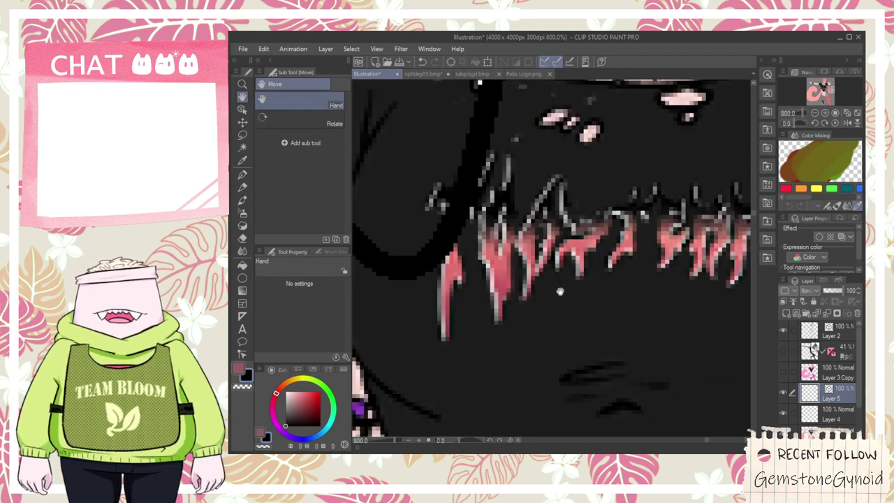
{"action": "scroll", "coordinate": [556, 284], "scroll_direction": "down", "scroll_amount": 4}
{"action": "scroll", "coordinate": [563, 287], "scroll_direction": "up", "scroll_amount": 4}
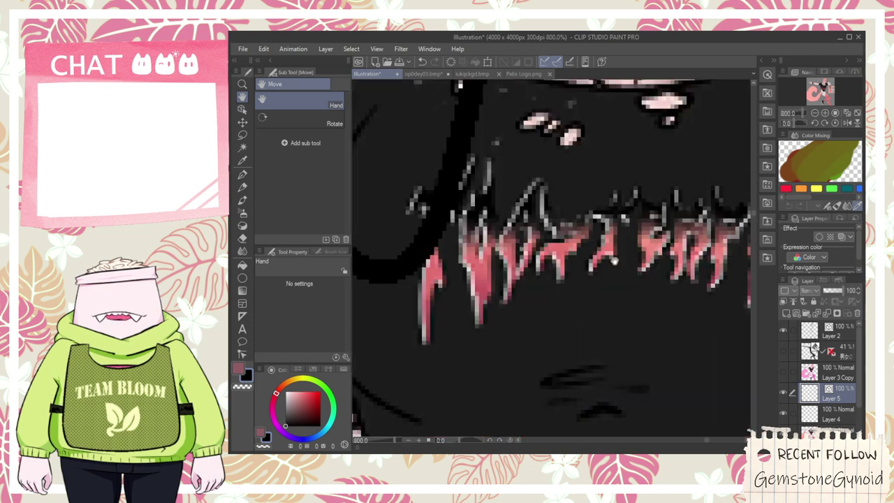
{"action": "scroll", "coordinate": [594, 236], "scroll_direction": "down", "scroll_amount": 2}
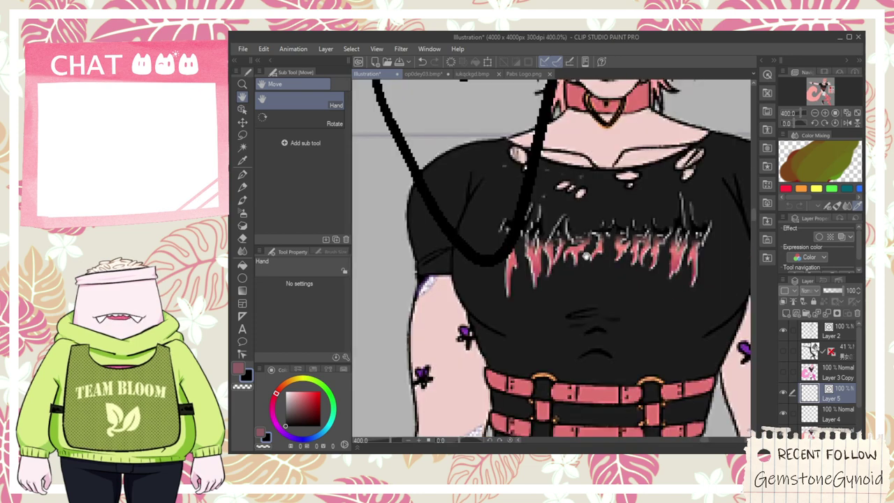
{"action": "scroll", "coordinate": [597, 255], "scroll_direction": "down", "scroll_amount": 3}
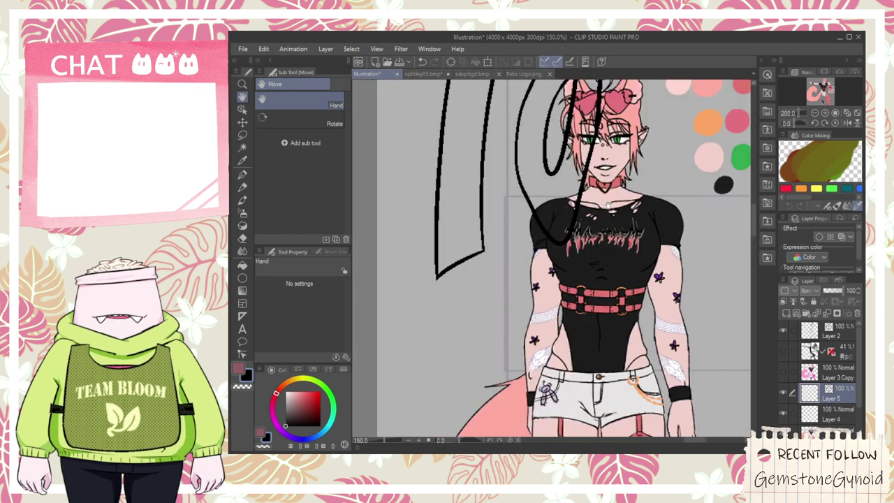
{"action": "scroll", "coordinate": [600, 200], "scroll_direction": "up", "scroll_amount": 5}
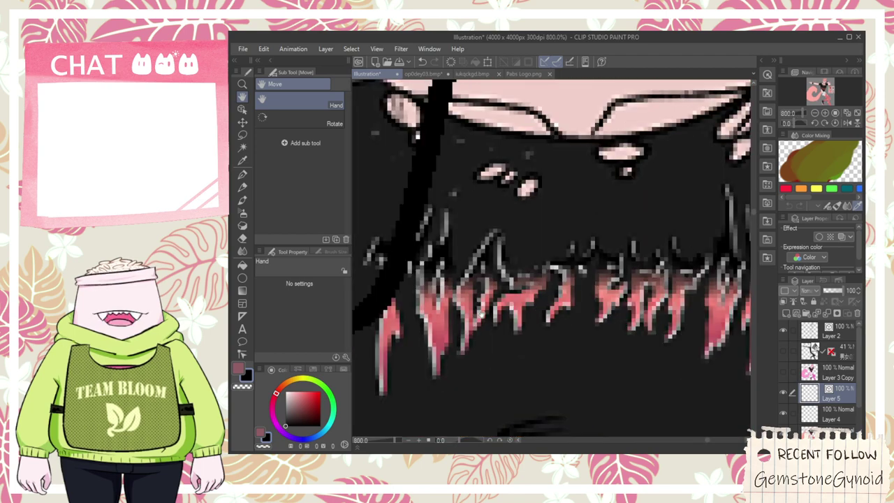
{"action": "scroll", "coordinate": [492, 314], "scroll_direction": "down", "scroll_amount": 4}
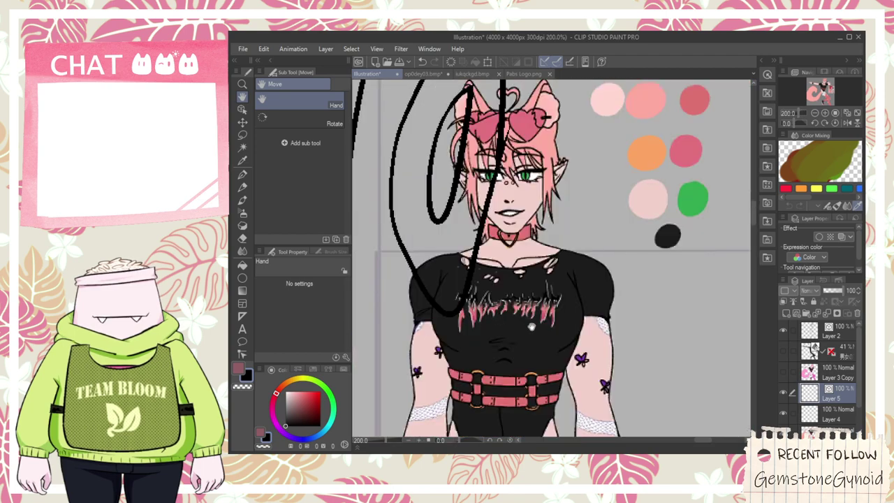
{"action": "scroll", "coordinate": [530, 326], "scroll_direction": "up", "scroll_amount": 3}
{"action": "scroll", "coordinate": [531, 323], "scroll_direction": "down", "scroll_amount": 5}
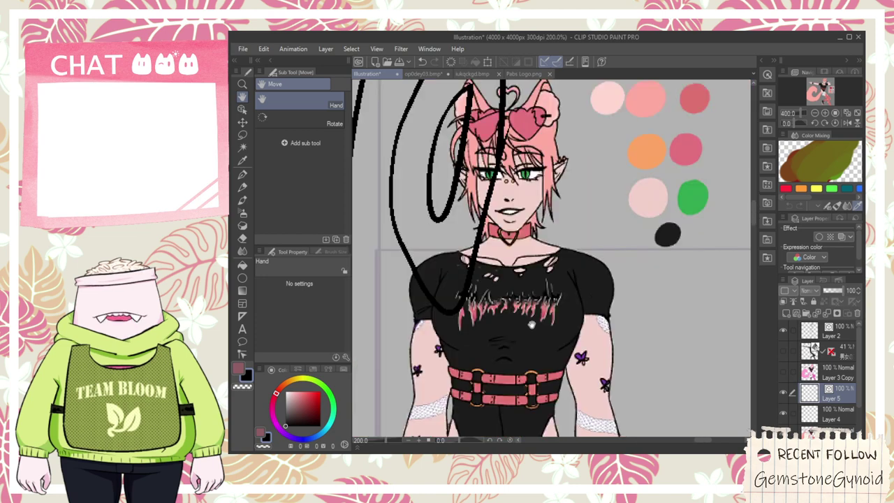
- Draw the third letter's long left side and rising top edge with the G-pen, undoing strokes that do not fit
{"action": "left_click_drag", "start_coordinate": [536, 226], "coordinate": [567, 251]}
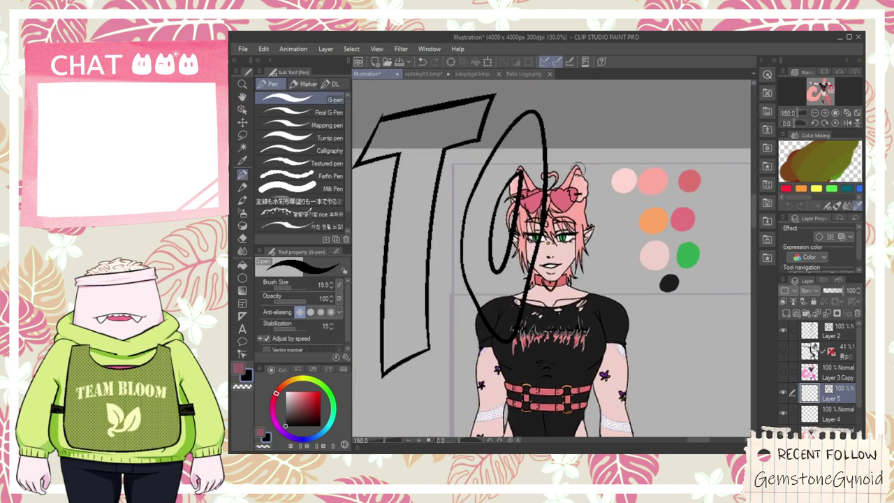
{"action": "left_click_drag", "start_coordinate": [579, 142], "coordinate": [622, 201]}
{"action": "key", "text": "ctrl+z"}
{"action": "mouse_move", "coordinate": [584, 129]}
{"action": "left_mouse_down"}
{"action": "mouse_move", "coordinate": [561, 361]}
{"action": "mouse_move", "coordinate": [573, 148]}
{"action": "mouse_move", "coordinate": [552, 311]}
{"action": "left_mouse_up"}
{"action": "key", "text": "ctrl+z"}
{"action": "key", "text": "ctrl+z"}
{"action": "mouse_move", "coordinate": [578, 145]}
{"action": "left_mouse_down"}
{"action": "mouse_move", "coordinate": [573, 321]}
{"action": "mouse_move", "coordinate": [557, 328]}
{"action": "mouse_move", "coordinate": [595, 281]}
{"action": "mouse_move", "coordinate": [596, 261]}
{"action": "mouse_move", "coordinate": [657, 175]}
{"action": "left_mouse_up"}
{"action": "left_click_drag", "start_coordinate": [580, 167], "coordinate": [674, 103]}
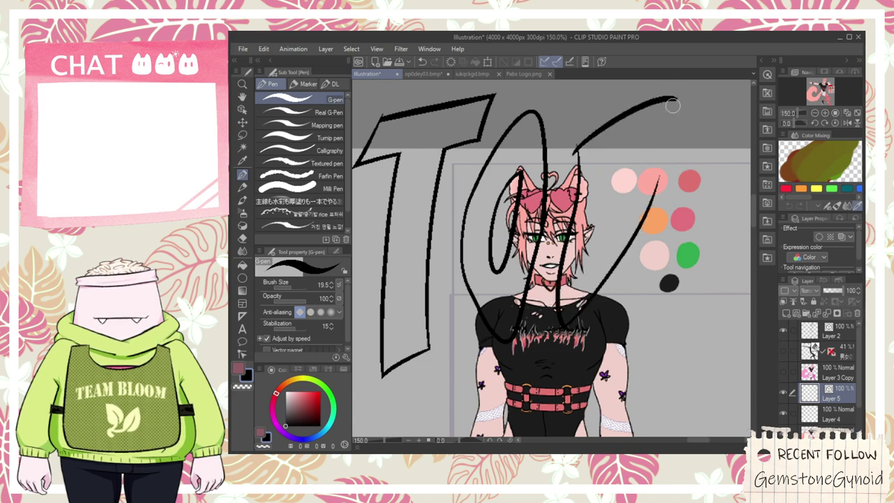
{"action": "key", "text": "ctrl+z"}
{"action": "key", "text": "ctrl+z"}
- Draw the third letter's curved base, pointed notch and long slanted right side, redoing misplaced strokes
{"action": "left_click_drag", "start_coordinate": [552, 321], "coordinate": [674, 192]}
{"action": "key", "text": "ctrl+z"}
{"action": "mouse_move", "coordinate": [557, 320]}
{"action": "left_mouse_down"}
{"action": "mouse_move", "coordinate": [621, 289]}
{"action": "mouse_move", "coordinate": [653, 213]}
{"action": "mouse_move", "coordinate": [686, 305]}
{"action": "left_mouse_up"}
{"action": "key", "text": "ctrl+z"}
{"action": "mouse_move", "coordinate": [580, 156]}
{"action": "left_mouse_down"}
{"action": "mouse_move", "coordinate": [683, 100]}
{"action": "mouse_move", "coordinate": [718, 301]}
{"action": "left_mouse_up"}
{"action": "key", "text": "ctrl+z"}
{"action": "left_click_drag", "start_coordinate": [664, 92], "coordinate": [717, 319]}
{"action": "left_click_drag", "start_coordinate": [658, 297], "coordinate": [726, 233]}
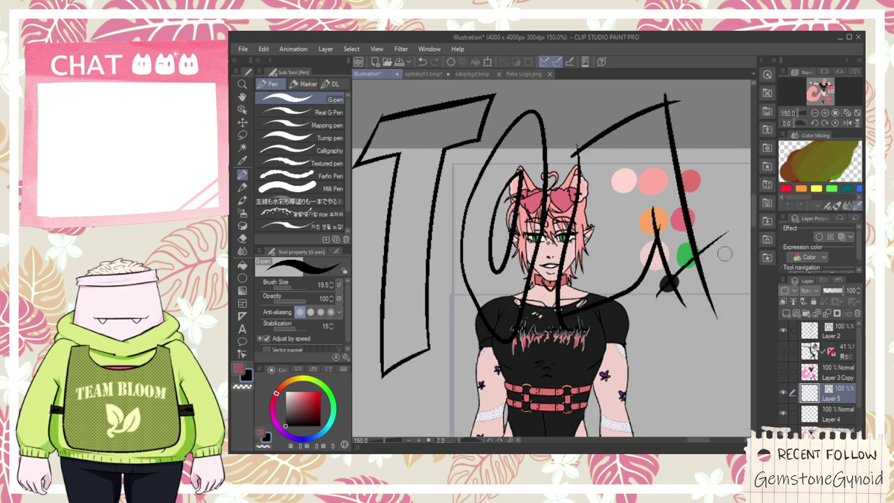
- Trim the overhanging line ends at the third letter's notch, foot and top corners with the Vector eraser
{"action": "key", "text": "e"}
{"action": "left_click_drag", "start_coordinate": [717, 285], "coordinate": [674, 296]}
{"action": "left_click_drag", "start_coordinate": [708, 236], "coordinate": [717, 250]}
{"action": "left_click_drag", "start_coordinate": [658, 285], "coordinate": [666, 294]}
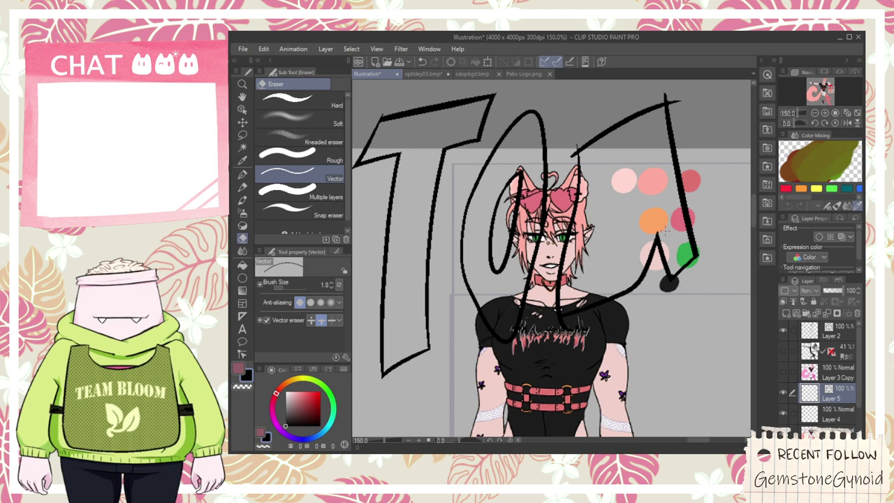
{"action": "scroll", "coordinate": [549, 325], "scroll_direction": "up", "scroll_amount": 3}
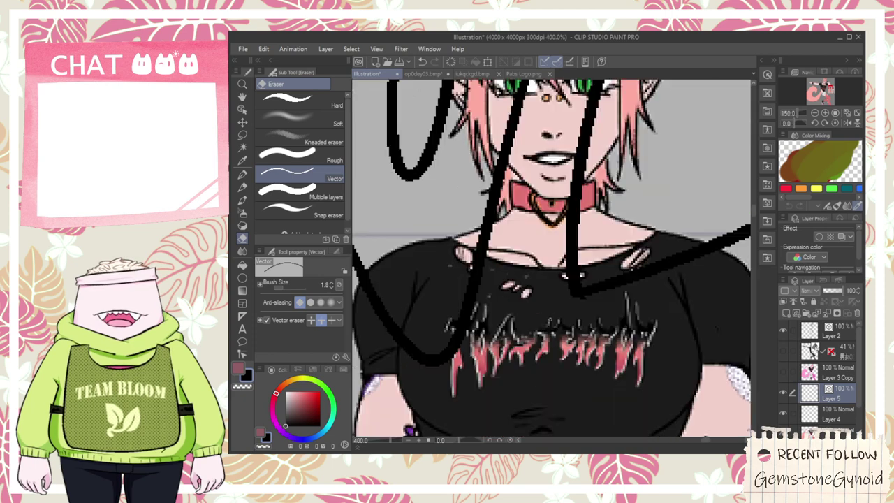
{"action": "scroll", "coordinate": [604, 295], "scroll_direction": "down", "scroll_amount": 4}
{"action": "scroll", "coordinate": [576, 210], "scroll_direction": "up", "scroll_amount": 2}
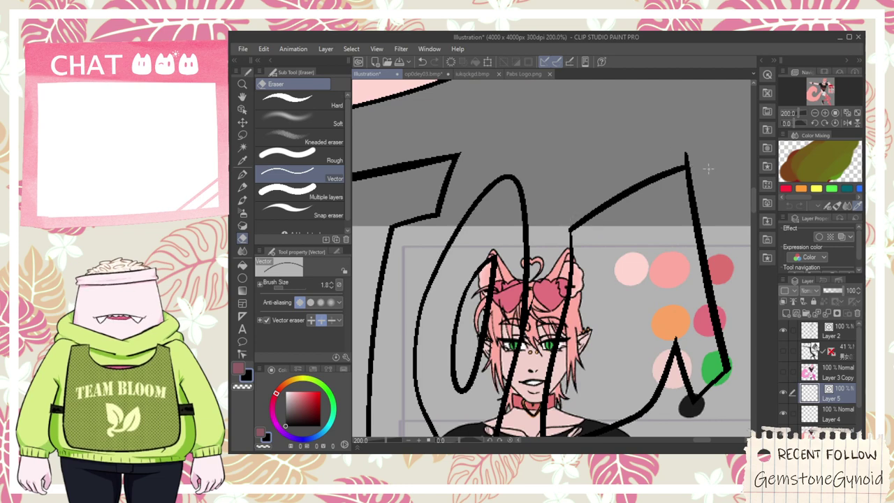
{"action": "key", "text": "space"}
{"action": "left_click_drag", "start_coordinate": [651, 242], "coordinate": [619, 170]}
- Draw a pointed, D-shaped counter inside the third letter with the G-pen and trim its ends with the Vector eraser
{"action": "key", "text": "p"}
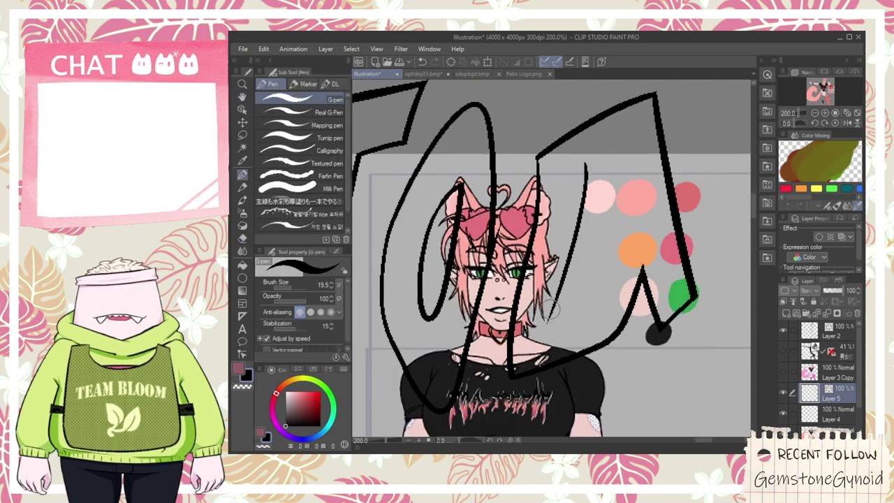
{"action": "left_click_drag", "start_coordinate": [571, 168], "coordinate": [548, 327]}
{"action": "key", "text": "ctrl+z"}
{"action": "mouse_move", "coordinate": [567, 161]}
{"action": "left_mouse_down"}
{"action": "mouse_move", "coordinate": [558, 317]}
{"action": "mouse_move", "coordinate": [547, 327]}
{"action": "mouse_move", "coordinate": [589, 291]}
{"action": "left_mouse_up"}
{"action": "key", "text": "e"}
{"action": "scroll", "coordinate": [567, 330], "scroll_direction": "down", "scroll_amount": 3}
{"action": "key", "text": "space"}
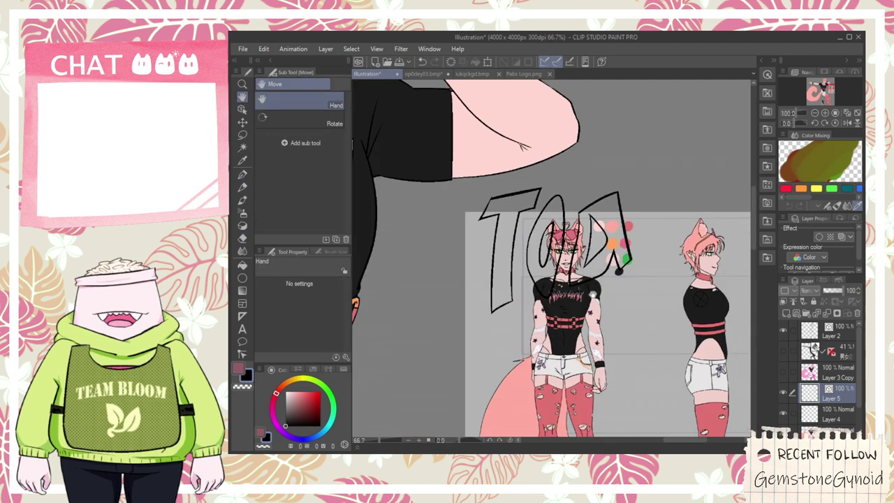
- Select all the vector lines of the three letters and move them left, away from the color swatches
{"action": "left_click", "coordinate": [242, 109]}
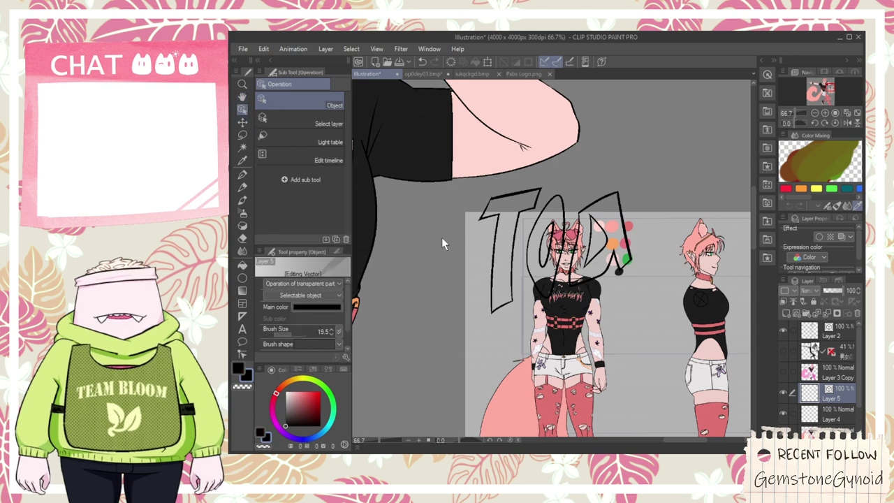
{"action": "left_click_drag", "start_coordinate": [670, 309], "coordinate": [468, 179]}
{"action": "left_click_drag", "start_coordinate": [541, 189], "coordinate": [480, 202]}
- Set the layer below Layer 3 to 44% opacity to dim the reference sheet, and make Layer 5 active again
{"action": "left_click", "coordinate": [850, 414]}
{"action": "left_click_drag", "start_coordinate": [859, 338], "coordinate": [859, 359]}
{"action": "left_click", "coordinate": [838, 424]}
{"action": "left_click", "coordinate": [831, 291]}
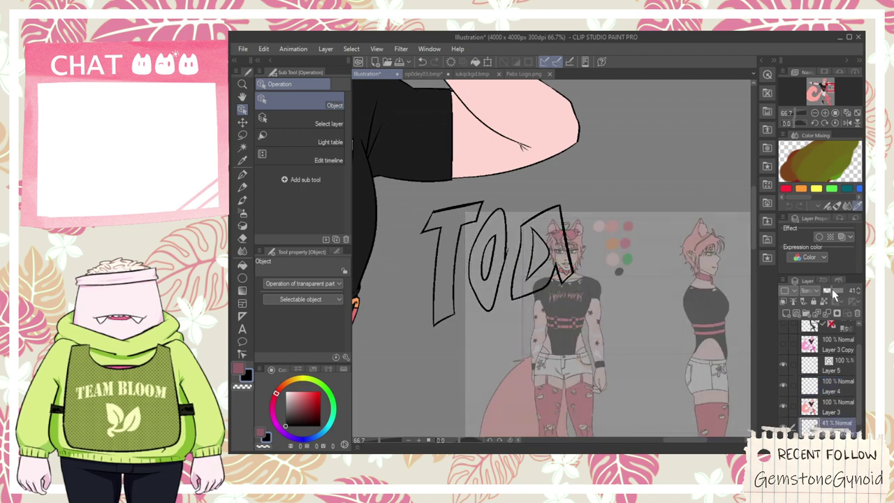
{"action": "left_click", "coordinate": [842, 365]}
- Trim the stray line end off the O's right edge with the Vector eraser
{"action": "scroll", "coordinate": [543, 262], "scroll_direction": "up", "scroll_amount": 2}
{"action": "key", "text": "e"}
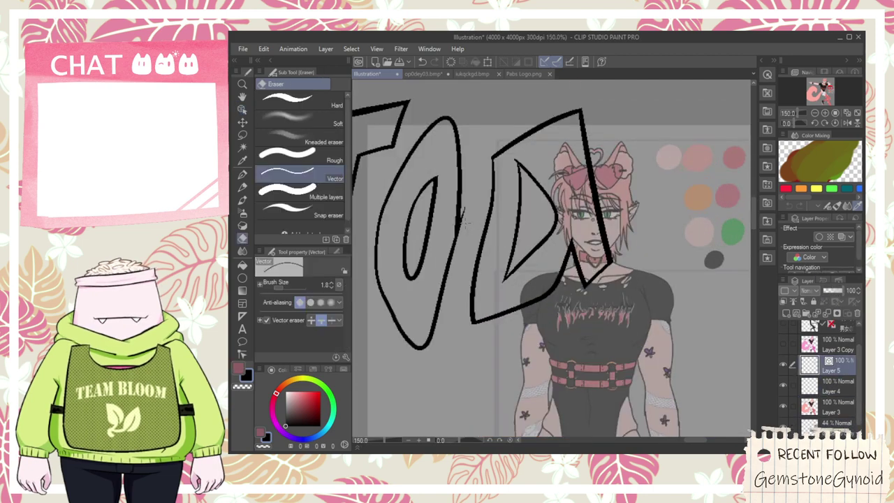
{"action": "scroll", "coordinate": [451, 311], "scroll_direction": "up", "scroll_amount": 1}
{"action": "left_click_drag", "start_coordinate": [448, 269], "coordinate": [460, 203]}
{"action": "key", "text": "ctrl+z"}
{"action": "left_click", "coordinate": [465, 205]}
{"action": "scroll", "coordinate": [499, 213], "scroll_direction": "down", "scroll_amount": 2}
{"action": "key", "text": "space"}
{"action": "left_click_drag", "start_coordinate": [529, 220], "coordinate": [534, 261]}
{"action": "scroll", "coordinate": [533, 261], "scroll_direction": "up", "scroll_amount": 1}
{"action": "scroll", "coordinate": [482, 317], "scroll_direction": "up", "scroll_amount": 1}
{"action": "key", "text": "p"}
{"action": "mouse_move", "coordinate": [467, 331]}
{"action": "left_mouse_down"}
{"action": "mouse_move", "coordinate": [468, 281]}
{"action": "mouse_move", "coordinate": [503, 124]}
{"action": "left_mouse_up"}
{"action": "key", "text": "ctrl+z"}
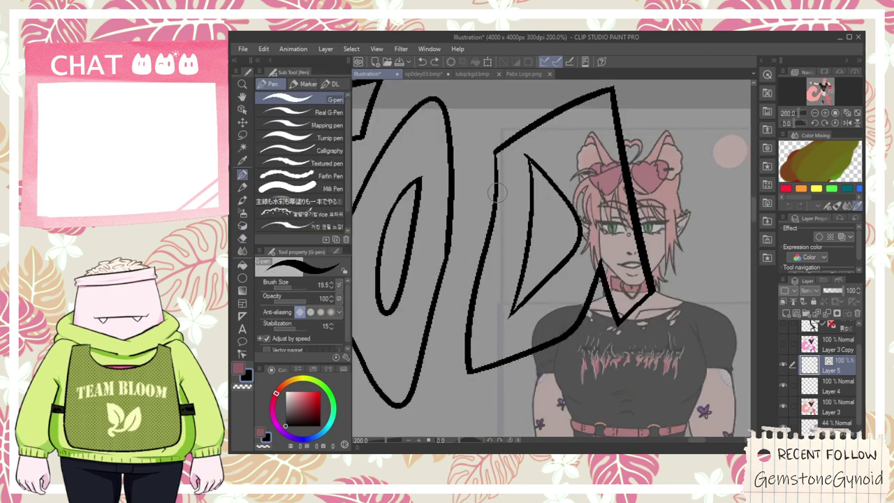
- Sketch a small rough "as" over the color swatches as a lettering test and undo it
{"action": "scroll", "coordinate": [498, 197], "scroll_direction": "down", "scroll_amount": 1}
{"action": "key", "text": "h"}
{"action": "scroll", "coordinate": [597, 307], "scroll_direction": "up", "scroll_amount": 5}
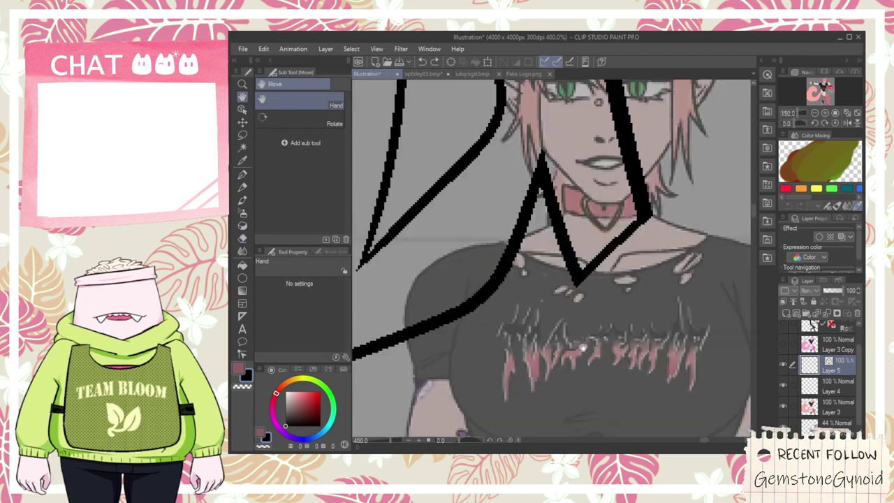
{"action": "scroll", "coordinate": [588, 321], "scroll_direction": "down", "scroll_amount": 4}
{"action": "left_click_drag", "start_coordinate": [628, 219], "coordinate": [515, 234]}
{"action": "key", "text": "p"}
{"action": "left_click_drag", "start_coordinate": [500, 177], "coordinate": [535, 203]}
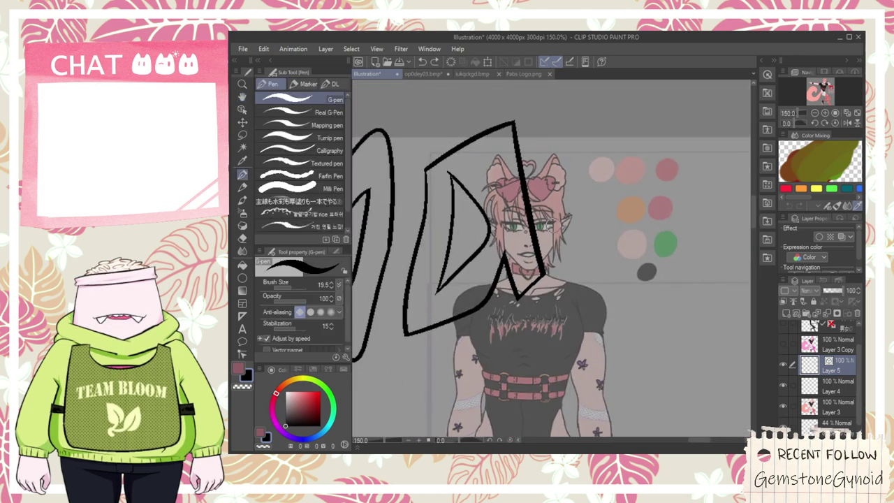
{"action": "scroll", "coordinate": [574, 200], "scroll_direction": "up", "scroll_amount": 1}
{"action": "mouse_move", "coordinate": [622, 168]}
{"action": "left_mouse_down"}
{"action": "mouse_move", "coordinate": [595, 206]}
{"action": "mouse_move", "coordinate": [660, 149]}
{"action": "mouse_move", "coordinate": [682, 169]}
{"action": "mouse_move", "coordinate": [648, 191]}
{"action": "mouse_move", "coordinate": [648, 218]}
{"action": "left_mouse_up"}
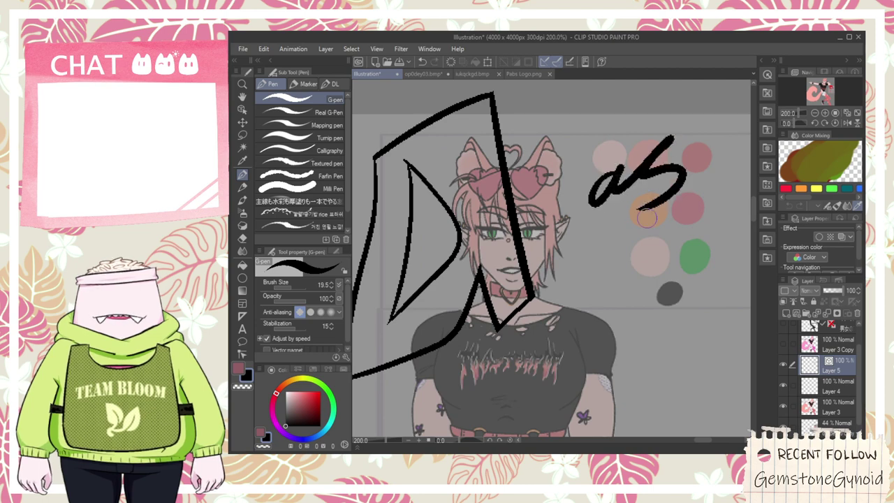
{"action": "key", "text": "ctrl+z"}
- Draw the angular outline of a block S beside the third letter with the G-pen, redoing strokes until they fit
{"action": "left_click_drag", "start_coordinate": [540, 266], "coordinate": [611, 164]}
{"action": "key", "text": "ctrl+z"}
{"action": "left_click_drag", "start_coordinate": [537, 254], "coordinate": [672, 105]}
{"action": "key", "text": "ctrl+z"}
{"action": "left_click_drag", "start_coordinate": [530, 273], "coordinate": [646, 120]}
{"action": "key", "text": "ctrl+z"}
{"action": "mouse_move", "coordinate": [542, 260]}
{"action": "left_mouse_down"}
{"action": "mouse_move", "coordinate": [637, 96]}
{"action": "mouse_move", "coordinate": [632, 271]}
{"action": "left_mouse_up"}
{"action": "key", "text": "ctrl+z"}
{"action": "mouse_move", "coordinate": [616, 100]}
{"action": "left_mouse_down"}
{"action": "mouse_move", "coordinate": [624, 190]}
{"action": "mouse_move", "coordinate": [589, 323]}
{"action": "mouse_move", "coordinate": [569, 277]}
{"action": "mouse_move", "coordinate": [654, 205]}
{"action": "left_mouse_up"}
{"action": "left_click_drag", "start_coordinate": [549, 246], "coordinate": [676, 218]}
- Trim the overlapping line ends at the S's corners with the Vector eraser
{"action": "key", "text": "e"}
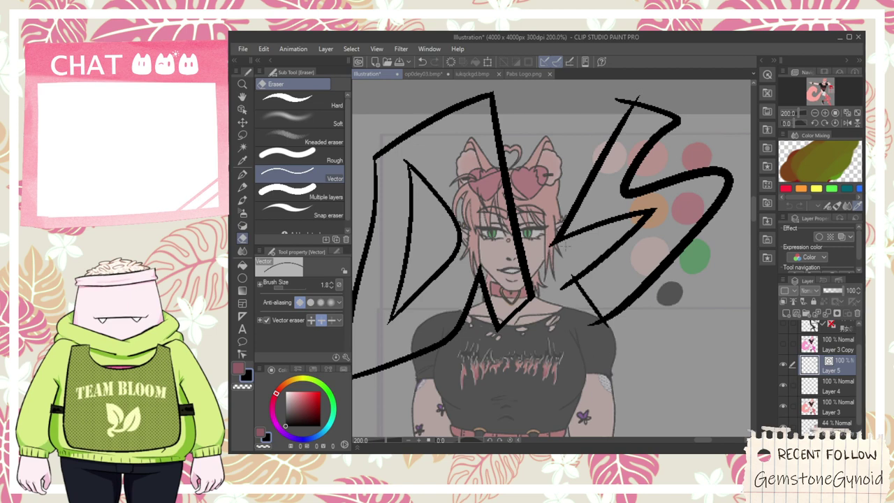
{"action": "left_click_drag", "start_coordinate": [619, 98], "coordinate": [585, 186]}
{"action": "scroll", "coordinate": [627, 192], "scroll_direction": "down", "scroll_amount": 3}
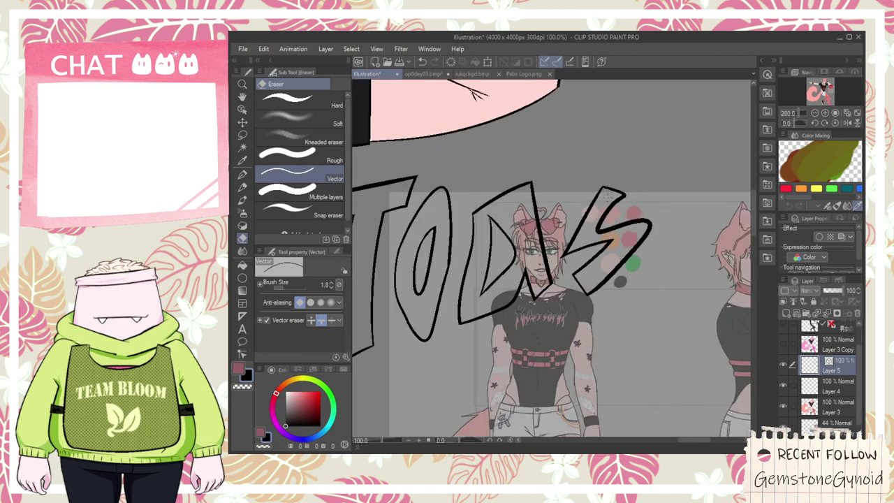
- Draw the outline of a block T after the S with the G-pen, undoing strokes that do not fit
{"action": "left_click_drag", "start_coordinate": [615, 233], "coordinate": [575, 269]}
{"action": "scroll", "coordinate": [576, 269], "scroll_direction": "up", "scroll_amount": 5}
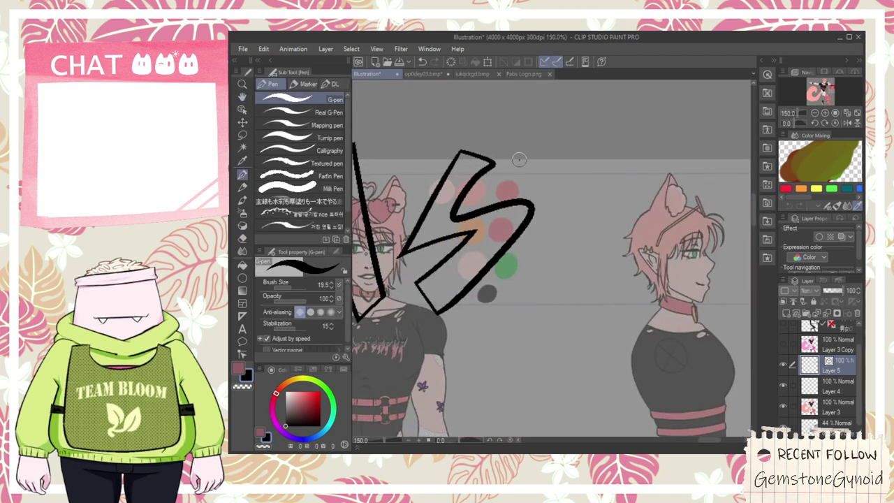
{"action": "mouse_move", "coordinate": [522, 146]}
{"action": "left_mouse_down"}
{"action": "mouse_move", "coordinate": [536, 172]}
{"action": "mouse_move", "coordinate": [589, 141]}
{"action": "mouse_move", "coordinate": [668, 141]}
{"action": "mouse_move", "coordinate": [669, 187]}
{"action": "left_mouse_up"}
{"action": "mouse_move", "coordinate": [520, 183]}
{"action": "left_mouse_down"}
{"action": "mouse_move", "coordinate": [628, 175]}
{"action": "mouse_move", "coordinate": [588, 293]}
{"action": "mouse_move", "coordinate": [635, 269]}
{"action": "left_mouse_up"}
{"action": "left_click_drag", "start_coordinate": [633, 150], "coordinate": [648, 307]}
{"action": "mouse_move", "coordinate": [623, 177]}
{"action": "left_mouse_down"}
{"action": "mouse_move", "coordinate": [675, 182]}
{"action": "mouse_move", "coordinate": [632, 171]}
{"action": "mouse_move", "coordinate": [689, 175]}
{"action": "mouse_move", "coordinate": [611, 182]}
{"action": "mouse_move", "coordinate": [703, 180]}
{"action": "mouse_move", "coordinate": [678, 171]}
{"action": "mouse_move", "coordinate": [654, 187]}
{"action": "mouse_move", "coordinate": [702, 158]}
{"action": "mouse_move", "coordinate": [698, 188]}
{"action": "mouse_move", "coordinate": [511, 199]}
{"action": "mouse_move", "coordinate": [594, 183]}
{"action": "left_mouse_up"}
{"action": "key", "text": "ctrl+z"}
{"action": "key", "text": "ctrl+z"}
- Trim the overhanging line ends around the final T's crossbar and stem with the Vector eraser
{"action": "key", "text": "e"}
{"action": "key", "text": "ctrl+z"}
{"action": "scroll", "coordinate": [670, 161], "scroll_direction": "down", "scroll_amount": 1}
{"action": "scroll", "coordinate": [547, 180], "scroll_direction": "up", "scroll_amount": 1}
{"action": "left_click_drag", "start_coordinate": [539, 180], "coordinate": [600, 176]}
{"action": "left_click", "coordinate": [567, 187]}
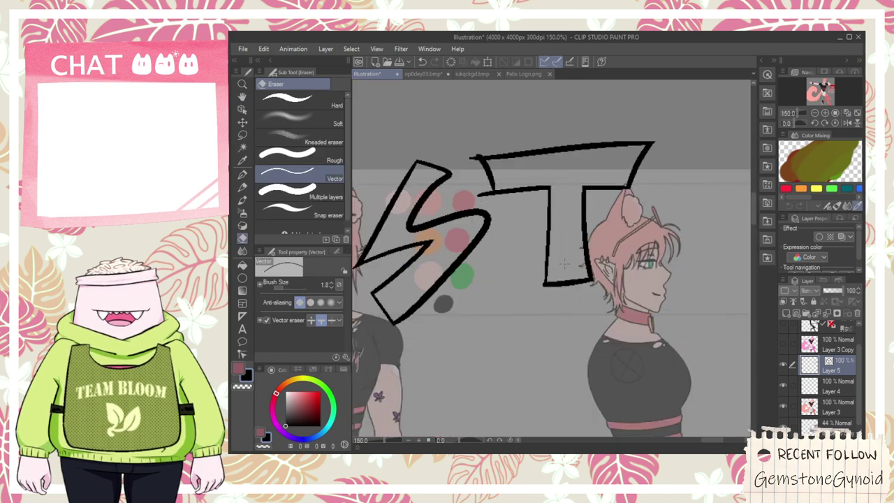
{"action": "scroll", "coordinate": [469, 166], "scroll_direction": "down", "scroll_amount": 2}
{"action": "key", "text": "space"}
{"action": "scroll", "coordinate": [470, 167], "scroll_direction": "down", "scroll_amount": 1}
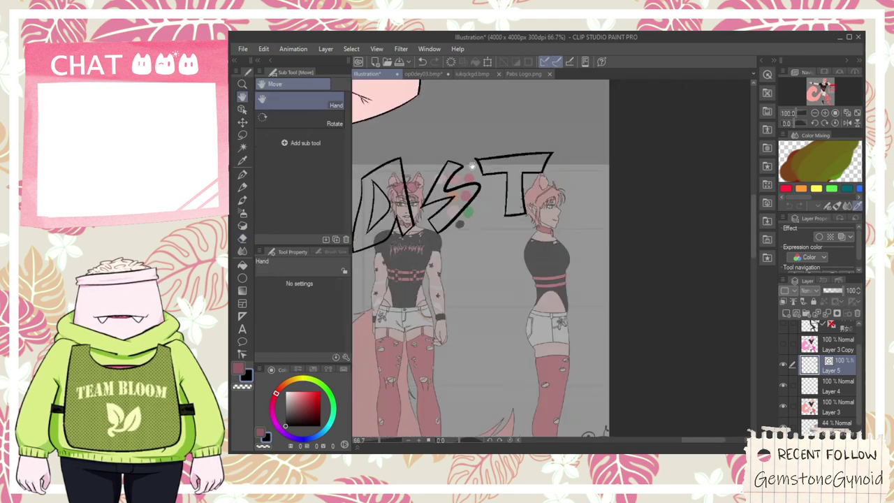
- Resize and reposition the outlined S between the A and the T with the Object tool
{"action": "left_click_drag", "start_coordinate": [446, 201], "coordinate": [620, 243]}
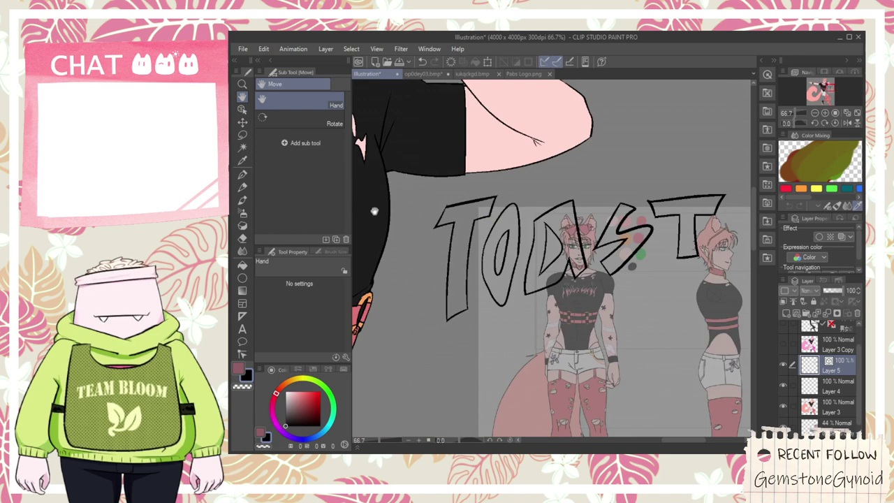
{"action": "left_click", "coordinate": [240, 111]}
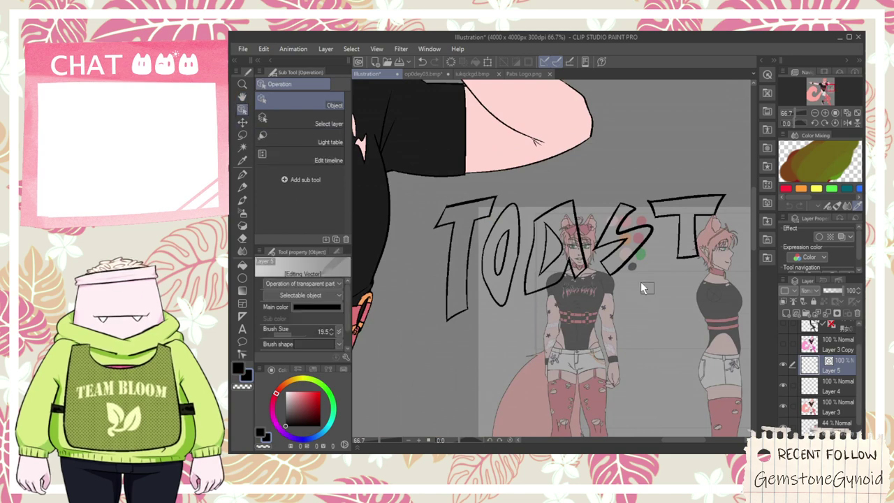
{"action": "left_click", "coordinate": [609, 219]}
{"action": "left_click_drag", "start_coordinate": [621, 188], "coordinate": [621, 176]}
{"action": "left_click_drag", "start_coordinate": [666, 233], "coordinate": [648, 234]}
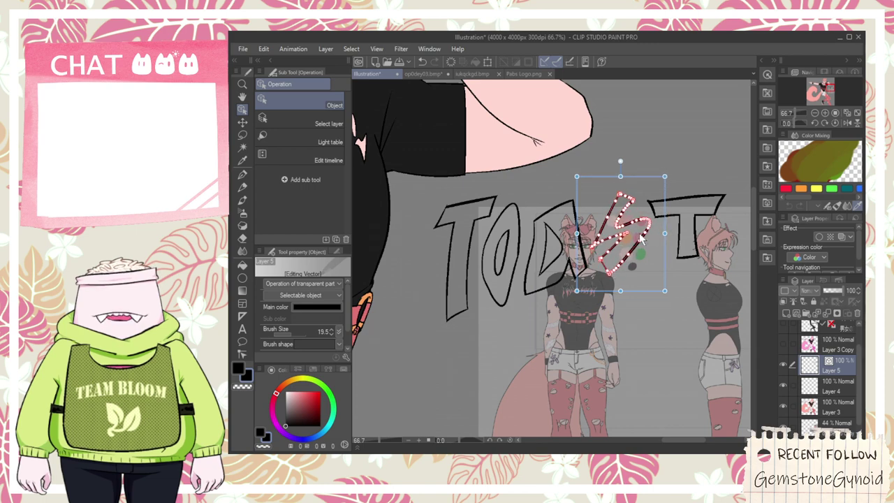
{"action": "left_click_drag", "start_coordinate": [576, 233], "coordinate": [571, 234]}
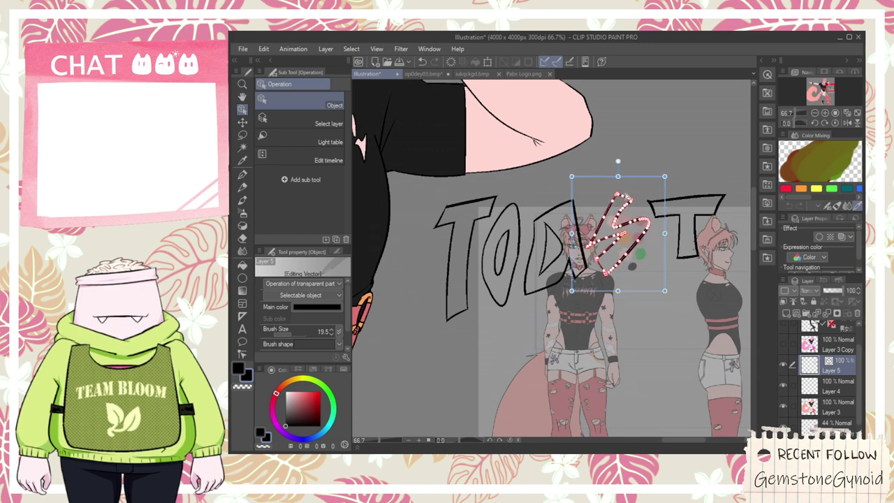
{"action": "left_click", "coordinate": [634, 189]}
- Select all the lettering and shift it left across the canvas to make room after the last T
{"action": "mouse_move", "coordinate": [746, 284]}
{"action": "left_mouse_down"}
{"action": "mouse_move", "coordinate": [681, 180]}
{"action": "mouse_move", "coordinate": [656, 169]}
{"action": "mouse_move", "coordinate": [531, 203]}
{"action": "mouse_move", "coordinate": [431, 181]}
{"action": "left_mouse_up"}
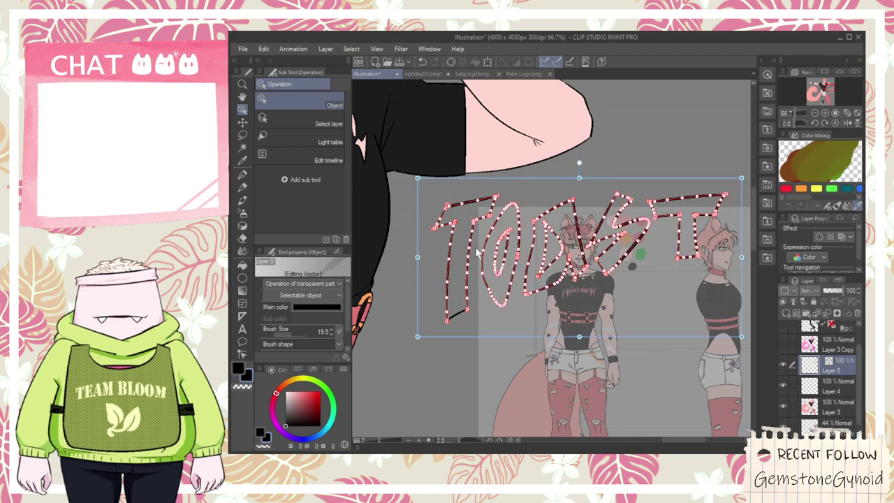
{"action": "left_click_drag", "start_coordinate": [421, 345], "coordinate": [483, 286]}
{"action": "mouse_move", "coordinate": [521, 180]}
{"action": "left_mouse_down"}
{"action": "mouse_move", "coordinate": [447, 234]}
{"action": "mouse_move", "coordinate": [419, 226]}
{"action": "mouse_move", "coordinate": [446, 185]}
{"action": "left_mouse_up"}
{"action": "left_click", "coordinate": [628, 265]}
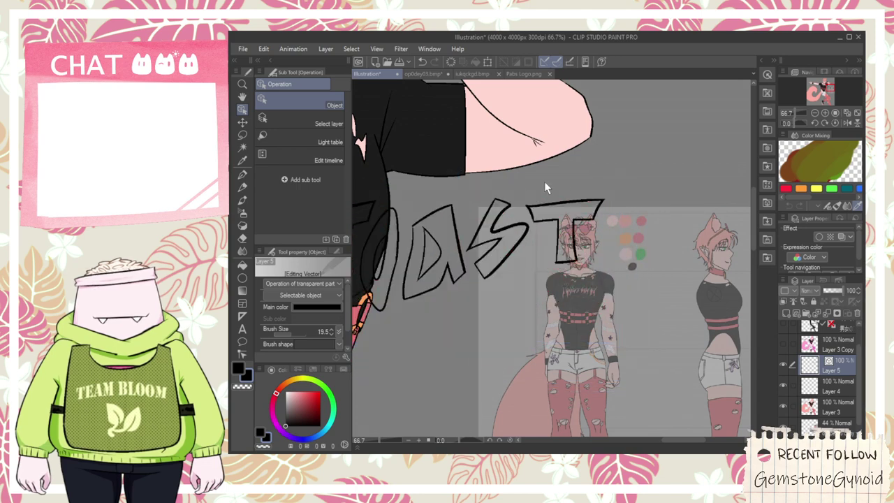
- Draw the outline of a block E with slanted arms after the last T with the G-pen, redoing a stroke that does not fit
{"action": "scroll", "coordinate": [594, 241], "scroll_direction": "up", "scroll_amount": 3}
{"action": "key", "text": "space"}
{"action": "left_click_drag", "start_coordinate": [624, 246], "coordinate": [585, 222]}
{"action": "scroll", "coordinate": [585, 221], "scroll_direction": "down", "scroll_amount": 1}
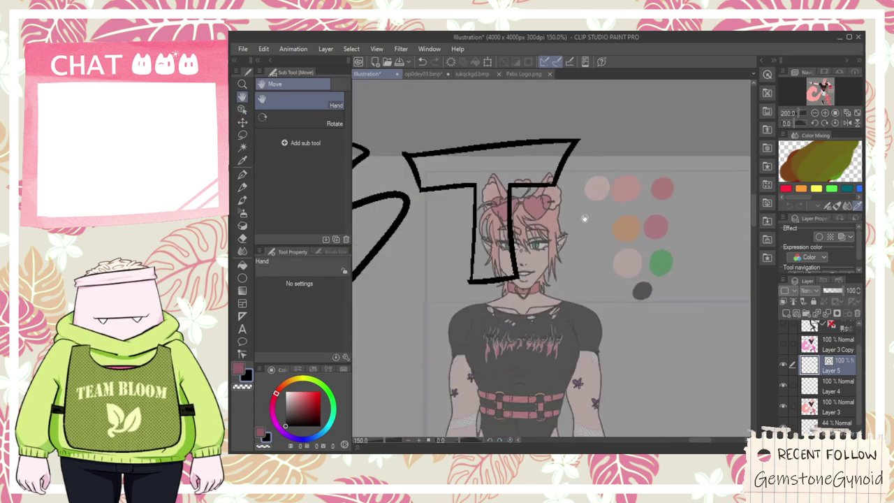
{"action": "mouse_move", "coordinate": [597, 154]}
{"action": "left_mouse_down"}
{"action": "mouse_move", "coordinate": [592, 260]}
{"action": "mouse_move", "coordinate": [621, 305]}
{"action": "mouse_move", "coordinate": [673, 163]}
{"action": "mouse_move", "coordinate": [618, 198]}
{"action": "mouse_move", "coordinate": [639, 183]}
{"action": "mouse_move", "coordinate": [626, 207]}
{"action": "mouse_move", "coordinate": [683, 211]}
{"action": "left_mouse_up"}
{"action": "key", "text": "ctrl+z"}
{"action": "left_click_drag", "start_coordinate": [629, 244], "coordinate": [710, 189]}
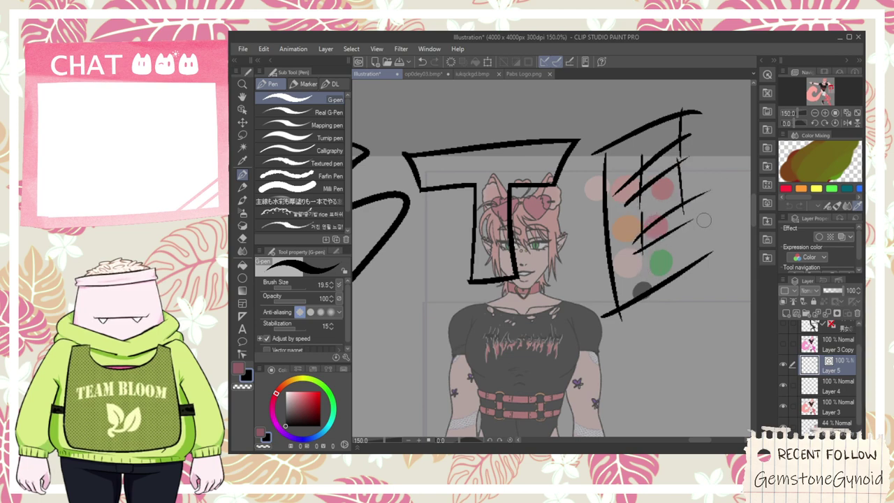
{"action": "left_click_drag", "start_coordinate": [688, 215], "coordinate": [697, 287]}
- Trim the overhanging line ends at the E's bottom corners with the Vector eraser
{"action": "key", "text": "e"}
{"action": "left_click_drag", "start_coordinate": [708, 253], "coordinate": [695, 281]}
{"action": "left_click_drag", "start_coordinate": [603, 312], "coordinate": [628, 320]}
{"action": "key", "text": "ctrl+z"}
- Trim the crossing line ends around the E's arms and inner notches with the Vector eraser
{"action": "scroll", "coordinate": [709, 231], "scroll_direction": "up", "scroll_amount": 1}
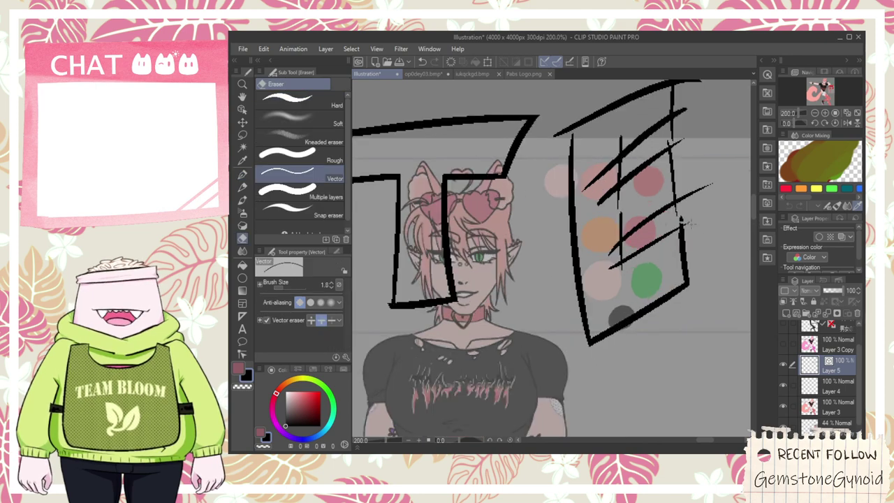
{"action": "scroll", "coordinate": [643, 272], "scroll_direction": "up", "scroll_amount": 2}
{"action": "left_click_drag", "start_coordinate": [578, 231], "coordinate": [599, 189]}
{"action": "key", "text": "space"}
{"action": "left_click_drag", "start_coordinate": [655, 175], "coordinate": [615, 265]}
{"action": "left_click_drag", "start_coordinate": [663, 243], "coordinate": [680, 211]}
{"action": "key", "text": "space"}
{"action": "left_click_drag", "start_coordinate": [686, 147], "coordinate": [683, 195]}
{"action": "left_click_drag", "start_coordinate": [557, 271], "coordinate": [520, 209]}
{"action": "left_click_drag", "start_coordinate": [624, 147], "coordinate": [541, 205]}
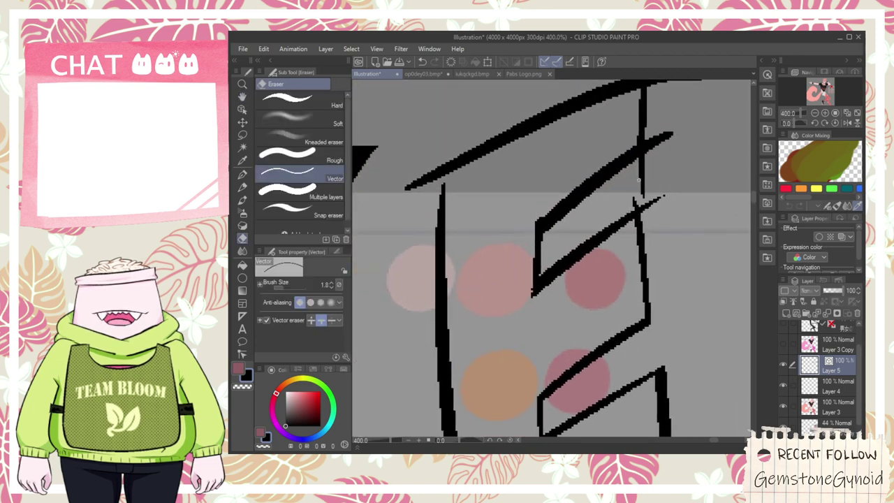
{"action": "left_click_drag", "start_coordinate": [678, 112], "coordinate": [668, 157]}
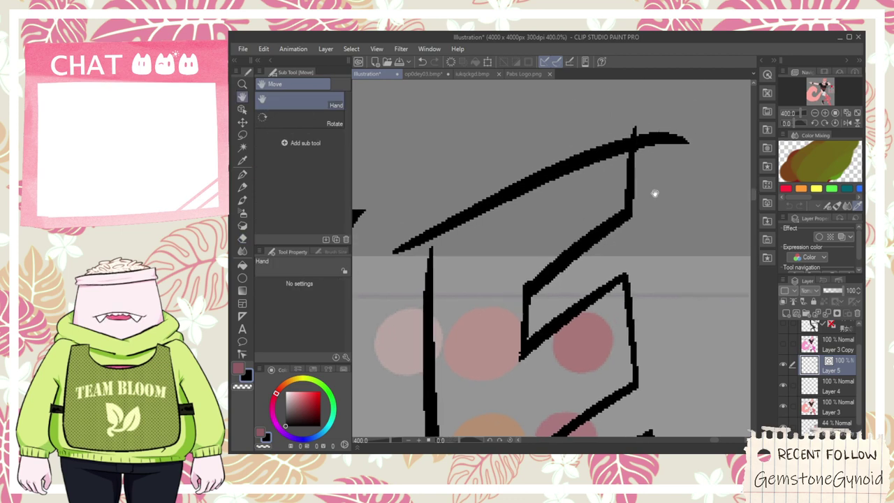
- Close the gap at the E's upper-left corner with a G-pen stroke and erase the overhanging ends of its top edge
{"action": "key", "text": "p"}
{"action": "left_click_drag", "start_coordinate": [429, 236], "coordinate": [424, 310]}
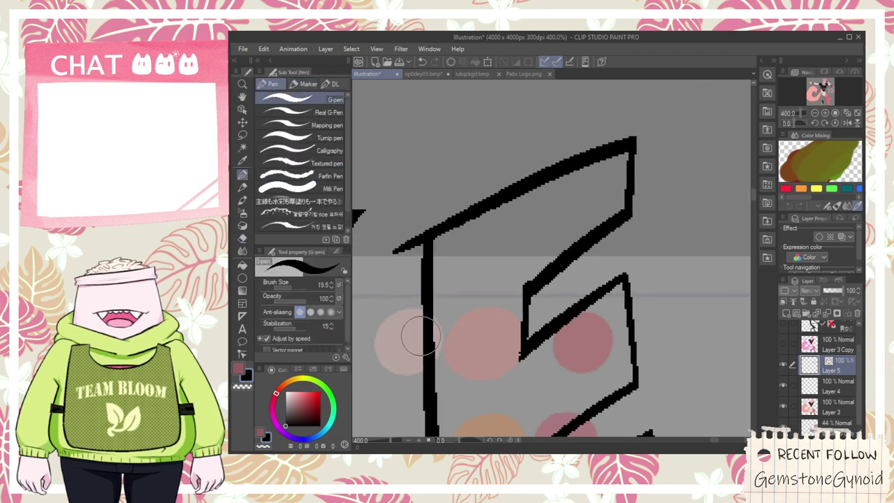
{"action": "key", "text": "e"}
{"action": "left_click_drag", "start_coordinate": [405, 257], "coordinate": [415, 218]}
- Examine the E beside the neighbouring T at several zoom levels
{"action": "scroll", "coordinate": [415, 218], "scroll_direction": "down", "scroll_amount": 7}
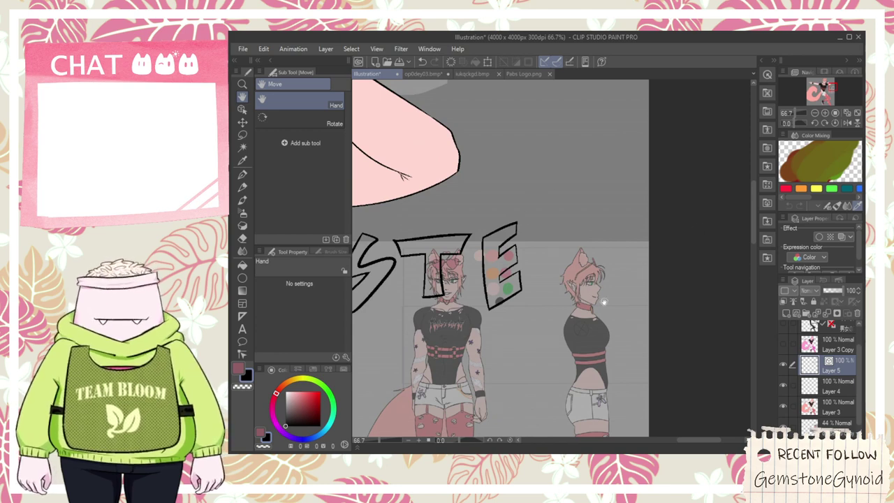
{"action": "scroll", "coordinate": [539, 257], "scroll_direction": "up", "scroll_amount": 1}
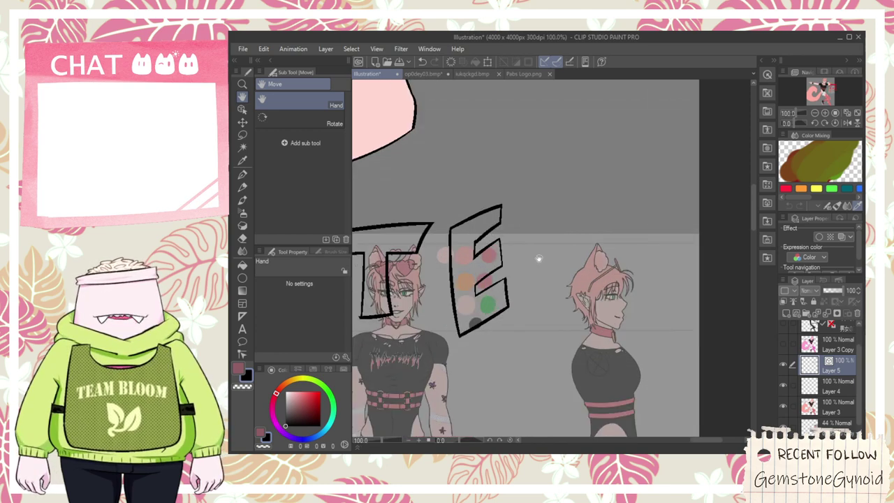
{"action": "left_click_drag", "start_coordinate": [536, 279], "coordinate": [593, 246]}
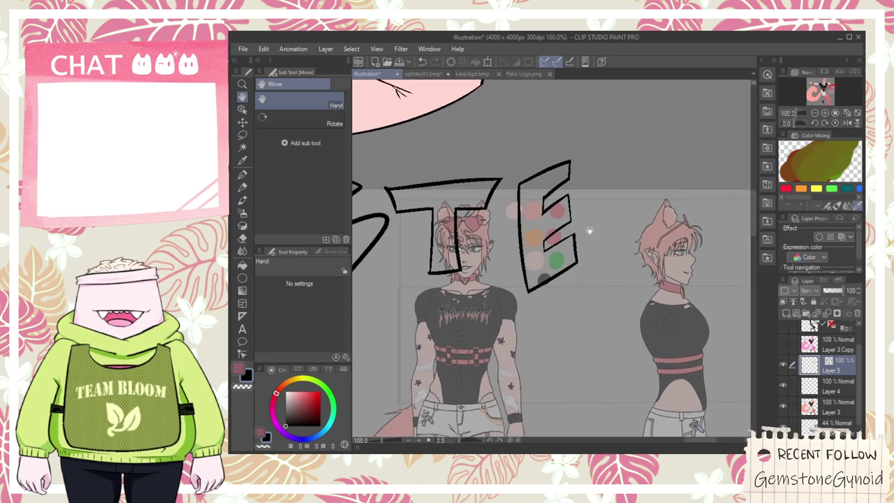
{"action": "scroll", "coordinate": [565, 178], "scroll_direction": "up", "scroll_amount": 2}
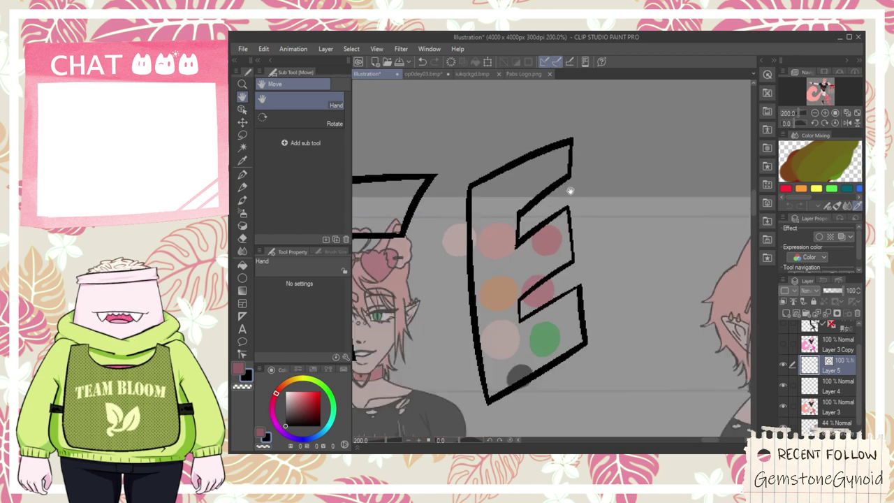
{"action": "scroll", "coordinate": [568, 192], "scroll_direction": "down", "scroll_amount": 2}
{"action": "scroll", "coordinate": [570, 201], "scroll_direction": "up", "scroll_amount": 2}
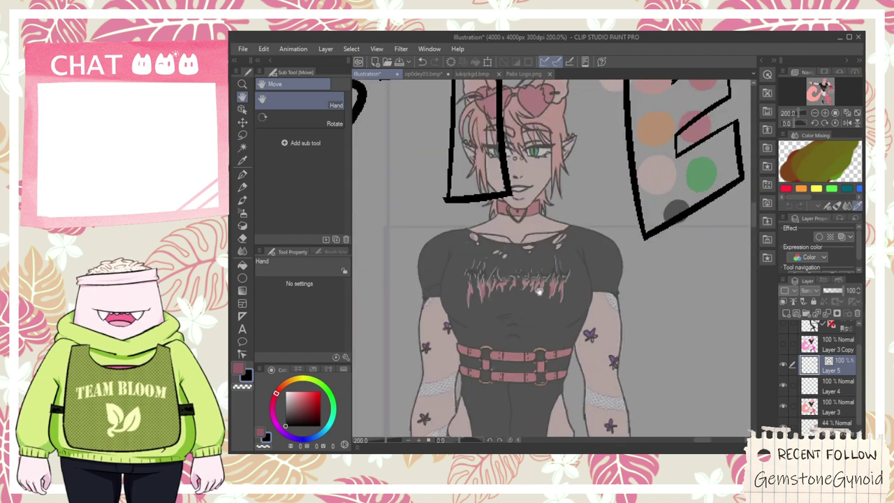
{"action": "scroll", "coordinate": [541, 291], "scroll_direction": "down", "scroll_amount": 2}
{"action": "scroll", "coordinate": [548, 282], "scroll_direction": "up", "scroll_amount": 2}
- Try to trim the line end at the lower-left corner of the second T's stem with the Vector eraser
{"action": "key", "text": "e"}
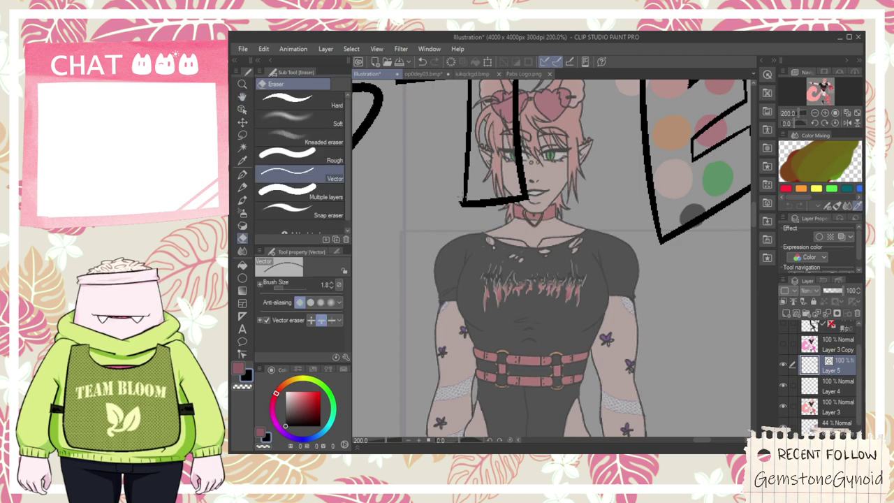
{"action": "left_click", "coordinate": [462, 202]}
{"action": "key", "text": "ctrl+z"}
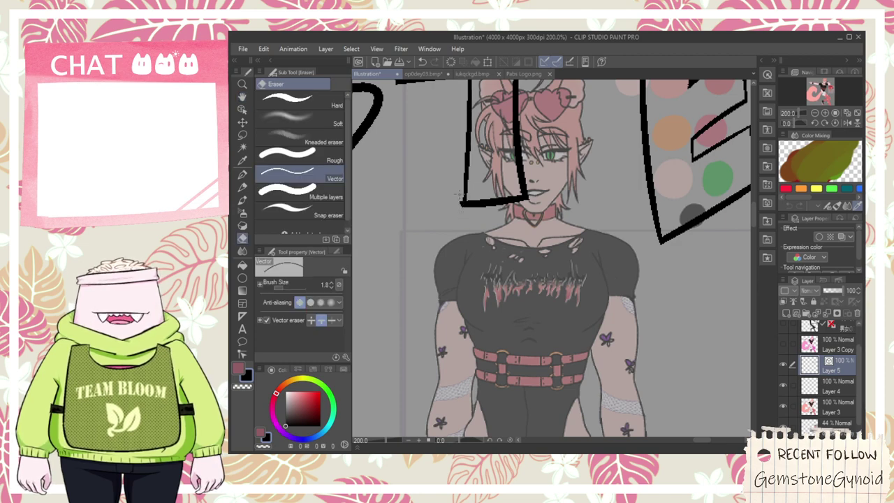
- Move the vector control point at the lower-left corner of the second T's stem with the Object tool to tidy the corner
{"action": "left_click", "coordinate": [242, 108]}
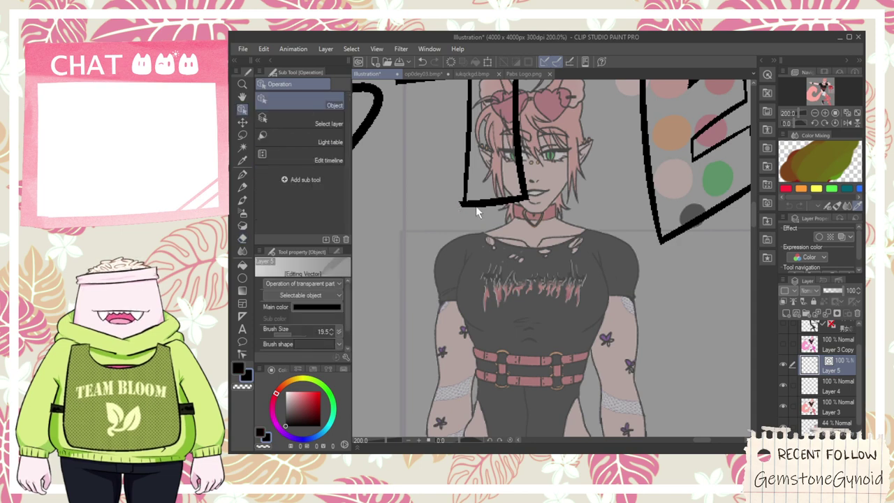
{"action": "left_click", "coordinate": [466, 210]}
{"action": "scroll", "coordinate": [466, 211], "scroll_direction": "up", "scroll_amount": 4}
{"action": "left_click", "coordinate": [485, 229]}
{"action": "left_click_drag", "start_coordinate": [473, 222], "coordinate": [484, 117]}
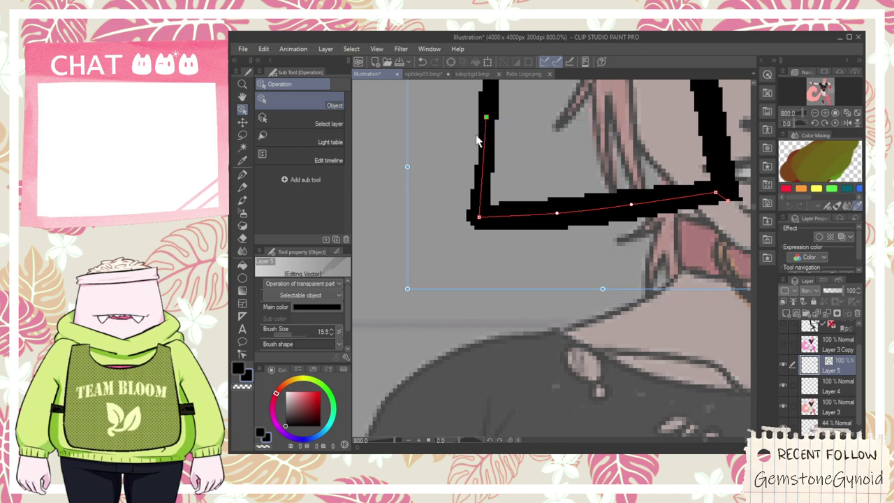
- Draw the left stem, slanted foot and inner leg curve of a block R after the E with the G-pen
{"action": "key", "text": "p"}
{"action": "scroll", "coordinate": [477, 139], "scroll_direction": "down", "scroll_amount": 6}
{"action": "key", "text": "space"}
{"action": "left_click_drag", "start_coordinate": [540, 148], "coordinate": [481, 221]}
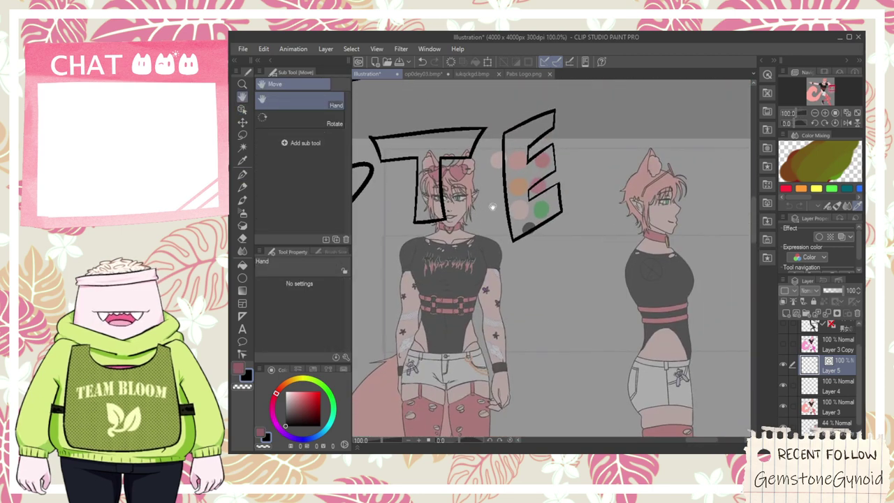
{"action": "scroll", "coordinate": [495, 220], "scroll_direction": "up", "scroll_amount": 2}
{"action": "scroll", "coordinate": [416, 306], "scroll_direction": "up", "scroll_amount": 4}
{"action": "scroll", "coordinate": [438, 307], "scroll_direction": "down", "scroll_amount": 5}
{"action": "key", "text": "p"}
{"action": "mouse_move", "coordinate": [613, 107]}
{"action": "left_mouse_down"}
{"action": "mouse_move", "coordinate": [612, 318]}
{"action": "mouse_move", "coordinate": [667, 245]}
{"action": "left_mouse_up"}
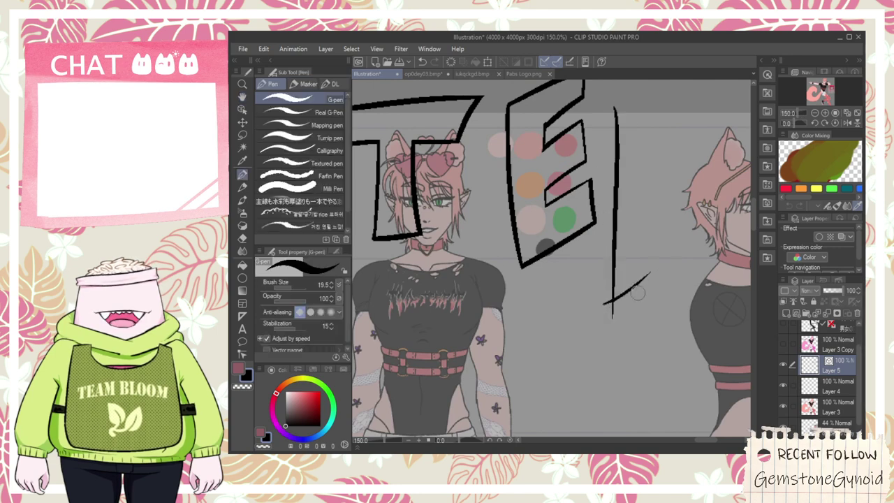
{"action": "left_click_drag", "start_coordinate": [654, 161], "coordinate": [648, 289]}
{"action": "mouse_move", "coordinate": [641, 201]}
{"action": "left_mouse_down"}
{"action": "mouse_move", "coordinate": [669, 234]}
{"action": "mouse_move", "coordinate": [690, 297]}
{"action": "left_mouse_up"}
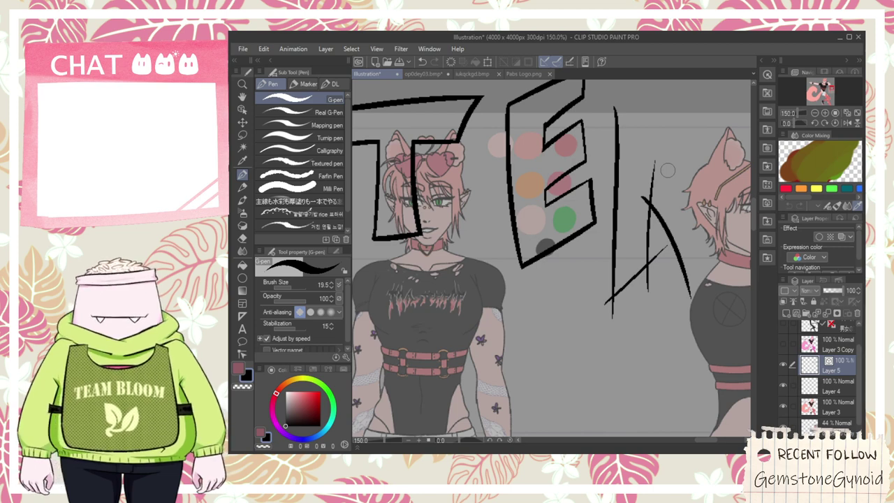
- Shift the R's curved inner leg line with the Object tool so that it meets the top of the stem's inner edge
{"action": "left_click", "coordinate": [242, 109]}
{"action": "left_click", "coordinate": [658, 232]}
{"action": "left_click_drag", "start_coordinate": [675, 233], "coordinate": [675, 230]}
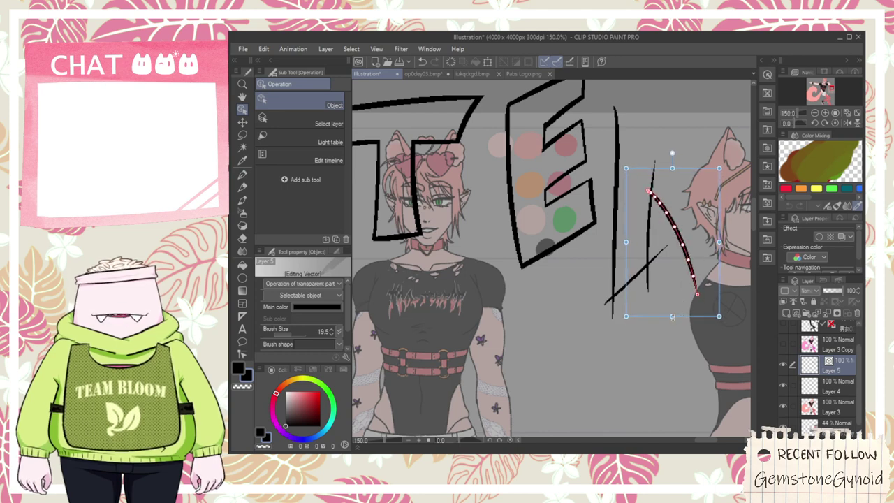
{"action": "key", "text": "p"}
- Trim the crossing line ends at the foot of the R's left stem with the Vector eraser
{"action": "key", "text": "e"}
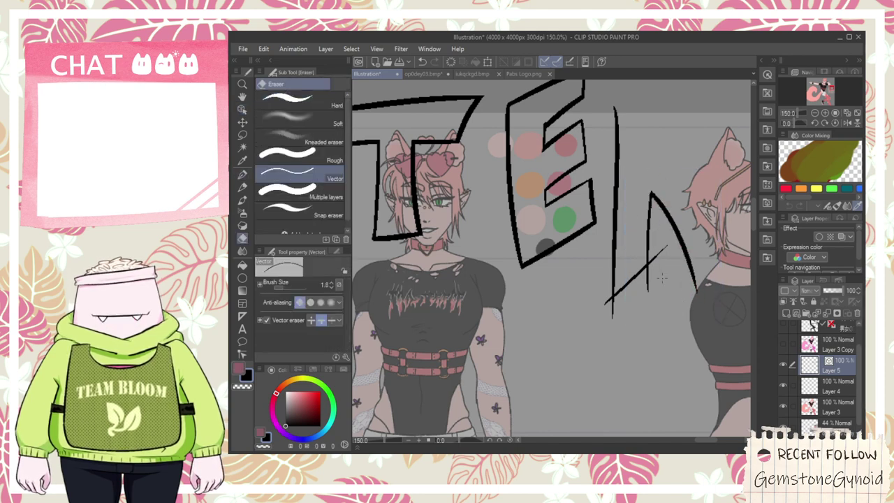
{"action": "scroll", "coordinate": [650, 273], "scroll_direction": "up", "scroll_amount": 1}
{"action": "left_click_drag", "start_coordinate": [586, 300], "coordinate": [599, 322]}
{"action": "scroll", "coordinate": [594, 306], "scroll_direction": "down", "scroll_amount": 1}
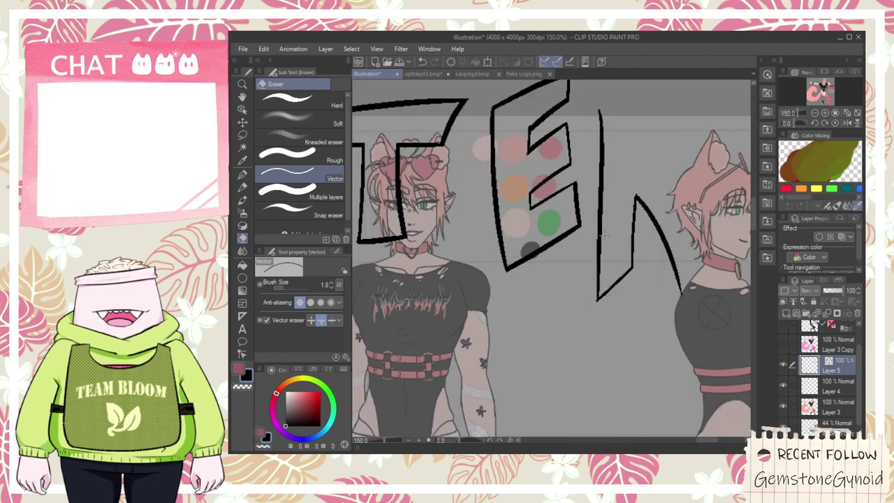
- Draw the inner edge and slanted foot of the R's right leg with the G-pen, redoing the first stroke
{"action": "key", "text": "space"}
{"action": "mouse_move", "coordinate": [580, 219]}
{"action": "left_mouse_down"}
{"action": "mouse_move", "coordinate": [586, 205]}
{"action": "mouse_move", "coordinate": [595, 214]}
{"action": "left_mouse_up"}
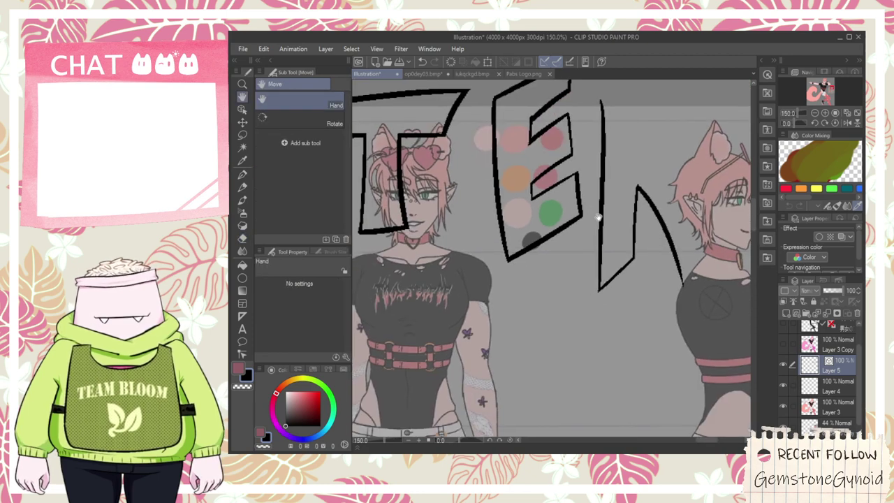
{"action": "scroll", "coordinate": [472, 298], "scroll_direction": "up", "scroll_amount": 3}
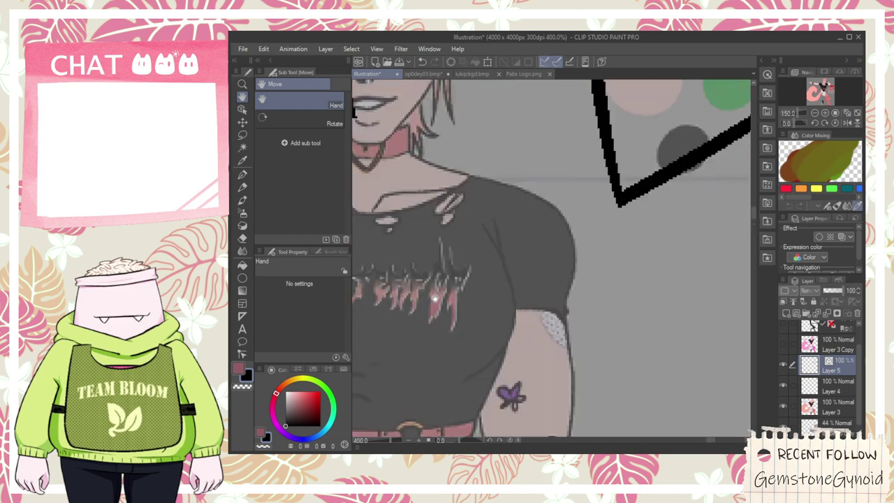
{"action": "scroll", "coordinate": [472, 299], "scroll_direction": "down", "scroll_amount": 2}
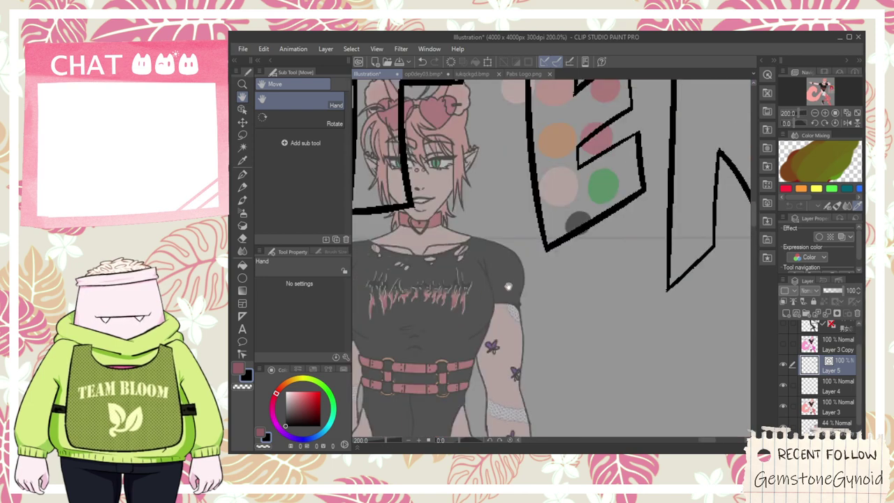
{"action": "scroll", "coordinate": [431, 305], "scroll_direction": "up", "scroll_amount": 2}
{"action": "scroll", "coordinate": [508, 280], "scroll_direction": "down", "scroll_amount": 3}
{"action": "left_click_drag", "start_coordinate": [726, 241], "coordinate": [574, 245]}
{"action": "scroll", "coordinate": [575, 245], "scroll_direction": "up", "scroll_amount": 1}
{"action": "key", "text": "p"}
{"action": "left_click_drag", "start_coordinate": [574, 211], "coordinate": [574, 359]}
{"action": "key", "text": "ctrl+z"}
{"action": "left_click_drag", "start_coordinate": [563, 205], "coordinate": [546, 406]}
{"action": "left_click_drag", "start_coordinate": [542, 370], "coordinate": [648, 312]}
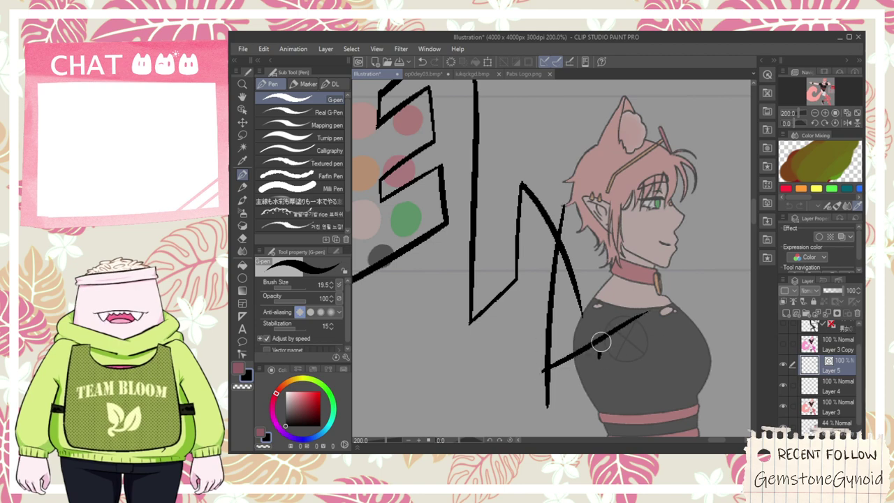
- Draw the outer edge of the R's right leg and its rounded bowl with the G-pen, undoing a stroke that does not fit
{"action": "left_click_drag", "start_coordinate": [628, 134], "coordinate": [594, 364]}
{"action": "left_click_drag", "start_coordinate": [553, 111], "coordinate": [622, 243]}
{"action": "mouse_move", "coordinate": [532, 167]}
{"action": "left_mouse_down"}
{"action": "mouse_move", "coordinate": [546, 240]}
{"action": "mouse_move", "coordinate": [522, 138]}
{"action": "mouse_move", "coordinate": [486, 142]}
{"action": "mouse_move", "coordinate": [551, 243]}
{"action": "left_mouse_up"}
{"action": "key", "text": "ctrl+z"}
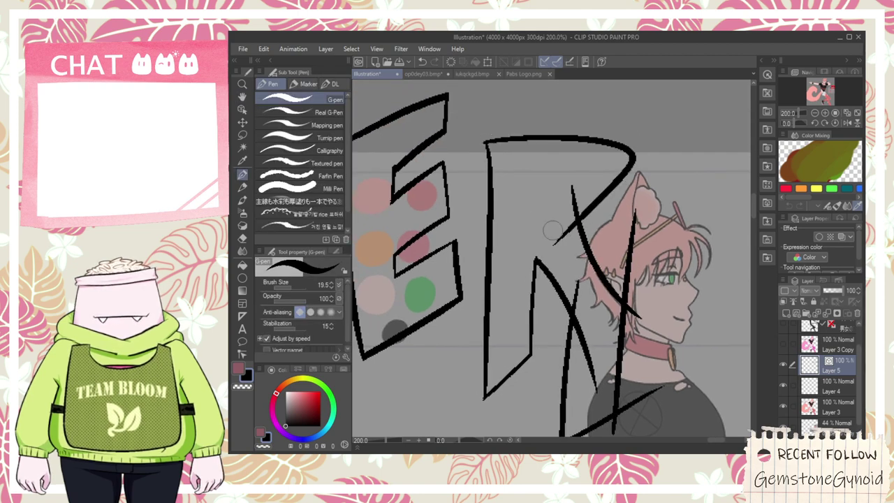
- Trim the overlapping line ends along the R's bowl, right leg and foot with the Vector eraser
{"action": "key", "text": "e"}
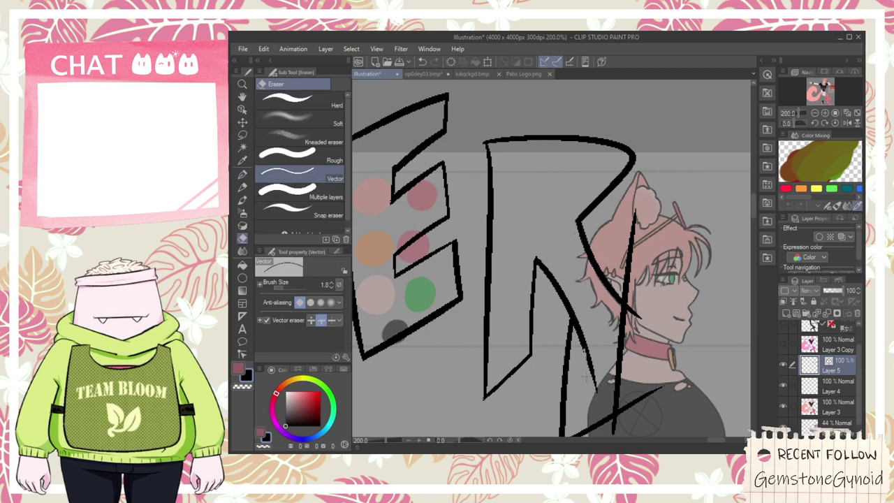
{"action": "left_click_drag", "start_coordinate": [586, 386], "coordinate": [596, 356]}
{"action": "left_click_drag", "start_coordinate": [627, 273], "coordinate": [620, 325]}
{"action": "key", "text": "ctrl+z"}
{"action": "left_click_drag", "start_coordinate": [626, 274], "coordinate": [636, 315]}
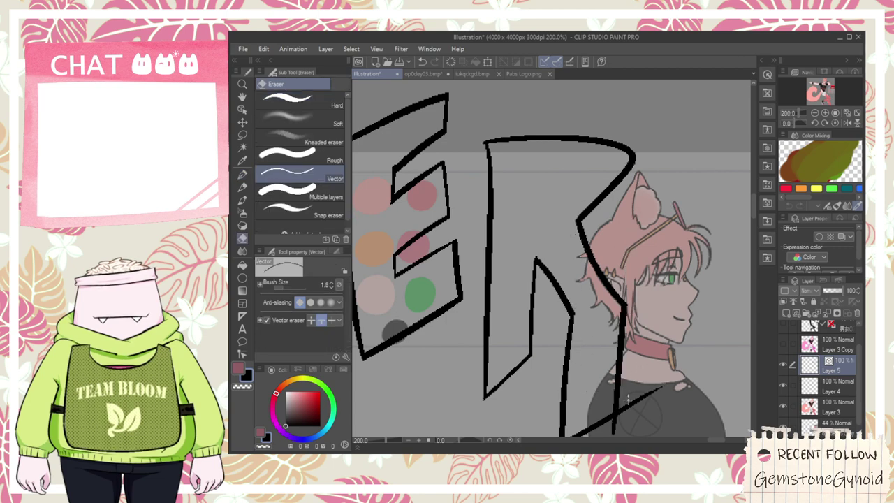
{"action": "key", "text": "space"}
{"action": "left_click_drag", "start_coordinate": [653, 360], "coordinate": [676, 225]}
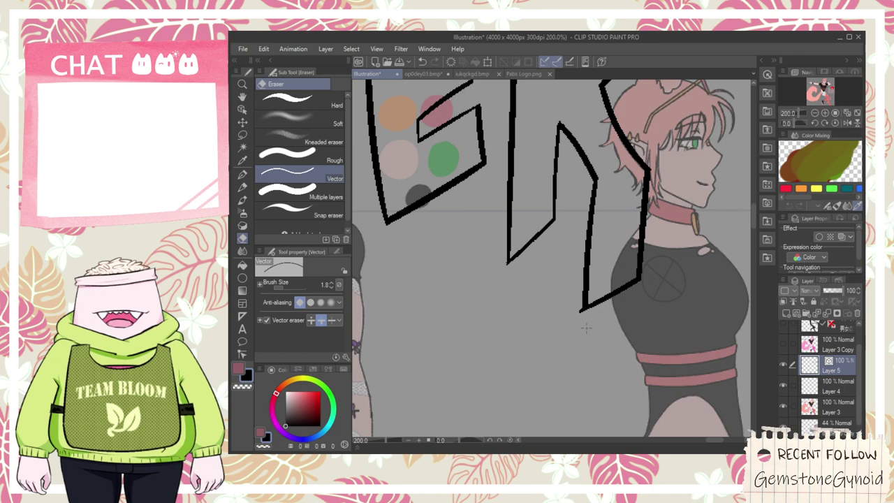
- Draw the R's small inner counter with the G-pen and trim its crossing line ends with the Vector eraser
{"action": "key", "text": "space"}
{"action": "left_click_drag", "start_coordinate": [559, 168], "coordinate": [571, 374]}
{"action": "scroll", "coordinate": [573, 244], "scroll_direction": "up", "scroll_amount": 2}
{"action": "key", "text": "p"}
{"action": "mouse_move", "coordinate": [546, 227]}
{"action": "left_mouse_down"}
{"action": "mouse_move", "coordinate": [550, 361]}
{"action": "mouse_move", "coordinate": [556, 219]}
{"action": "left_mouse_up"}
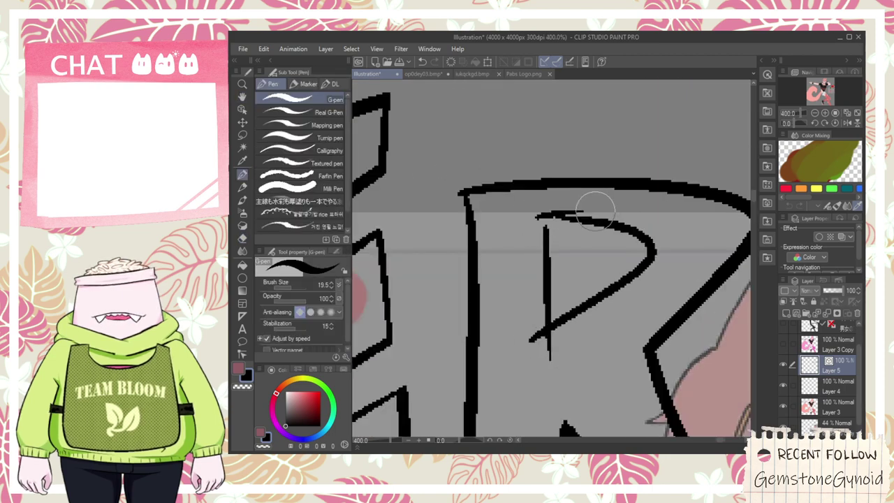
{"action": "mouse_move", "coordinate": [534, 215]}
{"action": "left_mouse_down"}
{"action": "mouse_move", "coordinate": [559, 224]}
{"action": "mouse_move", "coordinate": [556, 251]}
{"action": "left_mouse_up"}
{"action": "key", "text": "e"}
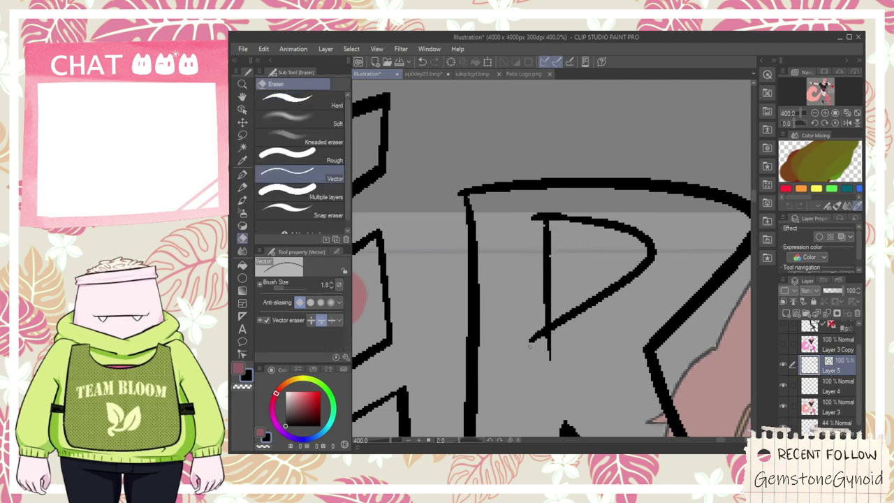
{"action": "left_click_drag", "start_coordinate": [532, 339], "coordinate": [550, 349]}
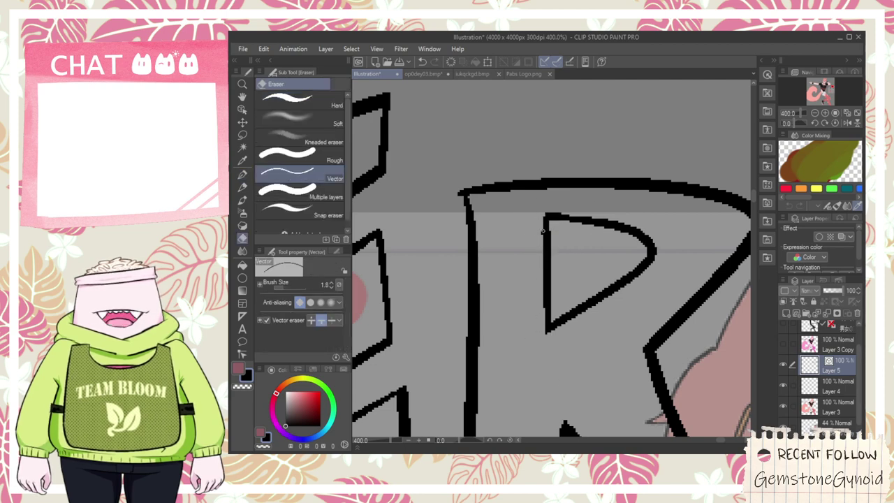
- Select the second T of the lettering with the Object tool and move it up and closer to the S
{"action": "scroll", "coordinate": [541, 212], "scroll_direction": "down", "scroll_amount": 4}
{"action": "key", "text": "space"}
{"action": "left_click_drag", "start_coordinate": [606, 268], "coordinate": [595, 238]}
{"action": "scroll", "coordinate": [595, 237], "scroll_direction": "up", "scroll_amount": 5}
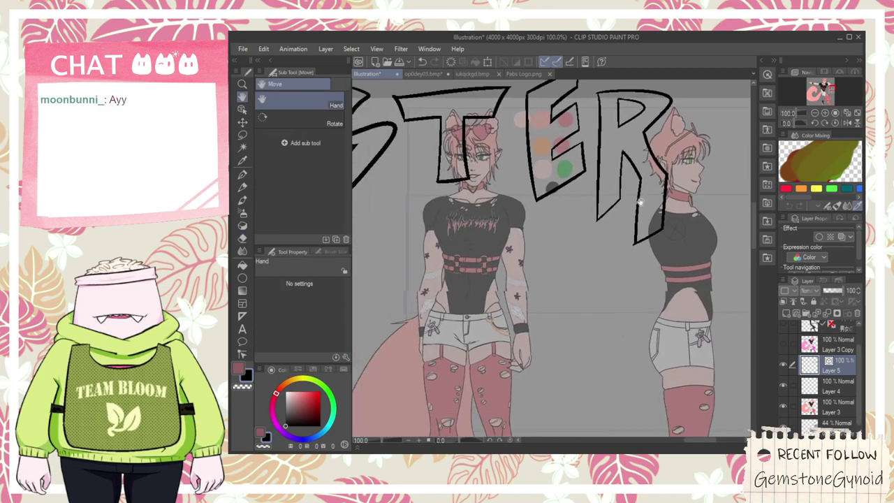
{"action": "scroll", "coordinate": [570, 231], "scroll_direction": "down", "scroll_amount": 3}
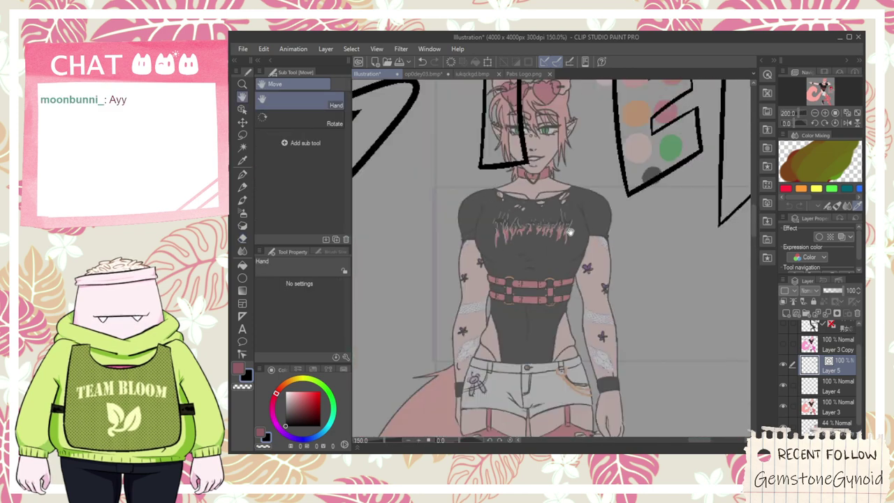
{"action": "scroll", "coordinate": [530, 225], "scroll_direction": "up", "scroll_amount": 1}
{"action": "scroll", "coordinate": [544, 220], "scroll_direction": "down", "scroll_amount": 3}
{"action": "scroll", "coordinate": [602, 233], "scroll_direction": "up", "scroll_amount": 1}
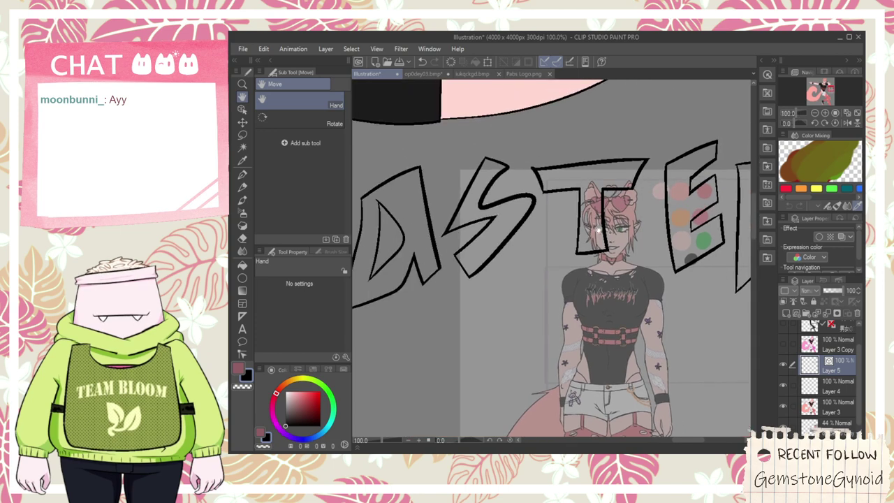
{"action": "left_click", "coordinate": [242, 108]}
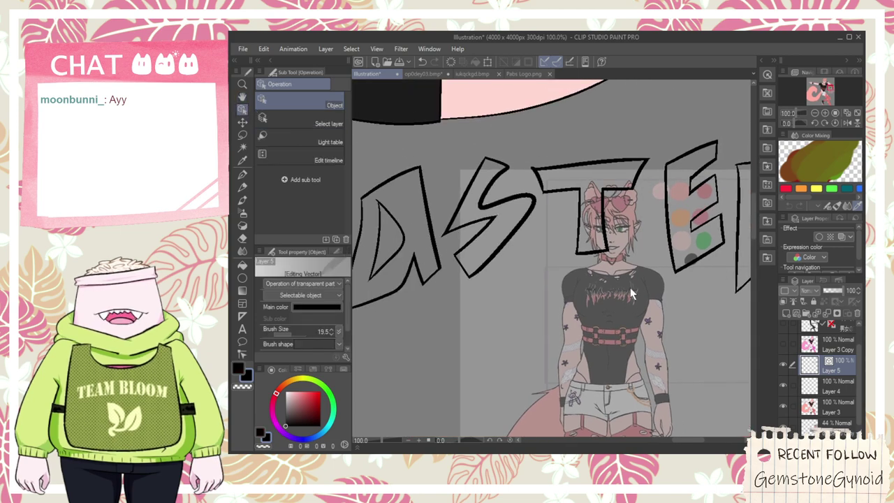
{"action": "left_click_drag", "start_coordinate": [673, 273], "coordinate": [525, 138]}
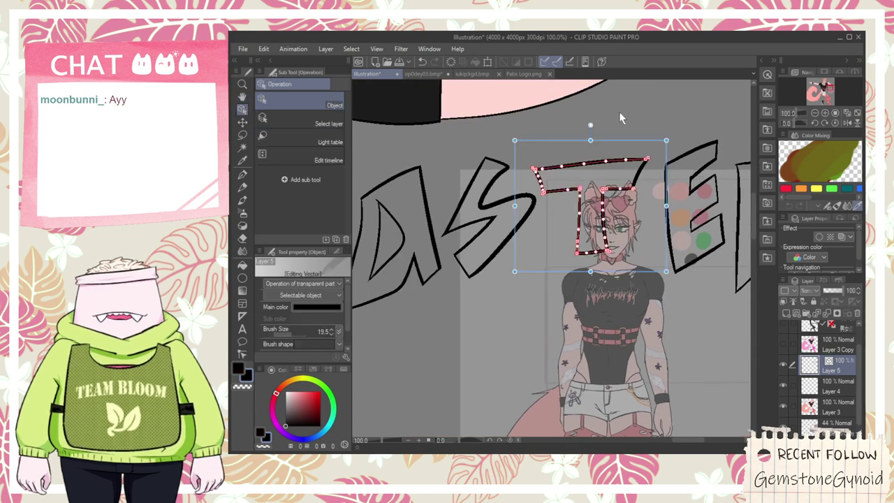
{"action": "mouse_move", "coordinate": [619, 142]}
{"action": "left_mouse_down"}
{"action": "mouse_move", "coordinate": [602, 116]}
{"action": "mouse_move", "coordinate": [640, 123]}
{"action": "mouse_move", "coordinate": [626, 129]}
{"action": "left_mouse_up"}
- Move the E next to the shifted T and the R next to the E to close the gaps
{"action": "left_click_drag", "start_coordinate": [697, 299], "coordinate": [668, 159]}
{"action": "left_click_drag", "start_coordinate": [701, 89], "coordinate": [722, 282]}
{"action": "left_click_drag", "start_coordinate": [719, 122], "coordinate": [685, 126]}
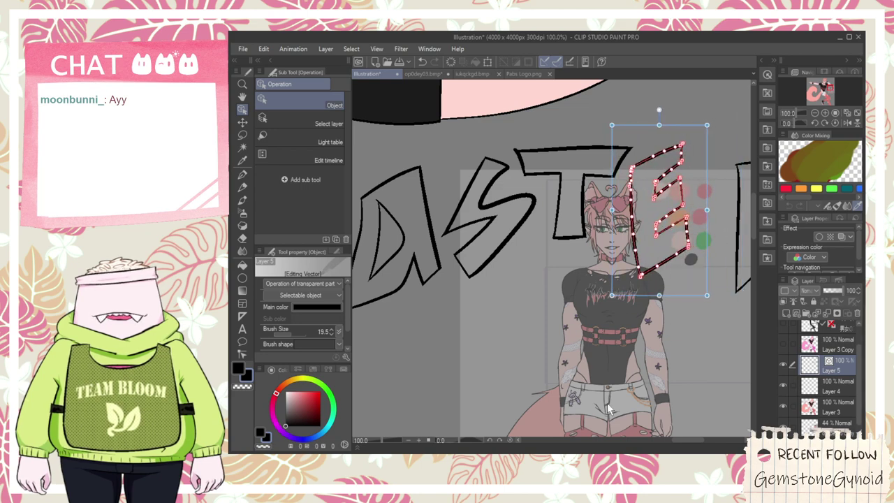
{"action": "left_click_drag", "start_coordinate": [681, 441], "coordinate": [697, 442]}
{"action": "left_click_drag", "start_coordinate": [671, 376], "coordinate": [539, 121]}
{"action": "left_click_drag", "start_coordinate": [568, 151], "coordinate": [529, 150]}
{"action": "left_click", "coordinate": [649, 241]}
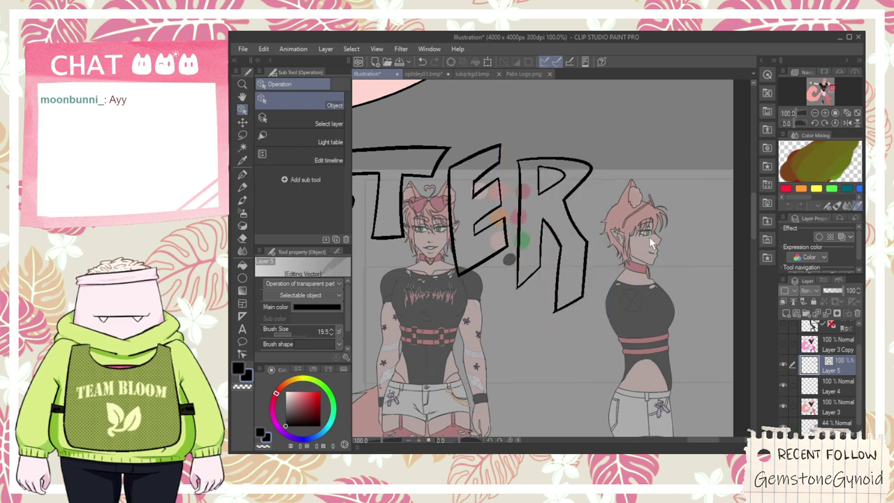
- Draw the long left edge of a P's stem after the R with the G-pen, redoing the first stroke
{"action": "key", "text": "space"}
{"action": "left_click_drag", "start_coordinate": [433, 291], "coordinate": [455, 185]}
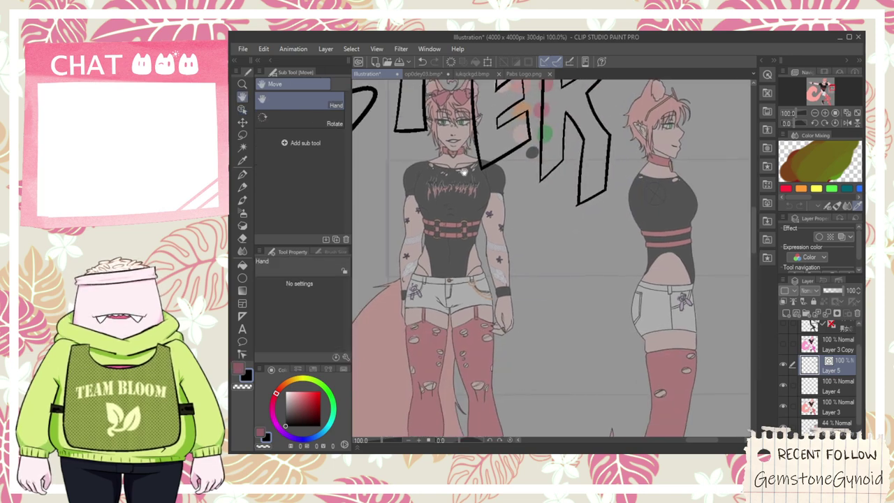
{"action": "scroll", "coordinate": [455, 185], "scroll_direction": "up", "scroll_amount": 4}
{"action": "scroll", "coordinate": [456, 184], "scroll_direction": "up", "scroll_amount": 3}
{"action": "scroll", "coordinate": [522, 207], "scroll_direction": "down", "scroll_amount": 5}
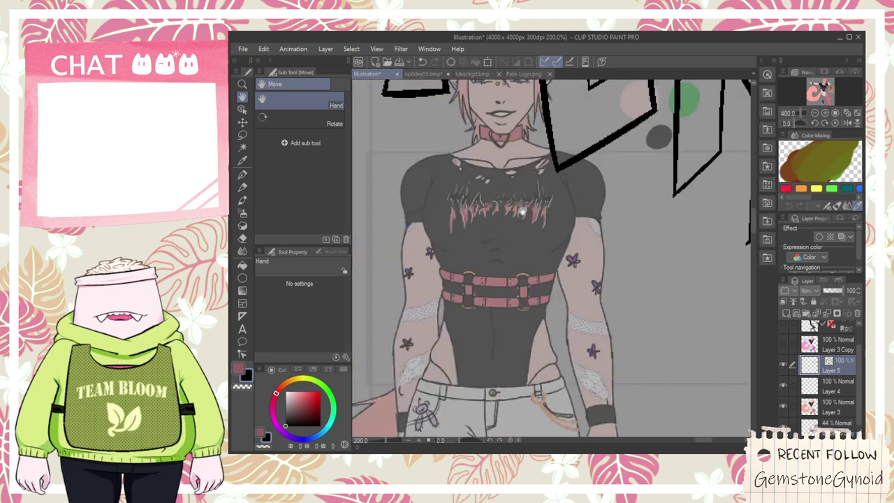
{"action": "left_click_drag", "start_coordinate": [656, 120], "coordinate": [434, 177]}
{"action": "key", "text": "p"}
{"action": "left_click_drag", "start_coordinate": [550, 123], "coordinate": [539, 400]}
{"action": "key", "text": "ctrl+z"}
{"action": "left_click_drag", "start_coordinate": [547, 100], "coordinate": [539, 363]}
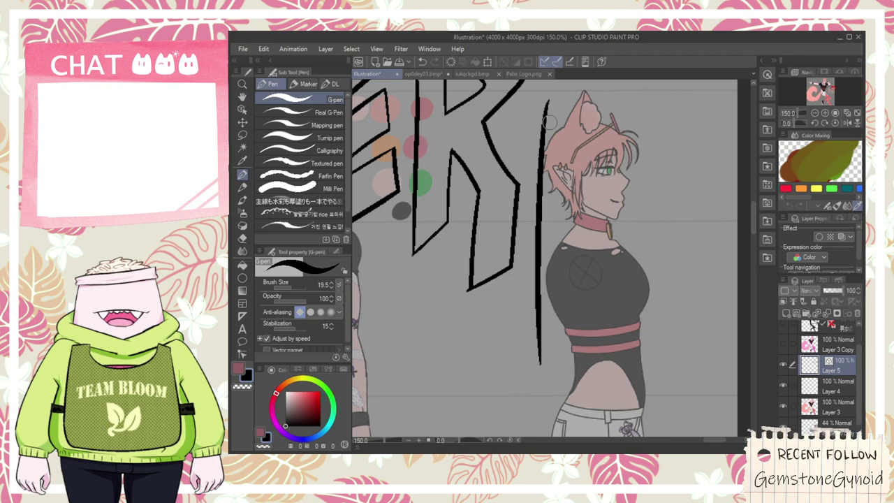
- Draw the P's large rounded outer bowl with the G-pen, undoing and redrawing strokes until the curve fits
{"action": "mouse_move", "coordinate": [538, 96]}
{"action": "left_mouse_down"}
{"action": "mouse_move", "coordinate": [540, 152]}
{"action": "mouse_move", "coordinate": [644, 224]}
{"action": "left_mouse_up"}
{"action": "key", "text": "ctrl+z"}
{"action": "key", "text": "ctrl+z"}
{"action": "mouse_move", "coordinate": [530, 183]}
{"action": "left_mouse_down"}
{"action": "mouse_move", "coordinate": [672, 213]}
{"action": "mouse_move", "coordinate": [592, 281]}
{"action": "left_mouse_up"}
{"action": "key", "text": "ctrl+z"}
{"action": "mouse_move", "coordinate": [539, 162]}
{"action": "left_mouse_down"}
{"action": "mouse_move", "coordinate": [573, 316]}
{"action": "mouse_move", "coordinate": [580, 189]}
{"action": "mouse_move", "coordinate": [584, 376]}
{"action": "left_mouse_up"}
{"action": "scroll", "coordinate": [580, 190], "scroll_direction": "up", "scroll_amount": 1}
{"action": "key", "text": "ctrl+z"}
{"action": "scroll", "coordinate": [577, 197], "scroll_direction": "down", "scroll_amount": 1}
{"action": "left_click_drag", "start_coordinate": [534, 216], "coordinate": [559, 384]}
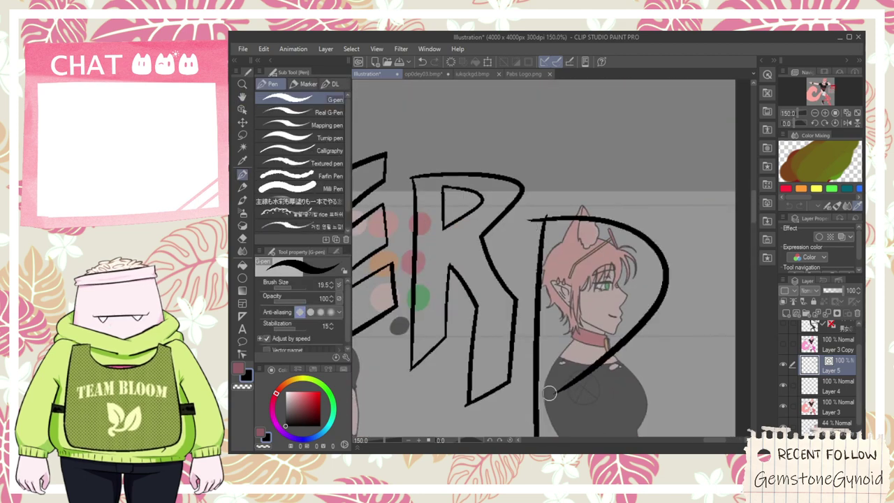
{"action": "key", "text": "ctrl+z"}
{"action": "mouse_move", "coordinate": [534, 217]}
{"action": "left_mouse_down"}
{"action": "mouse_move", "coordinate": [606, 349]}
{"action": "mouse_move", "coordinate": [539, 361]}
{"action": "left_mouse_up"}
- Draw the right edge and slanted foot of the P's stem with the G-pen and trim the overlapping lines with the Vector eraser
{"action": "mouse_move", "coordinate": [522, 419]}
{"action": "left_mouse_down"}
{"action": "mouse_move", "coordinate": [614, 164]}
{"action": "mouse_move", "coordinate": [351, 281]}
{"action": "left_mouse_up"}
{"action": "scroll", "coordinate": [614, 233], "scroll_direction": "down", "scroll_amount": 1}
{"action": "scroll", "coordinate": [477, 189], "scroll_direction": "up", "scroll_amount": 2}
{"action": "scroll", "coordinate": [476, 189], "scroll_direction": "up", "scroll_amount": 2}
{"action": "scroll", "coordinate": [508, 201], "scroll_direction": "down", "scroll_amount": 3}
{"action": "left_click_drag", "start_coordinate": [505, 204], "coordinate": [493, 443]}
{"action": "key", "text": "ctrl+z"}
{"action": "left_click_drag", "start_coordinate": [444, 360], "coordinate": [486, 341]}
{"action": "left_click_drag", "start_coordinate": [451, 377], "coordinate": [528, 366]}
{"action": "key", "text": "e"}
{"action": "left_click_drag", "start_coordinate": [455, 357], "coordinate": [495, 395]}
{"action": "key", "text": "ctrl+z"}
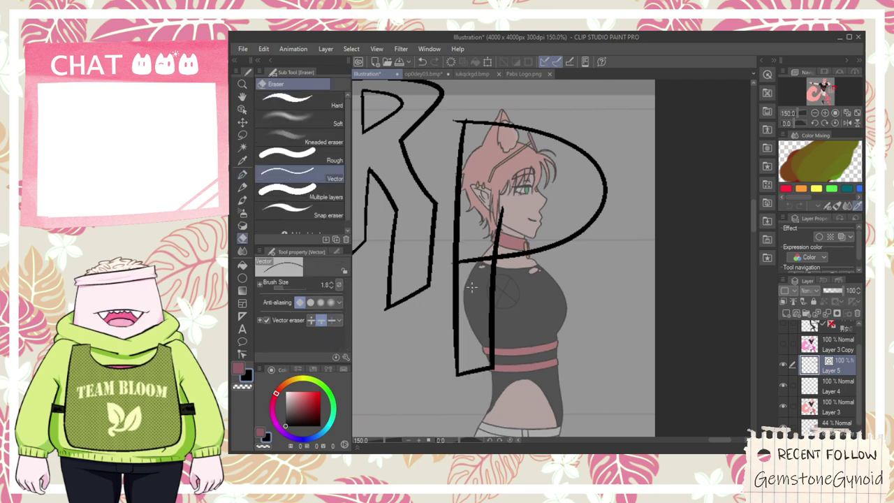
- Draw the P's inner counter with the G-pen, redoing its left edge, and trim the crossing line ends with the Vector eraser
{"action": "scroll", "coordinate": [458, 122], "scroll_direction": "up", "scroll_amount": 1}
{"action": "key", "text": "p"}
{"action": "mouse_move", "coordinate": [523, 159]}
{"action": "left_mouse_down"}
{"action": "mouse_move", "coordinate": [523, 227]}
{"action": "mouse_move", "coordinate": [622, 214]}
{"action": "mouse_move", "coordinate": [509, 250]}
{"action": "left_mouse_up"}
{"action": "key", "text": "ctrl+z"}
{"action": "mouse_move", "coordinate": [525, 168]}
{"action": "left_mouse_down"}
{"action": "mouse_move", "coordinate": [483, 246]}
{"action": "mouse_move", "coordinate": [549, 178]}
{"action": "mouse_move", "coordinate": [479, 259]}
{"action": "mouse_move", "coordinate": [608, 205]}
{"action": "mouse_move", "coordinate": [516, 244]}
{"action": "left_mouse_up"}
{"action": "key", "text": "ctrl+z"}
{"action": "key", "text": "ctrl+z"}
{"action": "key", "text": "e"}
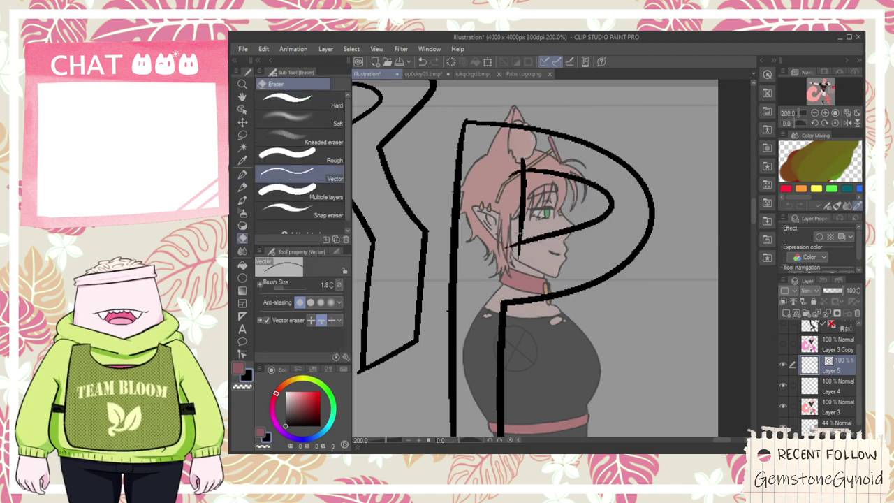
- Select all of the TOASTERP lettering with the Object tool and move it left, away from the canvas edge
{"action": "scroll", "coordinate": [519, 172], "scroll_direction": "down", "scroll_amount": 5}
{"action": "key", "text": "space"}
{"action": "left_click_drag", "start_coordinate": [427, 180], "coordinate": [567, 242]}
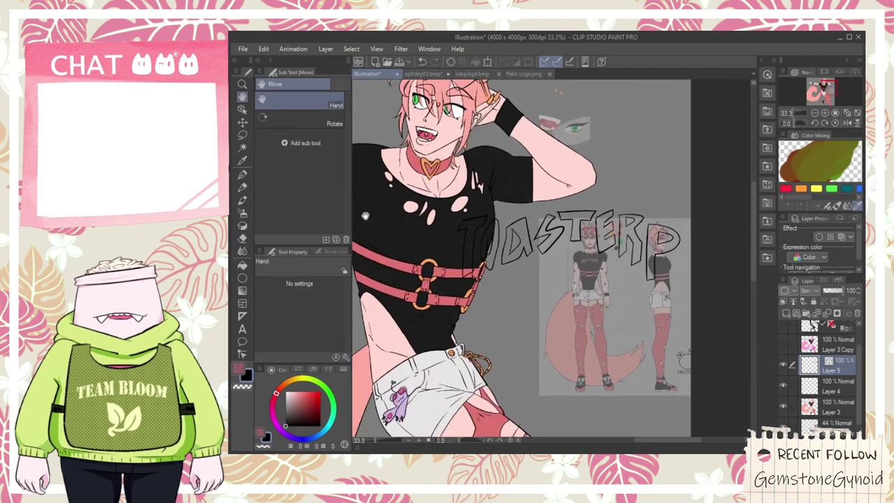
{"action": "left_click", "coordinate": [242, 109]}
{"action": "left_click_drag", "start_coordinate": [377, 168], "coordinate": [694, 307]}
{"action": "left_click_drag", "start_coordinate": [628, 199], "coordinate": [591, 199]}
{"action": "left_click", "coordinate": [669, 266]}
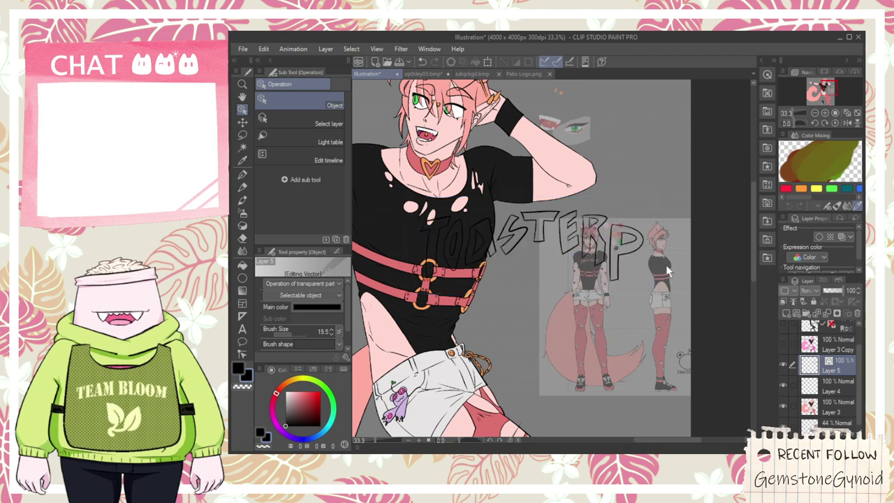
- Select the P with the Object tool and move it up and close against the R
{"action": "scroll", "coordinate": [647, 301], "scroll_direction": "up", "scroll_amount": 1}
{"action": "mouse_move", "coordinate": [672, 302]}
{"action": "left_mouse_down"}
{"action": "mouse_move", "coordinate": [558, 183]}
{"action": "mouse_move", "coordinate": [552, 159]}
{"action": "left_mouse_up"}
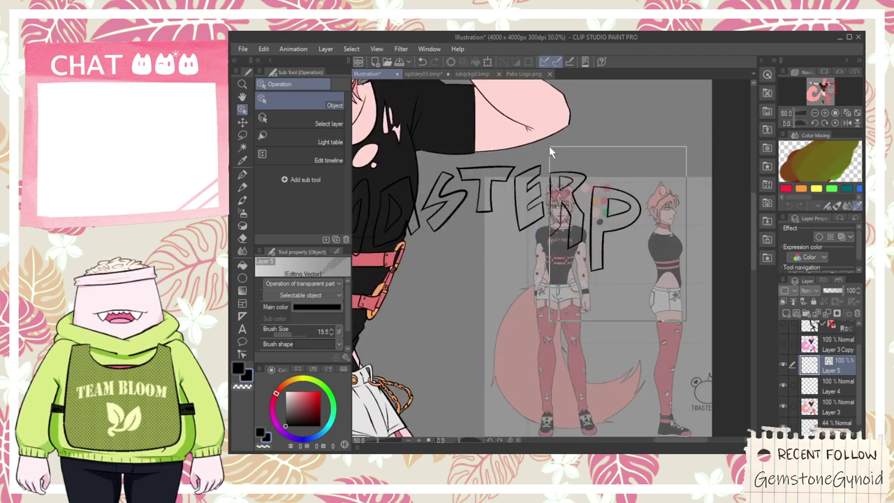
{"action": "left_click_drag", "start_coordinate": [573, 161], "coordinate": [571, 152]}
{"action": "key", "text": "space"}
{"action": "left_click_drag", "start_coordinate": [641, 280], "coordinate": [613, 263]}
{"action": "left_click", "coordinate": [242, 108]}
{"action": "left_click", "coordinate": [590, 232]}
{"action": "left_click_drag", "start_coordinate": [585, 260], "coordinate": [585, 250]}
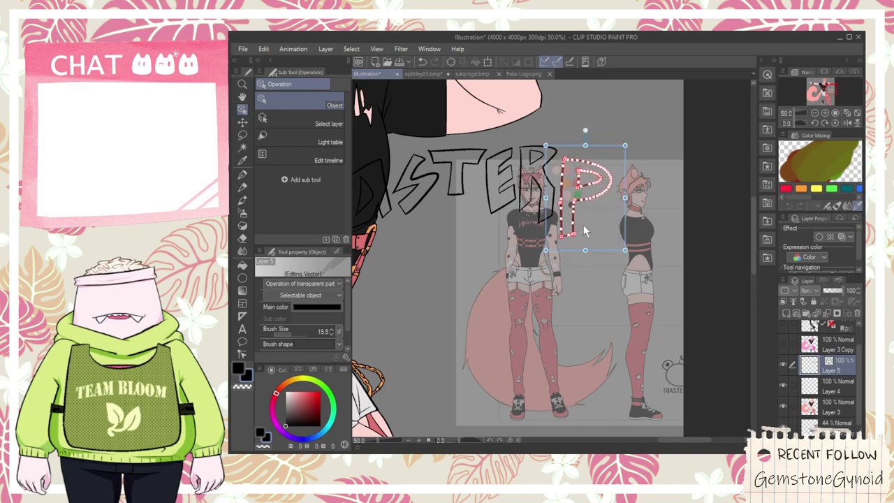
{"action": "left_click_drag", "start_coordinate": [567, 145], "coordinate": [568, 137]}
- Examine the fit and spacing of the letters from the P back to the opening T
{"action": "key", "text": "space"}
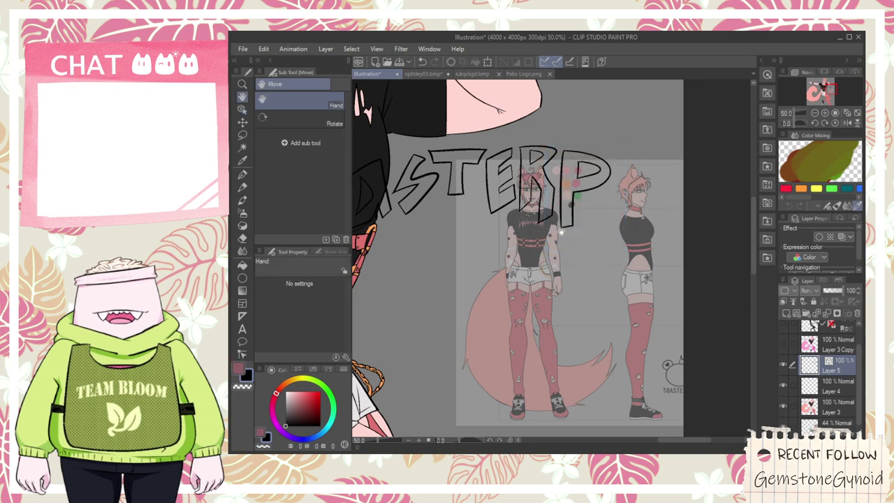
{"action": "scroll", "coordinate": [551, 223], "scroll_direction": "up", "scroll_amount": 2}
{"action": "scroll", "coordinate": [551, 222], "scroll_direction": "up", "scroll_amount": 2}
{"action": "scroll", "coordinate": [550, 222], "scroll_direction": "down", "scroll_amount": 1}
{"action": "scroll", "coordinate": [530, 223], "scroll_direction": "up", "scroll_amount": 4}
{"action": "scroll", "coordinate": [525, 223], "scroll_direction": "down", "scroll_amount": 1}
{"action": "scroll", "coordinate": [525, 224], "scroll_direction": "down", "scroll_amount": 4}
{"action": "key", "text": "p"}
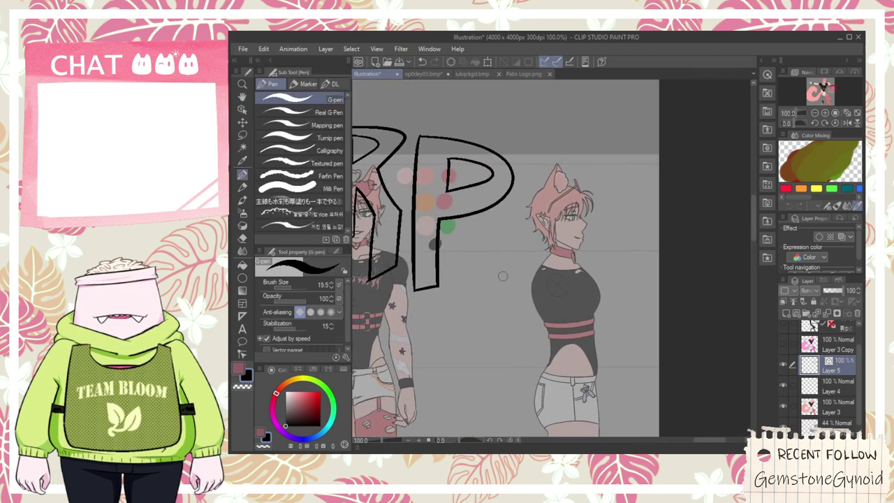
{"action": "key", "text": "ctrl+z"}
{"action": "scroll", "coordinate": [500, 244], "scroll_direction": "down", "scroll_amount": 1}
{"action": "key", "text": "space"}
{"action": "left_click_drag", "start_coordinate": [460, 262], "coordinate": [713, 237]}
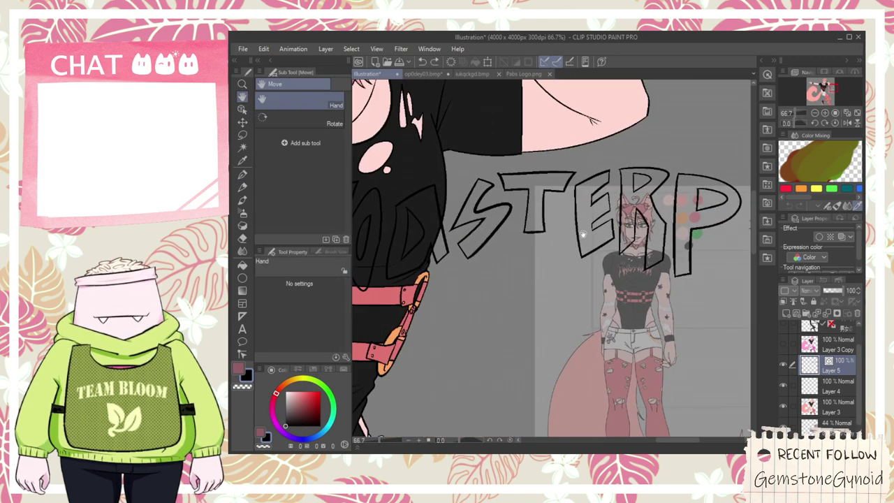
{"action": "left_click_drag", "start_coordinate": [497, 253], "coordinate": [584, 296]}
{"action": "left_click_drag", "start_coordinate": [454, 331], "coordinate": [503, 321]}
{"action": "scroll", "coordinate": [502, 321], "scroll_direction": "up", "scroll_amount": 1}
{"action": "scroll", "coordinate": [489, 314], "scroll_direction": "down", "scroll_amount": 2}
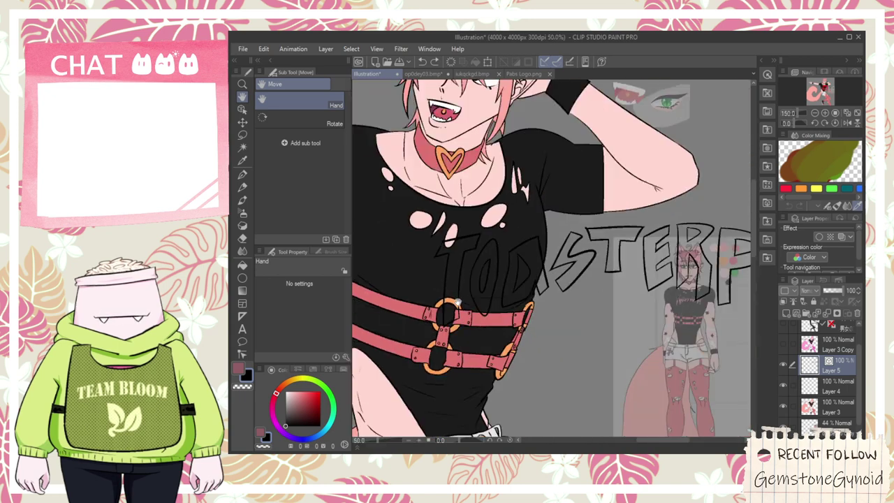
- Select the whole TOASTERP lettering with the Object tool and nudge it slightly
{"action": "left_click", "coordinate": [242, 109]}
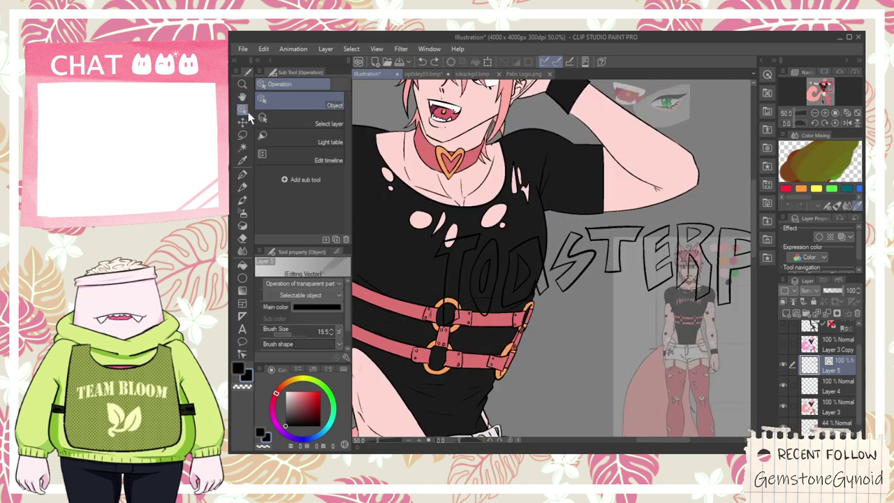
{"action": "scroll", "coordinate": [423, 186], "scroll_direction": "down", "scroll_amount": 1}
{"action": "left_click_drag", "start_coordinate": [423, 186], "coordinate": [731, 314]}
{"action": "left_click_drag", "start_coordinate": [606, 221], "coordinate": [608, 222]}
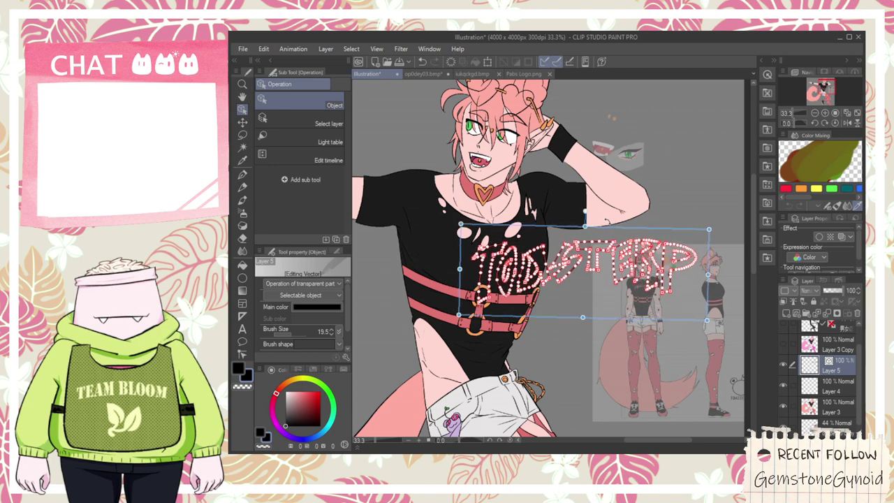
- Duplicate the O of TOASTER and place the copy after the P
{"action": "scroll", "coordinate": [561, 259], "scroll_direction": "up", "scroll_amount": 2}
{"action": "scroll", "coordinate": [464, 349], "scroll_direction": "up", "scroll_amount": 1}
{"action": "mouse_move", "coordinate": [464, 354]}
{"action": "left_mouse_down"}
{"action": "mouse_move", "coordinate": [433, 272]}
{"action": "mouse_move", "coordinate": [428, 229]}
{"action": "left_mouse_up"}
{"action": "scroll", "coordinate": [457, 269], "scroll_direction": "down", "scroll_amount": 2}
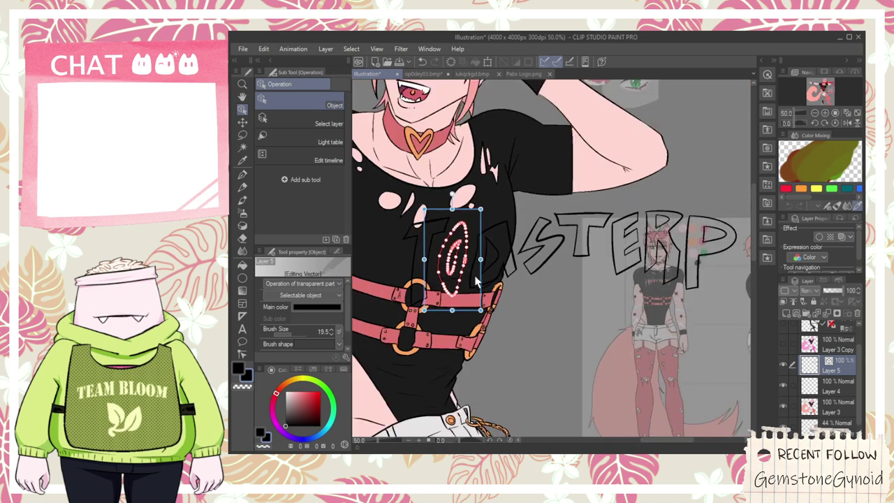
{"action": "left_click_drag", "start_coordinate": [479, 288], "coordinate": [661, 288]}
{"action": "left_click", "coordinate": [459, 302]}
{"action": "left_click", "coordinate": [459, 304]}
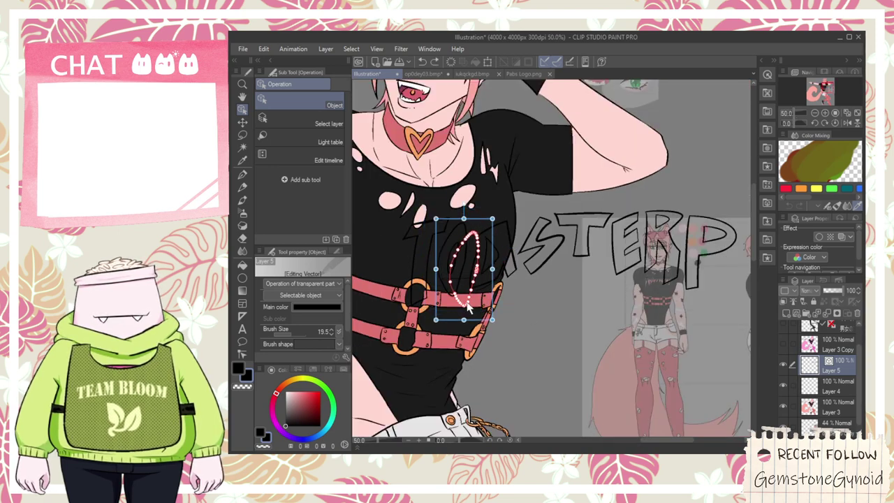
{"action": "left_click", "coordinate": [461, 297]}
{"action": "left_click", "coordinate": [461, 297]}
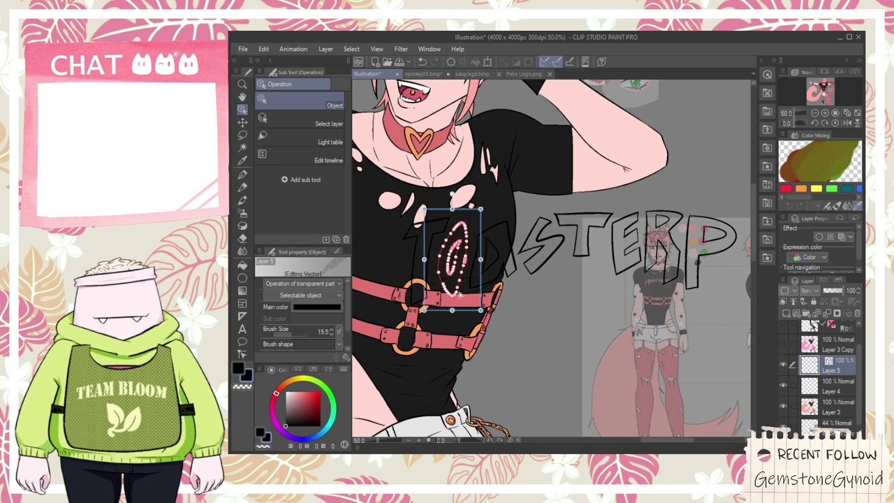
{"action": "mouse_move", "coordinate": [480, 299]}
{"action": "left_mouse_down"}
{"action": "mouse_move", "coordinate": [672, 310]}
{"action": "mouse_move", "coordinate": [595, 312]}
{"action": "mouse_move", "coordinate": [593, 301]}
{"action": "left_mouse_up"}
{"action": "left_click", "coordinate": [506, 332]}
{"action": "scroll", "coordinate": [519, 285], "scroll_direction": "up", "scroll_amount": 3}
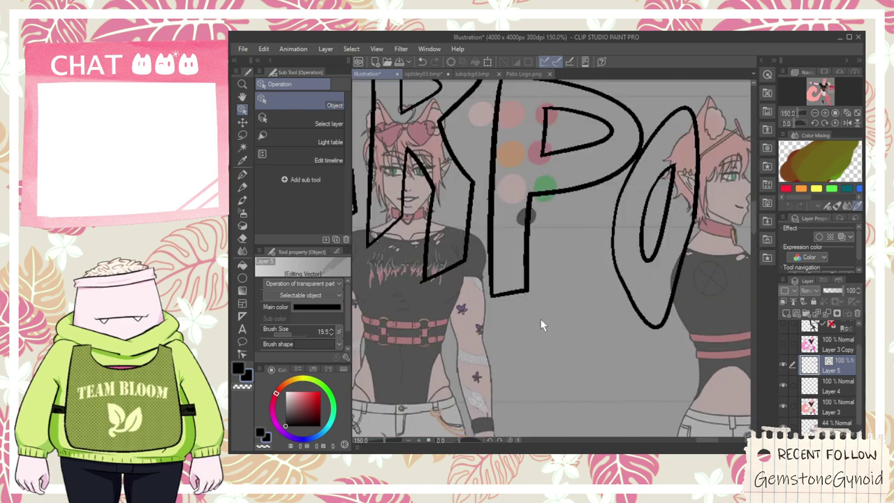
- Stretch the copied O taller and position it just beside the P's bowl
{"action": "scroll", "coordinate": [541, 322], "scroll_direction": "down", "scroll_amount": 2}
{"action": "scroll", "coordinate": [488, 248], "scroll_direction": "down", "scroll_amount": 1}
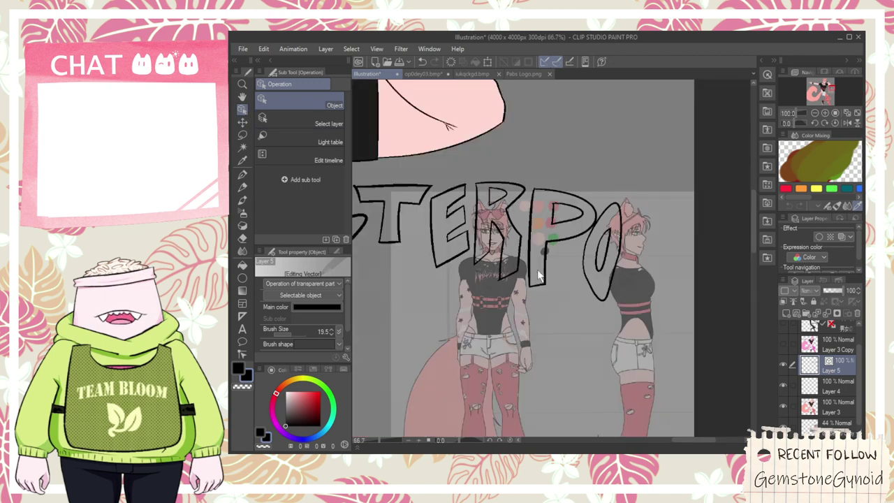
{"action": "left_click_drag", "start_coordinate": [589, 271], "coordinate": [651, 257]}
{"action": "left_click", "coordinate": [585, 259]}
{"action": "mouse_move", "coordinate": [673, 191]}
{"action": "left_mouse_down"}
{"action": "mouse_move", "coordinate": [679, 164]}
{"action": "mouse_move", "coordinate": [690, 146]}
{"action": "mouse_move", "coordinate": [700, 148]}
{"action": "mouse_move", "coordinate": [643, 176]}
{"action": "mouse_move", "coordinate": [655, 167]}
{"action": "left_mouse_up"}
- Duplicate the P and place the copy after the second O to complete the word TOASTERPOP
{"action": "left_click", "coordinate": [574, 263]}
{"action": "scroll", "coordinate": [540, 271], "scroll_direction": "up", "scroll_amount": 1}
{"action": "scroll", "coordinate": [512, 271], "scroll_direction": "up", "scroll_amount": 3}
{"action": "scroll", "coordinate": [514, 277], "scroll_direction": "down", "scroll_amount": 2}
{"action": "left_click", "coordinate": [573, 256]}
{"action": "scroll", "coordinate": [567, 183], "scroll_direction": "down", "scroll_amount": 3}
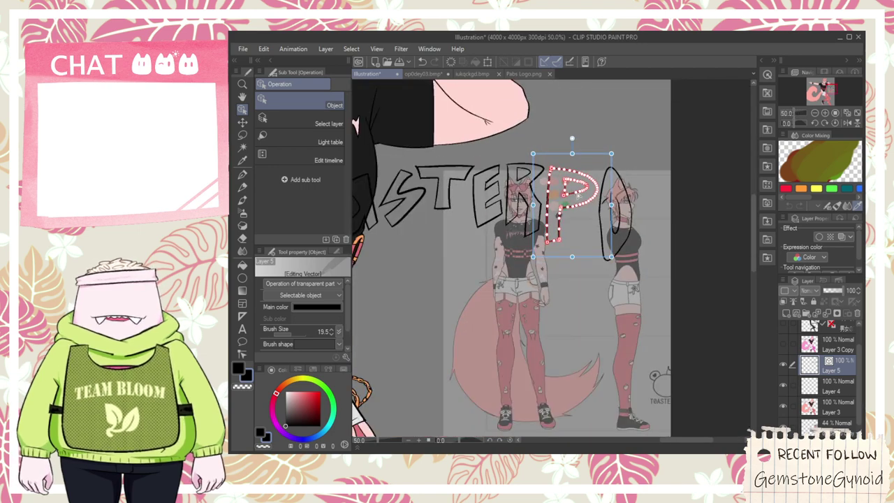
{"action": "left_click_drag", "start_coordinate": [586, 154], "coordinate": [674, 169]}
{"action": "left_click", "coordinate": [579, 318]}
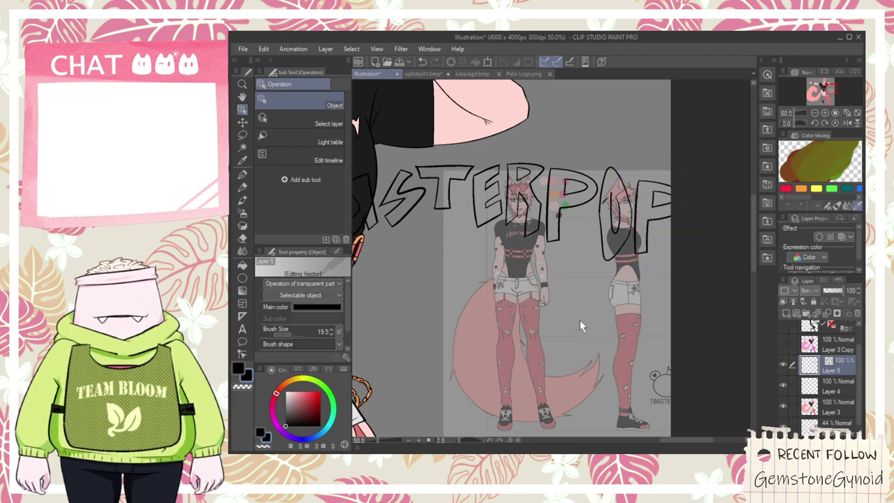
- Select the whole TOASTERPOP lettering and move it over the character's tail, left of the torso
{"action": "scroll", "coordinate": [589, 303], "scroll_direction": "down", "scroll_amount": 2}
{"action": "key", "text": "space"}
{"action": "left_click_drag", "start_coordinate": [638, 304], "coordinate": [676, 300]}
{"action": "scroll", "coordinate": [676, 302], "scroll_direction": "down", "scroll_amount": 2}
{"action": "left_click_drag", "start_coordinate": [518, 318], "coordinate": [506, 251]}
{"action": "left_click_drag", "start_coordinate": [426, 255], "coordinate": [382, 239]}
{"action": "left_click_drag", "start_coordinate": [451, 246], "coordinate": [447, 220]}
{"action": "left_click", "coordinate": [463, 180]}
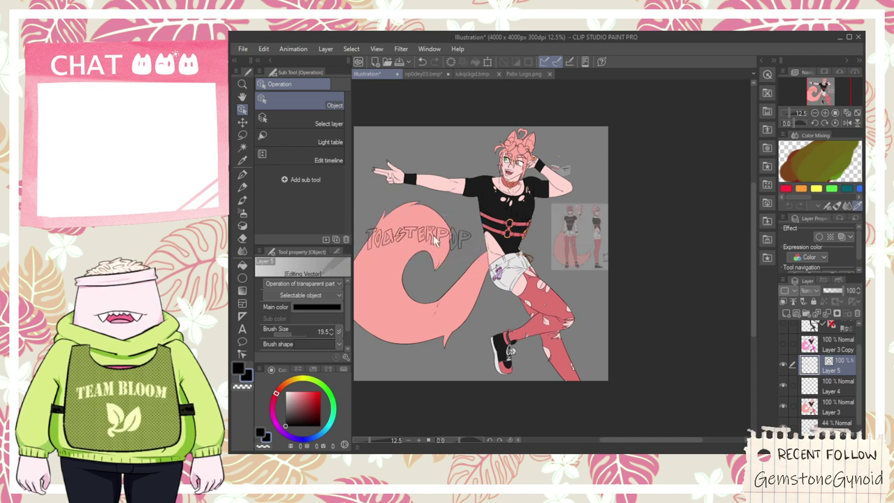
{"action": "scroll", "coordinate": [435, 231], "scroll_direction": "up", "scroll_amount": 3}
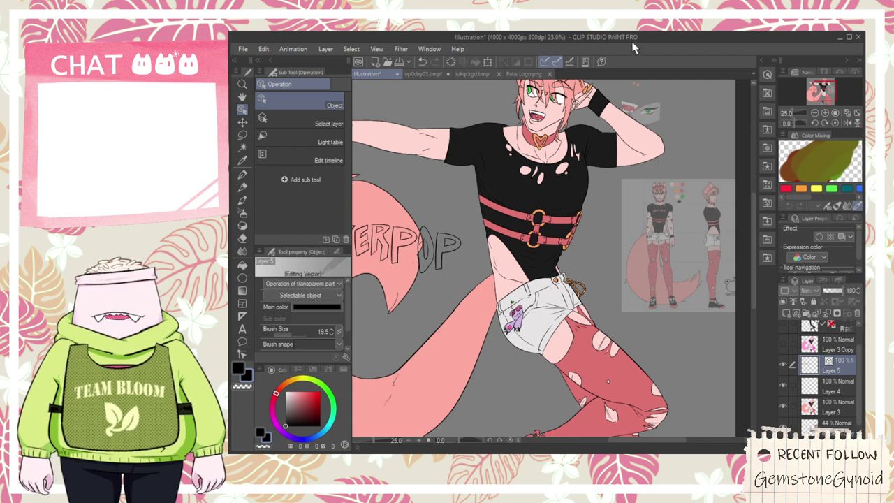
- Draw a long rounded drip and a shorter one beside it over the lower stem of the first T
{"action": "scroll", "coordinate": [677, 237], "scroll_direction": "up", "scroll_amount": 8}
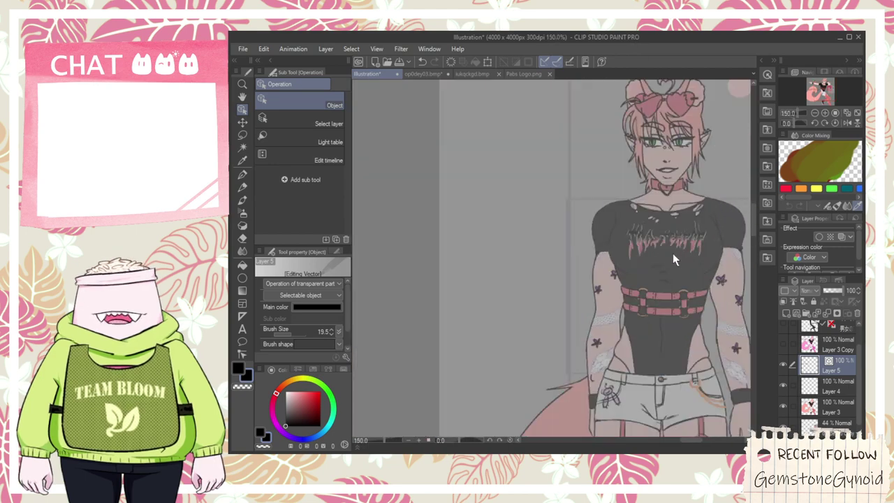
{"action": "scroll", "coordinate": [644, 245], "scroll_direction": "down", "scroll_amount": 5}
{"action": "key", "text": "space"}
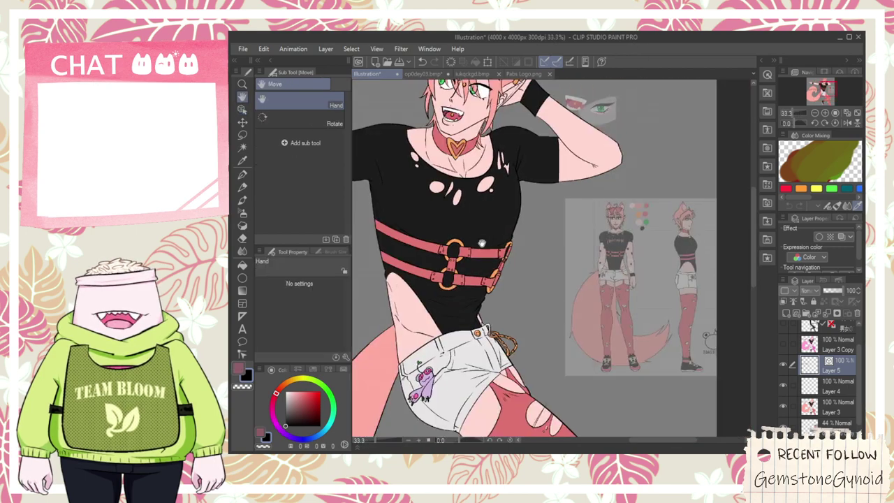
{"action": "left_click_drag", "start_coordinate": [479, 244], "coordinate": [729, 179]}
{"action": "left_click_drag", "start_coordinate": [406, 222], "coordinate": [580, 208]}
{"action": "scroll", "coordinate": [580, 207], "scroll_direction": "up", "scroll_amount": 5}
{"action": "key", "text": "p"}
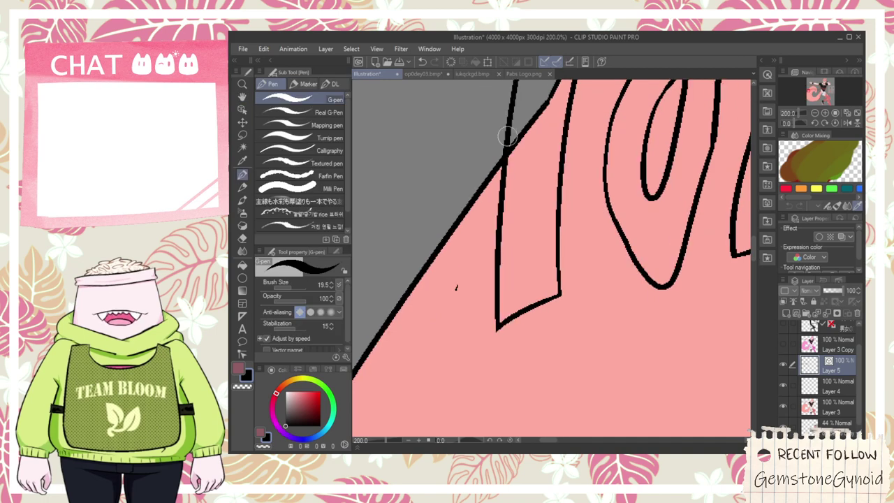
{"action": "mouse_move", "coordinate": [500, 148]}
{"action": "left_mouse_down"}
{"action": "mouse_move", "coordinate": [544, 207]}
{"action": "mouse_move", "coordinate": [575, 167]}
{"action": "left_mouse_up"}
{"action": "key", "text": "ctrl+z"}
{"action": "left_click_drag", "start_coordinate": [544, 214], "coordinate": [566, 193]}
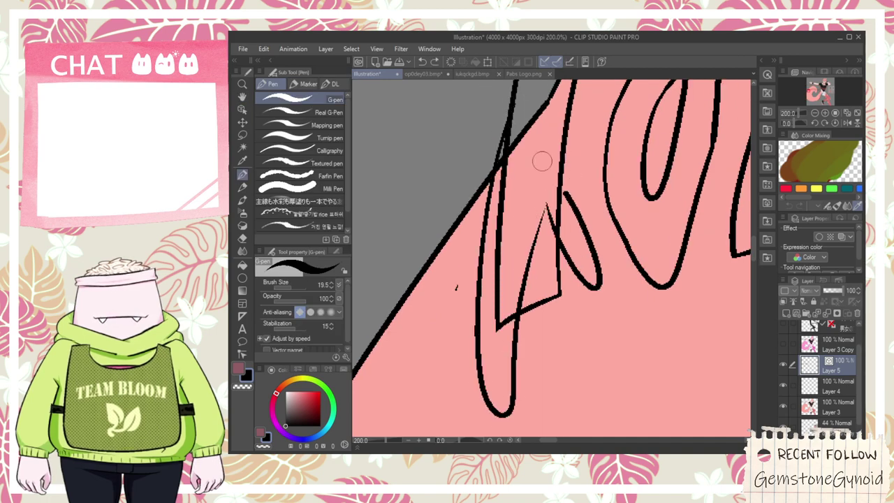
- Close the logo image, the eye image and the separate reference sheet document, returning to the Illustration document
{"action": "left_click", "coordinate": [524, 75]}
{"action": "left_click", "coordinate": [549, 73]}
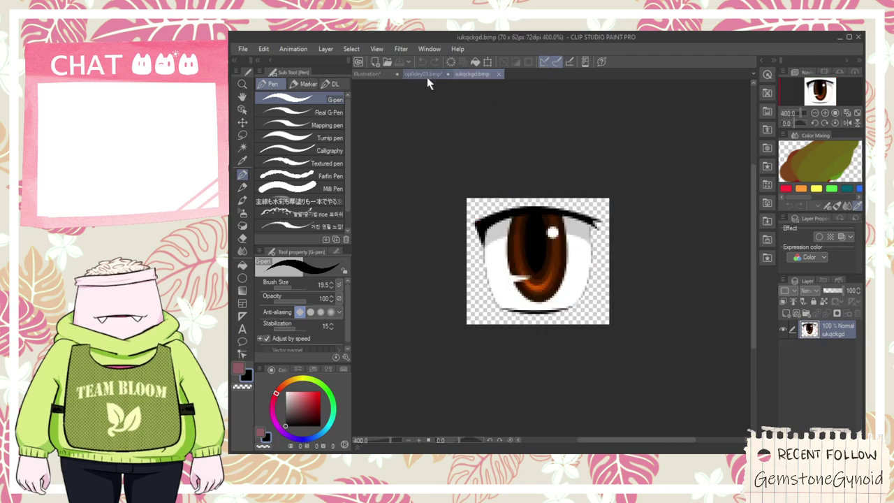
{"action": "left_click", "coordinate": [498, 74]}
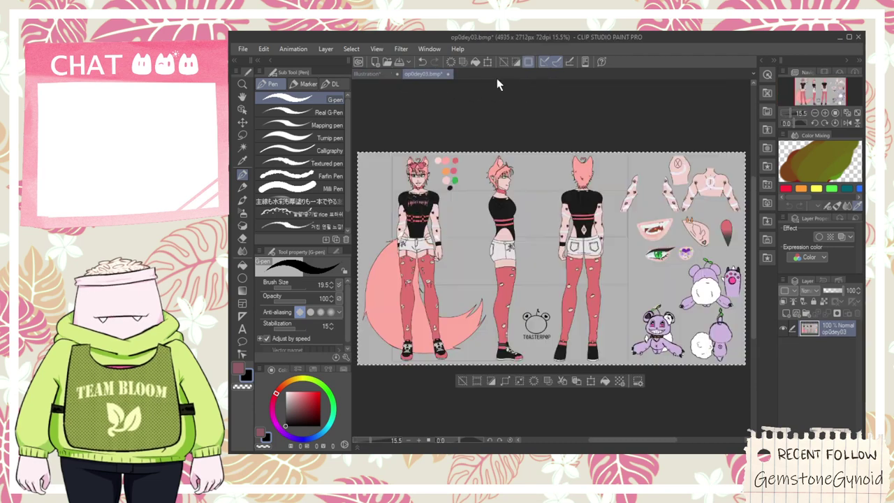
{"action": "left_click", "coordinate": [448, 74]}
- Draw a looped line joining the tops of the drips on the T's stem
{"action": "key", "text": "space"}
{"action": "mouse_move", "coordinate": [546, 171]}
{"action": "left_mouse_down"}
{"action": "mouse_move", "coordinate": [576, 302]}
{"action": "mouse_move", "coordinate": [536, 225]}
{"action": "left_mouse_up"}
{"action": "key", "text": "ctrl+z"}
{"action": "mouse_move", "coordinate": [538, 309]}
{"action": "left_mouse_down"}
{"action": "mouse_move", "coordinate": [530, 201]}
{"action": "mouse_move", "coordinate": [547, 241]}
{"action": "left_mouse_up"}
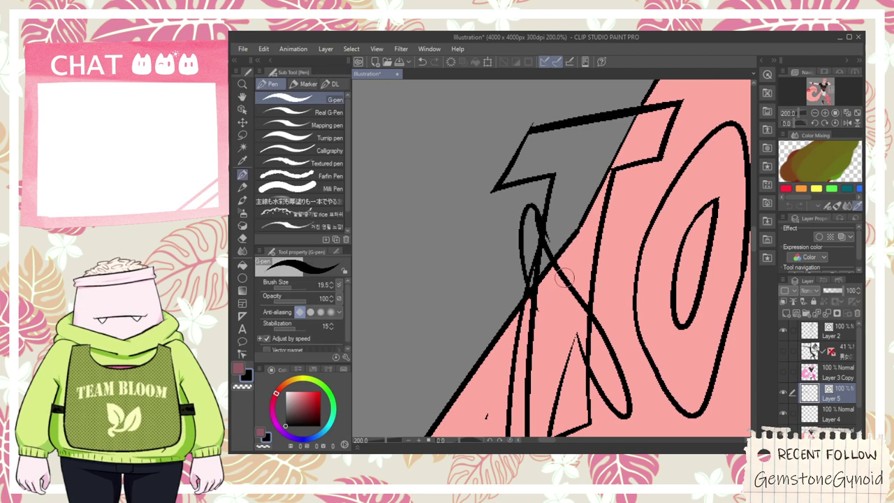
{"action": "key", "text": "e"}
{"action": "key", "text": "ctrl+z"}
- Duplicate the entire TOASTERPOP lettering and place the copy directly below the original
{"action": "scroll", "coordinate": [541, 282], "scroll_direction": "down", "scroll_amount": 5}
{"action": "key", "text": "space"}
{"action": "left_click_drag", "start_coordinate": [583, 337], "coordinate": [531, 330]}
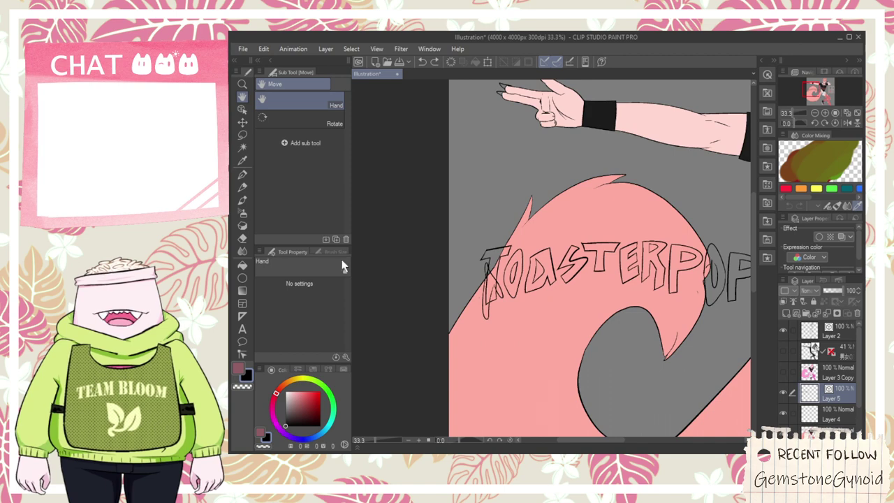
{"action": "scroll", "coordinate": [361, 267], "scroll_direction": "down", "scroll_amount": 1}
{"action": "left_click", "coordinate": [243, 110]}
{"action": "left_click_drag", "start_coordinate": [511, 226], "coordinate": [704, 303]}
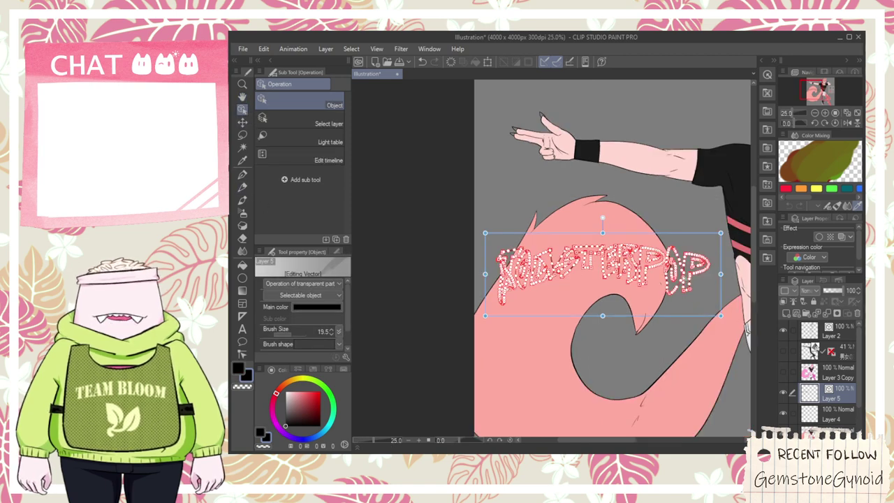
{"action": "left_click_drag", "start_coordinate": [681, 236], "coordinate": [691, 315]}
- Delete the two drip strokes from the T of the lower lettering copy
{"action": "left_click", "coordinate": [539, 313]}
{"action": "scroll", "coordinate": [493, 378], "scroll_direction": "up", "scroll_amount": 3}
{"action": "left_click", "coordinate": [506, 363]}
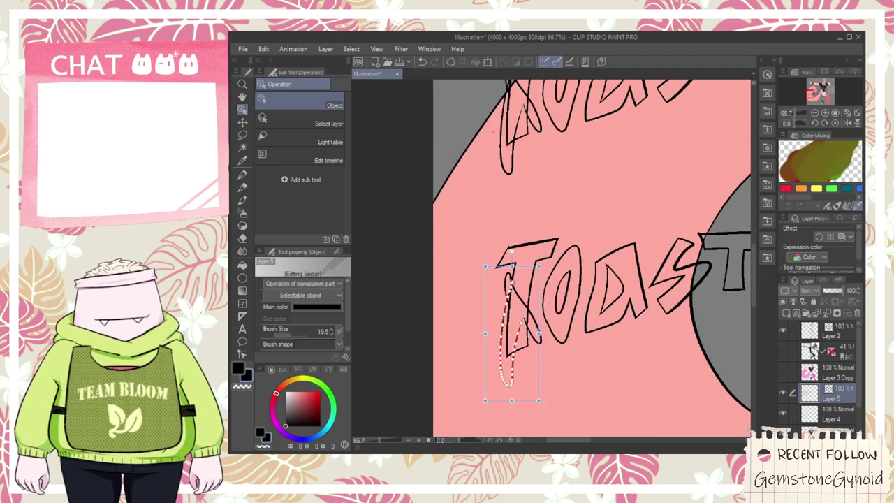
{"action": "left_click", "coordinate": [533, 343]}
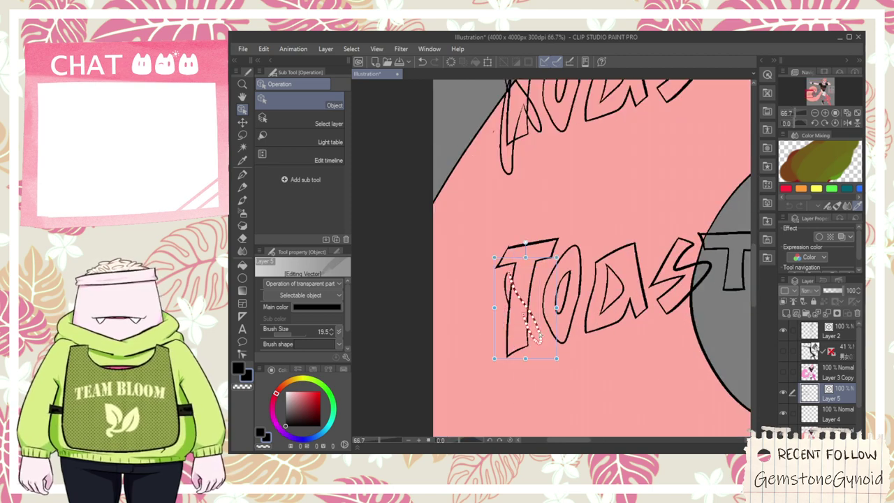
{"action": "key", "text": "space"}
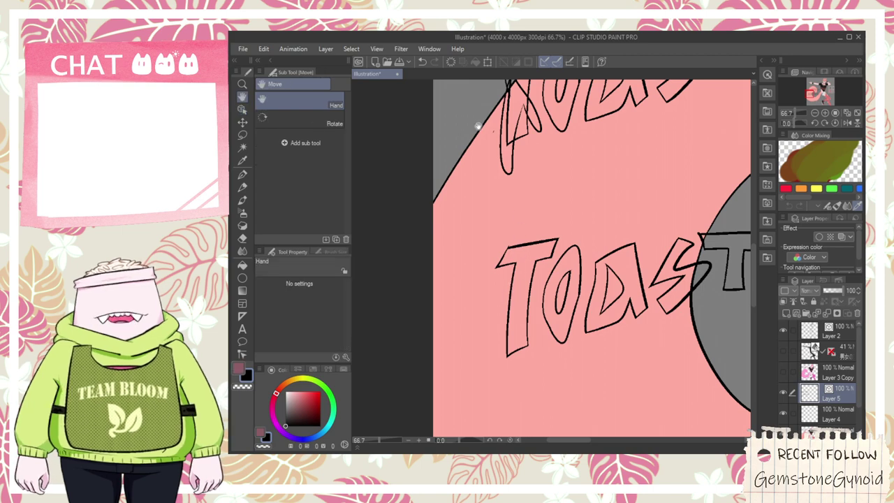
- Hide the character's colour and line art layers, and erase the upper T's original stem lines between the drips
{"action": "left_click_drag", "start_coordinate": [479, 128], "coordinate": [480, 253]}
{"action": "scroll", "coordinate": [497, 230], "scroll_direction": "up", "scroll_amount": 2}
{"action": "key", "text": "e"}
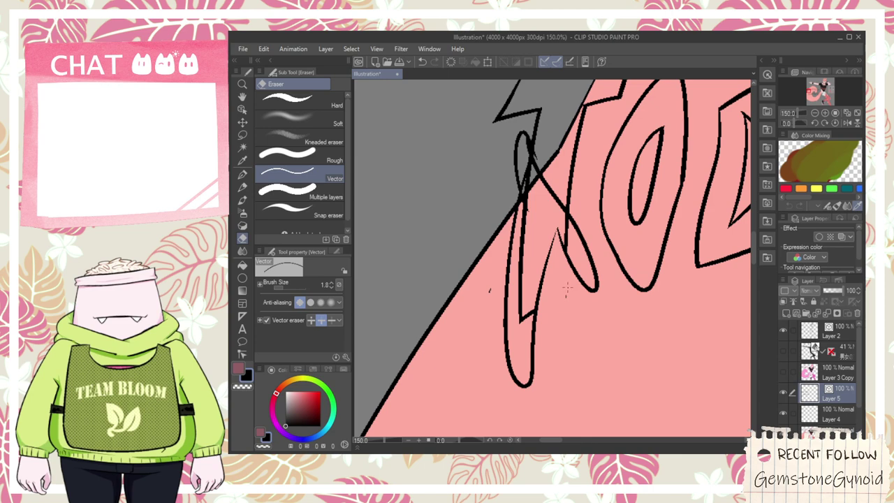
{"action": "scroll", "coordinate": [634, 318], "scroll_direction": "down", "scroll_amount": 2}
{"action": "left_click", "coordinate": [783, 434]}
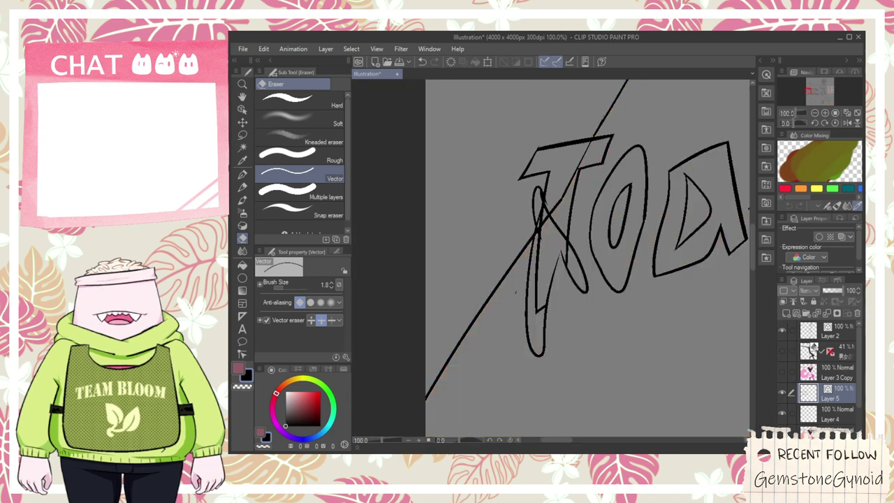
{"action": "left_click", "coordinate": [782, 328]}
{"action": "scroll", "coordinate": [538, 241], "scroll_direction": "up", "scroll_amount": 2}
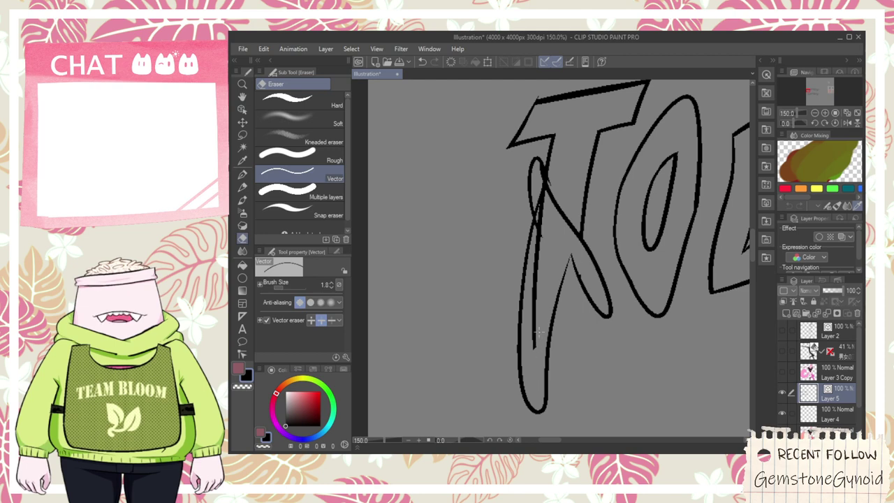
{"action": "left_click_drag", "start_coordinate": [539, 312], "coordinate": [534, 345]}
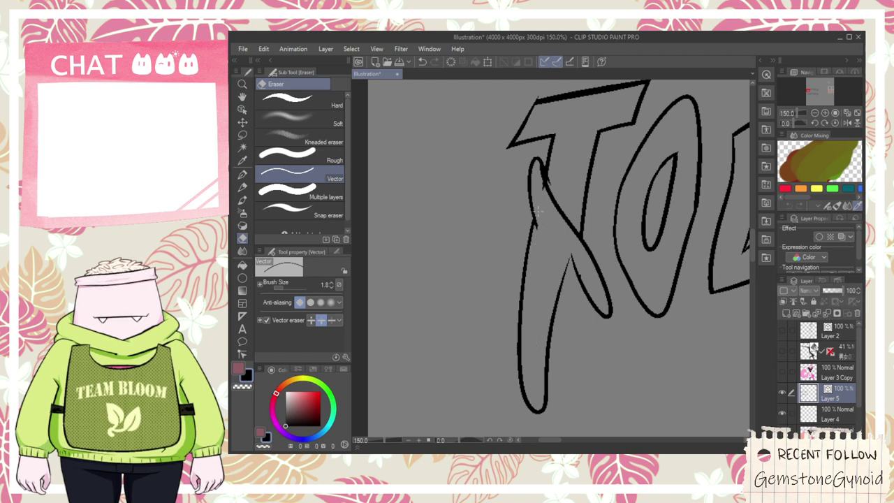
- Move the faded character reference layer across the canvas to sit behind the TOASTERPOP lettering
{"action": "scroll", "coordinate": [537, 213], "scroll_direction": "down", "scroll_amount": 7}
{"action": "key", "text": "space"}
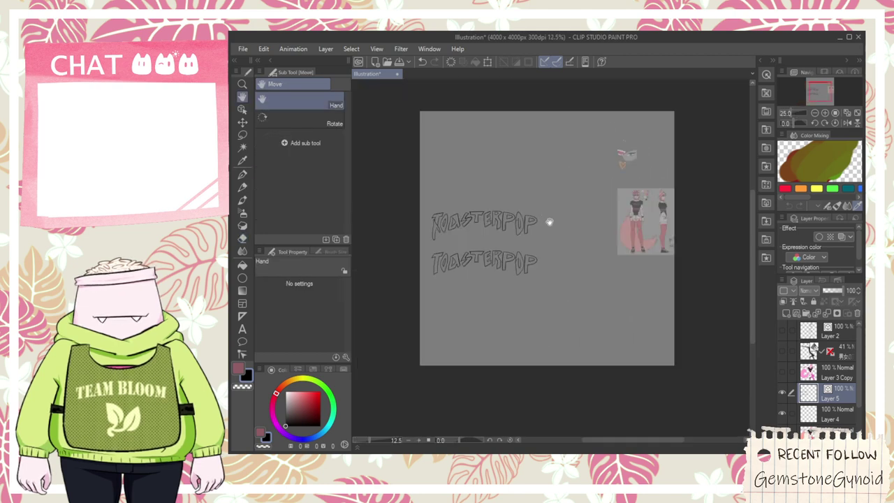
{"action": "scroll", "coordinate": [550, 219], "scroll_direction": "down", "scroll_amount": 1}
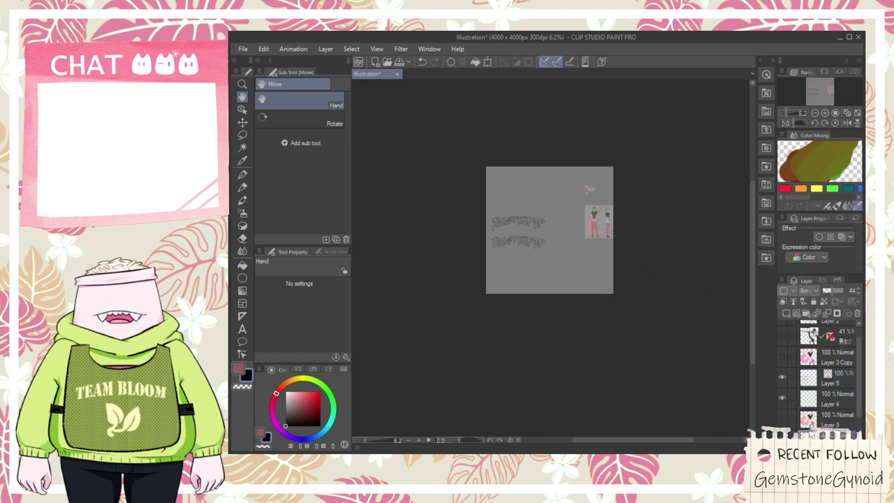
{"action": "key", "text": "i"}
{"action": "key", "text": "k"}
{"action": "left_click_drag", "start_coordinate": [602, 228], "coordinate": [514, 240]}
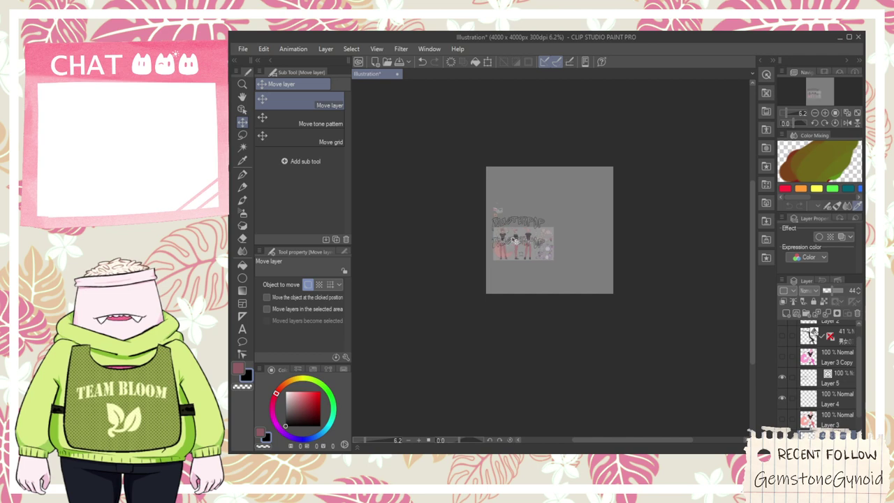
- Draw a short rounded drip on Layer 5 hanging from the left tip of the upper T's crossbar and trim the overlapping lines
{"action": "left_click", "coordinate": [846, 379]}
{"action": "key", "text": "h"}
{"action": "scroll", "coordinate": [608, 280], "scroll_direction": "up", "scroll_amount": 5}
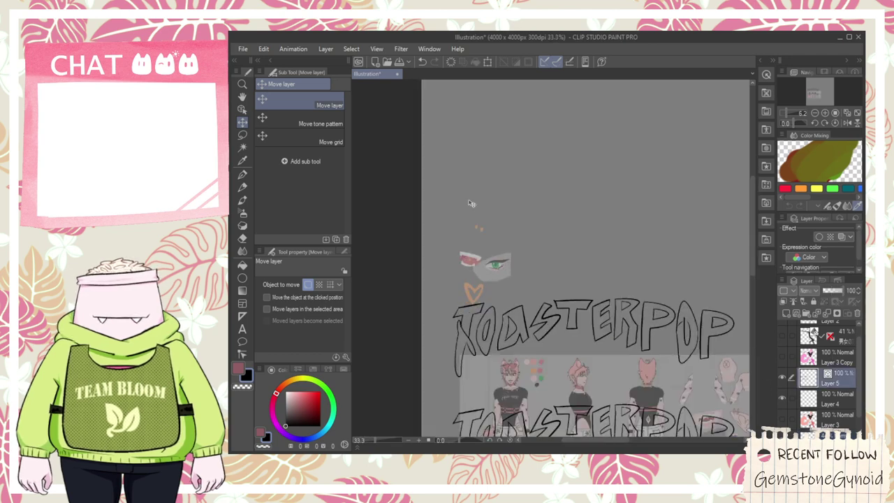
{"action": "left_click_drag", "start_coordinate": [485, 342], "coordinate": [485, 191]}
{"action": "scroll", "coordinate": [485, 303], "scroll_direction": "up", "scroll_amount": 1}
{"action": "scroll", "coordinate": [485, 305], "scroll_direction": "down", "scroll_amount": 1}
{"action": "left_click_drag", "start_coordinate": [433, 158], "coordinate": [679, 331]}
{"action": "scroll", "coordinate": [604, 303], "scroll_direction": "up", "scroll_amount": 2}
{"action": "key", "text": "p"}
{"action": "key", "text": "ctrl+z"}
{"action": "left_click_drag", "start_coordinate": [626, 126], "coordinate": [547, 234]}
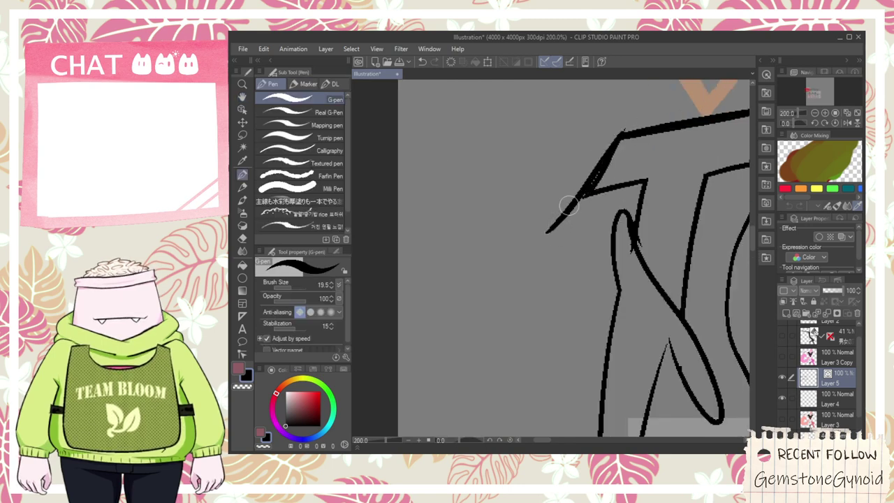
{"action": "key", "text": "ctrl+z"}
{"action": "mouse_move", "coordinate": [576, 189]}
{"action": "left_mouse_down"}
{"action": "mouse_move", "coordinate": [587, 272]}
{"action": "mouse_move", "coordinate": [594, 188]}
{"action": "left_mouse_up"}
{"action": "key", "text": "e"}
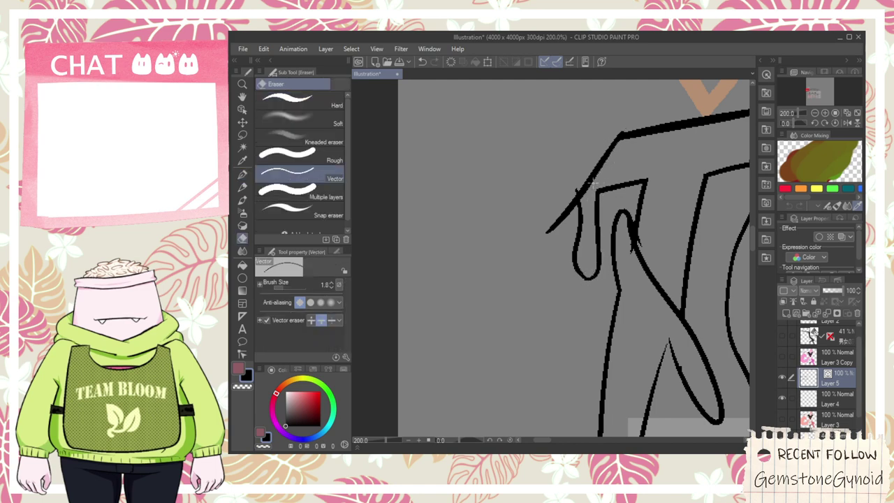
- Draw a tall rounded loop rising from the T's stem above its crossbar and erase the lines crossing it
{"action": "scroll", "coordinate": [580, 191], "scroll_direction": "down", "scroll_amount": 3}
{"action": "left_click_drag", "start_coordinate": [631, 284], "coordinate": [598, 355]}
{"action": "scroll", "coordinate": [585, 262], "scroll_direction": "up", "scroll_amount": 2}
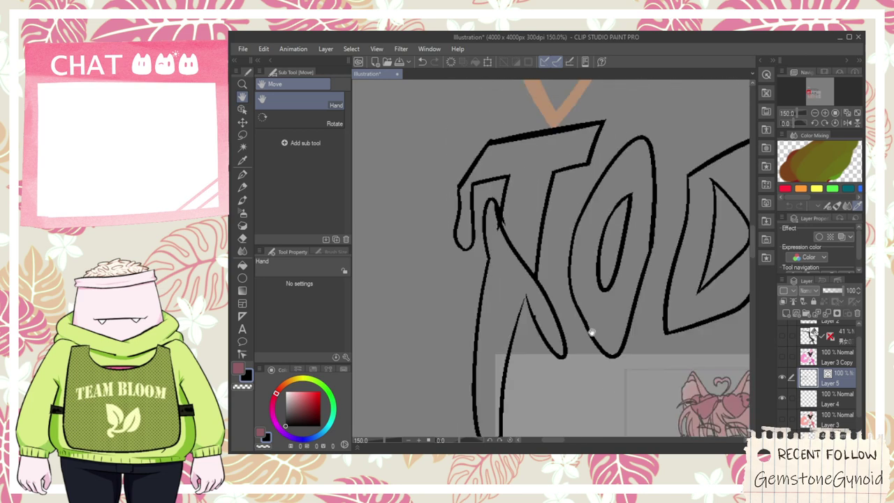
{"action": "scroll", "coordinate": [549, 172], "scroll_direction": "up", "scroll_amount": 1}
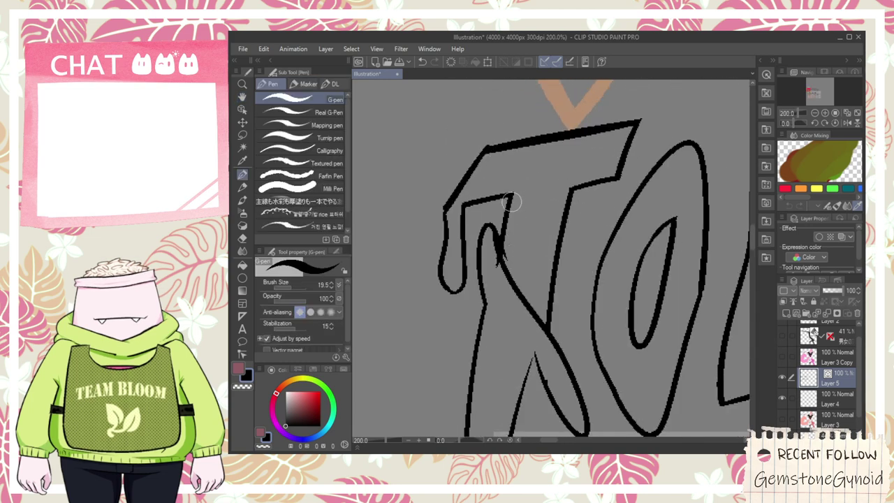
{"action": "mouse_move", "coordinate": [494, 259]}
{"action": "left_mouse_down"}
{"action": "mouse_move", "coordinate": [535, 99]}
{"action": "mouse_move", "coordinate": [548, 290]}
{"action": "mouse_move", "coordinate": [573, 254]}
{"action": "left_mouse_up"}
{"action": "key", "text": "ctrl+z"}
{"action": "left_click_drag", "start_coordinate": [542, 223], "coordinate": [554, 399]}
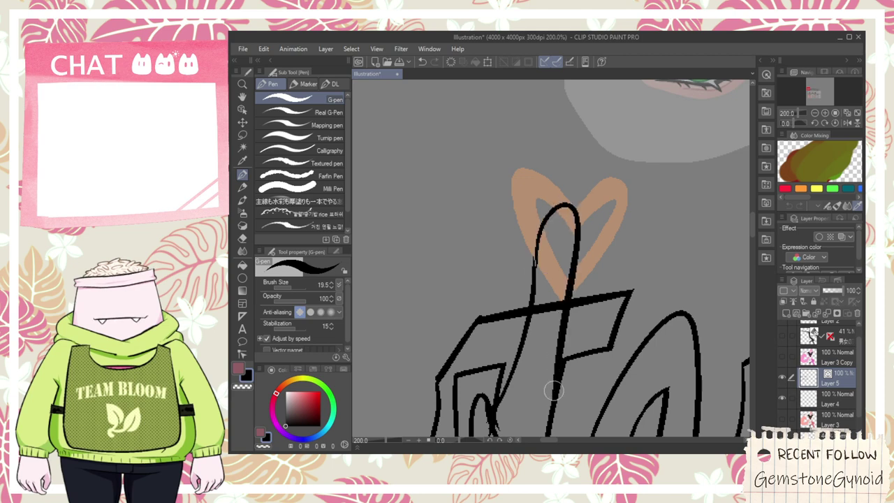
{"action": "key", "text": "e"}
{"action": "key", "text": "space"}
{"action": "left_click_drag", "start_coordinate": [497, 410], "coordinate": [515, 281]}
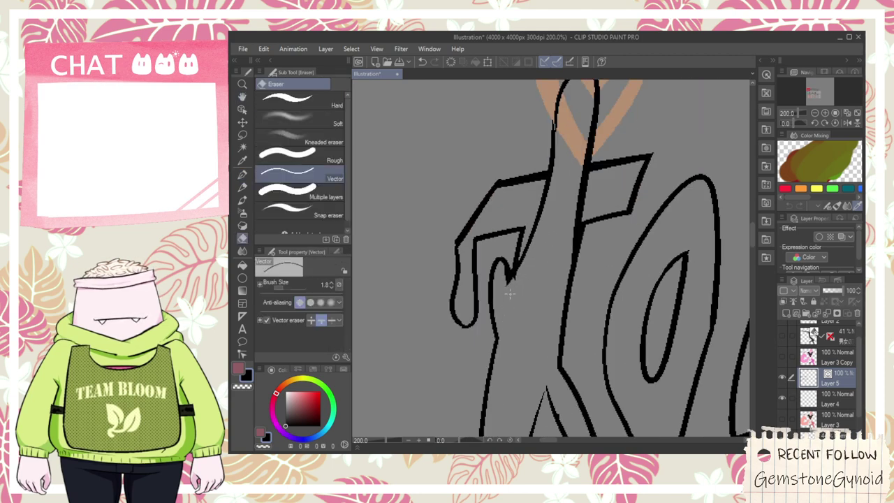
- Redraw the side of the T's longest drip so it tapers downward and erase the old rounded outline
{"action": "scroll", "coordinate": [515, 287], "scroll_direction": "down", "scroll_amount": 4}
{"action": "key", "text": "space"}
{"action": "left_click_drag", "start_coordinate": [554, 339], "coordinate": [528, 311]}
{"action": "scroll", "coordinate": [528, 312], "scroll_direction": "up", "scroll_amount": 4}
{"action": "left_click_drag", "start_coordinate": [520, 133], "coordinate": [613, 409]}
{"action": "left_click_drag", "start_coordinate": [555, 299], "coordinate": [585, 114]}
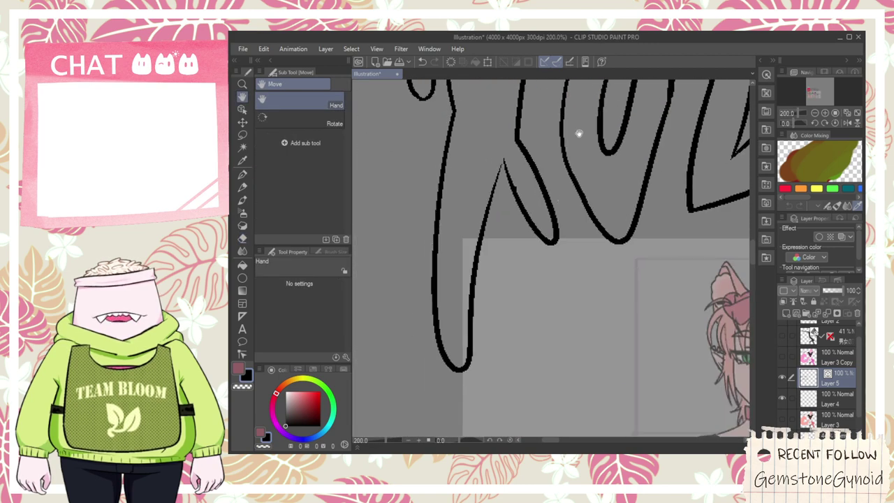
{"action": "left_click_drag", "start_coordinate": [439, 209], "coordinate": [500, 440]}
{"action": "key", "text": "e"}
{"action": "left_click_drag", "start_coordinate": [453, 368], "coordinate": [440, 350]}
{"action": "left_click_drag", "start_coordinate": [471, 401], "coordinate": [483, 396]}
- Reshape the loop above the T's crossbar into a narrow pointed spike and erase the old rounded outline
{"action": "scroll", "coordinate": [479, 377], "scroll_direction": "down", "scroll_amount": 1}
{"action": "key", "text": "space"}
{"action": "left_click_drag", "start_coordinate": [498, 205], "coordinate": [517, 430]}
{"action": "scroll", "coordinate": [515, 301], "scroll_direction": "up", "scroll_amount": 1}
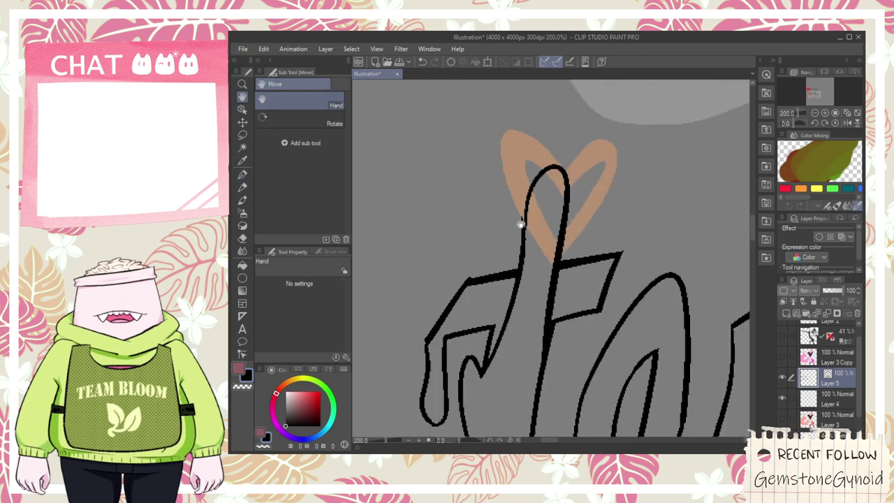
{"action": "key", "text": "p"}
{"action": "mouse_move", "coordinate": [517, 280]}
{"action": "left_mouse_down"}
{"action": "mouse_move", "coordinate": [551, 150]}
{"action": "mouse_move", "coordinate": [543, 341]}
{"action": "left_mouse_up"}
{"action": "key", "text": "ctrl+z"}
{"action": "key", "text": "ctrl+z"}
{"action": "mouse_move", "coordinate": [533, 164]}
{"action": "left_mouse_down"}
{"action": "mouse_move", "coordinate": [549, 227]}
{"action": "mouse_move", "coordinate": [536, 323]}
{"action": "left_mouse_up"}
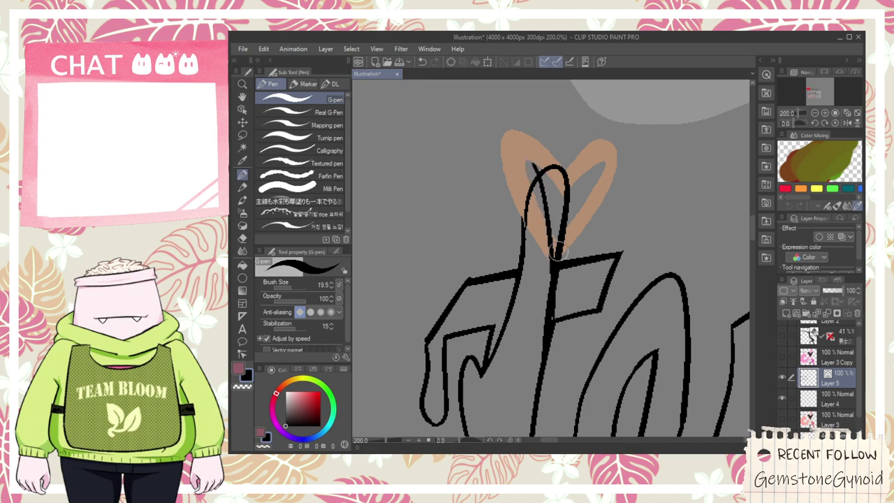
{"action": "key", "text": "e"}
{"action": "left_click_drag", "start_coordinate": [557, 196], "coordinate": [563, 234]}
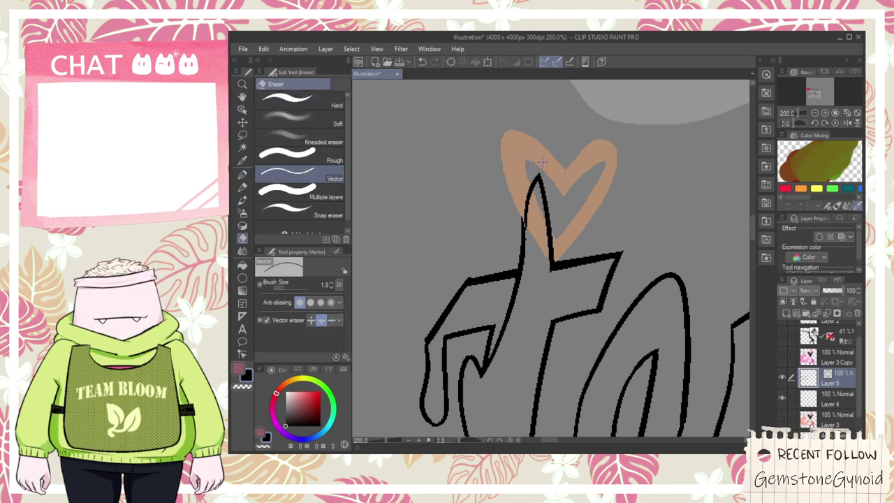
- Redraw the spike's left edge down to the crossbar and erase the leftover line running through the T
{"action": "scroll", "coordinate": [520, 208], "scroll_direction": "up", "scroll_amount": 2}
{"action": "key", "text": "p"}
{"action": "left_click_drag", "start_coordinate": [535, 215], "coordinate": [525, 345]}
{"action": "key", "text": "ctrl+z"}
{"action": "left_click_drag", "start_coordinate": [535, 208], "coordinate": [519, 366]}
{"action": "key", "text": "ctrl+z"}
{"action": "left_click_drag", "start_coordinate": [552, 180], "coordinate": [520, 344]}
{"action": "key", "text": "e"}
{"action": "left_click_drag", "start_coordinate": [516, 278], "coordinate": [523, 282]}
{"action": "key", "text": "space"}
{"action": "left_click_drag", "start_coordinate": [515, 315], "coordinate": [554, 183]}
{"action": "left_click_drag", "start_coordinate": [533, 266], "coordinate": [548, 270]}
- Examine the dripping lettering on the shirt in the reference sheet and compare it with the T
{"action": "scroll", "coordinate": [536, 296], "scroll_direction": "down", "scroll_amount": 6}
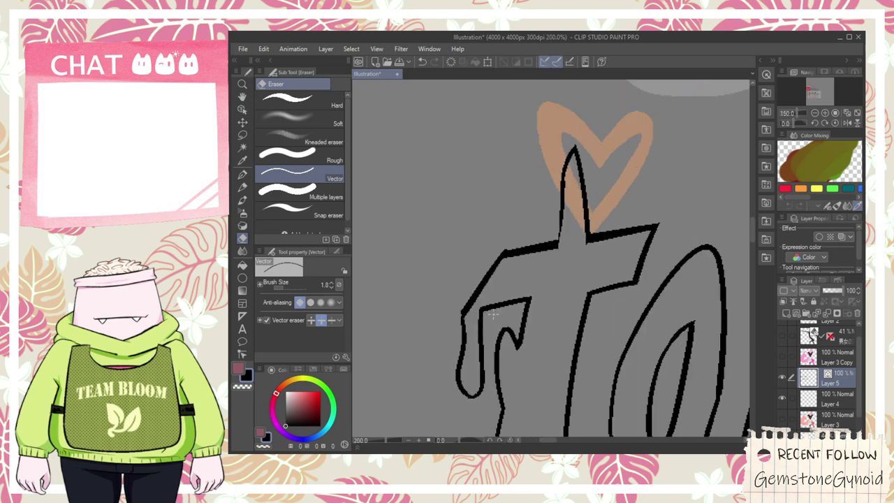
{"action": "key", "text": "space"}
{"action": "left_click_drag", "start_coordinate": [552, 388], "coordinate": [554, 144]}
{"action": "scroll", "coordinate": [592, 240], "scroll_direction": "up", "scroll_amount": 3}
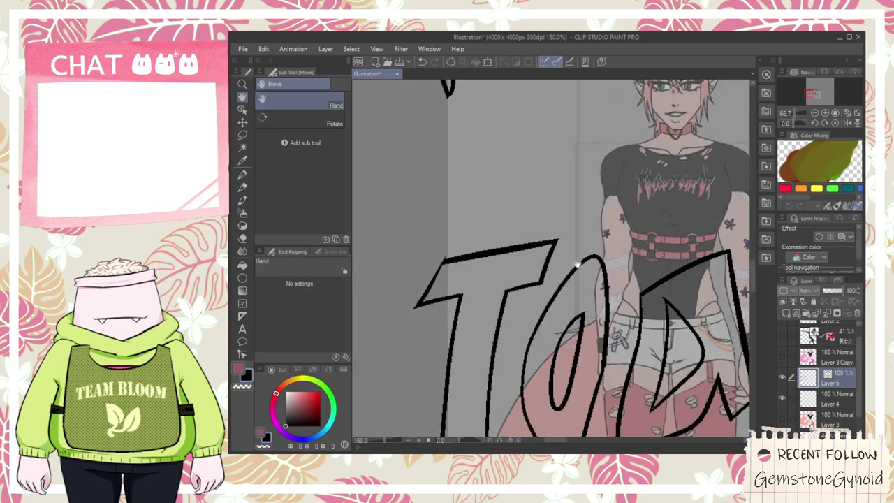
{"action": "scroll", "coordinate": [659, 200], "scroll_direction": "up", "scroll_amount": 3}
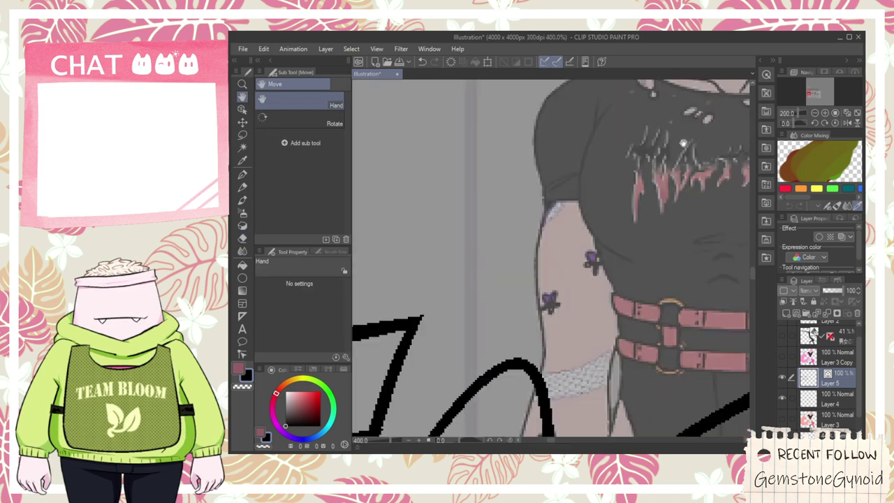
{"action": "scroll", "coordinate": [676, 144], "scroll_direction": "down", "scroll_amount": 4}
{"action": "scroll", "coordinate": [661, 139], "scroll_direction": "up", "scroll_amount": 2}
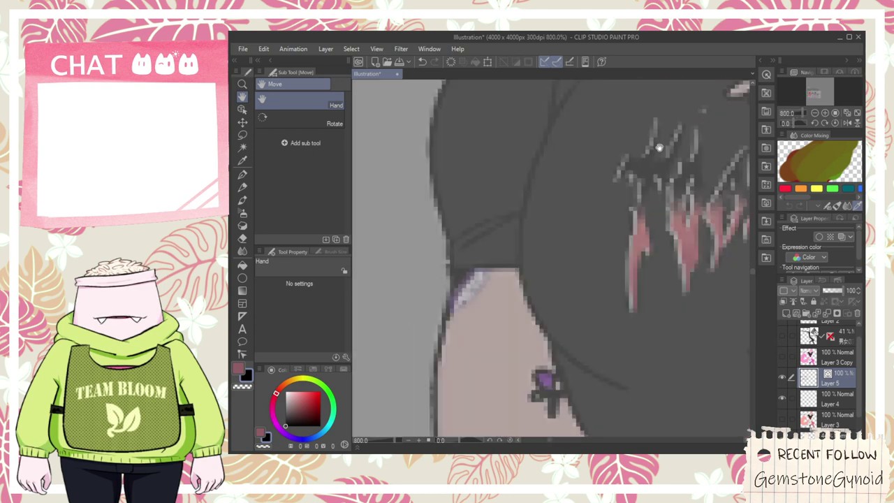
{"action": "scroll", "coordinate": [615, 330], "scroll_direction": "down", "scroll_amount": 4}
{"action": "scroll", "coordinate": [614, 330], "scroll_direction": "up", "scroll_amount": 7}
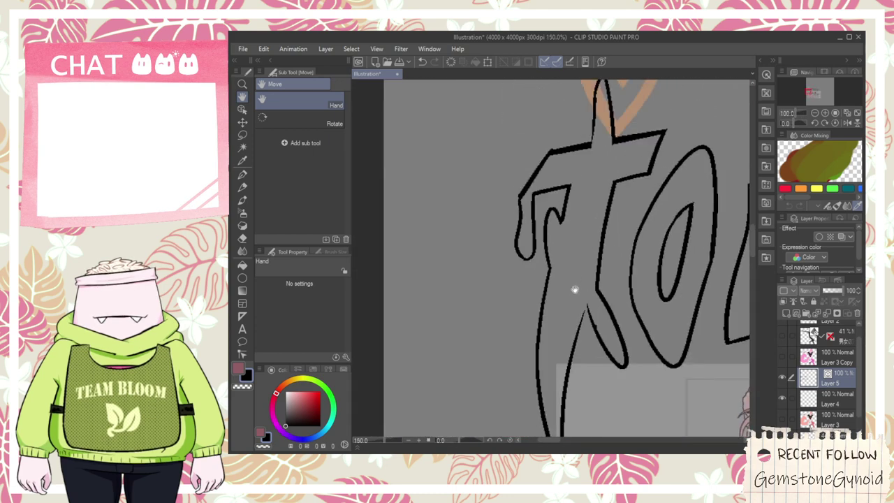
- Draw a jagged pointed notch under the left end of the T's crossbar and erase the old line crossing it
{"action": "key", "text": "p"}
{"action": "left_click_drag", "start_coordinate": [611, 321], "coordinate": [695, 186]}
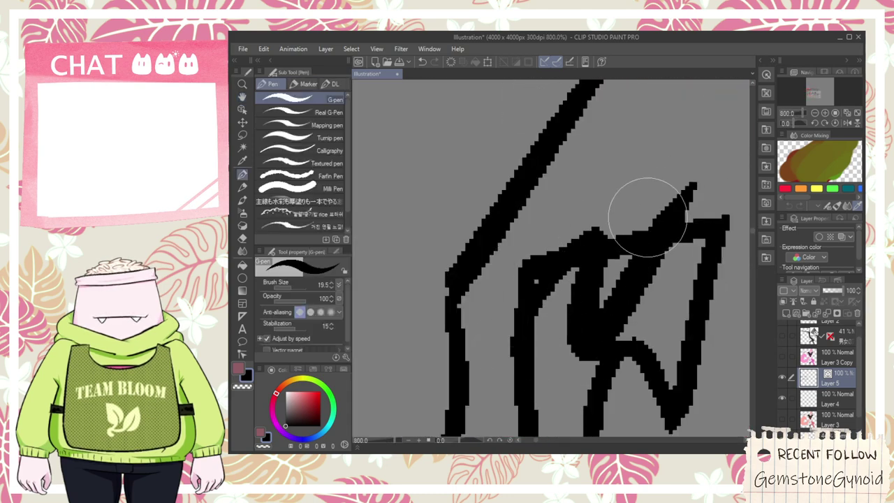
{"action": "key", "text": "ctrl+z"}
{"action": "mouse_move", "coordinate": [533, 297]}
{"action": "left_mouse_down"}
{"action": "mouse_move", "coordinate": [674, 153]}
{"action": "mouse_move", "coordinate": [639, 308]}
{"action": "mouse_move", "coordinate": [742, 182]}
{"action": "left_mouse_up"}
{"action": "key", "text": "e"}
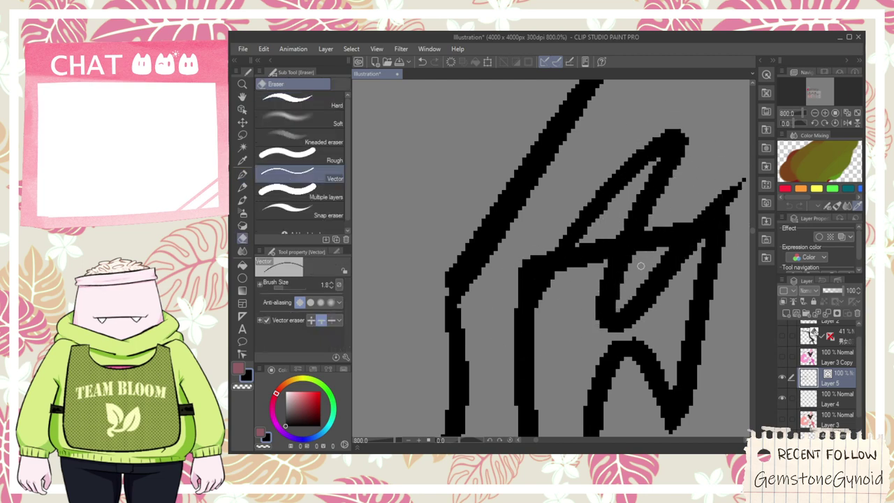
{"action": "left_click_drag", "start_coordinate": [537, 291], "coordinate": [562, 255]}
- Compare the T's drips and spikes with the lettering on the reference shirt
{"action": "scroll", "coordinate": [621, 222], "scroll_direction": "down", "scroll_amount": 9}
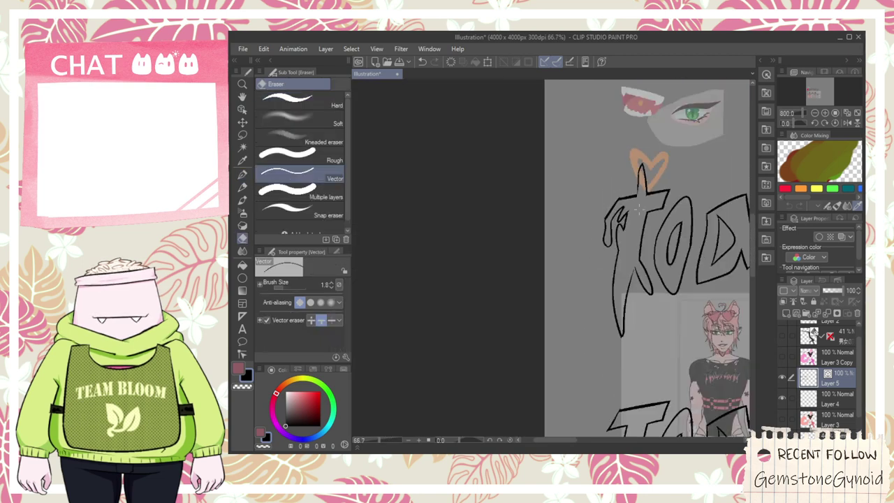
{"action": "key", "text": "space"}
{"action": "left_click_drag", "start_coordinate": [685, 326], "coordinate": [679, 335]}
{"action": "scroll", "coordinate": [679, 377], "scroll_direction": "up", "scroll_amount": 2}
{"action": "left_click_drag", "start_coordinate": [691, 405], "coordinate": [621, 319]}
{"action": "scroll", "coordinate": [621, 319], "scroll_direction": "down", "scroll_amount": 1}
{"action": "left_click_drag", "start_coordinate": [583, 175], "coordinate": [607, 426]}
{"action": "scroll", "coordinate": [574, 307], "scroll_direction": "up", "scroll_amount": 1}
{"action": "scroll", "coordinate": [573, 307], "scroll_direction": "up", "scroll_amount": 3}
- Redraw the right end of the T's crossbar as a long upward spike with a drip below and erase the old end
{"action": "key", "text": "p"}
{"action": "left_click_drag", "start_coordinate": [539, 347], "coordinate": [564, 417]}
{"action": "key", "text": "ctrl+z"}
{"action": "left_click_drag", "start_coordinate": [547, 335], "coordinate": [739, 90]}
{"action": "left_click_drag", "start_coordinate": [567, 249], "coordinate": [739, 91]}
{"action": "key", "text": "e"}
{"action": "mouse_move", "coordinate": [624, 237]}
{"action": "left_mouse_down"}
{"action": "mouse_move", "coordinate": [630, 224]}
{"action": "mouse_move", "coordinate": [605, 297]}
{"action": "left_mouse_up"}
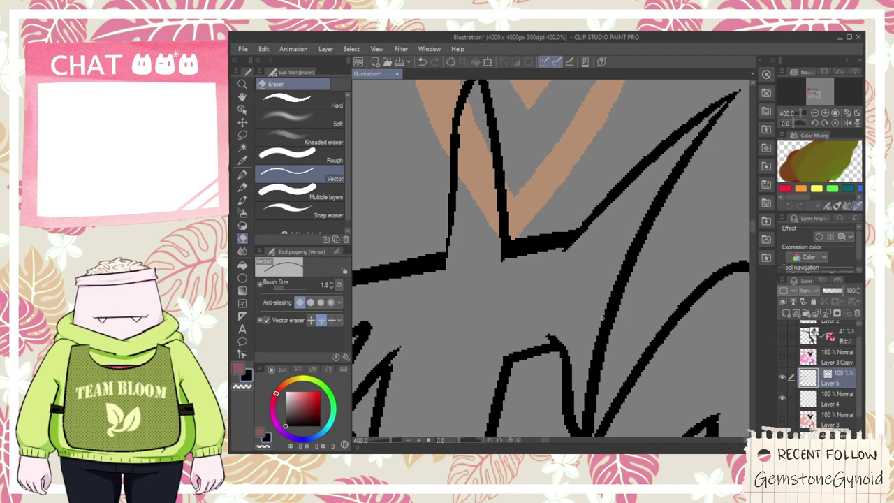
- Select the vector line at the left of the T's stem, stretch it wider and shorten it from above
{"action": "scroll", "coordinate": [600, 308], "scroll_direction": "down", "scroll_amount": 7}
{"action": "left_click_drag", "start_coordinate": [591, 378], "coordinate": [578, 307]}
{"action": "scroll", "coordinate": [578, 307], "scroll_direction": "up", "scroll_amount": 1}
{"action": "scroll", "coordinate": [605, 340], "scroll_direction": "up", "scroll_amount": 6}
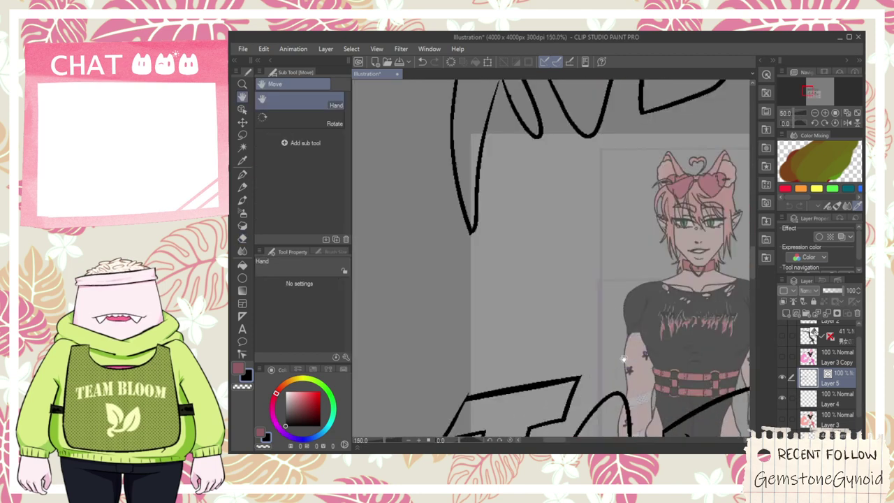
{"action": "scroll", "coordinate": [626, 357], "scroll_direction": "down", "scroll_amount": 3}
{"action": "left_click_drag", "start_coordinate": [633, 233], "coordinate": [594, 375]}
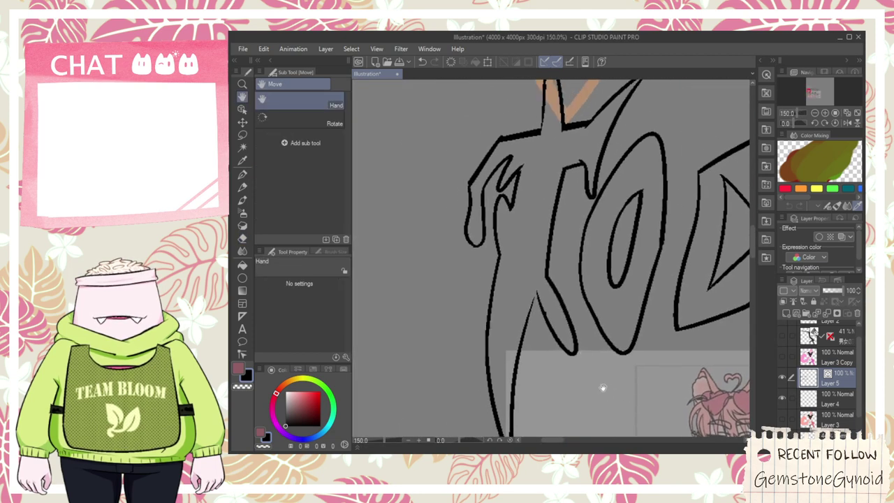
{"action": "left_click", "coordinate": [242, 109]}
{"action": "scroll", "coordinate": [454, 320], "scroll_direction": "down", "scroll_amount": 3}
{"action": "left_click", "coordinate": [483, 279]}
{"action": "mouse_move", "coordinate": [467, 310]}
{"action": "left_mouse_down"}
{"action": "mouse_move", "coordinate": [483, 309]}
{"action": "mouse_move", "coordinate": [519, 275]}
{"action": "left_mouse_up"}
{"action": "left_click", "coordinate": [513, 336]}
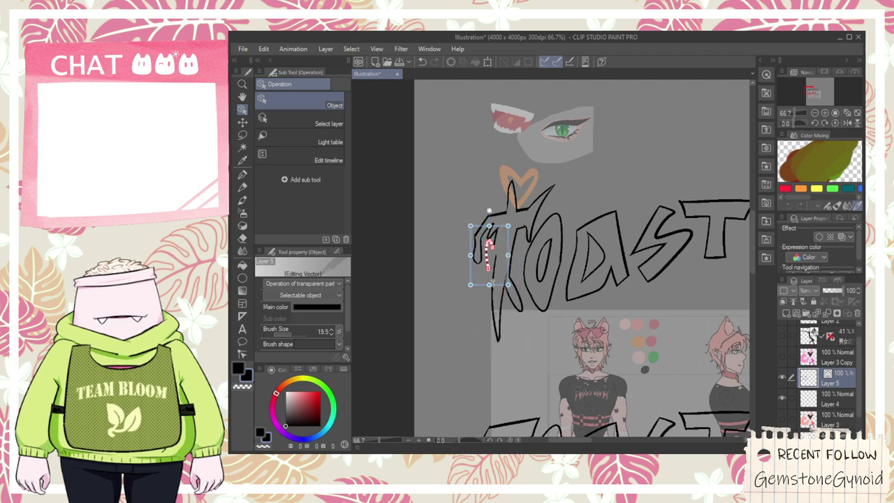
{"action": "left_click_drag", "start_coordinate": [509, 255], "coordinate": [519, 256]}
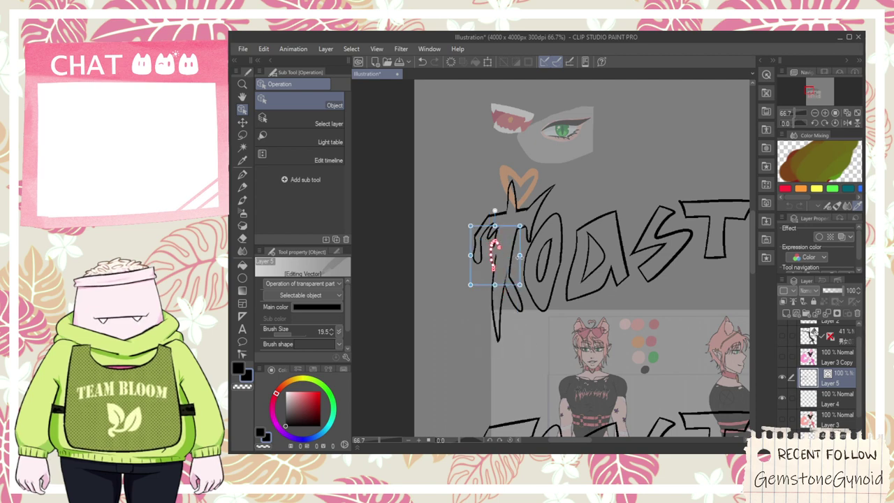
{"action": "left_click_drag", "start_coordinate": [495, 226], "coordinate": [494, 239]}
- Draw a new line joining the inner drip to the left of the T's stem and erase the old line beside it
{"action": "key", "text": "p"}
{"action": "scroll", "coordinate": [510, 252], "scroll_direction": "up", "scroll_amount": 1}
{"action": "scroll", "coordinate": [509, 253], "scroll_direction": "up", "scroll_amount": 2}
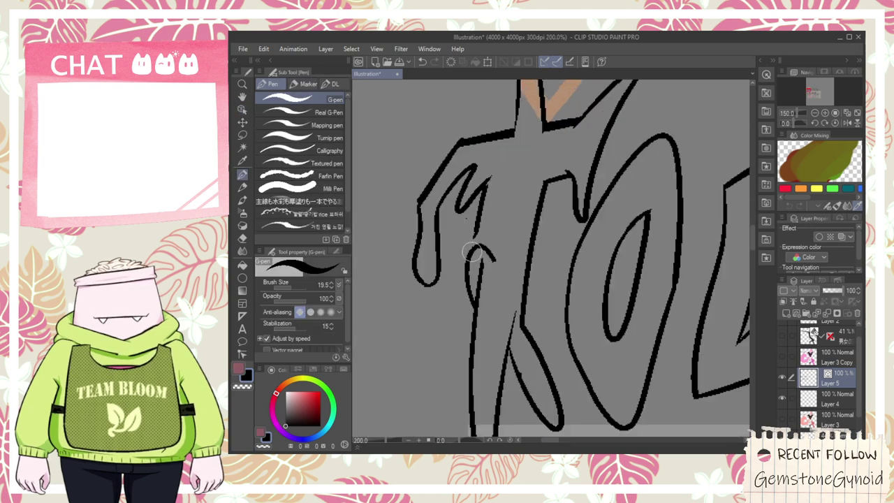
{"action": "key", "text": "ctrl+z"}
{"action": "mouse_move", "coordinate": [489, 206]}
{"action": "left_mouse_down"}
{"action": "mouse_move", "coordinate": [491, 172]}
{"action": "mouse_move", "coordinate": [478, 266]}
{"action": "mouse_move", "coordinate": [480, 168]}
{"action": "mouse_move", "coordinate": [484, 227]}
{"action": "mouse_move", "coordinate": [474, 278]}
{"action": "left_mouse_up"}
{"action": "key", "text": "ctrl+z"}
{"action": "key", "text": "ctrl+z"}
{"action": "key", "text": "ctrl+z"}
{"action": "left_click_drag", "start_coordinate": [491, 170], "coordinate": [480, 308]}
{"action": "key", "text": "ctrl+z"}
{"action": "key", "text": "e"}
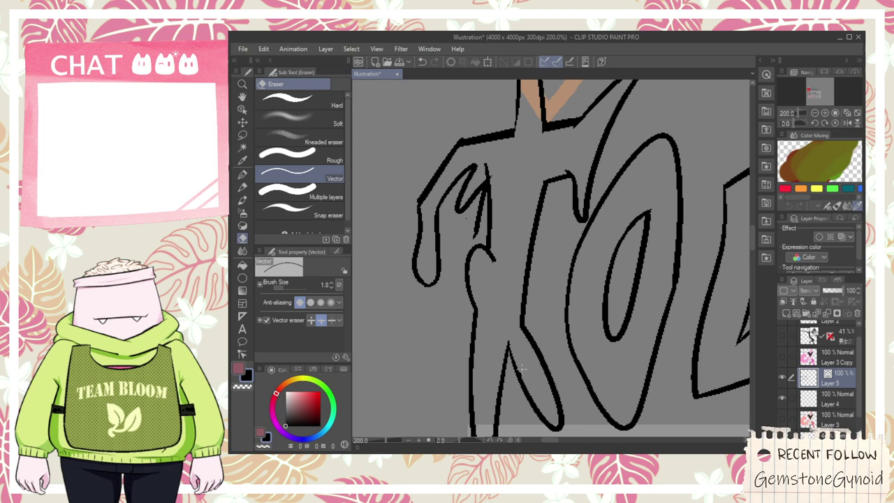
{"action": "mouse_move", "coordinate": [473, 199]}
{"action": "left_mouse_down"}
{"action": "mouse_move", "coordinate": [478, 222]}
{"action": "mouse_move", "coordinate": [485, 167]}
{"action": "mouse_move", "coordinate": [494, 176]}
{"action": "mouse_move", "coordinate": [478, 234]}
{"action": "left_mouse_up"}
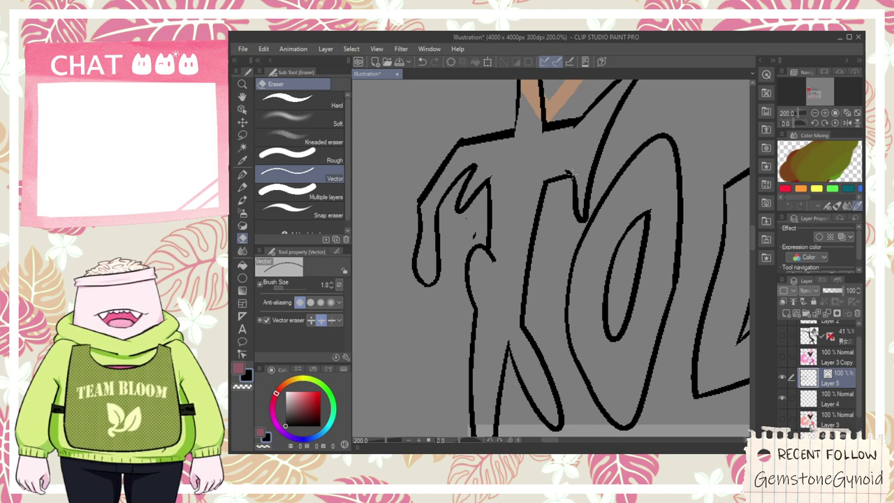
- Examine the shirt lettering in the reference sheet for how the letter after the T drips
{"action": "scroll", "coordinate": [565, 174], "scroll_direction": "down", "scroll_amount": 2}
{"action": "key", "text": "space"}
{"action": "mouse_move", "coordinate": [589, 279]}
{"action": "left_mouse_down"}
{"action": "mouse_move", "coordinate": [571, 219]}
{"action": "mouse_move", "coordinate": [560, 112]}
{"action": "left_mouse_up"}
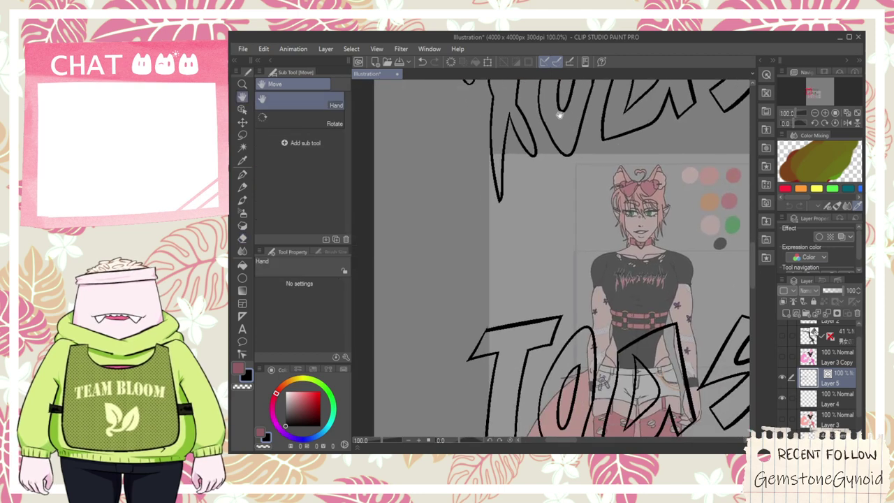
{"action": "left_click_drag", "start_coordinate": [596, 216], "coordinate": [584, 205]}
{"action": "scroll", "coordinate": [606, 241], "scroll_direction": "up", "scroll_amount": 4}
{"action": "scroll", "coordinate": [621, 290], "scroll_direction": "down", "scroll_amount": 3}
{"action": "left_click_drag", "start_coordinate": [558, 132], "coordinate": [583, 375]}
{"action": "scroll", "coordinate": [545, 189], "scroll_direction": "up", "scroll_amount": 1}
- Redraw the O's lower left edge as a straighter line running downward beside the T
{"action": "key", "text": "p"}
{"action": "left_click_drag", "start_coordinate": [529, 181], "coordinate": [541, 289]}
{"action": "key", "text": "ctrl+z"}
{"action": "mouse_move", "coordinate": [524, 180]}
{"action": "left_mouse_down"}
{"action": "mouse_move", "coordinate": [536, 278]}
{"action": "mouse_move", "coordinate": [584, 329]}
{"action": "left_mouse_up"}
{"action": "key", "text": "ctrl+z"}
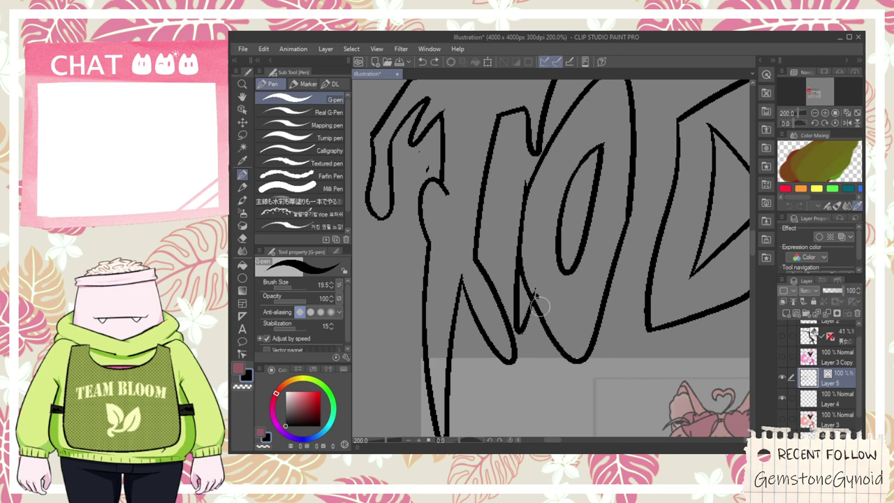
{"action": "left_click_drag", "start_coordinate": [534, 296], "coordinate": [582, 301]}
{"action": "key", "text": "ctrl+z"}
{"action": "key", "text": "ctrl+z"}
{"action": "mouse_move", "coordinate": [535, 189]}
{"action": "left_mouse_down"}
{"action": "mouse_move", "coordinate": [522, 324]}
{"action": "mouse_move", "coordinate": [557, 398]}
{"action": "mouse_move", "coordinate": [571, 382]}
{"action": "mouse_move", "coordinate": [561, 373]}
{"action": "mouse_move", "coordinate": [560, 397]}
{"action": "mouse_move", "coordinate": [552, 385]}
{"action": "mouse_move", "coordinate": [575, 405]}
{"action": "mouse_move", "coordinate": [585, 278]}
{"action": "left_mouse_up"}
- Draw jagged drips along the bottom of the O, with one long central drip, and erase the old bottom curve
{"action": "scroll", "coordinate": [583, 301], "scroll_direction": "down", "scroll_amount": 2}
{"action": "key", "text": "space"}
{"action": "left_click_drag", "start_coordinate": [614, 391], "coordinate": [573, 222]}
{"action": "scroll", "coordinate": [583, 255], "scroll_direction": "up", "scroll_amount": 2}
{"action": "left_click_drag", "start_coordinate": [610, 146], "coordinate": [653, 423]}
{"action": "left_click_drag", "start_coordinate": [614, 309], "coordinate": [636, 436]}
{"action": "key", "text": "ctrl+z"}
{"action": "key", "text": "ctrl+z"}
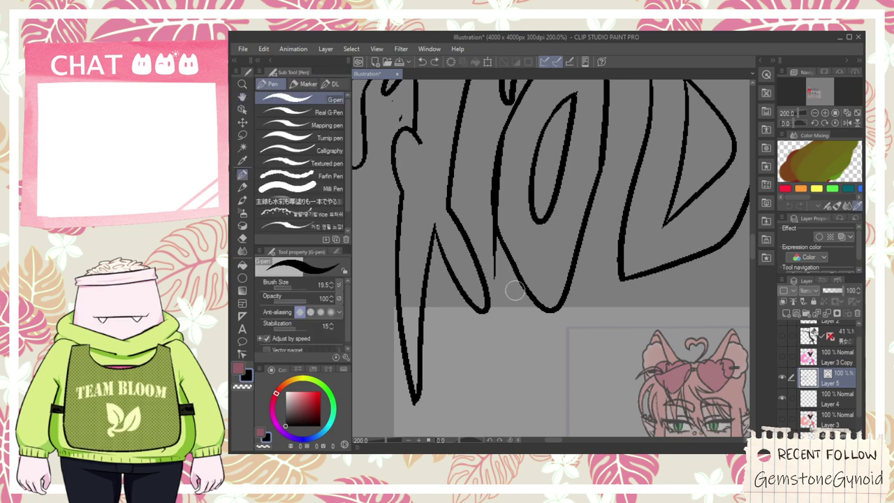
{"action": "mouse_move", "coordinate": [500, 280]}
{"action": "left_mouse_down"}
{"action": "mouse_move", "coordinate": [530, 361]}
{"action": "mouse_move", "coordinate": [552, 264]}
{"action": "left_mouse_up"}
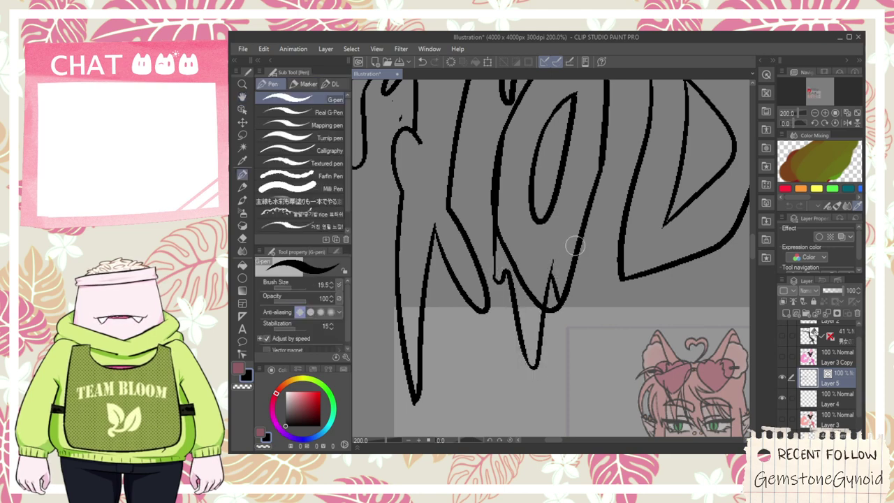
{"action": "key", "text": "e"}
{"action": "left_click", "coordinate": [554, 308]}
{"action": "left_click", "coordinate": [528, 290]}
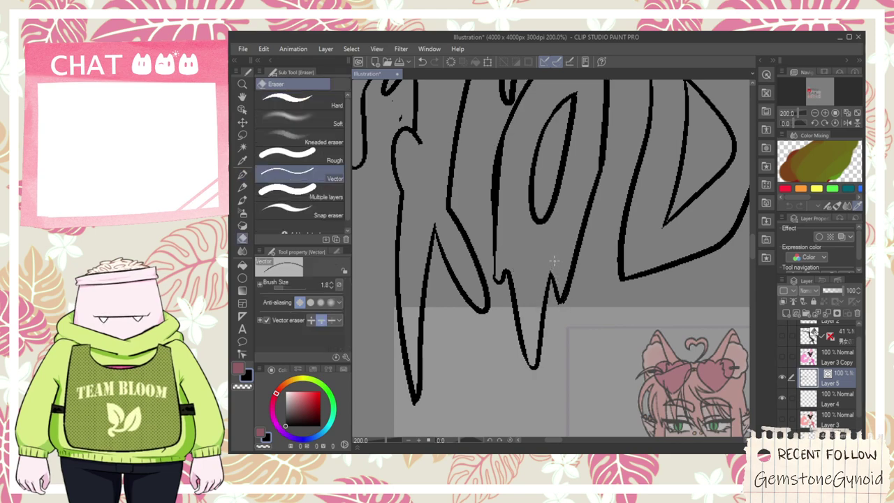
- Examine the shirt lettering in the reference sheet and compare it with the dripping O
{"action": "key", "text": "ctrl+minus"}
{"action": "key", "text": "ctrl+minus"}
{"action": "key", "text": "space"}
{"action": "scroll", "coordinate": [572, 338], "scroll_direction": "up", "scroll_amount": 5}
{"action": "scroll", "coordinate": [569, 280], "scroll_direction": "down", "scroll_amount": 3}
{"action": "scroll", "coordinate": [584, 274], "scroll_direction": "up", "scroll_amount": 2}
{"action": "scroll", "coordinate": [591, 257], "scroll_direction": "up", "scroll_amount": 1}
{"action": "scroll", "coordinate": [589, 256], "scroll_direction": "down", "scroll_amount": 2}
{"action": "left_click_drag", "start_coordinate": [557, 155], "coordinate": [576, 383]}
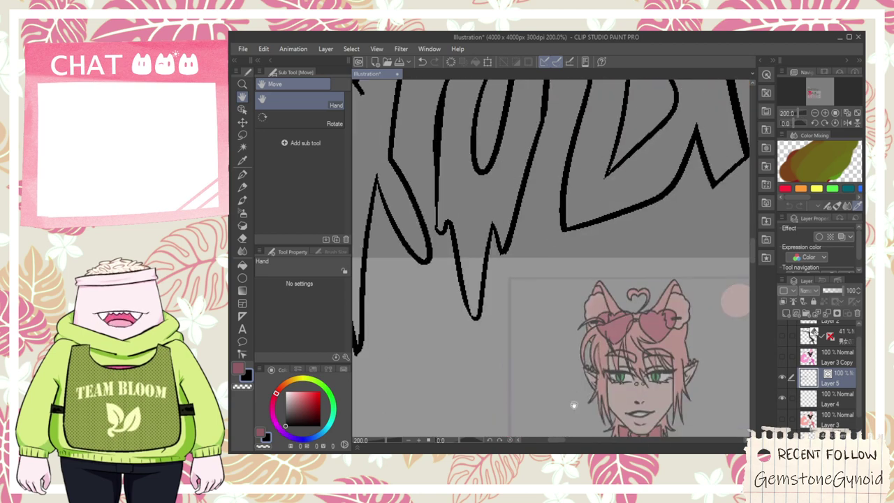
{"action": "left_click_drag", "start_coordinate": [551, 140], "coordinate": [564, 384]}
{"action": "scroll", "coordinate": [524, 284], "scroll_direction": "up", "scroll_amount": 2}
- Redraw the O's upper left side with a small notch and a narrow upward spike, erasing the old outline
{"action": "key", "text": "space"}
{"action": "mouse_move", "coordinate": [443, 369]}
{"action": "left_mouse_down"}
{"action": "mouse_move", "coordinate": [463, 280]}
{"action": "mouse_move", "coordinate": [481, 282]}
{"action": "mouse_move", "coordinate": [535, 101]}
{"action": "left_mouse_up"}
{"action": "scroll", "coordinate": [538, 115], "scroll_direction": "down", "scroll_amount": 2}
{"action": "key", "text": "ctrl+z"}
{"action": "key", "text": "space"}
{"action": "left_click_drag", "start_coordinate": [529, 158], "coordinate": [518, 297]}
{"action": "mouse_move", "coordinate": [495, 325]}
{"action": "left_mouse_down"}
{"action": "mouse_move", "coordinate": [541, 265]}
{"action": "mouse_move", "coordinate": [475, 339]}
{"action": "mouse_move", "coordinate": [485, 325]}
{"action": "left_mouse_up"}
{"action": "key", "text": "e"}
{"action": "scroll", "coordinate": [546, 251], "scroll_direction": "up", "scroll_amount": 2}
{"action": "scroll", "coordinate": [475, 333], "scroll_direction": "down", "scroll_amount": 4}
{"action": "scroll", "coordinate": [483, 326], "scroll_direction": "up", "scroll_amount": 4}
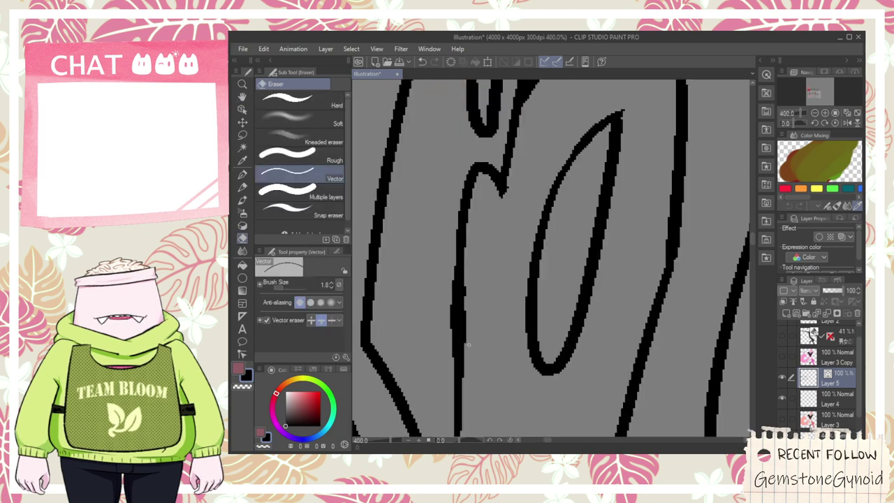
- Merge the overlapping strokes on the O's left edge into one clean line with Connect vector lines
{"action": "left_click", "coordinate": [245, 352]}
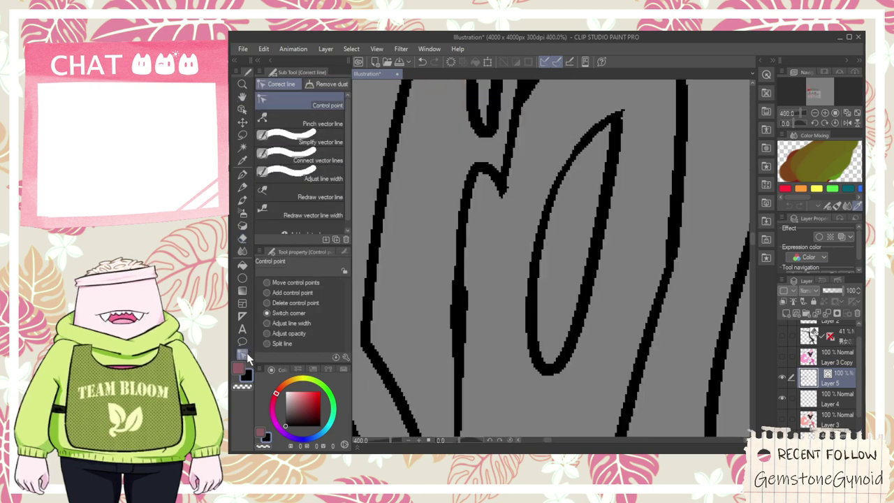
{"action": "left_click", "coordinate": [332, 160]}
{"action": "left_click_drag", "start_coordinate": [463, 306], "coordinate": [461, 376]}
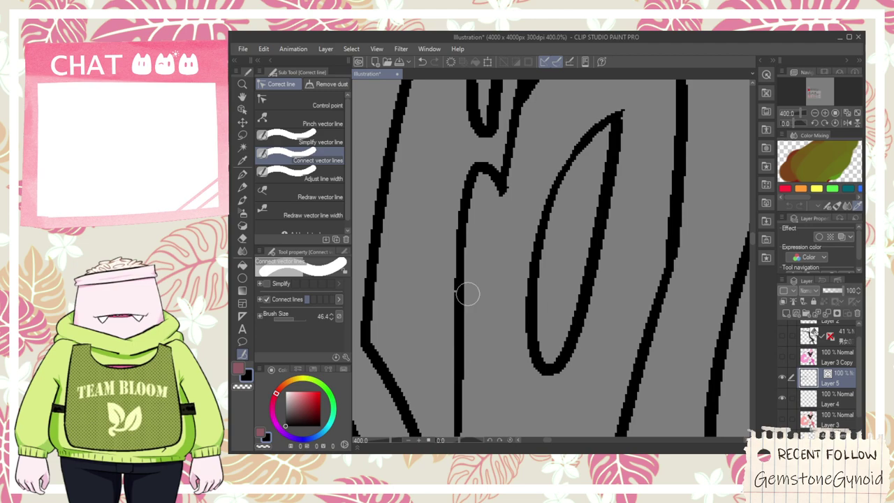
{"action": "scroll", "coordinate": [466, 297], "scroll_direction": "down", "scroll_amount": 2}
{"action": "key", "text": "e"}
{"action": "scroll", "coordinate": [502, 248], "scroll_direction": "up", "scroll_amount": 1}
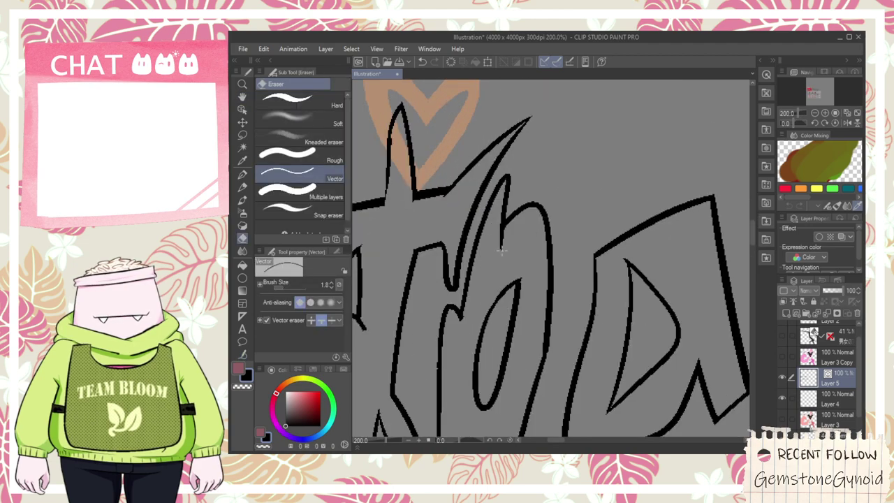
- Draw a curved dip and a tall pointed spike on top of the O and erase its old rounded top
{"action": "scroll", "coordinate": [501, 249], "scroll_direction": "down", "scroll_amount": 4}
{"action": "key", "text": "h"}
{"action": "scroll", "coordinate": [532, 371], "scroll_direction": "up", "scroll_amount": 4}
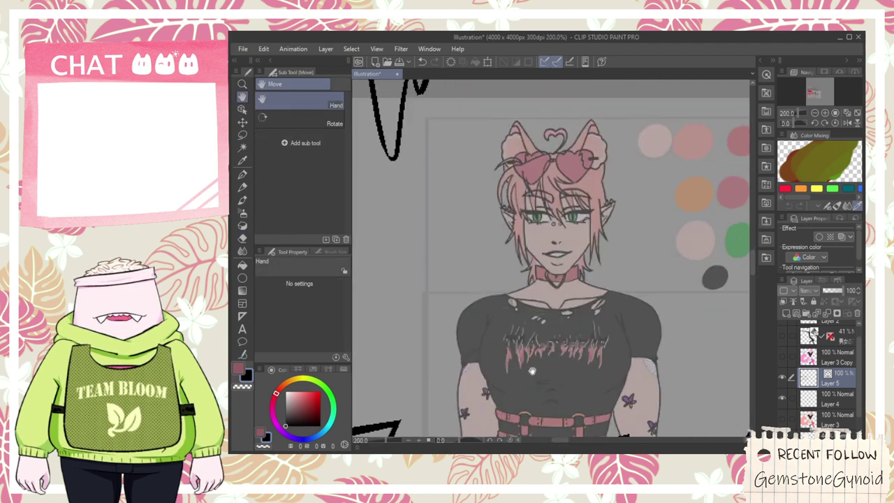
{"action": "scroll", "coordinate": [525, 341], "scroll_direction": "up", "scroll_amount": 3}
{"action": "scroll", "coordinate": [523, 336], "scroll_direction": "down", "scroll_amount": 4}
{"action": "mouse_move", "coordinate": [478, 91]}
{"action": "left_mouse_down"}
{"action": "mouse_move", "coordinate": [517, 299]}
{"action": "mouse_move", "coordinate": [592, 157]}
{"action": "mouse_move", "coordinate": [563, 434]}
{"action": "left_mouse_up"}
{"action": "scroll", "coordinate": [517, 299], "scroll_direction": "up", "scroll_amount": 3}
{"action": "key", "text": "p"}
{"action": "key", "text": "e"}
{"action": "left_click_drag", "start_coordinate": [473, 361], "coordinate": [483, 358]}
{"action": "mouse_move", "coordinate": [479, 304]}
{"action": "left_mouse_down"}
{"action": "mouse_move", "coordinate": [496, 315]}
{"action": "mouse_move", "coordinate": [551, 307]}
{"action": "left_mouse_up"}
{"action": "scroll", "coordinate": [543, 320], "scroll_direction": "down", "scroll_amount": 3}
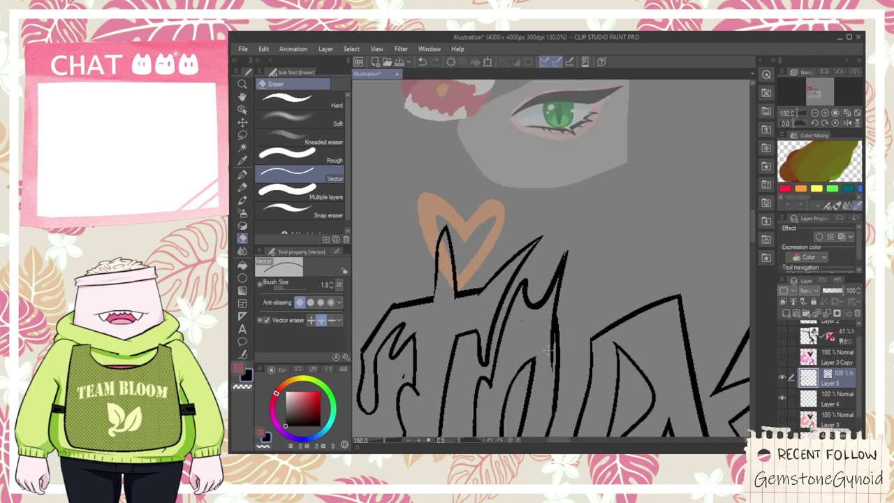
- Add a sharp sideways barb to the O's right edge and erase the old lines inside it
{"action": "scroll", "coordinate": [549, 350], "scroll_direction": "down", "scroll_amount": 3}
{"action": "key", "text": "space"}
{"action": "left_click_drag", "start_coordinate": [549, 411], "coordinate": [535, 196]}
{"action": "scroll", "coordinate": [550, 255], "scroll_direction": "up", "scroll_amount": 4}
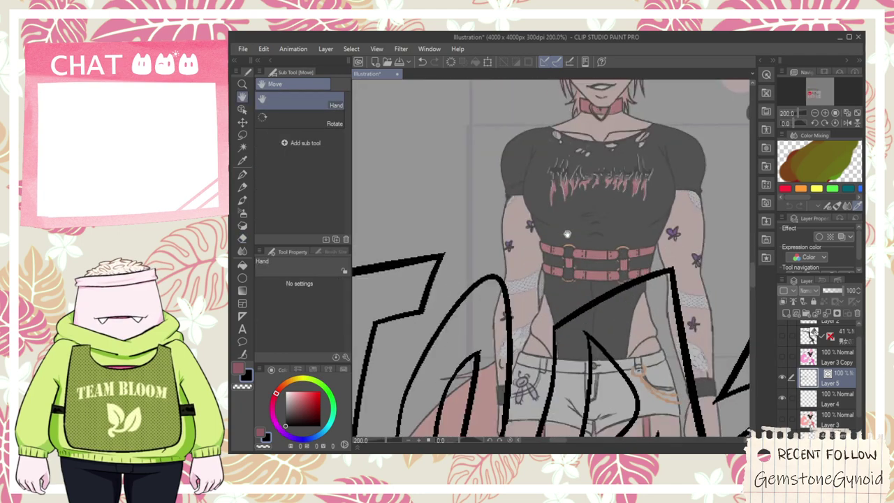
{"action": "left_click_drag", "start_coordinate": [606, 110], "coordinate": [590, 335]}
{"action": "left_click_drag", "start_coordinate": [594, 132], "coordinate": [583, 339]}
{"action": "left_click_drag", "start_coordinate": [499, 159], "coordinate": [523, 293]}
{"action": "scroll", "coordinate": [523, 292], "scroll_direction": "up", "scroll_amount": 2}
{"action": "key", "text": "p"}
{"action": "mouse_move", "coordinate": [511, 236]}
{"action": "left_mouse_down"}
{"action": "mouse_move", "coordinate": [576, 389]}
{"action": "mouse_move", "coordinate": [547, 269]}
{"action": "mouse_move", "coordinate": [523, 360]}
{"action": "left_mouse_up"}
{"action": "scroll", "coordinate": [576, 388], "scroll_direction": "down", "scroll_amount": 2}
{"action": "key", "text": "space"}
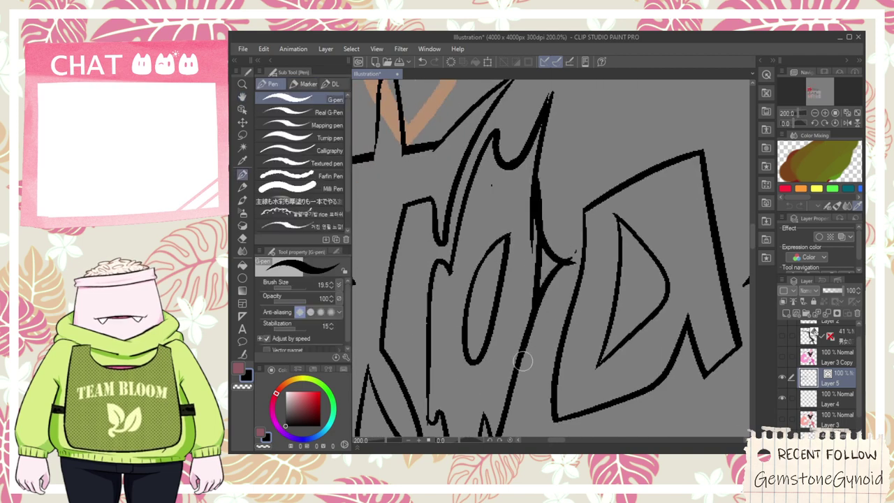
{"action": "key", "text": "e"}
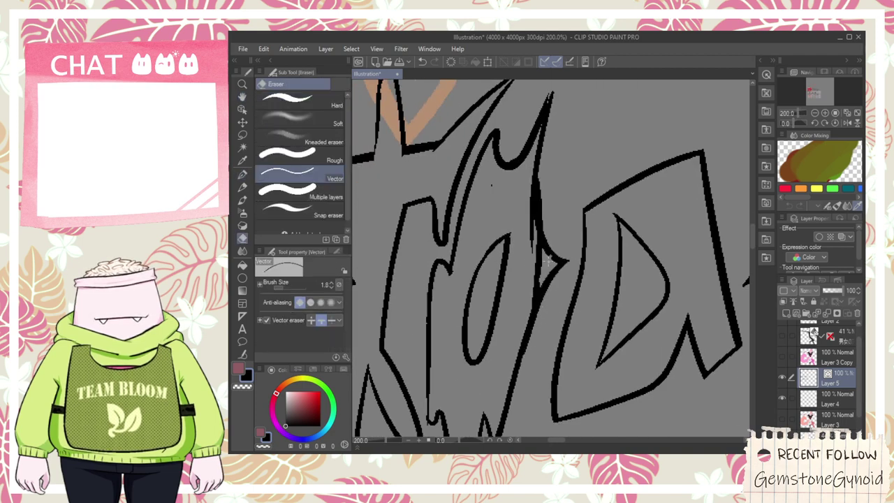
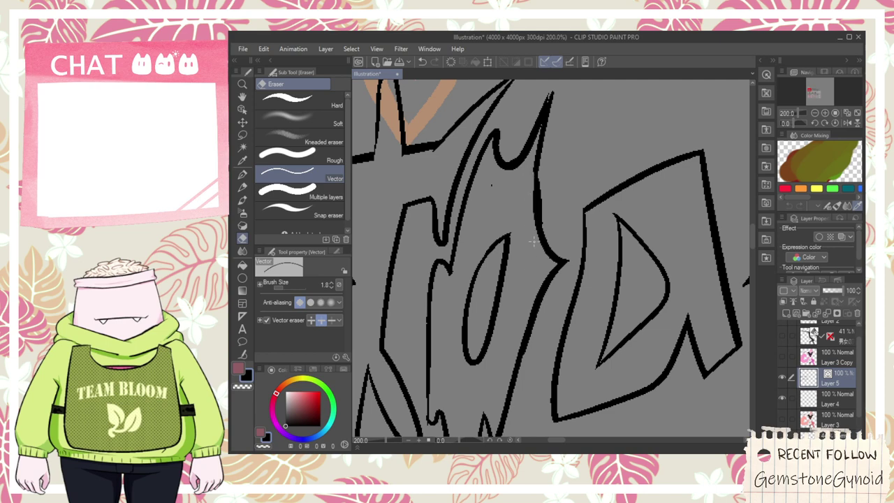
{"action": "left_click", "coordinate": [243, 353]}
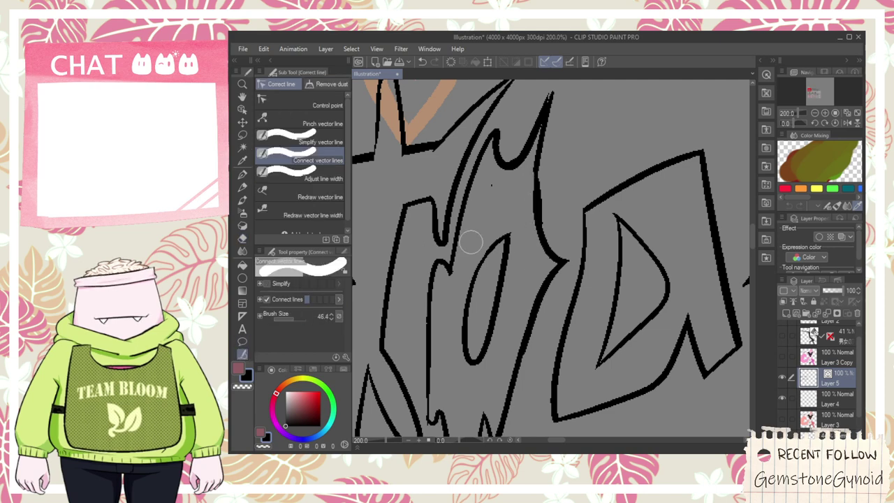
- Examine the shirt lettering in the reference sheet for the shape of the A
{"action": "scroll", "coordinate": [558, 196], "scroll_direction": "down", "scroll_amount": 4}
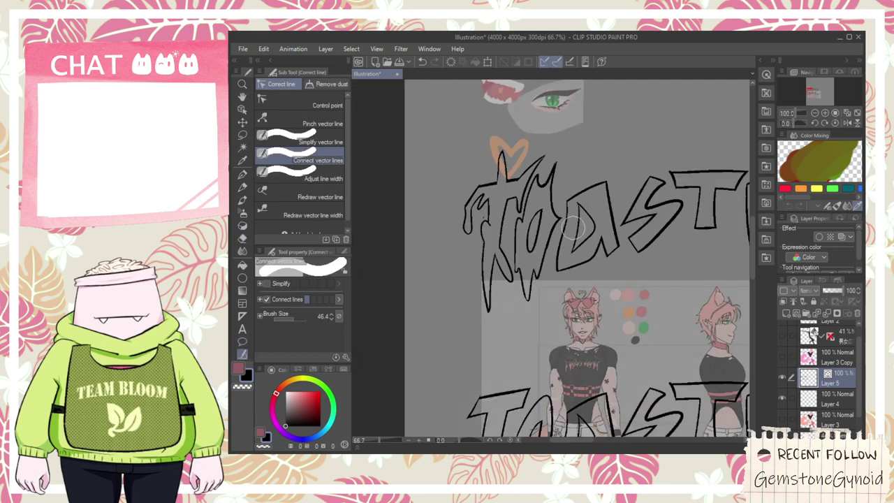
{"action": "key", "text": "space"}
{"action": "scroll", "coordinate": [574, 321], "scroll_direction": "up", "scroll_amount": 2}
{"action": "left_click_drag", "start_coordinate": [578, 401], "coordinate": [553, 340]}
{"action": "scroll", "coordinate": [552, 340], "scroll_direction": "up", "scroll_amount": 3}
{"action": "scroll", "coordinate": [550, 337], "scroll_direction": "down", "scroll_amount": 2}
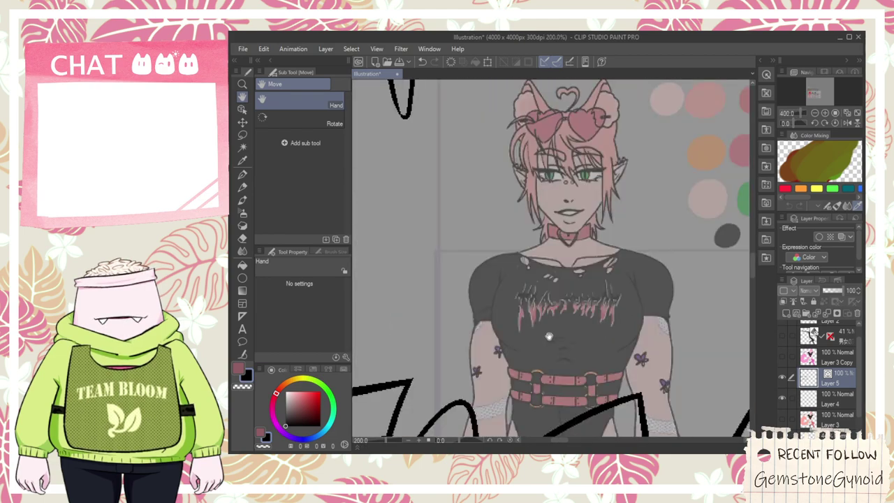
{"action": "scroll", "coordinate": [548, 336], "scroll_direction": "up", "scroll_amount": 3}
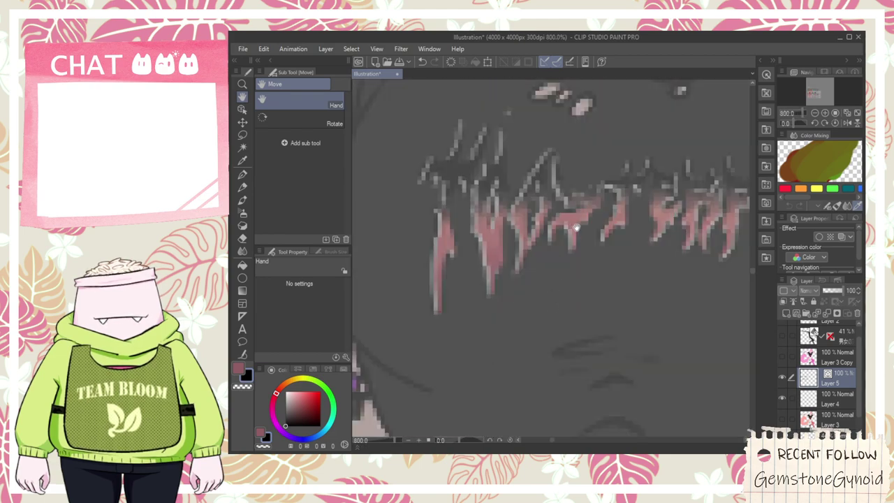
{"action": "scroll", "coordinate": [546, 333], "scroll_direction": "down", "scroll_amount": 5}
{"action": "left_click_drag", "start_coordinate": [571, 215], "coordinate": [571, 299]}
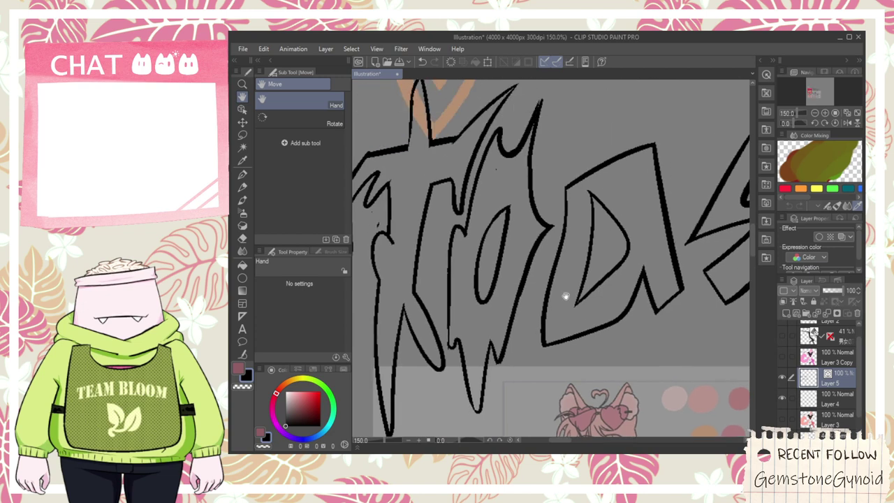
- Redraw the A's lower left corner with a barb, a pointed drip and a stepped edge, and erase the old corner
{"action": "scroll", "coordinate": [570, 299], "scroll_direction": "up", "scroll_amount": 1}
{"action": "mouse_move", "coordinate": [557, 240]}
{"action": "left_mouse_down"}
{"action": "mouse_move", "coordinate": [508, 391]}
{"action": "mouse_move", "coordinate": [496, 400]}
{"action": "left_mouse_up"}
{"action": "key", "text": "ctrl+z"}
{"action": "left_click_drag", "start_coordinate": [549, 260], "coordinate": [524, 442]}
{"action": "key", "text": "ctrl+z"}
{"action": "key", "text": "ctrl+z"}
{"action": "mouse_move", "coordinate": [551, 258]}
{"action": "left_mouse_down"}
{"action": "mouse_move", "coordinate": [541, 353]}
{"action": "mouse_move", "coordinate": [518, 431]}
{"action": "mouse_move", "coordinate": [623, 340]}
{"action": "left_mouse_up"}
{"action": "key", "text": "ctrl+z"}
{"action": "key", "text": "ctrl+z"}
{"action": "left_click_drag", "start_coordinate": [582, 377], "coordinate": [620, 302]}
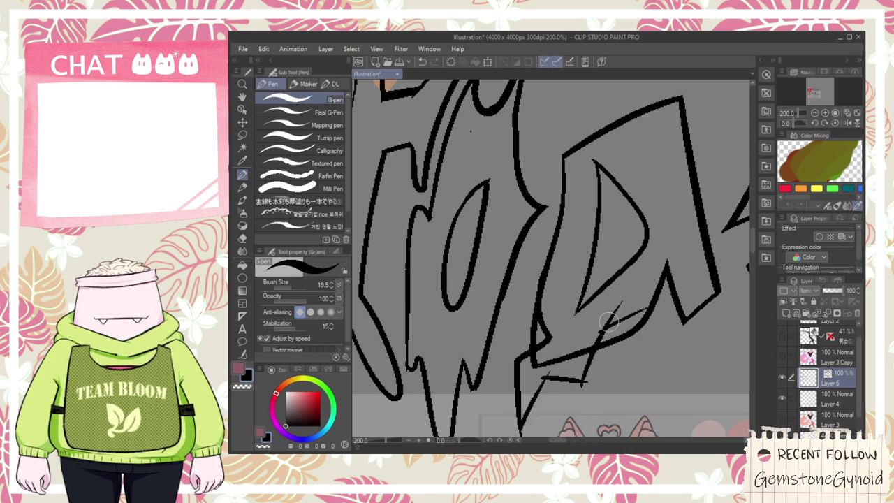
{"action": "key", "text": "e"}
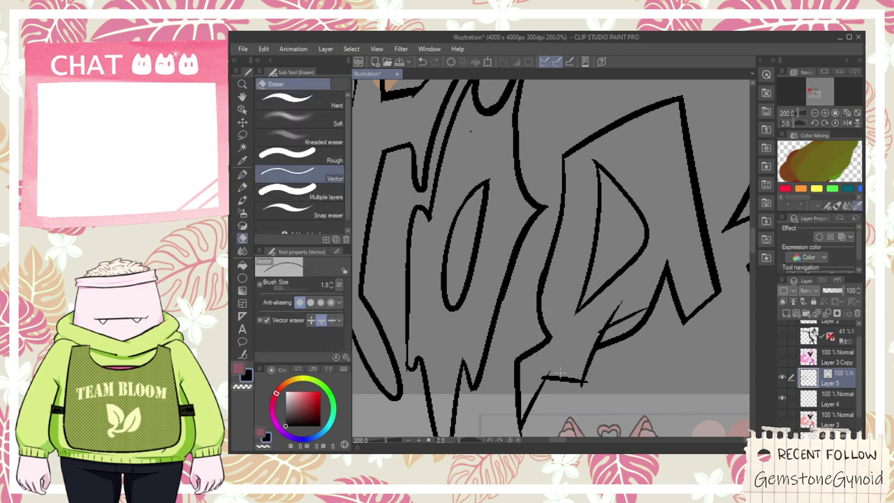
{"action": "left_click_drag", "start_coordinate": [571, 368], "coordinate": [587, 297]}
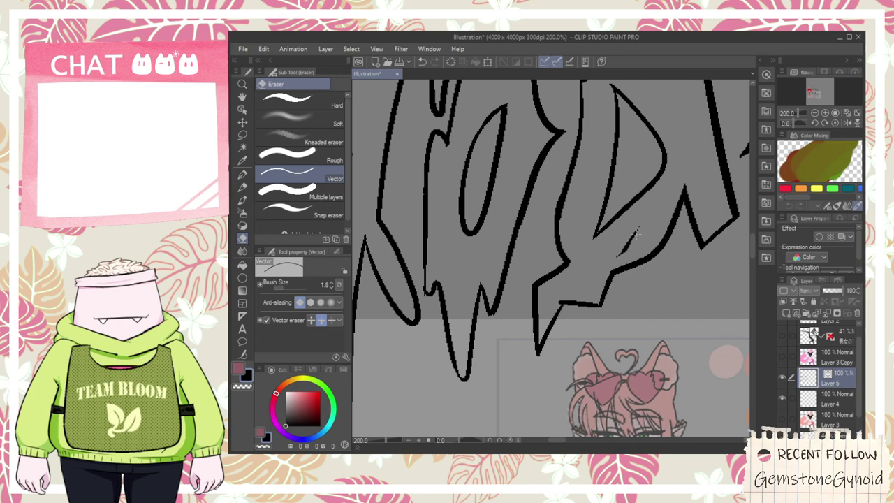
- Draw one smooth curve from the A's lower-left drip tip to its right foot and erase the old stepped edge
{"action": "left_click_drag", "start_coordinate": [643, 221], "coordinate": [625, 241]}
{"action": "scroll", "coordinate": [624, 224], "scroll_direction": "down", "scroll_amount": 2}
{"action": "key", "text": "space"}
{"action": "scroll", "coordinate": [608, 366], "scroll_direction": "up", "scroll_amount": 4}
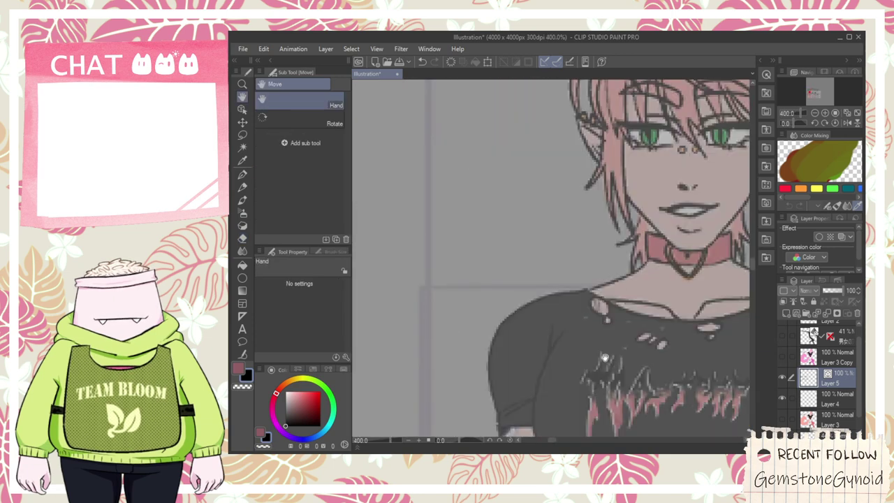
{"action": "scroll", "coordinate": [604, 352], "scroll_direction": "down", "scroll_amount": 3}
{"action": "left_click_drag", "start_coordinate": [624, 245], "coordinate": [572, 395]}
{"action": "scroll", "coordinate": [541, 332], "scroll_direction": "up", "scroll_amount": 1}
{"action": "key", "text": "p"}
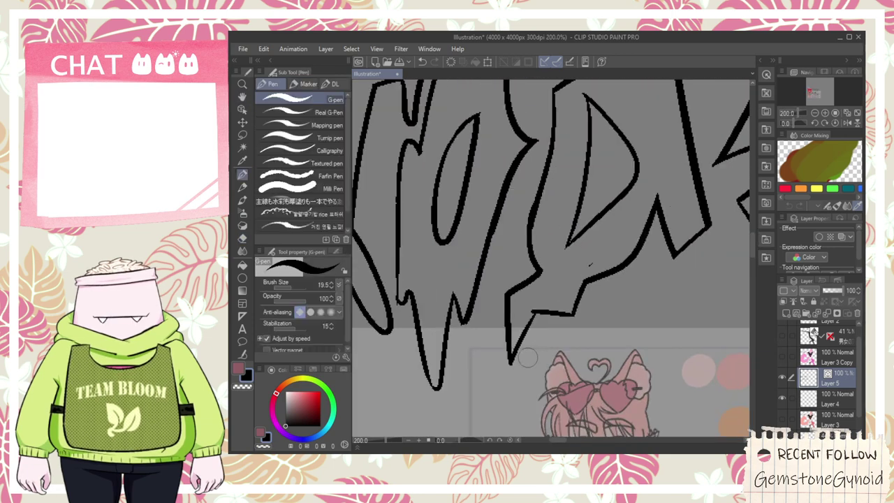
{"action": "left_click_drag", "start_coordinate": [517, 352], "coordinate": [671, 246]}
{"action": "key", "text": "e"}
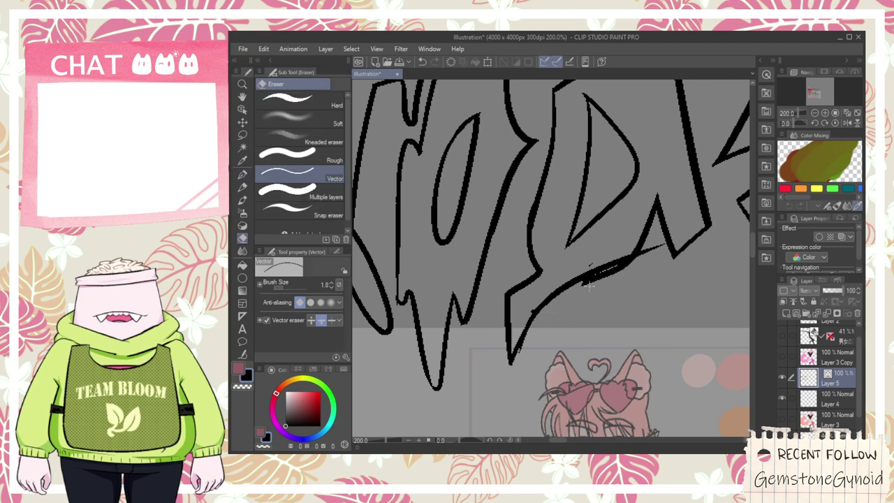
{"action": "left_click_drag", "start_coordinate": [592, 284], "coordinate": [616, 273]}
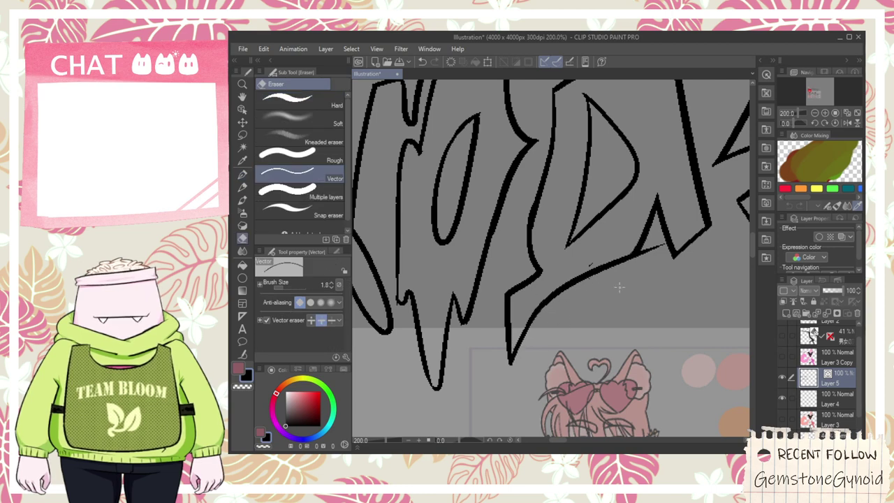
- Compare the A with the shirt lettering and try long slanted strokes from its drip tip up the left side
{"action": "scroll", "coordinate": [592, 260], "scroll_direction": "down", "scroll_amount": 3}
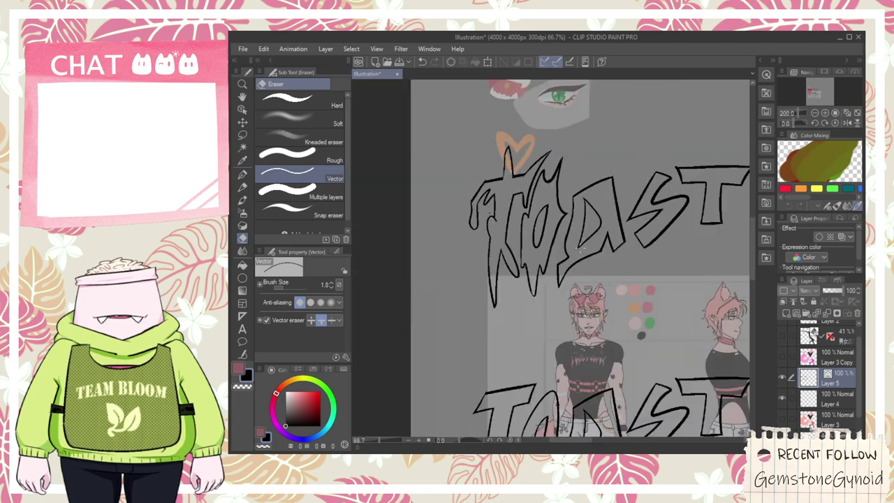
{"action": "scroll", "coordinate": [578, 354], "scroll_direction": "up", "scroll_amount": 1}
{"action": "left_click_drag", "start_coordinate": [578, 354], "coordinate": [556, 288]}
{"action": "scroll", "coordinate": [557, 318], "scroll_direction": "up", "scroll_amount": 2}
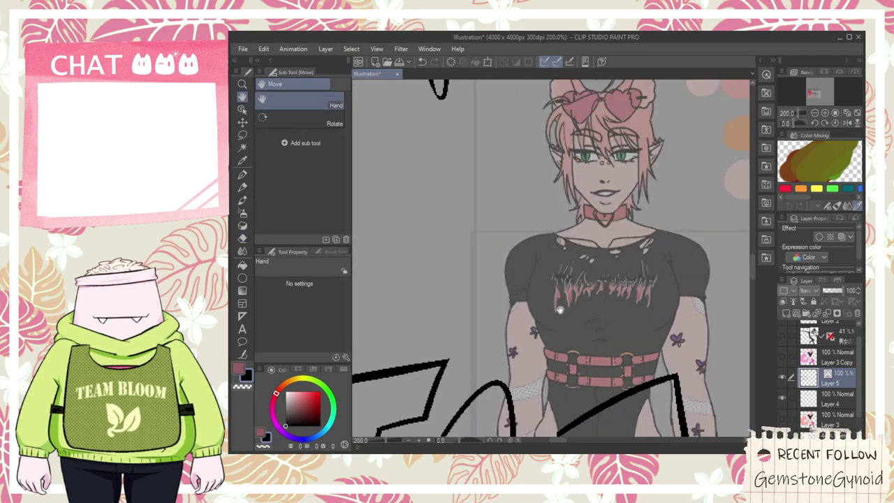
{"action": "scroll", "coordinate": [560, 309], "scroll_direction": "down", "scroll_amount": 1}
{"action": "left_click_drag", "start_coordinate": [568, 116], "coordinate": [494, 394]}
{"action": "mouse_move", "coordinate": [474, 375]}
{"action": "left_mouse_down"}
{"action": "mouse_move", "coordinate": [490, 325]}
{"action": "mouse_move", "coordinate": [499, 243]}
{"action": "left_mouse_up"}
{"action": "key", "text": "ctrl+z"}
{"action": "left_click_drag", "start_coordinate": [473, 380], "coordinate": [515, 223]}
{"action": "key", "text": "ctrl+z"}
{"action": "mouse_move", "coordinate": [469, 394]}
{"action": "left_mouse_down"}
{"action": "mouse_move", "coordinate": [513, 253]}
{"action": "mouse_move", "coordinate": [504, 287]}
{"action": "mouse_move", "coordinate": [493, 240]}
{"action": "mouse_move", "coordinate": [527, 177]}
{"action": "left_mouse_up"}
- Recheck the shirt lettering and redraw the A's left edge as a bowed curve rising from the drip tip
{"action": "scroll", "coordinate": [523, 199], "scroll_direction": "down", "scroll_amount": 2}
{"action": "left_click_drag", "start_coordinate": [538, 428], "coordinate": [542, 332]}
{"action": "scroll", "coordinate": [543, 332], "scroll_direction": "up", "scroll_amount": 1}
{"action": "scroll", "coordinate": [541, 315], "scroll_direction": "up", "scroll_amount": 1}
{"action": "scroll", "coordinate": [535, 299], "scroll_direction": "down", "scroll_amount": 1}
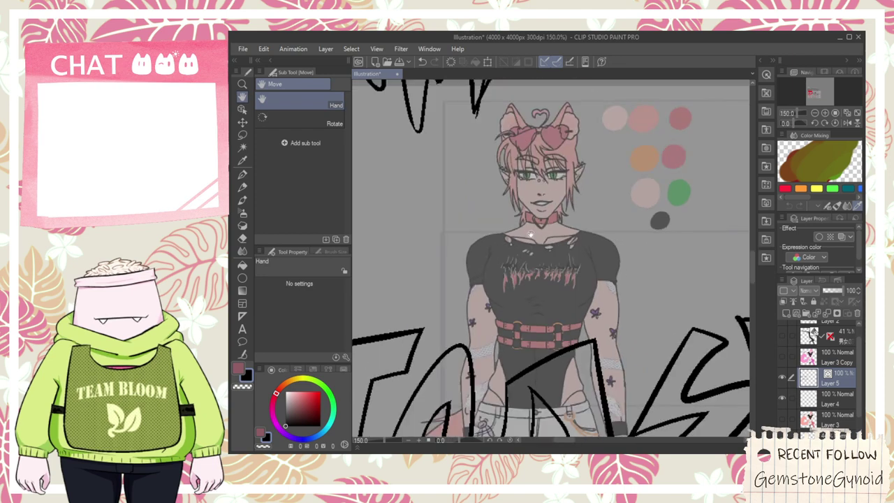
{"action": "left_click_drag", "start_coordinate": [527, 221], "coordinate": [550, 447]}
{"action": "left_click_drag", "start_coordinate": [517, 249], "coordinate": [528, 313]}
{"action": "key", "text": "ctrl+z"}
{"action": "left_click_drag", "start_coordinate": [514, 404], "coordinate": [530, 262]}
{"action": "key", "text": "ctrl+z"}
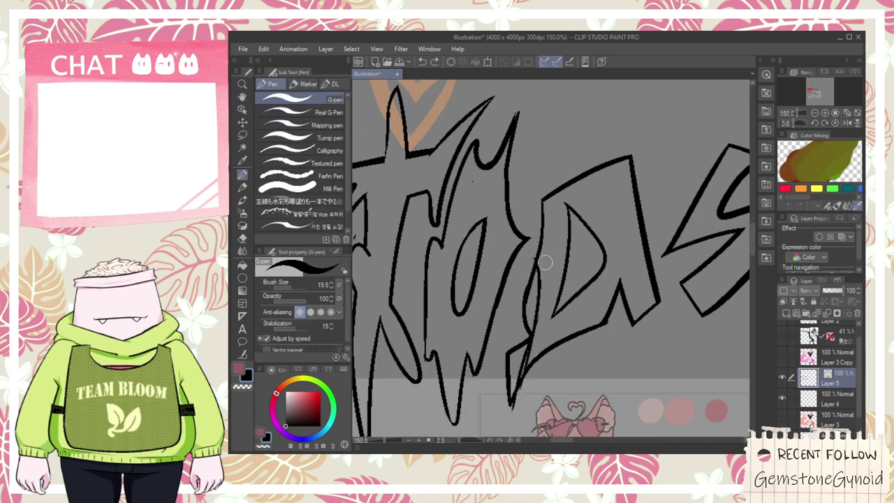
- Draw a slanted edge from the A's left side up to its peak and erase the old upper-left corner
{"action": "left_click_drag", "start_coordinate": [525, 256], "coordinate": [590, 167]}
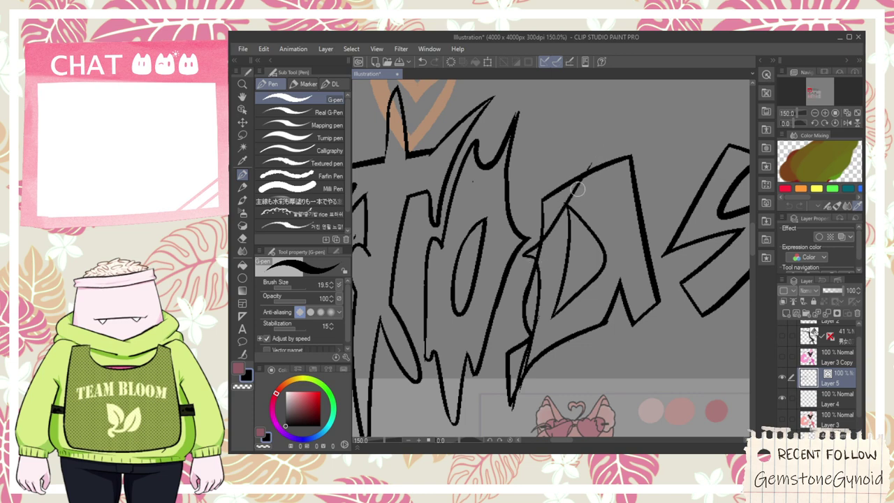
{"action": "key", "text": "ctrl+z"}
{"action": "left_click_drag", "start_coordinate": [531, 256], "coordinate": [646, 148]}
{"action": "key", "text": "e"}
{"action": "left_click_drag", "start_coordinate": [574, 179], "coordinate": [541, 218]}
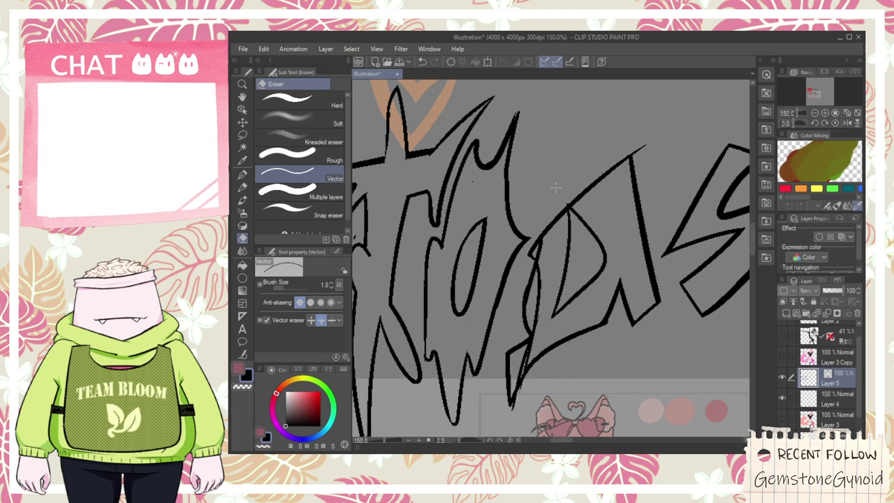
- Erase the A's old left edge and the overlapping line ends at its lower drip tip
{"action": "scroll", "coordinate": [538, 259], "scroll_direction": "up", "scroll_amount": 1}
{"action": "mouse_move", "coordinate": [544, 266]}
{"action": "left_mouse_down"}
{"action": "mouse_move", "coordinate": [516, 362]}
{"action": "mouse_move", "coordinate": [527, 260]}
{"action": "left_mouse_up"}
{"action": "key", "text": "space"}
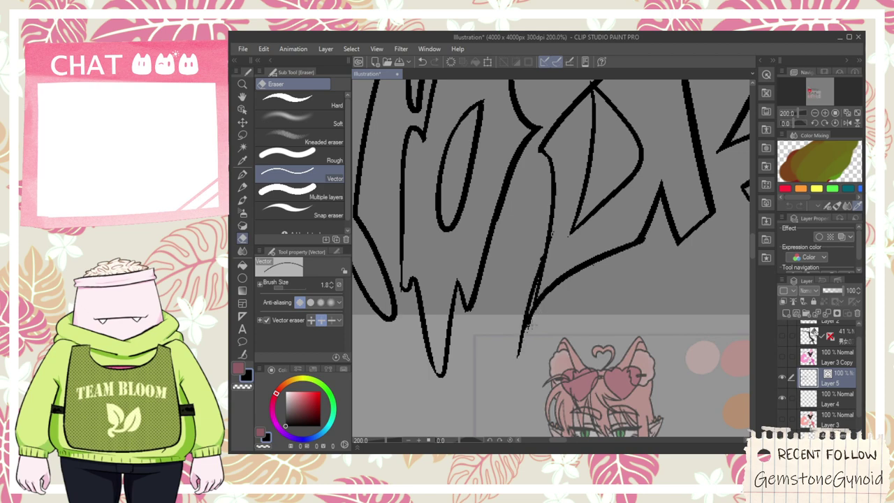
{"action": "scroll", "coordinate": [527, 337], "scroll_direction": "up", "scroll_amount": 2}
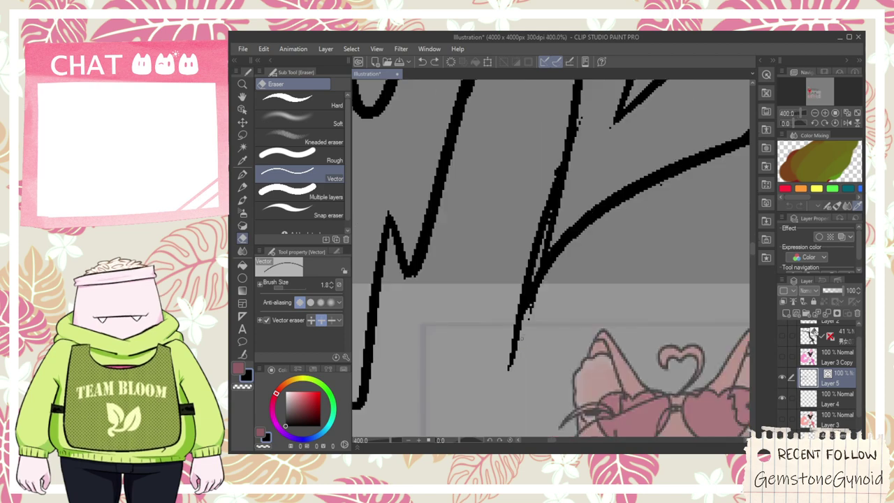
{"action": "left_click_drag", "start_coordinate": [528, 316], "coordinate": [556, 223]}
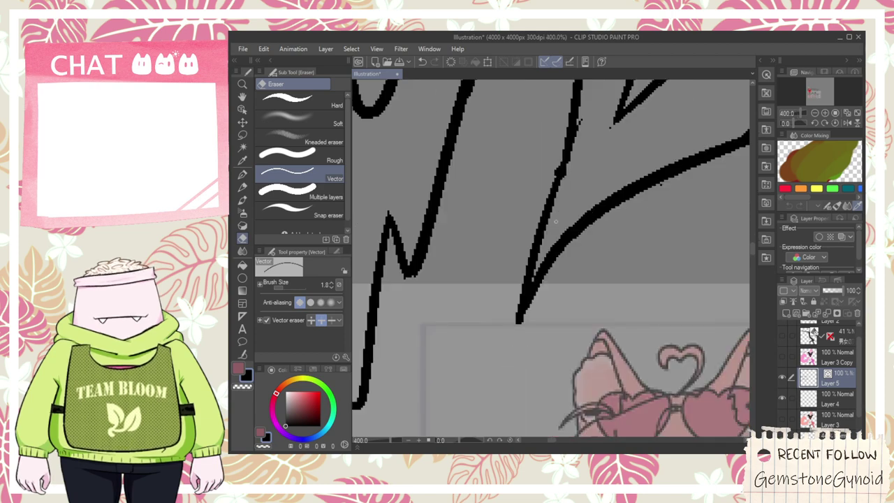
- Draw a jagged notch and a slanted pointed top in the A's inner opening, following the shirt lettering
{"action": "scroll", "coordinate": [582, 115], "scroll_direction": "down", "scroll_amount": 4}
{"action": "key", "text": "space"}
{"action": "left_click_drag", "start_coordinate": [582, 115], "coordinate": [571, 208]}
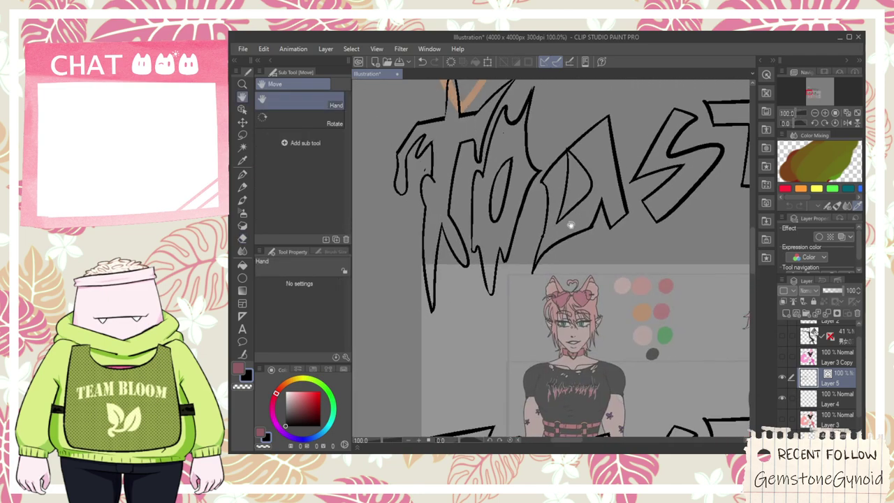
{"action": "left_click_drag", "start_coordinate": [555, 371], "coordinate": [556, 285]}
{"action": "scroll", "coordinate": [557, 284], "scroll_direction": "up", "scroll_amount": 4}
{"action": "scroll", "coordinate": [562, 300], "scroll_direction": "down", "scroll_amount": 3}
{"action": "mouse_move", "coordinate": [577, 98]}
{"action": "left_mouse_down"}
{"action": "mouse_move", "coordinate": [537, 337]}
{"action": "mouse_move", "coordinate": [552, 267]}
{"action": "left_mouse_up"}
{"action": "scroll", "coordinate": [535, 339], "scroll_direction": "up", "scroll_amount": 1}
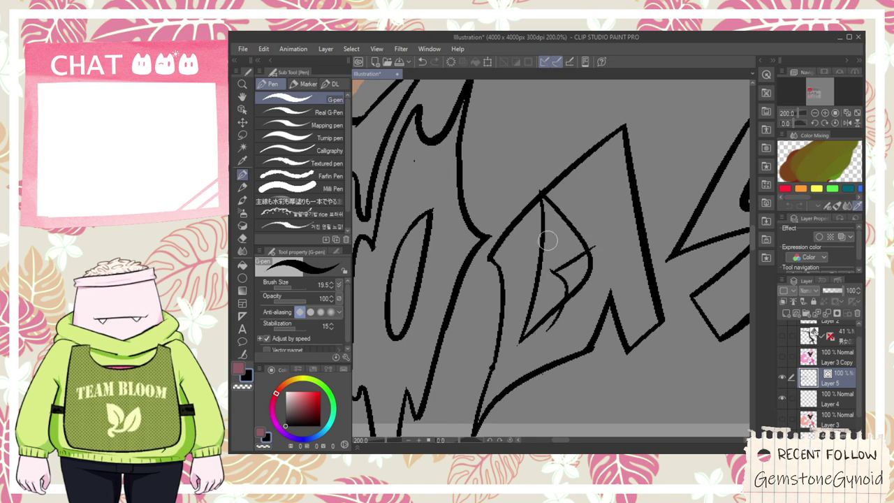
{"action": "left_click_drag", "start_coordinate": [554, 232], "coordinate": [605, 190]}
- Erase the old outline of the A's inner opening and the overshooting stroke ends around it
{"action": "key", "text": "e"}
{"action": "left_click_drag", "start_coordinate": [588, 266], "coordinate": [599, 245]}
{"action": "left_click_drag", "start_coordinate": [563, 312], "coordinate": [555, 306]}
{"action": "key", "text": "ctrl+z"}
{"action": "mouse_move", "coordinate": [571, 242]}
{"action": "left_mouse_down"}
{"action": "mouse_move", "coordinate": [580, 233]}
{"action": "mouse_move", "coordinate": [560, 211]}
{"action": "left_mouse_up"}
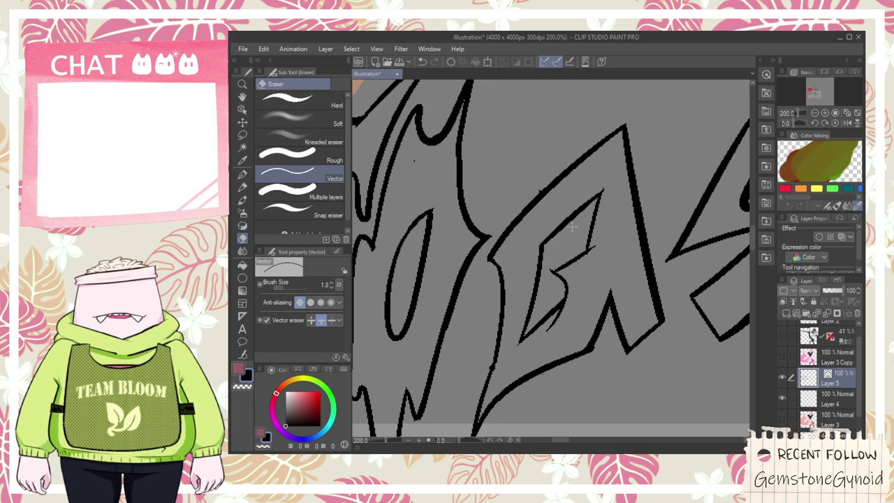
{"action": "scroll", "coordinate": [584, 256], "scroll_direction": "up", "scroll_amount": 2}
{"action": "mouse_move", "coordinate": [602, 246]}
{"action": "left_mouse_down"}
{"action": "mouse_move", "coordinate": [608, 233]}
{"action": "mouse_move", "coordinate": [596, 312]}
{"action": "left_mouse_up"}
{"action": "key", "text": "space"}
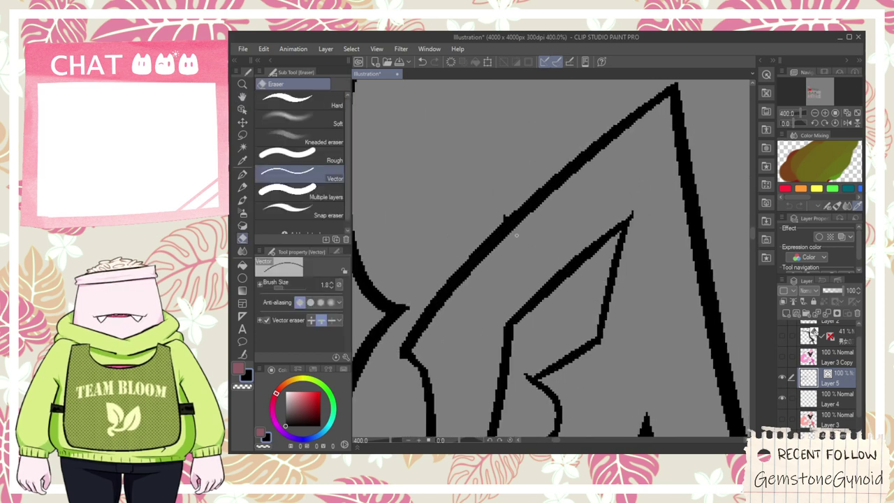
- Examine the A's cleaned outline and the shirt lettering in the reference sheet as a guide for its right leg
{"action": "scroll", "coordinate": [626, 234], "scroll_direction": "down", "scroll_amount": 3}
{"action": "scroll", "coordinate": [541, 389], "scroll_direction": "up", "scroll_amount": 3}
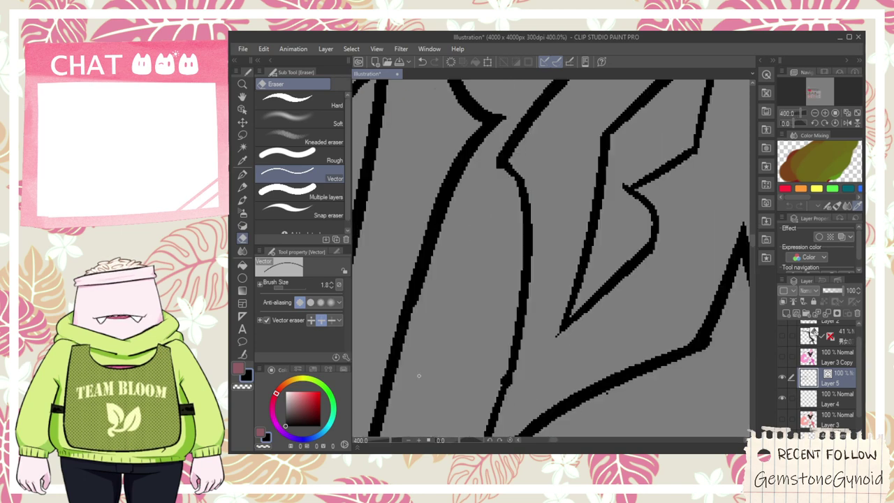
{"action": "left_click", "coordinate": [243, 354]}
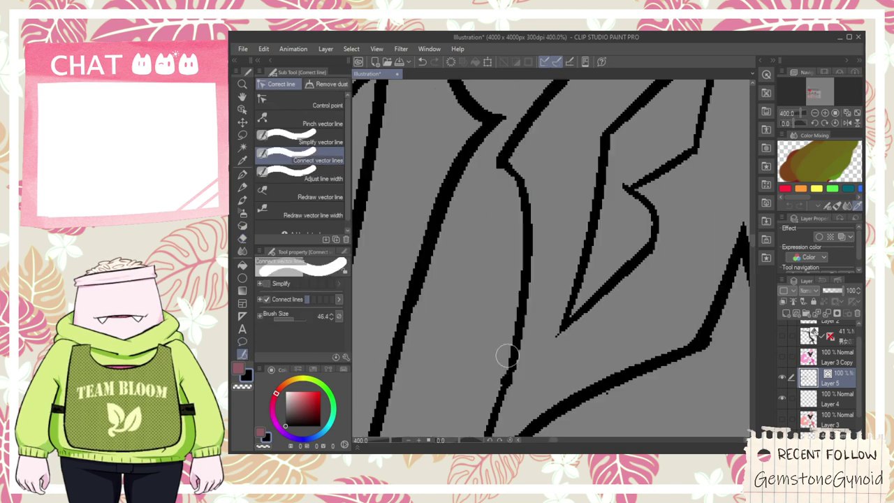
{"action": "scroll", "coordinate": [499, 379], "scroll_direction": "down", "scroll_amount": 5}
{"action": "key", "text": "space"}
{"action": "left_click_drag", "start_coordinate": [515, 365], "coordinate": [516, 204]}
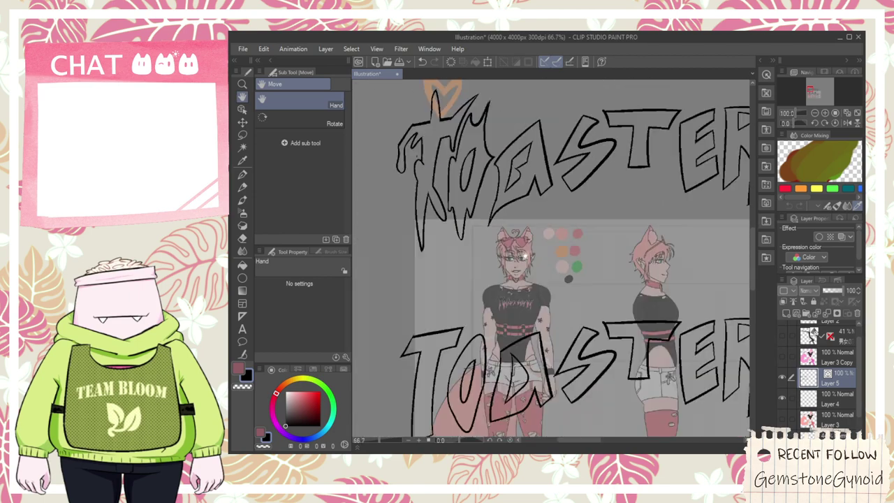
{"action": "scroll", "coordinate": [519, 303], "scroll_direction": "up", "scroll_amount": 3}
{"action": "scroll", "coordinate": [519, 302], "scroll_direction": "up", "scroll_amount": 2}
{"action": "scroll", "coordinate": [514, 299], "scroll_direction": "down", "scroll_amount": 2}
{"action": "left_click_drag", "start_coordinate": [541, 94], "coordinate": [522, 433]}
{"action": "scroll", "coordinate": [530, 299], "scroll_direction": "up", "scroll_amount": 2}
{"action": "key", "text": "p"}
{"action": "scroll", "coordinate": [560, 241], "scroll_direction": "down", "scroll_amount": 2}
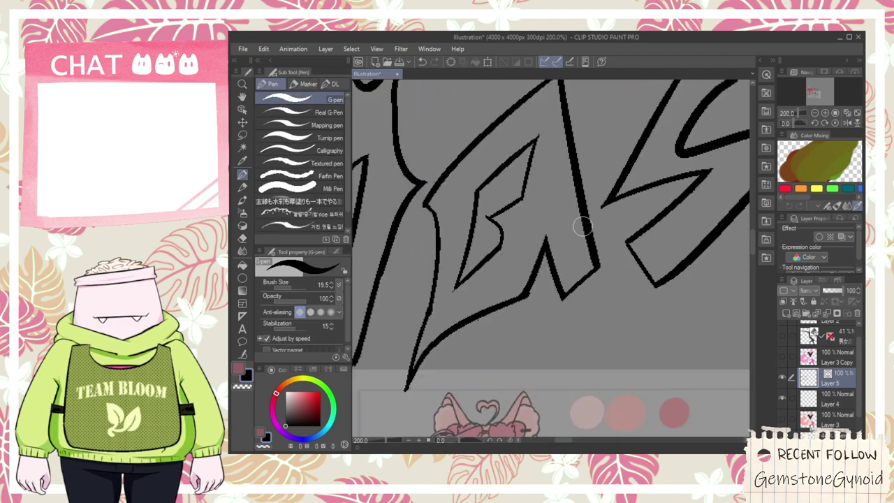
- Draw a pointed drip under the A's right leg and long strokes joining that leg to the S
{"action": "key", "text": "ctrl+z"}
{"action": "mouse_move", "coordinate": [553, 252]}
{"action": "left_mouse_down"}
{"action": "mouse_move", "coordinate": [552, 378]}
{"action": "mouse_move", "coordinate": [633, 195]}
{"action": "left_mouse_up"}
{"action": "left_click_drag", "start_coordinate": [575, 169], "coordinate": [544, 260]}
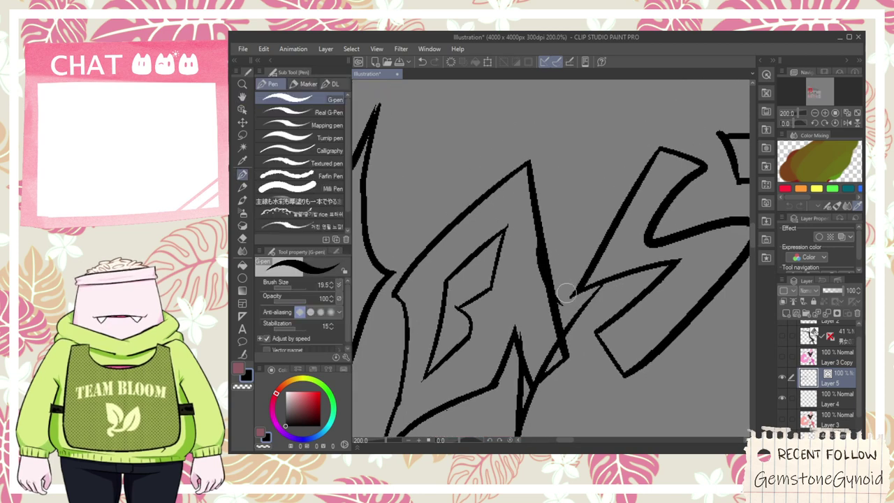
{"action": "left_click_drag", "start_coordinate": [548, 312], "coordinate": [625, 188]}
{"action": "key", "text": "ctrl+z"}
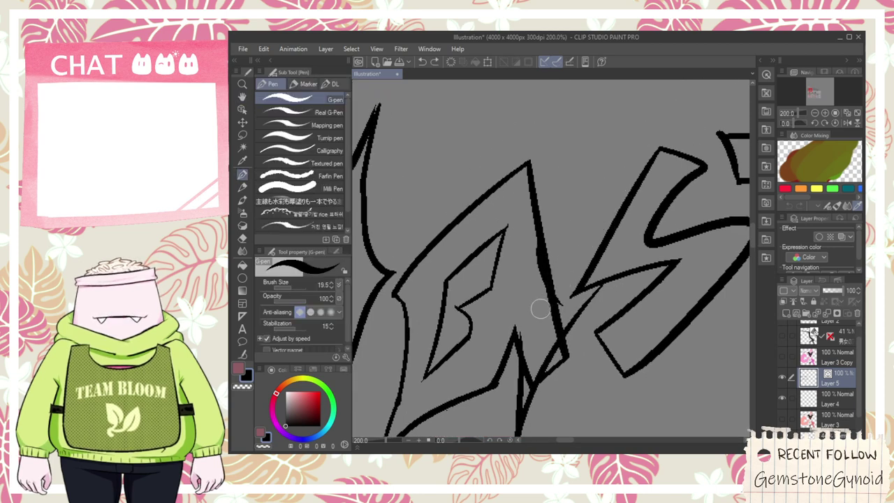
{"action": "left_click_drag", "start_coordinate": [542, 308], "coordinate": [672, 133]}
- Erase the A's old right foot and the crossing lines so the A and S share one continuous outline
{"action": "key", "text": "e"}
{"action": "left_click_drag", "start_coordinate": [559, 328], "coordinate": [580, 277]}
{"action": "mouse_move", "coordinate": [533, 408]}
{"action": "left_mouse_down"}
{"action": "mouse_move", "coordinate": [517, 402]}
{"action": "mouse_move", "coordinate": [532, 393]}
{"action": "left_mouse_up"}
{"action": "key", "text": "ctrl+z"}
{"action": "key", "text": "ctrl+z"}
{"action": "key", "text": "ctrl+z"}
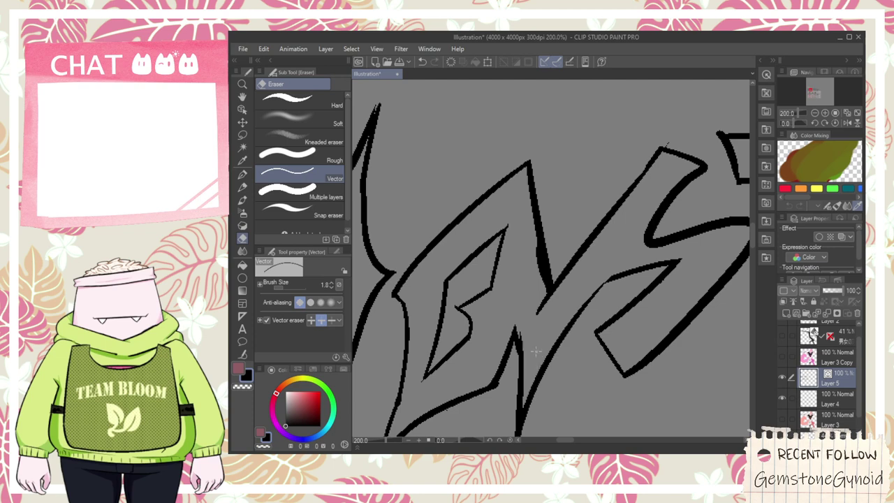
{"action": "scroll", "coordinate": [520, 323], "scroll_direction": "up", "scroll_amount": 2}
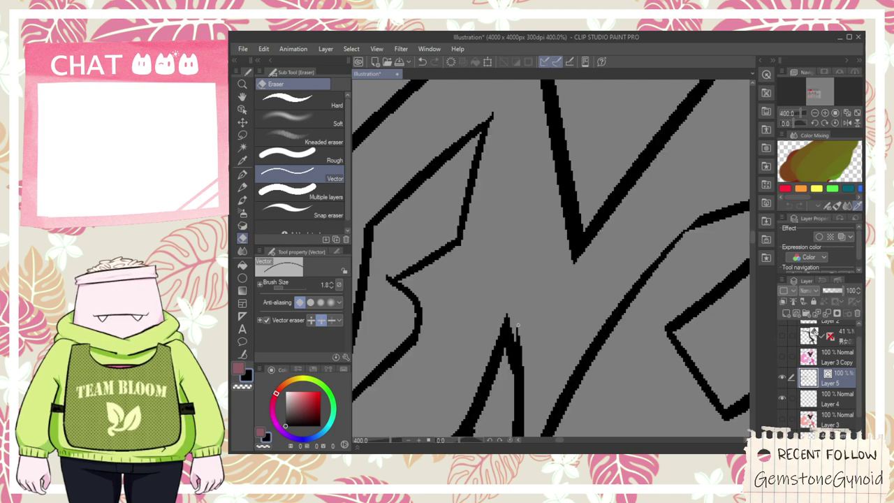
- Review the whole title and examine the shirt lettering for spike shapes to use on the S
{"action": "scroll", "coordinate": [513, 322], "scroll_direction": "down", "scroll_amount": 6}
{"action": "key", "text": "space"}
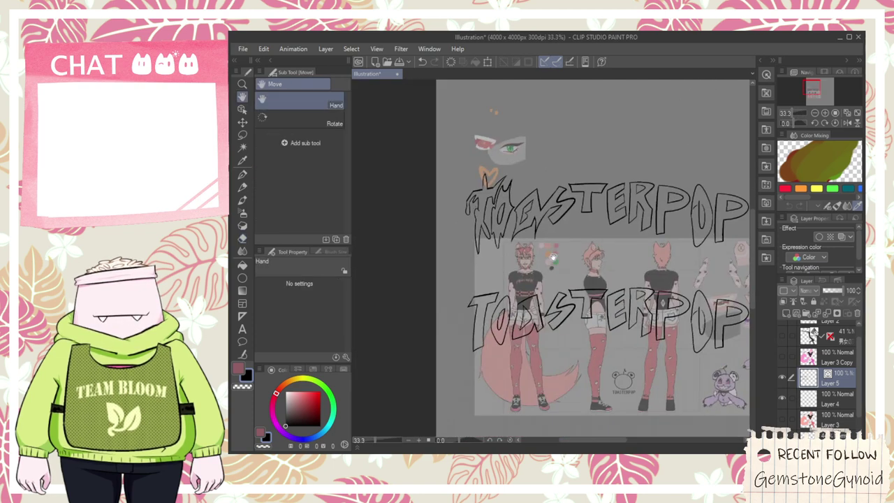
{"action": "scroll", "coordinate": [555, 210], "scroll_direction": "up", "scroll_amount": 4}
{"action": "left_click_drag", "start_coordinate": [552, 144], "coordinate": [553, 178]}
{"action": "scroll", "coordinate": [534, 183], "scroll_direction": "down", "scroll_amount": 1}
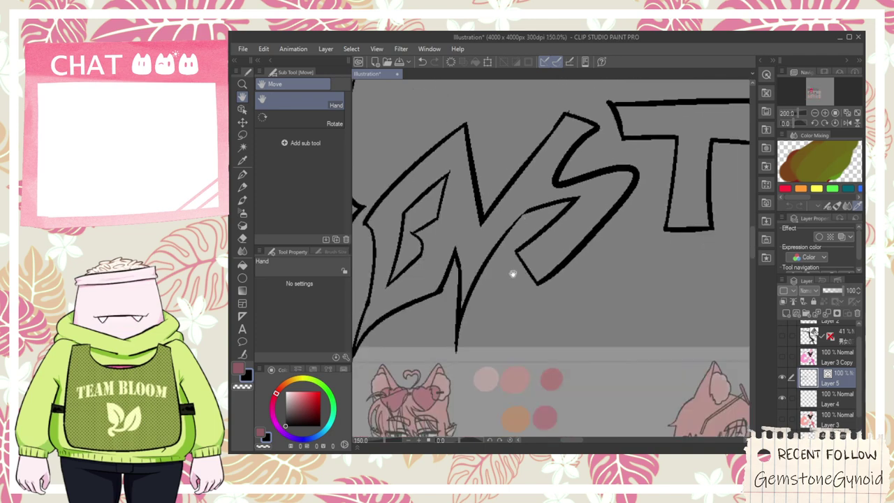
{"action": "scroll", "coordinate": [513, 260], "scroll_direction": "down", "scroll_amount": 1}
{"action": "left_click_drag", "start_coordinate": [502, 297], "coordinate": [566, 173]}
{"action": "left_click_drag", "start_coordinate": [518, 335], "coordinate": [533, 289]}
{"action": "scroll", "coordinate": [520, 257], "scroll_direction": "up", "scroll_amount": 4}
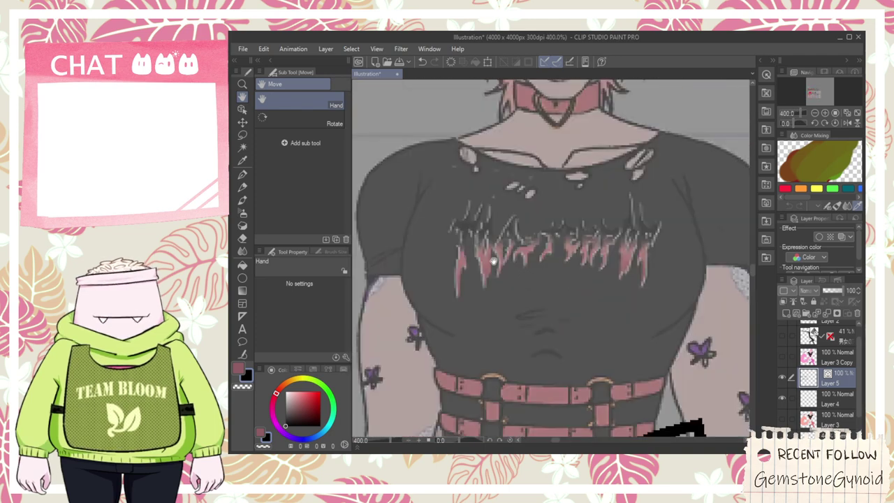
{"action": "scroll", "coordinate": [544, 242], "scroll_direction": "down", "scroll_amount": 1}
{"action": "scroll", "coordinate": [546, 241], "scroll_direction": "down", "scroll_amount": 2}
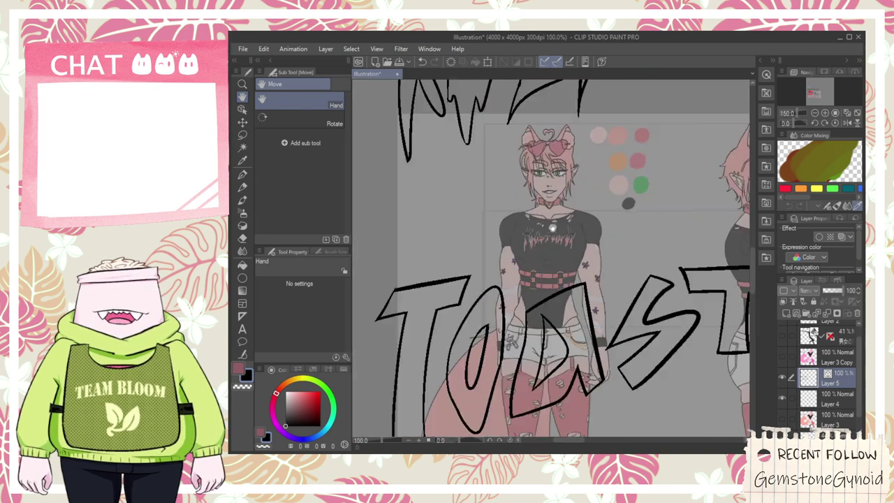
{"action": "left_click_drag", "start_coordinate": [552, 216], "coordinate": [505, 440]}
{"action": "left_click_drag", "start_coordinate": [550, 330], "coordinate": [525, 295]}
{"action": "scroll", "coordinate": [551, 254], "scroll_direction": "up", "scroll_amount": 2}
- Draw a tall, stepped, pointed spike rising above the S's upper-left edge
{"action": "key", "text": "p"}
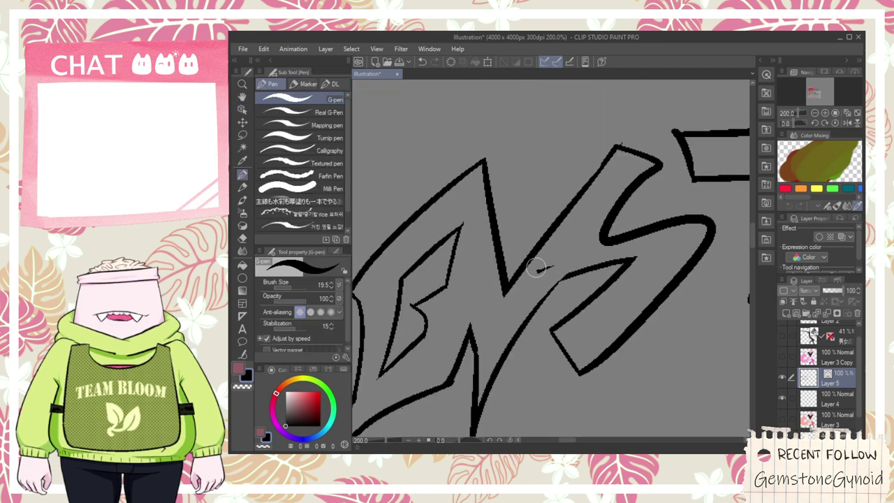
{"action": "left_click_drag", "start_coordinate": [533, 258], "coordinate": [599, 108]}
{"action": "key", "text": "h"}
{"action": "mouse_move", "coordinate": [582, 144]}
{"action": "left_mouse_down"}
{"action": "mouse_move", "coordinate": [539, 221]}
{"action": "mouse_move", "coordinate": [531, 206]}
{"action": "mouse_move", "coordinate": [585, 103]}
{"action": "mouse_move", "coordinate": [527, 300]}
{"action": "left_mouse_up"}
{"action": "key", "text": "p"}
{"action": "key", "text": "ctrl+z"}
{"action": "mouse_move", "coordinate": [585, 112]}
{"action": "left_mouse_down"}
{"action": "mouse_move", "coordinate": [505, 328]}
{"action": "mouse_move", "coordinate": [507, 351]}
{"action": "left_mouse_up"}
{"action": "key", "text": "ctrl+z"}
{"action": "left_click_drag", "start_coordinate": [581, 118], "coordinate": [515, 341]}
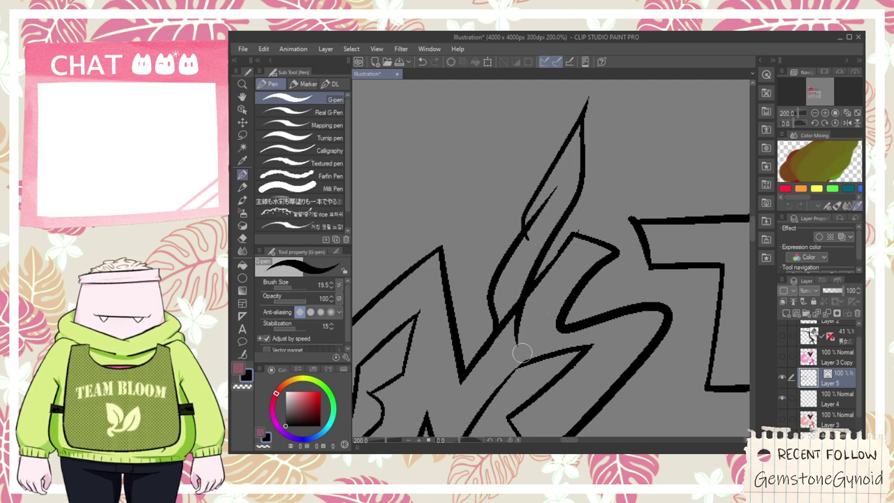
- Draw a curve from the right side of the spike's base down into the S's middle bend
{"action": "left_click_drag", "start_coordinate": [527, 302], "coordinate": [586, 334]}
{"action": "key", "text": "ctrl+z"}
{"action": "left_click_drag", "start_coordinate": [533, 290], "coordinate": [612, 329]}
{"action": "key", "text": "ctrl+z"}
{"action": "left_click_drag", "start_coordinate": [537, 258], "coordinate": [631, 319]}
- Erase the S's old top, the crossing lines along the spike, and the overlapping line at its middle bend
{"action": "key", "text": "e"}
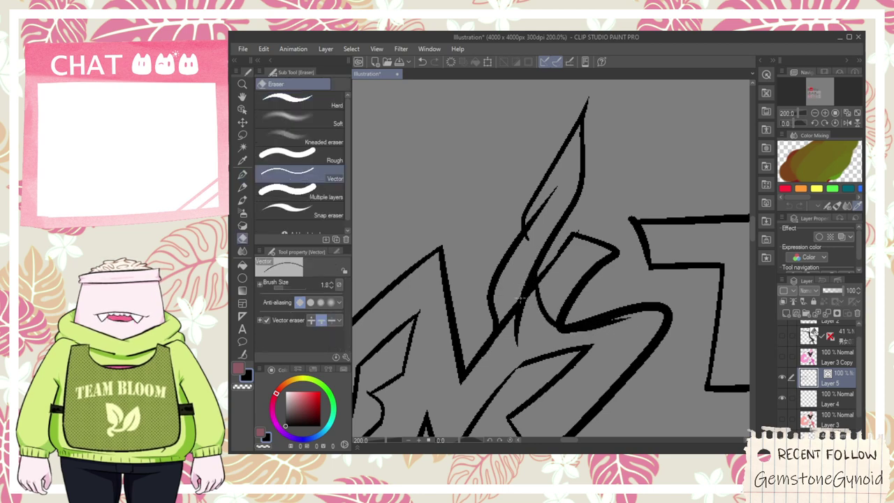
{"action": "left_click_drag", "start_coordinate": [533, 316], "coordinate": [511, 311]}
{"action": "left_click_drag", "start_coordinate": [533, 282], "coordinate": [527, 278]}
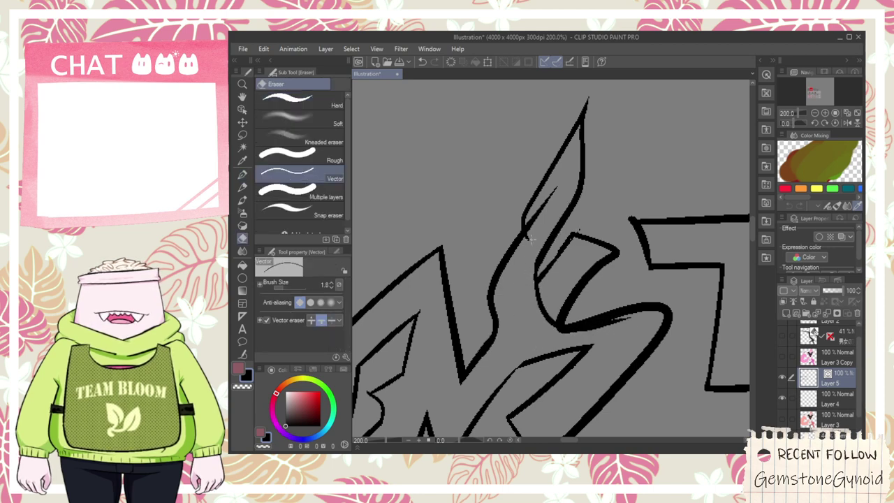
{"action": "mouse_move", "coordinate": [594, 217]}
{"action": "left_mouse_down"}
{"action": "mouse_move", "coordinate": [599, 252]}
{"action": "mouse_move", "coordinate": [574, 279]}
{"action": "left_mouse_up"}
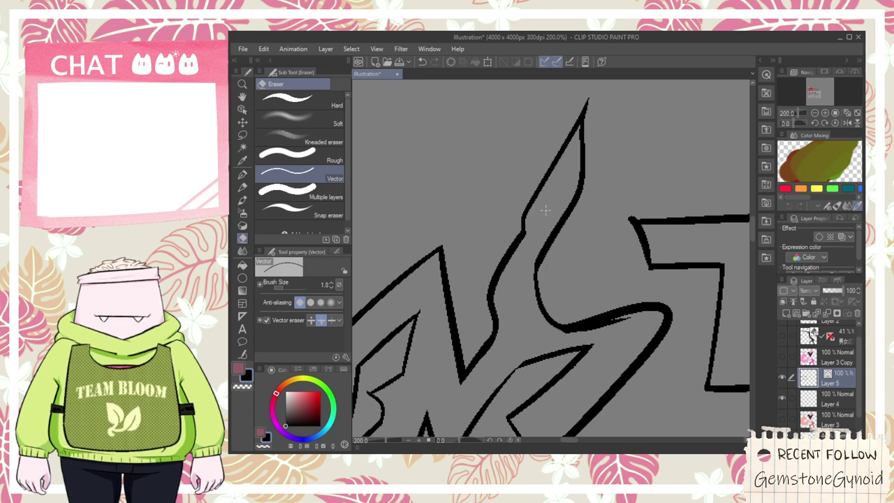
{"action": "left_click_drag", "start_coordinate": [594, 328], "coordinate": [615, 324]}
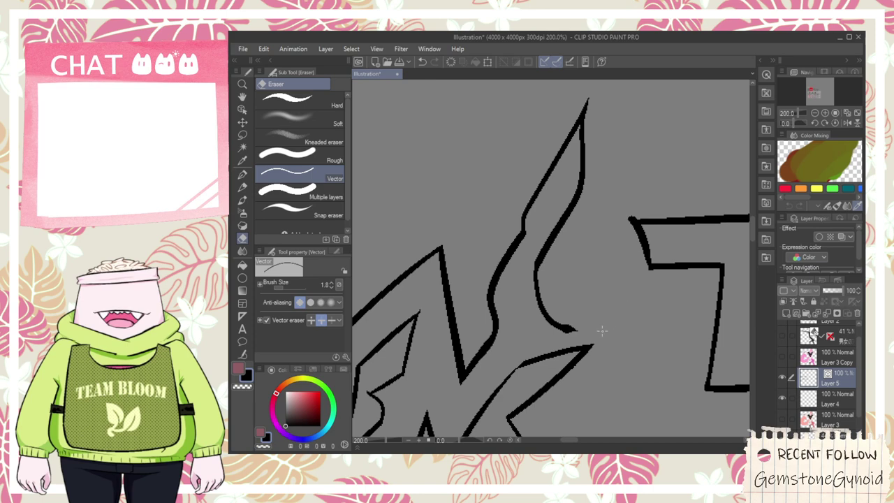
- Draw an inner curve from the right side of the spike's base along the S toward its middle stroke
{"action": "scroll", "coordinate": [559, 335], "scroll_direction": "down", "scroll_amount": 4}
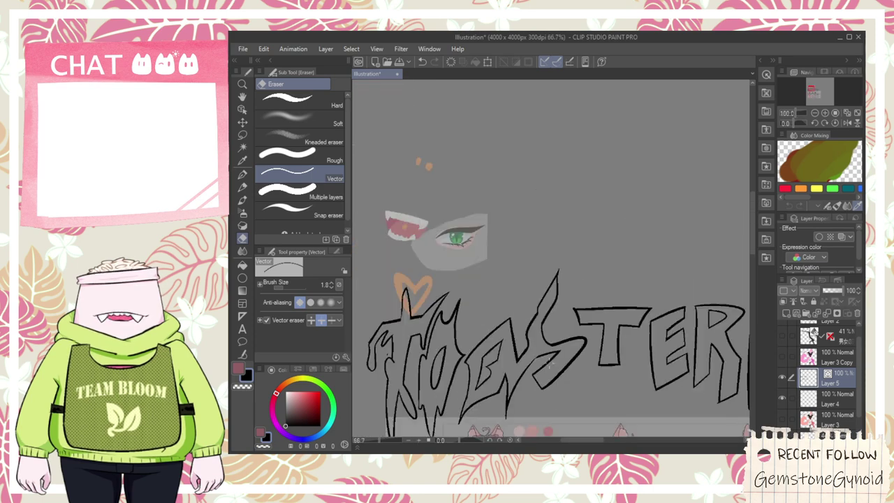
{"action": "key", "text": "space"}
{"action": "left_click_drag", "start_coordinate": [554, 368], "coordinate": [560, 241]}
{"action": "scroll", "coordinate": [562, 237], "scroll_direction": "up", "scroll_amount": 1}
{"action": "scroll", "coordinate": [562, 237], "scroll_direction": "up", "scroll_amount": 5}
{"action": "key", "text": "p"}
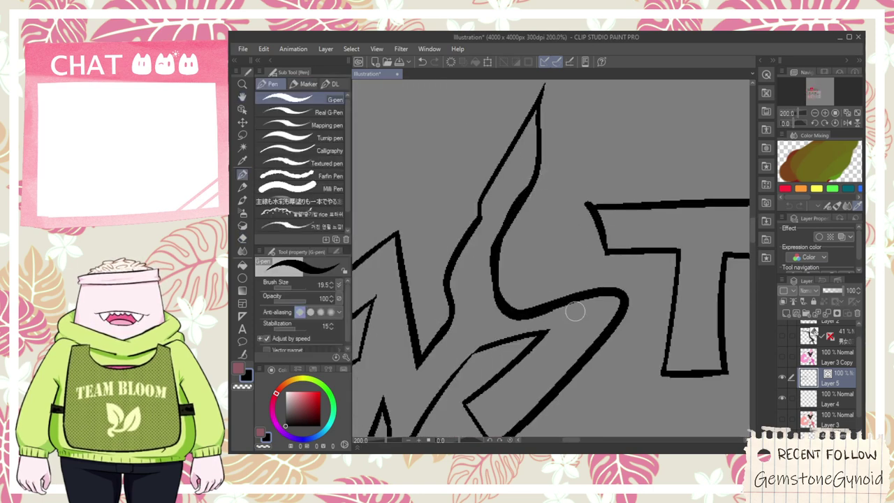
{"action": "mouse_move", "coordinate": [517, 210]}
{"action": "left_mouse_down"}
{"action": "mouse_move", "coordinate": [537, 255]}
{"action": "mouse_move", "coordinate": [583, 259]}
{"action": "mouse_move", "coordinate": [508, 268]}
{"action": "mouse_move", "coordinate": [579, 297]}
{"action": "left_mouse_up"}
{"action": "key", "text": "ctrl+z"}
{"action": "scroll", "coordinate": [574, 285], "scroll_direction": "down", "scroll_amount": 4}
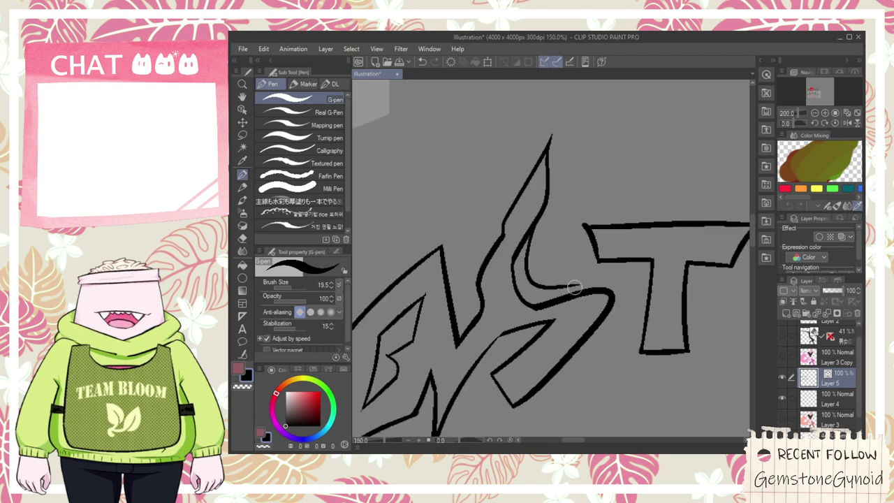
- Draw two curling, pointed drips hanging from the S's lower end, joined by a rounded arch
{"action": "key", "text": "space"}
{"action": "left_click_drag", "start_coordinate": [548, 359], "coordinate": [529, 231]}
{"action": "scroll", "coordinate": [528, 230], "scroll_direction": "up", "scroll_amount": 4}
{"action": "scroll", "coordinate": [526, 181], "scroll_direction": "up", "scroll_amount": 4}
{"action": "scroll", "coordinate": [528, 187], "scroll_direction": "down", "scroll_amount": 5}
{"action": "left_click_drag", "start_coordinate": [619, 127], "coordinate": [551, 222]}
{"action": "scroll", "coordinate": [551, 222], "scroll_direction": "up", "scroll_amount": 3}
{"action": "key", "text": "p"}
{"action": "mouse_move", "coordinate": [457, 221]}
{"action": "left_mouse_down"}
{"action": "mouse_move", "coordinate": [410, 393]}
{"action": "mouse_move", "coordinate": [419, 305]}
{"action": "mouse_move", "coordinate": [478, 275]}
{"action": "left_mouse_up"}
{"action": "key", "text": "ctrl+z"}
{"action": "mouse_move", "coordinate": [406, 372]}
{"action": "left_mouse_down"}
{"action": "mouse_move", "coordinate": [464, 275]}
{"action": "mouse_move", "coordinate": [620, 398]}
{"action": "mouse_move", "coordinate": [652, 167]}
{"action": "left_mouse_up"}
- Erase the S's old lower edge and the overlapping line segments around the new drips
{"action": "key", "text": "e"}
{"action": "left_click_drag", "start_coordinate": [549, 325], "coordinate": [548, 255]}
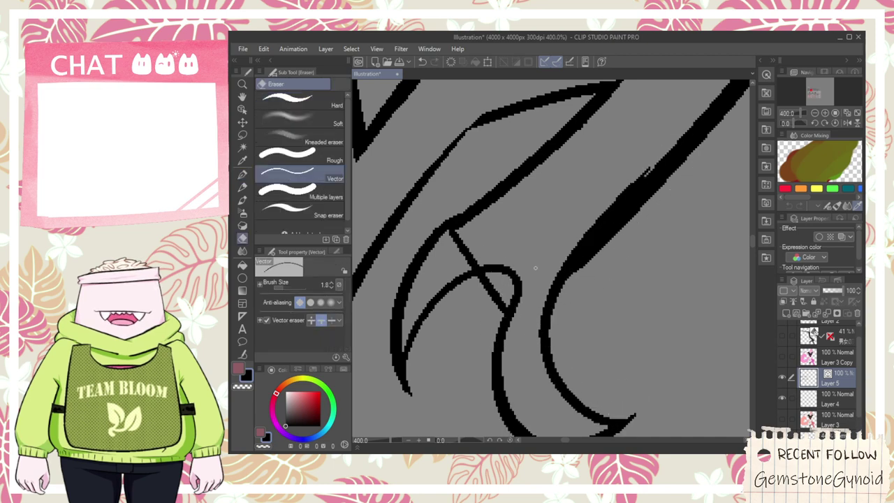
{"action": "left_click_drag", "start_coordinate": [490, 302], "coordinate": [461, 238]}
{"action": "mouse_move", "coordinate": [649, 171]}
{"action": "left_mouse_down"}
{"action": "mouse_move", "coordinate": [577, 268]}
{"action": "mouse_move", "coordinate": [564, 214]}
{"action": "mouse_move", "coordinate": [541, 225]}
{"action": "mouse_move", "coordinate": [555, 161]}
{"action": "left_mouse_up"}
- Examine the shirt lettering for further details to use on the S's lower half
{"action": "scroll", "coordinate": [570, 252], "scroll_direction": "down", "scroll_amount": 5}
{"action": "key", "text": "space"}
{"action": "scroll", "coordinate": [535, 306], "scroll_direction": "up", "scroll_amount": 1}
{"action": "scroll", "coordinate": [499, 157], "scroll_direction": "up", "scroll_amount": 2}
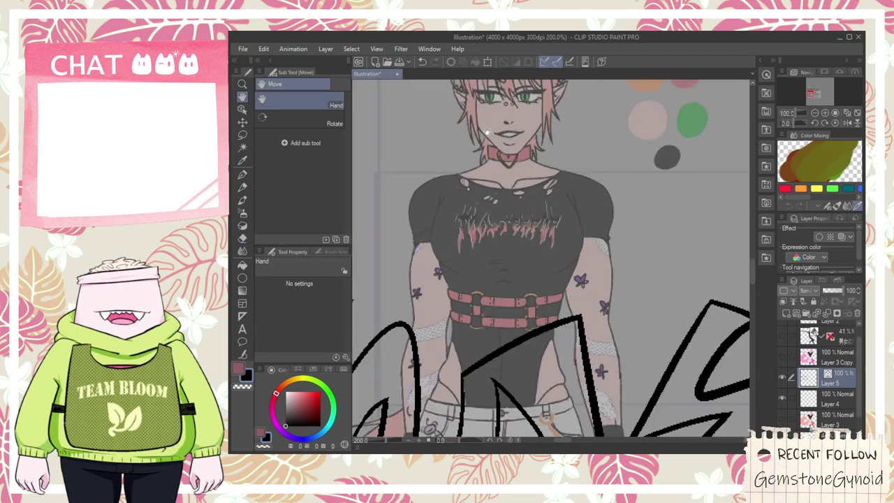
{"action": "scroll", "coordinate": [495, 229], "scroll_direction": "up", "scroll_amount": 4}
{"action": "scroll", "coordinate": [510, 213], "scroll_direction": "down", "scroll_amount": 6}
{"action": "left_click_drag", "start_coordinate": [630, 161], "coordinate": [509, 368]}
{"action": "scroll", "coordinate": [509, 368], "scroll_direction": "up", "scroll_amount": 6}
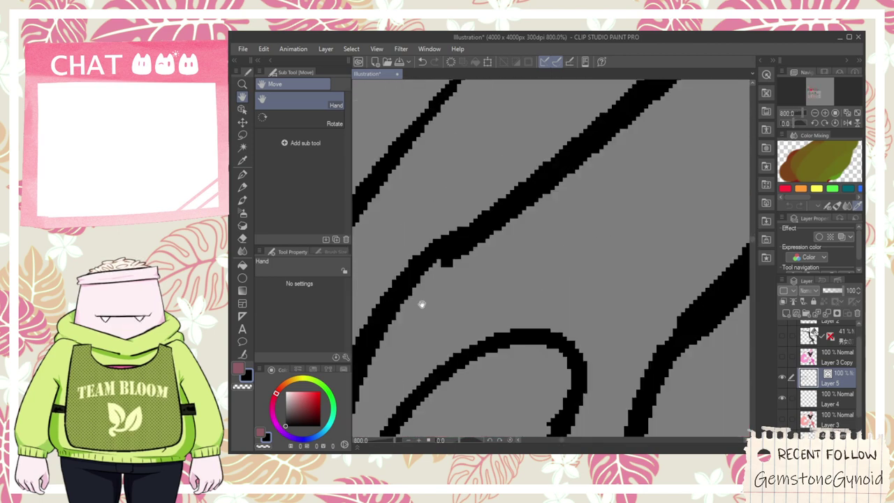
- Draw a small barbed notch on the inner edge of the S's lower hook, below its pointed tip
{"action": "key", "text": "p"}
{"action": "left_click_drag", "start_coordinate": [495, 224], "coordinate": [662, 178]}
{"action": "scroll", "coordinate": [594, 174], "scroll_direction": "down", "scroll_amount": 2}
{"action": "left_click_drag", "start_coordinate": [593, 193], "coordinate": [526, 282]}
{"action": "mouse_move", "coordinate": [485, 311]}
{"action": "left_mouse_down"}
{"action": "mouse_move", "coordinate": [528, 280]}
{"action": "mouse_move", "coordinate": [505, 210]}
{"action": "left_mouse_up"}
{"action": "key", "text": "ctrl+z"}
{"action": "left_click_drag", "start_coordinate": [504, 222], "coordinate": [624, 175]}
{"action": "key", "text": "e"}
{"action": "key", "text": "ctrl+z"}
{"action": "key", "text": "ctrl+z"}
{"action": "key", "text": "p"}
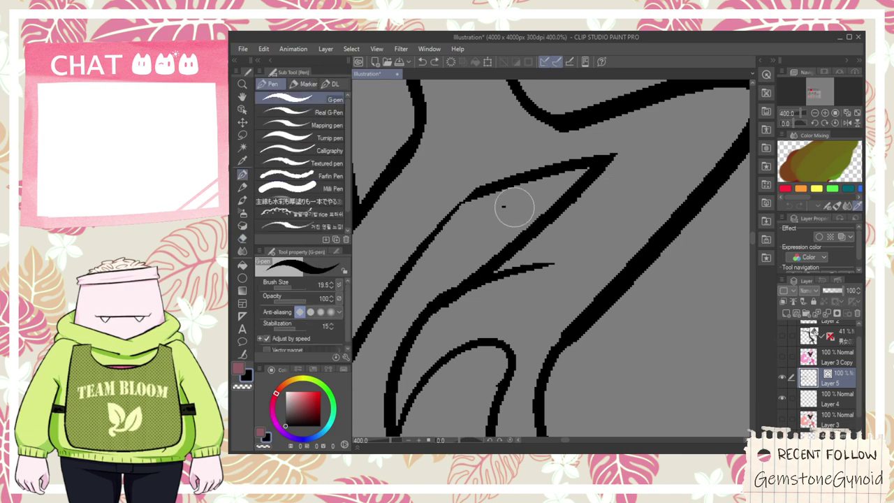
{"action": "left_click_drag", "start_coordinate": [502, 206], "coordinate": [518, 301]}
{"action": "mouse_move", "coordinate": [514, 208]}
{"action": "left_mouse_down"}
{"action": "mouse_move", "coordinate": [621, 174]}
{"action": "mouse_move", "coordinate": [553, 207]}
{"action": "mouse_move", "coordinate": [602, 155]}
{"action": "left_mouse_up"}
{"action": "key", "text": "ctrl+z"}
- Erase the old diagonal edge crossing the new barb inside the S's lower hook
{"action": "key", "text": "e"}
{"action": "left_click_drag", "start_coordinate": [551, 218], "coordinate": [550, 238]}
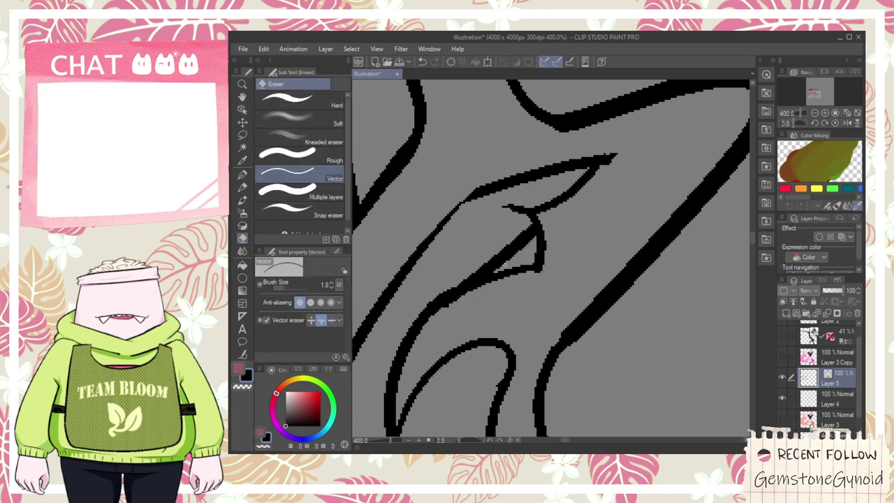
{"action": "left_click_drag", "start_coordinate": [514, 268], "coordinate": [528, 258]}
- Draw an outward-pointing thorn on the S's lower right outer edge and erase the straight edge it replaces
{"action": "key", "text": "p"}
{"action": "left_click_drag", "start_coordinate": [552, 365], "coordinate": [713, 205]}
{"action": "key", "text": "ctrl+z"}
{"action": "mouse_move", "coordinate": [544, 380]}
{"action": "left_mouse_down"}
{"action": "mouse_move", "coordinate": [713, 240]}
{"action": "mouse_move", "coordinate": [712, 143]}
{"action": "mouse_move", "coordinate": [726, 122]}
{"action": "left_mouse_up"}
{"action": "key", "text": "ctrl+z"}
{"action": "left_click_drag", "start_coordinate": [704, 243], "coordinate": [730, 160]}
{"action": "key", "text": "e"}
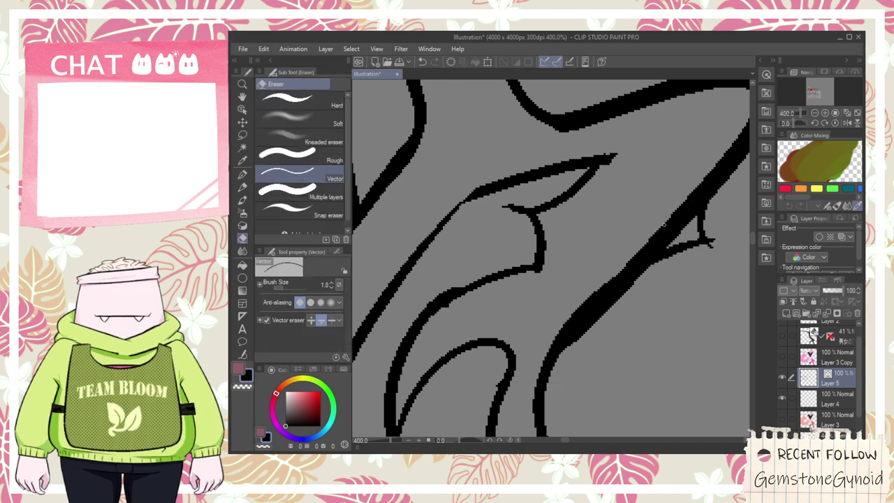
{"action": "left_click_drag", "start_coordinate": [667, 222], "coordinate": [656, 247]}
{"action": "left_click_drag", "start_coordinate": [594, 317], "coordinate": [572, 323]}
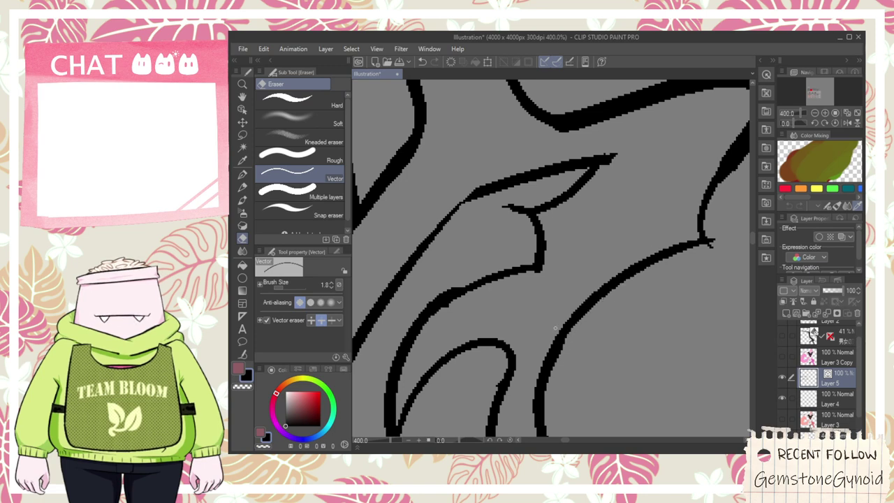
- Connect the vector lines where the barb meets the S's lower-left curve
{"action": "left_click_drag", "start_coordinate": [443, 316], "coordinate": [433, 301]}
{"action": "key", "text": "ctrl+z"}
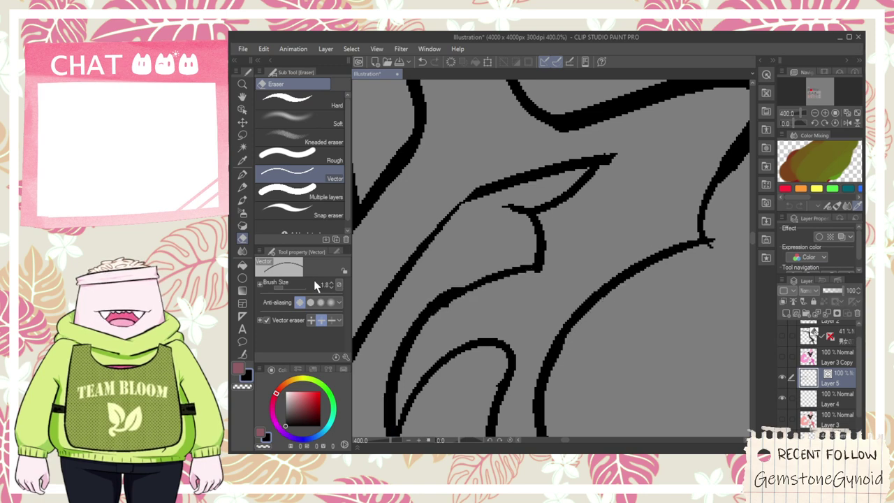
{"action": "left_click", "coordinate": [242, 354]}
{"action": "left_click_drag", "start_coordinate": [443, 308], "coordinate": [465, 284]}
{"action": "scroll", "coordinate": [412, 338], "scroll_direction": "down", "scroll_amount": 3}
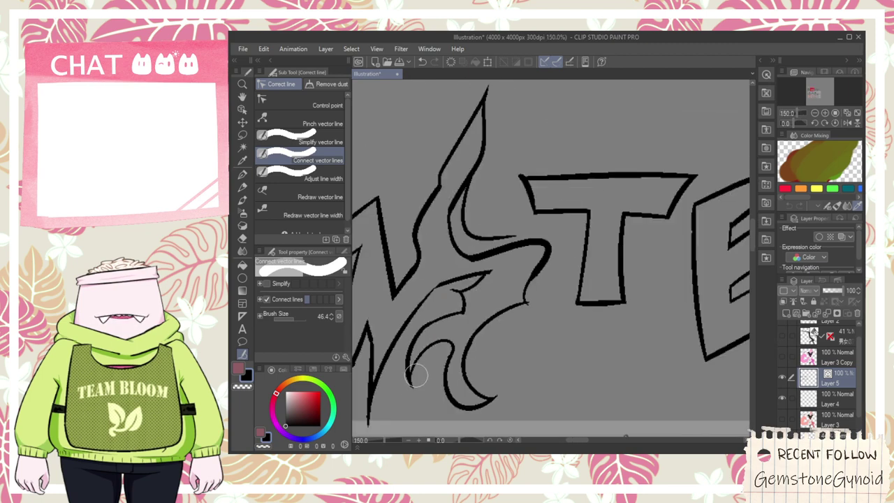
- Trim the stray line ends at the S's right thorn and connect the vector lines above it
{"action": "scroll", "coordinate": [426, 377], "scroll_direction": "up", "scroll_amount": 1}
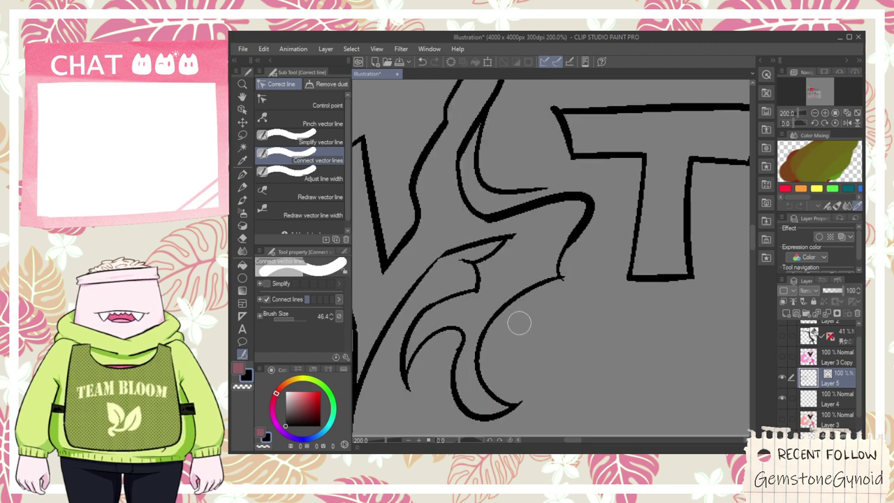
{"action": "key", "text": "e"}
{"action": "scroll", "coordinate": [562, 279], "scroll_direction": "up", "scroll_amount": 2}
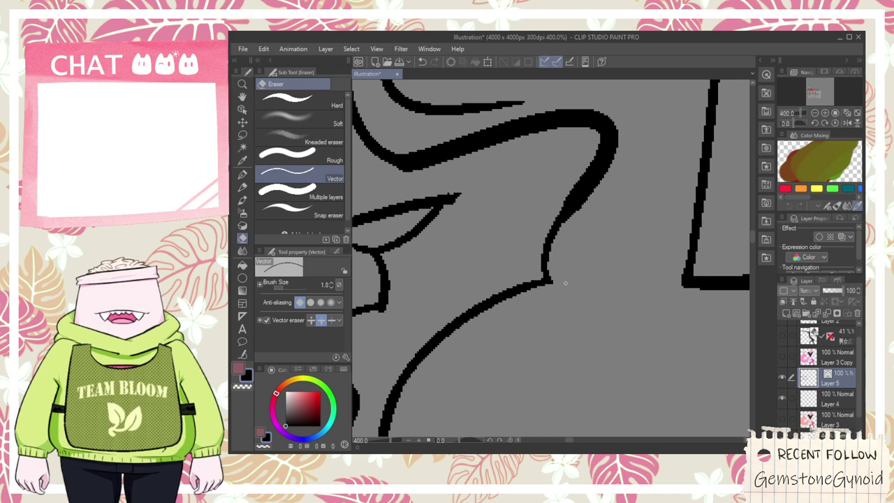
{"action": "scroll", "coordinate": [553, 280], "scroll_direction": "down", "scroll_amount": 3}
{"action": "left_click", "coordinate": [242, 354]}
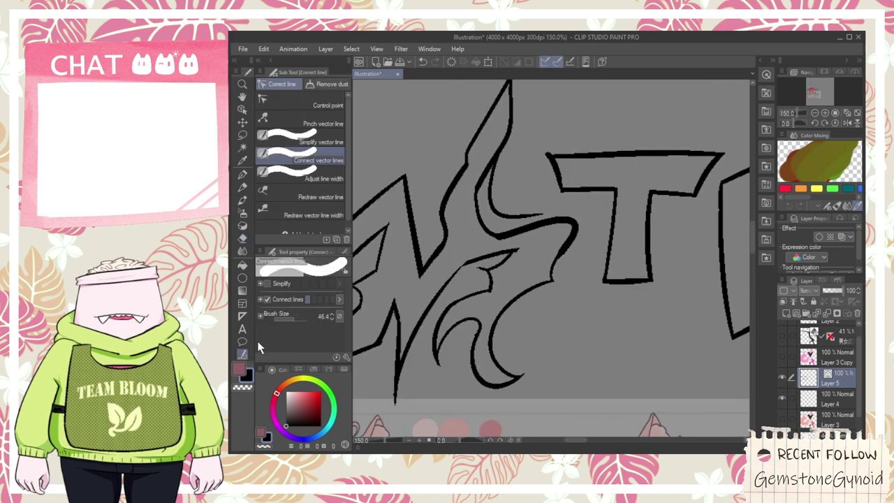
{"action": "scroll", "coordinate": [378, 282], "scroll_direction": "up", "scroll_amount": 1}
{"action": "left_click_drag", "start_coordinate": [616, 240], "coordinate": [631, 230]}
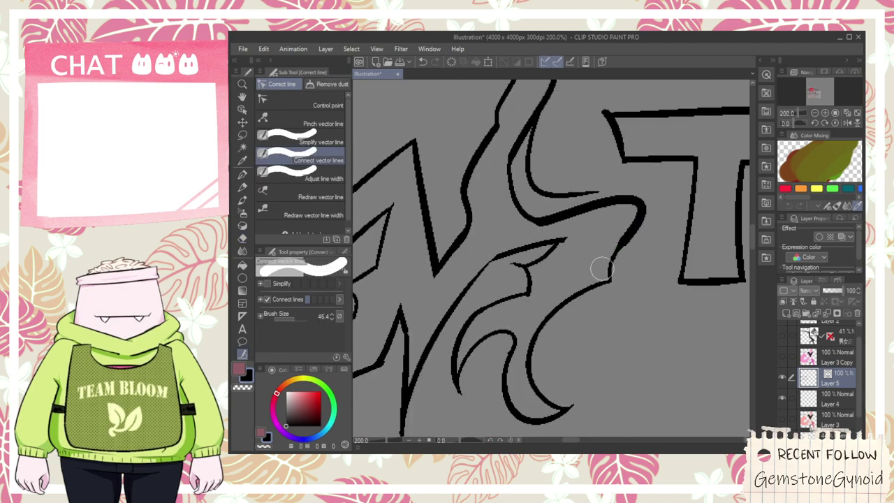
- Erase the extra inner curve running from the S's spike toward its middle stroke
{"action": "scroll", "coordinate": [540, 216], "scroll_direction": "down", "scroll_amount": 1}
{"action": "key", "text": "p"}
{"action": "scroll", "coordinate": [543, 223], "scroll_direction": "down", "scroll_amount": 3}
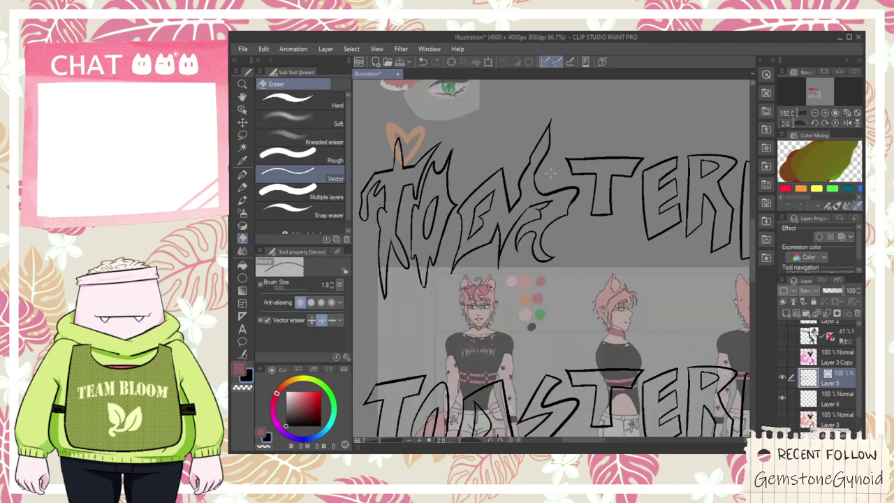
- Examine the shirt lettering closely for shapes to use on the second T
{"action": "key", "text": "space"}
{"action": "left_click_drag", "start_coordinate": [478, 366], "coordinate": [500, 248]}
{"action": "scroll", "coordinate": [500, 248], "scroll_direction": "up", "scroll_amount": 1}
{"action": "scroll", "coordinate": [500, 248], "scroll_direction": "up", "scroll_amount": 3}
{"action": "scroll", "coordinate": [510, 240], "scroll_direction": "up", "scroll_amount": 2}
{"action": "scroll", "coordinate": [516, 237], "scroll_direction": "down", "scroll_amount": 2}
{"action": "scroll", "coordinate": [524, 234], "scroll_direction": "up", "scroll_amount": 2}
{"action": "scroll", "coordinate": [523, 234], "scroll_direction": "up", "scroll_amount": 2}
{"action": "scroll", "coordinate": [520, 237], "scroll_direction": "down", "scroll_amount": 5}
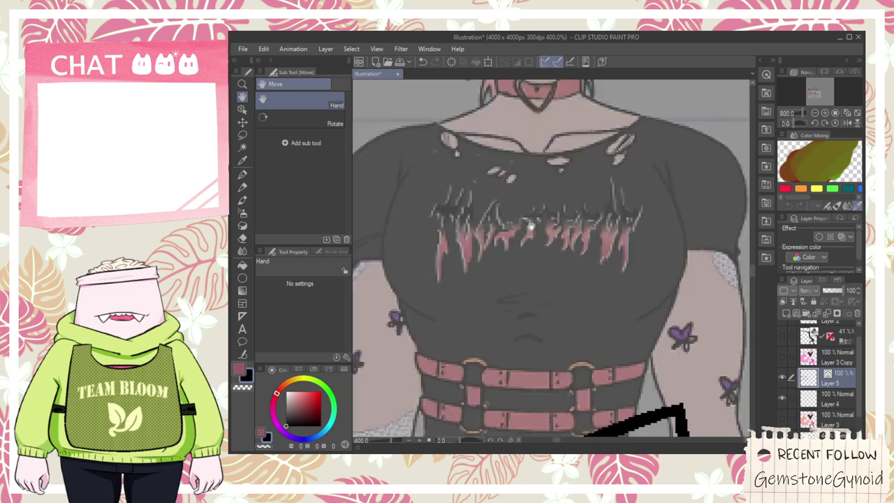
{"action": "scroll", "coordinate": [507, 288], "scroll_direction": "up", "scroll_amount": 2}
{"action": "left_click_drag", "start_coordinate": [534, 125], "coordinate": [482, 310]}
{"action": "scroll", "coordinate": [482, 309], "scroll_direction": "up", "scroll_amount": 1}
- Try to reshape the second T's left arm with a curved underside and a line rising above the crossbar
{"action": "mouse_move", "coordinate": [433, 241]}
{"action": "left_mouse_down"}
{"action": "mouse_move", "coordinate": [498, 240]}
{"action": "mouse_move", "coordinate": [522, 268]}
{"action": "mouse_move", "coordinate": [557, 258]}
{"action": "left_mouse_up"}
{"action": "key", "text": "ctrl+z"}
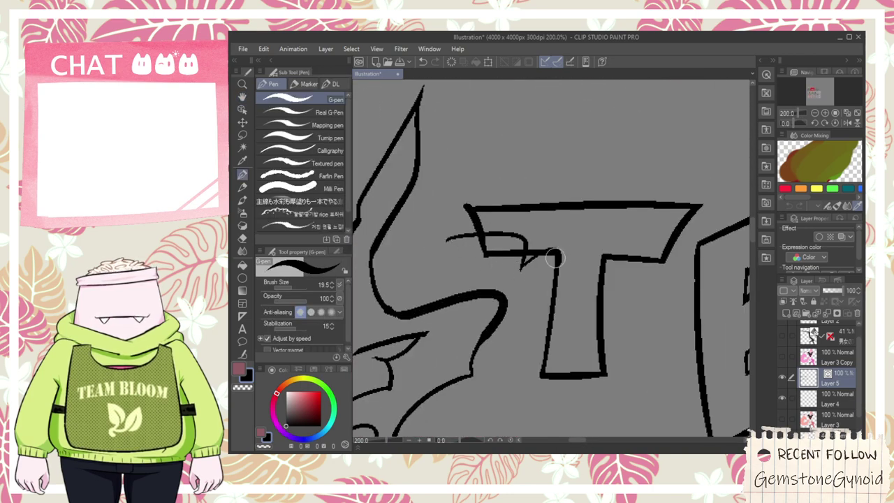
{"action": "mouse_move", "coordinate": [477, 231]}
{"action": "left_mouse_down"}
{"action": "mouse_move", "coordinate": [526, 176]}
{"action": "mouse_move", "coordinate": [599, 220]}
{"action": "left_mouse_up"}
{"action": "key", "text": "ctrl+z"}
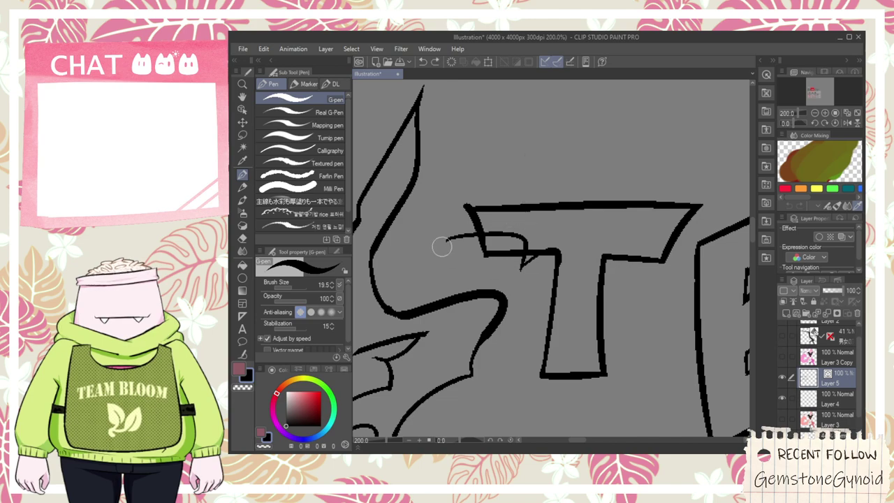
{"action": "left_click_drag", "start_coordinate": [525, 208], "coordinate": [523, 166]}
- Compare the T with the shirt lettering to find a shape for its crossbar
{"action": "scroll", "coordinate": [519, 170], "scroll_direction": "down", "scroll_amount": 3}
{"action": "left_click_drag", "start_coordinate": [450, 384], "coordinate": [538, 214]}
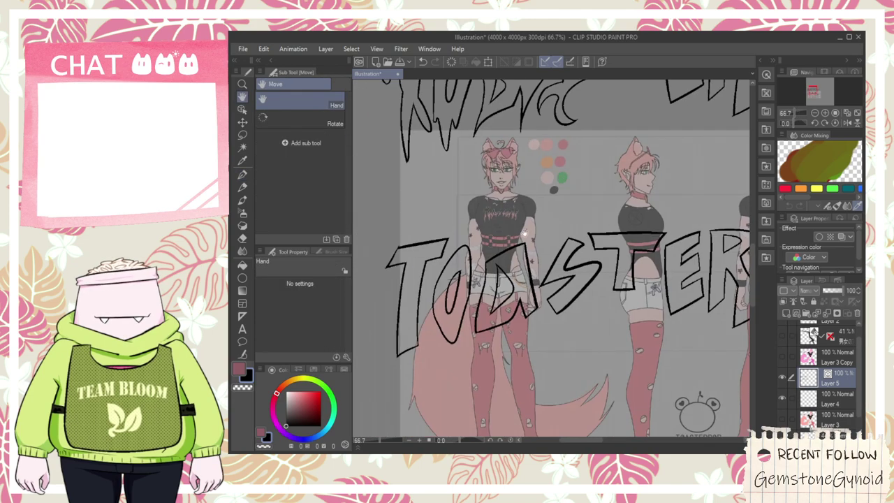
{"action": "scroll", "coordinate": [524, 228], "scroll_direction": "up", "scroll_amount": 2}
{"action": "scroll", "coordinate": [509, 229], "scroll_direction": "up", "scroll_amount": 2}
{"action": "left_click_drag", "start_coordinate": [519, 181], "coordinate": [551, 317]}
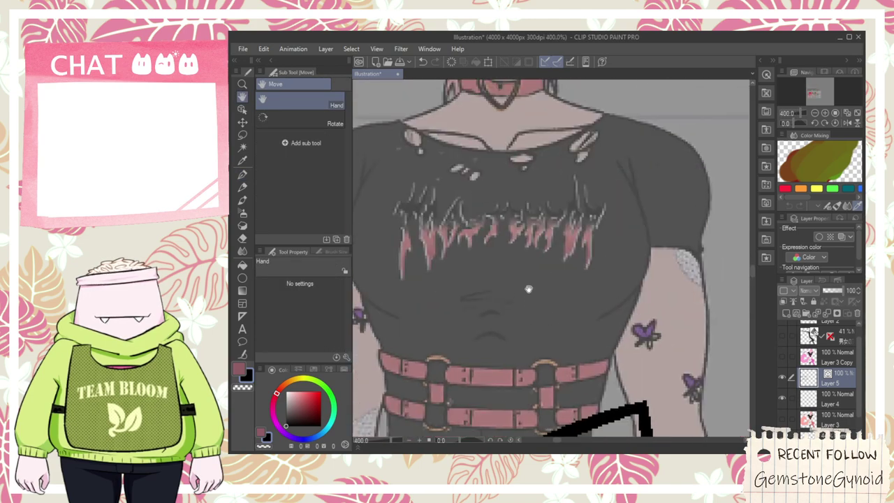
{"action": "scroll", "coordinate": [542, 259], "scroll_direction": "down", "scroll_amount": 4}
{"action": "left_click_drag", "start_coordinate": [598, 195], "coordinate": [494, 331]}
{"action": "scroll", "coordinate": [494, 331], "scroll_direction": "up", "scroll_amount": 1}
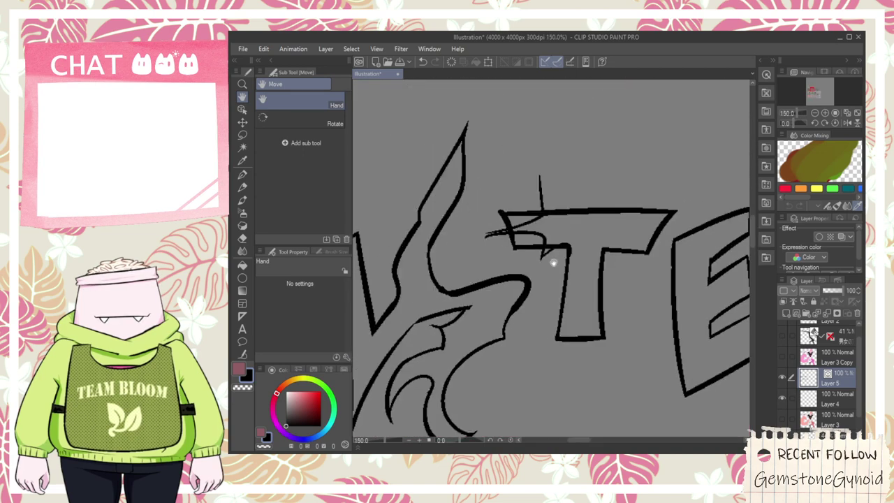
- Try to draw the T's left arm as a pointed, arched shape with a spike rising from the crossbar
{"action": "key", "text": "p"}
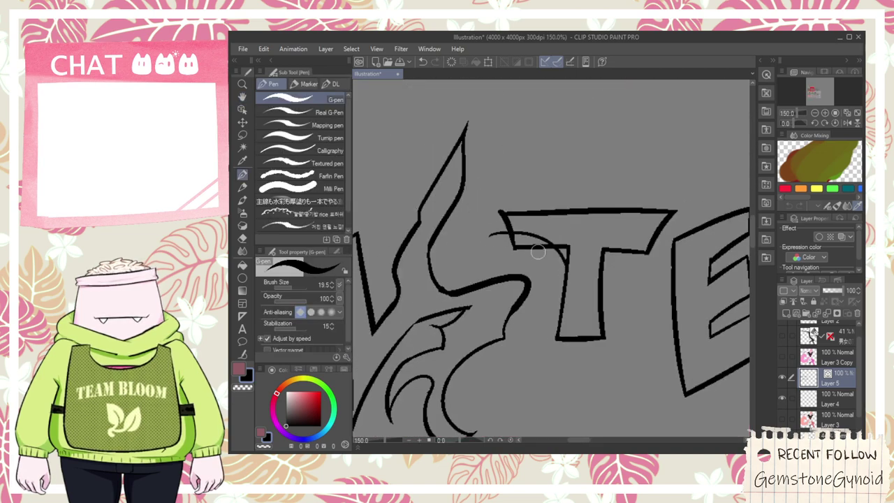
{"action": "left_click_drag", "start_coordinate": [489, 234], "coordinate": [598, 142]}
{"action": "key", "text": "ctrl+z"}
{"action": "left_click_drag", "start_coordinate": [489, 233], "coordinate": [618, 131]}
{"action": "key", "text": "ctrl+z"}
{"action": "left_click_drag", "start_coordinate": [488, 238], "coordinate": [587, 154]}
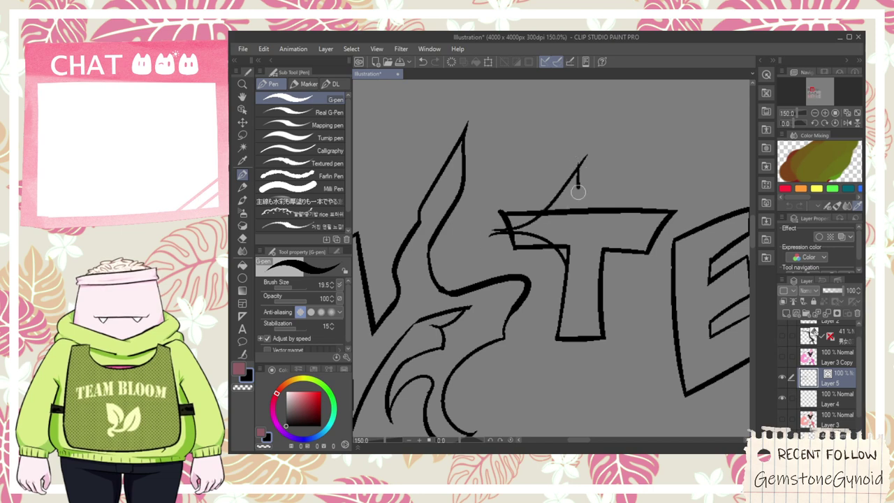
{"action": "left_click_drag", "start_coordinate": [577, 188], "coordinate": [651, 150]}
{"action": "scroll", "coordinate": [658, 228], "scroll_direction": "down", "scroll_amount": 1}
{"action": "key", "text": "ctrl+z"}
{"action": "key", "text": "ctrl+z"}
{"action": "scroll", "coordinate": [626, 231], "scroll_direction": "up", "scroll_amount": 1}
{"action": "scroll", "coordinate": [619, 231], "scroll_direction": "up", "scroll_amount": 1}
{"action": "key", "text": "ctrl+z"}
{"action": "key", "text": "ctrl+z"}
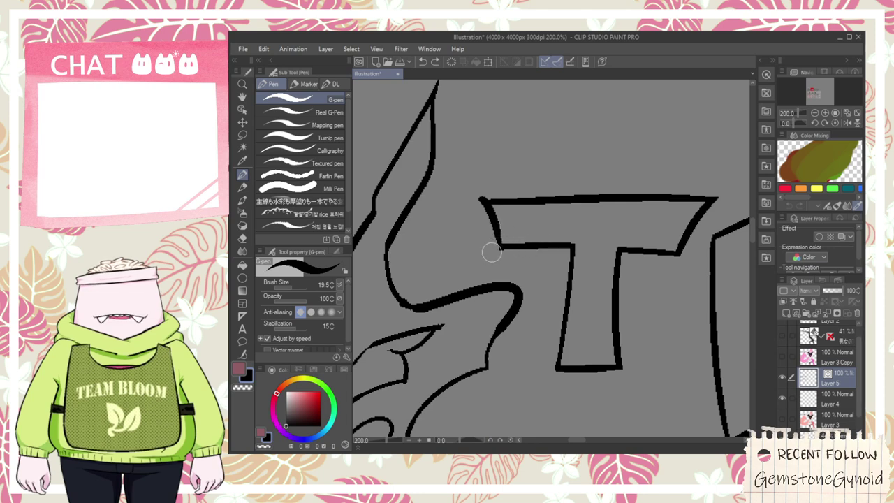
- Try to draw a spike sweeping up from the lower-left corner of the T's crossbar
{"action": "mouse_move", "coordinate": [504, 247]}
{"action": "left_mouse_down"}
{"action": "mouse_move", "coordinate": [440, 274]}
{"action": "mouse_move", "coordinate": [547, 184]}
{"action": "left_mouse_up"}
{"action": "key", "text": "ctrl+z"}
{"action": "key", "text": "ctrl+z"}
{"action": "mouse_move", "coordinate": [502, 247]}
{"action": "left_mouse_down"}
{"action": "mouse_move", "coordinate": [437, 290]}
{"action": "mouse_move", "coordinate": [525, 214]}
{"action": "mouse_move", "coordinate": [662, 139]}
{"action": "left_mouse_up"}
{"action": "key", "text": "ctrl+z"}
- Review the S and T together and examine the shirt lettering again for a crossbar shape
{"action": "scroll", "coordinate": [662, 139], "scroll_direction": "down", "scroll_amount": 4}
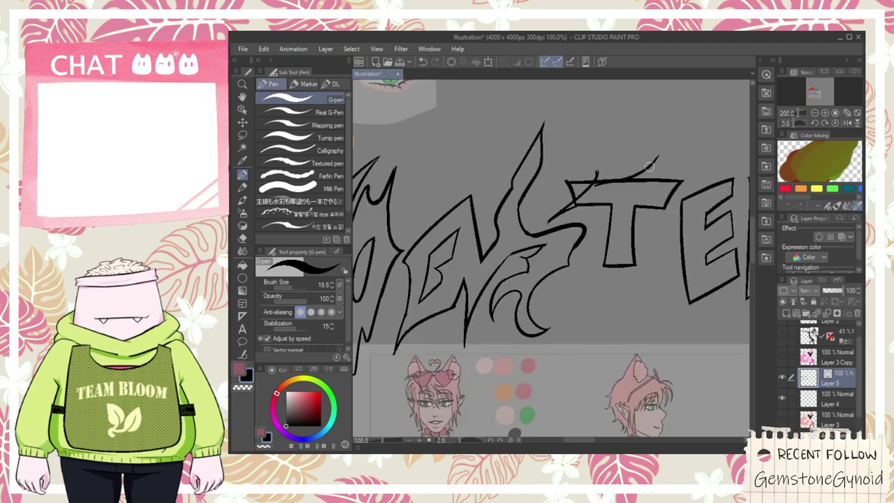
{"action": "scroll", "coordinate": [522, 389], "scroll_direction": "up", "scroll_amount": 2}
{"action": "left_click_drag", "start_coordinate": [522, 389], "coordinate": [518, 299]}
{"action": "scroll", "coordinate": [517, 298], "scroll_direction": "up", "scroll_amount": 4}
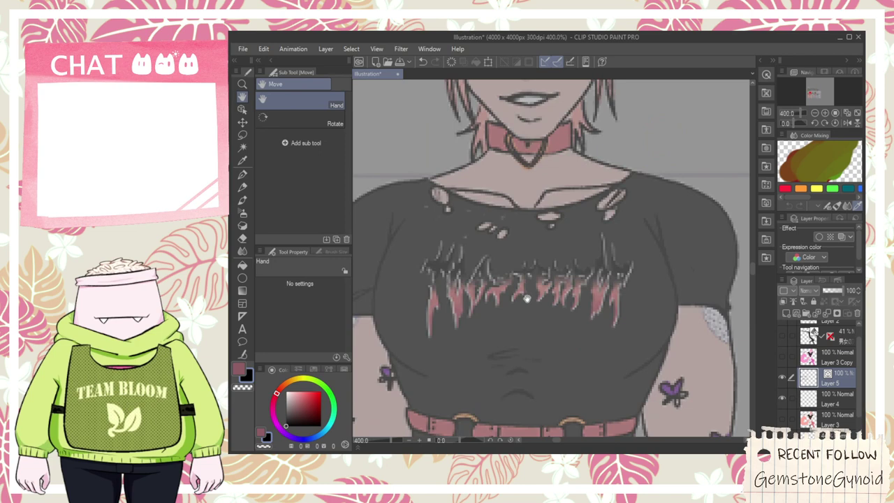
{"action": "scroll", "coordinate": [526, 299], "scroll_direction": "down", "scroll_amount": 4}
{"action": "scroll", "coordinate": [491, 333], "scroll_direction": "up", "scroll_amount": 2}
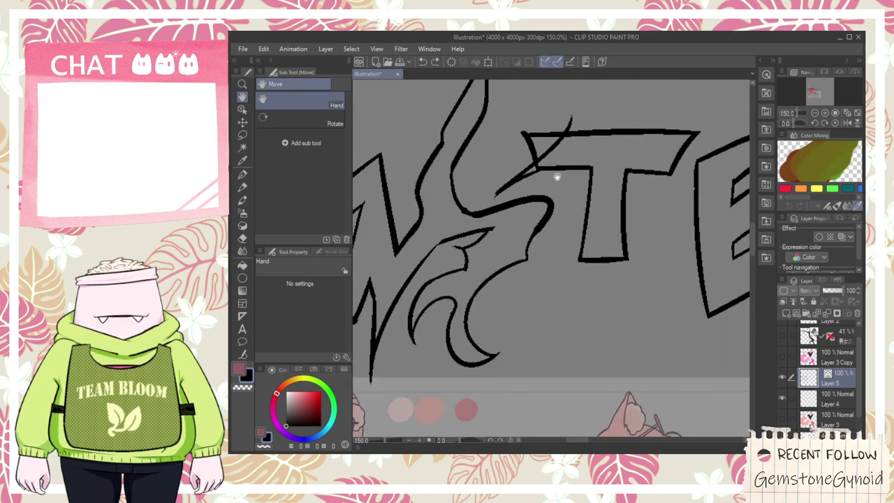
{"action": "mouse_move", "coordinate": [557, 162]}
{"action": "left_mouse_down"}
{"action": "mouse_move", "coordinate": [541, 234]}
{"action": "mouse_move", "coordinate": [582, 235]}
{"action": "left_mouse_up"}
- Clear the trial spike, then try an arched, pointed left arm and two upward spikes on the T's crossbar
{"action": "key", "text": "p"}
{"action": "key", "text": "ctrl+z"}
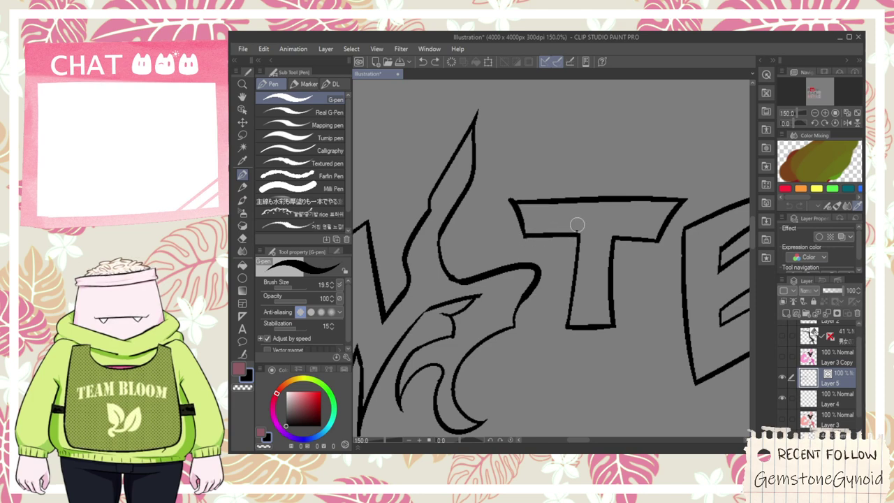
{"action": "left_click_drag", "start_coordinate": [480, 215], "coordinate": [589, 263]}
{"action": "key", "text": "ctrl+z"}
{"action": "left_click_drag", "start_coordinate": [482, 212], "coordinate": [576, 268]}
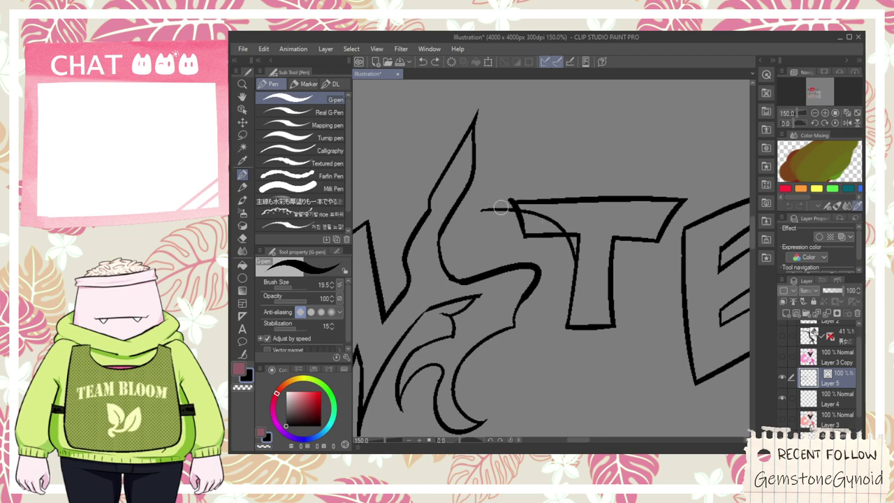
{"action": "left_click_drag", "start_coordinate": [546, 207], "coordinate": [587, 158]}
{"action": "mouse_move", "coordinate": [633, 176]}
{"action": "left_mouse_down"}
{"action": "mouse_move", "coordinate": [673, 136]}
{"action": "mouse_move", "coordinate": [659, 194]}
{"action": "left_mouse_up"}
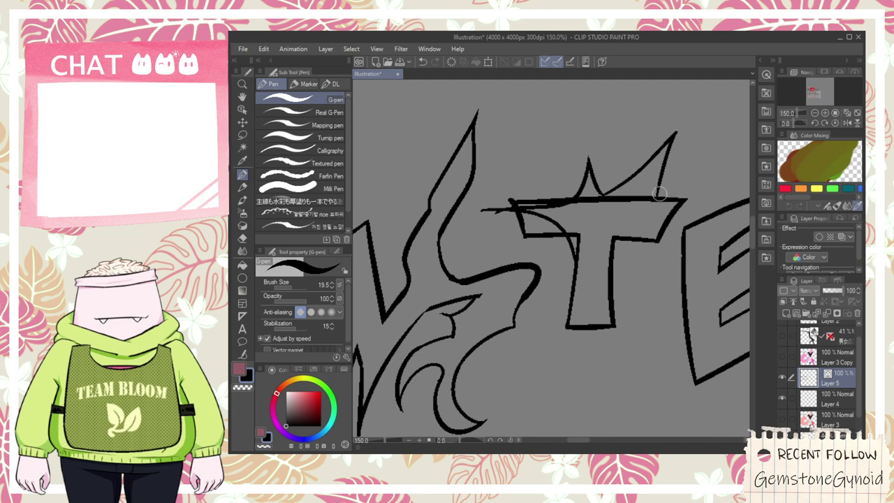
- Examine the middle letters of the shirt lettering for drip shapes to use on the T
{"action": "scroll", "coordinate": [606, 248], "scroll_direction": "down", "scroll_amount": 1}
{"action": "key", "text": "space"}
{"action": "mouse_move", "coordinate": [592, 335]}
{"action": "left_mouse_down"}
{"action": "mouse_move", "coordinate": [587, 217]}
{"action": "mouse_move", "coordinate": [592, 246]}
{"action": "left_mouse_up"}
{"action": "scroll", "coordinate": [425, 356], "scroll_direction": "up", "scroll_amount": 10}
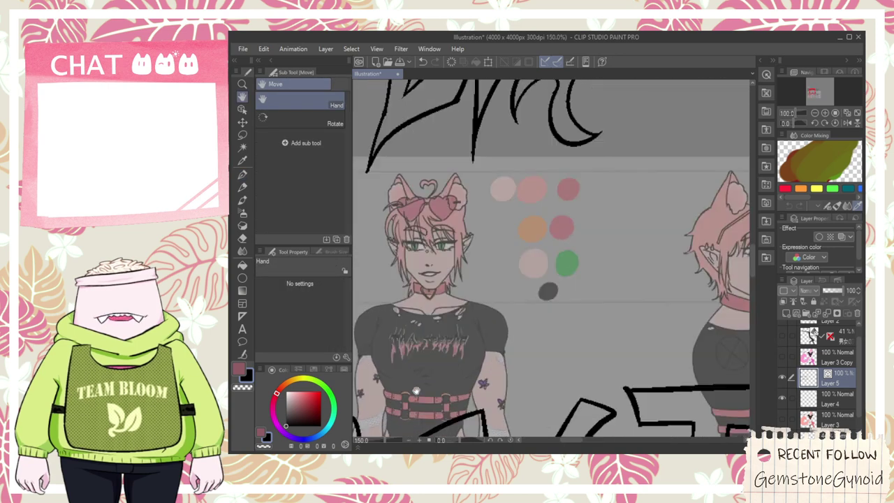
{"action": "key", "text": "p"}
{"action": "scroll", "coordinate": [503, 253], "scroll_direction": "down", "scroll_amount": 5}
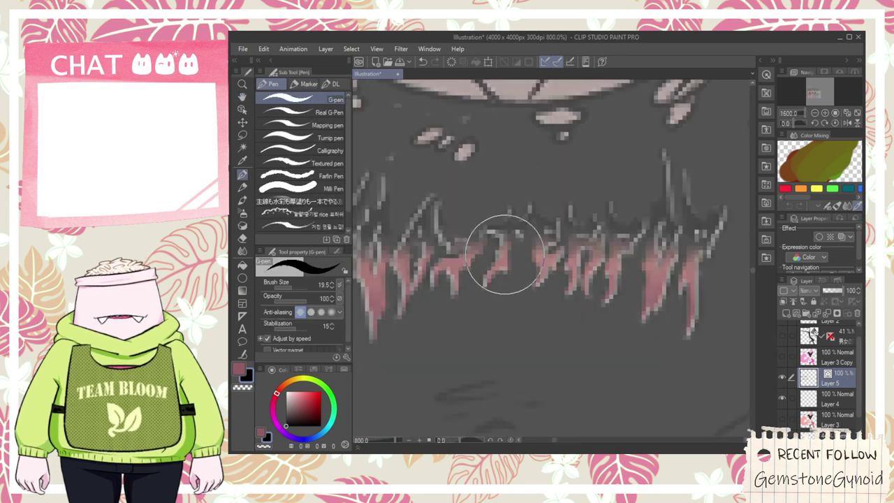
{"action": "scroll", "coordinate": [547, 327], "scroll_direction": "down", "scroll_amount": 4}
{"action": "key", "text": "space"}
{"action": "left_click_drag", "start_coordinate": [644, 185], "coordinate": [527, 399]}
{"action": "scroll", "coordinate": [527, 399], "scroll_direction": "up", "scroll_amount": 2}
{"action": "left_click_drag", "start_coordinate": [546, 349], "coordinate": [396, 383]}
- Undo the latest strokes on the T's crossbar
{"action": "key", "text": "ctrl+z"}
{"action": "key", "text": "ctrl+z"}
{"action": "key", "text": "ctrl+z"}
- Draw a long curved drip and a shorter pointed drip below the T's stem, joined by an arch
{"action": "key", "text": "p"}
{"action": "mouse_move", "coordinate": [522, 207]}
{"action": "left_mouse_down"}
{"action": "mouse_move", "coordinate": [477, 433]}
{"action": "mouse_move", "coordinate": [475, 315]}
{"action": "left_mouse_up"}
{"action": "key", "text": "space"}
{"action": "mouse_move", "coordinate": [463, 351]}
{"action": "left_mouse_down"}
{"action": "mouse_move", "coordinate": [542, 210]}
{"action": "mouse_move", "coordinate": [556, 213]}
{"action": "mouse_move", "coordinate": [537, 289]}
{"action": "left_mouse_up"}
{"action": "key", "text": "ctrl+z"}
{"action": "mouse_move", "coordinate": [521, 220]}
{"action": "left_mouse_down"}
{"action": "mouse_move", "coordinate": [529, 291]}
{"action": "mouse_move", "coordinate": [547, 274]}
{"action": "mouse_move", "coordinate": [537, 151]}
{"action": "left_mouse_up"}
{"action": "key", "text": "ctrl+z"}
{"action": "left_click_drag", "start_coordinate": [541, 277], "coordinate": [550, 104]}
{"action": "key", "text": "ctrl+z"}
{"action": "mouse_move", "coordinate": [539, 284]}
{"action": "left_mouse_down"}
{"action": "mouse_move", "coordinate": [568, 201]}
{"action": "mouse_move", "coordinate": [551, 92]}
{"action": "left_mouse_up"}
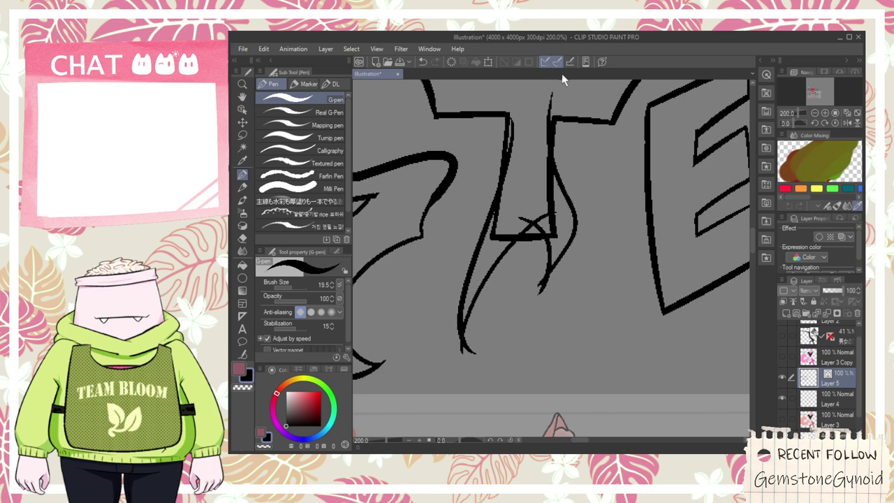
- Erase the overshooting line ends of the T's drips and the leftover outline of its old stem
{"action": "key", "text": "e"}
{"action": "mouse_move", "coordinate": [555, 196]}
{"action": "left_mouse_down"}
{"action": "mouse_move", "coordinate": [555, 236]}
{"action": "mouse_move", "coordinate": [526, 251]}
{"action": "mouse_move", "coordinate": [534, 246]}
{"action": "mouse_move", "coordinate": [543, 299]}
{"action": "left_mouse_up"}
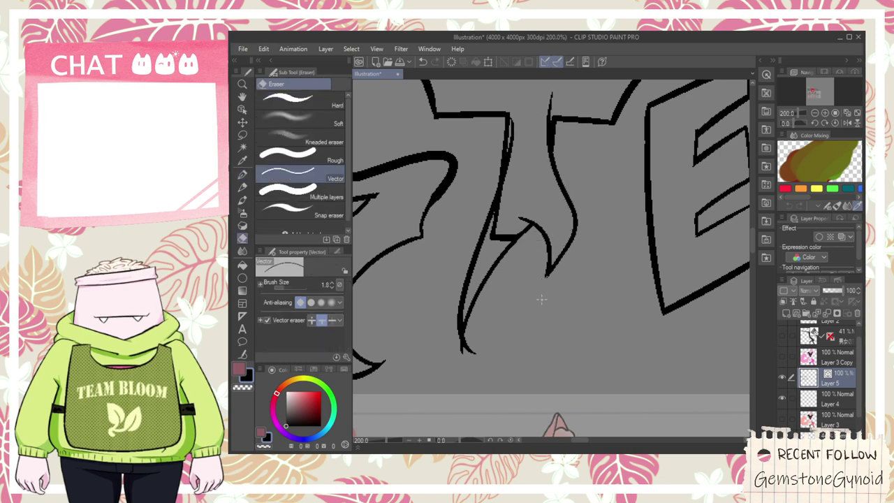
{"action": "scroll", "coordinate": [450, 343], "scroll_direction": "up", "scroll_amount": 2}
{"action": "mouse_move", "coordinate": [466, 359]}
{"action": "left_mouse_down"}
{"action": "mouse_move", "coordinate": [476, 343]}
{"action": "mouse_move", "coordinate": [483, 357]}
{"action": "left_mouse_up"}
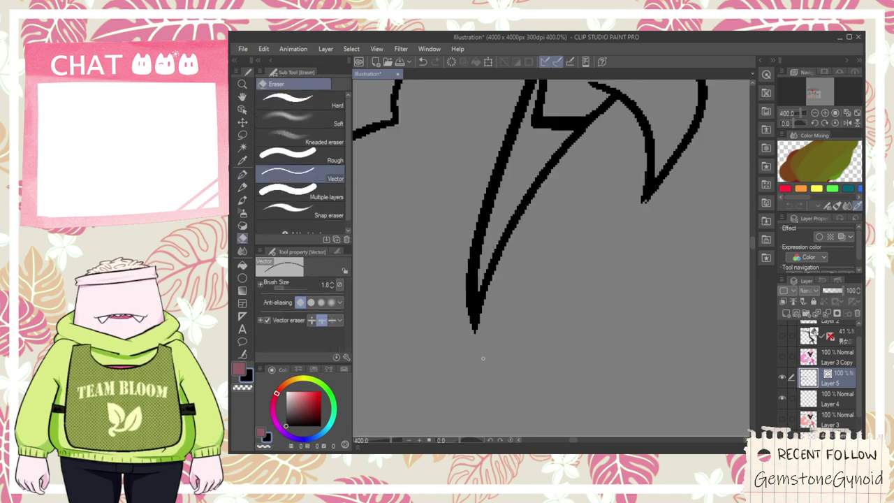
{"action": "scroll", "coordinate": [482, 360], "scroll_direction": "down", "scroll_amount": 2}
{"action": "key", "text": "space"}
{"action": "left_click_drag", "start_coordinate": [526, 233], "coordinate": [502, 309]}
{"action": "left_click_drag", "start_coordinate": [497, 325], "coordinate": [503, 305]}
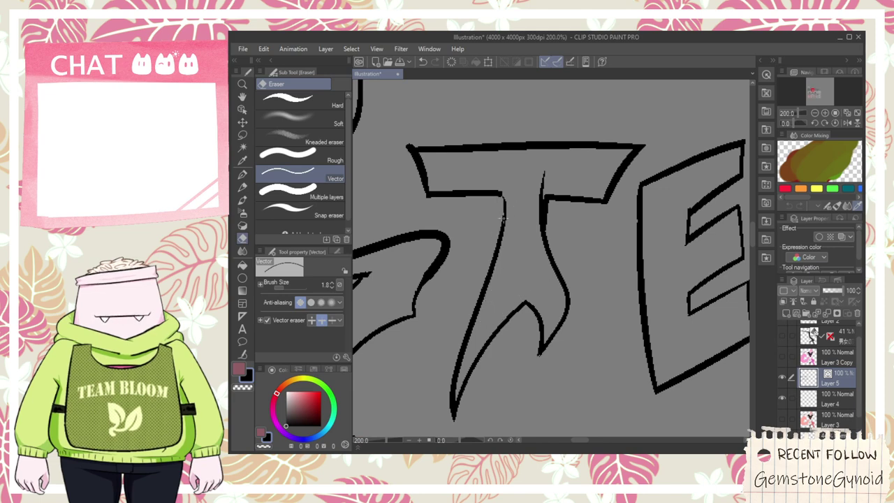
{"action": "scroll", "coordinate": [515, 165], "scroll_direction": "down", "scroll_amount": 1}
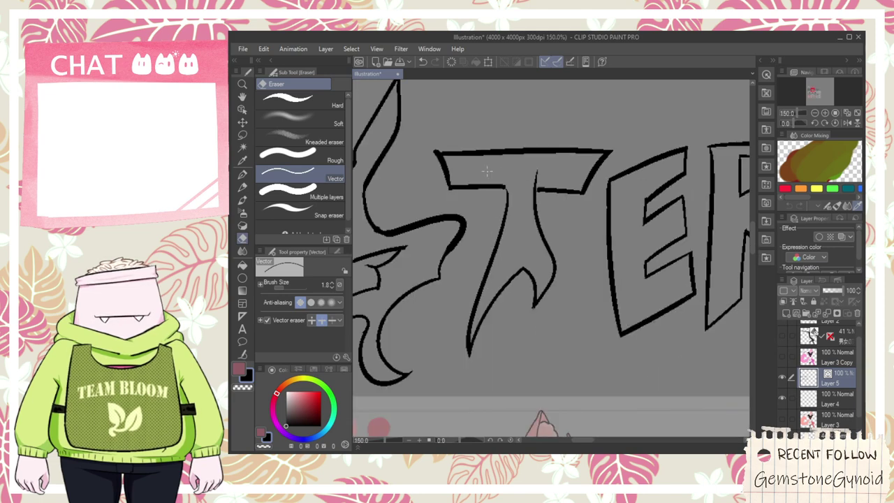
- Draw a tall upward spike with a small barb on its left side, rising above the T's stem
{"action": "key", "text": "space"}
{"action": "left_click_drag", "start_coordinate": [485, 180], "coordinate": [527, 253]}
{"action": "scroll", "coordinate": [526, 253], "scroll_direction": "up", "scroll_amount": 1}
{"action": "key", "text": "p"}
{"action": "left_click_drag", "start_coordinate": [489, 223], "coordinate": [567, 169]}
{"action": "key", "text": "ctrl+z"}
{"action": "mouse_move", "coordinate": [550, 216]}
{"action": "left_mouse_down"}
{"action": "mouse_move", "coordinate": [543, 150]}
{"action": "mouse_move", "coordinate": [621, 155]}
{"action": "mouse_move", "coordinate": [510, 176]}
{"action": "left_mouse_up"}
{"action": "key", "text": "ctrl+z"}
{"action": "key", "text": "ctrl+z"}
{"action": "mouse_move", "coordinate": [557, 227]}
{"action": "left_mouse_down"}
{"action": "mouse_move", "coordinate": [501, 186]}
{"action": "mouse_move", "coordinate": [584, 103]}
{"action": "mouse_move", "coordinate": [592, 227]}
{"action": "left_mouse_up"}
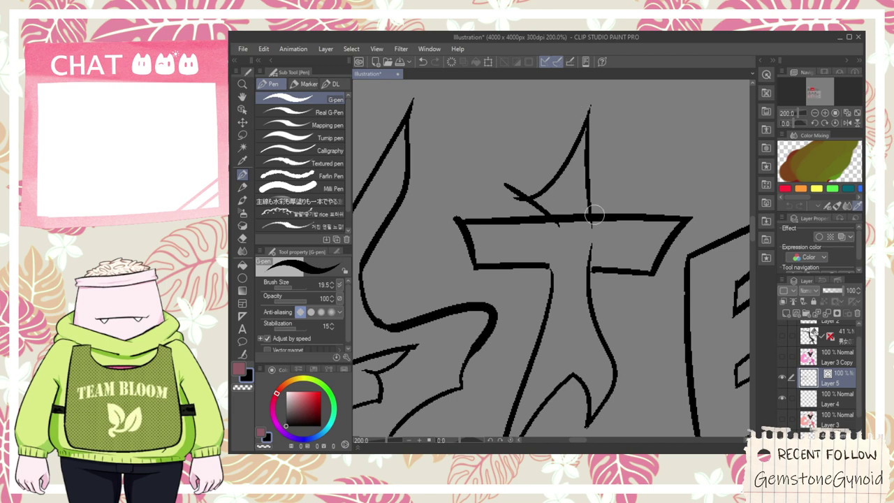
- Erase the crossbar line inside the spike's base and the stray ends at the barb and stem
{"action": "key", "text": "e"}
{"action": "left_click", "coordinate": [572, 218]}
{"action": "left_click", "coordinate": [525, 198]}
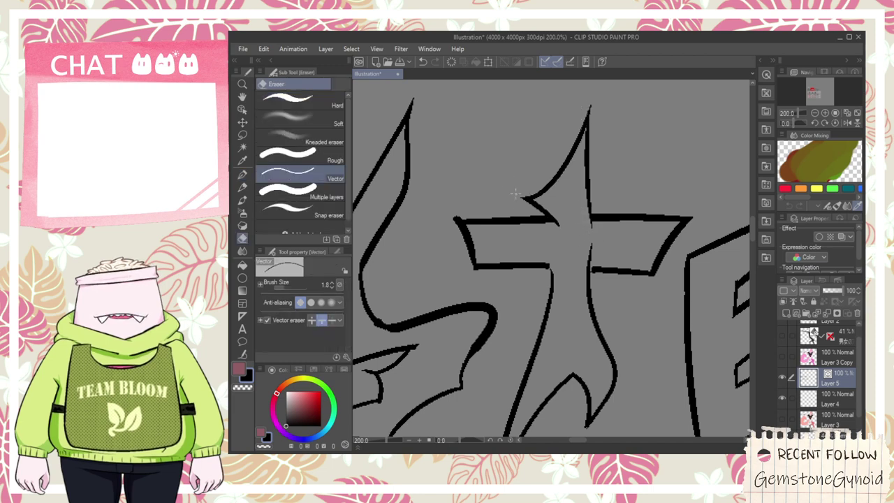
{"action": "scroll", "coordinate": [593, 277], "scroll_direction": "up", "scroll_amount": 3}
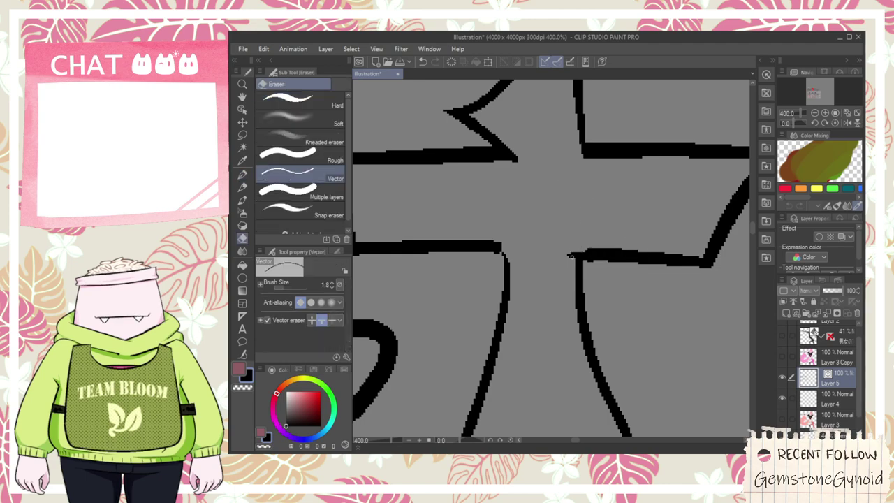
{"action": "left_click", "coordinate": [573, 254]}
- Examine the shirt lettering for spike shapes to use on the T's right arm
{"action": "scroll", "coordinate": [563, 259], "scroll_direction": "down", "scroll_amount": 7}
{"action": "key", "text": "space"}
{"action": "left_click_drag", "start_coordinate": [548, 347], "coordinate": [555, 211]}
{"action": "scroll", "coordinate": [535, 214], "scroll_direction": "up", "scroll_amount": 2}
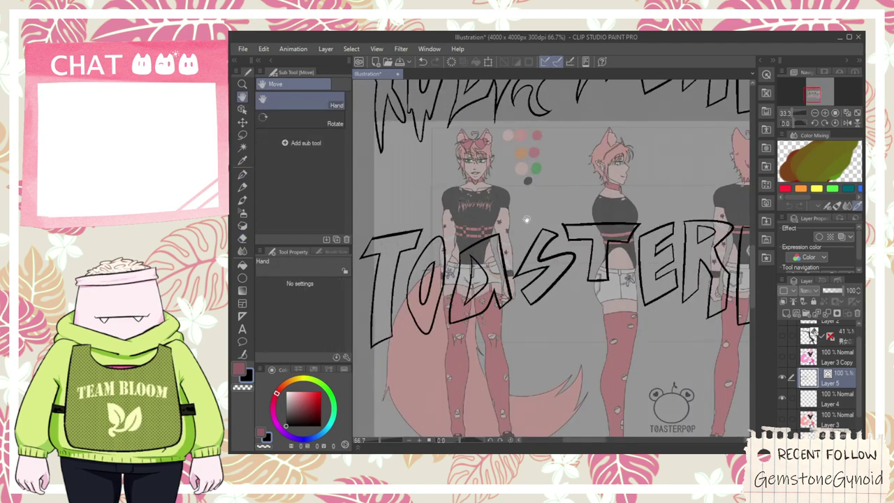
{"action": "scroll", "coordinate": [526, 220], "scroll_direction": "up", "scroll_amount": 5}
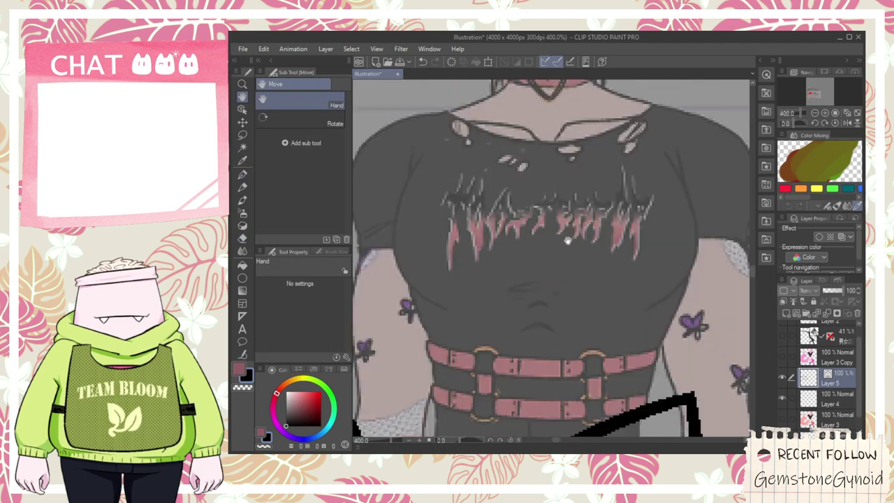
{"action": "scroll", "coordinate": [562, 238], "scroll_direction": "down", "scroll_amount": 6}
{"action": "scroll", "coordinate": [595, 168], "scroll_direction": "up", "scroll_amount": 2}
{"action": "left_click_drag", "start_coordinate": [595, 211], "coordinate": [541, 253]}
{"action": "scroll", "coordinate": [542, 252], "scroll_direction": "up", "scroll_amount": 1}
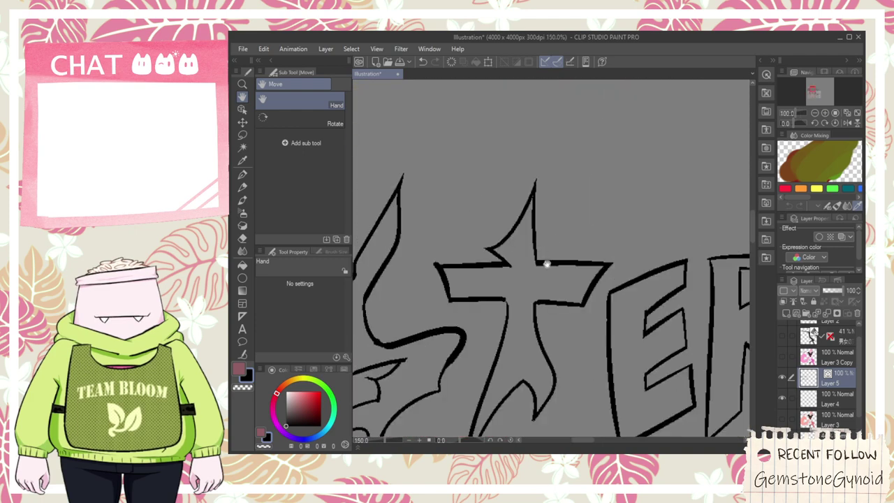
- Draw a curved upward spike and a pointed downward drip at the right end of the T's crossbar
{"action": "scroll", "coordinate": [552, 281], "scroll_direction": "up", "scroll_amount": 1}
{"action": "key", "text": "p"}
{"action": "mouse_move", "coordinate": [553, 308]}
{"action": "left_mouse_down"}
{"action": "mouse_move", "coordinate": [594, 376]}
{"action": "mouse_move", "coordinate": [581, 271]}
{"action": "left_mouse_up"}
{"action": "key", "text": "ctrl+z"}
{"action": "mouse_move", "coordinate": [588, 355]}
{"action": "left_mouse_down"}
{"action": "mouse_move", "coordinate": [581, 282]}
{"action": "mouse_move", "coordinate": [626, 173]}
{"action": "left_mouse_up"}
- Erase the old crossbar lines and overshooting ends around the right arm's new spike and drip
{"action": "key", "text": "e"}
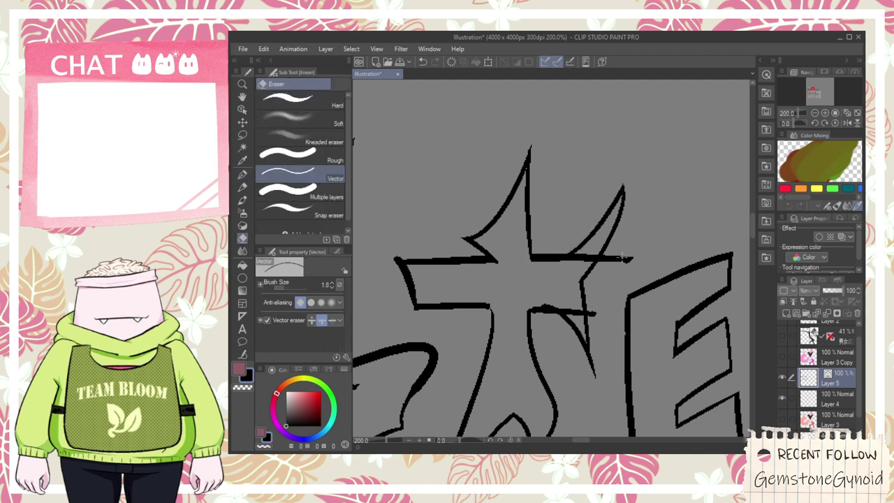
{"action": "scroll", "coordinate": [557, 312], "scroll_direction": "up", "scroll_amount": 2}
{"action": "mouse_move", "coordinate": [566, 306]}
{"action": "left_mouse_down"}
{"action": "mouse_move", "coordinate": [570, 316]}
{"action": "mouse_move", "coordinate": [542, 315]}
{"action": "left_mouse_up"}
{"action": "left_click_drag", "start_coordinate": [606, 208], "coordinate": [617, 191]}
{"action": "scroll", "coordinate": [619, 195], "scroll_direction": "down", "scroll_amount": 3}
{"action": "scroll", "coordinate": [617, 195], "scroll_direction": "down", "scroll_amount": 4}
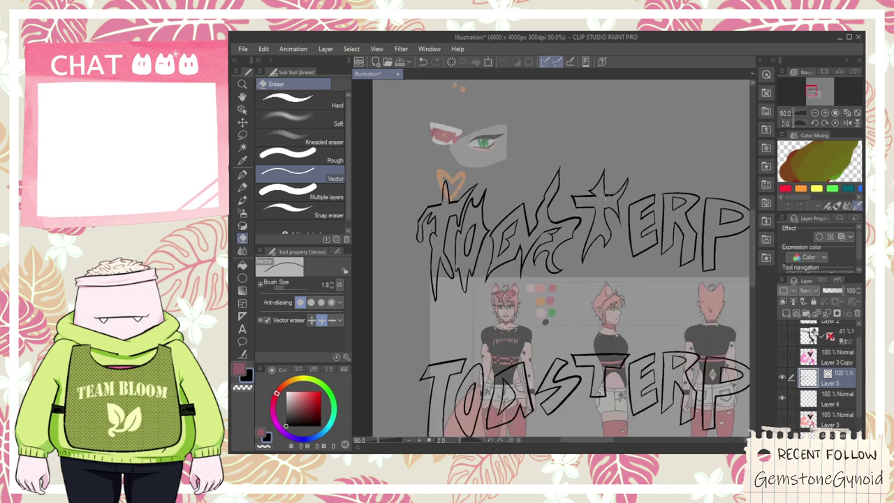
- Try a short pointed tip projecting from the left end of the T's crossbar
{"action": "scroll", "coordinate": [560, 239], "scroll_direction": "up", "scroll_amount": 6}
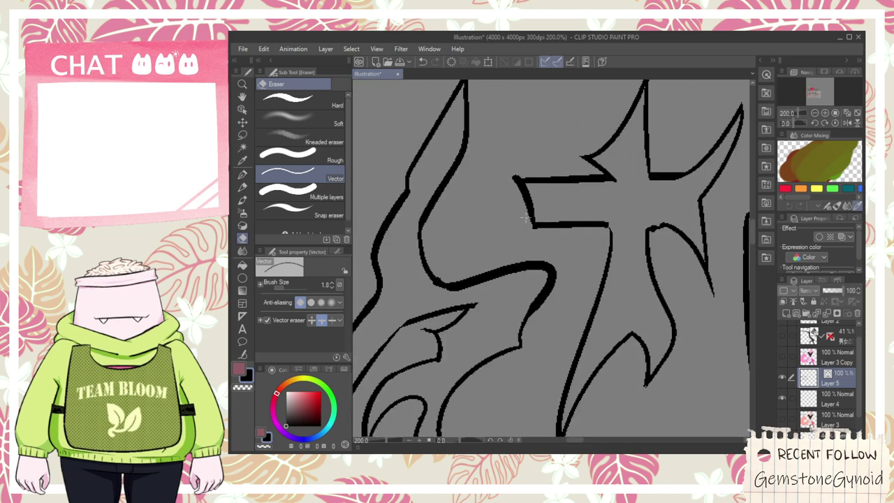
{"action": "key", "text": "p"}
{"action": "mouse_move", "coordinate": [480, 210]}
{"action": "left_mouse_down"}
{"action": "mouse_move", "coordinate": [523, 193]}
{"action": "mouse_move", "coordinate": [538, 169]}
{"action": "left_mouse_up"}
{"action": "key", "text": "e"}
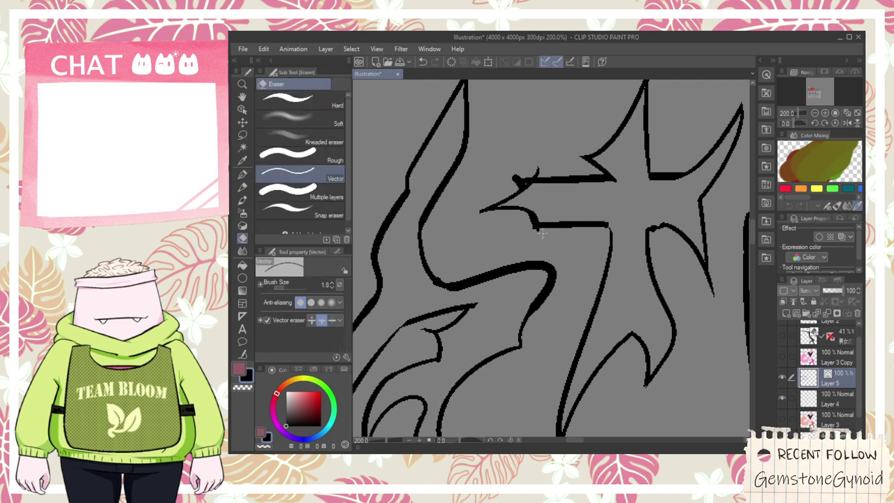
{"action": "left_click_drag", "start_coordinate": [538, 224], "coordinate": [510, 209]}
- Reshape the T's left arm with a curved end and a slanted lower edge meeting in a point, erasing the old lower edge
{"action": "key", "text": "p"}
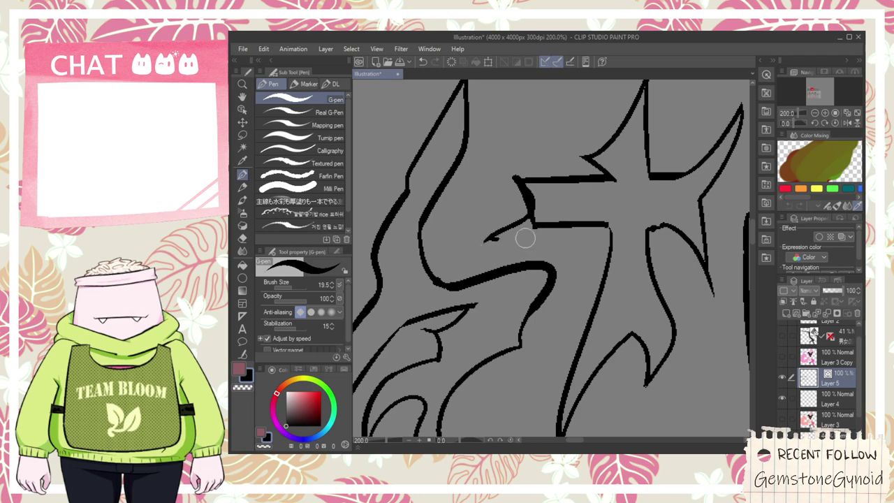
{"action": "left_click_drag", "start_coordinate": [485, 241], "coordinate": [632, 224]}
{"action": "key", "text": "e"}
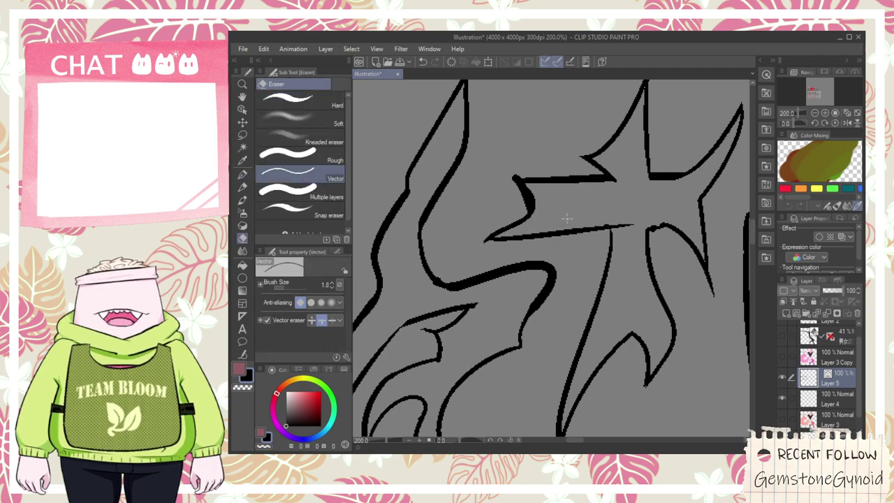
{"action": "scroll", "coordinate": [607, 222], "scroll_direction": "down", "scroll_amount": 3}
{"action": "scroll", "coordinate": [608, 222], "scroll_direction": "down", "scroll_amount": 3}
{"action": "left_click_drag", "start_coordinate": [597, 218], "coordinate": [542, 210]}
{"action": "scroll", "coordinate": [543, 211], "scroll_direction": "up", "scroll_amount": 6}
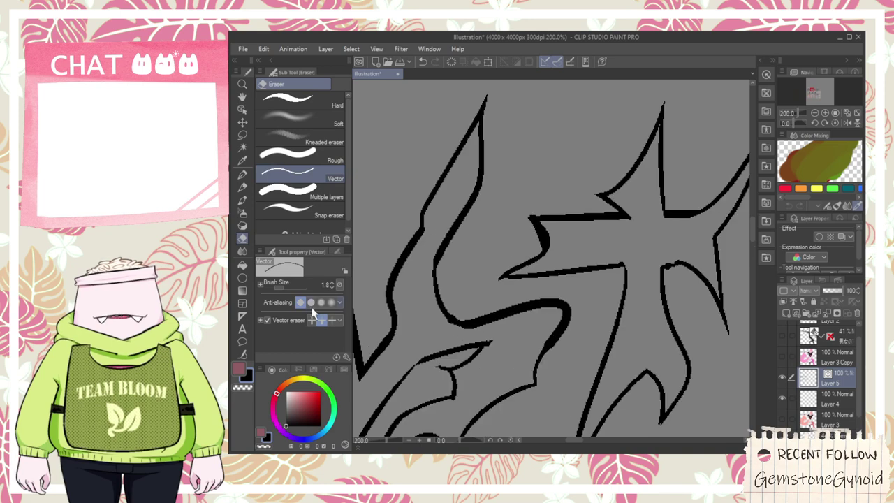
- Retouch the pointed lower tip of the T's left arm
{"action": "scroll", "coordinate": [492, 274], "scroll_direction": "up", "scroll_amount": 2}
{"action": "key", "text": "p"}
{"action": "left_click_drag", "start_coordinate": [538, 278], "coordinate": [512, 283]}
{"action": "key", "text": "e"}
{"action": "scroll", "coordinate": [493, 291], "scroll_direction": "down", "scroll_amount": 2}
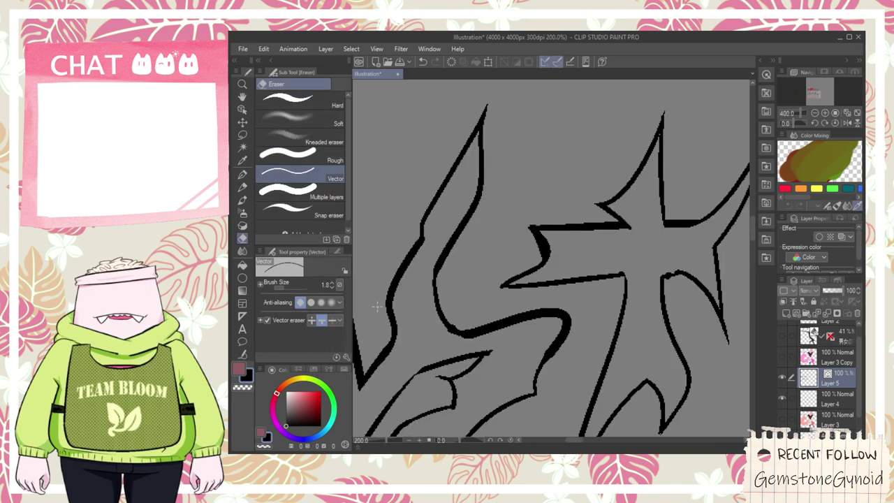
- Rework the end line of the T's left arm with the Correct line tool and erase the leftover stub
{"action": "left_click", "coordinate": [244, 352]}
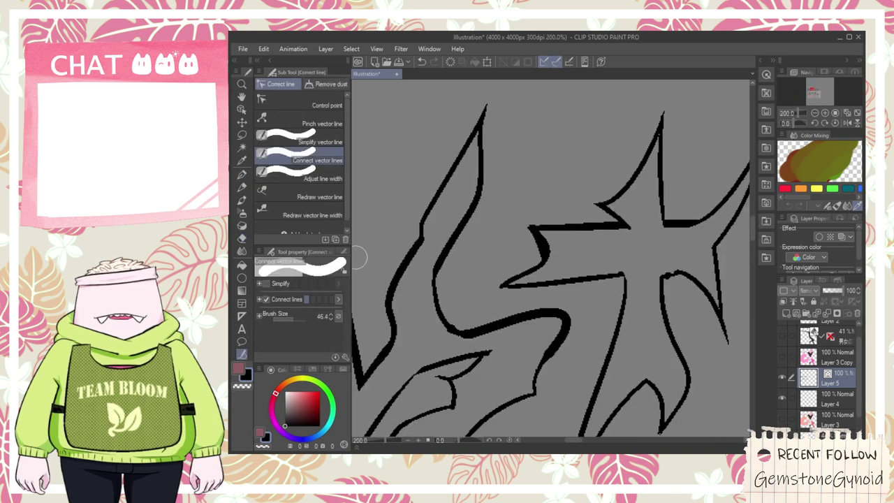
{"action": "left_click", "coordinate": [334, 144]}
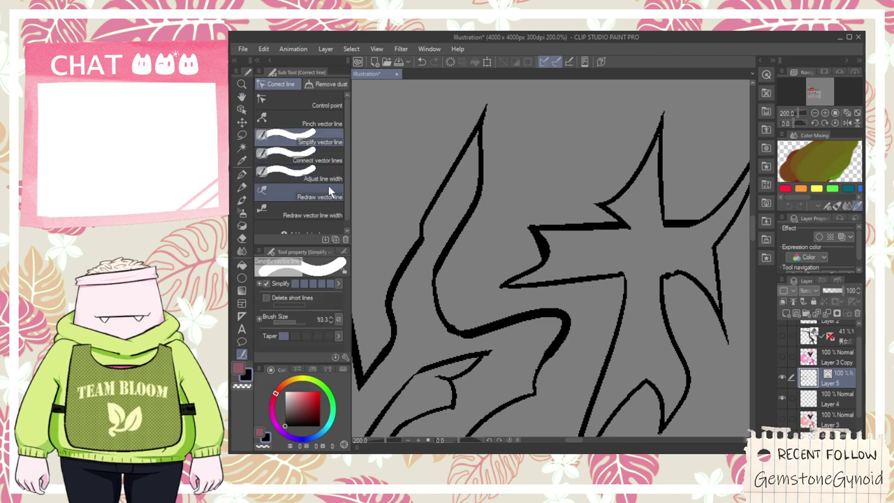
{"action": "left_click_drag", "start_coordinate": [529, 272], "coordinate": [528, 225]}
{"action": "key", "text": "e"}
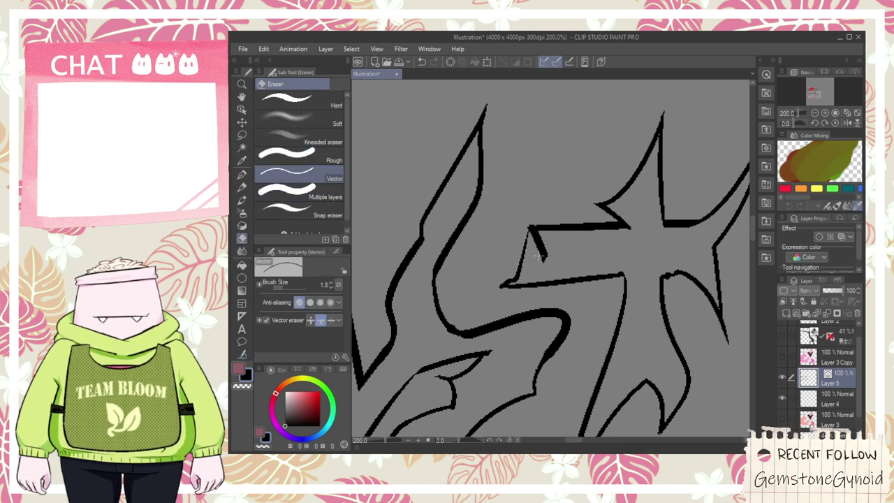
{"action": "scroll", "coordinate": [500, 294], "scroll_direction": "up", "scroll_amount": 3}
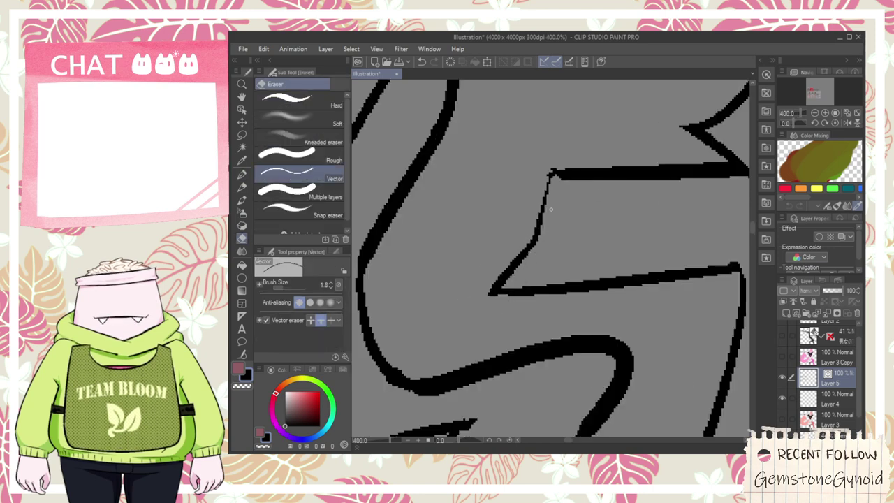
- Compare the reworked T with the shirt lettering
{"action": "scroll", "coordinate": [551, 205], "scroll_direction": "down", "scroll_amount": 6}
{"action": "key", "text": "space"}
{"action": "left_click_drag", "start_coordinate": [594, 213], "coordinate": [555, 181]}
{"action": "scroll", "coordinate": [554, 182], "scroll_direction": "up", "scroll_amount": 2}
{"action": "scroll", "coordinate": [555, 181], "scroll_direction": "up", "scroll_amount": 1}
{"action": "scroll", "coordinate": [510, 199], "scroll_direction": "down", "scroll_amount": 2}
{"action": "left_click_drag", "start_coordinate": [524, 312], "coordinate": [554, 149]}
{"action": "scroll", "coordinate": [449, 252], "scroll_direction": "up", "scroll_amount": 1}
{"action": "left_click_drag", "start_coordinate": [449, 252], "coordinate": [582, 246]}
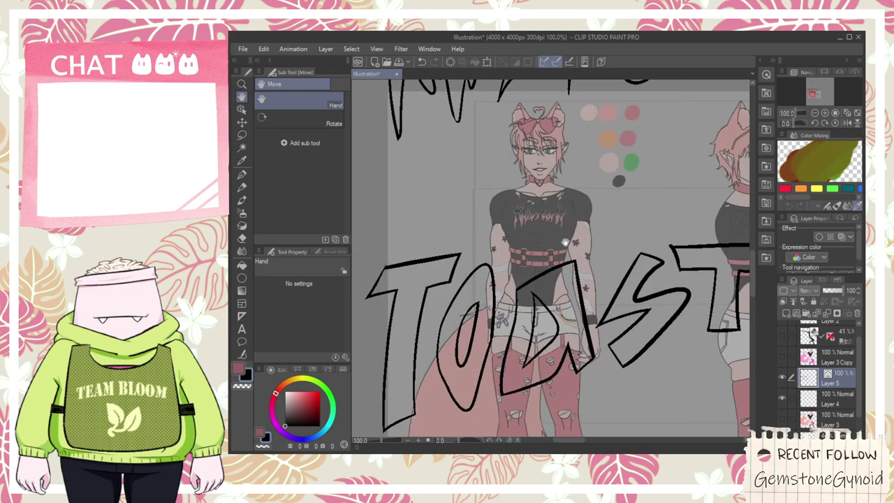
{"action": "scroll", "coordinate": [541, 217], "scroll_direction": "up", "scroll_amount": 4}
{"action": "scroll", "coordinate": [564, 167], "scroll_direction": "down", "scroll_amount": 2}
{"action": "scroll", "coordinate": [565, 168], "scroll_direction": "down", "scroll_amount": 1}
{"action": "left_click_drag", "start_coordinate": [593, 157], "coordinate": [534, 433]}
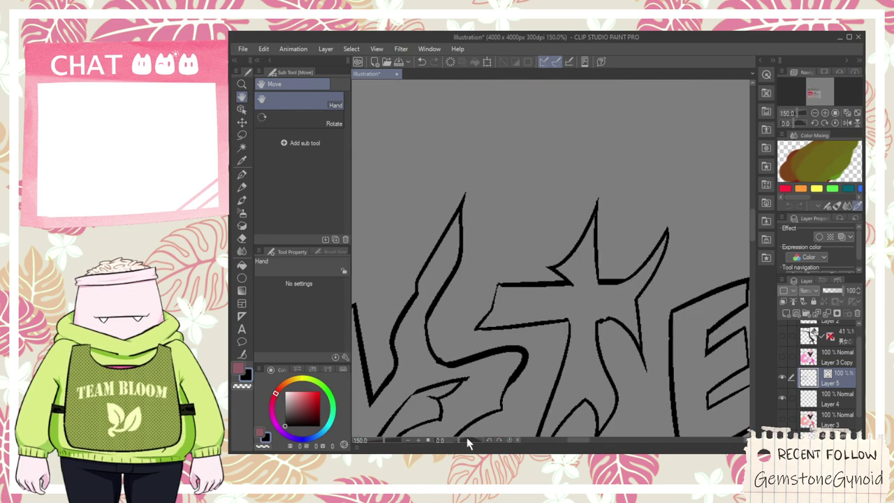
- Draw an arched lower edge on the T's left arm flowing into the stem, and erase the old straight edge
{"action": "scroll", "coordinate": [572, 316], "scroll_direction": "up", "scroll_amount": 4}
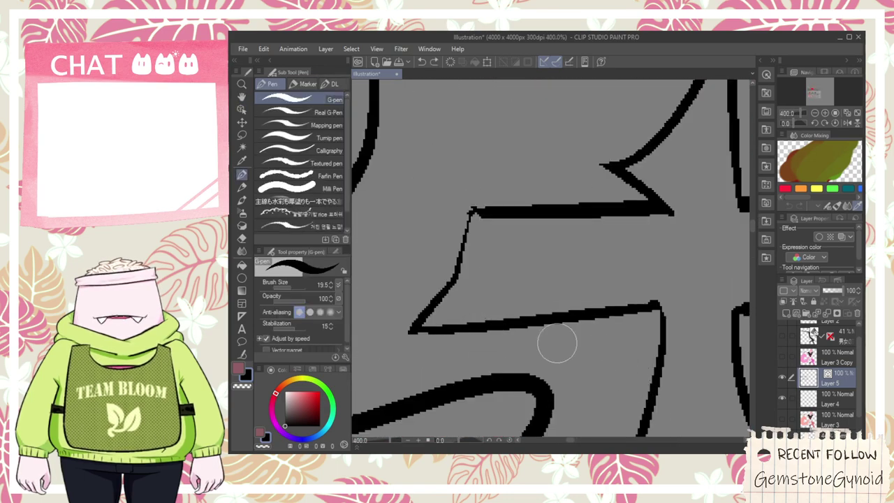
{"action": "mouse_move", "coordinate": [421, 329]}
{"action": "left_mouse_down"}
{"action": "mouse_move", "coordinate": [576, 297]}
{"action": "mouse_move", "coordinate": [683, 422]}
{"action": "left_mouse_up"}
{"action": "key", "text": "e"}
{"action": "left_click_drag", "start_coordinate": [676, 365], "coordinate": [691, 368]}
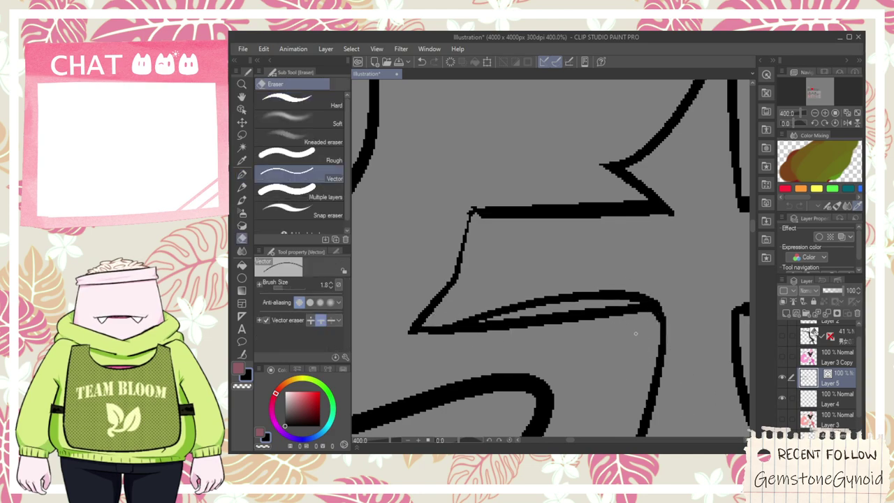
{"action": "left_click_drag", "start_coordinate": [594, 312], "coordinate": [603, 327]}
- Examine the shirt lettering for shapes to use on the E
{"action": "scroll", "coordinate": [663, 334], "scroll_direction": "down", "scroll_amount": 6}
{"action": "key", "text": "space"}
{"action": "left_click_drag", "start_coordinate": [688, 372], "coordinate": [581, 147]}
{"action": "scroll", "coordinate": [458, 231], "scroll_direction": "up", "scroll_amount": 6}
{"action": "scroll", "coordinate": [517, 142], "scroll_direction": "down", "scroll_amount": 4}
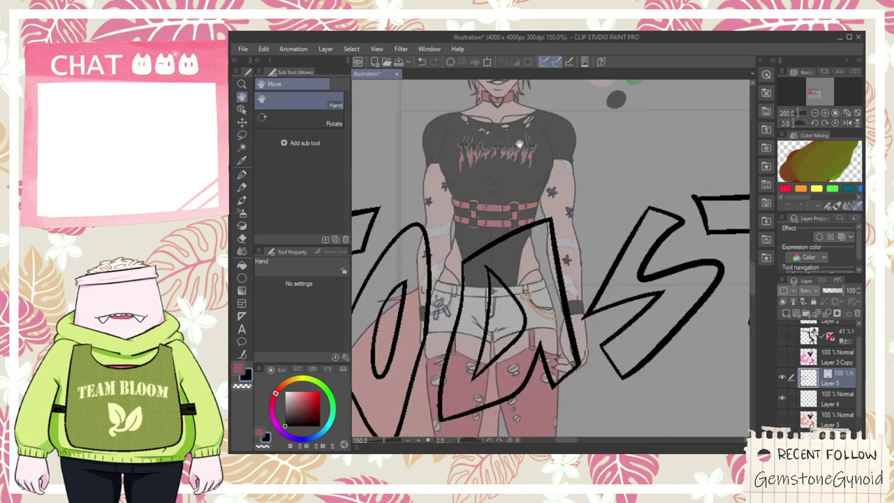
{"action": "left_click_drag", "start_coordinate": [661, 134], "coordinate": [553, 303]}
- Draw a side barb, a long drip from the lower-left corner and a pointed upper-left corner on the E
{"action": "scroll", "coordinate": [535, 265], "scroll_direction": "up", "scroll_amount": 2}
{"action": "key", "text": "p"}
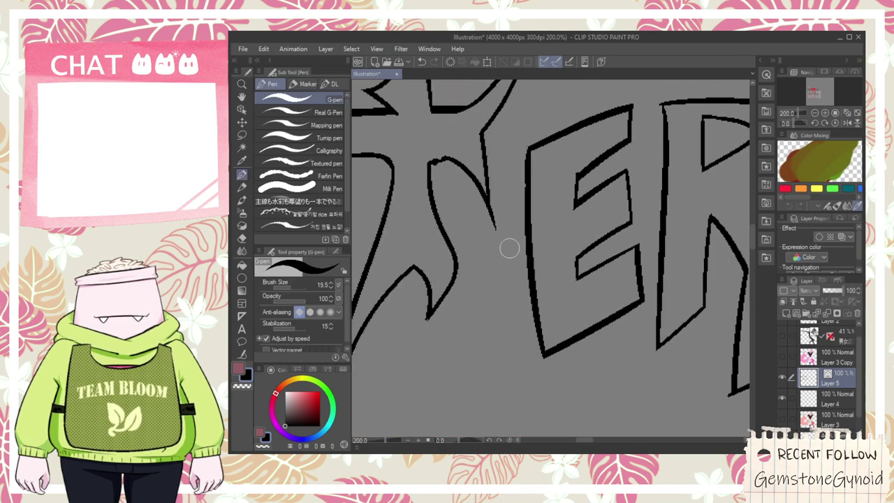
{"action": "left_click_drag", "start_coordinate": [528, 249], "coordinate": [547, 348]}
{"action": "key", "text": "ctrl+z"}
{"action": "mouse_move", "coordinate": [528, 287]}
{"action": "left_mouse_down"}
{"action": "mouse_move", "coordinate": [515, 380]}
{"action": "mouse_move", "coordinate": [623, 322]}
{"action": "left_mouse_up"}
{"action": "key", "text": "ctrl+z"}
{"action": "mouse_move", "coordinate": [493, 396]}
{"action": "left_mouse_down"}
{"action": "mouse_move", "coordinate": [604, 307]}
{"action": "mouse_move", "coordinate": [651, 299]}
{"action": "left_mouse_up"}
{"action": "key", "text": "ctrl+z"}
{"action": "left_click_drag", "start_coordinate": [497, 393], "coordinate": [640, 298]}
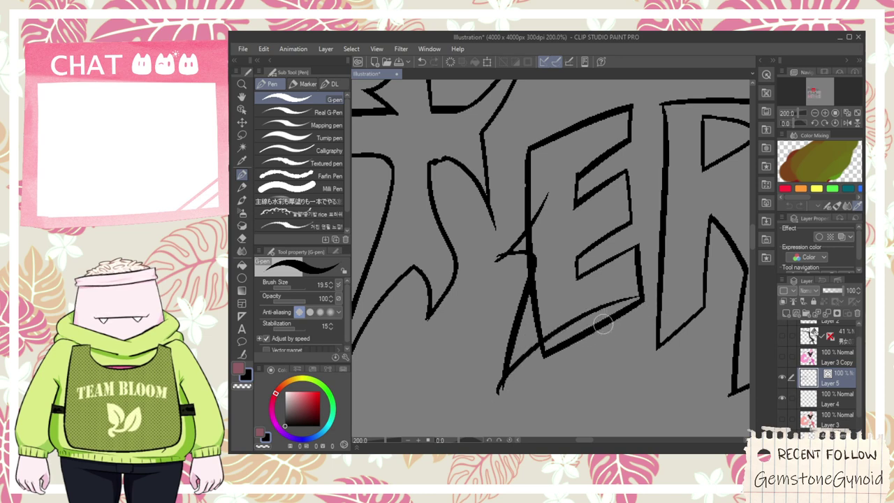
{"action": "key", "text": "space"}
{"action": "left_click_drag", "start_coordinate": [542, 224], "coordinate": [545, 303]}
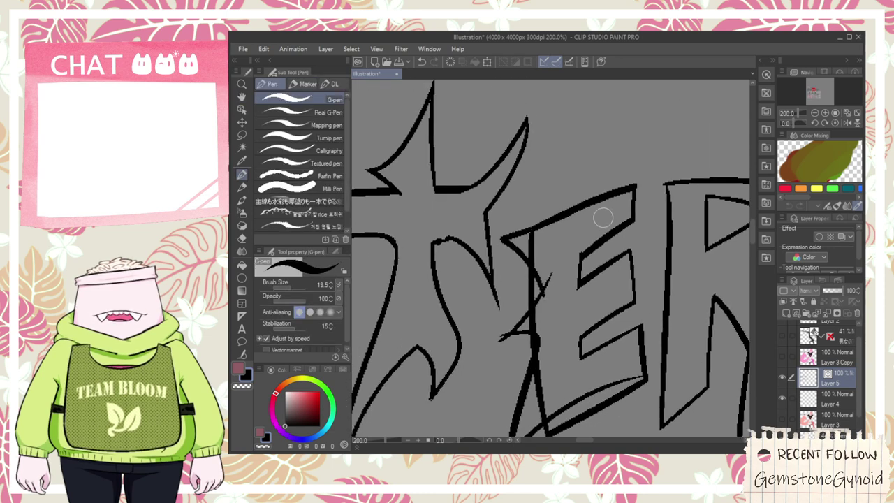
- Check the shirt lettering and undo the E's trial drip and corner strokes back to the first slanted stroke
{"action": "scroll", "coordinate": [604, 207], "scroll_direction": "down", "scroll_amount": 4}
{"action": "scroll", "coordinate": [417, 340], "scroll_direction": "up", "scroll_amount": 10}
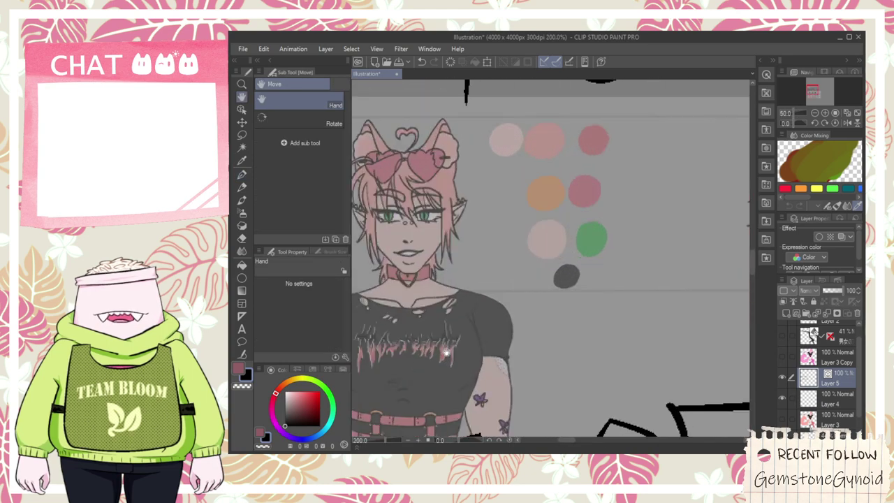
{"action": "scroll", "coordinate": [419, 330], "scroll_direction": "down", "scroll_amount": 7}
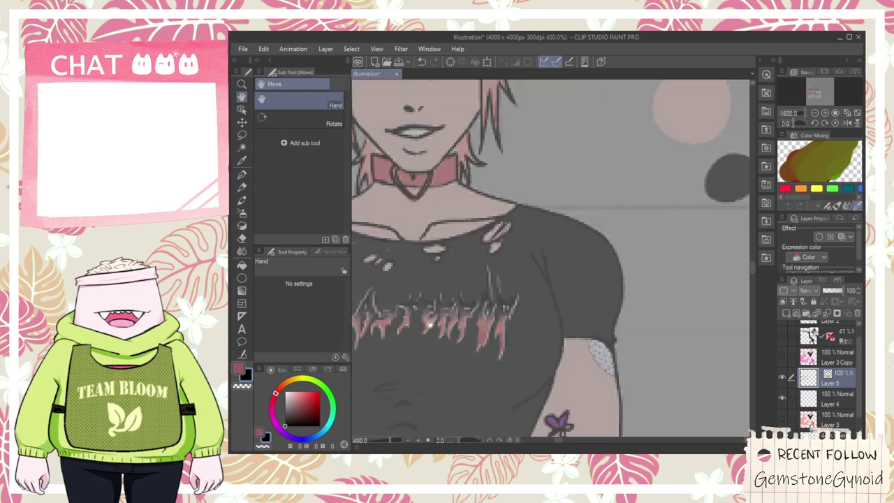
{"action": "left_click_drag", "start_coordinate": [643, 137], "coordinate": [550, 244]}
{"action": "mouse_move", "coordinate": [656, 105]}
{"action": "left_mouse_down"}
{"action": "mouse_move", "coordinate": [537, 254]}
{"action": "mouse_move", "coordinate": [508, 256]}
{"action": "left_mouse_up"}
{"action": "key", "text": "ctrl+z"}
{"action": "scroll", "coordinate": [582, 264], "scroll_direction": "up", "scroll_amount": 1}
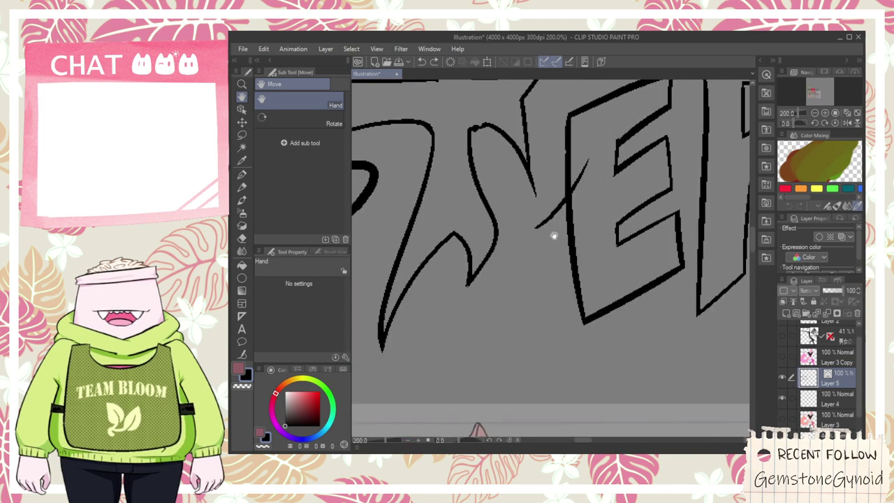
- Draw the E's side barb, a long lower-left drip and an arched bottom edge, and erase the old straight stem and corner
{"action": "key", "text": "p"}
{"action": "left_click_drag", "start_coordinate": [537, 228], "coordinate": [582, 334]}
{"action": "key", "text": "ctrl+z"}
{"action": "mouse_move", "coordinate": [537, 224]}
{"action": "left_mouse_down"}
{"action": "mouse_move", "coordinate": [554, 392]}
{"action": "mouse_move", "coordinate": [674, 288]}
{"action": "left_mouse_up"}
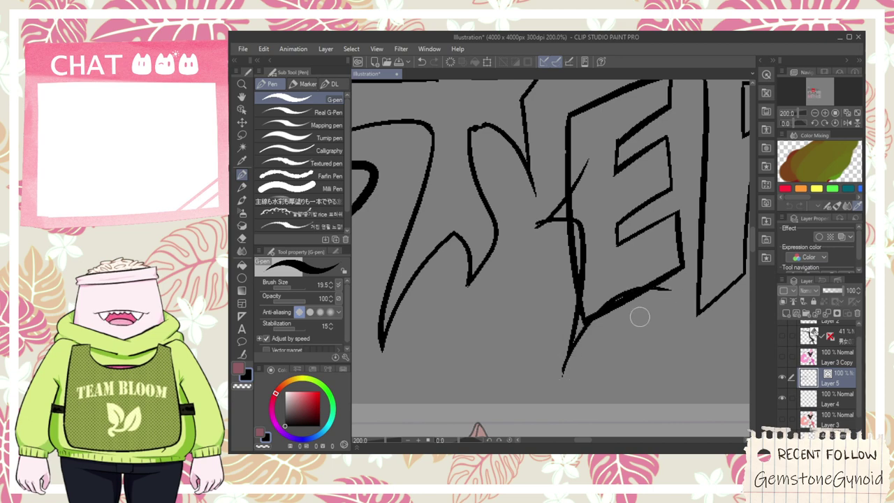
{"action": "key", "text": "e"}
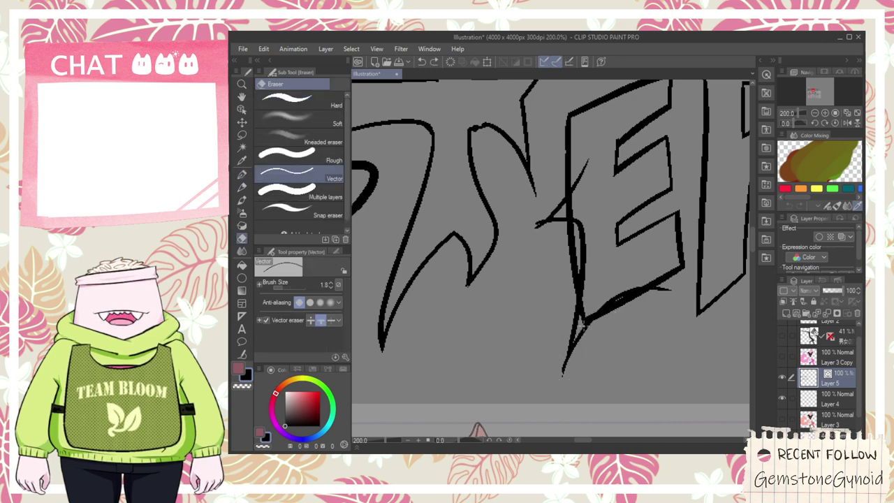
{"action": "left_click_drag", "start_coordinate": [567, 257], "coordinate": [577, 262]}
{"action": "scroll", "coordinate": [555, 190], "scroll_direction": "up", "scroll_amount": 1}
{"action": "mouse_move", "coordinate": [561, 222]}
{"action": "left_mouse_down"}
{"action": "mouse_move", "coordinate": [588, 227]}
{"action": "mouse_move", "coordinate": [592, 220]}
{"action": "left_mouse_up"}
{"action": "key", "text": "ctrl+z"}
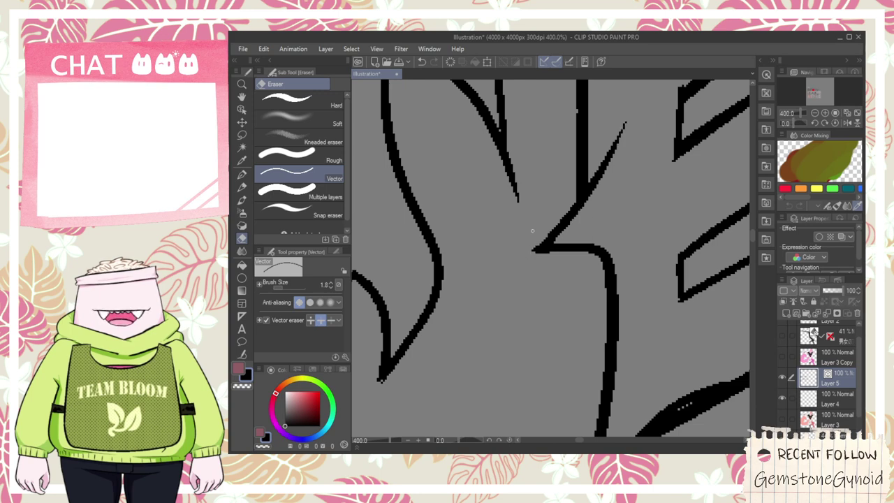
- Examine the shirt lettering for the shape of the E's lower edge
{"action": "scroll", "coordinate": [533, 229], "scroll_direction": "down", "scroll_amount": 3}
{"action": "key", "text": "space"}
{"action": "left_click_drag", "start_coordinate": [535, 317], "coordinate": [624, 231]}
{"action": "scroll", "coordinate": [487, 296], "scroll_direction": "up", "scroll_amount": 1}
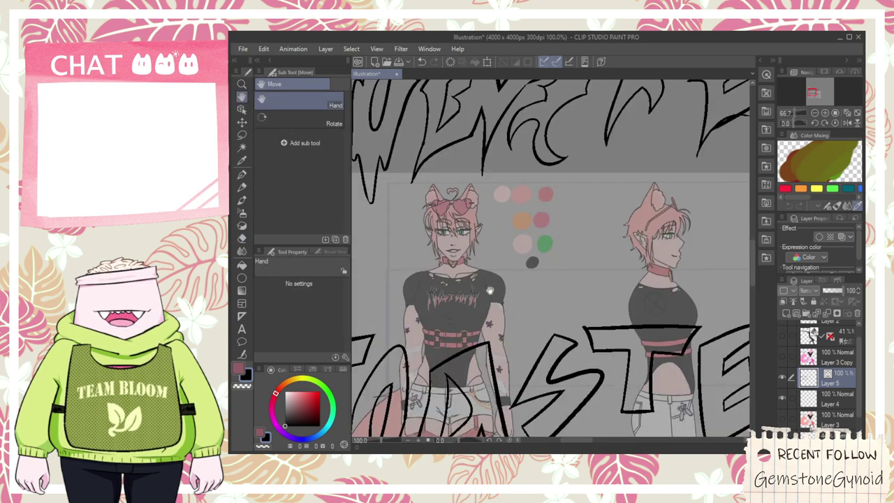
{"action": "scroll", "coordinate": [487, 296], "scroll_direction": "up", "scroll_amount": 6}
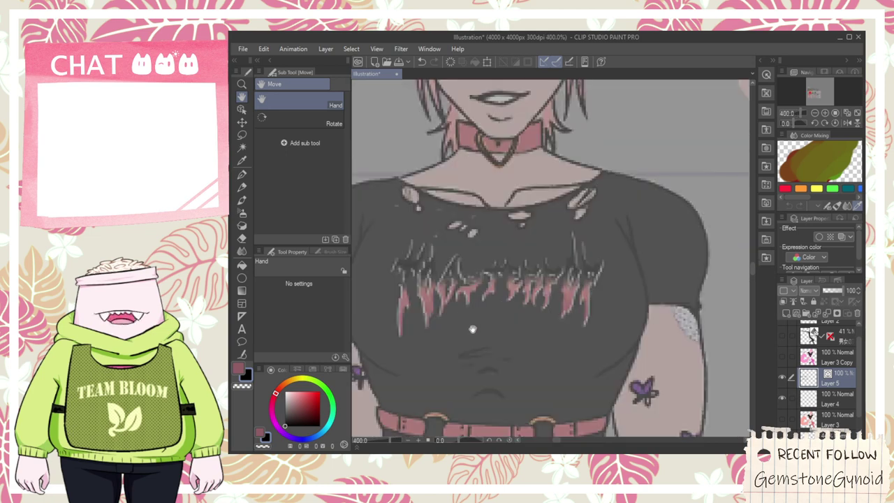
{"action": "scroll", "coordinate": [520, 303], "scroll_direction": "down", "scroll_amount": 2}
{"action": "scroll", "coordinate": [522, 303], "scroll_direction": "down", "scroll_amount": 1}
{"action": "left_click_drag", "start_coordinate": [641, 164], "coordinate": [394, 391]}
{"action": "left_click_drag", "start_coordinate": [583, 212], "coordinate": [515, 251]}
{"action": "scroll", "coordinate": [545, 248], "scroll_direction": "up", "scroll_amount": 3}
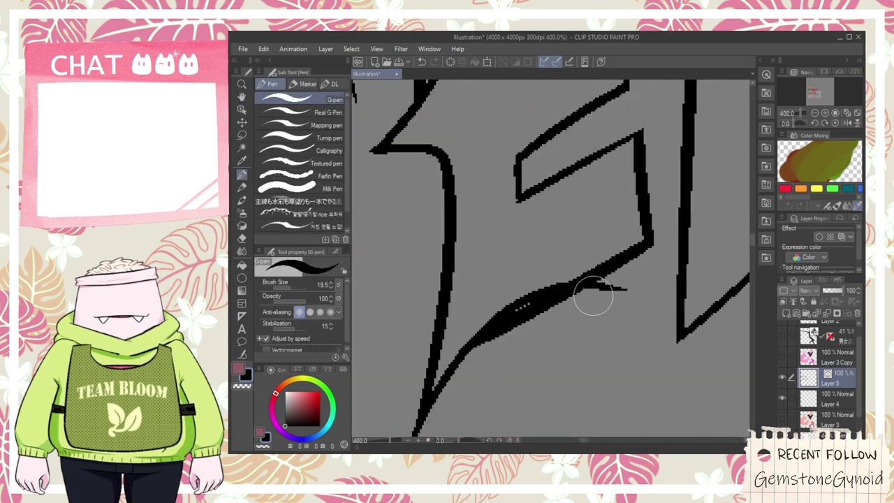
- Try a short drip hanging from the middle of the E's bottom edge, and undo the trial strokes
{"action": "left_click_drag", "start_coordinate": [552, 283], "coordinate": [557, 388]}
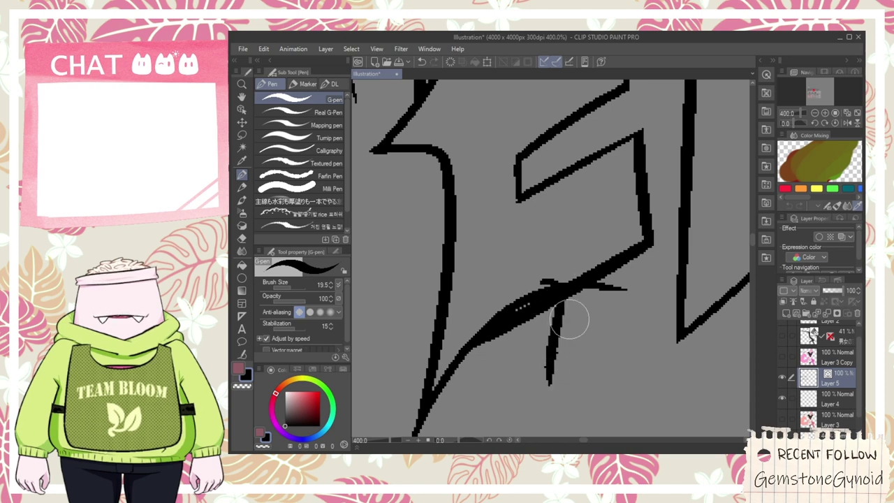
{"action": "key", "text": "ctrl+z"}
{"action": "key", "text": "ctrl+z"}
{"action": "left_click_drag", "start_coordinate": [555, 286], "coordinate": [539, 379]}
{"action": "left_click_drag", "start_coordinate": [564, 299], "coordinate": [660, 195]}
{"action": "key", "text": "ctrl+z"}
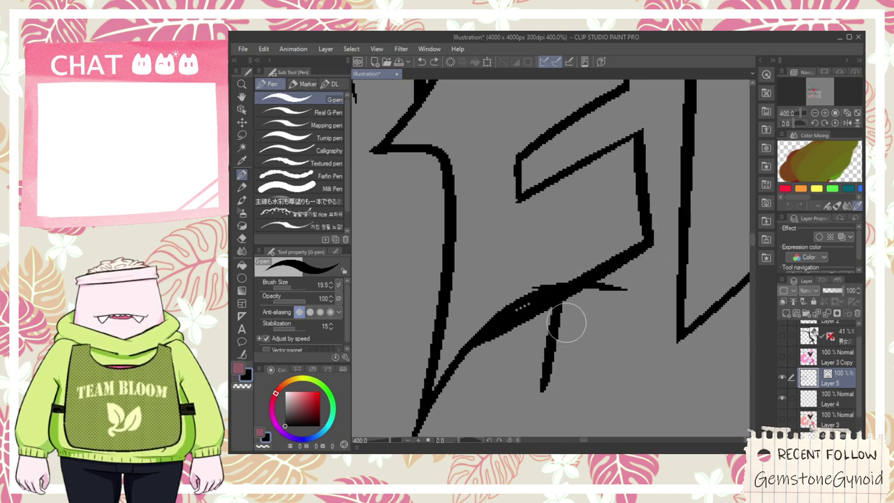
{"action": "key", "text": "ctrl+z"}
- Draw a small drip and a slanted end rising to a point on the E's bottom arm, and erase the old outline there
{"action": "mouse_move", "coordinate": [584, 290]}
{"action": "left_mouse_down"}
{"action": "mouse_move", "coordinate": [577, 370]}
{"action": "mouse_move", "coordinate": [687, 183]}
{"action": "left_mouse_up"}
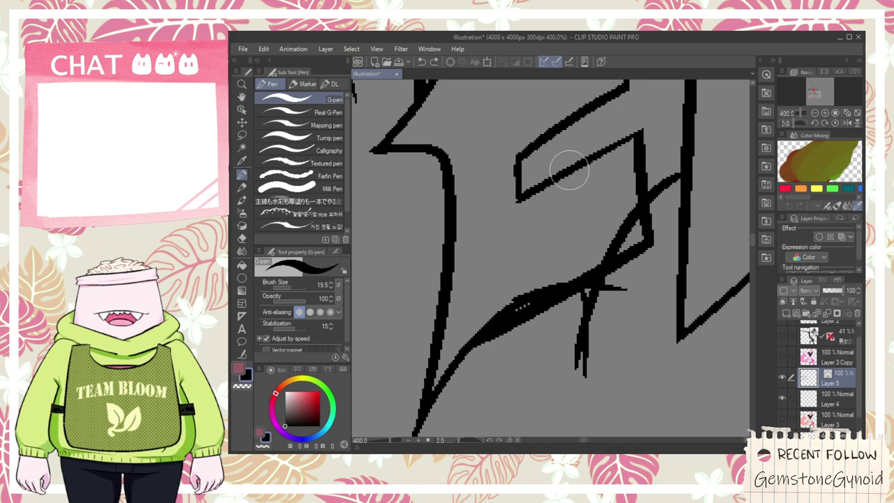
{"action": "left_click_drag", "start_coordinate": [639, 134], "coordinate": [649, 230]}
{"action": "key", "text": "e"}
{"action": "left_click_drag", "start_coordinate": [621, 269], "coordinate": [635, 265]}
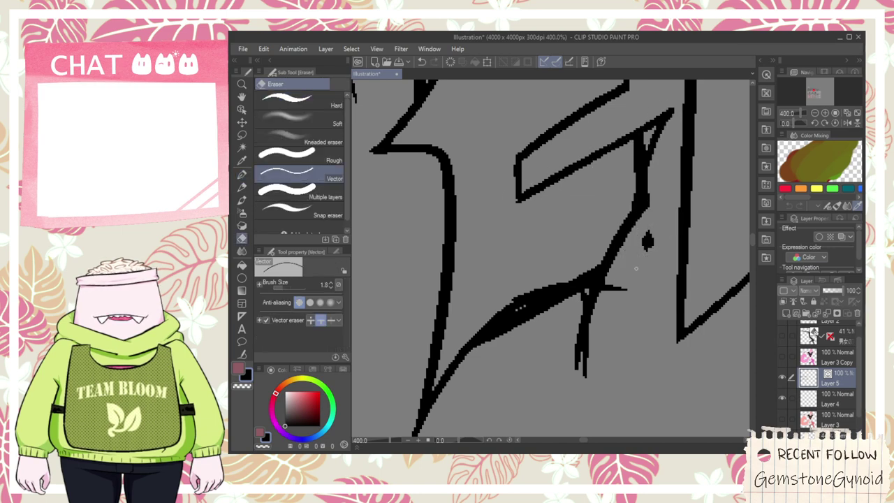
{"action": "left_click_drag", "start_coordinate": [626, 202], "coordinate": [652, 144]}
{"action": "mouse_move", "coordinate": [580, 292]}
{"action": "left_mouse_down"}
{"action": "mouse_move", "coordinate": [493, 314]}
{"action": "mouse_move", "coordinate": [532, 304]}
{"action": "left_mouse_up"}
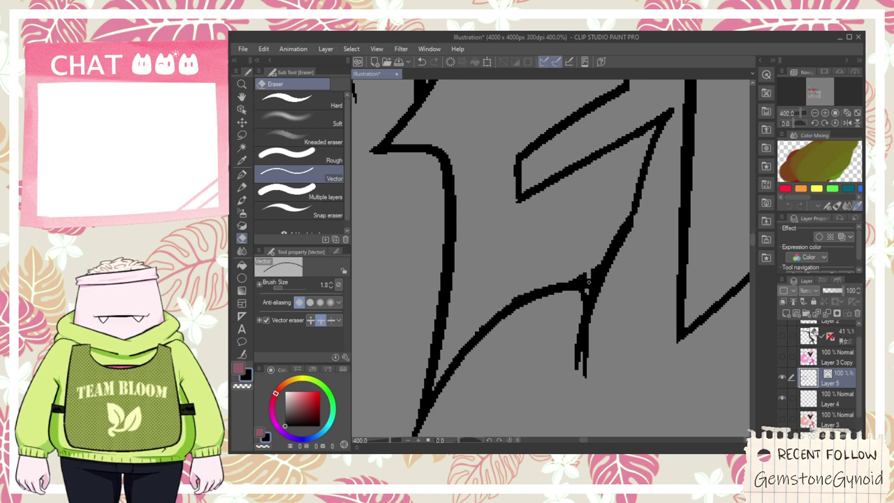
{"action": "left_click_drag", "start_coordinate": [574, 331], "coordinate": [585, 363]}
- Redraw the end of the E's bottom arm as one smooth curve from the small drip to the pointed tip, erasing leftover lines
{"action": "scroll", "coordinate": [577, 363], "scroll_direction": "down", "scroll_amount": 6}
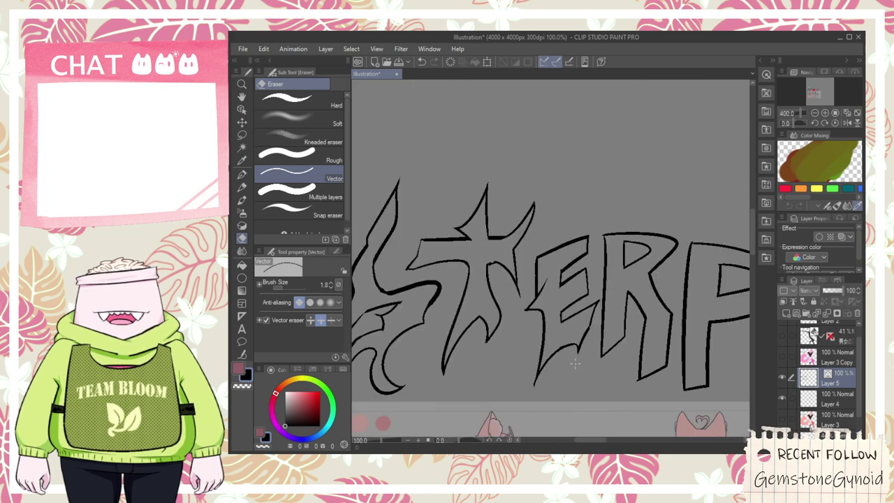
{"action": "key", "text": "h"}
{"action": "scroll", "coordinate": [609, 256], "scroll_direction": "up", "scroll_amount": 6}
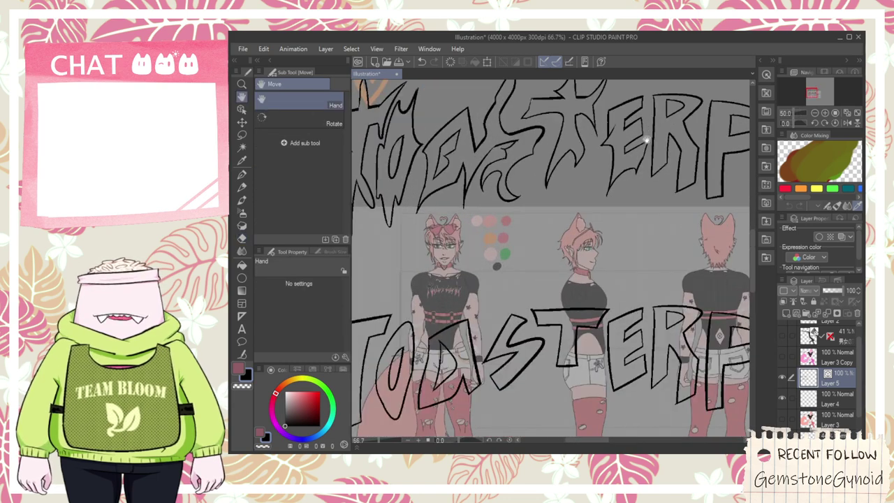
{"action": "key", "text": "p"}
{"action": "left_click_drag", "start_coordinate": [623, 370], "coordinate": [706, 167]}
{"action": "key", "text": "ctrl+z"}
{"action": "left_click_drag", "start_coordinate": [619, 359], "coordinate": [718, 159]}
{"action": "key", "text": "e"}
{"action": "left_click_drag", "start_coordinate": [664, 271], "coordinate": [653, 286]}
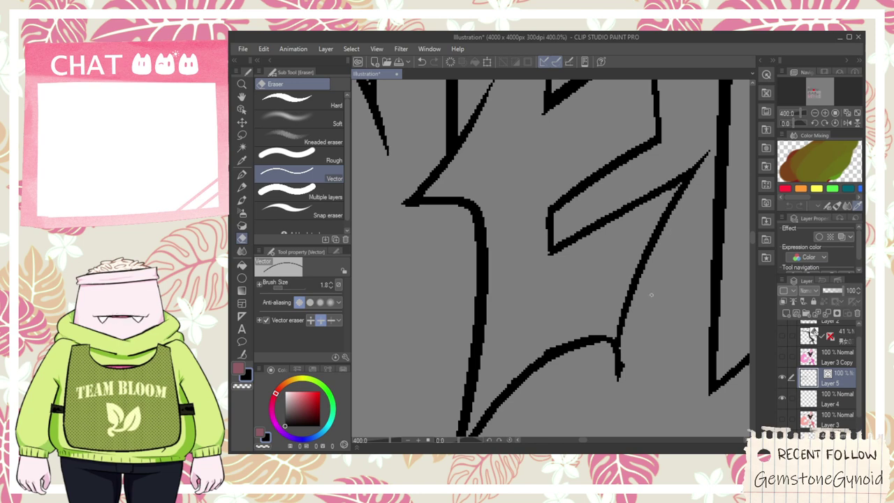
- Sketch the rounded bubble letters "PA" below the title
{"action": "scroll", "coordinate": [617, 239], "scroll_direction": "down", "scroll_amount": 2}
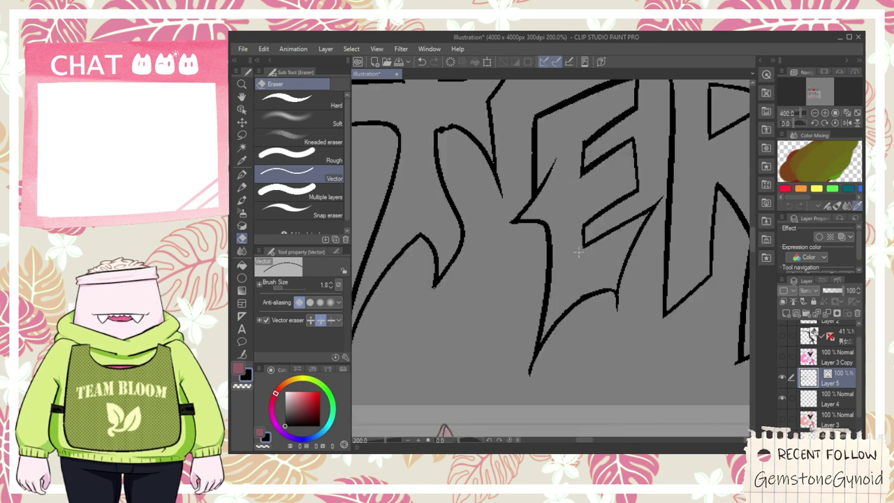
{"action": "key", "text": "space"}
{"action": "left_click_drag", "start_coordinate": [563, 393], "coordinate": [531, 203]}
{"action": "key", "text": "p"}
{"action": "mouse_move", "coordinate": [525, 238]}
{"action": "left_mouse_down"}
{"action": "mouse_move", "coordinate": [638, 281]}
{"action": "mouse_move", "coordinate": [644, 261]}
{"action": "left_mouse_up"}
{"action": "left_click", "coordinate": [554, 231]}
{"action": "left_click_drag", "start_coordinate": [611, 203], "coordinate": [629, 311]}
{"action": "key", "text": "e"}
{"action": "left_click_drag", "start_coordinate": [622, 274], "coordinate": [639, 279]}
{"action": "key", "text": "p"}
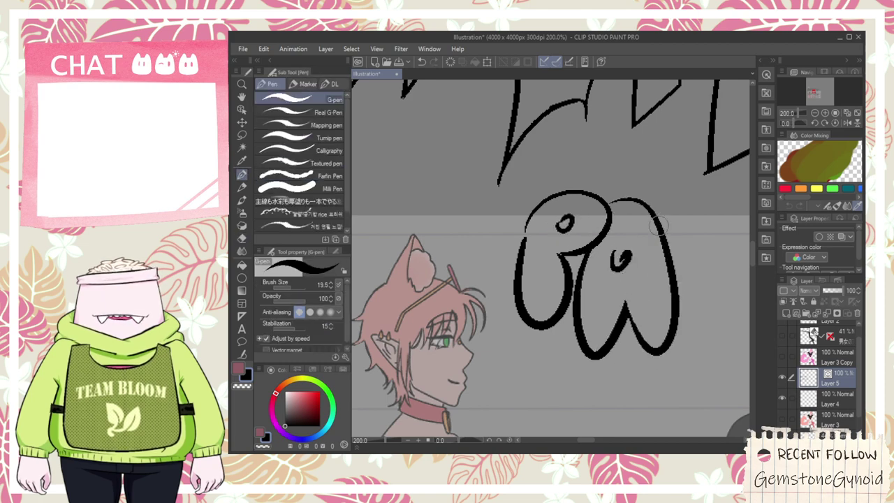
- Select the "PA" bubble letters below the title and delete them
{"action": "key", "text": "o"}
{"action": "left_click_drag", "start_coordinate": [519, 379], "coordinate": [672, 210]}
{"action": "key", "text": "Delete"}
{"action": "scroll", "coordinate": [600, 208], "scroll_direction": "down", "scroll_amount": 2}
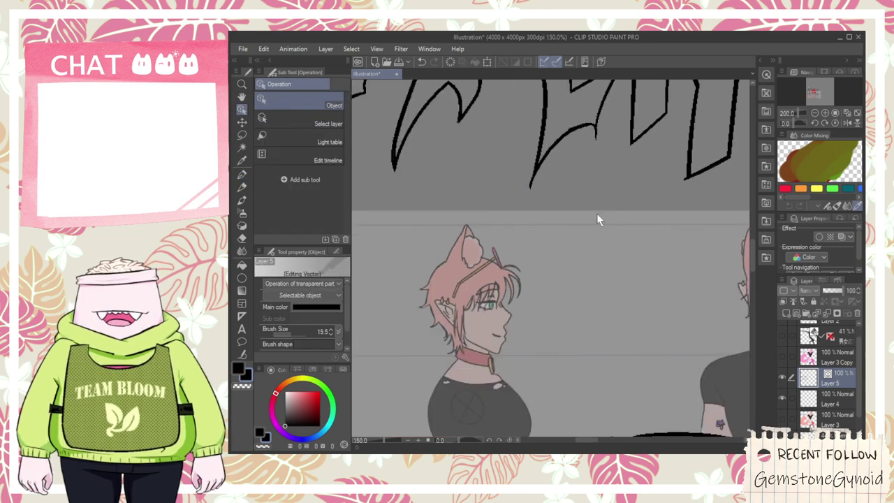
- Curve the E's upper stem down to the side barb, extend its top edge to a point, and erase the old straight stem
{"action": "key", "text": "space"}
{"action": "left_click_drag", "start_coordinate": [587, 181], "coordinate": [581, 255]}
{"action": "key", "text": "e"}
{"action": "scroll", "coordinate": [564, 189], "scroll_direction": "up", "scroll_amount": 1}
{"action": "scroll", "coordinate": [563, 186], "scroll_direction": "up", "scroll_amount": 5}
{"action": "key", "text": "p"}
{"action": "mouse_move", "coordinate": [538, 273]}
{"action": "left_mouse_down"}
{"action": "mouse_move", "coordinate": [505, 335]}
{"action": "mouse_move", "coordinate": [427, 215]}
{"action": "mouse_move", "coordinate": [546, 362]}
{"action": "left_mouse_up"}
{"action": "key", "text": "ctrl+z"}
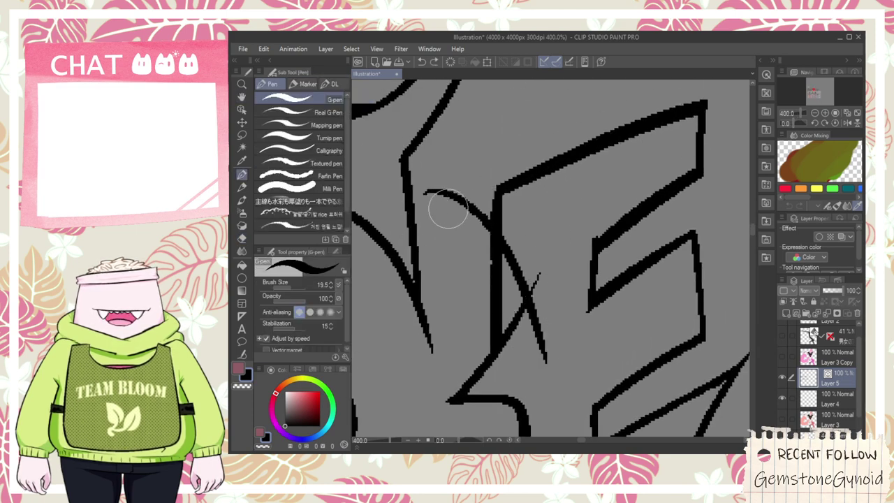
{"action": "left_click_drag", "start_coordinate": [447, 208], "coordinate": [541, 166]}
{"action": "key", "text": "e"}
{"action": "mouse_move", "coordinate": [535, 278]}
{"action": "left_mouse_down"}
{"action": "mouse_move", "coordinate": [535, 330]}
{"action": "mouse_move", "coordinate": [486, 265]}
{"action": "left_mouse_up"}
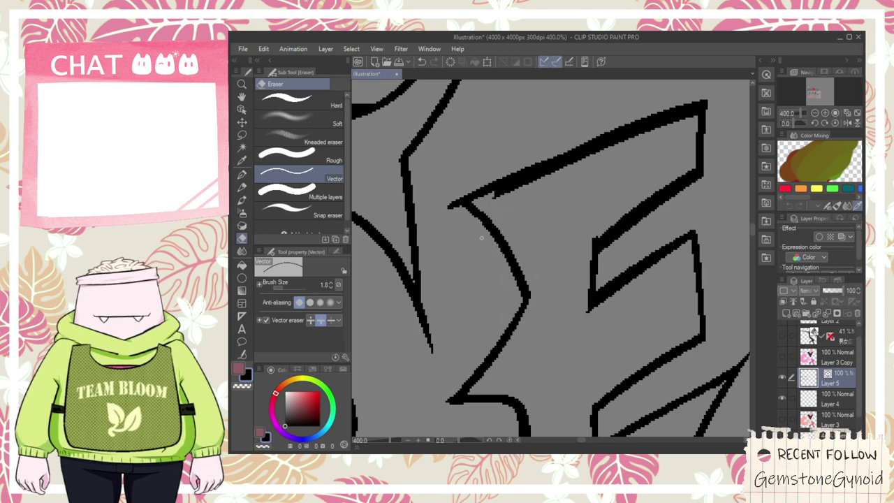
{"action": "left_click_drag", "start_coordinate": [493, 196], "coordinate": [515, 187]}
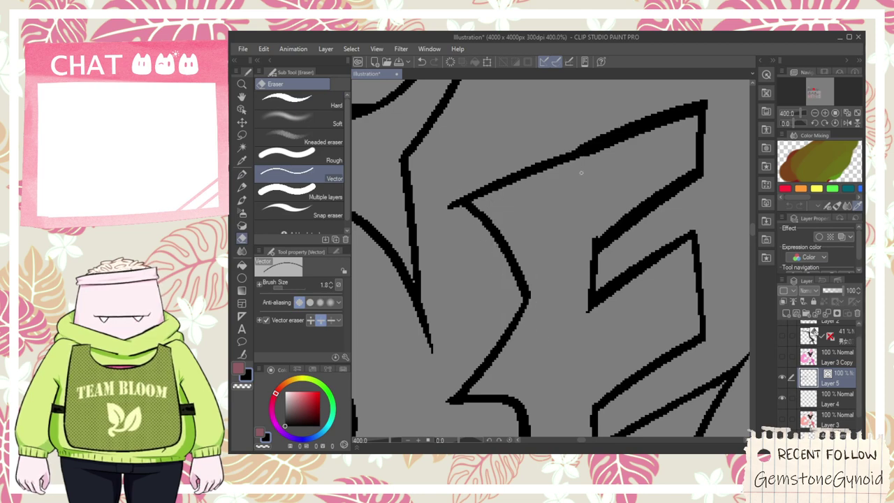
- Examine the shirt lettering as a reference for the E's top arm
{"action": "scroll", "coordinate": [583, 168], "scroll_direction": "down", "scroll_amount": 7}
{"action": "key", "text": "space"}
{"action": "scroll", "coordinate": [466, 234], "scroll_direction": "up", "scroll_amount": 4}
{"action": "scroll", "coordinate": [466, 231], "scroll_direction": "up", "scroll_amount": 1}
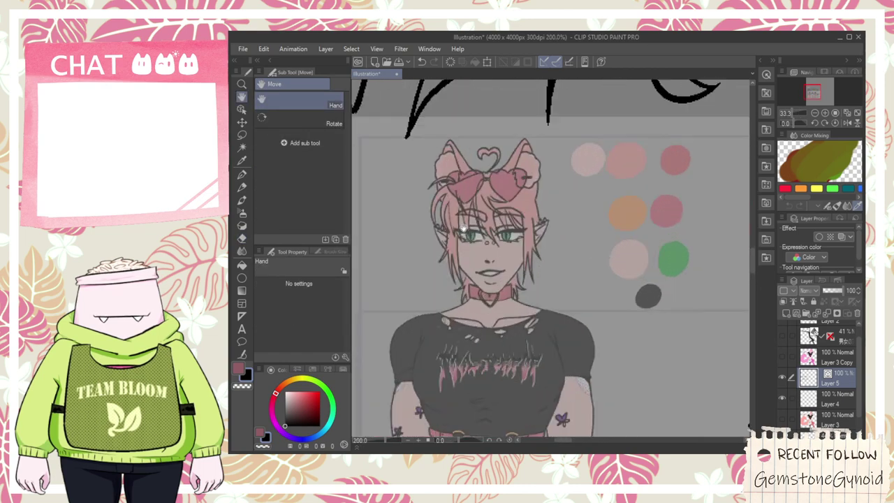
{"action": "scroll", "coordinate": [573, 243], "scroll_direction": "down", "scroll_amount": 2}
{"action": "left_click_drag", "start_coordinate": [654, 280], "coordinate": [486, 283]}
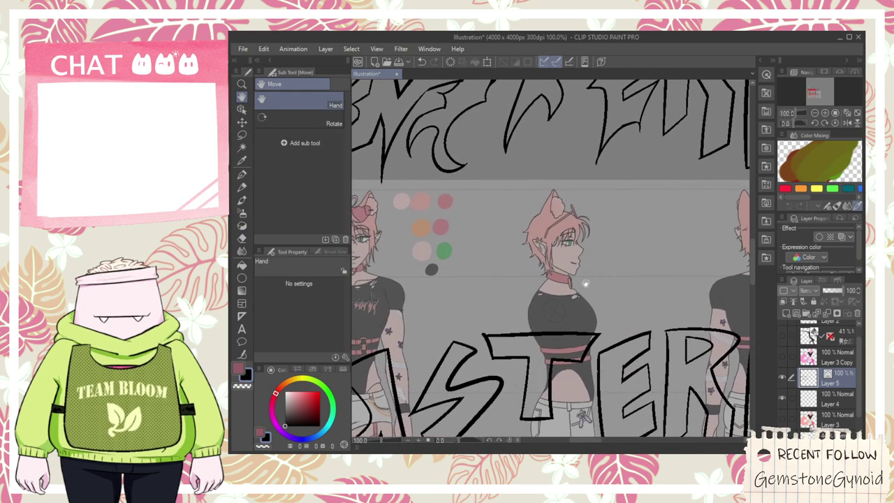
{"action": "left_click_drag", "start_coordinate": [583, 283], "coordinate": [652, 305]}
{"action": "left_click_drag", "start_coordinate": [572, 307], "coordinate": [632, 339]}
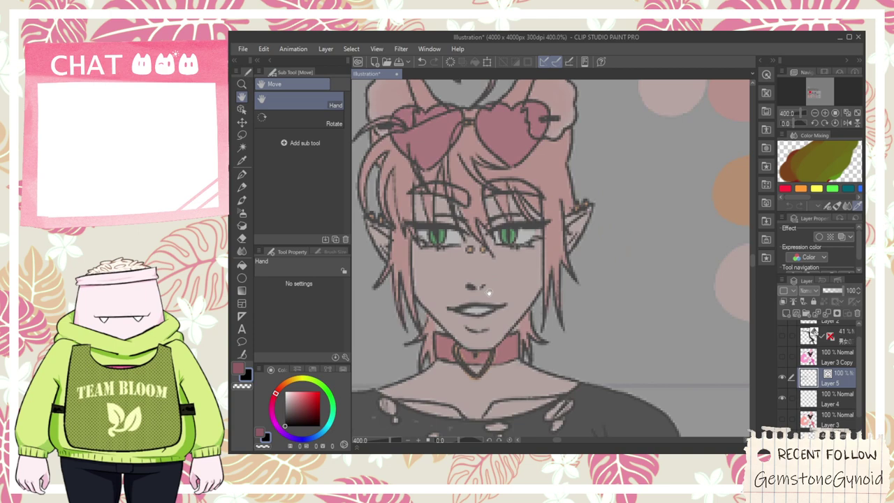
{"action": "scroll", "coordinate": [493, 296], "scroll_direction": "down", "scroll_amount": 3}
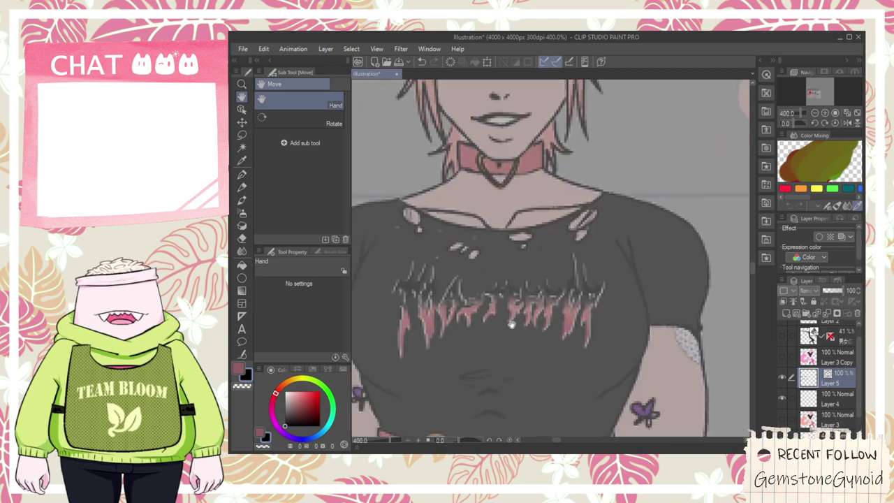
{"action": "scroll", "coordinate": [522, 328], "scroll_direction": "down", "scroll_amount": 5}
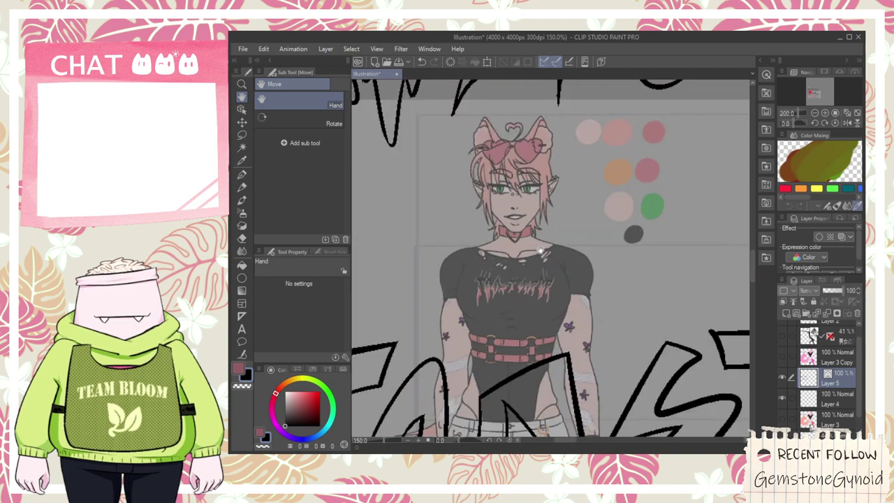
{"action": "scroll", "coordinate": [524, 257], "scroll_direction": "up", "scroll_amount": 6}
- Try curved strokes along the underside of the E's top arm, and undo them
{"action": "key", "text": "p"}
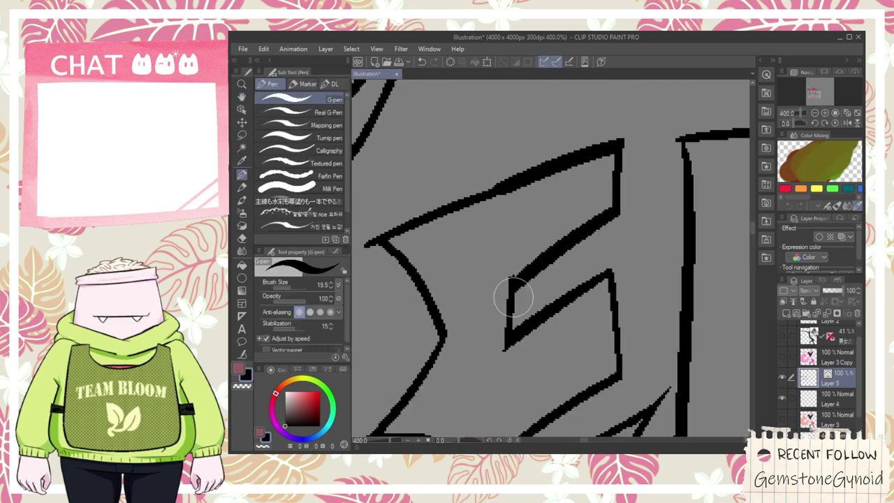
{"action": "mouse_move", "coordinate": [515, 277]}
{"action": "left_mouse_down"}
{"action": "mouse_move", "coordinate": [590, 282]}
{"action": "mouse_move", "coordinate": [597, 141]}
{"action": "left_mouse_up"}
{"action": "key", "text": "ctrl+z"}
{"action": "key", "text": "ctrl+z"}
{"action": "mouse_move", "coordinate": [505, 292]}
{"action": "left_mouse_down"}
{"action": "mouse_move", "coordinate": [513, 275]}
{"action": "mouse_move", "coordinate": [607, 236]}
{"action": "left_mouse_up"}
{"action": "key", "text": "ctrl+z"}
- Reshape the E's top arm with an arched underside, a short drip and a raised pointed tip, and erase the old outline
{"action": "mouse_move", "coordinate": [513, 285]}
{"action": "left_mouse_down"}
{"action": "mouse_move", "coordinate": [593, 243]}
{"action": "mouse_move", "coordinate": [590, 257]}
{"action": "mouse_move", "coordinate": [586, 94]}
{"action": "left_mouse_up"}
{"action": "left_click_drag", "start_coordinate": [383, 238], "coordinate": [635, 79]}
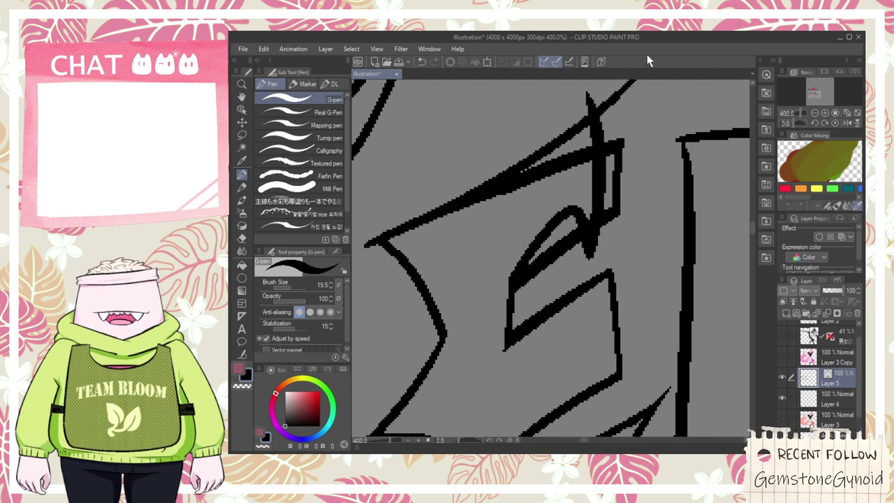
{"action": "key", "text": "e"}
{"action": "left_click_drag", "start_coordinate": [587, 100], "coordinate": [616, 136]}
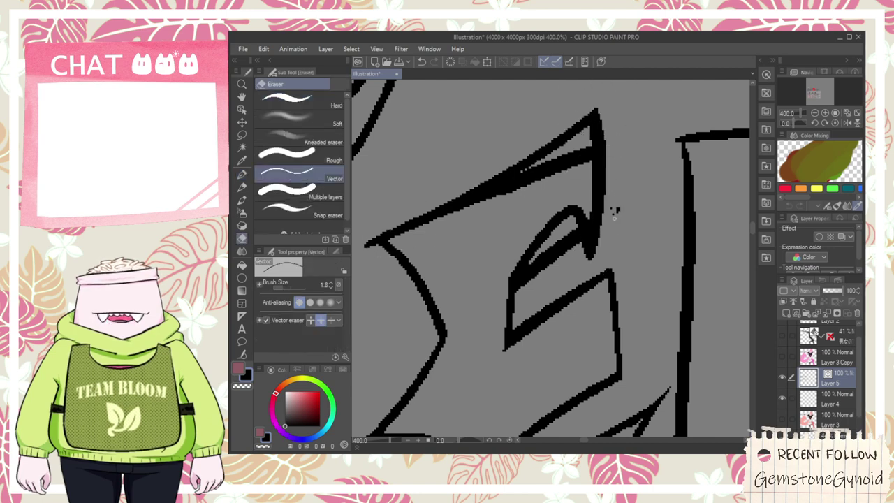
{"action": "left_click", "coordinate": [550, 247]}
{"action": "left_click", "coordinate": [531, 171]}
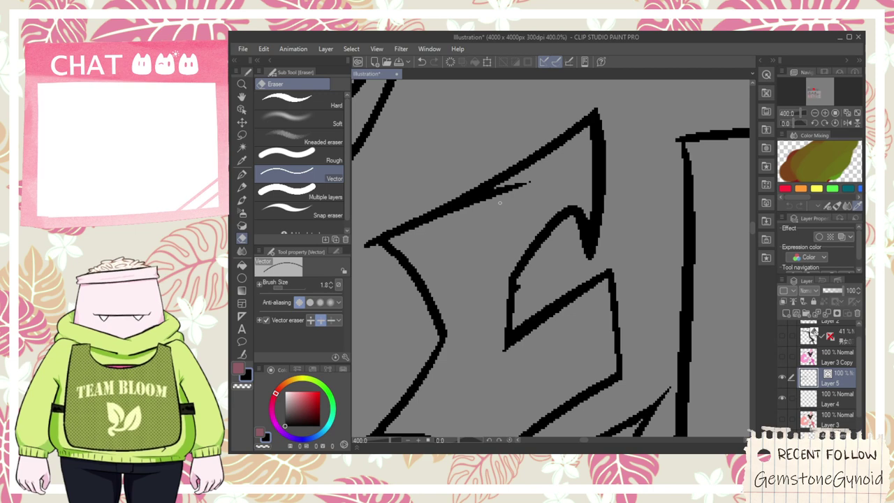
{"action": "left_click", "coordinate": [520, 177]}
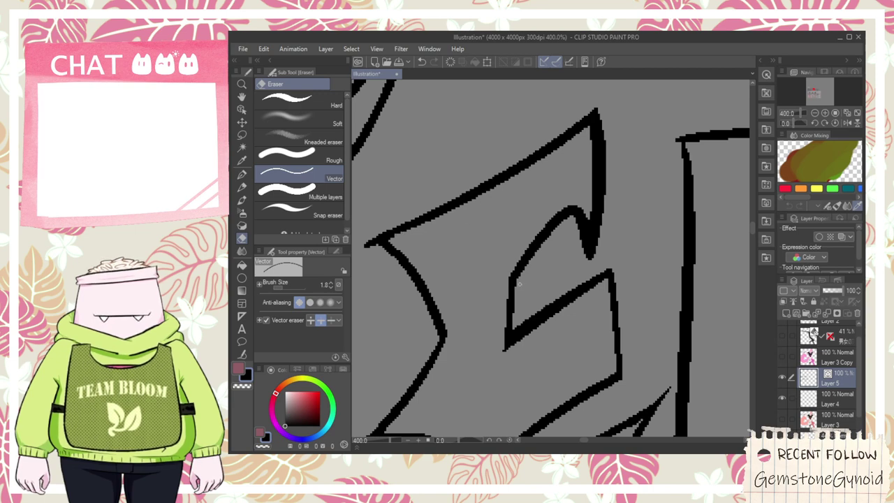
- Examine the shirt lettering for drip and spike shapes to use on the R
{"action": "scroll", "coordinate": [518, 286], "scroll_direction": "down", "scroll_amount": 7}
{"action": "key", "text": "h"}
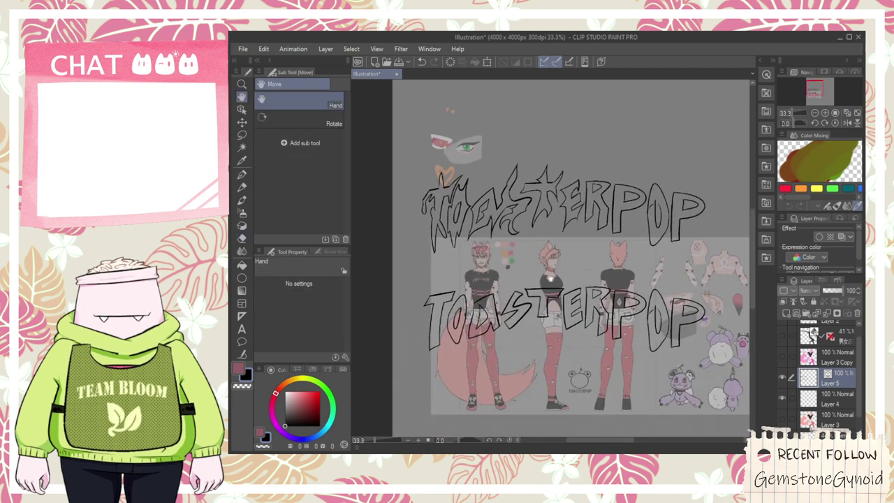
{"action": "scroll", "coordinate": [560, 271], "scroll_direction": "up", "scroll_amount": 7}
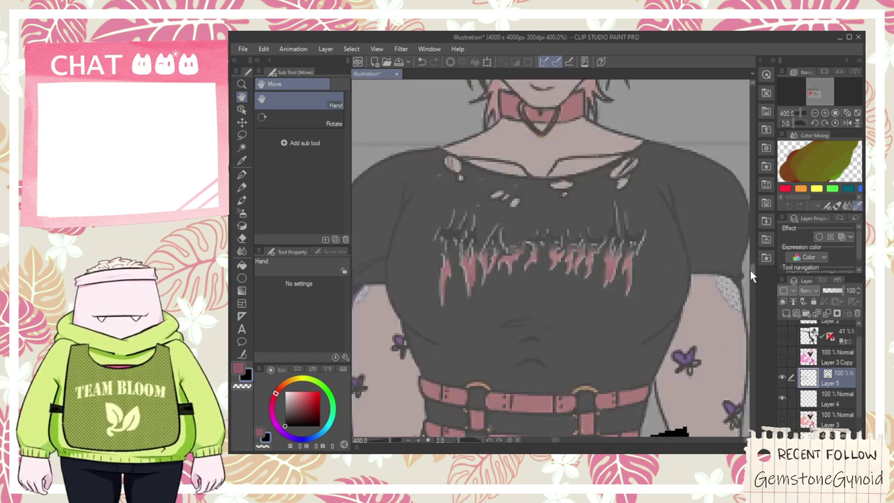
{"action": "left_click_drag", "start_coordinate": [597, 300], "coordinate": [596, 336]}
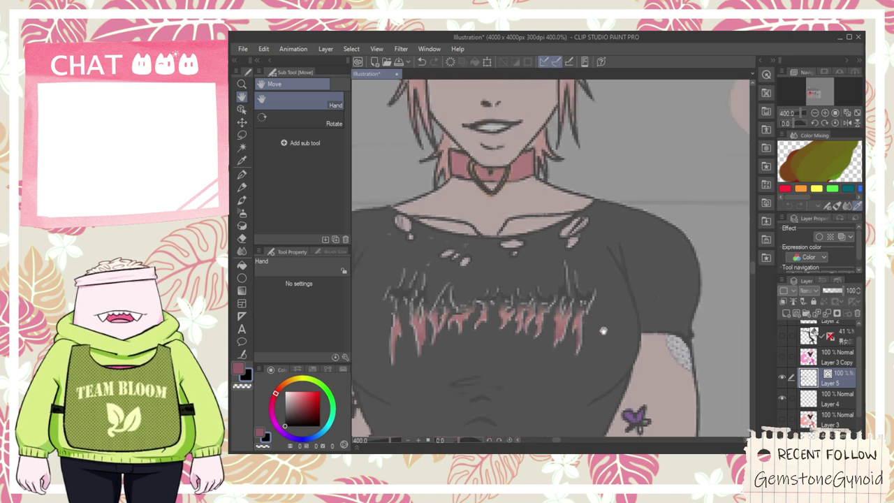
{"action": "scroll", "coordinate": [603, 331], "scroll_direction": "down", "scroll_amount": 3}
{"action": "left_click_drag", "start_coordinate": [685, 278], "coordinate": [387, 451]}
{"action": "left_click_drag", "start_coordinate": [641, 260], "coordinate": [516, 379]}
{"action": "scroll", "coordinate": [516, 379], "scroll_direction": "down", "scroll_amount": 1}
{"action": "scroll", "coordinate": [584, 335], "scroll_direction": "up", "scroll_amount": 1}
{"action": "scroll", "coordinate": [584, 335], "scroll_direction": "up", "scroll_amount": 1}
- Draw trial strokes for a long drip along the R's left stem
{"action": "key", "text": "p"}
{"action": "key", "text": "ctrl+z"}
{"action": "mouse_move", "coordinate": [562, 230]}
{"action": "left_mouse_down"}
{"action": "mouse_move", "coordinate": [547, 271]}
{"action": "mouse_move", "coordinate": [559, 410]}
{"action": "mouse_move", "coordinate": [589, 308]}
{"action": "left_mouse_up"}
{"action": "key", "text": "space"}
{"action": "mouse_move", "coordinate": [567, 340]}
{"action": "left_mouse_down"}
{"action": "mouse_move", "coordinate": [619, 311]}
{"action": "mouse_move", "coordinate": [614, 191]}
{"action": "left_mouse_up"}
- Compare the R's new strokes with the lettering on the shirt
{"action": "scroll", "coordinate": [616, 216], "scroll_direction": "down", "scroll_amount": 4}
{"action": "key", "text": "space"}
{"action": "left_click_drag", "start_coordinate": [395, 381], "coordinate": [533, 241]}
{"action": "scroll", "coordinate": [513, 204], "scroll_direction": "up", "scroll_amount": 6}
{"action": "scroll", "coordinate": [513, 203], "scroll_direction": "up", "scroll_amount": 2}
{"action": "scroll", "coordinate": [509, 220], "scroll_direction": "down", "scroll_amount": 5}
{"action": "left_click_drag", "start_coordinate": [571, 219], "coordinate": [626, 222]}
{"action": "left_click_drag", "start_coordinate": [713, 199], "coordinate": [416, 403]}
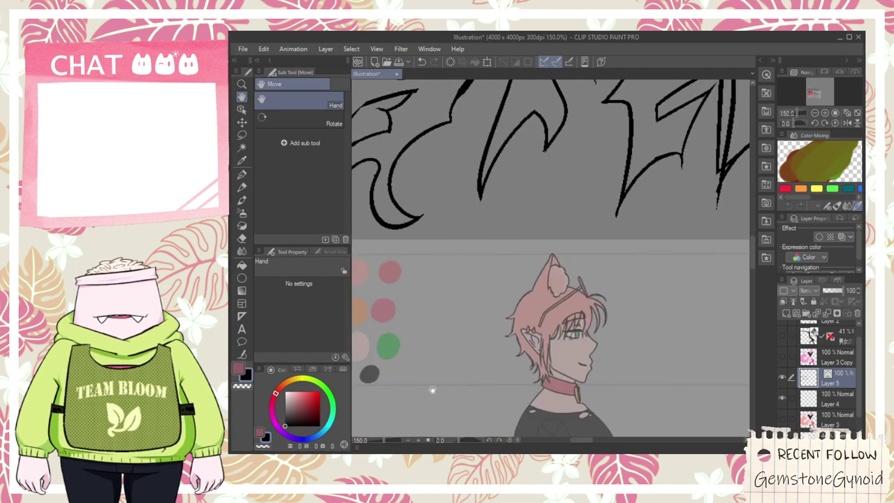
- Undo the trial strokes for the long drip on the R's left stem
{"action": "left_click_drag", "start_coordinate": [706, 235], "coordinate": [488, 367]}
{"action": "key", "text": "ctrl+z"}
{"action": "scroll", "coordinate": [527, 294], "scroll_direction": "up", "scroll_amount": 1}
{"action": "key", "text": "ctrl+z"}
{"action": "key", "text": "p"}
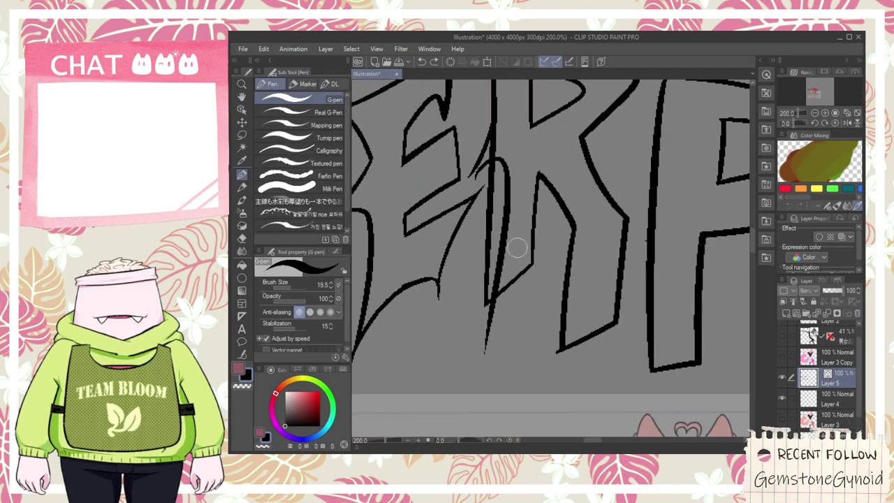
{"action": "key", "text": "ctrl+z"}
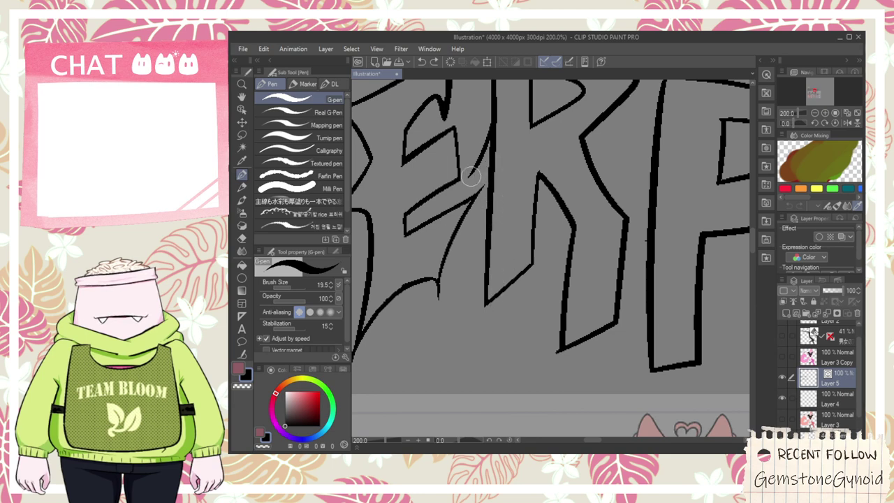
- Draw the R's left leg as a long curved drip with a hooked upper edge and a sharp lower point
{"action": "mouse_move", "coordinate": [497, 168]}
{"action": "left_mouse_down"}
{"action": "mouse_move", "coordinate": [494, 236]}
{"action": "mouse_move", "coordinate": [463, 345]}
{"action": "mouse_move", "coordinate": [475, 348]}
{"action": "mouse_move", "coordinate": [459, 344]}
{"action": "mouse_move", "coordinate": [540, 176]}
{"action": "left_mouse_up"}
{"action": "key", "text": "ctrl+z"}
{"action": "key", "text": "ctrl+z"}
{"action": "mouse_move", "coordinate": [470, 176]}
{"action": "left_mouse_down"}
{"action": "mouse_move", "coordinate": [498, 215]}
{"action": "mouse_move", "coordinate": [493, 399]}
{"action": "left_mouse_up"}
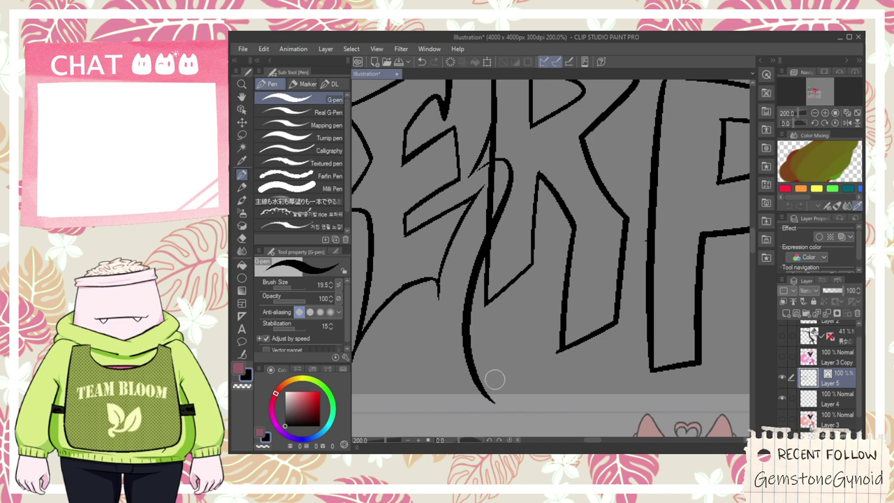
{"action": "key", "text": "ctrl+z"}
{"action": "mouse_move", "coordinate": [471, 171]}
{"action": "left_mouse_down"}
{"action": "mouse_move", "coordinate": [494, 353]}
{"action": "mouse_move", "coordinate": [558, 167]}
{"action": "left_mouse_up"}
- Erase the old stem outline and the overshooting line ends around the R's left leg
{"action": "key", "text": "e"}
{"action": "left_click_drag", "start_coordinate": [541, 236], "coordinate": [506, 309]}
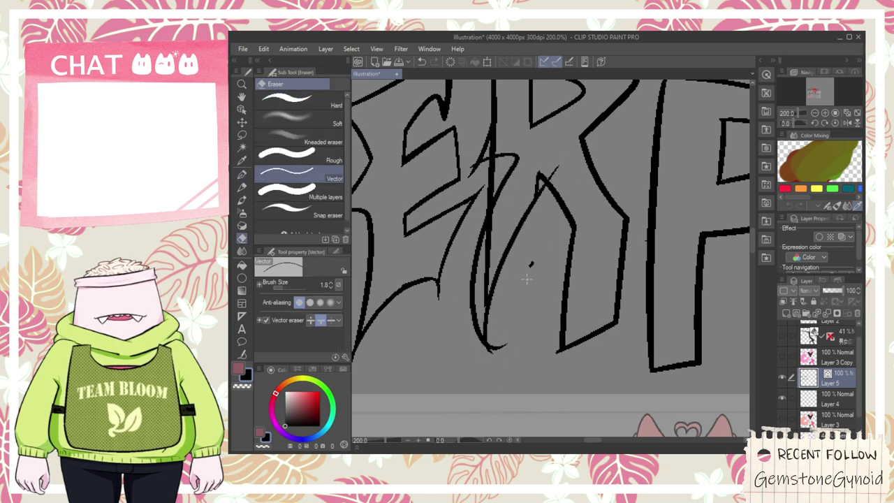
{"action": "mouse_move", "coordinate": [501, 343]}
{"action": "left_mouse_down"}
{"action": "mouse_move", "coordinate": [486, 302]}
{"action": "mouse_move", "coordinate": [506, 228]}
{"action": "left_mouse_up"}
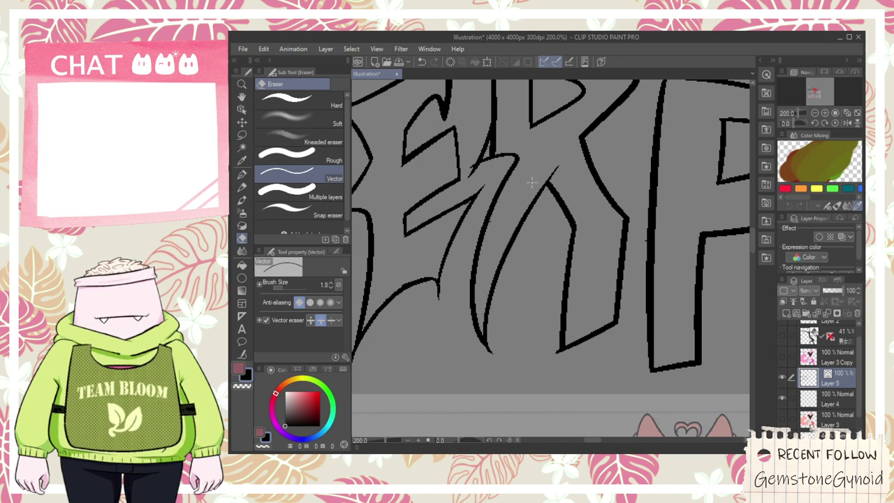
{"action": "scroll", "coordinate": [533, 180], "scroll_direction": "down", "scroll_amount": 1}
{"action": "key", "text": "space"}
{"action": "left_click_drag", "start_coordinate": [533, 170], "coordinate": [505, 233]}
{"action": "scroll", "coordinate": [504, 234], "scroll_direction": "up", "scroll_amount": 3}
{"action": "left_click", "coordinate": [393, 335]}
{"action": "scroll", "coordinate": [393, 287], "scroll_direction": "down", "scroll_amount": 2}
{"action": "scroll", "coordinate": [386, 333], "scroll_direction": "up", "scroll_amount": 2}
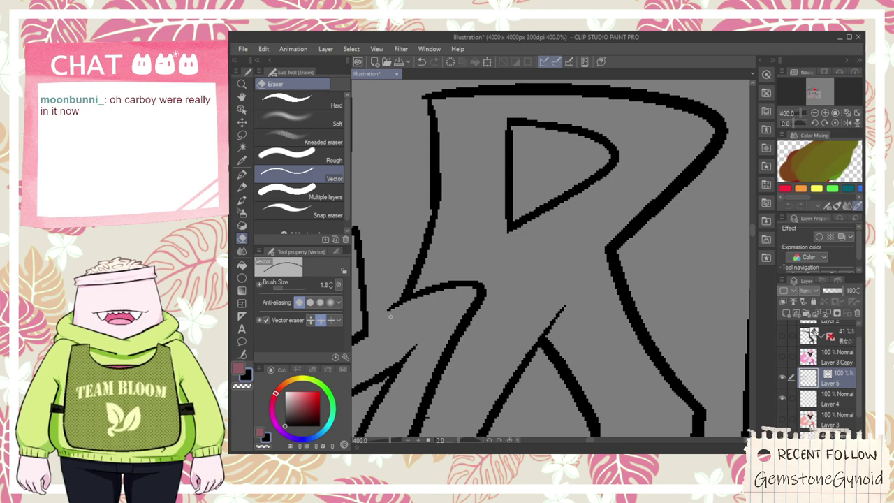
- Examine the shirt lettering as a reference for the upper part of the R
{"action": "scroll", "coordinate": [393, 316], "scroll_direction": "down", "scroll_amount": 6}
{"action": "left_click_drag", "start_coordinate": [405, 357], "coordinate": [606, 202]}
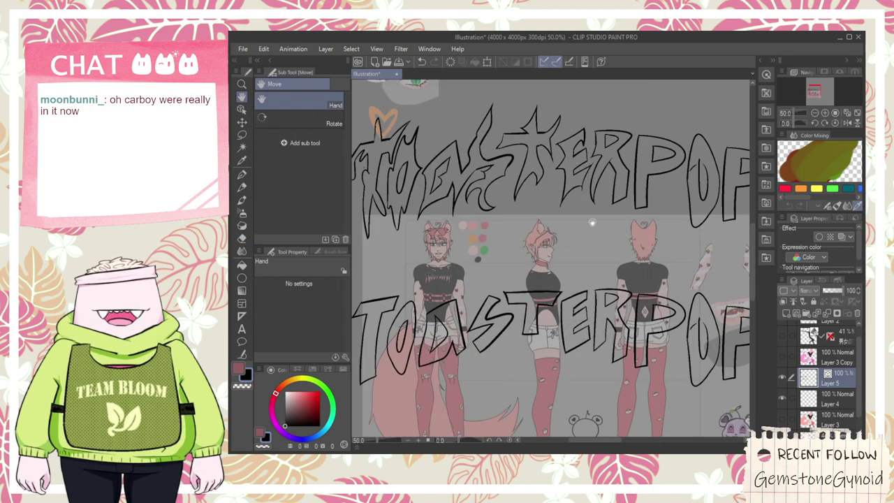
{"action": "scroll", "coordinate": [605, 201], "scroll_direction": "up", "scroll_amount": 5}
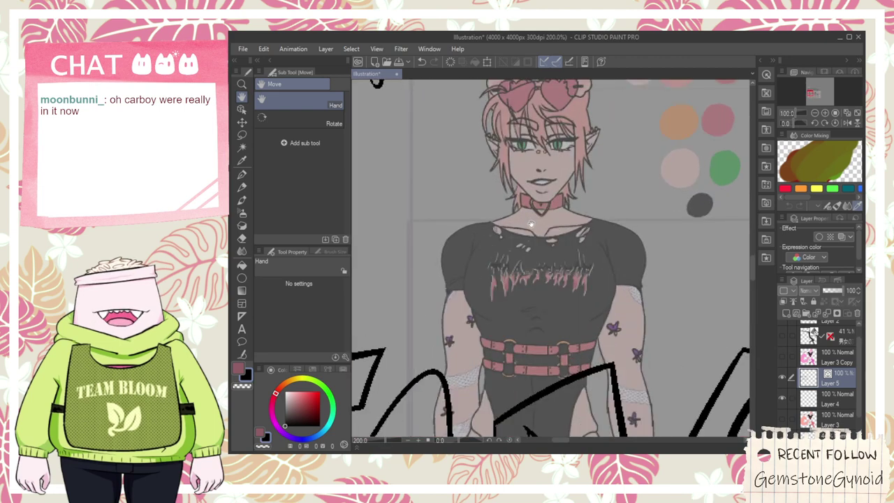
{"action": "scroll", "coordinate": [531, 223], "scroll_direction": "up", "scroll_amount": 2}
{"action": "scroll", "coordinate": [541, 261], "scroll_direction": "down", "scroll_amount": 3}
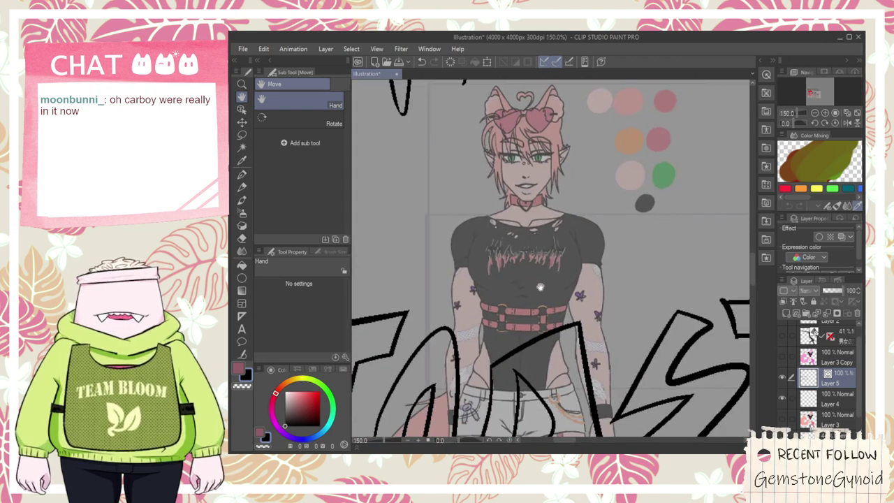
{"action": "scroll", "coordinate": [535, 269], "scroll_direction": "up", "scroll_amount": 5}
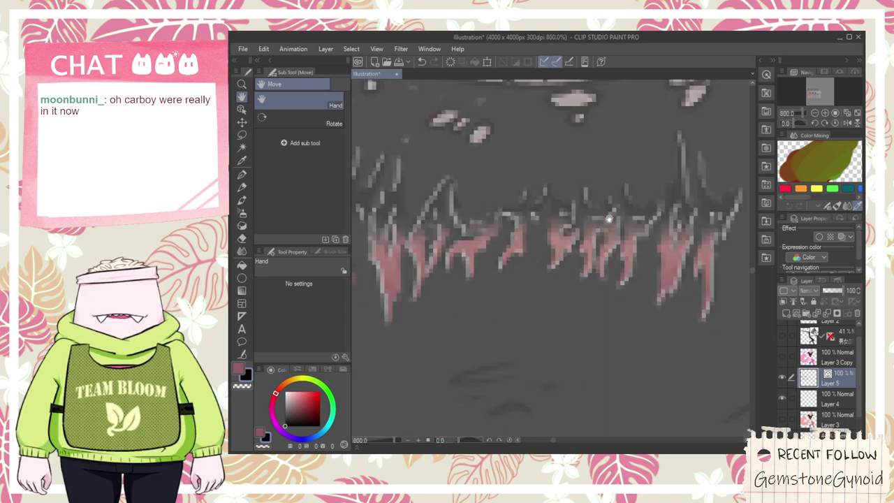
{"action": "scroll", "coordinate": [646, 236], "scroll_direction": "down", "scroll_amount": 8}
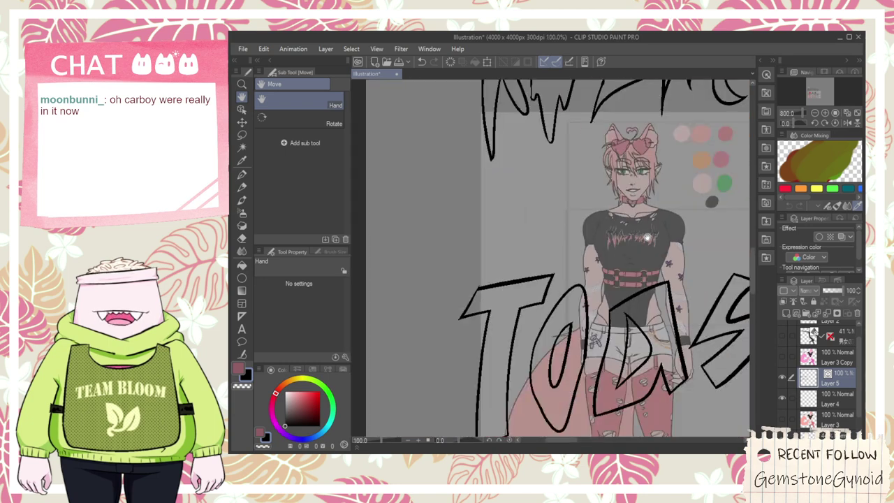
- Draw a pointed spike at the R's upper-left corner, with a curved side and a sweeping top edge
{"action": "scroll", "coordinate": [628, 182], "scroll_direction": "up", "scroll_amount": 6}
{"action": "key", "text": "p"}
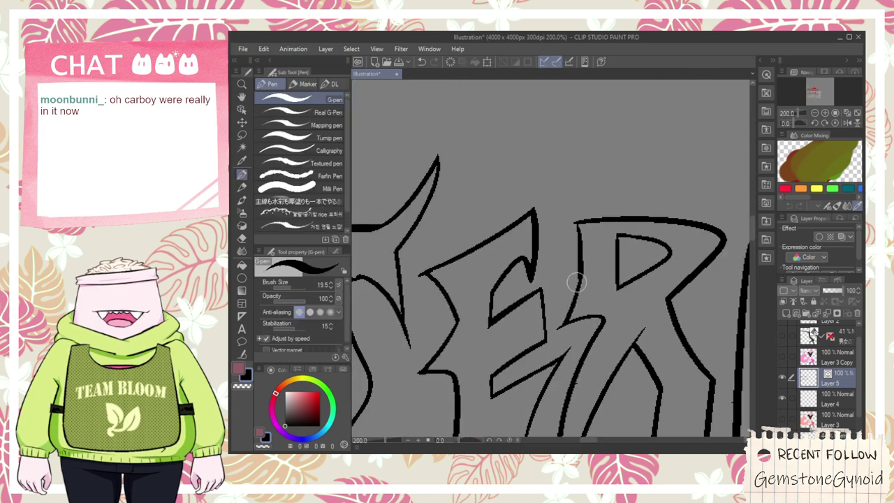
{"action": "key", "text": "ctrl+z"}
{"action": "mouse_move", "coordinate": [549, 180]}
{"action": "left_mouse_down"}
{"action": "mouse_move", "coordinate": [565, 194]}
{"action": "mouse_move", "coordinate": [679, 214]}
{"action": "left_mouse_up"}
{"action": "key", "text": "ctrl+z"}
{"action": "left_click_drag", "start_coordinate": [551, 180], "coordinate": [679, 232]}
{"action": "key", "text": "ctrl+z"}
{"action": "left_click_drag", "start_coordinate": [582, 196], "coordinate": [664, 209]}
{"action": "key", "text": "ctrl+z"}
{"action": "mouse_move", "coordinate": [552, 183]}
{"action": "left_mouse_down"}
{"action": "mouse_move", "coordinate": [634, 226]}
{"action": "mouse_move", "coordinate": [699, 226]}
{"action": "mouse_move", "coordinate": [624, 213]}
{"action": "left_mouse_up"}
{"action": "key", "text": "ctrl+z"}
{"action": "key", "text": "ctrl+z"}
{"action": "key", "text": "ctrl+z"}
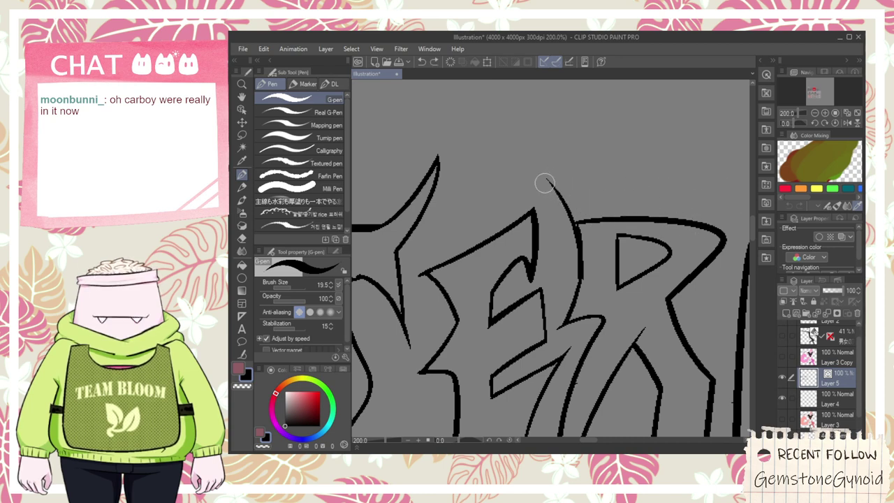
- Erase the old corner lines inside the R's new upper-left spike
{"action": "key", "text": "e"}
{"action": "scroll", "coordinate": [575, 215], "scroll_direction": "up", "scroll_amount": 2}
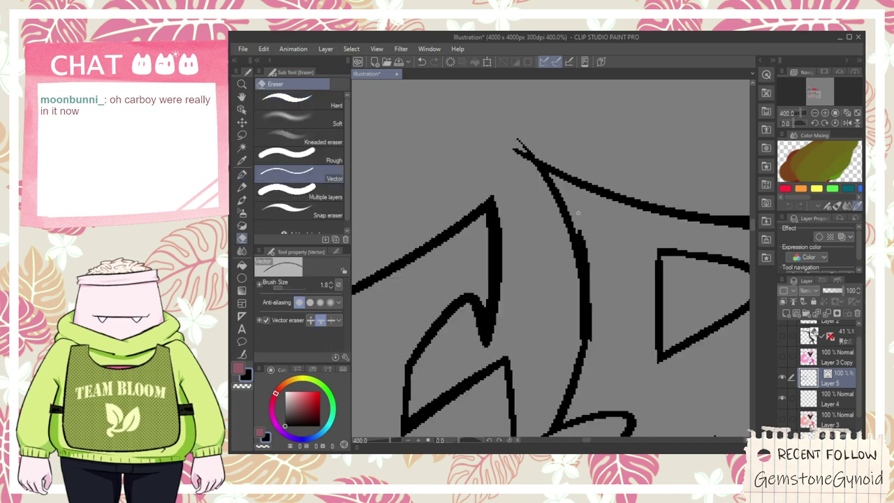
{"action": "left_click_drag", "start_coordinate": [580, 215], "coordinate": [586, 264]}
- Compare the R's new corner spike with the lettering on the shirt
{"action": "scroll", "coordinate": [521, 166], "scroll_direction": "down", "scroll_amount": 6}
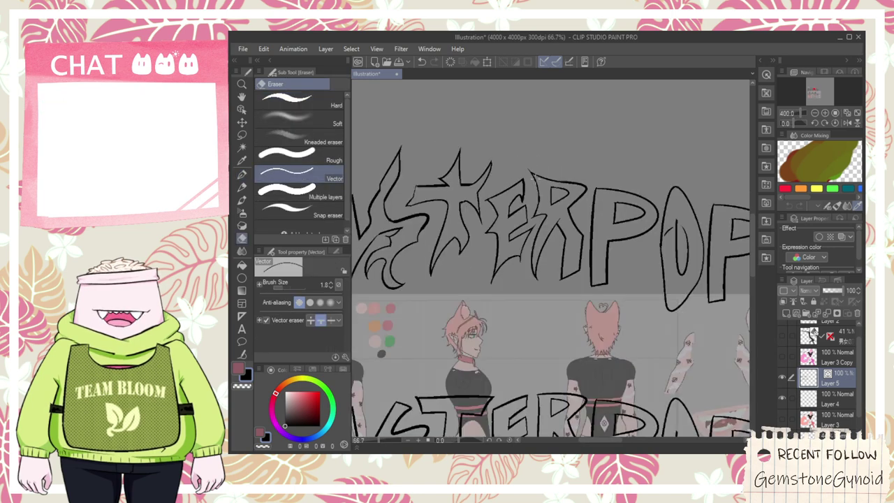
{"action": "key", "text": "h"}
{"action": "scroll", "coordinate": [535, 279], "scroll_direction": "up", "scroll_amount": 6}
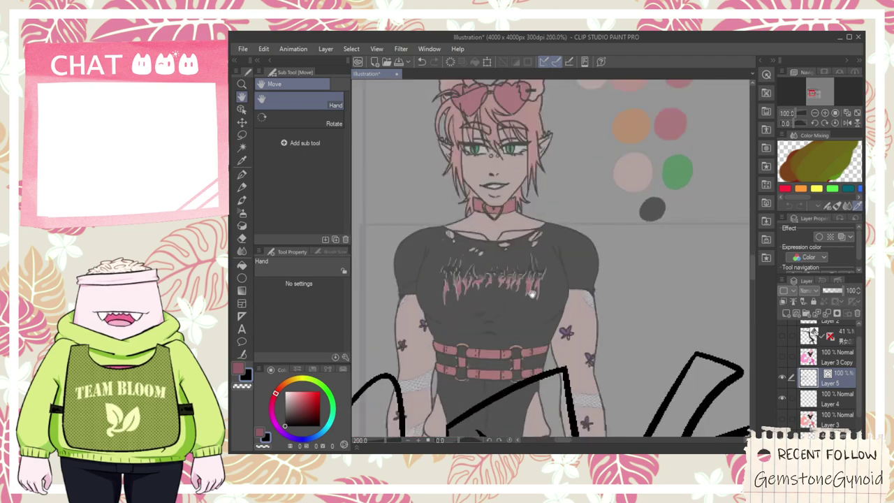
{"action": "scroll", "coordinate": [518, 260], "scroll_direction": "down", "scroll_amount": 4}
{"action": "left_click_drag", "start_coordinate": [669, 158], "coordinate": [446, 349]}
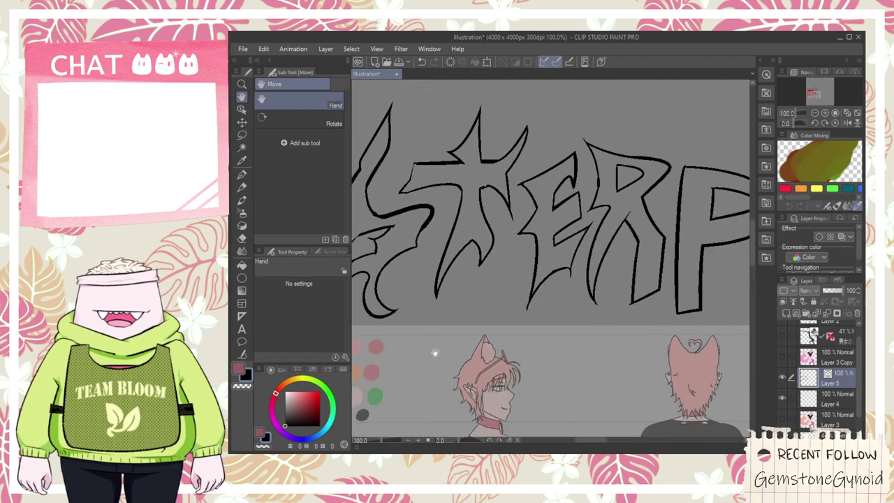
{"action": "left_click_drag", "start_coordinate": [593, 227], "coordinate": [497, 311]}
{"action": "scroll", "coordinate": [499, 273], "scroll_direction": "up", "scroll_amount": 2}
- Try a straight downward stroke from the outer corner of the R's bowl and check it against the whole title
{"action": "key", "text": "p"}
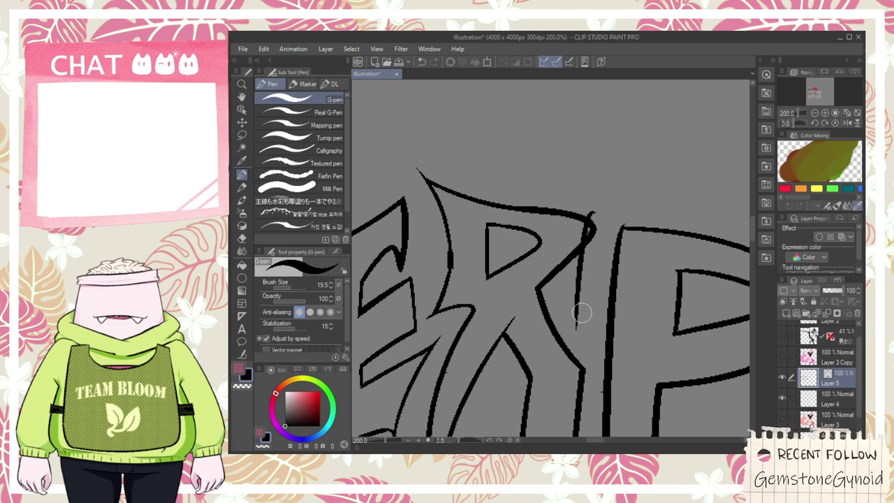
{"action": "scroll", "coordinate": [530, 303], "scroll_direction": "down", "scroll_amount": 4}
{"action": "key", "text": "space"}
{"action": "left_click_drag", "start_coordinate": [491, 344], "coordinate": [634, 183]}
{"action": "scroll", "coordinate": [534, 178], "scroll_direction": "up", "scroll_amount": 3}
{"action": "scroll", "coordinate": [526, 162], "scroll_direction": "up", "scroll_amount": 1}
{"action": "scroll", "coordinate": [569, 143], "scroll_direction": "down", "scroll_amount": 2}
{"action": "scroll", "coordinate": [623, 244], "scroll_direction": "up", "scroll_amount": 2}
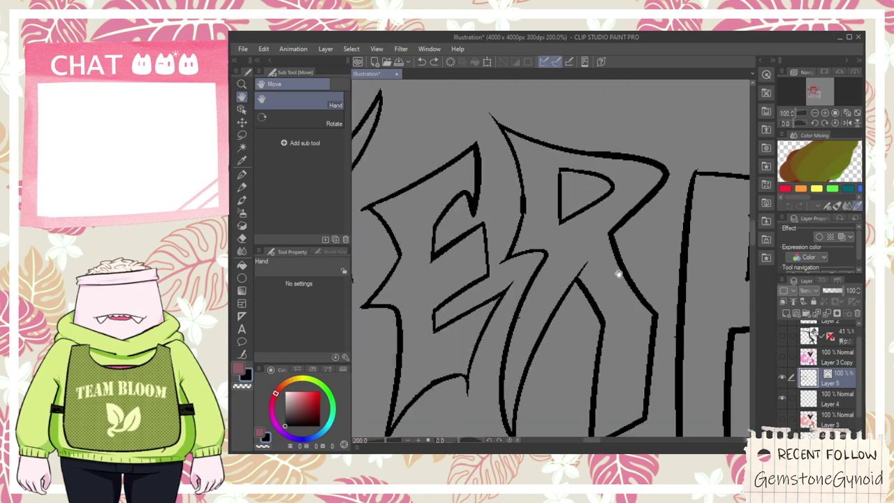
- Draw the R's right leg as a curved drip, with an outer line from the waist and an arched inner line
{"action": "mouse_move", "coordinate": [564, 287]}
{"action": "left_mouse_down"}
{"action": "mouse_move", "coordinate": [606, 414]}
{"action": "mouse_move", "coordinate": [666, 266]}
{"action": "mouse_move", "coordinate": [616, 261]}
{"action": "left_mouse_up"}
{"action": "key", "text": "ctrl+z"}
{"action": "mouse_move", "coordinate": [577, 401]}
{"action": "left_mouse_down"}
{"action": "mouse_move", "coordinate": [665, 225]}
{"action": "mouse_move", "coordinate": [600, 212]}
{"action": "mouse_move", "coordinate": [588, 397]}
{"action": "mouse_move", "coordinate": [652, 287]}
{"action": "mouse_move", "coordinate": [575, 241]}
{"action": "left_mouse_up"}
{"action": "key", "text": "ctrl+z"}
{"action": "key", "text": "ctrl+z"}
- Erase the old angular outline and the crossing lines around the R's right leg
{"action": "key", "text": "e"}
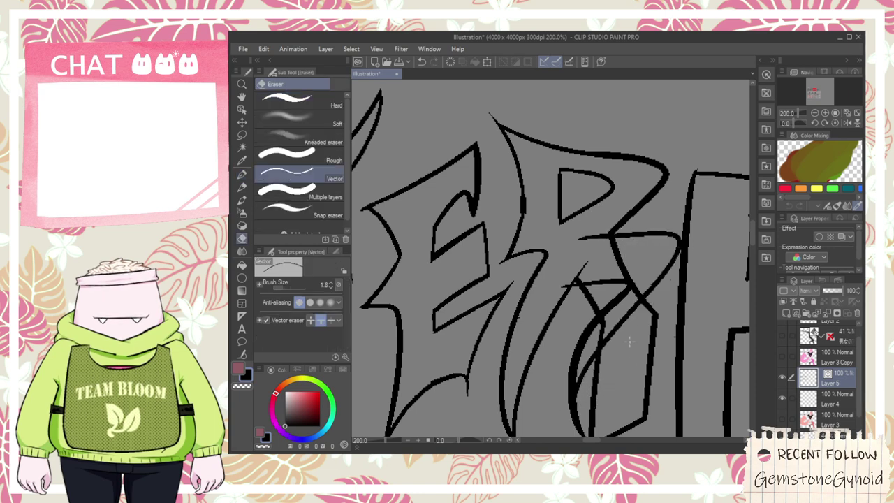
{"action": "left_click_drag", "start_coordinate": [650, 326], "coordinate": [652, 316]}
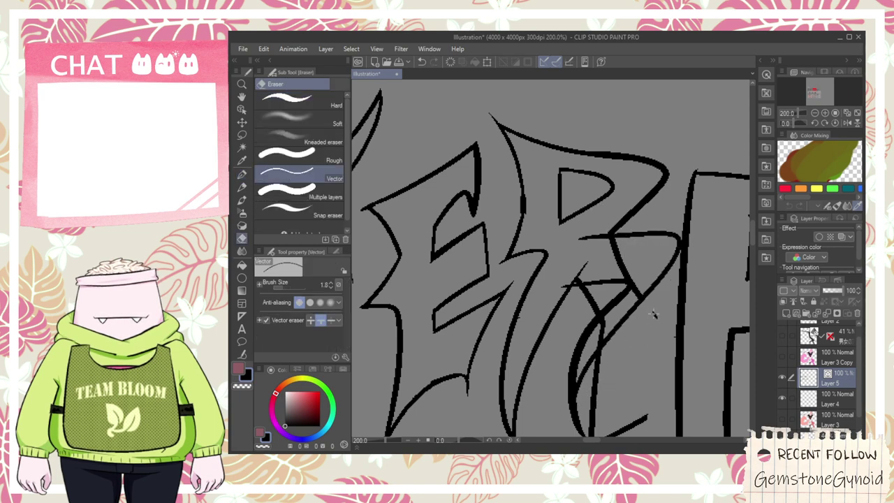
{"action": "key", "text": "space"}
{"action": "left_click_drag", "start_coordinate": [608, 400], "coordinate": [609, 333]}
{"action": "scroll", "coordinate": [559, 220], "scroll_direction": "up", "scroll_amount": 2}
{"action": "mouse_move", "coordinate": [592, 184]}
{"action": "left_mouse_down"}
{"action": "mouse_move", "coordinate": [610, 198]}
{"action": "mouse_move", "coordinate": [675, 196]}
{"action": "left_mouse_up"}
{"action": "scroll", "coordinate": [610, 211], "scroll_direction": "down", "scroll_amount": 2}
{"action": "key", "text": "space"}
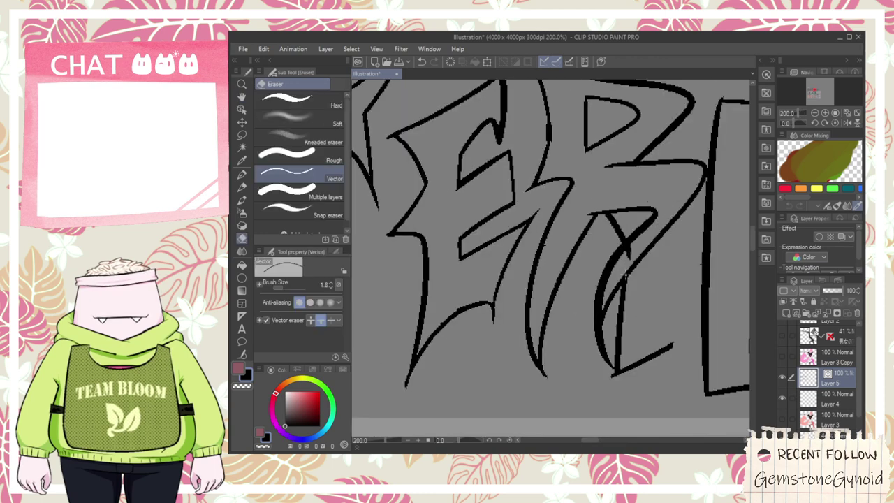
{"action": "mouse_move", "coordinate": [625, 301]}
{"action": "left_mouse_down"}
{"action": "mouse_move", "coordinate": [597, 396]}
{"action": "mouse_move", "coordinate": [669, 346]}
{"action": "left_mouse_up"}
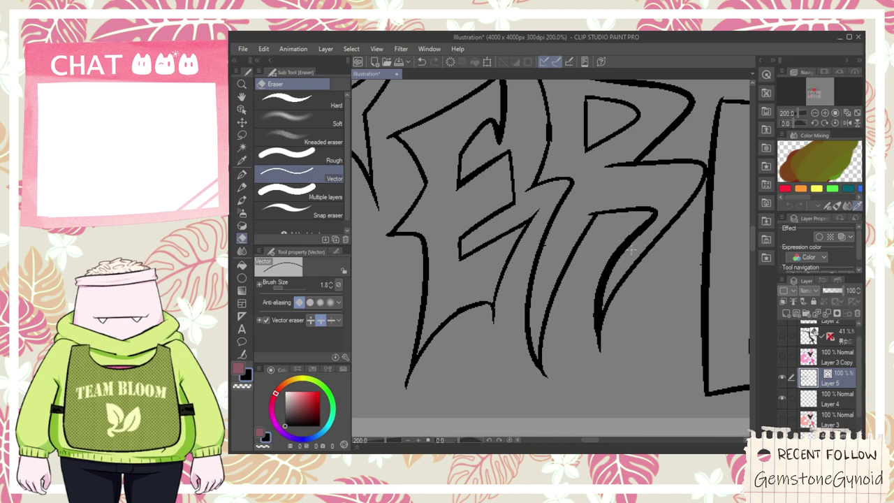
- Check the shirt lettering for shapes to use on the R's bowl
{"action": "scroll", "coordinate": [632, 250], "scroll_direction": "down", "scroll_amount": 4}
{"action": "left_click_drag", "start_coordinate": [455, 355], "coordinate": [518, 299]}
{"action": "scroll", "coordinate": [518, 300], "scroll_direction": "up", "scroll_amount": 6}
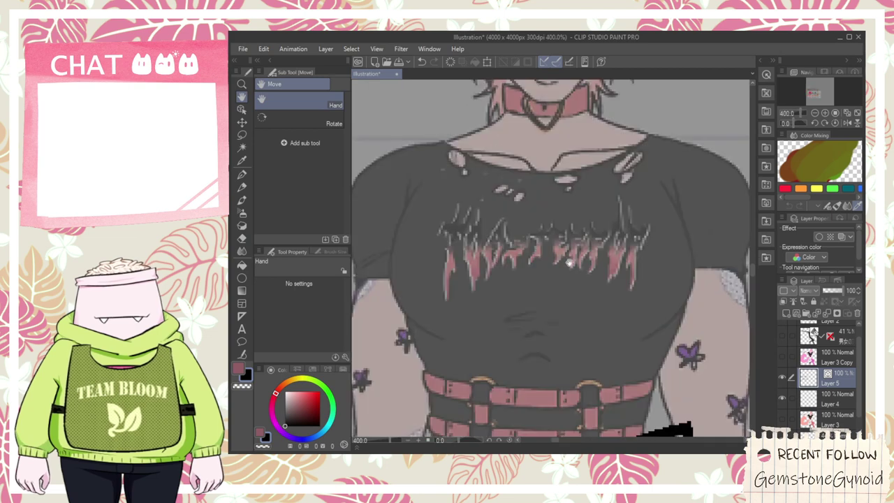
{"action": "scroll", "coordinate": [575, 262], "scroll_direction": "down", "scroll_amount": 3}
{"action": "left_click_drag", "start_coordinate": [727, 132], "coordinate": [499, 412]}
{"action": "left_click_drag", "start_coordinate": [673, 136], "coordinate": [587, 374]}
- Redraw the R's bowl with a longer top edge, a pointed outer corner, a slanted side and an angular inner opening
{"action": "mouse_move", "coordinate": [702, 363]}
{"action": "left_mouse_down"}
{"action": "mouse_move", "coordinate": [635, 256]}
{"action": "mouse_move", "coordinate": [499, 254]}
{"action": "mouse_move", "coordinate": [458, 201]}
{"action": "left_mouse_up"}
{"action": "scroll", "coordinate": [635, 255], "scroll_direction": "up", "scroll_amount": 1}
{"action": "key", "text": "ctrl+z"}
{"action": "mouse_move", "coordinate": [496, 253]}
{"action": "left_mouse_down"}
{"action": "mouse_move", "coordinate": [424, 212]}
{"action": "mouse_move", "coordinate": [428, 176]}
{"action": "mouse_move", "coordinate": [625, 254]}
{"action": "left_mouse_up"}
{"action": "key", "text": "ctrl+z"}
{"action": "key", "text": "ctrl+z"}
{"action": "left_click_drag", "start_coordinate": [428, 189], "coordinate": [633, 249]}
{"action": "key", "text": "ctrl+z"}
{"action": "mouse_move", "coordinate": [433, 187]}
{"action": "left_mouse_down"}
{"action": "mouse_move", "coordinate": [641, 216]}
{"action": "mouse_move", "coordinate": [595, 339]}
{"action": "mouse_move", "coordinate": [574, 285]}
{"action": "left_mouse_up"}
{"action": "left_click_drag", "start_coordinate": [496, 250], "coordinate": [583, 261]}
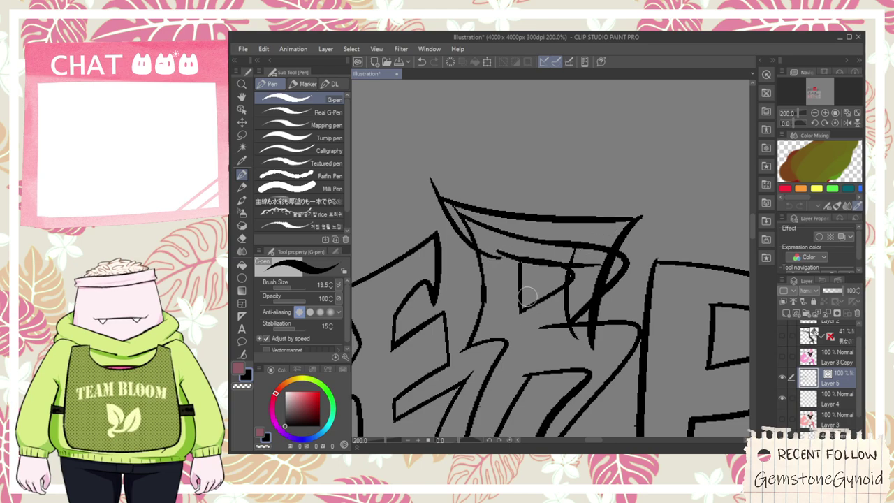
- Compare the R's redrawn bowl with the spikes and drips of the shirt lettering
{"action": "scroll", "coordinate": [498, 356], "scroll_direction": "down", "scroll_amount": 3}
{"action": "key", "text": "space"}
{"action": "left_click_drag", "start_coordinate": [497, 355], "coordinate": [517, 274]}
{"action": "scroll", "coordinate": [518, 275], "scroll_direction": "up", "scroll_amount": 5}
{"action": "scroll", "coordinate": [520, 278], "scroll_direction": "up", "scroll_amount": 2}
{"action": "scroll", "coordinate": [556, 262], "scroll_direction": "down", "scroll_amount": 7}
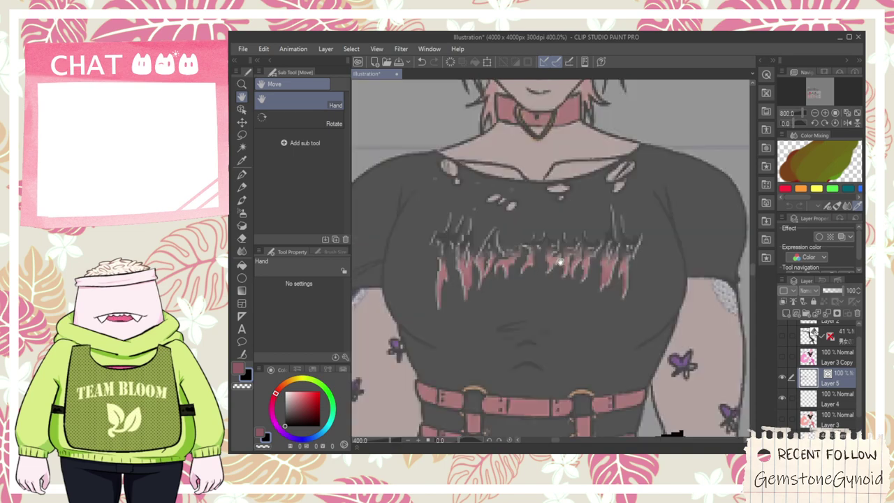
{"action": "left_click_drag", "start_coordinate": [668, 166], "coordinate": [440, 402]}
{"action": "scroll", "coordinate": [497, 307], "scroll_direction": "up", "scroll_amount": 4}
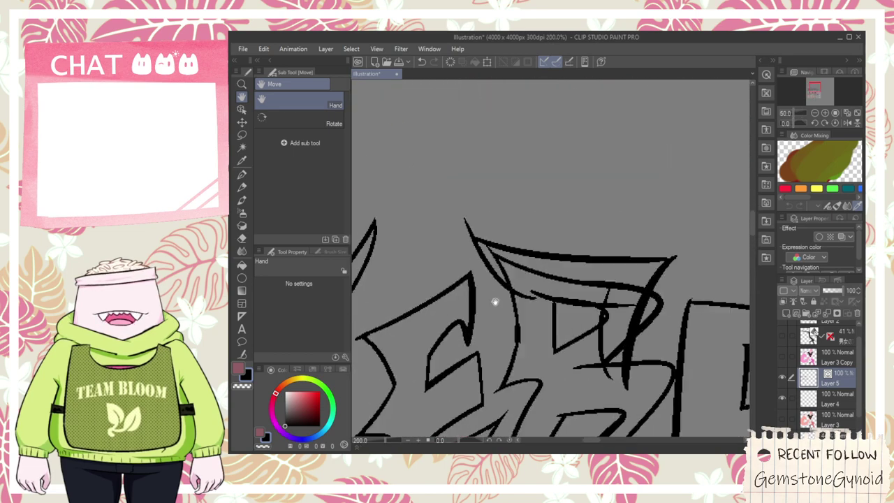
- Redraw the R's left stem edge as a long slanted line running down to the left leg
{"action": "left_click_drag", "start_coordinate": [517, 299], "coordinate": [535, 405]}
{"action": "key", "text": "ctrl+z"}
{"action": "left_click_drag", "start_coordinate": [502, 204], "coordinate": [538, 406]}
{"action": "key", "text": "ctrl+z"}
{"action": "mouse_move", "coordinate": [521, 208]}
{"action": "left_mouse_down"}
{"action": "mouse_move", "coordinate": [602, 388]}
{"action": "mouse_move", "coordinate": [523, 155]}
{"action": "left_mouse_up"}
{"action": "key", "text": "ctrl+z"}
{"action": "scroll", "coordinate": [575, 375], "scroll_direction": "up", "scroll_amount": 2}
{"action": "key", "text": "ctrl+z"}
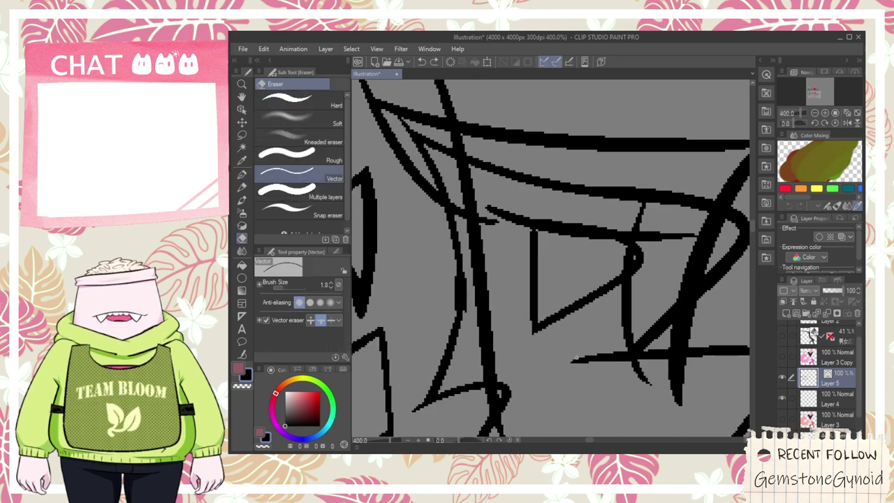
- Draw a tall narrow spike rising above the R's top edge beside the corner spike
{"action": "scroll", "coordinate": [614, 368], "scroll_direction": "down", "scroll_amount": 4}
{"action": "left_click_drag", "start_coordinate": [614, 369], "coordinate": [550, 204]}
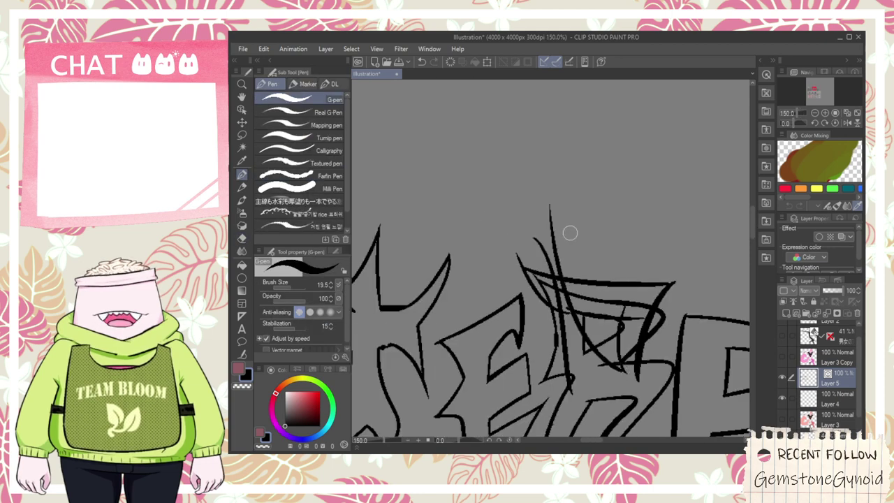
{"action": "key", "text": "ctrl+z"}
{"action": "left_click_drag", "start_coordinate": [599, 342], "coordinate": [541, 197]}
{"action": "scroll", "coordinate": [553, 314], "scroll_direction": "up", "scroll_amount": 3}
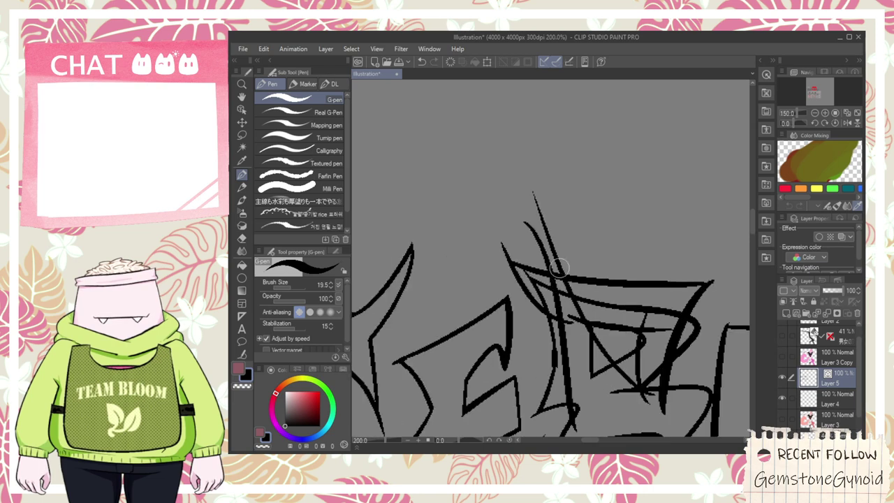
{"action": "left_click_drag", "start_coordinate": [548, 296], "coordinate": [528, 161]}
- Erase the crossing lines between the R's tall spike and corner spike and trim their overshooting ends
{"action": "key", "text": "e"}
{"action": "left_click_drag", "start_coordinate": [510, 211], "coordinate": [525, 158]}
{"action": "scroll", "coordinate": [529, 162], "scroll_direction": "down", "scroll_amount": 2}
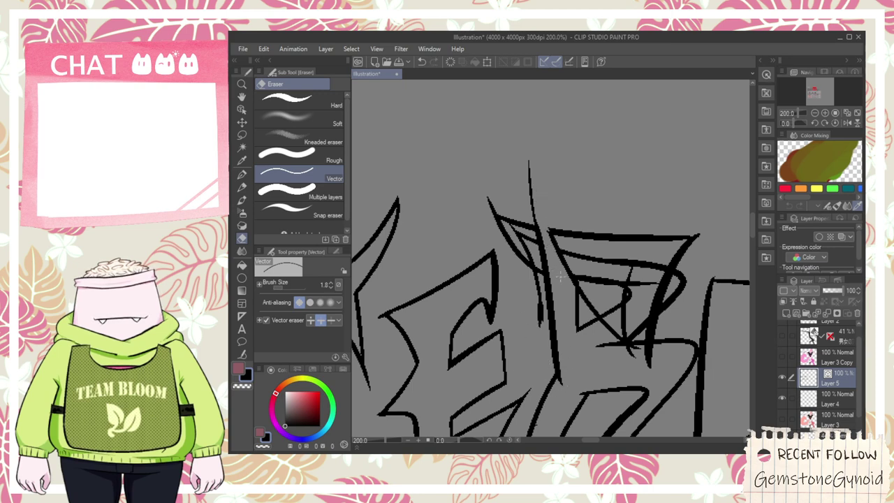
{"action": "mouse_move", "coordinate": [567, 247]}
{"action": "left_mouse_down"}
{"action": "mouse_move", "coordinate": [505, 238]}
{"action": "mouse_move", "coordinate": [518, 247]}
{"action": "mouse_move", "coordinate": [564, 258]}
{"action": "mouse_move", "coordinate": [473, 188]}
{"action": "left_mouse_up"}
{"action": "key", "text": "ctrl+z"}
{"action": "key", "text": "ctrl+z"}
{"action": "scroll", "coordinate": [495, 208], "scroll_direction": "up", "scroll_amount": 2}
{"action": "key", "text": "p"}
{"action": "key", "text": "e"}
{"action": "left_click_drag", "start_coordinate": [476, 198], "coordinate": [493, 188]}
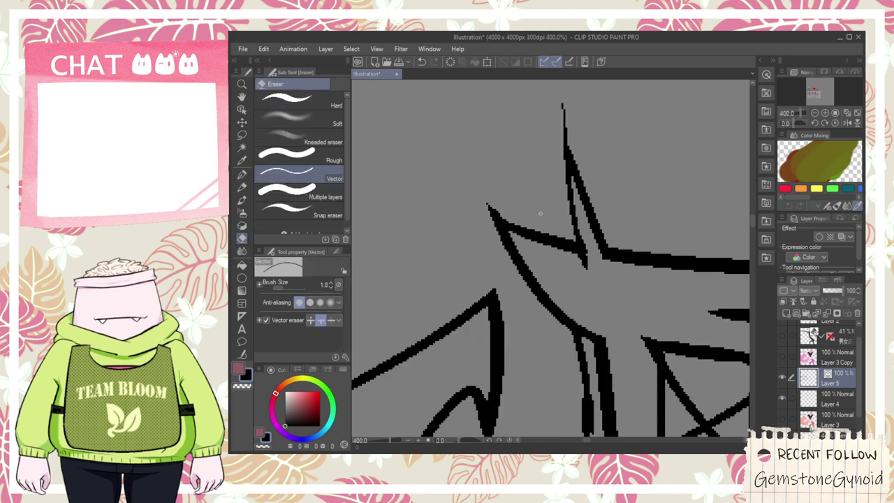
- Erase the leftover old stem line and the old bowl and counter outlines of the R
{"action": "scroll", "coordinate": [549, 194], "scroll_direction": "down", "scroll_amount": 2}
{"action": "left_click", "coordinate": [567, 298]}
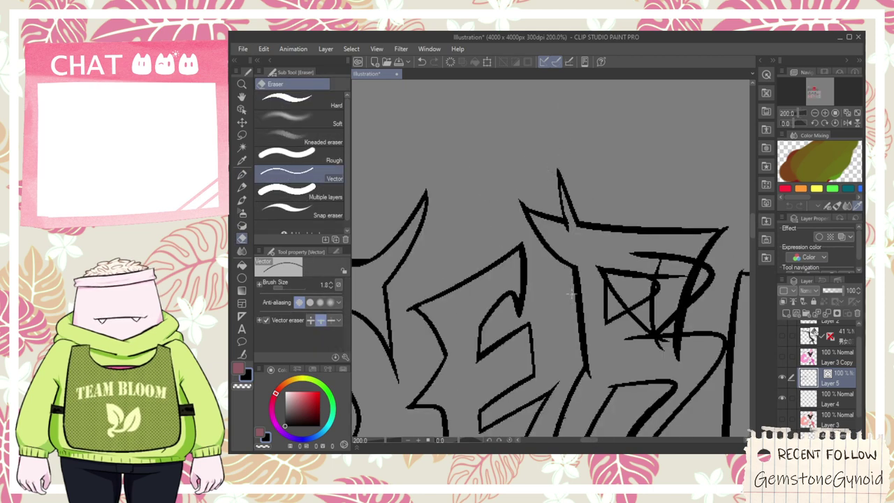
{"action": "left_click_drag", "start_coordinate": [610, 259], "coordinate": [667, 271]}
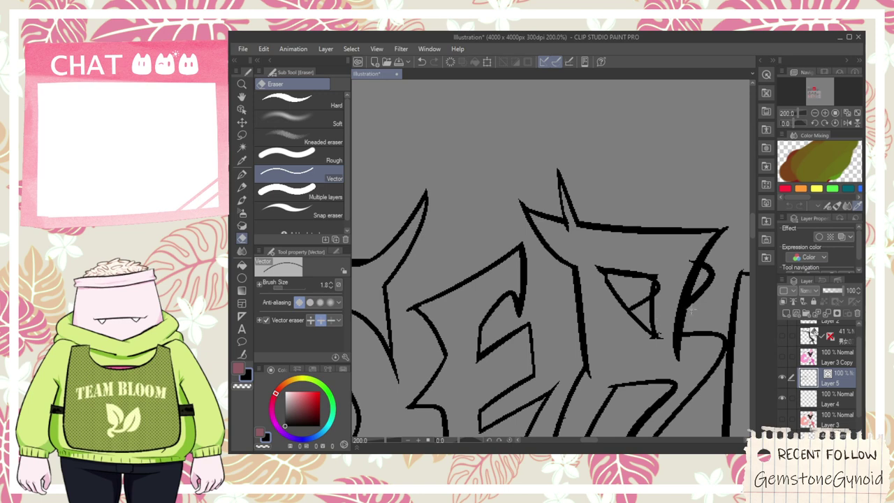
{"action": "left_click_drag", "start_coordinate": [690, 318], "coordinate": [690, 256]}
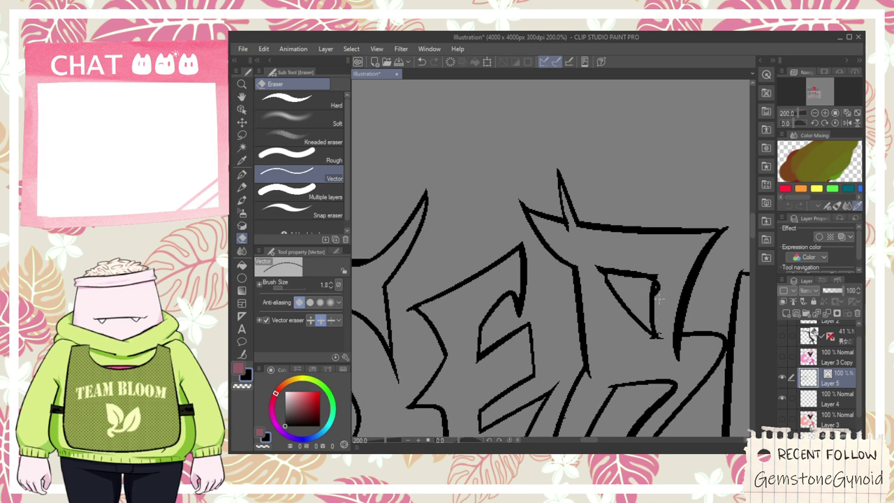
- Review the restyled R within the title and compare it with the shirt lettering
{"action": "scroll", "coordinate": [663, 290], "scroll_direction": "down", "scroll_amount": 3}
{"action": "key", "text": "space"}
{"action": "left_click_drag", "start_coordinate": [668, 309], "coordinate": [587, 336]}
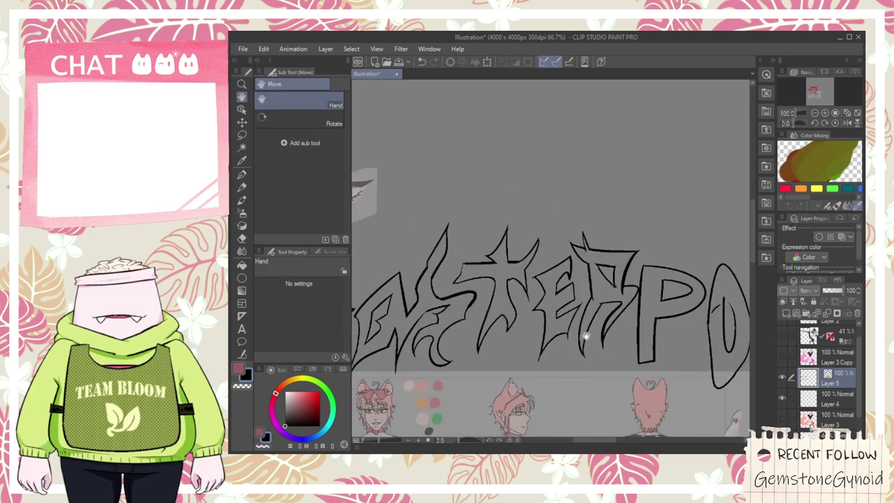
{"action": "scroll", "coordinate": [586, 336], "scroll_direction": "down", "scroll_amount": 1}
{"action": "left_click_drag", "start_coordinate": [441, 399], "coordinate": [529, 307]}
{"action": "scroll", "coordinate": [516, 349], "scroll_direction": "up", "scroll_amount": 4}
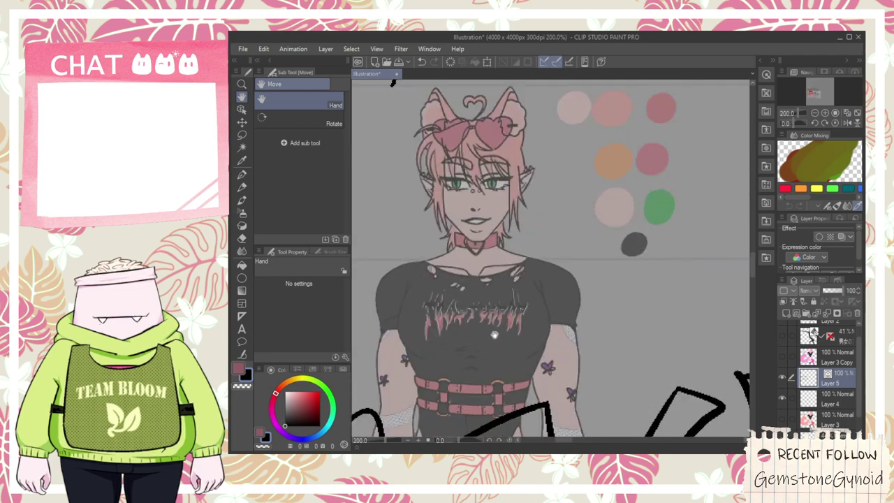
- Redraw the notch on the R's left stem with the G-pen and trim the overlapping lines with the vector eraser
{"action": "scroll", "coordinate": [498, 333], "scroll_direction": "down", "scroll_amount": 2}
{"action": "left_click_drag", "start_coordinate": [739, 124], "coordinate": [554, 289]}
{"action": "scroll", "coordinate": [602, 280], "scroll_direction": "up", "scroll_amount": 2}
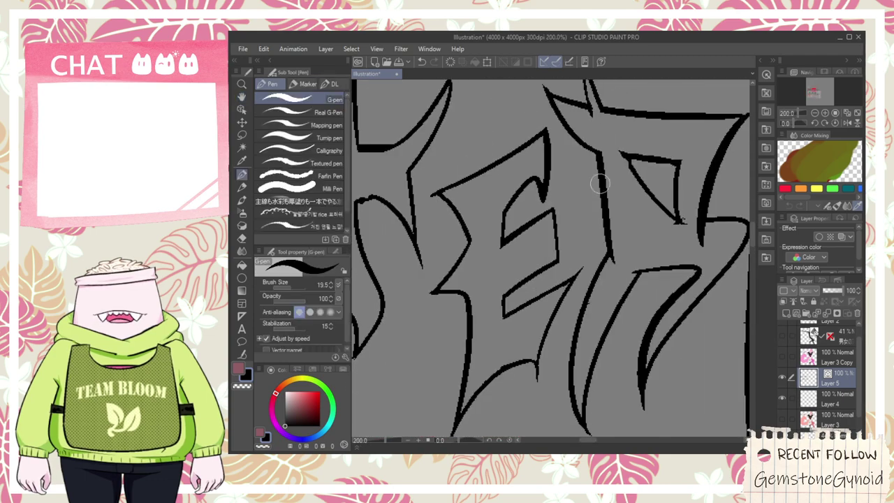
{"action": "mouse_move", "coordinate": [604, 216]}
{"action": "left_mouse_down"}
{"action": "mouse_move", "coordinate": [576, 244]}
{"action": "mouse_move", "coordinate": [636, 266]}
{"action": "left_mouse_up"}
{"action": "key", "text": "ctrl+z"}
{"action": "left_click_drag", "start_coordinate": [577, 245], "coordinate": [586, 312]}
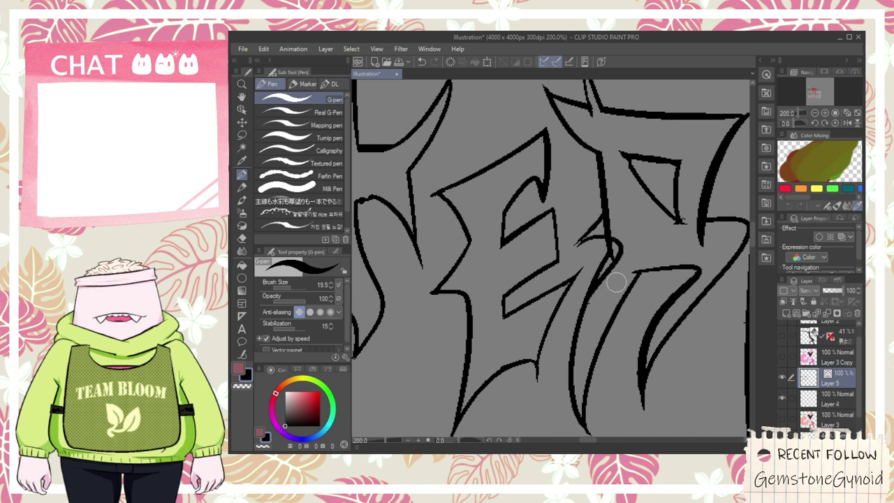
{"action": "key", "text": "e"}
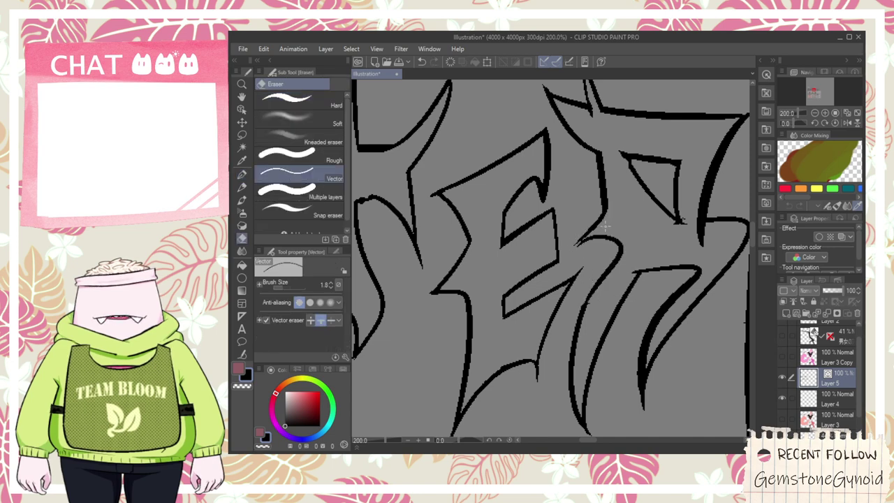
- Erase the diagonal side of the R's triangular counter
{"action": "scroll", "coordinate": [650, 170], "scroll_direction": "up", "scroll_amount": 2}
{"action": "left_click_drag", "start_coordinate": [649, 168], "coordinate": [606, 249]}
{"action": "key", "text": "p"}
{"action": "key", "text": "e"}
{"action": "left_click_drag", "start_coordinate": [591, 282], "coordinate": [631, 298]}
- Try to redraw the diagonal of the R's counter as a heavy curved stroke
{"action": "key", "text": "p"}
{"action": "key", "text": "ctrl+z"}
{"action": "mouse_move", "coordinate": [561, 231]}
{"action": "left_mouse_down"}
{"action": "mouse_move", "coordinate": [621, 359]}
{"action": "mouse_move", "coordinate": [673, 359]}
{"action": "mouse_move", "coordinate": [682, 422]}
{"action": "left_mouse_up"}
{"action": "key", "text": "e"}
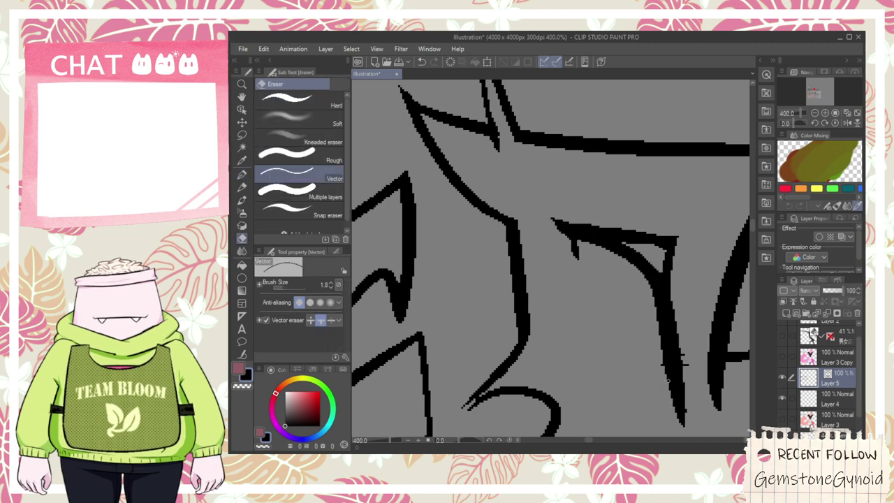
{"action": "left_click_drag", "start_coordinate": [653, 228], "coordinate": [674, 254]}
{"action": "scroll", "coordinate": [672, 244], "scroll_direction": "down", "scroll_amount": 2}
{"action": "key", "text": "ctrl+z"}
{"action": "key", "text": "ctrl+z"}
{"action": "key", "text": "ctrl+z"}
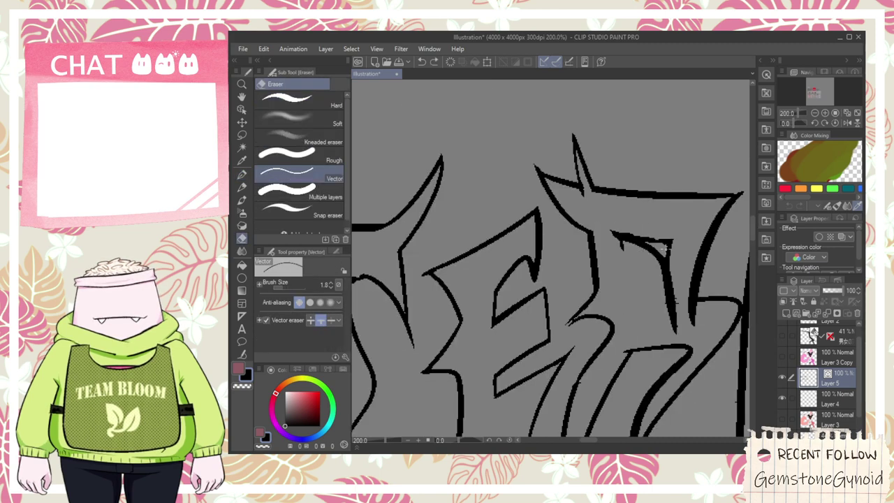
- Try several lighter G-pen strokes for the diagonal inside the R's counter
{"action": "key", "text": "p"}
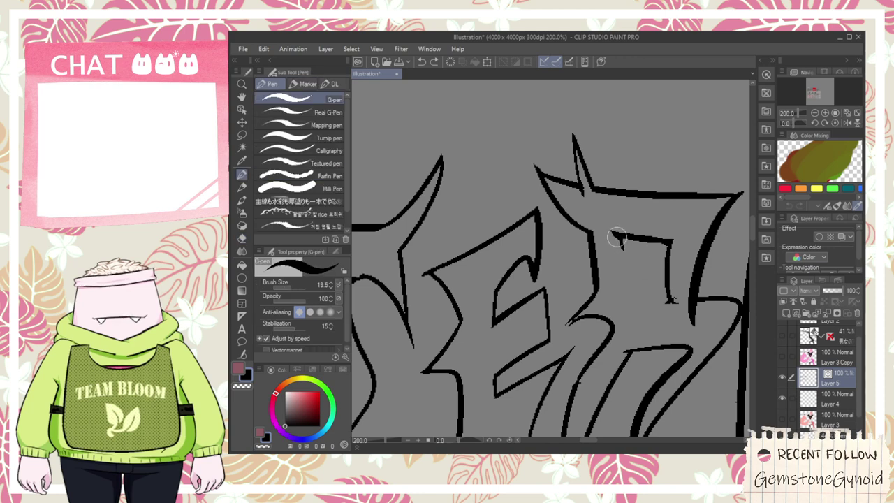
{"action": "key", "text": "ctrl+z"}
{"action": "left_click_drag", "start_coordinate": [618, 236], "coordinate": [675, 308]}
{"action": "key", "text": "ctrl+z"}
{"action": "left_click_drag", "start_coordinate": [613, 236], "coordinate": [655, 302]}
{"action": "key", "text": "ctrl+z"}
{"action": "left_click_drag", "start_coordinate": [619, 241], "coordinate": [667, 328]}
{"action": "key", "text": "ctrl+z"}
{"action": "mouse_move", "coordinate": [619, 239]}
{"action": "left_mouse_down"}
{"action": "mouse_move", "coordinate": [660, 270]}
{"action": "mouse_move", "coordinate": [671, 306]}
{"action": "left_mouse_up"}
{"action": "key", "text": "e"}
{"action": "scroll", "coordinate": [632, 267], "scroll_direction": "up", "scroll_amount": 2}
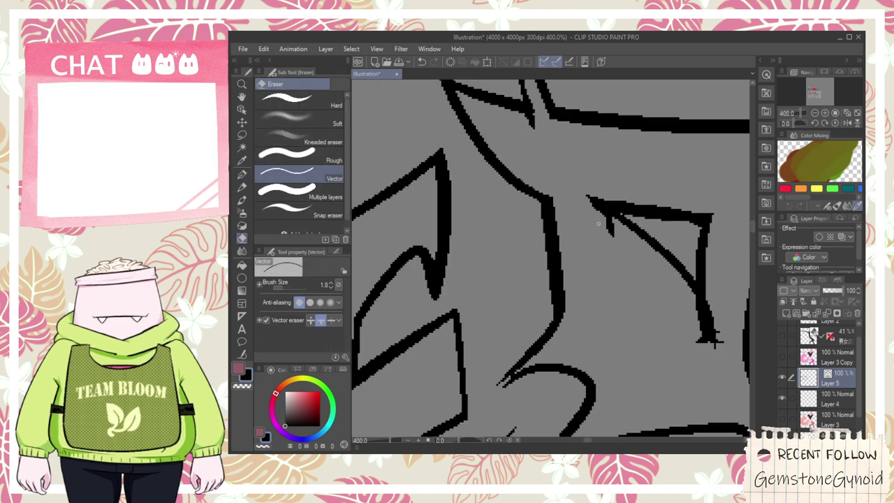
{"action": "scroll", "coordinate": [662, 287], "scroll_direction": "down", "scroll_amount": 2}
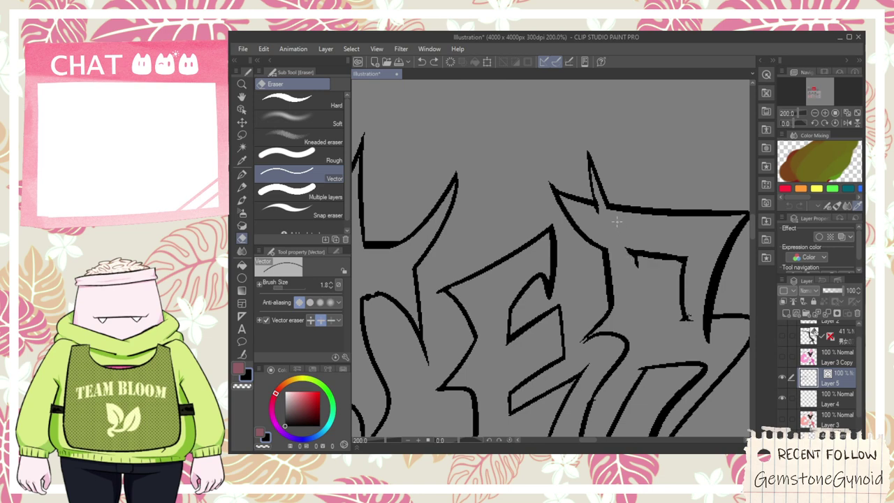
- Draw a long curved diagonal and a heavier right side for the R's counter, and erase the part extending above it
{"action": "key", "text": "p"}
{"action": "left_click_drag", "start_coordinate": [595, 190], "coordinate": [692, 328]}
{"action": "scroll", "coordinate": [670, 307], "scroll_direction": "up", "scroll_amount": 2}
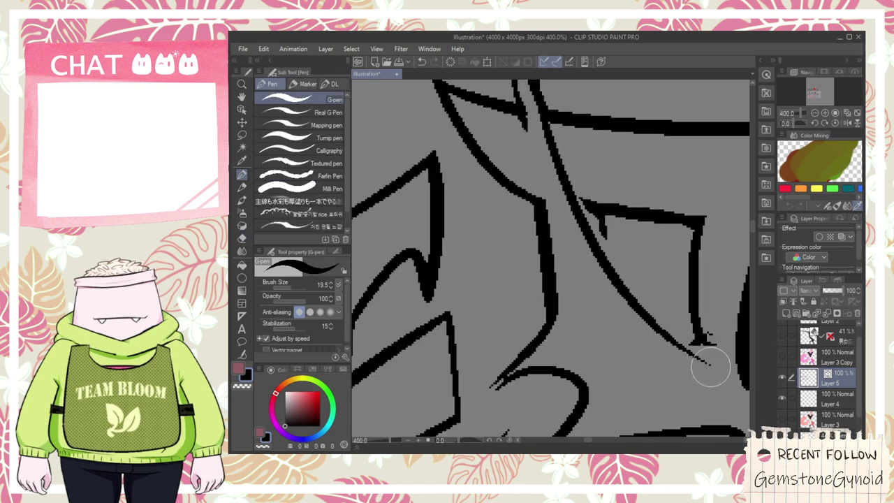
{"action": "left_click_drag", "start_coordinate": [709, 377], "coordinate": [688, 210]}
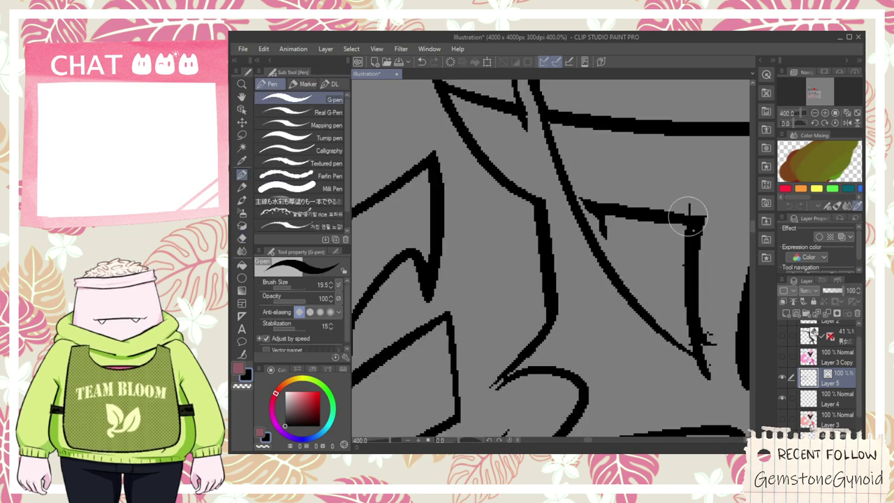
{"action": "key", "text": "e"}
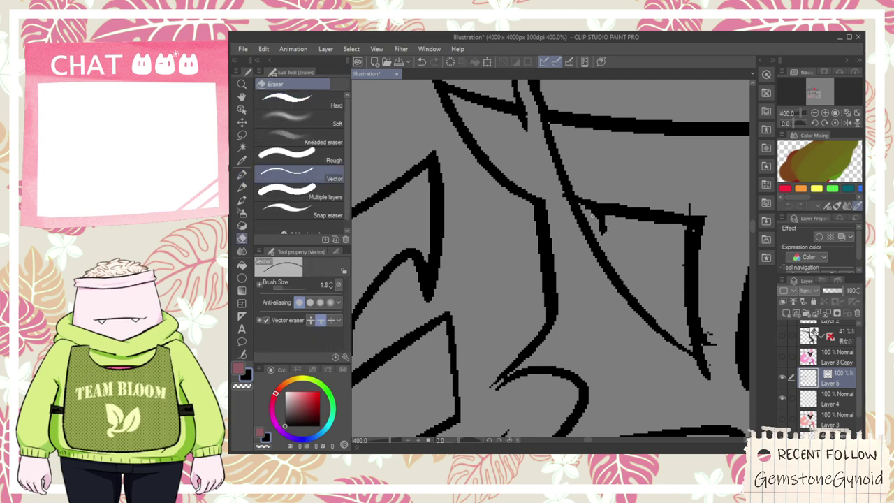
{"action": "key", "text": "ctrl+z"}
{"action": "left_click_drag", "start_coordinate": [575, 190], "coordinate": [563, 185]}
{"action": "key", "text": "ctrl+z"}
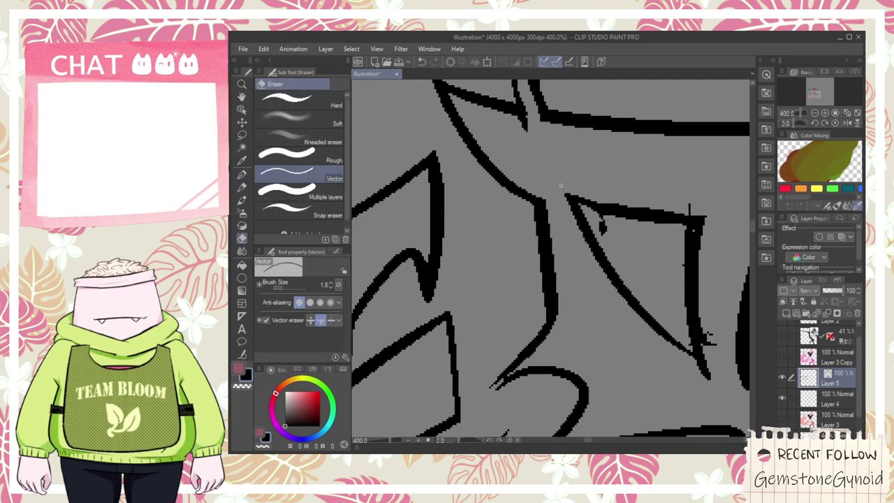
- Clean up the stray marks along the right side and corners of the R's counter with the vector eraser
{"action": "scroll", "coordinate": [544, 148], "scroll_direction": "down", "scroll_amount": 2}
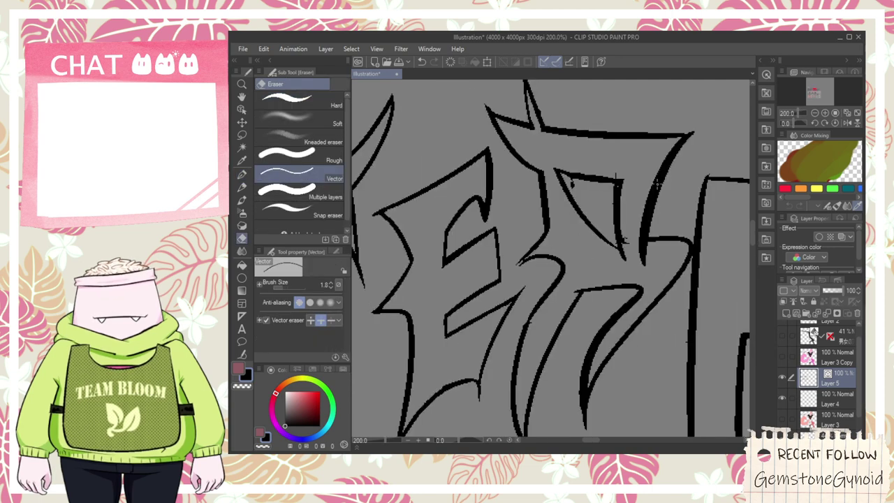
{"action": "scroll", "coordinate": [622, 180], "scroll_direction": "up", "scroll_amount": 2}
{"action": "left_click_drag", "start_coordinate": [614, 181], "coordinate": [625, 181]}
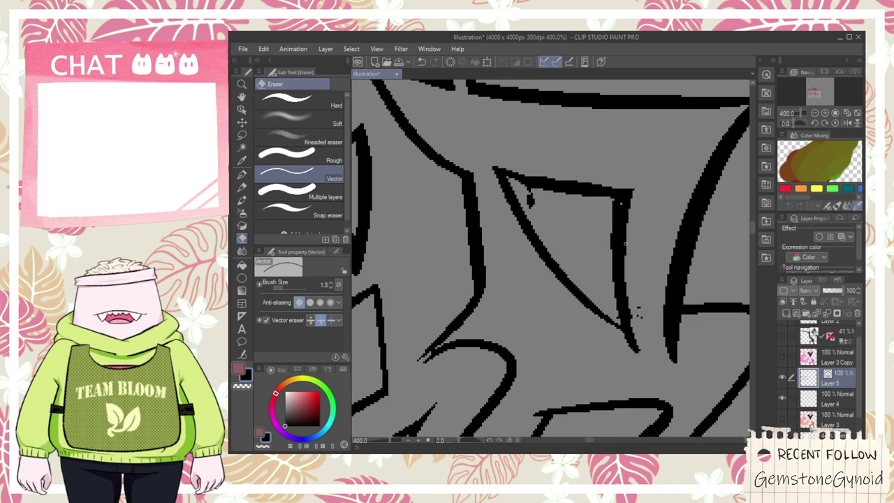
{"action": "left_click_drag", "start_coordinate": [637, 306], "coordinate": [625, 198]}
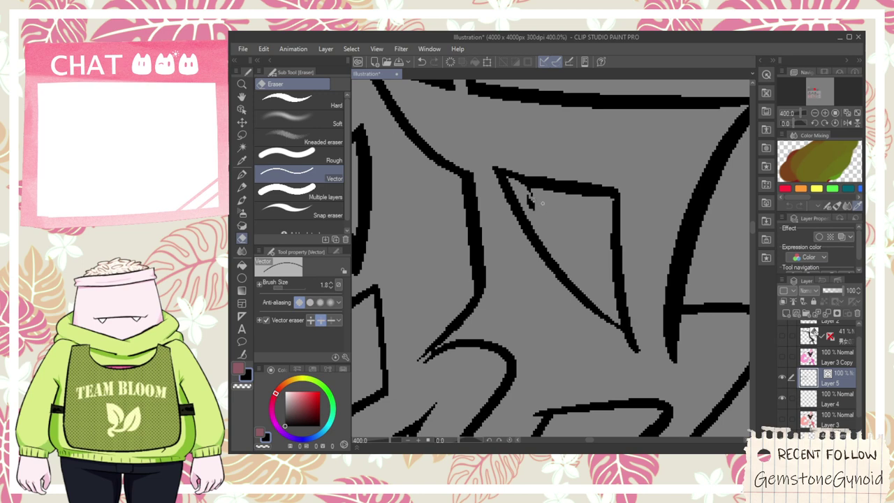
- Compare the drawn lettering with the shirt logo on the character reference sheet
{"action": "scroll", "coordinate": [526, 183], "scroll_direction": "down", "scroll_amount": 5}
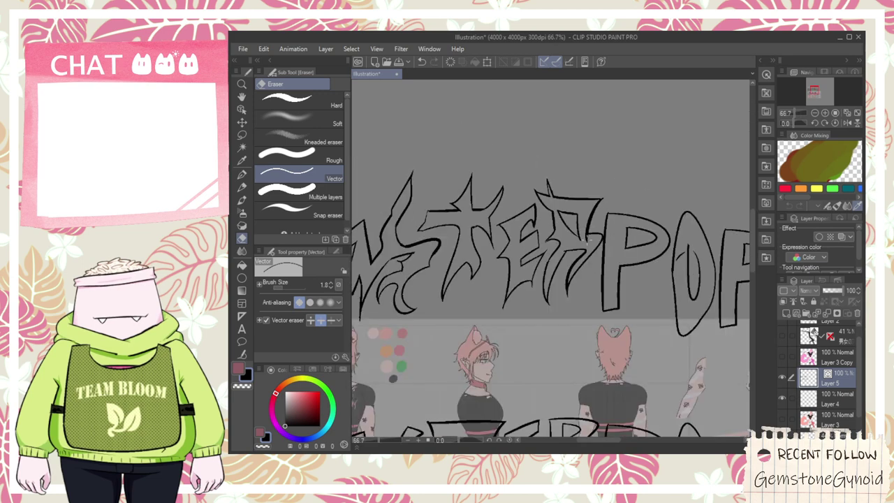
{"action": "scroll", "coordinate": [583, 238], "scroll_direction": "up", "scroll_amount": 2}
{"action": "scroll", "coordinate": [592, 242], "scroll_direction": "down", "scroll_amount": 3}
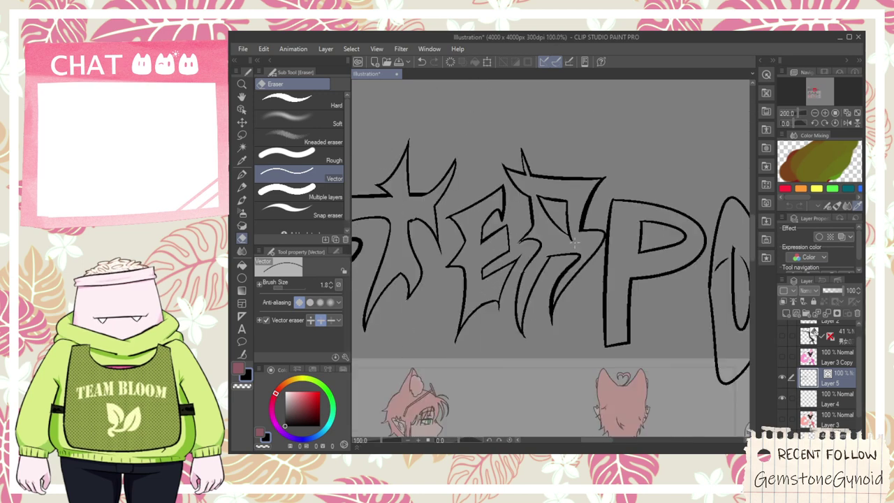
{"action": "key", "text": "h"}
{"action": "scroll", "coordinate": [567, 295], "scroll_direction": "up", "scroll_amount": 4}
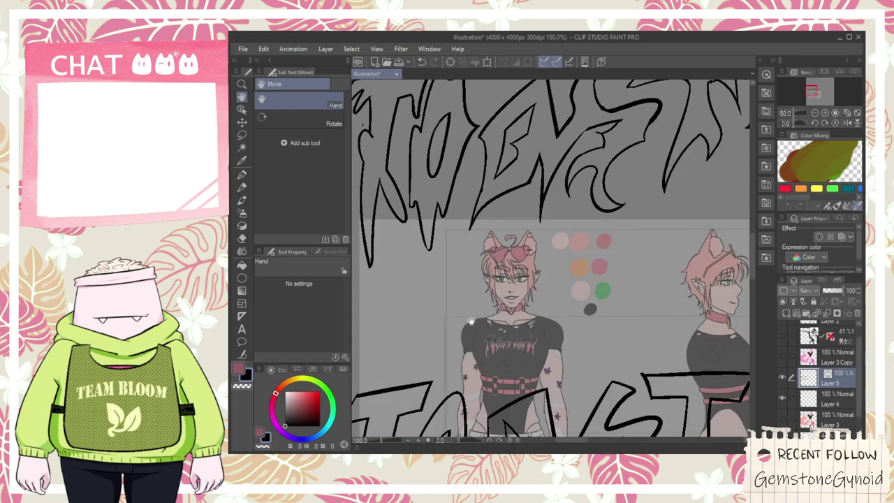
{"action": "scroll", "coordinate": [565, 356], "scroll_direction": "up", "scroll_amount": 4}
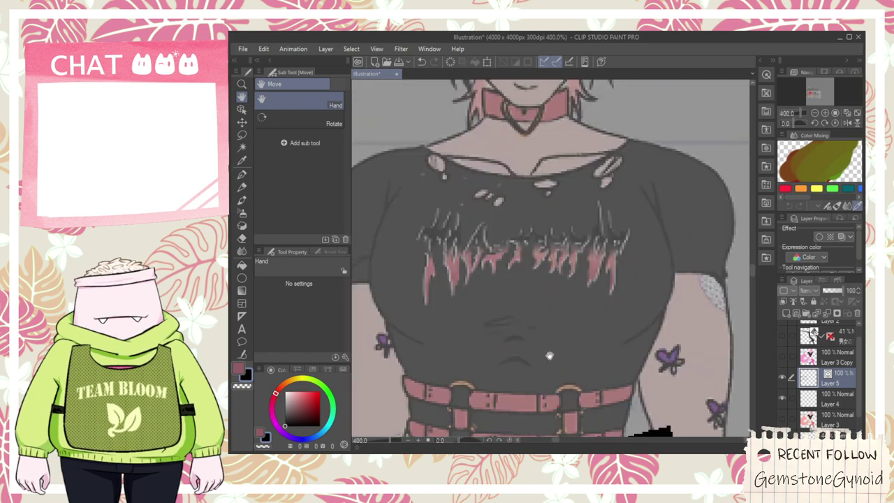
{"action": "scroll", "coordinate": [551, 357], "scroll_direction": "down", "scroll_amount": 4}
{"action": "left_click_drag", "start_coordinate": [657, 209], "coordinate": [393, 369]}
{"action": "scroll", "coordinate": [568, 249], "scroll_direction": "up", "scroll_amount": 2}
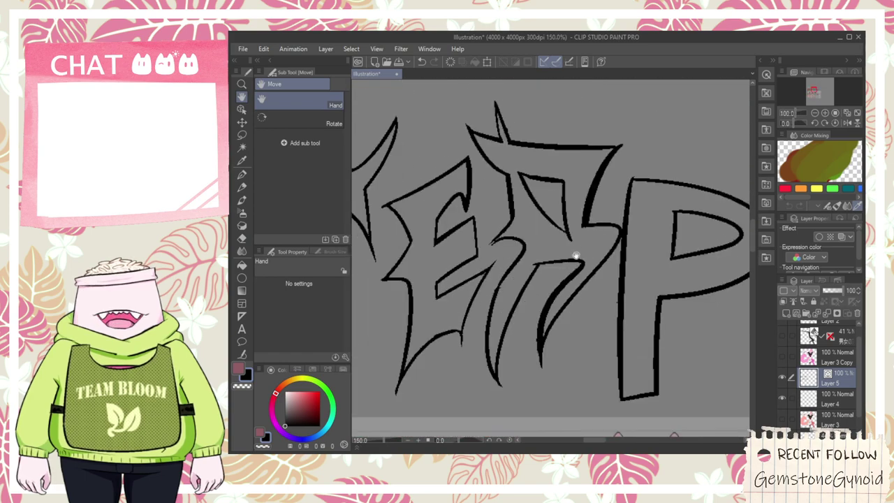
- Draw a hooked inner end and a new outer edge for the R's right leg, and trim the overlapping lines
{"action": "key", "text": "p"}
{"action": "mouse_move", "coordinate": [535, 352]}
{"action": "left_mouse_down"}
{"action": "mouse_move", "coordinate": [584, 409]}
{"action": "mouse_move", "coordinate": [617, 215]}
{"action": "left_mouse_up"}
{"action": "key", "text": "ctrl+z"}
{"action": "left_click_drag", "start_coordinate": [582, 412], "coordinate": [635, 216]}
{"action": "key", "text": "e"}
{"action": "left_click_drag", "start_coordinate": [573, 295], "coordinate": [584, 305]}
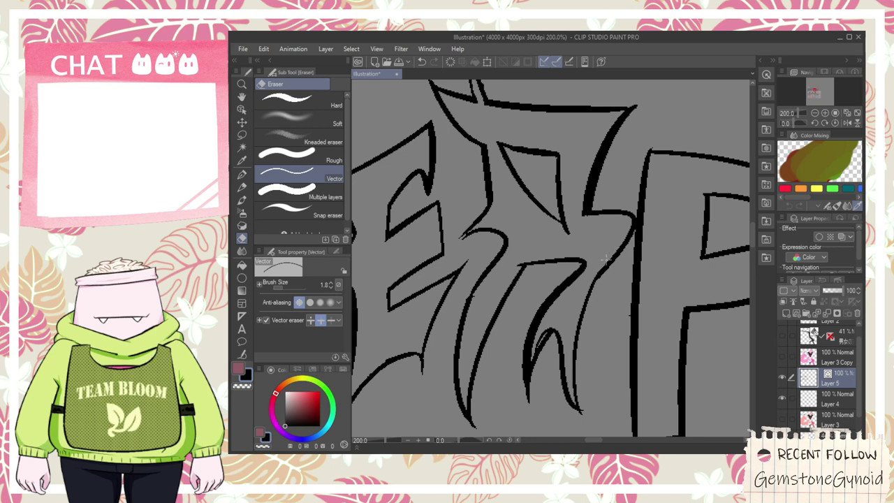
{"action": "scroll", "coordinate": [543, 335], "scroll_direction": "up", "scroll_amount": 3}
{"action": "left_click_drag", "start_coordinate": [530, 370], "coordinate": [520, 361]}
- Narrow the heavy strokes of the R and the E's inner hook using Adjust line width in Narrow mode at 0.7
{"action": "scroll", "coordinate": [521, 363], "scroll_direction": "down", "scroll_amount": 4}
{"action": "key", "text": "space"}
{"action": "scroll", "coordinate": [510, 403], "scroll_direction": "down", "scroll_amount": 1}
{"action": "left_click_drag", "start_coordinate": [504, 401], "coordinate": [517, 383]}
{"action": "left_click", "coordinate": [242, 354]}
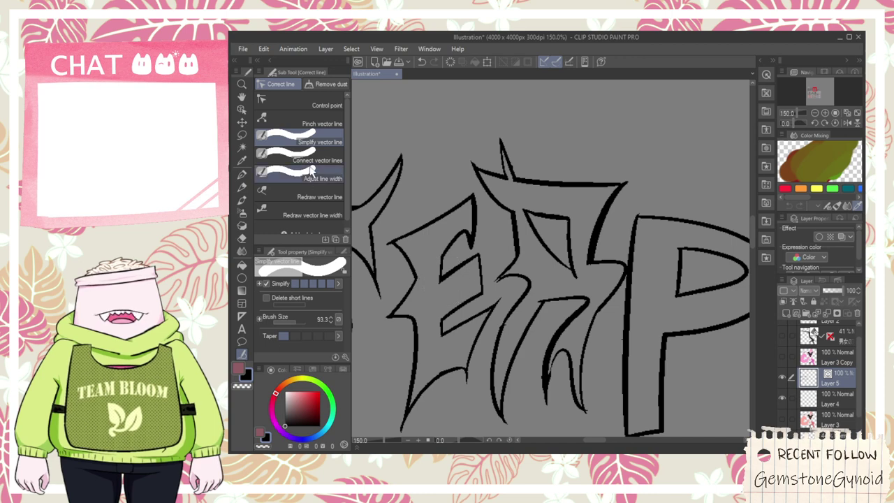
{"action": "left_click", "coordinate": [307, 175]}
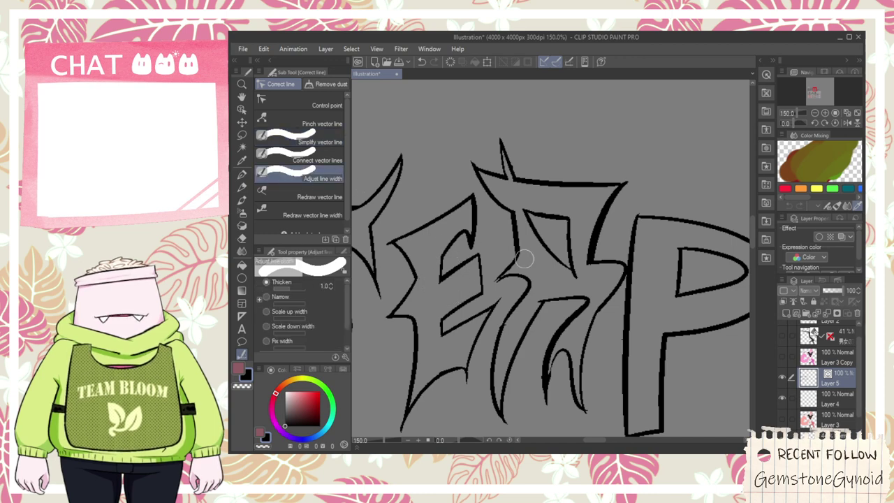
{"action": "left_click", "coordinate": [270, 297]}
{"action": "mouse_move", "coordinate": [586, 240]}
{"action": "left_mouse_down"}
{"action": "mouse_move", "coordinate": [605, 219]}
{"action": "mouse_move", "coordinate": [593, 237]}
{"action": "left_mouse_up"}
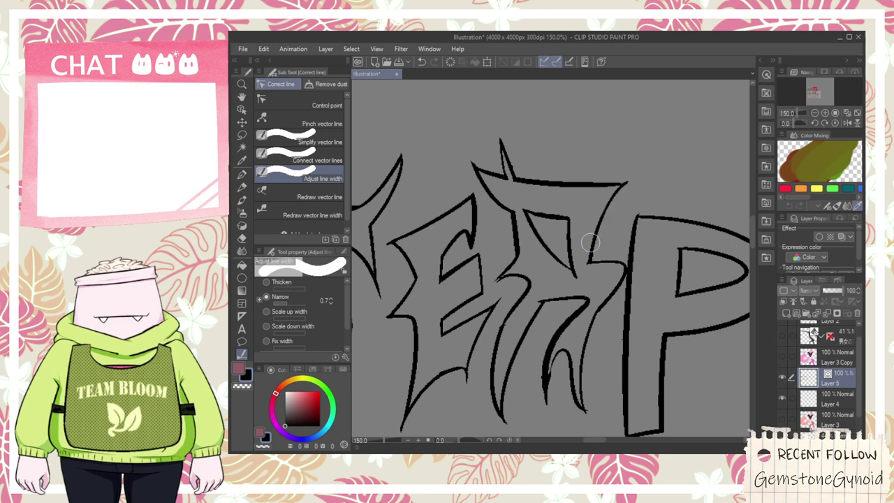
{"action": "mouse_move", "coordinate": [498, 181]}
{"action": "left_mouse_down"}
{"action": "mouse_move", "coordinate": [494, 225]}
{"action": "mouse_move", "coordinate": [514, 235]}
{"action": "mouse_move", "coordinate": [512, 213]}
{"action": "mouse_move", "coordinate": [520, 215]}
{"action": "left_mouse_up"}
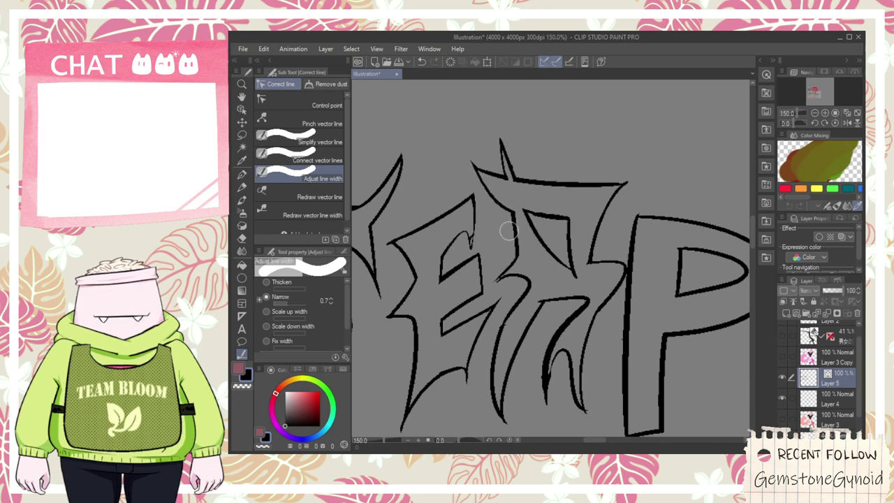
{"action": "left_click_drag", "start_coordinate": [555, 317], "coordinate": [547, 342]}
{"action": "left_click_drag", "start_coordinate": [553, 318], "coordinate": [547, 333]}
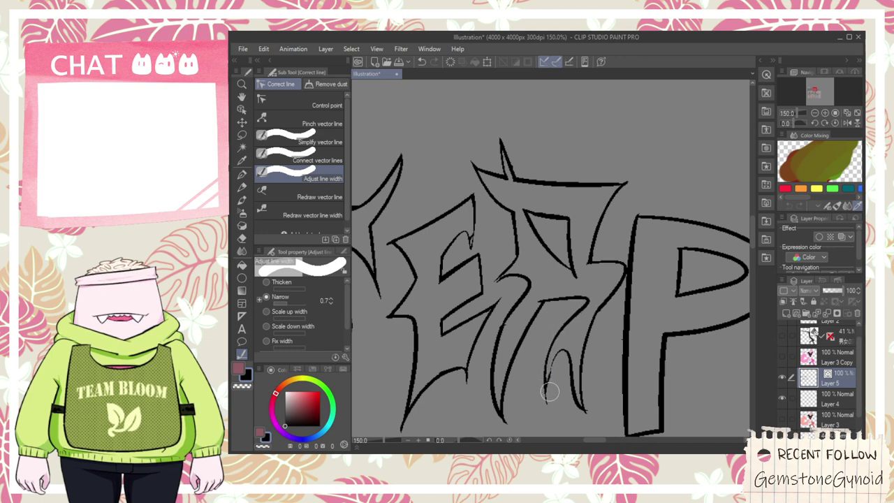
- Draw a line joining the lower tip of the R's counter to the curve of the left notch, and trim the overshooting ends
{"action": "scroll", "coordinate": [540, 381], "scroll_direction": "up", "scroll_amount": 4}
{"action": "key", "text": "p"}
{"action": "key", "text": "ctrl+z"}
{"action": "mouse_move", "coordinate": [545, 370]}
{"action": "left_mouse_down"}
{"action": "mouse_move", "coordinate": [594, 275]}
{"action": "mouse_move", "coordinate": [590, 297]}
{"action": "mouse_move", "coordinate": [599, 283]}
{"action": "left_mouse_up"}
{"action": "key", "text": "ctrl+z"}
{"action": "key", "text": "e"}
{"action": "scroll", "coordinate": [586, 284], "scroll_direction": "down", "scroll_amount": 4}
{"action": "scroll", "coordinate": [620, 233], "scroll_direction": "up", "scroll_amount": 4}
{"action": "key", "text": "p"}
{"action": "left_click_drag", "start_coordinate": [652, 219], "coordinate": [515, 271]}
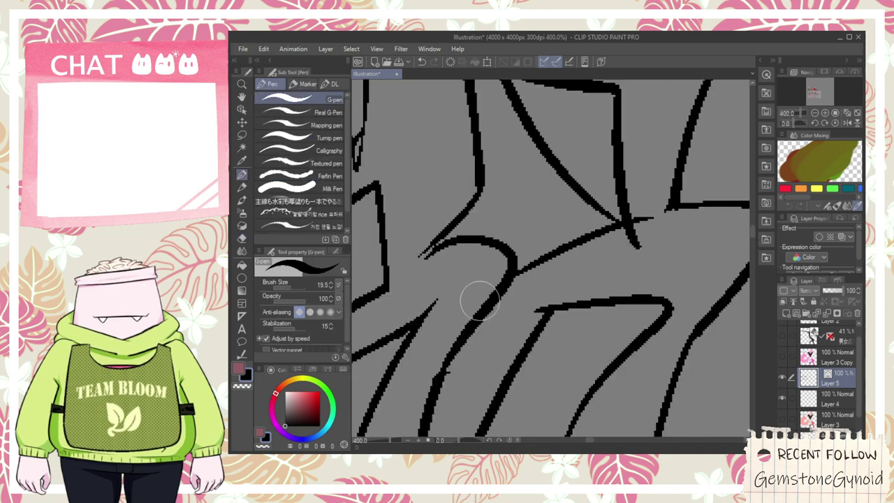
{"action": "key", "text": "e"}
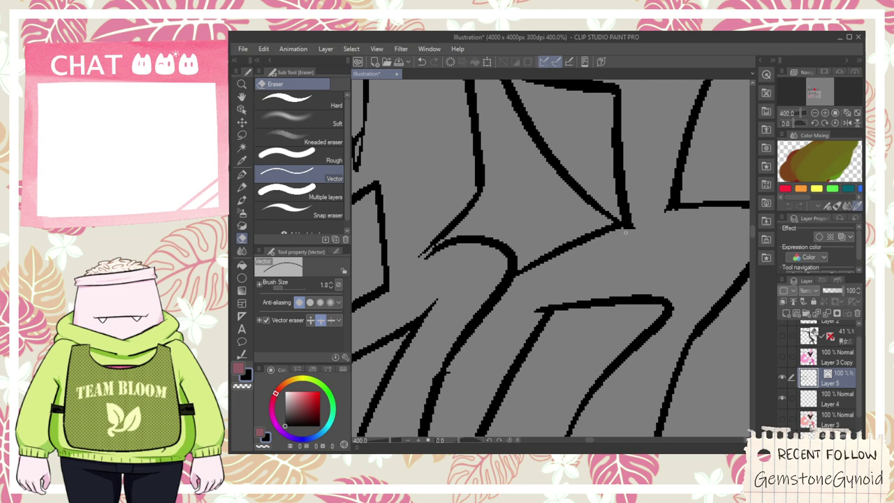
{"action": "left_click", "coordinate": [606, 235]}
- Erase the excess line segment at the hook of the E's upper inner opening with the vector eraser
{"action": "scroll", "coordinate": [633, 234], "scroll_direction": "down", "scroll_amount": 5}
{"action": "key", "text": "space"}
{"action": "mouse_move", "coordinate": [660, 239]}
{"action": "left_mouse_down"}
{"action": "mouse_move", "coordinate": [562, 241]}
{"action": "mouse_move", "coordinate": [536, 174]}
{"action": "left_mouse_up"}
{"action": "scroll", "coordinate": [511, 216], "scroll_direction": "up", "scroll_amount": 1}
{"action": "scroll", "coordinate": [523, 236], "scroll_direction": "up", "scroll_amount": 4}
{"action": "key", "text": "p"}
{"action": "key", "text": "e"}
{"action": "left_click", "coordinate": [528, 234]}
{"action": "key", "text": "ctrl+z"}
{"action": "left_click", "coordinate": [526, 236]}
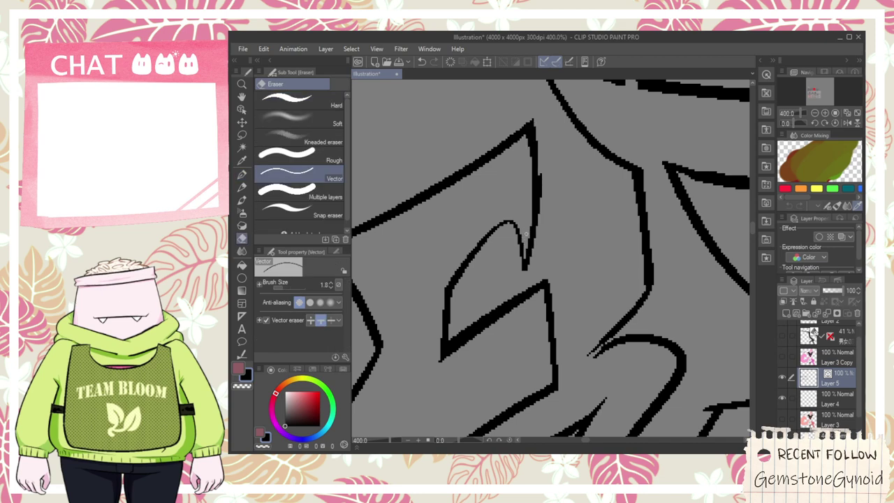
- Narrow the thick end of the S's middle curve with Adjust line width
{"action": "scroll", "coordinate": [525, 221], "scroll_direction": "down", "scroll_amount": 5}
{"action": "key", "text": "h"}
{"action": "left_click_drag", "start_coordinate": [434, 259], "coordinate": [465, 260]}
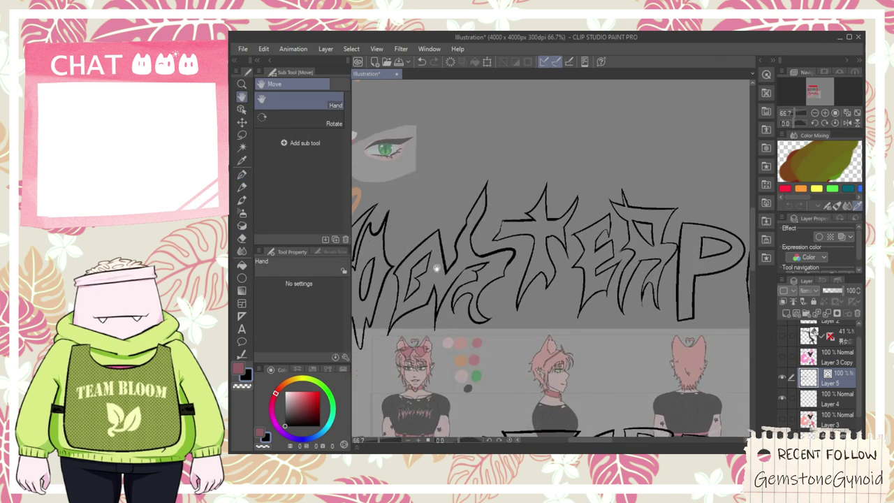
{"action": "left_click", "coordinate": [242, 349]}
{"action": "scroll", "coordinate": [503, 259], "scroll_direction": "up", "scroll_amount": 3}
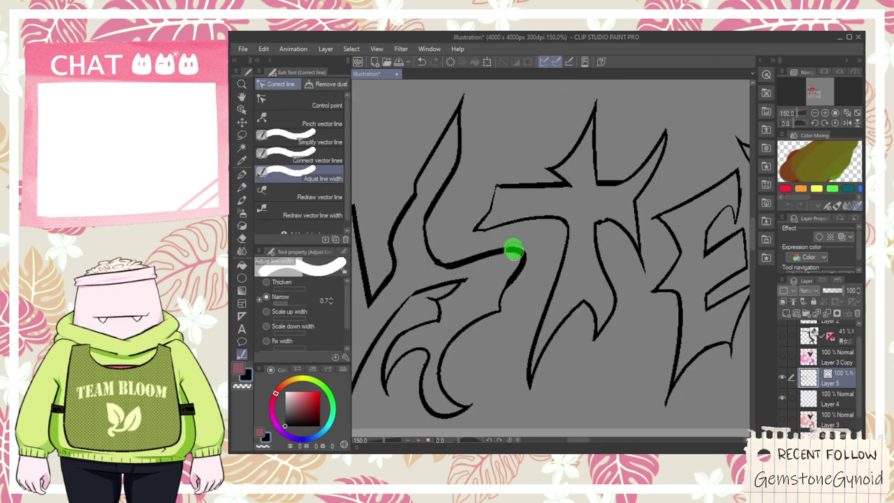
{"action": "left_click_drag", "start_coordinate": [519, 289], "coordinate": [520, 291]}
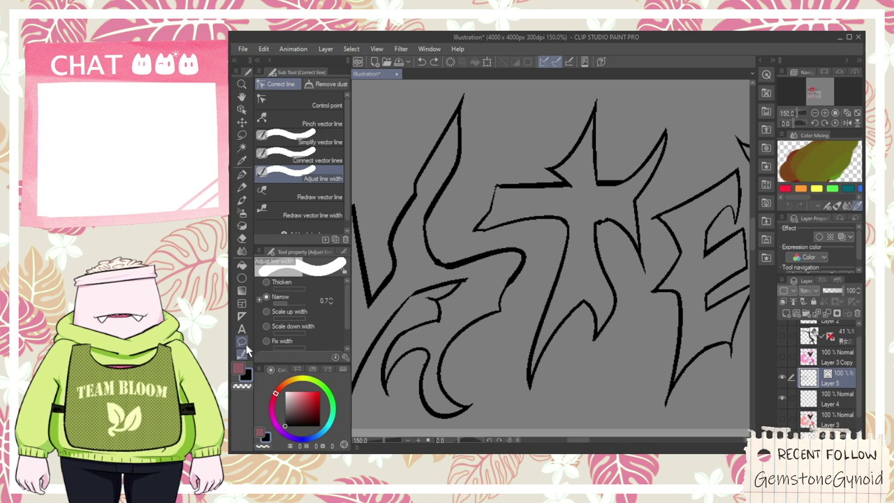
- Even out the strokes of the S's lower right curve and the inner edge of its tall spike using Redraw vector line width
{"action": "left_click", "coordinate": [307, 160]}
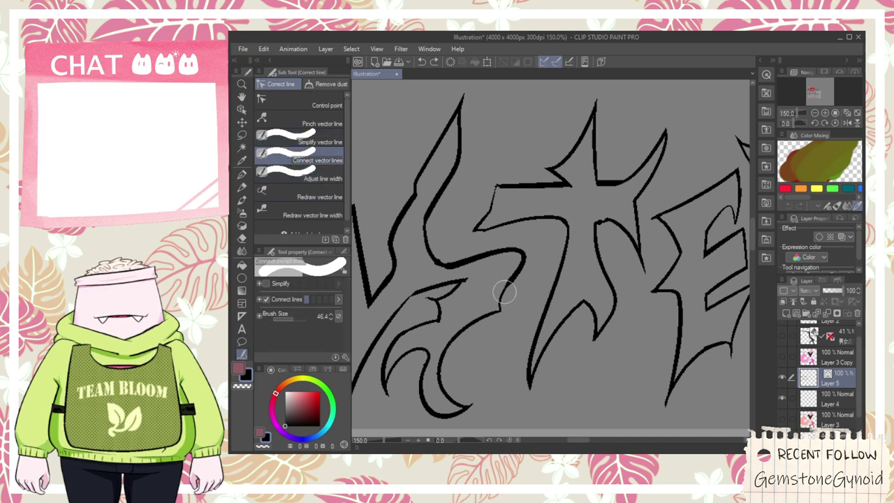
{"action": "left_click", "coordinate": [318, 178]}
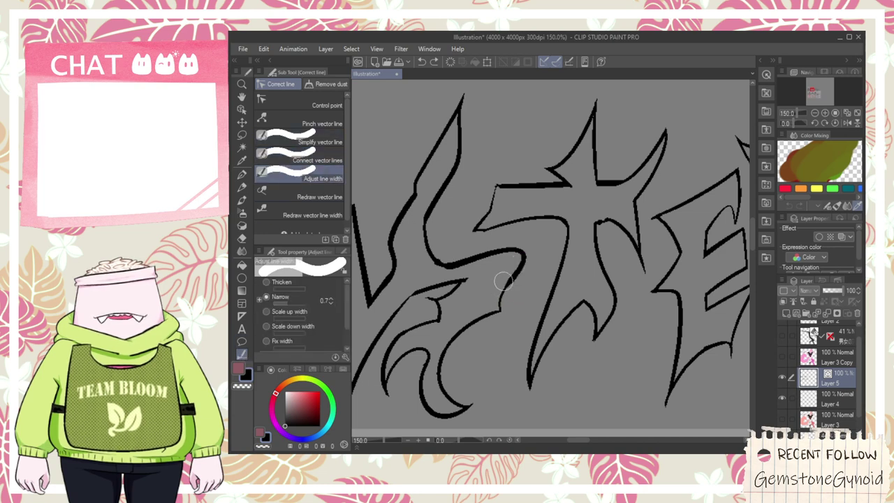
{"action": "left_click", "coordinate": [318, 197]}
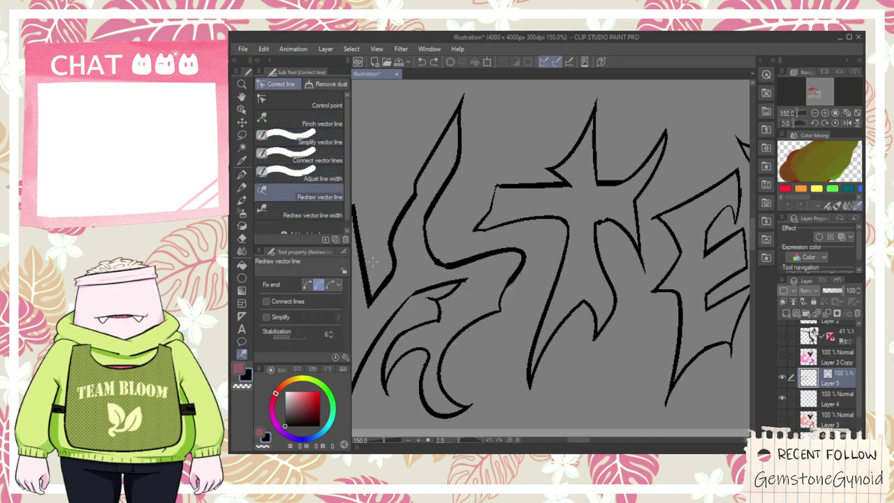
{"action": "left_click", "coordinate": [318, 215]}
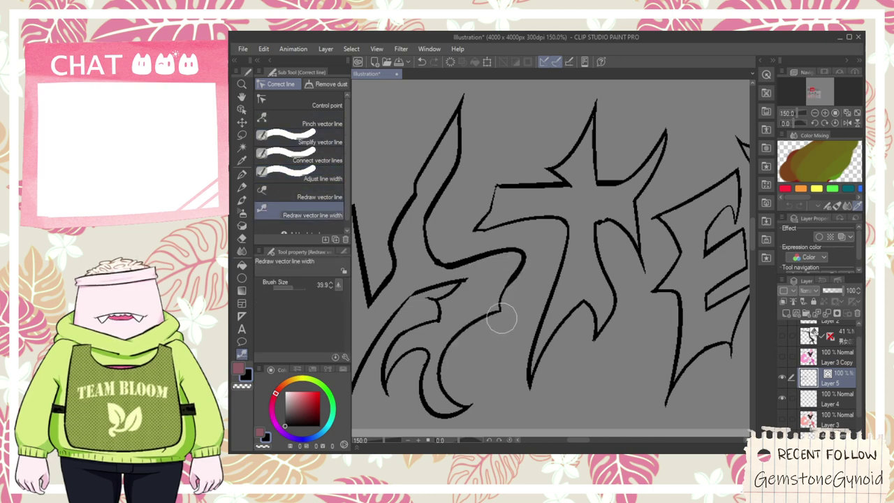
{"action": "left_click_drag", "start_coordinate": [523, 266], "coordinate": [501, 334]}
{"action": "key", "text": "ctrl+z"}
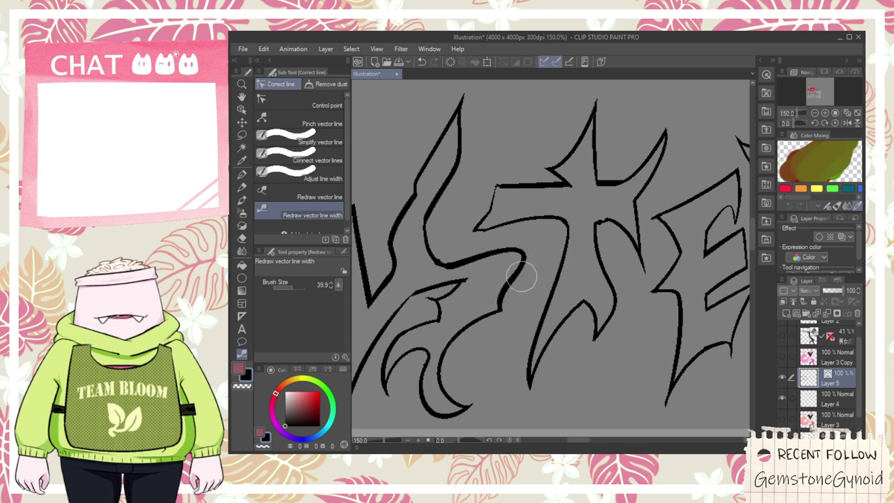
{"action": "scroll", "coordinate": [510, 285], "scroll_direction": "down", "scroll_amount": 2}
{"action": "scroll", "coordinate": [490, 273], "scroll_direction": "up", "scroll_amount": 1}
{"action": "key", "text": "ctrl+plus"}
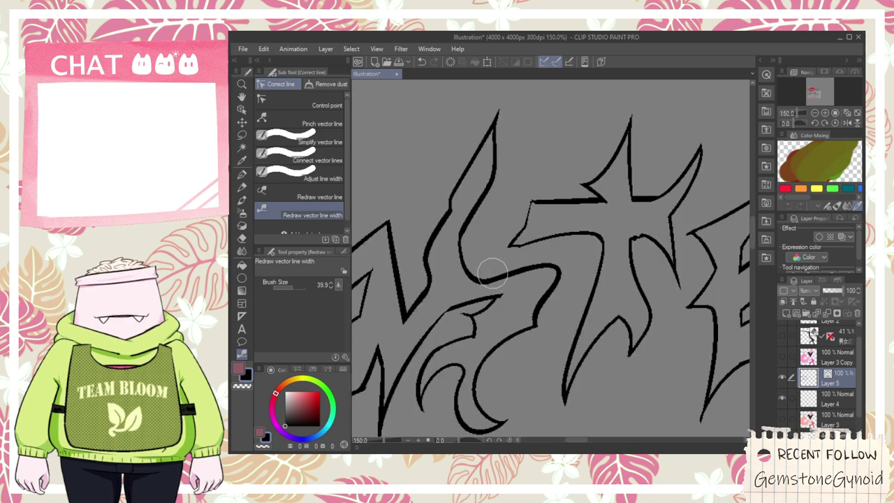
{"action": "left_click_drag", "start_coordinate": [496, 155], "coordinate": [458, 255]}
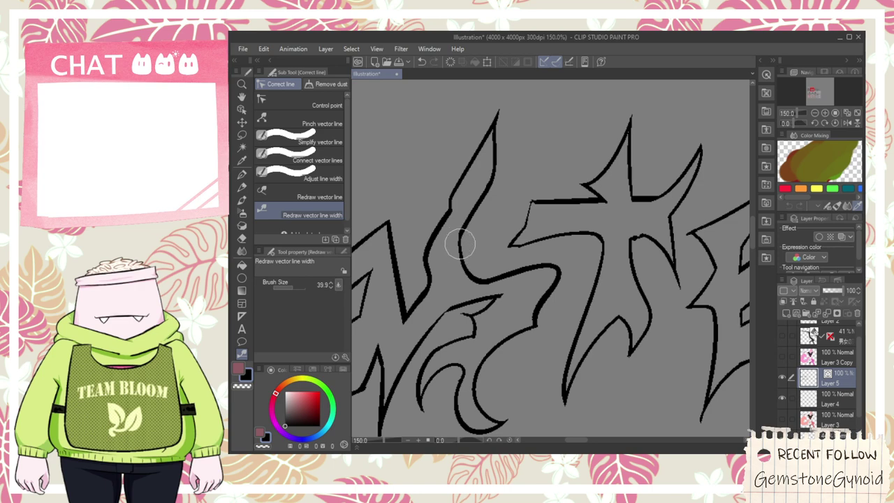
{"action": "mouse_move", "coordinate": [517, 204]}
{"action": "left_mouse_down"}
{"action": "mouse_move", "coordinate": [589, 191]}
{"action": "mouse_move", "coordinate": [599, 204]}
{"action": "mouse_move", "coordinate": [535, 204]}
{"action": "mouse_move", "coordinate": [546, 216]}
{"action": "mouse_move", "coordinate": [533, 215]}
{"action": "mouse_move", "coordinate": [509, 250]}
{"action": "mouse_move", "coordinate": [541, 184]}
{"action": "mouse_move", "coordinate": [503, 244]}
{"action": "mouse_move", "coordinate": [532, 199]}
{"action": "left_mouse_up"}
{"action": "key", "text": "ctrl+z"}
{"action": "mouse_move", "coordinate": [510, 245]}
{"action": "left_mouse_down"}
{"action": "mouse_move", "coordinate": [538, 200]}
{"action": "mouse_move", "coordinate": [521, 240]}
{"action": "left_mouse_up"}
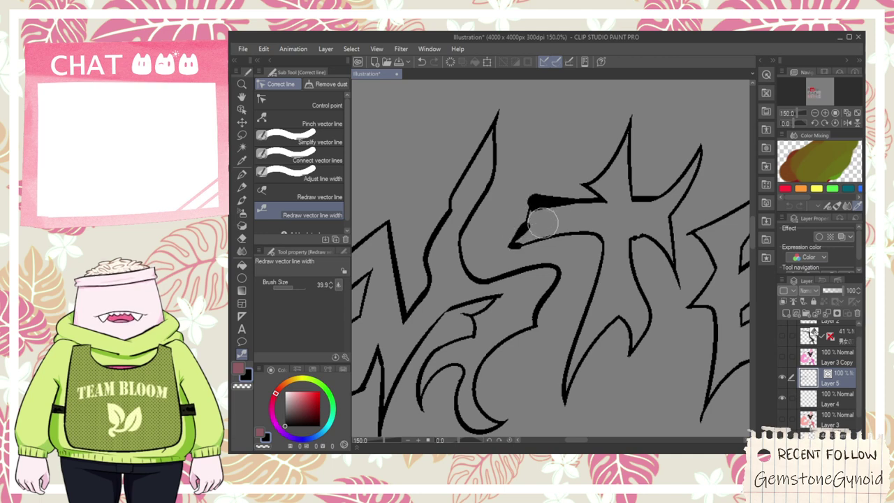
{"action": "key", "text": "ctrl+z"}
{"action": "key", "text": "ctrl+z"}
- Redraw the line width along the second T's left arm and its inner curve beside the stem
{"action": "left_click_drag", "start_coordinate": [526, 210], "coordinate": [522, 249]}
{"action": "mouse_move", "coordinate": [569, 227]}
{"action": "left_mouse_down"}
{"action": "mouse_move", "coordinate": [541, 246]}
{"action": "mouse_move", "coordinate": [577, 229]}
{"action": "mouse_move", "coordinate": [595, 234]}
{"action": "mouse_move", "coordinate": [545, 248]}
{"action": "left_mouse_up"}
{"action": "left_click_drag", "start_coordinate": [640, 240], "coordinate": [656, 270]}
{"action": "scroll", "coordinate": [644, 249], "scroll_direction": "up", "scroll_amount": 1}
{"action": "scroll", "coordinate": [637, 242], "scroll_direction": "down", "scroll_amount": 1}
{"action": "scroll", "coordinate": [656, 269], "scroll_direction": "down", "scroll_amount": 2}
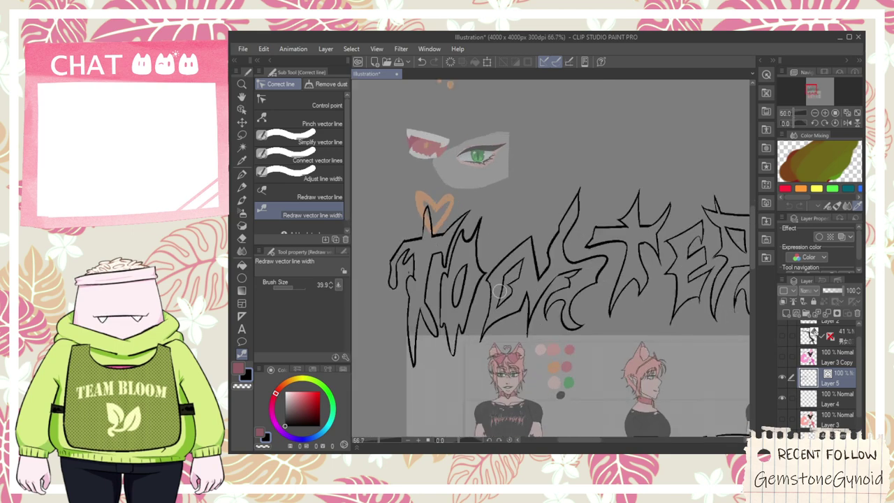
- Redraw the line width along the O's right edge and the left and upper sides of the A's counter
{"action": "scroll", "coordinate": [472, 352], "scroll_direction": "up", "scroll_amount": 2}
{"action": "left_click_drag", "start_coordinate": [487, 266], "coordinate": [469, 384]}
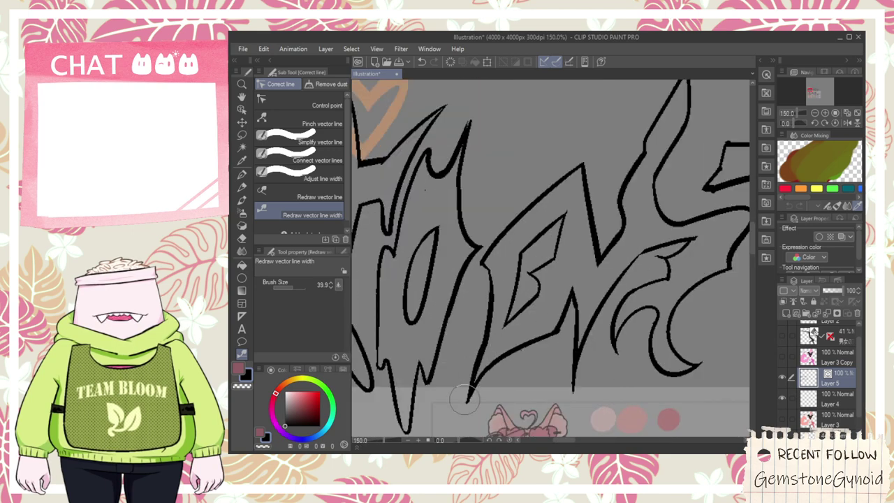
{"action": "left_click_drag", "start_coordinate": [519, 247], "coordinate": [506, 330]}
{"action": "left_click_drag", "start_coordinate": [531, 241], "coordinate": [577, 208]}
- Clean up the jagged inner tip of the R's right leg with Simplify vector line
{"action": "scroll", "coordinate": [585, 214], "scroll_direction": "down", "scroll_amount": 3}
{"action": "left_click_drag", "start_coordinate": [607, 259], "coordinate": [455, 285]}
{"action": "scroll", "coordinate": [519, 243], "scroll_direction": "up", "scroll_amount": 5}
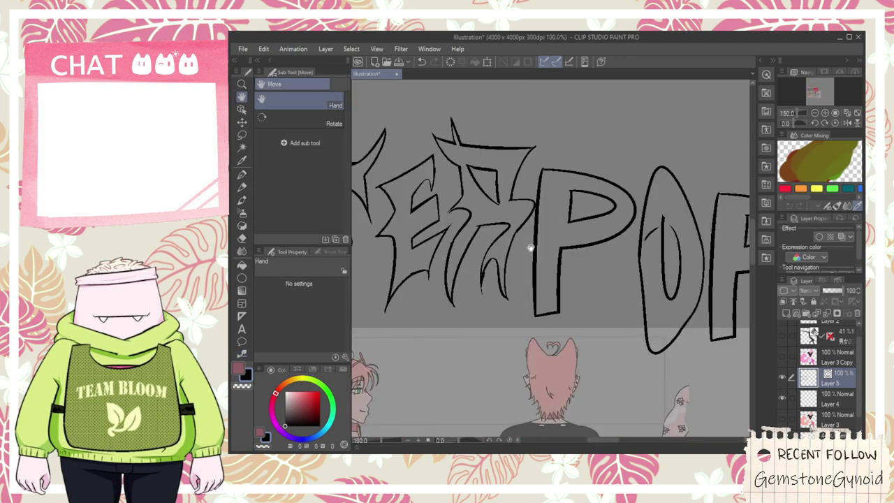
{"action": "left_click_drag", "start_coordinate": [568, 279], "coordinate": [469, 292]}
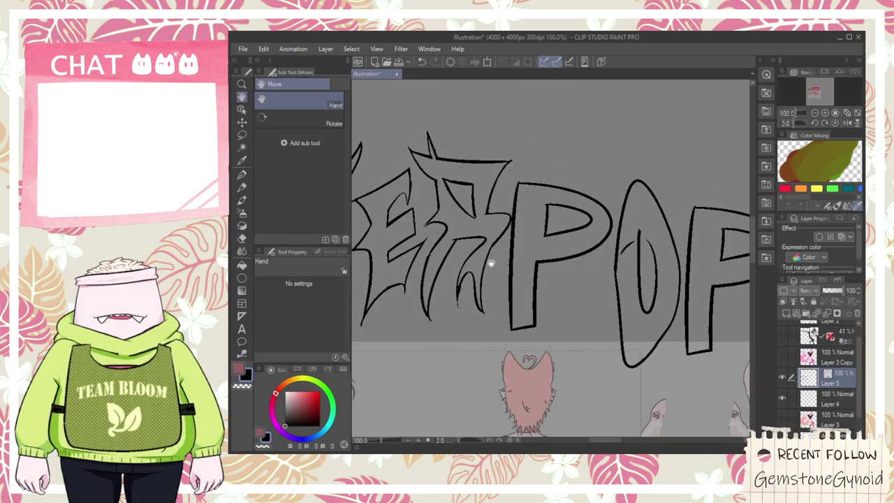
{"action": "scroll", "coordinate": [489, 258], "scroll_direction": "up", "scroll_amount": 2}
{"action": "key", "text": "p"}
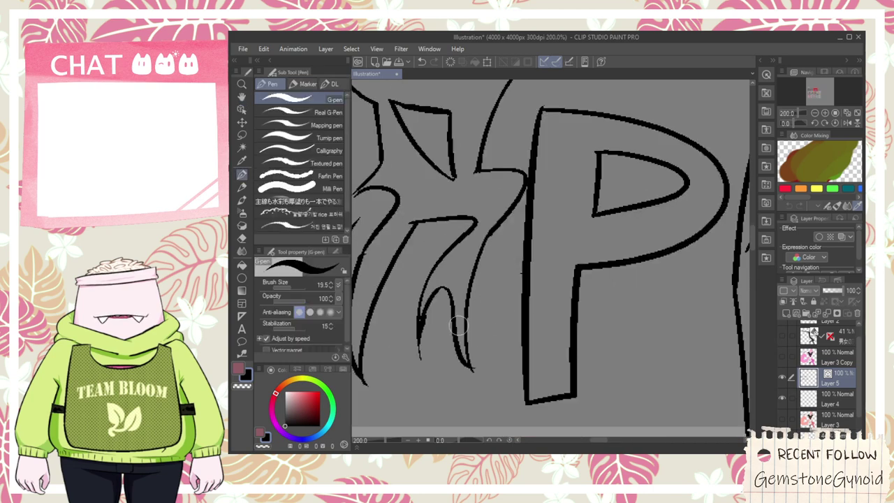
{"action": "left_click", "coordinate": [242, 354]}
{"action": "left_click", "coordinate": [300, 137]}
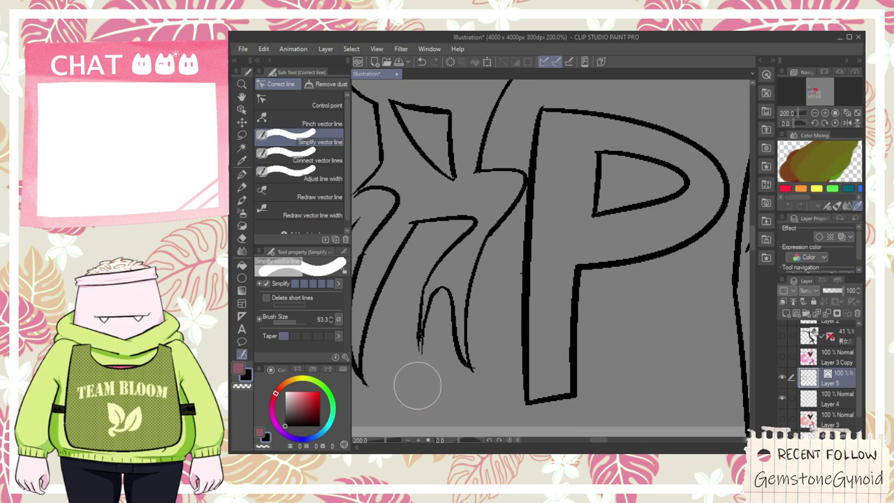
{"action": "mouse_move", "coordinate": [419, 300]}
{"action": "left_mouse_down"}
{"action": "mouse_move", "coordinate": [411, 367]}
{"action": "mouse_move", "coordinate": [395, 349]}
{"action": "left_mouse_up"}
{"action": "key", "text": "e"}
{"action": "scroll", "coordinate": [423, 355], "scroll_direction": "up", "scroll_amount": 2}
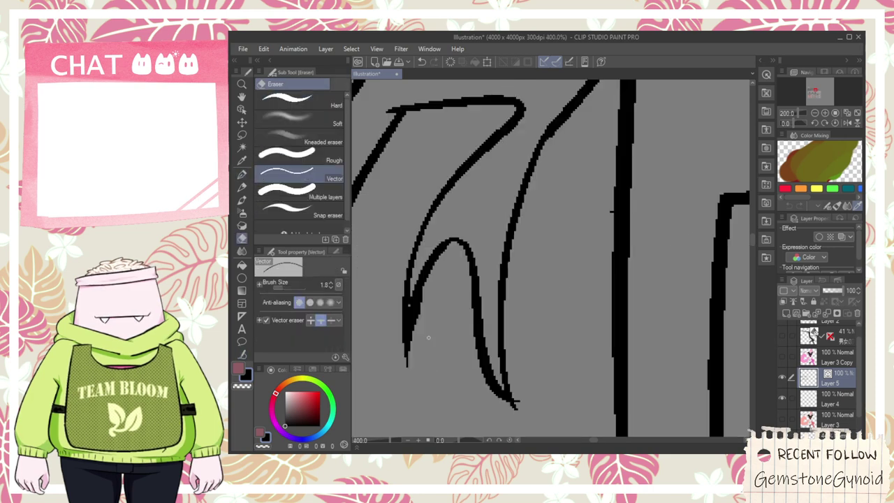
{"action": "scroll", "coordinate": [419, 342], "scroll_direction": "down", "scroll_amount": 4}
{"action": "scroll", "coordinate": [444, 314], "scroll_direction": "up", "scroll_amount": 2}
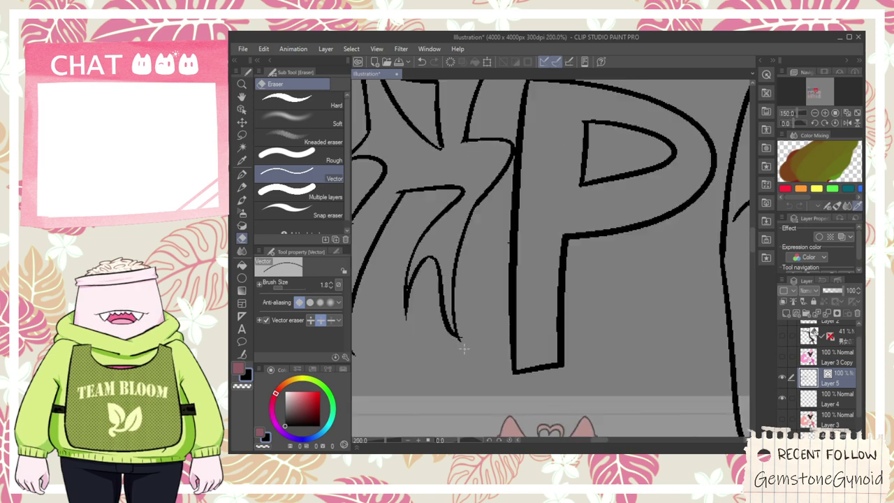
- Compare the restyled letters with the plain lettering copy and the logo on the character's shirt
{"action": "scroll", "coordinate": [525, 320], "scroll_direction": "down", "scroll_amount": 2}
{"action": "key", "text": "space"}
{"action": "mouse_move", "coordinate": [552, 317]}
{"action": "left_mouse_down"}
{"action": "mouse_move", "coordinate": [560, 329]}
{"action": "mouse_move", "coordinate": [536, 309]}
{"action": "left_mouse_up"}
{"action": "scroll", "coordinate": [541, 317], "scroll_direction": "down", "scroll_amount": 3}
{"action": "left_click_drag", "start_coordinate": [521, 371], "coordinate": [574, 274]}
{"action": "scroll", "coordinate": [574, 274], "scroll_direction": "up", "scroll_amount": 3}
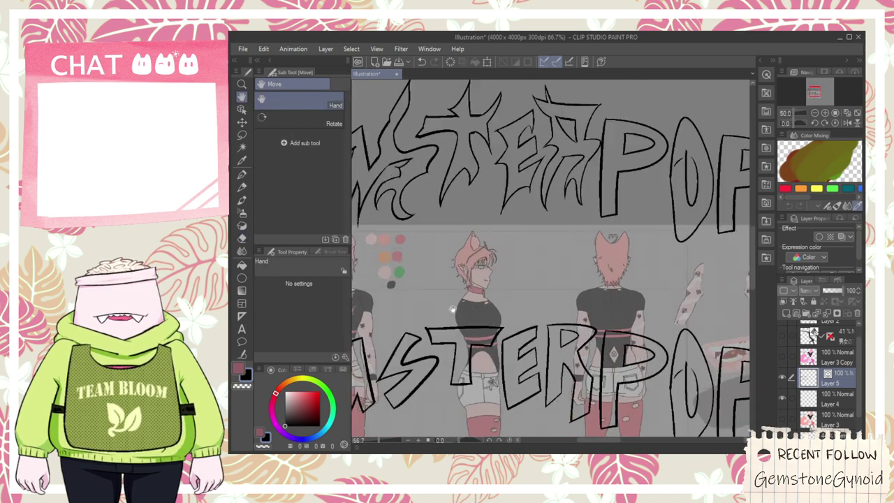
{"action": "scroll", "coordinate": [467, 280], "scroll_direction": "down", "scroll_amount": 2}
{"action": "scroll", "coordinate": [467, 280], "scroll_direction": "up", "scroll_amount": 2}
{"action": "scroll", "coordinate": [482, 279], "scroll_direction": "down", "scroll_amount": 3}
{"action": "left_click_drag", "start_coordinate": [549, 327], "coordinate": [526, 310]}
{"action": "left_click_drag", "start_coordinate": [629, 287], "coordinate": [566, 294]}
{"action": "scroll", "coordinate": [570, 278], "scroll_direction": "up", "scroll_amount": 3}
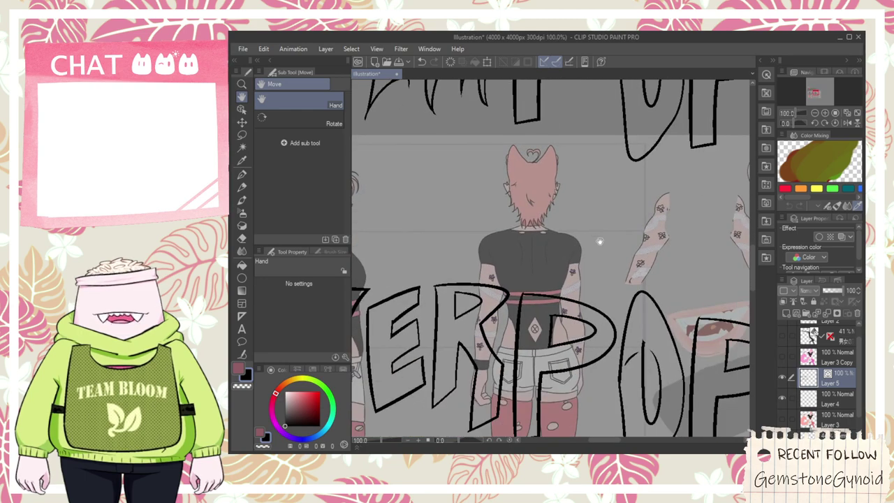
{"action": "scroll", "coordinate": [600, 241], "scroll_direction": "down", "scroll_amount": 1}
{"action": "left_click_drag", "start_coordinate": [576, 234], "coordinate": [608, 255]}
{"action": "left_click_drag", "start_coordinate": [482, 234], "coordinate": [631, 281]}
{"action": "left_click_drag", "start_coordinate": [547, 269], "coordinate": [618, 273]}
{"action": "left_click_drag", "start_coordinate": [561, 289], "coordinate": [515, 277]}
{"action": "scroll", "coordinate": [470, 322], "scroll_direction": "up", "scroll_amount": 1}
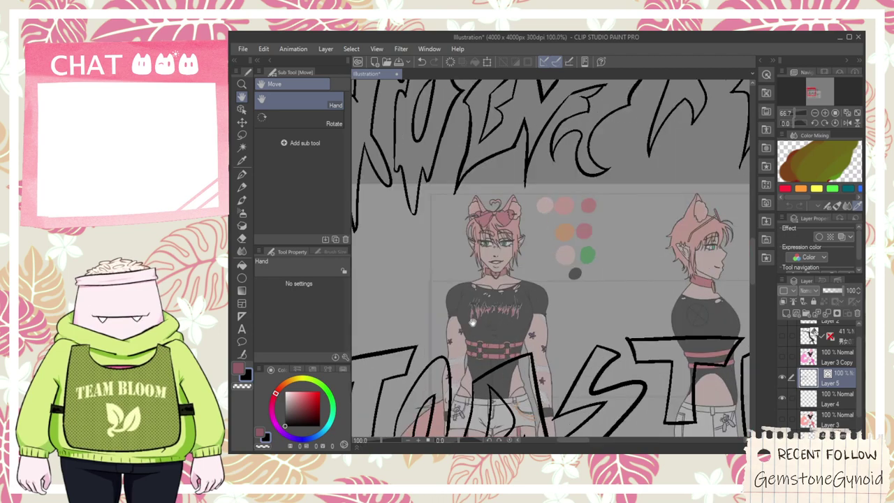
{"action": "scroll", "coordinate": [469, 321], "scroll_direction": "up", "scroll_amount": 3}
{"action": "scroll", "coordinate": [526, 315], "scroll_direction": "down", "scroll_amount": 4}
{"action": "left_click_drag", "start_coordinate": [624, 246], "coordinate": [608, 278]}
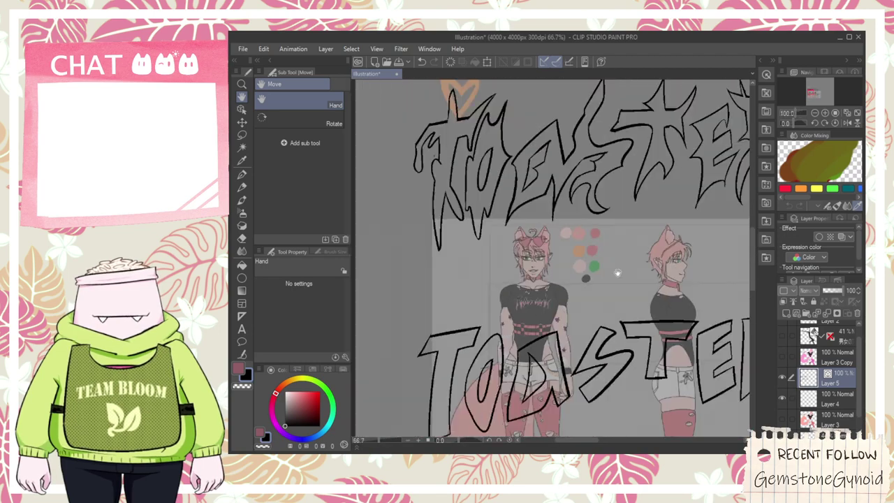
{"action": "left_click_drag", "start_coordinate": [663, 214], "coordinate": [387, 301]}
{"action": "left_click_drag", "start_coordinate": [546, 266], "coordinate": [494, 248]}
{"action": "scroll", "coordinate": [493, 249], "scroll_direction": "up", "scroll_amount": 1}
{"action": "scroll", "coordinate": [472, 238], "scroll_direction": "up", "scroll_amount": 1}
- Move the character reference layer sideways so the front view sits beneath the POP letters, and reselect Layer 5
{"action": "key", "text": "p"}
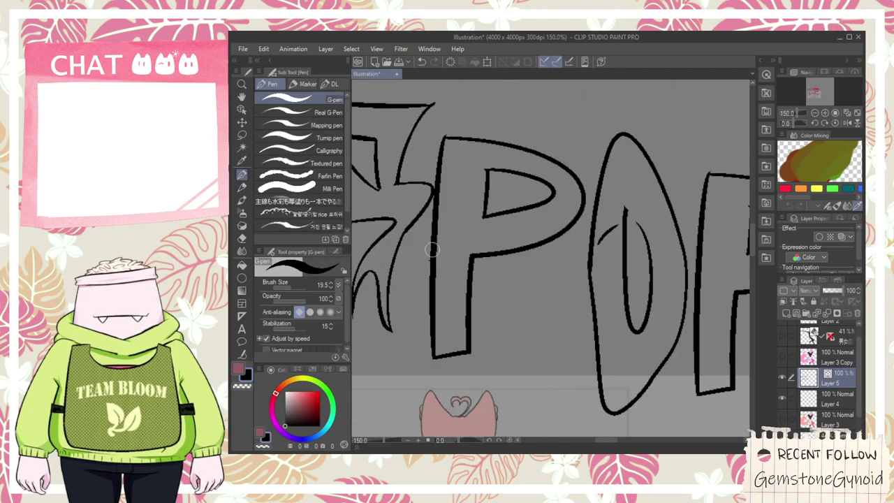
{"action": "scroll", "coordinate": [429, 239], "scroll_direction": "down", "scroll_amount": 3}
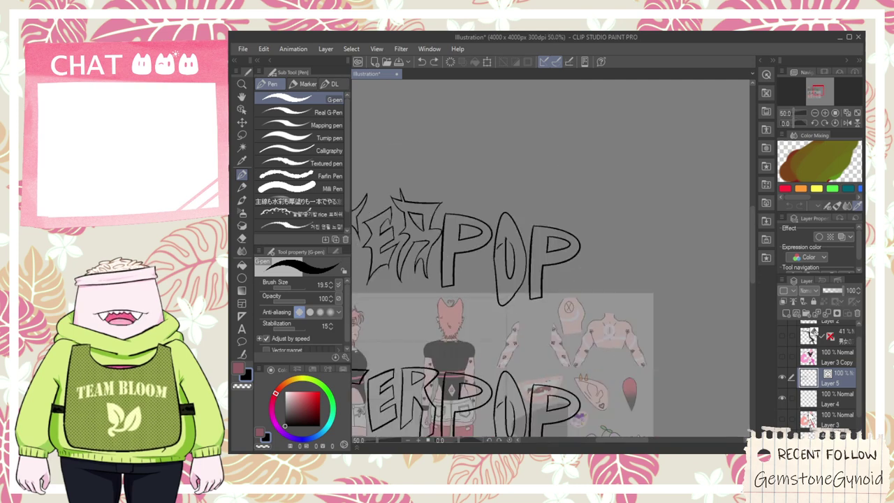
{"action": "left_click", "coordinate": [831, 421]}
{"action": "left_click", "coordinate": [831, 438]}
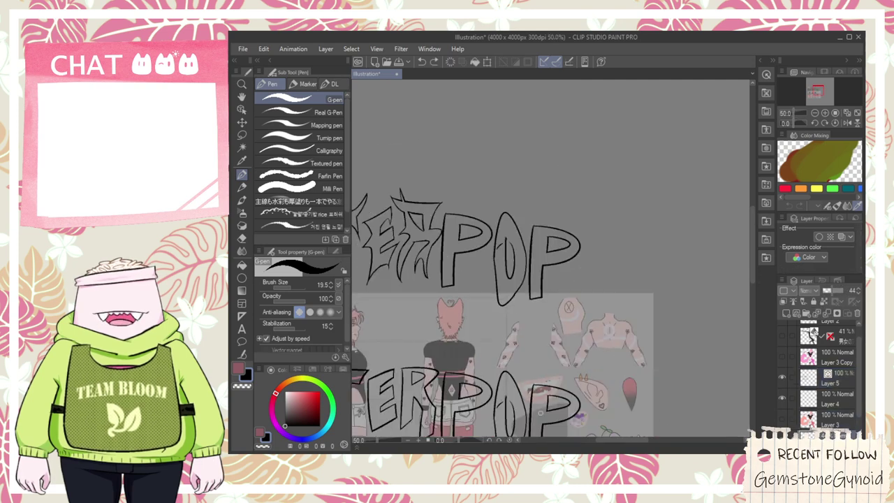
{"action": "key", "text": "k"}
{"action": "left_click_drag", "start_coordinate": [367, 364], "coordinate": [588, 339]}
{"action": "left_click", "coordinate": [828, 377]}
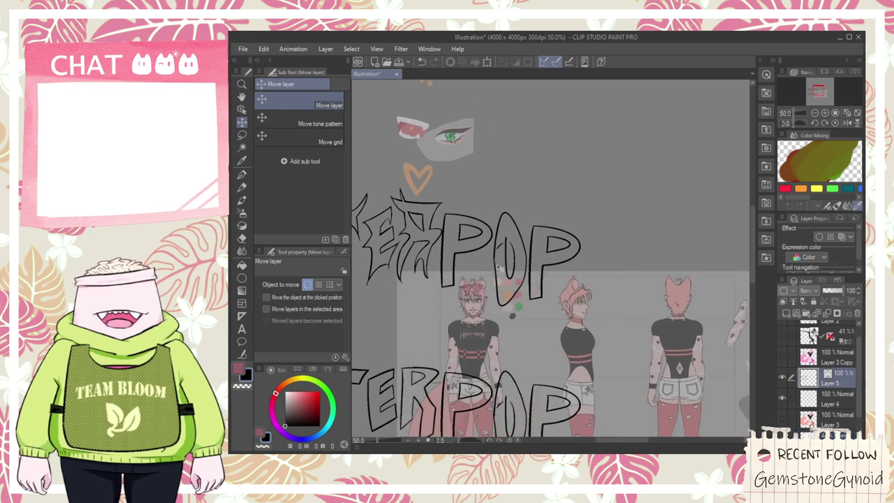
- Examine the shirt logo's spiky lettering up close as a reference for the P
{"action": "key", "text": "space"}
{"action": "scroll", "coordinate": [513, 279], "scroll_direction": "up", "scroll_amount": 5}
{"action": "left_click_drag", "start_coordinate": [513, 279], "coordinate": [542, 165]}
{"action": "scroll", "coordinate": [594, 307], "scroll_direction": "up", "scroll_amount": 4}
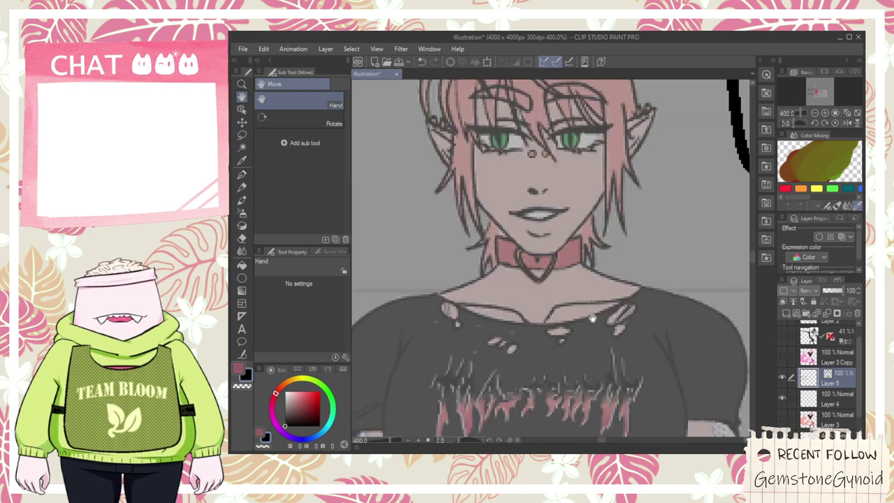
{"action": "scroll", "coordinate": [593, 317], "scroll_direction": "down", "scroll_amount": 3}
{"action": "left_click_drag", "start_coordinate": [514, 139], "coordinate": [565, 407]}
{"action": "left_click_drag", "start_coordinate": [529, 337], "coordinate": [563, 162]}
{"action": "key", "text": "ctrl+z"}
{"action": "scroll", "coordinate": [556, 245], "scroll_direction": "down", "scroll_amount": 1}
{"action": "left_click_drag", "start_coordinate": [585, 317], "coordinate": [562, 263]}
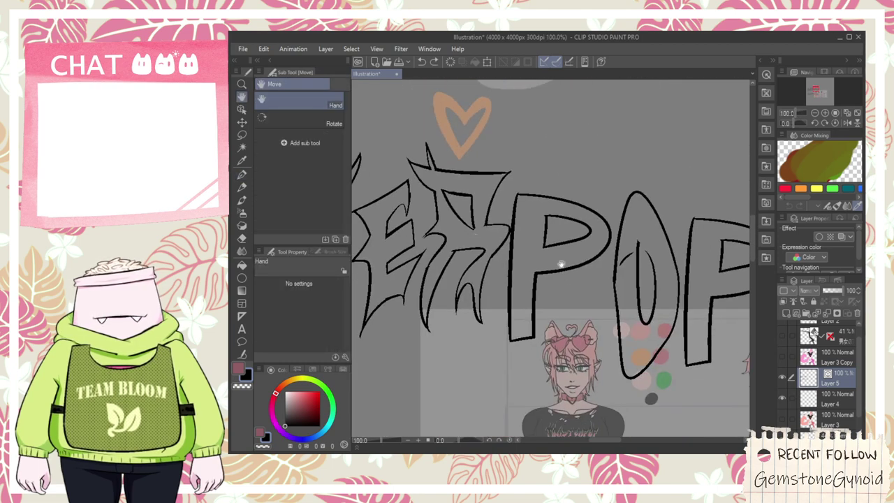
- Select the P's outline and narrow it slightly from the side facing the R
{"action": "left_click", "coordinate": [242, 110]}
{"action": "left_click", "coordinate": [565, 243]}
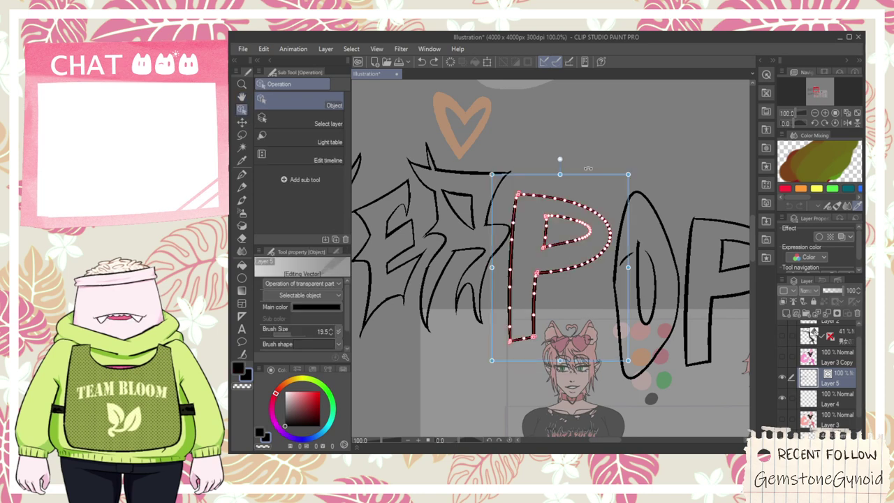
{"action": "left_click_drag", "start_coordinate": [492, 267], "coordinate": [499, 268]}
{"action": "key", "text": "p"}
{"action": "scroll", "coordinate": [531, 226], "scroll_direction": "up", "scroll_amount": 1}
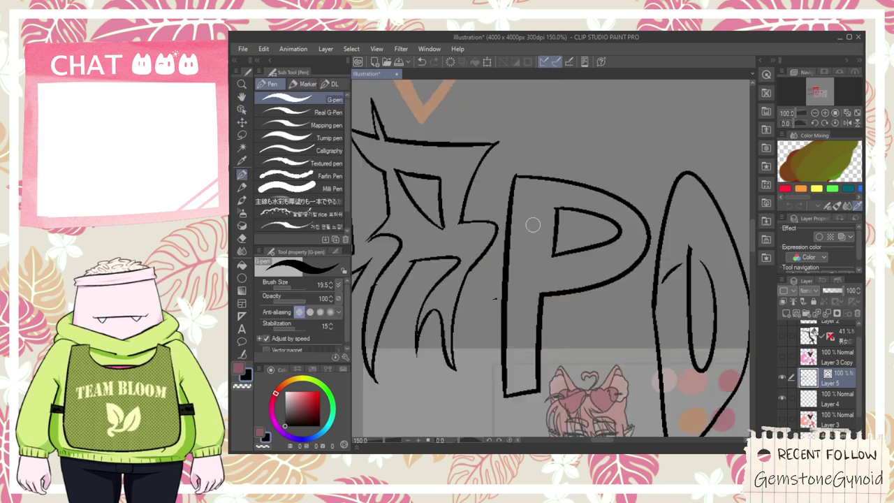
{"action": "key", "text": "e"}
{"action": "key", "text": "p"}
- Draw the P's new spiky top with the G-pen, adding a sagging curve beside the tall spike above its stem
{"action": "key", "text": "ctrl+z"}
{"action": "key", "text": "ctrl+z"}
{"action": "mouse_move", "coordinate": [507, 228]}
{"action": "left_mouse_down"}
{"action": "mouse_move", "coordinate": [529, 95]}
{"action": "mouse_move", "coordinate": [644, 242]}
{"action": "left_mouse_up"}
{"action": "key", "text": "ctrl+z"}
{"action": "mouse_move", "coordinate": [529, 97]}
{"action": "left_mouse_down"}
{"action": "mouse_move", "coordinate": [630, 205]}
{"action": "mouse_move", "coordinate": [629, 249]}
{"action": "left_mouse_up"}
{"action": "key", "text": "ctrl+z"}
{"action": "mouse_move", "coordinate": [520, 119]}
{"action": "left_mouse_down"}
{"action": "mouse_move", "coordinate": [578, 182]}
{"action": "mouse_move", "coordinate": [610, 286]}
{"action": "left_mouse_up"}
- Examine the shirt logo again to work out the shape of the P's bowl
{"action": "scroll", "coordinate": [614, 289], "scroll_direction": "down", "scroll_amount": 1}
{"action": "key", "text": "space"}
{"action": "left_click_drag", "start_coordinate": [618, 373], "coordinate": [573, 156]}
{"action": "scroll", "coordinate": [590, 279], "scroll_direction": "up", "scroll_amount": 1}
{"action": "scroll", "coordinate": [589, 279], "scroll_direction": "up", "scroll_amount": 1}
{"action": "scroll", "coordinate": [556, 193], "scroll_direction": "up", "scroll_amount": 2}
{"action": "left_click_drag", "start_coordinate": [557, 193], "coordinate": [579, 305]}
{"action": "scroll", "coordinate": [579, 306], "scroll_direction": "down", "scroll_amount": 3}
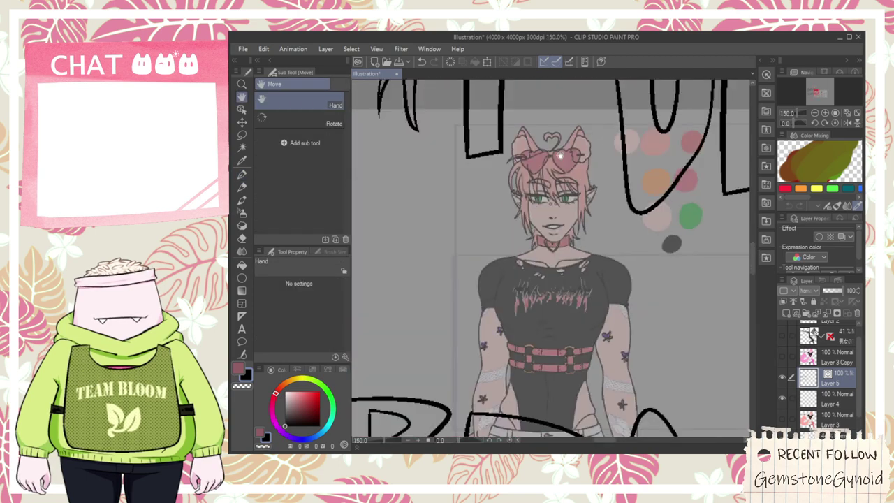
{"action": "left_click_drag", "start_coordinate": [559, 175], "coordinate": [538, 314]}
{"action": "key", "text": "ctrl+z"}
{"action": "mouse_move", "coordinate": [482, 201]}
{"action": "left_mouse_down"}
{"action": "mouse_move", "coordinate": [628, 198]}
{"action": "mouse_move", "coordinate": [575, 353]}
{"action": "left_mouse_up"}
{"action": "key", "text": "ctrl+z"}
{"action": "mouse_move", "coordinate": [578, 233]}
{"action": "left_mouse_down"}
{"action": "mouse_move", "coordinate": [624, 241]}
{"action": "mouse_move", "coordinate": [584, 405]}
{"action": "mouse_move", "coordinate": [562, 231]}
{"action": "left_mouse_up"}
{"action": "scroll", "coordinate": [572, 379], "scroll_direction": "down", "scroll_amount": 1}
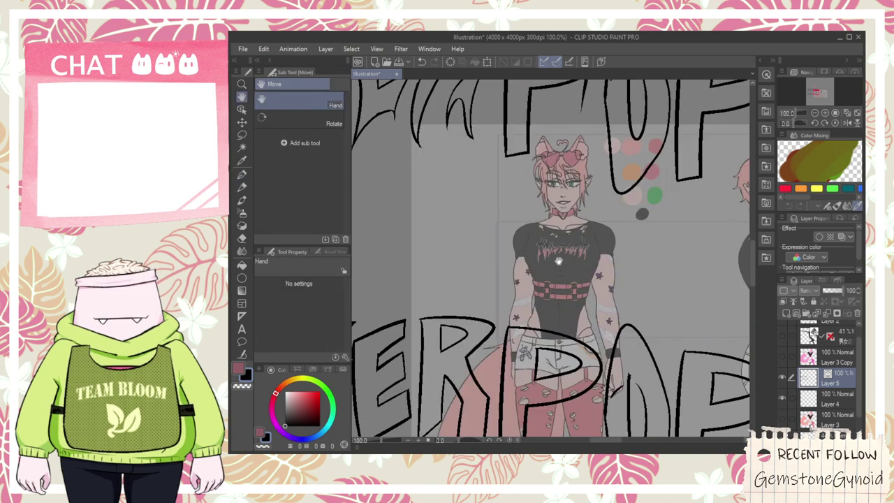
- Draw the lower edge of the P's bowl, running from the stem to a pointed barb on the right
{"action": "scroll", "coordinate": [562, 230], "scroll_direction": "up", "scroll_amount": 2}
{"action": "left_click_drag", "start_coordinate": [597, 198], "coordinate": [585, 359]}
{"action": "left_click_drag", "start_coordinate": [569, 251], "coordinate": [564, 365]}
{"action": "mouse_move", "coordinate": [478, 381]}
{"action": "left_mouse_down"}
{"action": "mouse_move", "coordinate": [524, 341]}
{"action": "mouse_move", "coordinate": [597, 356]}
{"action": "left_mouse_up"}
{"action": "key", "text": "ctrl+z"}
{"action": "key", "text": "ctrl+z"}
{"action": "mouse_move", "coordinate": [479, 378]}
{"action": "left_mouse_down"}
{"action": "mouse_move", "coordinate": [605, 367]}
{"action": "mouse_move", "coordinate": [622, 328]}
{"action": "mouse_move", "coordinate": [556, 322]}
{"action": "left_mouse_up"}
{"action": "key", "text": "ctrl+z"}
{"action": "key", "text": "ctrl+z"}
{"action": "mouse_move", "coordinate": [475, 367]}
{"action": "left_mouse_down"}
{"action": "mouse_move", "coordinate": [610, 398]}
{"action": "mouse_move", "coordinate": [571, 319]}
{"action": "mouse_move", "coordinate": [505, 360]}
{"action": "left_mouse_up"}
{"action": "key", "text": "ctrl+z"}
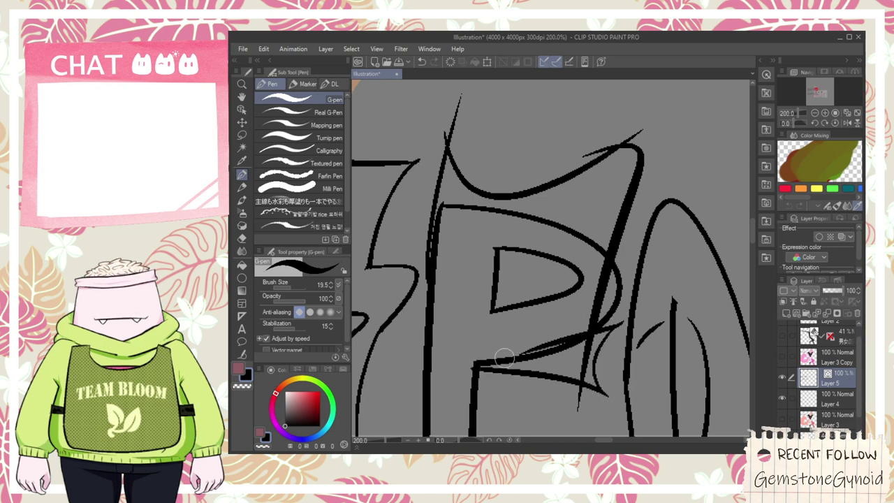
- Draw an arched line across the P's lower bowl to form the bottom edge of its new counter
{"action": "key", "text": "ctrl+z"}
{"action": "mouse_move", "coordinate": [578, 331]}
{"action": "left_mouse_down"}
{"action": "mouse_move", "coordinate": [457, 320]}
{"action": "mouse_move", "coordinate": [573, 335]}
{"action": "left_mouse_up"}
{"action": "key", "text": "ctrl+z"}
{"action": "key", "text": "ctrl+z"}
{"action": "left_click_drag", "start_coordinate": [491, 347], "coordinate": [609, 332]}
{"action": "key", "text": "ctrl+z"}
{"action": "left_click_drag", "start_coordinate": [484, 329], "coordinate": [616, 334]}
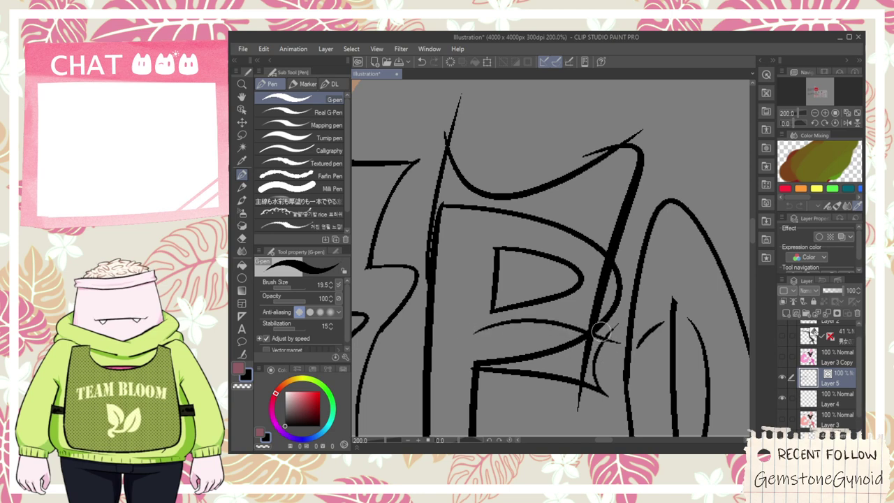
- Draw a sagging line across the upper part of the P's bowl as the top edge of its new counter
{"action": "scroll", "coordinate": [555, 329], "scroll_direction": "down", "scroll_amount": 2}
{"action": "mouse_move", "coordinate": [550, 378]}
{"action": "left_mouse_down"}
{"action": "mouse_move", "coordinate": [544, 216]}
{"action": "mouse_move", "coordinate": [532, 303]}
{"action": "mouse_move", "coordinate": [650, 256]}
{"action": "left_mouse_up"}
{"action": "scroll", "coordinate": [533, 303], "scroll_direction": "up", "scroll_amount": 2}
{"action": "key", "text": "ctrl+z"}
{"action": "left_click_drag", "start_coordinate": [514, 327], "coordinate": [624, 290]}
{"action": "key", "text": "ctrl+z"}
{"action": "left_click_drag", "start_coordinate": [484, 303], "coordinate": [667, 281]}
{"action": "key", "text": "ctrl+z"}
{"action": "left_click_drag", "start_coordinate": [505, 326], "coordinate": [630, 279]}
{"action": "key", "text": "ctrl+z"}
{"action": "left_click_drag", "start_coordinate": [502, 306], "coordinate": [638, 276]}
- Draw a curved line down through the P's bowl as the right side of its new counter
{"action": "left_click_drag", "start_coordinate": [641, 235], "coordinate": [585, 423]}
{"action": "key", "text": "ctrl+z"}
{"action": "left_click_drag", "start_coordinate": [638, 245], "coordinate": [598, 413]}
- Draw a small pointed barb on the left edge of the P's stem, using the character's shirt logo as reference
{"action": "key", "text": "space"}
{"action": "scroll", "coordinate": [592, 381], "scroll_direction": "down", "scroll_amount": 2}
{"action": "left_click_drag", "start_coordinate": [592, 381], "coordinate": [598, 168]}
{"action": "scroll", "coordinate": [615, 346], "scroll_direction": "up", "scroll_amount": 5}
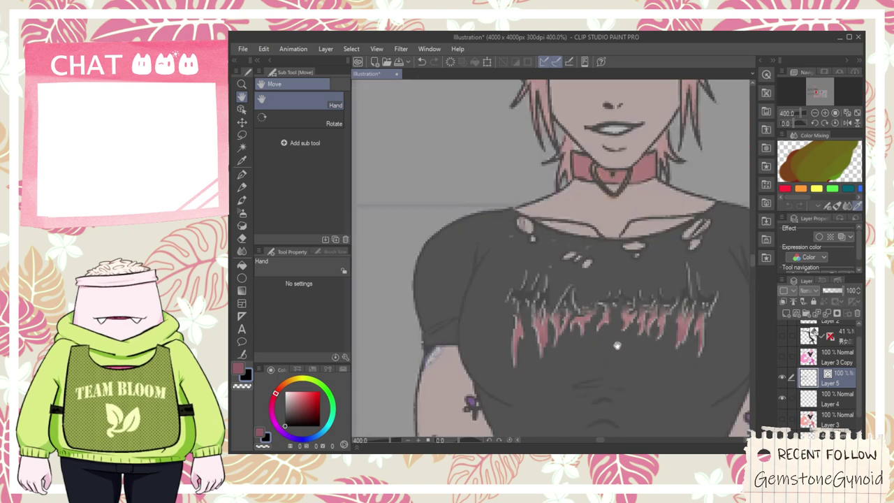
{"action": "scroll", "coordinate": [617, 346], "scroll_direction": "down", "scroll_amount": 2}
{"action": "left_click_drag", "start_coordinate": [594, 234], "coordinate": [609, 375]}
{"action": "left_click_drag", "start_coordinate": [523, 201], "coordinate": [502, 276]}
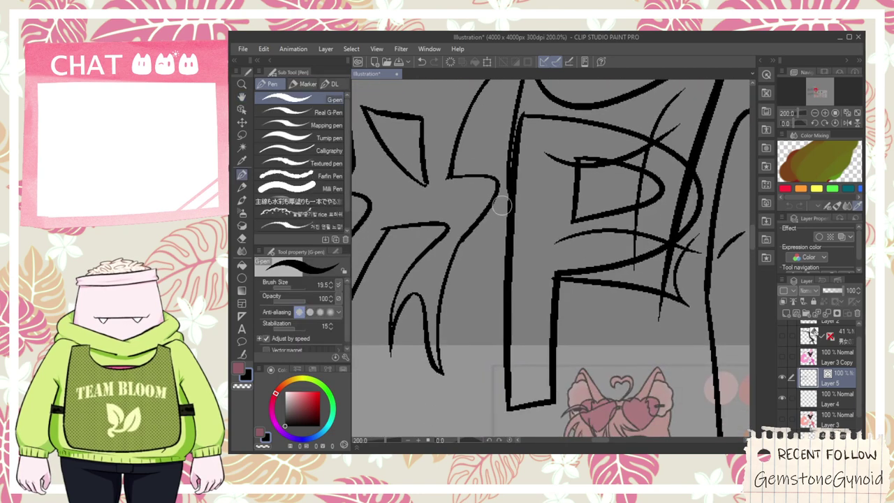
{"action": "mouse_move", "coordinate": [506, 203]}
{"action": "left_mouse_down"}
{"action": "mouse_move", "coordinate": [472, 289]}
{"action": "mouse_move", "coordinate": [507, 280]}
{"action": "left_mouse_up"}
{"action": "key", "text": "ctrl+z"}
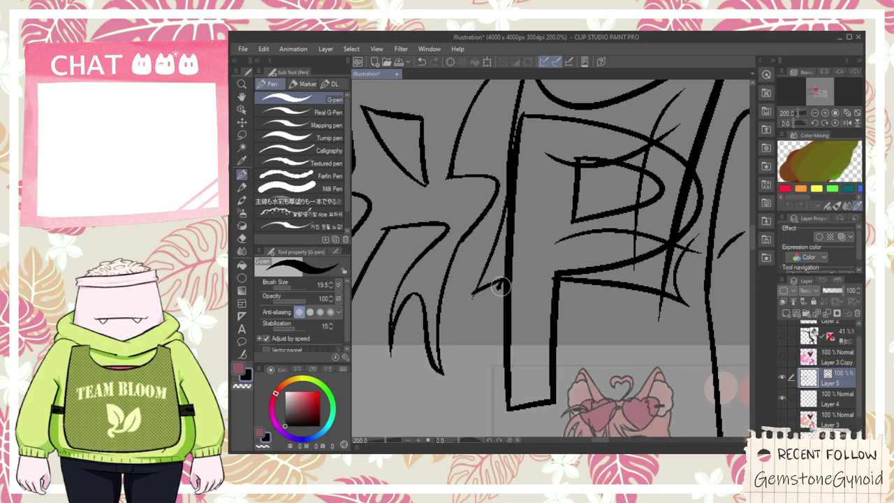
{"action": "scroll", "coordinate": [502, 287], "scroll_direction": "down", "scroll_amount": 2}
{"action": "key", "text": "space"}
{"action": "mouse_move", "coordinate": [507, 342]}
{"action": "left_mouse_down"}
{"action": "mouse_move", "coordinate": [515, 275]}
{"action": "mouse_move", "coordinate": [537, 238]}
{"action": "mouse_move", "coordinate": [555, 389]}
{"action": "left_mouse_up"}
{"action": "scroll", "coordinate": [571, 317], "scroll_direction": "up", "scroll_amount": 2}
{"action": "scroll", "coordinate": [499, 239], "scroll_direction": "up", "scroll_amount": 2}
{"action": "key", "text": "p"}
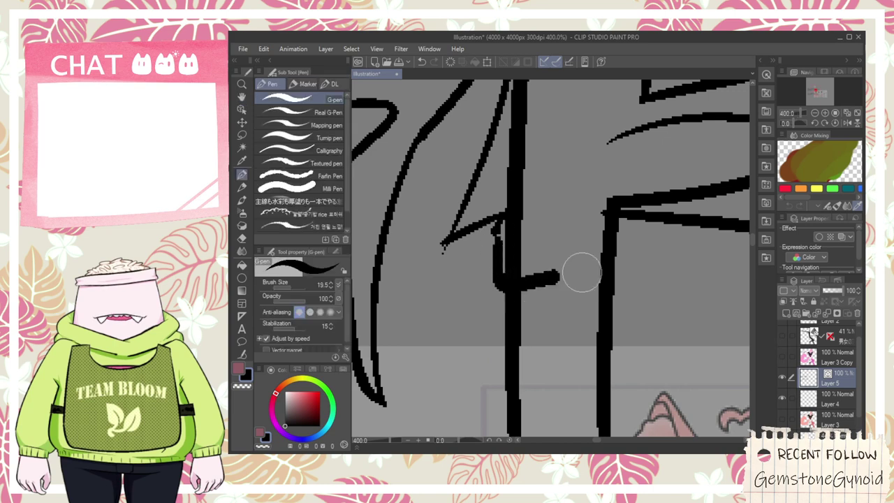
{"action": "scroll", "coordinate": [520, 247], "scroll_direction": "down", "scroll_amount": 4}
{"action": "left_click_drag", "start_coordinate": [535, 253], "coordinate": [455, 417]}
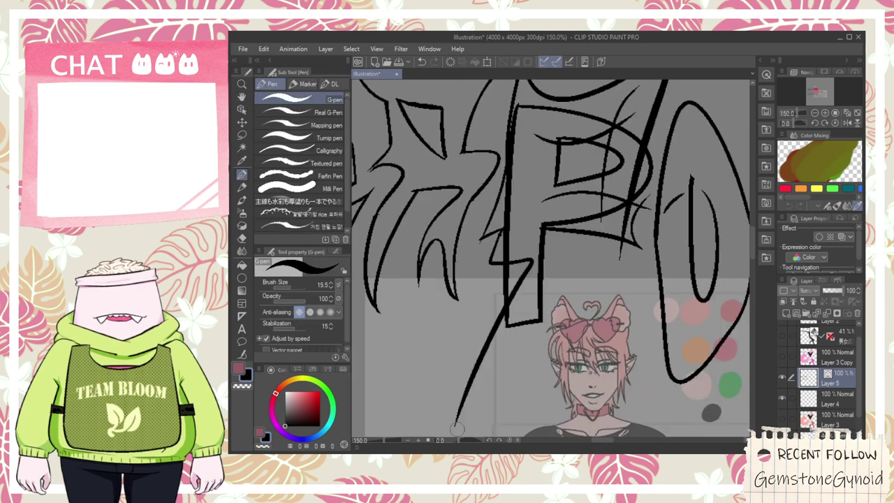
{"action": "key", "text": "ctrl+z"}
{"action": "mouse_move", "coordinate": [491, 267]}
{"action": "left_mouse_down"}
{"action": "mouse_move", "coordinate": [523, 279]}
{"action": "mouse_move", "coordinate": [505, 384]}
{"action": "mouse_move", "coordinate": [483, 389]}
{"action": "mouse_move", "coordinate": [552, 269]}
{"action": "left_mouse_up"}
{"action": "scroll", "coordinate": [556, 222], "scroll_direction": "down", "scroll_amount": 2}
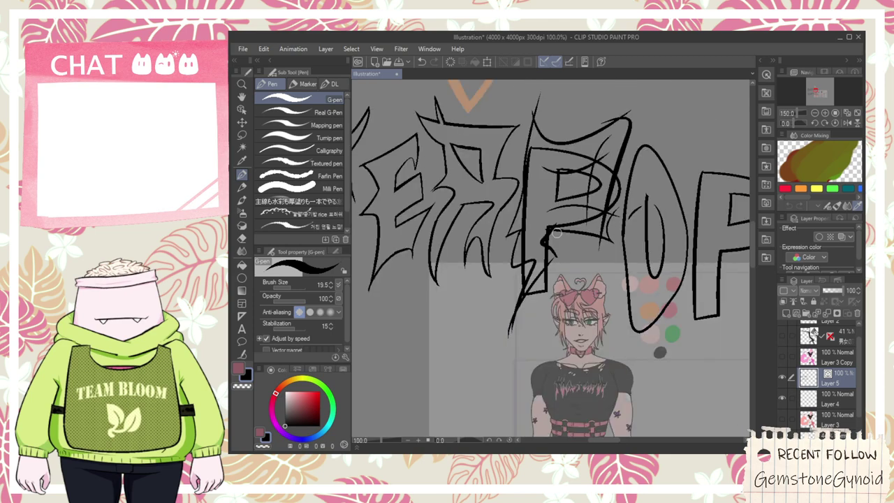
{"action": "key", "text": "space"}
{"action": "scroll", "coordinate": [557, 327], "scroll_direction": "up", "scroll_amount": 3}
{"action": "left_click_drag", "start_coordinate": [541, 277], "coordinate": [579, 450]}
{"action": "key", "text": "ctrl+z"}
{"action": "key", "text": "ctrl+z"}
{"action": "key", "text": "ctrl+z"}
- Draw a notched tail below the P's barb, its left and right edges tapering to a sharp downward point
{"action": "mouse_move", "coordinate": [511, 165]}
{"action": "left_mouse_down"}
{"action": "mouse_move", "coordinate": [498, 227]}
{"action": "mouse_move", "coordinate": [546, 311]}
{"action": "mouse_move", "coordinate": [548, 395]}
{"action": "left_mouse_up"}
{"action": "key", "text": "ctrl+z"}
{"action": "mouse_move", "coordinate": [511, 165]}
{"action": "left_mouse_down"}
{"action": "mouse_move", "coordinate": [489, 308]}
{"action": "mouse_move", "coordinate": [501, 193]}
{"action": "mouse_move", "coordinate": [510, 260]}
{"action": "left_mouse_up"}
{"action": "key", "text": "ctrl+z"}
{"action": "key", "text": "ctrl+z"}
{"action": "mouse_move", "coordinate": [511, 169]}
{"action": "left_mouse_down"}
{"action": "mouse_move", "coordinate": [500, 258]}
{"action": "mouse_move", "coordinate": [520, 410]}
{"action": "mouse_move", "coordinate": [500, 413]}
{"action": "mouse_move", "coordinate": [584, 246]}
{"action": "mouse_move", "coordinate": [561, 213]}
{"action": "left_mouse_up"}
{"action": "key", "text": "ctrl+z"}
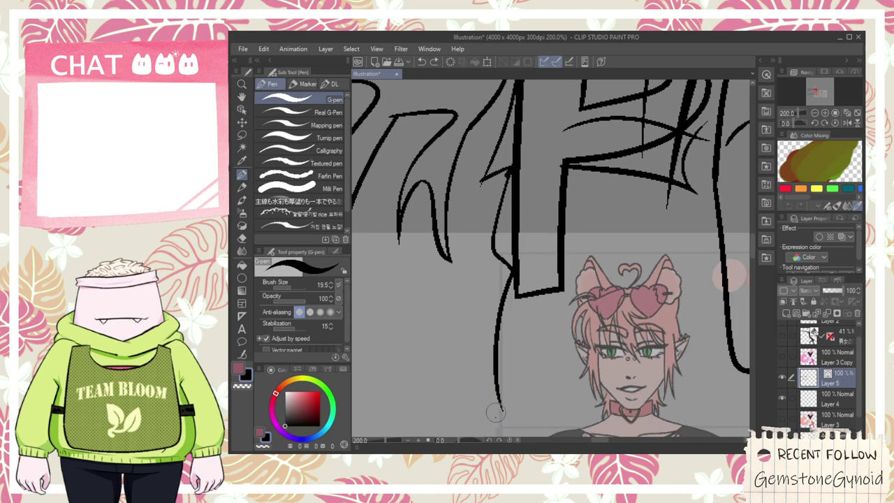
{"action": "left_click_drag", "start_coordinate": [500, 402], "coordinate": [595, 232]}
{"action": "left_click_drag", "start_coordinate": [567, 260], "coordinate": [583, 144]}
- Erase the lower part of the P's old straight stem and the line ends overshooting the new tail
{"action": "key", "text": "e"}
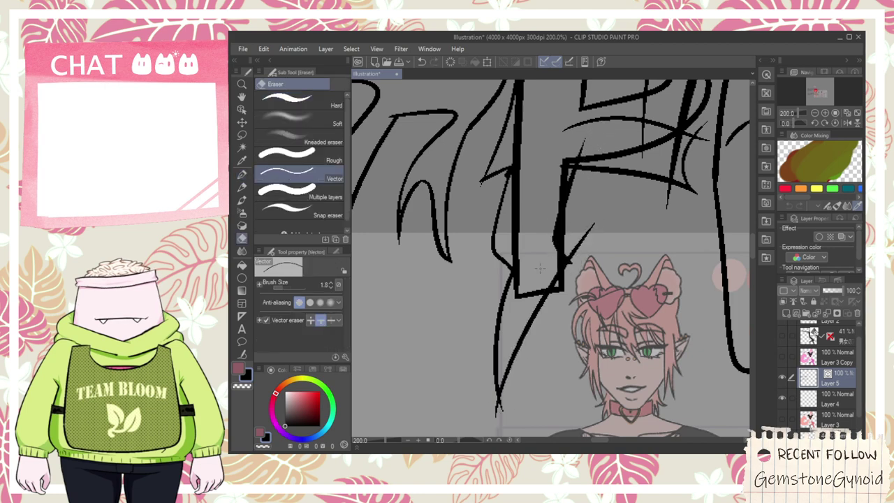
{"action": "mouse_move", "coordinate": [546, 313]}
{"action": "left_mouse_down"}
{"action": "mouse_move", "coordinate": [564, 272]}
{"action": "mouse_move", "coordinate": [554, 289]}
{"action": "left_mouse_up"}
{"action": "key", "text": "ctrl+z"}
{"action": "left_click_drag", "start_coordinate": [578, 236], "coordinate": [588, 242]}
{"action": "left_click_drag", "start_coordinate": [493, 408], "coordinate": [501, 409]}
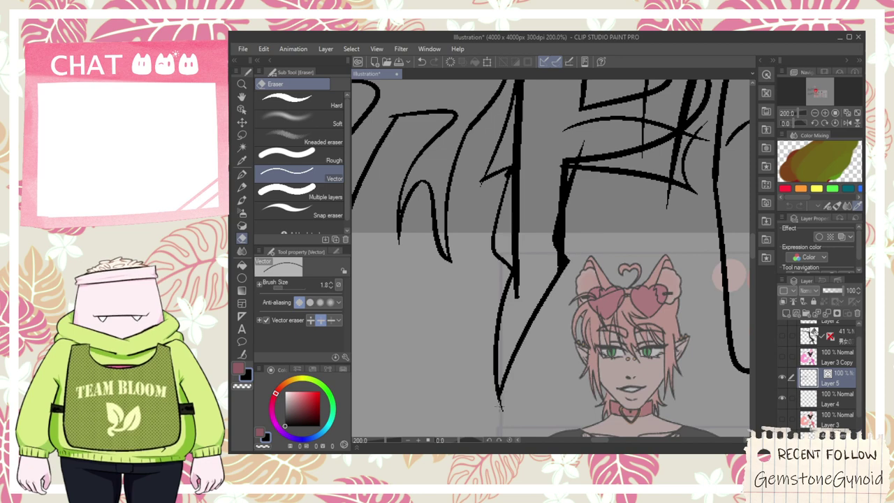
{"action": "left_click", "coordinate": [520, 274]}
{"action": "left_click", "coordinate": [562, 268]}
{"action": "key", "text": "ctrl+z"}
{"action": "left_click", "coordinate": [560, 256]}
{"action": "left_click_drag", "start_coordinate": [566, 235], "coordinate": [548, 341]}
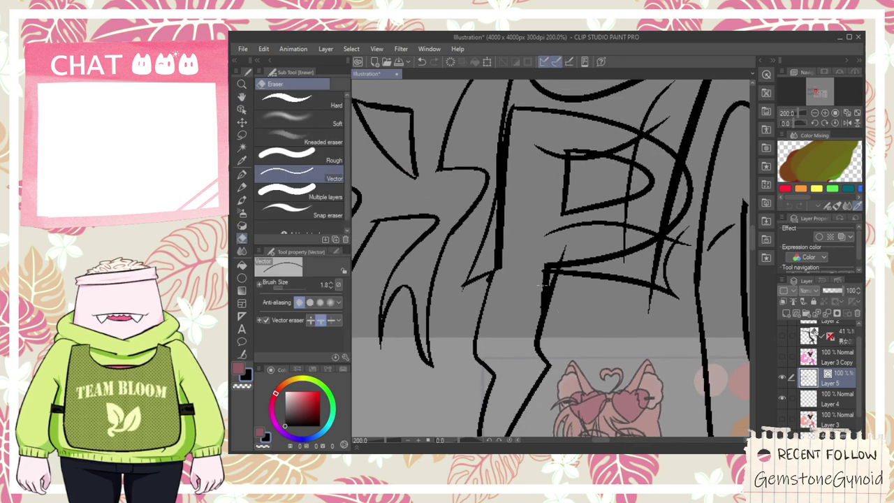
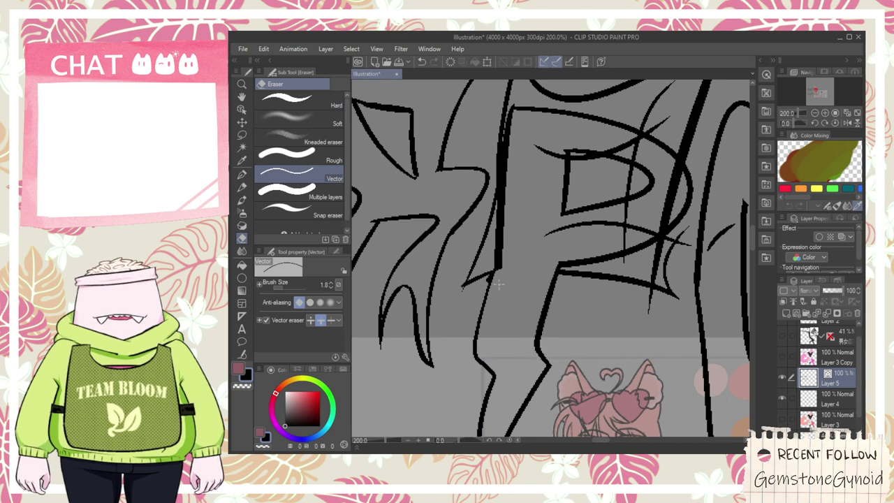
{"action": "scroll", "coordinate": [494, 280], "scroll_direction": "up", "scroll_amount": 2}
{"action": "scroll", "coordinate": [463, 289], "scroll_direction": "down", "scroll_amount": 2}
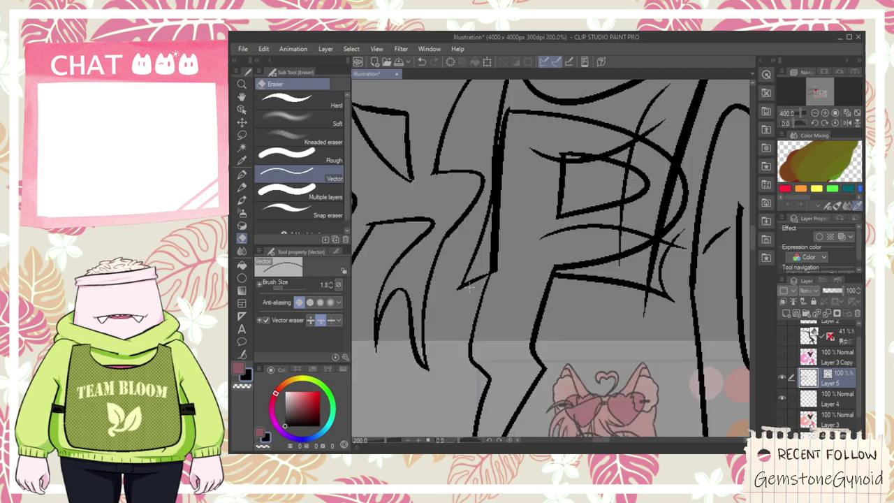
{"action": "left_click_drag", "start_coordinate": [560, 236], "coordinate": [531, 284]}
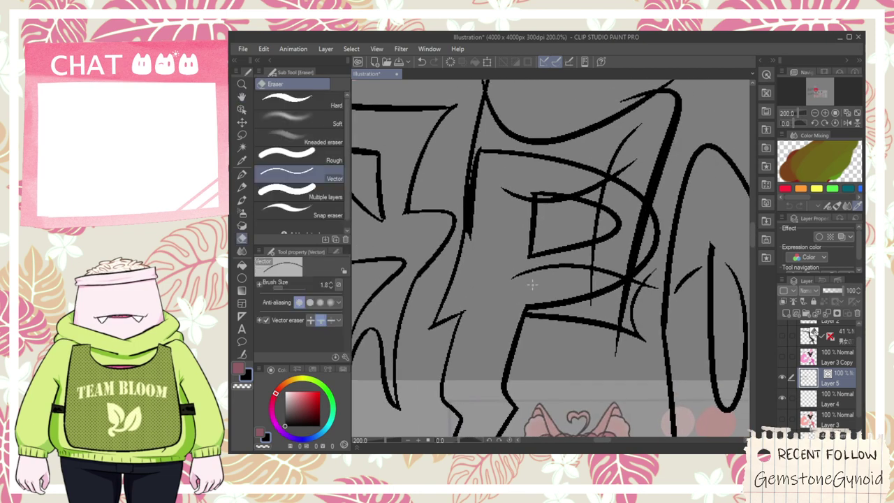
- Draw a slanted line through the P's bowl as the left side of its new counter
{"action": "key", "text": "p"}
{"action": "mouse_move", "coordinate": [562, 180]}
{"action": "left_mouse_down"}
{"action": "mouse_move", "coordinate": [521, 221]}
{"action": "mouse_move", "coordinate": [543, 180]}
{"action": "mouse_move", "coordinate": [537, 196]}
{"action": "mouse_move", "coordinate": [491, 203]}
{"action": "mouse_move", "coordinate": [492, 160]}
{"action": "mouse_move", "coordinate": [477, 237]}
{"action": "mouse_move", "coordinate": [482, 164]}
{"action": "mouse_move", "coordinate": [473, 240]}
{"action": "left_mouse_up"}
{"action": "key", "text": "ctrl+z"}
- Erase the P's old stem and upper bowl outline and trim the overshooting spike at its upper-left peak
{"action": "key", "text": "e"}
{"action": "left_click_drag", "start_coordinate": [468, 209], "coordinate": [462, 222]}
{"action": "key", "text": "ctrl+z"}
{"action": "key", "text": "space"}
{"action": "left_click_drag", "start_coordinate": [508, 166], "coordinate": [505, 293]}
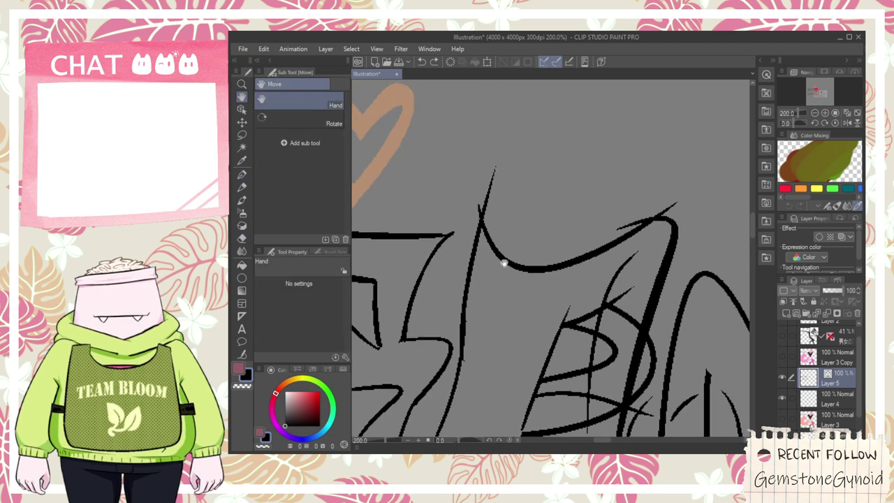
{"action": "left_click_drag", "start_coordinate": [481, 192], "coordinate": [498, 181]}
{"action": "left_click_drag", "start_coordinate": [509, 308], "coordinate": [515, 231]}
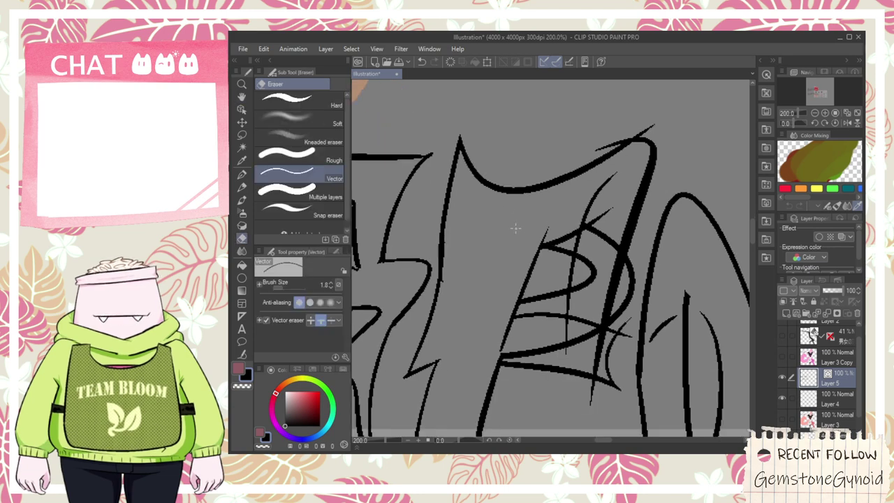
- Erase the remaining old bowl curves and trim the crossing line ends to leave an angular counter and clean outer corners
{"action": "left_click_drag", "start_coordinate": [567, 224], "coordinate": [582, 226]}
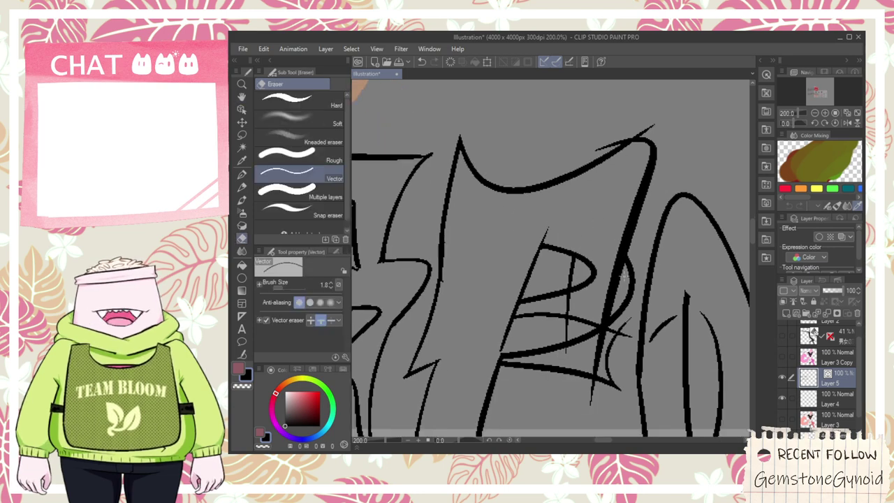
{"action": "left_click_drag", "start_coordinate": [635, 259], "coordinate": [618, 356]}
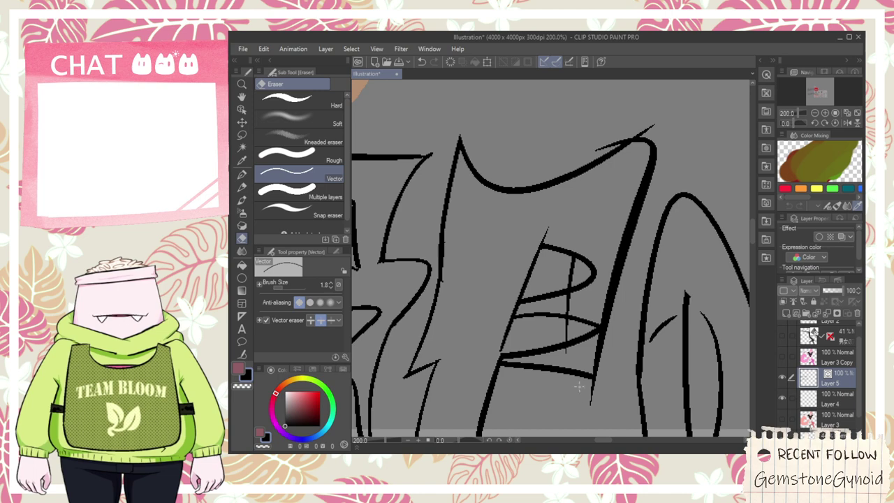
{"action": "left_click_drag", "start_coordinate": [527, 343], "coordinate": [555, 341]}
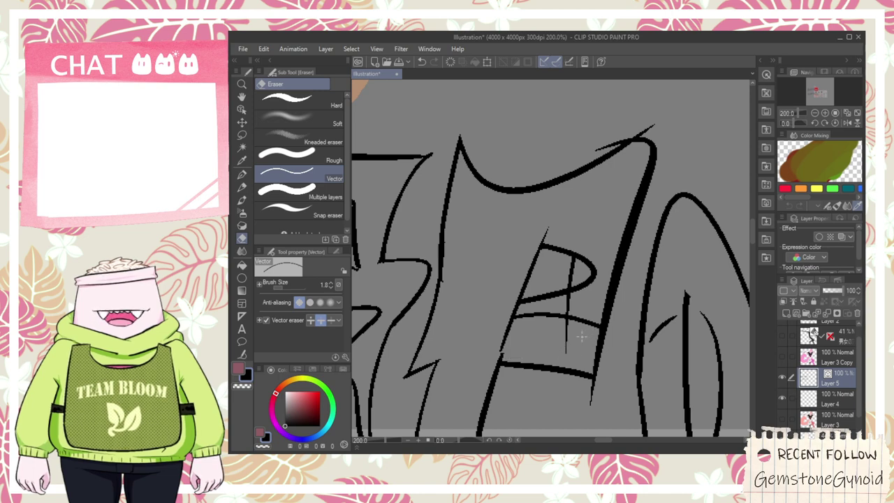
{"action": "mouse_move", "coordinate": [585, 292]}
{"action": "left_mouse_down"}
{"action": "mouse_move", "coordinate": [587, 274]}
{"action": "mouse_move", "coordinate": [541, 303]}
{"action": "left_mouse_up"}
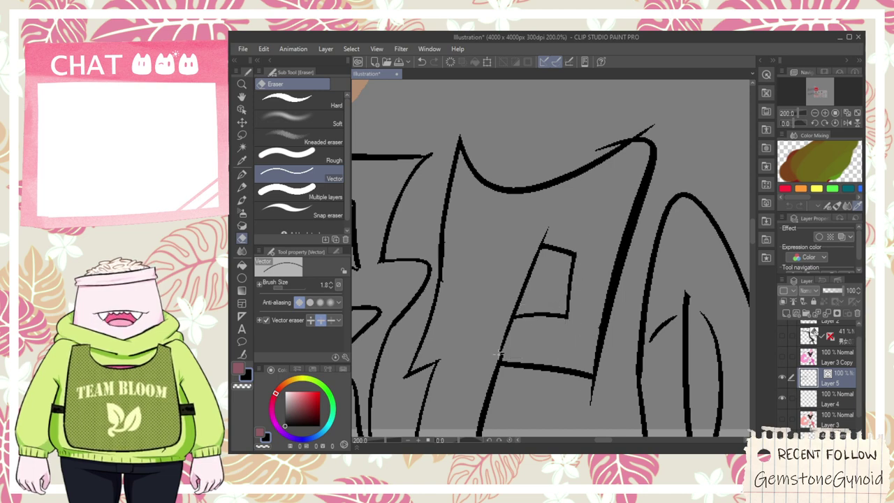
{"action": "left_click_drag", "start_coordinate": [500, 349], "coordinate": [520, 274]}
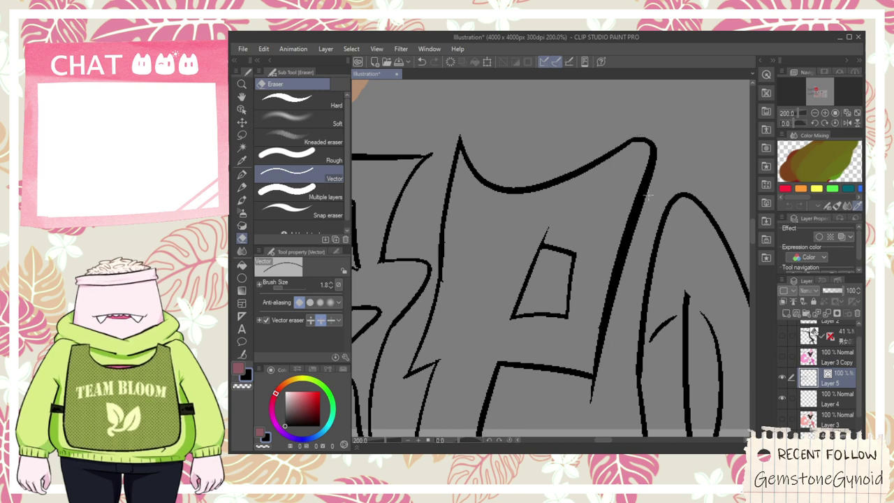
{"action": "left_click_drag", "start_coordinate": [595, 389], "coordinate": [589, 390]}
- Examine the whole lettering and compare the restyled P with the logo on the character's shirt
{"action": "scroll", "coordinate": [594, 389], "scroll_direction": "down", "scroll_amount": 2}
{"action": "key", "text": "space"}
{"action": "left_click_drag", "start_coordinate": [569, 340], "coordinate": [563, 258]}
{"action": "scroll", "coordinate": [514, 228], "scroll_direction": "up", "scroll_amount": 2}
{"action": "scroll", "coordinate": [511, 260], "scroll_direction": "down", "scroll_amount": 5}
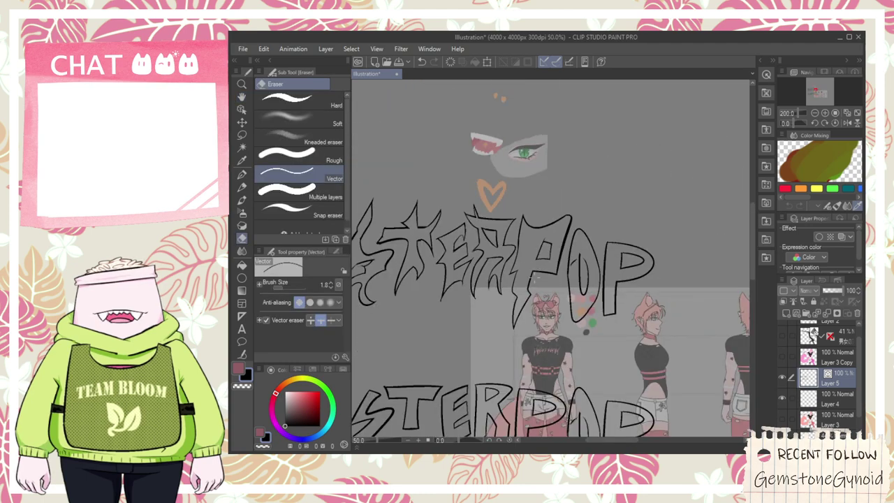
{"action": "scroll", "coordinate": [533, 325], "scroll_direction": "up", "scroll_amount": 6}
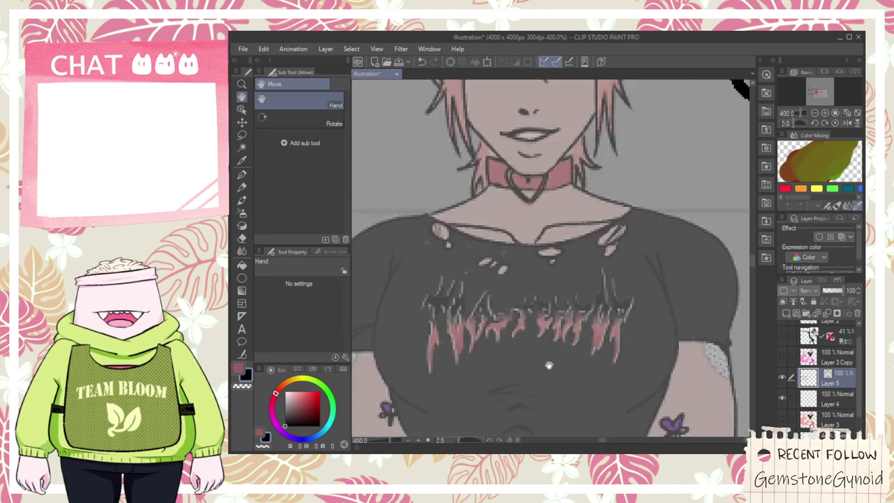
{"action": "scroll", "coordinate": [549, 365], "scroll_direction": "down", "scroll_amount": 4}
{"action": "scroll", "coordinate": [523, 307], "scroll_direction": "up", "scroll_amount": 3}
{"action": "key", "text": "ctrl+z"}
{"action": "mouse_move", "coordinate": [485, 377]}
{"action": "left_mouse_down"}
{"action": "mouse_move", "coordinate": [579, 270]}
{"action": "mouse_move", "coordinate": [584, 241]}
{"action": "left_mouse_up"}
{"action": "key", "text": "ctrl+z"}
{"action": "mouse_move", "coordinate": [491, 389]}
{"action": "left_mouse_down"}
{"action": "mouse_move", "coordinate": [580, 268]}
{"action": "mouse_move", "coordinate": [475, 435]}
{"action": "left_mouse_up"}
{"action": "key", "text": "ctrl+z"}
{"action": "key", "text": "ctrl+z"}
- Draw a longer end for the P's stem below the notches, curving down into a hooked claw on the left
{"action": "left_click_drag", "start_coordinate": [590, 244], "coordinate": [522, 377]}
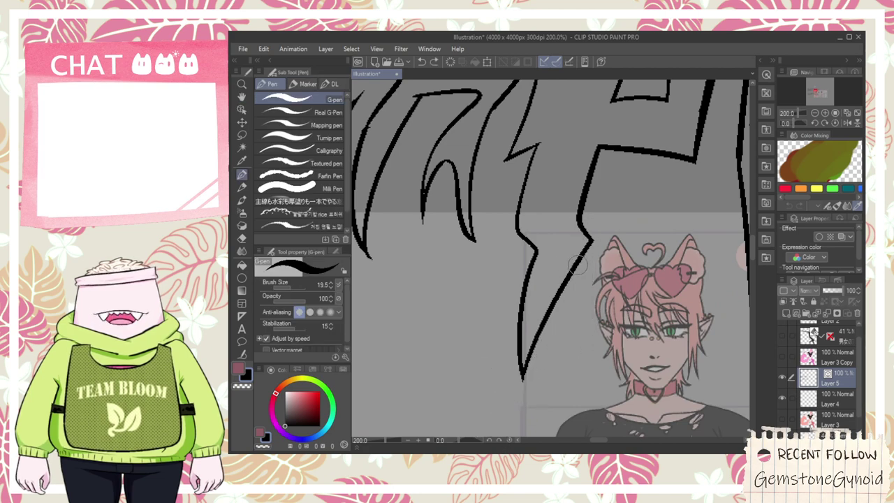
{"action": "mouse_move", "coordinate": [572, 309]}
{"action": "left_mouse_down"}
{"action": "mouse_move", "coordinate": [564, 393]}
{"action": "mouse_move", "coordinate": [485, 442]}
{"action": "left_mouse_up"}
{"action": "key", "text": "ctrl+z"}
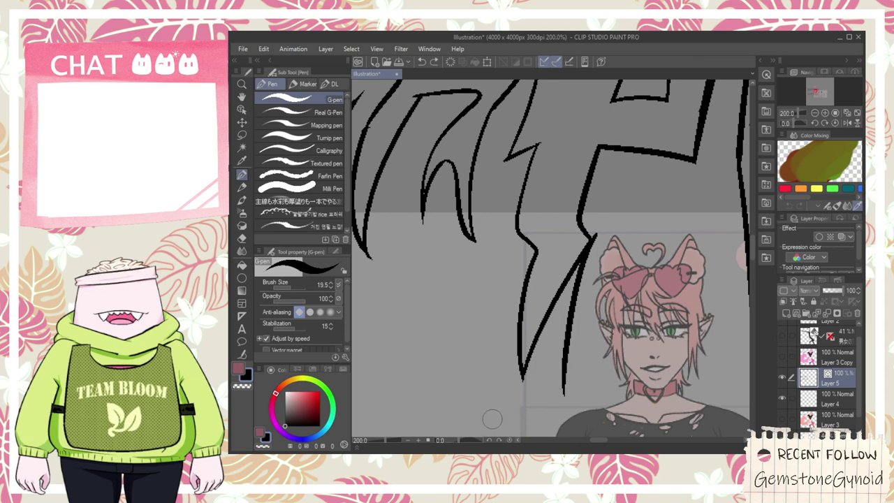
{"action": "mouse_move", "coordinate": [573, 340]}
{"action": "left_mouse_down"}
{"action": "mouse_move", "coordinate": [489, 421]}
{"action": "mouse_move", "coordinate": [567, 299]}
{"action": "left_mouse_up"}
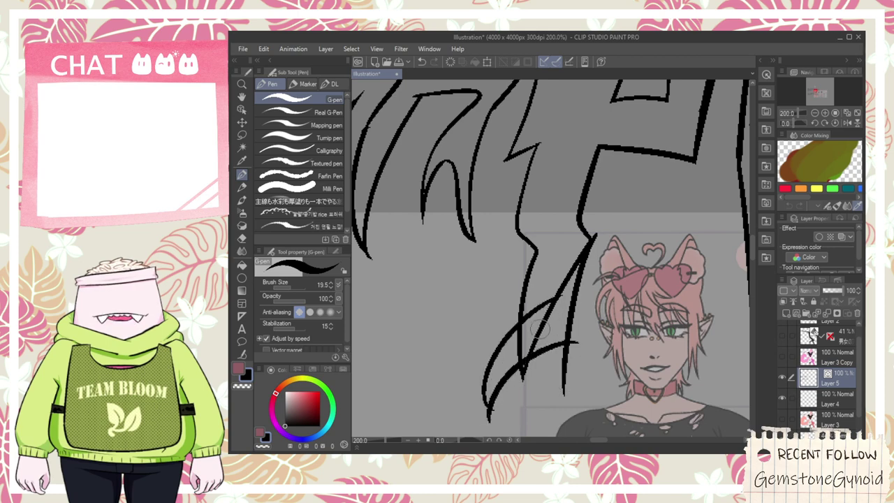
{"action": "left_click_drag", "start_coordinate": [537, 247], "coordinate": [529, 342]}
{"action": "key", "text": "ctrl+z"}
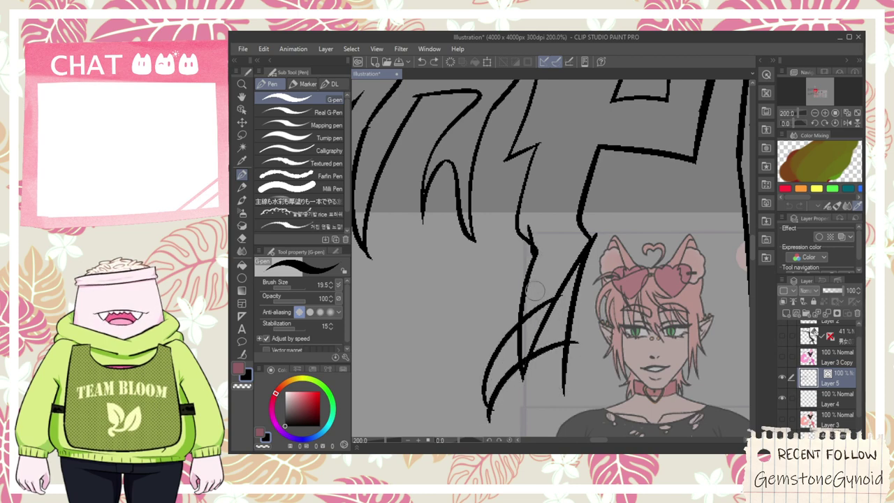
{"action": "left_click_drag", "start_coordinate": [531, 241], "coordinate": [539, 311]}
- Erase the old spike inside the claw and trim the line ends crossing its outline
{"action": "key", "text": "e"}
{"action": "mouse_move", "coordinate": [520, 347]}
{"action": "left_mouse_down"}
{"action": "mouse_move", "coordinate": [526, 363]}
{"action": "mouse_move", "coordinate": [565, 372]}
{"action": "left_mouse_up"}
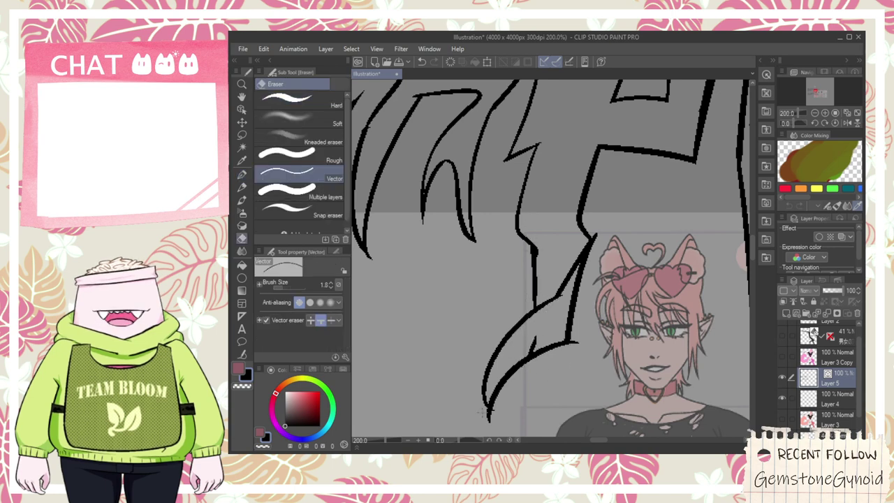
{"action": "left_click_drag", "start_coordinate": [556, 319], "coordinate": [544, 322]}
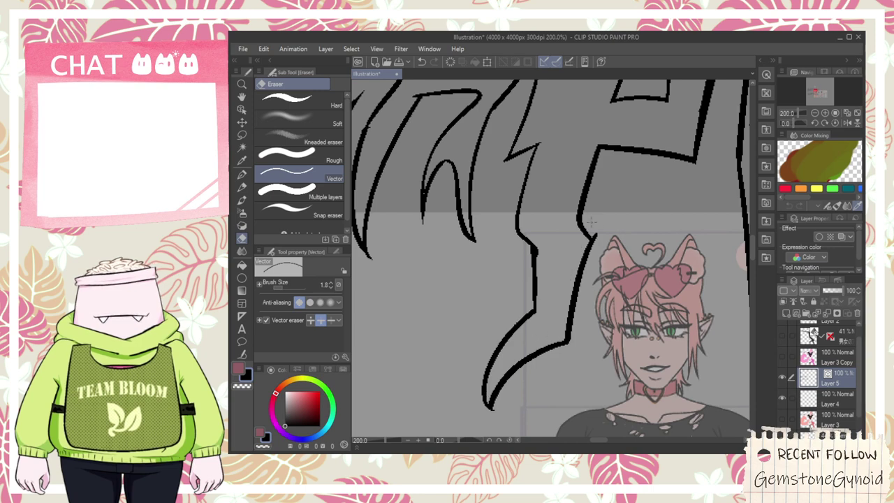
- Redraw the right edge of the P's stem as one smooth line from bowl to claw, and erase the old notch
{"action": "scroll", "coordinate": [596, 236], "scroll_direction": "down", "scroll_amount": 4}
{"action": "left_click_drag", "start_coordinate": [593, 231], "coordinate": [583, 265]}
{"action": "key", "text": "space"}
{"action": "scroll", "coordinate": [583, 265], "scroll_direction": "up", "scroll_amount": 4}
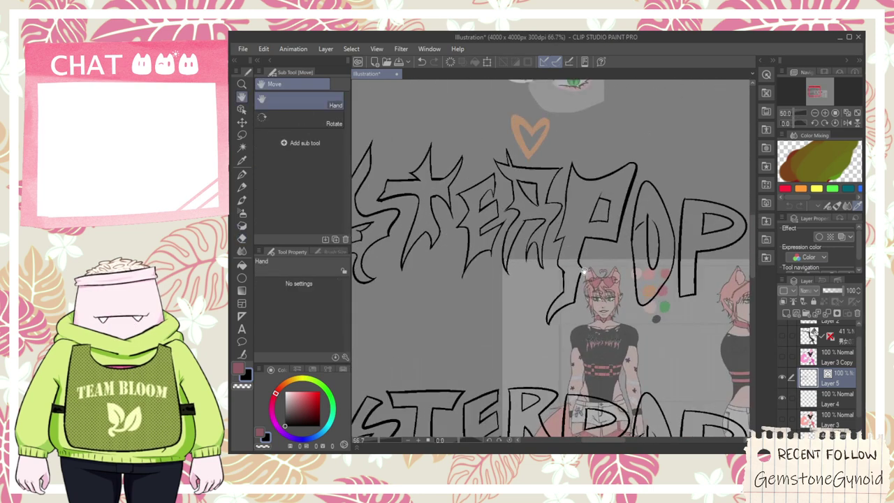
{"action": "key", "text": "p"}
{"action": "mouse_move", "coordinate": [571, 301]}
{"action": "left_mouse_down"}
{"action": "mouse_move", "coordinate": [623, 150]}
{"action": "mouse_move", "coordinate": [556, 434]}
{"action": "left_mouse_up"}
{"action": "key", "text": "ctrl+z"}
{"action": "key", "text": "ctrl+z"}
{"action": "left_click_drag", "start_coordinate": [560, 379], "coordinate": [604, 155]}
{"action": "key", "text": "e"}
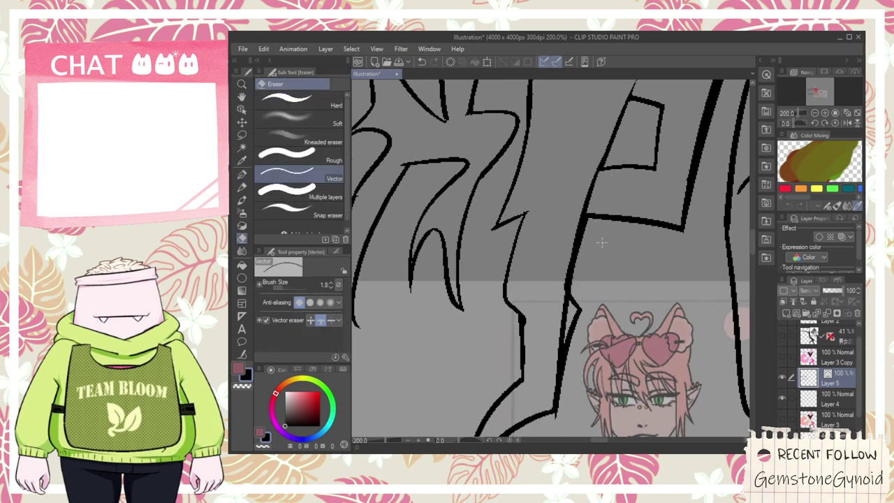
{"action": "left_click", "coordinate": [573, 349]}
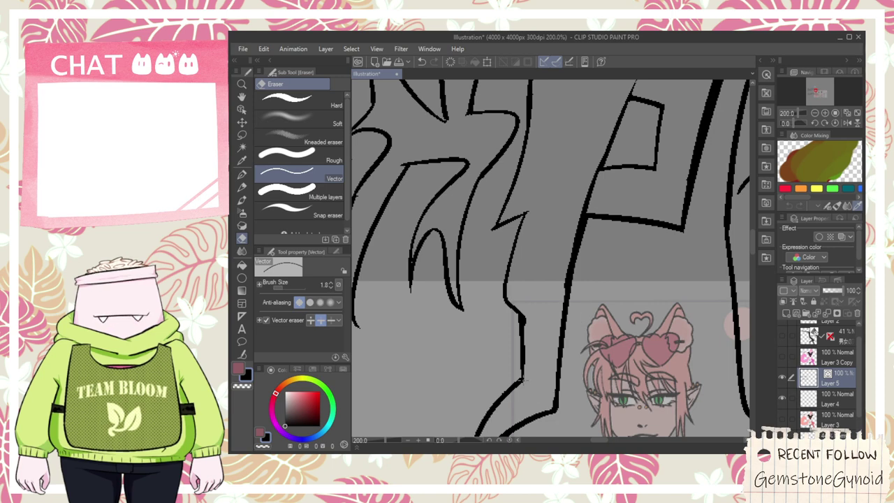
- Redraw the left edge of the P's stem as a smooth line from barb to claw, and erase the old notched edge
{"action": "key", "text": "p"}
{"action": "key", "text": "ctrl+z"}
{"action": "mouse_move", "coordinate": [513, 402]}
{"action": "left_mouse_down"}
{"action": "mouse_move", "coordinate": [528, 199]}
{"action": "mouse_move", "coordinate": [518, 215]}
{"action": "left_mouse_up"}
{"action": "key", "text": "ctrl+z"}
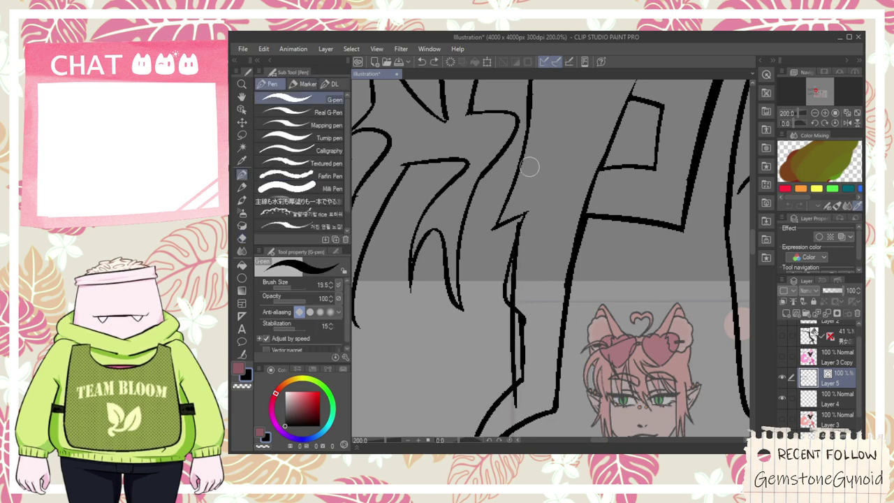
{"action": "left_click_drag", "start_coordinate": [528, 169], "coordinate": [511, 296]}
{"action": "key", "text": "e"}
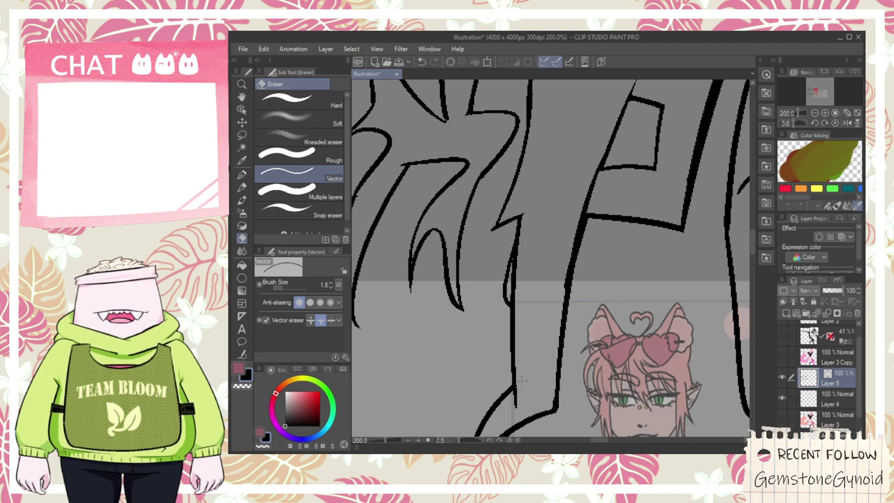
{"action": "left_click_drag", "start_coordinate": [542, 230], "coordinate": [511, 279]}
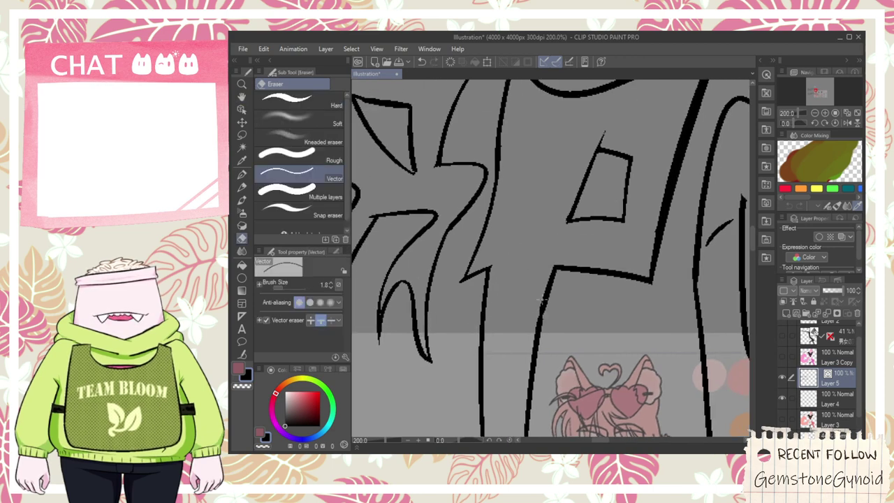
{"action": "left_click_drag", "start_coordinate": [571, 230], "coordinate": [557, 277]}
{"action": "scroll", "coordinate": [567, 220], "scroll_direction": "down", "scroll_amount": 3}
{"action": "scroll", "coordinate": [564, 324], "scroll_direction": "up", "scroll_amount": 3}
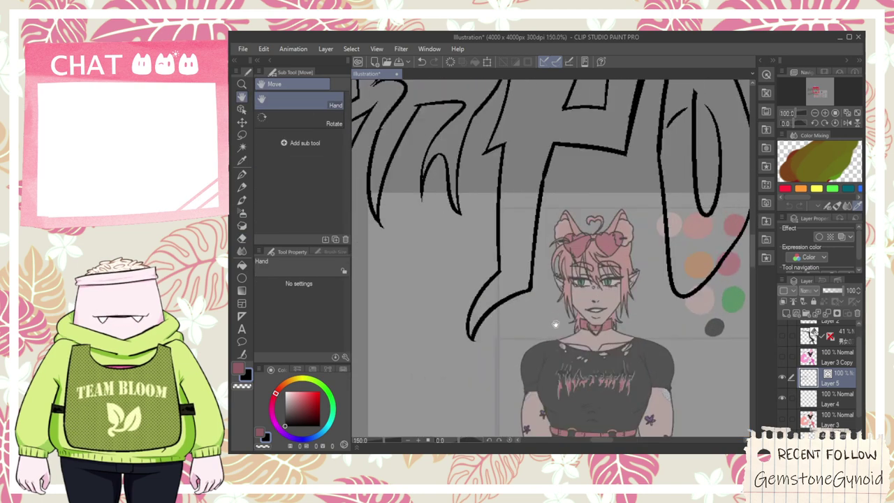
- Compare the restyled first P with the logo lettering on the character's shirt
{"action": "scroll", "coordinate": [565, 323], "scroll_direction": "down", "scroll_amount": 1}
{"action": "scroll", "coordinate": [609, 399], "scroll_direction": "up", "scroll_amount": 3}
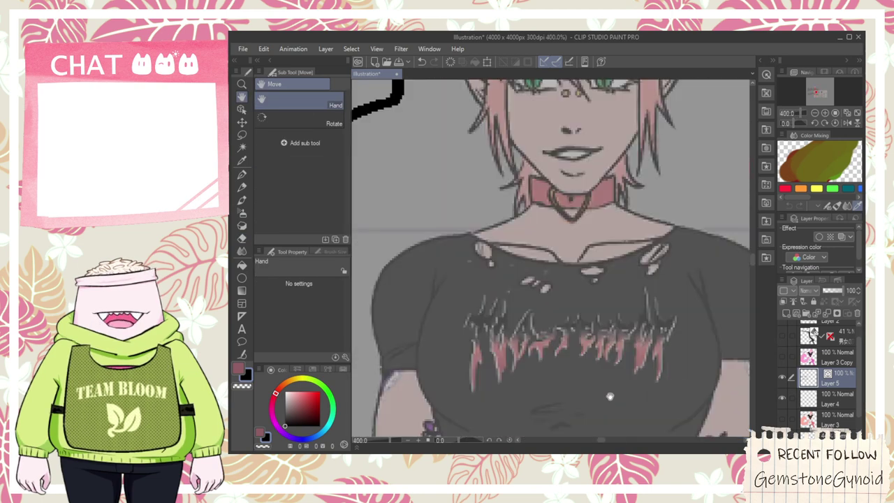
{"action": "scroll", "coordinate": [608, 392], "scroll_direction": "down", "scroll_amount": 3}
{"action": "left_click_drag", "start_coordinate": [553, 197], "coordinate": [586, 307]}
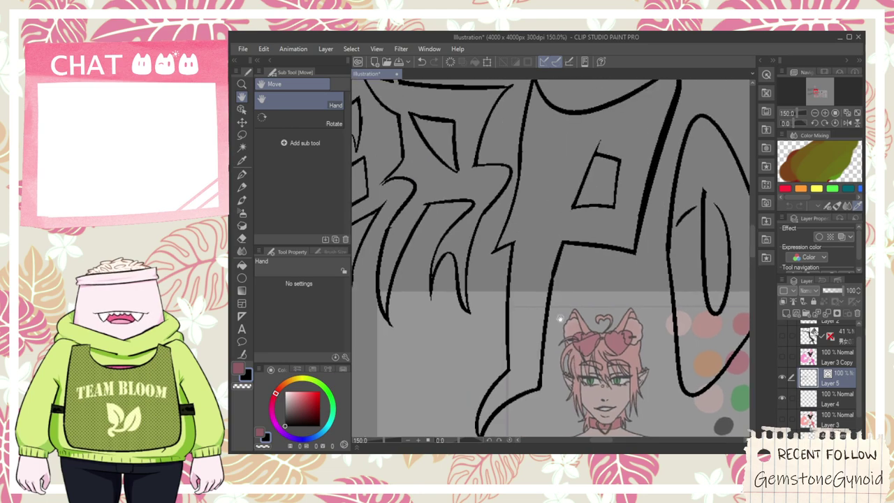
{"action": "scroll", "coordinate": [585, 305], "scroll_direction": "up", "scroll_amount": 1}
{"action": "scroll", "coordinate": [500, 238], "scroll_direction": "up", "scroll_amount": 2}
{"action": "scroll", "coordinate": [529, 226], "scroll_direction": "down", "scroll_amount": 4}
{"action": "left_click_drag", "start_coordinate": [577, 364], "coordinate": [565, 311]}
{"action": "scroll", "coordinate": [565, 314], "scroll_direction": "up", "scroll_amount": 2}
{"action": "scroll", "coordinate": [594, 364], "scroll_direction": "up", "scroll_amount": 4}
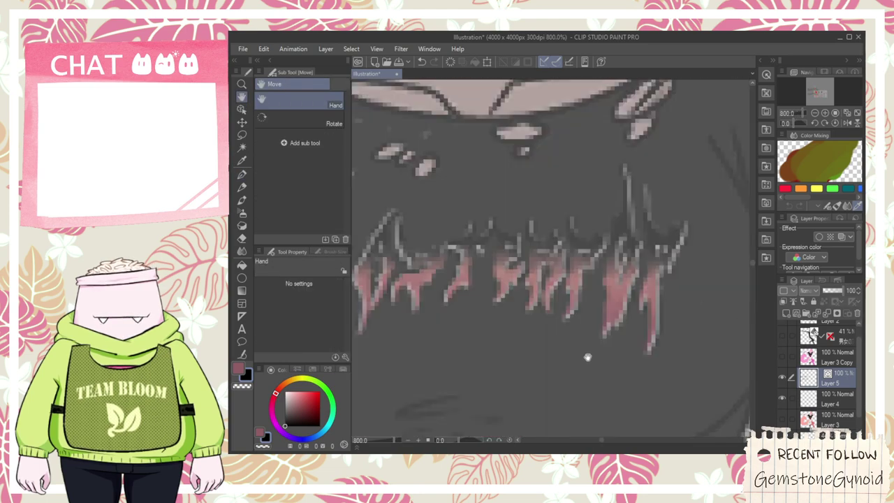
{"action": "scroll", "coordinate": [588, 356], "scroll_direction": "down", "scroll_amount": 4}
{"action": "left_click_drag", "start_coordinate": [557, 168], "coordinate": [538, 440]}
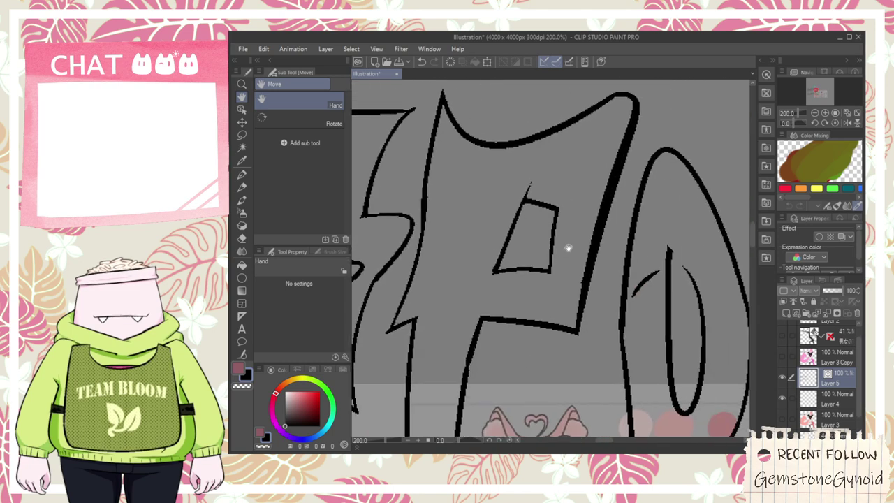
- Draw a small pointed notch in the P's top edge and erase the line running from it down to the counter
{"action": "key", "text": "p"}
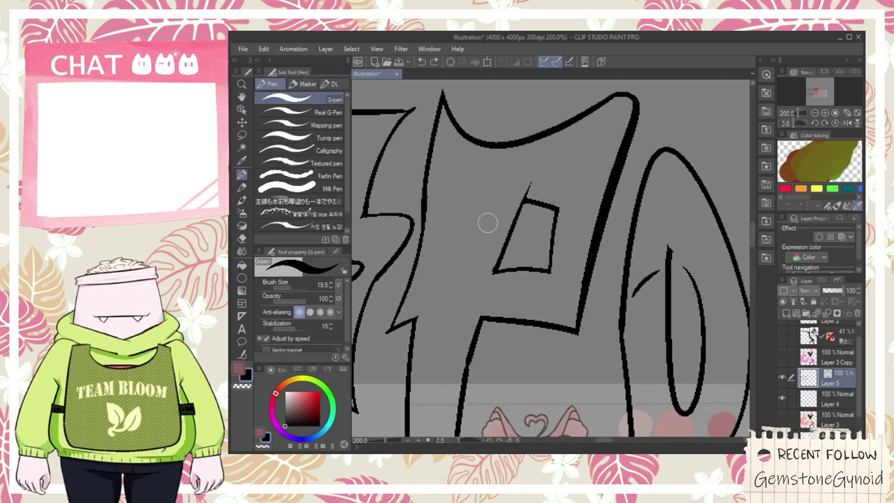
{"action": "left_click_drag", "start_coordinate": [493, 276], "coordinate": [523, 96]}
{"action": "key", "text": "ctrl+z"}
{"action": "mouse_move", "coordinate": [494, 275]}
{"action": "left_mouse_down"}
{"action": "mouse_move", "coordinate": [521, 117]}
{"action": "mouse_move", "coordinate": [471, 184]}
{"action": "left_mouse_up"}
{"action": "key", "text": "e"}
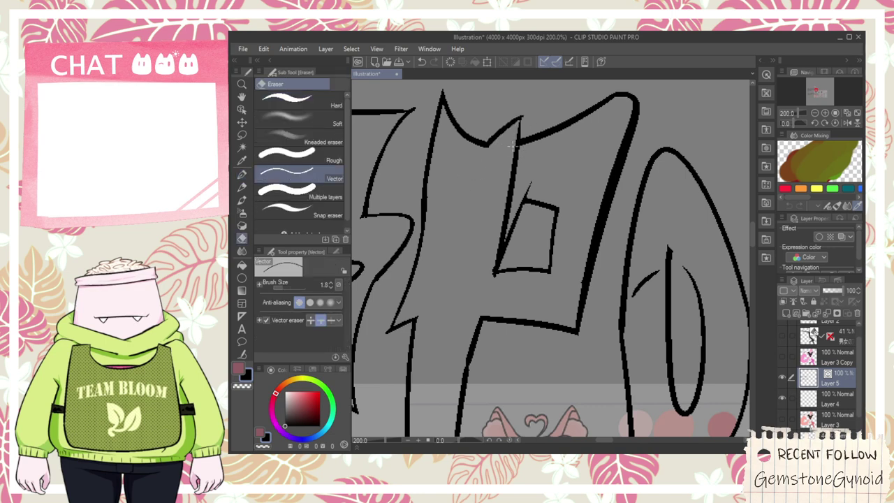
{"action": "left_click", "coordinate": [508, 159]}
{"action": "key", "text": "p"}
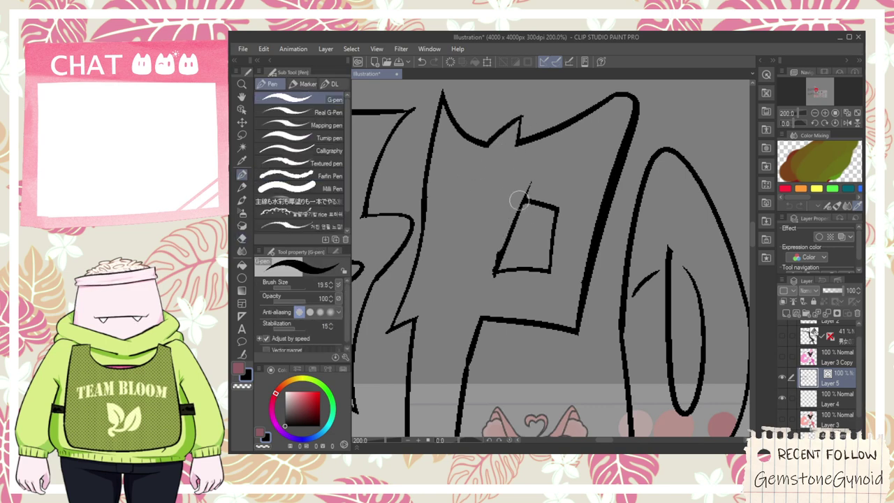
- Extend the counter's top corner with a diagonal line and redraw the P's right edge as an inward curve, erasing the old edge
{"action": "left_click_drag", "start_coordinate": [521, 200], "coordinate": [612, 165]}
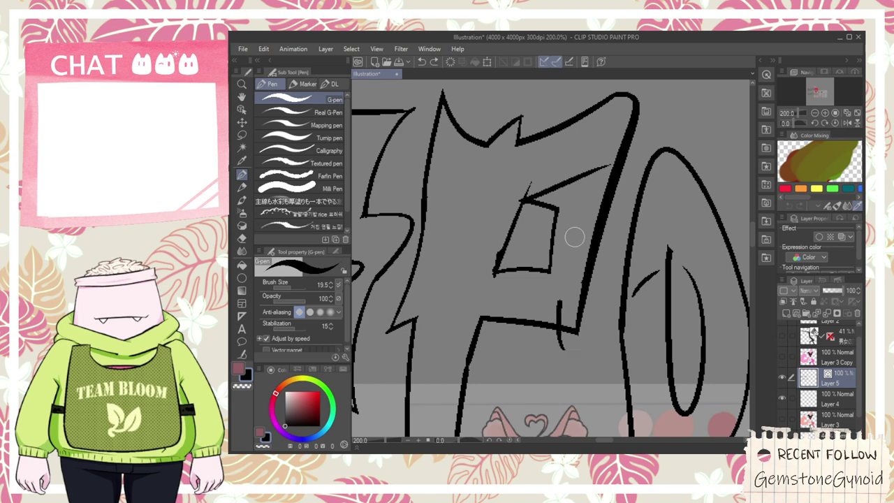
{"action": "left_click_drag", "start_coordinate": [560, 322], "coordinate": [660, 117]}
{"action": "key", "text": "e"}
{"action": "left_click_drag", "start_coordinate": [563, 341], "coordinate": [609, 198]}
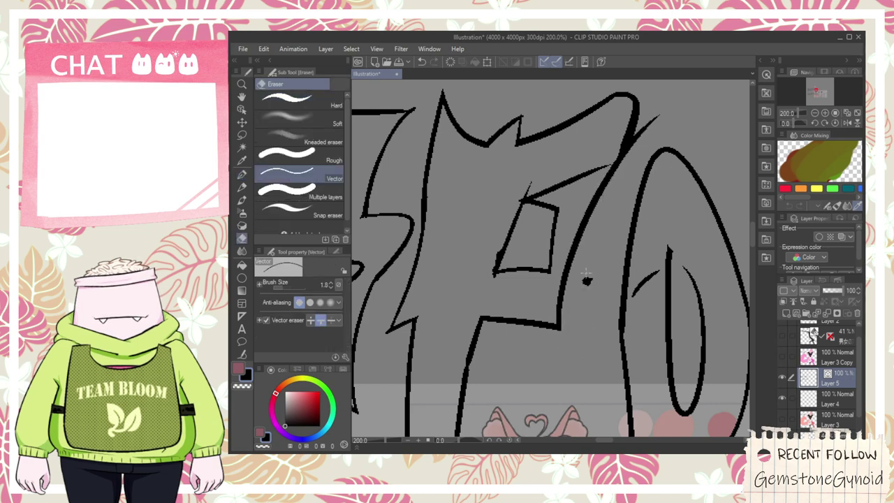
{"action": "left_click_drag", "start_coordinate": [632, 150], "coordinate": [649, 120]}
{"action": "key", "text": "p"}
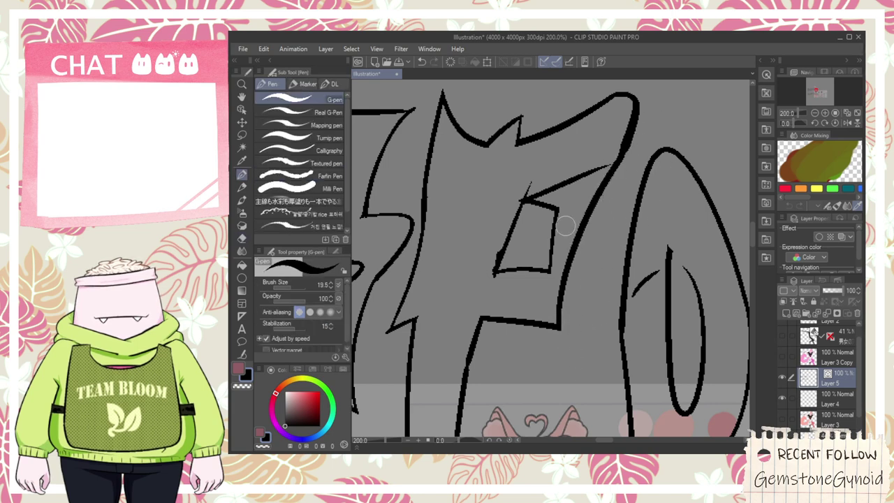
- Redraw the counter's right side as a long curve down to the P's lower edge, and erase the old side and stray diagonal
{"action": "key", "text": "ctrl+z"}
{"action": "mouse_move", "coordinate": [545, 319]}
{"action": "left_mouse_down"}
{"action": "mouse_move", "coordinate": [557, 139]}
{"action": "mouse_move", "coordinate": [565, 131]}
{"action": "left_mouse_up"}
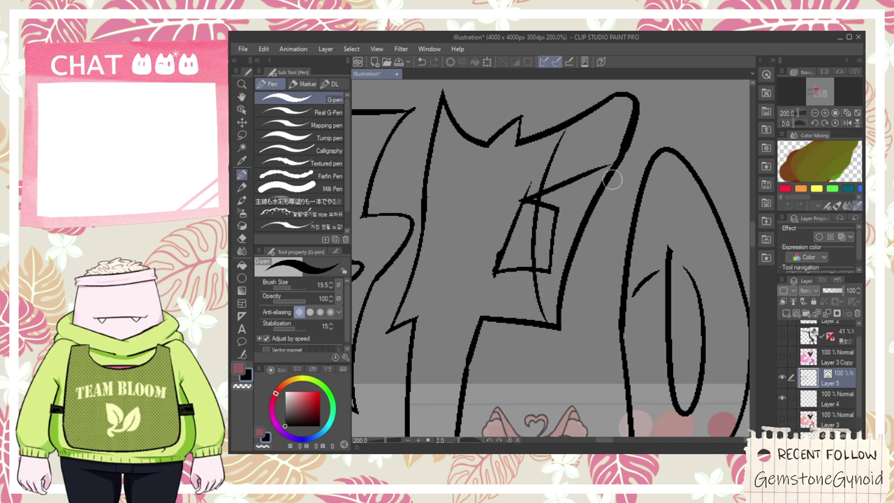
{"action": "key", "text": "e"}
{"action": "left_click_drag", "start_coordinate": [553, 213], "coordinate": [555, 272]}
{"action": "mouse_move", "coordinate": [562, 183]}
{"action": "left_mouse_down"}
{"action": "mouse_move", "coordinate": [571, 176]}
{"action": "mouse_move", "coordinate": [556, 174]}
{"action": "left_mouse_up"}
{"action": "left_click_drag", "start_coordinate": [547, 211], "coordinate": [560, 185]}
- Review the lettering as a whole and examine the shirt logo's letter shapes up close
{"action": "key", "text": "ctrl+minus"}
{"action": "key", "text": "ctrl+minus"}
{"action": "key", "text": "ctrl+minus"}
{"action": "key", "text": "ctrl+minus"}
{"action": "key", "text": "ctrl+minus"}
{"action": "key", "text": "ctrl+plus"}
{"action": "key", "text": "ctrl+plus"}
{"action": "key", "text": "space"}
{"action": "left_click_drag", "start_coordinate": [542, 378], "coordinate": [546, 303]}
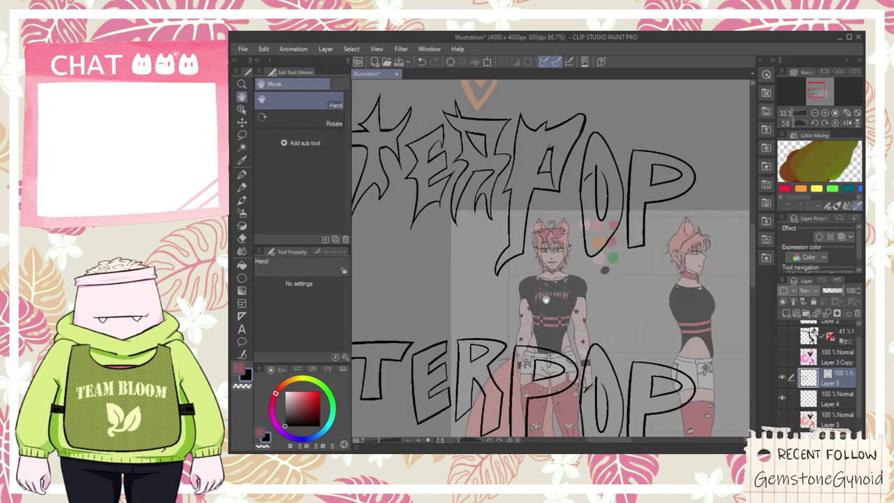
{"action": "scroll", "coordinate": [546, 302], "scroll_direction": "up", "scroll_amount": 8}
{"action": "scroll", "coordinate": [583, 256], "scroll_direction": "down", "scroll_amount": 8}
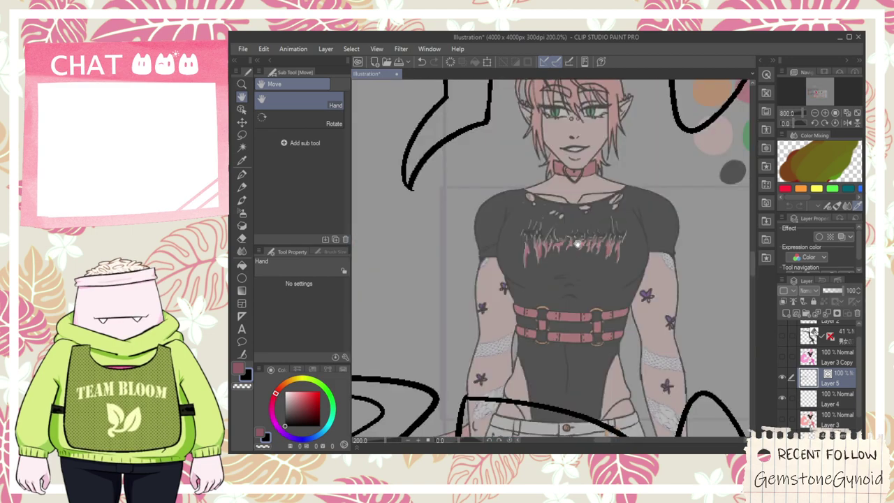
{"action": "left_click_drag", "start_coordinate": [579, 167], "coordinate": [571, 265]}
{"action": "scroll", "coordinate": [560, 268], "scroll_direction": "up", "scroll_amount": 5}
{"action": "scroll", "coordinate": [487, 268], "scroll_direction": "down", "scroll_amount": 2}
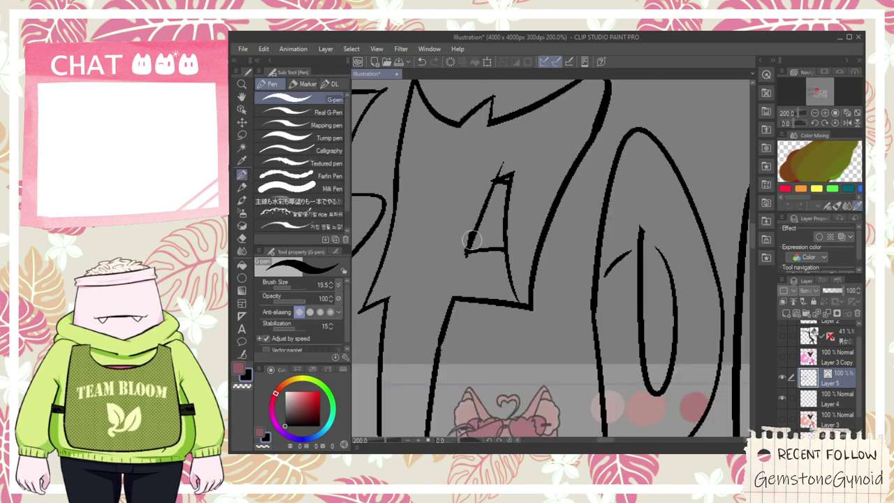
{"action": "left_click_drag", "start_coordinate": [460, 269], "coordinate": [541, 155]}
{"action": "mouse_move", "coordinate": [477, 241]}
{"action": "left_mouse_down"}
{"action": "mouse_move", "coordinate": [452, 183]}
{"action": "mouse_move", "coordinate": [490, 180]}
{"action": "left_mouse_up"}
{"action": "scroll", "coordinate": [489, 180], "scroll_direction": "down", "scroll_amount": 2}
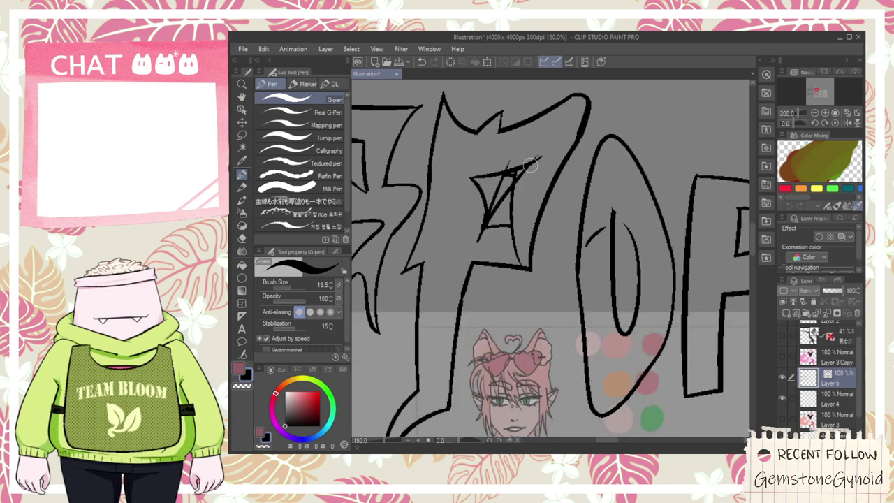
{"action": "key", "text": "ctrl+z"}
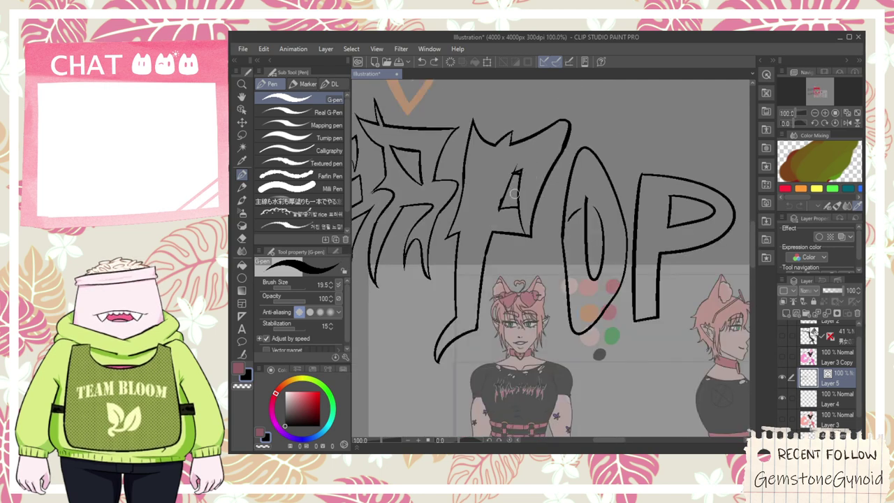
- Delete every vector stroke of the restyled first P, along with the stray stroke inside the O
{"action": "key", "text": "o"}
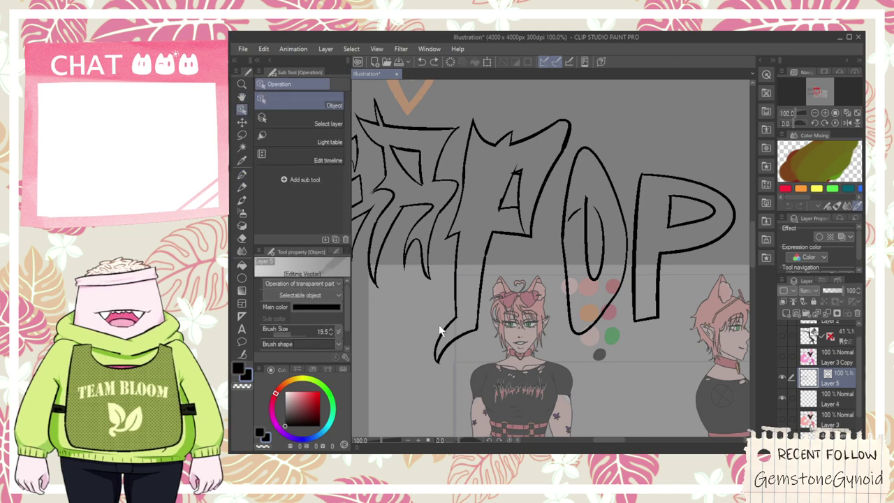
{"action": "left_click", "coordinate": [440, 353]}
{"action": "key", "text": "Delete"}
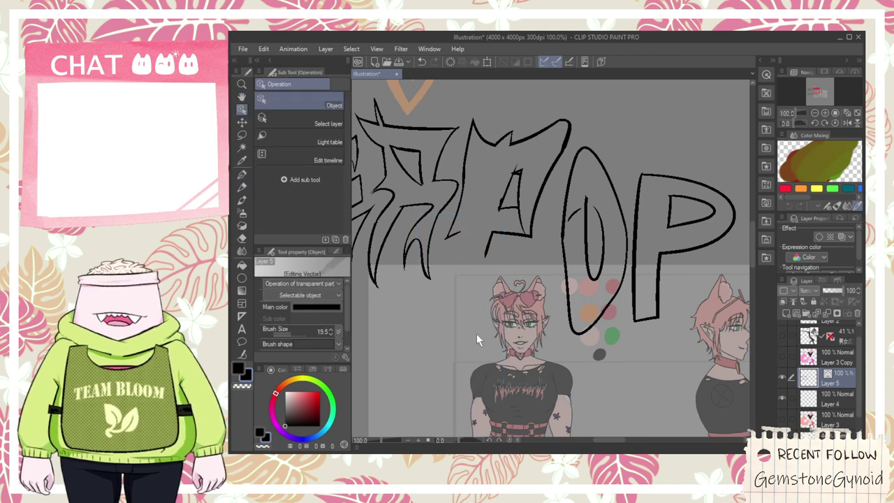
{"action": "left_click", "coordinate": [530, 119]}
{"action": "key", "text": "Delete"}
{"action": "left_click", "coordinate": [564, 124]}
{"action": "key", "text": "Delete"}
{"action": "left_click", "coordinate": [577, 217]}
{"action": "key", "text": "Delete"}
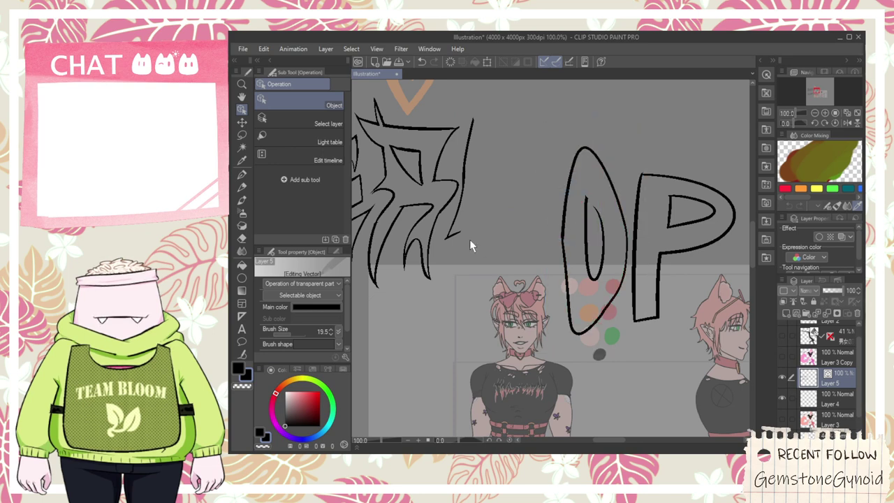
{"action": "key", "text": "Delete"}
{"action": "left_click", "coordinate": [464, 234]}
{"action": "key", "text": "Delete"}
{"action": "left_click", "coordinate": [472, 131]}
{"action": "key", "text": "Delete"}
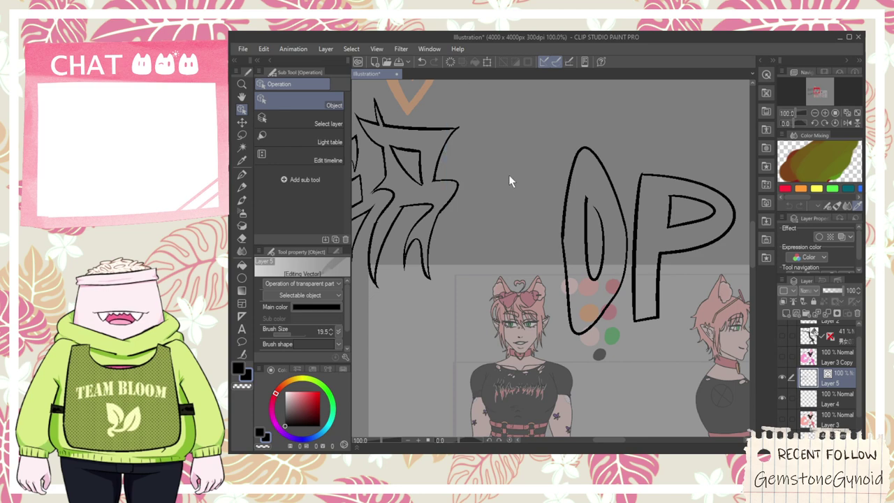
- Duplicate the plain last P into the gap between the R and the O, and stretch the copy slightly taller
{"action": "left_click_drag", "start_coordinate": [635, 124], "coordinate": [714, 373]}
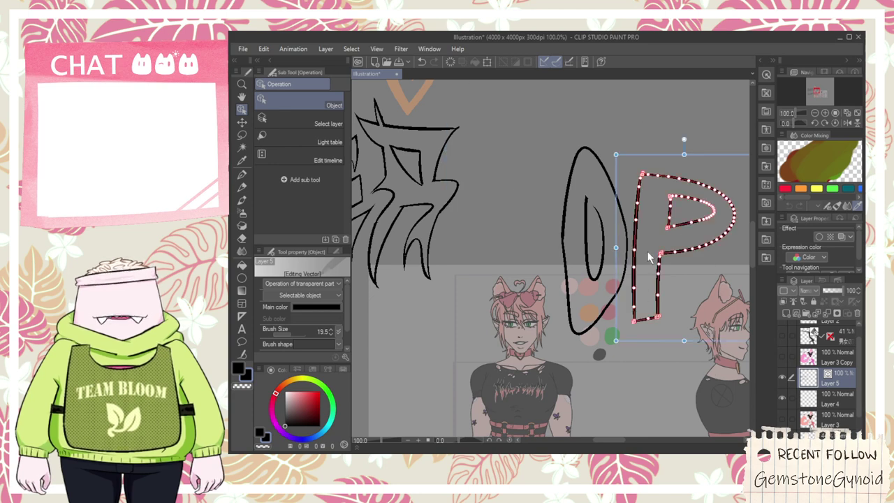
{"action": "scroll", "coordinate": [526, 178], "scroll_direction": "down", "scroll_amount": 2}
{"action": "key", "text": "space"}
{"action": "left_click_drag", "start_coordinate": [464, 199], "coordinate": [450, 224]}
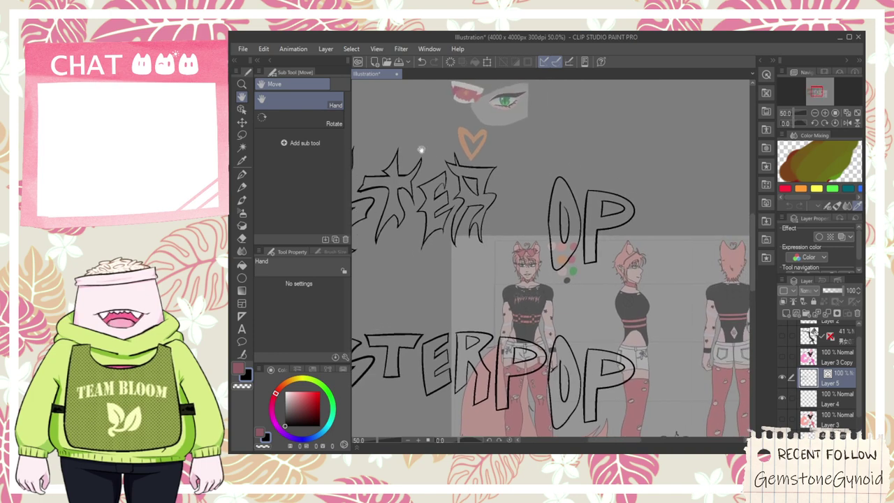
{"action": "left_click", "coordinate": [242, 109]}
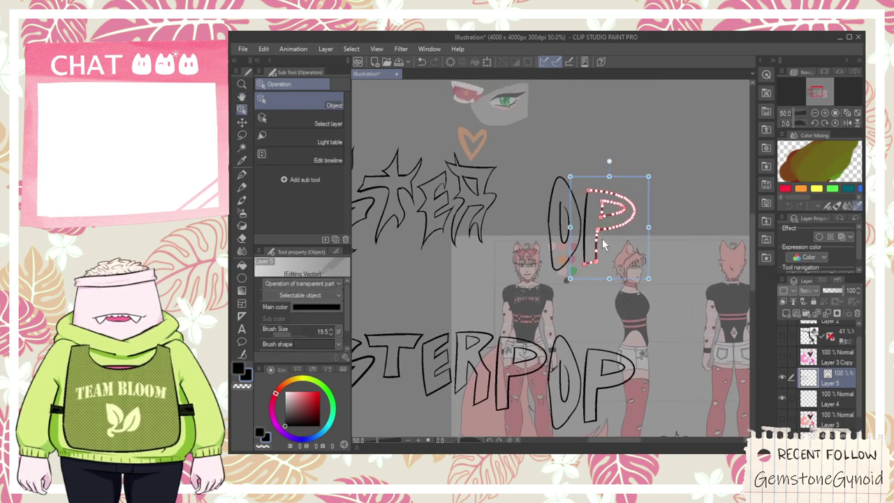
{"action": "left_click", "coordinate": [584, 252], "text": "shift"}
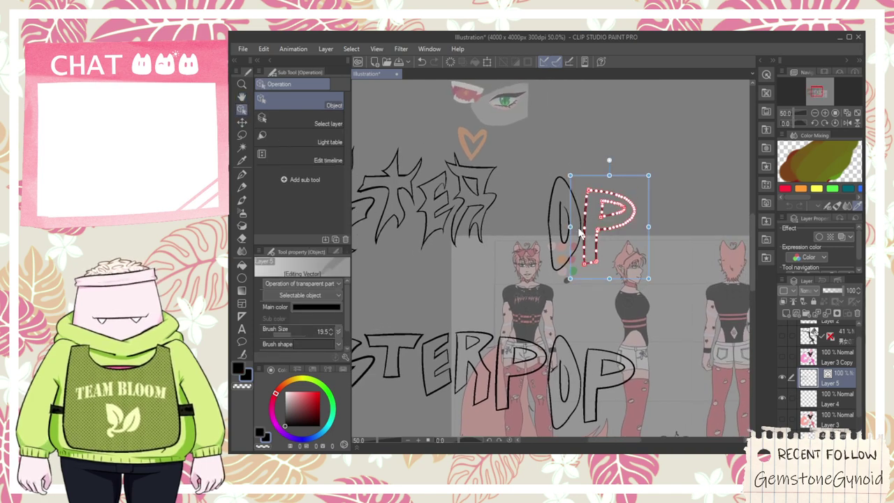
{"action": "mouse_move", "coordinate": [609, 160]}
{"action": "left_mouse_down"}
{"action": "mouse_move", "coordinate": [582, 165]}
{"action": "mouse_move", "coordinate": [608, 148]}
{"action": "left_mouse_up"}
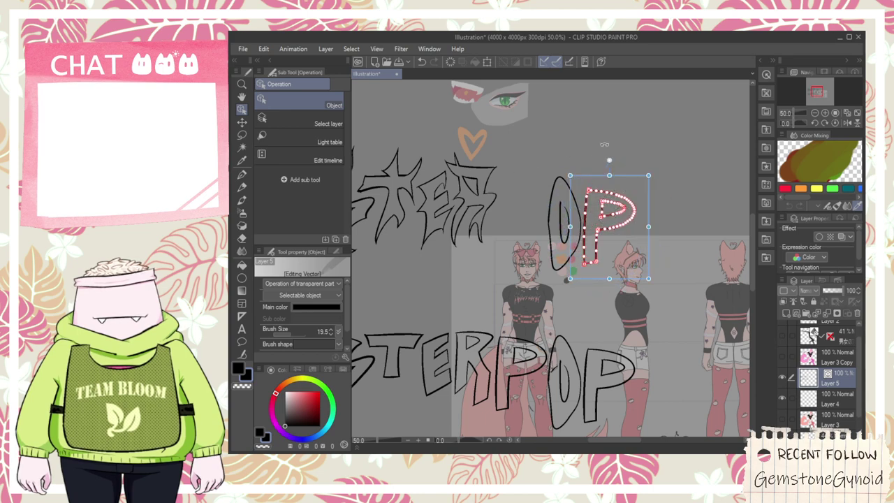
{"action": "left_click_drag", "start_coordinate": [596, 179], "coordinate": [514, 158]}
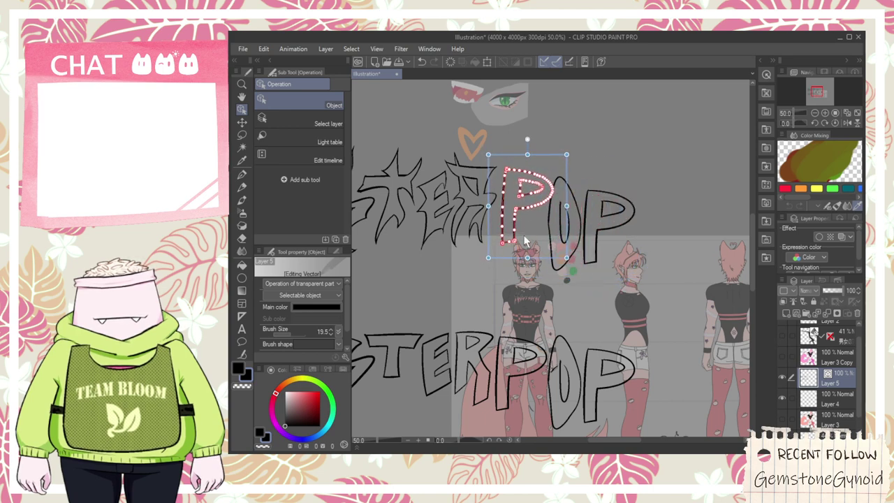
{"action": "left_click_drag", "start_coordinate": [527, 258], "coordinate": [527, 276]}
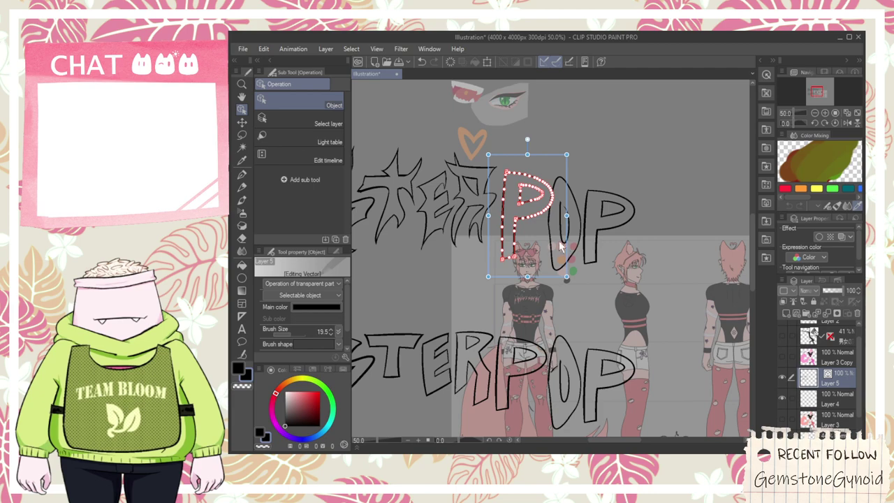
- Examine the shirt logo's lettering against the new plain P
{"action": "key", "text": "p"}
{"action": "scroll", "coordinate": [535, 286], "scroll_direction": "up", "scroll_amount": 4}
{"action": "right_click", "coordinate": [468, 343]}
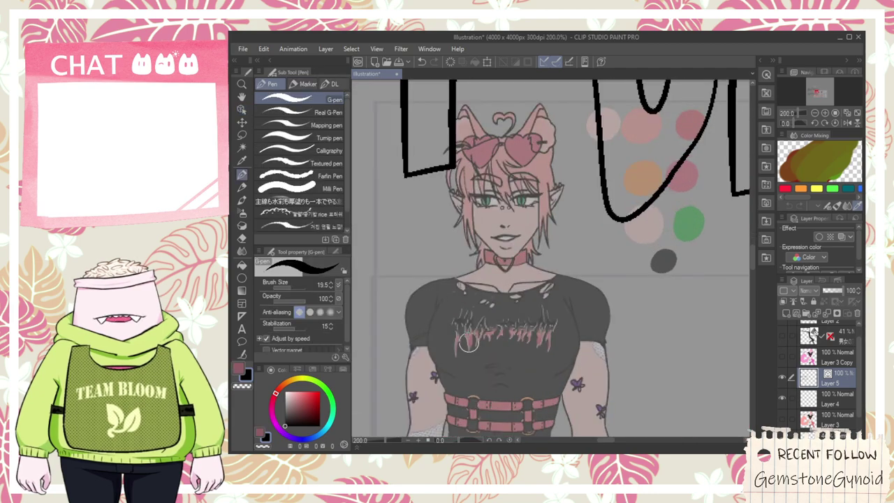
{"action": "scroll", "coordinate": [524, 331], "scroll_direction": "up", "scroll_amount": 2}
{"action": "scroll", "coordinate": [498, 301], "scroll_direction": "down", "scroll_amount": 3}
{"action": "left_click_drag", "start_coordinate": [458, 87], "coordinate": [509, 292]}
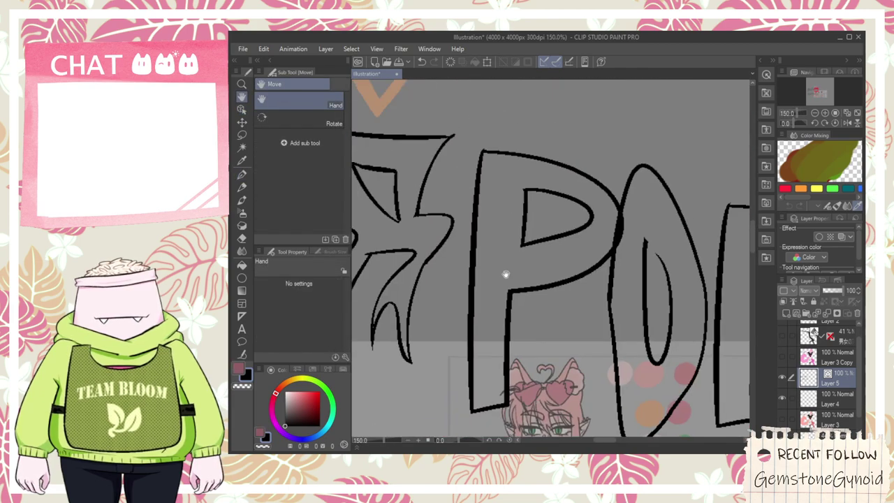
{"action": "scroll", "coordinate": [504, 287], "scroll_direction": "down", "scroll_amount": 1}
{"action": "key", "text": "space"}
{"action": "left_click_drag", "start_coordinate": [507, 346], "coordinate": [511, 204]}
- Move the character reference sheet up closer to the lettering, and make Layer 5 active again
{"action": "left_click", "coordinate": [830, 414]}
{"action": "left_click", "coordinate": [829, 434]}
{"action": "key", "text": "k"}
{"action": "left_click_drag", "start_coordinate": [603, 351], "coordinate": [620, 300]}
{"action": "left_click", "coordinate": [844, 375]}
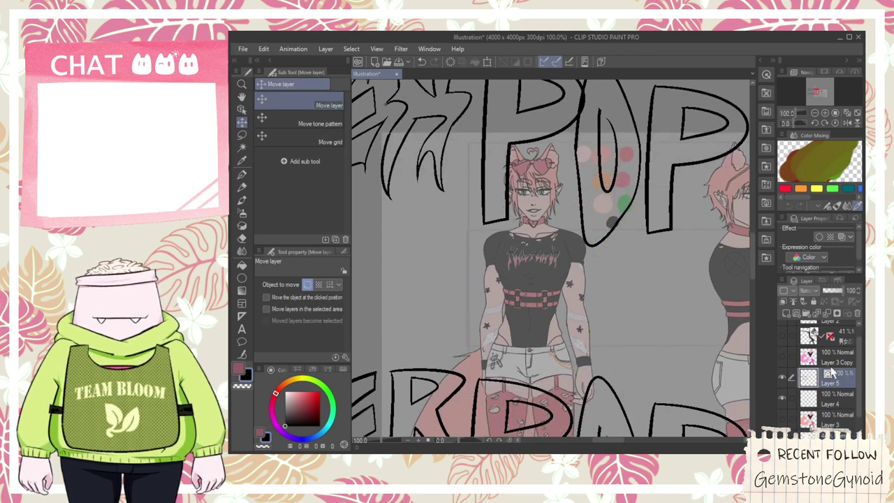
- Study the letter shapes of the shirt logo and check the spacing of the POP letters
{"action": "key", "text": "space"}
{"action": "scroll", "coordinate": [528, 230], "scroll_direction": "up", "scroll_amount": 2}
{"action": "left_click_drag", "start_coordinate": [528, 231], "coordinate": [563, 283]}
{"action": "scroll", "coordinate": [576, 319], "scroll_direction": "up", "scroll_amount": 2}
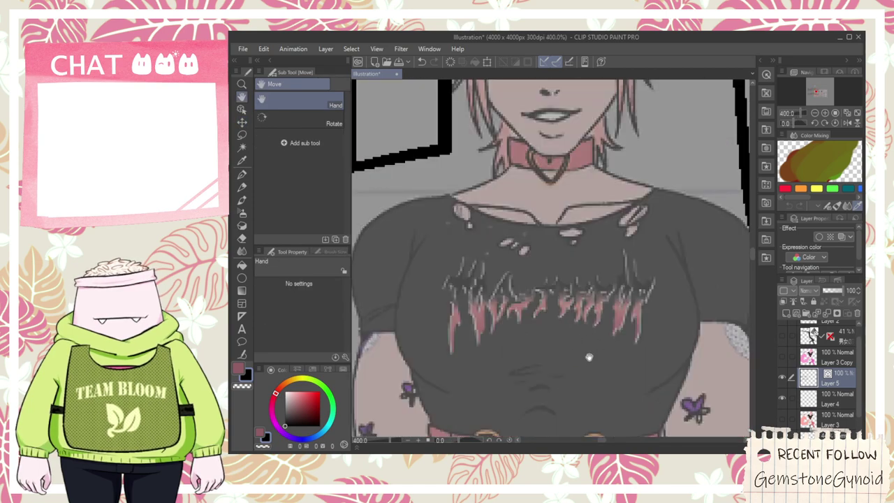
{"action": "scroll", "coordinate": [584, 342], "scroll_direction": "down", "scroll_amount": 3}
{"action": "left_click_drag", "start_coordinate": [561, 118], "coordinate": [554, 300]}
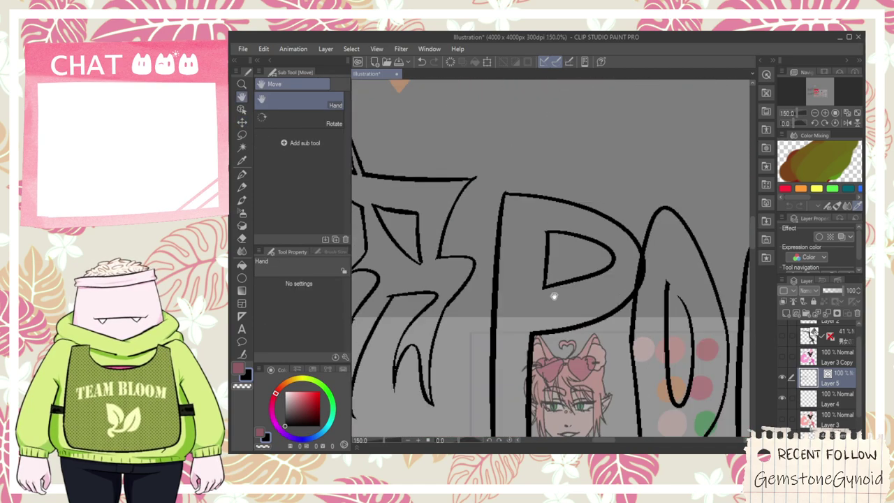
{"action": "scroll", "coordinate": [568, 252], "scroll_direction": "down", "scroll_amount": 1}
{"action": "scroll", "coordinate": [568, 252], "scroll_direction": "down", "scroll_amount": 1}
{"action": "key", "text": "h"}
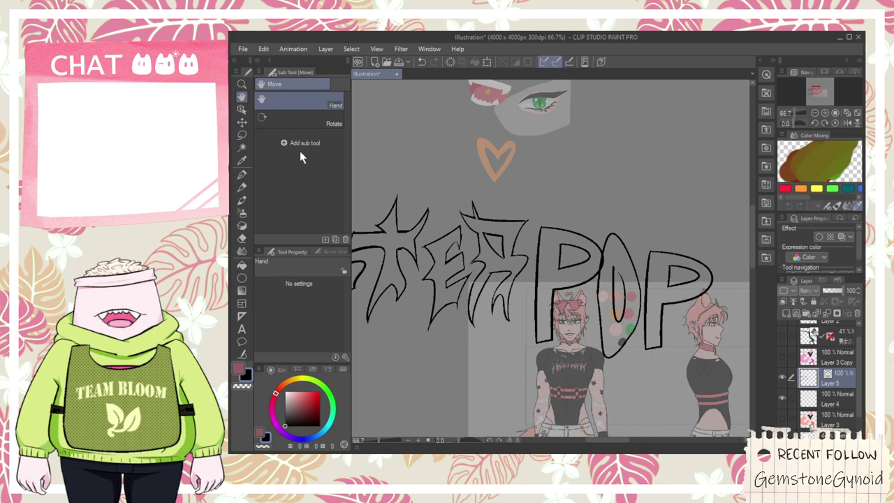
- Shift the O and the last P to the right so they clear the first P's bowl
{"action": "left_click", "coordinate": [241, 110]}
{"action": "mouse_move", "coordinate": [721, 380]}
{"action": "left_mouse_down"}
{"action": "mouse_move", "coordinate": [622, 293]}
{"action": "mouse_move", "coordinate": [607, 214]}
{"action": "mouse_move", "coordinate": [657, 222]}
{"action": "left_mouse_up"}
{"action": "key", "text": "p"}
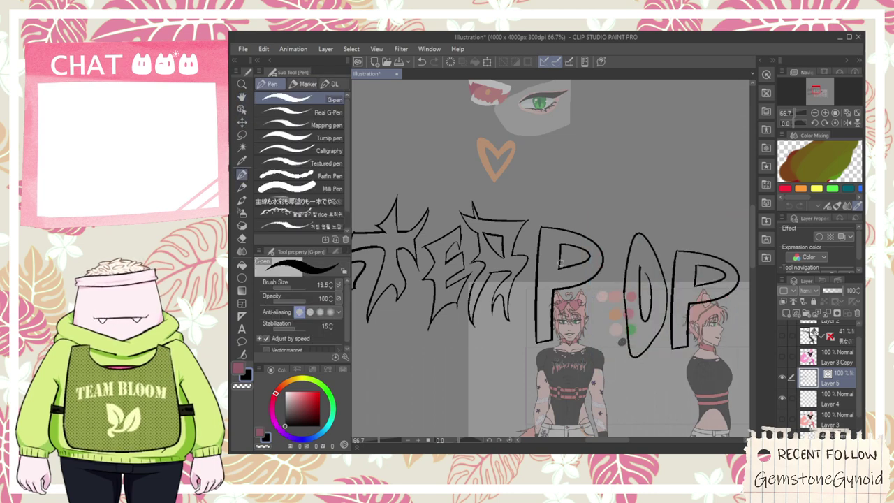
{"action": "scroll", "coordinate": [562, 272], "scroll_direction": "up", "scroll_amount": 2}
{"action": "left_click", "coordinate": [583, 354], "text": "alt"}
{"action": "key", "text": "space"}
{"action": "mouse_move", "coordinate": [583, 398]}
{"action": "left_mouse_down"}
{"action": "mouse_move", "coordinate": [577, 226]}
{"action": "mouse_move", "coordinate": [604, 425]}
{"action": "left_mouse_up"}
{"action": "scroll", "coordinate": [587, 307], "scroll_direction": "up", "scroll_amount": 3}
{"action": "scroll", "coordinate": [602, 349], "scroll_direction": "down", "scroll_amount": 3}
{"action": "left_click_drag", "start_coordinate": [550, 301], "coordinate": [560, 168]}
{"action": "key", "text": "ctrl+z"}
{"action": "left_click_drag", "start_coordinate": [544, 278], "coordinate": [531, 202]}
{"action": "key", "text": "ctrl+z"}
{"action": "mouse_move", "coordinate": [540, 278]}
{"action": "left_mouse_down"}
{"action": "mouse_move", "coordinate": [516, 215]}
{"action": "mouse_move", "coordinate": [685, 318]}
{"action": "left_mouse_up"}
{"action": "key", "text": "ctrl+z"}
- Examine the shirt logo's lettering beside the plain first P, with the G-pen ready for inking
{"action": "left_click_drag", "start_coordinate": [506, 238], "coordinate": [678, 248]}
{"action": "key", "text": "space"}
{"action": "left_click_drag", "start_coordinate": [613, 335], "coordinate": [632, 133]}
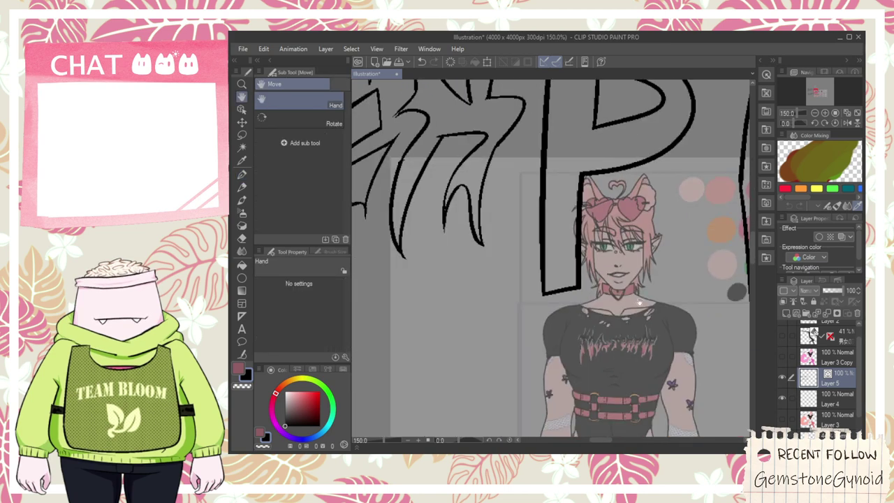
{"action": "scroll", "coordinate": [641, 315], "scroll_direction": "up", "scroll_amount": 3}
{"action": "scroll", "coordinate": [625, 368], "scroll_direction": "down", "scroll_amount": 3}
{"action": "scroll", "coordinate": [605, 243], "scroll_direction": "down", "scroll_amount": 1}
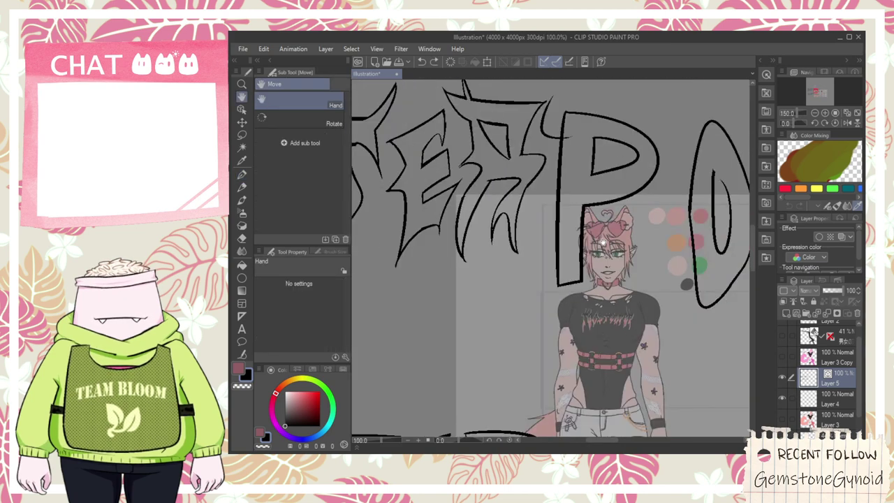
{"action": "left_click_drag", "start_coordinate": [593, 145], "coordinate": [538, 258]}
{"action": "scroll", "coordinate": [538, 257], "scroll_direction": "up", "scroll_amount": 1}
{"action": "key", "text": "p"}
{"action": "left_click_drag", "start_coordinate": [498, 149], "coordinate": [660, 169]}
{"action": "key", "text": "ctrl+z"}
{"action": "mouse_move", "coordinate": [500, 116]}
{"action": "left_mouse_down"}
{"action": "mouse_move", "coordinate": [518, 229]}
{"action": "mouse_move", "coordinate": [656, 140]}
{"action": "left_mouse_up"}
{"action": "key", "text": "ctrl+z"}
- Ink a tapering stem over the plain first P, with a small hooked spike on top and a long pointed foot
{"action": "left_click_drag", "start_coordinate": [549, 248], "coordinate": [573, 171]}
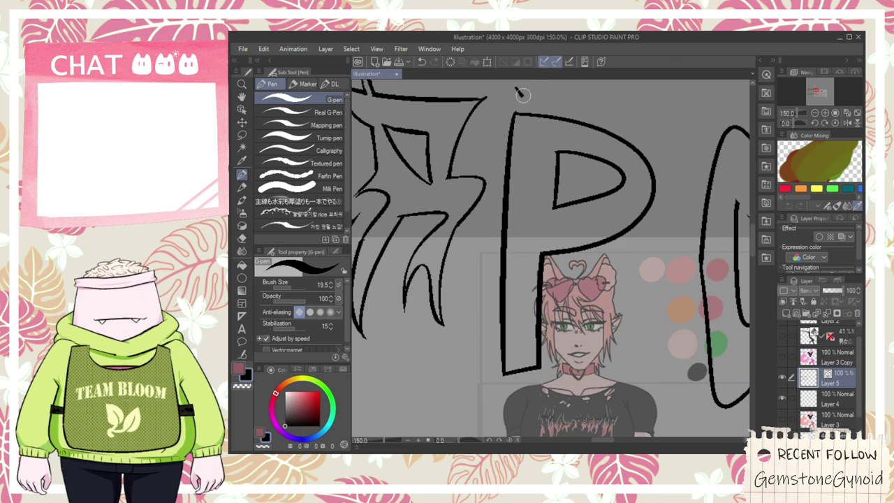
{"action": "left_click_drag", "start_coordinate": [525, 85], "coordinate": [534, 297]}
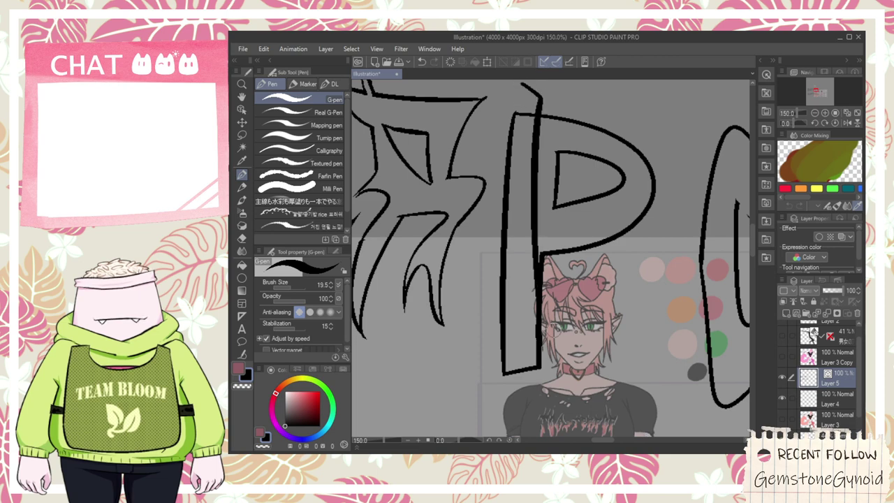
{"action": "mouse_move", "coordinate": [523, 90]}
{"action": "left_mouse_down"}
{"action": "mouse_move", "coordinate": [539, 436]}
{"action": "mouse_move", "coordinate": [538, 298]}
{"action": "left_mouse_up"}
{"action": "left_click_drag", "start_coordinate": [544, 433], "coordinate": [537, 288]}
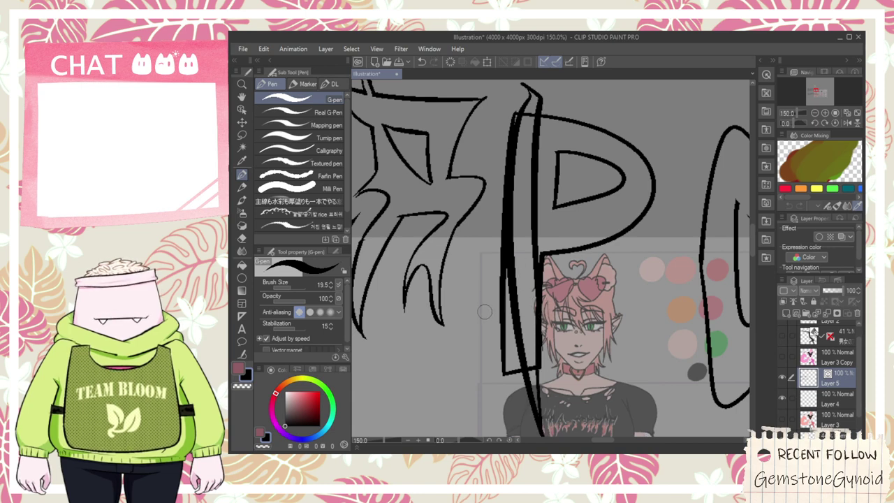
{"action": "left_click_drag", "start_coordinate": [496, 120], "coordinate": [687, 90]}
{"action": "key", "text": "ctrl+z"}
{"action": "mouse_move", "coordinate": [494, 120]}
{"action": "left_mouse_down"}
{"action": "mouse_move", "coordinate": [622, 135]}
{"action": "mouse_move", "coordinate": [613, 269]}
{"action": "left_mouse_up"}
{"action": "left_click_drag", "start_coordinate": [608, 236], "coordinate": [458, 398]}
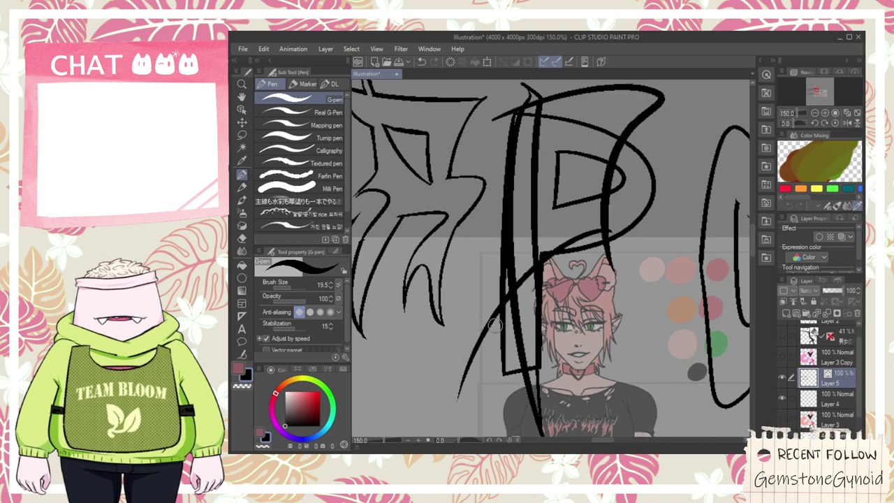
{"action": "mouse_move", "coordinate": [497, 322]}
{"action": "left_mouse_down"}
{"action": "mouse_move", "coordinate": [578, 224]}
{"action": "mouse_move", "coordinate": [599, 225]}
{"action": "left_mouse_up"}
{"action": "key", "text": "ctrl+z"}
{"action": "key", "text": "ctrl+z"}
{"action": "key", "text": "ctrl+z"}
{"action": "key", "text": "ctrl+z"}
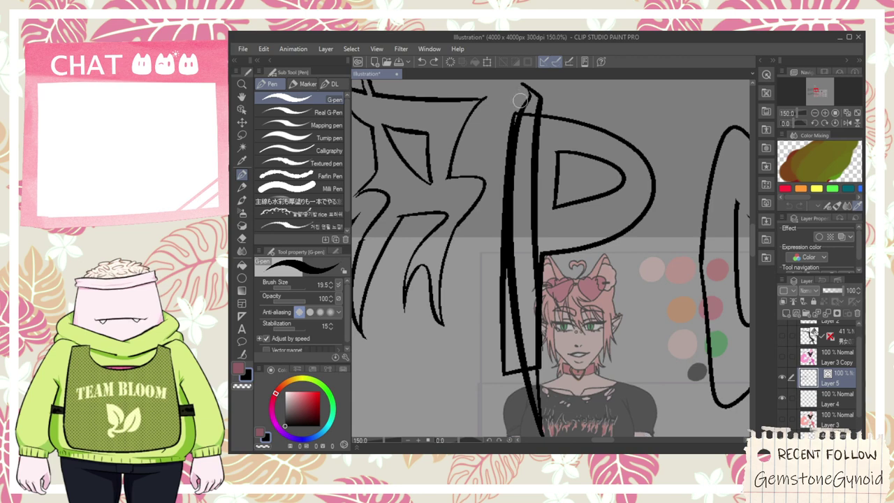
{"action": "left_click_drag", "start_coordinate": [520, 99], "coordinate": [653, 98]}
{"action": "key", "text": "ctrl+z"}
{"action": "left_click_drag", "start_coordinate": [520, 96], "coordinate": [671, 116]}
{"action": "key", "text": "ctrl+z"}
{"action": "left_click_drag", "start_coordinate": [498, 98], "coordinate": [590, 146]}
{"action": "key", "text": "ctrl+z"}
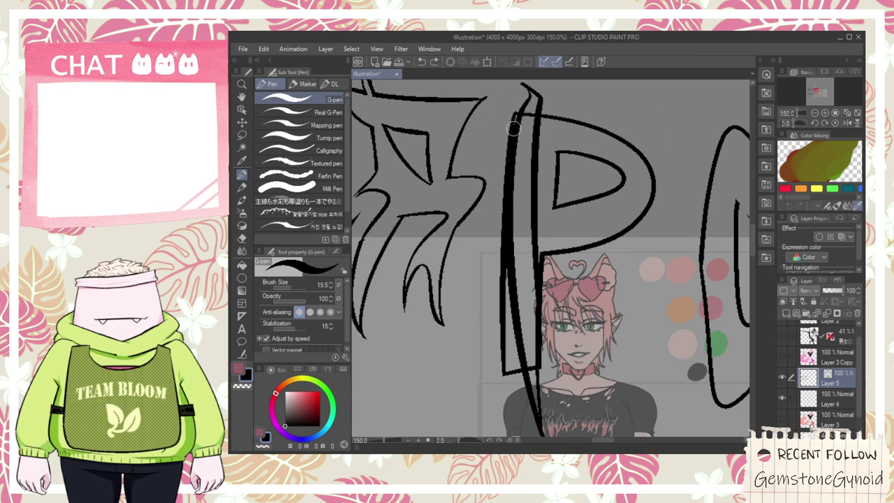
- Ink a peaked, angular bowl over the first P and erase the plain stem's outer left line
{"action": "mouse_move", "coordinate": [508, 110]}
{"action": "left_mouse_down"}
{"action": "mouse_move", "coordinate": [628, 133]}
{"action": "mouse_move", "coordinate": [620, 105]}
{"action": "mouse_move", "coordinate": [633, 91]}
{"action": "mouse_move", "coordinate": [588, 264]}
{"action": "mouse_move", "coordinate": [583, 234]}
{"action": "mouse_move", "coordinate": [617, 241]}
{"action": "mouse_move", "coordinate": [528, 238]}
{"action": "left_mouse_up"}
{"action": "key", "text": "e"}
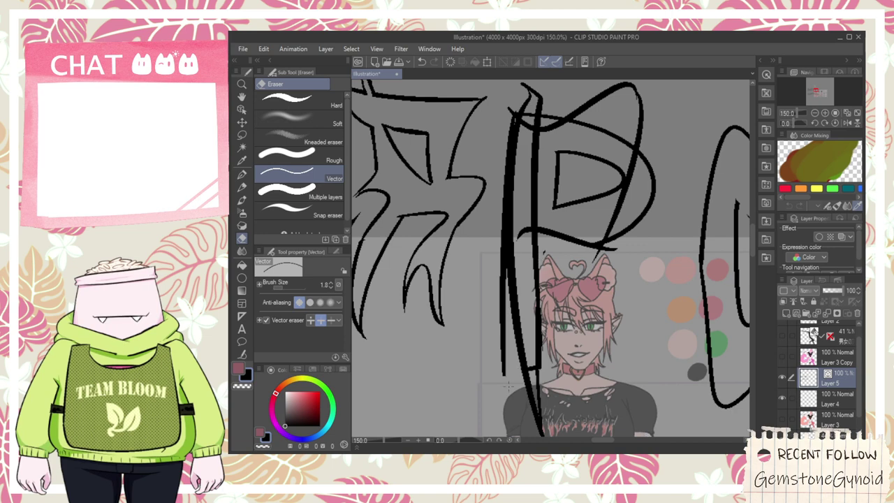
{"action": "left_click", "coordinate": [500, 296]}
- Ink a small pointed spur branching down from the left side of the first P's stem
{"action": "key", "text": "p"}
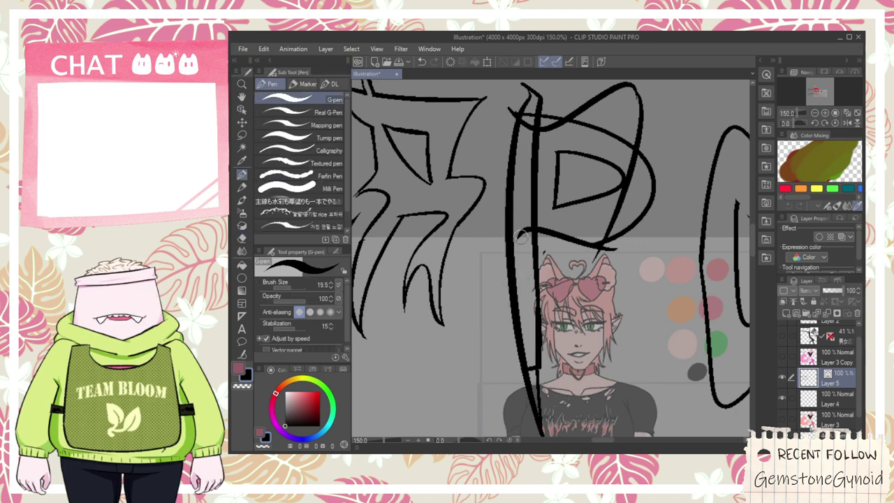
{"action": "key", "text": "ctrl+z"}
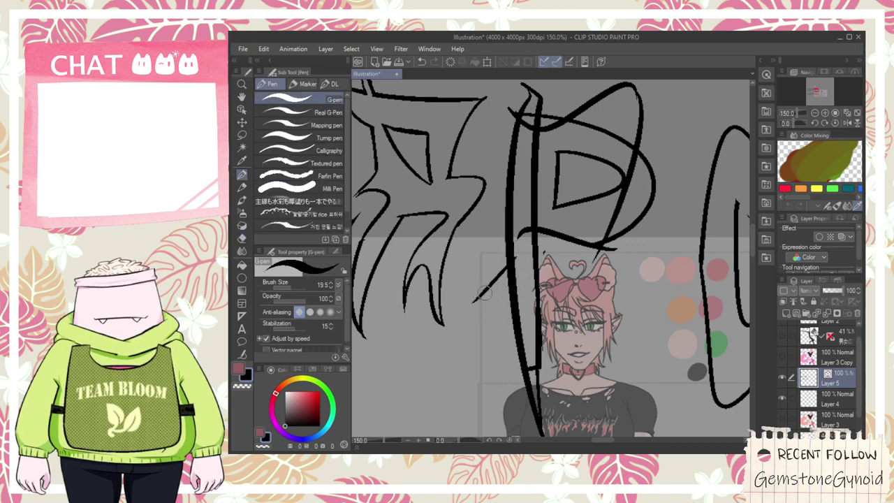
{"action": "key", "text": "e"}
{"action": "key", "text": "ctrl+z"}
{"action": "key", "text": "p"}
{"action": "mouse_move", "coordinate": [517, 242]}
{"action": "left_mouse_down"}
{"action": "mouse_move", "coordinate": [477, 342]}
{"action": "mouse_move", "coordinate": [504, 231]}
{"action": "mouse_move", "coordinate": [518, 227]}
{"action": "left_mouse_up"}
{"action": "key", "text": "ctrl+z"}
- Erase the plain P's leftover bowl outline and the crossing lines around the stem with the Vector eraser
{"action": "key", "text": "e"}
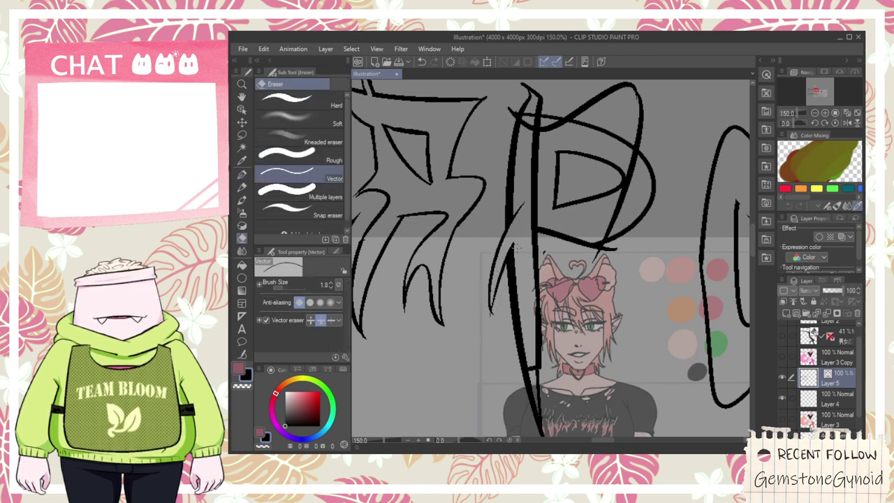
{"action": "left_click", "coordinate": [536, 199]}
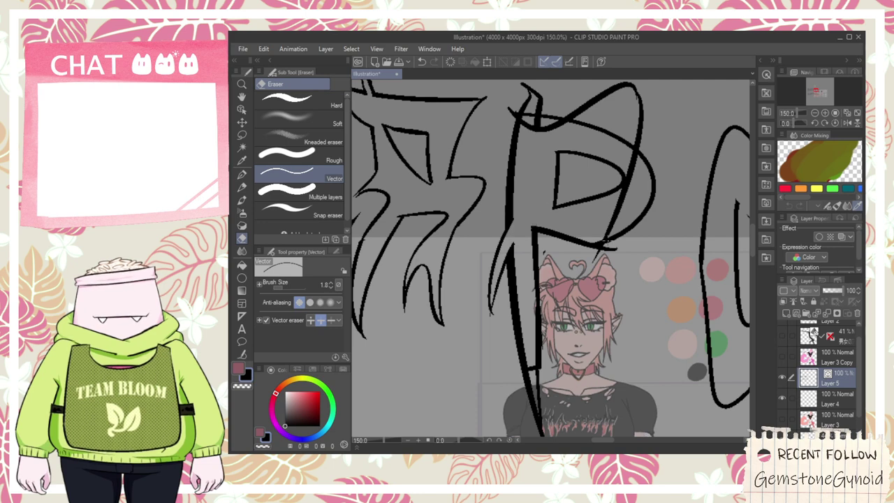
{"action": "left_click", "coordinate": [654, 171]}
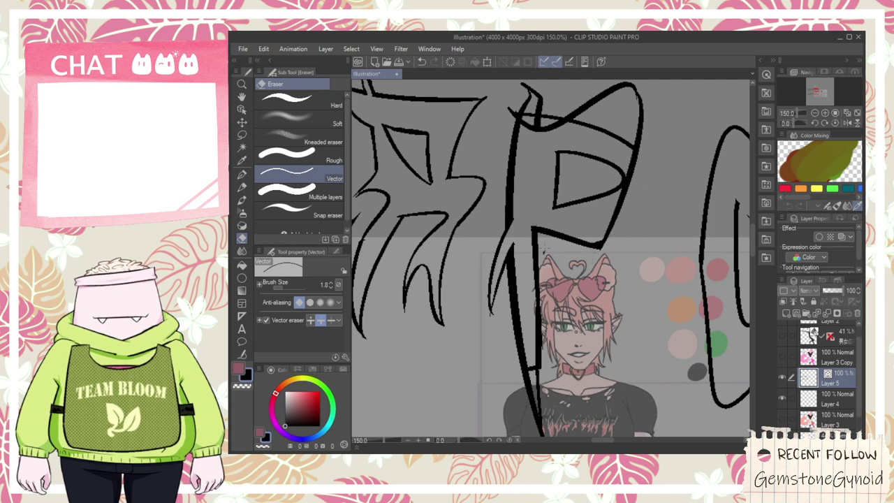
{"action": "left_click_drag", "start_coordinate": [534, 250], "coordinate": [523, 365]}
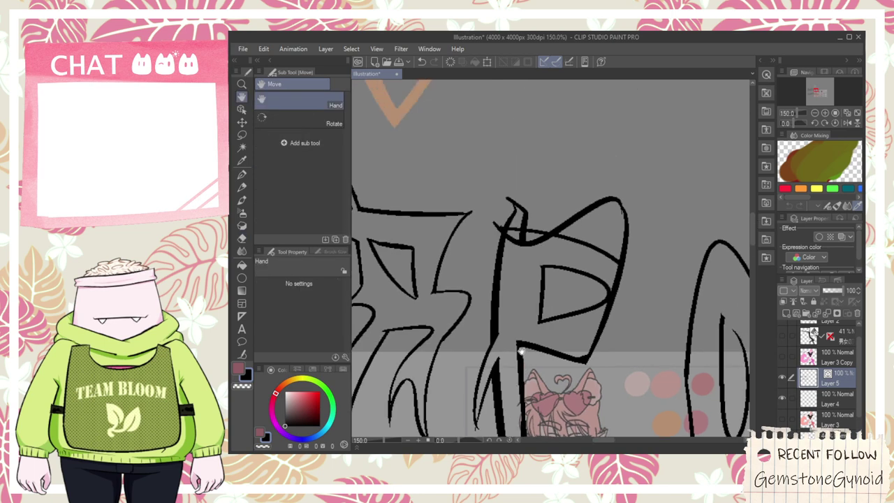
{"action": "left_click", "coordinate": [500, 229]}
{"action": "scroll", "coordinate": [520, 228], "scroll_direction": "up", "scroll_amount": 1}
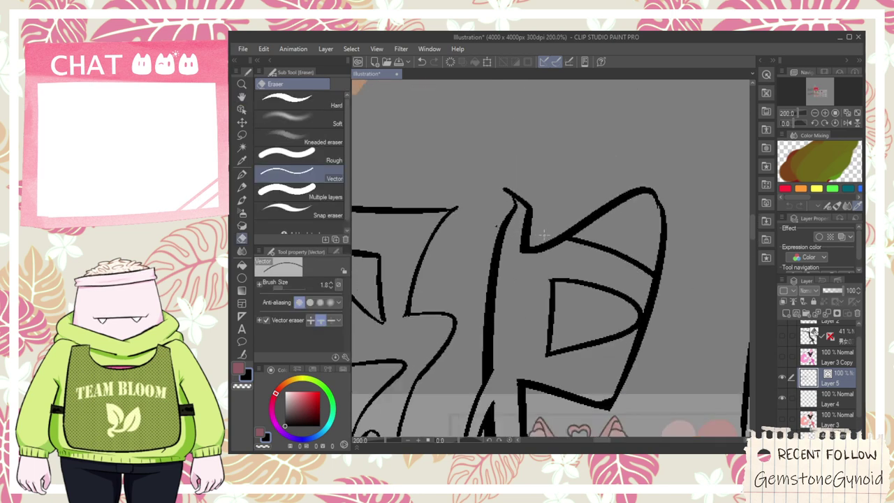
{"action": "left_click_drag", "start_coordinate": [542, 236], "coordinate": [614, 239]}
- Study the shirt logo's letter shapes against the first P's stem and bowl, then return to the G-pen
{"action": "key", "text": "space"}
{"action": "left_click_drag", "start_coordinate": [590, 296], "coordinate": [607, 128]}
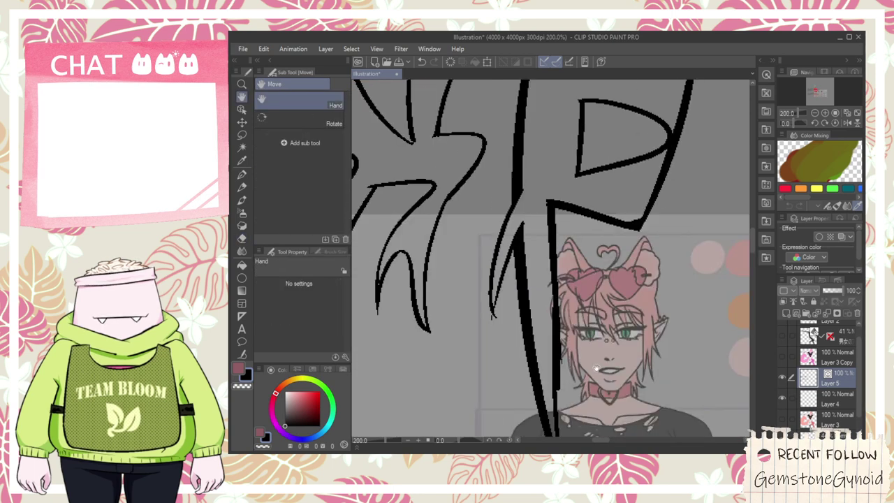
{"action": "left_click_drag", "start_coordinate": [599, 343], "coordinate": [616, 141]}
{"action": "scroll", "coordinate": [623, 245], "scroll_direction": "up", "scroll_amount": 4}
{"action": "scroll", "coordinate": [622, 235], "scroll_direction": "up", "scroll_amount": 1}
{"action": "scroll", "coordinate": [640, 242], "scroll_direction": "down", "scroll_amount": 3}
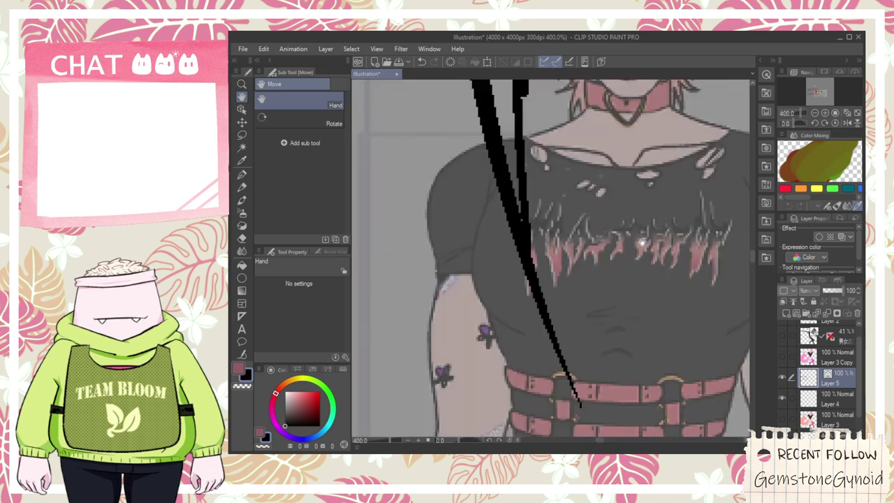
{"action": "left_click_drag", "start_coordinate": [646, 225], "coordinate": [609, 427]}
{"action": "left_click_drag", "start_coordinate": [595, 209], "coordinate": [584, 399]}
{"action": "left_click_drag", "start_coordinate": [552, 165], "coordinate": [548, 307]}
{"action": "left_click_drag", "start_coordinate": [516, 201], "coordinate": [519, 347]}
{"action": "key", "text": "p"}
{"action": "left_click_drag", "start_coordinate": [461, 258], "coordinate": [540, 449]}
{"action": "scroll", "coordinate": [550, 356], "scroll_direction": "down", "scroll_amount": 2}
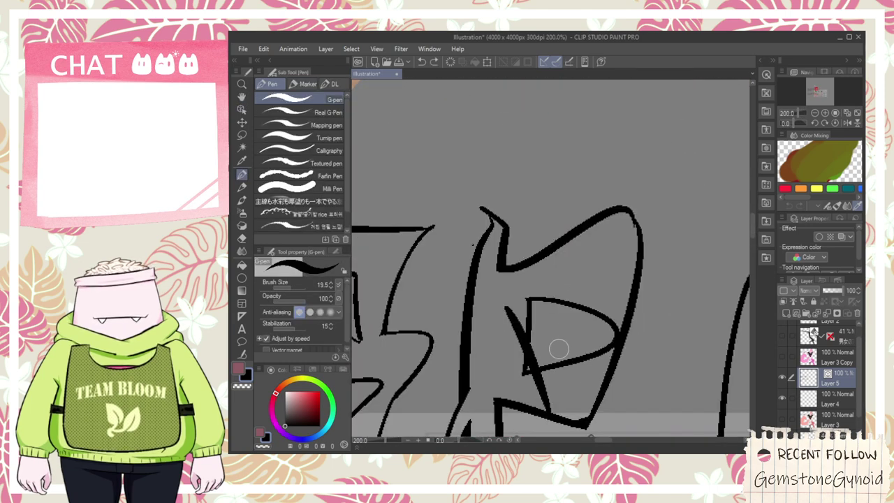
{"action": "mouse_move", "coordinate": [500, 294]}
{"action": "left_mouse_down"}
{"action": "mouse_move", "coordinate": [542, 375]}
{"action": "mouse_move", "coordinate": [593, 249]}
{"action": "left_mouse_up"}
{"action": "key", "text": "ctrl+z"}
{"action": "key", "text": "ctrl+z"}
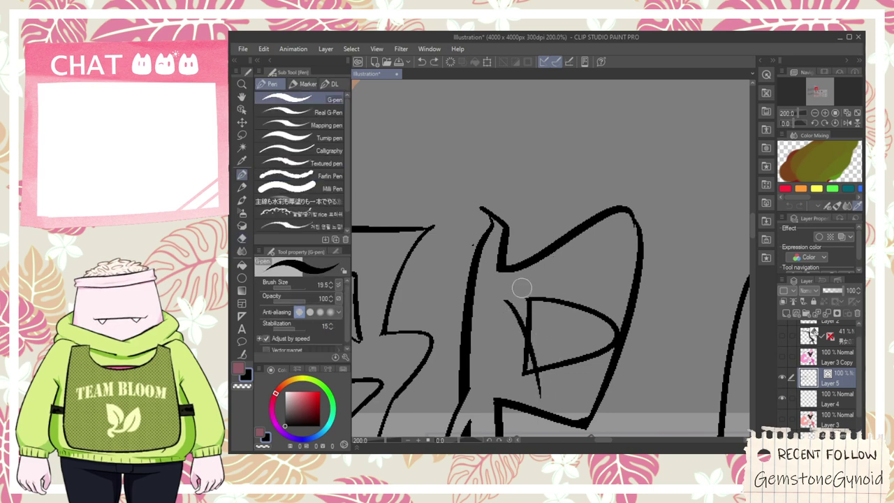
{"action": "key", "text": "ctrl+z"}
- Ink a sharp, curved triangular counter inside the first P's bowl
{"action": "mouse_move", "coordinate": [497, 293]}
{"action": "left_mouse_down"}
{"action": "mouse_move", "coordinate": [615, 232]}
{"action": "mouse_move", "coordinate": [581, 282]}
{"action": "mouse_move", "coordinate": [619, 260]}
{"action": "mouse_move", "coordinate": [557, 403]}
{"action": "left_mouse_up"}
{"action": "scroll", "coordinate": [564, 398], "scroll_direction": "up", "scroll_amount": 2}
{"action": "key", "text": "e"}
{"action": "mouse_move", "coordinate": [469, 257]}
{"action": "left_mouse_down"}
{"action": "mouse_move", "coordinate": [484, 242]}
{"action": "mouse_move", "coordinate": [500, 341]}
{"action": "mouse_move", "coordinate": [499, 260]}
{"action": "left_mouse_up"}
{"action": "key", "text": "p"}
{"action": "mouse_move", "coordinate": [419, 196]}
{"action": "left_mouse_down"}
{"action": "mouse_move", "coordinate": [538, 395]}
{"action": "mouse_move", "coordinate": [551, 403]}
{"action": "left_mouse_up"}
{"action": "key", "text": "e"}
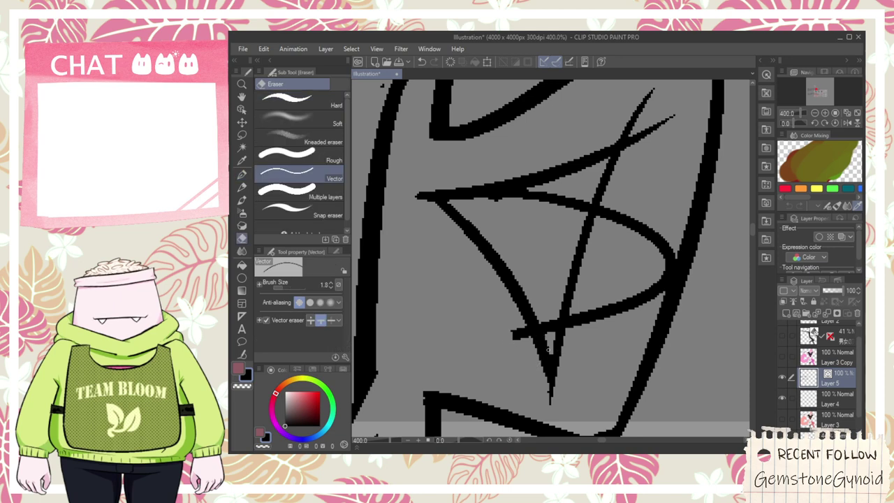
- Erase the old rounded counter and the overshooting line end at the new triangular counter's upper corner
{"action": "mouse_move", "coordinate": [500, 200]}
{"action": "left_mouse_down"}
{"action": "mouse_move", "coordinate": [481, 187]}
{"action": "mouse_move", "coordinate": [523, 184]}
{"action": "mouse_move", "coordinate": [487, 203]}
{"action": "left_mouse_up"}
{"action": "key", "text": "ctrl+z"}
{"action": "key", "text": "ctrl+z"}
{"action": "key", "text": "ctrl+z"}
{"action": "left_click", "coordinate": [489, 202]}
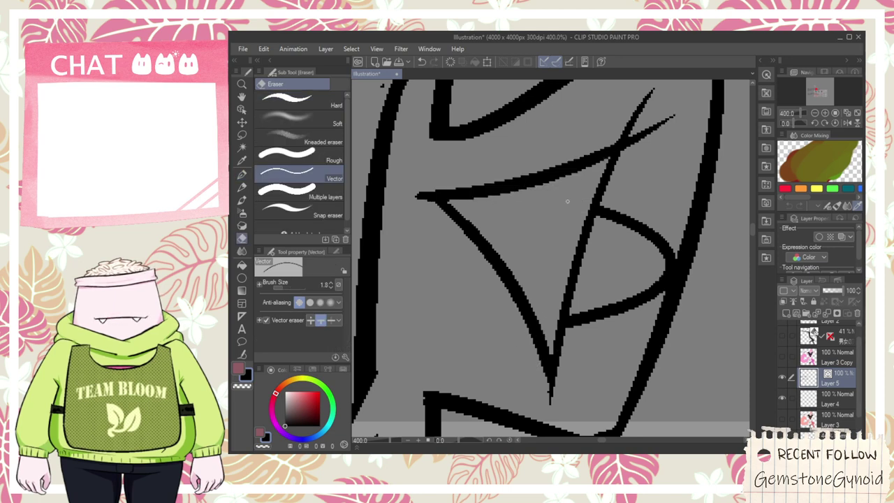
{"action": "left_click", "coordinate": [594, 332]}
{"action": "left_click", "coordinate": [648, 132]}
- Try to simplify the vector lines of the first P's lower stem
{"action": "scroll", "coordinate": [647, 151], "scroll_direction": "down", "scroll_amount": 4}
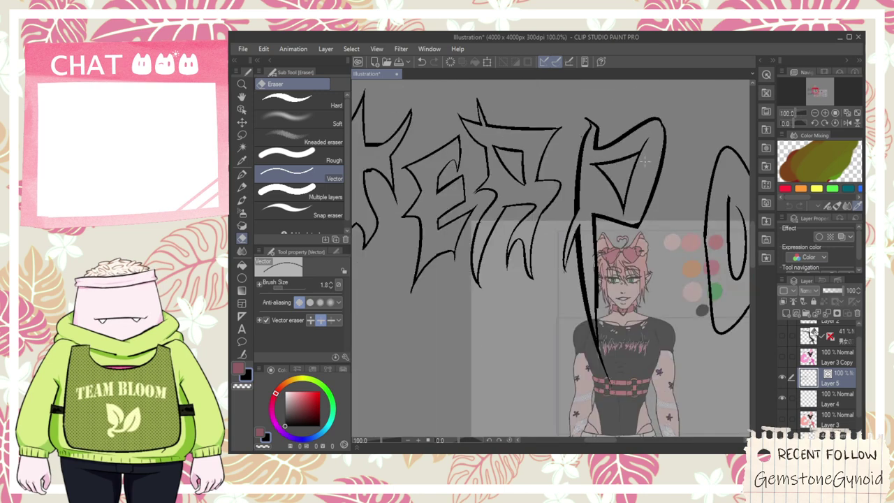
{"action": "scroll", "coordinate": [643, 160], "scroll_direction": "up", "scroll_amount": 2}
{"action": "scroll", "coordinate": [571, 214], "scroll_direction": "down", "scroll_amount": 1}
{"action": "scroll", "coordinate": [569, 213], "scroll_direction": "down", "scroll_amount": 2}
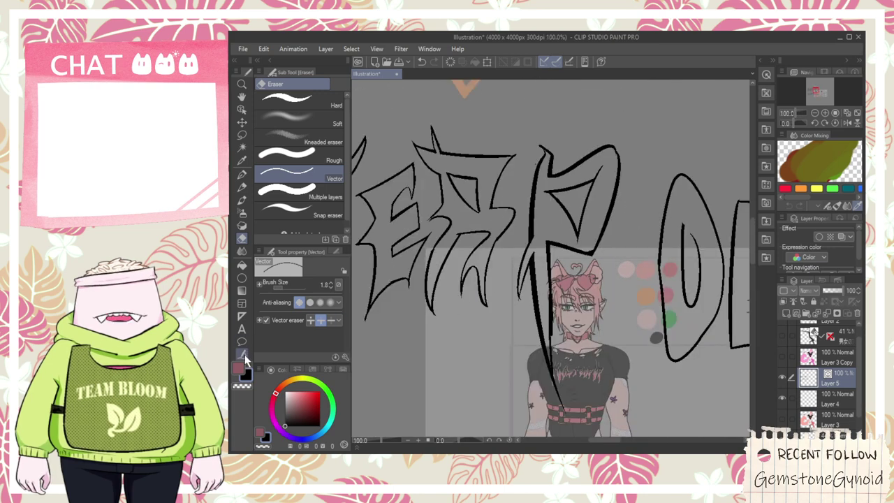
{"action": "key", "text": "y"}
{"action": "left_click_drag", "start_coordinate": [532, 286], "coordinate": [556, 403]}
{"action": "left_click_drag", "start_coordinate": [549, 299], "coordinate": [556, 339]}
{"action": "key", "text": "ctrl+z"}
{"action": "key", "text": "ctrl+z"}
- Thin the lines of the first P's lower stem using Adjust line width in Narrow mode
{"action": "scroll", "coordinate": [472, 216], "scroll_direction": "up", "scroll_amount": 1}
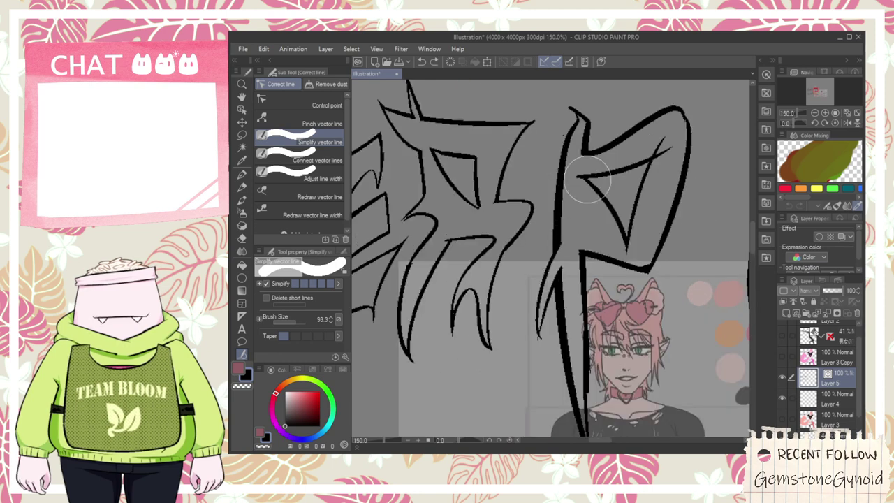
{"action": "key", "text": "e"}
{"action": "left_click", "coordinate": [300, 134]}
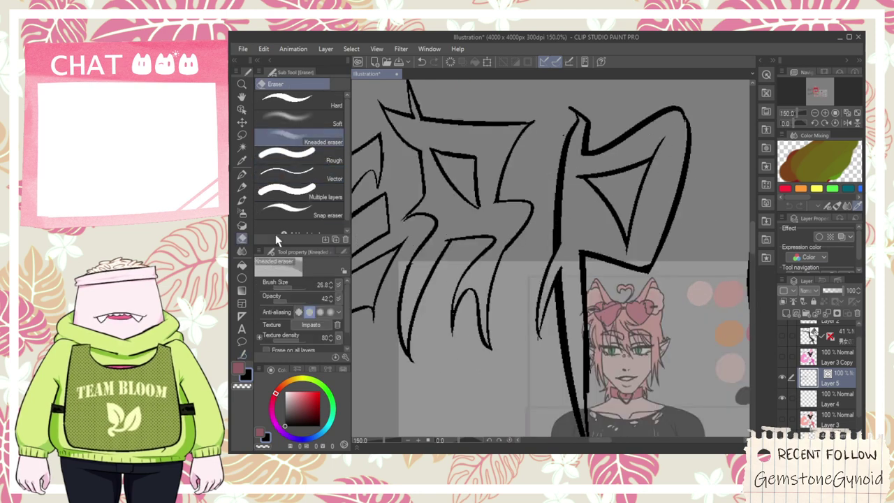
{"action": "left_click", "coordinate": [238, 355]}
{"action": "left_click", "coordinate": [332, 160]}
{"action": "left_click", "coordinate": [332, 195]}
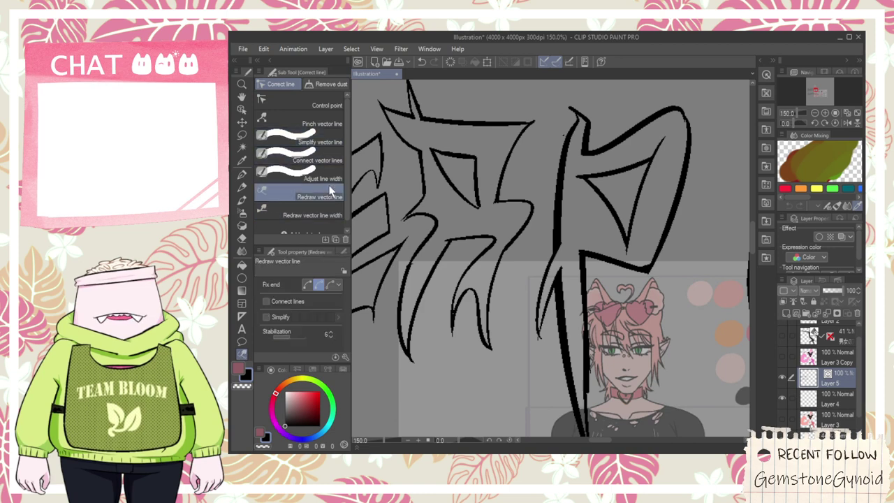
{"action": "left_click", "coordinate": [329, 176]}
{"action": "scroll", "coordinate": [396, 206], "scroll_direction": "down", "scroll_amount": 1}
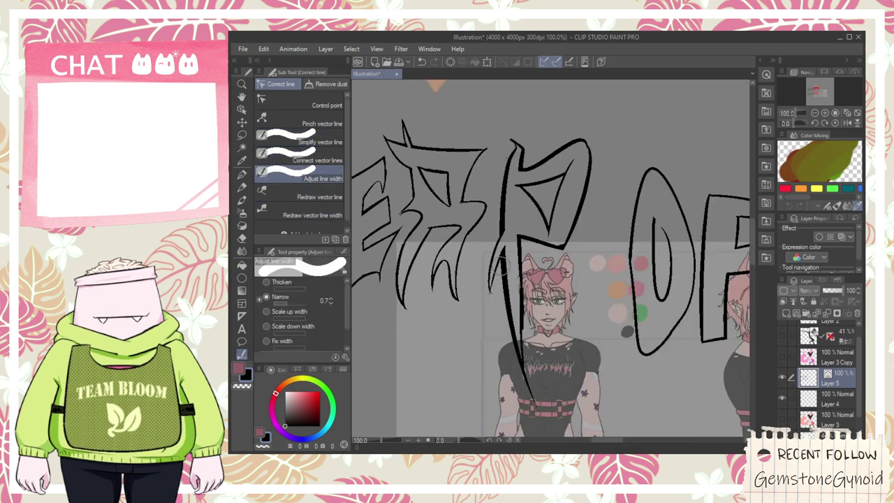
{"action": "left_click_drag", "start_coordinate": [503, 276], "coordinate": [520, 266]}
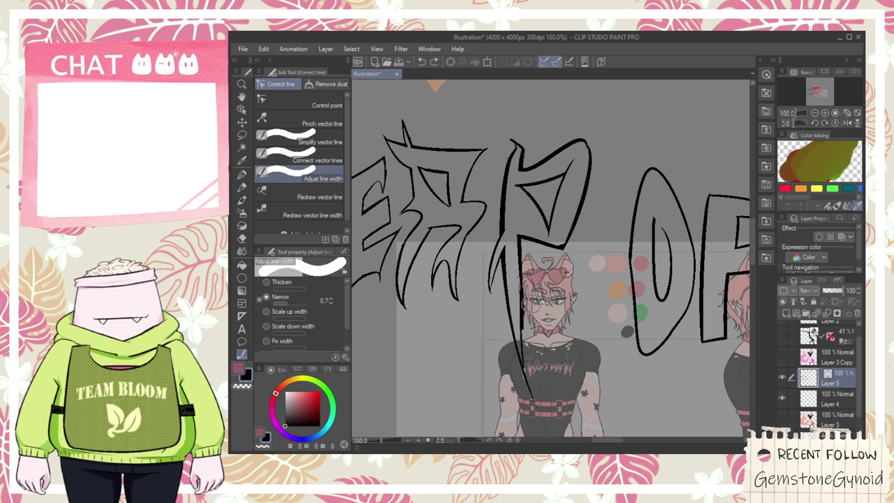
- Extend the right line of the first P's stem down past its crossing with the left line
{"action": "left_click", "coordinate": [323, 142]}
{"action": "left_click", "coordinate": [328, 160]}
{"action": "scroll", "coordinate": [489, 280], "scroll_direction": "up", "scroll_amount": 1}
{"action": "mouse_move", "coordinate": [520, 345]}
{"action": "left_mouse_down"}
{"action": "mouse_move", "coordinate": [513, 259]}
{"action": "mouse_move", "coordinate": [507, 280]}
{"action": "left_mouse_up"}
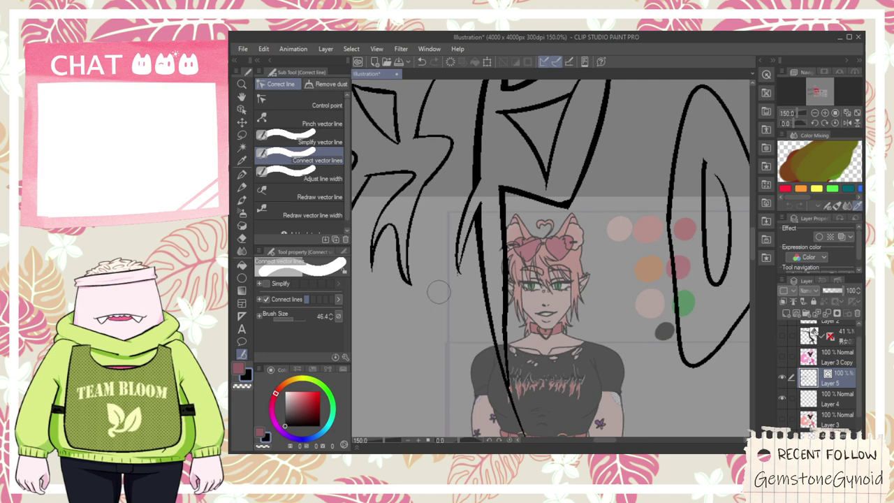
{"action": "scroll", "coordinate": [504, 394], "scroll_direction": "up", "scroll_amount": 3}
{"action": "key", "text": "p"}
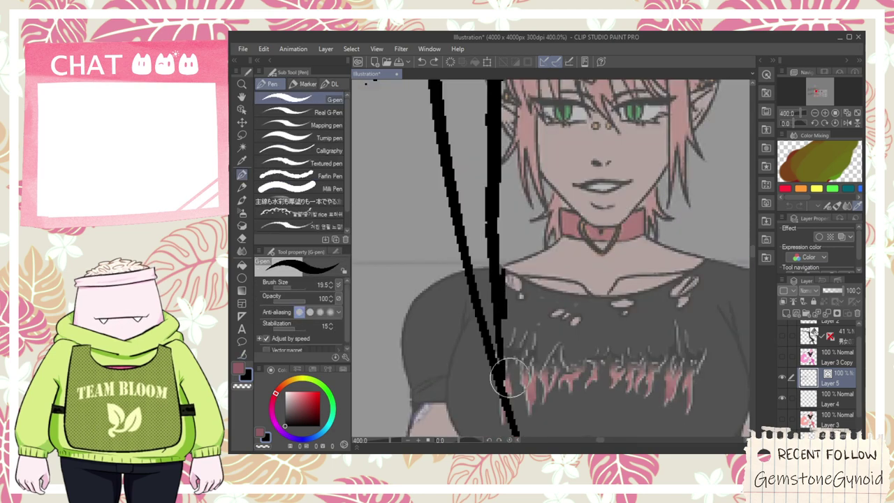
{"action": "key", "text": "e"}
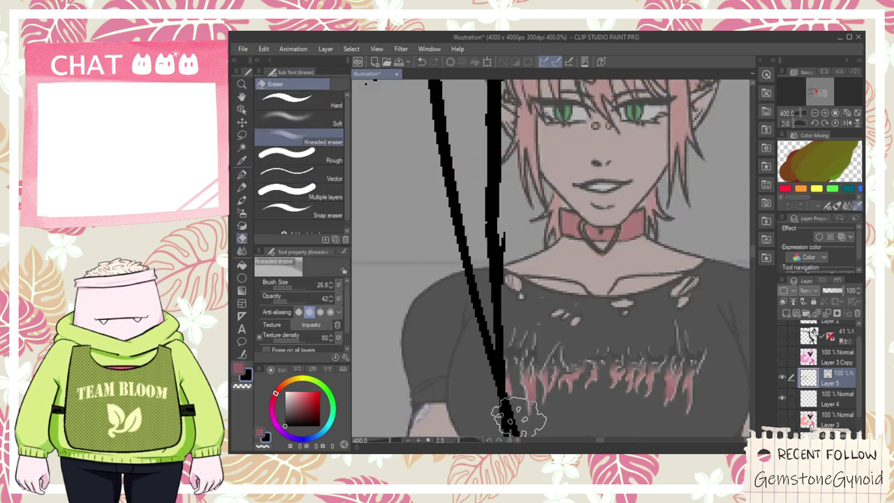
- Trim the line ends overshooting the pointed foot of the first P with the Vector eraser
{"action": "key", "text": "space"}
{"action": "left_click_drag", "start_coordinate": [524, 396], "coordinate": [550, 314]}
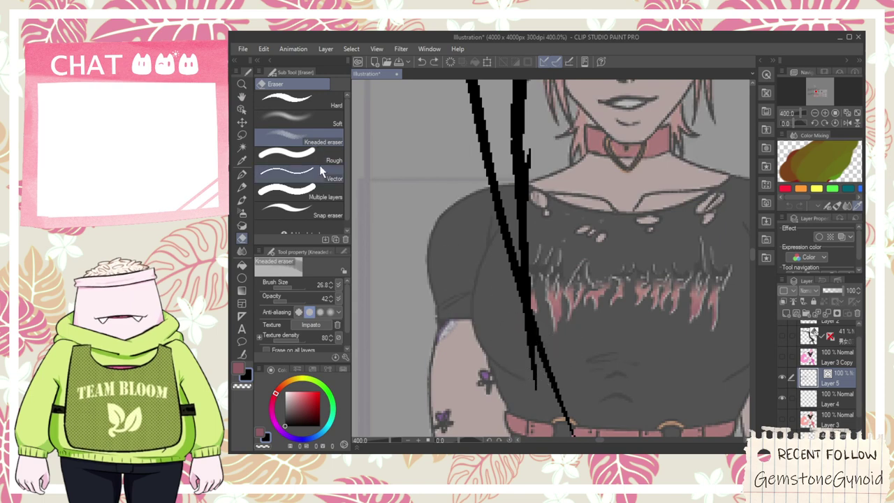
{"action": "left_click", "coordinate": [319, 174]}
{"action": "mouse_move", "coordinate": [543, 364]}
{"action": "left_mouse_down"}
{"action": "mouse_move", "coordinate": [529, 368]}
{"action": "mouse_move", "coordinate": [560, 376]}
{"action": "left_mouse_up"}
{"action": "scroll", "coordinate": [555, 326], "scroll_direction": "down", "scroll_amount": 2}
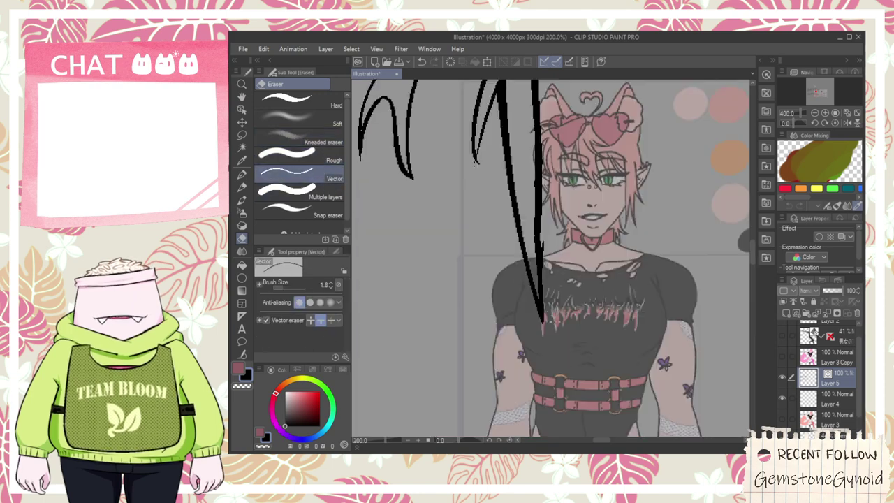
- Examine the finished first P against the lettering of the character's shirt logo
{"action": "scroll", "coordinate": [549, 216], "scroll_direction": "down", "scroll_amount": 1}
{"action": "key", "text": "space"}
{"action": "left_click_drag", "start_coordinate": [574, 136], "coordinate": [559, 160]}
{"action": "scroll", "coordinate": [548, 314], "scroll_direction": "down", "scroll_amount": 3}
{"action": "scroll", "coordinate": [549, 231], "scroll_direction": "up", "scroll_amount": 2}
{"action": "scroll", "coordinate": [587, 244], "scroll_direction": "up", "scroll_amount": 1}
{"action": "left_click_drag", "start_coordinate": [593, 118], "coordinate": [571, 252]}
{"action": "scroll", "coordinate": [570, 211], "scroll_direction": "up", "scroll_amount": 3}
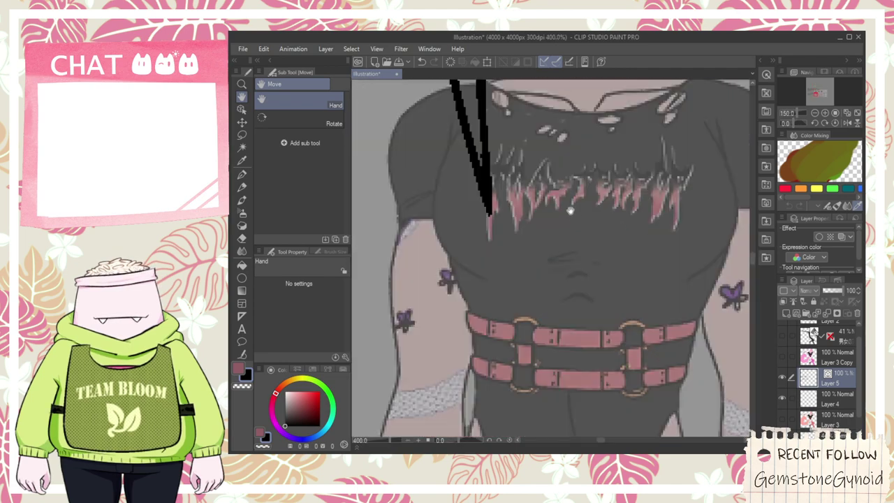
- Redraw the lower edge of the first P's bowl as a diagonal line ending in a sharp point, and erase the old rounded corner
{"action": "scroll", "coordinate": [576, 212], "scroll_direction": "down", "scroll_amount": 4}
{"action": "left_click_drag", "start_coordinate": [601, 129], "coordinate": [578, 436]}
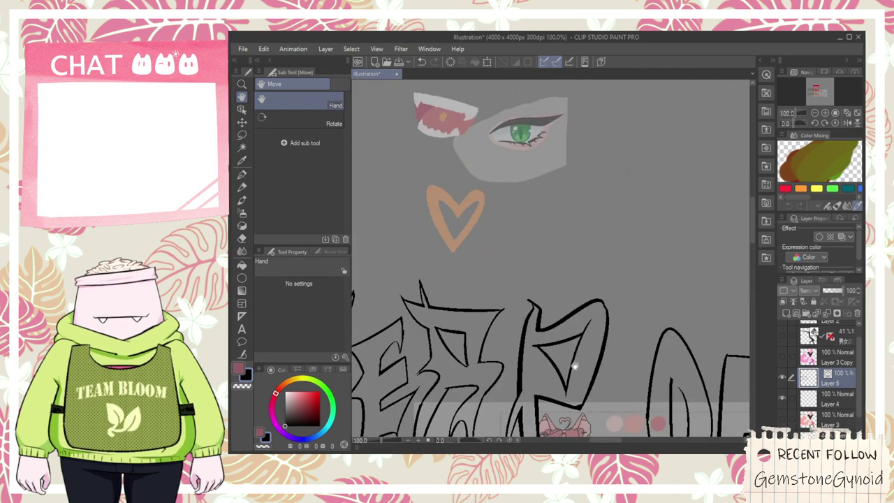
{"action": "scroll", "coordinate": [572, 364], "scroll_direction": "up", "scroll_amount": 2}
{"action": "scroll", "coordinate": [557, 411], "scroll_direction": "up", "scroll_amount": 2}
{"action": "left_click_drag", "start_coordinate": [498, 367], "coordinate": [475, 289]}
{"action": "mouse_move", "coordinate": [393, 290]}
{"action": "left_mouse_down"}
{"action": "mouse_move", "coordinate": [618, 427]}
{"action": "mouse_move", "coordinate": [646, 337]}
{"action": "left_mouse_up"}
{"action": "key", "text": "ctrl+z"}
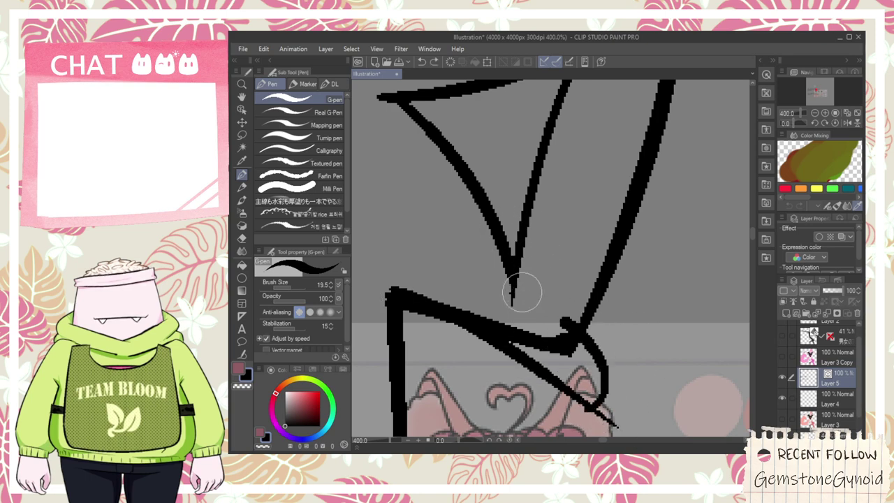
{"action": "mouse_move", "coordinate": [474, 209]}
{"action": "left_mouse_down"}
{"action": "mouse_move", "coordinate": [564, 343]}
{"action": "mouse_move", "coordinate": [643, 420]}
{"action": "left_mouse_up"}
{"action": "key", "text": "ctrl+z"}
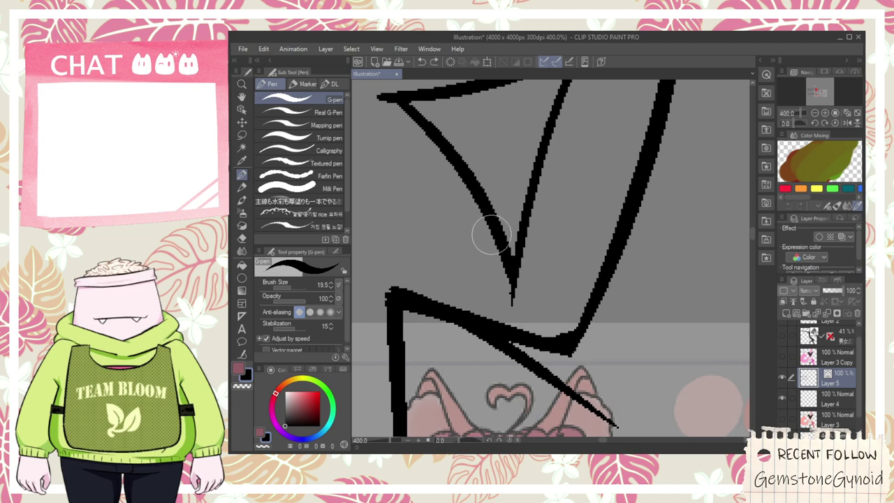
{"action": "left_click_drag", "start_coordinate": [489, 216], "coordinate": [614, 434]}
{"action": "key", "text": "e"}
{"action": "scroll", "coordinate": [597, 395], "scroll_direction": "down", "scroll_amount": 3}
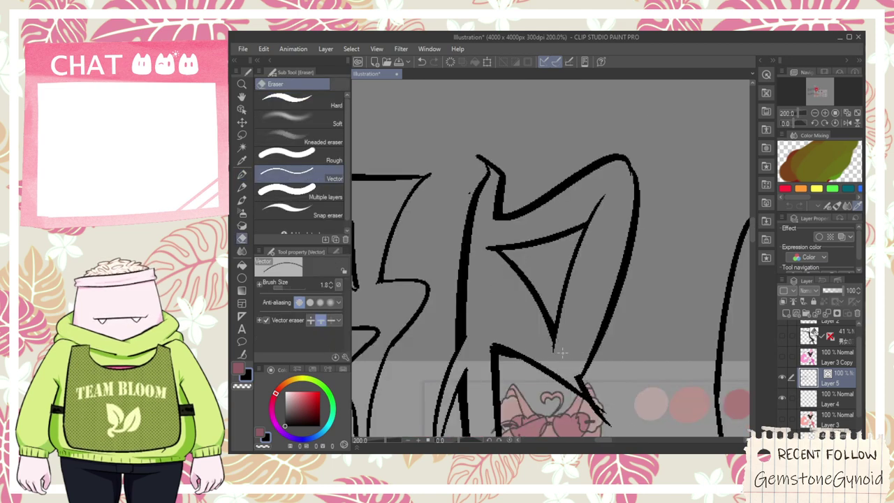
{"action": "scroll", "coordinate": [492, 244], "scroll_direction": "down", "scroll_amount": 4}
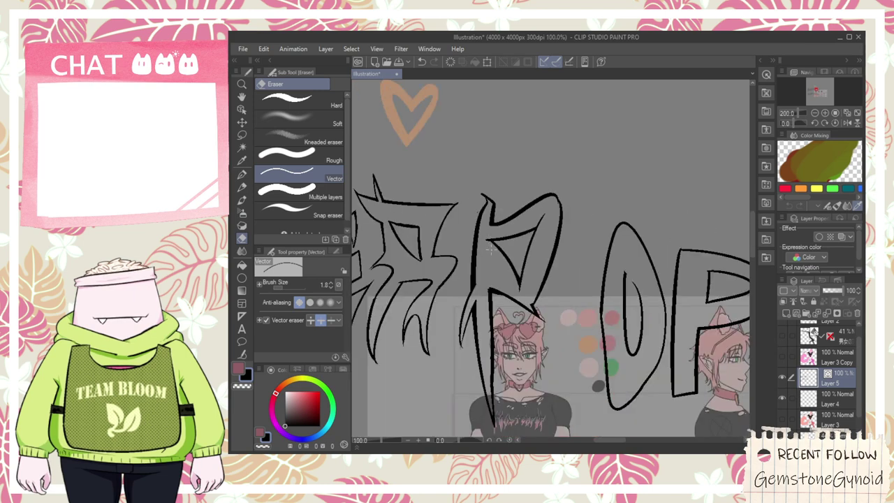
- Draw a pointed peak and a sharp outer corner over the rounded top of the first P's bowl with the G-pen
{"action": "key", "text": "space"}
{"action": "left_click_drag", "start_coordinate": [537, 329], "coordinate": [521, 282]}
{"action": "scroll", "coordinate": [520, 282], "scroll_direction": "up", "scroll_amount": 2}
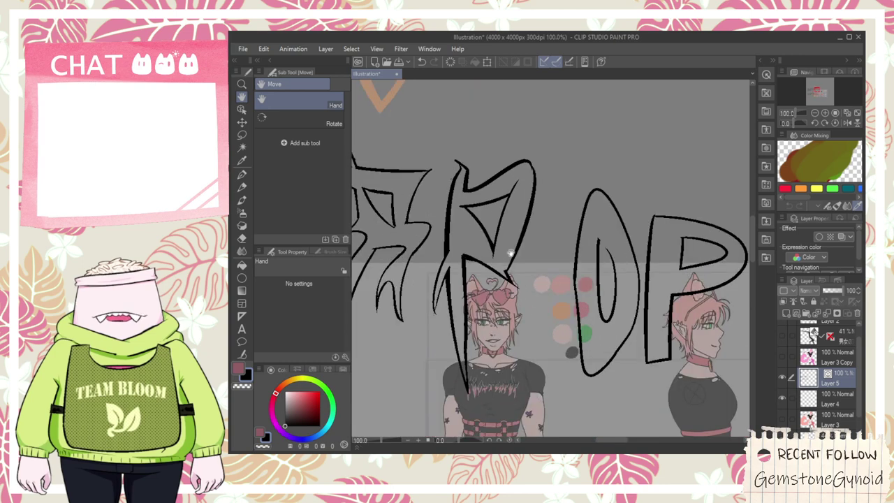
{"action": "scroll", "coordinate": [517, 300], "scroll_direction": "up", "scroll_amount": 2}
{"action": "key", "text": "p"}
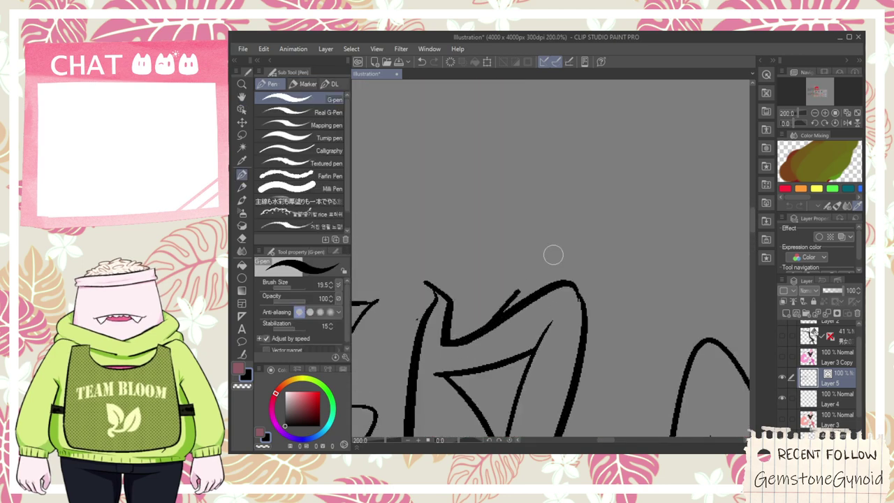
{"action": "mouse_move", "coordinate": [506, 313]}
{"action": "left_mouse_down"}
{"action": "mouse_move", "coordinate": [516, 261]}
{"action": "mouse_move", "coordinate": [612, 322]}
{"action": "mouse_move", "coordinate": [566, 379]}
{"action": "left_mouse_up"}
{"action": "key", "text": "ctrl+z"}
{"action": "left_click_drag", "start_coordinate": [609, 322], "coordinate": [560, 423]}
- Remove the old rounded top of the first P's bowl with the Vector eraser, keeping the line that rises into the new peak
{"action": "key", "text": "e"}
{"action": "left_click_drag", "start_coordinate": [538, 292], "coordinate": [528, 299]}
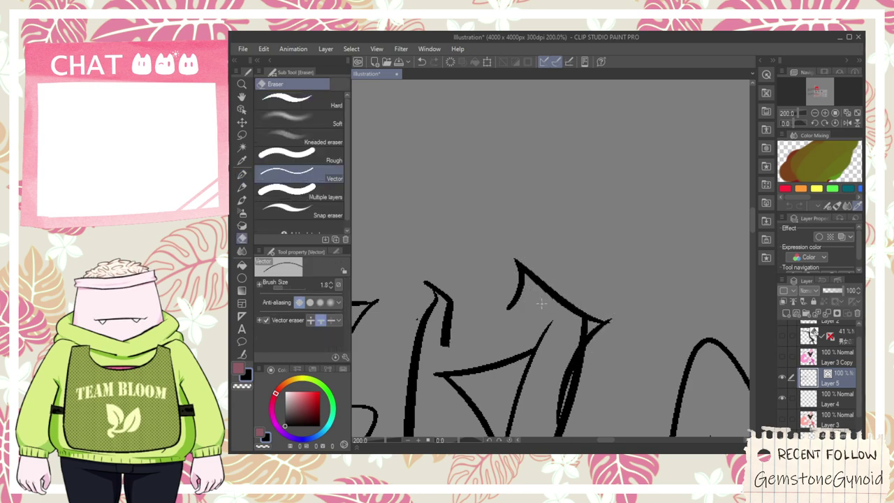
{"action": "key", "text": "ctrl+z"}
{"action": "scroll", "coordinate": [525, 307], "scroll_direction": "up", "scroll_amount": 4}
{"action": "key", "text": "p"}
{"action": "scroll", "coordinate": [499, 253], "scroll_direction": "down", "scroll_amount": 4}
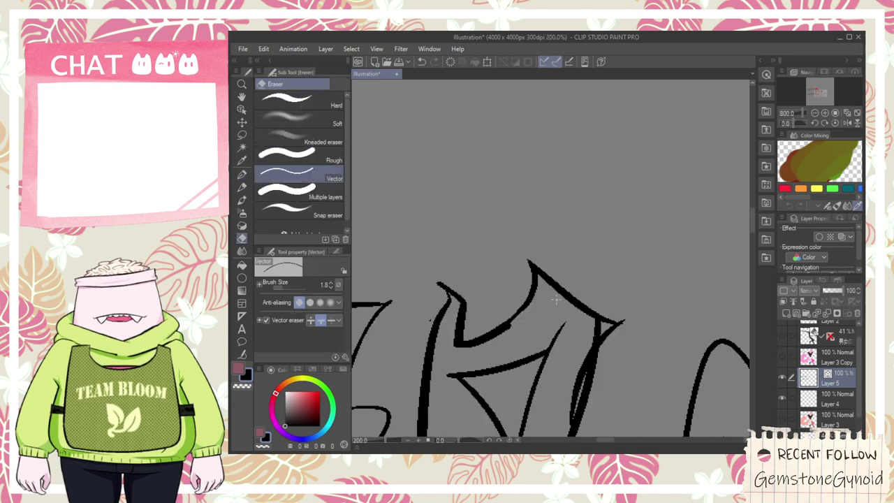
{"action": "key", "text": "e"}
{"action": "left_click_drag", "start_coordinate": [592, 312], "coordinate": [585, 333]}
{"action": "key", "text": "ctrl+z"}
{"action": "scroll", "coordinate": [586, 350], "scroll_direction": "up", "scroll_amount": 2}
{"action": "scroll", "coordinate": [583, 318], "scroll_direction": "down", "scroll_amount": 2}
- Redraw the outer right side of the first P's bowl as a slender inward curve, and erase the old side line and overshoots
{"action": "key", "text": "p"}
{"action": "mouse_move", "coordinate": [579, 301]}
{"action": "left_mouse_down"}
{"action": "mouse_move", "coordinate": [587, 241]}
{"action": "mouse_move", "coordinate": [559, 433]}
{"action": "left_mouse_up"}
{"action": "key", "text": "ctrl+z"}
{"action": "left_click_drag", "start_coordinate": [565, 384], "coordinate": [581, 251]}
{"action": "key", "text": "ctrl+z"}
{"action": "left_click_drag", "start_coordinate": [566, 377], "coordinate": [611, 174]}
{"action": "key", "text": "ctrl+z"}
{"action": "left_click_drag", "start_coordinate": [563, 384], "coordinate": [630, 167]}
{"action": "key", "text": "e"}
{"action": "left_click", "coordinate": [599, 243]}
{"action": "scroll", "coordinate": [591, 210], "scroll_direction": "up", "scroll_amount": 2}
{"action": "left_click", "coordinate": [600, 212]}
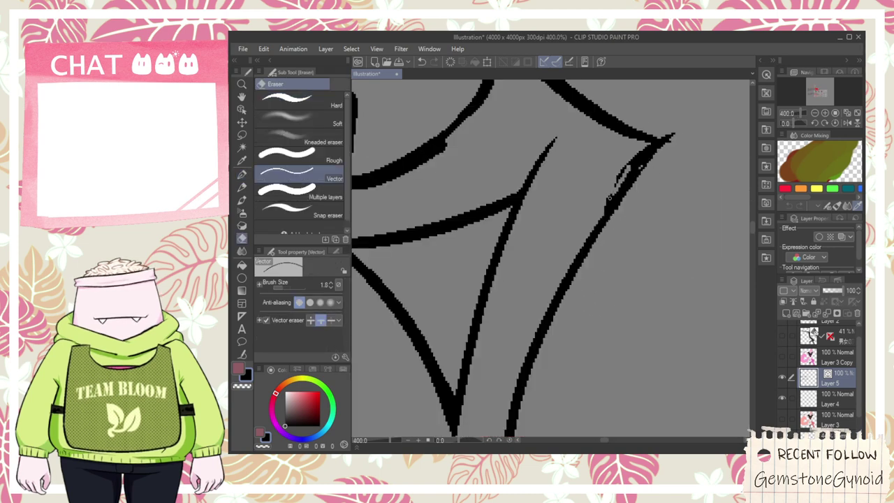
{"action": "scroll", "coordinate": [609, 205], "scroll_direction": "down", "scroll_amount": 5}
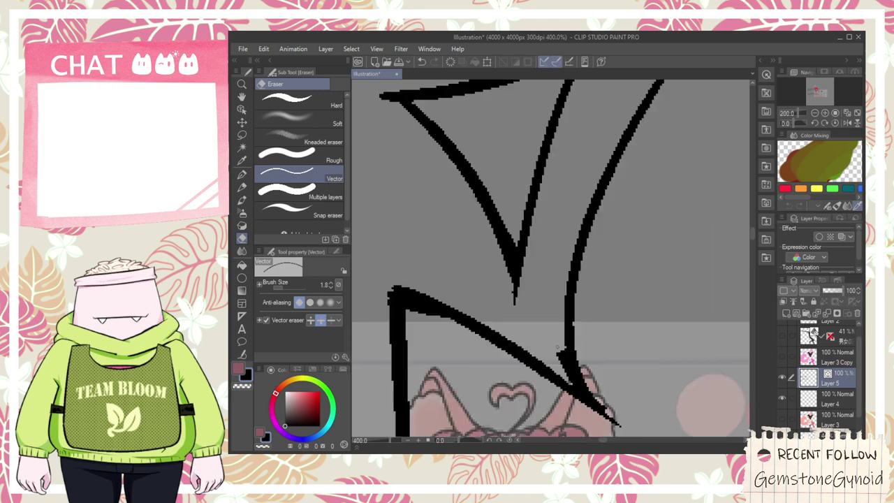
{"action": "scroll", "coordinate": [551, 337], "scroll_direction": "up", "scroll_amount": 5}
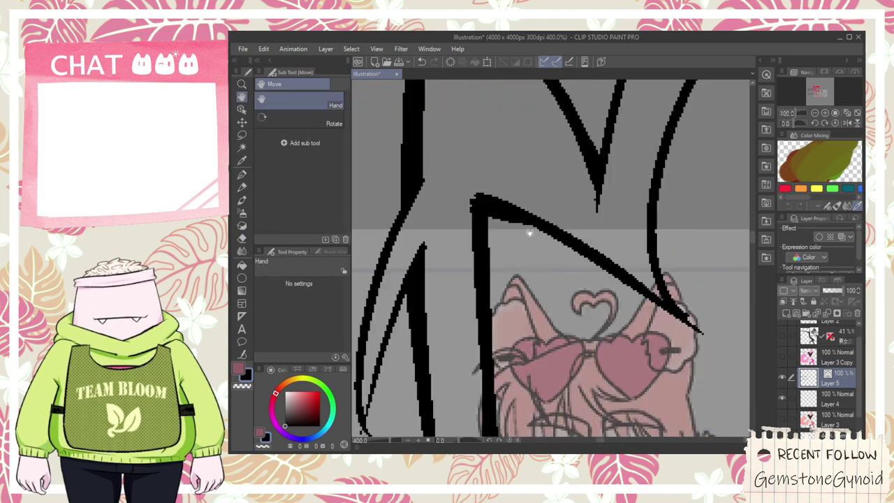
- Add a straight vertical left edge to the first P's counter and redraw its lower diagonal line with the G-pen
{"action": "key", "text": "p"}
{"action": "mouse_move", "coordinate": [557, 202]}
{"action": "left_mouse_down"}
{"action": "mouse_move", "coordinate": [599, 247]}
{"action": "mouse_move", "coordinate": [632, 356]}
{"action": "left_mouse_up"}
{"action": "key", "text": "ctrl+z"}
{"action": "left_click_drag", "start_coordinate": [560, 201], "coordinate": [538, 337]}
{"action": "key", "text": "ctrl+z"}
{"action": "left_click_drag", "start_coordinate": [565, 199], "coordinate": [562, 316]}
{"action": "left_click_drag", "start_coordinate": [545, 307], "coordinate": [659, 417]}
{"action": "key", "text": "ctrl+z"}
{"action": "mouse_move", "coordinate": [546, 290]}
{"action": "left_mouse_down"}
{"action": "mouse_move", "coordinate": [679, 413]}
{"action": "mouse_move", "coordinate": [649, 342]}
{"action": "left_mouse_up"}
- Trim the old diagonal and stray line ends around the first P's counter with the Vector eraser
{"action": "key", "text": "e"}
{"action": "scroll", "coordinate": [683, 415], "scroll_direction": "down", "scroll_amount": 2}
{"action": "key", "text": "space"}
{"action": "left_click", "coordinate": [612, 264]}
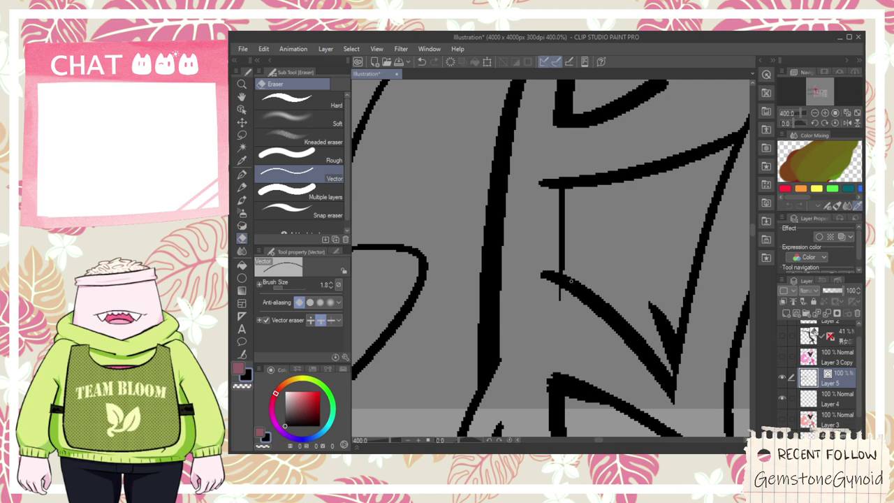
{"action": "left_click", "coordinate": [657, 319]}
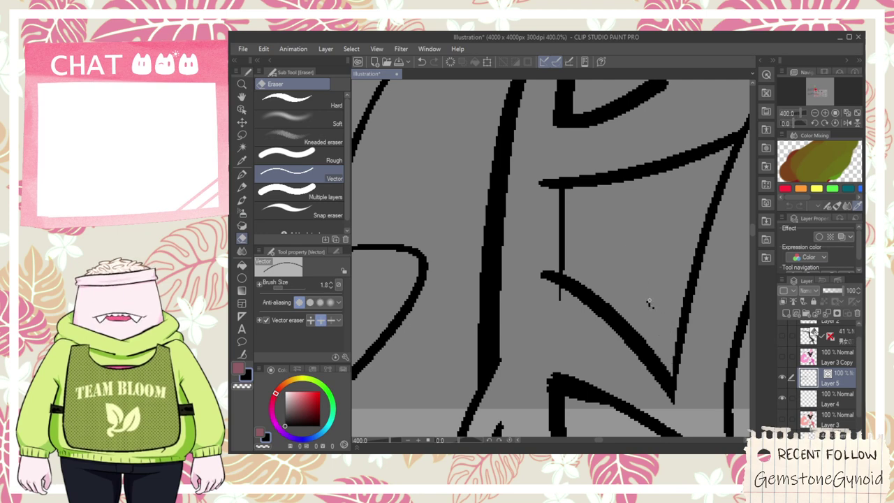
{"action": "left_click", "coordinate": [548, 275]}
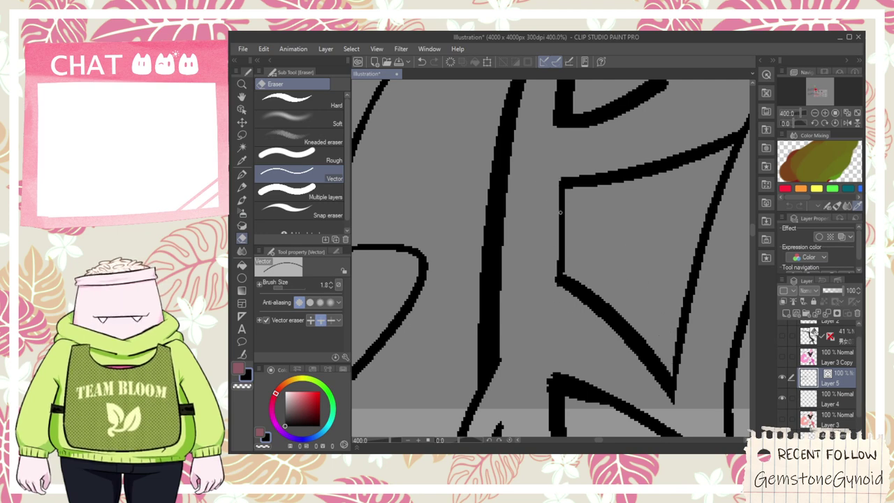
{"action": "scroll", "coordinate": [564, 224], "scroll_direction": "down", "scroll_amount": 4}
{"action": "key", "text": "ctrl+z"}
- Examine the reshaped first P against the neighbouring letters and the lettering of the character's shirt logo
{"action": "scroll", "coordinate": [569, 234], "scroll_direction": "up", "scroll_amount": 1}
{"action": "scroll", "coordinate": [571, 238], "scroll_direction": "down", "scroll_amount": 2}
{"action": "key", "text": "space"}
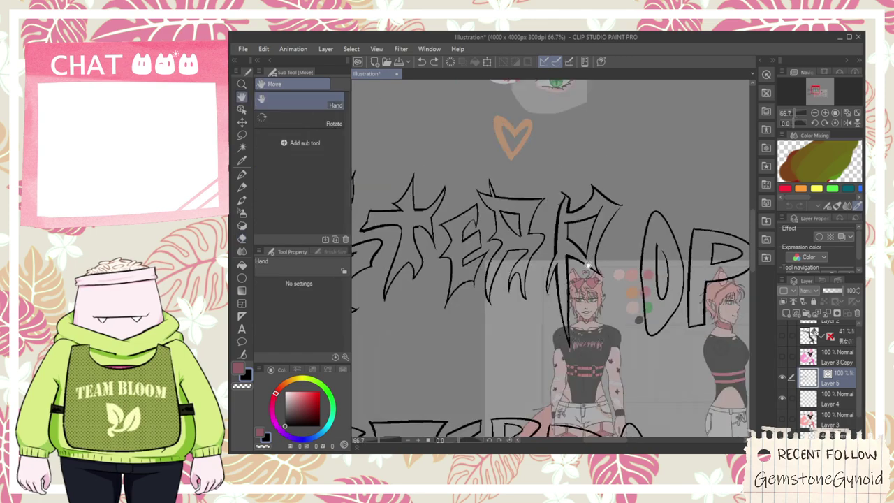
{"action": "left_click_drag", "start_coordinate": [586, 260], "coordinate": [582, 195]}
{"action": "scroll", "coordinate": [583, 257], "scroll_direction": "up", "scroll_amount": 2}
{"action": "scroll", "coordinate": [583, 234], "scroll_direction": "down", "scroll_amount": 2}
{"action": "left_click_drag", "start_coordinate": [585, 268], "coordinate": [586, 211]}
{"action": "scroll", "coordinate": [585, 210], "scroll_direction": "up", "scroll_amount": 1}
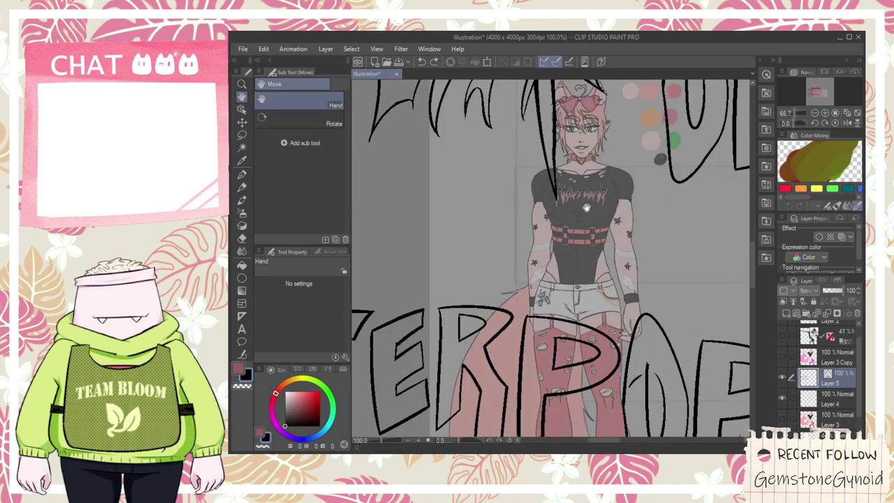
{"action": "scroll", "coordinate": [589, 202], "scroll_direction": "up", "scroll_amount": 4}
{"action": "scroll", "coordinate": [606, 146], "scroll_direction": "down", "scroll_amount": 4}
{"action": "mouse_move", "coordinate": [564, 95]}
{"action": "left_mouse_down"}
{"action": "mouse_move", "coordinate": [579, 341]}
{"action": "mouse_move", "coordinate": [587, 278]}
{"action": "left_mouse_up"}
{"action": "scroll", "coordinate": [579, 341], "scroll_direction": "up", "scroll_amount": 2}
{"action": "key", "text": "space"}
- Erase the thin curved line beside the first P's lower stem and cut angular, pointed notches into both sides of the stem
{"action": "key", "text": "e"}
{"action": "left_click_drag", "start_coordinate": [556, 283], "coordinate": [539, 311]}
{"action": "key", "text": "p"}
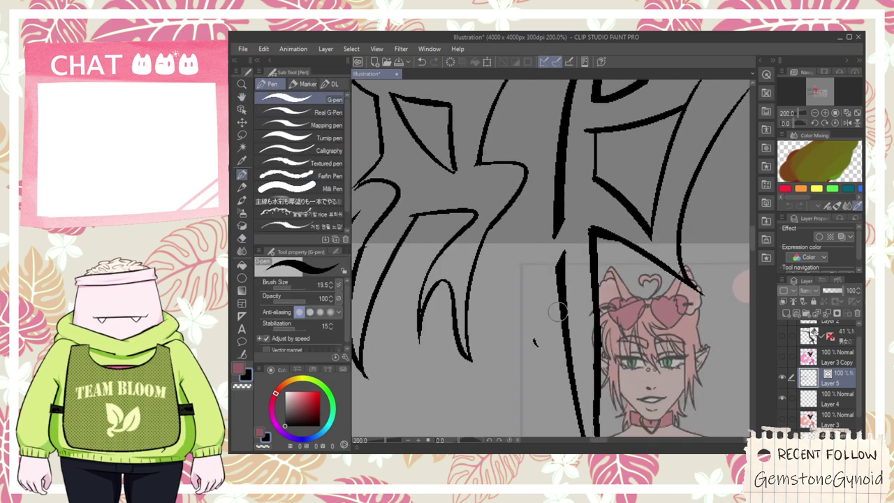
{"action": "left_click_drag", "start_coordinate": [508, 359], "coordinate": [579, 297]}
{"action": "key", "text": "ctrl+z"}
{"action": "left_click_drag", "start_coordinate": [565, 360], "coordinate": [541, 325]}
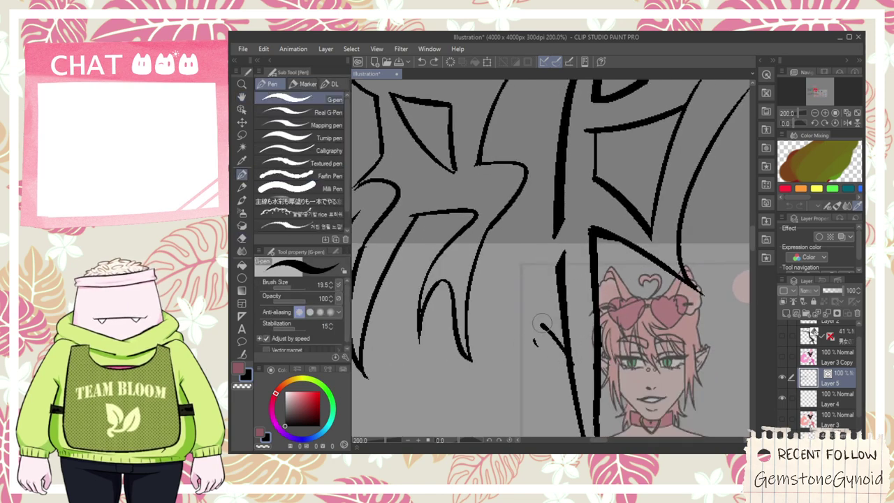
{"action": "key", "text": "ctrl+z"}
{"action": "left_click_drag", "start_coordinate": [571, 365], "coordinate": [533, 324]}
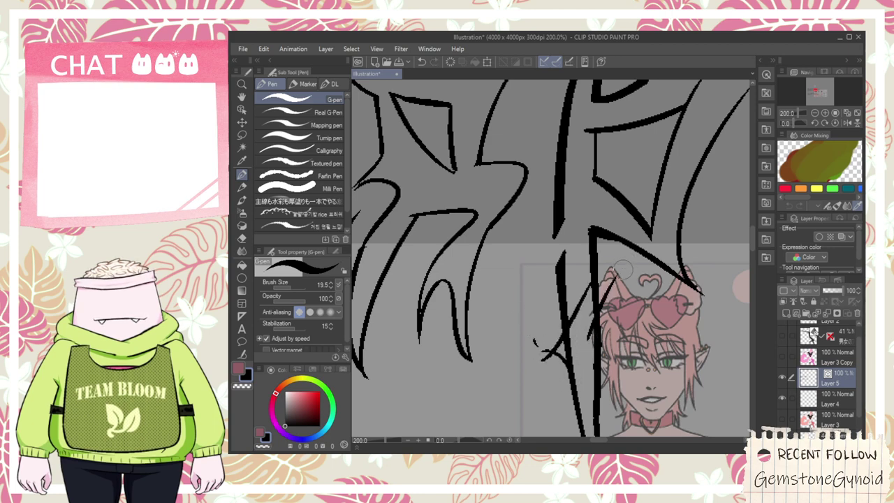
{"action": "key", "text": "e"}
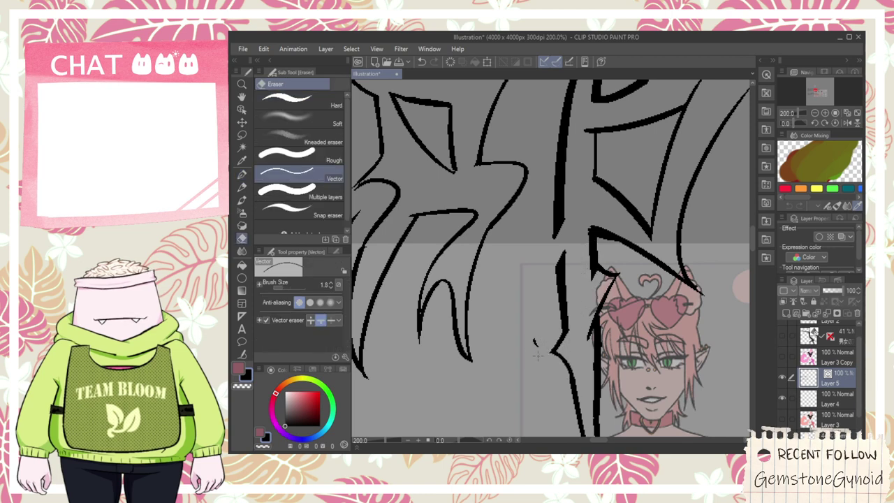
- Sketch the lower edge of a curved spike projecting left from the middle of the first P's stem
{"action": "key", "text": "p"}
{"action": "left_click_drag", "start_coordinate": [566, 246], "coordinate": [574, 320]}
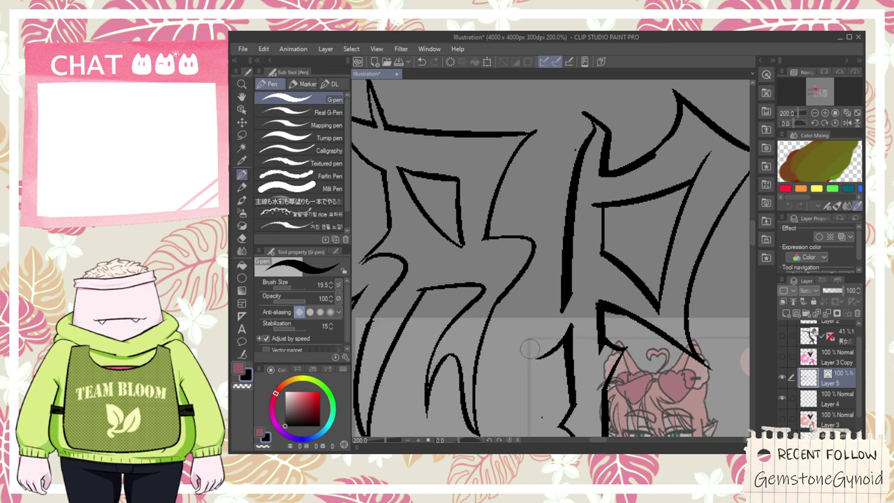
{"action": "key", "text": "ctrl+z"}
{"action": "left_click_drag", "start_coordinate": [569, 288], "coordinate": [515, 344]}
{"action": "key", "text": "ctrl+z"}
{"action": "mouse_move", "coordinate": [568, 298]}
{"action": "left_mouse_down"}
{"action": "mouse_move", "coordinate": [514, 337]}
{"action": "mouse_move", "coordinate": [565, 332]}
{"action": "left_mouse_up"}
{"action": "key", "text": "ctrl+z"}
{"action": "key", "text": "e"}
{"action": "key", "text": "ctrl+z"}
{"action": "key", "text": "ctrl+z"}
- Draw the upper edge of the stem's left spike and trim the overlapping lines with the Vector eraser
{"action": "key", "text": "p"}
{"action": "left_click_drag", "start_coordinate": [569, 294], "coordinate": [503, 340]}
{"action": "key", "text": "e"}
{"action": "scroll", "coordinate": [577, 323], "scroll_direction": "up", "scroll_amount": 2}
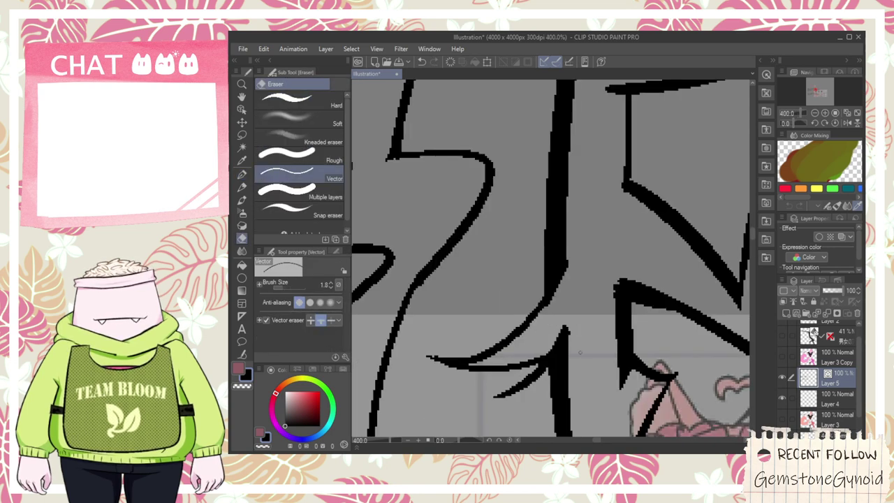
{"action": "scroll", "coordinate": [565, 332], "scroll_direction": "down", "scroll_amount": 3}
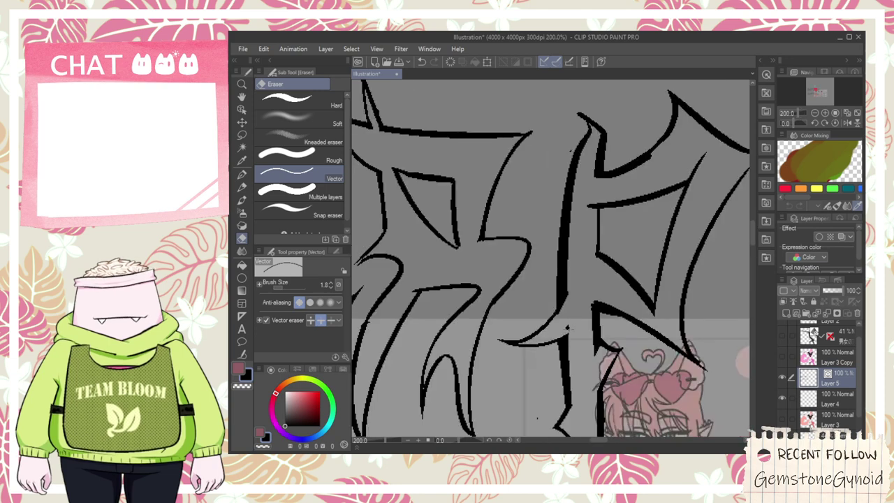
{"action": "scroll", "coordinate": [563, 329], "scroll_direction": "down", "scroll_amount": 1}
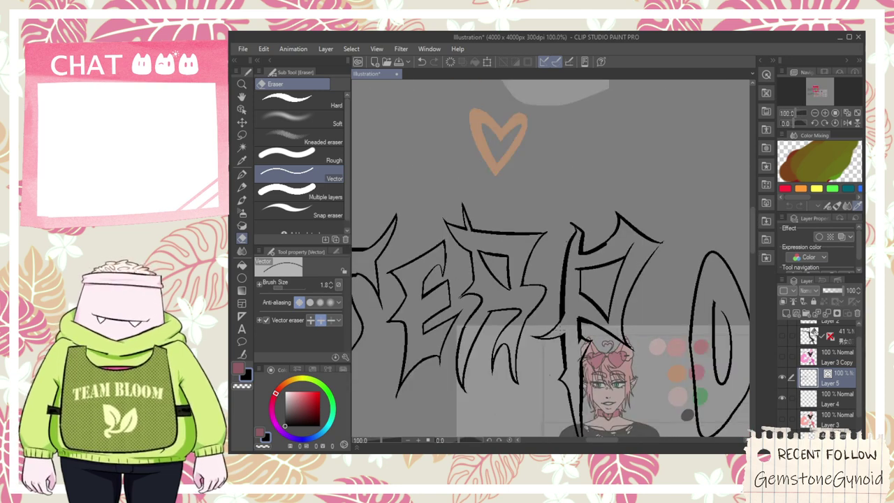
{"action": "scroll", "coordinate": [559, 328], "scroll_direction": "down", "scroll_amount": 1}
{"action": "scroll", "coordinate": [628, 426], "scroll_direction": "up", "scroll_amount": 1}
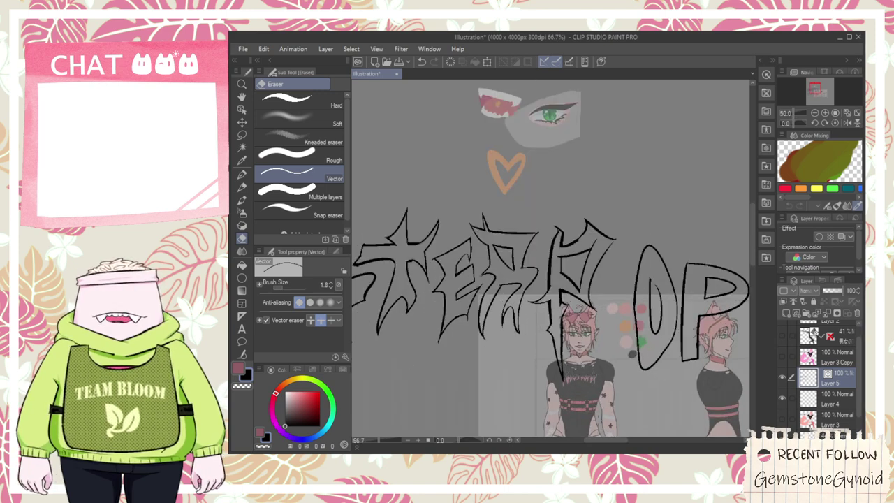
- Thin the first P's stem, upper notch and counter diagonal using Adjust line width in Narrow mode
{"action": "left_click", "coordinate": [243, 354]}
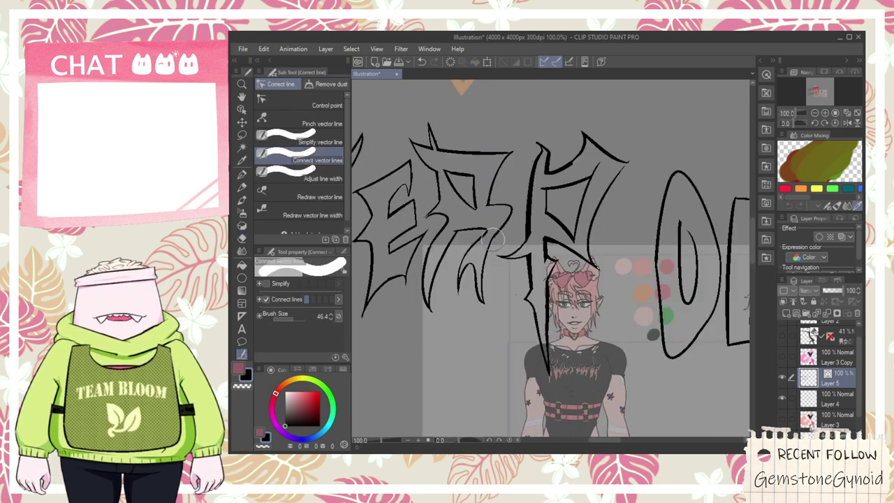
{"action": "scroll", "coordinate": [541, 276], "scroll_direction": "up", "scroll_amount": 1}
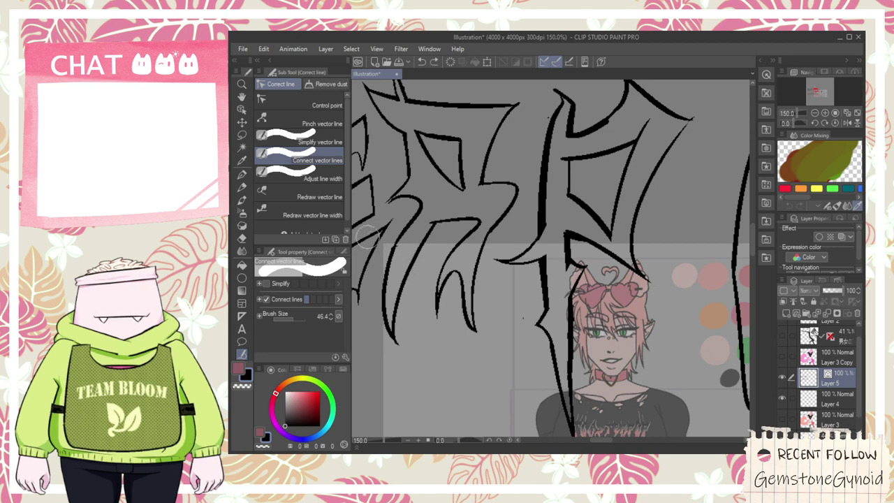
{"action": "left_click", "coordinate": [325, 143]}
{"action": "left_click", "coordinate": [321, 177]}
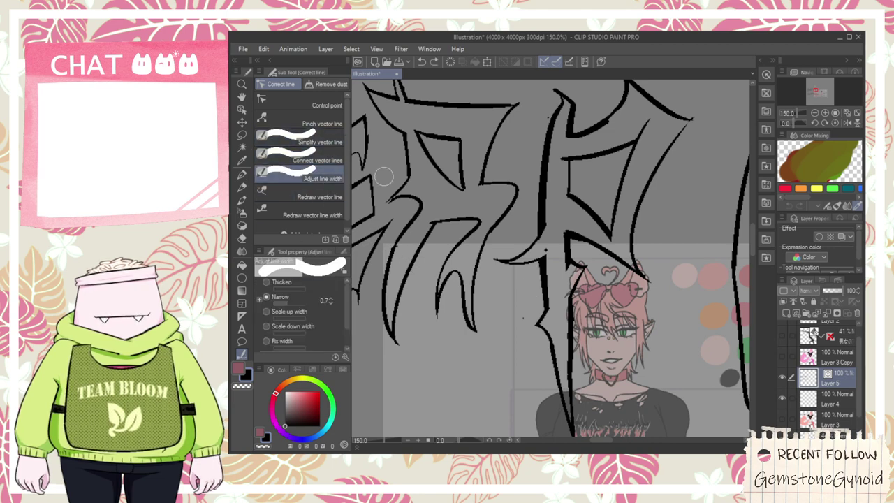
{"action": "mouse_move", "coordinate": [543, 218]}
{"action": "left_mouse_down"}
{"action": "mouse_move", "coordinate": [543, 133]}
{"action": "mouse_move", "coordinate": [543, 178]}
{"action": "mouse_move", "coordinate": [546, 163]}
{"action": "left_mouse_up"}
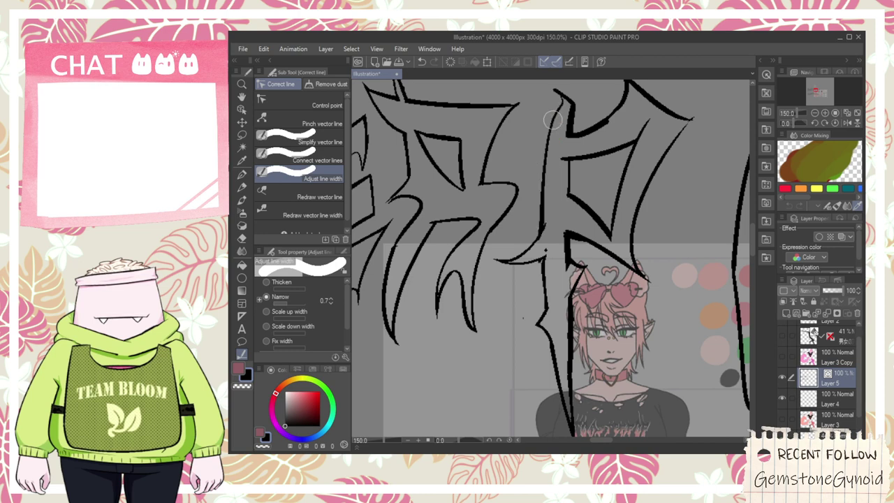
{"action": "left_click_drag", "start_coordinate": [579, 106], "coordinate": [578, 131]}
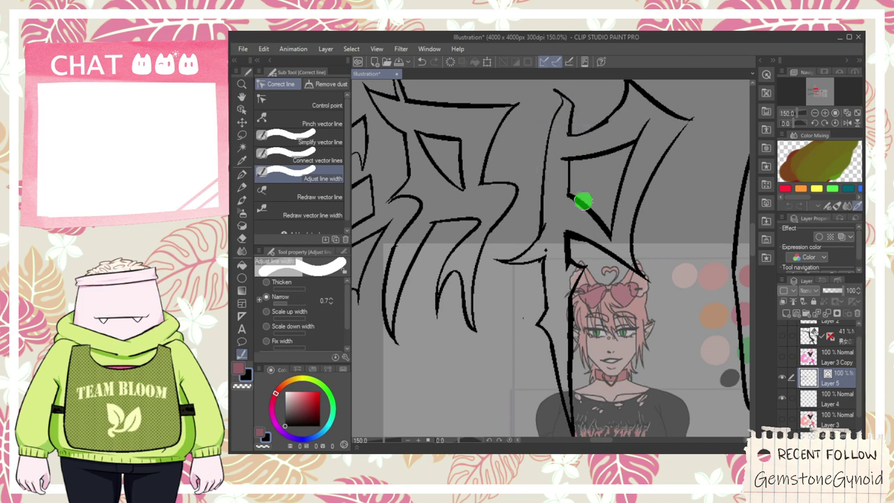
{"action": "left_click_drag", "start_coordinate": [591, 210], "coordinate": [600, 222]}
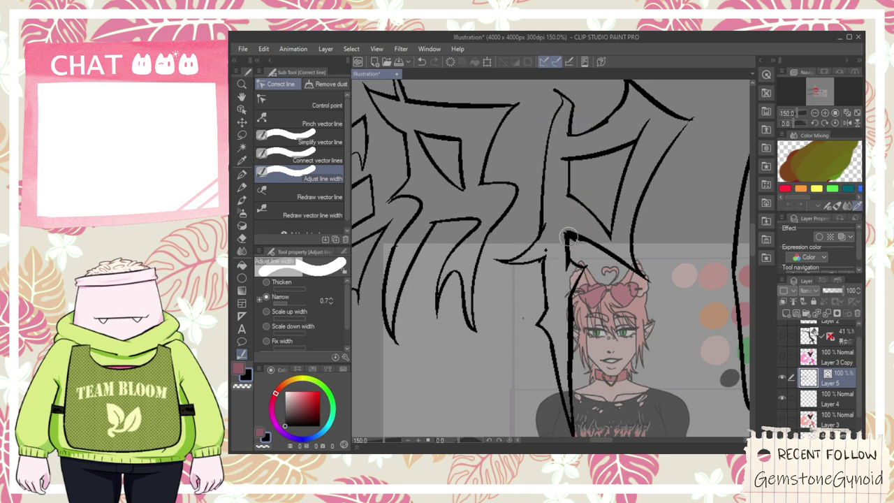
- Join the broken line ends at the corner beneath the first P's counter using Connect vector lines
{"action": "key", "text": "e"}
{"action": "scroll", "coordinate": [574, 244], "scroll_direction": "up", "scroll_amount": 1}
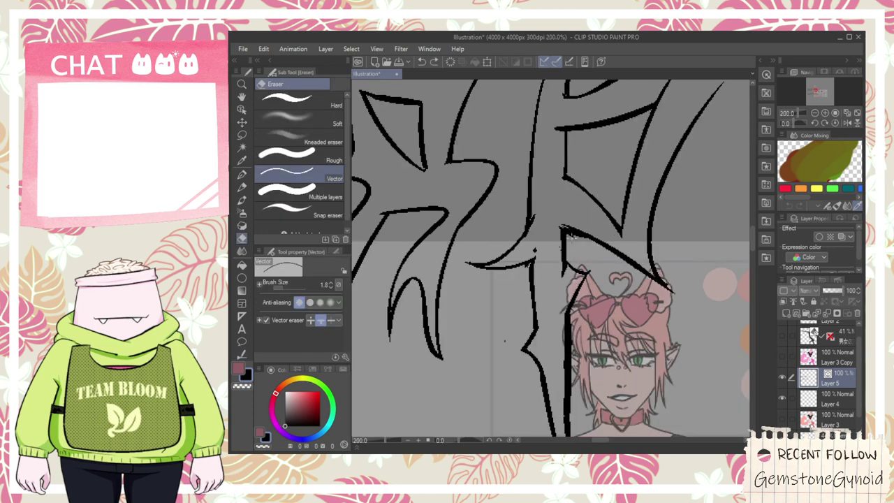
{"action": "scroll", "coordinate": [572, 241], "scroll_direction": "up", "scroll_amount": 2}
{"action": "left_click", "coordinate": [242, 355]}
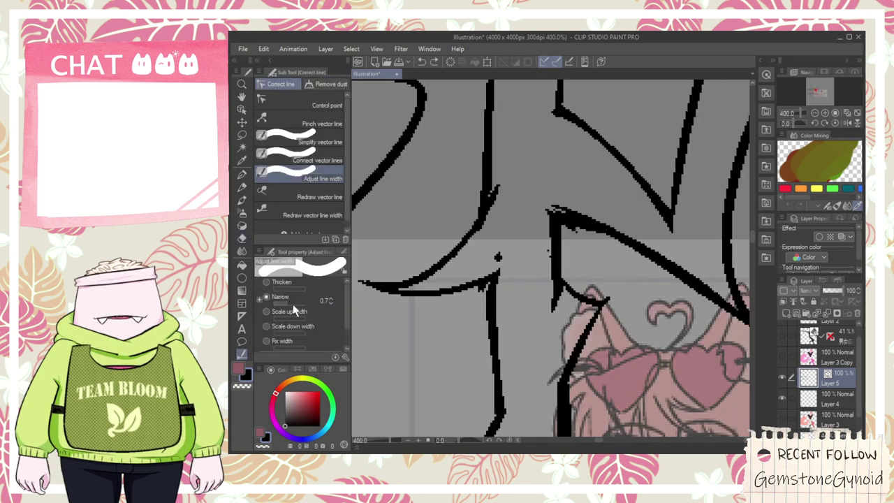
{"action": "left_click", "coordinate": [318, 159]}
{"action": "left_click_drag", "start_coordinate": [584, 226], "coordinate": [569, 216]}
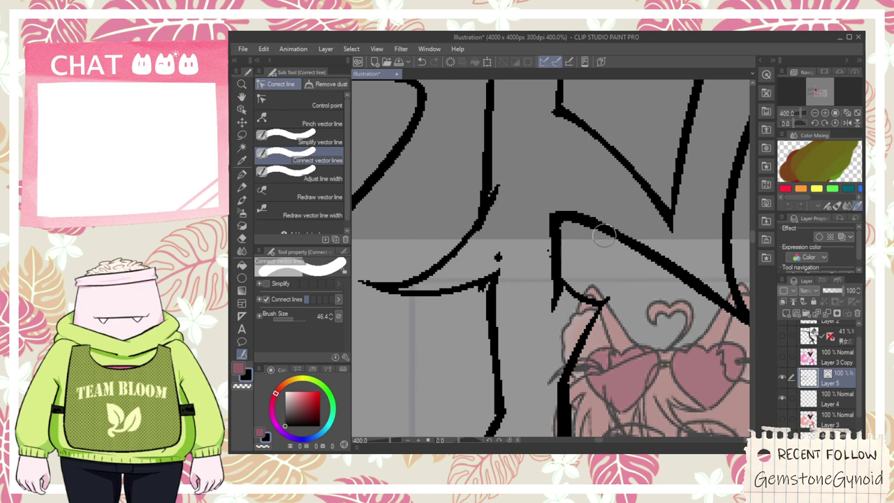
- Clean up the stray marks and line ends around the first P's stem spike with the Vector eraser
{"action": "scroll", "coordinate": [603, 231], "scroll_direction": "down", "scroll_amount": 4}
{"action": "scroll", "coordinate": [606, 242], "scroll_direction": "up", "scroll_amount": 3}
{"action": "key", "text": "e"}
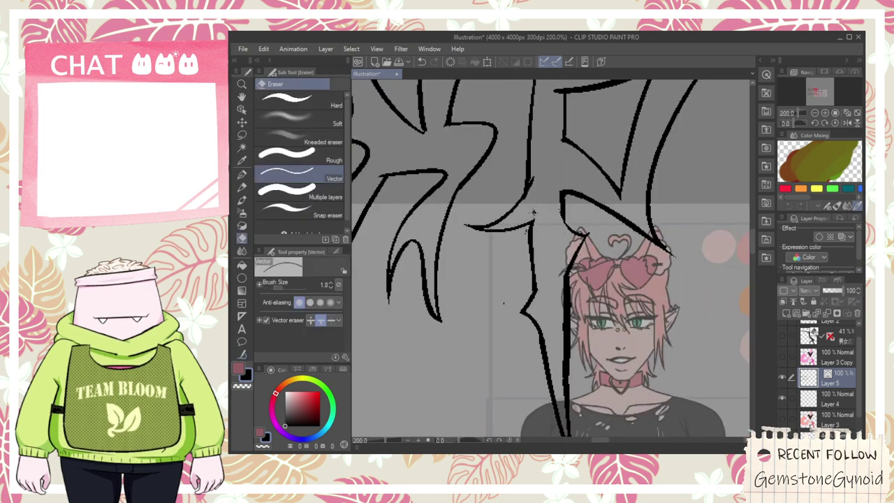
{"action": "scroll", "coordinate": [522, 258], "scroll_direction": "up", "scroll_amount": 2}
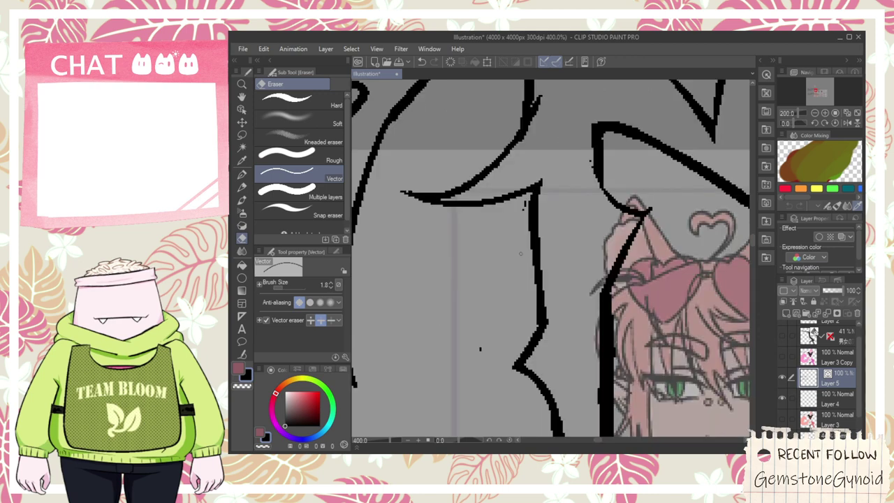
{"action": "scroll", "coordinate": [486, 313], "scroll_direction": "down", "scroll_amount": 3}
{"action": "scroll", "coordinate": [585, 183], "scroll_direction": "up", "scroll_amount": 2}
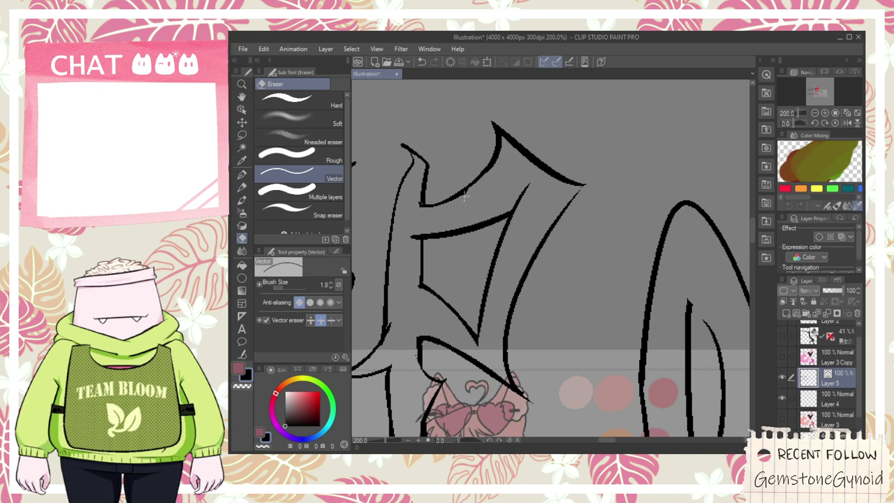
- Delete the plain draft O and P that follow the inked first P
{"action": "scroll", "coordinate": [509, 196], "scroll_direction": "down", "scroll_amount": 3}
{"action": "key", "text": "space"}
{"action": "left_click_drag", "start_coordinate": [574, 236], "coordinate": [589, 273]}
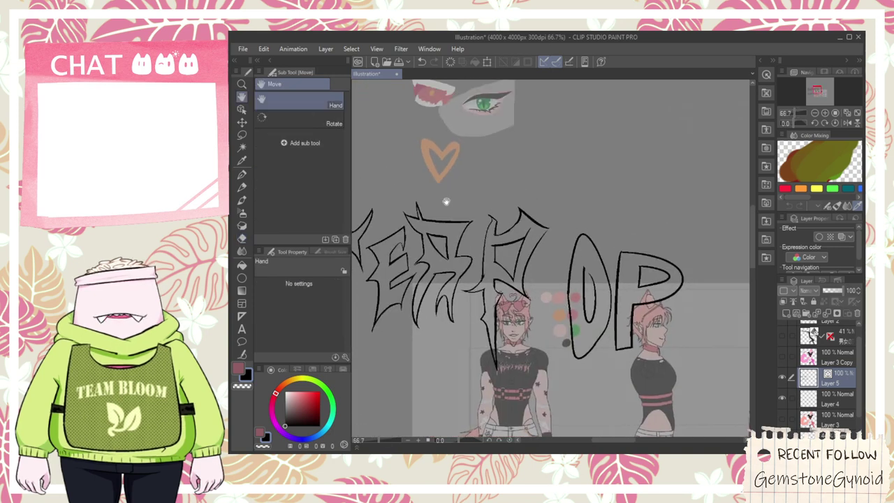
{"action": "key", "text": "k"}
{"action": "left_click", "coordinate": [242, 109]}
{"action": "left_click_drag", "start_coordinate": [557, 384], "coordinate": [686, 204]}
{"action": "key", "text": "Delete"}
{"action": "key", "text": "ctrl+minus"}
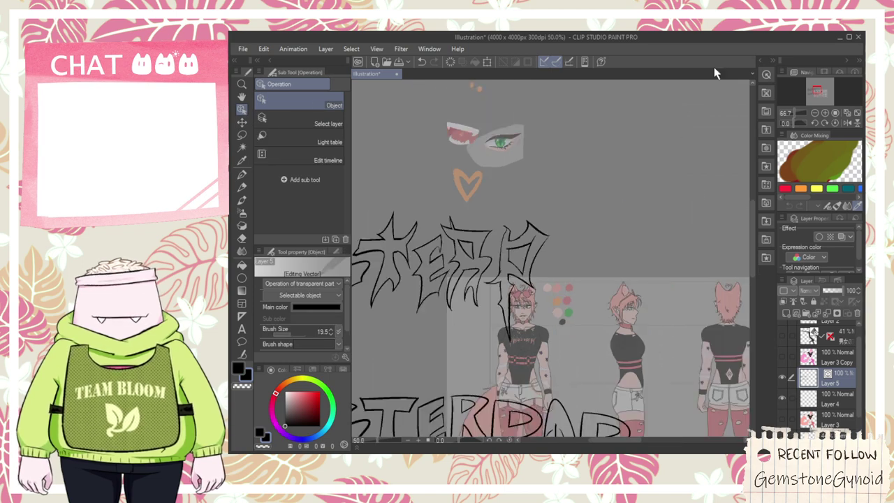
- Select all vector strokes of the spiky O after the first T, including its counter
{"action": "key", "text": "space"}
{"action": "left_click_drag", "start_coordinate": [617, 166], "coordinate": [736, 108]}
{"action": "left_click_drag", "start_coordinate": [468, 170], "coordinate": [526, 172]}
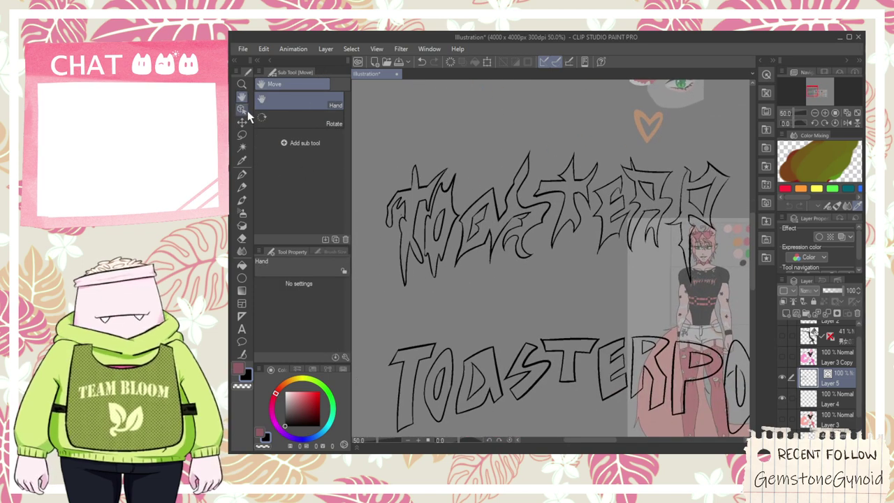
{"action": "left_click", "coordinate": [241, 110]}
{"action": "scroll", "coordinate": [444, 184], "scroll_direction": "up", "scroll_amount": 1}
{"action": "left_click", "coordinate": [443, 232]}
{"action": "left_click_drag", "start_coordinate": [482, 132], "coordinate": [450, 189]}
{"action": "left_click", "coordinate": [434, 206], "text": "shift"}
{"action": "left_click", "coordinate": [418, 241], "text": "shift"}
{"action": "left_click_drag", "start_coordinate": [428, 273], "coordinate": [436, 269]}
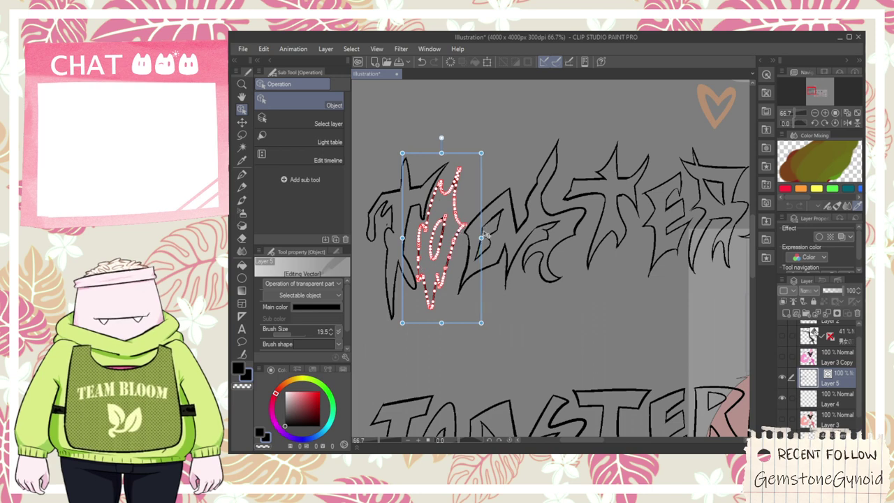
{"action": "key", "text": "Delete"}
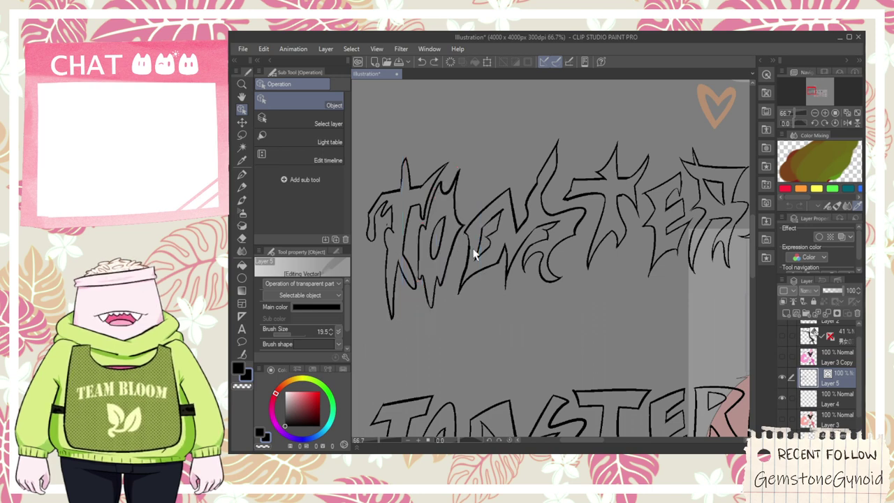
- Duplicate the spiky O and place the copy right after the first P
{"action": "left_click_drag", "start_coordinate": [420, 228], "coordinate": [420, 226]}
{"action": "left_click", "coordinate": [448, 195], "text": "shift"}
{"action": "left_click", "coordinate": [456, 209], "text": "shift"}
{"action": "left_click", "coordinate": [460, 236], "text": "shift"}
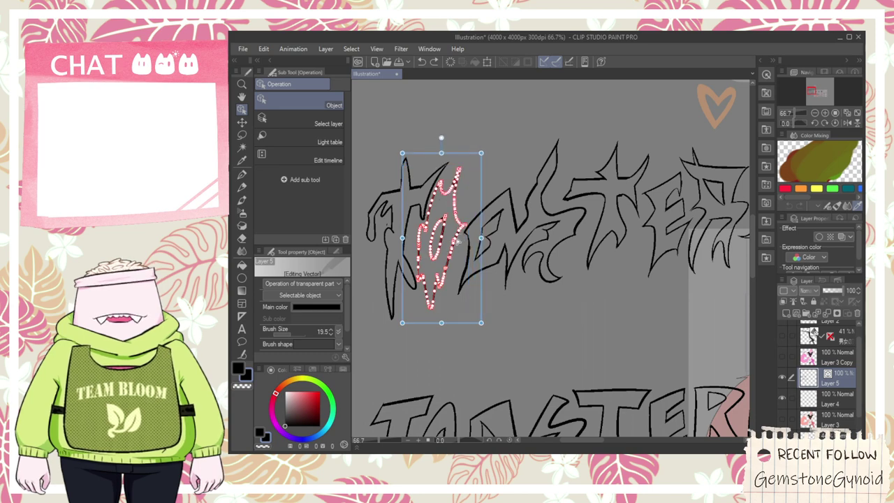
{"action": "mouse_move", "coordinate": [486, 297]}
{"action": "left_mouse_down"}
{"action": "mouse_move", "coordinate": [739, 344]}
{"action": "mouse_move", "coordinate": [422, 344]}
{"action": "mouse_move", "coordinate": [335, 357]}
{"action": "mouse_move", "coordinate": [588, 329]}
{"action": "left_mouse_up"}
{"action": "left_click", "coordinate": [505, 360]}
- Duplicate the spiky P and place the copy after the second O as the word's final letter
{"action": "left_click", "coordinate": [469, 183]}
{"action": "left_click_drag", "start_coordinate": [473, 280], "coordinate": [460, 143]}
{"action": "left_click_drag", "start_coordinate": [513, 161], "coordinate": [530, 171]}
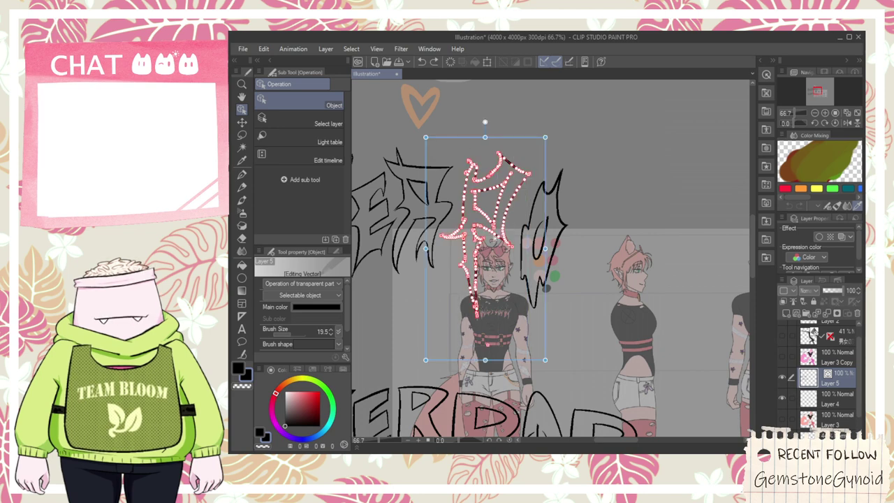
{"action": "mouse_move", "coordinate": [517, 140]}
{"action": "left_mouse_down"}
{"action": "mouse_move", "coordinate": [624, 193]}
{"action": "mouse_move", "coordinate": [627, 141]}
{"action": "mouse_move", "coordinate": [632, 175]}
{"action": "left_mouse_up"}
{"action": "left_click", "coordinate": [642, 149]}
- Delete the rough TOASTERPOP draft beneath the spiky lettering
{"action": "scroll", "coordinate": [622, 191], "scroll_direction": "down", "scroll_amount": 3}
{"action": "key", "text": "space"}
{"action": "left_click_drag", "start_coordinate": [604, 280], "coordinate": [583, 289]}
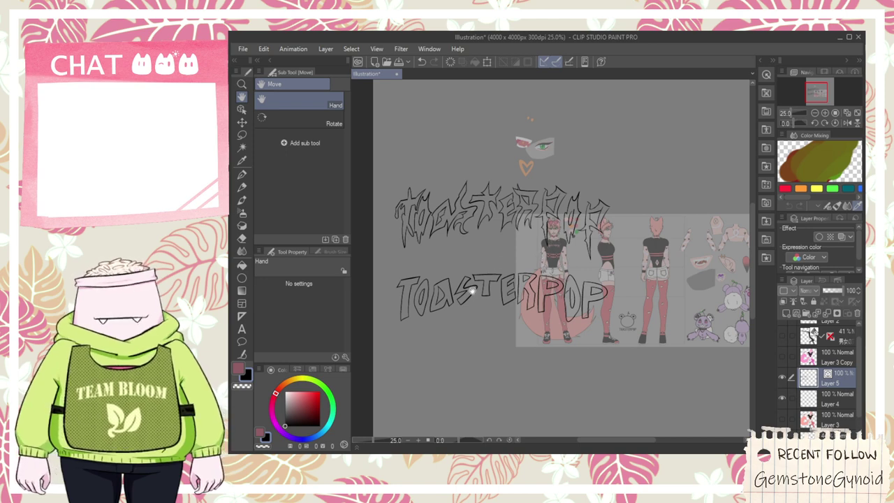
{"action": "left_click_drag", "start_coordinate": [385, 365], "coordinate": [613, 272]}
{"action": "key", "text": "Delete"}
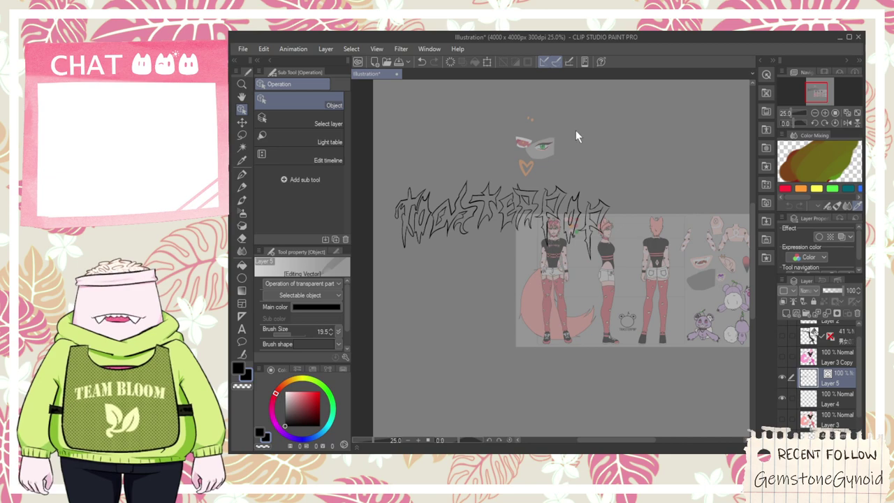
- Move the character reference sheet layer up so it sits clear above the TOASTERPOP lettering
{"action": "scroll", "coordinate": [551, 237], "scroll_direction": "up", "scroll_amount": 10}
{"action": "scroll", "coordinate": [494, 220], "scroll_direction": "down", "scroll_amount": 8}
{"action": "scroll", "coordinate": [552, 255], "scroll_direction": "up", "scroll_amount": 3}
{"action": "scroll", "coordinate": [550, 253], "scroll_direction": "down", "scroll_amount": 2}
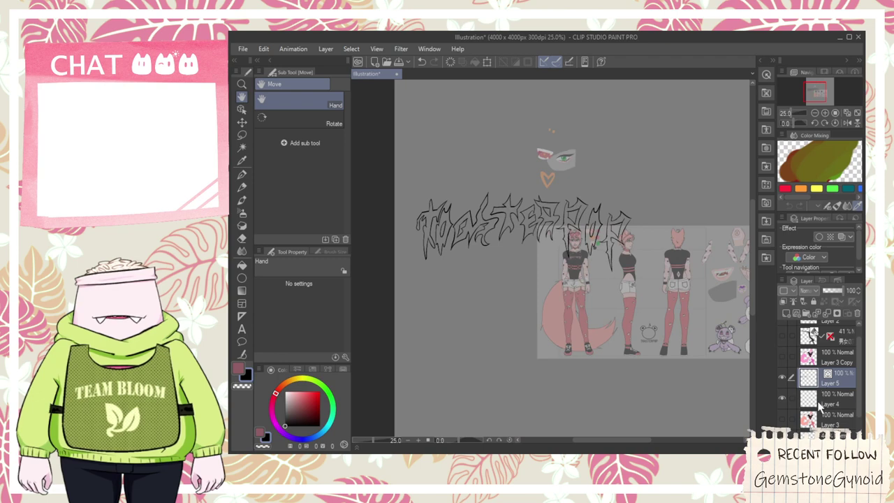
{"action": "left_click", "coordinate": [818, 405]}
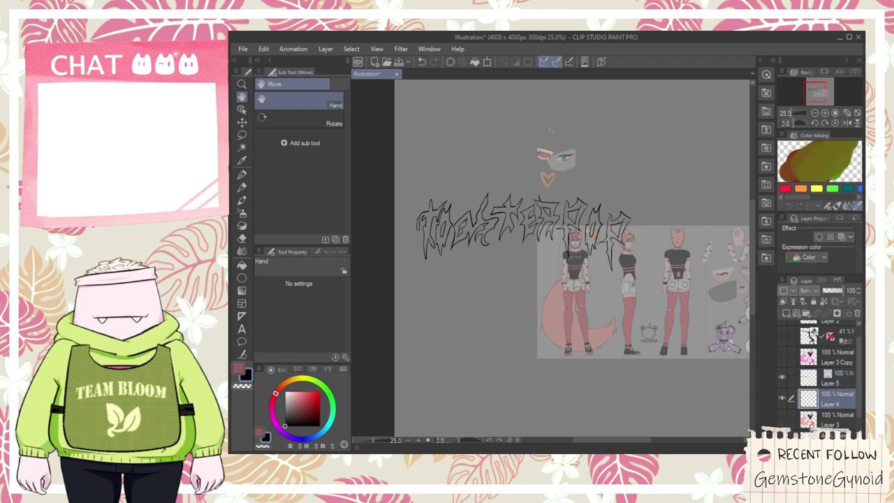
{"action": "key", "text": "k"}
{"action": "left_click_drag", "start_coordinate": [706, 354], "coordinate": [623, 166]}
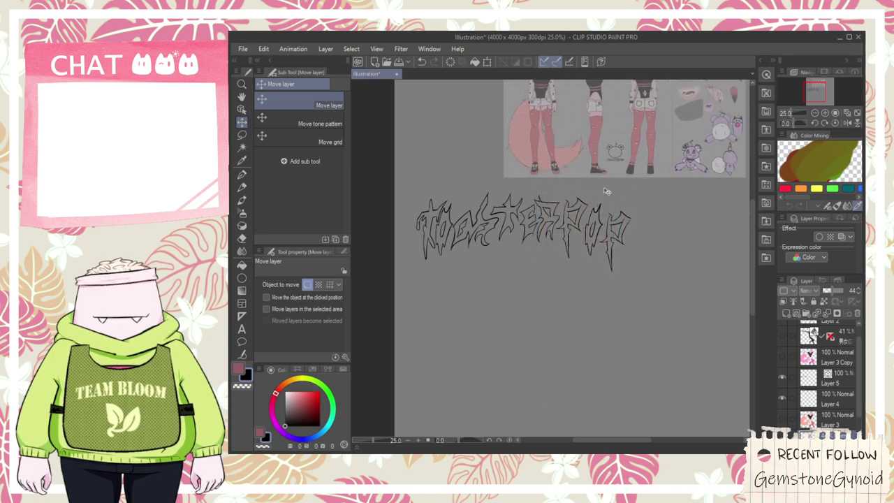
- Choose a near-black purple and fill the first T on Layer 4 using the Refer other layers fill
{"action": "left_click", "coordinate": [241, 97]}
{"action": "left_click_drag", "start_coordinate": [456, 247], "coordinate": [466, 305]}
{"action": "left_click_drag", "start_coordinate": [276, 424], "coordinate": [292, 439]}
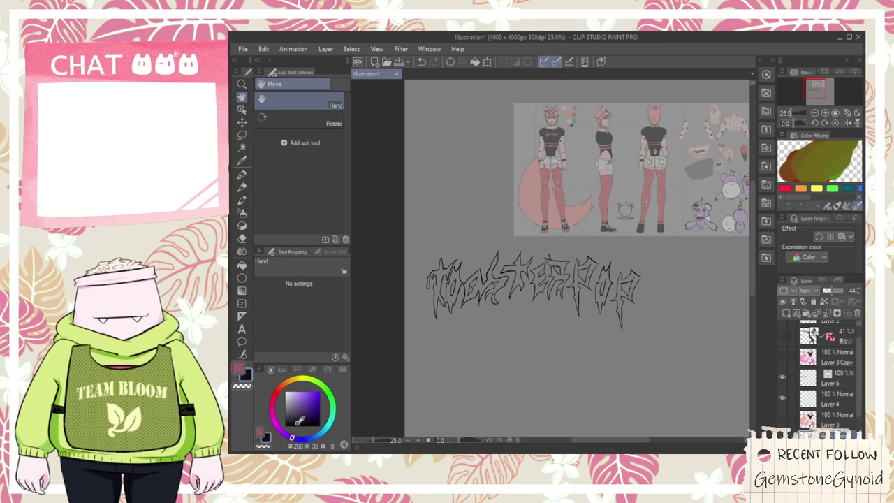
{"action": "key", "text": "g"}
{"action": "left_click", "coordinate": [824, 399]}
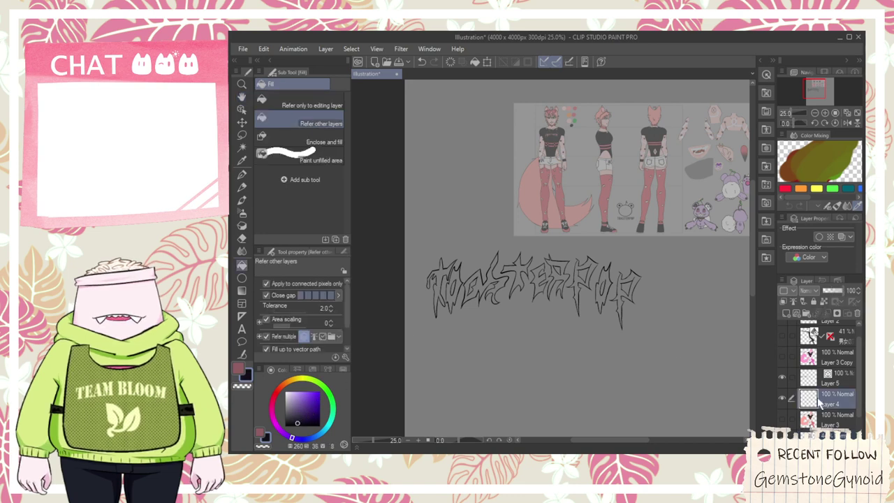
{"action": "scroll", "coordinate": [440, 290], "scroll_direction": "up", "scroll_amount": 4}
{"action": "left_click", "coordinate": [438, 248]}
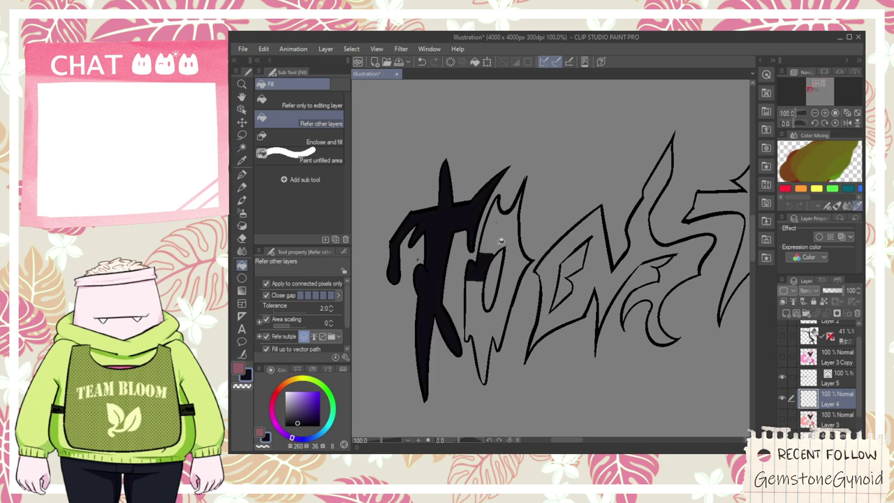
- Fill the first O, the A, the S with its lower hook, and the second T with the near-black purple
{"action": "left_click", "coordinate": [489, 253]}
{"action": "left_click", "coordinate": [558, 256]}
{"action": "left_click", "coordinate": [651, 188]}
{"action": "scroll", "coordinate": [671, 220], "scroll_direction": "down", "scroll_amount": 1}
{"action": "left_click", "coordinate": [678, 245]}
{"action": "left_click_drag", "start_coordinate": [659, 265], "coordinate": [539, 296]}
{"action": "scroll", "coordinate": [539, 299], "scroll_direction": "up", "scroll_amount": 1}
{"action": "left_click", "coordinate": [539, 304]}
{"action": "left_click", "coordinate": [541, 342]}
{"action": "left_click", "coordinate": [636, 258]}
- Fill the E and all sections of the R, including its legs, with the near-black purple
{"action": "left_click_drag", "start_coordinate": [677, 225], "coordinate": [510, 234]}
{"action": "left_click", "coordinate": [548, 251]}
{"action": "left_click", "coordinate": [623, 236]}
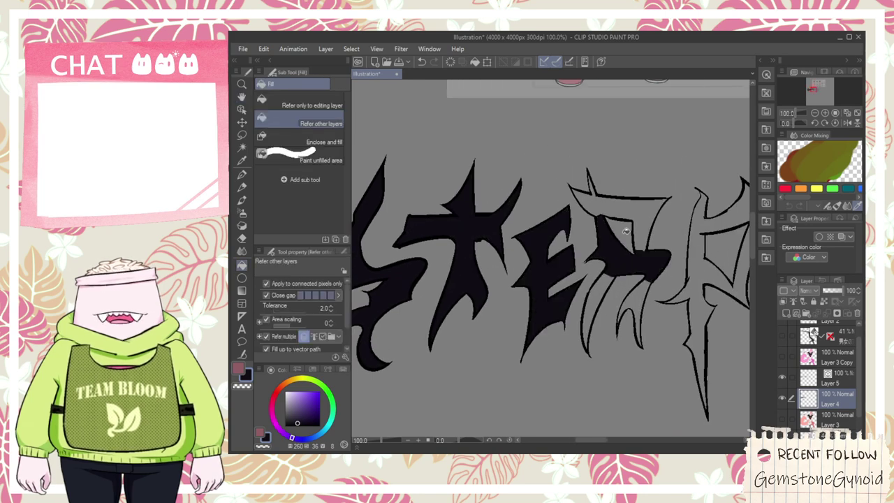
{"action": "left_click", "coordinate": [611, 213]}
{"action": "left_click", "coordinate": [599, 307]}
{"action": "left_click", "coordinate": [632, 307]}
- Fill the stem, bowl and lower spike of the first P with the near-black purple
{"action": "left_click_drag", "start_coordinate": [683, 287], "coordinate": [564, 292]}
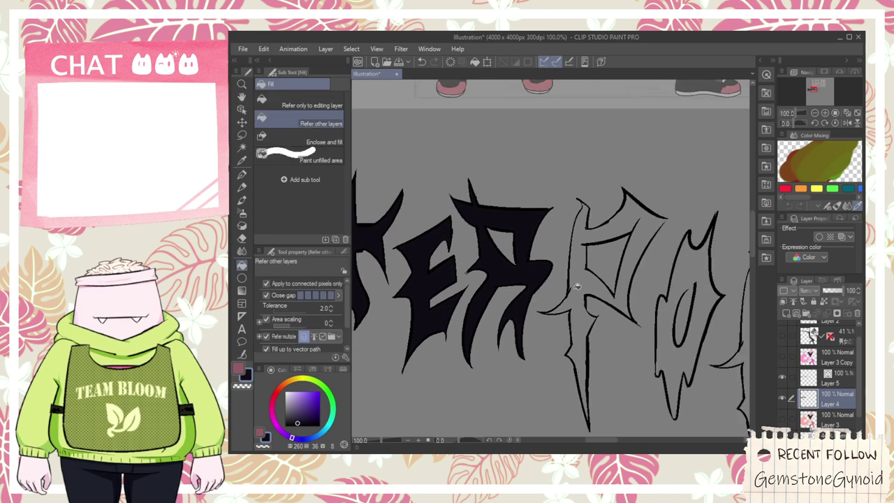
{"action": "left_click", "coordinate": [590, 283]}
{"action": "left_click", "coordinate": [623, 298]}
{"action": "left_click", "coordinate": [624, 225]}
{"action": "left_click", "coordinate": [590, 323]}
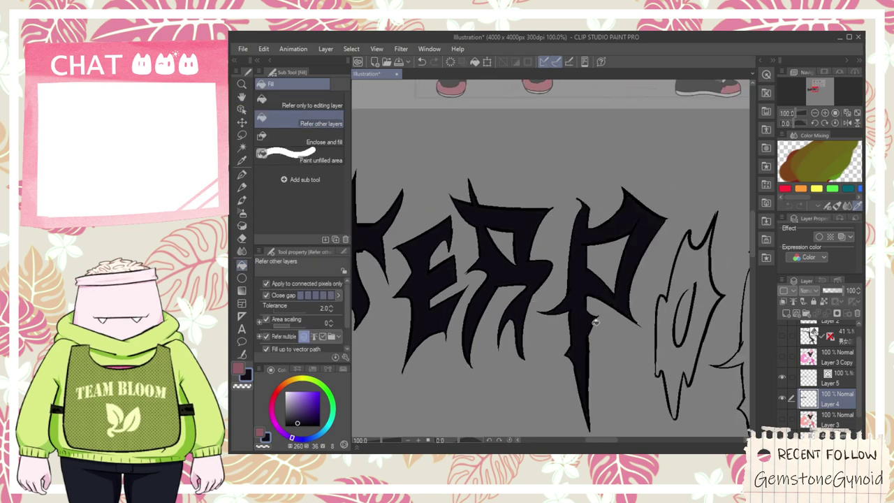
- Undo the misplaced fill in the second O and fill its body with the near-black purple, leaving the counter empty
{"action": "left_click", "coordinate": [669, 338]}
{"action": "scroll", "coordinate": [695, 292], "scroll_direction": "up", "scroll_amount": 2}
{"action": "key", "text": "ctrl+z"}
{"action": "key", "text": "p"}
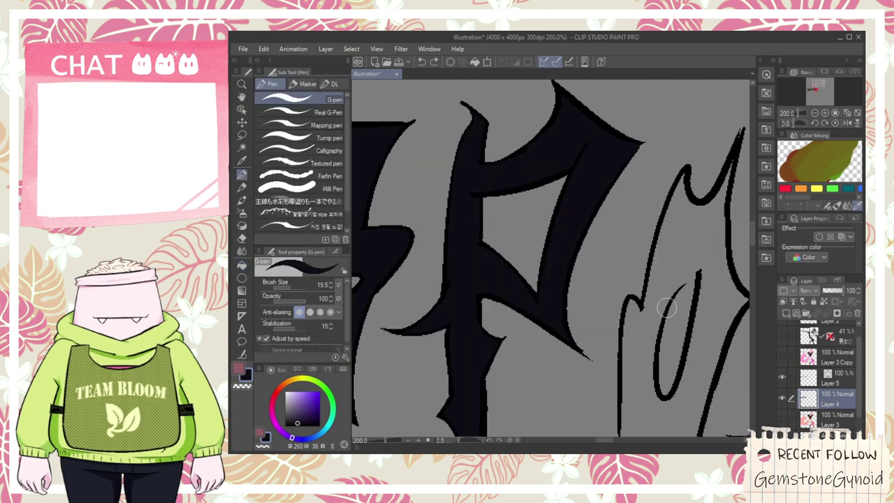
{"action": "key", "text": "g"}
{"action": "left_click", "coordinate": [697, 253]}
{"action": "scroll", "coordinate": [696, 331], "scroll_direction": "down", "scroll_amount": 3}
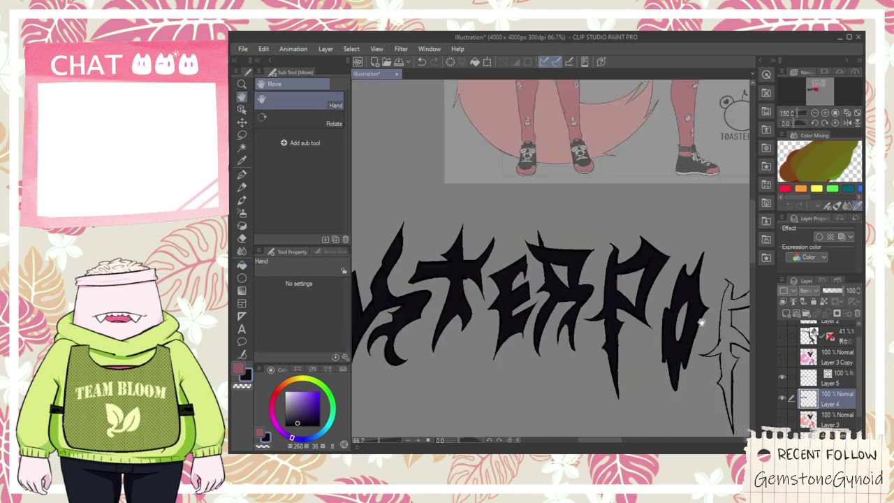
- Fill all sections of the final P, including its bowl and lower stem, with the near-black purple
{"action": "left_click_drag", "start_coordinate": [723, 324], "coordinate": [646, 296]}
{"action": "scroll", "coordinate": [645, 296], "scroll_direction": "up", "scroll_amount": 1}
{"action": "scroll", "coordinate": [646, 296], "scroll_direction": "up", "scroll_amount": 1}
{"action": "left_click", "coordinate": [653, 306]}
{"action": "left_click", "coordinate": [669, 266]}
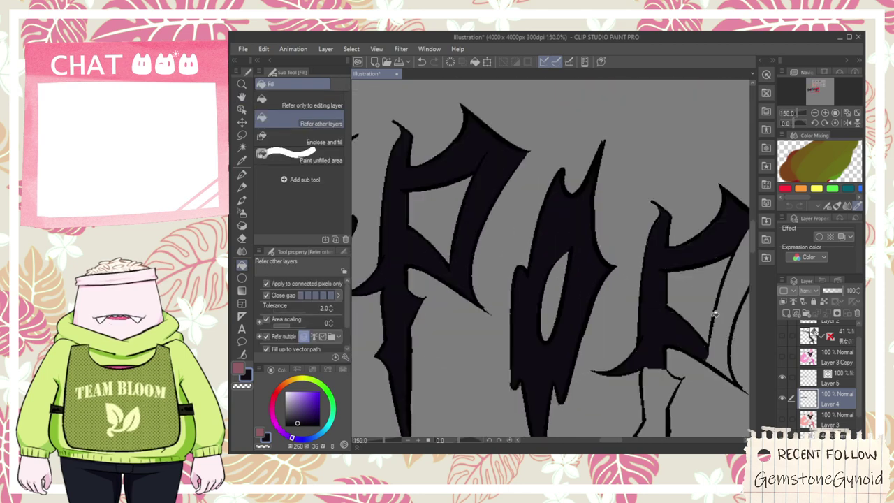
{"action": "left_click", "coordinate": [718, 313]}
{"action": "left_click", "coordinate": [659, 370]}
{"action": "left_click_drag", "start_coordinate": [659, 370], "coordinate": [642, 282]}
- Create a selection from the filled TOASTERPOP lettering and add a new raster layer above Layer 4
{"action": "scroll", "coordinate": [642, 282], "scroll_direction": "down", "scroll_amount": 3}
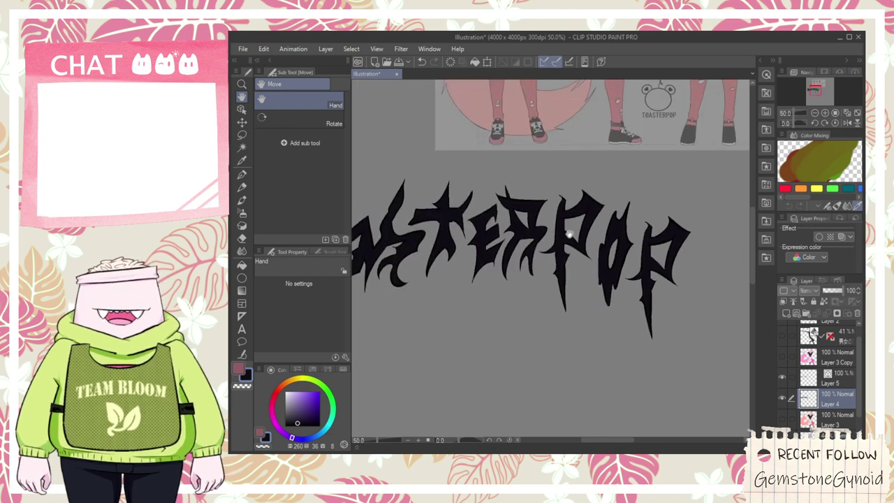
{"action": "left_click_drag", "start_coordinate": [568, 245], "coordinate": [661, 414]}
{"action": "scroll", "coordinate": [661, 414], "scroll_direction": "down", "scroll_amount": 1}
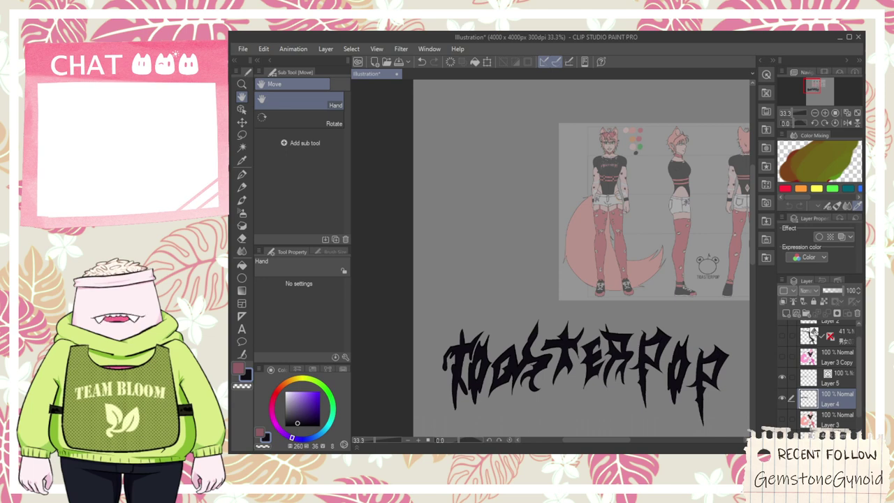
{"action": "scroll", "coordinate": [580, 165], "scroll_direction": "up", "scroll_amount": 3}
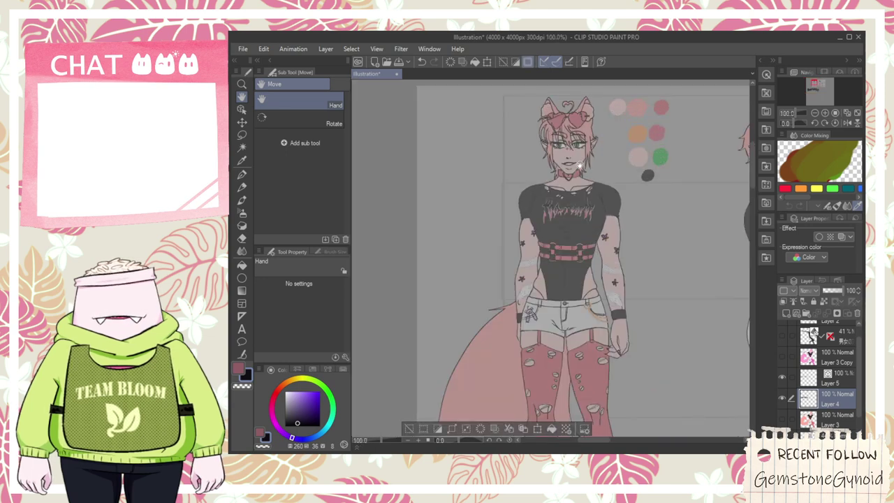
{"action": "scroll", "coordinate": [579, 165], "scroll_direction": "down", "scroll_amount": 4}
{"action": "left_click", "coordinate": [786, 314]}
- Switch to the Thick oil paint brush for painting inside the lettering selection
{"action": "left_click", "coordinate": [241, 201]}
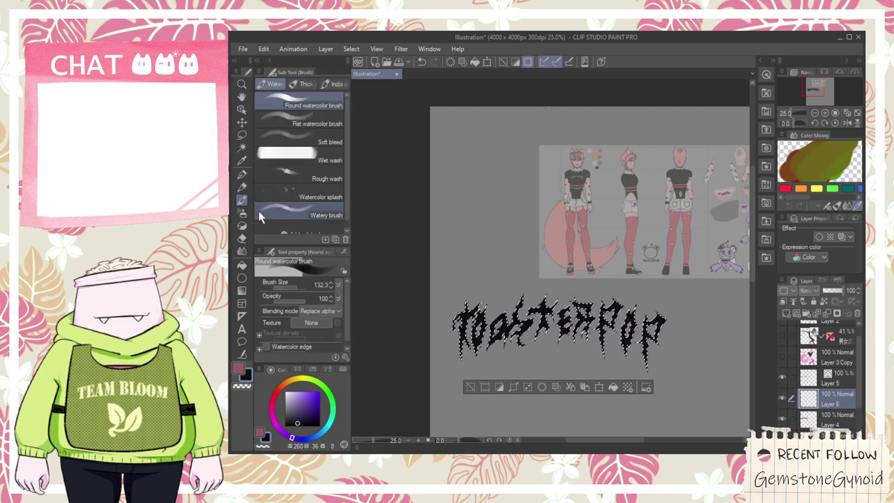
{"action": "left_click", "coordinate": [308, 84]}
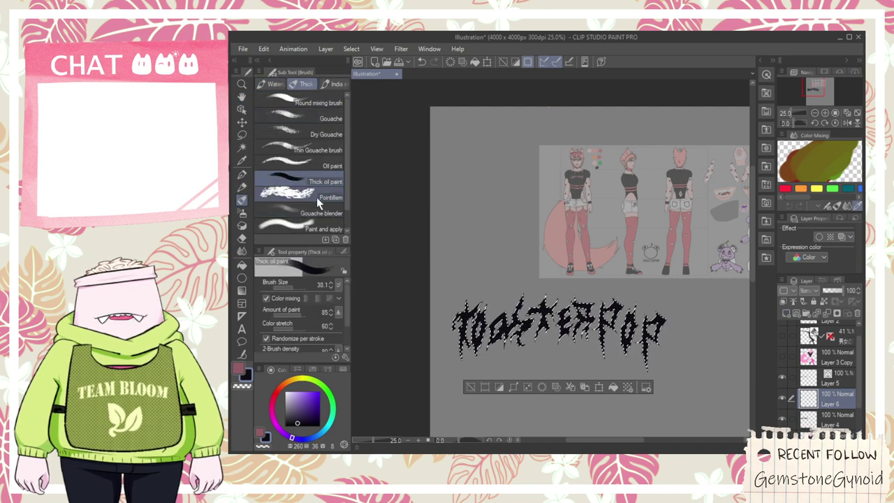
{"action": "scroll", "coordinate": [538, 201], "scroll_direction": "up", "scroll_amount": 1}
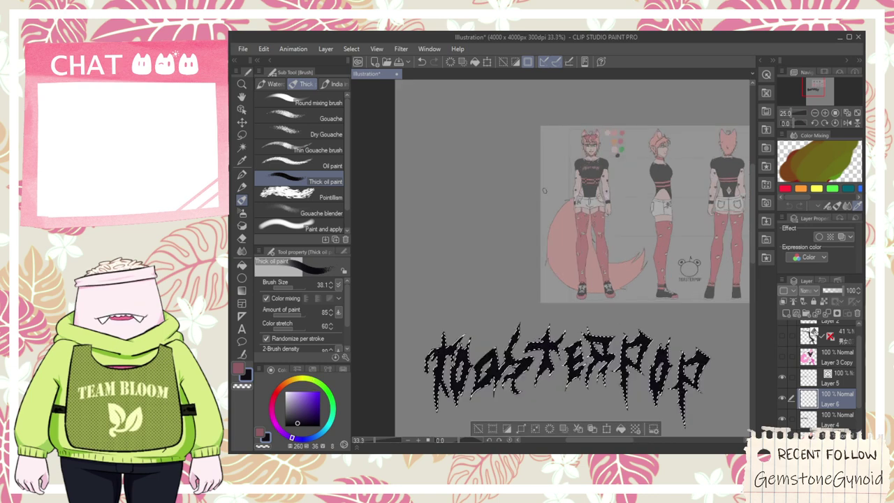
- Show the flat-coloured character and sample the pinkish red of its belt strap as the paint colour
{"action": "scroll", "coordinate": [569, 183], "scroll_direction": "up", "scroll_amount": 2}
{"action": "scroll", "coordinate": [578, 197], "scroll_direction": "down", "scroll_amount": 7}
{"action": "key", "text": "space"}
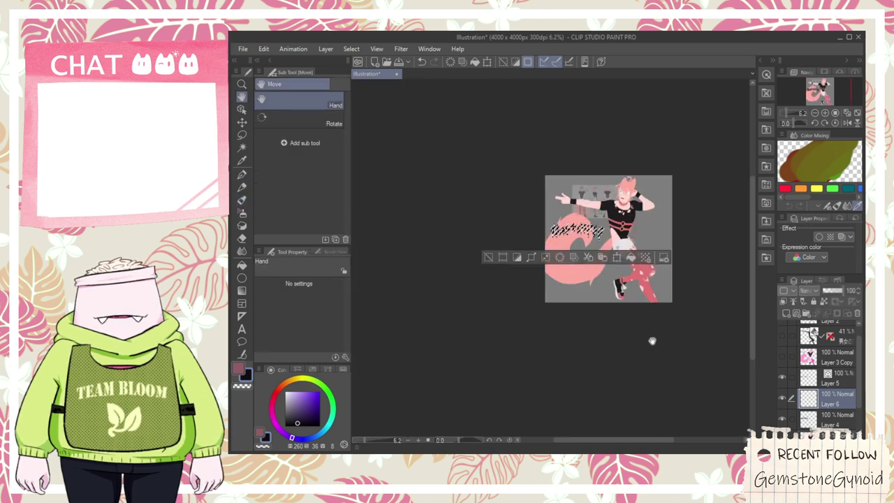
{"action": "scroll", "coordinate": [577, 236], "scroll_direction": "up", "scroll_amount": 4}
{"action": "key", "text": "space"}
{"action": "left_click_drag", "start_coordinate": [714, 223], "coordinate": [517, 311]}
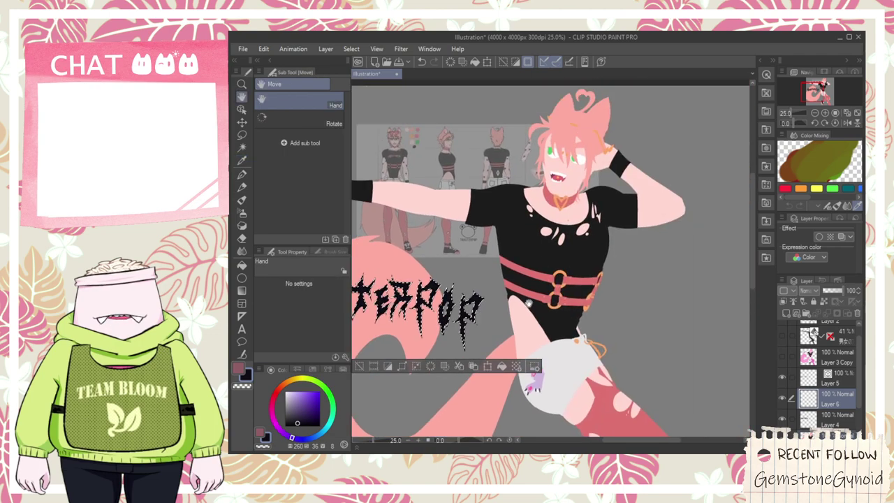
{"action": "scroll", "coordinate": [517, 310], "scroll_direction": "up", "scroll_amount": 1}
{"action": "scroll", "coordinate": [386, 155], "scroll_direction": "up", "scroll_amount": 2}
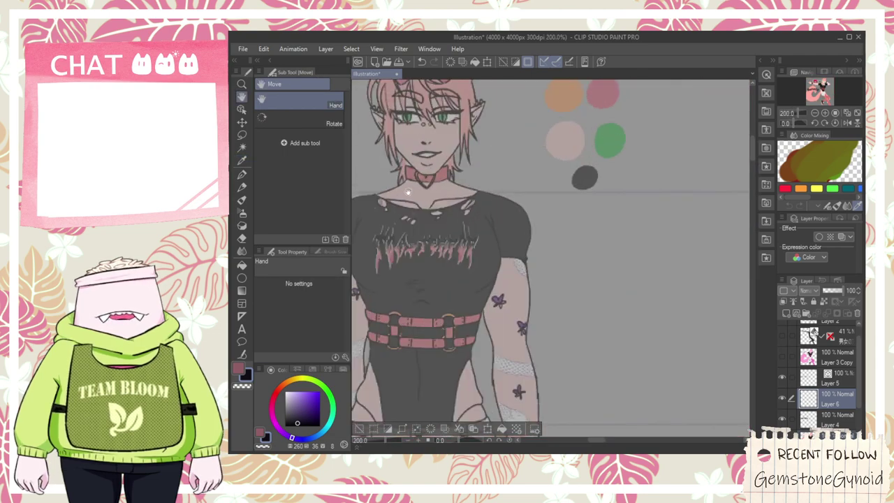
{"action": "scroll", "coordinate": [404, 189], "scroll_direction": "down", "scroll_amount": 5}
{"action": "left_click_drag", "start_coordinate": [588, 344], "coordinate": [373, 122]}
{"action": "scroll", "coordinate": [486, 208], "scroll_direction": "up", "scroll_amount": 1}
{"action": "scroll", "coordinate": [496, 216], "scroll_direction": "up", "scroll_amount": 2}
{"action": "left_click", "coordinate": [496, 217]}
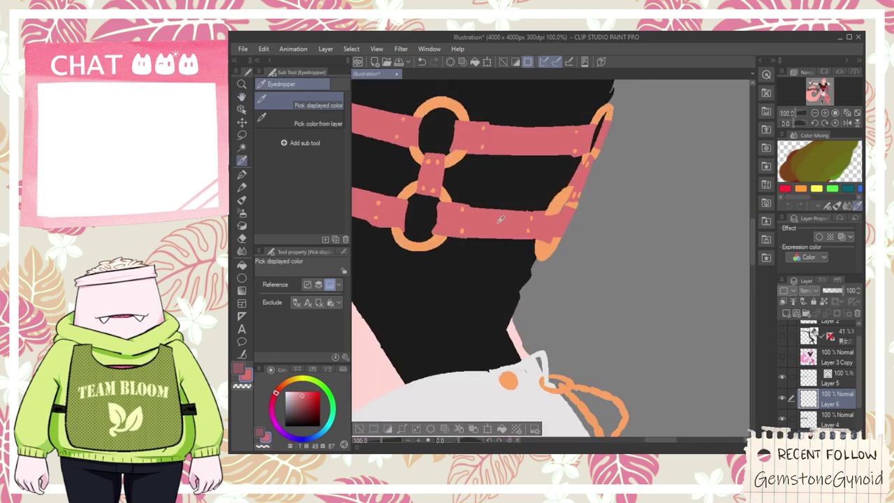
{"action": "scroll", "coordinate": [499, 233], "scroll_direction": "down", "scroll_amount": 4}
{"action": "left_click_drag", "start_coordinate": [534, 314], "coordinate": [716, 342]}
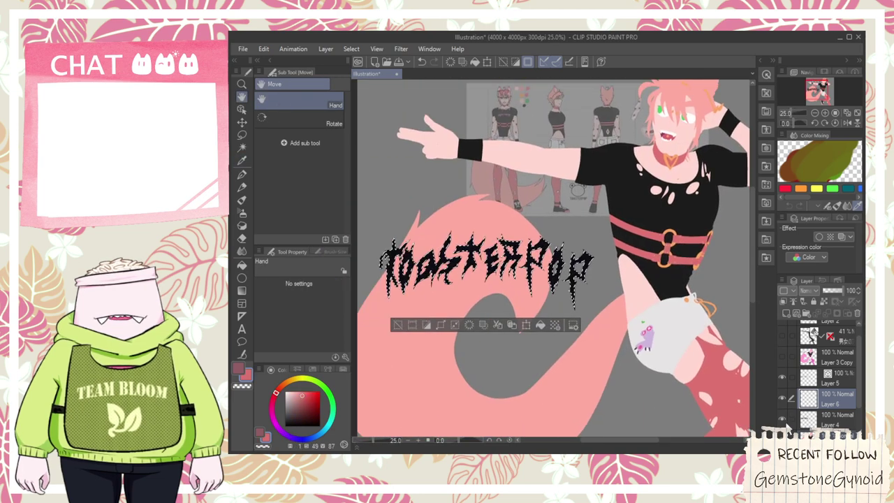
- Hide the flat-coloured character and switch back to the Thick oil paint brush for painting the lettering
{"action": "left_click", "coordinate": [782, 438]}
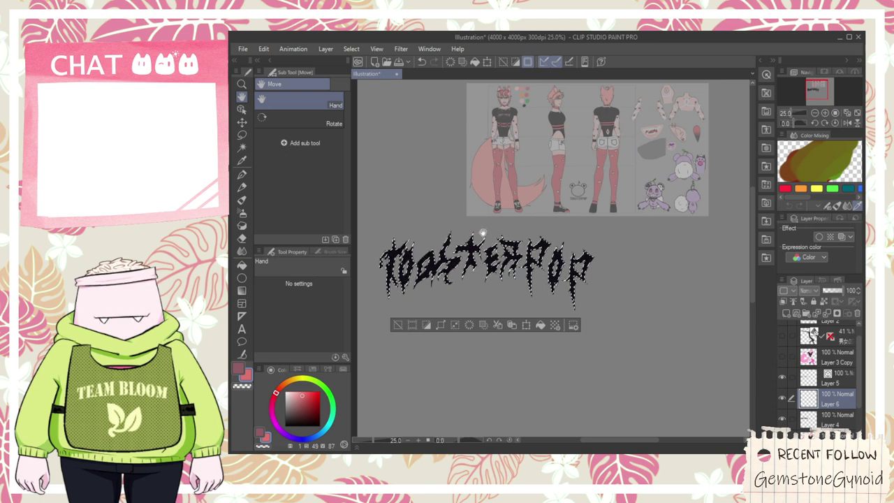
{"action": "left_click_drag", "start_coordinate": [487, 235], "coordinate": [585, 246]}
{"action": "left_click", "coordinate": [241, 201]}
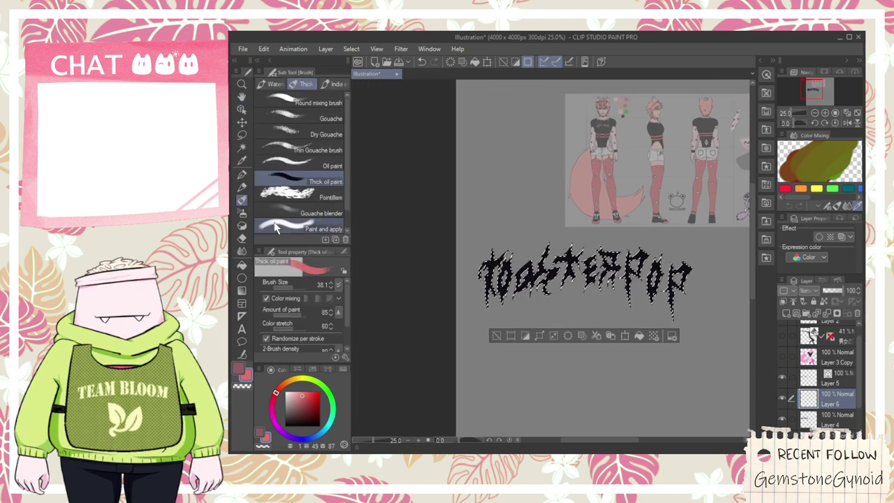
{"action": "left_click", "coordinate": [300, 288]}
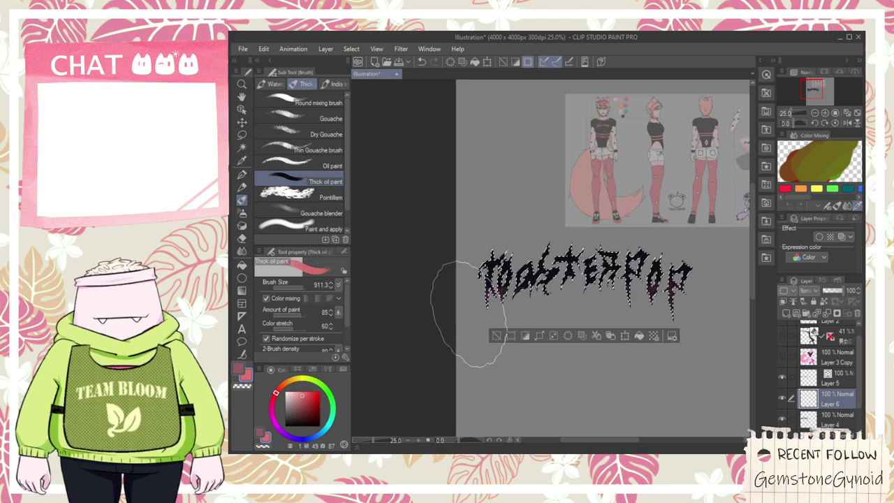
{"action": "left_click_drag", "start_coordinate": [435, 295], "coordinate": [721, 263]}
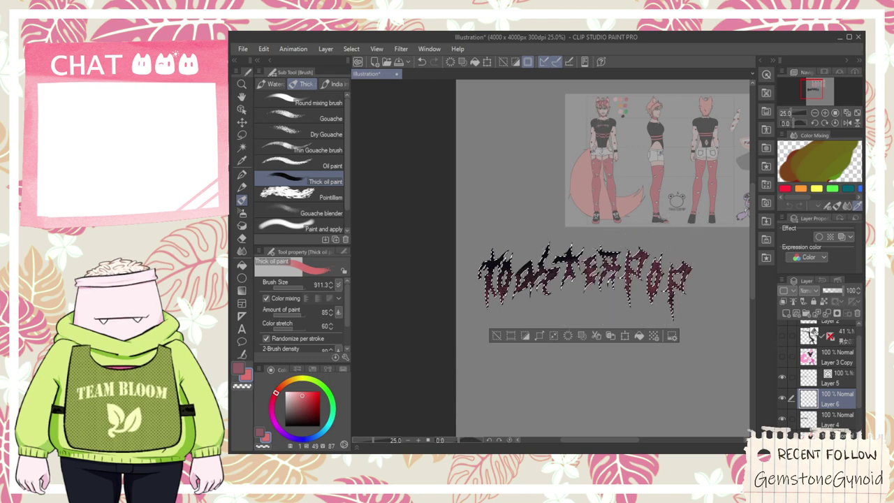
{"action": "key", "text": "ctrl+z"}
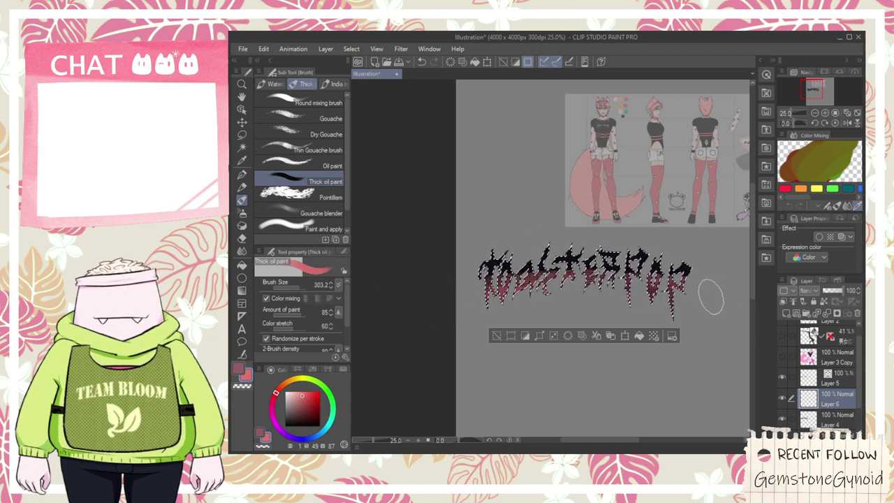
- Paint a pinkish-red fade over the lower half of the TOASTERPOP lettering with the Thick oil paint brush at size 303.2
{"action": "mouse_move", "coordinate": [564, 289]}
{"action": "left_mouse_down"}
{"action": "mouse_move", "coordinate": [456, 293]}
{"action": "mouse_move", "coordinate": [484, 291]}
{"action": "left_mouse_up"}
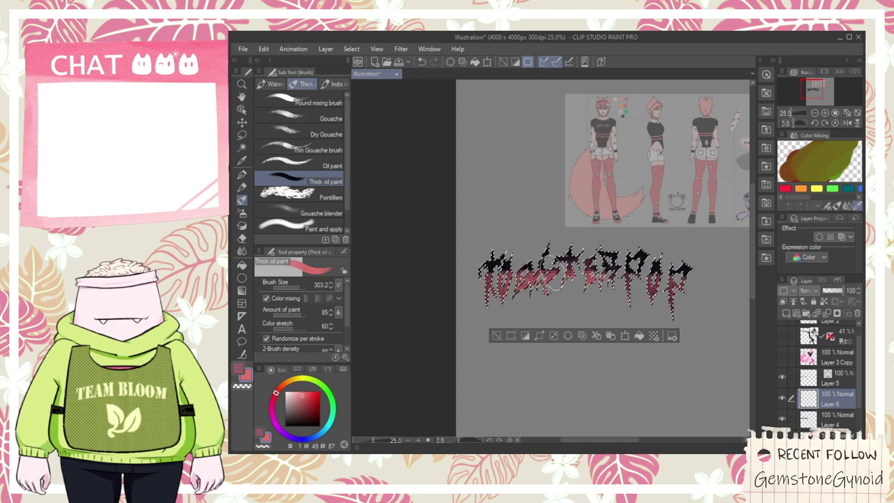
{"action": "mouse_move", "coordinate": [612, 278]}
{"action": "left_mouse_down"}
{"action": "mouse_move", "coordinate": [636, 285]}
{"action": "mouse_move", "coordinate": [647, 301]}
{"action": "mouse_move", "coordinate": [674, 302]}
{"action": "left_mouse_up"}
{"action": "key", "text": "ctrl+z"}
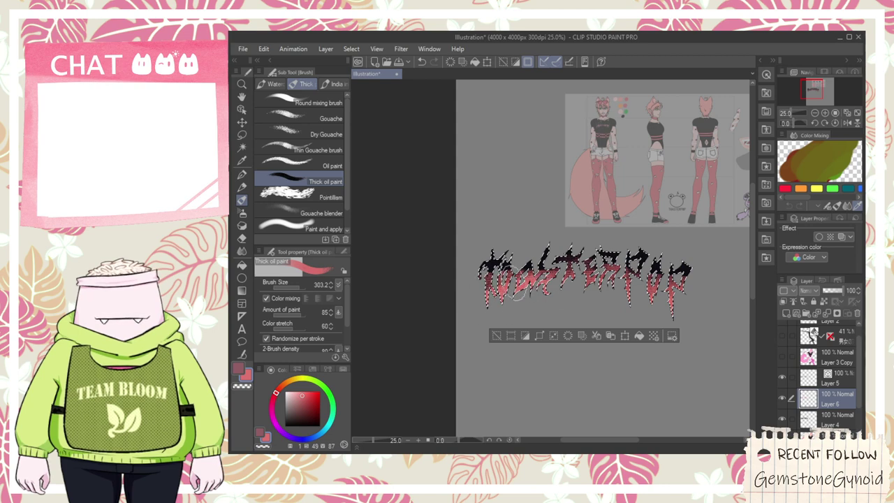
- Compare the lettering's colour fade with the shirt logo on the character reference sheet, and clear the selection around the letters
{"action": "scroll", "coordinate": [511, 299], "scroll_direction": "up", "scroll_amount": 2}
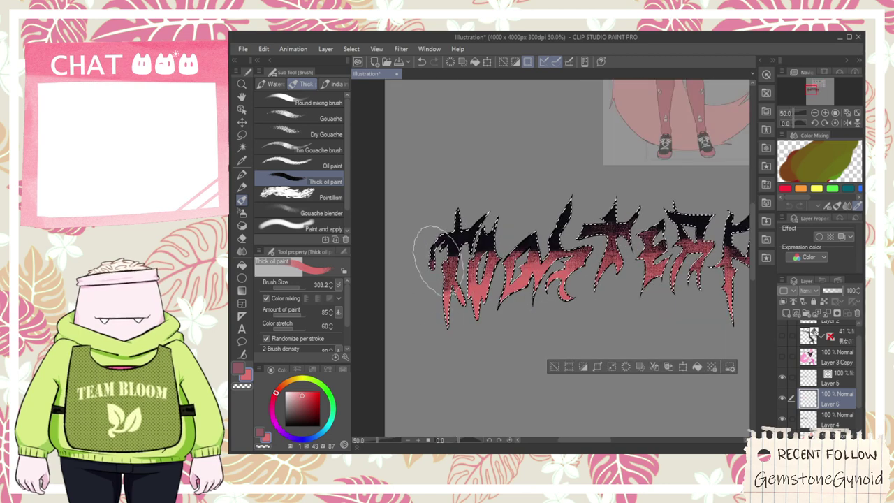
{"action": "scroll", "coordinate": [418, 328], "scroll_direction": "down", "scroll_amount": 1}
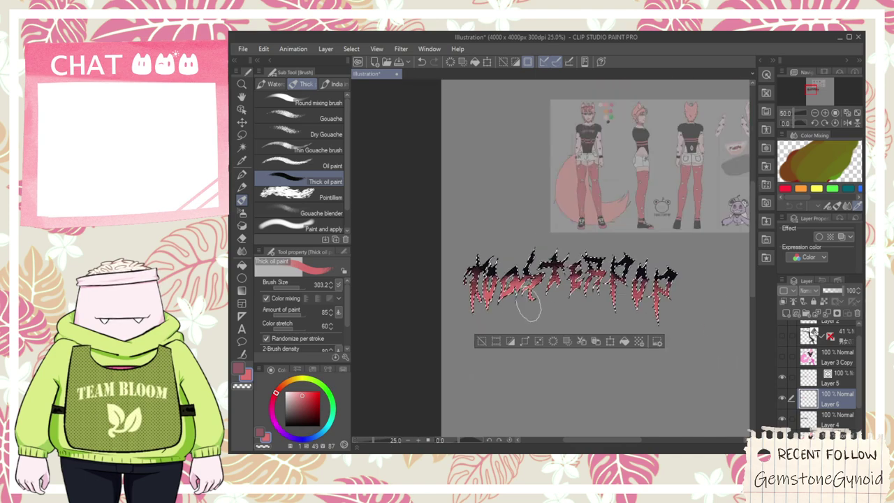
{"action": "scroll", "coordinate": [599, 150], "scroll_direction": "up", "scroll_amount": 1}
{"action": "left_click_drag", "start_coordinate": [601, 158], "coordinate": [597, 293]}
{"action": "scroll", "coordinate": [575, 201], "scroll_direction": "up", "scroll_amount": 4}
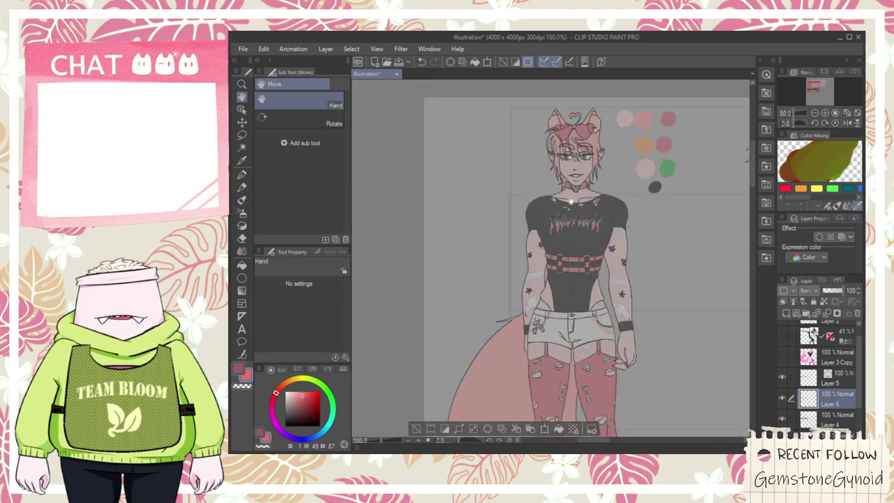
{"action": "scroll", "coordinate": [554, 239], "scroll_direction": "up", "scroll_amount": 6}
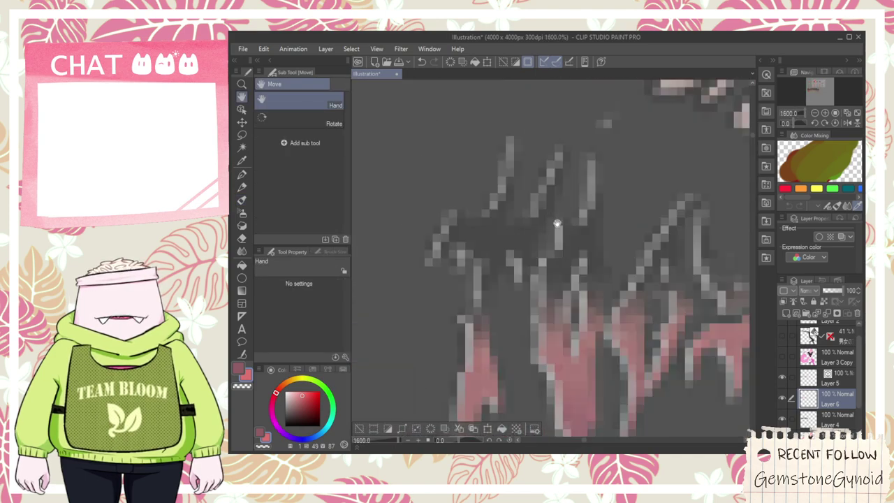
{"action": "scroll", "coordinate": [557, 223], "scroll_direction": "down", "scroll_amount": 9}
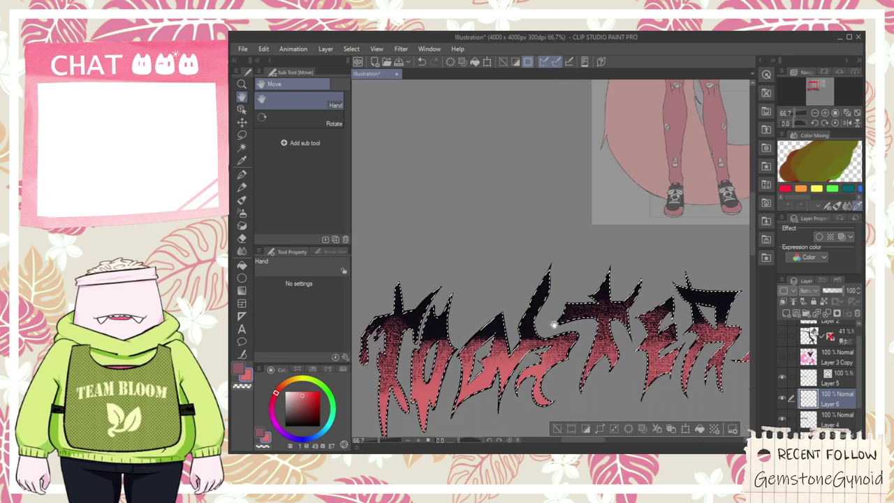
{"action": "left_click", "coordinate": [556, 428]}
{"action": "scroll", "coordinate": [558, 419], "scroll_direction": "down", "scroll_amount": 3}
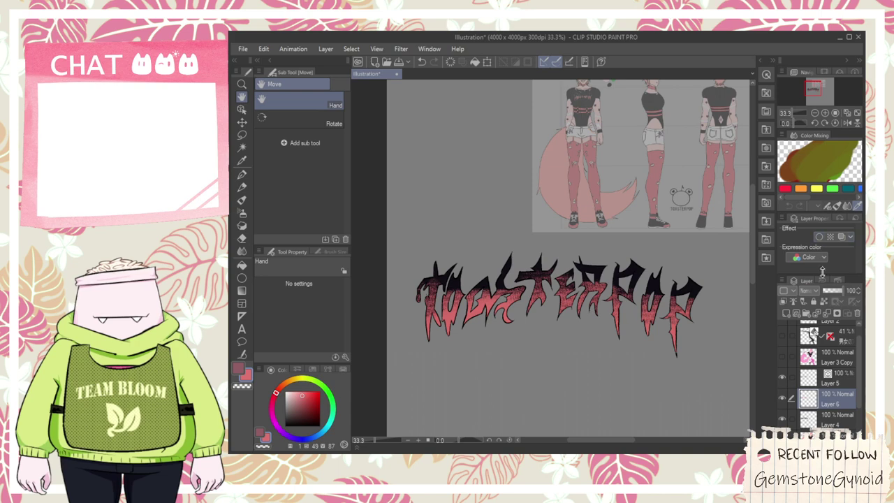
- Group the lettering layers, Layer 5, Layer 6 and Layer 4, in a new layer folder and collapse it
{"action": "left_click", "coordinate": [814, 377]}
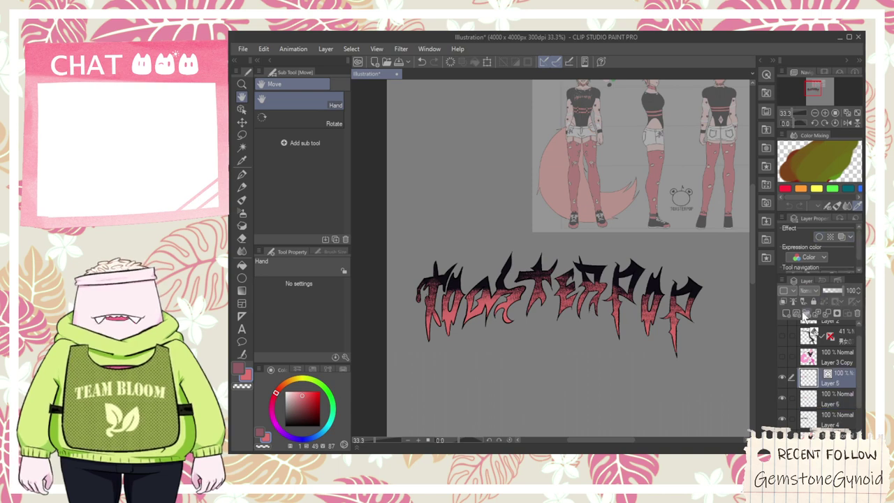
{"action": "left_click", "coordinate": [804, 315]}
{"action": "left_click", "coordinate": [833, 396]}
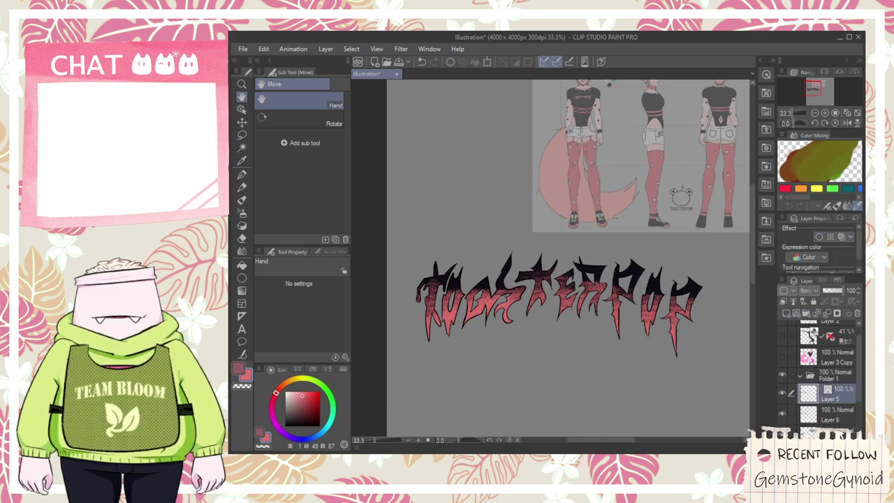
{"action": "left_click", "coordinate": [801, 376]}
- Duplicate the lettering folder, hide the original and merge the copy into a single layer
{"action": "key", "text": "ctrl+c"}
{"action": "key", "text": "ctrl+v"}
{"action": "left_click_drag", "start_coordinate": [777, 392], "coordinate": [778, 392]}
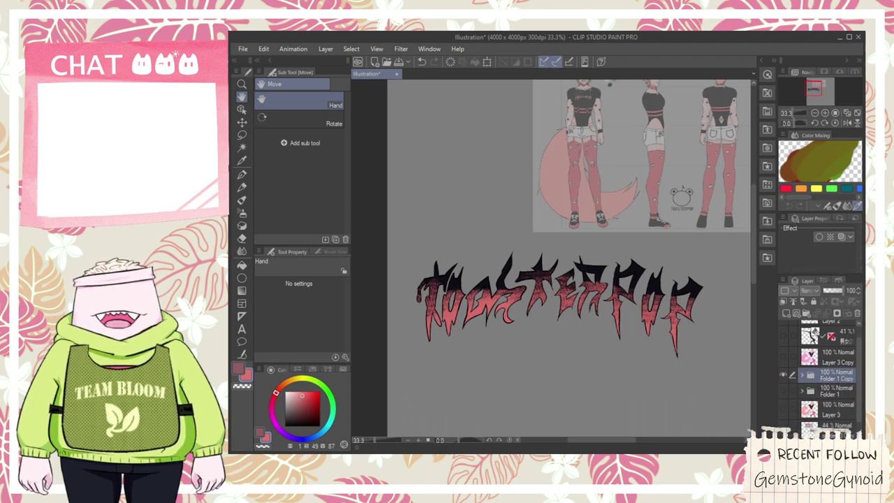
{"action": "key", "text": "alt+shift+e"}
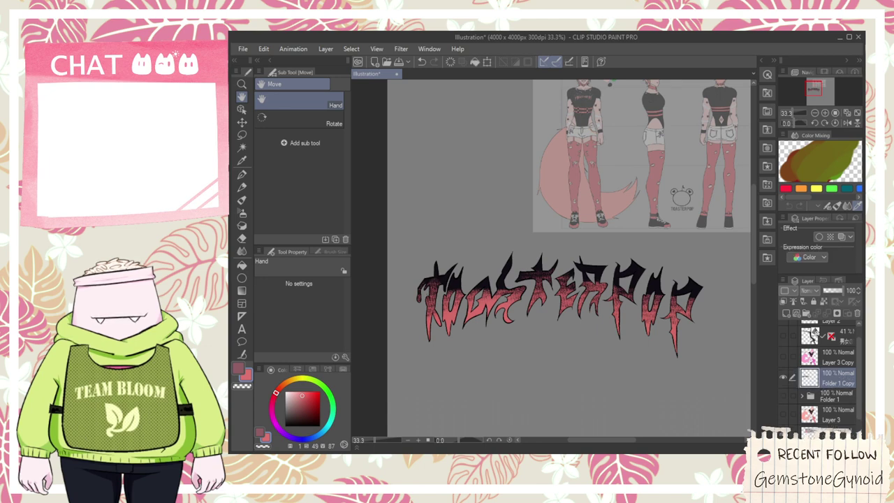
- Duplicate the merged lettering layer, shift the duplicate slightly downward and place it beneath the first copy
{"action": "key", "text": "ctrl+c"}
{"action": "key", "text": "ctrl+v"}
{"action": "key", "text": "k"}
{"action": "left_click_drag", "start_coordinate": [570, 303], "coordinate": [572, 312]}
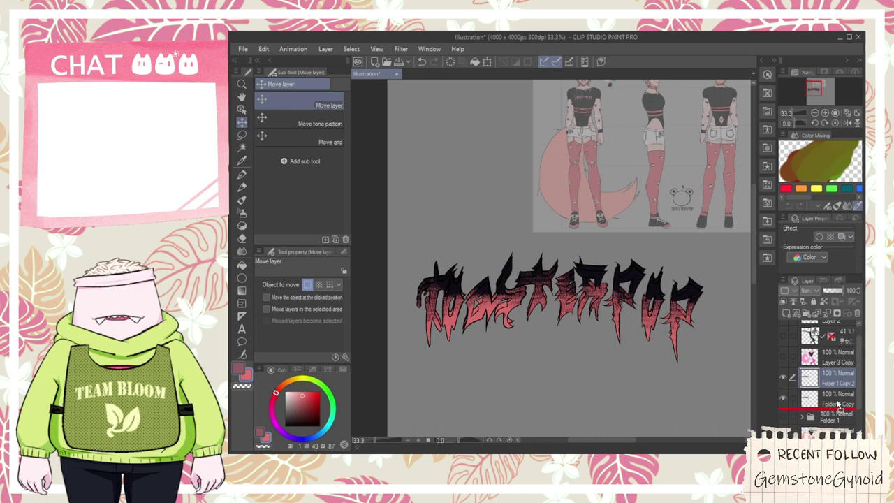
{"action": "left_click_drag", "start_coordinate": [838, 404], "coordinate": [838, 406]}
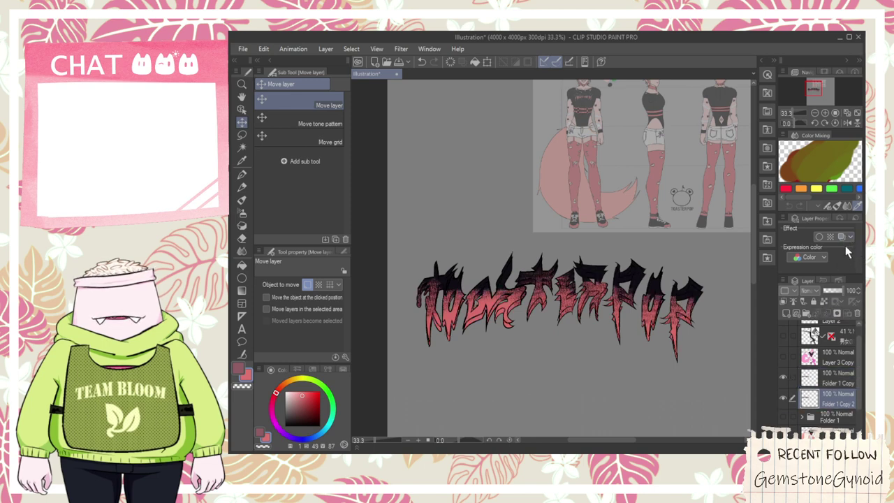
- Apply the Layer color effect to the lower lettering copy and set its layer colour to white
{"action": "left_click", "coordinate": [842, 236]}
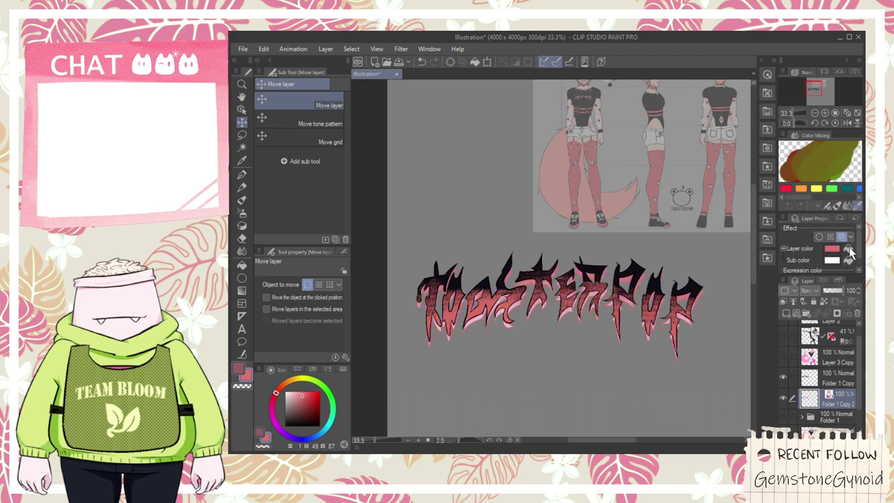
{"action": "left_click_drag", "start_coordinate": [305, 394], "coordinate": [259, 372]}
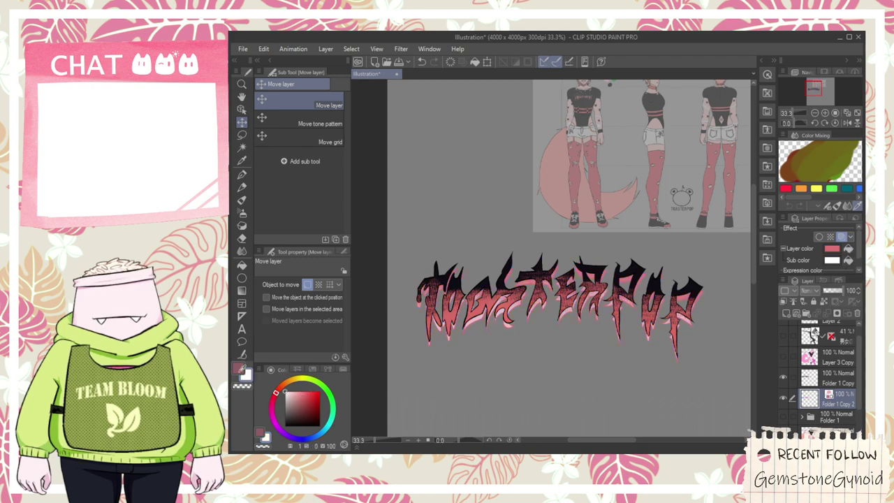
{"action": "left_click", "coordinate": [848, 248]}
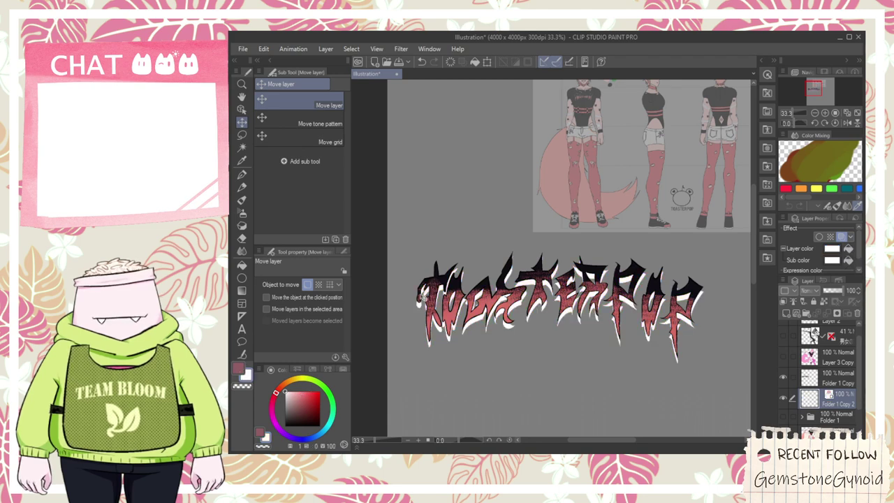
- Nudge the white lettering copy slightly to the right so it forms an offset shadow behind the letters
{"action": "scroll", "coordinate": [472, 295], "scroll_direction": "up", "scroll_amount": 1}
{"action": "scroll", "coordinate": [470, 294], "scroll_direction": "down", "scroll_amount": 2}
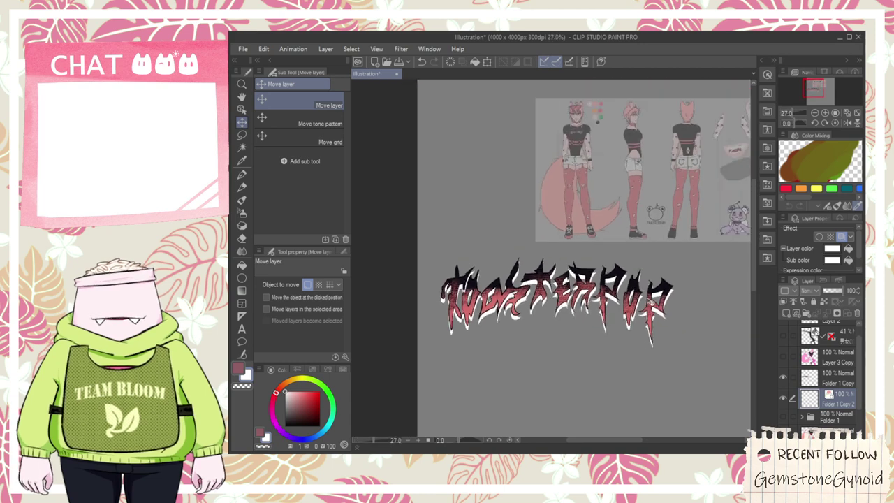
{"action": "left_click_drag", "start_coordinate": [650, 317], "coordinate": [655, 317]}
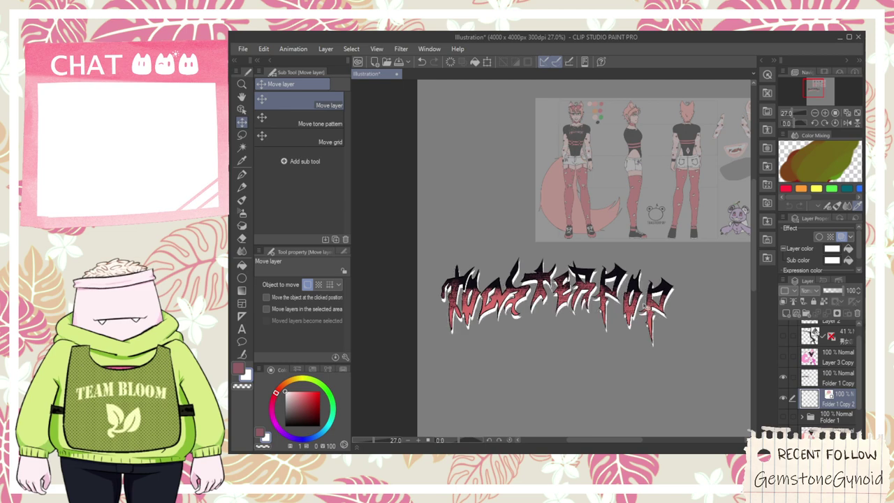
{"action": "scroll", "coordinate": [625, 223], "scroll_direction": "up", "scroll_amount": 1}
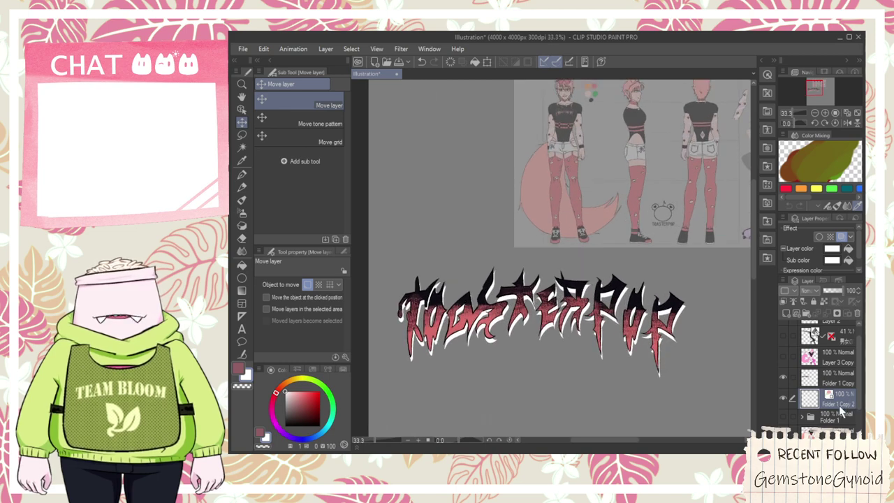
- Merge the lettering with its white shadow, keep a hidden copy below, and convert the merged layer to an image material layer
{"action": "left_click", "coordinate": [841, 377]}
{"action": "key", "text": "ctrl+e"}
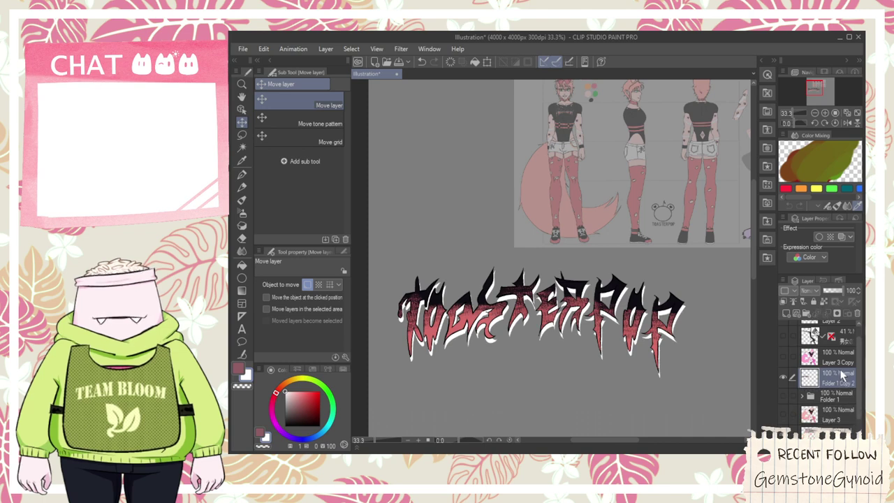
{"action": "key", "text": "ctrl+z"}
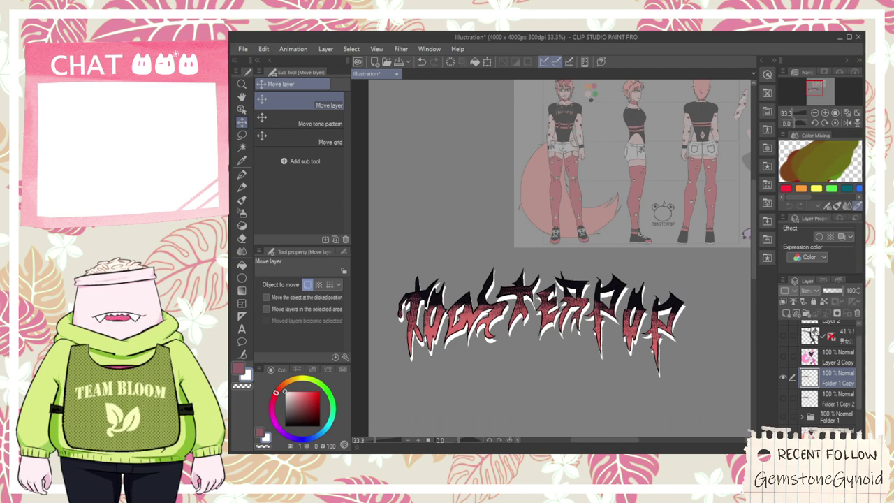
{"action": "key", "text": "alt+Tab"}
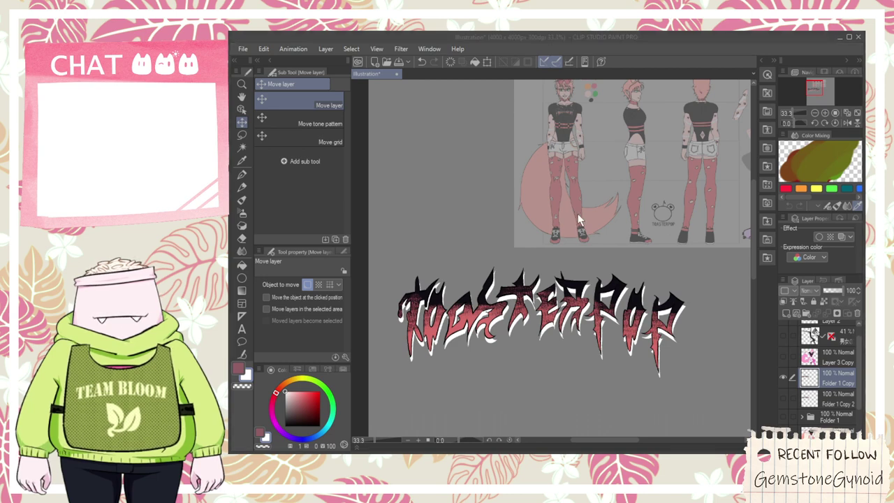
{"action": "left_click", "coordinate": [664, 196]}
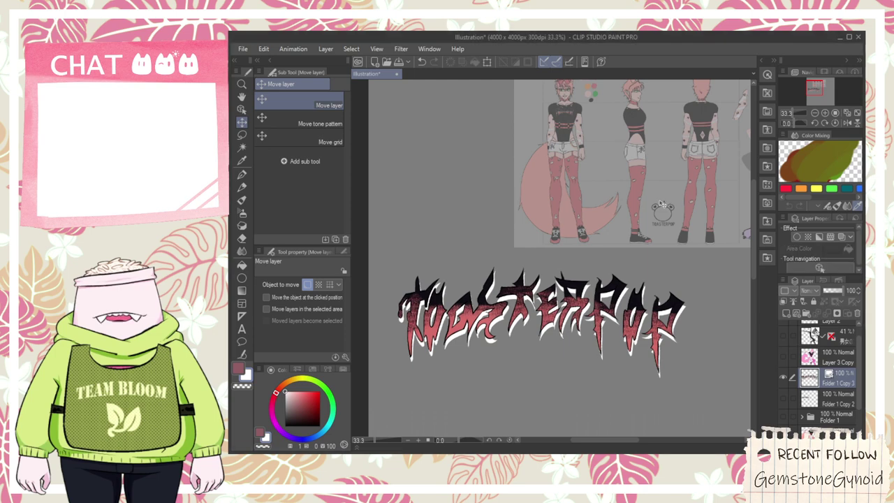
- Show the flat-coloured character and scale the lettering down to about 98% with the Object tool
{"action": "scroll", "coordinate": [651, 211], "scroll_direction": "down", "scroll_amount": 5}
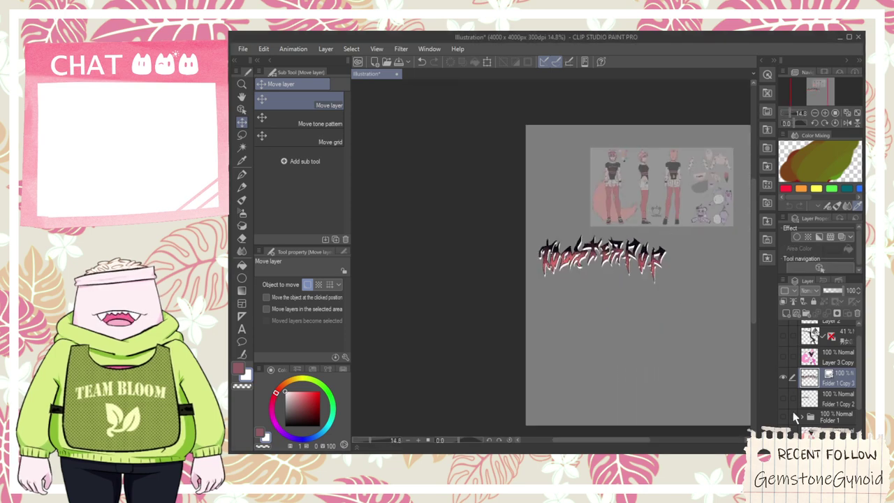
{"action": "left_click", "coordinate": [783, 434]}
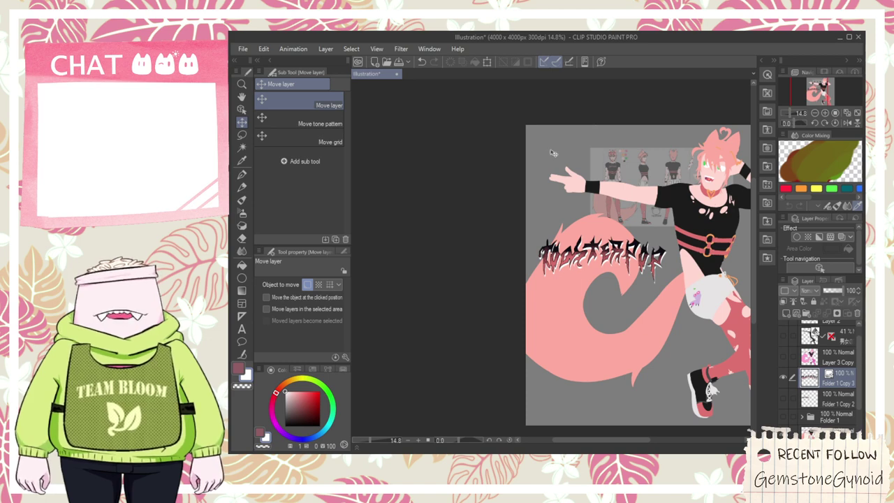
{"action": "left_click", "coordinate": [242, 111]}
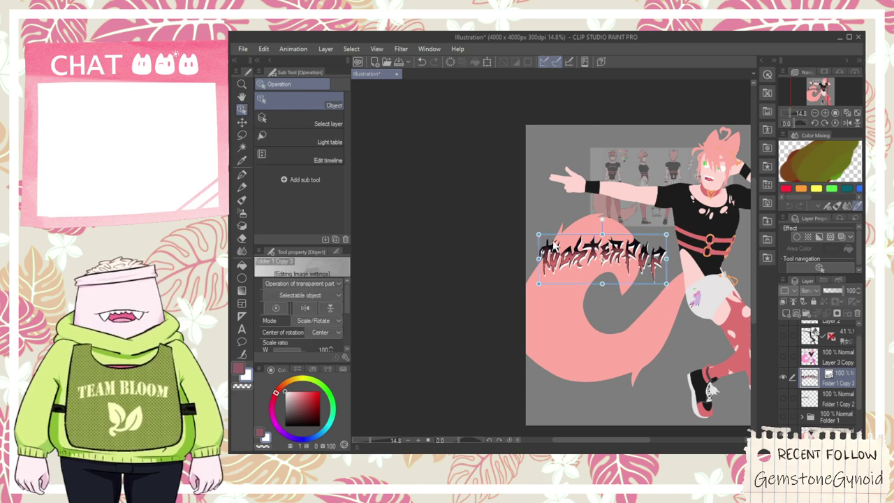
{"action": "scroll", "coordinate": [611, 254], "scroll_direction": "up", "scroll_amount": 3}
{"action": "left_click_drag", "start_coordinate": [736, 322], "coordinate": [726, 315]}
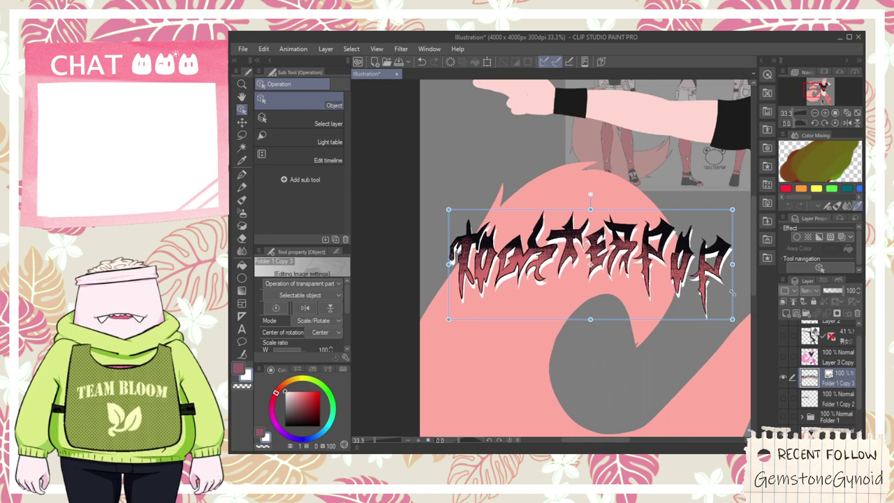
{"action": "scroll", "coordinate": [691, 297], "scroll_direction": "down", "scroll_amount": 3}
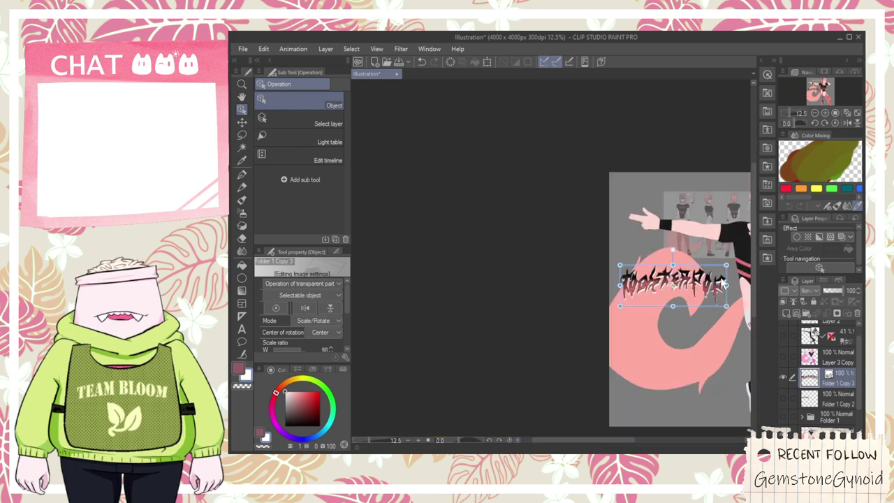
- Move the lettering from the tail onto the chest of the character's black shirt
{"action": "left_click_drag", "start_coordinate": [708, 268], "coordinate": [795, 250]}
{"action": "left_click_drag", "start_coordinate": [710, 262], "coordinate": [466, 255]}
{"action": "scroll", "coordinate": [468, 253], "scroll_direction": "up", "scroll_amount": 4}
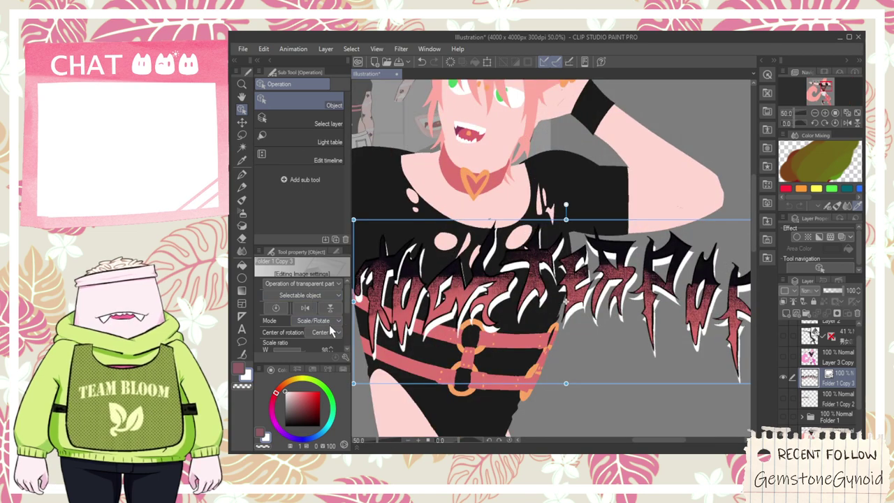
- Distort the lettering in perspective so its far end narrows as it follows the turn of the chest
{"action": "scroll", "coordinate": [373, 383], "scroll_direction": "down", "scroll_amount": 1}
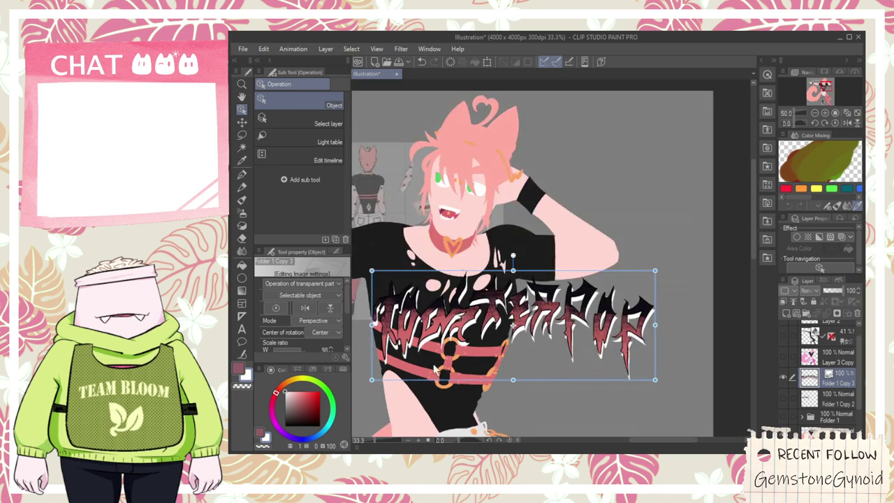
{"action": "left_click_drag", "start_coordinate": [654, 380], "coordinate": [639, 350]}
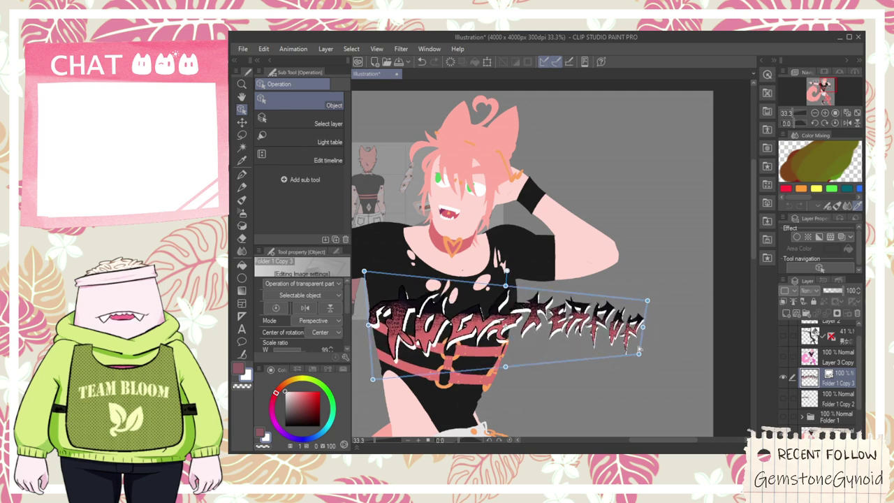
{"action": "left_click_drag", "start_coordinate": [646, 305], "coordinate": [633, 301]}
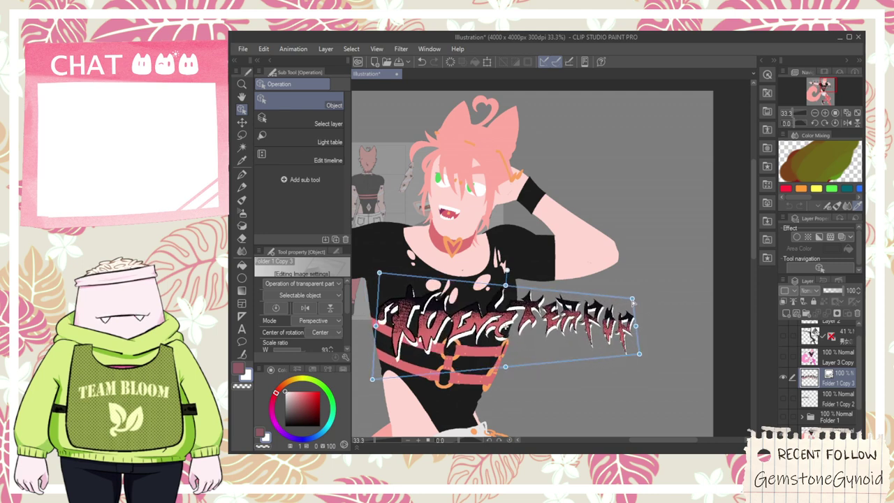
{"action": "left_click_drag", "start_coordinate": [639, 354], "coordinate": [626, 315]}
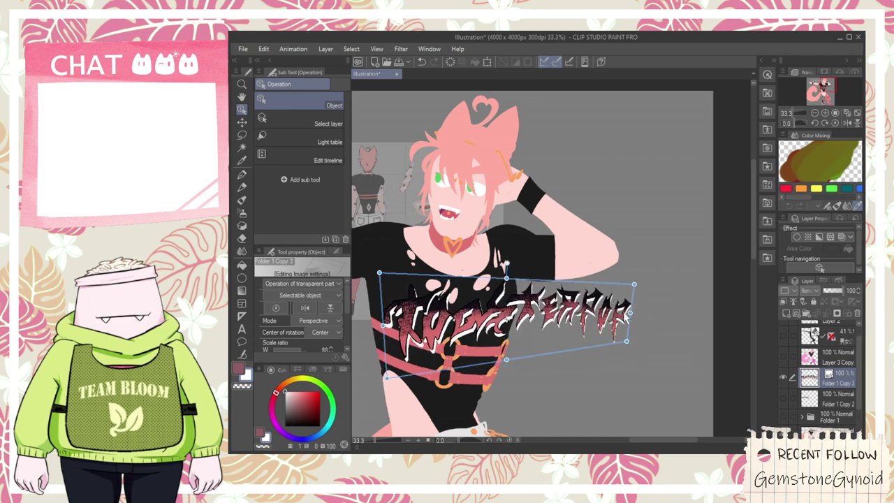
- Skew the lettering, scale it down to about 34%, and place it on the shirt's chest above the harness straps
{"action": "left_click", "coordinate": [327, 320]}
{"action": "left_click", "coordinate": [317, 378]}
{"action": "left_click_drag", "start_coordinate": [506, 360], "coordinate": [491, 362]}
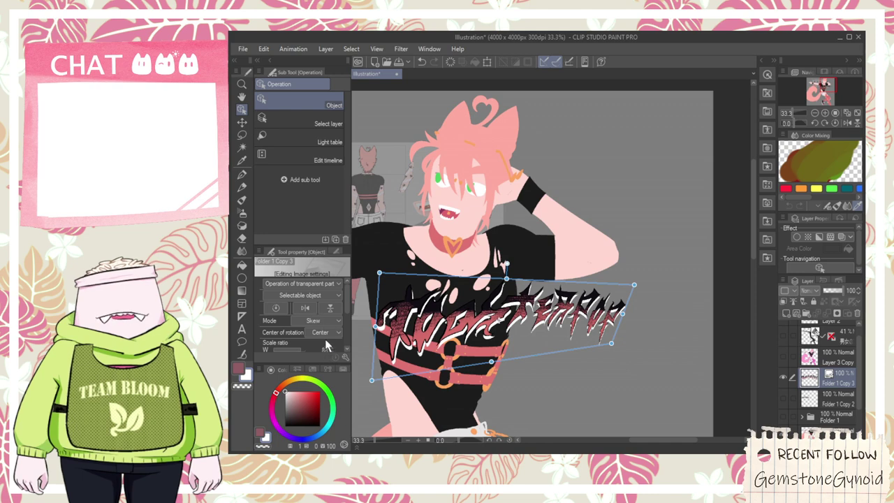
{"action": "left_click_drag", "start_coordinate": [622, 313], "coordinate": [498, 313]}
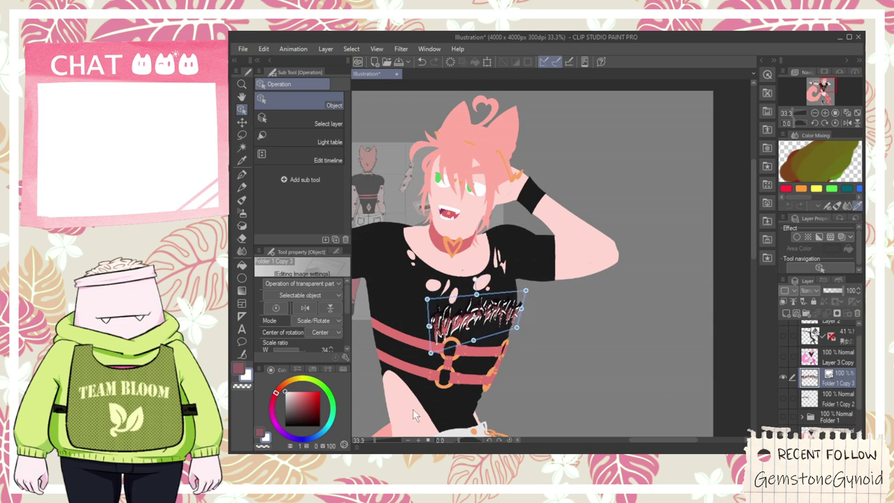
- Isolate the shirt's black by colour on its own layer and clip the lettering to it, clearing the selection
{"action": "key", "text": "space"}
{"action": "scroll", "coordinate": [519, 328], "scroll_direction": "up", "scroll_amount": 2}
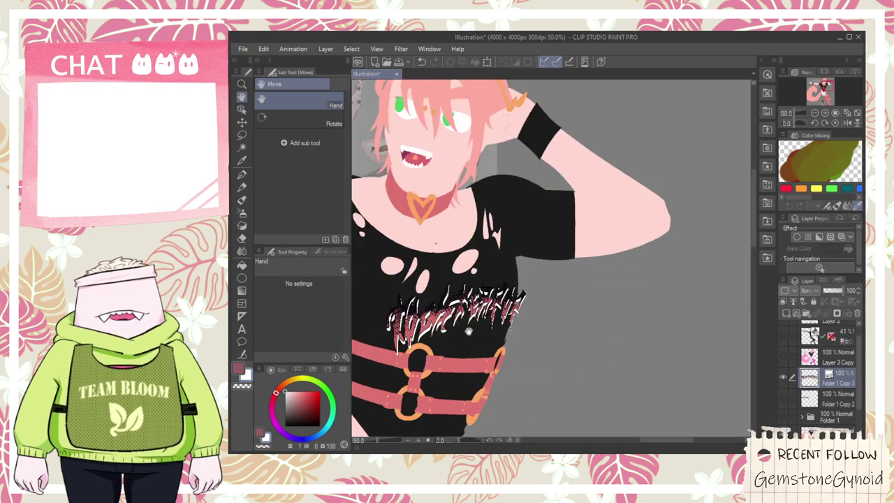
{"action": "left_click_drag", "start_coordinate": [464, 319], "coordinate": [539, 323]}
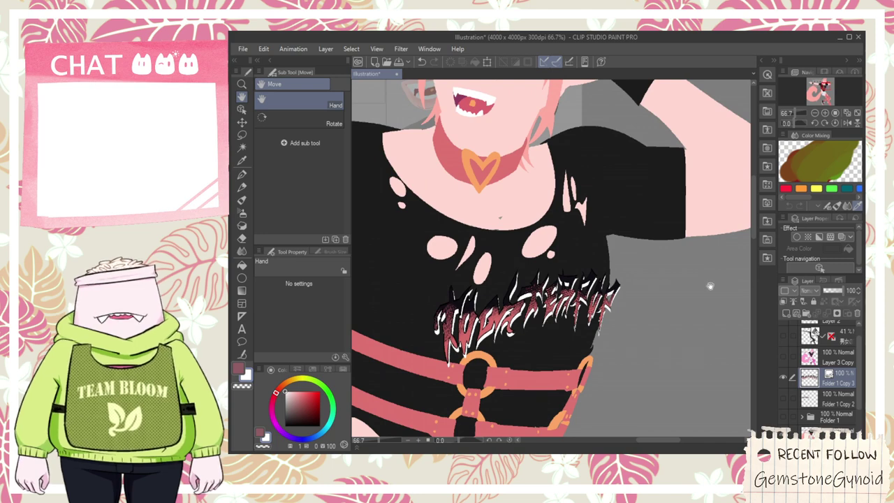
{"action": "left_click", "coordinate": [812, 334]}
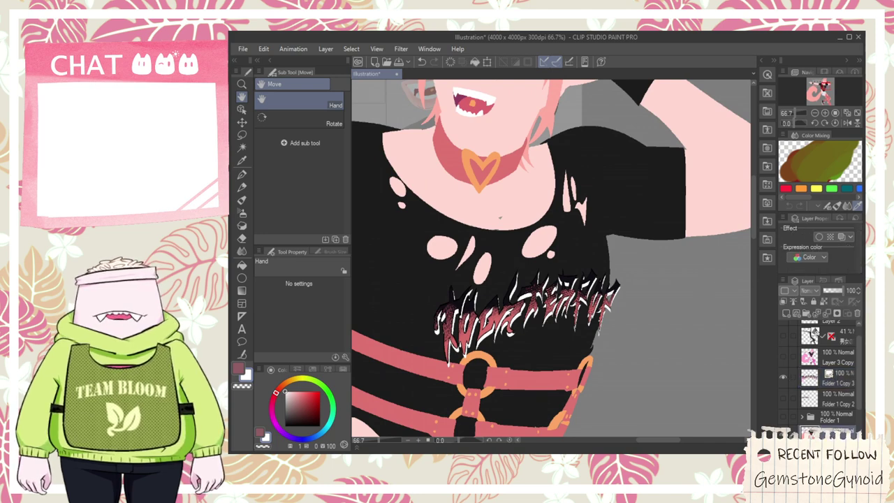
{"action": "scroll", "coordinate": [691, 342], "scroll_direction": "down", "scroll_amount": 1}
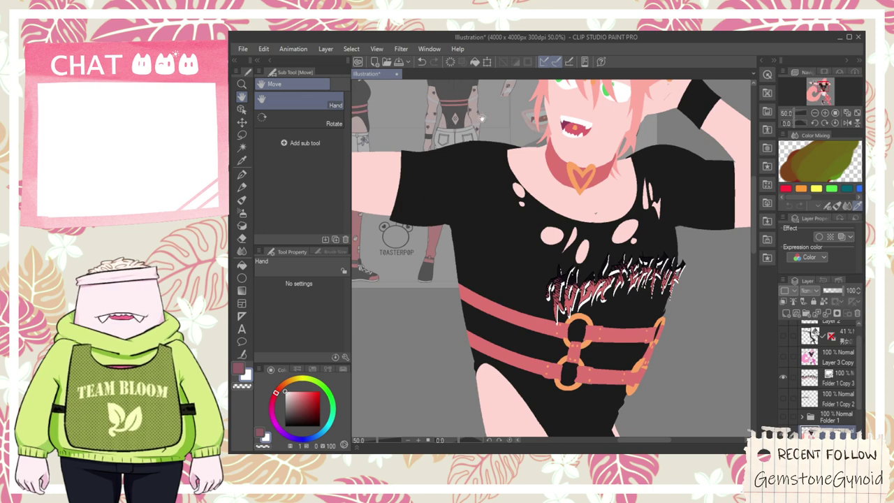
{"action": "left_click", "coordinate": [344, 48]}
{"action": "left_click", "coordinate": [403, 155]}
{"action": "left_click", "coordinate": [482, 185]}
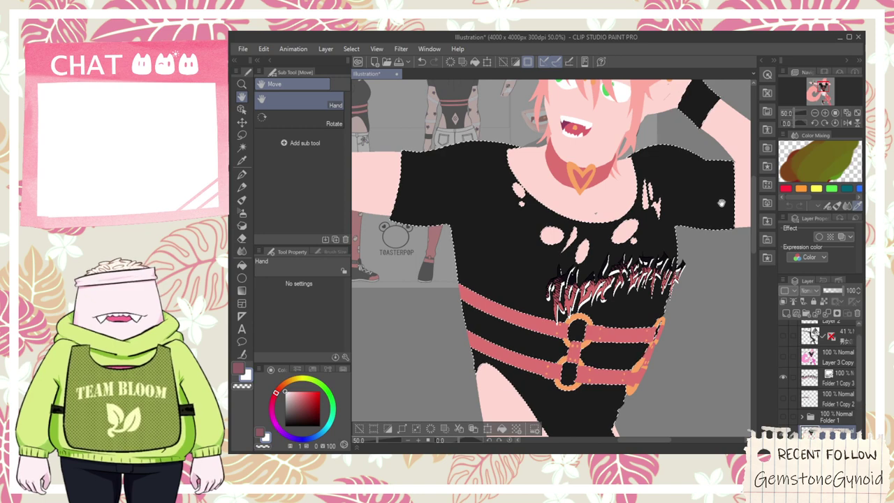
{"action": "left_click_drag", "start_coordinate": [835, 382], "coordinate": [835, 419]}
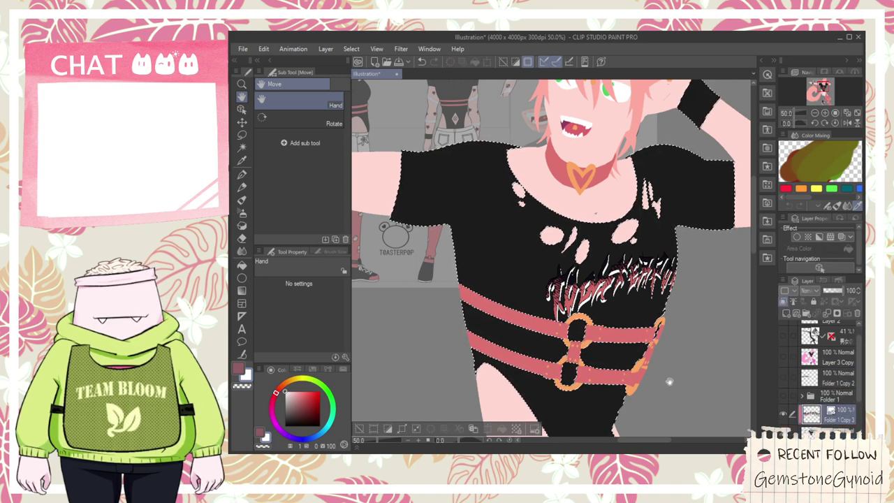
{"action": "left_click", "coordinate": [360, 428]}
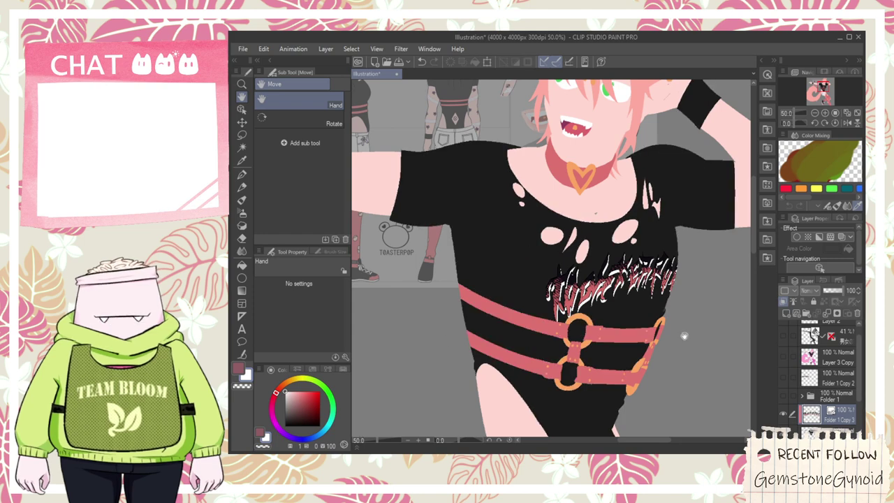
- Show the Layer 2 line art over the flat colours and check the lettering on the shirt
{"action": "scroll", "coordinate": [787, 335], "scroll_direction": "up", "scroll_amount": 1}
{"action": "left_click", "coordinate": [783, 330]}
{"action": "scroll", "coordinate": [635, 248], "scroll_direction": "down", "scroll_amount": 1}
{"action": "left_click_drag", "start_coordinate": [635, 248], "coordinate": [600, 252]}
{"action": "scroll", "coordinate": [599, 252], "scroll_direction": "up", "scroll_amount": 3}
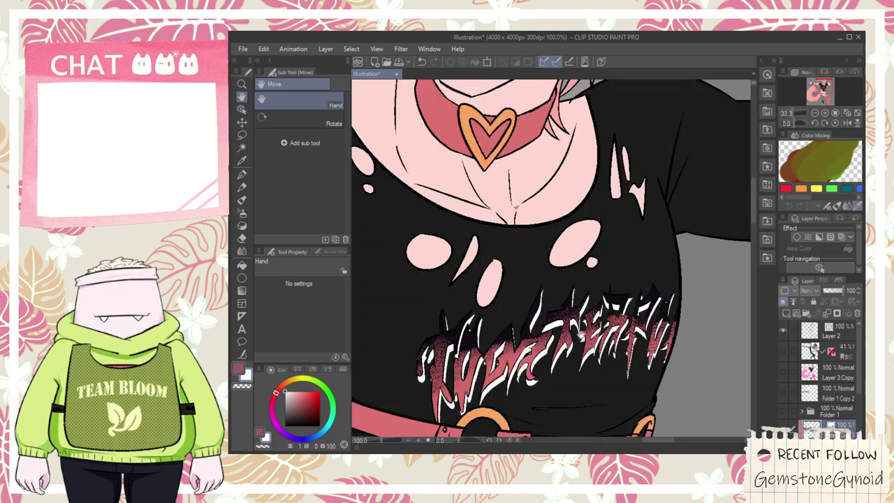
{"action": "scroll", "coordinate": [581, 318], "scroll_direction": "down", "scroll_amount": 4}
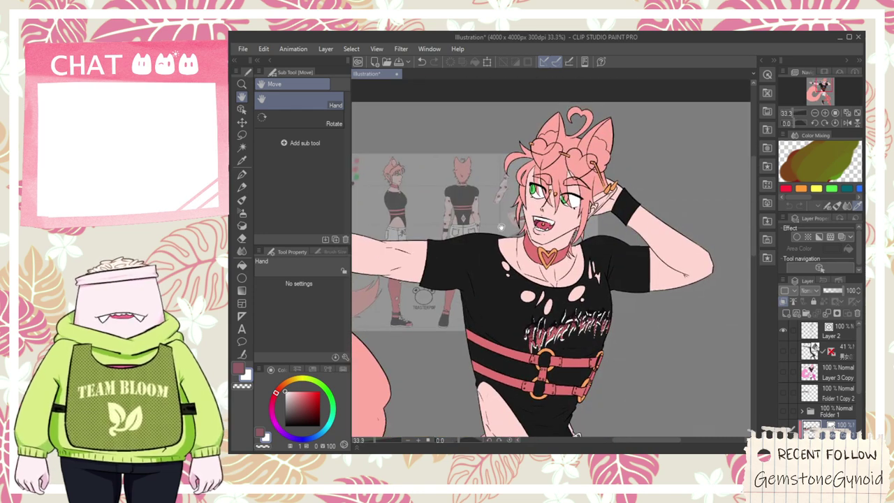
{"action": "mouse_move", "coordinate": [576, 256]}
{"action": "left_mouse_down"}
{"action": "mouse_move", "coordinate": [585, 265]}
{"action": "mouse_move", "coordinate": [586, 251]}
{"action": "left_mouse_up"}
{"action": "left_click_drag", "start_coordinate": [569, 287], "coordinate": [607, 117]}
{"action": "left_click_drag", "start_coordinate": [705, 349], "coordinate": [699, 310]}
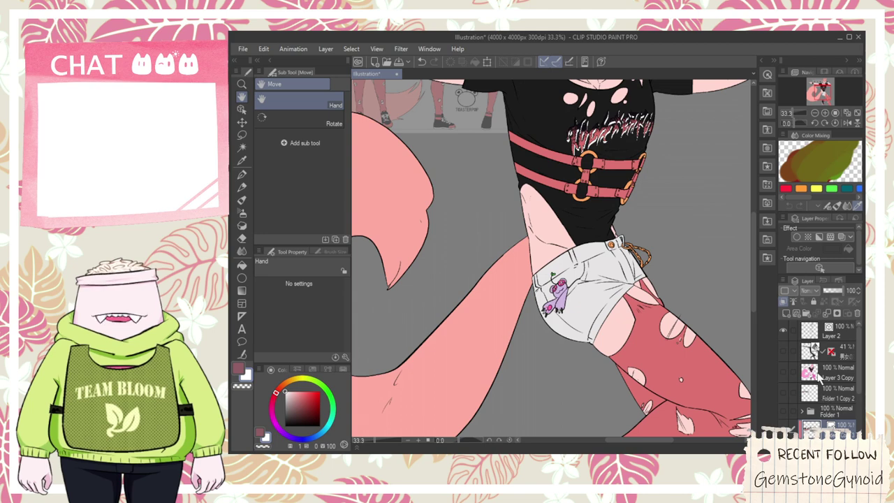
- Look through the layer stack with the whole character in view, toggling a layer's visibility to check its content
{"action": "left_click", "coordinate": [831, 382]}
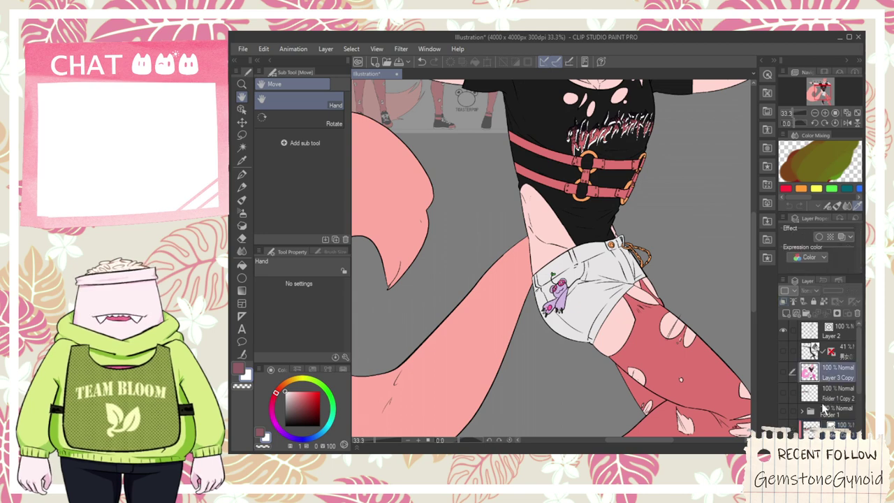
{"action": "scroll", "coordinate": [852, 410], "scroll_direction": "down", "scroll_amount": 2}
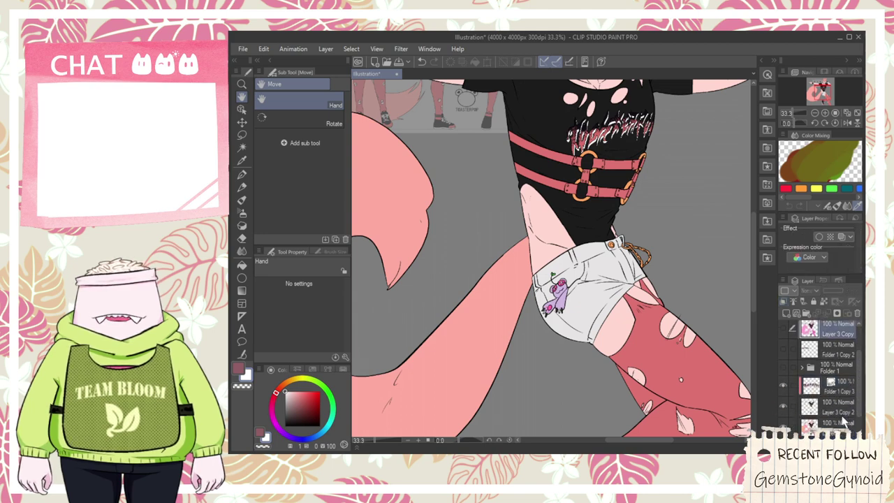
{"action": "left_click", "coordinate": [841, 423]}
{"action": "scroll", "coordinate": [564, 348], "scroll_direction": "down", "scroll_amount": 3}
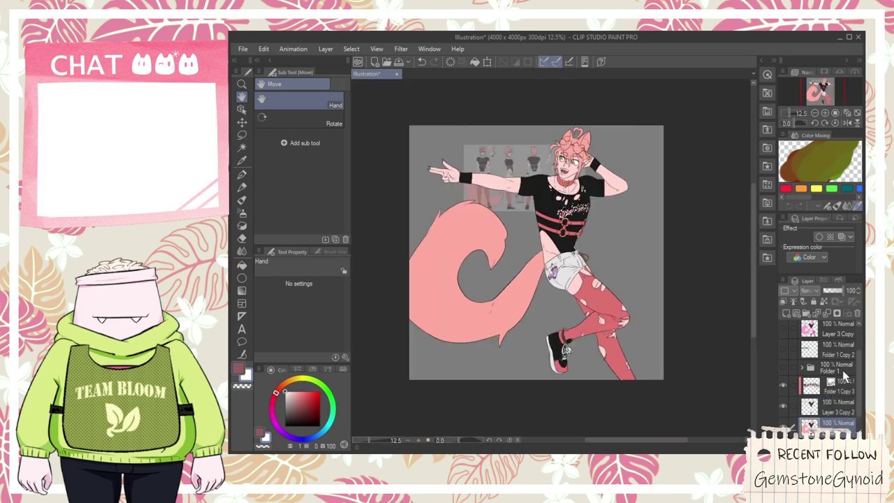
{"action": "scroll", "coordinate": [842, 402], "scroll_direction": "down", "scroll_amount": 3}
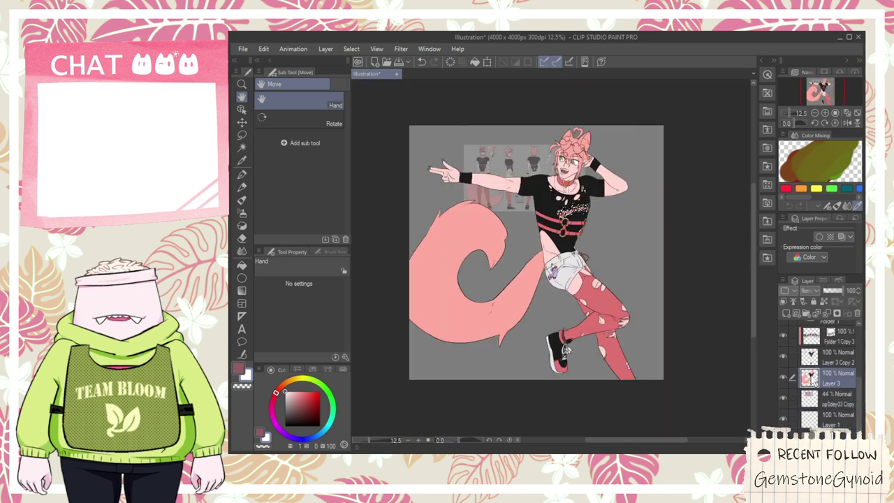
{"action": "scroll", "coordinate": [857, 402], "scroll_direction": "up", "scroll_amount": 3}
{"action": "left_click", "coordinate": [783, 382]}
{"action": "left_click", "coordinate": [784, 382]}
{"action": "scroll", "coordinate": [859, 381], "scroll_direction": "up", "scroll_amount": 2}
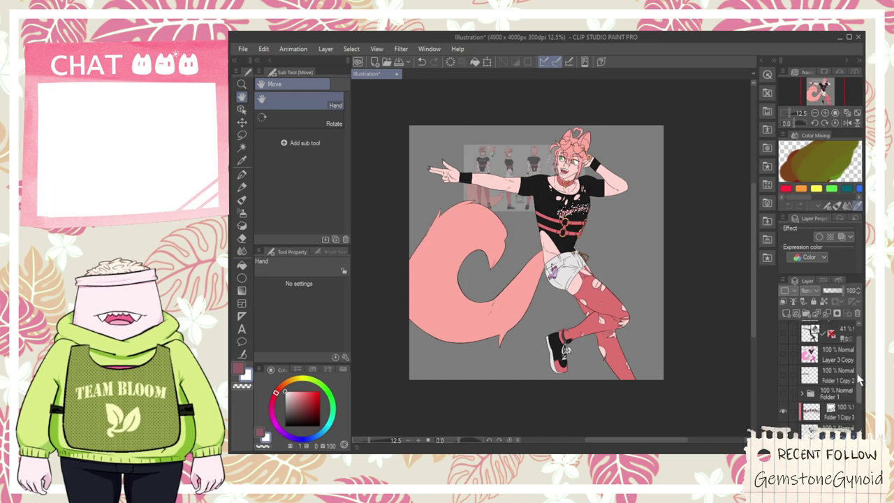
- Duplicate the 3D figure layer, make the copy visible, and raise its opacity to 100%
{"action": "left_click", "coordinate": [848, 356]}
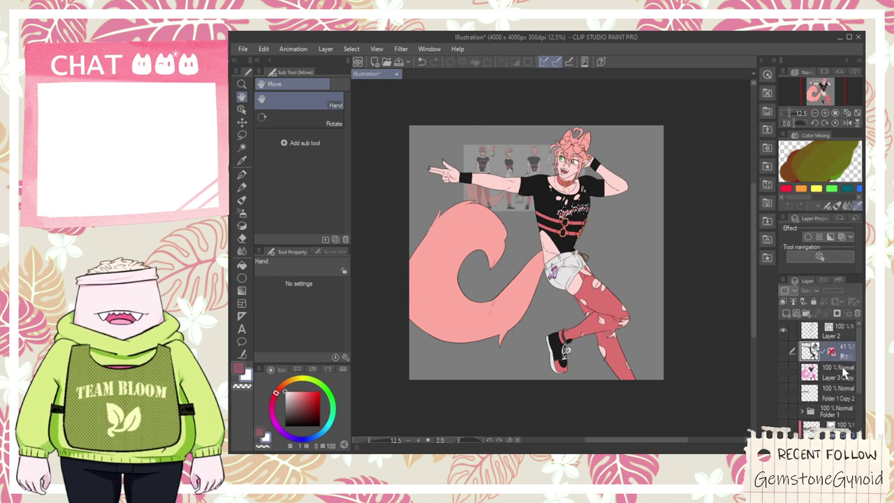
{"action": "key", "text": "ctrl+v"}
{"action": "left_click", "coordinate": [783, 353]}
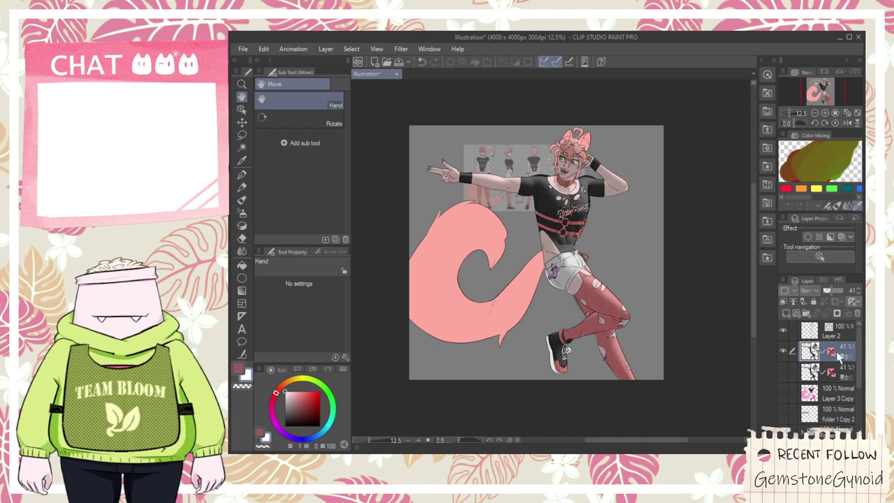
{"action": "left_click_drag", "start_coordinate": [831, 291], "coordinate": [854, 291]}
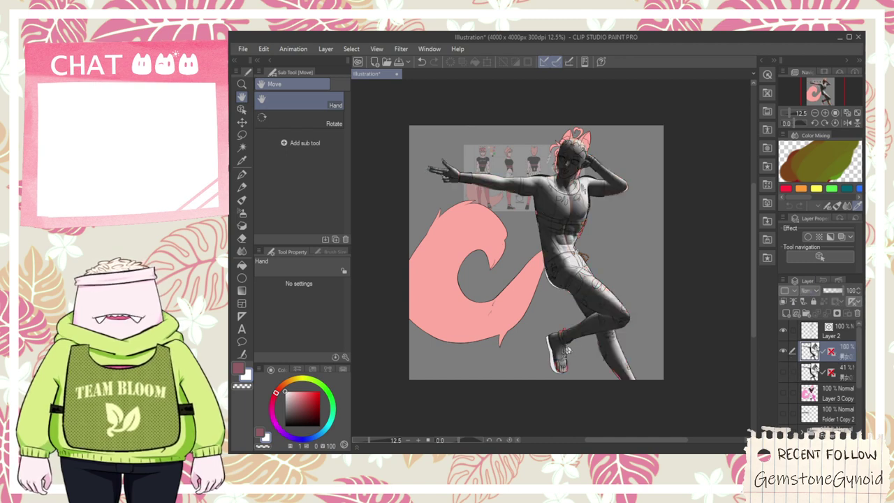
{"action": "key", "text": "ctrl+t"}
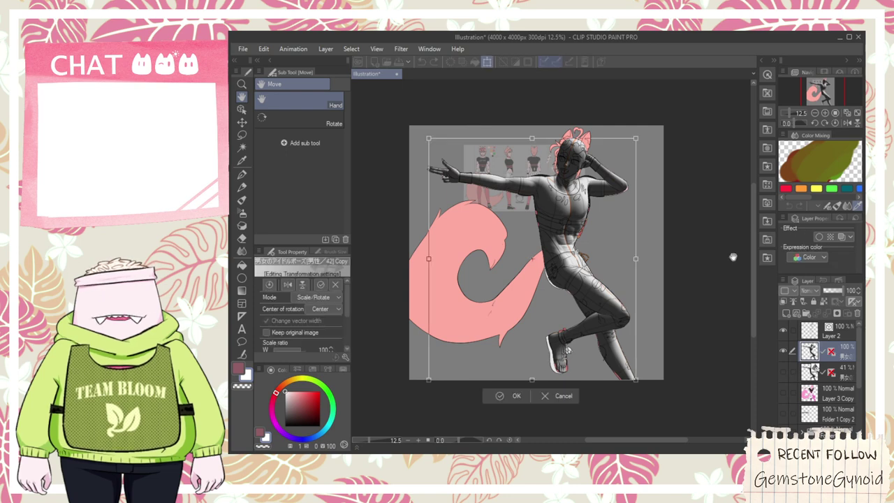
{"action": "left_click_drag", "start_coordinate": [631, 141], "coordinate": [552, 236]}
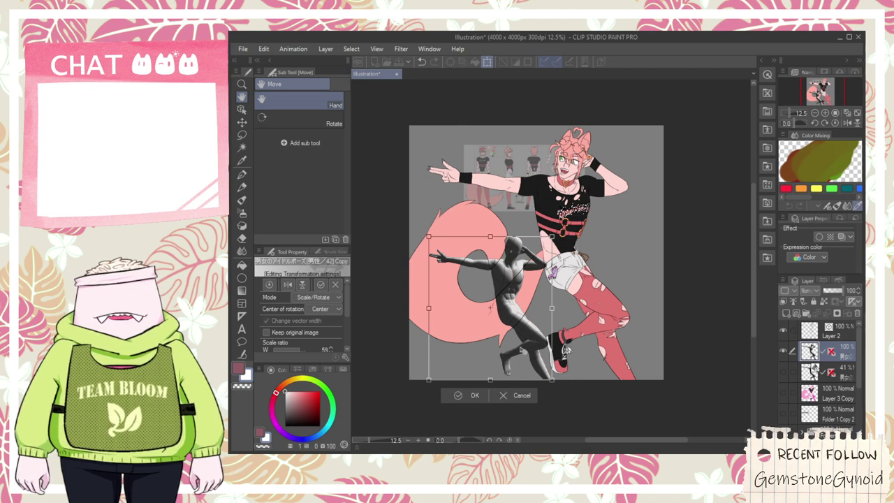
{"action": "left_click", "coordinate": [498, 396]}
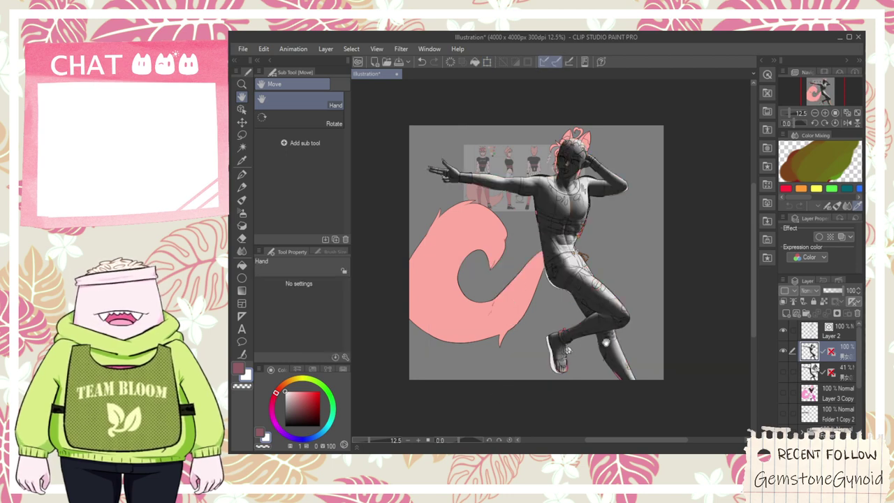
{"action": "key", "text": "Delete"}
{"action": "key", "text": "ctrl+z"}
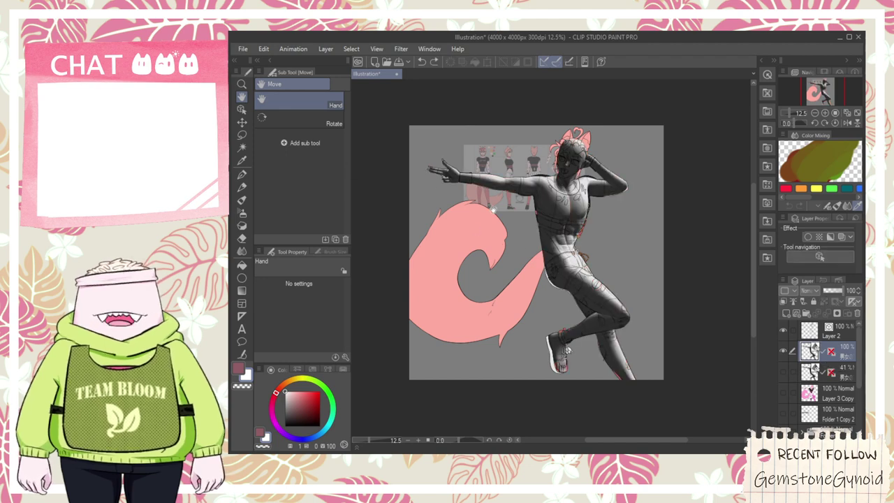
- Relight the copied 3D figure with brighter light across the body and rasterize it
{"action": "key", "text": "o"}
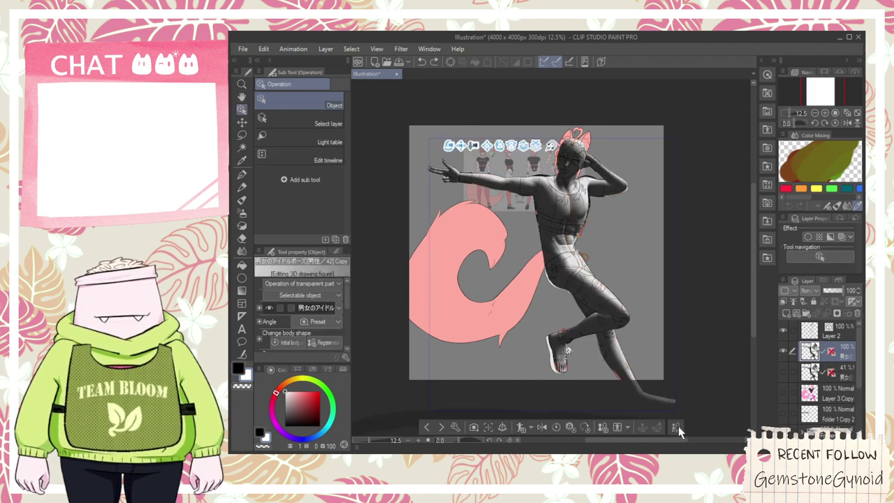
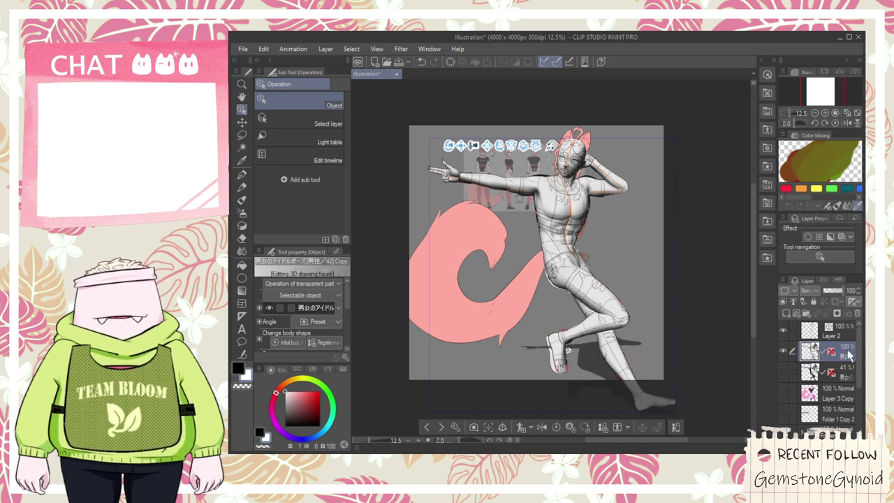
{"action": "left_click", "coordinate": [699, 256]}
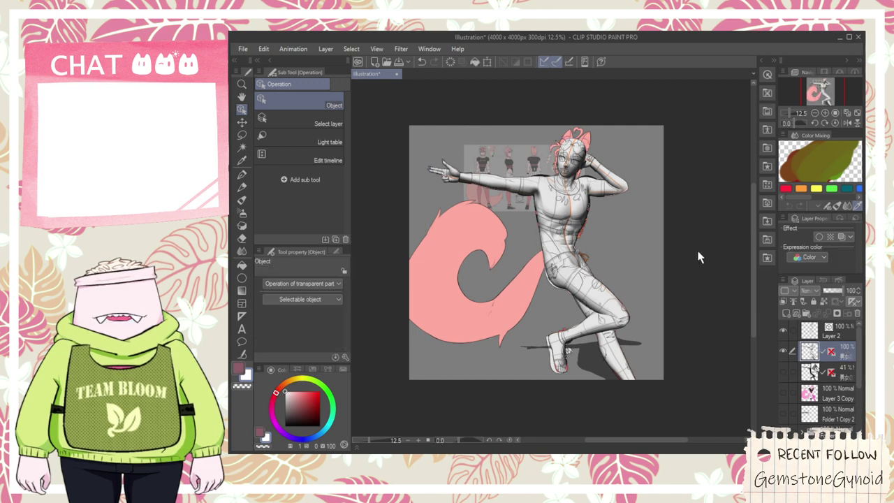
- Scale the copied figure down to about 35% and place it in the empty area beside the character as a lighting reference
{"action": "key", "text": "ctrl+t"}
{"action": "left_click_drag", "start_coordinate": [641, 139], "coordinate": [531, 264]}
{"action": "left_click_drag", "start_coordinate": [465, 332], "coordinate": [614, 266]}
{"action": "scroll", "coordinate": [618, 260], "scroll_direction": "up", "scroll_amount": 2}
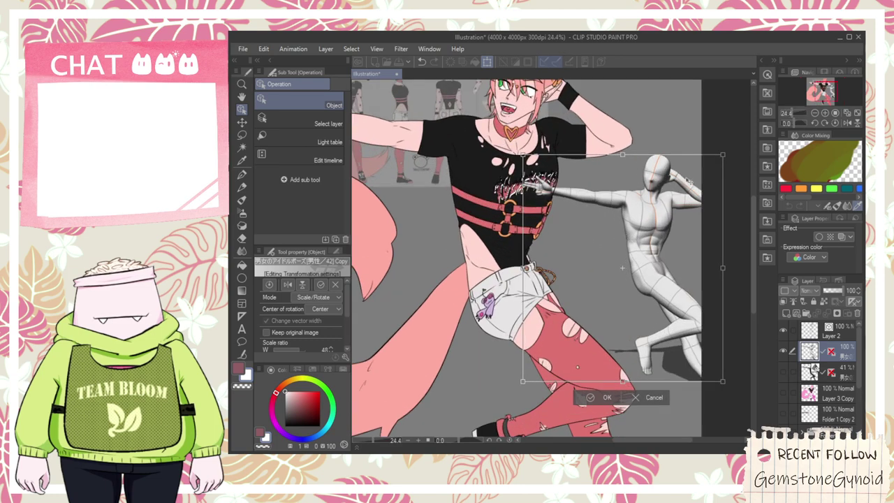
{"action": "left_click_drag", "start_coordinate": [722, 157], "coordinate": [668, 216]}
{"action": "left_click_drag", "start_coordinate": [612, 252], "coordinate": [655, 179]}
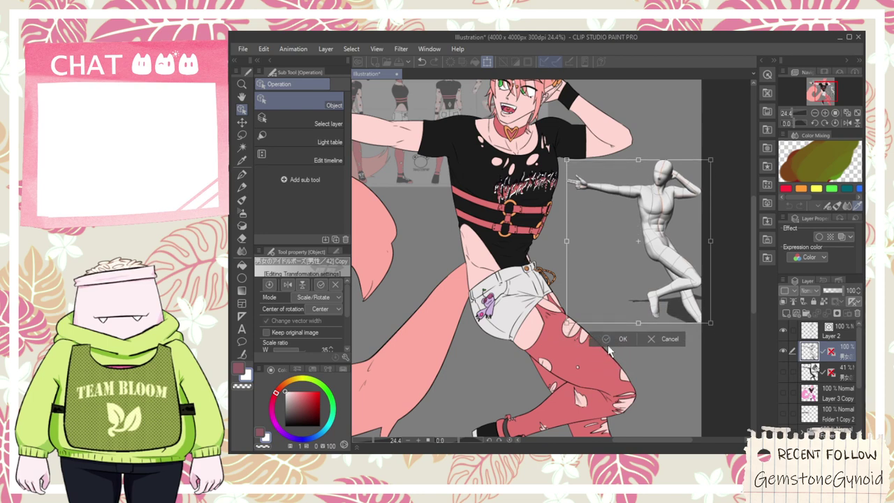
{"action": "left_click", "coordinate": [622, 324]}
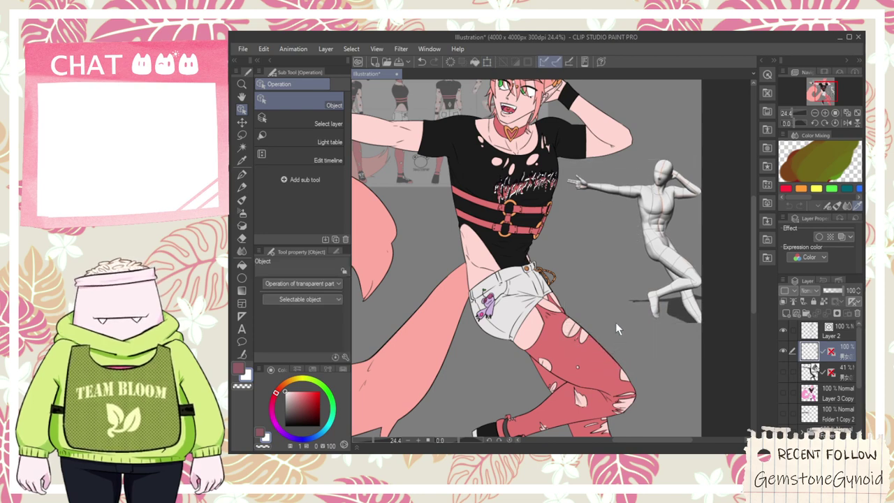
- Hide the shirt lettering layer and add a new layer clipped above Layer 3 Copy 2
{"action": "left_click", "coordinate": [832, 398]}
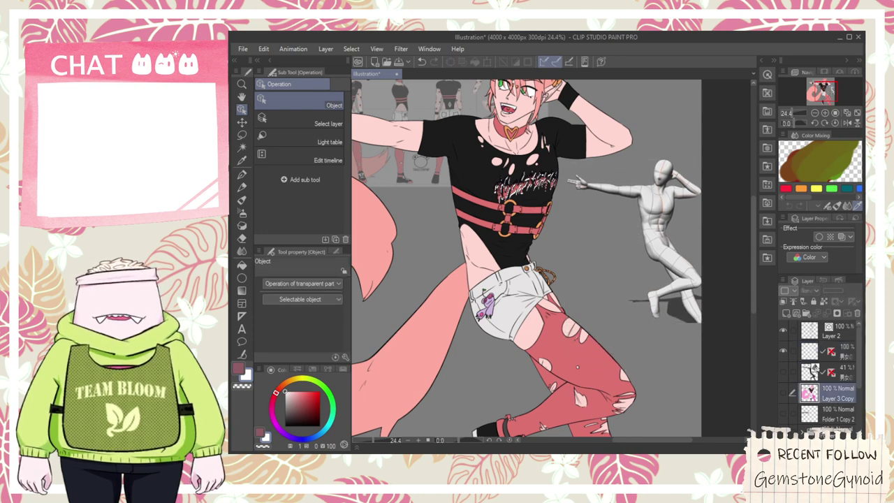
{"action": "left_click_drag", "start_coordinate": [859, 386], "coordinate": [861, 415]}
{"action": "left_click", "coordinate": [846, 413]}
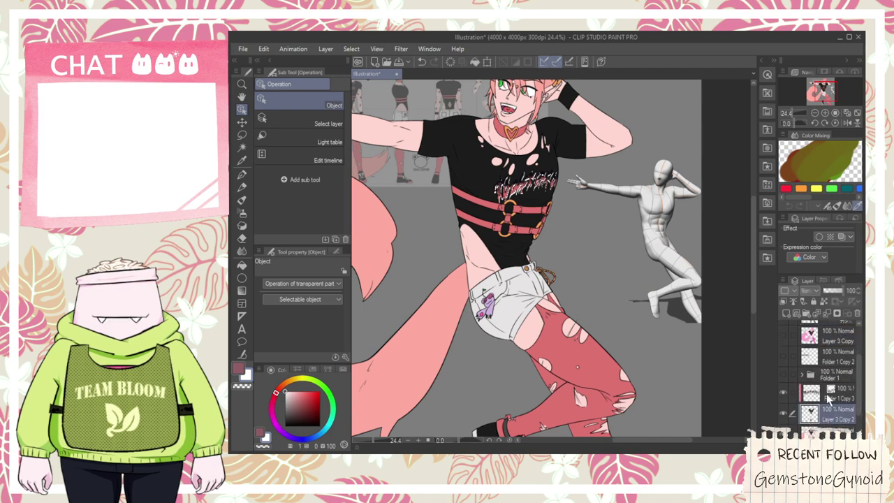
{"action": "left_click", "coordinate": [783, 393]}
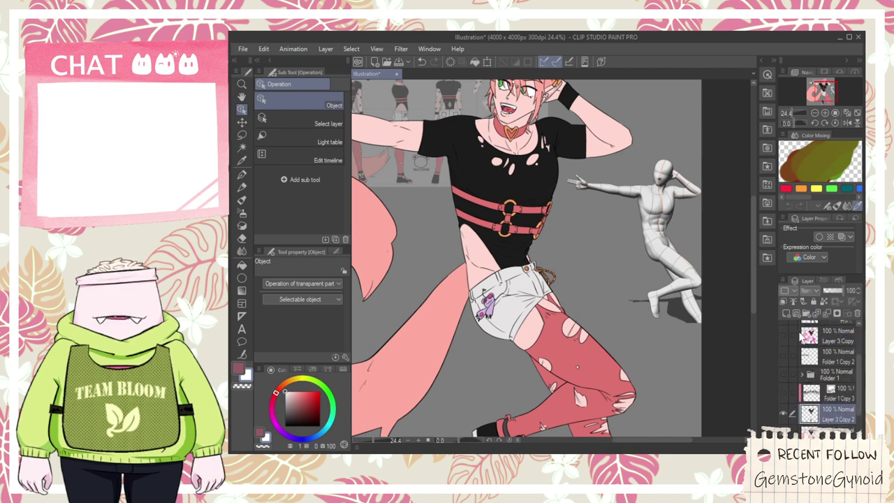
{"action": "left_click", "coordinate": [785, 314]}
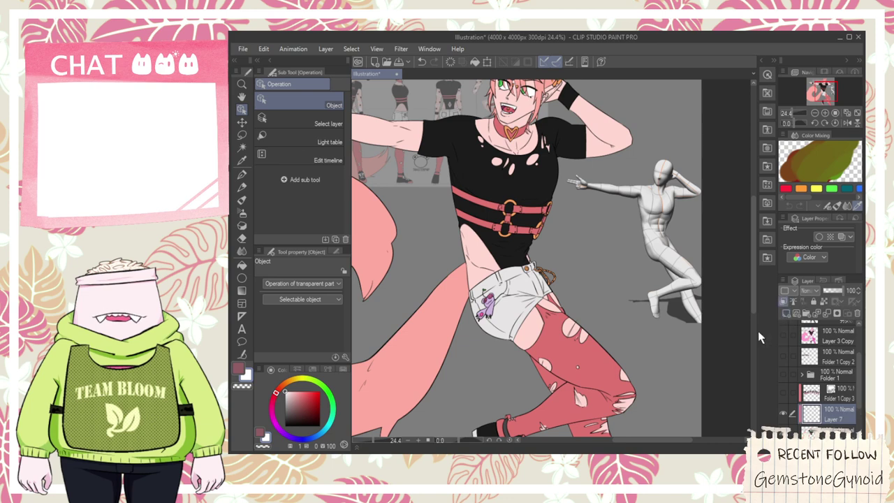
- Sample the shirt's black and shift it to a darker reddish black with hue 346 for shading
{"action": "left_click_drag", "start_coordinate": [625, 316], "coordinate": [708, 421]}
{"action": "scroll", "coordinate": [592, 300], "scroll_direction": "up", "scroll_amount": 2}
{"action": "left_click", "coordinate": [593, 297], "text": "alt"}
{"action": "scroll", "coordinate": [594, 299], "scroll_direction": "down", "scroll_amount": 1}
{"action": "scroll", "coordinate": [594, 299], "scroll_direction": "down", "scroll_amount": 2}
{"action": "key", "text": "space"}
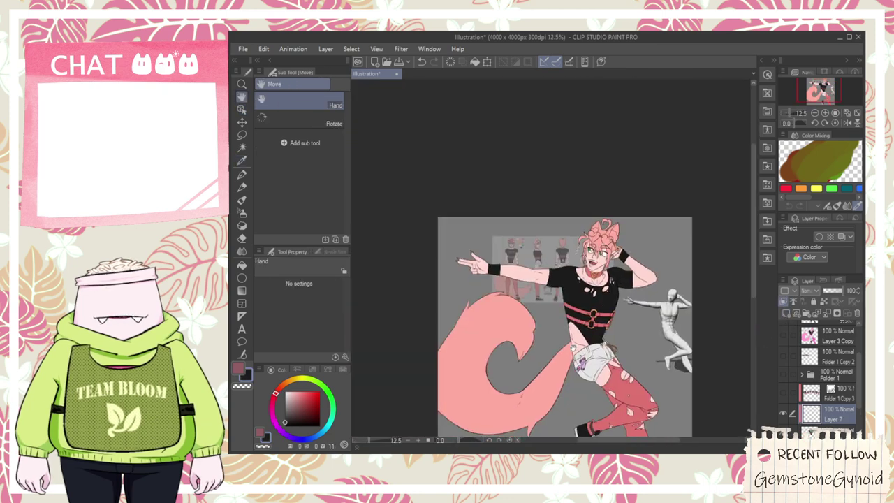
{"action": "scroll", "coordinate": [593, 335], "scroll_direction": "up", "scroll_amount": 3}
{"action": "mouse_move", "coordinate": [664, 301]}
{"action": "left_mouse_down"}
{"action": "mouse_move", "coordinate": [580, 301]}
{"action": "mouse_move", "coordinate": [583, 312]}
{"action": "mouse_move", "coordinate": [603, 260]}
{"action": "left_mouse_up"}
{"action": "left_click_drag", "start_coordinate": [466, 233], "coordinate": [565, 298]}
{"action": "scroll", "coordinate": [483, 249], "scroll_direction": "up", "scroll_amount": 2}
{"action": "scroll", "coordinate": [414, 261], "scroll_direction": "up", "scroll_amount": 1}
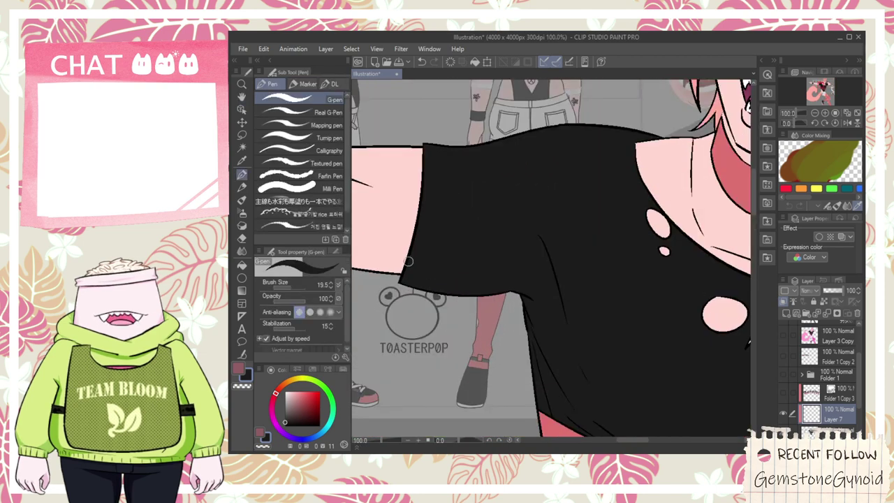
{"action": "key", "text": "i"}
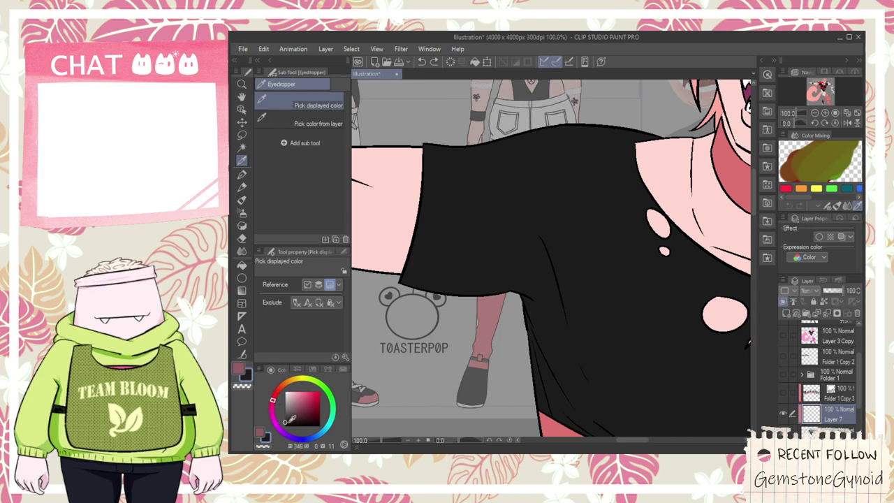
{"action": "left_click", "coordinate": [384, 349]}
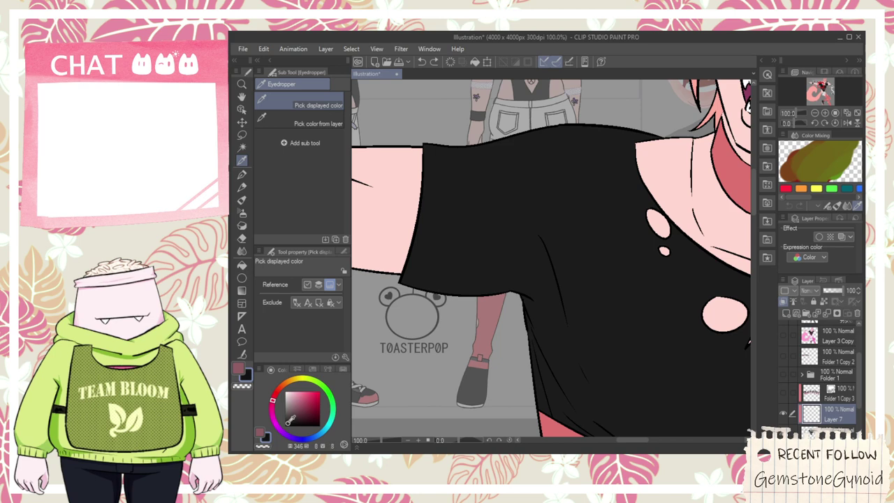
- Try a filled shadow along the lower part of the outstretched arm's sleeve
{"action": "key", "text": "p"}
{"action": "left_click_drag", "start_coordinate": [410, 237], "coordinate": [497, 249]}
{"action": "scroll", "coordinate": [514, 248], "scroll_direction": "down", "scroll_amount": 3}
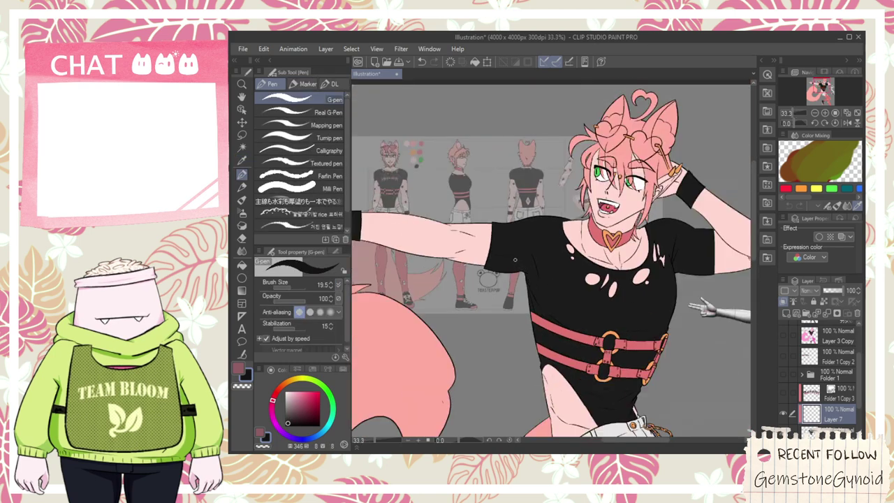
{"action": "scroll", "coordinate": [523, 260], "scroll_direction": "up", "scroll_amount": 4}
{"action": "key", "text": "g"}
{"action": "scroll", "coordinate": [531, 280], "scroll_direction": "down", "scroll_amount": 3}
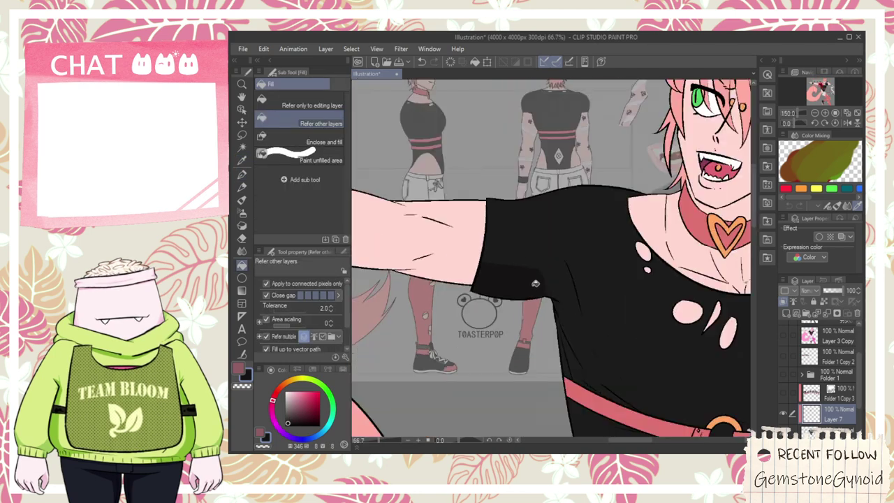
- Check the 3D figure's lighting and draw the shadow's upper edge across the outstretched arm's sleeve with the G-pen
{"action": "scroll", "coordinate": [540, 290], "scroll_direction": "down", "scroll_amount": 1}
{"action": "key", "text": "space"}
{"action": "left_click_drag", "start_coordinate": [604, 333], "coordinate": [439, 275]}
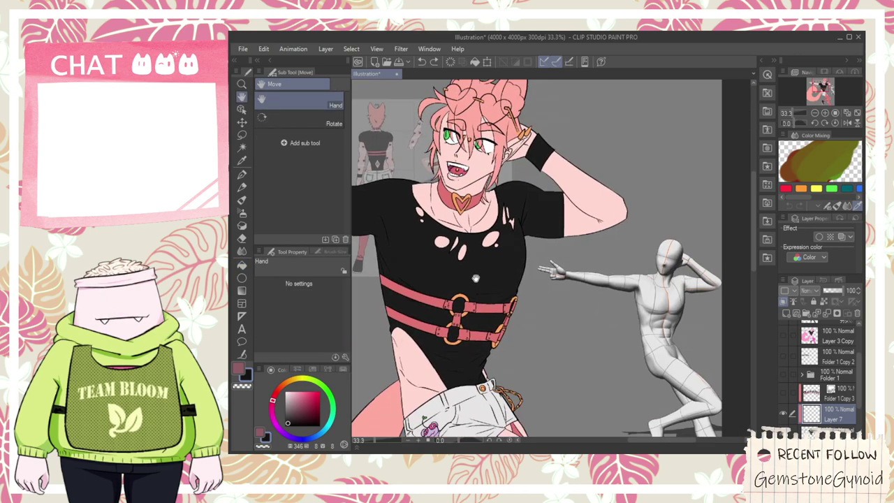
{"action": "scroll", "coordinate": [616, 287], "scroll_direction": "up", "scroll_amount": 2}
{"action": "scroll", "coordinate": [593, 296], "scroll_direction": "down", "scroll_amount": 2}
{"action": "left_click_drag", "start_coordinate": [391, 241], "coordinate": [670, 289]}
{"action": "scroll", "coordinate": [605, 265], "scroll_direction": "up", "scroll_amount": 3}
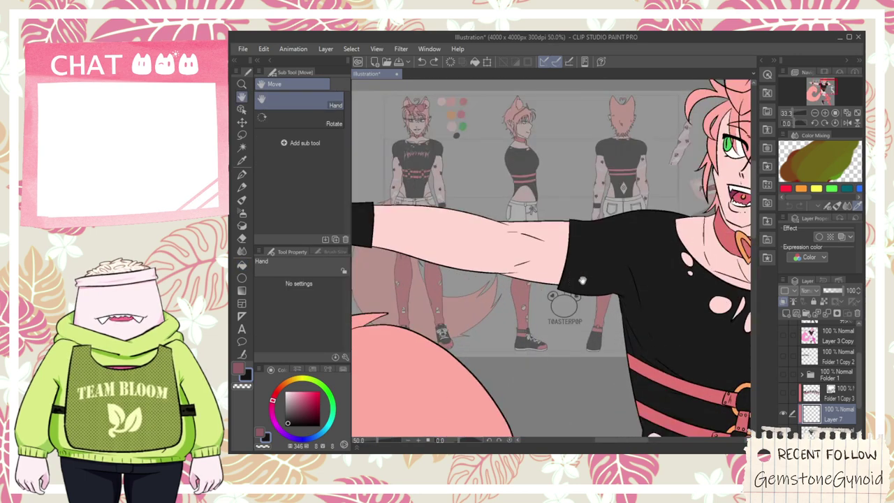
{"action": "key", "text": "p"}
{"action": "left_click_drag", "start_coordinate": [530, 249], "coordinate": [663, 233]}
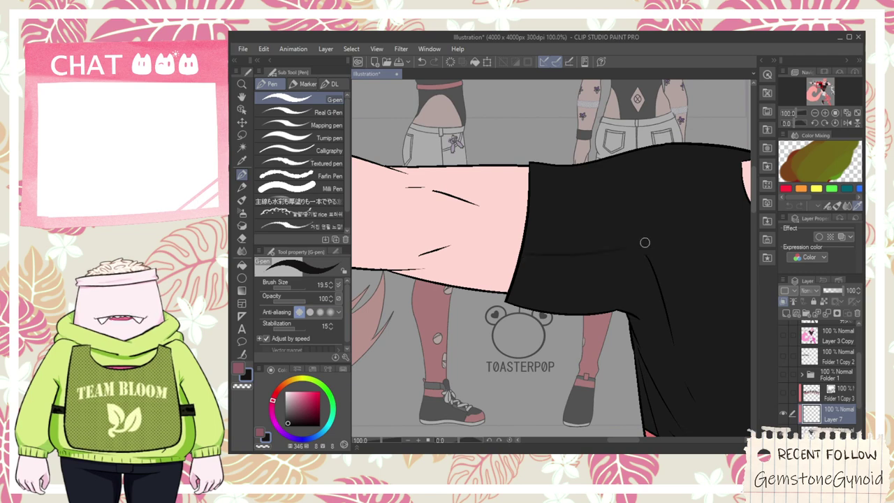
- Continue the sleeve shadow's outline past the armpit down the side of the chest and fill the enclosed area
{"action": "scroll", "coordinate": [659, 285], "scroll_direction": "down", "scroll_amount": 2}
{"action": "key", "text": "space"}
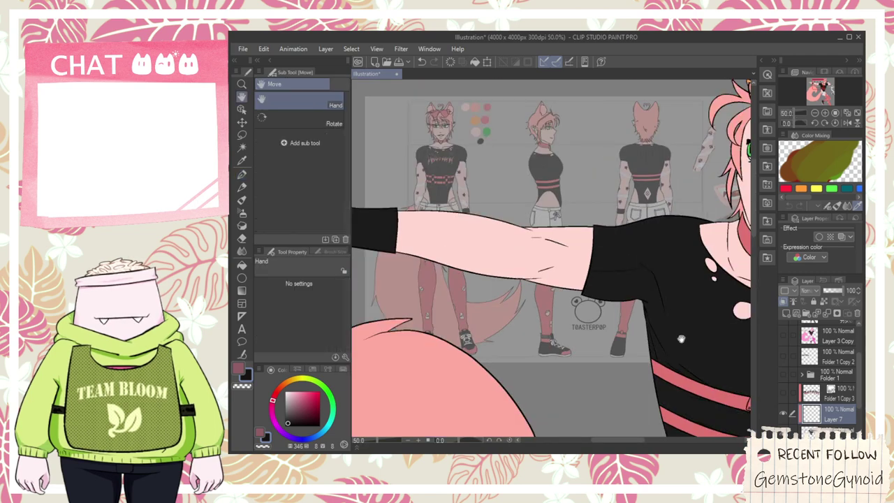
{"action": "left_click_drag", "start_coordinate": [678, 331], "coordinate": [479, 192]}
{"action": "left_click_drag", "start_coordinate": [748, 260], "coordinate": [555, 308]}
{"action": "scroll", "coordinate": [611, 281], "scroll_direction": "up", "scroll_amount": 2}
{"action": "scroll", "coordinate": [648, 322], "scroll_direction": "down", "scroll_amount": 2}
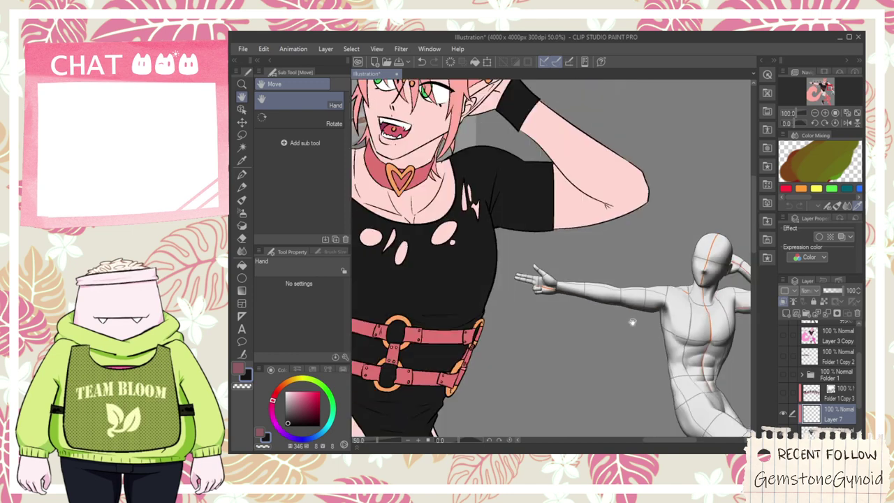
{"action": "left_click_drag", "start_coordinate": [426, 241], "coordinate": [574, 379]}
{"action": "left_click_drag", "start_coordinate": [472, 386], "coordinate": [505, 325]}
{"action": "scroll", "coordinate": [505, 325], "scroll_direction": "up", "scroll_amount": 3}
{"action": "key", "text": "p"}
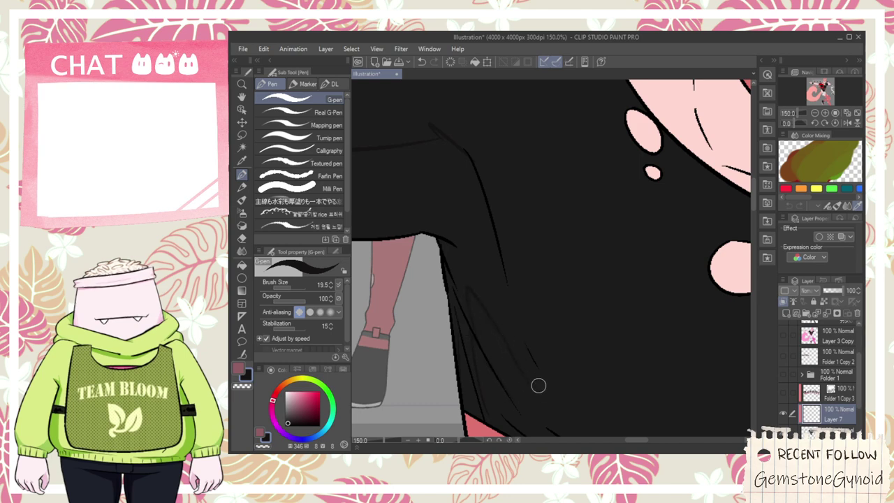
{"action": "key", "text": "g"}
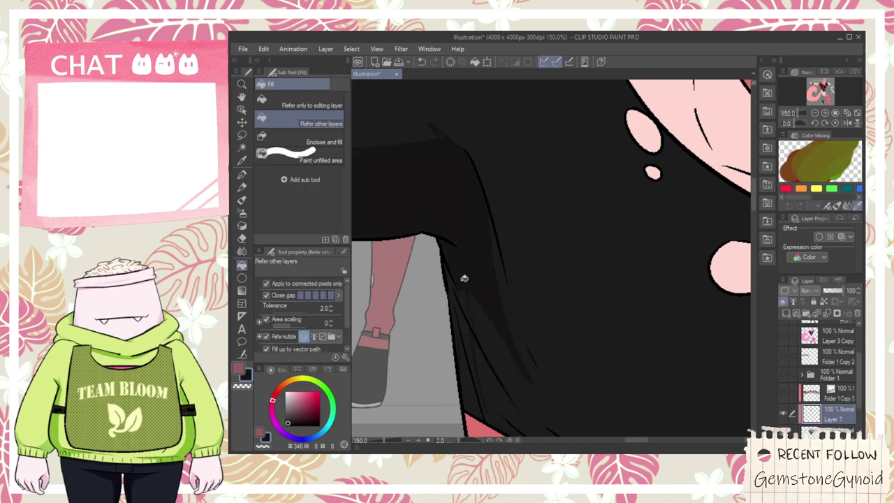
- Extend the armpit shadow down the shirt's side to the upper harness strap, using the 3D figure as reference, and fill it
{"action": "scroll", "coordinate": [459, 319], "scroll_direction": "down", "scroll_amount": 3}
{"action": "key", "text": "space"}
{"action": "left_click_drag", "start_coordinate": [534, 372], "coordinate": [464, 243]}
{"action": "left_click_drag", "start_coordinate": [638, 289], "coordinate": [526, 315]}
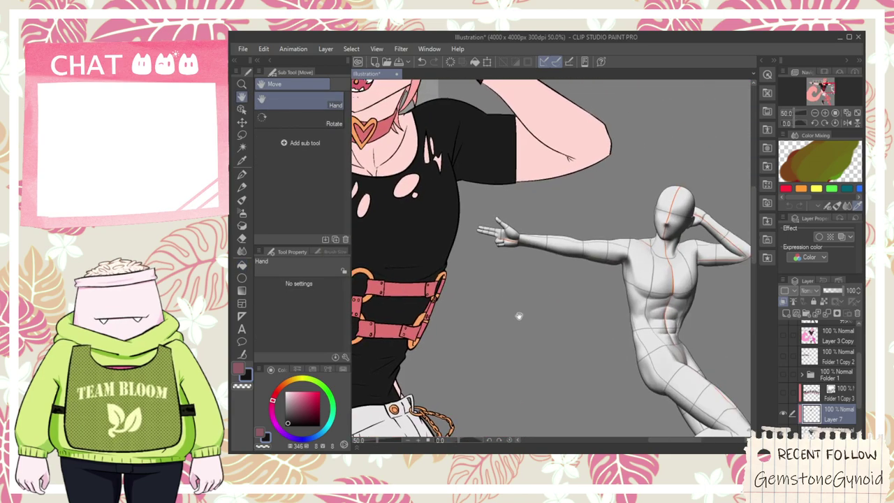
{"action": "scroll", "coordinate": [452, 321], "scroll_direction": "up", "scroll_amount": 4}
{"action": "key", "text": "p"}
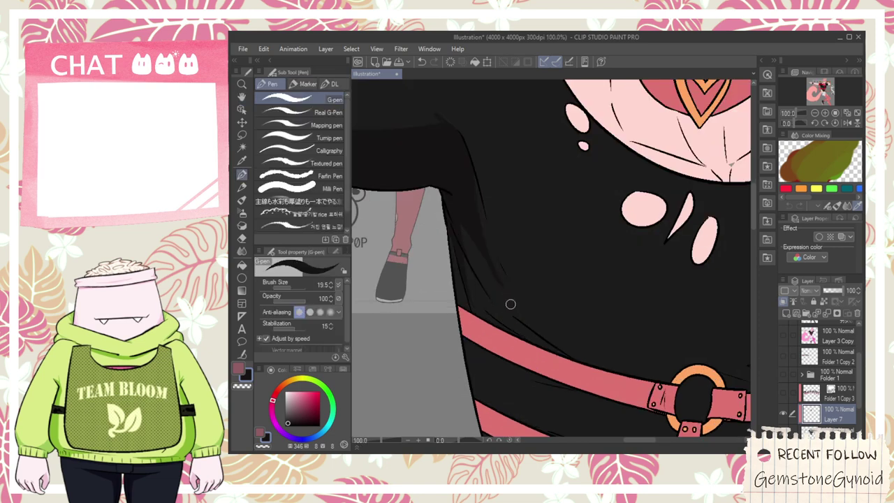
{"action": "scroll", "coordinate": [474, 229], "scroll_direction": "up", "scroll_amount": 2}
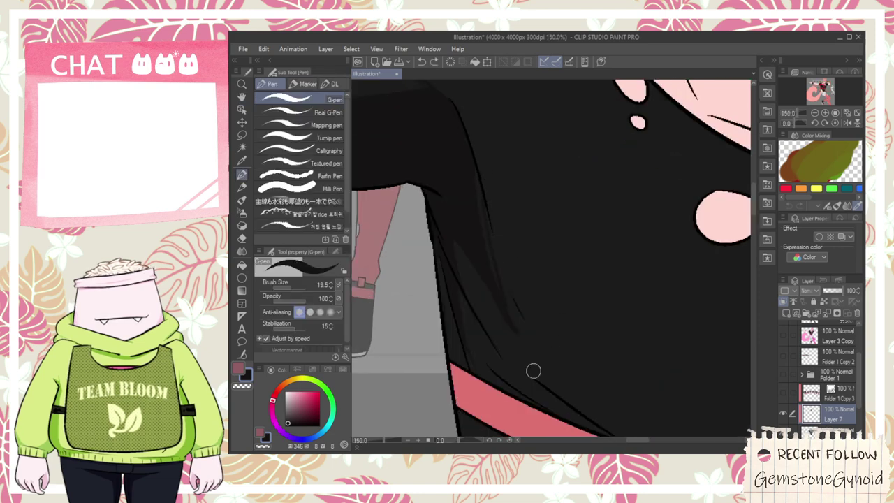
{"action": "key", "text": "g"}
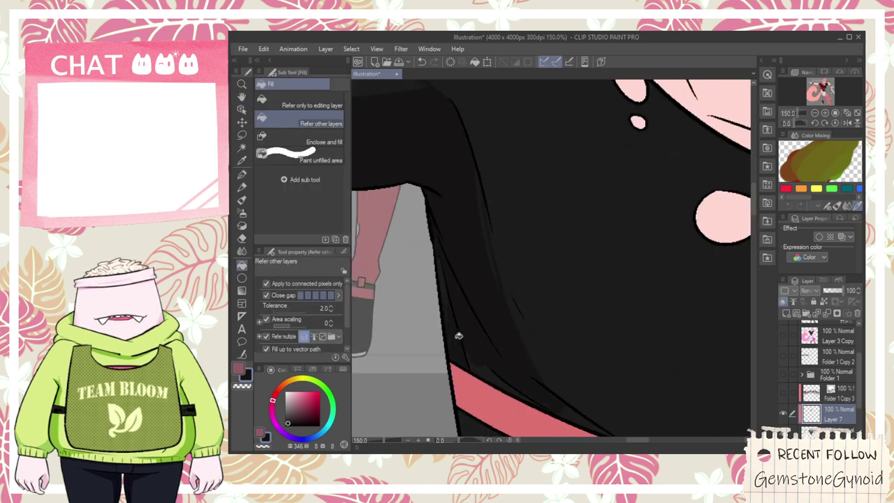
- Outline a curved shadow beneath the pectoral and up the middle of the chest, erase the stray line ends, and fill it
{"action": "scroll", "coordinate": [556, 396], "scroll_direction": "down", "scroll_amount": 3}
{"action": "key", "text": "p"}
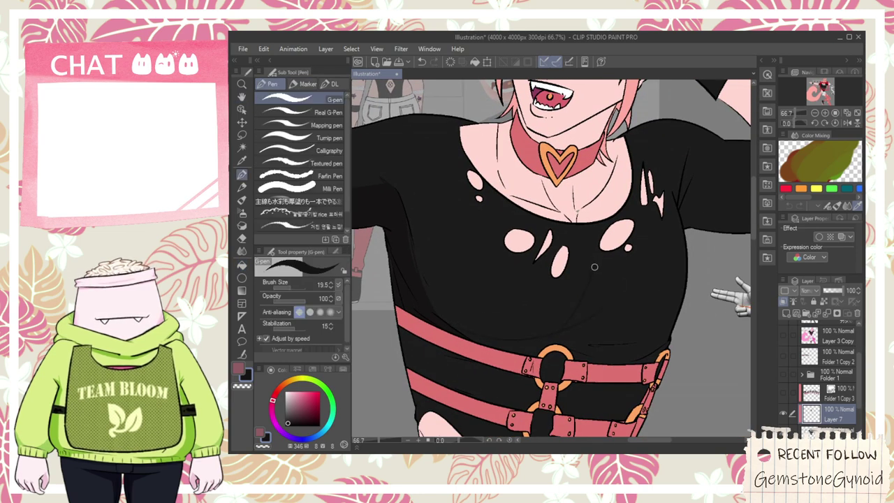
{"action": "scroll", "coordinate": [590, 337], "scroll_direction": "up", "scroll_amount": 2}
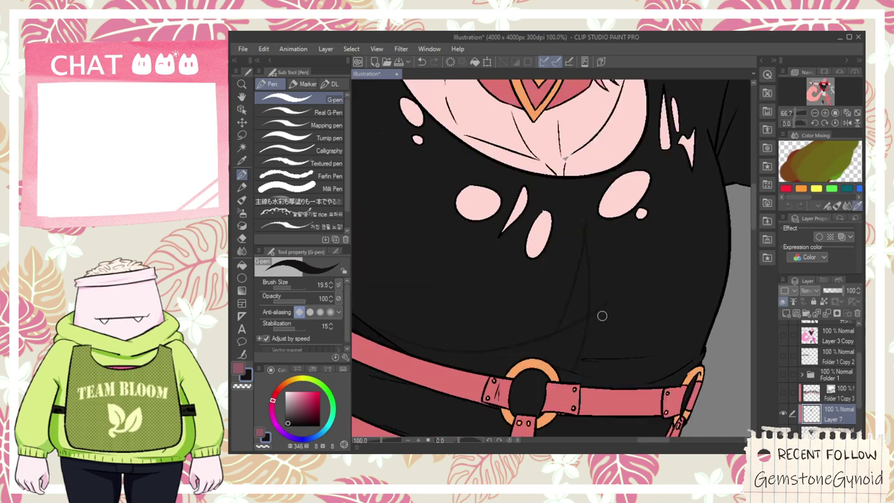
{"action": "key", "text": "e"}
{"action": "left_click", "coordinate": [314, 99]}
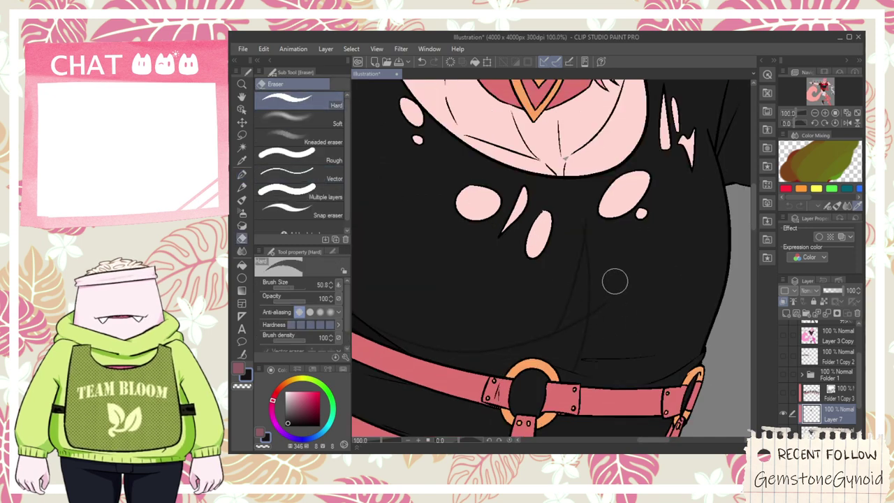
{"action": "key", "text": "g"}
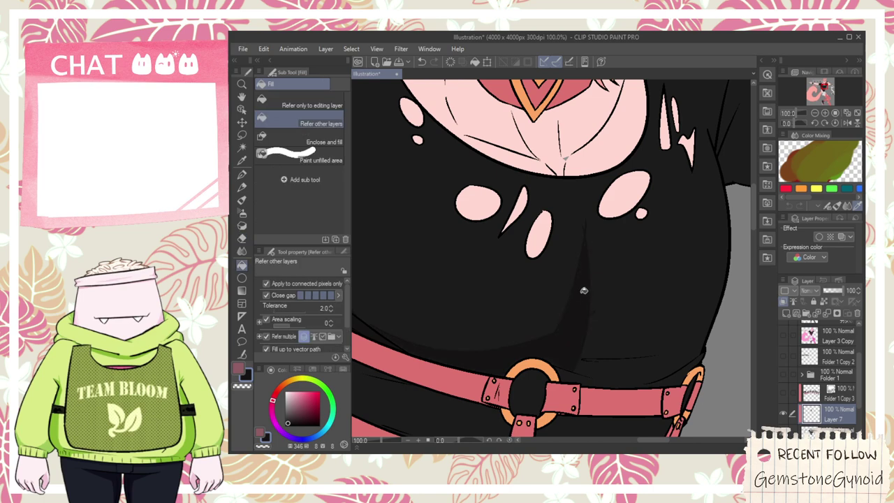
- Outline and fill a shadow along the side of the chest below the raised arm, following the 3D figure
{"action": "left_click_drag", "start_coordinate": [499, 369], "coordinate": [431, 334]}
{"action": "scroll", "coordinate": [566, 338], "scroll_direction": "down", "scroll_amount": 2}
{"action": "left_click_drag", "start_coordinate": [592, 342], "coordinate": [427, 266]}
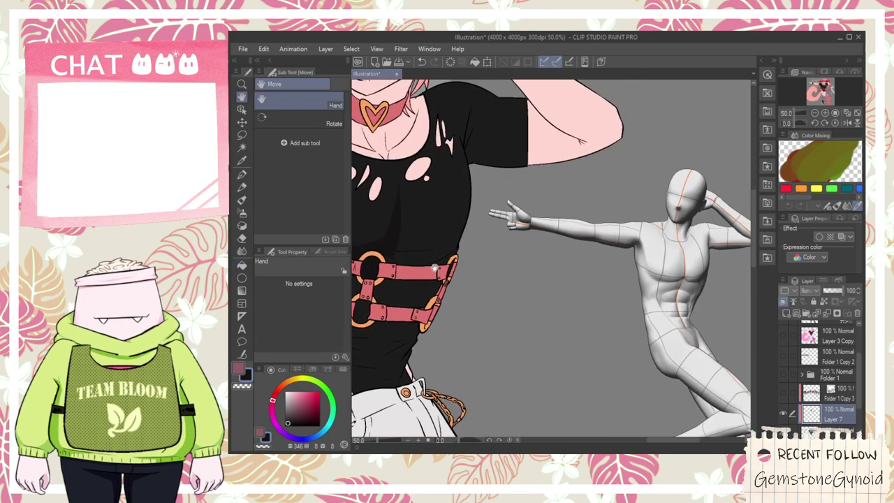
{"action": "left_click_drag", "start_coordinate": [482, 272], "coordinate": [536, 328]}
{"action": "scroll", "coordinate": [535, 327], "scroll_direction": "up", "scroll_amount": 1}
{"action": "key", "text": "p"}
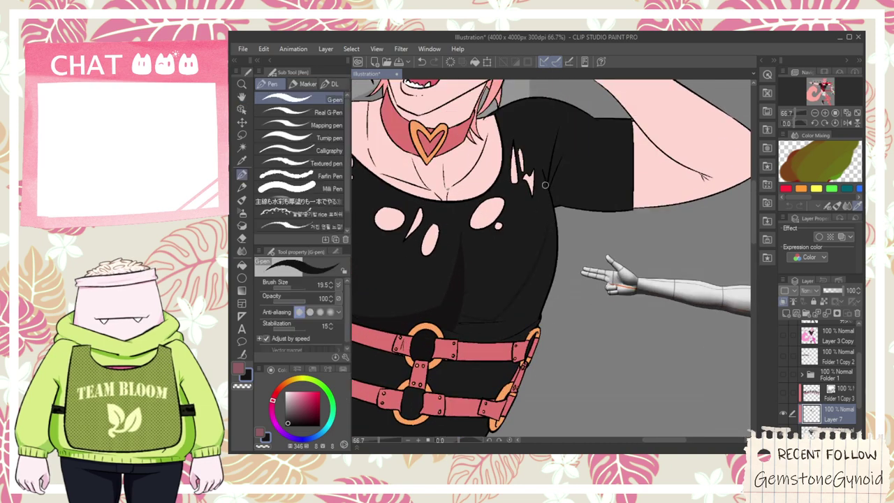
{"action": "key", "text": "g"}
- Shade the underside of the raised arm's sleeve and the folds at its armpit with filled G-pen shapes
{"action": "left_click_drag", "start_coordinate": [521, 246], "coordinate": [495, 306]}
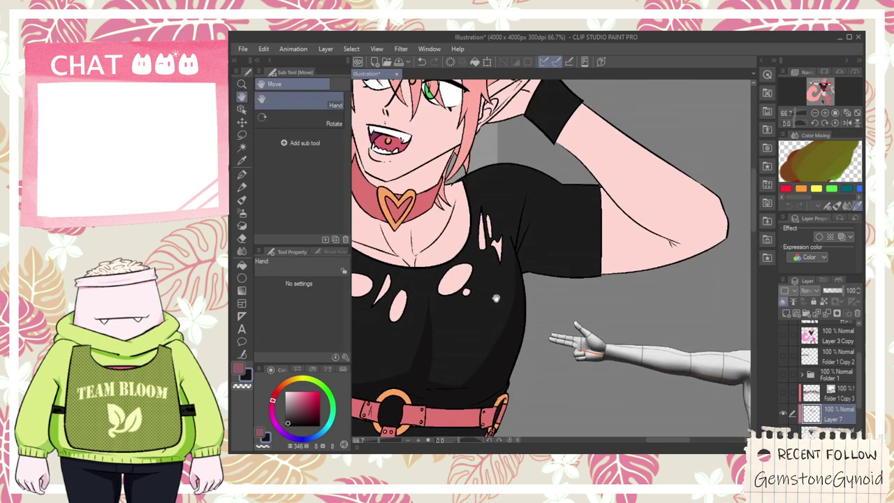
{"action": "scroll", "coordinate": [527, 237], "scroll_direction": "down", "scroll_amount": 1}
{"action": "left_click_drag", "start_coordinate": [552, 286], "coordinate": [539, 309]}
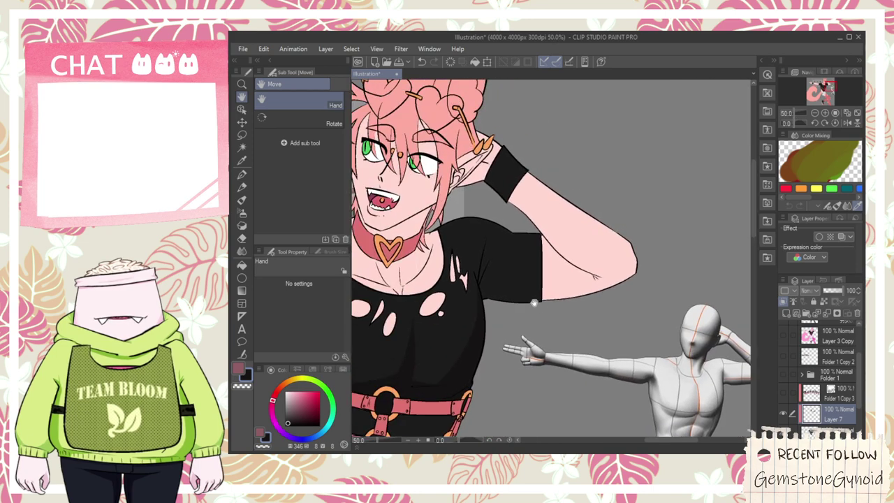
{"action": "scroll", "coordinate": [454, 249], "scroll_direction": "up", "scroll_amount": 3}
{"action": "key", "text": "p"}
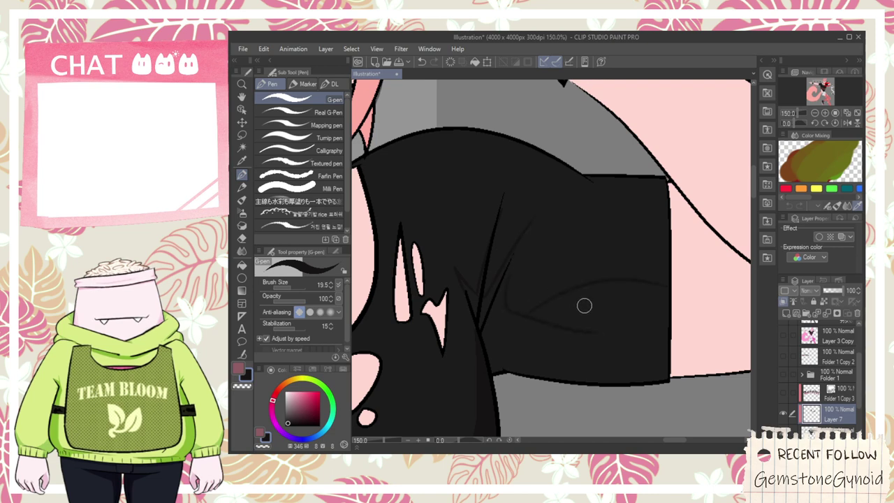
{"action": "key", "text": "g"}
{"action": "scroll", "coordinate": [472, 300], "scroll_direction": "up", "scroll_amount": 1}
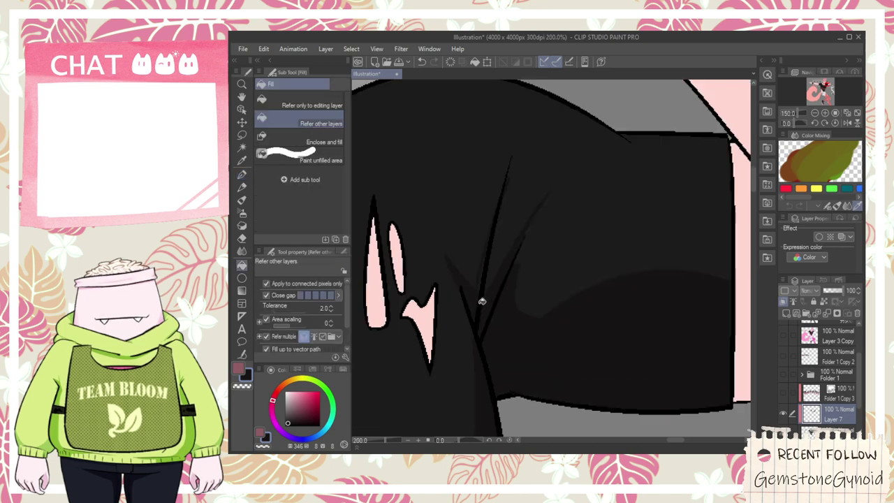
{"action": "key", "text": "p"}
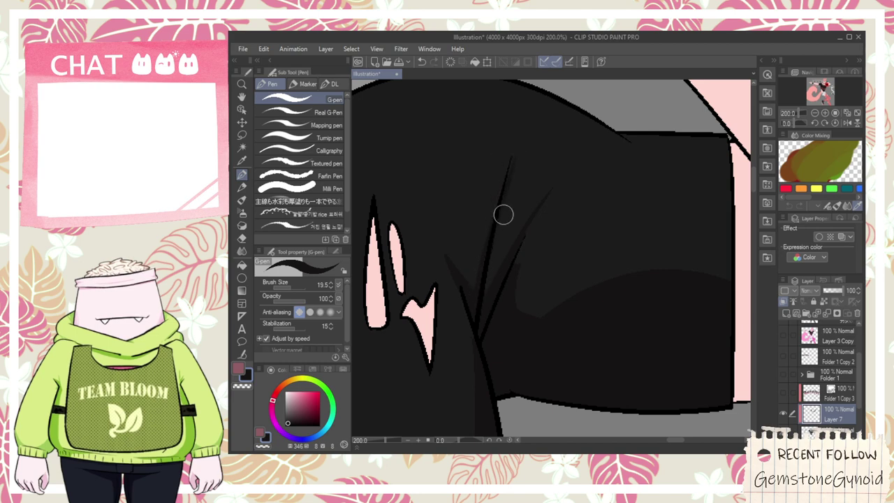
- Outline a shadow edge across the shirt between the two harness straps and fill the enclosed area with the darker tone
{"action": "scroll", "coordinate": [503, 210], "scroll_direction": "down", "scroll_amount": 5}
{"action": "key", "text": "h"}
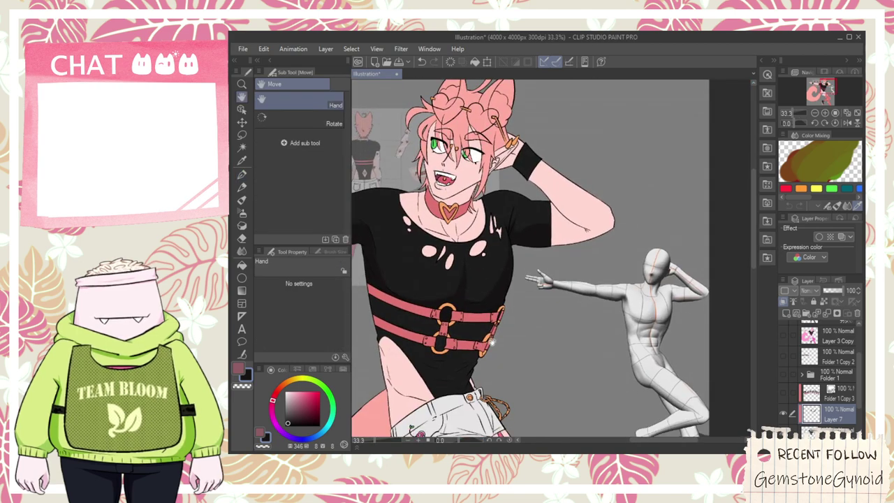
{"action": "left_click_drag", "start_coordinate": [442, 358], "coordinate": [483, 291]}
{"action": "scroll", "coordinate": [484, 303], "scroll_direction": "up", "scroll_amount": 2}
{"action": "scroll", "coordinate": [516, 303], "scroll_direction": "down", "scroll_amount": 2}
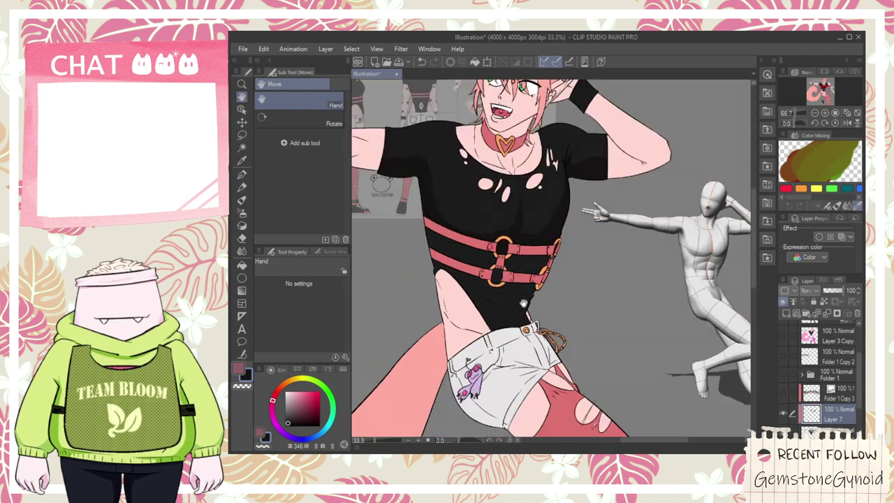
{"action": "left_click_drag", "start_coordinate": [558, 300], "coordinate": [525, 300]}
{"action": "scroll", "coordinate": [421, 259], "scroll_direction": "up", "scroll_amount": 4}
{"action": "key", "text": "p"}
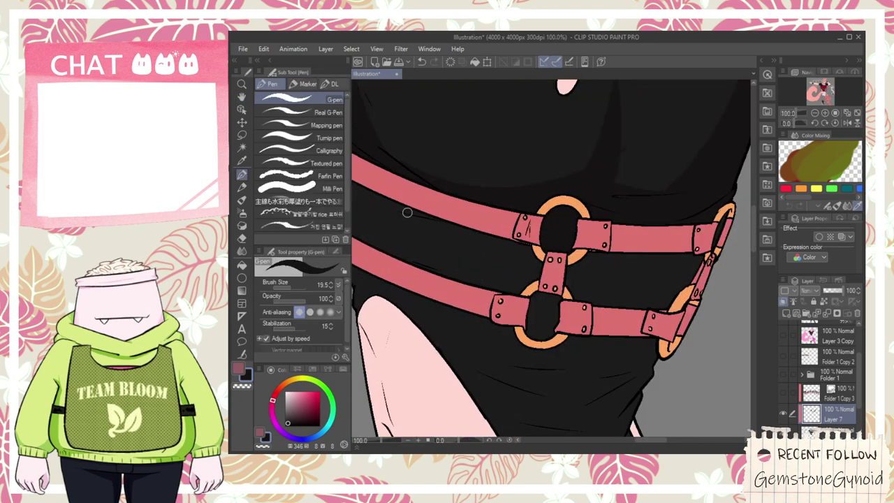
{"action": "key", "text": "space"}
{"action": "left_click_drag", "start_coordinate": [409, 227], "coordinate": [571, 283]}
{"action": "scroll", "coordinate": [571, 283], "scroll_direction": "up", "scroll_amount": 1}
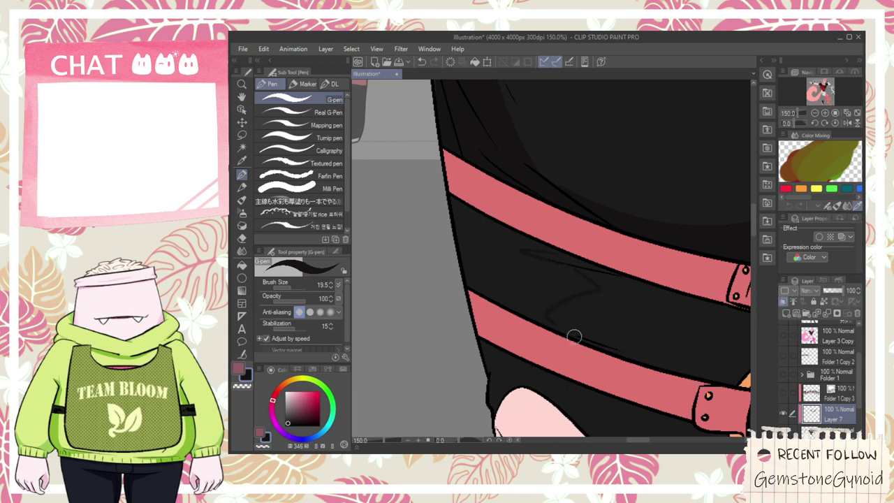
{"action": "scroll", "coordinate": [585, 333], "scroll_direction": "down", "scroll_amount": 3}
{"action": "key", "text": "g"}
{"action": "scroll", "coordinate": [611, 318], "scroll_direction": "up", "scroll_amount": 3}
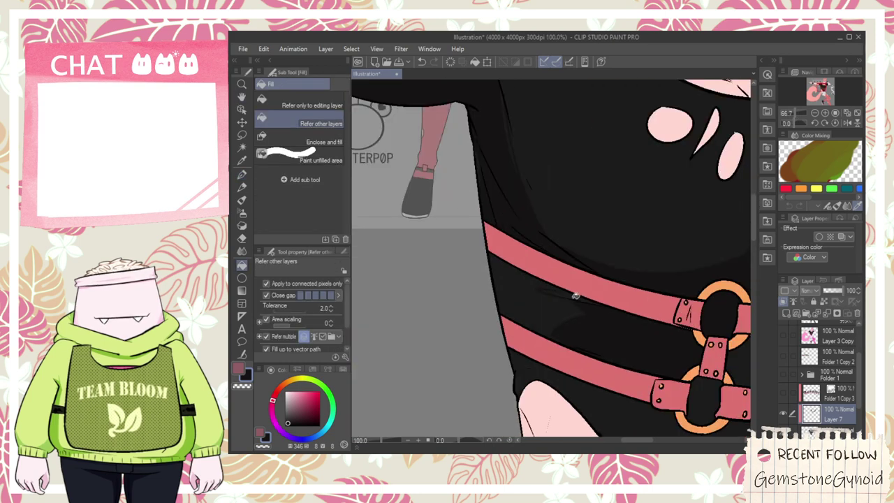
{"action": "scroll", "coordinate": [576, 290], "scroll_direction": "down", "scroll_amount": 2}
- Outline and fill shadows along the waist folds just above the shorts, at the shirt's inner waist curve
{"action": "key", "text": "space"}
{"action": "left_click_drag", "start_coordinate": [690, 338], "coordinate": [545, 300]}
{"action": "scroll", "coordinate": [629, 274], "scroll_direction": "up", "scroll_amount": 3}
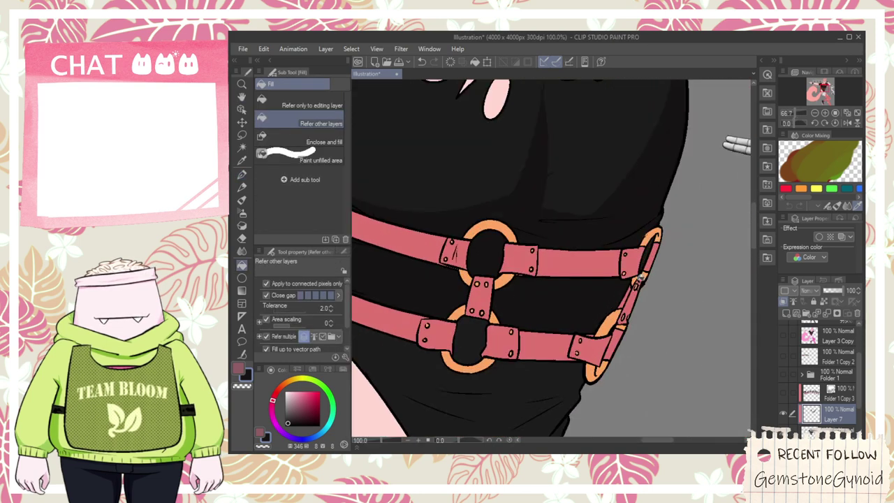
{"action": "scroll", "coordinate": [648, 241], "scroll_direction": "down", "scroll_amount": 3}
{"action": "key", "text": "space"}
{"action": "left_click_drag", "start_coordinate": [569, 368], "coordinate": [371, 229]}
{"action": "left_click_drag", "start_coordinate": [538, 203], "coordinate": [726, 257]}
{"action": "scroll", "coordinate": [602, 317], "scroll_direction": "up", "scroll_amount": 2}
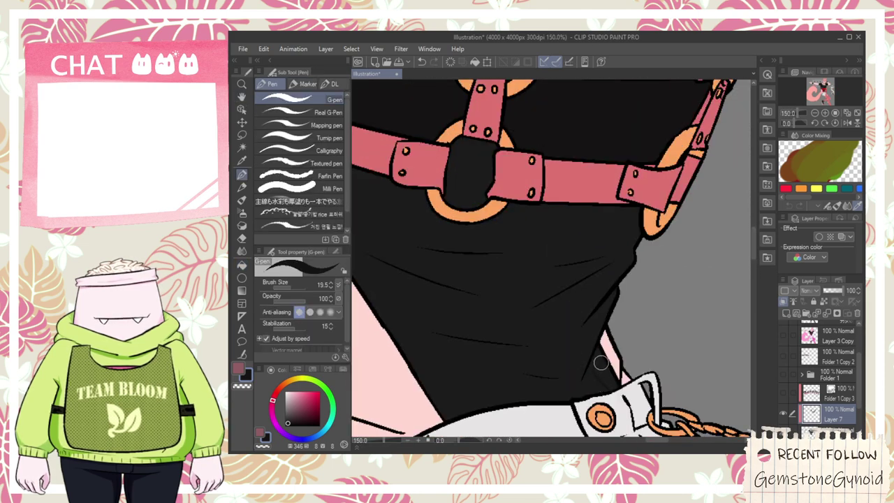
{"action": "key", "text": "g"}
{"action": "key", "text": "p"}
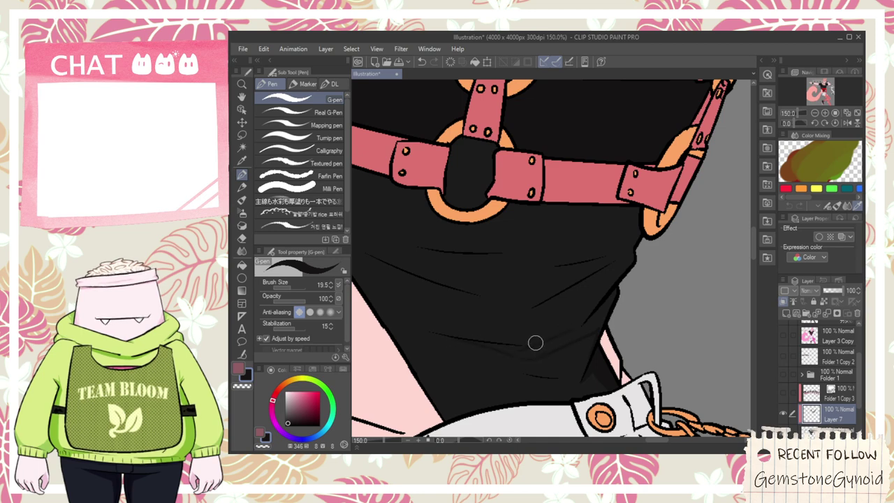
{"action": "key", "text": "g"}
{"action": "key", "text": "p"}
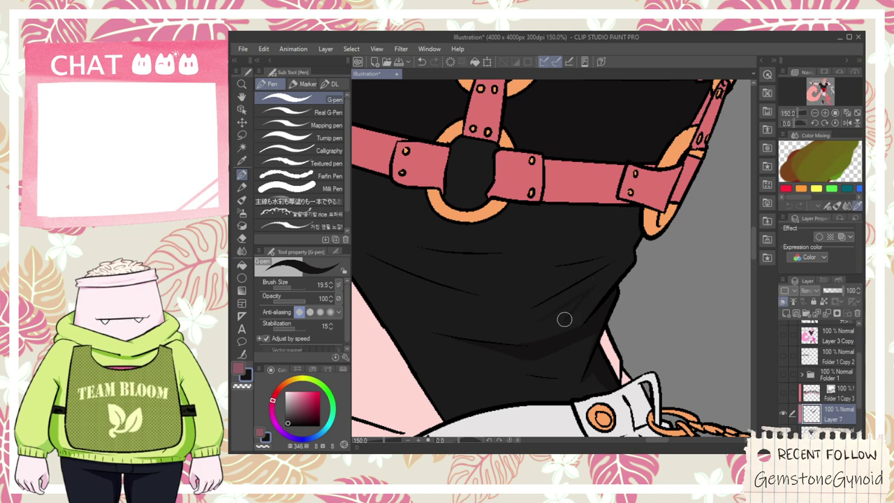
{"action": "key", "text": "g"}
- Outline and fill further fold shadows across the stomach just below the lower harness strap
{"action": "key", "text": "space"}
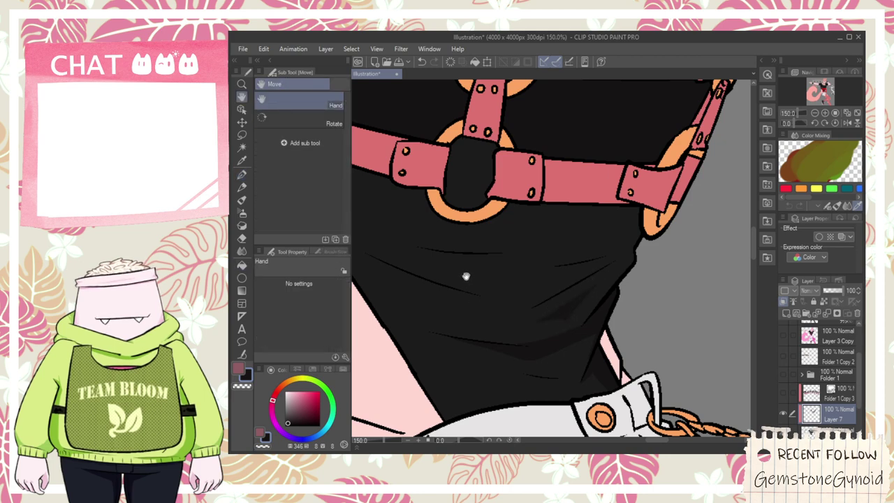
{"action": "left_click_drag", "start_coordinate": [466, 280], "coordinate": [511, 310]}
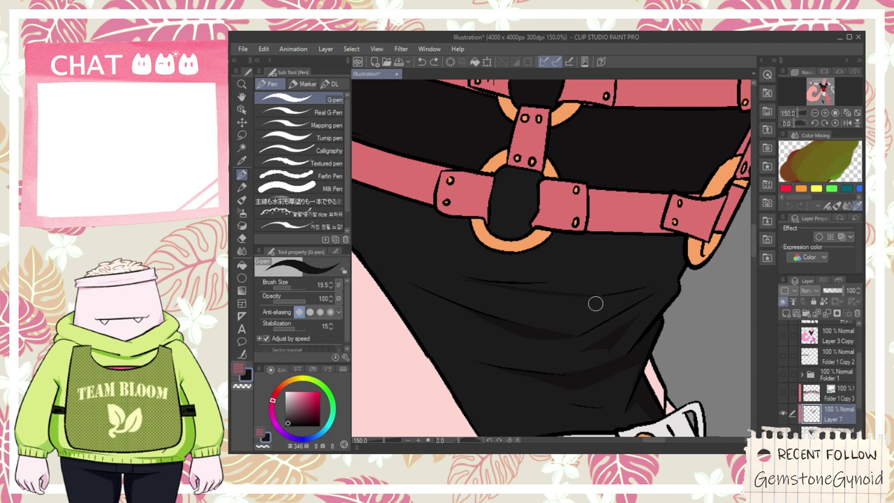
{"action": "key", "text": "g"}
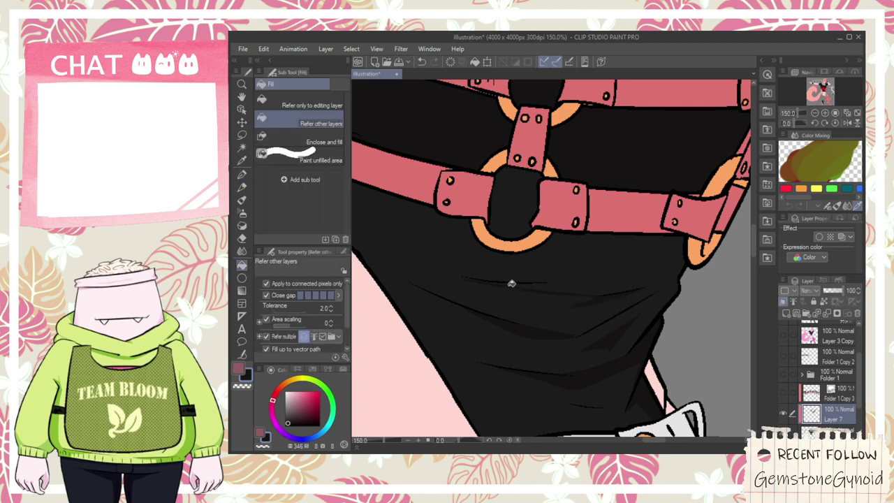
{"action": "scroll", "coordinate": [567, 275], "scroll_direction": "down", "scroll_amount": 1}
{"action": "left_click_drag", "start_coordinate": [627, 283], "coordinate": [605, 299]}
{"action": "scroll", "coordinate": [604, 300], "scroll_direction": "up", "scroll_amount": 1}
{"action": "key", "text": "p"}
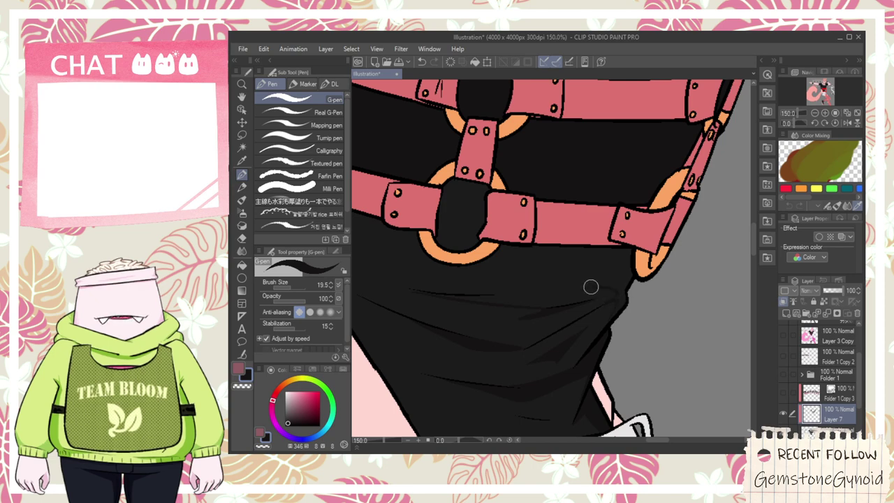
{"action": "key", "text": "g"}
{"action": "scroll", "coordinate": [619, 273], "scroll_direction": "down", "scroll_amount": 3}
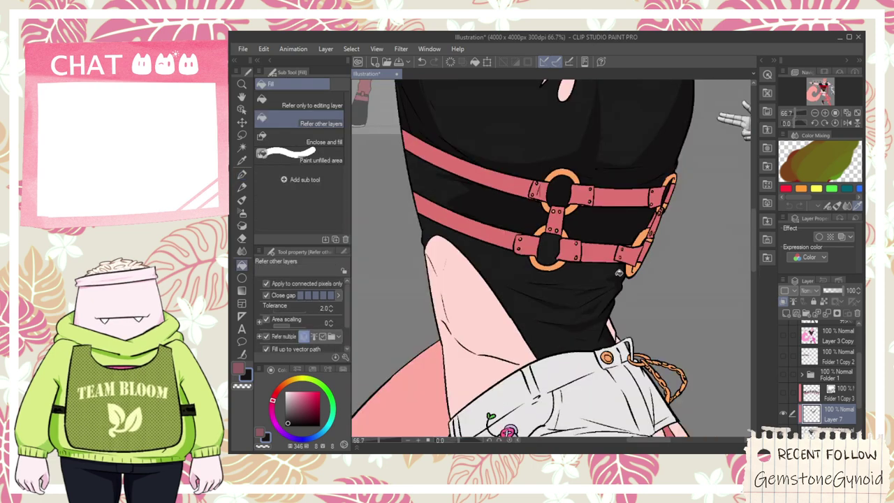
- Shade the shirt's outer edge between the harness straps and the fold above the hip cutout with filled shapes
{"action": "mouse_move", "coordinate": [594, 281]}
{"action": "left_mouse_down"}
{"action": "mouse_move", "coordinate": [569, 330]}
{"action": "mouse_move", "coordinate": [526, 314]}
{"action": "left_mouse_up"}
{"action": "mouse_move", "coordinate": [618, 330]}
{"action": "left_mouse_down"}
{"action": "mouse_move", "coordinate": [563, 323]}
{"action": "mouse_move", "coordinate": [587, 331]}
{"action": "mouse_move", "coordinate": [558, 332]}
{"action": "left_mouse_up"}
{"action": "left_click_drag", "start_coordinate": [538, 286], "coordinate": [640, 329]}
{"action": "scroll", "coordinate": [454, 285], "scroll_direction": "up", "scroll_amount": 6}
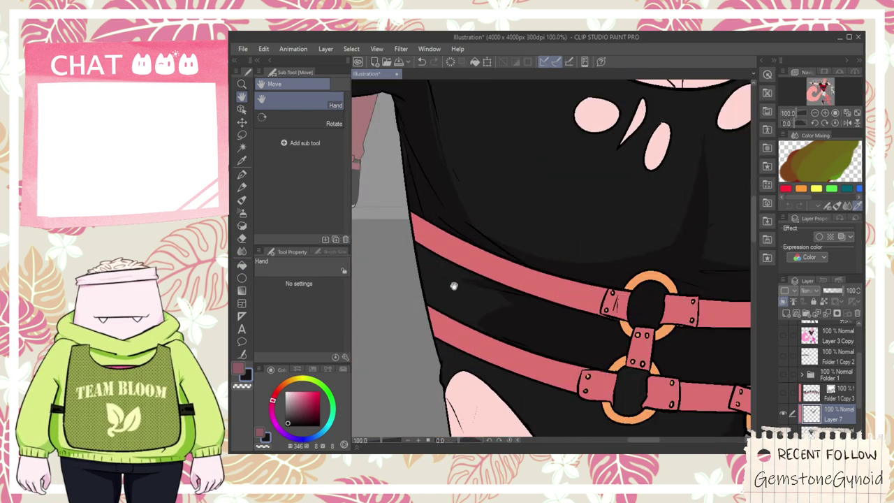
{"action": "key", "text": "p"}
{"action": "key", "text": "g"}
{"action": "key", "text": "space"}
{"action": "left_click_drag", "start_coordinate": [461, 400], "coordinate": [456, 298]}
{"action": "key", "text": "p"}
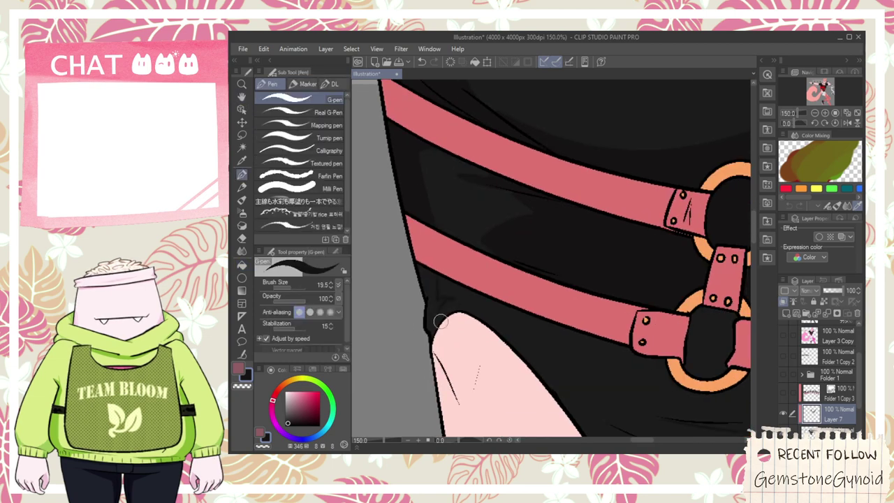
{"action": "scroll", "coordinate": [440, 321], "scroll_direction": "up", "scroll_amount": 1}
{"action": "scroll", "coordinate": [431, 305], "scroll_direction": "down", "scroll_amount": 4}
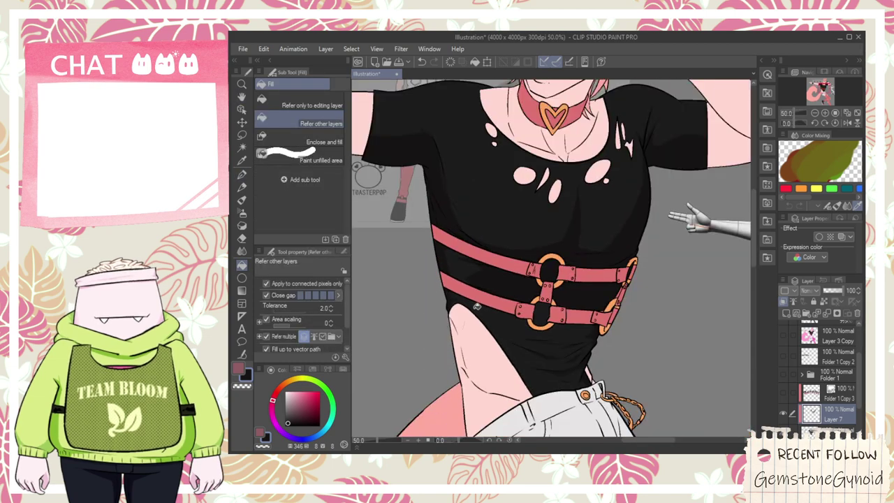
- Soften the chest shadows with the Soft eraser
{"action": "scroll", "coordinate": [527, 375], "scroll_direction": "down", "scroll_amount": 2}
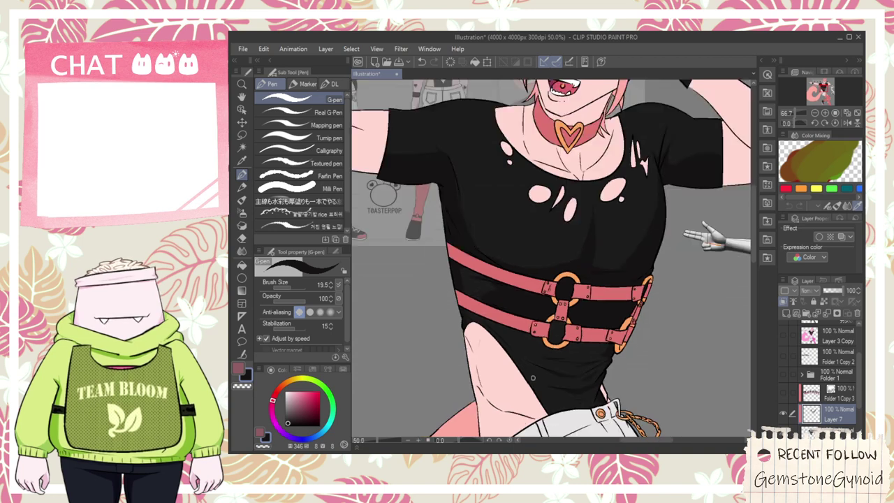
{"action": "key", "text": "space"}
{"action": "mouse_move", "coordinate": [583, 325]}
{"action": "left_mouse_down"}
{"action": "mouse_move", "coordinate": [510, 276]}
{"action": "mouse_move", "coordinate": [550, 312]}
{"action": "left_mouse_up"}
{"action": "scroll", "coordinate": [483, 267], "scroll_direction": "up", "scroll_amount": 1}
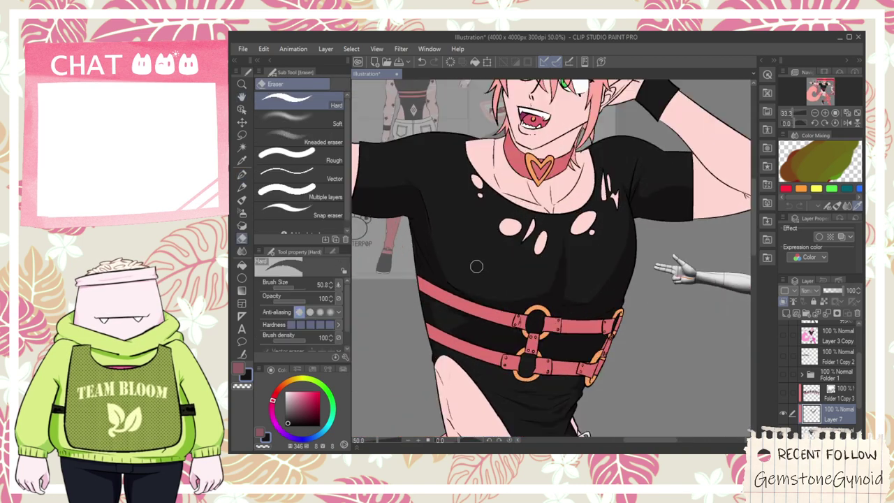
{"action": "left_click", "coordinate": [328, 124]}
{"action": "left_click", "coordinate": [329, 155]}
{"action": "left_click", "coordinate": [297, 122]}
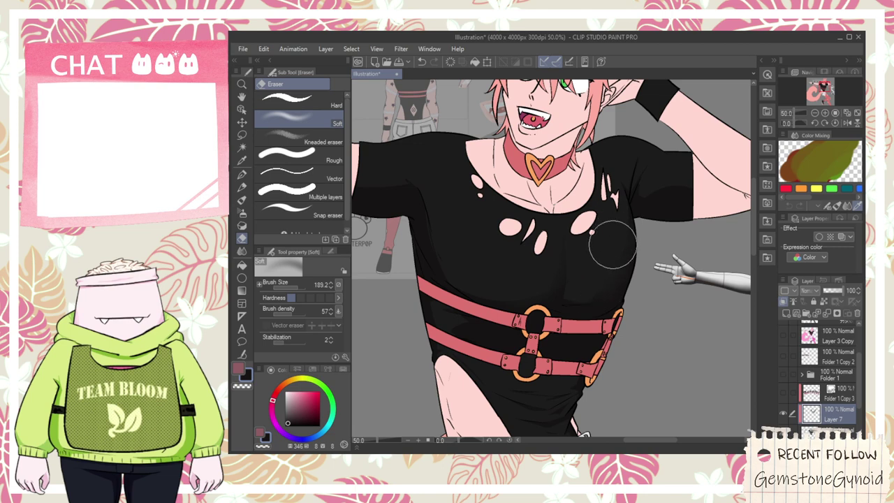
- Outline and fill a small shadow on the shoulder beside the neckline, using the 3D figure as lighting reference
{"action": "scroll", "coordinate": [599, 267], "scroll_direction": "down", "scroll_amount": 2}
{"action": "key", "text": "space"}
{"action": "left_click_drag", "start_coordinate": [637, 321], "coordinate": [564, 280]}
{"action": "scroll", "coordinate": [578, 247], "scroll_direction": "up", "scroll_amount": 1}
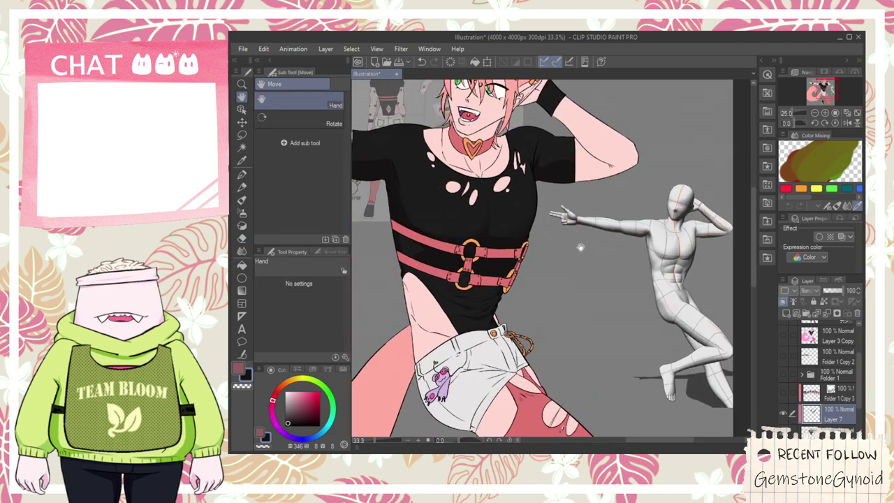
{"action": "left_click_drag", "start_coordinate": [578, 247], "coordinate": [552, 292]}
{"action": "scroll", "coordinate": [495, 217], "scroll_direction": "up", "scroll_amount": 7}
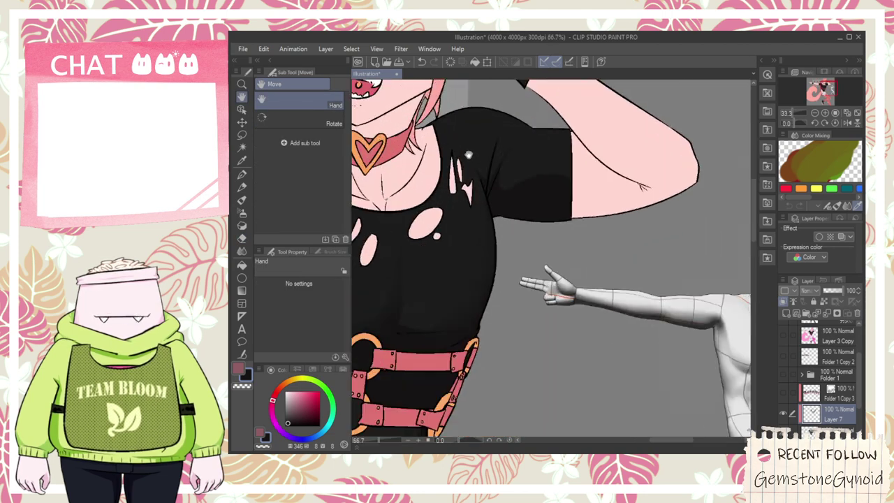
{"action": "key", "text": "p"}
{"action": "scroll", "coordinate": [513, 244], "scroll_direction": "down", "scroll_amount": 7}
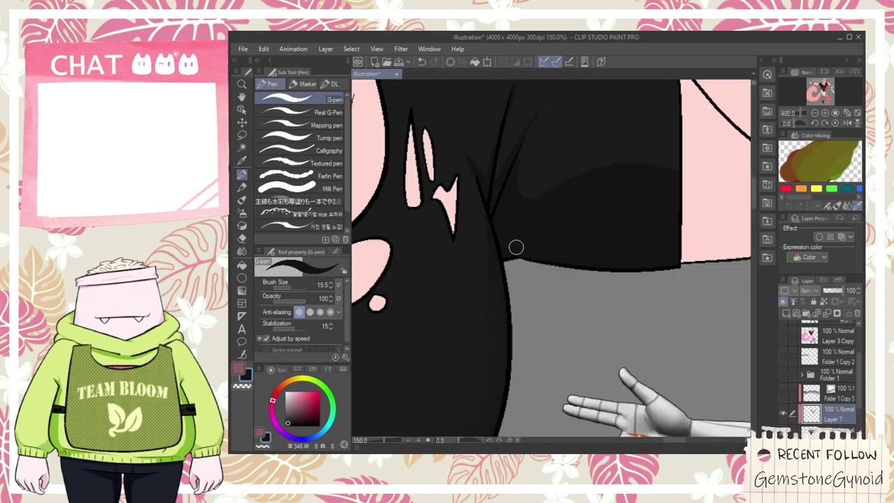
{"action": "key", "text": "h"}
{"action": "left_click_drag", "start_coordinate": [566, 336], "coordinate": [536, 294]}
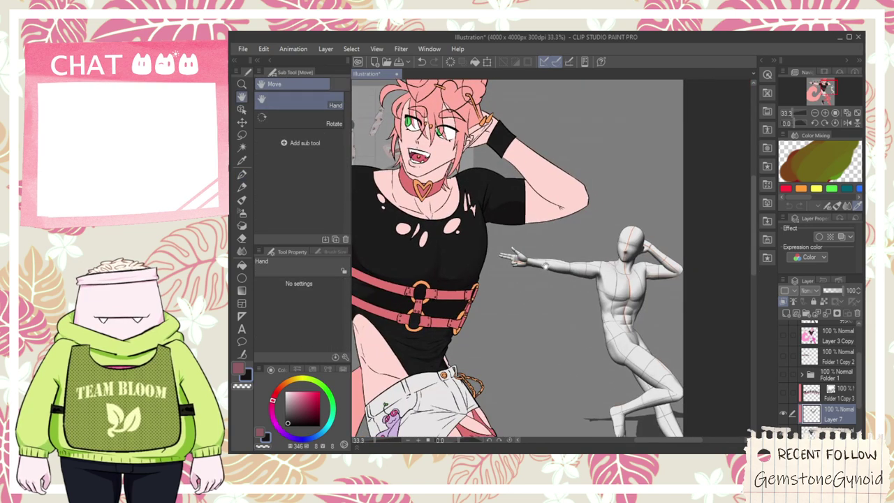
{"action": "scroll", "coordinate": [526, 277], "scroll_direction": "up", "scroll_amount": 3}
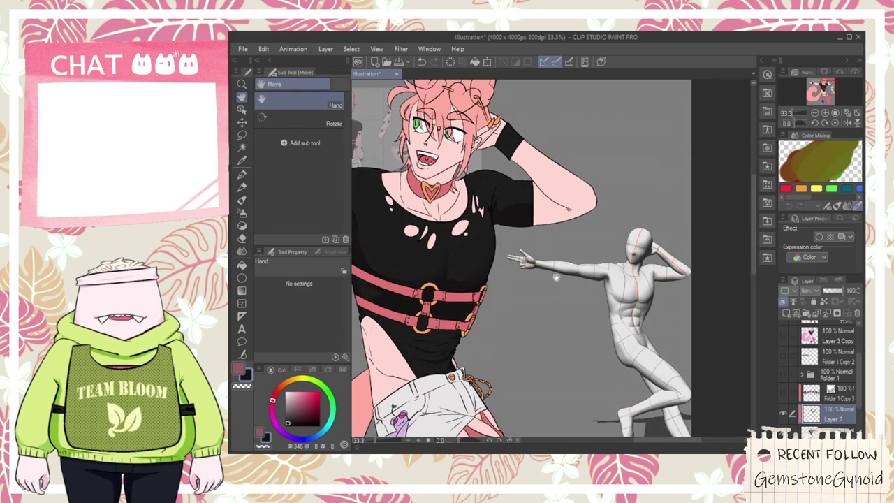
{"action": "scroll", "coordinate": [606, 270], "scroll_direction": "down", "scroll_amount": 2}
{"action": "scroll", "coordinate": [482, 237], "scroll_direction": "up", "scroll_amount": 5}
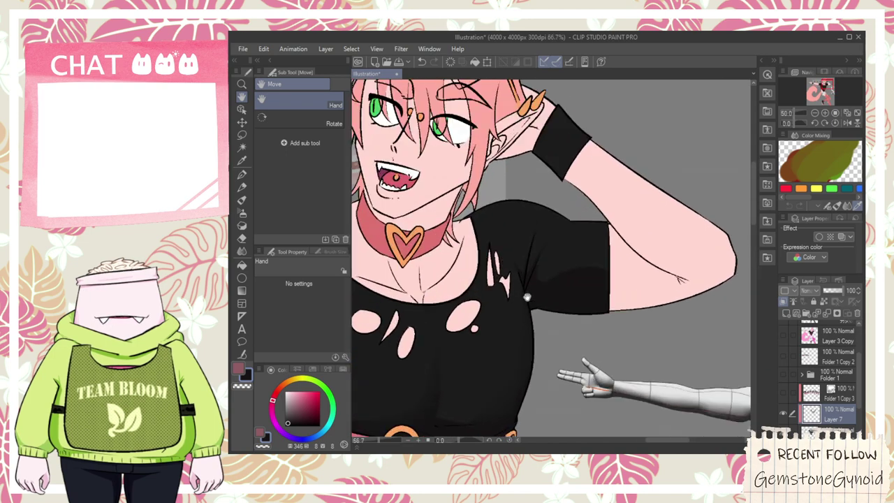
{"action": "key", "text": "p"}
{"action": "key", "text": "g"}
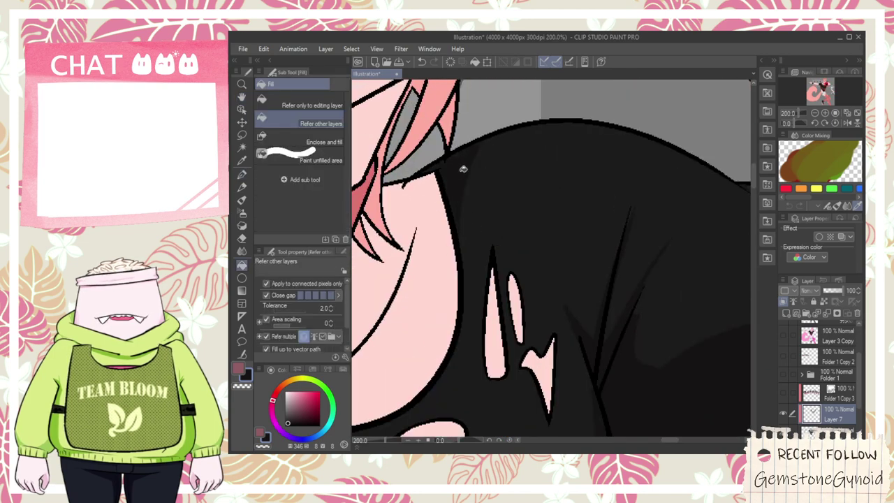
- On Layer 2, clean up the stray line end where the shoulder meets the hair with the Vector eraser
{"action": "scroll", "coordinate": [838, 357], "scroll_direction": "up", "scroll_amount": 3}
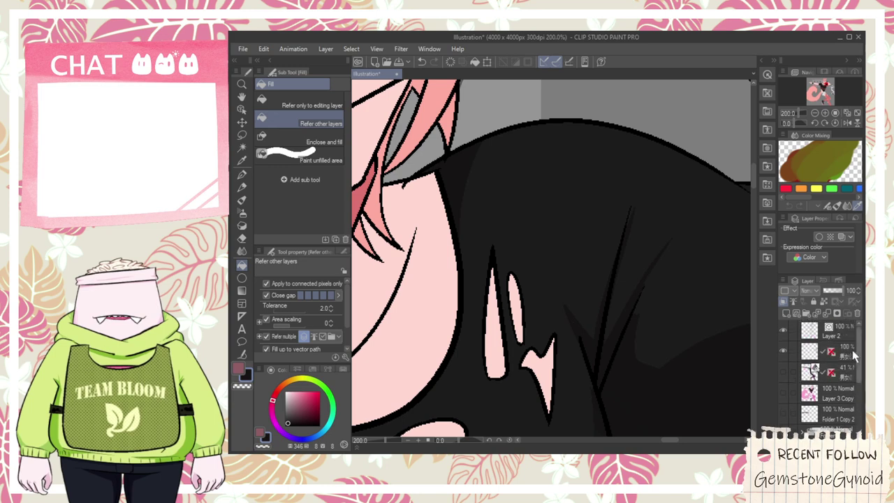
{"action": "left_click", "coordinate": [836, 340]}
{"action": "key", "text": "e"}
{"action": "left_click", "coordinate": [307, 175]}
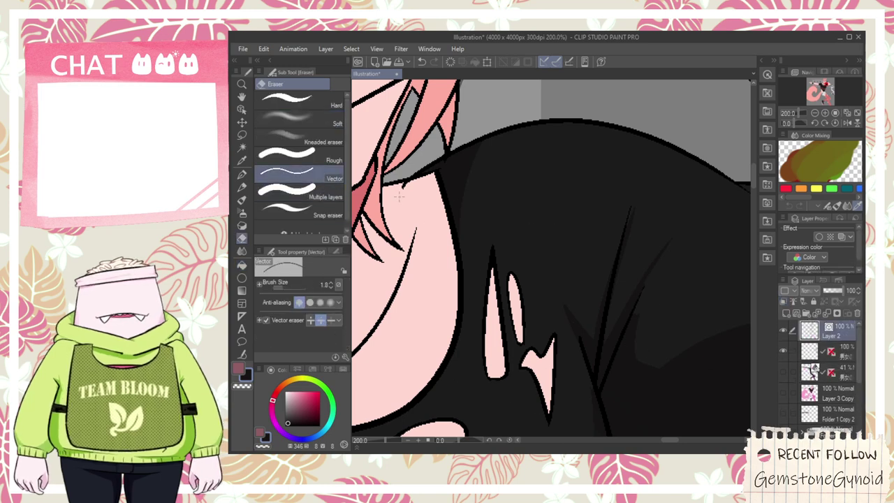
{"action": "scroll", "coordinate": [403, 183], "scroll_direction": "down", "scroll_amount": 5}
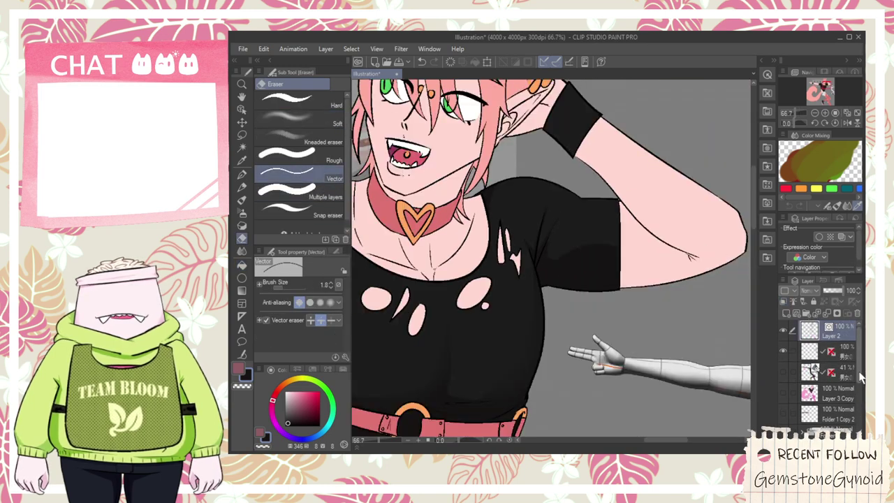
- Reselect Layer 7 and hide and show it to compare the shirt with and without its shading
{"action": "left_click_drag", "start_coordinate": [859, 380], "coordinate": [857, 419]}
{"action": "left_click", "coordinate": [835, 409]}
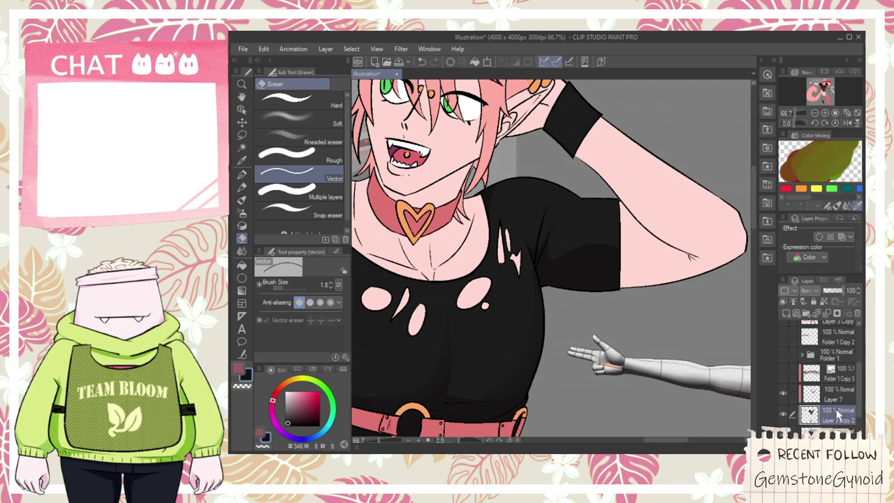
{"action": "left_click", "coordinate": [829, 397]}
{"action": "left_click", "coordinate": [783, 396]}
{"action": "left_click", "coordinate": [784, 395]}
- Compare the overall shirt shading with the 3D figure and check Layer 7's clipping to the shirt layer
{"action": "key", "text": "ctrl+minus"}
{"action": "key", "text": "ctrl+minus"}
{"action": "key", "text": "space"}
{"action": "mouse_move", "coordinate": [557, 329]}
{"action": "left_mouse_down"}
{"action": "mouse_move", "coordinate": [578, 361]}
{"action": "mouse_move", "coordinate": [567, 308]}
{"action": "left_mouse_up"}
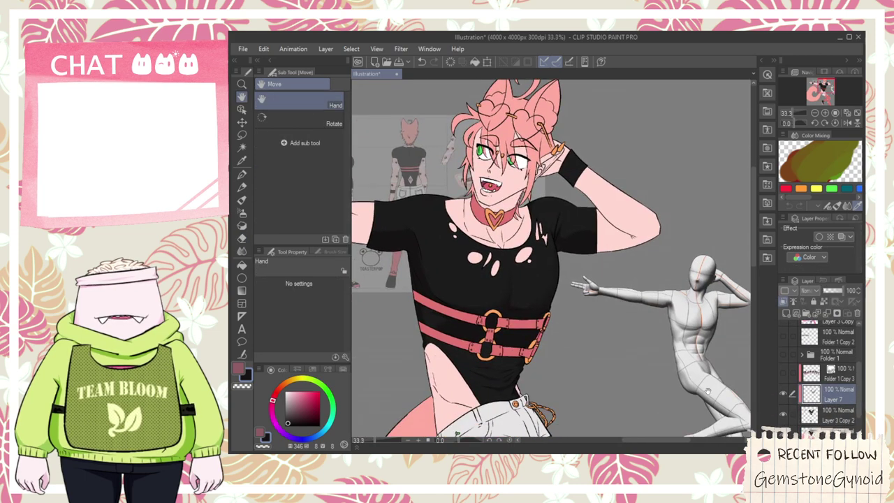
{"action": "left_click_drag", "start_coordinate": [692, 380], "coordinate": [648, 360]}
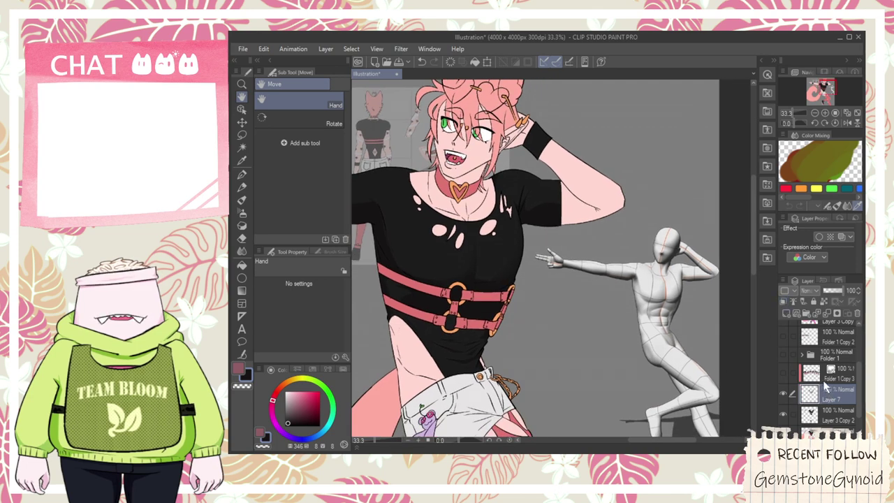
{"action": "left_click_drag", "start_coordinate": [827, 394], "coordinate": [836, 419]}
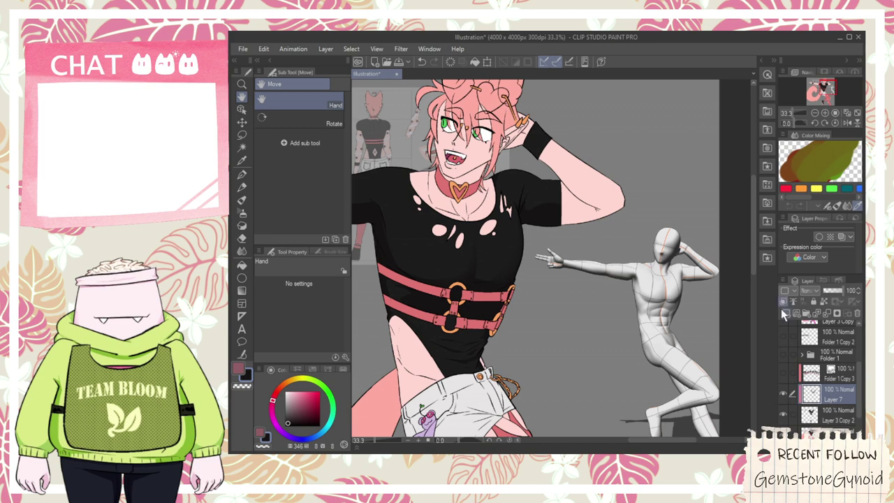
{"action": "left_click_drag", "start_coordinate": [597, 323], "coordinate": [615, 266]}
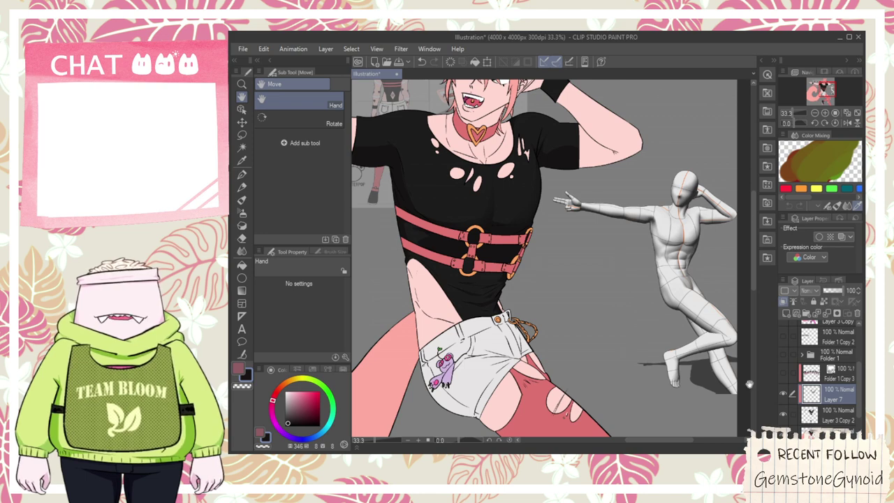
- Create a new layer folder for the shirt print and Layer 7, and make the print layer Folder 1 Copy 3 visible
{"action": "left_click", "coordinate": [814, 419]}
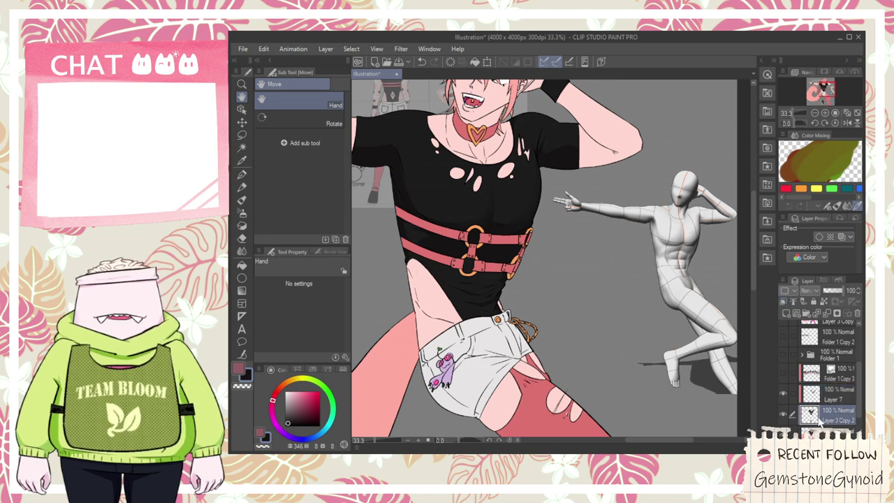
{"action": "left_click", "coordinate": [816, 382]}
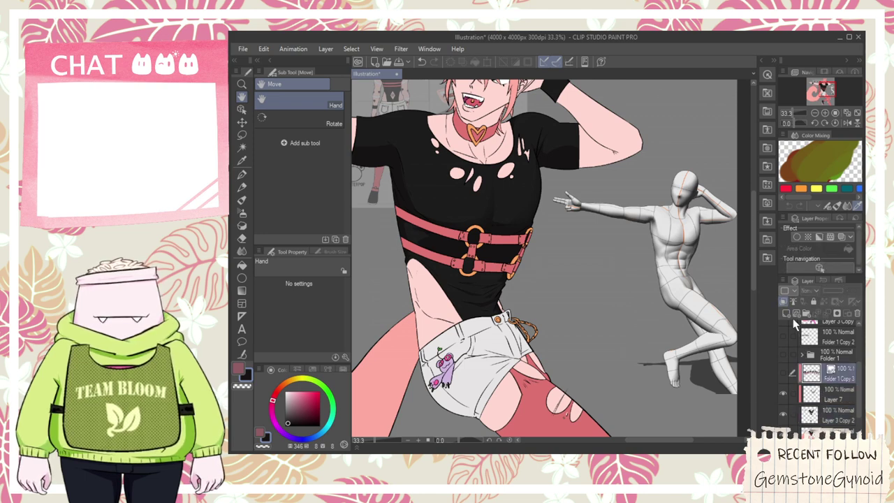
{"action": "left_click", "coordinate": [807, 312]}
{"action": "left_click", "coordinate": [784, 388]}
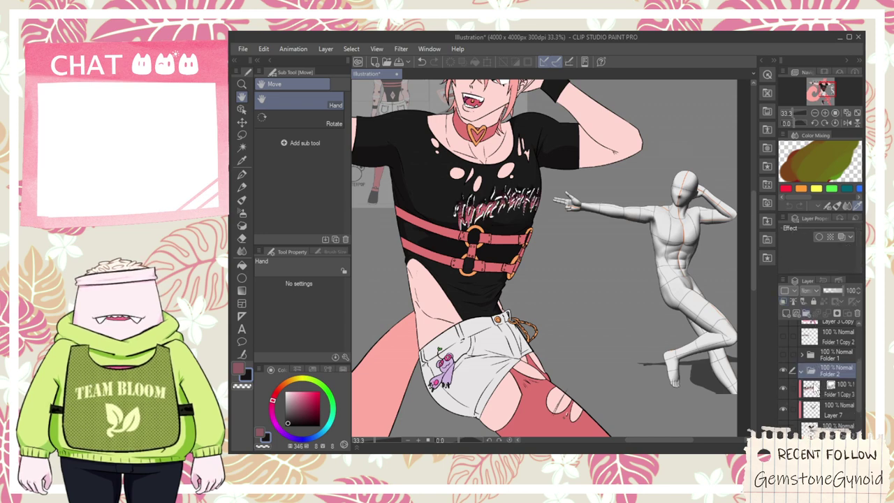
- Unclip the print layer and Layer 7 from the shirt layer and add a new raster layer between them
{"action": "left_click", "coordinate": [830, 388]}
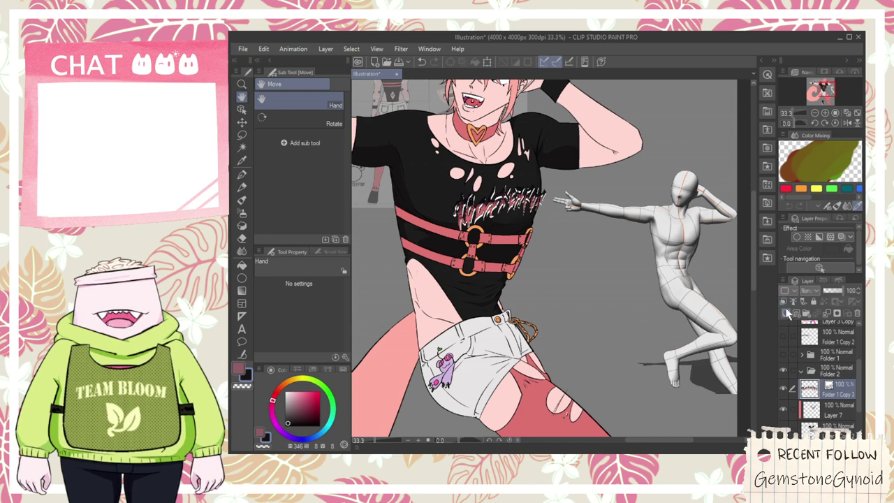
{"action": "left_click", "coordinate": [812, 416]}
{"action": "left_click", "coordinate": [786, 315]}
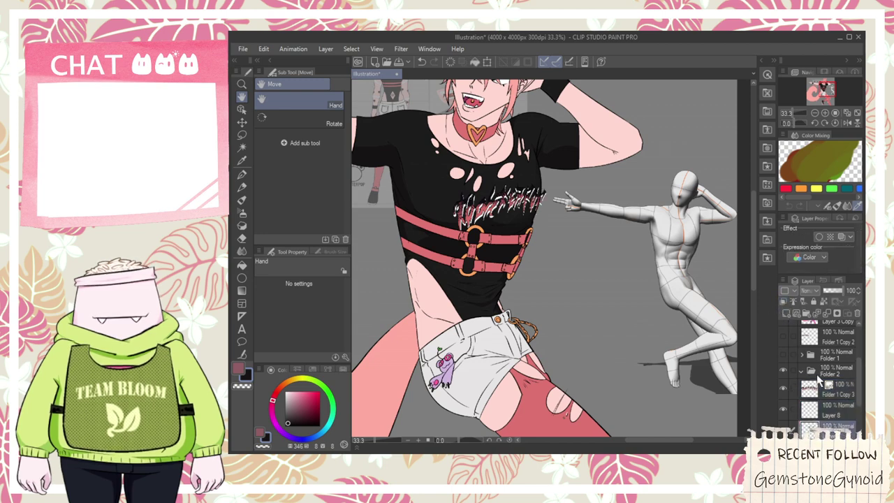
- Move the print and shading layers into Folder 2, clip the folder to the shirt layer, and reselect Layer 7 with the print hidden
{"action": "left_click", "coordinate": [817, 388], "text": "shift"}
{"action": "left_click_drag", "start_coordinate": [816, 387], "coordinate": [812, 375]}
{"action": "left_click", "coordinate": [801, 372]}
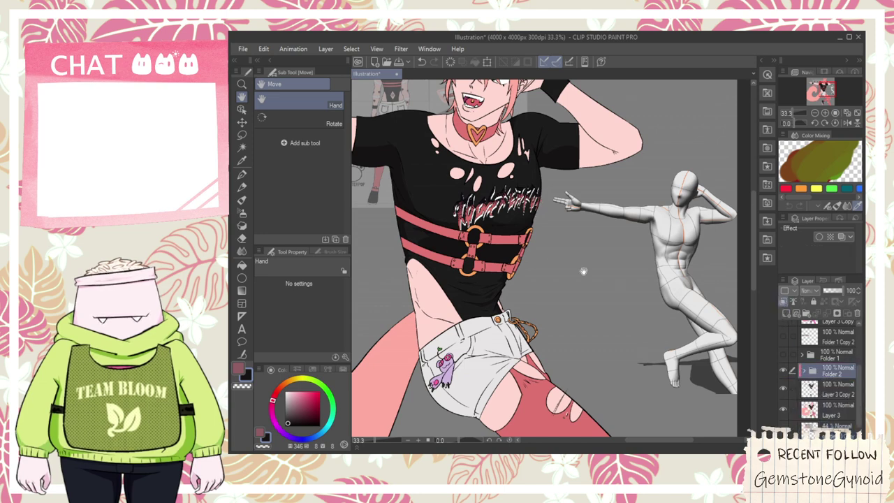
{"action": "left_click", "coordinate": [803, 371]}
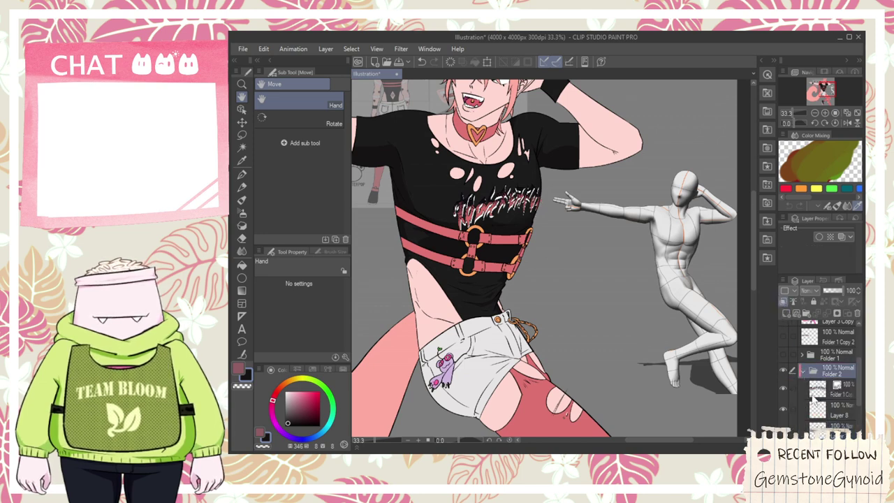
{"action": "left_click", "coordinate": [820, 424]}
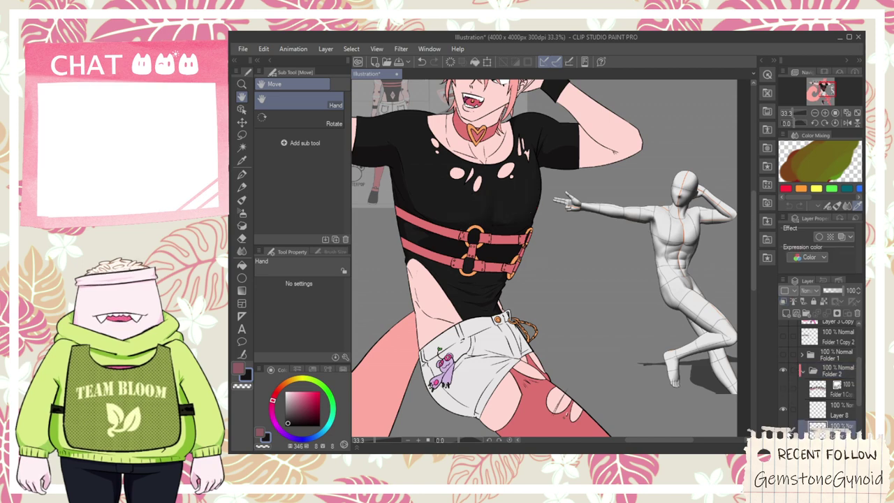
- Try softening Layer 7's shirt shading around the harness straps with the Soft eraser, and undo the last stroke
{"action": "scroll", "coordinate": [437, 230], "scroll_direction": "up", "scroll_amount": 3}
{"action": "key", "text": "p"}
{"action": "key", "text": "space"}
{"action": "left_click_drag", "start_coordinate": [453, 228], "coordinate": [501, 280]}
{"action": "key", "text": "e"}
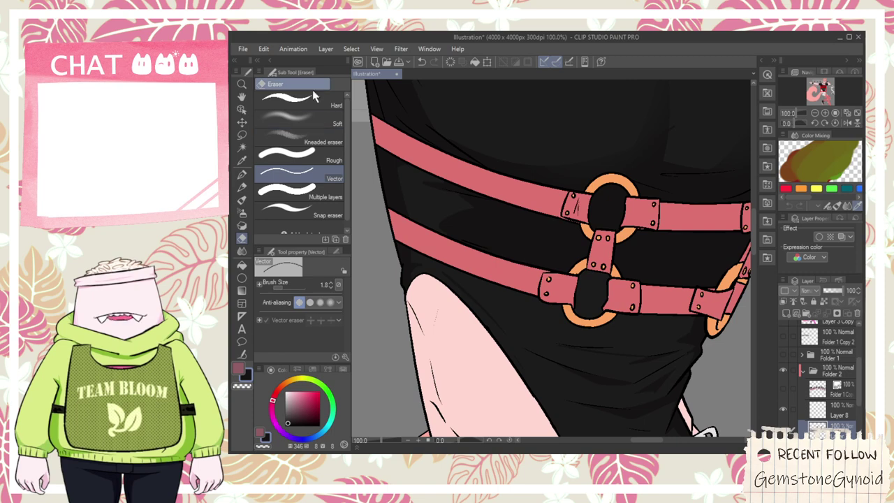
{"action": "left_click", "coordinate": [324, 122]}
{"action": "scroll", "coordinate": [359, 149], "scroll_direction": "down", "scroll_amount": 1}
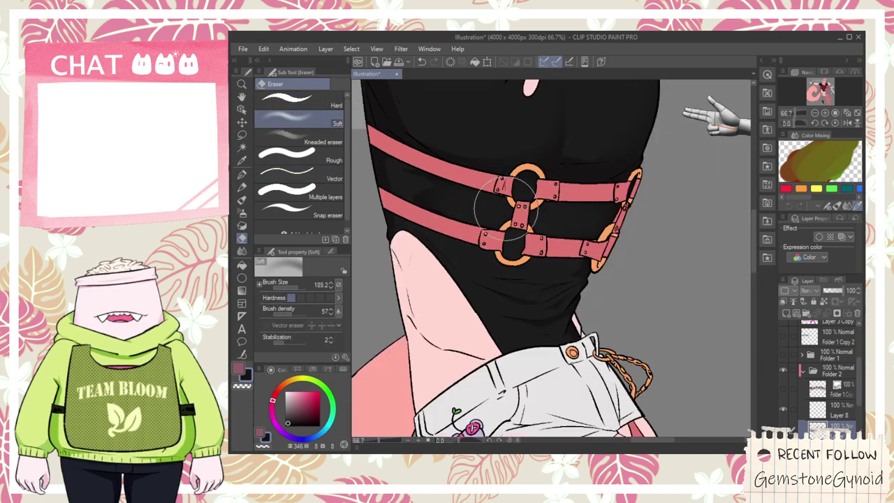
{"action": "key", "text": "ctrl+z"}
{"action": "scroll", "coordinate": [454, 215], "scroll_direction": "up", "scroll_amount": 2}
{"action": "scroll", "coordinate": [515, 260], "scroll_direction": "down", "scroll_amount": 2}
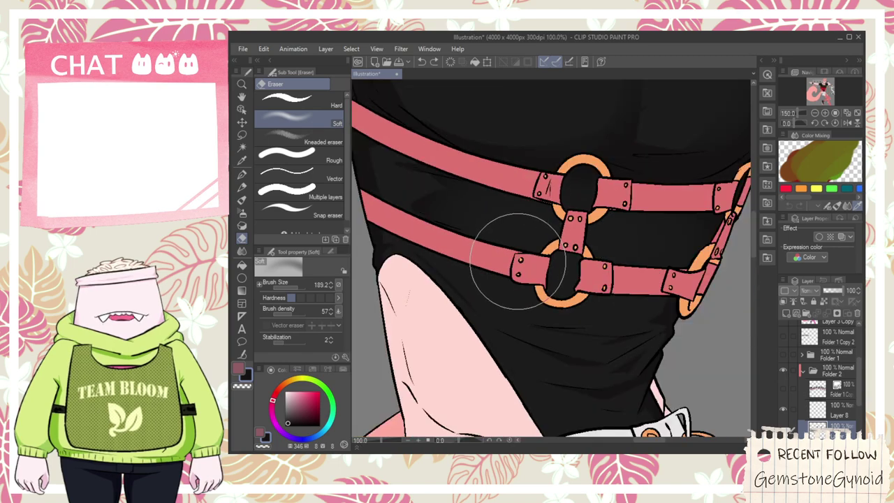
- Examine the shading on the black shirt and around the pink harness, both close up and with the whole figure in view
{"action": "scroll", "coordinate": [527, 265], "scroll_direction": "down", "scroll_amount": 2}
{"action": "scroll", "coordinate": [592, 268], "scroll_direction": "down", "scroll_amount": 1}
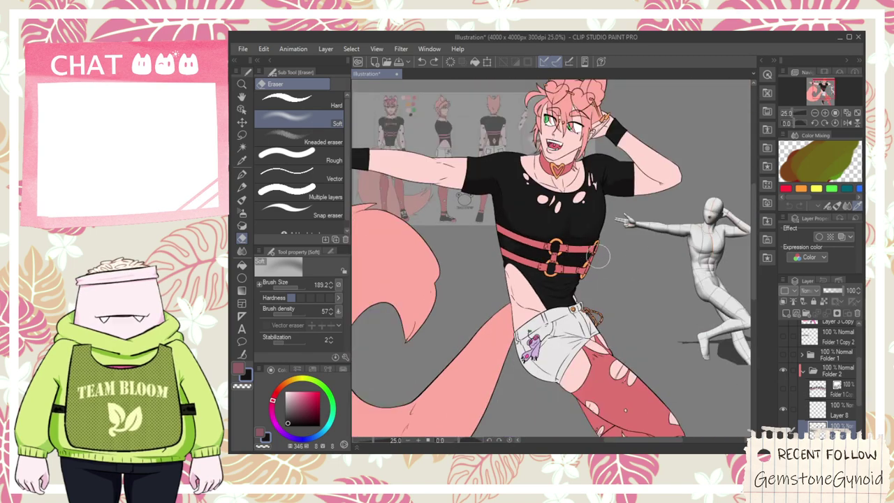
{"action": "scroll", "coordinate": [654, 245], "scroll_direction": "up", "scroll_amount": 3}
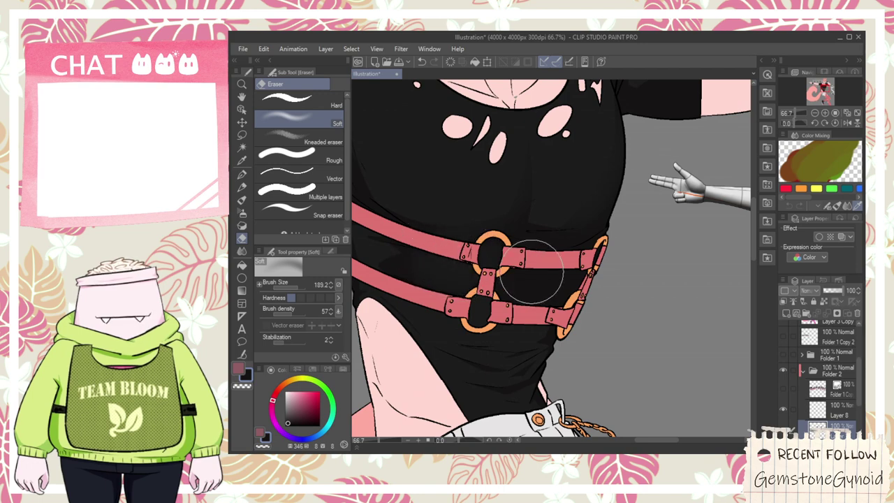
{"action": "scroll", "coordinate": [495, 304], "scroll_direction": "up", "scroll_amount": 2}
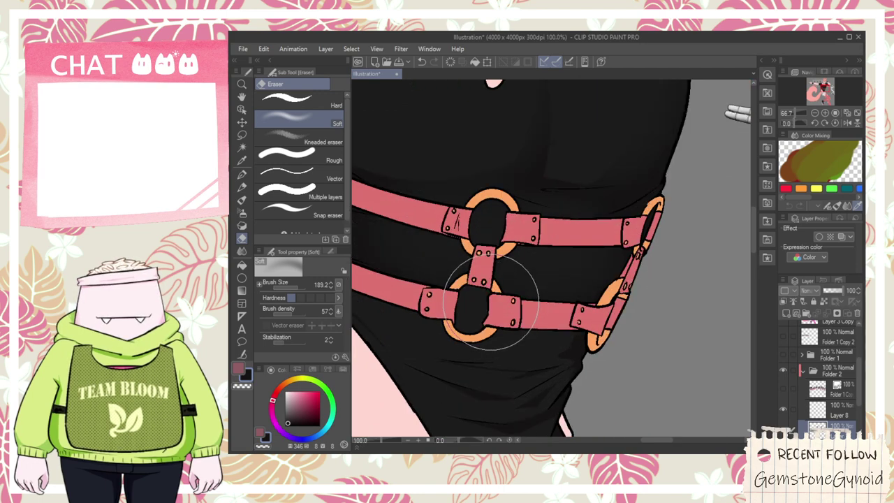
{"action": "scroll", "coordinate": [528, 411], "scroll_direction": "down", "scroll_amount": 3}
{"action": "key", "text": "space"}
{"action": "left_click_drag", "start_coordinate": [563, 405], "coordinate": [550, 313]}
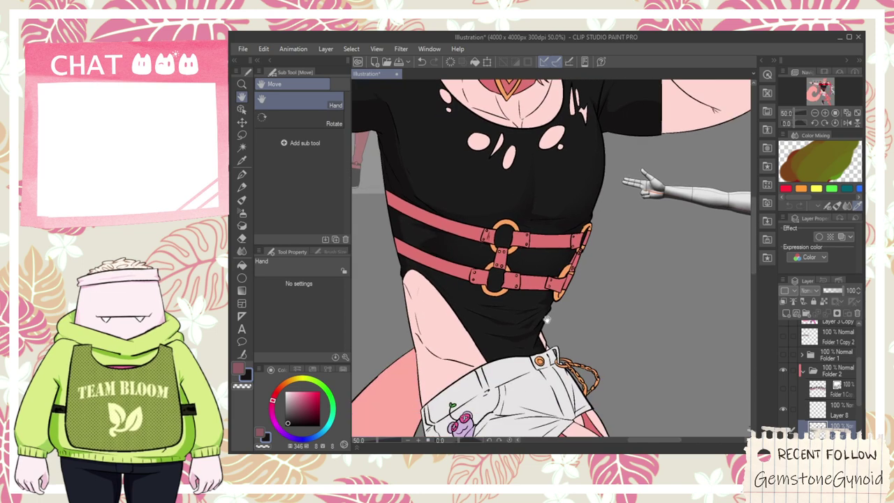
{"action": "scroll", "coordinate": [546, 319], "scroll_direction": "down", "scroll_amount": 1}
{"action": "scroll", "coordinate": [503, 271], "scroll_direction": "up", "scroll_amount": 1}
{"action": "scroll", "coordinate": [567, 330], "scroll_direction": "down", "scroll_amount": 1}
{"action": "key", "text": "space"}
{"action": "mouse_move", "coordinate": [639, 337]}
{"action": "left_mouse_down"}
{"action": "mouse_move", "coordinate": [547, 296]}
{"action": "mouse_move", "coordinate": [546, 274]}
{"action": "left_mouse_up"}
{"action": "left_click_drag", "start_coordinate": [520, 313], "coordinate": [528, 308]}
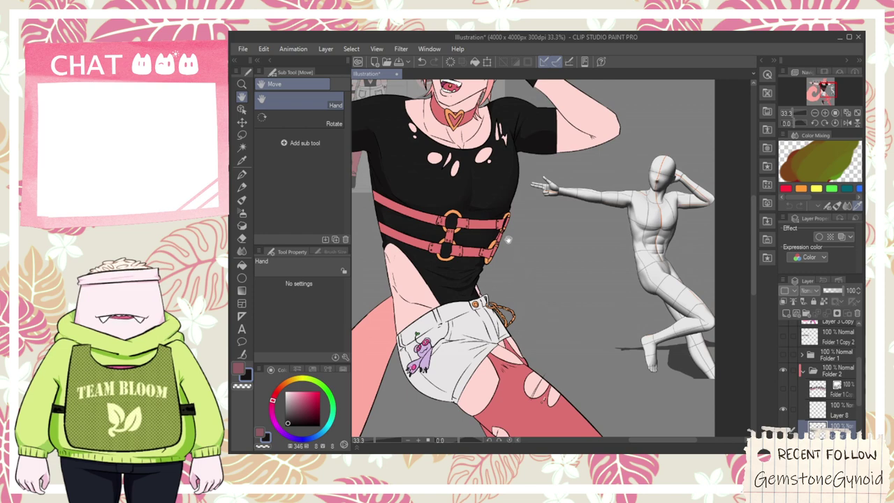
{"action": "left_click_drag", "start_coordinate": [498, 228], "coordinate": [553, 258]}
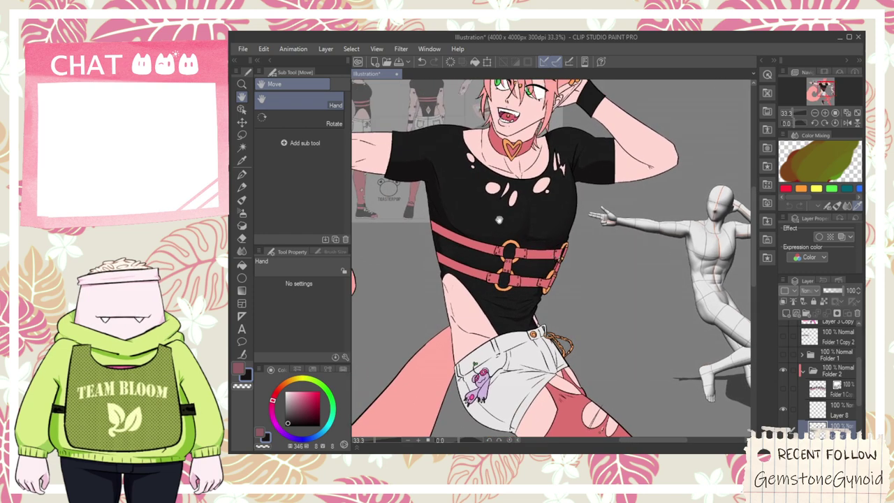
{"action": "scroll", "coordinate": [500, 222], "scroll_direction": "up", "scroll_amount": 1}
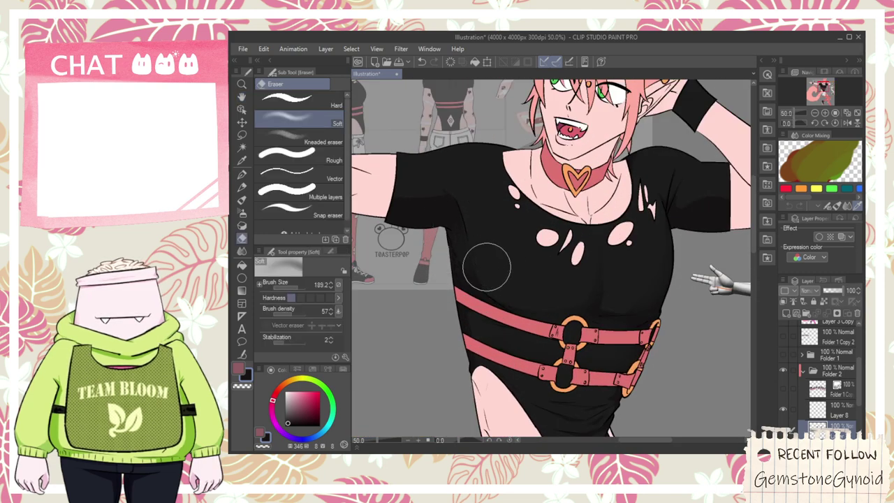
{"action": "scroll", "coordinate": [466, 237], "scroll_direction": "down", "scroll_amount": 2}
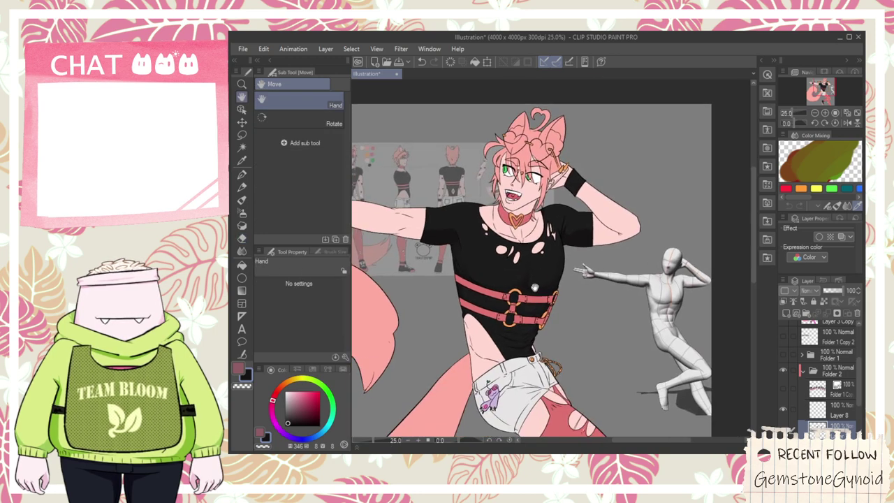
{"action": "scroll", "coordinate": [508, 225], "scroll_direction": "up", "scroll_amount": 1}
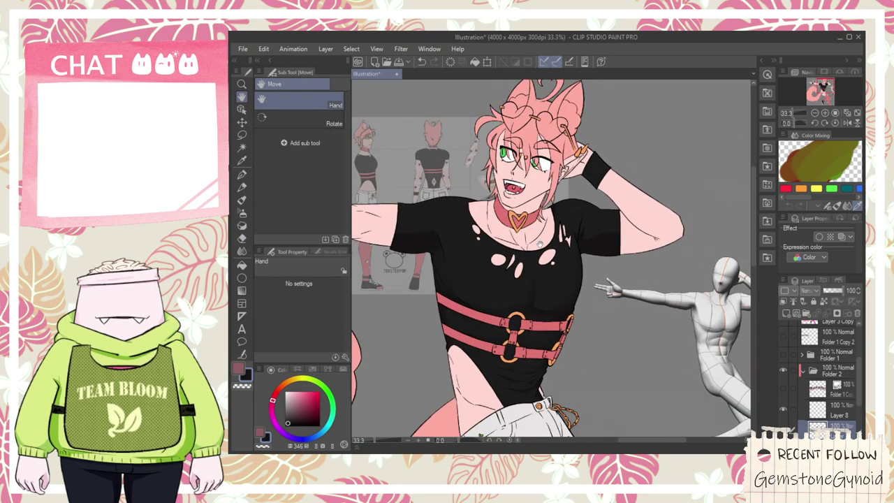
- Draw a diagonal shadow edge across the side of the black sneaker with the G-pen and fill the shadow on the laced side
{"action": "left_click_drag", "start_coordinate": [548, 364], "coordinate": [576, 103]}
{"action": "left_click_drag", "start_coordinate": [642, 166], "coordinate": [492, 270]}
{"action": "scroll", "coordinate": [497, 271], "scroll_direction": "up", "scroll_amount": 2}
{"action": "left_click_drag", "start_coordinate": [512, 301], "coordinate": [686, 99]}
{"action": "left_click_drag", "start_coordinate": [559, 227], "coordinate": [706, 104]}
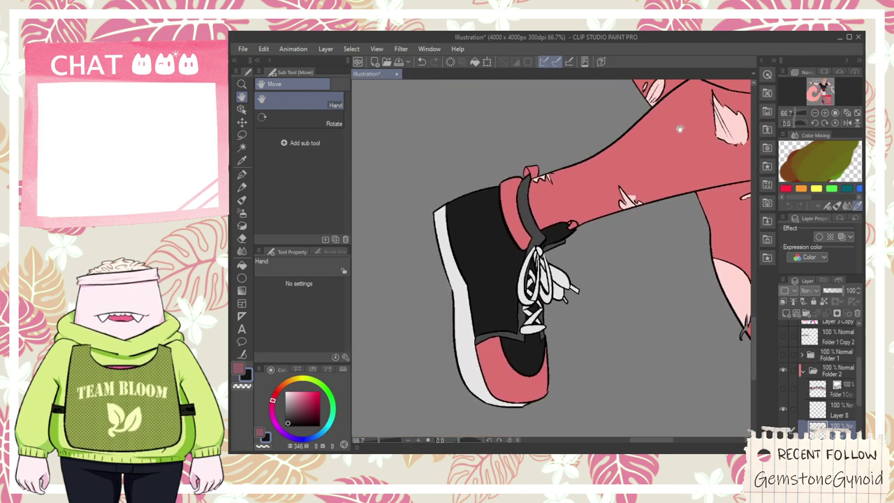
{"action": "scroll", "coordinate": [569, 258], "scroll_direction": "up", "scroll_amount": 2}
{"action": "key", "text": "p"}
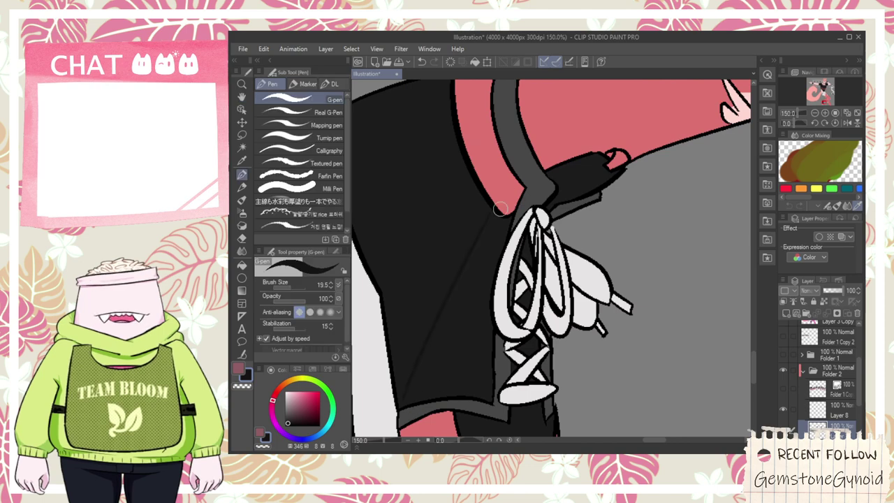
{"action": "key", "text": "g"}
{"action": "scroll", "coordinate": [470, 297], "scroll_direction": "up", "scroll_amount": 3}
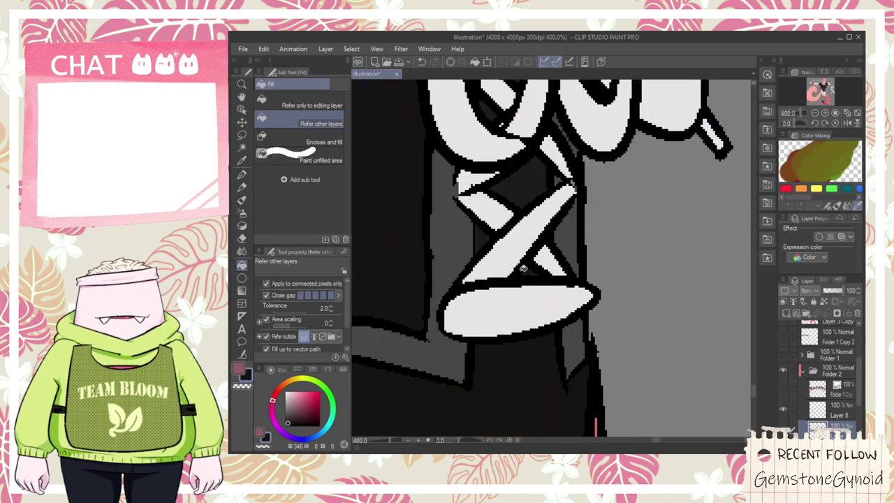
{"action": "left_click_drag", "start_coordinate": [522, 179], "coordinate": [521, 331]}
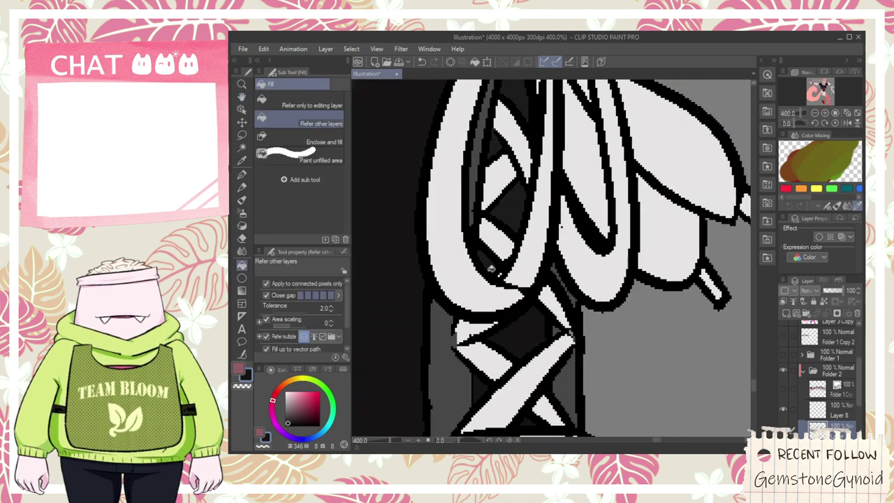
{"action": "scroll", "coordinate": [509, 206], "scroll_direction": "down", "scroll_amount": 2}
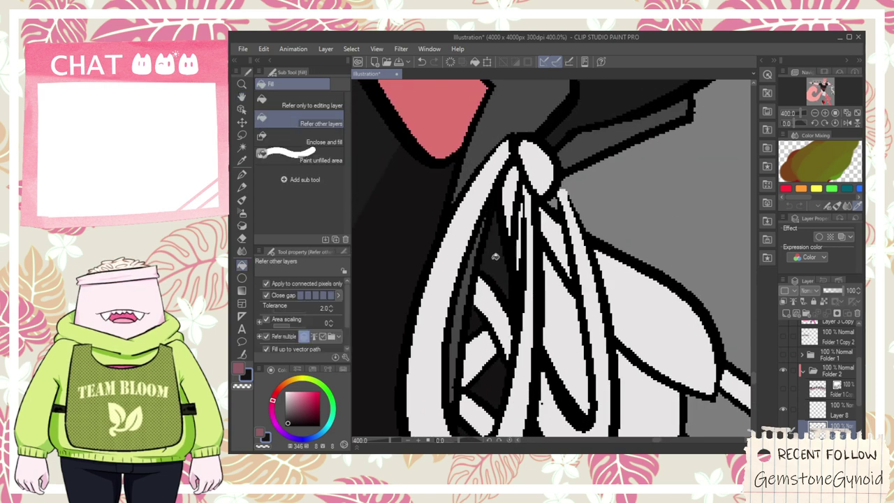
- Draw thin crease shadows with the G-pen on the side of the black sneaker between the sole and the diagonal shadow
{"action": "left_click_drag", "start_coordinate": [564, 141], "coordinate": [535, 191]}
{"action": "scroll", "coordinate": [543, 193], "scroll_direction": "down", "scroll_amount": 3}
{"action": "scroll", "coordinate": [529, 327], "scroll_direction": "up", "scroll_amount": 3}
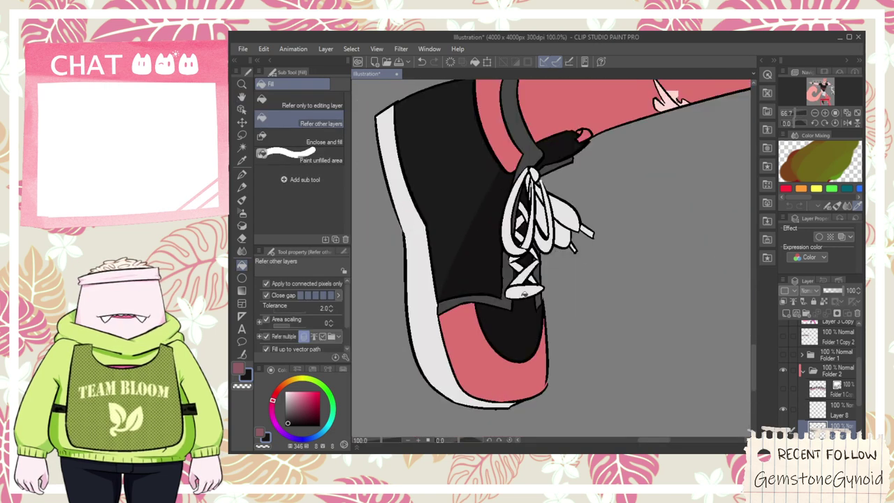
{"action": "scroll", "coordinate": [546, 249], "scroll_direction": "down", "scroll_amount": 5}
{"action": "left_click_drag", "start_coordinate": [530, 247], "coordinate": [502, 308]}
{"action": "scroll", "coordinate": [501, 308], "scroll_direction": "up", "scroll_amount": 3}
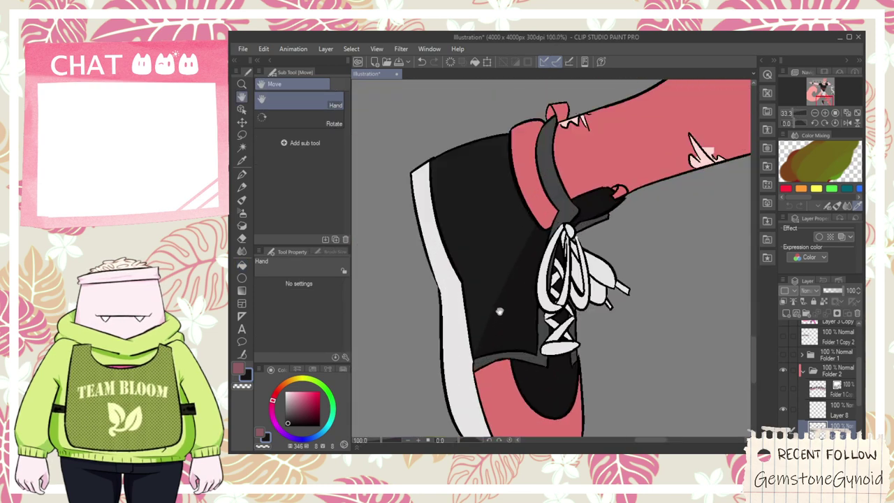
{"action": "scroll", "coordinate": [501, 308], "scroll_direction": "up", "scroll_amount": 2}
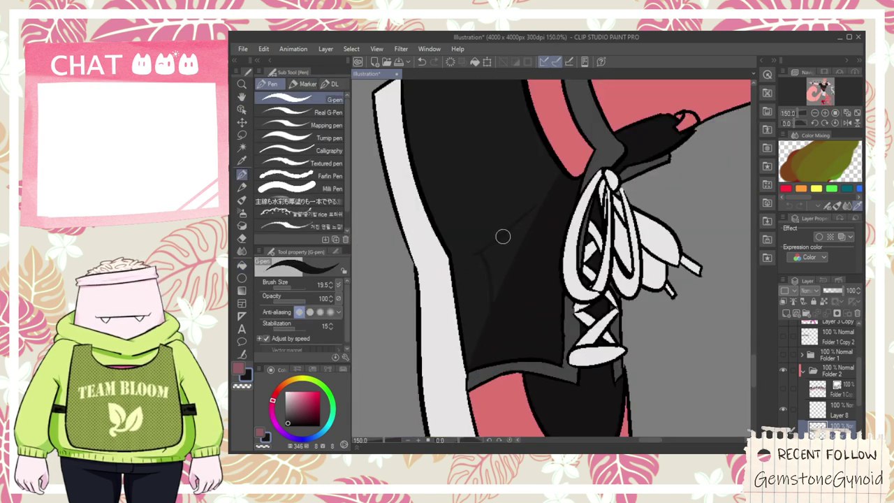
{"action": "scroll", "coordinate": [546, 192], "scroll_direction": "down", "scroll_amount": 5}
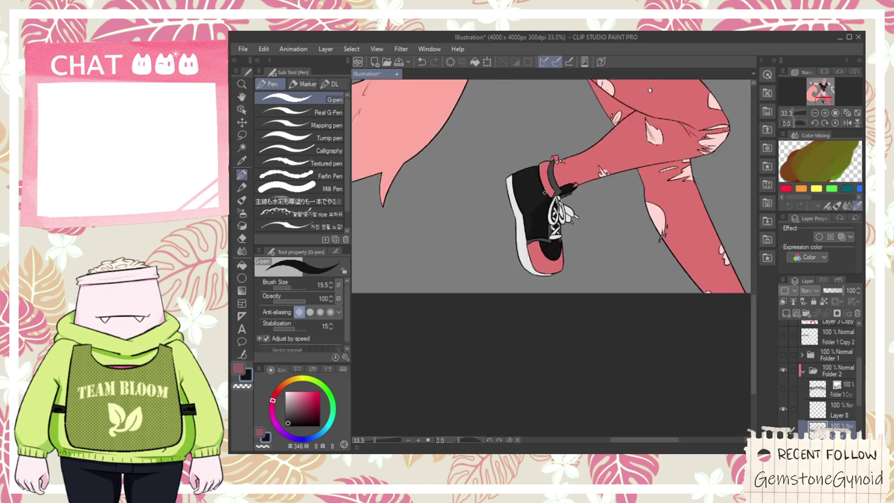
- Draw fold-shaped shadows along the lower edge of the raised arm's black wristband and fill them with the shadow color
{"action": "left_click_drag", "start_coordinate": [544, 197], "coordinate": [470, 312]}
{"action": "left_click_drag", "start_coordinate": [506, 171], "coordinate": [578, 381]}
{"action": "left_click_drag", "start_coordinate": [584, 238], "coordinate": [646, 409]}
{"action": "left_click_drag", "start_coordinate": [705, 281], "coordinate": [479, 258]}
{"action": "scroll", "coordinate": [648, 267], "scroll_direction": "up", "scroll_amount": 5}
{"action": "scroll", "coordinate": [550, 208], "scroll_direction": "down", "scroll_amount": 2}
{"action": "left_click_drag", "start_coordinate": [678, 285], "coordinate": [435, 163]}
{"action": "scroll", "coordinate": [435, 164], "scroll_direction": "down", "scroll_amount": 1}
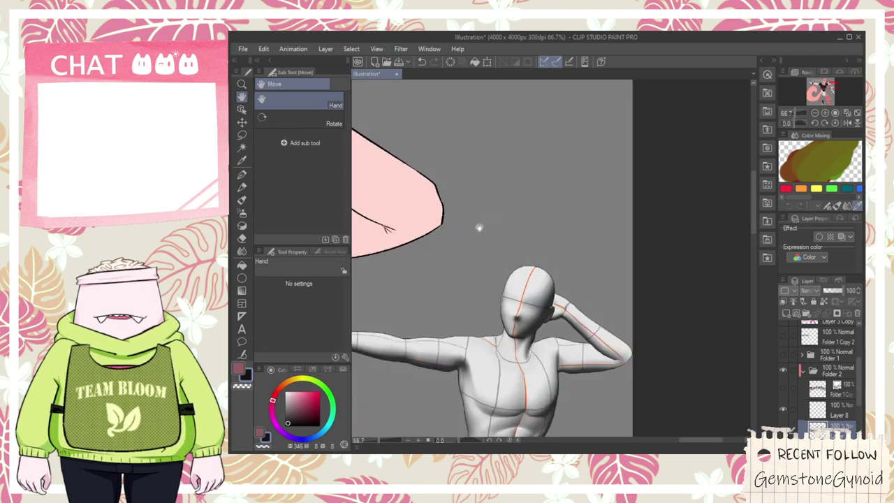
{"action": "left_click_drag", "start_coordinate": [485, 226], "coordinate": [656, 351]}
{"action": "scroll", "coordinate": [523, 294], "scroll_direction": "up", "scroll_amount": 1}
{"action": "mouse_move", "coordinate": [449, 220]}
{"action": "left_mouse_down"}
{"action": "mouse_move", "coordinate": [523, 293]}
{"action": "mouse_move", "coordinate": [498, 323]}
{"action": "left_mouse_up"}
{"action": "scroll", "coordinate": [493, 293], "scroll_direction": "up", "scroll_amount": 4}
{"action": "mouse_move", "coordinate": [603, 264]}
{"action": "left_mouse_down"}
{"action": "mouse_move", "coordinate": [568, 380]}
{"action": "mouse_move", "coordinate": [564, 255]}
{"action": "mouse_move", "coordinate": [572, 282]}
{"action": "left_mouse_up"}
{"action": "key", "text": "space"}
{"action": "left_click_drag", "start_coordinate": [652, 209], "coordinate": [611, 326]}
{"action": "key", "text": "g"}
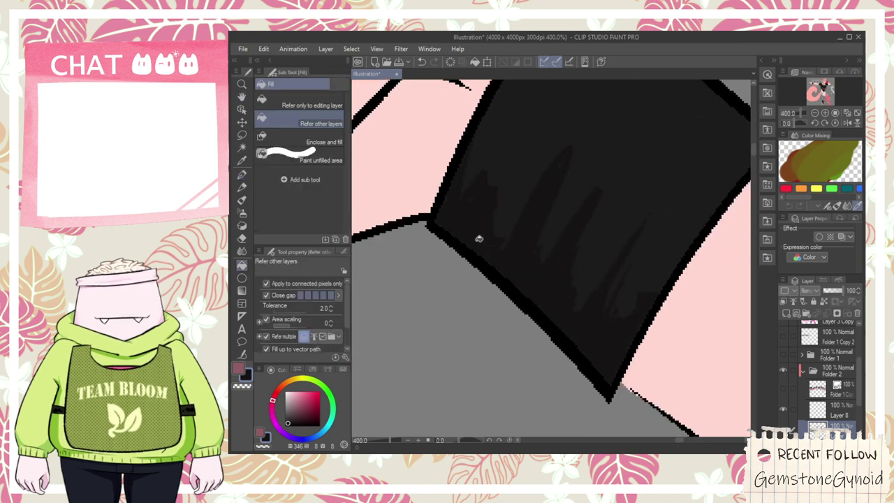
{"action": "left_click", "coordinate": [480, 239]}
- Add short fold shadow strokes with the G-pen along the upper edge and middle of the raised arm's wristband
{"action": "scroll", "coordinate": [480, 239], "scroll_direction": "down", "scroll_amount": 2}
{"action": "key", "text": "space"}
{"action": "left_click_drag", "start_coordinate": [564, 186], "coordinate": [549, 236]}
{"action": "scroll", "coordinate": [549, 236], "scroll_direction": "up", "scroll_amount": 2}
{"action": "key", "text": "p"}
{"action": "scroll", "coordinate": [484, 126], "scroll_direction": "down", "scroll_amount": 2}
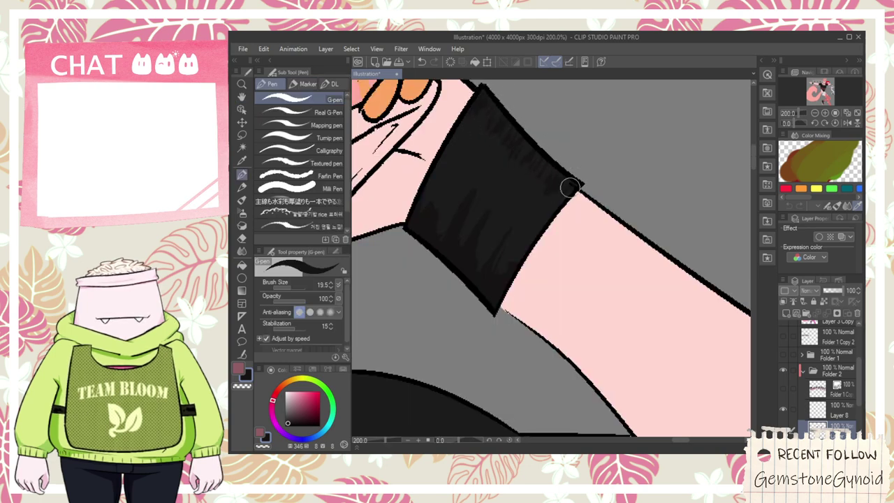
{"action": "scroll", "coordinate": [557, 162], "scroll_direction": "down", "scroll_amount": 3}
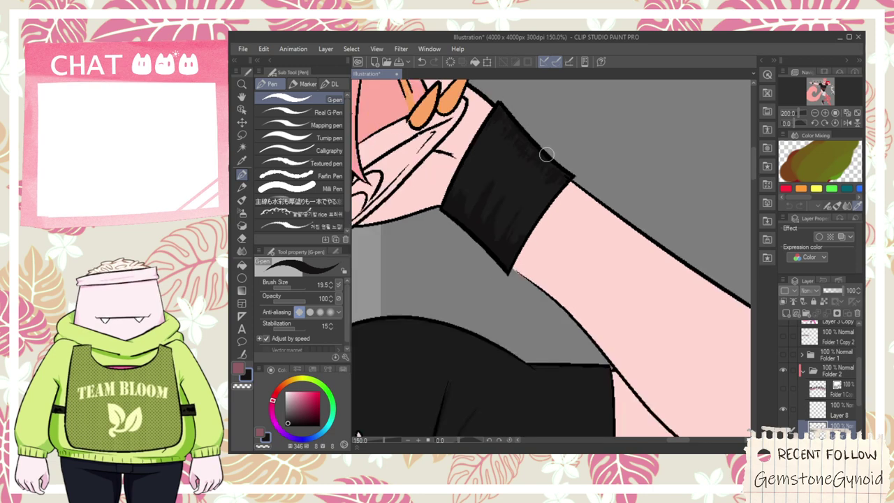
{"action": "key", "text": "space"}
{"action": "left_click_drag", "start_coordinate": [492, 209], "coordinate": [498, 230]}
{"action": "scroll", "coordinate": [534, 209], "scroll_direction": "up", "scroll_amount": 2}
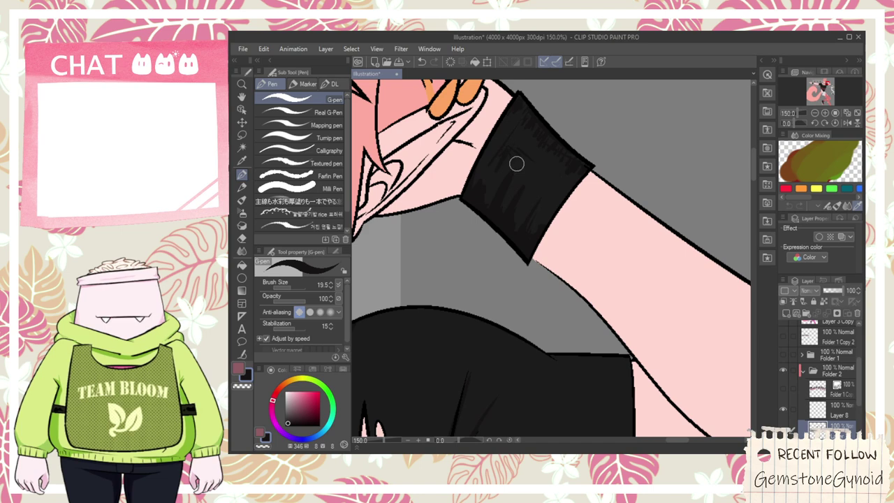
- Check the outstretched arm, its black wristband and the pointing hand against the rest of the figure
{"action": "scroll", "coordinate": [557, 199], "scroll_direction": "down", "scroll_amount": 4}
{"action": "key", "text": "space"}
{"action": "left_click_drag", "start_coordinate": [557, 203], "coordinate": [727, 264]}
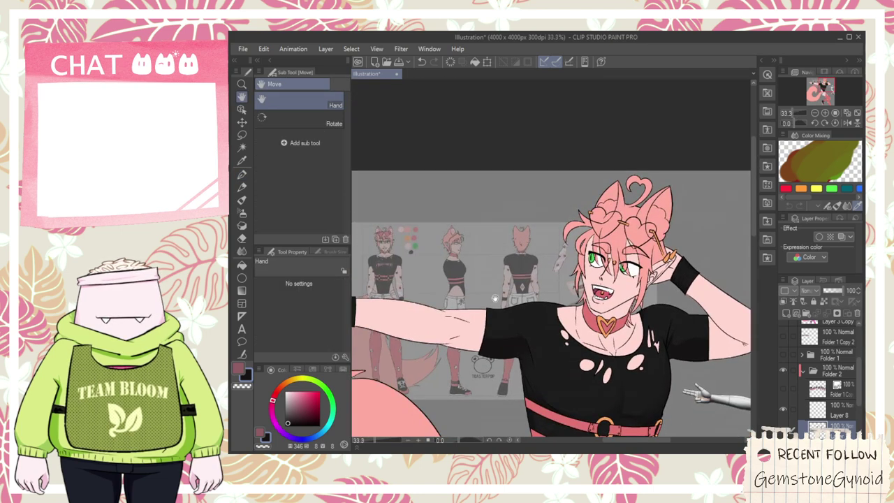
{"action": "left_click_drag", "start_coordinate": [360, 311], "coordinate": [515, 288]}
{"action": "scroll", "coordinate": [500, 280], "scroll_direction": "up", "scroll_amount": 3}
{"action": "scroll", "coordinate": [500, 279], "scroll_direction": "down", "scroll_amount": 2}
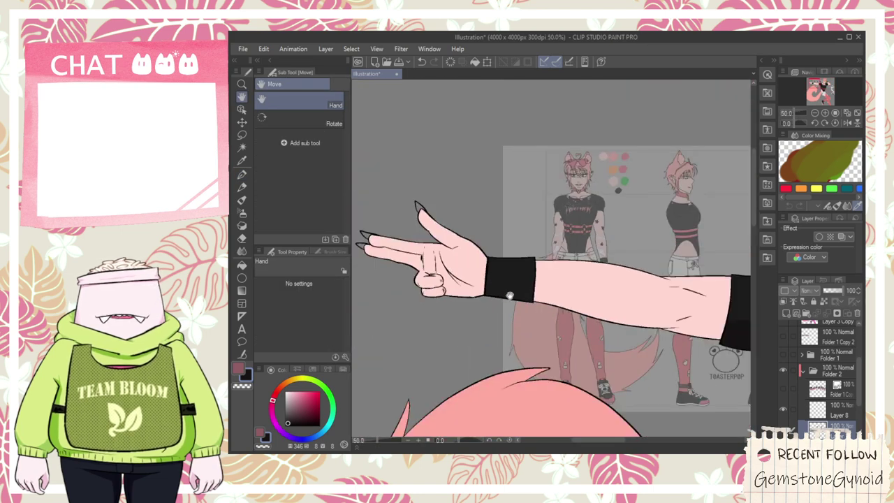
{"action": "left_click_drag", "start_coordinate": [591, 345], "coordinate": [549, 261]}
{"action": "scroll", "coordinate": [567, 322], "scroll_direction": "down", "scroll_amount": 1}
{"action": "scroll", "coordinate": [711, 184], "scroll_direction": "up", "scroll_amount": 2}
{"action": "scroll", "coordinate": [657, 278], "scroll_direction": "down", "scroll_amount": 2}
{"action": "left_click_drag", "start_coordinate": [655, 339], "coordinate": [651, 256]}
- Sample the harness's pinkish red and fill the pointed nails of the outstretched hand with it on the base color layer
{"action": "left_click", "coordinate": [640, 325]}
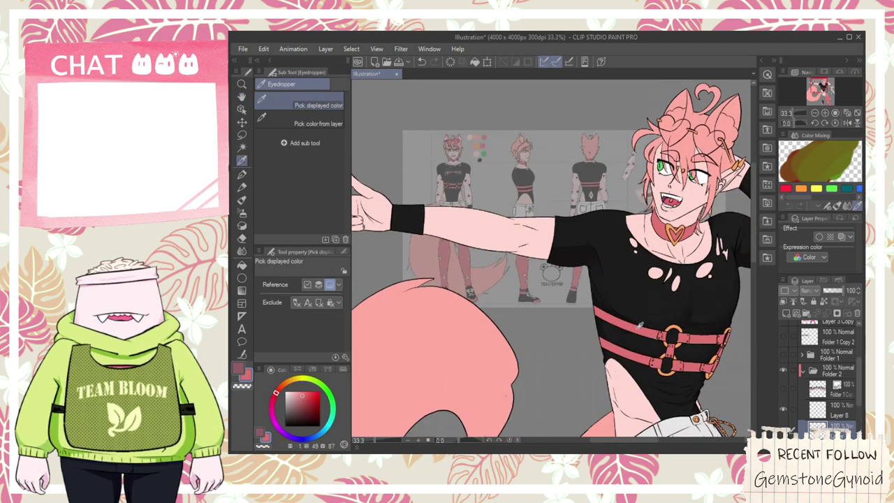
{"action": "left_click_drag", "start_coordinate": [860, 375], "coordinate": [860, 390]}
{"action": "left_click", "coordinate": [835, 421]}
{"action": "left_click_drag", "start_coordinate": [441, 227], "coordinate": [658, 266]}
{"action": "key", "text": "g"}
{"action": "scroll", "coordinate": [508, 223], "scroll_direction": "up", "scroll_amount": 5}
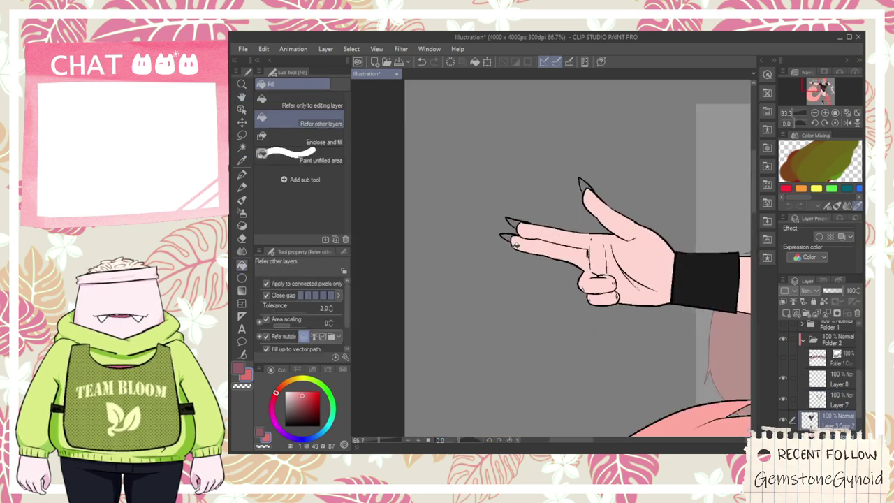
{"action": "left_click", "coordinate": [509, 224]}
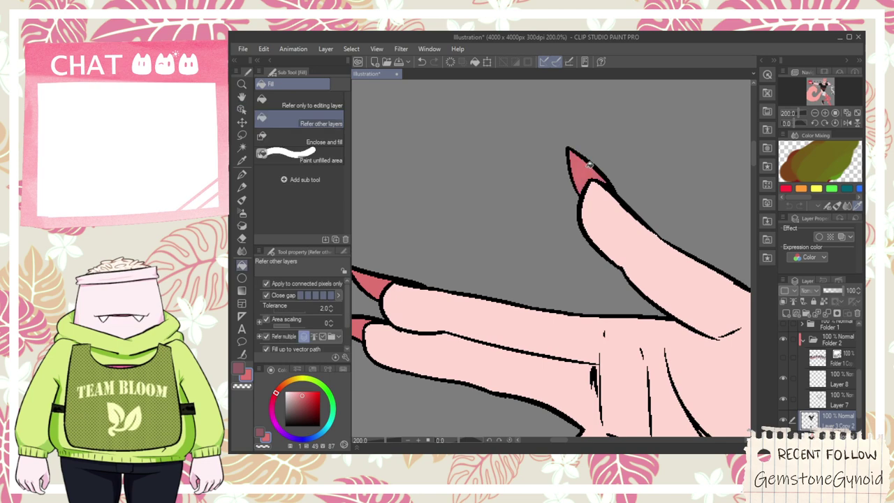
{"action": "scroll", "coordinate": [511, 262], "scroll_direction": "down", "scroll_amount": 5}
{"action": "scroll", "coordinate": [639, 275], "scroll_direction": "down", "scroll_amount": 1}
- Select Layer 7 for the shorts' shading and sample the light grey of the white shorts
{"action": "left_click_drag", "start_coordinate": [742, 274], "coordinate": [527, 227]}
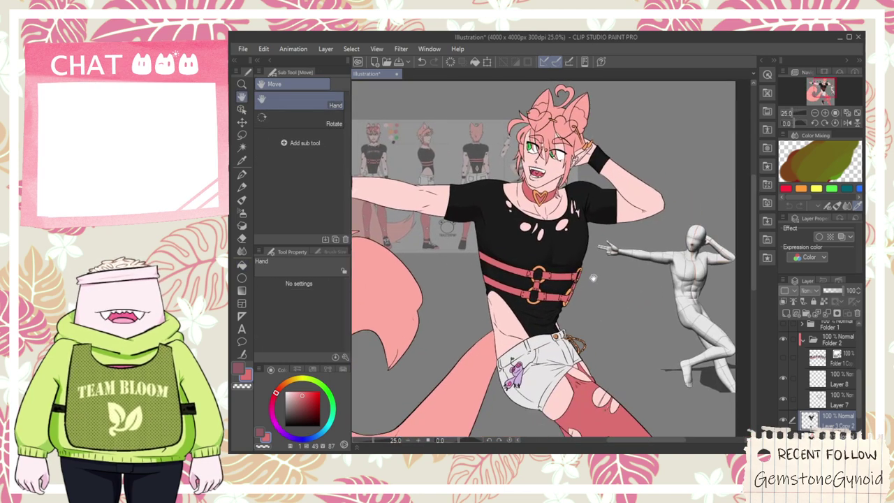
{"action": "left_click_drag", "start_coordinate": [592, 279], "coordinate": [585, 271]}
{"action": "scroll", "coordinate": [557, 203], "scroll_direction": "up", "scroll_amount": 1}
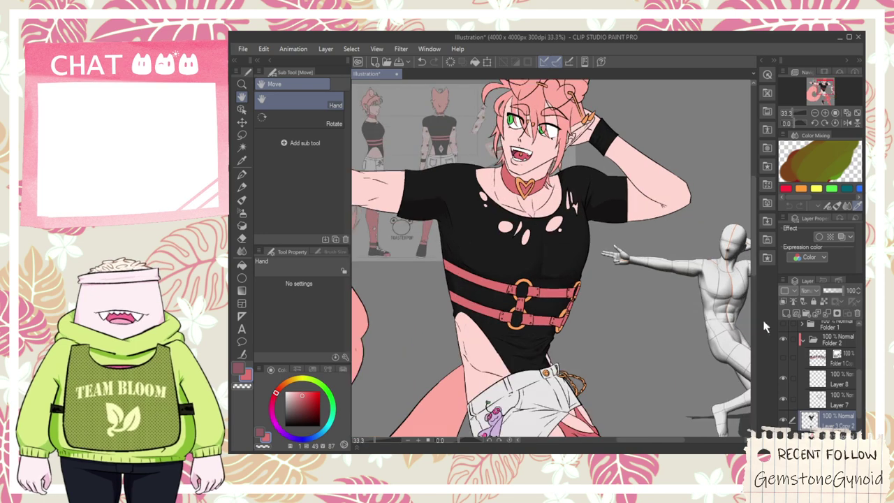
{"action": "left_click", "coordinate": [836, 403]}
{"action": "left_click_drag", "start_coordinate": [683, 357], "coordinate": [579, 318]}
{"action": "scroll", "coordinate": [576, 285], "scroll_direction": "up", "scroll_amount": 1}
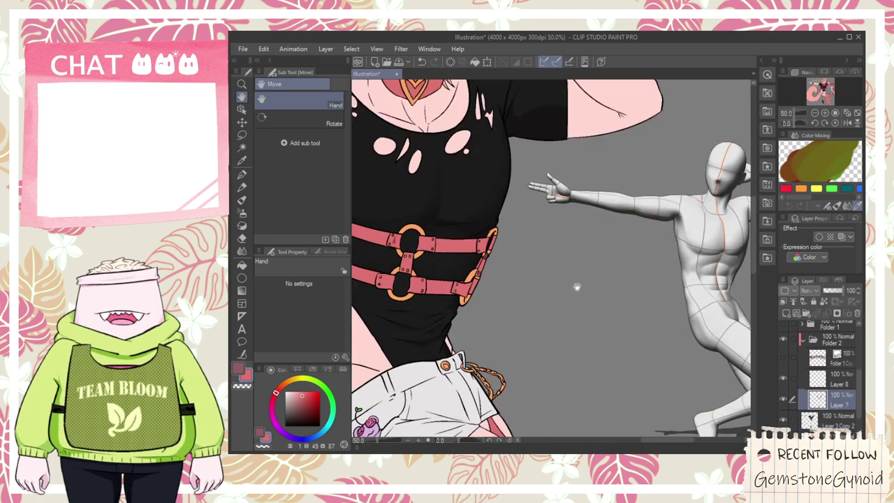
{"action": "scroll", "coordinate": [571, 274], "scroll_direction": "down", "scroll_amount": 1}
{"action": "left_click_drag", "start_coordinate": [571, 274], "coordinate": [576, 305]}
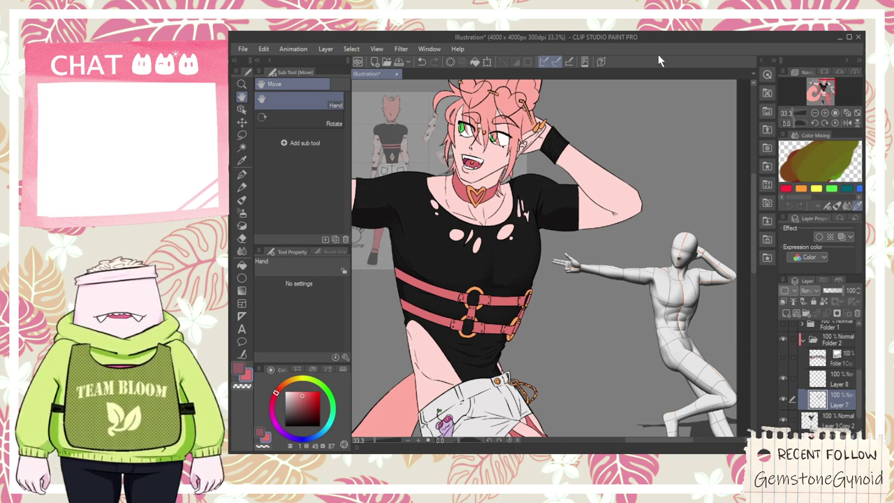
{"action": "left_click_drag", "start_coordinate": [533, 361], "coordinate": [507, 242]}
{"action": "key", "text": "i"}
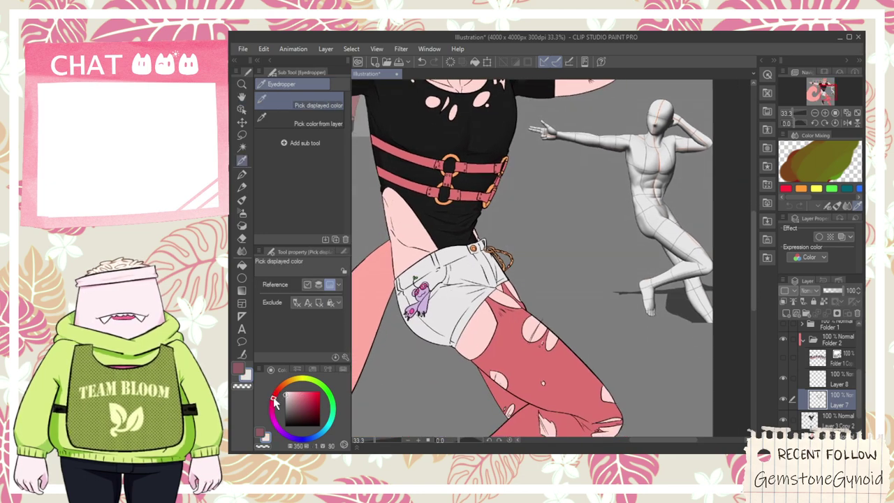
- Draw an angled greyish pink shadow edge on the front of the shorts with the G-pen
{"action": "scroll", "coordinate": [440, 312], "scroll_direction": "up", "scroll_amount": 2}
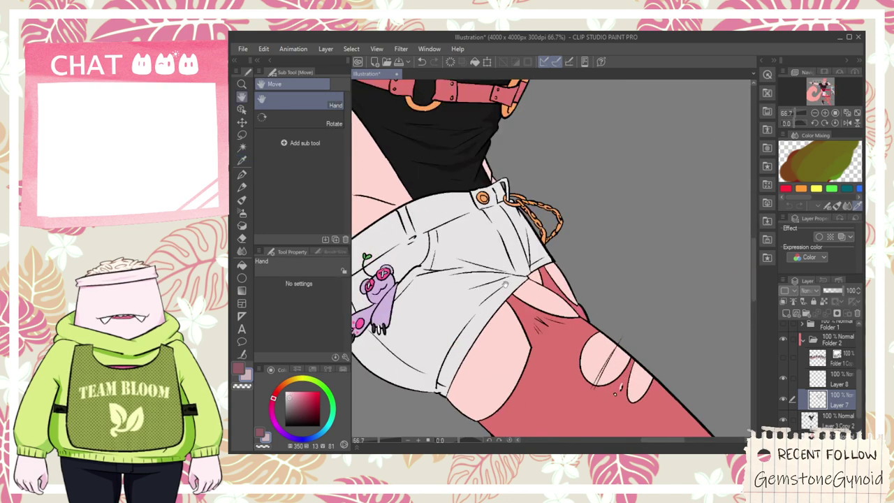
{"action": "left_click_drag", "start_coordinate": [557, 257], "coordinate": [403, 279]}
{"action": "scroll", "coordinate": [405, 278], "scroll_direction": "down", "scroll_amount": 1}
{"action": "scroll", "coordinate": [407, 277], "scroll_direction": "up", "scroll_amount": 2}
{"action": "key", "text": "p"}
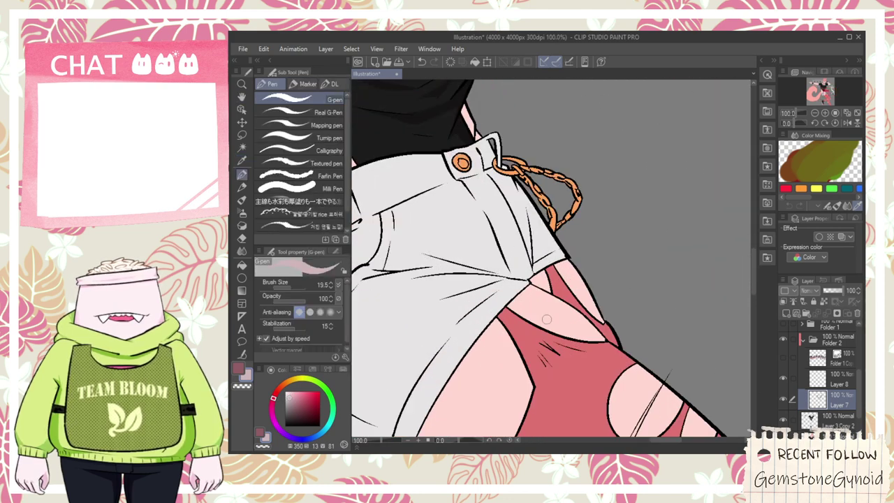
{"action": "scroll", "coordinate": [407, 276], "scroll_direction": "up", "scroll_amount": 1}
{"action": "key", "text": "i"}
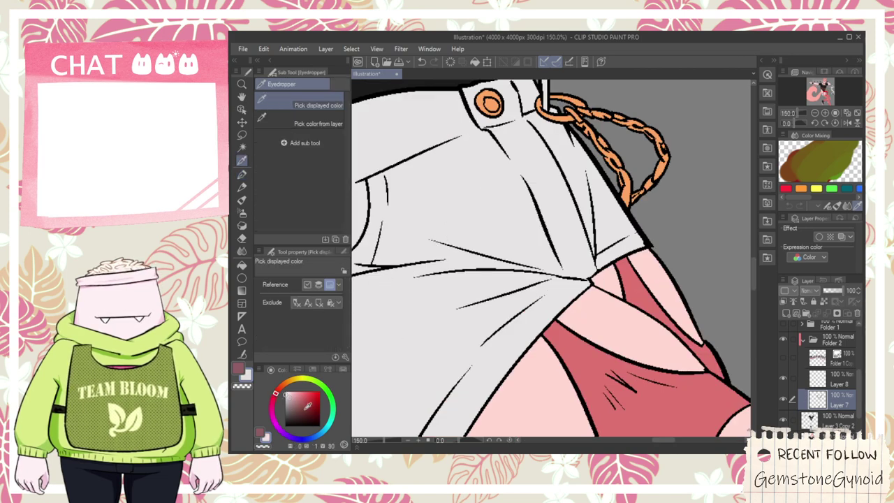
- Move the base color layer above Layer 8 and check the figure with the Folder 1 copy shown and hidden
{"action": "mouse_move", "coordinate": [834, 419]}
{"action": "left_mouse_down"}
{"action": "mouse_move", "coordinate": [845, 395]}
{"action": "mouse_move", "coordinate": [836, 382]}
{"action": "left_mouse_up"}
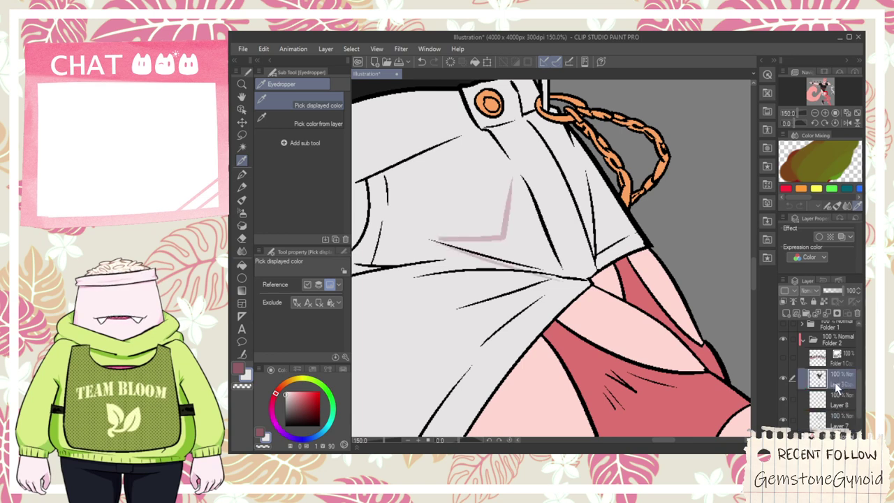
{"action": "scroll", "coordinate": [618, 300], "scroll_direction": "down", "scroll_amount": 2}
{"action": "left_click_drag", "start_coordinate": [618, 300], "coordinate": [636, 396]}
{"action": "left_click", "coordinate": [782, 357]}
{"action": "key", "text": "ctrl+minus"}
{"action": "key", "text": "ctrl+minus"}
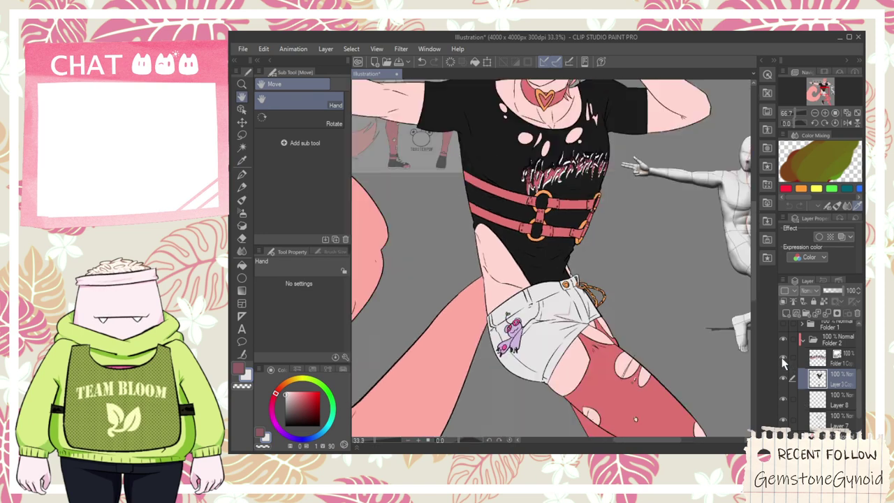
{"action": "key", "text": "ctrl+plus"}
{"action": "key", "text": "ctrl+plus"}
{"action": "key", "text": "ctrl+plus"}
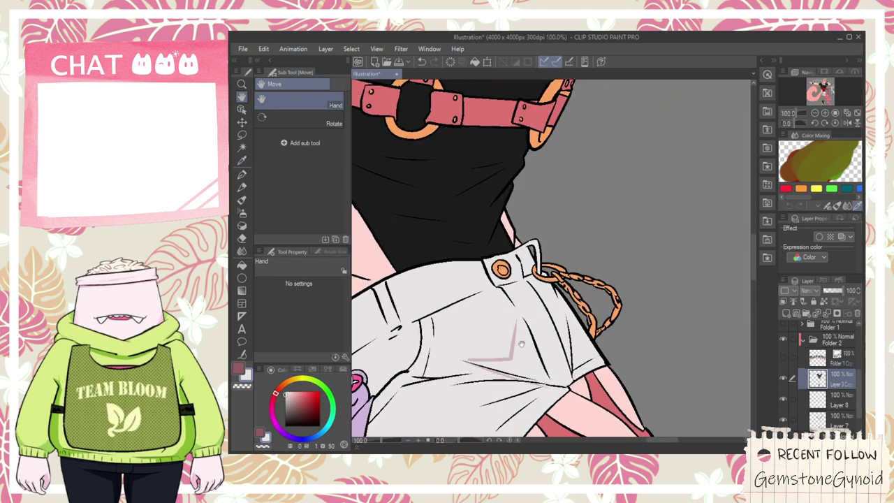
{"action": "scroll", "coordinate": [581, 322], "scroll_direction": "down", "scroll_amount": 2}
{"action": "left_click_drag", "start_coordinate": [621, 332], "coordinate": [413, 278]}
{"action": "left_click_drag", "start_coordinate": [529, 236], "coordinate": [555, 307]}
{"action": "left_click_drag", "start_coordinate": [489, 325], "coordinate": [628, 286]}
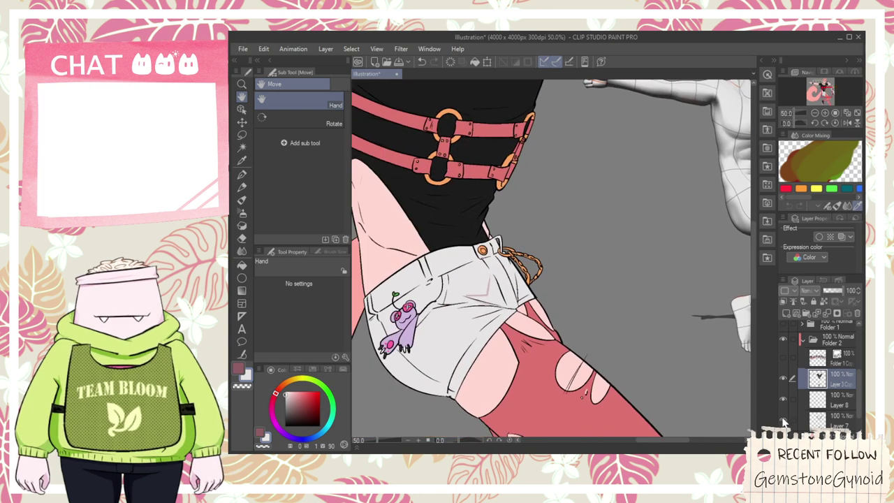
- Select Layer 7 and compare the figure with the base color copy and the Folder 1 copy shown and hidden
{"action": "left_click", "coordinate": [809, 420]}
{"action": "left_click_drag", "start_coordinate": [639, 343], "coordinate": [543, 342]}
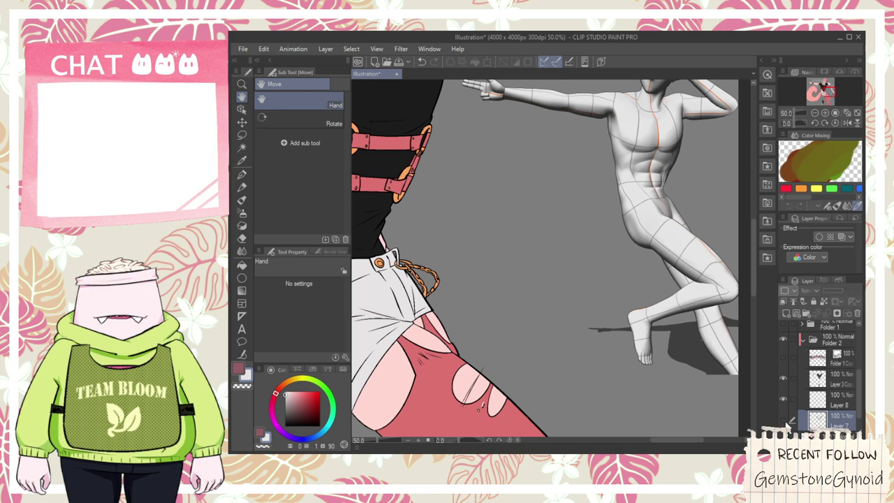
{"action": "key", "text": "ctrl+minus"}
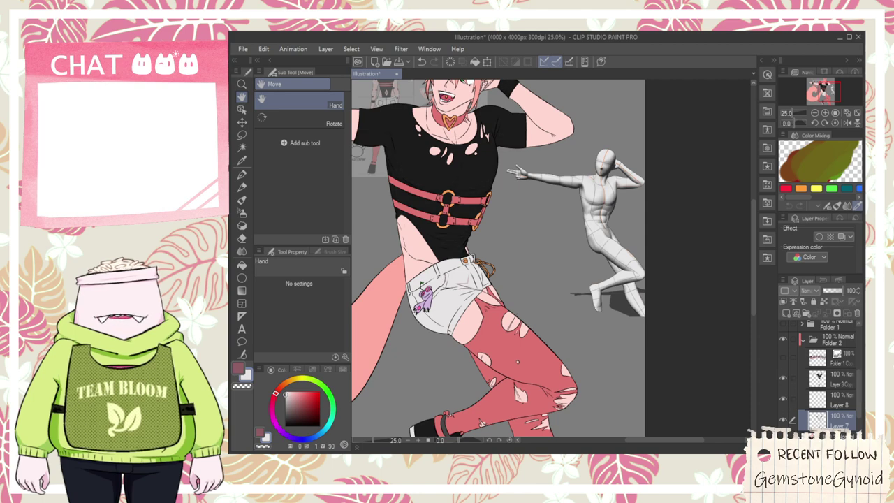
{"action": "left_click", "coordinate": [783, 378]}
{"action": "left_click", "coordinate": [782, 378]}
{"action": "left_click", "coordinate": [783, 377]}
{"action": "left_click", "coordinate": [782, 378]}
{"action": "left_click", "coordinate": [783, 358]}
{"action": "left_click", "coordinate": [783, 359]}
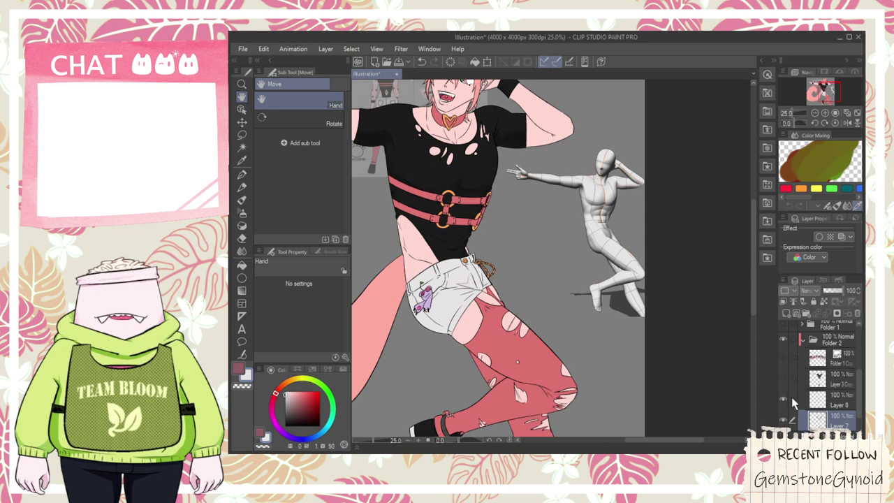
- Move Layer 7 above the base color copy and make it the active layer
{"action": "left_click", "coordinate": [825, 380]}
{"action": "left_click_drag", "start_coordinate": [833, 419], "coordinate": [832, 371]}
{"action": "left_click", "coordinate": [824, 419]}
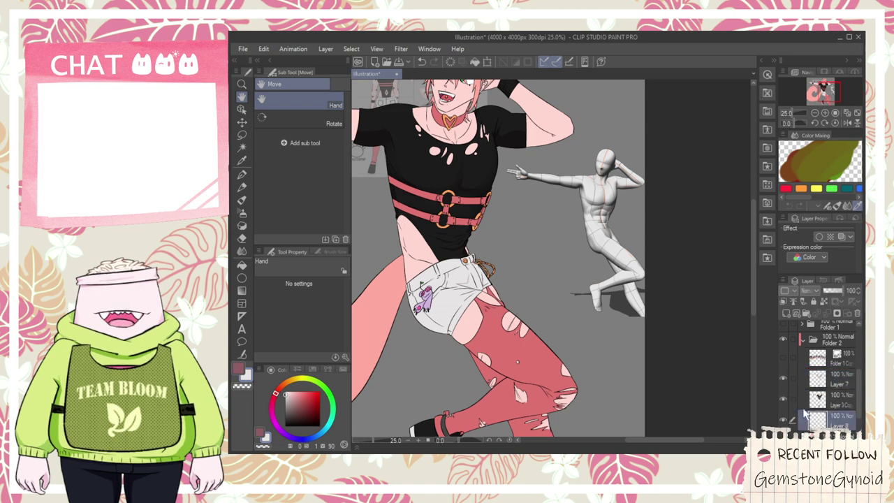
{"action": "left_click", "coordinate": [827, 386]}
- Sample the greyish pink shadow color, extend the shadow edge up to the shorts' waistband and fill the fly area
{"action": "left_click_drag", "start_coordinate": [498, 278], "coordinate": [537, 291]}
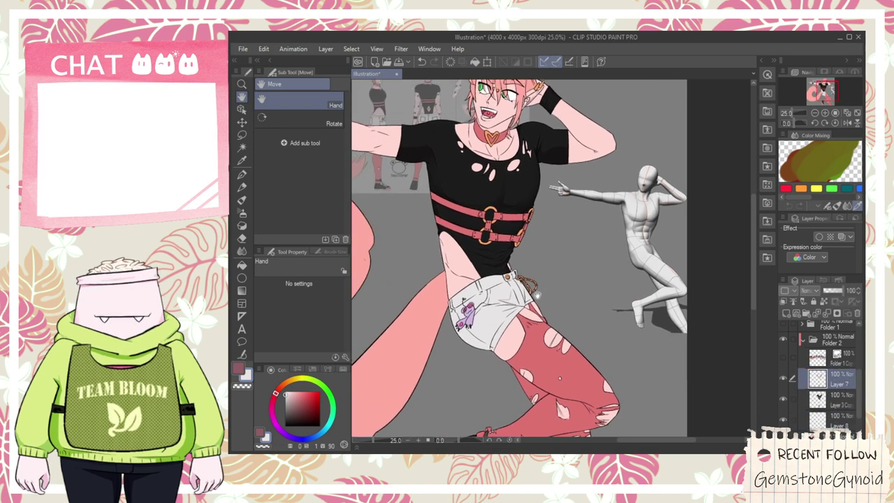
{"action": "scroll", "coordinate": [529, 298], "scroll_direction": "up", "scroll_amount": 2}
{"action": "left_click_drag", "start_coordinate": [623, 232], "coordinate": [524, 265]}
{"action": "left_click_drag", "start_coordinate": [510, 312], "coordinate": [560, 274]}
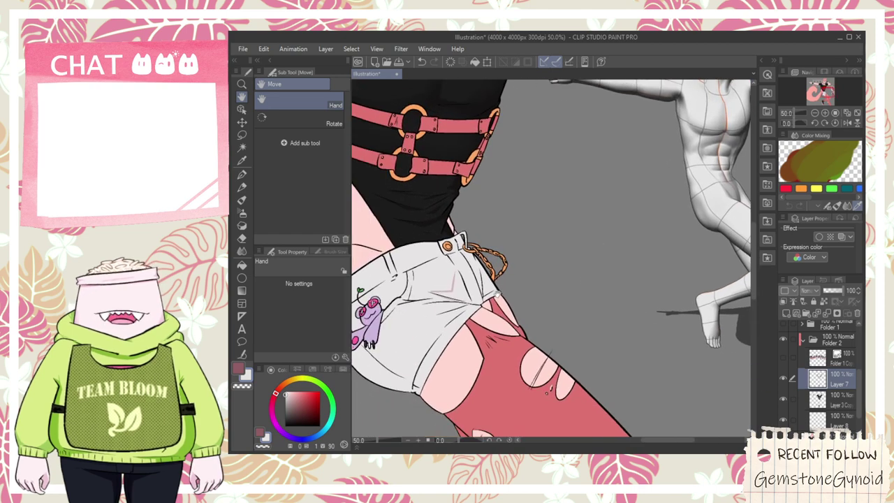
{"action": "left_click_drag", "start_coordinate": [498, 293], "coordinate": [466, 304]}
{"action": "scroll", "coordinate": [465, 308], "scroll_direction": "up", "scroll_amount": 4}
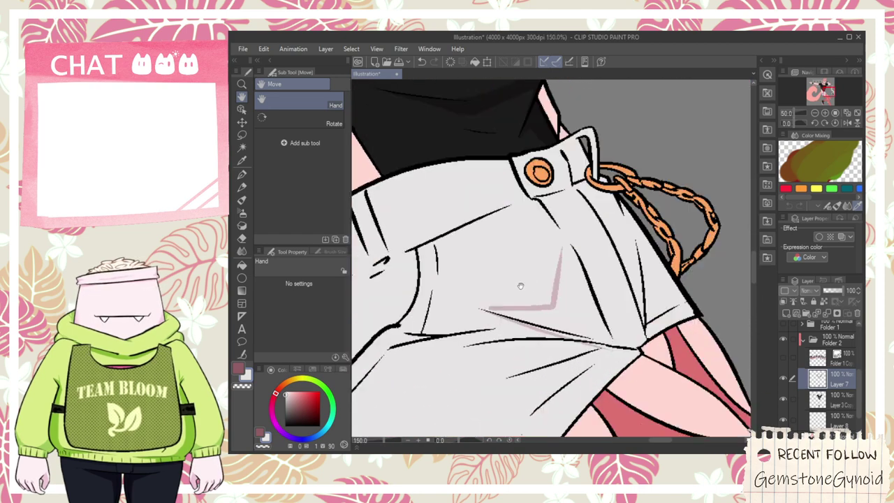
{"action": "key", "text": "p"}
{"action": "left_click", "coordinate": [559, 281], "text": "alt"}
{"action": "left_click_drag", "start_coordinate": [557, 281], "coordinate": [468, 164]}
{"action": "key", "text": "g"}
{"action": "left_click", "coordinate": [591, 284]}
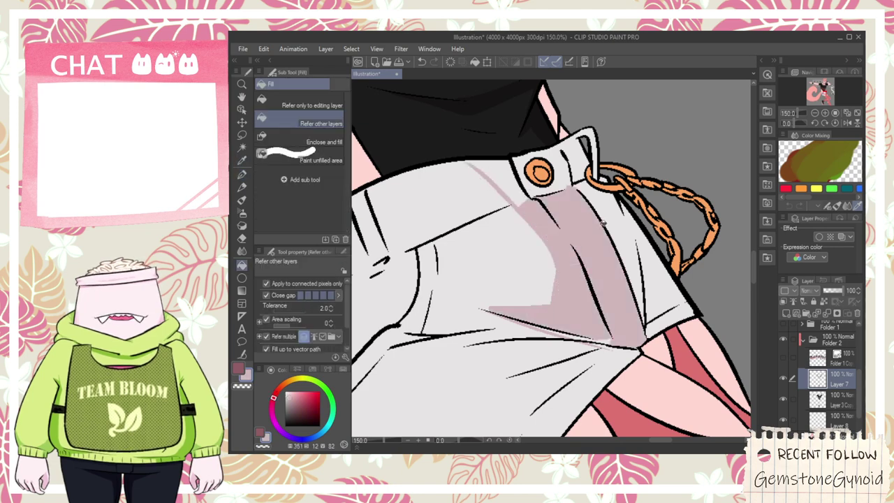
- Fill the remaining front folds, cuff, waistband end and belt loop beside the chain with the shadow color
{"action": "left_click", "coordinate": [618, 258]}
{"action": "left_click", "coordinate": [656, 273]}
{"action": "left_click", "coordinate": [662, 311]}
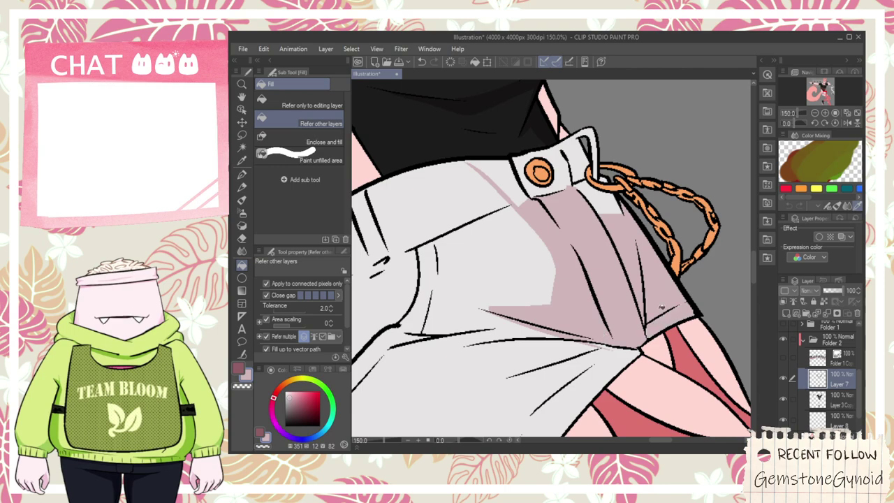
{"action": "left_click", "coordinate": [594, 193]}
{"action": "left_click", "coordinate": [576, 159]}
{"action": "scroll", "coordinate": [585, 142], "scroll_direction": "up", "scroll_amount": 1}
{"action": "left_click", "coordinate": [597, 159]}
{"action": "scroll", "coordinate": [596, 160], "scroll_direction": "up", "scroll_amount": 2}
{"action": "left_click", "coordinate": [622, 220]}
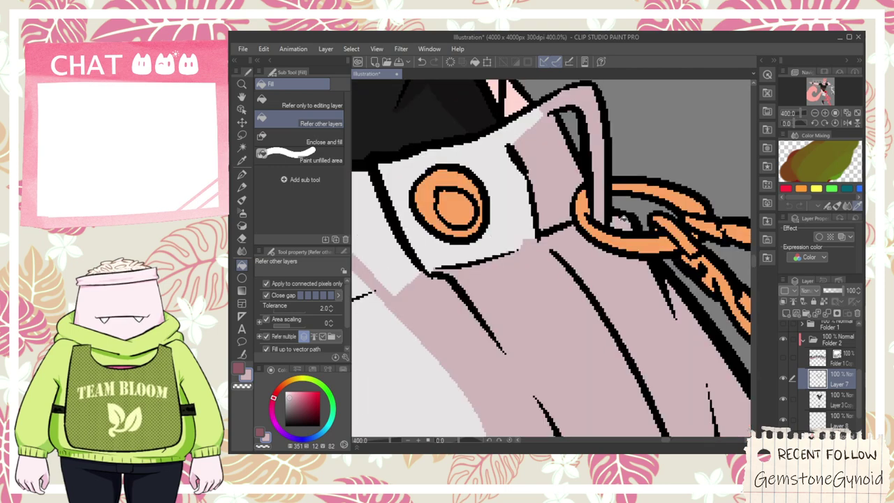
- Draw a shadow edge with the G-pen from the waistband past the side pocket to the purple frog, replacing the first attempt
{"action": "scroll", "coordinate": [487, 166], "scroll_direction": "down", "scroll_amount": 2}
{"action": "scroll", "coordinate": [464, 183], "scroll_direction": "down", "scroll_amount": 2}
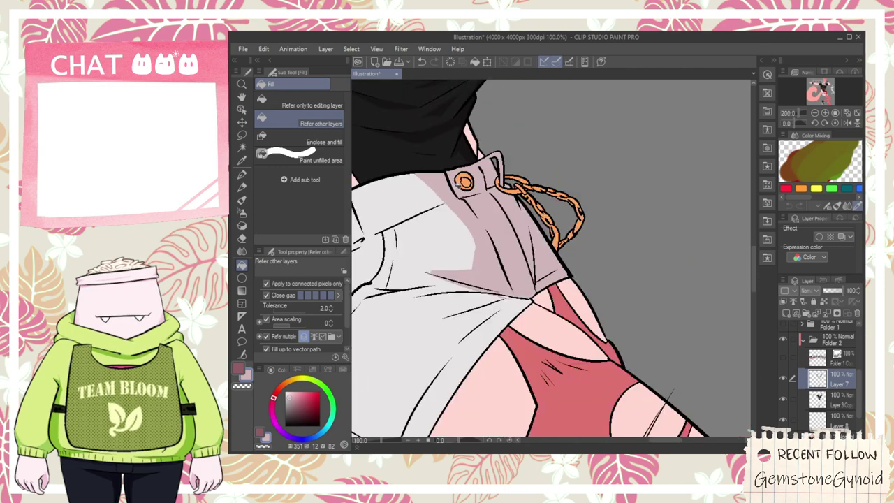
{"action": "scroll", "coordinate": [458, 185], "scroll_direction": "down", "scroll_amount": 3}
{"action": "key", "text": "space"}
{"action": "left_click_drag", "start_coordinate": [550, 203], "coordinate": [687, 196]}
{"action": "scroll", "coordinate": [495, 239], "scroll_direction": "up", "scroll_amount": 2}
{"action": "scroll", "coordinate": [510, 221], "scroll_direction": "down", "scroll_amount": 1}
{"action": "scroll", "coordinate": [484, 260], "scroll_direction": "up", "scroll_amount": 1}
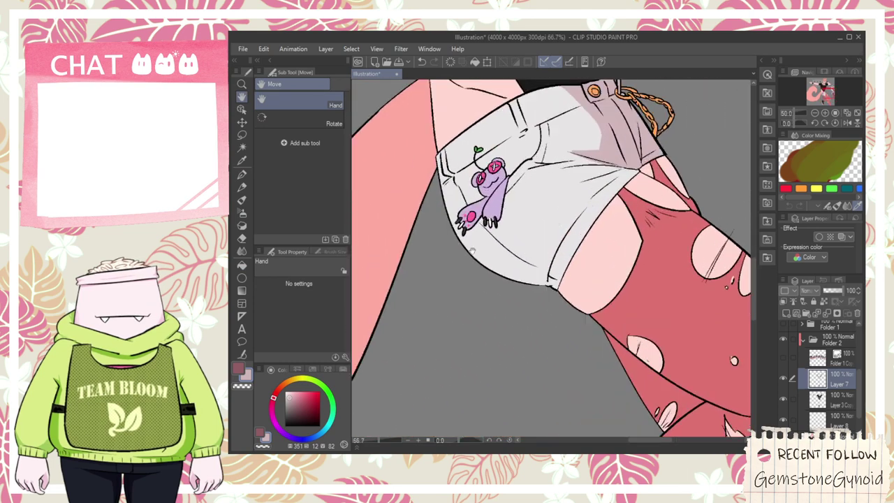
{"action": "scroll", "coordinate": [484, 260], "scroll_direction": "down", "scroll_amount": 2}
{"action": "scroll", "coordinate": [412, 229], "scroll_direction": "up", "scroll_amount": 3}
{"action": "left_click_drag", "start_coordinate": [412, 228], "coordinate": [496, 211]}
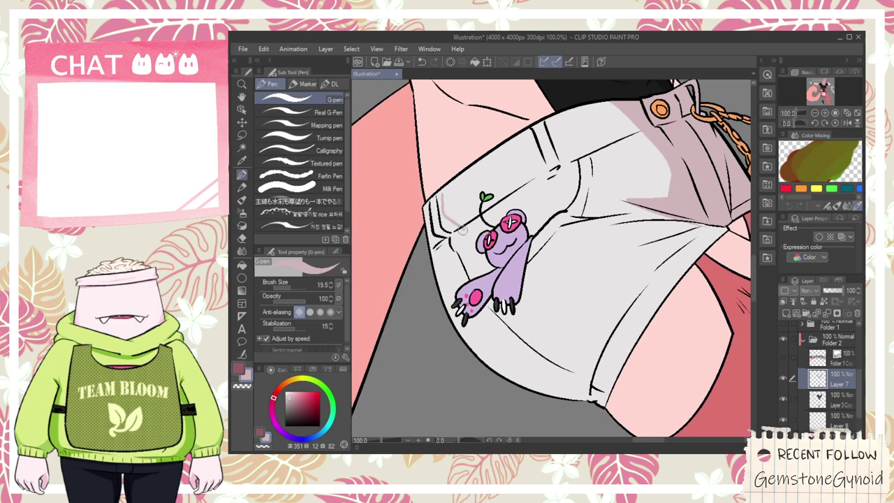
{"action": "scroll", "coordinate": [464, 238], "scroll_direction": "up", "scroll_amount": 2}
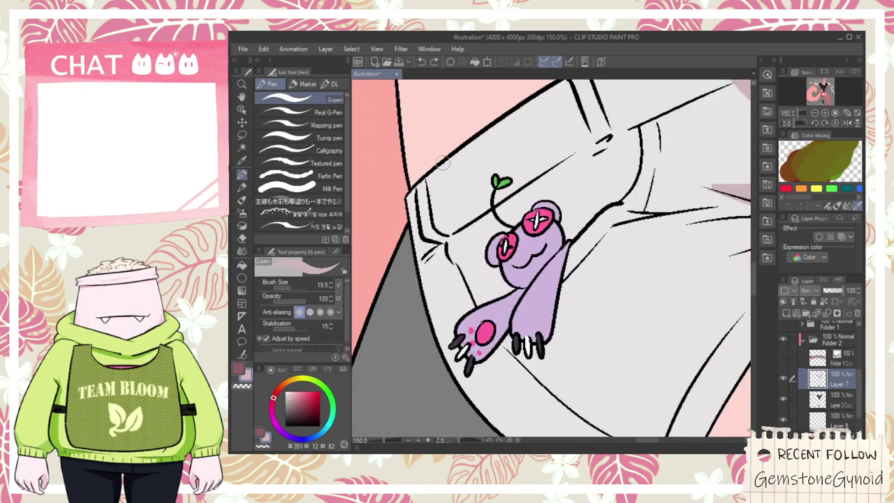
{"action": "key", "text": "ctrl+z"}
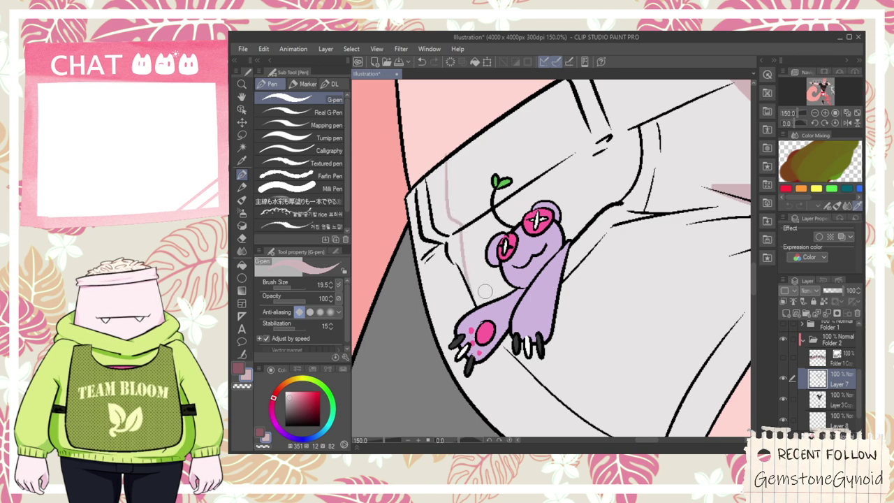
- Draw two curved shadow edges from the frog's feet along the lower edge of the shorts
{"action": "scroll", "coordinate": [490, 305], "scroll_direction": "down", "scroll_amount": 2}
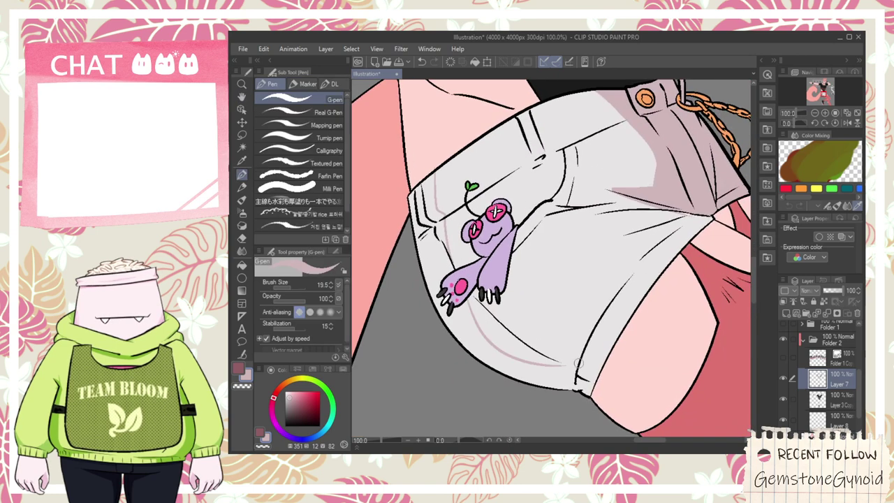
{"action": "scroll", "coordinate": [558, 359], "scroll_direction": "down", "scroll_amount": 1}
{"action": "left_click_drag", "start_coordinate": [740, 192], "coordinate": [644, 218]}
{"action": "left_click_drag", "start_coordinate": [447, 335], "coordinate": [675, 216]}
{"action": "scroll", "coordinate": [515, 272], "scroll_direction": "up", "scroll_amount": 3}
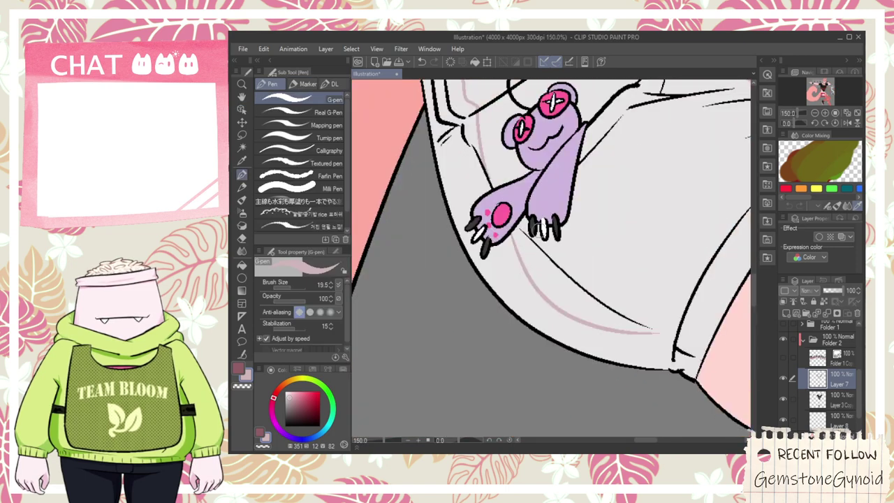
{"action": "left_click_drag", "start_coordinate": [561, 227], "coordinate": [651, 331]}
{"action": "key", "text": "ctrl+z"}
{"action": "mouse_move", "coordinate": [568, 226]}
{"action": "left_mouse_down"}
{"action": "mouse_move", "coordinate": [667, 323]}
{"action": "mouse_move", "coordinate": [632, 339]}
{"action": "mouse_move", "coordinate": [503, 335]}
{"action": "left_mouse_up"}
{"action": "scroll", "coordinate": [700, 342], "scroll_direction": "down", "scroll_amount": 2}
{"action": "scroll", "coordinate": [411, 268], "scroll_direction": "up", "scroll_amount": 3}
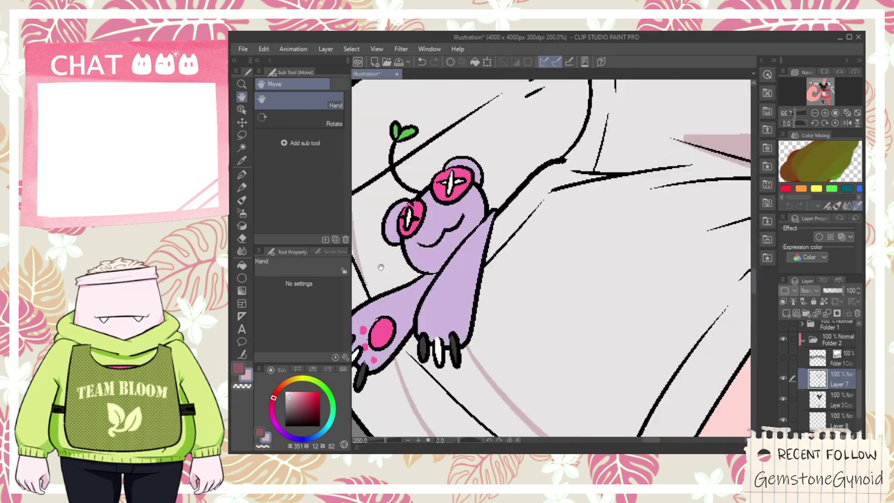
- Draw shadow edges around the purple frog, under its head and along its outer leg
{"action": "left_click_drag", "start_coordinate": [382, 266], "coordinate": [474, 260]}
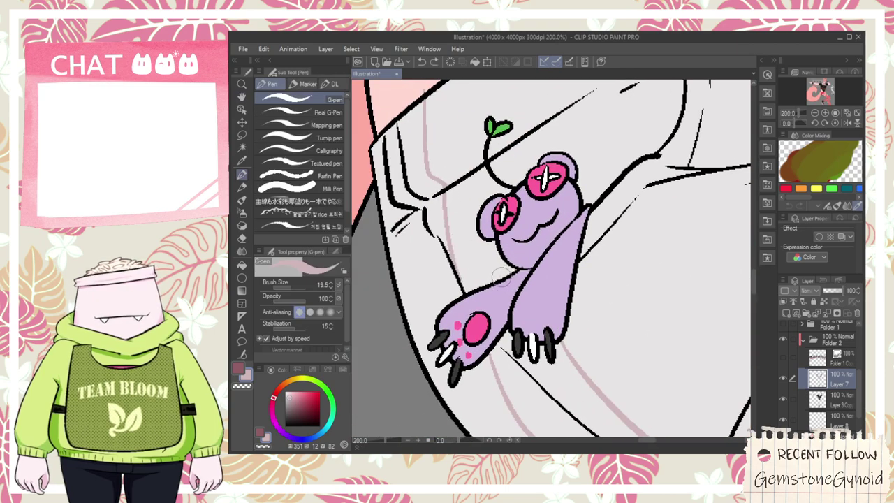
{"action": "scroll", "coordinate": [461, 182], "scroll_direction": "down", "scroll_amount": 2}
{"action": "left_click_drag", "start_coordinate": [556, 268], "coordinate": [493, 240]}
{"action": "scroll", "coordinate": [493, 240], "scroll_direction": "up", "scroll_amount": 1}
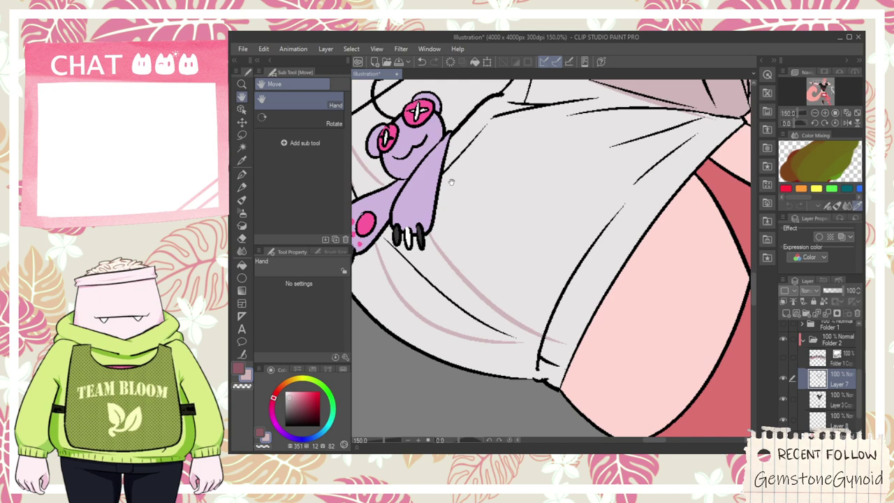
{"action": "mouse_move", "coordinate": [449, 136]}
{"action": "left_mouse_down"}
{"action": "mouse_move", "coordinate": [453, 174]}
{"action": "mouse_move", "coordinate": [437, 261]}
{"action": "left_mouse_up"}
- Fill the lower edge of the shorts, the cuff end and the area beneath the frog's feet with the shadow color
{"action": "key", "text": "g"}
{"action": "left_click", "coordinate": [437, 332]}
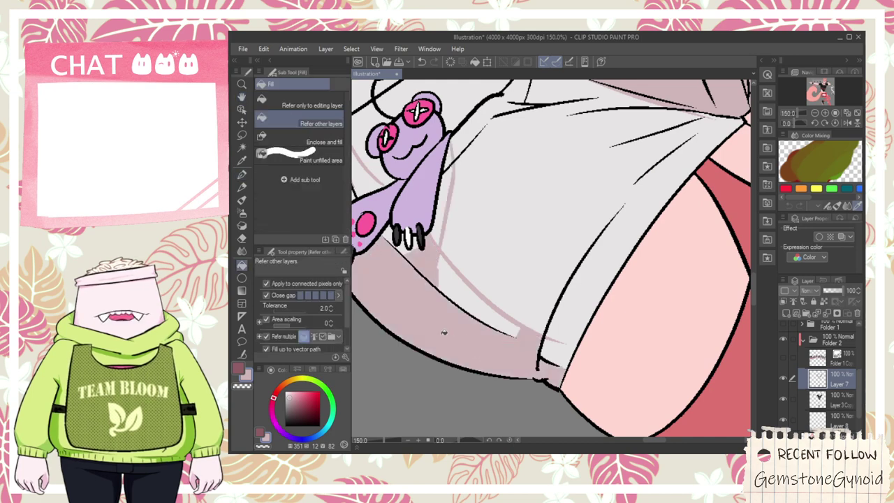
{"action": "left_click", "coordinate": [462, 302]}
{"action": "left_click", "coordinate": [544, 349]}
{"action": "left_click", "coordinate": [452, 273]}
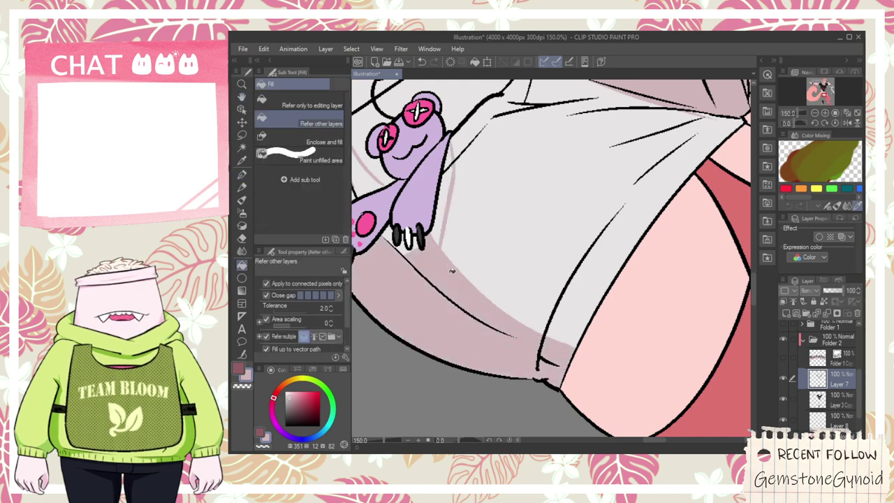
{"action": "left_click", "coordinate": [419, 243]}
{"action": "left_click", "coordinate": [441, 220]}
- Fill the strip beside the frog's outer leg and the outlined shadow areas on the hip, side pocket and waistband
{"action": "left_click_drag", "start_coordinate": [453, 168], "coordinate": [550, 291]}
{"action": "scroll", "coordinate": [550, 291], "scroll_direction": "up", "scroll_amount": 1}
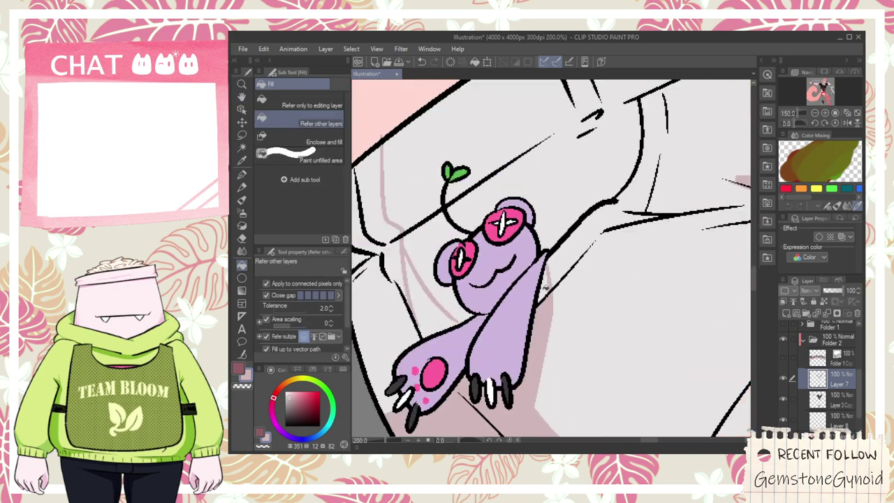
{"action": "key", "text": "ctrl+z"}
{"action": "left_click", "coordinate": [549, 285]}
{"action": "left_click_drag", "start_coordinate": [430, 302], "coordinate": [494, 279]}
{"action": "left_click", "coordinate": [494, 279]}
{"action": "left_click", "coordinate": [455, 279]}
{"action": "left_click", "coordinate": [435, 185]}
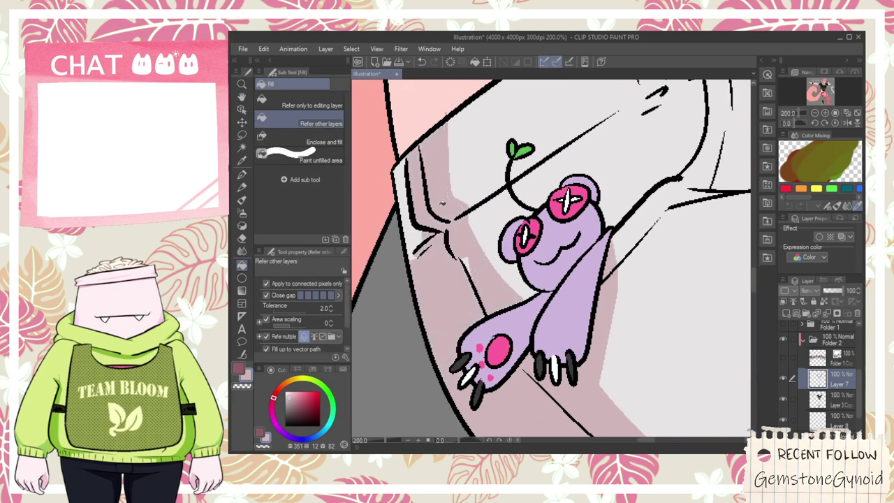
{"action": "left_click", "coordinate": [411, 227]}
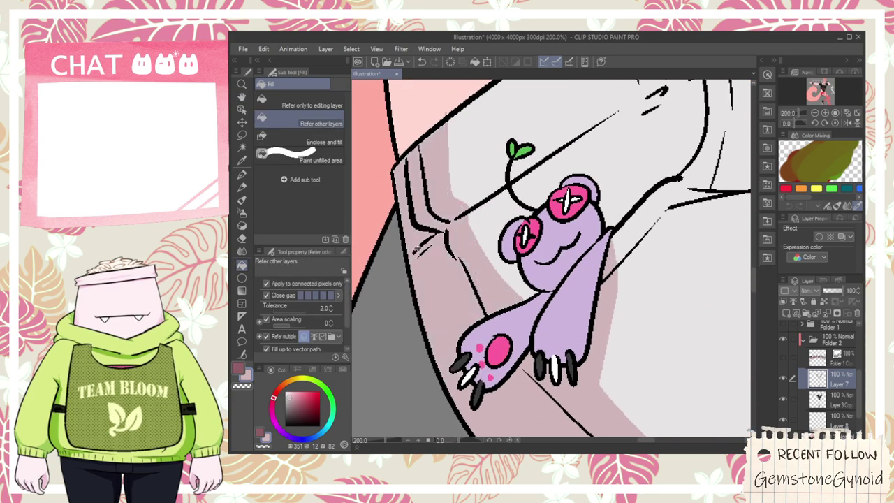
- Switch to the Hard eraser and trim the hip shadow at the corner of the side pocket
{"action": "scroll", "coordinate": [421, 249], "scroll_direction": "down", "scroll_amount": 3}
{"action": "scroll", "coordinate": [447, 236], "scroll_direction": "up", "scroll_amount": 2}
{"action": "key", "text": "e"}
{"action": "scroll", "coordinate": [440, 220], "scroll_direction": "up", "scroll_amount": 1}
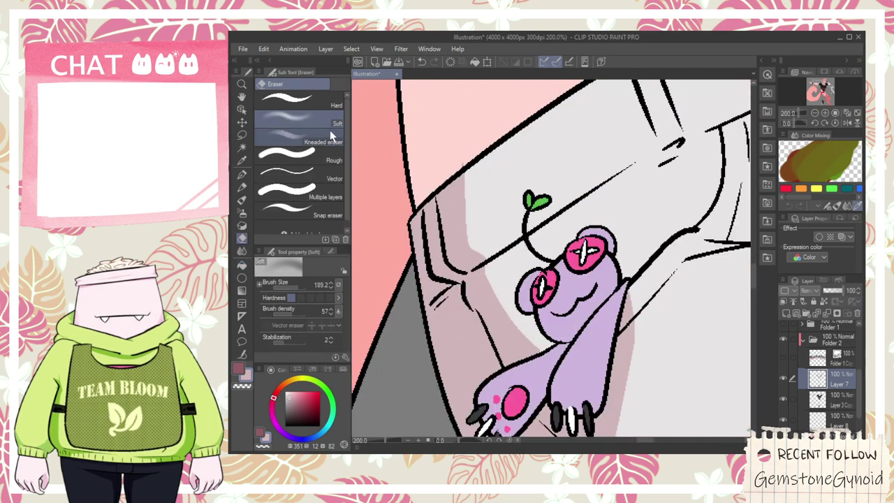
{"action": "left_click", "coordinate": [307, 101]}
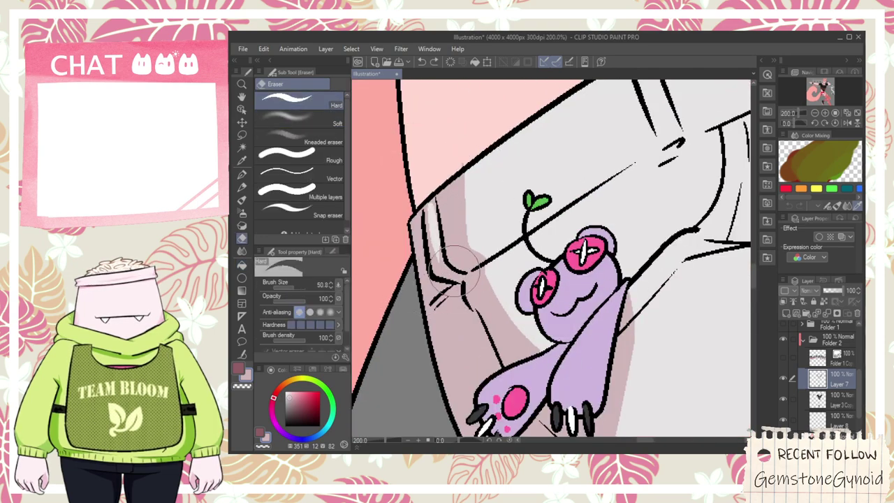
{"action": "scroll", "coordinate": [457, 273], "scroll_direction": "down", "scroll_amount": 4}
{"action": "scroll", "coordinate": [458, 269], "scroll_direction": "up", "scroll_amount": 3}
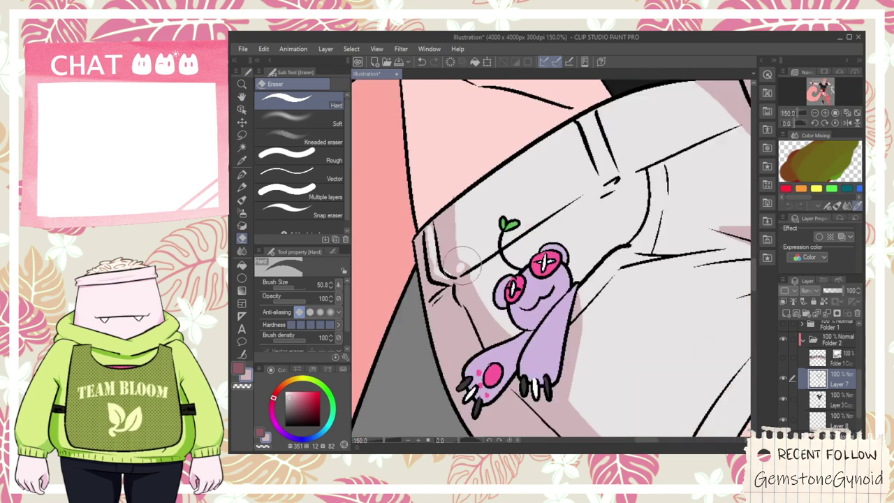
{"action": "scroll", "coordinate": [474, 264], "scroll_direction": "down", "scroll_amount": 3}
{"action": "key", "text": "space"}
{"action": "left_click_drag", "start_coordinate": [548, 337], "coordinate": [482, 293]}
{"action": "scroll", "coordinate": [513, 250], "scroll_direction": "up", "scroll_amount": 1}
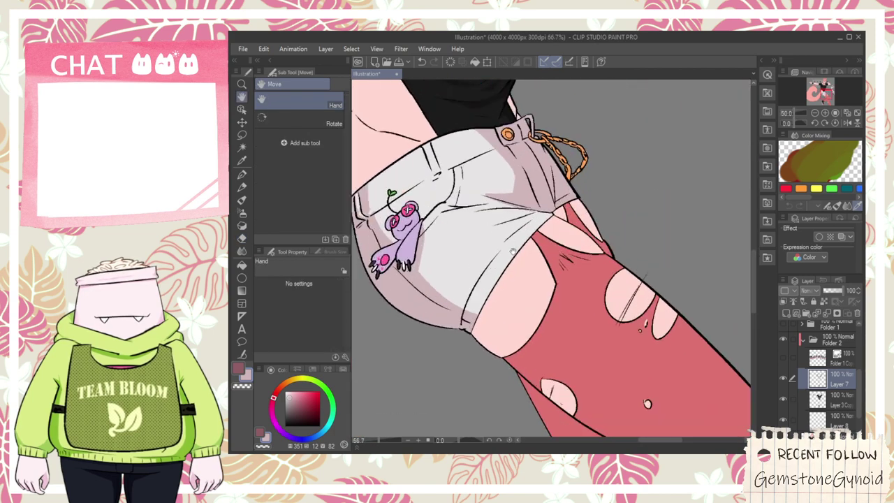
- Draw thin G-pen shadows along the leg cuff seam up to the crotch and trim the upper end with the eraser
{"action": "scroll", "coordinate": [512, 250], "scroll_direction": "up", "scroll_amount": 3}
{"action": "key", "text": "p"}
{"action": "key", "text": "ctrl+z"}
{"action": "left_click_drag", "start_coordinate": [470, 260], "coordinate": [562, 148]}
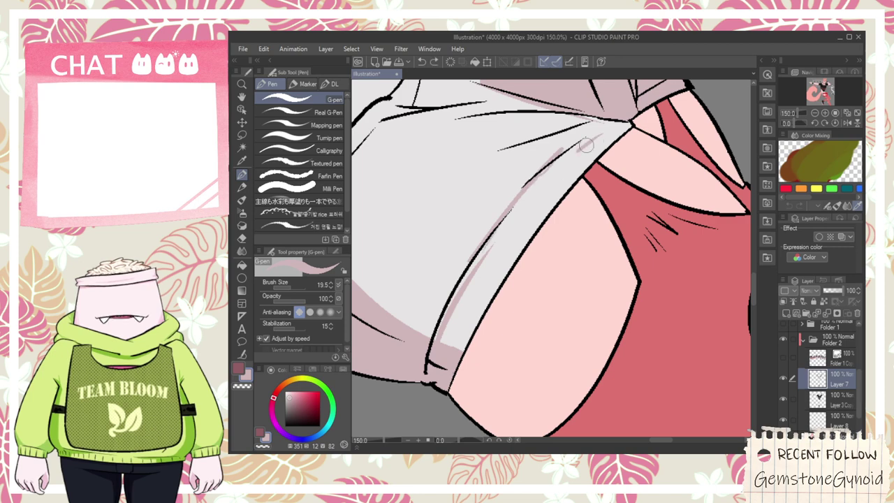
{"action": "left_click_drag", "start_coordinate": [606, 125], "coordinate": [549, 178]}
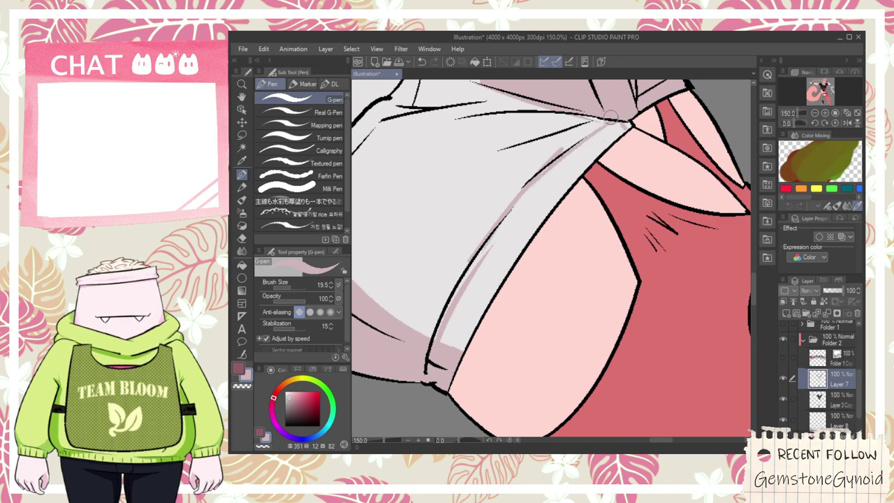
{"action": "key", "text": "e"}
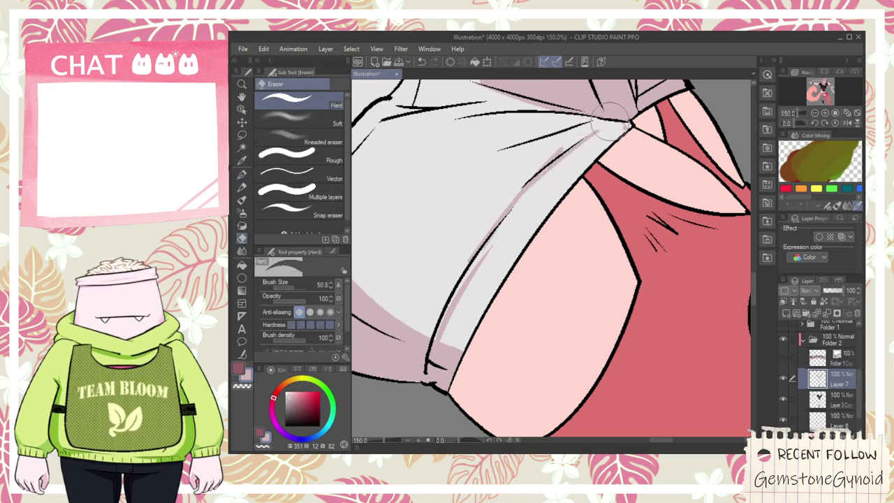
- Add a wedge-shaped shadow between the two short creases radiating from the crotch and fill its gaps
{"action": "key", "text": "p"}
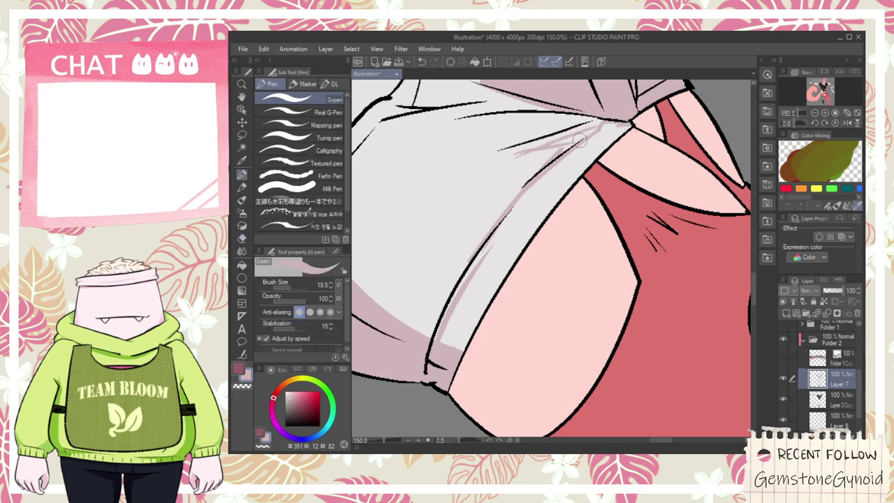
{"action": "key", "text": "g"}
{"action": "key", "text": "p"}
{"action": "key", "text": "g"}
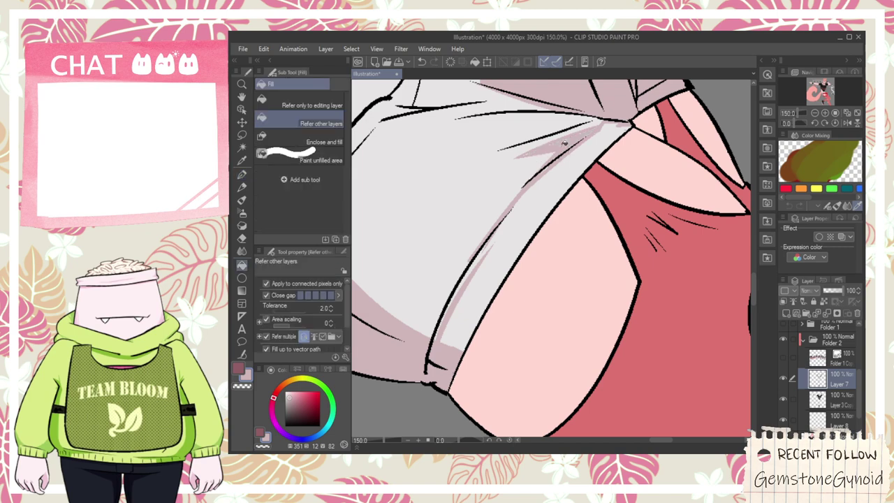
- Draw a G-pen shadow stroke beneath the long curved crease leading to the crotch, replacing the rejected attempts
{"action": "key", "text": "p"}
{"action": "left_click_drag", "start_coordinate": [466, 119], "coordinate": [582, 126]}
{"action": "key", "text": "ctrl+z"}
{"action": "left_click_drag", "start_coordinate": [469, 120], "coordinate": [590, 131]}
{"action": "key", "text": "ctrl+z"}
{"action": "key", "text": "ctrl+z"}
{"action": "left_click_drag", "start_coordinate": [464, 121], "coordinate": [575, 123]}
{"action": "key", "text": "ctrl+z"}
{"action": "left_click_drag", "start_coordinate": [461, 118], "coordinate": [562, 115]}
- Thicken the shadow beneath the long crease, fill its remaining gaps and clean it up with the Hard eraser near the crotch
{"action": "scroll", "coordinate": [513, 118], "scroll_direction": "up", "scroll_amount": 3}
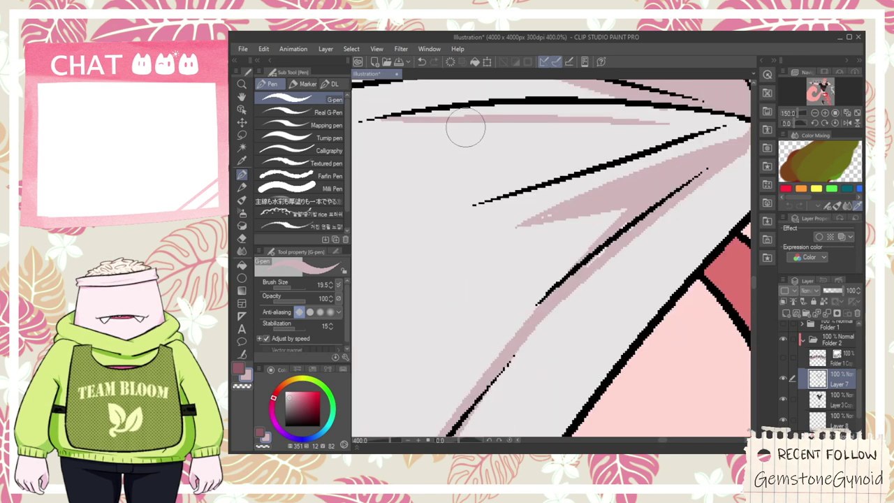
{"action": "left_click_drag", "start_coordinate": [444, 125], "coordinate": [678, 127]}
{"action": "mouse_move", "coordinate": [546, 129]}
{"action": "left_mouse_down"}
{"action": "mouse_move", "coordinate": [646, 123]}
{"action": "mouse_move", "coordinate": [707, 131]}
{"action": "left_mouse_up"}
{"action": "key", "text": "g"}
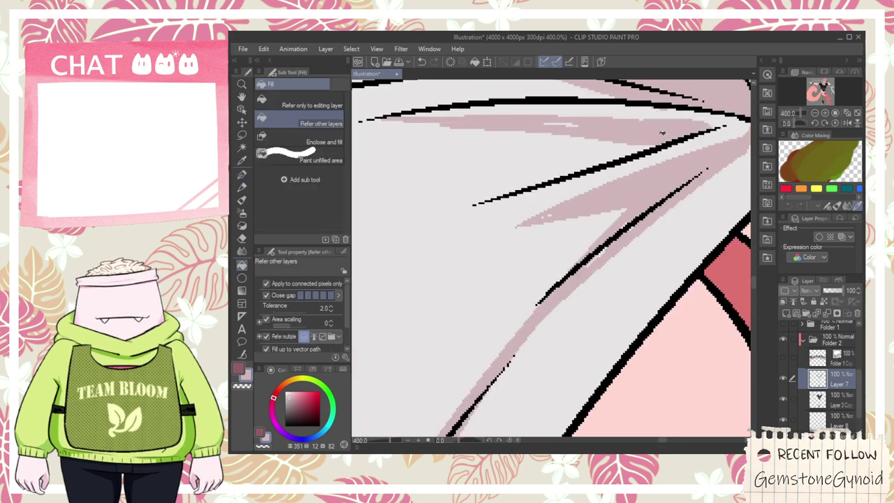
{"action": "key", "text": "e"}
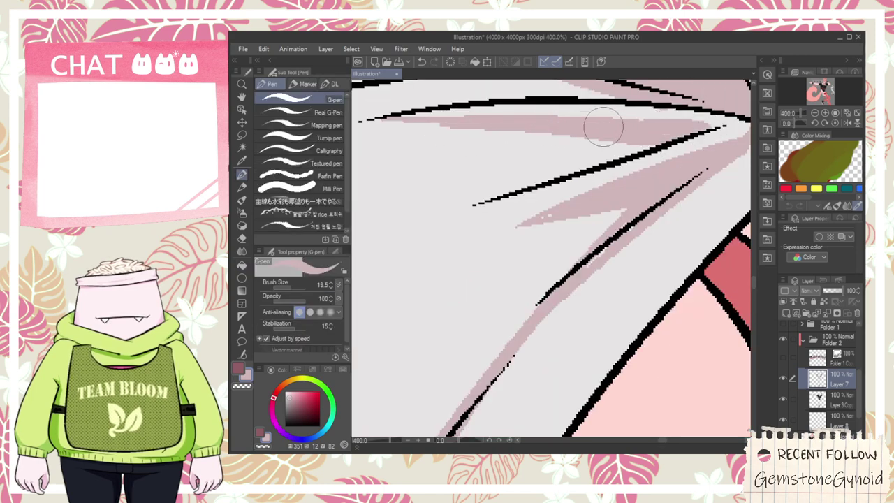
{"action": "scroll", "coordinate": [599, 126], "scroll_direction": "down", "scroll_amount": 2}
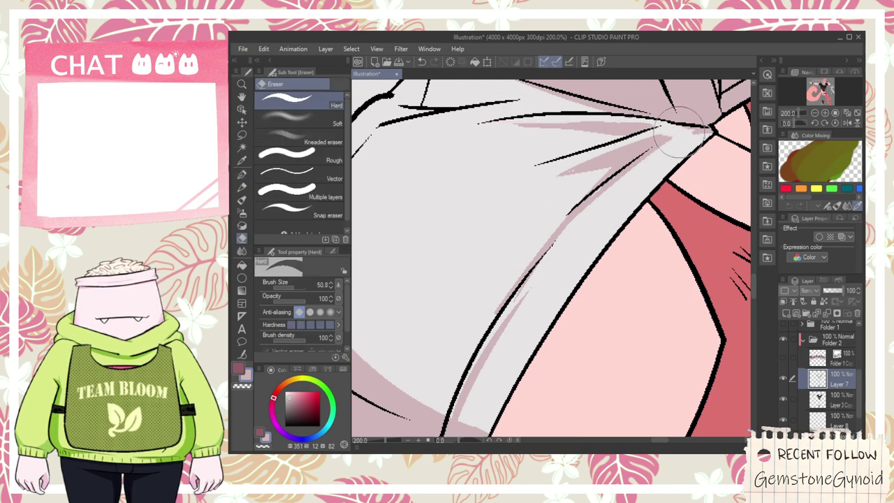
- Draw G-pen shadows below and above the overlapping horizontal creases under the front pocket, redoing the upper stroke
{"action": "scroll", "coordinate": [660, 134], "scroll_direction": "down", "scroll_amount": 4}
{"action": "scroll", "coordinate": [489, 260], "scroll_direction": "up", "scroll_amount": 3}
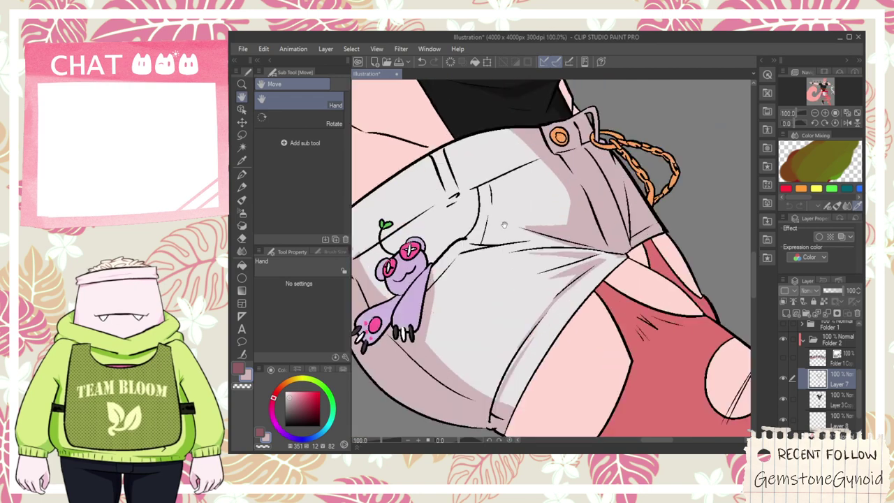
{"action": "key", "text": "p"}
{"action": "left_click_drag", "start_coordinate": [479, 263], "coordinate": [504, 257]}
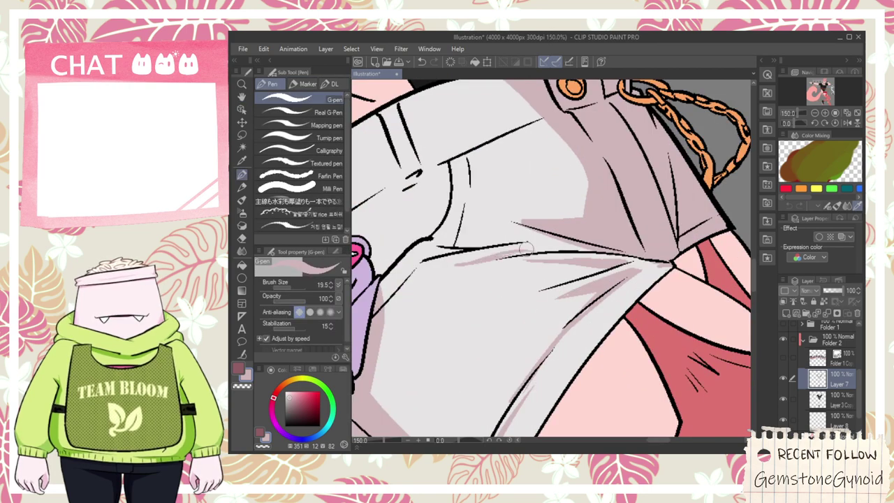
{"action": "scroll", "coordinate": [453, 250], "scroll_direction": "up", "scroll_amount": 1}
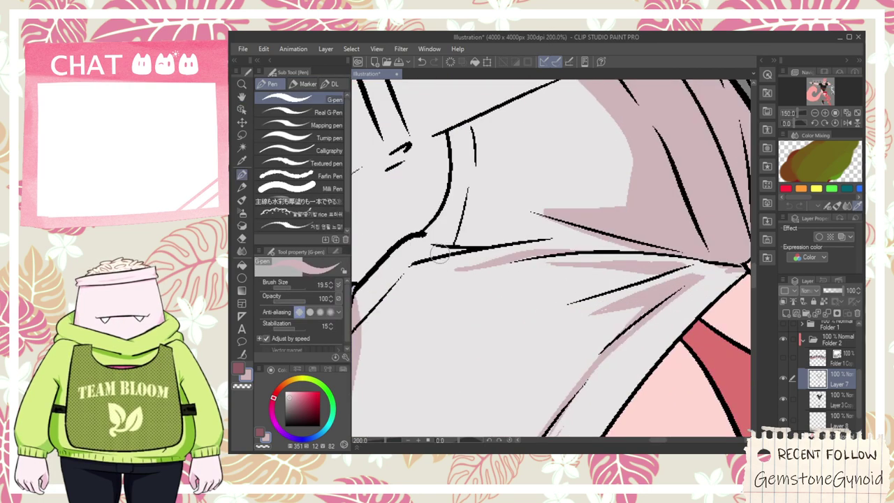
{"action": "key", "text": "ctrl+z"}
{"action": "left_click_drag", "start_coordinate": [424, 260], "coordinate": [514, 240]}
{"action": "key", "text": "ctrl+z"}
{"action": "left_click_drag", "start_coordinate": [455, 244], "coordinate": [517, 241]}
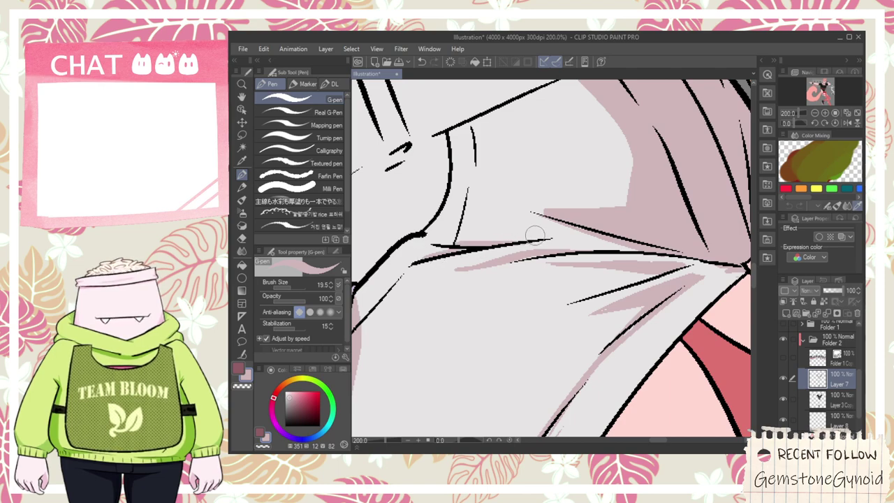
- Select the large front shadow around the fly, fade its upper part with the Soft eraser and clear the selection
{"action": "scroll", "coordinate": [532, 238], "scroll_direction": "down", "scroll_amount": 5}
{"action": "scroll", "coordinate": [533, 237], "scroll_direction": "up", "scroll_amount": 3}
{"action": "scroll", "coordinate": [533, 235], "scroll_direction": "down", "scroll_amount": 1}
{"action": "key", "text": "e"}
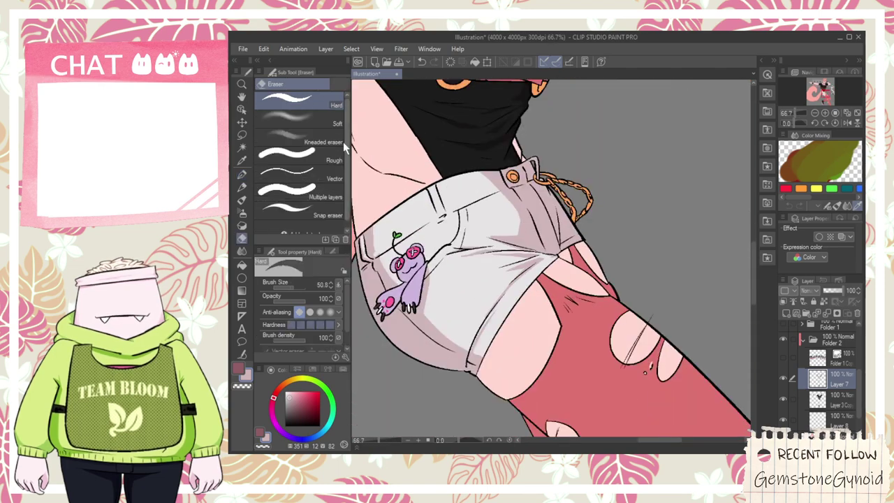
{"action": "left_click", "coordinate": [300, 122]}
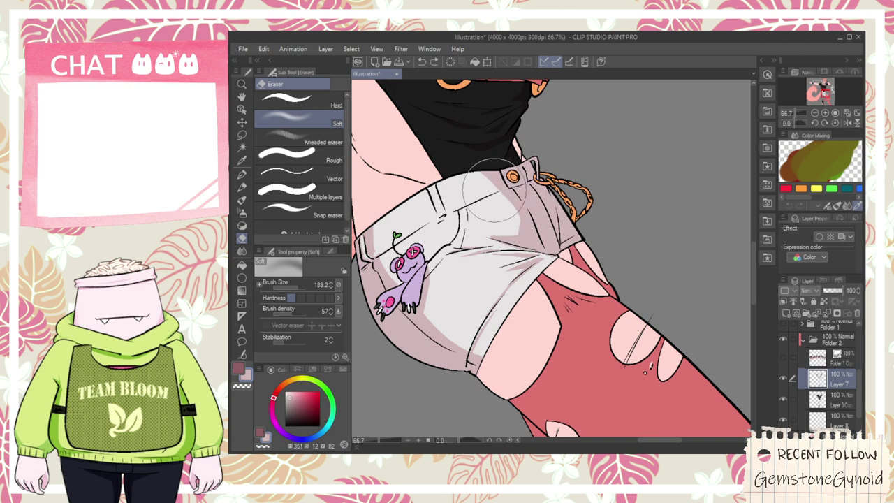
{"action": "scroll", "coordinate": [495, 192], "scroll_direction": "up", "scroll_amount": 2}
{"action": "key", "text": "w"}
{"action": "left_click", "coordinate": [568, 244]}
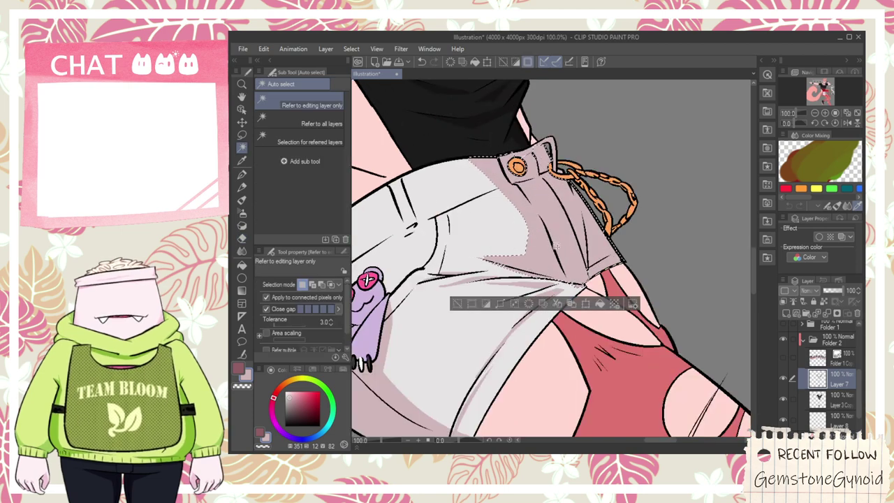
{"action": "key", "text": "e"}
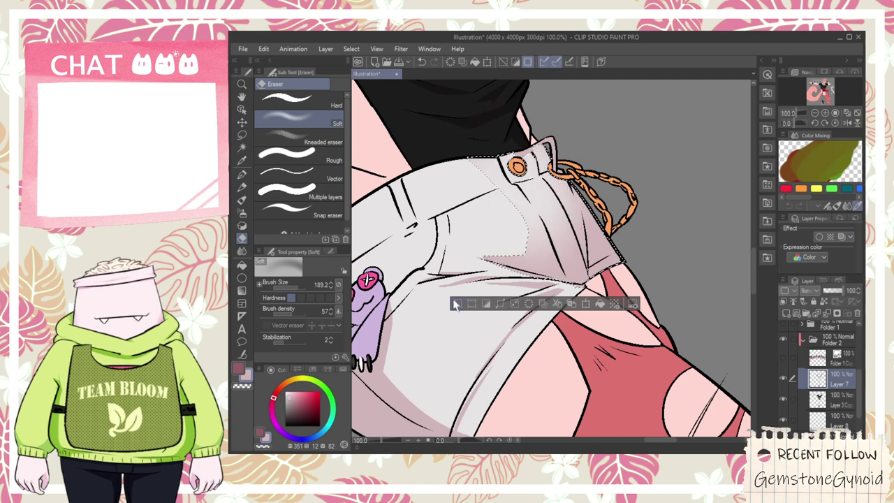
{"action": "left_click", "coordinate": [454, 304]}
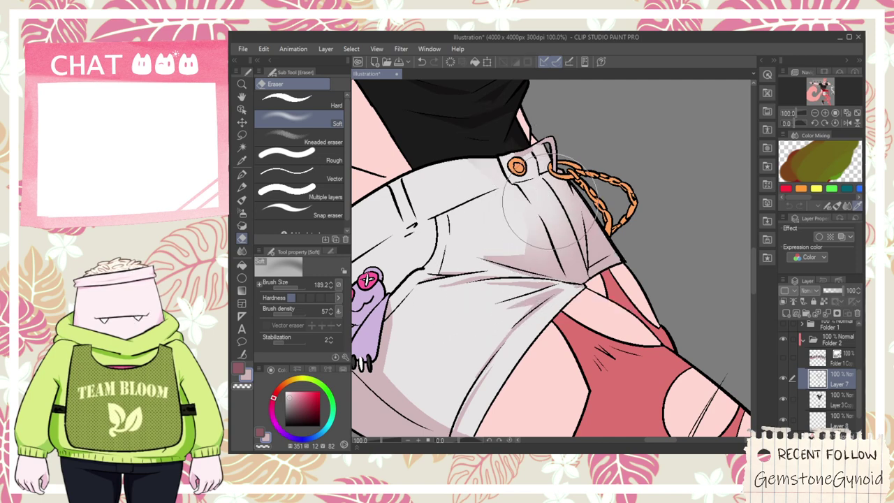
- Select the shadow on the side panel below the chain, soften it with the Soft eraser and clear the selection
{"action": "key", "text": "p"}
{"action": "scroll", "coordinate": [551, 201], "scroll_direction": "down", "scroll_amount": 2}
{"action": "key", "text": "space"}
{"action": "left_click_drag", "start_coordinate": [574, 229], "coordinate": [558, 280]}
{"action": "key", "text": "g"}
{"action": "scroll", "coordinate": [558, 282], "scroll_direction": "up", "scroll_amount": 3}
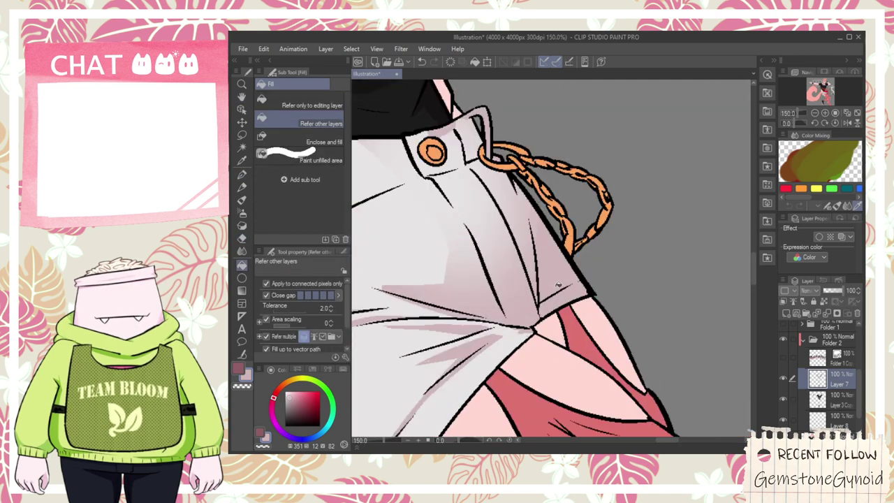
{"action": "key", "text": "b"}
{"action": "scroll", "coordinate": [565, 269], "scroll_direction": "down", "scroll_amount": 8}
{"action": "key", "text": "space"}
{"action": "scroll", "coordinate": [576, 256], "scroll_direction": "up", "scroll_amount": 3}
{"action": "scroll", "coordinate": [572, 301], "scroll_direction": "up", "scroll_amount": 6}
{"action": "key", "text": "e"}
{"action": "key", "text": "w"}
{"action": "left_click", "coordinate": [491, 281]}
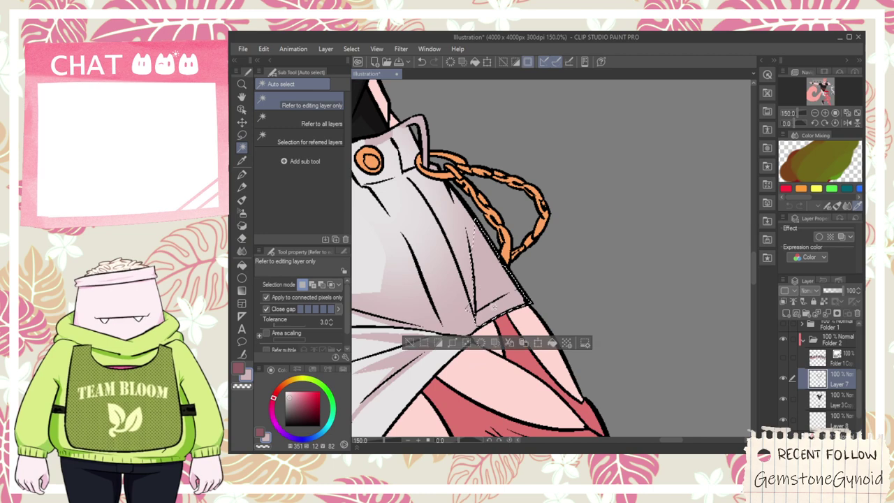
{"action": "key", "text": "e"}
{"action": "mouse_move", "coordinate": [473, 290]}
{"action": "left_mouse_down"}
{"action": "mouse_move", "coordinate": [490, 262]}
{"action": "mouse_move", "coordinate": [479, 269]}
{"action": "mouse_move", "coordinate": [490, 269]}
{"action": "left_mouse_up"}
{"action": "key", "text": "ctrl+z"}
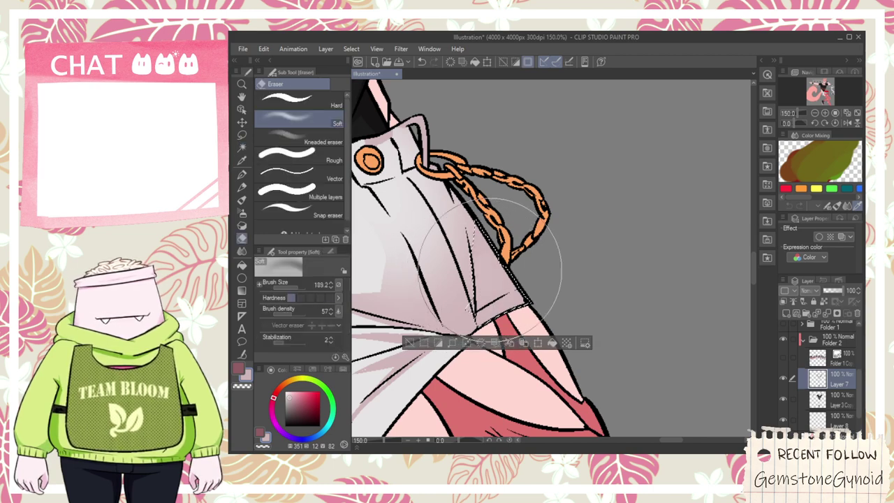
{"action": "left_click", "coordinate": [409, 342]}
- Draw a G-pen shadow beside the short crease just below the shorts' waistband button
{"action": "scroll", "coordinate": [421, 333], "scroll_direction": "down", "scroll_amount": 3}
{"action": "key", "text": "space"}
{"action": "scroll", "coordinate": [512, 333], "scroll_direction": "down", "scroll_amount": 1}
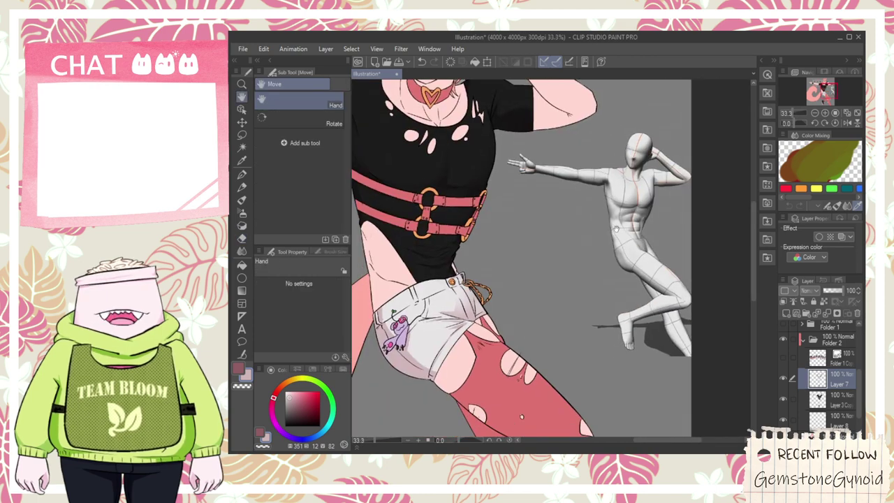
{"action": "scroll", "coordinate": [617, 225], "scroll_direction": "up", "scroll_amount": 1}
{"action": "left_click_drag", "start_coordinate": [435, 301], "coordinate": [524, 268]}
{"action": "left_click_drag", "start_coordinate": [487, 298], "coordinate": [511, 293]}
{"action": "scroll", "coordinate": [503, 282], "scroll_direction": "down", "scroll_amount": 2}
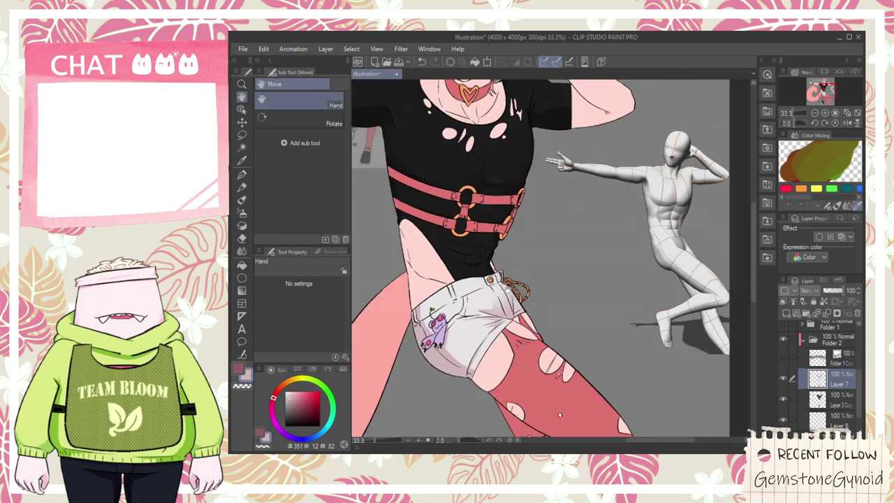
{"action": "scroll", "coordinate": [486, 287], "scroll_direction": "up", "scroll_amount": 5}
{"action": "key", "text": "p"}
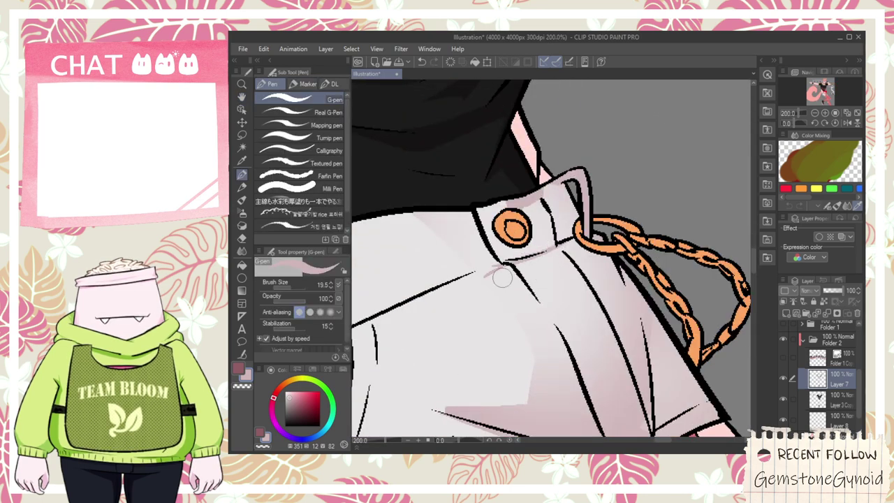
{"action": "left_click_drag", "start_coordinate": [495, 268], "coordinate": [536, 299]}
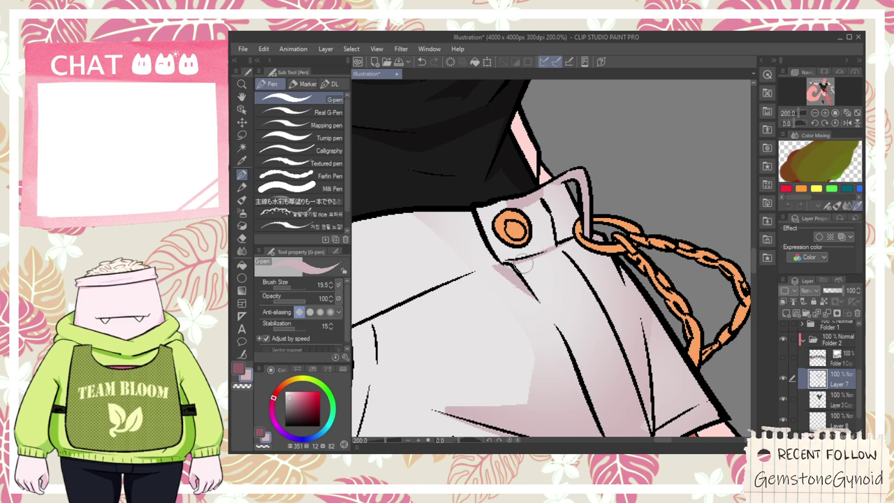
- Remove the shadow above the waistband button with the Hard eraser
{"action": "key", "text": "e"}
{"action": "scroll", "coordinate": [511, 209], "scroll_direction": "up", "scroll_amount": 2}
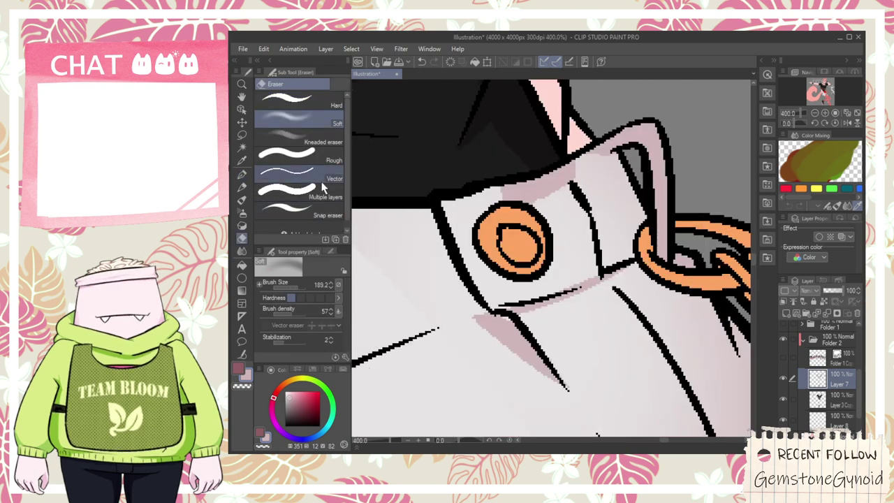
{"action": "left_click", "coordinate": [293, 99]}
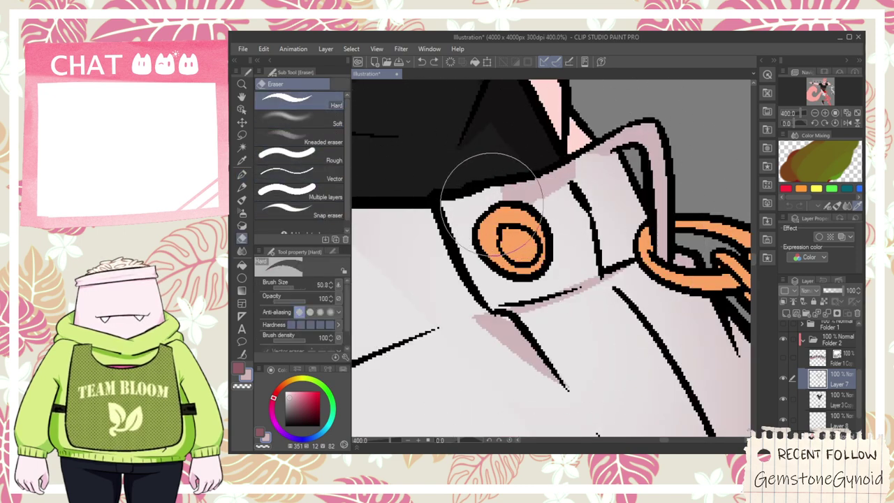
{"action": "key", "text": "i"}
- Draw G-pen shadows under the waistband button, along the seam beside it and near the chain's belt loop, redoing the button shadow
{"action": "key", "text": "p"}
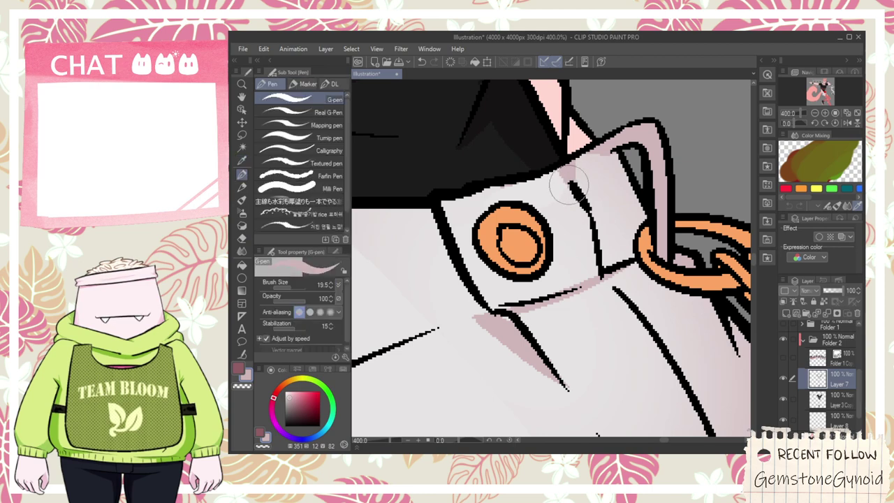
{"action": "left_click_drag", "start_coordinate": [495, 275], "coordinate": [550, 268]}
{"action": "key", "text": "ctrl+z"}
{"action": "left_click_drag", "start_coordinate": [491, 253], "coordinate": [553, 262]}
{"action": "key", "text": "ctrl+z"}
{"action": "left_click_drag", "start_coordinate": [478, 259], "coordinate": [525, 275]}
{"action": "scroll", "coordinate": [611, 224], "scroll_direction": "down", "scroll_amount": 2}
{"action": "scroll", "coordinate": [608, 199], "scroll_direction": "up", "scroll_amount": 2}
{"action": "left_click_drag", "start_coordinate": [580, 195], "coordinate": [604, 276]}
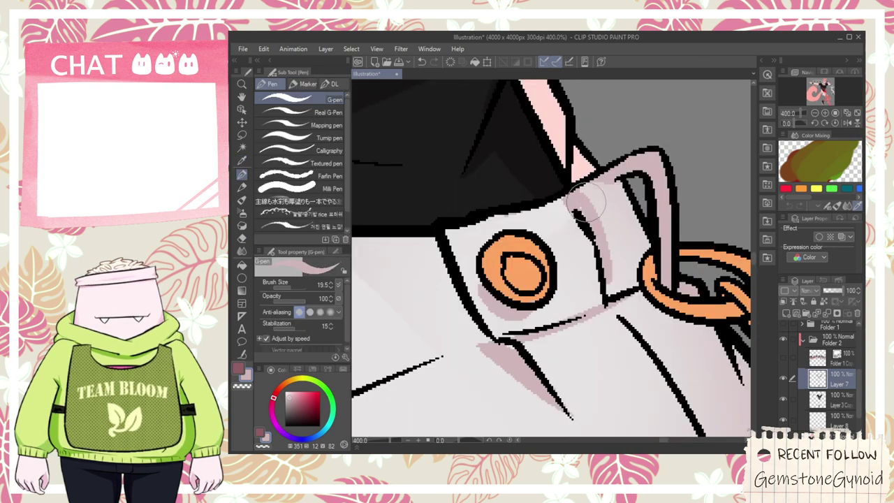
{"action": "left_click_drag", "start_coordinate": [623, 204], "coordinate": [635, 234]}
- Draw G-pen shadows along the front belt loop and the stitching line beside the front pocket
{"action": "scroll", "coordinate": [634, 221], "scroll_direction": "down", "scroll_amount": 3}
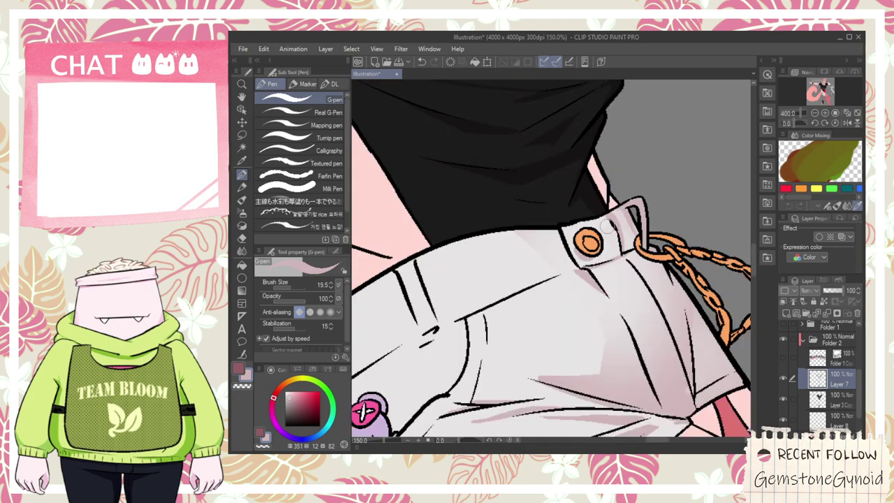
{"action": "left_click_drag", "start_coordinate": [384, 307], "coordinate": [537, 261]}
{"action": "scroll", "coordinate": [547, 216], "scroll_direction": "up", "scroll_amount": 3}
{"action": "left_click_drag", "start_coordinate": [548, 214], "coordinate": [612, 356]}
{"action": "mouse_move", "coordinate": [536, 187]}
{"action": "left_mouse_down"}
{"action": "mouse_move", "coordinate": [606, 355]}
{"action": "mouse_move", "coordinate": [648, 343]}
{"action": "left_mouse_up"}
{"action": "scroll", "coordinate": [648, 344], "scroll_direction": "down", "scroll_amount": 2}
{"action": "left_click_drag", "start_coordinate": [645, 434], "coordinate": [636, 312]}
{"action": "scroll", "coordinate": [637, 323], "scroll_direction": "up", "scroll_amount": 2}
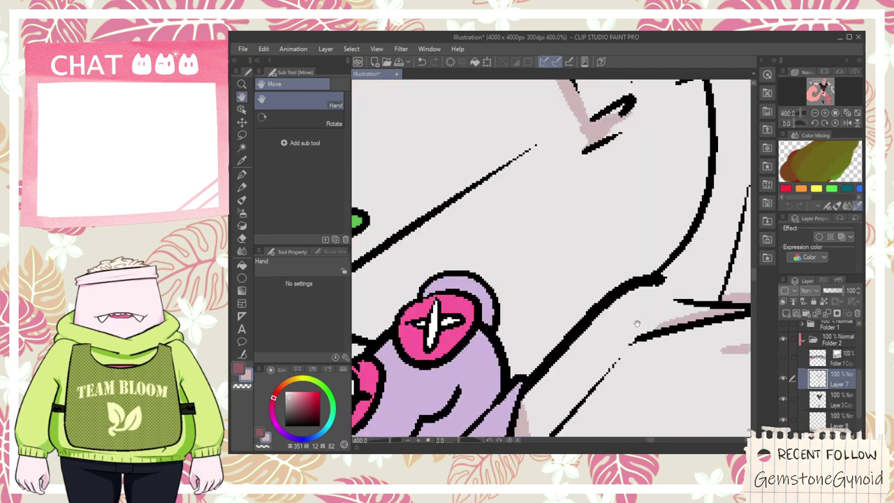
{"action": "scroll", "coordinate": [668, 300], "scroll_direction": "down", "scroll_amount": 2}
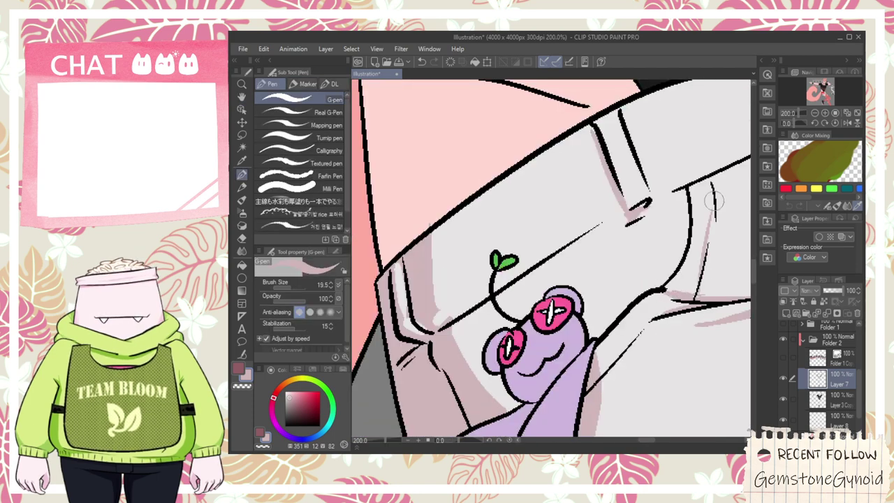
{"action": "left_click_drag", "start_coordinate": [538, 413], "coordinate": [578, 330]}
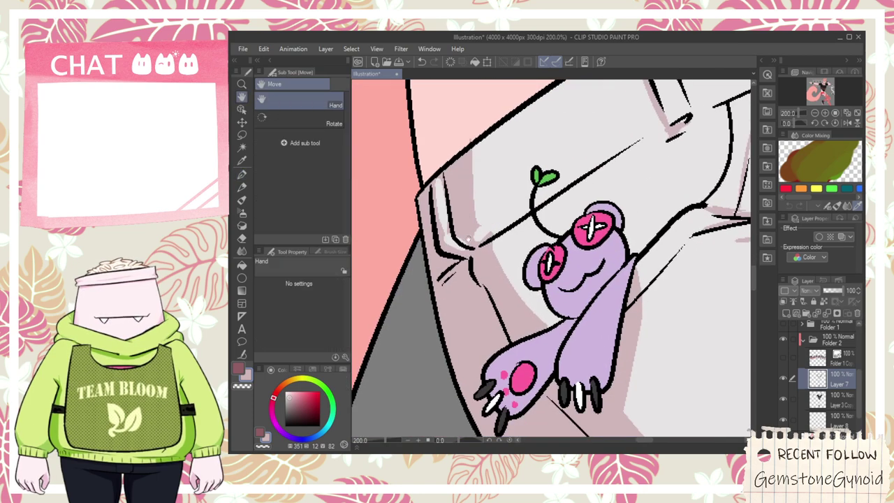
- Set the colour to a darker greyish pink (342, 19, 71) and draw deeper G-pen accents around the hip-side belt loop
{"action": "scroll", "coordinate": [454, 268], "scroll_direction": "down", "scroll_amount": 1}
{"action": "key", "text": "i"}
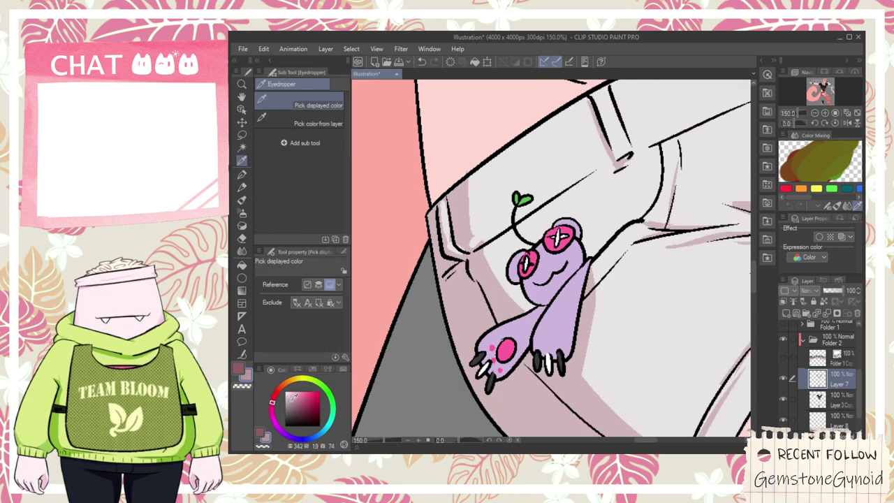
{"action": "left_click", "coordinate": [292, 402]}
{"action": "scroll", "coordinate": [422, 312], "scroll_direction": "up", "scroll_amount": 1}
{"action": "key", "text": "p"}
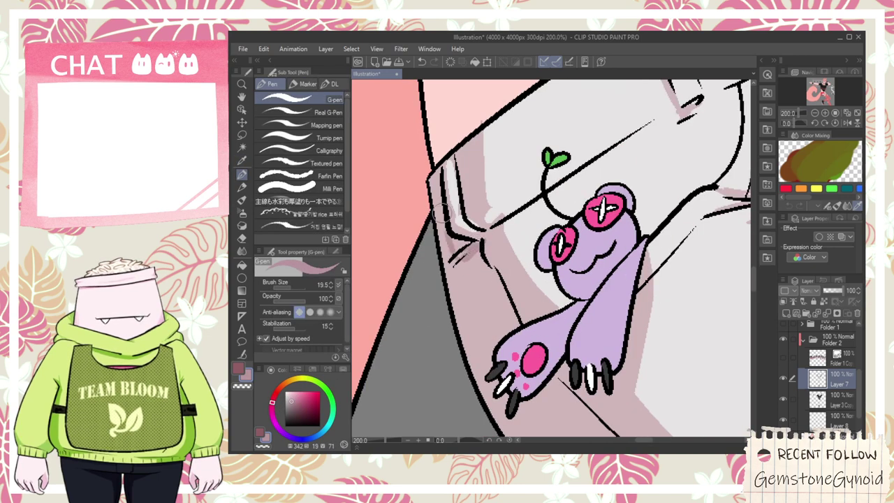
{"action": "scroll", "coordinate": [487, 262], "scroll_direction": "down", "scroll_amount": 3}
{"action": "scroll", "coordinate": [498, 323], "scroll_direction": "up", "scroll_amount": 2}
{"action": "scroll", "coordinate": [542, 357], "scroll_direction": "down", "scroll_amount": 1}
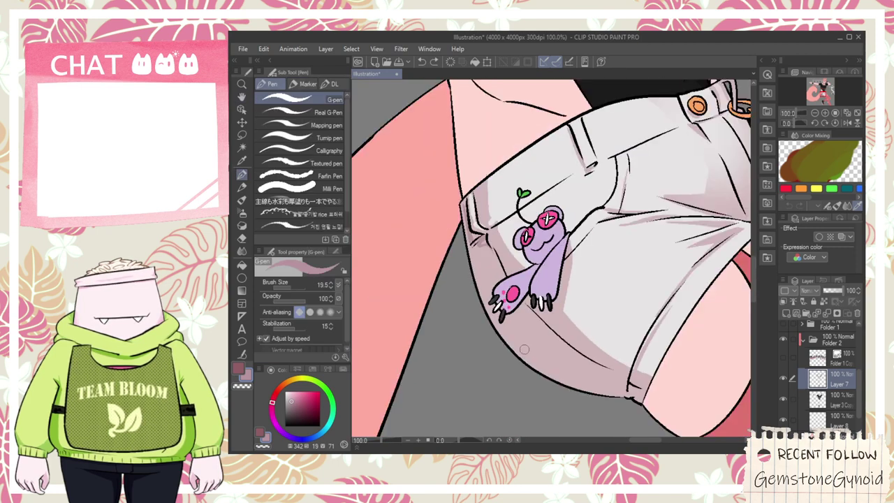
- Auto-select the large hip-side shadow, deepen its outer edge with the Round watercolor brush and clear the selection
{"action": "key", "text": "w"}
{"action": "left_click", "coordinate": [530, 351]}
{"action": "left_click", "coordinate": [486, 280], "text": "shift"}
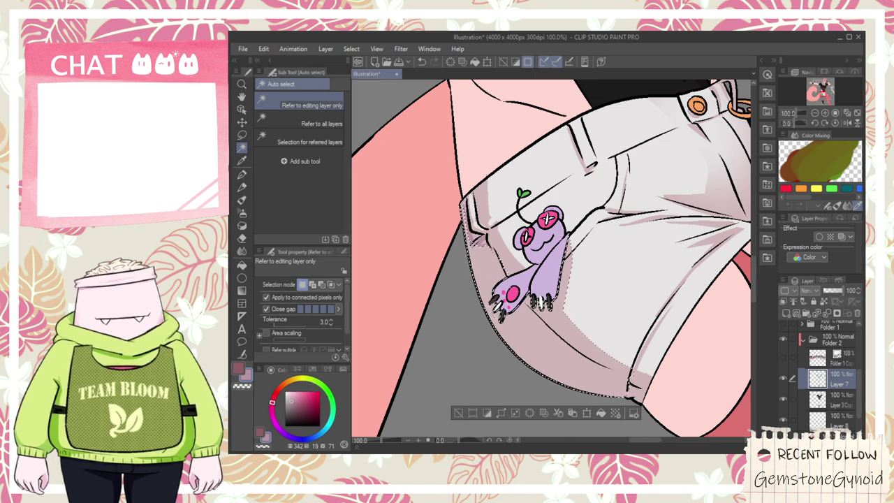
{"action": "left_click", "coordinate": [242, 201]}
{"action": "left_click", "coordinate": [242, 187]}
{"action": "left_click", "coordinate": [241, 201]}
{"action": "left_click", "coordinate": [276, 86]}
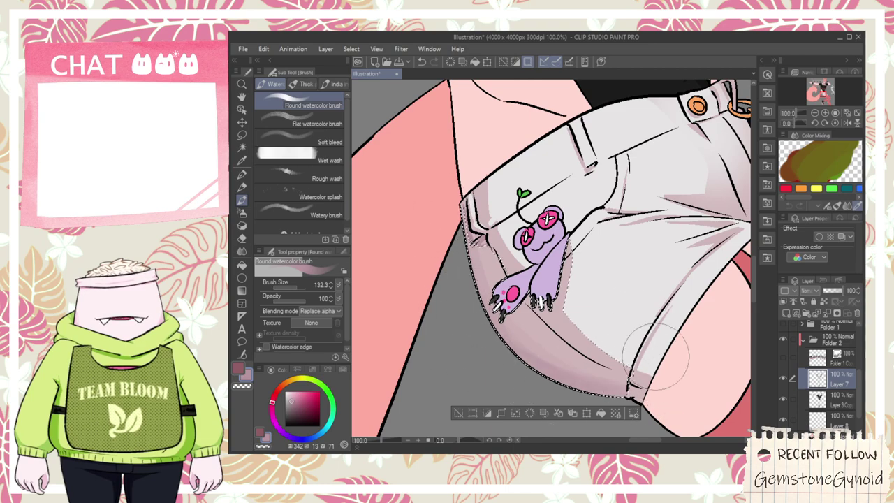
{"action": "left_click", "coordinate": [457, 413]}
- Review the shorts' shading against the rest of the figure at several zoom levels
{"action": "scroll", "coordinate": [455, 403], "scroll_direction": "down", "scroll_amount": 3}
{"action": "key", "text": "space"}
{"action": "scroll", "coordinate": [500, 271], "scroll_direction": "up", "scroll_amount": 3}
{"action": "left_click_drag", "start_coordinate": [520, 362], "coordinate": [482, 414]}
{"action": "scroll", "coordinate": [499, 271], "scroll_direction": "down", "scroll_amount": 2}
{"action": "scroll", "coordinate": [548, 324], "scroll_direction": "down", "scroll_amount": 1}
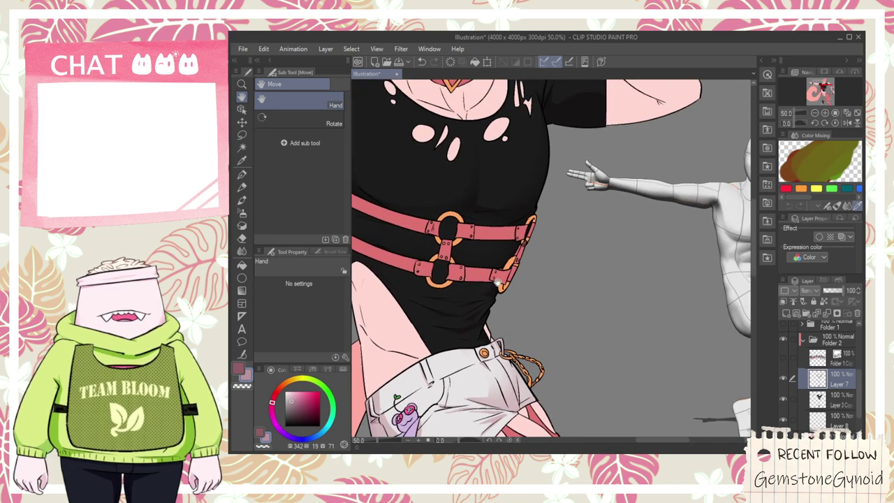
{"action": "scroll", "coordinate": [616, 292], "scroll_direction": "down", "scroll_amount": 1}
{"action": "scroll", "coordinate": [615, 293], "scroll_direction": "up", "scroll_amount": 1}
{"action": "left_click_drag", "start_coordinate": [638, 342], "coordinate": [524, 281]}
{"action": "scroll", "coordinate": [527, 312], "scroll_direction": "down", "scroll_amount": 1}
{"action": "scroll", "coordinate": [521, 273], "scroll_direction": "down", "scroll_amount": 1}
{"action": "left_click_drag", "start_coordinate": [515, 230], "coordinate": [596, 280]}
{"action": "scroll", "coordinate": [555, 382], "scroll_direction": "up", "scroll_amount": 7}
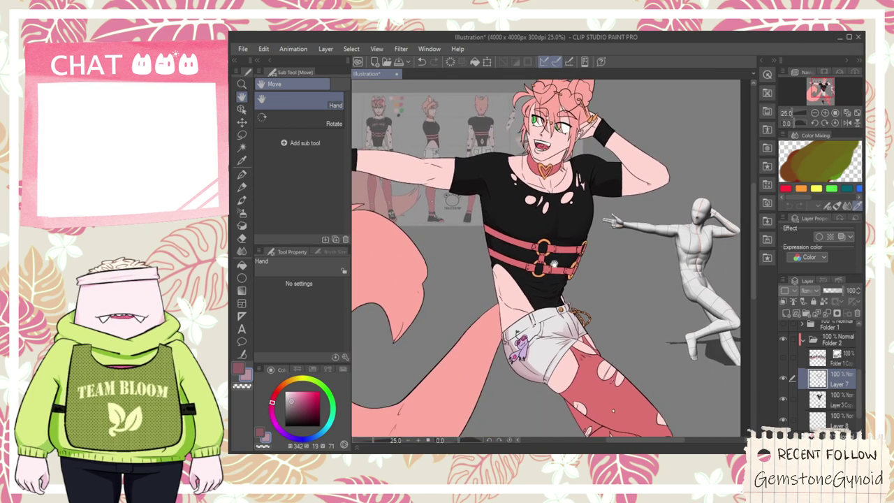
- Set the colour to greyish pink 345, 16, 75 and draw G-pen cast shadows below the purple creature's paw, claws and front leg
{"action": "key", "text": "i"}
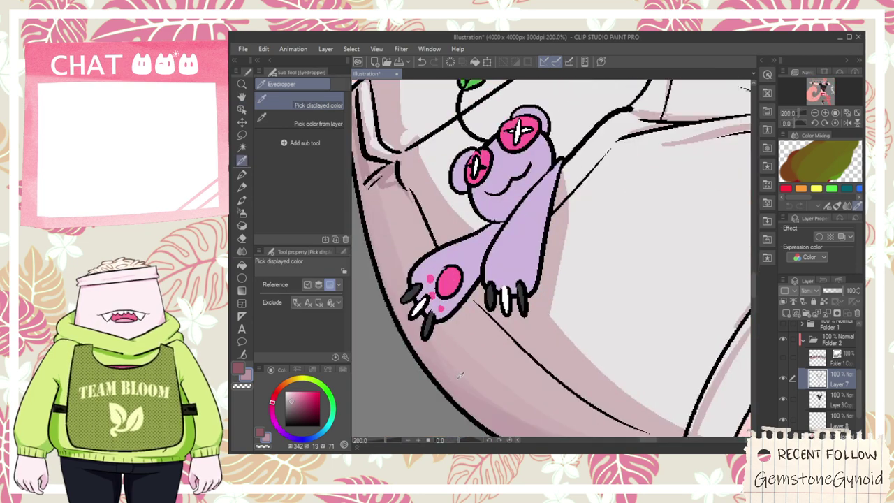
{"action": "scroll", "coordinate": [450, 319], "scroll_direction": "up", "scroll_amount": 2}
{"action": "key", "text": "p"}
{"action": "left_click_drag", "start_coordinate": [433, 338], "coordinate": [487, 291]}
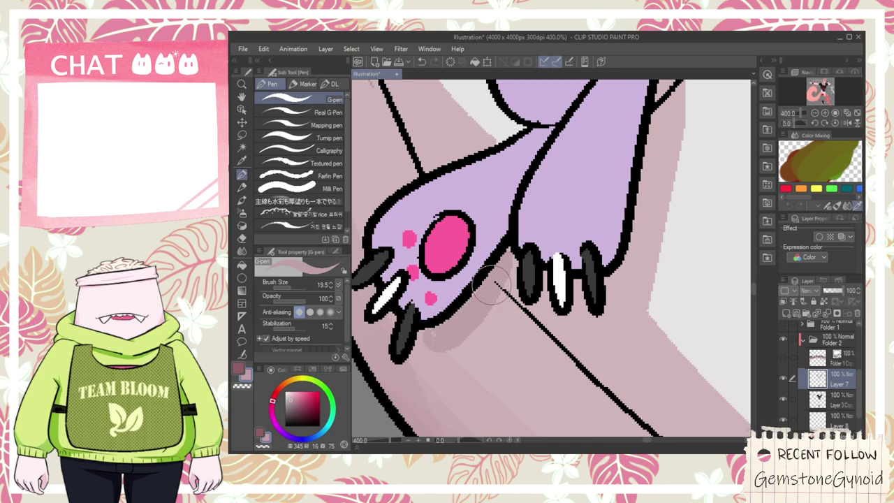
{"action": "mouse_move", "coordinate": [586, 282]}
{"action": "left_mouse_down"}
{"action": "mouse_move", "coordinate": [621, 325]}
{"action": "mouse_move", "coordinate": [622, 285]}
{"action": "mouse_move", "coordinate": [612, 281]}
{"action": "mouse_move", "coordinate": [658, 146]}
{"action": "left_mouse_up"}
{"action": "mouse_move", "coordinate": [627, 263]}
{"action": "left_mouse_down"}
{"action": "mouse_move", "coordinate": [657, 117]}
{"action": "mouse_move", "coordinate": [638, 235]}
{"action": "mouse_move", "coordinate": [637, 219]}
{"action": "mouse_move", "coordinate": [630, 225]}
{"action": "mouse_move", "coordinate": [648, 129]}
{"action": "left_mouse_up"}
{"action": "key", "text": "space"}
{"action": "scroll", "coordinate": [643, 191], "scroll_direction": "down", "scroll_amount": 5}
{"action": "key", "text": "space"}
{"action": "left_click_drag", "start_coordinate": [643, 191], "coordinate": [625, 230]}
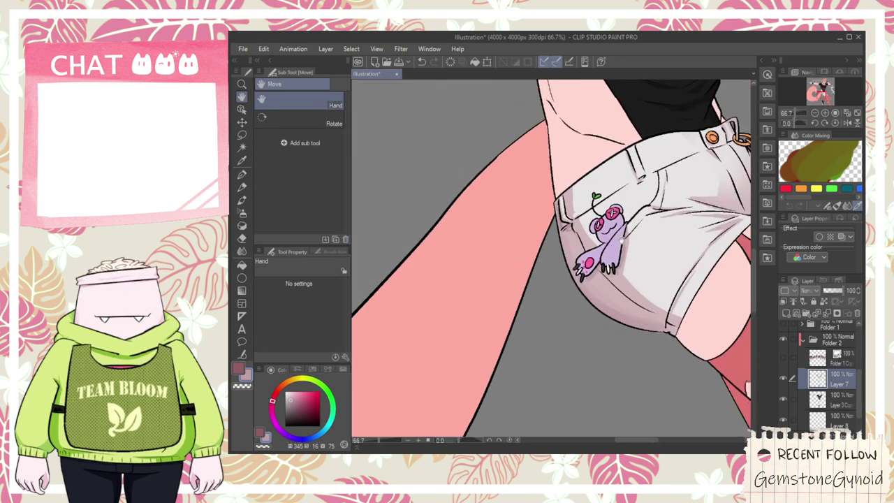
- Sample the creature's purple, shift it to a darker purple (268, 32, 76) and start G-pen shading between the raised paw's toe pads
{"action": "scroll", "coordinate": [618, 234], "scroll_direction": "up", "scroll_amount": 3}
{"action": "left_click", "coordinate": [618, 237], "text": "alt"}
{"action": "left_click", "coordinate": [288, 435]}
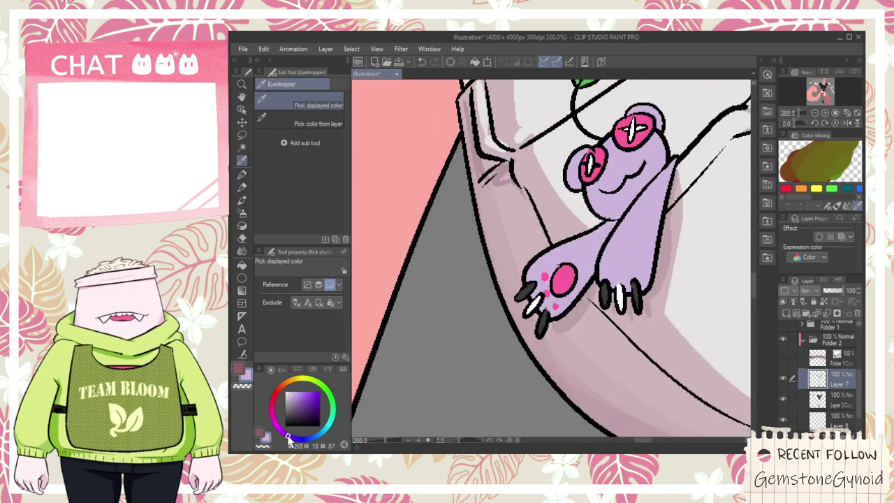
{"action": "scroll", "coordinate": [510, 293], "scroll_direction": "up", "scroll_amount": 3}
{"action": "key", "text": "p"}
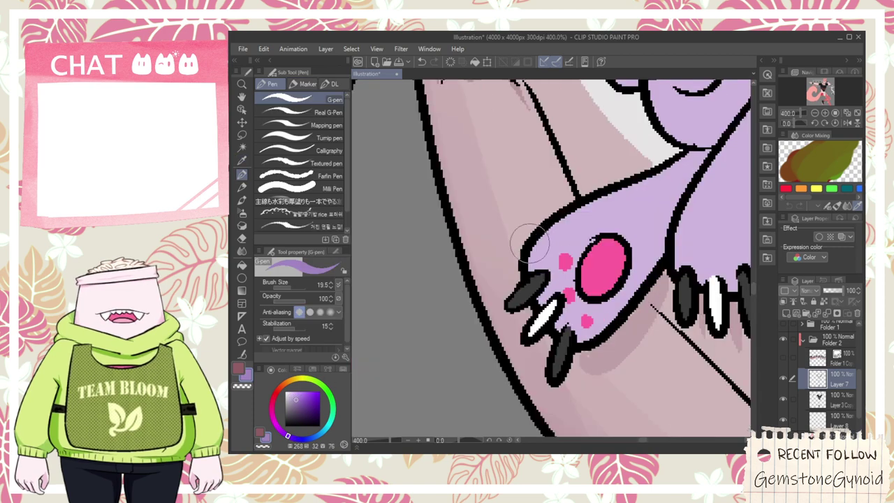
{"action": "scroll", "coordinate": [528, 248], "scroll_direction": "down", "scroll_amount": 6}
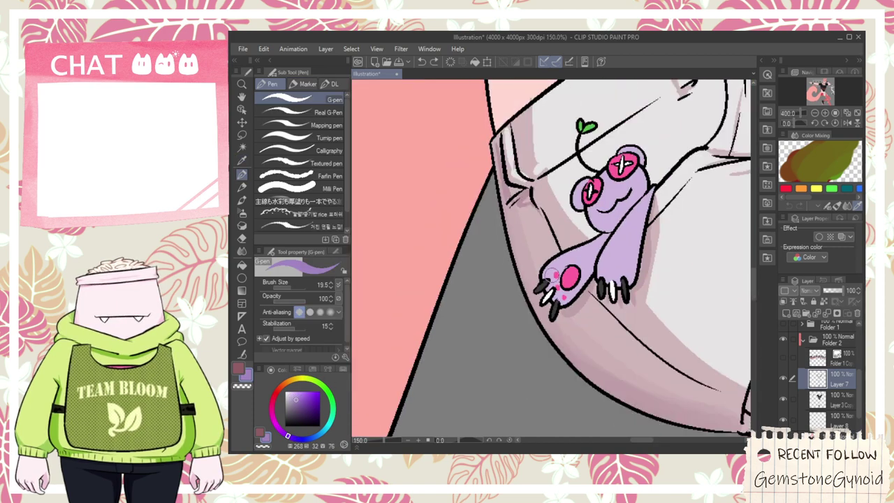
{"action": "key", "text": "space"}
{"action": "left_click_drag", "start_coordinate": [525, 238], "coordinate": [673, 262]}
{"action": "scroll", "coordinate": [501, 271], "scroll_direction": "up", "scroll_amount": 4}
{"action": "scroll", "coordinate": [500, 271], "scroll_direction": "up", "scroll_amount": 3}
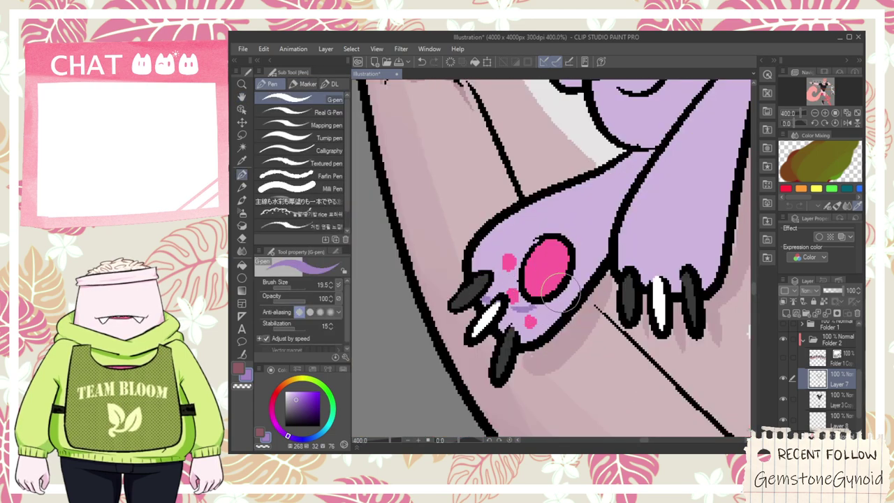
- Outline a purple shadow along the raised leg's lower edge with the G-pen and fill it, redoing the outline
{"action": "left_click_drag", "start_coordinate": [554, 294], "coordinate": [634, 180]}
{"action": "key", "text": "ctrl+z"}
{"action": "left_click_drag", "start_coordinate": [571, 277], "coordinate": [629, 148]}
{"action": "key", "text": "g"}
{"action": "left_click", "coordinate": [606, 227]}
{"action": "key", "text": "ctrl+z"}
{"action": "scroll", "coordinate": [629, 153], "scroll_direction": "up", "scroll_amount": 2}
{"action": "key", "text": "p"}
{"action": "key", "text": "g"}
{"action": "scroll", "coordinate": [632, 178], "scroll_direction": "down", "scroll_amount": 2}
{"action": "left_click", "coordinate": [585, 285]}
{"action": "left_click", "coordinate": [538, 344]}
{"action": "key", "text": "ctrl+z"}
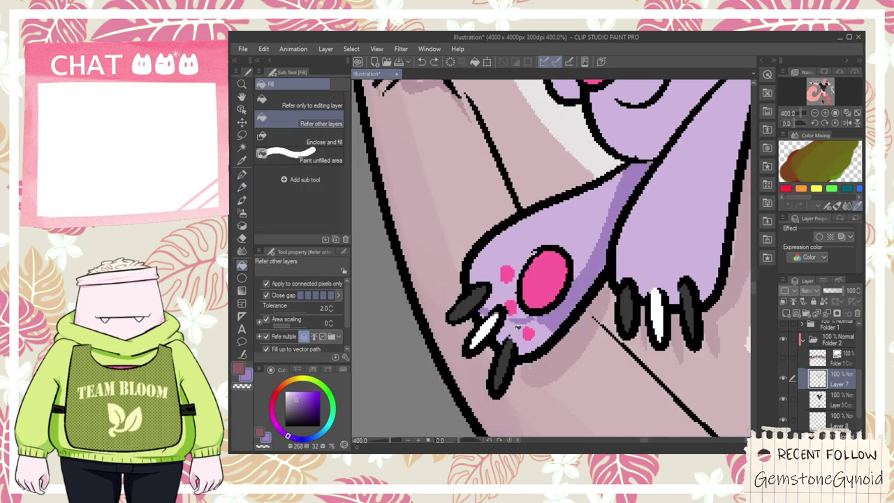
- Close the shadow outline around the raised paw's toe pads and fill the area beside the claws
{"action": "scroll", "coordinate": [515, 331], "scroll_direction": "up", "scroll_amount": 2}
{"action": "key", "text": "p"}
{"action": "left_click_drag", "start_coordinate": [499, 316], "coordinate": [550, 314]}
{"action": "key", "text": "g"}
{"action": "left_click", "coordinate": [507, 356]}
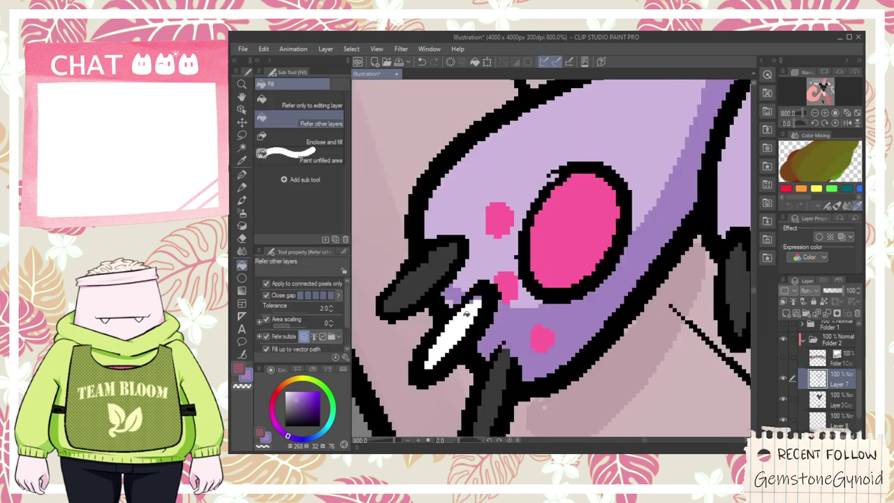
- Outline a purple shadow along the front leg's outer and lower edges, redoing the stroke, and fill it
{"action": "key", "text": "p"}
{"action": "scroll", "coordinate": [467, 287], "scroll_direction": "down", "scroll_amount": 2}
{"action": "scroll", "coordinate": [464, 300], "scroll_direction": "down", "scroll_amount": 2}
{"action": "scroll", "coordinate": [537, 267], "scroll_direction": "up", "scroll_amount": 2}
{"action": "left_click_drag", "start_coordinate": [506, 307], "coordinate": [613, 168]}
{"action": "key", "text": "ctrl+z"}
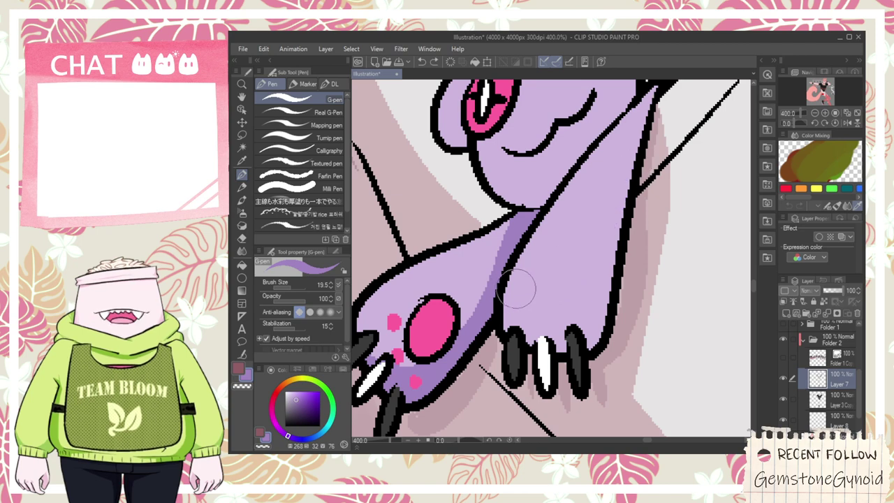
{"action": "mouse_move", "coordinate": [497, 309]}
{"action": "left_mouse_down"}
{"action": "mouse_move", "coordinate": [602, 244]}
{"action": "mouse_move", "coordinate": [627, 143]}
{"action": "left_mouse_up"}
{"action": "key", "text": "g"}
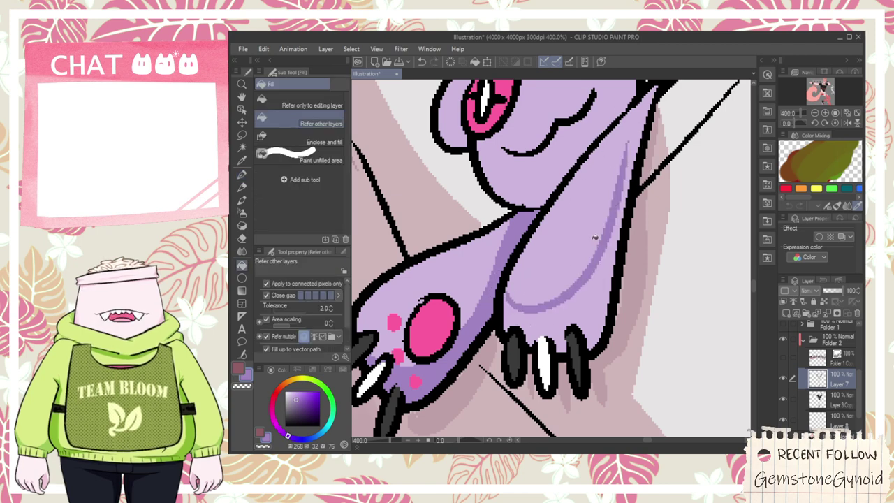
{"action": "left_click", "coordinate": [611, 223]}
{"action": "key", "text": "p"}
{"action": "mouse_move", "coordinate": [628, 181]}
{"action": "left_mouse_down"}
{"action": "mouse_move", "coordinate": [650, 94]}
{"action": "mouse_move", "coordinate": [634, 131]}
{"action": "mouse_move", "coordinate": [657, 229]}
{"action": "left_mouse_up"}
{"action": "key", "text": "space"}
- Outline and fill a purple shadow under the creature's head, and shade the bump behind the lower eye
{"action": "left_click_drag", "start_coordinate": [490, 250], "coordinate": [547, 278]}
{"action": "left_click_drag", "start_coordinate": [625, 206], "coordinate": [561, 268]}
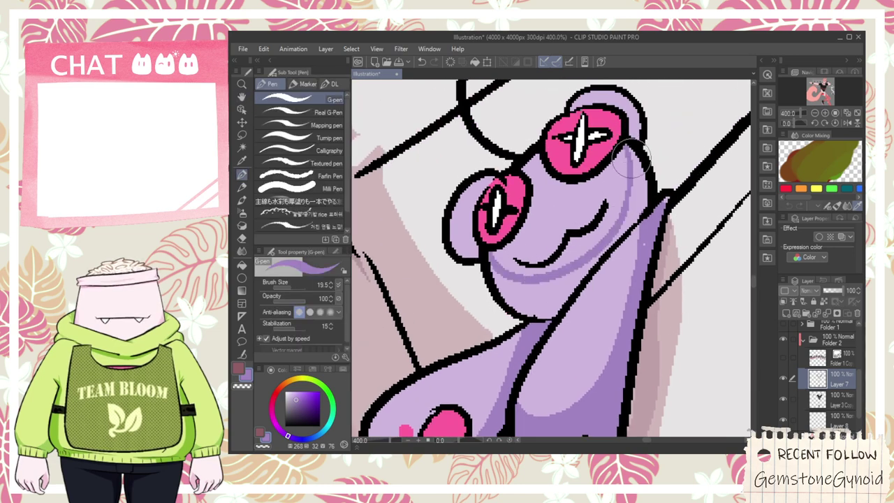
{"action": "key", "text": "g"}
{"action": "key", "text": "p"}
{"action": "key", "text": "space"}
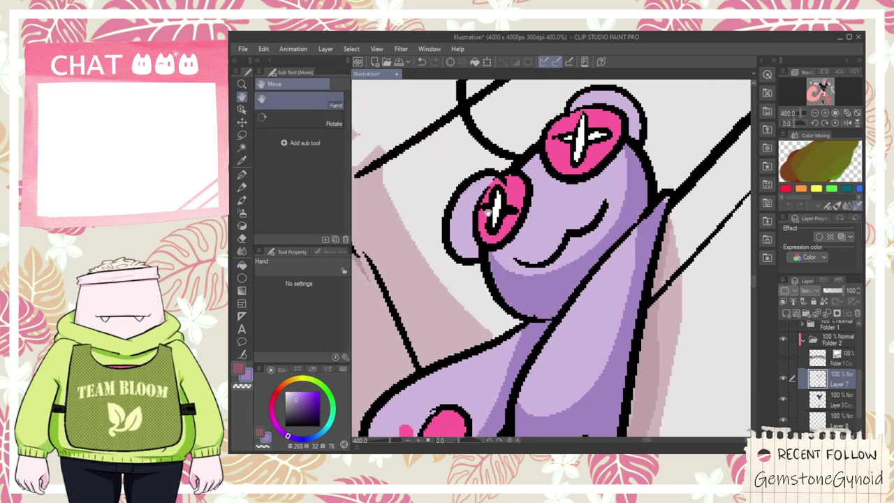
{"action": "mouse_move", "coordinate": [452, 225]}
{"action": "left_mouse_down"}
{"action": "mouse_move", "coordinate": [470, 247]}
{"action": "mouse_move", "coordinate": [461, 251]}
{"action": "mouse_move", "coordinate": [471, 253]}
{"action": "left_mouse_up"}
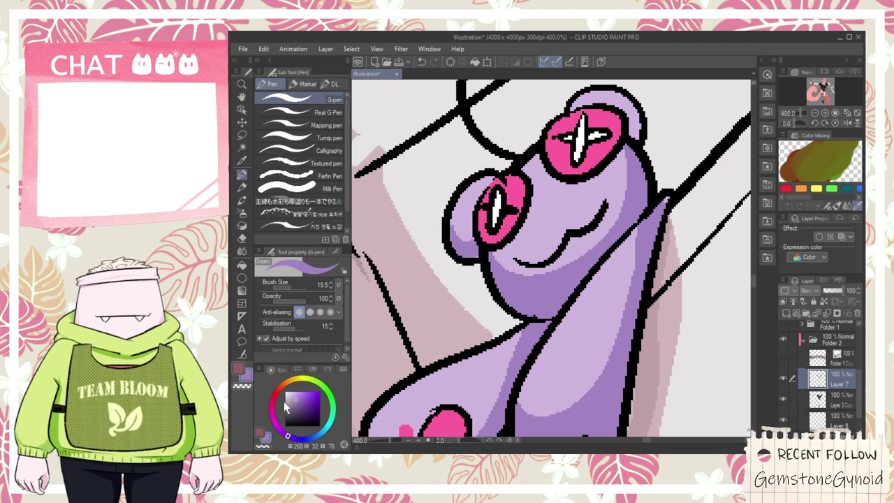
- Outline a small black fluffy tuft on the creature's head on Layer 2 with the G-pen and switch to the Vector eraser
{"action": "left_click", "coordinate": [239, 368]}
{"action": "left_click", "coordinate": [285, 426]}
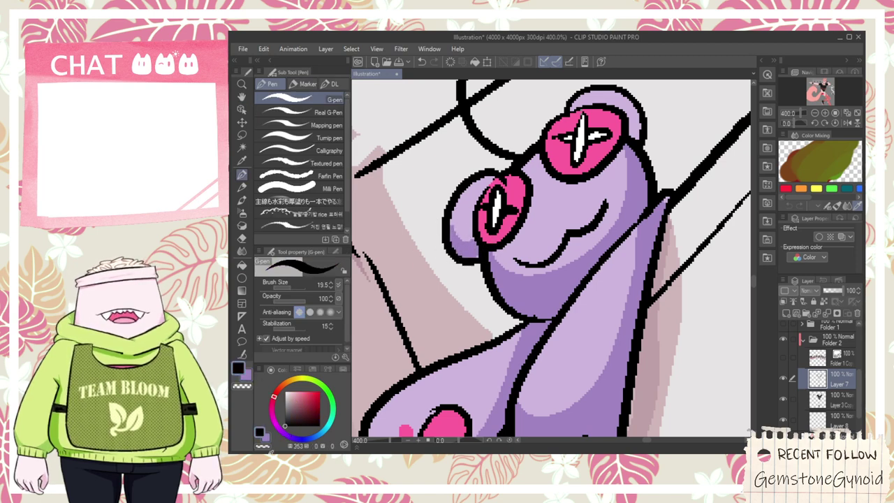
{"action": "left_click", "coordinate": [810, 359]}
{"action": "scroll", "coordinate": [860, 390], "scroll_direction": "up", "scroll_amount": 5}
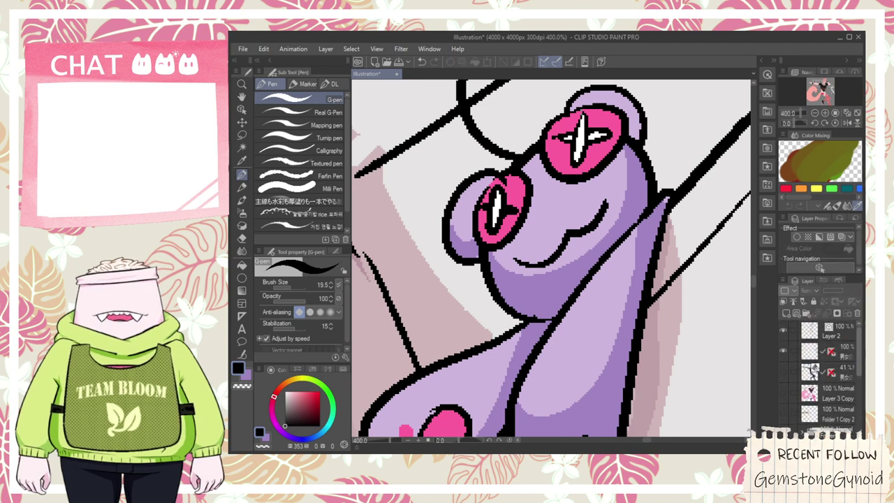
{"action": "left_click", "coordinate": [842, 328]}
{"action": "key", "text": "space"}
{"action": "left_click_drag", "start_coordinate": [601, 172], "coordinate": [619, 260]}
{"action": "mouse_move", "coordinate": [528, 241]}
{"action": "left_mouse_down"}
{"action": "mouse_move", "coordinate": [548, 197]}
{"action": "mouse_move", "coordinate": [630, 202]}
{"action": "left_mouse_up"}
{"action": "key", "text": "e"}
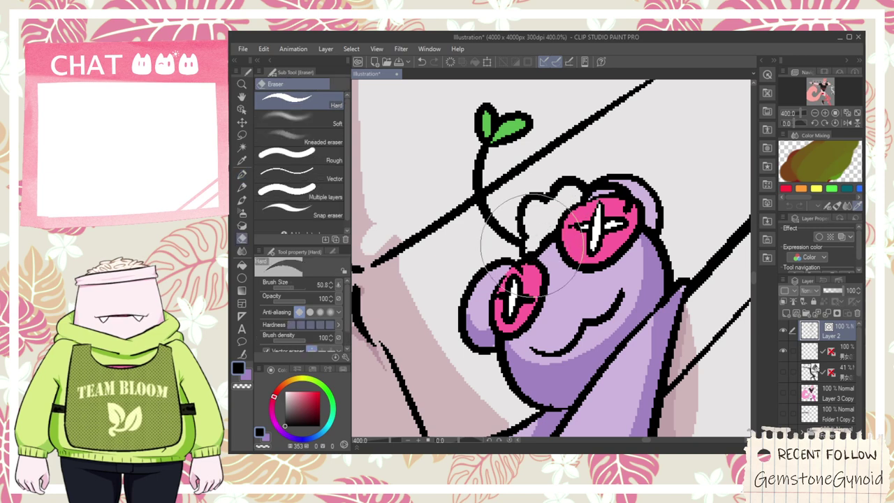
{"action": "left_click", "coordinate": [333, 176]}
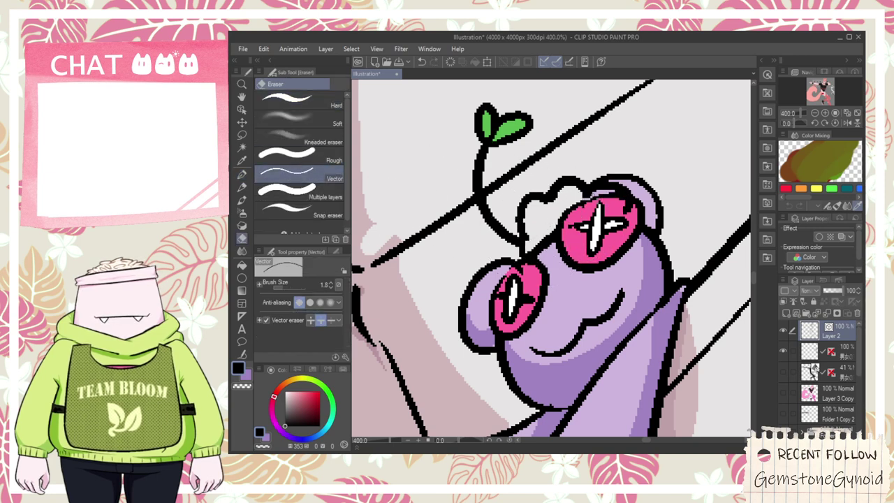
- Fill the fluffy tuft on the base color layer with white sampled from the creature's eye highlight
{"action": "scroll", "coordinate": [859, 389], "scroll_direction": "down", "scroll_amount": 3}
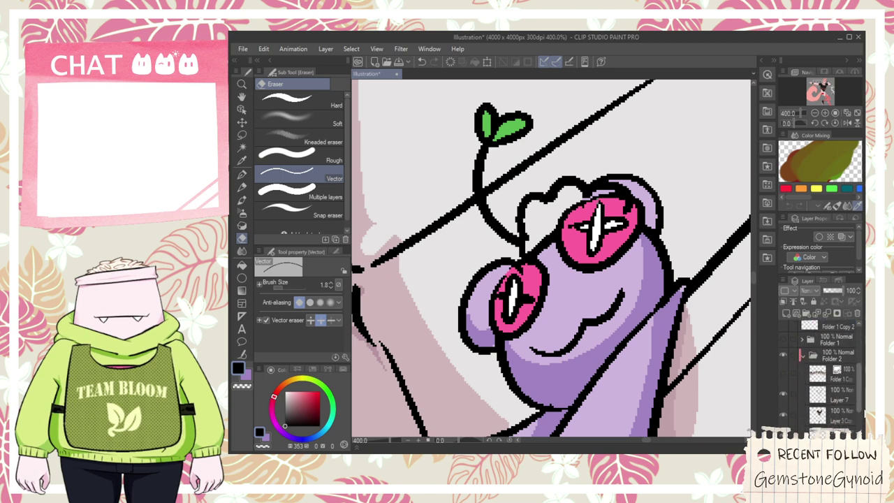
{"action": "left_click", "coordinate": [838, 380]}
{"action": "left_click", "coordinate": [838, 419]}
{"action": "key", "text": "i"}
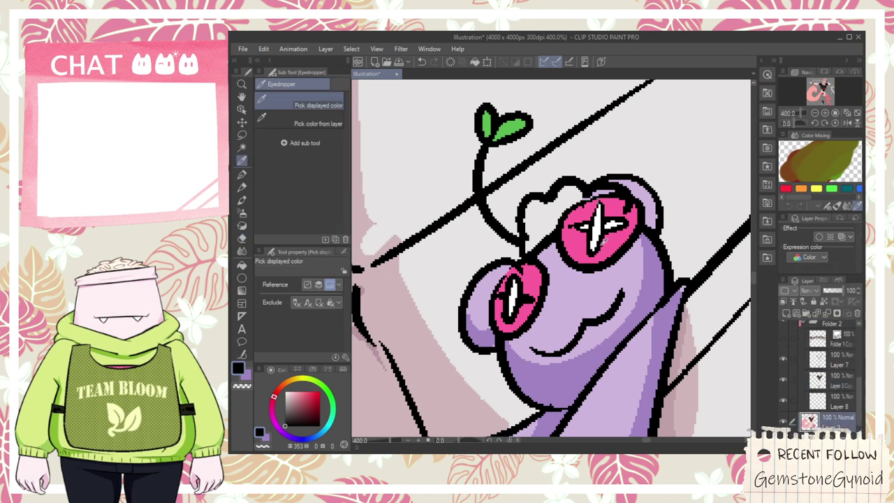
{"action": "left_click", "coordinate": [595, 234]}
{"action": "key", "text": "g"}
{"action": "left_click", "coordinate": [556, 209]}
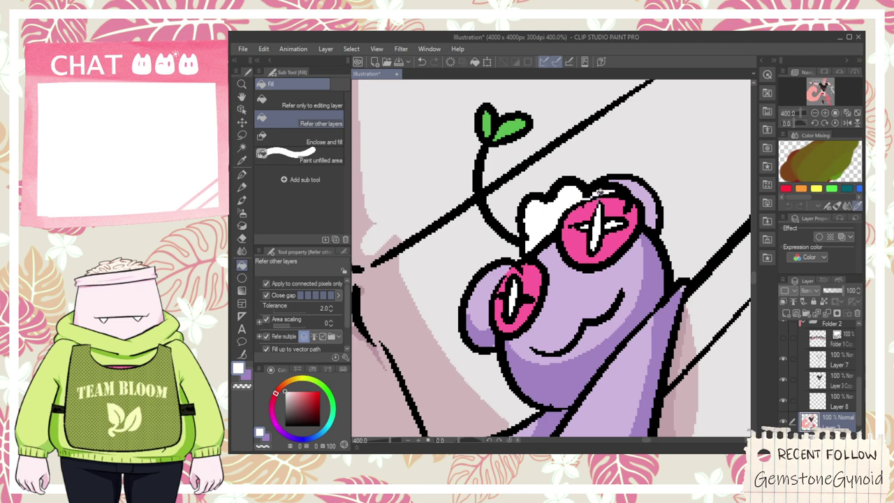
- Shade the bump behind the creature's upper eye on Layer 3 Copy with the purple sampled from the head's shadow
{"action": "left_click", "coordinate": [838, 380]}
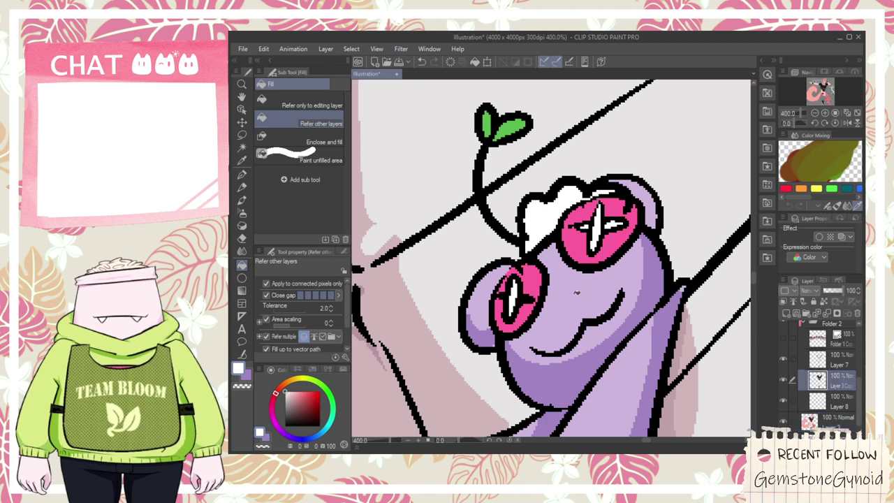
{"action": "key", "text": "i"}
{"action": "left_click", "coordinate": [649, 299]}
{"action": "key", "text": "p"}
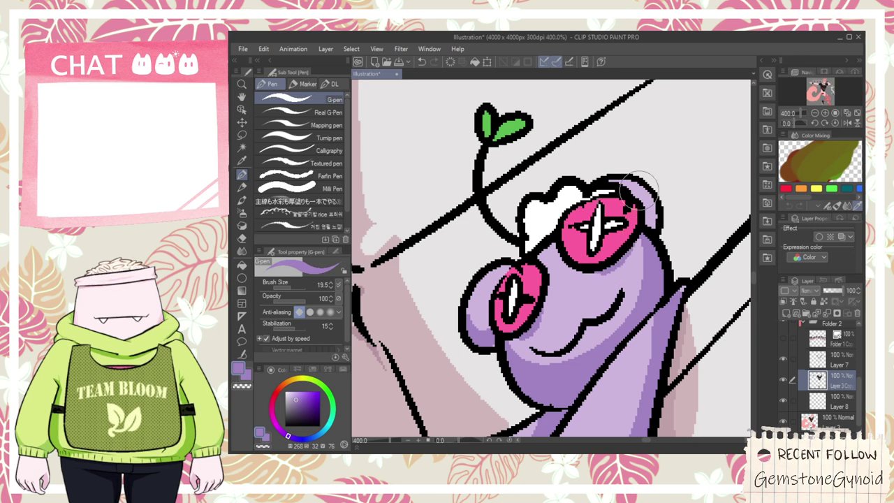
{"action": "key", "text": "g"}
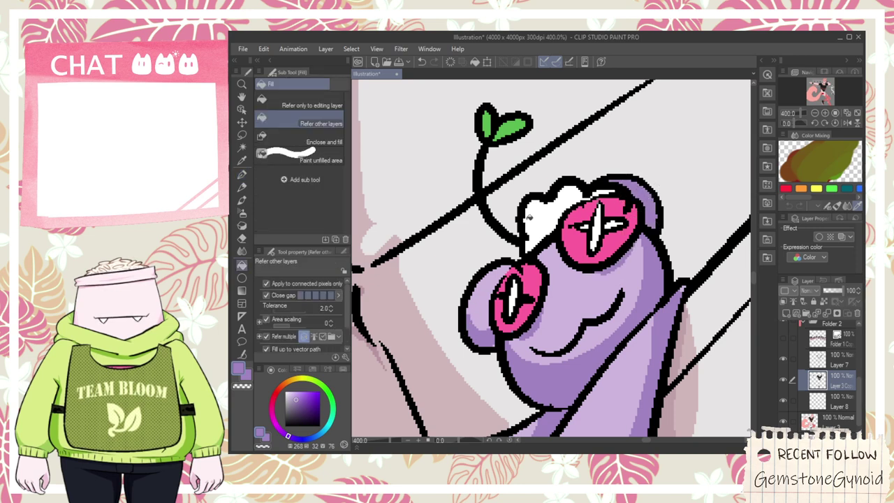
- Examine the shaded creature patch and shorts up close and in the context of the whole lower body
{"action": "key", "text": "space"}
{"action": "scroll", "coordinate": [543, 238], "scroll_direction": "down", "scroll_amount": 6}
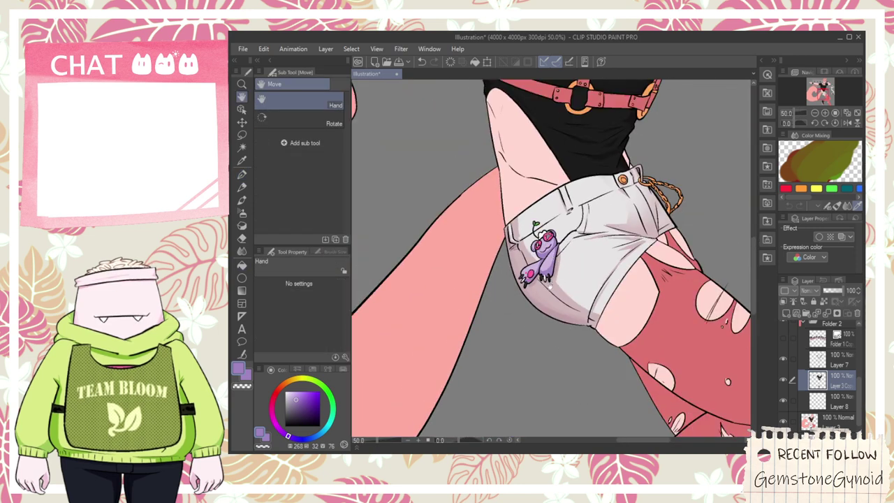
{"action": "scroll", "coordinate": [549, 272], "scroll_direction": "down", "scroll_amount": 2}
{"action": "left_click_drag", "start_coordinate": [553, 267], "coordinate": [551, 303]}
{"action": "scroll", "coordinate": [522, 269], "scroll_direction": "up", "scroll_amount": 6}
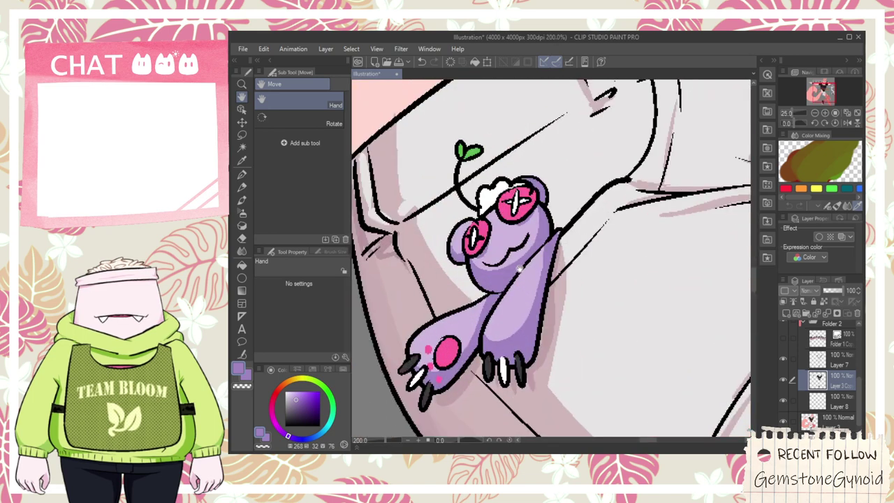
{"action": "key", "text": "p"}
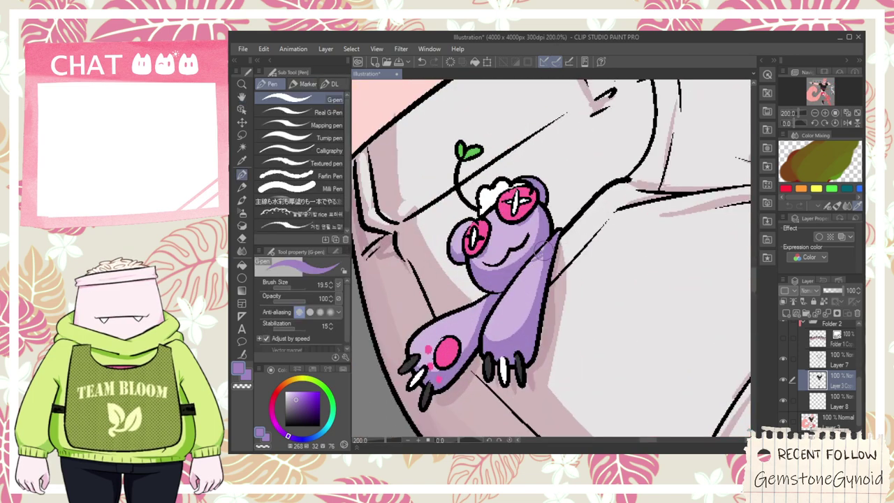
{"action": "scroll", "coordinate": [534, 268], "scroll_direction": "down", "scroll_amount": 4}
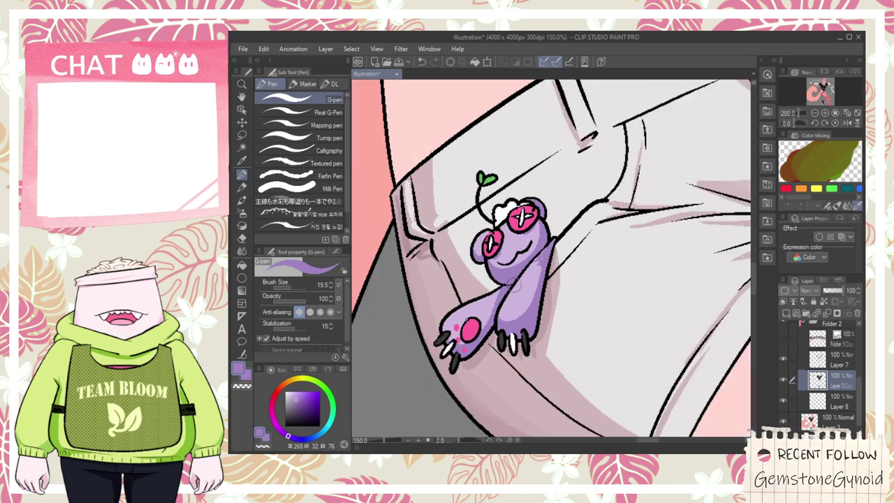
{"action": "key", "text": "space"}
{"action": "scroll", "coordinate": [557, 319], "scroll_direction": "down", "scroll_amount": 1}
{"action": "left_click_drag", "start_coordinate": [557, 320], "coordinate": [546, 275]}
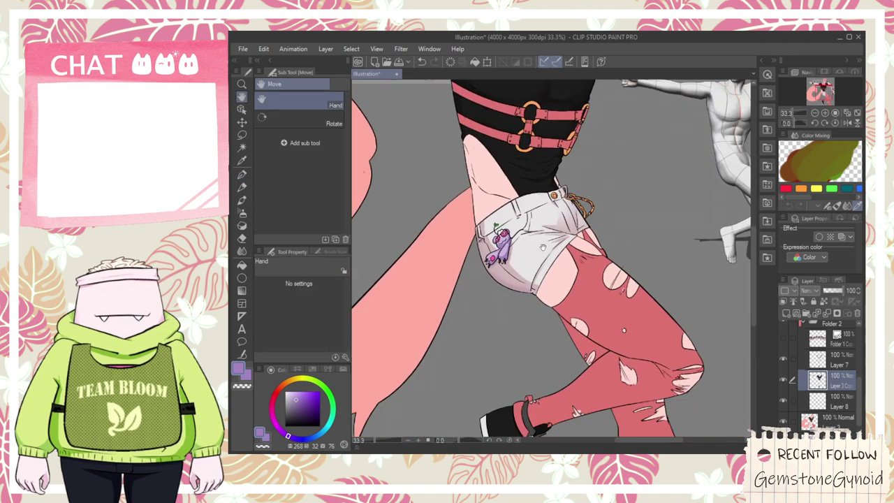
{"action": "scroll", "coordinate": [545, 276], "scroll_direction": "down", "scroll_amount": 1}
{"action": "key", "text": "w"}
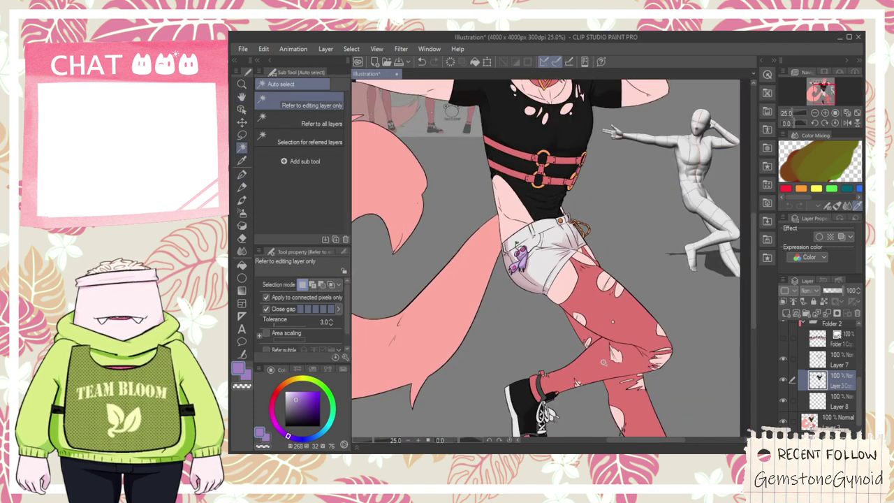
{"action": "left_click", "coordinate": [617, 338]}
{"action": "left_click", "coordinate": [396, 428]}
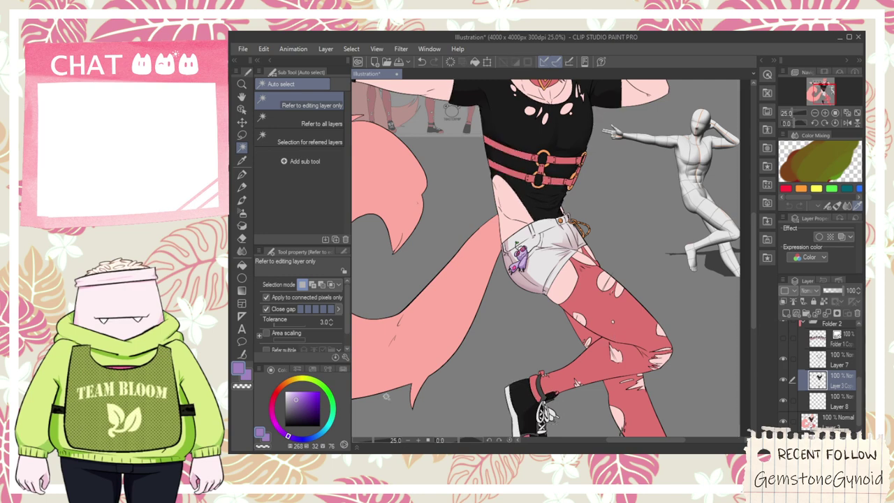
{"action": "left_click", "coordinate": [322, 123]}
{"action": "left_click", "coordinate": [590, 308]}
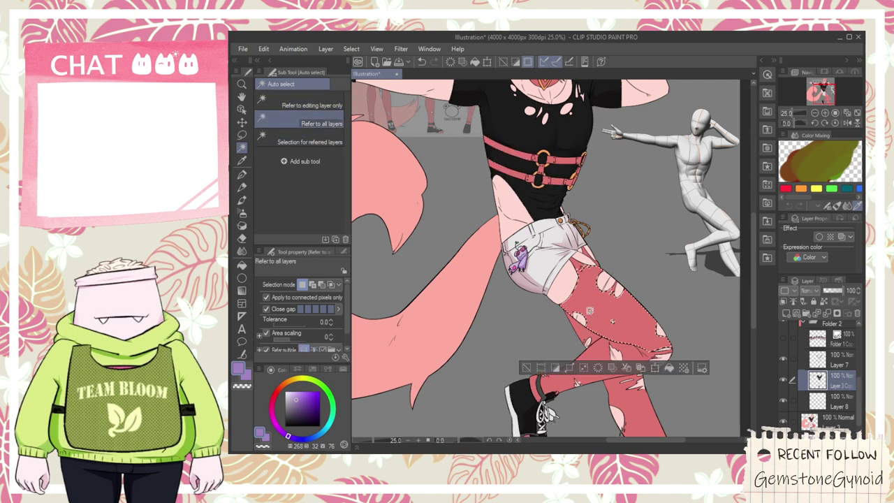
{"action": "left_click", "coordinate": [600, 341], "text": "shift"}
{"action": "left_click", "coordinate": [650, 363], "text": "shift"}
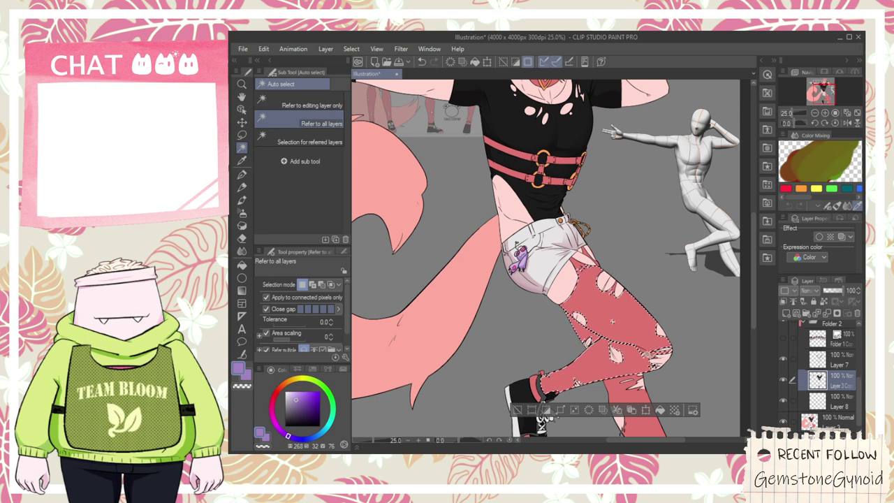
{"action": "left_click", "coordinate": [517, 411]}
- Select all areas in the tights' red on the base color layer by color gamut
{"action": "left_click", "coordinate": [778, 419]}
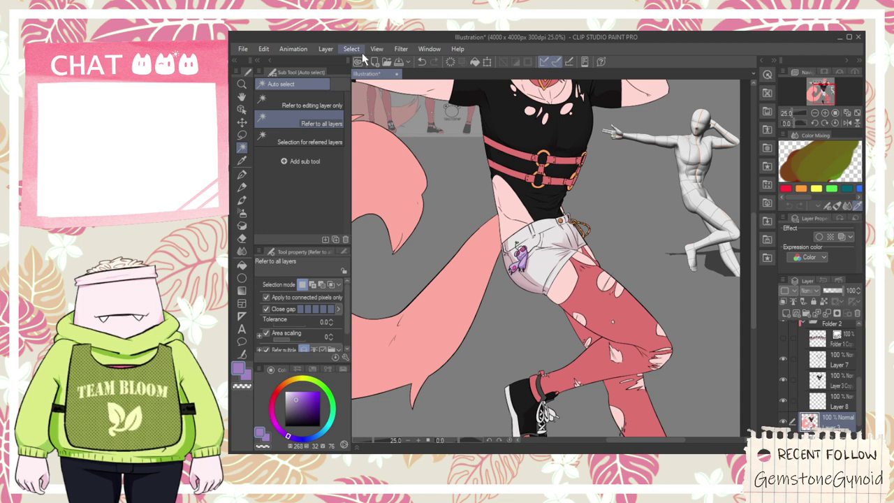
{"action": "left_click", "coordinate": [403, 149]}
{"action": "left_click", "coordinate": [609, 309]}
{"action": "left_click", "coordinate": [680, 256]}
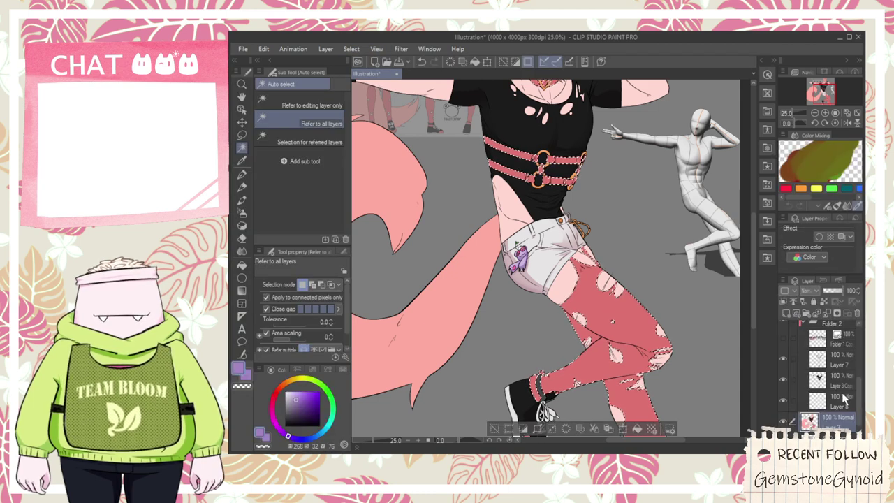
- Examine the selected legs and compare the illustration with Layer 3 Copy hidden and shown
{"action": "scroll", "coordinate": [544, 271], "scroll_direction": "down", "scroll_amount": 4}
{"action": "key", "text": "space"}
{"action": "left_click_drag", "start_coordinate": [564, 174], "coordinate": [510, 222]}
{"action": "scroll", "coordinate": [556, 189], "scroll_direction": "up", "scroll_amount": 5}
{"action": "scroll", "coordinate": [520, 227], "scroll_direction": "down", "scroll_amount": 1}
{"action": "left_click_drag", "start_coordinate": [588, 300], "coordinate": [523, 133]}
{"action": "left_click_drag", "start_coordinate": [561, 249], "coordinate": [551, 206]}
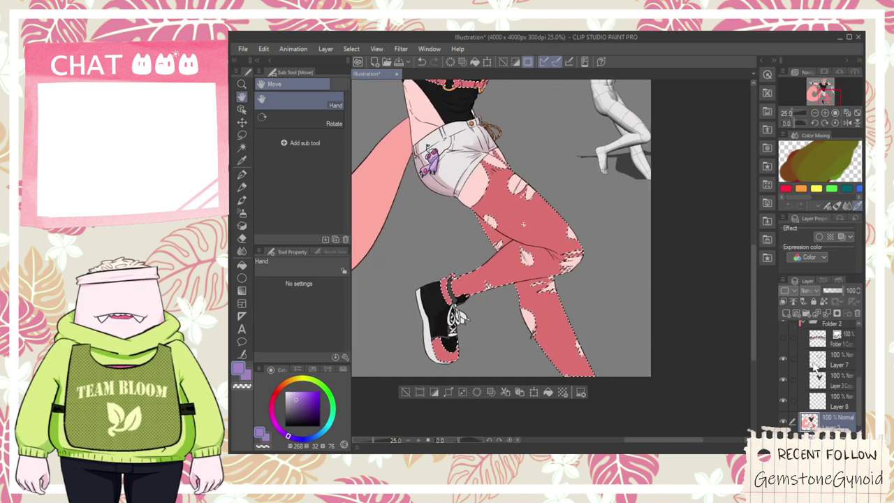
{"action": "left_click", "coordinate": [836, 381]}
{"action": "key", "text": "i"}
{"action": "left_click", "coordinate": [783, 380]}
{"action": "left_click", "coordinate": [783, 381]}
{"action": "left_click", "coordinate": [784, 381]}
{"action": "left_click", "coordinate": [784, 380]}
{"action": "key", "text": "ctrl+minus"}
{"action": "key", "text": "ctrl+minus"}
{"action": "key", "text": "ctrl+minus"}
{"action": "key", "text": "ctrl+minus"}
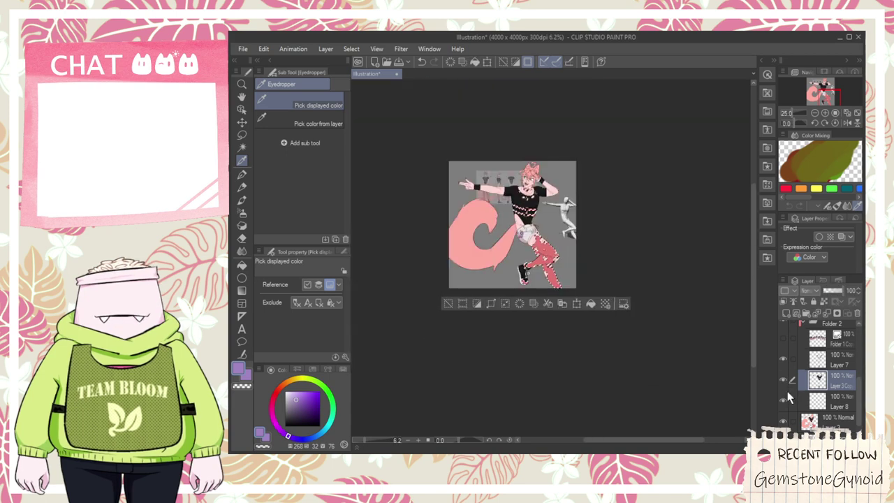
- Make Layer 7 active and mix a magenta shading color from the tights' red, with hue 342, saturation 58 and value 76
{"action": "left_click", "coordinate": [820, 361]}
{"action": "scroll", "coordinate": [497, 260], "scroll_direction": "up", "scroll_amount": 6}
{"action": "left_click", "coordinate": [498, 260]}
{"action": "left_click_drag", "start_coordinate": [273, 398], "coordinate": [272, 403]}
{"action": "left_click", "coordinate": [305, 400]}
- Paint magenta shadow with the G-pen at the tights' upper point below the shorts' hem, and fill the narrow strip on the far leg
{"action": "key", "text": "space"}
{"action": "left_click_drag", "start_coordinate": [435, 200], "coordinate": [443, 282]}
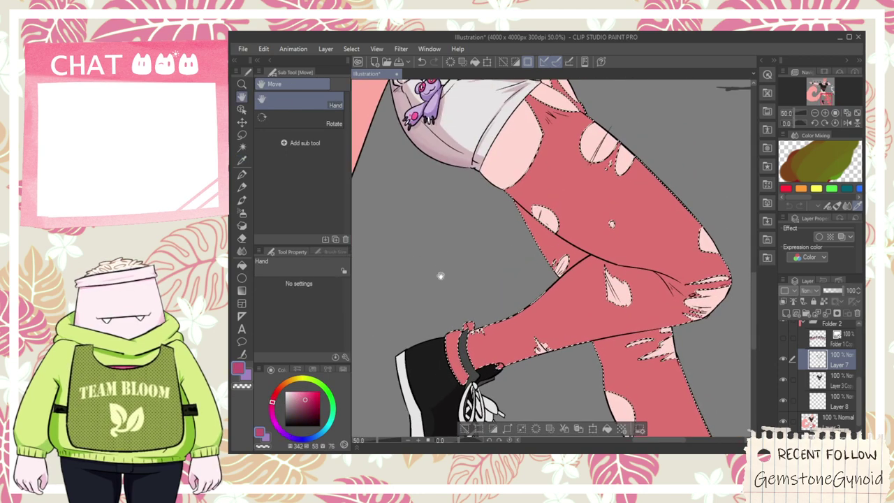
{"action": "scroll", "coordinate": [492, 295], "scroll_direction": "down", "scroll_amount": 1}
{"action": "left_click_drag", "start_coordinate": [527, 206], "coordinate": [491, 213]}
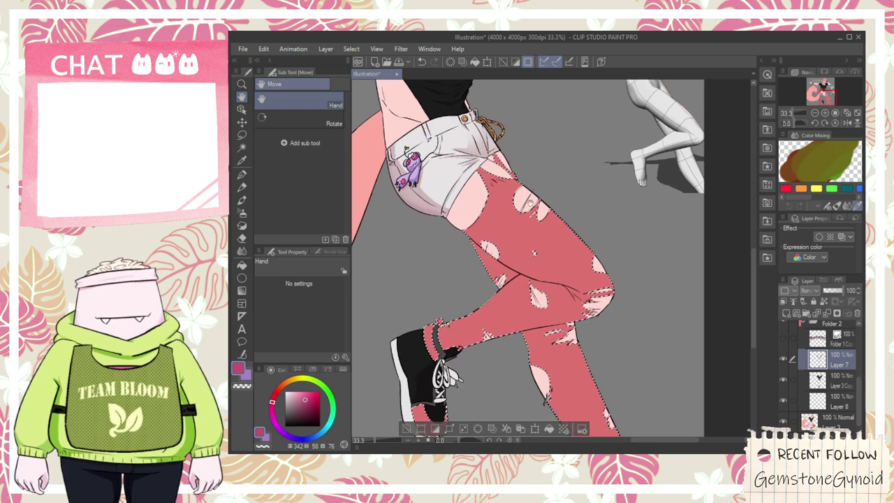
{"action": "scroll", "coordinate": [519, 205], "scroll_direction": "up", "scroll_amount": 1}
{"action": "left_click_drag", "start_coordinate": [558, 201], "coordinate": [487, 278]}
{"action": "left_click_drag", "start_coordinate": [428, 294], "coordinate": [464, 303]}
{"action": "scroll", "coordinate": [440, 246], "scroll_direction": "up", "scroll_amount": 5}
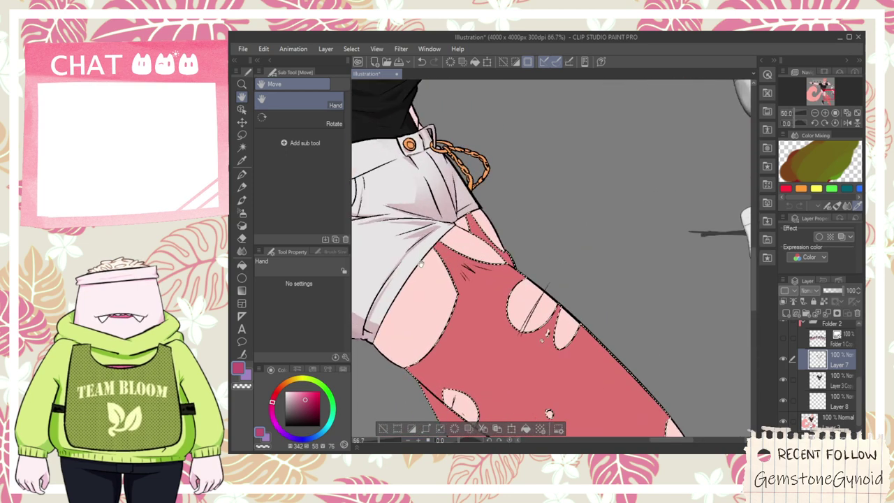
{"action": "key", "text": "p"}
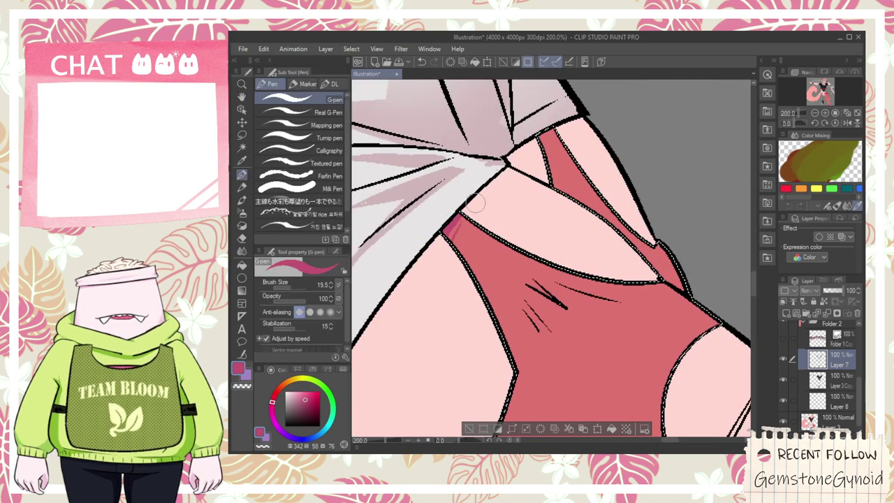
{"action": "scroll", "coordinate": [527, 177], "scroll_direction": "down", "scroll_amount": 1}
{"action": "key", "text": "g"}
{"action": "left_click", "coordinate": [562, 155]}
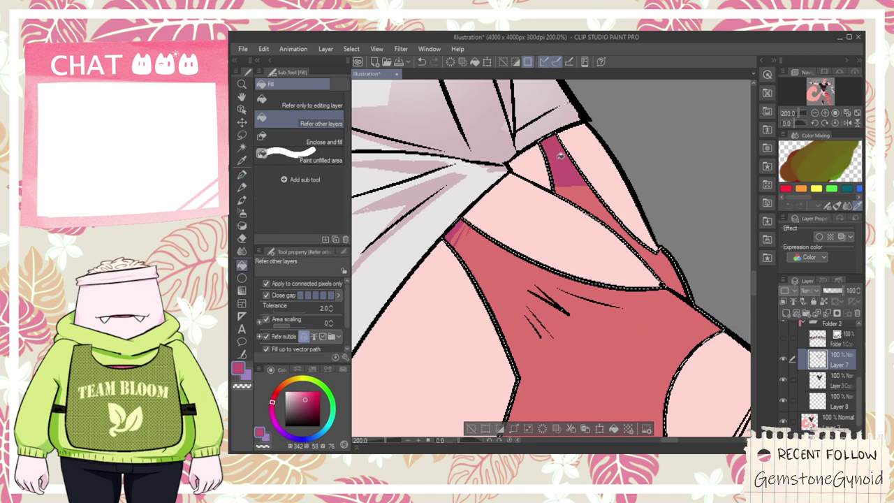
{"action": "left_click", "coordinate": [585, 192]}
- Soften the magenta shadows just below the shorts' hem with the Soft eraser
{"action": "scroll", "coordinate": [587, 199], "scroll_direction": "down", "scroll_amount": 2}
{"action": "key", "text": "e"}
{"action": "left_click", "coordinate": [300, 122]}
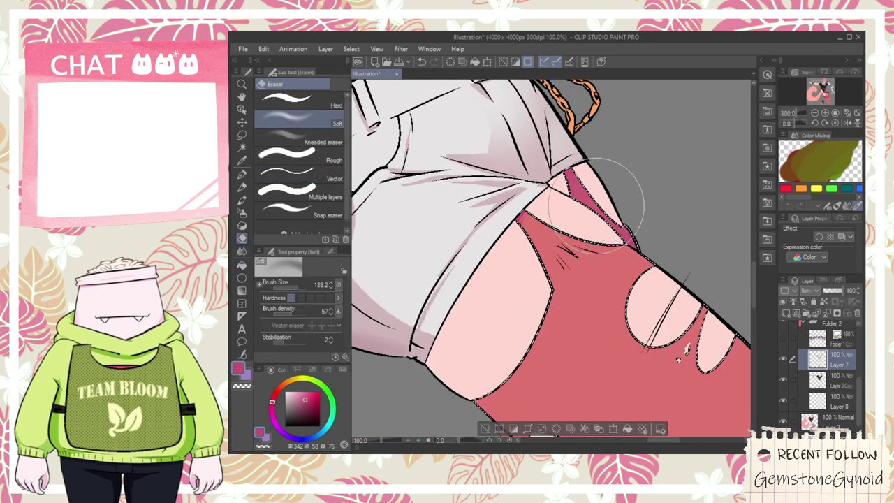
{"action": "scroll", "coordinate": [593, 196], "scroll_direction": "down", "scroll_amount": 1}
- Outline a magenta shadow along the raised thigh's underside down to the knee, redoing the first stroke, and fill it
{"action": "key", "text": "space"}
{"action": "scroll", "coordinate": [601, 318], "scroll_direction": "down", "scroll_amount": 1}
{"action": "left_click_drag", "start_coordinate": [602, 319], "coordinate": [441, 264]}
{"action": "scroll", "coordinate": [571, 310], "scroll_direction": "down", "scroll_amount": 1}
{"action": "scroll", "coordinate": [441, 264], "scroll_direction": "up", "scroll_amount": 1}
{"action": "key", "text": "p"}
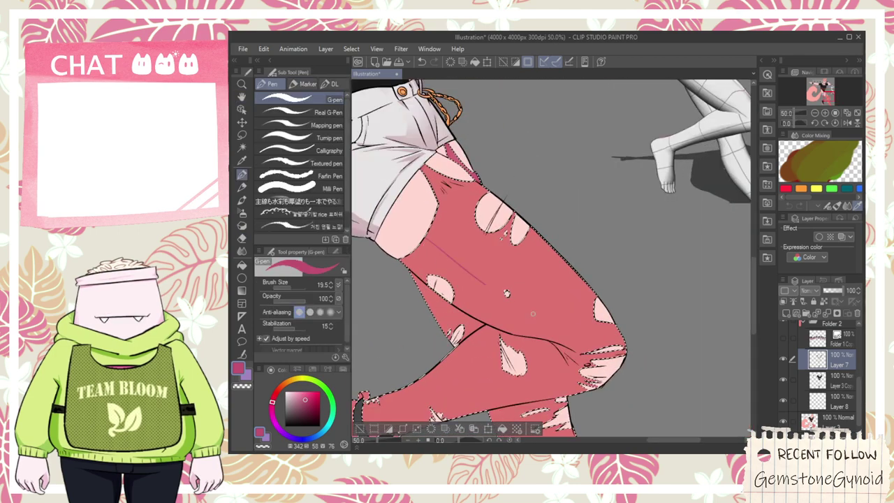
{"action": "key", "text": "ctrl+z"}
{"action": "scroll", "coordinate": [462, 271], "scroll_direction": "down", "scroll_amount": 1}
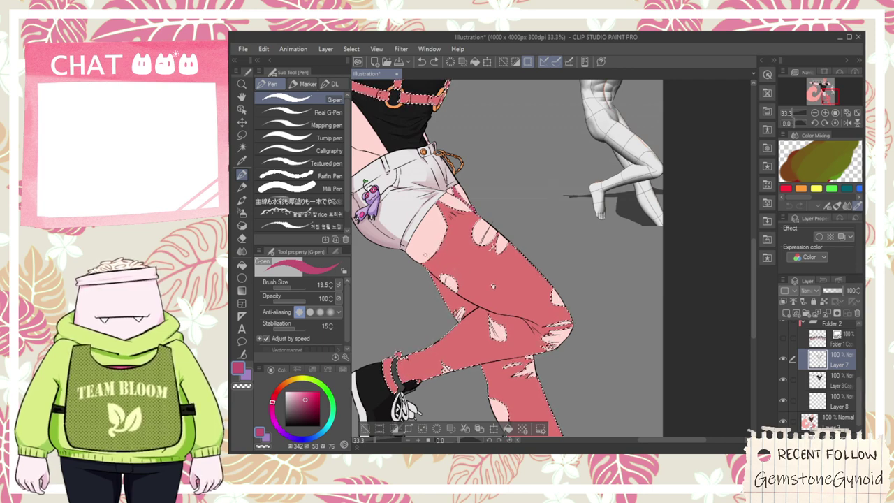
{"action": "scroll", "coordinate": [502, 304], "scroll_direction": "up", "scroll_amount": 3}
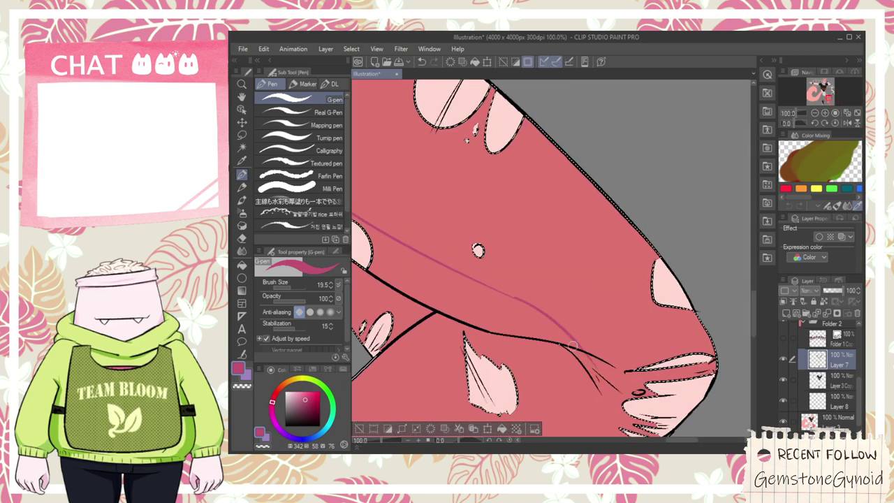
{"action": "key", "text": "g"}
{"action": "left_click", "coordinate": [530, 319]}
{"action": "scroll", "coordinate": [531, 319], "scroll_direction": "down", "scroll_amount": 1}
{"action": "scroll", "coordinate": [402, 257], "scroll_direction": "down", "scroll_amount": 3}
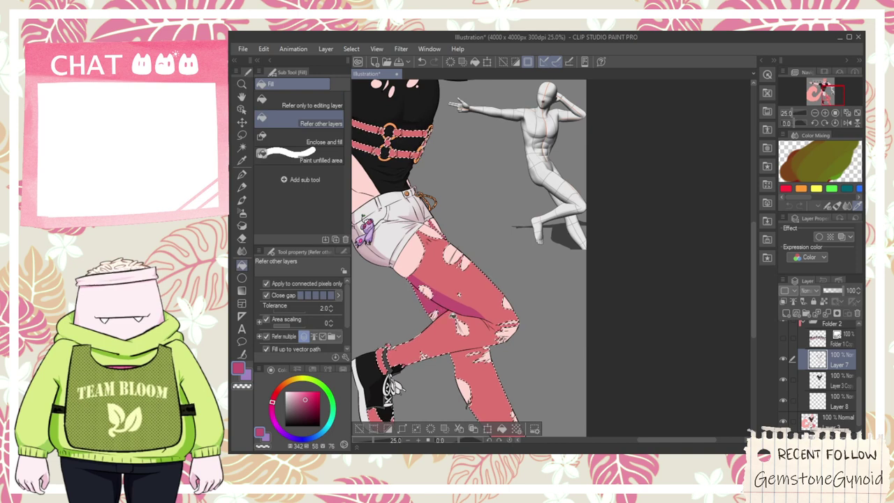
- Outline a magenta shadow with the G-pen along the underside of the bent lower leg, from knee to ankle, and fill it
{"action": "key", "text": "p"}
{"action": "scroll", "coordinate": [454, 294], "scroll_direction": "up", "scroll_amount": 3}
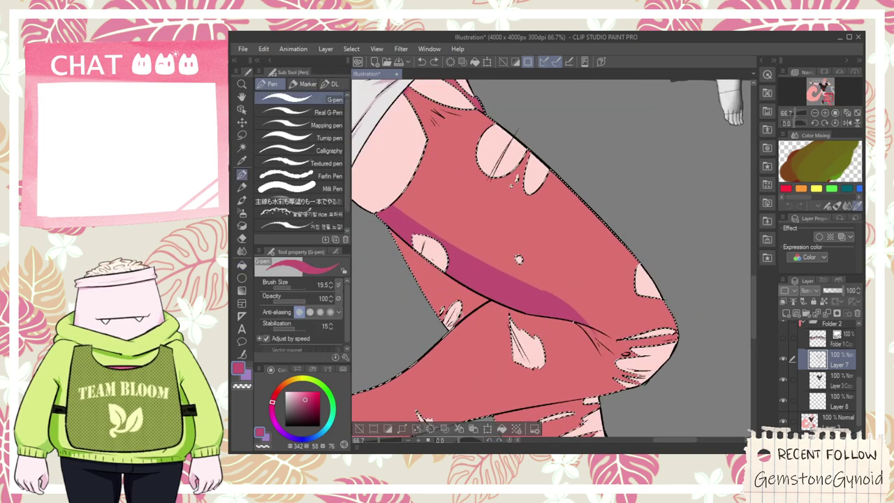
{"action": "scroll", "coordinate": [447, 335], "scroll_direction": "up", "scroll_amount": 2}
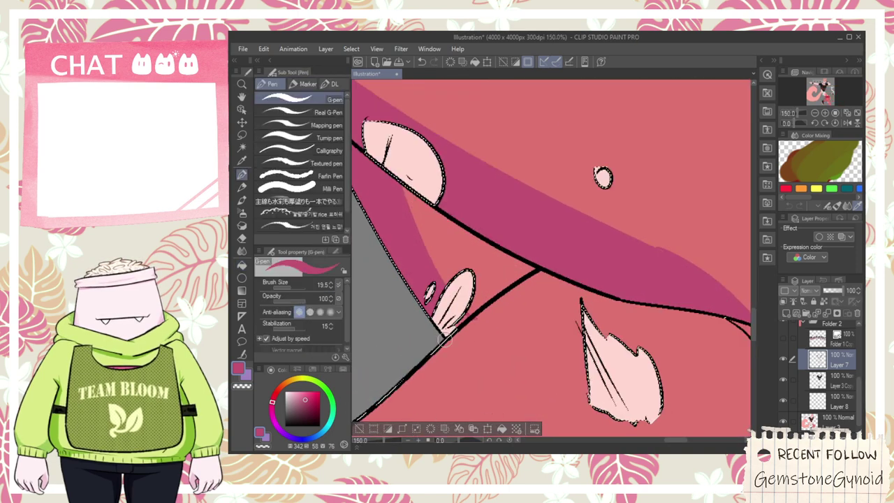
{"action": "scroll", "coordinate": [469, 318], "scroll_direction": "down", "scroll_amount": 5}
{"action": "key", "text": "space"}
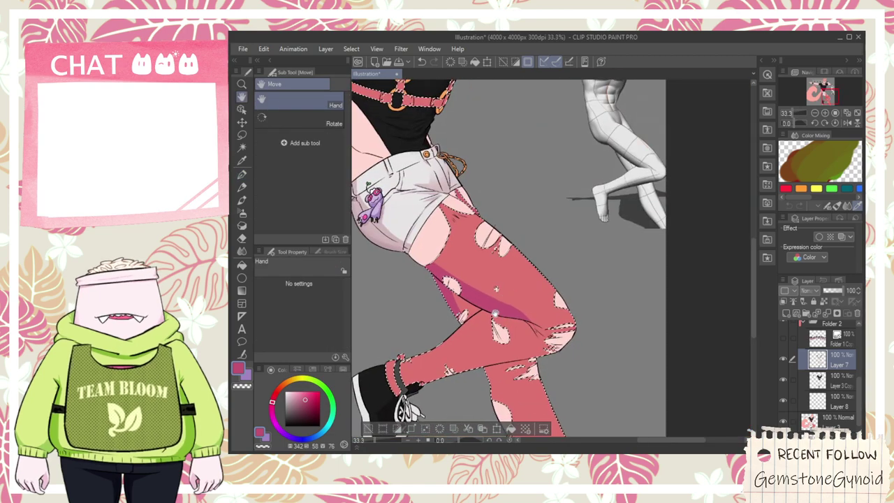
{"action": "scroll", "coordinate": [506, 319], "scroll_direction": "up", "scroll_amount": 1}
{"action": "scroll", "coordinate": [507, 320], "scroll_direction": "down", "scroll_amount": 1}
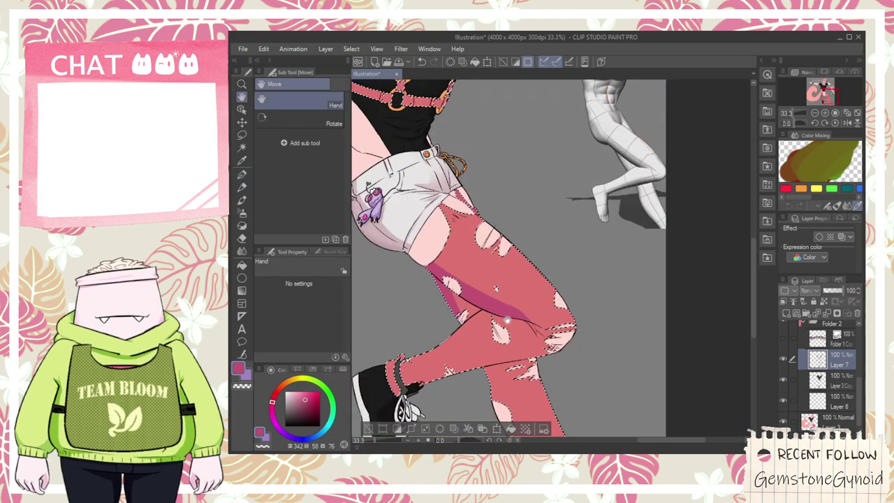
{"action": "left_click_drag", "start_coordinate": [499, 334], "coordinate": [505, 308]}
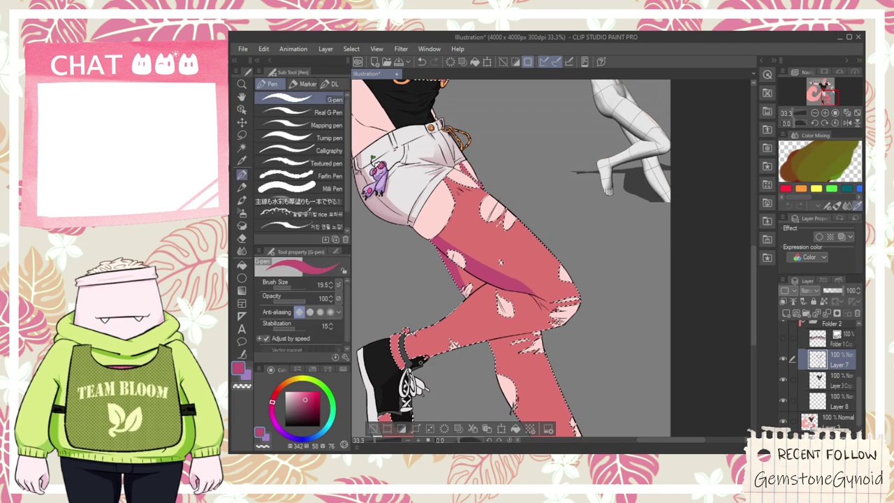
{"action": "key", "text": "g"}
{"action": "left_click", "coordinate": [504, 340]}
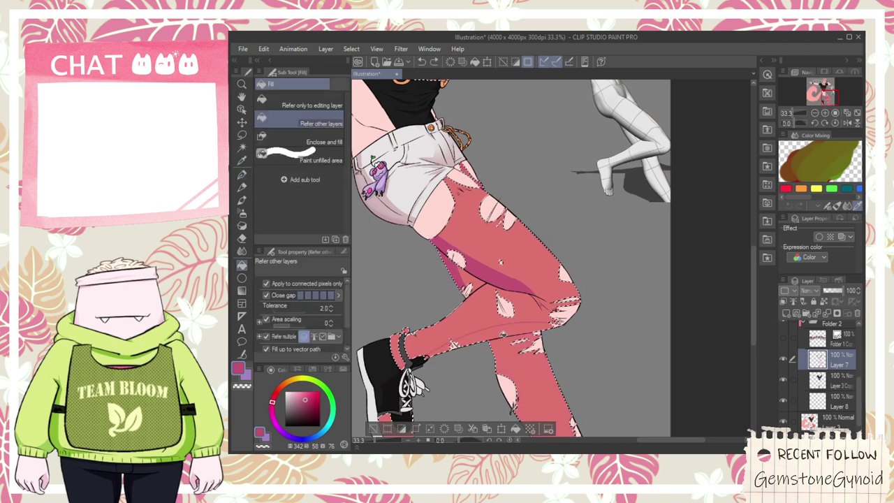
- Draw and fill magenta shadows on the standing leg, at the back below the knee and along the full front edge
{"action": "scroll", "coordinate": [448, 353], "scroll_direction": "up", "scroll_amount": 2}
{"action": "scroll", "coordinate": [444, 356], "scroll_direction": "down", "scroll_amount": 2}
{"action": "left_click_drag", "start_coordinate": [477, 383], "coordinate": [451, 341]}
{"action": "scroll", "coordinate": [457, 331], "scroll_direction": "up", "scroll_amount": 2}
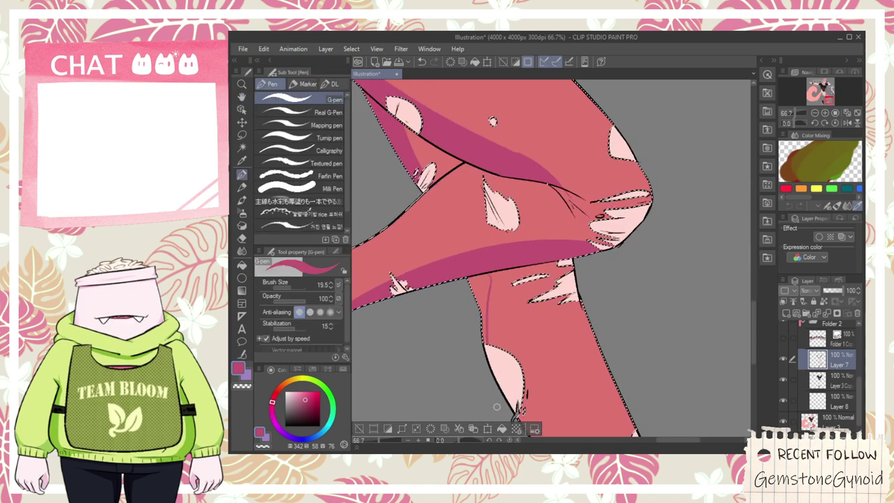
{"action": "scroll", "coordinate": [491, 395], "scroll_direction": "down", "scroll_amount": 3}
{"action": "left_click_drag", "start_coordinate": [524, 326], "coordinate": [506, 293]}
{"action": "key", "text": "g"}
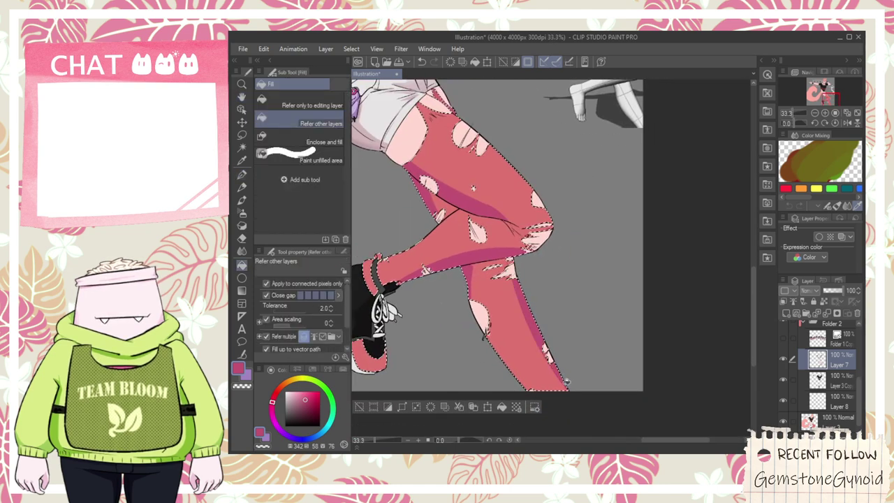
- Outline and fill a magenta shadow strip along the standing leg's back edge below the large calf tear
{"action": "scroll", "coordinate": [532, 391], "scroll_direction": "up", "scroll_amount": 1}
{"action": "scroll", "coordinate": [487, 316], "scroll_direction": "down", "scroll_amount": 1}
{"action": "left_click_drag", "start_coordinate": [492, 317], "coordinate": [504, 344]}
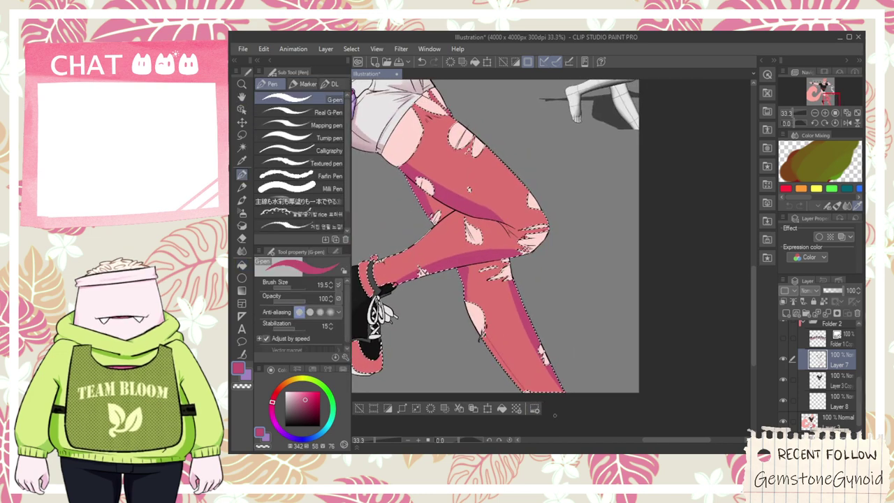
{"action": "key", "text": "g"}
{"action": "scroll", "coordinate": [469, 189], "scroll_direction": "up", "scroll_amount": 5}
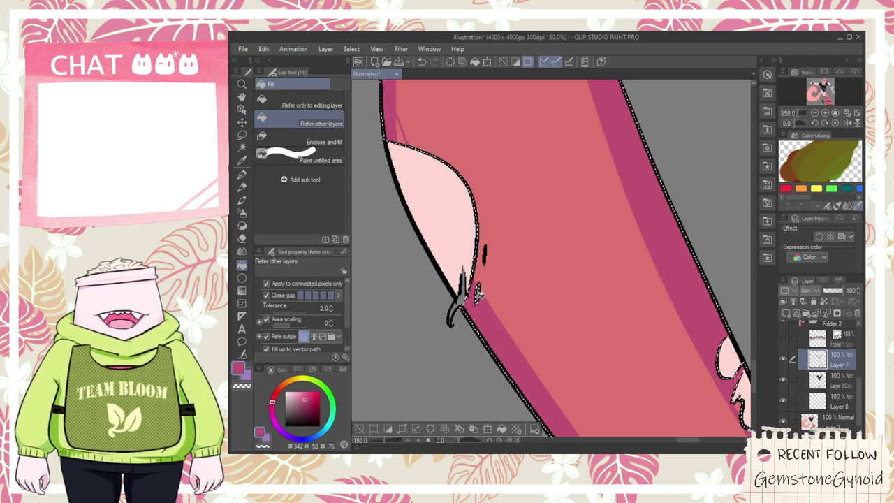
- Make the base color layer below Layer 8 active and sample the pale skin color for the small unfilled rip beside the calf tear
{"action": "key", "text": "w"}
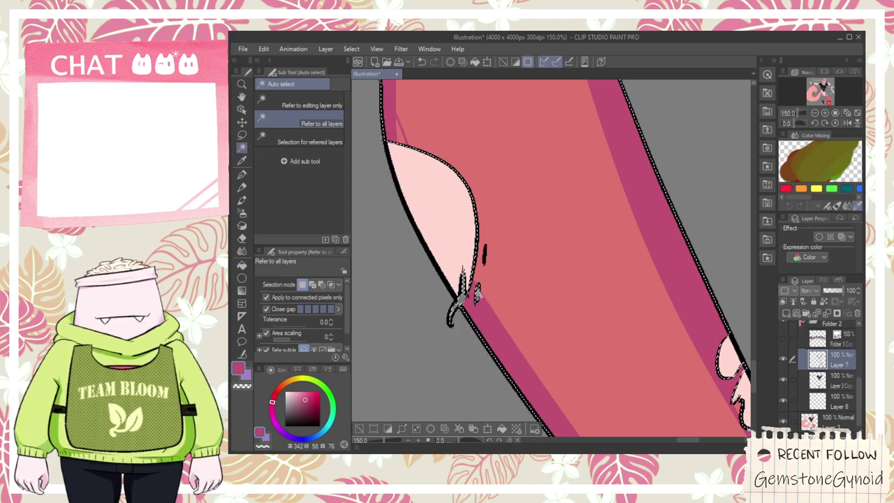
{"action": "key", "text": "g"}
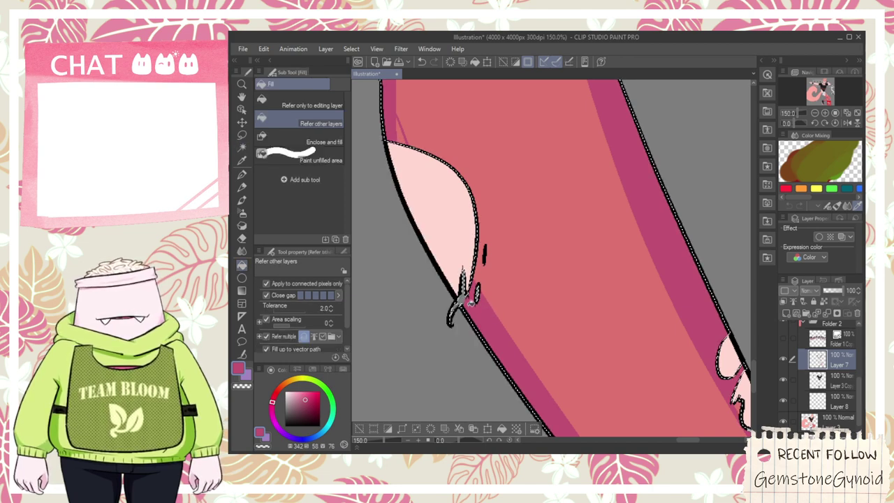
{"action": "key", "text": "p"}
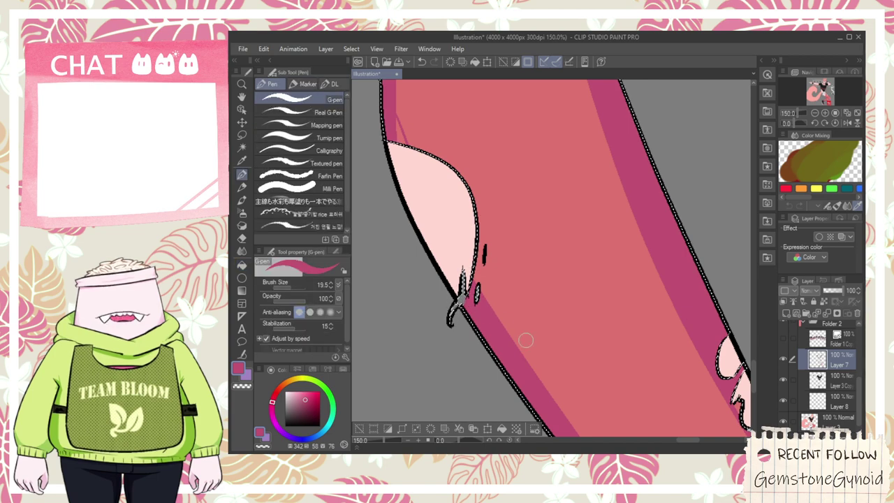
{"action": "left_click", "coordinate": [810, 421]}
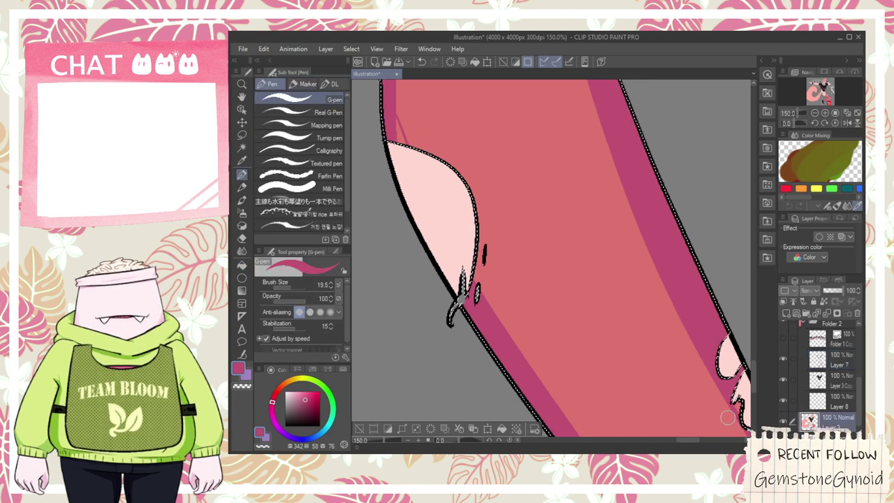
{"action": "left_click", "coordinate": [461, 315], "text": "alt"}
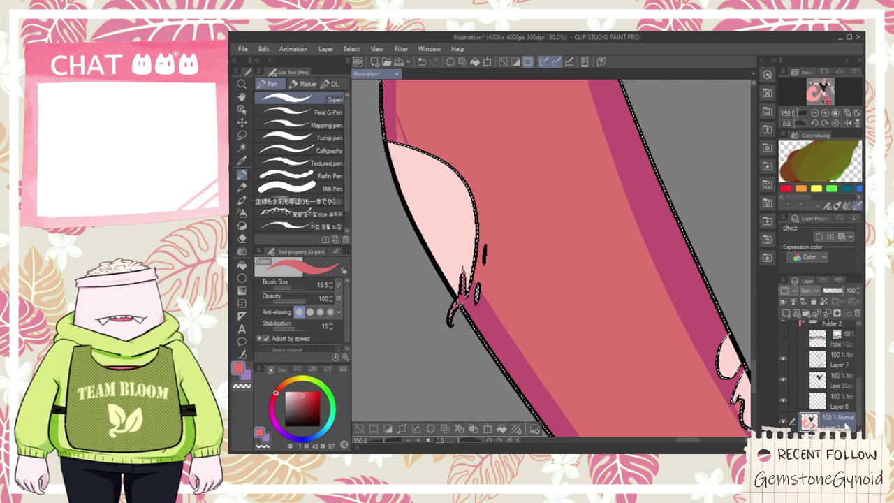
{"action": "left_click", "coordinate": [477, 293], "text": "alt"}
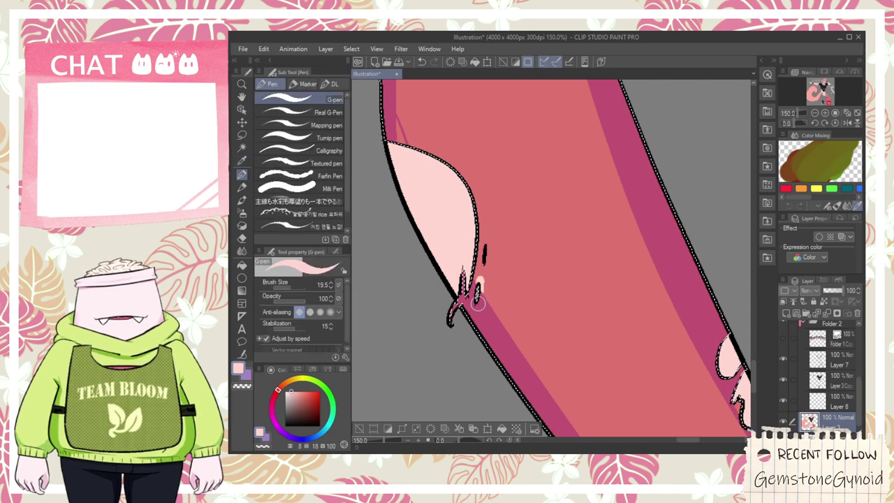
- Color the small gray rip beside the standing leg's calf tear with the pale skin color
{"action": "scroll", "coordinate": [478, 301], "scroll_direction": "up", "scroll_amount": 1}
{"action": "key", "text": "w"}
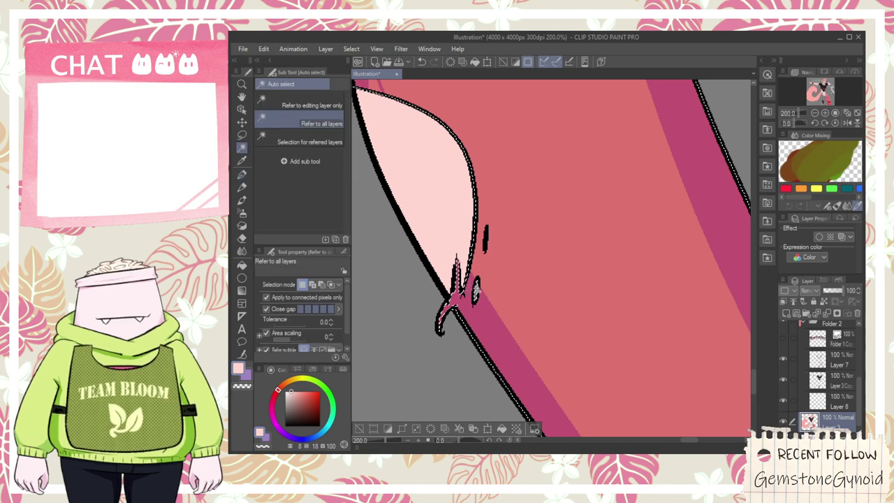
{"action": "key", "text": "p"}
{"action": "scroll", "coordinate": [475, 281], "scroll_direction": "up", "scroll_amount": 2}
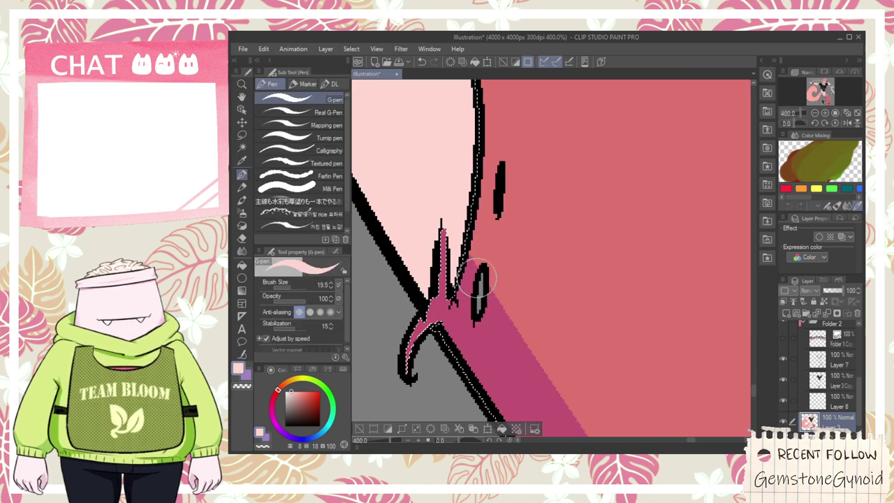
{"action": "scroll", "coordinate": [481, 305], "scroll_direction": "down", "scroll_amount": 7}
{"action": "key", "text": "space"}
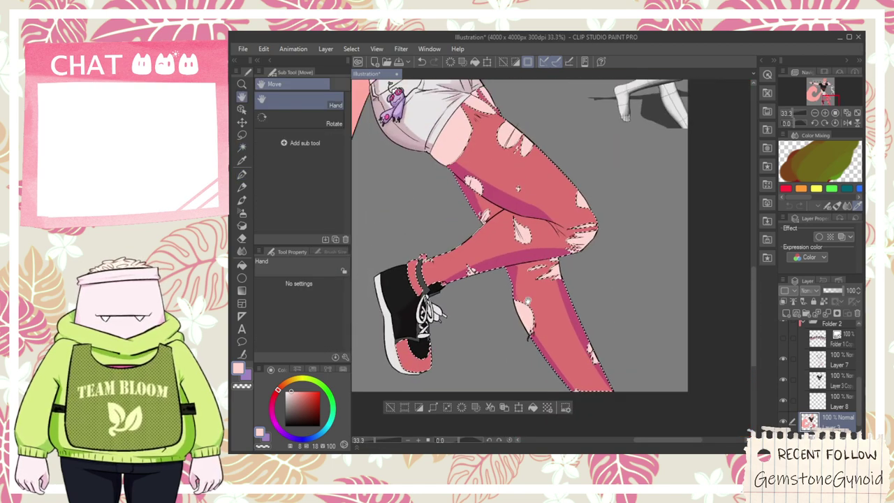
{"action": "scroll", "coordinate": [542, 322], "scroll_direction": "down", "scroll_amount": 3}
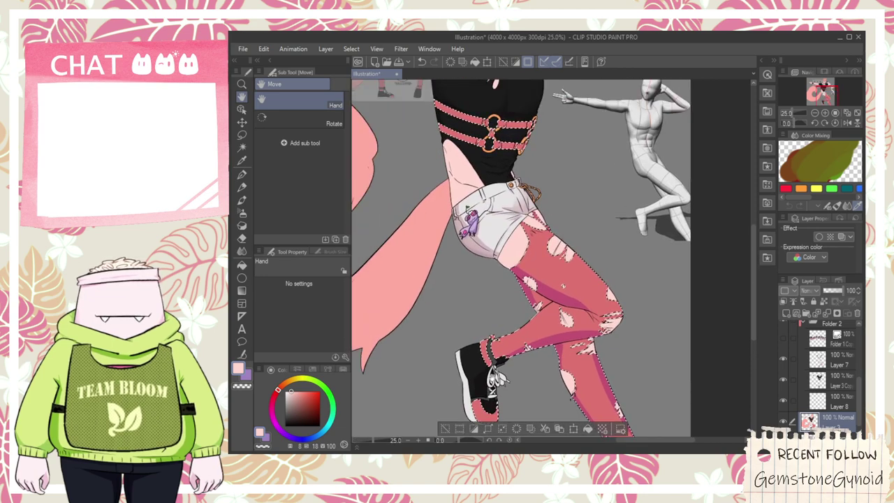
{"action": "scroll", "coordinate": [538, 358], "scroll_direction": "up", "scroll_amount": 1}
{"action": "scroll", "coordinate": [537, 358], "scroll_direction": "up", "scroll_amount": 7}
{"action": "key", "text": "w"}
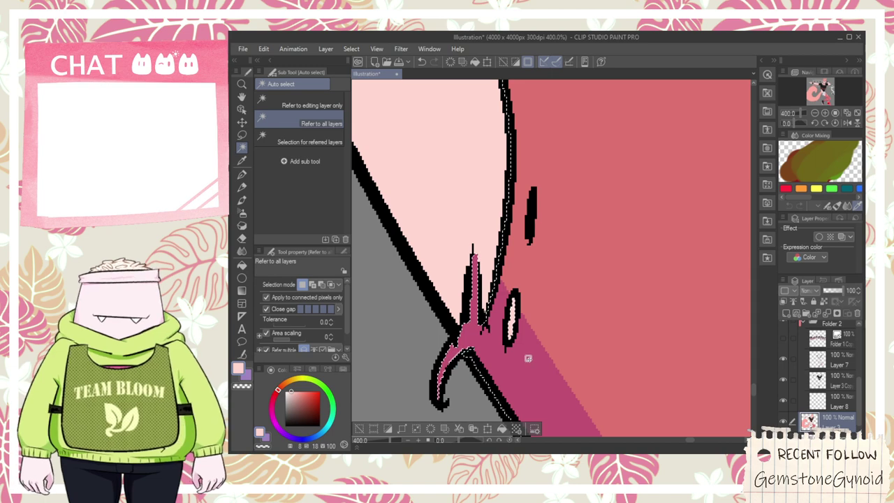
{"action": "scroll", "coordinate": [529, 359], "scroll_direction": "down", "scroll_amount": 7}
{"action": "key", "text": "h"}
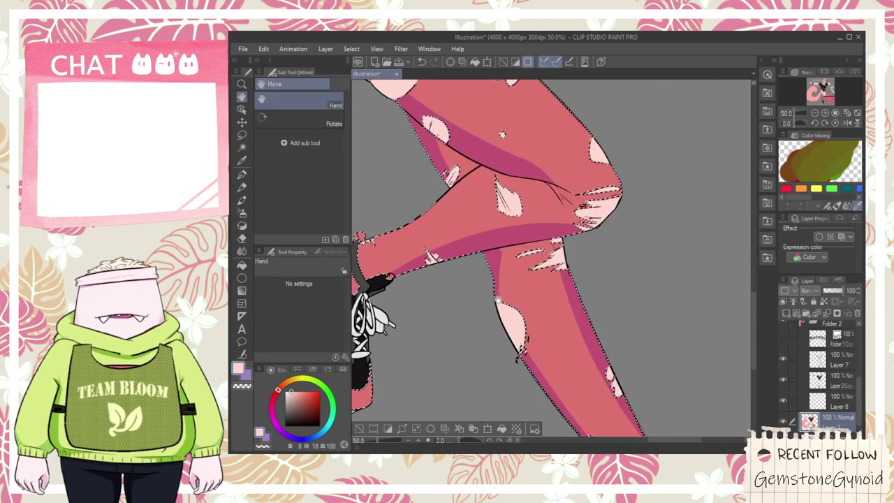
- Make Layer 7 active again and check the leg shading against the whole figure and the mannequin pose reference
{"action": "left_click_drag", "start_coordinate": [545, 308], "coordinate": [567, 317]}
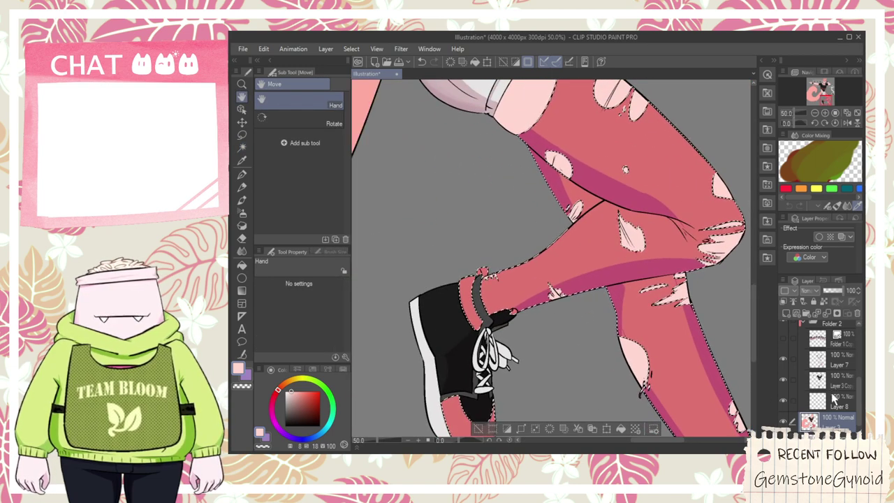
{"action": "left_click", "coordinate": [810, 362]}
{"action": "scroll", "coordinate": [531, 309], "scroll_direction": "down", "scroll_amount": 1}
{"action": "left_click_drag", "start_coordinate": [507, 202], "coordinate": [546, 406]}
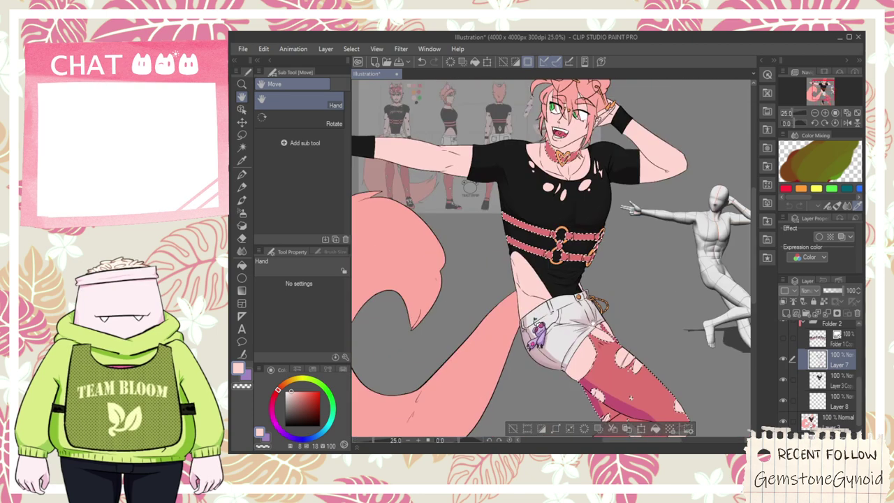
{"action": "scroll", "coordinate": [548, 293], "scroll_direction": "down", "scroll_amount": 1}
{"action": "left_click_drag", "start_coordinate": [607, 388], "coordinate": [538, 327]}
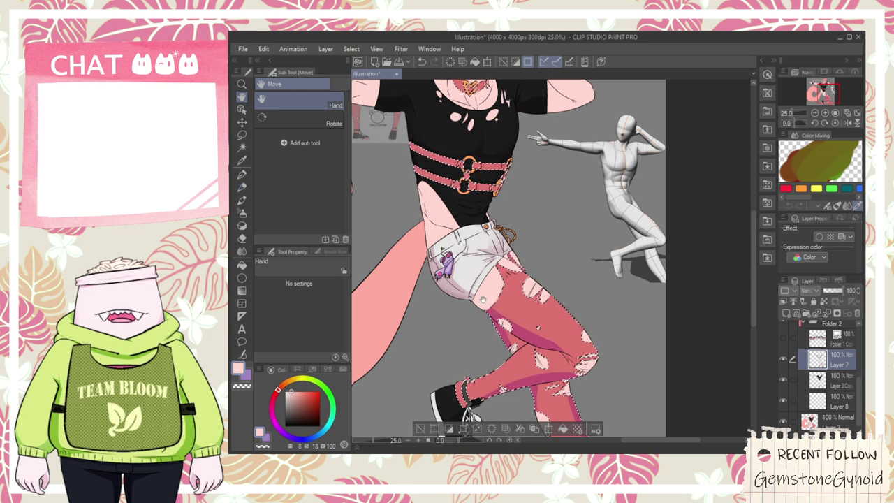
{"action": "scroll", "coordinate": [619, 230], "scroll_direction": "up", "scroll_amount": 1}
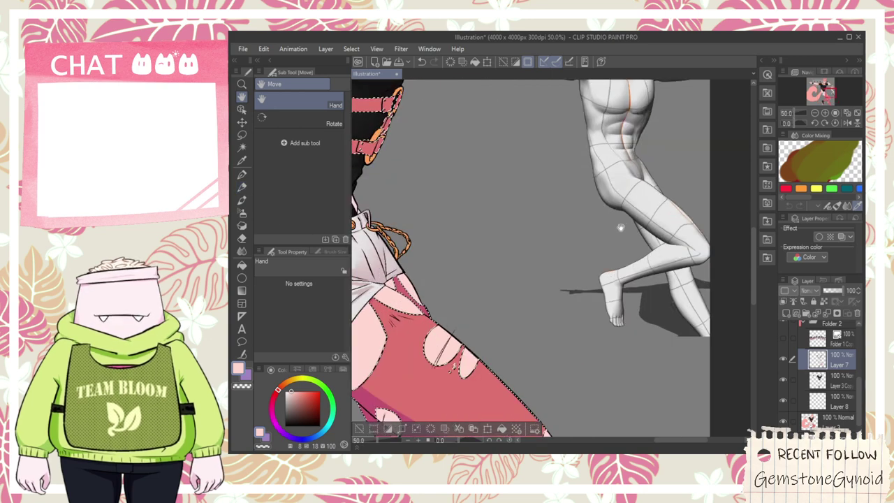
{"action": "scroll", "coordinate": [600, 261], "scroll_direction": "down", "scroll_amount": 1}
{"action": "left_click_drag", "start_coordinate": [600, 262], "coordinate": [590, 198]}
{"action": "scroll", "coordinate": [551, 311], "scroll_direction": "up", "scroll_amount": 3}
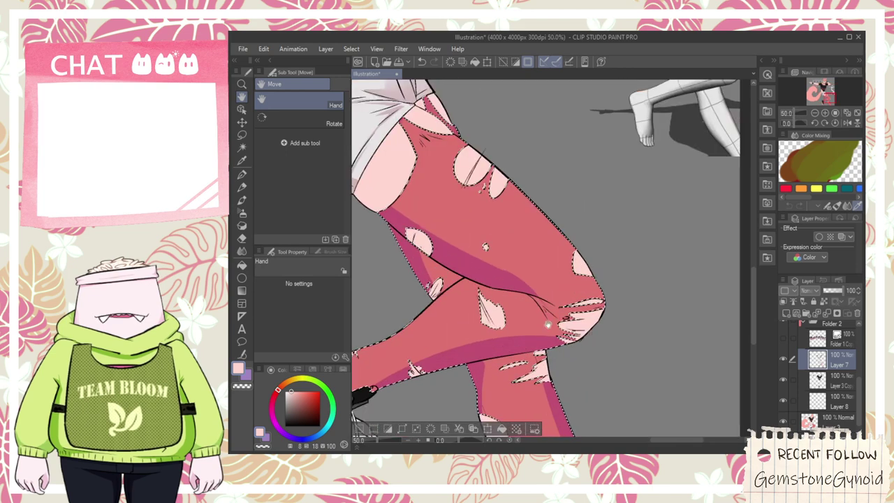
- Sample the magenta shadow color, outline an extension of the lower leg's shadow up beside the knee rips, and fill it
{"action": "key", "text": "ctrl+z"}
{"action": "left_click", "coordinate": [536, 340], "text": "alt"}
{"action": "scroll", "coordinate": [537, 340], "scroll_direction": "up", "scroll_amount": 1}
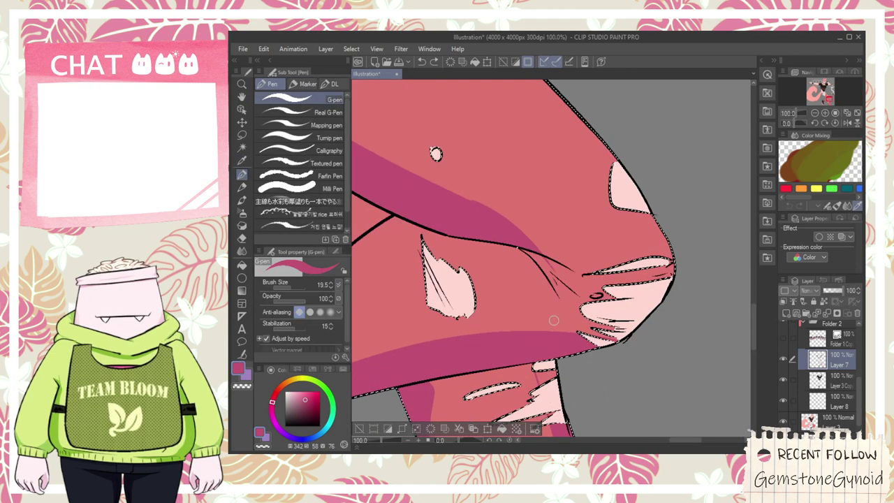
{"action": "left_click_drag", "start_coordinate": [536, 336], "coordinate": [582, 302]}
{"action": "key", "text": "g"}
{"action": "left_click", "coordinate": [574, 325]}
{"action": "scroll", "coordinate": [545, 376], "scroll_direction": "down", "scroll_amount": 3}
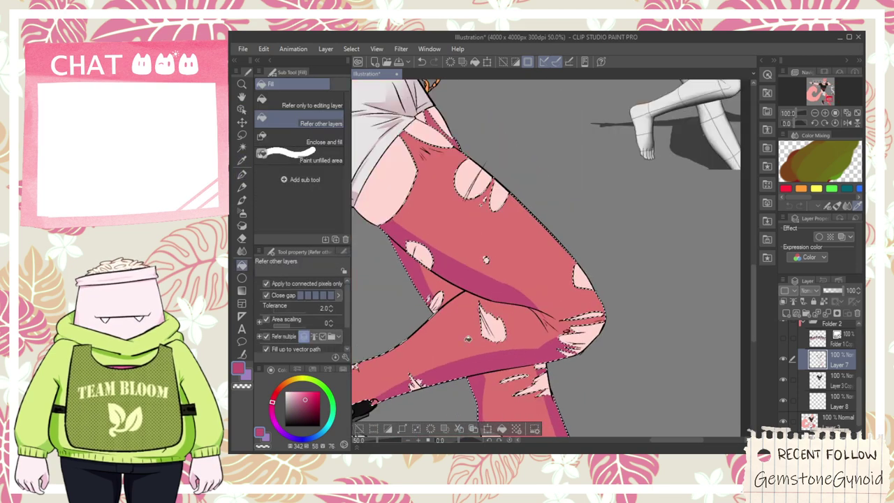
- Choose the Blend tool and set its brush size to 161.7 for softening the tights' magenta shadows
{"action": "left_click", "coordinate": [241, 251]}
{"action": "key", "text": "ctrl+minus"}
{"action": "left_click_drag", "start_coordinate": [419, 300], "coordinate": [607, 259]}
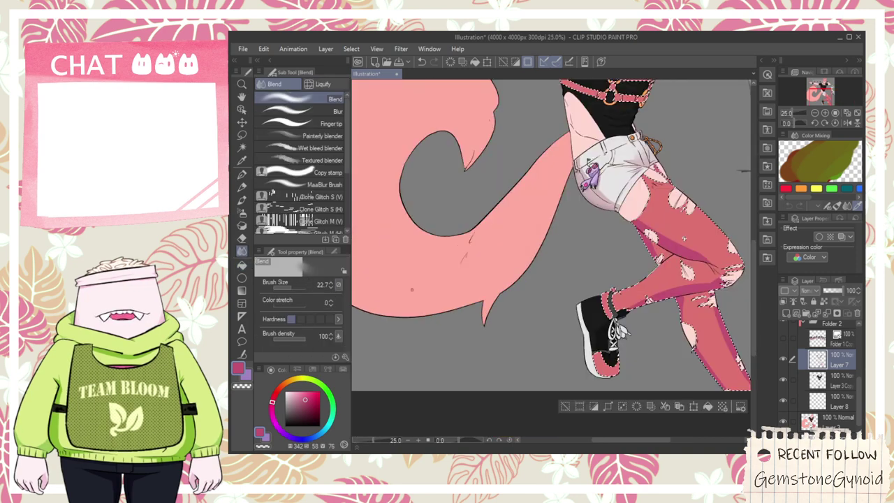
{"action": "left_click", "coordinate": [294, 287]}
{"action": "left_click_drag", "start_coordinate": [295, 287], "coordinate": [300, 286]}
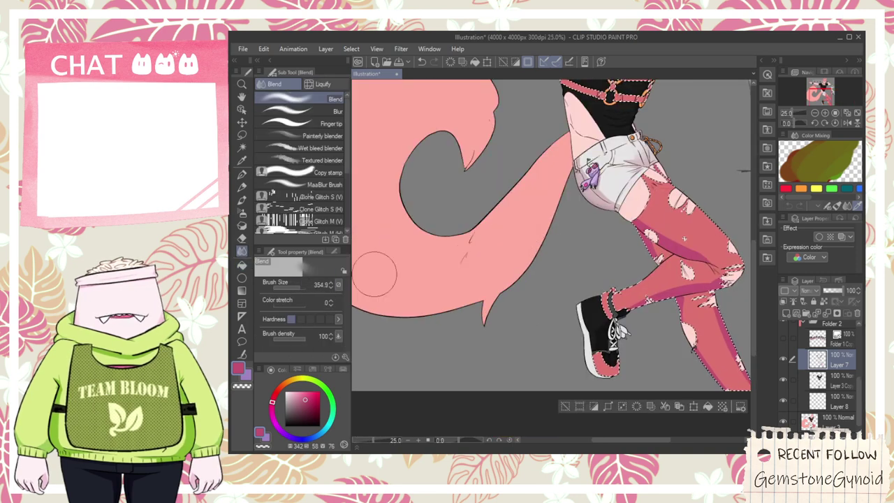
{"action": "scroll", "coordinate": [666, 269], "scroll_direction": "up", "scroll_amount": 1}
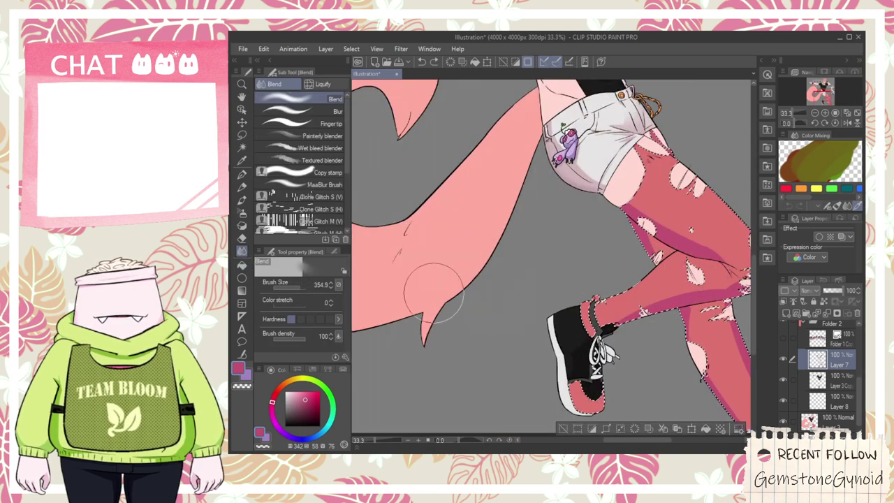
{"action": "left_click", "coordinate": [296, 287]}
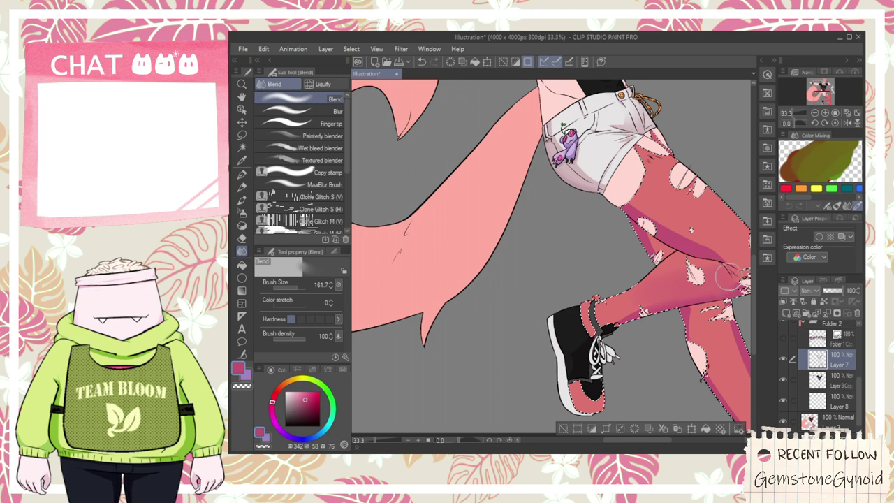
- Blend the magenta shadow along the underside of the bent thigh into the red tights
{"action": "scroll", "coordinate": [729, 280], "scroll_direction": "down", "scroll_amount": 5}
{"action": "scroll", "coordinate": [634, 232], "scroll_direction": "up", "scroll_amount": 5}
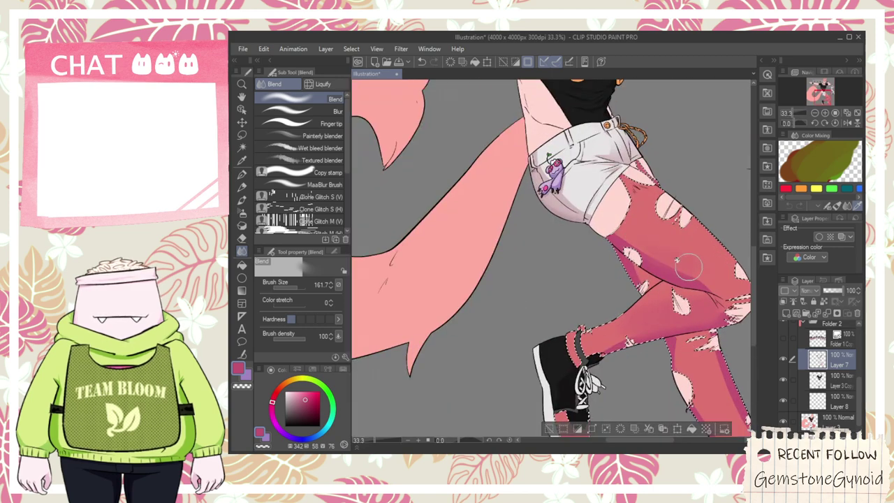
{"action": "scroll", "coordinate": [716, 290], "scroll_direction": "down", "scroll_amount": 1}
{"action": "key", "text": "ctrl+z"}
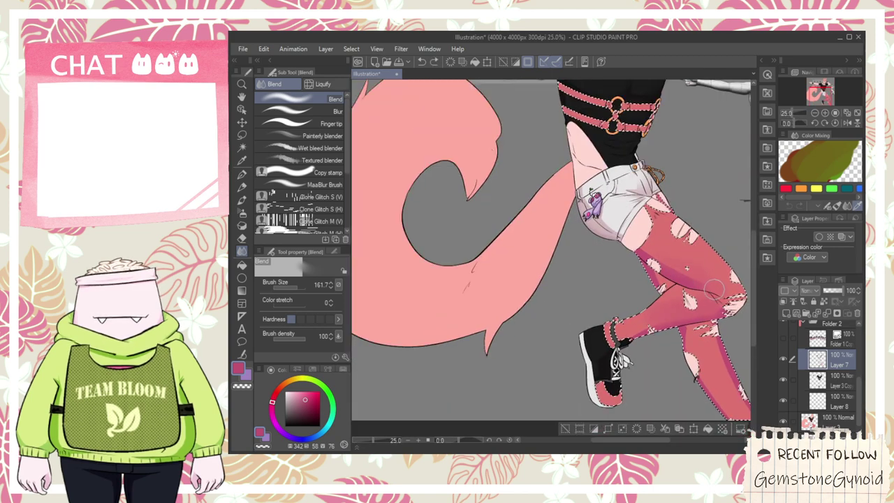
{"action": "scroll", "coordinate": [714, 289], "scroll_direction": "up", "scroll_amount": 2}
{"action": "mouse_move", "coordinate": [588, 211]}
{"action": "left_mouse_down"}
{"action": "mouse_move", "coordinate": [651, 241]}
{"action": "mouse_move", "coordinate": [589, 213]}
{"action": "mouse_move", "coordinate": [633, 223]}
{"action": "mouse_move", "coordinate": [585, 210]}
{"action": "mouse_move", "coordinate": [661, 232]}
{"action": "mouse_move", "coordinate": [674, 261]}
{"action": "mouse_move", "coordinate": [663, 259]}
{"action": "mouse_move", "coordinate": [707, 291]}
{"action": "left_mouse_up"}
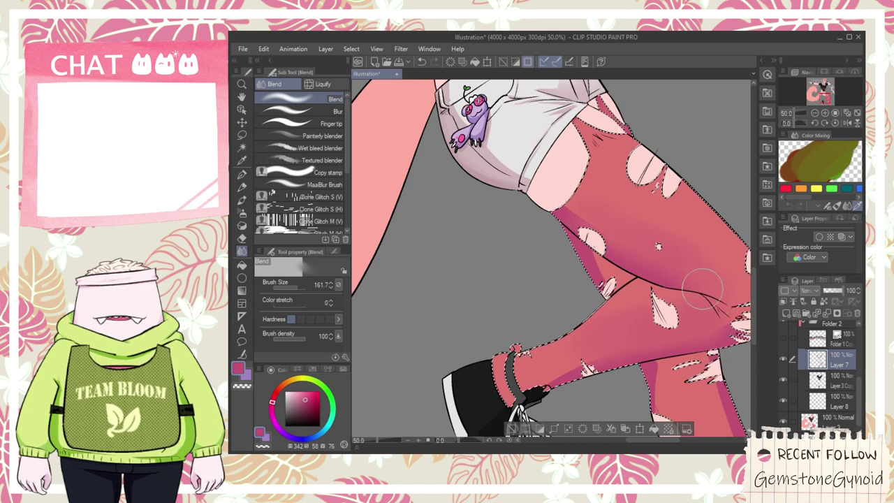
- Extend the bent thigh's magenta shadow near the large upper tear with the Round watercolor brush
{"action": "scroll", "coordinate": [706, 292], "scroll_direction": "down", "scroll_amount": 2}
{"action": "scroll", "coordinate": [642, 289], "scroll_direction": "up", "scroll_amount": 3}
{"action": "key", "text": "p"}
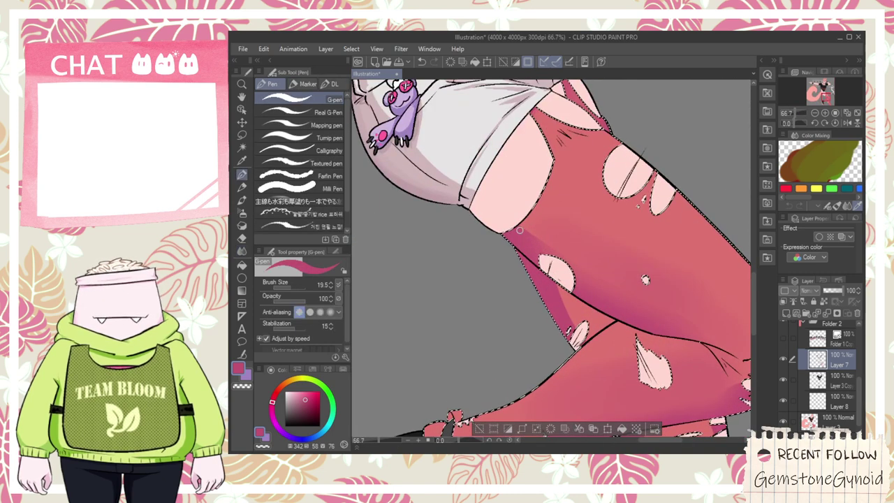
{"action": "key", "text": "j"}
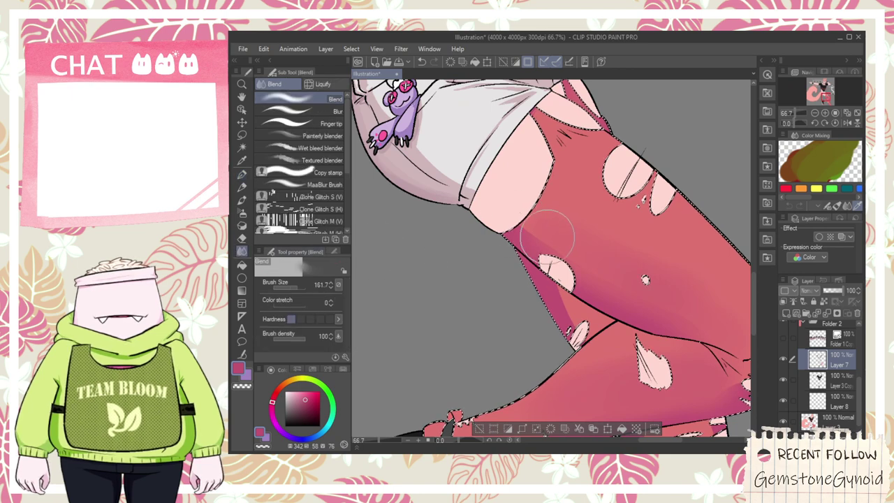
{"action": "key", "text": "b"}
{"action": "scroll", "coordinate": [493, 250], "scroll_direction": "down", "scroll_amount": 1}
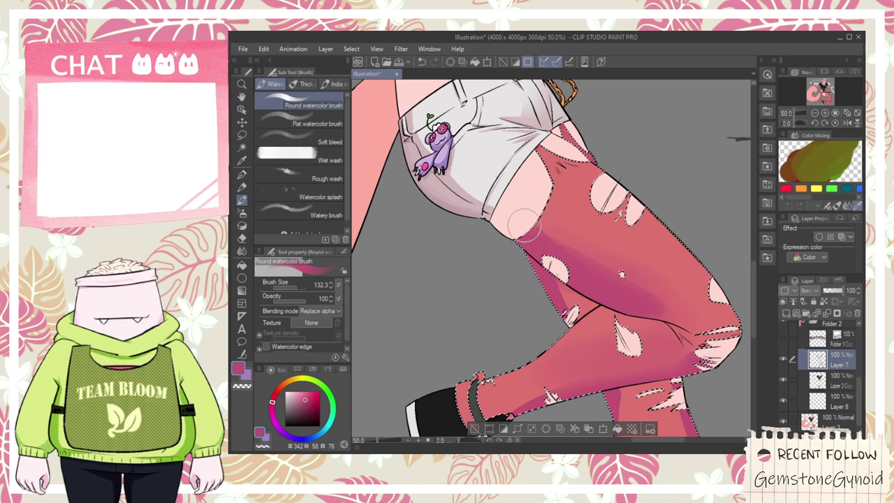
- Soften the shadows on the bent thigh, the raised lower leg and the standing leg with the Blend tool
{"action": "key", "text": "j"}
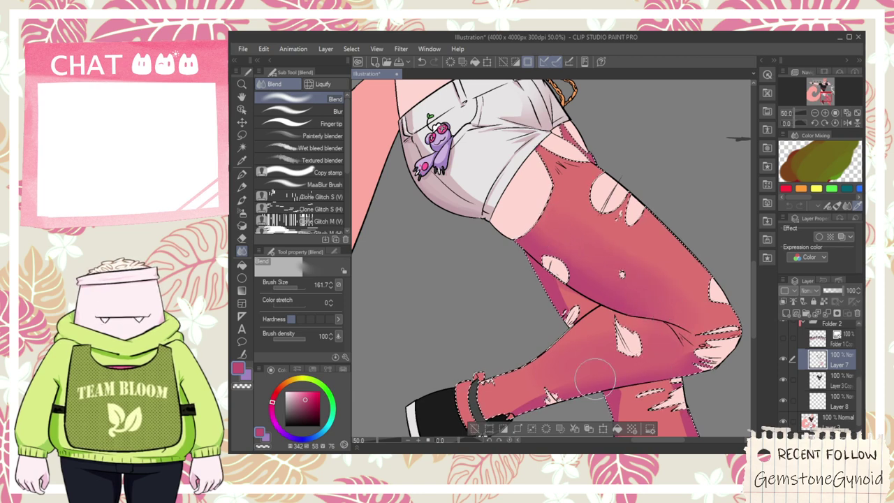
{"action": "scroll", "coordinate": [518, 370], "scroll_direction": "down", "scroll_amount": 2}
{"action": "scroll", "coordinate": [601, 379], "scroll_direction": "up", "scroll_amount": 1}
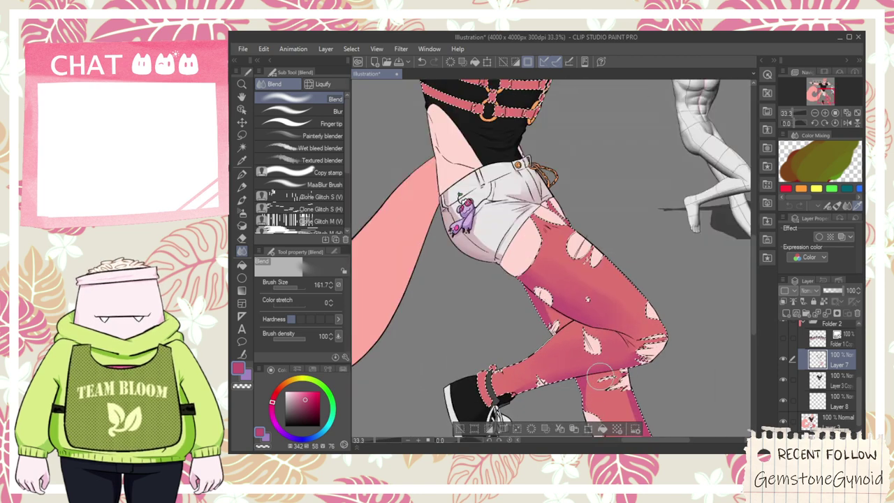
{"action": "scroll", "coordinate": [587, 393], "scroll_direction": "down", "scroll_amount": 5}
{"action": "scroll", "coordinate": [593, 406], "scroll_direction": "up", "scroll_amount": 5}
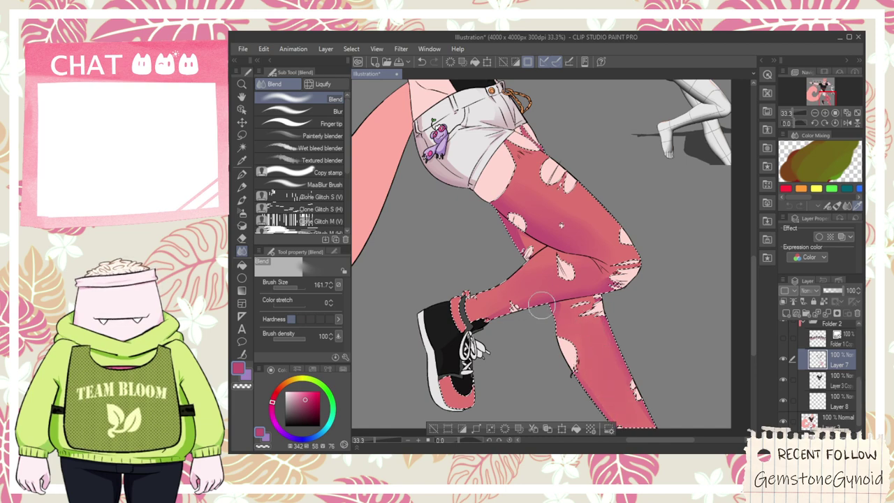
- Reduce the Blend brush size to 63.0 and soften the shadow edge on the far thigh behind the bent leg
{"action": "scroll", "coordinate": [485, 195], "scroll_direction": "up", "scroll_amount": 3}
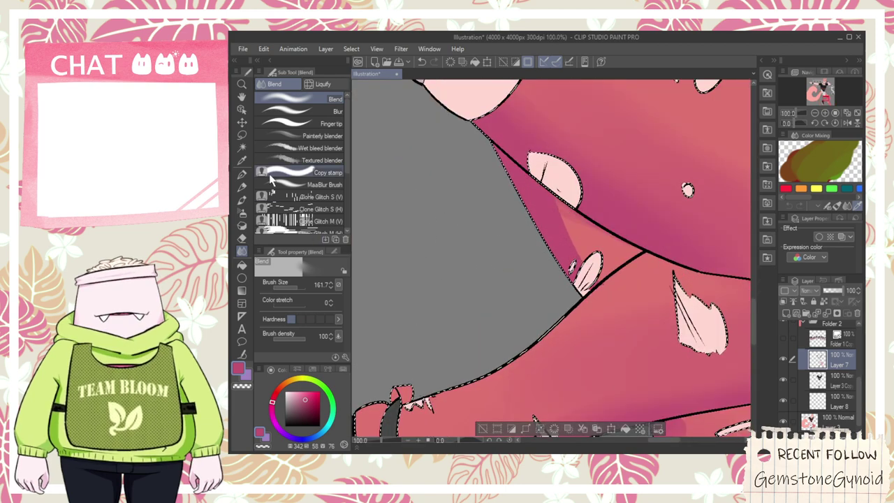
{"action": "left_click_drag", "start_coordinate": [298, 286], "coordinate": [294, 286]}
{"action": "mouse_move", "coordinate": [566, 245]}
{"action": "left_mouse_down"}
{"action": "mouse_move", "coordinate": [556, 211]}
{"action": "mouse_move", "coordinate": [573, 239]}
{"action": "left_mouse_up"}
- Draw magenta crease shadows with the G-pen in the fold behind the bent knee and around the thigh and calf rips
{"action": "scroll", "coordinate": [573, 239], "scroll_direction": "down", "scroll_amount": 1}
{"action": "scroll", "coordinate": [573, 239], "scroll_direction": "down", "scroll_amount": 3}
{"action": "key", "text": "space"}
{"action": "mouse_move", "coordinate": [623, 259]}
{"action": "left_mouse_down"}
{"action": "mouse_move", "coordinate": [573, 293]}
{"action": "mouse_move", "coordinate": [613, 326]}
{"action": "left_mouse_up"}
{"action": "scroll", "coordinate": [573, 293], "scroll_direction": "up", "scroll_amount": 2}
{"action": "scroll", "coordinate": [572, 293], "scroll_direction": "up", "scroll_amount": 3}
{"action": "key", "text": "ctrl+z"}
{"action": "mouse_move", "coordinate": [578, 270]}
{"action": "left_mouse_down"}
{"action": "mouse_move", "coordinate": [629, 327]}
{"action": "mouse_move", "coordinate": [653, 328]}
{"action": "mouse_move", "coordinate": [602, 285]}
{"action": "mouse_move", "coordinate": [649, 309]}
{"action": "left_mouse_up"}
{"action": "scroll", "coordinate": [636, 297], "scroll_direction": "down", "scroll_amount": 2}
{"action": "scroll", "coordinate": [662, 321], "scroll_direction": "up", "scroll_amount": 1}
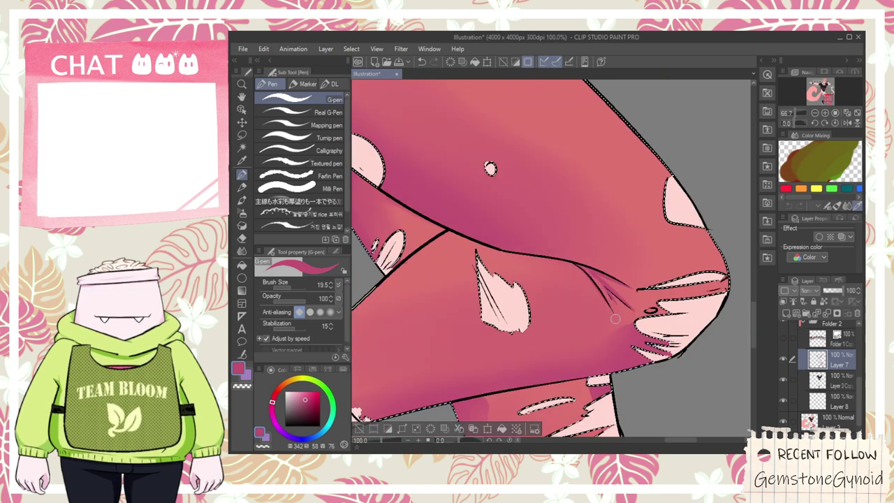
{"action": "scroll", "coordinate": [496, 287], "scroll_direction": "down", "scroll_amount": 2}
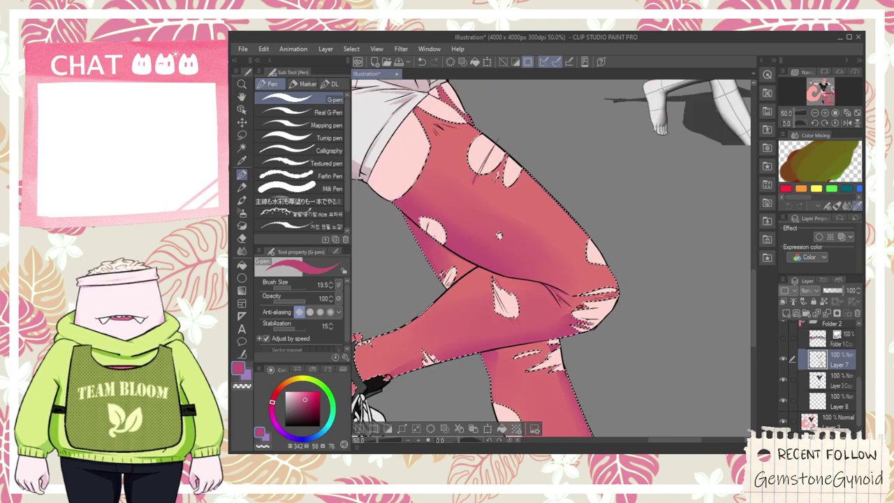
{"action": "scroll", "coordinate": [405, 338], "scroll_direction": "up", "scroll_amount": 2}
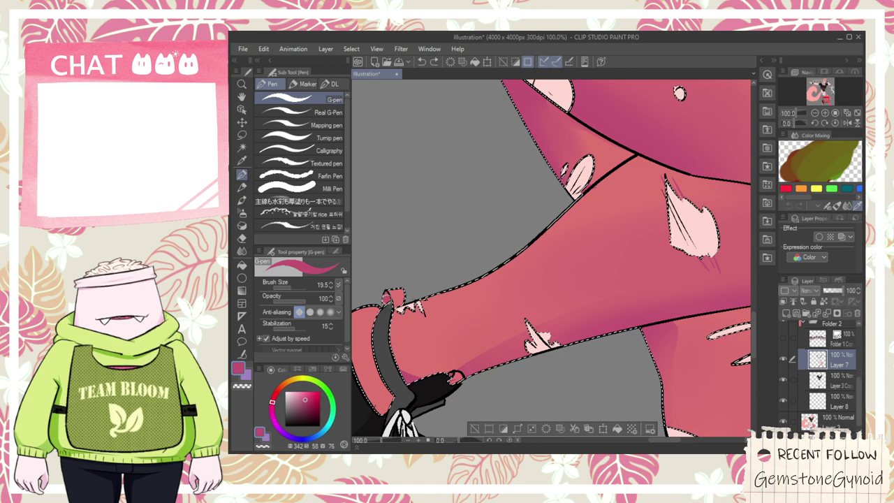
- Fill the small loop at the raised shoe's ankle with magenta, then outline and fill a shadow on the ankle beside the gray strap
{"action": "key", "text": "g"}
{"action": "scroll", "coordinate": [386, 301], "scroll_direction": "up", "scroll_amount": 3}
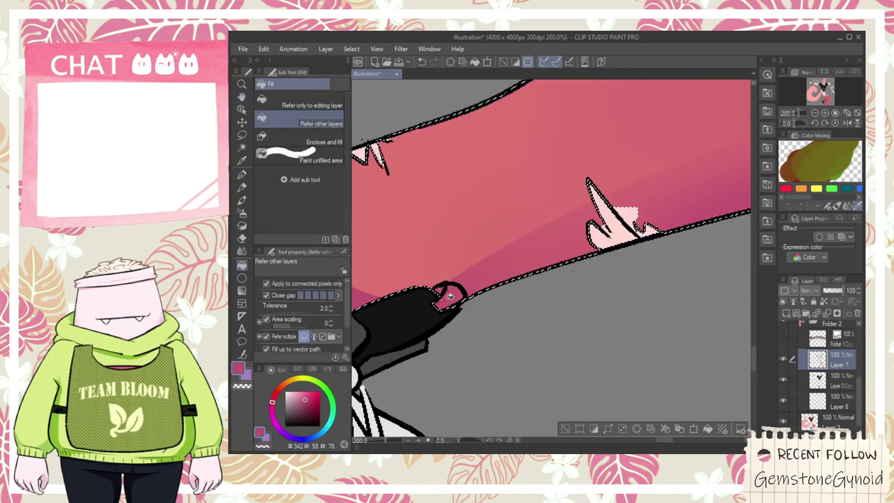
{"action": "scroll", "coordinate": [440, 294], "scroll_direction": "down", "scroll_amount": 2}
{"action": "key", "text": "space"}
{"action": "left_click_drag", "start_coordinate": [354, 322], "coordinate": [437, 305]}
{"action": "scroll", "coordinate": [444, 276], "scroll_direction": "up", "scroll_amount": 1}
{"action": "key", "text": "p"}
{"action": "mouse_move", "coordinate": [428, 222]}
{"action": "left_mouse_down"}
{"action": "mouse_move", "coordinate": [468, 249]}
{"action": "mouse_move", "coordinate": [496, 180]}
{"action": "left_mouse_up"}
{"action": "key", "text": "g"}
{"action": "left_click", "coordinate": [459, 277]}
{"action": "scroll", "coordinate": [458, 277], "scroll_direction": "down", "scroll_amount": 4}
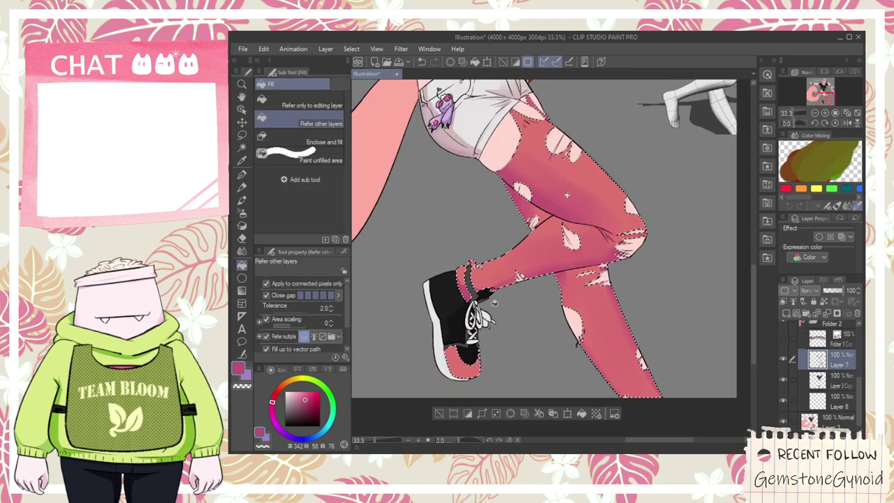
- Outline a magenta shadow on the raised shoe's red toe section with the G-pen and fill it
{"action": "scroll", "coordinate": [466, 354], "scroll_direction": "up", "scroll_amount": 1}
{"action": "key", "text": "p"}
{"action": "scroll", "coordinate": [465, 354], "scroll_direction": "up", "scroll_amount": 2}
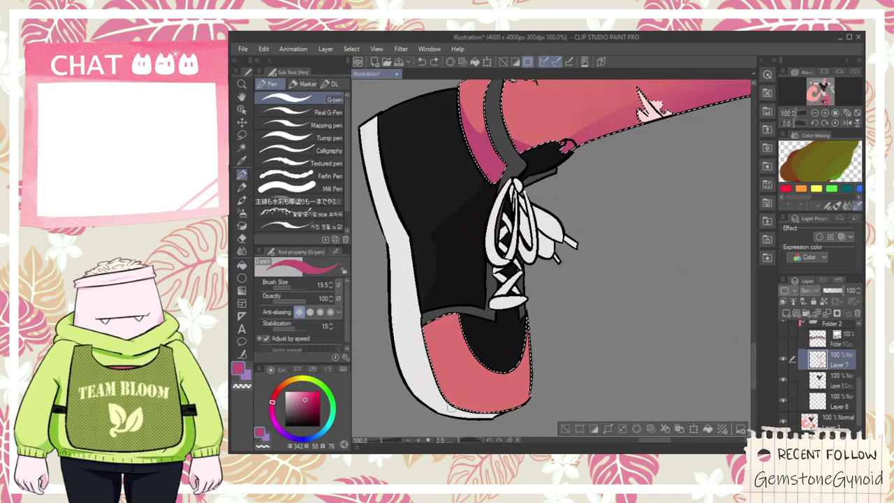
{"action": "left_click_drag", "start_coordinate": [468, 359], "coordinate": [460, 336]}
{"action": "key", "text": "g"}
{"action": "left_click", "coordinate": [498, 400]}
{"action": "scroll", "coordinate": [503, 388], "scroll_direction": "down", "scroll_amount": 3}
- Outline a magenta shadow at the side end of the upper harness strap and fill it, including the riveted end piece
{"action": "key", "text": "space"}
{"action": "mouse_move", "coordinate": [611, 363]}
{"action": "left_mouse_down"}
{"action": "mouse_move", "coordinate": [468, 273]}
{"action": "mouse_move", "coordinate": [557, 380]}
{"action": "left_mouse_up"}
{"action": "left_click_drag", "start_coordinate": [442, 219], "coordinate": [487, 275]}
{"action": "left_click_drag", "start_coordinate": [499, 91], "coordinate": [459, 268]}
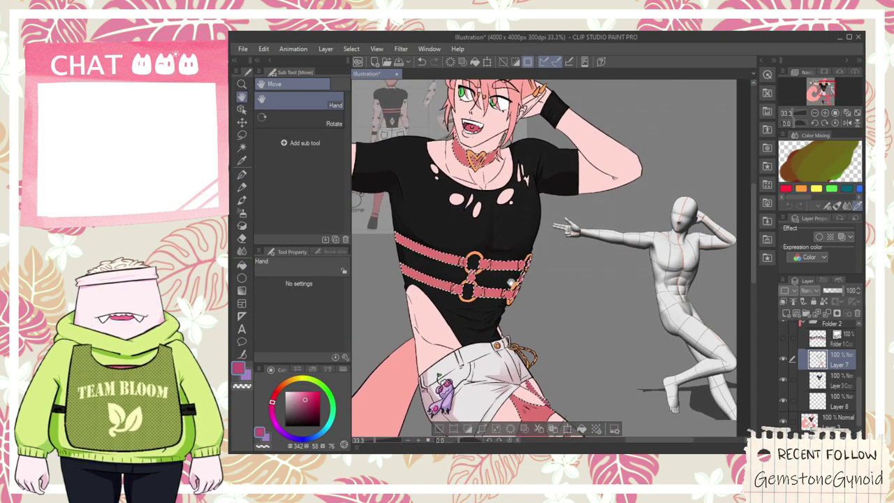
{"action": "scroll", "coordinate": [510, 281], "scroll_direction": "up", "scroll_amount": 2}
{"action": "scroll", "coordinate": [491, 252], "scroll_direction": "up", "scroll_amount": 1}
{"action": "key", "text": "p"}
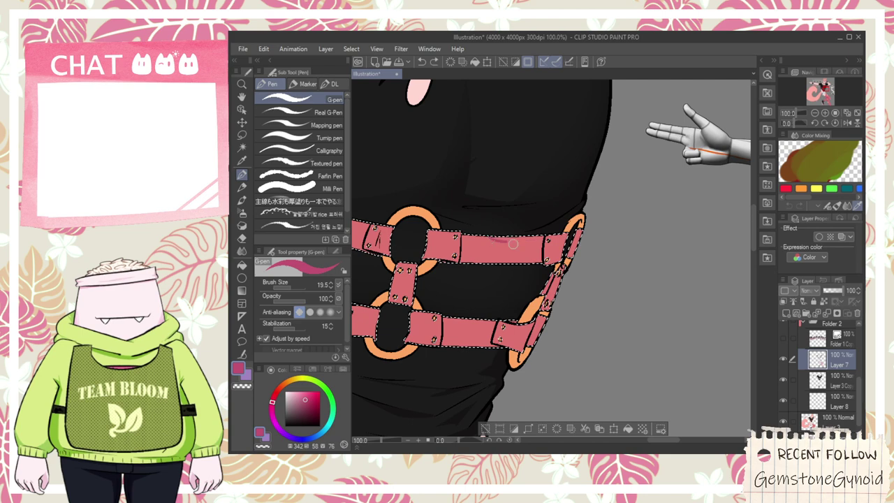
{"action": "key", "text": "g"}
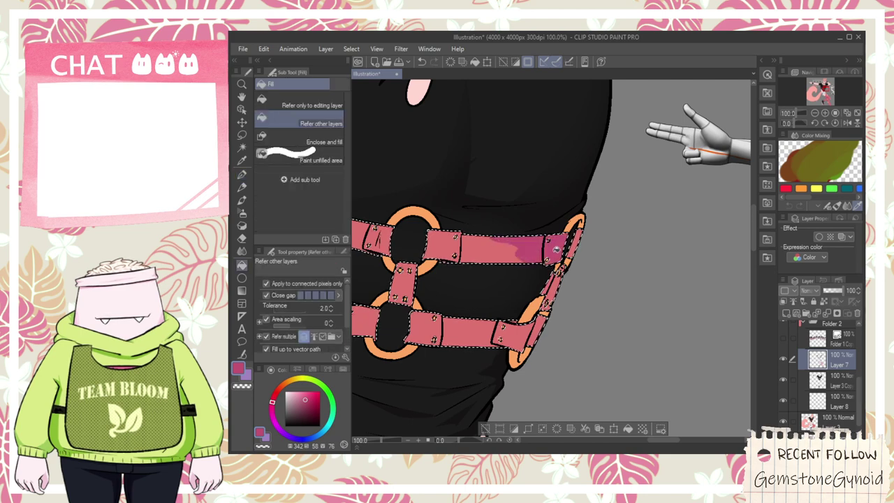
- Fill the harness pieces along the torso's shaded side and the lower strap's riveted end piece with magenta
{"action": "scroll", "coordinate": [574, 253], "scroll_direction": "down", "scroll_amount": 2}
{"action": "left_click_drag", "start_coordinate": [590, 271], "coordinate": [559, 249]}
{"action": "scroll", "coordinate": [514, 238], "scroll_direction": "up", "scroll_amount": 1}
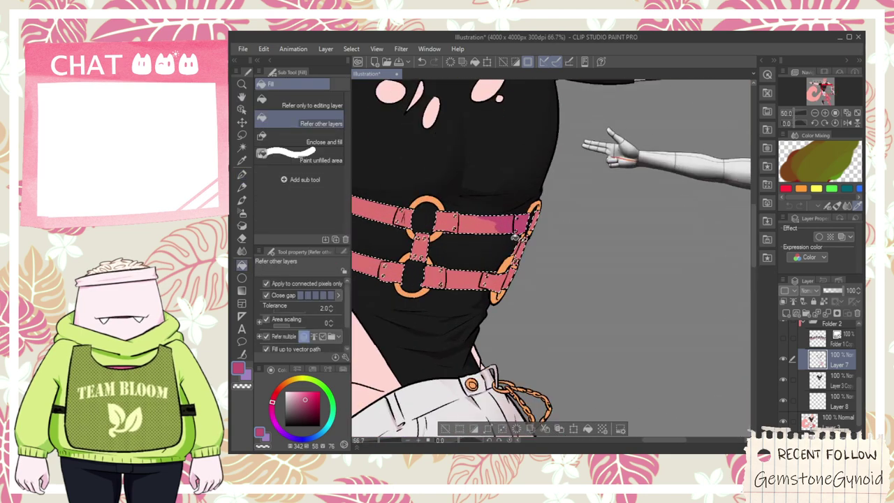
{"action": "scroll", "coordinate": [515, 239], "scroll_direction": "up", "scroll_amount": 3}
{"action": "left_click", "coordinate": [504, 325]}
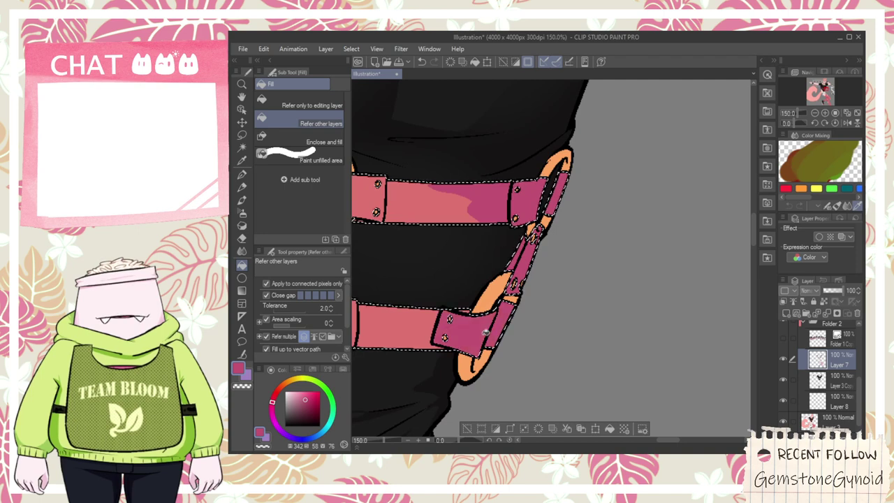
- Outline and fill a small magenta shadow on the lower harness strap beside its shaded end piece
{"action": "scroll", "coordinate": [504, 324], "scroll_direction": "down", "scroll_amount": 2}
{"action": "left_click_drag", "start_coordinate": [559, 308], "coordinate": [367, 265]}
{"action": "left_click_drag", "start_coordinate": [424, 253], "coordinate": [549, 252]}
{"action": "scroll", "coordinate": [429, 285], "scroll_direction": "up", "scroll_amount": 2}
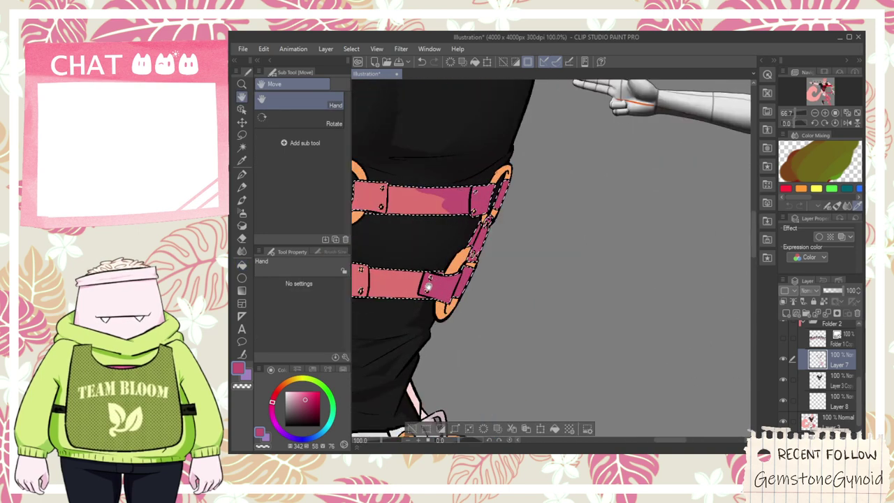
{"action": "left_click_drag", "start_coordinate": [395, 303], "coordinate": [416, 283]}
{"action": "key", "text": "g"}
{"action": "scroll", "coordinate": [444, 262], "scroll_direction": "down", "scroll_amount": 5}
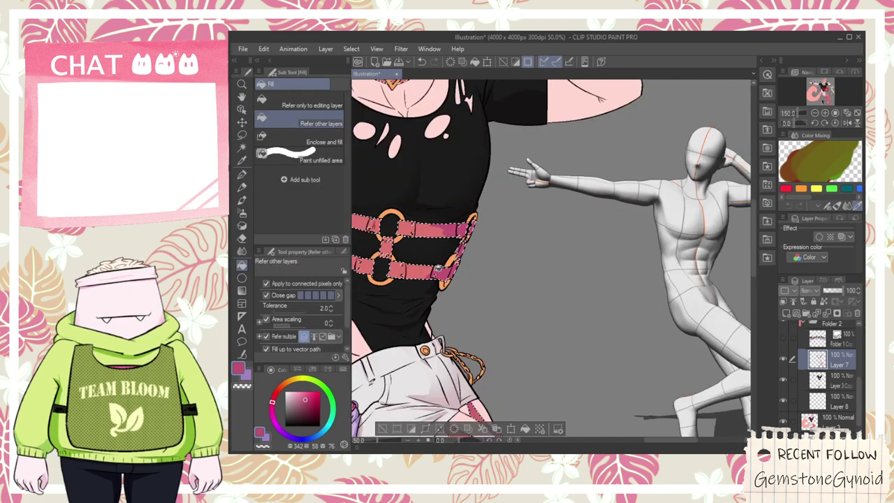
- Draw magenta shadow strokes on the riveted pieces beside the lower ring and along the adjoining edges of the harness straps
{"action": "key", "text": "h"}
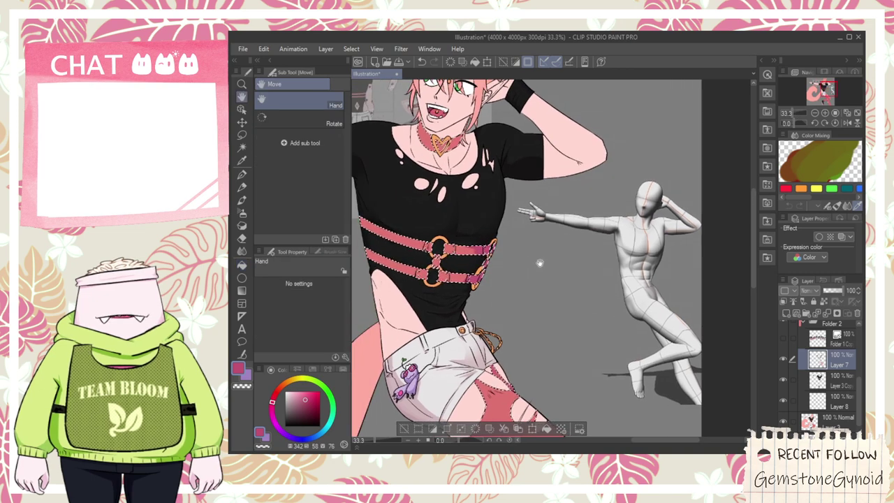
{"action": "scroll", "coordinate": [541, 263], "scroll_direction": "up", "scroll_amount": 5}
{"action": "key", "text": "p"}
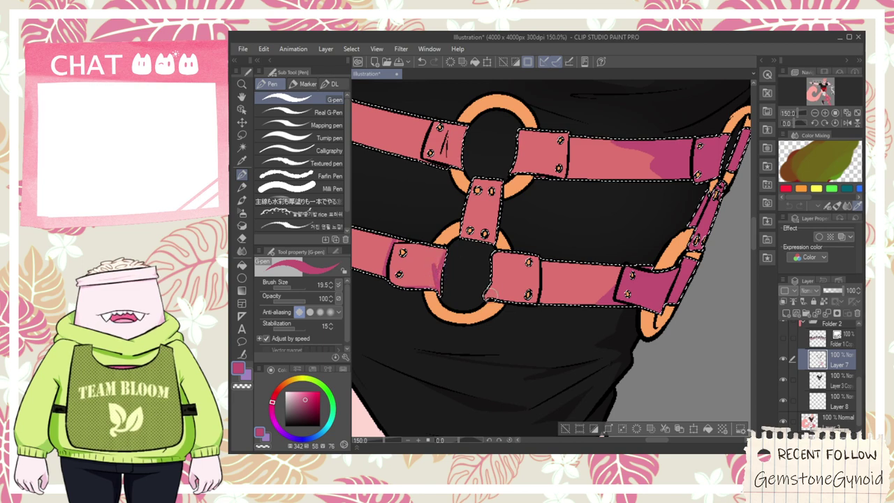
{"action": "left_click_drag", "start_coordinate": [491, 258], "coordinate": [487, 278]}
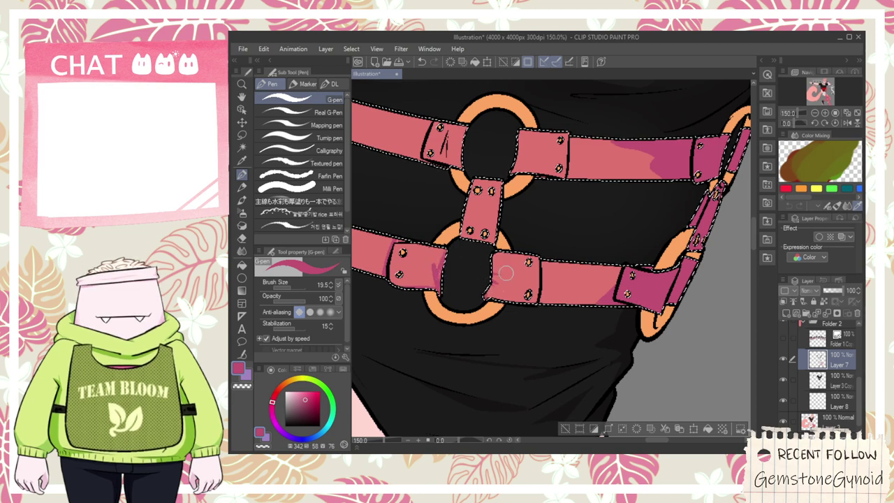
{"action": "left_click_drag", "start_coordinate": [544, 256], "coordinate": [542, 314]}
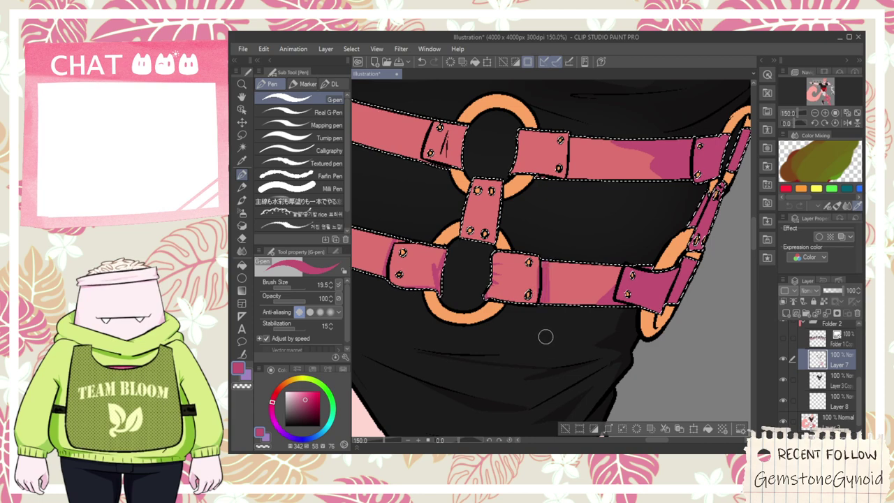
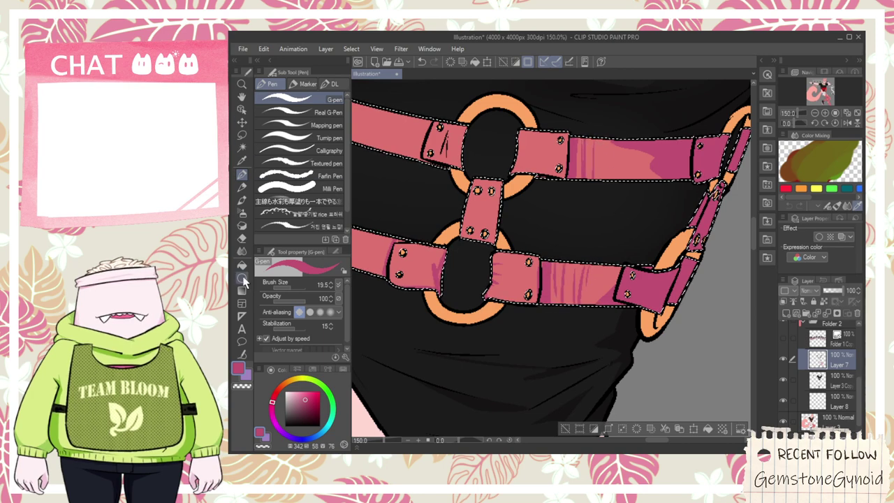
- Blend the magenta shadow strokes on the upper and lower harness straps between the rings and the shaded side
{"action": "key", "text": "j"}
{"action": "left_click_drag", "start_coordinate": [578, 164], "coordinate": [599, 165]}
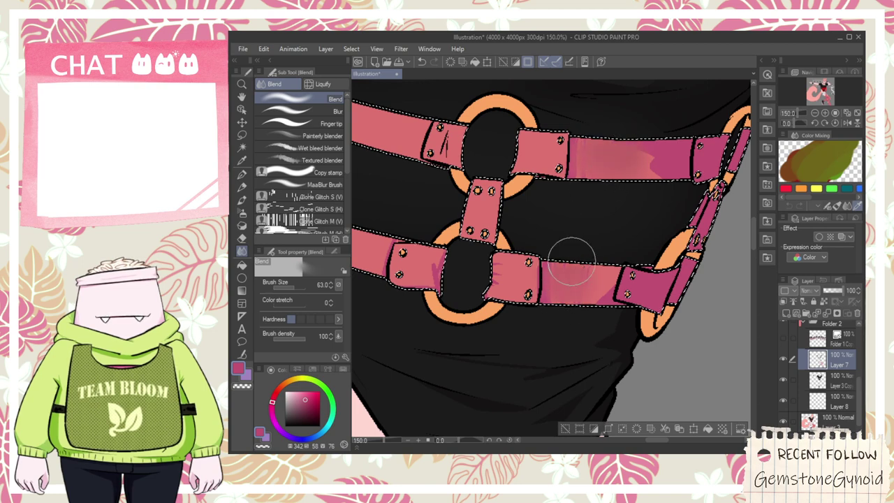
{"action": "scroll", "coordinate": [579, 249], "scroll_direction": "down", "scroll_amount": 2}
{"action": "scroll", "coordinate": [541, 208], "scroll_direction": "up", "scroll_amount": 1}
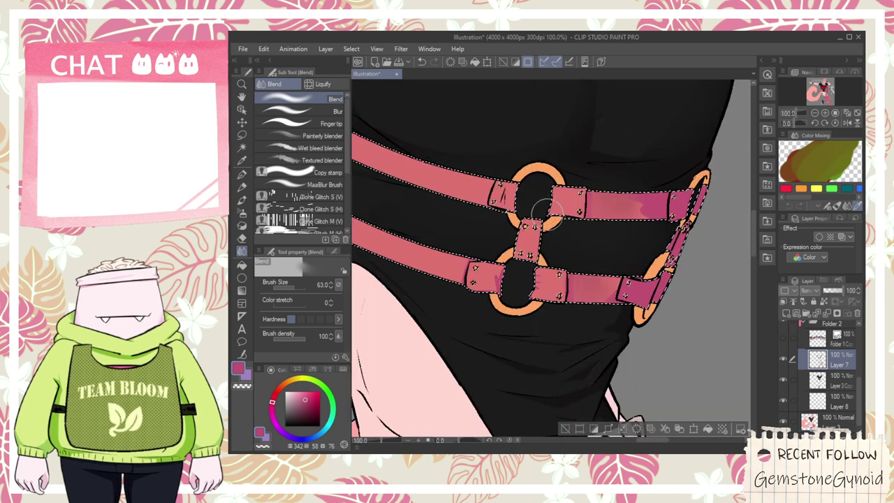
- Draw magenta strokes across the short vertical strap joining the two rings and soften them with the Blend tool
{"action": "key", "text": "p"}
{"action": "scroll", "coordinate": [514, 226], "scroll_direction": "up", "scroll_amount": 1}
{"action": "scroll", "coordinate": [512, 225], "scroll_direction": "up", "scroll_amount": 1}
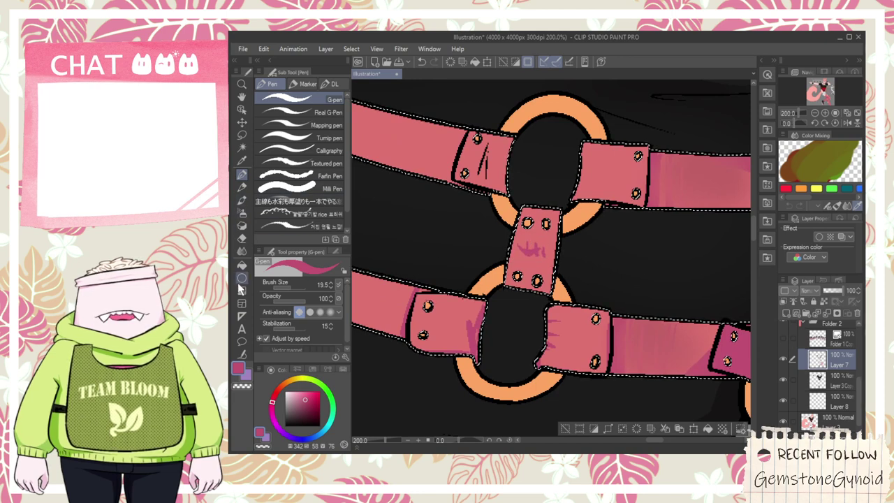
{"action": "left_click", "coordinate": [242, 240]}
{"action": "left_click", "coordinate": [242, 251]}
{"action": "left_click_drag", "start_coordinate": [525, 246], "coordinate": [545, 249]}
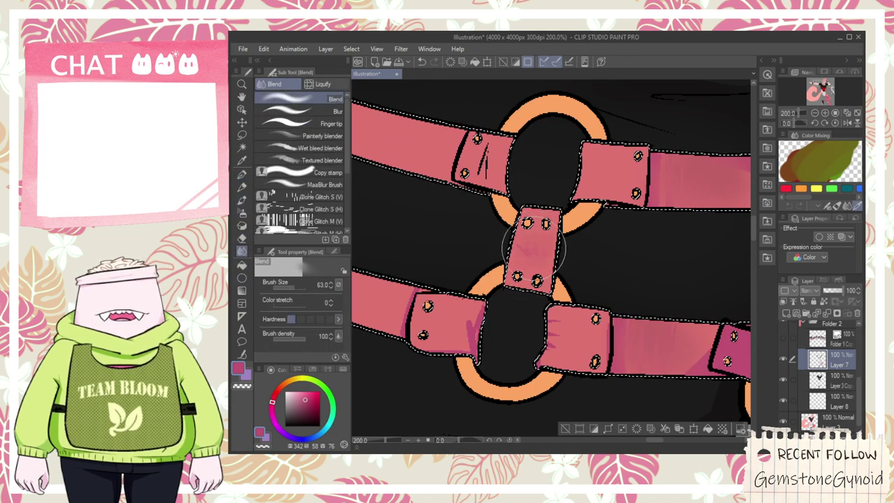
- Draw a magenta shadow on the upper harness strap against the edge of the creased riveted piece beside the ring
{"action": "scroll", "coordinate": [482, 259], "scroll_direction": "down", "scroll_amount": 1}
{"action": "key", "text": "space"}
{"action": "scroll", "coordinate": [483, 261], "scroll_direction": "down", "scroll_amount": 1}
{"action": "left_click_drag", "start_coordinate": [465, 222], "coordinate": [483, 247]}
{"action": "scroll", "coordinate": [482, 247], "scroll_direction": "up", "scroll_amount": 2}
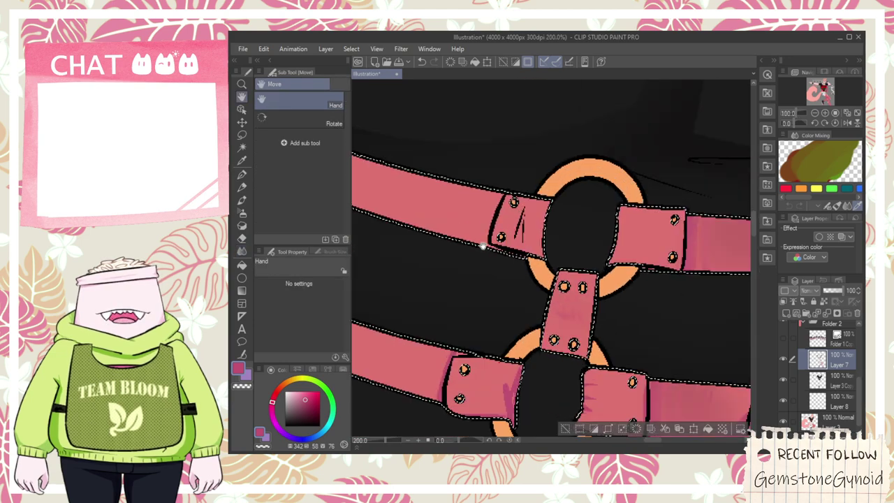
{"action": "key", "text": "p"}
{"action": "scroll", "coordinate": [476, 231], "scroll_direction": "down", "scroll_amount": 3}
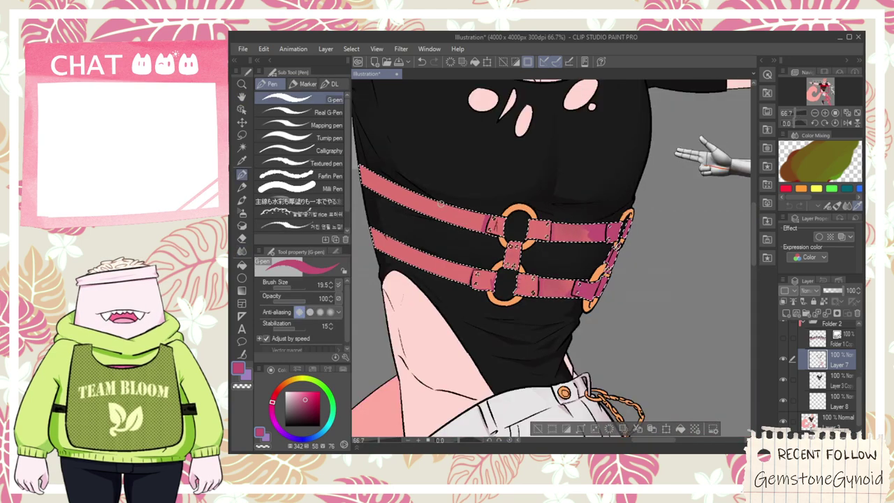
- Fill magenta shadows across the outer ends of the upper and lower harness straps with the G-pen and Fill tool
{"action": "key", "text": "space"}
{"action": "left_click_drag", "start_coordinate": [415, 183], "coordinate": [475, 247]}
{"action": "scroll", "coordinate": [462, 304], "scroll_direction": "up", "scroll_amount": 2}
{"action": "key", "text": "p"}
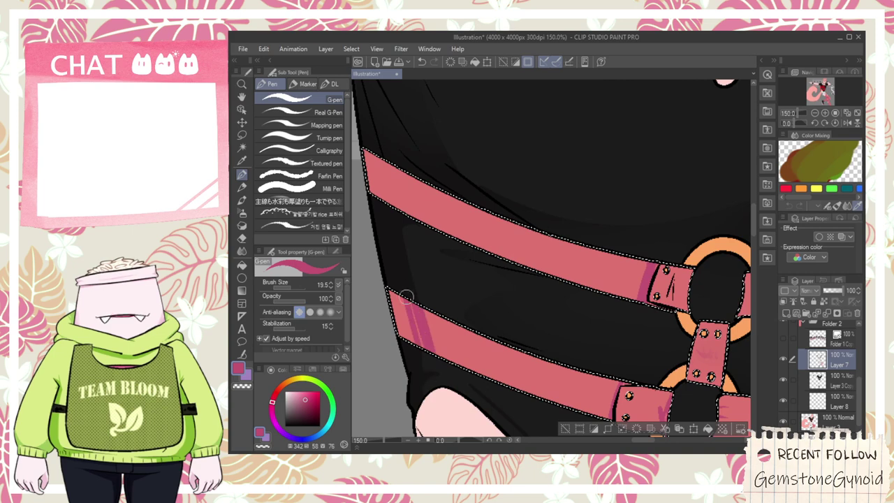
{"action": "key", "text": "g"}
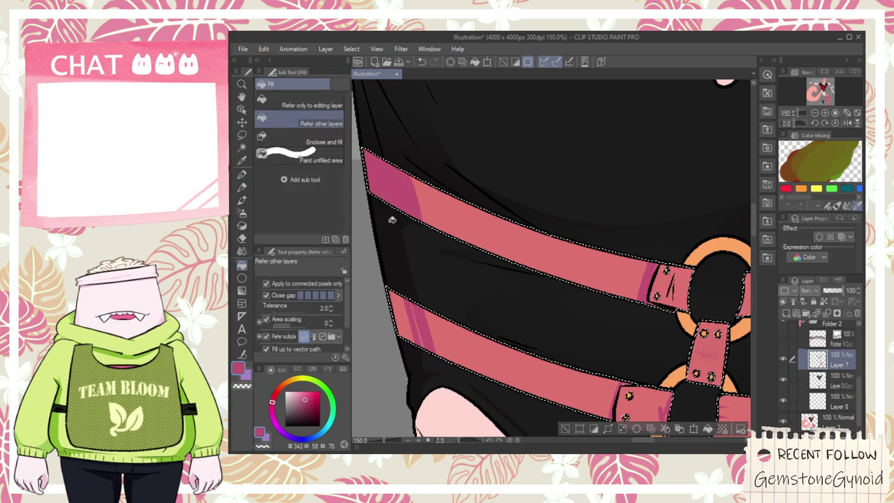
{"action": "key", "text": "p"}
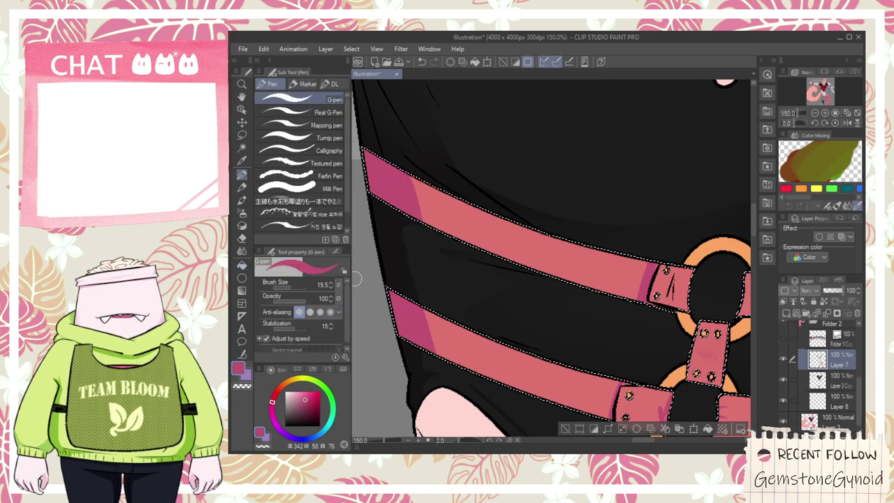
- Soften the edges of the magenta shadows at both straps' outer ends with the Round watercolor brush
{"action": "left_click", "coordinate": [242, 354]}
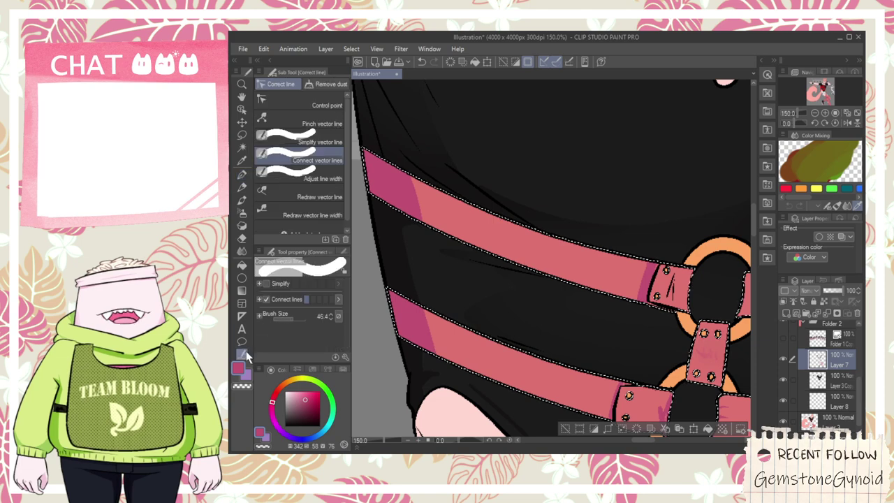
{"action": "left_click", "coordinate": [241, 201]}
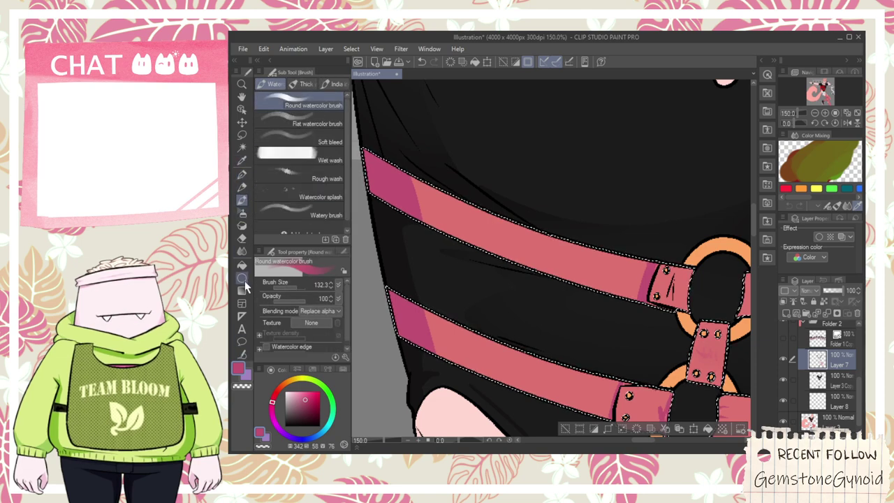
{"action": "left_click", "coordinate": [243, 253]}
{"action": "mouse_move", "coordinate": [398, 216]}
{"action": "left_mouse_down"}
{"action": "mouse_move", "coordinate": [417, 201]}
{"action": "mouse_move", "coordinate": [453, 231]}
{"action": "left_mouse_up"}
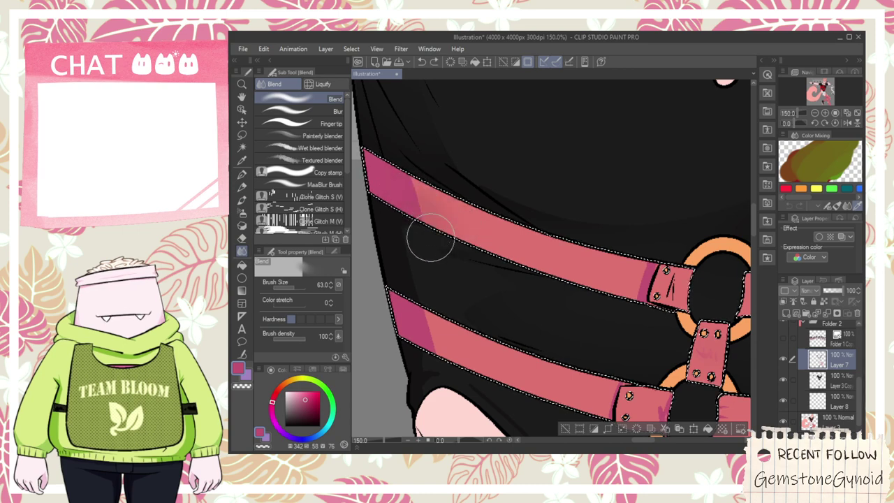
{"action": "left_click", "coordinate": [241, 200]}
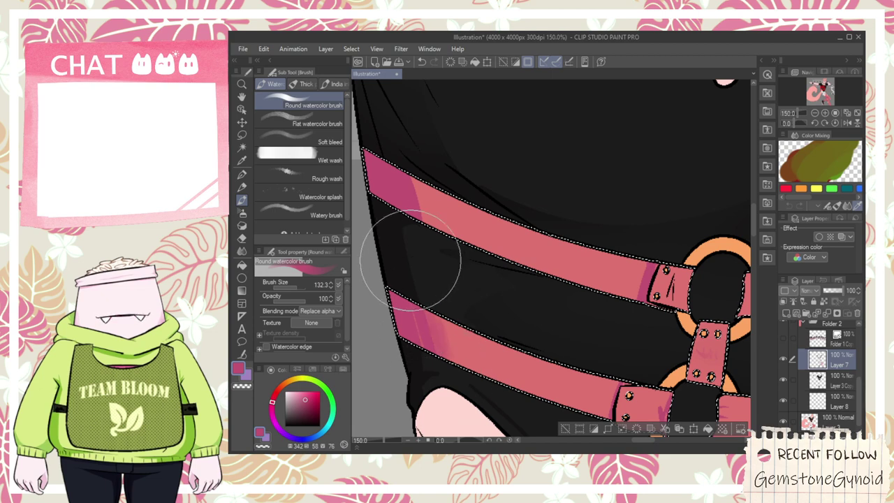
{"action": "left_click_drag", "start_coordinate": [412, 194], "coordinate": [437, 250]}
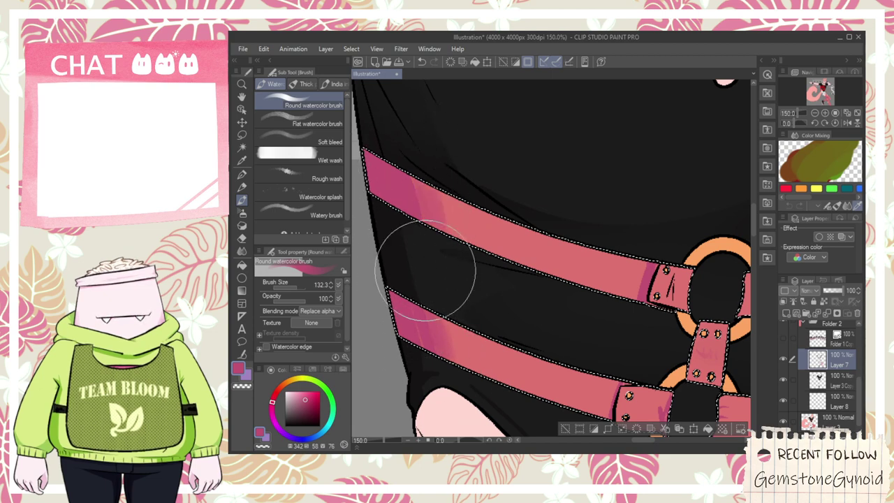
- Sample the straps' base pink and brush it over the harness shading with the Round watercolor brush
{"action": "scroll", "coordinate": [411, 314], "scroll_direction": "down", "scroll_amount": 4}
{"action": "scroll", "coordinate": [489, 363], "scroll_direction": "up", "scroll_amount": 2}
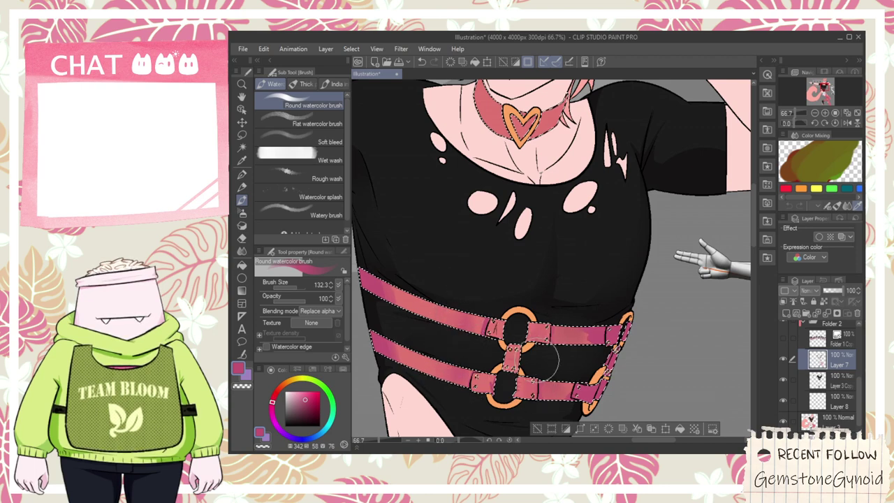
{"action": "key", "text": "i"}
{"action": "left_click", "coordinate": [454, 372]}
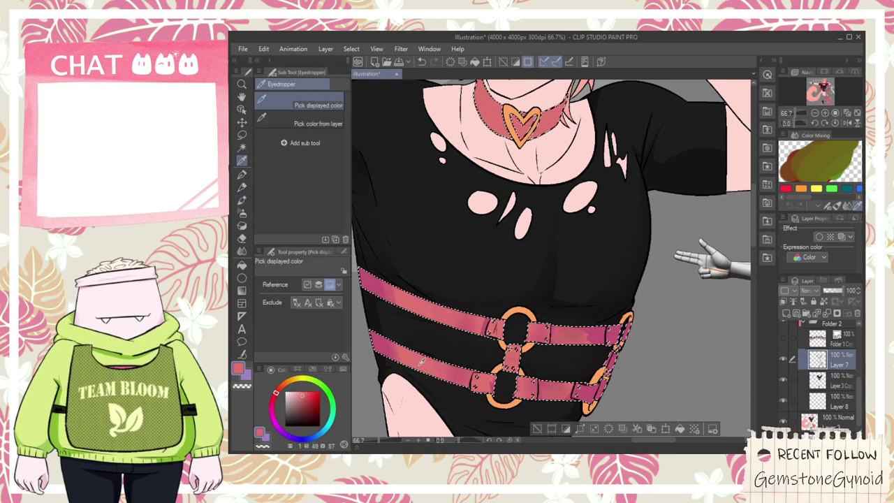
{"action": "left_click", "coordinate": [242, 239]}
{"action": "left_click", "coordinate": [242, 201]}
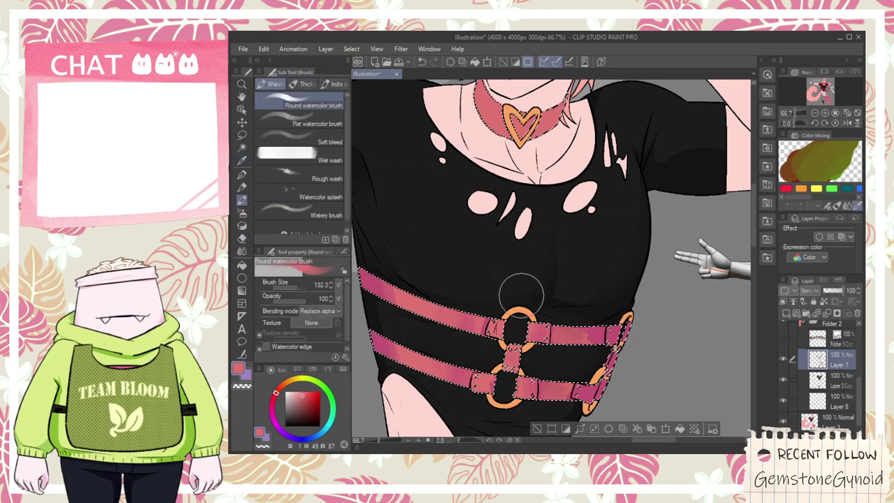
{"action": "mouse_move", "coordinate": [563, 396]}
{"action": "left_mouse_down"}
{"action": "mouse_move", "coordinate": [582, 321]}
{"action": "mouse_move", "coordinate": [582, 347]}
{"action": "left_mouse_up"}
{"action": "left_click_drag", "start_coordinate": [556, 392], "coordinate": [550, 403]}
{"action": "scroll", "coordinate": [554, 393], "scroll_direction": "down", "scroll_amount": 2}
{"action": "scroll", "coordinate": [491, 384], "scroll_direction": "up", "scroll_amount": 2}
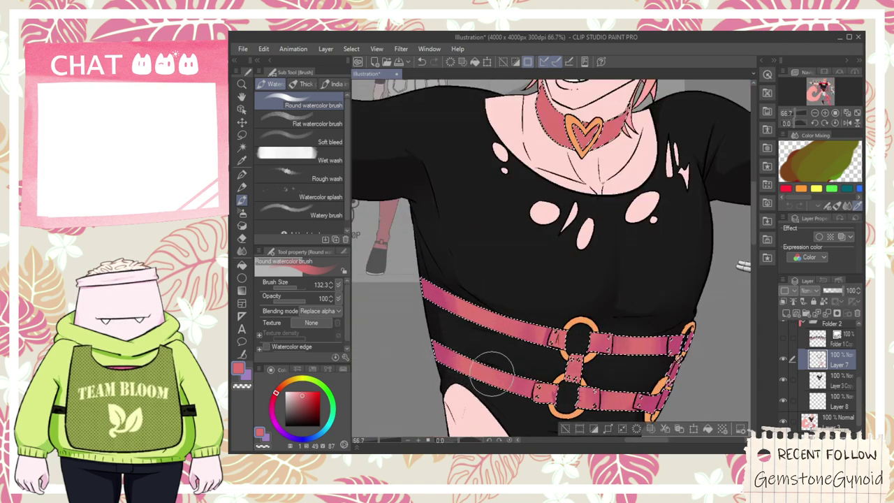
{"action": "scroll", "coordinate": [490, 339], "scroll_direction": "down", "scroll_amount": 2}
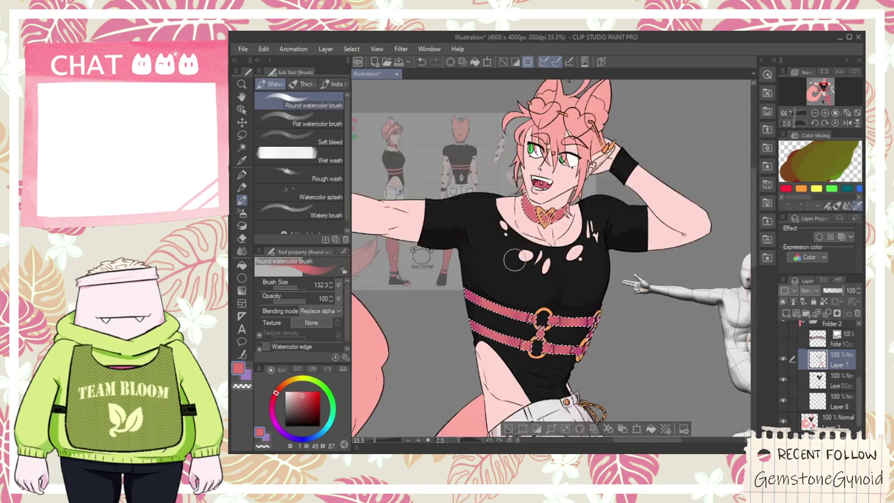
- Shade both sides of the choker in sampled magenta with the Round watercolor brush, softening towards the heart with the base pink
{"action": "scroll", "coordinate": [519, 257], "scroll_direction": "up", "scroll_amount": 2}
{"action": "key", "text": "alt"}
{"action": "left_click", "coordinate": [394, 374]}
{"action": "scroll", "coordinate": [525, 183], "scroll_direction": "up", "scroll_amount": 2}
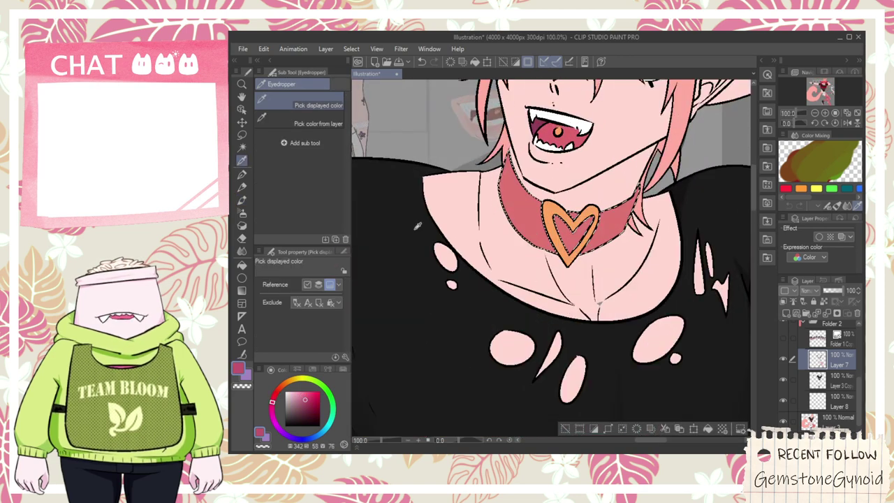
{"action": "left_click", "coordinate": [242, 187]}
{"action": "left_click", "coordinate": [242, 200]}
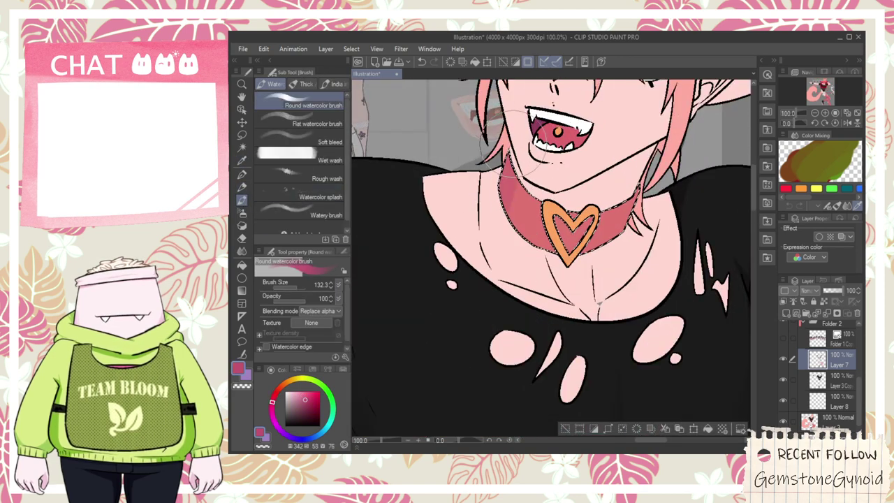
{"action": "mouse_move", "coordinate": [502, 238]}
{"action": "left_mouse_down"}
{"action": "mouse_move", "coordinate": [514, 150]}
{"action": "mouse_move", "coordinate": [492, 160]}
{"action": "left_mouse_up"}
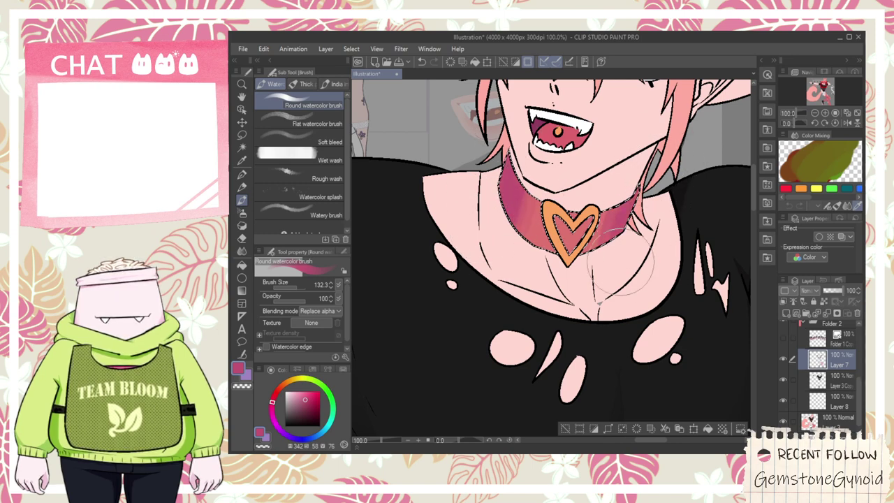
{"action": "key", "text": "i"}
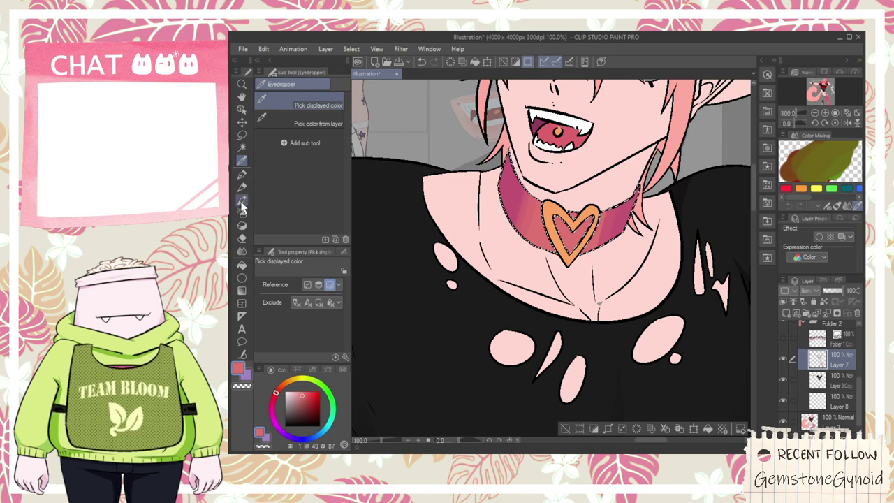
{"action": "left_click", "coordinate": [241, 200]}
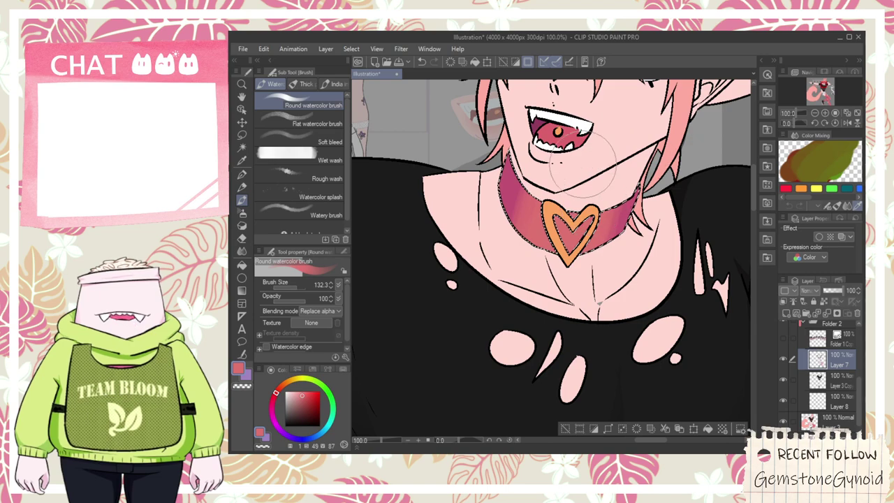
- Draw magenta G-pen shadows on the choker inside the heart pendant, along its outer edge and in the notch above it
{"action": "scroll", "coordinate": [591, 152], "scroll_direction": "up", "scroll_amount": 6}
{"action": "key", "text": "p"}
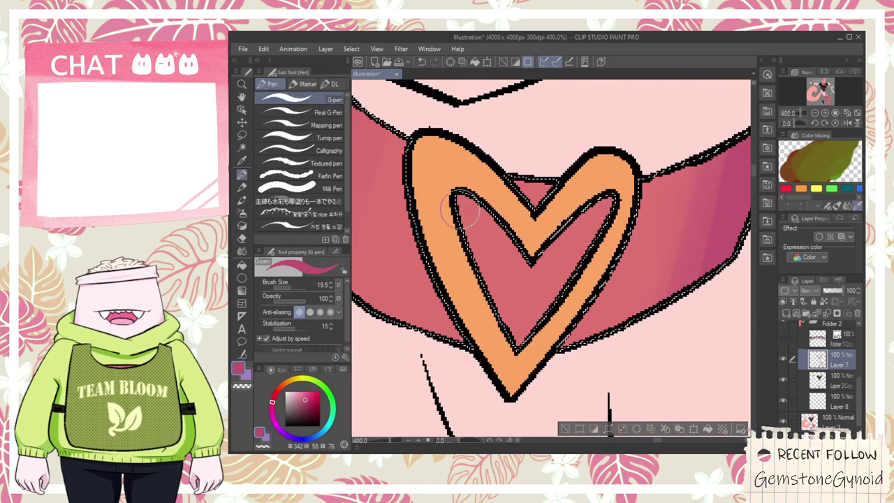
{"action": "left_click_drag", "start_coordinate": [451, 200], "coordinate": [530, 242]}
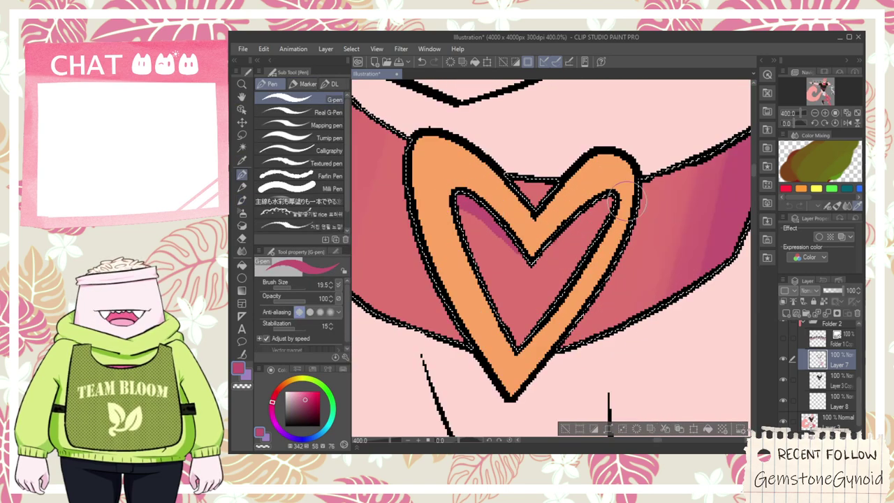
{"action": "key", "text": "ctrl+z"}
{"action": "left_click_drag", "start_coordinate": [529, 375], "coordinate": [624, 204]}
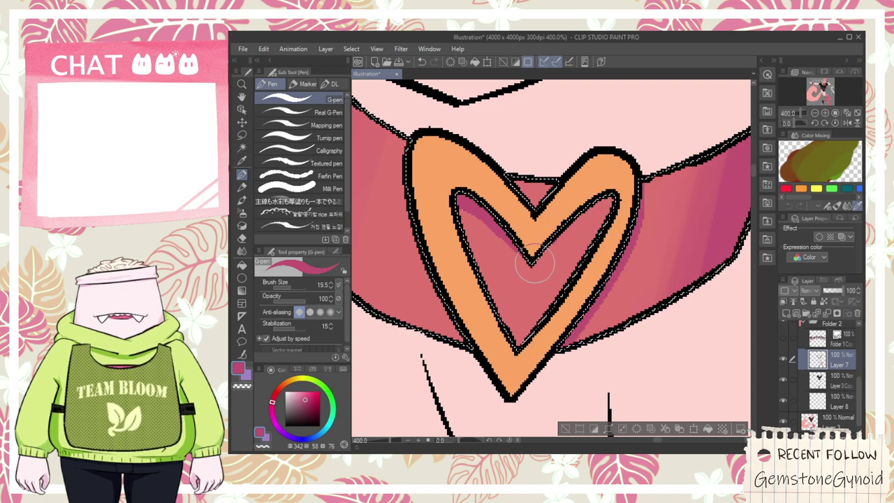
{"action": "left_click_drag", "start_coordinate": [514, 354], "coordinate": [600, 215]}
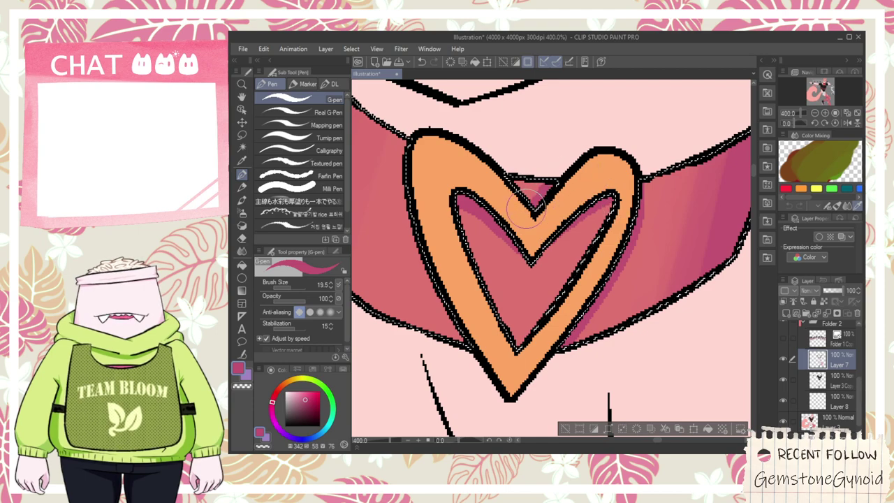
- Look over the shaded choker, harness and tights on the whole figure and clear the selection around them
{"action": "scroll", "coordinate": [534, 206], "scroll_direction": "down", "scroll_amount": 4}
{"action": "key", "text": "space"}
{"action": "mouse_move", "coordinate": [534, 208]}
{"action": "left_mouse_down"}
{"action": "mouse_move", "coordinate": [542, 247]}
{"action": "mouse_move", "coordinate": [541, 196]}
{"action": "left_mouse_up"}
{"action": "scroll", "coordinate": [541, 248], "scroll_direction": "down", "scroll_amount": 2}
{"action": "scroll", "coordinate": [542, 210], "scroll_direction": "down", "scroll_amount": 1}
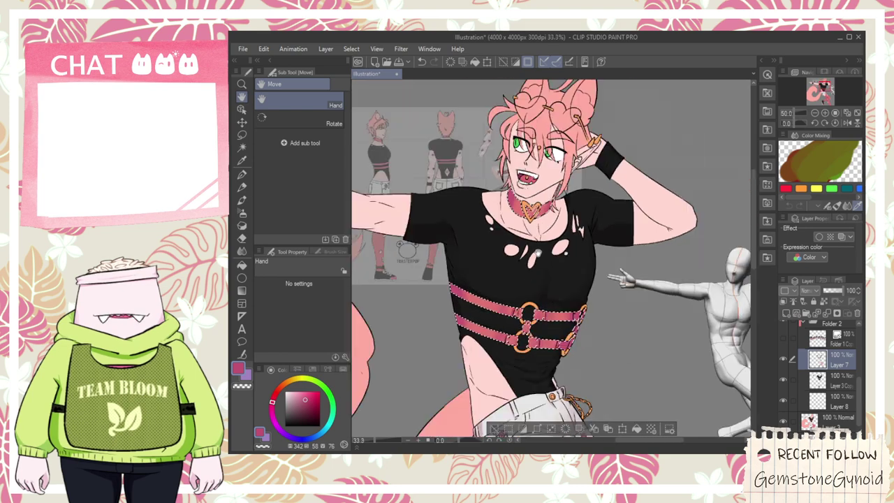
{"action": "left_click_drag", "start_coordinate": [543, 289], "coordinate": [558, 206]}
{"action": "left_click_drag", "start_coordinate": [542, 301], "coordinate": [537, 269]}
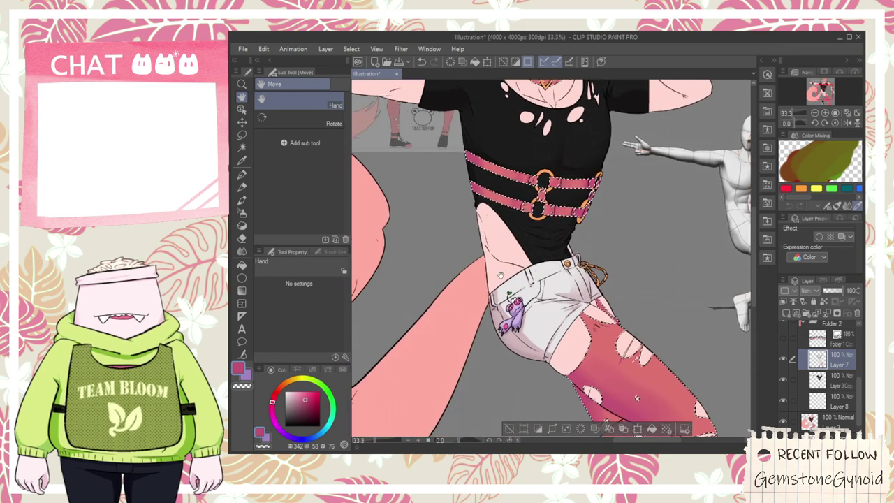
{"action": "scroll", "coordinate": [547, 283], "scroll_direction": "up", "scroll_amount": 2}
{"action": "scroll", "coordinate": [583, 279], "scroll_direction": "down", "scroll_amount": 3}
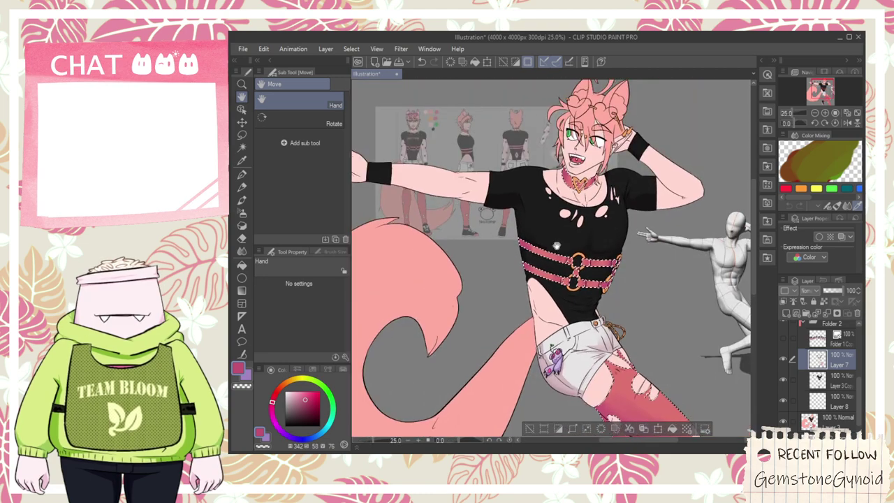
{"action": "left_click_drag", "start_coordinate": [559, 214], "coordinate": [570, 244]}
{"action": "scroll", "coordinate": [622, 190], "scroll_direction": "up", "scroll_amount": 2}
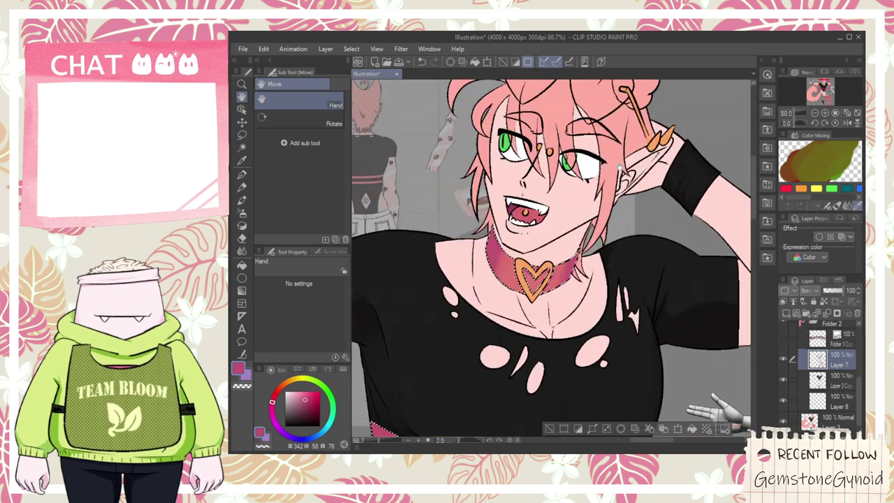
{"action": "scroll", "coordinate": [629, 194], "scroll_direction": "down", "scroll_amount": 2}
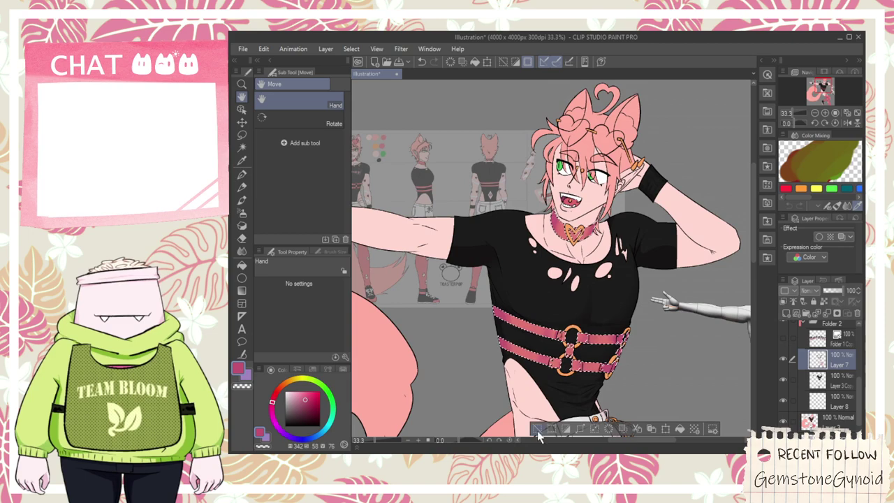
{"action": "left_click", "coordinate": [540, 432]}
- Examine the shading without selection outlines from the harness and shorts down the tights to the raised sneaker
{"action": "scroll", "coordinate": [547, 394], "scroll_direction": "down", "scroll_amount": 3}
{"action": "left_click_drag", "start_coordinate": [553, 372], "coordinate": [539, 303]}
{"action": "scroll", "coordinate": [539, 303], "scroll_direction": "up", "scroll_amount": 2}
{"action": "scroll", "coordinate": [545, 294], "scroll_direction": "up", "scroll_amount": 3}
{"action": "scroll", "coordinate": [545, 294], "scroll_direction": "down", "scroll_amount": 2}
{"action": "scroll", "coordinate": [536, 218], "scroll_direction": "down", "scroll_amount": 1}
{"action": "left_click_drag", "start_coordinate": [536, 218], "coordinate": [552, 188]}
{"action": "left_click_drag", "start_coordinate": [610, 307], "coordinate": [553, 168]}
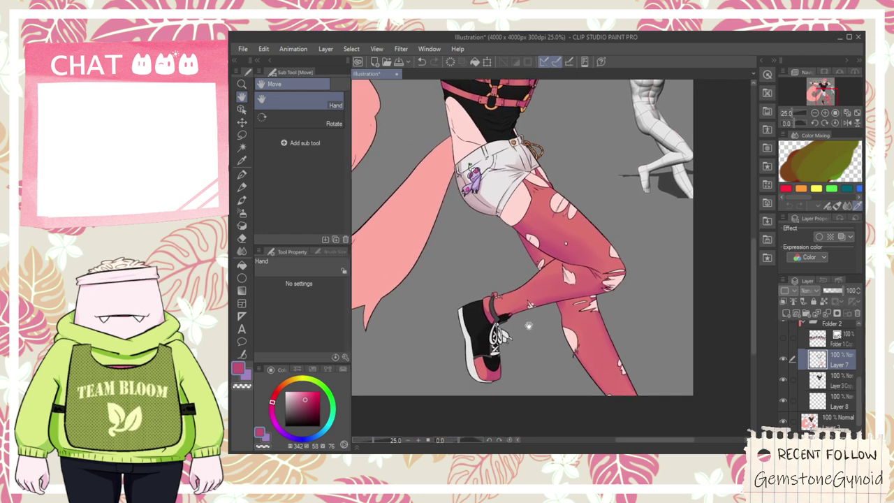
{"action": "scroll", "coordinate": [544, 303], "scroll_direction": "up", "scroll_amount": 2}
{"action": "scroll", "coordinate": [509, 350], "scroll_direction": "up", "scroll_amount": 2}
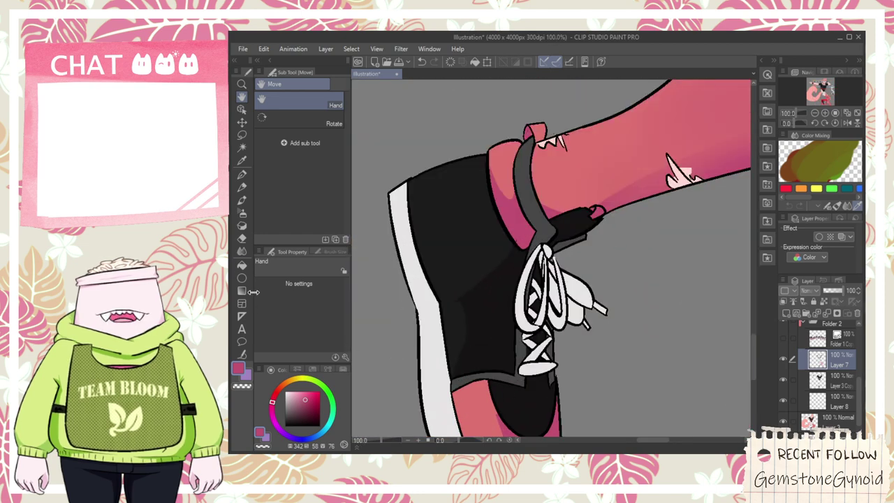
- Choose the Textured blender and check the shading on the raised sneaker, the torn tights and the full figure
{"action": "left_click", "coordinate": [241, 251]}
{"action": "left_click", "coordinate": [307, 159]}
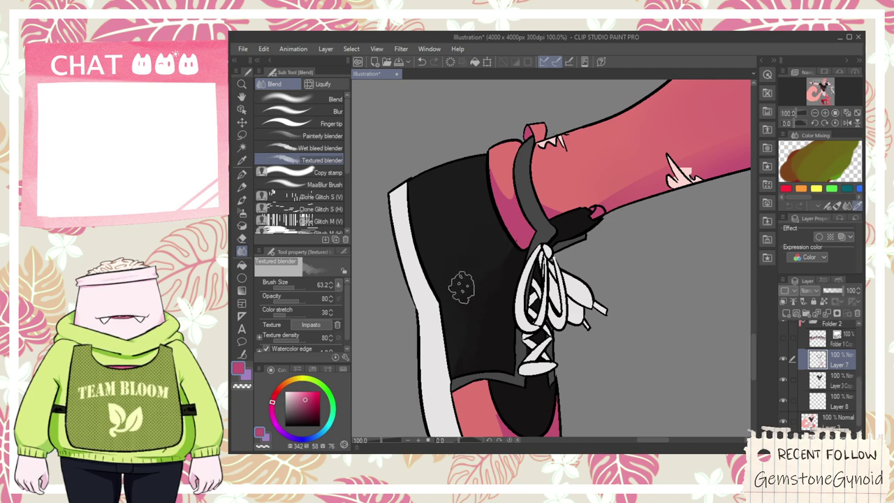
{"action": "scroll", "coordinate": [470, 277], "scroll_direction": "down", "scroll_amount": 2}
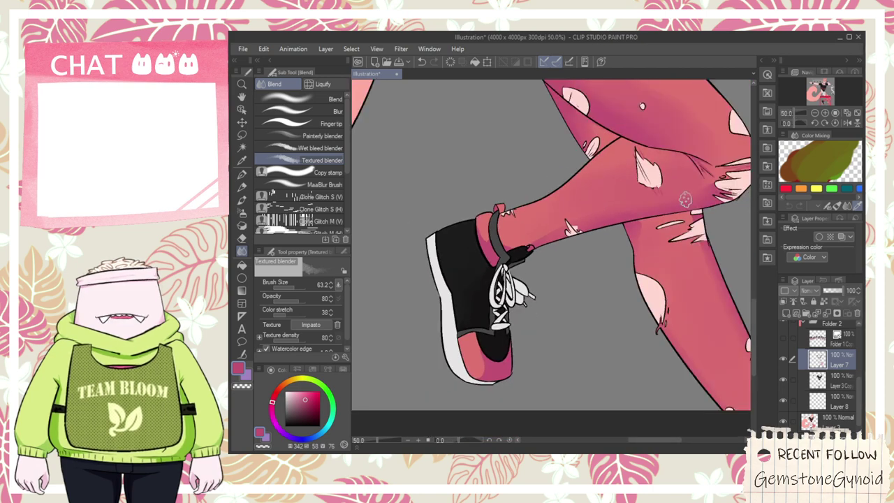
{"action": "scroll", "coordinate": [717, 170], "scroll_direction": "down", "scroll_amount": 4}
{"action": "scroll", "coordinate": [717, 155], "scroll_direction": "up", "scroll_amount": 4}
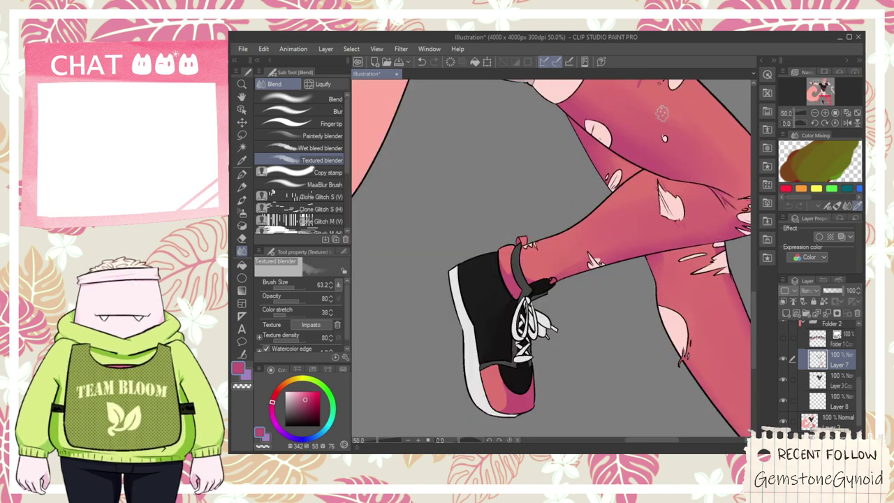
{"action": "scroll", "coordinate": [687, 134], "scroll_direction": "down", "scroll_amount": 2}
{"action": "key", "text": "space"}
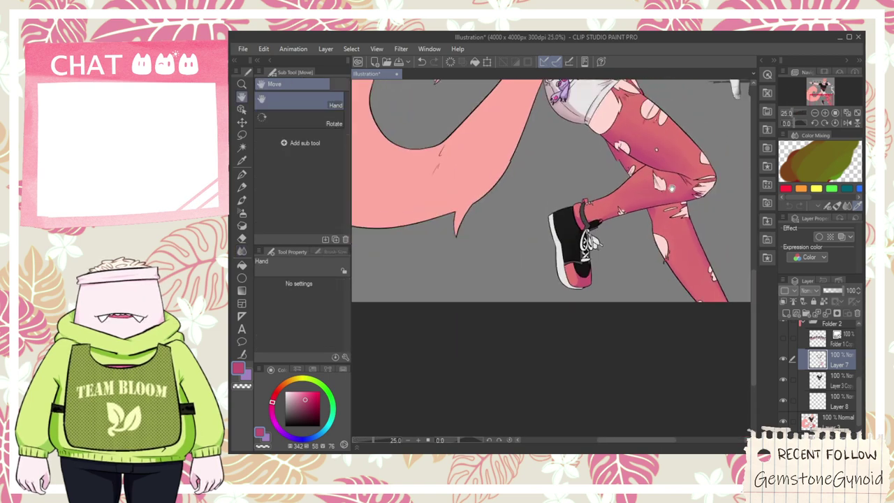
{"action": "left_click_drag", "start_coordinate": [685, 132], "coordinate": [594, 233]}
{"action": "left_click_drag", "start_coordinate": [506, 125], "coordinate": [516, 246]}
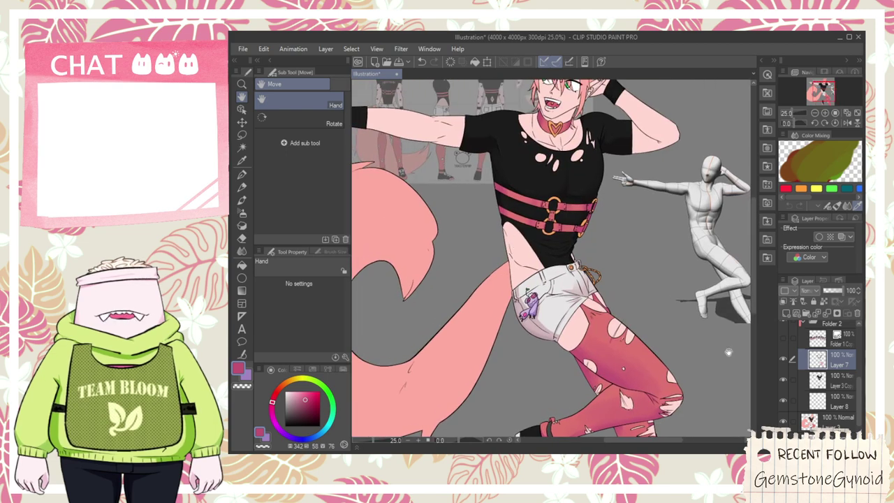
- Select the character's bare skin areas using the base colour layer and make Layer 7 the working layer
{"action": "left_click", "coordinate": [831, 421]}
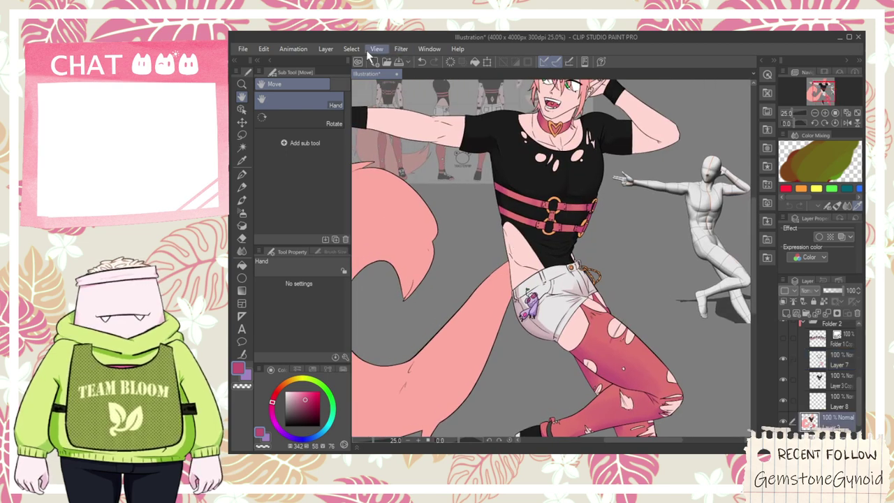
{"action": "key", "text": "Tab"}
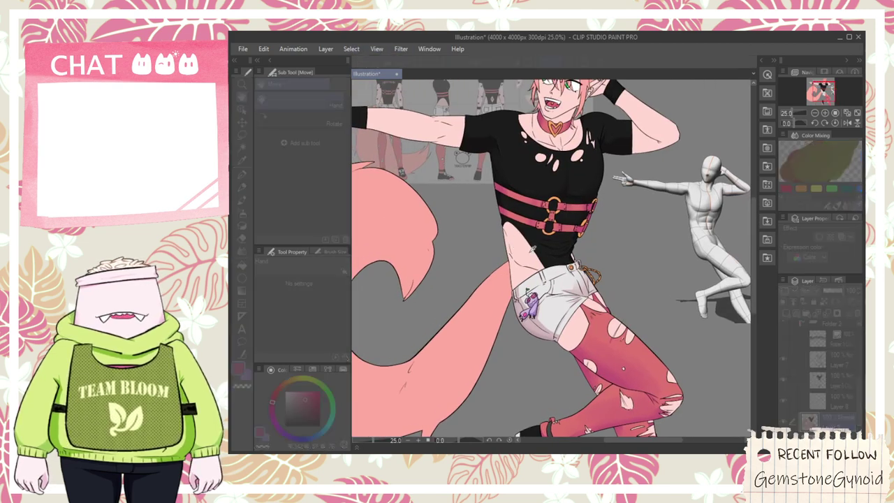
{"action": "key", "text": "Tab"}
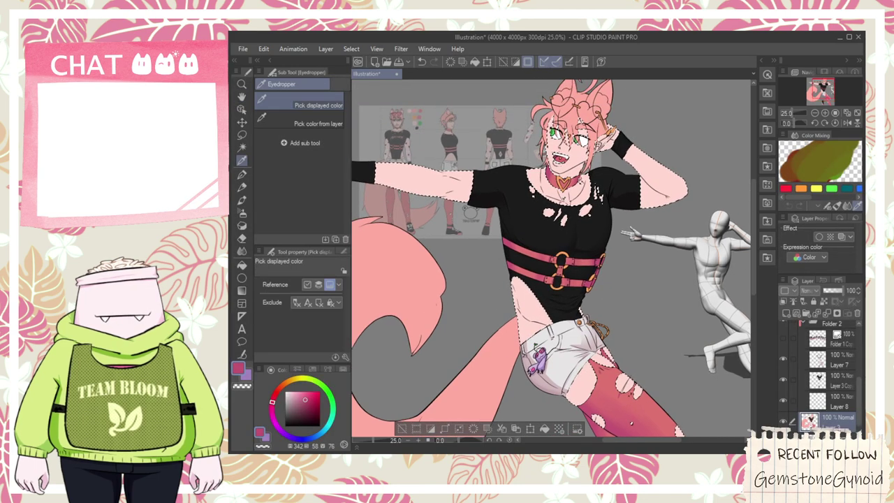
{"action": "left_click", "coordinate": [831, 359]}
{"action": "left_click", "coordinate": [829, 403]}
{"action": "left_click", "coordinate": [817, 386]}
{"action": "left_click", "coordinate": [784, 379]}
{"action": "left_click", "coordinate": [783, 379]}
{"action": "left_click", "coordinate": [782, 363]}
{"action": "left_click", "coordinate": [782, 359]}
{"action": "left_click", "coordinate": [831, 359]}
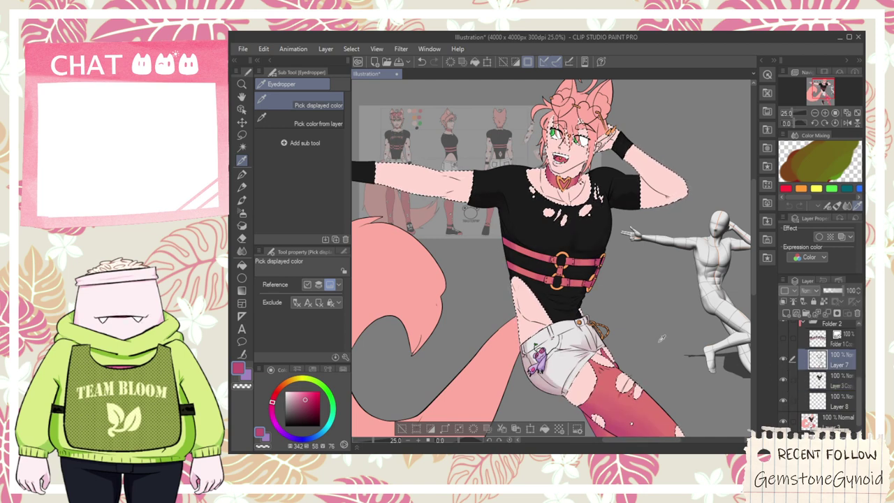
- Pick the skin tone from the bare waist and shift it to a darker pink with hue 356, saturation 30 and value 89
{"action": "scroll", "coordinate": [494, 275], "scroll_direction": "up", "scroll_amount": 3}
{"action": "left_click", "coordinate": [608, 306]}
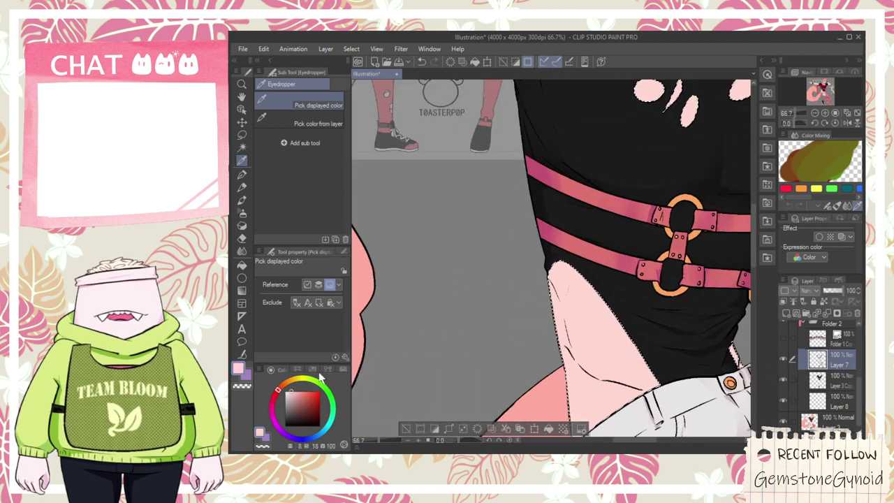
{"action": "left_click", "coordinate": [274, 396]}
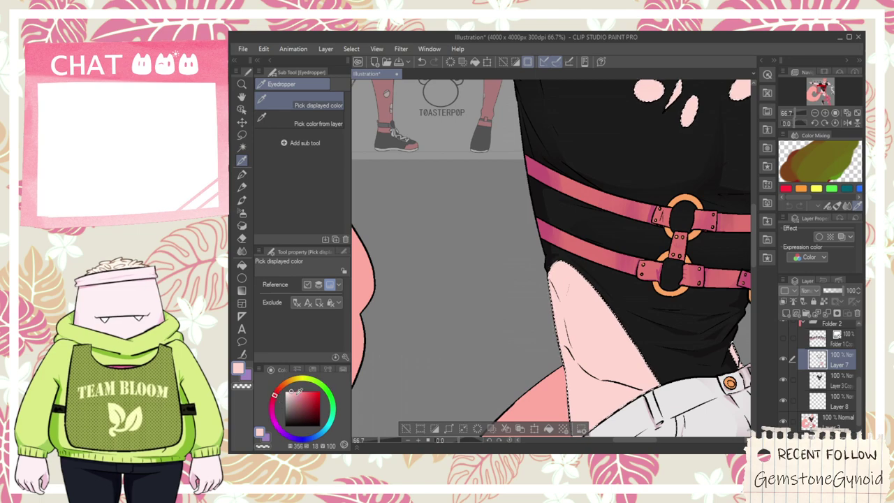
{"action": "left_click", "coordinate": [295, 395]}
{"action": "key", "text": "space"}
{"action": "left_click_drag", "start_coordinate": [532, 294], "coordinate": [479, 278]}
{"action": "scroll", "coordinate": [479, 277], "scroll_direction": "down", "scroll_amount": 3}
{"action": "left_click_drag", "start_coordinate": [557, 307], "coordinate": [512, 303]}
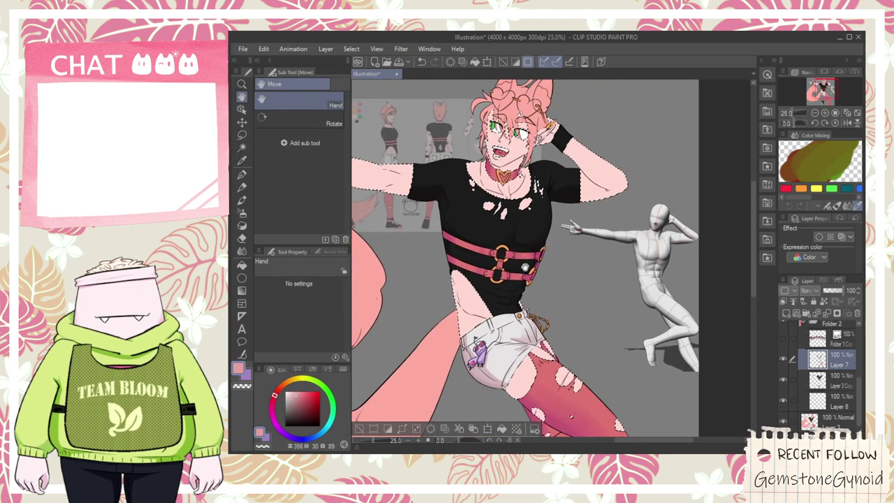
- Draw a thin pink G-pen shadow under the hip crease line on the bare waist, redoing the first stroke
{"action": "scroll", "coordinate": [511, 302], "scroll_direction": "up", "scroll_amount": 2}
{"action": "scroll", "coordinate": [512, 302], "scroll_direction": "up", "scroll_amount": 3}
{"action": "key", "text": "p"}
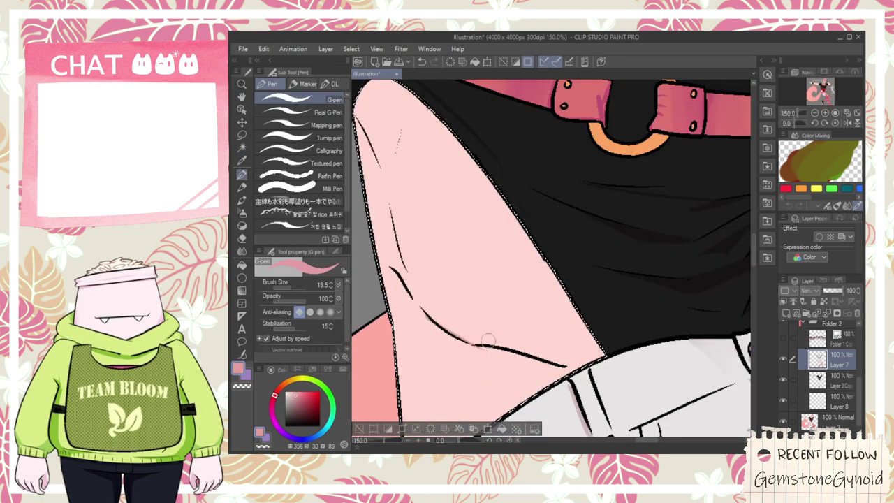
{"action": "left_click_drag", "start_coordinate": [468, 342], "coordinate": [564, 374]}
{"action": "key", "text": "ctrl+z"}
{"action": "left_click_drag", "start_coordinate": [498, 353], "coordinate": [565, 366]}
{"action": "scroll", "coordinate": [514, 319], "scroll_direction": "down", "scroll_amount": 2}
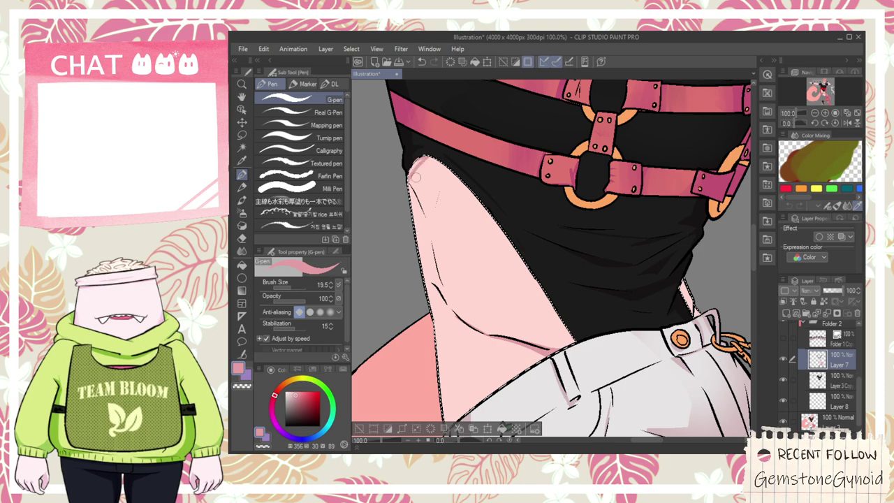
- Outline a pink shadow at the upper tip of the bare waist below the shirt and fill it
{"action": "scroll", "coordinate": [425, 160], "scroll_direction": "down", "scroll_amount": 2}
{"action": "key", "text": "space"}
{"action": "left_click_drag", "start_coordinate": [492, 168], "coordinate": [458, 225]}
{"action": "scroll", "coordinate": [459, 225], "scroll_direction": "up", "scroll_amount": 4}
{"action": "key", "text": "p"}
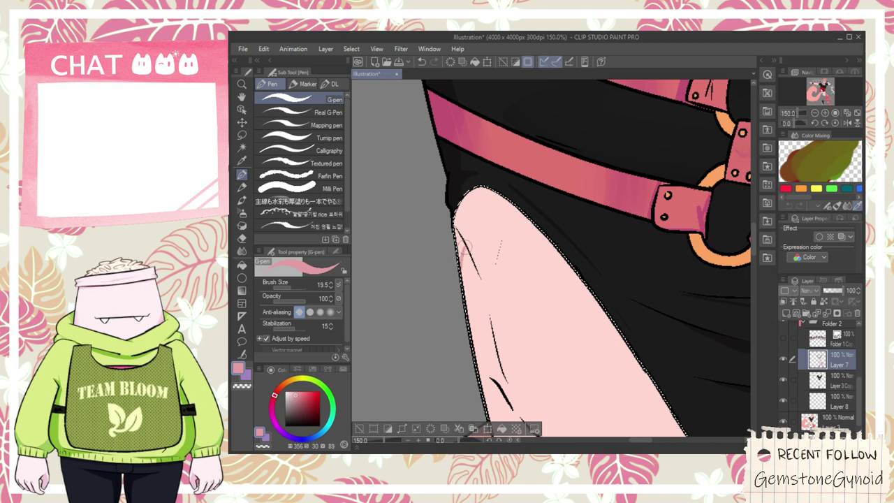
{"action": "key", "text": "g"}
{"action": "left_click", "coordinate": [465, 213]}
{"action": "left_click", "coordinate": [459, 242]}
{"action": "scroll", "coordinate": [459, 244], "scroll_direction": "down", "scroll_amount": 2}
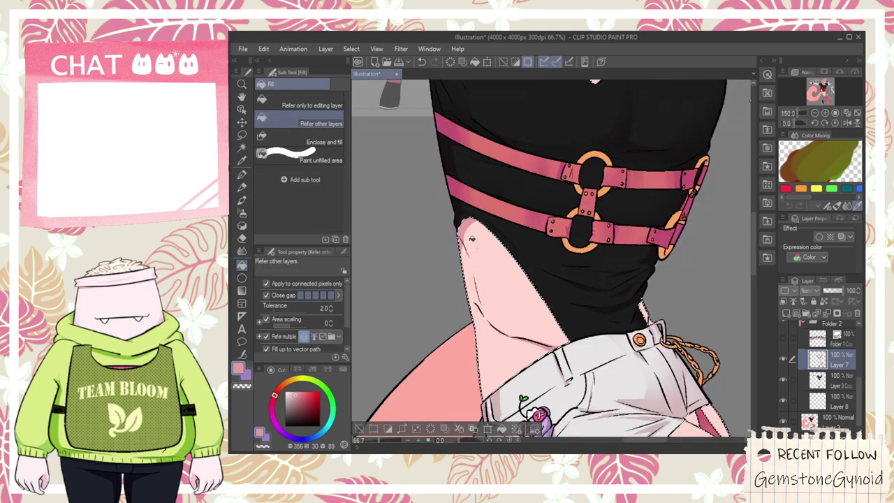
- Draw a thin G-pen shadow along the waist's upper contour line and fill the skin sliver on the other side of the waist
{"action": "key", "text": "p"}
{"action": "scroll", "coordinate": [469, 239], "scroll_direction": "up", "scroll_amount": 2}
{"action": "left_click_drag", "start_coordinate": [462, 245], "coordinate": [485, 299]}
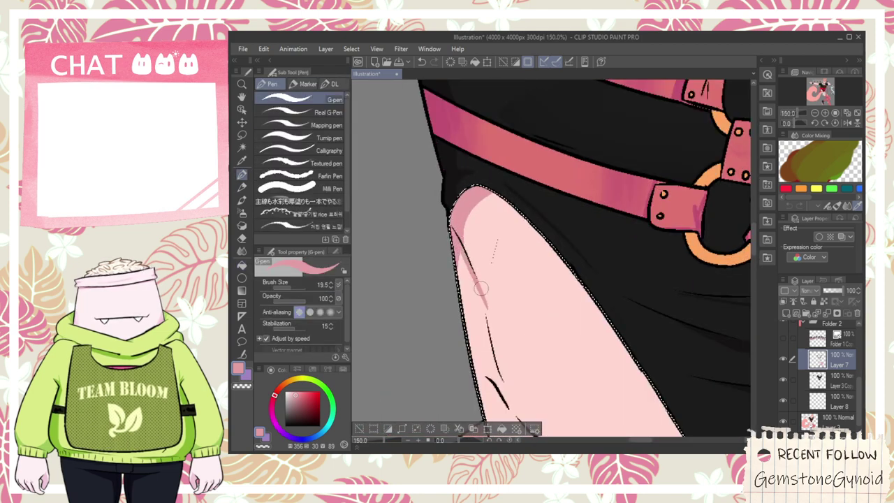
{"action": "scroll", "coordinate": [496, 356], "scroll_direction": "down", "scroll_amount": 3}
{"action": "left_click_drag", "start_coordinate": [561, 365], "coordinate": [525, 357]}
{"action": "scroll", "coordinate": [525, 358], "scroll_direction": "up", "scroll_amount": 2}
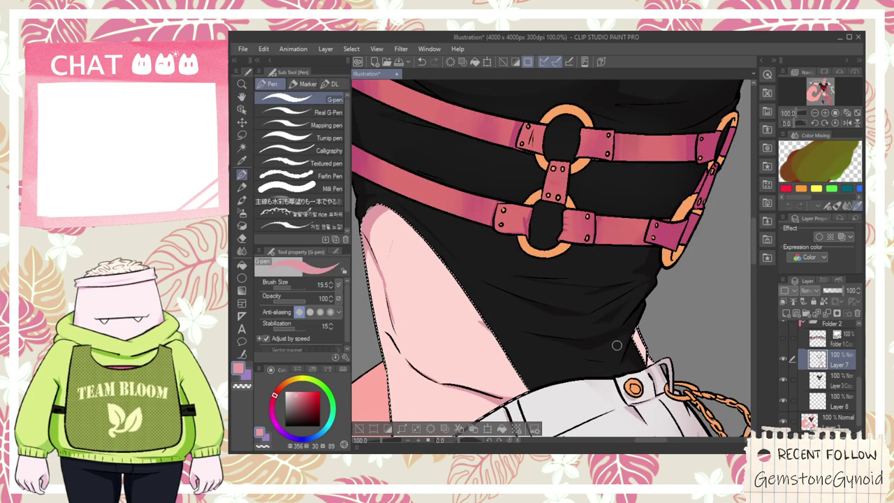
{"action": "key", "text": "g"}
{"action": "left_click", "coordinate": [640, 348]}
- Outline and fill a pink shadow in the lower corner of the bare waist, just above the shorts' waistband
{"action": "scroll", "coordinate": [638, 357], "scroll_direction": "down", "scroll_amount": 2}
{"action": "mouse_move", "coordinate": [673, 286]}
{"action": "left_mouse_down"}
{"action": "mouse_move", "coordinate": [647, 284]}
{"action": "mouse_move", "coordinate": [540, 317]}
{"action": "mouse_move", "coordinate": [525, 270]}
{"action": "left_mouse_up"}
{"action": "scroll", "coordinate": [539, 317], "scroll_direction": "down", "scroll_amount": 1}
{"action": "scroll", "coordinate": [461, 311], "scroll_direction": "up", "scroll_amount": 1}
{"action": "scroll", "coordinate": [526, 323], "scroll_direction": "down", "scroll_amount": 1}
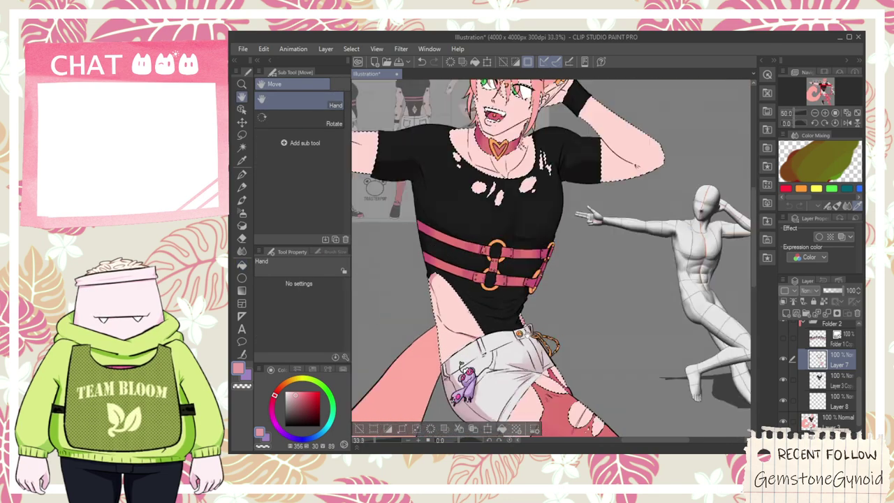
{"action": "left_click_drag", "start_coordinate": [513, 322], "coordinate": [479, 280]}
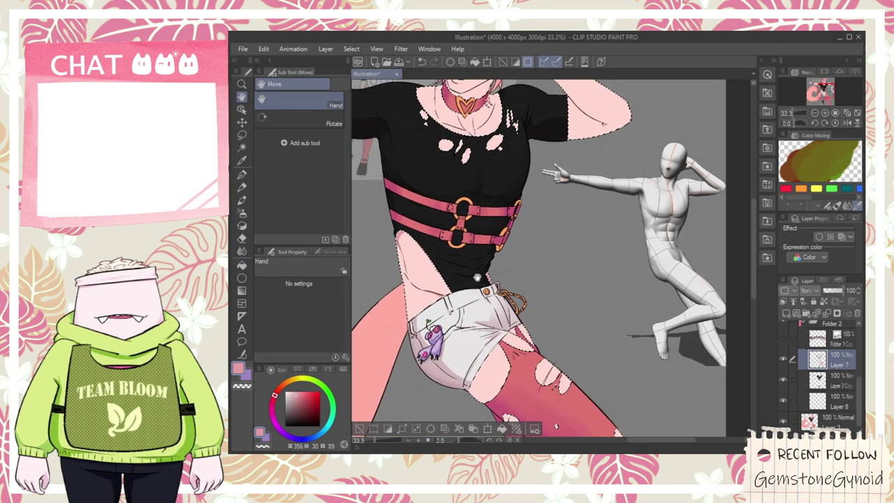
{"action": "scroll", "coordinate": [545, 285], "scroll_direction": "up", "scroll_amount": 4}
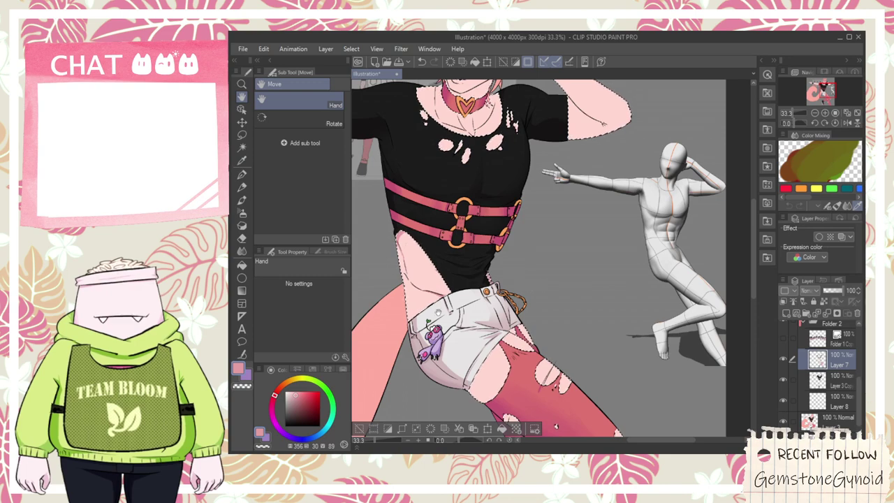
{"action": "key", "text": "p"}
{"action": "key", "text": "g"}
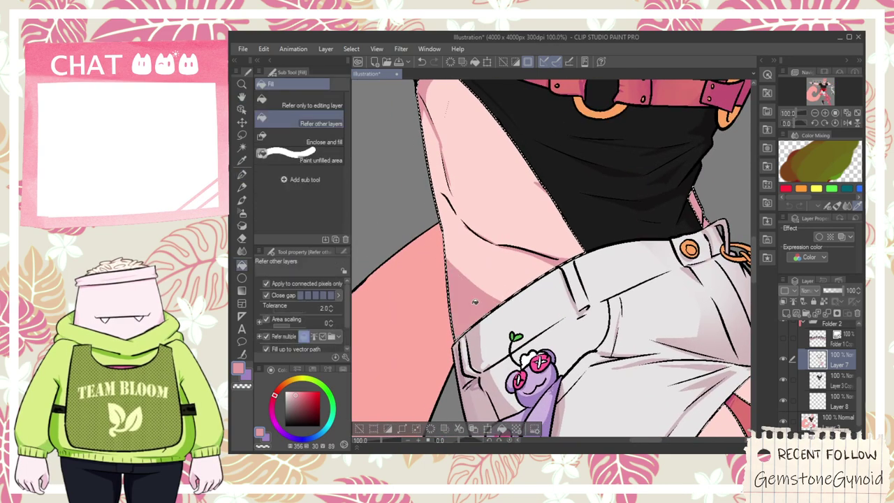
- Outline and fill a curved pink shadow between the shirt's edge and the hip crease line
{"action": "scroll", "coordinate": [525, 237], "scroll_direction": "down", "scroll_amount": 1}
{"action": "key", "text": "h"}
{"action": "mouse_move", "coordinate": [525, 237]}
{"action": "left_mouse_down"}
{"action": "mouse_move", "coordinate": [535, 270]}
{"action": "mouse_move", "coordinate": [545, 221]}
{"action": "left_mouse_up"}
{"action": "scroll", "coordinate": [536, 265], "scroll_direction": "up", "scroll_amount": 1}
{"action": "key", "text": "p"}
{"action": "key", "text": "g"}
{"action": "left_click", "coordinate": [540, 265]}
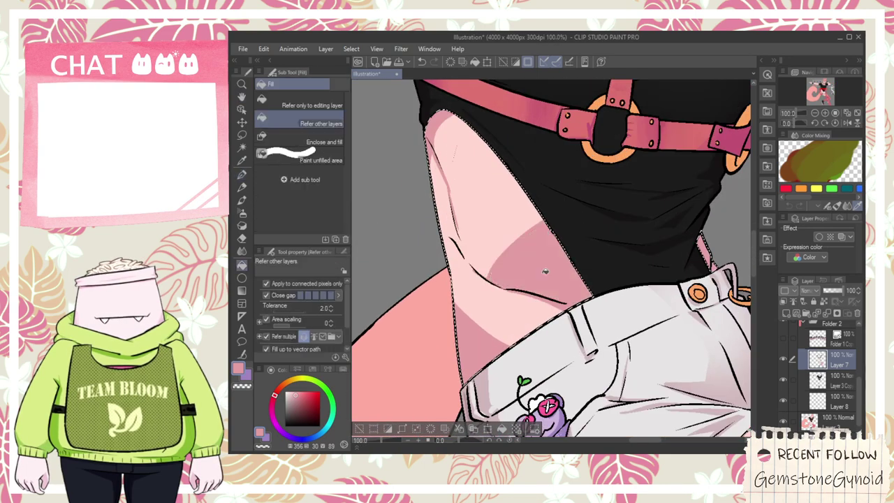
- Enlarge the filled shadow at the upper tip of the waist with a rounded lower edge
{"action": "key", "text": "p"}
{"action": "key", "text": "g"}
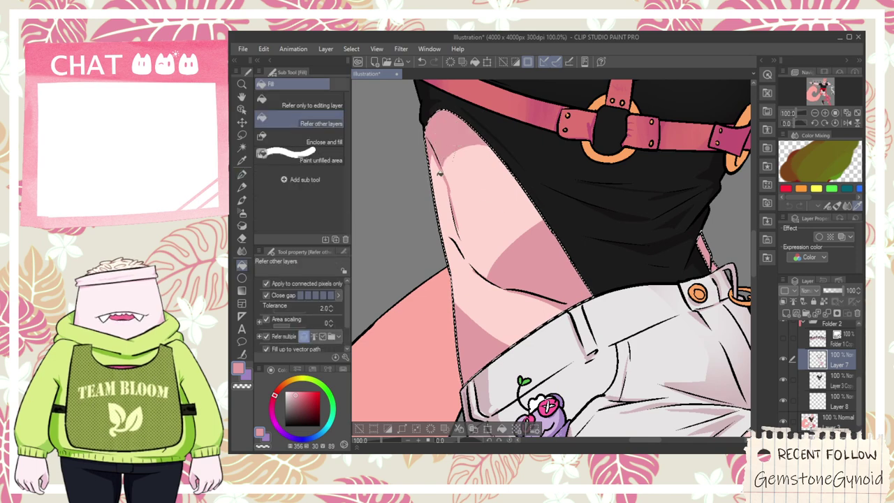
{"action": "scroll", "coordinate": [489, 210], "scroll_direction": "up", "scroll_amount": 4}
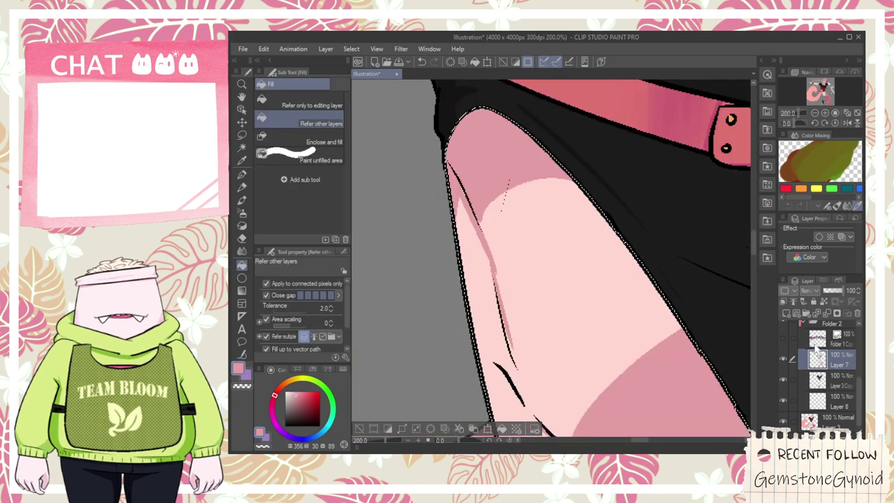
- Erase the stray dotted line on the waist from Layer 2 with the Vector eraser and return to Layer 7
{"action": "scroll", "coordinate": [857, 379], "scroll_direction": "down", "scroll_amount": 3}
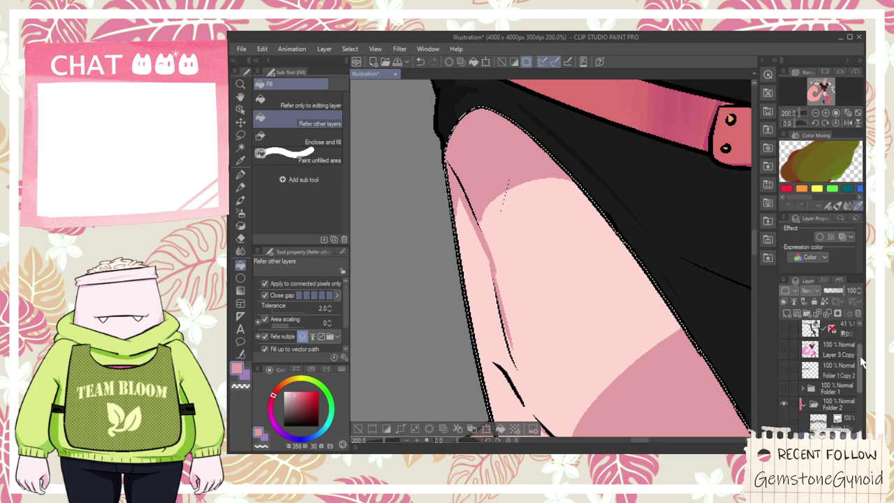
{"action": "key", "text": "e"}
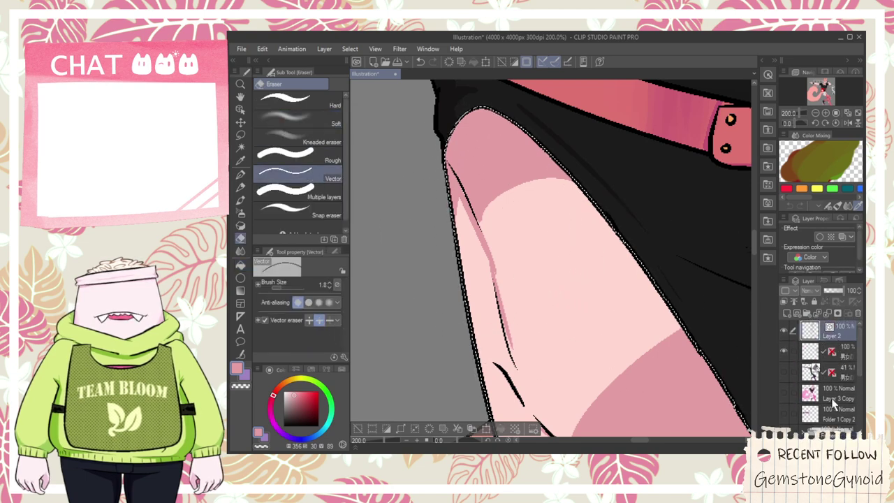
{"action": "left_click", "coordinate": [854, 372]}
{"action": "scroll", "coordinate": [855, 372], "scroll_direction": "down", "scroll_amount": 3}
{"action": "scroll", "coordinate": [831, 377], "scroll_direction": "down", "scroll_amount": 2}
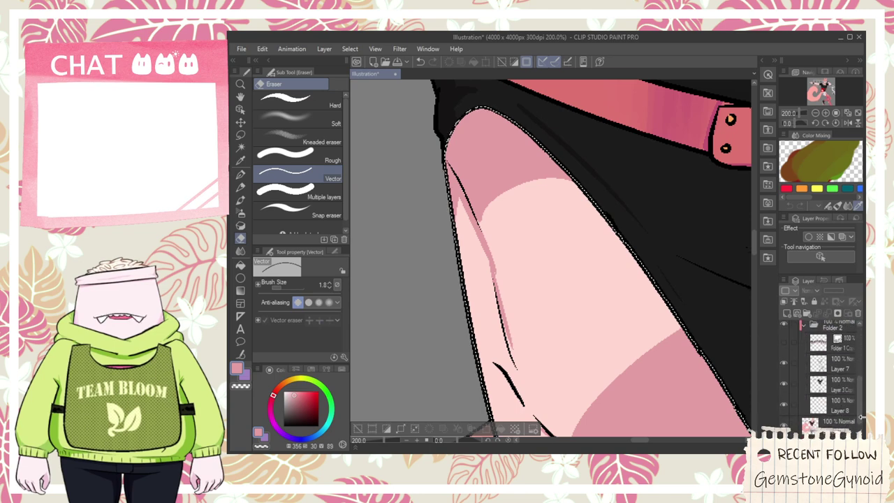
{"action": "left_click", "coordinate": [796, 402]}
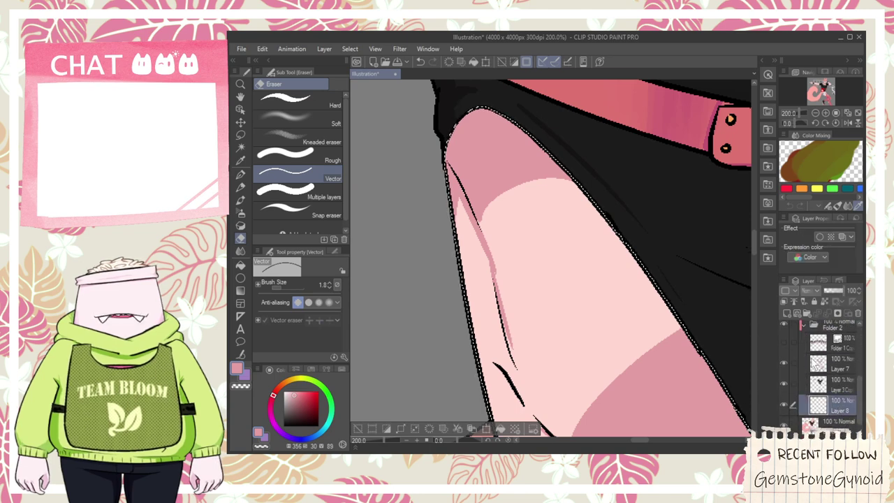
{"action": "left_click", "coordinate": [796, 364]}
- Outline and fill a rounded pink shadow between the waist's upper contour line and its outer edge
{"action": "scroll", "coordinate": [642, 398], "scroll_direction": "down", "scroll_amount": 1}
{"action": "key", "text": "h"}
{"action": "scroll", "coordinate": [498, 267], "scroll_direction": "up", "scroll_amount": 1}
{"action": "key", "text": "p"}
{"action": "mouse_move", "coordinate": [516, 307]}
{"action": "left_mouse_down"}
{"action": "mouse_move", "coordinate": [498, 266]}
{"action": "mouse_move", "coordinate": [520, 261]}
{"action": "left_mouse_up"}
{"action": "key", "text": "g"}
{"action": "left_click", "coordinate": [491, 222]}
{"action": "scroll", "coordinate": [492, 258], "scroll_direction": "down", "scroll_amount": 1}
{"action": "key", "text": "p"}
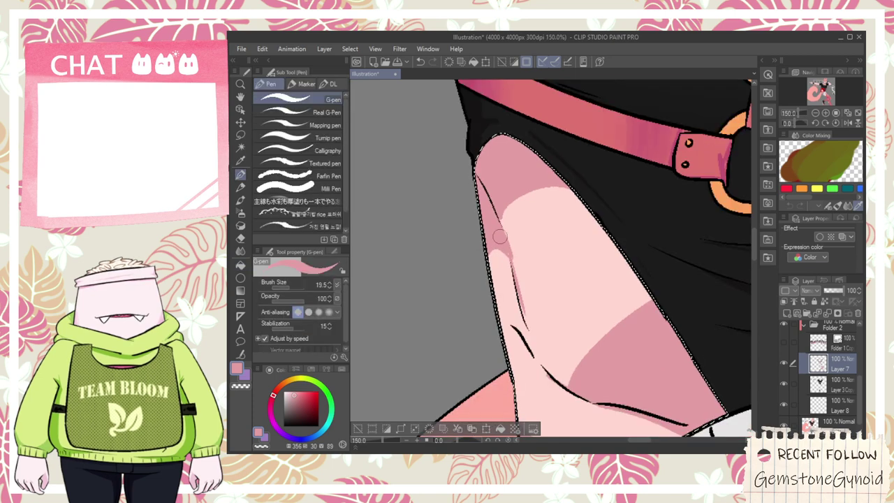
- Smooth the edges of the pink waist shadows with the Blend tool, from the upper tip down to the waistband
{"action": "left_click_drag", "start_coordinate": [527, 333], "coordinate": [491, 249]}
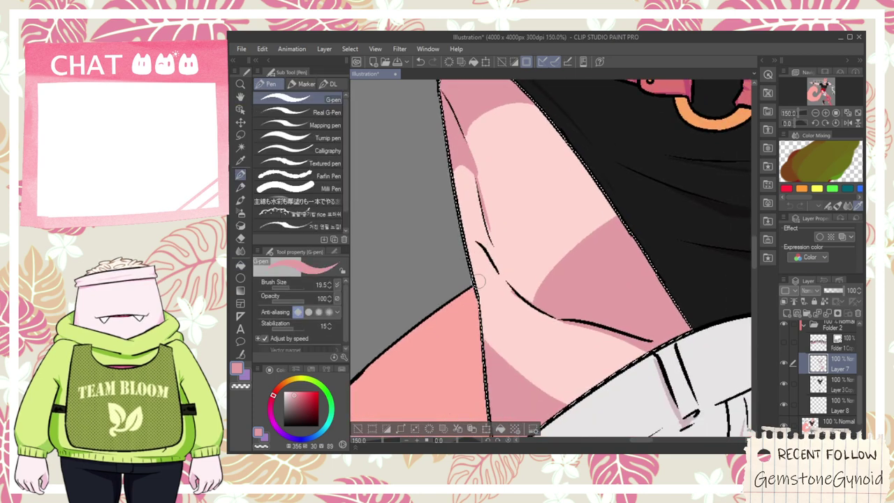
{"action": "left_click", "coordinate": [240, 212]}
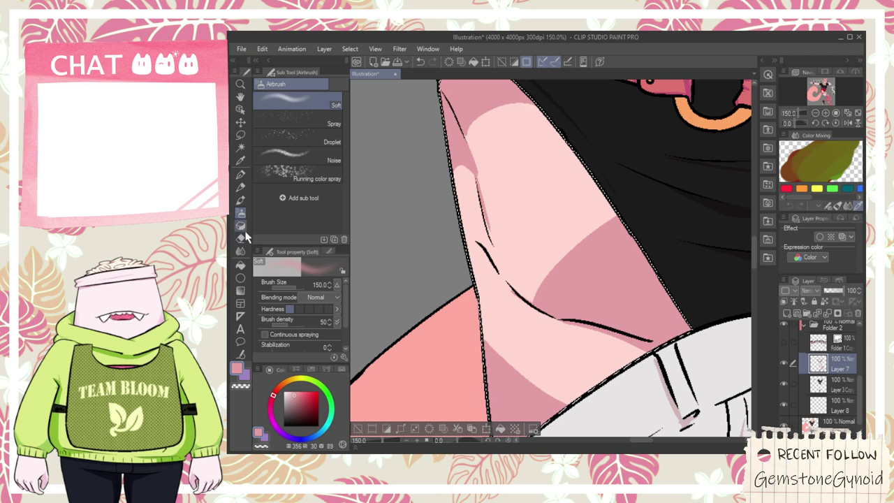
{"action": "left_click", "coordinate": [240, 248]}
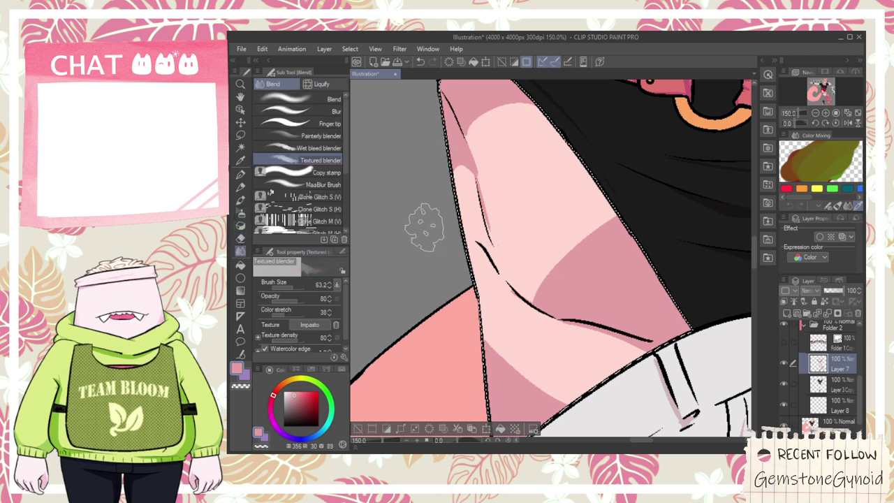
{"action": "left_click", "coordinate": [325, 98]}
{"action": "mouse_move", "coordinate": [579, 245]}
{"action": "left_mouse_down"}
{"action": "mouse_move", "coordinate": [549, 248]}
{"action": "mouse_move", "coordinate": [603, 215]}
{"action": "mouse_move", "coordinate": [597, 243]}
{"action": "mouse_move", "coordinate": [581, 227]}
{"action": "mouse_move", "coordinate": [590, 254]}
{"action": "mouse_move", "coordinate": [609, 238]}
{"action": "mouse_move", "coordinate": [644, 262]}
{"action": "mouse_move", "coordinate": [596, 293]}
{"action": "mouse_move", "coordinate": [635, 299]}
{"action": "mouse_move", "coordinate": [625, 303]}
{"action": "mouse_move", "coordinate": [579, 293]}
{"action": "left_mouse_up"}
{"action": "left_click_drag", "start_coordinate": [535, 197], "coordinate": [555, 227]}
{"action": "mouse_move", "coordinate": [529, 158]}
{"action": "left_mouse_down"}
{"action": "mouse_move", "coordinate": [493, 141]}
{"action": "mouse_move", "coordinate": [495, 131]}
{"action": "mouse_move", "coordinate": [548, 196]}
{"action": "mouse_move", "coordinate": [551, 141]}
{"action": "left_mouse_up"}
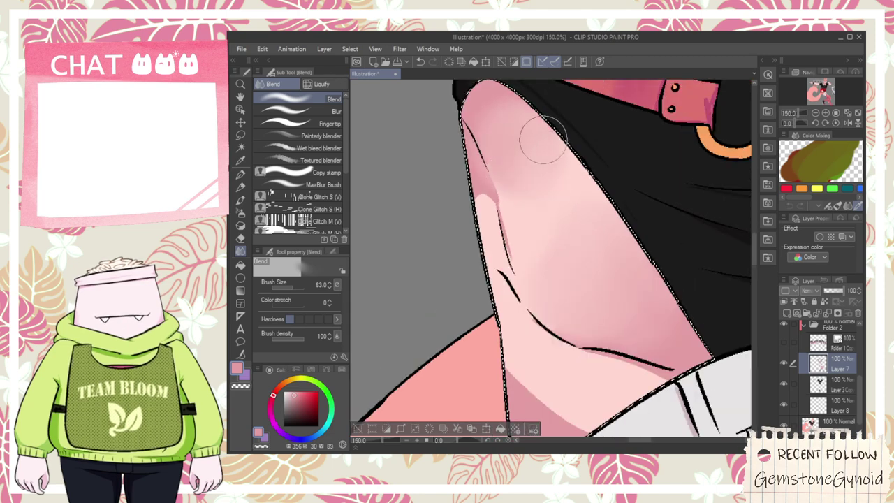
{"action": "mouse_move", "coordinate": [520, 197]}
{"action": "left_mouse_down"}
{"action": "mouse_move", "coordinate": [475, 251]}
{"action": "mouse_move", "coordinate": [463, 195]}
{"action": "mouse_move", "coordinate": [503, 362]}
{"action": "mouse_move", "coordinate": [498, 347]}
{"action": "mouse_move", "coordinate": [568, 381]}
{"action": "left_mouse_up"}
{"action": "scroll", "coordinate": [574, 400], "scroll_direction": "down", "scroll_amount": 4}
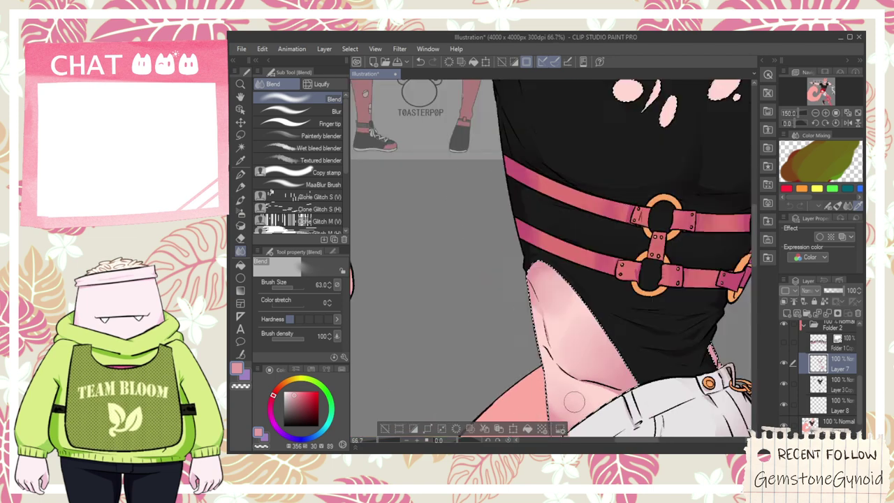
- Lighten the blended waist shadows with the Soft eraser, reducing its brush size to 28.7 for the narrow outer side
{"action": "key", "text": "e"}
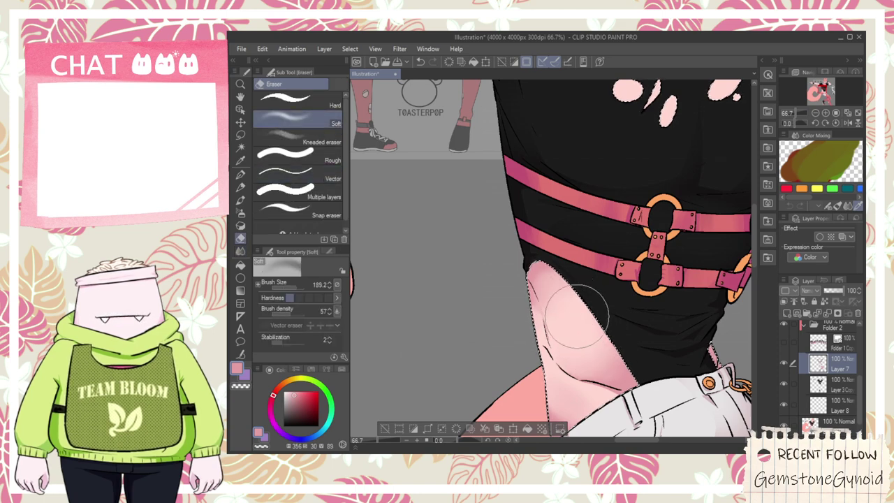
{"action": "scroll", "coordinate": [539, 342], "scroll_direction": "up", "scroll_amount": 1}
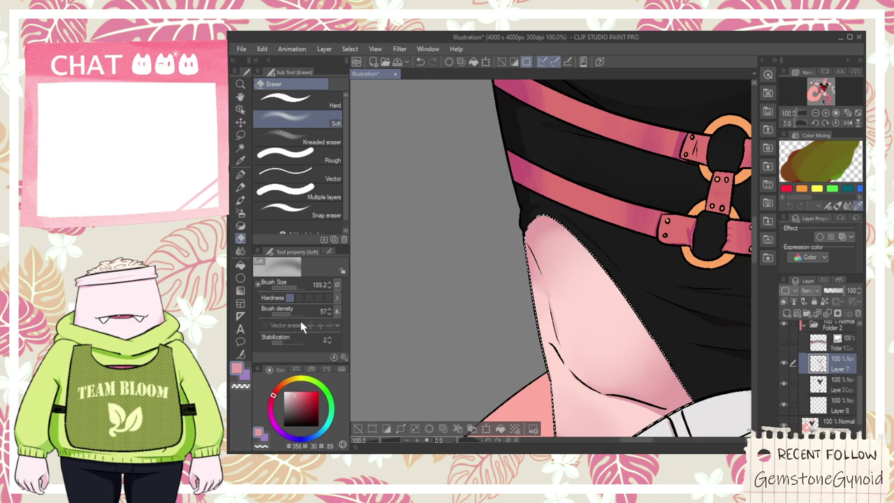
{"action": "left_click", "coordinate": [291, 287]}
{"action": "scroll", "coordinate": [531, 307], "scroll_direction": "up", "scroll_amount": 1}
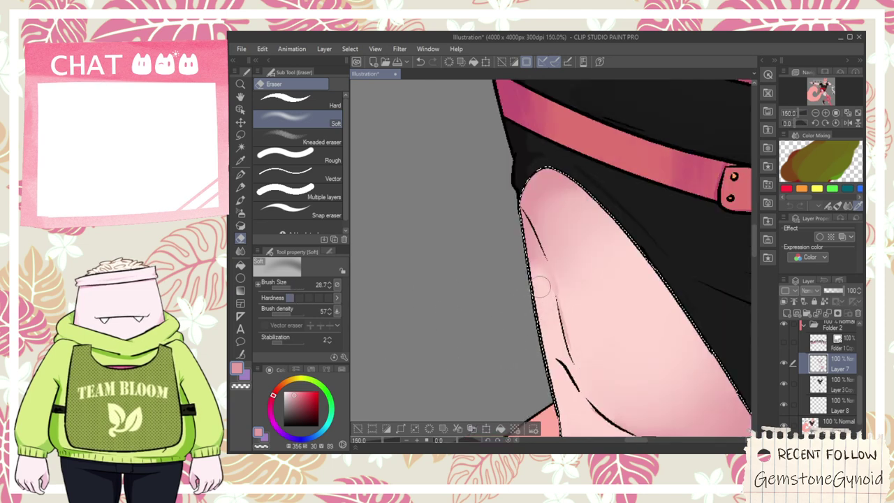
- Draw a fine G-pen shadow beside the waist's contour lines above the hip crease, then return to the Soft eraser
{"action": "key", "text": "p"}
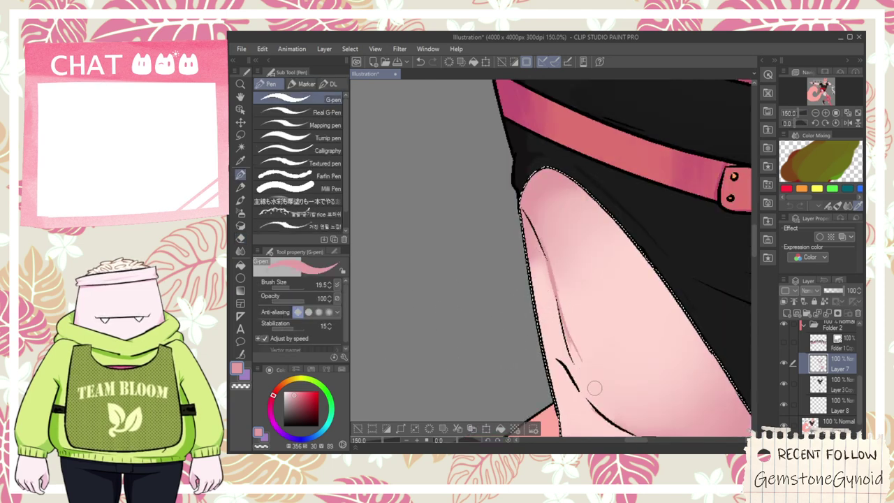
{"action": "scroll", "coordinate": [584, 366], "scroll_direction": "down", "scroll_amount": 4}
{"action": "scroll", "coordinate": [609, 374], "scroll_direction": "up", "scroll_amount": 2}
{"action": "key", "text": "e"}
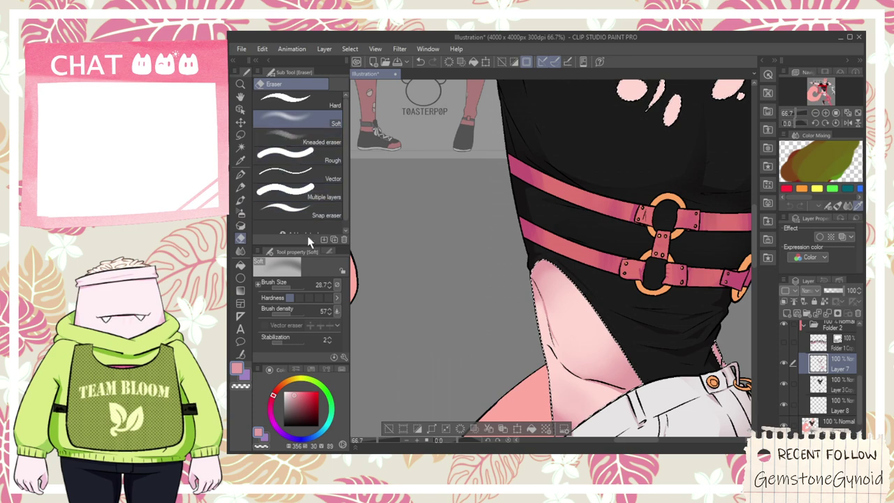
- Lighten the lower waist shadow above the shorts with the Soft eraser at brush size 138.2
{"action": "left_click_drag", "start_coordinate": [284, 287], "coordinate": [291, 286]}
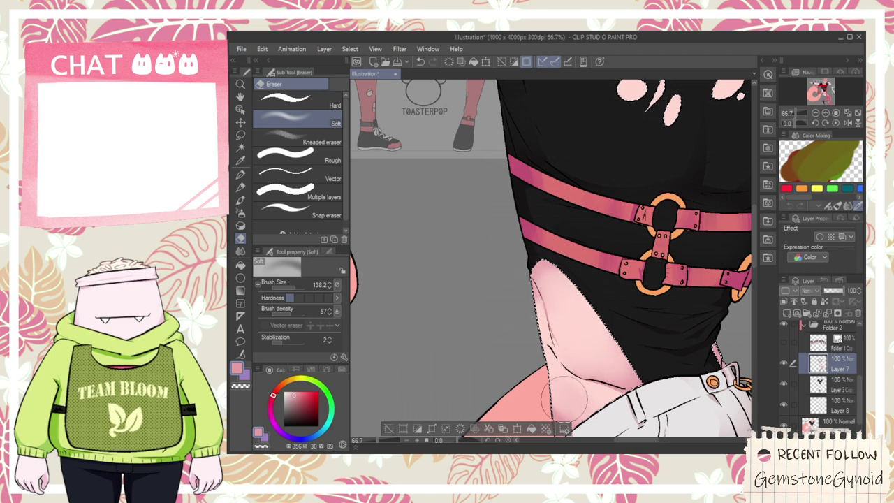
{"action": "scroll", "coordinate": [576, 417], "scroll_direction": "down", "scroll_amount": 2}
{"action": "key", "text": "space"}
{"action": "left_click_drag", "start_coordinate": [644, 398], "coordinate": [591, 348]}
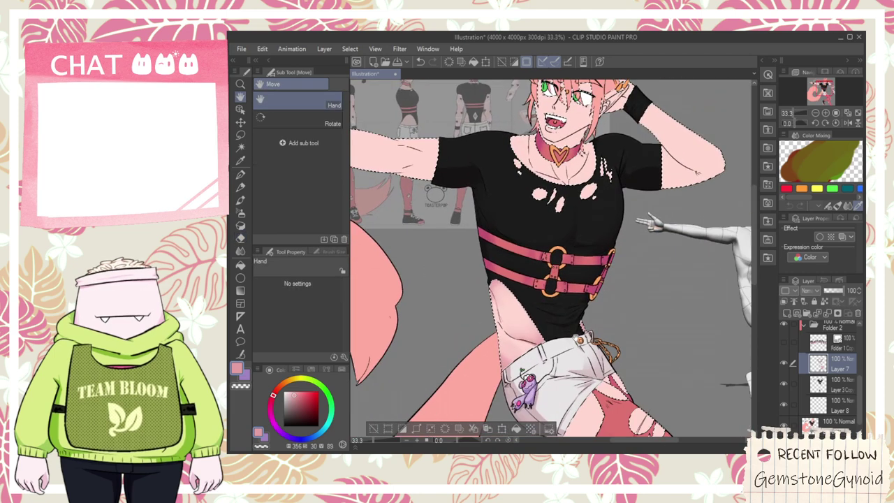
- Examine the shaded waist up close and against the whole torso
{"action": "scroll", "coordinate": [590, 342], "scroll_direction": "up", "scroll_amount": 1}
{"action": "scroll", "coordinate": [552, 316], "scroll_direction": "down", "scroll_amount": 1}
{"action": "key", "text": "space"}
{"action": "left_click_drag", "start_coordinate": [550, 319], "coordinate": [554, 366]}
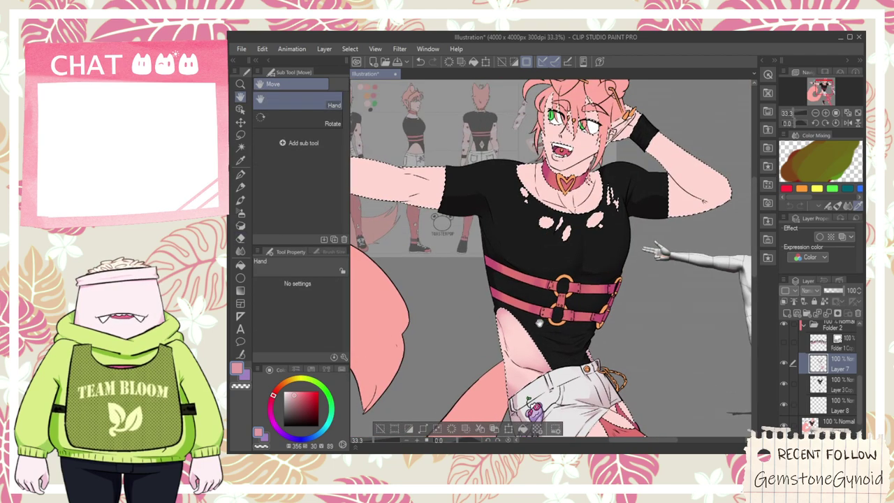
{"action": "scroll", "coordinate": [479, 375], "scroll_direction": "up", "scroll_amount": 2}
{"action": "scroll", "coordinate": [480, 375], "scroll_direction": "up", "scroll_amount": 1}
{"action": "scroll", "coordinate": [508, 333], "scroll_direction": "up", "scroll_amount": 1}
{"action": "scroll", "coordinate": [507, 333], "scroll_direction": "down", "scroll_amount": 1}
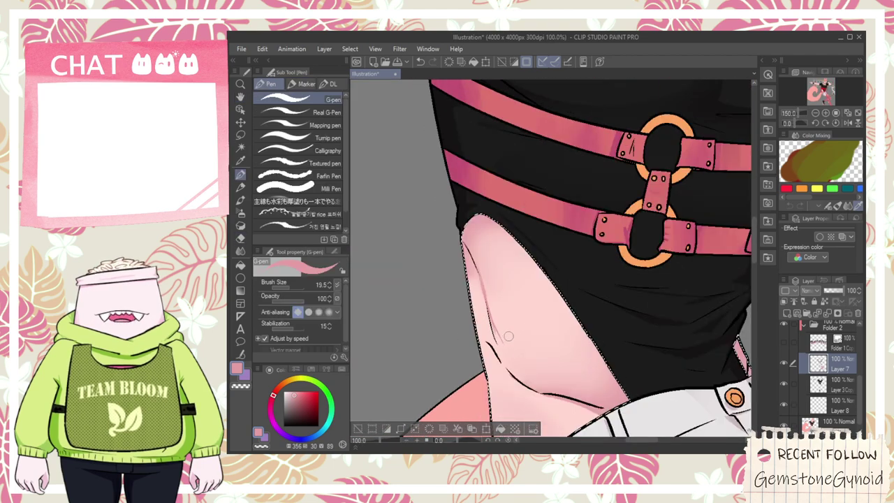
{"action": "scroll", "coordinate": [507, 337], "scroll_direction": "down", "scroll_amount": 1}
{"action": "scroll", "coordinate": [548, 244], "scroll_direction": "down", "scroll_amount": 1}
{"action": "scroll", "coordinate": [547, 150], "scroll_direction": "down", "scroll_amount": 1}
{"action": "key", "text": "space"}
{"action": "left_click_drag", "start_coordinate": [548, 150], "coordinate": [676, 286]}
{"action": "scroll", "coordinate": [557, 252], "scroll_direction": "down", "scroll_amount": 1}
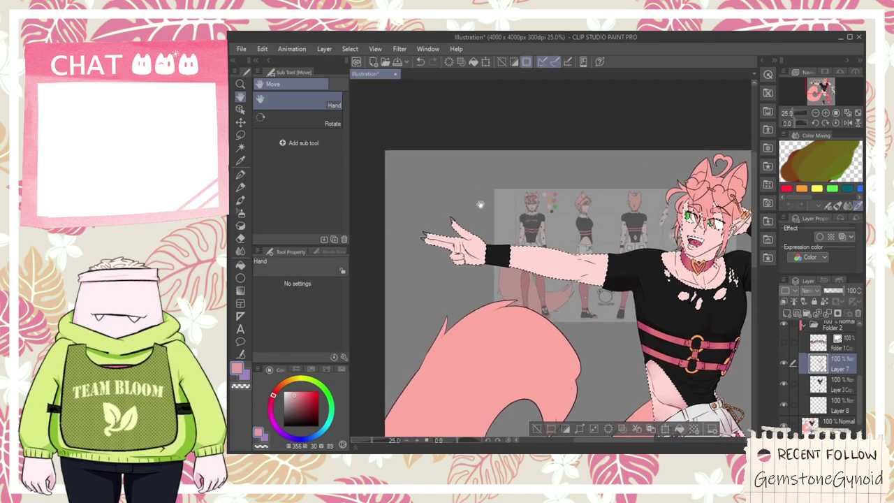
- Compare the unshaded outstretched arm with the raised arm and the 3D pose figure
{"action": "scroll", "coordinate": [495, 230], "scroll_direction": "up", "scroll_amount": 3}
{"action": "scroll", "coordinate": [546, 296], "scroll_direction": "down", "scroll_amount": 1}
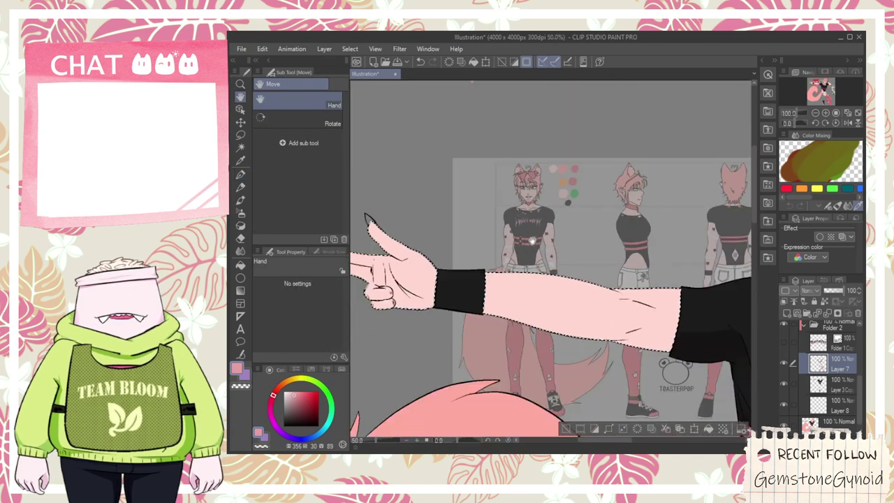
{"action": "left_click_drag", "start_coordinate": [545, 295], "coordinate": [470, 254]}
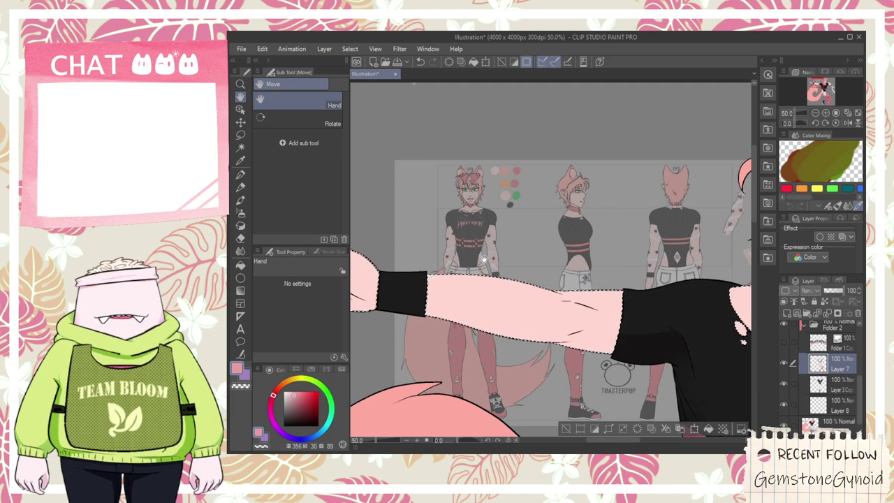
{"action": "left_click_drag", "start_coordinate": [494, 253], "coordinate": [494, 238]}
{"action": "scroll", "coordinate": [493, 237], "scroll_direction": "down", "scroll_amount": 2}
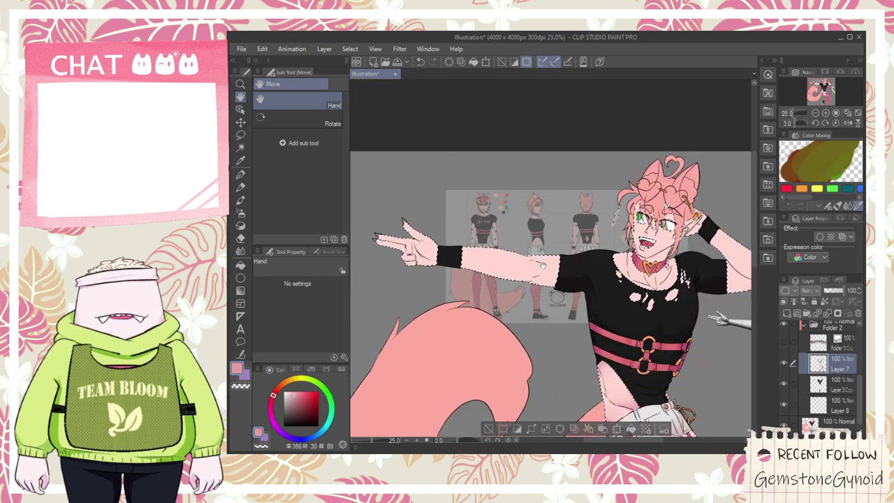
{"action": "left_click_drag", "start_coordinate": [716, 342], "coordinate": [518, 314]}
{"action": "scroll", "coordinate": [519, 314], "scroll_direction": "up", "scroll_amount": 2}
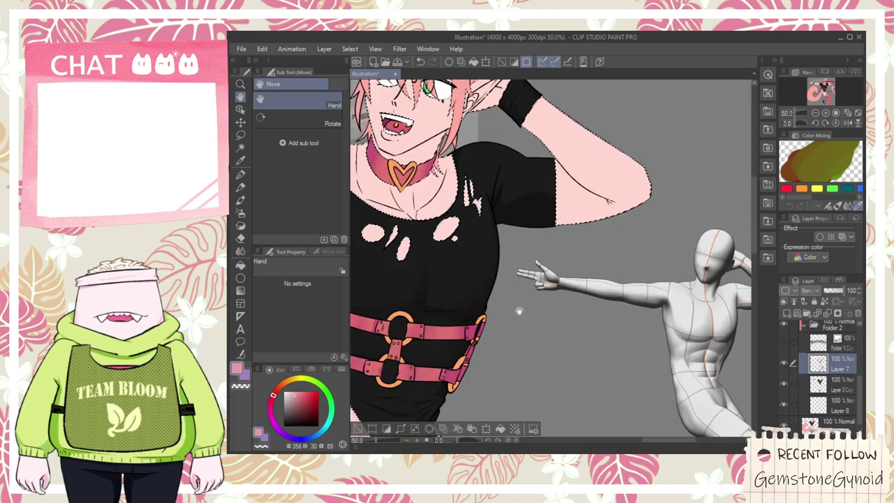
{"action": "scroll", "coordinate": [519, 311], "scroll_direction": "down", "scroll_amount": 2}
{"action": "left_click_drag", "start_coordinate": [396, 286], "coordinate": [627, 277]}
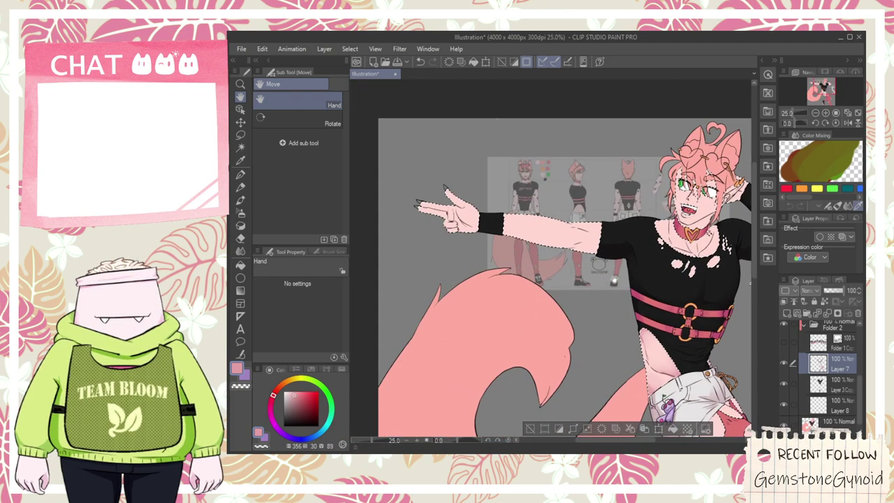
- Outline and fill a pink shadow along the underside of the outstretched arm, from the wristband to the sleeve
{"action": "scroll", "coordinate": [488, 234], "scroll_direction": "up", "scroll_amount": 3}
{"action": "key", "text": "ctrl+z"}
{"action": "mouse_move", "coordinate": [560, 219]}
{"action": "left_mouse_down"}
{"action": "mouse_move", "coordinate": [646, 237]}
{"action": "mouse_move", "coordinate": [606, 256]}
{"action": "mouse_move", "coordinate": [511, 262]}
{"action": "left_mouse_up"}
{"action": "key", "text": "ctrl+z"}
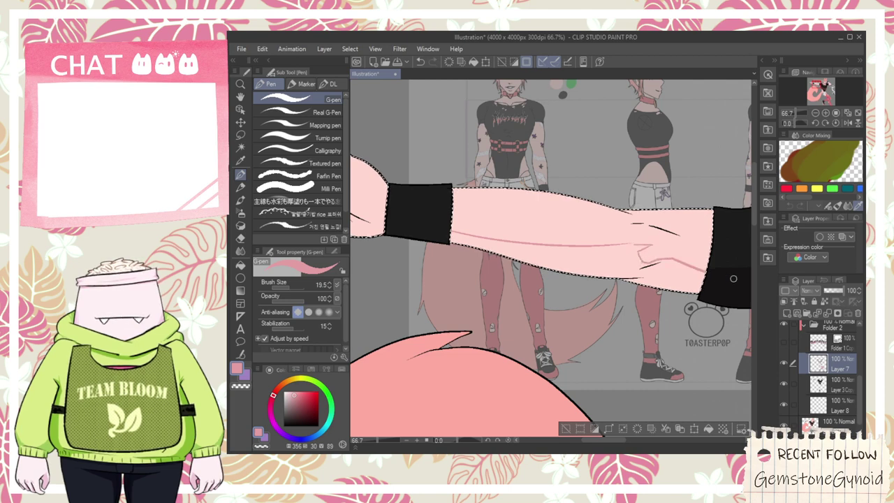
{"action": "key", "text": "g"}
{"action": "scroll", "coordinate": [603, 260], "scroll_direction": "up", "scroll_amount": 4}
- Extend the arm shadow into a pointed tip at the inner elbow with the G-pen
{"action": "key", "text": "p"}
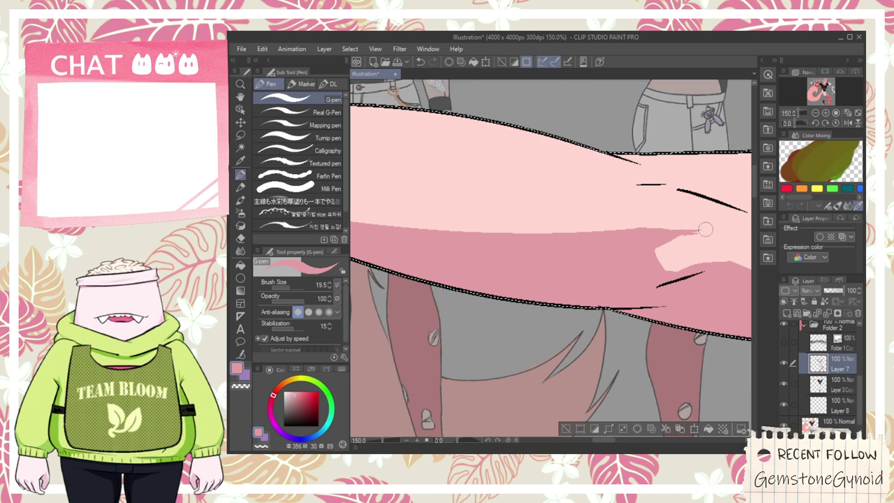
{"action": "scroll", "coordinate": [671, 218], "scroll_direction": "down", "scroll_amount": 4}
{"action": "key", "text": "space"}
{"action": "left_click_drag", "start_coordinate": [663, 210], "coordinate": [510, 205]}
{"action": "scroll", "coordinate": [510, 206], "scroll_direction": "up", "scroll_amount": 4}
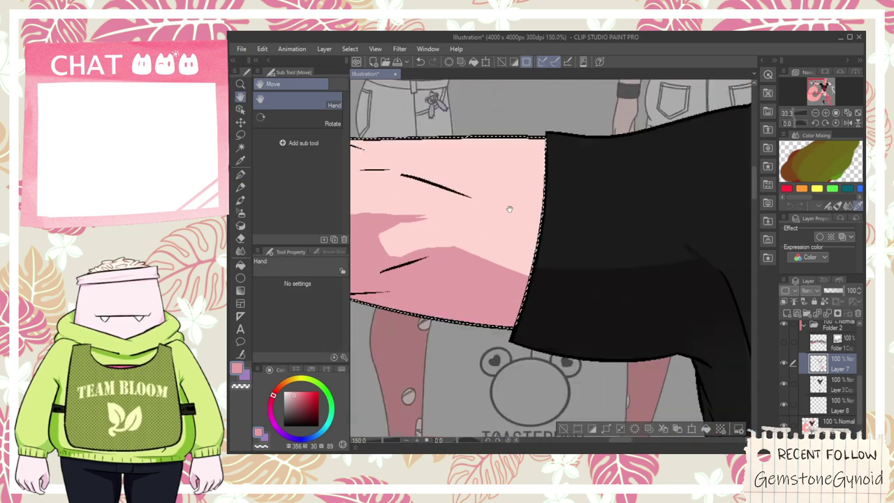
{"action": "scroll", "coordinate": [528, 209], "scroll_direction": "down", "scroll_amount": 5}
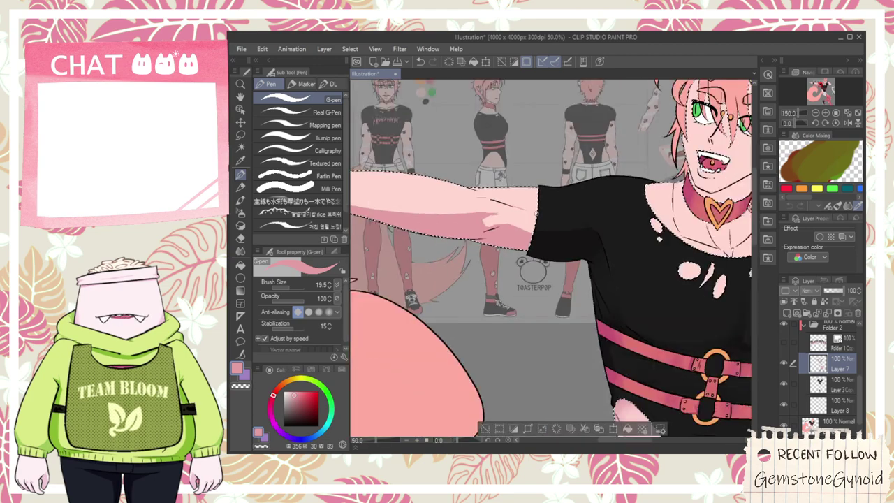
- Outline and fill a pink shadow along the lower edge of the outstretched palm beside the wristband
{"action": "key", "text": "h"}
{"action": "left_click_drag", "start_coordinate": [495, 218], "coordinate": [380, 208]}
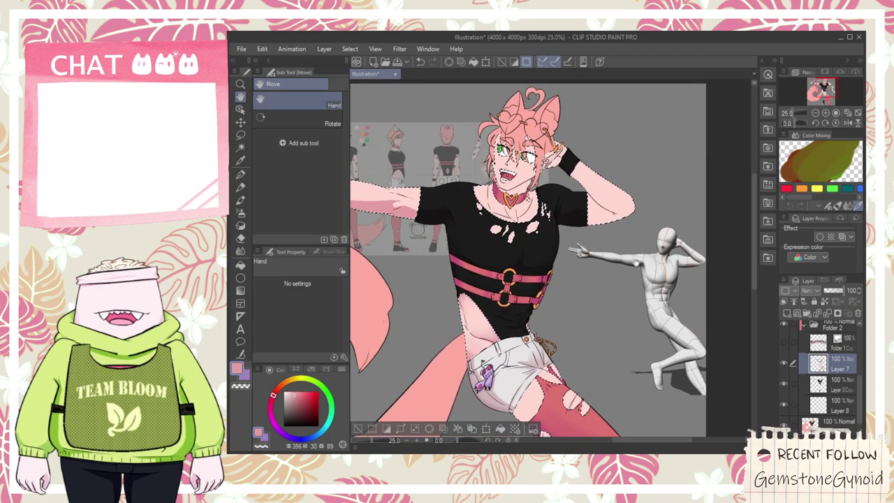
{"action": "left_click_drag", "start_coordinate": [426, 189], "coordinate": [461, 104]}
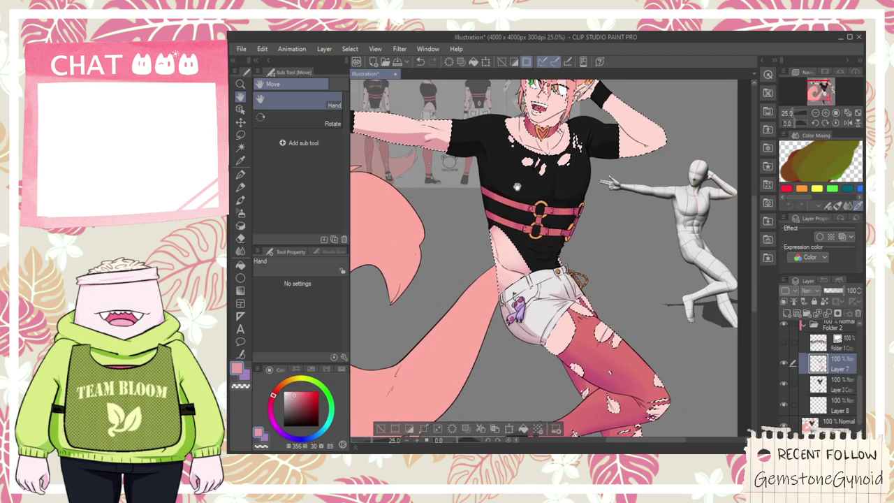
{"action": "scroll", "coordinate": [623, 195], "scroll_direction": "up", "scroll_amount": 3}
{"action": "scroll", "coordinate": [623, 195], "scroll_direction": "down", "scroll_amount": 3}
{"action": "left_click_drag", "start_coordinate": [456, 190], "coordinate": [688, 272]}
{"action": "scroll", "coordinate": [487, 189], "scroll_direction": "up", "scroll_amount": 4}
{"action": "key", "text": "p"}
{"action": "scroll", "coordinate": [487, 186], "scroll_direction": "up", "scroll_amount": 1}
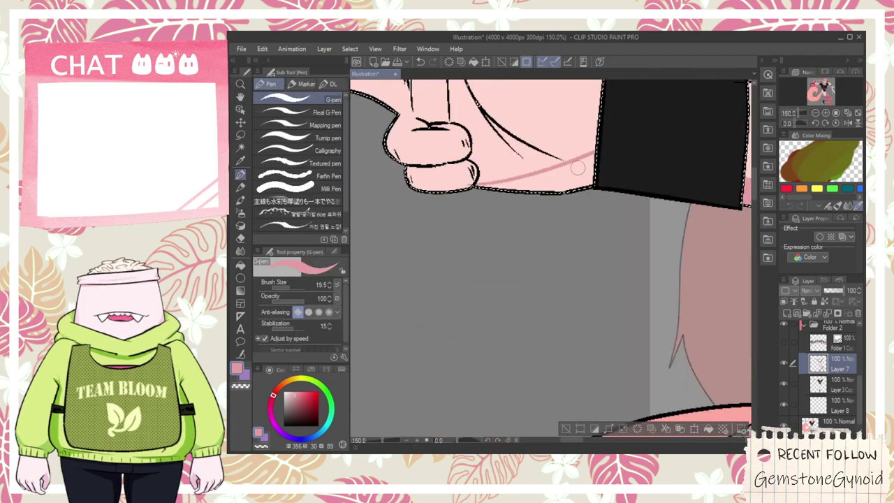
{"action": "key", "text": "h"}
{"action": "scroll", "coordinate": [604, 264], "scroll_direction": "down", "scroll_amount": 2}
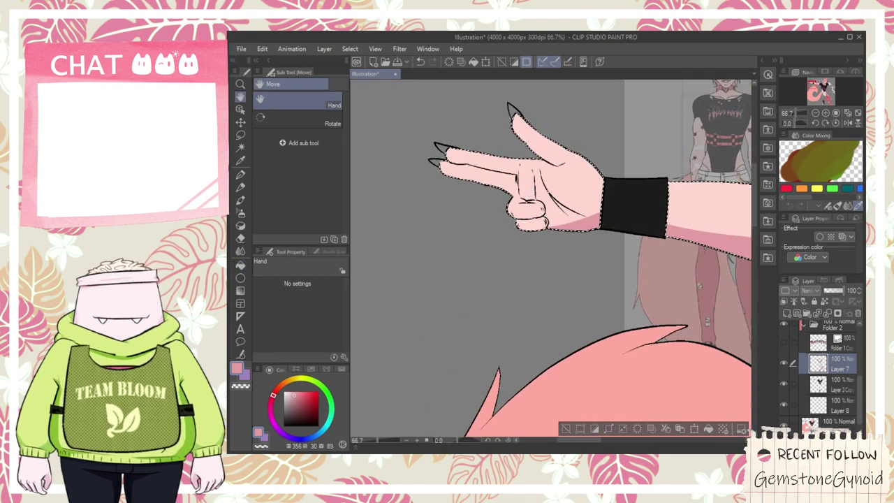
- Invert the skin selection and sample the collar's dark pink as the drawing color
{"action": "key", "text": "ctrl+minus"}
{"action": "key", "text": "ctrl+minus"}
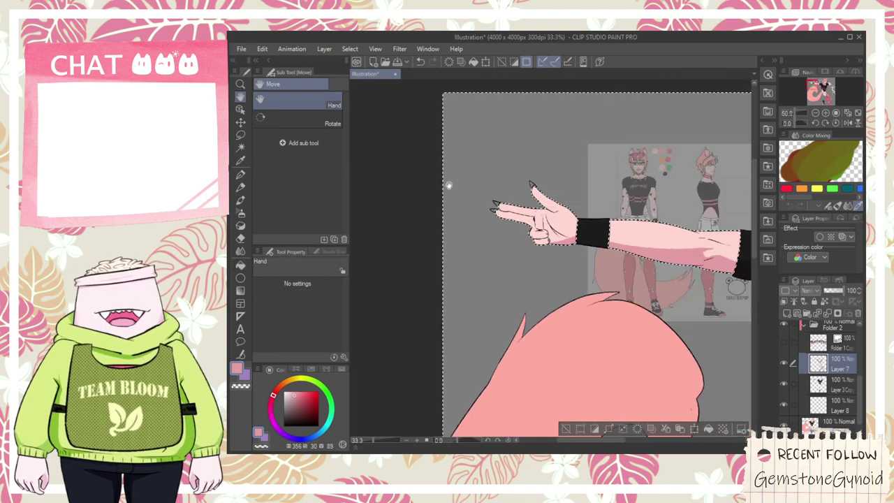
{"action": "left_click_drag", "start_coordinate": [565, 236], "coordinate": [345, 230]}
{"action": "left_click_drag", "start_coordinate": [484, 242], "coordinate": [409, 305]}
{"action": "key", "text": "ctrl+plus"}
{"action": "key", "text": "i"}
{"action": "key", "text": "ctrl+plus"}
{"action": "key", "text": "ctrl+plus"}
{"action": "left_click", "coordinate": [574, 244]}
{"action": "scroll", "coordinate": [589, 248], "scroll_direction": "down", "scroll_amount": 2}
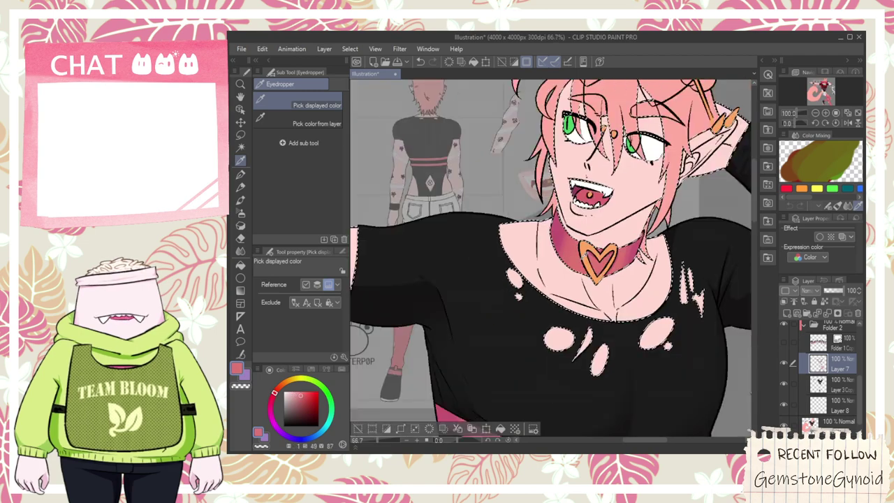
{"action": "scroll", "coordinate": [594, 193], "scroll_direction": "up", "scroll_amount": 3}
{"action": "scroll", "coordinate": [550, 207], "scroll_direction": "down", "scroll_amount": 2}
- Fill the pointed nails of the outstretched hand with the dark pink on the layer below Layer 8
{"action": "key", "text": "h"}
{"action": "left_click_drag", "start_coordinate": [356, 246], "coordinate": [572, 247]}
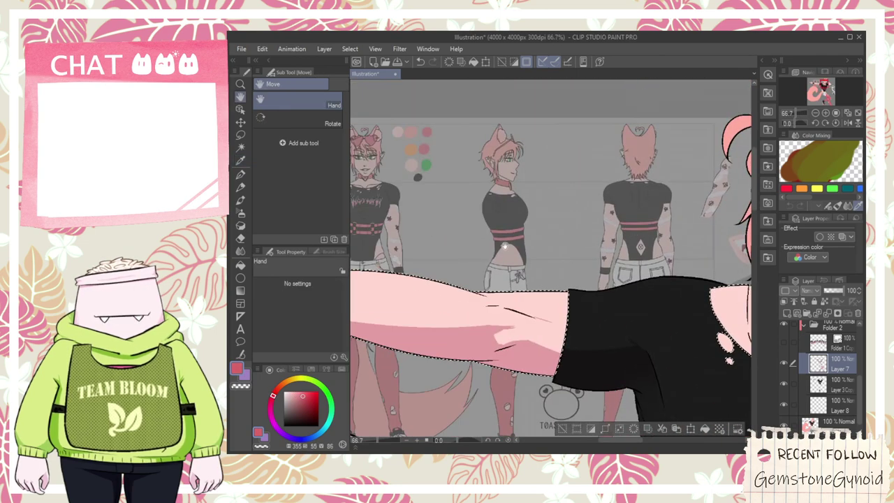
{"action": "left_click_drag", "start_coordinate": [363, 280], "coordinate": [560, 287]}
{"action": "scroll", "coordinate": [436, 231], "scroll_direction": "up", "scroll_amount": 2}
{"action": "key", "text": "g"}
{"action": "scroll", "coordinate": [445, 375], "scroll_direction": "up", "scroll_amount": 1}
{"action": "scroll", "coordinate": [423, 363], "scroll_direction": "down", "scroll_amount": 1}
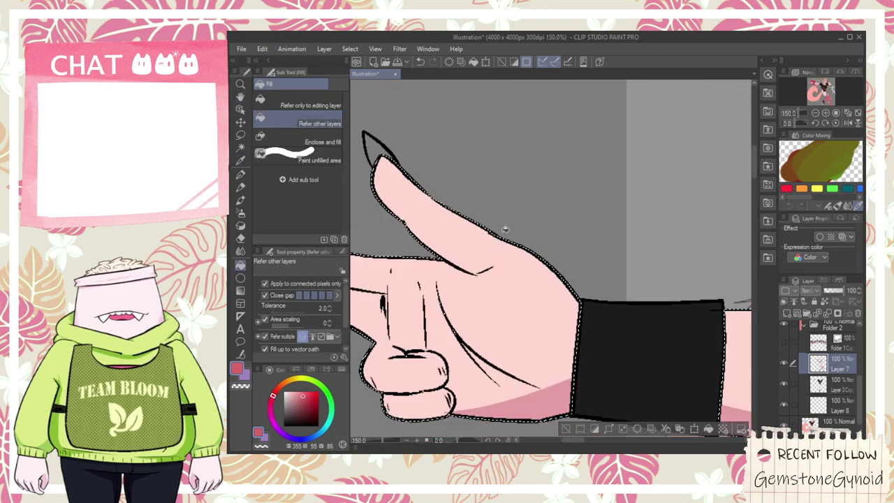
{"action": "left_click", "coordinate": [775, 420]}
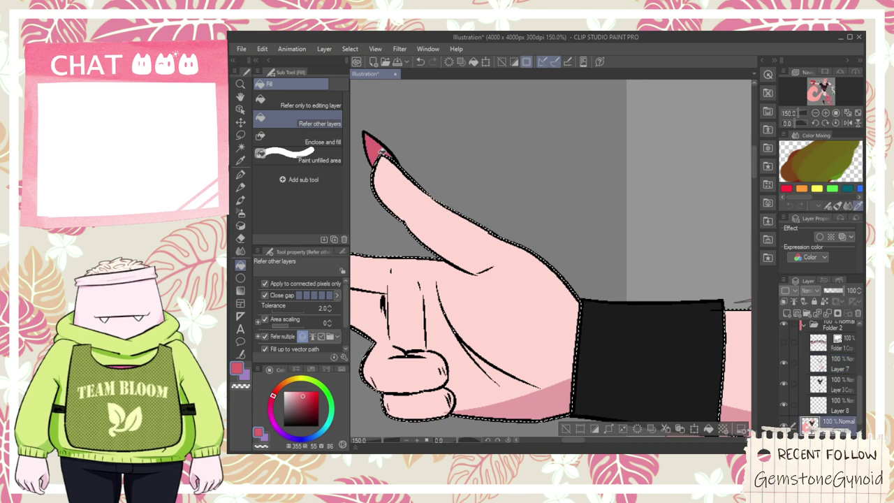
{"action": "scroll", "coordinate": [381, 150], "scroll_direction": "down", "scroll_amount": 2}
{"action": "scroll", "coordinate": [445, 264], "scroll_direction": "up", "scroll_amount": 1}
{"action": "left_click", "coordinate": [420, 299]}
{"action": "scroll", "coordinate": [420, 303], "scroll_direction": "down", "scroll_amount": 5}
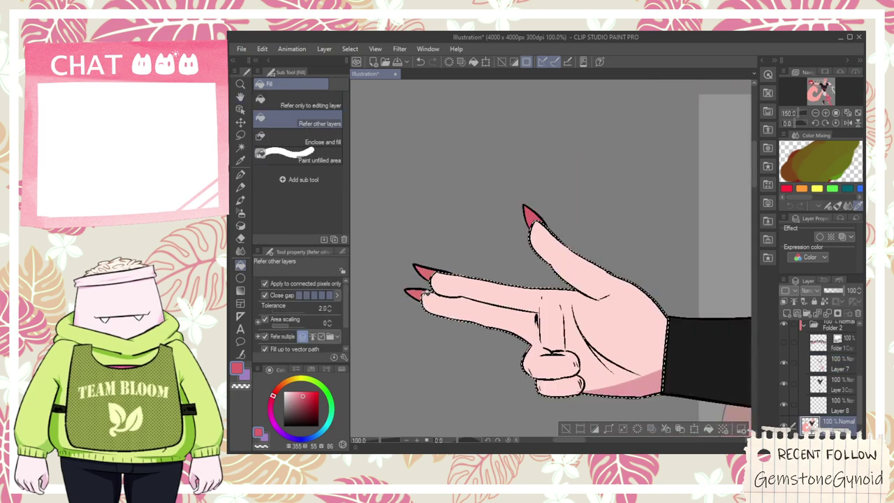
- Return to Layer 7 and restore the light pink skin shadow color
{"action": "key", "text": "space"}
{"action": "left_click_drag", "start_coordinate": [567, 332], "coordinate": [327, 252]}
{"action": "left_click_drag", "start_coordinate": [406, 269], "coordinate": [493, 278]}
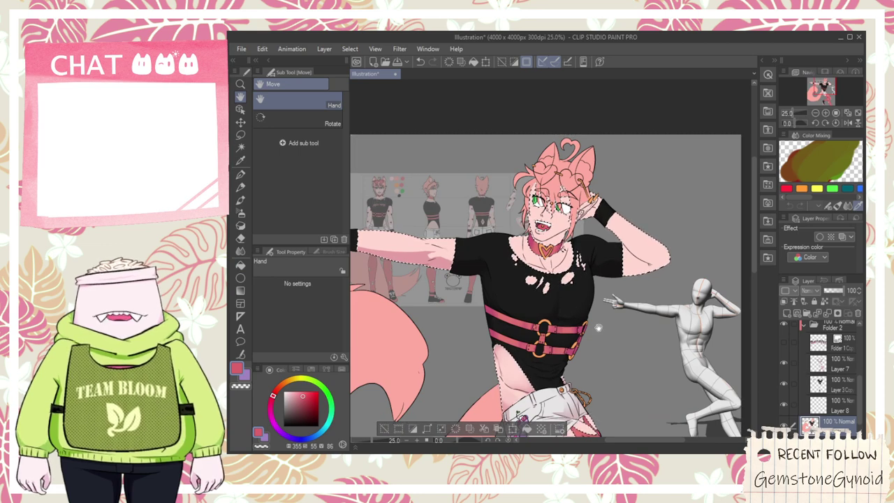
{"action": "left_click", "coordinate": [830, 370]}
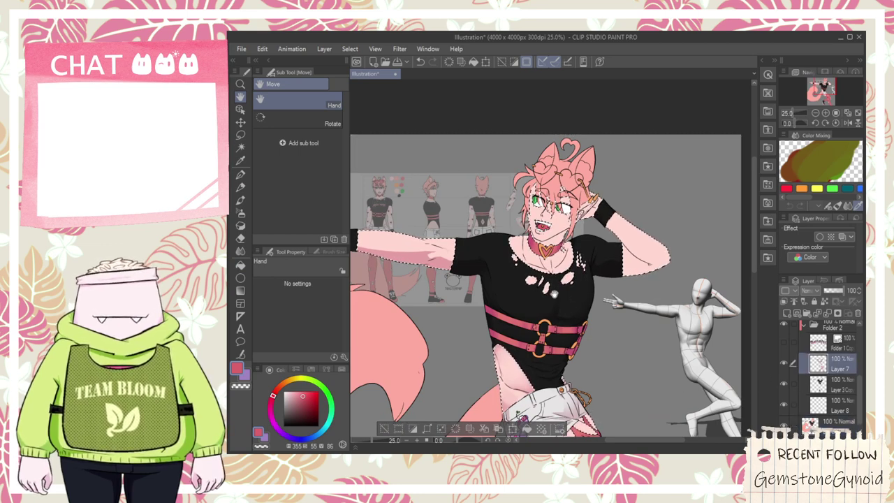
{"action": "scroll", "coordinate": [553, 304], "scroll_direction": "up", "scroll_amount": 2}
{"action": "key", "text": "i"}
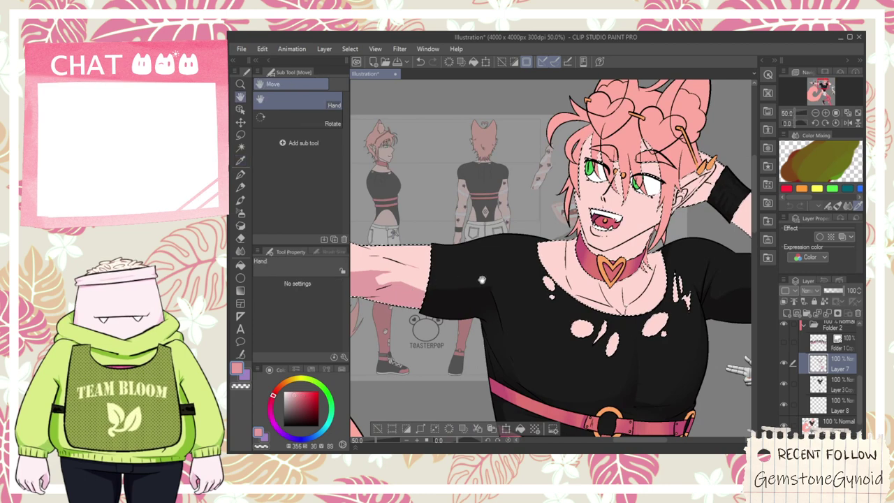
- Try to soften the inner elbow shadow with the Soft eraser at brush size 53.8
{"action": "scroll", "coordinate": [461, 283], "scroll_direction": "up", "scroll_amount": 2}
{"action": "key", "text": "e"}
{"action": "scroll", "coordinate": [510, 302], "scroll_direction": "up", "scroll_amount": 1}
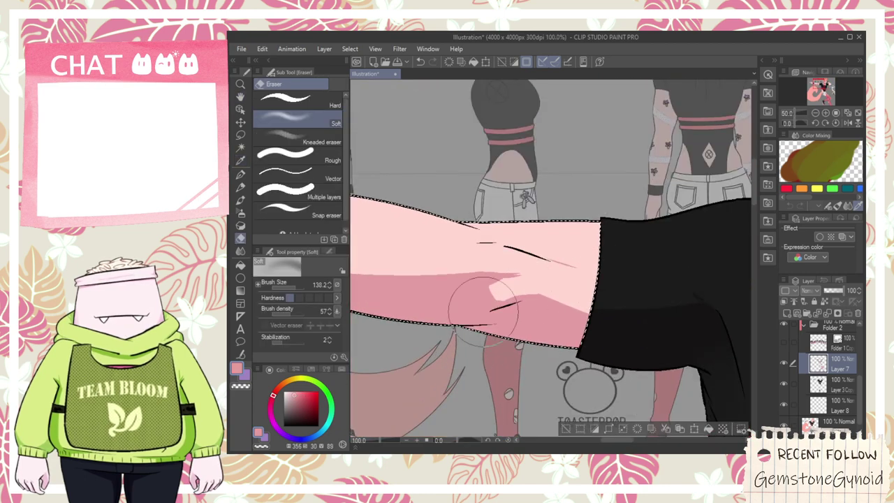
{"action": "left_click", "coordinate": [292, 287]}
{"action": "scroll", "coordinate": [468, 290], "scroll_direction": "up", "scroll_amount": 1}
{"action": "left_click_drag", "start_coordinate": [511, 290], "coordinate": [563, 279]}
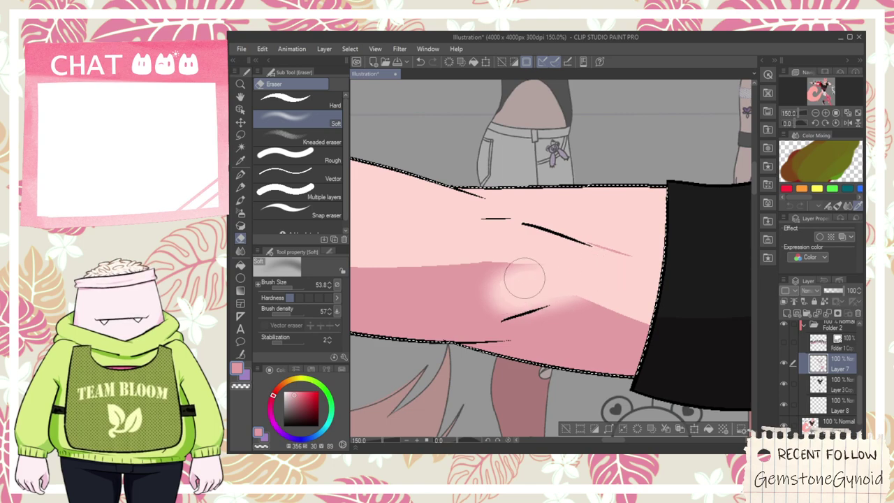
{"action": "scroll", "coordinate": [559, 266], "scroll_direction": "down", "scroll_amount": 5}
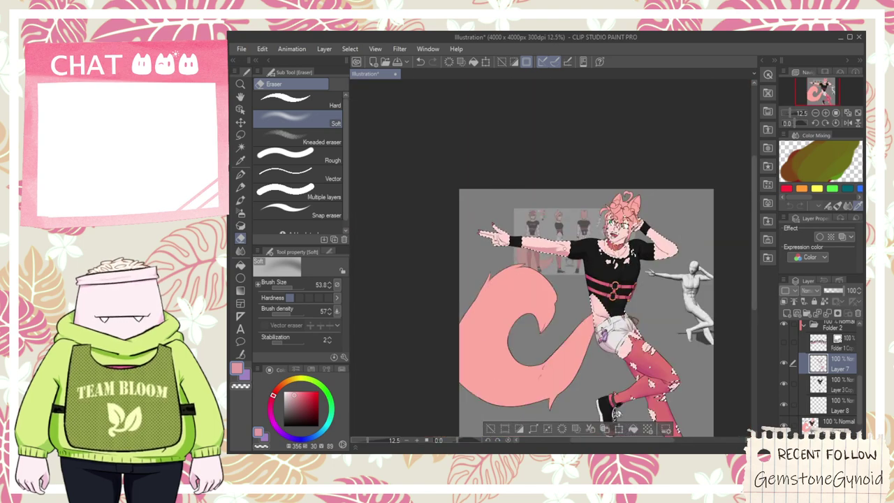
{"action": "scroll", "coordinate": [556, 244], "scroll_direction": "up", "scroll_amount": 5}
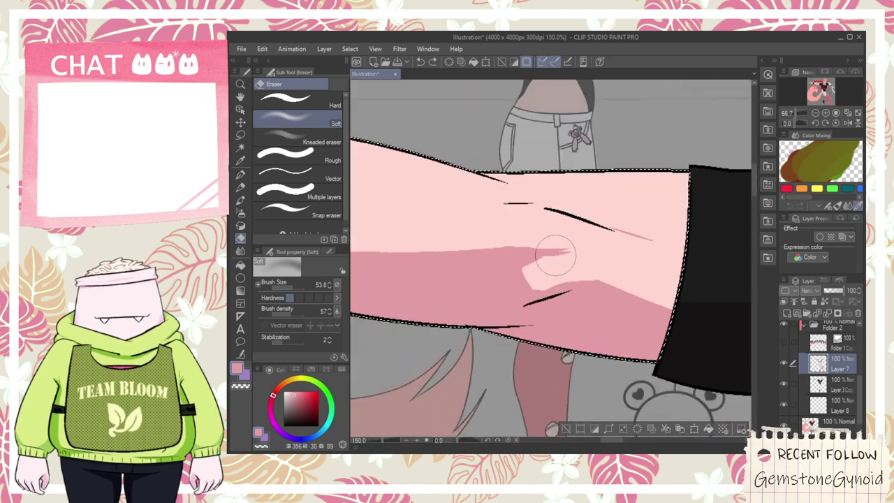
- Trim the pointed shadow tip at the inner elbow with the Hard eraser at brush size 50.8
{"action": "left_click", "coordinate": [297, 100]}
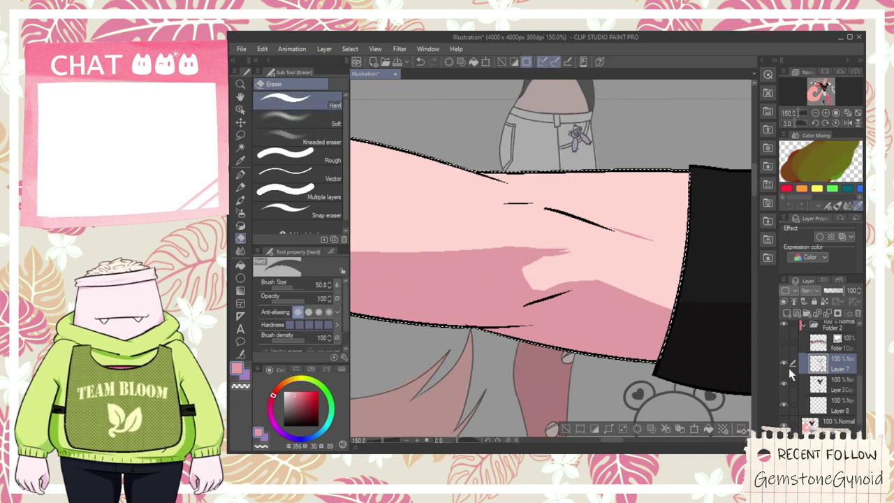
{"action": "left_click", "coordinate": [831, 391]}
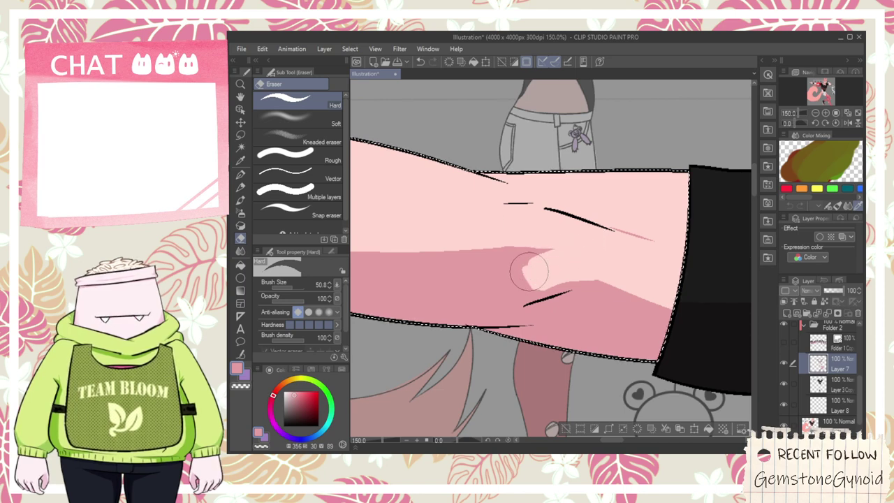
{"action": "scroll", "coordinate": [581, 256], "scroll_direction": "down", "scroll_amount": 6}
- Smooth the hard edges of the shadow at the inner elbow with the Blend tool at brush size 63
{"action": "key", "text": "space"}
{"action": "mouse_move", "coordinate": [580, 256]}
{"action": "left_mouse_down"}
{"action": "mouse_move", "coordinate": [537, 284]}
{"action": "mouse_move", "coordinate": [470, 224]}
{"action": "left_mouse_up"}
{"action": "scroll", "coordinate": [537, 283], "scroll_direction": "up", "scroll_amount": 2}
{"action": "key", "text": "e"}
{"action": "scroll", "coordinate": [525, 250], "scroll_direction": "up", "scroll_amount": 2}
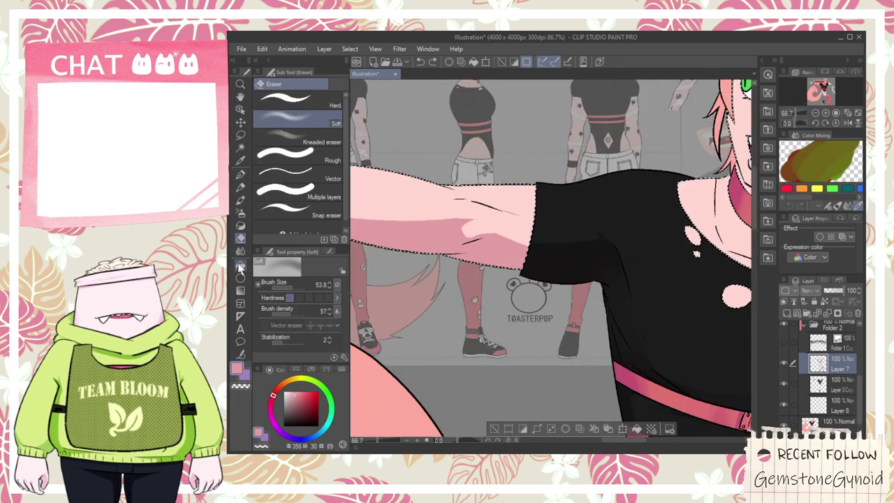
{"action": "key", "text": "j"}
{"action": "left_click_drag", "start_coordinate": [488, 229], "coordinate": [481, 225]}
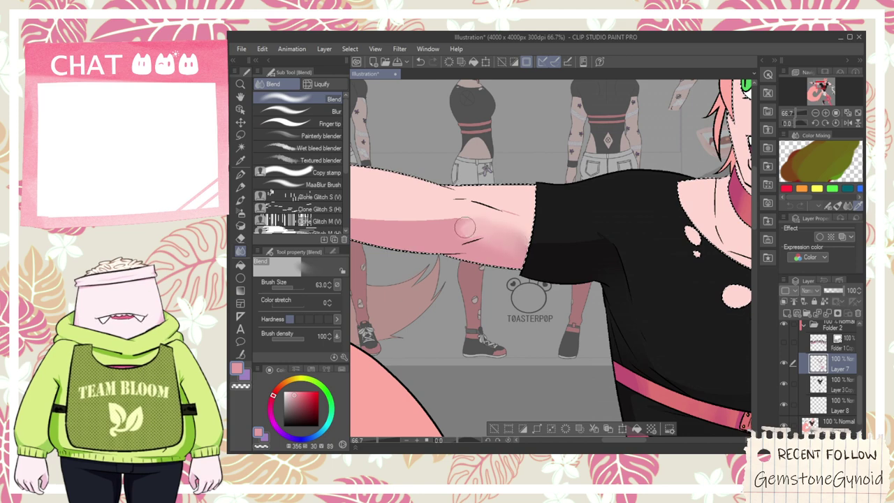
- Lighten the shadow between the inner elbow and the sleeve with the Soft eraser at brush size 53.8
{"action": "key", "text": "e"}
{"action": "scroll", "coordinate": [469, 226], "scroll_direction": "up", "scroll_amount": 1}
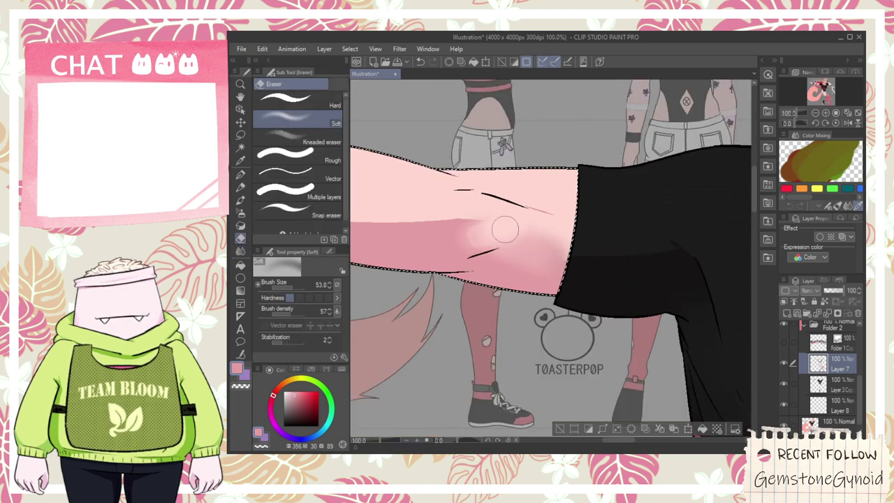
{"action": "scroll", "coordinate": [529, 263], "scroll_direction": "up", "scroll_amount": 2}
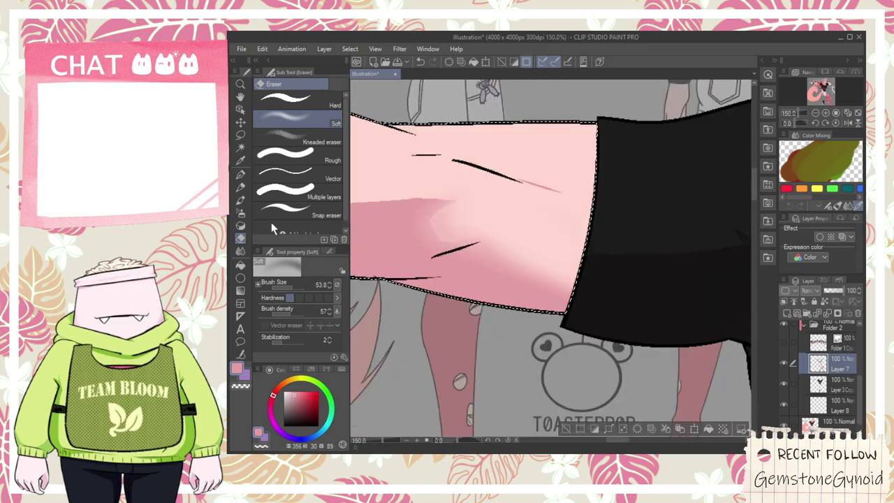
- Paint soft shadows beside the sleeve and along the upper arm crease with the Round watercolor brush at size 132.3, softening them with the Soft eraser
{"action": "left_click", "coordinate": [241, 200]}
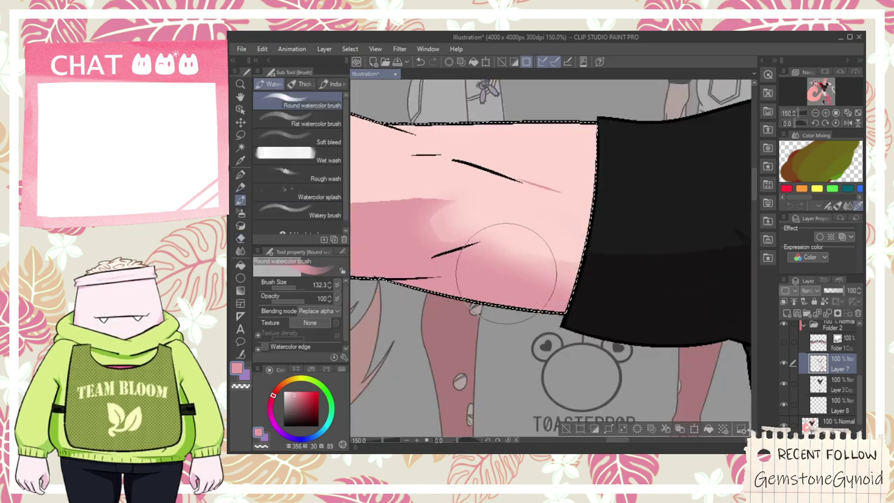
{"action": "scroll", "coordinate": [606, 286], "scroll_direction": "down", "scroll_amount": 2}
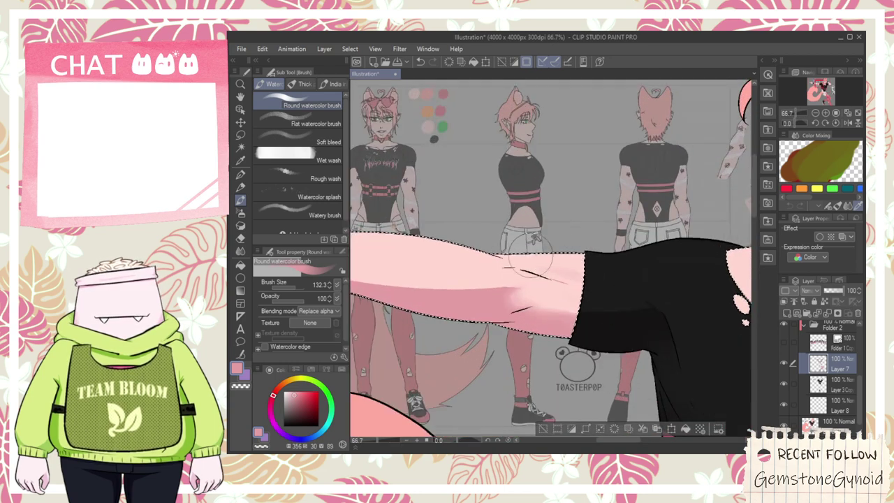
{"action": "key", "text": "e"}
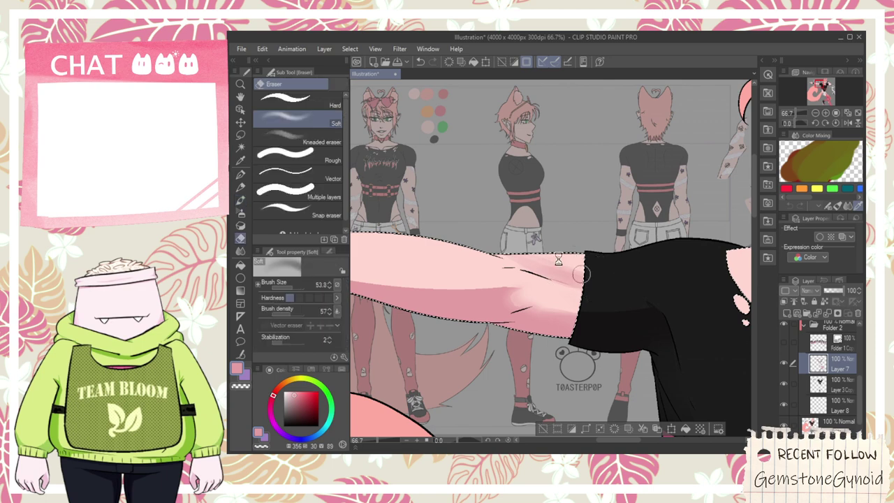
{"action": "scroll", "coordinate": [578, 251], "scroll_direction": "up", "scroll_amount": 2}
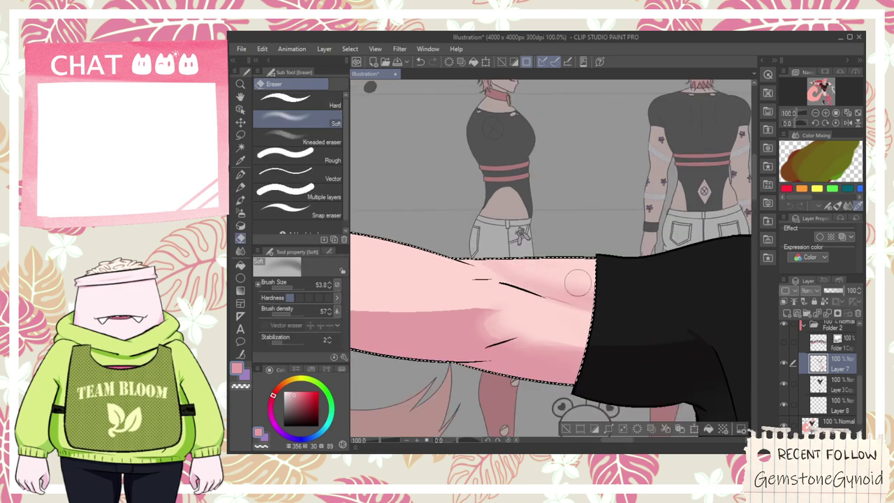
- Examine the torso and the raised arm for skin areas that still need shading
{"action": "scroll", "coordinate": [569, 250], "scroll_direction": "down", "scroll_amount": 4}
{"action": "key", "text": "space"}
{"action": "left_click_drag", "start_coordinate": [597, 270], "coordinate": [662, 277]}
{"action": "scroll", "coordinate": [557, 265], "scroll_direction": "up", "scroll_amount": 2}
{"action": "mouse_move", "coordinate": [391, 272]}
{"action": "left_mouse_down"}
{"action": "mouse_move", "coordinate": [552, 300]}
{"action": "mouse_move", "coordinate": [405, 263]}
{"action": "left_mouse_up"}
{"action": "scroll", "coordinate": [456, 294], "scroll_direction": "up", "scroll_amount": 1}
{"action": "scroll", "coordinate": [458, 279], "scroll_direction": "down", "scroll_amount": 1}
{"action": "left_click_drag", "start_coordinate": [726, 318], "coordinate": [511, 286]}
{"action": "scroll", "coordinate": [510, 286], "scroll_direction": "down", "scroll_amount": 1}
{"action": "left_click_drag", "start_coordinate": [447, 282], "coordinate": [518, 283]}
{"action": "scroll", "coordinate": [589, 287], "scroll_direction": "up", "scroll_amount": 2}
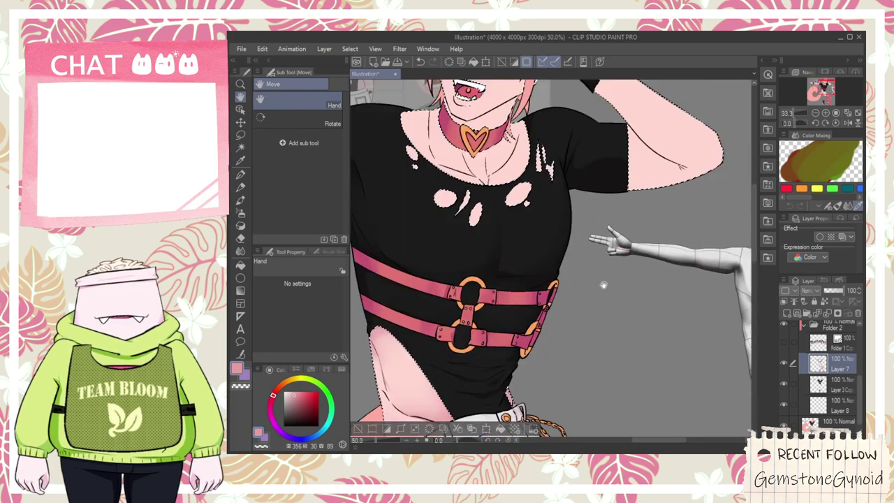
- Paint a soft pink shadow across the palm of the outstretched hand with the Round watercolor brush at size 132.3
{"action": "scroll", "coordinate": [600, 276], "scroll_direction": "down", "scroll_amount": 2}
{"action": "left_click_drag", "start_coordinate": [426, 240], "coordinate": [656, 304]}
{"action": "left_click_drag", "start_coordinate": [363, 228], "coordinate": [526, 267]}
{"action": "scroll", "coordinate": [553, 273], "scroll_direction": "up", "scroll_amount": 2}
{"action": "left_click", "coordinate": [240, 239]}
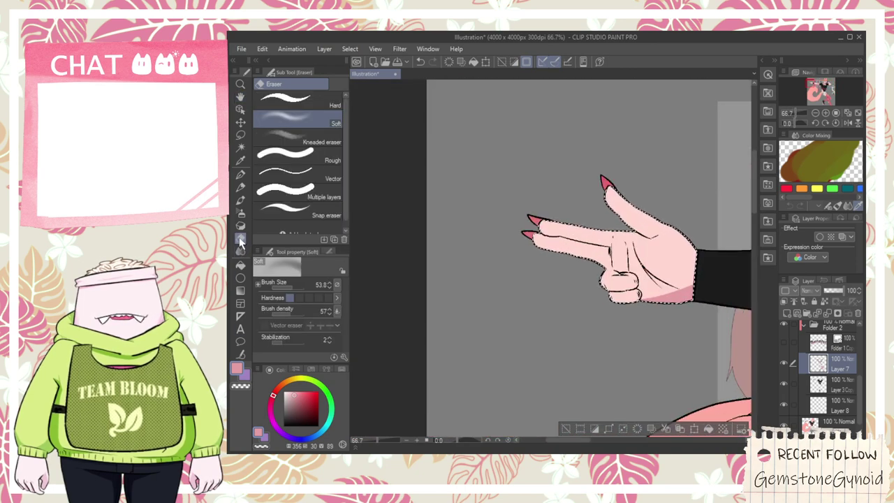
{"action": "left_click", "coordinate": [241, 201]}
{"action": "scroll", "coordinate": [629, 281], "scroll_direction": "up", "scroll_amount": 2}
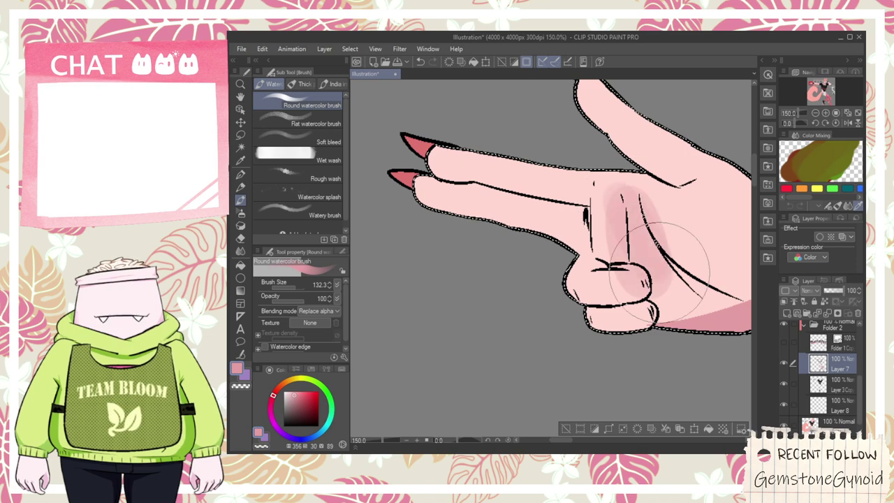
{"action": "scroll", "coordinate": [686, 270], "scroll_direction": "down", "scroll_amount": 2}
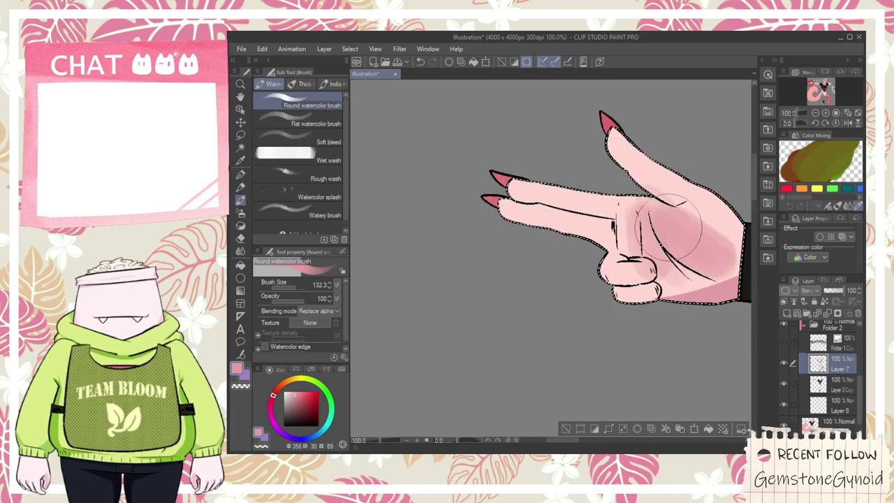
- Shape the palm shadow into a soft gradient at the thumb base with the Soft eraser at brush size 53.8
{"action": "key", "text": "e"}
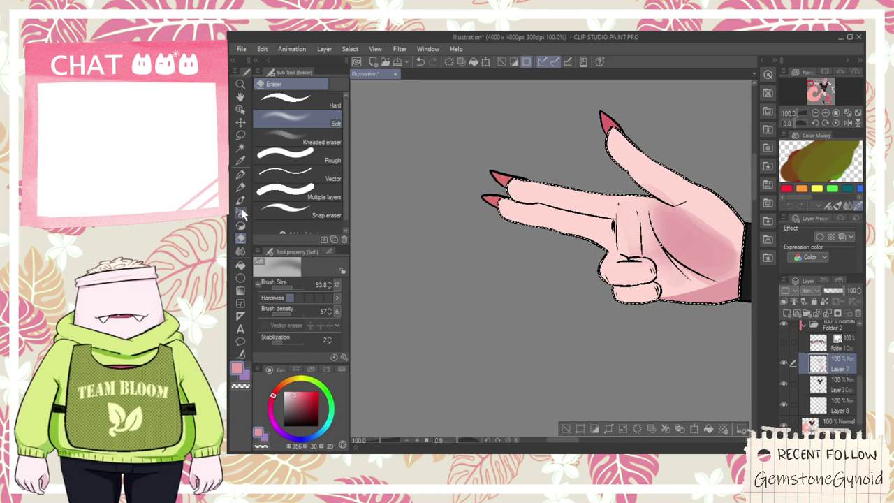
{"action": "left_click", "coordinate": [240, 200]}
{"action": "left_click", "coordinate": [240, 250]}
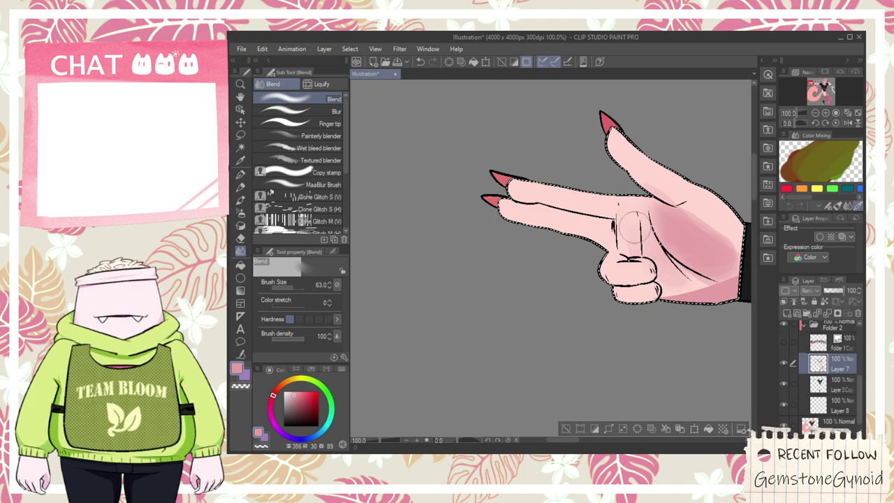
{"action": "key", "text": "e"}
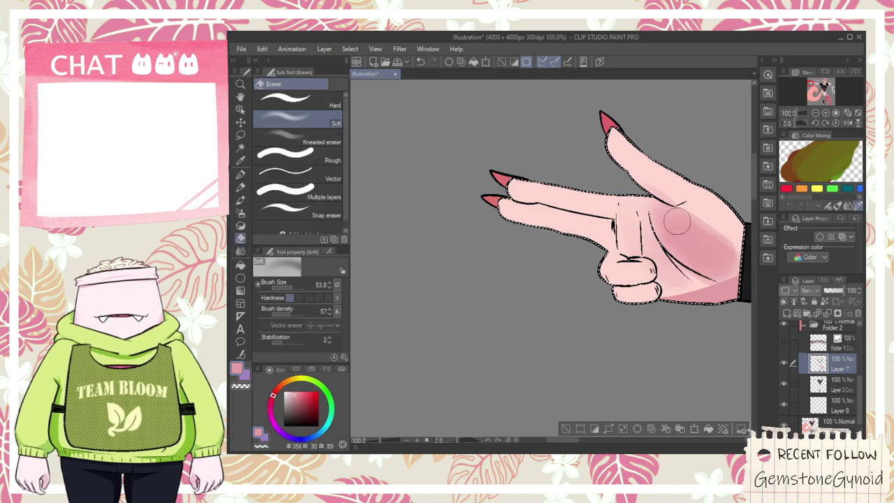
{"action": "left_click_drag", "start_coordinate": [651, 200], "coordinate": [661, 206]}
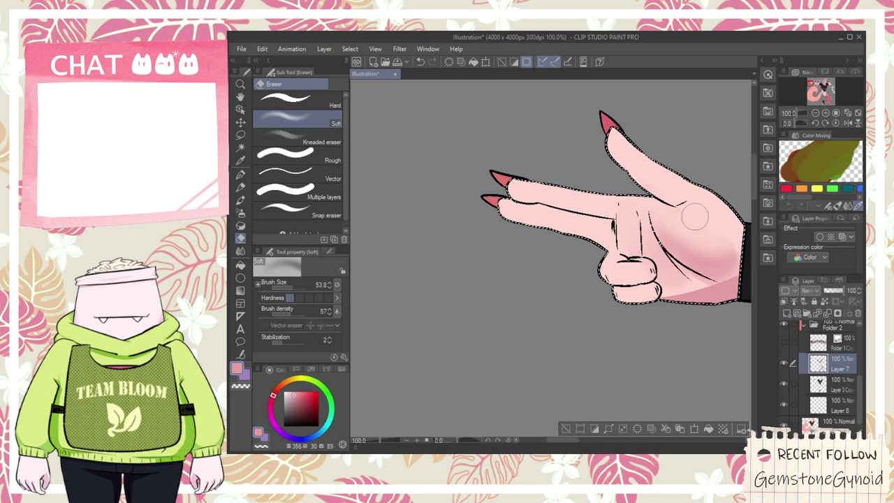
{"action": "mouse_move", "coordinate": [726, 248]}
{"action": "left_mouse_down"}
{"action": "mouse_move", "coordinate": [684, 304]}
{"action": "mouse_move", "coordinate": [665, 288]}
{"action": "mouse_move", "coordinate": [730, 281]}
{"action": "left_mouse_up"}
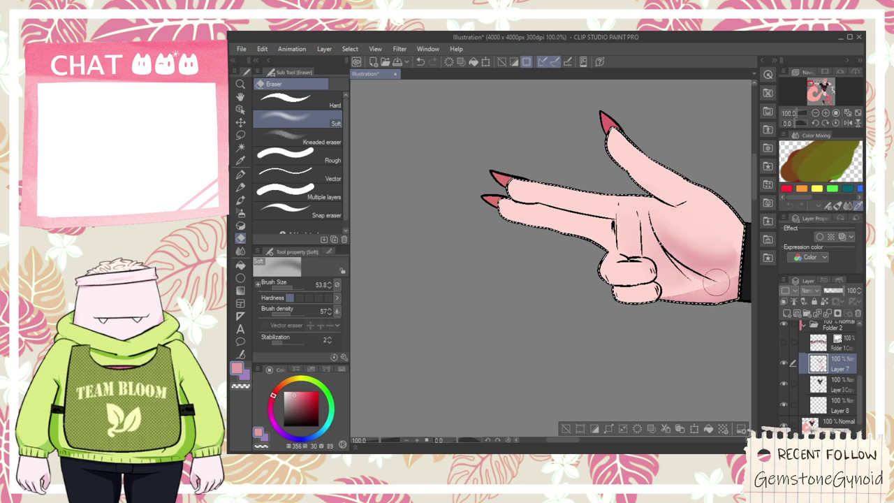
- Outline a hard shadow along the thumb's lower edge with the G-pen at size 19.5 and fill it with pink
{"action": "scroll", "coordinate": [717, 287], "scroll_direction": "down", "scroll_amount": 3}
{"action": "key", "text": "space"}
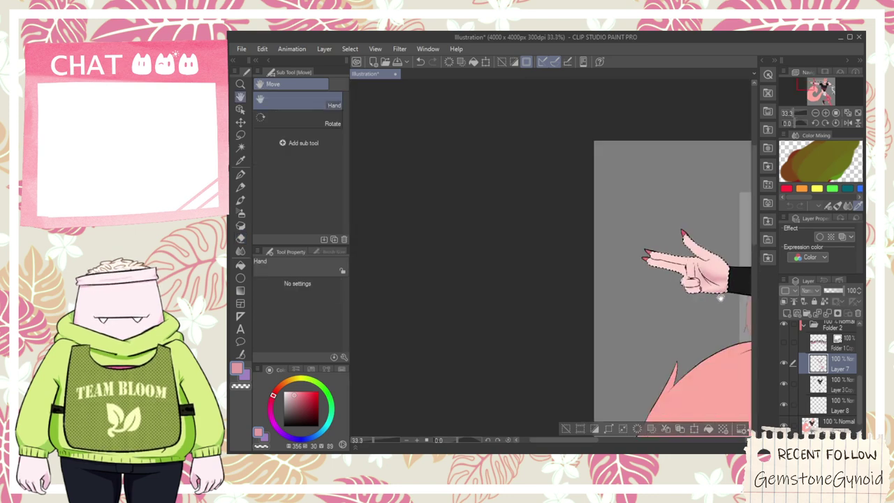
{"action": "left_click_drag", "start_coordinate": [737, 261], "coordinate": [577, 227]}
{"action": "scroll", "coordinate": [576, 227], "scroll_direction": "up", "scroll_amount": 2}
{"action": "scroll", "coordinate": [532, 224], "scroll_direction": "up", "scroll_amount": 3}
{"action": "key", "text": "p"}
{"action": "left_click_drag", "start_coordinate": [396, 197], "coordinate": [523, 253]}
{"action": "key", "text": "ctrl+z"}
{"action": "mouse_move", "coordinate": [378, 180]}
{"action": "left_mouse_down"}
{"action": "mouse_move", "coordinate": [448, 235]}
{"action": "mouse_move", "coordinate": [520, 241]}
{"action": "left_mouse_up"}
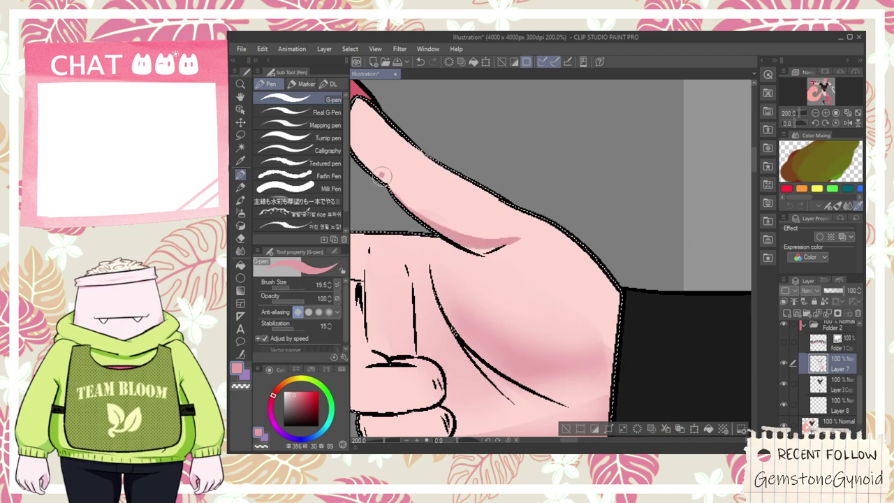
{"action": "key", "text": "space"}
{"action": "left_click_drag", "start_coordinate": [379, 158], "coordinate": [451, 180]}
{"action": "mouse_move", "coordinate": [422, 132]}
{"action": "left_mouse_down"}
{"action": "mouse_move", "coordinate": [444, 112]}
{"action": "mouse_move", "coordinate": [422, 154]}
{"action": "mouse_move", "coordinate": [429, 178]}
{"action": "mouse_move", "coordinate": [499, 207]}
{"action": "mouse_move", "coordinate": [458, 213]}
{"action": "mouse_move", "coordinate": [475, 208]}
{"action": "mouse_move", "coordinate": [417, 158]}
{"action": "mouse_move", "coordinate": [430, 188]}
{"action": "mouse_move", "coordinate": [459, 205]}
{"action": "mouse_move", "coordinate": [489, 206]}
{"action": "mouse_move", "coordinate": [493, 228]}
{"action": "mouse_move", "coordinate": [509, 248]}
{"action": "left_mouse_up"}
{"action": "key", "text": "g"}
{"action": "left_click", "coordinate": [479, 221]}
{"action": "key", "text": "p"}
{"action": "mouse_move", "coordinate": [477, 221]}
{"action": "left_mouse_down"}
{"action": "mouse_move", "coordinate": [498, 224]}
{"action": "mouse_move", "coordinate": [524, 249]}
{"action": "mouse_move", "coordinate": [512, 251]}
{"action": "mouse_move", "coordinate": [543, 274]}
{"action": "mouse_move", "coordinate": [576, 262]}
{"action": "left_mouse_up"}
- Draw and fill a hard pink shadow at the heel of the palm beside the wristband and along the hand's lower edge
{"action": "scroll", "coordinate": [561, 297], "scroll_direction": "down", "scroll_amount": 1}
{"action": "mouse_move", "coordinate": [586, 364]}
{"action": "left_mouse_down"}
{"action": "mouse_move", "coordinate": [503, 301]}
{"action": "mouse_move", "coordinate": [559, 317]}
{"action": "left_mouse_up"}
{"action": "scroll", "coordinate": [497, 296], "scroll_direction": "up", "scroll_amount": 1}
{"action": "key", "text": "g"}
{"action": "left_click", "coordinate": [553, 304]}
{"action": "key", "text": "p"}
{"action": "key", "text": "g"}
{"action": "left_click", "coordinate": [559, 310]}
{"action": "key", "text": "p"}
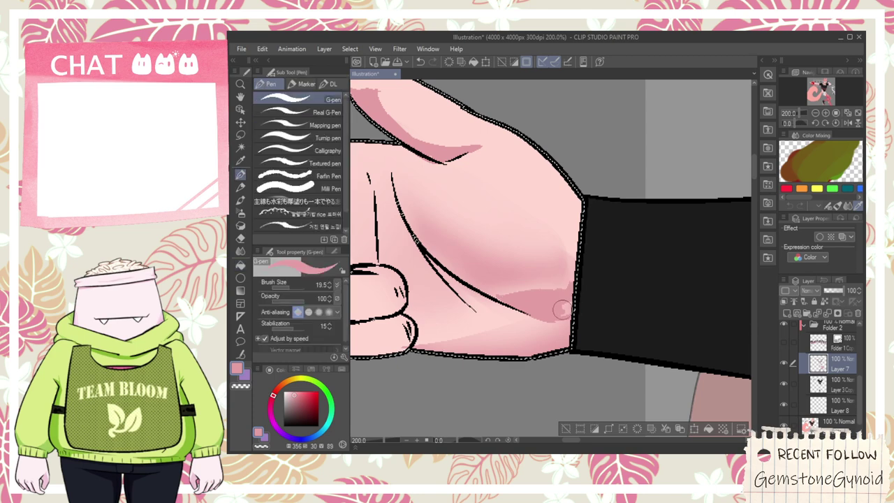
{"action": "mouse_move", "coordinate": [516, 290]}
{"action": "left_mouse_down"}
{"action": "mouse_move", "coordinate": [577, 282]}
{"action": "mouse_move", "coordinate": [554, 297]}
{"action": "left_mouse_up"}
{"action": "mouse_move", "coordinate": [414, 346]}
{"action": "left_mouse_down"}
{"action": "mouse_move", "coordinate": [558, 350]}
{"action": "mouse_move", "coordinate": [547, 337]}
{"action": "left_mouse_up"}
{"action": "scroll", "coordinate": [558, 312], "scroll_direction": "down", "scroll_amount": 4}
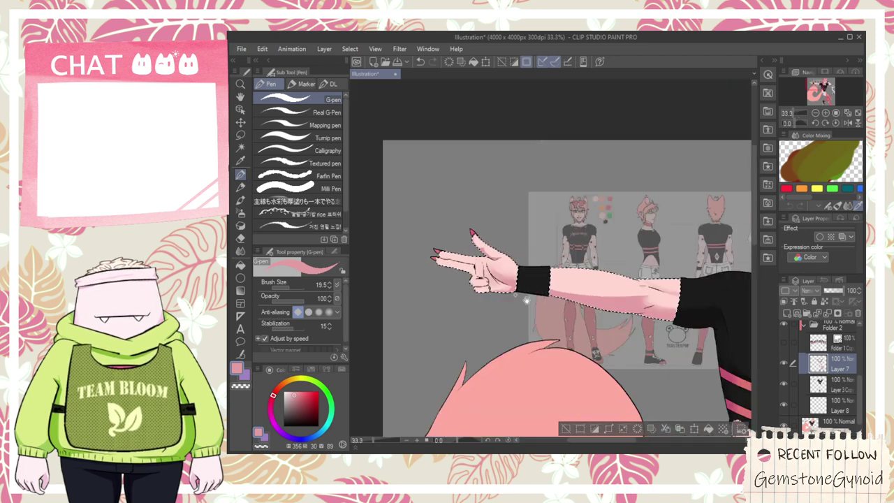
- Shade the lower edges of the two folded fingers and the crease above them with the G-pen at size 19.5
{"action": "key", "text": "space"}
{"action": "left_click_drag", "start_coordinate": [444, 304], "coordinate": [461, 286]}
{"action": "scroll", "coordinate": [462, 285], "scroll_direction": "up", "scroll_amount": 2}
{"action": "scroll", "coordinate": [464, 284], "scroll_direction": "up", "scroll_amount": 4}
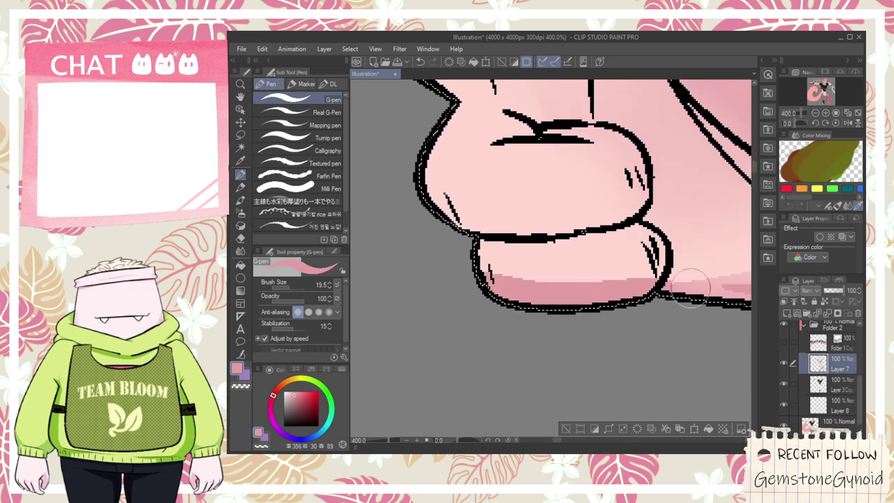
{"action": "left_click_drag", "start_coordinate": [440, 224], "coordinate": [621, 196]}
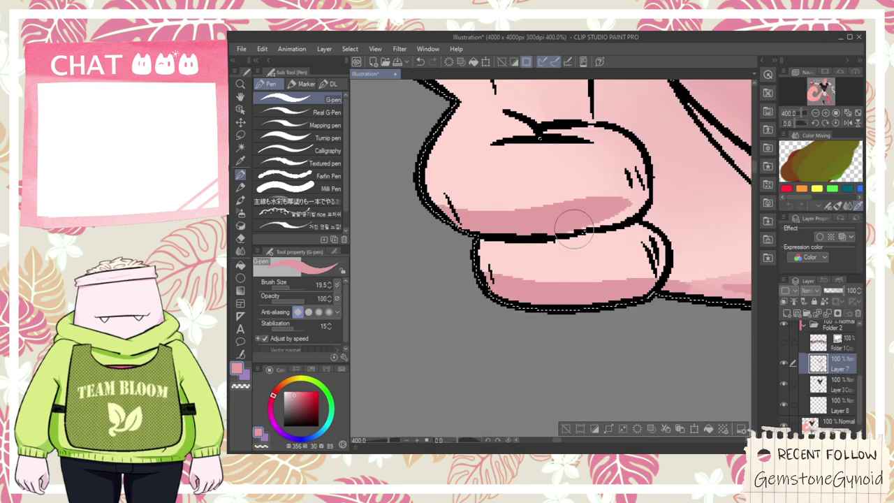
{"action": "scroll", "coordinate": [618, 195], "scroll_direction": "down", "scroll_amount": 2}
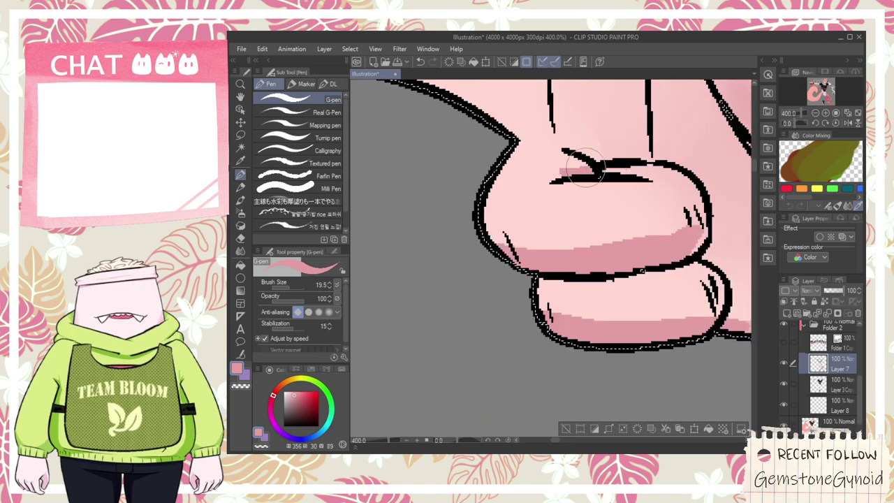
{"action": "key", "text": "space"}
{"action": "mouse_move", "coordinate": [542, 238]}
{"action": "left_mouse_down"}
{"action": "mouse_move", "coordinate": [547, 158]}
{"action": "mouse_move", "coordinate": [547, 225]}
{"action": "left_mouse_up"}
- Outline and fill a pink shadow beneath the line between the extended fingers and beside the folded finger's base
{"action": "key", "text": "space"}
{"action": "left_click_drag", "start_coordinate": [548, 183], "coordinate": [651, 230]}
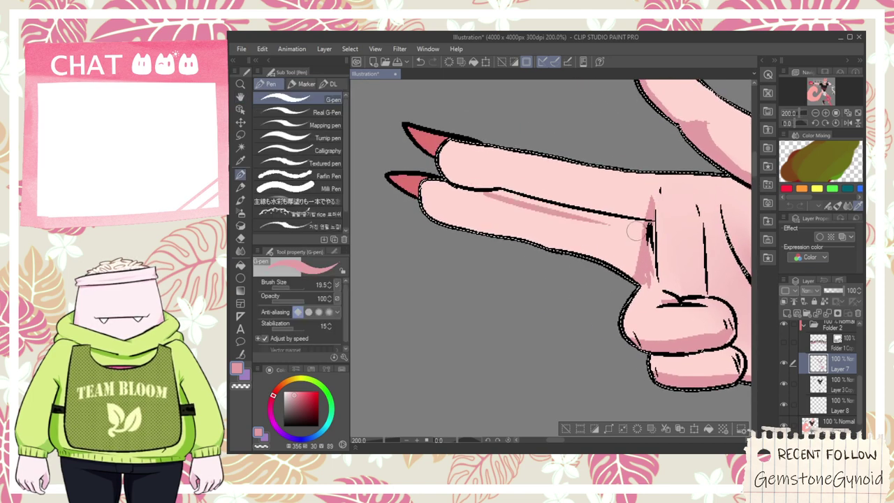
{"action": "key", "text": "g"}
{"action": "key", "text": "p"}
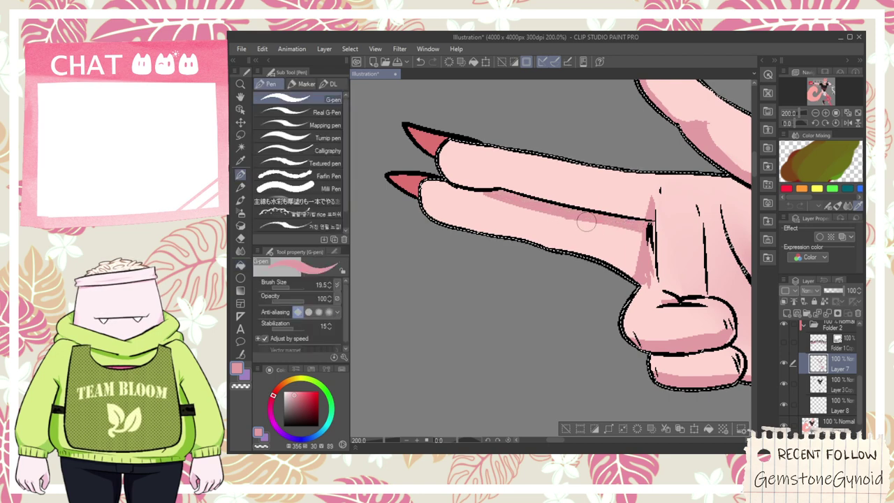
- Draw thin pink joint creases across both extended fingers and a small shadow on the lower fingertip with the G-pen
{"action": "key", "text": "ctrl+z"}
{"action": "left_click_drag", "start_coordinate": [570, 219], "coordinate": [566, 243]}
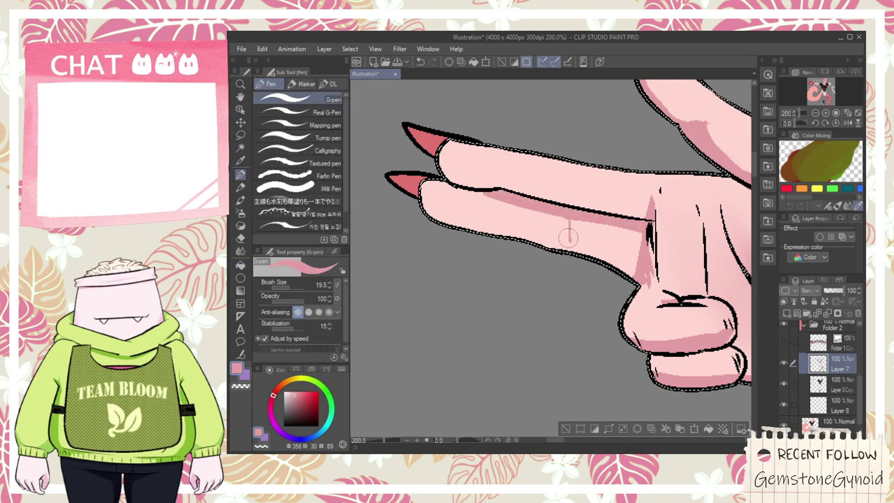
{"action": "left_click_drag", "start_coordinate": [509, 218], "coordinate": [496, 159]}
{"action": "mouse_move", "coordinate": [572, 204]}
{"action": "left_mouse_down"}
{"action": "mouse_move", "coordinate": [561, 177]}
{"action": "mouse_move", "coordinate": [573, 202]}
{"action": "mouse_move", "coordinate": [570, 242]}
{"action": "left_mouse_up"}
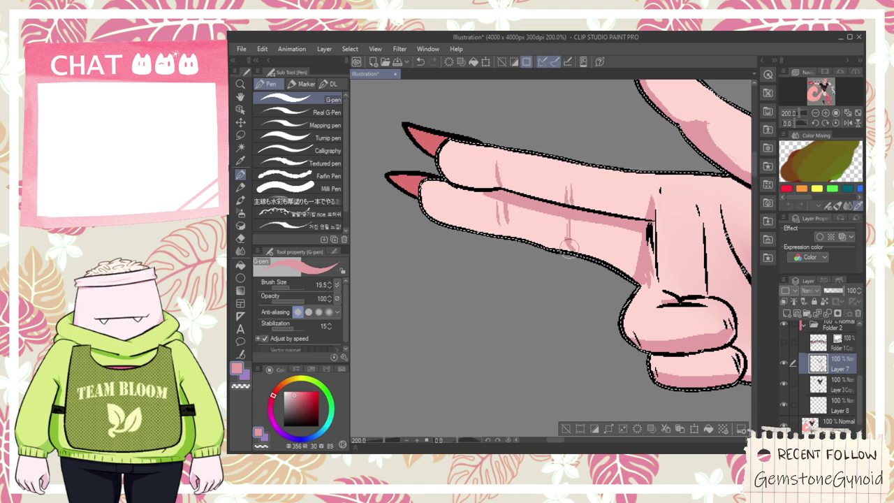
{"action": "left_click_drag", "start_coordinate": [505, 237], "coordinate": [509, 233]}
{"action": "scroll", "coordinate": [507, 239], "scroll_direction": "down", "scroll_amount": 2}
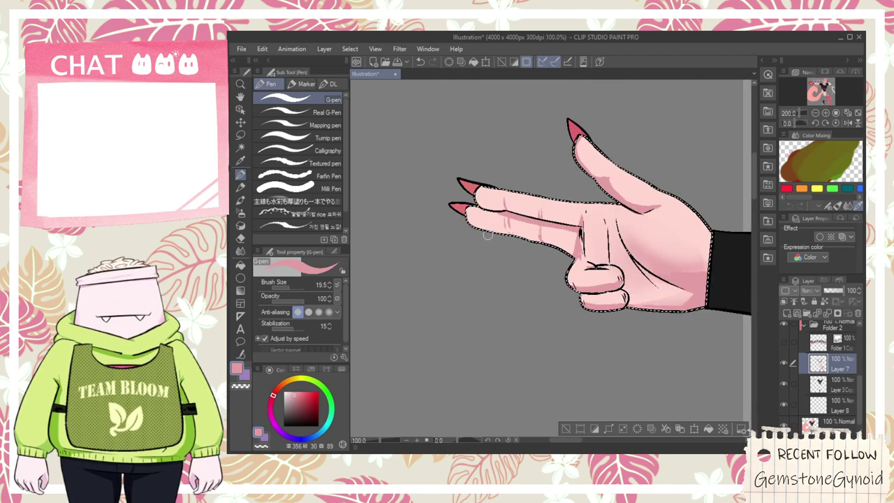
{"action": "scroll", "coordinate": [474, 233], "scroll_direction": "up", "scroll_amount": 2}
{"action": "scroll", "coordinate": [473, 228], "scroll_direction": "up", "scroll_amount": 3}
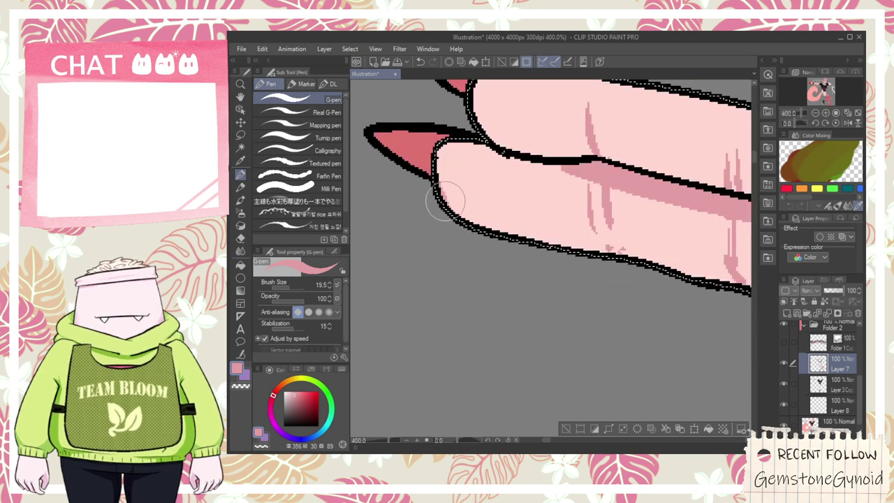
- Draw a shadow boundary across the raised upper arm with the G-pen, and fill the arm with pink using Refer other layers
{"action": "scroll", "coordinate": [449, 152], "scroll_direction": "down", "scroll_amount": 7}
{"action": "key", "text": "space"}
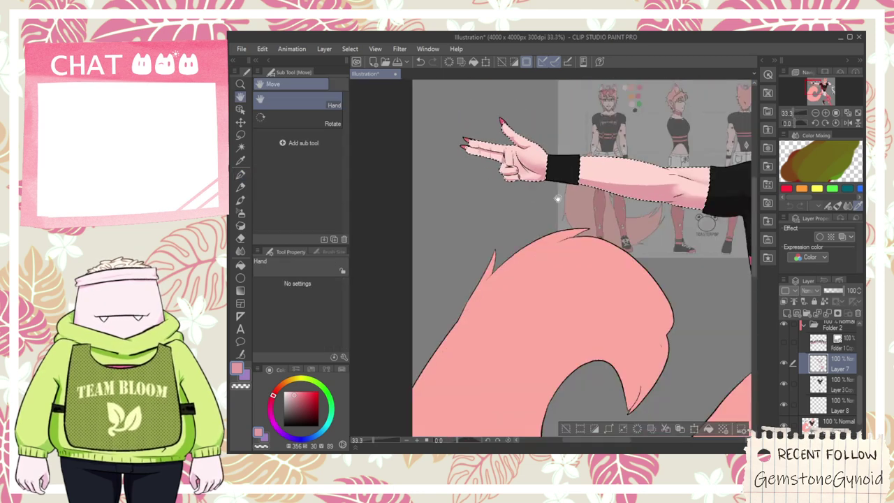
{"action": "scroll", "coordinate": [576, 219], "scroll_direction": "down", "scroll_amount": 1}
{"action": "left_click_drag", "start_coordinate": [577, 220], "coordinate": [333, 254]}
{"action": "scroll", "coordinate": [545, 254], "scroll_direction": "up", "scroll_amount": 2}
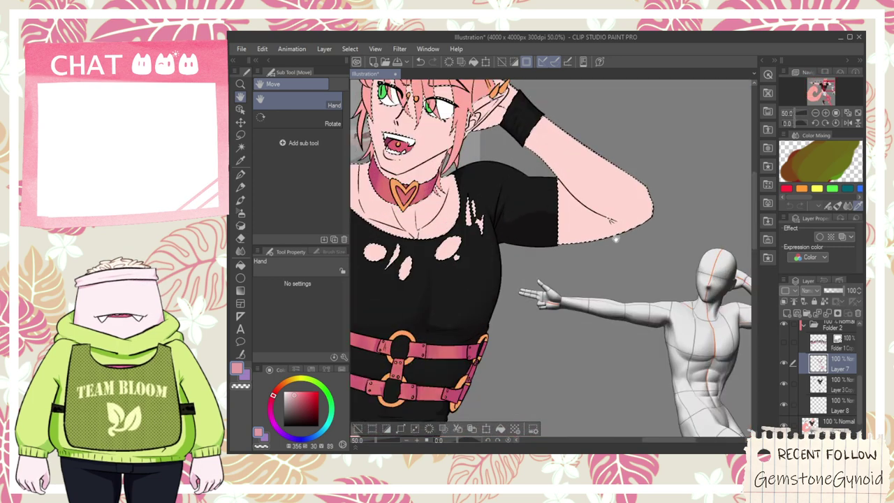
{"action": "left_click_drag", "start_coordinate": [612, 236], "coordinate": [487, 229]}
{"action": "scroll", "coordinate": [486, 229], "scroll_direction": "up", "scroll_amount": 1}
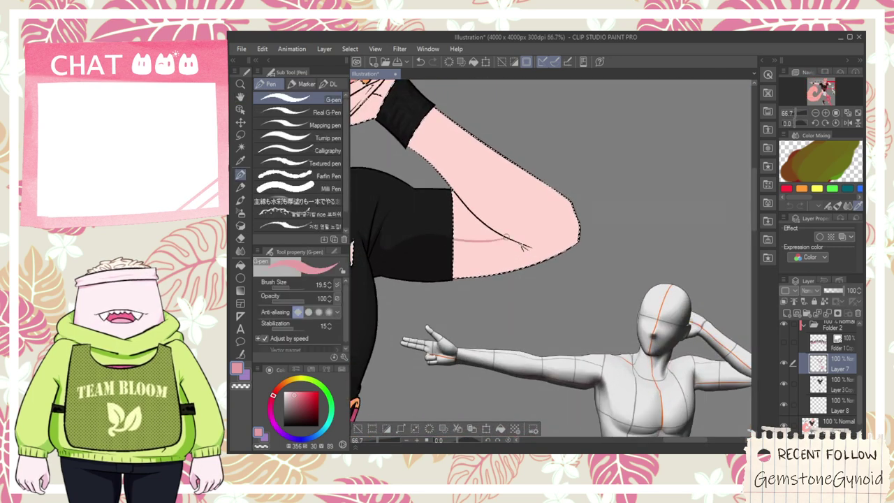
{"action": "key", "text": "g"}
{"action": "left_click", "coordinate": [502, 250]}
{"action": "scroll", "coordinate": [503, 252], "scroll_direction": "down", "scroll_amount": 1}
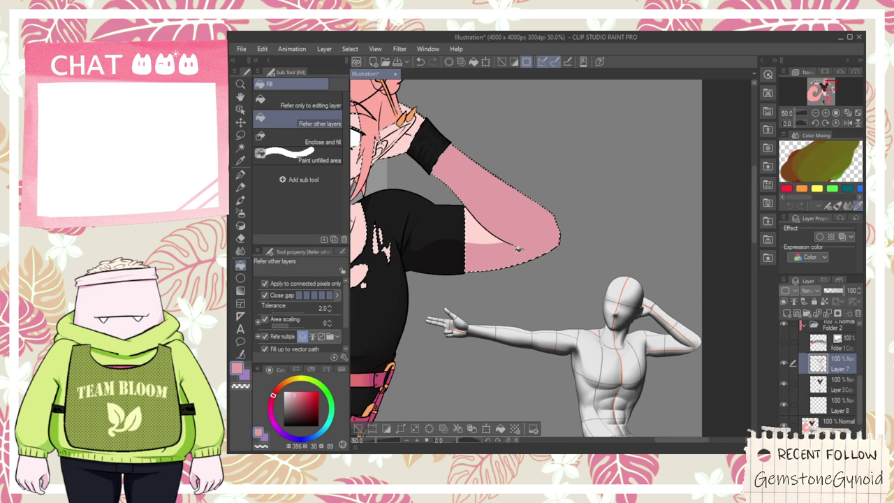
{"action": "key", "text": "e"}
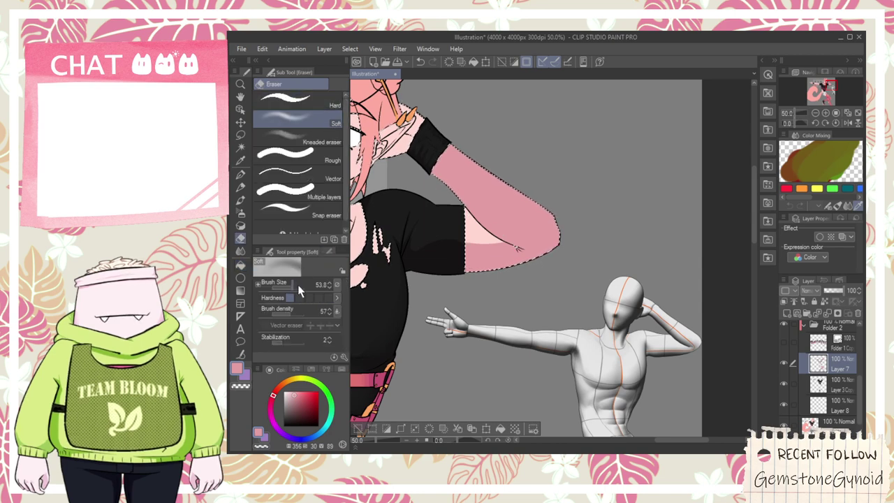
{"action": "mouse_move", "coordinate": [473, 148]}
{"action": "left_mouse_down"}
{"action": "mouse_move", "coordinate": [492, 173]}
{"action": "mouse_move", "coordinate": [499, 157]}
{"action": "mouse_move", "coordinate": [553, 219]}
{"action": "mouse_move", "coordinate": [492, 156]}
{"action": "mouse_move", "coordinate": [592, 234]}
{"action": "mouse_move", "coordinate": [481, 142]}
{"action": "mouse_move", "coordinate": [557, 202]}
{"action": "left_mouse_up"}
{"action": "key", "text": "ctrl+z"}
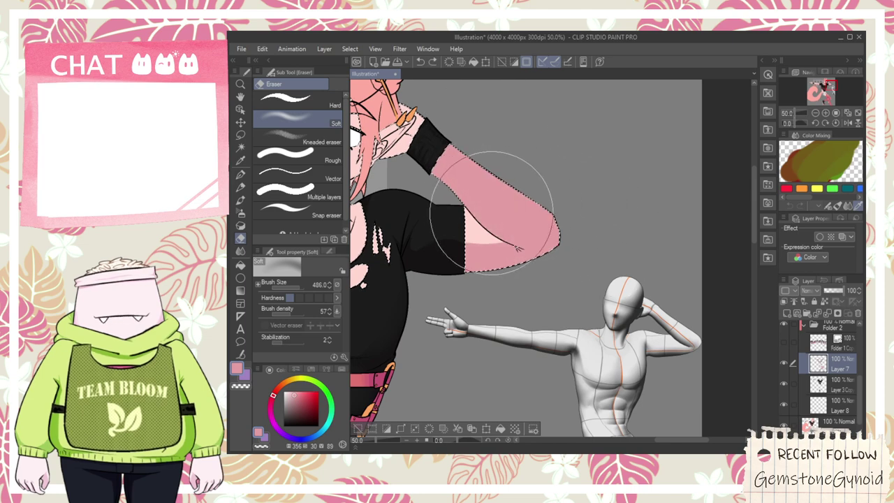
{"action": "left_click", "coordinate": [311, 102]}
{"action": "left_click_drag", "start_coordinate": [440, 155], "coordinate": [541, 253]}
{"action": "key", "text": "g"}
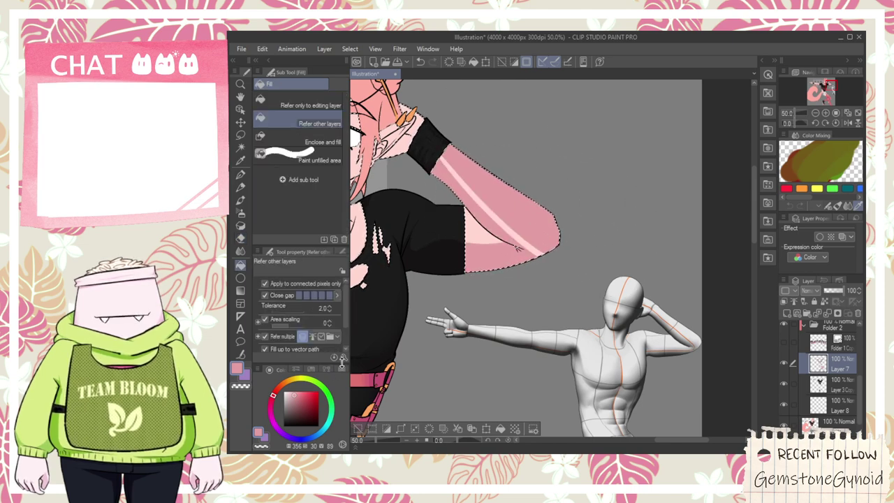
- Draw shadow boundaries along the forearm and across the upper arm with the G-pen, and fill the areas below them with pink
{"action": "key", "text": "p"}
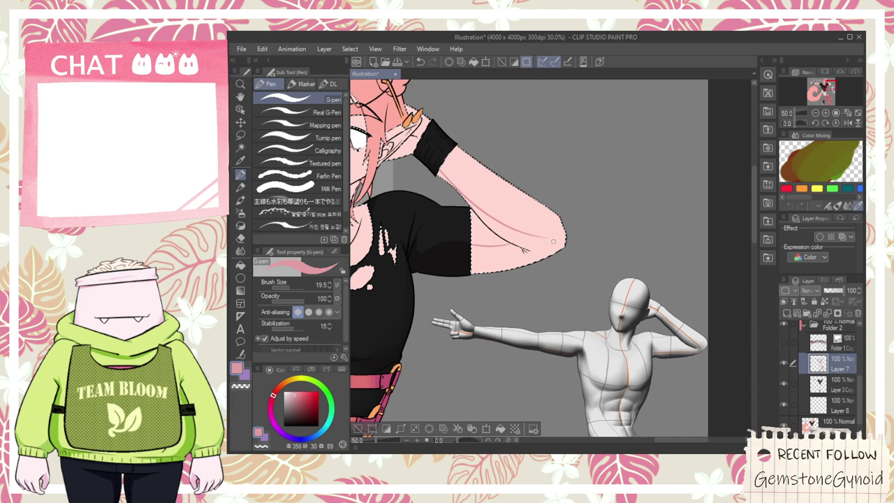
{"action": "scroll", "coordinate": [546, 238], "scroll_direction": "up", "scroll_amount": 1}
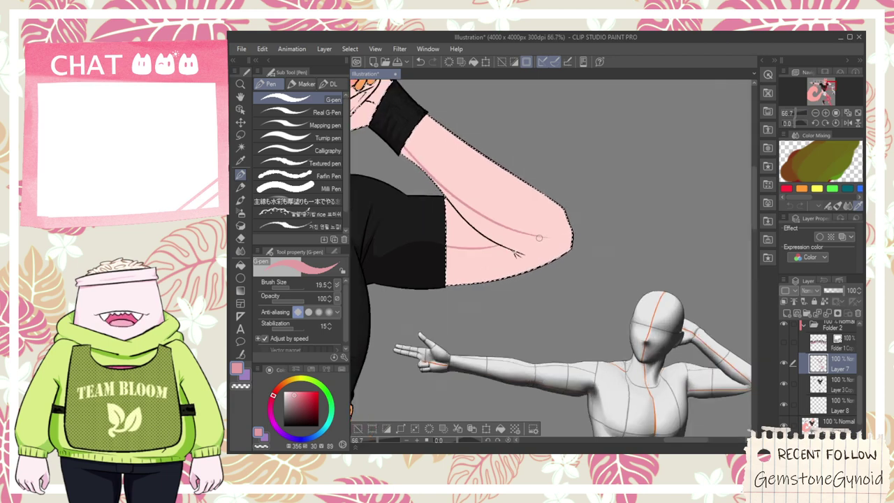
{"action": "key", "text": "g"}
{"action": "left_click", "coordinate": [530, 258]}
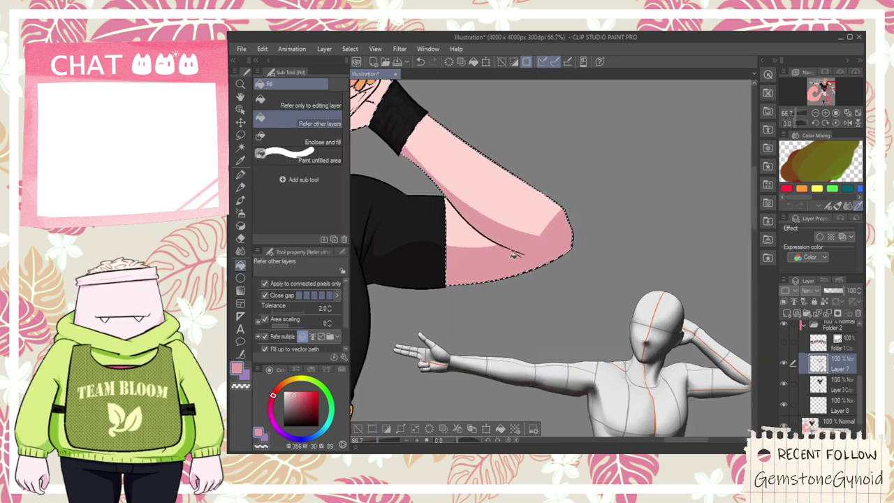
- Outline and fill a small pink shadow on the upper arm beneath the forearm line next to the sleeve
{"action": "key", "text": "p"}
{"action": "scroll", "coordinate": [514, 257], "scroll_direction": "down", "scroll_amount": 2}
{"action": "key", "text": "space"}
{"action": "left_click_drag", "start_coordinate": [523, 258], "coordinate": [519, 259]}
{"action": "scroll", "coordinate": [519, 259], "scroll_direction": "up", "scroll_amount": 1}
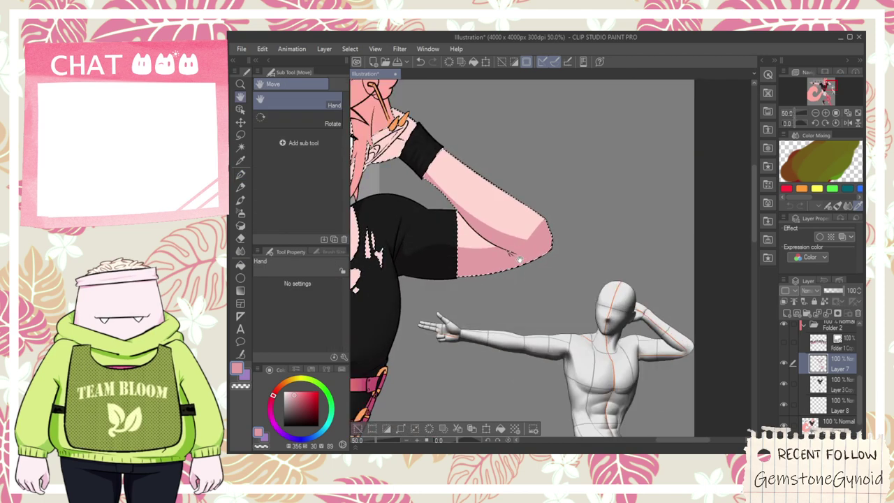
{"action": "scroll", "coordinate": [519, 259], "scroll_direction": "up", "scroll_amount": 3}
{"action": "key", "text": "p"}
{"action": "key", "text": "g"}
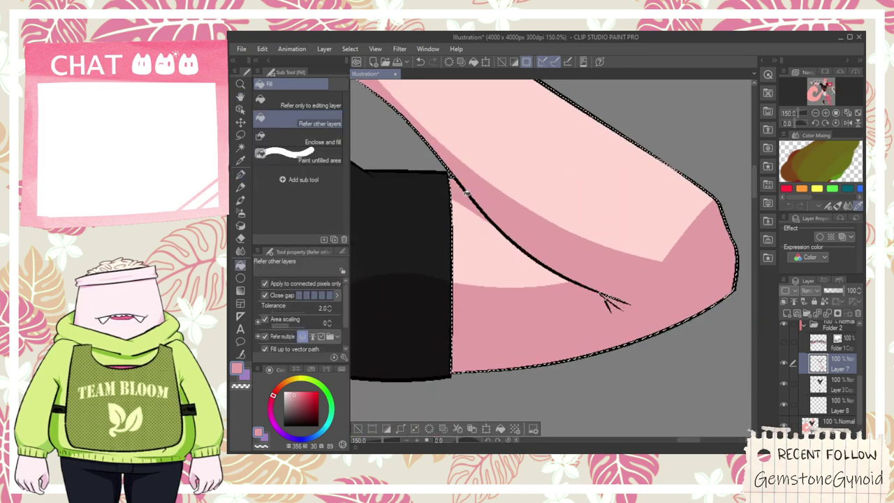
- Outline and fill a pink shadow along the lower edge of the raised hand next to the wristband
{"action": "scroll", "coordinate": [606, 301], "scroll_direction": "down", "scroll_amount": 3}
{"action": "key", "text": "h"}
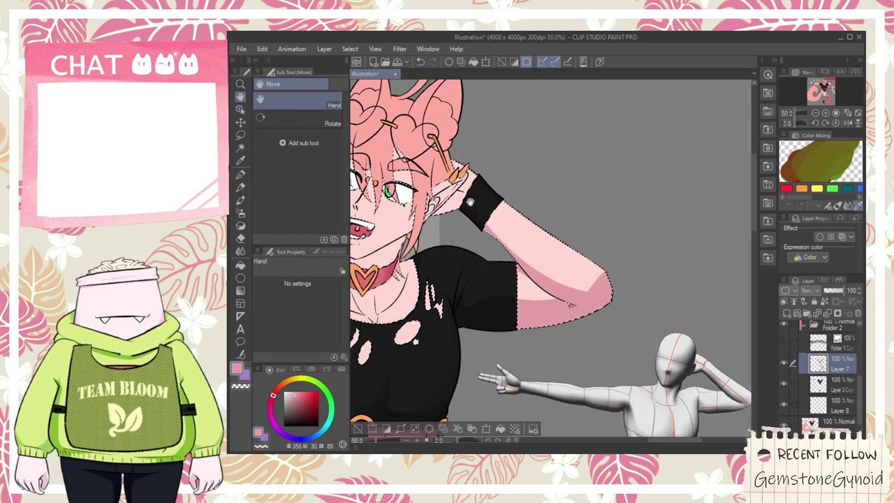
{"action": "scroll", "coordinate": [485, 209], "scroll_direction": "up", "scroll_amount": 3}
{"action": "key", "text": "p"}
{"action": "key", "text": "g"}
{"action": "key", "text": "p"}
{"action": "key", "text": "g"}
{"action": "left_click", "coordinate": [452, 206]}
{"action": "scroll", "coordinate": [451, 206], "scroll_direction": "down", "scroll_amount": 3}
- Add and fill a pink shadow on the raised hand along the upper edge of the wristband
{"action": "key", "text": "h"}
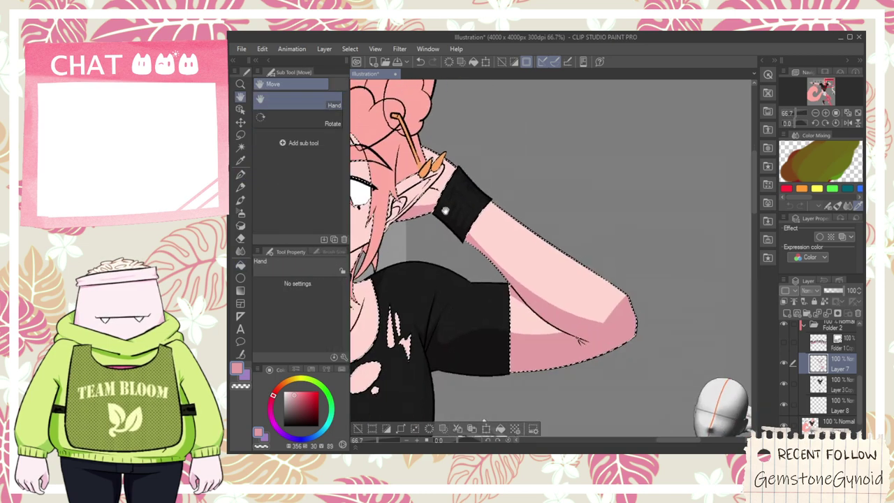
{"action": "scroll", "coordinate": [377, 148], "scroll_direction": "up", "scroll_amount": 5}
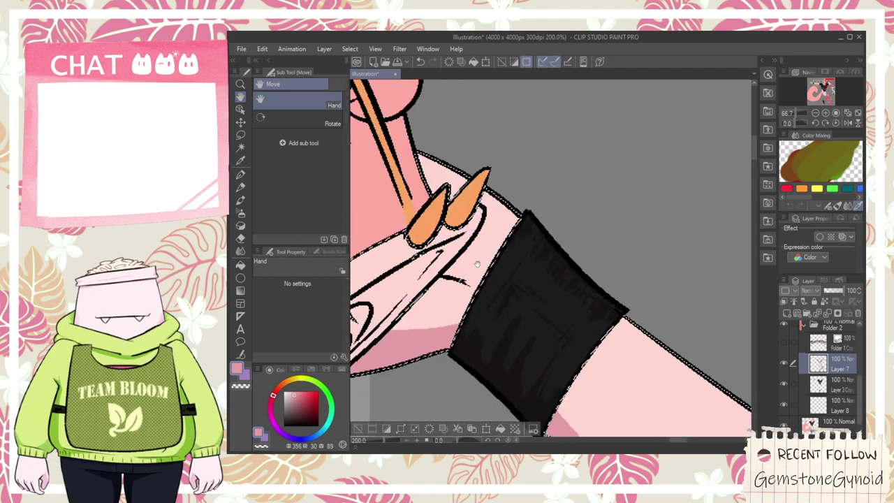
{"action": "key", "text": "p"}
{"action": "key", "text": "g"}
{"action": "left_click", "coordinate": [506, 226]}
{"action": "scroll", "coordinate": [508, 224], "scroll_direction": "down", "scroll_amount": 2}
{"action": "key", "text": "h"}
{"action": "left_click_drag", "start_coordinate": [508, 224], "coordinate": [518, 195]}
{"action": "scroll", "coordinate": [443, 241], "scroll_direction": "up", "scroll_amount": 4}
{"action": "key", "text": "p"}
{"action": "scroll", "coordinate": [418, 260], "scroll_direction": "down", "scroll_amount": 6}
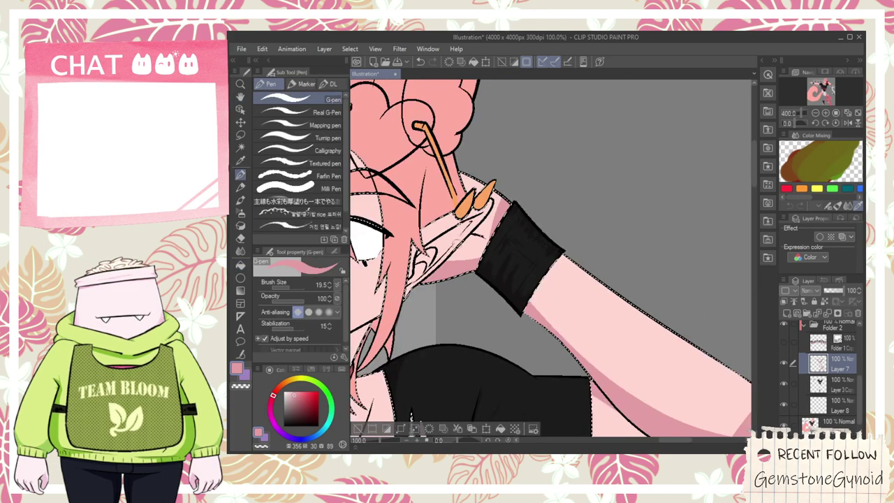
- Soften the forearm shadow's edge around the elbow with the Blend tool at size 63
{"action": "key", "text": "h"}
{"action": "left_click_drag", "start_coordinate": [590, 331], "coordinate": [538, 290]}
{"action": "scroll", "coordinate": [539, 290], "scroll_direction": "up", "scroll_amount": 1}
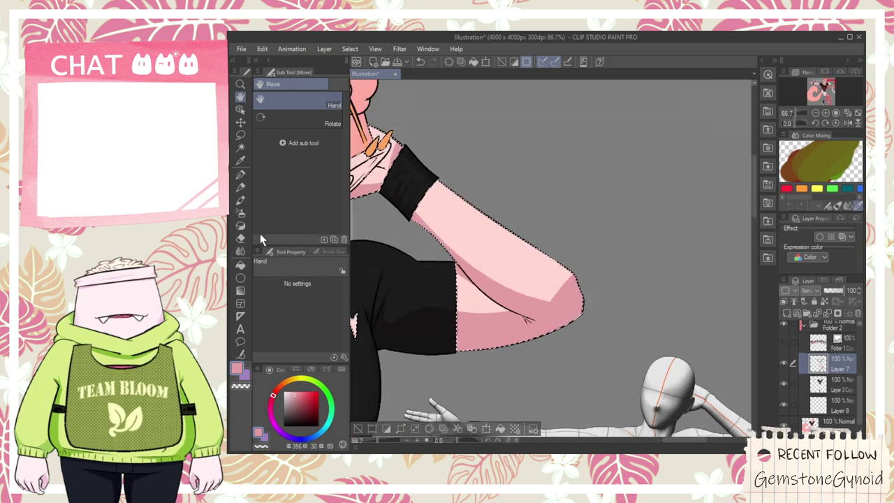
{"action": "left_click", "coordinate": [240, 252]}
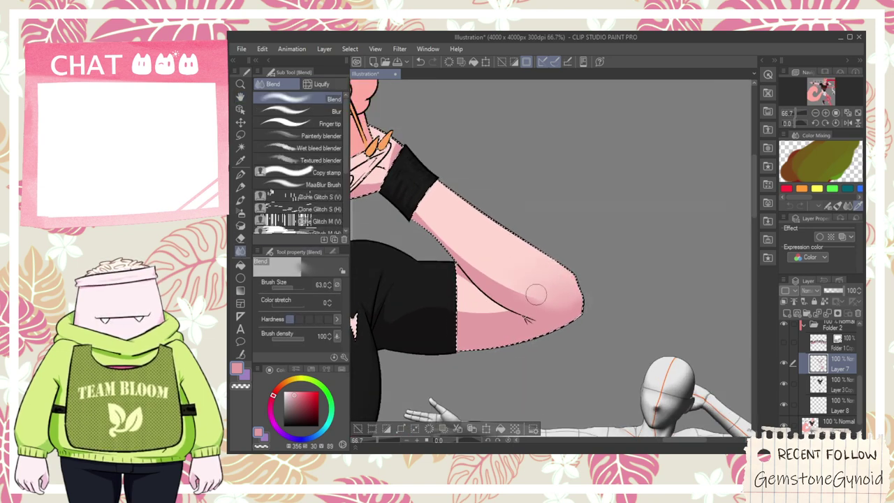
{"action": "key", "text": "e"}
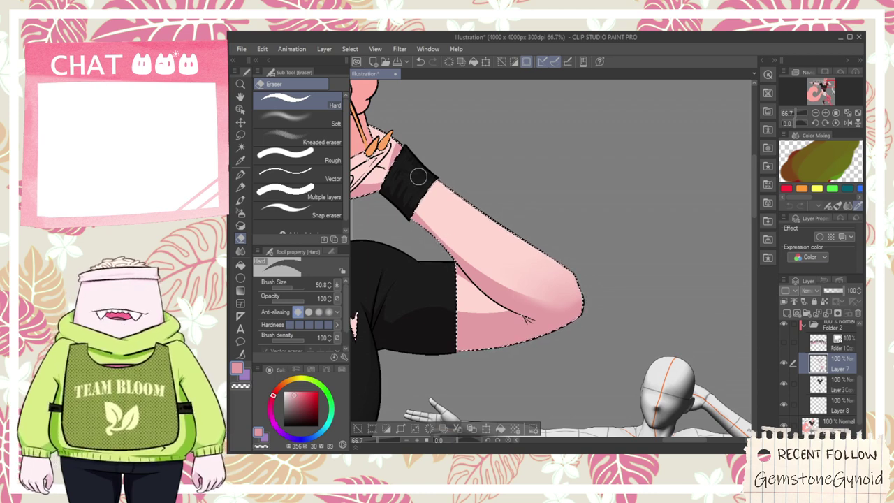
- Widen the forearm's shadow from the wristband towards the elbow with the G-pen and fill it with pink
{"action": "key", "text": "space"}
{"action": "mouse_move", "coordinate": [470, 242]}
{"action": "left_mouse_down"}
{"action": "mouse_move", "coordinate": [454, 213]}
{"action": "mouse_move", "coordinate": [501, 234]}
{"action": "left_mouse_up"}
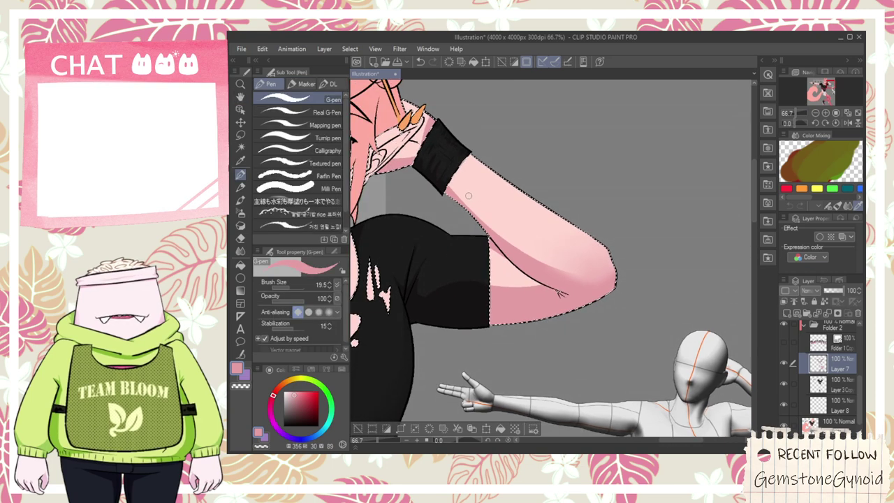
{"action": "scroll", "coordinate": [457, 180], "scroll_direction": "up", "scroll_amount": 1}
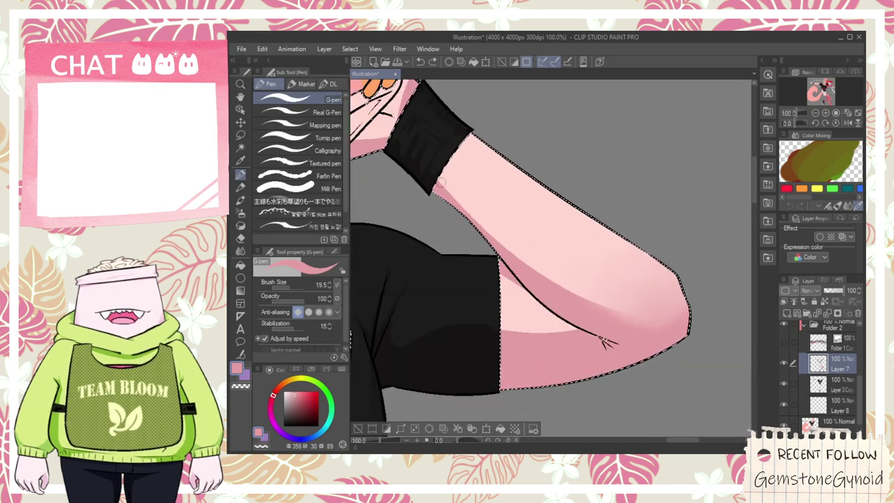
{"action": "key", "text": "g"}
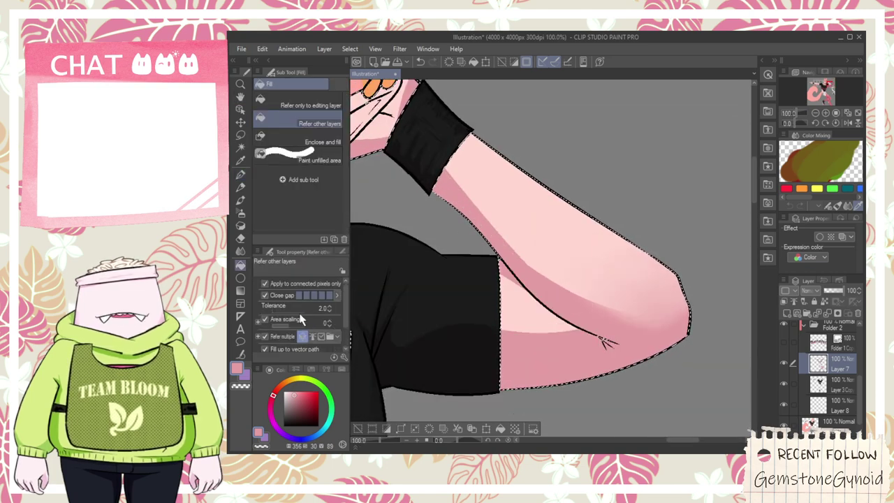
- Blend the forearm's shadow edge at size 63 and lighten the arm's shading with the Soft eraser at size 486
{"action": "left_click", "coordinate": [241, 251]}
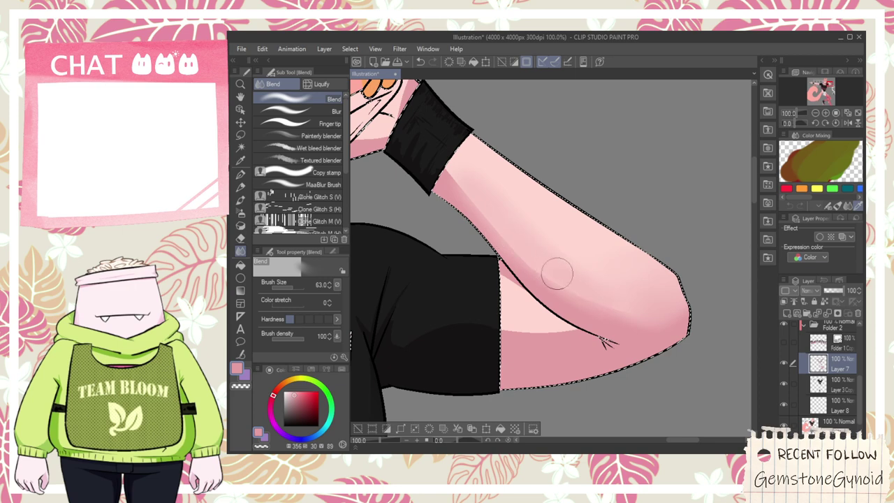
{"action": "scroll", "coordinate": [504, 211], "scroll_direction": "down", "scroll_amount": 3}
{"action": "scroll", "coordinate": [476, 196], "scroll_direction": "up", "scroll_amount": 2}
{"action": "key", "text": "e"}
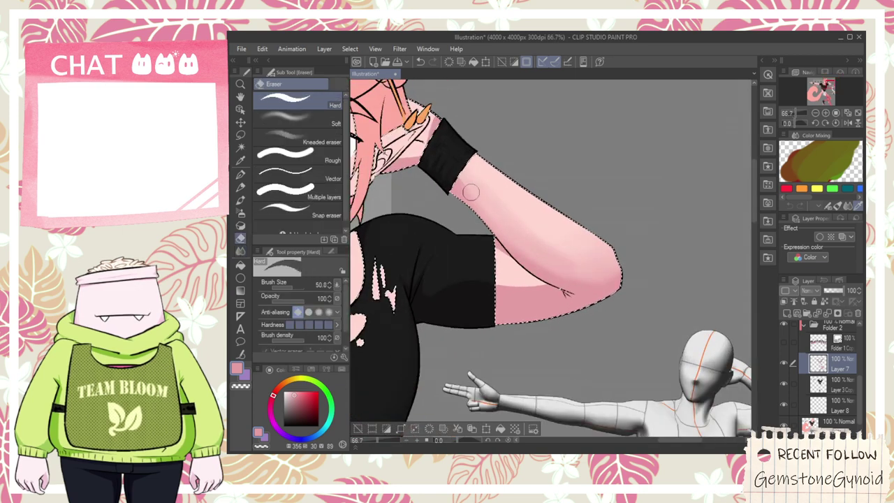
{"action": "left_click", "coordinate": [307, 122]}
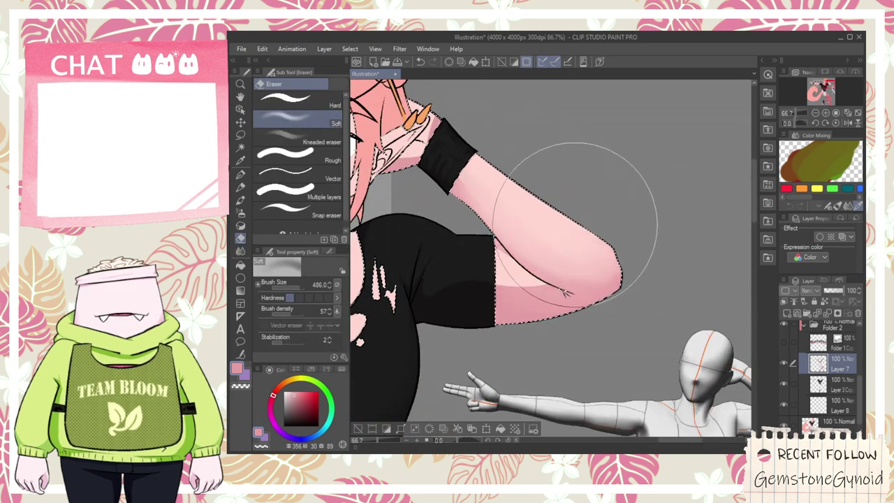
- Blend the shadow edge on the upper arm between the sleeve and the elbow crease at size 63
{"action": "scroll", "coordinate": [563, 222], "scroll_direction": "down", "scroll_amount": 1}
{"action": "scroll", "coordinate": [564, 225], "scroll_direction": "down", "scroll_amount": 1}
{"action": "key", "text": "space"}
{"action": "left_click_drag", "start_coordinate": [586, 268], "coordinate": [567, 261]}
{"action": "scroll", "coordinate": [564, 262], "scroll_direction": "up", "scroll_amount": 2}
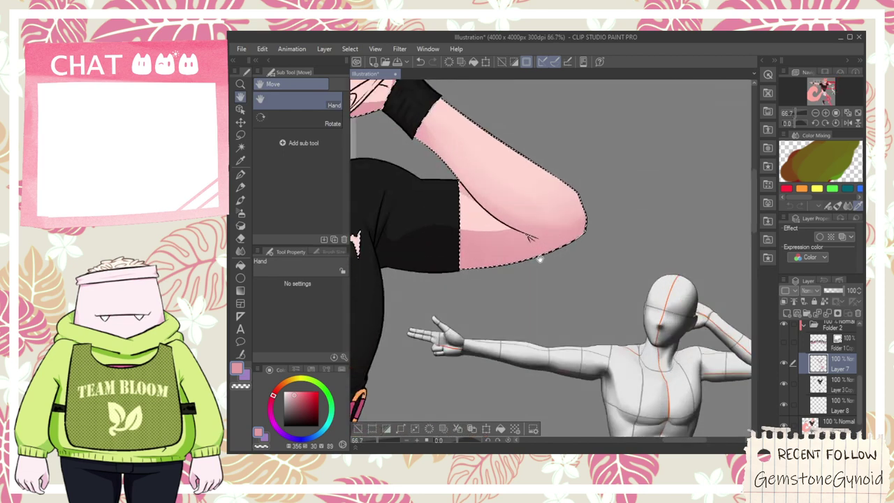
{"action": "key", "text": "j"}
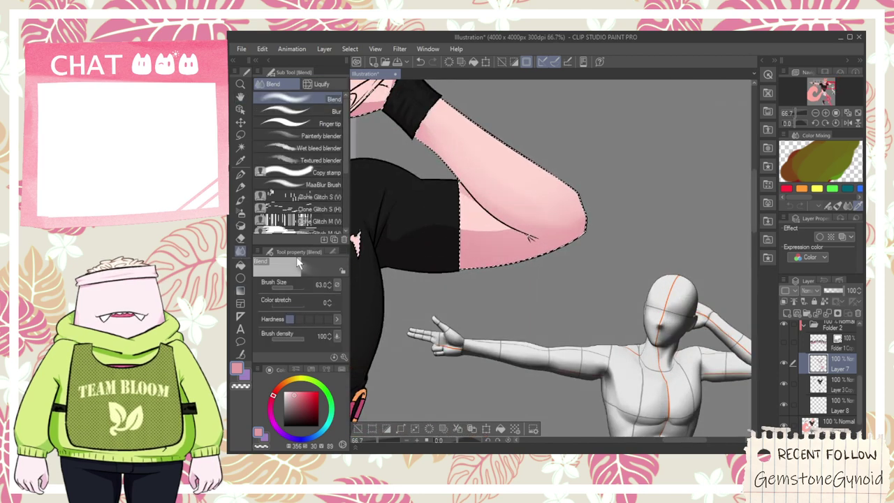
{"action": "scroll", "coordinate": [476, 228], "scroll_direction": "up", "scroll_amount": 2}
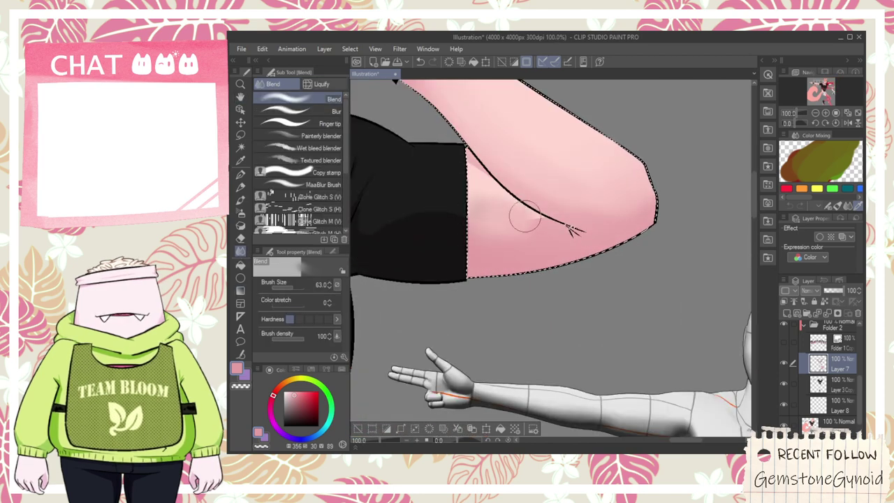
{"action": "key", "text": "e"}
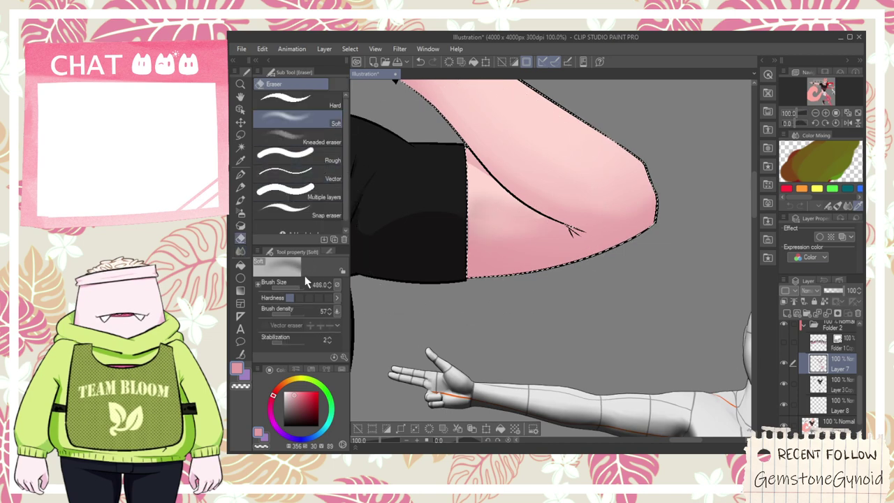
- Set the soft eraser's brush size to 53.8 and soften the shading on the raised upper arm
{"action": "left_click_drag", "start_coordinate": [298, 286], "coordinate": [293, 292]}
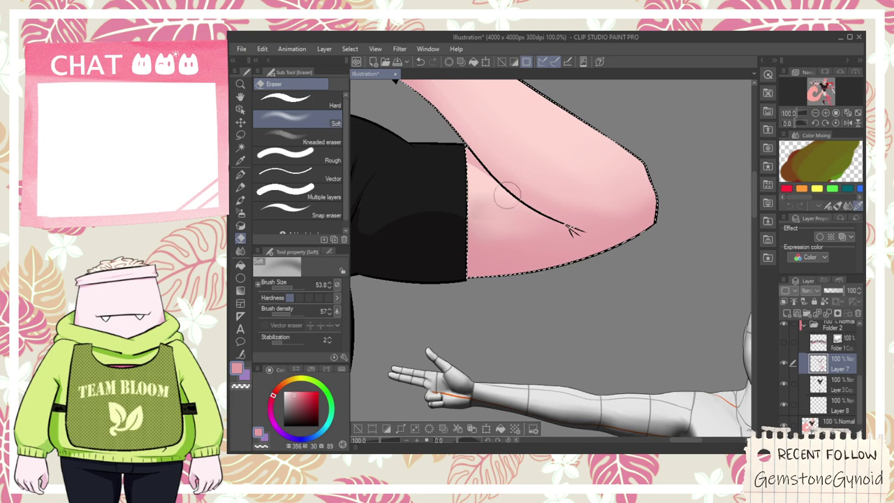
{"action": "scroll", "coordinate": [508, 230], "scroll_direction": "down", "scroll_amount": 6}
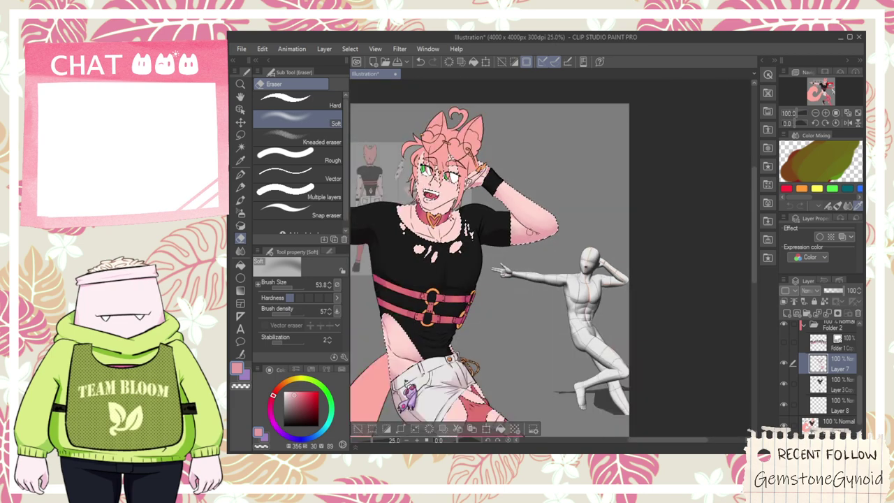
- Draw short pink crease lines on the elbow of the raised arm with the G-pen
{"action": "key", "text": "space"}
{"action": "scroll", "coordinate": [567, 245], "scroll_direction": "up", "scroll_amount": 5}
{"action": "scroll", "coordinate": [498, 238], "scroll_direction": "up", "scroll_amount": 1}
{"action": "left_click_drag", "start_coordinate": [536, 278], "coordinate": [598, 321]}
{"action": "key", "text": "ctrl+z"}
{"action": "left_click_drag", "start_coordinate": [537, 276], "coordinate": [601, 320]}
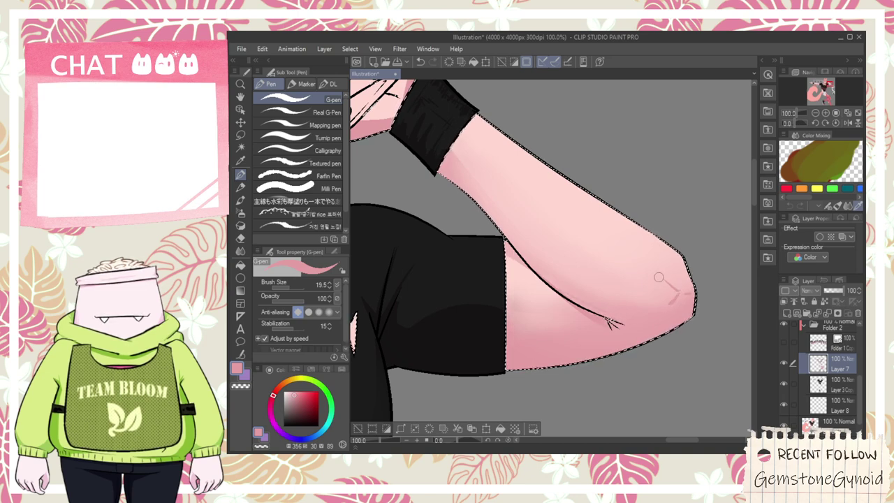
{"action": "scroll", "coordinate": [672, 280], "scroll_direction": "down", "scroll_amount": 2}
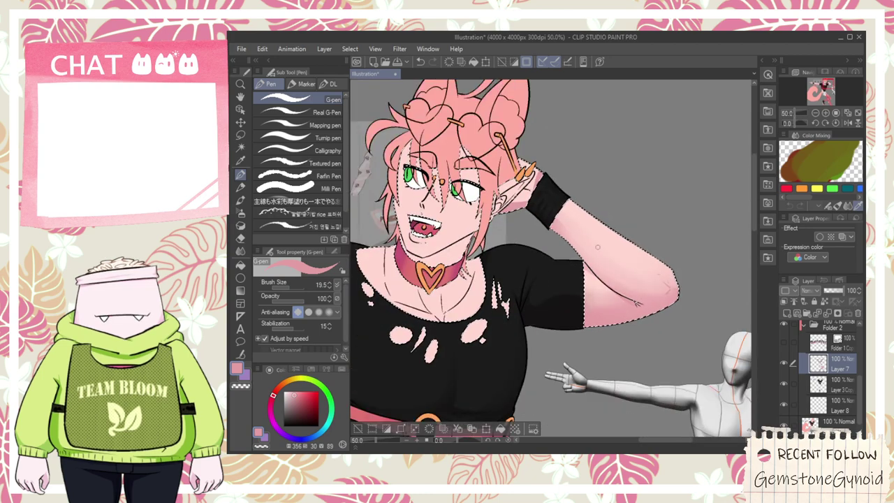
{"action": "scroll", "coordinate": [527, 181], "scroll_direction": "up", "scroll_amount": 2}
{"action": "scroll", "coordinate": [567, 227], "scroll_direction": "down", "scroll_amount": 3}
- Outline the shadow beneath the jaw on the neck with the G-pen and fill it with the pink shading colour
{"action": "key", "text": "space"}
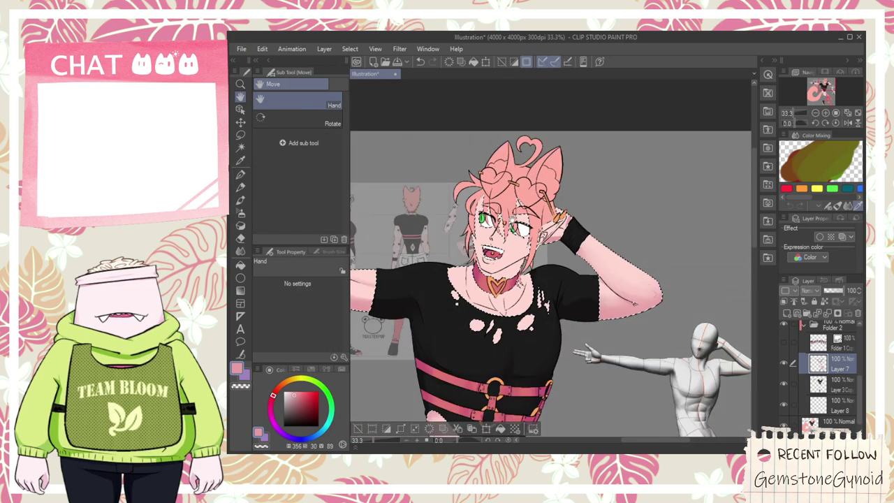
{"action": "left_click_drag", "start_coordinate": [505, 218], "coordinate": [473, 157]}
{"action": "left_click_drag", "start_coordinate": [514, 269], "coordinate": [508, 236]}
{"action": "scroll", "coordinate": [508, 236], "scroll_direction": "up", "scroll_amount": 1}
{"action": "scroll", "coordinate": [496, 223], "scroll_direction": "up", "scroll_amount": 1}
{"action": "scroll", "coordinate": [486, 209], "scroll_direction": "up", "scroll_amount": 1}
{"action": "scroll", "coordinate": [487, 210], "scroll_direction": "down", "scroll_amount": 1}
{"action": "left_click_drag", "start_coordinate": [482, 213], "coordinate": [476, 279]}
{"action": "scroll", "coordinate": [459, 278], "scroll_direction": "up", "scroll_amount": 3}
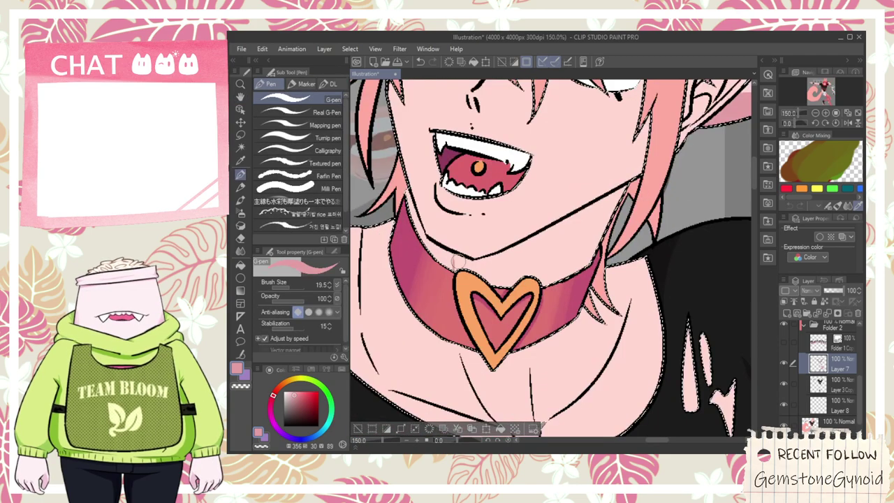
{"action": "left_click_drag", "start_coordinate": [543, 303], "coordinate": [565, 233]}
{"action": "scroll", "coordinate": [560, 228], "scroll_direction": "down", "scroll_amount": 3}
{"action": "mouse_move", "coordinate": [635, 296]}
{"action": "left_mouse_down"}
{"action": "mouse_move", "coordinate": [449, 243]}
{"action": "mouse_move", "coordinate": [485, 308]}
{"action": "left_mouse_up"}
{"action": "scroll", "coordinate": [447, 286], "scroll_direction": "up", "scroll_amount": 3}
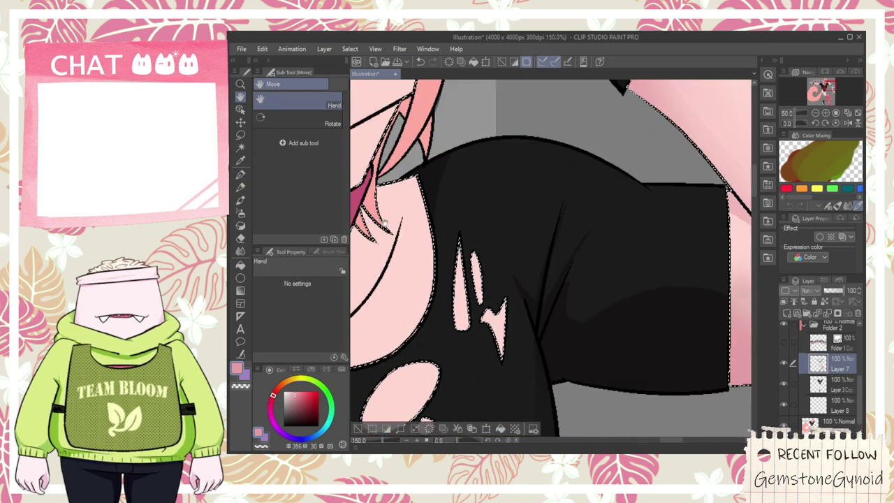
{"action": "left_click_drag", "start_coordinate": [419, 259], "coordinate": [558, 405]}
{"action": "scroll", "coordinate": [431, 335], "scroll_direction": "up", "scroll_amount": 1}
{"action": "key", "text": "p"}
{"action": "key", "text": "g"}
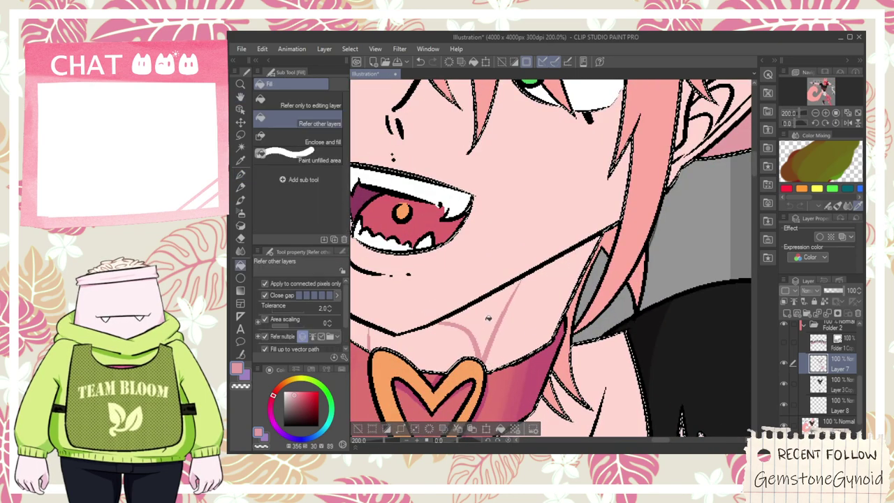
- Outline and fill the second neck shadow beside the hair strand, leaving a light strip between both shadows
{"action": "key", "text": "h"}
{"action": "scroll", "coordinate": [523, 350], "scroll_direction": "down", "scroll_amount": 4}
{"action": "left_click_drag", "start_coordinate": [666, 335], "coordinate": [557, 378]}
{"action": "scroll", "coordinate": [435, 311], "scroll_direction": "up", "scroll_amount": 4}
{"action": "key", "text": "p"}
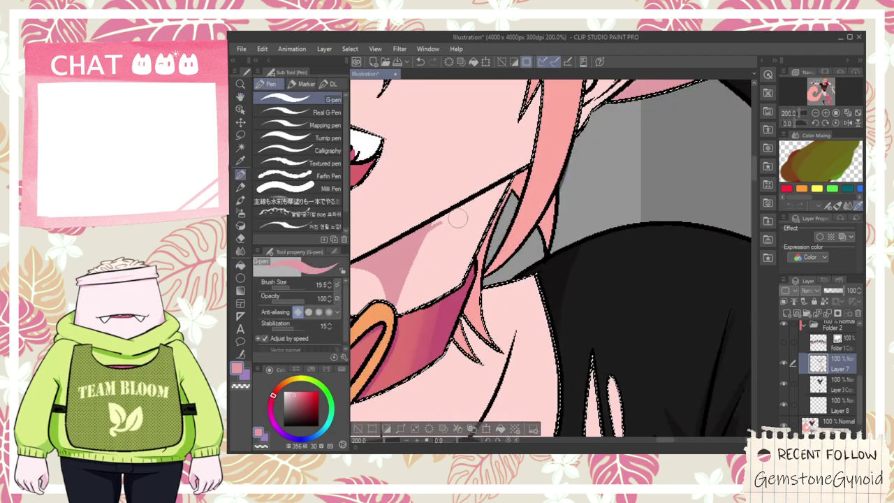
{"action": "key", "text": "g"}
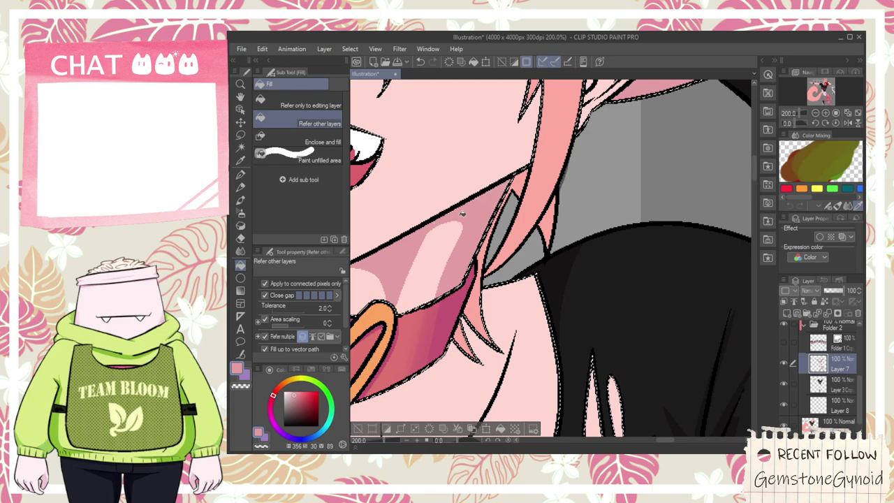
- Outline a narrow shadow on the chest beneath the heart pendant with the G-pen and fill it pink
{"action": "scroll", "coordinate": [466, 213], "scroll_direction": "down", "scroll_amount": 4}
{"action": "key", "text": "h"}
{"action": "left_click_drag", "start_coordinate": [530, 405], "coordinate": [489, 319]}
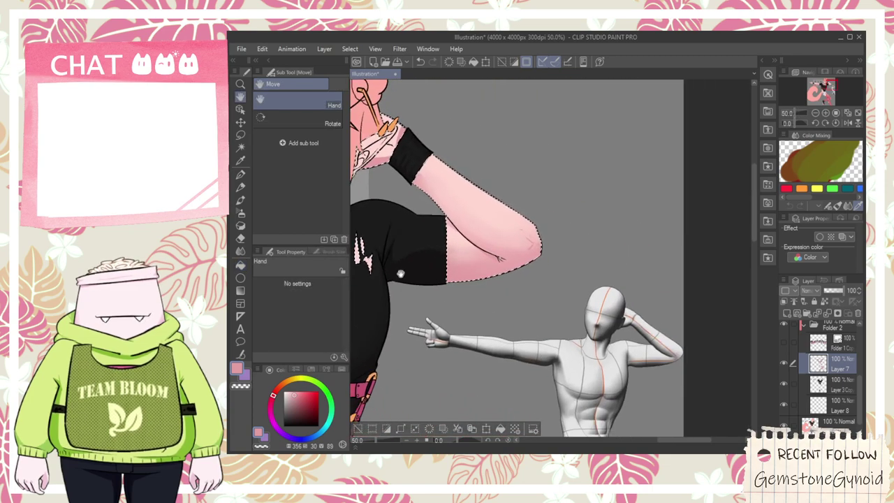
{"action": "left_click_drag", "start_coordinate": [399, 277], "coordinate": [419, 419]}
{"action": "scroll", "coordinate": [469, 305], "scroll_direction": "up", "scroll_amount": 3}
{"action": "key", "text": "p"}
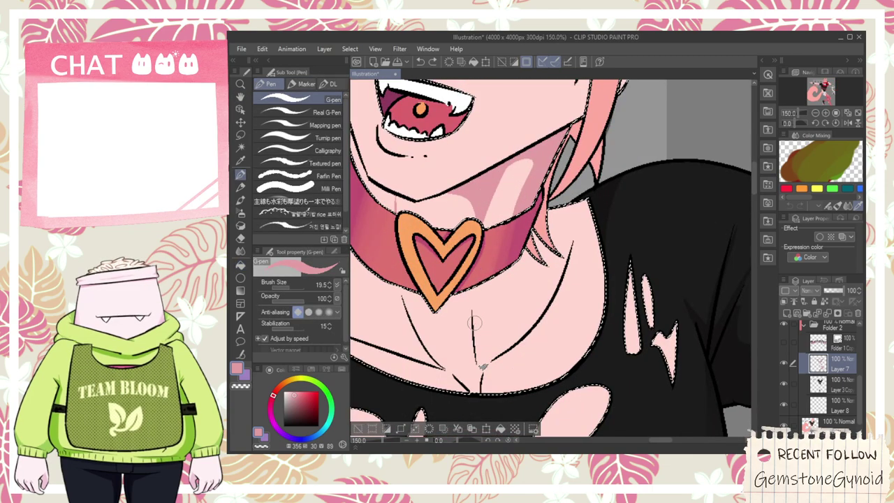
{"action": "scroll", "coordinate": [474, 320], "scroll_direction": "up", "scroll_amount": 1}
{"action": "key", "text": "g"}
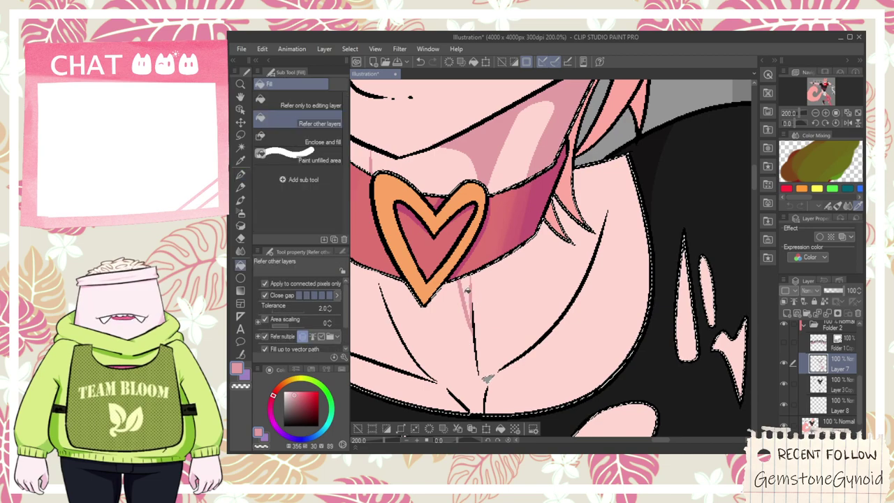
- Outline and fill the shadow between the choker and the long collarbone line on the raised-arm side
{"action": "key", "text": "p"}
{"action": "left_click_drag", "start_coordinate": [534, 296], "coordinate": [556, 257]}
{"action": "scroll", "coordinate": [556, 258], "scroll_direction": "down", "scroll_amount": 3}
{"action": "left_click_drag", "start_coordinate": [614, 312], "coordinate": [379, 174]}
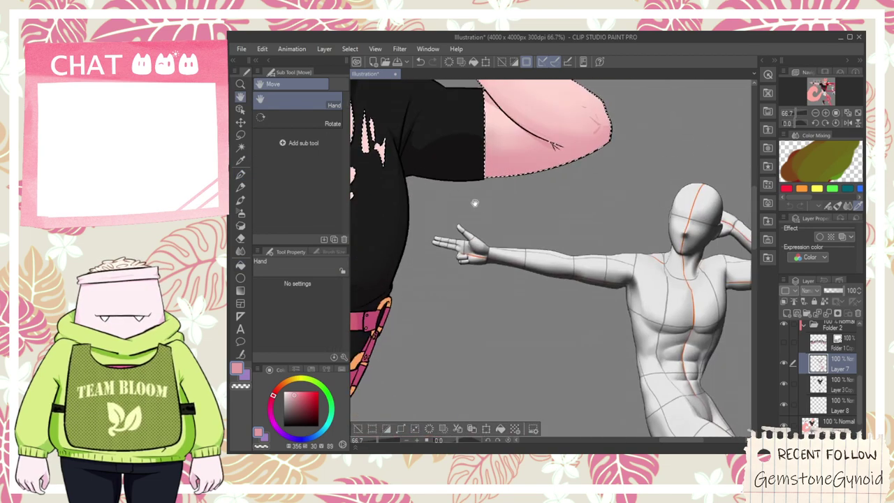
{"action": "left_click_drag", "start_coordinate": [479, 204], "coordinate": [559, 375]}
{"action": "scroll", "coordinate": [471, 394], "scroll_direction": "up", "scroll_amount": 2}
{"action": "left_click_drag", "start_coordinate": [433, 307], "coordinate": [466, 298]}
{"action": "scroll", "coordinate": [466, 298], "scroll_direction": "up", "scroll_amount": 1}
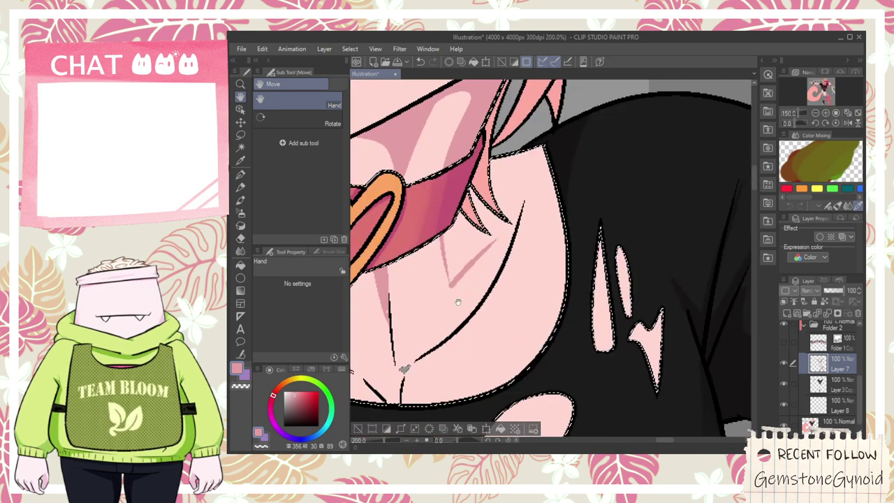
{"action": "key", "text": "p"}
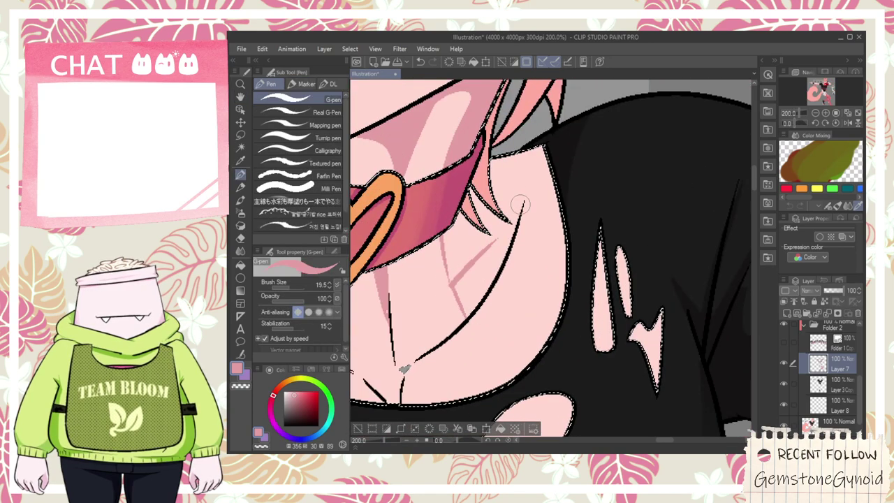
{"action": "left_click", "coordinate": [508, 187]}
{"action": "left_click", "coordinate": [461, 243]}
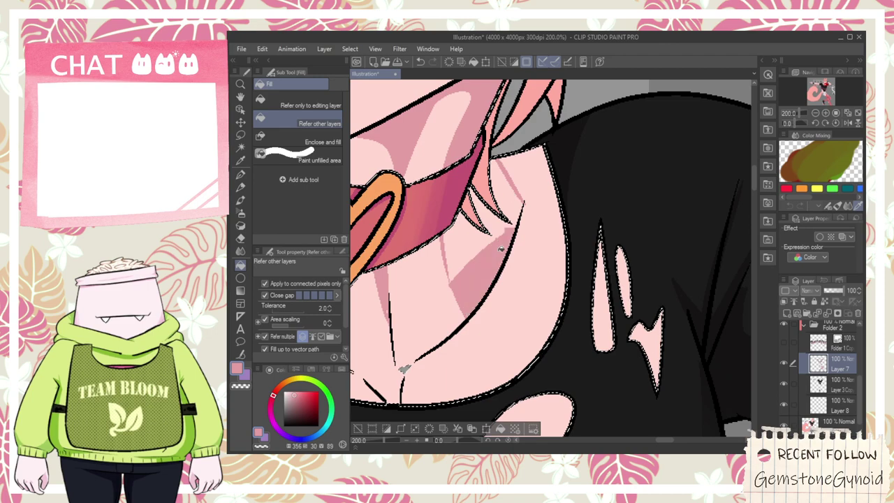
- Soften the edges of the neck and collarbone shadows with the soft eraser
{"action": "scroll", "coordinate": [460, 242], "scroll_direction": "down", "scroll_amount": 2}
{"action": "key", "text": "e"}
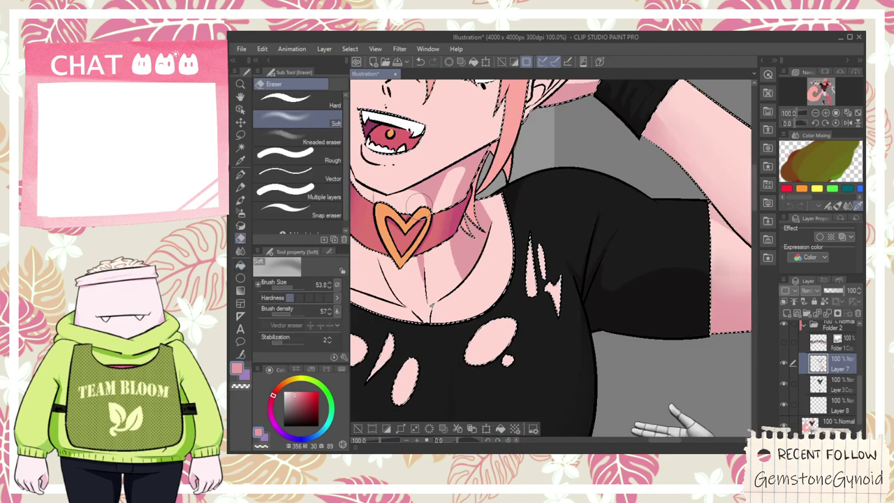
{"action": "scroll", "coordinate": [433, 218], "scroll_direction": "down", "scroll_amount": 1}
{"action": "key", "text": "ctrl+plus"}
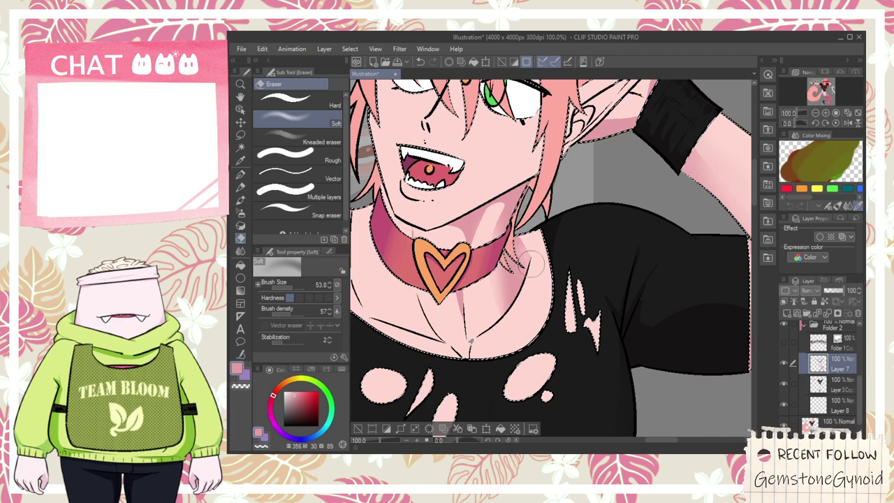
{"action": "scroll", "coordinate": [530, 238], "scroll_direction": "up", "scroll_amount": 2}
- Outline and fill a shadow where the shoulder meets the shirt neckline behind the hair, and soften it with the soft eraser
{"action": "key", "text": "p"}
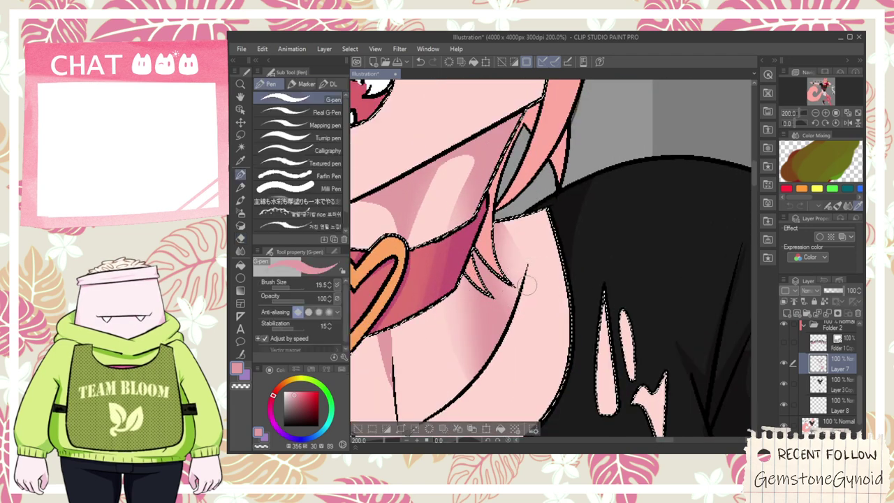
{"action": "key", "text": "g"}
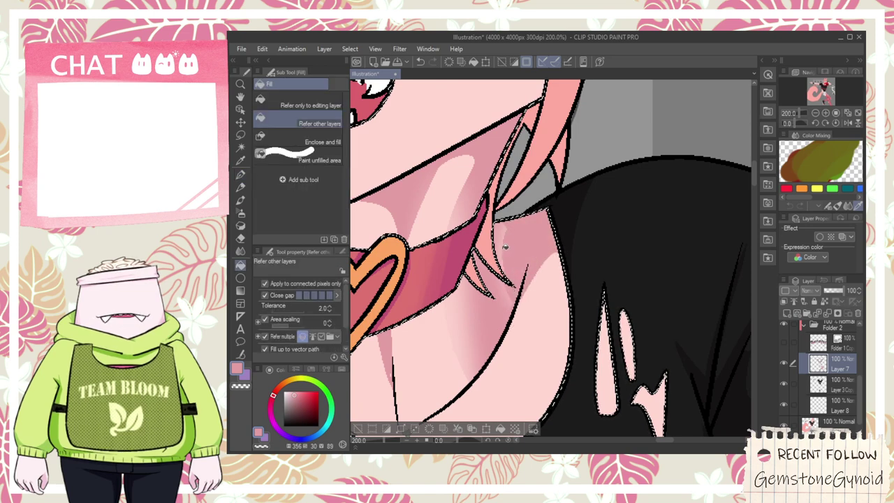
{"action": "key", "text": "e"}
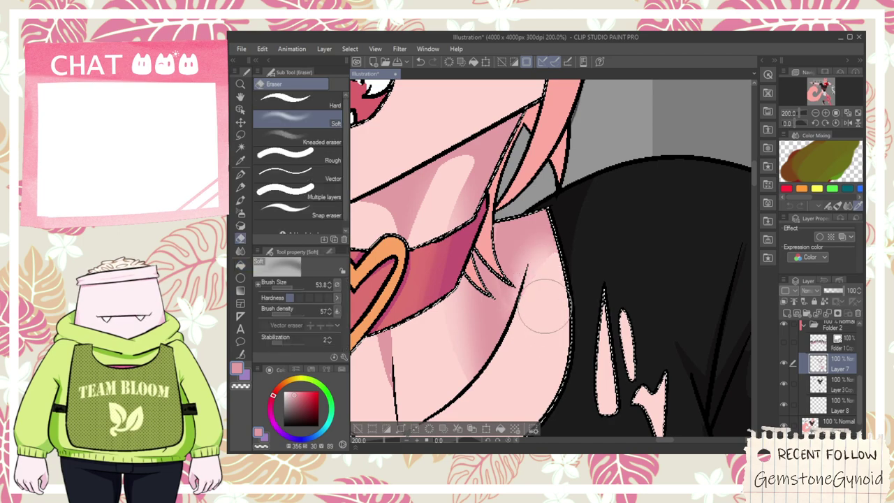
- Extend the shoulder shadow along the shirt neckline past the collarbone line with the G-pen and fill it pink
{"action": "scroll", "coordinate": [541, 286], "scroll_direction": "down", "scroll_amount": 4}
{"action": "scroll", "coordinate": [534, 314], "scroll_direction": "up", "scroll_amount": 2}
{"action": "scroll", "coordinate": [534, 315], "scroll_direction": "up", "scroll_amount": 3}
{"action": "key", "text": "p"}
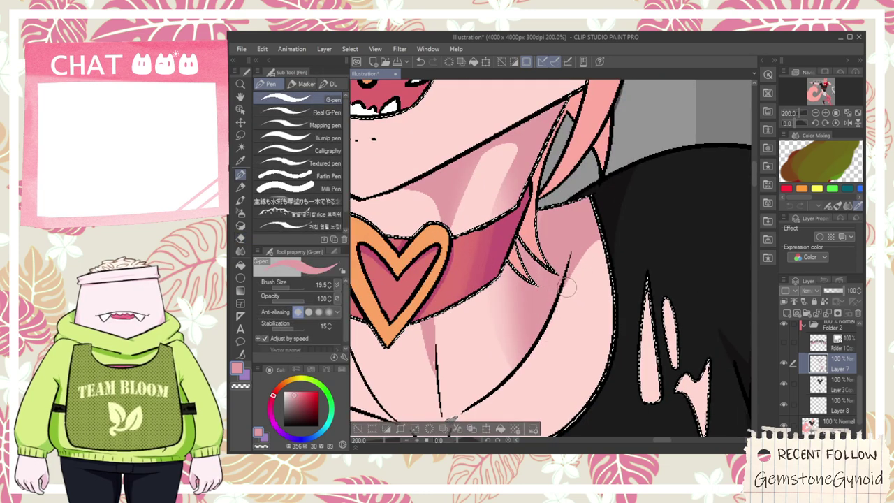
{"action": "key", "text": "g"}
{"action": "key", "text": "p"}
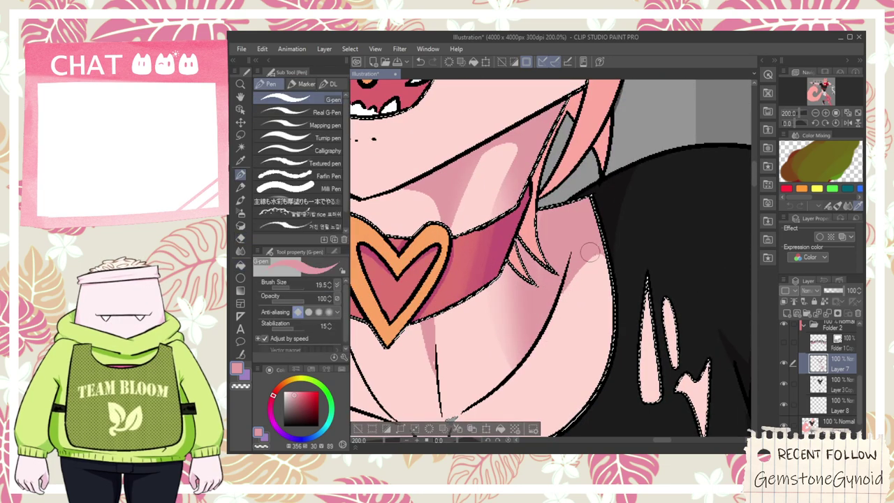
- Blend the collarbone shading and paint soft shadows on the central chest with the Round watercolor brush
{"action": "scroll", "coordinate": [586, 252], "scroll_direction": "down", "scroll_amount": 1}
{"action": "left_click", "coordinate": [242, 252]}
{"action": "left_click", "coordinate": [240, 200]}
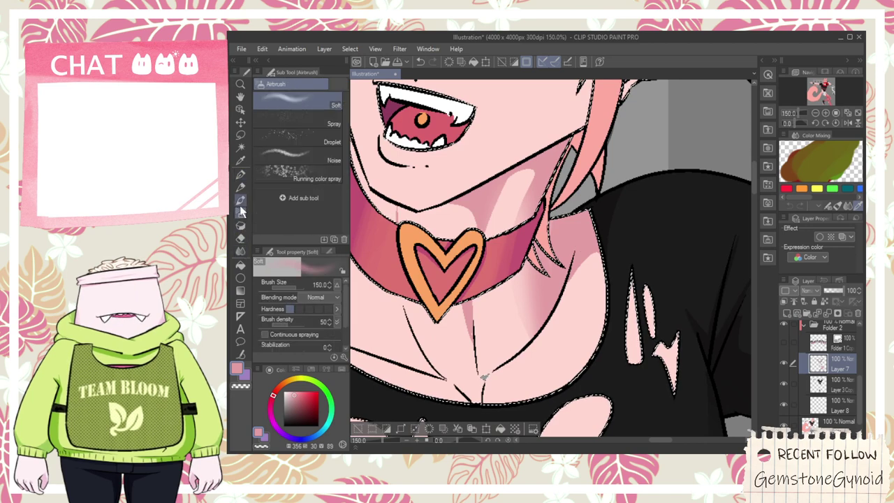
{"action": "scroll", "coordinate": [523, 284], "scroll_direction": "down", "scroll_amount": 1}
{"action": "scroll", "coordinate": [510, 328], "scroll_direction": "down", "scroll_amount": 1}
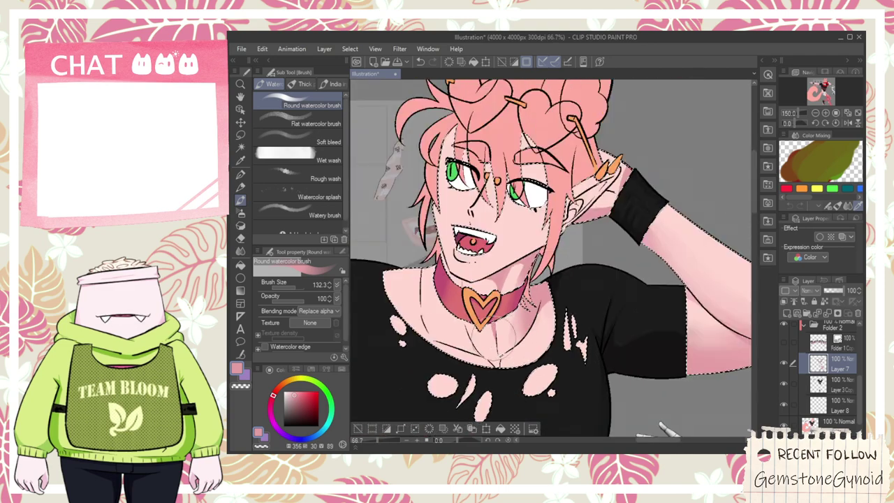
{"action": "scroll", "coordinate": [503, 328], "scroll_direction": "up", "scroll_amount": 1}
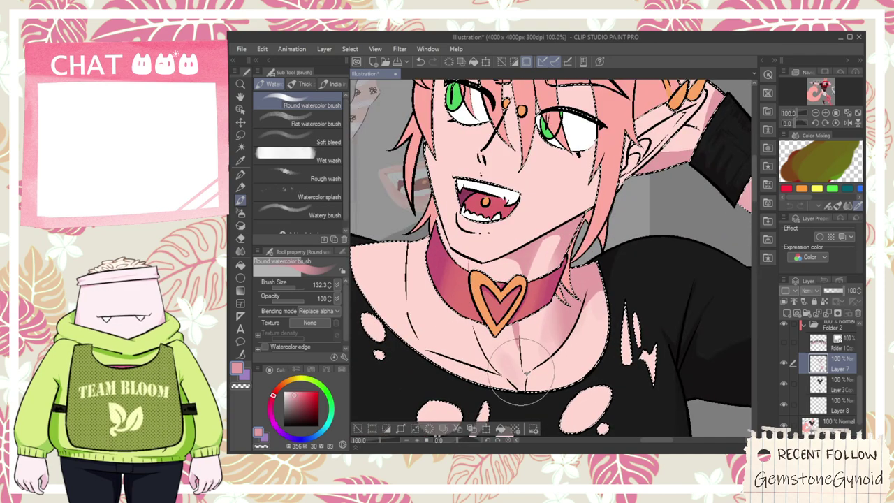
{"action": "scroll", "coordinate": [522, 381], "scroll_direction": "down", "scroll_amount": 2}
{"action": "scroll", "coordinate": [527, 410], "scroll_direction": "up", "scroll_amount": 2}
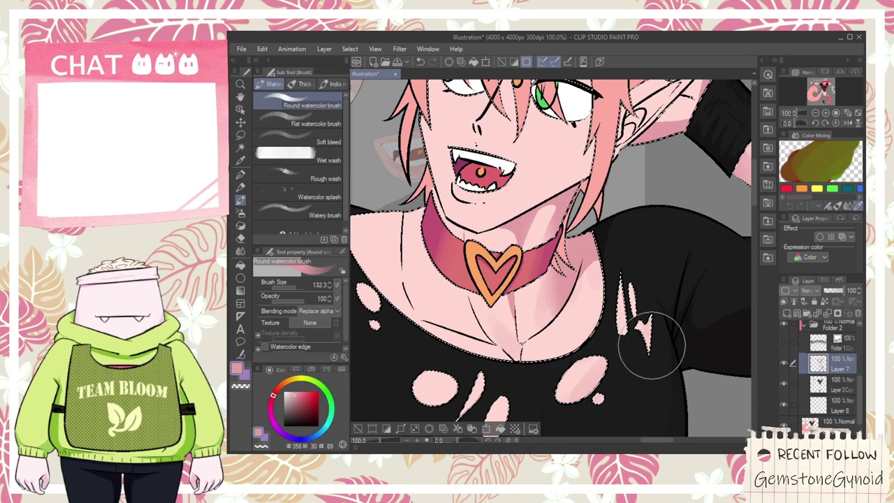
- Paint soft watercolor shading around the collarbone on the pointing-arm side and soften it with the soft eraser
{"action": "scroll", "coordinate": [652, 349], "scroll_direction": "down", "scroll_amount": 2}
{"action": "scroll", "coordinate": [565, 381], "scroll_direction": "up", "scroll_amount": 1}
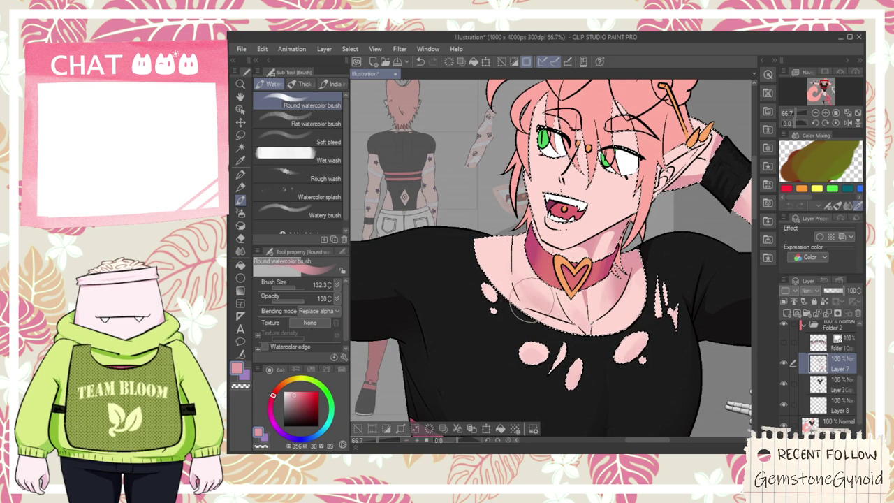
{"action": "scroll", "coordinate": [524, 297], "scroll_direction": "up", "scroll_amount": 4}
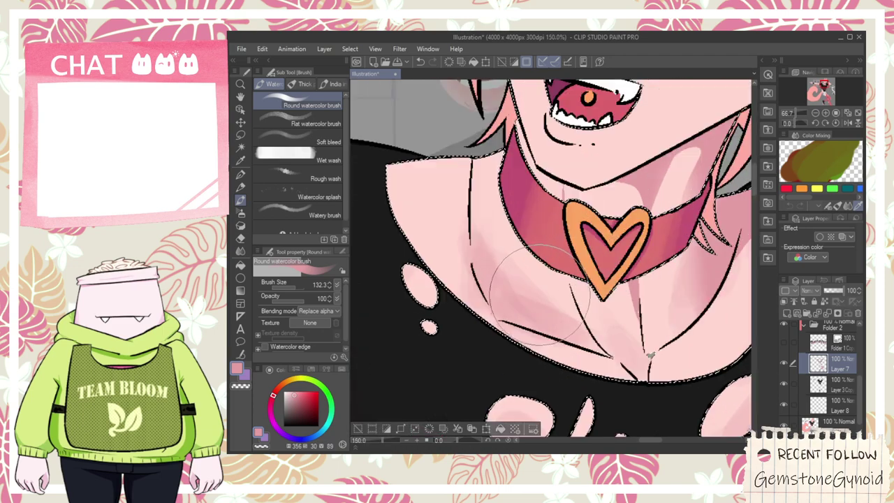
{"action": "key", "text": "e"}
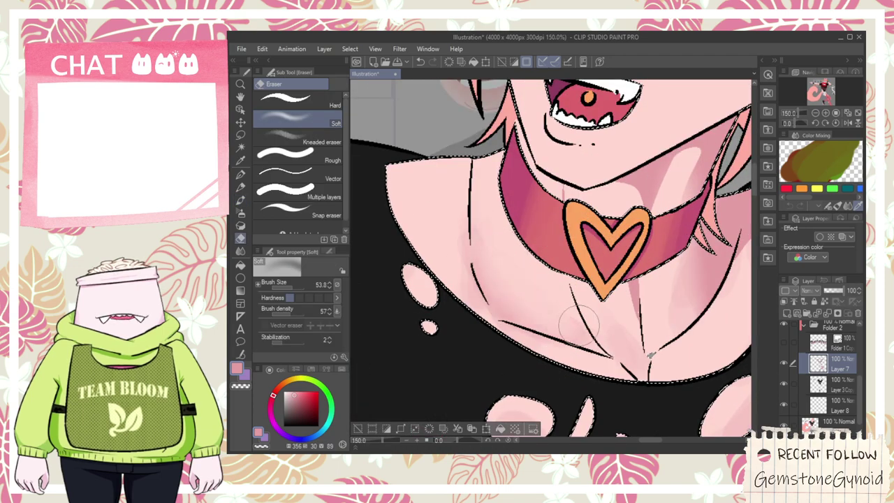
{"action": "left_click", "coordinate": [240, 199]}
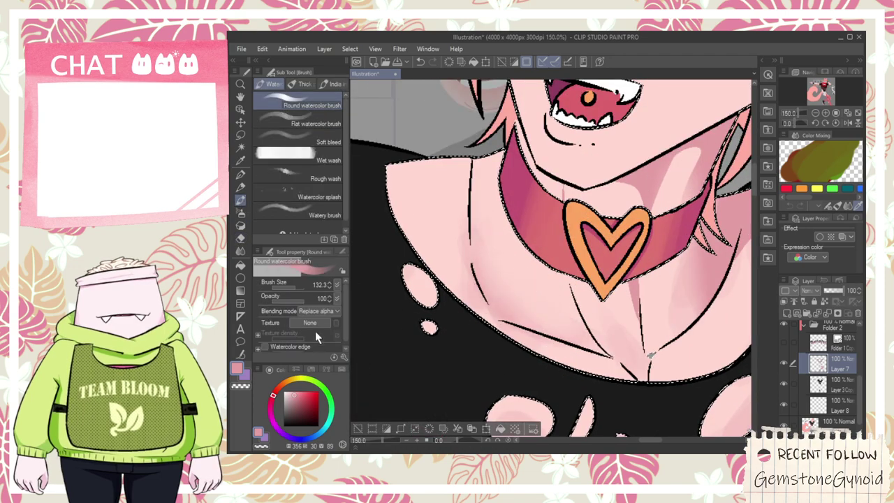
{"action": "key", "text": "e"}
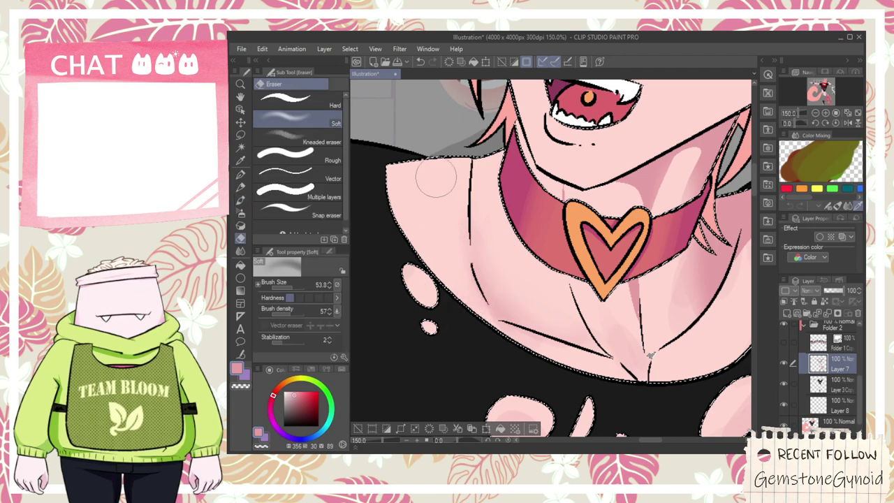
- Paint soft watercolor shading on the pointing-arm shoulder skin beside the neck and blend it with the soft eraser
{"action": "scroll", "coordinate": [609, 342], "scroll_direction": "down", "scroll_amount": 3}
{"action": "scroll", "coordinate": [577, 322], "scroll_direction": "up", "scroll_amount": 1}
{"action": "scroll", "coordinate": [577, 321], "scroll_direction": "down", "scroll_amount": 3}
{"action": "left_click_drag", "start_coordinate": [674, 394], "coordinate": [544, 289]}
{"action": "scroll", "coordinate": [601, 257], "scroll_direction": "up", "scroll_amount": 2}
{"action": "scroll", "coordinate": [624, 252], "scroll_direction": "down", "scroll_amount": 1}
{"action": "left_click_drag", "start_coordinate": [367, 165], "coordinate": [505, 321]}
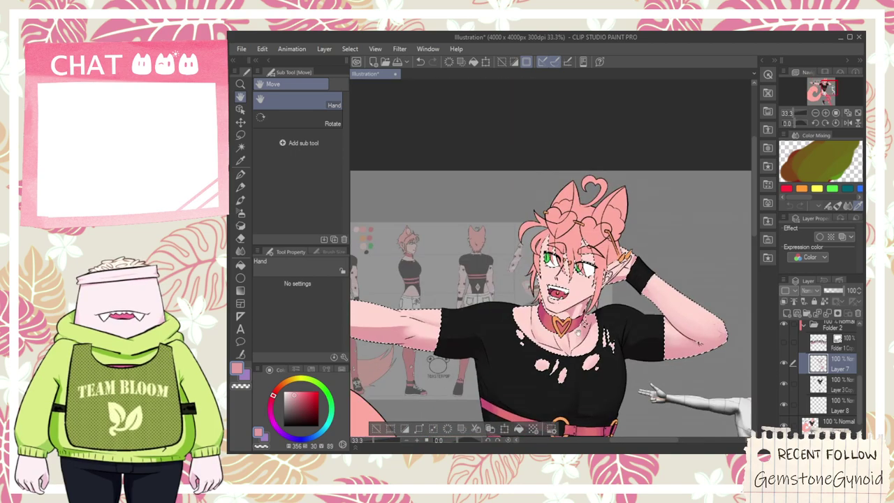
{"action": "scroll", "coordinate": [504, 321], "scroll_direction": "up", "scroll_amount": 1}
{"action": "left_click", "coordinate": [239, 200]}
{"action": "scroll", "coordinate": [573, 293], "scroll_direction": "up", "scroll_amount": 2}
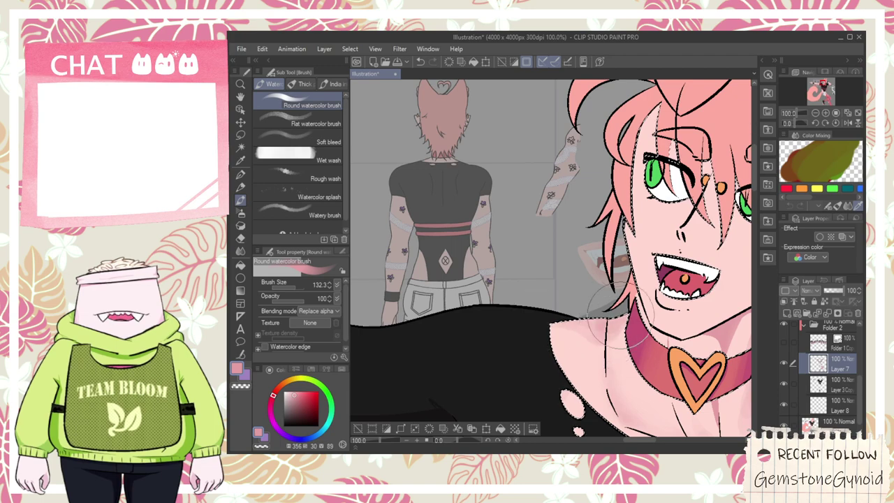
{"action": "key", "text": "e"}
{"action": "scroll", "coordinate": [558, 321], "scroll_direction": "up", "scroll_amount": 1}
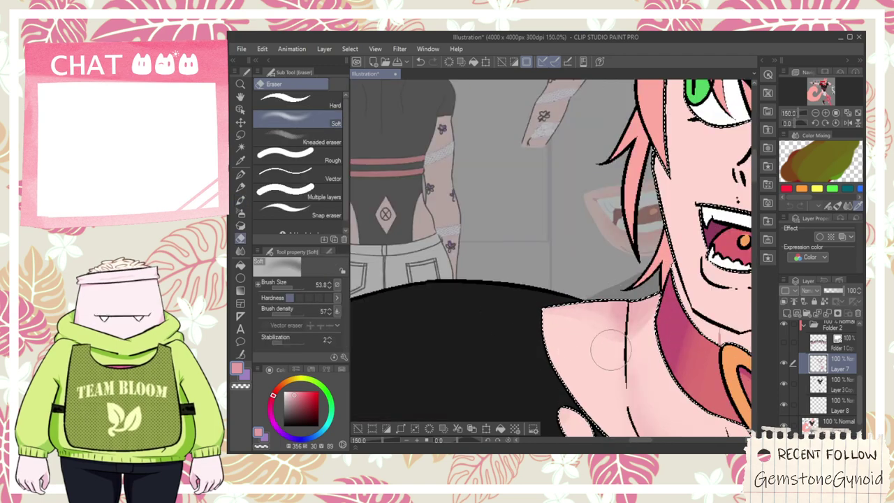
- Touch up the collarbone and chest shading with the soft eraser enlarged to 189.2
{"action": "scroll", "coordinate": [653, 322], "scroll_direction": "down", "scroll_amount": 5}
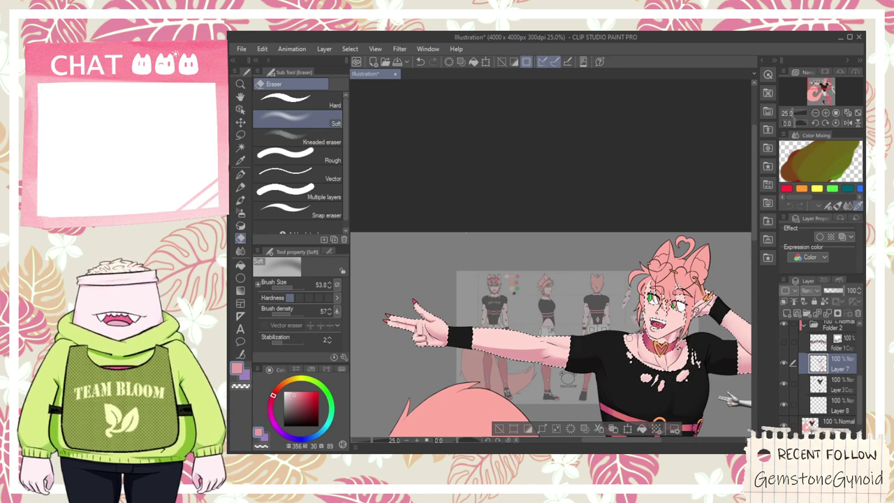
{"action": "key", "text": "space"}
{"action": "left_click_drag", "start_coordinate": [691, 364], "coordinate": [591, 335]}
{"action": "scroll", "coordinate": [592, 335], "scroll_direction": "up", "scroll_amount": 2}
{"action": "scroll", "coordinate": [589, 331], "scroll_direction": "up", "scroll_amount": 1}
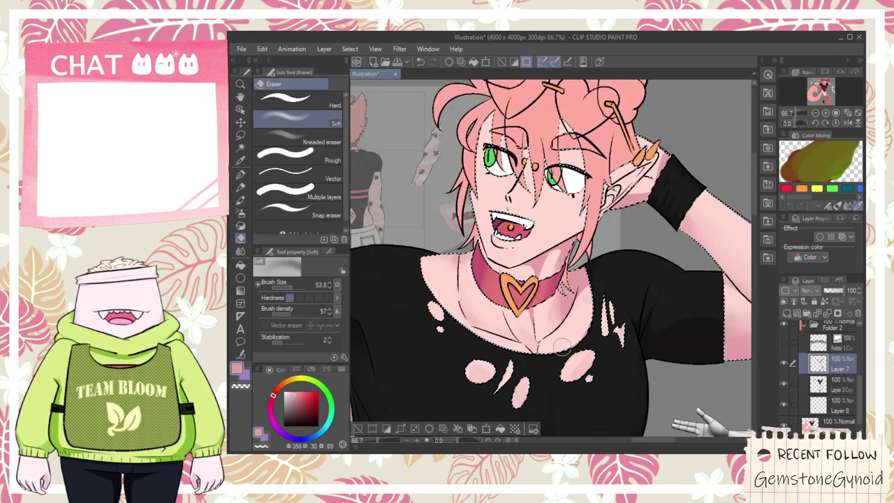
{"action": "scroll", "coordinate": [472, 315], "scroll_direction": "up", "scroll_amount": 1}
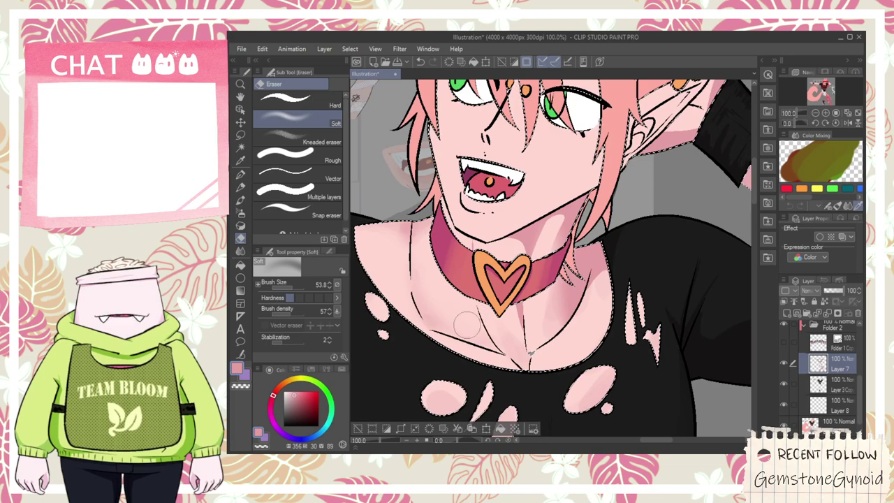
{"action": "left_click", "coordinate": [240, 200]}
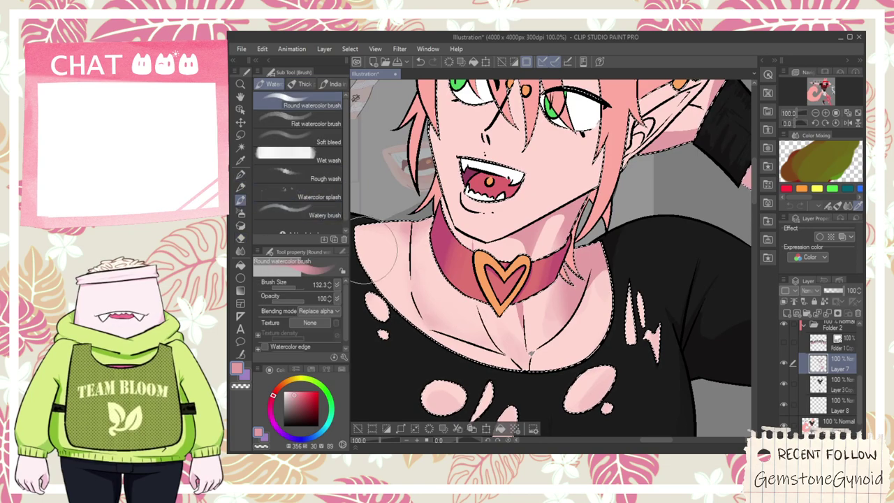
{"action": "left_click", "coordinate": [241, 239]}
{"action": "scroll", "coordinate": [369, 233], "scroll_direction": "down", "scroll_amount": 1}
{"action": "scroll", "coordinate": [396, 195], "scroll_direction": "up", "scroll_amount": 1}
{"action": "left_click", "coordinate": [296, 287]}
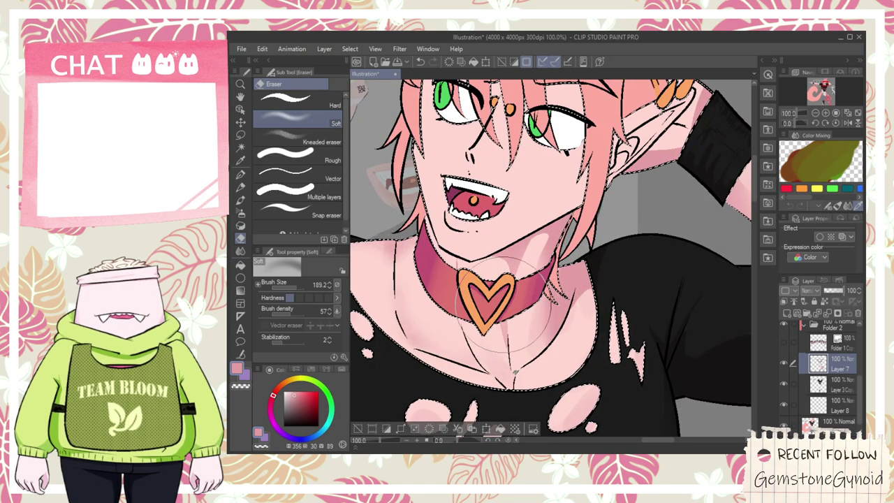
- Outline a chin shadow below the lower lip with the G-pen, checking the lighting on the mannequin reference
{"action": "scroll", "coordinate": [507, 299], "scroll_direction": "down", "scroll_amount": 1}
{"action": "key", "text": "p"}
{"action": "scroll", "coordinate": [500, 254], "scroll_direction": "up", "scroll_amount": 2}
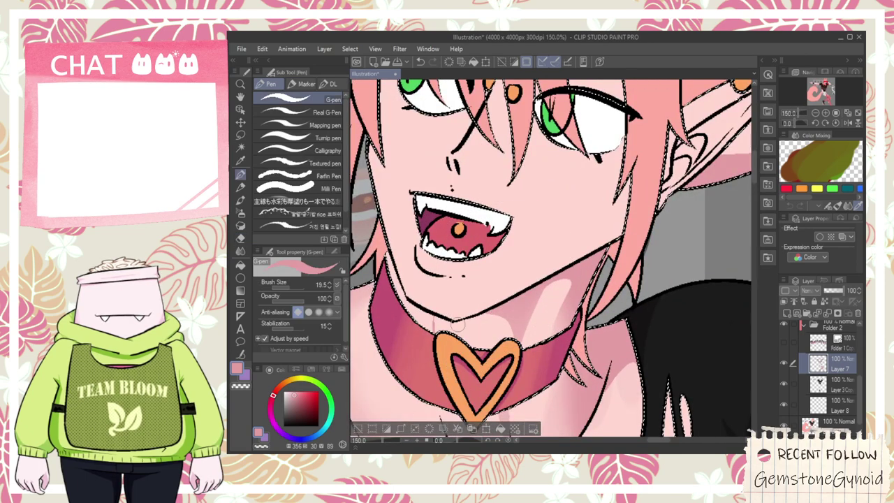
{"action": "scroll", "coordinate": [538, 274], "scroll_direction": "down", "scroll_amount": 2}
{"action": "key", "text": "ctrl+z"}
{"action": "key", "text": "space"}
{"action": "left_click_drag", "start_coordinate": [671, 317], "coordinate": [348, 216]}
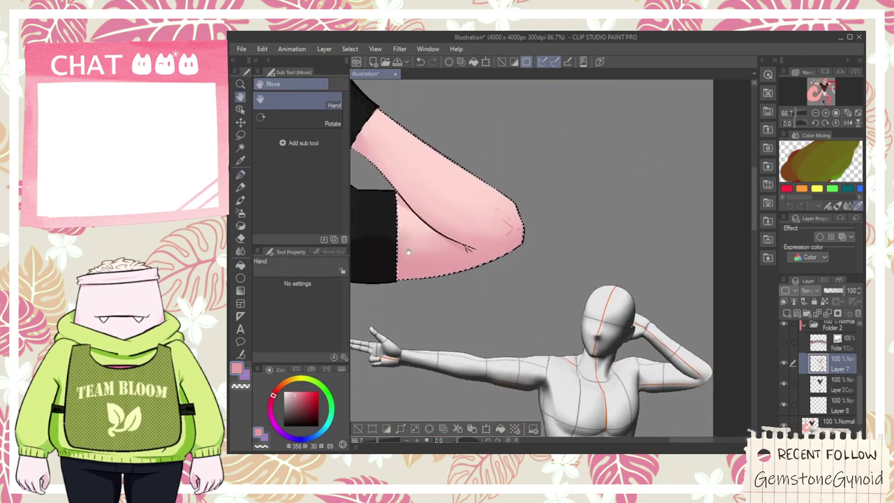
{"action": "left_click_drag", "start_coordinate": [419, 249], "coordinate": [691, 308]}
{"action": "scroll", "coordinate": [452, 235], "scroll_direction": "up", "scroll_amount": 1}
{"action": "scroll", "coordinate": [450, 235], "scroll_direction": "up", "scroll_amount": 1}
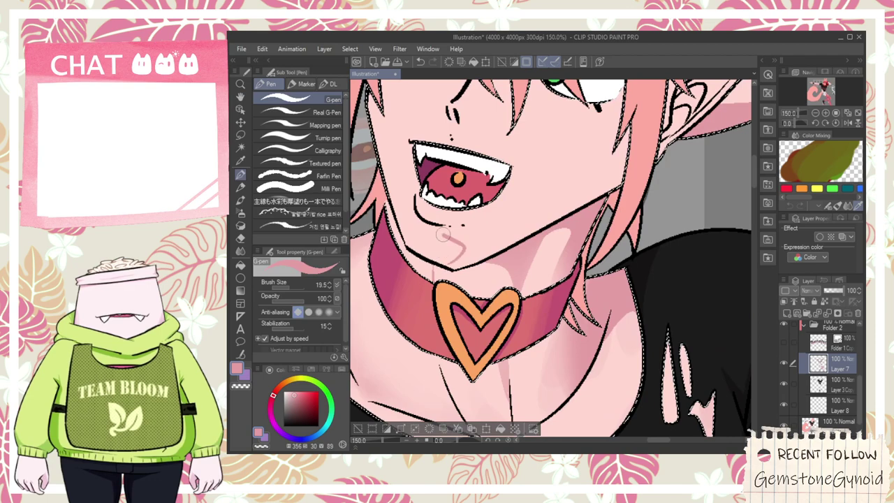
{"action": "left_click_drag", "start_coordinate": [478, 222], "coordinate": [469, 252]}
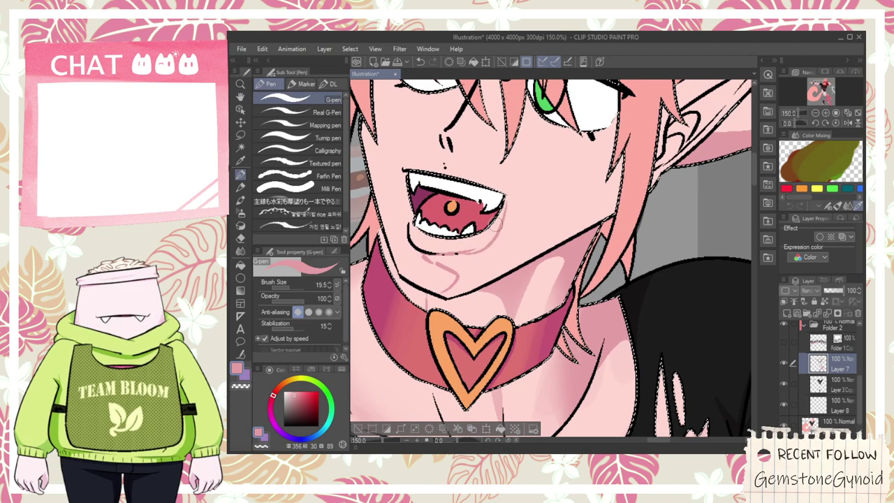
- Continue the face shadow outline from the chin around the mouth corner and up to the nose
{"action": "left_click_drag", "start_coordinate": [503, 243], "coordinate": [502, 227]}
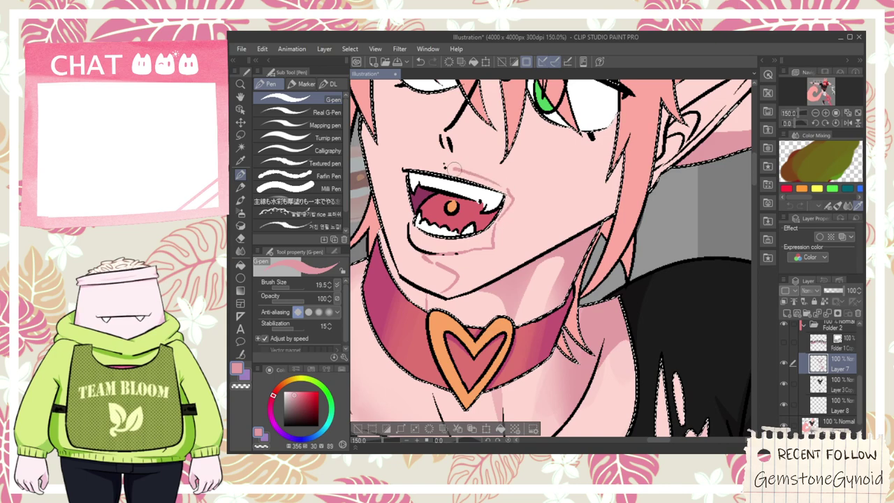
{"action": "scroll", "coordinate": [461, 155], "scroll_direction": "down", "scroll_amount": 2}
{"action": "key", "text": "space"}
{"action": "left_click_drag", "start_coordinate": [620, 227], "coordinate": [608, 300]}
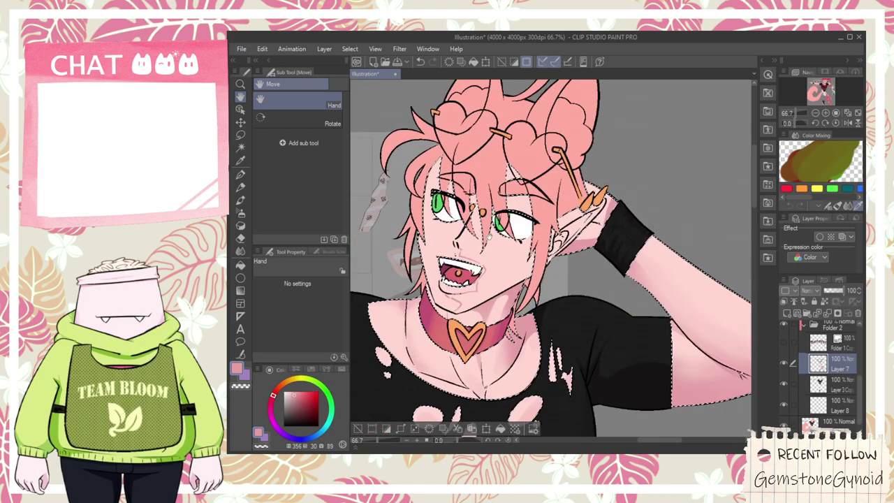
{"action": "scroll", "coordinate": [469, 184], "scroll_direction": "up", "scroll_amount": 2}
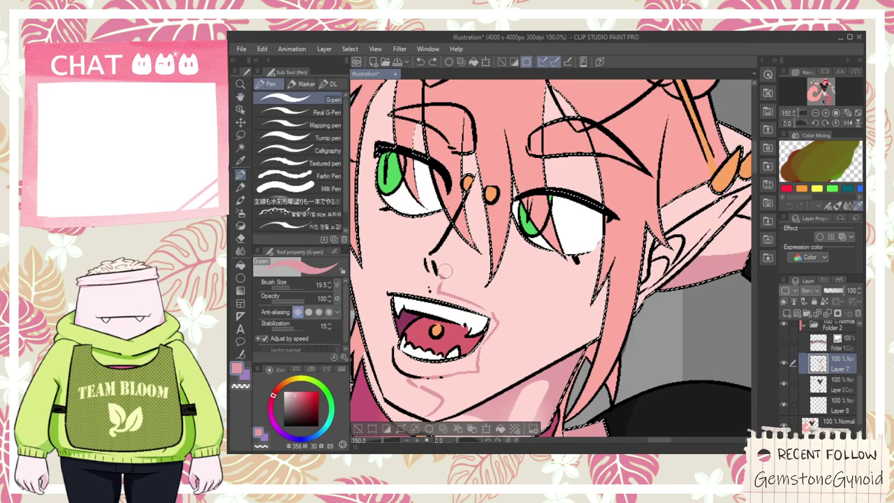
- Fill the outlined cheek shadow and the forehead skin between the hair strands pink, referring to other layers
{"action": "key", "text": "g"}
{"action": "left_click", "coordinate": [538, 296]}
{"action": "left_click", "coordinate": [572, 172]}
{"action": "scroll", "coordinate": [515, 201], "scroll_direction": "down", "scroll_amount": 4}
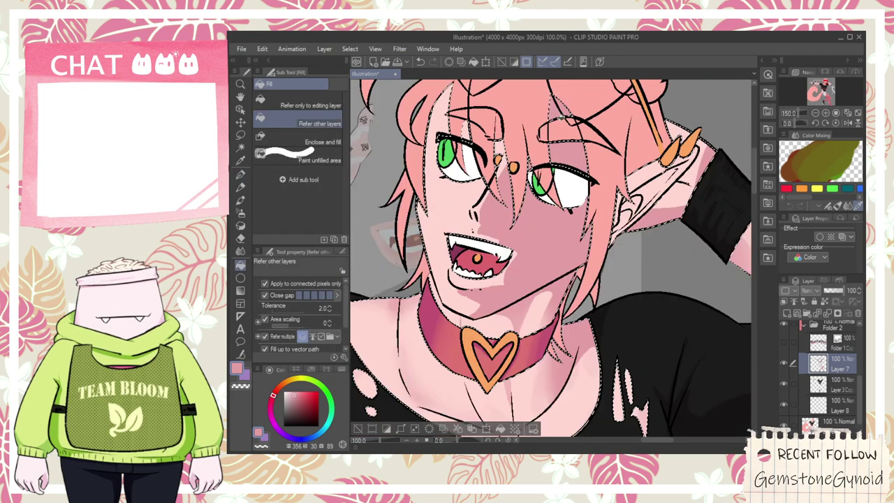
- Add a narrow pink shadow along the far cheek and jaw edge and soften it with the soft eraser at size 53.8
{"action": "key", "text": "e"}
{"action": "scroll", "coordinate": [515, 230], "scroll_direction": "down", "scroll_amount": 3}
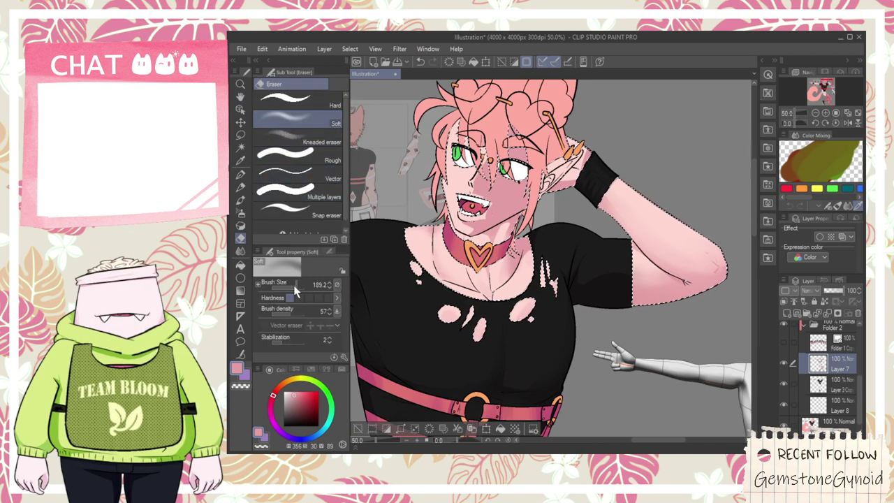
{"action": "scroll", "coordinate": [374, 281], "scroll_direction": "down", "scroll_amount": 1}
{"action": "key", "text": "space"}
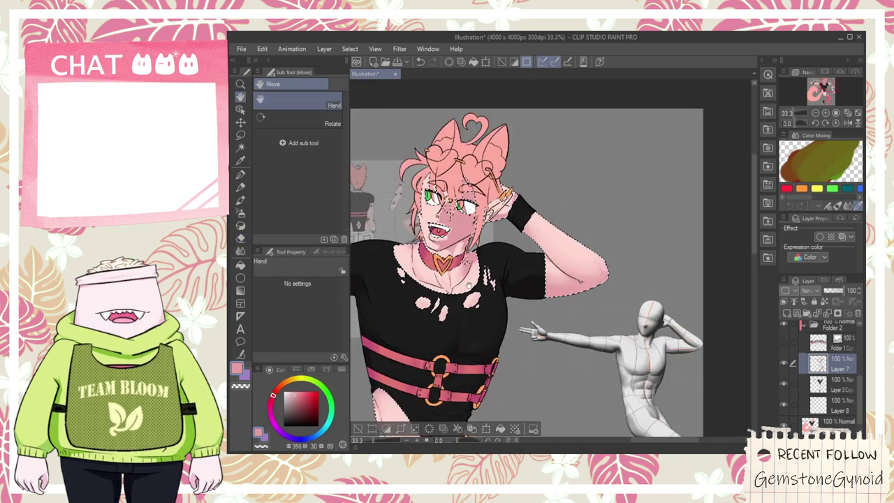
{"action": "scroll", "coordinate": [685, 382], "scroll_direction": "up", "scroll_amount": 4}
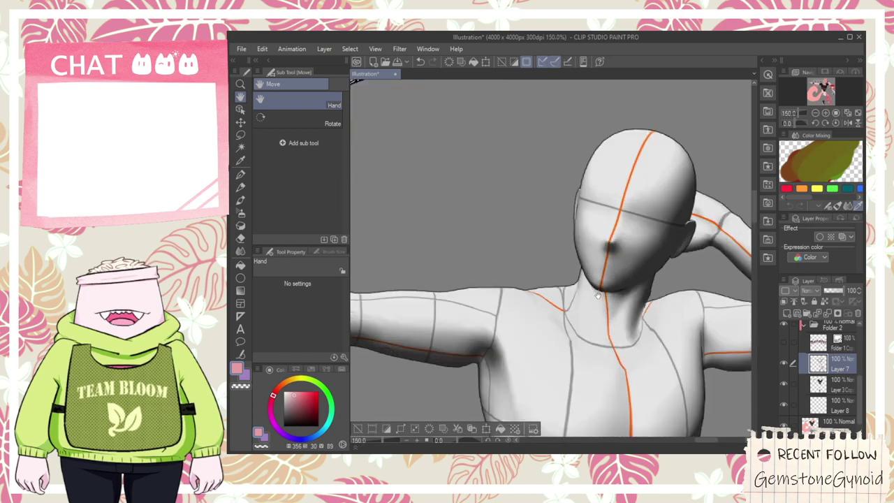
{"action": "scroll", "coordinate": [611, 293], "scroll_direction": "down", "scroll_amount": 3}
{"action": "left_click_drag", "start_coordinate": [486, 213], "coordinate": [700, 391]}
{"action": "scroll", "coordinate": [513, 297], "scroll_direction": "up", "scroll_amount": 3}
{"action": "key", "text": "p"}
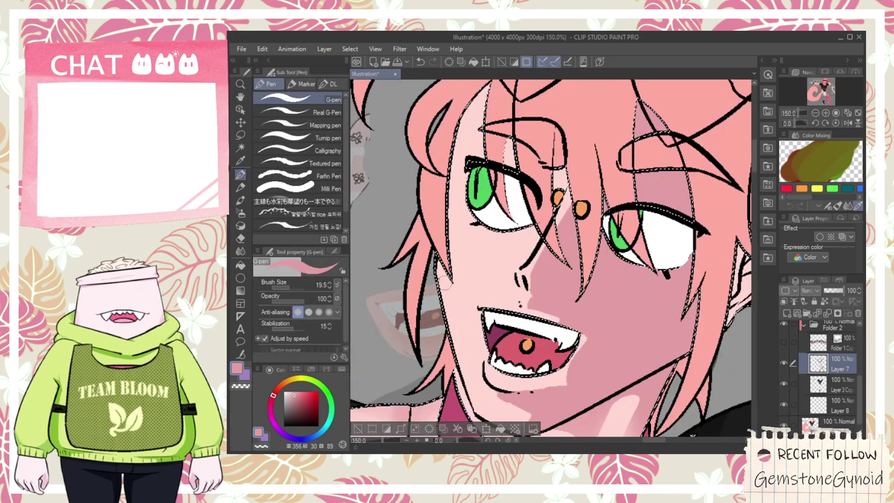
{"action": "key", "text": "g"}
{"action": "key", "text": "e"}
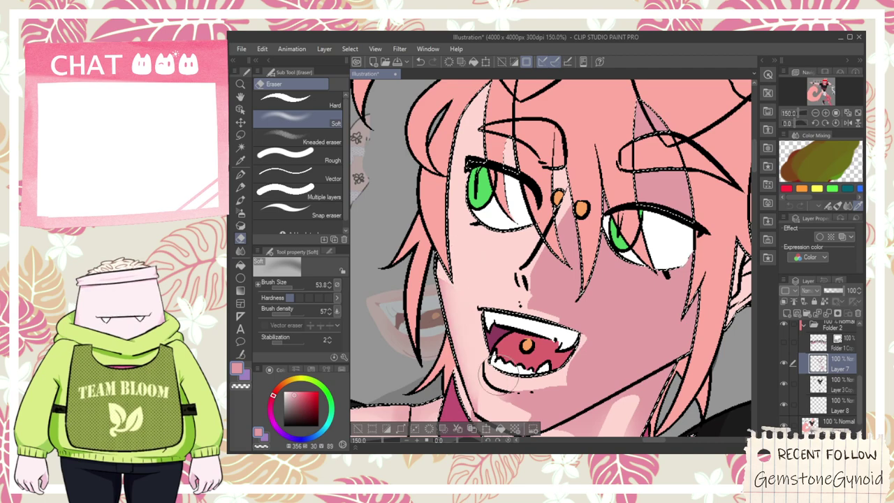
- Examine how light and shadow fall on the mannequin reference's head and torso
{"action": "scroll", "coordinate": [601, 402], "scroll_direction": "down", "scroll_amount": 7}
{"action": "key", "text": "h"}
{"action": "left_click_drag", "start_coordinate": [602, 402], "coordinate": [483, 155]}
{"action": "scroll", "coordinate": [482, 167], "scroll_direction": "up", "scroll_amount": 5}
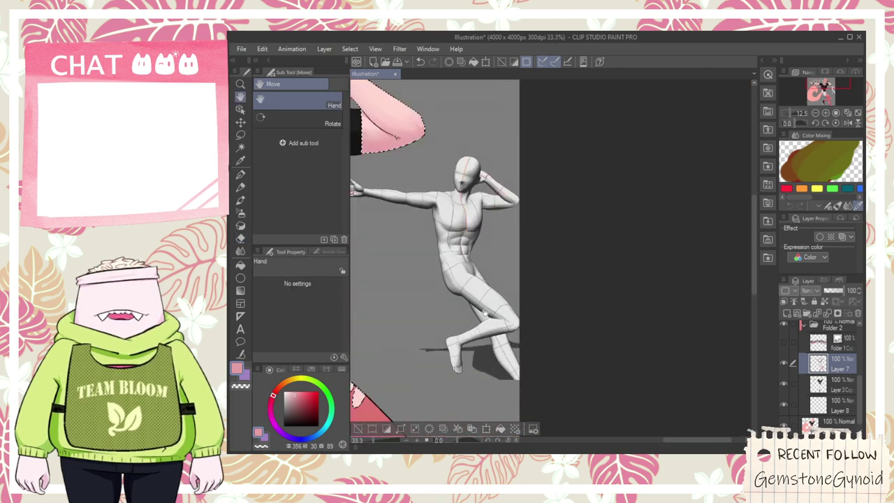
{"action": "scroll", "coordinate": [447, 224], "scroll_direction": "down", "scroll_amount": 1}
{"action": "left_click_drag", "start_coordinate": [445, 223], "coordinate": [488, 269]}
{"action": "scroll", "coordinate": [488, 269], "scroll_direction": "up", "scroll_amount": 1}
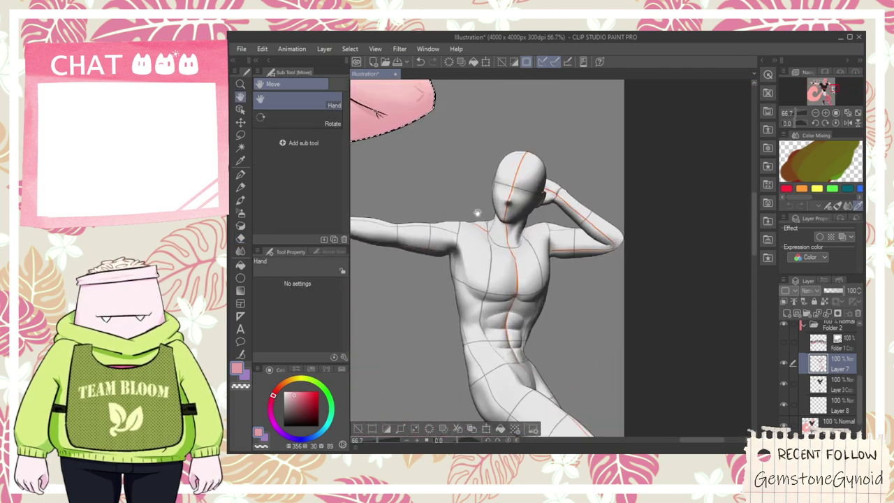
{"action": "scroll", "coordinate": [477, 213], "scroll_direction": "down", "scroll_amount": 2}
{"action": "left_click_drag", "start_coordinate": [413, 180], "coordinate": [684, 384]}
{"action": "scroll", "coordinate": [517, 315], "scroll_direction": "up", "scroll_amount": 2}
- Soften the shadow under the eye and beside the nose with the soft eraser at size 53.8, undoing the excess lightening
{"action": "key", "text": "e"}
{"action": "scroll", "coordinate": [515, 300], "scroll_direction": "up", "scroll_amount": 4}
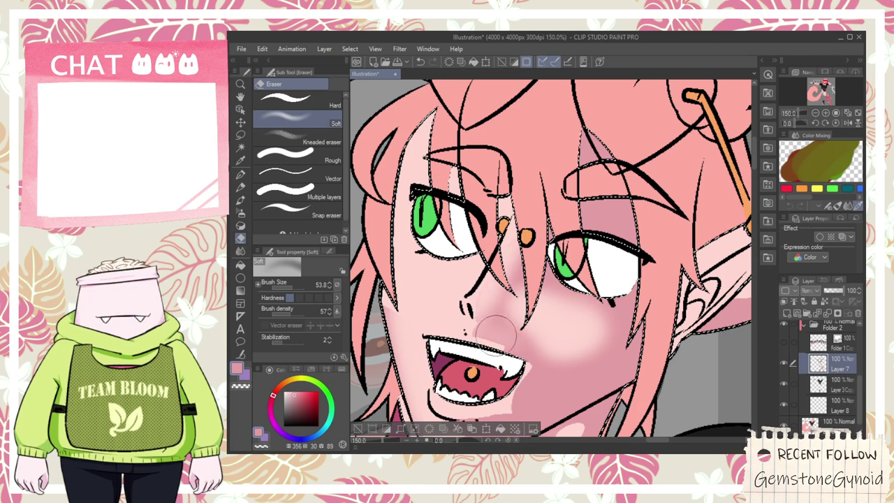
{"action": "scroll", "coordinate": [516, 318], "scroll_direction": "down", "scroll_amount": 4}
{"action": "key", "text": "space"}
{"action": "left_click_drag", "start_coordinate": [628, 419], "coordinate": [505, 230]}
{"action": "key", "text": "ctrl+z"}
{"action": "left_click_drag", "start_coordinate": [389, 132], "coordinate": [461, 215]}
{"action": "scroll", "coordinate": [461, 215], "scroll_direction": "up", "scroll_amount": 3}
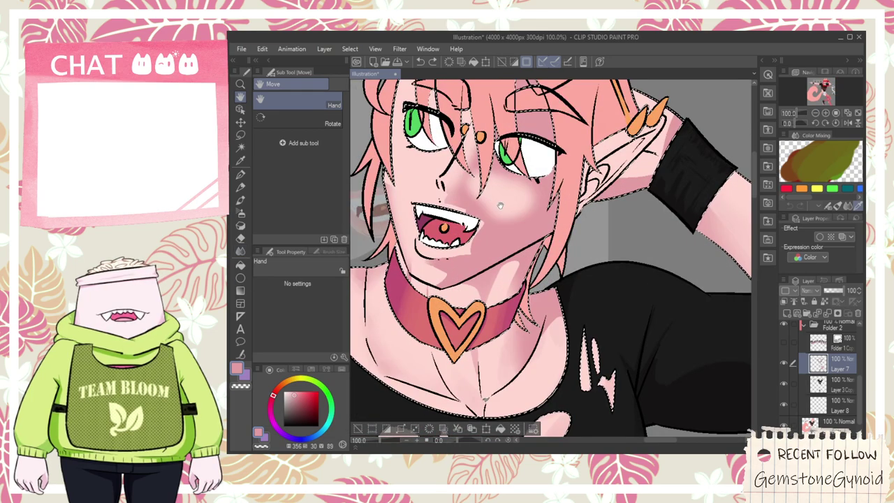
{"action": "key", "text": "e"}
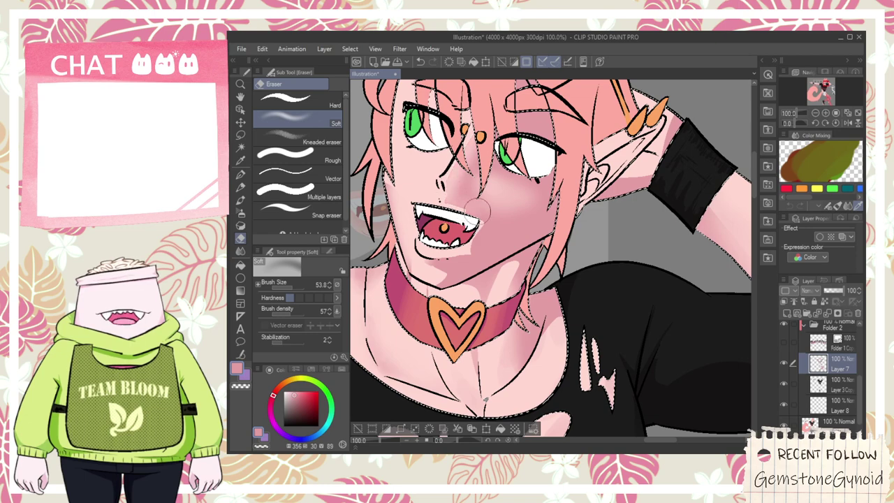
{"action": "scroll", "coordinate": [461, 202], "scroll_direction": "down", "scroll_amount": 5}
{"action": "scroll", "coordinate": [497, 217], "scroll_direction": "up", "scroll_amount": 4}
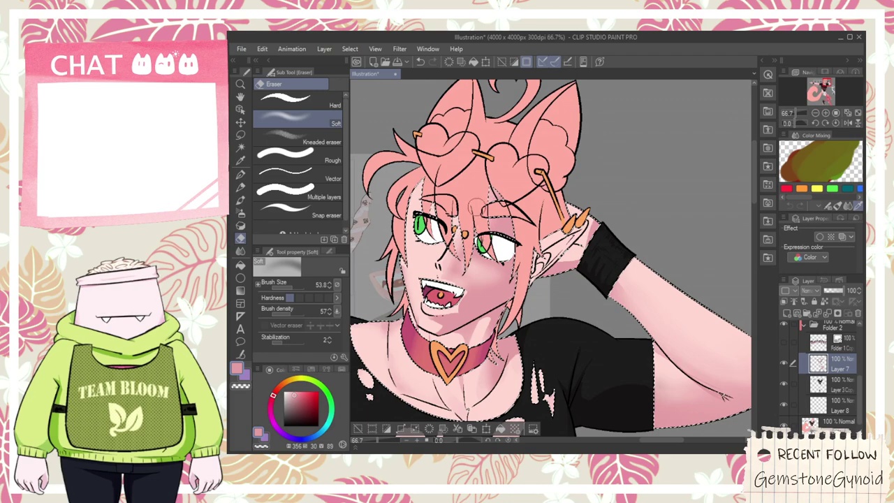
- Try to fade the whole face shadow with the soft eraser enlarged to 354.9, and undo those strokes
{"action": "scroll", "coordinate": [490, 223], "scroll_direction": "down", "scroll_amount": 2}
{"action": "scroll", "coordinate": [514, 279], "scroll_direction": "up", "scroll_amount": 2}
{"action": "key", "text": "space"}
{"action": "left_click_drag", "start_coordinate": [607, 365], "coordinate": [456, 229]}
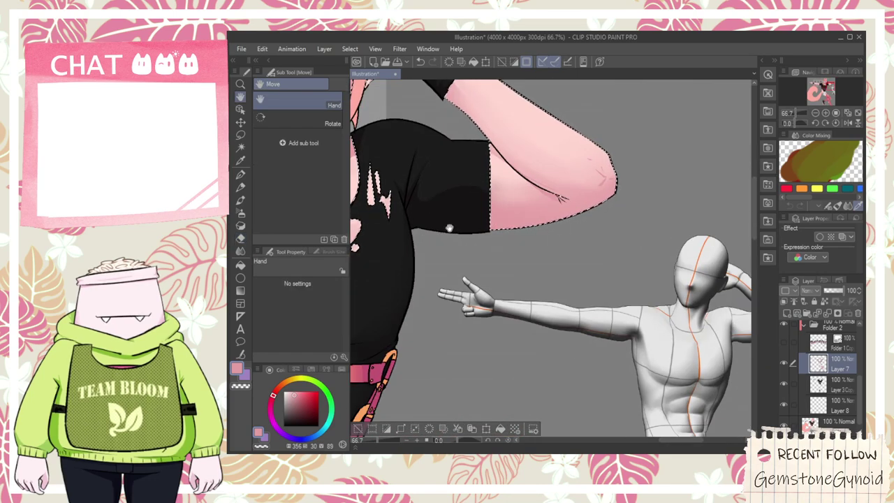
{"action": "left_click_drag", "start_coordinate": [443, 225], "coordinate": [551, 321]}
{"action": "left_click_drag", "start_coordinate": [424, 178], "coordinate": [495, 264]}
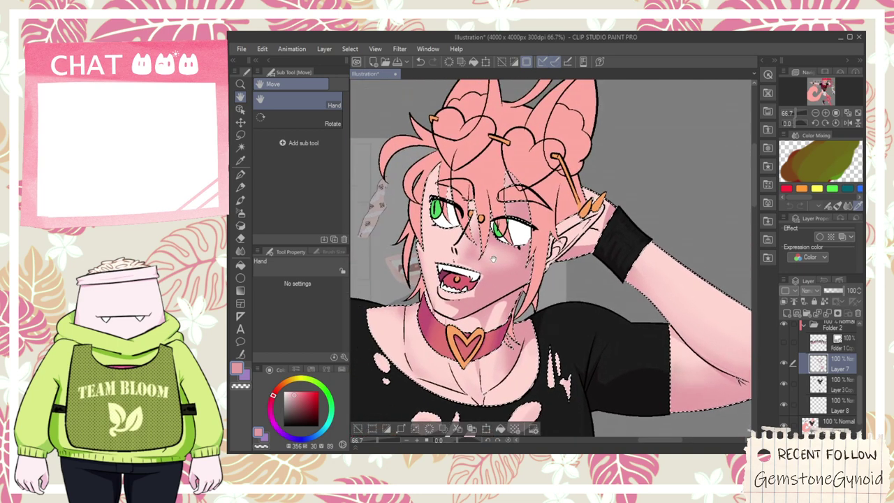
{"action": "key", "text": "e"}
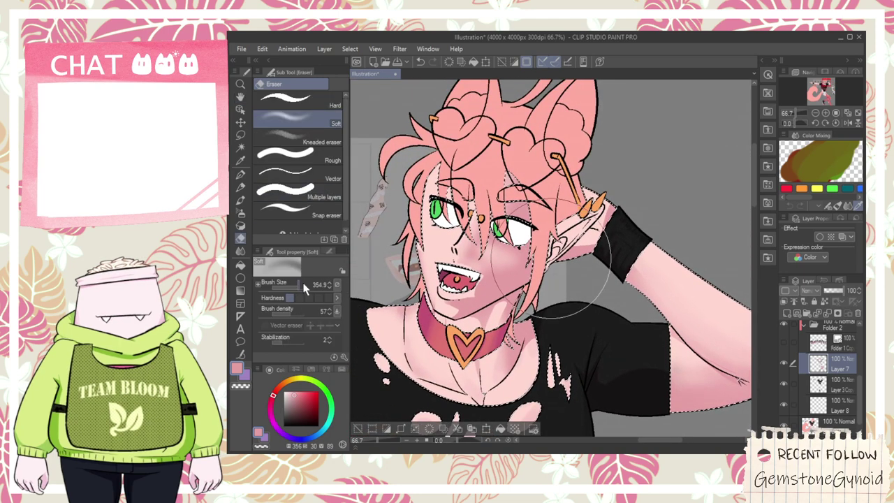
{"action": "key", "text": "ctrl+z"}
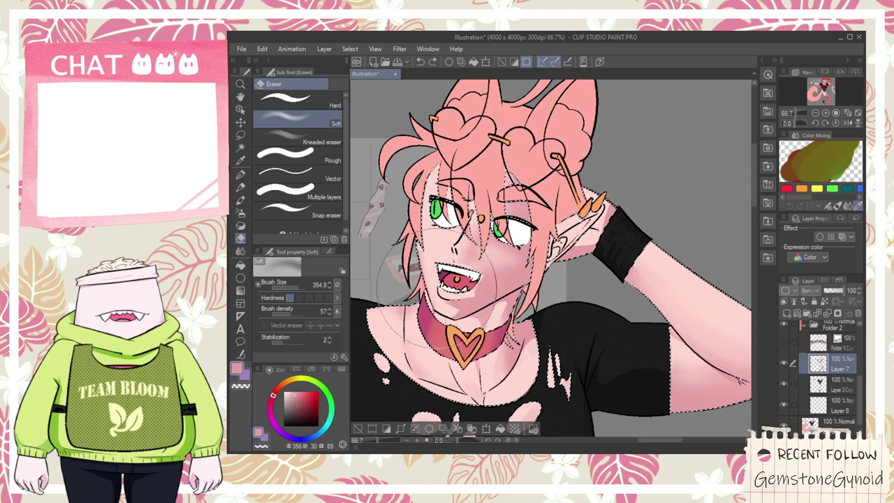
{"action": "mouse_move", "coordinate": [488, 176]}
{"action": "left_mouse_down"}
{"action": "mouse_move", "coordinate": [510, 172]}
{"action": "mouse_move", "coordinate": [487, 229]}
{"action": "left_mouse_up"}
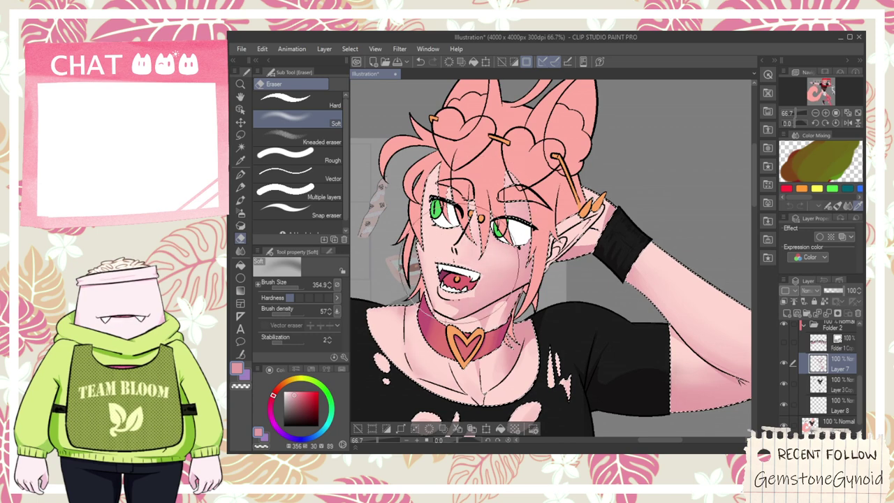
{"action": "left_click_drag", "start_coordinate": [452, 290], "coordinate": [476, 262]}
{"action": "scroll", "coordinate": [479, 249], "scroll_direction": "down", "scroll_amount": 2}
{"action": "key", "text": "space"}
{"action": "scroll", "coordinate": [479, 261], "scroll_direction": "up", "scroll_amount": 1}
{"action": "key", "text": "ctrl+z"}
{"action": "scroll", "coordinate": [479, 261], "scroll_direction": "up", "scroll_amount": 2}
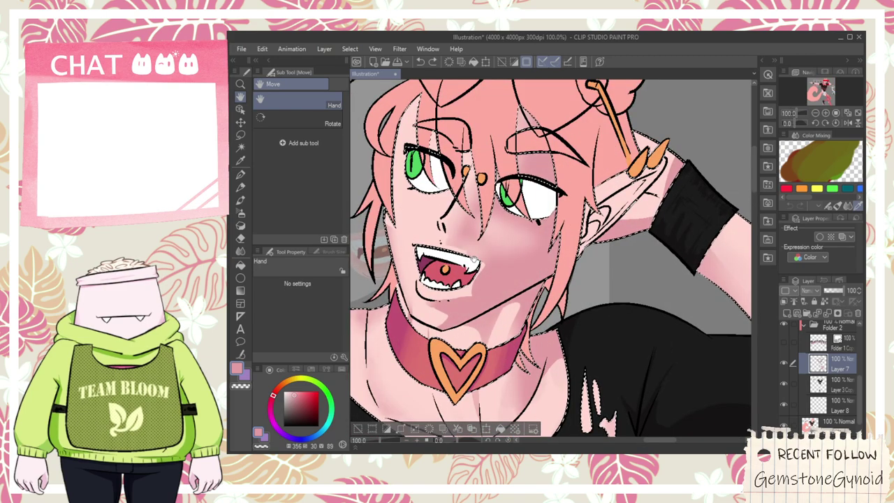
- Paint the unshaded gap around the mouth corner and below the lower lip pink with the G-pen
{"action": "key", "text": "p"}
{"action": "scroll", "coordinate": [437, 296], "scroll_direction": "up", "scroll_amount": 3}
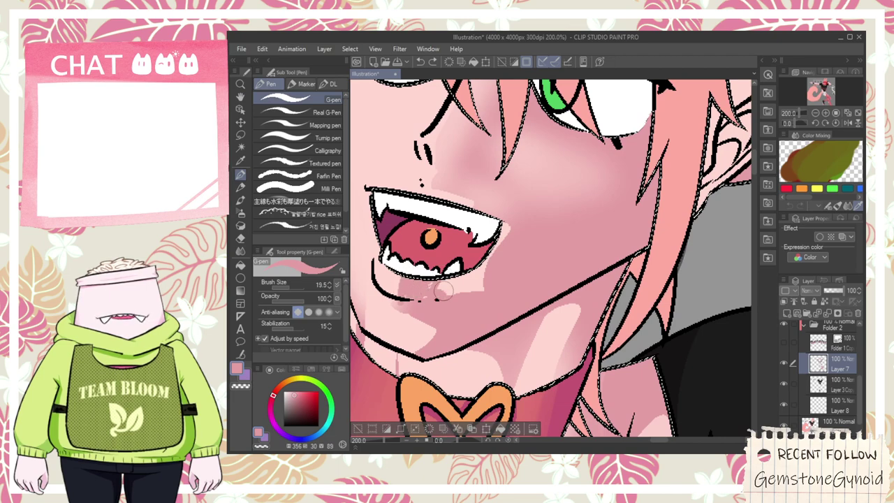
{"action": "scroll", "coordinate": [483, 293], "scroll_direction": "down", "scroll_amount": 5}
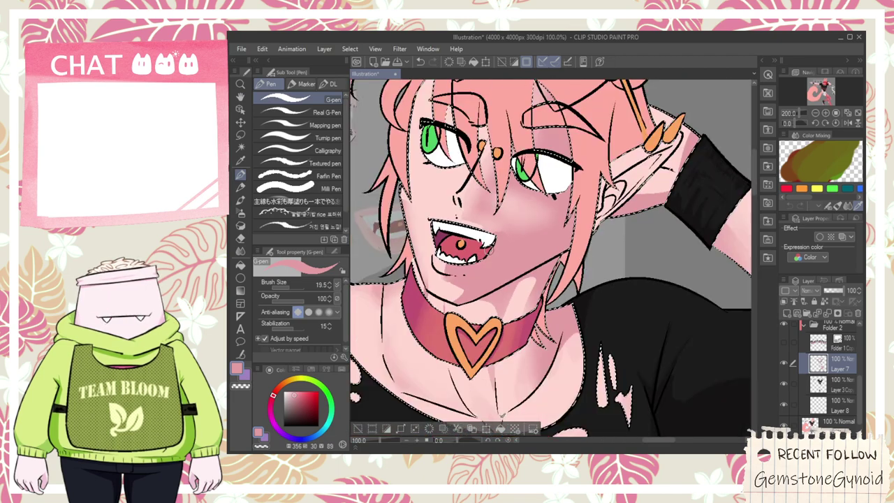
- Soften the edge of the face shadow with the soft eraser at size 189.2, and check the figure as a whole
{"action": "key", "text": "e"}
{"action": "left_click", "coordinate": [296, 286]}
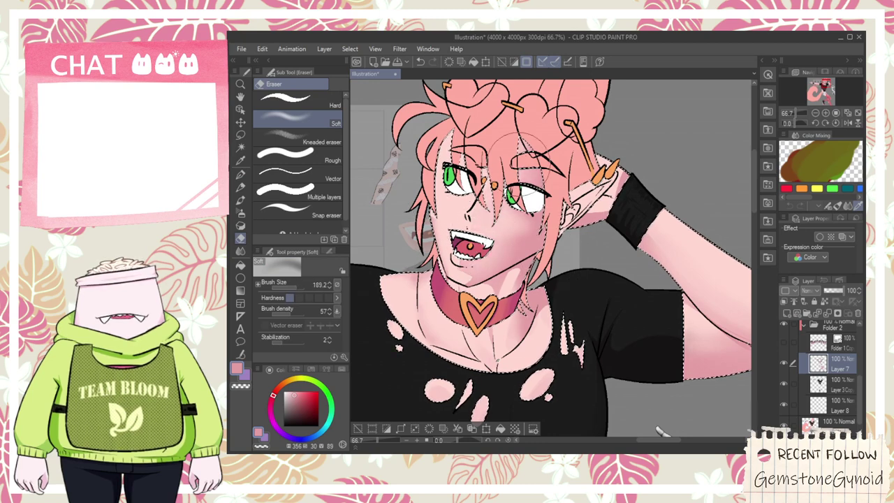
{"action": "scroll", "coordinate": [501, 203], "scroll_direction": "down", "scroll_amount": 1}
{"action": "key", "text": "space"}
{"action": "scroll", "coordinate": [482, 188], "scroll_direction": "down", "scroll_amount": 2}
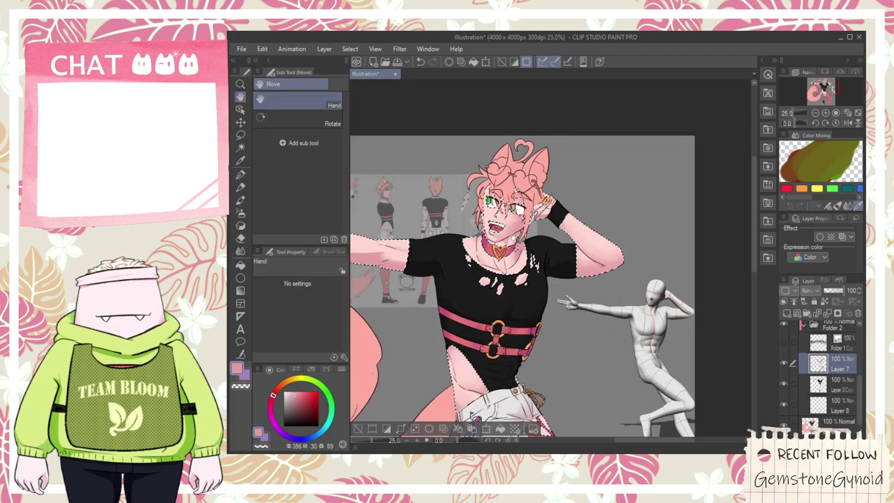
{"action": "scroll", "coordinate": [482, 192], "scroll_direction": "up", "scroll_amount": 3}
{"action": "scroll", "coordinate": [481, 197], "scroll_direction": "up", "scroll_amount": 1}
- Add hair shadows beside the nose bridge and in the skin gaps of the forehead with the G-pen and the Fill tool
{"action": "key", "text": "p"}
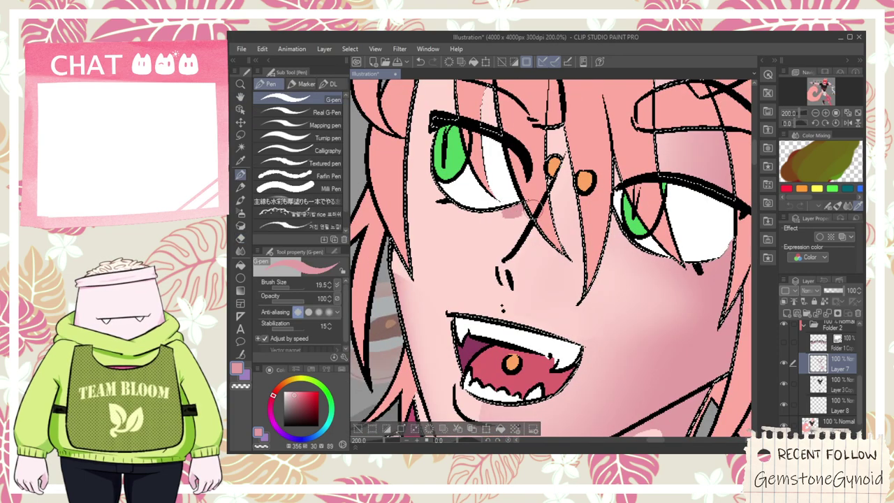
{"action": "left_click_drag", "start_coordinate": [573, 187], "coordinate": [581, 203]}
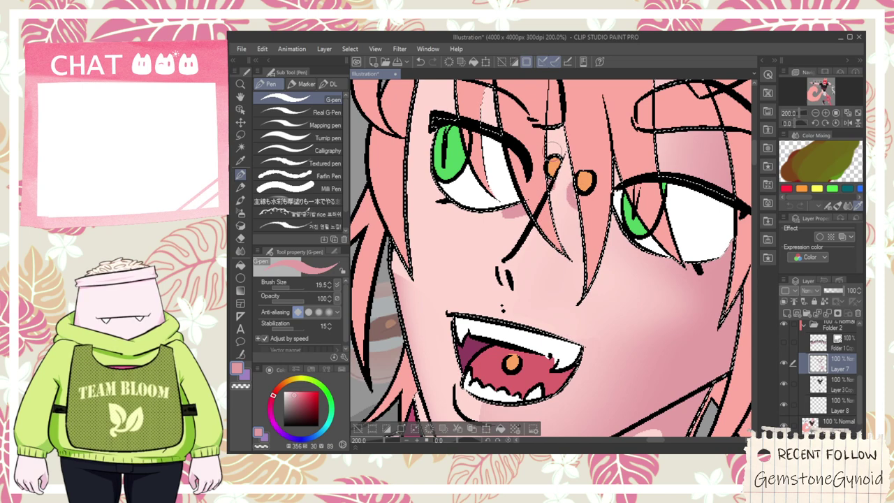
{"action": "scroll", "coordinate": [551, 150], "scroll_direction": "down", "scroll_amount": 1}
{"action": "key", "text": "g"}
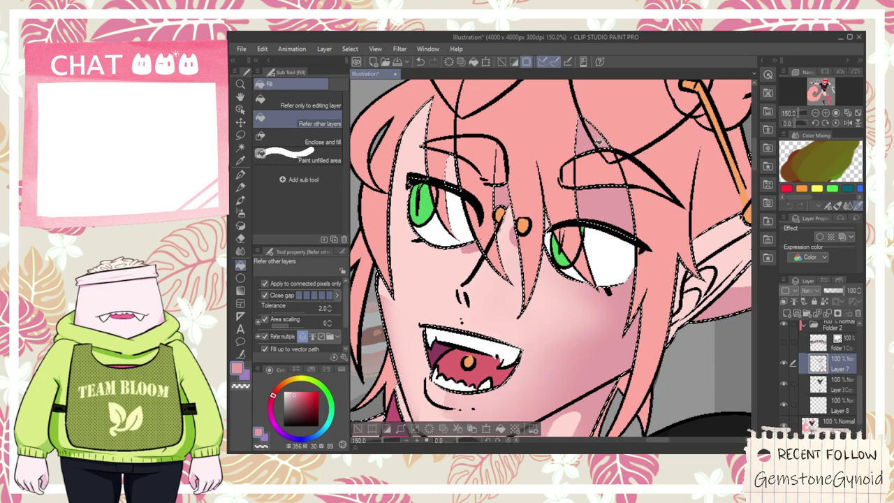
{"action": "scroll", "coordinate": [447, 165], "scroll_direction": "up", "scroll_amount": 1}
{"action": "mouse_move", "coordinate": [438, 162]}
{"action": "left_mouse_down"}
{"action": "mouse_move", "coordinate": [471, 211]}
{"action": "mouse_move", "coordinate": [452, 208]}
{"action": "left_mouse_up"}
{"action": "key", "text": "p"}
{"action": "key", "text": "h"}
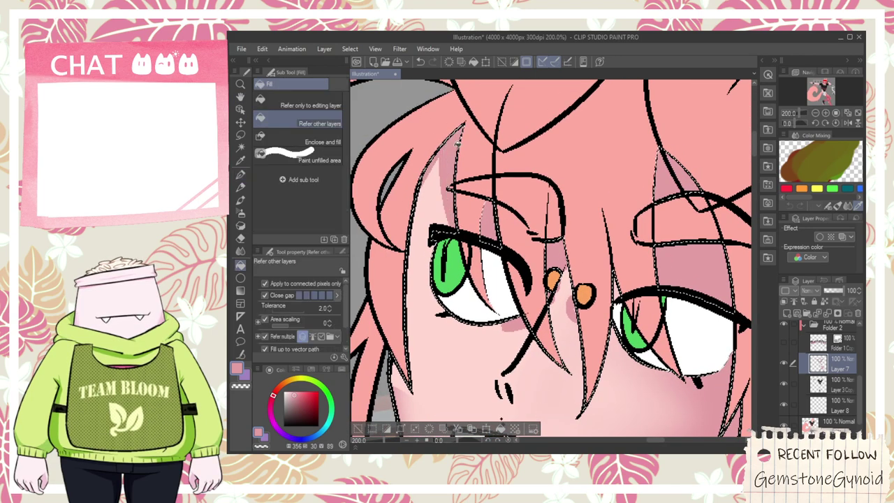
- Fill the sections of the pointed ear with the pink shadow colour, using the Fill tool that refers to other layers
{"action": "scroll", "coordinate": [467, 201], "scroll_direction": "down", "scroll_amount": 4}
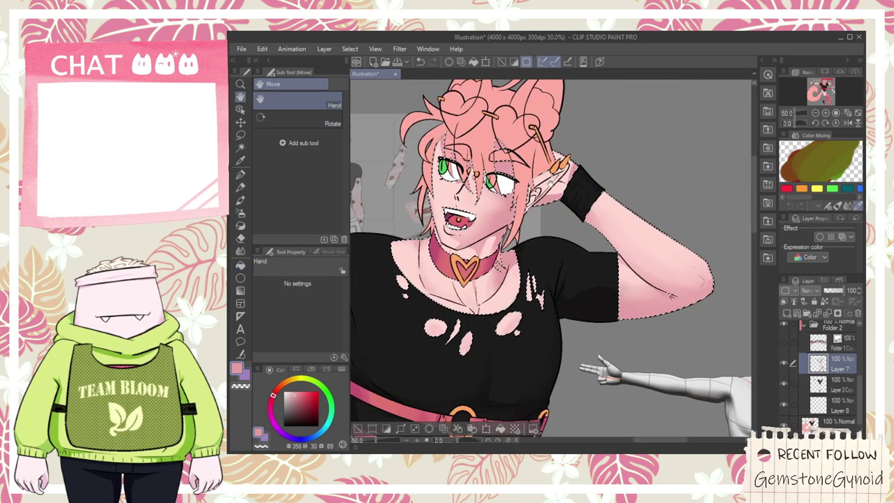
{"action": "scroll", "coordinate": [550, 181], "scroll_direction": "up", "scroll_amount": 3}
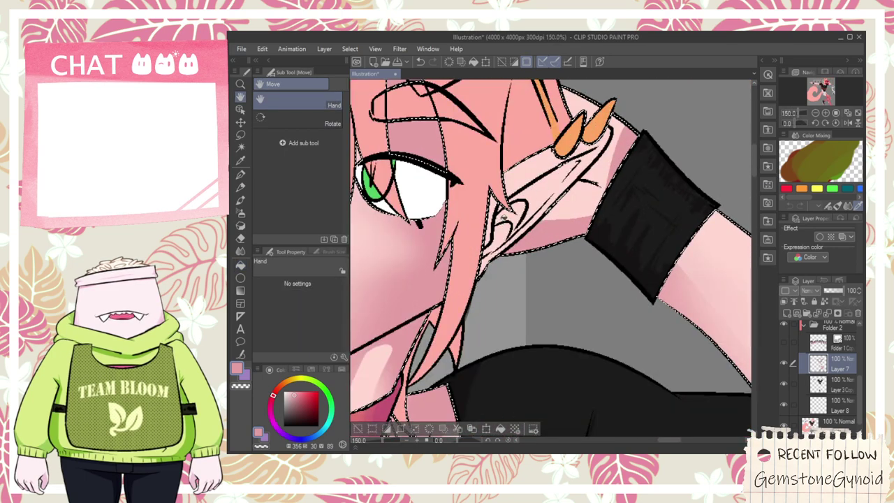
{"action": "key", "text": "g"}
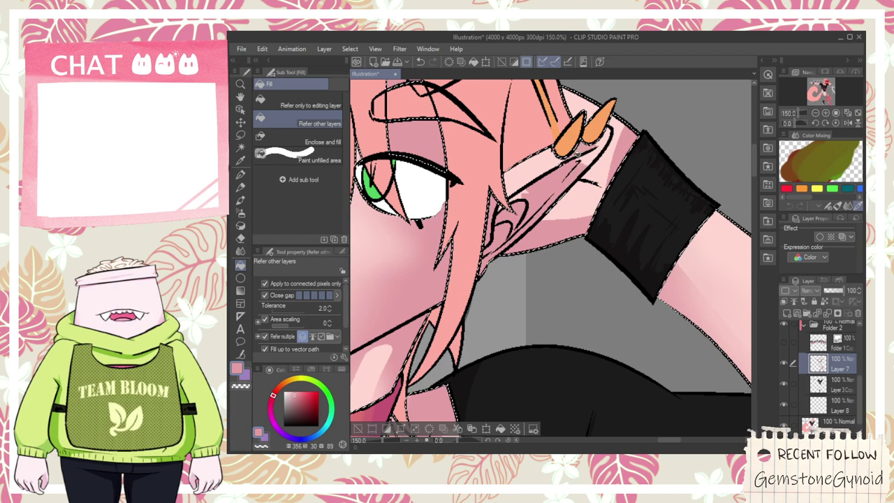
{"action": "left_click", "coordinate": [516, 202]}
{"action": "left_click", "coordinate": [548, 158]}
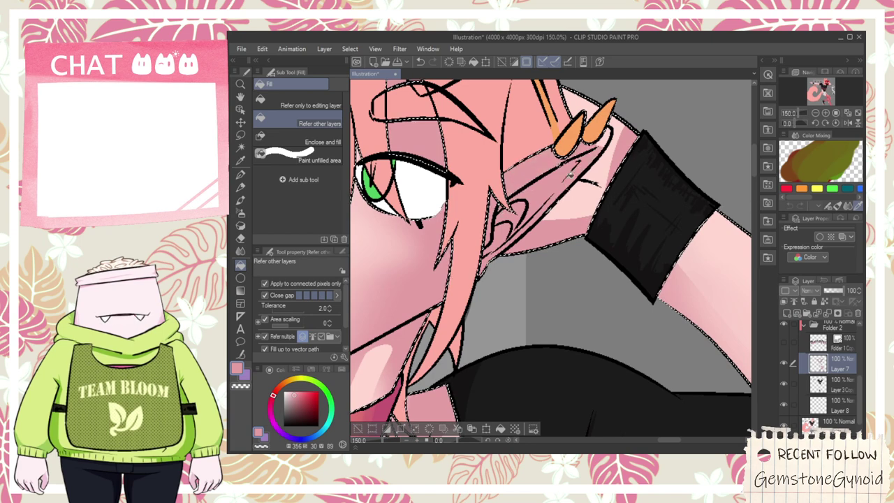
- Soften the ear shadow with the soft eraser at size 33.6
{"action": "key", "text": "e"}
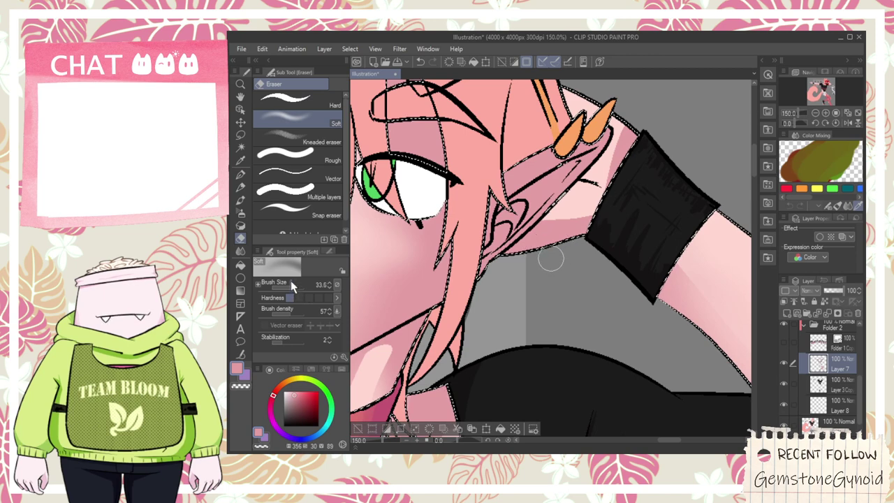
{"action": "mouse_move", "coordinate": [505, 183]}
{"action": "left_mouse_down"}
{"action": "mouse_move", "coordinate": [564, 147]}
{"action": "mouse_move", "coordinate": [501, 225]}
{"action": "mouse_move", "coordinate": [547, 185]}
{"action": "left_mouse_up"}
{"action": "scroll", "coordinate": [548, 241], "scroll_direction": "down", "scroll_amount": 4}
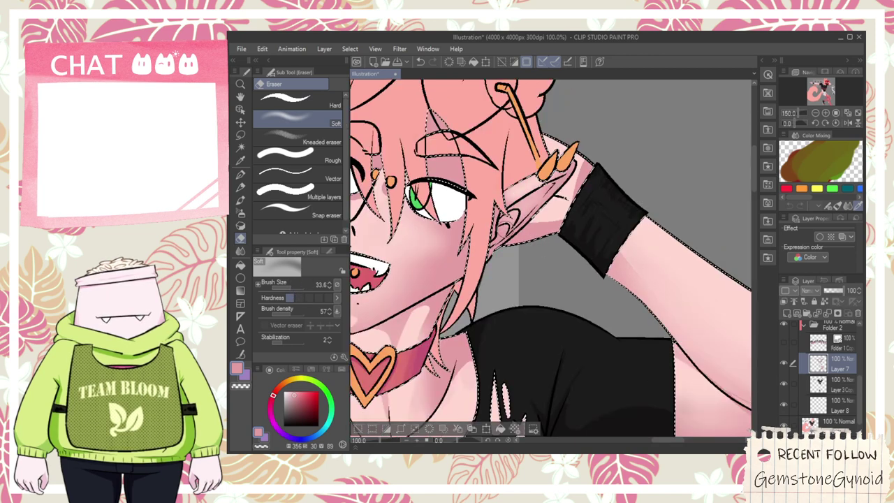
- Examine the skin shading over the whole figure, from the face and outstretched arm down to the hips
{"action": "scroll", "coordinate": [488, 269], "scroll_direction": "up", "scroll_amount": 1}
{"action": "key", "text": "space"}
{"action": "scroll", "coordinate": [533, 122], "scroll_direction": "down", "scroll_amount": 1}
{"action": "left_click_drag", "start_coordinate": [488, 272], "coordinate": [548, 91]}
{"action": "scroll", "coordinate": [561, 202], "scroll_direction": "down", "scroll_amount": 1}
{"action": "left_click_drag", "start_coordinate": [560, 203], "coordinate": [599, 291]}
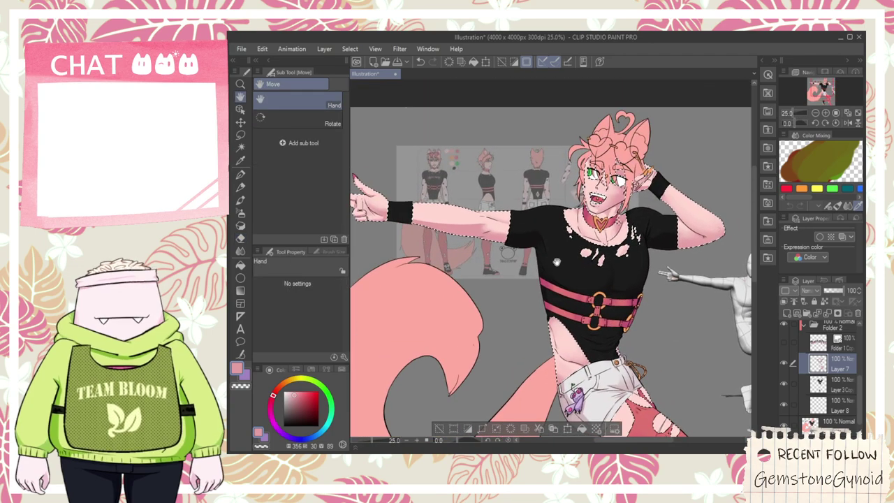
{"action": "key", "text": "ctrl+u"}
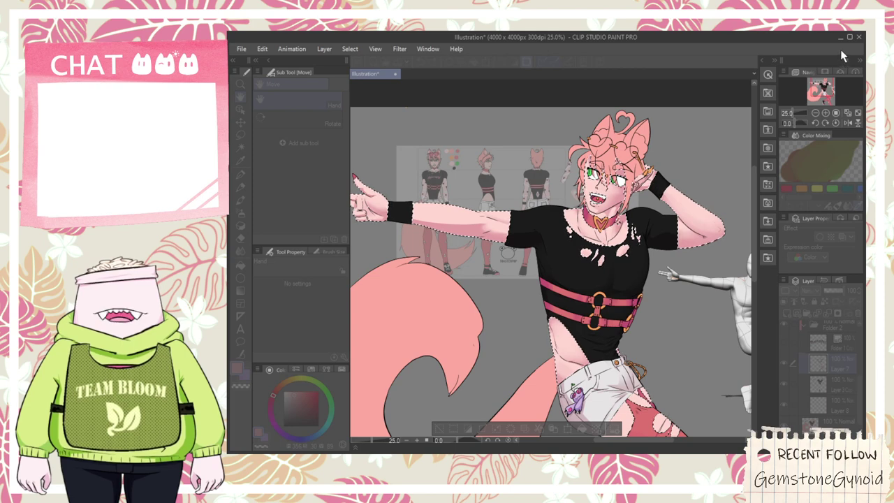
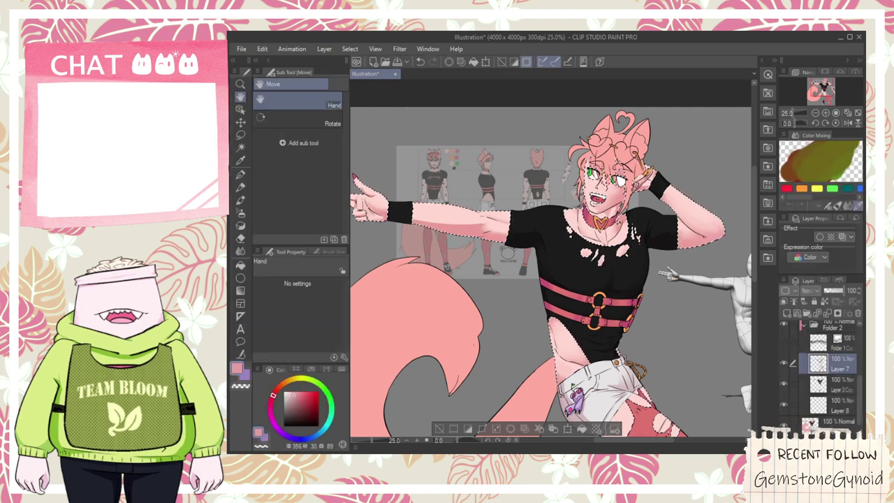
{"action": "scroll", "coordinate": [611, 190], "scroll_direction": "up", "scroll_amount": 4}
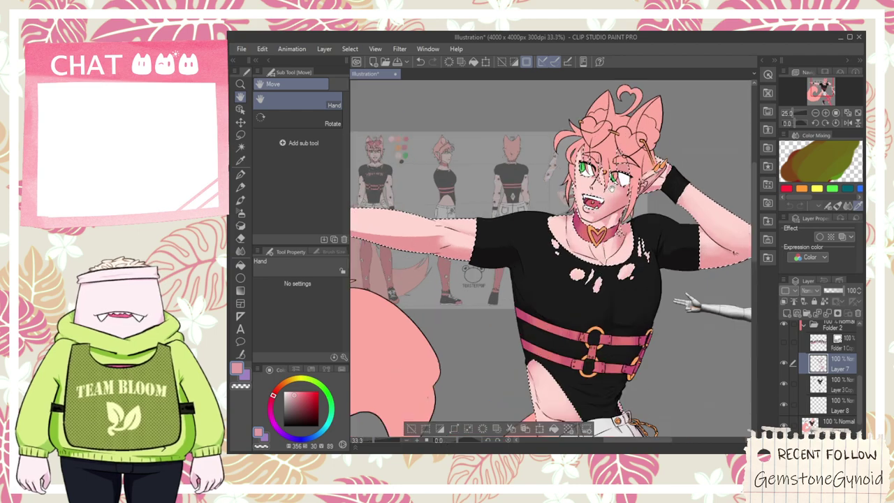
{"action": "scroll", "coordinate": [615, 197], "scroll_direction": "down", "scroll_amount": 2}
{"action": "left_click_drag", "start_coordinate": [616, 197], "coordinate": [597, 246]}
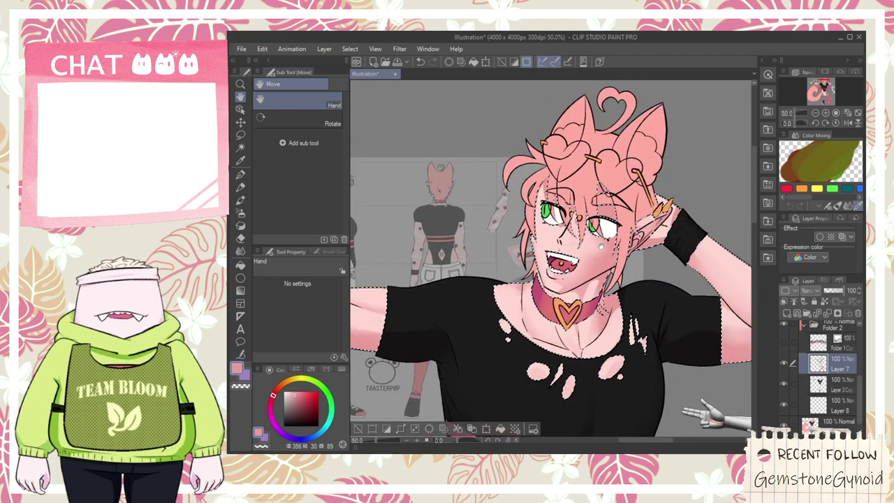
{"action": "scroll", "coordinate": [579, 265], "scroll_direction": "down", "scroll_amount": 1}
{"action": "left_click_drag", "start_coordinate": [582, 394], "coordinate": [594, 169]}
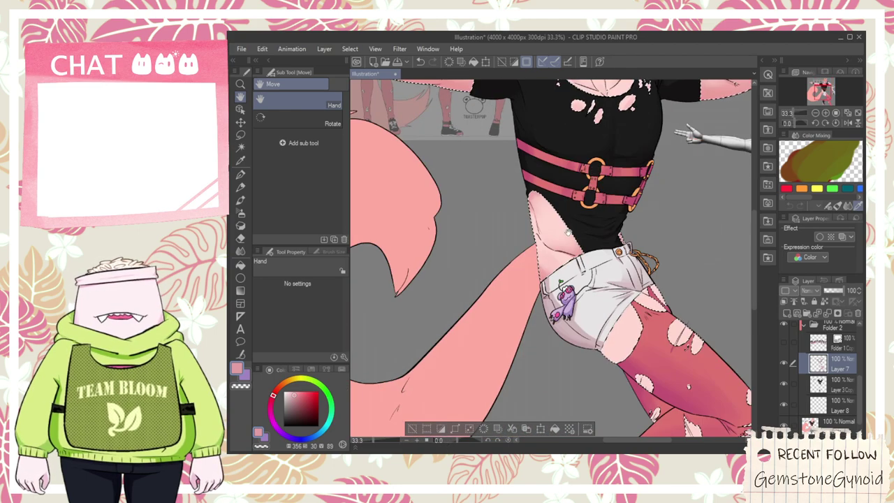
- Shade the bare thigh below the shorts with the Round watercolor brush at 132.3, and soften it with the soft eraser at 63.0
{"action": "scroll", "coordinate": [609, 272], "scroll_direction": "down", "scroll_amount": 3}
{"action": "scroll", "coordinate": [622, 341], "scroll_direction": "up", "scroll_amount": 2}
{"action": "scroll", "coordinate": [621, 341], "scroll_direction": "up", "scroll_amount": 2}
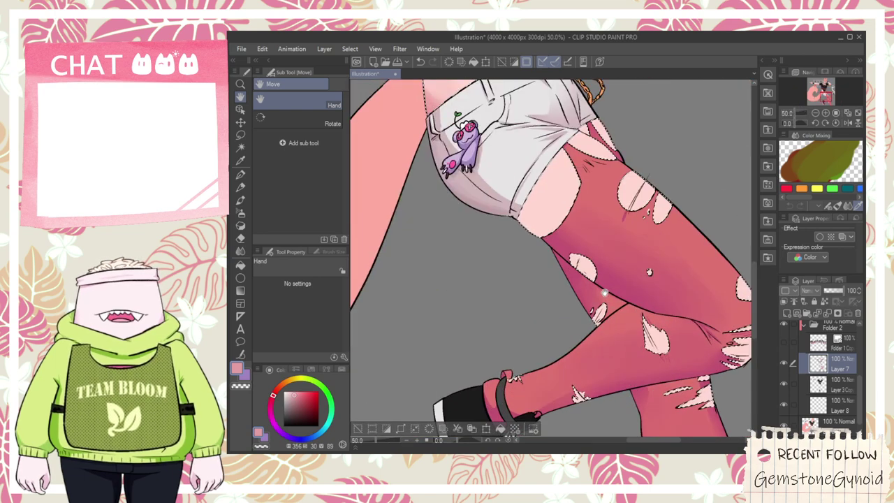
{"action": "scroll", "coordinate": [621, 341], "scroll_direction": "down", "scroll_amount": 1}
{"action": "left_click", "coordinate": [241, 200]}
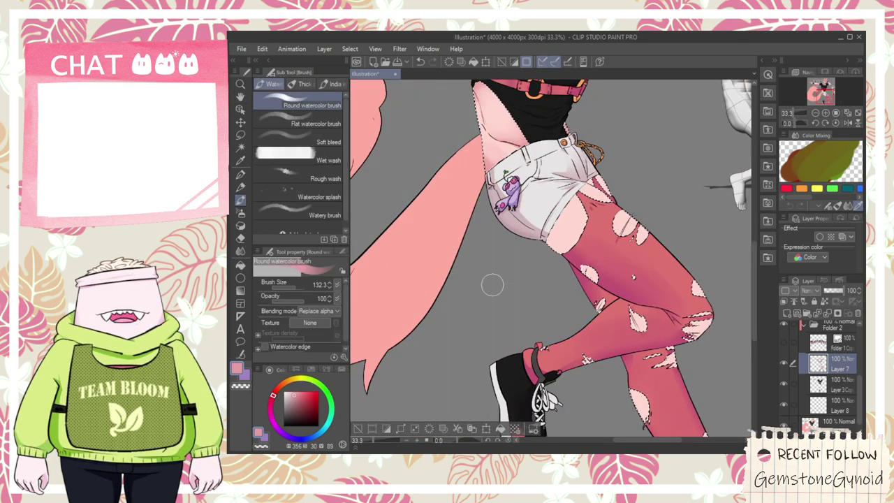
{"action": "scroll", "coordinate": [528, 225], "scroll_direction": "up", "scroll_amount": 2}
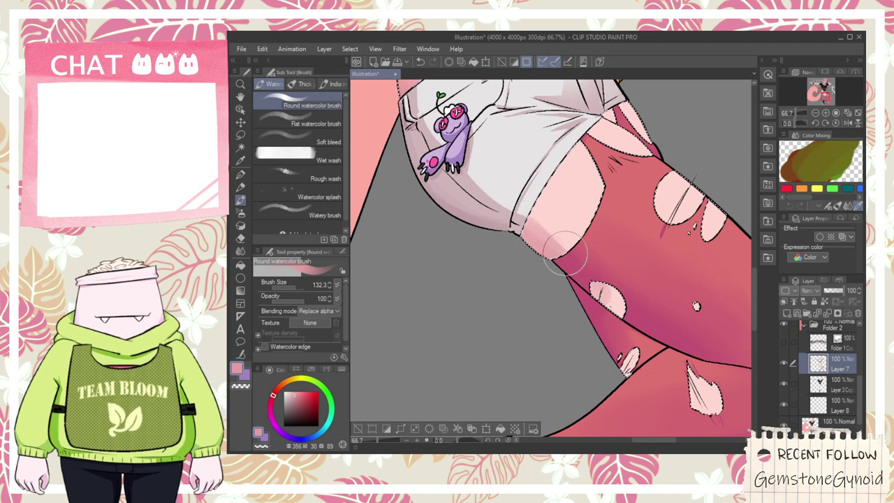
{"action": "key", "text": "e"}
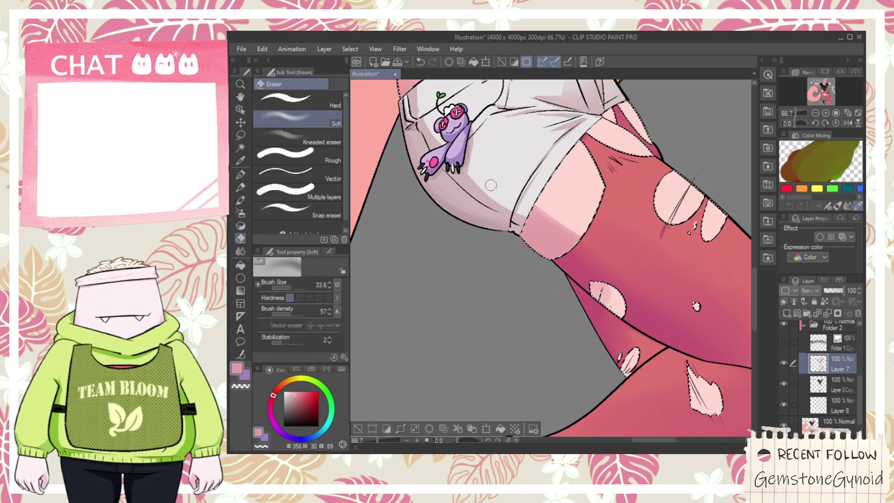
{"action": "left_click", "coordinate": [294, 287]}
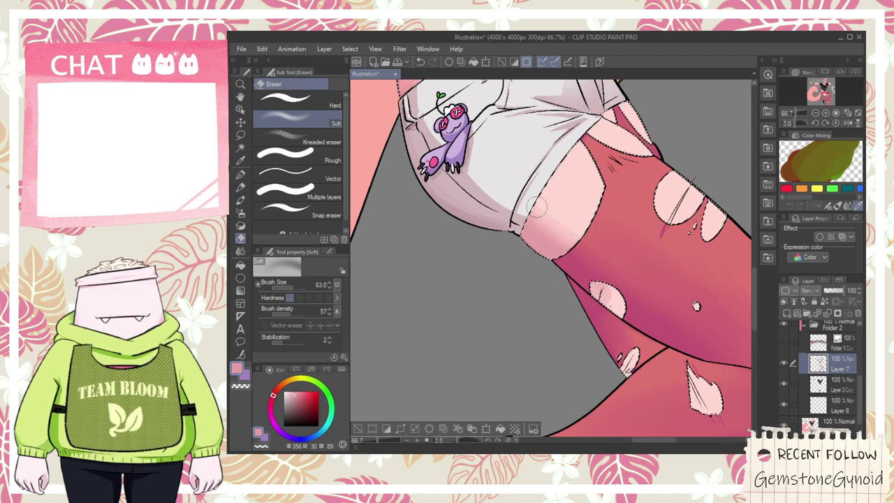
- Shade the skin in the tights hole on the underside of the front thigh, and soften it with the soft eraser
{"action": "scroll", "coordinate": [568, 239], "scroll_direction": "down", "scroll_amount": 2}
{"action": "key", "text": "space"}
{"action": "left_click_drag", "start_coordinate": [567, 240], "coordinate": [483, 245]}
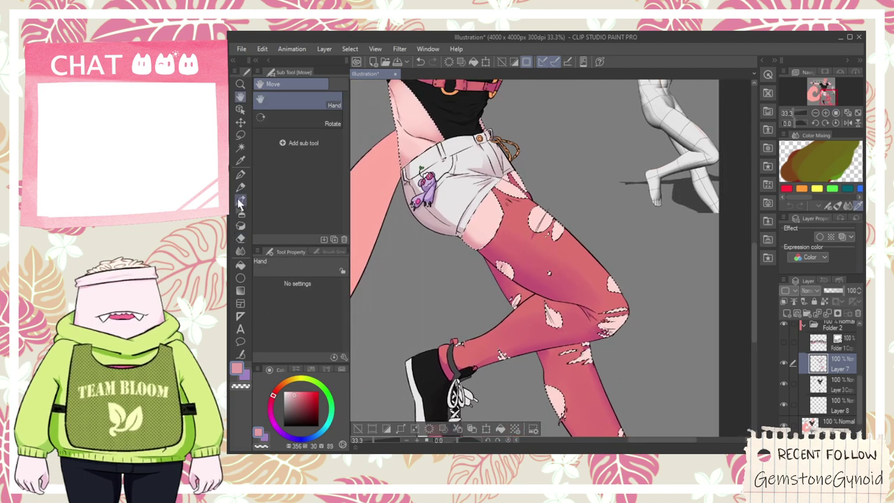
{"action": "key", "text": "b"}
{"action": "scroll", "coordinate": [517, 283], "scroll_direction": "up", "scroll_amount": 1}
{"action": "mouse_move", "coordinate": [515, 282]}
{"action": "left_mouse_down"}
{"action": "mouse_move", "coordinate": [523, 266]}
{"action": "mouse_move", "coordinate": [510, 252]}
{"action": "left_mouse_up"}
{"action": "key", "text": "e"}
{"action": "scroll", "coordinate": [470, 241], "scroll_direction": "up", "scroll_amount": 2}
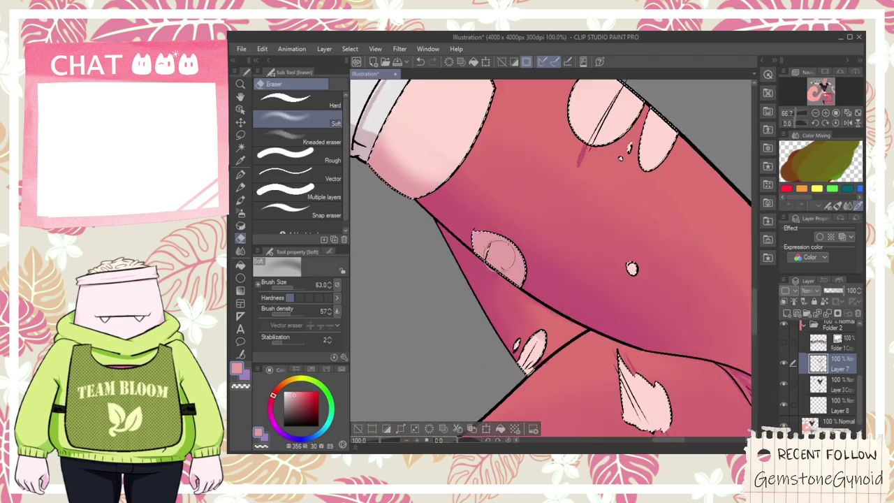
- Shade the skin in the small hole of the rear thigh and the torn holes at the knee with the Round watercolor brush
{"action": "scroll", "coordinate": [521, 264], "scroll_direction": "down", "scroll_amount": 2}
{"action": "key", "text": "space"}
{"action": "mouse_move", "coordinate": [591, 296]}
{"action": "left_mouse_down"}
{"action": "mouse_move", "coordinate": [556, 317]}
{"action": "mouse_move", "coordinate": [528, 224]}
{"action": "left_mouse_up"}
{"action": "key", "text": "space"}
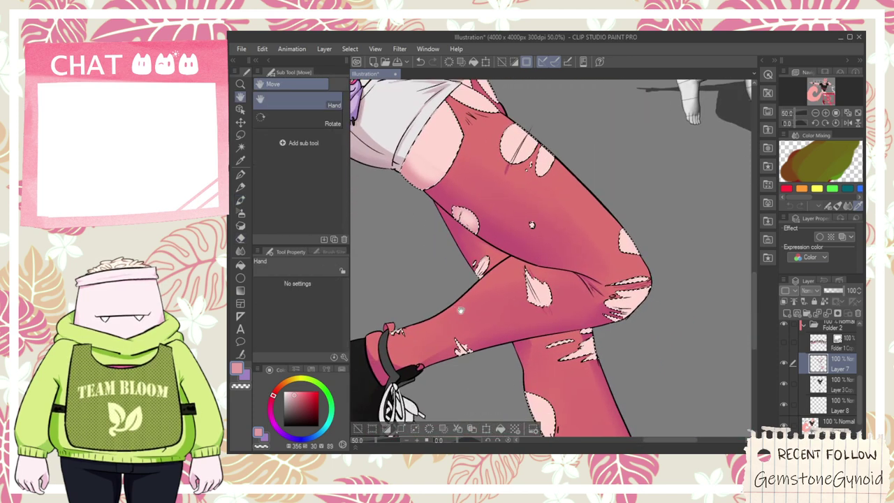
{"action": "scroll", "coordinate": [454, 377], "scroll_direction": "down", "scroll_amount": 1}
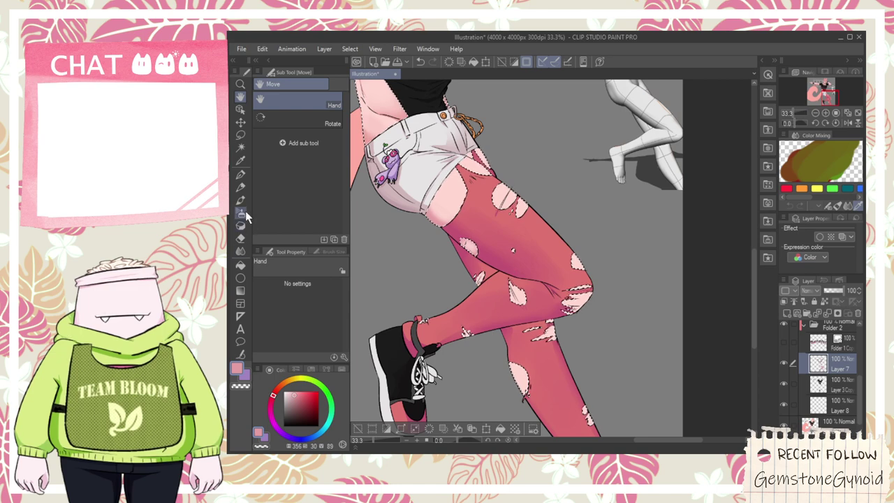
{"action": "left_click", "coordinate": [241, 201]}
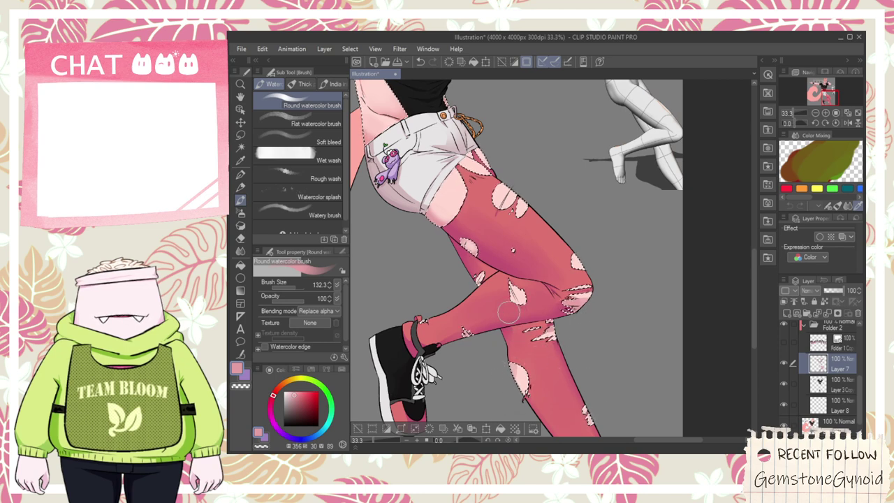
{"action": "scroll", "coordinate": [479, 275], "scroll_direction": "up", "scroll_amount": 3}
{"action": "key", "text": "e"}
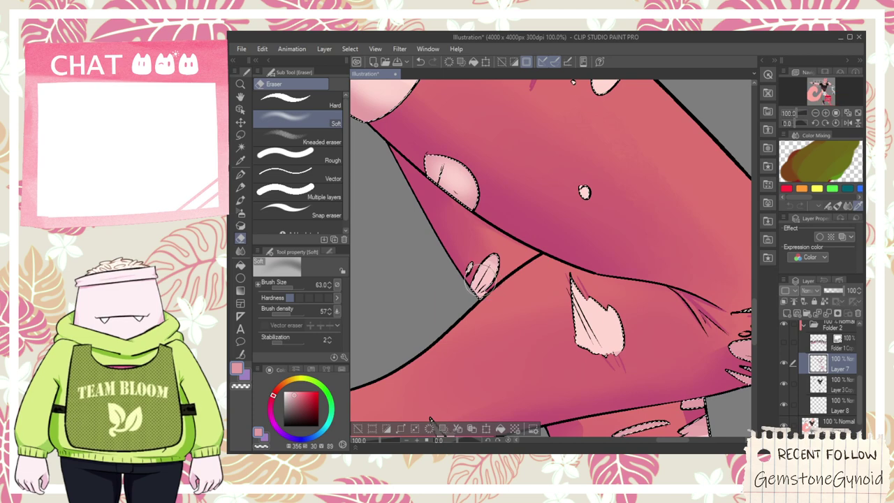
{"action": "scroll", "coordinate": [488, 272], "scroll_direction": "down", "scroll_amount": 1}
{"action": "scroll", "coordinate": [556, 306], "scroll_direction": "down", "scroll_amount": 1}
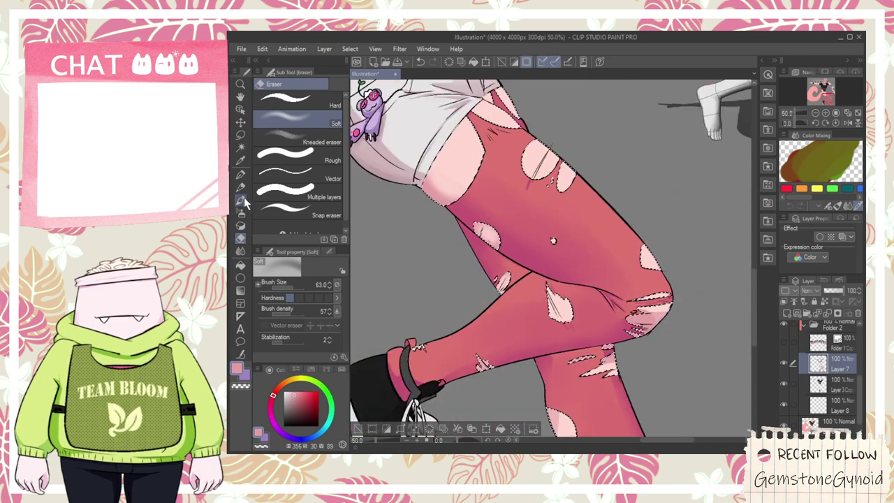
- Shade the skin in the pointed tights hole on the bent leg's calf, and soften it with the soft eraser
{"action": "key", "text": "b"}
{"action": "scroll", "coordinate": [548, 297], "scroll_direction": "up", "scroll_amount": 1}
{"action": "key", "text": "e"}
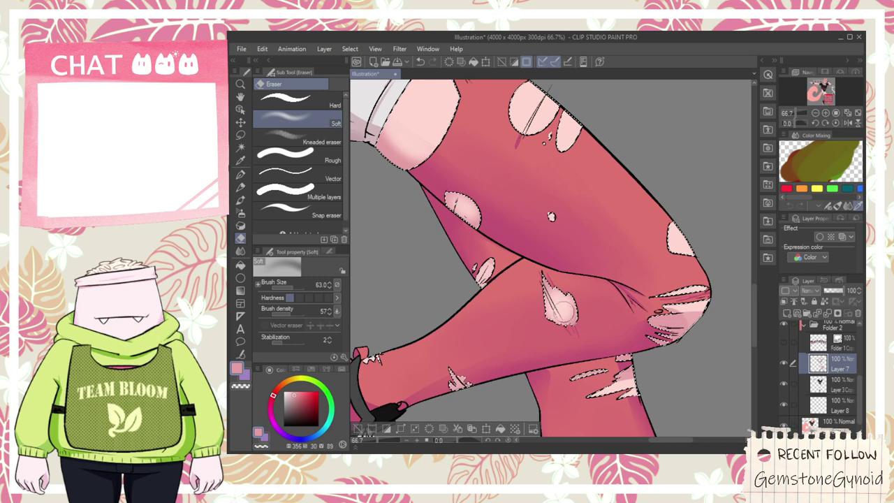
{"action": "scroll", "coordinate": [565, 305], "scroll_direction": "down", "scroll_amount": 1}
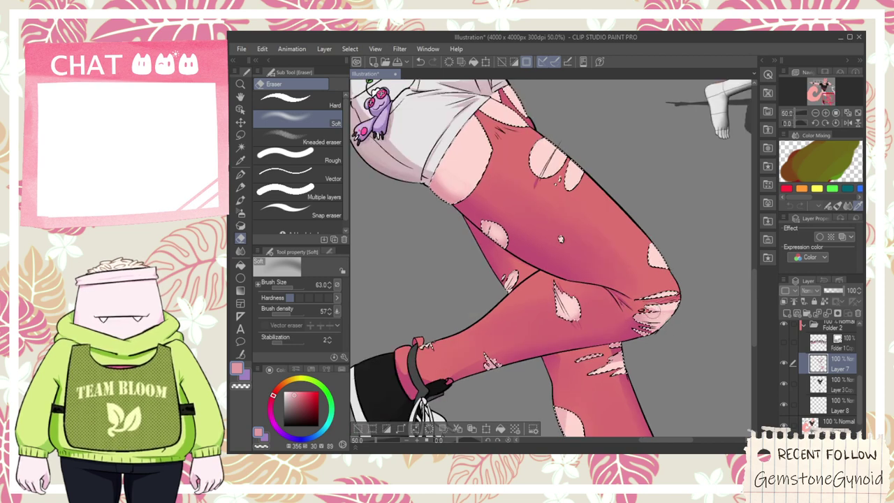
- Shade the skin in the two upper tights holes on the front thigh with the Round watercolor brush at 132.3, and soften it with the soft eraser
{"action": "scroll", "coordinate": [658, 318], "scroll_direction": "down", "scroll_amount": 1}
{"action": "scroll", "coordinate": [556, 255], "scroll_direction": "up", "scroll_amount": 2}
{"action": "scroll", "coordinate": [576, 262], "scroll_direction": "down", "scroll_amount": 1}
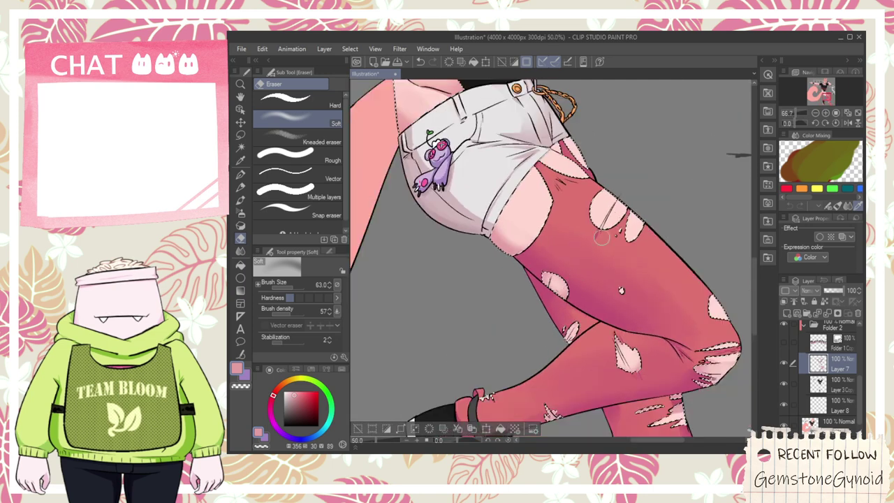
{"action": "scroll", "coordinate": [617, 224], "scroll_direction": "down", "scroll_amount": 1}
{"action": "key", "text": "b"}
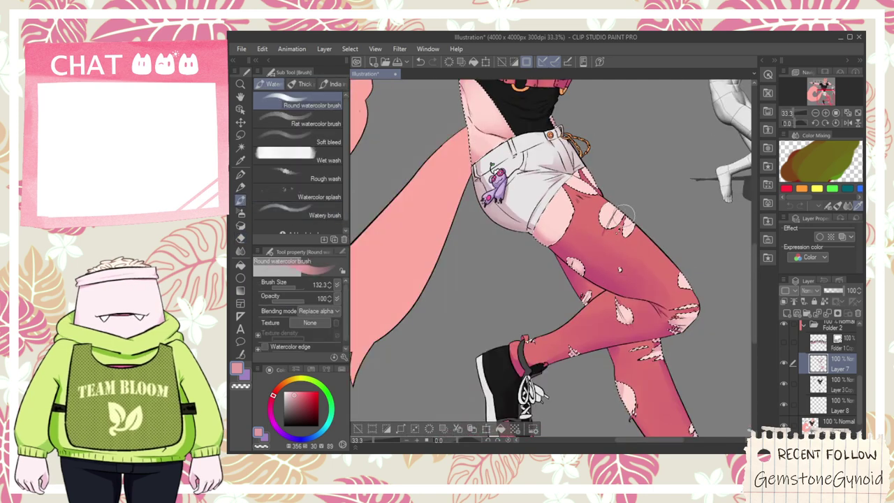
{"action": "key", "text": "e"}
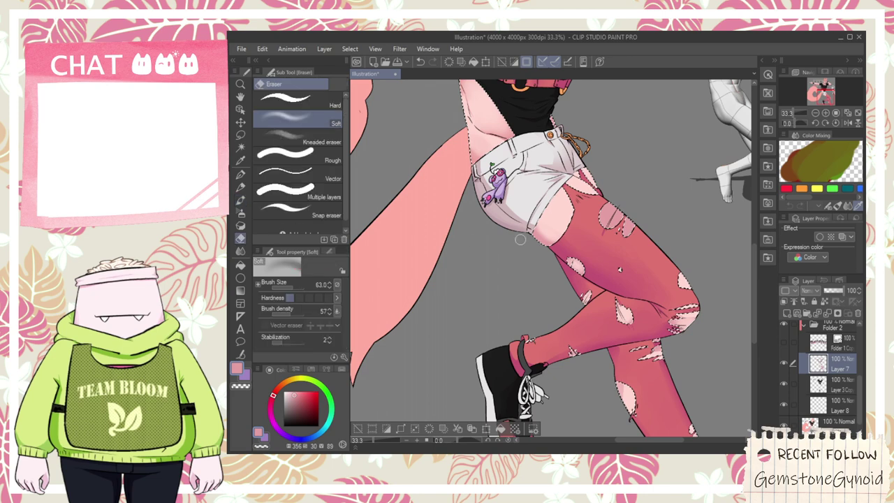
{"action": "scroll", "coordinate": [609, 224], "scroll_direction": "up", "scroll_amount": 1}
{"action": "mouse_move", "coordinate": [609, 222]}
{"action": "left_mouse_down"}
{"action": "mouse_move", "coordinate": [625, 206]}
{"action": "mouse_move", "coordinate": [660, 238]}
{"action": "mouse_move", "coordinate": [533, 275]}
{"action": "left_mouse_up"}
{"action": "scroll", "coordinate": [661, 237], "scroll_direction": "down", "scroll_amount": 3}
- Shade the skin in the tights openings just below the crotch of the shorts, and soften it with the soft eraser
{"action": "key", "text": "space"}
{"action": "scroll", "coordinate": [557, 233], "scroll_direction": "up", "scroll_amount": 2}
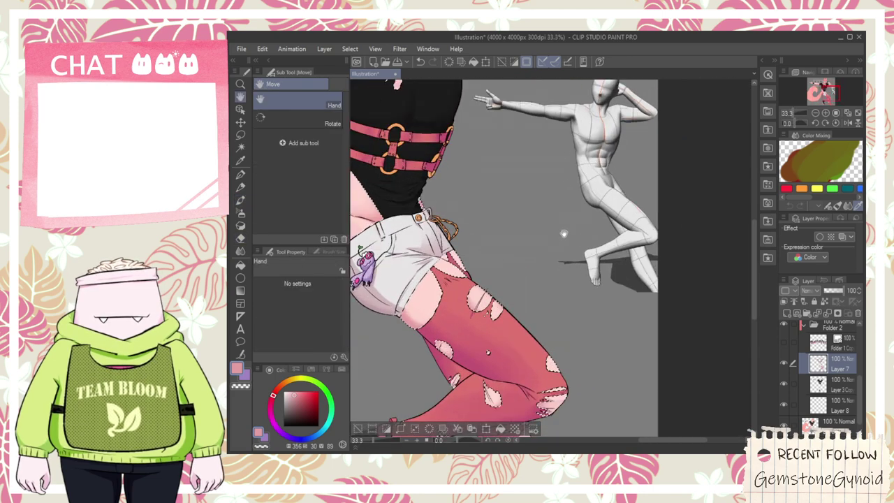
{"action": "left_click_drag", "start_coordinate": [553, 234], "coordinate": [648, 239]}
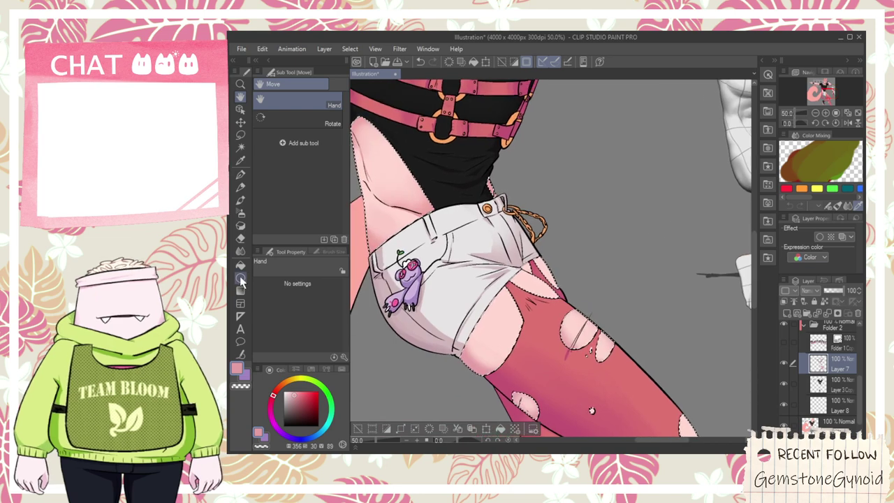
{"action": "left_click", "coordinate": [240, 200]}
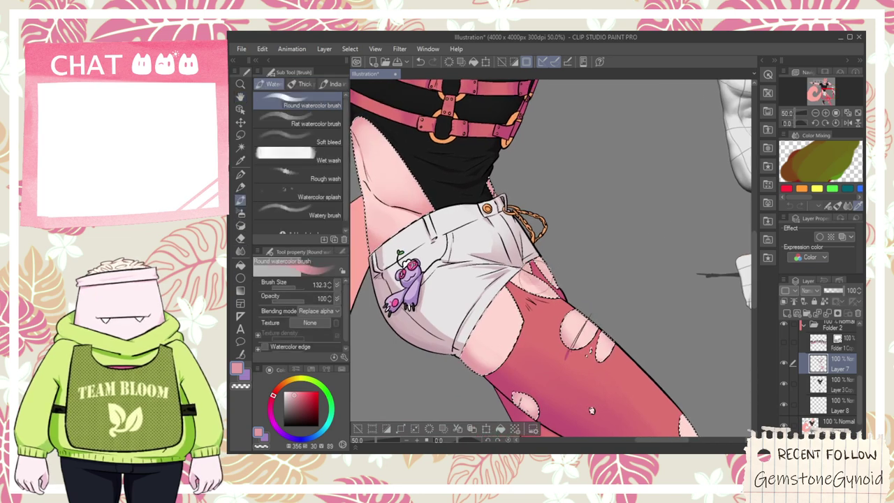
{"action": "scroll", "coordinate": [545, 280], "scroll_direction": "up", "scroll_amount": 1}
{"action": "key", "text": "e"}
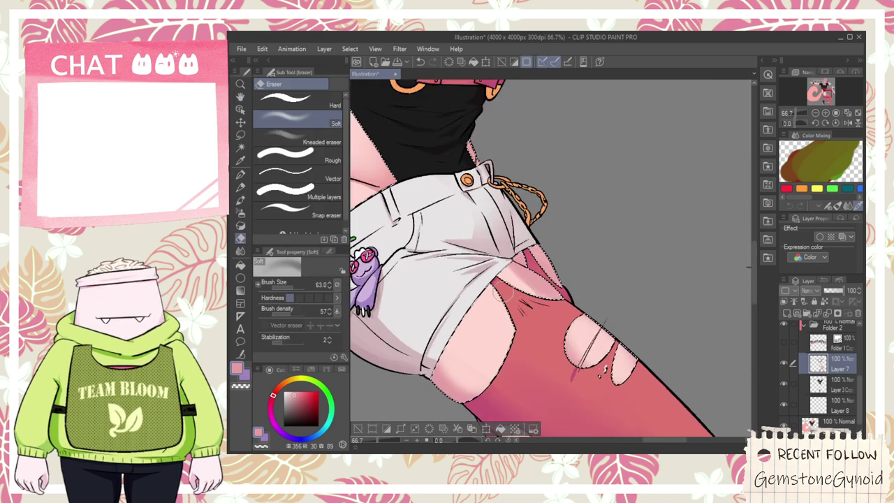
{"action": "scroll", "coordinate": [538, 272], "scroll_direction": "up", "scroll_amount": 1}
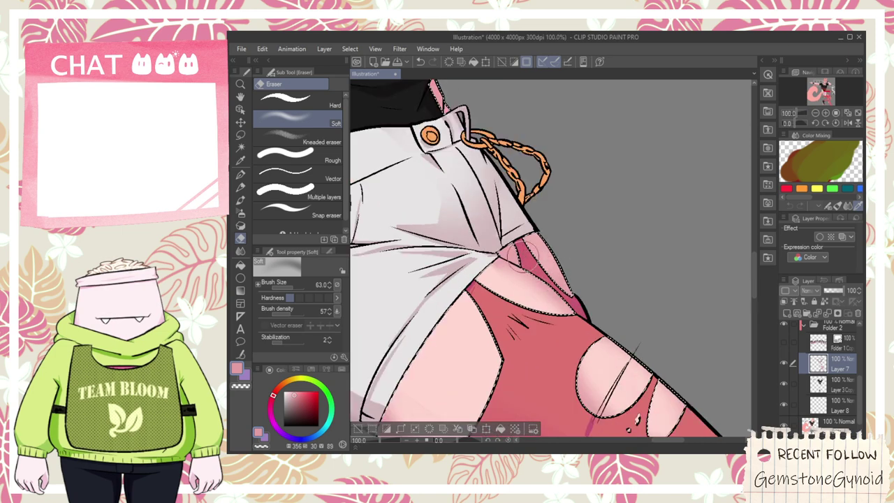
{"action": "scroll", "coordinate": [538, 268], "scroll_direction": "down", "scroll_amount": 7}
- Clear the selection and examine the skin shading across the legs, torso and face
{"action": "key", "text": "h"}
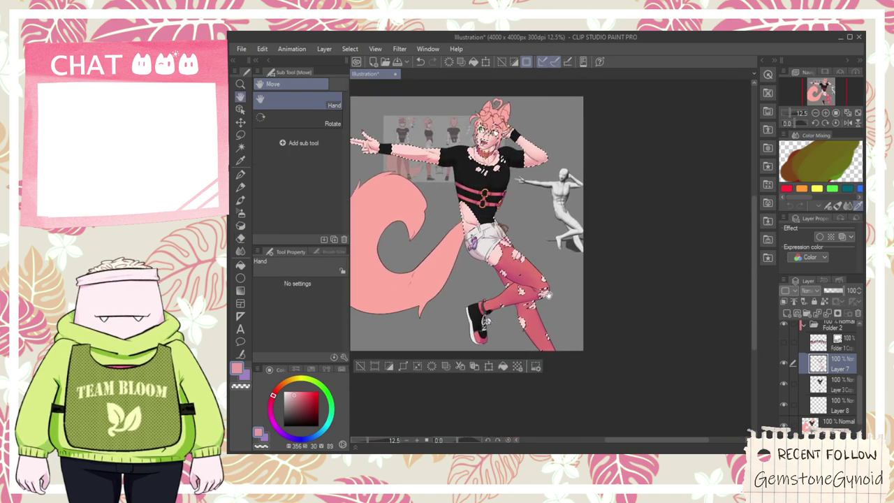
{"action": "scroll", "coordinate": [548, 307], "scroll_direction": "up", "scroll_amount": 3}
{"action": "mouse_move", "coordinate": [441, 137]}
{"action": "left_mouse_down"}
{"action": "mouse_move", "coordinate": [459, 121]}
{"action": "mouse_move", "coordinate": [492, 126]}
{"action": "left_mouse_up"}
{"action": "key", "text": "e"}
{"action": "scroll", "coordinate": [480, 290], "scroll_direction": "up", "scroll_amount": 1}
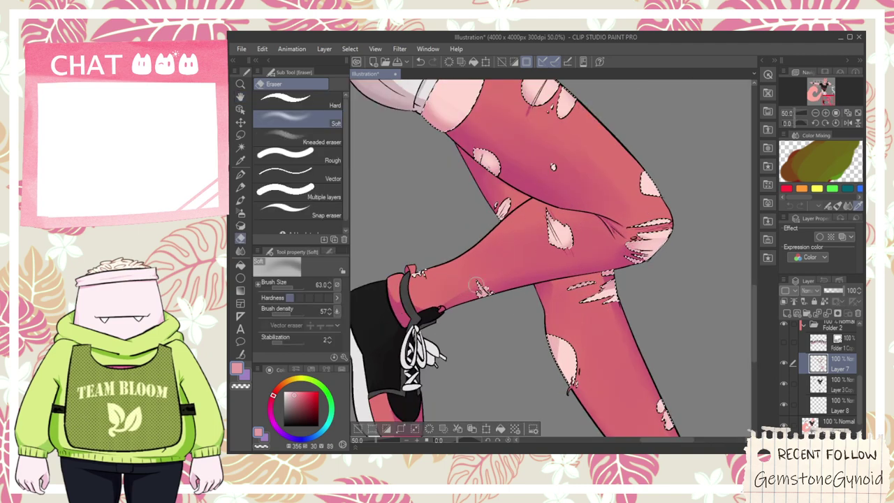
{"action": "scroll", "coordinate": [488, 307], "scroll_direction": "down", "scroll_amount": 1}
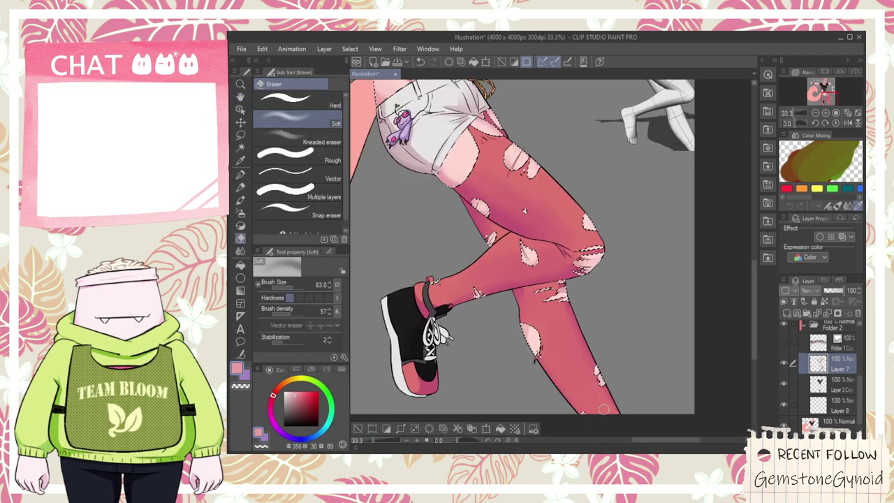
{"action": "scroll", "coordinate": [602, 380], "scroll_direction": "up", "scroll_amount": 3}
{"action": "scroll", "coordinate": [593, 328], "scroll_direction": "down", "scroll_amount": 3}
{"action": "key", "text": "h"}
{"action": "mouse_move", "coordinate": [549, 249]}
{"action": "left_mouse_down"}
{"action": "mouse_move", "coordinate": [541, 354]}
{"action": "mouse_move", "coordinate": [588, 392]}
{"action": "left_mouse_up"}
{"action": "scroll", "coordinate": [588, 377], "scroll_direction": "down", "scroll_amount": 1}
{"action": "left_click_drag", "start_coordinate": [447, 341], "coordinate": [469, 396]}
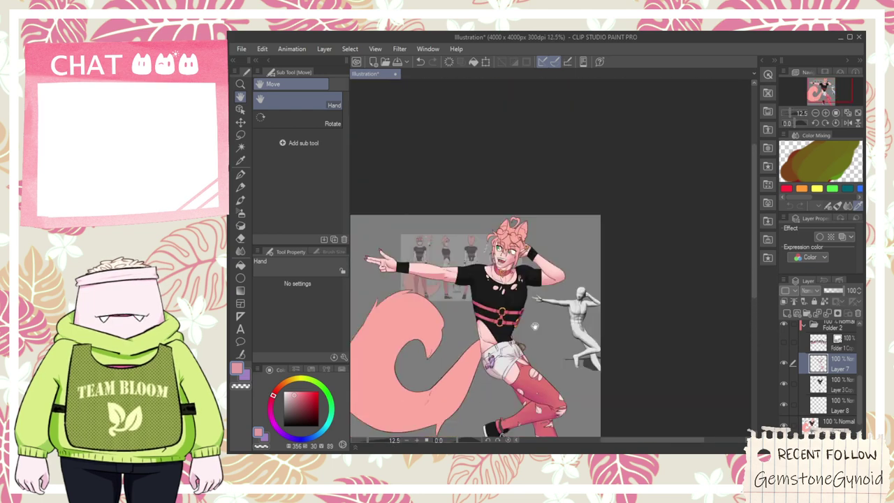
{"action": "scroll", "coordinate": [454, 209], "scroll_direction": "down", "scroll_amount": 1}
{"action": "scroll", "coordinate": [518, 242], "scroll_direction": "up", "scroll_amount": 4}
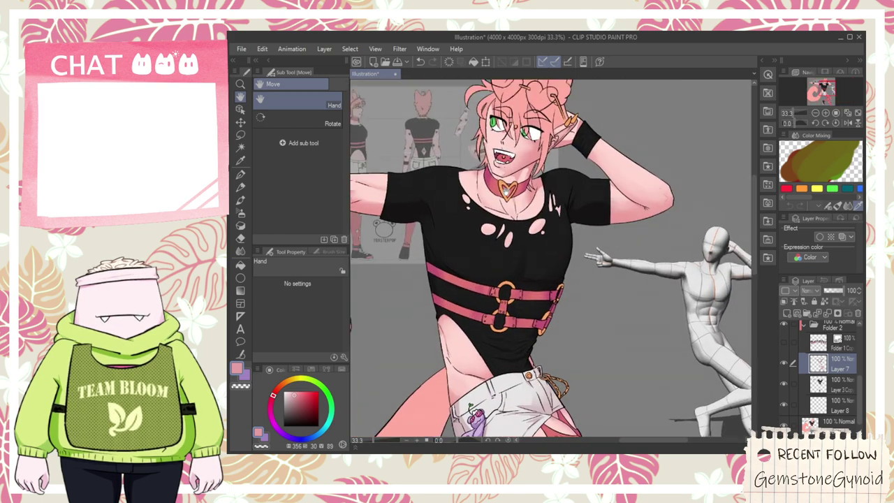
{"action": "scroll", "coordinate": [525, 187], "scroll_direction": "up", "scroll_amount": 2}
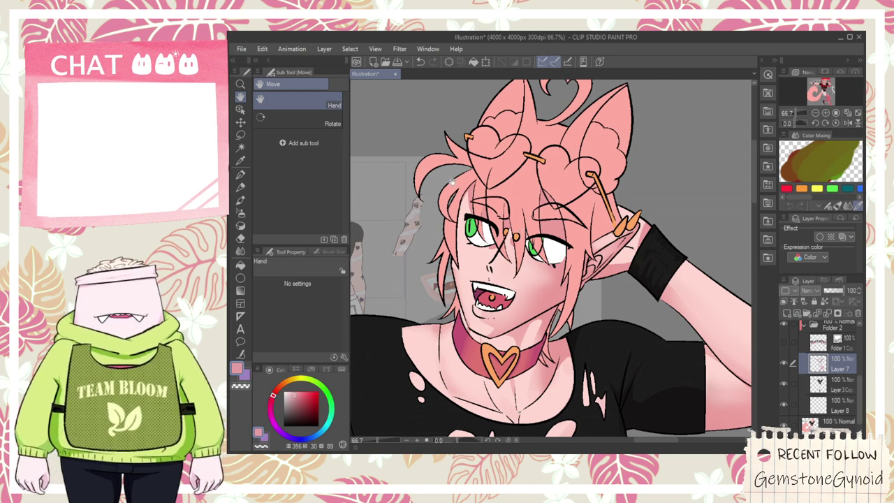
- Make the layer below Layer 8 active and select the pink hair with Auto select, referring to all layers
{"action": "left_click", "coordinate": [823, 425]}
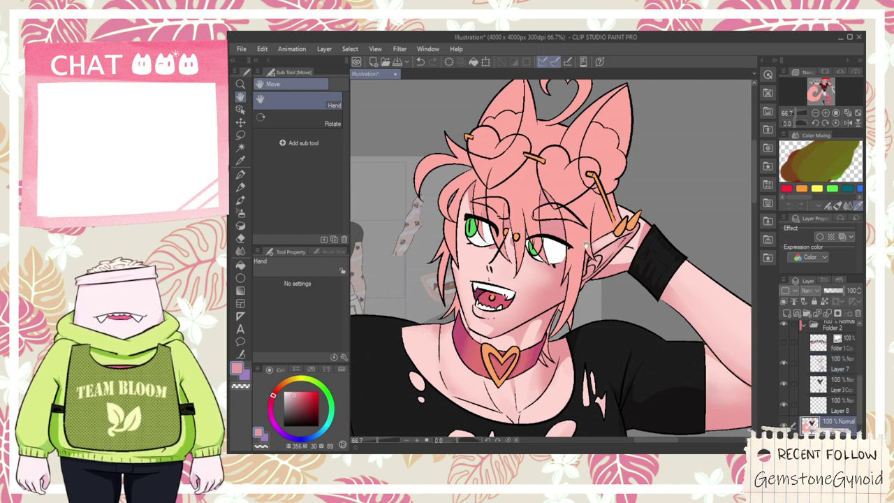
{"action": "key", "text": "w"}
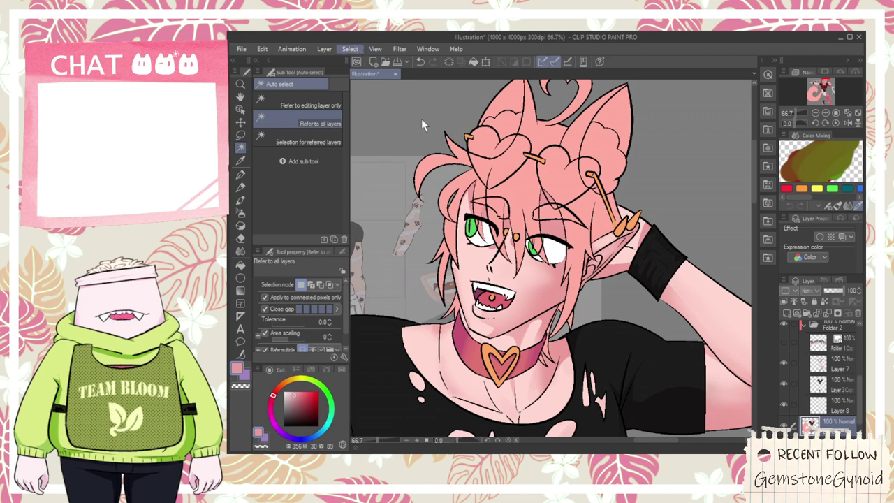
{"action": "left_click", "coordinate": [433, 161]}
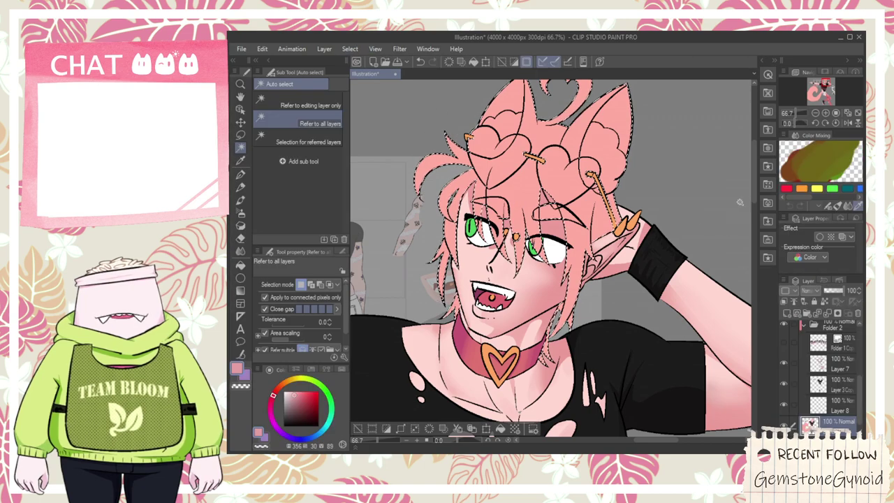
- Sample the pink hair colour and shift its hue to 359 for the hair shadows
{"action": "key", "text": "ctrl+minus"}
{"action": "key", "text": "ctrl+minus"}
{"action": "key", "text": "ctrl+minus"}
{"action": "key", "text": "space"}
{"action": "left_click_drag", "start_coordinate": [526, 346], "coordinate": [631, 242]}
{"action": "scroll", "coordinate": [653, 133], "scroll_direction": "up", "scroll_amount": 1}
{"action": "left_click_drag", "start_coordinate": [653, 133], "coordinate": [500, 212]}
{"action": "scroll", "coordinate": [541, 124], "scroll_direction": "up", "scroll_amount": 1}
{"action": "scroll", "coordinate": [513, 132], "scroll_direction": "up", "scroll_amount": 1}
{"action": "key", "text": "i"}
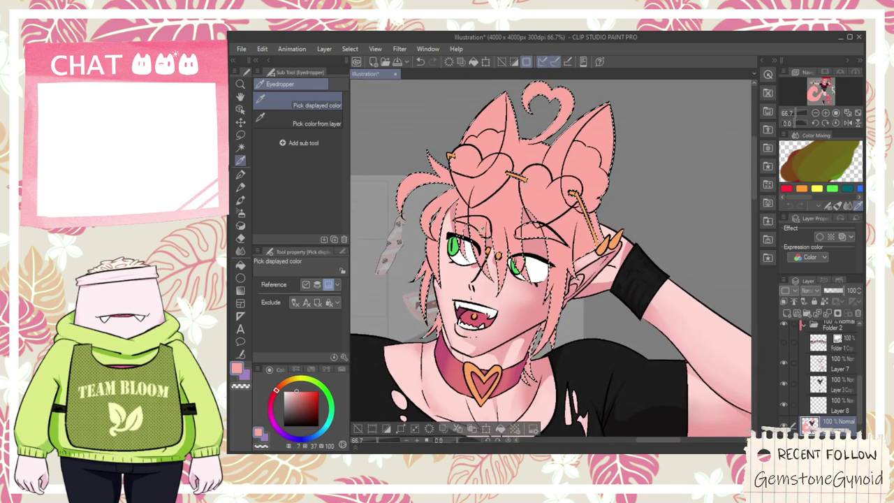
{"action": "left_click", "coordinate": [276, 396]}
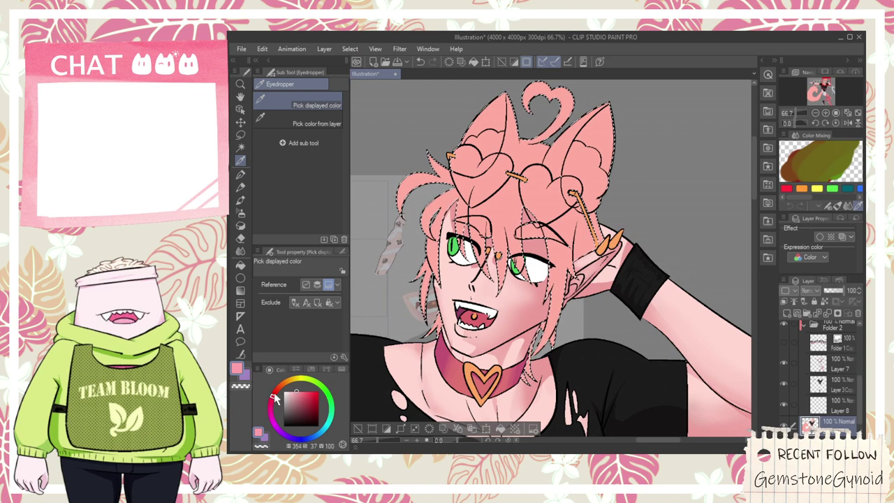
{"action": "left_click", "coordinate": [303, 394]}
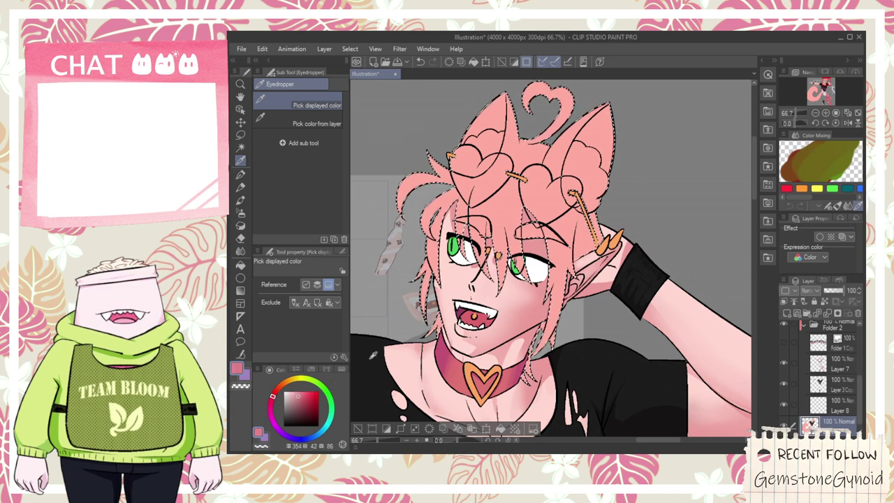
{"action": "left_click", "coordinate": [296, 392]}
{"action": "left_click", "coordinate": [277, 396]}
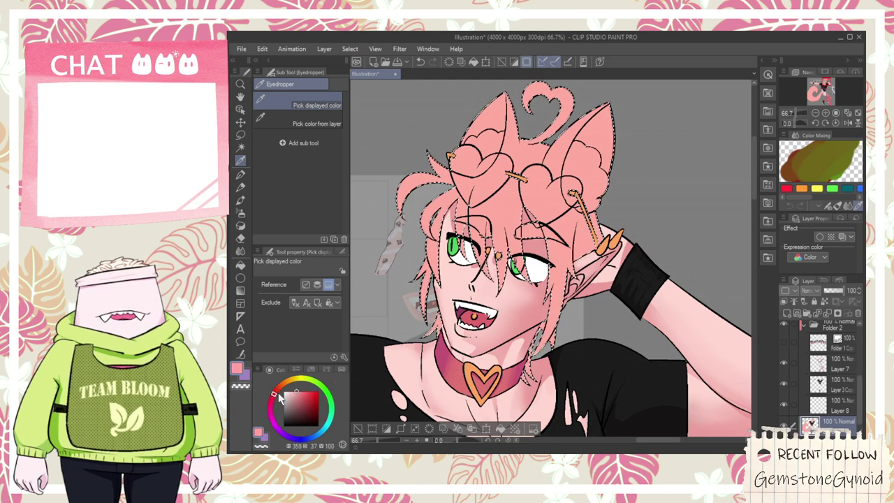
- Paint darker pink shadows (359, 48, 84) on the hair strands beside the far cheek with the G-pen at 19.5
{"action": "key", "text": "space"}
{"action": "left_click_drag", "start_coordinate": [620, 412], "coordinate": [536, 312]}
{"action": "scroll", "coordinate": [538, 331], "scroll_direction": "down", "scroll_amount": 1}
{"action": "left_click_drag", "start_coordinate": [593, 344], "coordinate": [644, 420]}
{"action": "left_click_drag", "start_coordinate": [416, 238], "coordinate": [456, 293]}
{"action": "scroll", "coordinate": [455, 293], "scroll_direction": "up", "scroll_amount": 2}
{"action": "scroll", "coordinate": [457, 297], "scroll_direction": "up", "scroll_amount": 2}
{"action": "key", "text": "space"}
{"action": "left_click_drag", "start_coordinate": [621, 427], "coordinate": [605, 373]}
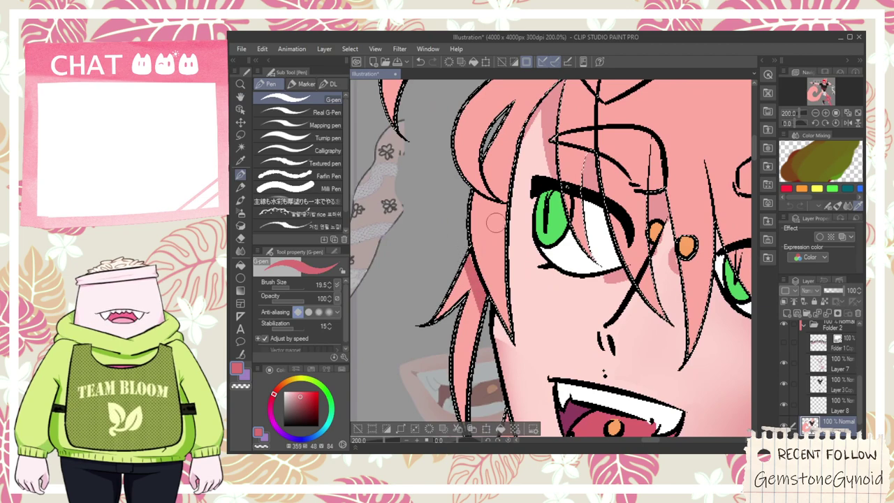
{"action": "left_click_drag", "start_coordinate": [472, 247], "coordinate": [465, 146]}
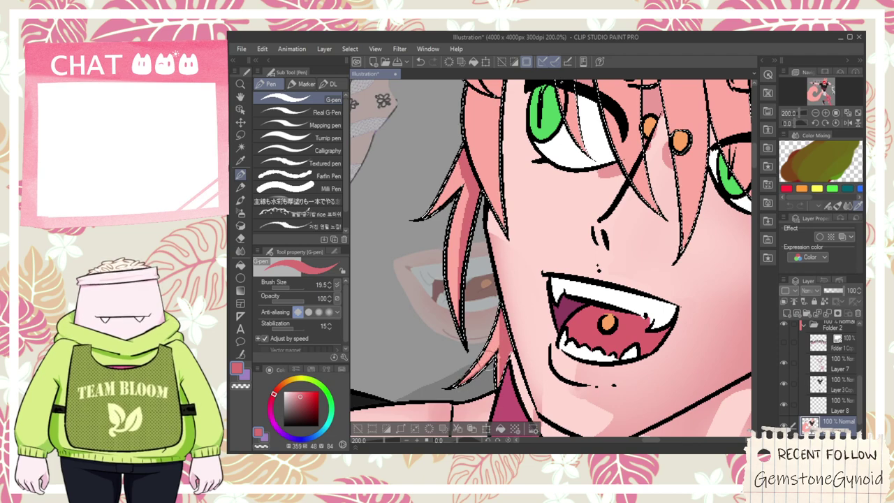
- Fill the hair tips beside the neck with the shadow colour, referring to other layers
{"action": "scroll", "coordinate": [504, 331], "scroll_direction": "down", "scroll_amount": 3}
{"action": "scroll", "coordinate": [657, 377], "scroll_direction": "up", "scroll_amount": 2}
{"action": "key", "text": "g"}
{"action": "left_click", "coordinate": [563, 341]}
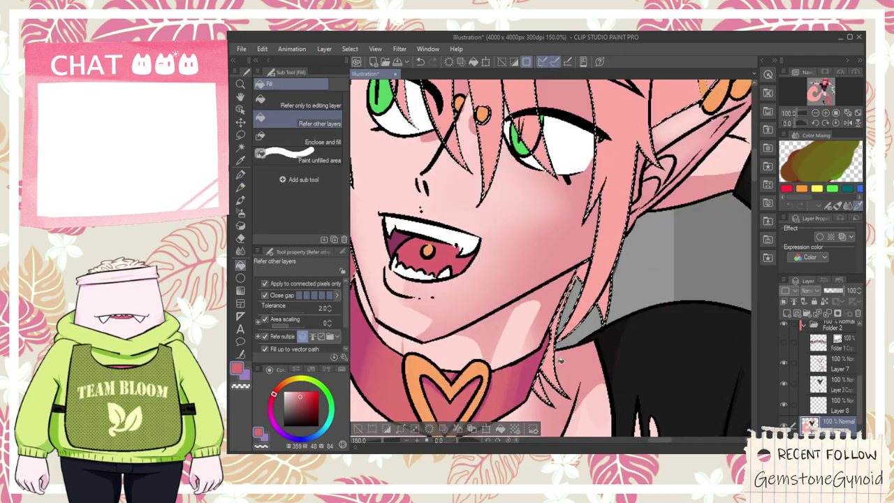
{"action": "scroll", "coordinate": [572, 332], "scroll_direction": "up", "scroll_amount": 2}
- Outline a shadow along the long side lock in front of the pointed ear with the G-pen, fill it, and extend its edge upward
{"action": "key", "text": "p"}
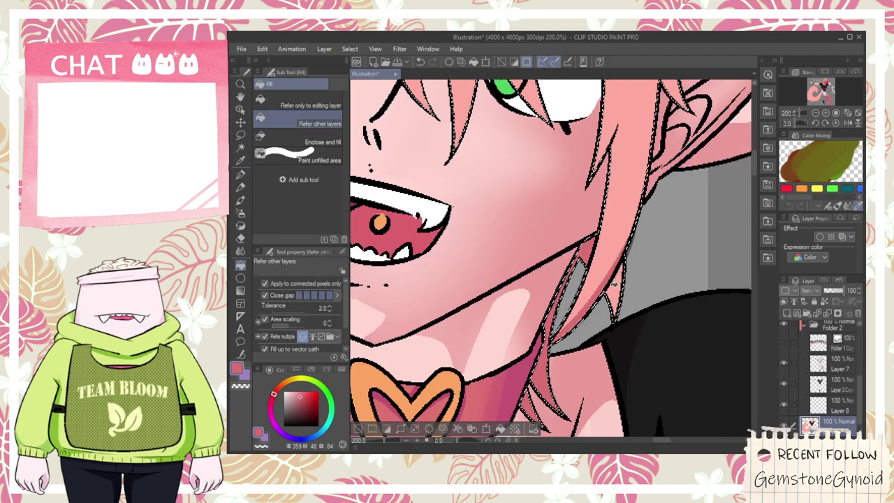
{"action": "scroll", "coordinate": [611, 274], "scroll_direction": "down", "scroll_amount": 1}
{"action": "key", "text": "space"}
{"action": "left_click_drag", "start_coordinate": [612, 274], "coordinate": [574, 372]}
{"action": "scroll", "coordinate": [574, 296], "scroll_direction": "up", "scroll_amount": 1}
{"action": "key", "text": "p"}
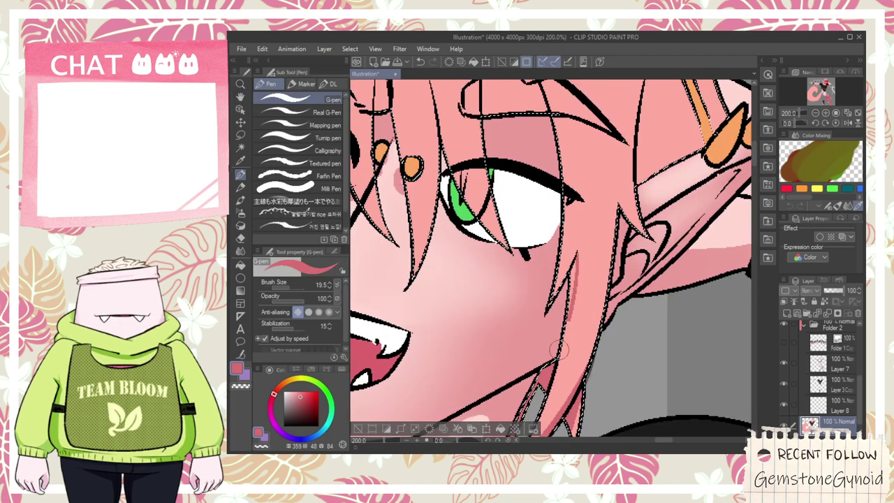
{"action": "key", "text": "g"}
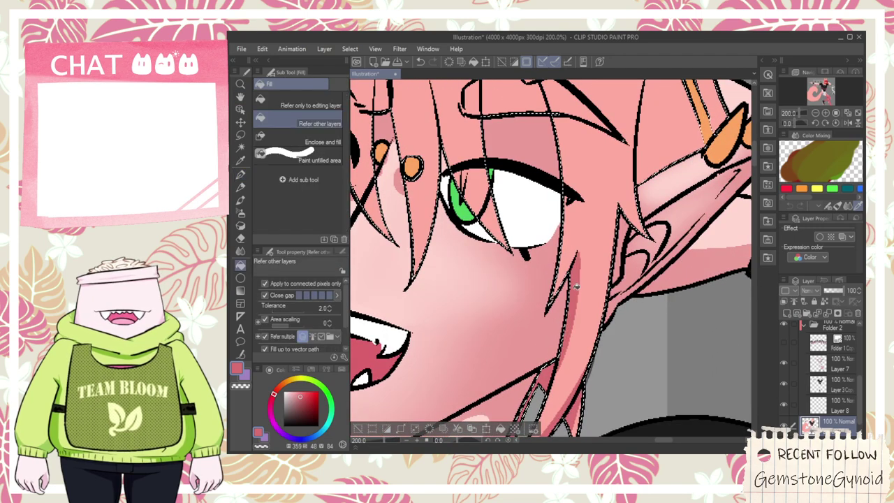
{"action": "scroll", "coordinate": [577, 286], "scroll_direction": "down", "scroll_amount": 2}
{"action": "key", "text": "space"}
{"action": "scroll", "coordinate": [595, 240], "scroll_direction": "up", "scroll_amount": 2}
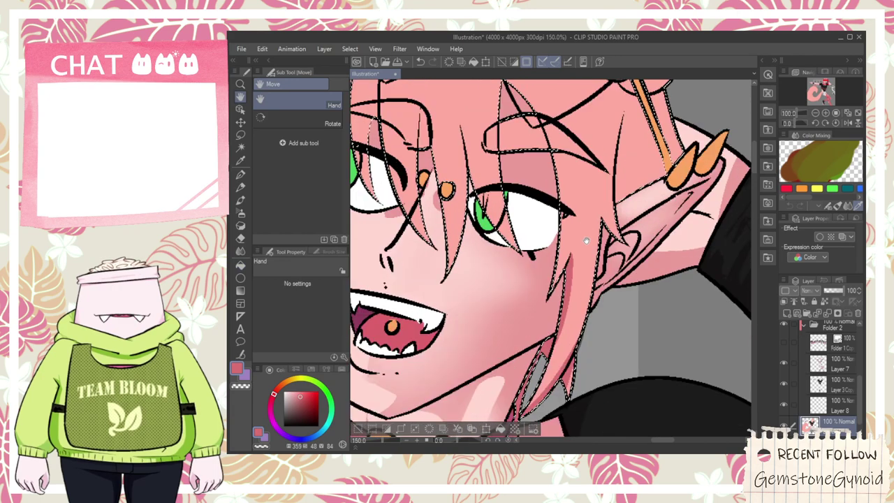
{"action": "key", "text": "p"}
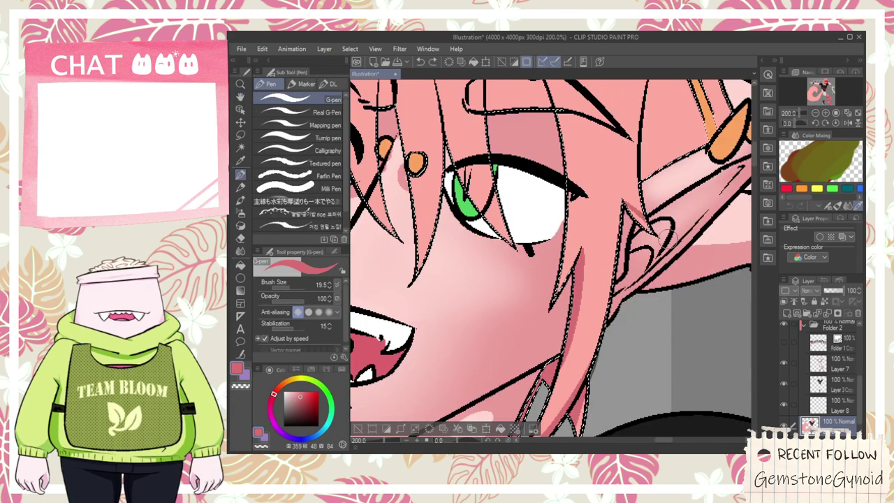
{"action": "key", "text": "space"}
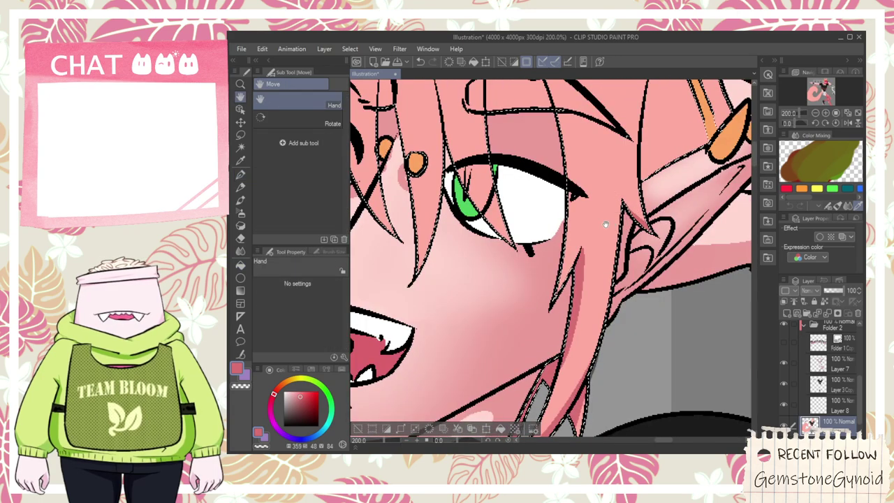
{"action": "left_click_drag", "start_coordinate": [580, 267], "coordinate": [573, 299]}
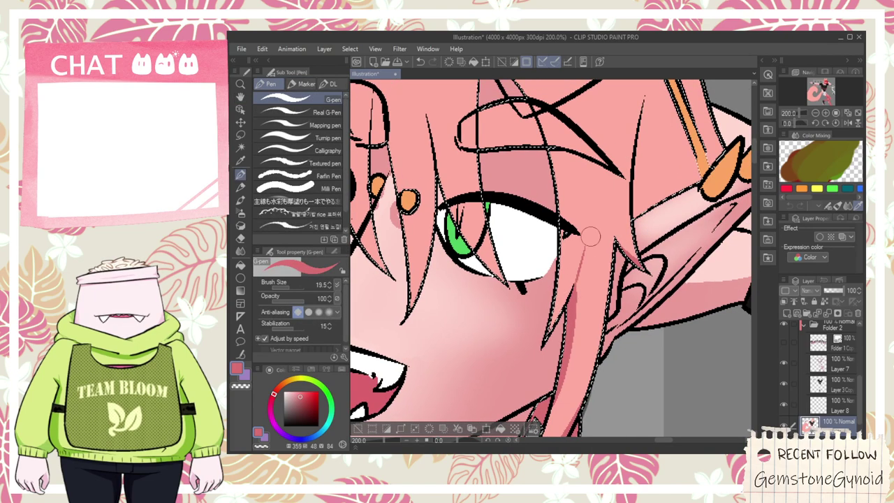
- Outline a shadow on the hair beneath the long orange hairpin above the pointed ear with the G-pen, and fill it
{"action": "scroll", "coordinate": [595, 271], "scroll_direction": "down", "scroll_amount": 2}
{"action": "key", "text": "space"}
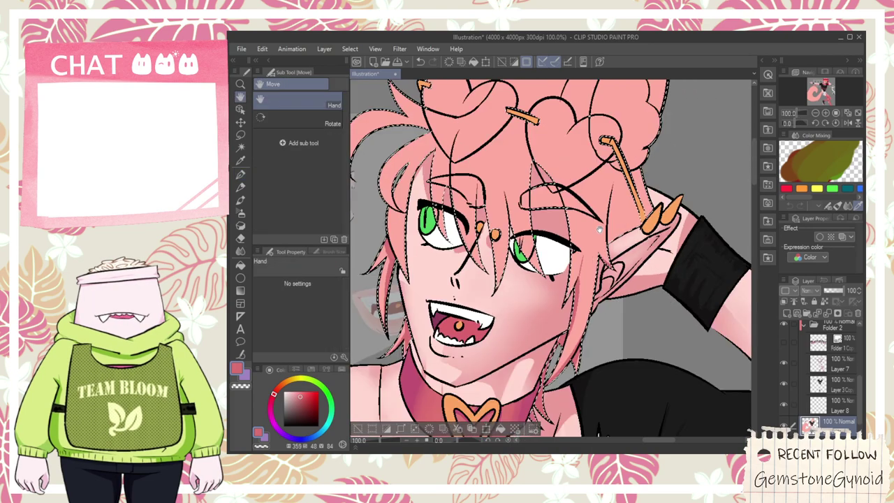
{"action": "left_click_drag", "start_coordinate": [629, 225], "coordinate": [611, 242]}
{"action": "scroll", "coordinate": [615, 238], "scroll_direction": "up", "scroll_amount": 1}
{"action": "left_click_drag", "start_coordinate": [598, 190], "coordinate": [599, 238]}
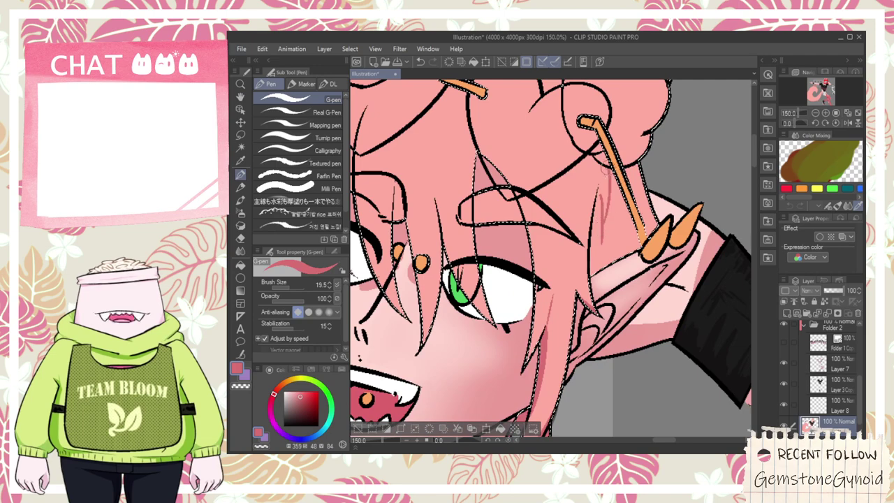
{"action": "key", "text": "g"}
- Outline the shadow around the fluff inside the cat ear nearer the raised hand with the G-pen, and fill it
{"action": "scroll", "coordinate": [644, 217], "scroll_direction": "down", "scroll_amount": 1}
{"action": "key", "text": "space"}
{"action": "left_click_drag", "start_coordinate": [637, 162], "coordinate": [624, 236]}
{"action": "left_click_drag", "start_coordinate": [621, 127], "coordinate": [602, 179]}
{"action": "scroll", "coordinate": [602, 179], "scroll_direction": "up", "scroll_amount": 2}
{"action": "key", "text": "p"}
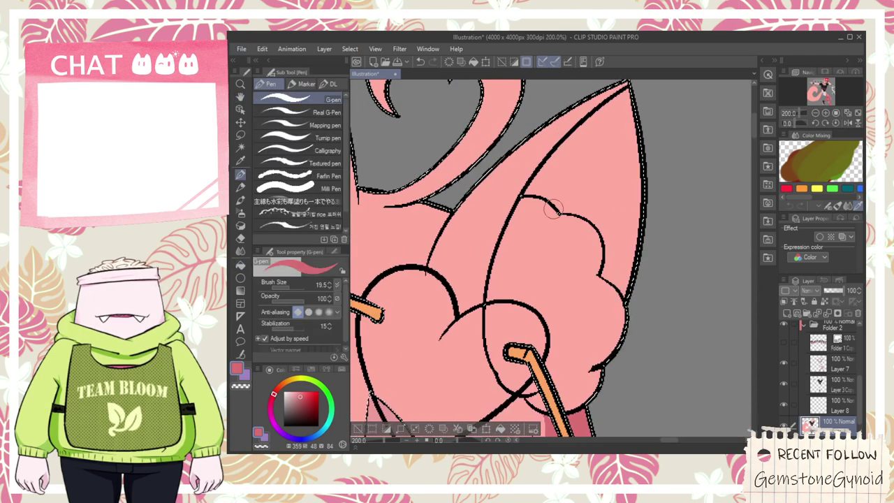
{"action": "mouse_move", "coordinate": [580, 213]}
{"action": "left_mouse_down"}
{"action": "mouse_move", "coordinate": [615, 246]}
{"action": "mouse_move", "coordinate": [605, 274]}
{"action": "left_mouse_up"}
{"action": "key", "text": "g"}
{"action": "left_click", "coordinate": [621, 264]}
{"action": "key", "text": "e"}
{"action": "left_click_drag", "start_coordinate": [591, 217], "coordinate": [626, 148]}
{"action": "key", "text": "ctrl+z"}
{"action": "scroll", "coordinate": [621, 261], "scroll_direction": "down", "scroll_amount": 3}
{"action": "scroll", "coordinate": [626, 265], "scroll_direction": "down", "scroll_amount": 1}
{"action": "key", "text": "space"}
{"action": "left_click_drag", "start_coordinate": [630, 347], "coordinate": [612, 282]}
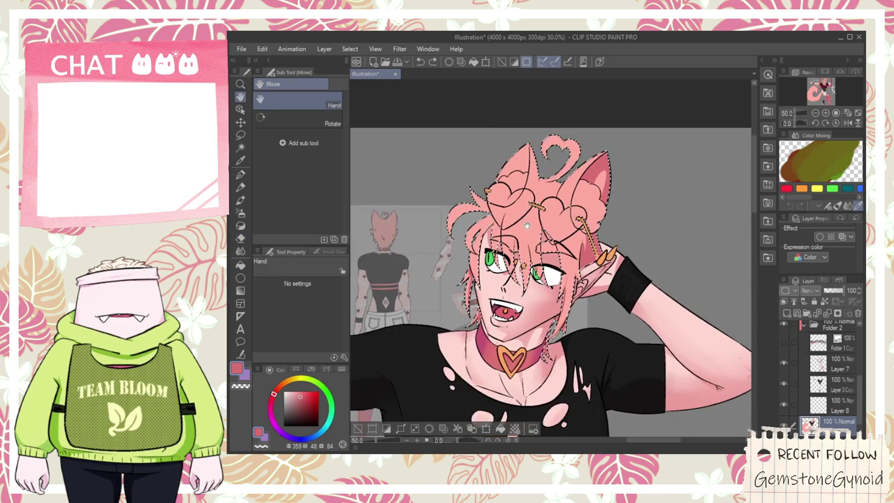
- Select the hair shadow layer and soften the shadows inside both cat ears with the Soft eraser
{"action": "left_click", "coordinate": [402, 159]}
{"action": "left_click", "coordinate": [735, 196]}
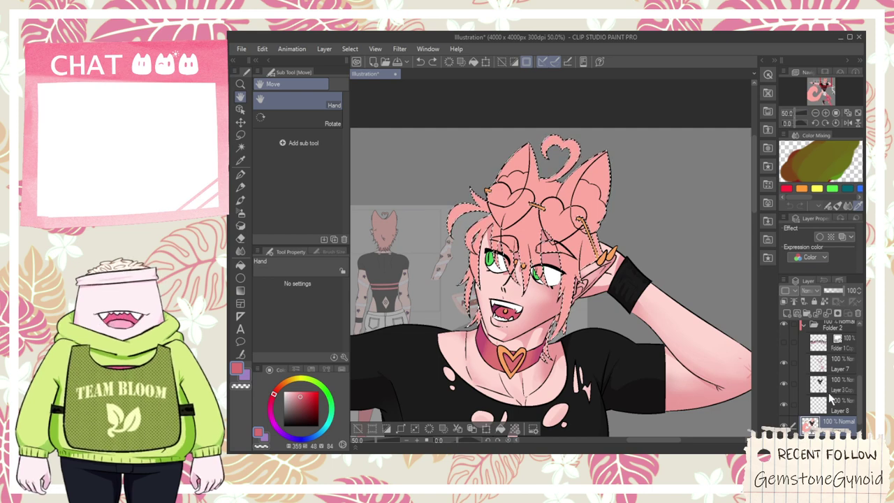
{"action": "left_click", "coordinate": [831, 364]}
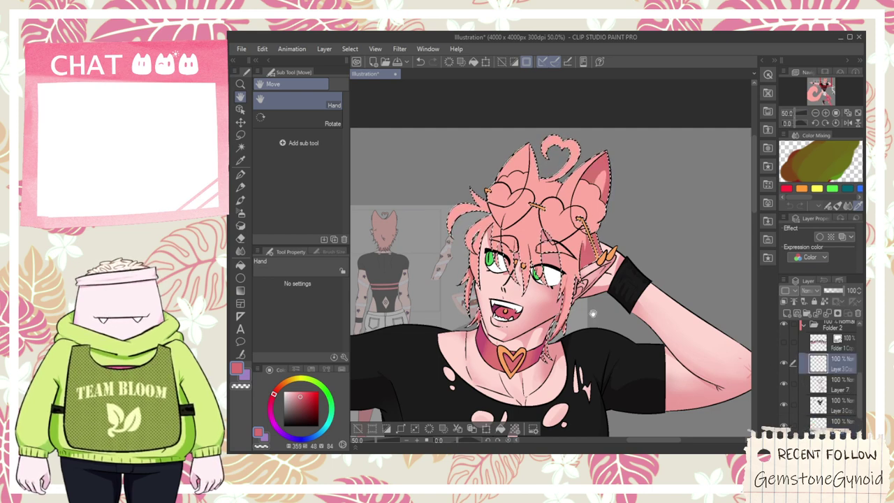
{"action": "scroll", "coordinate": [603, 154], "scroll_direction": "up", "scroll_amount": 5}
{"action": "key", "text": "e"}
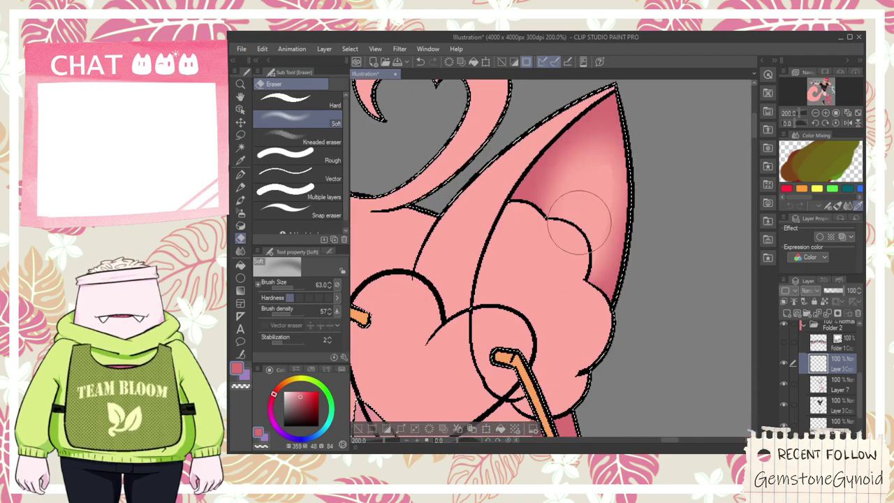
{"action": "scroll", "coordinate": [577, 222], "scroll_direction": "down", "scroll_amount": 3}
{"action": "key", "text": "i"}
{"action": "key", "text": "e"}
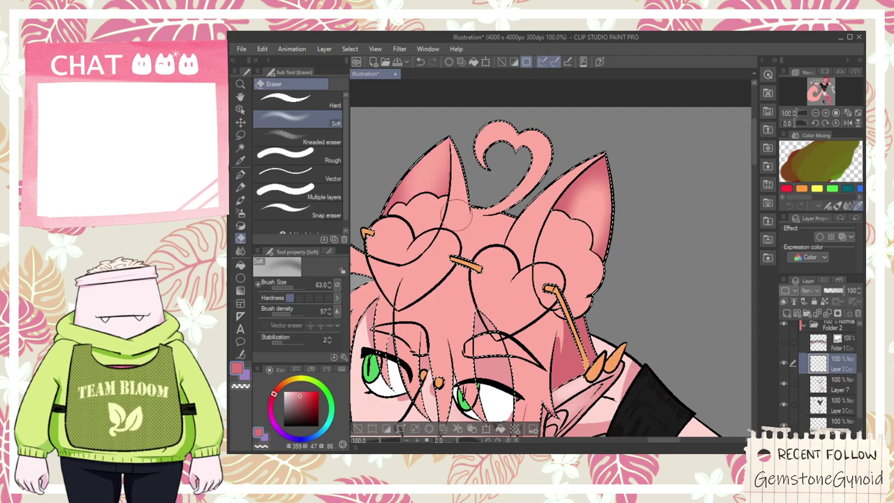
- Paint G-pen shadows on the curled lock beside the face, above its small gap and along its outer edge
{"action": "key", "text": "space"}
{"action": "left_click_drag", "start_coordinate": [453, 296], "coordinate": [499, 205]}
{"action": "scroll", "coordinate": [498, 205], "scroll_direction": "down", "scroll_amount": 1}
{"action": "scroll", "coordinate": [458, 269], "scroll_direction": "up", "scroll_amount": 2}
{"action": "left_click_drag", "start_coordinate": [458, 268], "coordinate": [557, 348]}
{"action": "scroll", "coordinate": [557, 347], "scroll_direction": "up", "scroll_amount": 1}
{"action": "key", "text": "p"}
{"action": "mouse_move", "coordinate": [427, 326]}
{"action": "left_mouse_down"}
{"action": "mouse_move", "coordinate": [454, 362]}
{"action": "mouse_move", "coordinate": [414, 322]}
{"action": "mouse_move", "coordinate": [485, 409]}
{"action": "mouse_move", "coordinate": [421, 326]}
{"action": "mouse_move", "coordinate": [479, 398]}
{"action": "mouse_move", "coordinate": [440, 345]}
{"action": "mouse_move", "coordinate": [444, 306]}
{"action": "mouse_move", "coordinate": [512, 193]}
{"action": "mouse_move", "coordinate": [574, 155]}
{"action": "left_mouse_up"}
{"action": "key", "text": "ctrl+z"}
{"action": "scroll", "coordinate": [442, 308], "scroll_direction": "up", "scroll_amount": 2}
{"action": "left_click_drag", "start_coordinate": [460, 223], "coordinate": [578, 147]}
{"action": "left_click_drag", "start_coordinate": [475, 195], "coordinate": [587, 146]}
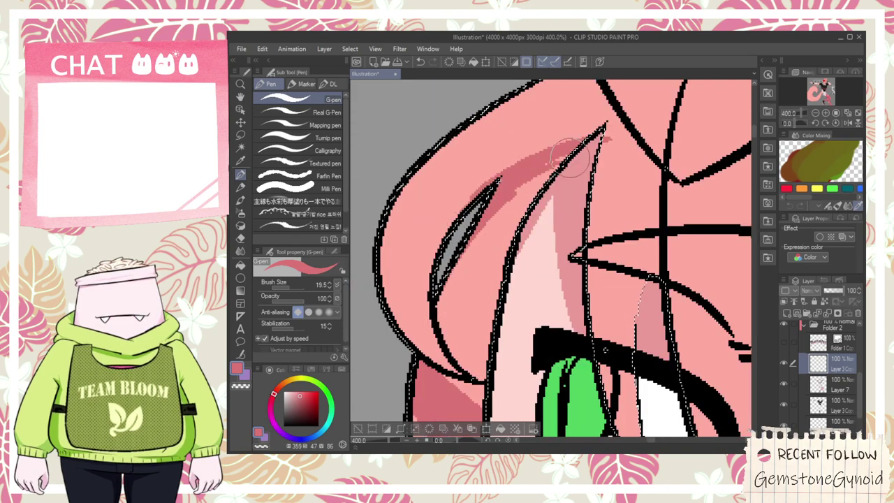
{"action": "left_click_drag", "start_coordinate": [468, 212], "coordinate": [578, 171]}
{"action": "left_click_drag", "start_coordinate": [479, 232], "coordinate": [581, 160]}
{"action": "left_click_drag", "start_coordinate": [499, 189], "coordinate": [580, 148]}
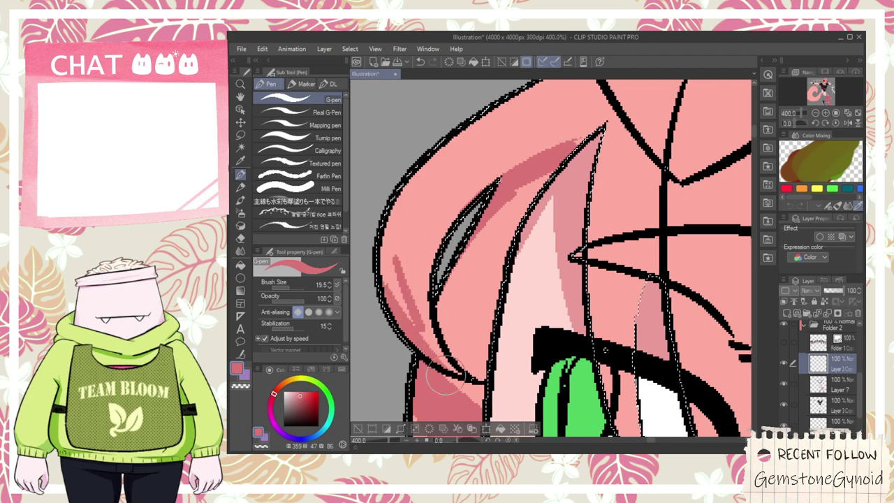
- Shade the pointed fringe tips between and over the eyes with the G-pen, drawing feathered strokes at their upper ends
{"action": "scroll", "coordinate": [452, 352], "scroll_direction": "down", "scroll_amount": 5}
{"action": "scroll", "coordinate": [455, 237], "scroll_direction": "up", "scroll_amount": 3}
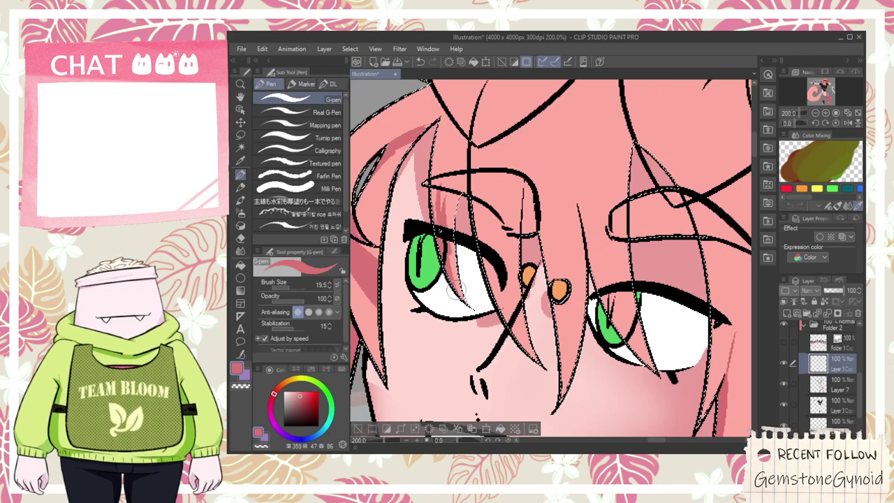
{"action": "mouse_move", "coordinate": [476, 276]}
{"action": "left_mouse_down"}
{"action": "mouse_move", "coordinate": [515, 264]}
{"action": "mouse_move", "coordinate": [489, 250]}
{"action": "mouse_move", "coordinate": [546, 377]}
{"action": "left_mouse_up"}
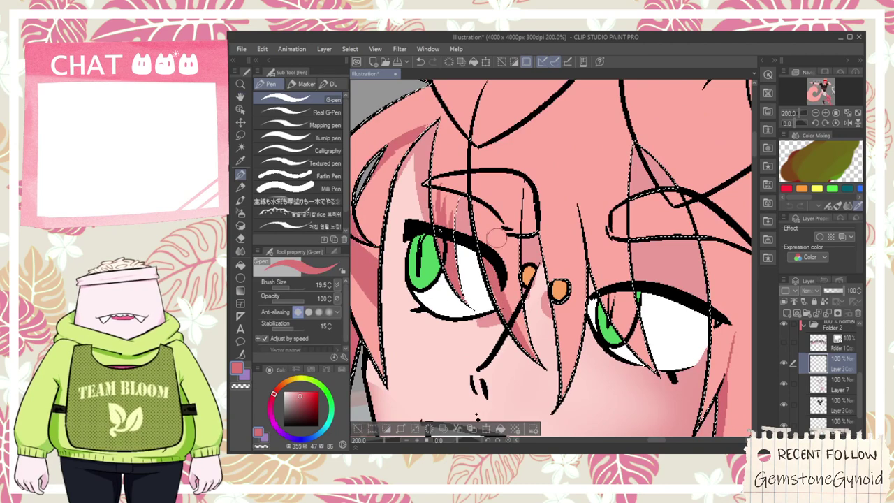
{"action": "left_click_drag", "start_coordinate": [501, 248], "coordinate": [536, 358]}
{"action": "left_click_drag", "start_coordinate": [578, 295], "coordinate": [569, 376]}
{"action": "left_click_drag", "start_coordinate": [572, 288], "coordinate": [564, 388]}
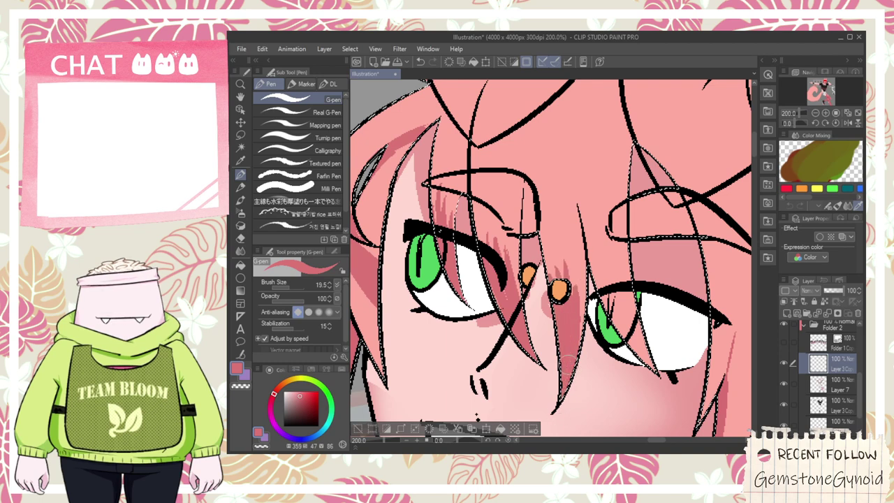
{"action": "mouse_move", "coordinate": [588, 267]}
{"action": "left_mouse_down"}
{"action": "mouse_move", "coordinate": [614, 336]}
{"action": "mouse_move", "coordinate": [617, 328]}
{"action": "left_mouse_up"}
{"action": "mouse_move", "coordinate": [606, 293]}
{"action": "left_mouse_down"}
{"action": "mouse_move", "coordinate": [631, 339]}
{"action": "mouse_move", "coordinate": [566, 260]}
{"action": "mouse_move", "coordinate": [556, 287]}
{"action": "left_mouse_up"}
- Shade the hair within the eyebrow outline nearer the raised hand using the G-pen and the Fill tool
{"action": "scroll", "coordinate": [634, 281], "scroll_direction": "down", "scroll_amount": 3}
{"action": "key", "text": "space"}
{"action": "scroll", "coordinate": [567, 258], "scroll_direction": "up", "scroll_amount": 2}
{"action": "scroll", "coordinate": [554, 287], "scroll_direction": "up", "scroll_amount": 1}
{"action": "scroll", "coordinate": [548, 279], "scroll_direction": "down", "scroll_amount": 1}
{"action": "scroll", "coordinate": [536, 293], "scroll_direction": "down", "scroll_amount": 1}
{"action": "key", "text": "space"}
{"action": "left_click_drag", "start_coordinate": [504, 163], "coordinate": [499, 199]}
{"action": "scroll", "coordinate": [500, 199], "scroll_direction": "up", "scroll_amount": 1}
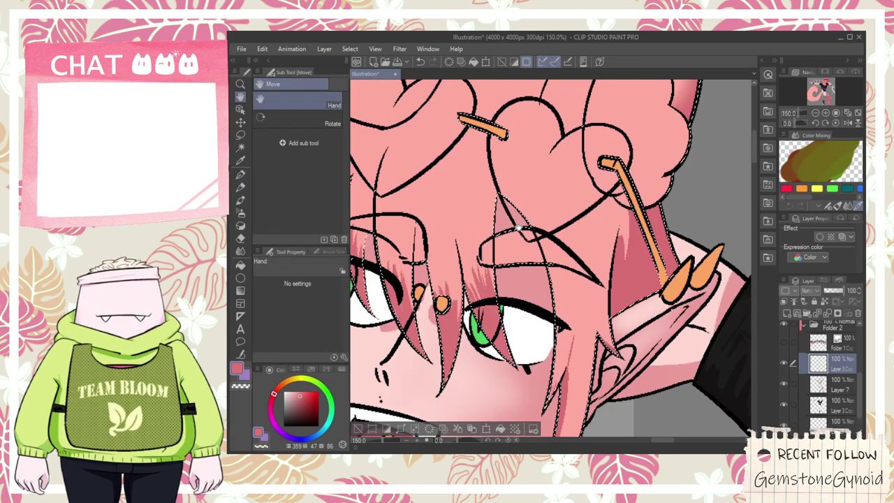
{"action": "scroll", "coordinate": [509, 251], "scroll_direction": "up", "scroll_amount": 1}
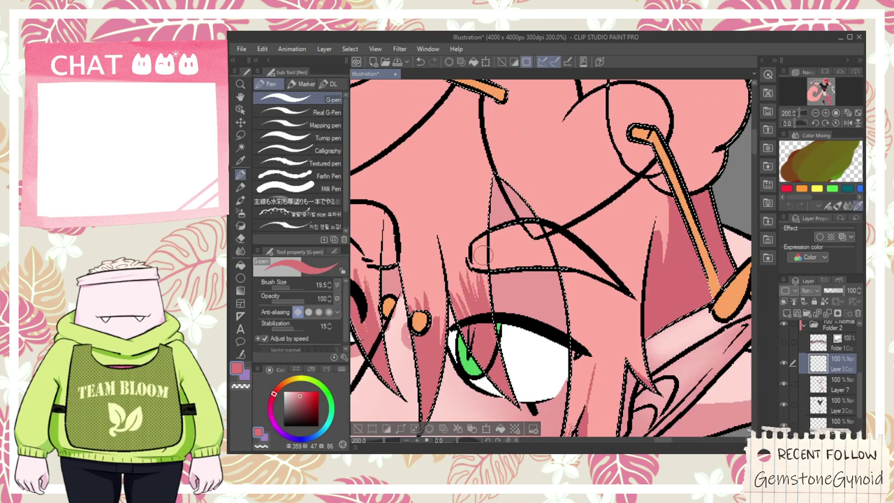
{"action": "key", "text": "space"}
{"action": "key", "text": "g"}
{"action": "key", "text": "p"}
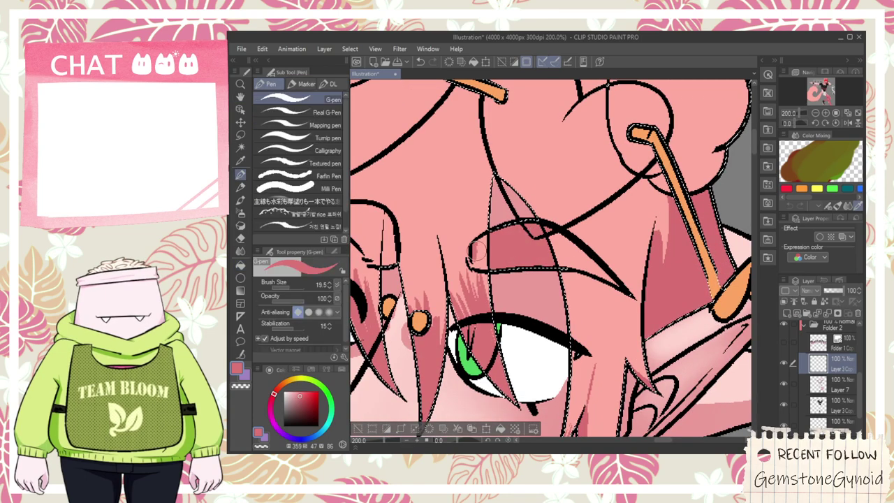
{"action": "scroll", "coordinate": [579, 243], "scroll_direction": "down", "scroll_amount": 3}
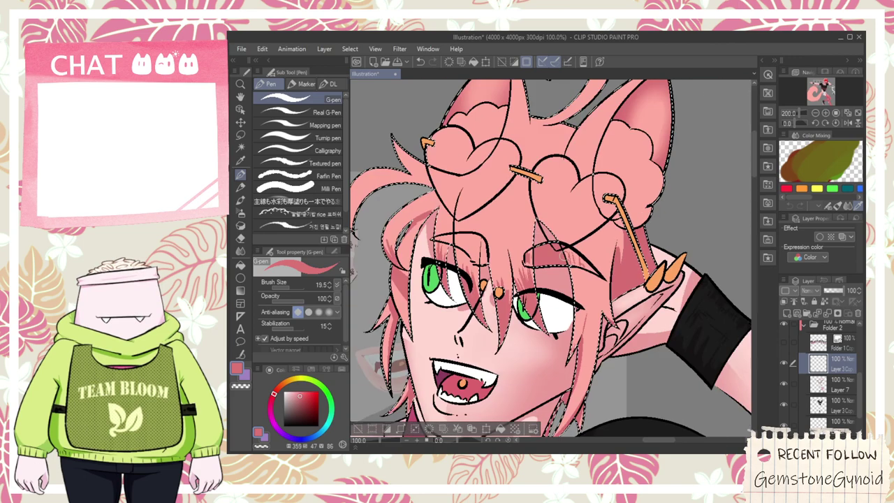
{"action": "scroll", "coordinate": [531, 245], "scroll_direction": "up", "scroll_amount": 2}
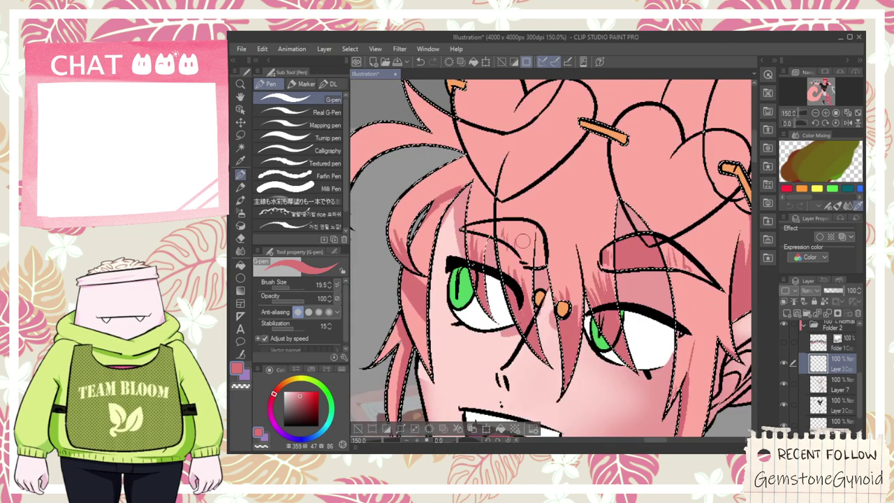
- Fill the shadows on the loose strands sweeping outward from the head with the shadow colour, referring to other layers
{"action": "scroll", "coordinate": [523, 229], "scroll_direction": "down", "scroll_amount": 5}
{"action": "scroll", "coordinate": [552, 245], "scroll_direction": "up", "scroll_amount": 2}
{"action": "key", "text": "space"}
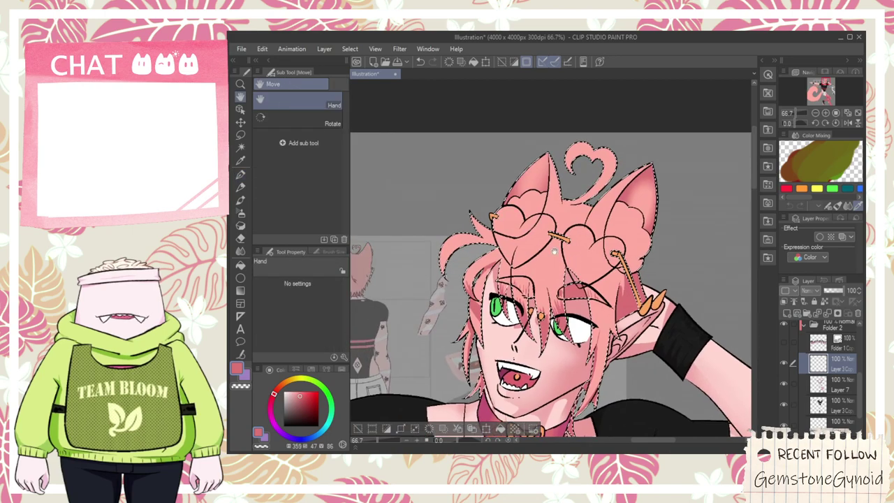
{"action": "scroll", "coordinate": [496, 253], "scroll_direction": "up", "scroll_amount": 4}
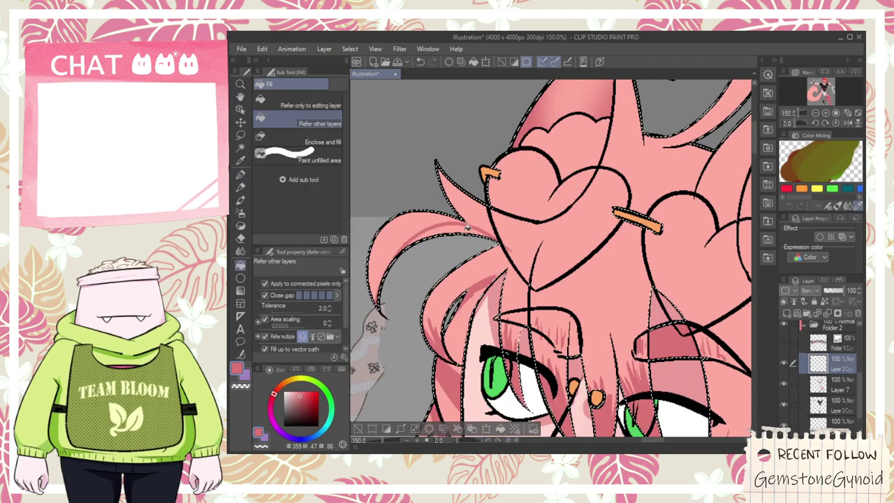
{"action": "key", "text": "g"}
{"action": "left_click", "coordinate": [458, 230]}
{"action": "key", "text": "p"}
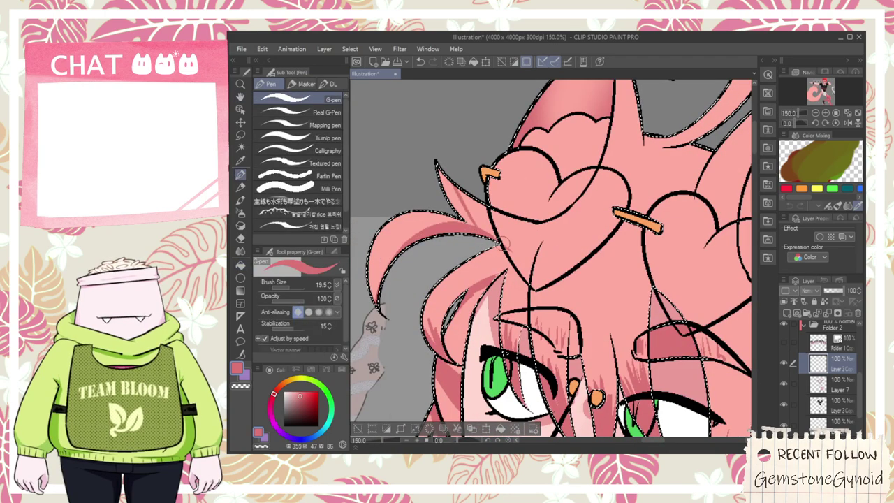
- Extend the shadow from the outward-sweeping strands into the hair behind the nearby heart outline with the G-pen
{"action": "key", "text": "space"}
{"action": "scroll", "coordinate": [524, 220], "scroll_direction": "down", "scroll_amount": 2}
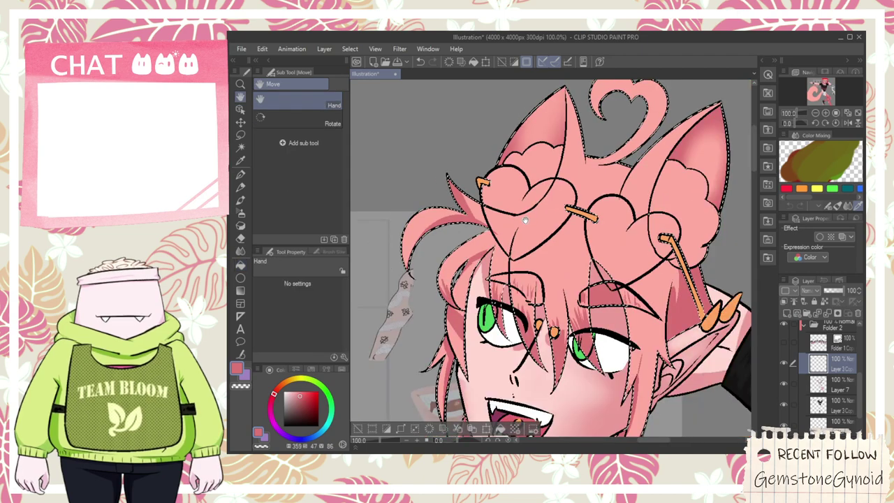
{"action": "scroll", "coordinate": [524, 221], "scroll_direction": "up", "scroll_amount": 3}
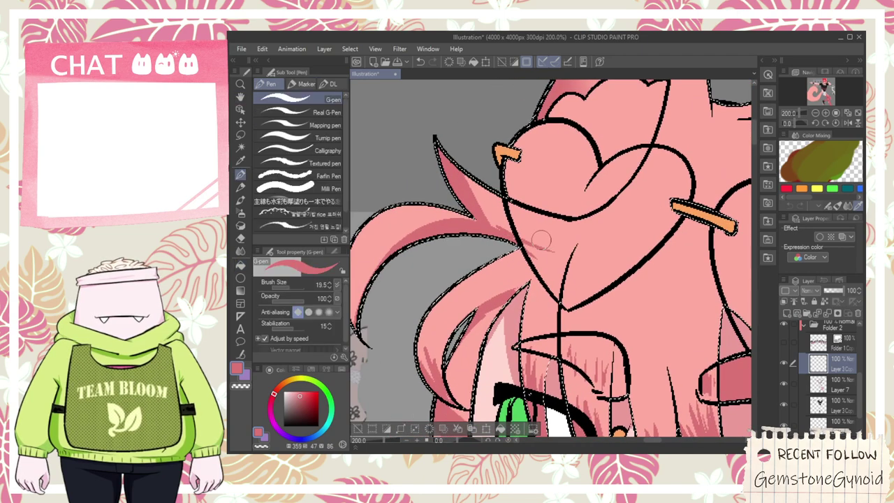
{"action": "left_click_drag", "start_coordinate": [511, 236], "coordinate": [483, 204]}
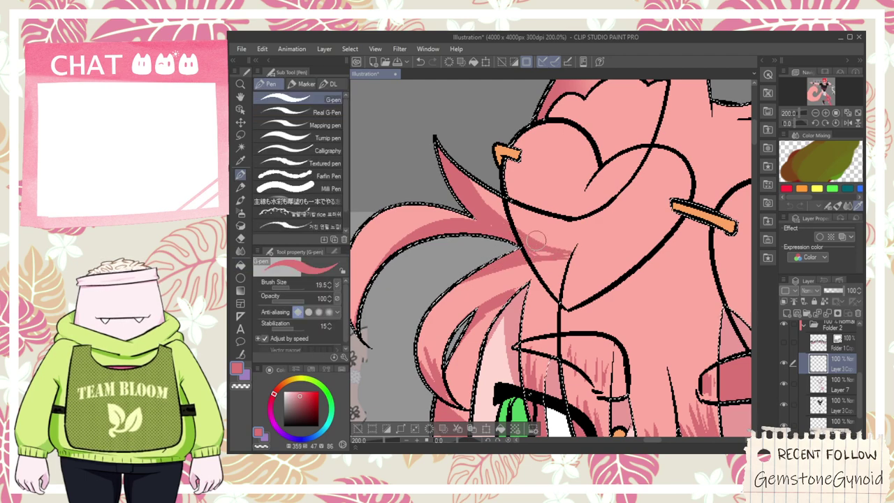
- Draw long shadow streaks down the fringe between the two heart outlines with the G-pen
{"action": "key", "text": "ctrl+minus"}
{"action": "left_click_drag", "start_coordinate": [560, 315], "coordinate": [509, 276]}
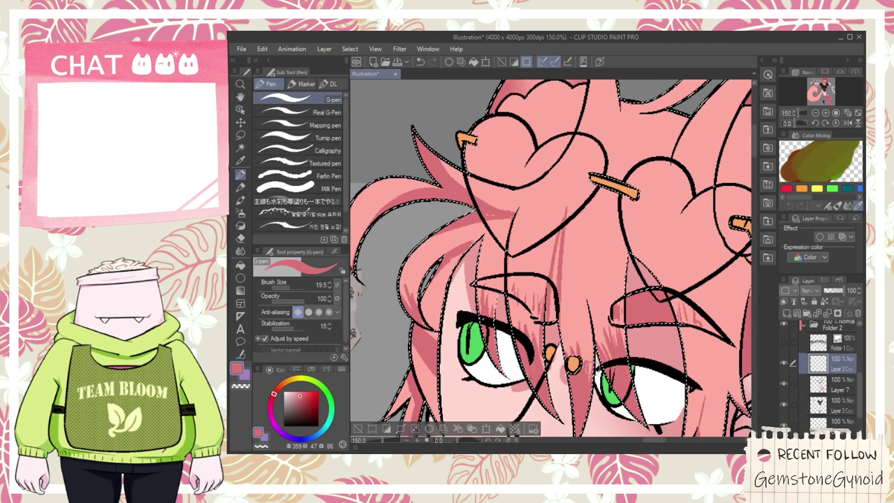
{"action": "key", "text": "ctrl+minus"}
{"action": "left_click_drag", "start_coordinate": [620, 318], "coordinate": [585, 329]}
{"action": "scroll", "coordinate": [584, 330], "scroll_direction": "up", "scroll_amount": 1}
{"action": "scroll", "coordinate": [560, 228], "scroll_direction": "down", "scroll_amount": 1}
- Outline a shadow along the inner edge of the cat ear farther from the raised hand, and fill it
{"action": "left_click_drag", "start_coordinate": [543, 157], "coordinate": [556, 212]}
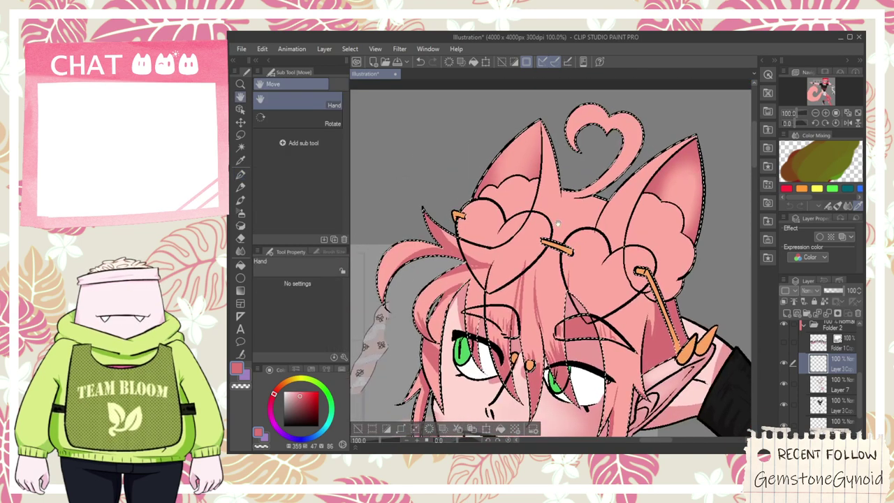
{"action": "scroll", "coordinate": [556, 213], "scroll_direction": "up", "scroll_amount": 1}
{"action": "left_click_drag", "start_coordinate": [503, 256], "coordinate": [577, 173]}
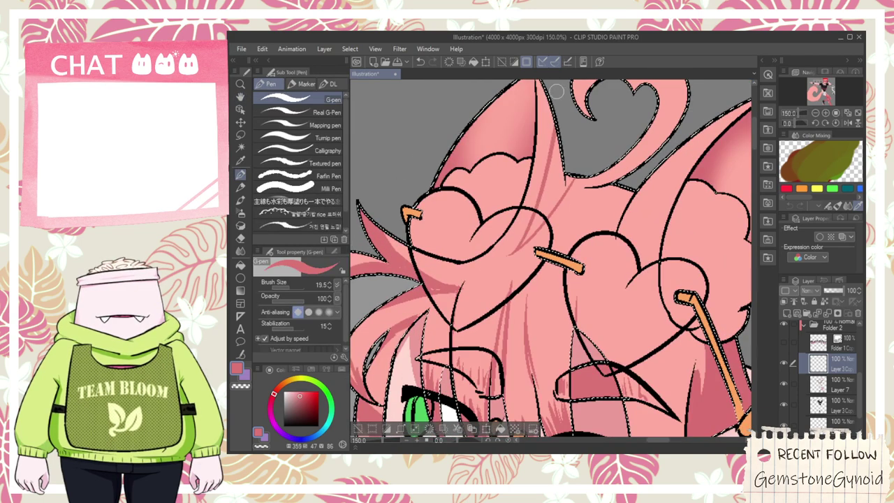
{"action": "key", "text": "g"}
{"action": "left_click", "coordinate": [532, 225]}
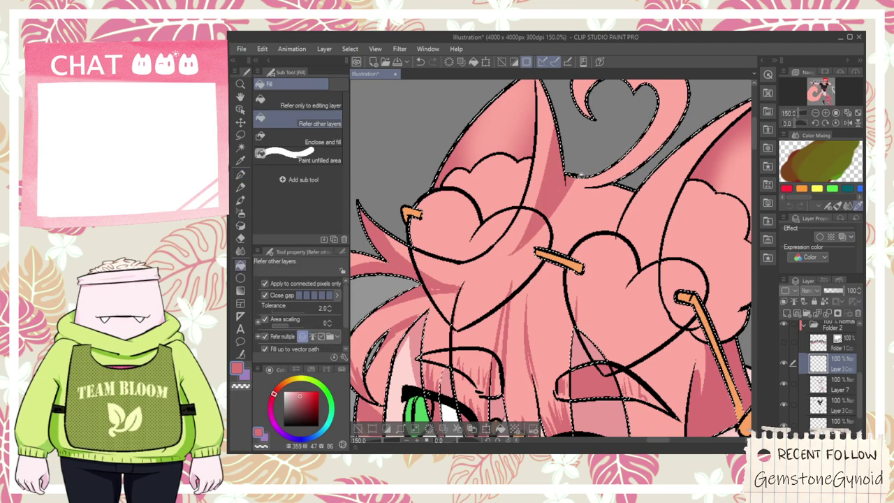
- Outline the shadow on the crown of the head between the cat ears with the G-pen, and fill it
{"action": "key", "text": "p"}
{"action": "key", "text": "g"}
{"action": "left_click", "coordinate": [617, 203]}
{"action": "key", "text": "p"}
{"action": "key", "text": "g"}
- Paint shadows along the inner curves of the heart-shaped hair curl with the G-pen, redoing the first curve's stroke
{"action": "key", "text": "space"}
{"action": "left_click_drag", "start_coordinate": [620, 160], "coordinate": [587, 222]}
{"action": "key", "text": "p"}
{"action": "mouse_move", "coordinate": [554, 159]}
{"action": "left_mouse_down"}
{"action": "mouse_move", "coordinate": [569, 122]}
{"action": "mouse_move", "coordinate": [589, 161]}
{"action": "mouse_move", "coordinate": [564, 154]}
{"action": "left_mouse_up"}
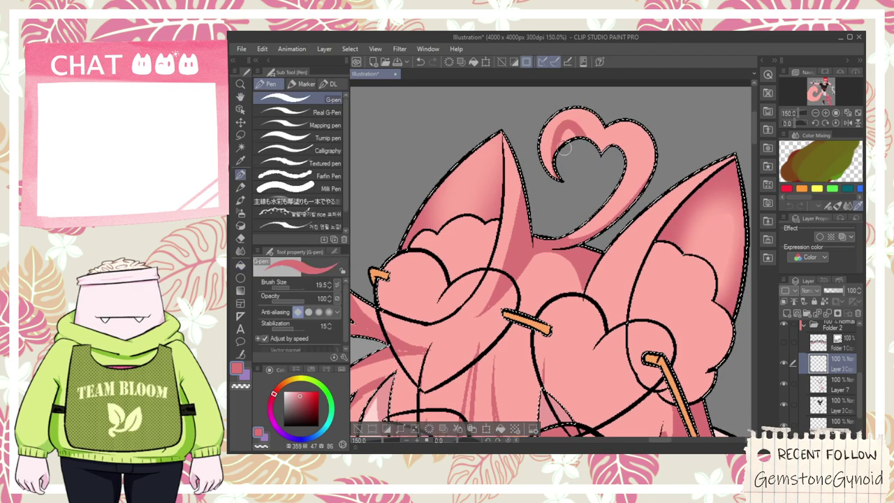
{"action": "key", "text": "ctrl+z"}
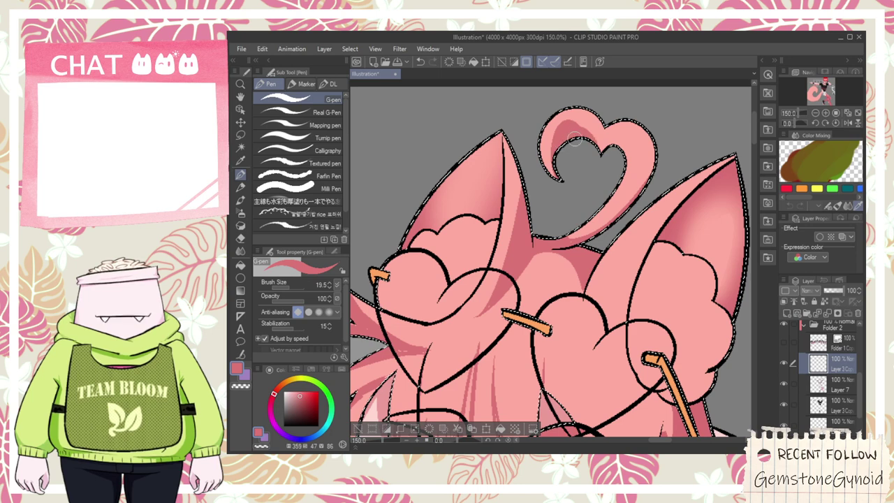
{"action": "mouse_move", "coordinate": [574, 124]}
{"action": "left_mouse_down"}
{"action": "mouse_move", "coordinate": [617, 160]}
{"action": "mouse_move", "coordinate": [611, 148]}
{"action": "mouse_move", "coordinate": [602, 201]}
{"action": "mouse_move", "coordinate": [627, 146]}
{"action": "left_mouse_up"}
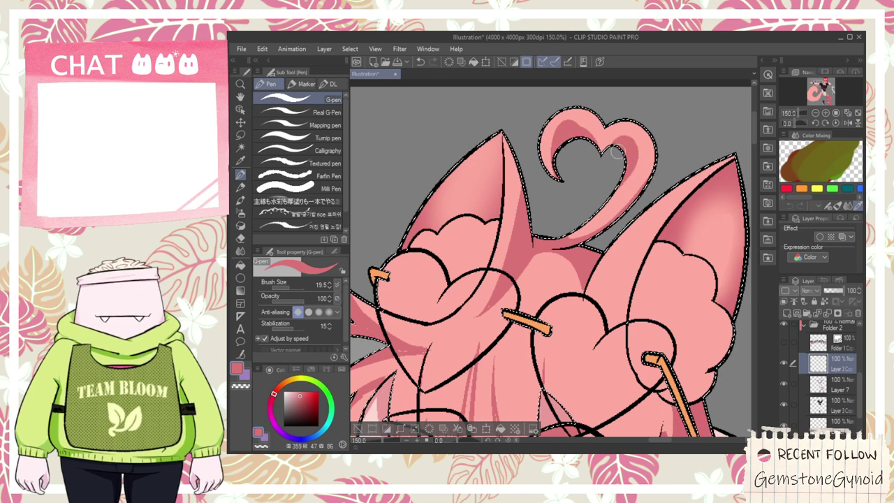
- Trim the shadow on the heart-shaped curl with the Hard eraser to clean its upper edge
{"action": "key", "text": "e"}
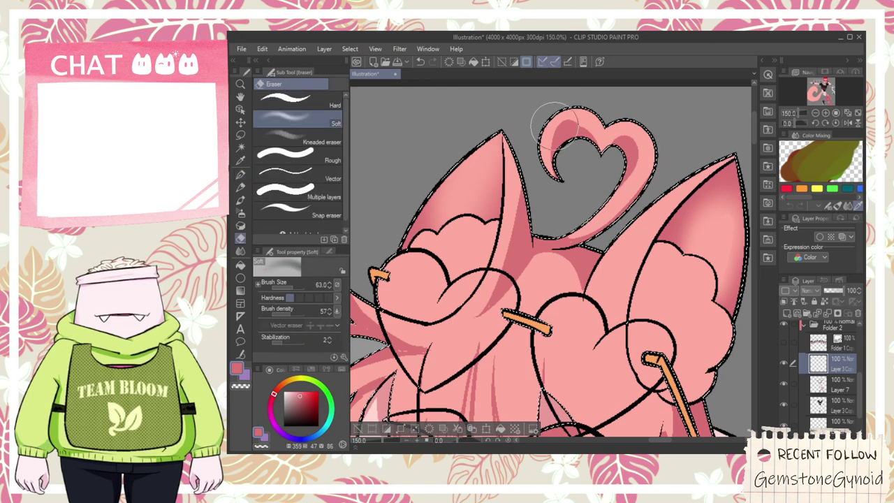
{"action": "left_click", "coordinate": [293, 99]}
{"action": "scroll", "coordinate": [581, 137], "scroll_direction": "up", "scroll_amount": 1}
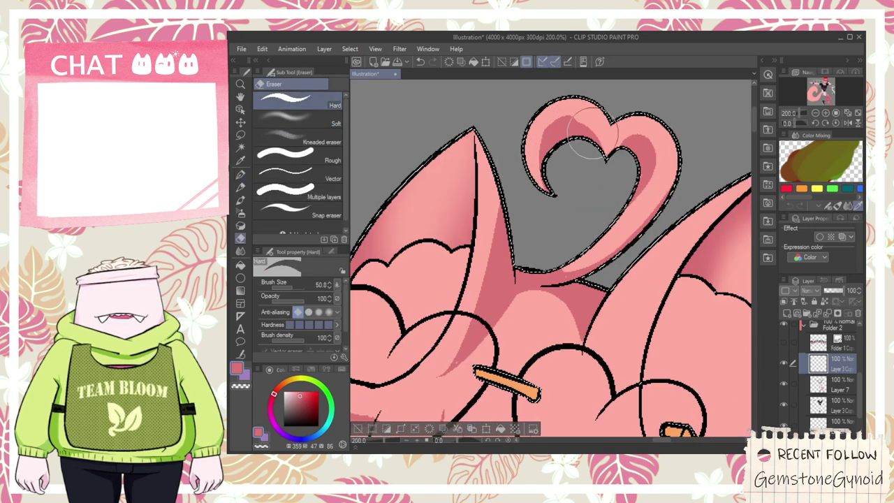
{"action": "left_click_drag", "start_coordinate": [611, 122], "coordinate": [604, 122]}
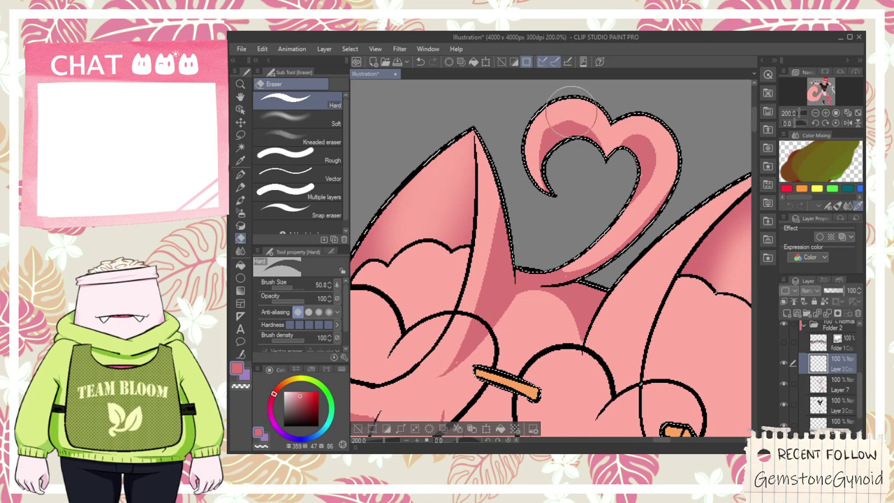
{"action": "scroll", "coordinate": [560, 161], "scroll_direction": "down", "scroll_amount": 1}
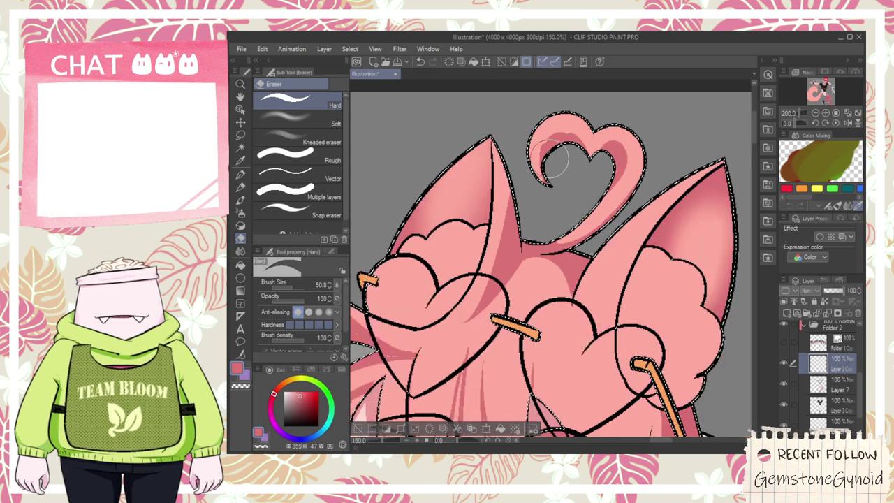
- Pick the shadow colour from the heart-shaped curl and touch up its shadow edge with the G-pen
{"action": "key", "text": "i"}
{"action": "left_click", "coordinate": [572, 144]}
{"action": "scroll", "coordinate": [574, 145], "scroll_direction": "up", "scroll_amount": 1}
{"action": "left_click", "coordinate": [561, 136]}
{"action": "key", "text": "p"}
{"action": "left_click_drag", "start_coordinate": [536, 147], "coordinate": [540, 140]}
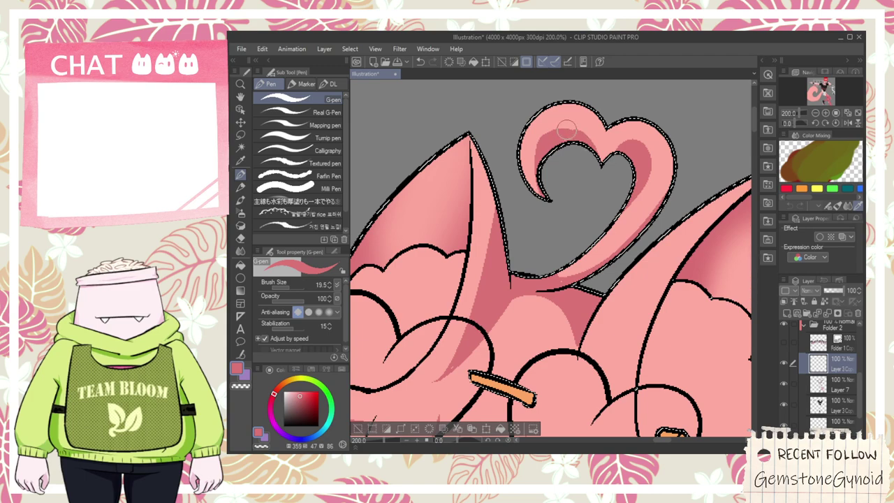
- Draw shadow strokes on the fluff of the cat ear nearer the raised hand with the G-pen
{"action": "scroll", "coordinate": [559, 128], "scroll_direction": "down", "scroll_amount": 4}
{"action": "key", "text": "h"}
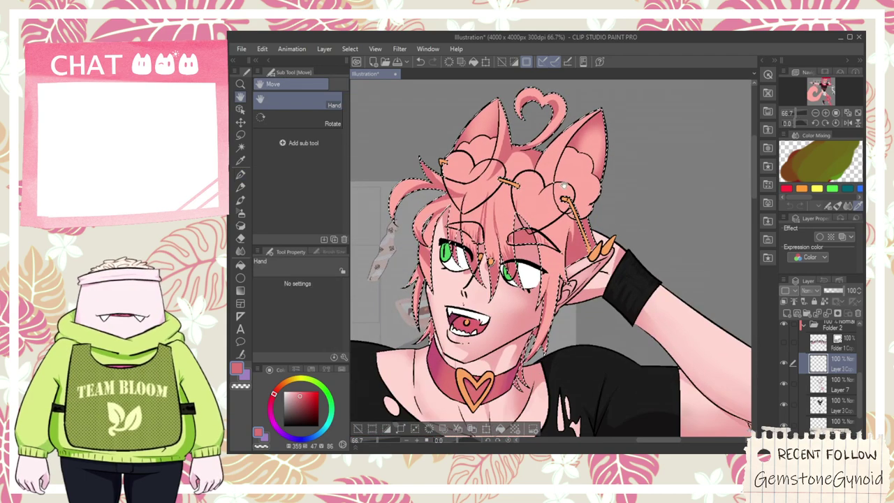
{"action": "scroll", "coordinate": [564, 184], "scroll_direction": "up", "scroll_amount": 3}
{"action": "key", "text": "p"}
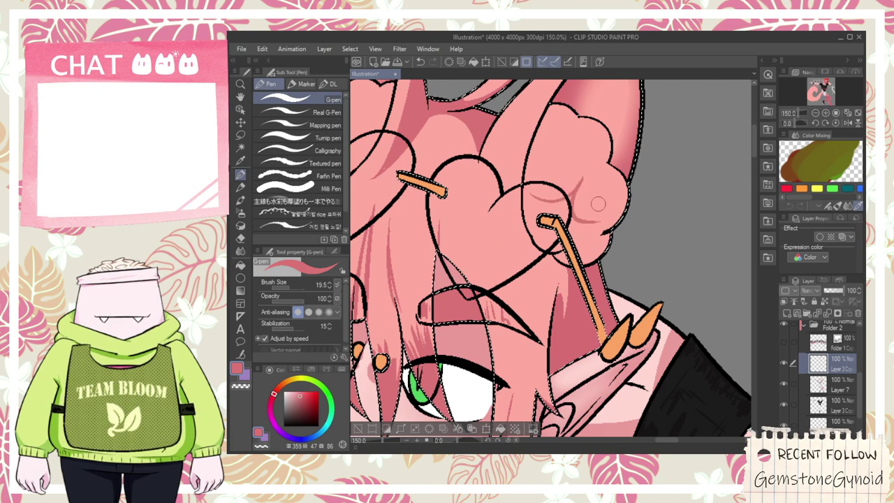
{"action": "scroll", "coordinate": [597, 202], "scroll_direction": "down", "scroll_amount": 1}
{"action": "scroll", "coordinate": [599, 200], "scroll_direction": "down", "scroll_amount": 3}
{"action": "key", "text": "space"}
{"action": "left_click_drag", "start_coordinate": [368, 230], "coordinate": [455, 233]}
{"action": "scroll", "coordinate": [433, 235], "scroll_direction": "up", "scroll_amount": 2}
{"action": "scroll", "coordinate": [454, 232], "scroll_direction": "down", "scroll_amount": 2}
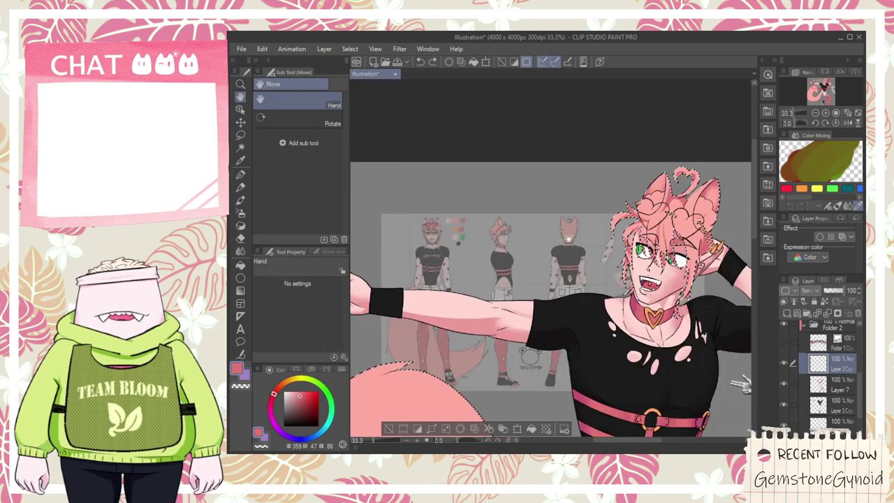
- Set the reference sheet layer's opacity to 100%
{"action": "scroll", "coordinate": [859, 422], "scroll_direction": "down", "scroll_amount": 2}
{"action": "left_click", "coordinate": [843, 414]}
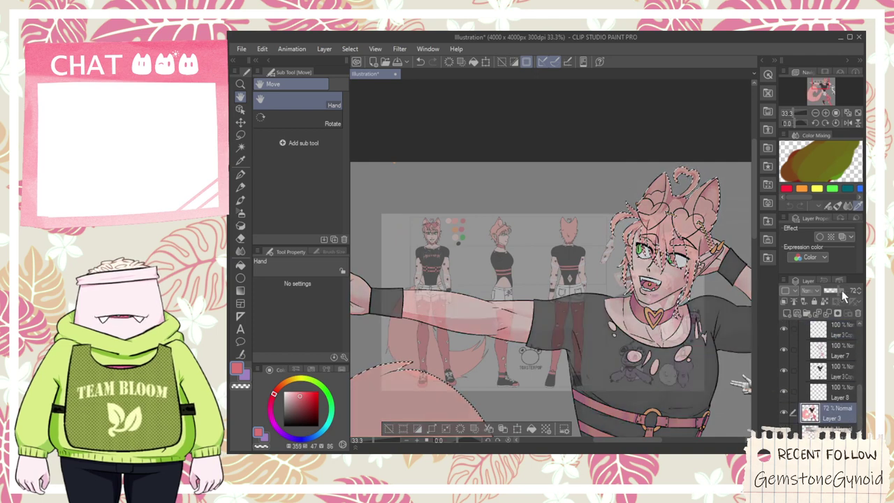
{"action": "left_click", "coordinate": [837, 431]}
{"action": "left_click_drag", "start_coordinate": [829, 290], "coordinate": [846, 291]}
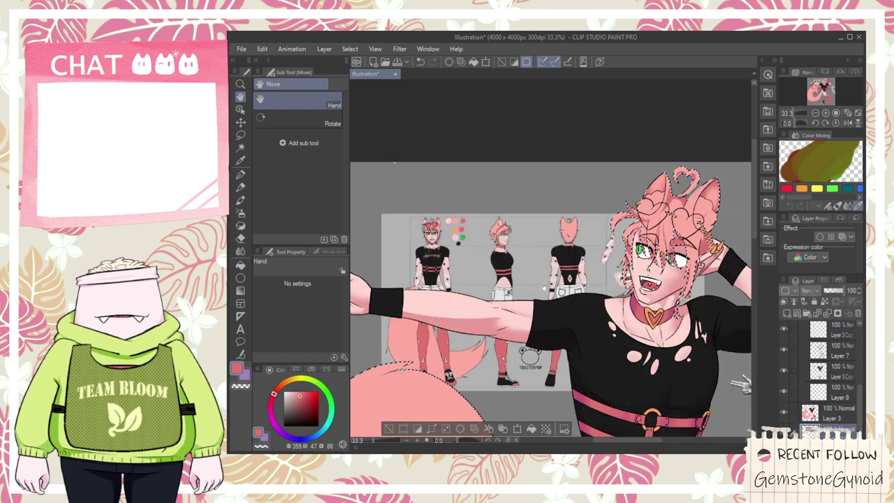
- Pick the pale pink of the ear fluff from the reference sheet, and hide the reference sheet layer
{"action": "key", "text": "i"}
{"action": "scroll", "coordinate": [422, 222], "scroll_direction": "up", "scroll_amount": 5}
{"action": "left_click", "coordinate": [439, 207]}
{"action": "scroll", "coordinate": [428, 208], "scroll_direction": "up", "scroll_amount": 4}
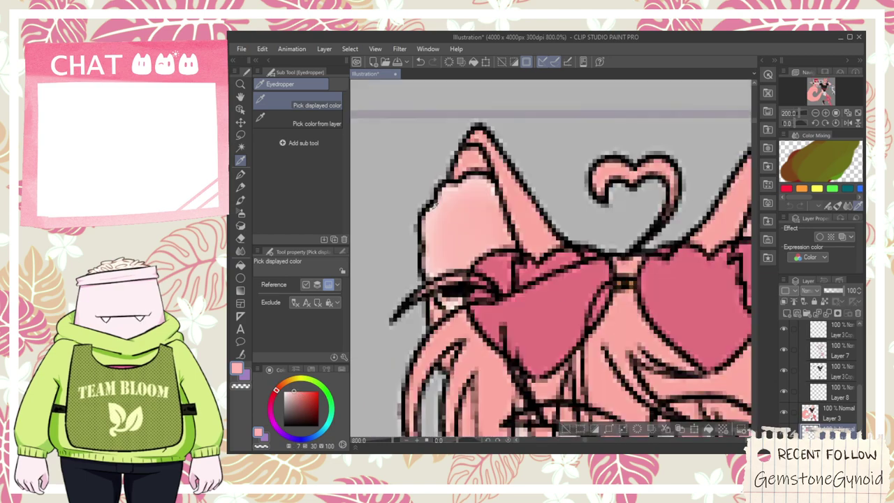
{"action": "scroll", "coordinate": [442, 213], "scroll_direction": "down", "scroll_amount": 8}
{"action": "key", "text": "h"}
{"action": "left_click_drag", "start_coordinate": [629, 248], "coordinate": [393, 262]}
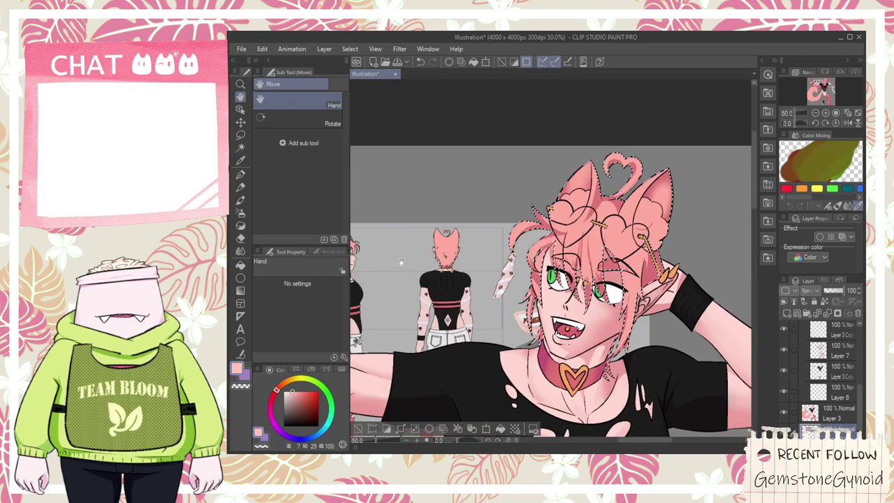
{"action": "left_click_drag", "start_coordinate": [708, 294], "coordinate": [660, 300]}
{"action": "left_click", "coordinate": [783, 433]}
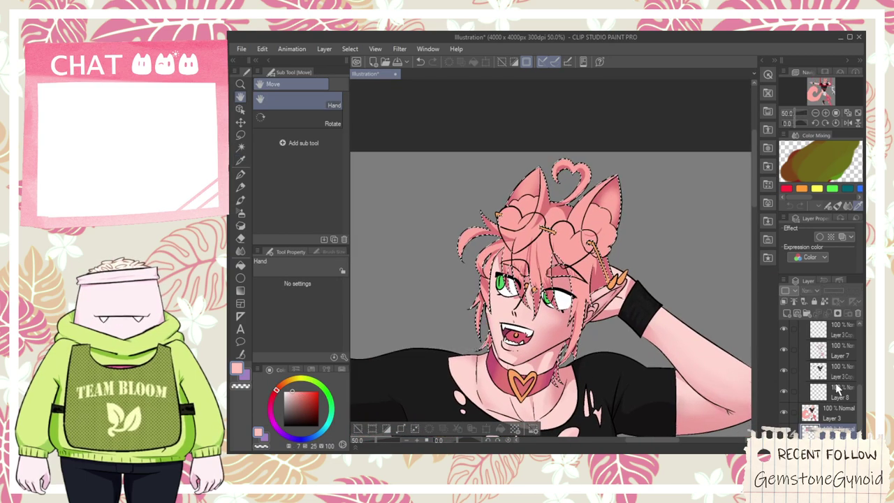
- Fill the fluff of both cat ears on Layer 3 with the pale pink, referring to other layers
{"action": "left_click", "coordinate": [842, 372]}
{"action": "left_click", "coordinate": [839, 414]}
{"action": "scroll", "coordinate": [579, 214], "scroll_direction": "up", "scroll_amount": 2}
{"action": "key", "text": "g"}
{"action": "left_click", "coordinate": [478, 198]}
{"action": "left_click", "coordinate": [454, 225]}
{"action": "left_click", "coordinate": [631, 240]}
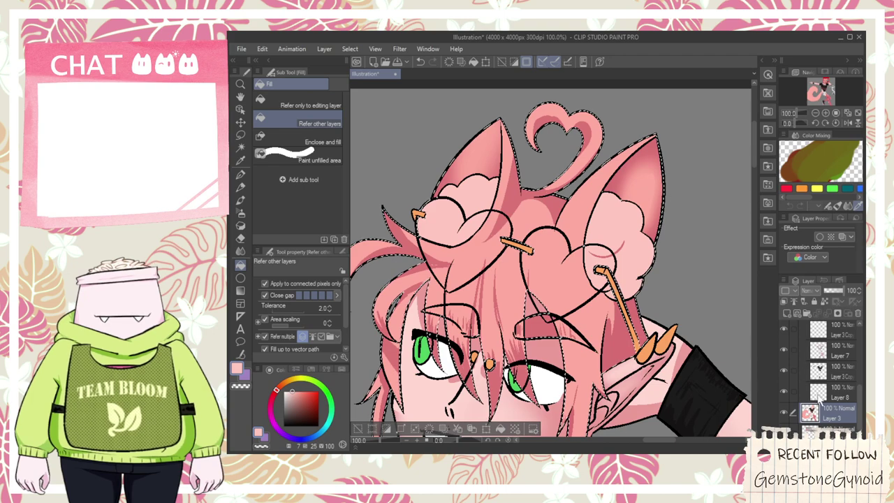
- Try a darker pink G-pen shadow stroke on the fluff of the ear nearer the raised hand, on Layer 7
{"action": "left_click", "coordinate": [842, 352]}
{"action": "key", "text": "i"}
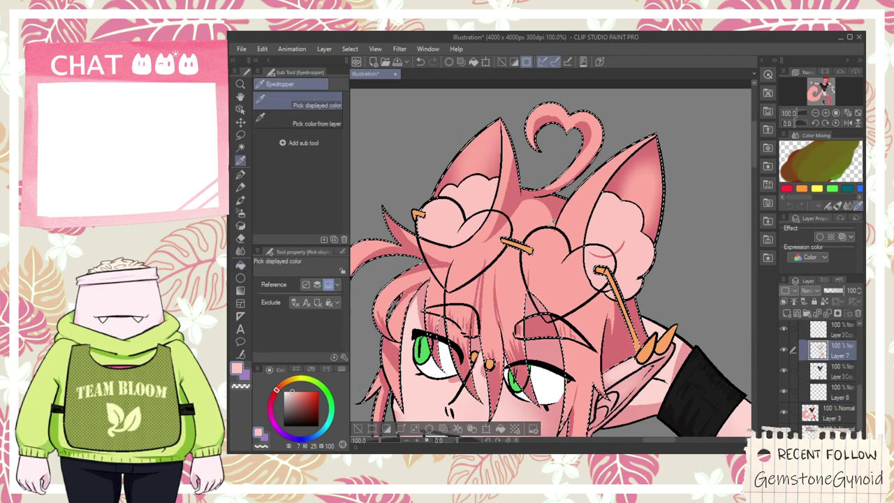
{"action": "scroll", "coordinate": [597, 243], "scroll_direction": "up", "scroll_amount": 2}
{"action": "left_click", "coordinate": [273, 396]}
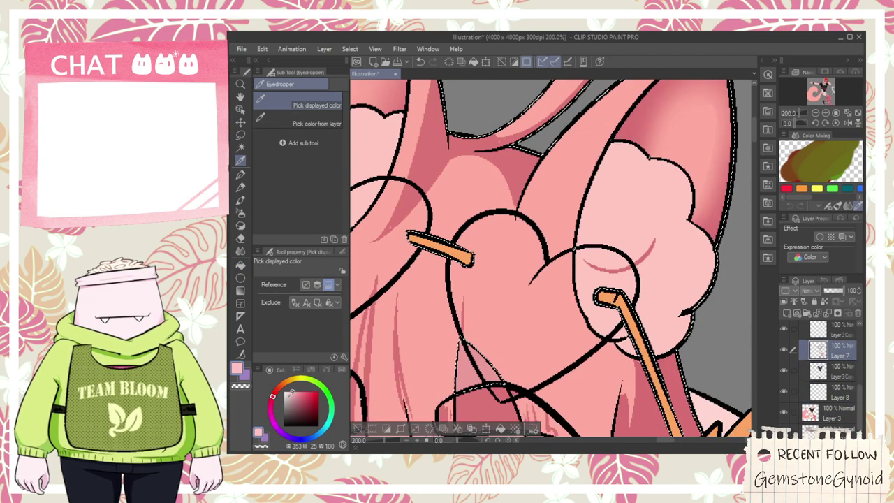
{"action": "key", "text": "ctrl+plus"}
{"action": "key", "text": "g"}
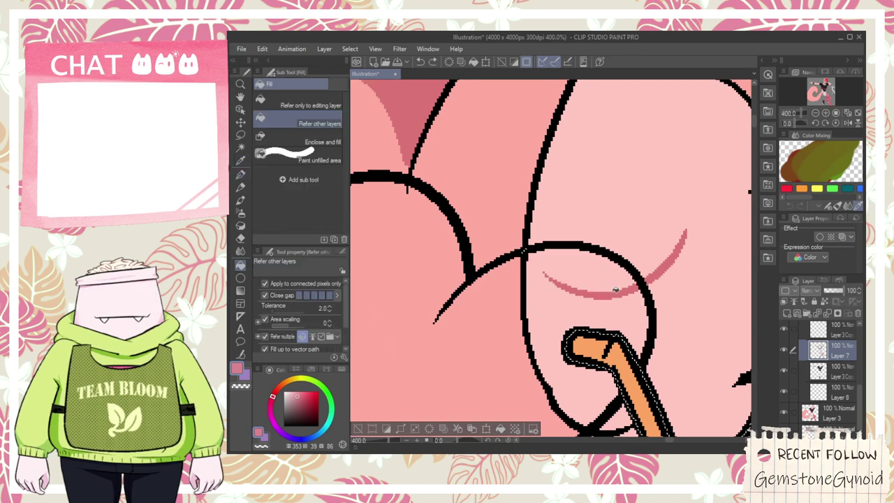
{"action": "key", "text": "p"}
{"action": "key", "text": "ctrl+minus"}
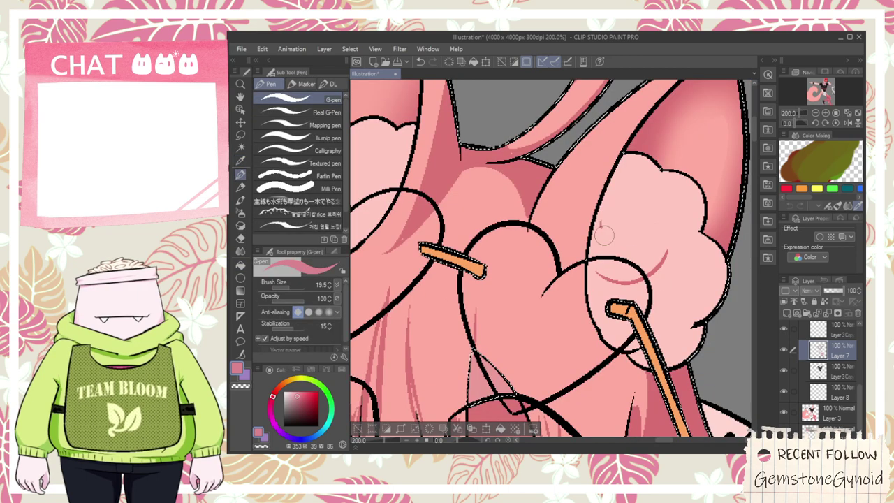
{"action": "key", "text": "e"}
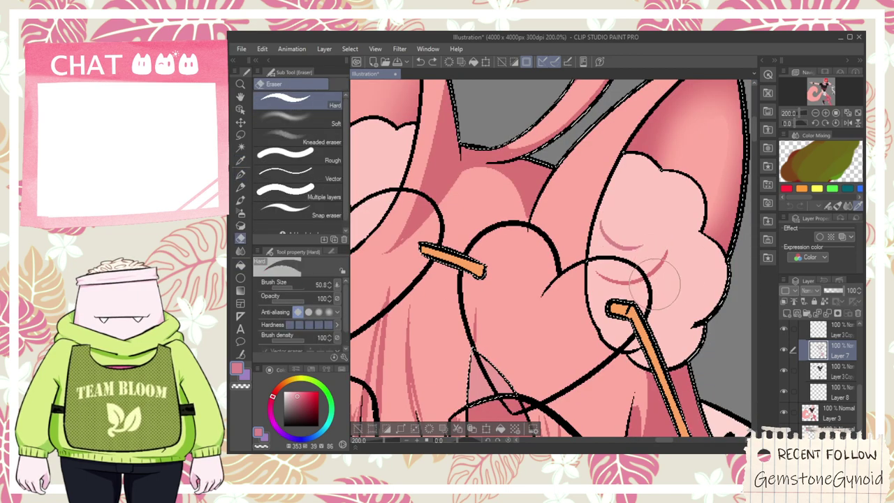
- Cover the old shadow stroke on the ear fluff with pale pink on the layer above Layer 7, using the G-pen
{"action": "left_click", "coordinate": [825, 364]}
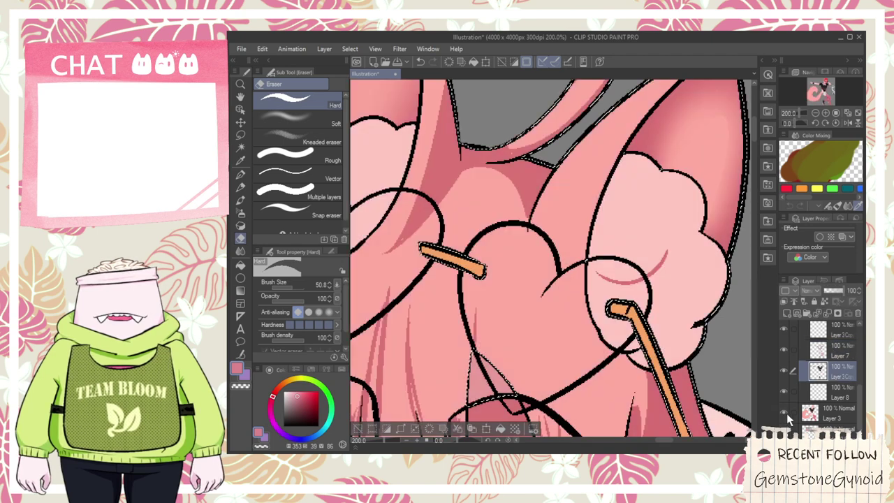
{"action": "left_click", "coordinate": [830, 413]}
{"action": "key", "text": "p"}
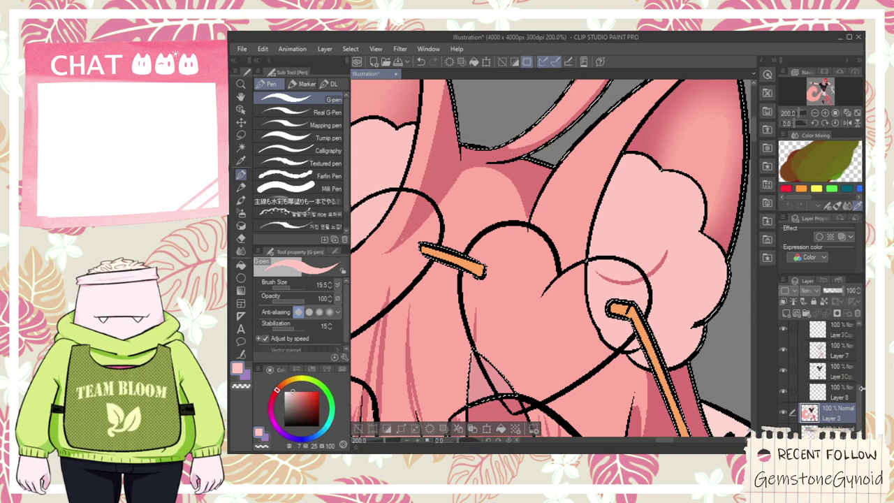
{"action": "scroll", "coordinate": [824, 370], "scroll_direction": "up", "scroll_amount": 2}
{"action": "left_click", "coordinate": [782, 362]}
{"action": "left_click", "coordinate": [782, 362]}
{"action": "left_click", "coordinate": [824, 365]}
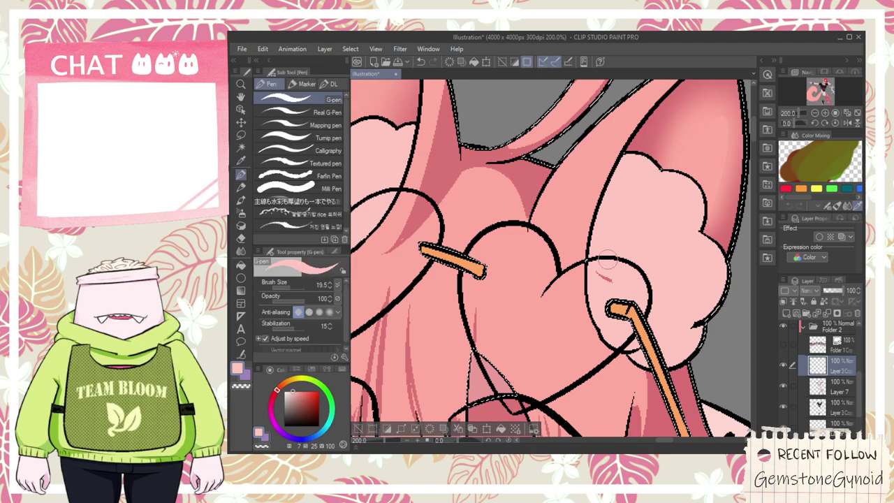
{"action": "scroll", "coordinate": [605, 276], "scroll_direction": "down", "scroll_amount": 2}
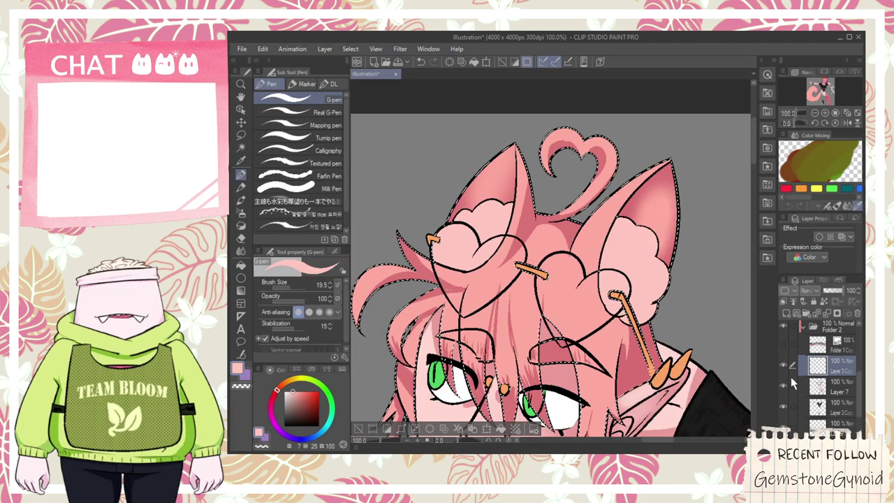
- Choose a dusky pink and outline scalloped shadow shapes on the fluff of the ear nearer the raised hand with the G-pen
{"action": "key", "text": "i"}
{"action": "left_click", "coordinate": [297, 396]}
{"action": "scroll", "coordinate": [639, 241], "scroll_direction": "up", "scroll_amount": 2}
{"action": "key", "text": "p"}
{"action": "left_click_drag", "start_coordinate": [569, 283], "coordinate": [602, 303]}
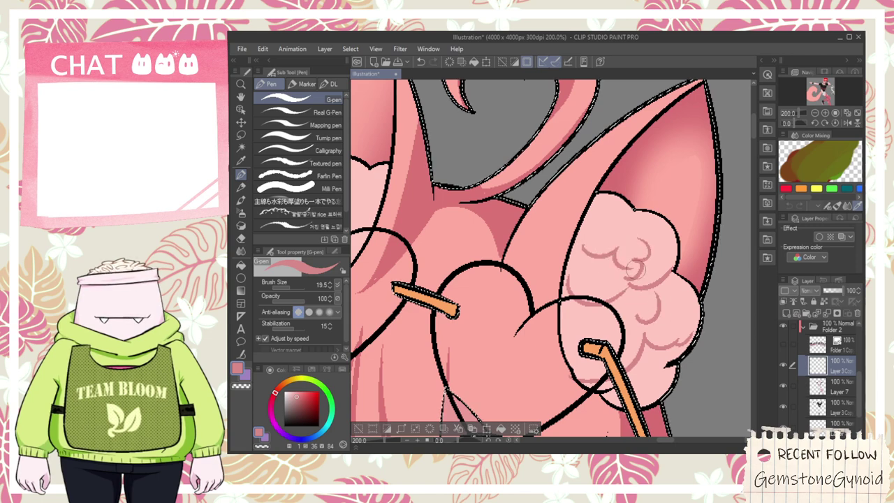
- Fill the shadow shapes on the upper part of that ear's fluff and touch up their edge with the G-pen
{"action": "key", "text": "g"}
{"action": "left_click", "coordinate": [625, 274]}
{"action": "key", "text": "ctrl+z"}
{"action": "left_click", "coordinate": [648, 265]}
{"action": "left_click", "coordinate": [615, 274]}
{"action": "left_click", "coordinate": [655, 241]}
{"action": "scroll", "coordinate": [643, 215], "scroll_direction": "up", "scroll_amount": 2}
{"action": "key", "text": "p"}
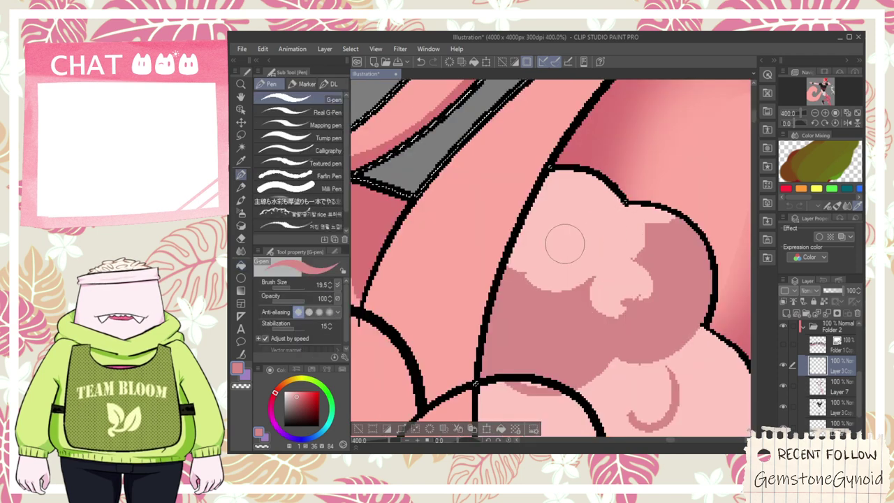
{"action": "mouse_move", "coordinate": [624, 229]}
{"action": "left_mouse_down"}
{"action": "mouse_move", "coordinate": [643, 243]}
{"action": "mouse_move", "coordinate": [635, 247]}
{"action": "mouse_move", "coordinate": [614, 229]}
{"action": "mouse_move", "coordinate": [634, 220]}
{"action": "mouse_move", "coordinate": [637, 196]}
{"action": "mouse_move", "coordinate": [653, 220]}
{"action": "left_mouse_up"}
- Outline the shadows on the lower lobes of the same ear's fluff and fill them with the dusky pink
{"action": "scroll", "coordinate": [652, 220], "scroll_direction": "down", "scroll_amount": 3}
{"action": "left_click_drag", "start_coordinate": [632, 341], "coordinate": [581, 302]}
{"action": "scroll", "coordinate": [582, 302], "scroll_direction": "up", "scroll_amount": 1}
{"action": "mouse_move", "coordinate": [553, 230]}
{"action": "left_mouse_down"}
{"action": "mouse_move", "coordinate": [549, 248]}
{"action": "mouse_move", "coordinate": [581, 261]}
{"action": "left_mouse_up"}
{"action": "key", "text": "ctrl+z"}
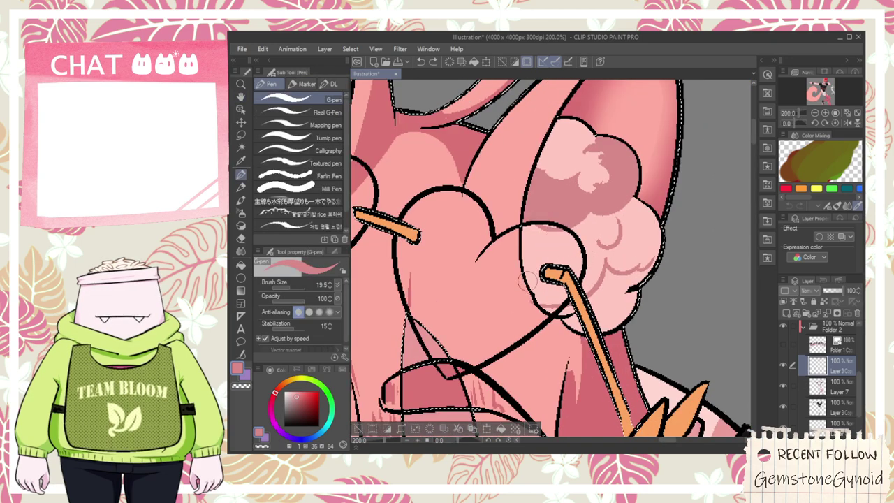
{"action": "key", "text": "g"}
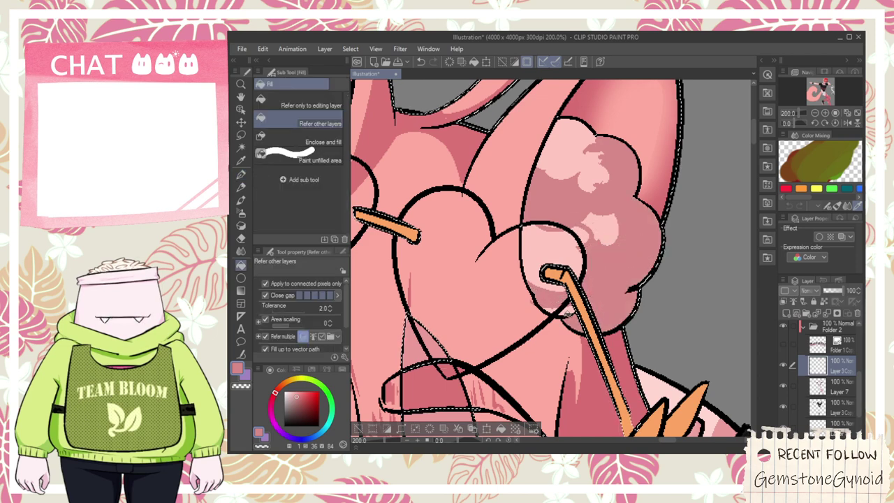
- Carve light patches out of the lower fluff shadow with the Hard eraser
{"action": "scroll", "coordinate": [559, 307], "scroll_direction": "up", "scroll_amount": 2}
{"action": "key", "text": "e"}
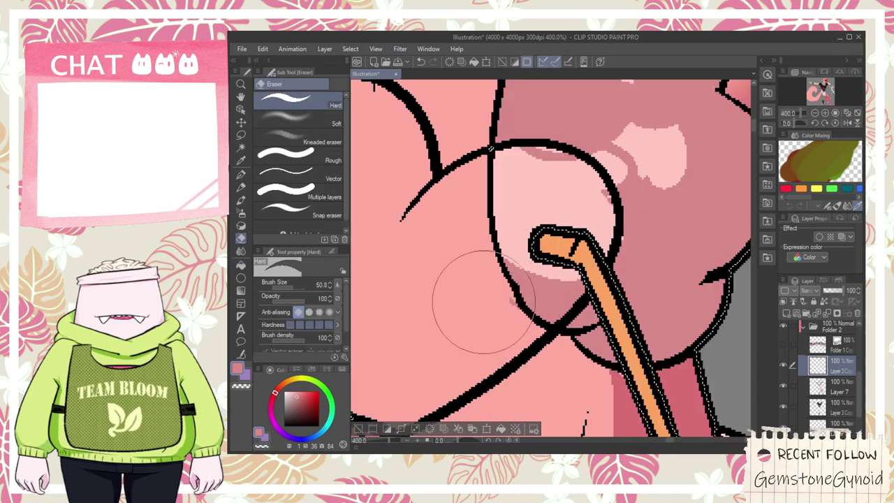
{"action": "scroll", "coordinate": [489, 304], "scroll_direction": "down", "scroll_amount": 2}
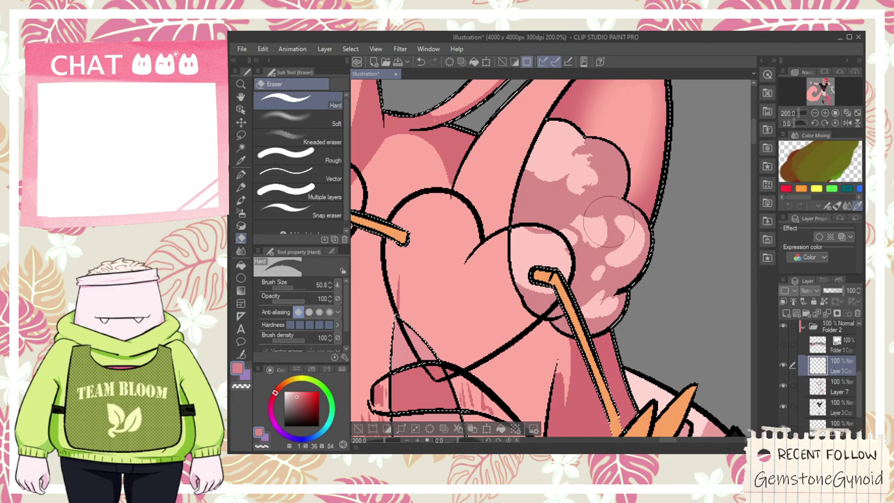
{"action": "scroll", "coordinate": [600, 209], "scroll_direction": "down", "scroll_amount": 3}
- Draw curved shadow outlines on the fluff of the other cat ear with the G-pen, redoing the first strokes
{"action": "scroll", "coordinate": [534, 196], "scroll_direction": "up", "scroll_amount": 2}
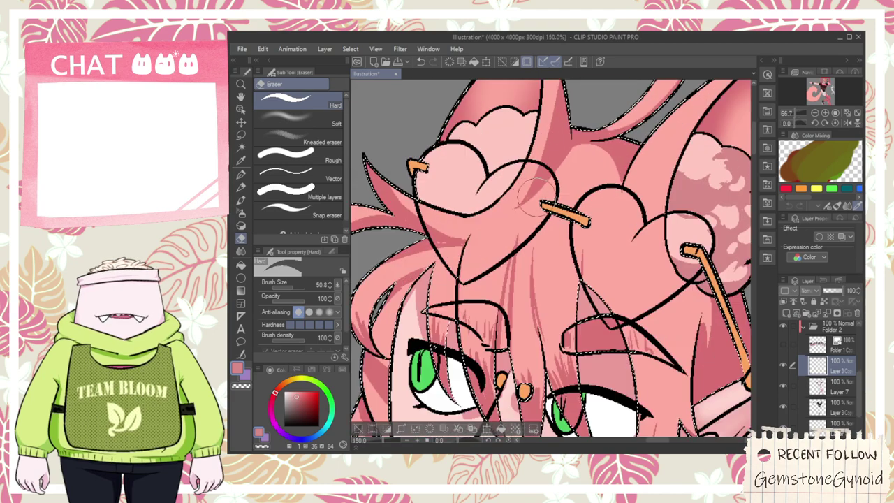
{"action": "key", "text": "space"}
{"action": "left_click_drag", "start_coordinate": [532, 196], "coordinate": [566, 250]}
{"action": "scroll", "coordinate": [566, 250], "scroll_direction": "up", "scroll_amount": 1}
{"action": "key", "text": "p"}
{"action": "mouse_move", "coordinate": [419, 222]}
{"action": "left_mouse_down"}
{"action": "mouse_move", "coordinate": [541, 219]}
{"action": "mouse_move", "coordinate": [523, 225]}
{"action": "mouse_move", "coordinate": [500, 252]}
{"action": "mouse_move", "coordinate": [530, 235]}
{"action": "mouse_move", "coordinate": [520, 229]}
{"action": "mouse_move", "coordinate": [545, 237]}
{"action": "left_mouse_up"}
{"action": "key", "text": "ctrl+z"}
{"action": "key", "text": "ctrl+z"}
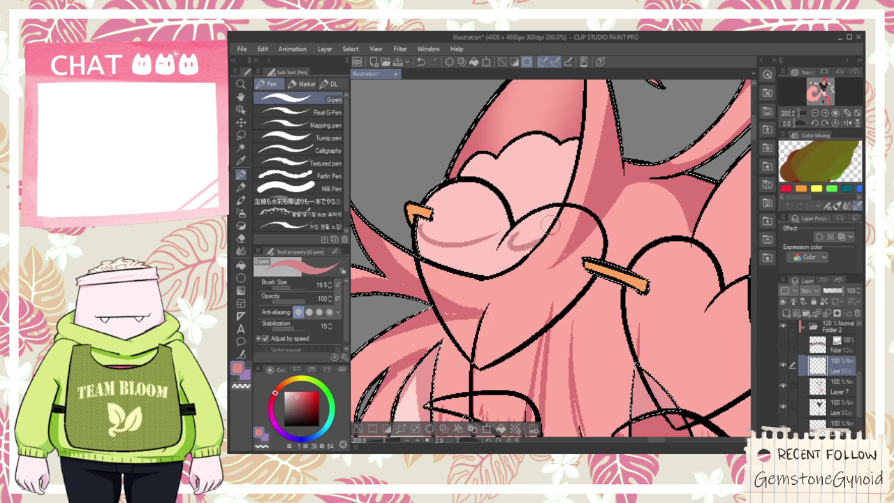
{"action": "left_click_drag", "start_coordinate": [512, 212], "coordinate": [519, 193]}
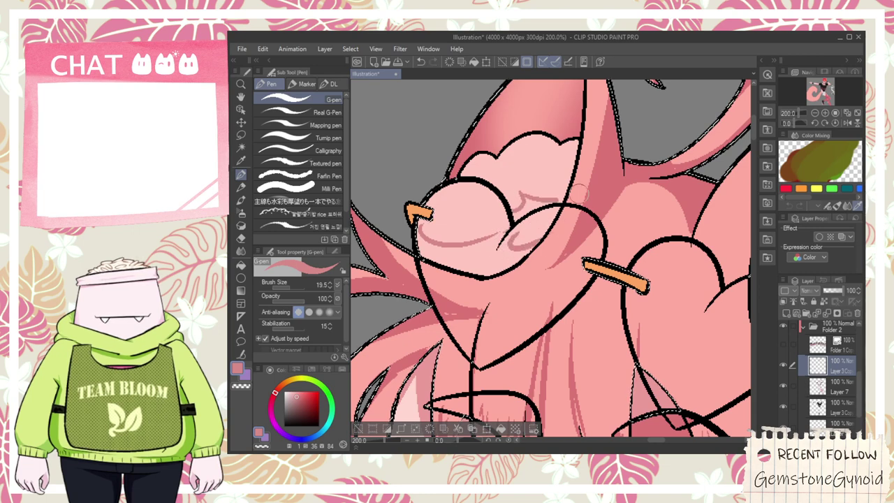
- Fill the outlined shadow on that ear's fluff and add more shadow strokes on its upper lobes with the G-pen
{"action": "key", "text": "g"}
{"action": "left_click", "coordinate": [517, 245]}
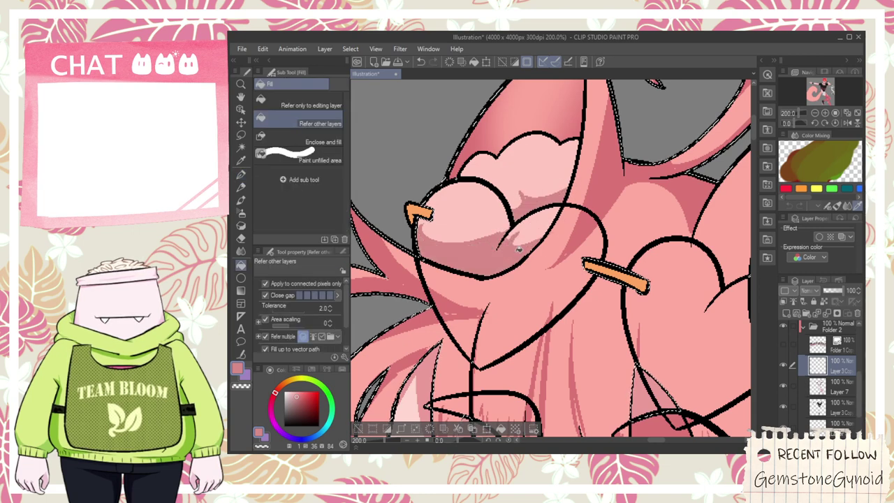
{"action": "key", "text": "p"}
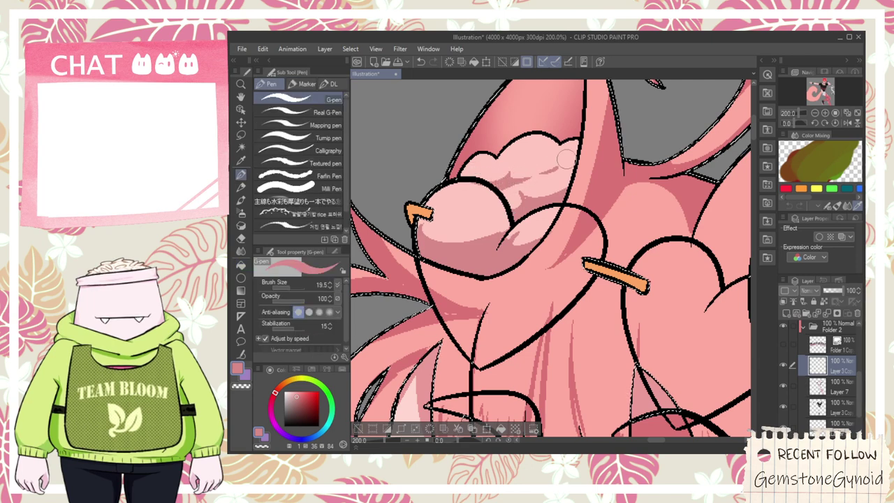
{"action": "scroll", "coordinate": [552, 171], "scroll_direction": "down", "scroll_amount": 4}
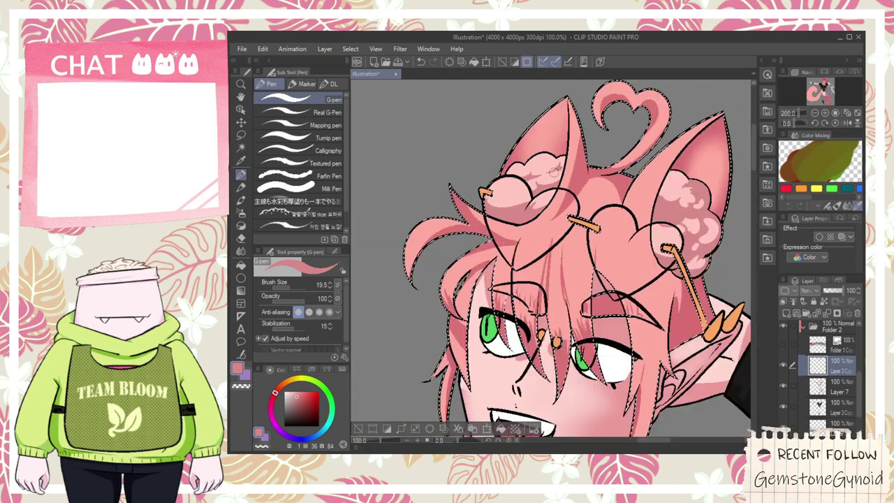
- Clean up the fluff shadow on the ear farther from the raised hand with the Hard eraser
{"action": "key", "text": "space"}
{"action": "left_click_drag", "start_coordinate": [560, 235], "coordinate": [531, 230]}
{"action": "scroll", "coordinate": [531, 230], "scroll_direction": "down", "scroll_amount": 1}
{"action": "scroll", "coordinate": [527, 229], "scroll_direction": "up", "scroll_amount": 5}
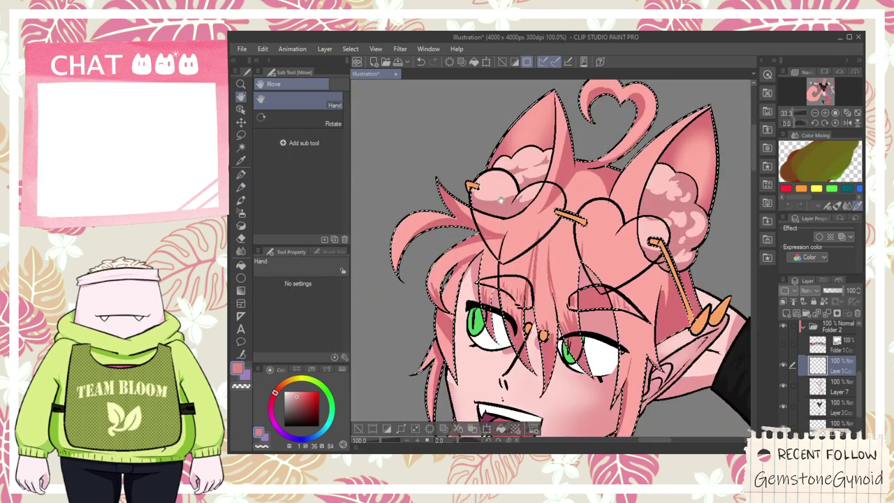
{"action": "key", "text": "e"}
{"action": "scroll", "coordinate": [525, 199], "scroll_direction": "down", "scroll_amount": 4}
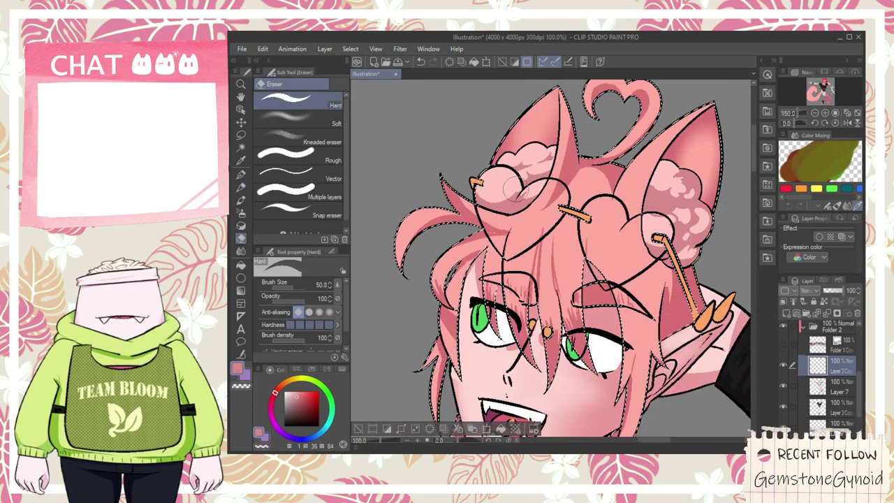
- Clear the selection around the hair and ears
{"action": "key", "text": "space"}
{"action": "mouse_move", "coordinate": [540, 255]}
{"action": "left_mouse_down"}
{"action": "mouse_move", "coordinate": [513, 208]}
{"action": "mouse_move", "coordinate": [520, 188]}
{"action": "left_mouse_up"}
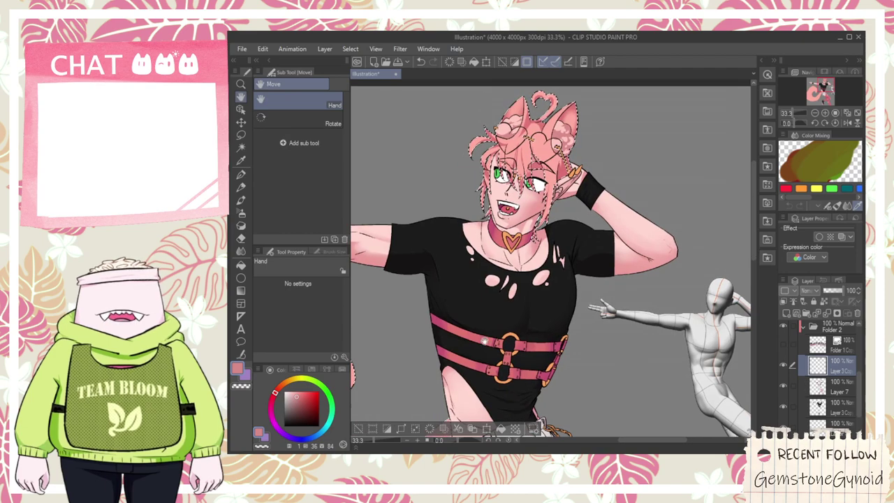
{"action": "left_click", "coordinate": [359, 428]}
- Pick the tongue's colour, darken it to magenta, and outline and fill a shadow on the tongue's raised-hand side
{"action": "scroll", "coordinate": [531, 187], "scroll_direction": "up", "scroll_amount": 5}
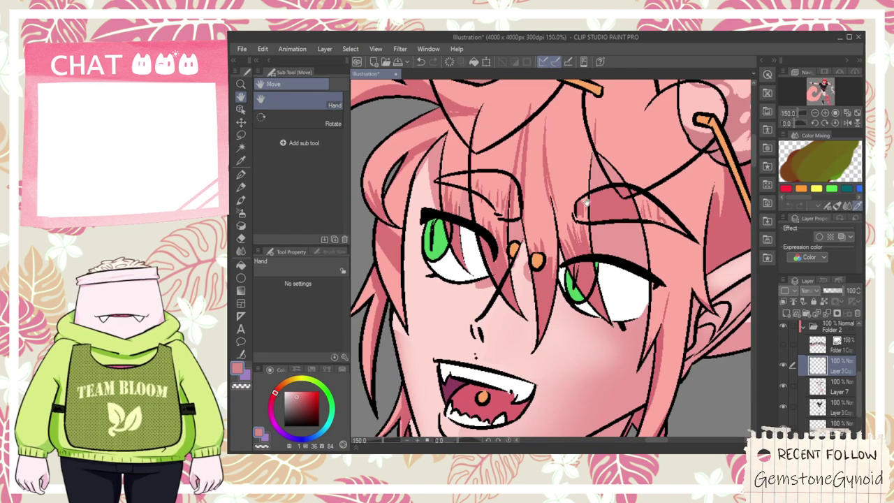
{"action": "scroll", "coordinate": [585, 200], "scroll_direction": "down", "scroll_amount": 3}
{"action": "scroll", "coordinate": [538, 326], "scroll_direction": "up", "scroll_amount": 4}
{"action": "scroll", "coordinate": [538, 326], "scroll_direction": "up", "scroll_amount": 2}
{"action": "key", "text": "i"}
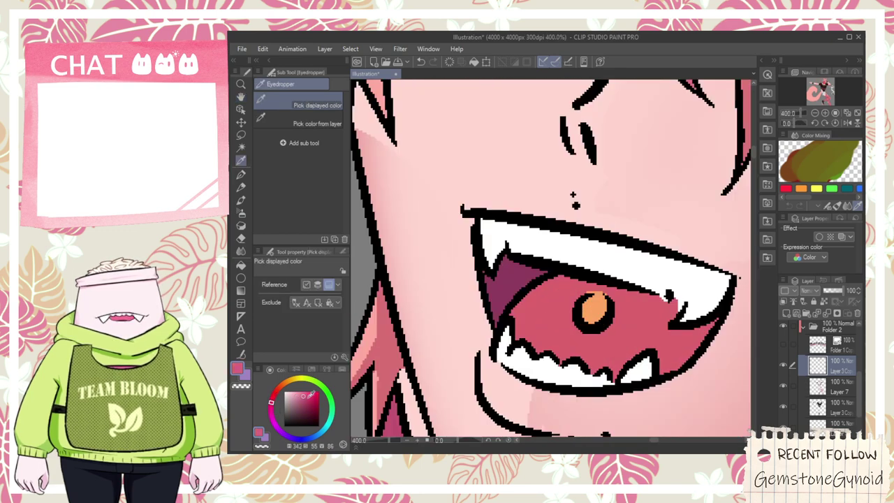
{"action": "key", "text": "space"}
{"action": "mouse_move", "coordinate": [632, 347]}
{"action": "left_mouse_down"}
{"action": "mouse_move", "coordinate": [579, 320]}
{"action": "mouse_move", "coordinate": [603, 271]}
{"action": "left_mouse_up"}
{"action": "key", "text": "p"}
{"action": "key", "text": "g"}
{"action": "left_click", "coordinate": [602, 314]}
{"action": "key", "text": "p"}
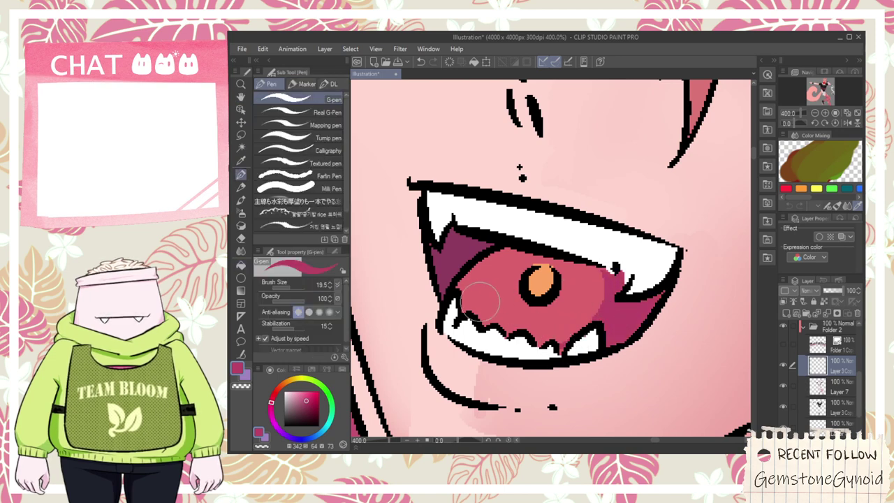
- Outline and fill a magenta shadow along the opposite edge of the tongue, beside the dark mouth interior
{"action": "left_click_drag", "start_coordinate": [474, 310], "coordinate": [513, 247]}
{"action": "key", "text": "g"}
{"action": "left_click", "coordinate": [472, 287]}
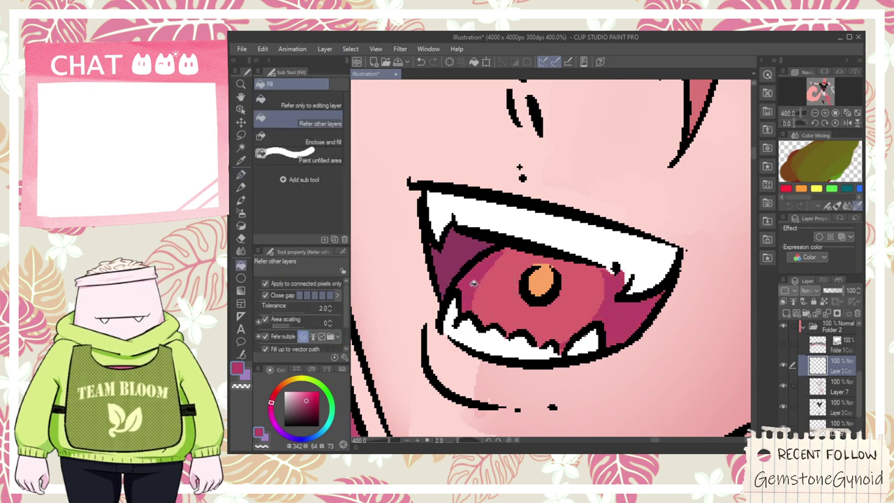
- Pick the mouth interior's purple, darken it, and paint a deeper shadow over the dark area beside the tongue
{"action": "key", "text": "i"}
{"action": "left_click", "coordinate": [450, 263]}
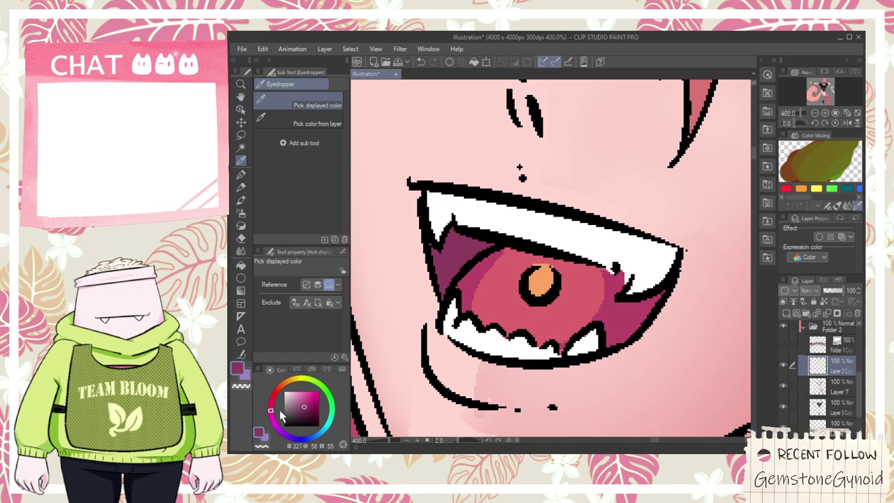
{"action": "key", "text": "p"}
- Pick the tongue piercing's orange, lighten it to pale peach, and paint highlights on the tongue piercing and the two nose-bridge piercings
{"action": "key", "text": "i"}
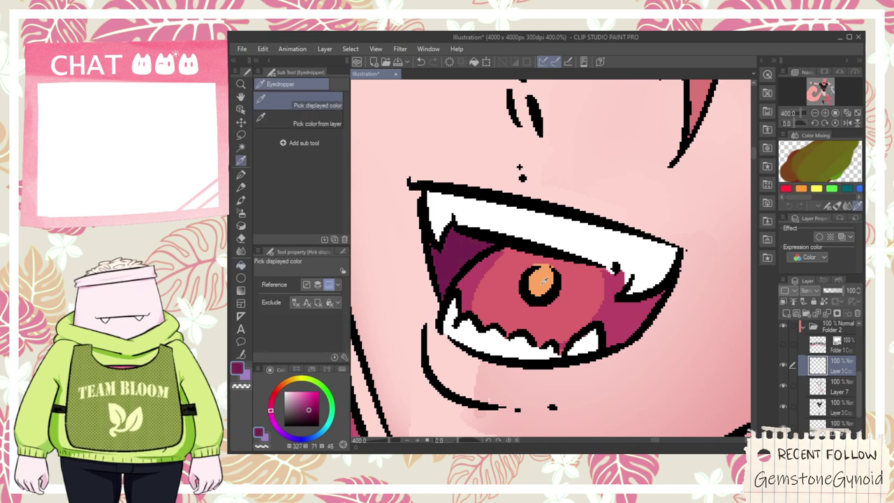
{"action": "left_click", "coordinate": [544, 281]}
{"action": "left_click_drag", "start_coordinate": [295, 390], "coordinate": [293, 390]}
{"action": "key", "text": "p"}
{"action": "left_click_drag", "start_coordinate": [538, 272], "coordinate": [513, 385]}
{"action": "scroll", "coordinate": [543, 281], "scroll_direction": "down", "scroll_amount": 2}
{"action": "scroll", "coordinate": [541, 282], "scroll_direction": "down", "scroll_amount": 2}
{"action": "scroll", "coordinate": [513, 385], "scroll_direction": "up", "scroll_amount": 2}
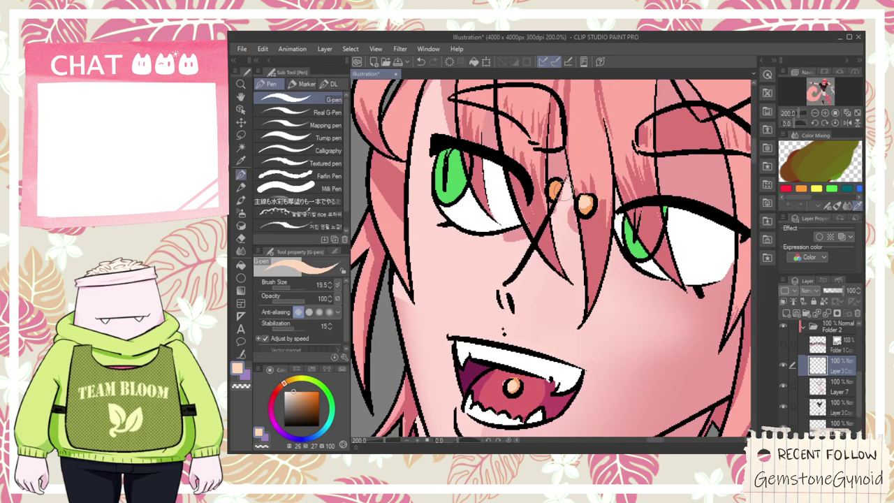
{"action": "scroll", "coordinate": [488, 293], "scroll_direction": "down", "scroll_amount": 1}
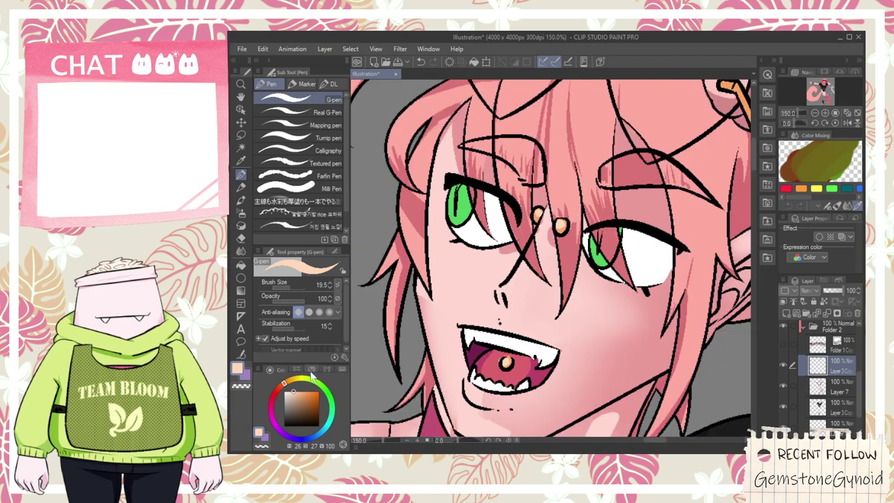
- Mix a dark reddish brown (hue 11, saturation 58, value 51) as the secondary colour and shade the tongue piercing's lower edge
{"action": "left_click", "coordinate": [245, 380]}
{"action": "key", "text": "i"}
{"action": "scroll", "coordinate": [513, 362], "scroll_direction": "up", "scroll_amount": 7}
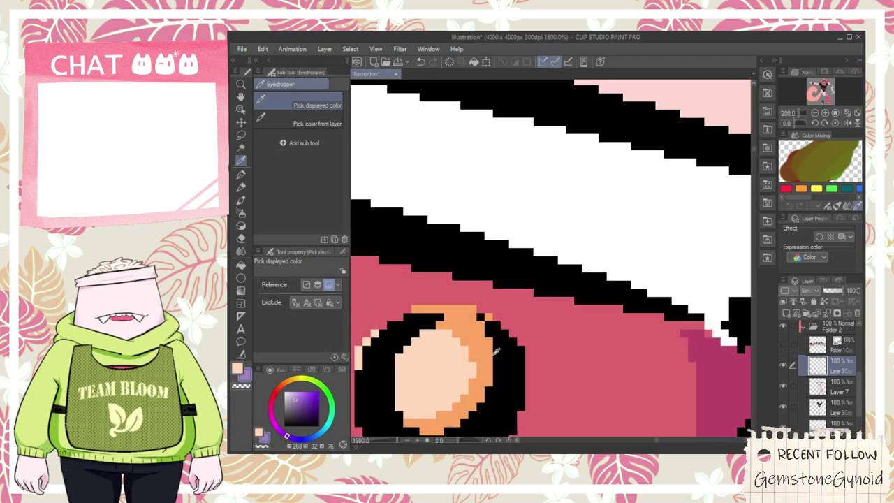
{"action": "left_click", "coordinate": [482, 363]}
{"action": "left_click", "coordinate": [278, 388]}
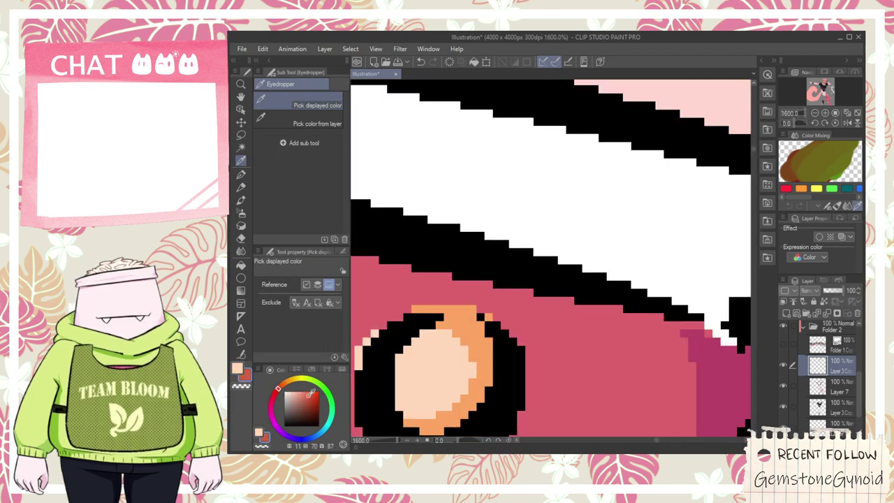
{"action": "left_click_drag", "start_coordinate": [306, 408], "coordinate": [303, 409]}
{"action": "key", "text": "ctrl+minus"}
{"action": "key", "text": "p"}
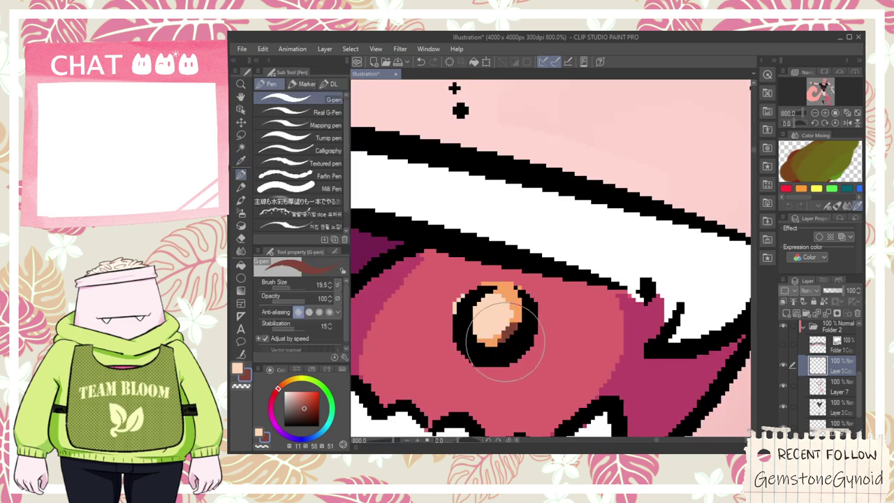
- Paint dark reddish-brown shadows along the lower edges of the two nose-bridge piercings
{"action": "scroll", "coordinate": [504, 338], "scroll_direction": "down", "scroll_amount": 5}
{"action": "key", "text": "space"}
{"action": "mouse_move", "coordinate": [559, 201]}
{"action": "left_mouse_down"}
{"action": "mouse_move", "coordinate": [560, 237]}
{"action": "mouse_move", "coordinate": [571, 249]}
{"action": "mouse_move", "coordinate": [560, 261]}
{"action": "mouse_move", "coordinate": [582, 238]}
{"action": "left_mouse_up"}
{"action": "scroll", "coordinate": [560, 237], "scroll_direction": "up", "scroll_amount": 5}
{"action": "key", "text": "ctrl+z"}
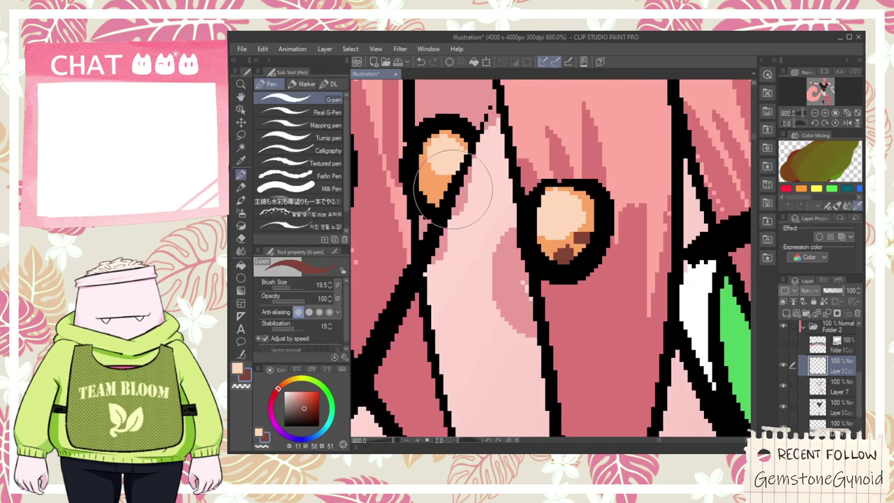
{"action": "scroll", "coordinate": [447, 199], "scroll_direction": "down", "scroll_amount": 4}
{"action": "scroll", "coordinate": [448, 198], "scroll_direction": "down", "scroll_amount": 4}
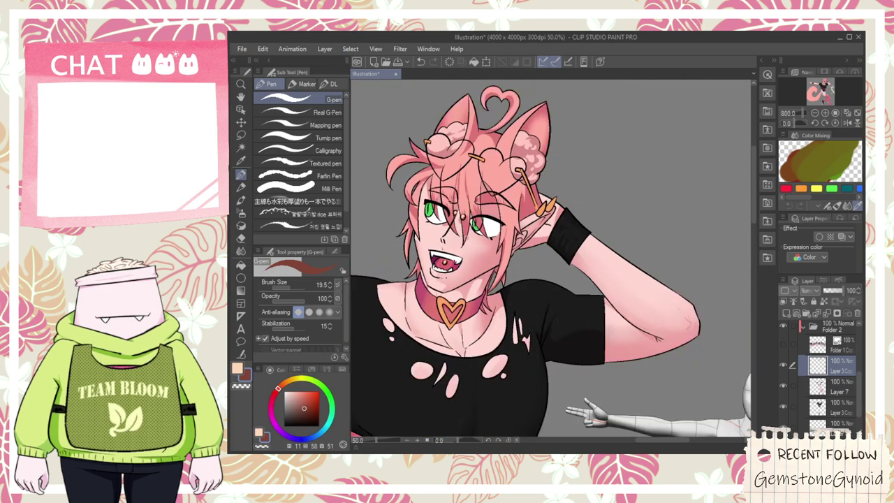
- Select all the orange metal jewellery and harness hardware on the character by colour
{"action": "key", "text": "h"}
{"action": "scroll", "coordinate": [512, 224], "scroll_direction": "up", "scroll_amount": 1}
{"action": "left_click_drag", "start_coordinate": [518, 243], "coordinate": [592, 224]}
{"action": "left_click", "coordinate": [836, 425]}
{"action": "left_click", "coordinate": [836, 439]}
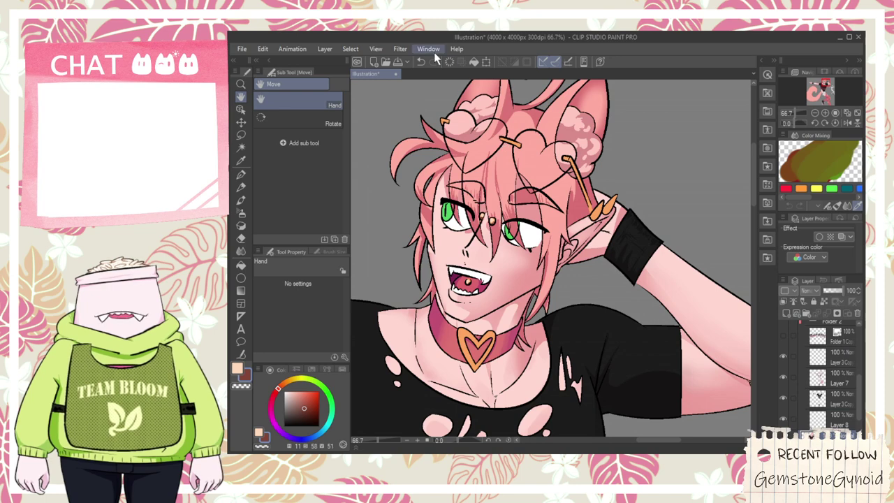
{"action": "key", "text": "Tab"}
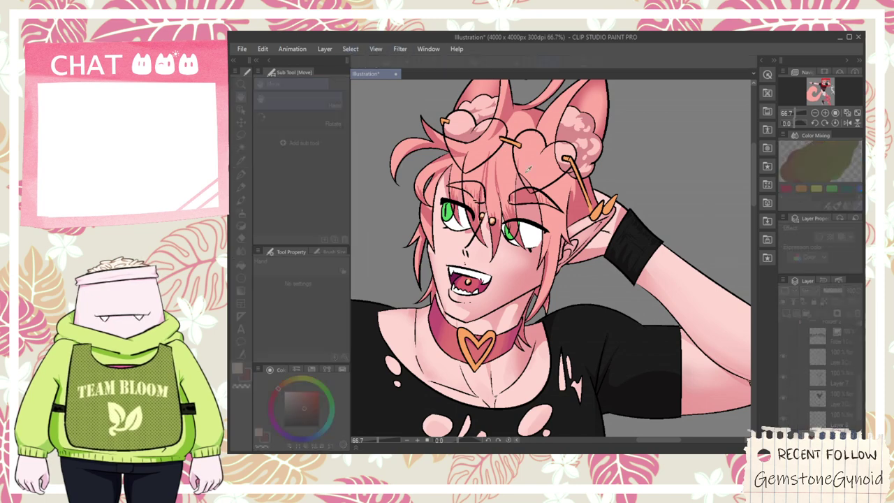
{"action": "left_click", "coordinate": [750, 201]}
- Shade the short orange bar between the heart outlines in the hair with dark brown, and highlight its end in pale peach
{"action": "scroll", "coordinate": [668, 227], "scroll_direction": "down", "scroll_amount": 3}
{"action": "left_click_drag", "start_coordinate": [641, 331], "coordinate": [602, 132]}
{"action": "scroll", "coordinate": [602, 132], "scroll_direction": "down", "scroll_amount": 2}
{"action": "scroll", "coordinate": [602, 133], "scroll_direction": "up", "scroll_amount": 4}
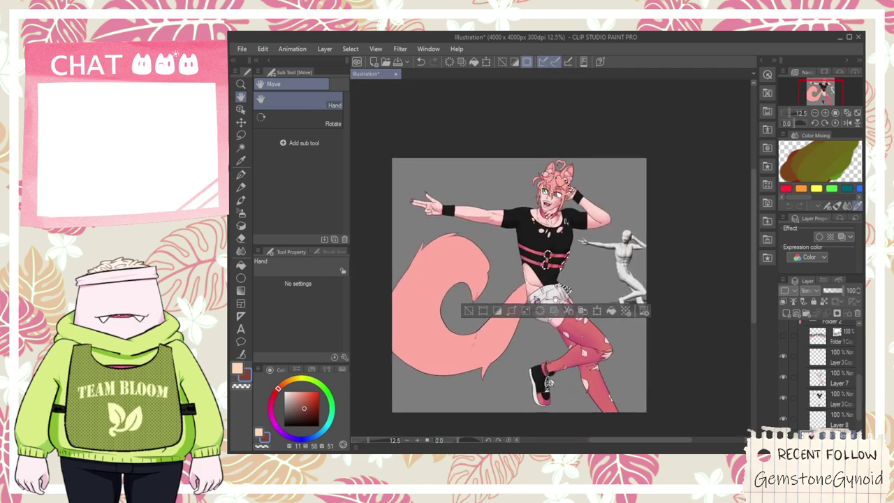
{"action": "left_click_drag", "start_coordinate": [601, 167], "coordinate": [574, 380]}
{"action": "left_click_drag", "start_coordinate": [528, 97], "coordinate": [525, 158]}
{"action": "scroll", "coordinate": [525, 158], "scroll_direction": "up", "scroll_amount": 3}
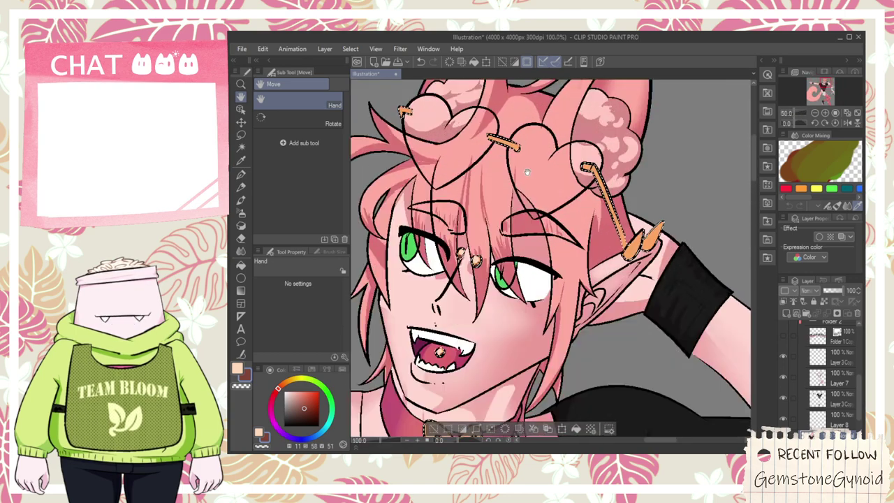
{"action": "left_click_drag", "start_coordinate": [468, 118], "coordinate": [552, 268]}
{"action": "scroll", "coordinate": [552, 267], "scroll_direction": "up", "scroll_amount": 1}
{"action": "scroll", "coordinate": [552, 269], "scroll_direction": "up", "scroll_amount": 2}
{"action": "key", "text": "p"}
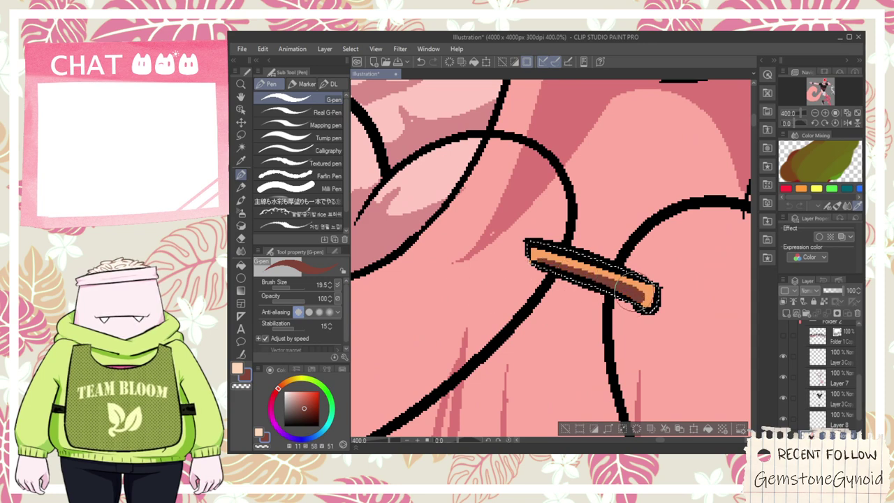
{"action": "left_click", "coordinate": [238, 368]}
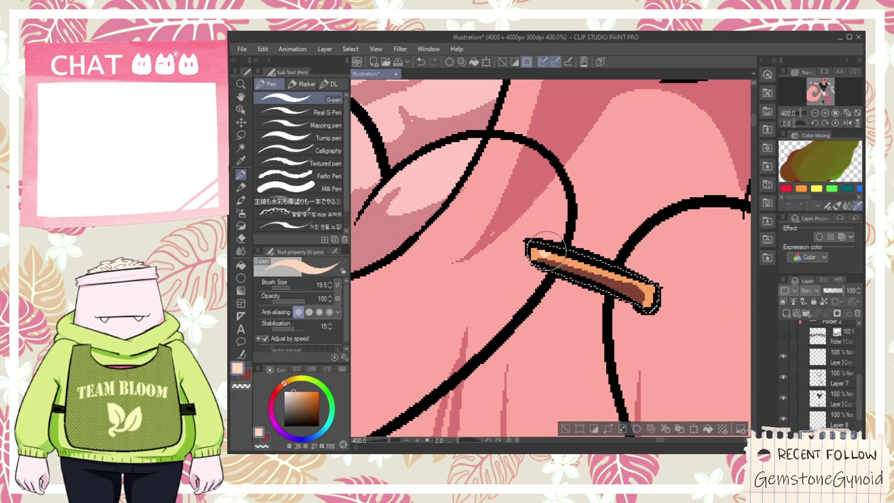
- Add a dark brown shadow and a pale peach highlight to the bent orange bar on the ear farther from the raised hand
{"action": "key", "text": "h"}
{"action": "scroll", "coordinate": [635, 283], "scroll_direction": "down", "scroll_amount": 2}
{"action": "left_click_drag", "start_coordinate": [396, 220], "coordinate": [493, 285]}
{"action": "scroll", "coordinate": [493, 285], "scroll_direction": "up", "scroll_amount": 4}
{"action": "left_click", "coordinate": [246, 377]}
{"action": "left_click_drag", "start_coordinate": [561, 315], "coordinate": [553, 272]}
{"action": "key", "text": "p"}
{"action": "left_click", "coordinate": [238, 368]}
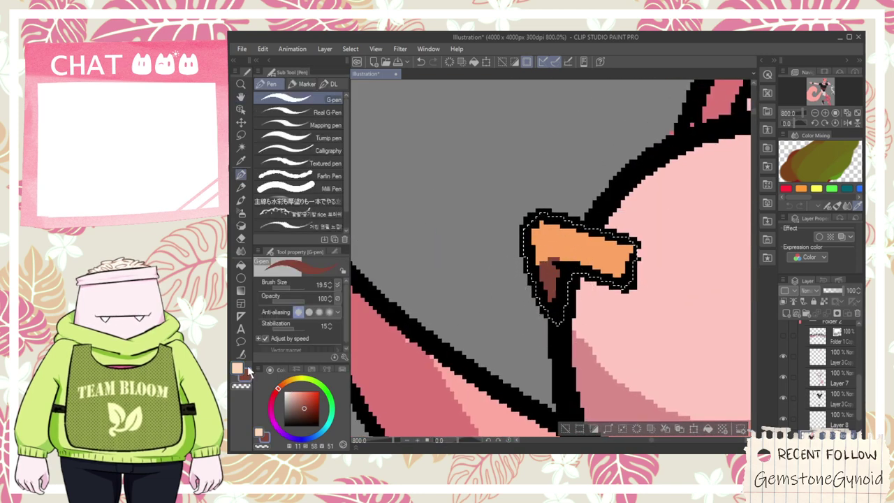
{"action": "left_click_drag", "start_coordinate": [545, 234], "coordinate": [562, 229]}
{"action": "scroll", "coordinate": [607, 252], "scroll_direction": "down", "scroll_amount": 5}
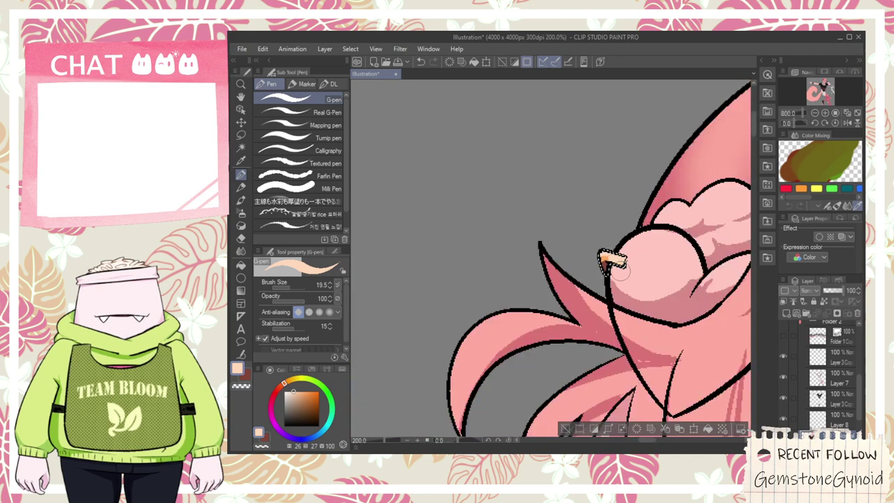
- Paint dark brown shading along the long orange pin running from the ear fluff down to the pointed ear
{"action": "key", "text": "space"}
{"action": "left_click_drag", "start_coordinate": [709, 297], "coordinate": [526, 255]}
{"action": "left_click_drag", "start_coordinate": [664, 288], "coordinate": [524, 257]}
{"action": "scroll", "coordinate": [524, 257], "scroll_direction": "up", "scroll_amount": 6}
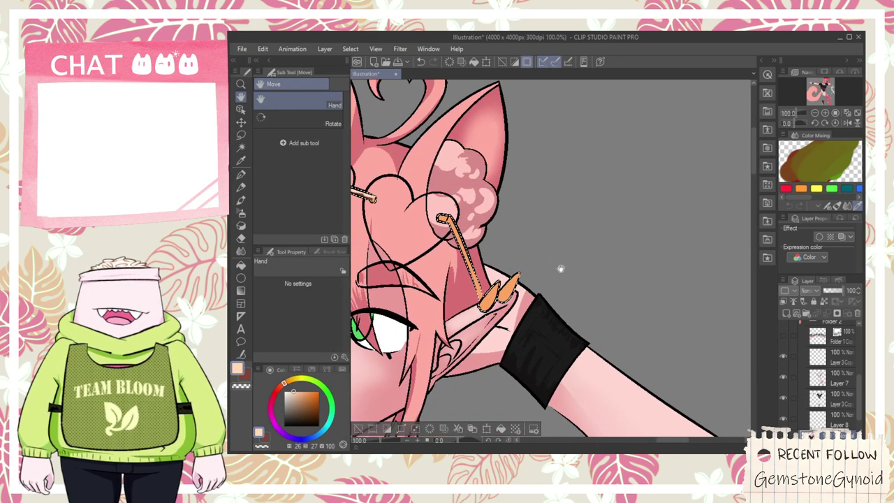
{"action": "left_click", "coordinate": [246, 375]}
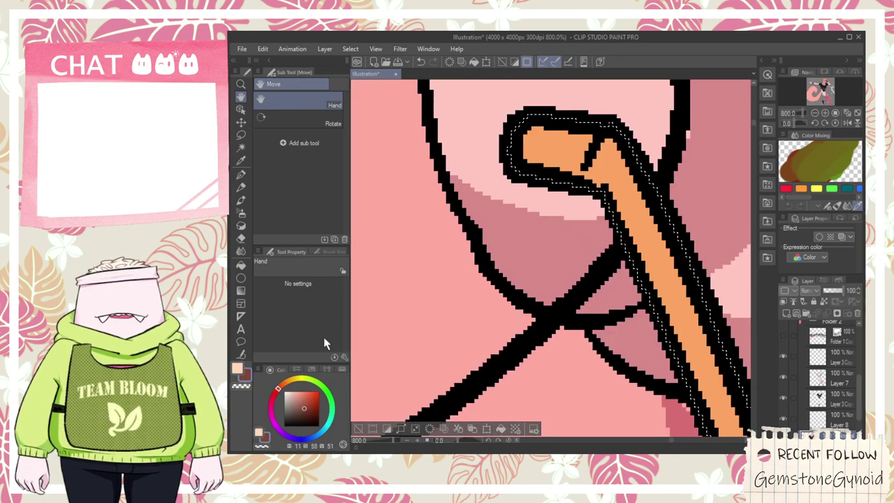
{"action": "key", "text": "p"}
{"action": "mouse_move", "coordinate": [525, 159]}
{"action": "left_mouse_down"}
{"action": "mouse_move", "coordinate": [599, 173]}
{"action": "mouse_move", "coordinate": [601, 131]}
{"action": "left_mouse_up"}
{"action": "scroll", "coordinate": [626, 182], "scroll_direction": "down", "scroll_amount": 2}
{"action": "scroll", "coordinate": [656, 233], "scroll_direction": "down", "scroll_amount": 2}
{"action": "left_click_drag", "start_coordinate": [654, 241], "coordinate": [701, 354]}
{"action": "mouse_move", "coordinate": [663, 257]}
{"action": "left_mouse_down"}
{"action": "mouse_move", "coordinate": [684, 309]}
{"action": "mouse_move", "coordinate": [645, 220]}
{"action": "left_mouse_up"}
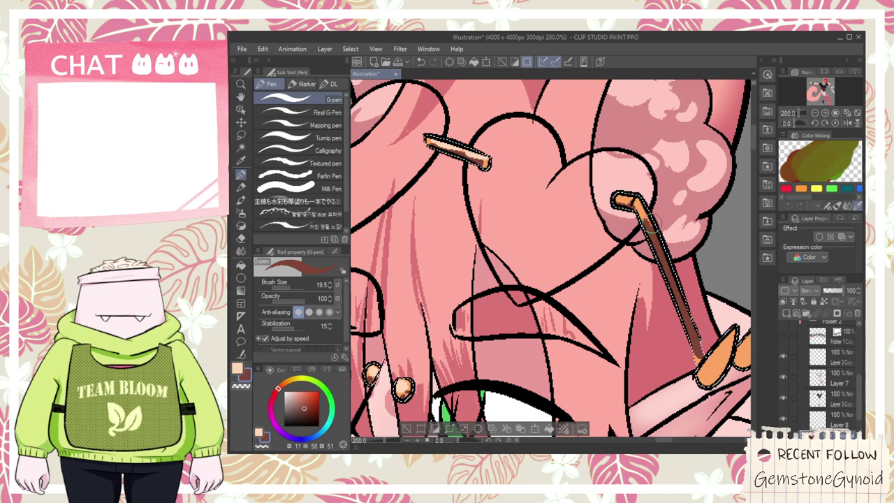
- Add pale peach highlights along the long orange pin beside the raised hand
{"action": "left_click", "coordinate": [239, 369]}
{"action": "scroll", "coordinate": [680, 183], "scroll_direction": "up", "scroll_amount": 4}
{"action": "mouse_move", "coordinate": [442, 249]}
{"action": "left_mouse_down"}
{"action": "mouse_move", "coordinate": [538, 258]}
{"action": "mouse_move", "coordinate": [530, 278]}
{"action": "mouse_move", "coordinate": [559, 320]}
{"action": "mouse_move", "coordinate": [555, 303]}
{"action": "mouse_move", "coordinate": [600, 392]}
{"action": "mouse_move", "coordinate": [539, 197]}
{"action": "mouse_move", "coordinate": [609, 275]}
{"action": "left_mouse_up"}
{"action": "scroll", "coordinate": [527, 260], "scroll_direction": "down", "scroll_amount": 2}
- Paint dark brown shadows and pale peach highlights on the two pointed orange ornaments at the long pin's lower end
{"action": "key", "text": "space"}
{"action": "key", "text": "space"}
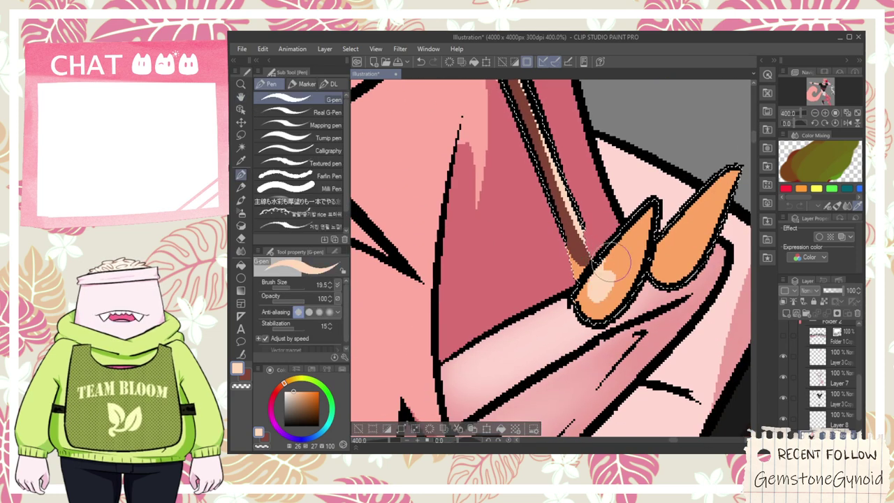
{"action": "key", "text": "ctrl+z"}
{"action": "left_click", "coordinate": [246, 375]}
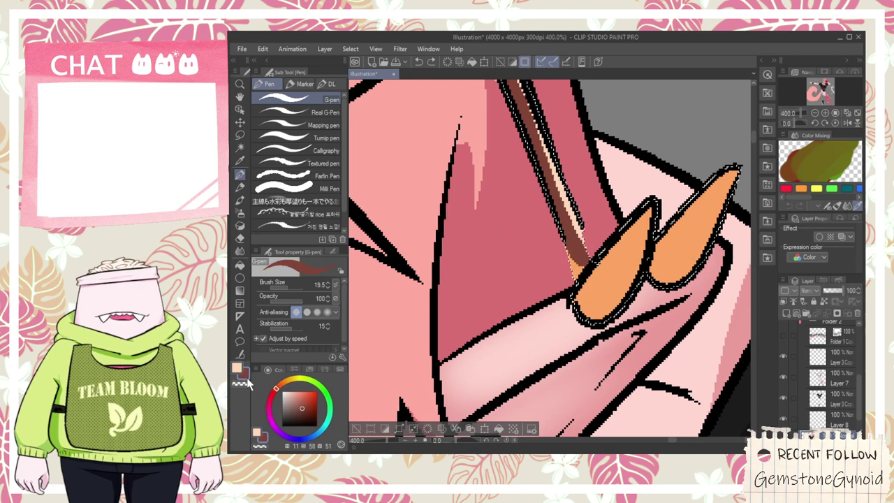
{"action": "mouse_move", "coordinate": [618, 259]}
{"action": "left_mouse_down"}
{"action": "mouse_move", "coordinate": [613, 280]}
{"action": "mouse_move", "coordinate": [618, 259]}
{"action": "left_mouse_up"}
{"action": "mouse_move", "coordinate": [698, 224]}
{"action": "left_mouse_down"}
{"action": "mouse_move", "coordinate": [722, 192]}
{"action": "mouse_move", "coordinate": [674, 268]}
{"action": "left_mouse_up"}
{"action": "left_click", "coordinate": [237, 369]}
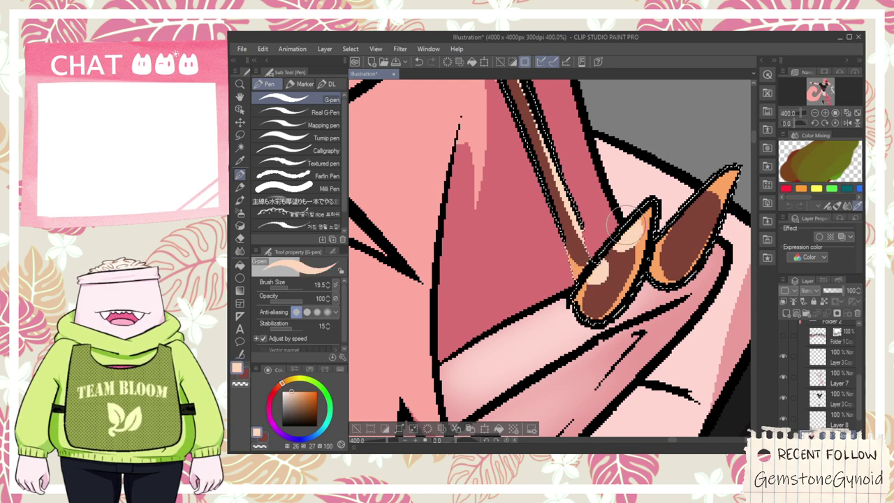
{"action": "left_click_drag", "start_coordinate": [685, 221], "coordinate": [675, 231]}
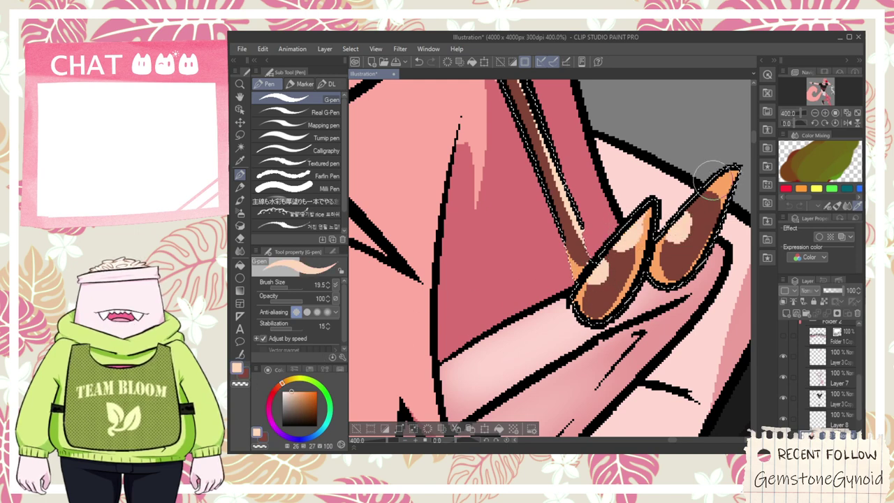
- Paint dark brown shadows along the choker's heart pendant and add pale peach highlights on its lobes and edges
{"action": "scroll", "coordinate": [703, 208], "scroll_direction": "down", "scroll_amount": 5}
{"action": "key", "text": "space"}
{"action": "left_click_drag", "start_coordinate": [637, 261], "coordinate": [628, 269]}
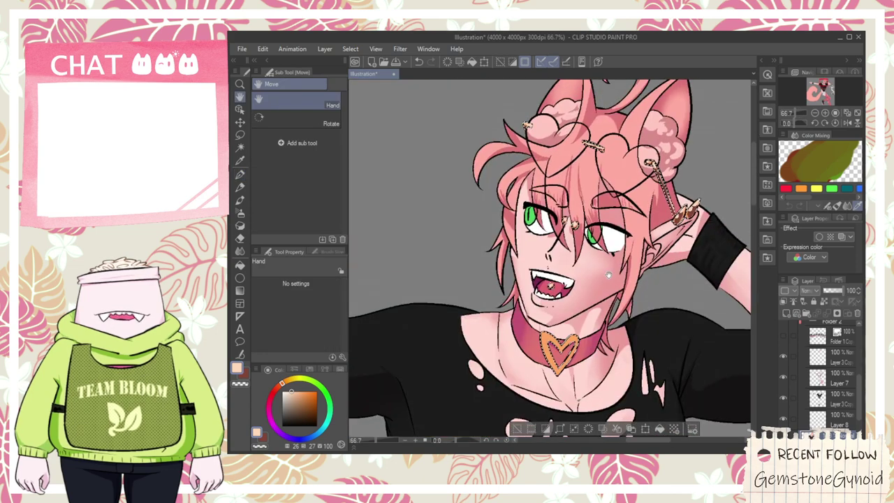
{"action": "scroll", "coordinate": [547, 263], "scroll_direction": "up", "scroll_amount": 2}
{"action": "left_click_drag", "start_coordinate": [563, 309], "coordinate": [541, 212]}
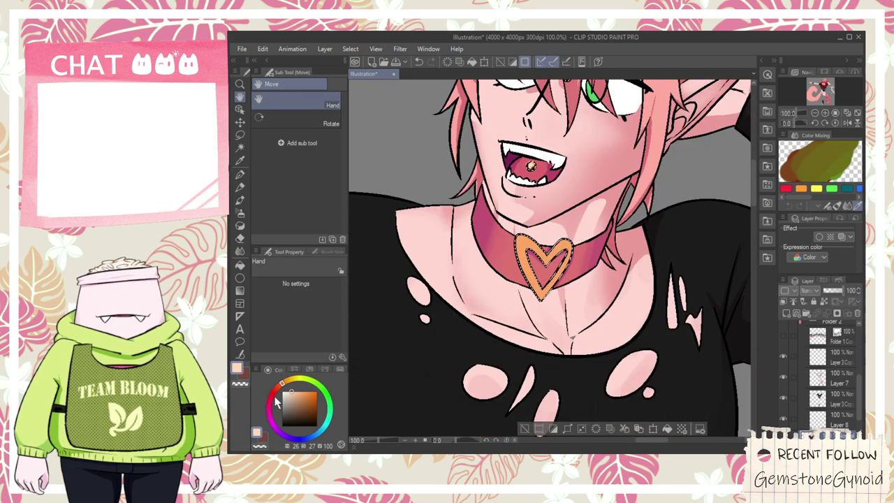
{"action": "scroll", "coordinate": [541, 272], "scroll_direction": "up", "scroll_amount": 6}
{"action": "left_click_drag", "start_coordinate": [481, 228], "coordinate": [537, 319]}
{"action": "key", "text": "ctrl+z"}
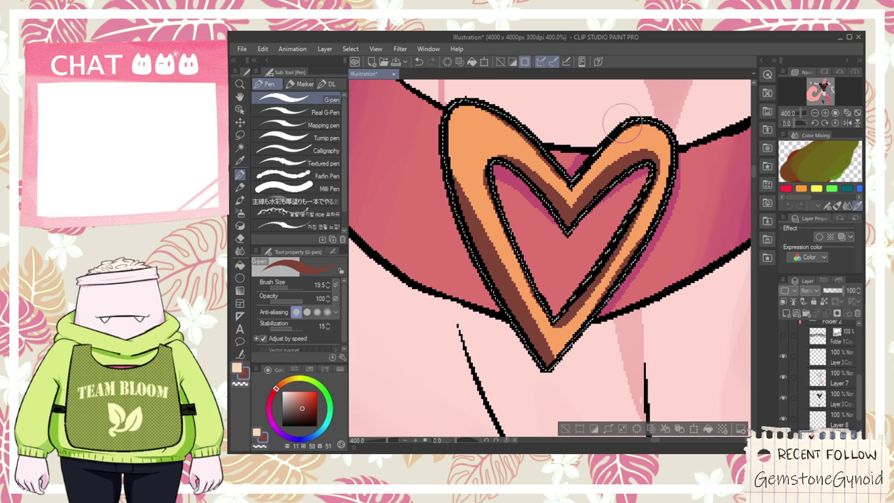
{"action": "left_click", "coordinate": [237, 366]}
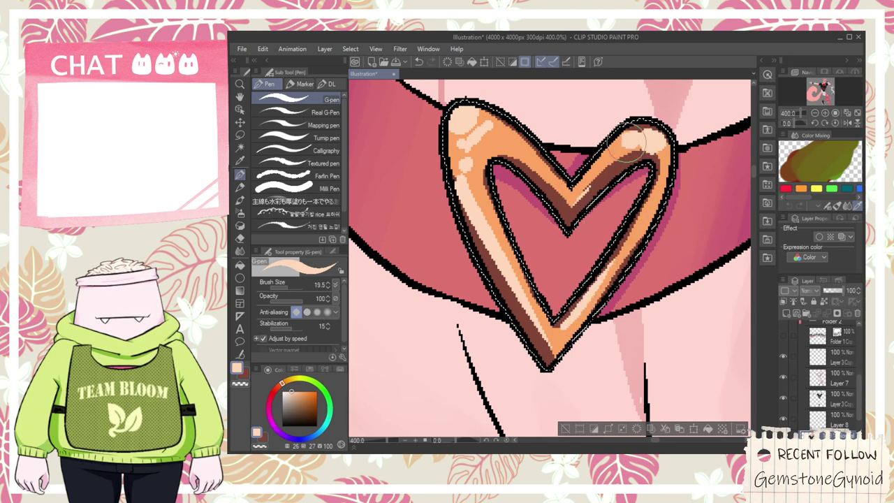
- Paint dark brown shadows on the upper front harness ring and on the upper rivets of the connecting strap
{"action": "scroll", "coordinate": [579, 201], "scroll_direction": "down", "scroll_amount": 6}
{"action": "scroll", "coordinate": [581, 396], "scroll_direction": "up", "scroll_amount": 5}
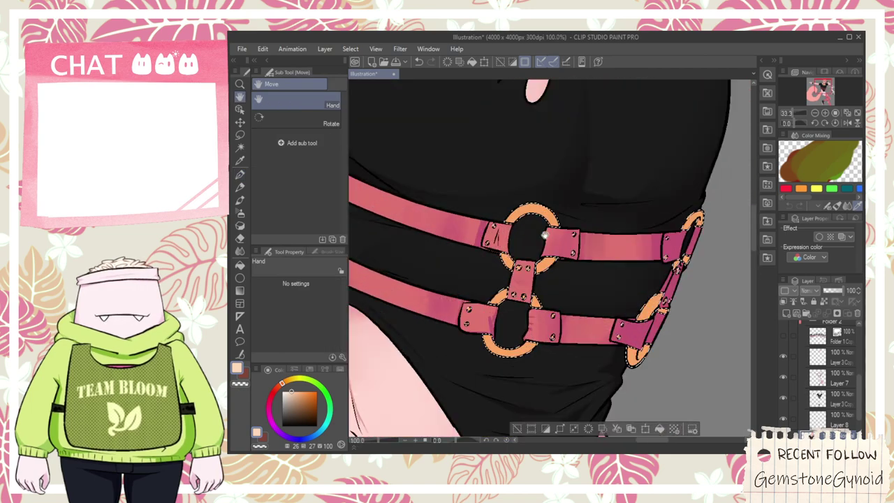
{"action": "left_click", "coordinate": [243, 372]}
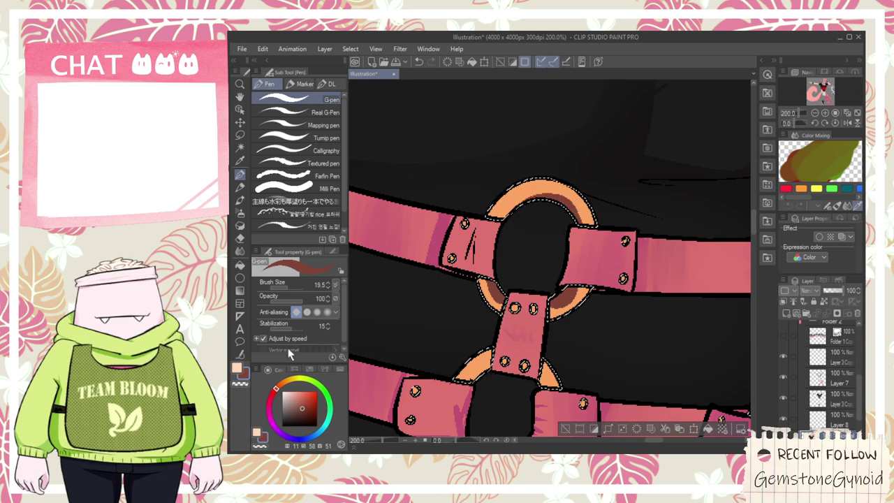
{"action": "left_click_drag", "start_coordinate": [534, 205], "coordinate": [588, 236]}
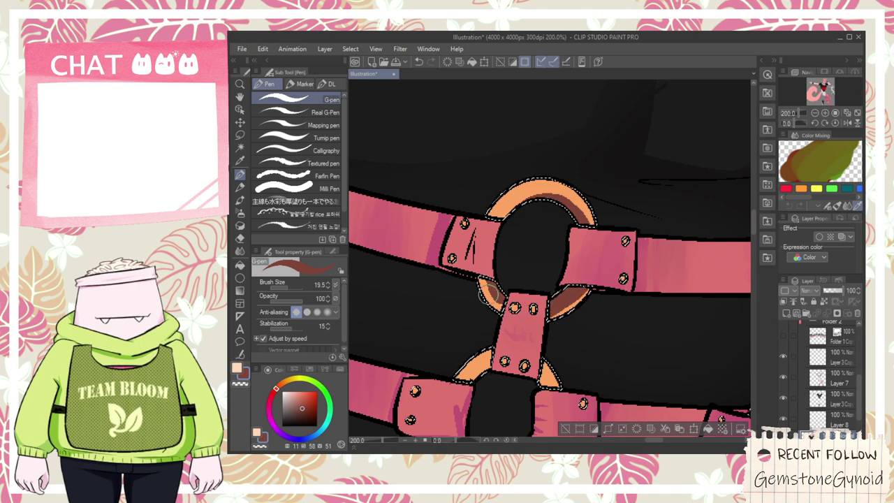
{"action": "scroll", "coordinate": [516, 311], "scroll_direction": "up", "scroll_amount": 4}
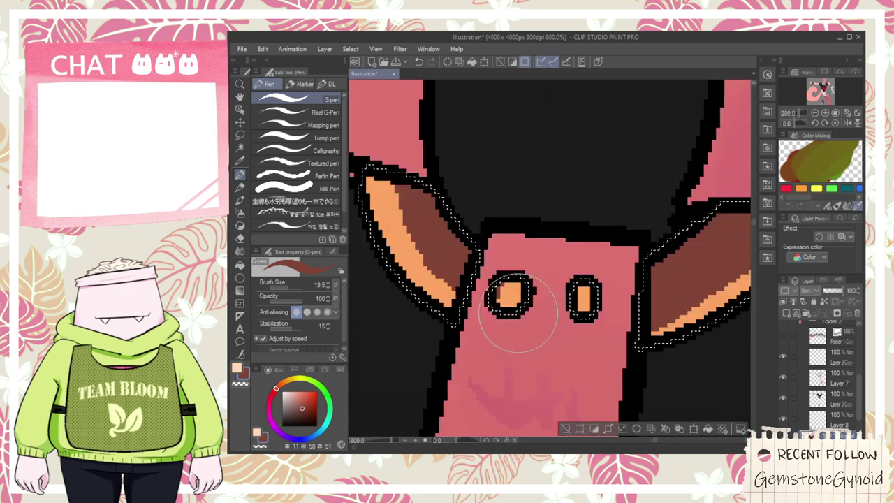
{"action": "left_click", "coordinate": [602, 316]}
{"action": "scroll", "coordinate": [579, 306], "scroll_direction": "down", "scroll_amount": 2}
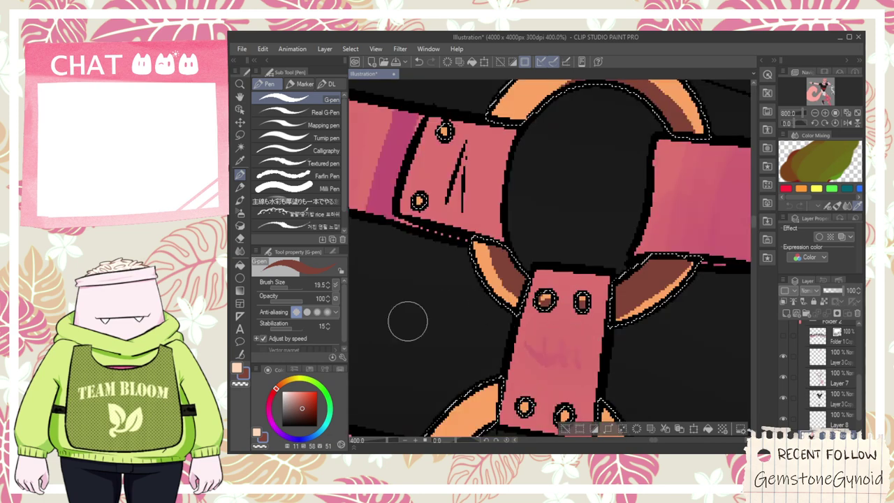
- Paint pale peach highlights along the top and lower arcs of the upper front harness ring
{"action": "left_click", "coordinate": [238, 368]}
{"action": "left_click_drag", "start_coordinate": [488, 268], "coordinate": [508, 287]}
{"action": "left_click_drag", "start_coordinate": [545, 210], "coordinate": [537, 300]}
{"action": "mouse_move", "coordinate": [505, 197]}
{"action": "left_mouse_down"}
{"action": "mouse_move", "coordinate": [539, 159]}
{"action": "mouse_move", "coordinate": [631, 140]}
{"action": "mouse_move", "coordinate": [657, 155]}
{"action": "left_mouse_up"}
{"action": "key", "text": "ctrl+z"}
{"action": "mouse_move", "coordinate": [534, 164]}
{"action": "left_mouse_down"}
{"action": "mouse_move", "coordinate": [574, 143]}
{"action": "mouse_move", "coordinate": [667, 176]}
{"action": "left_mouse_up"}
{"action": "key", "text": "ctrl+z"}
{"action": "left_click_drag", "start_coordinate": [528, 167], "coordinate": [655, 165]}
{"action": "left_click_drag", "start_coordinate": [626, 381], "coordinate": [654, 372]}
- Add small pale peach highlights to the rivets on the strap connecting the two front harness rings
{"action": "scroll", "coordinate": [667, 371], "scroll_direction": "down", "scroll_amount": 5}
{"action": "scroll", "coordinate": [579, 295], "scroll_direction": "up", "scroll_amount": 8}
{"action": "left_click_drag", "start_coordinate": [549, 278], "coordinate": [557, 256]}
{"action": "scroll", "coordinate": [567, 248], "scroll_direction": "down", "scroll_amount": 7}
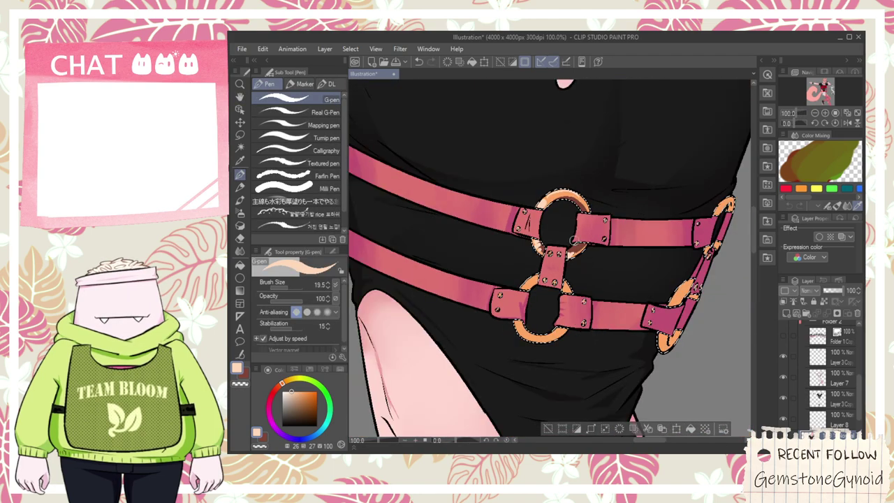
{"action": "scroll", "coordinate": [557, 211], "scroll_direction": "up", "scroll_amount": 5}
{"action": "scroll", "coordinate": [592, 228], "scroll_direction": "down", "scroll_amount": 4}
{"action": "key", "text": "space"}
{"action": "scroll", "coordinate": [602, 269], "scroll_direction": "up", "scroll_amount": 4}
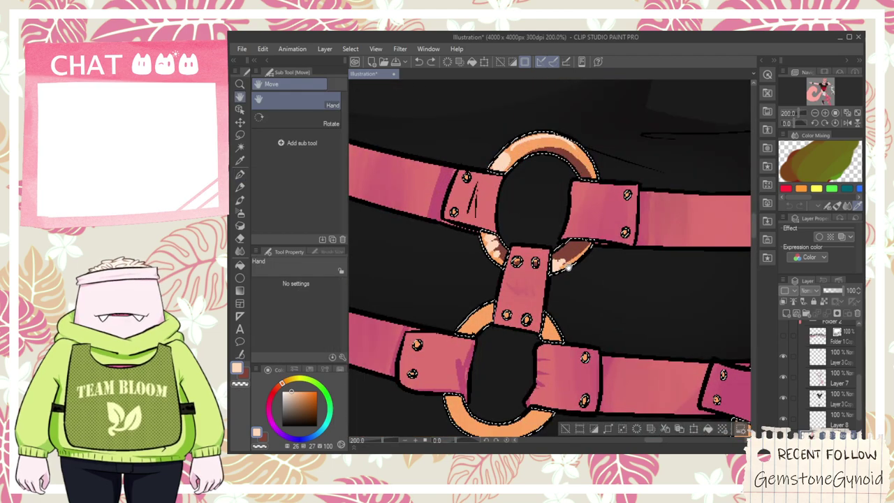
- Rework the brown shadow along the outer edge of the upper front ring's lower right arc and add pale peach highlights along its shadowed side
{"action": "scroll", "coordinate": [557, 273], "scroll_direction": "up", "scroll_amount": 3}
{"action": "key", "text": "p"}
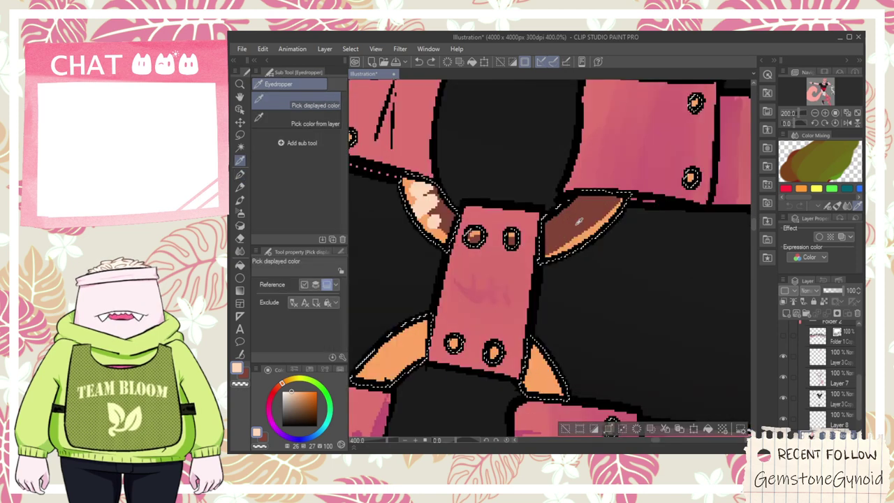
{"action": "left_click", "coordinate": [579, 221]}
{"action": "key", "text": "e"}
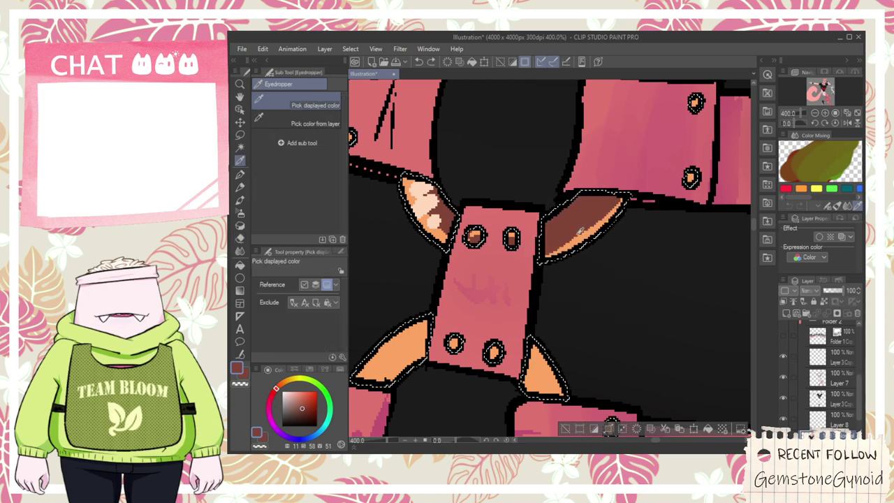
{"action": "key", "text": "g"}
{"action": "key", "text": "p"}
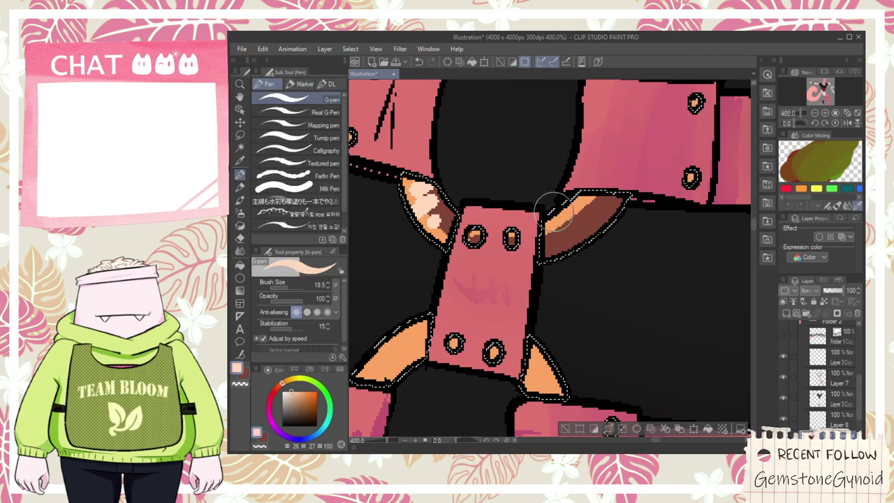
{"action": "left_click_drag", "start_coordinate": [545, 236], "coordinate": [587, 207]}
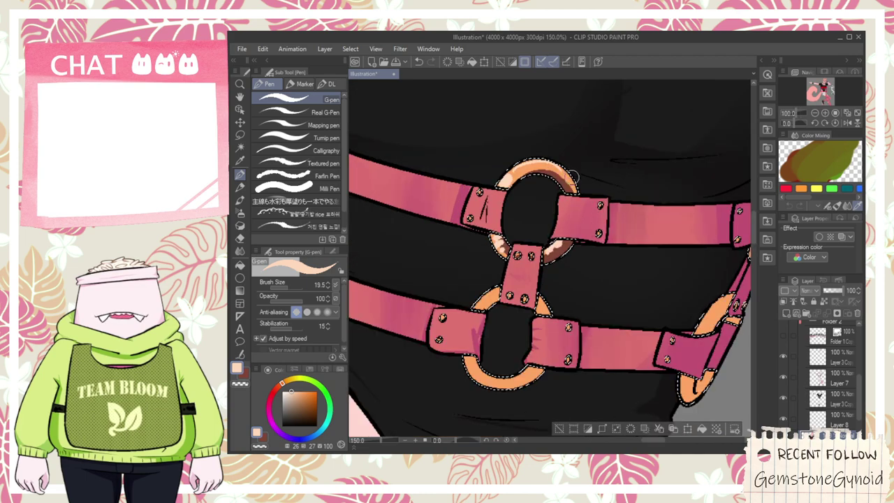
{"action": "scroll", "coordinate": [564, 180], "scroll_direction": "down", "scroll_amount": 3}
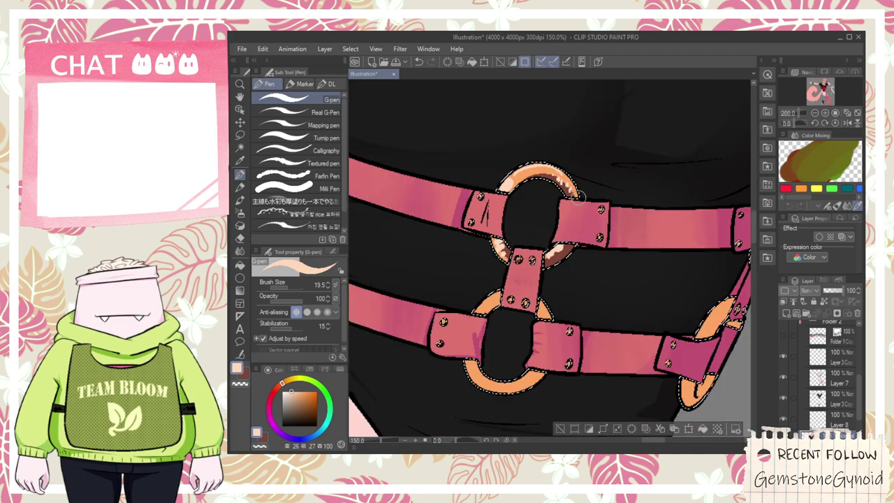
- Paint pale peach highlights on the lower front ring's upper left arc and brown shadows on its lower arc and upper right segment
{"action": "scroll", "coordinate": [603, 233], "scroll_direction": "up", "scroll_amount": 3}
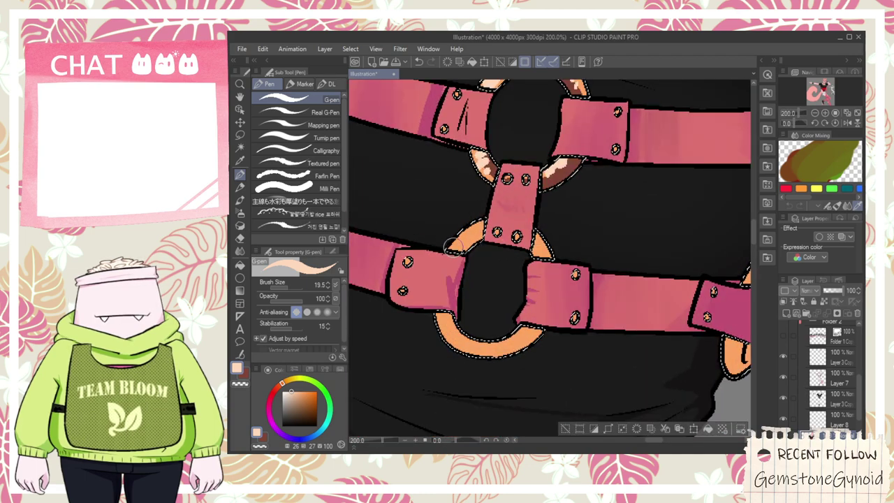
{"action": "scroll", "coordinate": [490, 216], "scroll_direction": "up", "scroll_amount": 2}
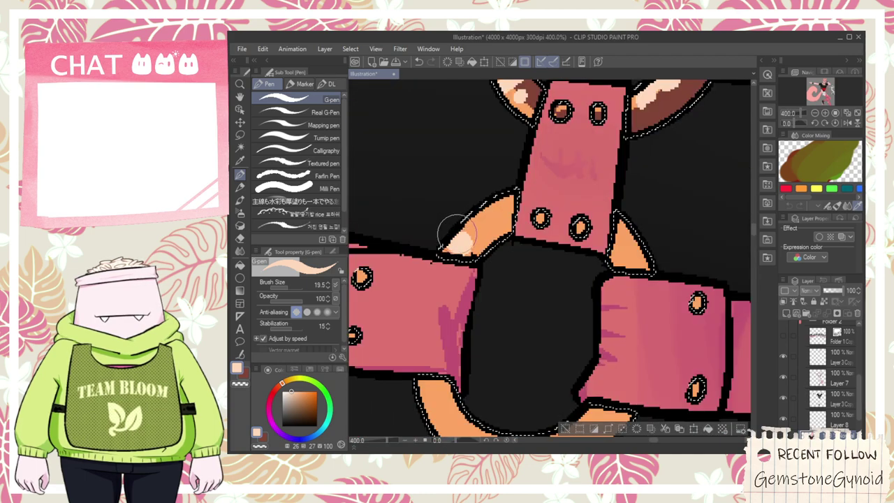
{"action": "left_click", "coordinate": [244, 374]}
{"action": "scroll", "coordinate": [447, 384], "scroll_direction": "down", "scroll_amount": 2}
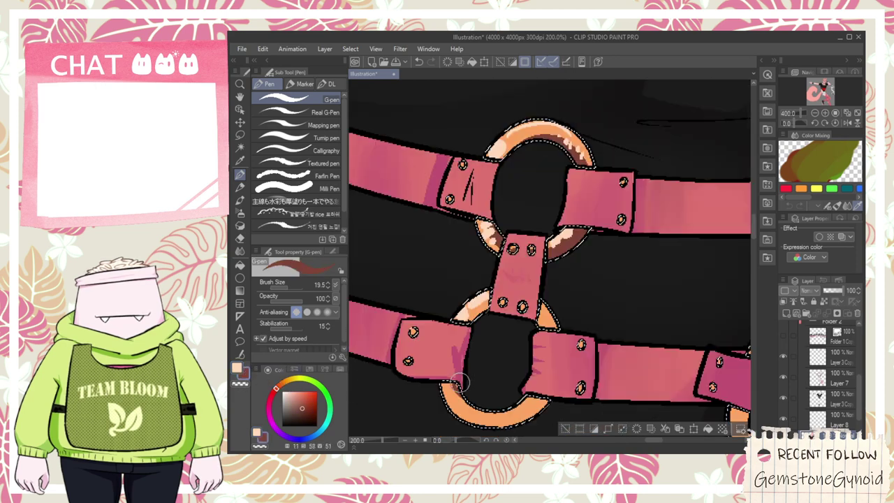
{"action": "mouse_move", "coordinate": [477, 404]}
{"action": "left_mouse_down"}
{"action": "mouse_move", "coordinate": [512, 412]}
{"action": "mouse_move", "coordinate": [500, 421]}
{"action": "mouse_move", "coordinate": [557, 377]}
{"action": "mouse_move", "coordinate": [515, 416]}
{"action": "mouse_move", "coordinate": [485, 429]}
{"action": "mouse_move", "coordinate": [543, 386]}
{"action": "mouse_move", "coordinate": [512, 417]}
{"action": "mouse_move", "coordinate": [532, 408]}
{"action": "left_mouse_up"}
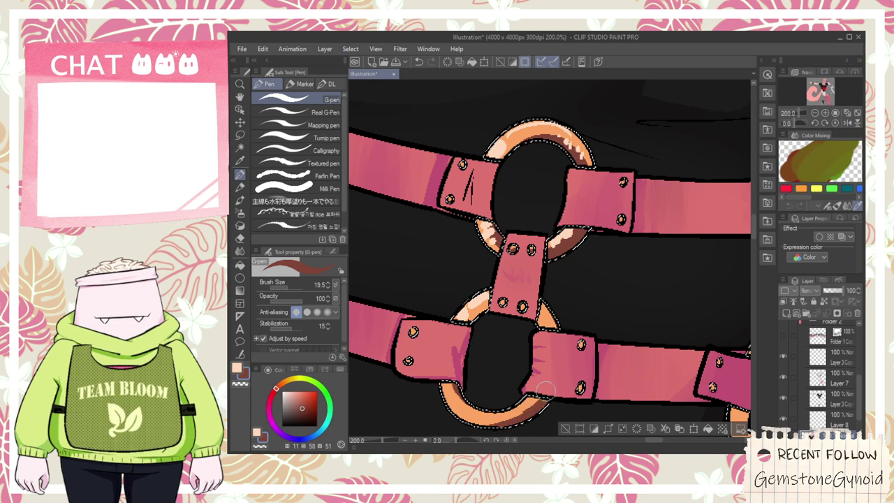
{"action": "scroll", "coordinate": [546, 320], "scroll_direction": "up", "scroll_amount": 2}
{"action": "left_click_drag", "start_coordinate": [541, 294], "coordinate": [555, 316]}
{"action": "scroll", "coordinate": [550, 344], "scroll_direction": "down", "scroll_amount": 2}
{"action": "scroll", "coordinate": [505, 339], "scroll_direction": "down", "scroll_amount": 2}
{"action": "scroll", "coordinate": [504, 339], "scroll_direction": "up", "scroll_amount": 2}
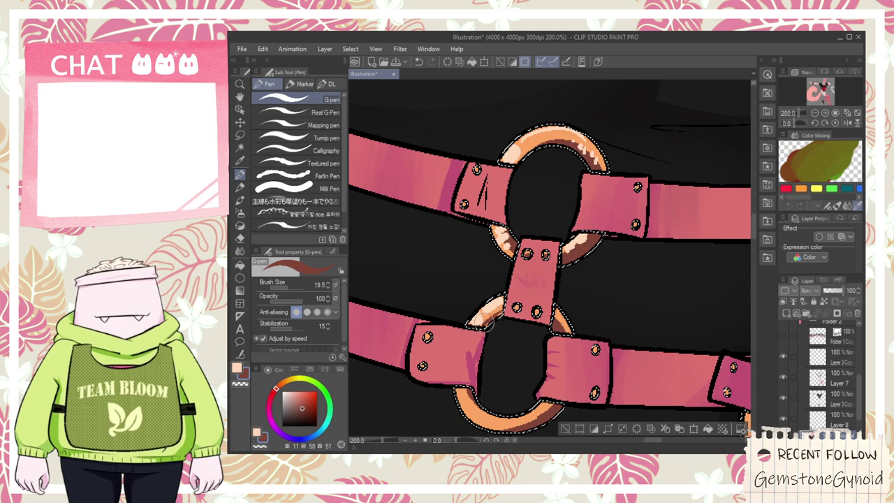
- Paint pale peach highlights along the left and middle of the lower front ring's bottom arc
{"action": "scroll", "coordinate": [567, 314], "scroll_direction": "down", "scroll_amount": 2}
{"action": "left_click_drag", "start_coordinate": [567, 313], "coordinate": [589, 200]}
{"action": "scroll", "coordinate": [589, 201], "scroll_direction": "up", "scroll_amount": 2}
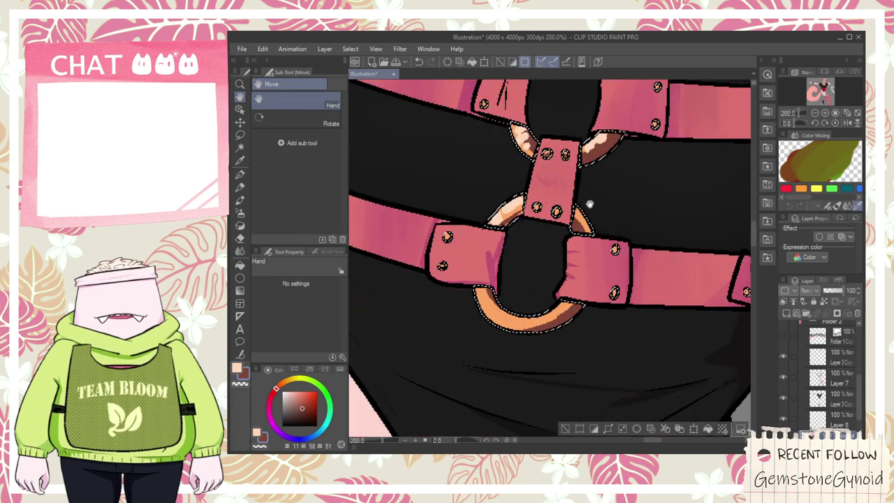
{"action": "left_click", "coordinate": [237, 368]}
{"action": "scroll", "coordinate": [449, 338], "scroll_direction": "up", "scroll_amount": 2}
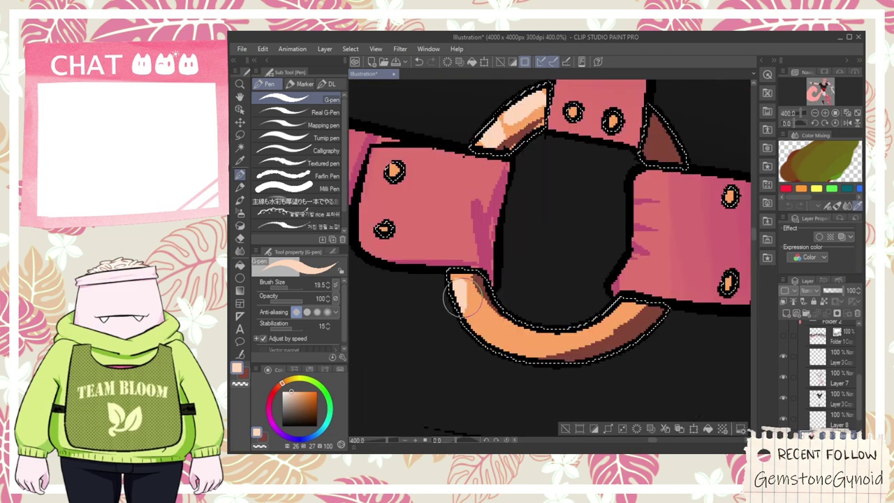
{"action": "mouse_move", "coordinate": [565, 336]}
{"action": "left_mouse_down"}
{"action": "mouse_move", "coordinate": [581, 335]}
{"action": "mouse_move", "coordinate": [565, 344]}
{"action": "left_mouse_up"}
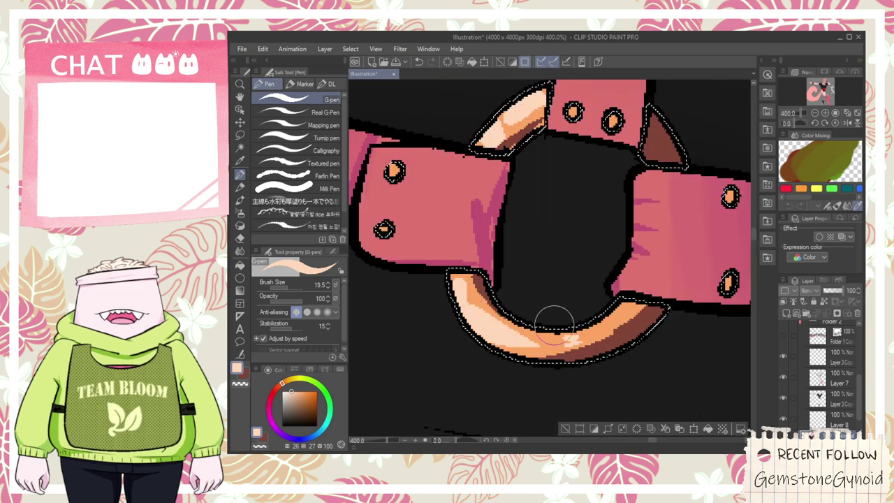
- Sample the ring's orange and dab it into the brown shadow on the lower front ring's upper right segment
{"action": "key", "text": "space"}
{"action": "left_click_drag", "start_coordinate": [575, 166], "coordinate": [537, 214]}
{"action": "key", "text": "alt"}
{"action": "left_click", "coordinate": [472, 180]}
{"action": "key", "text": "p"}
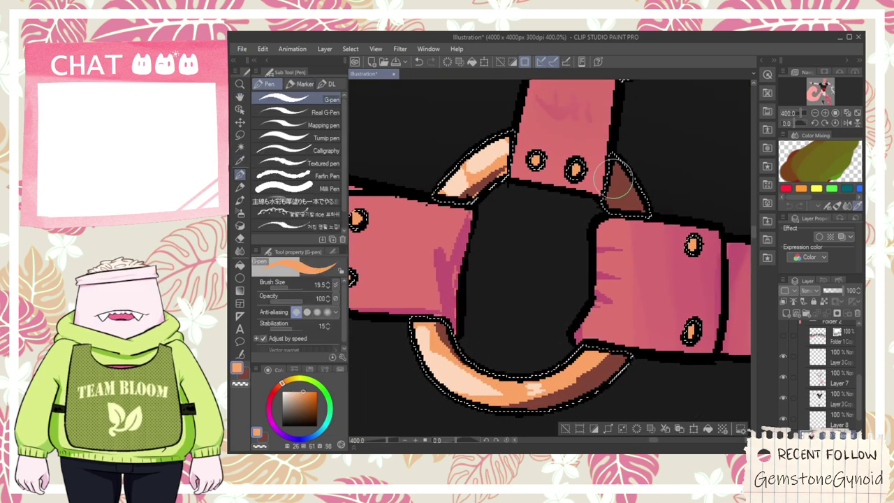
{"action": "scroll", "coordinate": [618, 199], "scroll_direction": "down", "scroll_amount": 3}
{"action": "scroll", "coordinate": [614, 286], "scroll_direction": "up", "scroll_amount": 3}
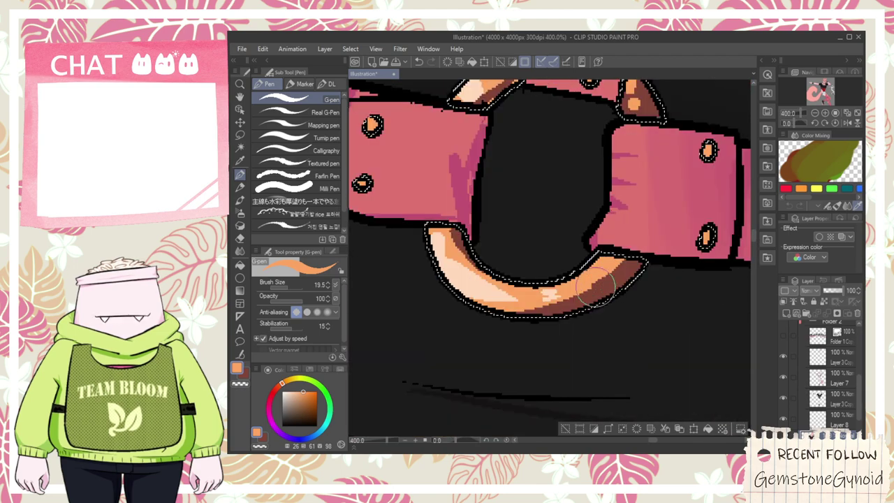
{"action": "scroll", "coordinate": [613, 272], "scroll_direction": "down", "scroll_amount": 6}
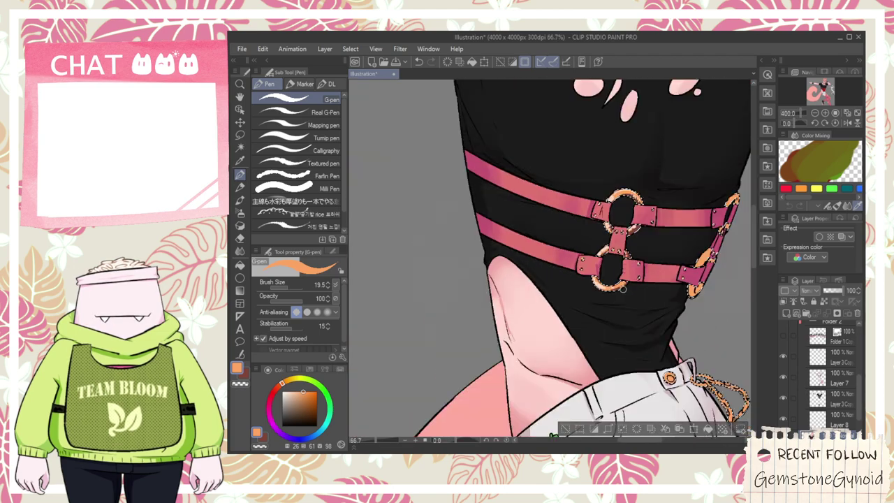
{"action": "key", "text": "h"}
{"action": "scroll", "coordinate": [623, 274], "scroll_direction": "up", "scroll_amount": 3}
{"action": "scroll", "coordinate": [623, 275], "scroll_direction": "up", "scroll_amount": 2}
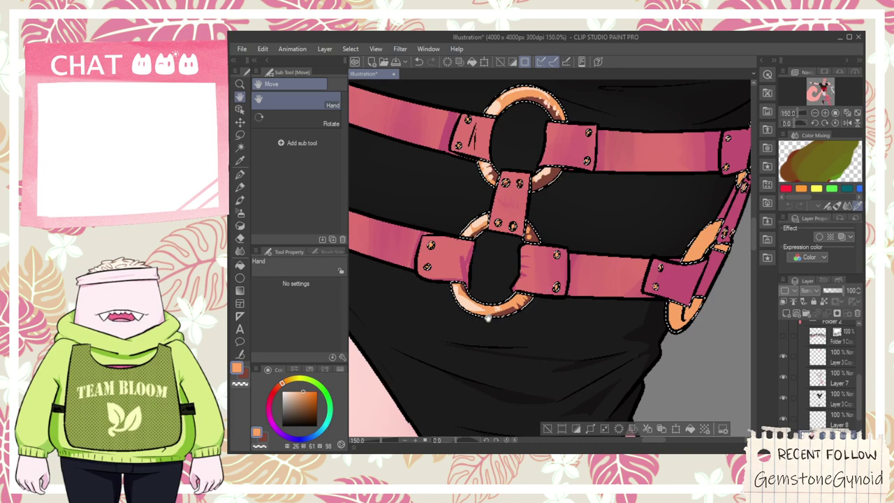
- Sample the pale peach, switch to brown and paint shadows on the lower side ring's segments and the nearby strap rivet
{"action": "key", "text": "i"}
{"action": "scroll", "coordinate": [466, 312], "scroll_direction": "up", "scroll_amount": 3}
{"action": "left_click", "coordinate": [478, 307]}
{"action": "scroll", "coordinate": [494, 302], "scroll_direction": "down", "scroll_amount": 4}
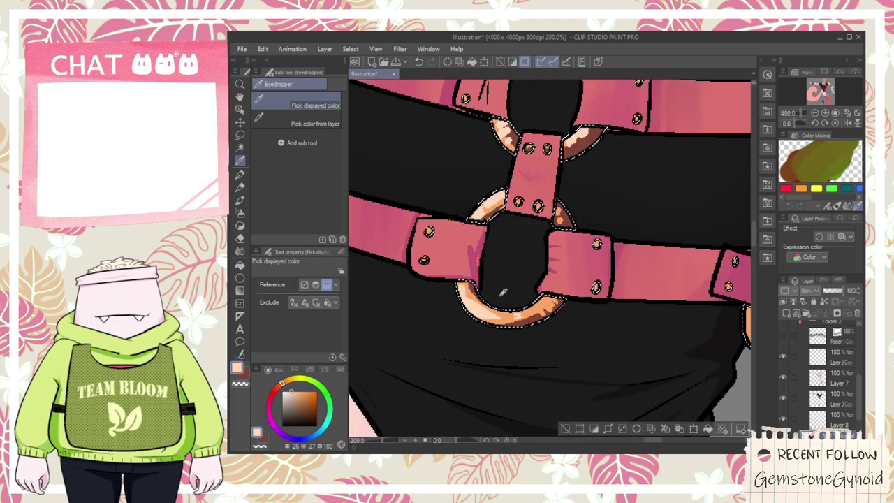
{"action": "key", "text": "space"}
{"action": "left_click_drag", "start_coordinate": [596, 221], "coordinate": [476, 265]}
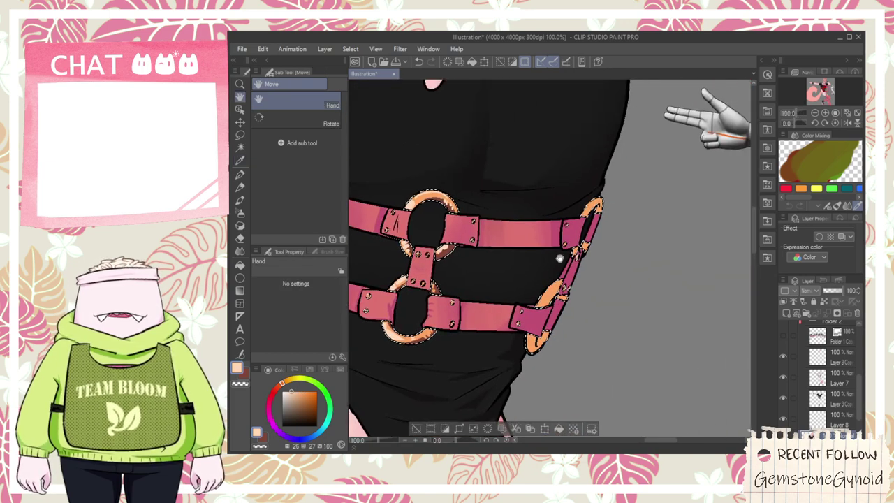
{"action": "left_click", "coordinate": [245, 377]}
{"action": "scroll", "coordinate": [534, 307], "scroll_direction": "up", "scroll_amount": 4}
{"action": "key", "text": "p"}
{"action": "mouse_move", "coordinate": [510, 311]}
{"action": "left_mouse_down"}
{"action": "mouse_move", "coordinate": [549, 270]}
{"action": "mouse_move", "coordinate": [528, 296]}
{"action": "left_mouse_up"}
{"action": "scroll", "coordinate": [569, 183], "scroll_direction": "down", "scroll_amount": 2}
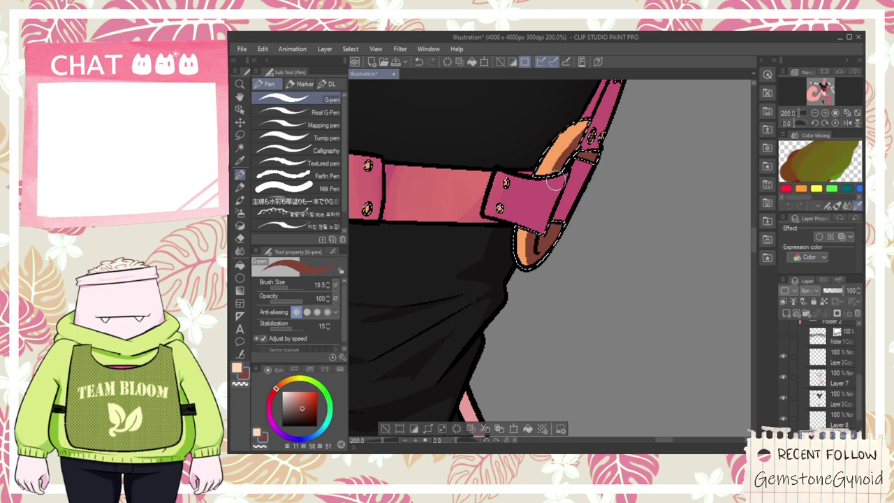
- Add pale peach highlights to the lit edges of the lower side ring's upper and lower arcs
{"action": "left_click", "coordinate": [241, 367]}
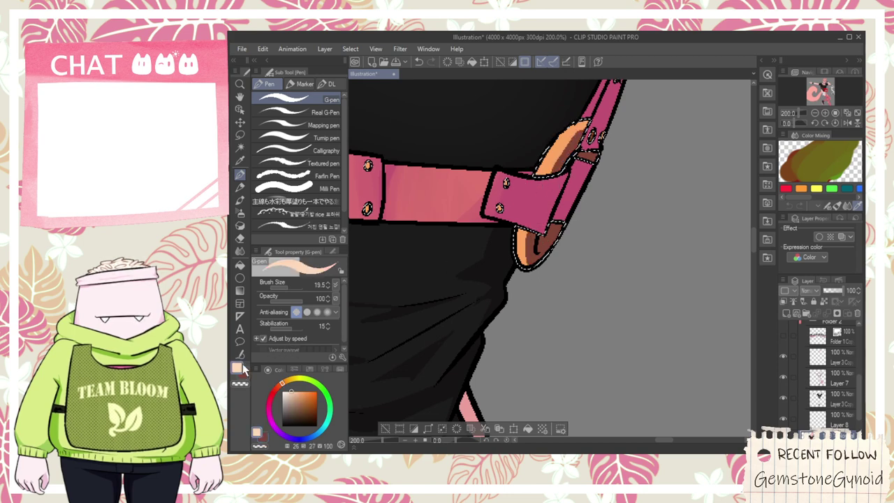
{"action": "scroll", "coordinate": [503, 255], "scroll_direction": "up", "scroll_amount": 2}
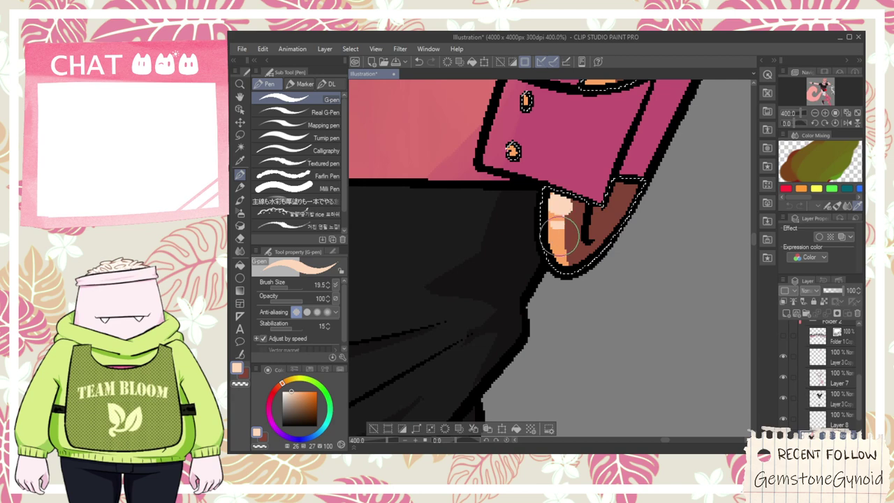
{"action": "scroll", "coordinate": [567, 235], "scroll_direction": "down", "scroll_amount": 2}
{"action": "scroll", "coordinate": [555, 211], "scroll_direction": "up", "scroll_amount": 2}
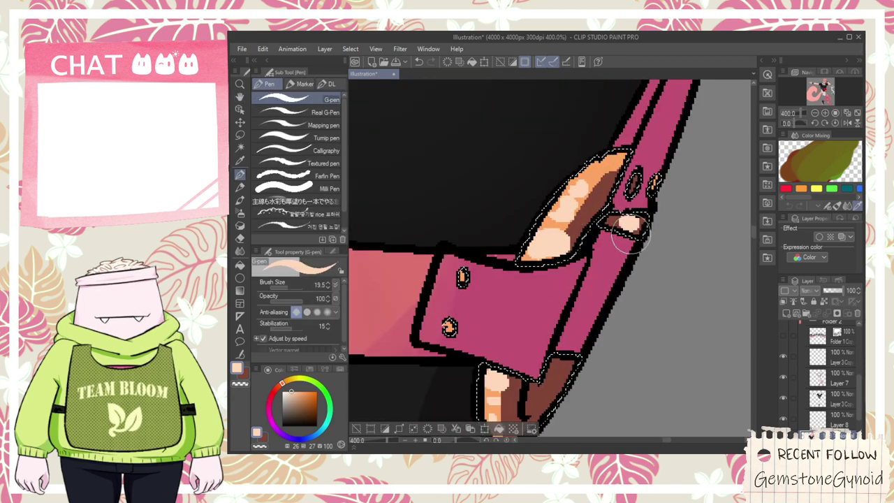
- Paint orange accents over the lower side ring's small middle segment and into the brown shadow of its lower arc
{"action": "key", "text": "i"}
{"action": "left_click", "coordinate": [609, 171]}
{"action": "key", "text": "p"}
{"action": "left_click_drag", "start_coordinate": [633, 228], "coordinate": [642, 227]}
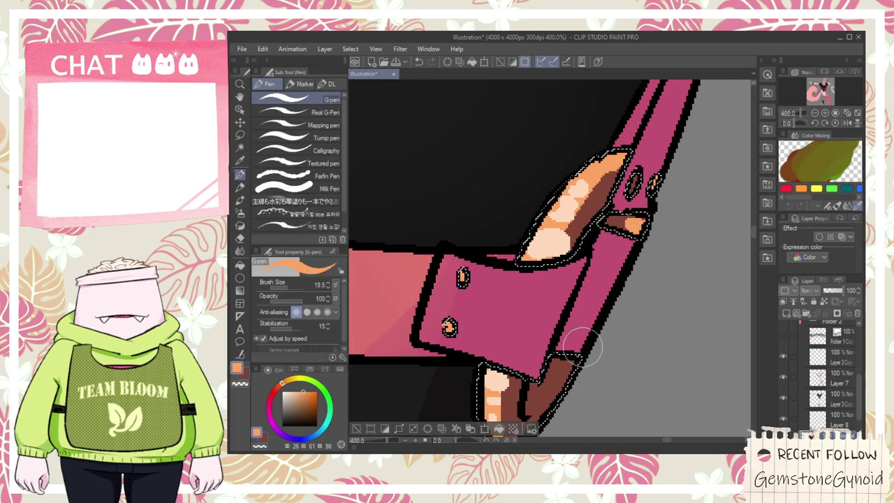
{"action": "left_click_drag", "start_coordinate": [543, 408], "coordinate": [562, 384]}
- Paint brown shadows on the upper side ring's inner arc, its right leg and the small segment at its lower end
{"action": "key", "text": "i"}
{"action": "left_click", "coordinate": [556, 240]}
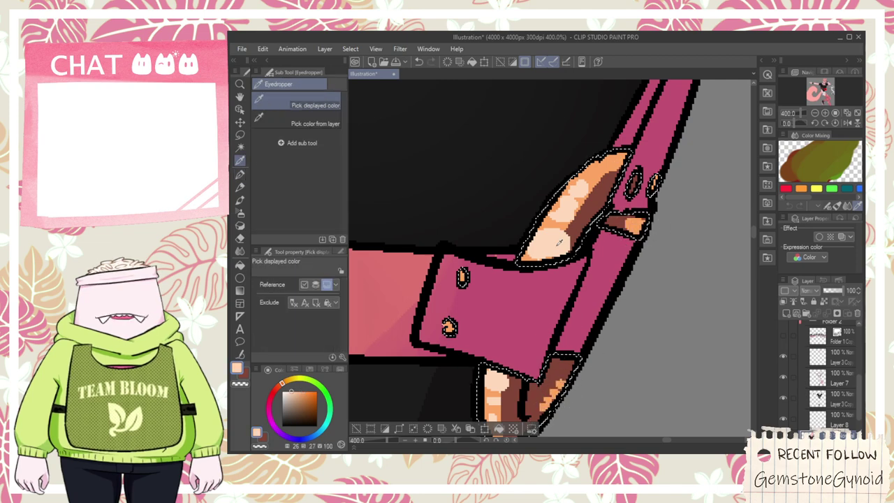
{"action": "scroll", "coordinate": [566, 239], "scroll_direction": "down", "scroll_amount": 3}
{"action": "key", "text": "space"}
{"action": "left_click_drag", "start_coordinate": [627, 129], "coordinate": [589, 217]}
{"action": "scroll", "coordinate": [589, 216], "scroll_direction": "up", "scroll_amount": 3}
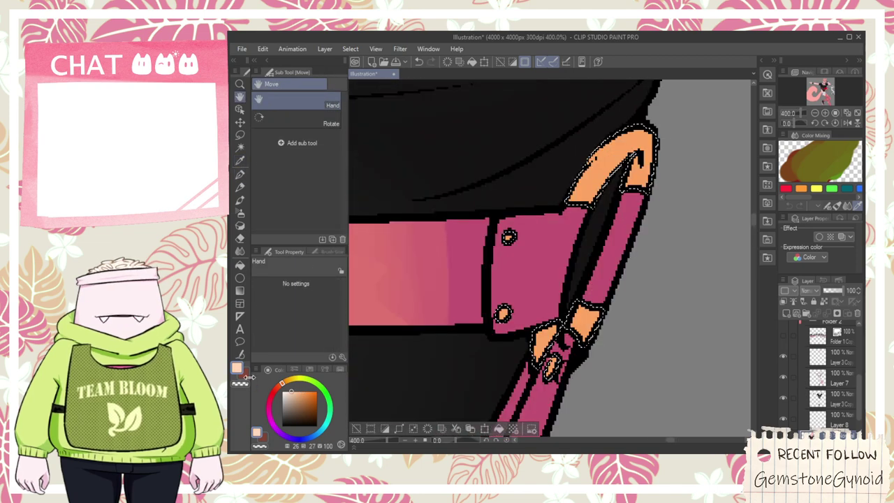
{"action": "key", "text": "p"}
{"action": "key", "text": "ctrl+z"}
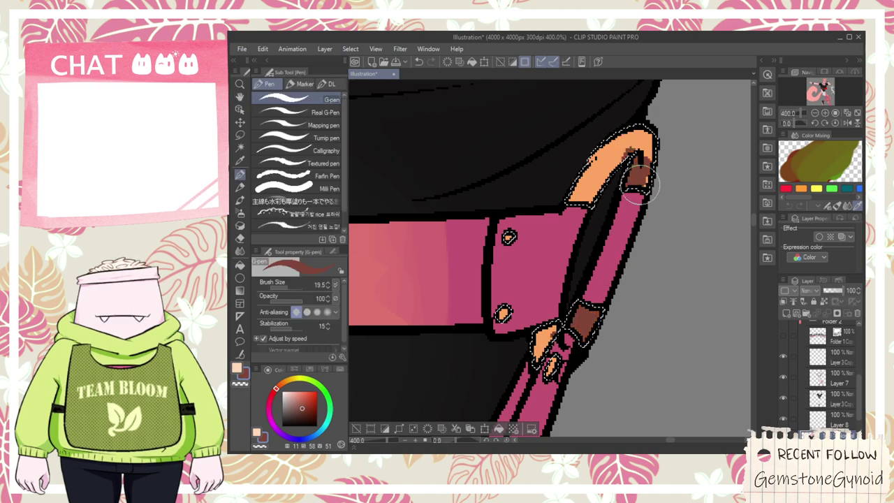
{"action": "scroll", "coordinate": [637, 167], "scroll_direction": "down", "scroll_amount": 2}
{"action": "scroll", "coordinate": [631, 174], "scroll_direction": "up", "scroll_amount": 2}
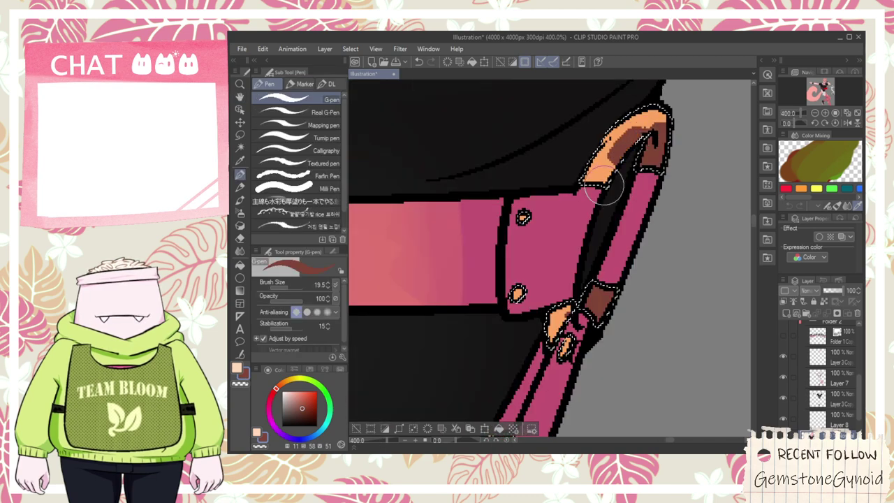
{"action": "key", "text": "space"}
{"action": "left_click_drag", "start_coordinate": [589, 269], "coordinate": [569, 259]}
{"action": "scroll", "coordinate": [592, 157], "scroll_direction": "down", "scroll_amount": 2}
{"action": "scroll", "coordinate": [621, 142], "scroll_direction": "up", "scroll_amount": 2}
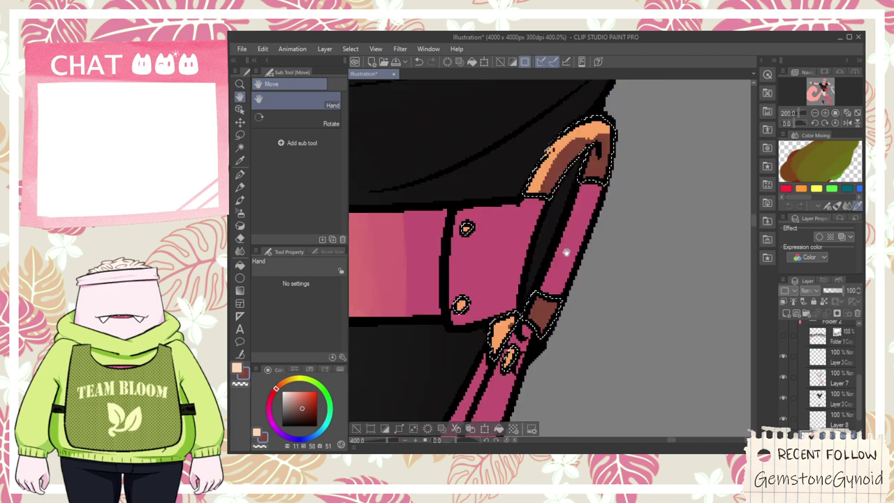
- Add pale peach highlights along the upper side ring's outer arc and on its small lower left segment, and sample the base orange
{"action": "left_click", "coordinate": [240, 368]}
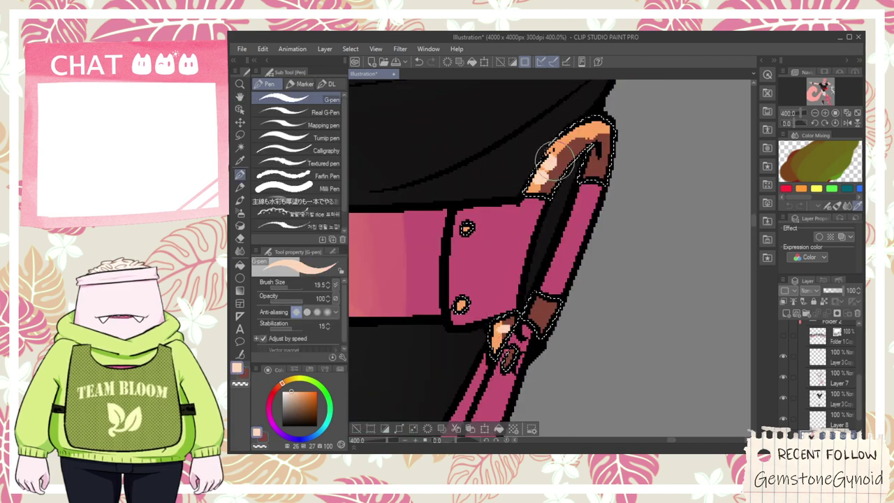
{"action": "left_click", "coordinate": [519, 336], "text": "alt"}
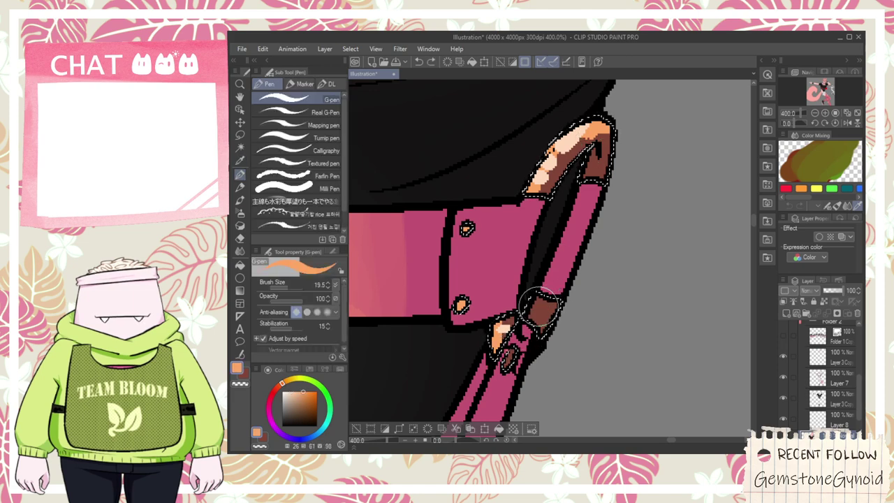
{"action": "scroll", "coordinate": [549, 286], "scroll_direction": "down", "scroll_amount": 10}
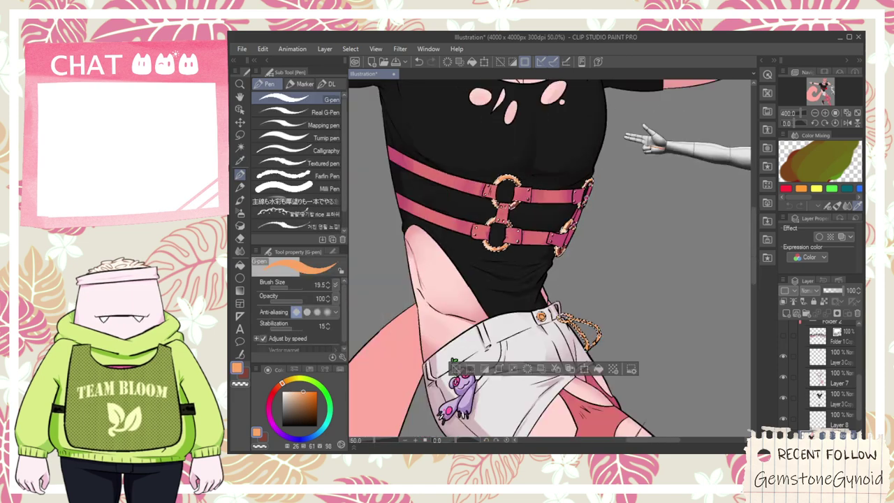
- Sample the pale peach and paint a highlight around the upper left rim of the orange button on the shorts
{"action": "key", "text": "space"}
{"action": "scroll", "coordinate": [537, 231], "scroll_direction": "up", "scroll_amount": 10}
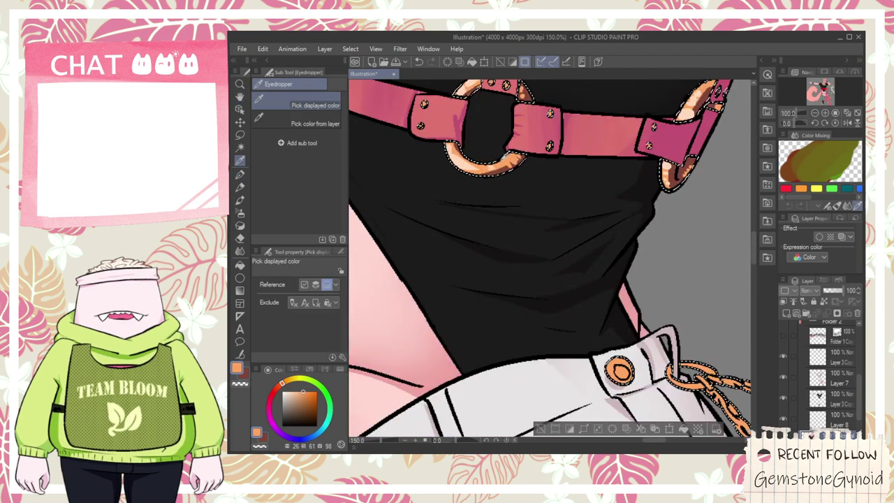
{"action": "scroll", "coordinate": [480, 165], "scroll_direction": "up", "scroll_amount": 2}
{"action": "left_click", "coordinate": [397, 142], "text": "alt"}
{"action": "scroll", "coordinate": [401, 144], "scroll_direction": "down", "scroll_amount": 4}
{"action": "key", "text": "space"}
{"action": "left_click_drag", "start_coordinate": [615, 386], "coordinate": [520, 264]}
{"action": "scroll", "coordinate": [519, 263], "scroll_direction": "up", "scroll_amount": 4}
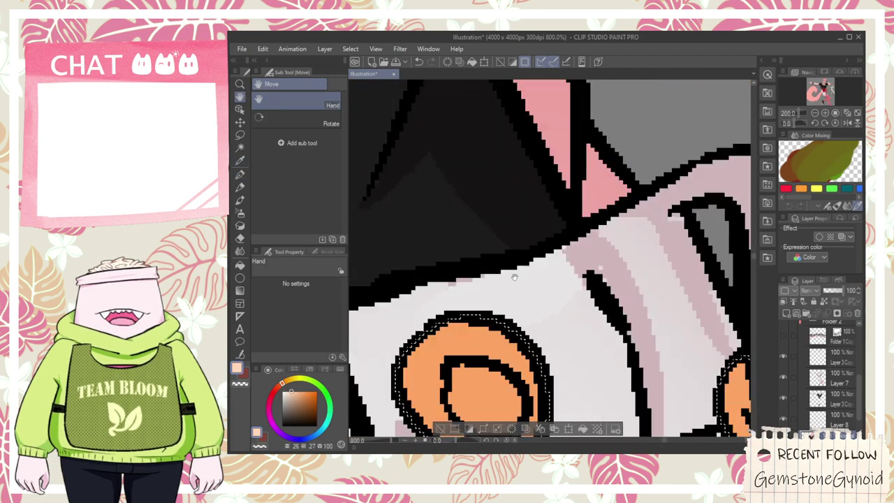
{"action": "left_click_drag", "start_coordinate": [493, 311], "coordinate": [514, 178]}
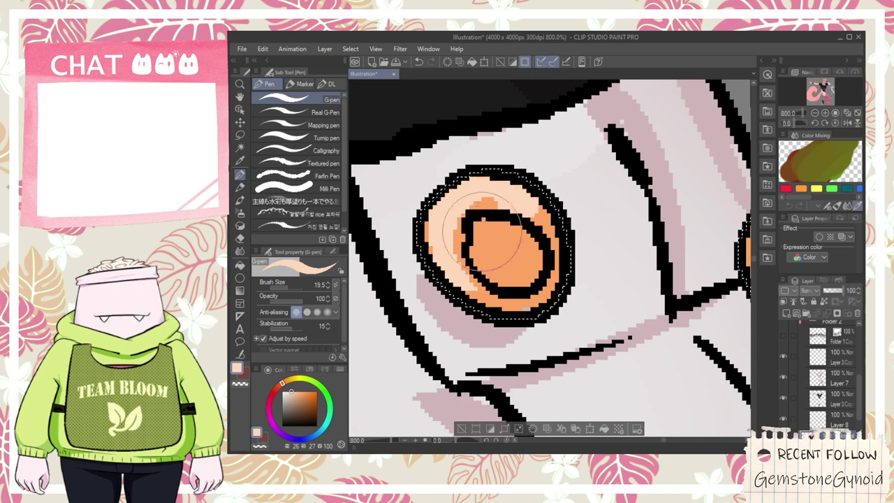
- Paint a brown shadow across the lower part of the button's inner stud and a touch on its lower rim
{"action": "left_click", "coordinate": [243, 377]}
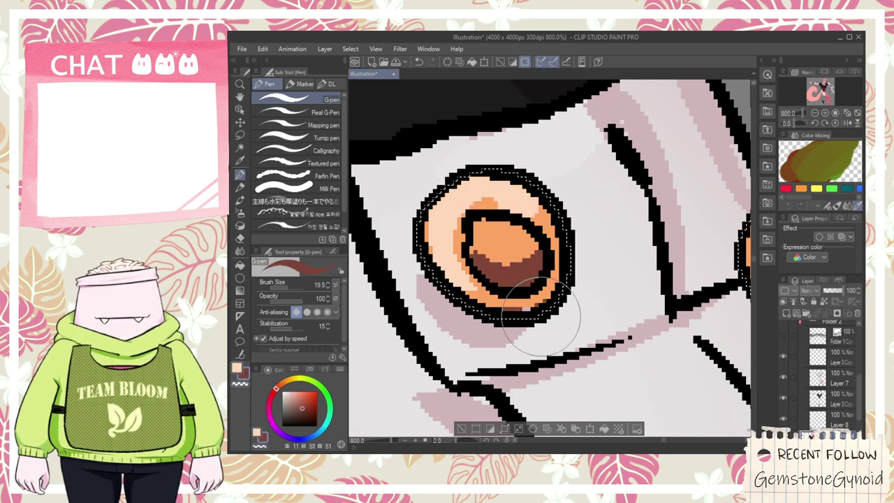
{"action": "key", "text": "w"}
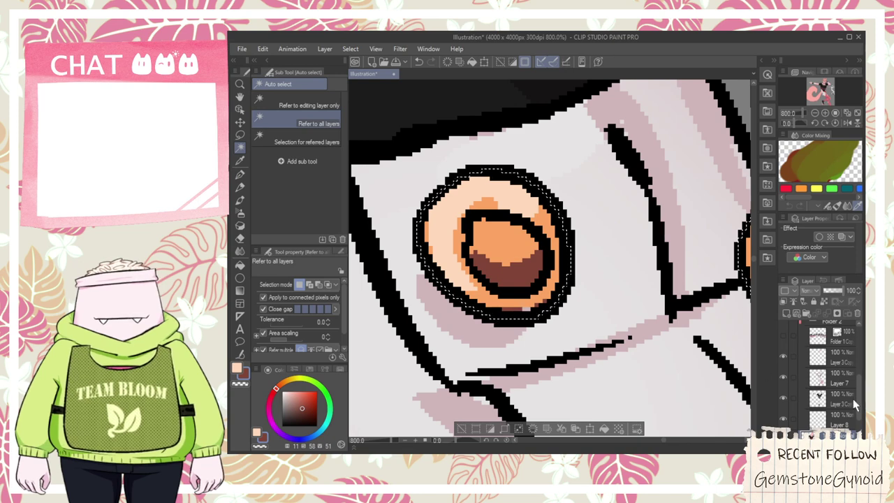
{"action": "scroll", "coordinate": [856, 407], "scroll_direction": "down", "scroll_amount": 2}
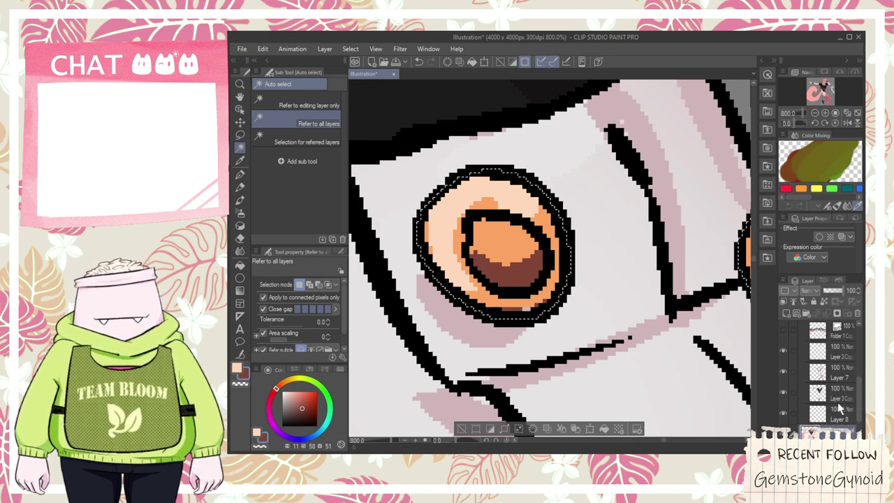
{"action": "left_click", "coordinate": [838, 370]}
{"action": "key", "text": "e"}
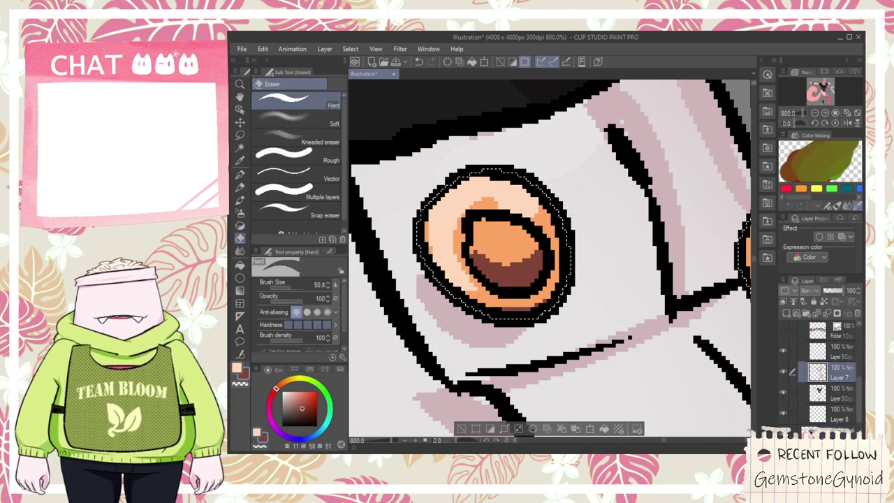
{"action": "left_click", "coordinate": [830, 430]}
{"action": "scroll", "coordinate": [517, 272], "scroll_direction": "down", "scroll_amount": 1}
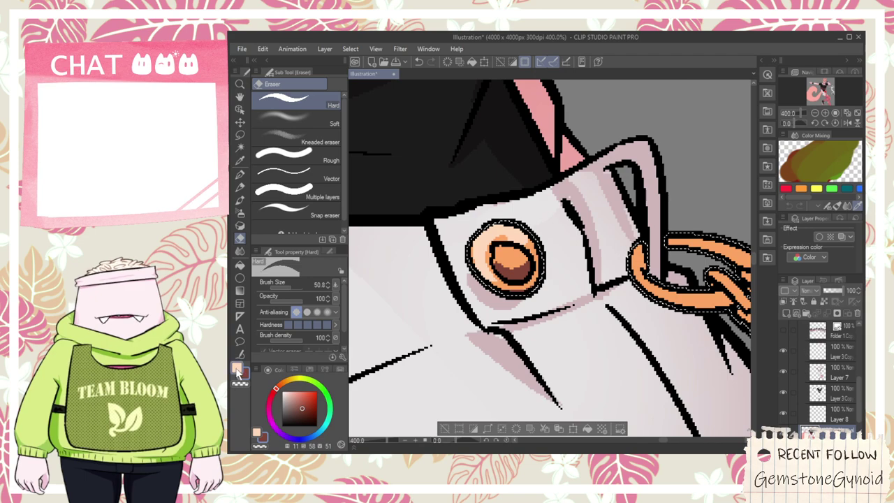
- Add a small pale peach highlight in the middle of the button's inner stud
{"action": "left_click", "coordinate": [237, 371]}
{"action": "scroll", "coordinate": [462, 275], "scroll_direction": "up", "scroll_amount": 1}
{"action": "key", "text": "p"}
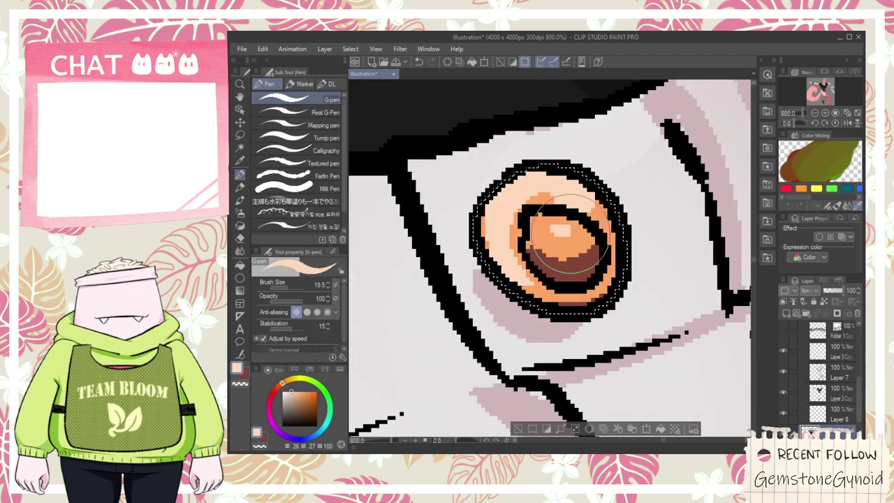
- Paint brown shadows on the shorts chain, from the large links at the belt loop down both hanging strands
{"action": "scroll", "coordinate": [581, 243], "scroll_direction": "down", "scroll_amount": 3}
{"action": "left_click_drag", "start_coordinate": [649, 254], "coordinate": [592, 263]}
{"action": "scroll", "coordinate": [592, 264], "scroll_direction": "up", "scroll_amount": 2}
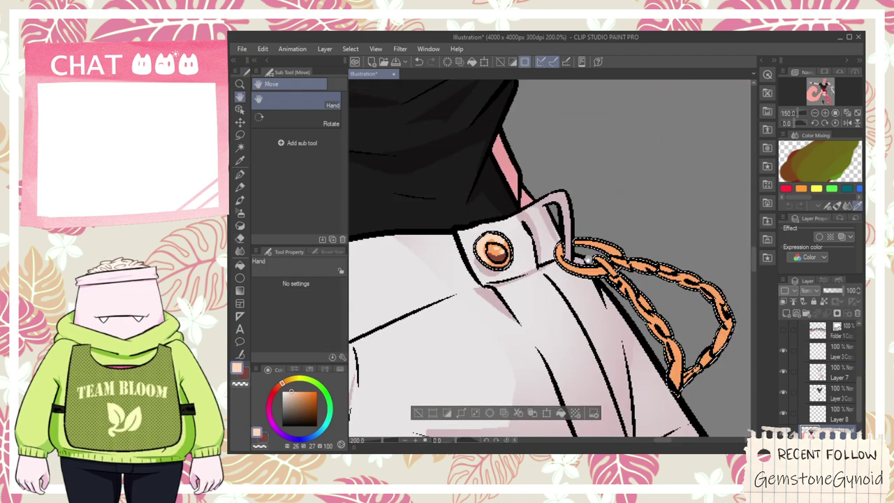
{"action": "left_click_drag", "start_coordinate": [533, 254], "coordinate": [569, 275]}
{"action": "key", "text": "ctrl+z"}
{"action": "left_click", "coordinate": [243, 375]}
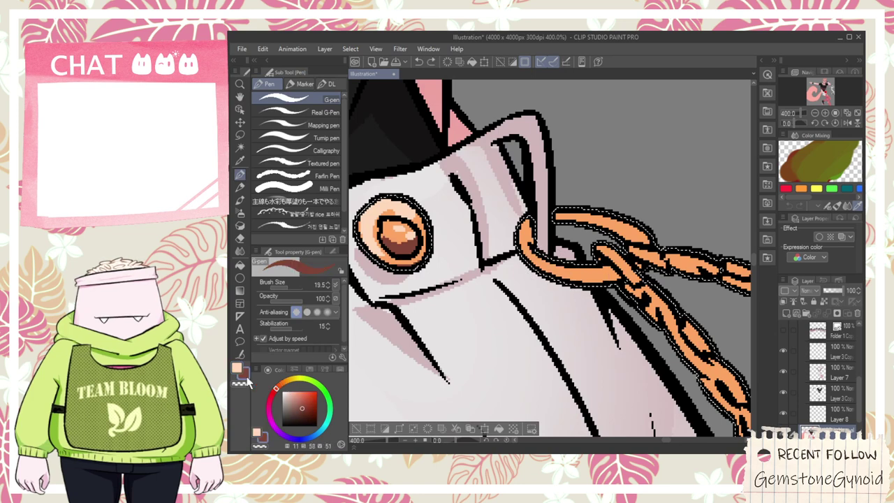
{"action": "scroll", "coordinate": [571, 254], "scroll_direction": "up", "scroll_amount": 1}
{"action": "scroll", "coordinate": [514, 238], "scroll_direction": "down", "scroll_amount": 1}
{"action": "mouse_move", "coordinate": [482, 230]}
{"action": "left_mouse_down"}
{"action": "mouse_move", "coordinate": [532, 275]}
{"action": "mouse_move", "coordinate": [570, 267]}
{"action": "mouse_move", "coordinate": [538, 273]}
{"action": "left_mouse_up"}
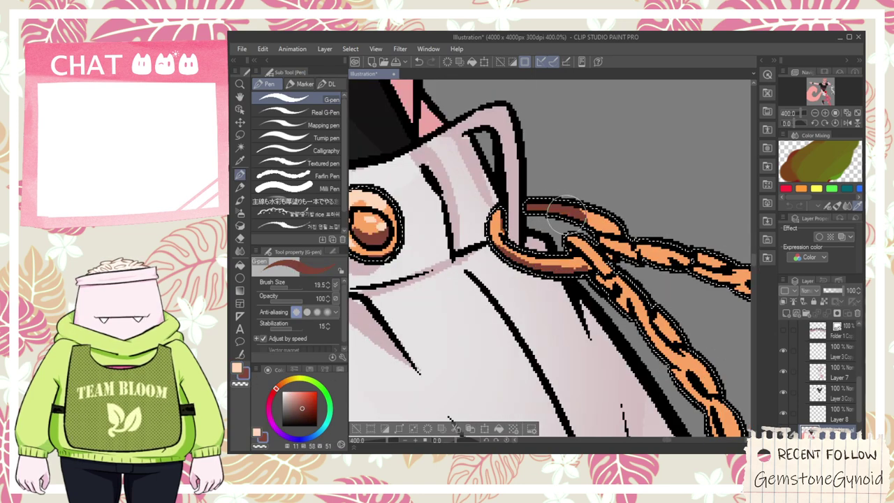
{"action": "scroll", "coordinate": [593, 235], "scroll_direction": "down", "scroll_amount": 1}
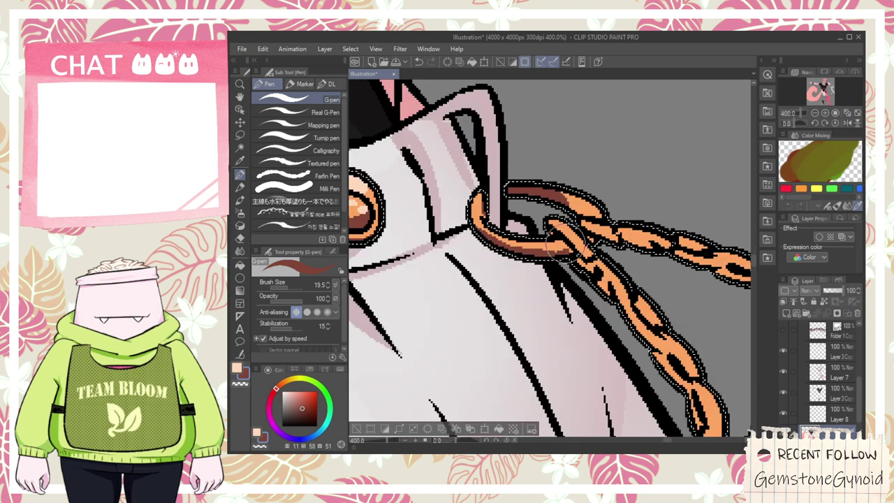
{"action": "scroll", "coordinate": [608, 235], "scroll_direction": "down", "scroll_amount": 1}
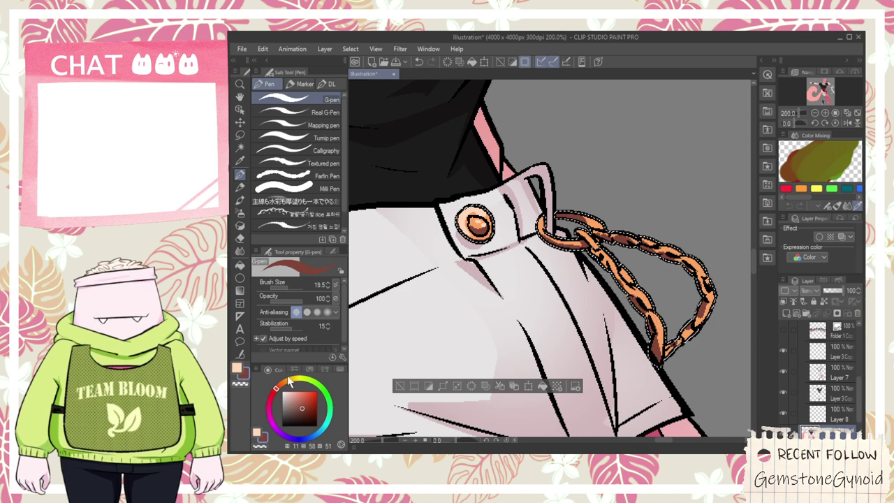
- Add pale peach highlights to the large belt-loop link and along the links of both chain strands
{"action": "left_click", "coordinate": [239, 368]}
{"action": "scroll", "coordinate": [552, 243], "scroll_direction": "up", "scroll_amount": 2}
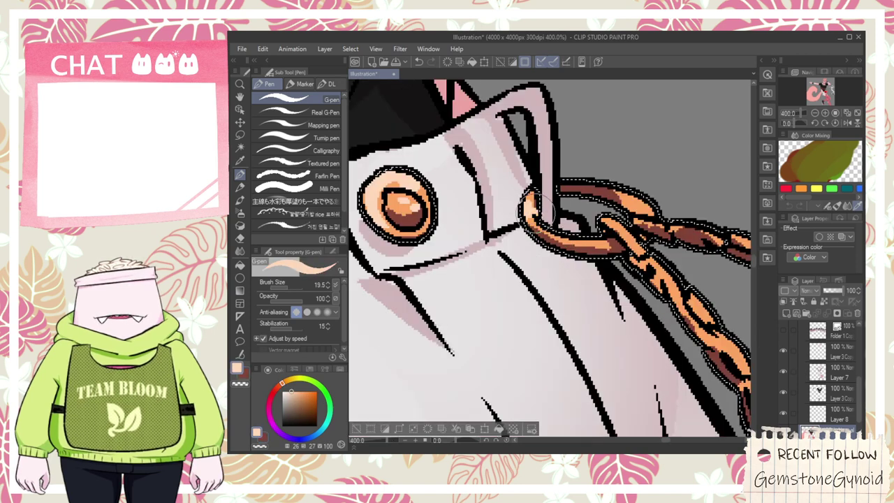
{"action": "mouse_move", "coordinate": [623, 202]}
{"action": "left_mouse_down"}
{"action": "mouse_move", "coordinate": [647, 204]}
{"action": "mouse_move", "coordinate": [587, 188]}
{"action": "mouse_move", "coordinate": [598, 178]}
{"action": "mouse_move", "coordinate": [610, 191]}
{"action": "mouse_move", "coordinate": [609, 199]}
{"action": "mouse_move", "coordinate": [596, 189]}
{"action": "mouse_move", "coordinate": [693, 314]}
{"action": "mouse_move", "coordinate": [708, 298]}
{"action": "mouse_move", "coordinate": [687, 261]}
{"action": "mouse_move", "coordinate": [573, 218]}
{"action": "left_mouse_up"}
{"action": "scroll", "coordinate": [612, 194], "scroll_direction": "down", "scroll_amount": 2}
{"action": "scroll", "coordinate": [628, 220], "scroll_direction": "up", "scroll_amount": 2}
{"action": "left_click_drag", "start_coordinate": [550, 245], "coordinate": [568, 270]}
{"action": "mouse_move", "coordinate": [583, 307]}
{"action": "left_mouse_down"}
{"action": "mouse_move", "coordinate": [604, 338]}
{"action": "mouse_move", "coordinate": [662, 350]}
{"action": "mouse_move", "coordinate": [635, 361]}
{"action": "mouse_move", "coordinate": [617, 384]}
{"action": "mouse_move", "coordinate": [655, 350]}
{"action": "left_mouse_up"}
{"action": "left_click_drag", "start_coordinate": [693, 274], "coordinate": [685, 262]}
{"action": "mouse_move", "coordinate": [680, 218]}
{"action": "left_mouse_down"}
{"action": "mouse_move", "coordinate": [658, 187]}
{"action": "mouse_move", "coordinate": [611, 152]}
{"action": "mouse_move", "coordinate": [578, 179]}
{"action": "mouse_move", "coordinate": [636, 359]}
{"action": "mouse_move", "coordinate": [652, 355]}
{"action": "left_mouse_up"}
- Clear the selection and review the shading across the whole figure, from the head and harness to the shorts and legs
{"action": "scroll", "coordinate": [584, 146], "scroll_direction": "down", "scroll_amount": 5}
{"action": "key", "text": "space"}
{"action": "scroll", "coordinate": [578, 177], "scroll_direction": "down", "scroll_amount": 3}
{"action": "left_click_drag", "start_coordinate": [510, 386], "coordinate": [595, 372]}
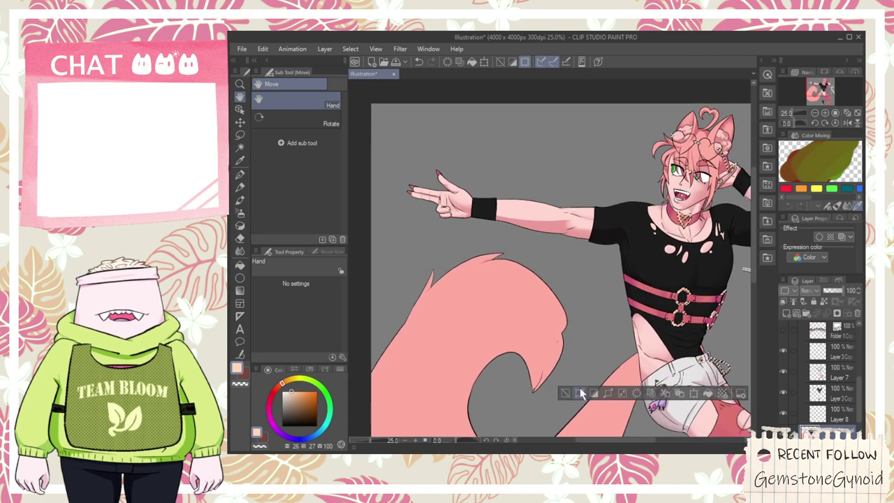
{"action": "scroll", "coordinate": [595, 372], "scroll_direction": "down", "scroll_amount": 1}
{"action": "left_click_drag", "start_coordinate": [614, 434], "coordinate": [558, 363]}
{"action": "scroll", "coordinate": [572, 283], "scroll_direction": "up", "scroll_amount": 1}
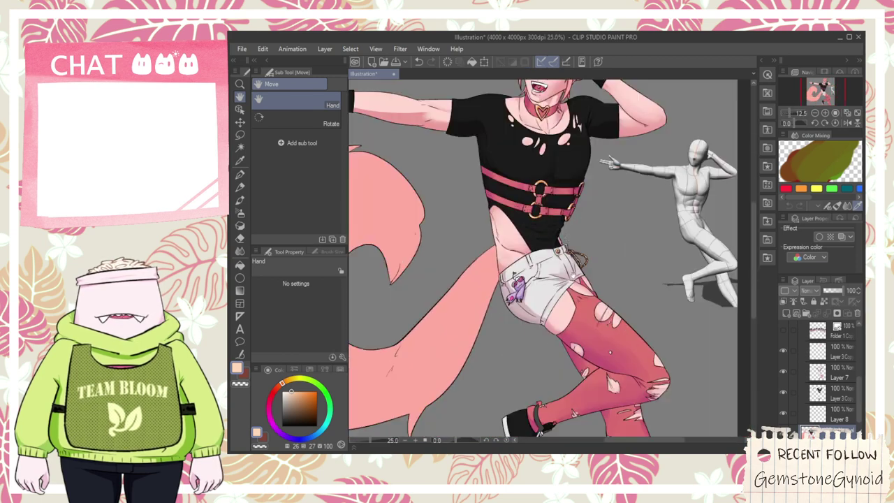
{"action": "left_click_drag", "start_coordinate": [591, 203], "coordinate": [624, 269]}
{"action": "left_click_drag", "start_coordinate": [525, 178], "coordinate": [608, 159]}
{"action": "scroll", "coordinate": [603, 207], "scroll_direction": "down", "scroll_amount": 2}
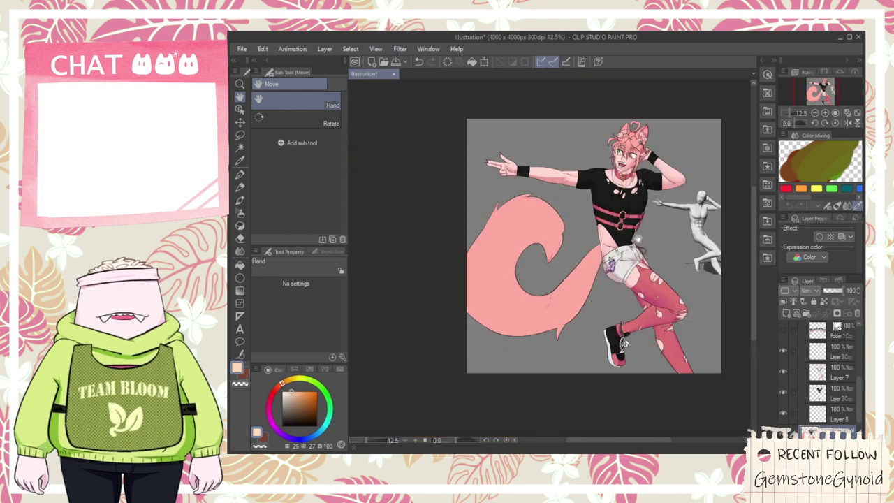
{"action": "left_click_drag", "start_coordinate": [610, 202], "coordinate": [600, 214]}
{"action": "scroll", "coordinate": [602, 209], "scroll_direction": "up", "scroll_amount": 3}
{"action": "left_click_drag", "start_coordinate": [623, 140], "coordinate": [608, 264]}
{"action": "scroll", "coordinate": [609, 265], "scroll_direction": "down", "scroll_amount": 1}
{"action": "left_click_drag", "start_coordinate": [621, 296], "coordinate": [618, 258]}
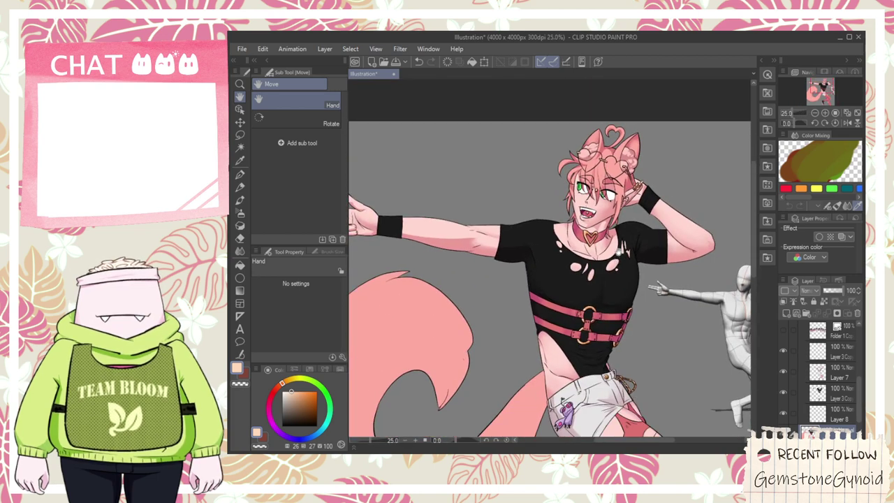
{"action": "scroll", "coordinate": [621, 161], "scroll_direction": "up", "scroll_amount": 2}
{"action": "scroll", "coordinate": [621, 162], "scroll_direction": "down", "scroll_amount": 2}
{"action": "left_click_drag", "start_coordinate": [641, 321], "coordinate": [654, 200]}
{"action": "scroll", "coordinate": [654, 200], "scroll_direction": "down", "scroll_amount": 2}
- Select the whole pink tail area with Auto select and make Layer 7 the layer to paint on
{"action": "left_click", "coordinate": [558, 275]}
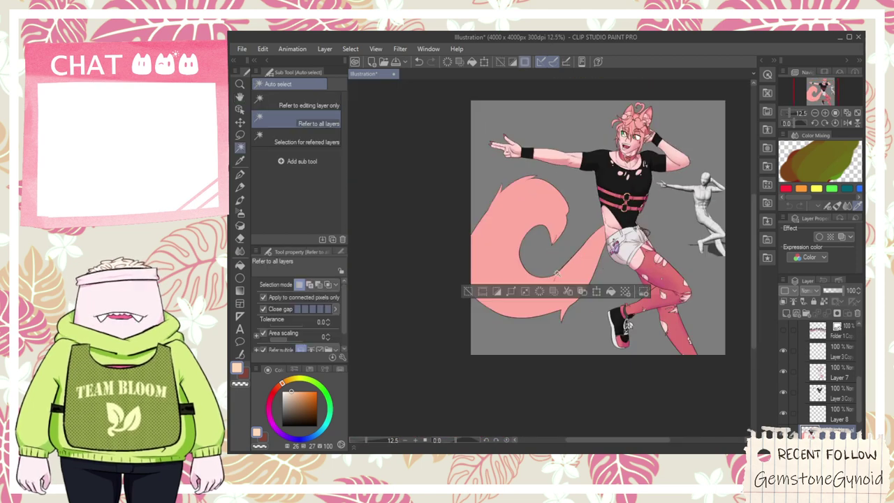
{"action": "left_click", "coordinate": [577, 269]}
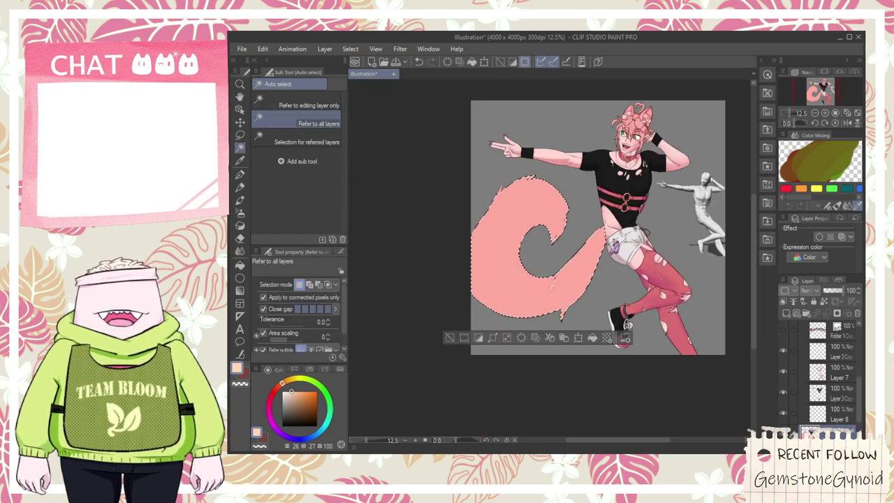
{"action": "left_click", "coordinate": [831, 377]}
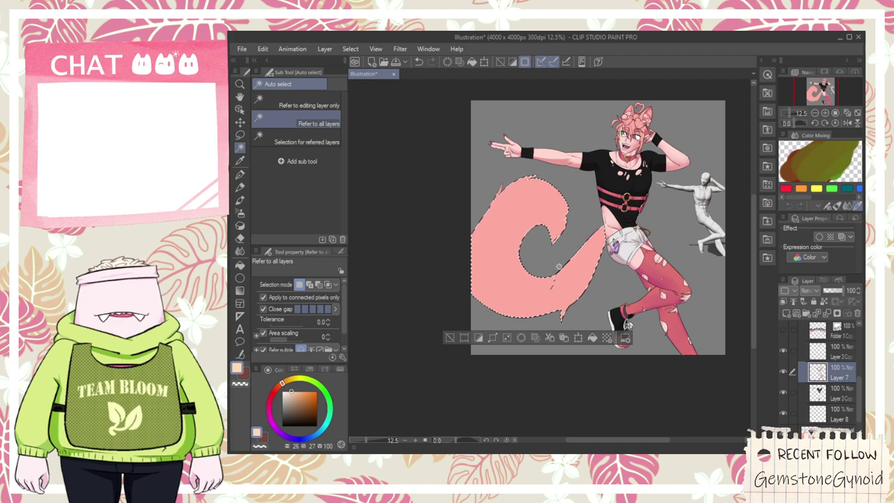
- Sample the light pink, and replace it with a darker rose pink picked from the character as the tail's shadow colour
{"action": "key", "text": "i"}
{"action": "scroll", "coordinate": [597, 241], "scroll_direction": "up", "scroll_amount": 3}
{"action": "left_click", "coordinate": [597, 242]}
{"action": "key", "text": "space"}
{"action": "left_click_drag", "start_coordinate": [649, 91], "coordinate": [600, 307]}
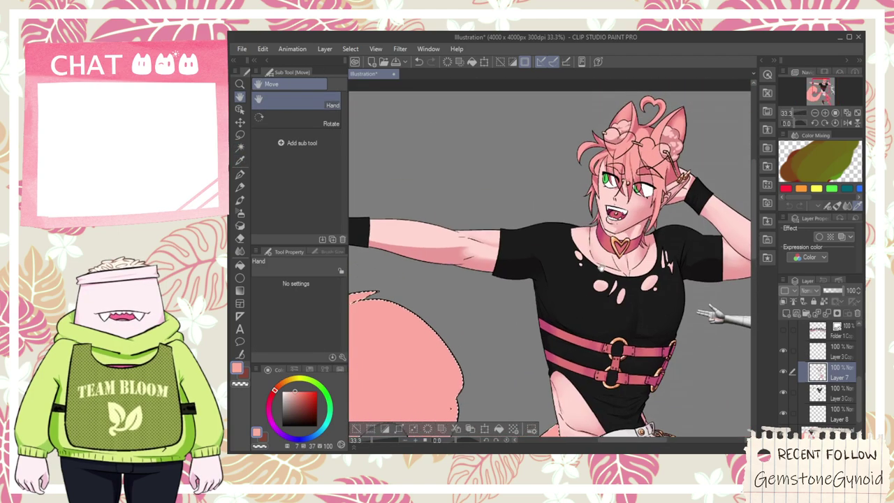
{"action": "scroll", "coordinate": [628, 181], "scroll_direction": "up", "scroll_amount": 4}
{"action": "left_click", "coordinate": [631, 242]}
{"action": "scroll", "coordinate": [629, 244], "scroll_direction": "down", "scroll_amount": 5}
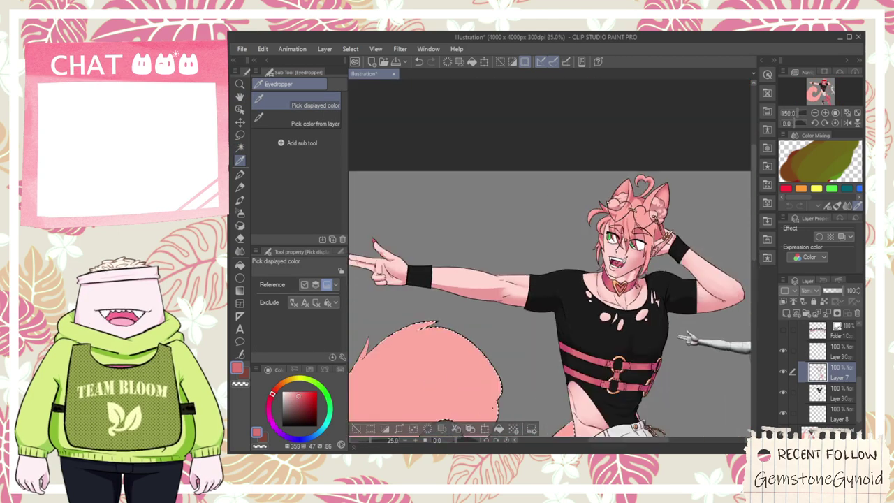
{"action": "key", "text": "space"}
{"action": "left_click_drag", "start_coordinate": [356, 359], "coordinate": [621, 360]}
{"action": "left_click_drag", "start_coordinate": [637, 323], "coordinate": [556, 179]}
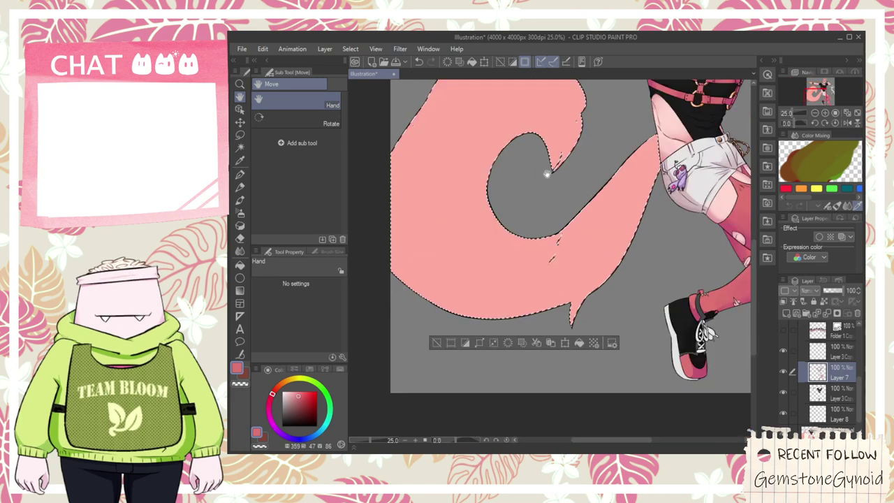
- Paint broad rose shadows over the tail's base, underside and inner curl with the Round watercolor brush at size 1066.5
{"action": "left_click", "coordinate": [240, 200]}
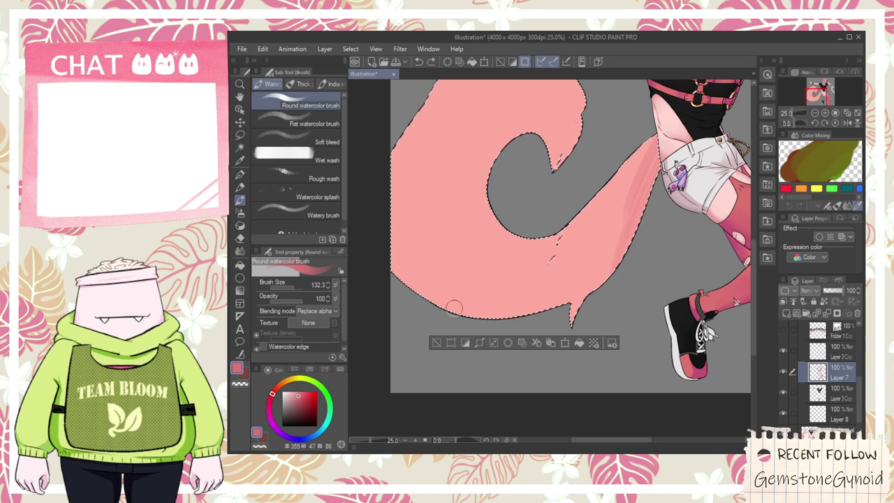
{"action": "left_click_drag", "start_coordinate": [298, 288], "coordinate": [302, 288]}
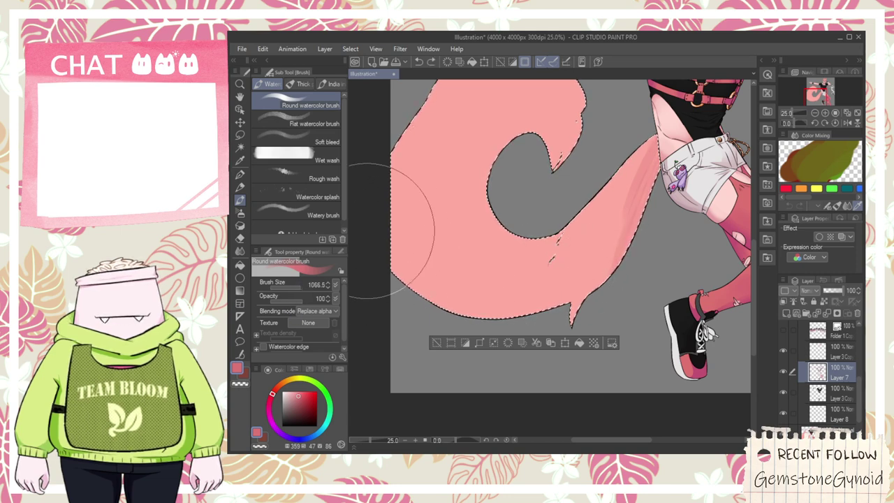
{"action": "mouse_move", "coordinate": [615, 168]}
{"action": "left_mouse_down"}
{"action": "mouse_move", "coordinate": [629, 222]}
{"action": "mouse_move", "coordinate": [520, 321]}
{"action": "mouse_move", "coordinate": [414, 203]}
{"action": "mouse_move", "coordinate": [442, 192]}
{"action": "mouse_move", "coordinate": [489, 199]}
{"action": "mouse_move", "coordinate": [548, 117]}
{"action": "left_mouse_up"}
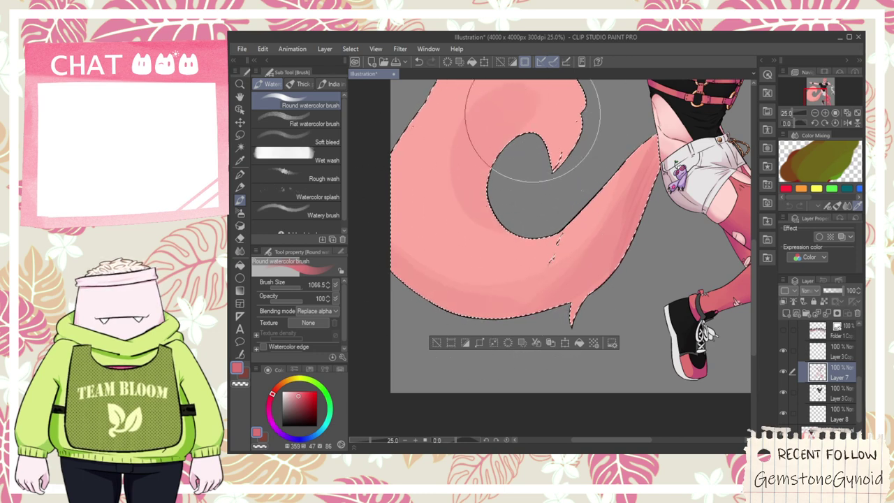
{"action": "mouse_move", "coordinate": [534, 213]}
{"action": "left_mouse_down"}
{"action": "mouse_move", "coordinate": [565, 133]}
{"action": "mouse_move", "coordinate": [539, 189]}
{"action": "mouse_move", "coordinate": [524, 182]}
{"action": "mouse_move", "coordinate": [556, 148]}
{"action": "left_mouse_up"}
{"action": "scroll", "coordinate": [552, 205], "scroll_direction": "down", "scroll_amount": 2}
{"action": "scroll", "coordinate": [578, 210], "scroll_direction": "up", "scroll_amount": 2}
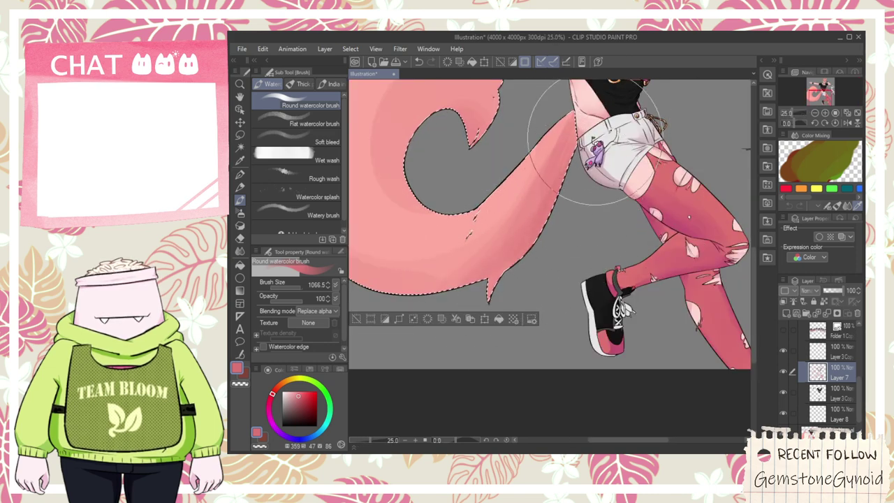
{"action": "scroll", "coordinate": [529, 109], "scroll_direction": "down", "scroll_amount": 4}
{"action": "scroll", "coordinate": [496, 223], "scroll_direction": "up", "scroll_amount": 4}
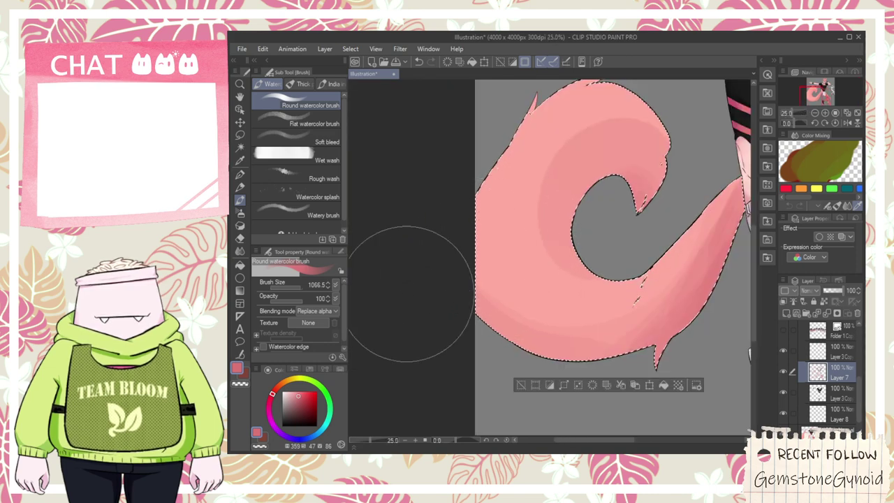
- Reduce the brush size to 221.4 and paint finer fur-like shadow strokes along the tail's lower edge, inner curl and tip
{"action": "left_click_drag", "start_coordinate": [298, 286], "coordinate": [313, 286]}
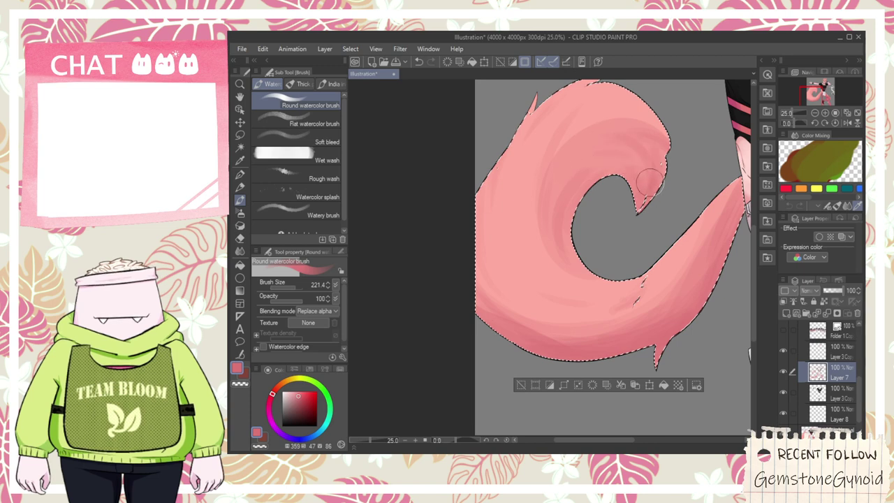
{"action": "scroll", "coordinate": [649, 188], "scroll_direction": "down", "scroll_amount": 2}
{"action": "scroll", "coordinate": [671, 196], "scroll_direction": "up", "scroll_amount": 2}
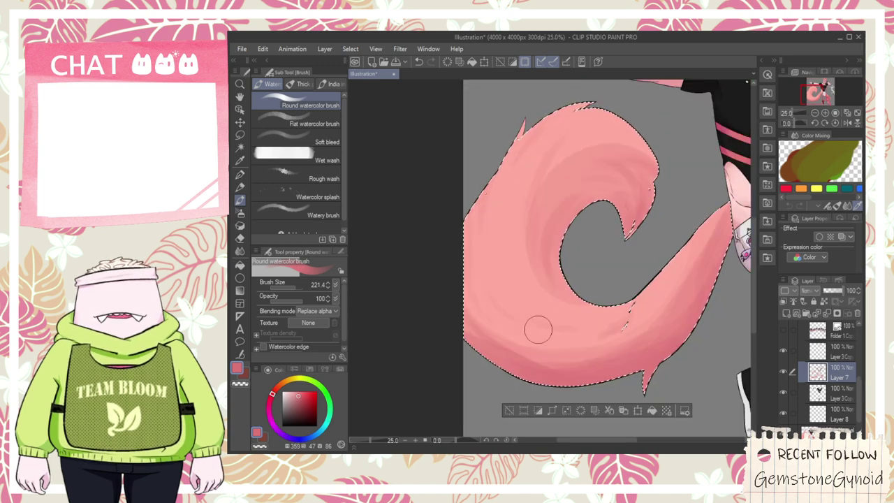
{"action": "scroll", "coordinate": [636, 304], "scroll_direction": "down", "scroll_amount": 2}
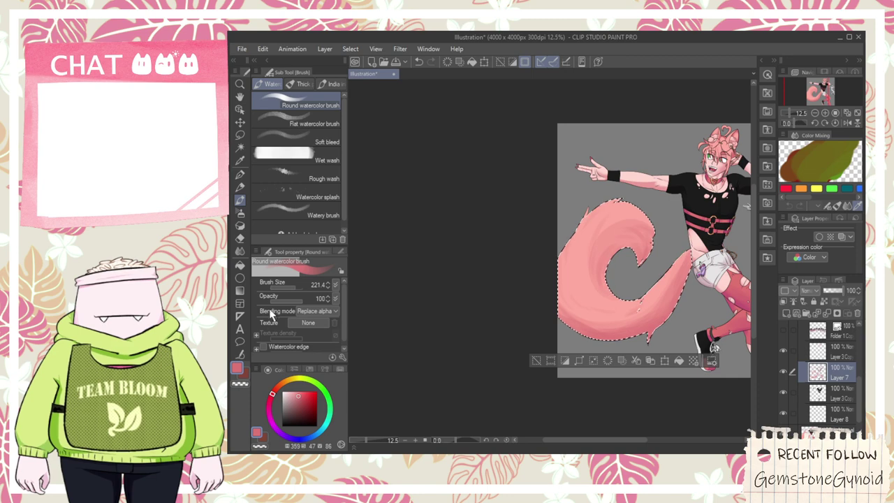
- Choose Cross-hatching x4 from the hatching decoration brushes as a texture brush for the tail
{"action": "left_click", "coordinate": [240, 250]}
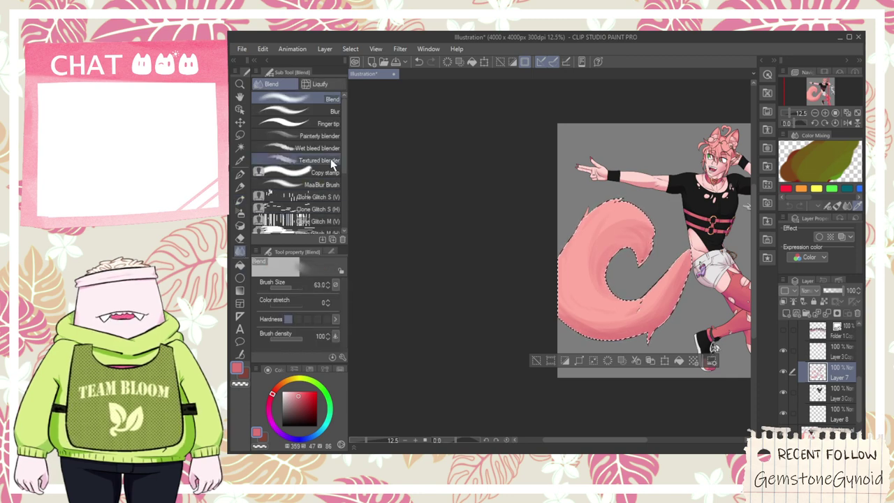
{"action": "scroll", "coordinate": [344, 168], "scroll_direction": "down", "scroll_amount": 1}
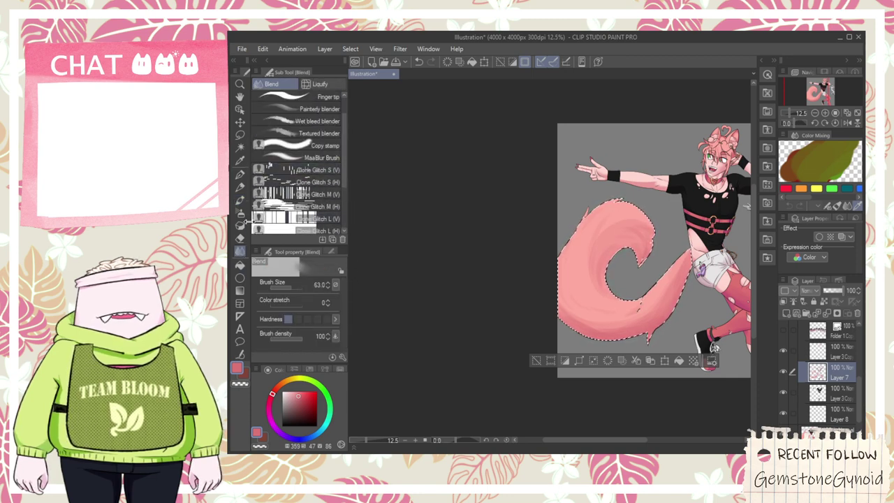
{"action": "left_click", "coordinate": [239, 212]}
{"action": "left_click", "coordinate": [239, 237]}
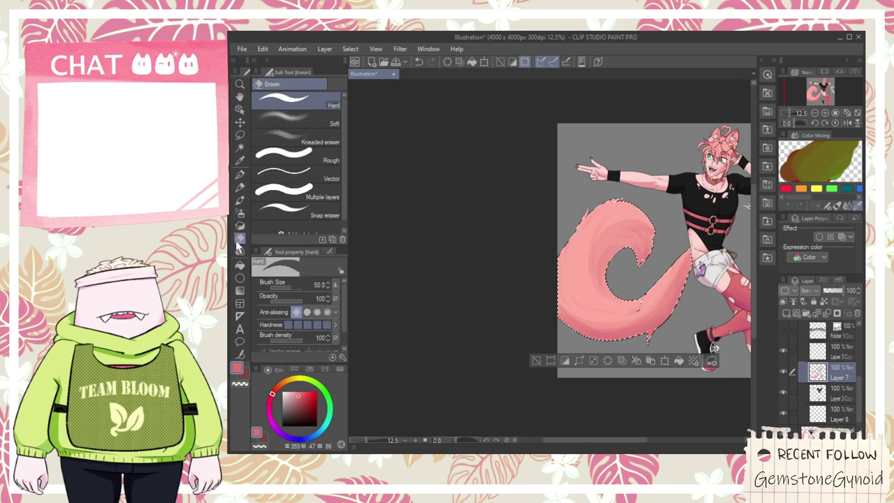
{"action": "left_click", "coordinate": [240, 225]}
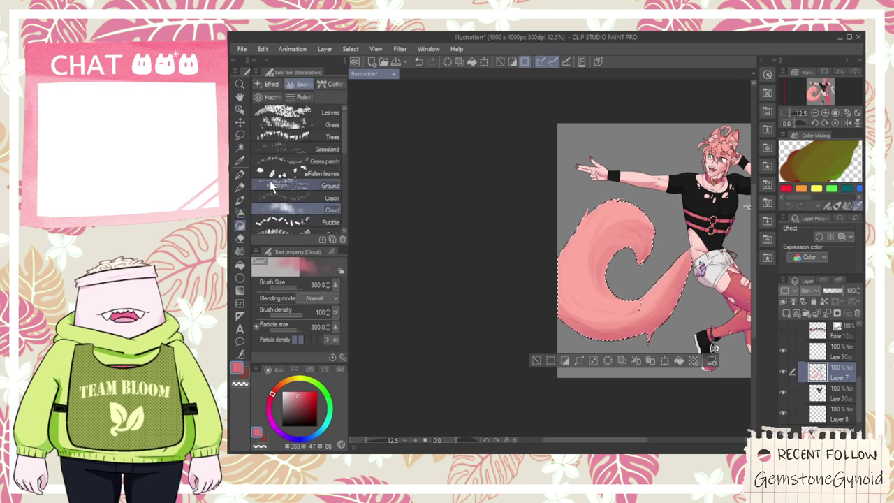
{"action": "left_click", "coordinate": [293, 99]}
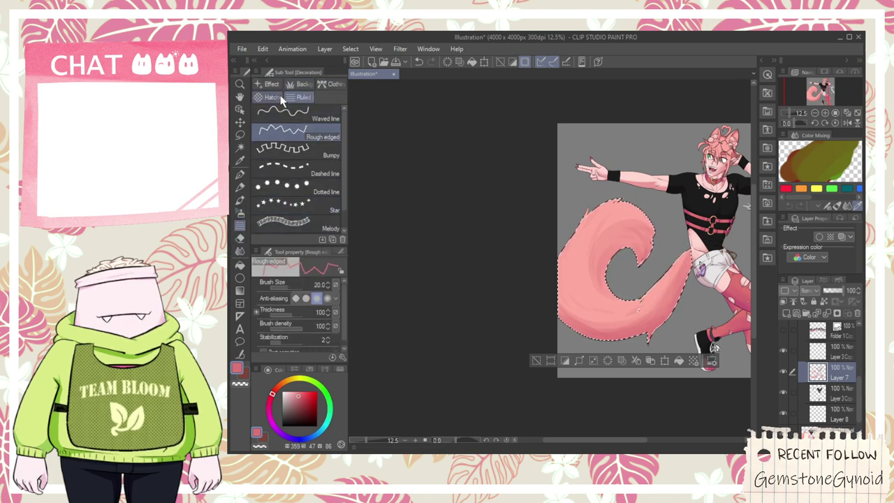
{"action": "left_click", "coordinate": [279, 97]}
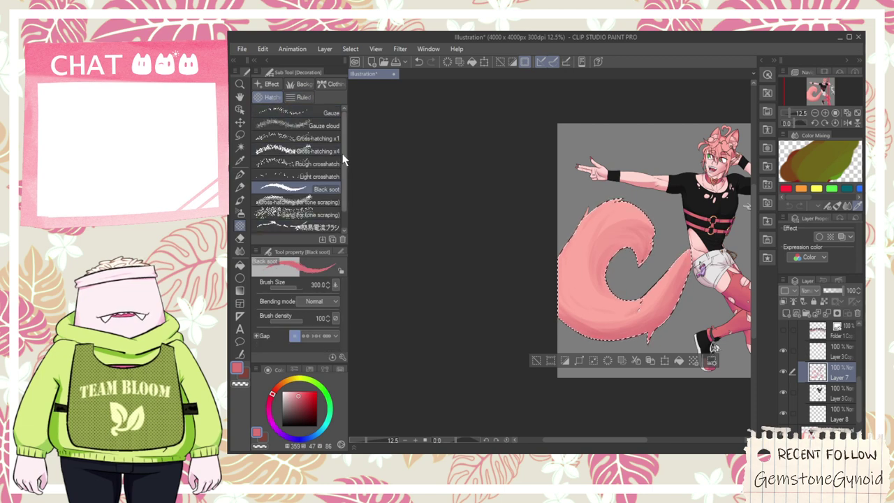
{"action": "mouse_move", "coordinate": [344, 159]}
{"action": "left_mouse_down"}
{"action": "mouse_move", "coordinate": [347, 233]}
{"action": "mouse_move", "coordinate": [344, 159]}
{"action": "left_mouse_up"}
{"action": "left_click", "coordinate": [323, 164]}
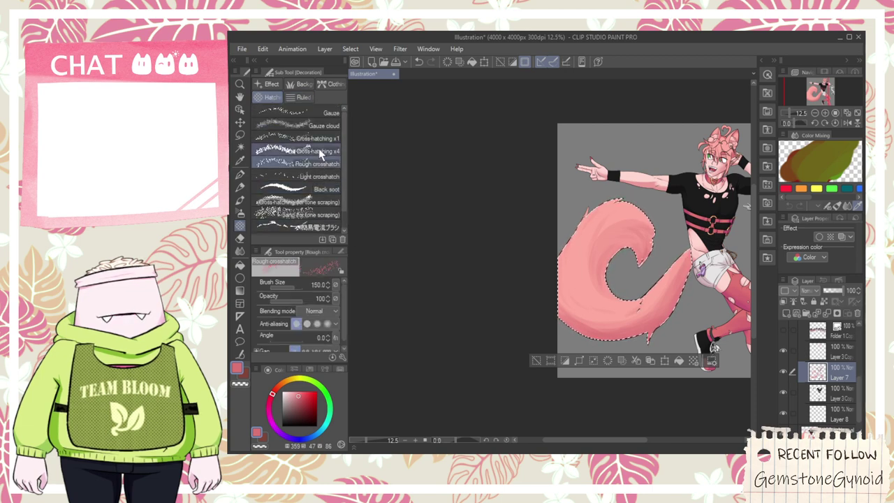
{"action": "left_click", "coordinate": [319, 152]}
- Lightly texture the tail's shading with the Cross-hatching x4 brush, using transparent colour at opacity 23
{"action": "scroll", "coordinate": [599, 321], "scroll_direction": "up", "scroll_amount": 2}
{"action": "left_click_drag", "start_coordinate": [535, 288], "coordinate": [531, 318]}
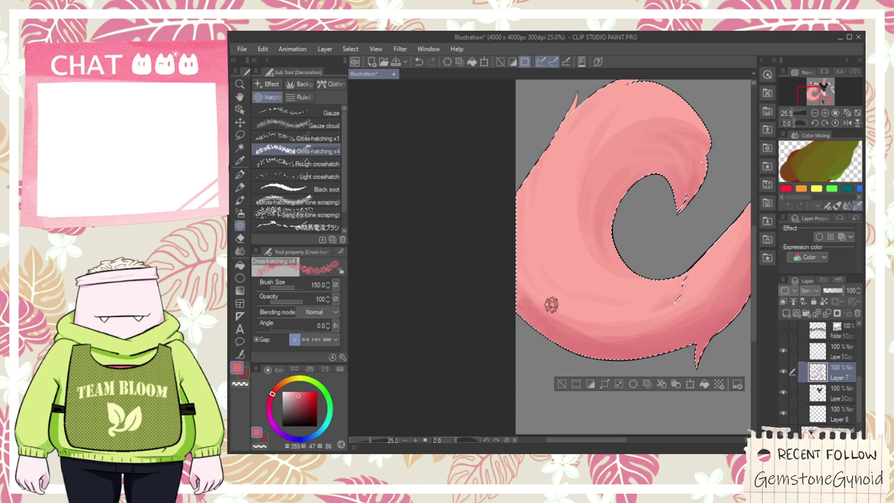
{"action": "scroll", "coordinate": [506, 235], "scroll_direction": "down", "scroll_amount": 1}
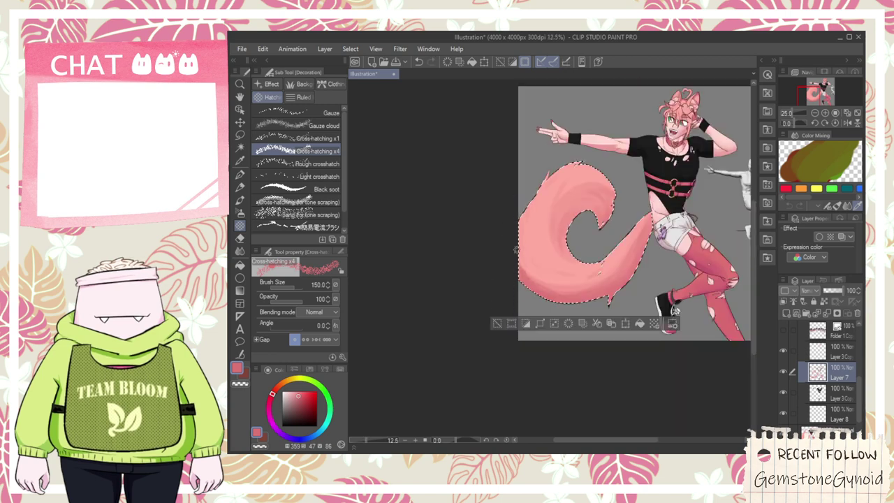
{"action": "left_click", "coordinate": [240, 383]}
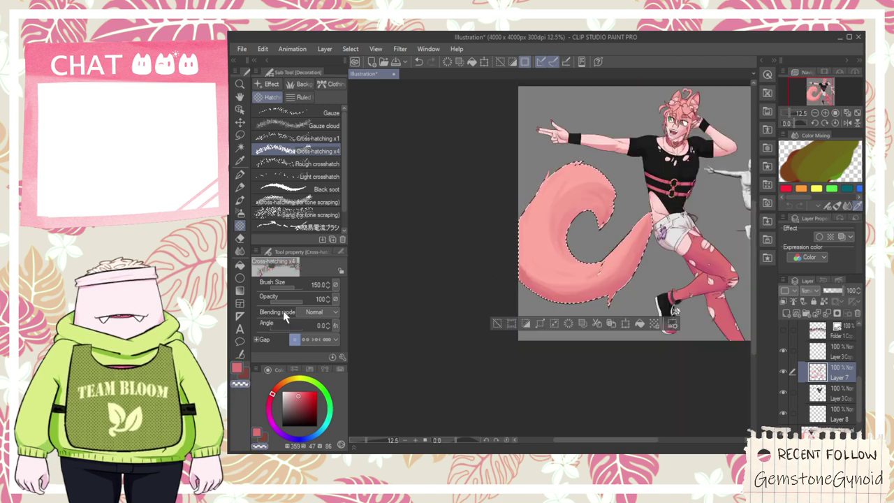
{"action": "left_click_drag", "start_coordinate": [289, 301], "coordinate": [276, 301]}
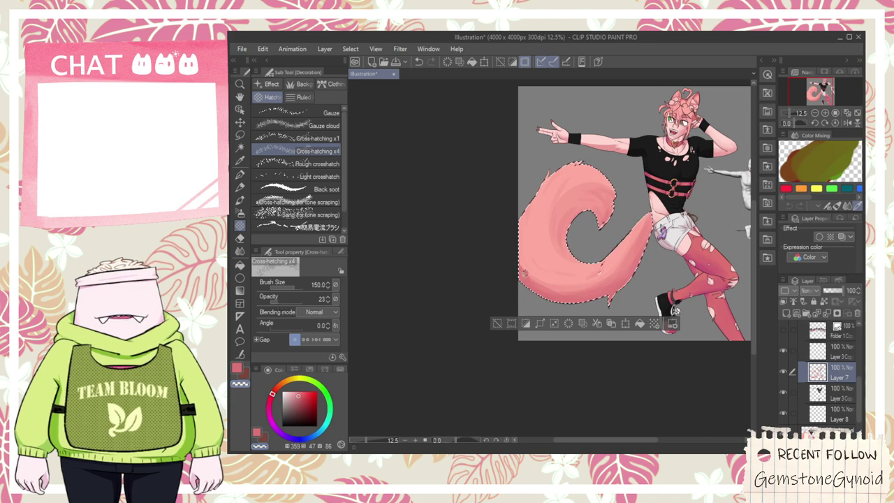
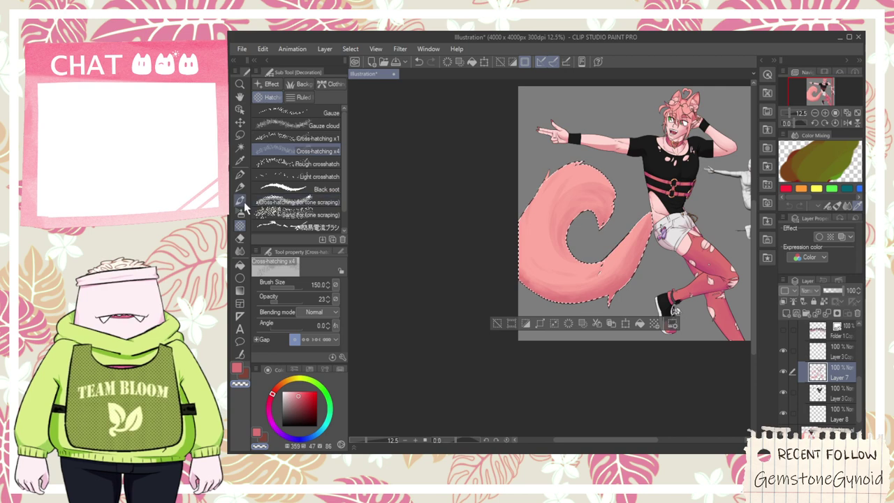
- Blend the rose shadows along the tail's lower edge and base with the Wet bleed blender at size 665.5
{"action": "left_click", "coordinate": [239, 237]}
{"action": "left_click", "coordinate": [239, 250]}
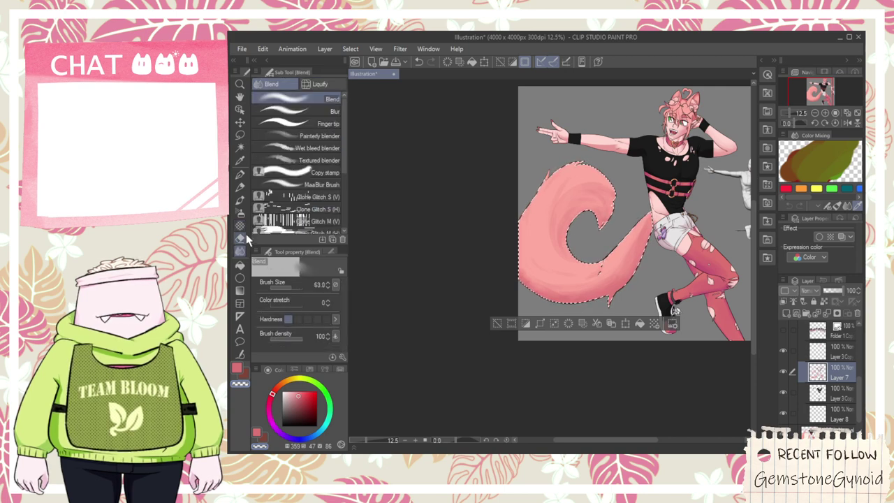
{"action": "left_click", "coordinate": [307, 160]}
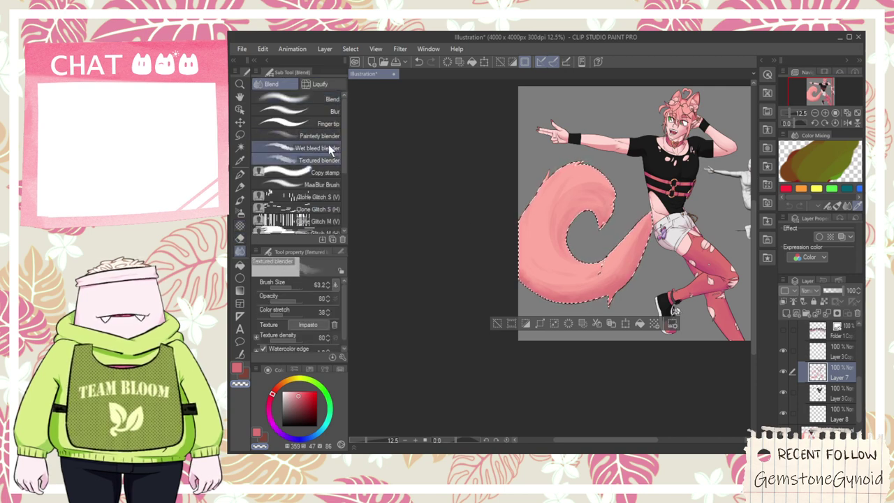
{"action": "left_click", "coordinate": [308, 148]}
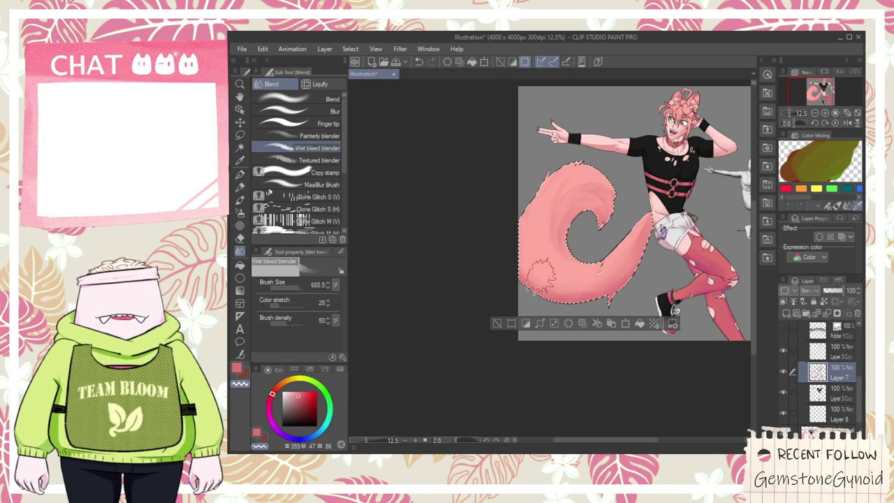
{"action": "scroll", "coordinate": [576, 188], "scroll_direction": "up", "scroll_amount": 3}
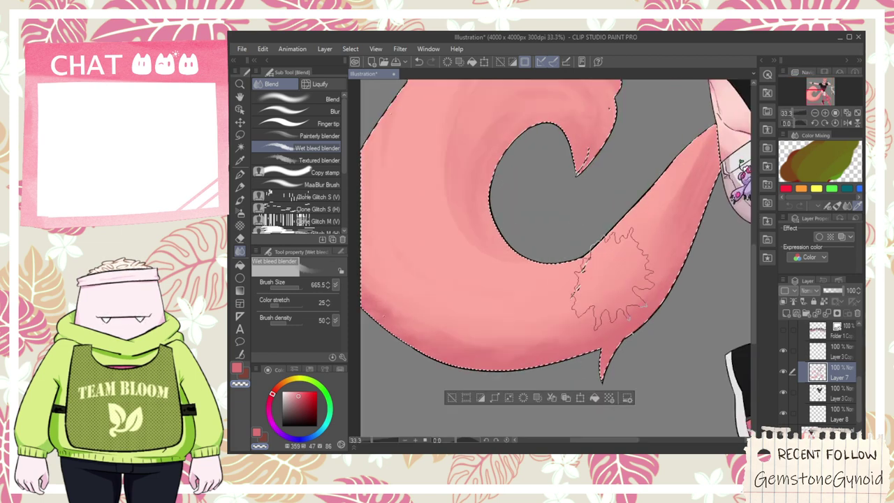
{"action": "left_click_drag", "start_coordinate": [412, 335], "coordinate": [394, 349]}
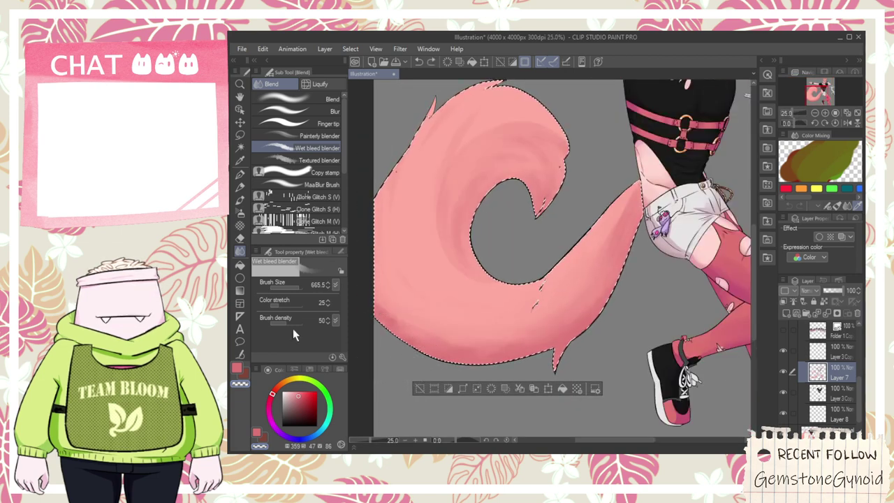
- Smooth the shading across the whole tail with the Textured blender at size 911.3, and clear the tail selection
{"action": "left_click", "coordinate": [304, 161]}
{"action": "left_click_drag", "start_coordinate": [286, 288], "coordinate": [300, 287]}
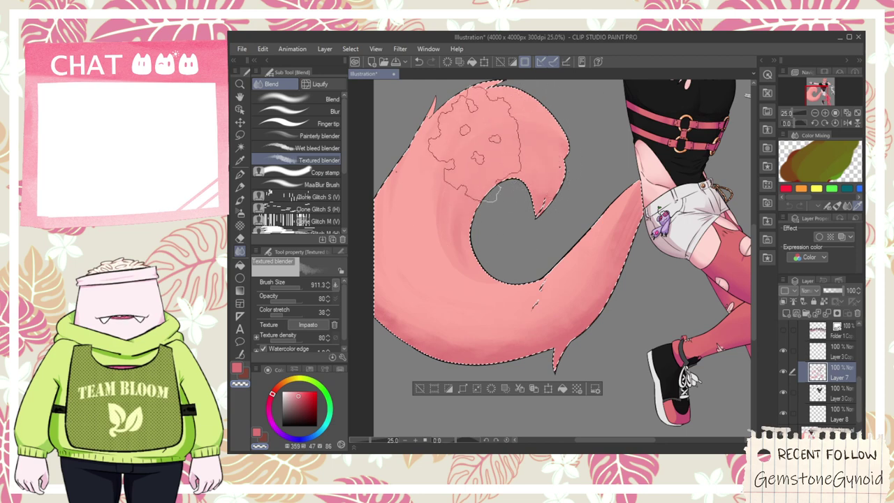
{"action": "scroll", "coordinate": [507, 295], "scroll_direction": "down", "scroll_amount": 2}
{"action": "scroll", "coordinate": [506, 301], "scroll_direction": "up", "scroll_amount": 2}
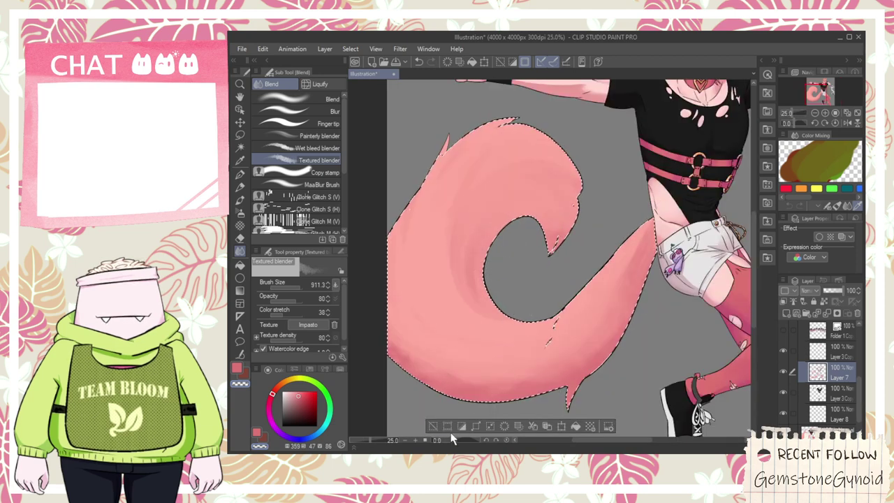
{"action": "key", "text": "space"}
{"action": "scroll", "coordinate": [488, 359], "scroll_direction": "down", "scroll_amount": 2}
{"action": "scroll", "coordinate": [538, 266], "scroll_direction": "up", "scroll_amount": 2}
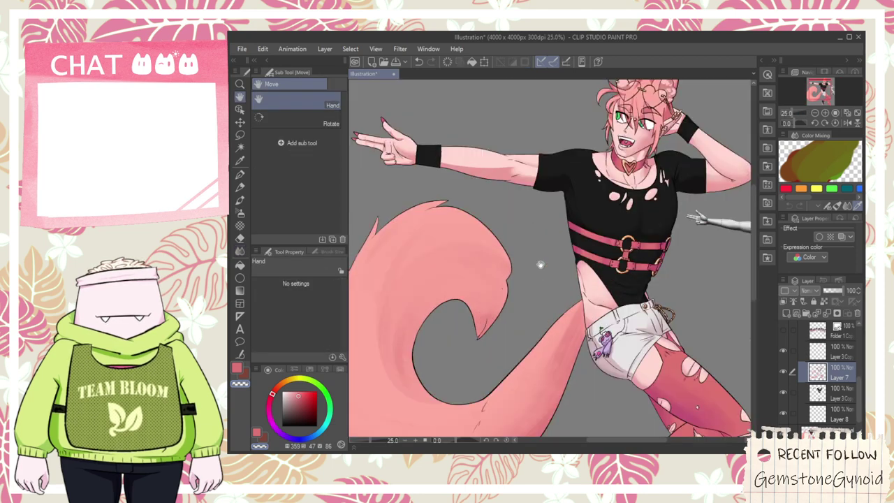
{"action": "left_click_drag", "start_coordinate": [544, 259], "coordinate": [531, 269]}
{"action": "scroll", "coordinate": [587, 319], "scroll_direction": "down", "scroll_amount": 2}
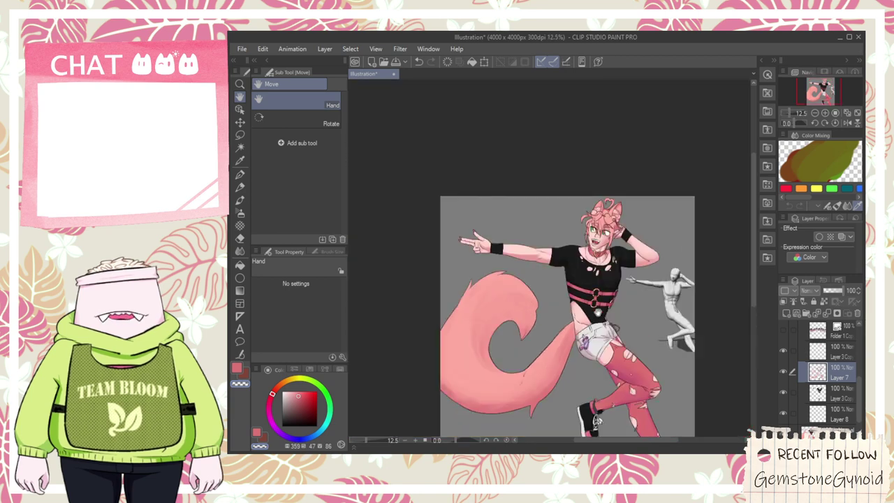
- Show the shirt lettering layer, Folder 1 Copy 3, and rotate the lettering slightly clockwise on the chest
{"action": "scroll", "coordinate": [787, 380], "scroll_direction": "up", "scroll_amount": 2}
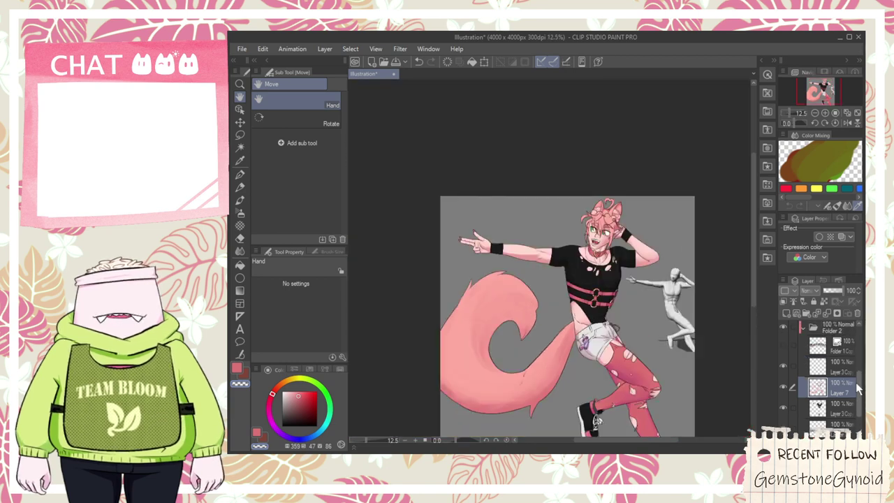
{"action": "left_click", "coordinate": [784, 373]}
{"action": "scroll", "coordinate": [621, 297], "scroll_direction": "up", "scroll_amount": 3}
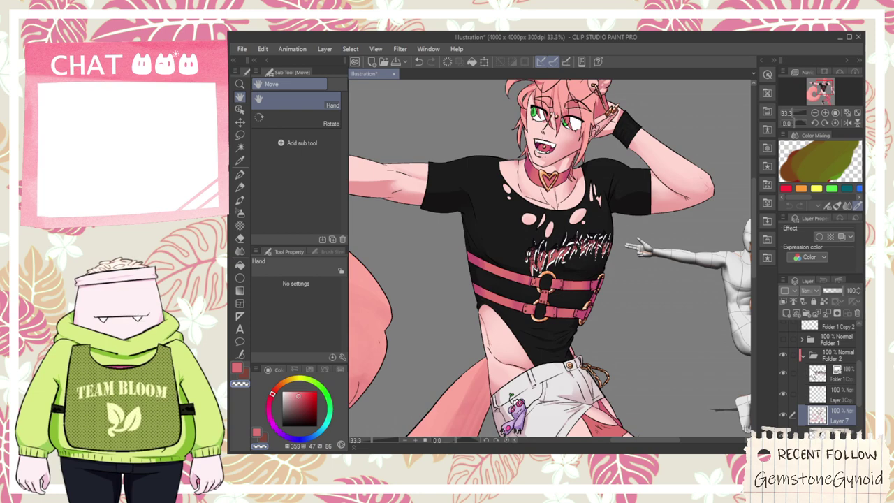
{"action": "left_click", "coordinate": [814, 376]}
{"action": "scroll", "coordinate": [641, 297], "scroll_direction": "up", "scroll_amount": 1}
{"action": "key", "text": "ctrl+t"}
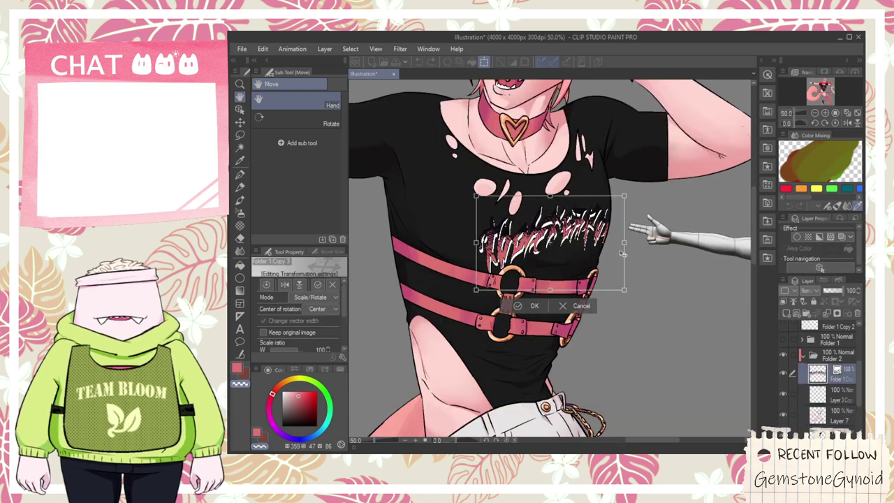
{"action": "left_click_drag", "start_coordinate": [631, 242], "coordinate": [631, 255]}
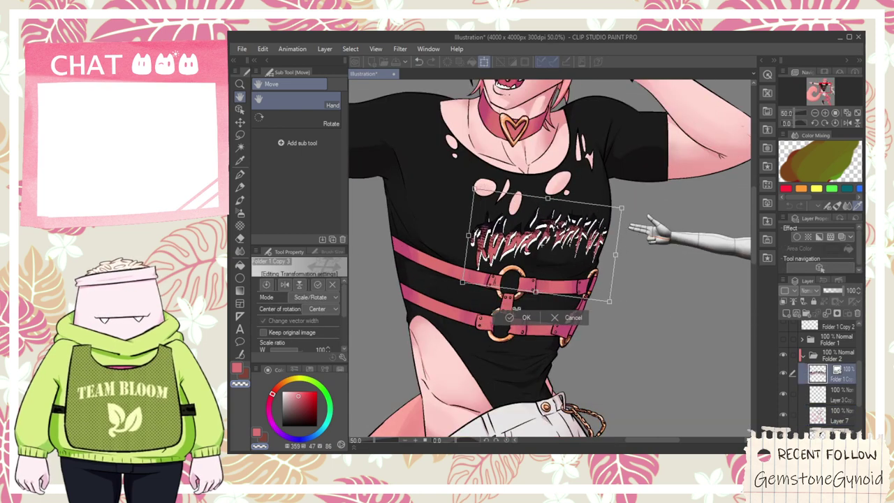
{"action": "left_click", "coordinate": [520, 318]}
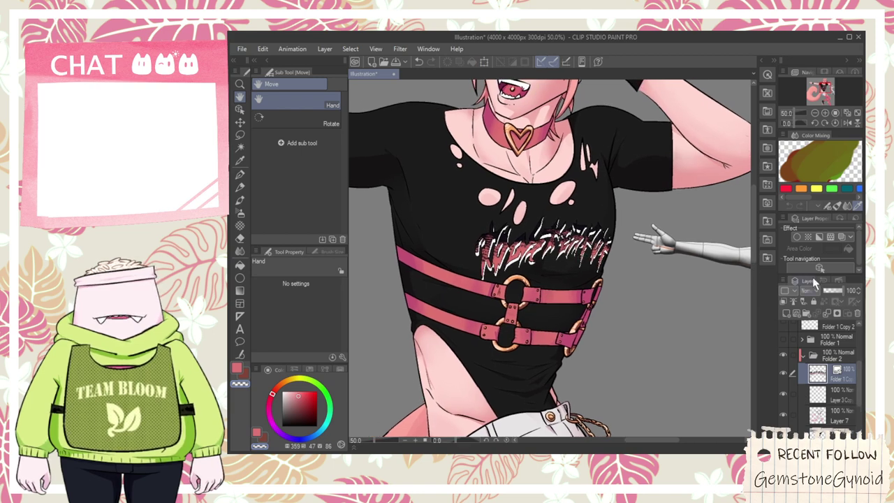
- Try out other blending modes on the shirt lettering layer and put it back to Normal
{"action": "scroll", "coordinate": [810, 297], "scroll_direction": "down", "scroll_amount": 4}
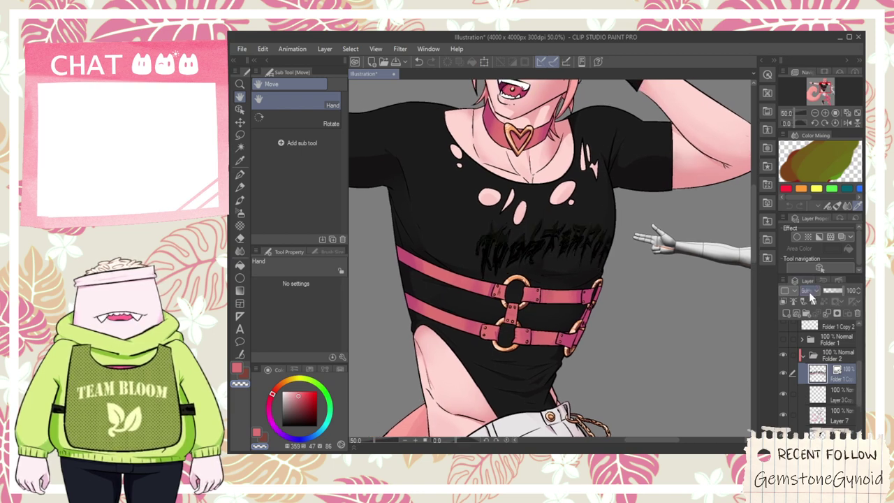
{"action": "scroll", "coordinate": [809, 297], "scroll_direction": "down", "scroll_amount": 4}
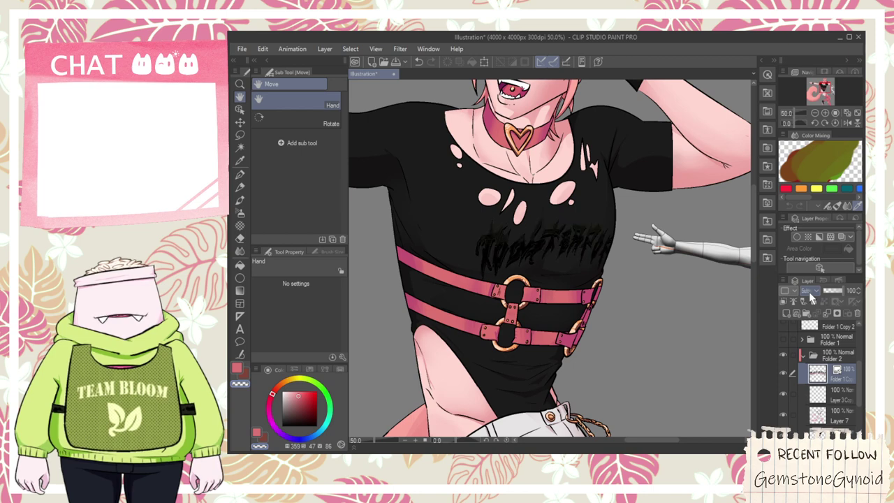
{"action": "scroll", "coordinate": [810, 296], "scroll_direction": "down", "scroll_amount": 1}
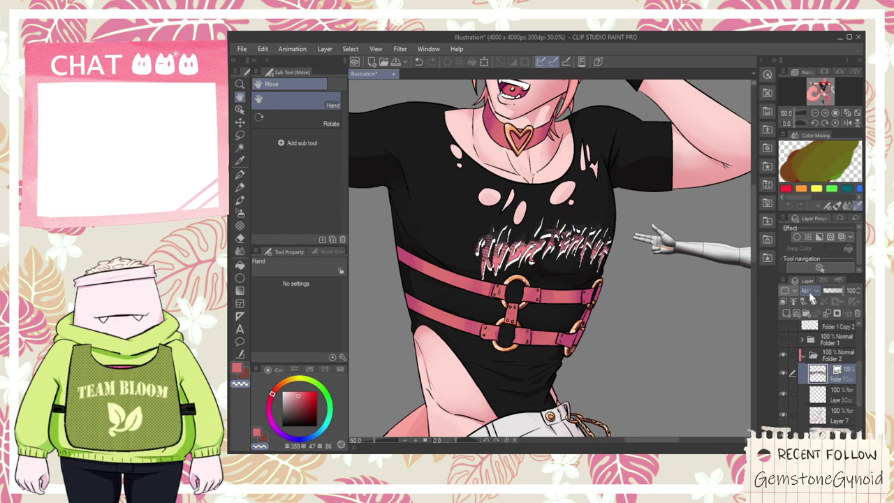
{"action": "scroll", "coordinate": [810, 297], "scroll_direction": "down", "scroll_amount": 6}
{"action": "scroll", "coordinate": [810, 297], "scroll_direction": "down", "scroll_amount": 5}
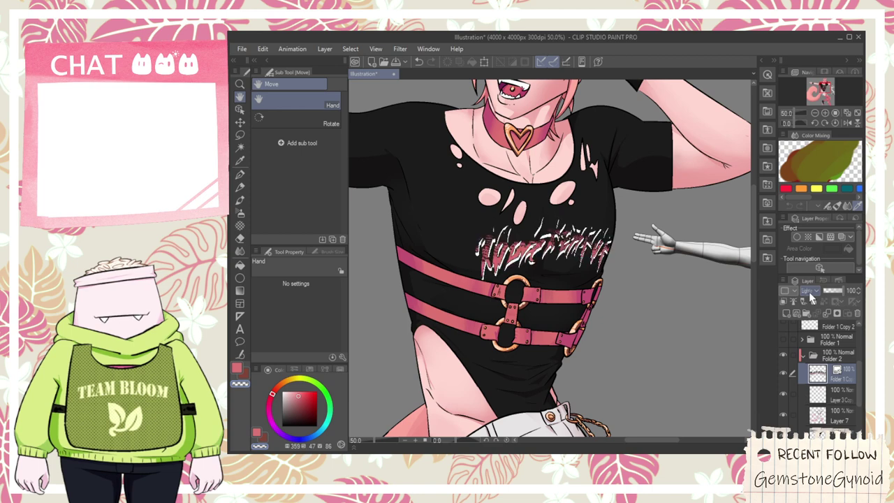
{"action": "scroll", "coordinate": [810, 297], "scroll_direction": "down", "scroll_amount": 3}
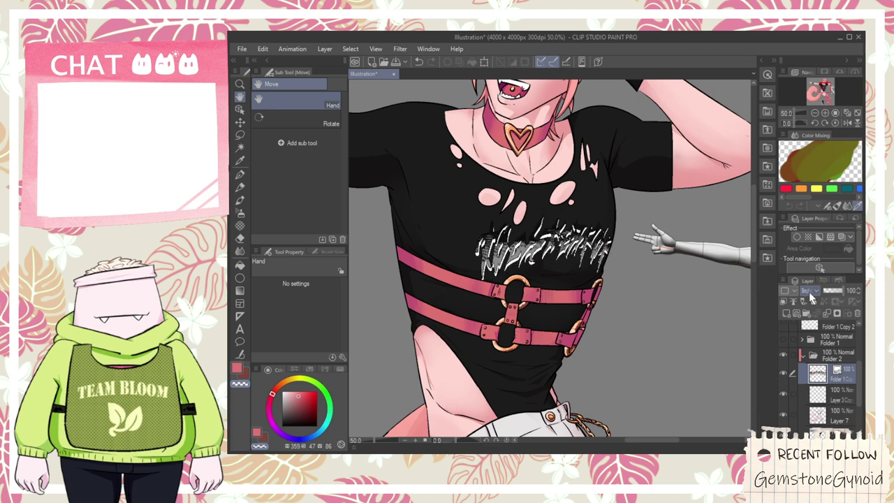
{"action": "scroll", "coordinate": [809, 297], "scroll_direction": "down", "scroll_amount": 3}
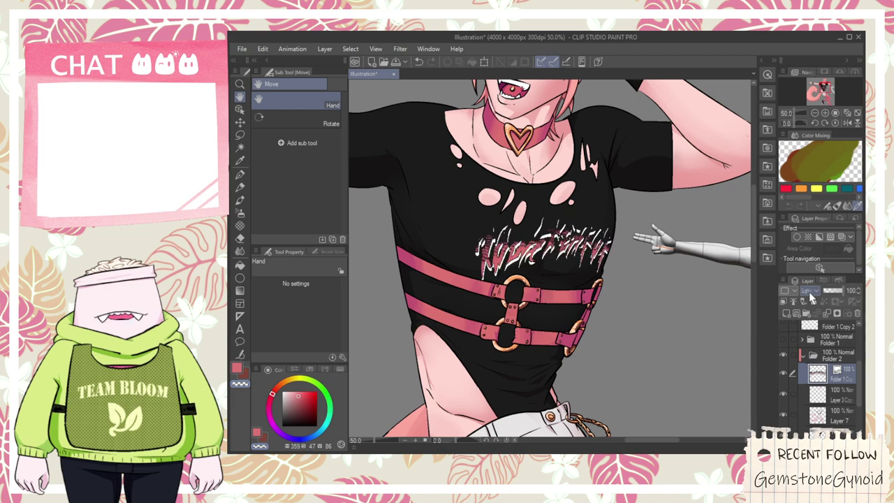
{"action": "scroll", "coordinate": [810, 297], "scroll_direction": "down", "scroll_amount": 2}
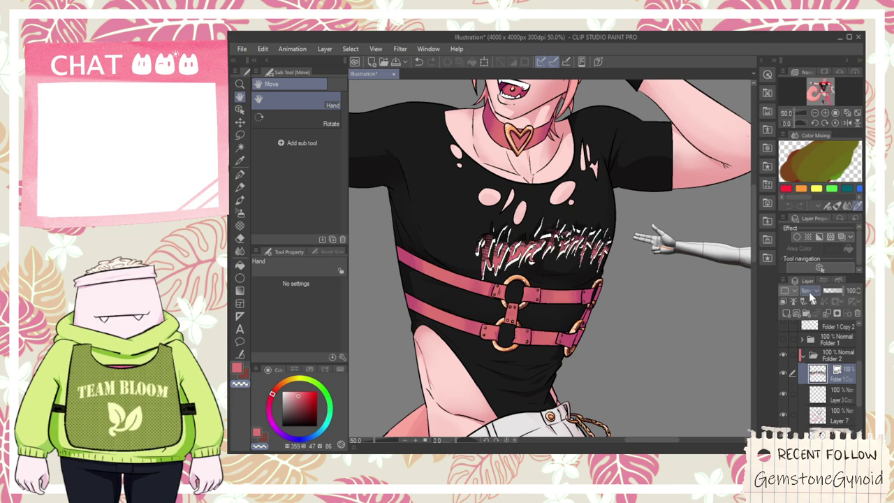
{"action": "scroll", "coordinate": [820, 297], "scroll_direction": "down", "scroll_amount": 3}
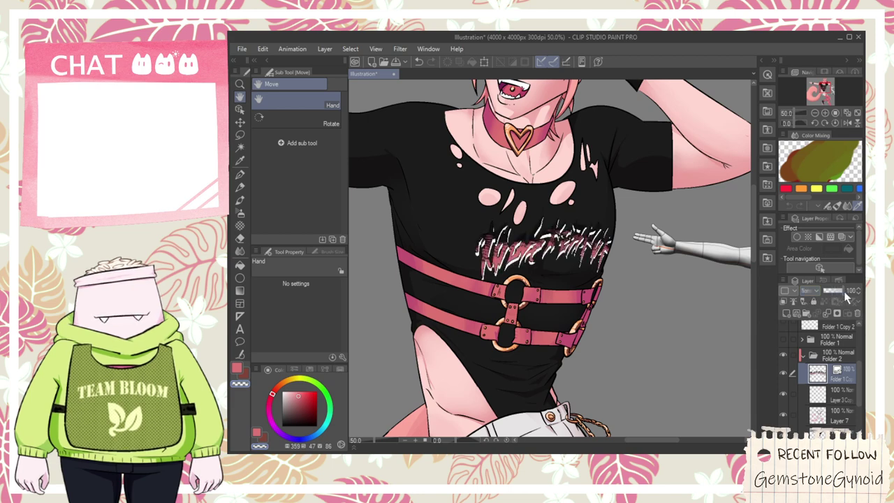
{"action": "scroll", "coordinate": [699, 292], "scroll_direction": "down", "scroll_amount": 3}
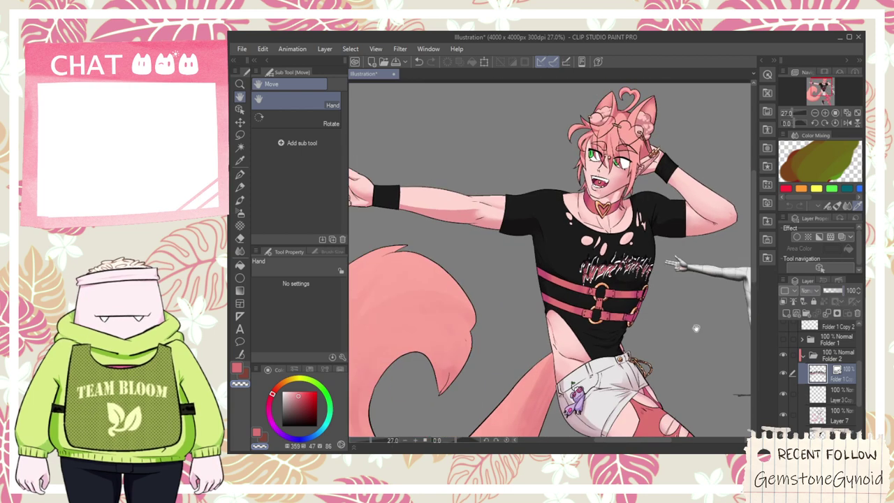
- Enlarge the shirt lettering to about 123% and shift it up so it spans the chest above the harness
{"action": "left_click_drag", "start_coordinate": [701, 305], "coordinate": [684, 361]}
{"action": "scroll", "coordinate": [815, 341], "scroll_direction": "up", "scroll_amount": 3}
{"action": "scroll", "coordinate": [696, 325], "scroll_direction": "up", "scroll_amount": 2}
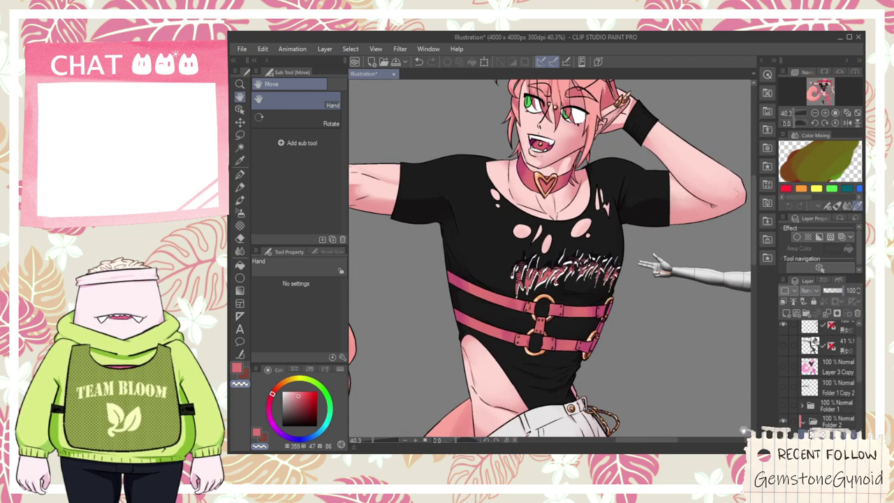
{"action": "scroll", "coordinate": [638, 264], "scroll_direction": "up", "scroll_amount": 3}
{"action": "key", "text": "ctrl+t"}
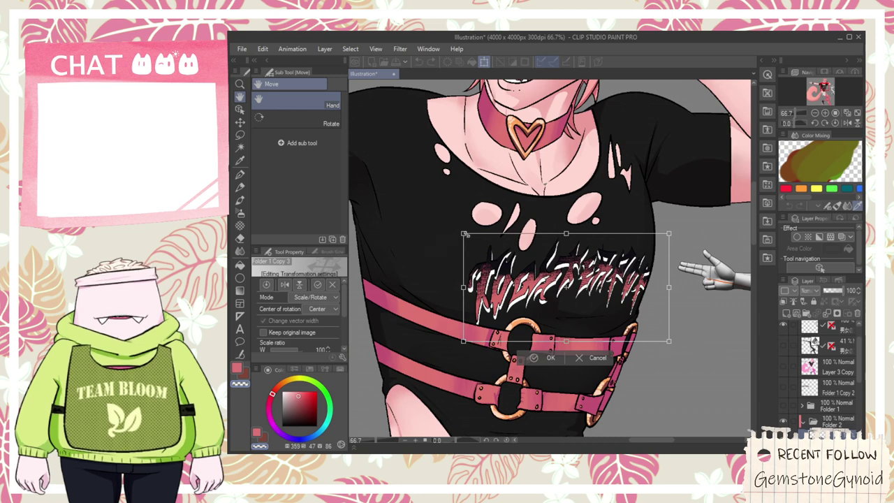
{"action": "left_click_drag", "start_coordinate": [463, 234], "coordinate": [416, 235]}
{"action": "mouse_move", "coordinate": [514, 297]}
{"action": "left_mouse_down"}
{"action": "mouse_move", "coordinate": [527, 283]}
{"action": "mouse_move", "coordinate": [519, 291]}
{"action": "left_mouse_up"}
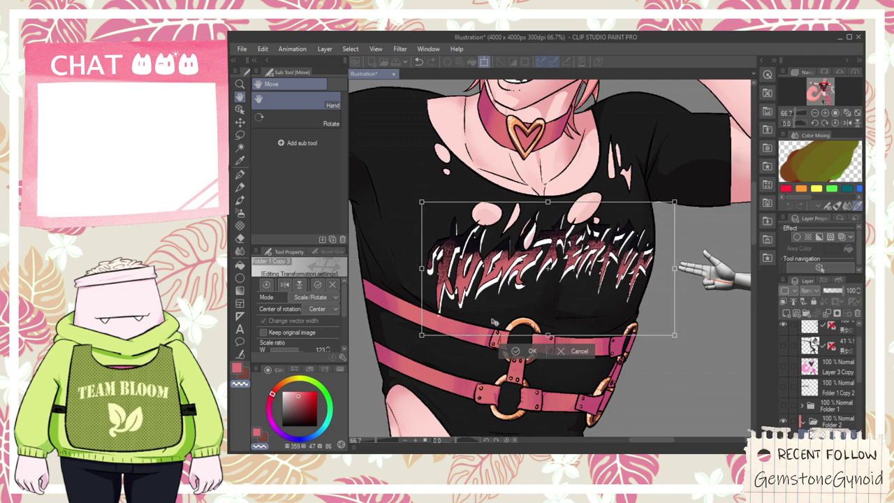
{"action": "left_click", "coordinate": [515, 352]}
- Move the lettering layer, Folder 1 Copy 3, beneath Layer 7 and clip it to the layer below
{"action": "scroll", "coordinate": [821, 395], "scroll_direction": "down", "scroll_amount": 3}
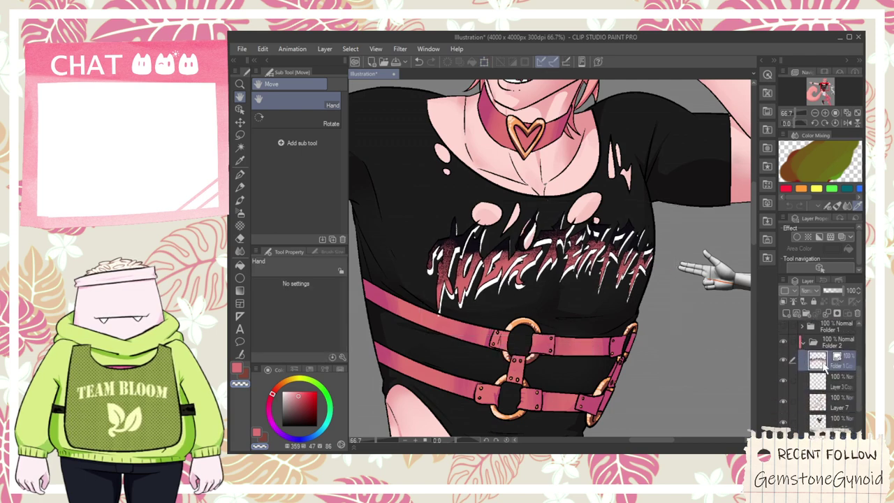
{"action": "left_click_drag", "start_coordinate": [817, 360], "coordinate": [818, 411]}
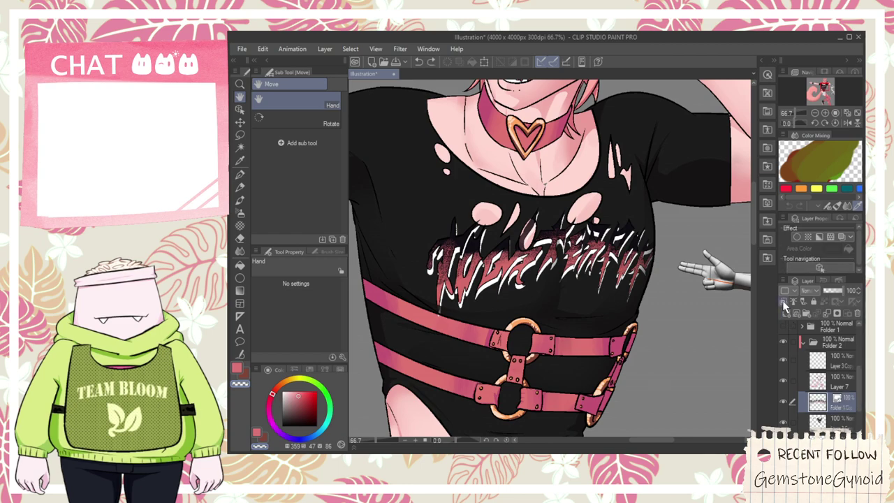
{"action": "scroll", "coordinate": [573, 272], "scroll_direction": "down", "scroll_amount": 4}
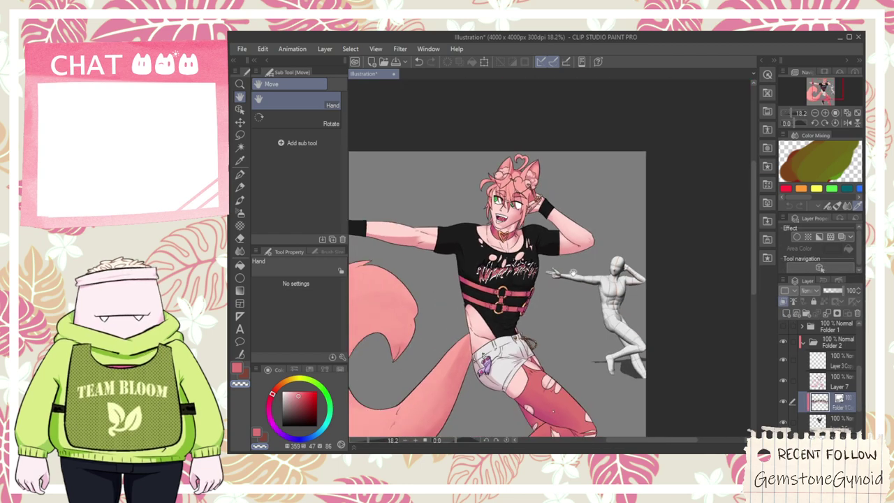
- Examine the lettering's fit on the shirt close up and with the whole figure in view
{"action": "scroll", "coordinate": [573, 272], "scroll_direction": "up", "scroll_amount": 4}
{"action": "scroll", "coordinate": [627, 319], "scroll_direction": "down", "scroll_amount": 2}
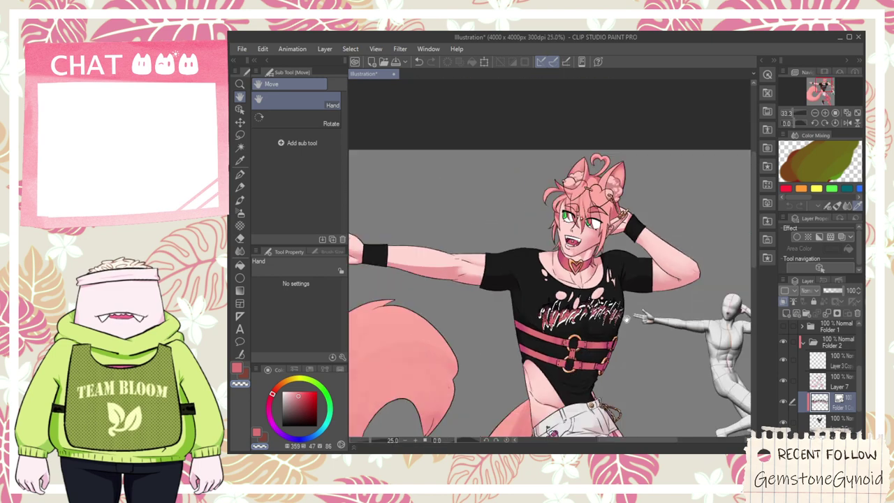
{"action": "scroll", "coordinate": [630, 265], "scroll_direction": "up", "scroll_amount": 2}
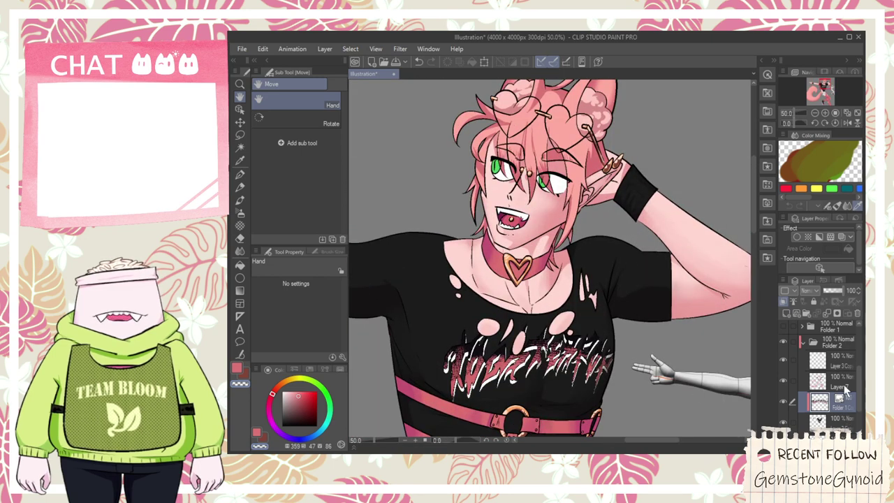
{"action": "left_click", "coordinate": [838, 382]}
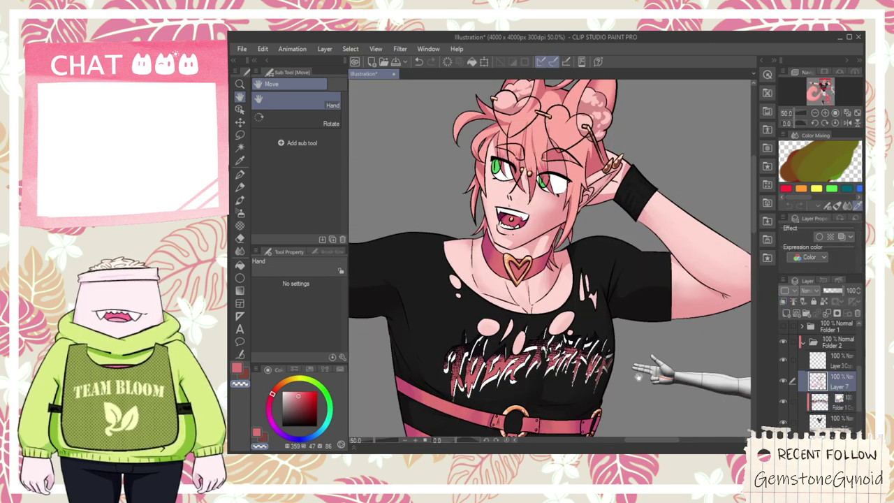
{"action": "scroll", "coordinate": [586, 382], "scroll_direction": "up", "scroll_amount": 1}
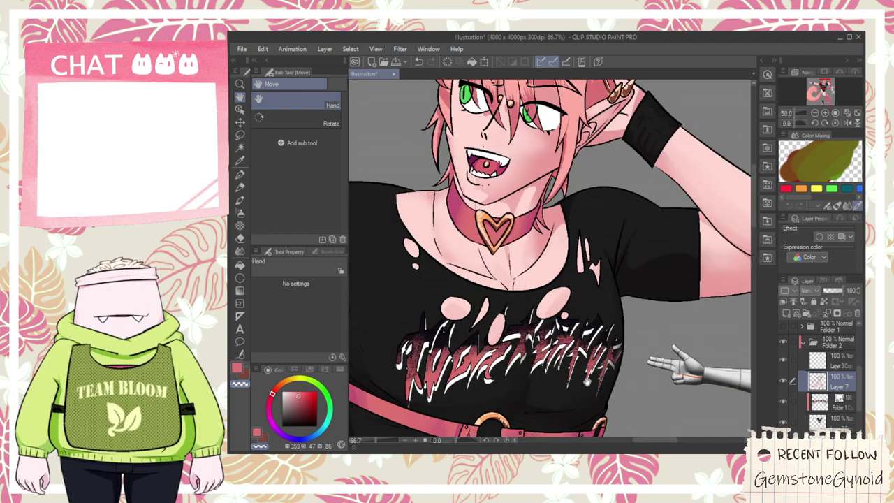
{"action": "scroll", "coordinate": [586, 383], "scroll_direction": "up", "scroll_amount": 1}
{"action": "scroll", "coordinate": [586, 383], "scroll_direction": "down", "scroll_amount": 4}
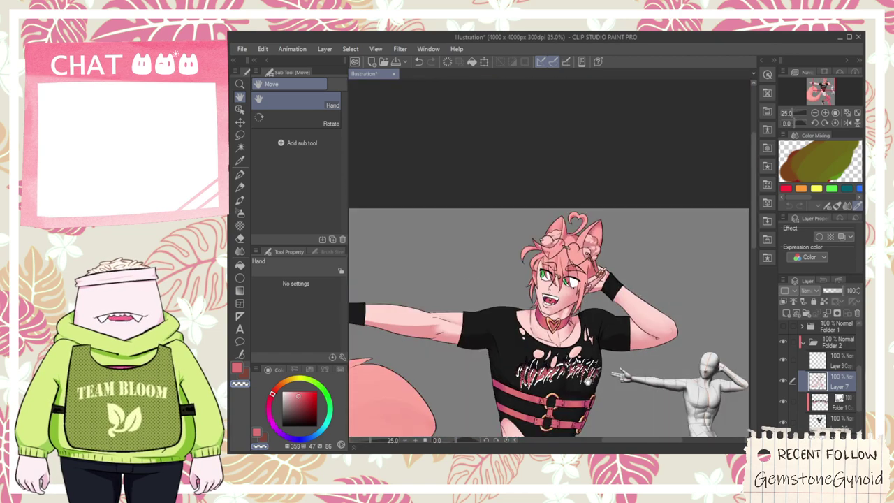
{"action": "left_click_drag", "start_coordinate": [588, 381], "coordinate": [700, 262]}
{"action": "scroll", "coordinate": [699, 265], "scroll_direction": "down", "scroll_amount": 1}
{"action": "left_click_drag", "start_coordinate": [685, 303], "coordinate": [617, 199]}
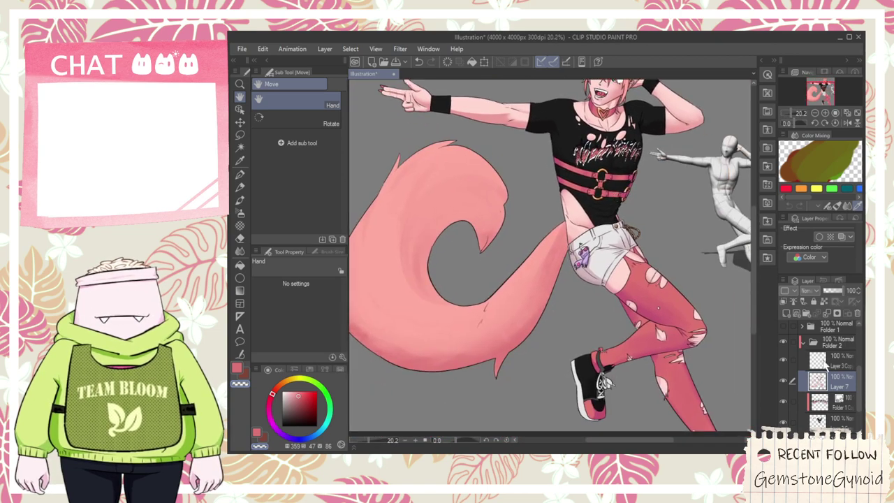
- Group Folder 2 and Layer 3 in a new folder, Folder 3, and duplicate that folder, keeping the original hidden
{"action": "left_click", "coordinate": [804, 345]}
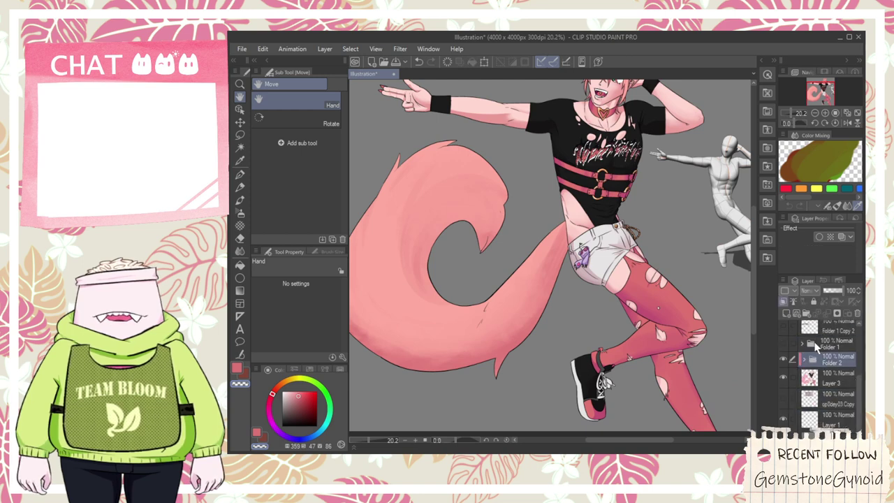
{"action": "left_click", "coordinate": [809, 313]}
{"action": "left_click", "coordinate": [828, 378]}
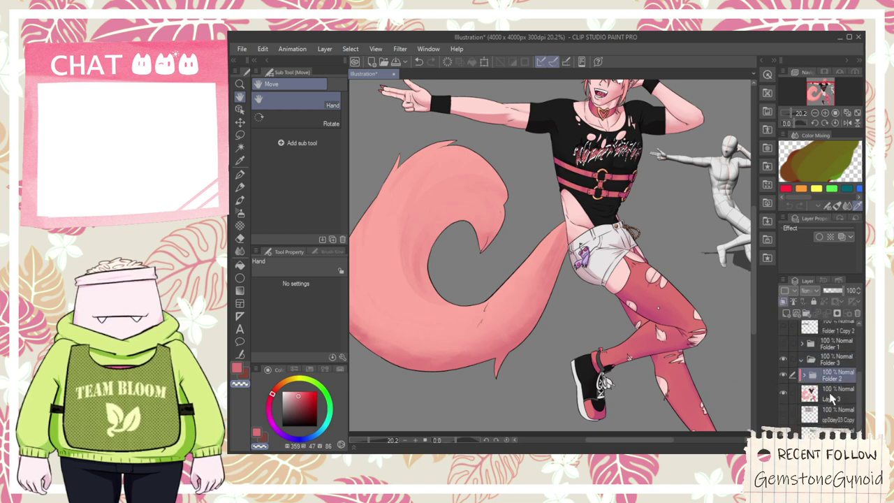
{"action": "left_click_drag", "start_coordinate": [826, 361], "coordinate": [803, 365]}
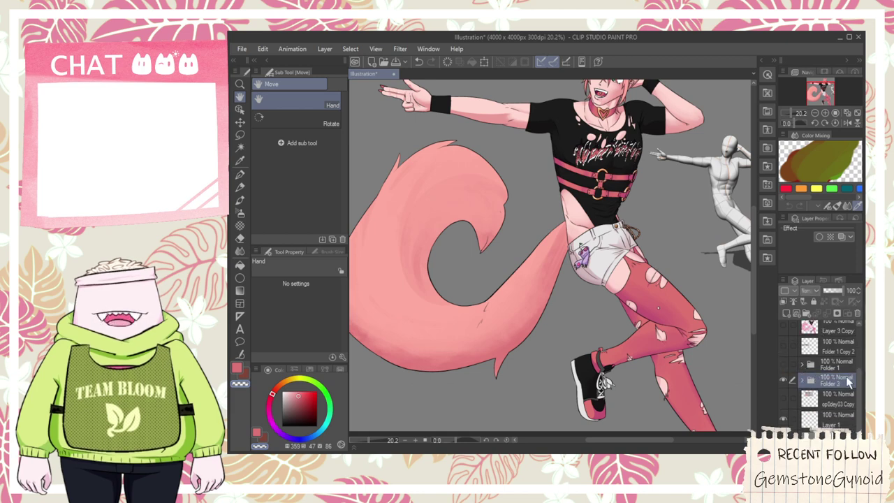
{"action": "key", "text": "ctrl+v"}
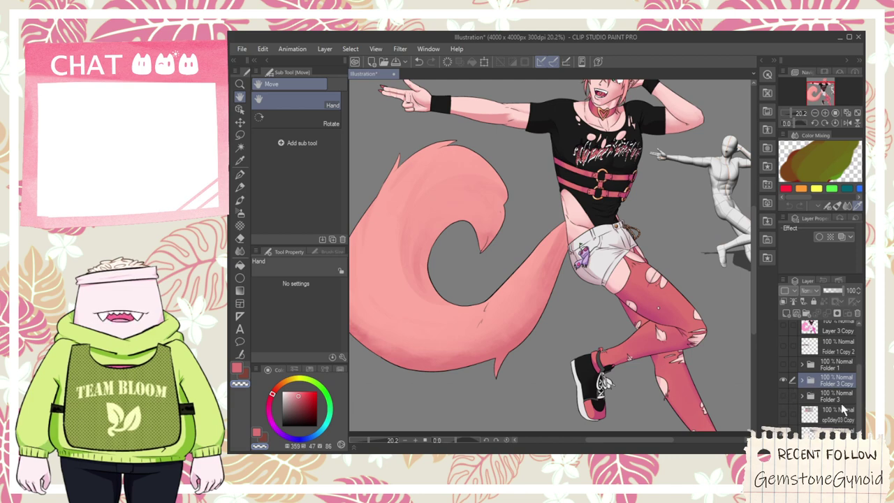
- Merge the duplicated character folder, Folder 3 Copy, into a single layer and duplicate the merged layer
{"action": "scroll", "coordinate": [842, 340], "scroll_direction": "up", "scroll_amount": 3}
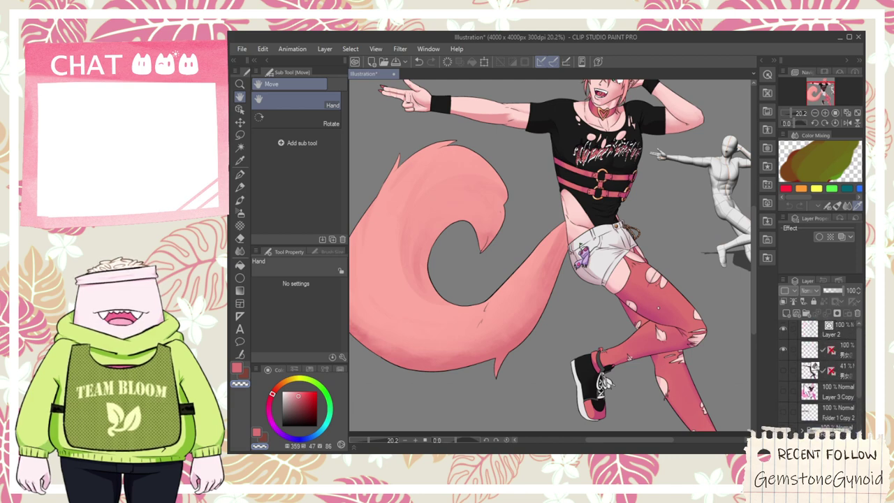
{"action": "scroll", "coordinate": [818, 394], "scroll_direction": "down", "scroll_amount": 2}
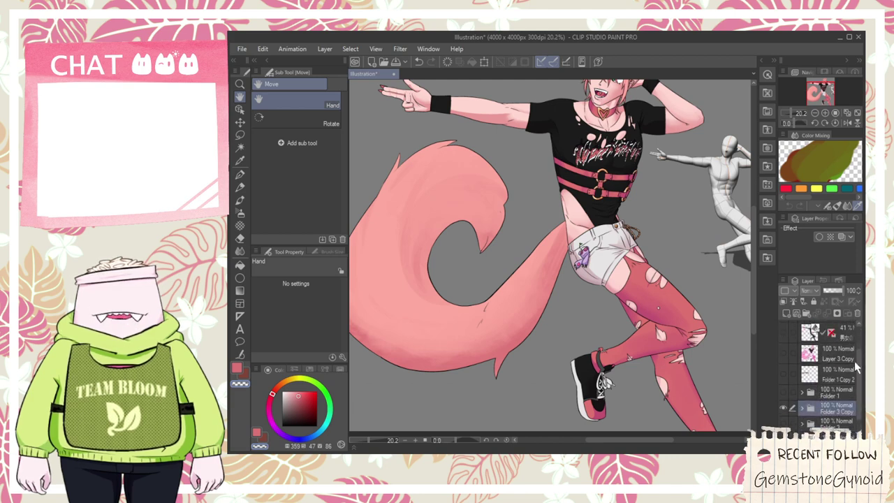
{"action": "key", "text": "shift+alt+e"}
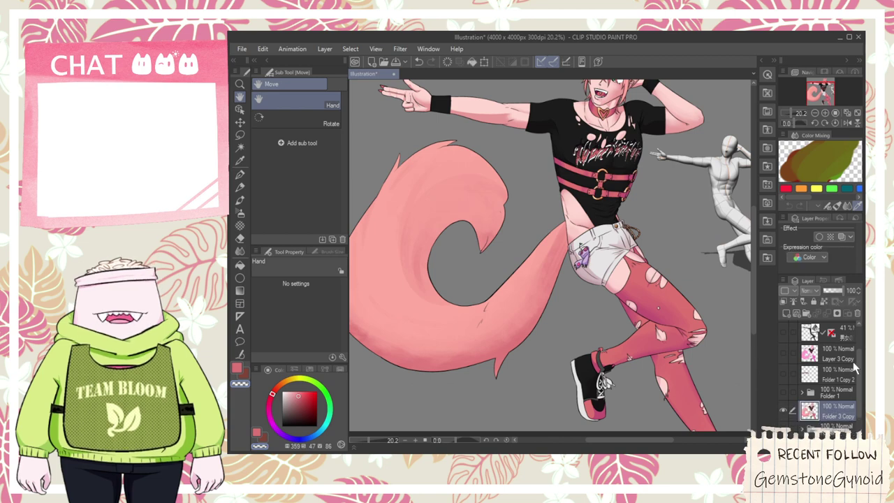
{"action": "key", "text": "ctrl+v"}
- Try shifting the merged character's hue toward magenta pink, and undo the merging of the folder copy
{"action": "scroll", "coordinate": [626, 249], "scroll_direction": "down", "scroll_amount": 2}
{"action": "left_click_drag", "start_coordinate": [623, 252], "coordinate": [619, 286]}
{"action": "left_click_drag", "start_coordinate": [470, 146], "coordinate": [465, 179]}
{"action": "scroll", "coordinate": [479, 297], "scroll_direction": "up", "scroll_amount": 2}
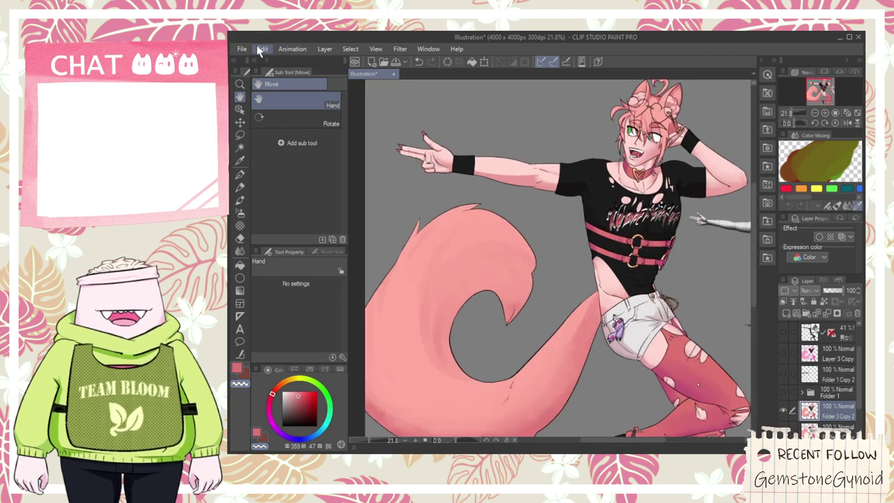
{"action": "key", "text": "ctrl+u"}
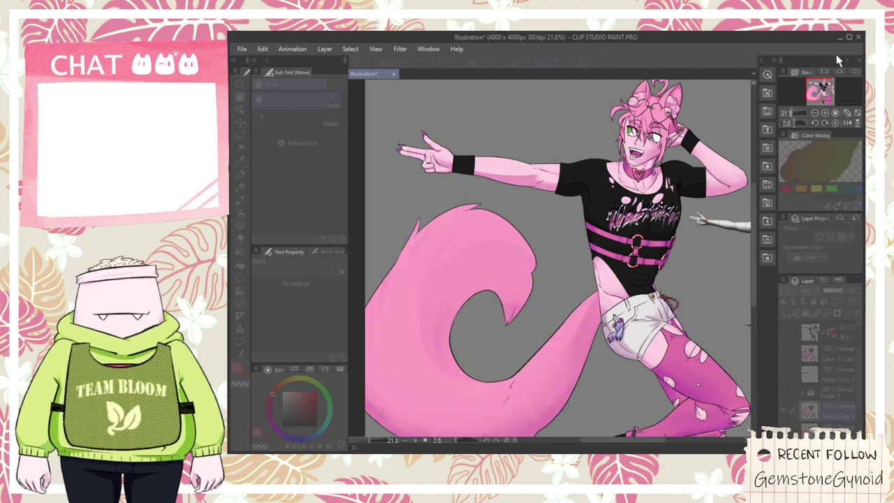
{"action": "left_click", "coordinate": [836, 54]}
{"action": "scroll", "coordinate": [703, 112], "scroll_direction": "up", "scroll_amount": 2}
{"action": "scroll", "coordinate": [656, 100], "scroll_direction": "up", "scroll_amount": 1}
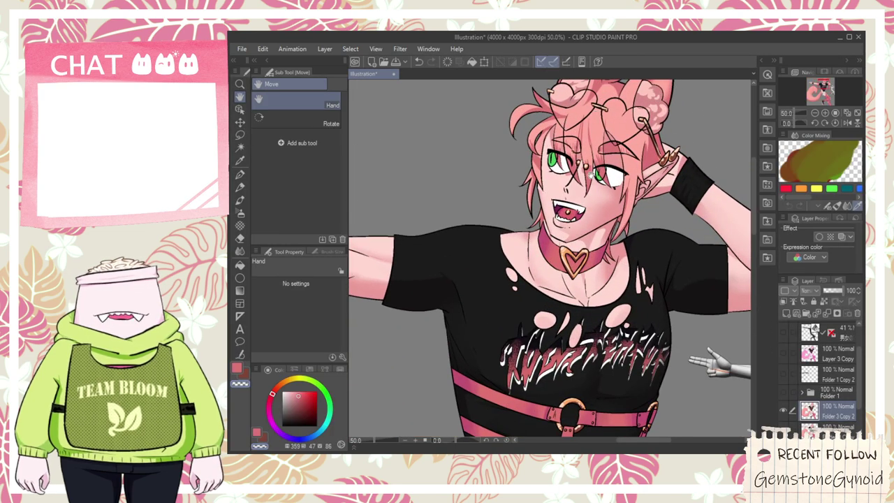
{"action": "key", "text": "ctrl+z"}
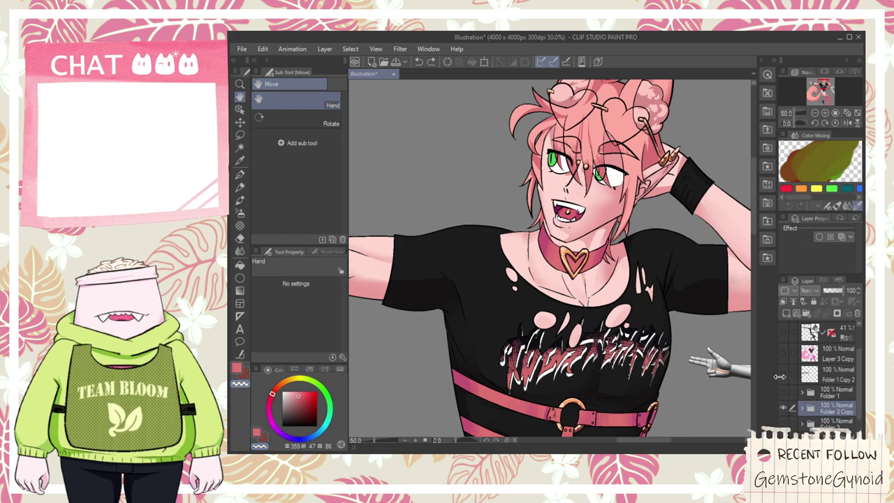
- Make Layer 3 Copy inside Folder 3 Copy active and auto-select the green irises of both eyes
{"action": "left_click", "coordinate": [802, 410]}
{"action": "scroll", "coordinate": [812, 417], "scroll_direction": "down", "scroll_amount": 2}
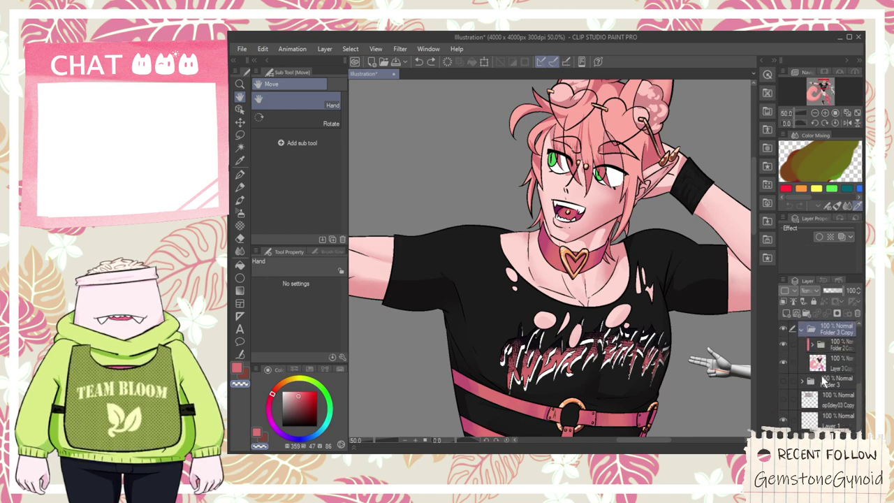
{"action": "left_click", "coordinate": [824, 358]}
{"action": "scroll", "coordinate": [583, 302], "scroll_direction": "up", "scroll_amount": 3}
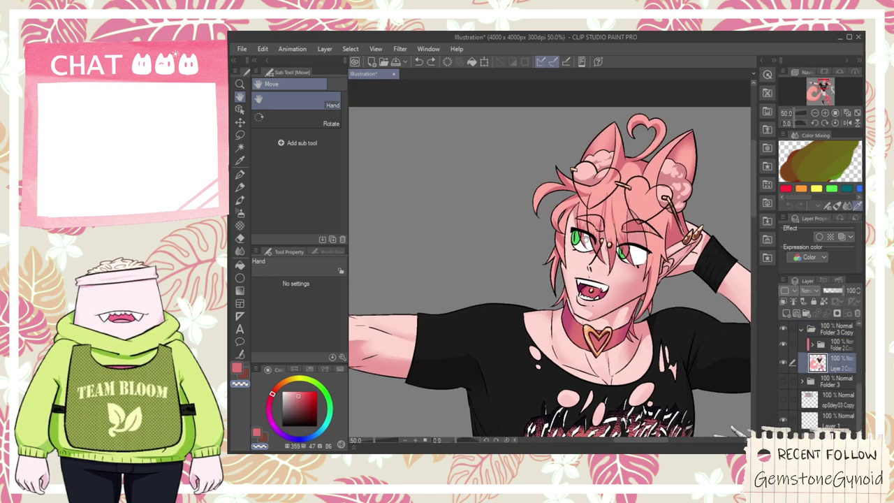
{"action": "key", "text": "w"}
{"action": "left_click", "coordinate": [553, 253]}
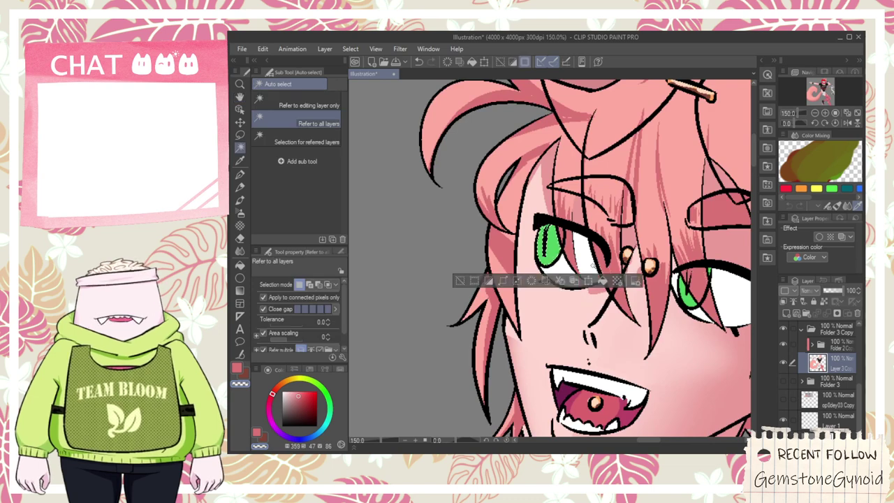
{"action": "left_click", "coordinate": [693, 297], "text": "shift"}
{"action": "left_click", "coordinate": [708, 271], "text": "shift"}
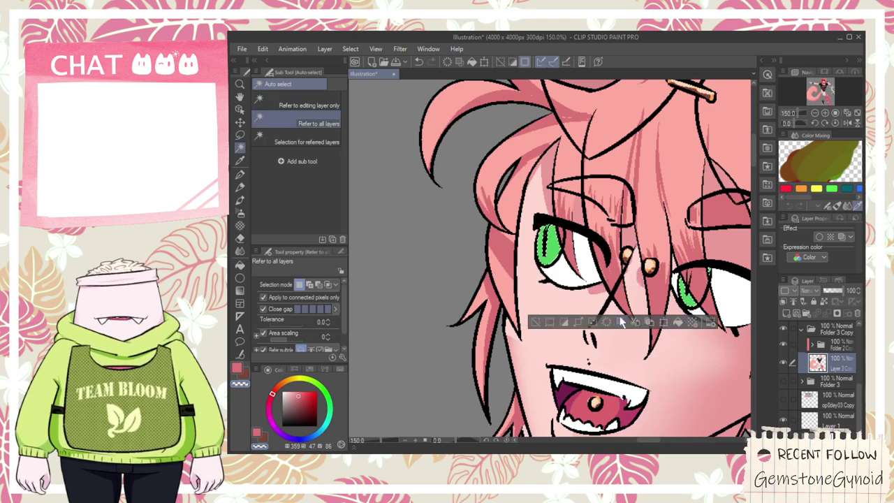
- Sample the iris green and darken it to a deep green with hue 151, saturation 77 and value 42
{"action": "scroll", "coordinate": [541, 294], "scroll_direction": "up", "scroll_amount": 3}
{"action": "key", "text": "i"}
{"action": "left_click", "coordinate": [555, 218]}
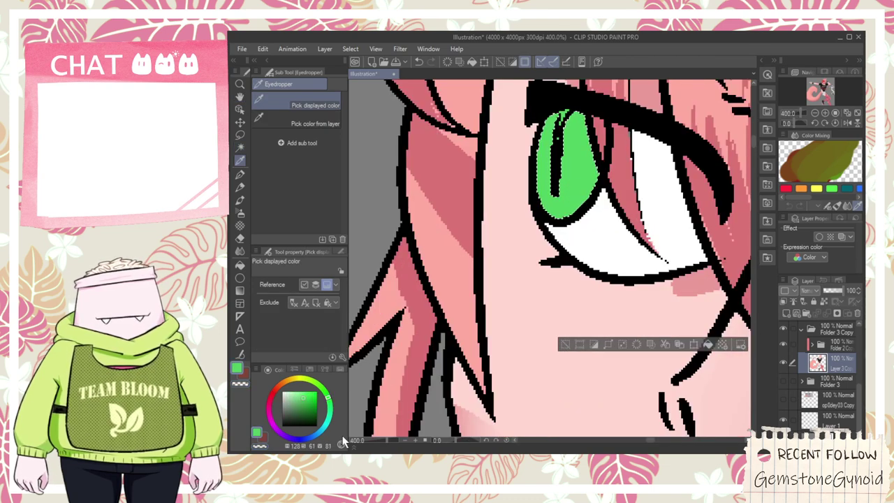
{"action": "left_click", "coordinate": [310, 403]}
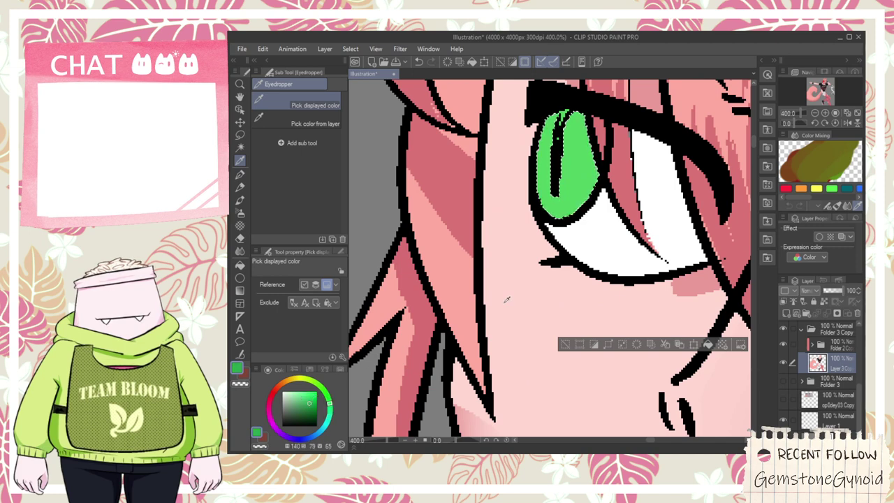
{"action": "left_click", "coordinate": [309, 411]}
- Outline a curved shadow across the left iris with the G-pen at size 19.5 and fill its upper part dark green
{"action": "key", "text": "space"}
{"action": "left_click_drag", "start_coordinate": [557, 183], "coordinate": [536, 219]}
{"action": "key", "text": "p"}
{"action": "left_click_drag", "start_coordinate": [518, 255], "coordinate": [560, 241]}
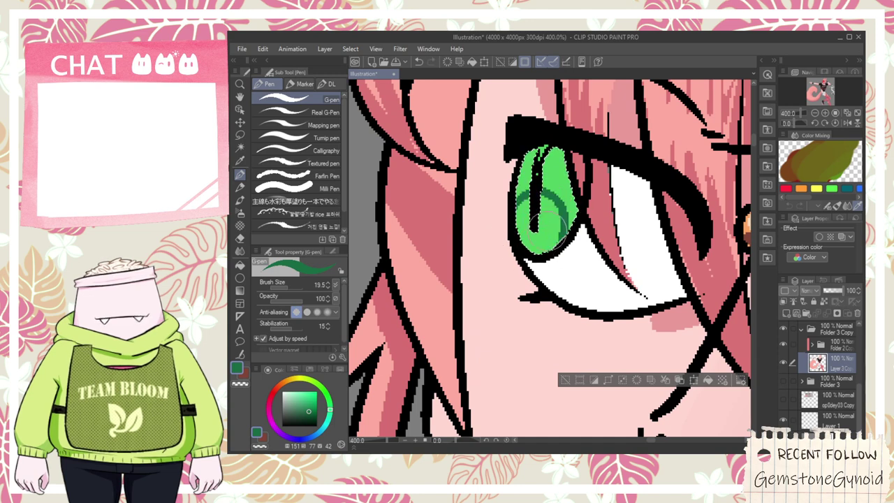
{"action": "key", "text": "g"}
{"action": "left_click", "coordinate": [561, 175]}
{"action": "left_click", "coordinate": [527, 179]}
- Add the top of the left iris to the selection with the Lasso and cover the remaining light green there
{"action": "key", "text": "p"}
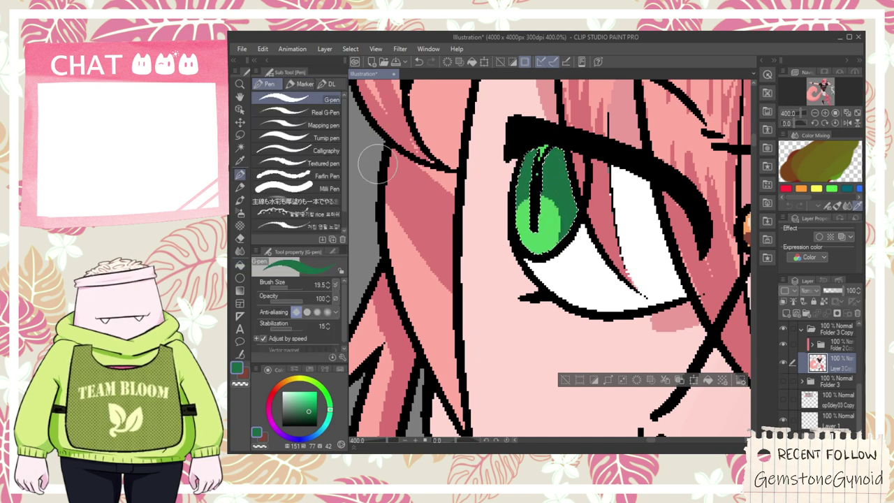
{"action": "key", "text": "m"}
{"action": "left_click_drag", "start_coordinate": [559, 148], "coordinate": [549, 139]}
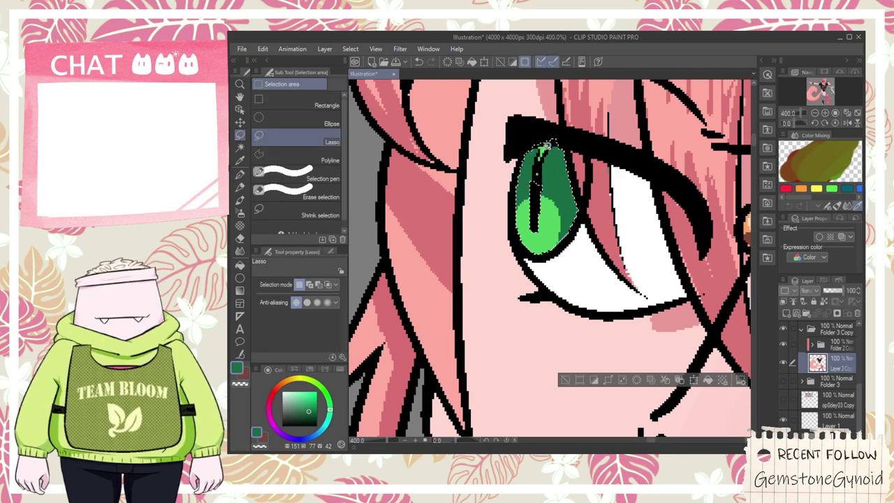
{"action": "scroll", "coordinate": [555, 174], "scroll_direction": "down", "scroll_amount": 3}
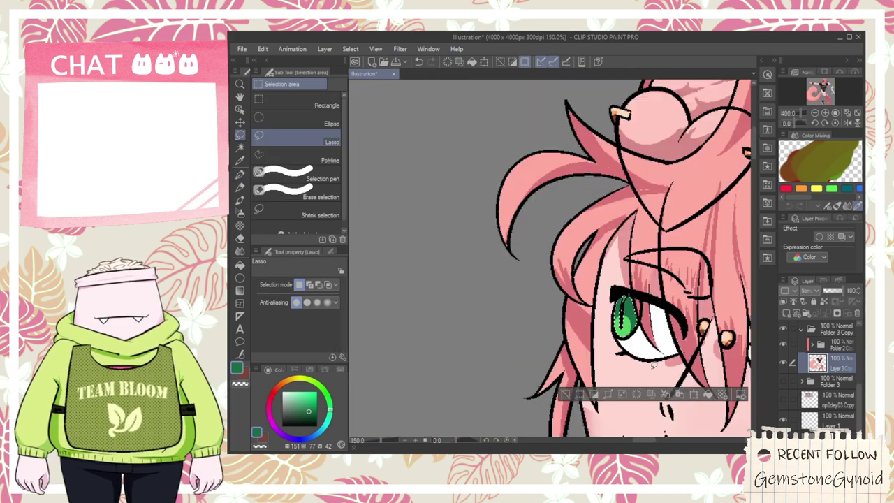
{"action": "scroll", "coordinate": [625, 316], "scroll_direction": "up", "scroll_amount": 1}
{"action": "key", "text": "p"}
- Shade the upper part and edges of the right iris dark green with the G-pen at size 19.5
{"action": "scroll", "coordinate": [626, 310], "scroll_direction": "down", "scroll_amount": 1}
{"action": "key", "text": "space"}
{"action": "left_click_drag", "start_coordinate": [698, 335], "coordinate": [508, 273]}
{"action": "scroll", "coordinate": [616, 316], "scroll_direction": "up", "scroll_amount": 1}
{"action": "key", "text": "p"}
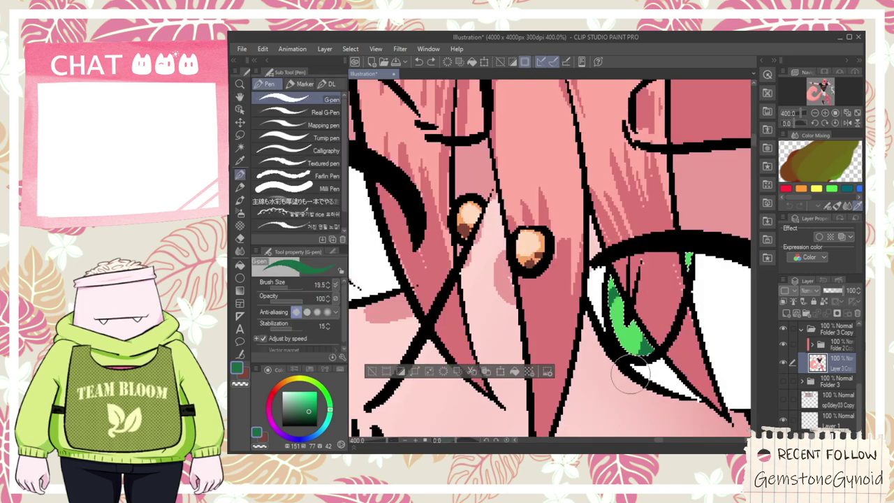
{"action": "mouse_move", "coordinate": [618, 282]}
{"action": "left_mouse_down"}
{"action": "mouse_move", "coordinate": [650, 266]}
{"action": "mouse_move", "coordinate": [672, 290]}
{"action": "left_mouse_up"}
{"action": "key", "text": "space"}
{"action": "left_click_drag", "start_coordinate": [482, 237], "coordinate": [637, 286]}
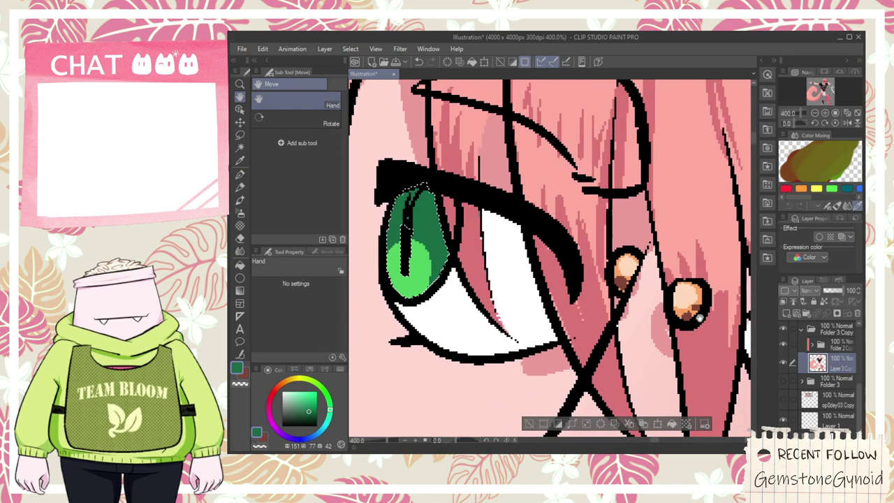
- Paint a pale blue highlight with hue 189, saturation 14 and value 98 on the left iris's outer edge using the G-pen at size 19.5
{"action": "left_click_drag", "start_coordinate": [432, 298], "coordinate": [542, 331]}
{"action": "left_click", "coordinate": [296, 392]}
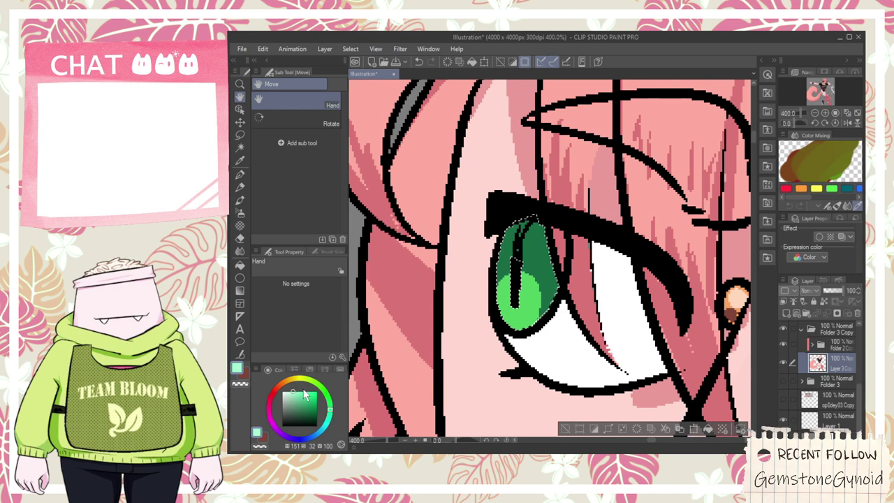
{"action": "left_click", "coordinate": [323, 427]}
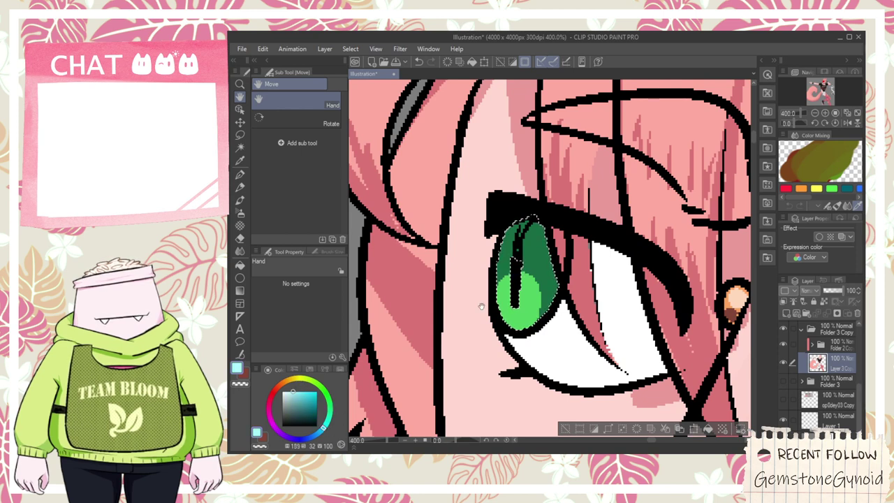
{"action": "key", "text": "p"}
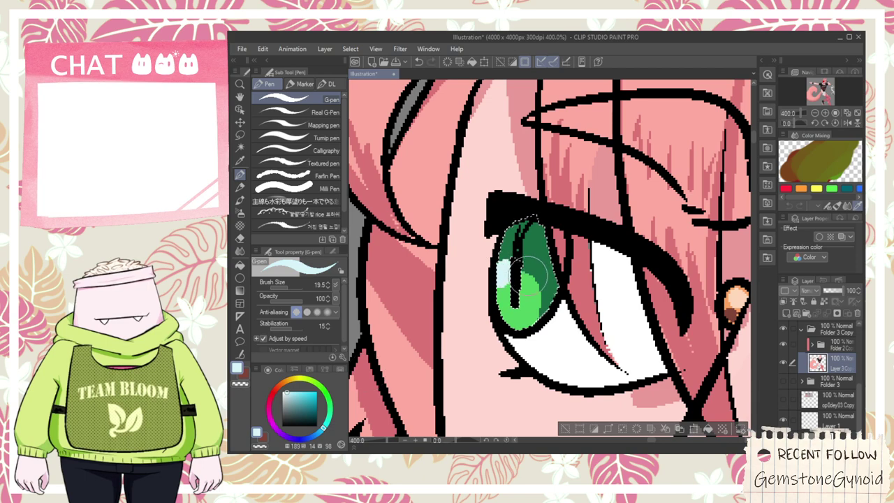
{"action": "scroll", "coordinate": [529, 273], "scroll_direction": "down", "scroll_amount": 3}
{"action": "key", "text": "space"}
{"action": "left_click_drag", "start_coordinate": [661, 301], "coordinate": [611, 294]}
{"action": "scroll", "coordinate": [611, 291], "scroll_direction": "up", "scroll_amount": 3}
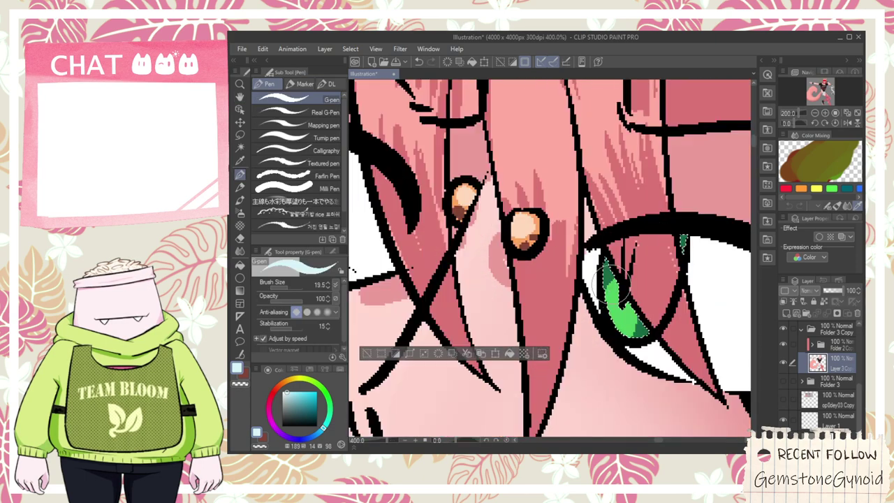
- Clear the active selection around the eye irises
{"action": "scroll", "coordinate": [605, 308], "scroll_direction": "down", "scroll_amount": 6}
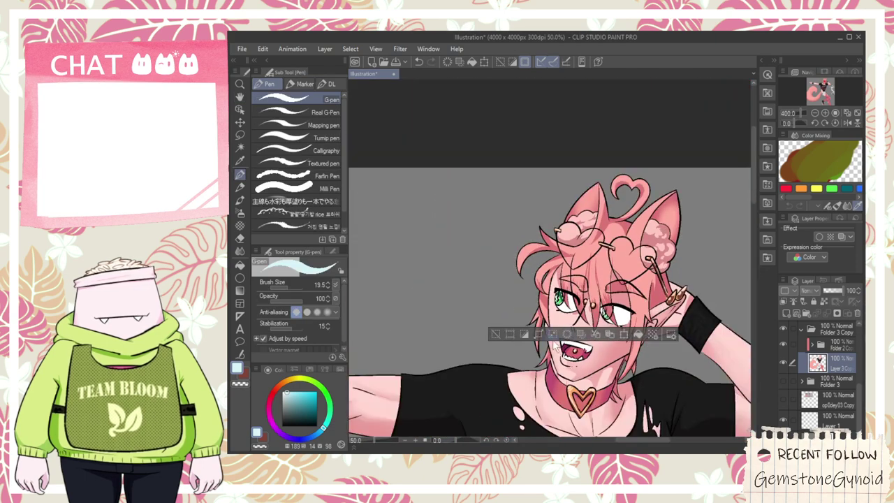
{"action": "left_click", "coordinate": [495, 335]}
{"action": "scroll", "coordinate": [495, 335], "scroll_direction": "down", "scroll_amount": 2}
{"action": "key", "text": "space"}
{"action": "left_click_drag", "start_coordinate": [535, 382], "coordinate": [605, 266]}
{"action": "scroll", "coordinate": [599, 269], "scroll_direction": "down", "scroll_amount": 2}
{"action": "scroll", "coordinate": [607, 280], "scroll_direction": "up", "scroll_amount": 3}
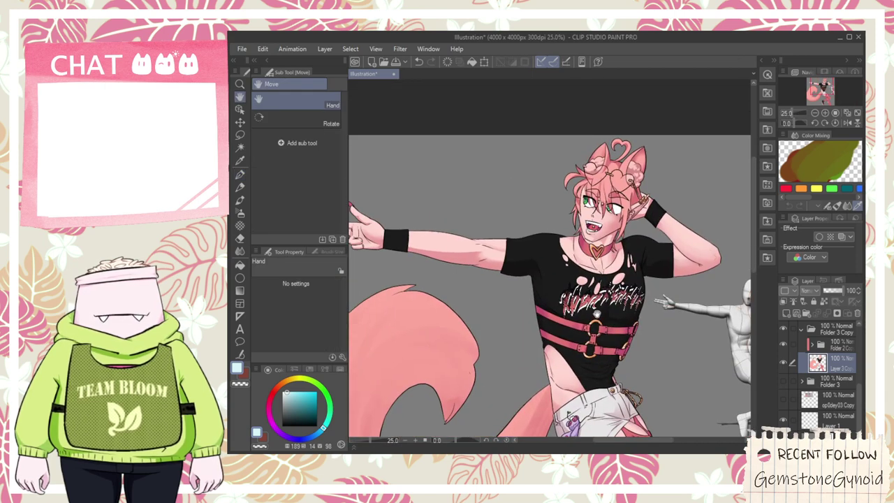
{"action": "left_click_drag", "start_coordinate": [597, 314], "coordinate": [601, 250]}
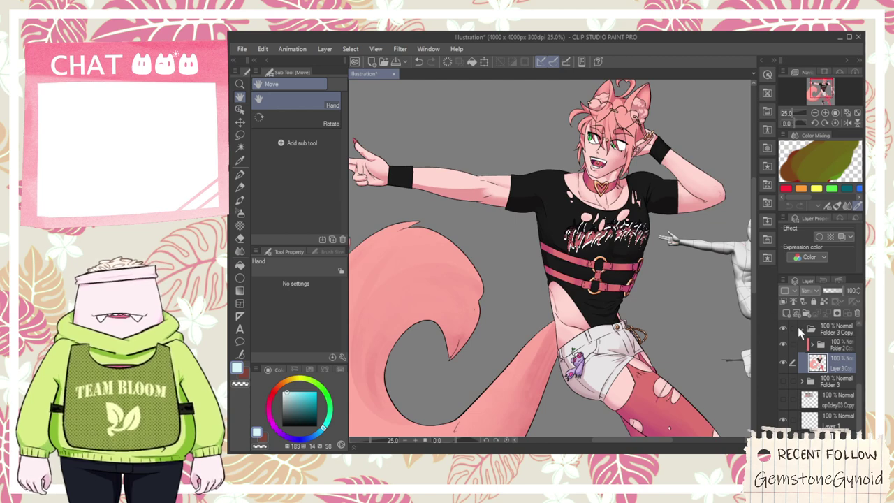
- Collapse and duplicate the Folder 3 Copy layer folder, and hide the original as a backup
{"action": "left_click", "coordinate": [802, 330]}
{"action": "key", "text": "ctrl+v"}
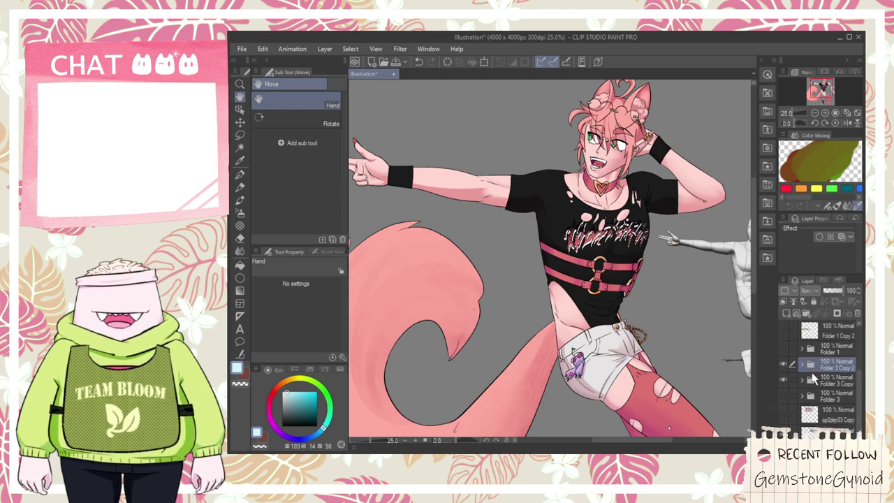
{"action": "left_click", "coordinate": [783, 380]}
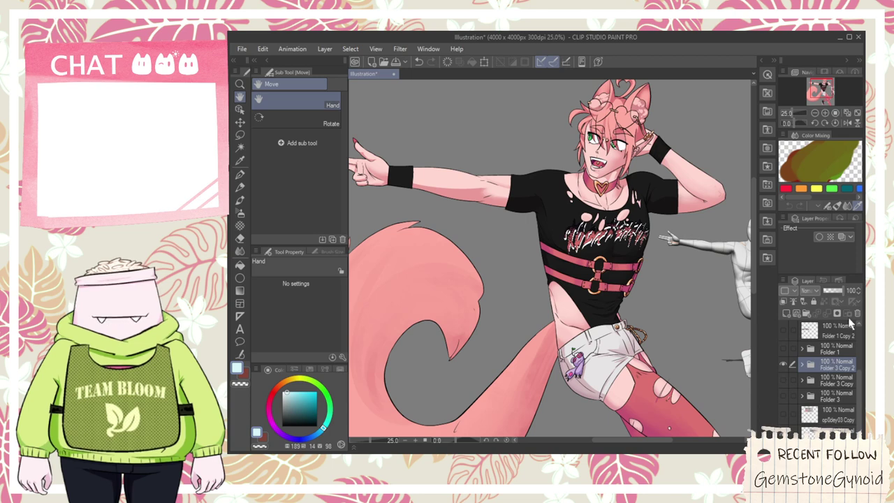
- Merge the contents of the duplicated character folder into a single layer
{"action": "key", "text": "shift+alt+e"}
{"action": "scroll", "coordinate": [839, 353], "scroll_direction": "down", "scroll_amount": 1}
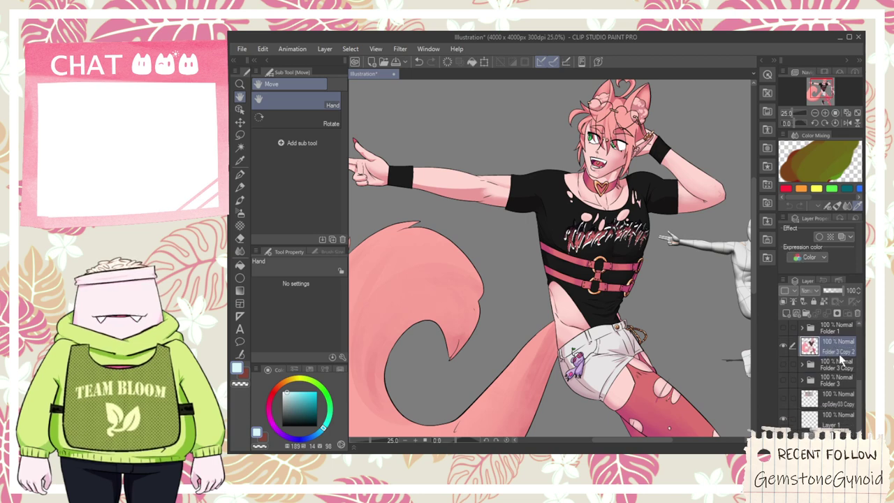
{"action": "scroll", "coordinate": [819, 407], "scroll_direction": "up", "scroll_amount": 5}
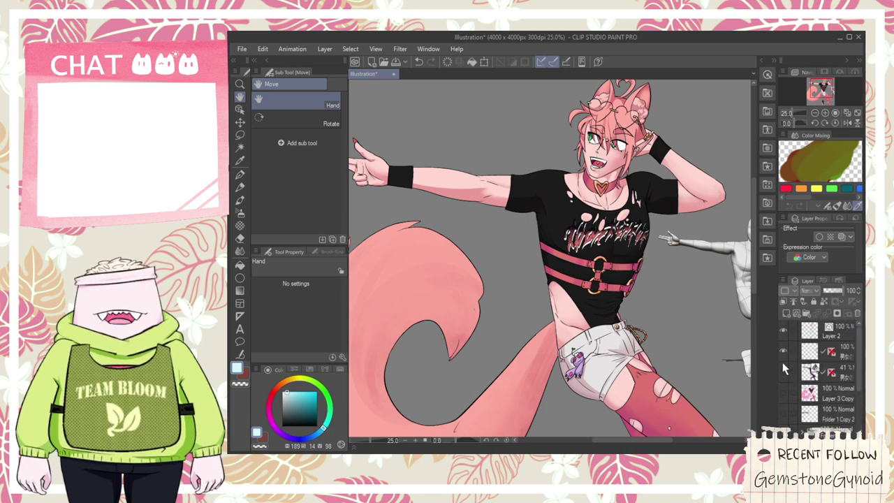
- Move the merged Folder 3 Copy 2 layer up the layer stack to directly beneath Layer 2
{"action": "scroll", "coordinate": [810, 342], "scroll_direction": "down", "scroll_amount": 5}
{"action": "scroll", "coordinate": [831, 363], "scroll_direction": "up", "scroll_amount": 1}
{"action": "left_click_drag", "start_coordinate": [832, 349], "coordinate": [829, 341]}
- Create a new folder, Folder 4, at the top and place Layer 2 and Folder 3 Copy 2 inside it
{"action": "left_click", "coordinate": [813, 327]}
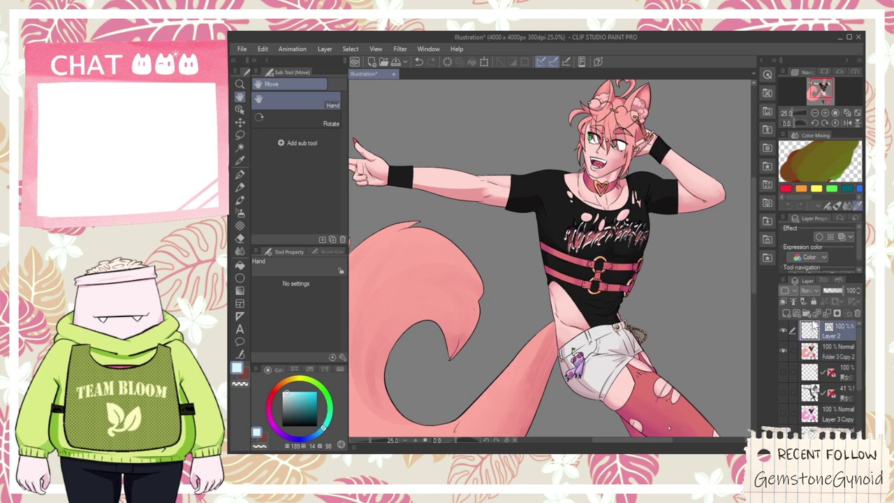
{"action": "left_click", "coordinate": [806, 313]}
{"action": "left_click", "coordinate": [818, 352]}
{"action": "left_click", "coordinate": [817, 360], "text": "shift"}
{"action": "left_click_drag", "start_coordinate": [817, 348], "coordinate": [813, 327]}
{"action": "left_click", "coordinate": [802, 328]}
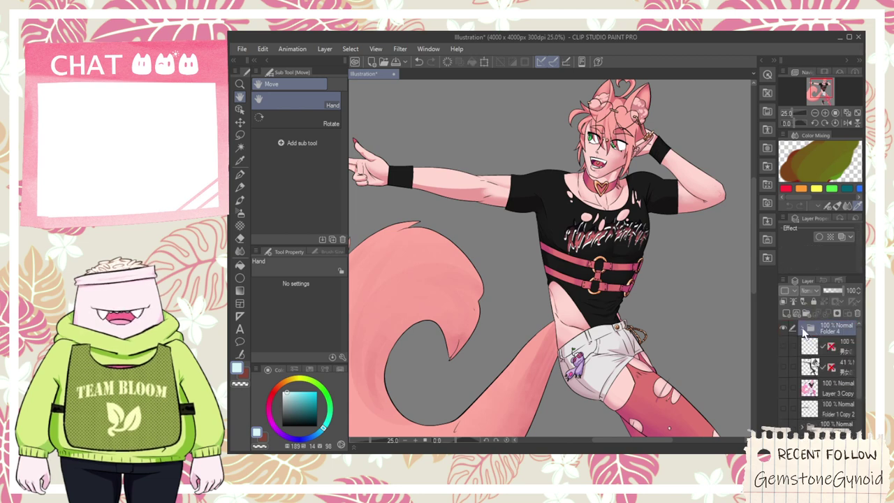
{"action": "key", "text": "ctrl+c"}
{"action": "key", "text": "ctrl+v"}
{"action": "key", "text": "ctrl+z"}
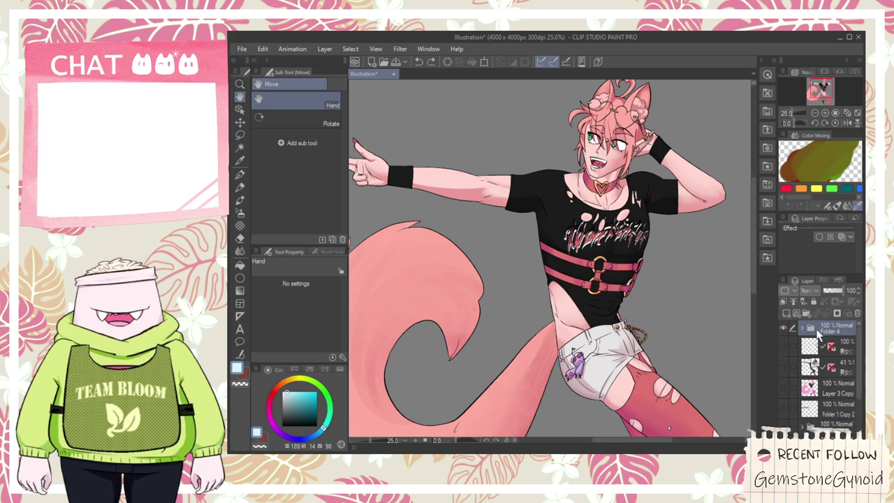
- Place a copy of the character colour layer above Layer 2 in Folder 4 and darken its colours
{"action": "left_click", "coordinate": [801, 329]}
{"action": "left_click", "coordinate": [819, 362]}
{"action": "left_click_drag", "start_coordinate": [821, 357], "coordinate": [818, 340]}
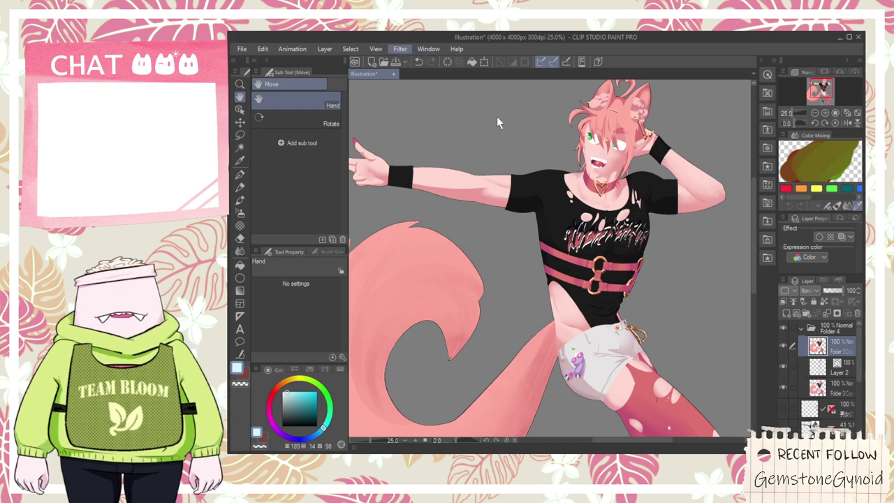
{"action": "key", "text": "Tab"}
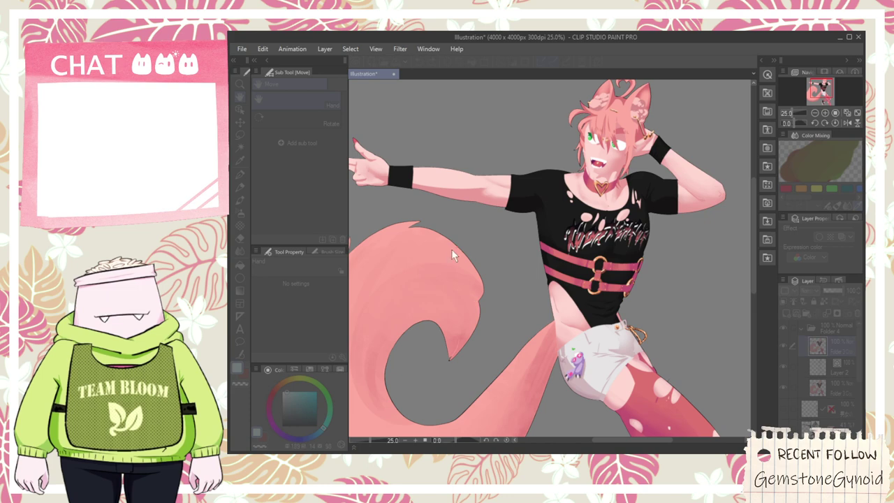
{"action": "left_click_drag", "start_coordinate": [452, 247], "coordinate": [479, 246]}
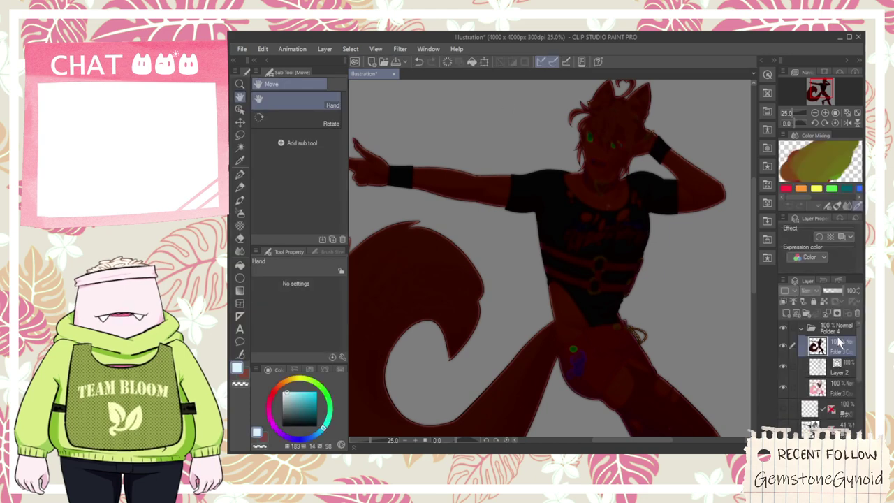
- Clip the darkened copy to the line art layer and shift the lines' colour to dark purple
{"action": "scroll", "coordinate": [597, 176], "scroll_direction": "down", "scroll_amount": 4}
{"action": "scroll", "coordinate": [434, 185], "scroll_direction": "up", "scroll_amount": 12}
{"action": "scroll", "coordinate": [447, 224], "scroll_direction": "up", "scroll_amount": 4}
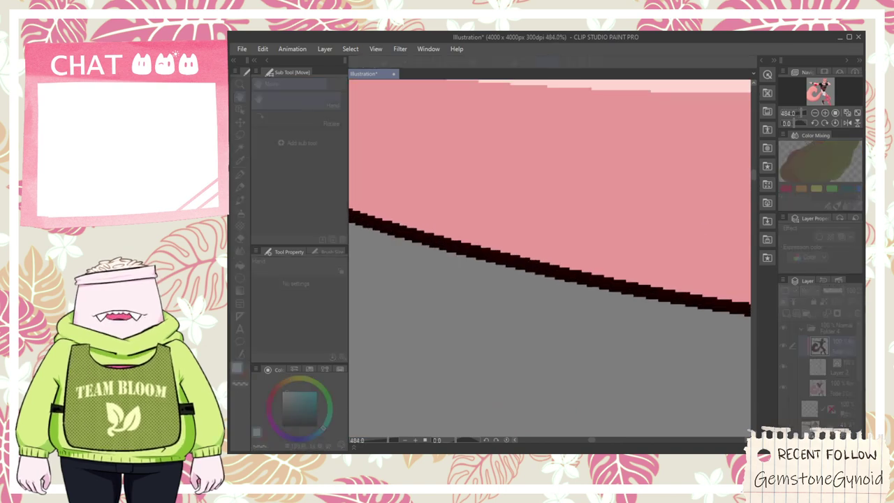
{"action": "scroll", "coordinate": [609, 200], "scroll_direction": "down", "scroll_amount": 4}
{"action": "scroll", "coordinate": [610, 200], "scroll_direction": "down", "scroll_amount": 6}
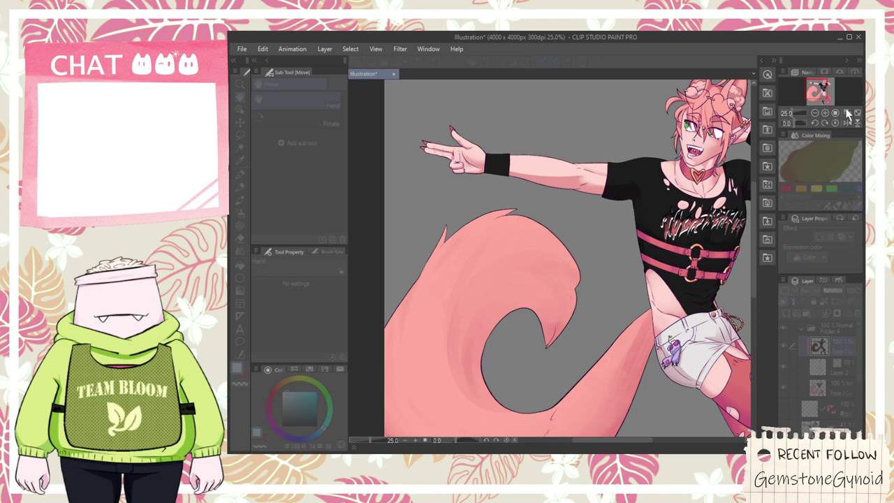
{"action": "left_click_drag", "start_coordinate": [689, 161], "coordinate": [529, 267]}
{"action": "scroll", "coordinate": [529, 266], "scroll_direction": "up", "scroll_amount": 1}
{"action": "scroll", "coordinate": [554, 222], "scroll_direction": "up", "scroll_amount": 4}
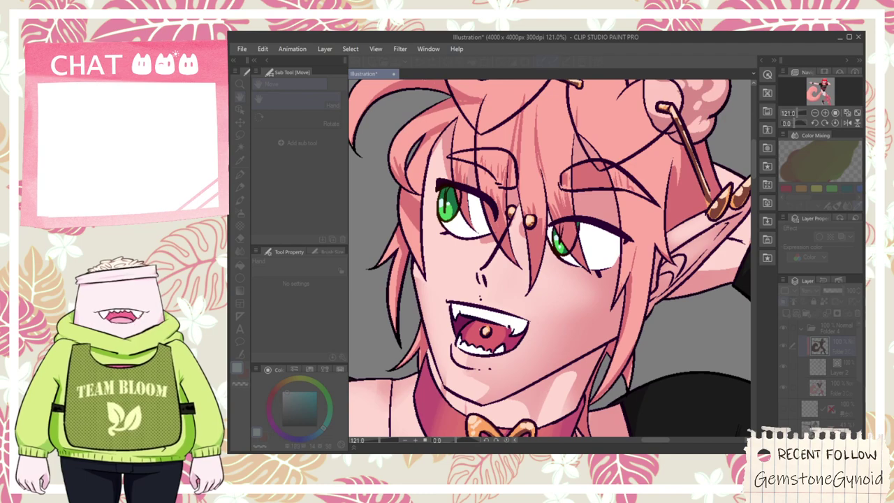
{"action": "scroll", "coordinate": [625, 175], "scroll_direction": "down", "scroll_amount": 3}
- Select and hide the character colour layer beneath the line art, and shift the drawing colour to a pale red hue
{"action": "left_click", "coordinate": [814, 391]}
{"action": "left_click_drag", "start_coordinate": [632, 146], "coordinate": [616, 214]}
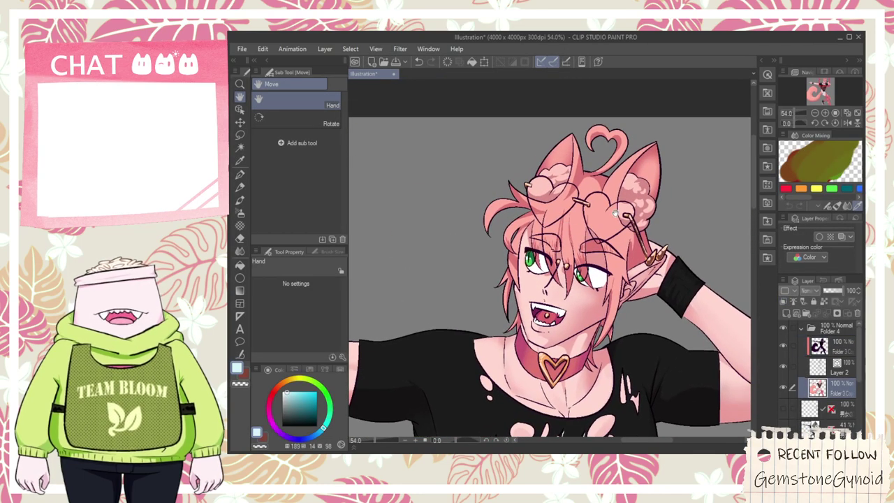
{"action": "left_click", "coordinate": [783, 388]}
{"action": "key", "text": "g"}
{"action": "scroll", "coordinate": [551, 218], "scroll_direction": "up", "scroll_amount": 3}
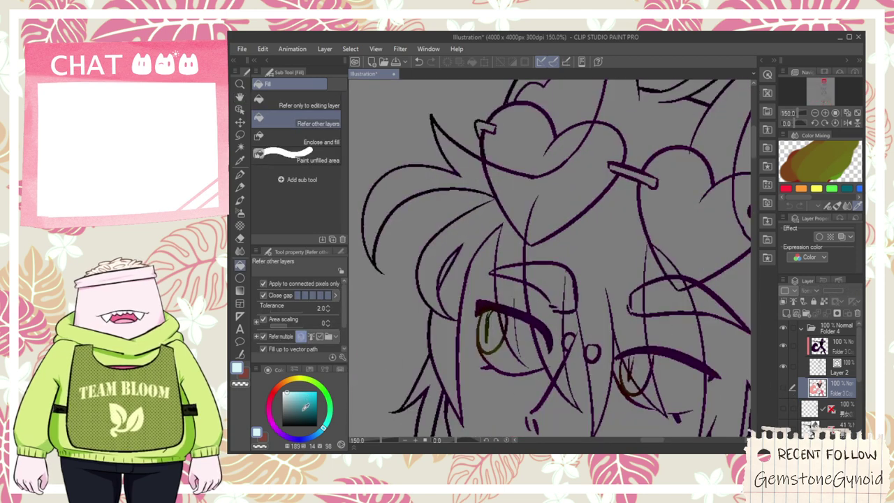
{"action": "left_click", "coordinate": [273, 393]}
{"action": "scroll", "coordinate": [501, 307], "scroll_direction": "down", "scroll_amount": 3}
{"action": "scroll", "coordinate": [472, 364], "scroll_direction": "down", "scroll_amount": 1}
{"action": "key", "text": "h"}
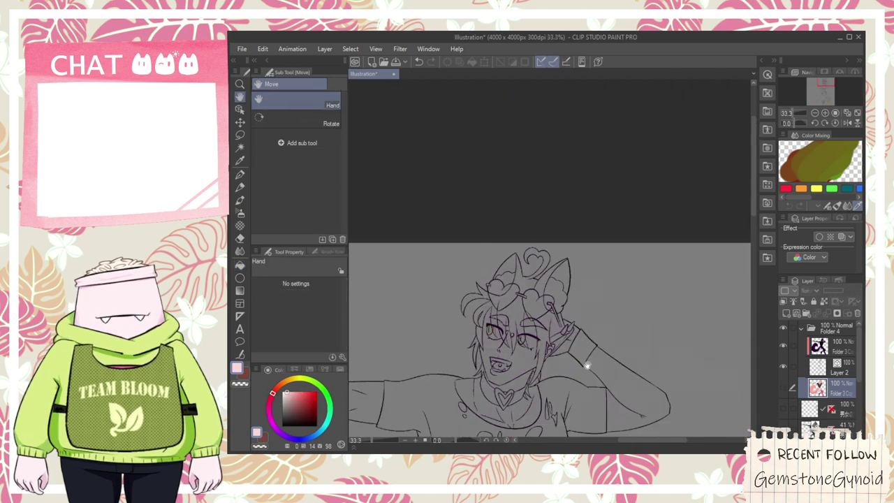
- Show the reference sheet layer, sample its pinkish red and adjust the drawing colour to H 354, S 61, V 98
{"action": "left_click_drag", "start_coordinate": [858, 356], "coordinate": [860, 416]}
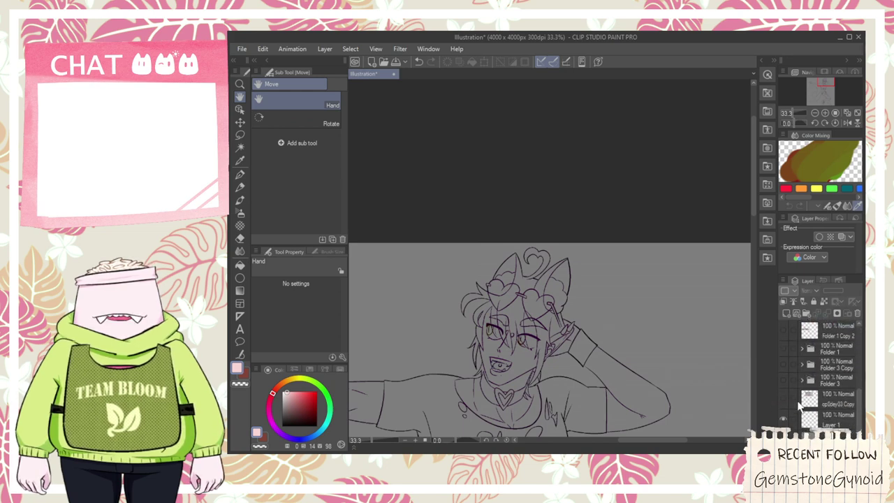
{"action": "left_click", "coordinate": [783, 397]}
{"action": "scroll", "coordinate": [413, 286], "scroll_direction": "up", "scroll_amount": 2}
{"action": "scroll", "coordinate": [629, 308], "scroll_direction": "up", "scroll_amount": 1}
{"action": "left_click_drag", "start_coordinate": [413, 286], "coordinate": [397, 252]}
{"action": "key", "text": "i"}
{"action": "scroll", "coordinate": [530, 288], "scroll_direction": "up", "scroll_amount": 4}
{"action": "left_click", "coordinate": [531, 288]}
{"action": "scroll", "coordinate": [531, 288], "scroll_direction": "down", "scroll_amount": 4}
{"action": "scroll", "coordinate": [538, 287], "scroll_direction": "down", "scroll_amount": 3}
{"action": "key", "text": "h"}
{"action": "left_click", "coordinate": [302, 396]}
{"action": "left_click_drag", "start_coordinate": [303, 395], "coordinate": [303, 393]}
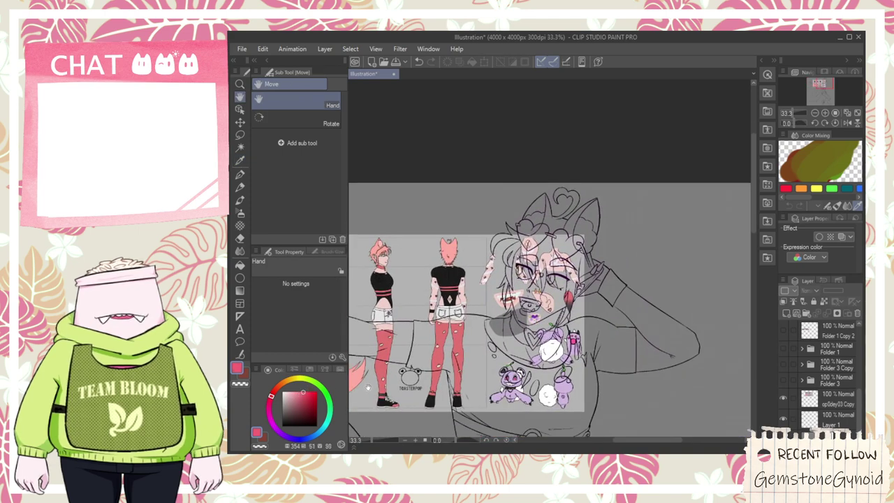
- Hide the reference sheet layer and add a new raster layer above the hidden character colour layer in Folder 4
{"action": "left_click", "coordinate": [783, 398]}
{"action": "scroll", "coordinate": [857, 400], "scroll_direction": "up", "scroll_amount": 1}
{"action": "scroll", "coordinate": [855, 390], "scroll_direction": "up", "scroll_amount": 2}
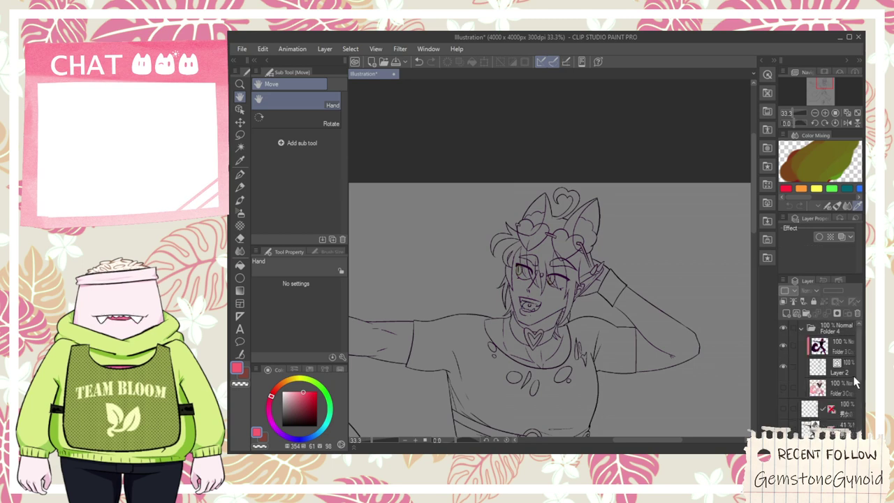
{"action": "left_click", "coordinate": [827, 374]}
{"action": "left_click", "coordinate": [824, 385]}
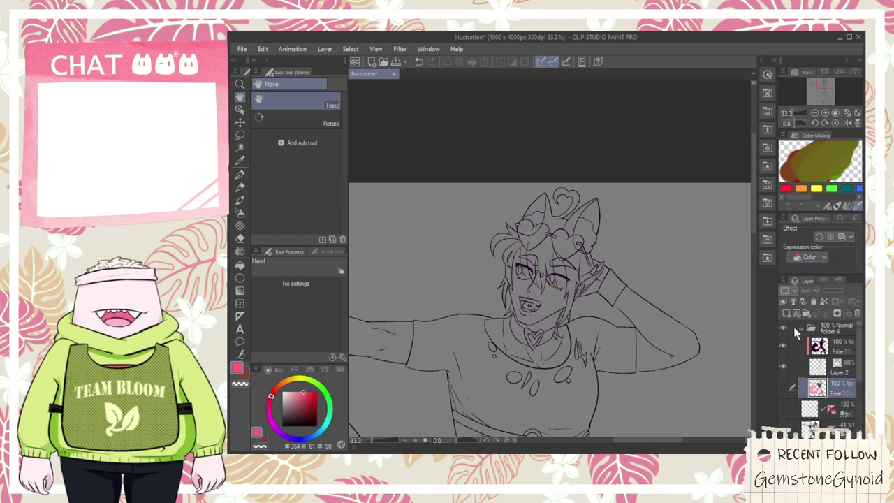
{"action": "left_click", "coordinate": [785, 314]}
- Fill all areas of the left heart lens of the glasses with pinkish red, using the fill that refers to other layers
{"action": "key", "text": "g"}
{"action": "scroll", "coordinate": [520, 233], "scroll_direction": "up", "scroll_amount": 1}
{"action": "scroll", "coordinate": [532, 234], "scroll_direction": "up", "scroll_amount": 3}
{"action": "left_click", "coordinate": [538, 255]}
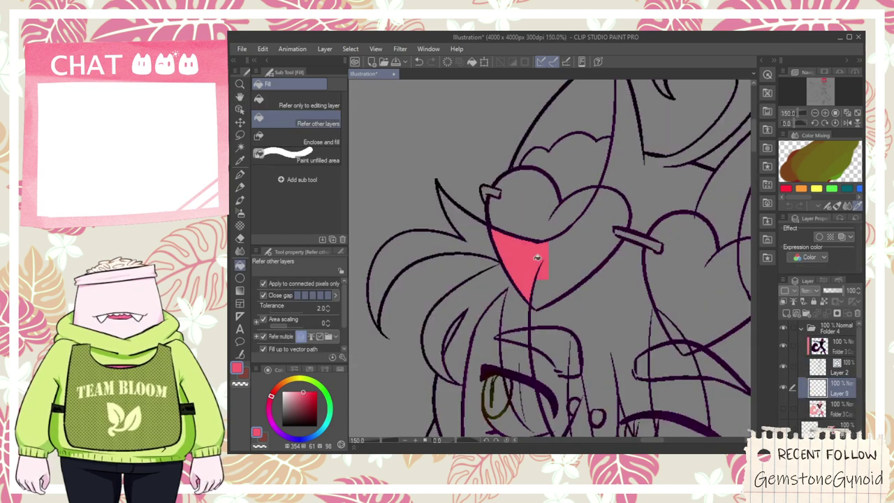
{"action": "scroll", "coordinate": [621, 243], "scroll_direction": "up", "scroll_amount": 3}
{"action": "key", "text": "p"}
{"action": "left_click_drag", "start_coordinate": [604, 223], "coordinate": [609, 231]}
{"action": "key", "text": "g"}
{"action": "key", "text": "p"}
{"action": "key", "text": "g"}
{"action": "left_click", "coordinate": [539, 212]}
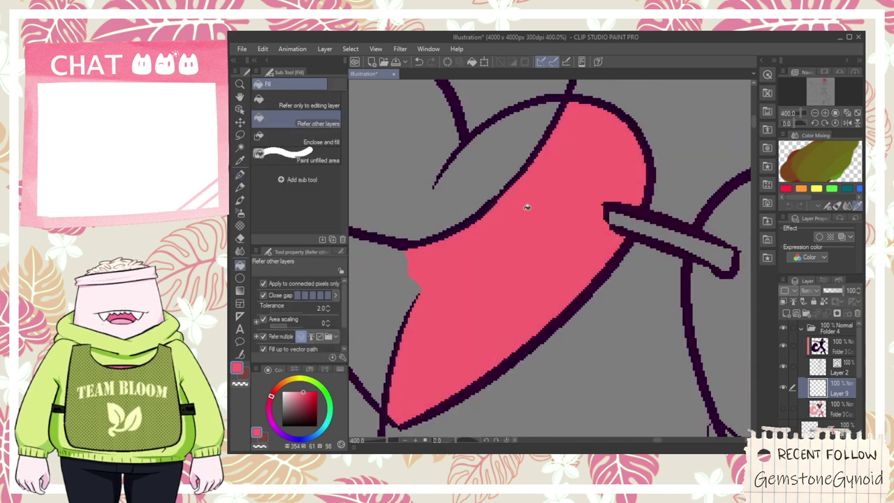
{"action": "scroll", "coordinate": [498, 206], "scroll_direction": "down", "scroll_amount": 2}
{"action": "left_click", "coordinate": [435, 241]}
{"action": "left_click", "coordinate": [467, 194]}
- Fill all areas of the right heart lens with the same pinkish red
{"action": "scroll", "coordinate": [618, 297], "scroll_direction": "down", "scroll_amount": 1}
{"action": "left_click_drag", "start_coordinate": [618, 297], "coordinate": [546, 278]}
{"action": "key", "text": "g"}
{"action": "left_click", "coordinate": [569, 297]}
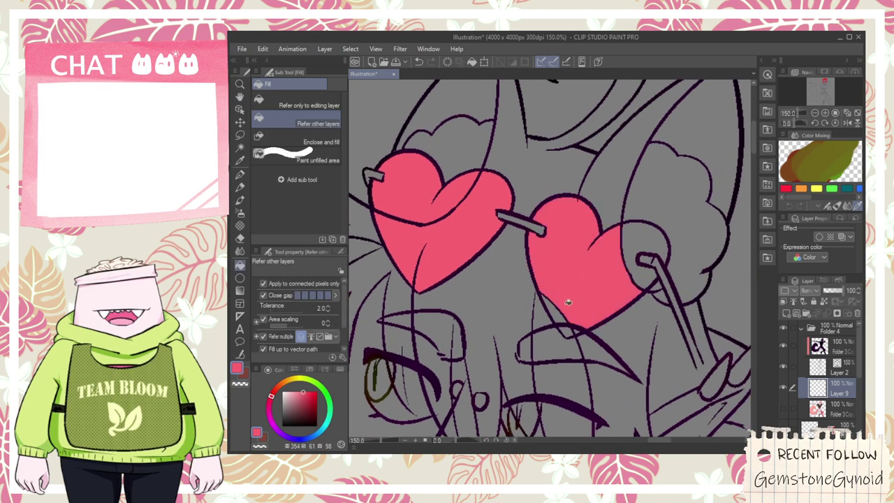
{"action": "left_click", "coordinate": [634, 263]}
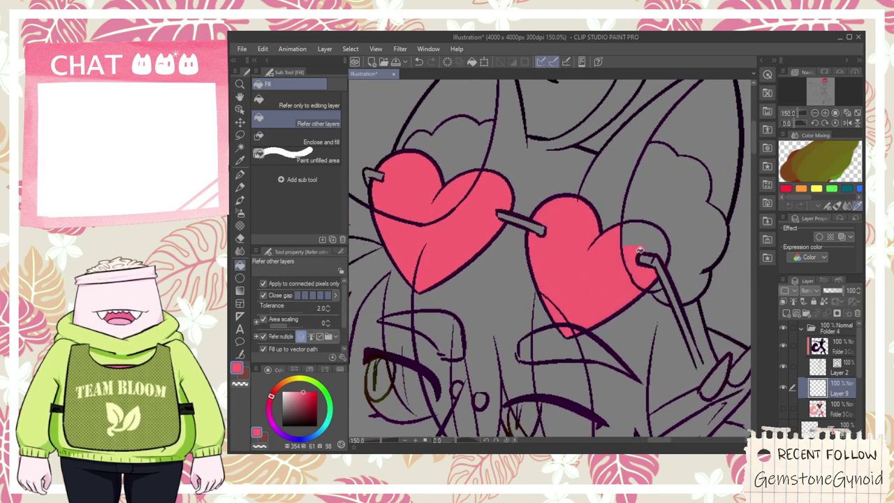
{"action": "scroll", "coordinate": [634, 260], "scroll_direction": "up", "scroll_amount": 1}
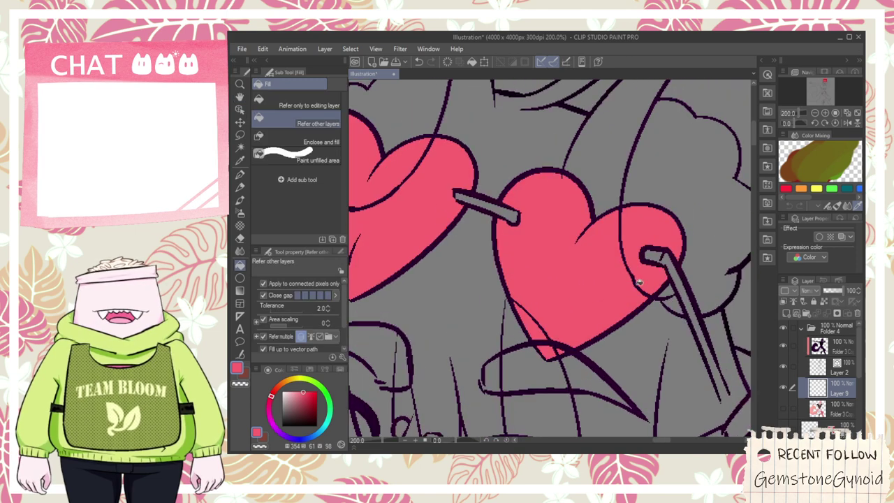
- Move the heart fill layer to the top of Folder 4, above the line tint layer
{"action": "left_click_drag", "start_coordinate": [810, 382], "coordinate": [840, 359]}
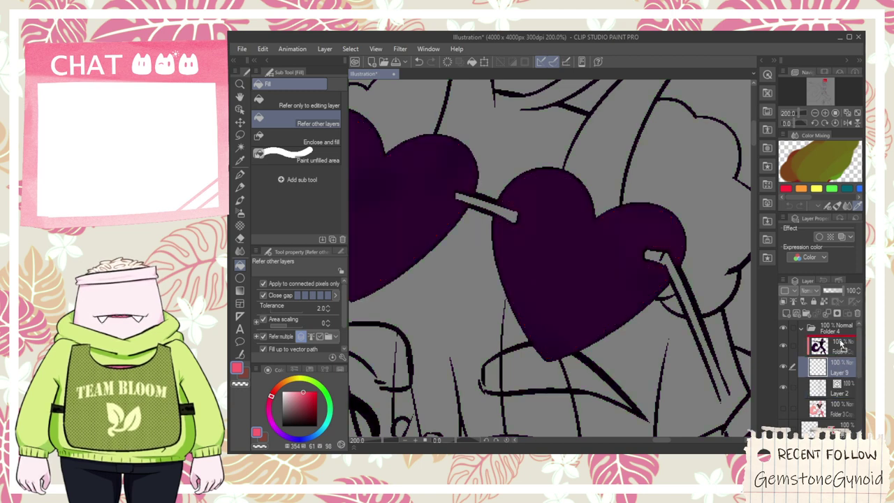
{"action": "left_click_drag", "start_coordinate": [842, 344], "coordinate": [842, 346]}
{"action": "scroll", "coordinate": [657, 349], "scroll_direction": "down", "scroll_amount": 1}
{"action": "left_click_drag", "start_coordinate": [664, 337], "coordinate": [666, 321]}
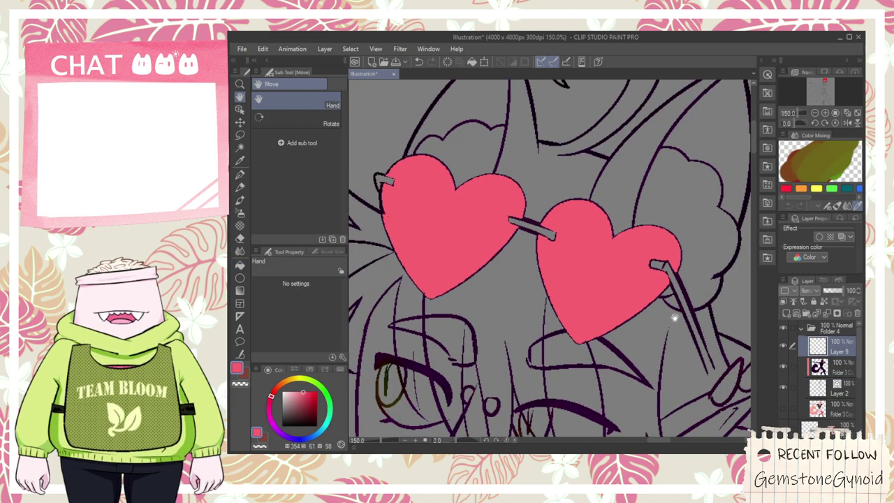
- Show the character colour layer again and set the heart fill layer's blending mode to Darken
{"action": "left_click", "coordinate": [784, 410]}
{"action": "scroll", "coordinate": [667, 308], "scroll_direction": "down", "scroll_amount": 3}
{"action": "left_click_drag", "start_coordinate": [569, 307], "coordinate": [618, 204]}
{"action": "scroll", "coordinate": [628, 293], "scroll_direction": "down", "scroll_amount": 1}
{"action": "scroll", "coordinate": [816, 293], "scroll_direction": "down", "scroll_amount": 1}
{"action": "scroll", "coordinate": [619, 204], "scroll_direction": "down", "scroll_amount": 7}
{"action": "scroll", "coordinate": [618, 204], "scroll_direction": "up", "scroll_amount": 6}
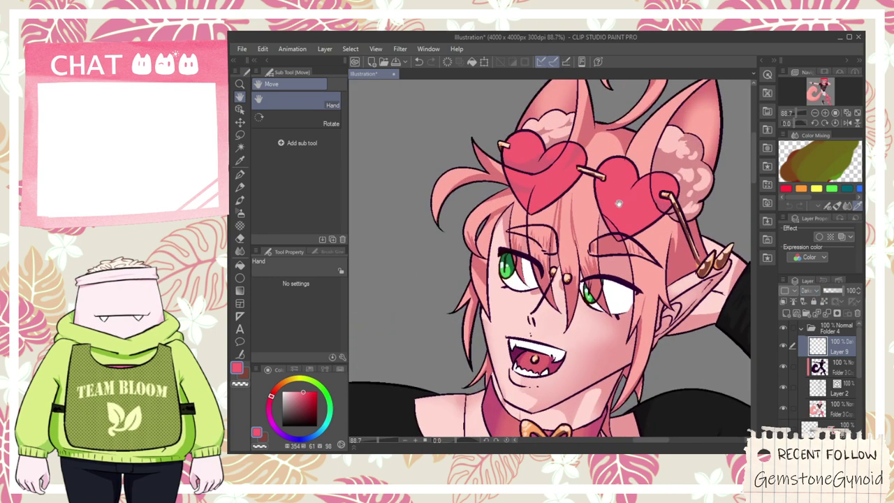
- Add a new layer clipped to the heart fill layer, and choose the G-pen with white as the drawing colour
{"action": "left_click", "coordinate": [785, 314]}
{"action": "left_click_drag", "start_coordinate": [618, 283], "coordinate": [672, 345]}
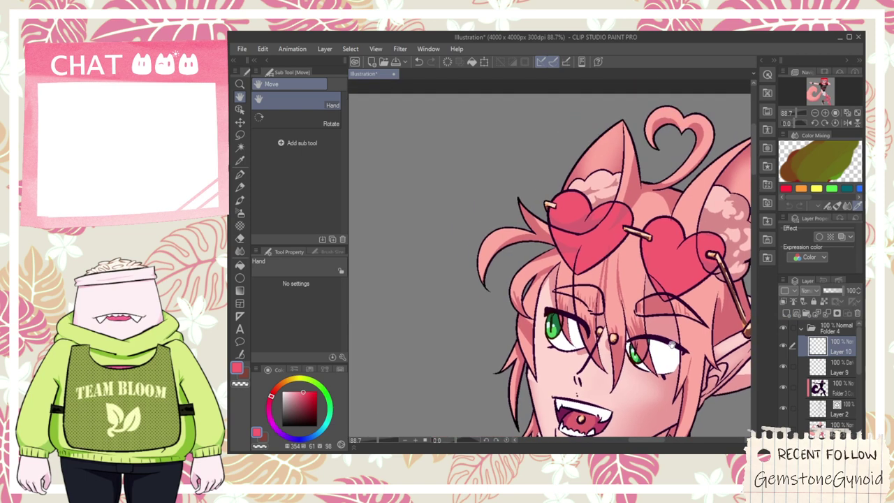
{"action": "left_click", "coordinate": [782, 300]}
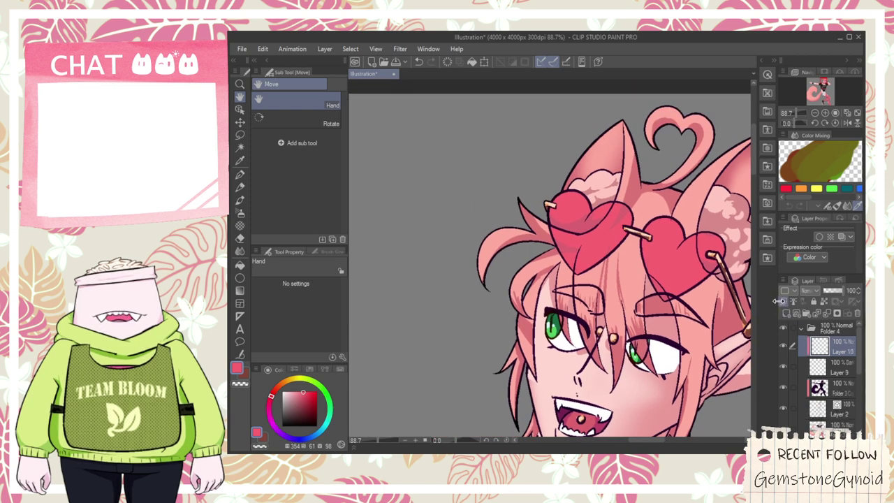
{"action": "left_click", "coordinate": [240, 174]}
{"action": "left_click", "coordinate": [282, 392]}
{"action": "scroll", "coordinate": [539, 239], "scroll_direction": "up", "scroll_amount": 1}
- Unclip the new layer and try a diagonal white highlight stroke across the left heart lens
{"action": "left_click_drag", "start_coordinate": [554, 225], "coordinate": [620, 170]}
{"action": "key", "text": "ctrl+z"}
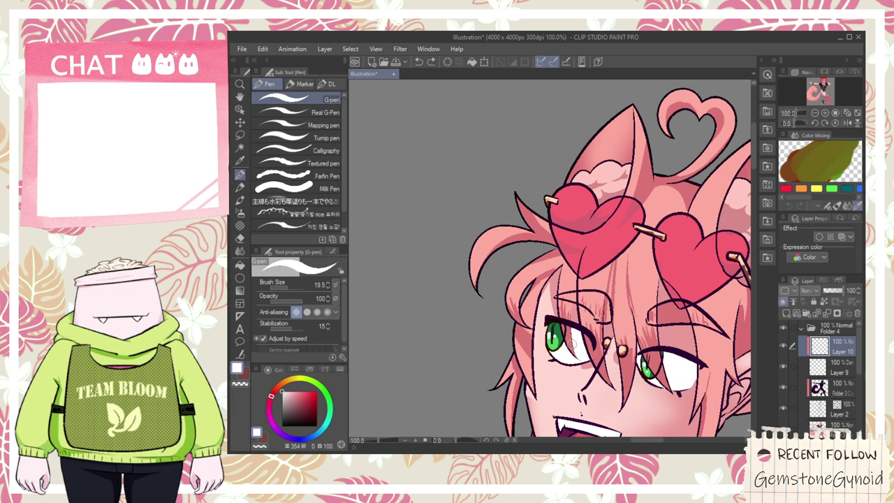
{"action": "left_click", "coordinate": [783, 303]}
{"action": "left_click_drag", "start_coordinate": [533, 247], "coordinate": [613, 166]}
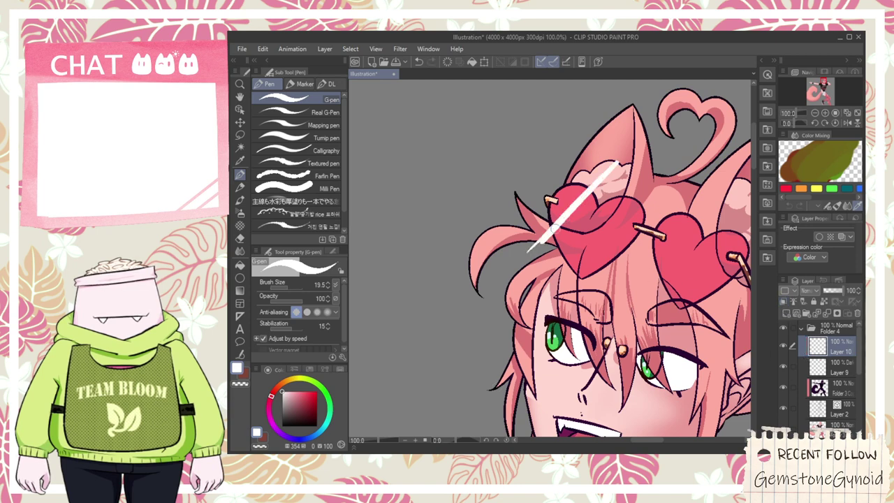
{"action": "key", "text": "ctrl+z"}
- Load the heart fill layer's shapes as a selection and make Layer 10 active for the highlights
{"action": "scroll", "coordinate": [580, 219], "scroll_direction": "up", "scroll_amount": 1}
{"action": "left_click", "coordinate": [824, 367]}
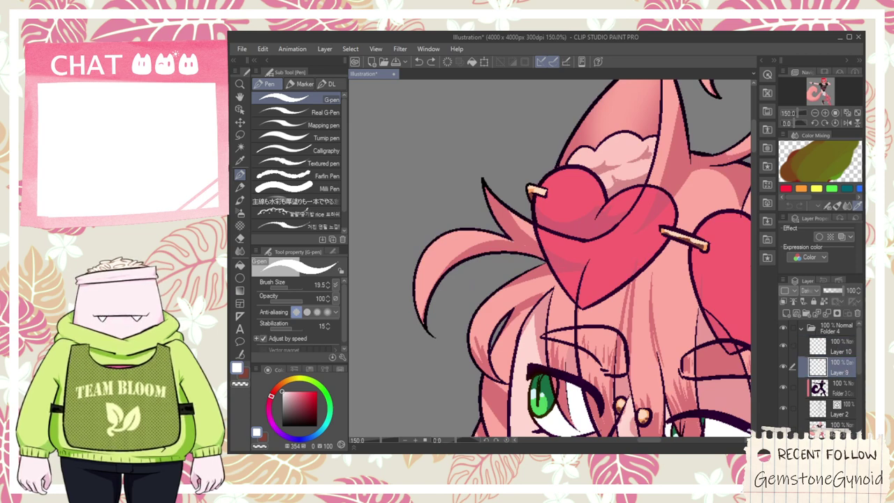
{"action": "key", "text": "ctrl+shift+d"}
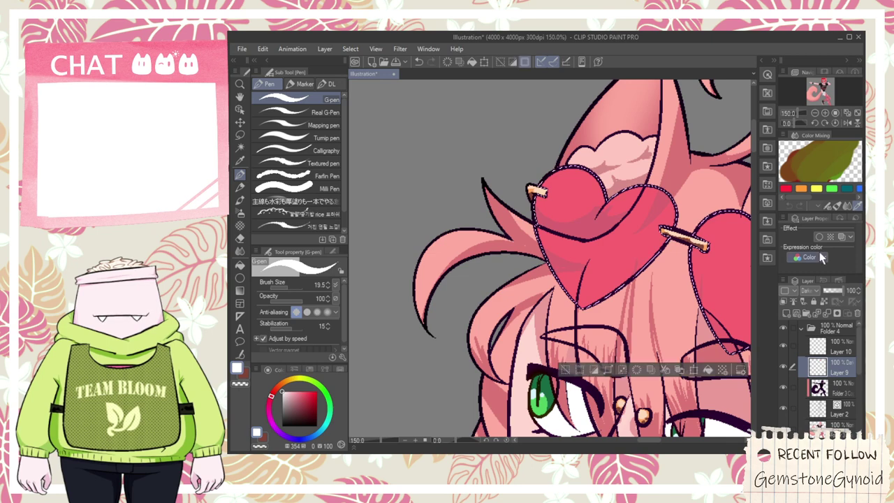
{"action": "mouse_move", "coordinate": [588, 172]}
{"action": "left_mouse_down"}
{"action": "mouse_move", "coordinate": [537, 213]}
{"action": "mouse_move", "coordinate": [628, 141]}
{"action": "mouse_move", "coordinate": [519, 246]}
{"action": "left_mouse_up"}
{"action": "key", "text": "ctrl+z"}
{"action": "left_click", "coordinate": [841, 355]}
- Draw diagonal white highlight stripes across both heart lenses within the selection, and clear the selection
{"action": "left_click_drag", "start_coordinate": [546, 276], "coordinate": [651, 175]}
{"action": "scroll", "coordinate": [652, 174], "scroll_direction": "down", "scroll_amount": 1}
{"action": "left_click_drag", "start_coordinate": [636, 237], "coordinate": [547, 232]}
{"action": "mouse_move", "coordinate": [588, 246]}
{"action": "left_mouse_down"}
{"action": "mouse_move", "coordinate": [638, 188]}
{"action": "mouse_move", "coordinate": [592, 244]}
{"action": "mouse_move", "coordinate": [602, 251]}
{"action": "mouse_move", "coordinate": [707, 155]}
{"action": "left_mouse_up"}
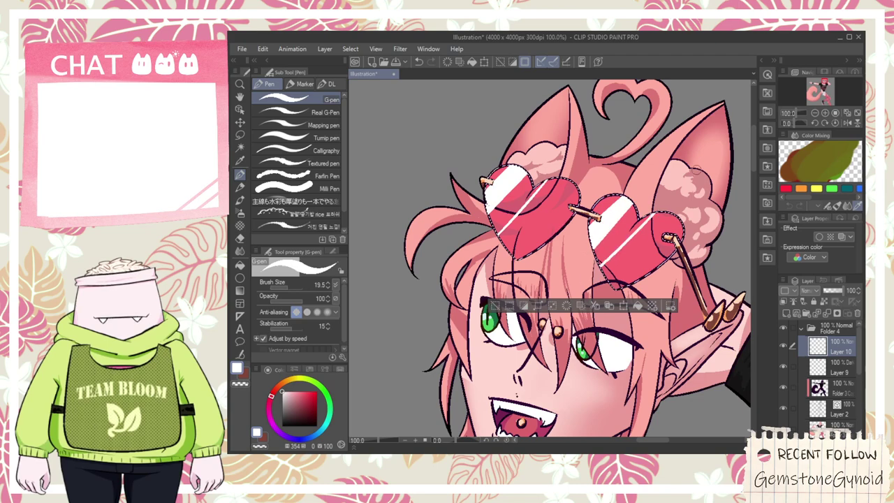
{"action": "left_click", "coordinate": [496, 307]}
- Collapse Folder 4 and duplicate the whole folder
{"action": "scroll", "coordinate": [500, 313], "scroll_direction": "down", "scroll_amount": 4}
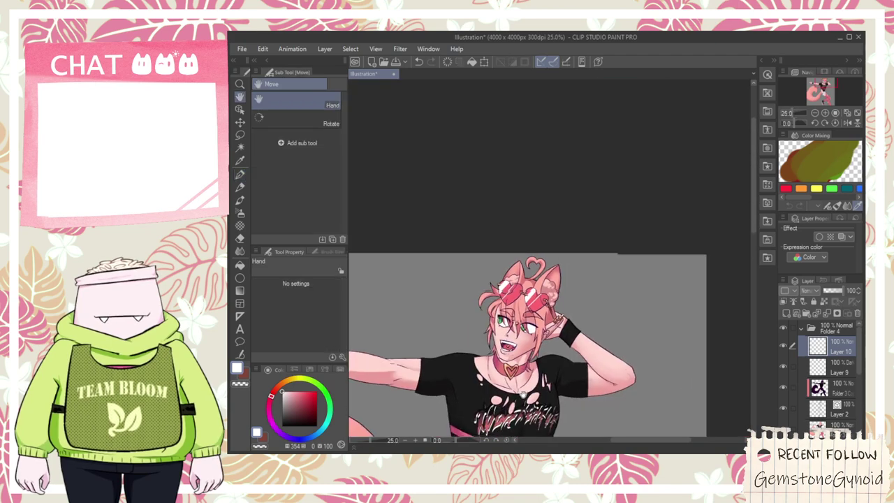
{"action": "left_click_drag", "start_coordinate": [520, 431], "coordinate": [573, 276]}
{"action": "scroll", "coordinate": [573, 277], "scroll_direction": "down", "scroll_amount": 1}
{"action": "left_click_drag", "start_coordinate": [613, 351], "coordinate": [607, 286]}
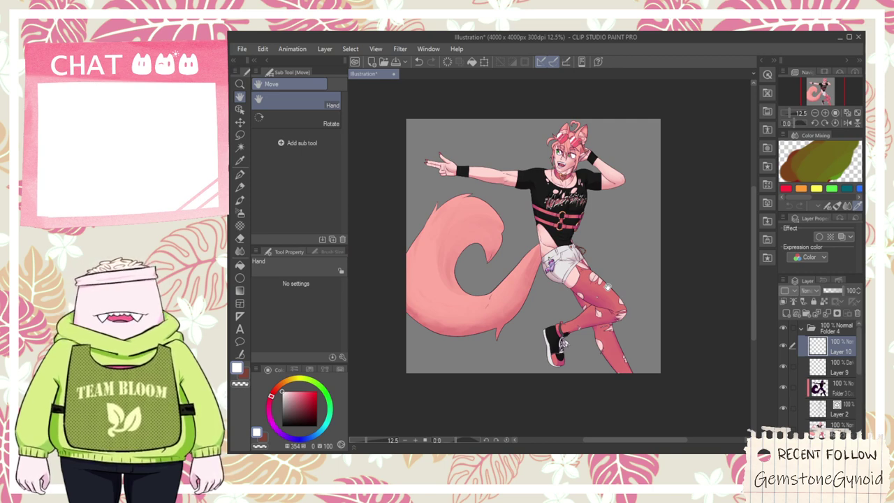
{"action": "left_click", "coordinate": [802, 328]}
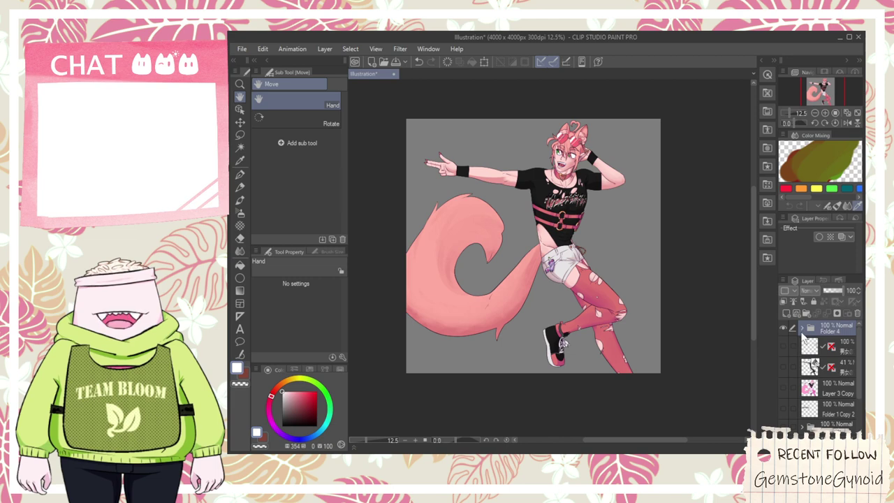
{"action": "key", "text": "ctrl+c"}
{"action": "key", "text": "ctrl+v"}
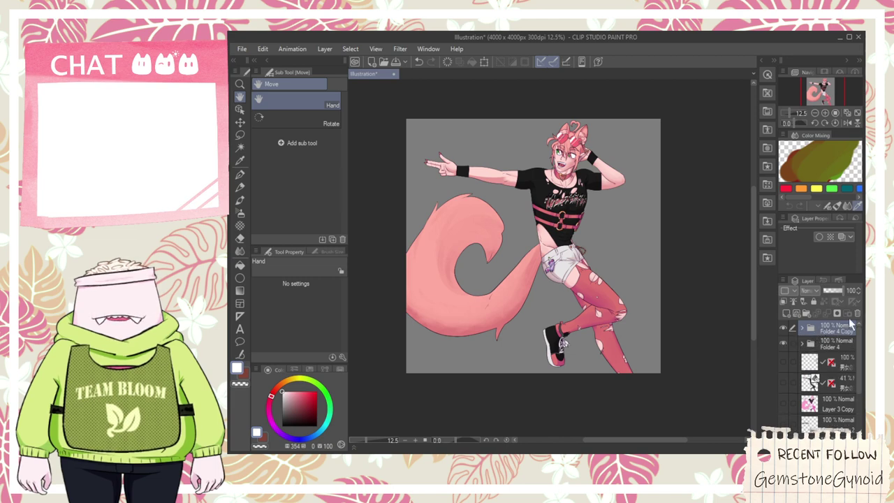
- Merge the duplicated Folder 4 into a single layer and recolour it with a navy, magenta, orange and yellow gradient map
{"action": "key", "text": "shift+alt+e"}
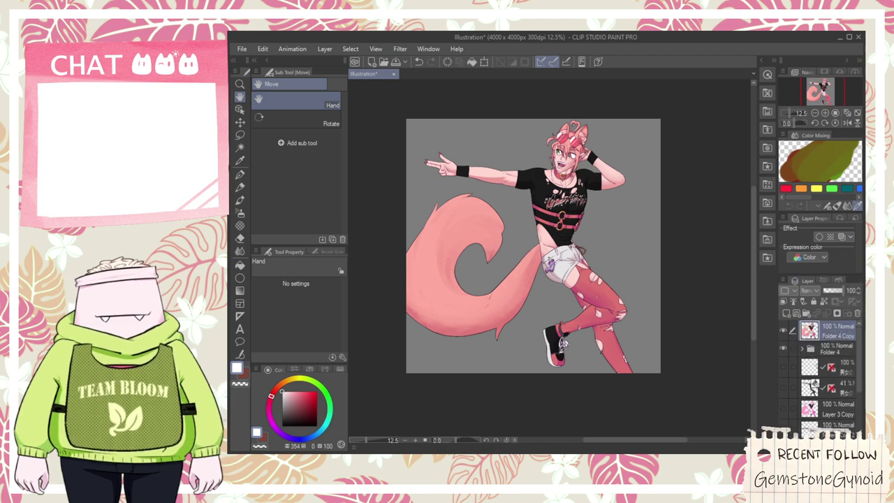
{"action": "left_click", "coordinate": [498, 371]}
{"action": "double_click", "coordinate": [811, 260]}
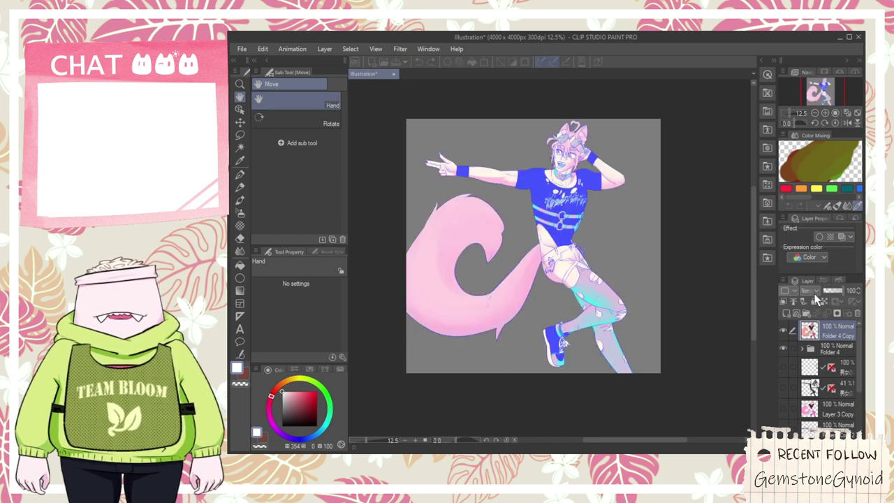
{"action": "double_click", "coordinate": [812, 292]}
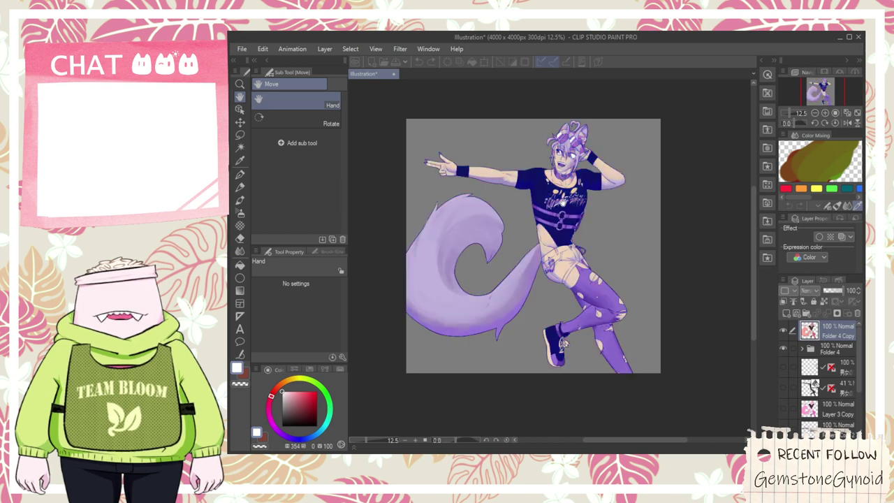
{"action": "scroll", "coordinate": [562, 204], "scroll_direction": "up", "scroll_amount": 5}
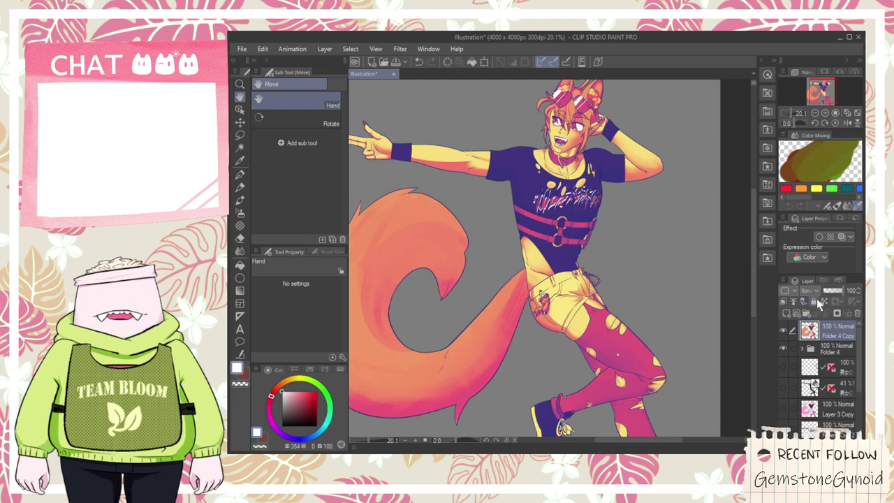
- Try the Darken blend mode at 28% opacity and Linear burn at 99% on the recoloured copy
{"action": "scroll", "coordinate": [809, 292], "scroll_direction": "down", "scroll_amount": 2}
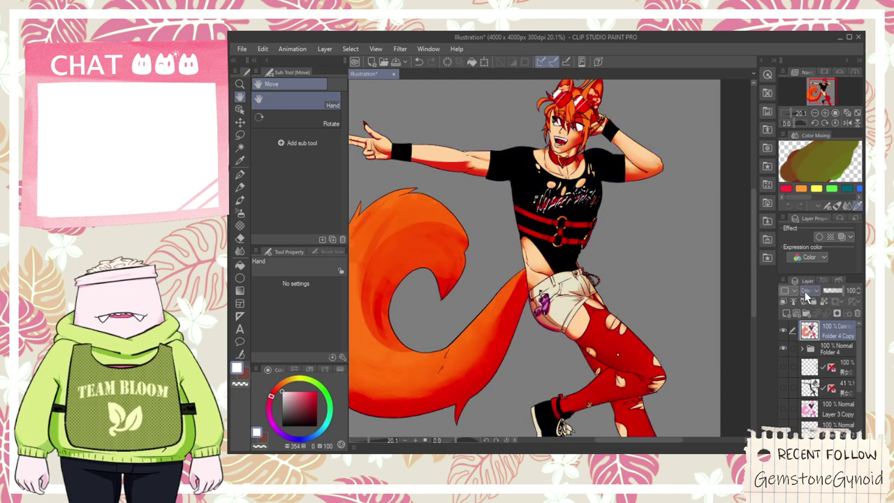
{"action": "scroll", "coordinate": [808, 293], "scroll_direction": "up", "scroll_amount": 1}
{"action": "left_click", "coordinate": [828, 290]}
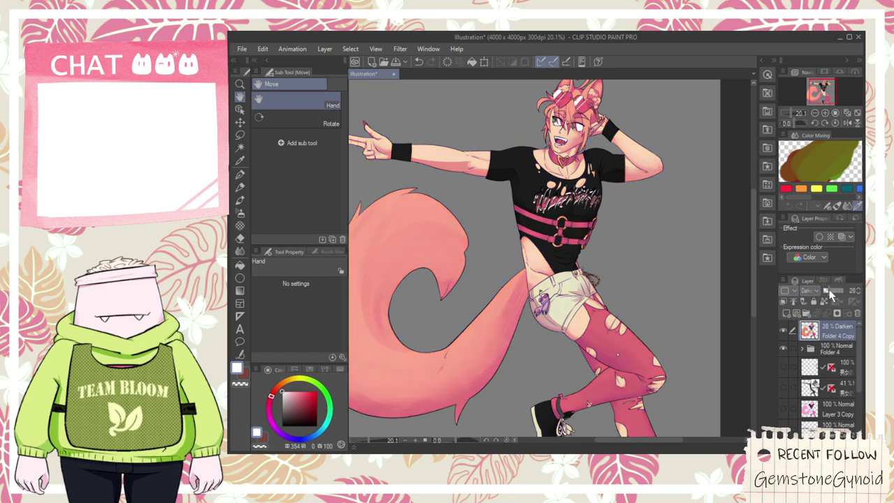
{"action": "left_click_drag", "start_coordinate": [829, 291], "coordinate": [844, 292]}
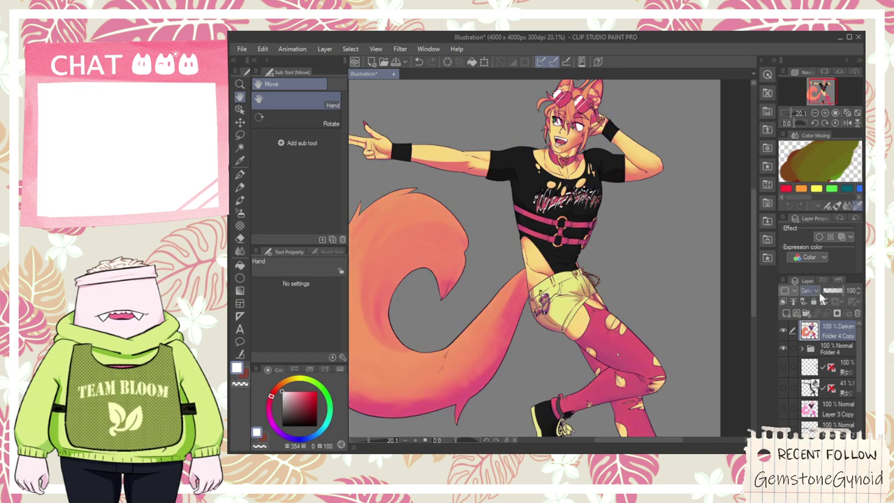
{"action": "scroll", "coordinate": [819, 292], "scroll_direction": "down", "scroll_amount": 1}
{"action": "scroll", "coordinate": [820, 293], "scroll_direction": "down", "scroll_amount": 2}
{"action": "scroll", "coordinate": [823, 292], "scroll_direction": "down", "scroll_amount": 3}
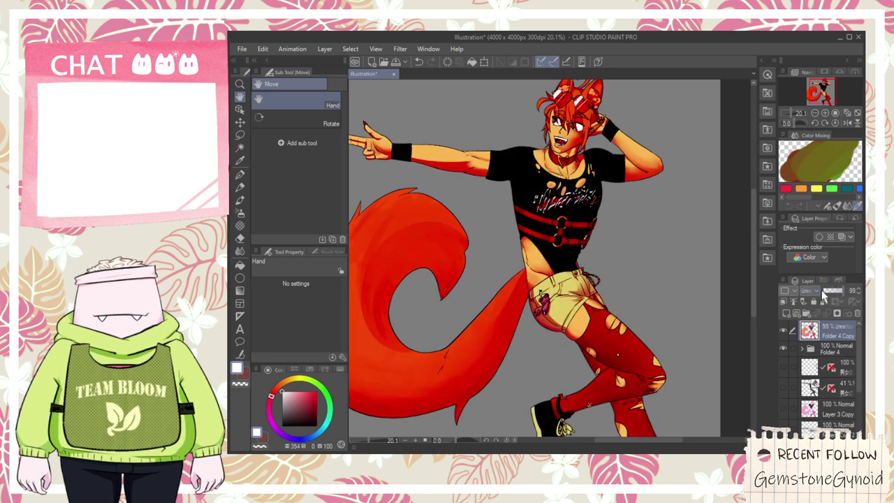
- Try the Lighten blend mode on the recoloured copy with the opacity lowered to 21%
{"action": "scroll", "coordinate": [821, 290], "scroll_direction": "down", "scroll_amount": 2}
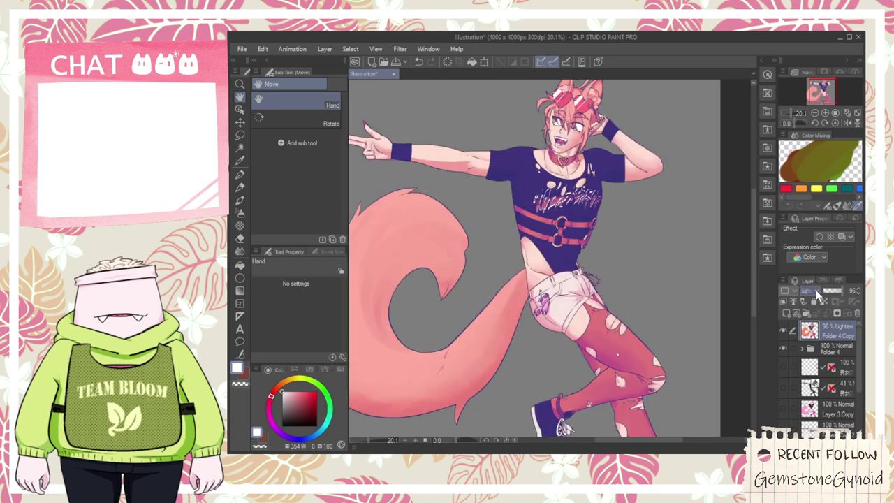
{"action": "left_click", "coordinate": [830, 289]}
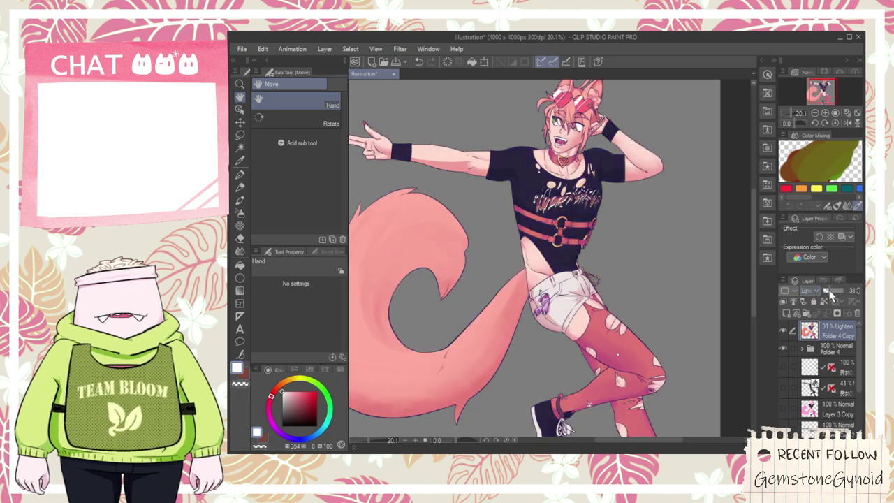
{"action": "scroll", "coordinate": [475, 333], "scroll_direction": "down", "scroll_amount": 4}
{"action": "scroll", "coordinate": [464, 336], "scroll_direction": "up", "scroll_amount": 6}
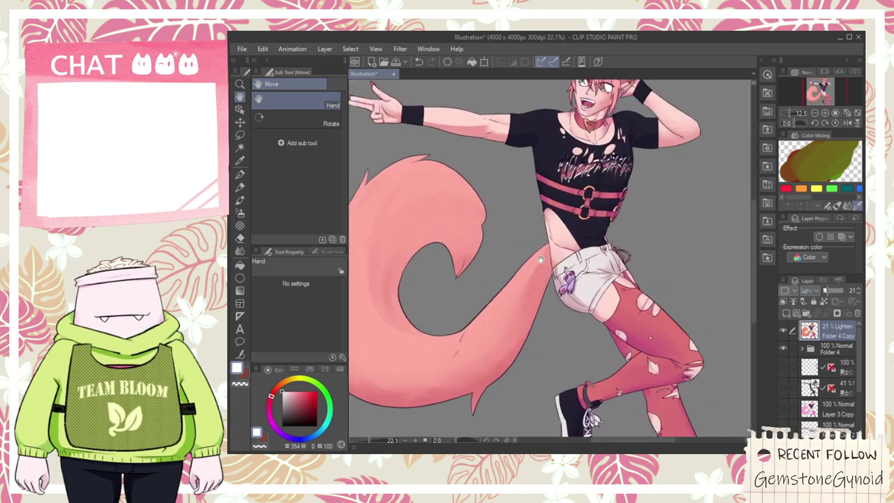
{"action": "scroll", "coordinate": [662, 252], "scroll_direction": "up", "scroll_amount": 2}
{"action": "scroll", "coordinate": [662, 252], "scroll_direction": "down", "scroll_amount": 3}
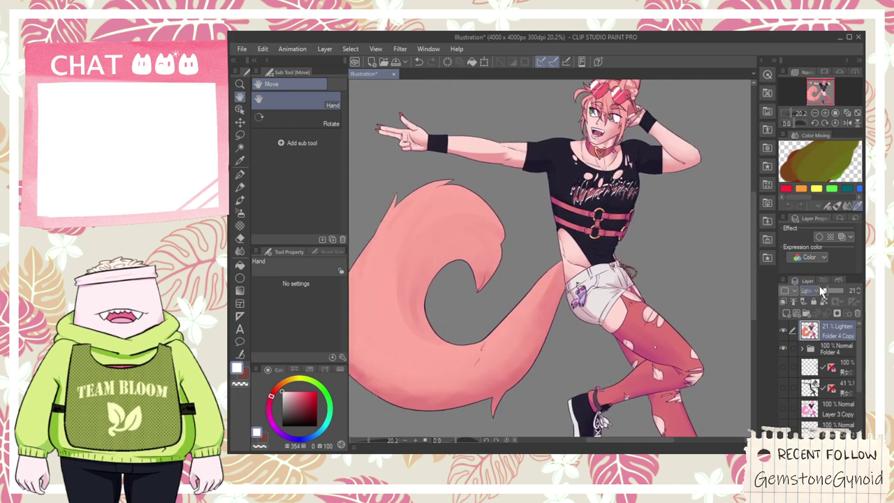
- Try Color dodge at 79% opacity and Overlay at 46% on the recoloured copy
{"action": "scroll", "coordinate": [819, 288], "scroll_direction": "down", "scroll_amount": 1}
{"action": "left_click", "coordinate": [840, 290]}
{"action": "scroll", "coordinate": [817, 290], "scroll_direction": "down", "scroll_amount": 1}
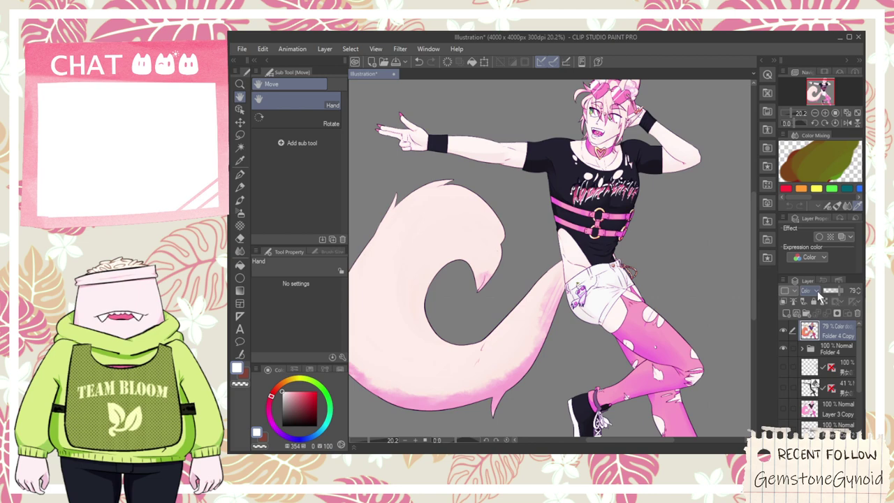
{"action": "scroll", "coordinate": [817, 291], "scroll_direction": "down", "scroll_amount": 1}
{"action": "scroll", "coordinate": [817, 291], "scroll_direction": "down", "scroll_amount": 4}
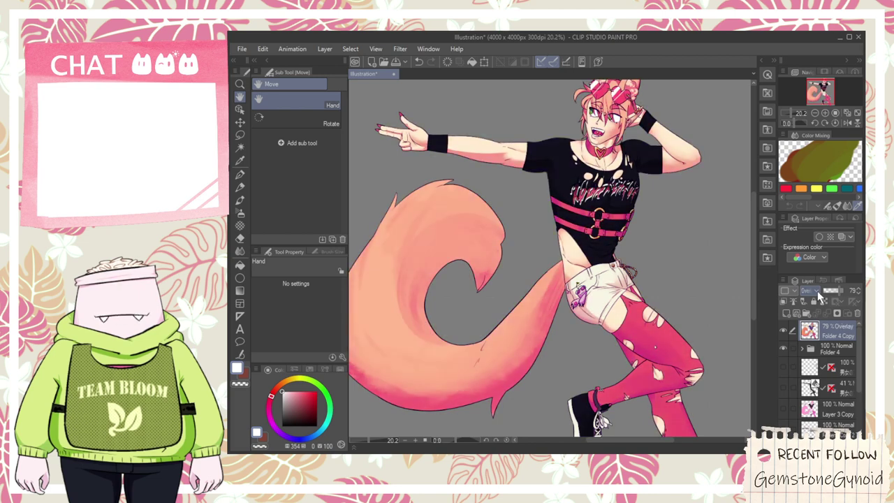
{"action": "left_click", "coordinate": [829, 288]}
{"action": "scroll", "coordinate": [567, 244], "scroll_direction": "down", "scroll_amount": 3}
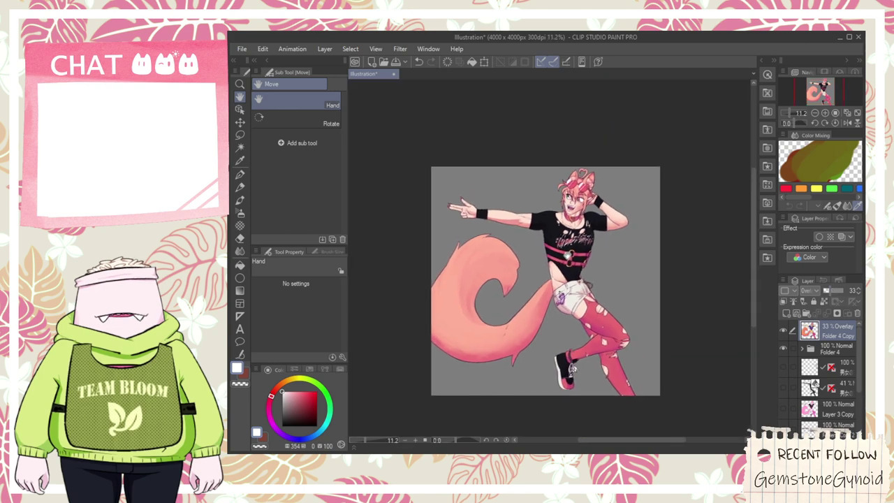
{"action": "scroll", "coordinate": [567, 256], "scroll_direction": "up", "scroll_amount": 2}
{"action": "left_click", "coordinate": [835, 291]}
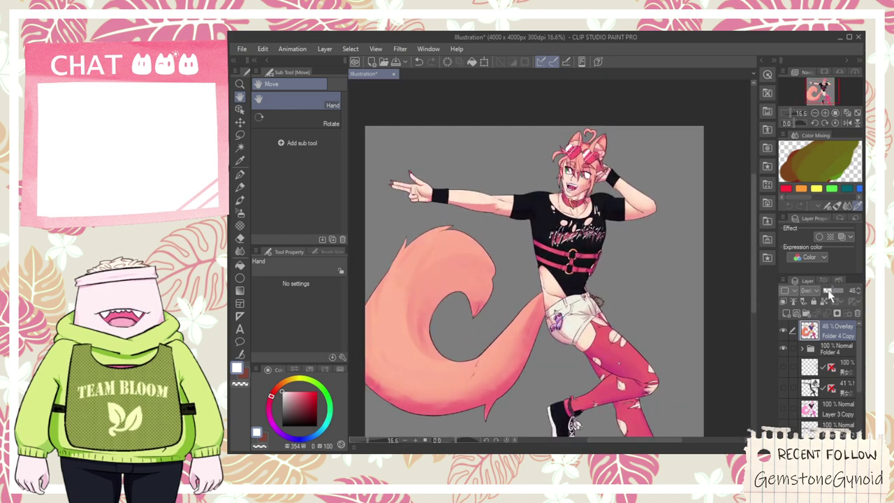
- Compare further blend modes on the recoloured copy, choose Lighter color and set its opacity to 41%
{"action": "scroll", "coordinate": [808, 290], "scroll_direction": "up", "scroll_amount": 7}
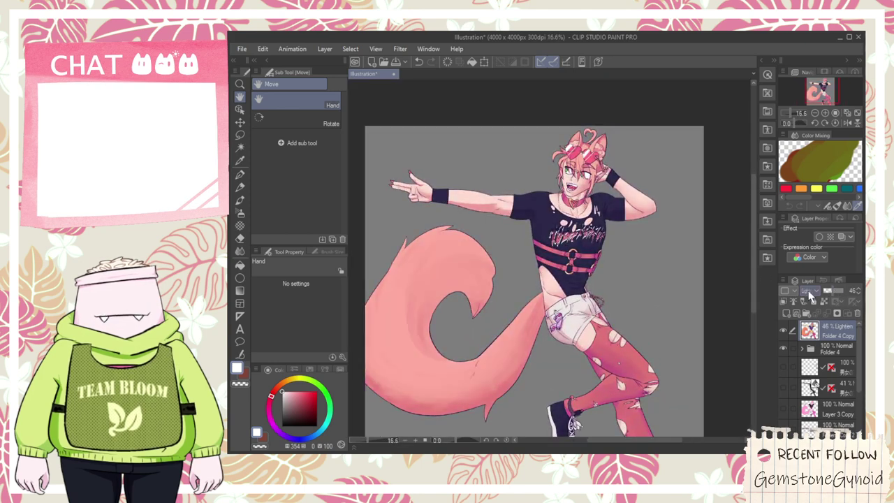
{"action": "scroll", "coordinate": [808, 296], "scroll_direction": "down", "scroll_amount": 10}
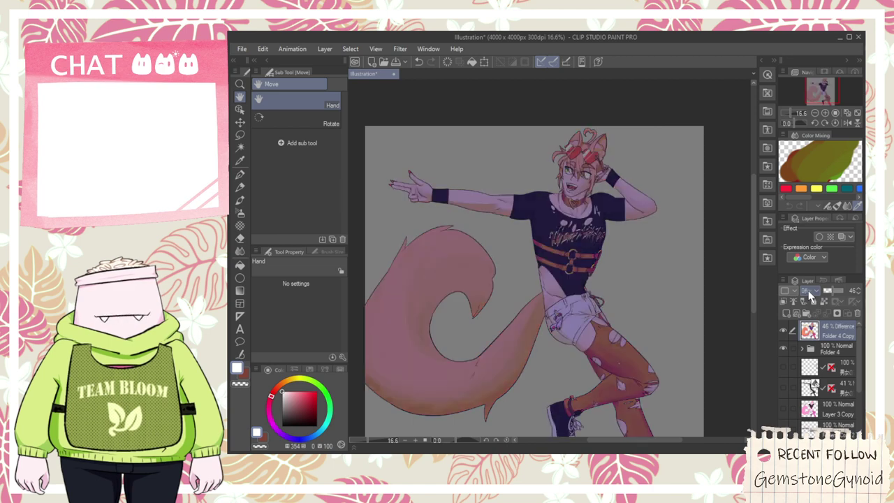
{"action": "scroll", "coordinate": [810, 296], "scroll_direction": "down", "scroll_amount": 2}
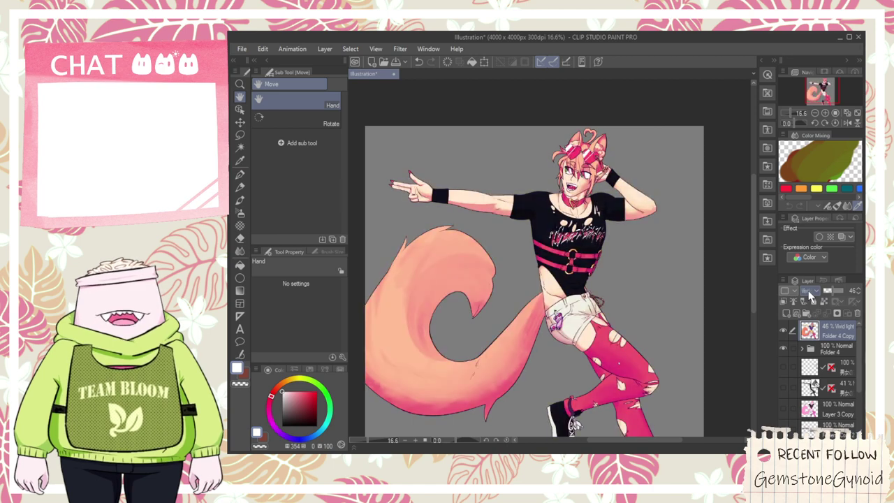
{"action": "scroll", "coordinate": [810, 295], "scroll_direction": "down", "scroll_amount": 9}
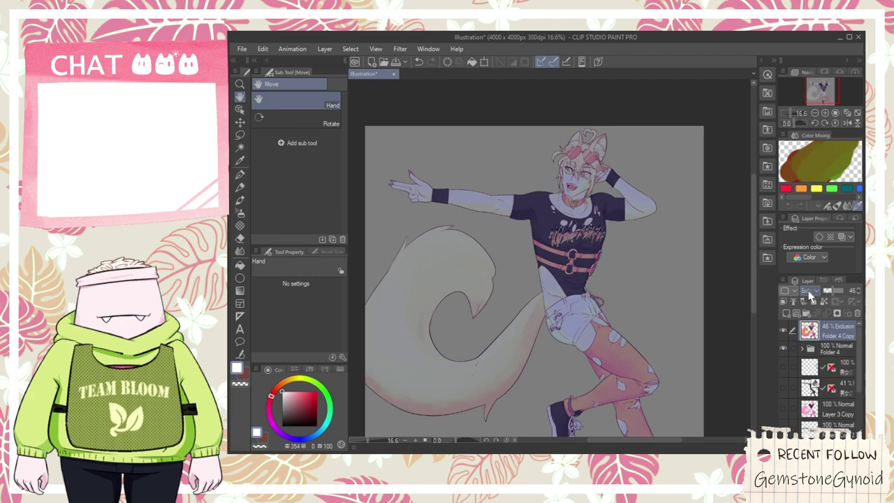
{"action": "scroll", "coordinate": [810, 295], "scroll_direction": "down", "scroll_amount": 4}
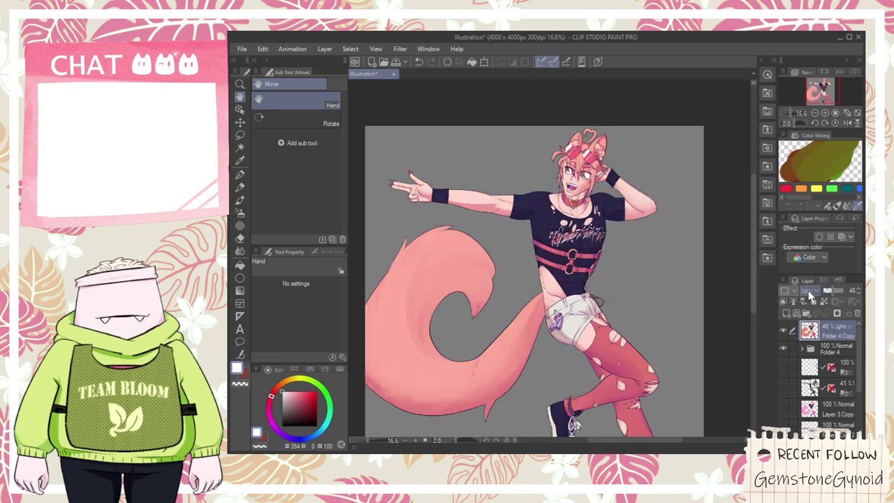
{"action": "scroll", "coordinate": [517, 301], "scroll_direction": "up", "scroll_amount": 1}
{"action": "left_click_drag", "start_coordinate": [546, 292], "coordinate": [529, 312]}
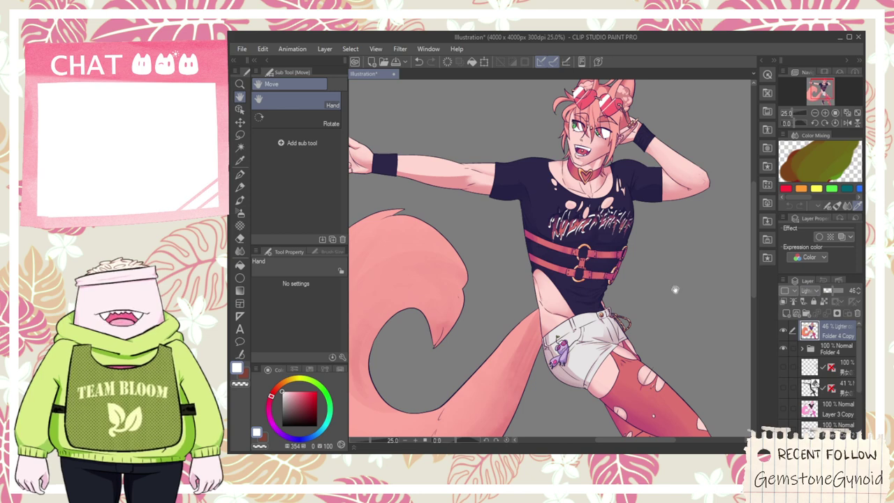
{"action": "scroll", "coordinate": [694, 283], "scroll_direction": "down", "scroll_amount": 1}
{"action": "left_click_drag", "start_coordinate": [835, 292], "coordinate": [831, 289]}
{"action": "scroll", "coordinate": [620, 349], "scroll_direction": "up", "scroll_amount": 1}
{"action": "left_click_drag", "start_coordinate": [619, 350], "coordinate": [589, 363]}
{"action": "scroll", "coordinate": [591, 278], "scroll_direction": "down", "scroll_amount": 1}
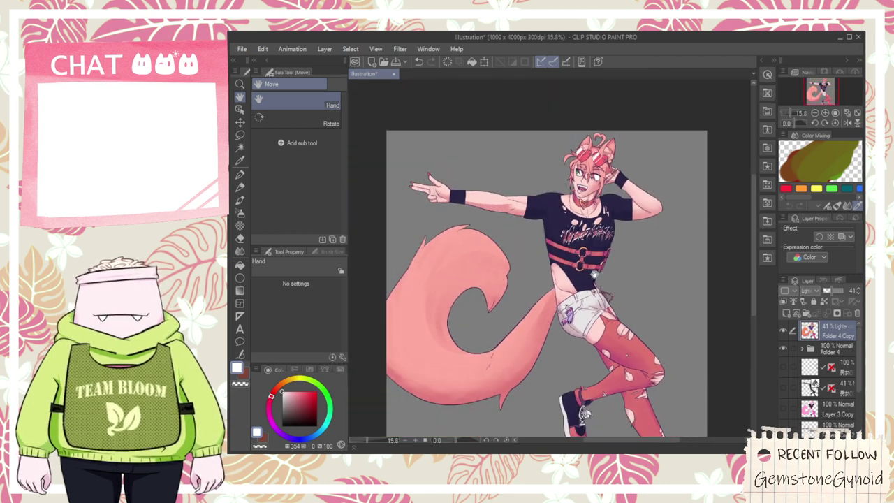
- Copy the whole halftone image from Stream BG.png and paste it behind the character in the illustration
{"action": "scroll", "coordinate": [835, 379], "scroll_direction": "down", "scroll_amount": 5}
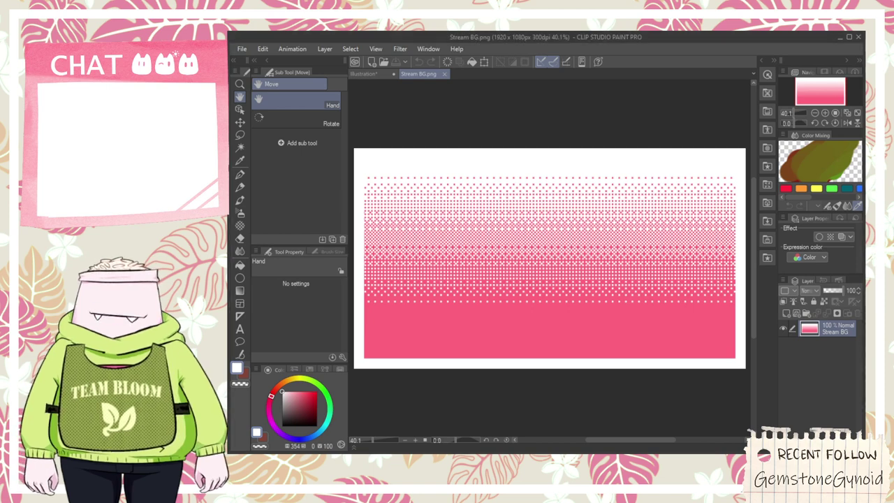
{"action": "key", "text": "ctrl+a"}
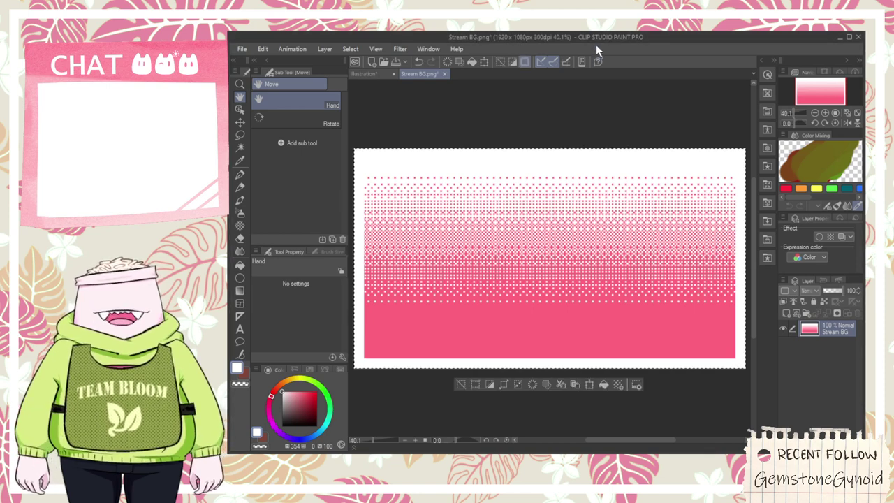
{"action": "left_click", "coordinate": [363, 76]}
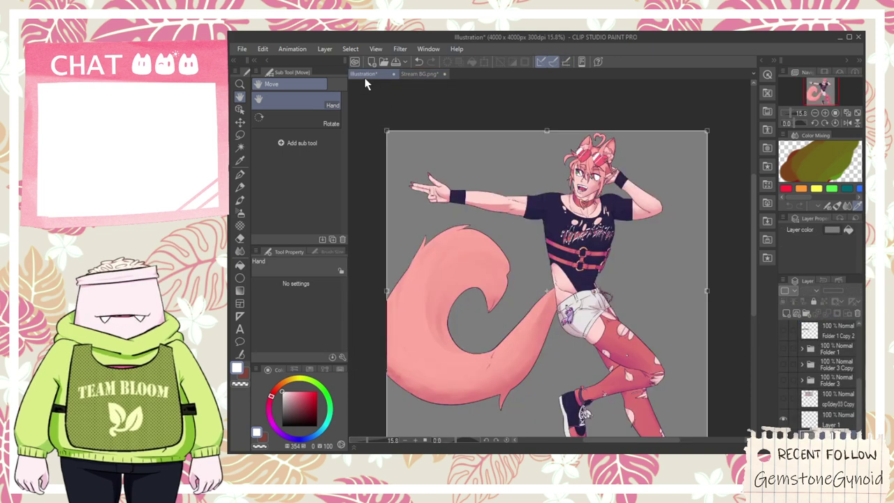
{"action": "scroll", "coordinate": [491, 208], "scroll_direction": "down", "scroll_amount": 2}
{"action": "scroll", "coordinate": [494, 244], "scroll_direction": "up", "scroll_amount": 1}
{"action": "key", "text": "ctrl+v"}
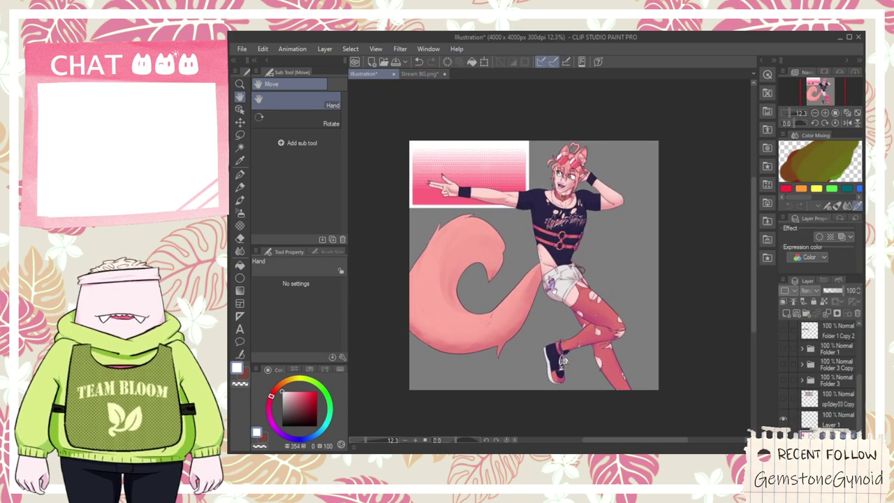
- Try enlarging the halftone background to 565% and rotating it diagonally so the solid pink sits in the canvas's lower-left corner
{"action": "key", "text": "ctrl+t"}
{"action": "scroll", "coordinate": [551, 251], "scroll_direction": "down", "scroll_amount": 1}
{"action": "left_click_drag", "start_coordinate": [536, 221], "coordinate": [747, 388]}
{"action": "left_click_drag", "start_coordinate": [650, 334], "coordinate": [590, 323]}
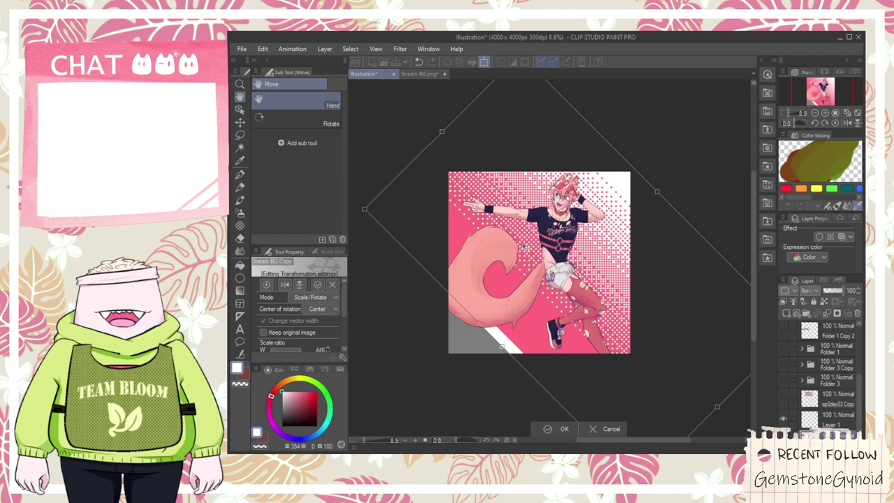
{"action": "left_click_drag", "start_coordinate": [525, 247], "coordinate": [427, 235]}
{"action": "scroll", "coordinate": [715, 328], "scroll_direction": "down", "scroll_amount": 1}
{"action": "left_click_drag", "start_coordinate": [692, 315], "coordinate": [751, 308]}
{"action": "left_click_drag", "start_coordinate": [817, 334], "coordinate": [779, 334]}
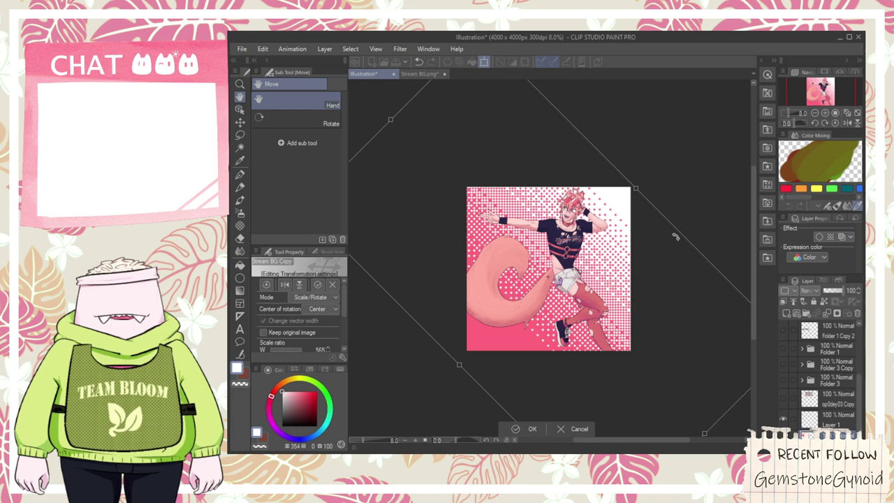
- Try rotating the halftone background to the opposite diagonal and rescaling it to 517%, and abandon the transformation
{"action": "left_click_drag", "start_coordinate": [674, 225], "coordinate": [676, 269]}
{"action": "left_click_drag", "start_coordinate": [649, 335], "coordinate": [575, 387]}
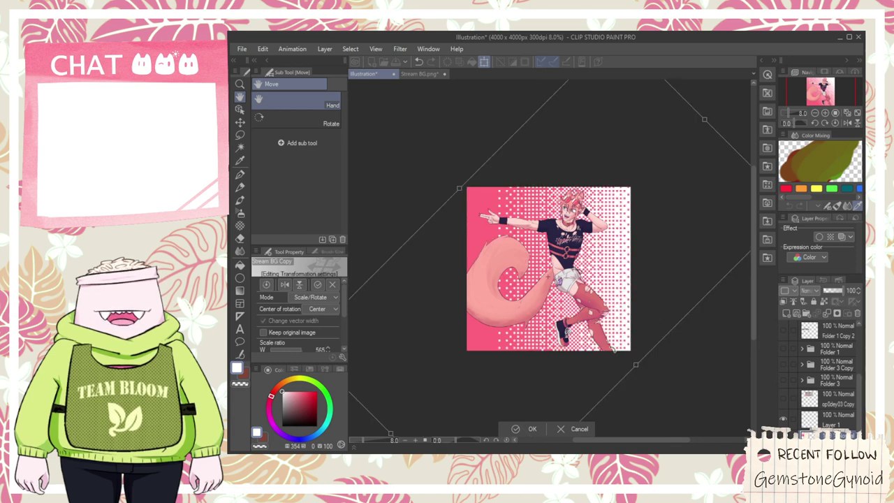
{"action": "left_click_drag", "start_coordinate": [564, 314], "coordinate": [514, 296]}
{"action": "scroll", "coordinate": [562, 275], "scroll_direction": "down", "scroll_amount": 3}
{"action": "left_click_drag", "start_coordinate": [666, 226], "coordinate": [781, 168]}
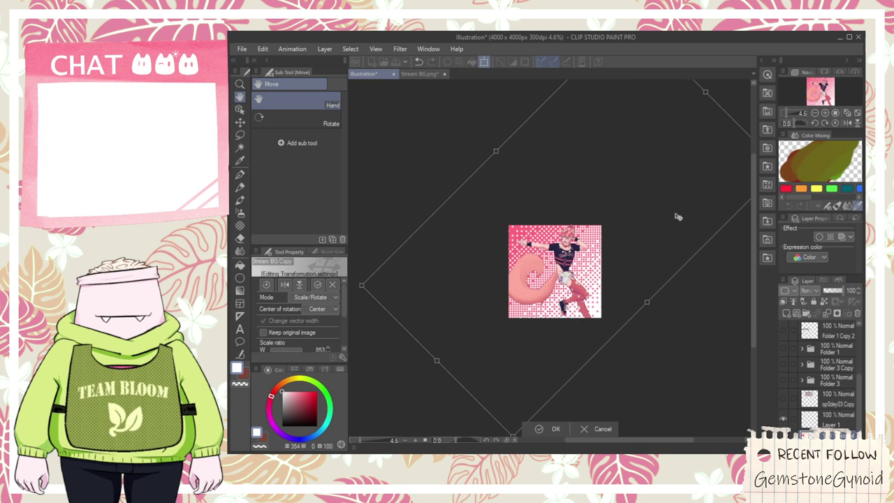
{"action": "scroll", "coordinate": [656, 201], "scroll_direction": "down", "scroll_amount": 2}
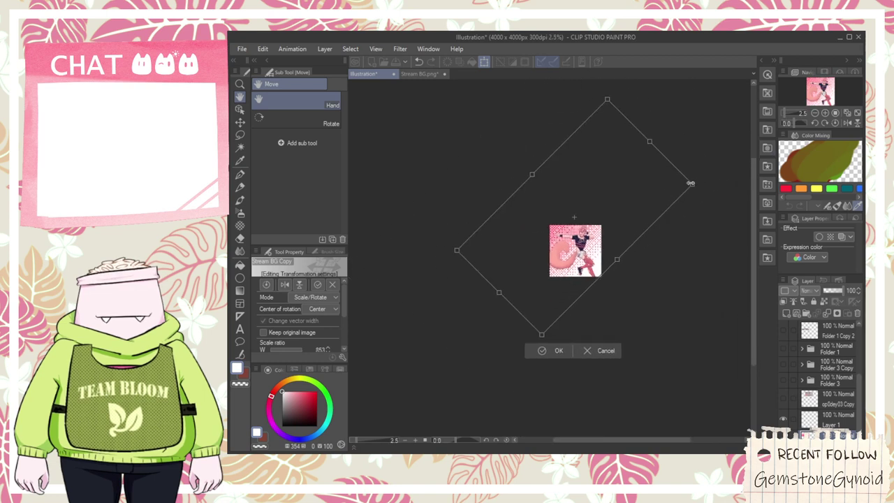
{"action": "left_click_drag", "start_coordinate": [692, 182], "coordinate": [614, 231]}
{"action": "scroll", "coordinate": [431, 259], "scroll_direction": "up", "scroll_amount": 4}
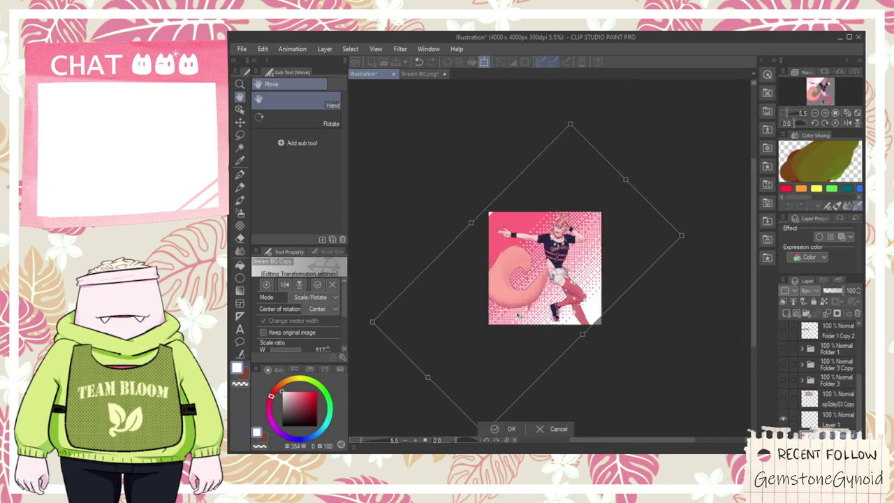
{"action": "left_click_drag", "start_coordinate": [518, 316], "coordinate": [505, 332]}
{"action": "left_click", "coordinate": [542, 429]}
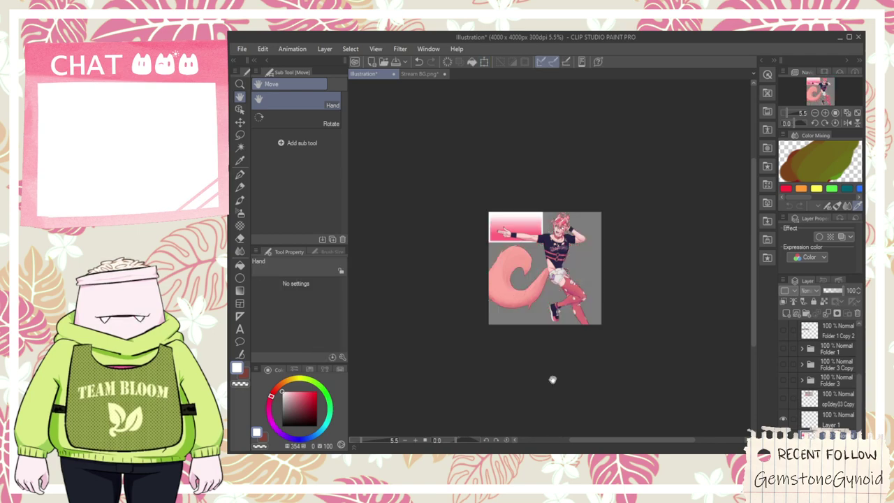
- Put the Folder 4 Copy layer and Folder 4 into a new layer folder, then collapse and hide it
{"action": "scroll", "coordinate": [504, 210], "scroll_direction": "up", "scroll_amount": 1}
{"action": "scroll", "coordinate": [504, 211], "scroll_direction": "up", "scroll_amount": 6}
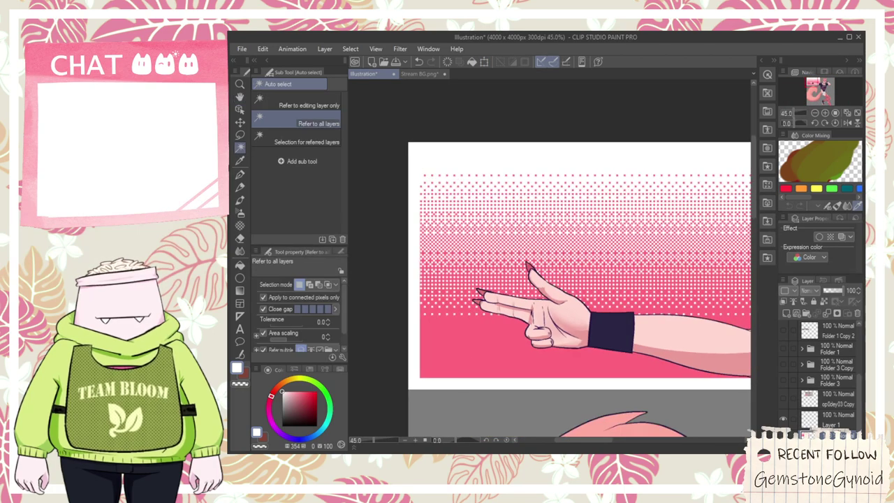
{"action": "scroll", "coordinate": [811, 387], "scroll_direction": "up", "scroll_amount": 3}
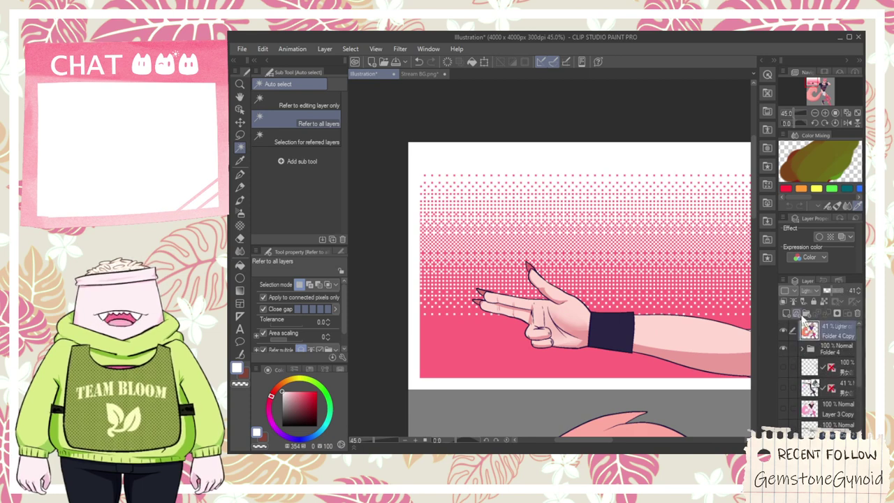
{"action": "left_click", "coordinate": [807, 314]}
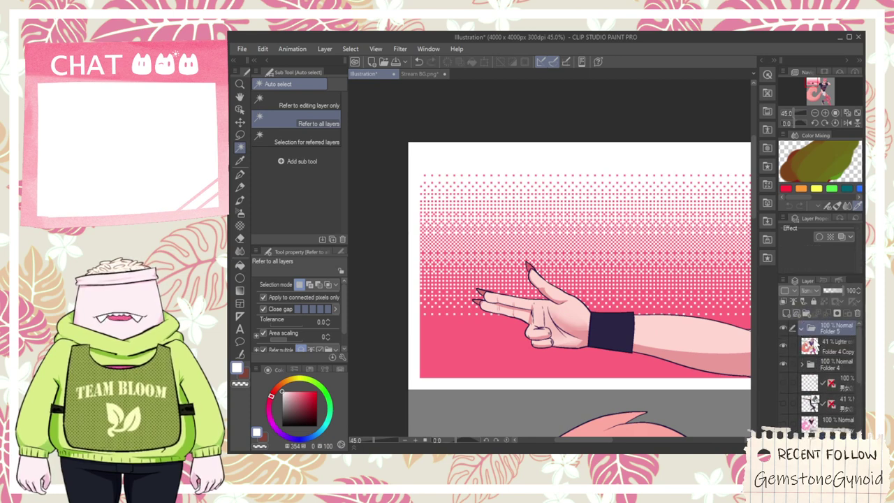
{"action": "left_click", "coordinate": [816, 342]}
{"action": "left_click", "coordinate": [819, 363]}
{"action": "left_click_drag", "start_coordinate": [829, 342], "coordinate": [838, 323]}
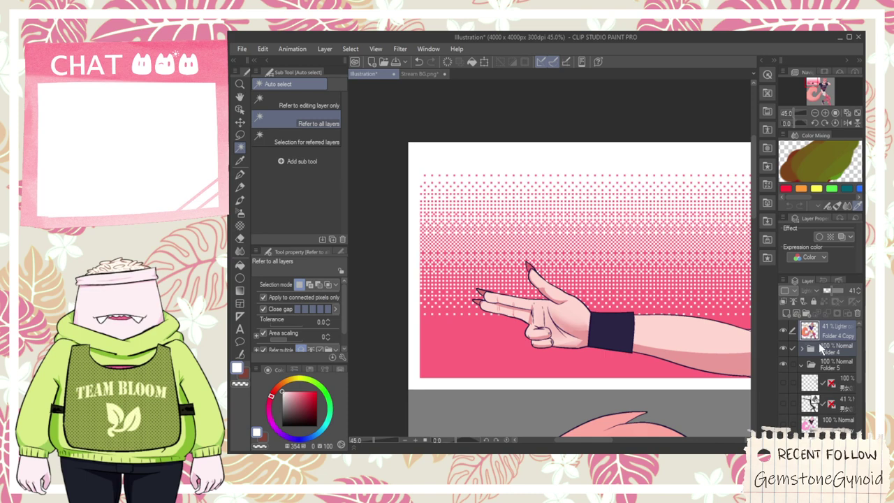
{"action": "left_click_drag", "start_coordinate": [828, 364], "coordinate": [828, 364]}
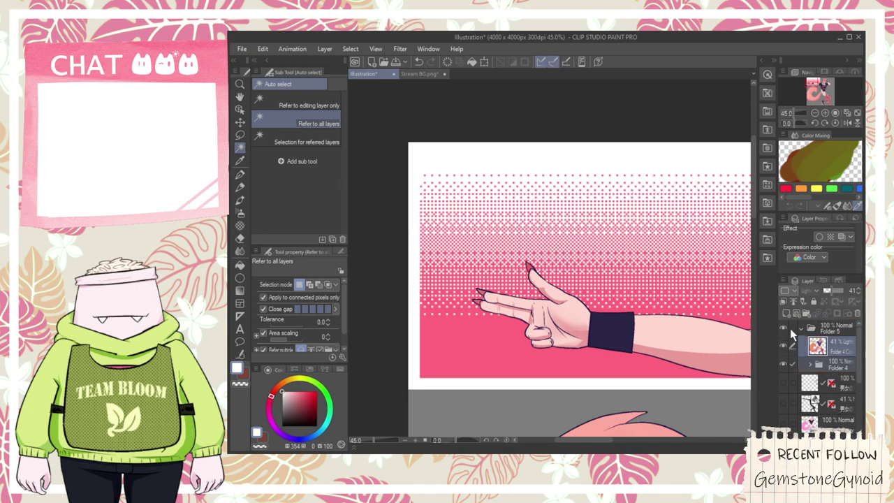
{"action": "left_click", "coordinate": [783, 328]}
{"action": "left_click", "coordinate": [801, 327]}
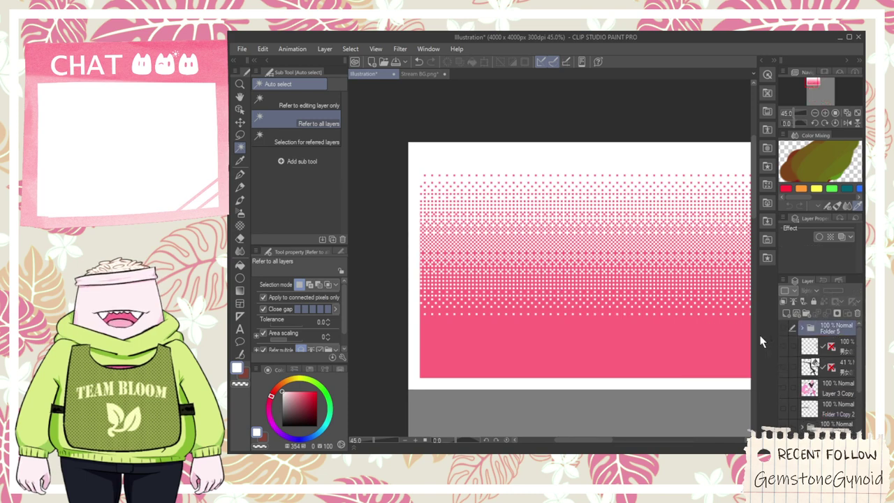
- Make the Stream BG Copy halftone layer the active layer
{"action": "scroll", "coordinate": [707, 342], "scroll_direction": "down", "scroll_amount": 1}
{"action": "scroll", "coordinate": [824, 377], "scroll_direction": "down", "scroll_amount": 3}
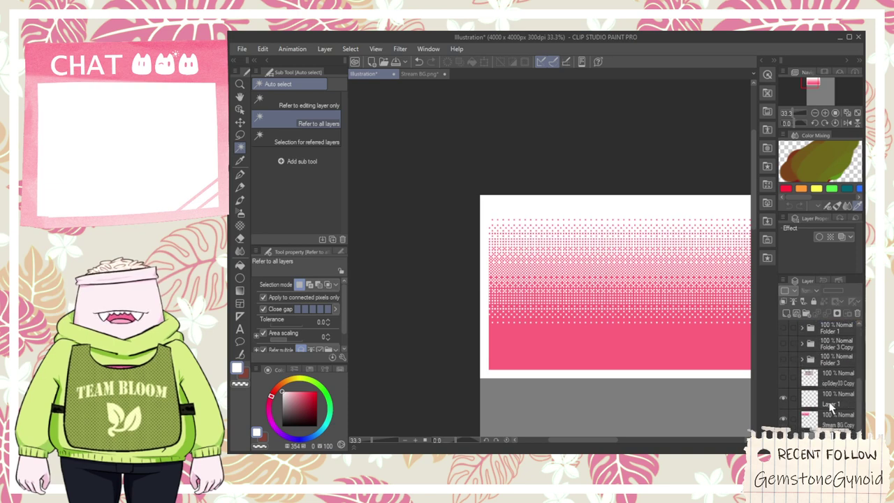
{"action": "left_click", "coordinate": [824, 418]}
{"action": "scroll", "coordinate": [623, 313], "scroll_direction": "down", "scroll_amount": 1}
{"action": "scroll", "coordinate": [614, 349], "scroll_direction": "up", "scroll_amount": 2}
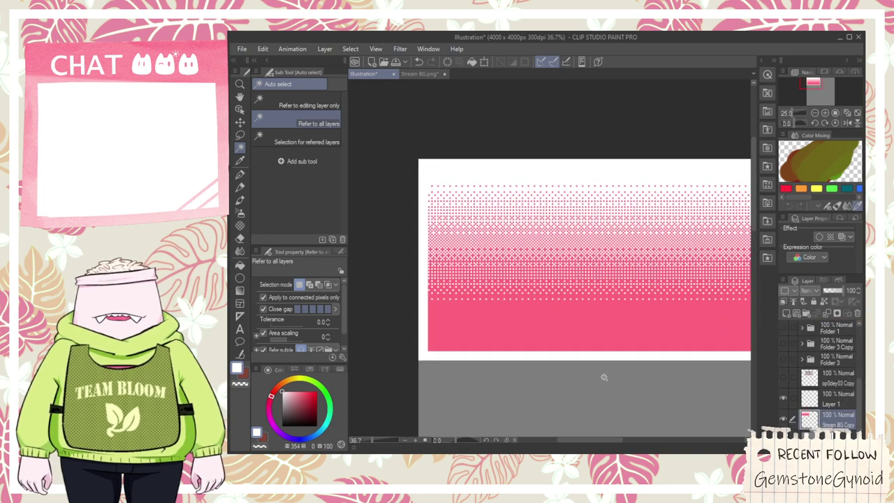
- Try auto-selecting the halftone image's white border, reshaping the selection with a rectangle and inverting it
{"action": "left_click", "coordinate": [606, 357]}
{"action": "scroll", "coordinate": [597, 349], "scroll_direction": "down", "scroll_amount": 2}
{"action": "scroll", "coordinate": [505, 319], "scroll_direction": "up", "scroll_amount": 1}
{"action": "scroll", "coordinate": [548, 296], "scroll_direction": "down", "scroll_amount": 1}
{"action": "key", "text": "m"}
{"action": "scroll", "coordinate": [582, 271], "scroll_direction": "down", "scroll_amount": 2}
{"action": "left_click", "coordinate": [320, 106]}
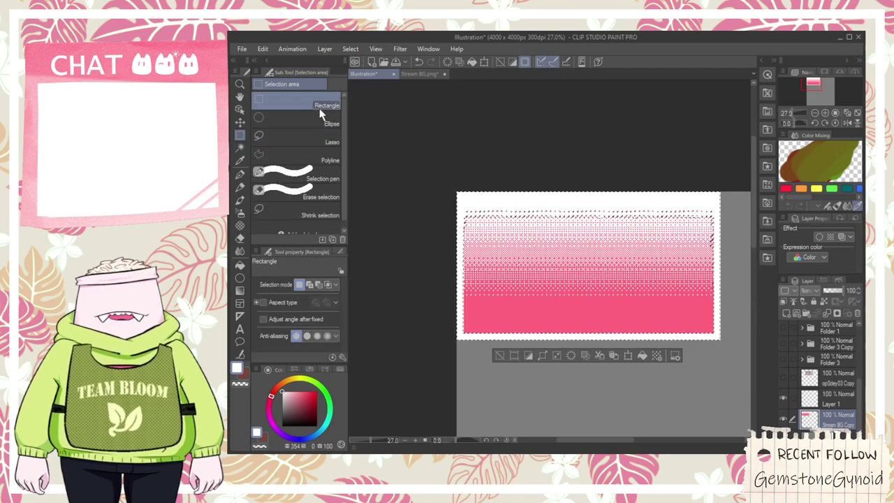
{"action": "scroll", "coordinate": [726, 269], "scroll_direction": "up", "scroll_amount": 1}
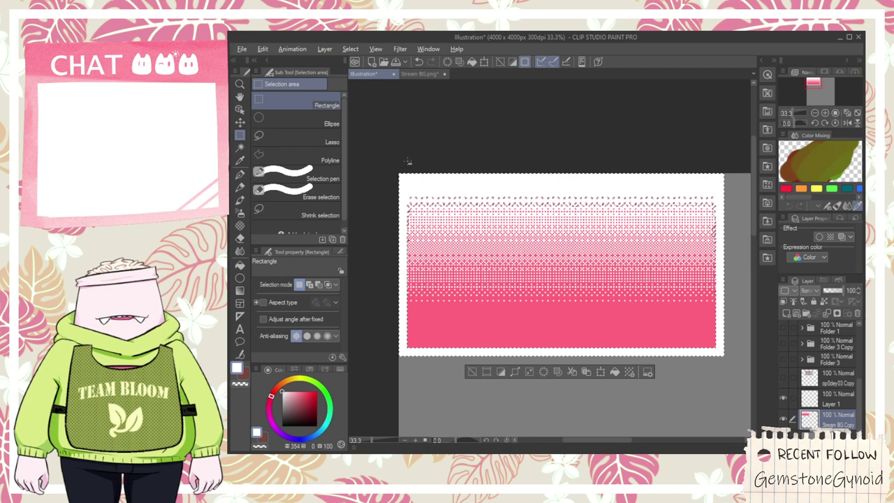
{"action": "left_click_drag", "start_coordinate": [405, 161], "coordinate": [413, 188]}
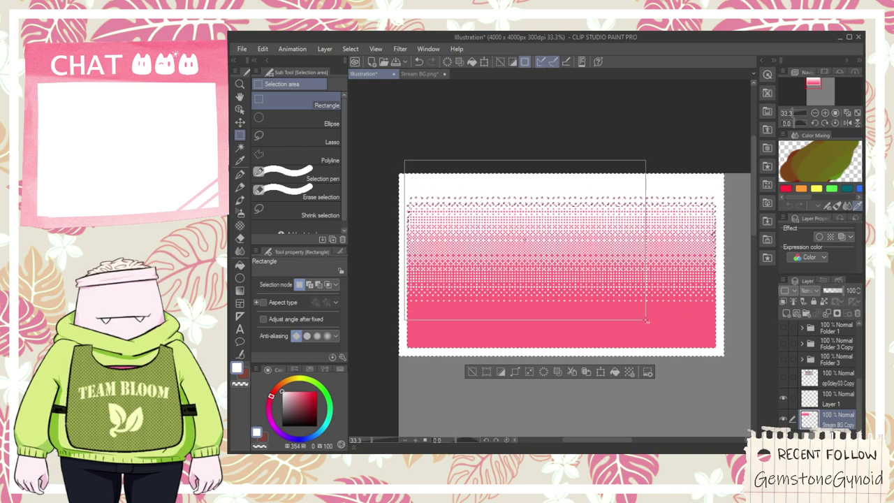
{"action": "left_click_drag", "start_coordinate": [706, 333], "coordinate": [428, 132]}
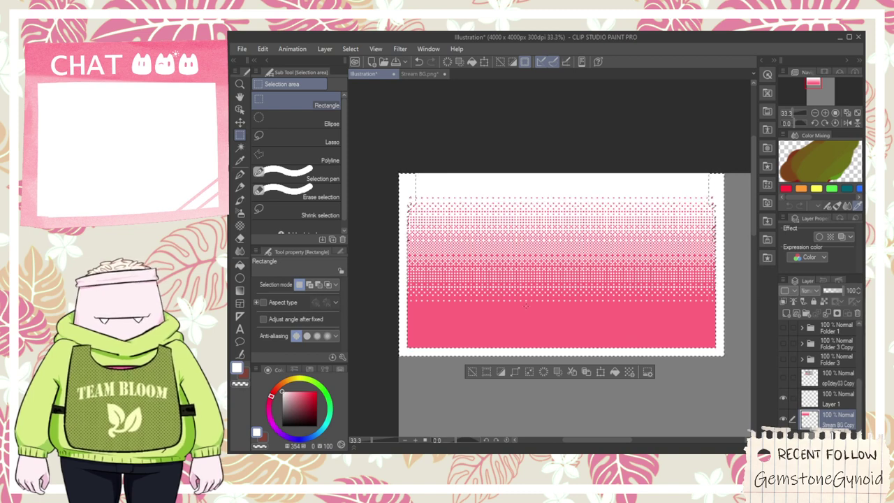
{"action": "key", "text": "ctrl+a"}
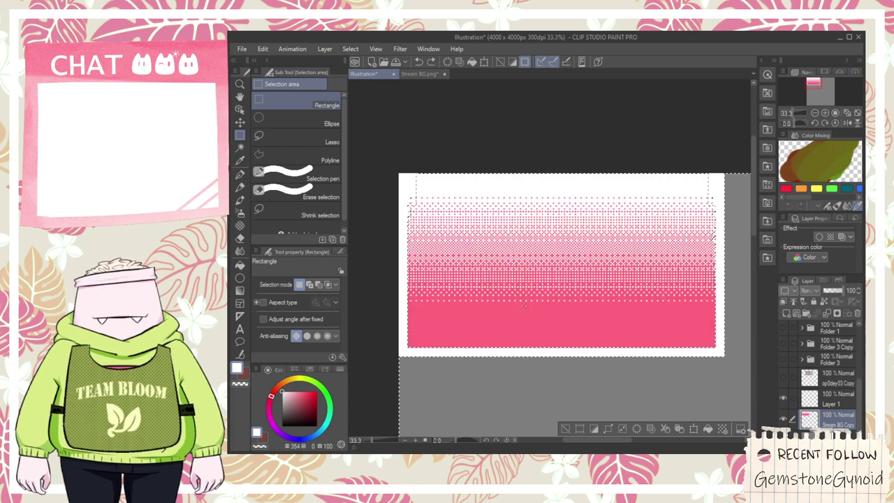
{"action": "key", "text": "ctrl+z"}
{"action": "key", "text": "ctrl+a"}
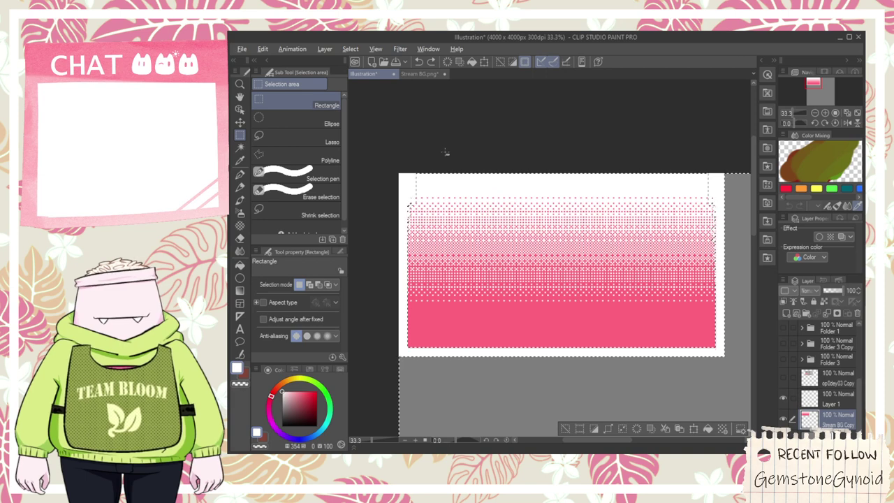
- Try clearing the halftone image around a rectangular middle section, and undo the deletion
{"action": "left_click_drag", "start_coordinate": [618, 378], "coordinate": [676, 397]}
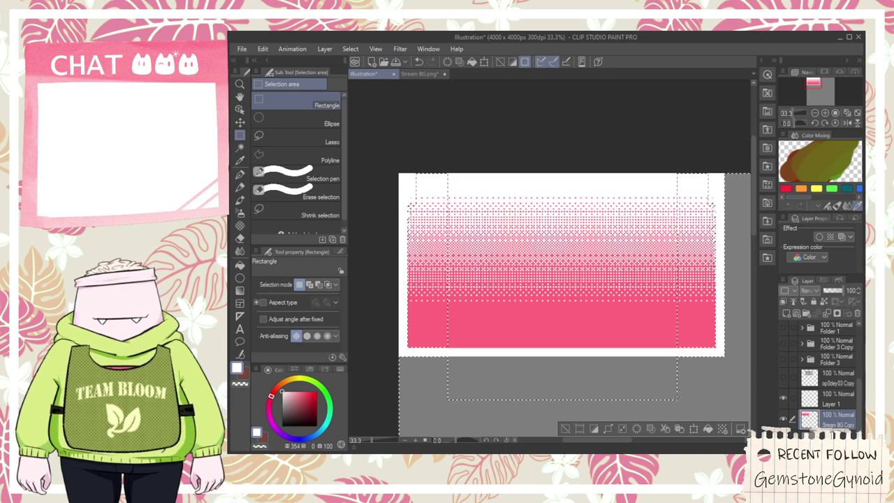
{"action": "key", "text": "Delete"}
{"action": "key", "text": "ctrl+z"}
{"action": "key", "text": "ctrl+z"}
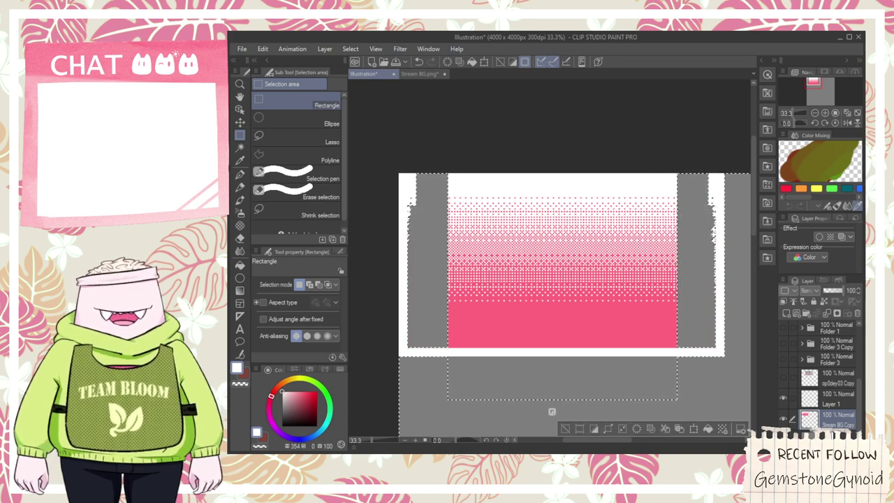
{"action": "left_click", "coordinate": [566, 428]}
{"action": "key", "text": "ctrl+z"}
{"action": "key", "text": "ctrl+z"}
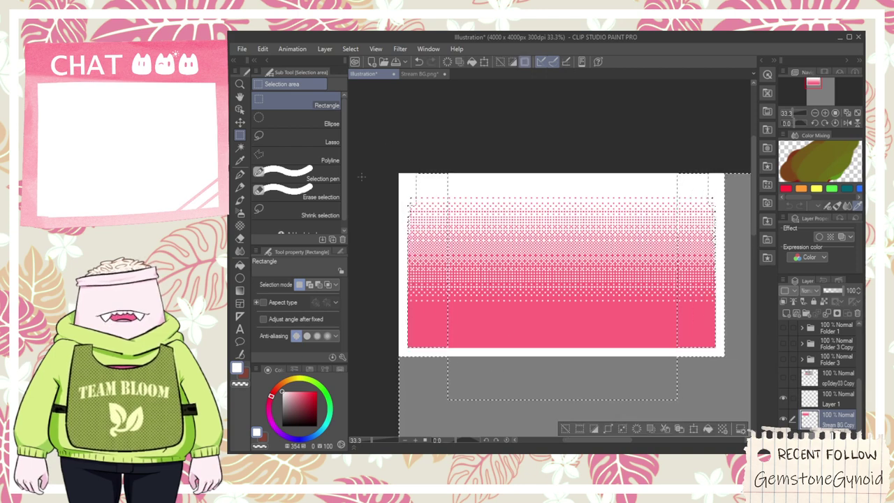
- Trim the halftone image to a rectangular central section without side borders by deleting everything outside it, and clear the selection
{"action": "left_click_drag", "start_coordinate": [487, 140], "coordinate": [629, 295]}
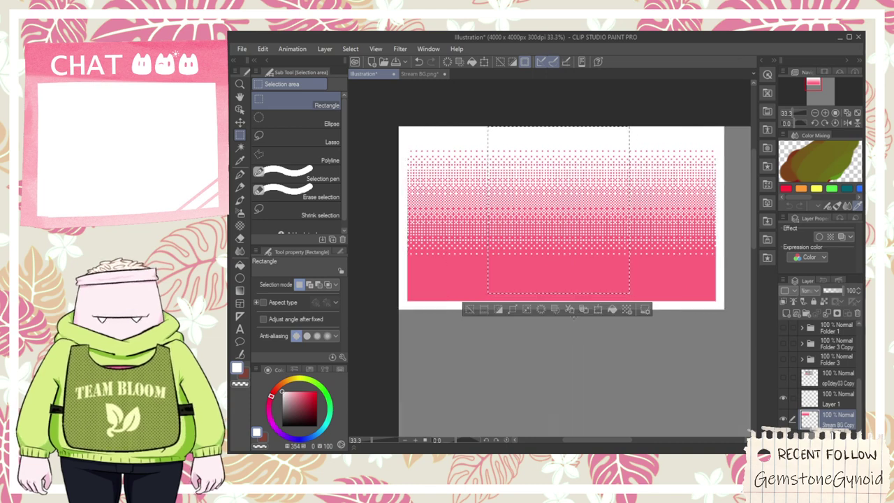
{"action": "key", "text": "ctrl+shift+i"}
{"action": "key", "text": "Delete"}
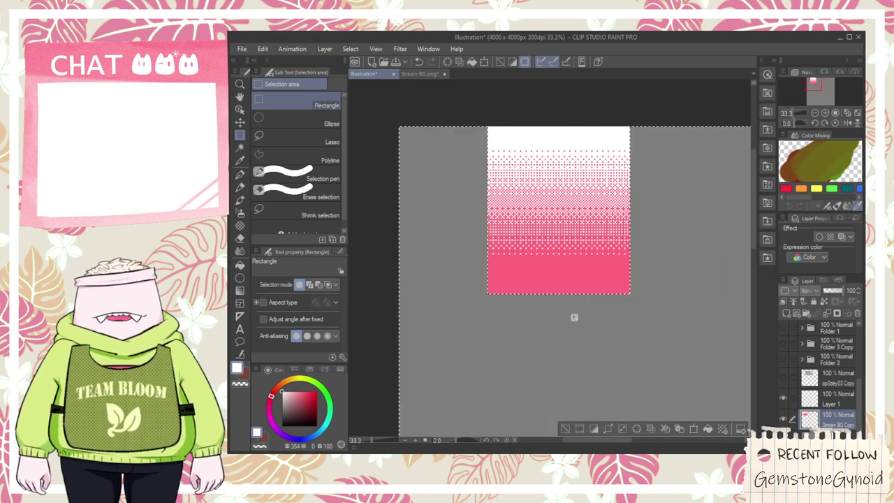
{"action": "left_click", "coordinate": [566, 428]}
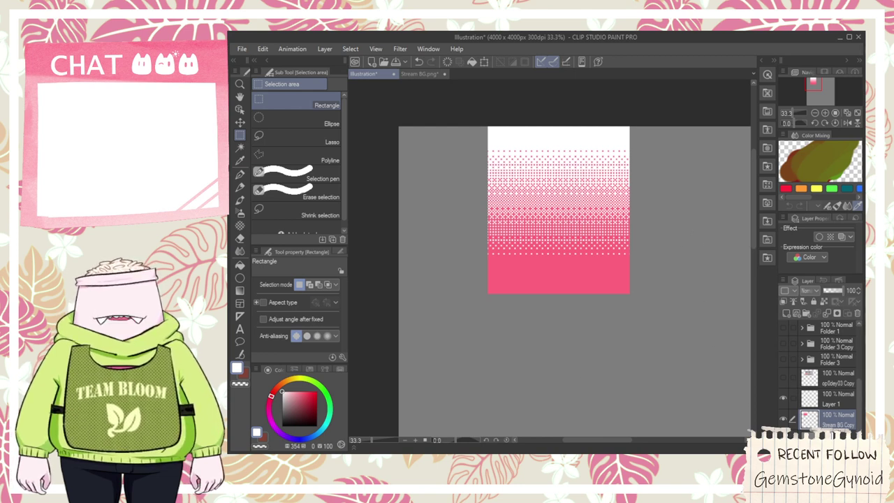
- Fill the layer beneath the halftone section with solid white, referring only to the editing layer
{"action": "key", "text": "g"}
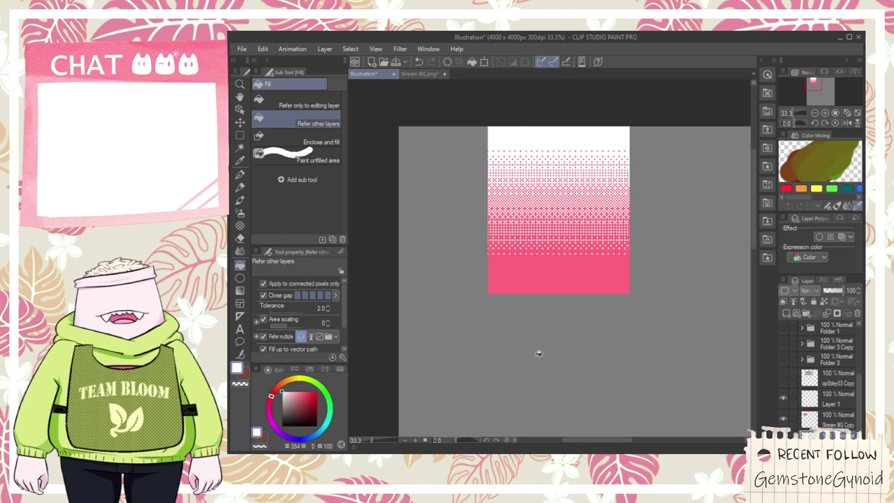
{"action": "left_click", "coordinate": [303, 106]}
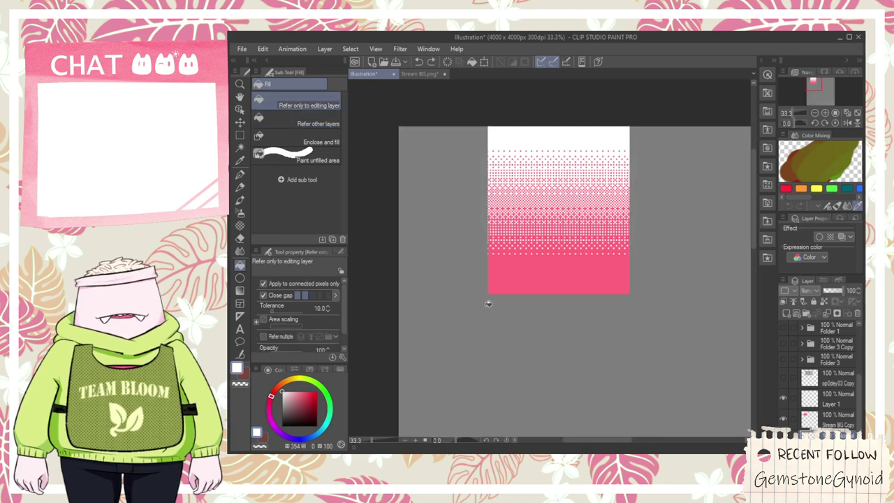
{"action": "left_click", "coordinate": [487, 305]}
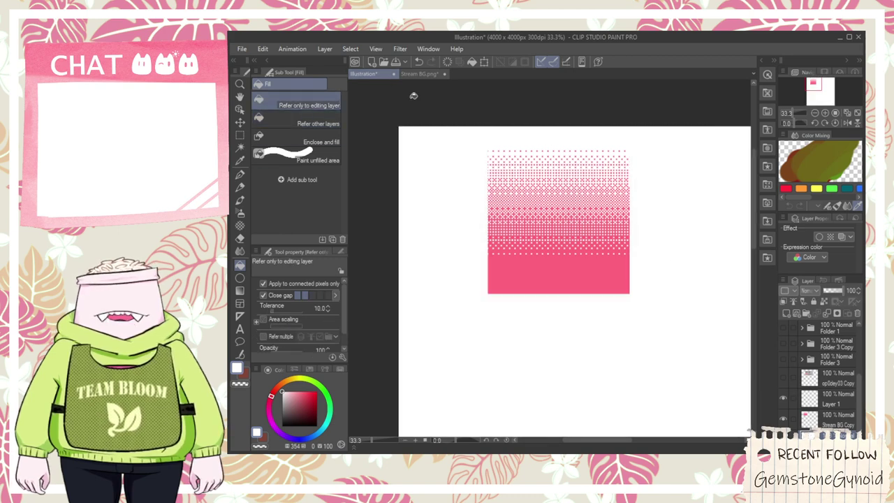
- Convert the trimmed Stream BG Copy layer into an image material layer
{"action": "scroll", "coordinate": [474, 146], "scroll_direction": "up", "scroll_amount": 2}
{"action": "scroll", "coordinate": [475, 146], "scroll_direction": "down", "scroll_amount": 4}
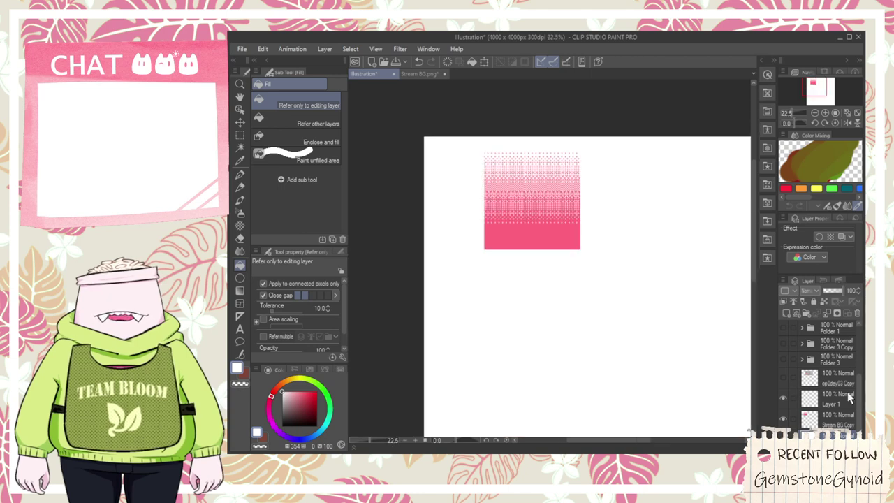
{"action": "left_click", "coordinate": [839, 418]}
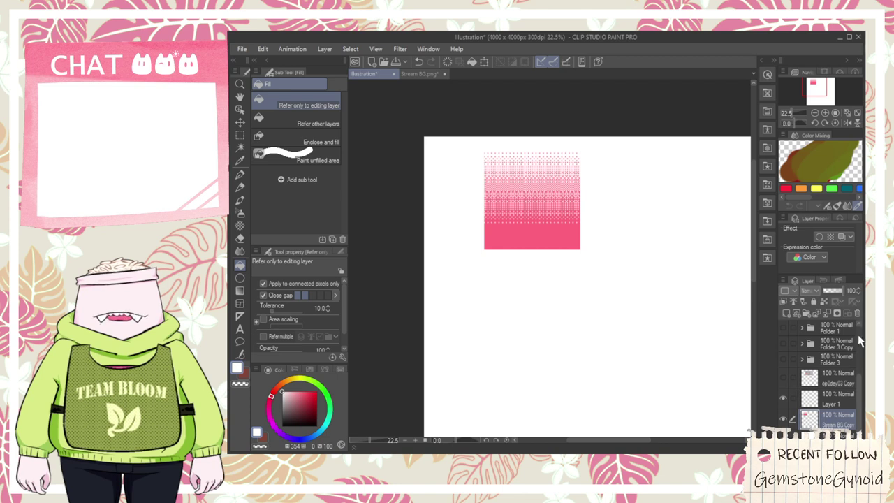
{"action": "key", "text": "ctrl+u"}
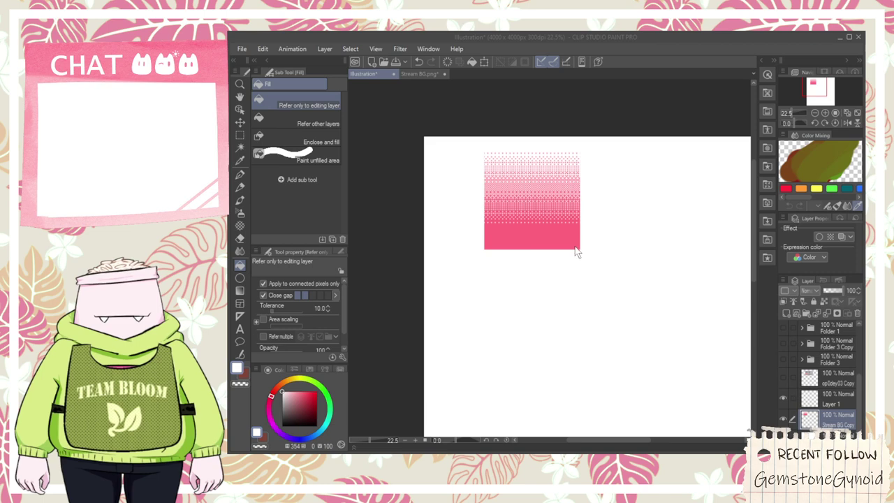
{"action": "left_click", "coordinate": [655, 201]}
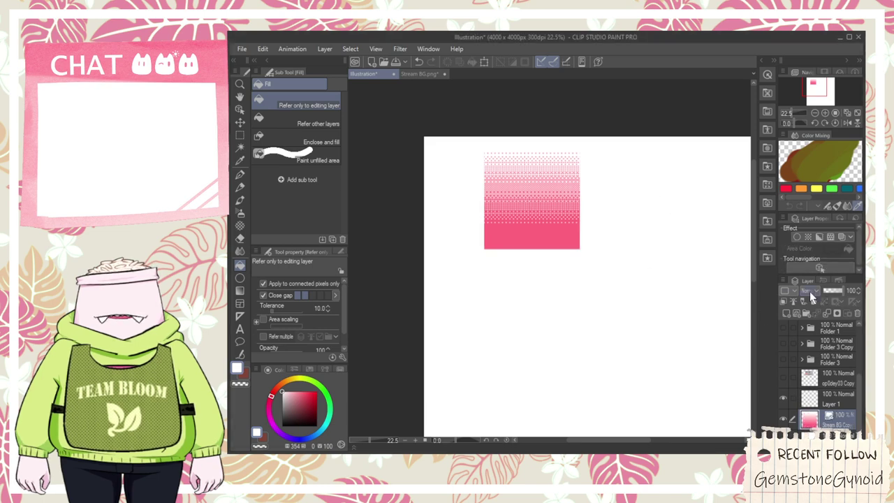
- Turn on tiling for the halftone image and restrict it to the horizontal direction
{"action": "left_click", "coordinate": [239, 109]}
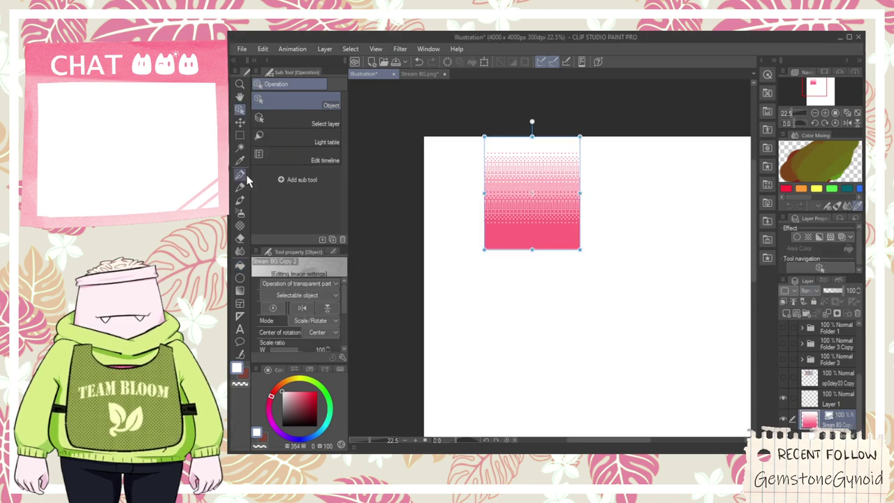
{"action": "scroll", "coordinate": [290, 301], "scroll_direction": "down", "scroll_amount": 3}
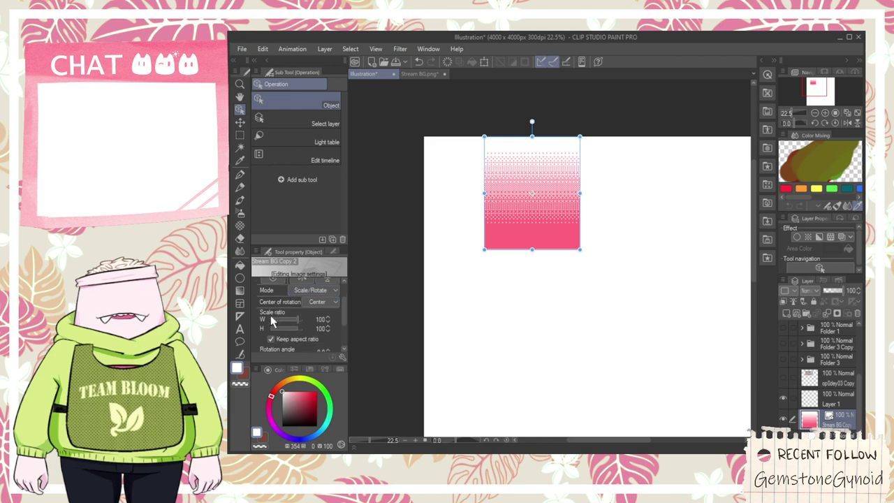
{"action": "scroll", "coordinate": [257, 322], "scroll_direction": "down", "scroll_amount": 1}
{"action": "left_click", "coordinate": [266, 333]}
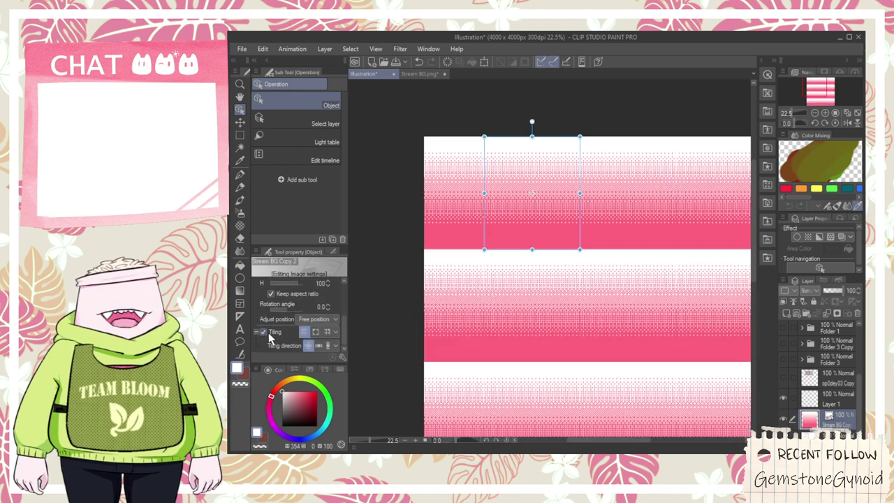
{"action": "left_click", "coordinate": [318, 345]}
- Enlarge the tiled halftone to 336% and move it down so its pink band meets the canvas's lower edge
{"action": "scroll", "coordinate": [465, 299], "scroll_direction": "down", "scroll_amount": 3}
{"action": "left_click_drag", "start_coordinate": [527, 270], "coordinate": [630, 416]}
{"action": "scroll", "coordinate": [545, 375], "scroll_direction": "down", "scroll_amount": 1}
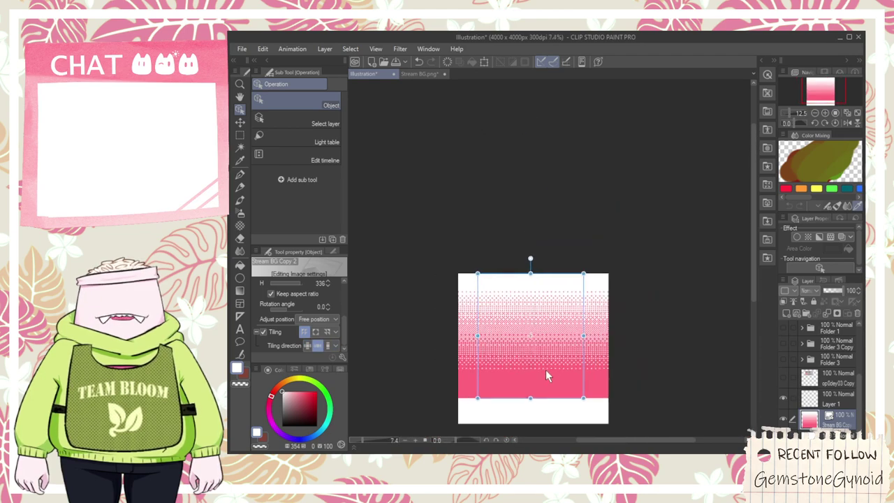
{"action": "left_click_drag", "start_coordinate": [545, 370], "coordinate": [524, 408]}
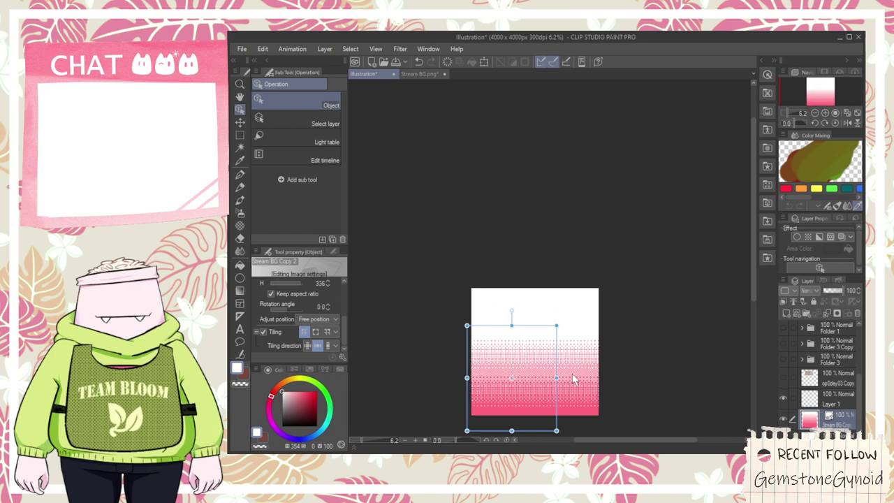
- Show Folder 5 again so the character stands in front of the halftone background
{"action": "scroll", "coordinate": [791, 373], "scroll_direction": "down", "scroll_amount": 1}
{"action": "scroll", "coordinate": [594, 380], "scroll_direction": "up", "scroll_amount": 5}
{"action": "scroll", "coordinate": [593, 381], "scroll_direction": "down", "scroll_amount": 6}
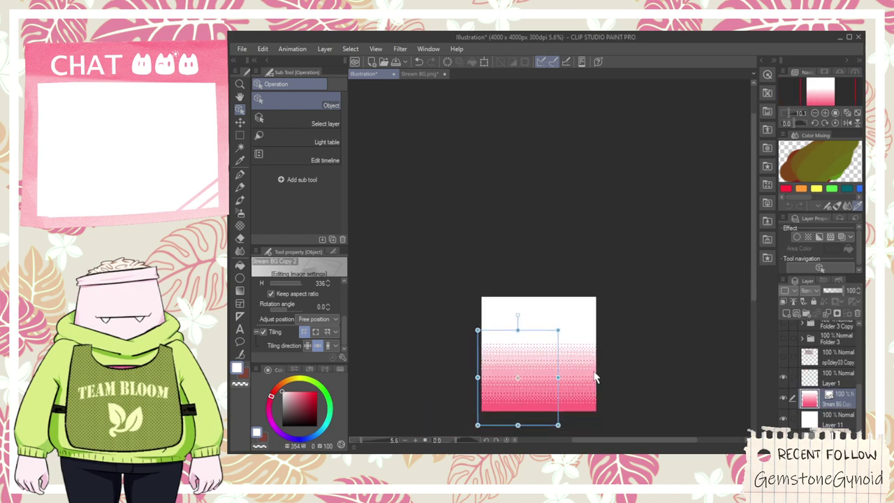
{"action": "scroll", "coordinate": [831, 391], "scroll_direction": "up", "scroll_amount": 5}
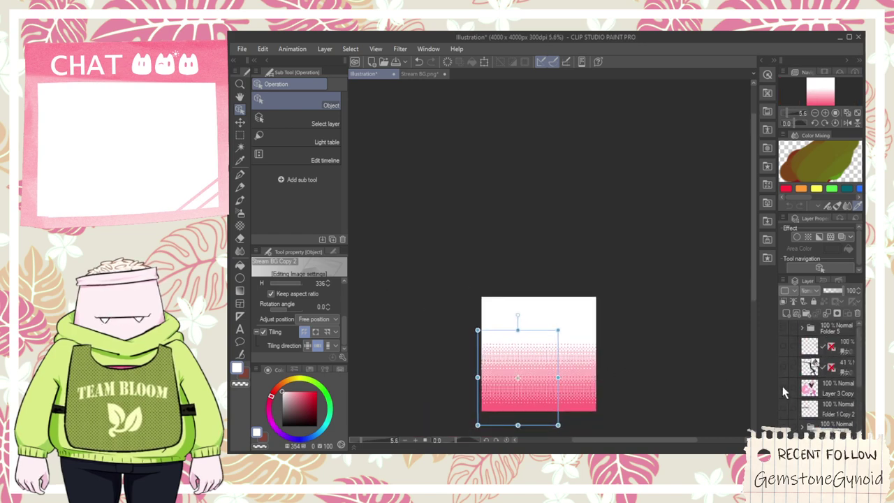
{"action": "left_click", "coordinate": [783, 328]}
{"action": "scroll", "coordinate": [527, 381], "scroll_direction": "up", "scroll_amount": 2}
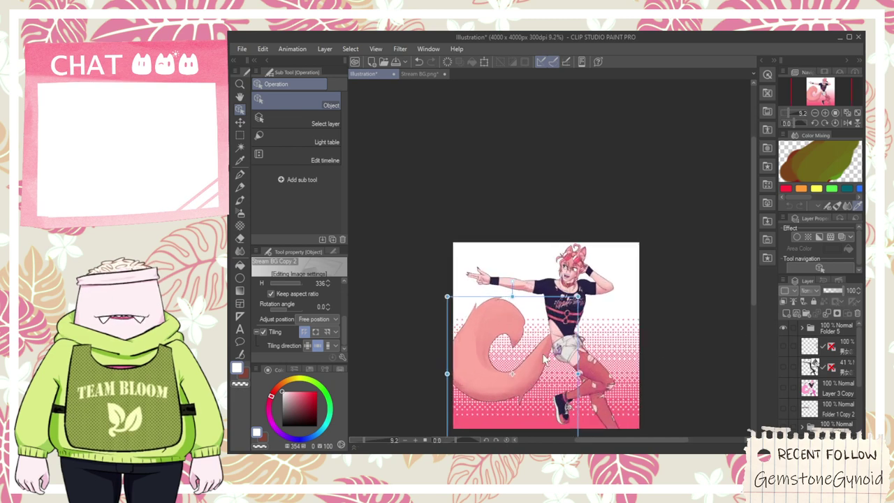
- Rotate the tiled halftone to 99°, enlarge it to 557%, and position its solid pink band along the canvas's left edge
{"action": "left_click_drag", "start_coordinate": [581, 292], "coordinate": [642, 380]}
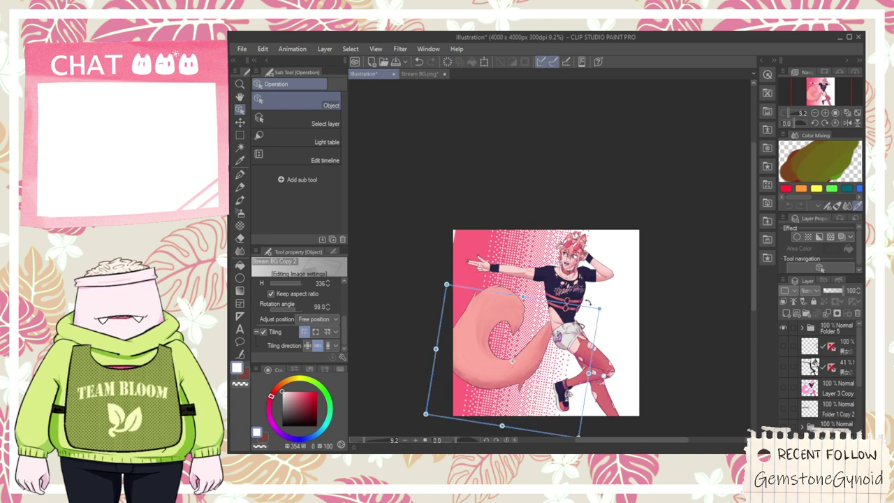
{"action": "left_click_drag", "start_coordinate": [599, 310], "coordinate": [700, 249]}
{"action": "mouse_move", "coordinate": [599, 322]}
{"action": "left_mouse_down"}
{"action": "mouse_move", "coordinate": [568, 324]}
{"action": "mouse_move", "coordinate": [587, 331]}
{"action": "mouse_move", "coordinate": [593, 314]}
{"action": "left_mouse_up"}
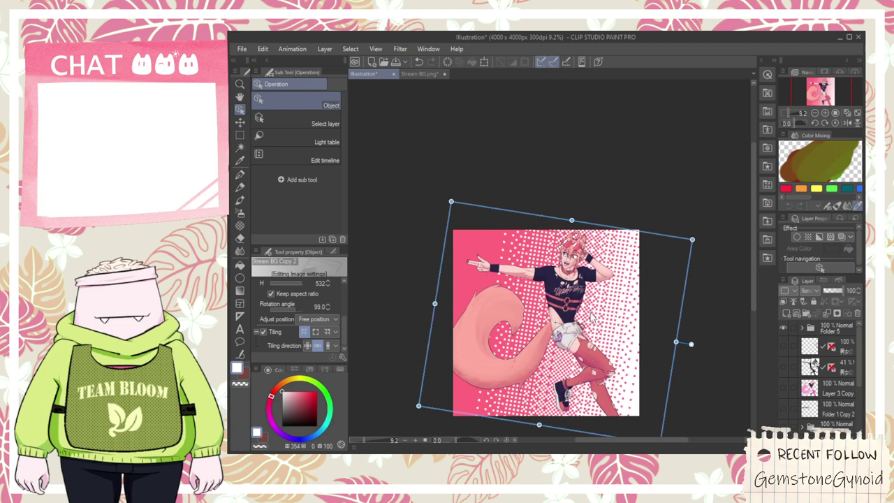
{"action": "left_click_drag", "start_coordinate": [517, 366], "coordinate": [511, 342]}
{"action": "left_click_drag", "start_coordinate": [654, 406], "coordinate": [666, 413]}
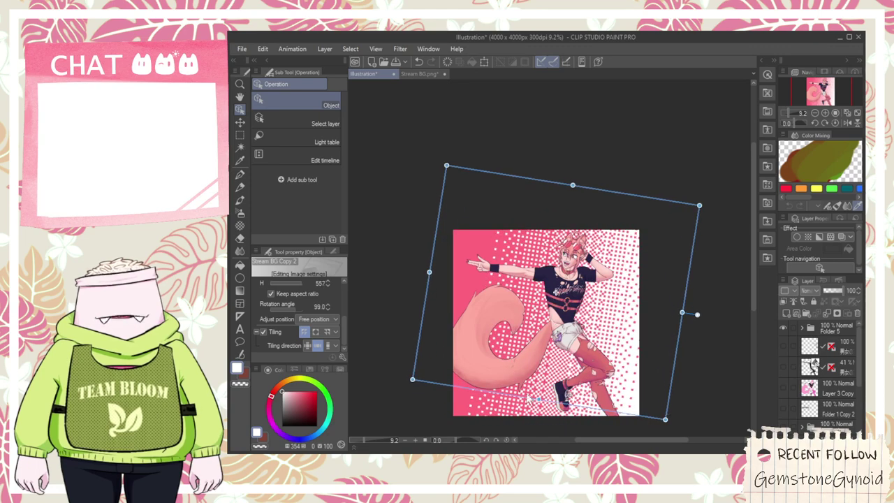
{"action": "scroll", "coordinate": [520, 365], "scroll_direction": "up", "scroll_amount": 3}
{"action": "scroll", "coordinate": [520, 365], "scroll_direction": "down", "scroll_amount": 1}
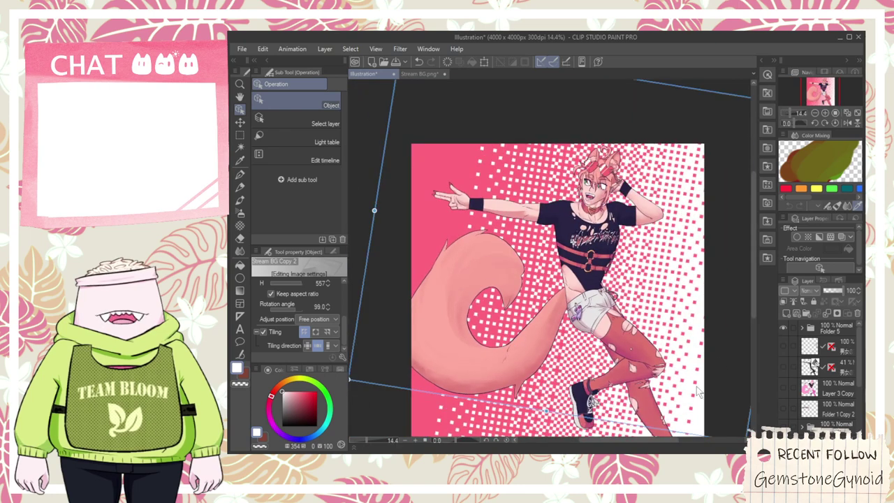
{"action": "scroll", "coordinate": [836, 391], "scroll_direction": "down", "scroll_amount": 5}
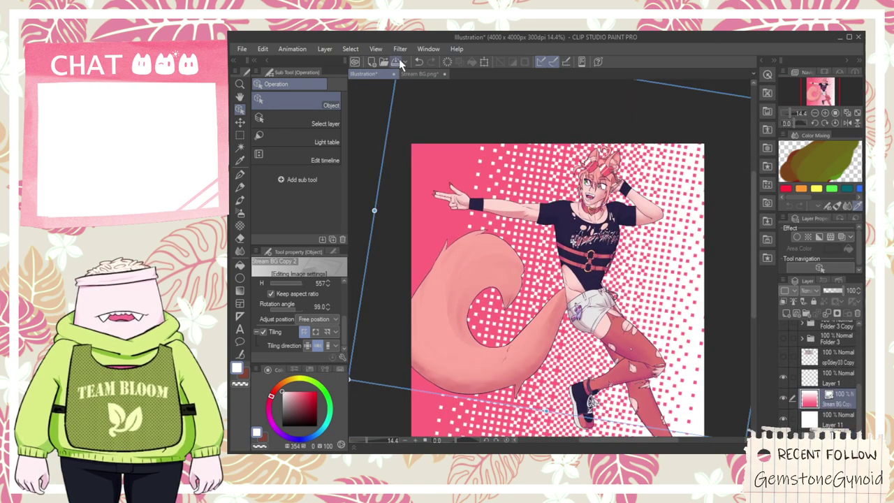
{"action": "left_click", "coordinate": [391, 152]}
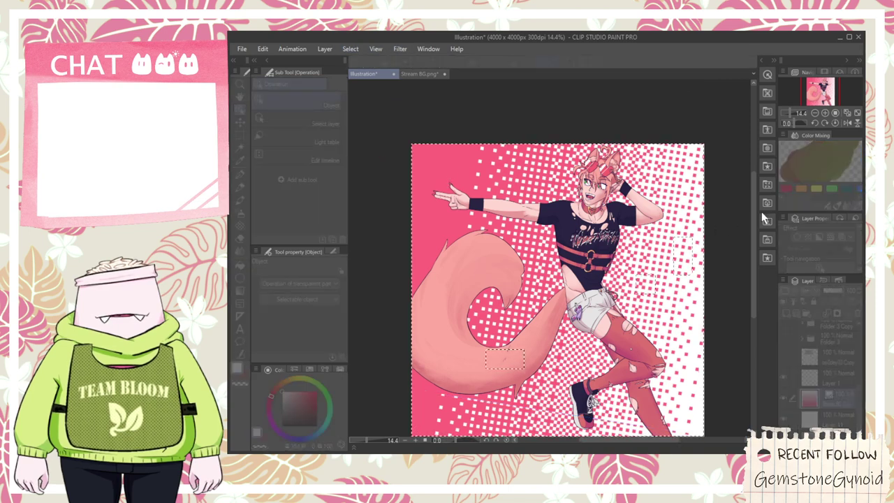
{"action": "left_click", "coordinate": [819, 215]}
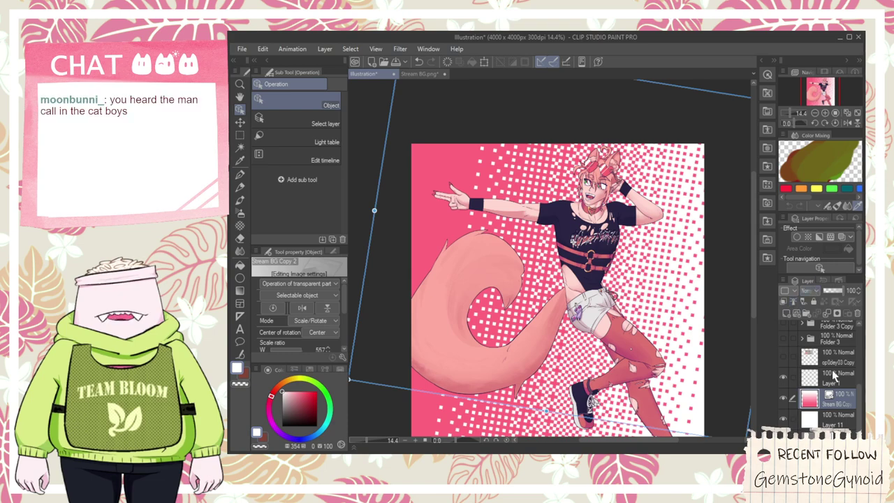
- Tilt the halftone further clockwise and reduce its scale to 524% while keeping the pink band along the canvas's left edge
{"action": "scroll", "coordinate": [695, 403], "scroll_direction": "up", "scroll_amount": 1}
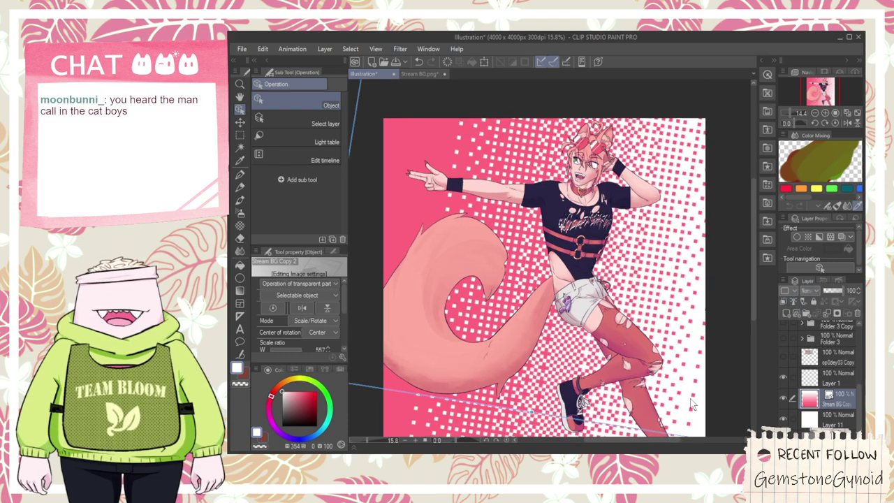
{"action": "scroll", "coordinate": [694, 402], "scroll_direction": "down", "scroll_amount": 6}
{"action": "scroll", "coordinate": [691, 401], "scroll_direction": "up", "scroll_amount": 5}
{"action": "scroll", "coordinate": [705, 406], "scroll_direction": "down", "scroll_amount": 1}
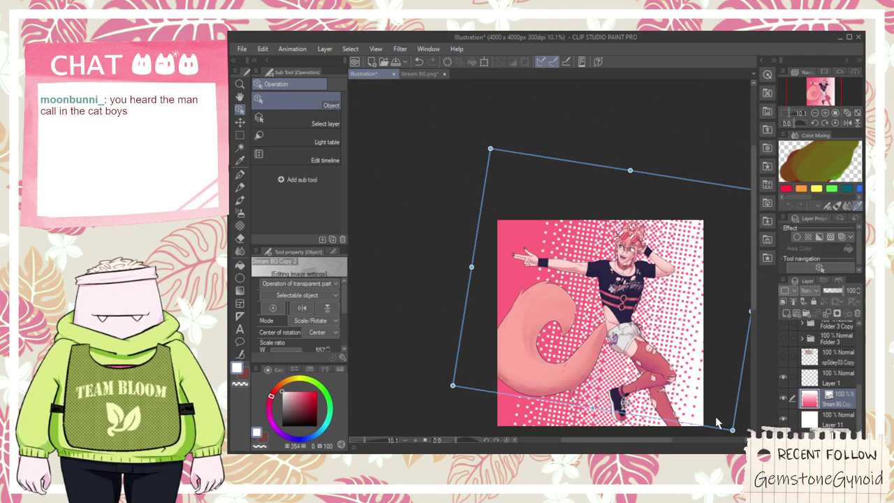
{"action": "left_click_drag", "start_coordinate": [733, 429], "coordinate": [674, 427]}
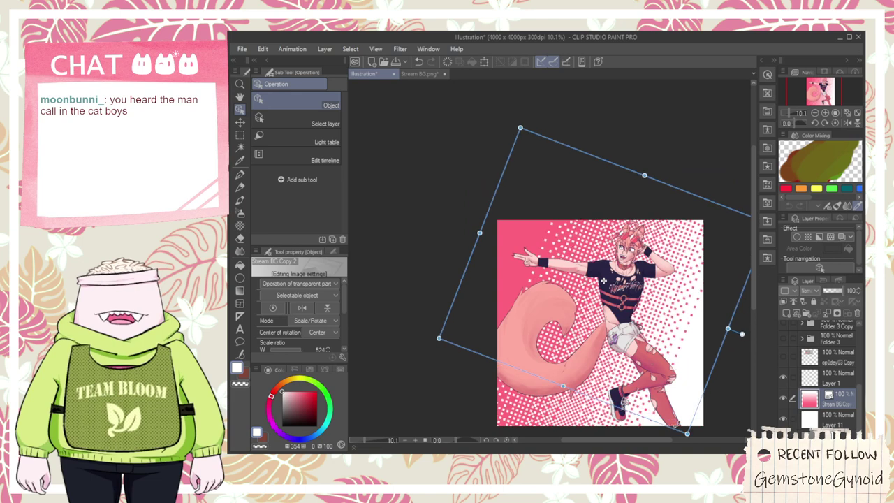
{"action": "scroll", "coordinate": [637, 408], "scroll_direction": "up", "scroll_amount": 2}
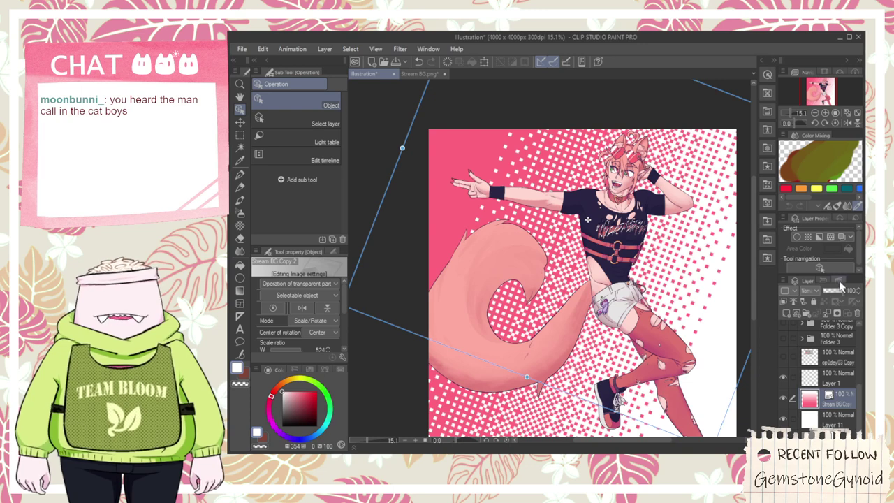
- Try the texture overlay and tone effects on the halftone layer
{"action": "left_click", "coordinate": [829, 238]}
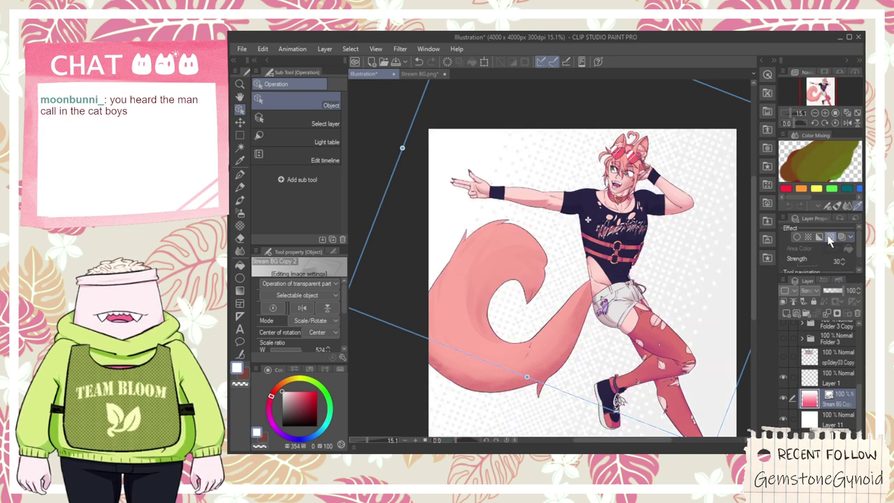
{"action": "left_click", "coordinate": [829, 238]}
{"action": "left_click", "coordinate": [829, 237]}
{"action": "left_click", "coordinate": [827, 237]}
{"action": "left_click", "coordinate": [824, 238]}
{"action": "left_click", "coordinate": [824, 239]}
{"action": "left_click", "coordinate": [820, 238]}
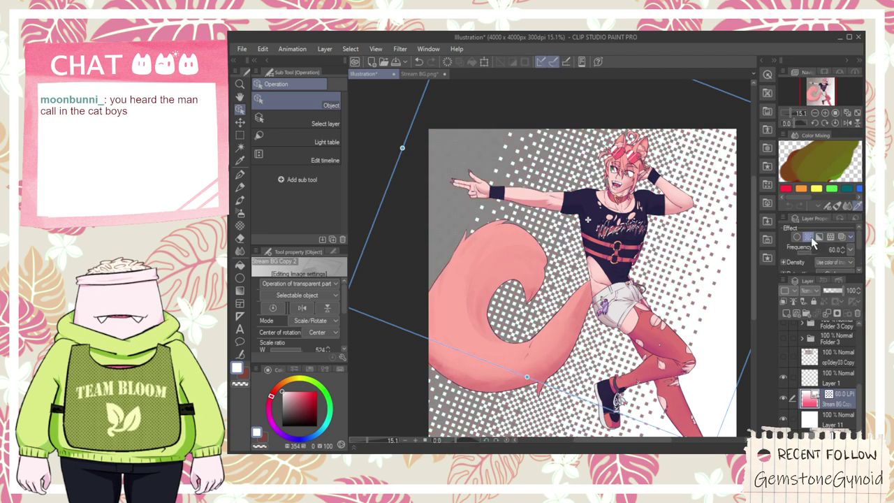
{"action": "left_click", "coordinate": [829, 238]}
{"action": "left_click", "coordinate": [828, 238]}
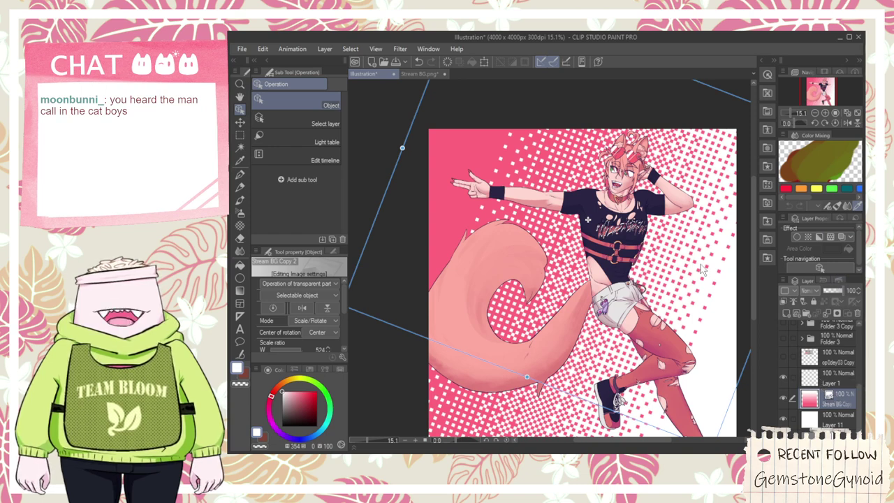
- Rasterize the halftone image layer and select its pink areas by colour gamut
{"action": "key", "text": "Return"}
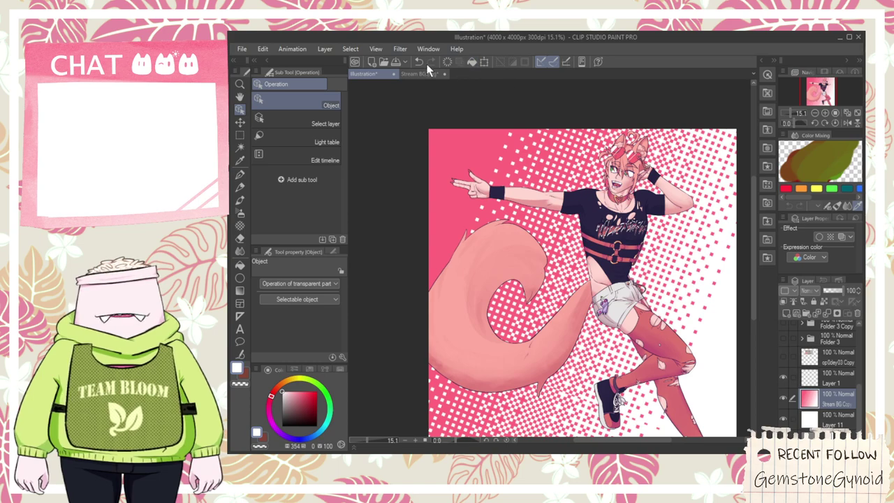
{"action": "left_click", "coordinate": [371, 142]}
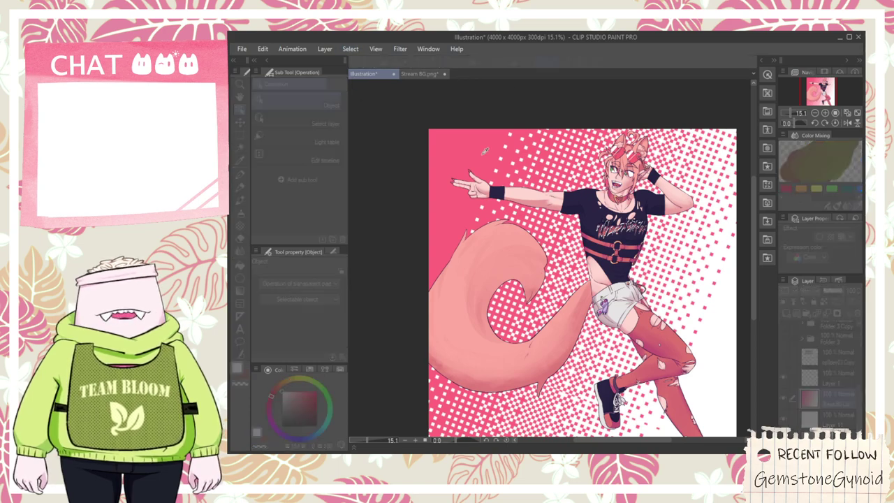
{"action": "left_click", "coordinate": [460, 157]}
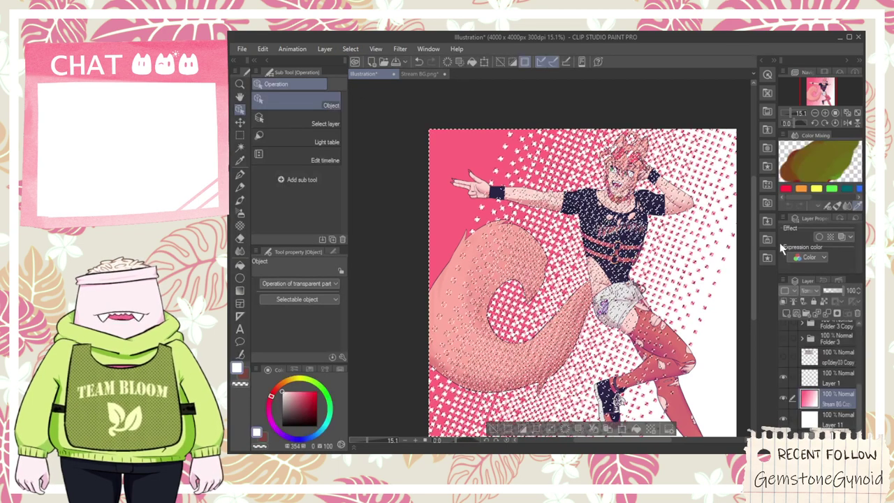
- Browse the monochromatic, manga and image material categories for a texture that could fill the pink halftone selection
{"action": "left_click", "coordinate": [766, 150]}
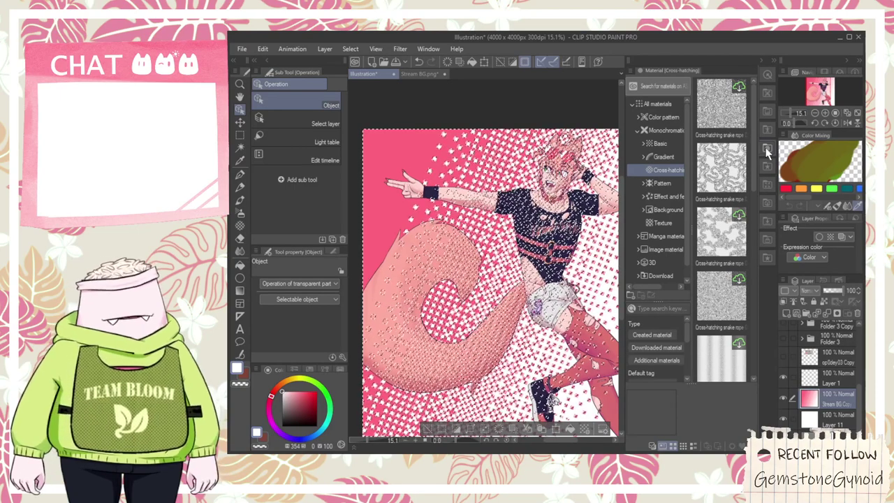
{"action": "scroll", "coordinate": [719, 279], "scroll_direction": "down", "scroll_amount": 5}
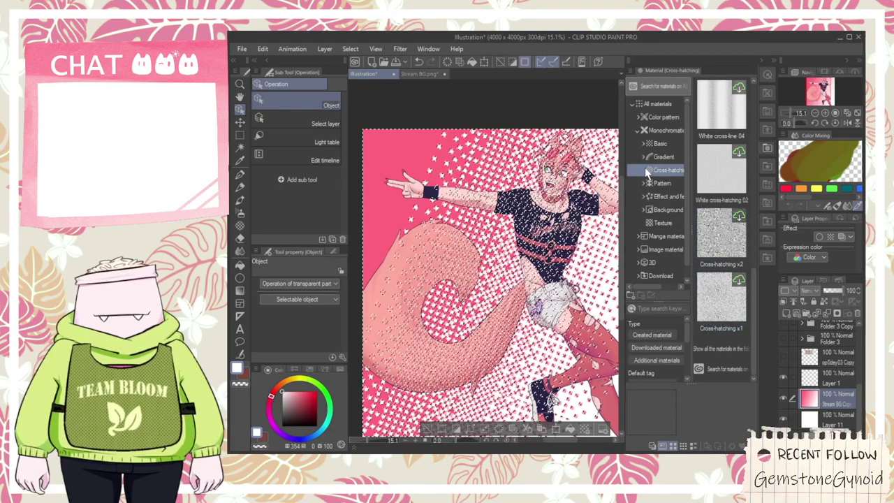
{"action": "left_click", "coordinate": [659, 183]}
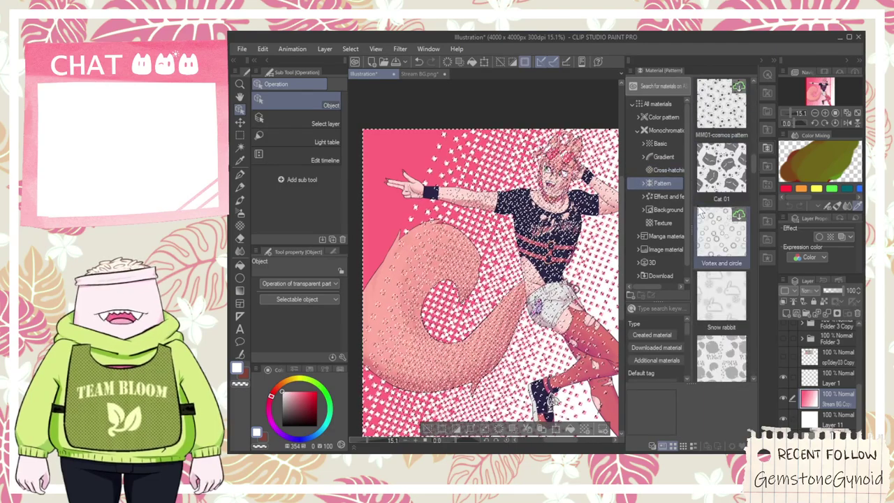
{"action": "scroll", "coordinate": [705, 200], "scroll_direction": "down", "scroll_amount": 5}
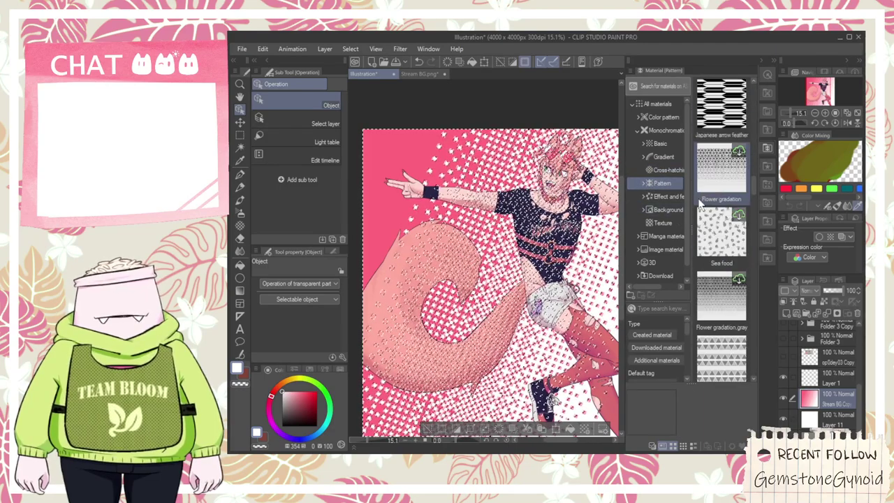
{"action": "scroll", "coordinate": [705, 219], "scroll_direction": "down", "scroll_amount": 8}
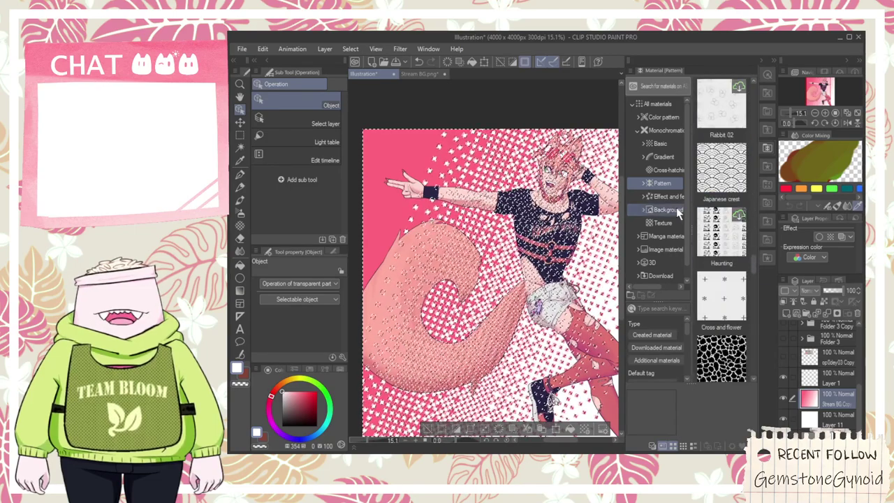
{"action": "left_click", "coordinate": [662, 221]}
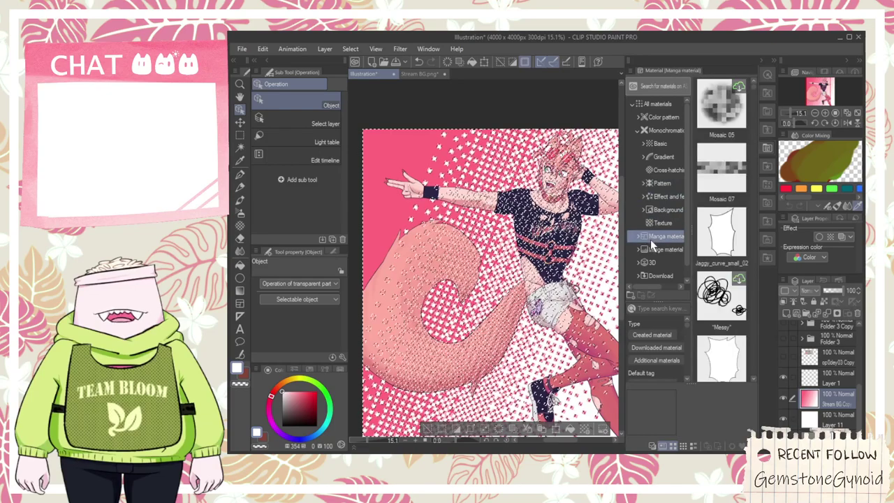
{"action": "left_click", "coordinate": [649, 250]}
{"action": "left_click", "coordinate": [670, 183]}
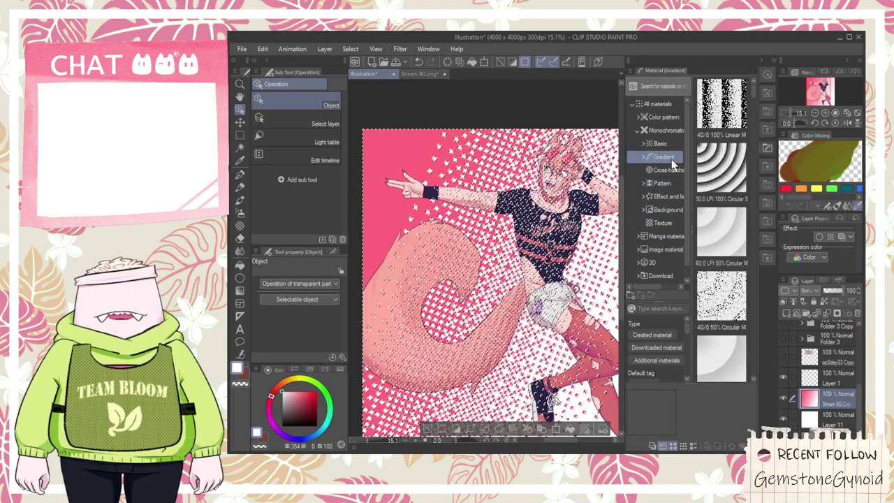
{"action": "left_click", "coordinate": [656, 196]}
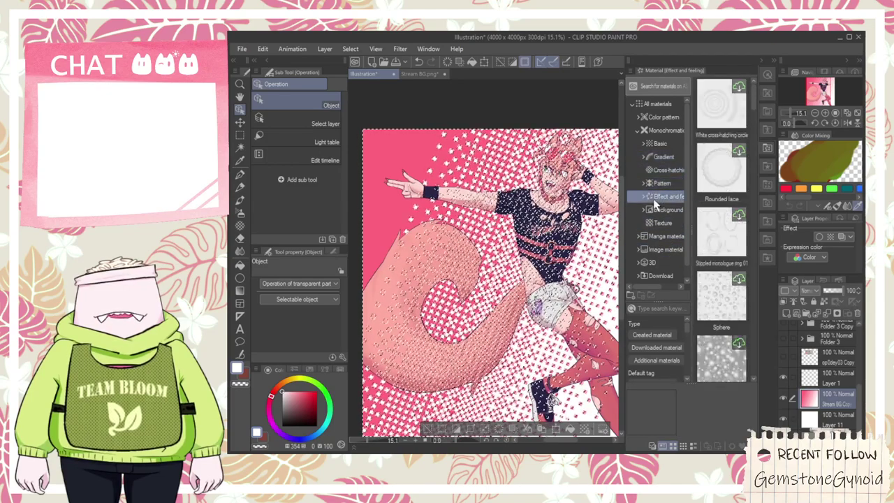
{"action": "left_click", "coordinate": [660, 249]}
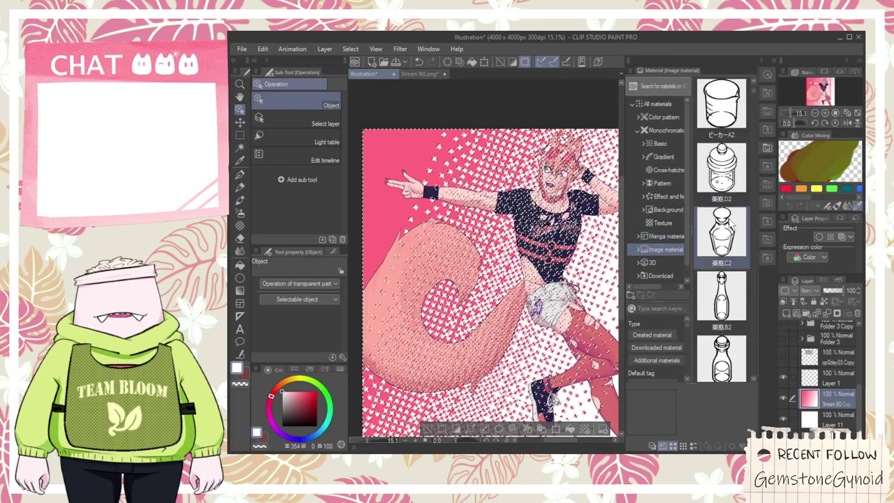
{"action": "left_click", "coordinate": [638, 250]}
{"action": "left_click", "coordinate": [665, 251]}
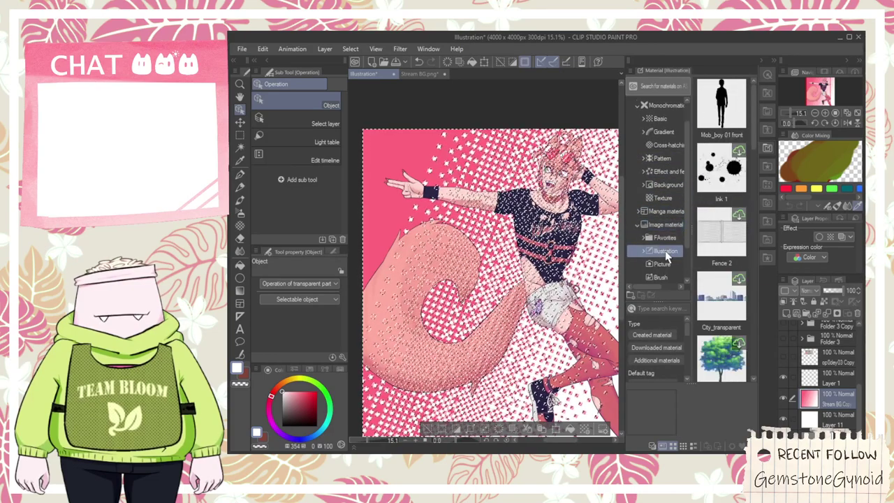
{"action": "scroll", "coordinate": [667, 252], "scroll_direction": "down", "scroll_amount": 2}
{"action": "left_click", "coordinate": [670, 222]}
{"action": "left_click", "coordinate": [667, 210]}
- Place the dark blue galaxy image from the favorite image materials over the canvas, masked to the selected pink halftone areas
{"action": "left_click", "coordinate": [667, 196]}
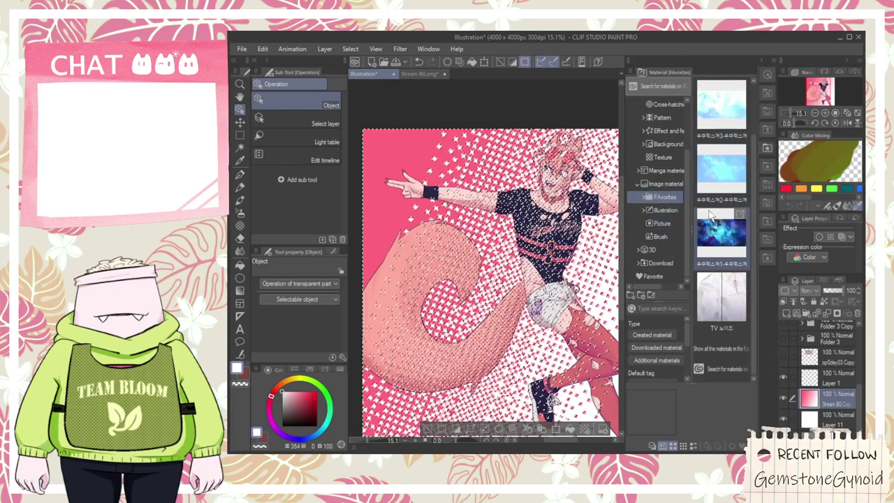
{"action": "left_click_drag", "start_coordinate": [719, 235], "coordinate": [616, 368]}
{"action": "scroll", "coordinate": [406, 175], "scroll_direction": "down", "scroll_amount": 2}
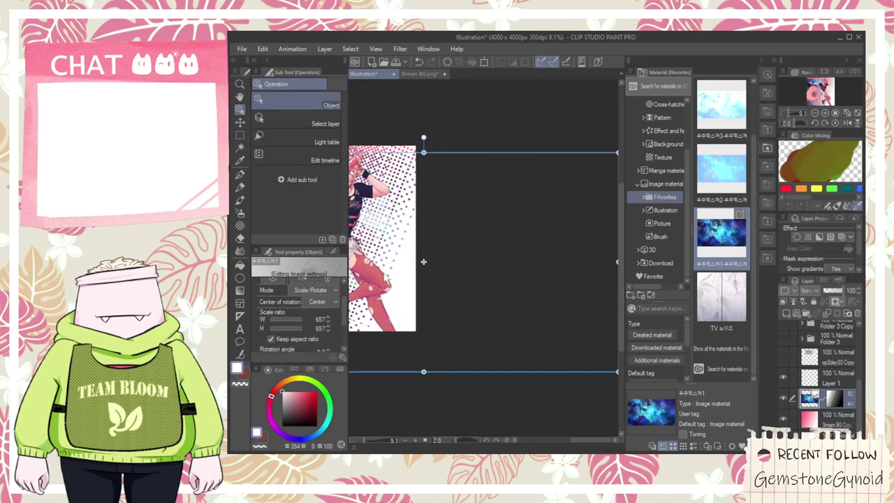
{"action": "scroll", "coordinate": [414, 265], "scroll_direction": "down", "scroll_amount": 3}
{"action": "scroll", "coordinate": [417, 265], "scroll_direction": "down", "scroll_amount": 2}
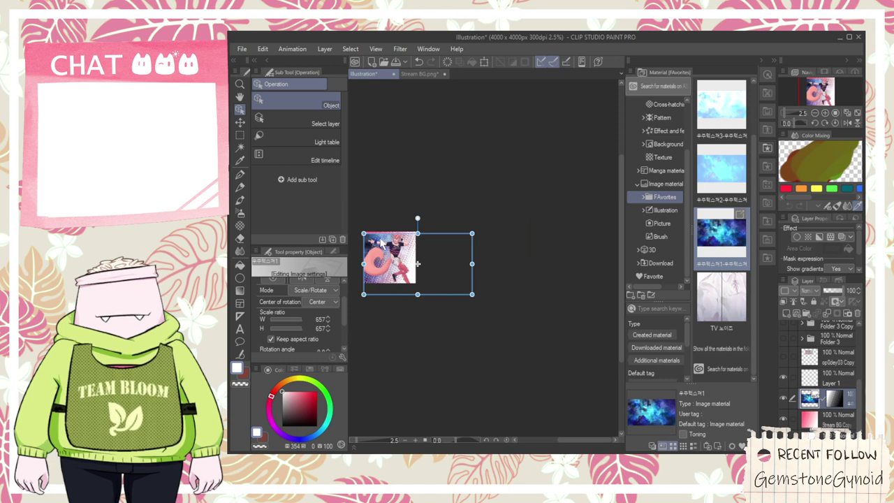
{"action": "scroll", "coordinate": [360, 255], "scroll_direction": "up", "scroll_amount": 4}
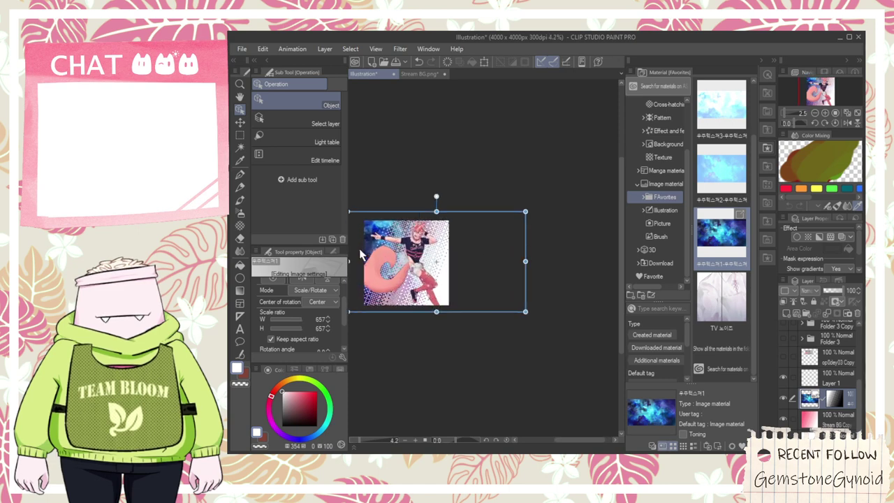
{"action": "scroll", "coordinate": [360, 254], "scroll_direction": "up", "scroll_amount": 2}
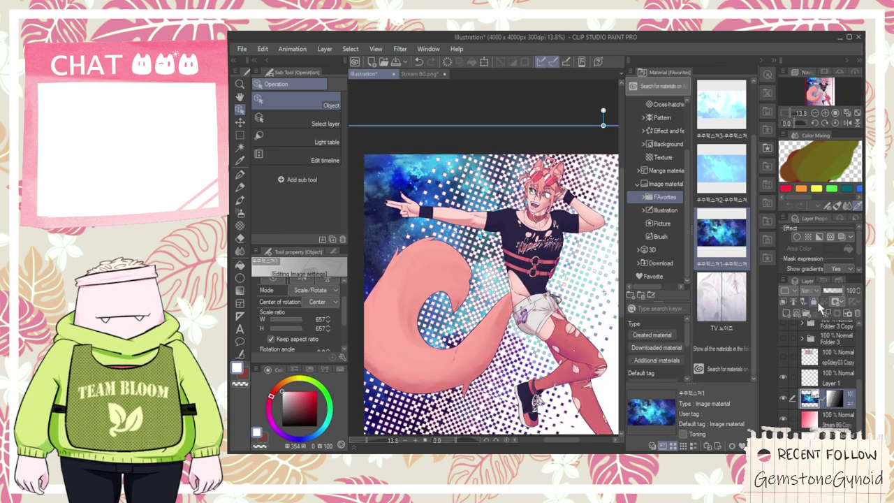
- Try different blending modes on the galaxy layer and leave it in a darkening mode over the pink halftone
{"action": "scroll", "coordinate": [813, 290], "scroll_direction": "down", "scroll_amount": 5}
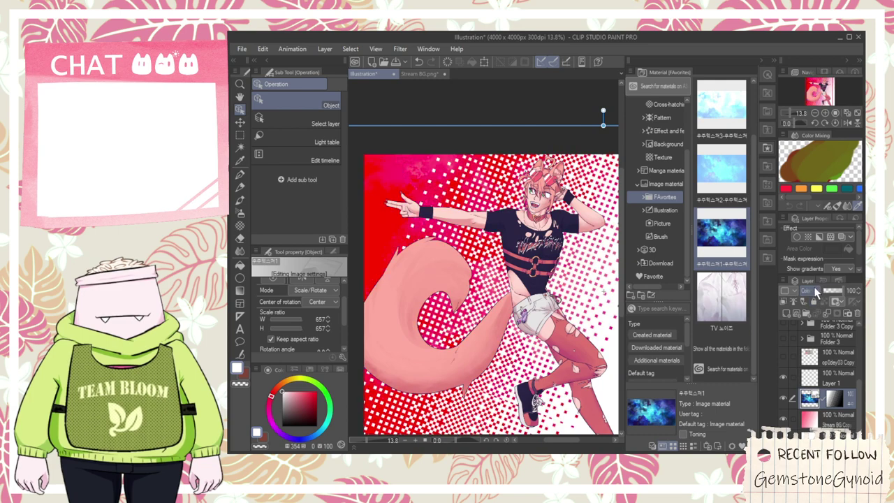
{"action": "scroll", "coordinate": [814, 286], "scroll_direction": "up", "scroll_amount": 1}
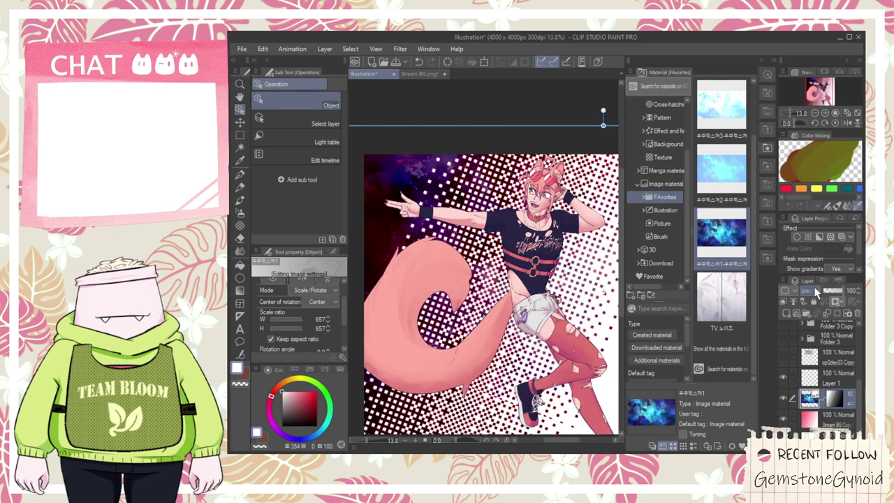
{"action": "scroll", "coordinate": [534, 272], "scroll_direction": "up", "scroll_amount": 1}
{"action": "scroll", "coordinate": [534, 273], "scroll_direction": "up", "scroll_amount": 3}
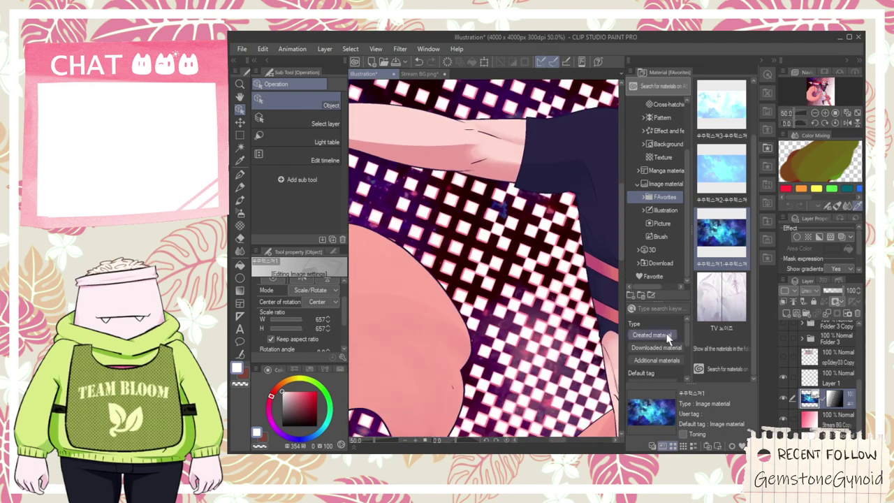
- Undo the masked galaxy layer and its blending changes, restoring the plain pink halftone background
{"action": "left_click", "coordinate": [816, 416]}
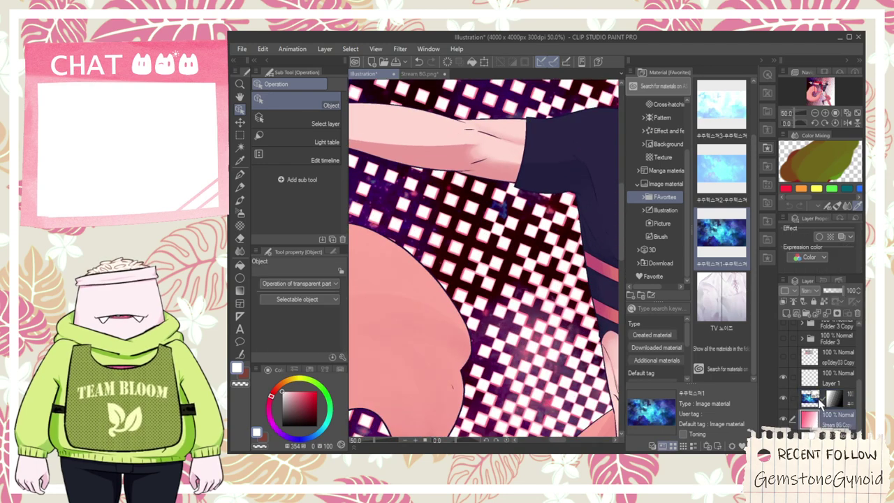
{"action": "key", "text": "ctrl+z"}
{"action": "key", "text": "ctrl+z"}
{"action": "key", "text": "ctrl+z"}
{"action": "key", "text": "ctrl+z"}
{"action": "key", "text": "ctrl+z"}
{"action": "key", "text": "ctrl+z"}
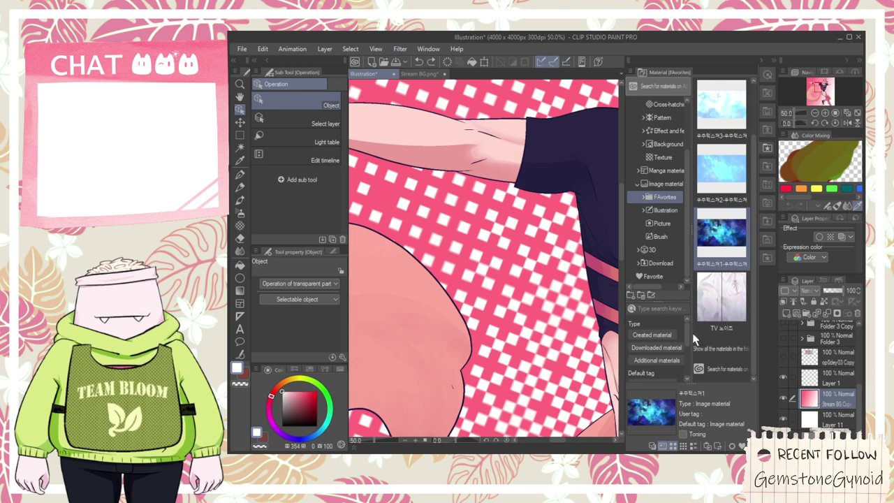
- Try grey and monochrome expression colours on the halftone layer, ending with its original colour restored
{"action": "scroll", "coordinate": [550, 313], "scroll_direction": "up", "scroll_amount": 1}
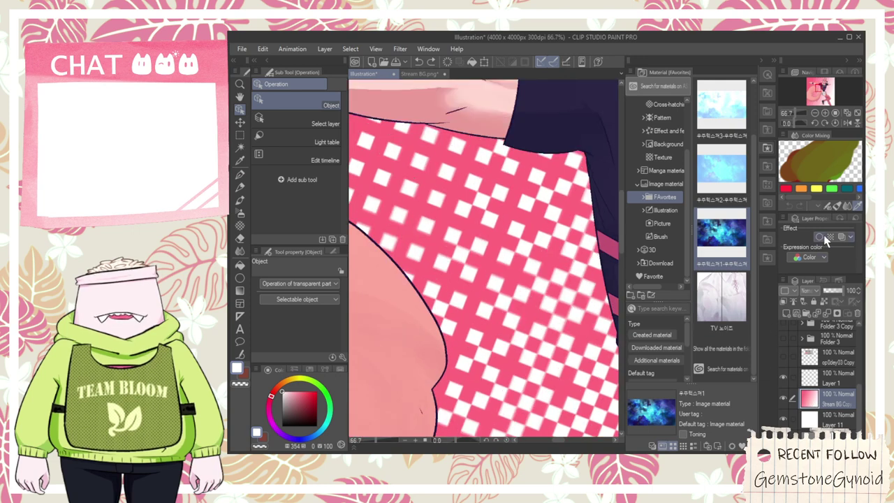
{"action": "scroll", "coordinate": [813, 260], "scroll_direction": "down", "scroll_amount": 2}
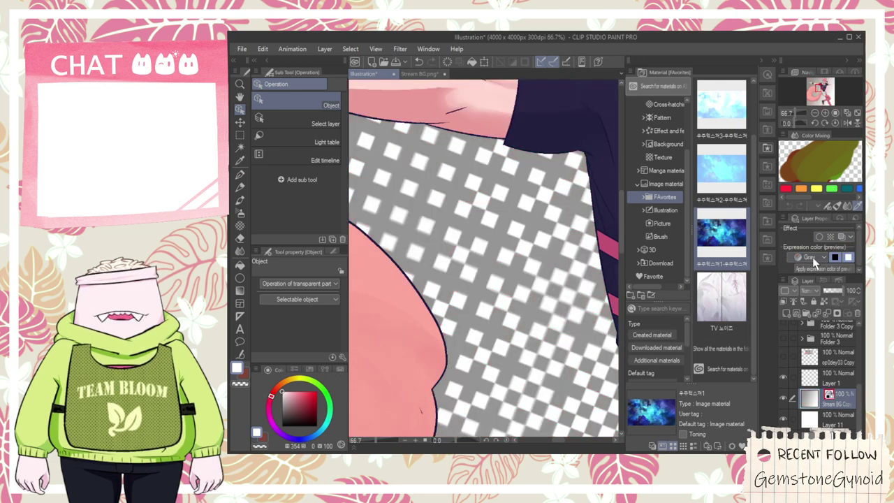
{"action": "scroll", "coordinate": [519, 285], "scroll_direction": "down", "scroll_amount": 1}
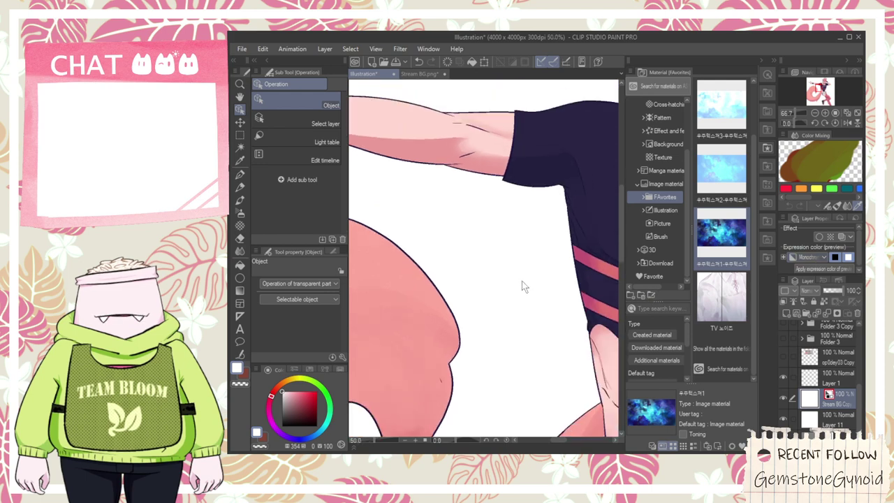
{"action": "scroll", "coordinate": [816, 258], "scroll_direction": "up", "scroll_amount": 2}
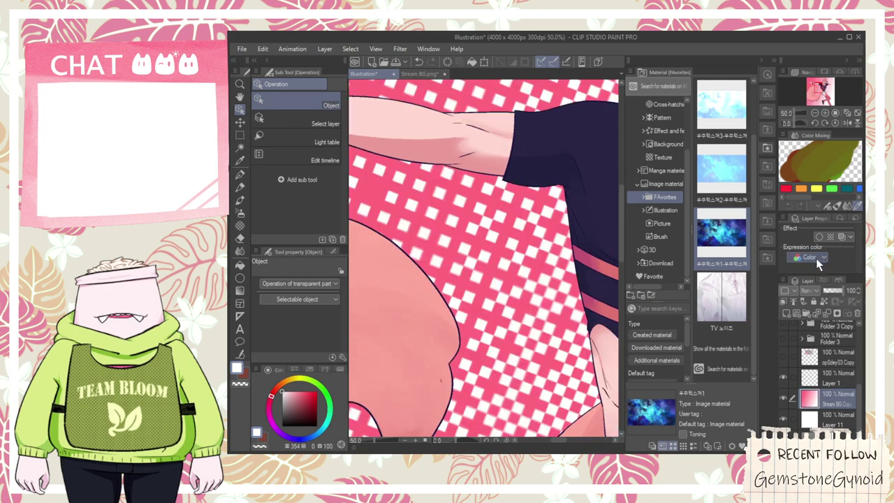
{"action": "left_click", "coordinate": [803, 295]}
{"action": "scroll", "coordinate": [537, 318], "scroll_direction": "down", "scroll_amount": 6}
{"action": "scroll", "coordinate": [545, 344], "scroll_direction": "up", "scroll_amount": 2}
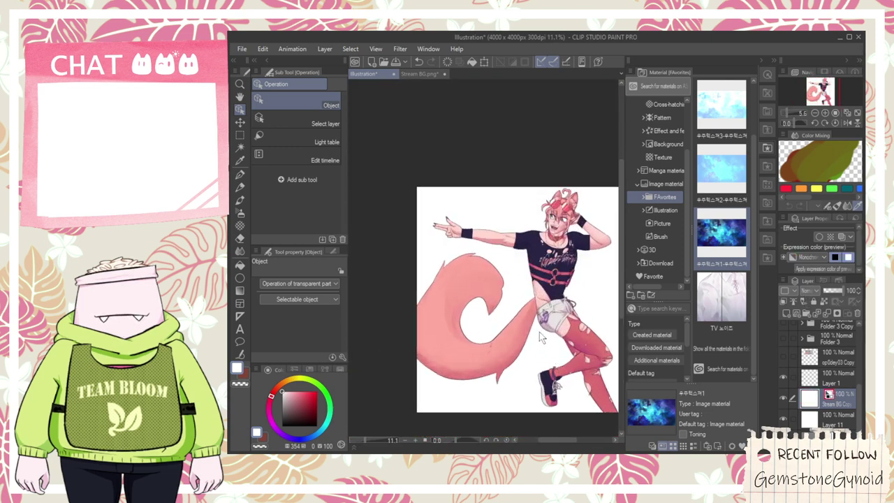
{"action": "scroll", "coordinate": [539, 323], "scroll_direction": "up", "scroll_amount": 1}
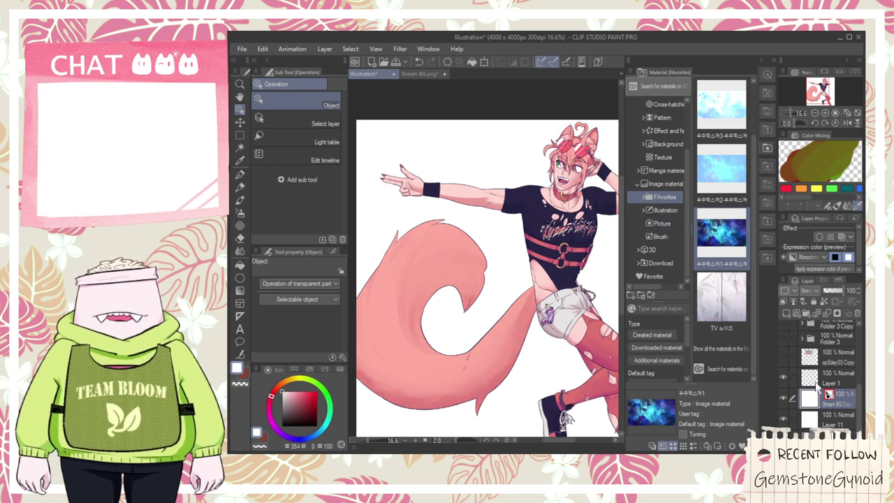
{"action": "key", "text": "ctrl+z"}
- Place the dark blue galaxy image from the favorite image materials above Layer 1, covering the whole canvas behind the figure
{"action": "left_click", "coordinate": [821, 381]}
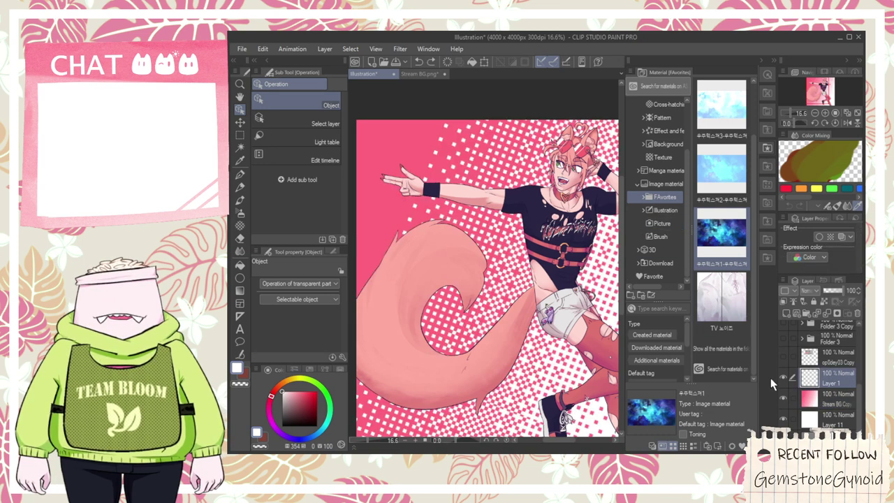
{"action": "left_click_drag", "start_coordinate": [721, 230], "coordinate": [671, 363]}
{"action": "scroll", "coordinate": [498, 249], "scroll_direction": "down", "scroll_amount": 2}
{"action": "scroll", "coordinate": [457, 321], "scroll_direction": "down", "scroll_amount": 2}
{"action": "left_click_drag", "start_coordinate": [417, 312], "coordinate": [584, 274]}
{"action": "left_click", "coordinate": [759, 59]}
{"action": "scroll", "coordinate": [729, 313], "scroll_direction": "up", "scroll_amount": 1}
{"action": "left_click_drag", "start_coordinate": [623, 321], "coordinate": [575, 352]}
{"action": "scroll", "coordinate": [717, 377], "scroll_direction": "up", "scroll_amount": 2}
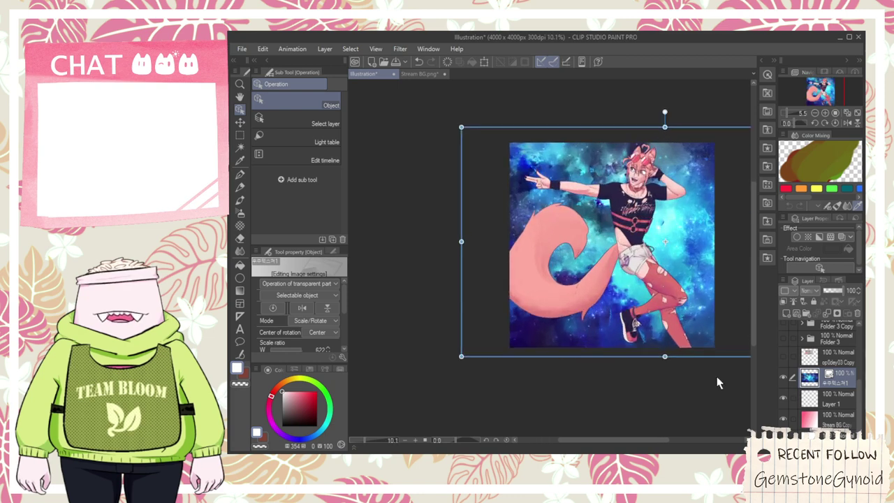
{"action": "scroll", "coordinate": [666, 370], "scroll_direction": "up", "scroll_amount": 3}
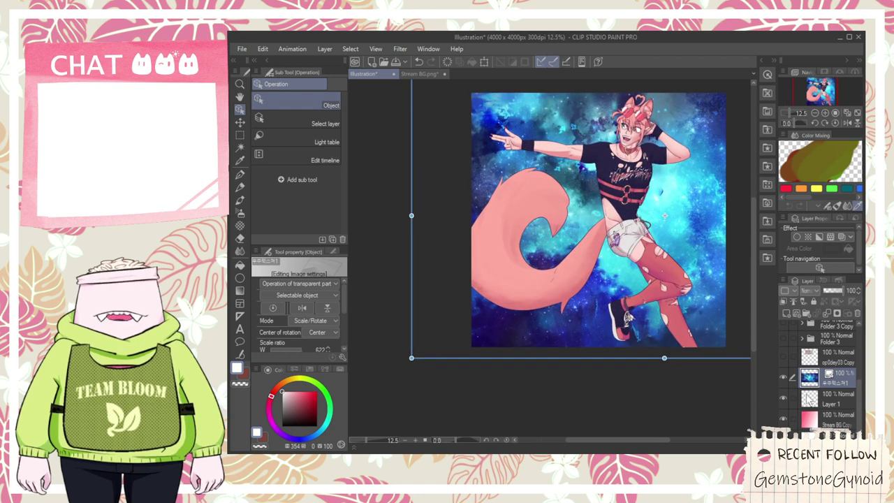
- Hide the galaxy layer and delete Layer 1, keeping the pink halftone layer
{"action": "left_click", "coordinate": [828, 416]}
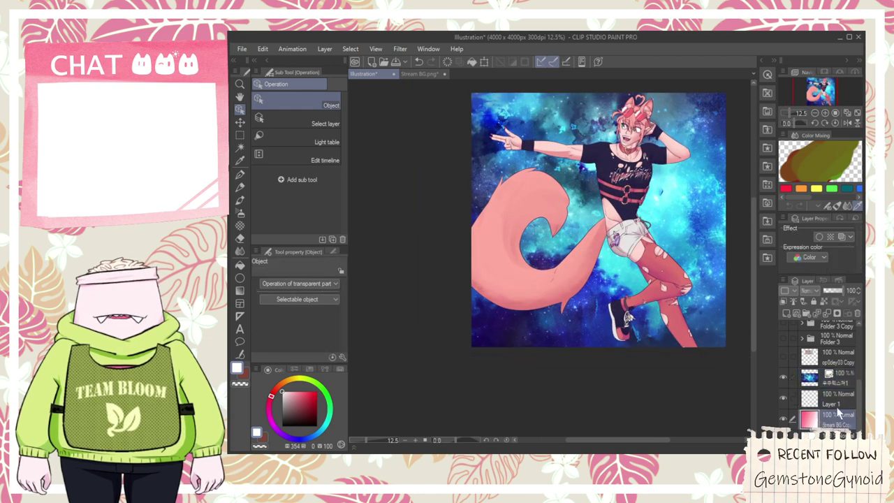
{"action": "left_click", "coordinate": [784, 376]}
{"action": "left_click", "coordinate": [792, 398]}
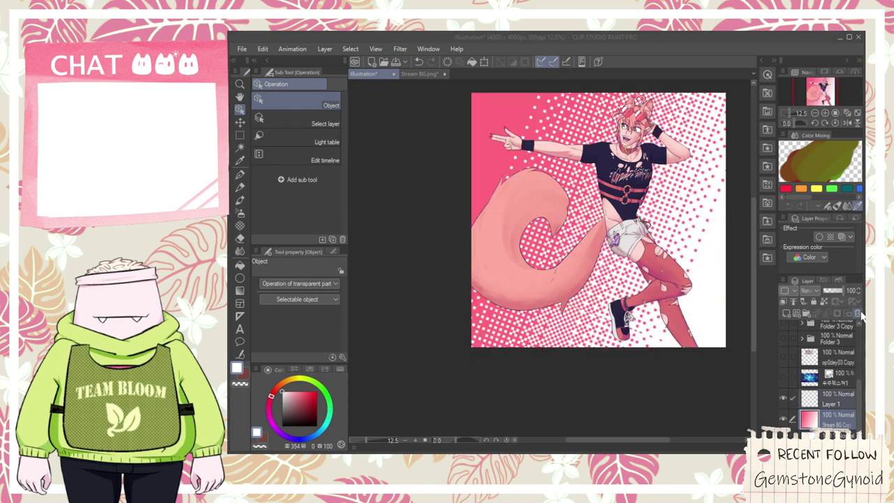
{"action": "left_click", "coordinate": [569, 180]}
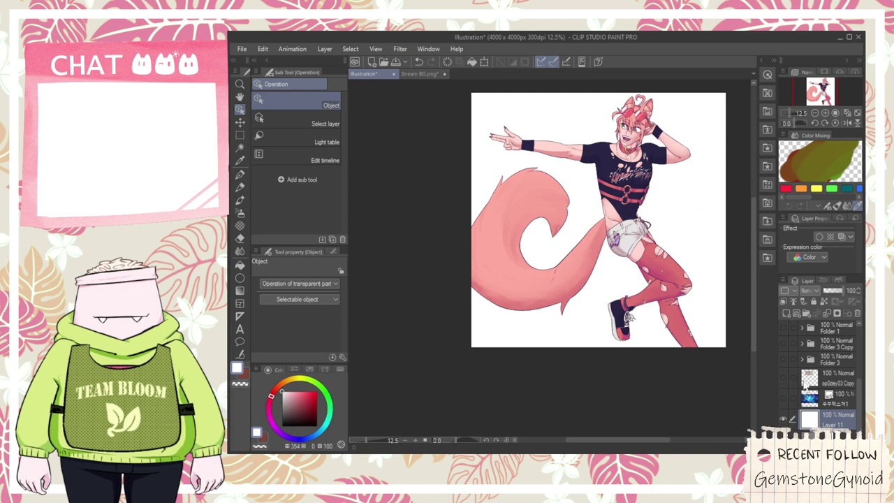
{"action": "key", "text": "ctrl+z"}
{"action": "left_click", "coordinate": [836, 419]}
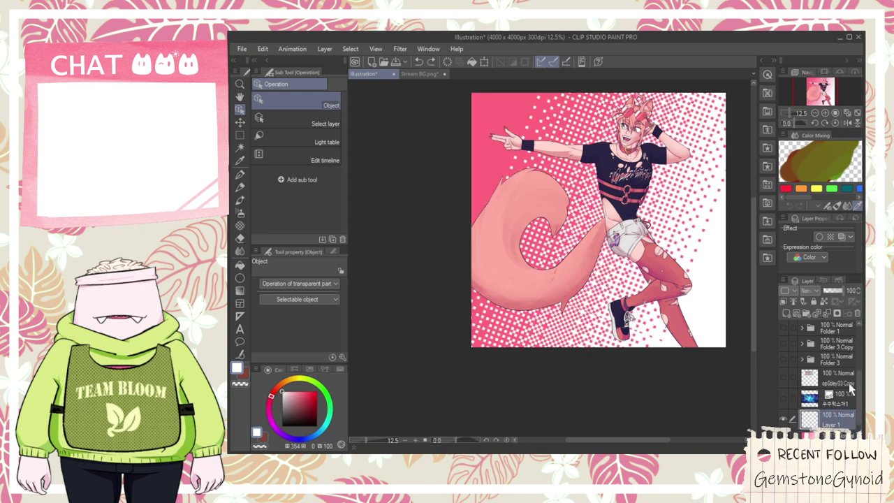
{"action": "left_click", "coordinate": [858, 315]}
{"action": "left_click", "coordinate": [570, 180]}
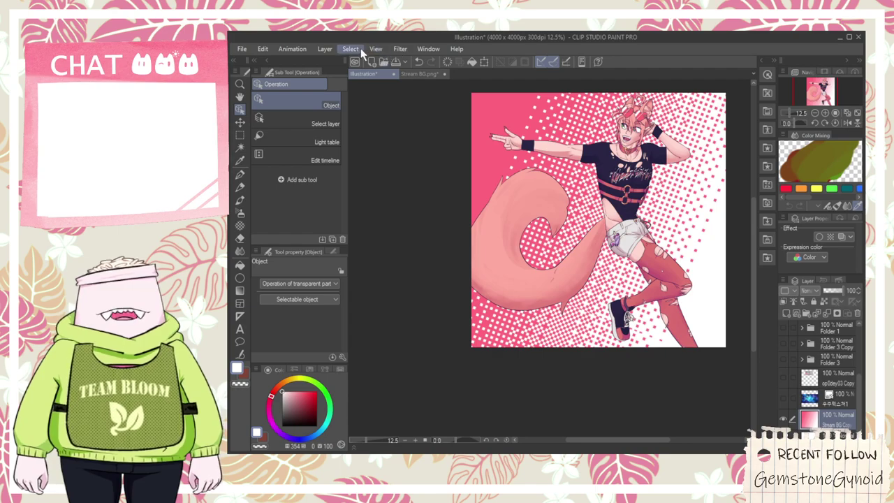
- Isolate the halftone layer's pink areas with a colour gamut selection and clear the white from the layer
{"action": "left_click", "coordinate": [398, 160]}
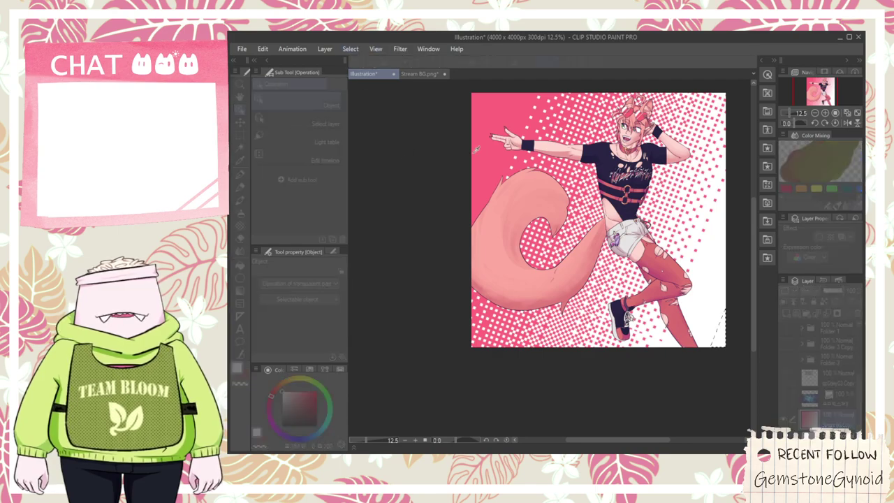
{"action": "scroll", "coordinate": [476, 149], "scroll_direction": "up", "scroll_amount": 6}
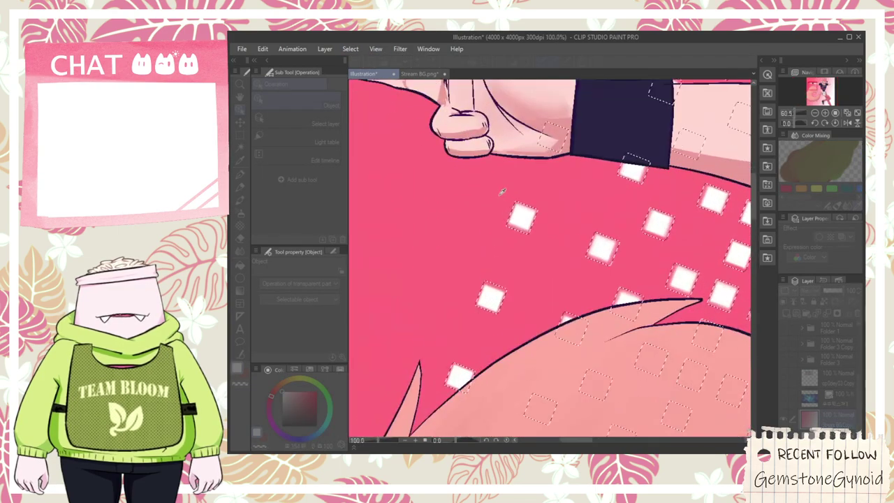
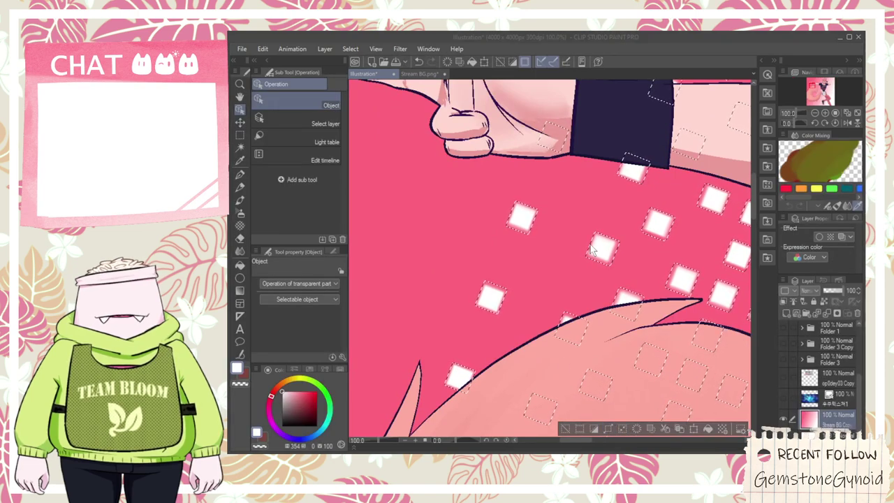
{"action": "left_click", "coordinate": [622, 233]}
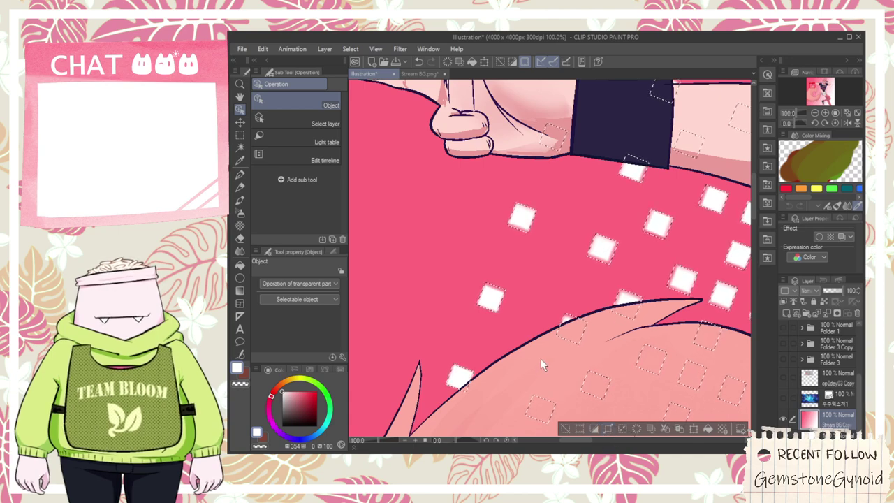
{"action": "scroll", "coordinate": [544, 352], "scroll_direction": "down", "scroll_amount": 10}
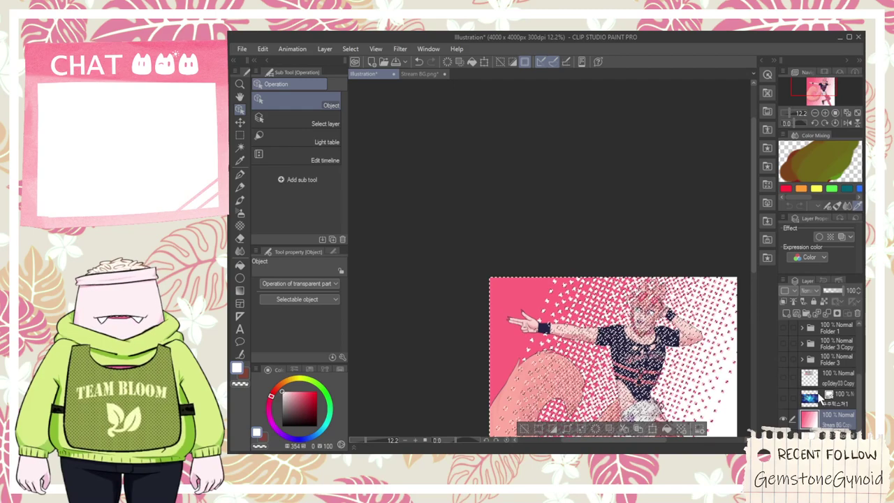
- Show the galaxy layer again and clip it to the pink halftone layer below
{"action": "left_click", "coordinate": [782, 396]}
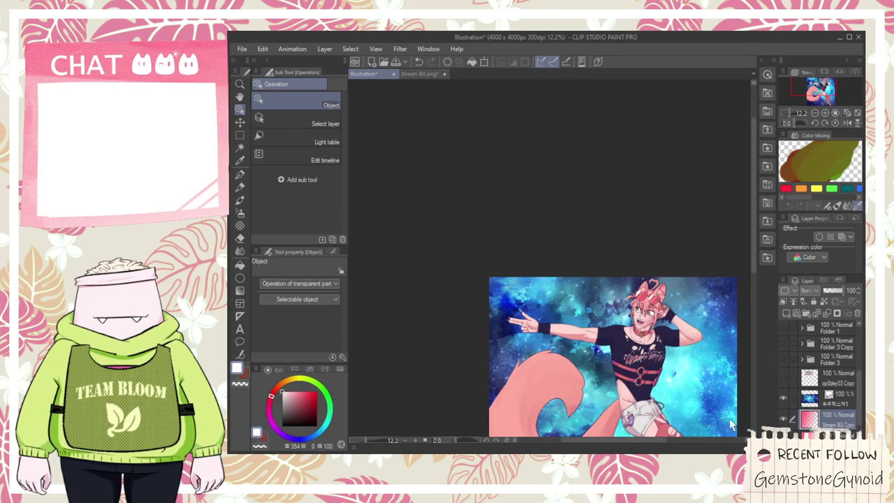
{"action": "left_click", "coordinate": [808, 398]}
{"action": "left_click", "coordinate": [784, 301]}
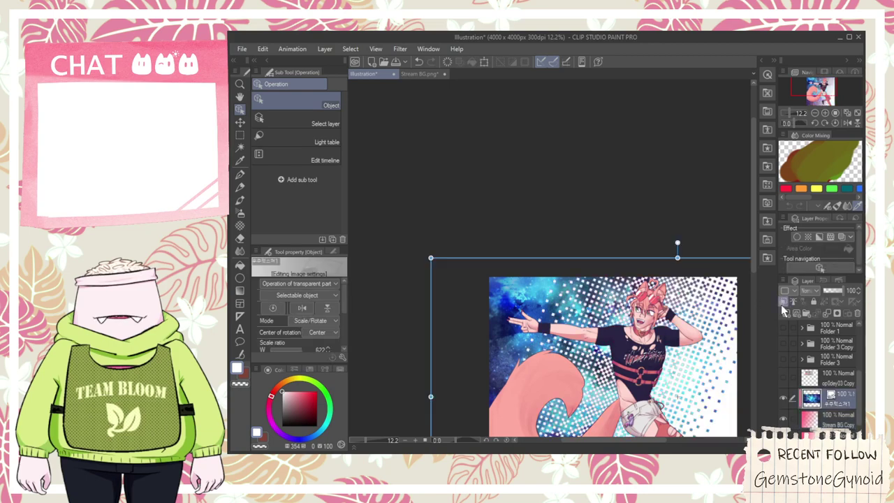
{"action": "scroll", "coordinate": [683, 388], "scroll_direction": "up", "scroll_amount": 4}
{"action": "left_click_drag", "start_coordinate": [585, 354], "coordinate": [598, 352]}
- Offset the galaxy-filled halftone slightly from the pink halftone with the Move layer tool
{"action": "left_click", "coordinate": [794, 417]}
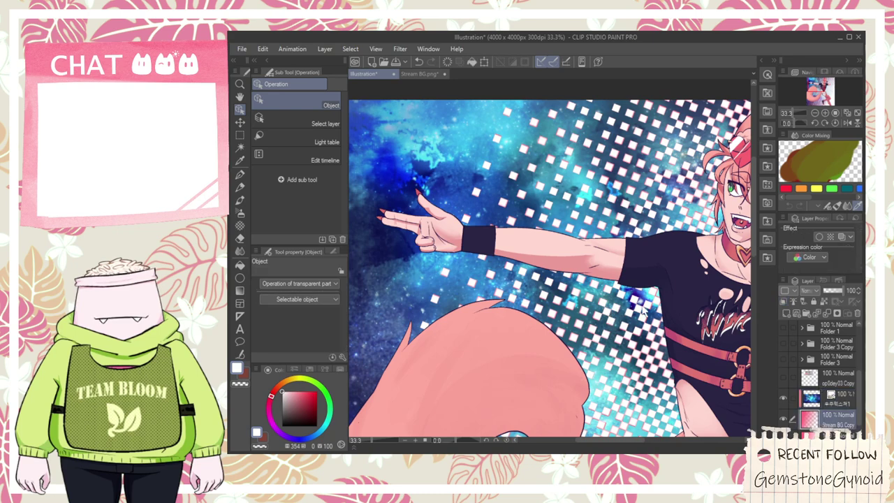
{"action": "scroll", "coordinate": [637, 305], "scroll_direction": "down", "scroll_amount": 3}
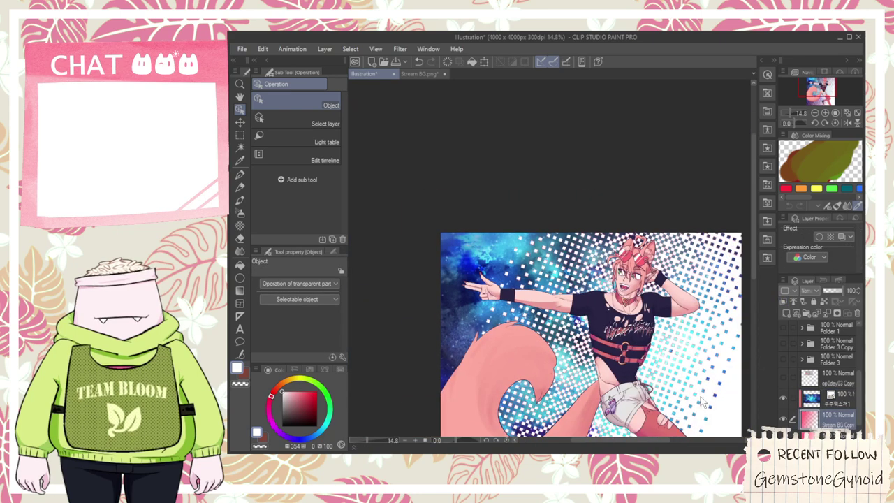
{"action": "key", "text": "k"}
{"action": "mouse_move", "coordinate": [629, 350]}
{"action": "left_mouse_down"}
{"action": "mouse_move", "coordinate": [630, 381]}
{"action": "mouse_move", "coordinate": [626, 344]}
{"action": "mouse_move", "coordinate": [639, 364]}
{"action": "left_mouse_up"}
{"action": "scroll", "coordinate": [627, 345], "scroll_direction": "down", "scroll_amount": 4}
{"action": "scroll", "coordinate": [637, 359], "scroll_direction": "up", "scroll_amount": 3}
{"action": "scroll", "coordinate": [640, 364], "scroll_direction": "down", "scroll_amount": 4}
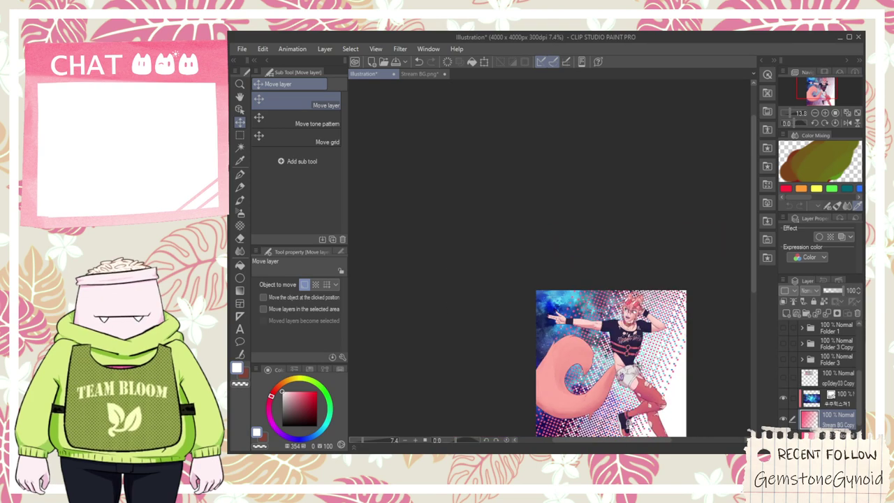
{"action": "scroll", "coordinate": [628, 377], "scroll_direction": "up", "scroll_amount": 5}
{"action": "scroll", "coordinate": [609, 405], "scroll_direction": "down", "scroll_amount": 6}
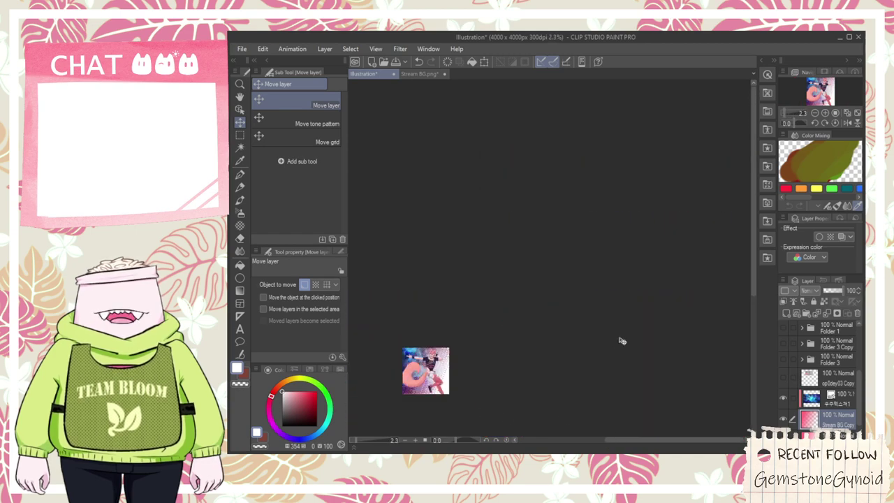
{"action": "key", "text": "h"}
{"action": "left_click_drag", "start_coordinate": [493, 366], "coordinate": [632, 279]}
{"action": "scroll", "coordinate": [556, 277], "scroll_direction": "up", "scroll_amount": 5}
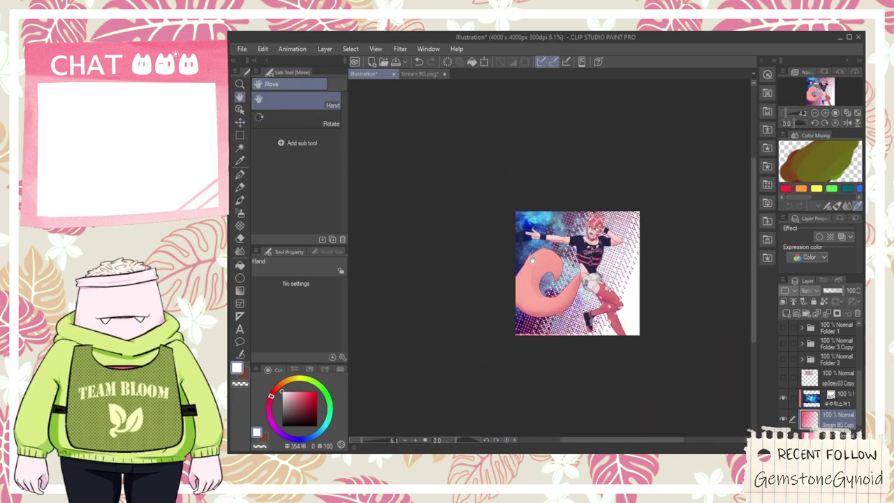
{"action": "scroll", "coordinate": [660, 342], "scroll_direction": "up", "scroll_amount": 1}
- Nudge the clipped galaxy layer and the halftone layer beneath it by a small distance
{"action": "left_click", "coordinate": [824, 400]}
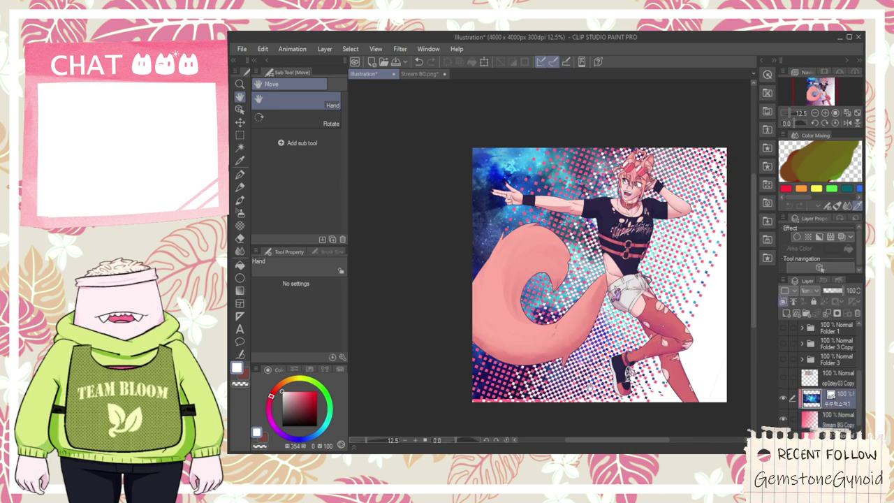
{"action": "key", "text": "k"}
{"action": "mouse_move", "coordinate": [587, 389]}
{"action": "left_mouse_down"}
{"action": "mouse_move", "coordinate": [569, 394]}
{"action": "mouse_move", "coordinate": [591, 396]}
{"action": "left_mouse_up"}
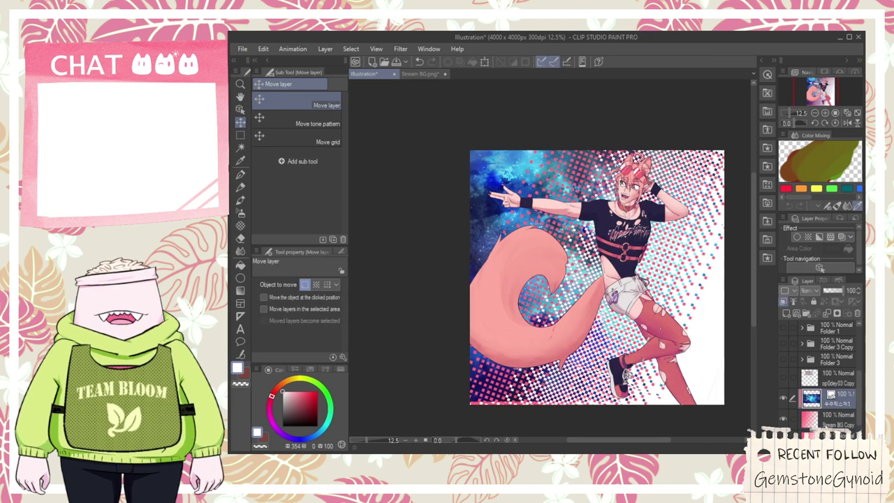
{"action": "left_click", "coordinate": [827, 421]}
{"action": "left_click_drag", "start_coordinate": [583, 383], "coordinate": [579, 386]}
- Scale the halftone layer up to about 102% and shift it slightly sideways against the pink halftone
{"action": "key", "text": "ctrl+t"}
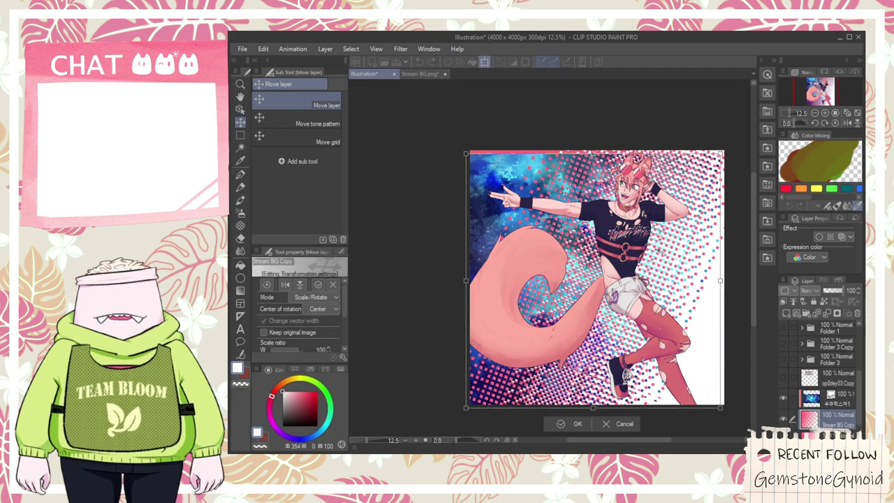
{"action": "left_click_drag", "start_coordinate": [719, 156], "coordinate": [727, 146]}
{"action": "left_click_drag", "start_coordinate": [709, 181], "coordinate": [699, 181]}
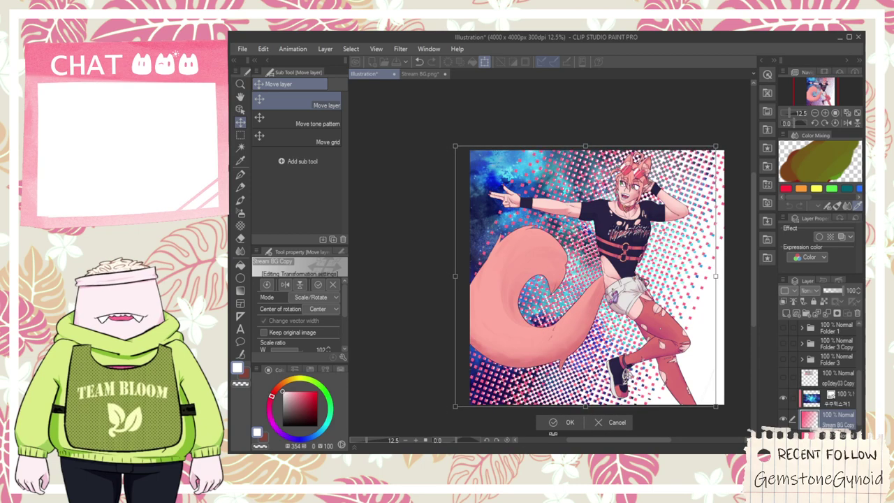
{"action": "left_click_drag", "start_coordinate": [699, 181], "coordinate": [694, 184]}
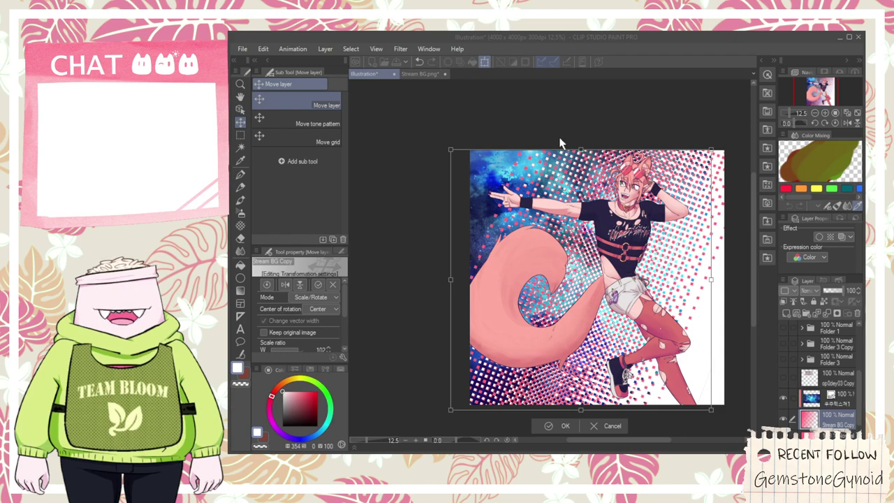
{"action": "key", "text": "Return"}
{"action": "scroll", "coordinate": [552, 131], "scroll_direction": "up", "scroll_amount": 3}
{"action": "scroll", "coordinate": [533, 158], "scroll_direction": "down", "scroll_amount": 3}
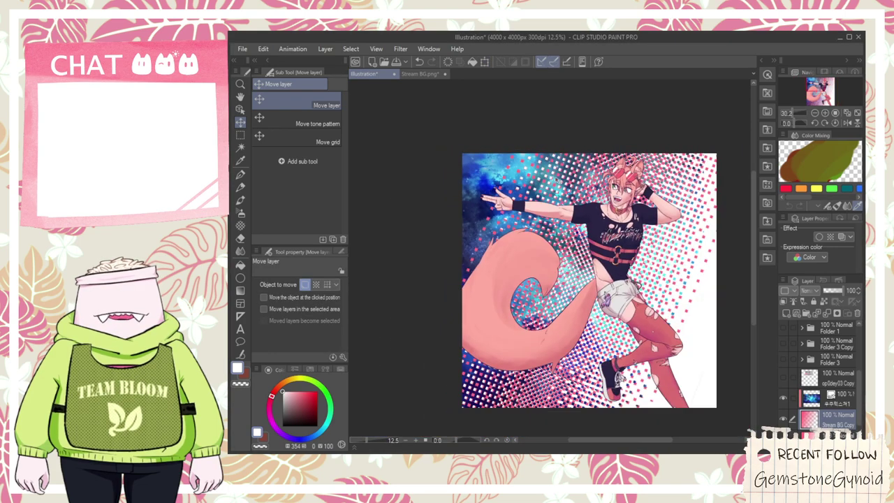
- Set the blending mode of the clipped galaxy texture layer to Screen
{"action": "left_click", "coordinate": [812, 396]}
{"action": "scroll", "coordinate": [805, 292], "scroll_direction": "down", "scroll_amount": 5}
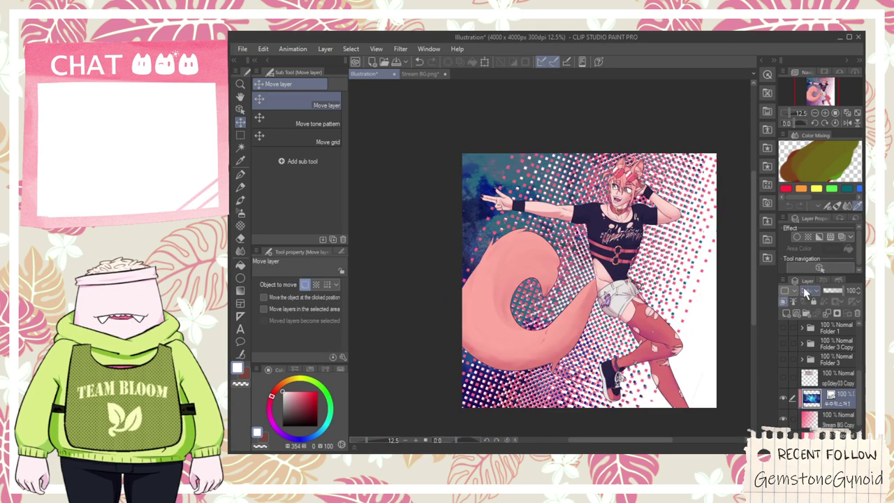
{"action": "scroll", "coordinate": [805, 292], "scroll_direction": "down", "scroll_amount": 2}
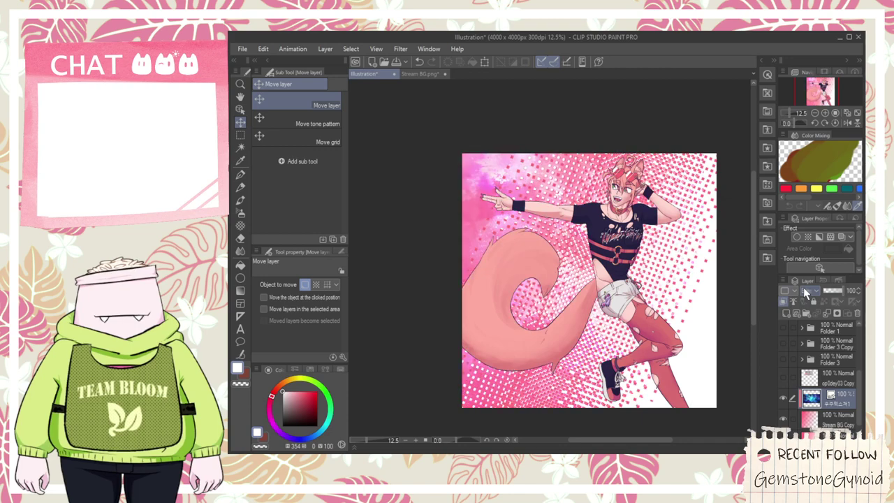
{"action": "scroll", "coordinate": [657, 306], "scroll_direction": "up", "scroll_amount": 3}
{"action": "scroll", "coordinate": [624, 301], "scroll_direction": "down", "scroll_amount": 1}
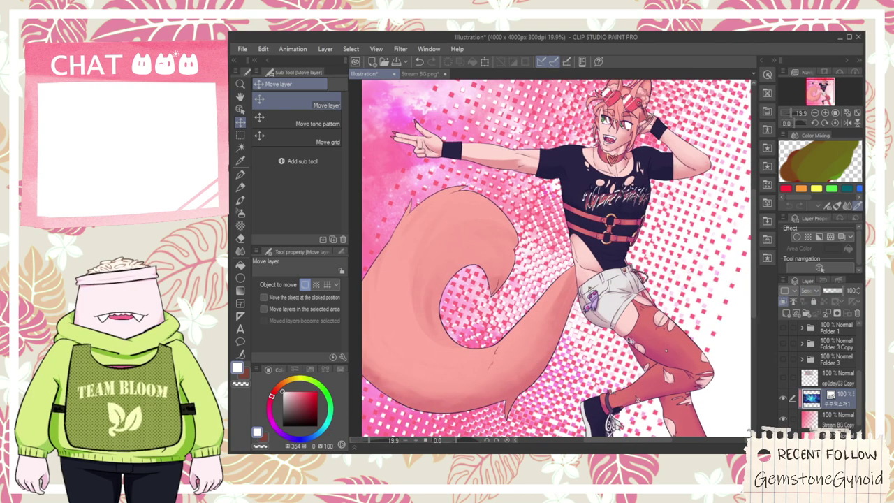
- Shift the clipped galaxy layer and the halftone layer beneath it together by a small distance
{"action": "left_click", "coordinate": [850, 424], "text": "ctrl"}
{"action": "left_click_drag", "start_coordinate": [637, 400], "coordinate": [653, 405]}
{"action": "scroll", "coordinate": [653, 404], "scroll_direction": "down", "scroll_amount": 2}
{"action": "scroll", "coordinate": [650, 391], "scroll_direction": "up", "scroll_amount": 5}
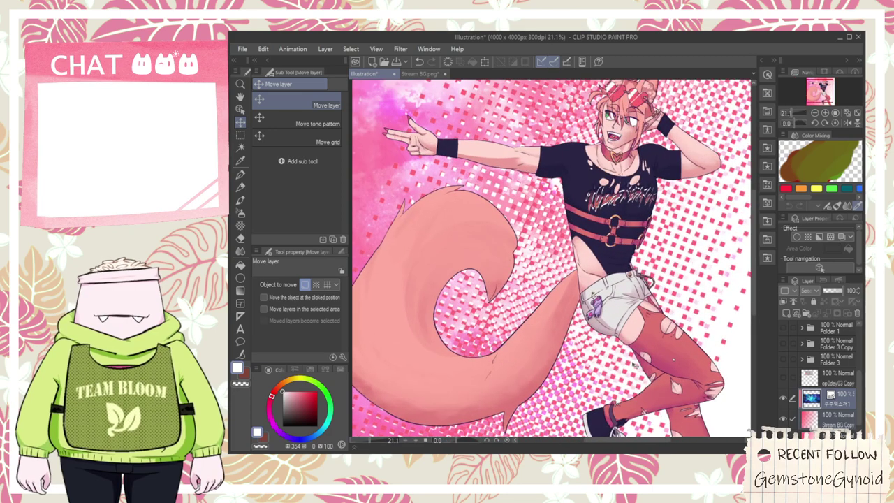
{"action": "key", "text": "h"}
{"action": "left_click_drag", "start_coordinate": [653, 324], "coordinate": [641, 361]}
{"action": "scroll", "coordinate": [641, 361], "scroll_direction": "down", "scroll_amount": 5}
{"action": "scroll", "coordinate": [817, 391], "scroll_direction": "up", "scroll_amount": 3}
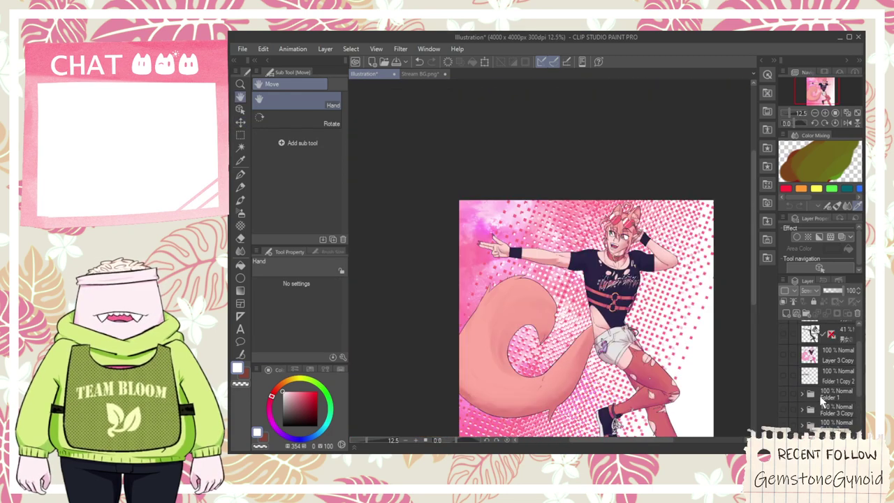
- Expand Folder 5 and Folder 4, and hide the 41% merged copy layer above Folder 4
{"action": "scroll", "coordinate": [602, 274], "scroll_direction": "up", "scroll_amount": 2}
{"action": "scroll", "coordinate": [818, 388], "scroll_direction": "down", "scroll_amount": 2}
{"action": "scroll", "coordinate": [812, 385], "scroll_direction": "up", "scroll_amount": 2}
{"action": "left_click", "coordinate": [807, 331]}
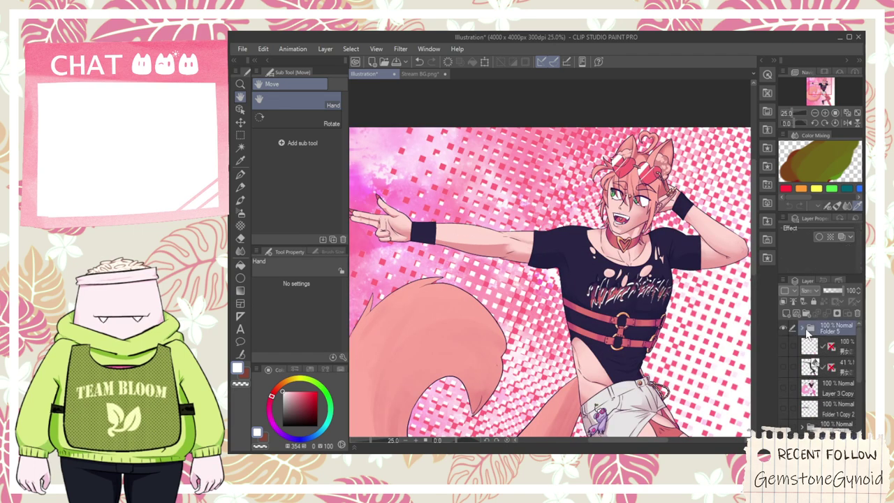
{"action": "left_click", "coordinate": [802, 329]}
{"action": "left_click", "coordinate": [835, 341]}
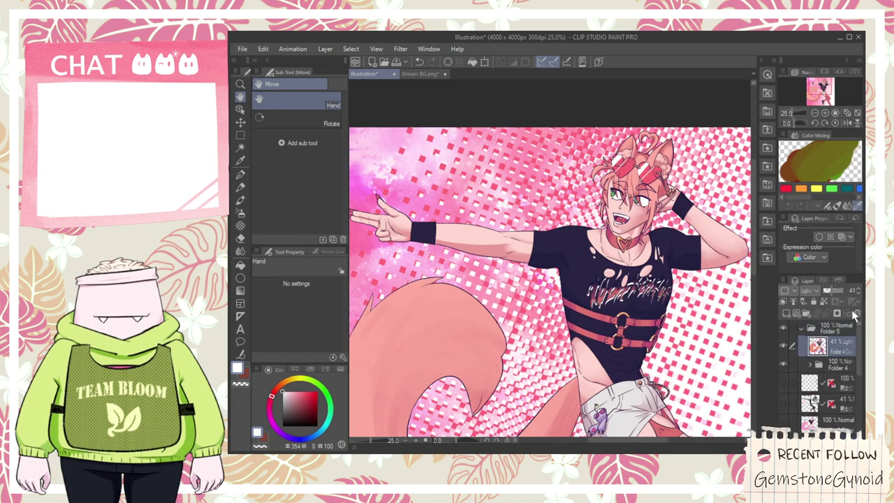
{"action": "left_click", "coordinate": [573, 180]}
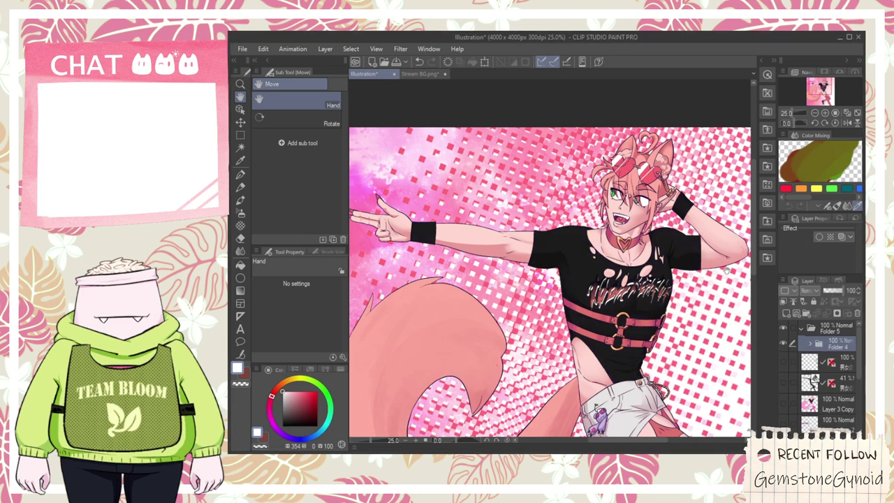
{"action": "left_click", "coordinate": [809, 344]}
{"action": "key", "text": "ctrl+z"}
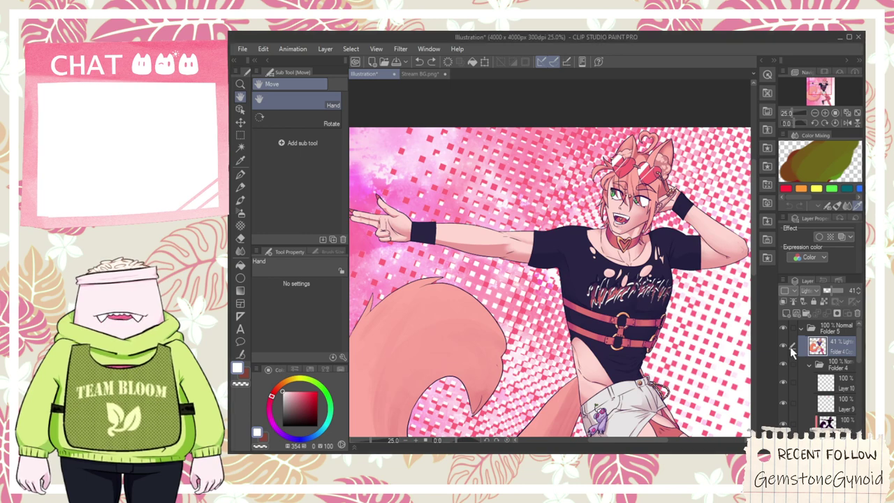
{"action": "key", "text": "Delete"}
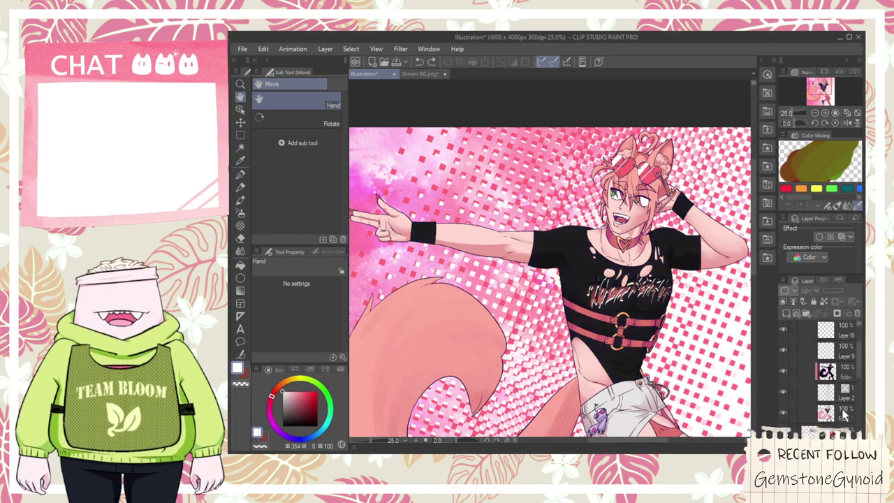
- Add a new raster layer directly above the character's color layer and below Layer 2 in Folder 4
{"action": "left_click", "coordinate": [843, 415]}
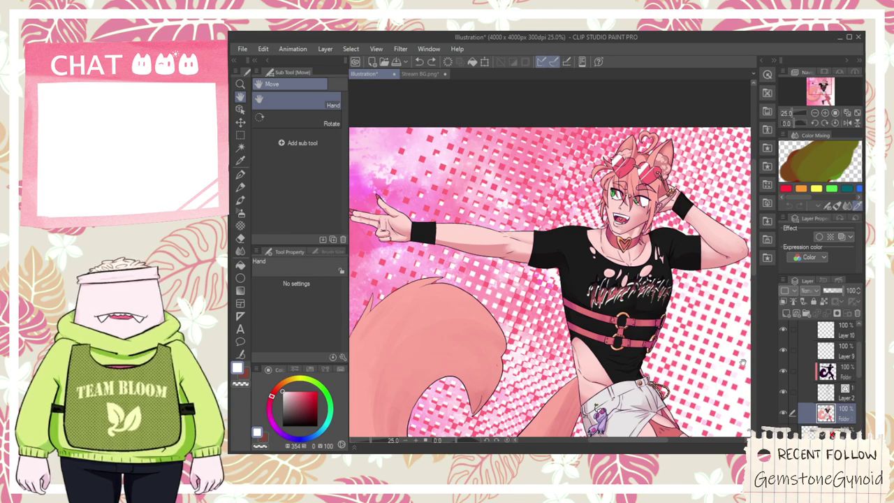
{"action": "scroll", "coordinate": [569, 317], "scroll_direction": "up", "scroll_amount": 4}
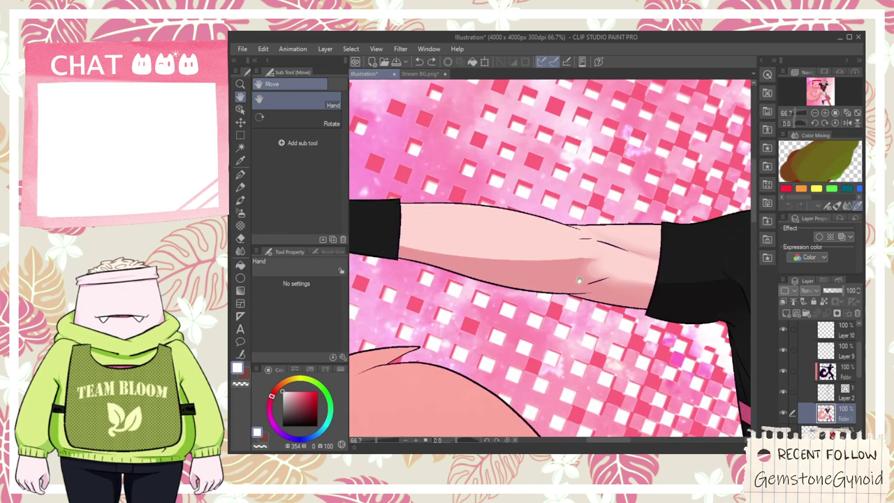
{"action": "scroll", "coordinate": [756, 356], "scroll_direction": "down", "scroll_amount": 2}
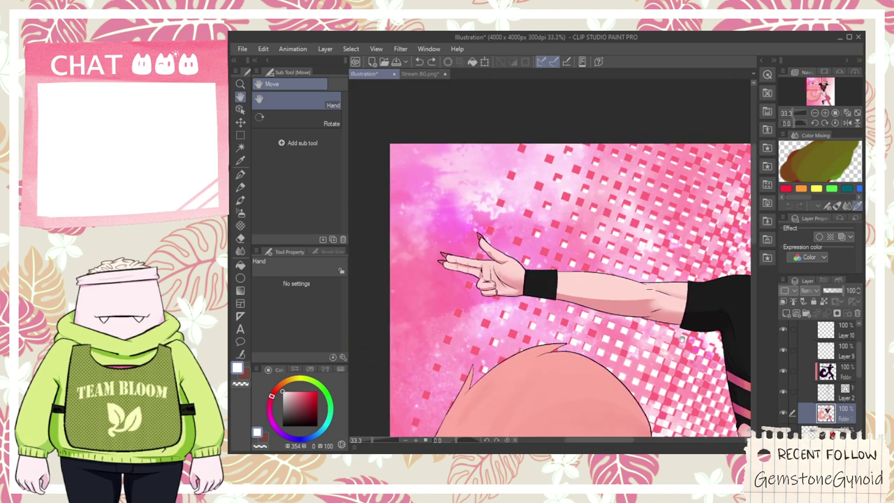
{"action": "left_click", "coordinate": [240, 201]}
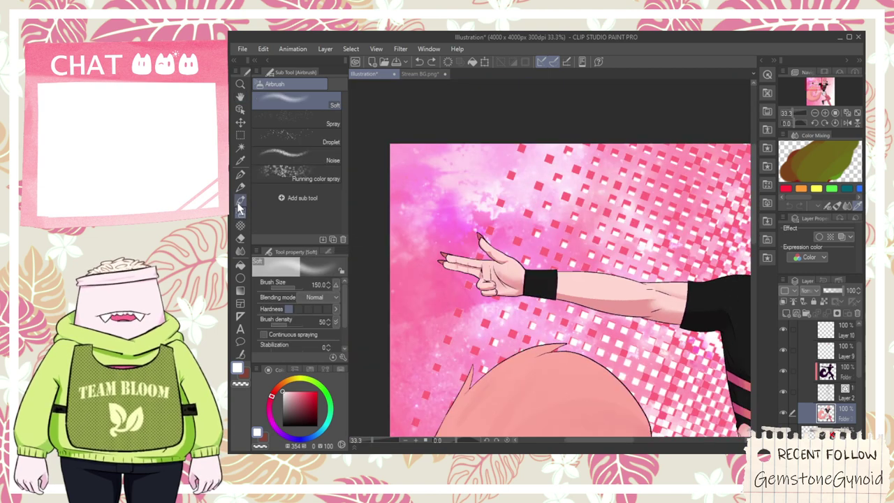
{"action": "left_click", "coordinate": [240, 225]}
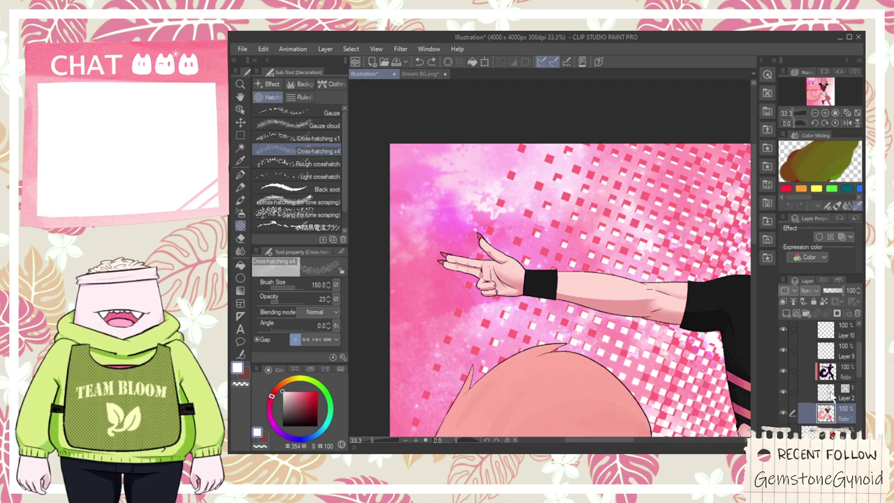
{"action": "left_click", "coordinate": [782, 392]}
{"action": "left_click", "coordinate": [782, 392]}
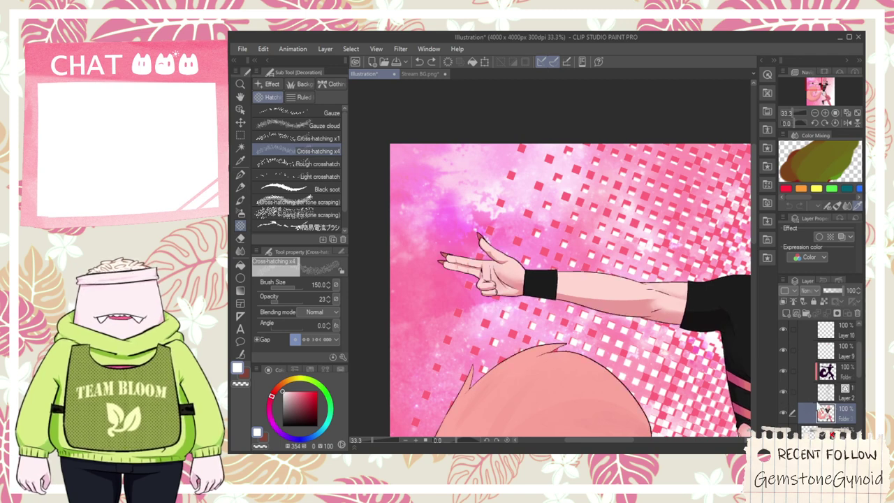
{"action": "left_click", "coordinate": [786, 314]}
- Try a wavy white G-pen line across the outstretched forearm on the new layer
{"action": "key", "text": "p"}
{"action": "scroll", "coordinate": [667, 341], "scroll_direction": "up", "scroll_amount": 2}
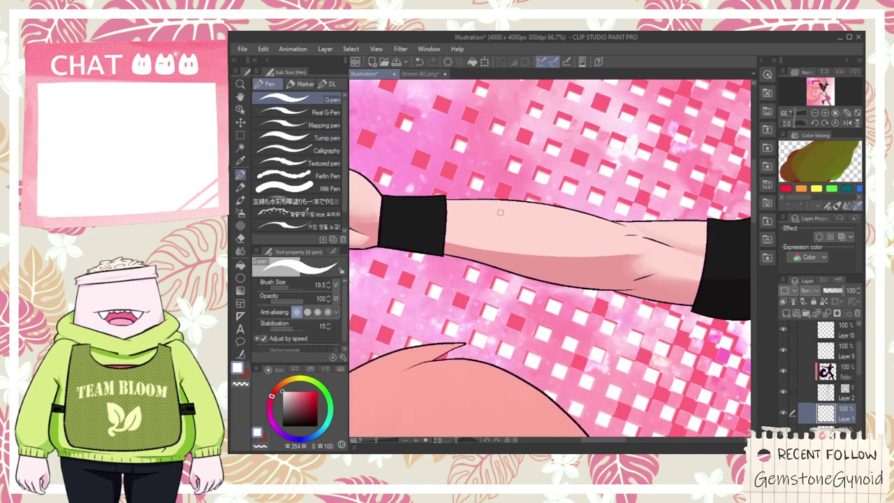
{"action": "scroll", "coordinate": [478, 201], "scroll_direction": "up", "scroll_amount": 1}
{"action": "left_click_drag", "start_coordinate": [477, 192], "coordinate": [640, 208]}
{"action": "key", "text": "ctrl+z"}
{"action": "mouse_move", "coordinate": [449, 190]}
{"action": "left_mouse_down"}
{"action": "mouse_move", "coordinate": [639, 218]}
{"action": "mouse_move", "coordinate": [481, 224]}
{"action": "left_mouse_up"}
{"action": "scroll", "coordinate": [630, 227], "scroll_direction": "down", "scroll_amount": 2}
{"action": "scroll", "coordinate": [625, 223], "scroll_direction": "down", "scroll_amount": 1}
{"action": "key", "text": "h"}
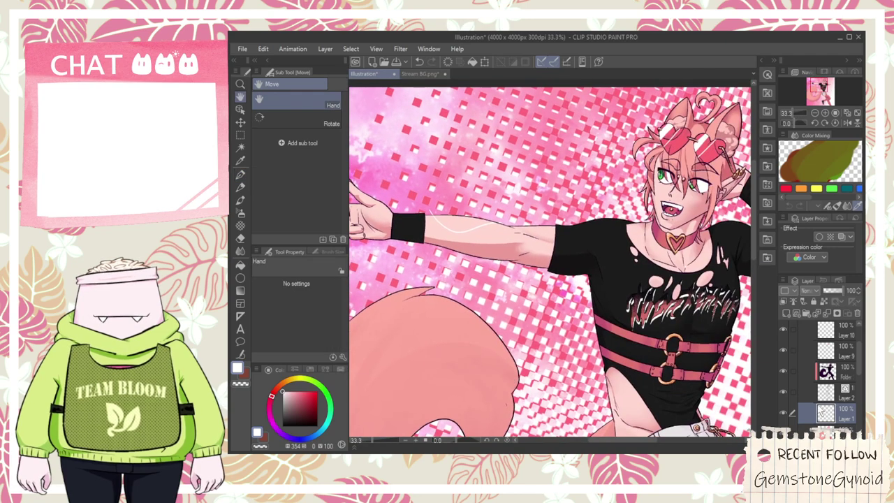
- Show the character reference sheet layer op0dey03 Copy and move it up and left behind the outstretched arm
{"action": "left_click_drag", "start_coordinate": [859, 358], "coordinate": [858, 389]}
{"action": "scroll", "coordinate": [803, 366], "scroll_direction": "down", "scroll_amount": 3}
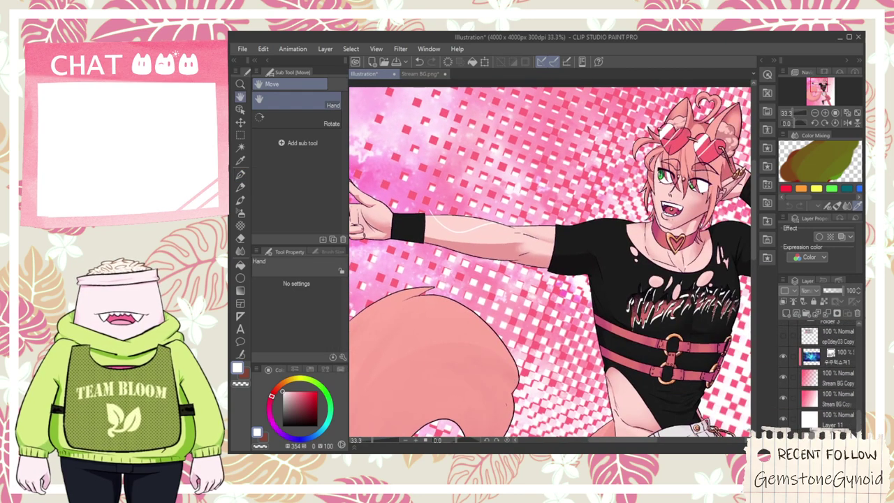
{"action": "left_click", "coordinate": [783, 335]}
{"action": "scroll", "coordinate": [554, 248], "scroll_direction": "down", "scroll_amount": 1}
{"action": "scroll", "coordinate": [488, 237], "scroll_direction": "up", "scroll_amount": 2}
{"action": "left_click_drag", "start_coordinate": [626, 263], "coordinate": [590, 275]}
{"action": "scroll", "coordinate": [521, 263], "scroll_direction": "down", "scroll_amount": 1}
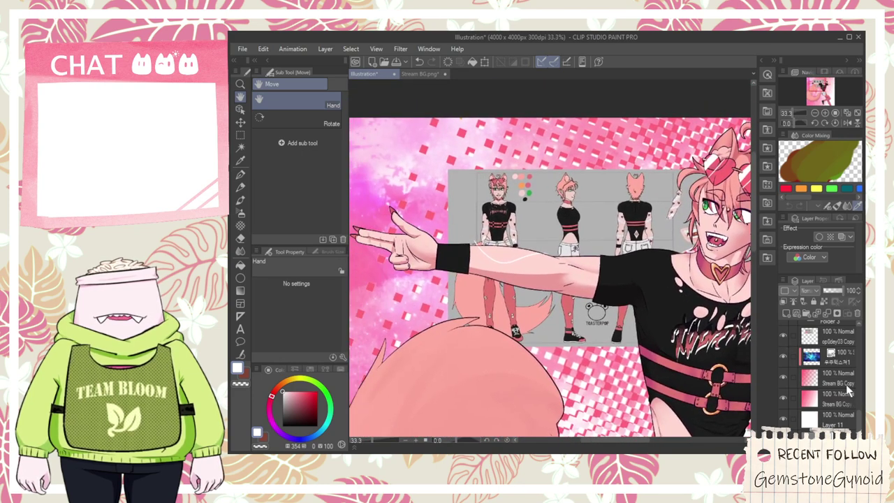
{"action": "left_click", "coordinate": [828, 338]}
{"action": "key", "text": "k"}
{"action": "left_click_drag", "start_coordinate": [679, 321], "coordinate": [586, 296]}
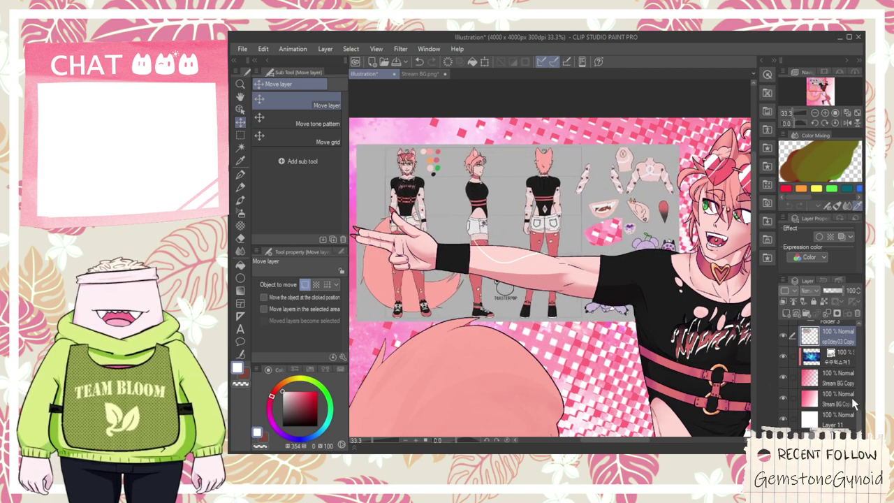
- Select Layer 1 in Folder 4 and examine the white arm markings on the reference sheet's front view
{"action": "left_click_drag", "start_coordinate": [859, 422], "coordinate": [858, 343]}
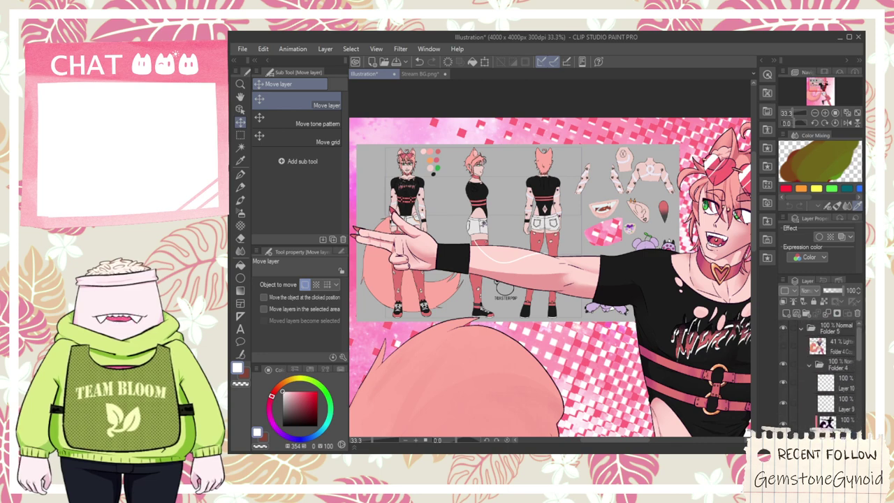
{"action": "scroll", "coordinate": [852, 377], "scroll_direction": "down", "scroll_amount": 5}
{"action": "left_click", "coordinate": [842, 396]}
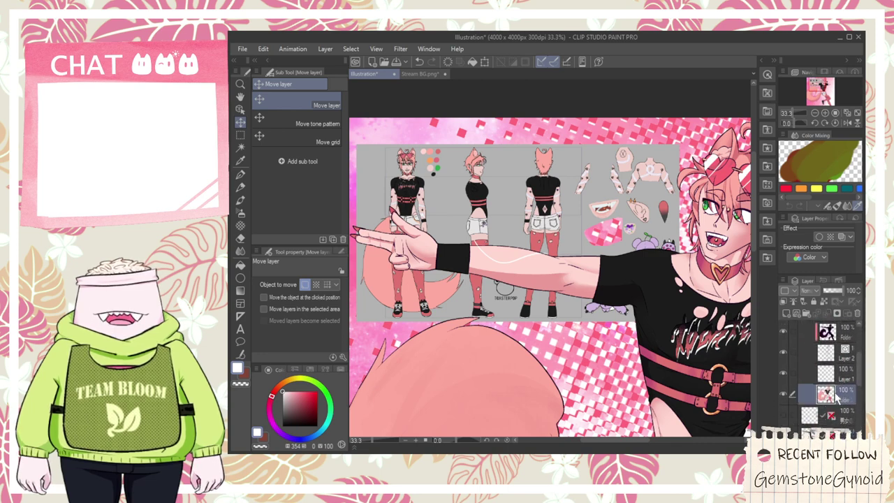
{"action": "left_click", "coordinate": [828, 375]}
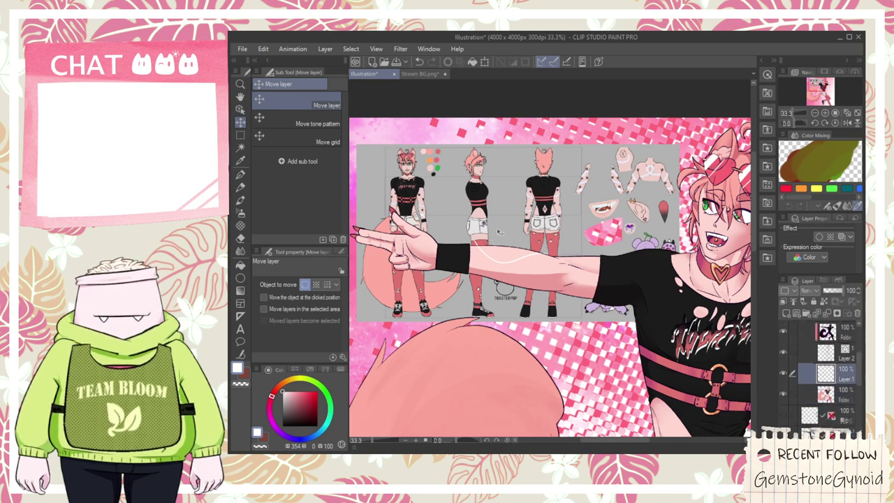
{"action": "scroll", "coordinate": [447, 232], "scroll_direction": "up", "scroll_amount": 4}
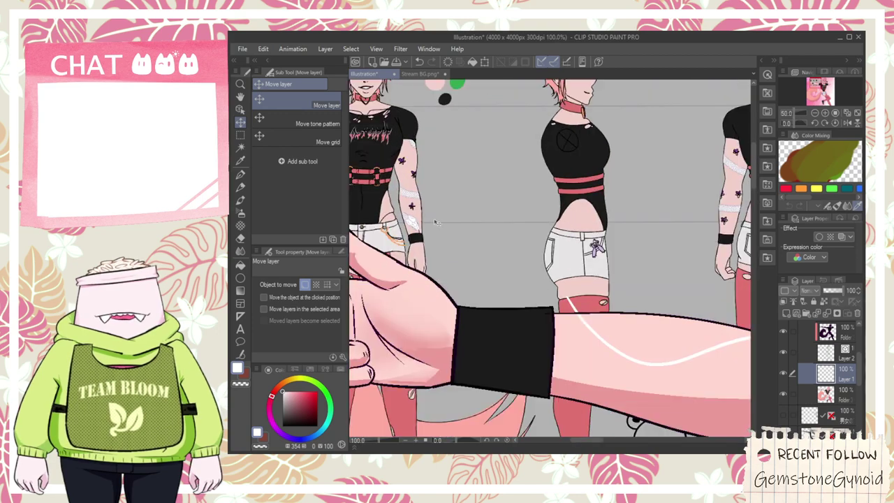
{"action": "key", "text": "ctrl+z"}
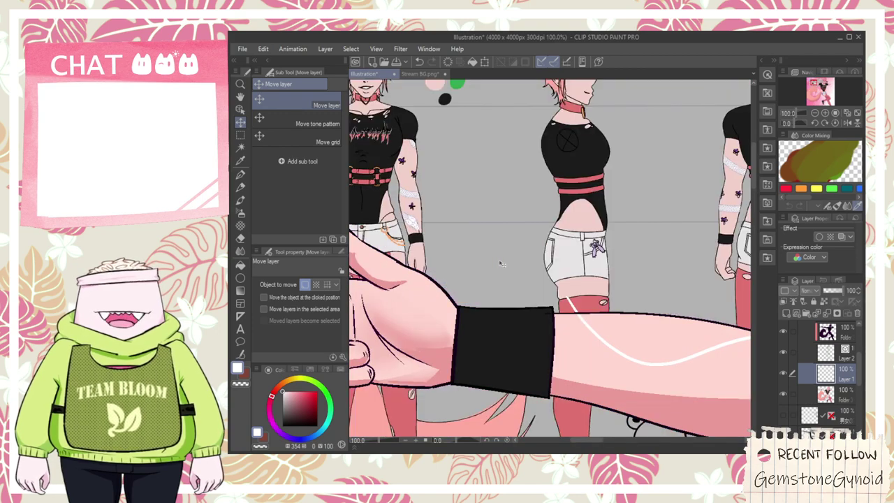
{"action": "key", "text": "h"}
{"action": "key", "text": "ctrl+minus"}
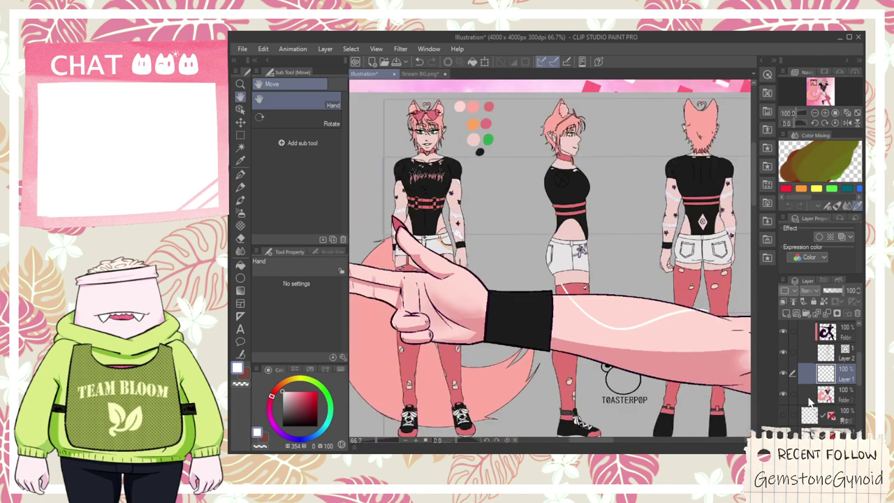
- Move the reference sheet layer slightly up and right so the front view's arms sit clear of the hand
{"action": "scroll", "coordinate": [858, 382], "scroll_direction": "down", "scroll_amount": 5}
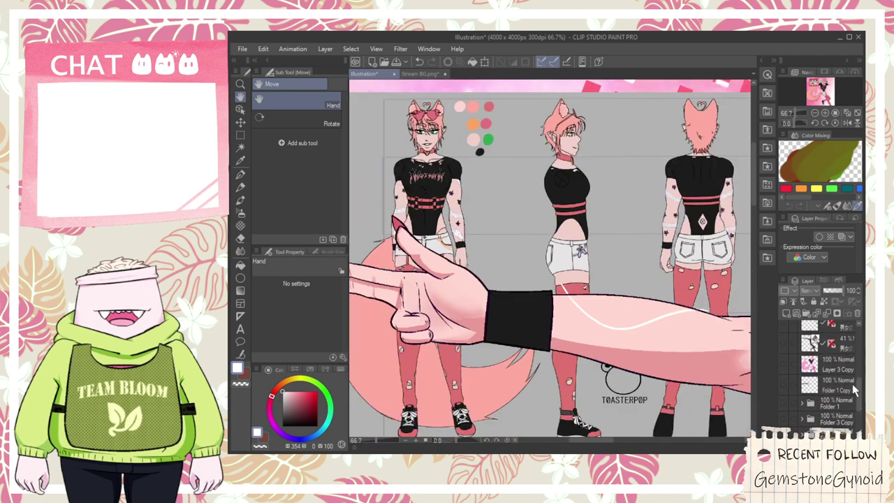
{"action": "scroll", "coordinate": [859, 377], "scroll_direction": "down", "scroll_amount": 3}
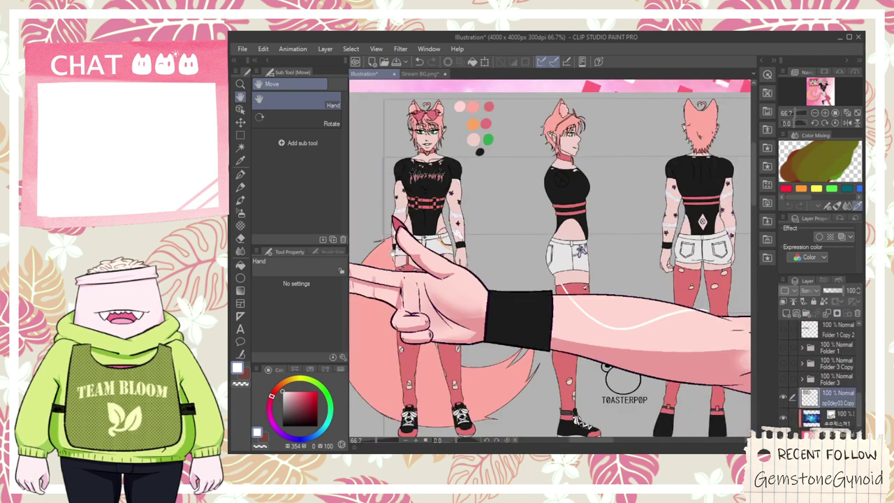
{"action": "left_click", "coordinate": [239, 122]}
{"action": "left_click_drag", "start_coordinate": [512, 221], "coordinate": [536, 195]}
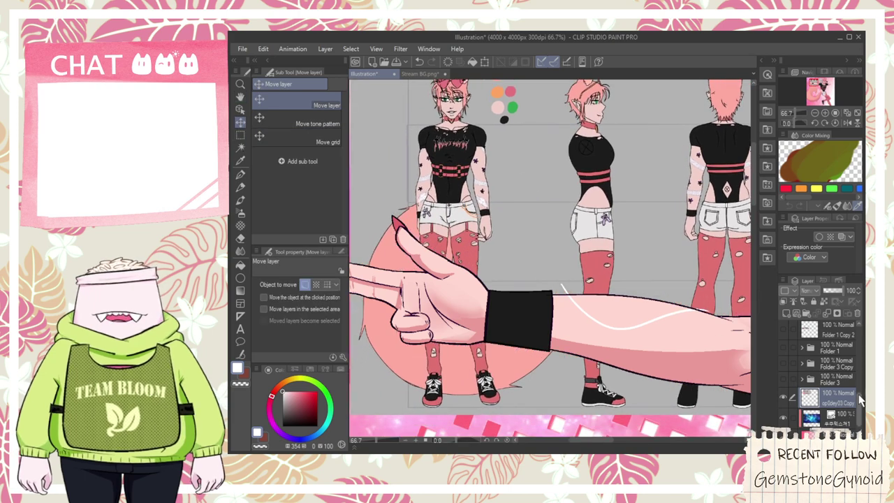
- Remove the white test line from Layer 1 and sketch the start of a white marking on the forearm near the wristband
{"action": "scroll", "coordinate": [858, 392], "scroll_direction": "down", "scroll_amount": 8}
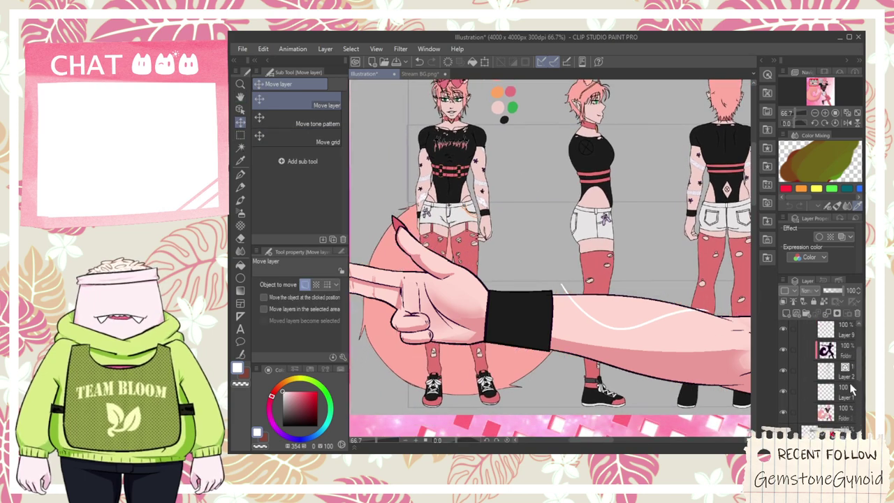
{"action": "left_click", "coordinate": [847, 390]}
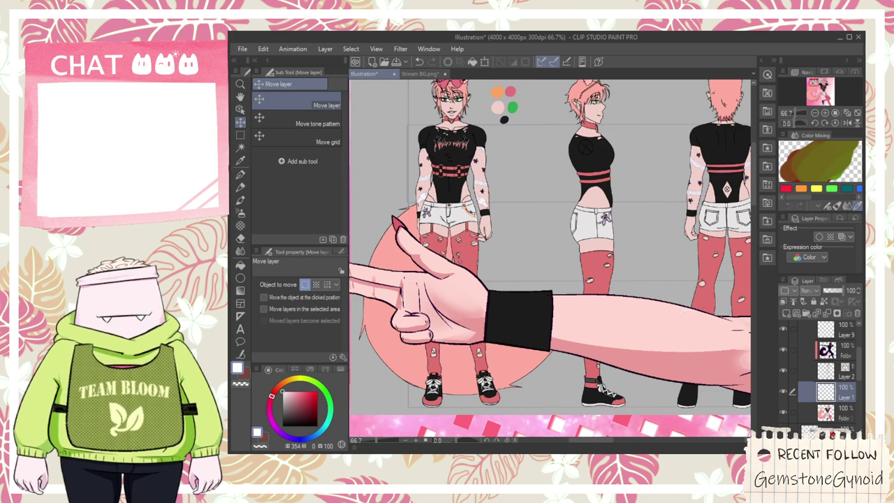
{"action": "scroll", "coordinate": [561, 284], "scroll_direction": "up", "scroll_amount": 2}
{"action": "key", "text": "p"}
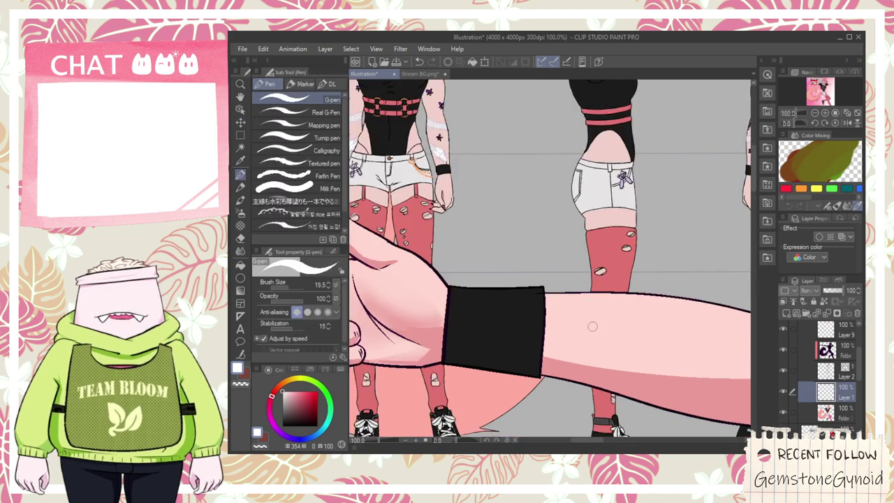
{"action": "left_click_drag", "start_coordinate": [645, 330], "coordinate": [652, 349]}
{"action": "scroll", "coordinate": [653, 350], "scroll_direction": "down", "scroll_amount": 2}
{"action": "key", "text": "space"}
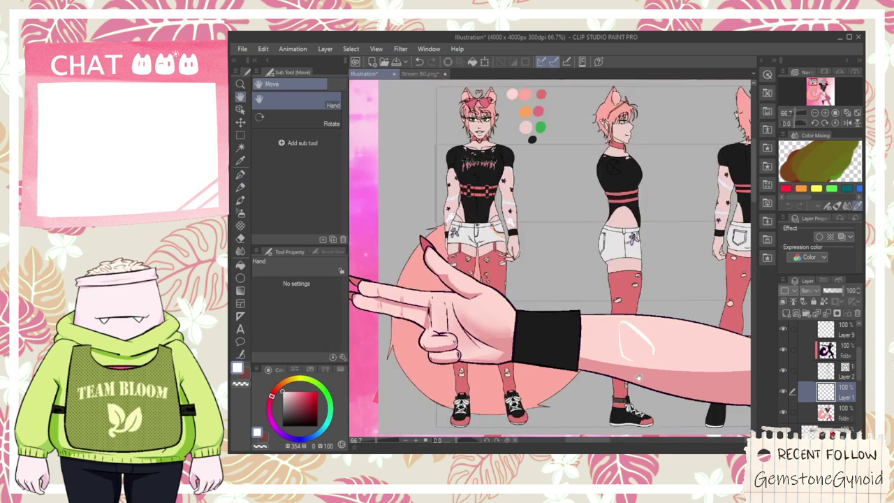
- Extend the white forearm marking with two roughly parallel G-pen lines down to the arm's lower edge
{"action": "scroll", "coordinate": [527, 302], "scroll_direction": "up", "scroll_amount": 2}
{"action": "scroll", "coordinate": [531, 305], "scroll_direction": "down", "scroll_amount": 1}
{"action": "left_click_drag", "start_coordinate": [628, 362], "coordinate": [519, 271]}
{"action": "scroll", "coordinate": [546, 282], "scroll_direction": "up", "scroll_amount": 2}
{"action": "left_click_drag", "start_coordinate": [600, 319], "coordinate": [671, 395]}
{"action": "left_click_drag", "start_coordinate": [660, 301], "coordinate": [715, 412]}
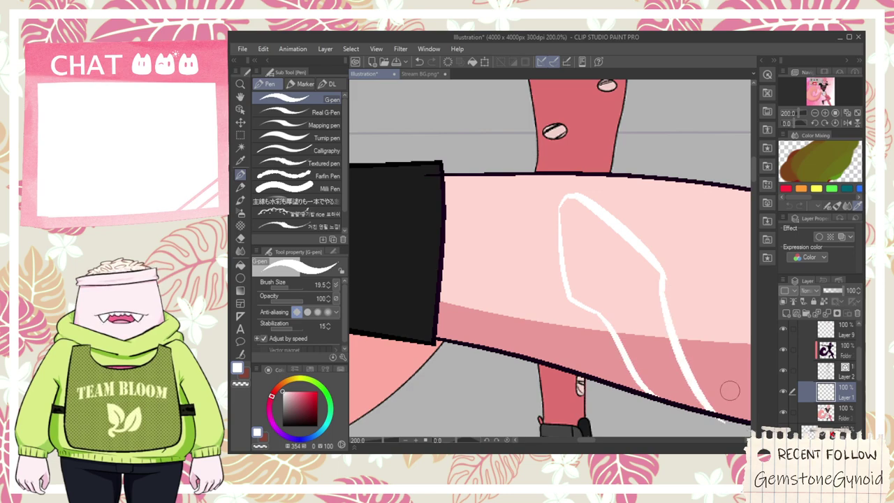
- Redraw the second line of the white forearm marking so it runs past the arm's lower edge
{"action": "scroll", "coordinate": [709, 389], "scroll_direction": "down", "scroll_amount": 1}
{"action": "key", "text": "ctrl+z"}
{"action": "left_click_drag", "start_coordinate": [672, 315], "coordinate": [737, 423]}
{"action": "scroll", "coordinate": [715, 406], "scroll_direction": "down", "scroll_amount": 1}
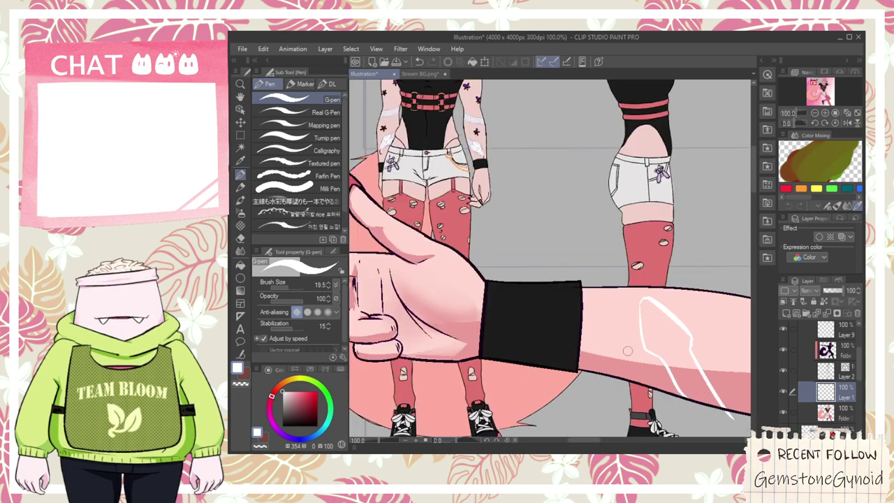
{"action": "scroll", "coordinate": [629, 349], "scroll_direction": "down", "scroll_amount": 1}
{"action": "scroll", "coordinate": [469, 185], "scroll_direction": "up", "scroll_amount": 2}
{"action": "scroll", "coordinate": [468, 180], "scroll_direction": "down", "scroll_amount": 2}
{"action": "key", "text": "space"}
{"action": "scroll", "coordinate": [610, 296], "scroll_direction": "up", "scroll_amount": 3}
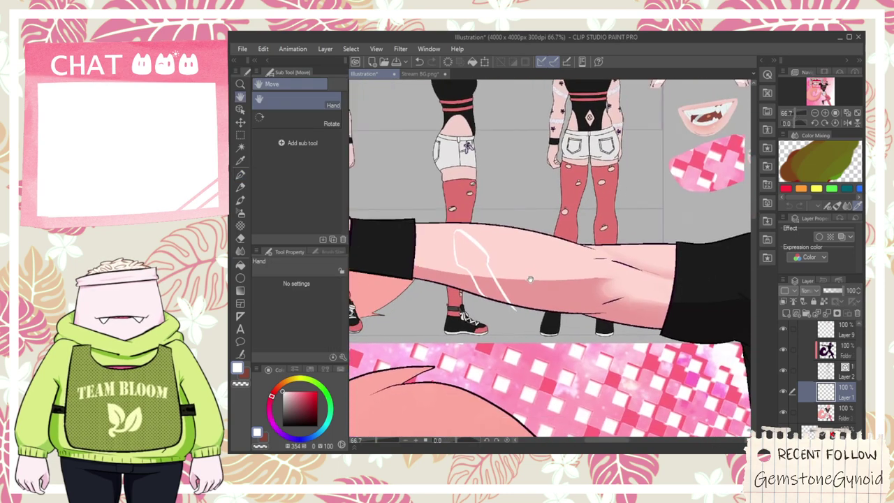
- Draw two curved white G-pen lines across the outstretched arm on either side of the elbow crease
{"action": "key", "text": "p"}
{"action": "key", "text": "ctrl+z"}
{"action": "mouse_move", "coordinate": [523, 196]}
{"action": "left_mouse_down"}
{"action": "mouse_move", "coordinate": [594, 247]}
{"action": "mouse_move", "coordinate": [659, 390]}
{"action": "left_mouse_up"}
{"action": "mouse_move", "coordinate": [670, 224]}
{"action": "left_mouse_down"}
{"action": "mouse_move", "coordinate": [738, 386]}
{"action": "mouse_move", "coordinate": [729, 405]}
{"action": "left_mouse_up"}
{"action": "key", "text": "ctrl+z"}
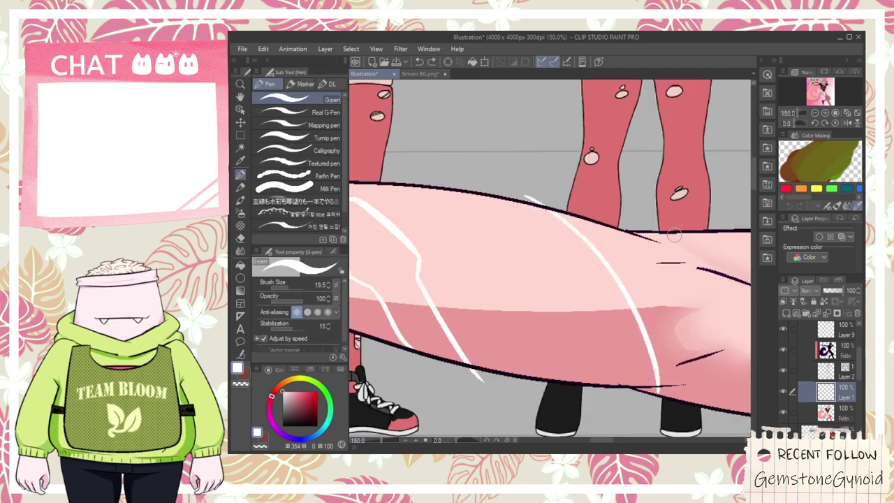
{"action": "left_click_drag", "start_coordinate": [666, 226], "coordinate": [726, 423]}
{"action": "left_click_drag", "start_coordinate": [691, 309], "coordinate": [703, 351]}
{"action": "key", "text": "g"}
{"action": "key", "text": "ctrl+z"}
{"action": "scroll", "coordinate": [701, 355], "scroll_direction": "down", "scroll_amount": 2}
- Draw a short white curve beside the outstretched arm's sleeve, erase its overlap on the sleeve, and fill the enclosed corner white
{"action": "key", "text": "h"}
{"action": "left_click_drag", "start_coordinate": [568, 325], "coordinate": [543, 371]}
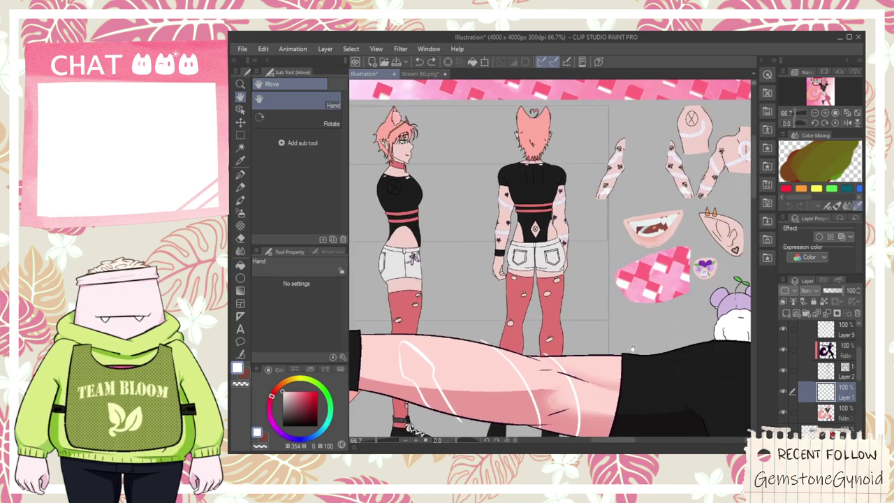
{"action": "scroll", "coordinate": [633, 347], "scroll_direction": "up", "scroll_amount": 4}
{"action": "key", "text": "p"}
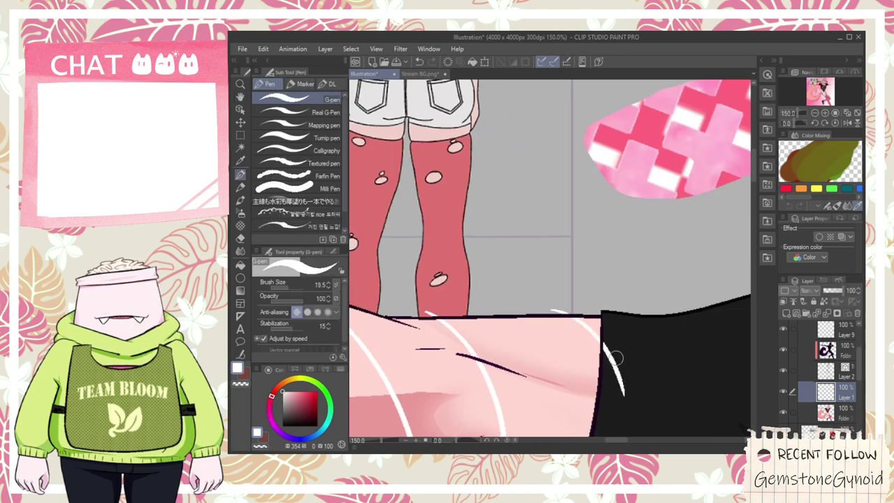
{"action": "scroll", "coordinate": [614, 360], "scroll_direction": "down", "scroll_amount": 4}
{"action": "key", "text": "h"}
{"action": "scroll", "coordinate": [612, 365], "scroll_direction": "up", "scroll_amount": 4}
{"action": "scroll", "coordinate": [613, 364], "scroll_direction": "up", "scroll_amount": 2}
{"action": "key", "text": "e"}
{"action": "mouse_move", "coordinate": [625, 365]}
{"action": "left_mouse_down"}
{"action": "mouse_move", "coordinate": [605, 353]}
{"action": "mouse_move", "coordinate": [598, 283]}
{"action": "left_mouse_up"}
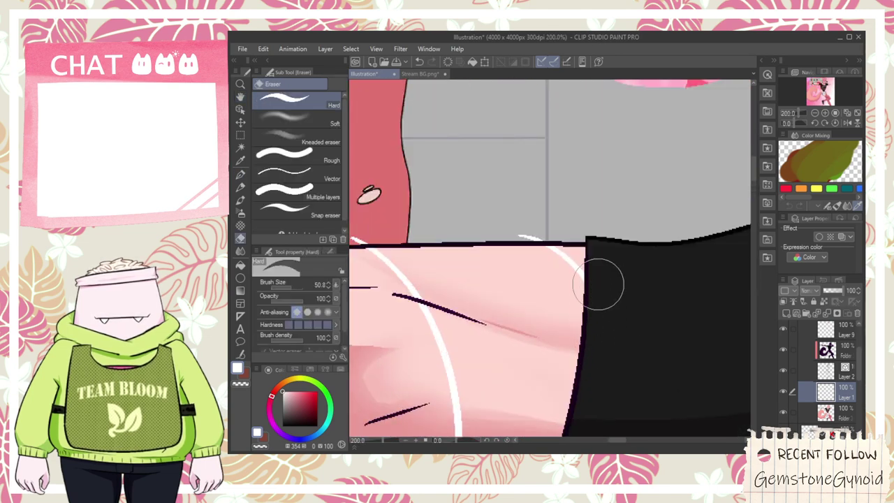
{"action": "key", "text": "g"}
{"action": "left_click", "coordinate": [577, 248]}
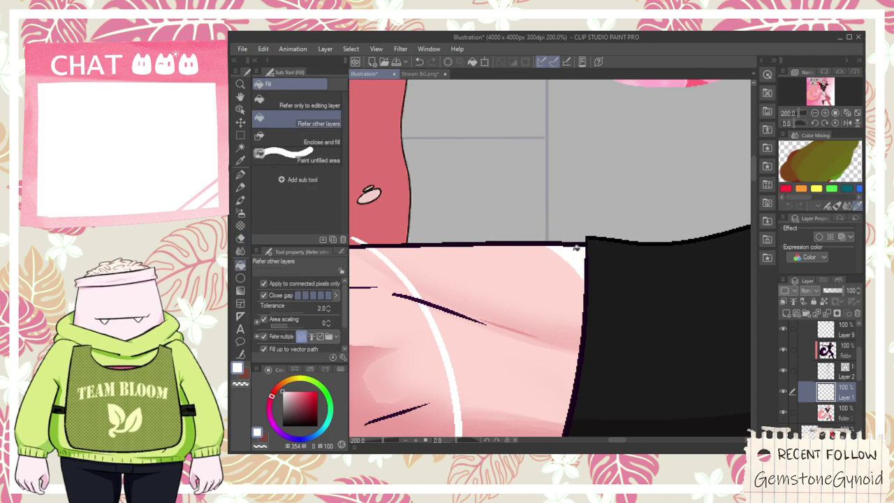
{"action": "scroll", "coordinate": [575, 250], "scroll_direction": "up", "scroll_amount": 2}
{"action": "scroll", "coordinate": [551, 272], "scroll_direction": "down", "scroll_amount": 5}
- Briefly hide the character color folder and compare both arms with the markings on the reference sheet
{"action": "key", "text": "h"}
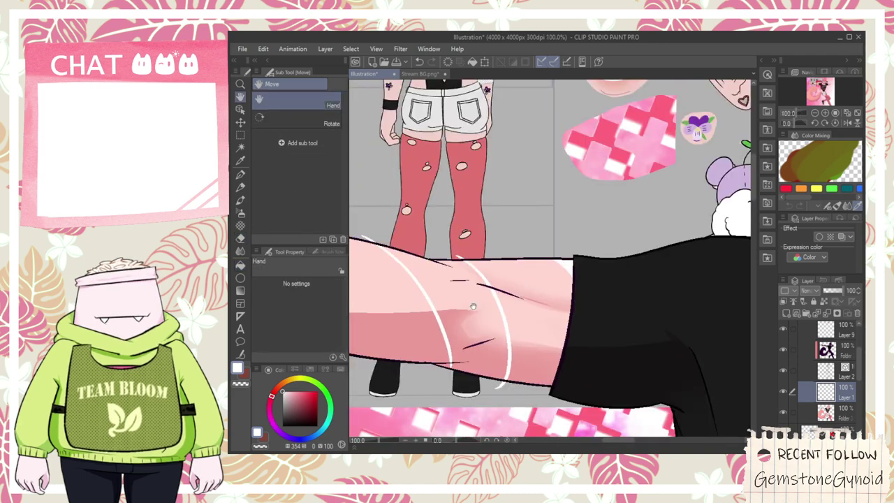
{"action": "left_click_drag", "start_coordinate": [470, 306], "coordinate": [528, 311]}
{"action": "scroll", "coordinate": [545, 305], "scroll_direction": "down", "scroll_amount": 3}
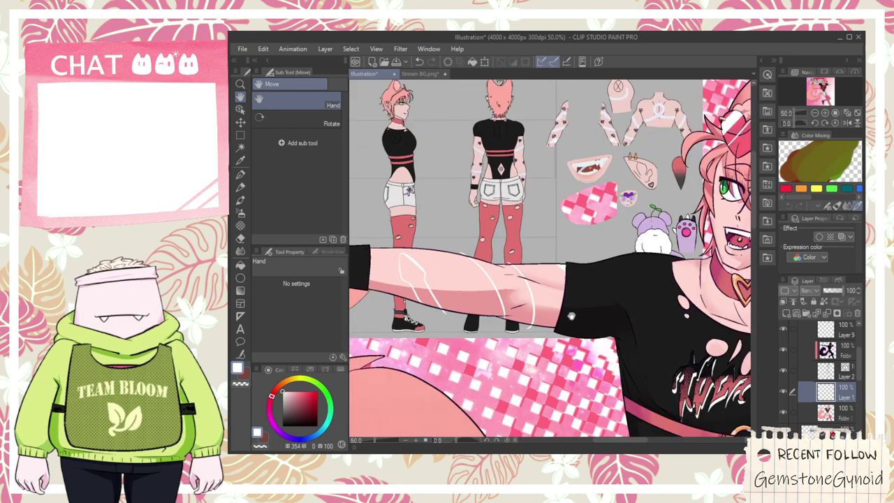
{"action": "left_click", "coordinate": [783, 413]}
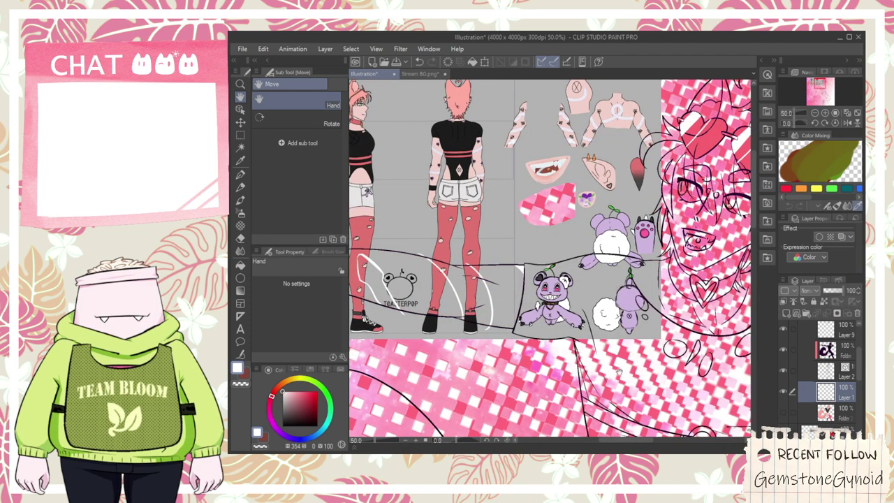
{"action": "key", "text": "g"}
{"action": "key", "text": "h"}
{"action": "left_click_drag", "start_coordinate": [528, 326], "coordinate": [739, 409]}
{"action": "left_click", "coordinate": [783, 414]}
{"action": "scroll", "coordinate": [489, 213], "scroll_direction": "up", "scroll_amount": 2}
{"action": "scroll", "coordinate": [487, 219], "scroll_direction": "down", "scroll_amount": 2}
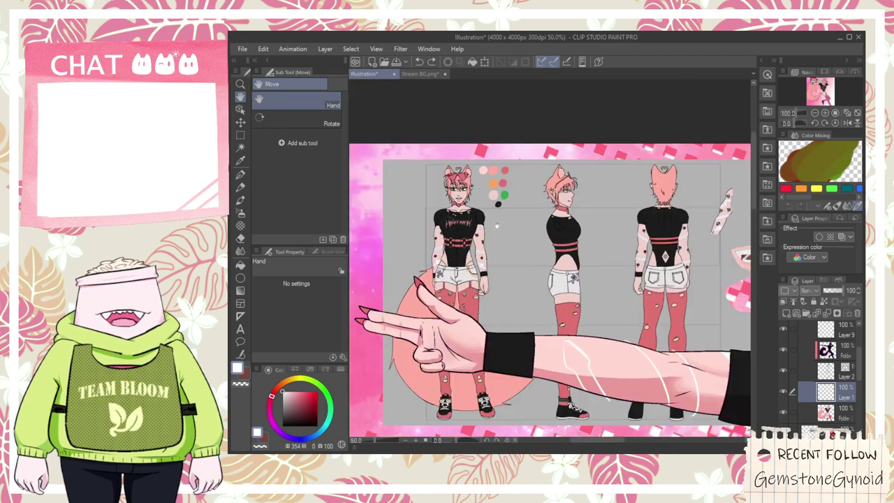
{"action": "scroll", "coordinate": [487, 219], "scroll_direction": "down", "scroll_amount": 3}
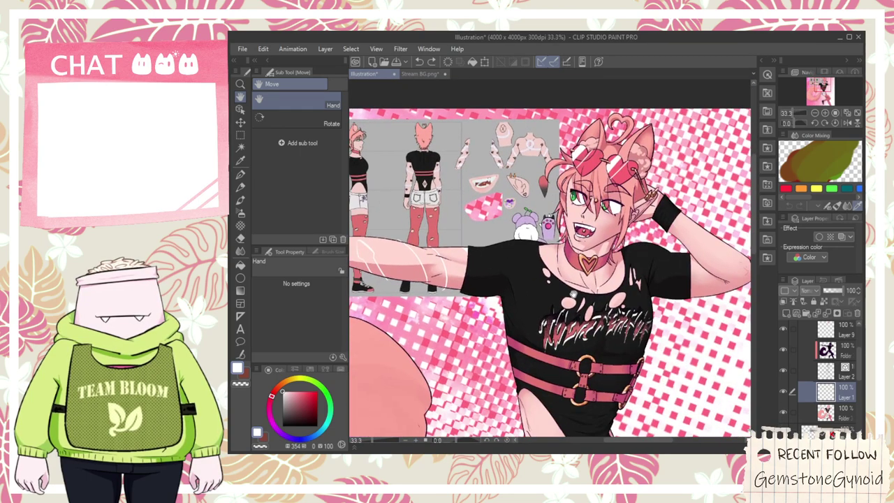
{"action": "scroll", "coordinate": [496, 199], "scroll_direction": "up", "scroll_amount": 2}
{"action": "scroll", "coordinate": [530, 206], "scroll_direction": "down", "scroll_amount": 1}
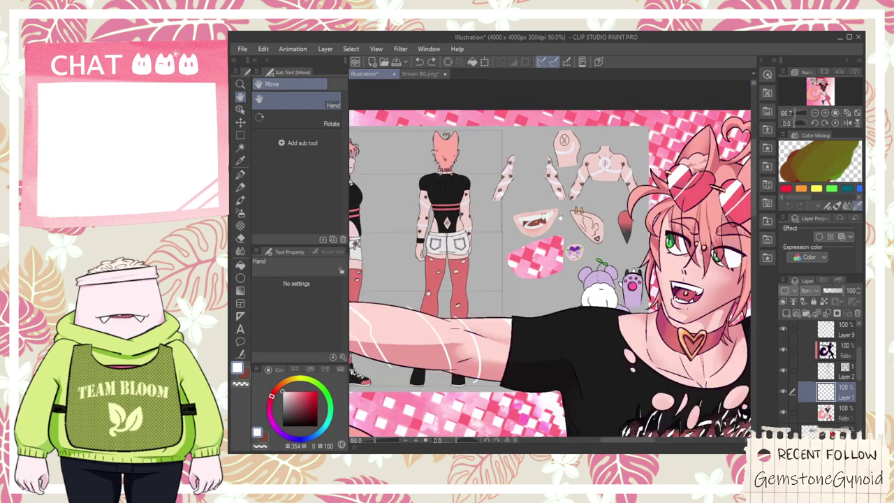
{"action": "left_click_drag", "start_coordinate": [598, 150], "coordinate": [550, 145]}
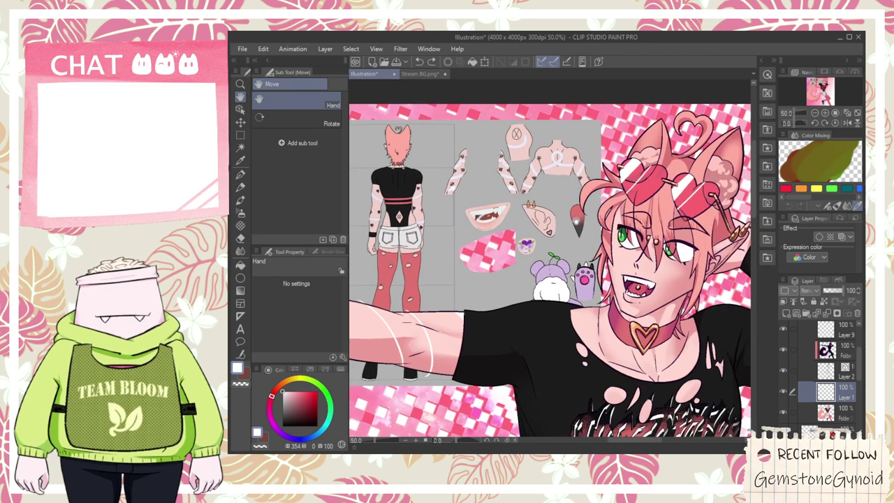
{"action": "left_click_drag", "start_coordinate": [578, 250], "coordinate": [557, 242]}
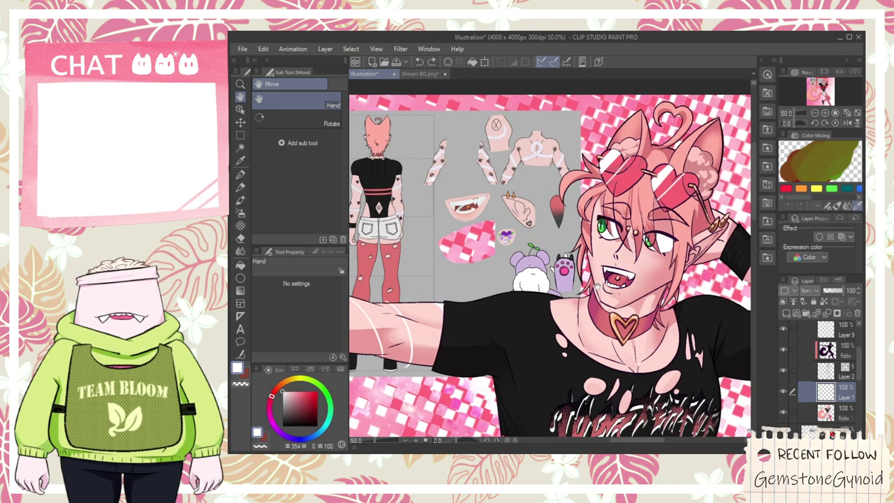
{"action": "scroll", "coordinate": [604, 305], "scroll_direction": "up", "scroll_amount": 4}
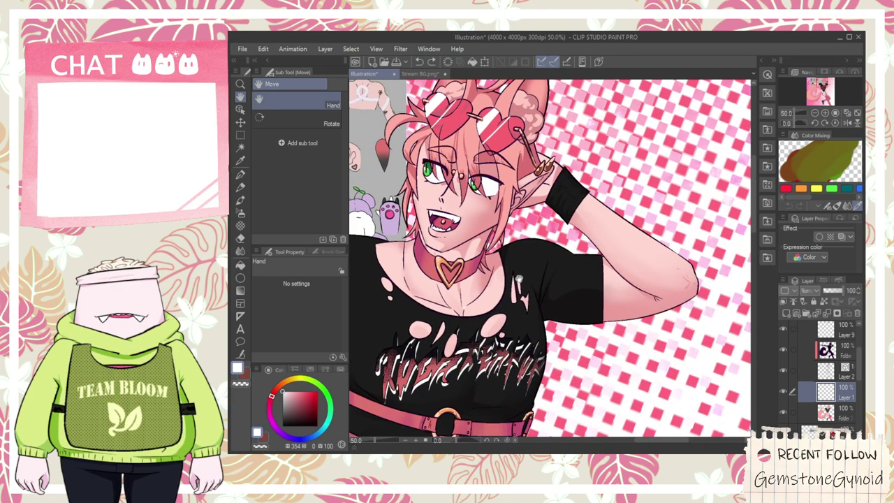
- Draw two curved white G-pen lines on the upper part of the raised arm beside the sleeve
{"action": "key", "text": "p"}
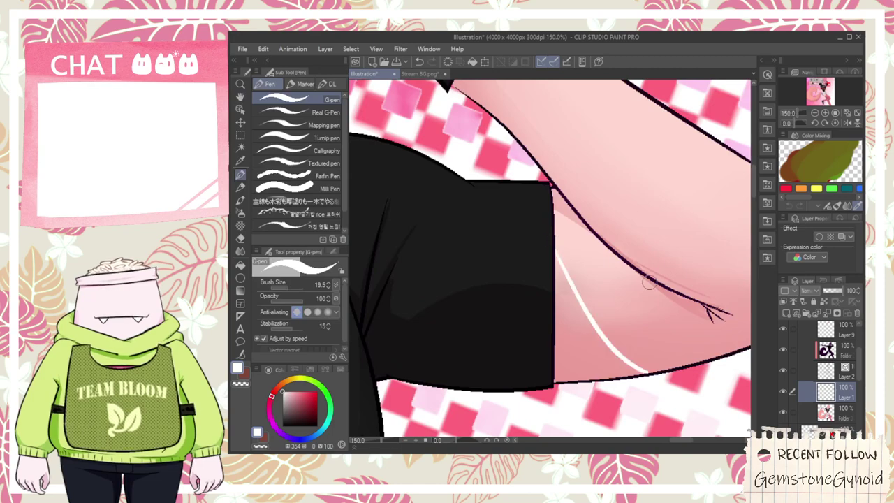
{"action": "key", "text": "h"}
{"action": "scroll", "coordinate": [670, 342], "scroll_direction": "down", "scroll_amount": 4}
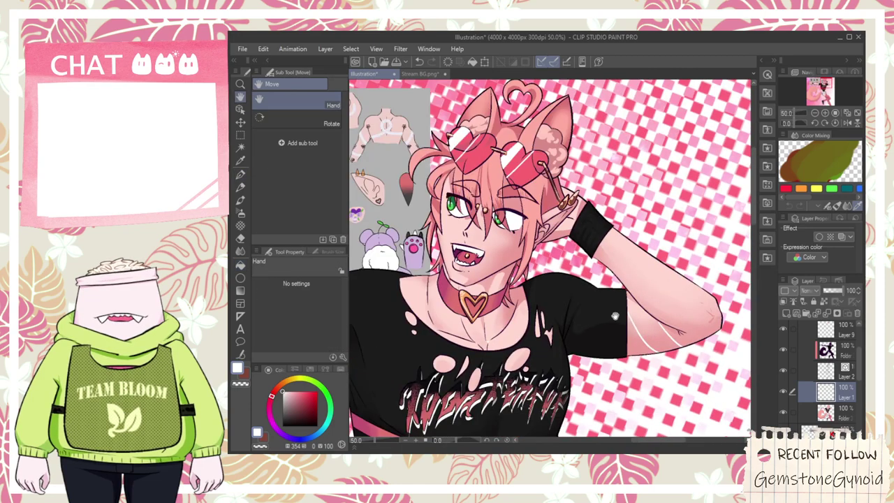
{"action": "left_click_drag", "start_coordinate": [616, 317], "coordinate": [685, 360]}
{"action": "left_click_drag", "start_coordinate": [600, 279], "coordinate": [647, 307]}
- Draw two curved white lines across the raised forearm between the elbow and the wristband
{"action": "scroll", "coordinate": [647, 307], "scroll_direction": "up", "scroll_amount": 4}
{"action": "key", "text": "p"}
{"action": "mouse_move", "coordinate": [494, 290]}
{"action": "left_mouse_down"}
{"action": "mouse_move", "coordinate": [625, 296]}
{"action": "mouse_move", "coordinate": [663, 271]}
{"action": "left_mouse_up"}
{"action": "left_click_drag", "start_coordinate": [585, 376], "coordinate": [736, 295]}
- Outline a rounded marking below the raised arm's wristband and fill it with white
{"action": "scroll", "coordinate": [622, 259], "scroll_direction": "up", "scroll_amount": 2}
{"action": "mouse_move", "coordinate": [609, 229]}
{"action": "left_mouse_down"}
{"action": "mouse_move", "coordinate": [562, 255]}
{"action": "mouse_move", "coordinate": [480, 228]}
{"action": "mouse_move", "coordinate": [484, 198]}
{"action": "left_mouse_up"}
{"action": "key", "text": "ctrl+z"}
{"action": "mouse_move", "coordinate": [607, 230]}
{"action": "left_mouse_down"}
{"action": "mouse_move", "coordinate": [537, 257]}
{"action": "mouse_move", "coordinate": [451, 207]}
{"action": "mouse_move", "coordinate": [508, 161]}
{"action": "left_mouse_up"}
{"action": "key", "text": "g"}
{"action": "left_click", "coordinate": [523, 208]}
{"action": "left_click", "coordinate": [479, 226]}
- Hide the character color folder directly below Layer 1 so the arm markings can be filled against the line art
{"action": "scroll", "coordinate": [507, 219], "scroll_direction": "down", "scroll_amount": 3}
{"action": "scroll", "coordinate": [519, 203], "scroll_direction": "down", "scroll_amount": 2}
{"action": "key", "text": "h"}
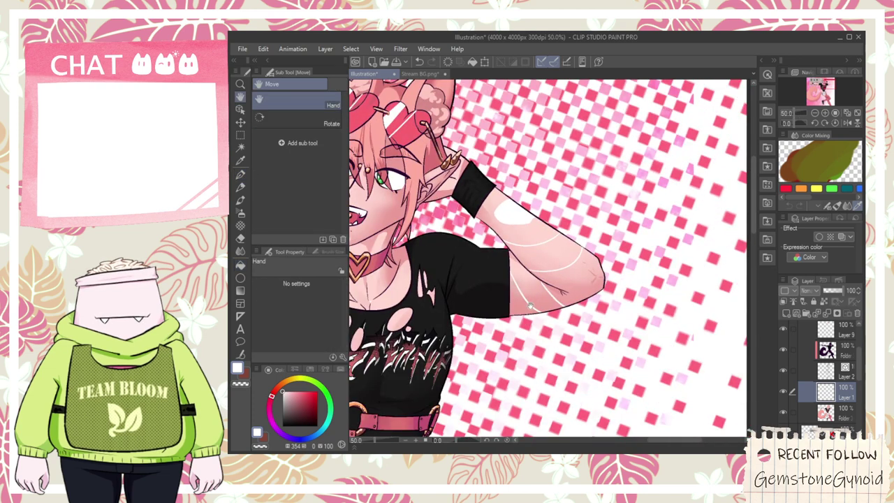
{"action": "left_click_drag", "start_coordinate": [520, 204], "coordinate": [570, 211]}
{"action": "left_click", "coordinate": [793, 412]}
{"action": "left_click", "coordinate": [783, 413]}
{"action": "key", "text": "g"}
{"action": "scroll", "coordinate": [603, 266], "scroll_direction": "up", "scroll_amount": 2}
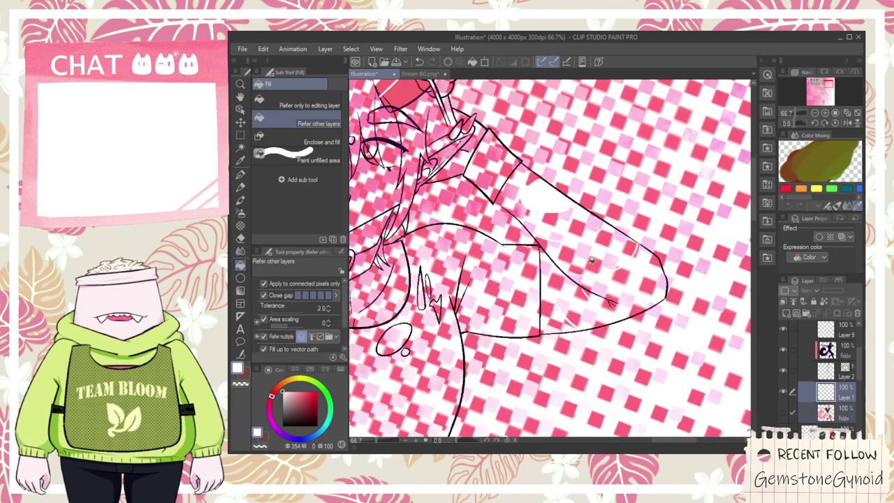
{"action": "scroll", "coordinate": [857, 375], "scroll_direction": "down", "scroll_amount": 3}
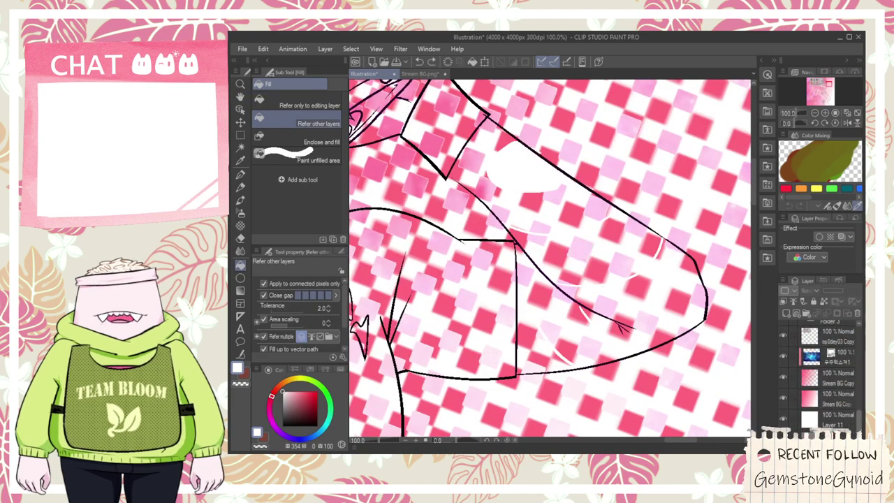
- Gather the galaxy image and the background layers beneath it in a new folder, collapse it, and hide the background
{"action": "left_click", "coordinate": [813, 353]}
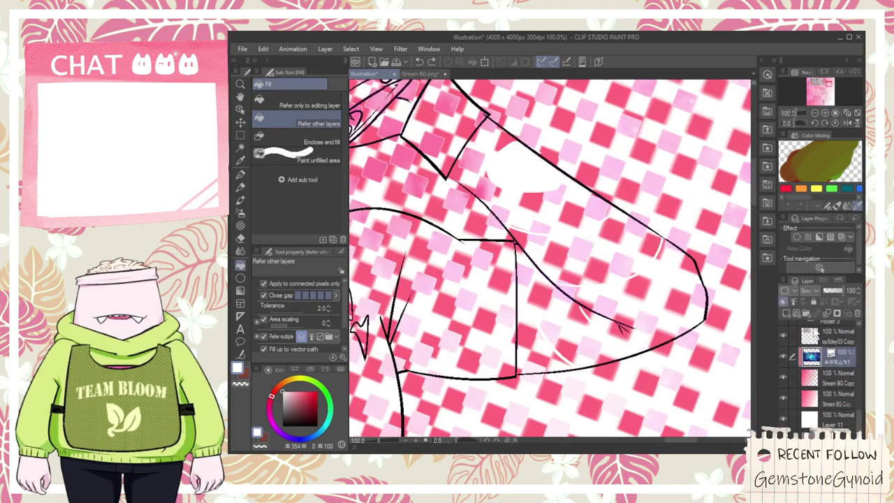
{"action": "left_click", "coordinate": [805, 313]}
{"action": "left_click", "coordinate": [817, 372]}
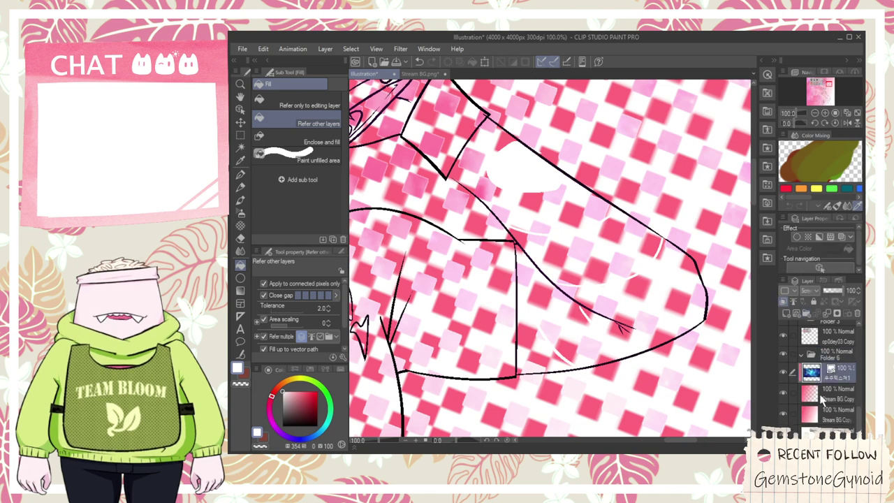
{"action": "left_click", "coordinate": [821, 434], "text": "shift"}
{"action": "left_click_drag", "start_coordinate": [819, 356], "coordinate": [820, 358]}
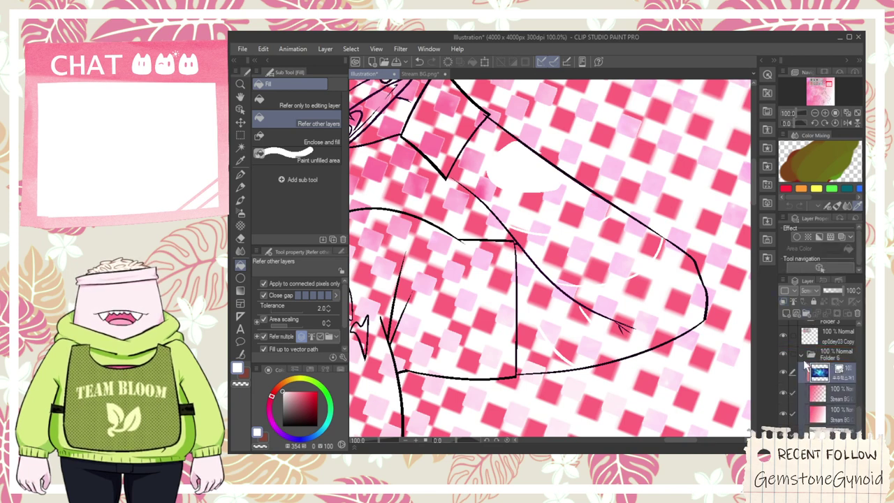
{"action": "left_click", "coordinate": [801, 355]}
{"action": "left_click", "coordinate": [783, 404]}
- Select Layer 1 and fill the bands between the white lines on the raised arm with white
{"action": "scroll", "coordinate": [844, 391], "scroll_direction": "up", "scroll_amount": 8}
{"action": "left_click", "coordinate": [841, 402]}
{"action": "left_click", "coordinate": [832, 388]}
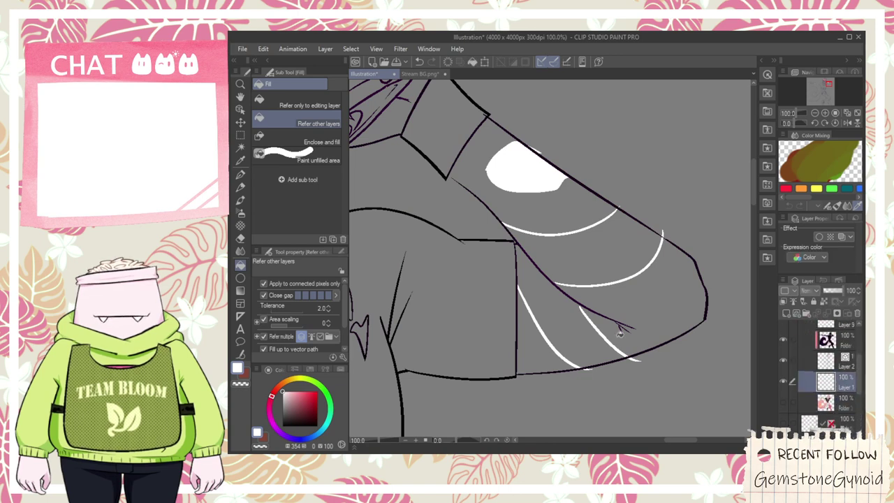
{"action": "left_click", "coordinate": [586, 329]}
{"action": "left_click", "coordinate": [591, 266]}
- Fill the elbow band and the forearm marking on the outstretched arm with white
{"action": "scroll", "coordinate": [586, 250], "scroll_direction": "down", "scroll_amount": 1}
{"action": "scroll", "coordinate": [586, 252], "scroll_direction": "down", "scroll_amount": 1}
{"action": "left_click_drag", "start_coordinate": [505, 271], "coordinate": [660, 266]}
{"action": "left_click_drag", "start_coordinate": [530, 271], "coordinate": [688, 277]}
{"action": "scroll", "coordinate": [482, 248], "scroll_direction": "up", "scroll_amount": 2}
{"action": "left_click", "coordinate": [472, 252]}
{"action": "scroll", "coordinate": [488, 274], "scroll_direction": "down", "scroll_amount": 1}
{"action": "left_click", "coordinate": [465, 253]}
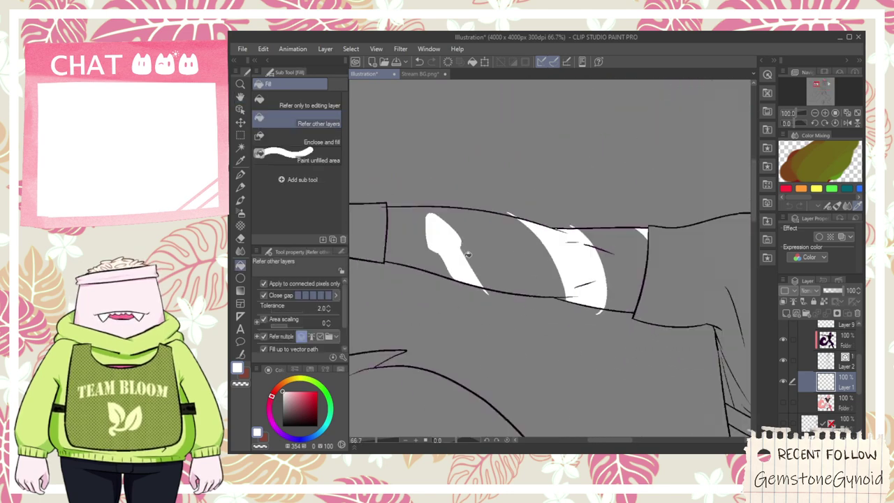
- Examine the filled white markings on both arms for gaps and for overlaps past the line art
{"action": "scroll", "coordinate": [466, 255], "scroll_direction": "down", "scroll_amount": 3}
{"action": "left_click_drag", "start_coordinate": [492, 268], "coordinate": [488, 279]}
{"action": "scroll", "coordinate": [457, 246], "scroll_direction": "up", "scroll_amount": 3}
{"action": "scroll", "coordinate": [487, 259], "scroll_direction": "down", "scroll_amount": 2}
{"action": "left_click_drag", "start_coordinate": [621, 301], "coordinate": [557, 285]}
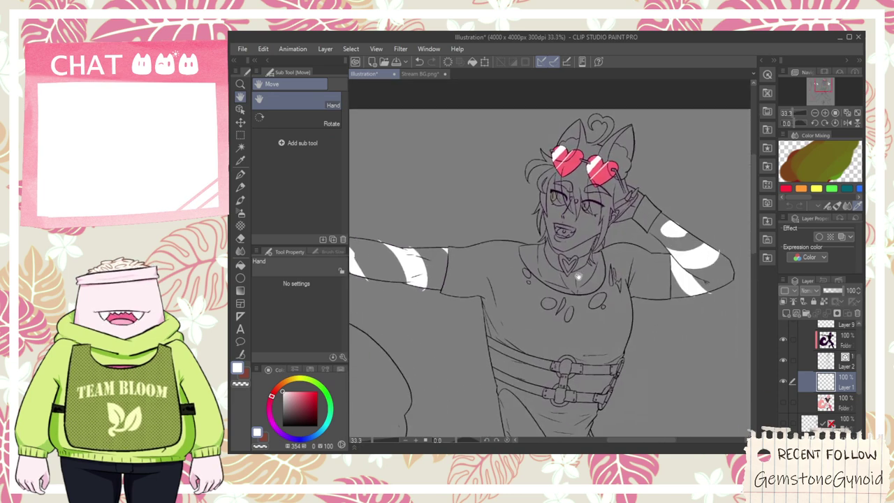
{"action": "scroll", "coordinate": [675, 245], "scroll_direction": "up", "scroll_amount": 5}
{"action": "scroll", "coordinate": [658, 210], "scroll_direction": "down", "scroll_amount": 3}
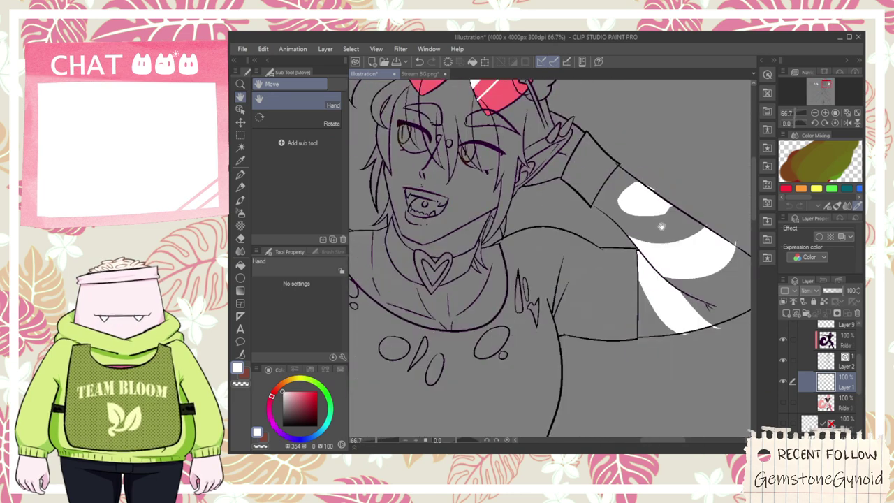
{"action": "scroll", "coordinate": [481, 150], "scroll_direction": "down", "scroll_amount": 1}
{"action": "left_click_drag", "start_coordinate": [485, 242], "coordinate": [671, 276]}
{"action": "left_click_drag", "start_coordinate": [454, 245], "coordinate": [581, 272]}
{"action": "scroll", "coordinate": [481, 290], "scroll_direction": "up", "scroll_amount": 2}
{"action": "left_click_drag", "start_coordinate": [414, 274], "coordinate": [525, 240]}
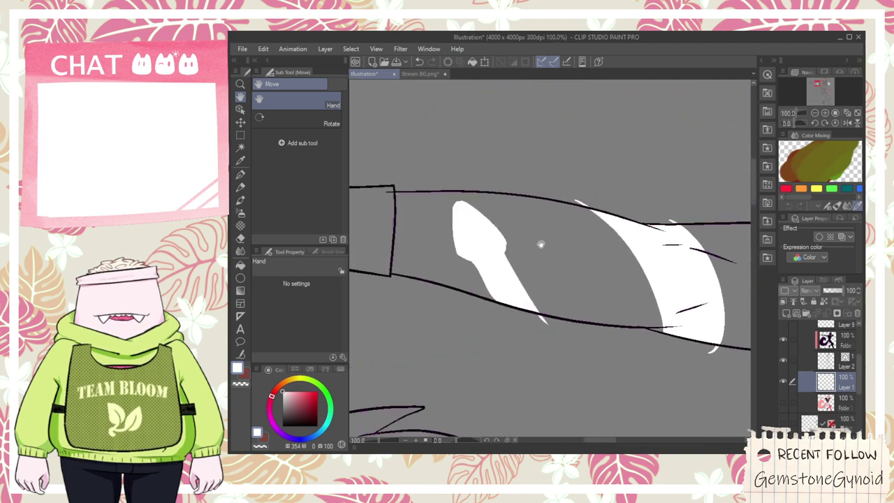
- Select the painted area of the white arm markings on Layer 1
{"action": "key", "text": "i"}
{"action": "scroll", "coordinate": [447, 279], "scroll_direction": "up", "scroll_amount": 2}
{"action": "scroll", "coordinate": [517, 257], "scroll_direction": "down", "scroll_amount": 1}
{"action": "scroll", "coordinate": [519, 256], "scroll_direction": "down", "scroll_amount": 2}
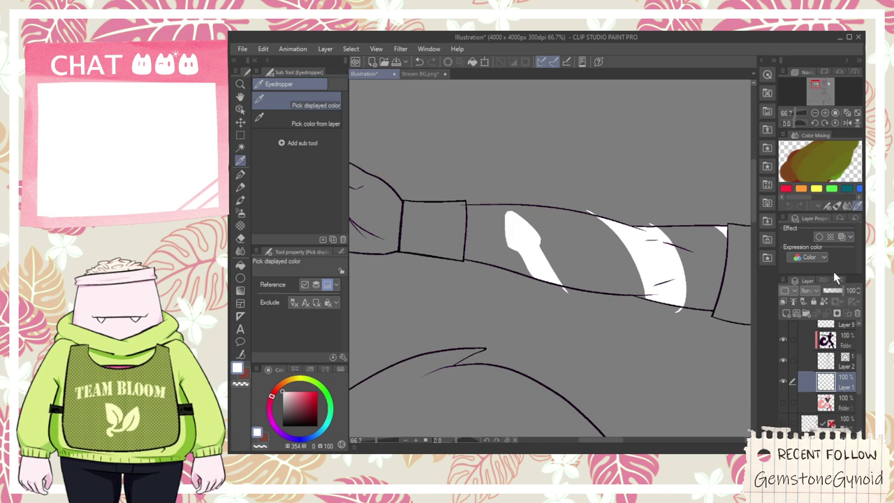
{"action": "key", "text": "ctrl+shift+d"}
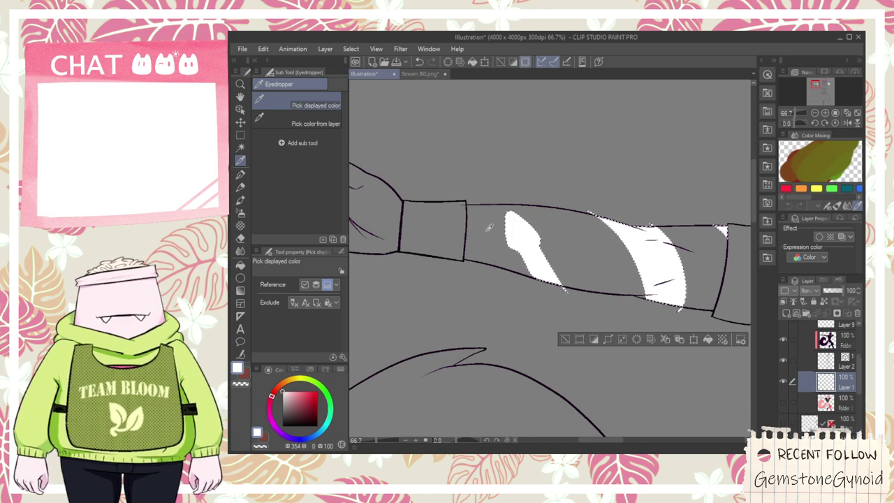
- Choose the rice-texture pen at brush size 9.5 and set the drawing colour to light grey with 80 brightness
{"action": "scroll", "coordinate": [504, 232], "scroll_direction": "up", "scroll_amount": 3}
{"action": "left_click", "coordinate": [241, 214]}
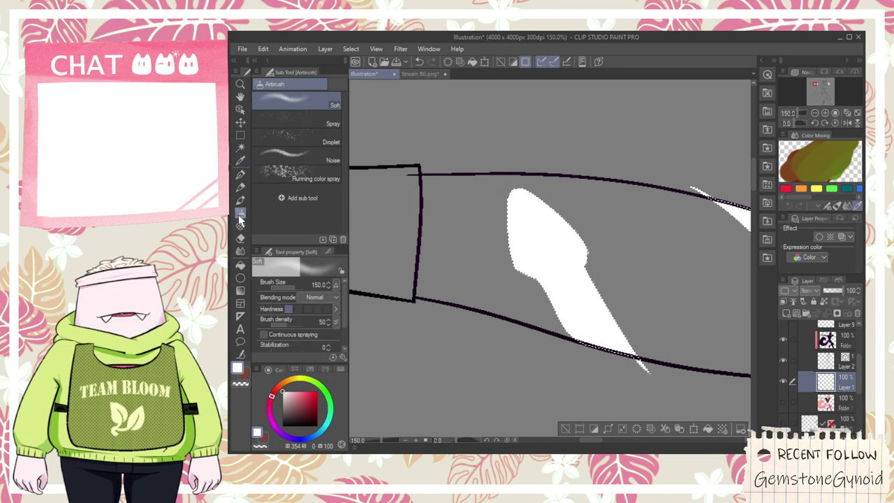
{"action": "left_click", "coordinate": [240, 176]}
{"action": "left_click", "coordinate": [319, 215]}
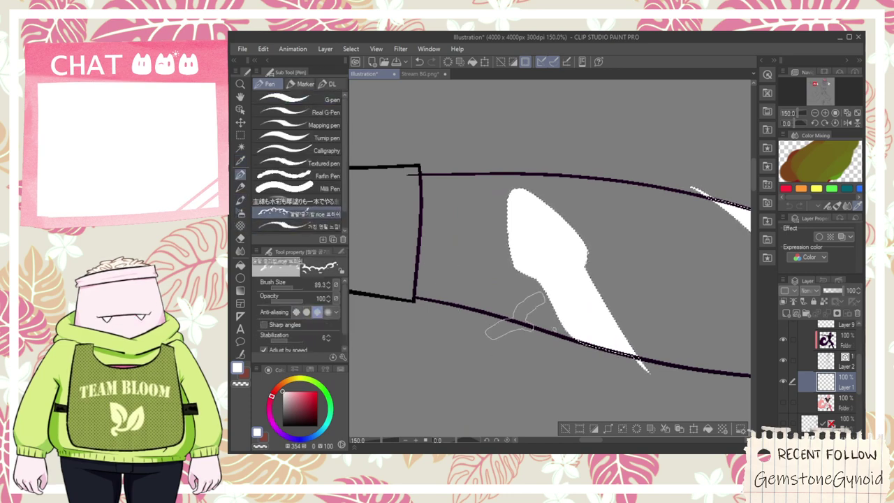
{"action": "left_click", "coordinate": [289, 287]}
{"action": "key", "text": "i"}
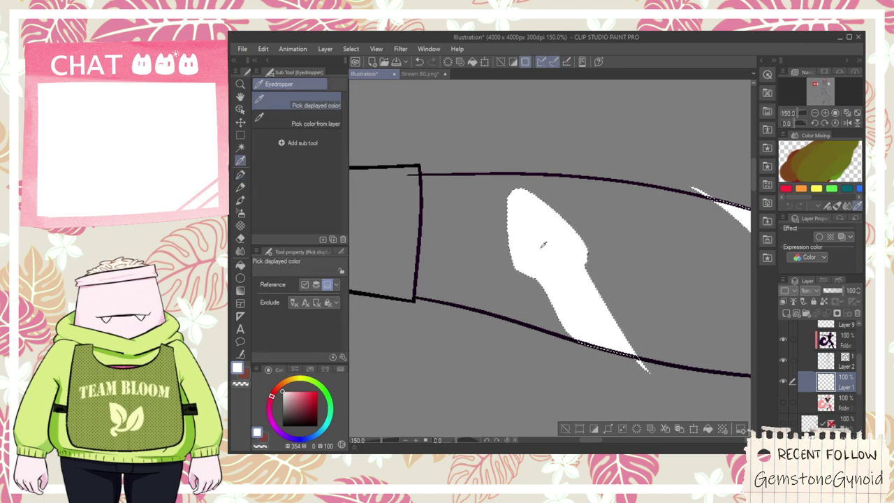
{"action": "left_click", "coordinate": [286, 394]}
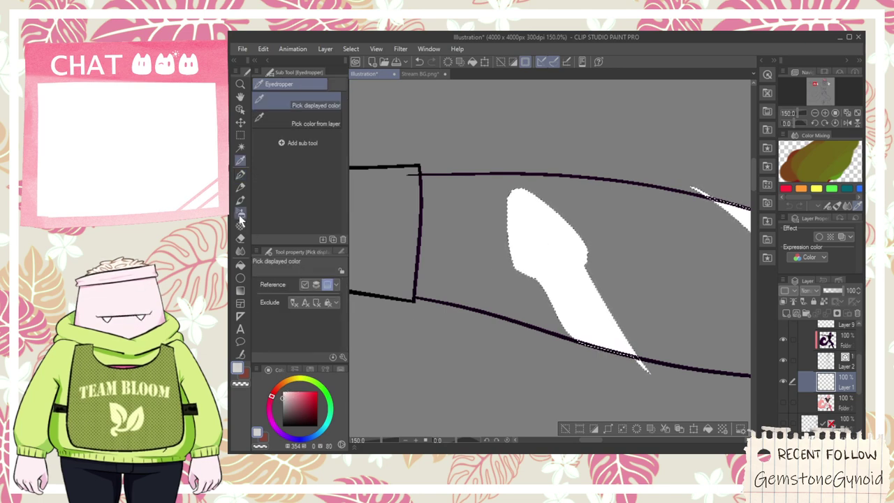
- Try shading the narrow end of the outstretched forearm's marking with thin light grey texture strokes
{"action": "left_click", "coordinate": [240, 173]}
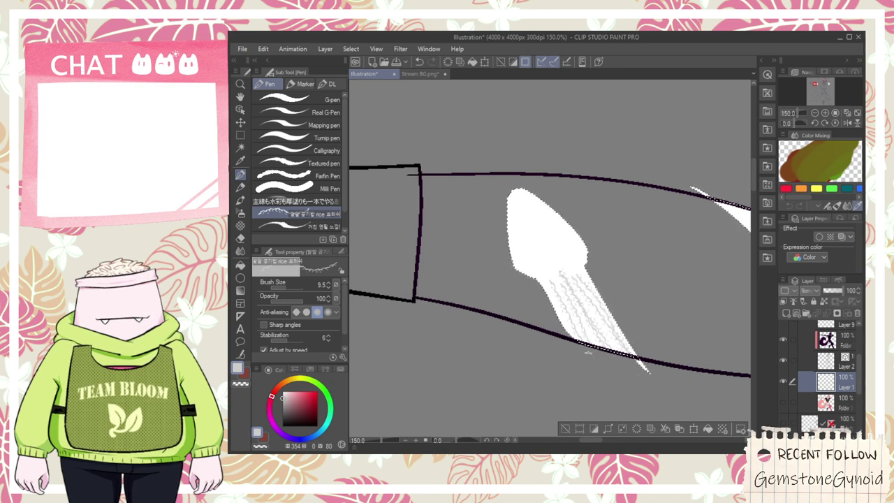
{"action": "scroll", "coordinate": [553, 291], "scroll_direction": "down", "scroll_amount": 2}
{"action": "scroll", "coordinate": [661, 262], "scroll_direction": "up", "scroll_amount": 2}
- Try lining the hand-side edge of the outstretched arm's elbow band with thin light grey texture strokes
{"action": "left_click_drag", "start_coordinate": [606, 235], "coordinate": [713, 409]}
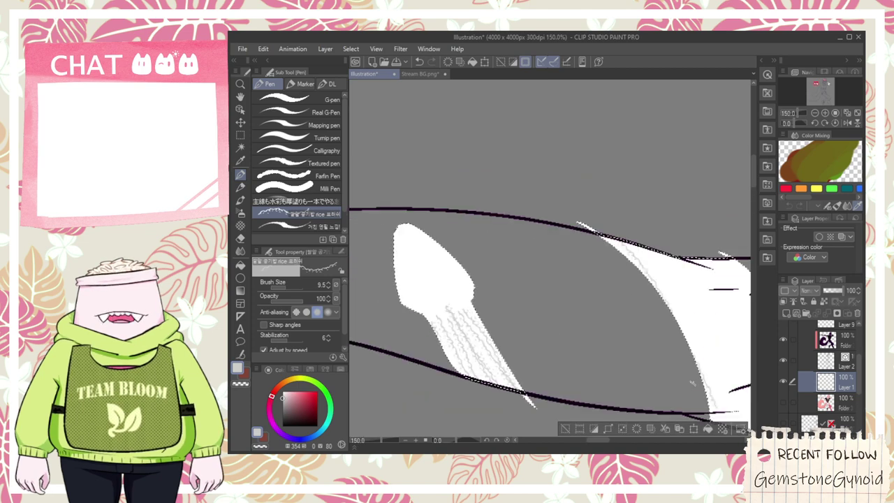
{"action": "scroll", "coordinate": [668, 357], "scroll_direction": "down", "scroll_amount": 1}
{"action": "left_click_drag", "start_coordinate": [659, 374], "coordinate": [524, 298]}
{"action": "scroll", "coordinate": [529, 233], "scroll_direction": "up", "scroll_amount": 1}
{"action": "left_click_drag", "start_coordinate": [490, 194], "coordinate": [603, 375]}
{"action": "key", "text": "ctrl+z"}
{"action": "key", "text": "ctrl+z"}
{"action": "left_click_drag", "start_coordinate": [484, 193], "coordinate": [623, 359]}
{"action": "left_click_drag", "start_coordinate": [543, 265], "coordinate": [469, 185]}
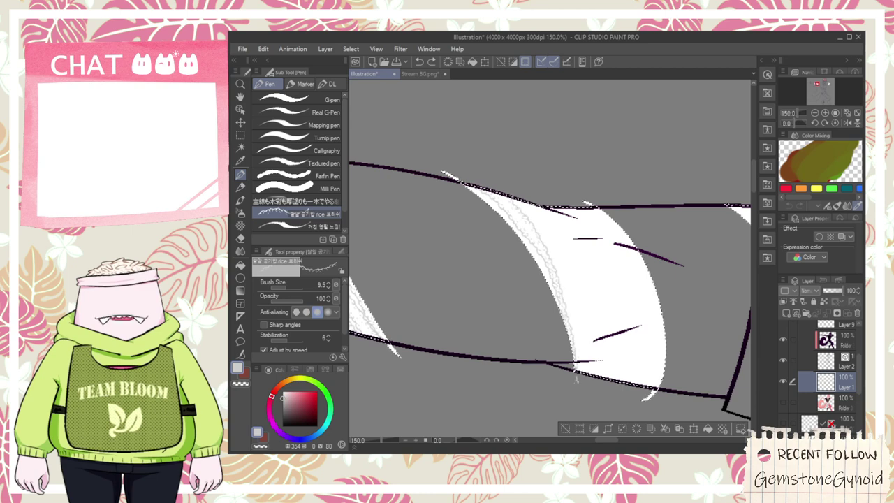
{"action": "mouse_move", "coordinate": [510, 196]}
{"action": "left_mouse_down"}
{"action": "mouse_move", "coordinate": [556, 257]}
{"action": "mouse_move", "coordinate": [595, 378]}
{"action": "left_mouse_up"}
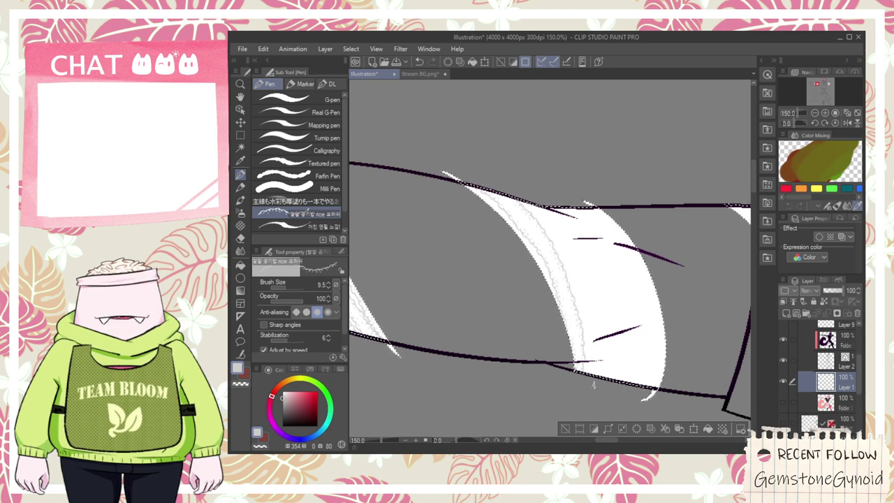
- Undo the thin grey texture strokes on the elbow band and the forearm marking
{"action": "key", "text": "ctrl+z"}
{"action": "key", "text": "ctrl+z"}
{"action": "key", "text": "ctrl+z"}
{"action": "key", "text": "ctrl+z"}
{"action": "key", "text": "ctrl+z"}
{"action": "scroll", "coordinate": [580, 362], "scroll_direction": "down", "scroll_amount": 2}
{"action": "key", "text": "ctrl+z"}
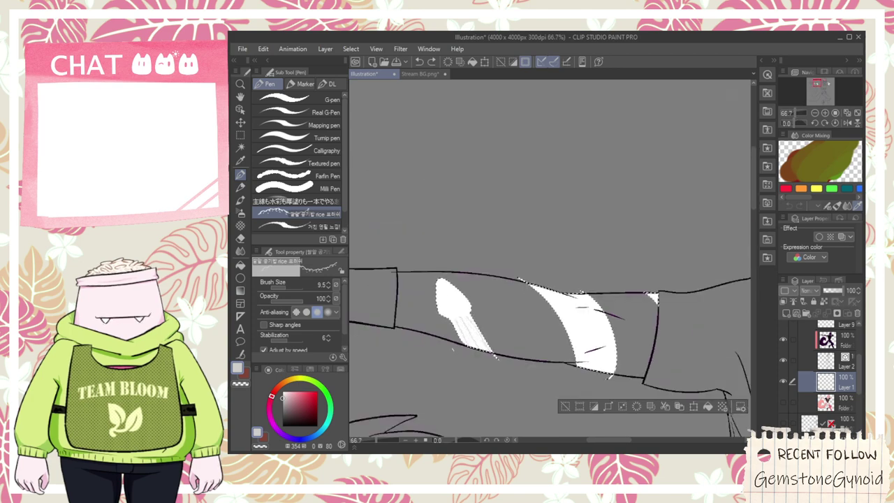
{"action": "key", "text": "ctrl+plus"}
{"action": "key", "text": "ctrl+plus"}
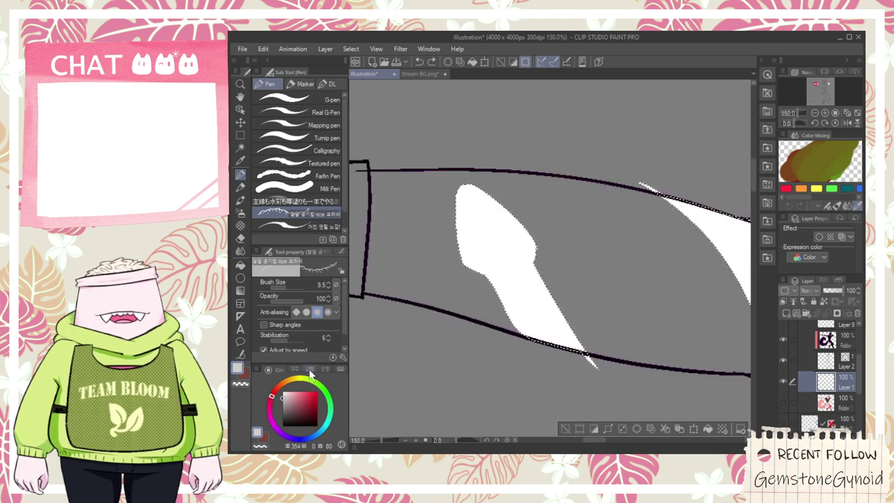
- Set the brush size to 21 and shade both edges of the forearm marking's narrow end with light grey texture
{"action": "left_click_drag", "start_coordinate": [285, 288], "coordinate": [294, 287]}
{"action": "left_click_drag", "start_coordinate": [520, 322], "coordinate": [497, 348]}
{"action": "key", "text": "ctrl+z"}
{"action": "left_click_drag", "start_coordinate": [295, 289], "coordinate": [291, 287]}
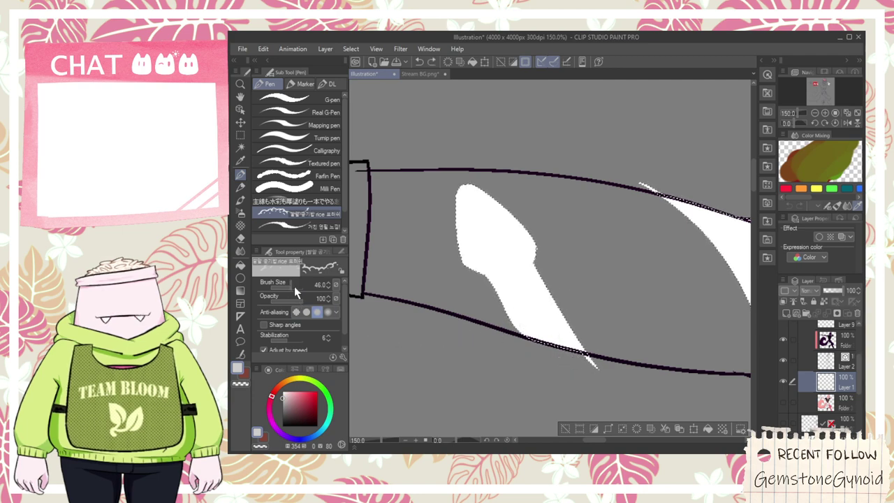
{"action": "left_click_drag", "start_coordinate": [289, 287], "coordinate": [287, 287]}
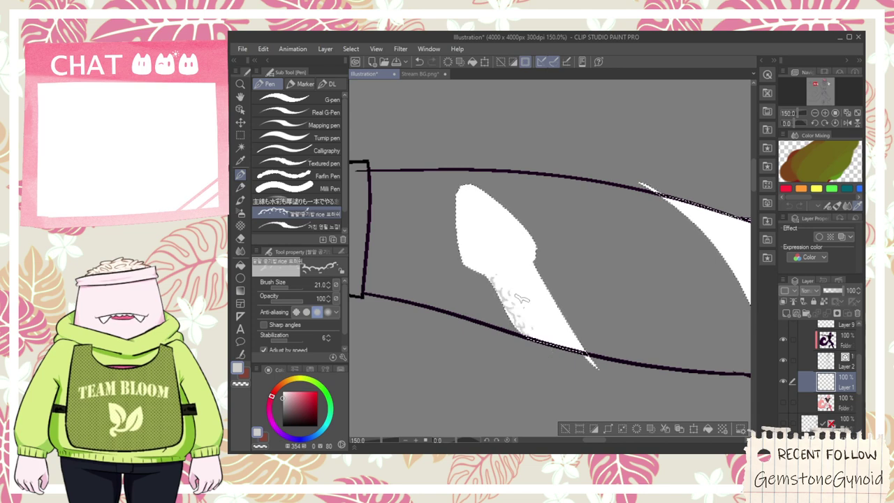
{"action": "key", "text": "ctrl+z"}
{"action": "left_click_drag", "start_coordinate": [535, 271], "coordinate": [584, 359]}
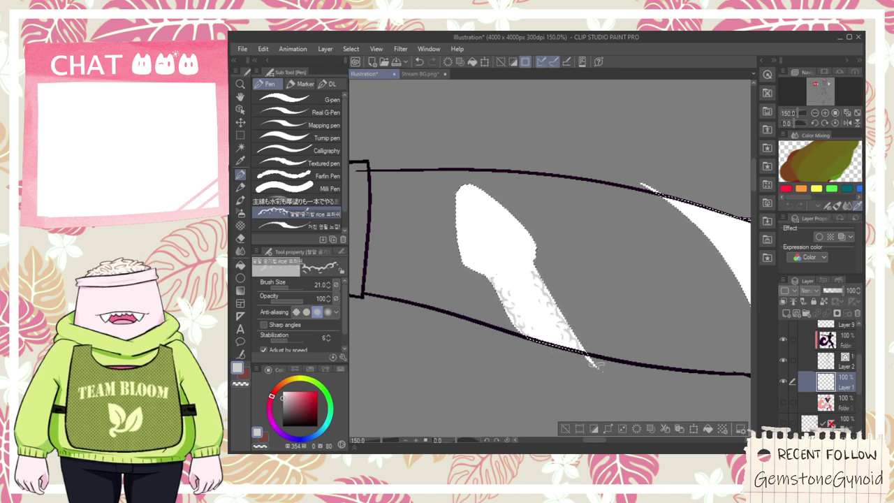
- Shade both curved edges of the outstretched arm's elbow band with light grey texture strokes
{"action": "key", "text": "space"}
{"action": "left_click_drag", "start_coordinate": [674, 309], "coordinate": [504, 283]}
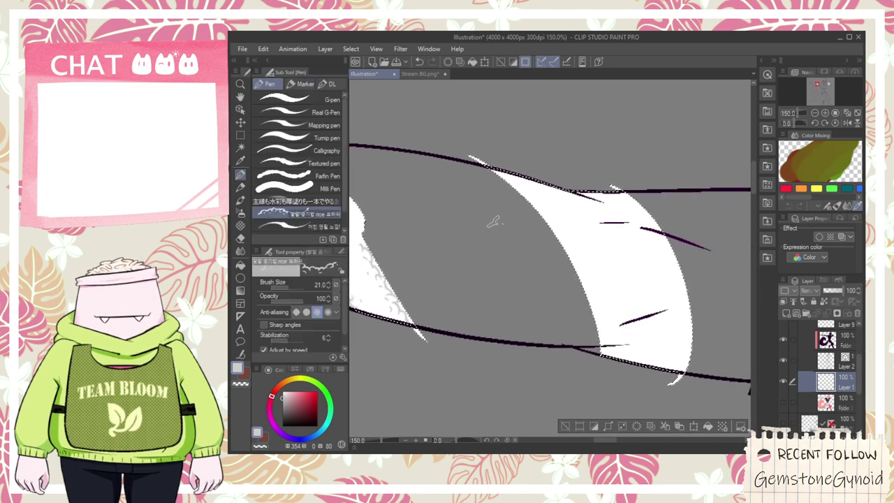
{"action": "left_click_drag", "start_coordinate": [514, 176], "coordinate": [613, 355]}
{"action": "key", "text": "ctrl+z"}
{"action": "mouse_move", "coordinate": [674, 376]}
{"action": "left_mouse_down"}
{"action": "mouse_move", "coordinate": [610, 194]}
{"action": "mouse_move", "coordinate": [671, 349]}
{"action": "mouse_move", "coordinate": [676, 408]}
{"action": "left_mouse_up"}
{"action": "key", "text": "ctrl+z"}
{"action": "key", "text": "ctrl+z"}
{"action": "mouse_move", "coordinate": [618, 188]}
{"action": "left_mouse_down"}
{"action": "mouse_move", "coordinate": [686, 285]}
{"action": "mouse_move", "coordinate": [685, 339]}
{"action": "mouse_move", "coordinate": [677, 285]}
{"action": "mouse_move", "coordinate": [681, 342]}
{"action": "mouse_move", "coordinate": [668, 400]}
{"action": "left_mouse_up"}
{"action": "key", "text": "ctrl+z"}
{"action": "mouse_move", "coordinate": [607, 361]}
{"action": "left_mouse_down"}
{"action": "mouse_move", "coordinate": [564, 257]}
{"action": "mouse_move", "coordinate": [499, 169]}
{"action": "mouse_move", "coordinate": [555, 234]}
{"action": "mouse_move", "coordinate": [611, 327]}
{"action": "mouse_move", "coordinate": [605, 371]}
{"action": "mouse_move", "coordinate": [600, 351]}
{"action": "left_mouse_up"}
{"action": "key", "text": "ctrl+z"}
{"action": "key", "text": "ctrl+z"}
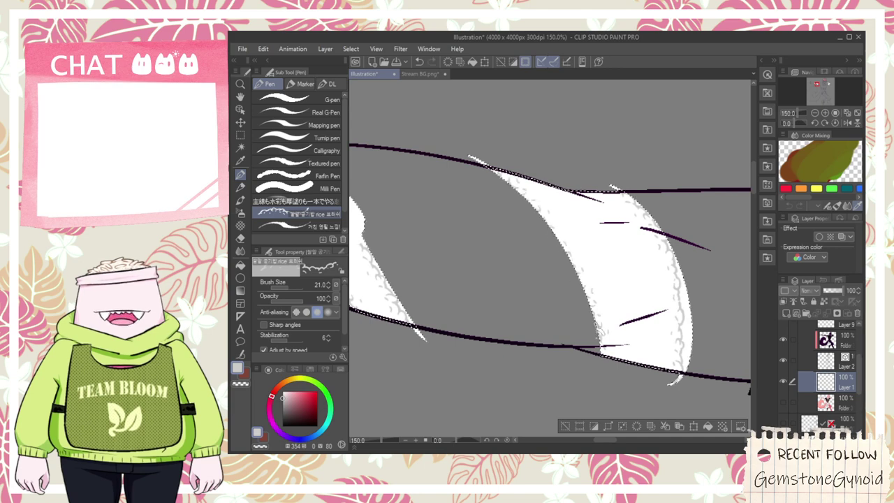
{"action": "key", "text": "ctrl+z"}
{"action": "left_click_drag", "start_coordinate": [601, 359], "coordinate": [603, 329]}
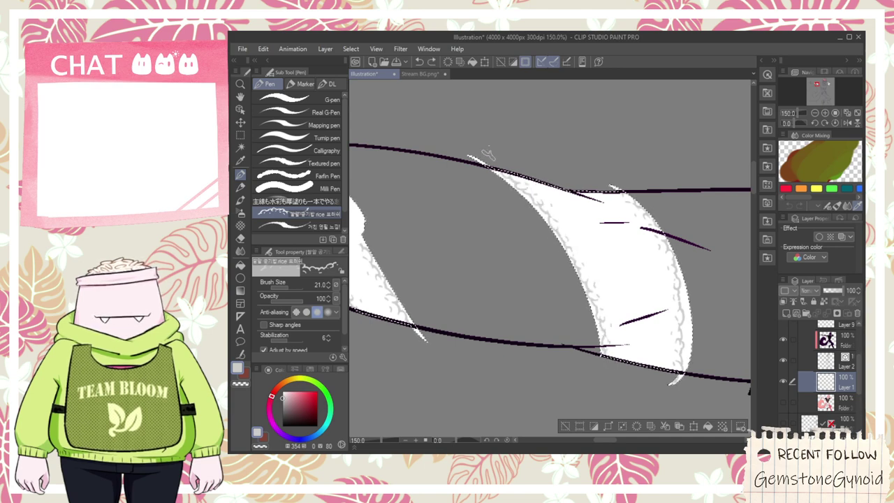
- Shade the edge of the small white corner marking beside the outstretched arm's sleeve with light grey texture
{"action": "scroll", "coordinate": [641, 265], "scroll_direction": "down", "scroll_amount": 4}
{"action": "scroll", "coordinate": [674, 257], "scroll_direction": "up", "scroll_amount": 4}
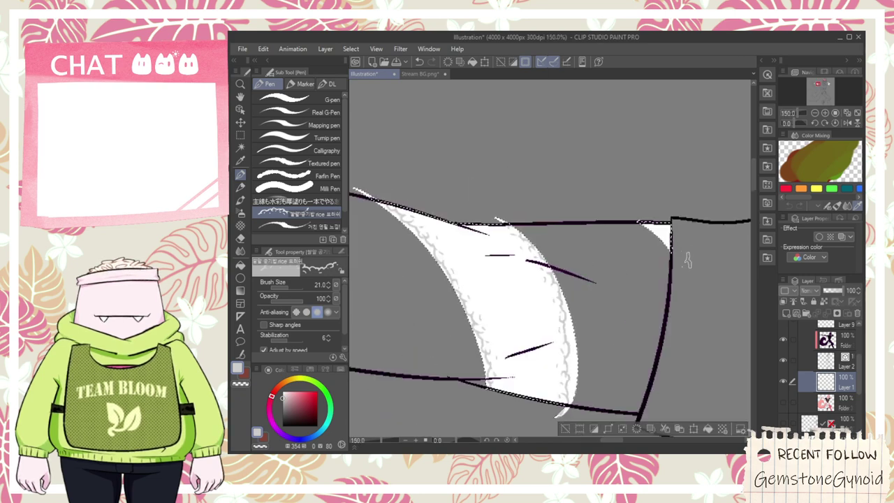
{"action": "left_click_drag", "start_coordinate": [684, 265], "coordinate": [638, 216]}
{"action": "key", "text": "ctrl+z"}
{"action": "left_click_drag", "start_coordinate": [684, 248], "coordinate": [637, 208]}
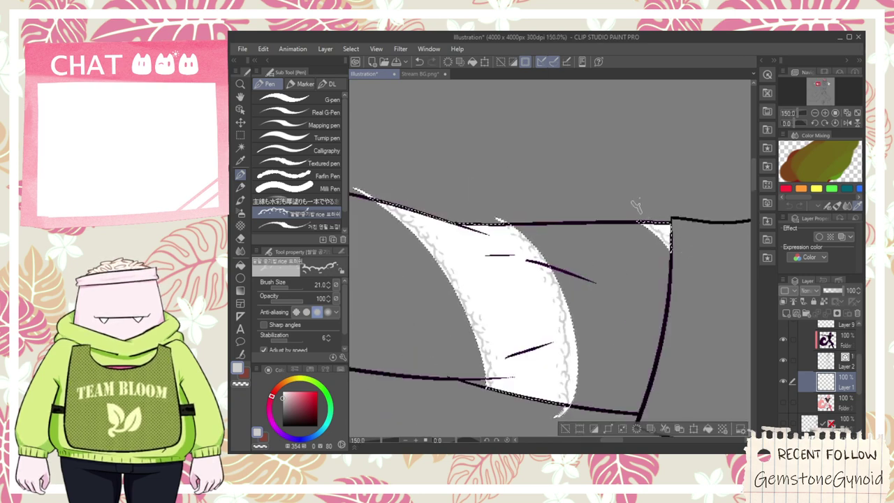
- Pick white from the elbow band and paint over the grey texture along its sleeve-side edge
{"action": "scroll", "coordinate": [635, 205], "scroll_direction": "down", "scroll_amount": 3}
{"action": "scroll", "coordinate": [587, 244], "scroll_direction": "up", "scroll_amount": 3}
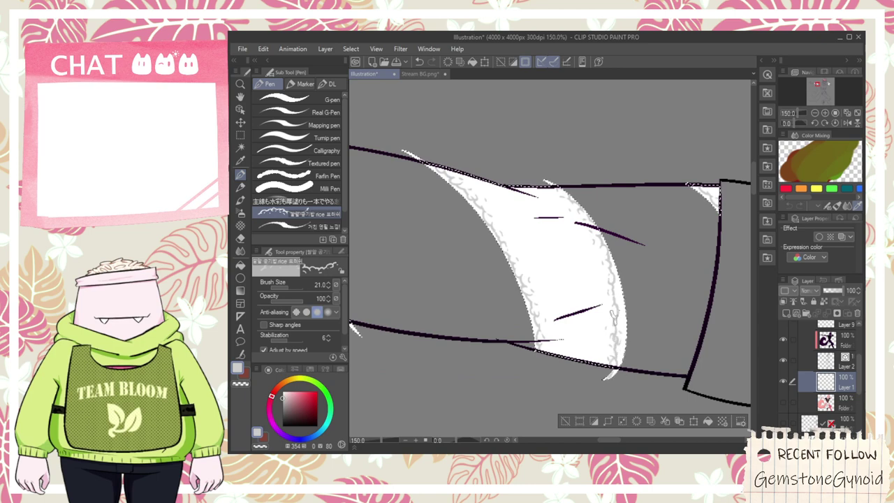
{"action": "key", "text": "i"}
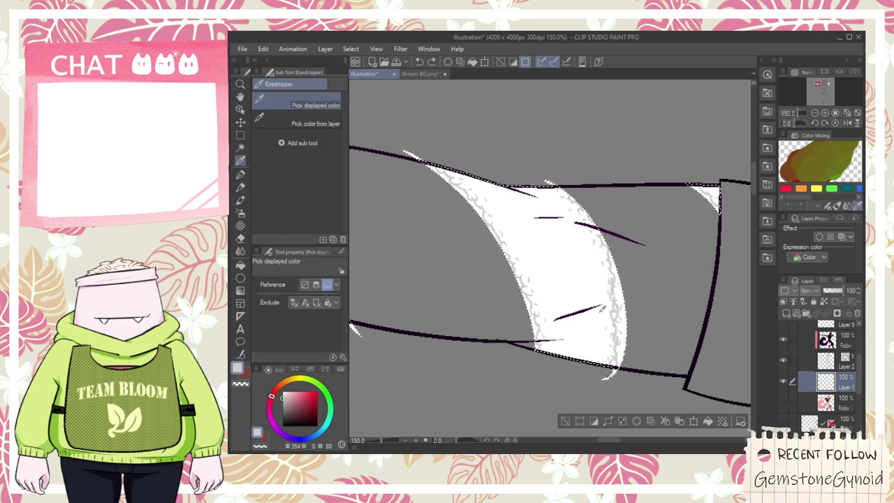
{"action": "left_click", "coordinate": [594, 252]}
{"action": "key", "text": "p"}
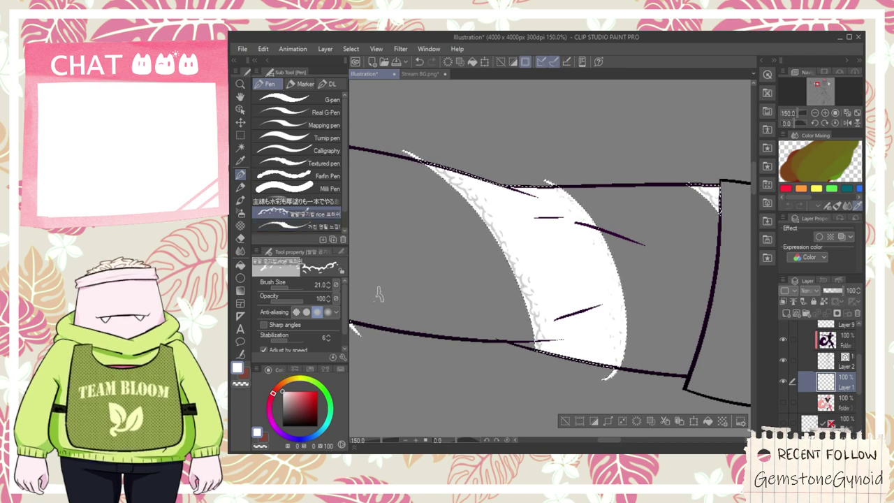
- Sample the light grey from the texture strokes and reshade the elbow band's sleeve-side edge
{"action": "key", "text": "i"}
{"action": "scroll", "coordinate": [502, 301], "scroll_direction": "up", "scroll_amount": 10}
{"action": "left_click", "coordinate": [484, 285]}
{"action": "scroll", "coordinate": [481, 285], "scroll_direction": "down", "scroll_amount": 8}
{"action": "key", "text": "p"}
{"action": "scroll", "coordinate": [482, 285], "scroll_direction": "down", "scroll_amount": 2}
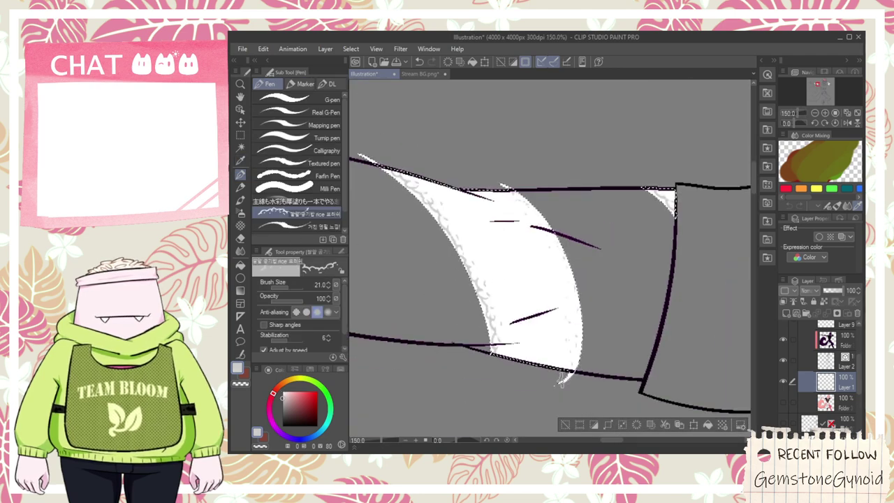
{"action": "left_click_drag", "start_coordinate": [505, 189], "coordinate": [567, 391]}
{"action": "key", "text": "ctrl+z"}
{"action": "mouse_move", "coordinate": [502, 188]}
{"action": "left_mouse_down"}
{"action": "mouse_move", "coordinate": [515, 196]}
{"action": "mouse_move", "coordinate": [569, 377]}
{"action": "left_mouse_up"}
{"action": "key", "text": "ctrl+z"}
{"action": "mouse_move", "coordinate": [502, 187]}
{"action": "left_mouse_down"}
{"action": "mouse_move", "coordinate": [563, 364]}
{"action": "mouse_move", "coordinate": [530, 208]}
{"action": "mouse_move", "coordinate": [577, 382]}
{"action": "mouse_move", "coordinate": [552, 231]}
{"action": "mouse_move", "coordinate": [583, 340]}
{"action": "left_mouse_up"}
{"action": "key", "text": "ctrl+z"}
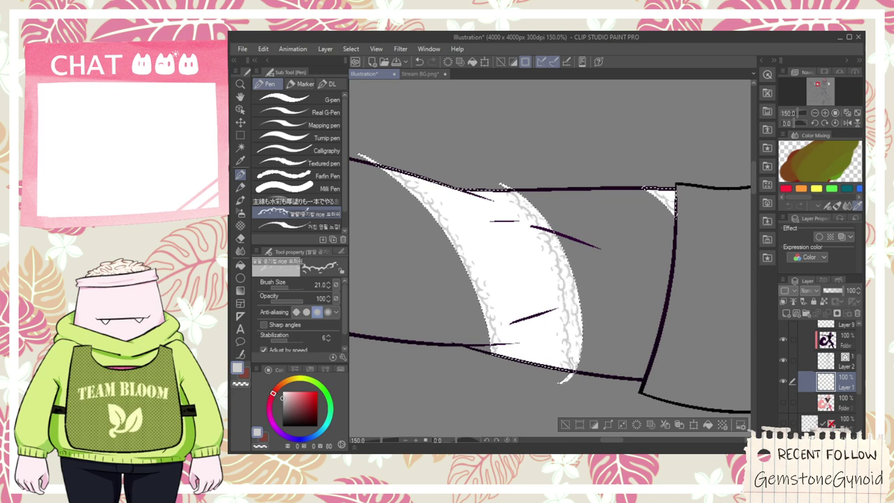
- Add more light grey texture along the elbow band's hand-side edge and touch up the forearm marking
{"action": "left_click_drag", "start_coordinate": [496, 351], "coordinate": [415, 175]}
{"action": "scroll", "coordinate": [459, 209], "scroll_direction": "down", "scroll_amount": 3}
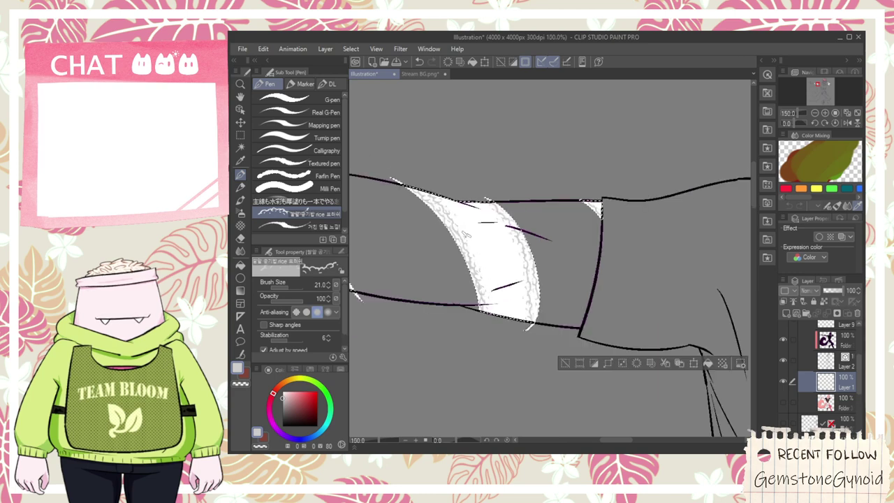
{"action": "scroll", "coordinate": [375, 241], "scroll_direction": "up", "scroll_amount": 2}
{"action": "scroll", "coordinate": [377, 245], "scroll_direction": "up", "scroll_amount": 1}
{"action": "left_click_drag", "start_coordinate": [404, 263], "coordinate": [449, 339]}
{"action": "key", "text": "ctrl+z"}
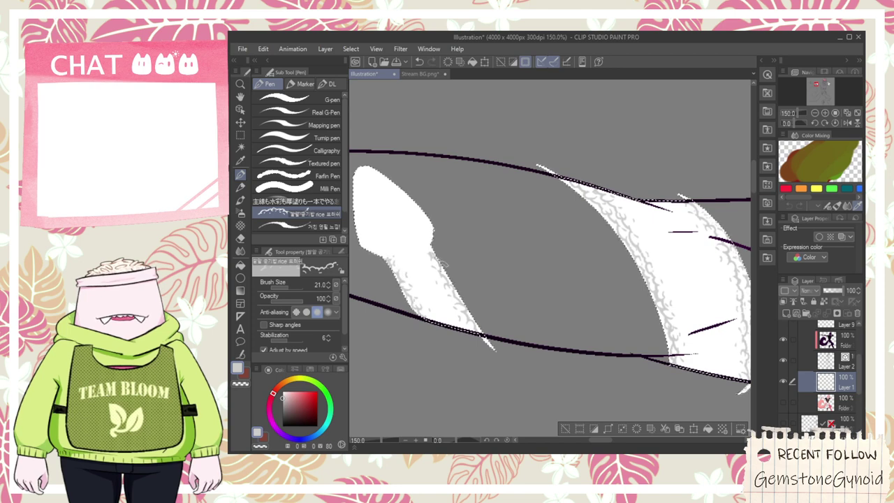
{"action": "scroll", "coordinate": [486, 328], "scroll_direction": "down", "scroll_amount": 2}
{"action": "scroll", "coordinate": [649, 278], "scroll_direction": "up", "scroll_amount": 2}
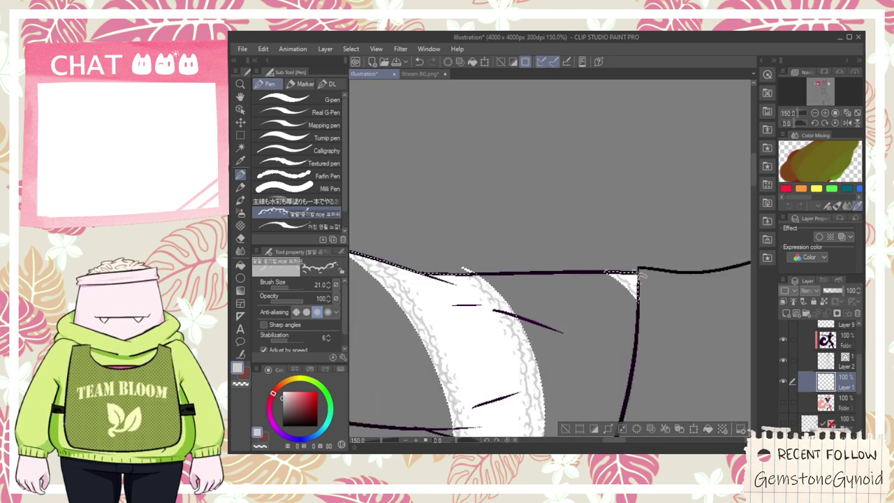
- Shade both edges of the raised arm's upper-arm band, beside the sleeve, with light grey texture strokes
{"action": "scroll", "coordinate": [641, 276], "scroll_direction": "down", "scroll_amount": 4}
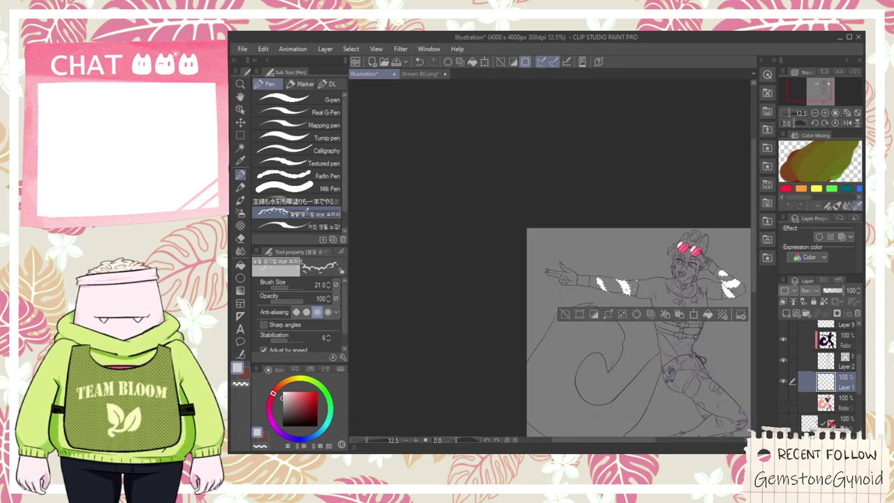
{"action": "scroll", "coordinate": [616, 281], "scroll_direction": "up", "scroll_amount": 3}
{"action": "scroll", "coordinate": [617, 282], "scroll_direction": "down", "scroll_amount": 4}
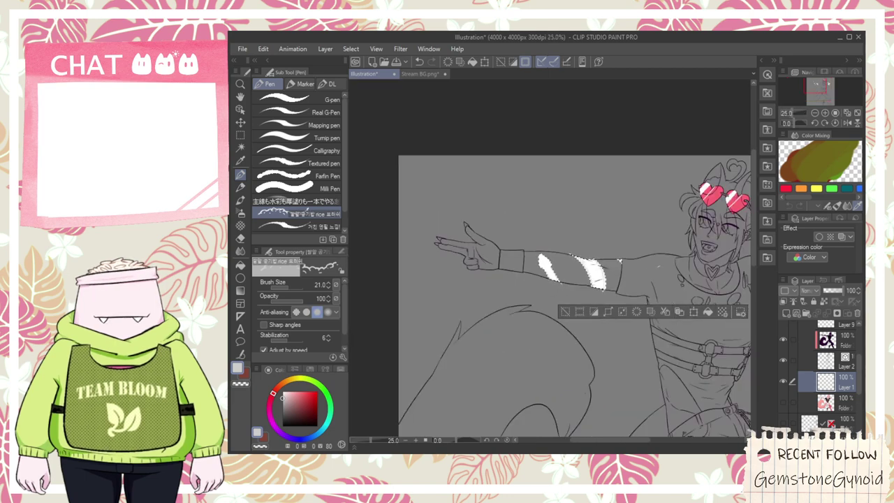
{"action": "scroll", "coordinate": [667, 266], "scroll_direction": "up", "scroll_amount": 3}
{"action": "scroll", "coordinate": [667, 266], "scroll_direction": "up", "scroll_amount": 3}
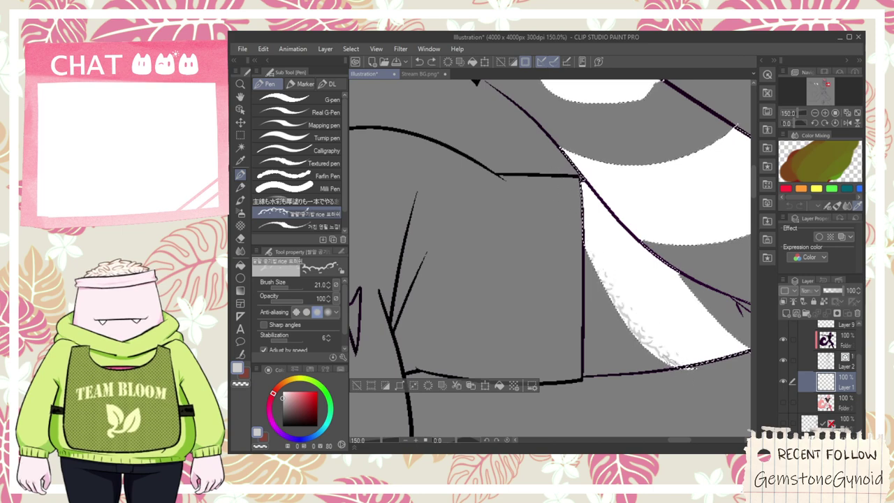
{"action": "left_click_drag", "start_coordinate": [661, 261], "coordinate": [726, 345]}
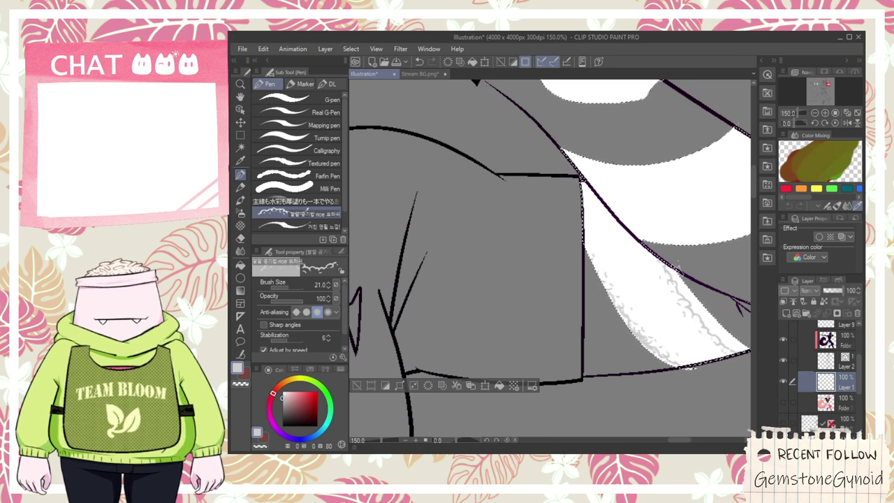
- Shade the edges of the raised forearm's wide band and the rounded marking near the wrist with light grey texture
{"action": "scroll", "coordinate": [688, 303], "scroll_direction": "down", "scroll_amount": 3}
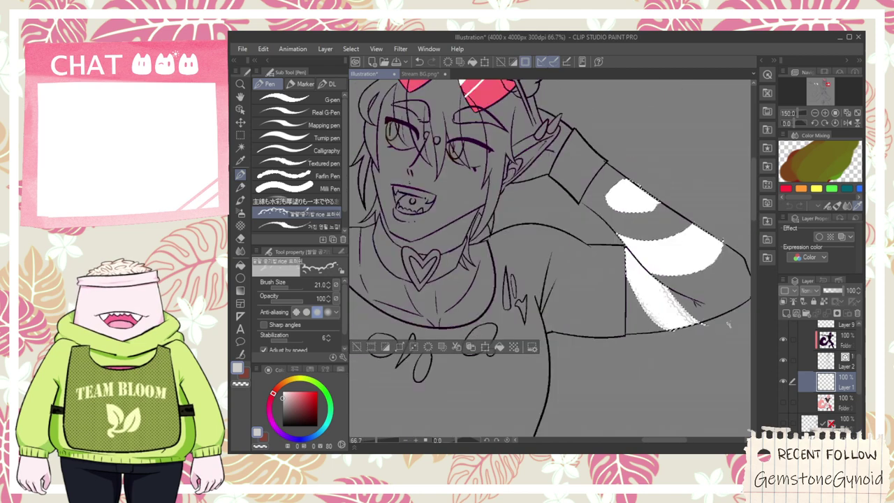
{"action": "scroll", "coordinate": [699, 279], "scroll_direction": "up", "scroll_amount": 2}
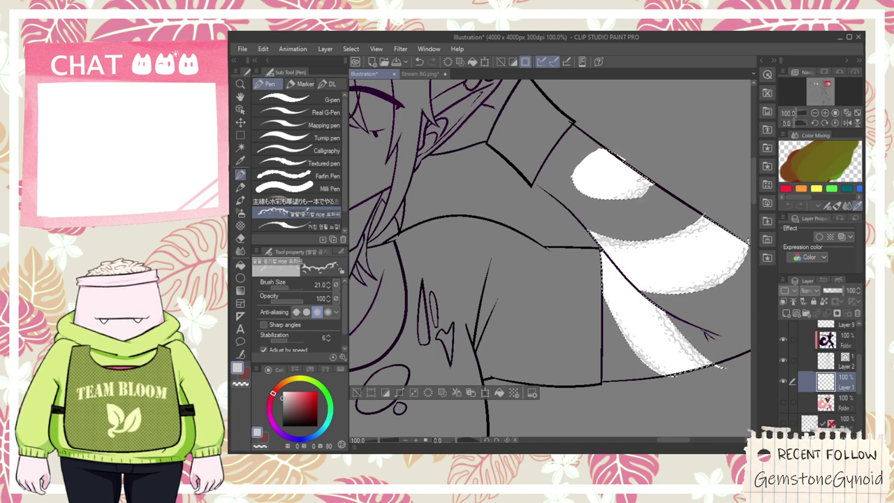
{"action": "left_click_drag", "start_coordinate": [571, 173], "coordinate": [585, 155]}
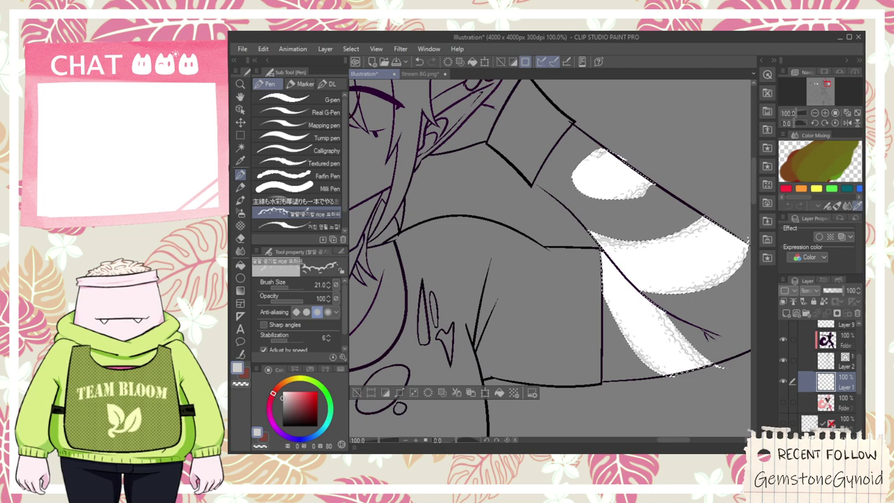
{"action": "scroll", "coordinate": [620, 163], "scroll_direction": "down", "scroll_amount": 2}
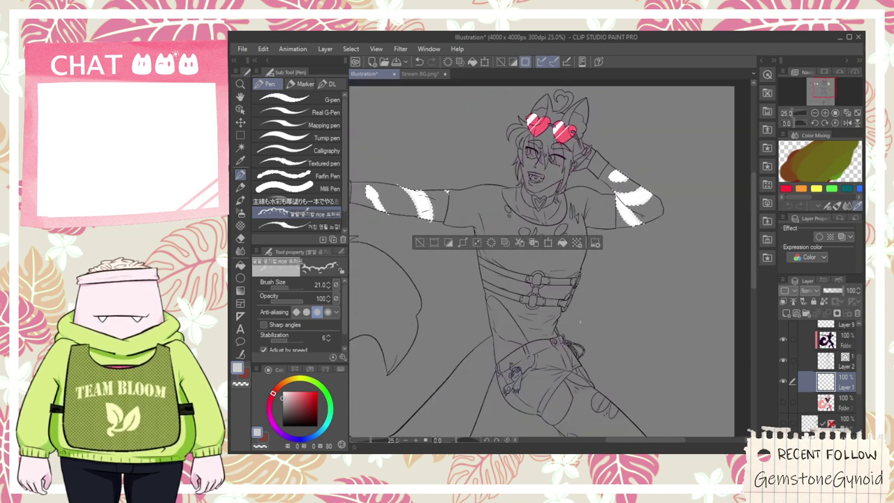
{"action": "scroll", "coordinate": [558, 353], "scroll_direction": "down", "scroll_amount": 1}
{"action": "scroll", "coordinate": [601, 279], "scroll_direction": "up", "scroll_amount": 7}
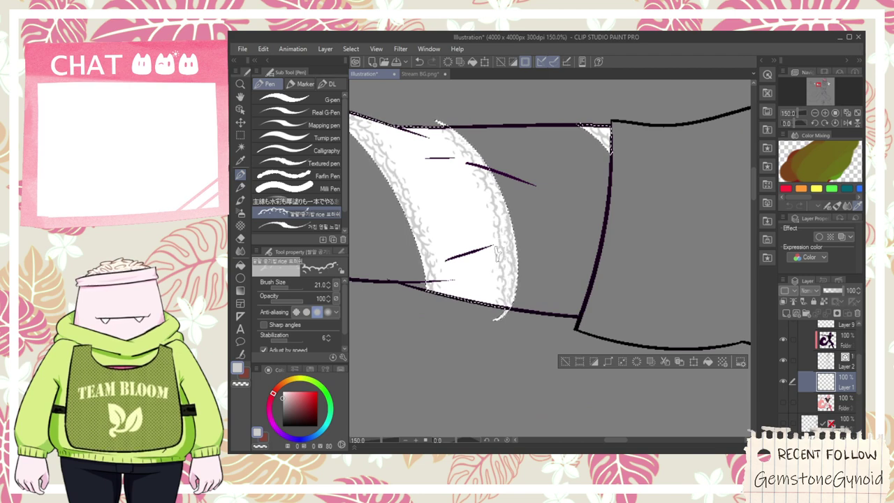
- Paint white over the outstretched arm's elbow-band edge beside the sleeve with the Milli Pen and redraw its light grey rice-pen texture
{"action": "scroll", "coordinate": [489, 321], "scroll_direction": "down", "scroll_amount": 2}
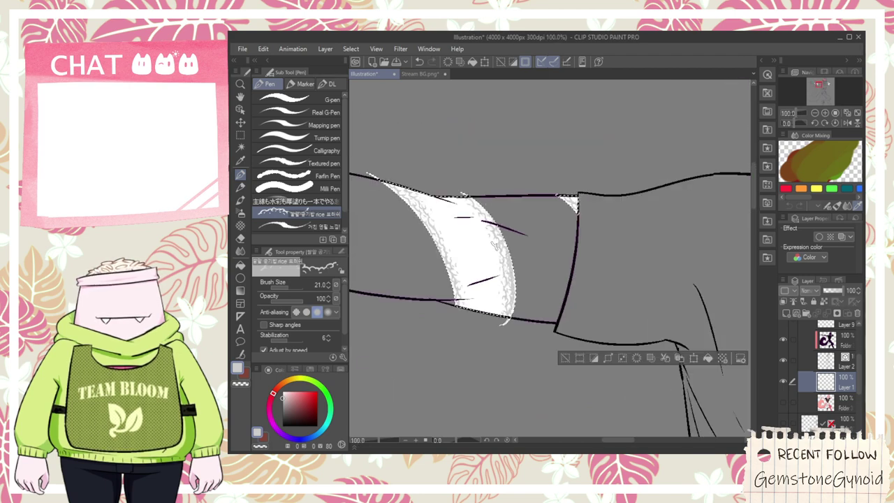
{"action": "scroll", "coordinate": [490, 248], "scroll_direction": "up", "scroll_amount": 2}
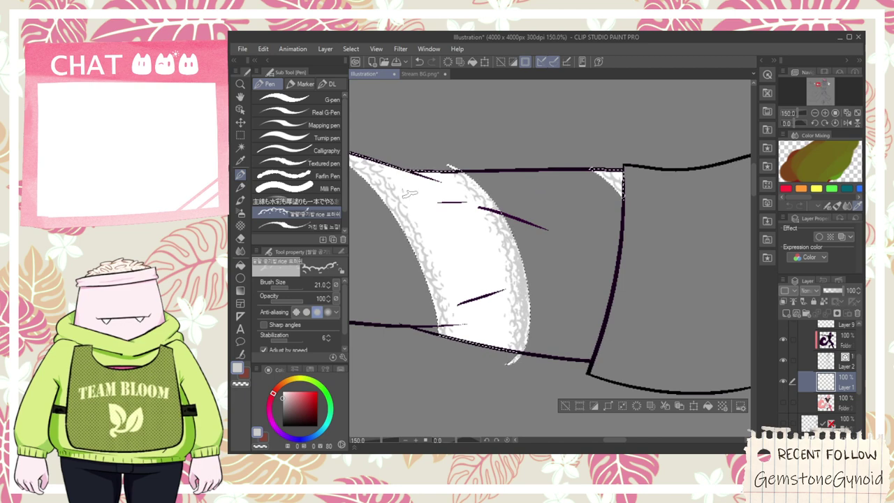
{"action": "left_click", "coordinate": [326, 176]}
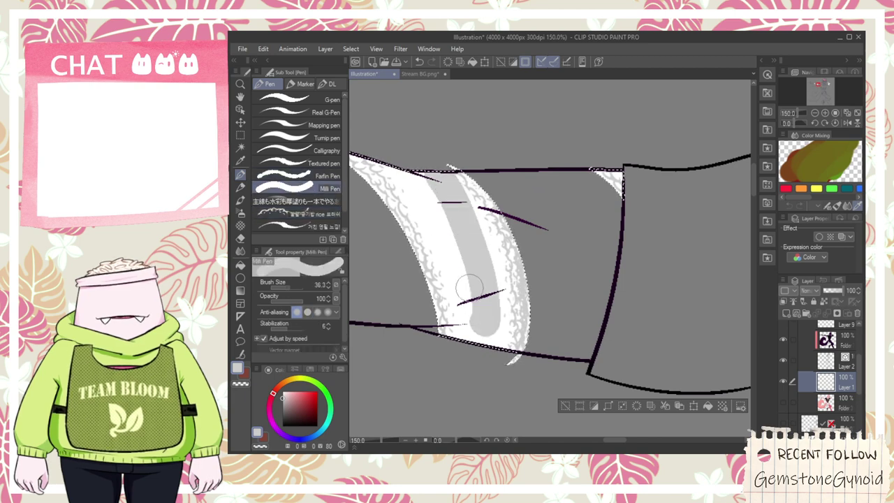
{"action": "key", "text": "i"}
{"action": "left_click", "coordinate": [503, 300]}
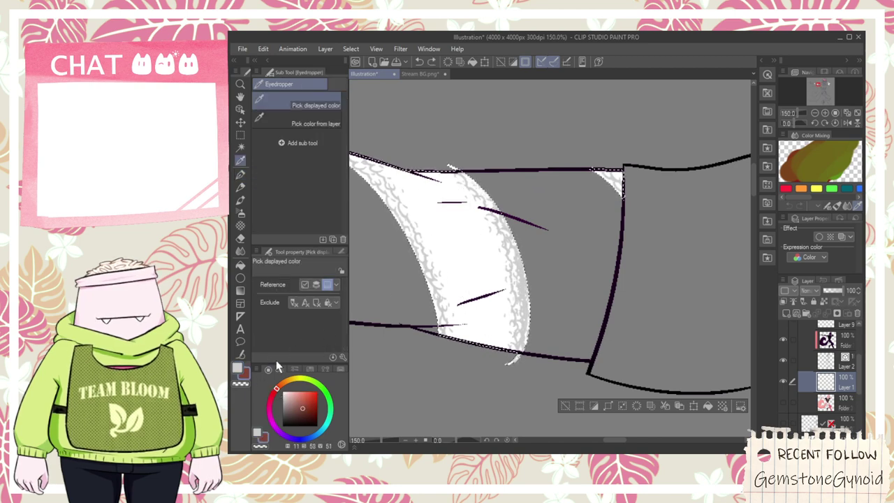
{"action": "key", "text": "p"}
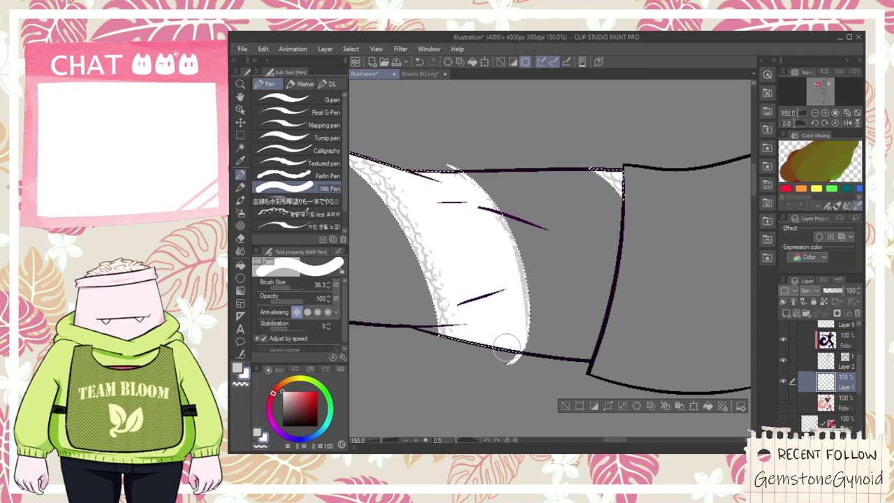
{"action": "left_click", "coordinate": [297, 213]}
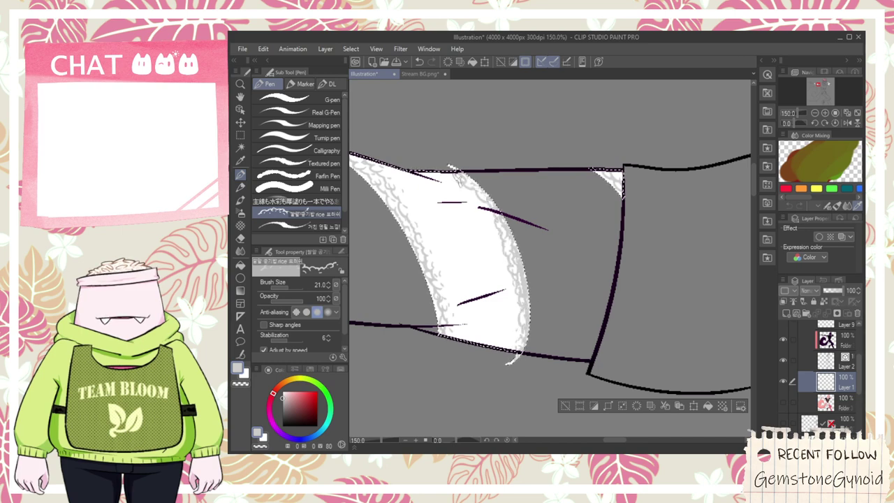
- Sample white from the outstretched arm's marking and show the character reference sheet layer
{"action": "scroll", "coordinate": [500, 233], "scroll_direction": "down", "scroll_amount": 4}
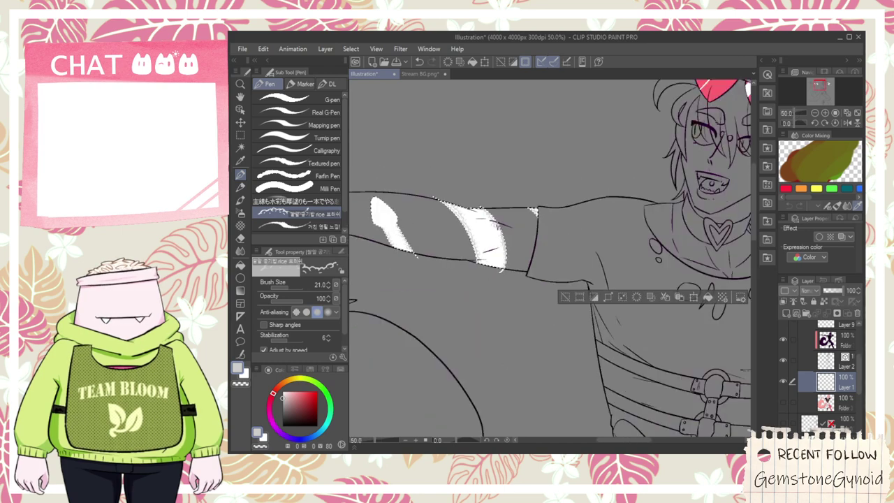
{"action": "scroll", "coordinate": [417, 225], "scroll_direction": "up", "scroll_amount": 3}
{"action": "key", "text": "i"}
{"action": "left_click", "coordinate": [420, 227]}
{"action": "scroll", "coordinate": [420, 229], "scroll_direction": "down", "scroll_amount": 4}
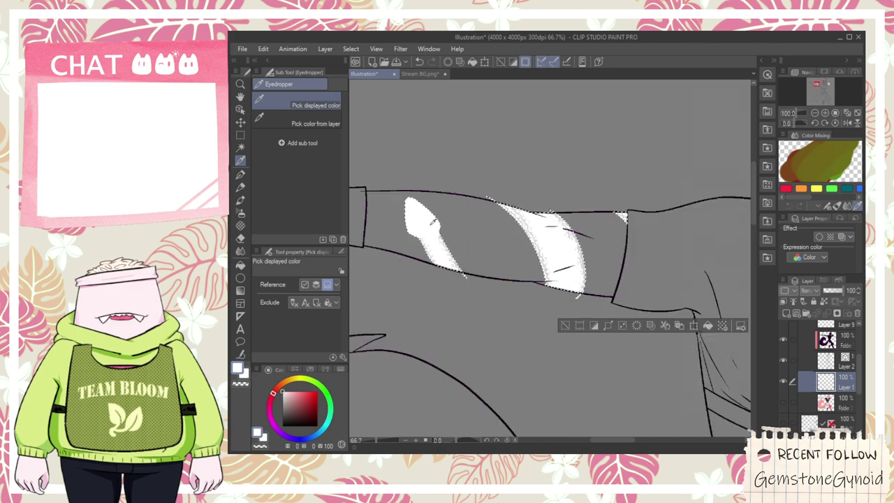
{"action": "key", "text": "space"}
{"action": "left_click_drag", "start_coordinate": [628, 431], "coordinate": [610, 368]}
{"action": "scroll", "coordinate": [862, 377], "scroll_direction": "down", "scroll_amount": 3}
{"action": "left_click", "coordinate": [782, 403]}
{"action": "scroll", "coordinate": [735, 418], "scroll_direction": "up", "scroll_amount": 4}
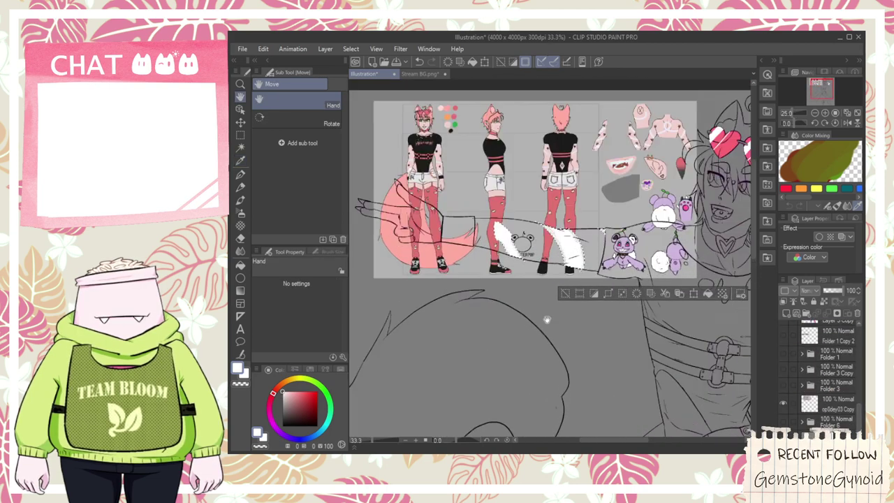
- Examine the white arm markings on the reference sheet and sample a bright pink drawing colour
{"action": "scroll", "coordinate": [435, 202], "scroll_direction": "up", "scroll_amount": 4}
{"action": "scroll", "coordinate": [440, 214], "scroll_direction": "down", "scroll_amount": 5}
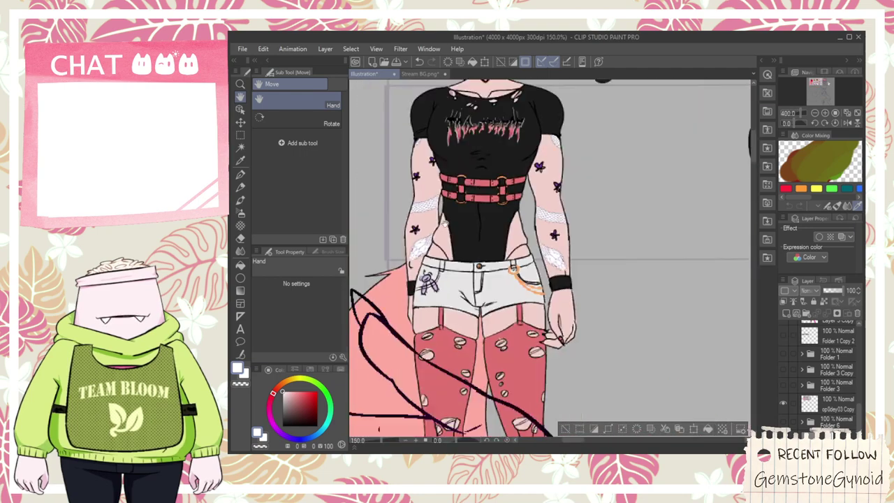
{"action": "left_click_drag", "start_coordinate": [533, 266], "coordinate": [417, 180]}
{"action": "scroll", "coordinate": [418, 180], "scroll_direction": "down", "scroll_amount": 2}
{"action": "scroll", "coordinate": [542, 185], "scroll_direction": "up", "scroll_amount": 4}
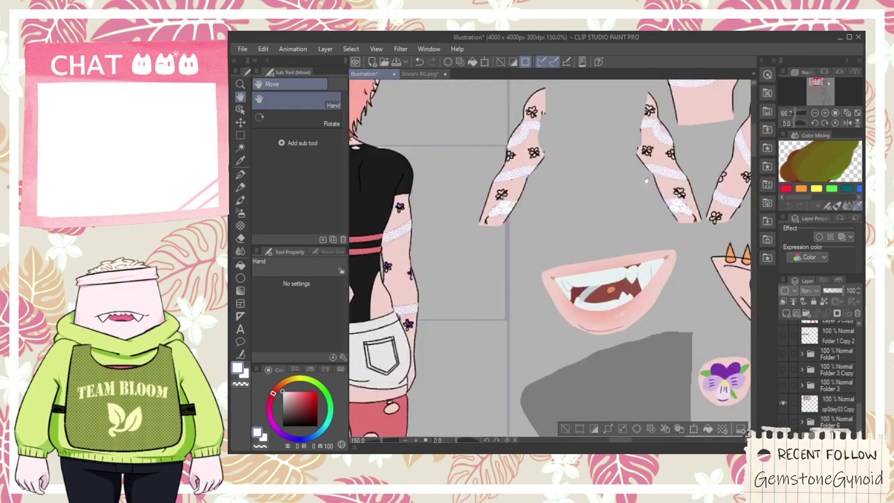
{"action": "scroll", "coordinate": [536, 198], "scroll_direction": "down", "scroll_amount": 2}
{"action": "scroll", "coordinate": [481, 247], "scroll_direction": "down", "scroll_amount": 2}
{"action": "left_click_drag", "start_coordinate": [446, 316], "coordinate": [653, 253]}
{"action": "key", "text": "i"}
{"action": "left_click", "coordinate": [631, 199], "text": "alt"}
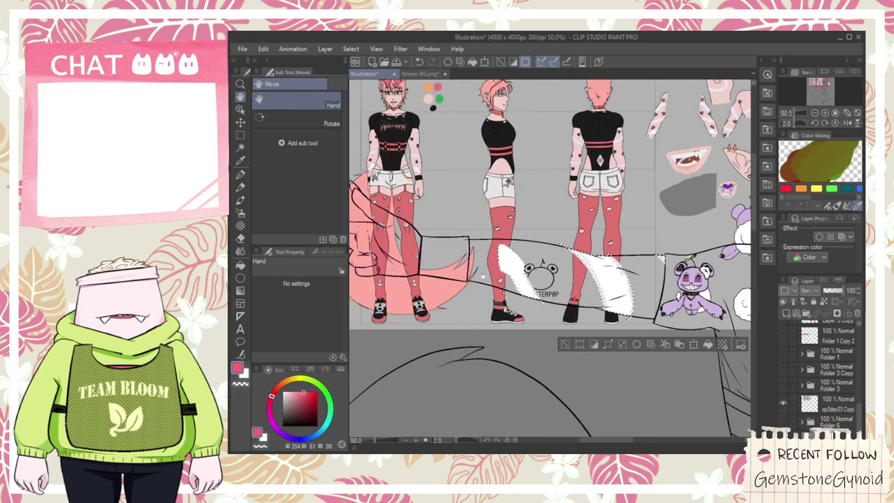
- Paint two oval pink eye spots on the head of the outstretched forearm's white marking with the G-pen
{"action": "scroll", "coordinate": [497, 256], "scroll_direction": "up", "scroll_amount": 4}
{"action": "left_click", "coordinate": [307, 99]}
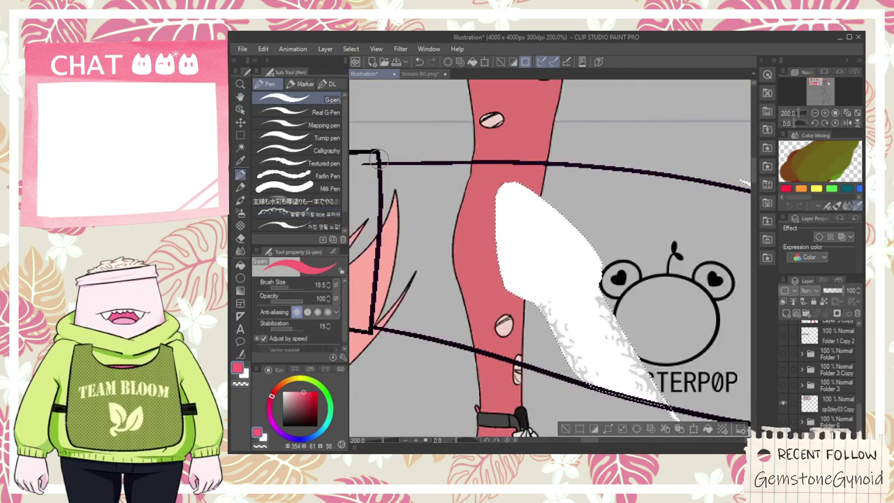
{"action": "scroll", "coordinate": [514, 277], "scroll_direction": "up", "scroll_amount": 2}
{"action": "left_click_drag", "start_coordinate": [506, 213], "coordinate": [524, 258]}
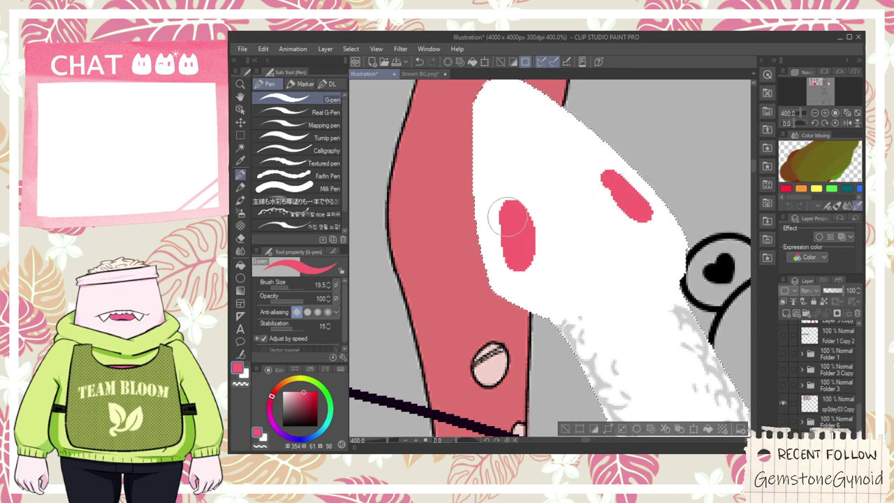
{"action": "scroll", "coordinate": [636, 190], "scroll_direction": "down", "scroll_amount": 6}
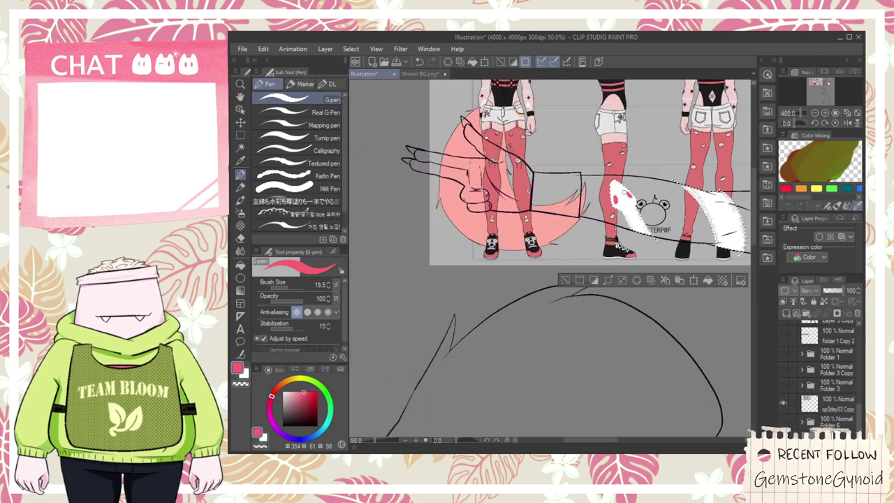
- Check the forearm marking on the reference sheet, clear the selection and add a small pink stroke at the outstretched arm marking's head tip
{"action": "left_click_drag", "start_coordinate": [548, 99], "coordinate": [556, 215]}
{"action": "scroll", "coordinate": [551, 215], "scroll_direction": "up", "scroll_amount": 2}
{"action": "scroll", "coordinate": [547, 216], "scroll_direction": "up", "scroll_amount": 1}
{"action": "scroll", "coordinate": [440, 232], "scroll_direction": "up", "scroll_amount": 1}
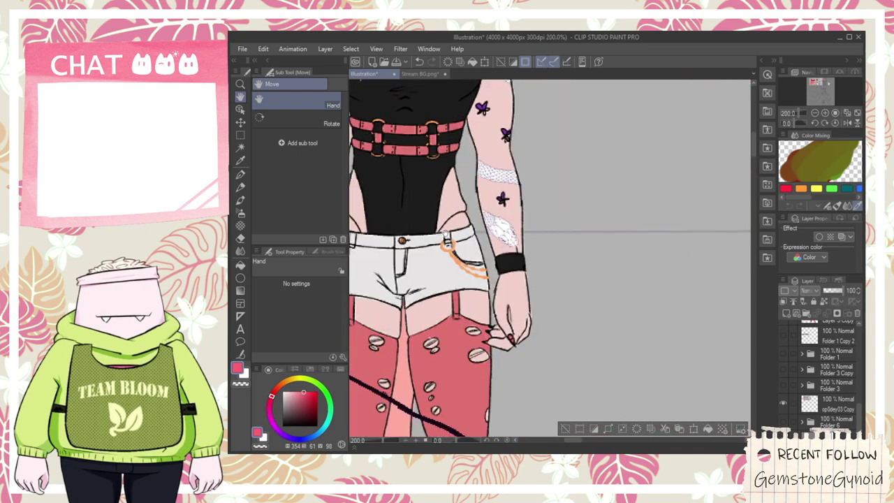
{"action": "scroll", "coordinate": [447, 236], "scroll_direction": "down", "scroll_amount": 2}
{"action": "scroll", "coordinate": [728, 417], "scroll_direction": "up", "scroll_amount": 2}
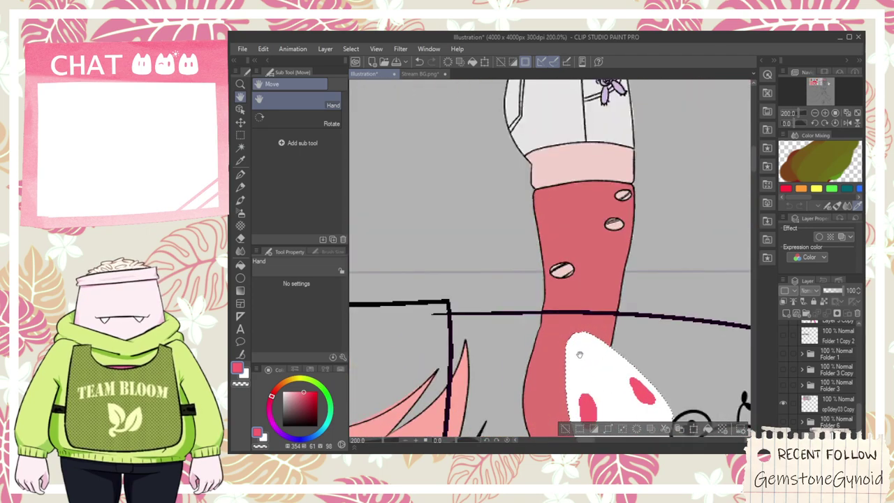
{"action": "scroll", "coordinate": [565, 391], "scroll_direction": "up", "scroll_amount": 2}
{"action": "key", "text": "p"}
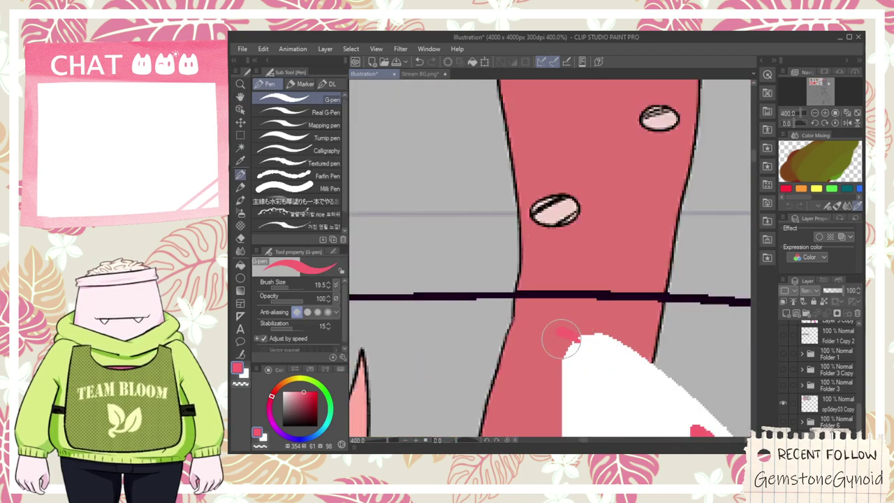
{"action": "scroll", "coordinate": [572, 328], "scroll_direction": "down", "scroll_amount": 5}
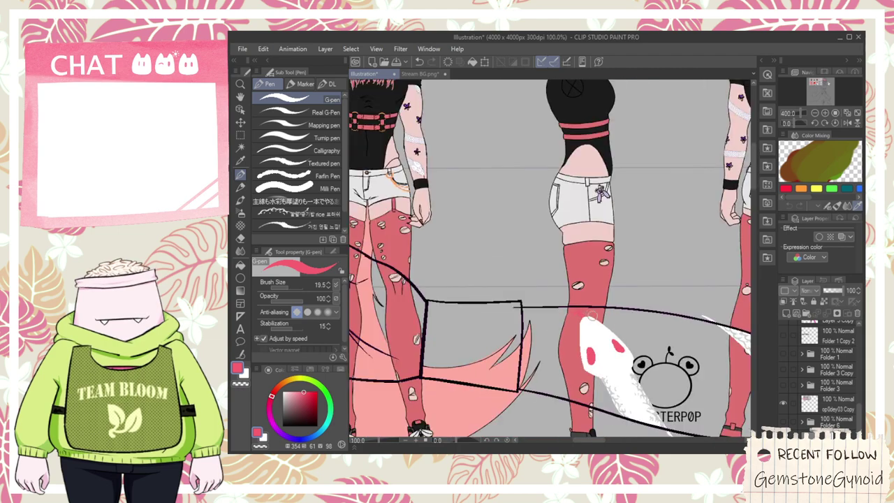
- Paint two oval pink eye spots on the raised arm's rounded white marking near the wrist with the G-pen
{"action": "key", "text": "h"}
{"action": "left_click_drag", "start_coordinate": [528, 329], "coordinate": [332, 237]}
{"action": "left_click_drag", "start_coordinate": [733, 283], "coordinate": [526, 329]}
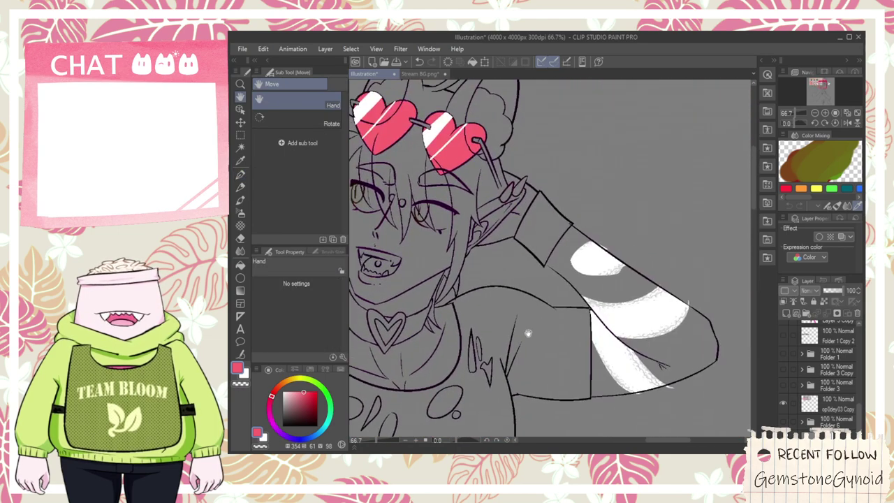
{"action": "scroll", "coordinate": [568, 264], "scroll_direction": "up", "scroll_amount": 5}
{"action": "key", "text": "p"}
{"action": "mouse_move", "coordinate": [667, 248]}
{"action": "left_mouse_down"}
{"action": "mouse_move", "coordinate": [691, 260]}
{"action": "mouse_move", "coordinate": [707, 244]}
{"action": "left_mouse_up"}
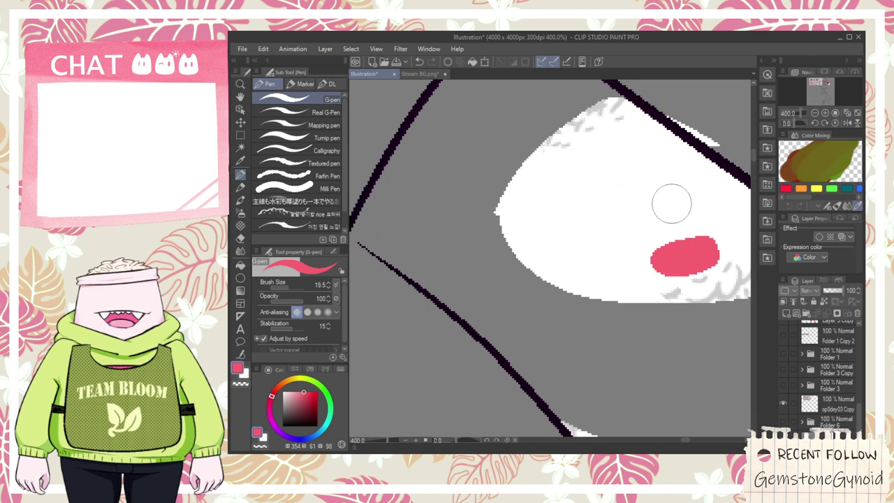
{"action": "mouse_move", "coordinate": [642, 146]}
{"action": "left_mouse_down"}
{"action": "mouse_move", "coordinate": [607, 157]}
{"action": "mouse_move", "coordinate": [625, 147]}
{"action": "left_mouse_up"}
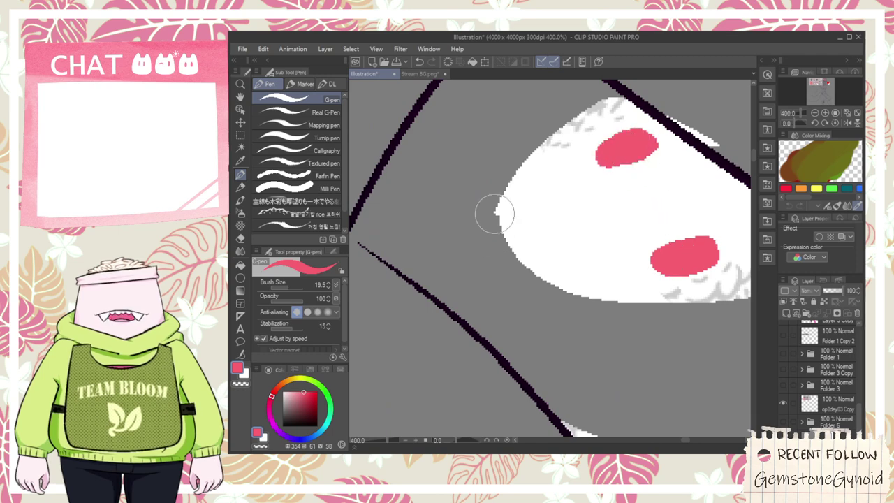
- Trim the tip of the raised arm's rounded marking with the Hard eraser and draw a pink forked tongue from it
{"action": "key", "text": "e"}
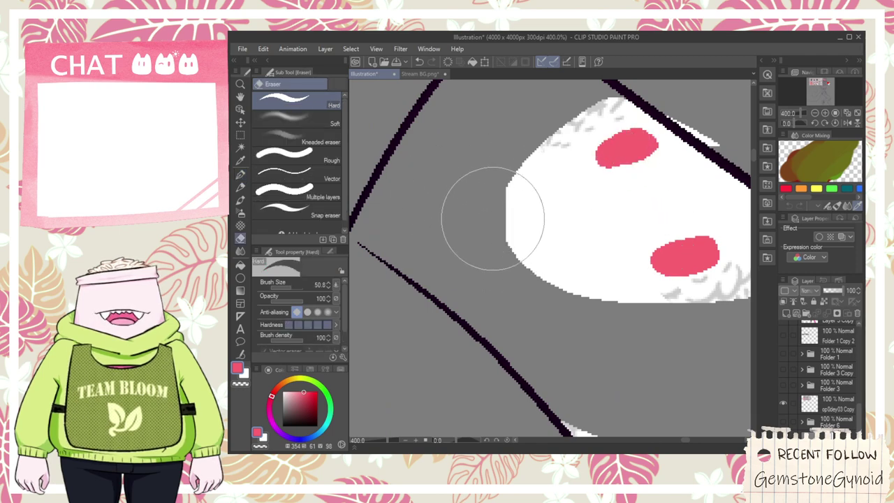
{"action": "key", "text": "p"}
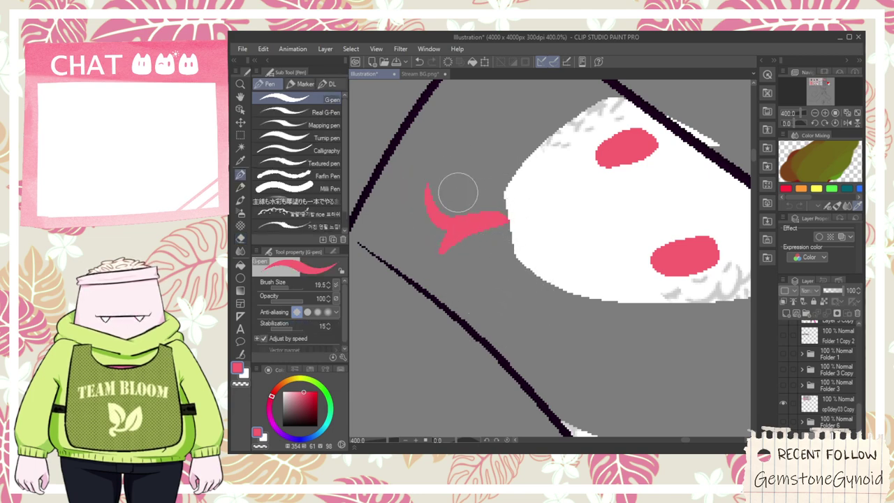
{"action": "scroll", "coordinate": [466, 210], "scroll_direction": "down", "scroll_amount": 8}
- Erase the stray pink mark at the outstretched arm marking's head and draw a pink tongue from its tip
{"action": "key", "text": "space"}
{"action": "left_click_drag", "start_coordinate": [464, 256], "coordinate": [554, 289]}
{"action": "left_click_drag", "start_coordinate": [446, 284], "coordinate": [533, 317]}
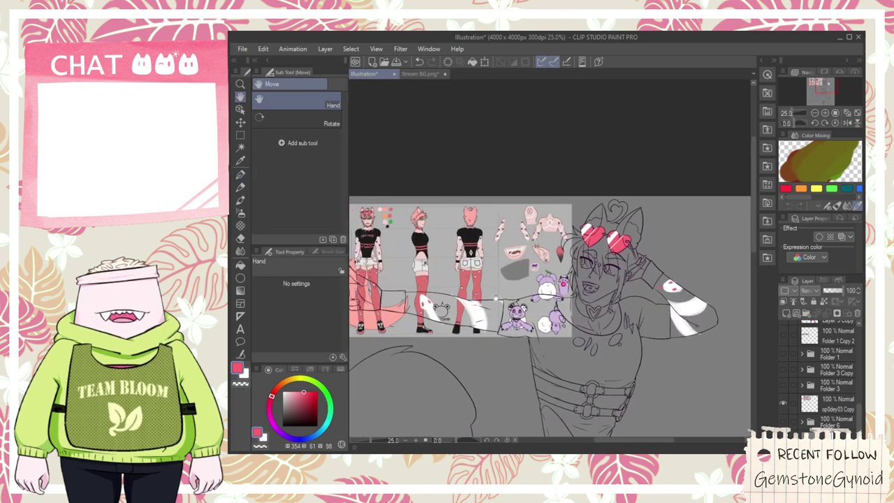
{"action": "scroll", "coordinate": [427, 247], "scroll_direction": "up", "scroll_amount": 4}
{"action": "left_click_drag", "start_coordinate": [377, 285], "coordinate": [432, 81]}
{"action": "scroll", "coordinate": [491, 264], "scroll_direction": "up", "scroll_amount": 1}
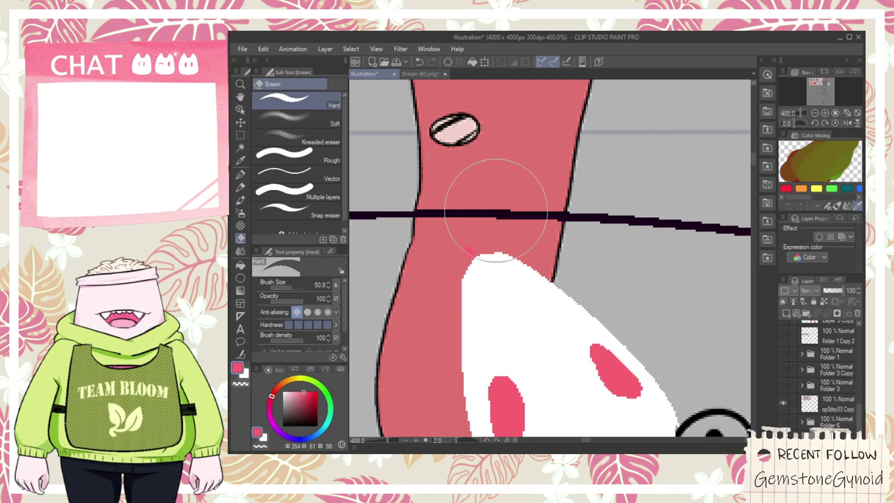
{"action": "scroll", "coordinate": [466, 237], "scroll_direction": "up", "scroll_amount": 2}
{"action": "key", "text": "p"}
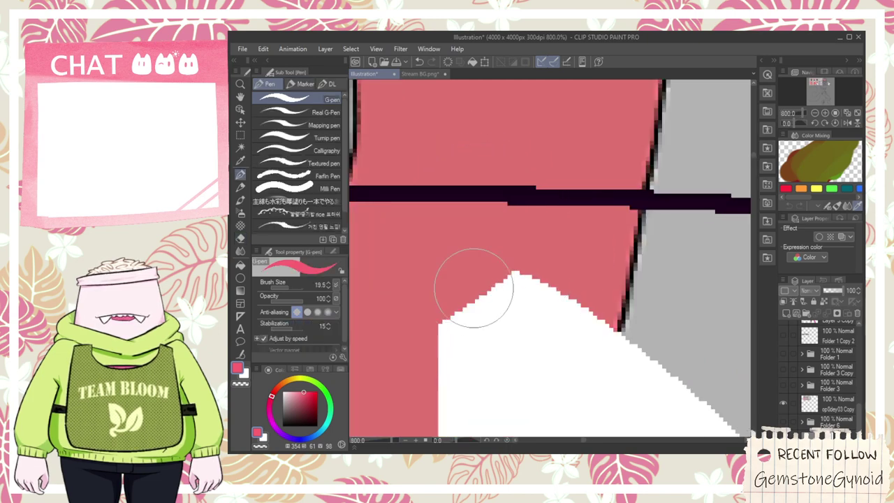
{"action": "left_click_drag", "start_coordinate": [467, 301], "coordinate": [390, 273]}
- Examine the forearm markings on the reference sheet and compare them with the outstretched arm's marking and its pink details
{"action": "scroll", "coordinate": [478, 290], "scroll_direction": "down", "scroll_amount": 10}
{"action": "key", "text": "space"}
{"action": "scroll", "coordinate": [474, 215], "scroll_direction": "up", "scroll_amount": 3}
{"action": "scroll", "coordinate": [503, 248], "scroll_direction": "up", "scroll_amount": 4}
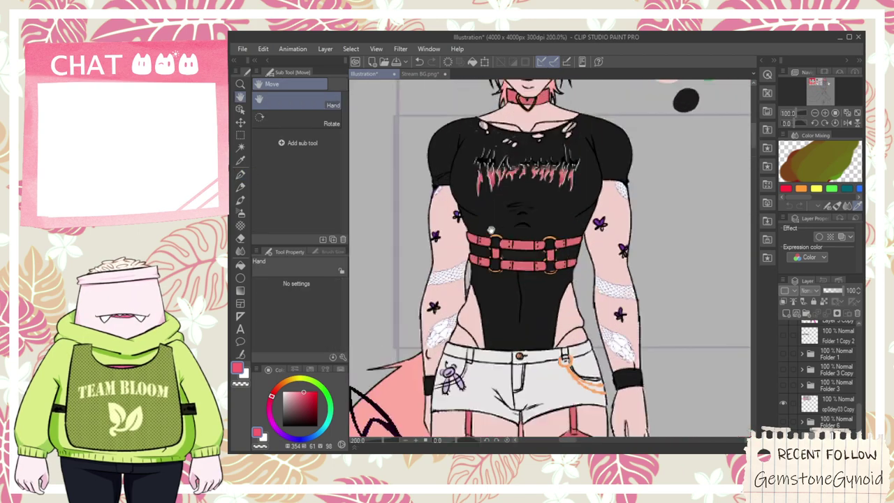
{"action": "scroll", "coordinate": [442, 215], "scroll_direction": "down", "scroll_amount": 4}
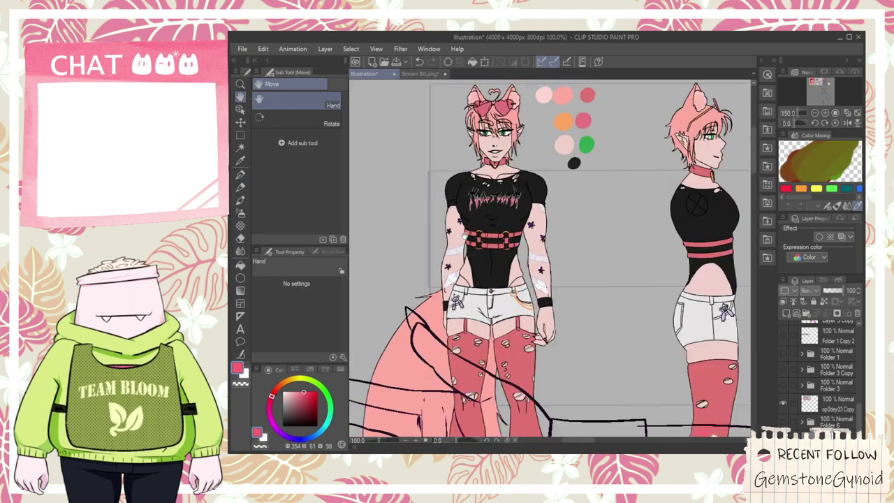
{"action": "left_click_drag", "start_coordinate": [537, 255], "coordinate": [498, 242]}
{"action": "scroll", "coordinate": [498, 242], "scroll_direction": "up", "scroll_amount": 3}
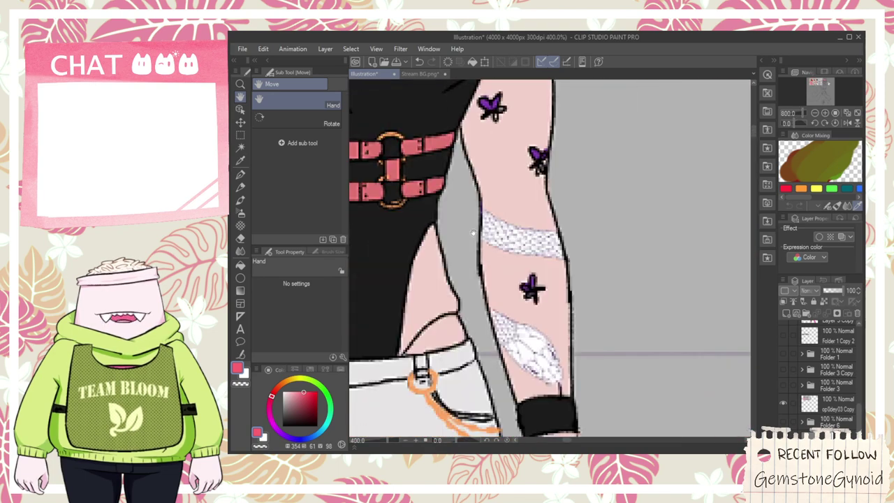
{"action": "scroll", "coordinate": [484, 246], "scroll_direction": "down", "scroll_amount": 3}
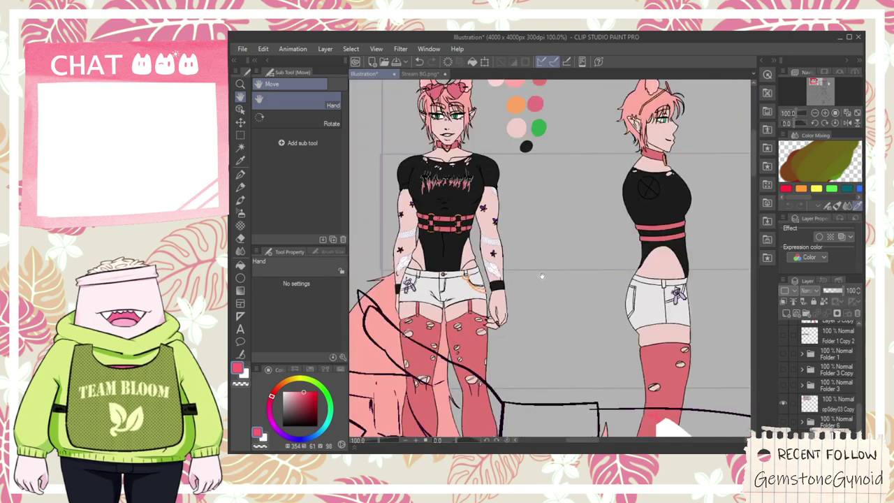
{"action": "left_click_drag", "start_coordinate": [581, 296], "coordinate": [495, 188]}
{"action": "left_click_drag", "start_coordinate": [542, 233], "coordinate": [525, 225]}
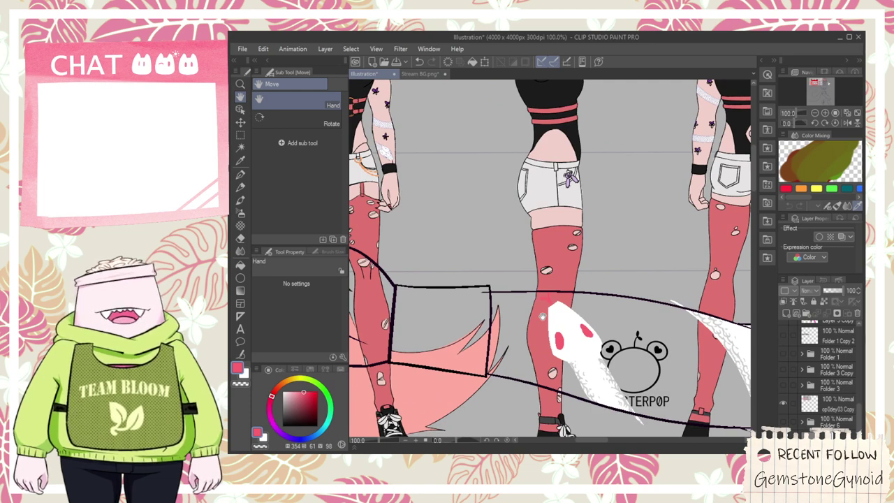
{"action": "left_click_drag", "start_coordinate": [606, 260], "coordinate": [641, 328]}
{"action": "mouse_move", "coordinate": [533, 290]}
{"action": "left_mouse_down"}
{"action": "mouse_move", "coordinate": [631, 363]}
{"action": "mouse_move", "coordinate": [531, 272]}
{"action": "left_mouse_up"}
{"action": "left_click_drag", "start_coordinate": [437, 253], "coordinate": [419, 214]}
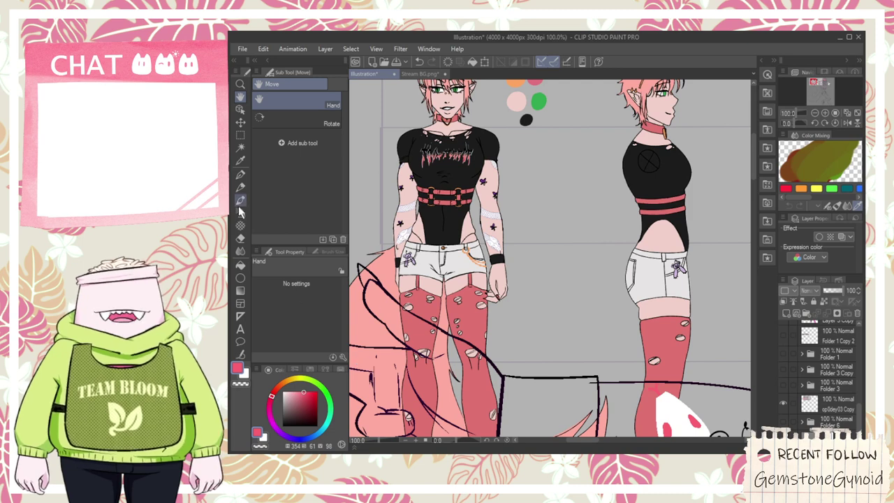
{"action": "left_click", "coordinate": [240, 200]}
{"action": "key", "text": "p"}
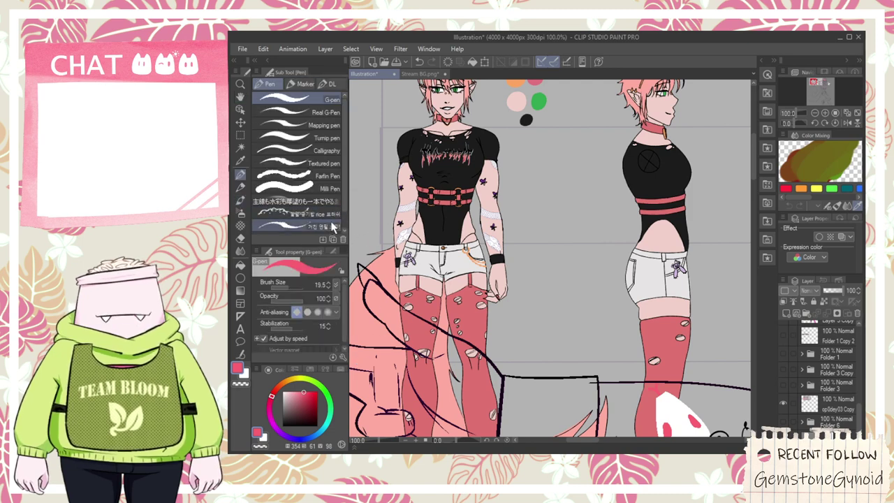
{"action": "key", "text": "space"}
{"action": "left_click_drag", "start_coordinate": [556, 393], "coordinate": [502, 228]}
{"action": "scroll", "coordinate": [592, 300], "scroll_direction": "up", "scroll_amount": 2}
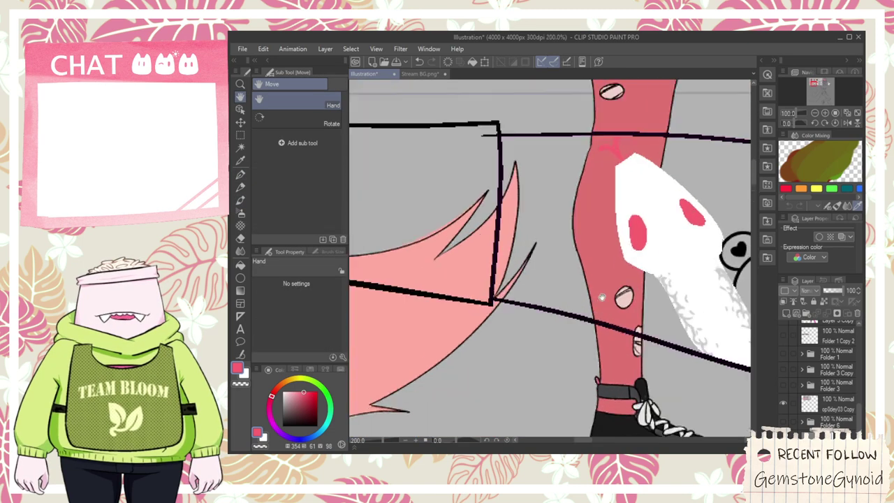
- Examine the purple flowers on the reference sheet's arms and the close-up of the pansy design
{"action": "scroll", "coordinate": [583, 277], "scroll_direction": "down", "scroll_amount": 2}
{"action": "key", "text": "space"}
{"action": "left_click_drag", "start_coordinate": [531, 184], "coordinate": [613, 334]}
{"action": "scroll", "coordinate": [461, 184], "scroll_direction": "up", "scroll_amount": 4}
{"action": "scroll", "coordinate": [455, 188], "scroll_direction": "down", "scroll_amount": 5}
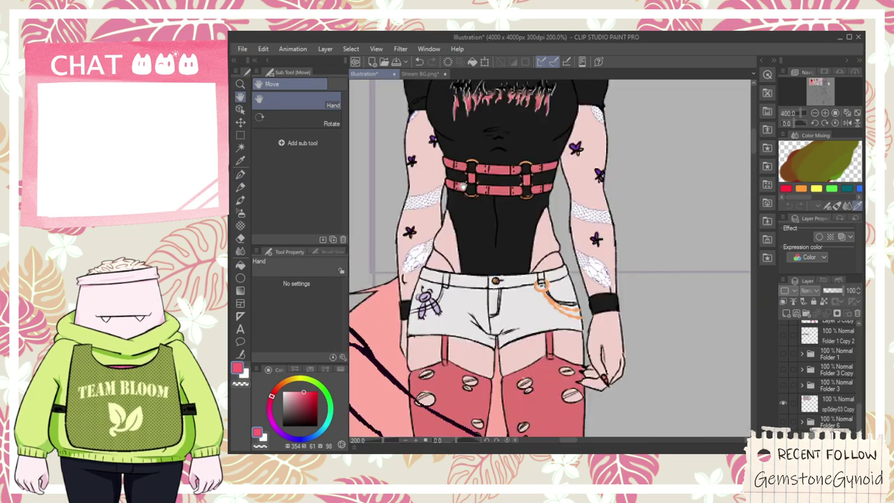
{"action": "scroll", "coordinate": [559, 189], "scroll_direction": "up", "scroll_amount": 6}
{"action": "scroll", "coordinate": [567, 193], "scroll_direction": "down", "scroll_amount": 8}
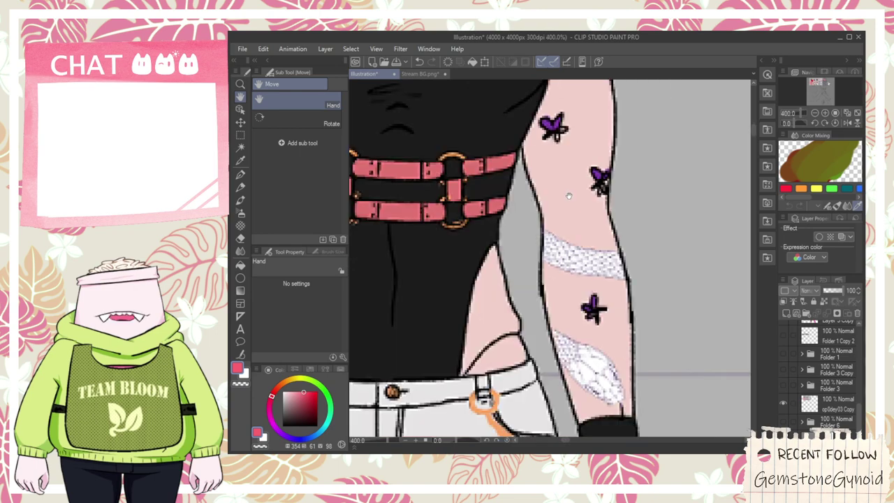
{"action": "scroll", "coordinate": [638, 231], "scroll_direction": "up", "scroll_amount": 2}
{"action": "scroll", "coordinate": [586, 244], "scroll_direction": "up", "scroll_amount": 3}
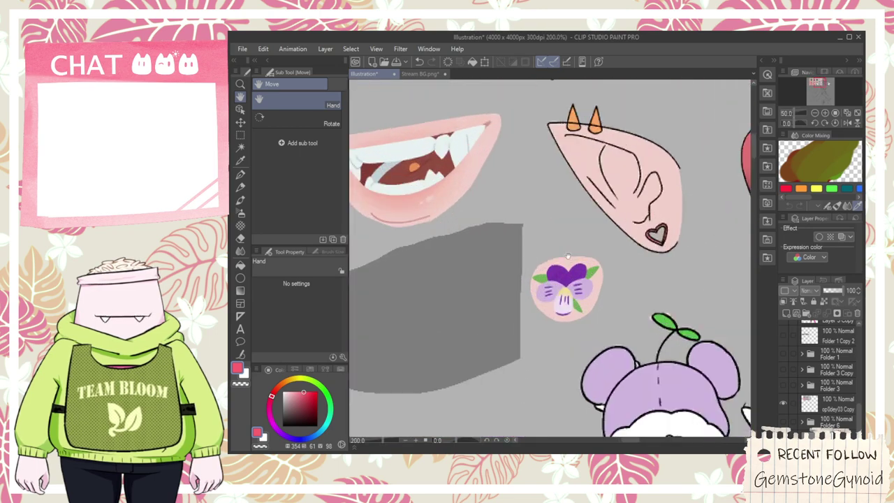
{"action": "scroll", "coordinate": [579, 279], "scroll_direction": "down", "scroll_amount": 1}
{"action": "scroll", "coordinate": [580, 287], "scroll_direction": "down", "scroll_amount": 2}
{"action": "scroll", "coordinate": [579, 295], "scroll_direction": "up", "scroll_amount": 3}
{"action": "scroll", "coordinate": [579, 295], "scroll_direction": "up", "scroll_amount": 4}
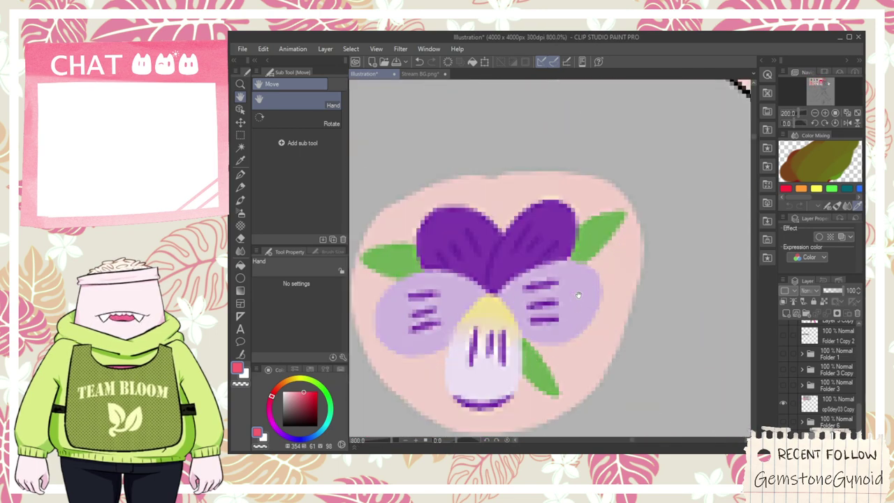
{"action": "scroll", "coordinate": [579, 296], "scroll_direction": "down", "scroll_amount": 8}
{"action": "scroll", "coordinate": [578, 296], "scroll_direction": "up", "scroll_amount": 3}
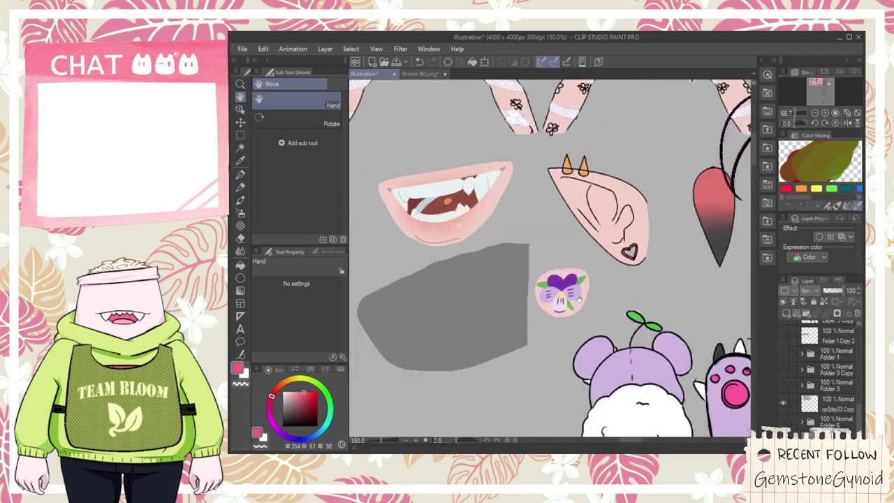
{"action": "scroll", "coordinate": [579, 296], "scroll_direction": "down", "scroll_amount": 2}
{"action": "left_click_drag", "start_coordinate": [453, 354], "coordinate": [572, 235]}
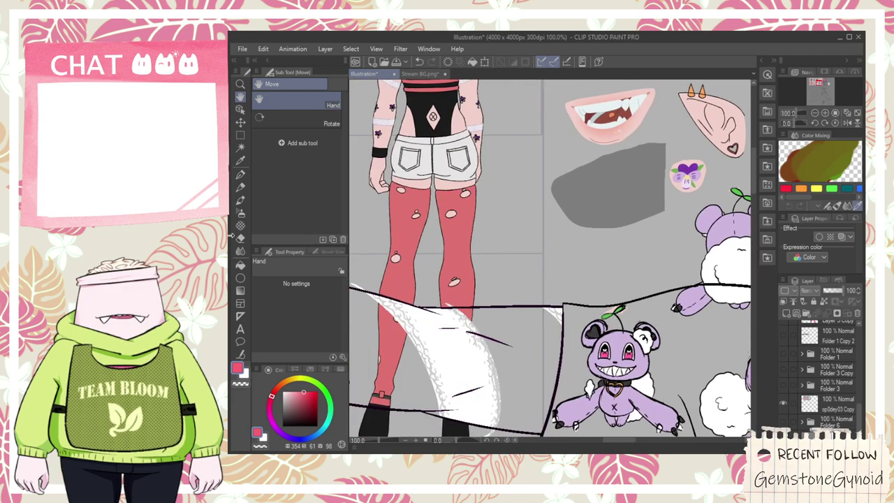
{"action": "left_click", "coordinate": [240, 250]}
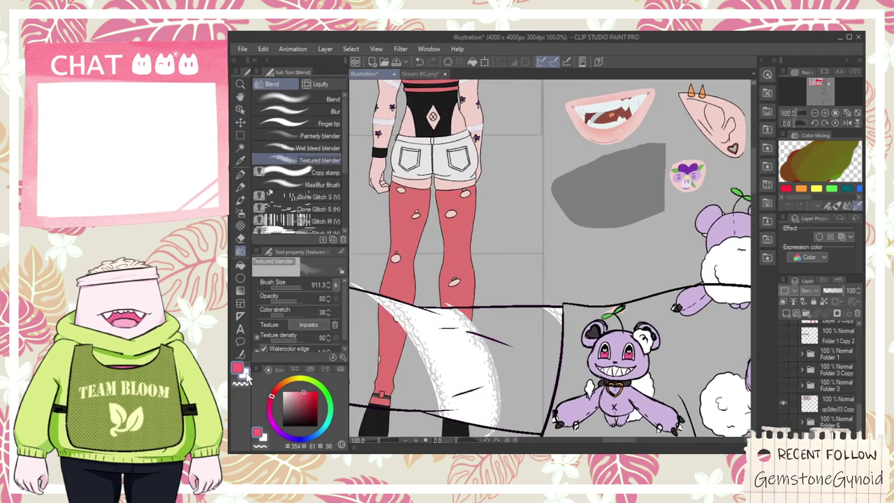
{"action": "left_click", "coordinate": [240, 200]}
{"action": "left_click", "coordinate": [240, 215]}
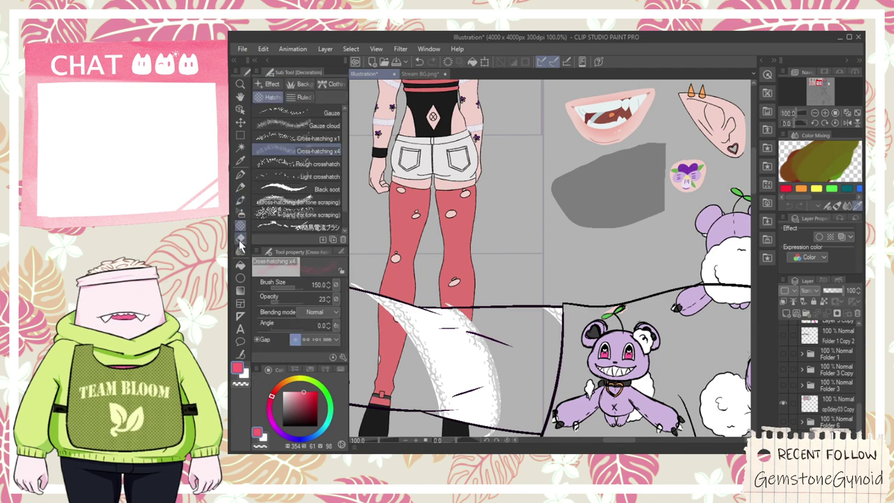
{"action": "left_click", "coordinate": [241, 190]}
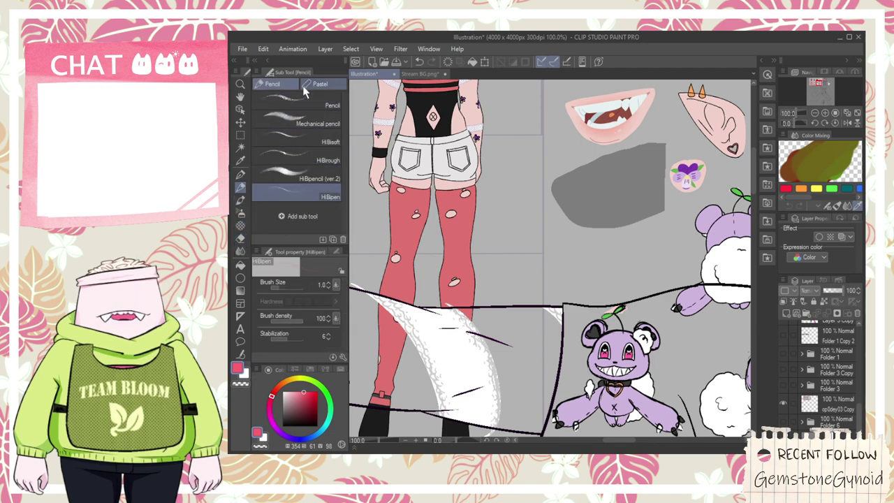
{"action": "left_click", "coordinate": [240, 174]}
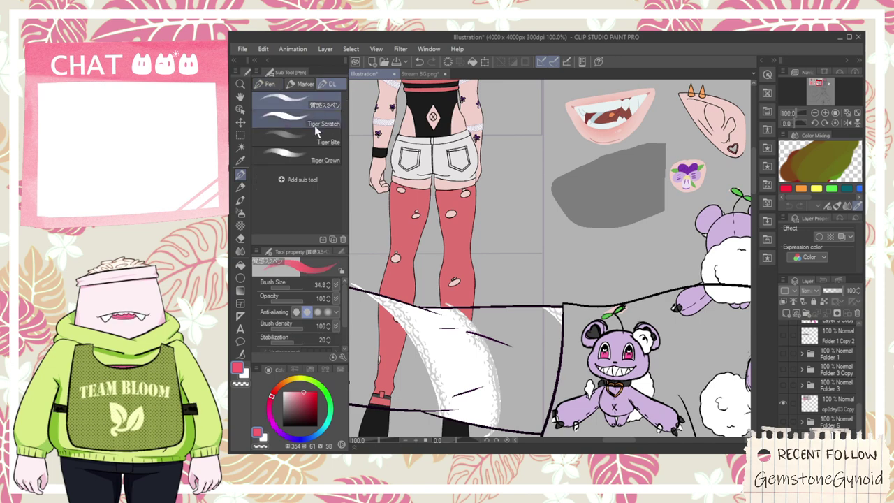
{"action": "left_click", "coordinate": [240, 237]}
- Choose the Cherry decoration brush, set its size to 100.9 and test a blossom cluster beside the outstretched arm's white marking
{"action": "left_click", "coordinate": [240, 226]}
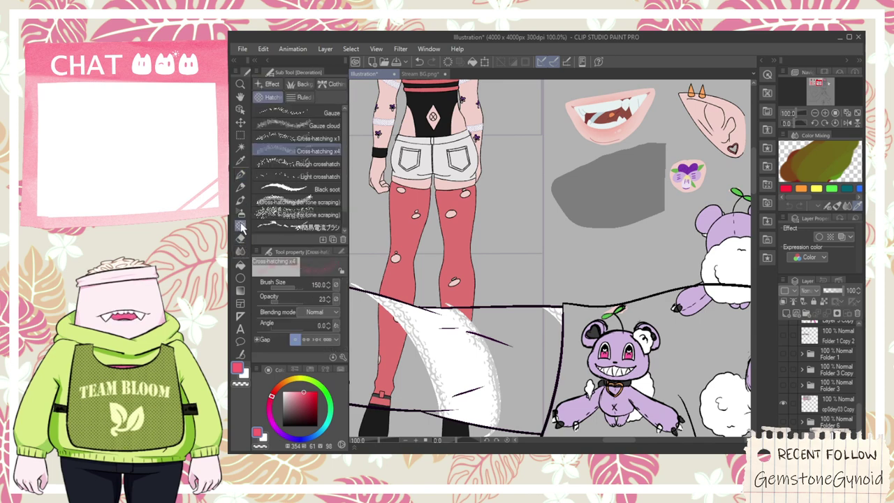
{"action": "left_click", "coordinate": [297, 84]}
{"action": "left_click", "coordinate": [313, 208]}
{"action": "mouse_move", "coordinate": [345, 148]}
{"action": "left_mouse_down"}
{"action": "mouse_move", "coordinate": [345, 224]}
{"action": "mouse_move", "coordinate": [342, 130]}
{"action": "left_mouse_up"}
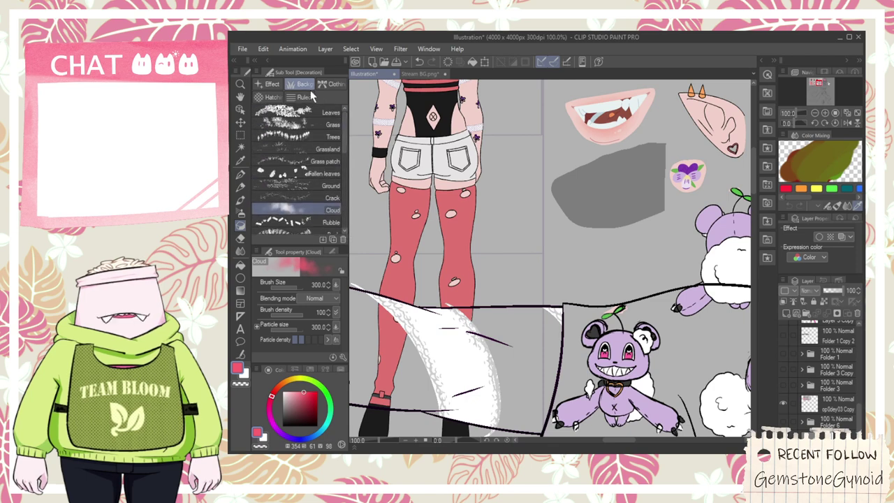
{"action": "left_click", "coordinate": [272, 84]}
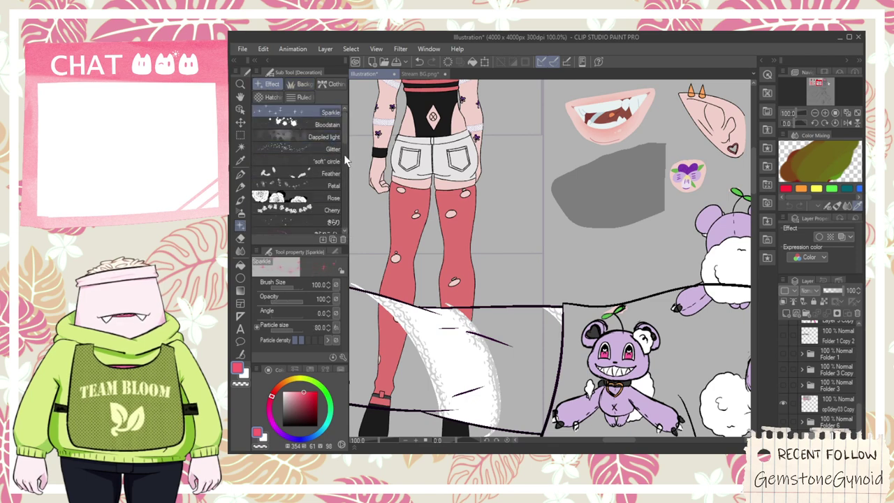
{"action": "left_click", "coordinate": [326, 209]}
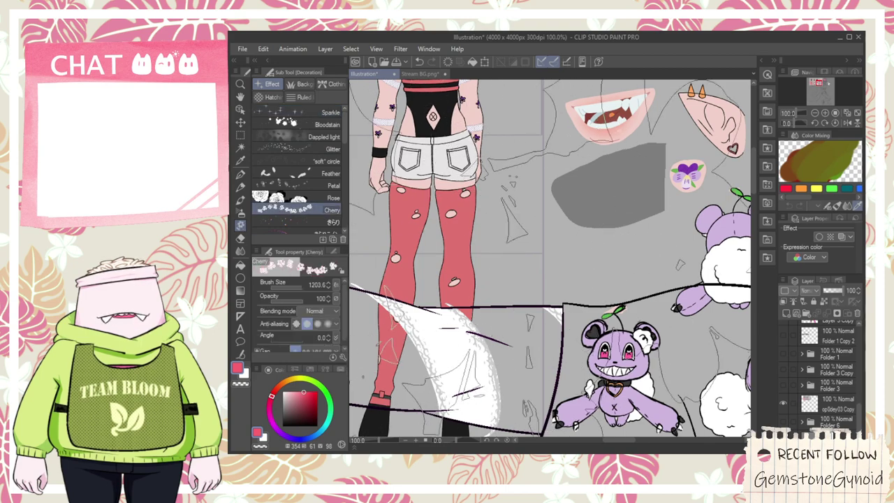
{"action": "left_click_drag", "start_coordinate": [301, 287], "coordinate": [293, 286]}
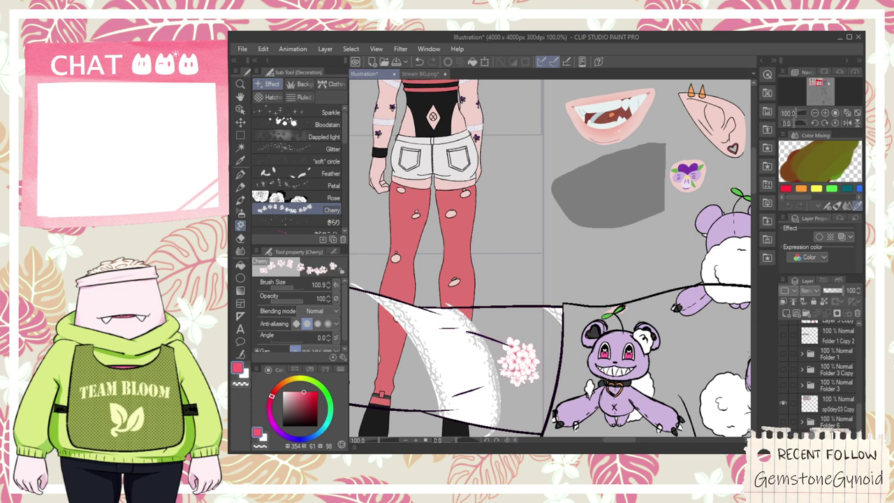
{"action": "key", "text": "ctrl+z"}
- Try the sparkle and Petal effect brushes on the outstretched arm as alternatives to the Cherry brush
{"action": "left_click", "coordinate": [331, 222]}
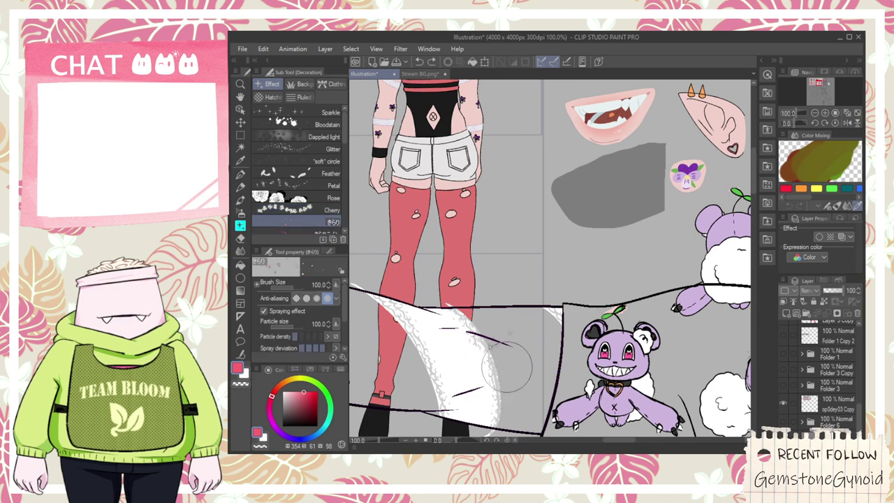
{"action": "left_click_drag", "start_coordinate": [345, 128], "coordinate": [354, 229]}
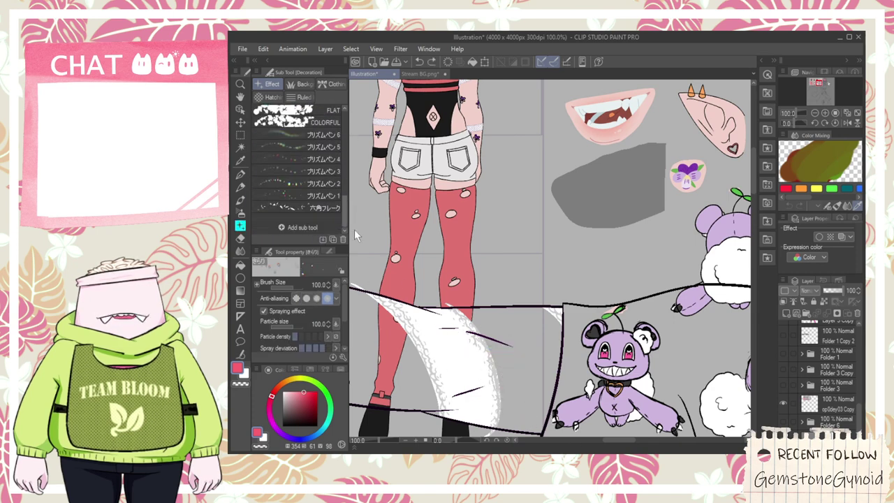
{"action": "left_click", "coordinate": [323, 207]}
{"action": "left_click_drag", "start_coordinate": [347, 222], "coordinate": [344, 142]}
{"action": "left_click", "coordinate": [324, 186]}
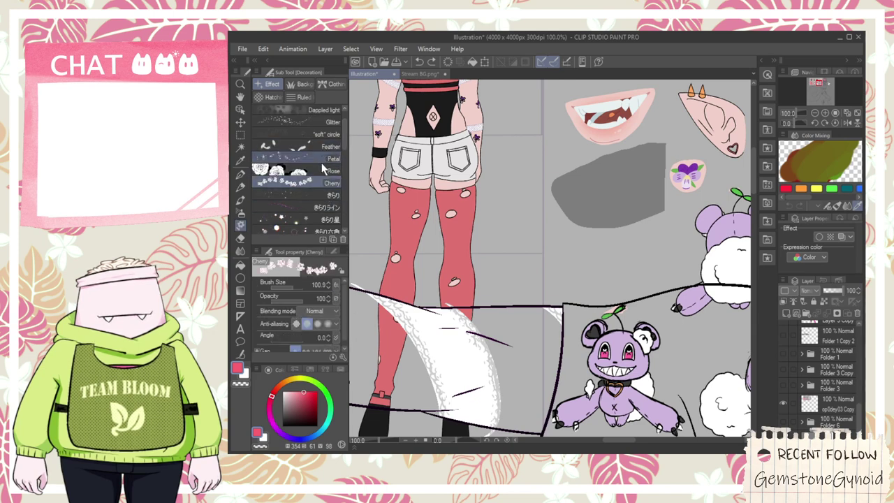
{"action": "left_click", "coordinate": [318, 160]}
{"action": "left_click_drag", "start_coordinate": [482, 335], "coordinate": [509, 354]}
{"action": "key", "text": "ctrl+z"}
{"action": "left_click", "coordinate": [325, 182]}
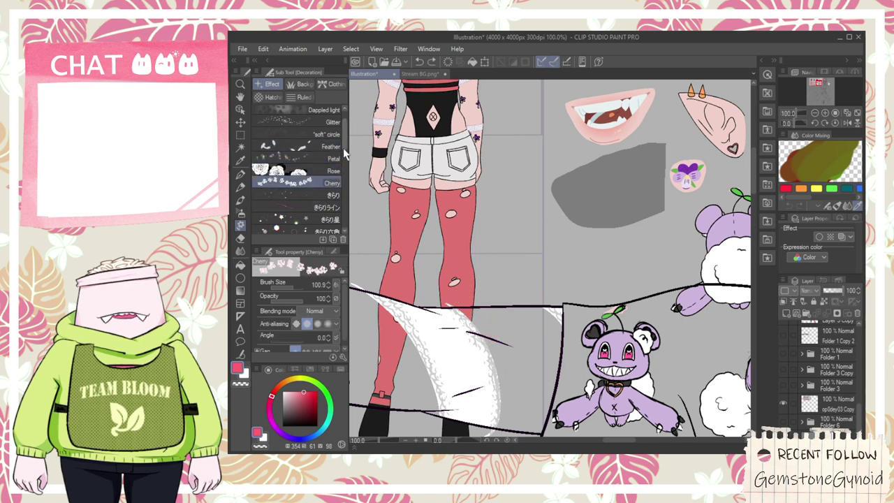
{"action": "left_click_drag", "start_coordinate": [516, 359], "coordinate": [522, 373]}
{"action": "key", "text": "ctrl+z"}
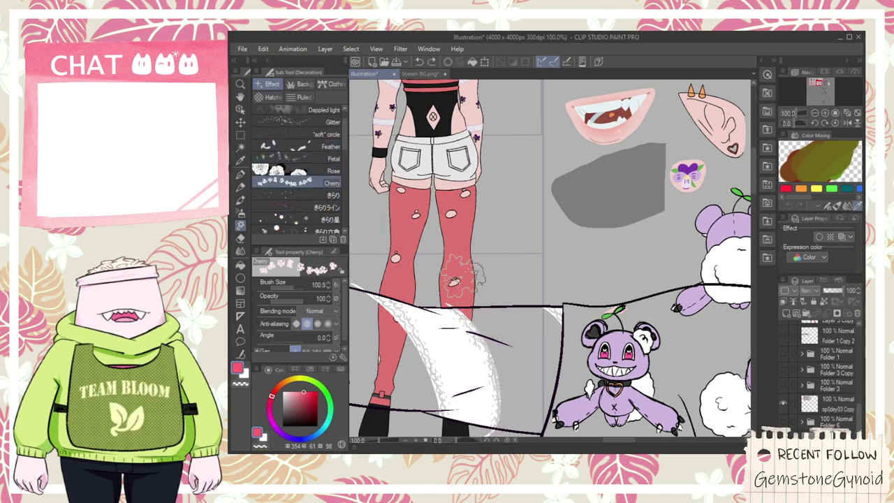
- Set the main colour to dark purple (260, 65, 24) and the secondary colour to medium purple (263, 48, 84)
{"action": "left_click", "coordinate": [290, 437]}
{"action": "left_click", "coordinate": [503, 389]}
{"action": "key", "text": "ctrl+z"}
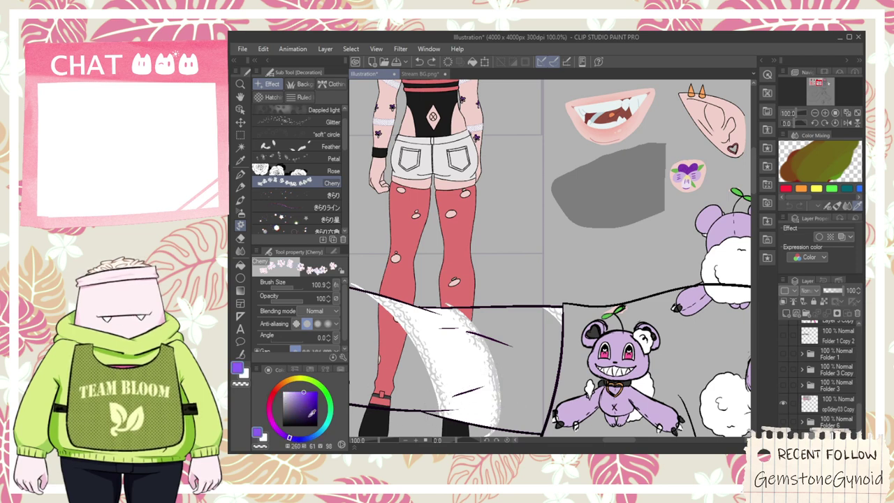
{"action": "left_click", "coordinate": [249, 377]}
{"action": "left_click_drag", "start_coordinate": [295, 419], "coordinate": [300, 395]}
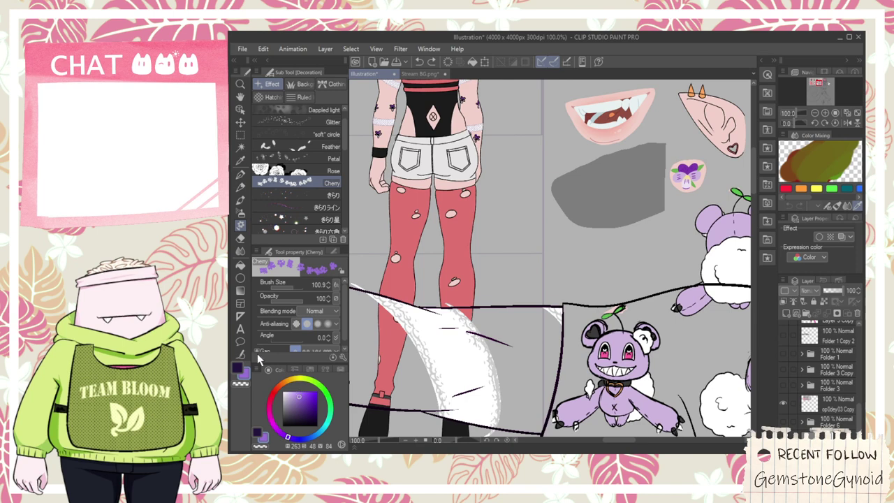
{"action": "left_click", "coordinate": [239, 370]}
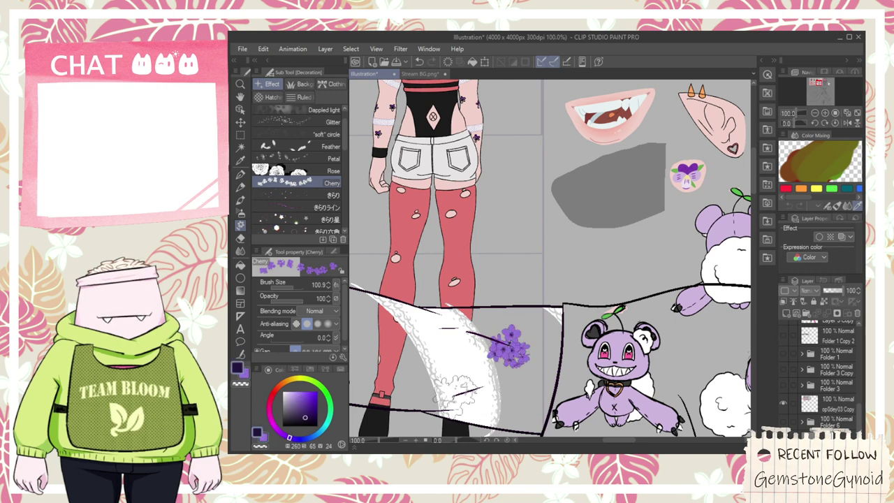
- Reduce the Cherry brush to size 45 and scatter small purple flower clusters around the outstretched arm's white markings, up to the wrist cuff
{"action": "scroll", "coordinate": [504, 349], "scroll_direction": "down", "scroll_amount": 1}
{"action": "left_click", "coordinate": [294, 287]}
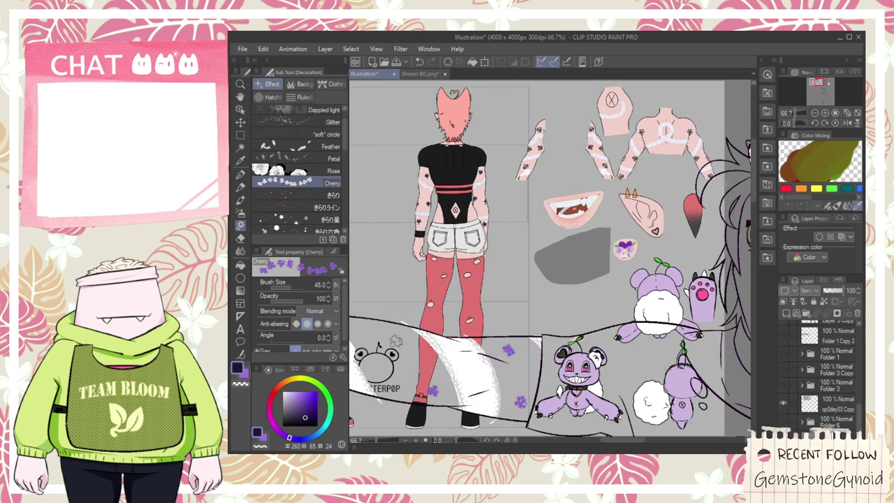
{"action": "key", "text": "p"}
{"action": "left_click_drag", "start_coordinate": [403, 373], "coordinate": [503, 359]}
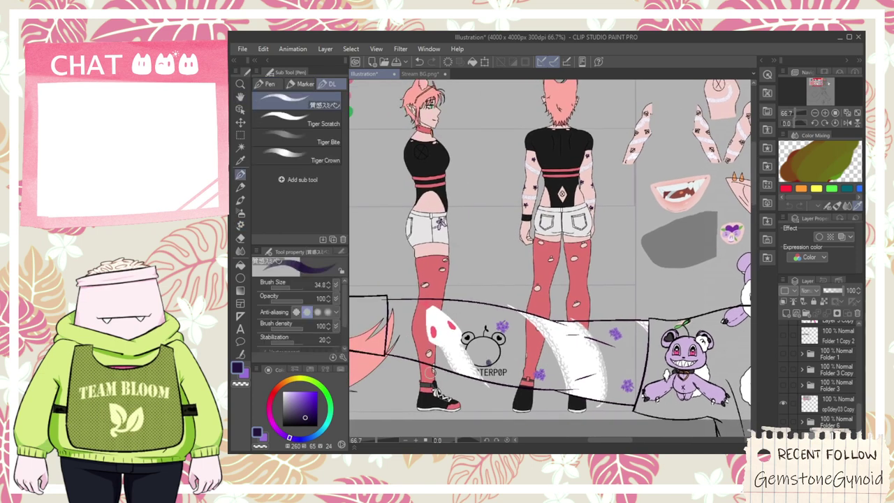
{"action": "left_click", "coordinate": [240, 224]}
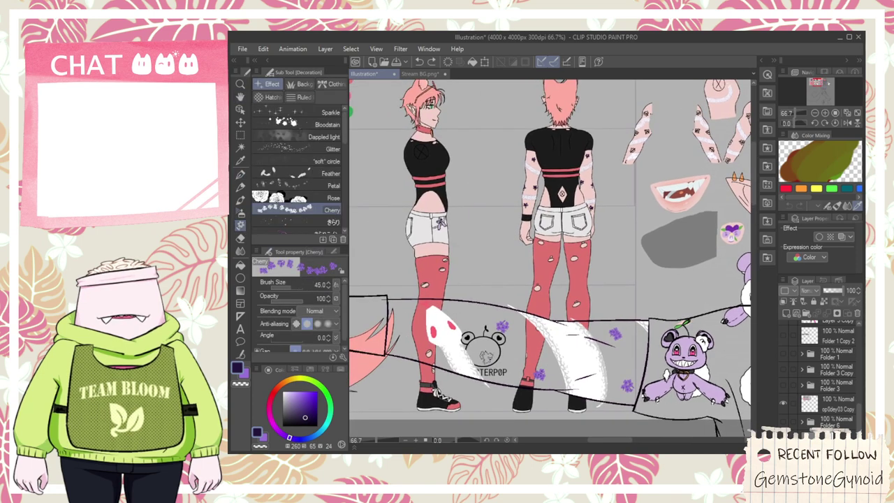
{"action": "left_click", "coordinate": [393, 339]}
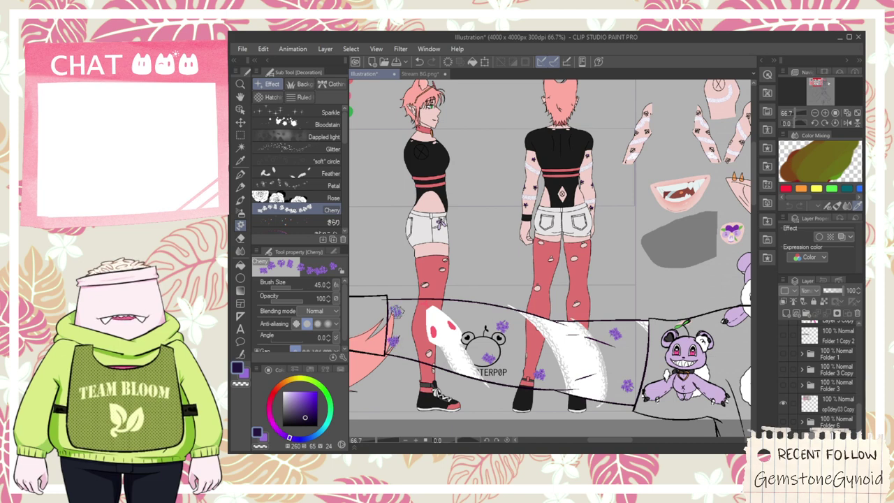
- Make Layer 1 the active layer for painting
{"action": "left_click_drag", "start_coordinate": [860, 416], "coordinate": [860, 328]}
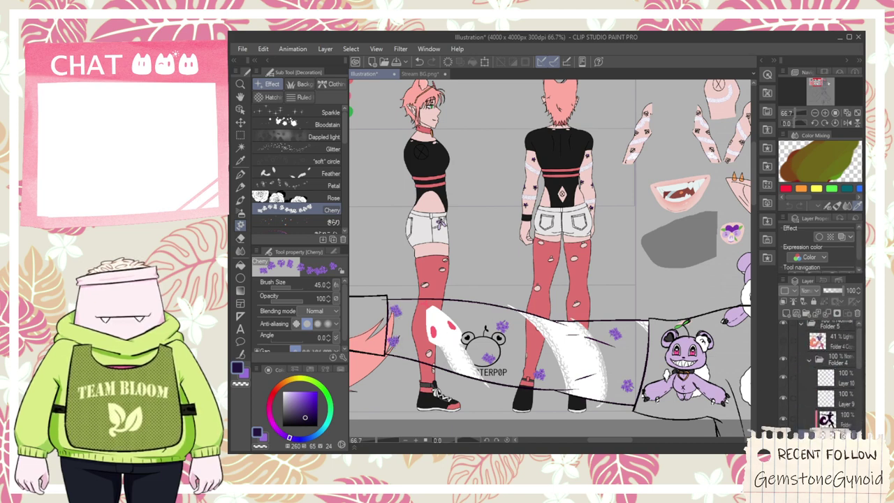
{"action": "key", "text": "e"}
{"action": "left_click", "coordinate": [301, 178]}
{"action": "scroll", "coordinate": [393, 331], "scroll_direction": "up", "scroll_amount": 3}
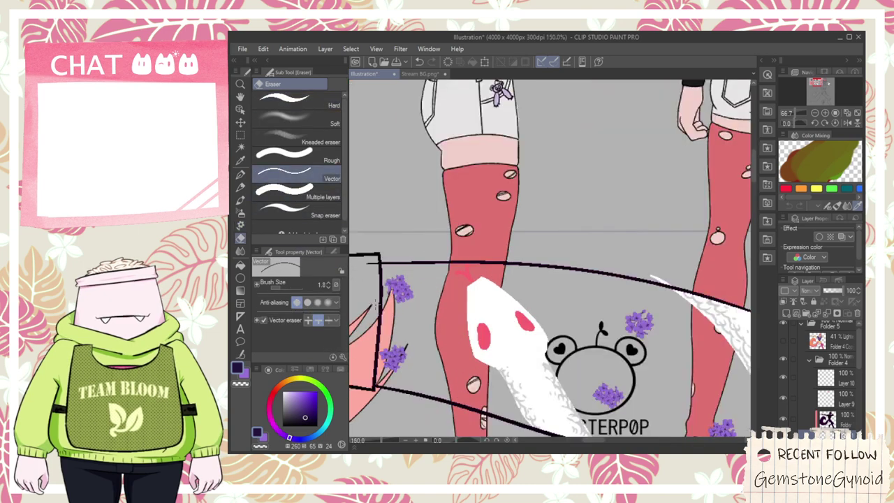
{"action": "scroll", "coordinate": [674, 399], "scroll_direction": "down", "scroll_amount": 4}
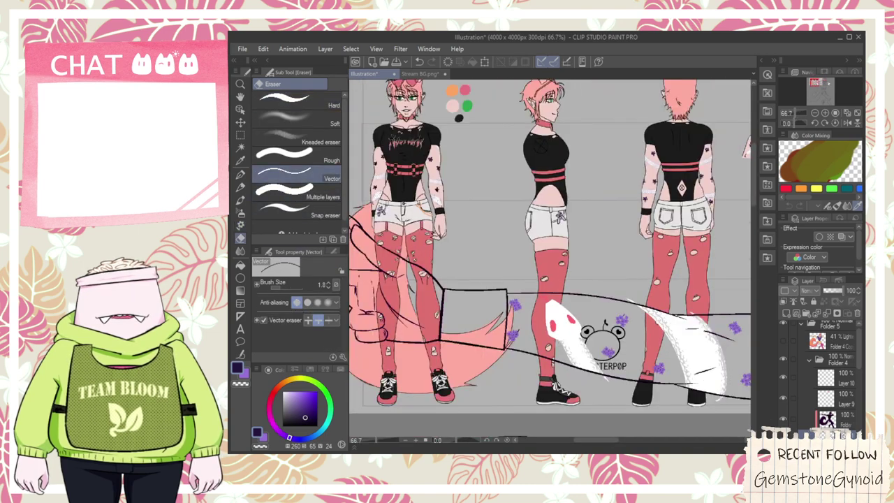
{"action": "left_click", "coordinate": [852, 362]}
{"action": "scroll", "coordinate": [863, 368], "scroll_direction": "down", "scroll_amount": 3}
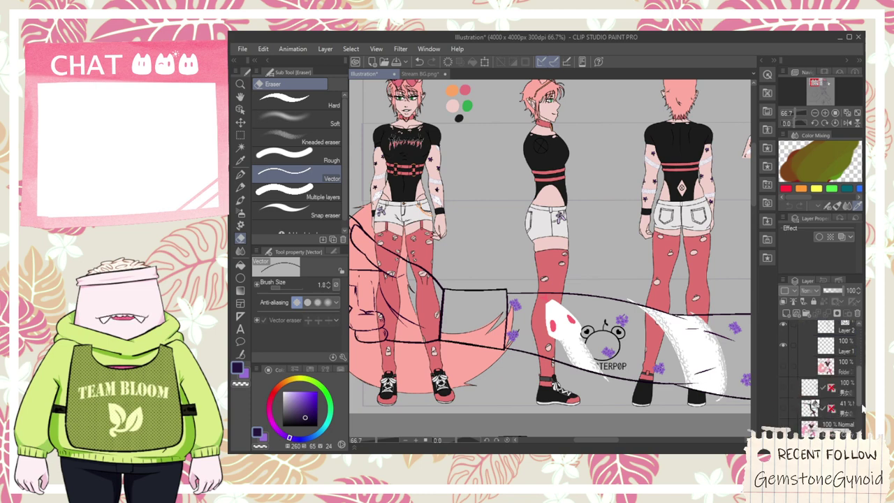
{"action": "left_click", "coordinate": [832, 396]}
{"action": "key", "text": "p"}
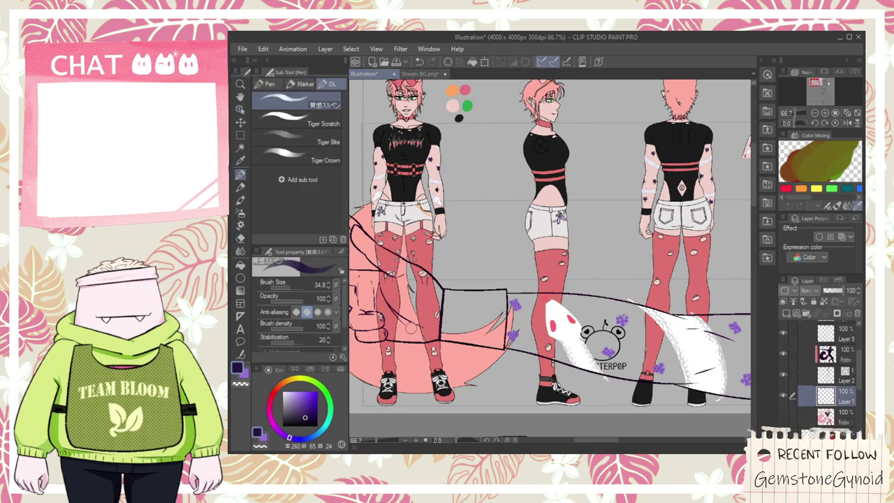
- Scatter matching purple flower clusters with the Cherry brush on the raised arm, between and around its white markings
{"action": "left_click", "coordinate": [241, 224]}
{"action": "scroll", "coordinate": [443, 256], "scroll_direction": "down", "scroll_amount": 4}
{"action": "scroll", "coordinate": [625, 280], "scroll_direction": "up", "scroll_amount": 4}
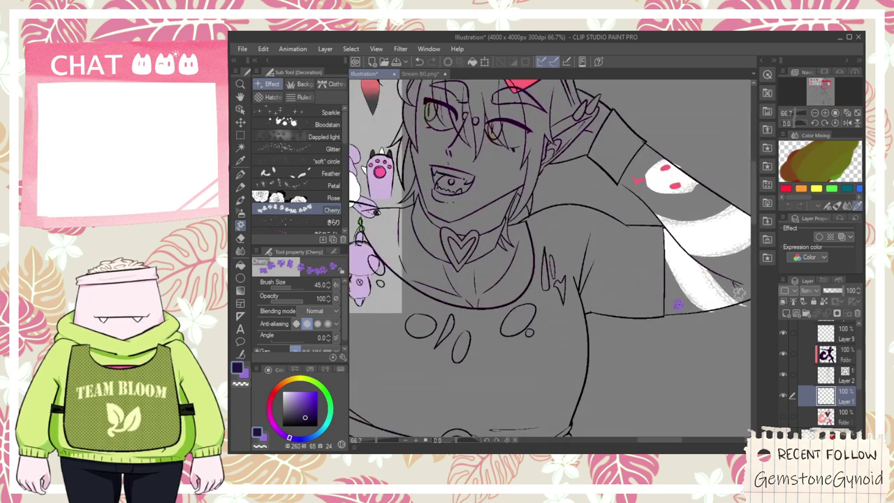
{"action": "key", "text": "h"}
{"action": "left_click_drag", "start_coordinate": [729, 272], "coordinate": [538, 311]}
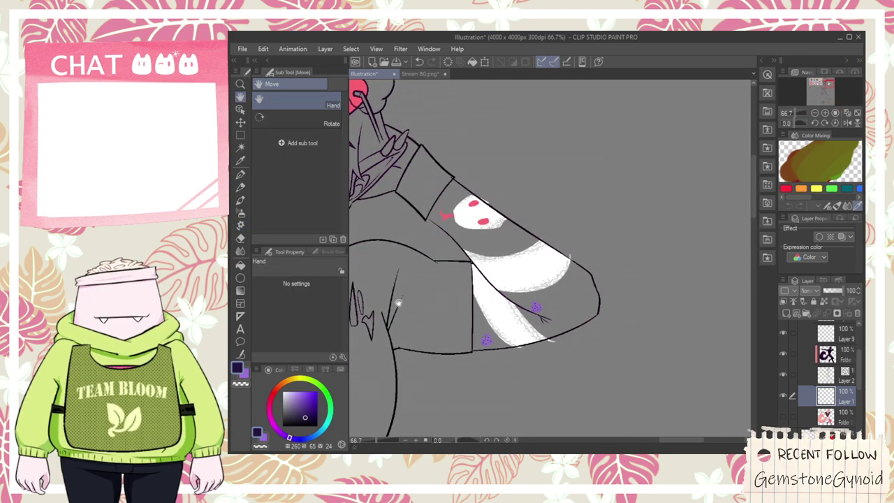
{"action": "left_click", "coordinate": [240, 225]}
{"action": "left_click", "coordinate": [579, 281]}
{"action": "left_click", "coordinate": [449, 195]}
{"action": "scroll", "coordinate": [452, 210], "scroll_direction": "down", "scroll_amount": 2}
{"action": "key", "text": "h"}
{"action": "left_click_drag", "start_coordinate": [419, 253], "coordinate": [646, 280]}
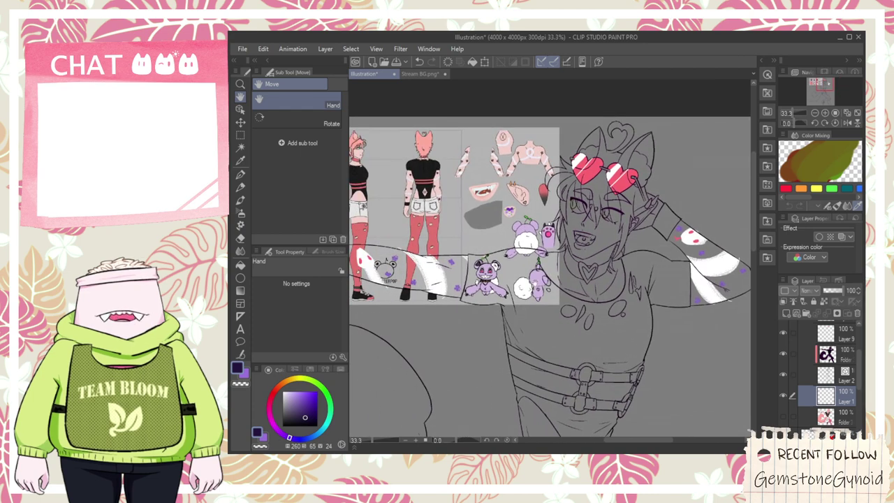
- Make the colour folder below Layer 1 visible again and clip the flower clusters on Layer 1 to it
{"action": "left_click", "coordinate": [784, 417]}
{"action": "left_click_drag", "start_coordinate": [695, 302], "coordinate": [674, 307]}
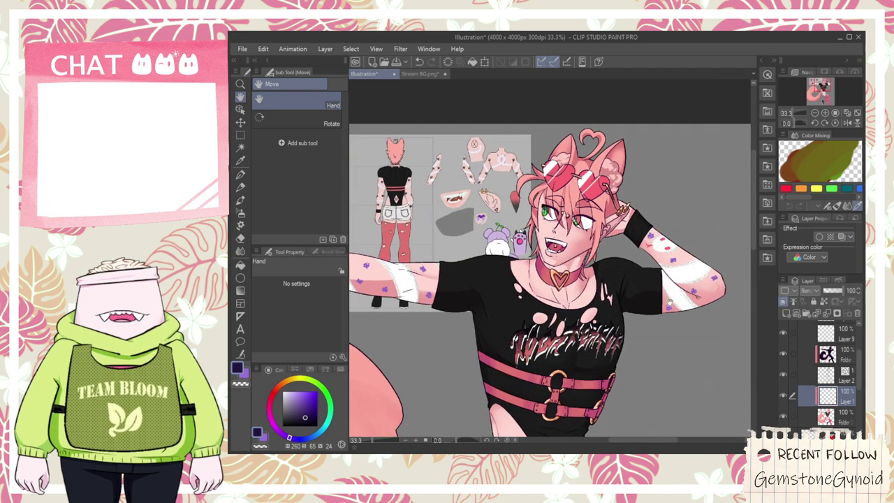
{"action": "scroll", "coordinate": [630, 225], "scroll_direction": "up", "scroll_amount": 1}
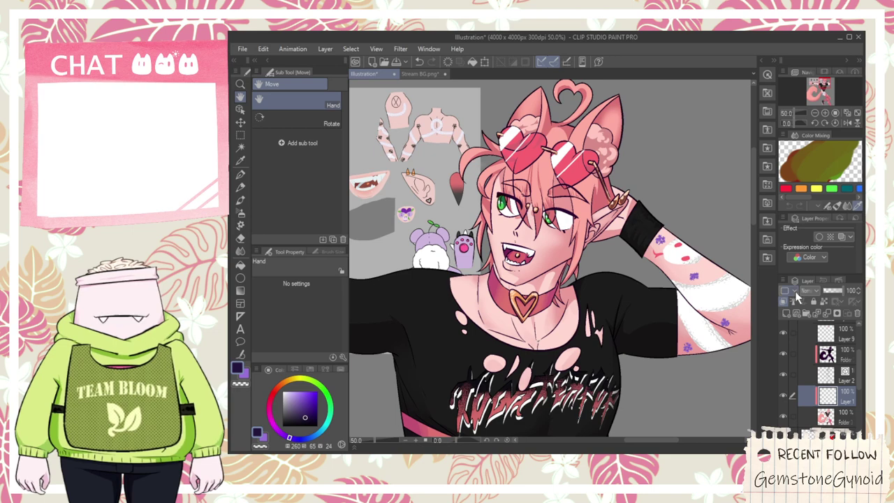
- Cycle through blending modes for Layer 1 and pick one that tints the arm's flower clusters bright magenta
{"action": "scroll", "coordinate": [803, 293], "scroll_direction": "down", "scroll_amount": 7}
{"action": "scroll", "coordinate": [812, 297], "scroll_direction": "down", "scroll_amount": 2}
{"action": "scroll", "coordinate": [812, 296], "scroll_direction": "down", "scroll_amount": 3}
{"action": "scroll", "coordinate": [812, 297], "scroll_direction": "down", "scroll_amount": 1}
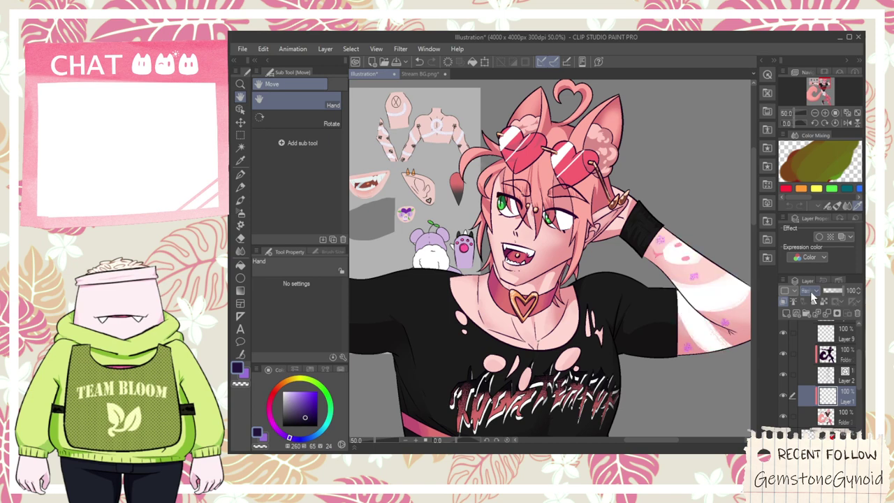
{"action": "scroll", "coordinate": [629, 310], "scroll_direction": "down", "scroll_amount": 2}
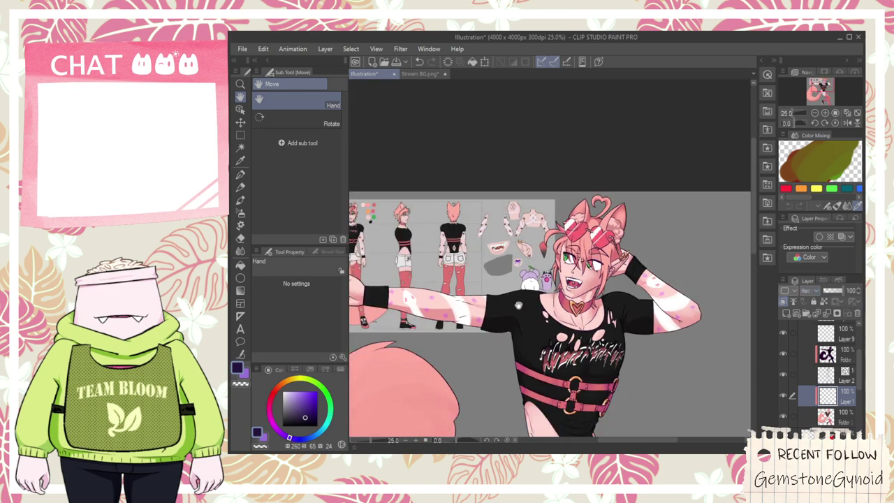
{"action": "scroll", "coordinate": [518, 305], "scroll_direction": "up", "scroll_amount": 1}
{"action": "scroll", "coordinate": [816, 292], "scroll_direction": "down", "scroll_amount": 2}
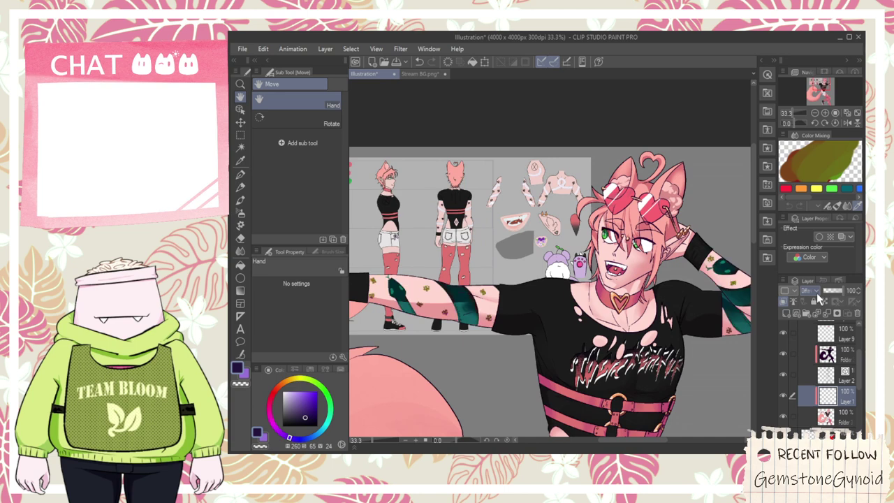
{"action": "scroll", "coordinate": [816, 293], "scroll_direction": "down", "scroll_amount": 3}
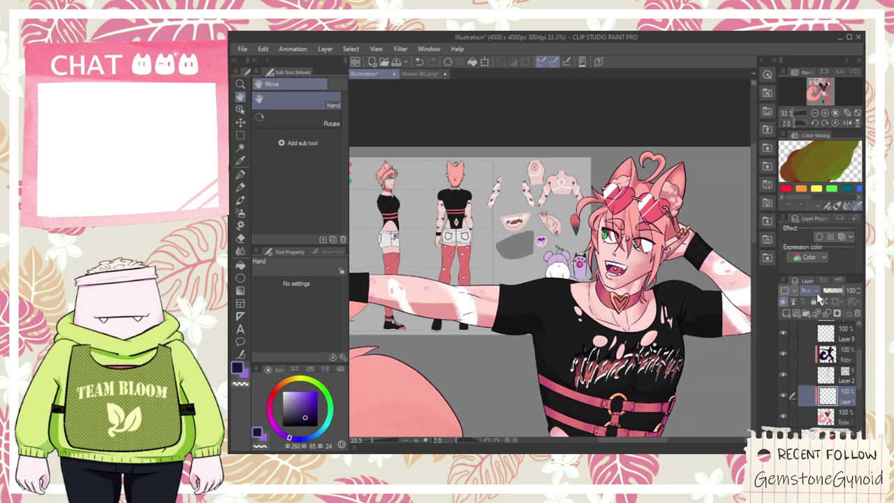
{"action": "scroll", "coordinate": [816, 293], "scroll_direction": "down", "scroll_amount": 2}
{"action": "scroll", "coordinate": [816, 293], "scroll_direction": "down", "scroll_amount": 1}
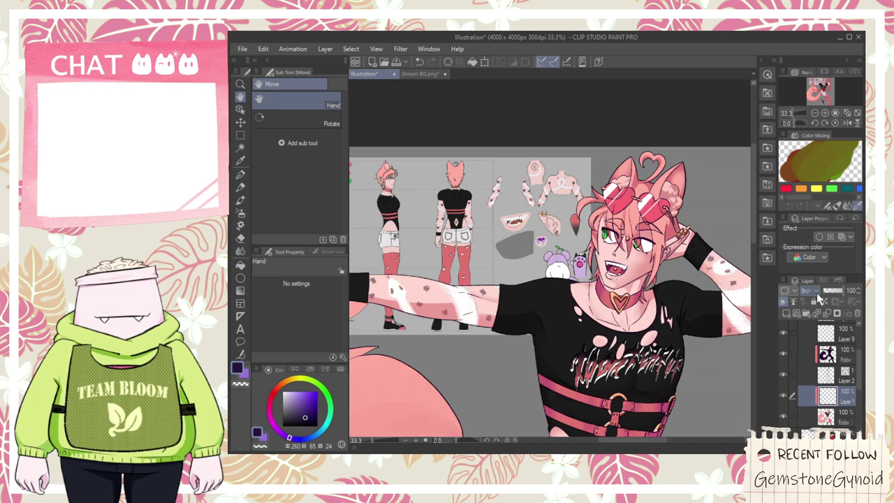
{"action": "scroll", "coordinate": [816, 293], "scroll_direction": "down", "scroll_amount": 1}
{"action": "scroll", "coordinate": [816, 293], "scroll_direction": "down", "scroll_amount": 1}
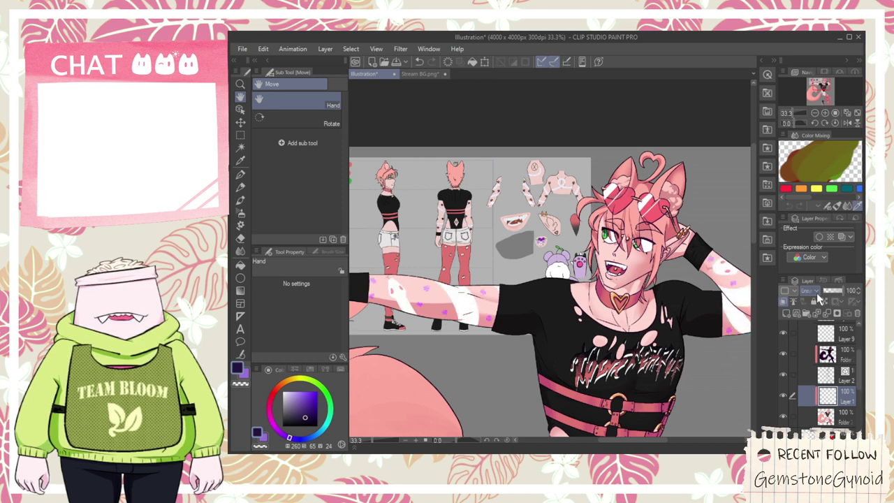
{"action": "scroll", "coordinate": [401, 281], "scroll_direction": "up", "scroll_amount": 6}
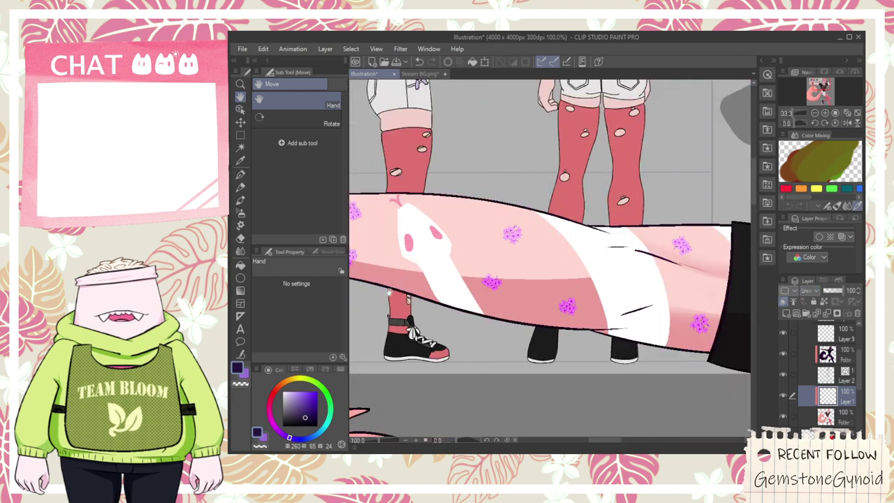
{"action": "scroll", "coordinate": [401, 282], "scroll_direction": "down", "scroll_amount": 3}
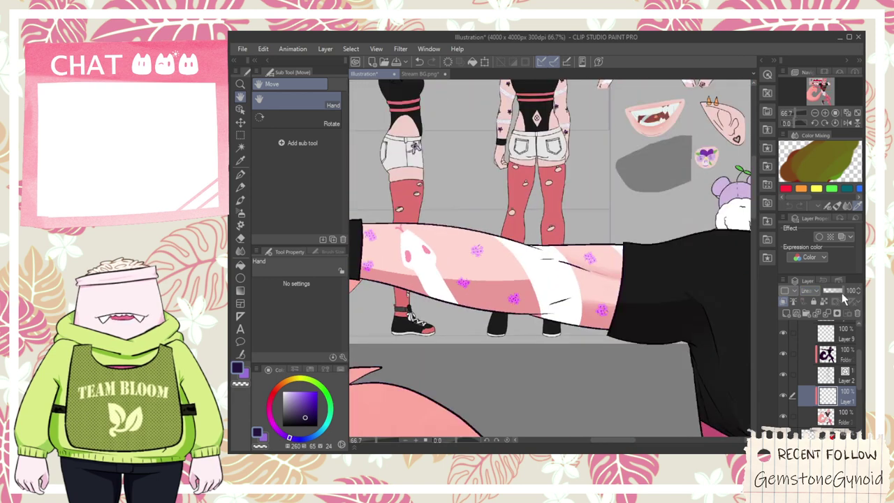
- Duplicate Layer 1 above itself in Normal mode and lower the duplicate's opacity to 54%
{"action": "left_click_drag", "start_coordinate": [843, 295], "coordinate": [861, 299]}
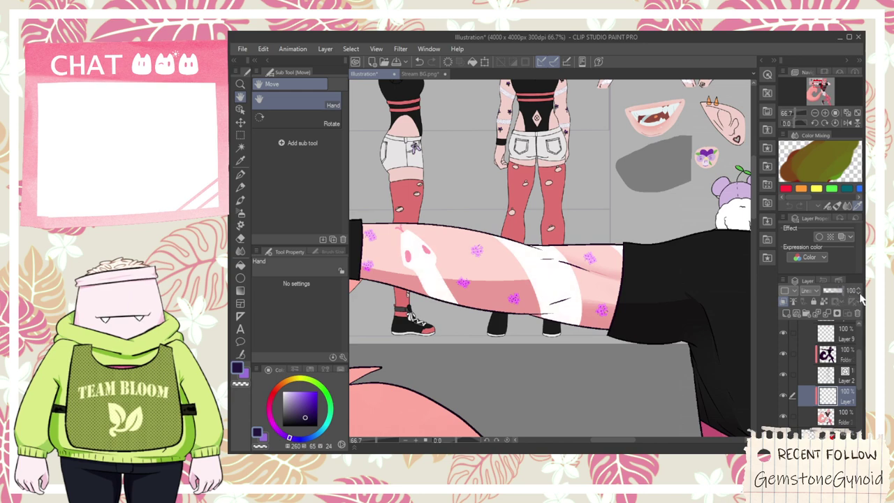
{"action": "scroll", "coordinate": [814, 294], "scroll_direction": "up", "scroll_amount": 2}
{"action": "scroll", "coordinate": [813, 298], "scroll_direction": "up", "scroll_amount": 2}
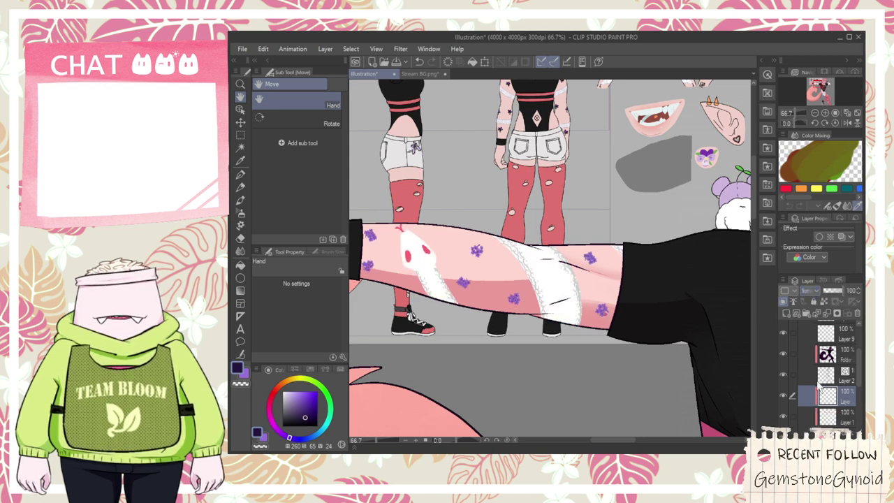
{"action": "left_click", "coordinate": [828, 418]}
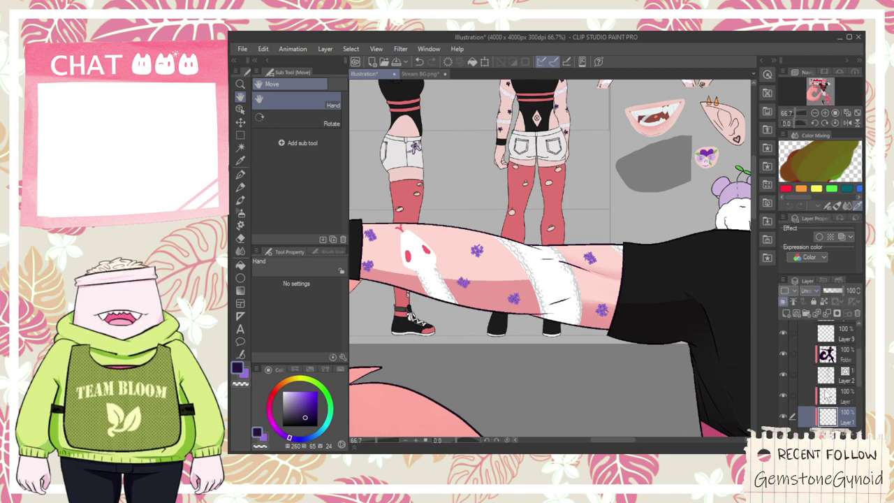
{"action": "left_click", "coordinate": [825, 393]}
{"action": "left_click", "coordinate": [841, 293]}
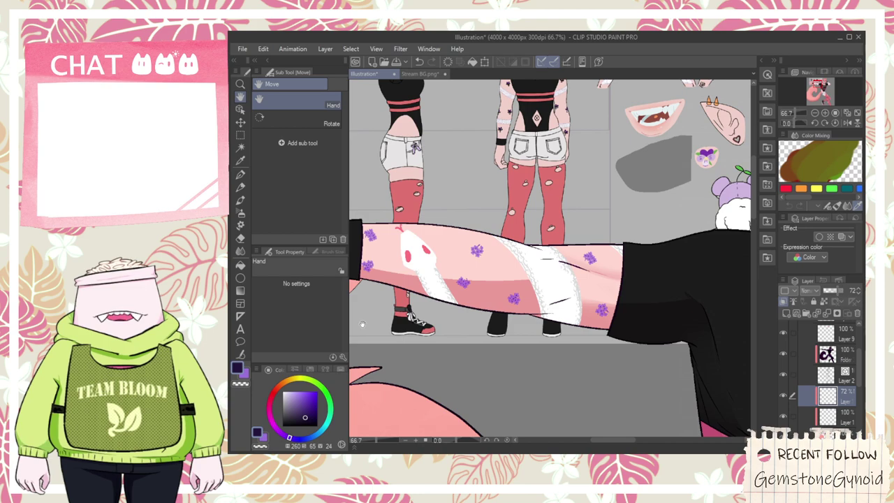
{"action": "scroll", "coordinate": [363, 324], "scroll_direction": "down", "scroll_amount": 2}
{"action": "scroll", "coordinate": [465, 313], "scroll_direction": "up", "scroll_amount": 2}
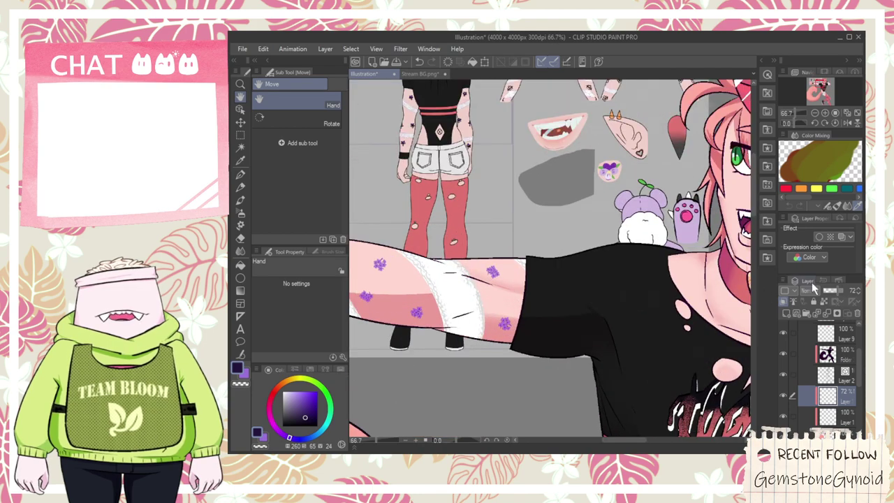
{"action": "left_click_drag", "start_coordinate": [829, 292], "coordinate": [834, 292]}
{"action": "key", "text": "ctrl+minus"}
{"action": "key", "text": "ctrl+minus"}
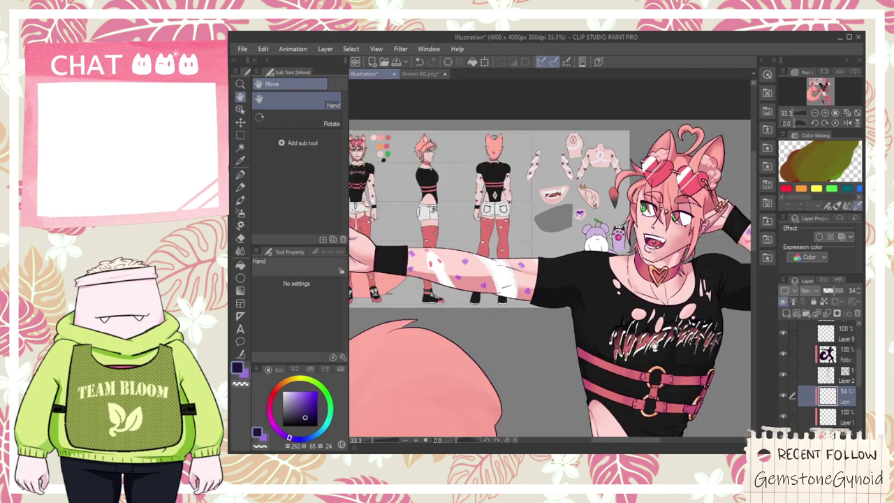
- Turn on the 41% Folder 4 Copy overlay above Folder 4 to tint the whole character
{"action": "left_click_drag", "start_coordinate": [552, 279], "coordinate": [488, 278]}
{"action": "scroll", "coordinate": [610, 178], "scroll_direction": "down", "scroll_amount": 2}
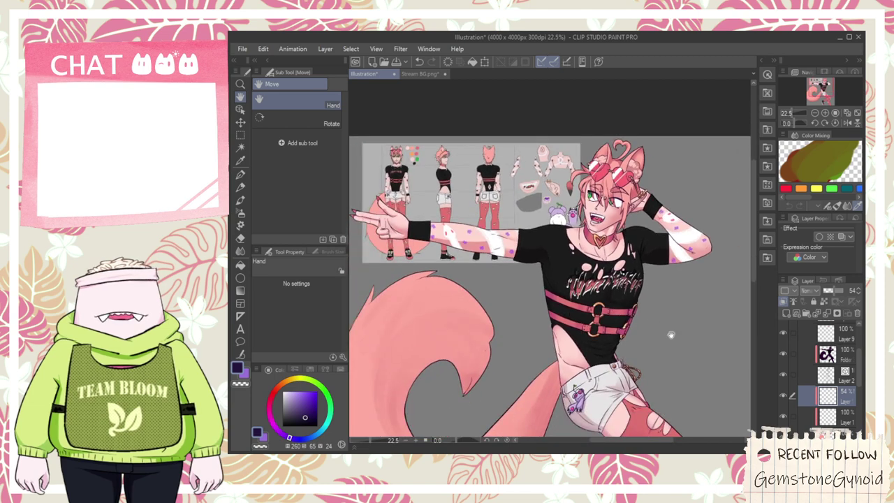
{"action": "scroll", "coordinate": [810, 363], "scroll_direction": "up", "scroll_amount": 3}
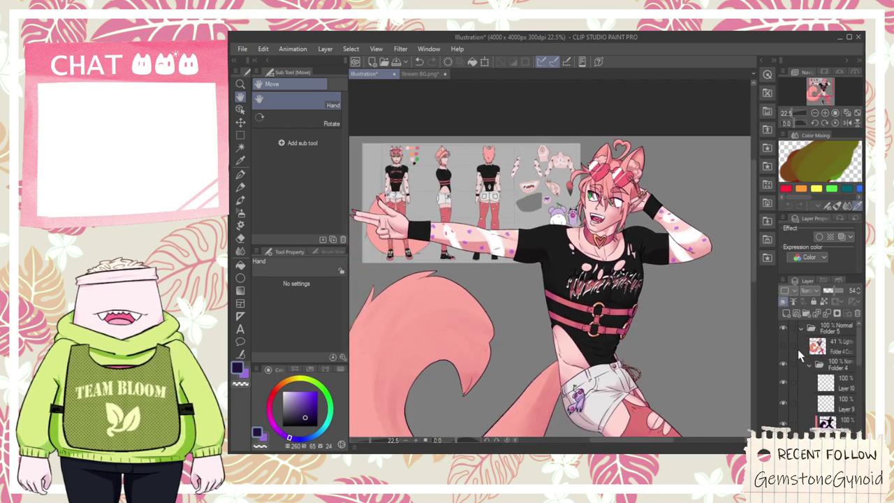
{"action": "left_click", "coordinate": [784, 344]}
{"action": "key", "text": "ctrl+plus"}
{"action": "key", "text": "ctrl+plus"}
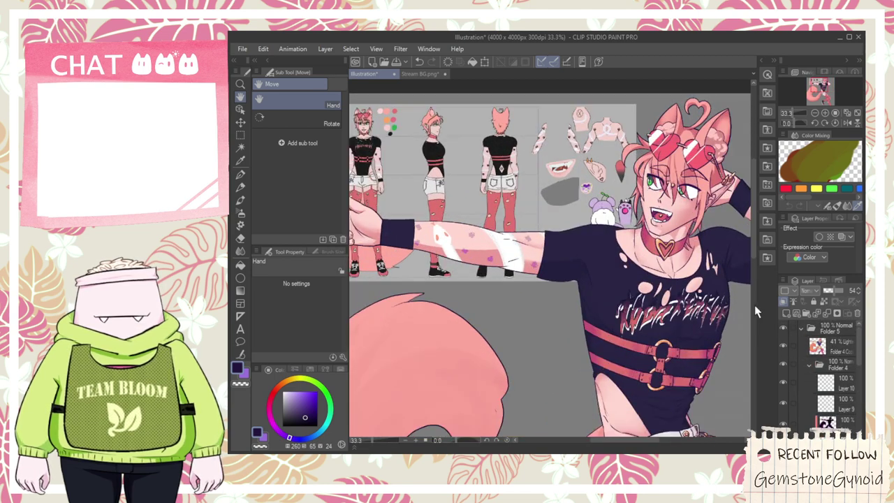
- Collapse Folder 5, hide the reference sheet layer, and make the pink halftone background in Folder 6 visible
{"action": "left_click", "coordinate": [801, 328]}
{"action": "scroll", "coordinate": [801, 353], "scroll_direction": "down", "scroll_amount": 3}
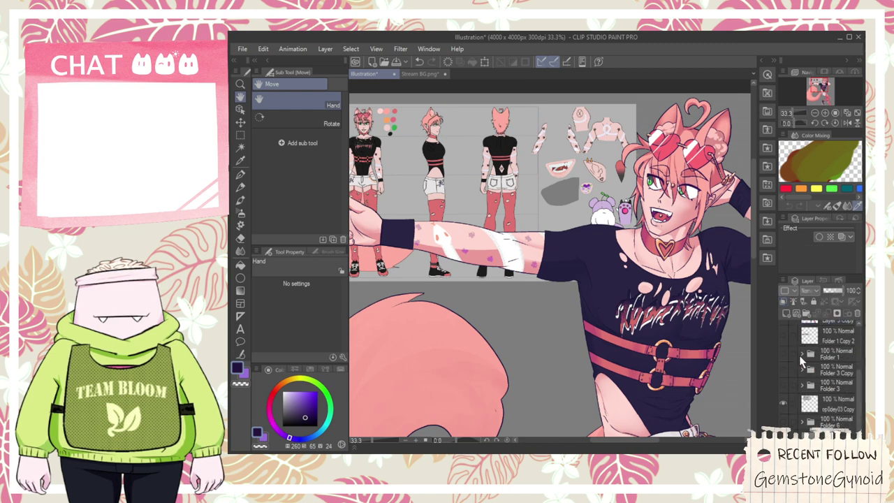
{"action": "left_click", "coordinate": [782, 409]}
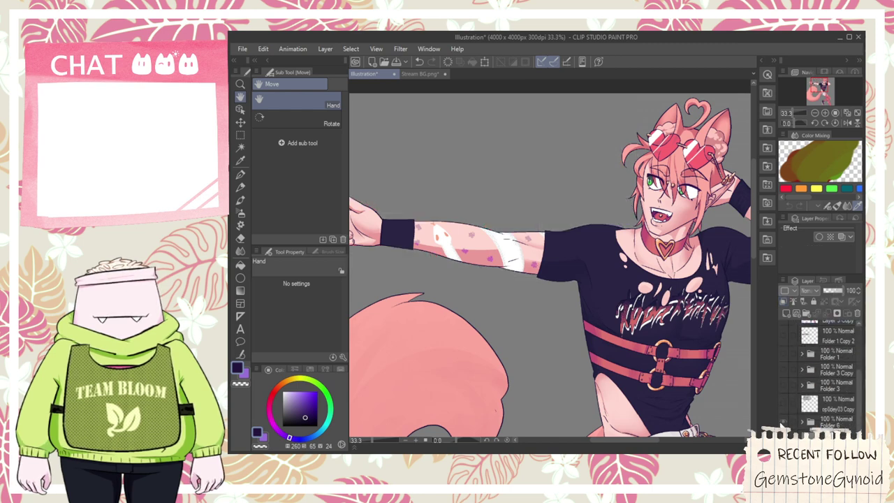
{"action": "left_click", "coordinate": [782, 422]}
{"action": "scroll", "coordinate": [598, 381], "scroll_direction": "down", "scroll_amount": 5}
{"action": "left_click_drag", "start_coordinate": [595, 384], "coordinate": [561, 252]}
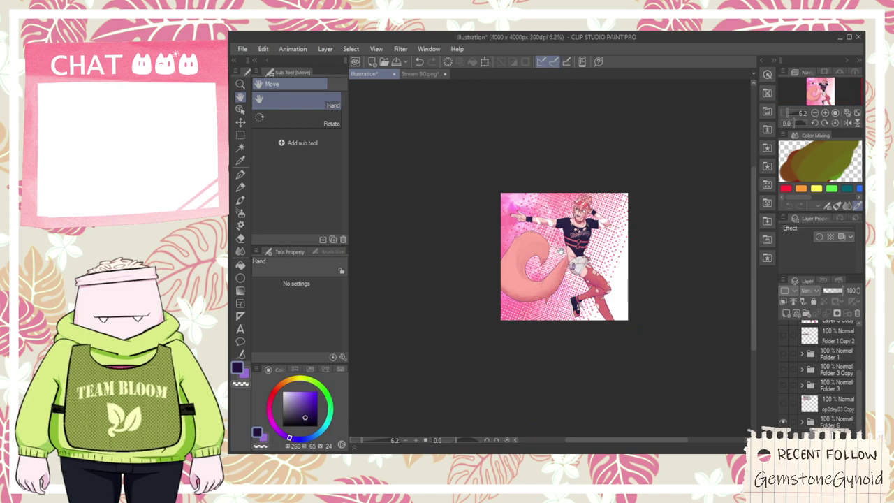
- Sample light pink (322, 44, 100) from the background as the main drawing colour
{"action": "scroll", "coordinate": [561, 250], "scroll_direction": "up", "scroll_amount": 2}
{"action": "left_click", "coordinate": [467, 174]}
{"action": "left_click", "coordinate": [463, 183]}
{"action": "key", "text": "space"}
{"action": "left_click_drag", "start_coordinate": [660, 374], "coordinate": [606, 333]}
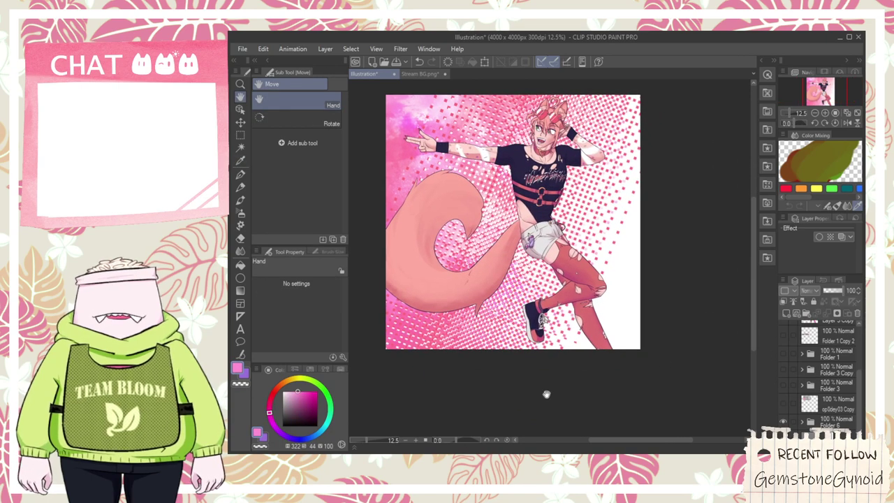
- Rotate the canvas view to 90 degrees and add a new raster layer above the reference sheet layer
{"action": "left_click_drag", "start_coordinate": [495, 440], "coordinate": [472, 442]}
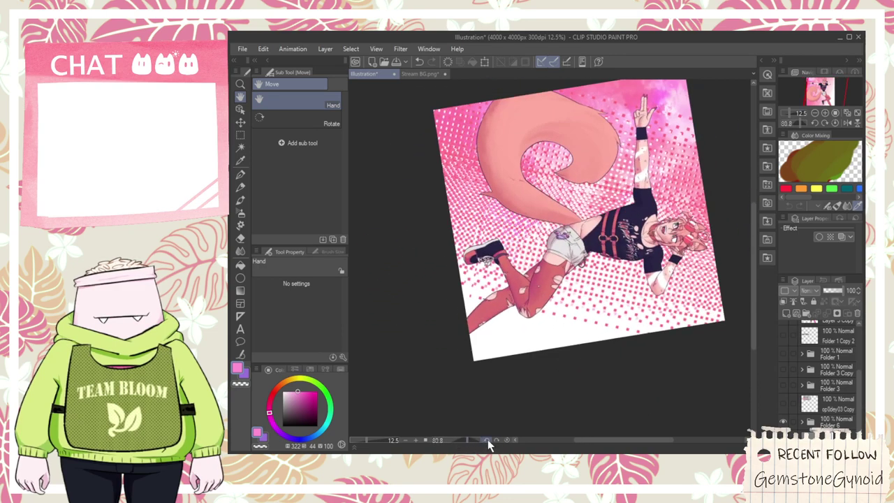
{"action": "left_click", "coordinate": [496, 441]}
{"action": "left_click", "coordinate": [496, 440]}
{"action": "scroll", "coordinate": [480, 393], "scroll_direction": "up", "scroll_amount": 5}
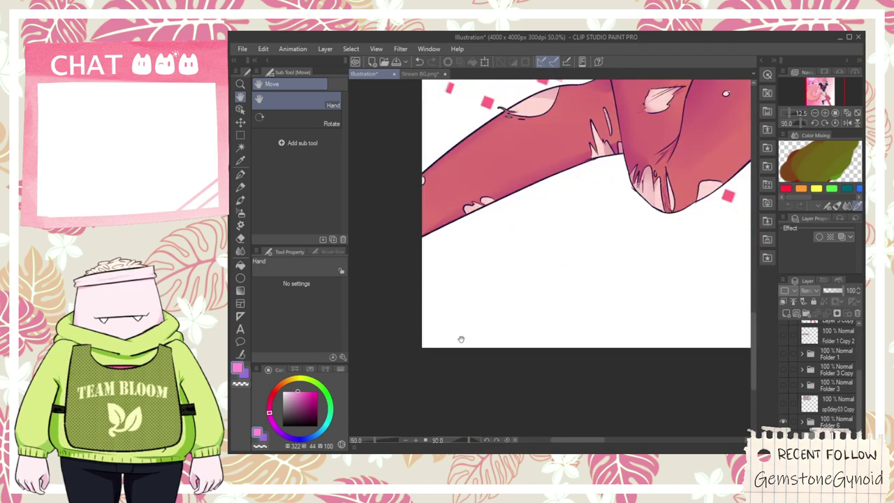
{"action": "left_click", "coordinate": [831, 404]}
{"action": "left_click", "coordinate": [786, 314]}
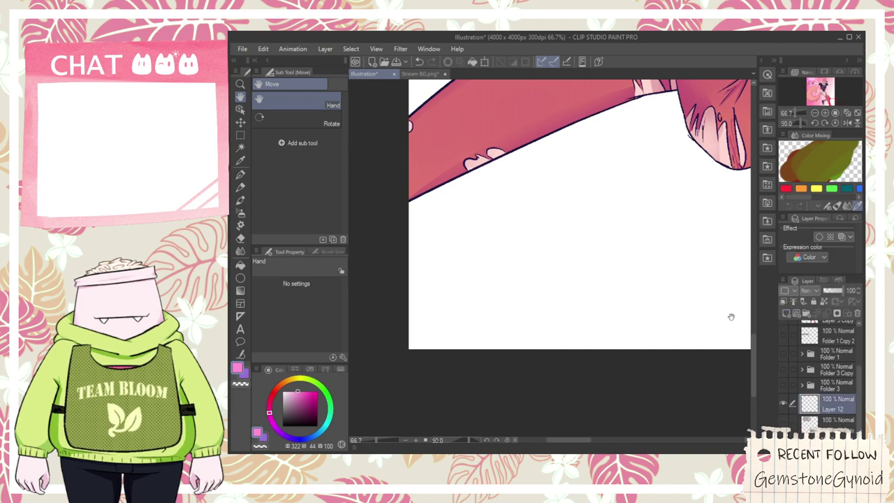
- Write the artist's signature inside a hand-drawn frame below the lower leg with the size 34.8 textured pen
{"action": "key", "text": "p"}
{"action": "scroll", "coordinate": [444, 301], "scroll_direction": "up", "scroll_amount": 2}
{"action": "mouse_move", "coordinate": [438, 247]}
{"action": "left_mouse_down"}
{"action": "mouse_move", "coordinate": [440, 339]}
{"action": "mouse_move", "coordinate": [632, 264]}
{"action": "left_mouse_up"}
{"action": "left_click_drag", "start_coordinate": [634, 317], "coordinate": [636, 359]}
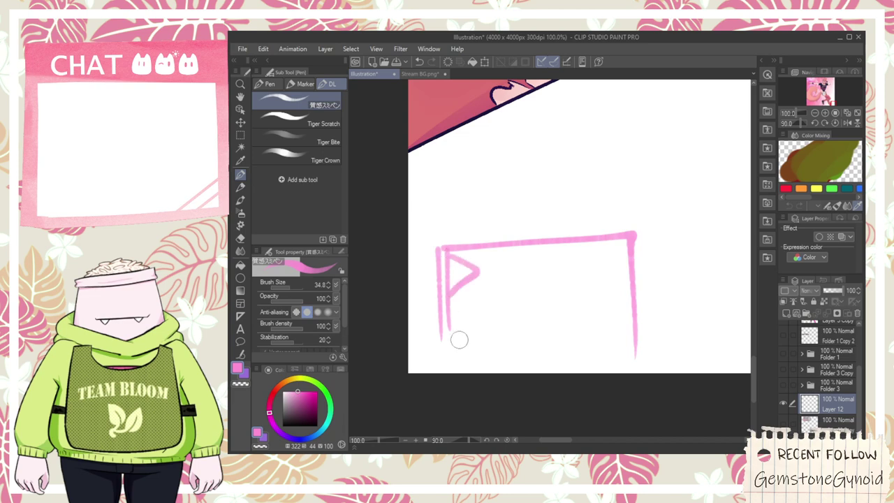
{"action": "left_click_drag", "start_coordinate": [462, 344], "coordinate": [496, 327]}
{"action": "left_click_drag", "start_coordinate": [512, 282], "coordinate": [507, 325]}
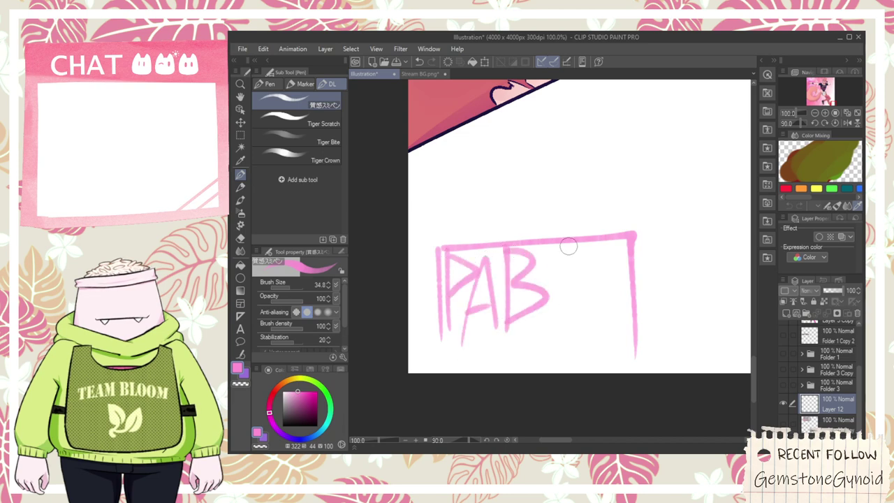
{"action": "left_click_drag", "start_coordinate": [568, 243], "coordinate": [572, 309]}
{"action": "left_click_drag", "start_coordinate": [620, 327], "coordinate": [620, 328]}
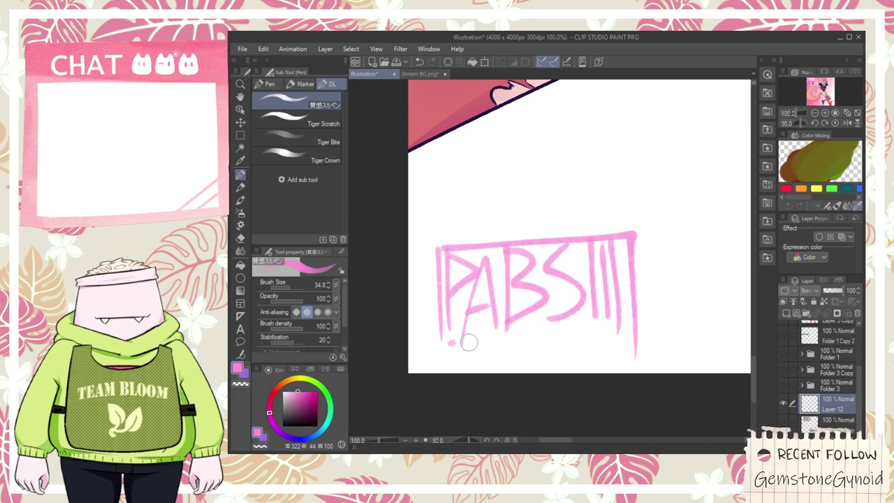
{"action": "left_click_drag", "start_coordinate": [452, 342], "coordinate": [615, 340]}
- Reset the canvas rotation to 0 and save the illustration as "toast toast"
{"action": "scroll", "coordinate": [596, 338], "scroll_direction": "down", "scroll_amount": 4}
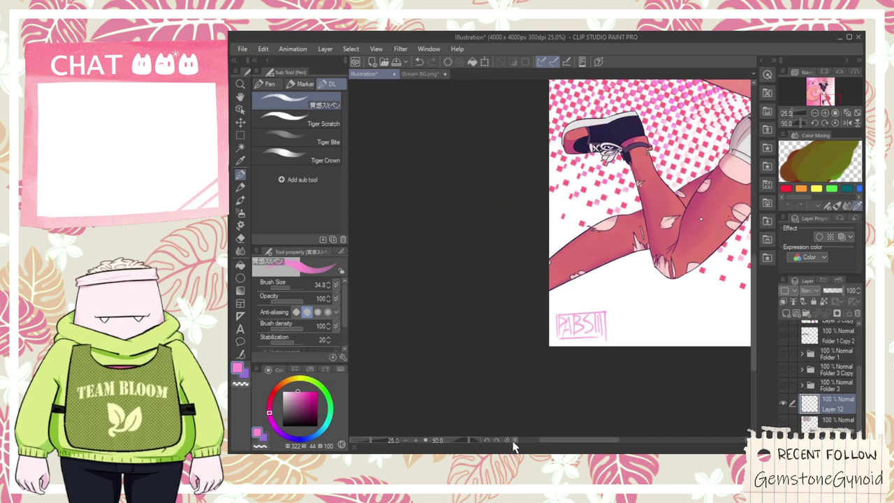
{"action": "left_click", "coordinate": [507, 439]}
{"action": "left_click", "coordinate": [269, 84]}
{"action": "key", "text": "space"}
{"action": "scroll", "coordinate": [591, 328], "scroll_direction": "down", "scroll_amount": 2}
{"action": "left_click_drag", "start_coordinate": [510, 107], "coordinate": [592, 341]}
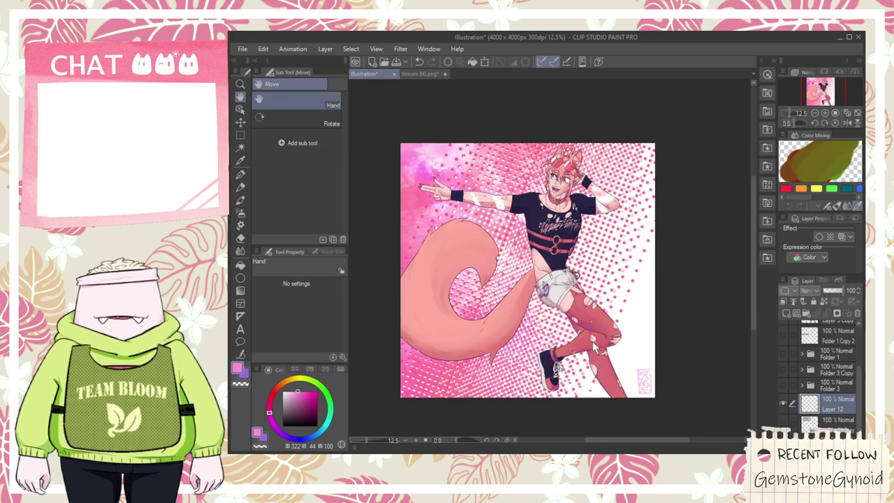
{"action": "key", "text": "ctrl+s"}
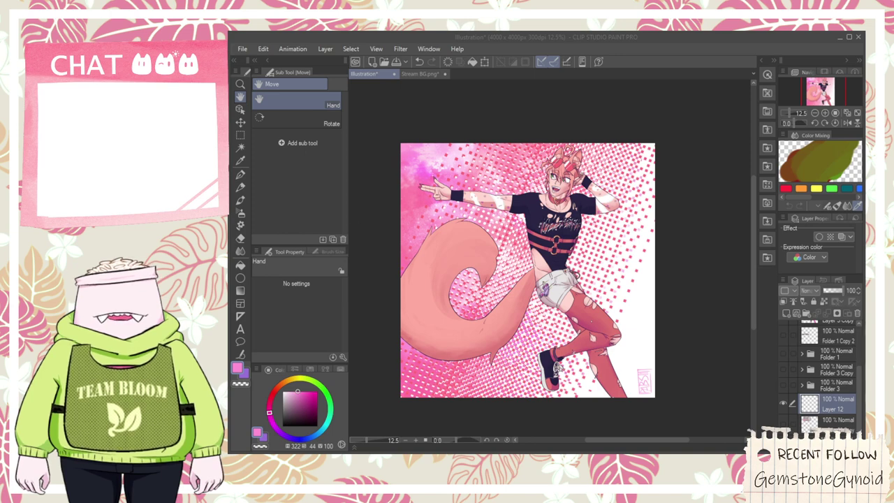
{"action": "key", "text": "Return"}
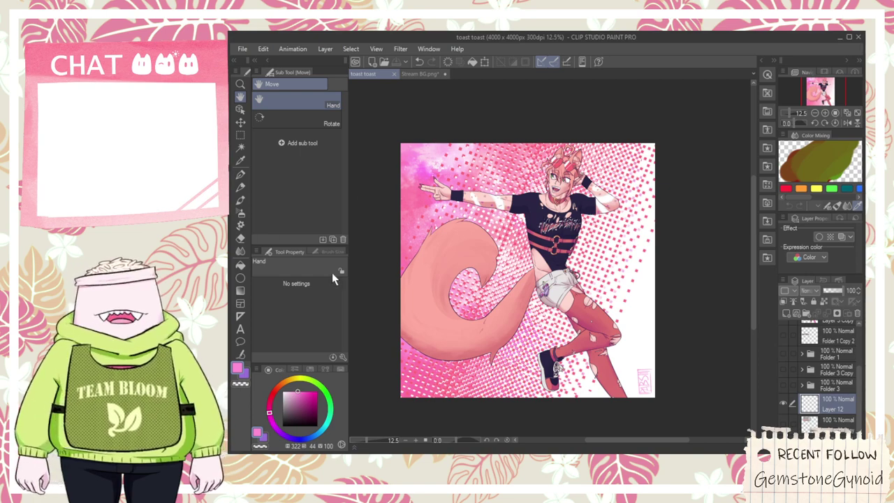
- Review the finished illustration at different magnifications, examining the face, arms, outfit, tail and background
{"action": "scroll", "coordinate": [609, 285], "scroll_direction": "up", "scroll_amount": 2}
{"action": "scroll", "coordinate": [609, 286], "scroll_direction": "up", "scroll_amount": 2}
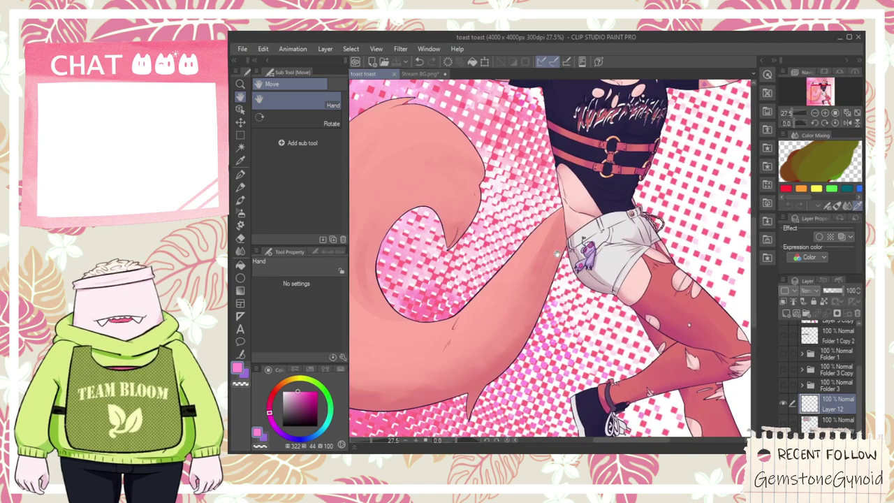
{"action": "scroll", "coordinate": [557, 252], "scroll_direction": "down", "scroll_amount": 4}
{"action": "scroll", "coordinate": [557, 253], "scroll_direction": "down", "scroll_amount": 2}
{"action": "scroll", "coordinate": [556, 253], "scroll_direction": "up", "scroll_amount": 2}
{"action": "scroll", "coordinate": [557, 253], "scroll_direction": "down", "scroll_amount": 2}
{"action": "scroll", "coordinate": [556, 252], "scroll_direction": "up", "scroll_amount": 2}
{"action": "scroll", "coordinate": [557, 253], "scroll_direction": "up", "scroll_amount": 4}
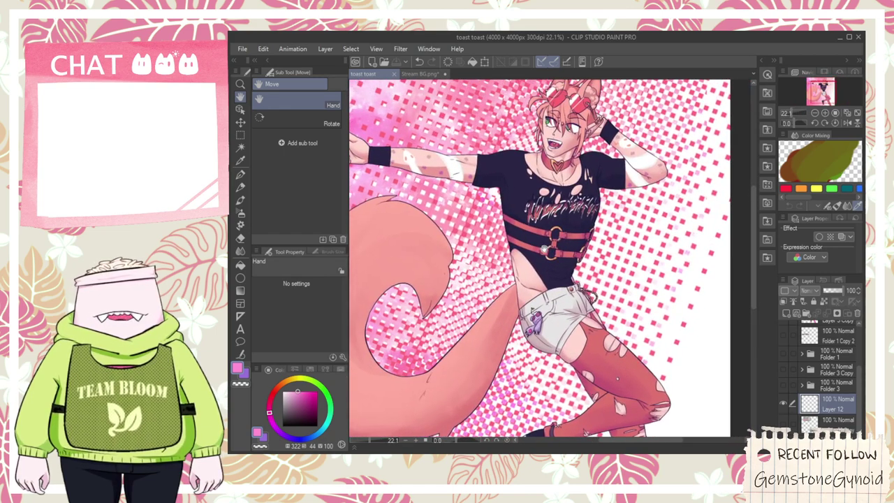
{"action": "left_click_drag", "start_coordinate": [558, 277], "coordinate": [591, 233]}
{"action": "scroll", "coordinate": [593, 237], "scroll_direction": "down", "scroll_amount": 1}
{"action": "left_click_drag", "start_coordinate": [619, 305], "coordinate": [623, 275]}
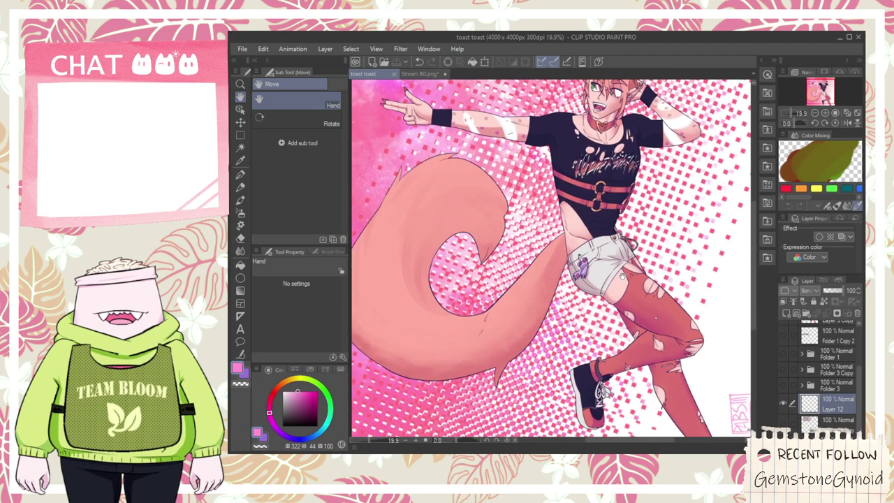
{"action": "scroll", "coordinate": [622, 276], "scroll_direction": "down", "scroll_amount": 1}
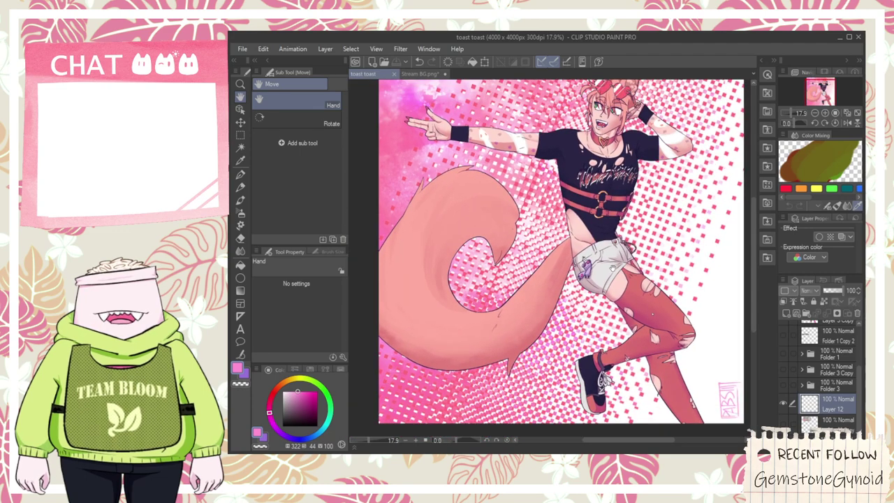
{"action": "left_click_drag", "start_coordinate": [612, 268], "coordinate": [597, 276]}
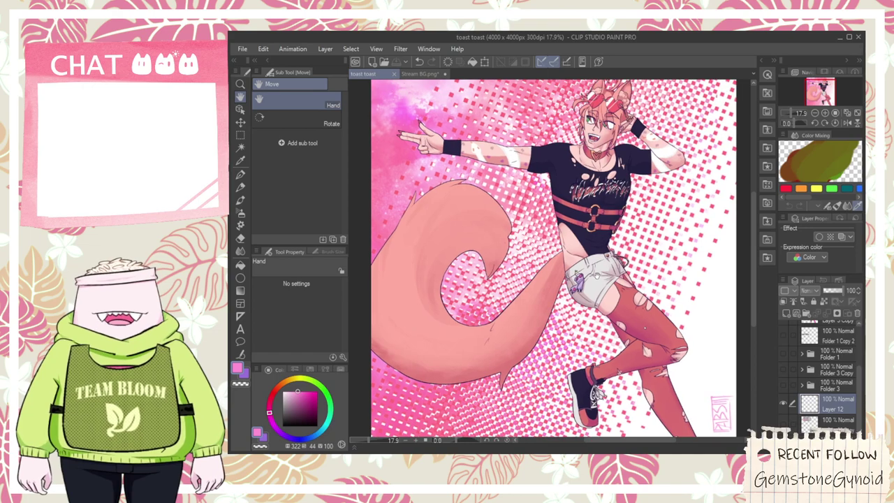
{"action": "scroll", "coordinate": [600, 268], "scroll_direction": "up", "scroll_amount": 2}
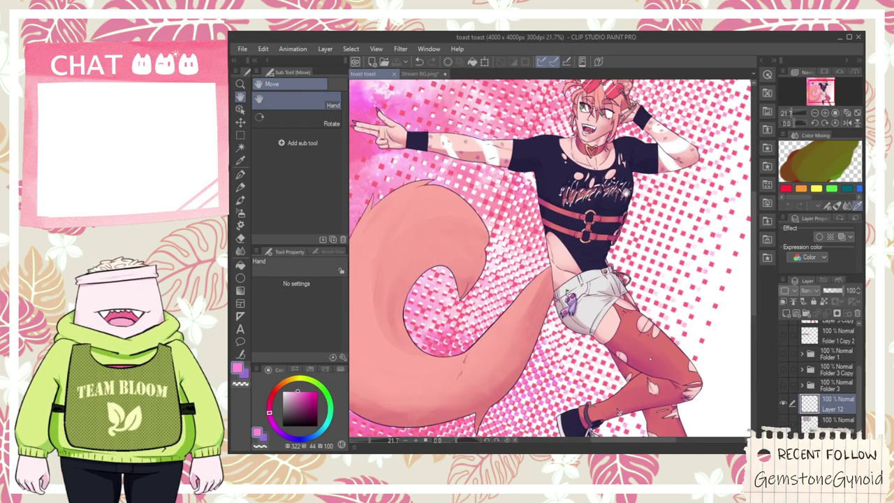
{"action": "left_click_drag", "start_coordinate": [625, 193], "coordinate": [624, 227]}
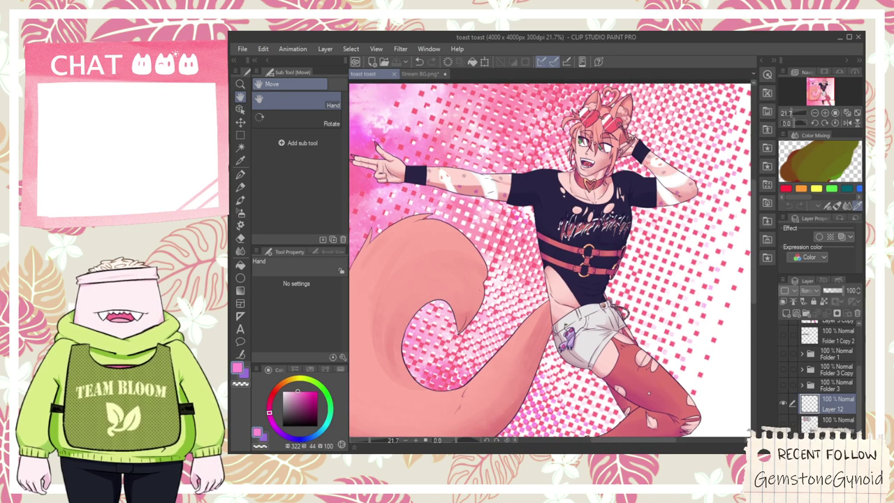